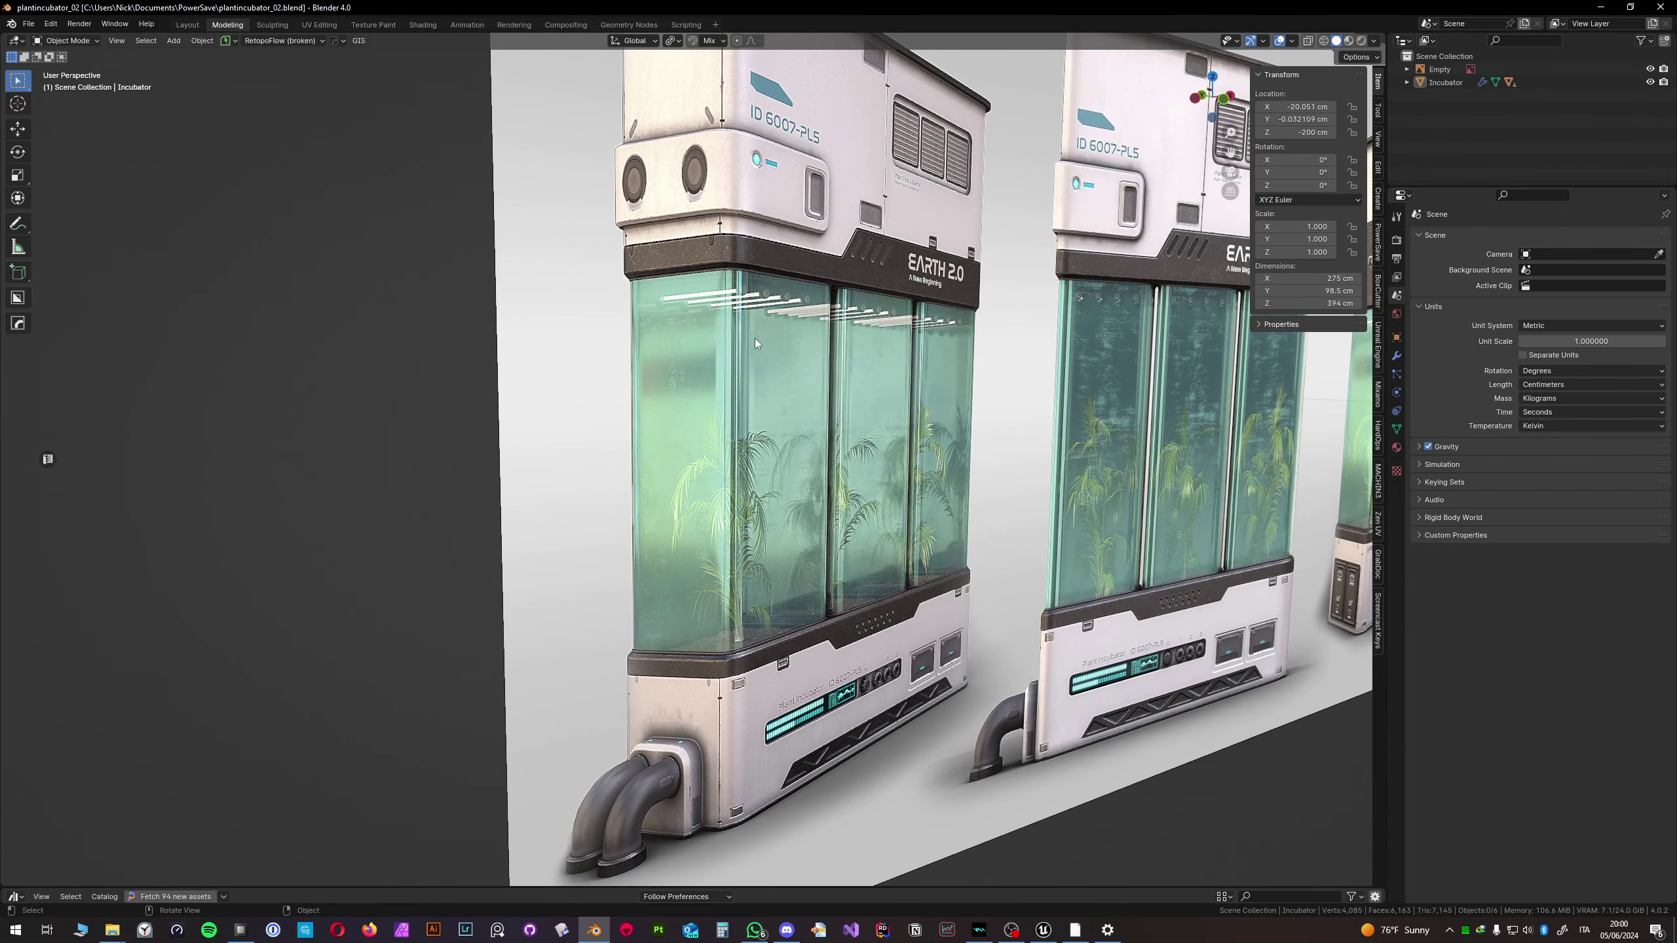
- Examine the plants and the light tubes under the ceiling of the glass tanks in the incubator reference image
{"action": "scroll", "coordinate": [747, 465], "scroll_direction": "up", "scroll_amount": 6}
{"action": "middle_click_drag", "start_coordinate": [736, 593], "coordinate": [687, 714]}
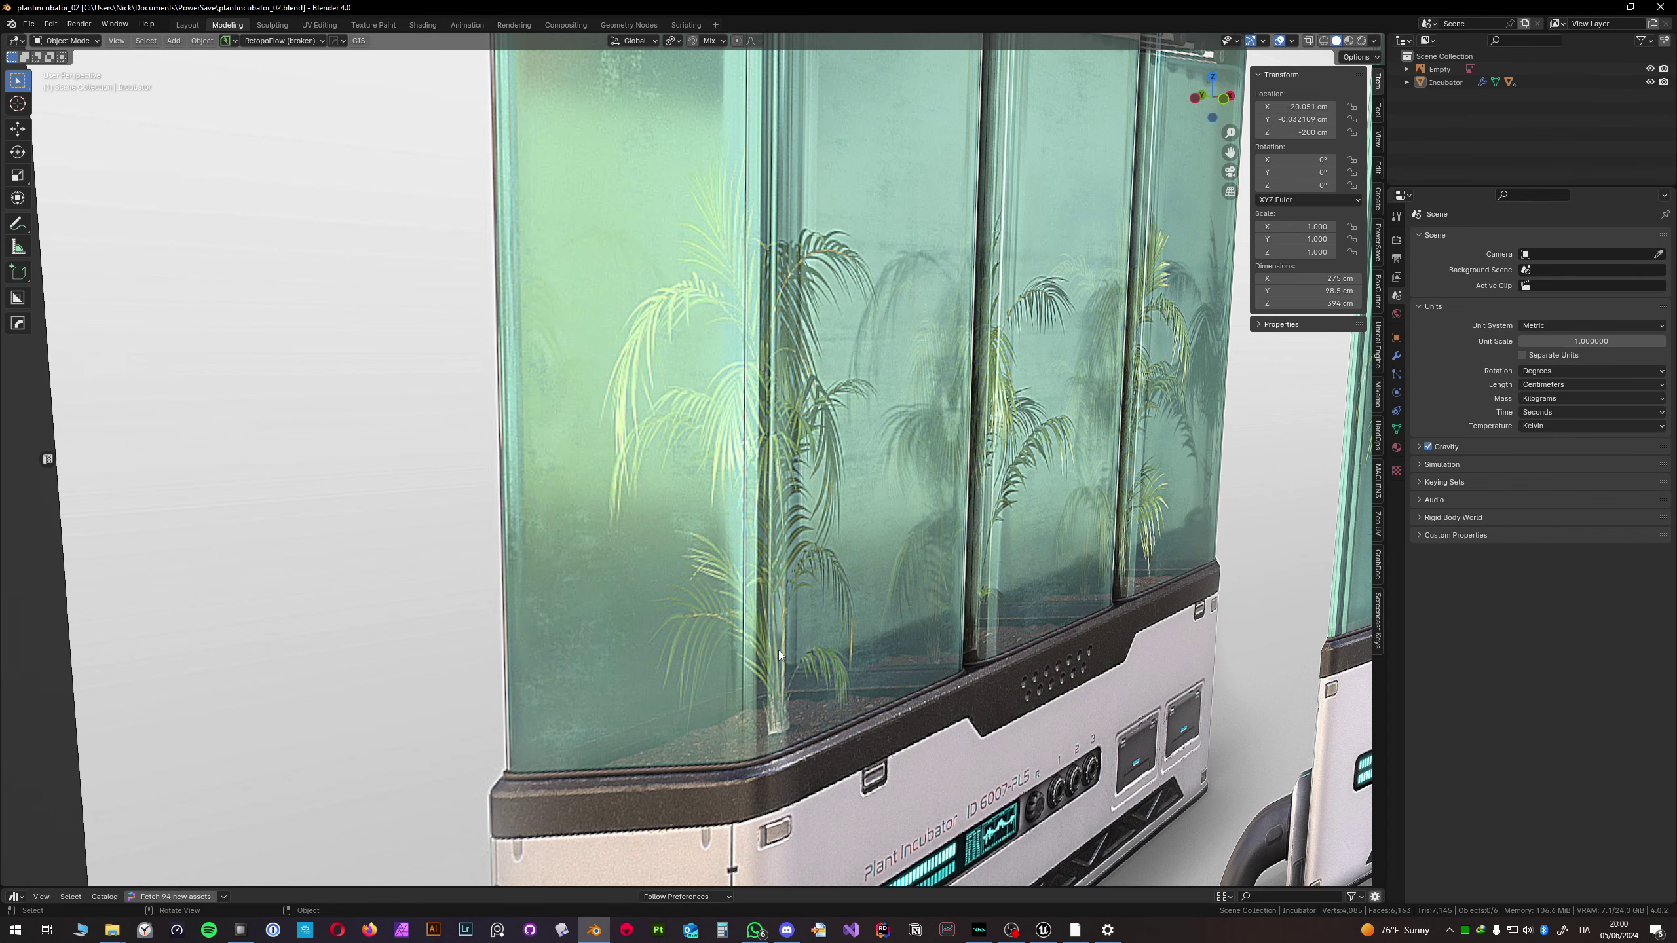
{"action": "mouse_move", "coordinate": [789, 434]}
{"action": "middle_mouse_down"}
{"action": "mouse_move", "coordinate": [826, 465]}
{"action": "mouse_move", "coordinate": [794, 454]}
{"action": "middle_mouse_up"}
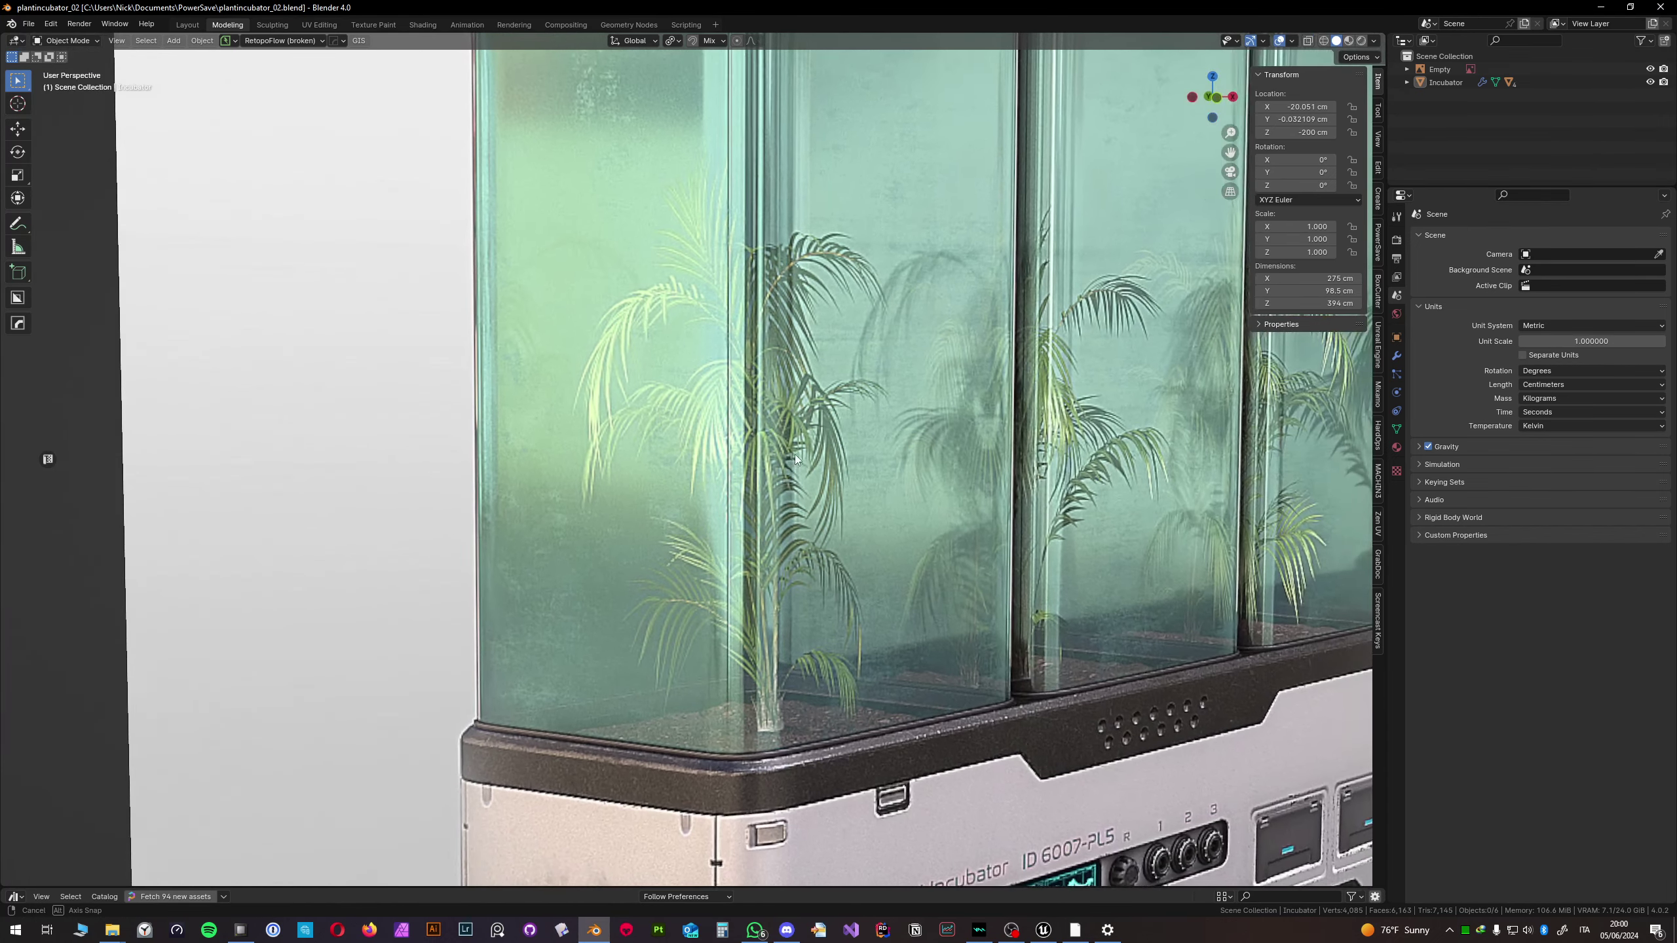
{"action": "scroll", "coordinate": [794, 454], "scroll_direction": "up", "scroll_amount": 5}
{"action": "scroll", "coordinate": [797, 596], "scroll_direction": "down", "scroll_amount": 5}
{"action": "scroll", "coordinate": [795, 546], "scroll_direction": "up", "scroll_amount": 6}
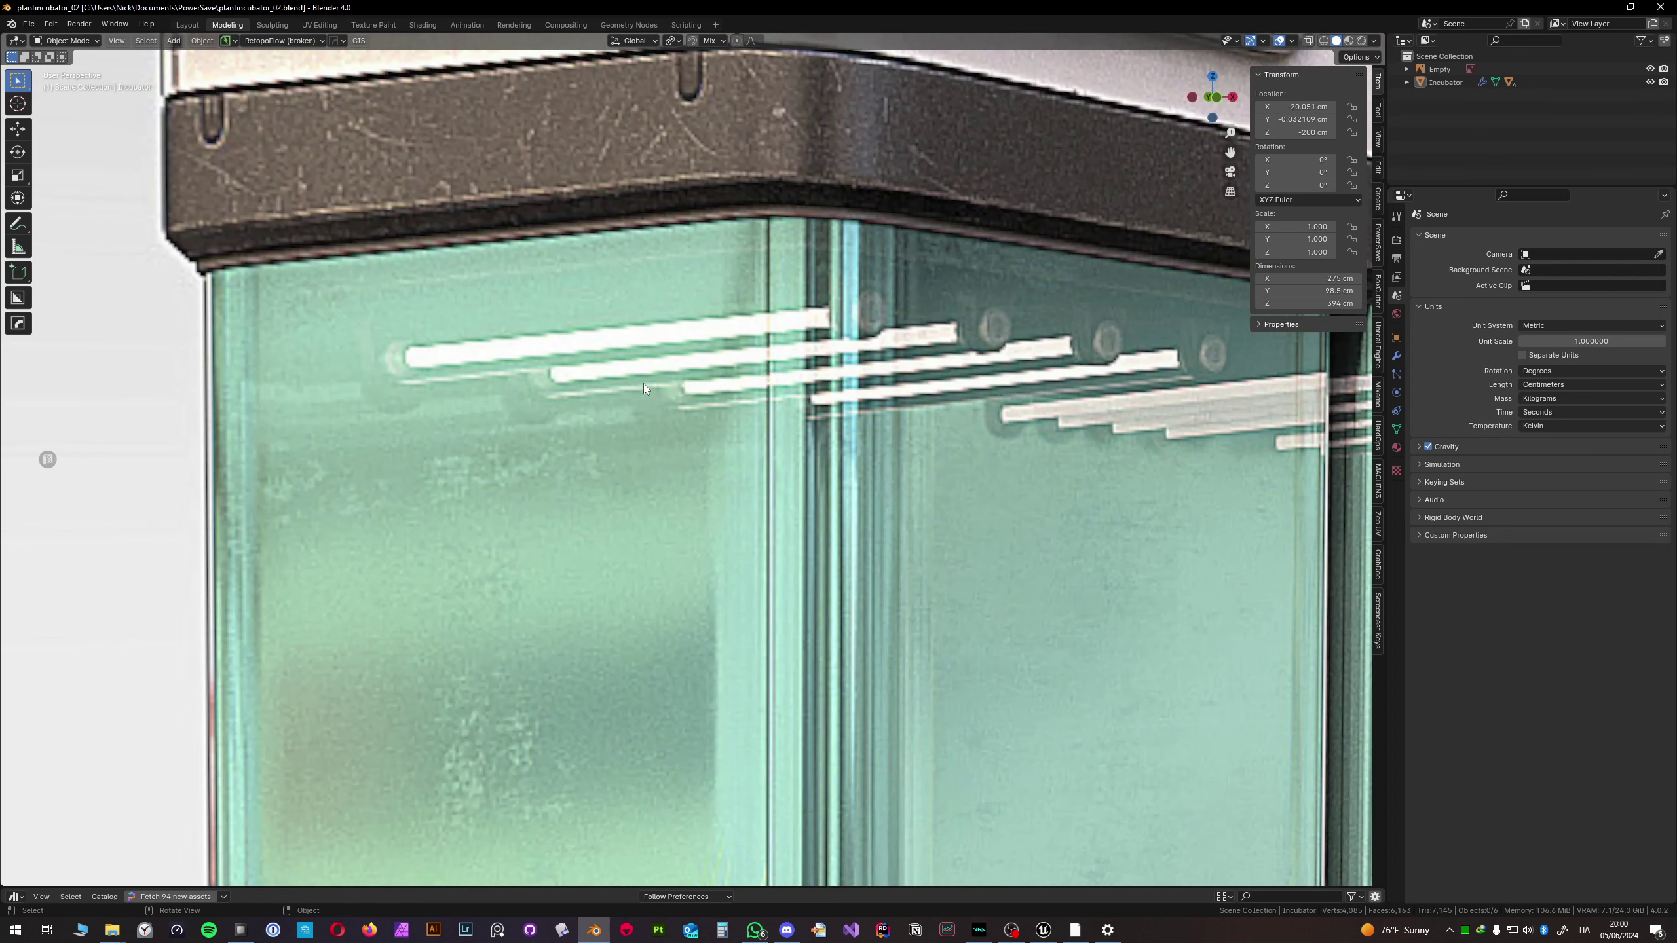
{"action": "scroll", "coordinate": [644, 387], "scroll_direction": "up", "scroll_amount": 2, "text": "shift"}
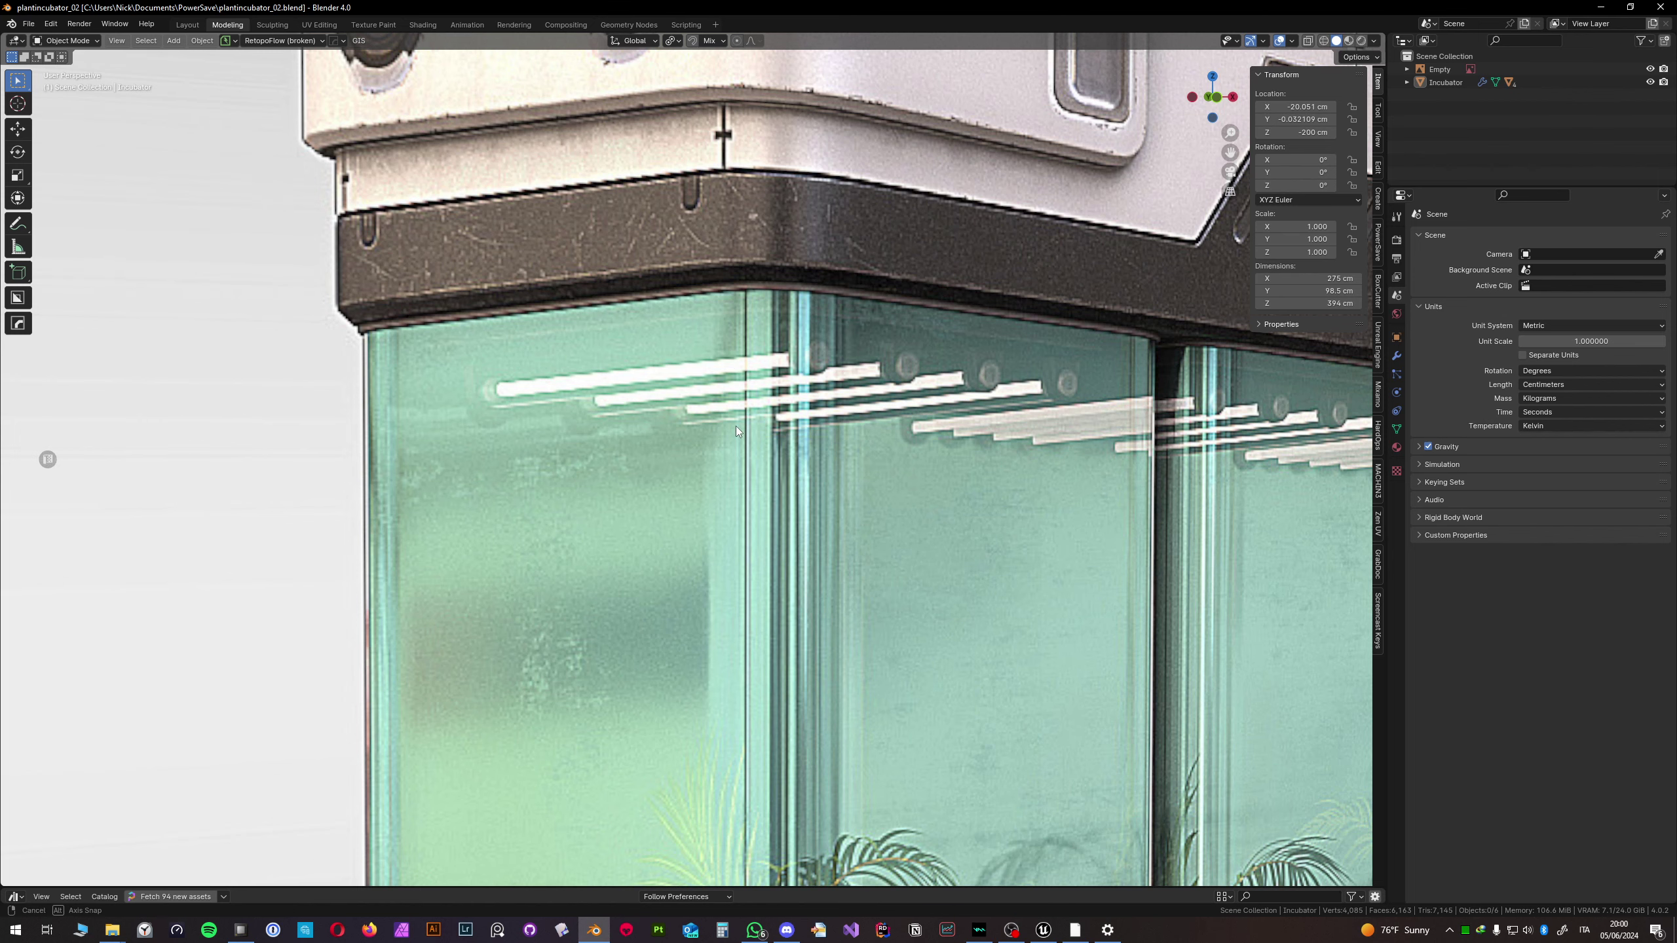
{"action": "middle_click_drag", "start_coordinate": [736, 426], "coordinate": [765, 424]}
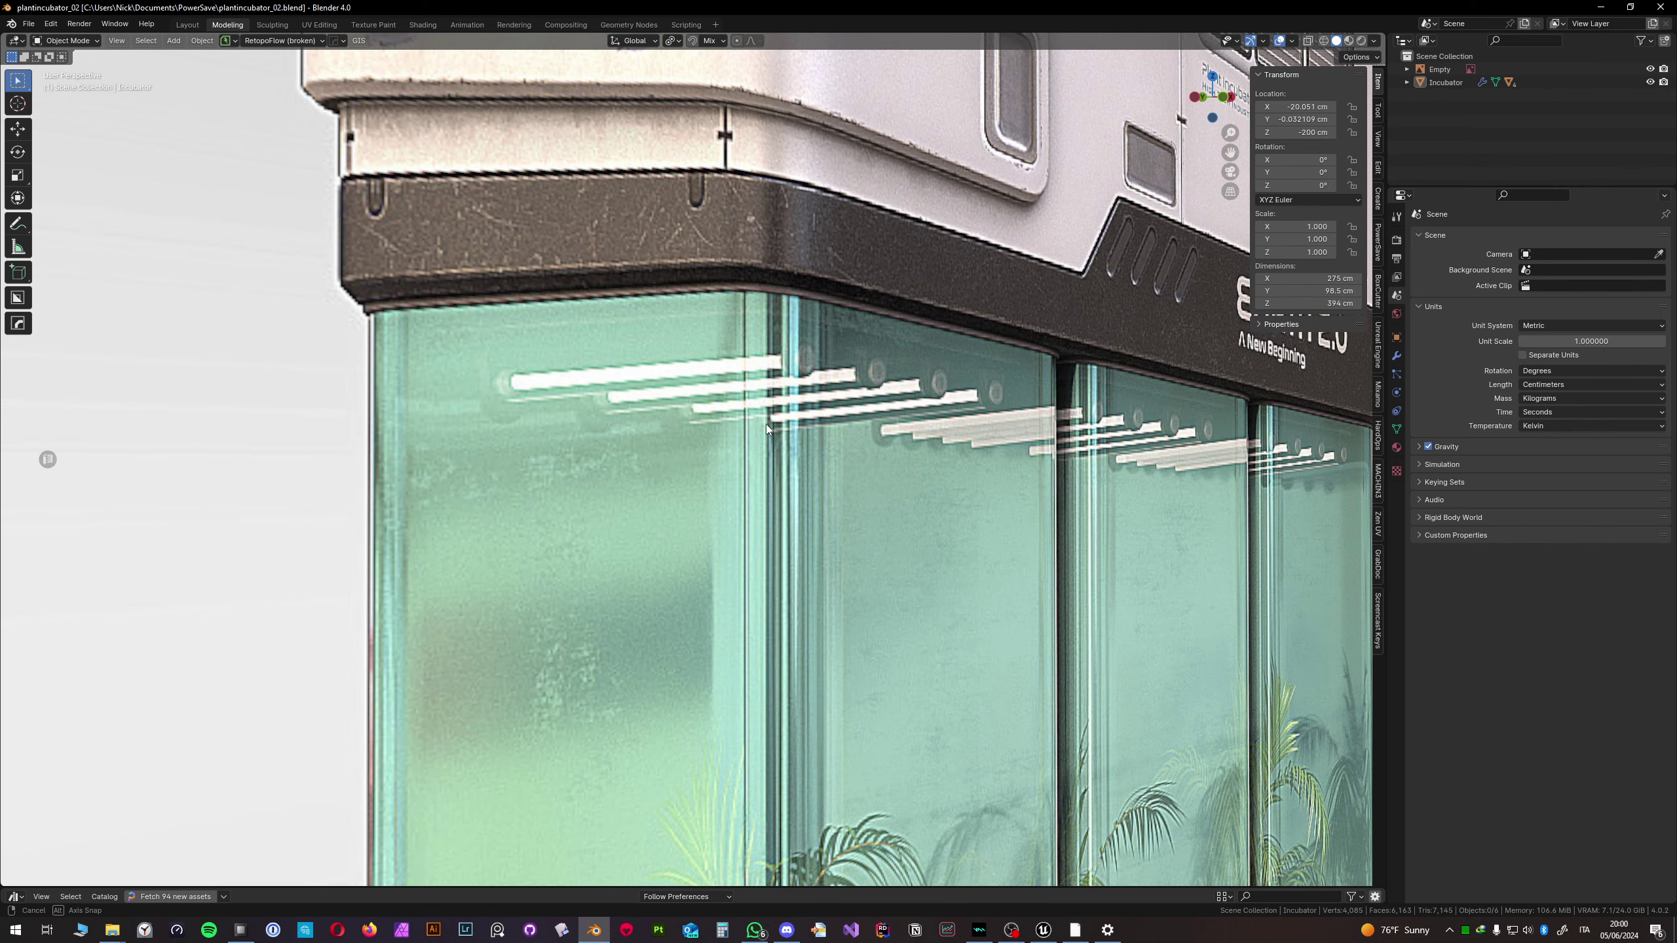
{"action": "middle_click_drag", "start_coordinate": [765, 425], "coordinate": [766, 424]}
{"action": "scroll", "coordinate": [832, 495], "scroll_direction": "down", "scroll_amount": 10}
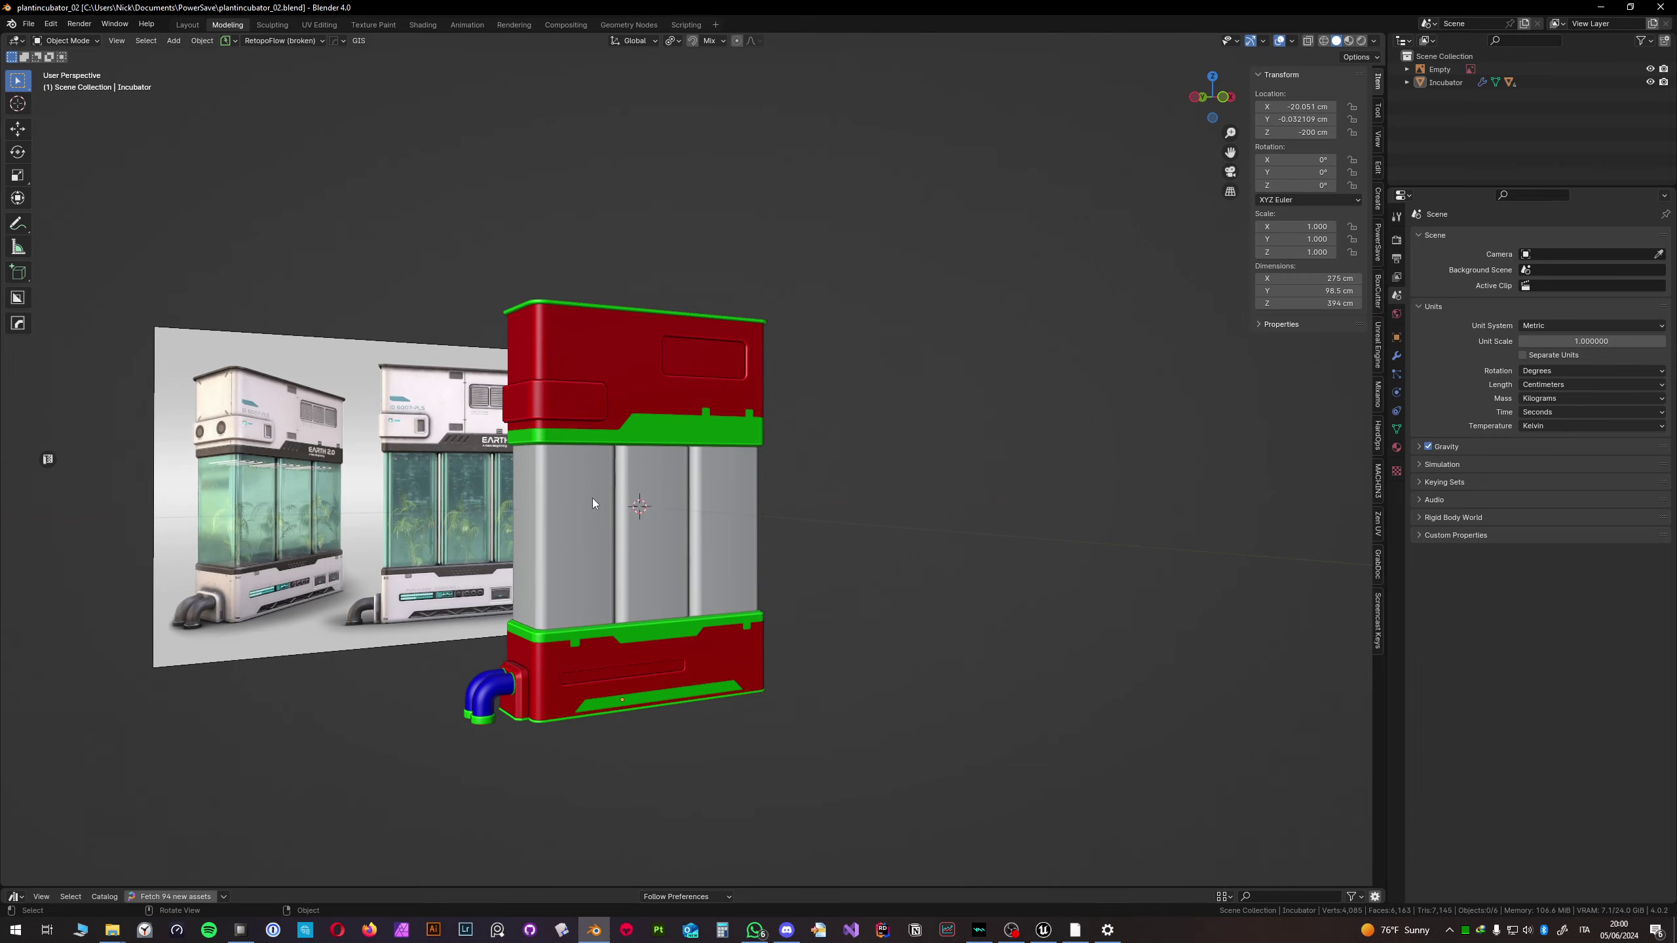
- Turn on the screencast keys display and isolate the glass tanks object in local view
{"action": "left_click", "coordinate": [593, 500]}
{"action": "middle_click_drag", "start_coordinate": [593, 501], "coordinate": [798, 504]}
{"action": "scroll", "coordinate": [706, 459], "scroll_direction": "up", "scroll_amount": 6}
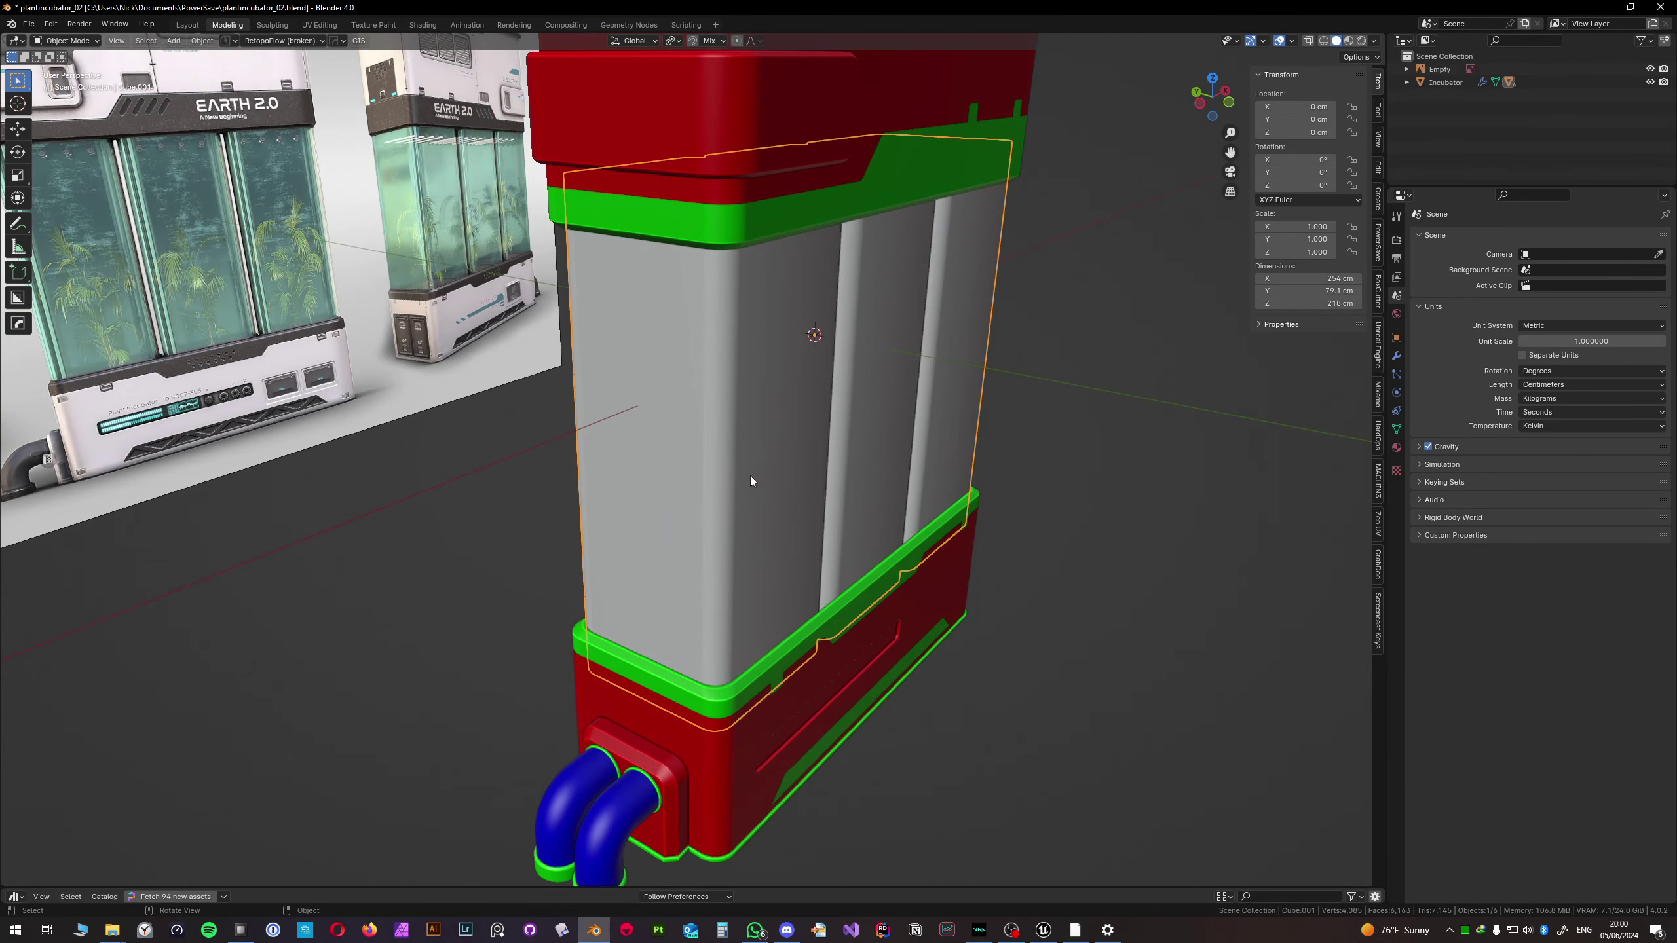
{"action": "left_click", "coordinate": [1377, 620]}
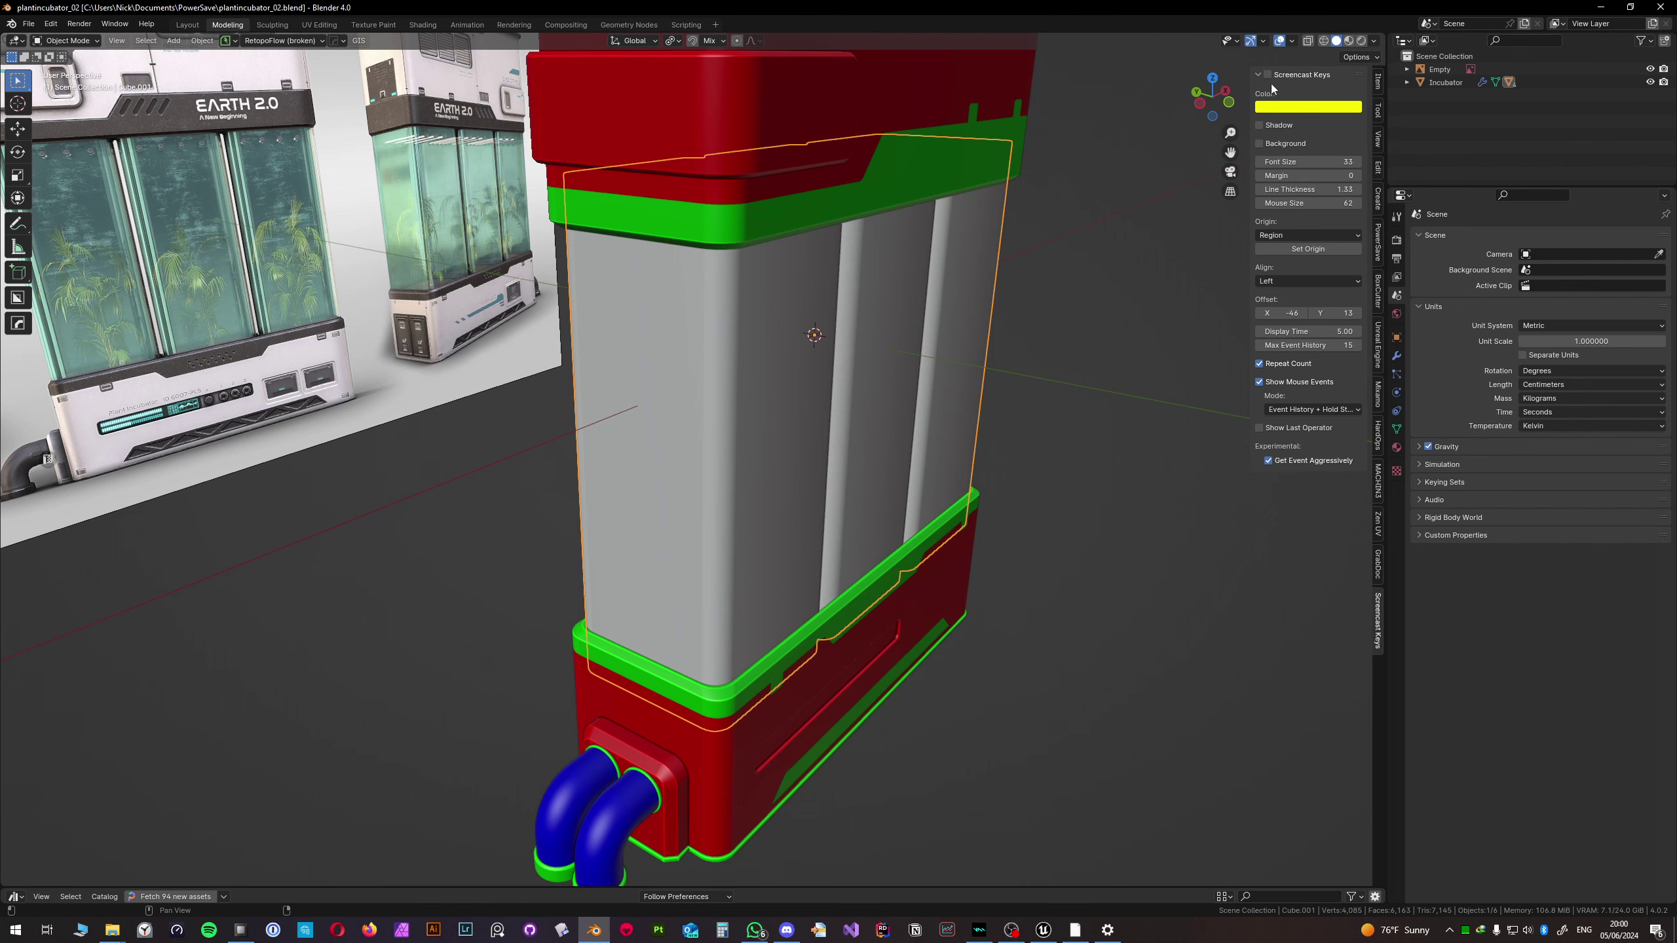
{"action": "middle_click_drag", "start_coordinate": [1043, 304], "coordinate": [793, 415]}
{"action": "key", "text": "slash"}
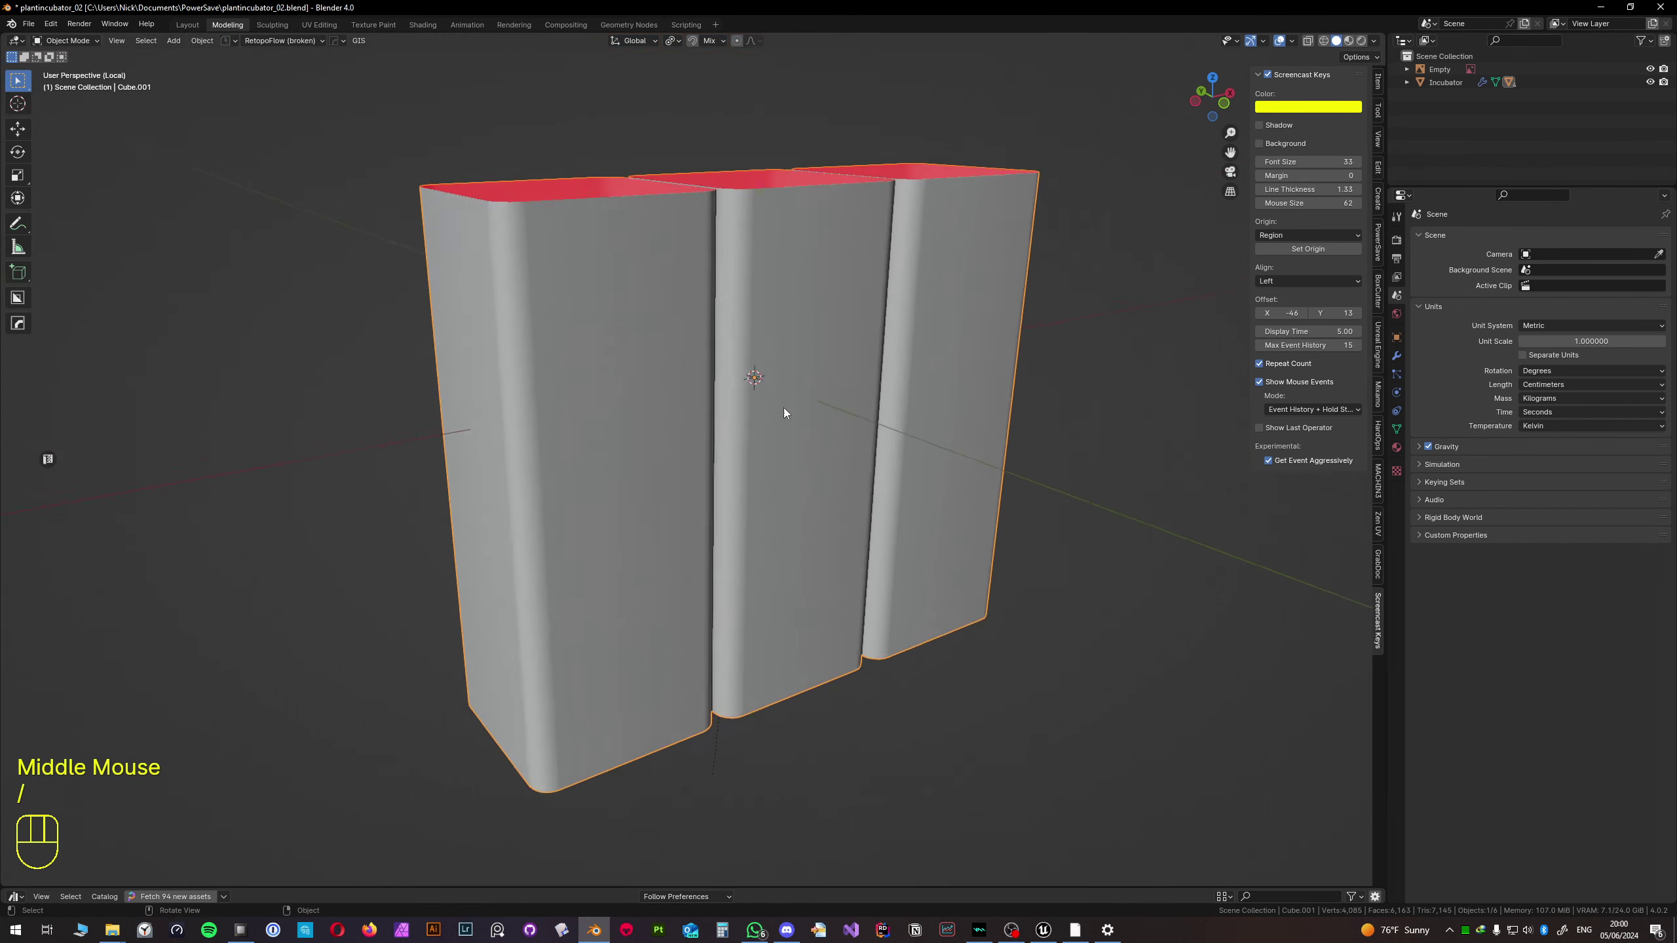
- Add a mesh cylinder with 16 vertices at the 3D cursor
{"action": "middle_click_drag", "start_coordinate": [571, 412], "coordinate": [574, 402]}
{"action": "middle_click_drag", "start_coordinate": [575, 403], "coordinate": [581, 390], "text": "shift"}
{"action": "scroll", "coordinate": [734, 364], "scroll_direction": "up", "scroll_amount": 4}
{"action": "middle_click_drag", "start_coordinate": [734, 363], "coordinate": [752, 412]}
{"action": "scroll", "coordinate": [757, 390], "scroll_direction": "down", "scroll_amount": 3}
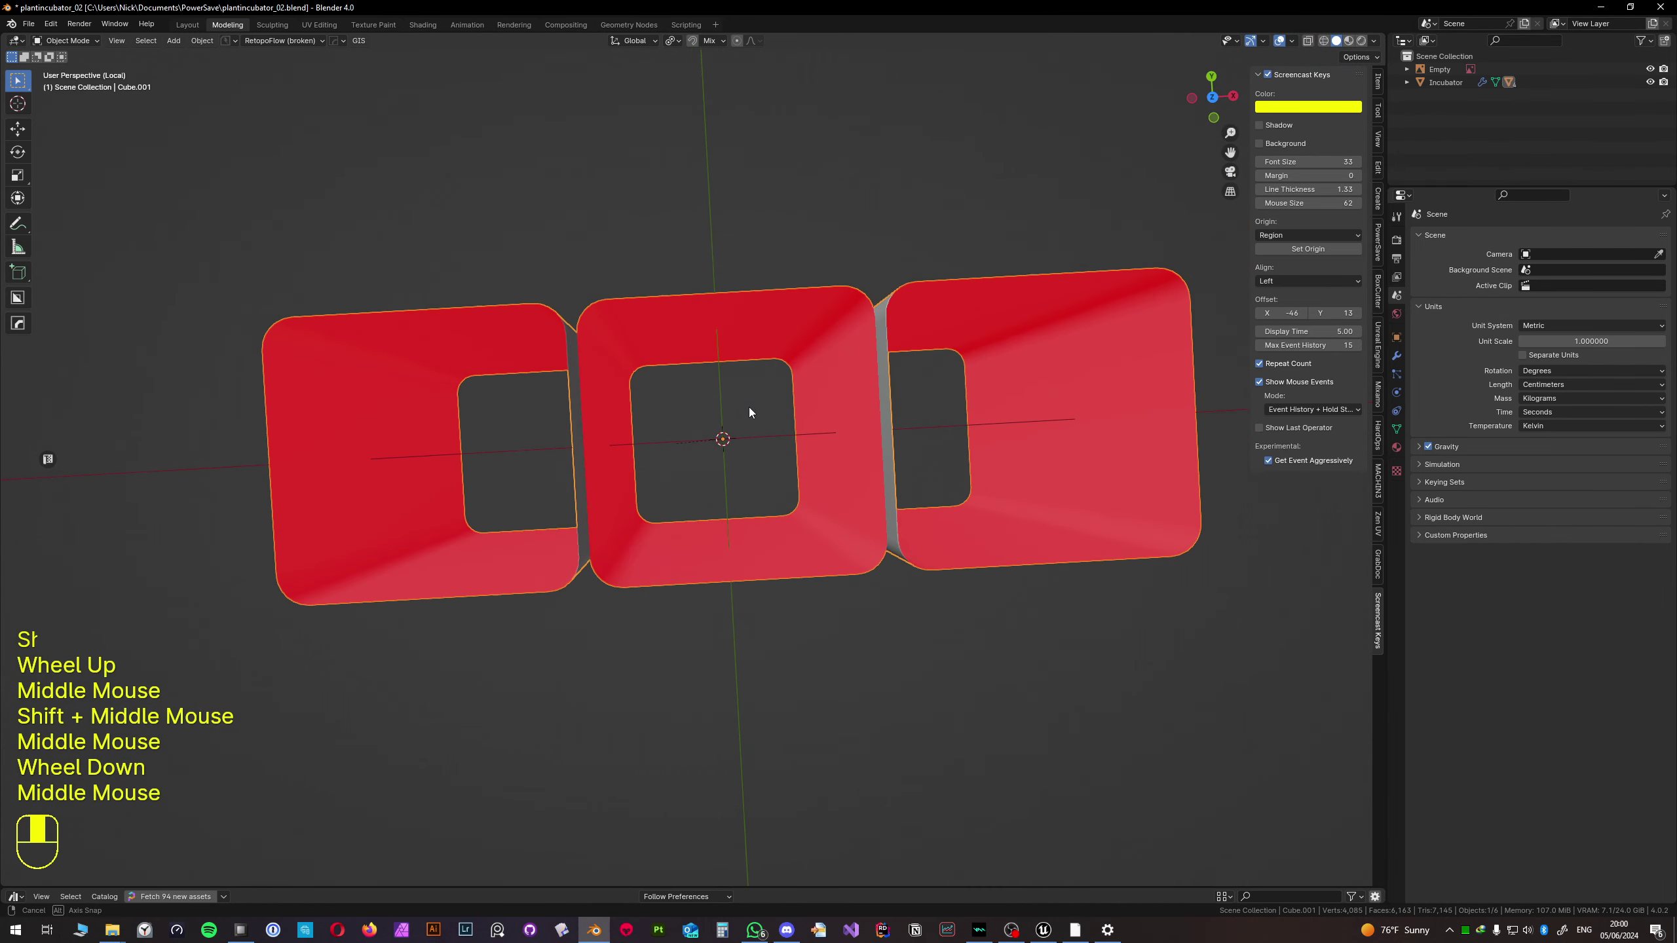
{"action": "key", "text": "shift+s"}
{"action": "key", "text": "shift+a"}
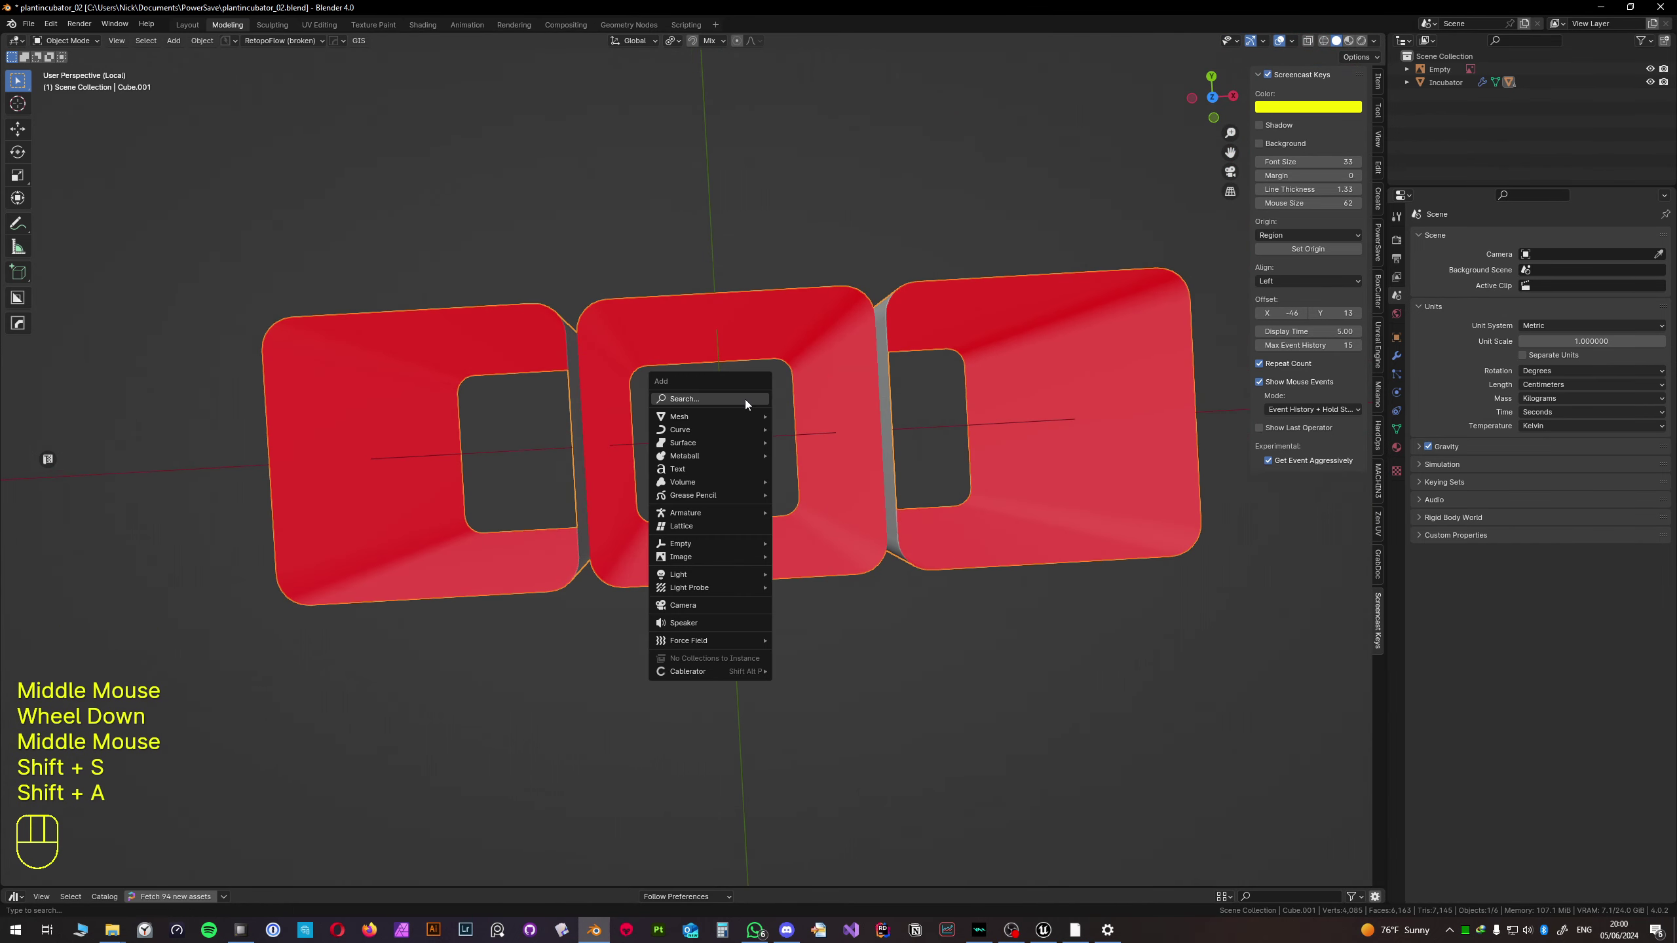
{"action": "mouse_move", "coordinate": [725, 423]}
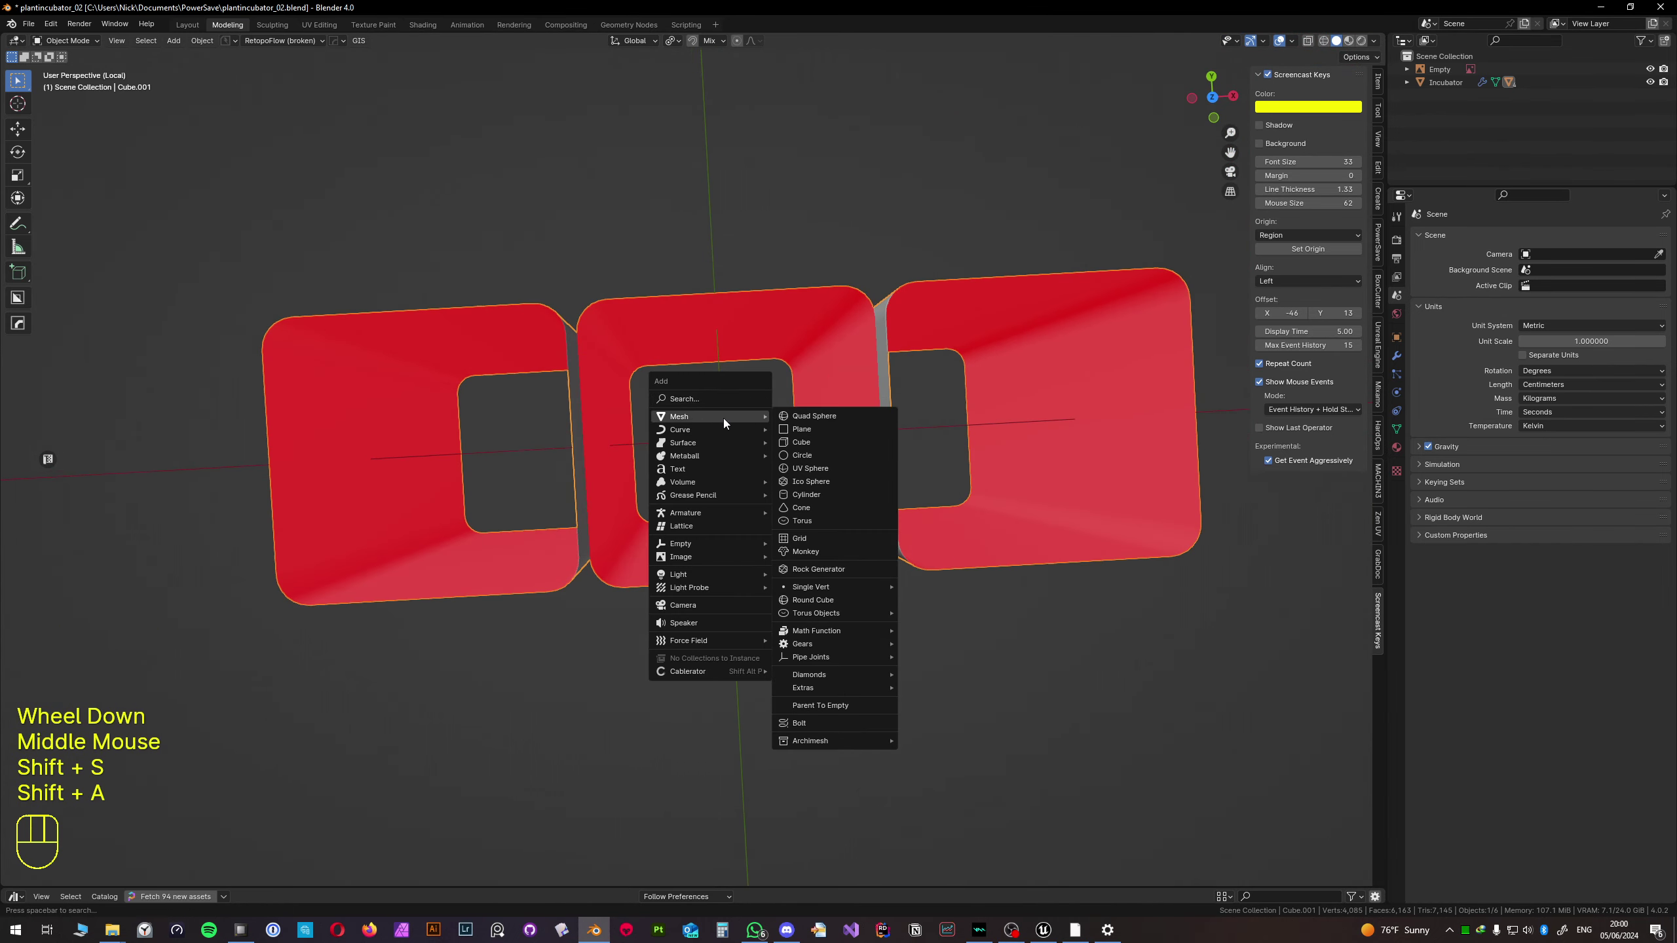
{"action": "left_click", "coordinate": [819, 495]}
{"action": "left_click", "coordinate": [56, 876]}
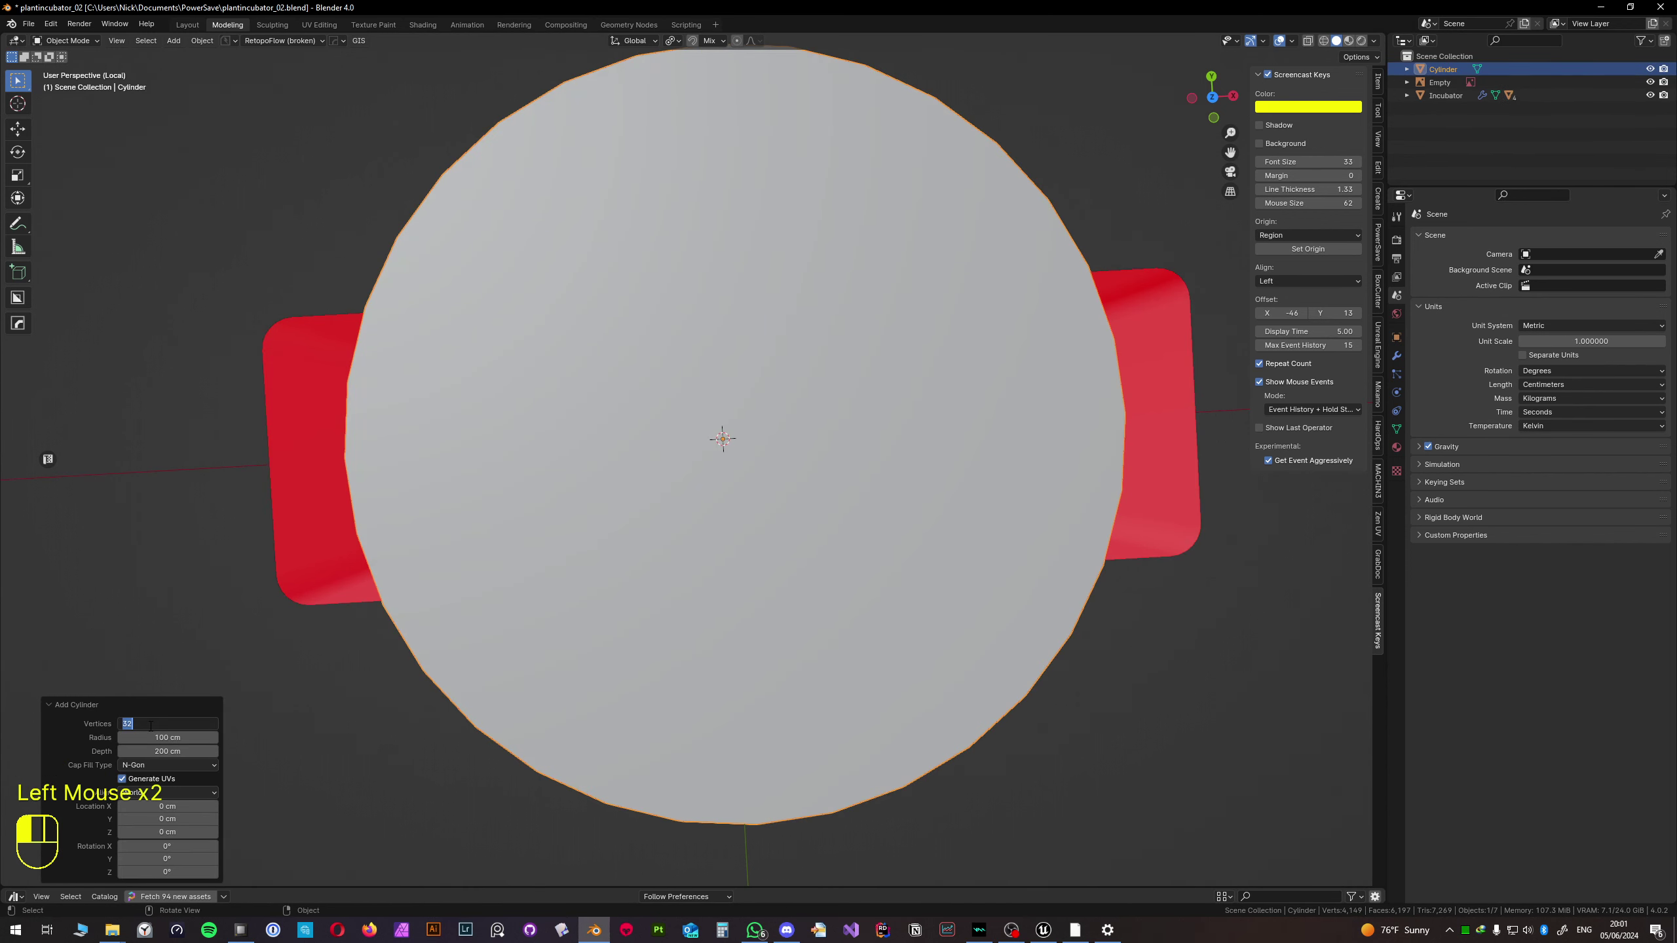
{"action": "key", "text": "Return"}
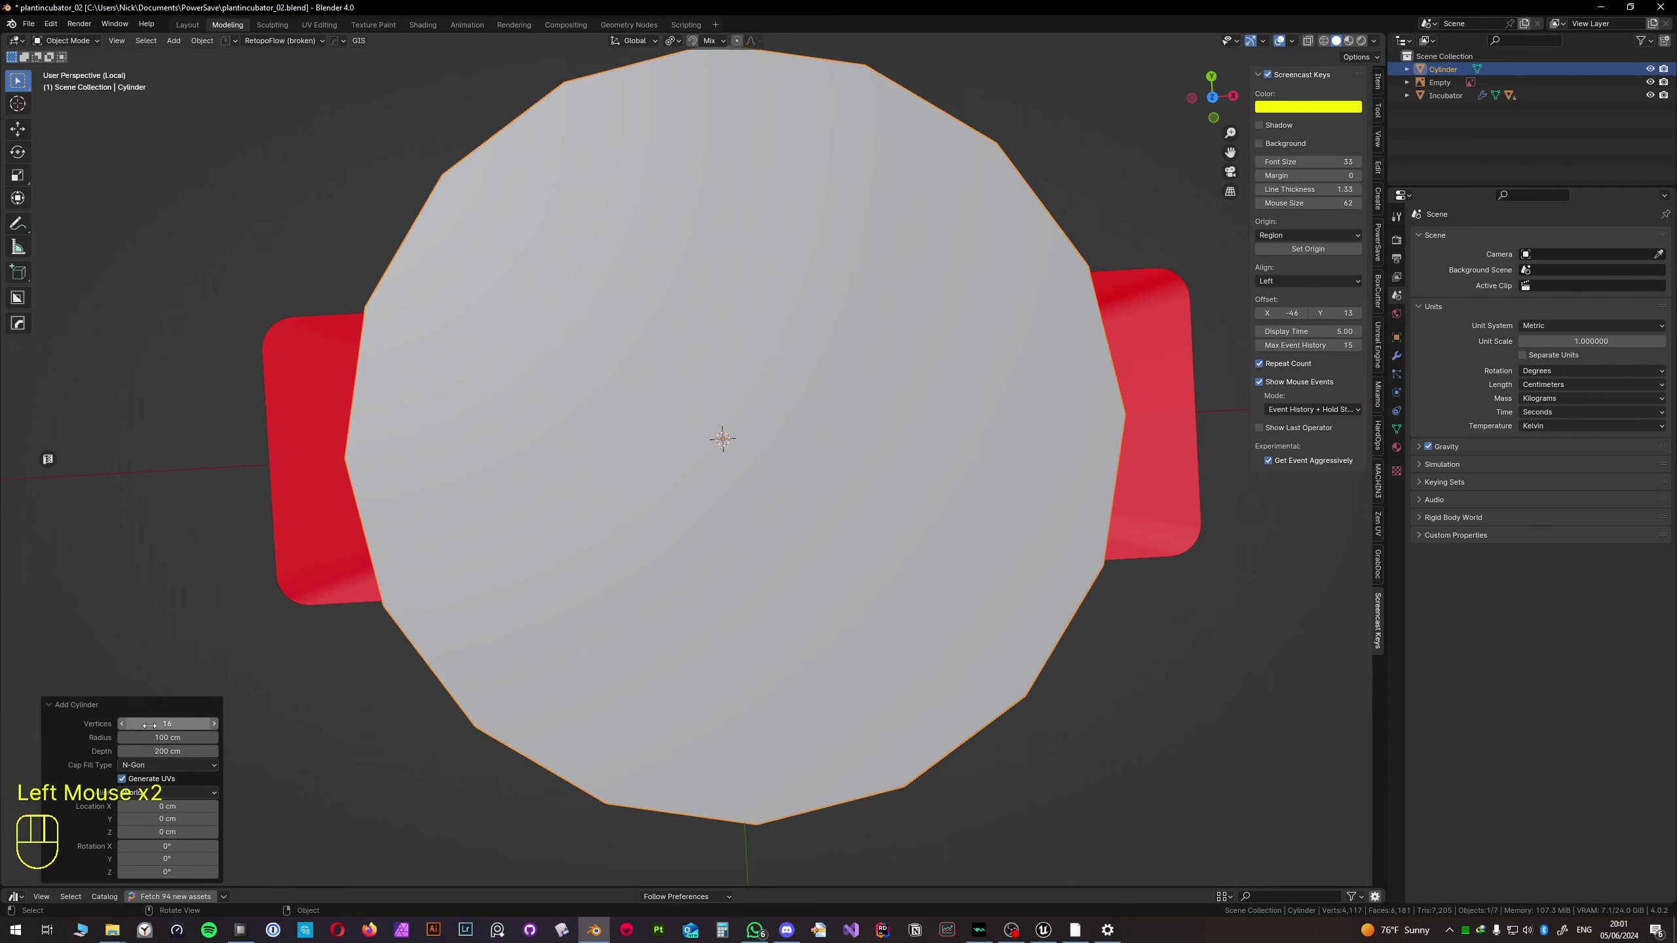
- Apply Sharpen to the cylinder and scale it down uniformly to a factor of about 0.108
{"action": "scroll", "coordinate": [485, 538], "scroll_direction": "down", "scroll_amount": 2}
{"action": "middle_click_drag", "start_coordinate": [485, 538], "coordinate": [558, 449]}
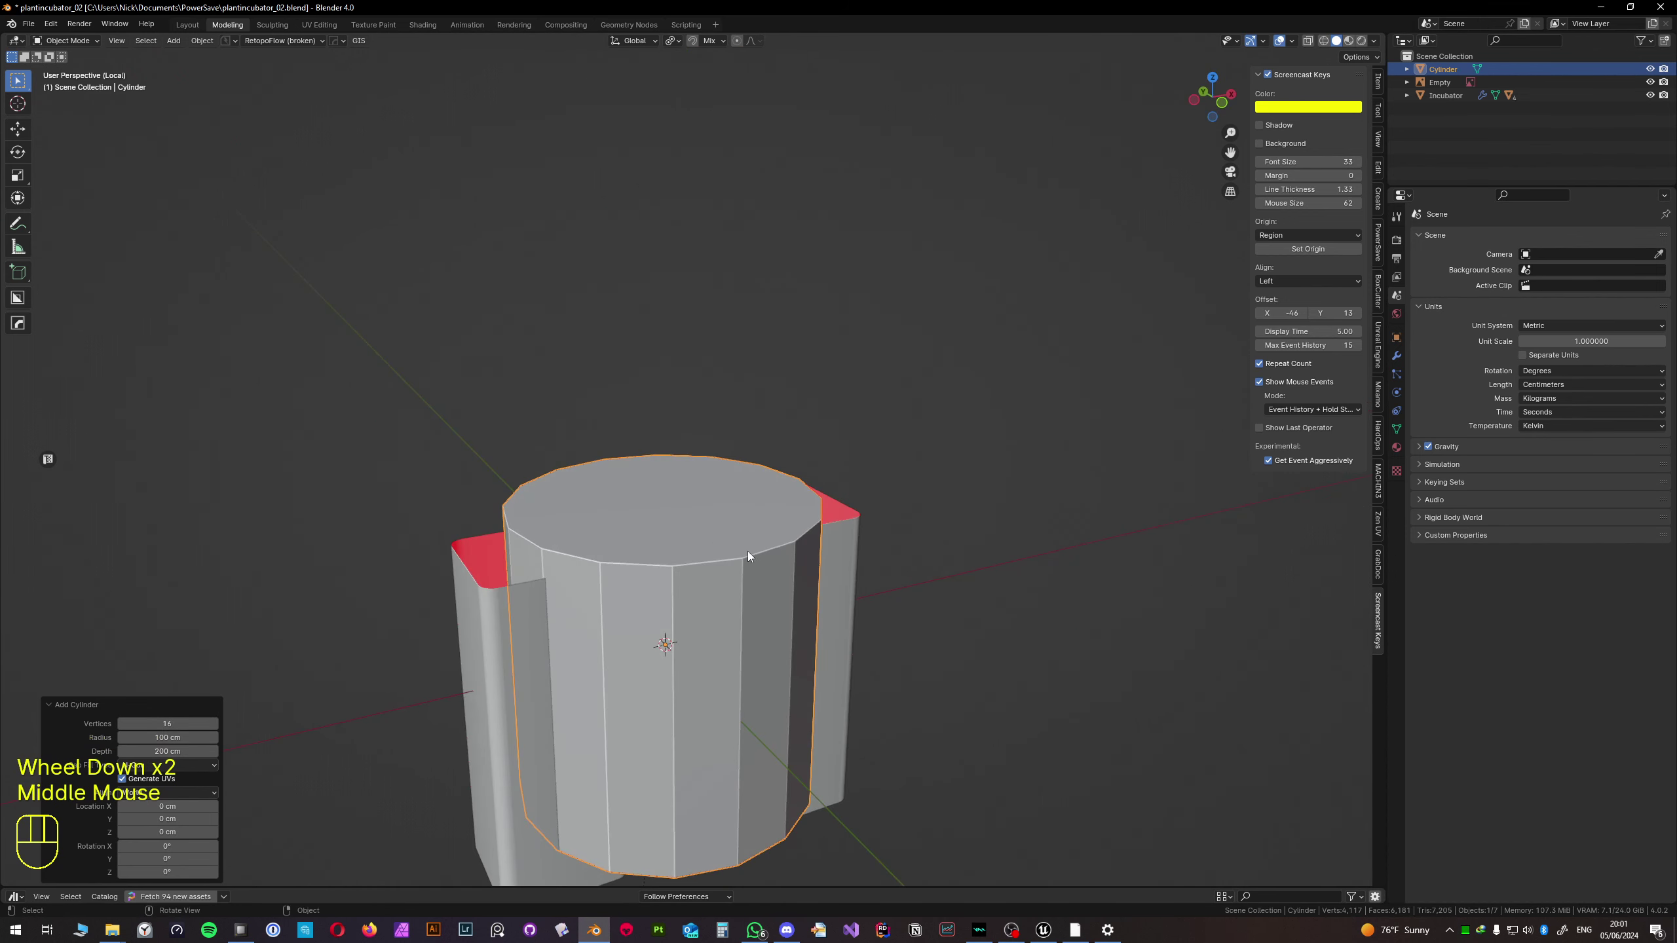
{"action": "key", "text": "q"}
{"action": "left_click", "coordinate": [737, 550]}
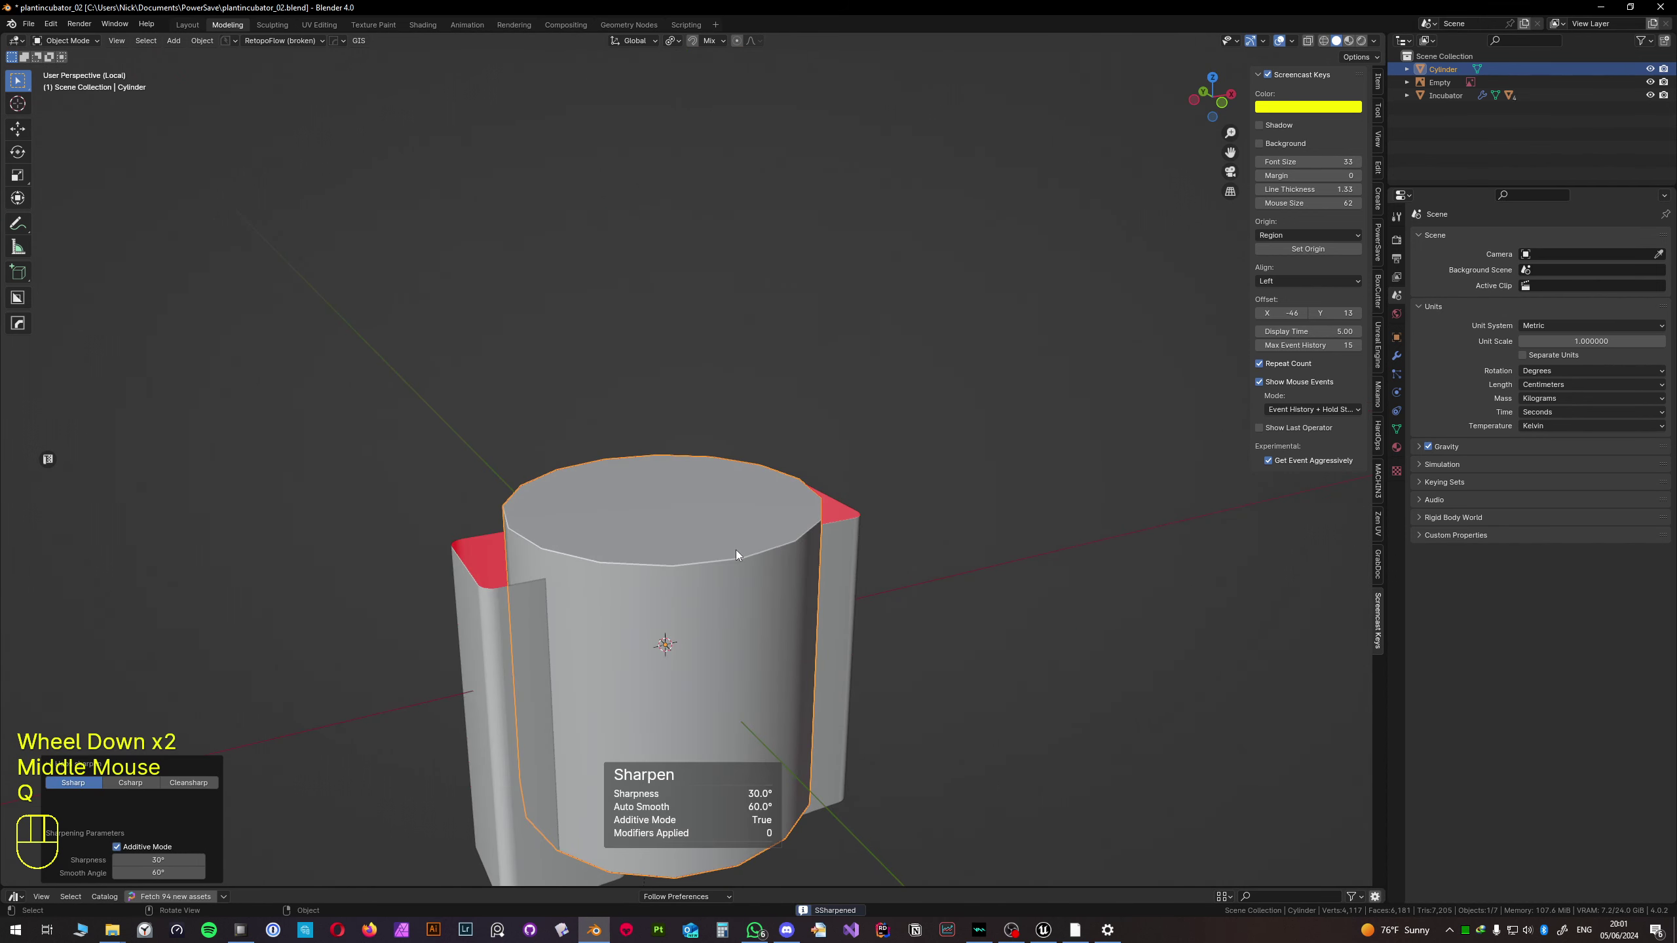
{"action": "key", "text": "s"}
{"action": "left_click", "coordinate": [665, 617]}
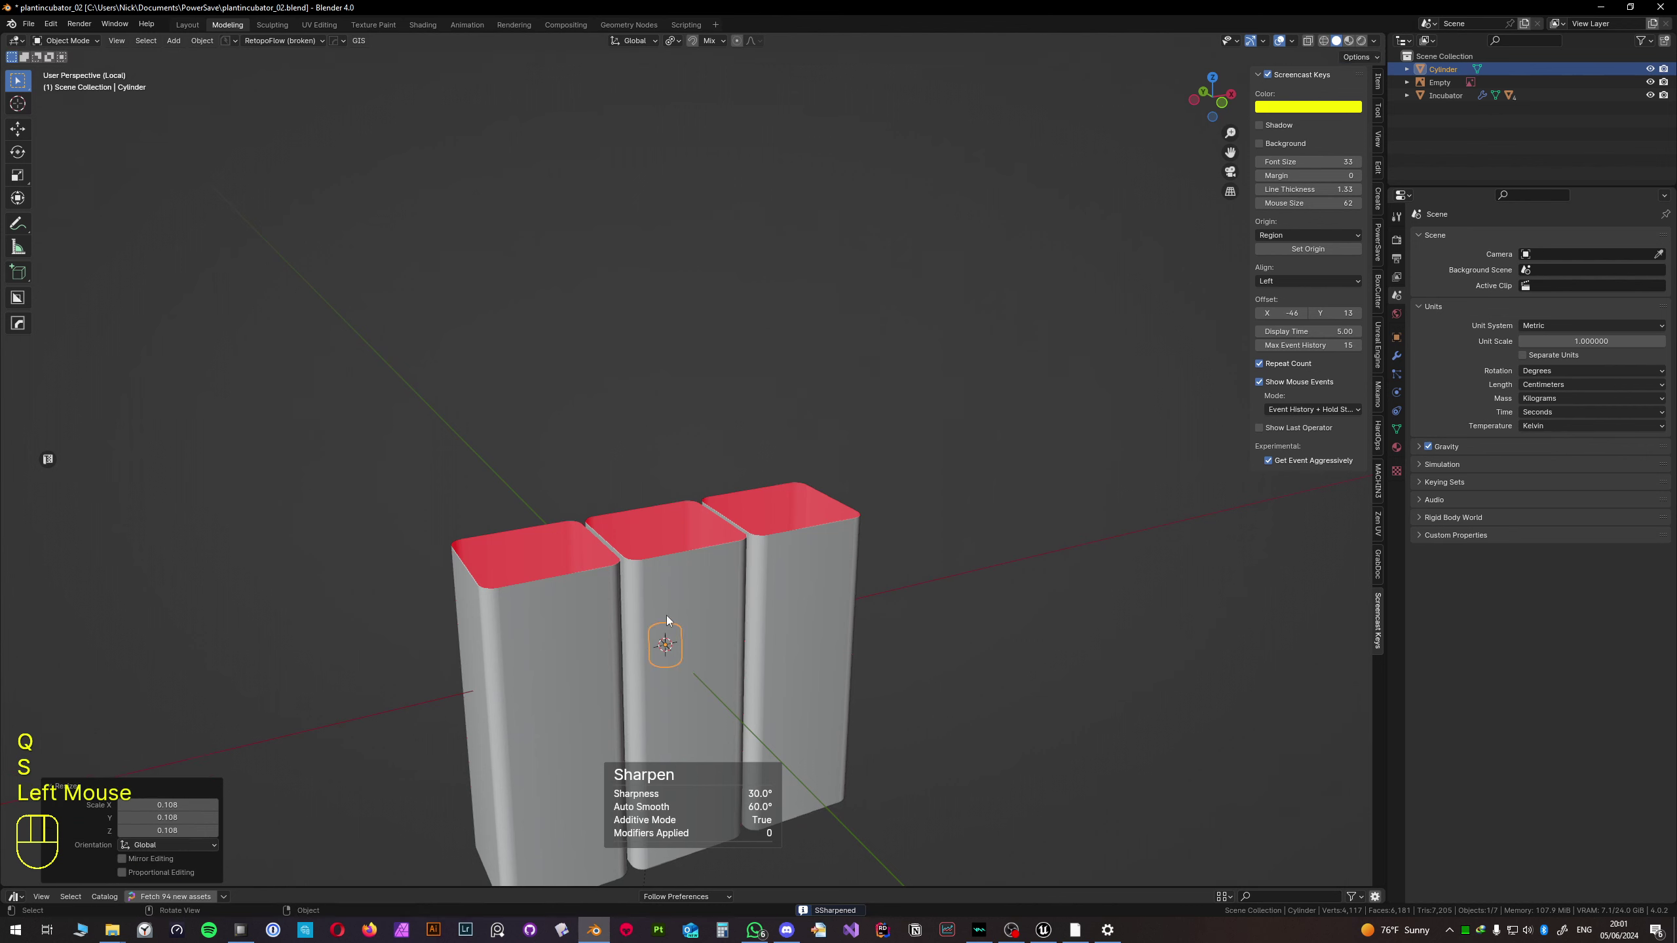
- Move the cylinder up about 79 cm along Z towards the open top of the middle tank
{"action": "middle_click_drag", "start_coordinate": [666, 616], "coordinate": [703, 666]}
{"action": "key", "text": "g"}
{"action": "key", "text": "z"}
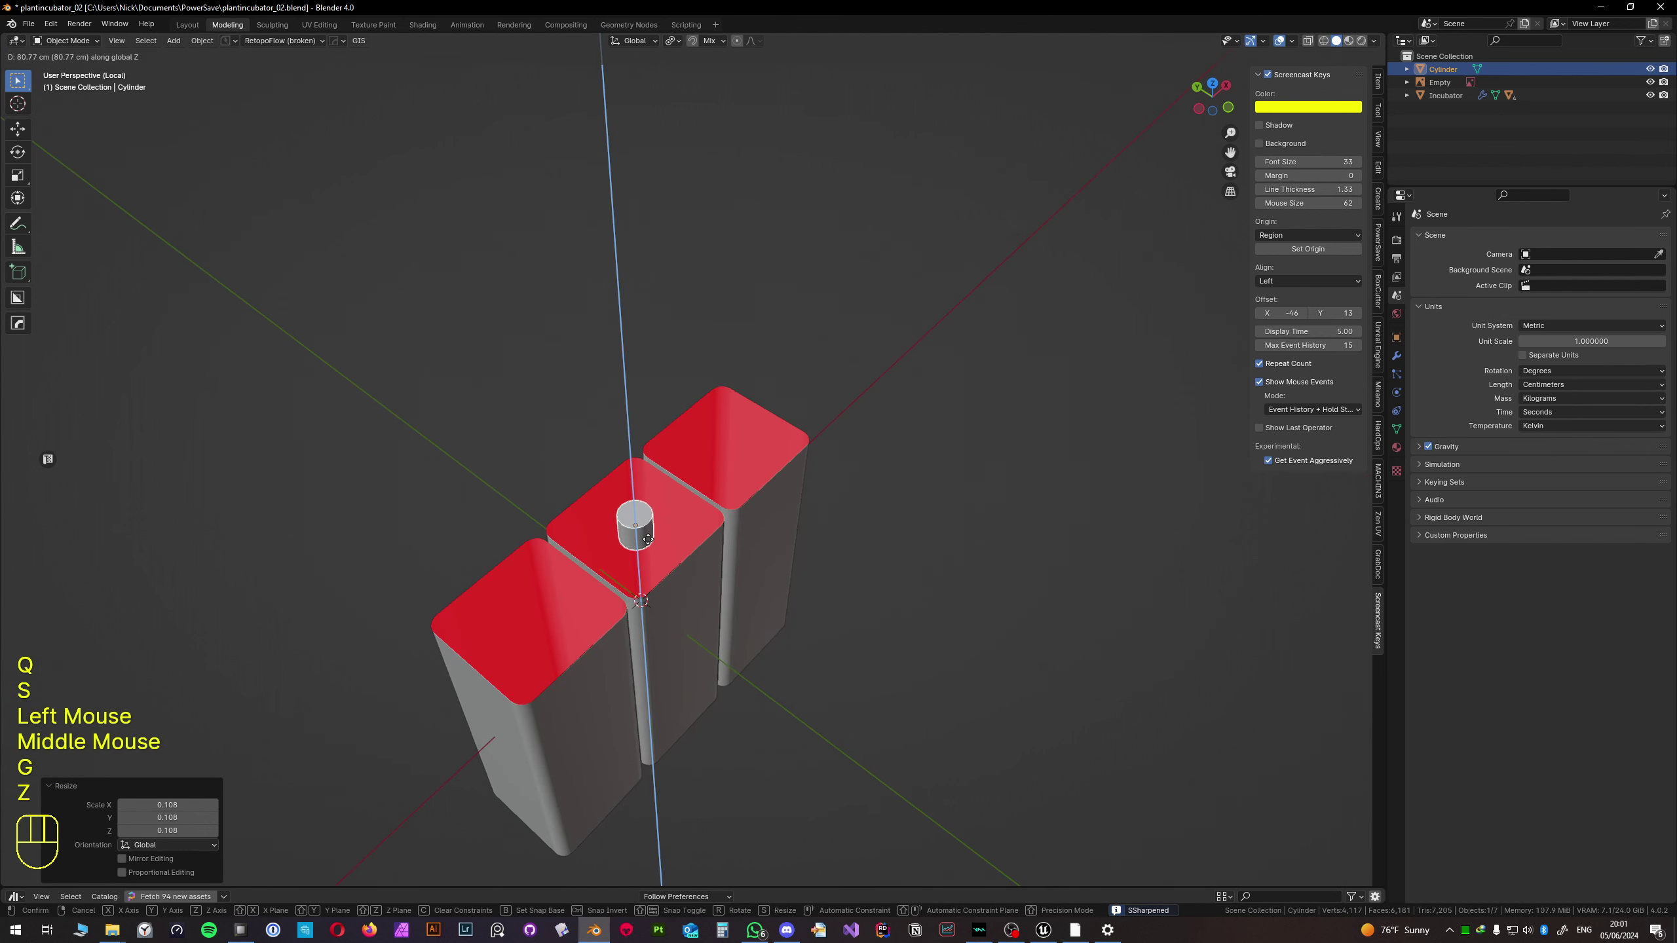
{"action": "left_click", "coordinate": [645, 555]}
- Rotate the cylinder 90° about the X axis so it lies horizontally
{"action": "scroll", "coordinate": [645, 556], "scroll_direction": "up", "scroll_amount": 2}
{"action": "middle_click_drag", "start_coordinate": [645, 556], "coordinate": [700, 534], "text": "shift"}
{"action": "scroll", "coordinate": [660, 586], "scroll_direction": "up", "scroll_amount": 1}
{"action": "middle_click_drag", "start_coordinate": [661, 586], "coordinate": [663, 571]}
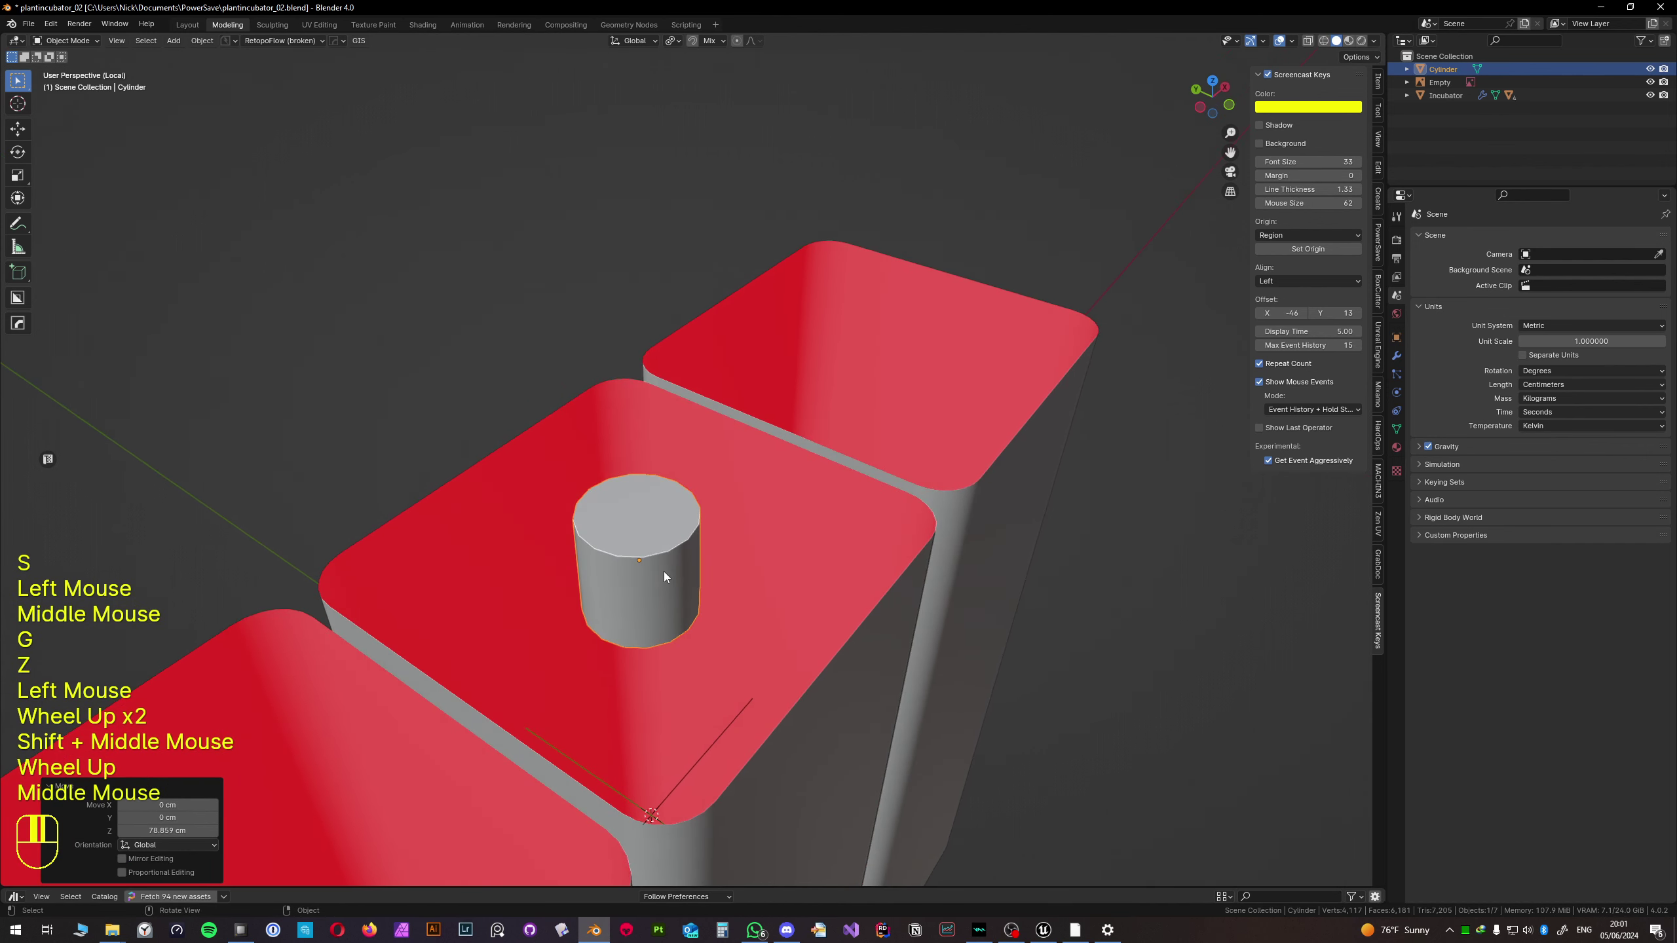
{"action": "key", "text": "r"}
{"action": "key", "text": "x"}
{"action": "key", "text": "KP_9"}
{"action": "key", "text": "KP_0"}
{"action": "key", "text": "KP_Enter"}
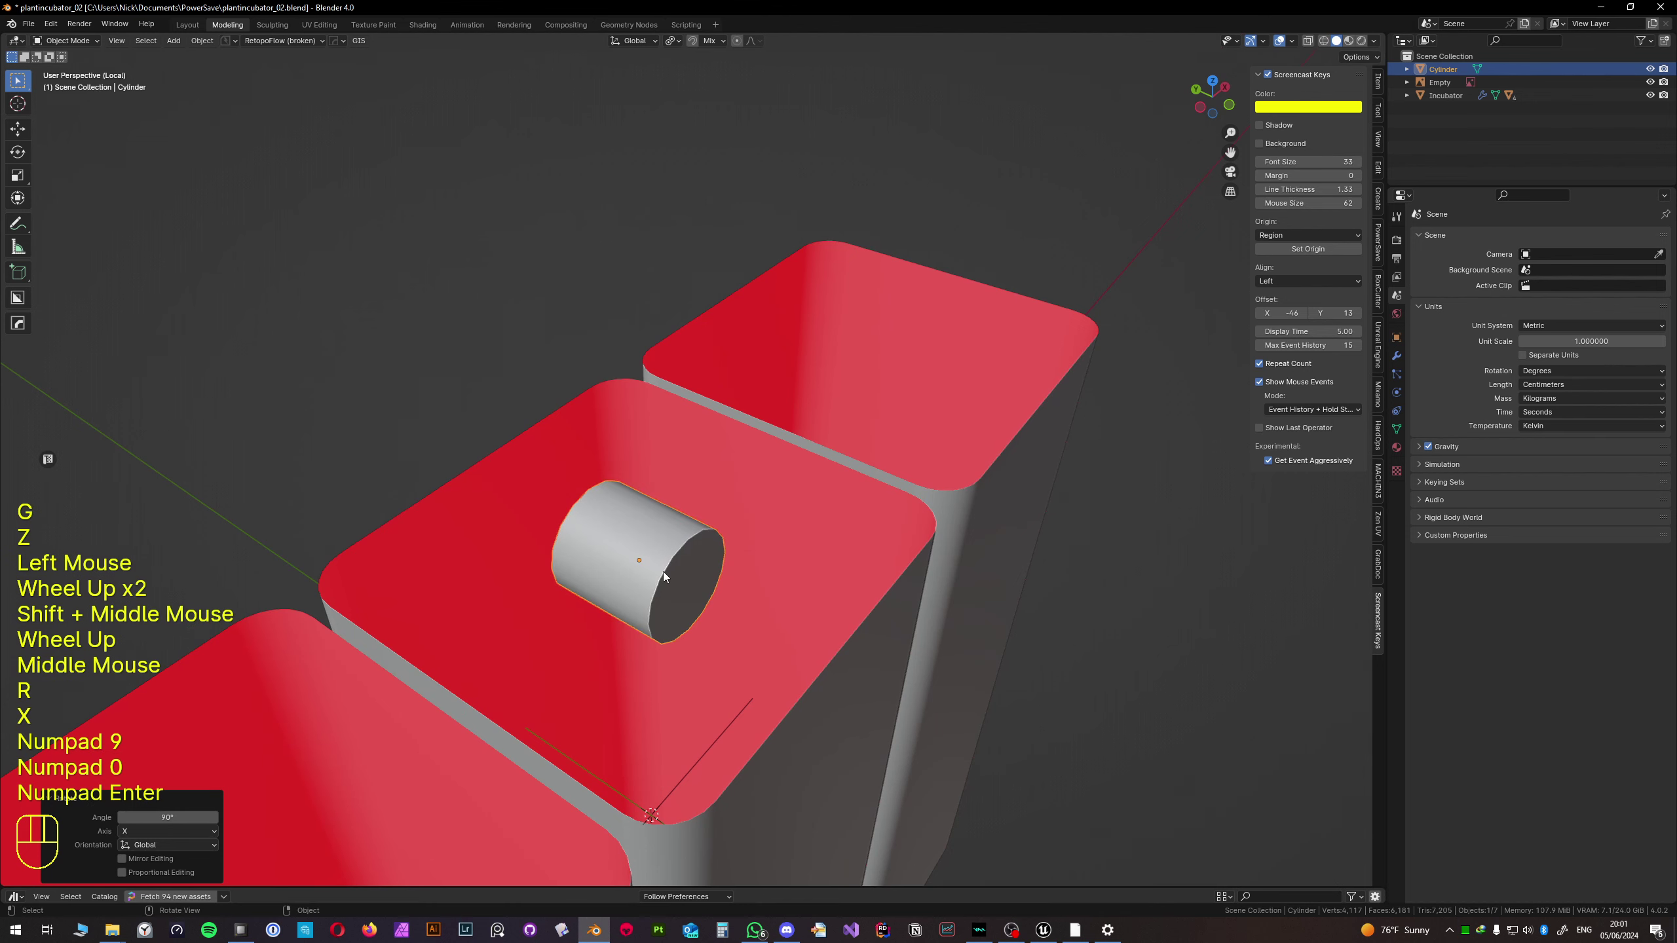
- Stretch the cylinder along Y by a factor of about 3.29 across the middle tank
{"action": "mouse_move", "coordinate": [704, 548]}
{"action": "middle_mouse_down"}
{"action": "mouse_move", "coordinate": [663, 567]}
{"action": "mouse_move", "coordinate": [628, 632]}
{"action": "mouse_move", "coordinate": [796, 485]}
{"action": "mouse_move", "coordinate": [846, 474]}
{"action": "mouse_move", "coordinate": [766, 492]}
{"action": "mouse_move", "coordinate": [756, 460]}
{"action": "mouse_move", "coordinate": [714, 523]}
{"action": "middle_mouse_up"}
{"action": "scroll", "coordinate": [805, 489], "scroll_direction": "down", "scroll_amount": 1}
{"action": "scroll", "coordinate": [791, 496], "scroll_direction": "down", "scroll_amount": 1}
{"action": "scroll", "coordinate": [765, 492], "scroll_direction": "up", "scroll_amount": 1}
{"action": "scroll", "coordinate": [754, 518], "scroll_direction": "down", "scroll_amount": 2}
{"action": "scroll", "coordinate": [714, 522], "scroll_direction": "up", "scroll_amount": 1, "text": "shift"}
{"action": "scroll", "coordinate": [711, 498], "scroll_direction": "up", "scroll_amount": 1}
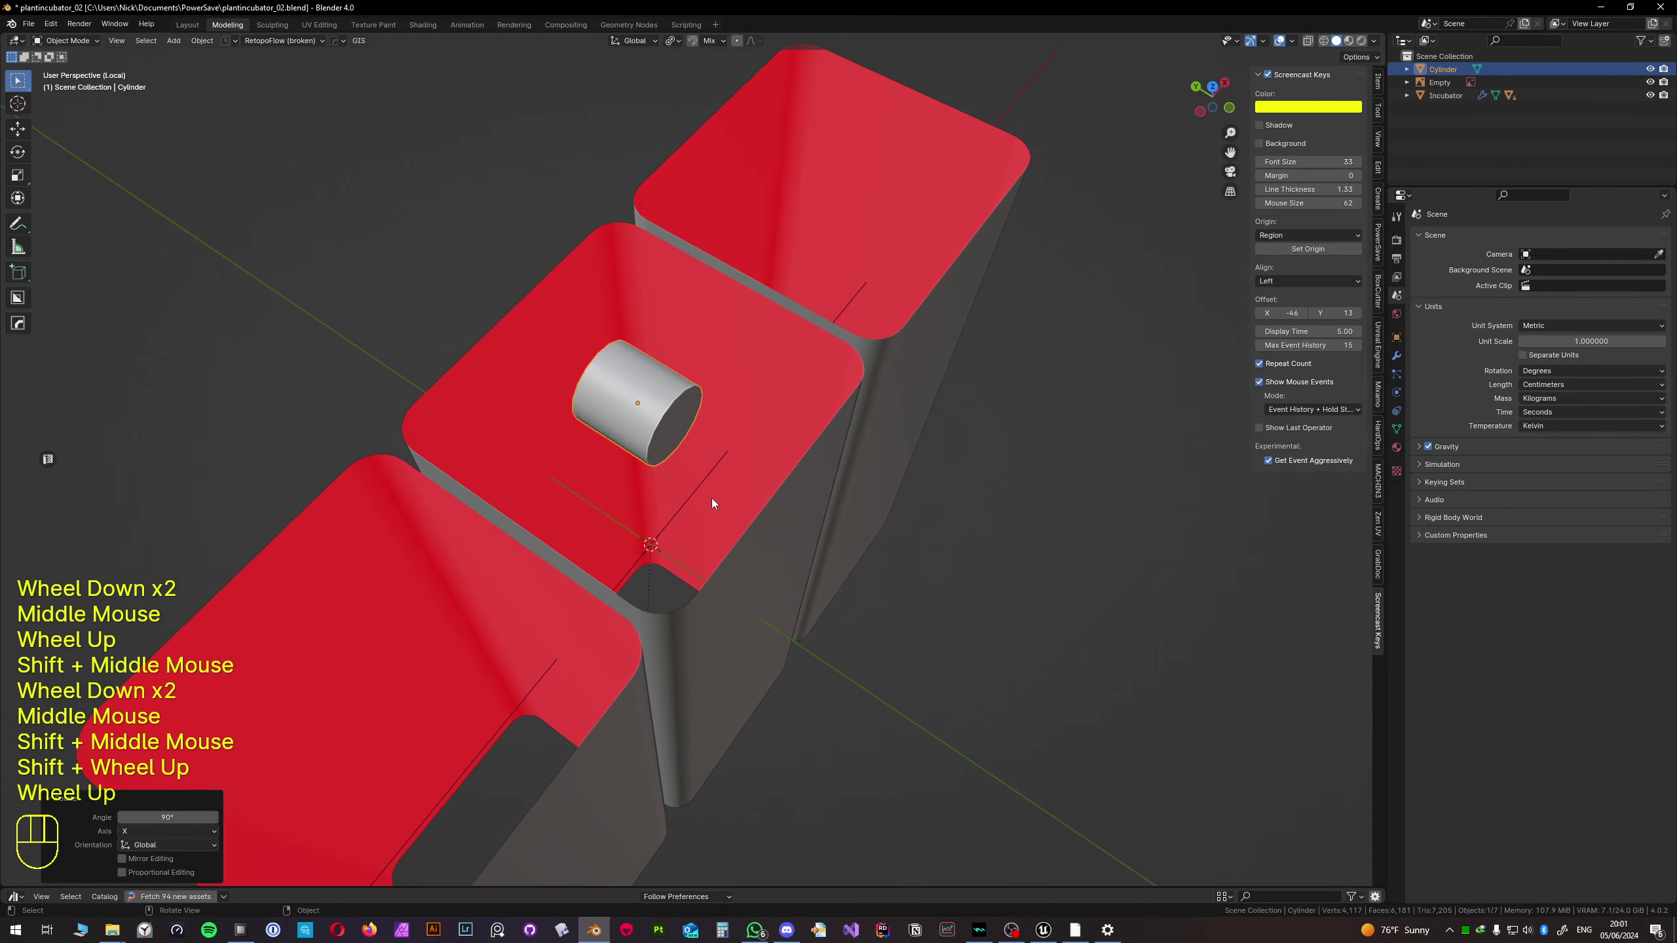
{"action": "key", "text": "s"}
{"action": "key", "text": "x"}
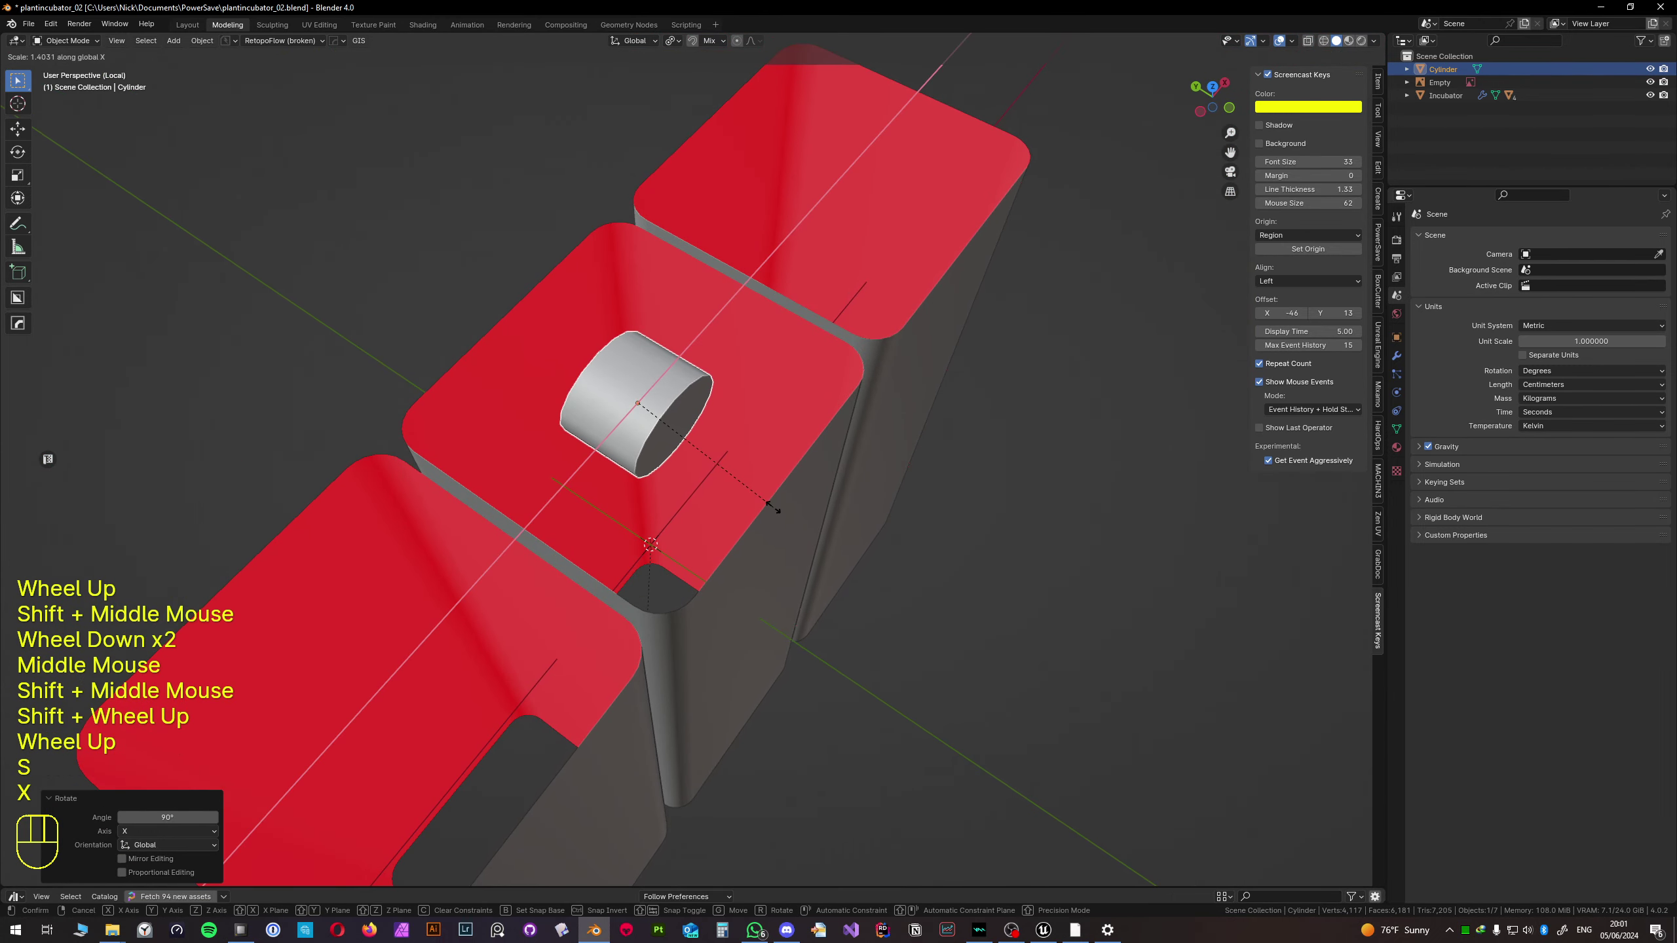
{"action": "key", "text": "y"}
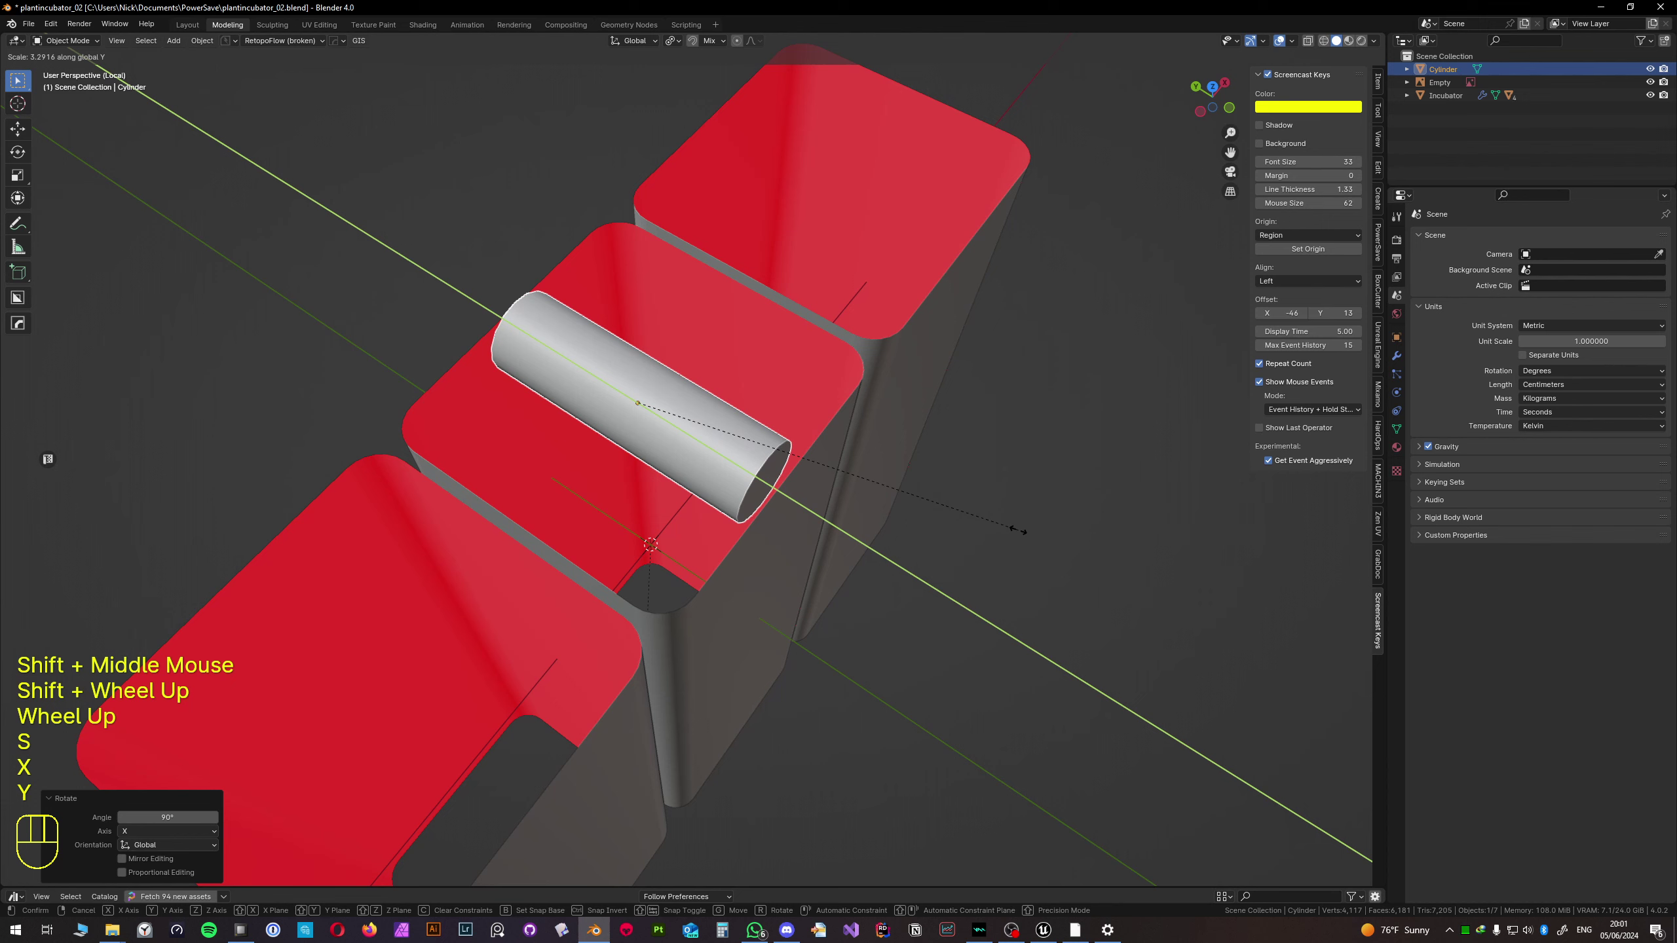
{"action": "left_click", "coordinate": [1019, 533]}
- Thin the cylinder into a slender tube by scaling X and Z to about 0.14 with Y locked
{"action": "key", "text": "s"}
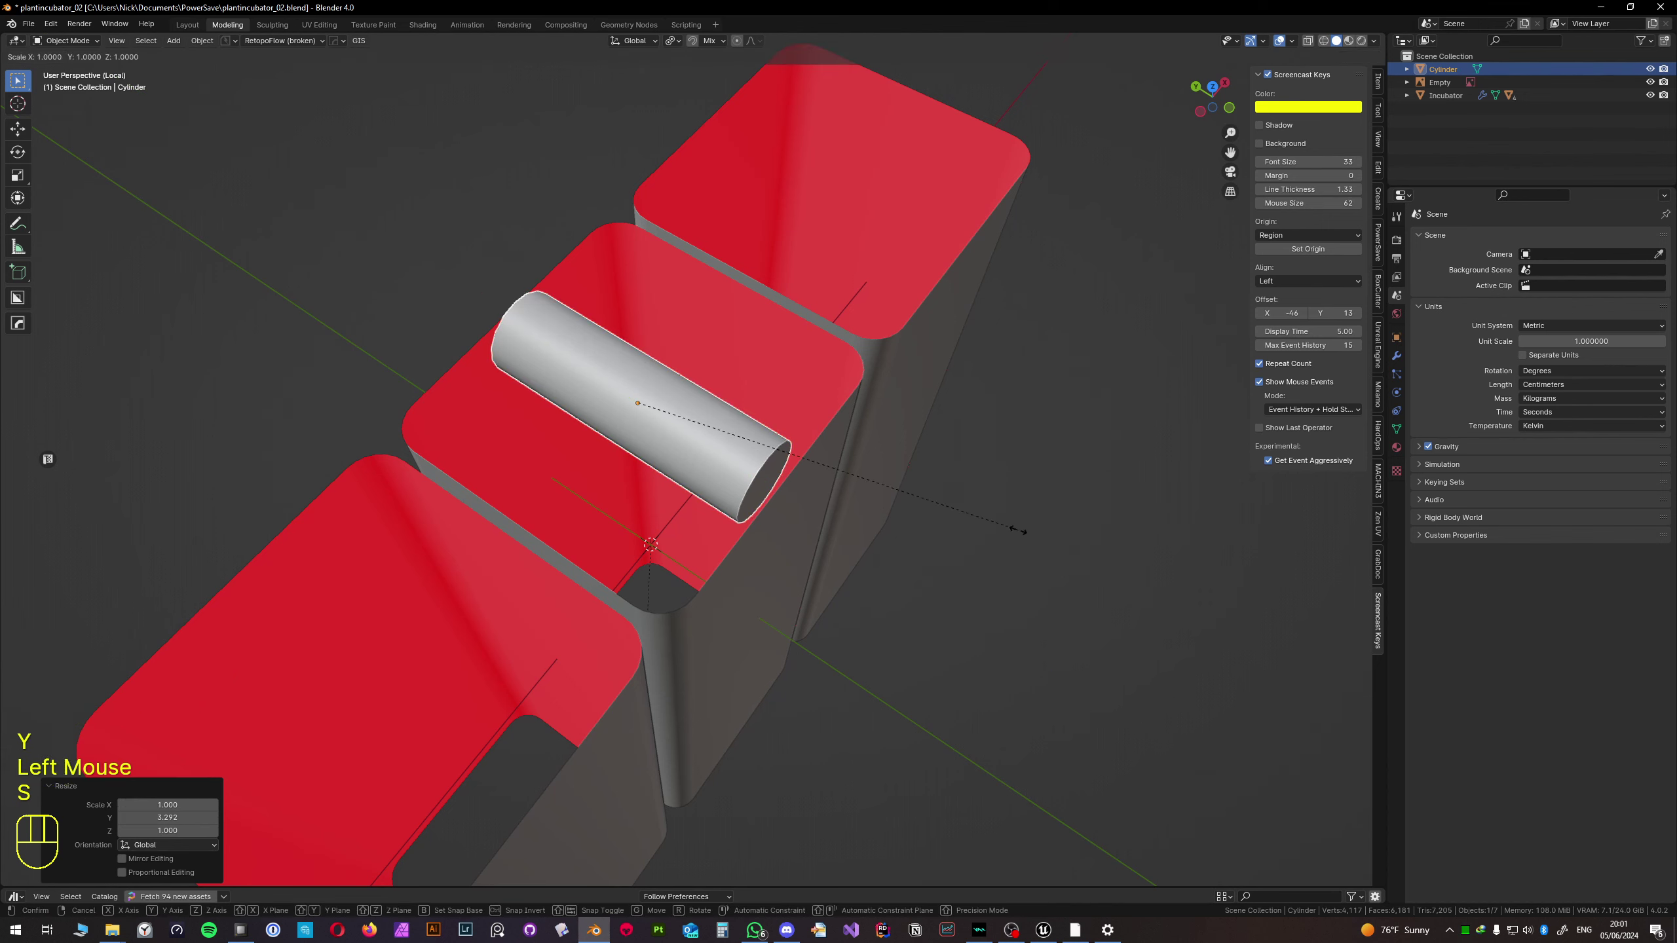
{"action": "key", "text": "shift+y"}
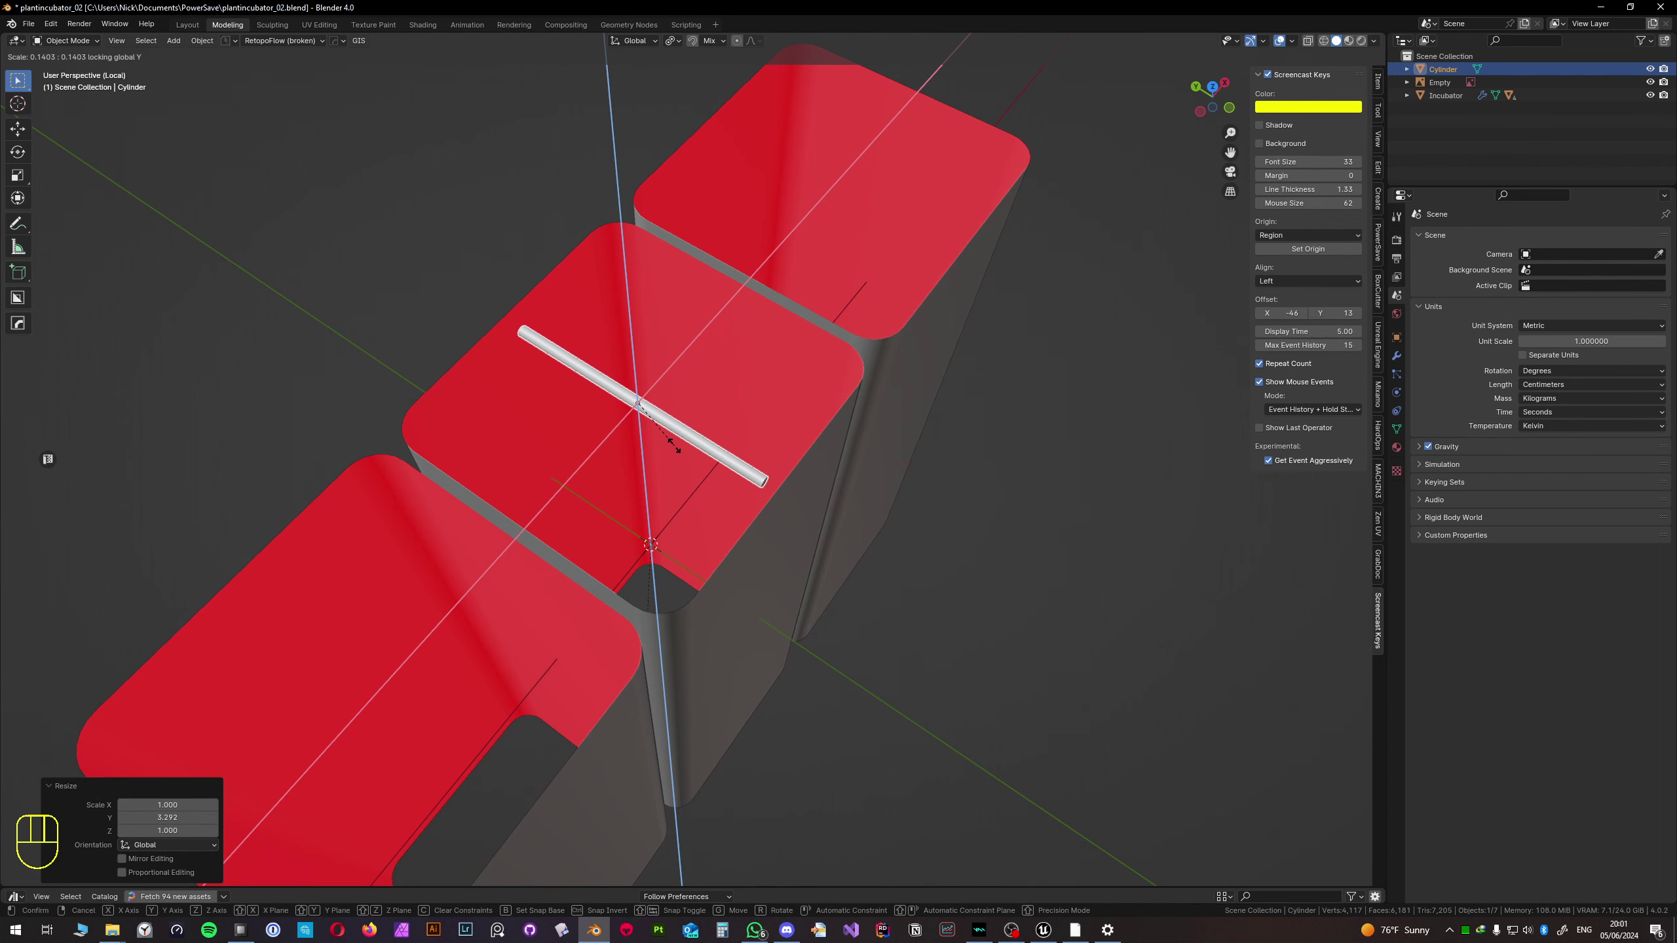
{"action": "left_click", "coordinate": [674, 446]}
- Shorten the slender tube along Y by a factor of about 0.778
{"action": "scroll", "coordinate": [701, 465], "scroll_direction": "up", "scroll_amount": 2}
{"action": "middle_click_drag", "start_coordinate": [701, 466], "coordinate": [715, 533]}
{"action": "scroll", "coordinate": [695, 460], "scroll_direction": "down", "scroll_amount": 1}
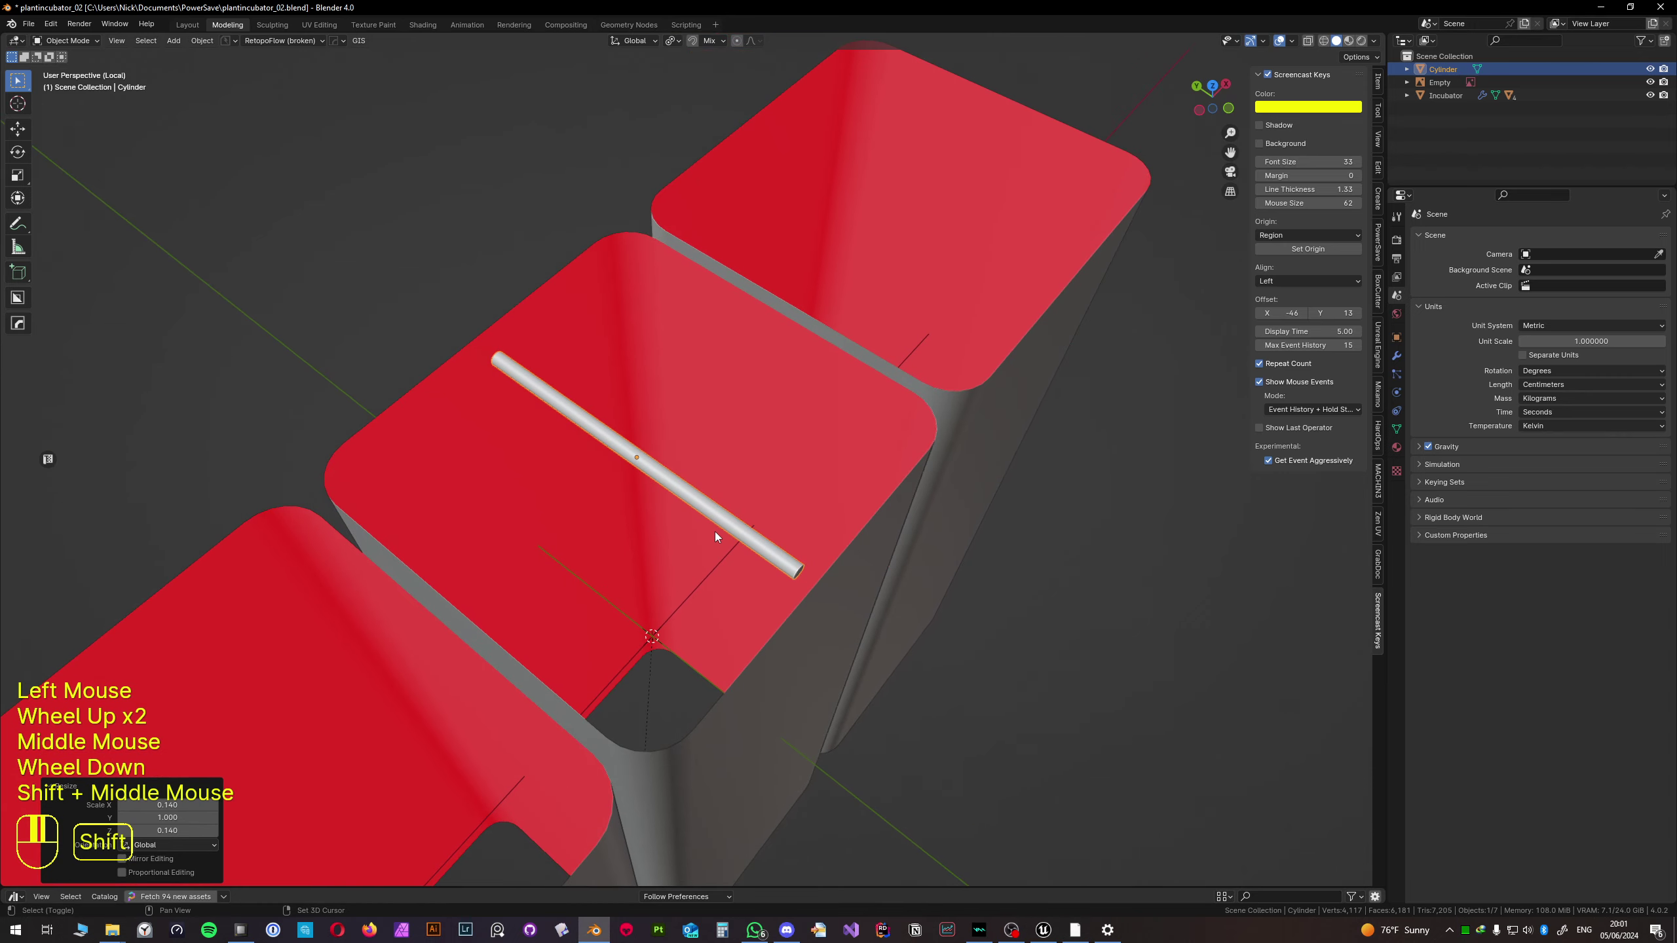
{"action": "key", "text": "s"}
{"action": "key", "text": "y"}
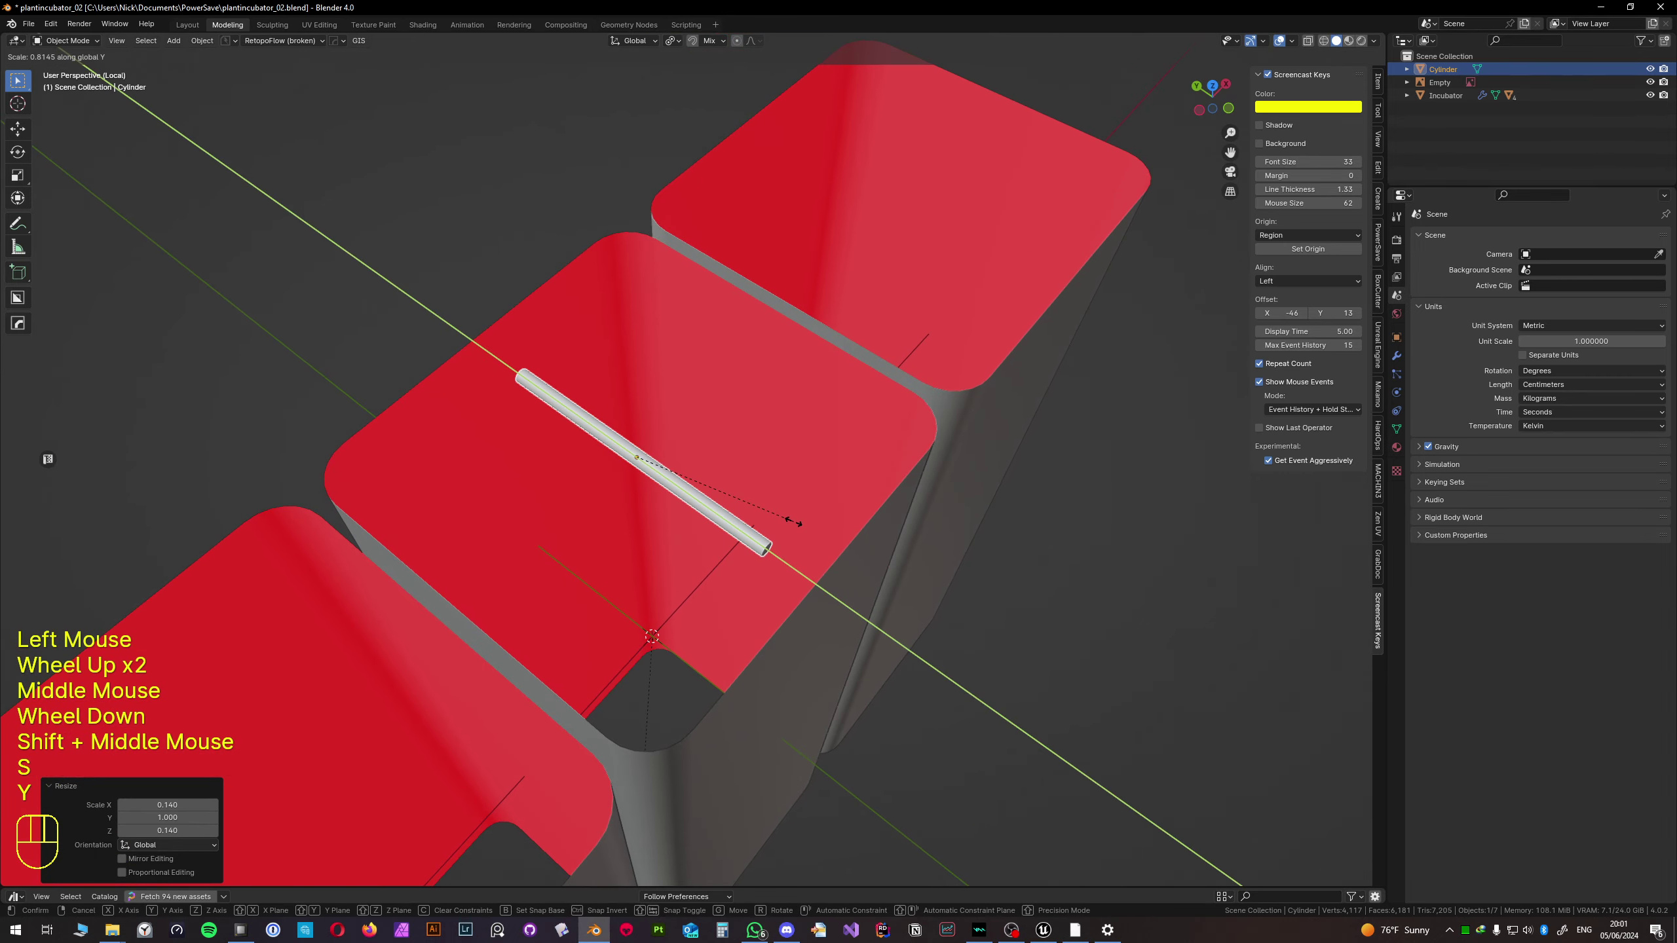
{"action": "left_click", "coordinate": [791, 521]}
- Leave local view and examine the tank light tubes in the reference image
{"action": "middle_click_drag", "start_coordinate": [786, 520], "coordinate": [724, 515]}
{"action": "scroll", "coordinate": [666, 469], "scroll_direction": "down", "scroll_amount": 2}
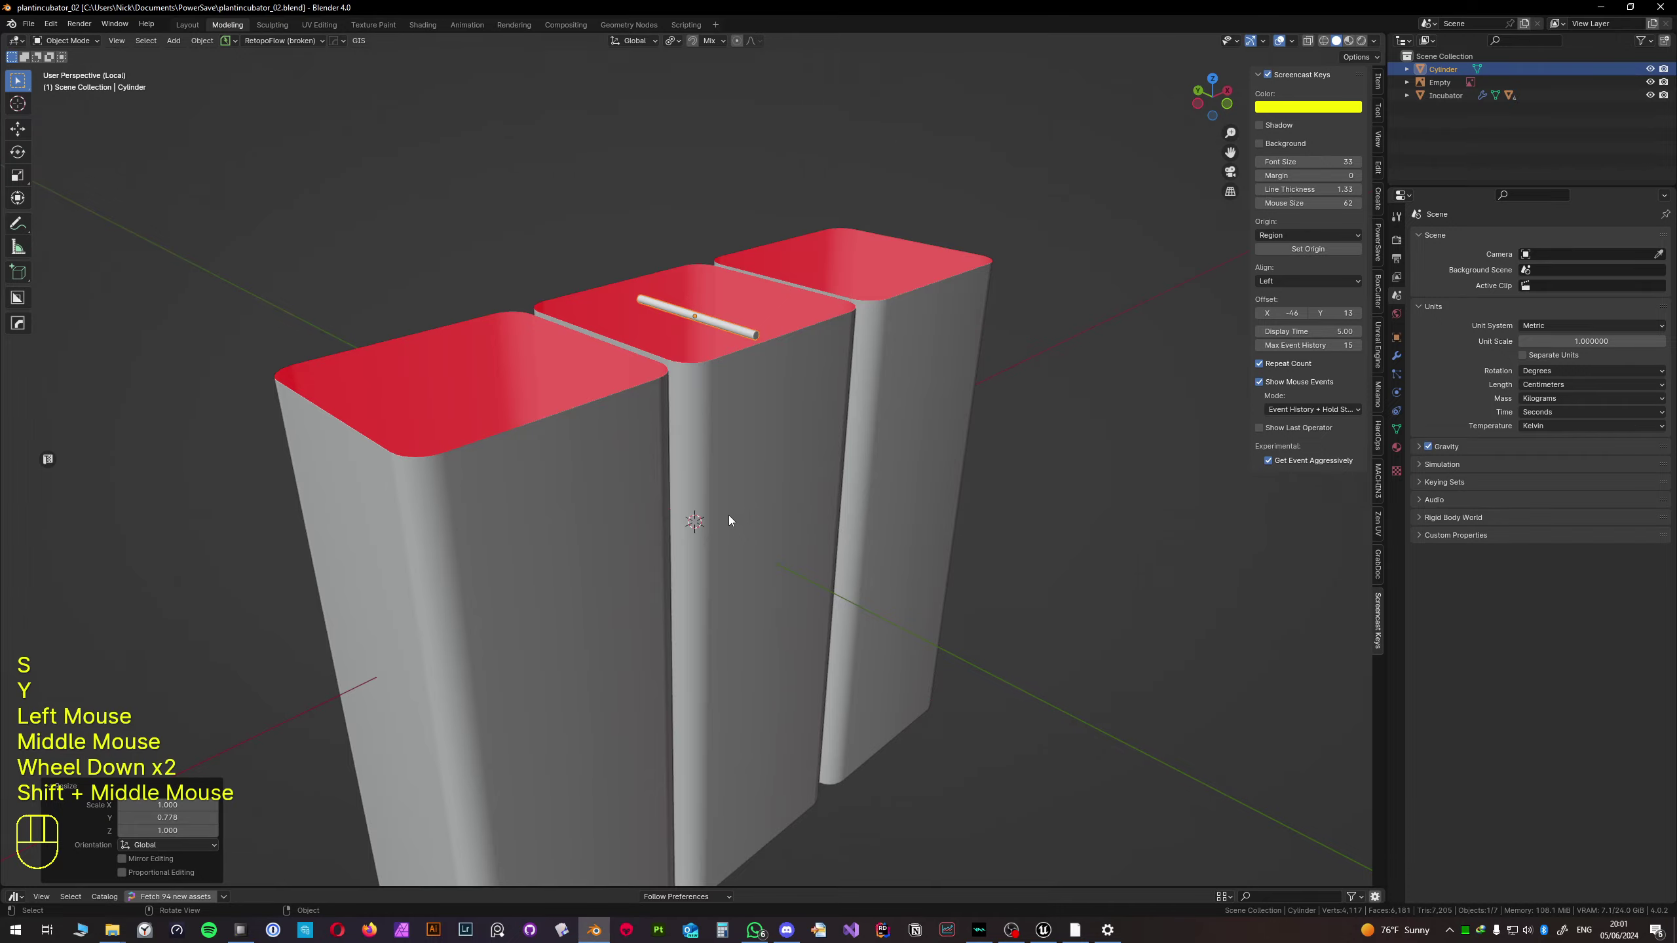
{"action": "key", "text": "KP_1"}
{"action": "key", "text": "slash"}
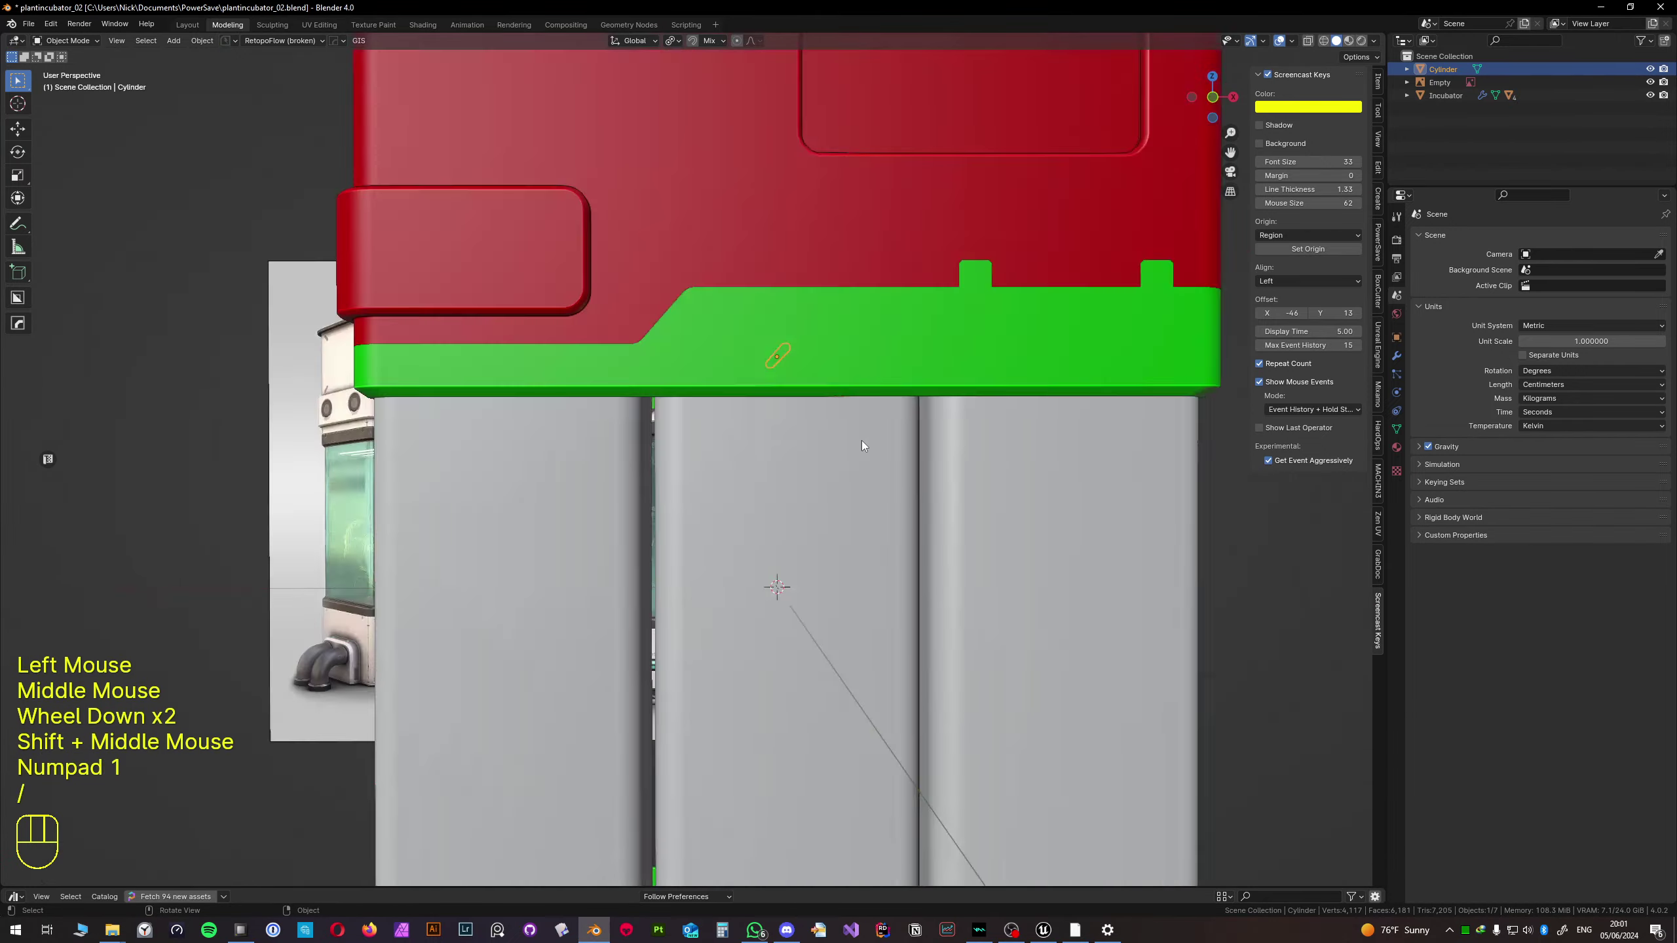
{"action": "middle_click_drag", "start_coordinate": [846, 433], "coordinate": [605, 413], "text": "shift"}
{"action": "scroll", "coordinate": [529, 335], "scroll_direction": "up", "scroll_amount": 2}
{"action": "scroll", "coordinate": [606, 413], "scroll_direction": "up", "scroll_amount": 1}
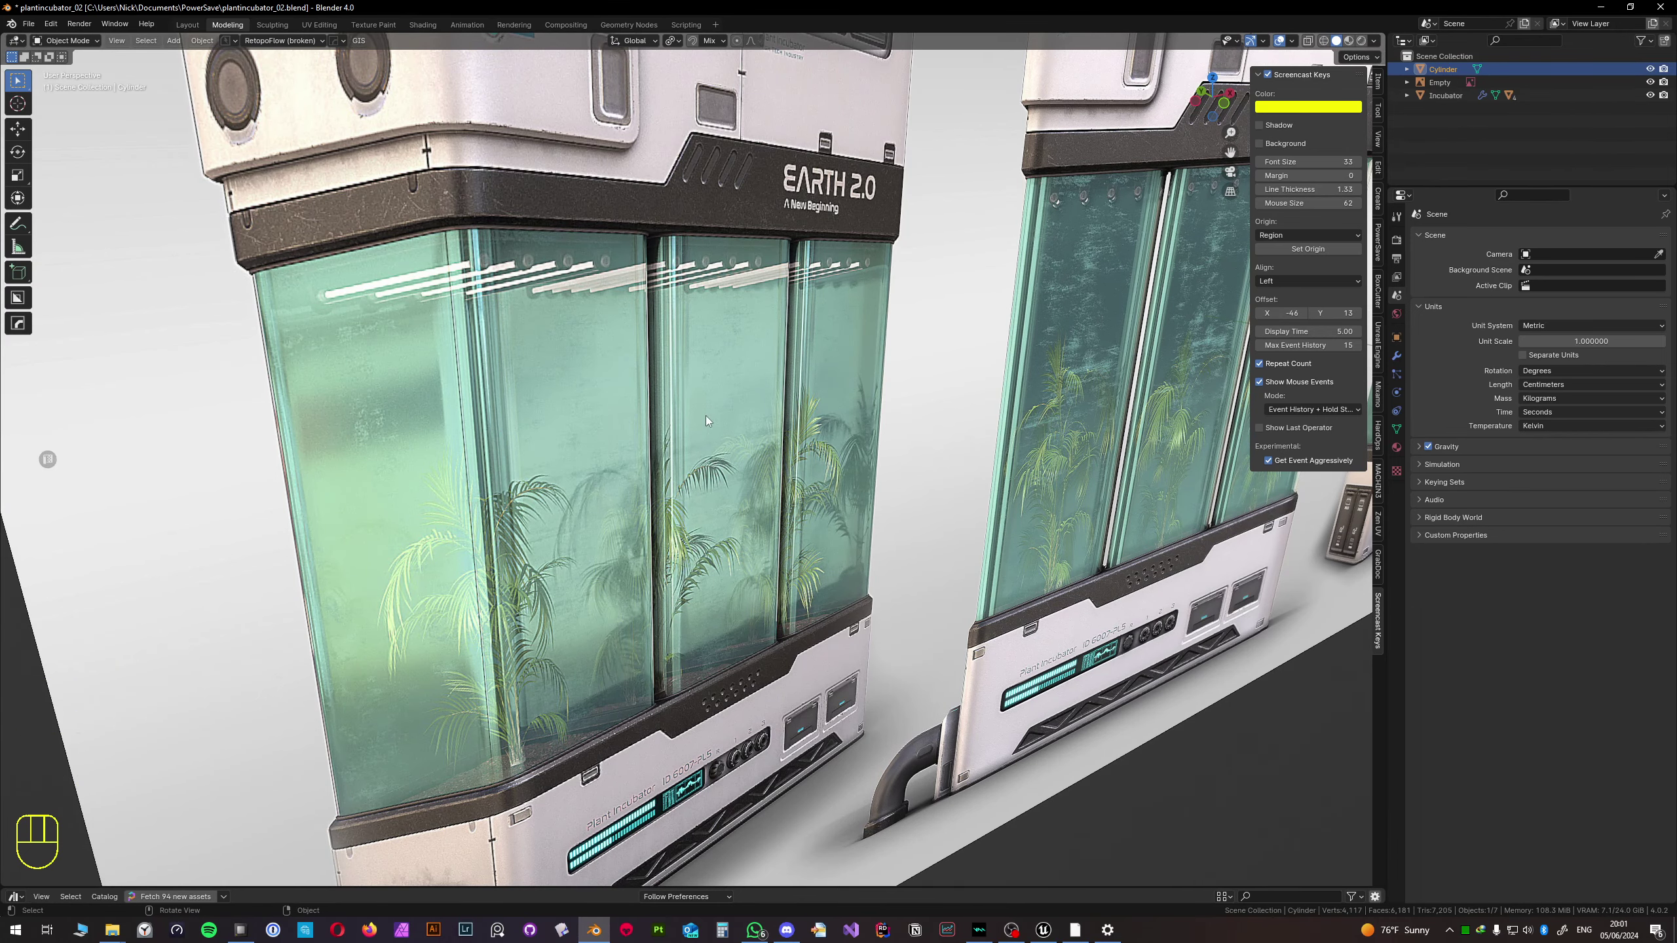
- Select the Incubator body and hide it to expose the glass tanks
{"action": "scroll", "coordinate": [705, 415], "scroll_direction": "down", "scroll_amount": 3}
{"action": "middle_click_drag", "start_coordinate": [793, 423], "coordinate": [506, 427], "text": "shift"}
{"action": "left_click", "coordinate": [438, 526]}
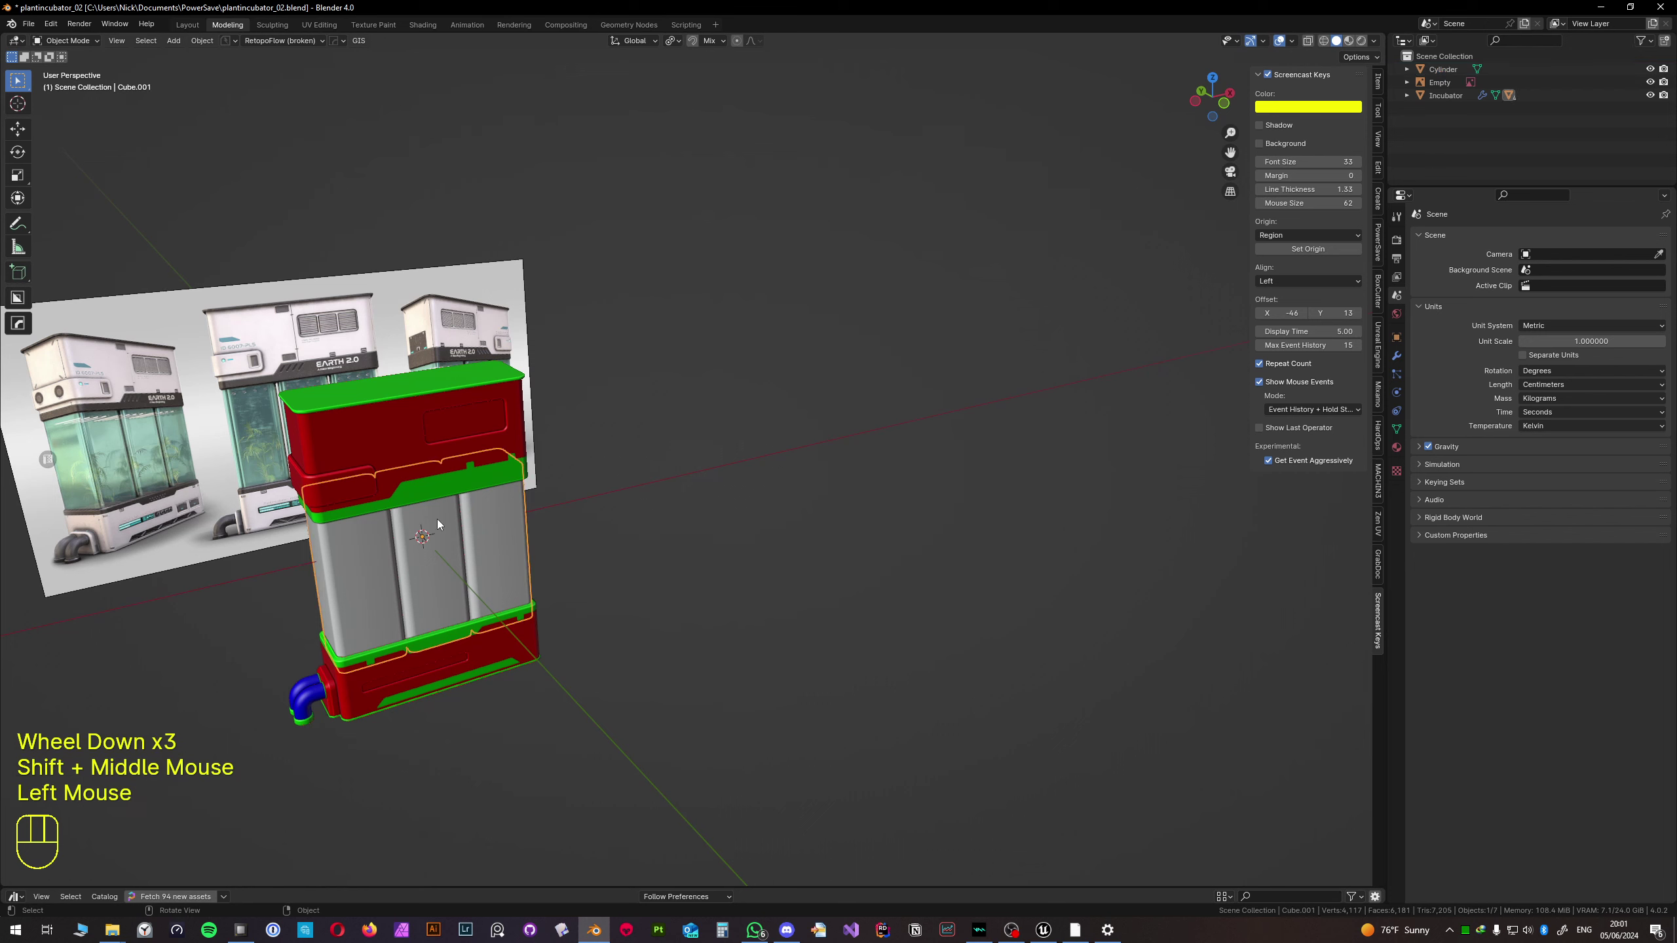
{"action": "left_click", "coordinate": [1444, 70]}
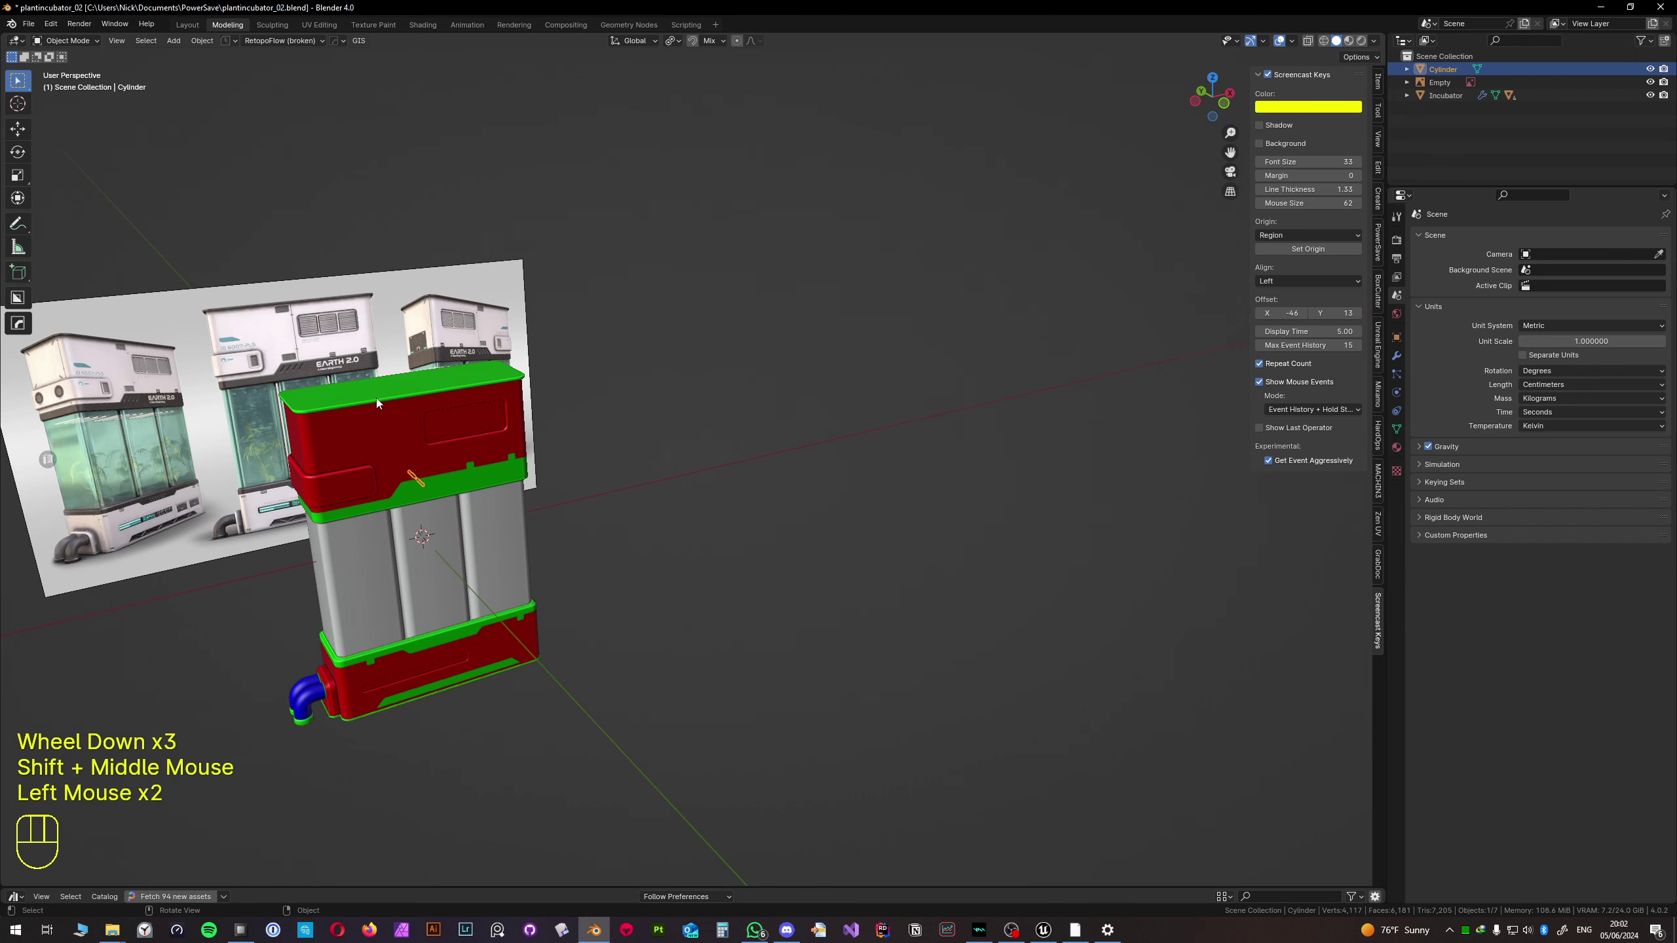
{"action": "left_click", "coordinate": [1448, 93], "text": "shift"}
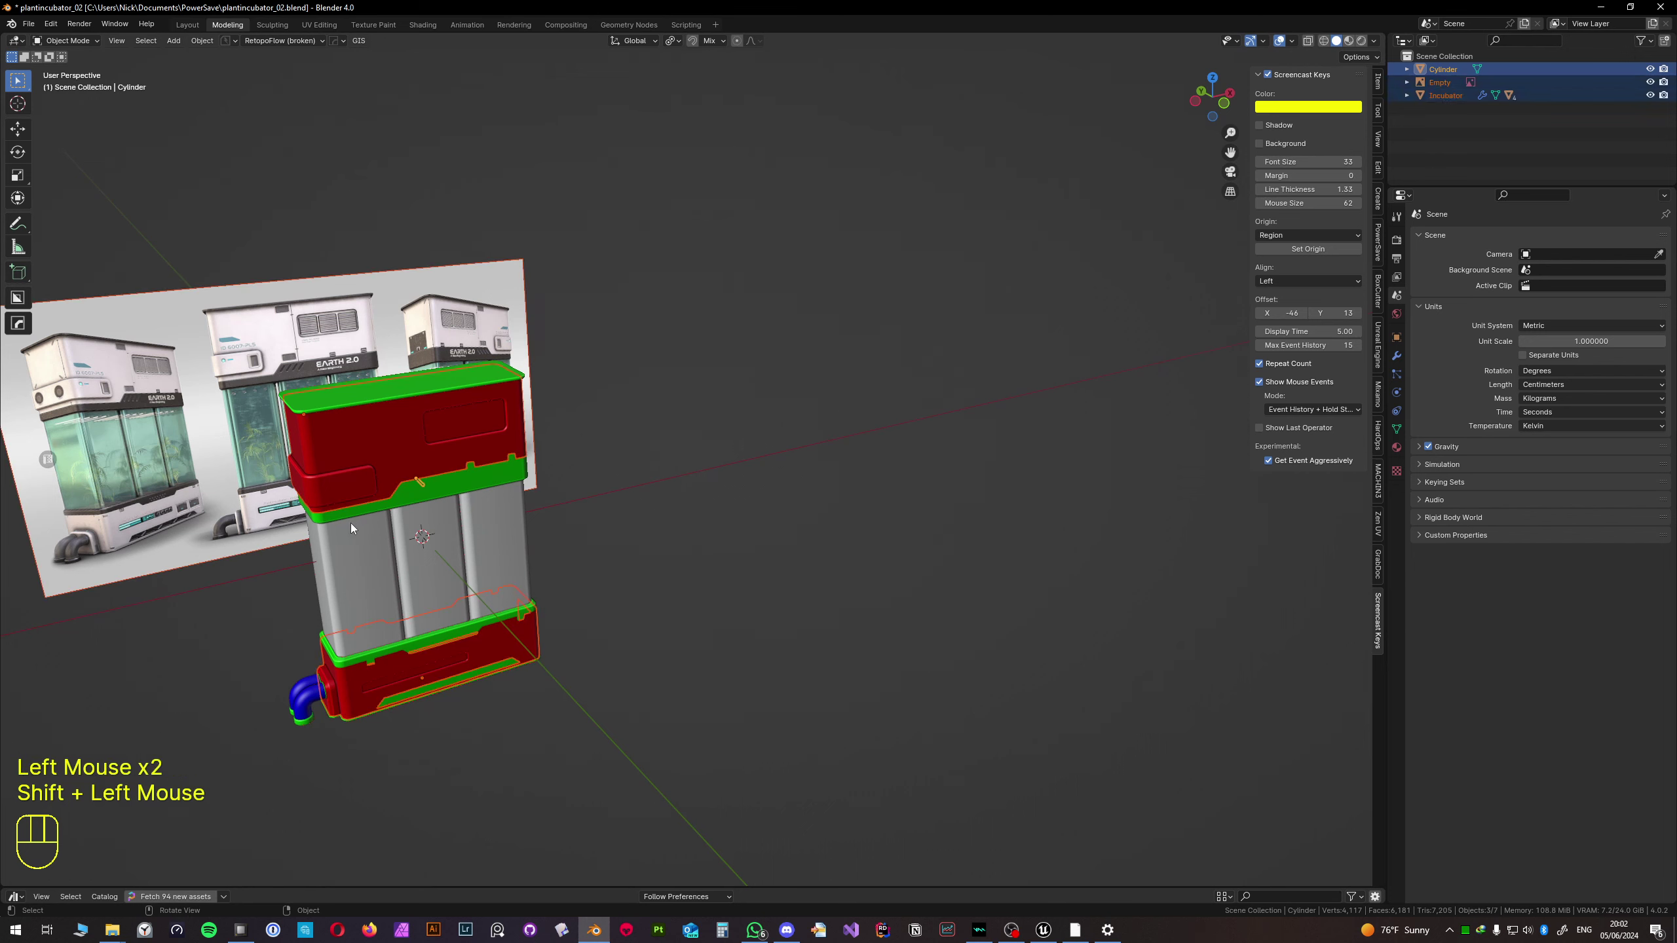
{"action": "left_click", "coordinate": [413, 539]}
{"action": "middle_click_drag", "start_coordinate": [413, 541], "coordinate": [491, 522]}
{"action": "left_click", "coordinate": [396, 463]}
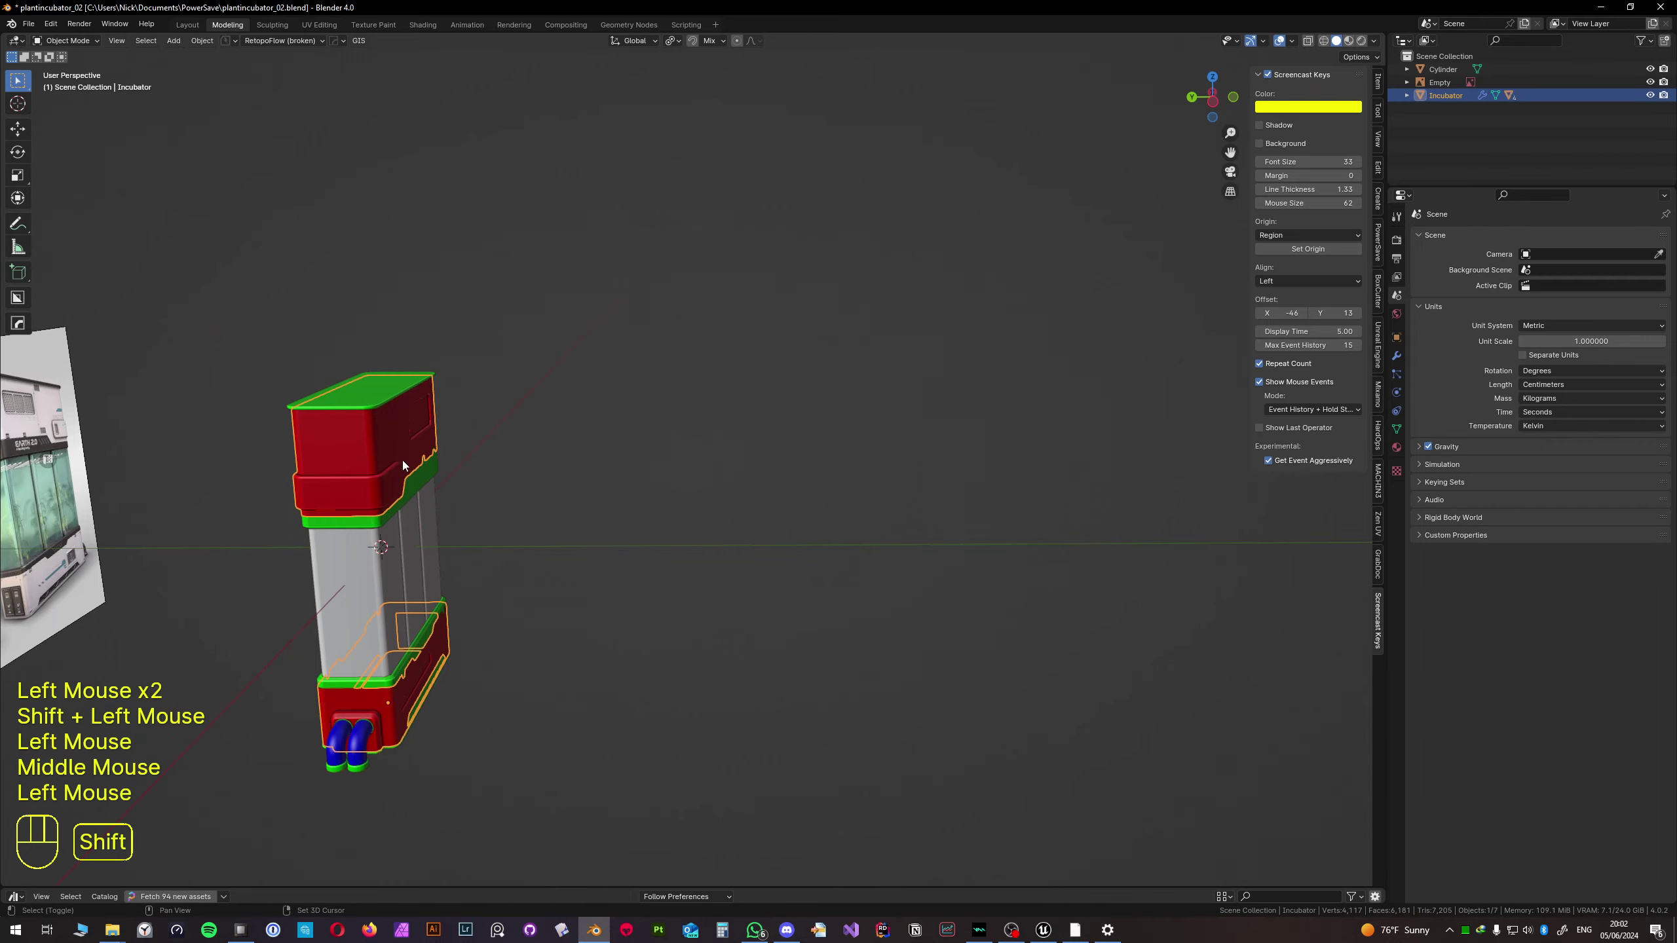
{"action": "middle_click_drag", "start_coordinate": [397, 462], "coordinate": [592, 461], "text": "shift"}
{"action": "key", "text": "h"}
- Hide the remaining geometry covering the glass tanks and select the slender tube in the middle tank
{"action": "scroll", "coordinate": [584, 464], "scroll_direction": "up", "scroll_amount": 1}
{"action": "middle_click_drag", "start_coordinate": [488, 504], "coordinate": [783, 480], "text": "shift"}
{"action": "left_click", "coordinate": [637, 457]}
{"action": "scroll", "coordinate": [635, 463], "scroll_direction": "up", "scroll_amount": 2}
{"action": "left_click", "coordinate": [731, 499]}
{"action": "key", "text": "h"}
{"action": "left_click", "coordinate": [640, 466]}
{"action": "scroll", "coordinate": [782, 479], "scroll_direction": "up", "scroll_amount": 1}
{"action": "middle_click_drag", "start_coordinate": [784, 480], "coordinate": [805, 491], "text": "shift"}
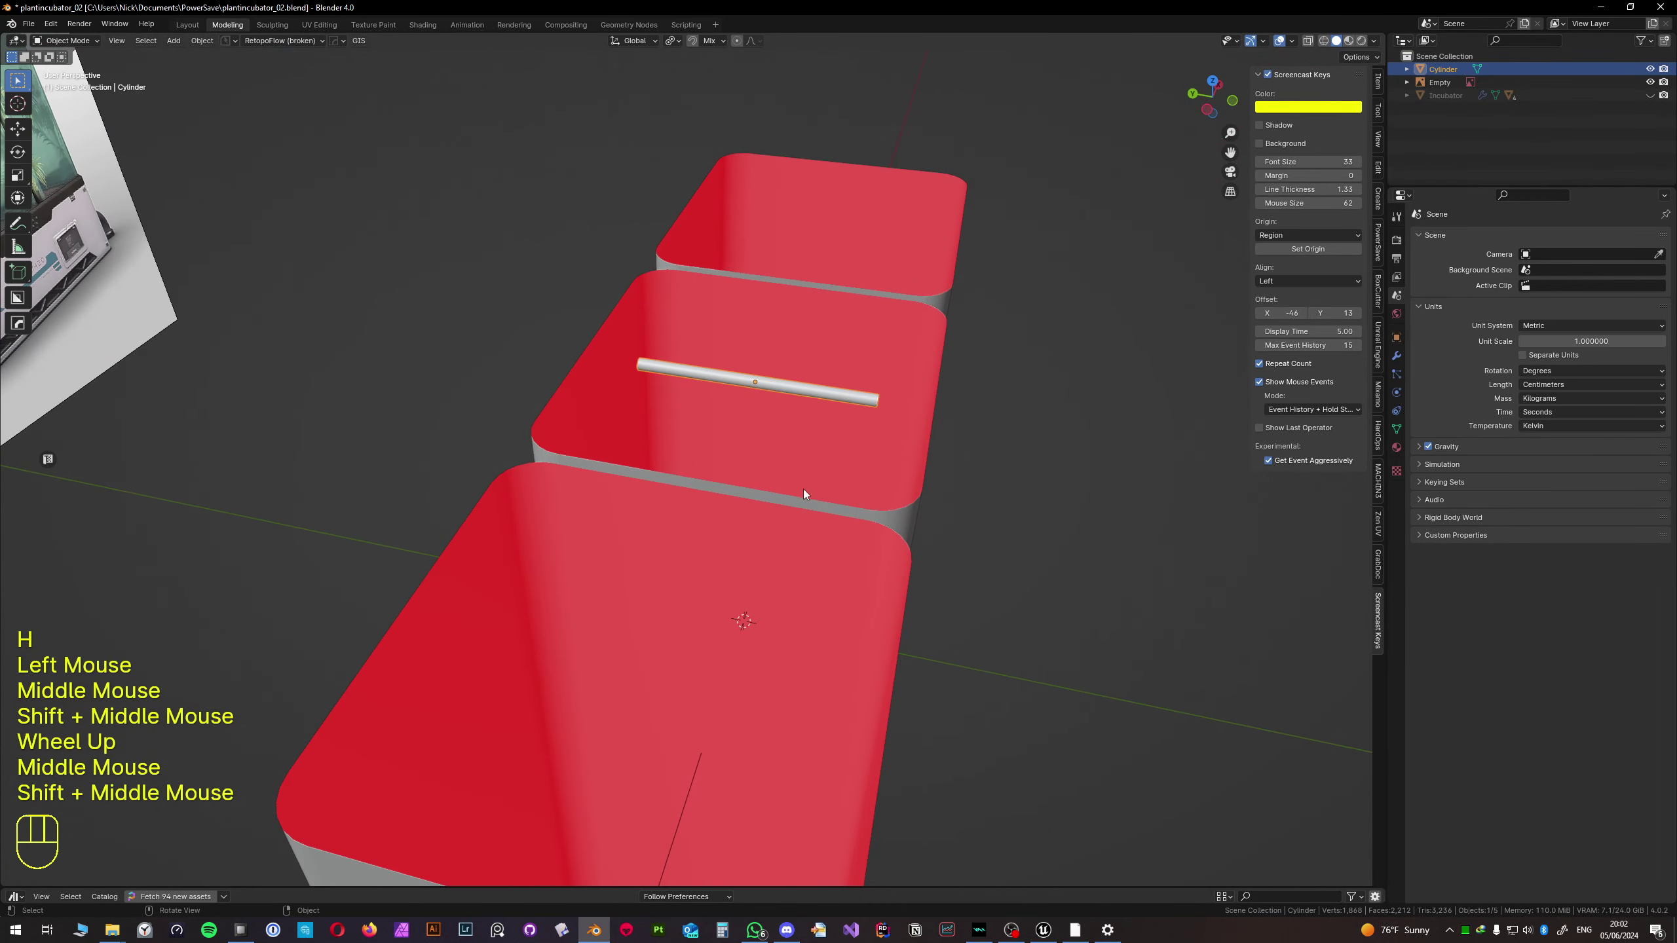
- Lengthen the slender tube in the middle tank along Y by a factor of about 1.14
{"action": "key", "text": "s"}
{"action": "key", "text": "y"}
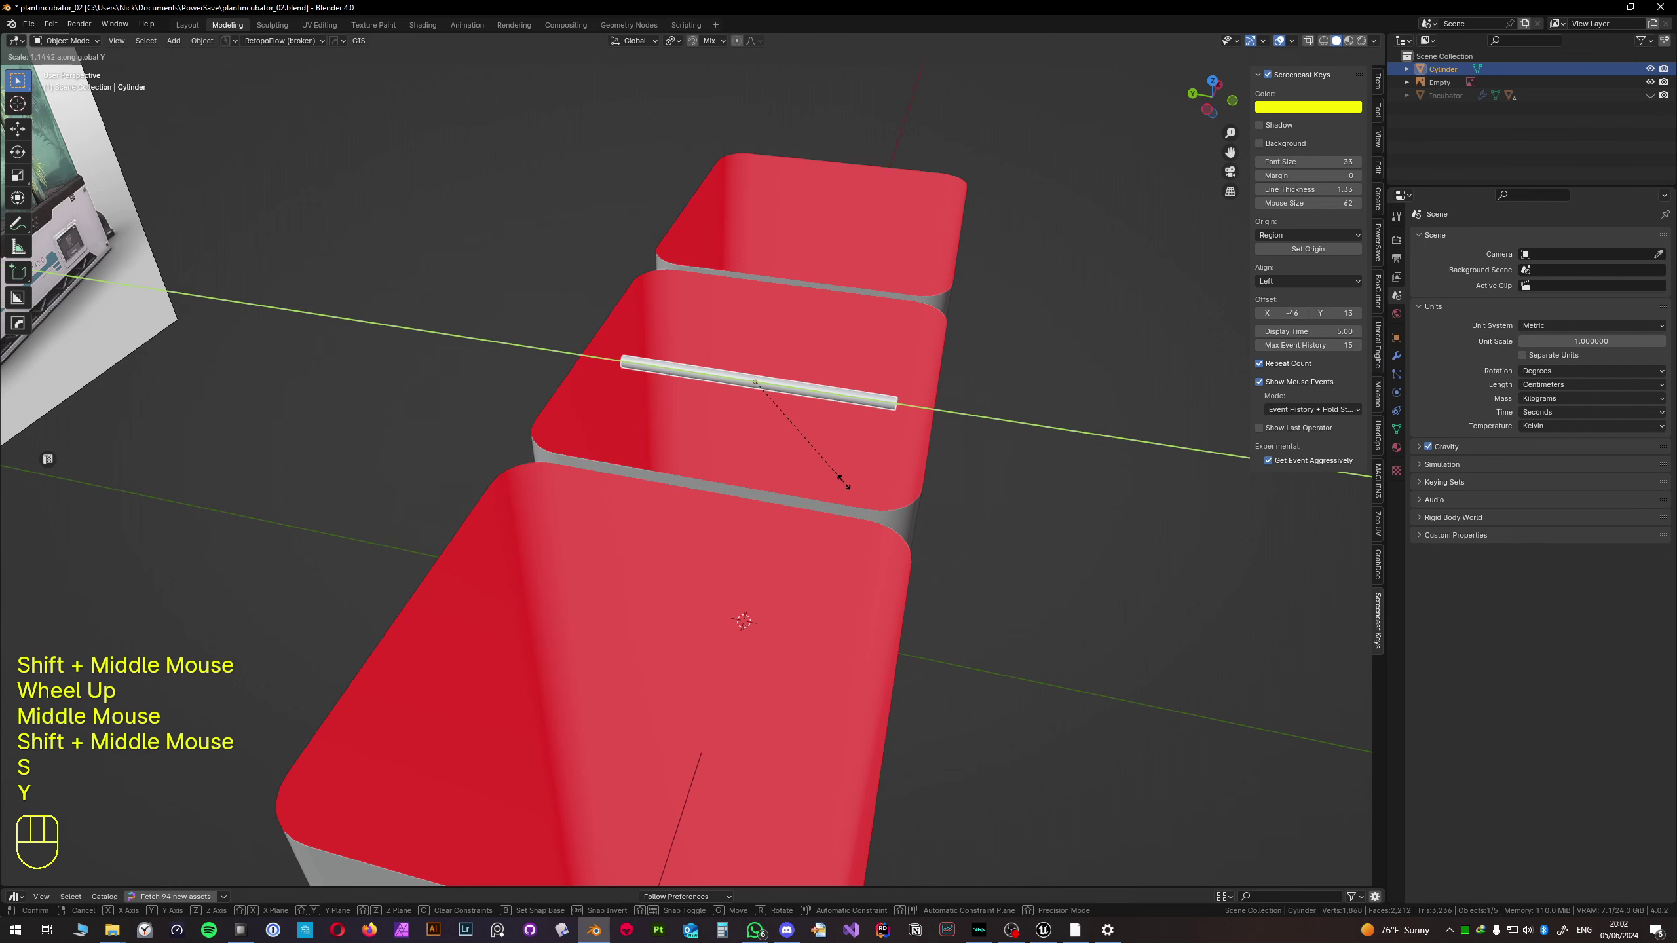
{"action": "left_click", "coordinate": [847, 486]}
- Add an edge loop around the tube, slid close to its near end
{"action": "scroll", "coordinate": [868, 453], "scroll_direction": "up", "scroll_amount": 2}
{"action": "middle_click_drag", "start_coordinate": [868, 452], "coordinate": [773, 457], "text": "shift"}
{"action": "key", "text": "Tab"}
{"action": "scroll", "coordinate": [774, 457], "scroll_direction": "up", "scroll_amount": 1}
{"action": "key", "text": "ctrl+r"}
{"action": "left_click", "coordinate": [846, 454]}
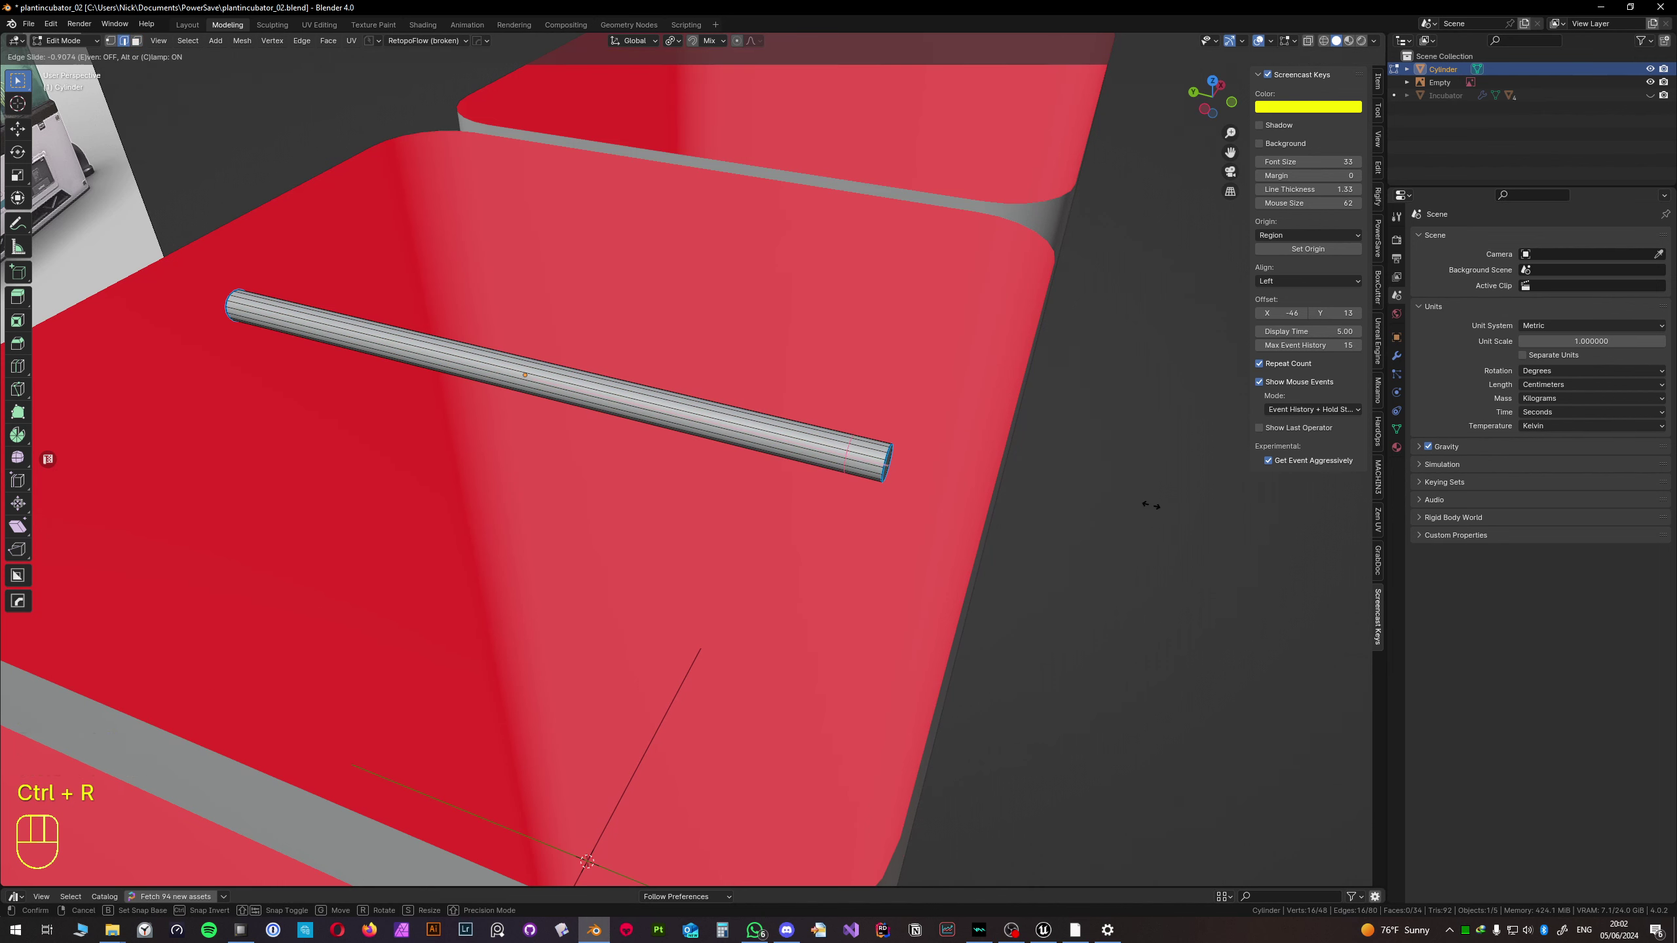
{"action": "left_click", "coordinate": [1145, 504]}
- Extrude the ring of faces at the tube's near end outward along their normals to form a thicker cap
{"action": "middle_click_drag", "start_coordinate": [1146, 503], "coordinate": [793, 449]}
{"action": "key", "text": "3"}
{"action": "left_click", "coordinate": [859, 470], "text": "alt"}
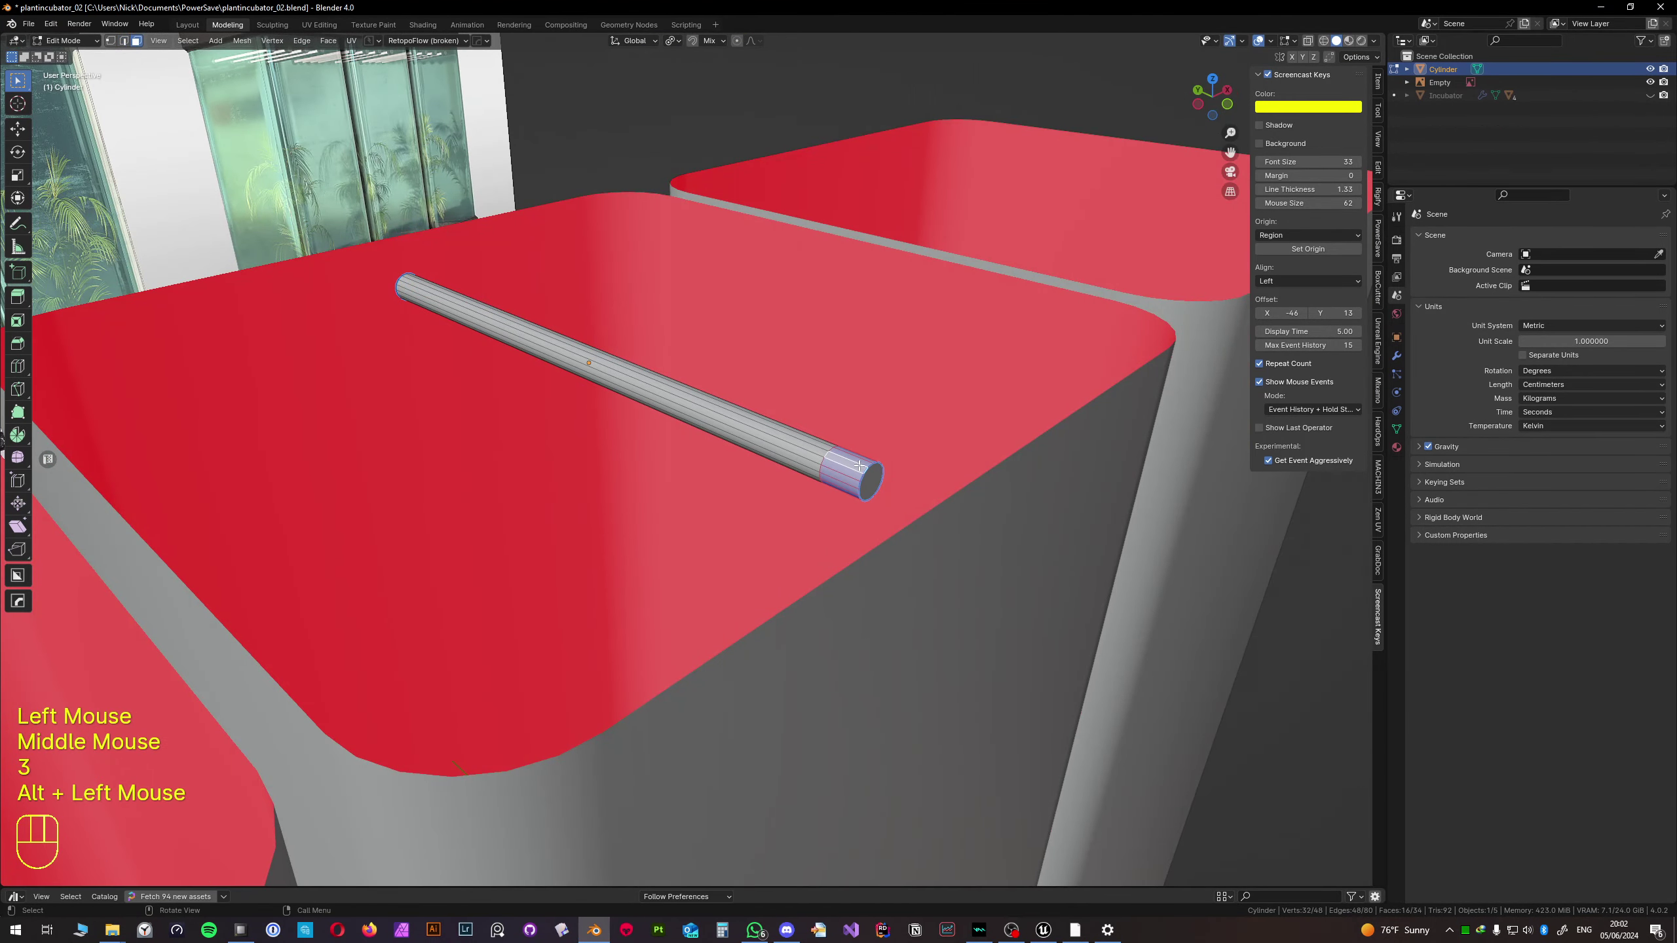
{"action": "key", "text": "alt+e"}
{"action": "left_click", "coordinate": [858, 466]}
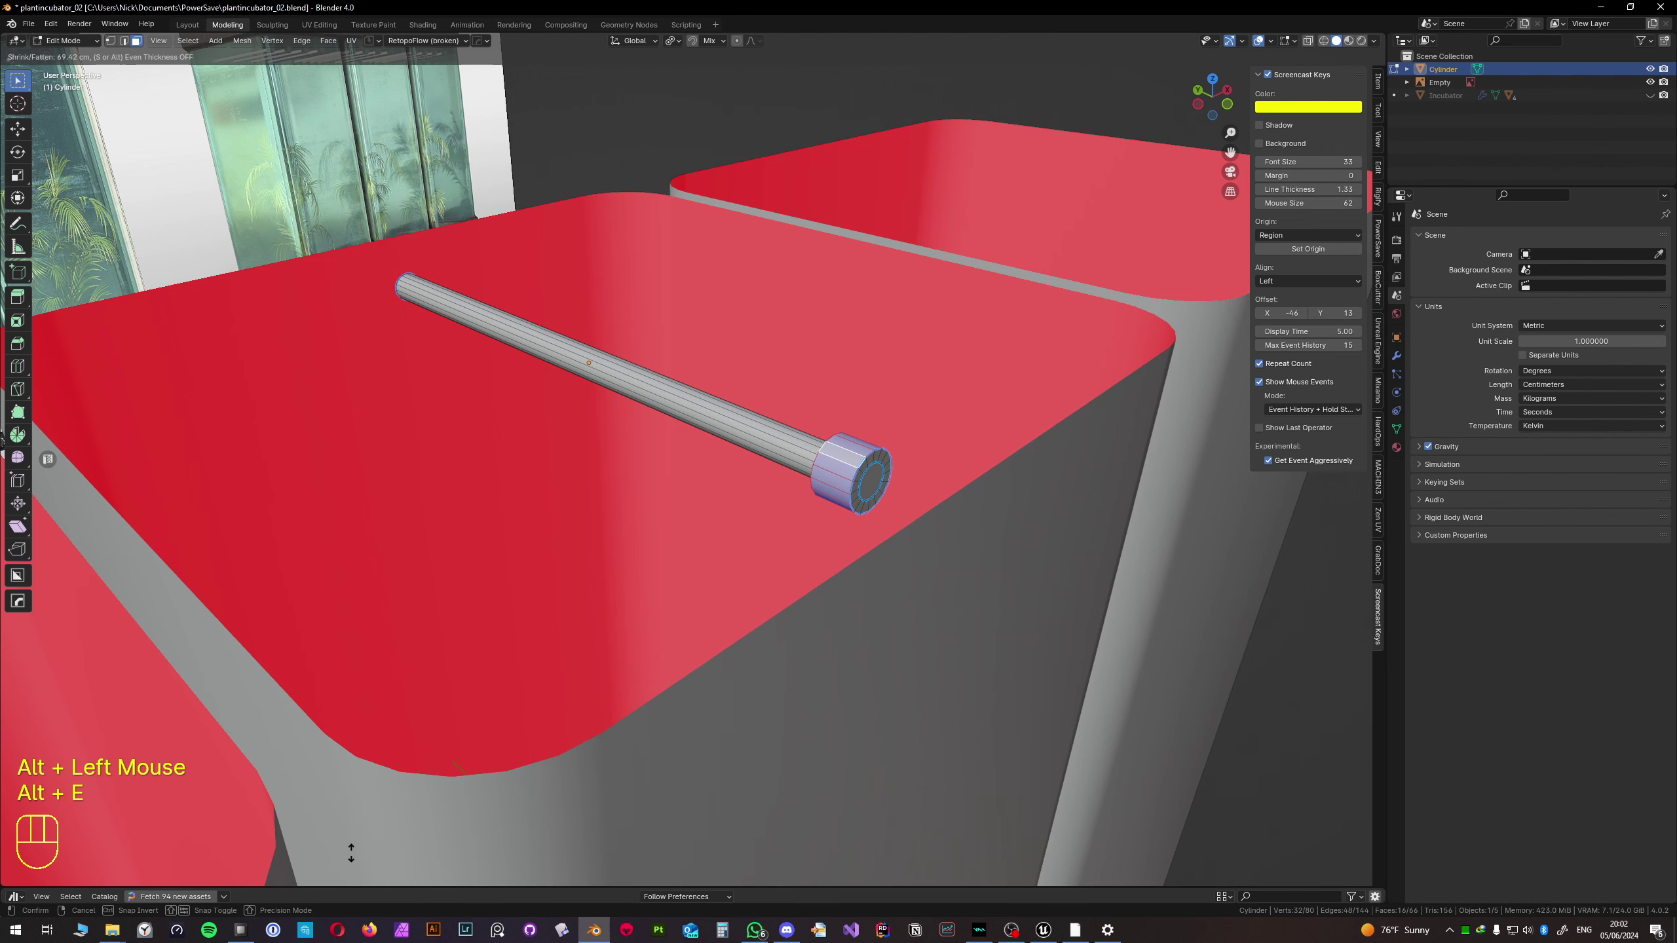
{"action": "left_click", "coordinate": [325, 858]}
- Select all the flat faces on the cap's outer end and merge them into a single face
{"action": "mouse_move", "coordinate": [924, 603]}
{"action": "middle_mouse_down"}
{"action": "mouse_move", "coordinate": [781, 457]}
{"action": "mouse_move", "coordinate": [1096, 637]}
{"action": "mouse_move", "coordinate": [919, 572]}
{"action": "middle_mouse_up"}
{"action": "key", "text": "3"}
{"action": "left_click", "coordinate": [915, 565]}
{"action": "key", "text": "ctrl+KP_Add"}
{"action": "key", "text": "f"}
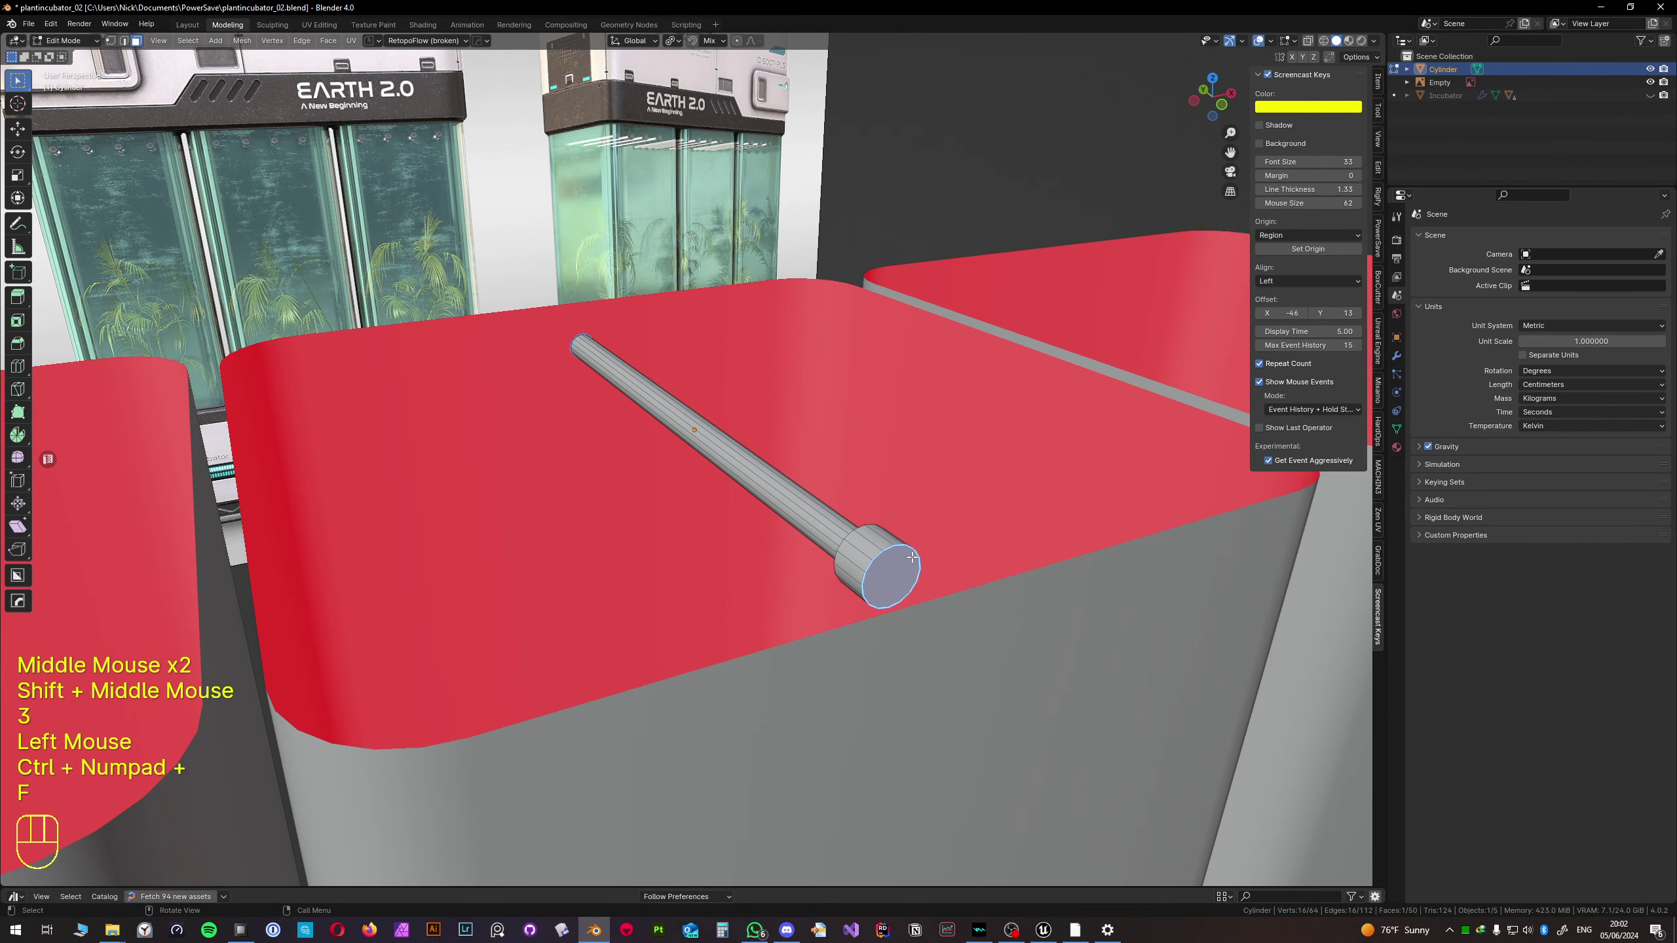
- Select the cap's outer rim edge loop and apply the tube's rotation and scale
{"action": "key", "text": "2"}
{"action": "left_click", "coordinate": [881, 556], "text": "alt"}
{"action": "key", "text": "ctrl+b"}
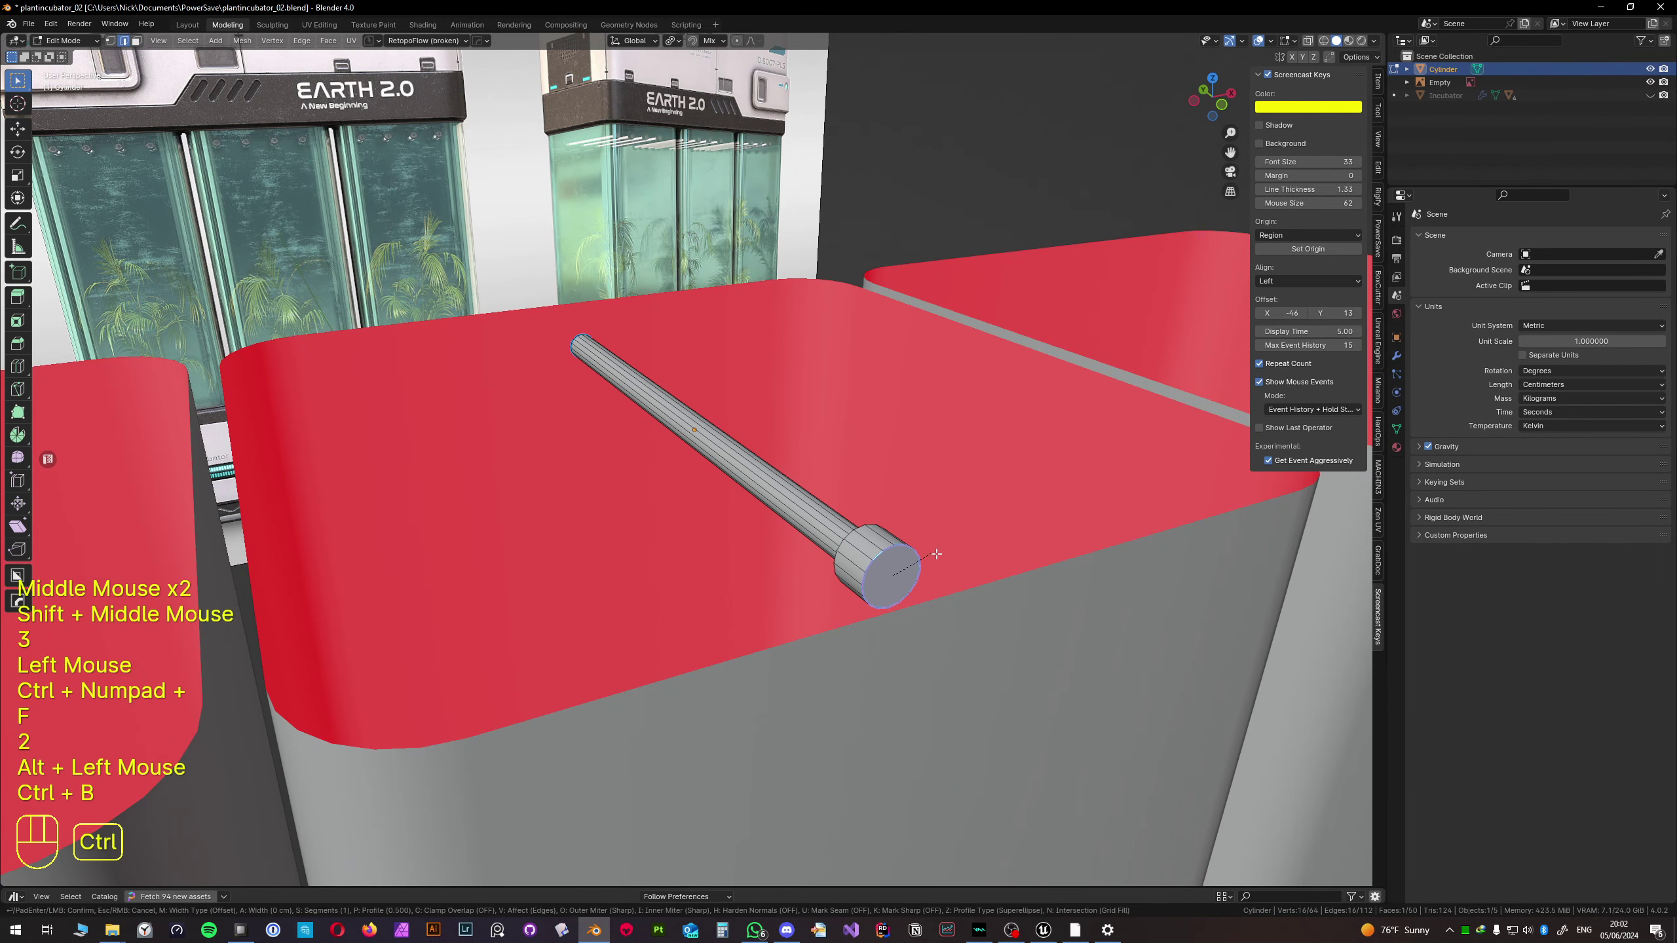
{"action": "right_click", "coordinate": [951, 554]}
{"action": "key", "text": "Tab"}
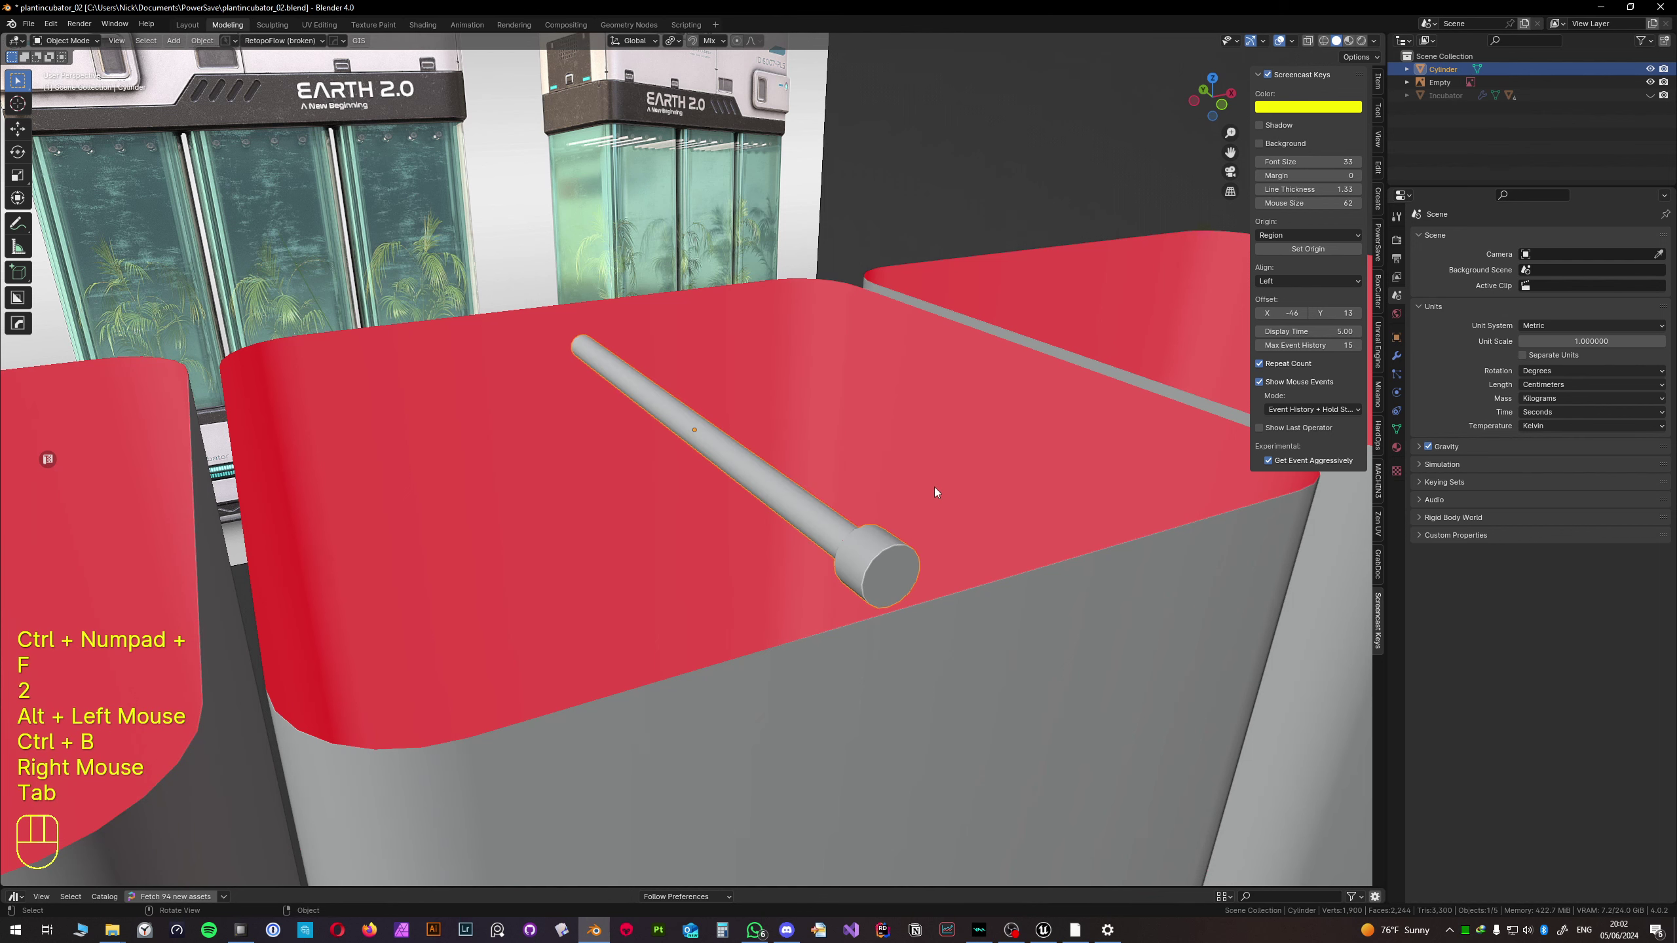
{"action": "key", "text": "ctrl+a"}
{"action": "left_click", "coordinate": [878, 568]}
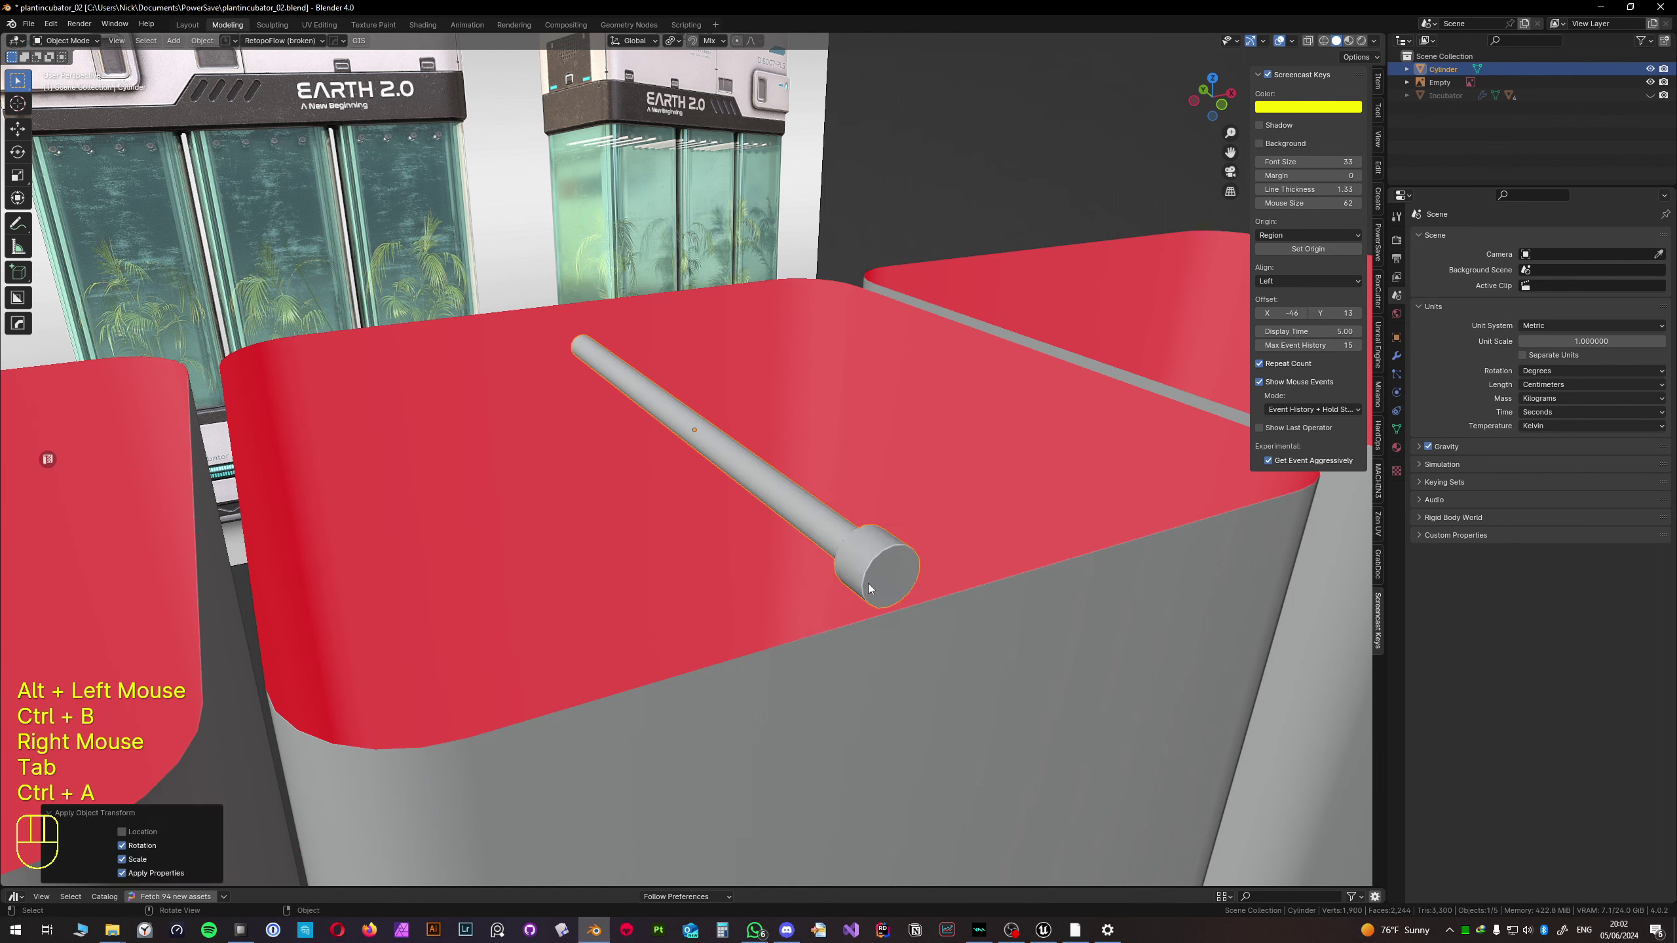
- Bevel the cap's outer rim loop with one segment about 0.54 cm wide
{"action": "key", "text": "Tab"}
{"action": "key", "text": "ctrl+b"}
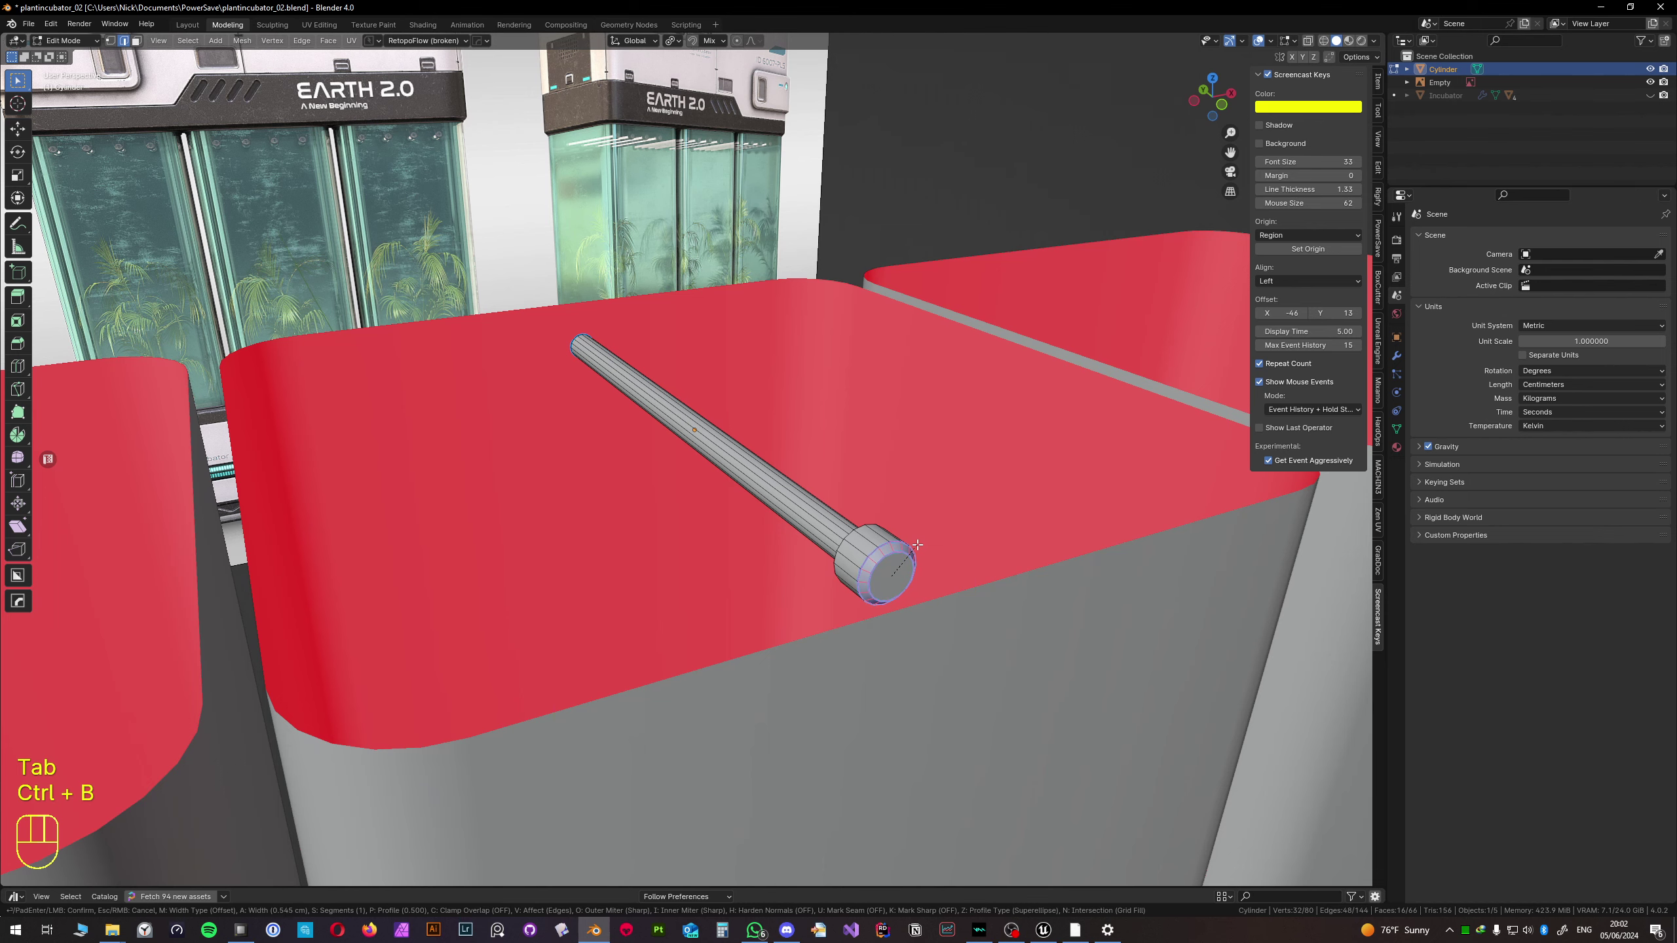
{"action": "left_click", "coordinate": [918, 545]}
- Mirror the tube across Y so its other end gets the same bevelled cap
{"action": "middle_click_drag", "start_coordinate": [715, 469], "coordinate": [802, 477]}
{"action": "scroll", "coordinate": [950, 512], "scroll_direction": "down", "scroll_amount": 3}
{"action": "key", "text": "Tab"}
{"action": "key", "text": "alt+x"}
{"action": "left_click", "coordinate": [884, 504]}
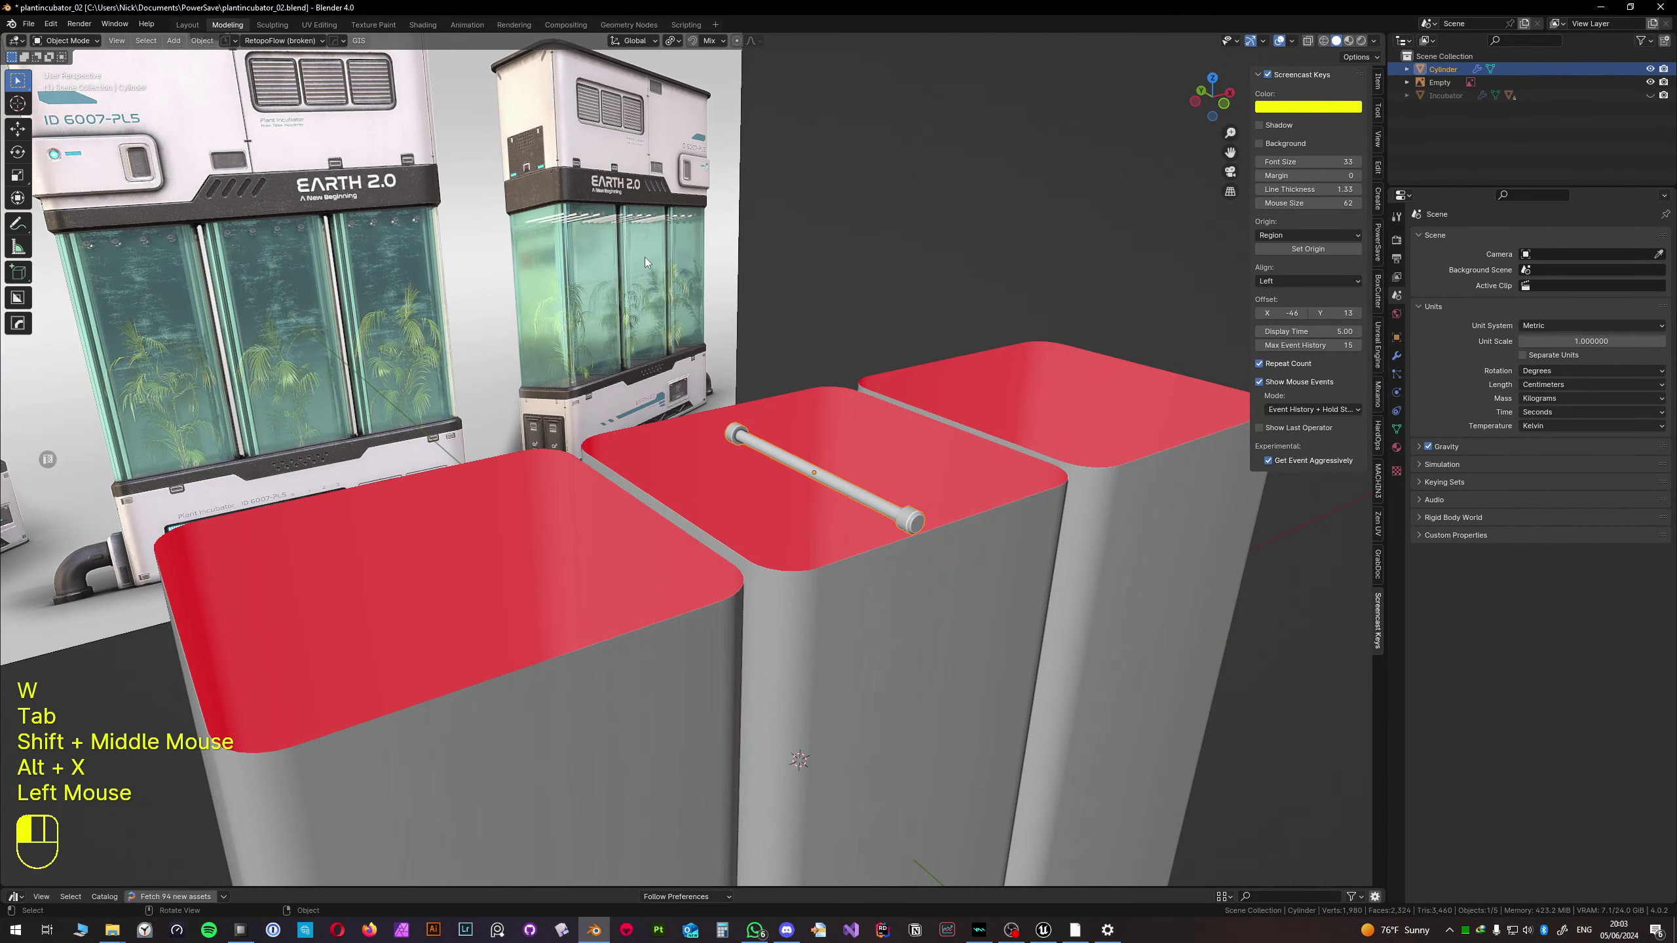
- Select the two middle faces on top of the end cap and inset them together by about 0.5 cm
{"action": "scroll", "coordinate": [810, 385], "scroll_direction": "up", "scroll_amount": 8}
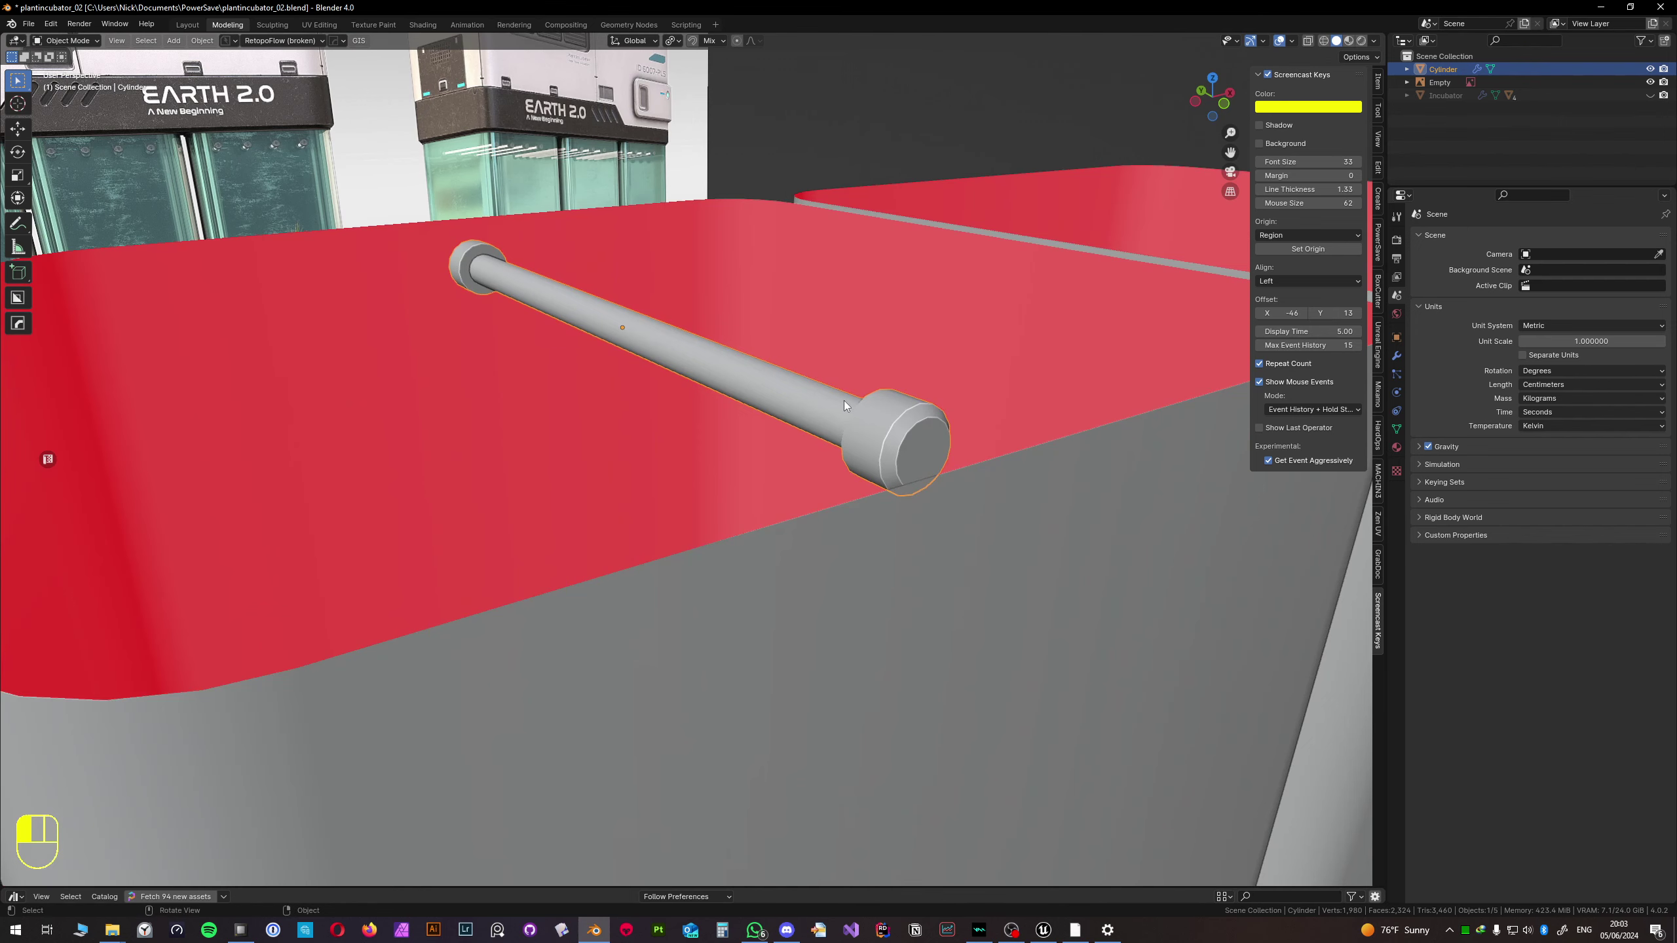
{"action": "key", "text": "Tab"}
{"action": "middle_click_drag", "start_coordinate": [844, 404], "coordinate": [904, 710]}
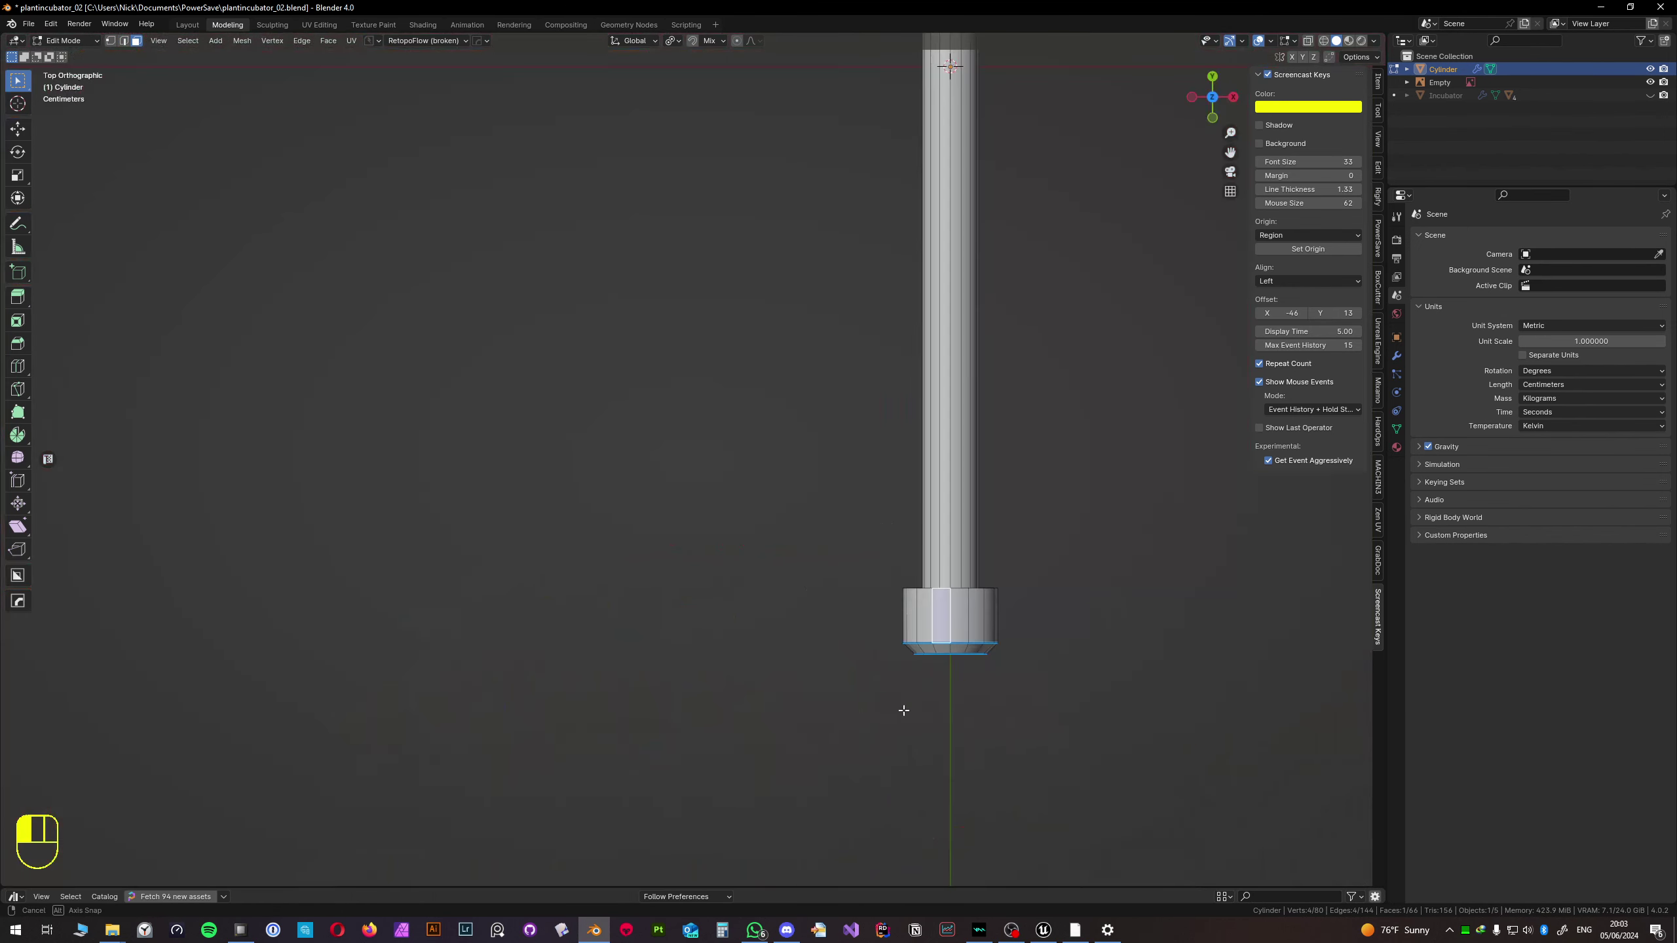
{"action": "scroll", "coordinate": [939, 611], "scroll_direction": "up", "scroll_amount": 2}
{"action": "left_click", "coordinate": [1070, 686], "text": "shift"}
{"action": "middle_click_drag", "start_coordinate": [1069, 686], "coordinate": [934, 651], "text": "shift"}
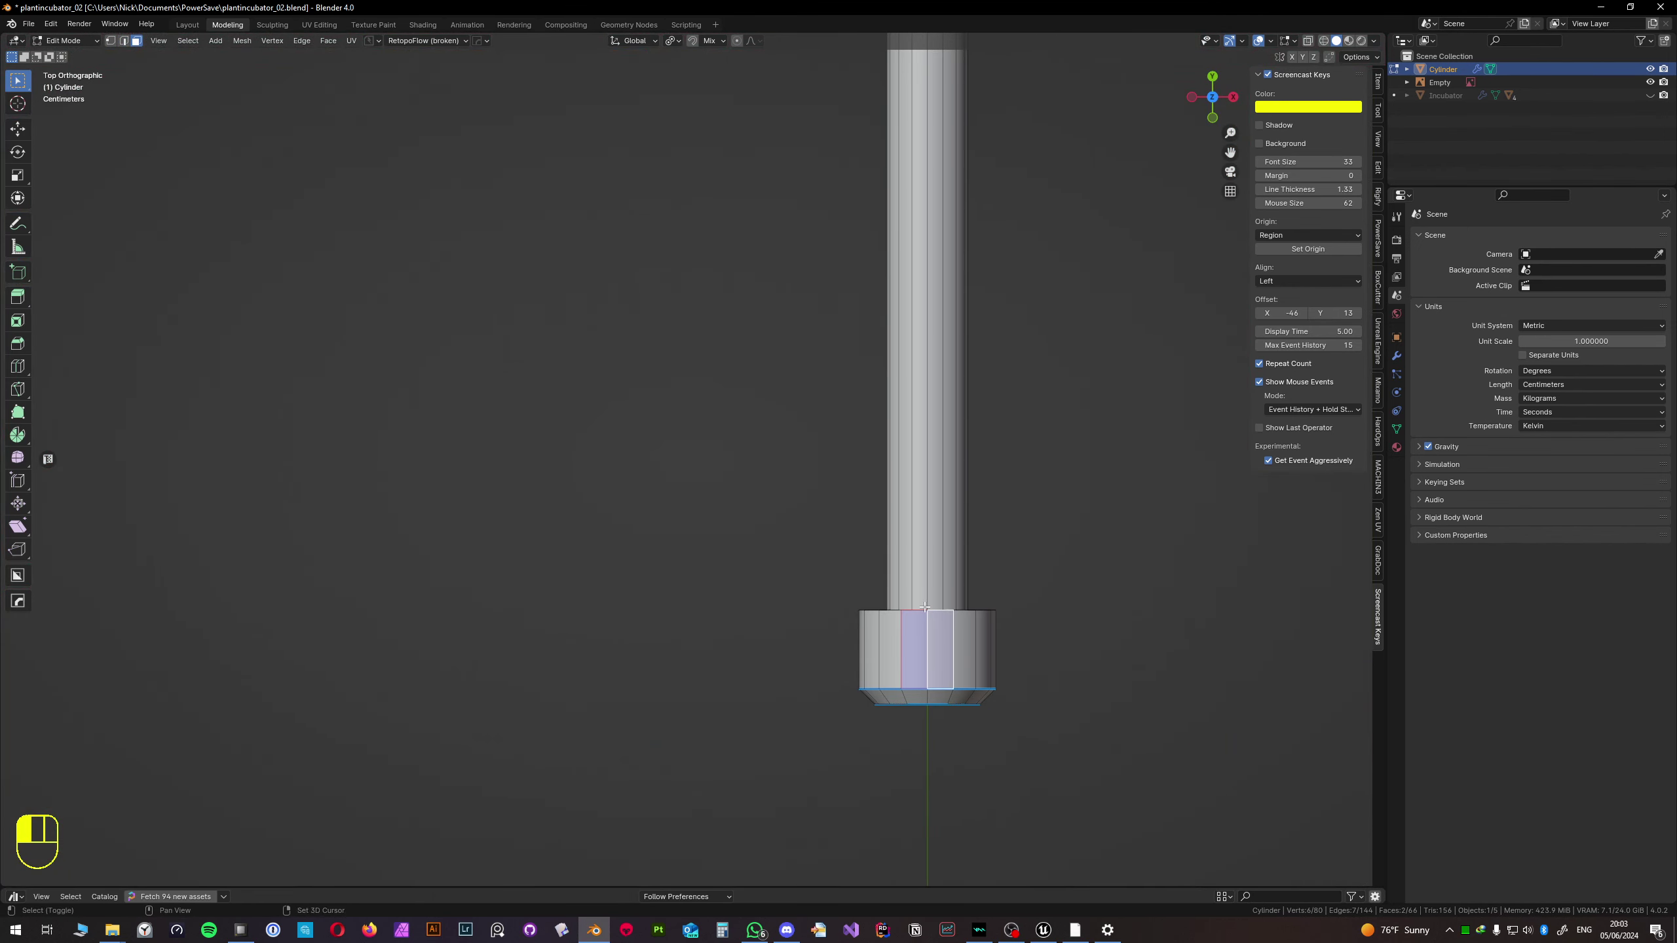
{"action": "key", "text": "i"}
{"action": "left_click", "coordinate": [1044, 627]}
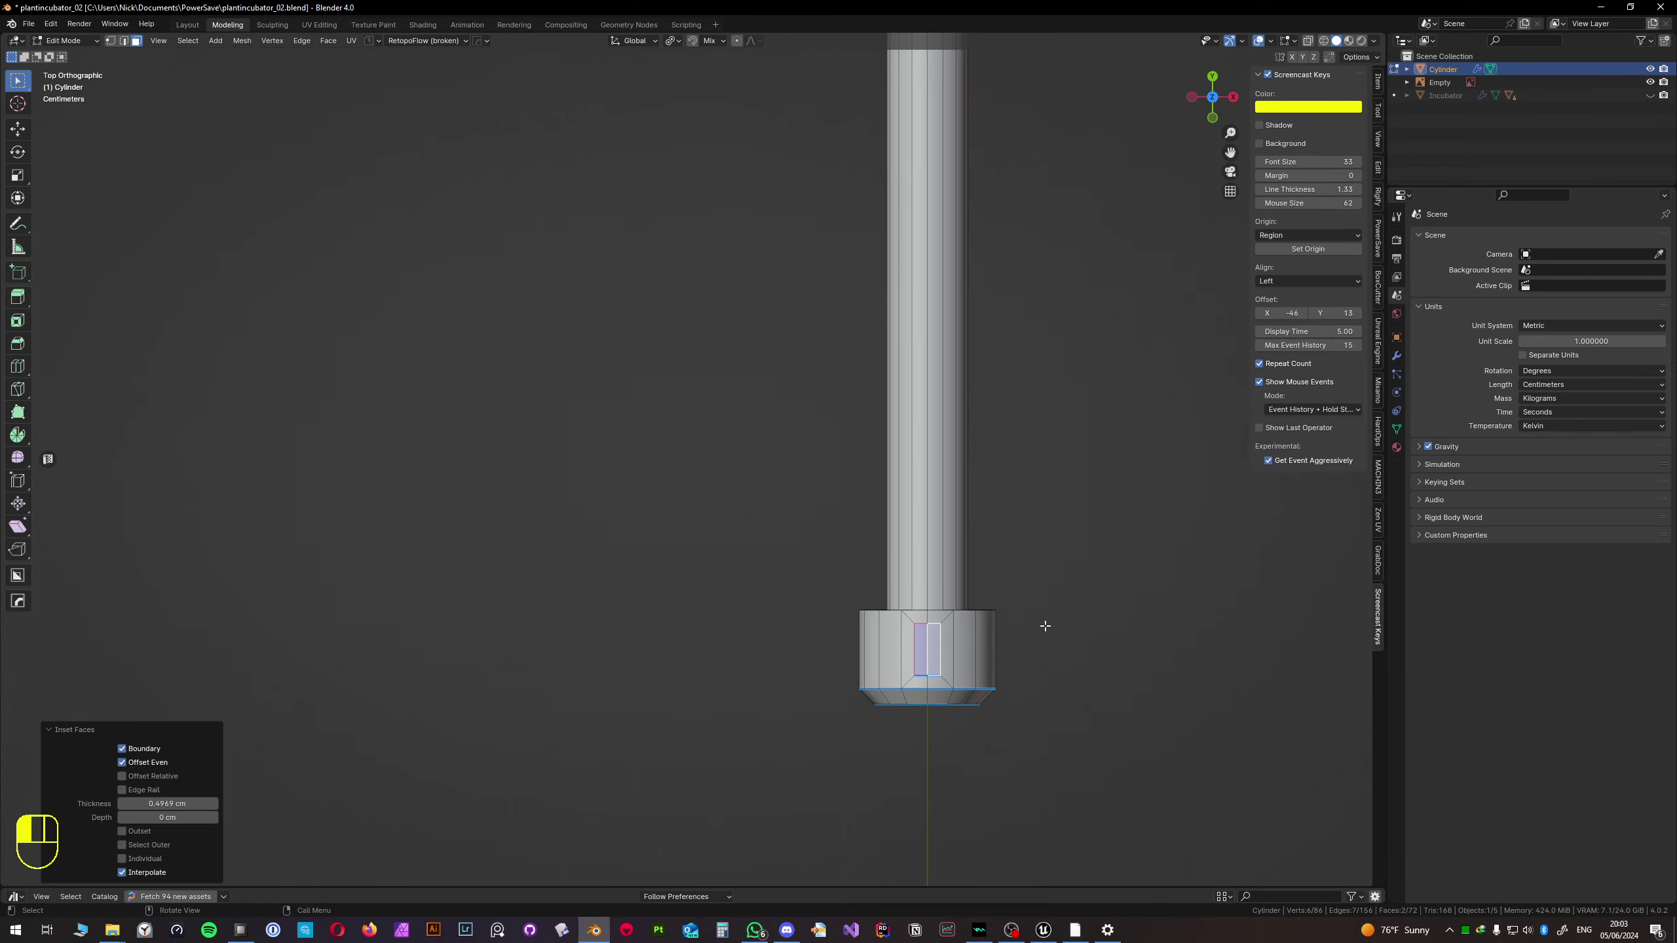
- Extrude the two inset faces upward along Z by about 10.7 cm to form a hanging support
{"action": "middle_click_drag", "start_coordinate": [1040, 626], "coordinate": [933, 621]}
{"action": "key", "text": "e"}
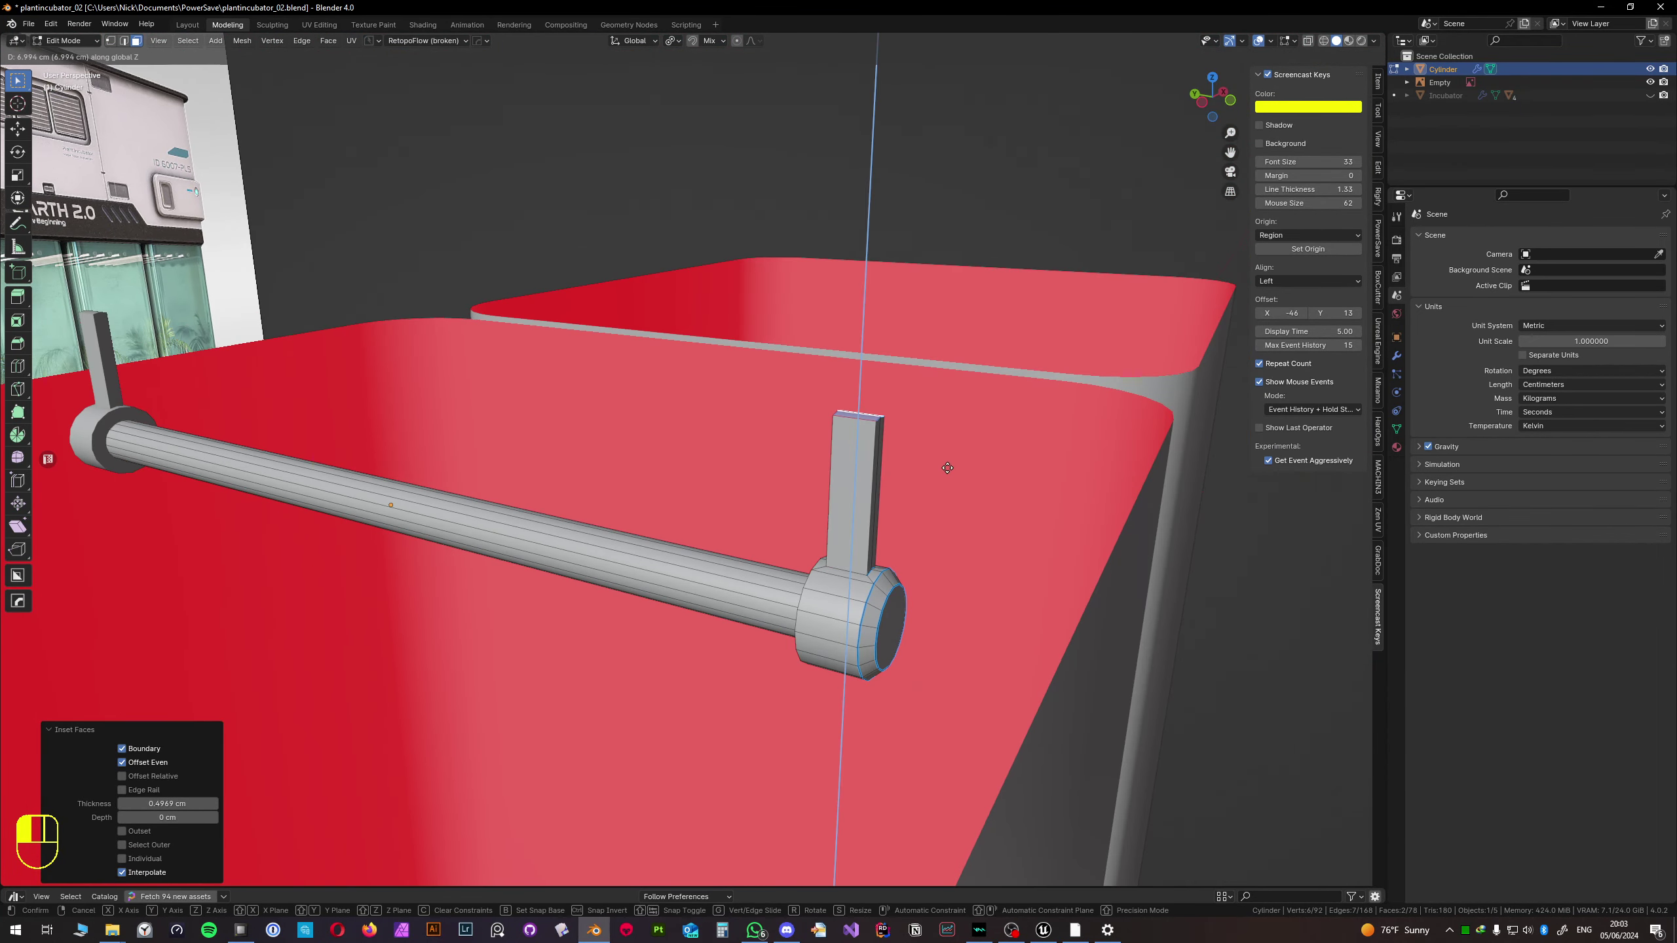
{"action": "left_click", "coordinate": [940, 386]}
- Flatten the support's top by scaling it to 0 along Z, and merge its two top faces into one
{"action": "key", "text": "s"}
{"action": "key", "text": "z"}
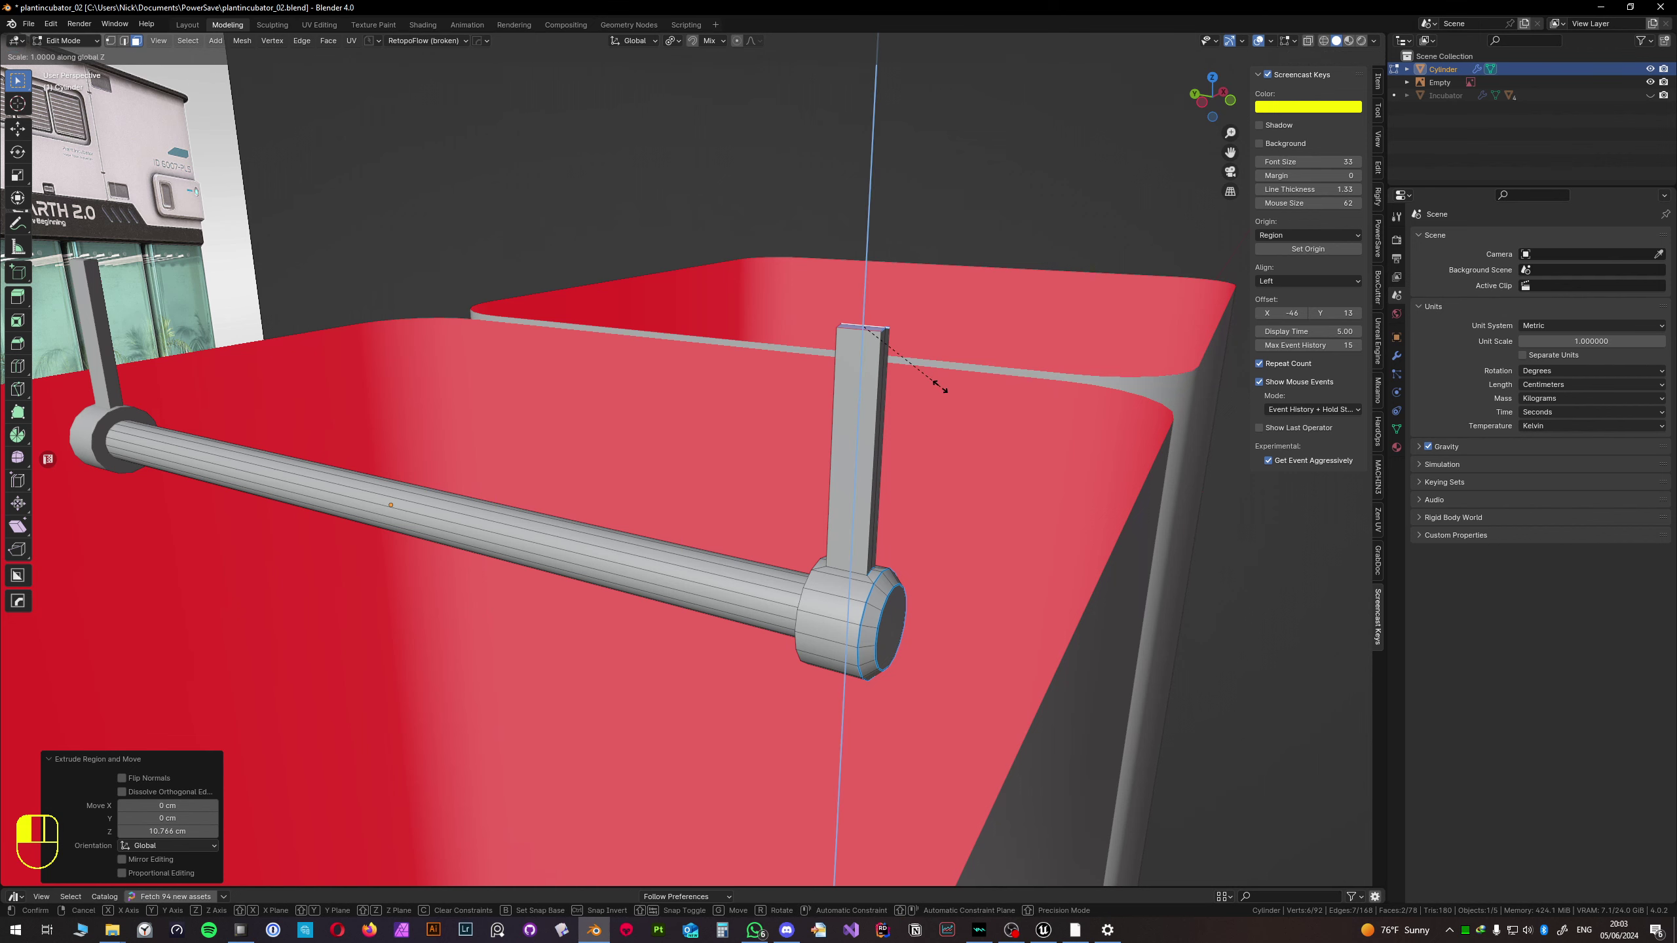
{"action": "key", "text": "Return"}
{"action": "right_click", "coordinate": [890, 370]}
{"action": "key", "text": "Escape"}
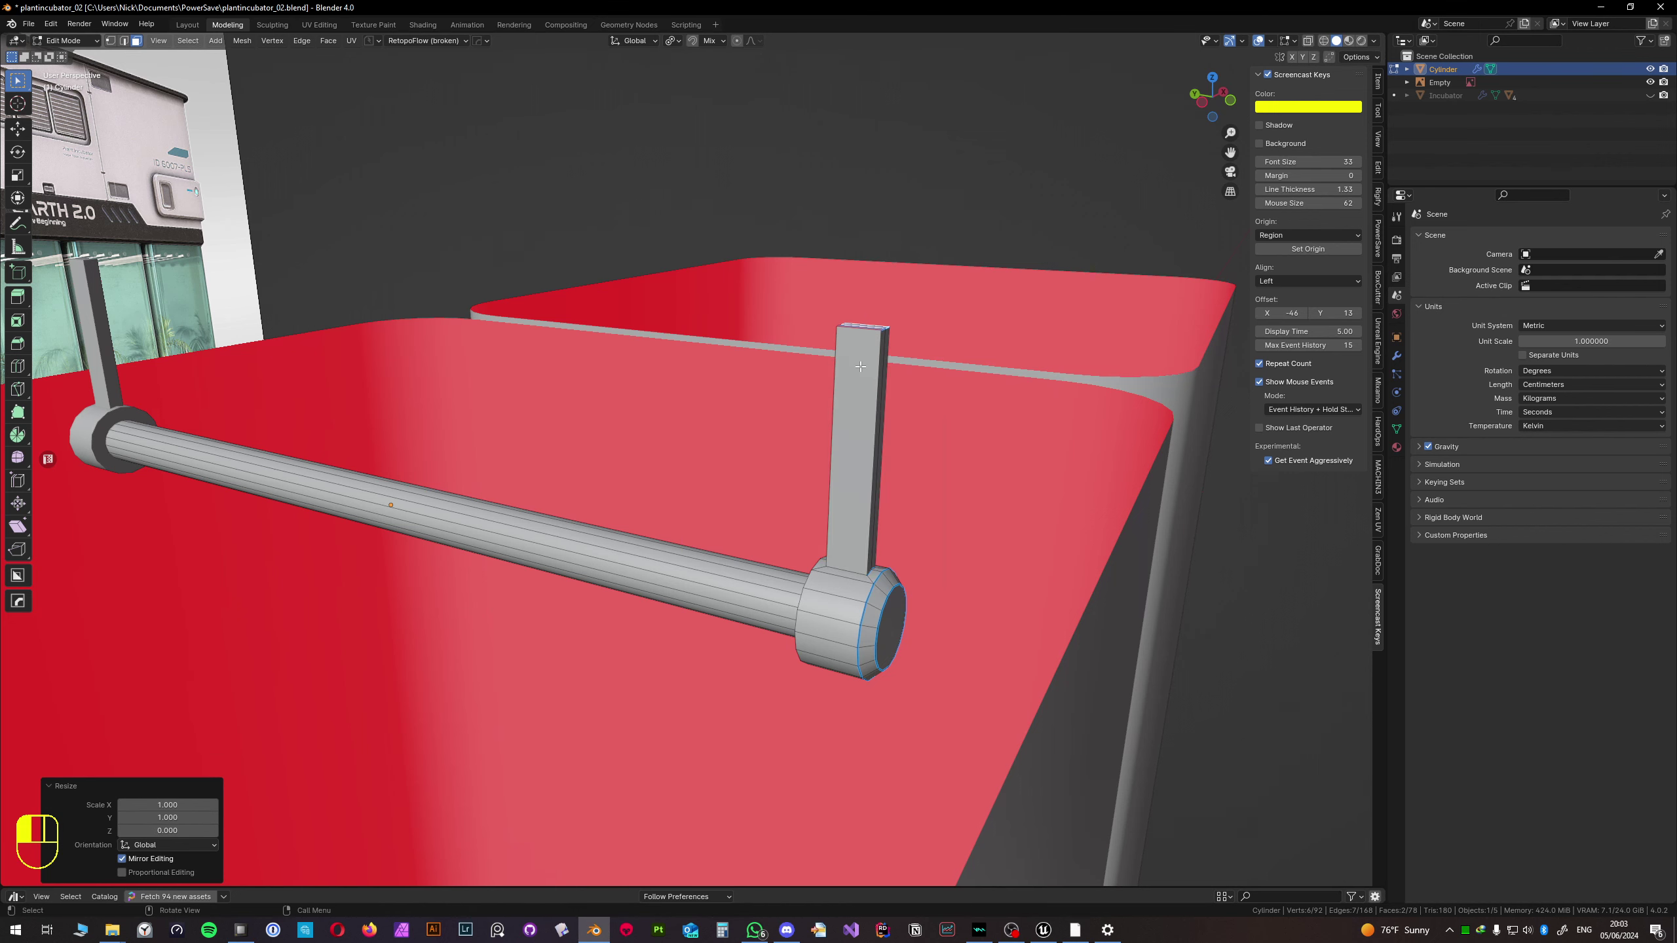
{"action": "middle_click_drag", "start_coordinate": [890, 370], "coordinate": [825, 383]}
{"action": "left_click", "coordinate": [871, 329]}
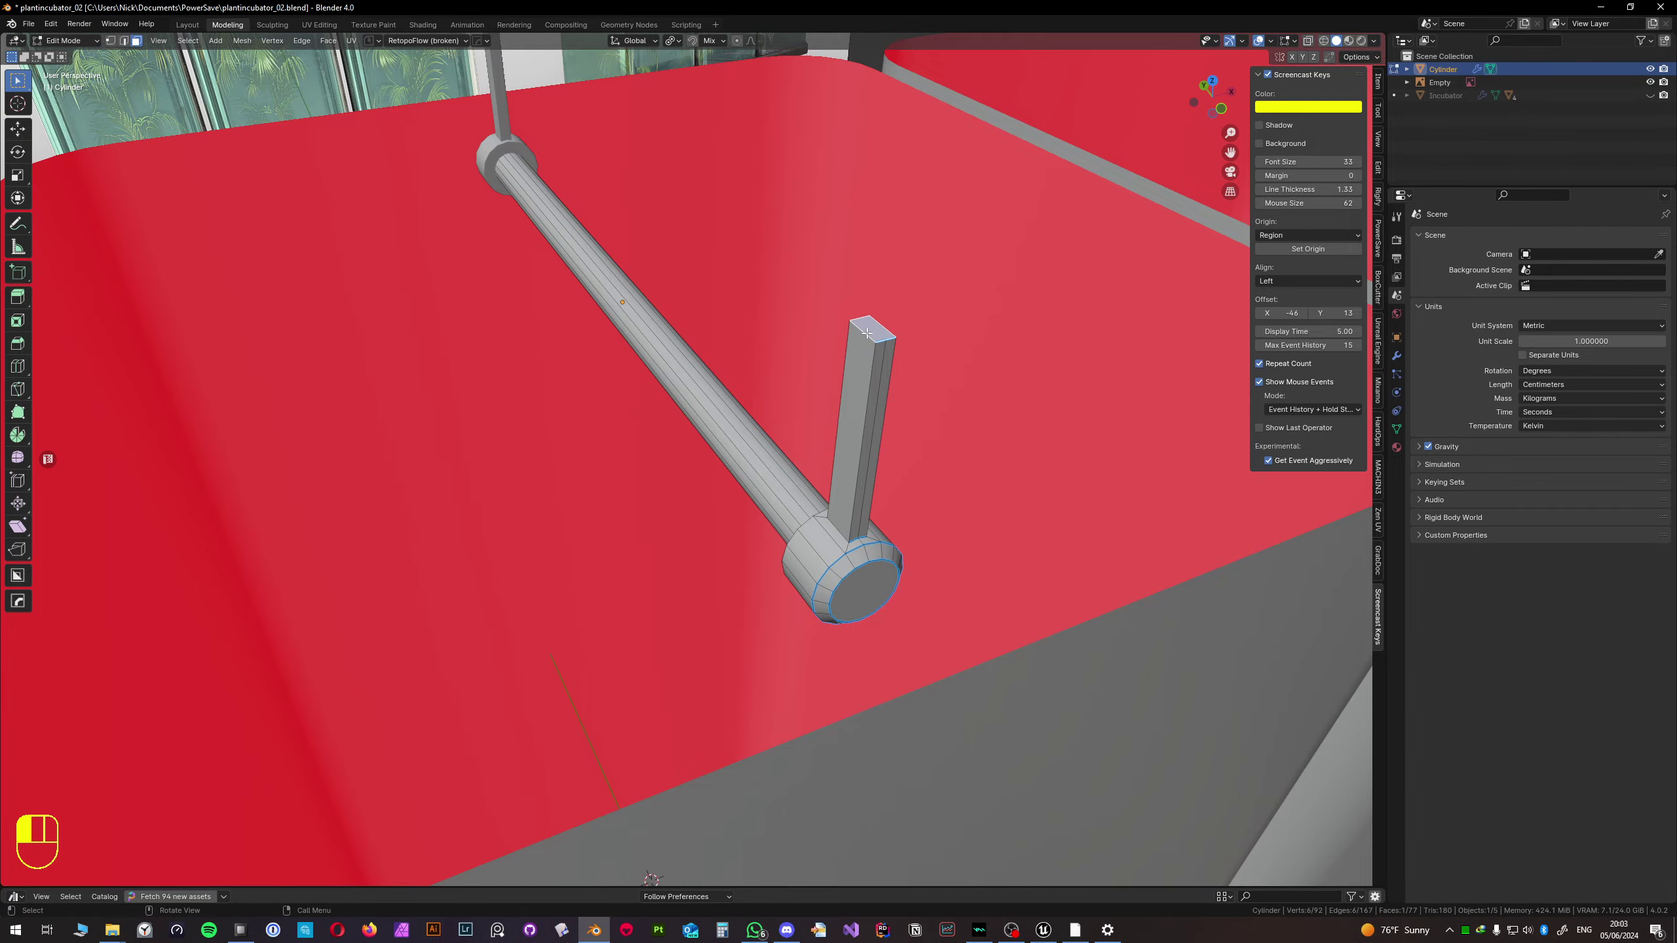
- Move the whole light tube about -28.8 cm along X, close to the middle tank's side wall
{"action": "scroll", "coordinate": [867, 334], "scroll_direction": "down", "scroll_amount": 5}
{"action": "middle_click_drag", "start_coordinate": [831, 416], "coordinate": [728, 457]}
{"action": "key", "text": "Tab"}
{"action": "scroll", "coordinate": [828, 360], "scroll_direction": "up", "scroll_amount": 2}
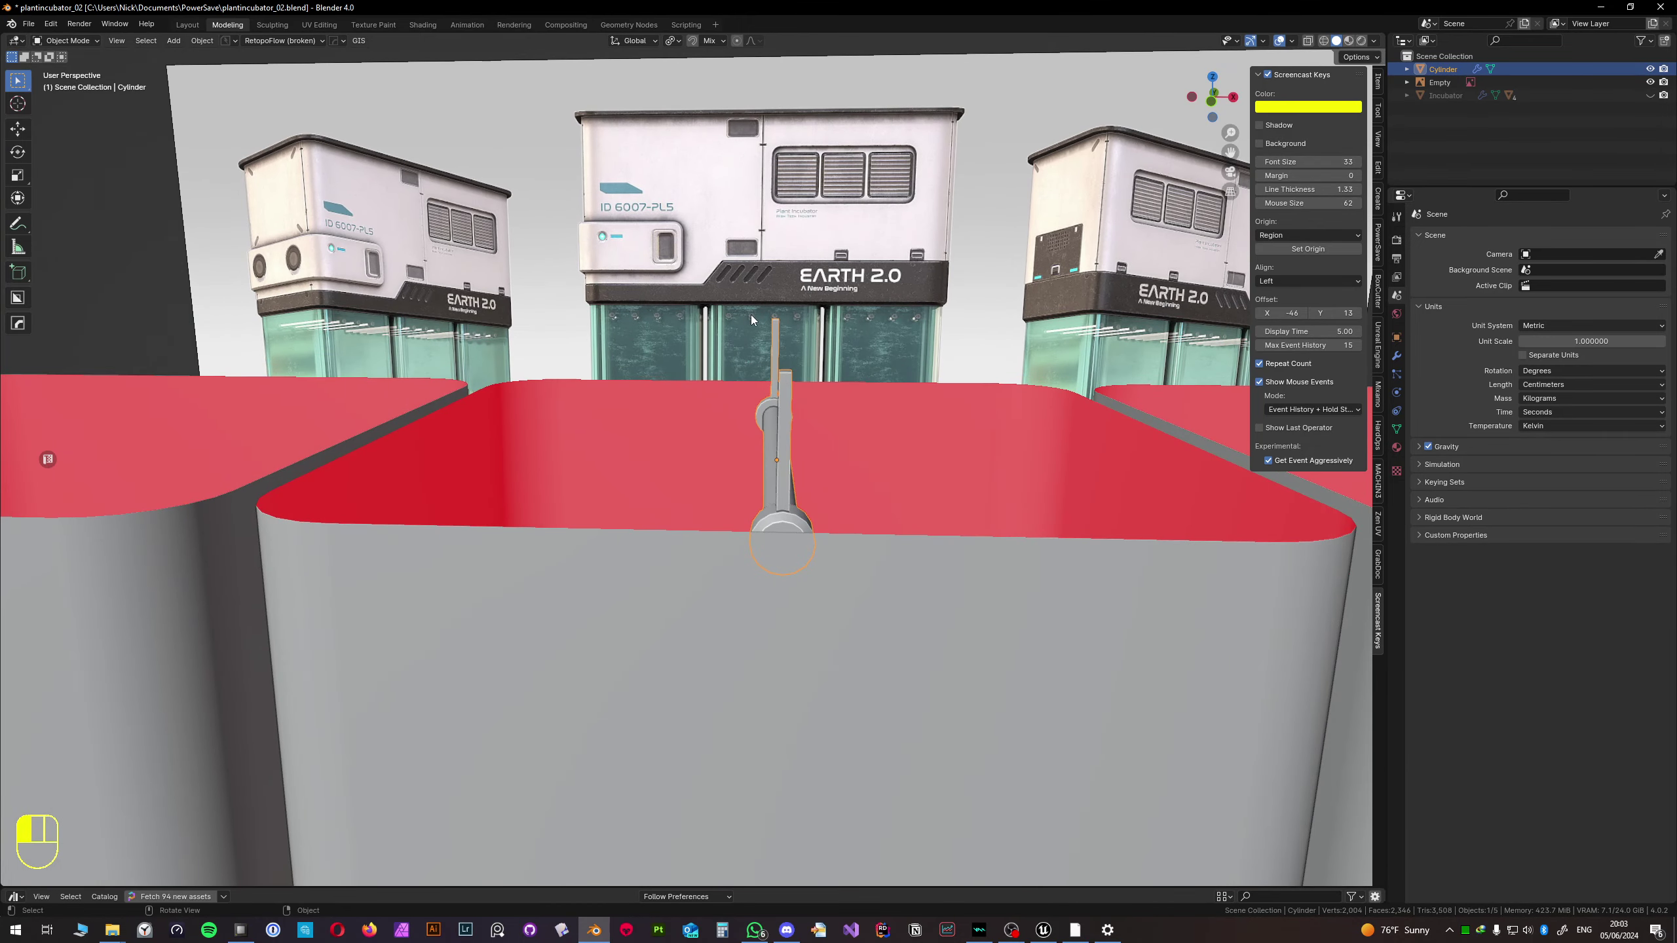
{"action": "middle_click_drag", "start_coordinate": [783, 365], "coordinate": [752, 227]}
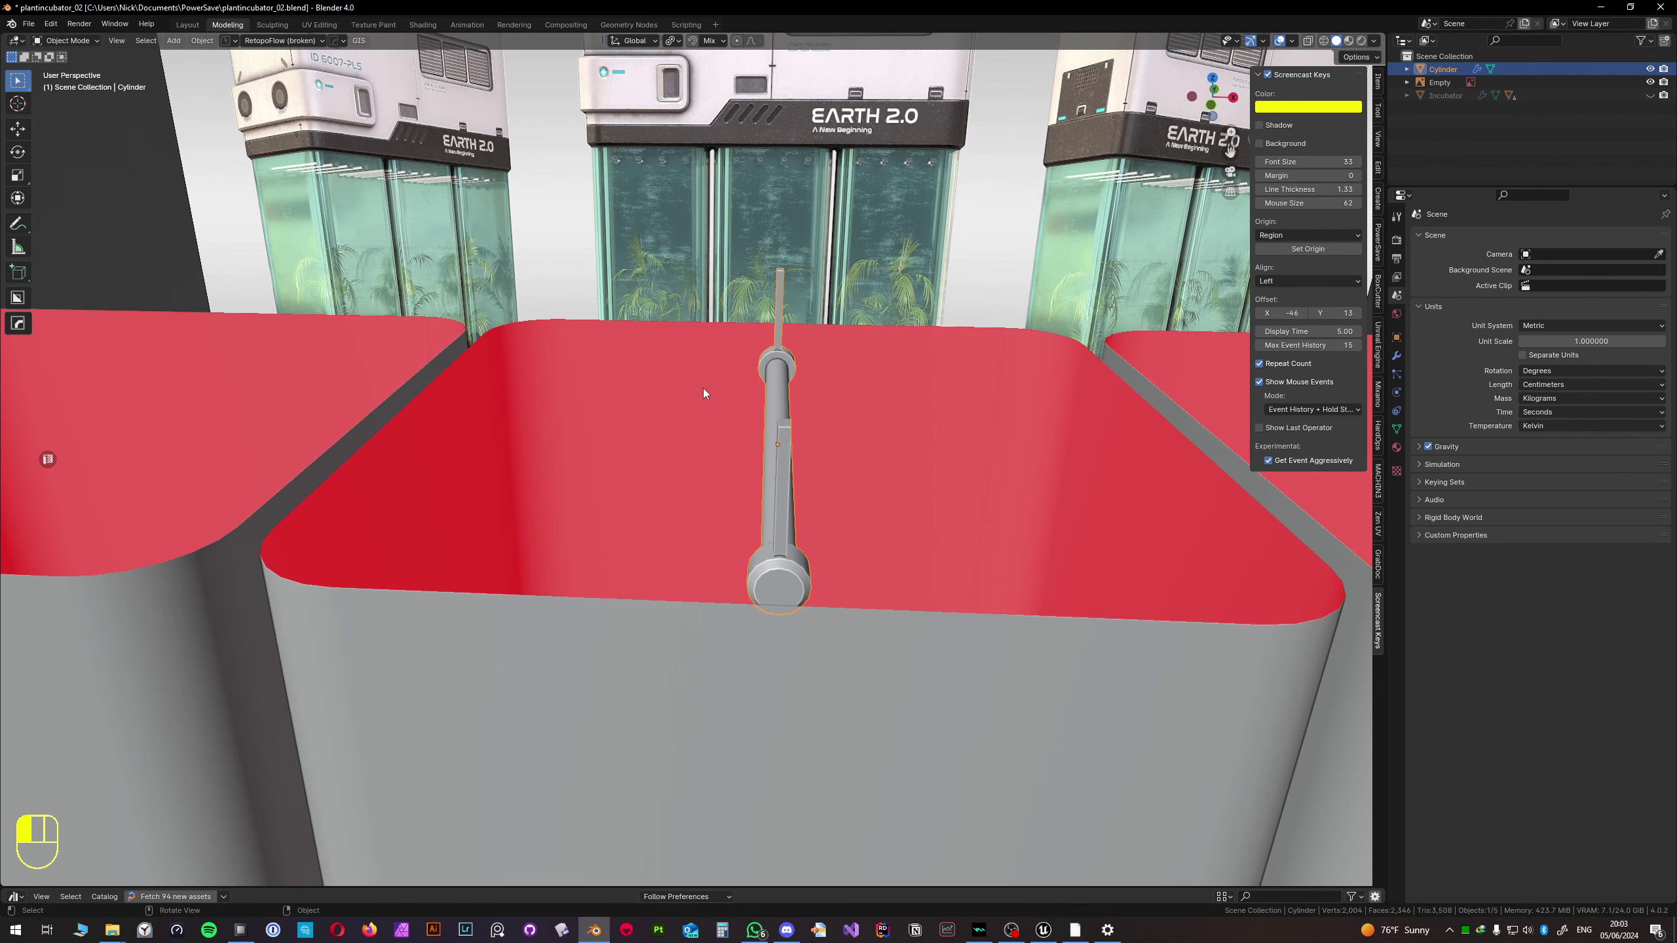
{"action": "middle_click_drag", "start_coordinate": [754, 446], "coordinate": [762, 446]}
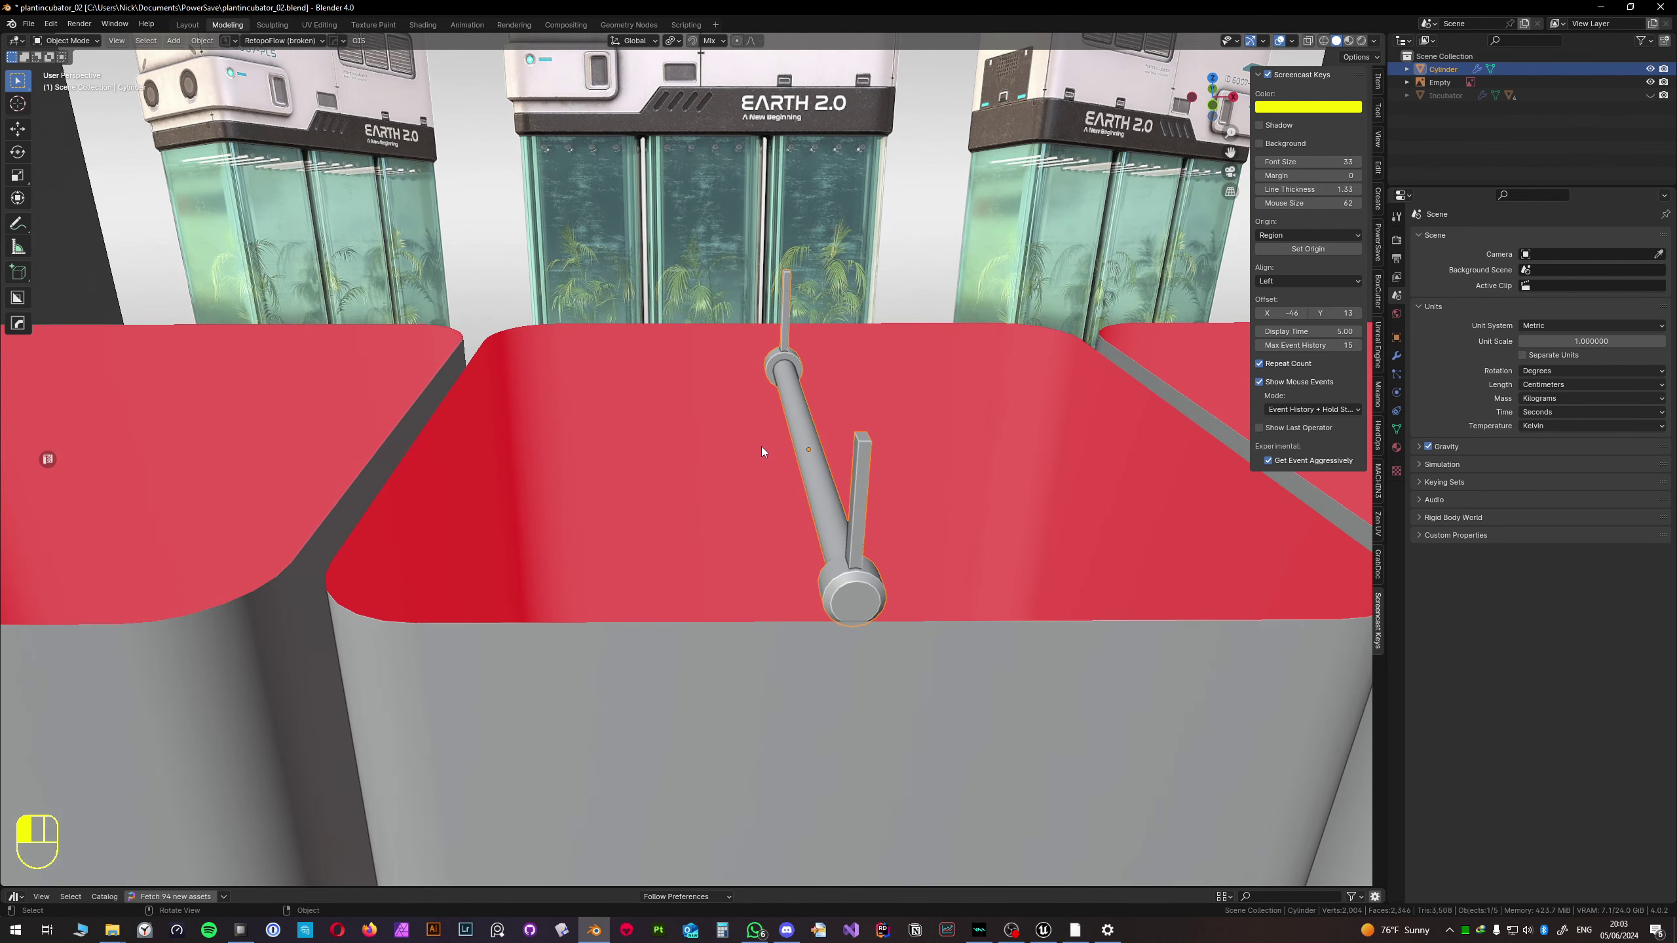
{"action": "key", "text": "g"}
{"action": "key", "text": "x"}
{"action": "left_click", "coordinate": [496, 444]}
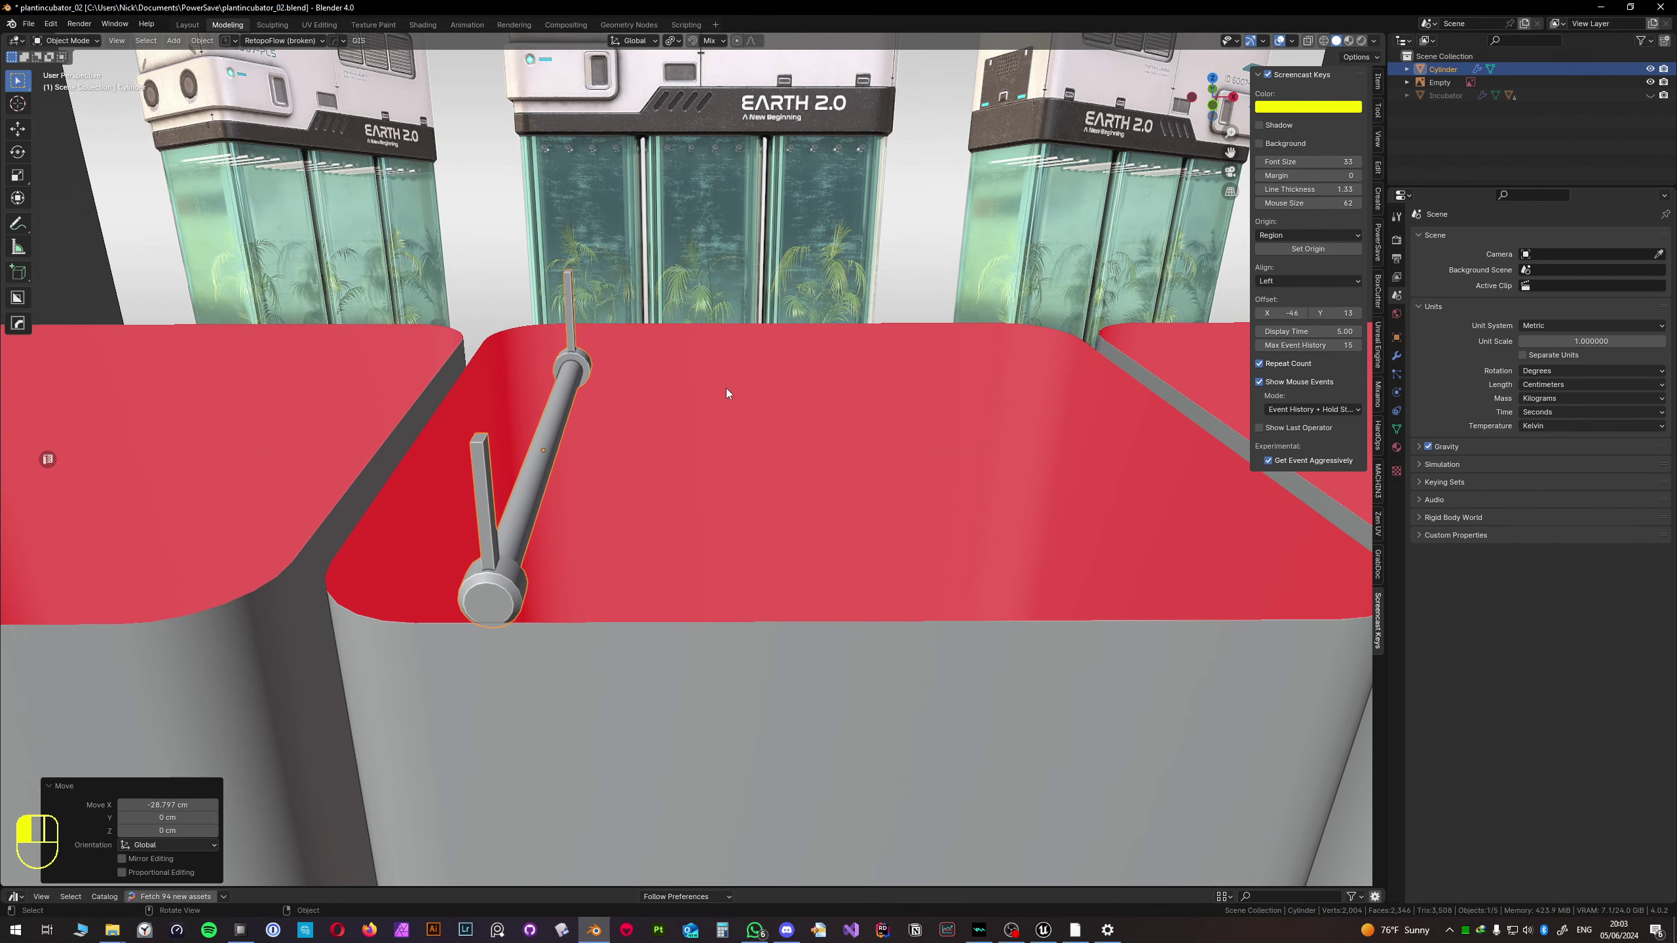
- Save the file and add an Array modifier to the light tube
{"action": "left_click", "coordinate": [1394, 449]}
{"action": "key", "text": "ctrl+s"}
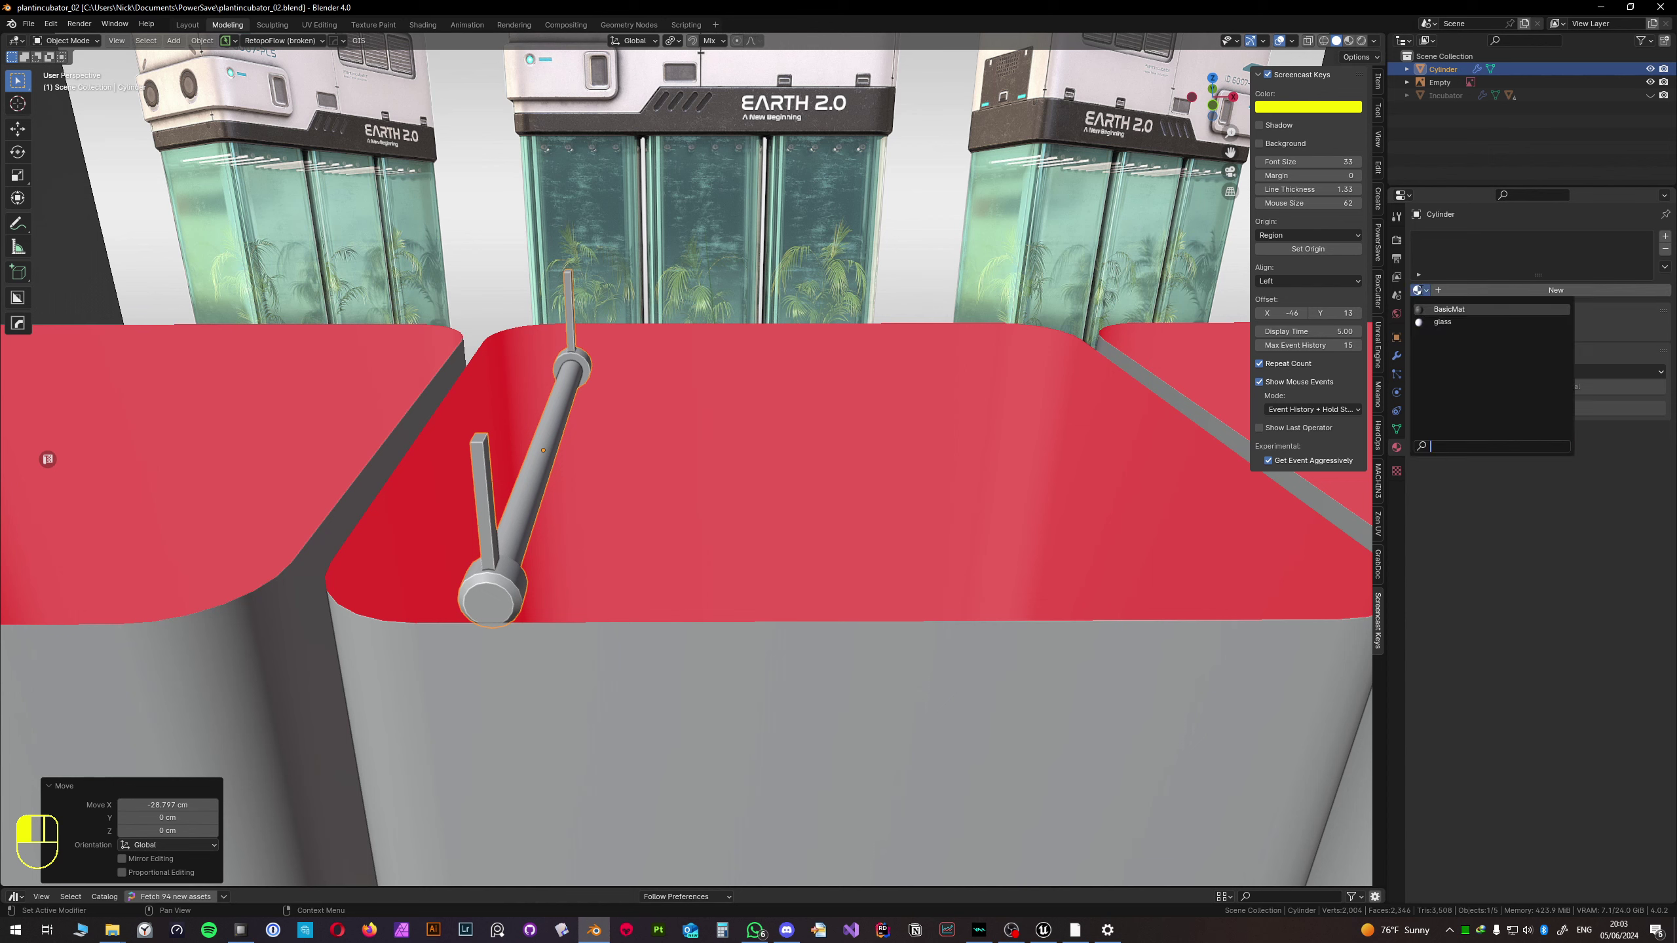
{"action": "left_click", "coordinate": [1396, 356]}
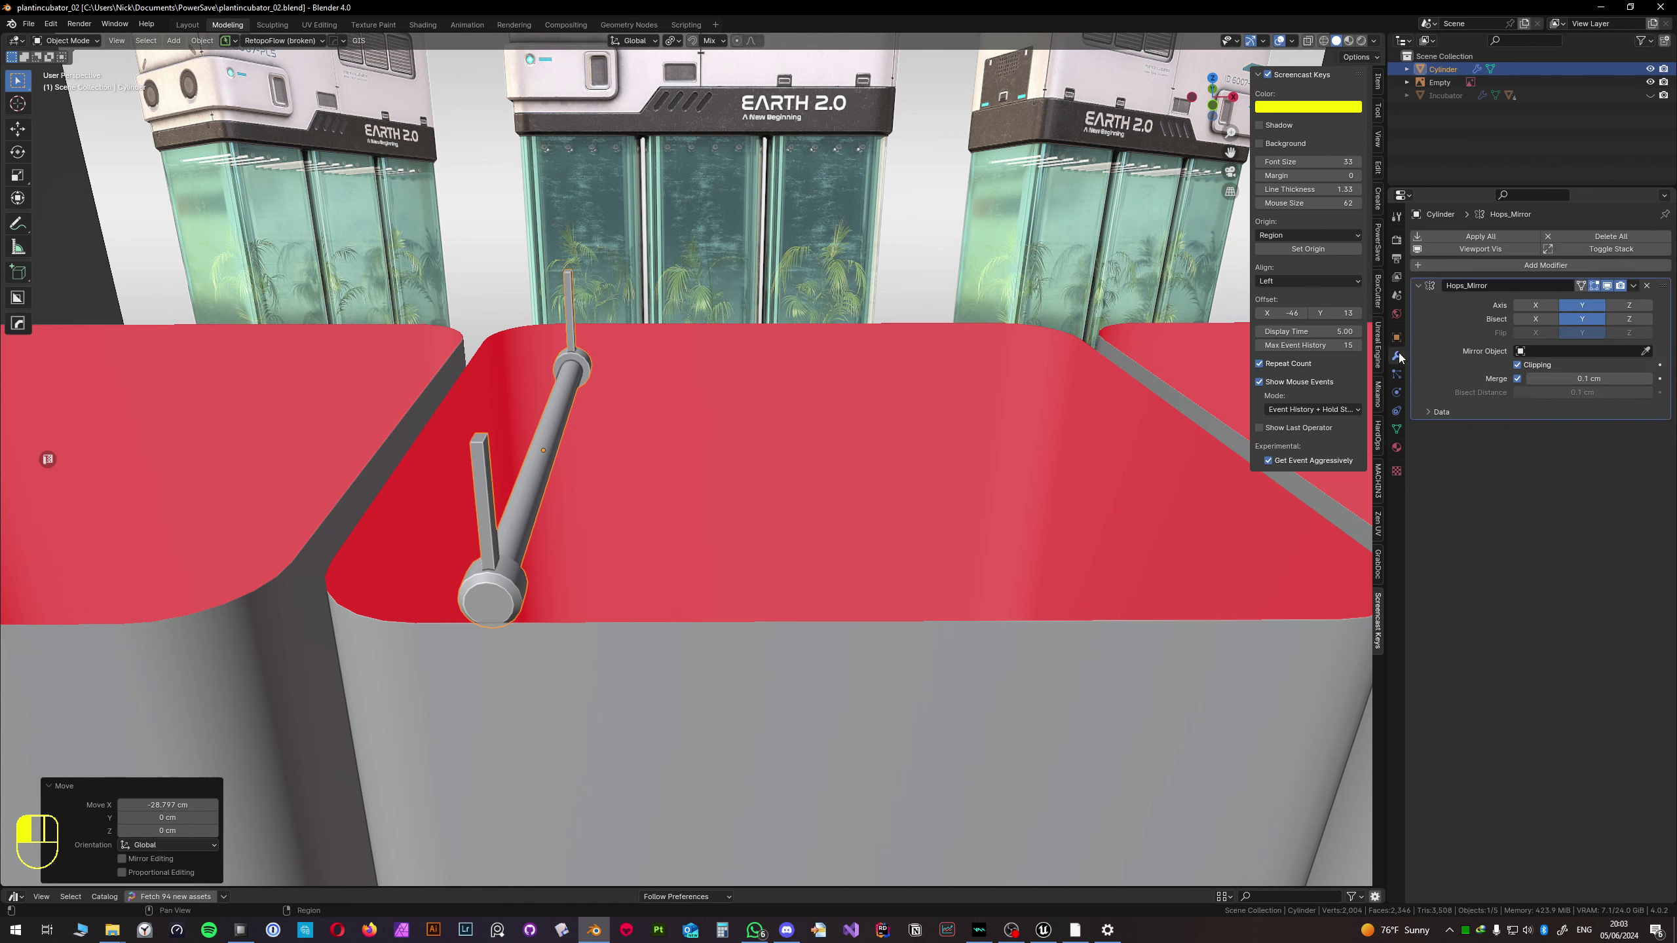
{"action": "left_click", "coordinate": [1462, 267]}
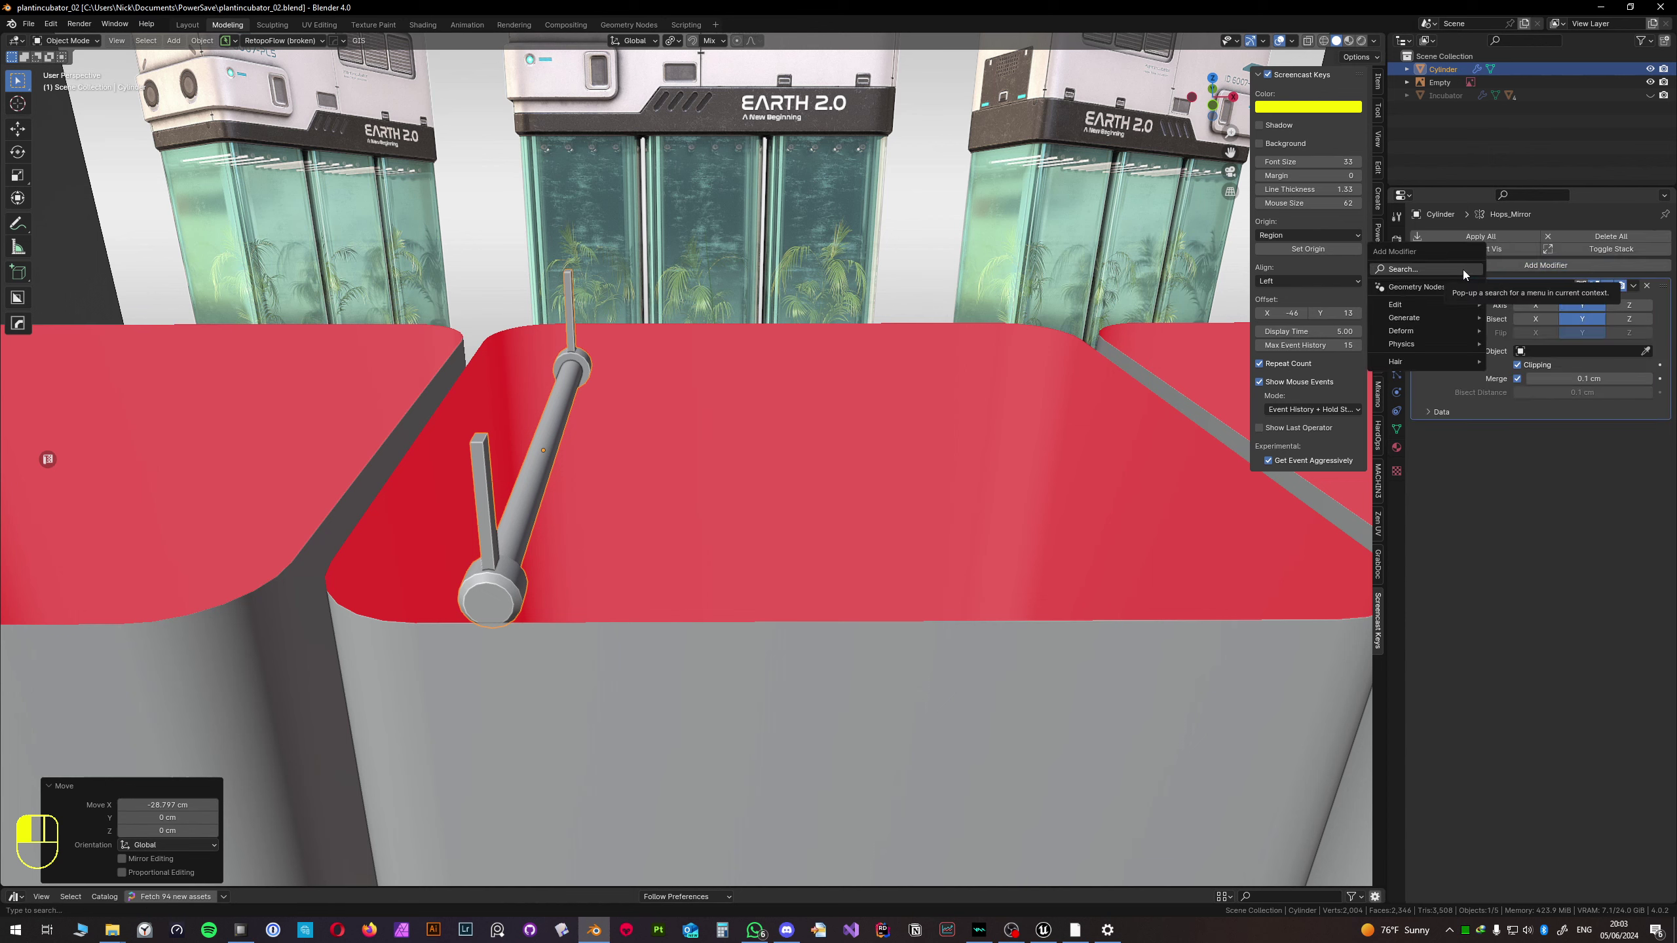
{"action": "type", "text": "array"}
{"action": "left_click", "coordinate": [1398, 333]}
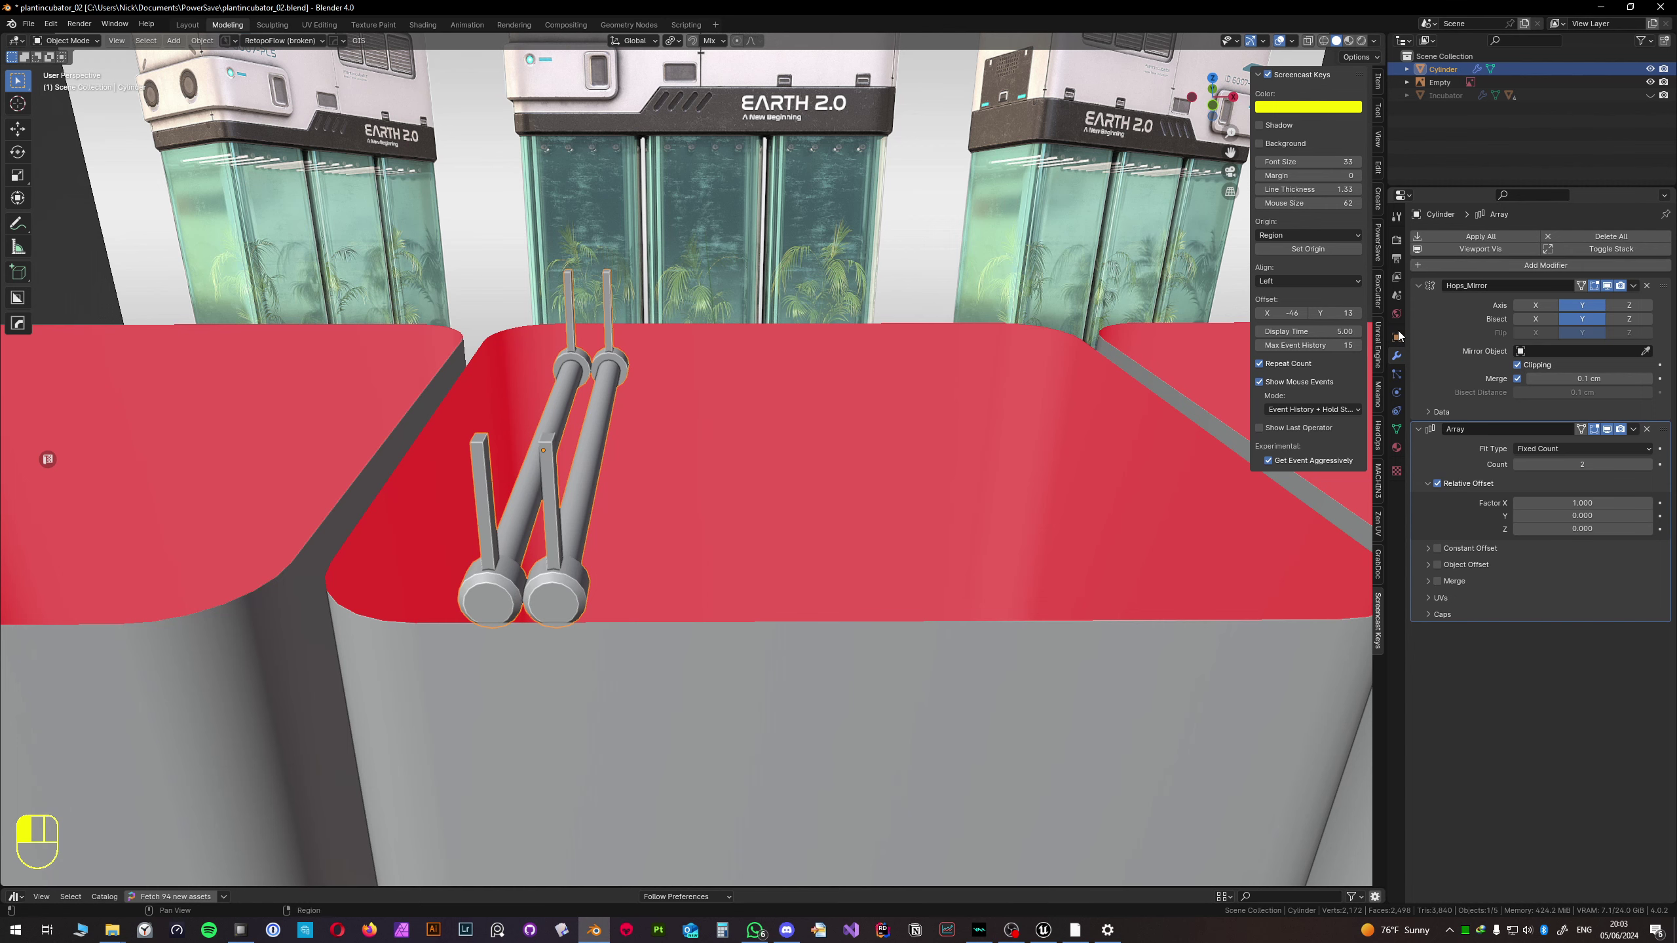
- Set the array's count to 4 and its relative offset Factor X to 3.930
{"action": "left_click", "coordinate": [1649, 465]}
{"action": "left_click", "coordinate": [1649, 464]}
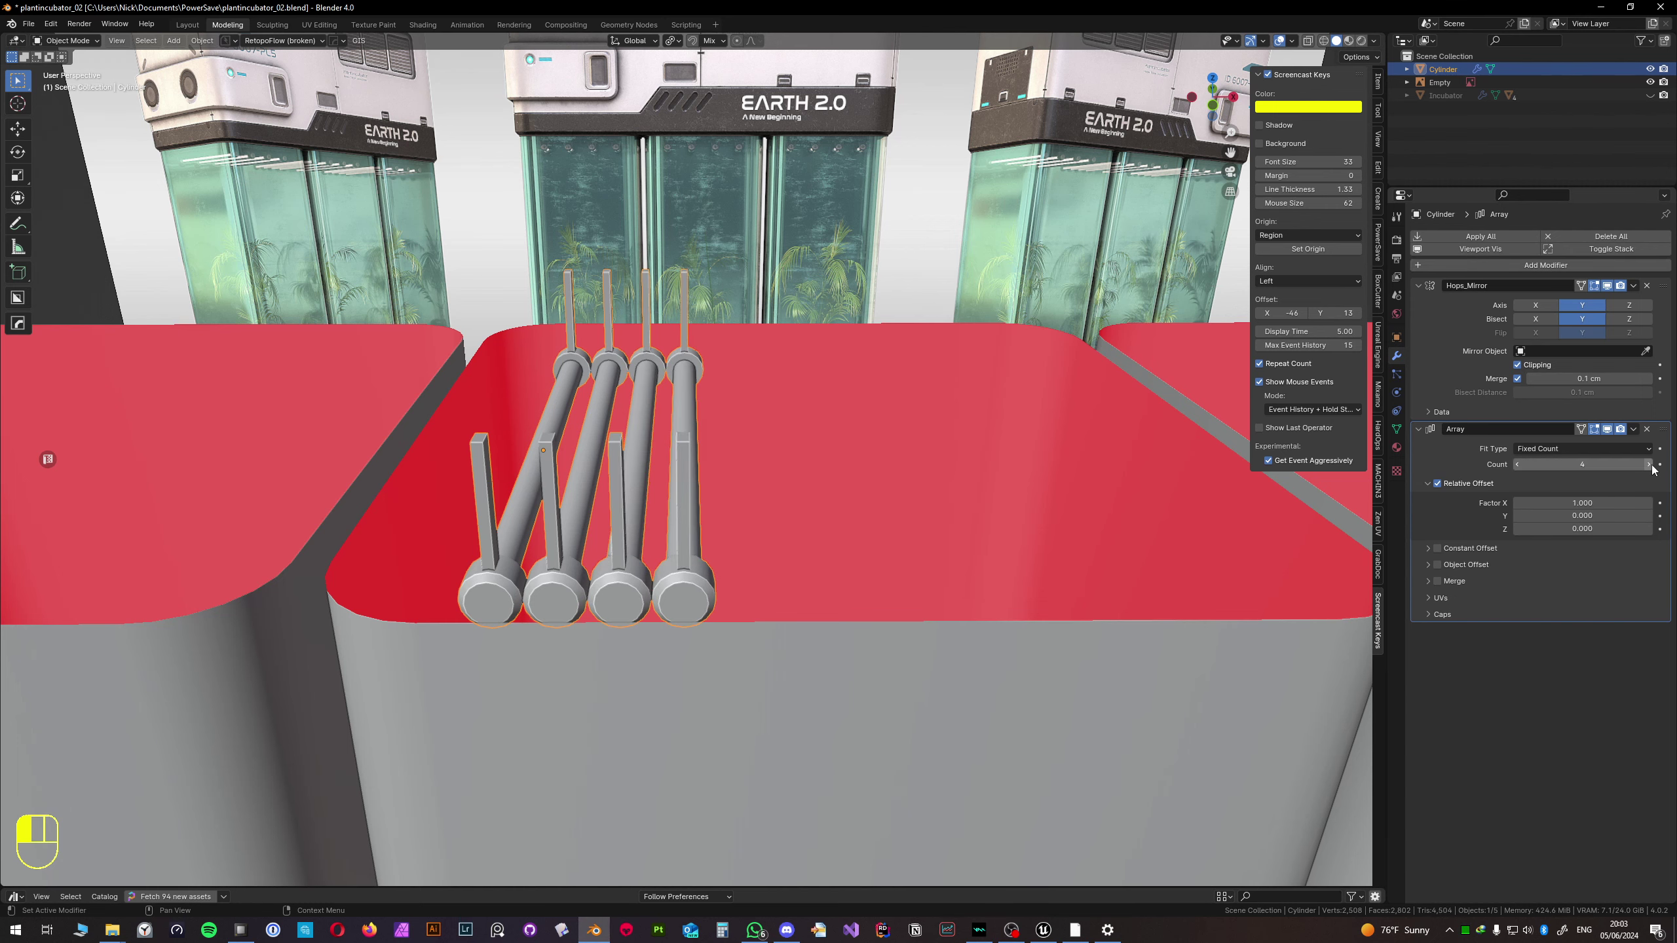
{"action": "left_click_drag", "start_coordinate": [1611, 502], "coordinate": [1648, 502]}
- Add a Solidify modifier to the glass tanks to give their walls thickness
{"action": "scroll", "coordinate": [1009, 532], "scroll_direction": "down", "scroll_amount": 5}
{"action": "middle_click_drag", "start_coordinate": [1009, 533], "coordinate": [763, 427]}
{"action": "left_click", "coordinate": [763, 452]}
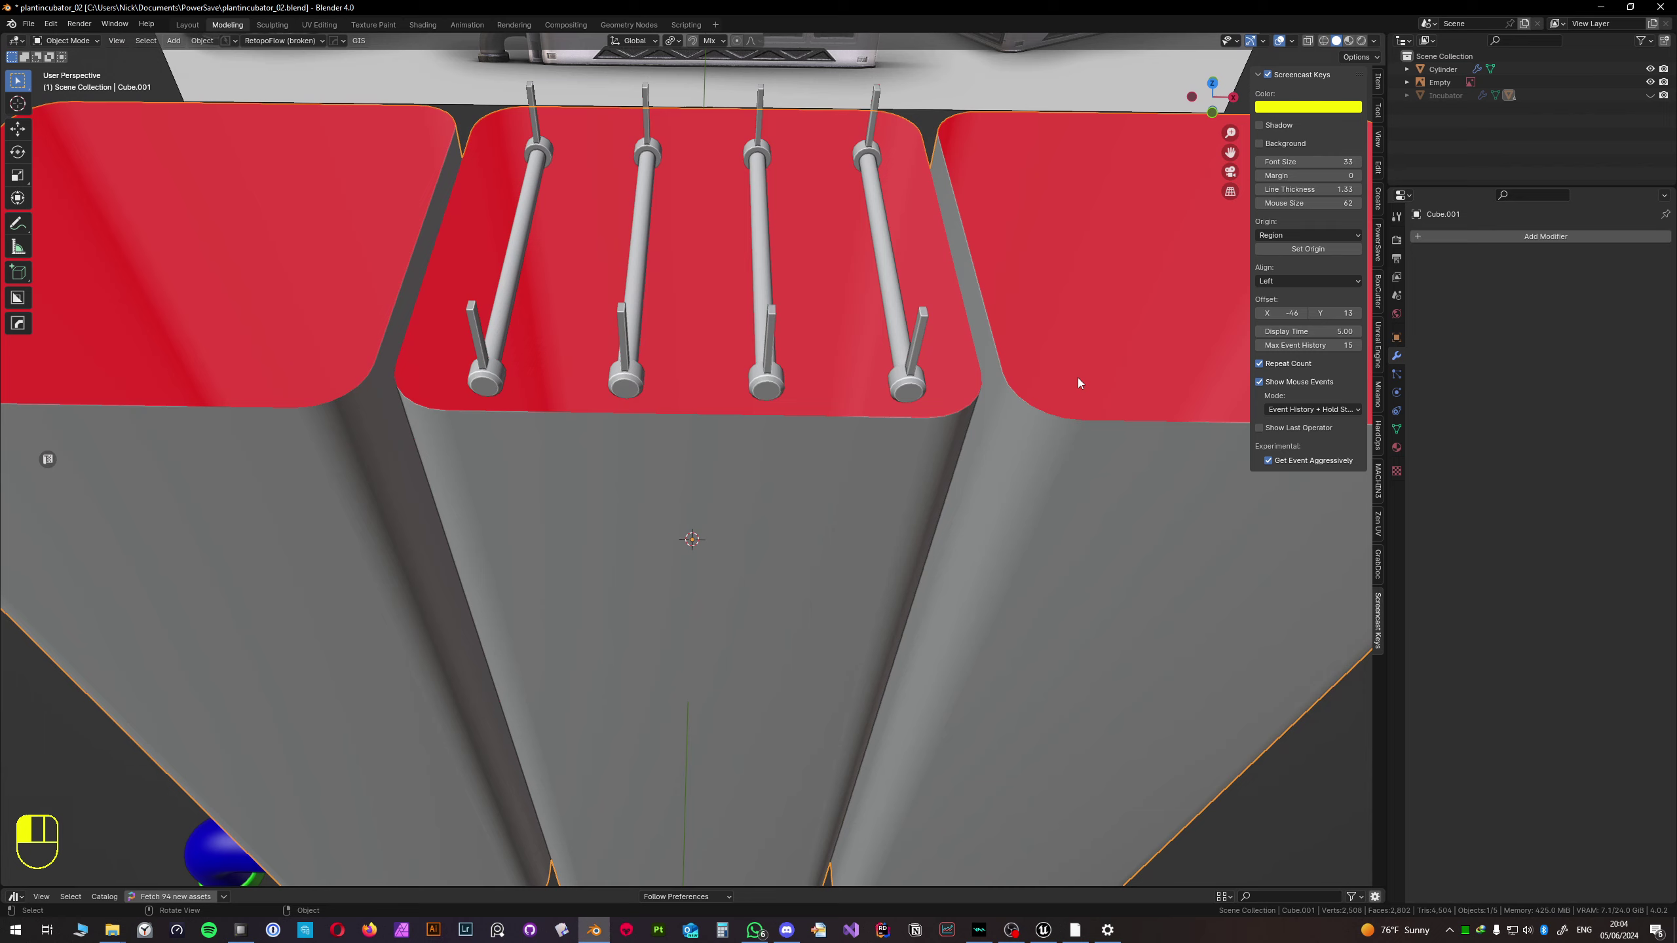
{"action": "left_click", "coordinate": [1443, 236]}
{"action": "key", "text": "space"}
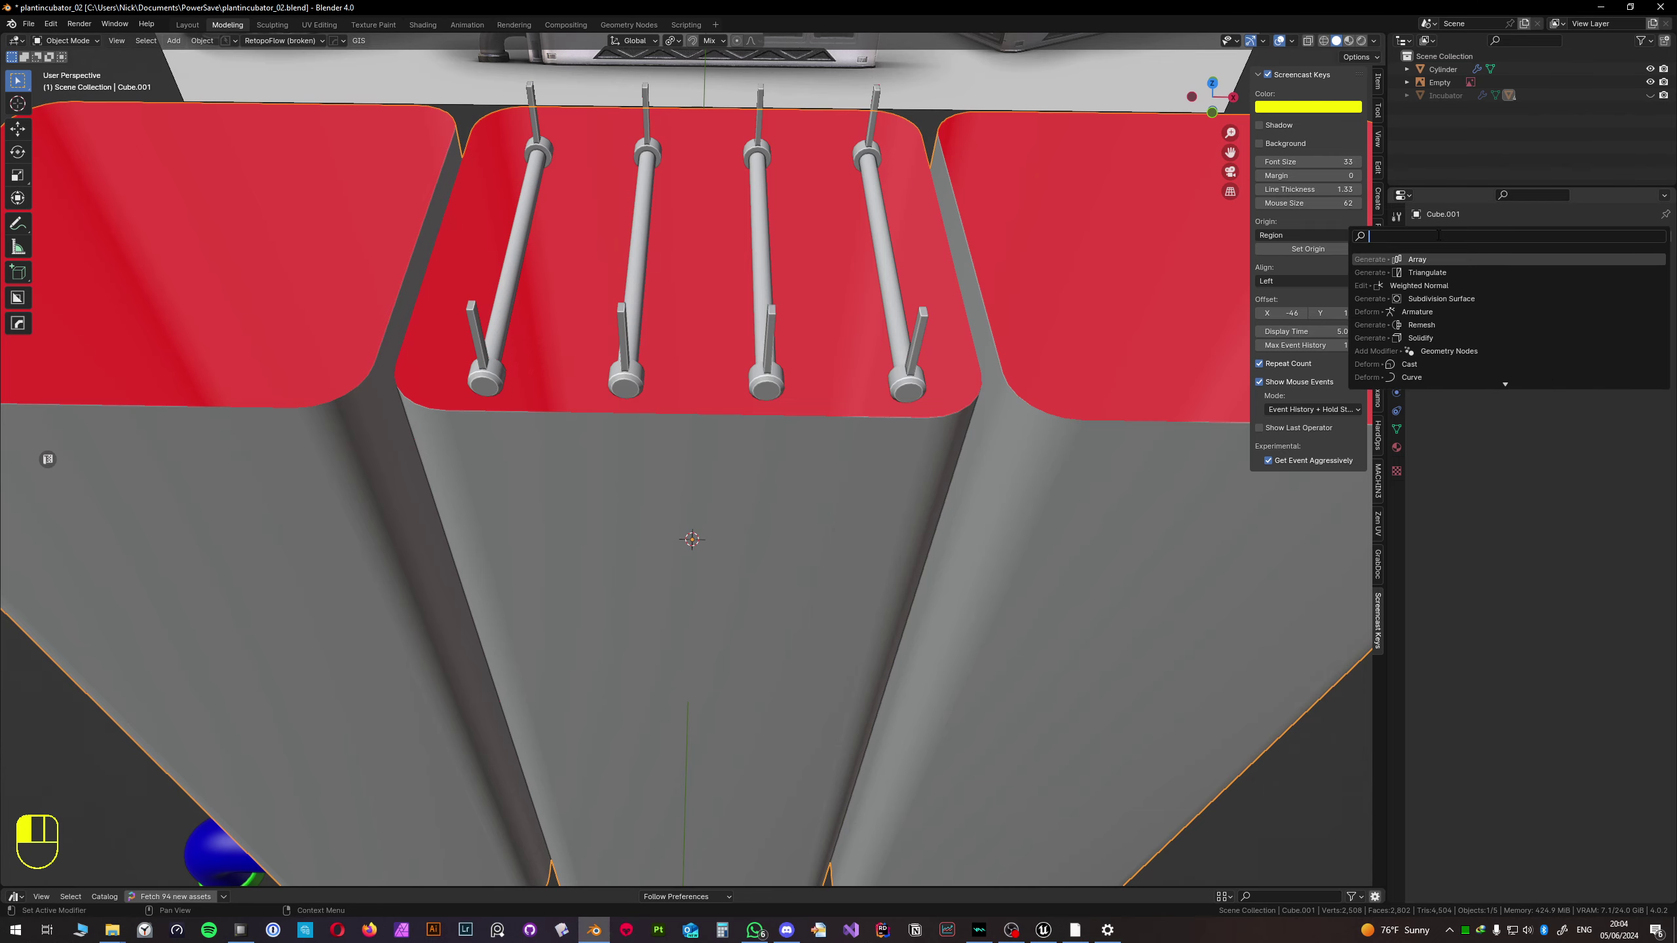
{"action": "type", "text": "solid"}
{"action": "key", "text": "Return"}
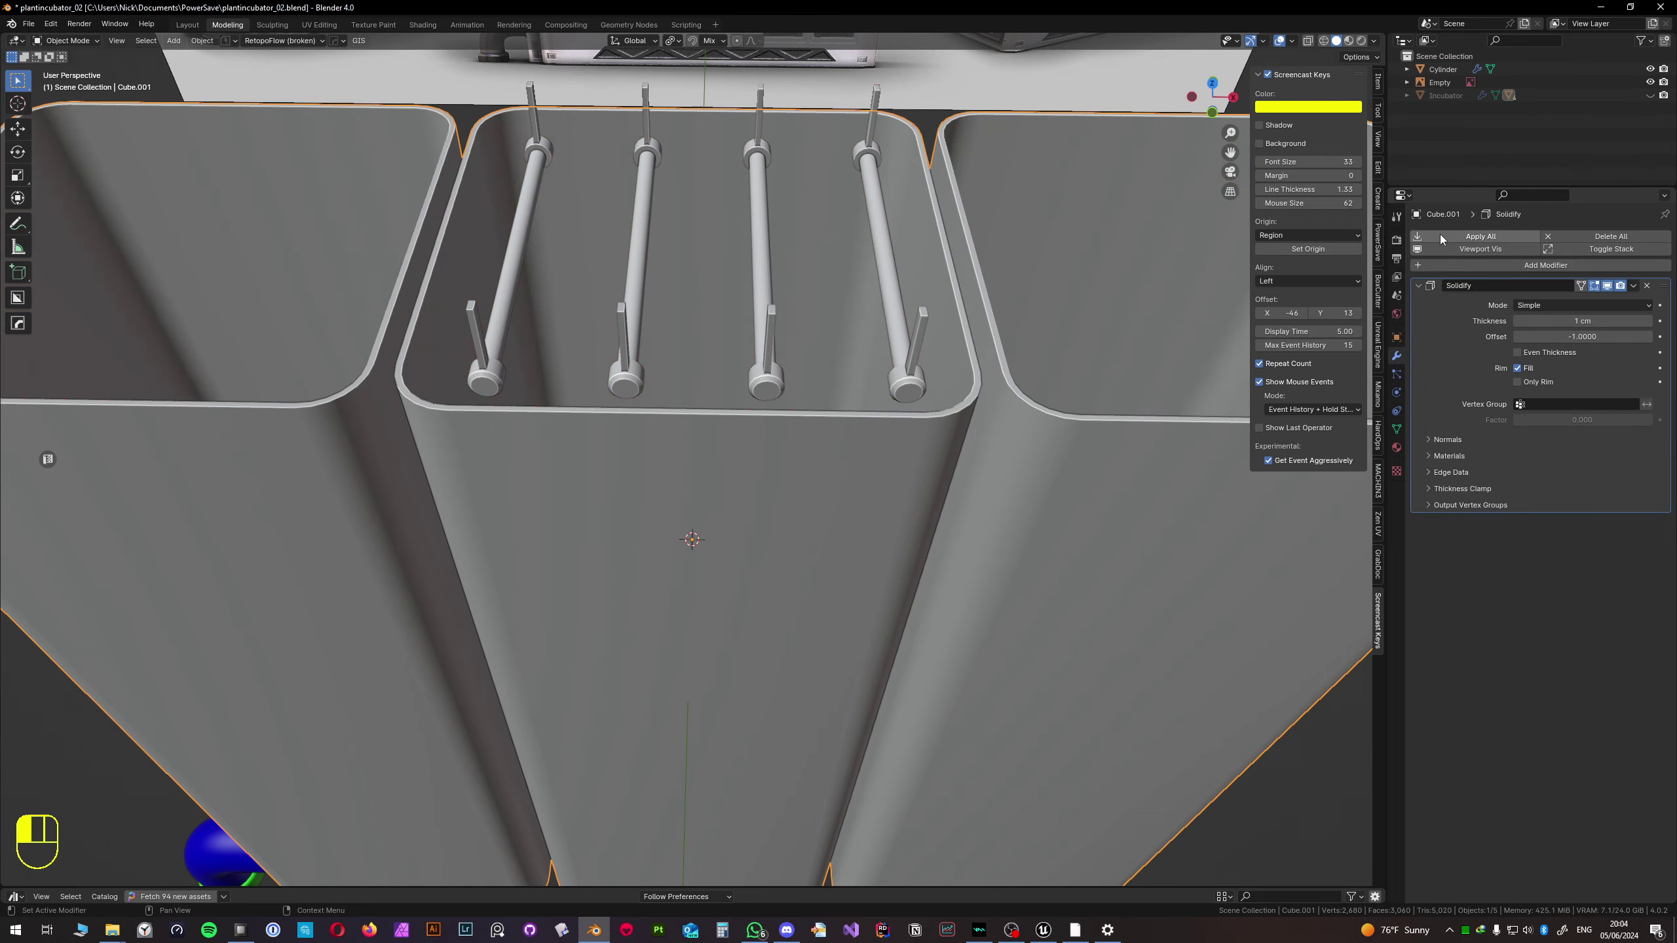
- Shift the row of light tubes about -1.5 cm along X to centre it within the middle tank
{"action": "key", "text": "KP_7"}
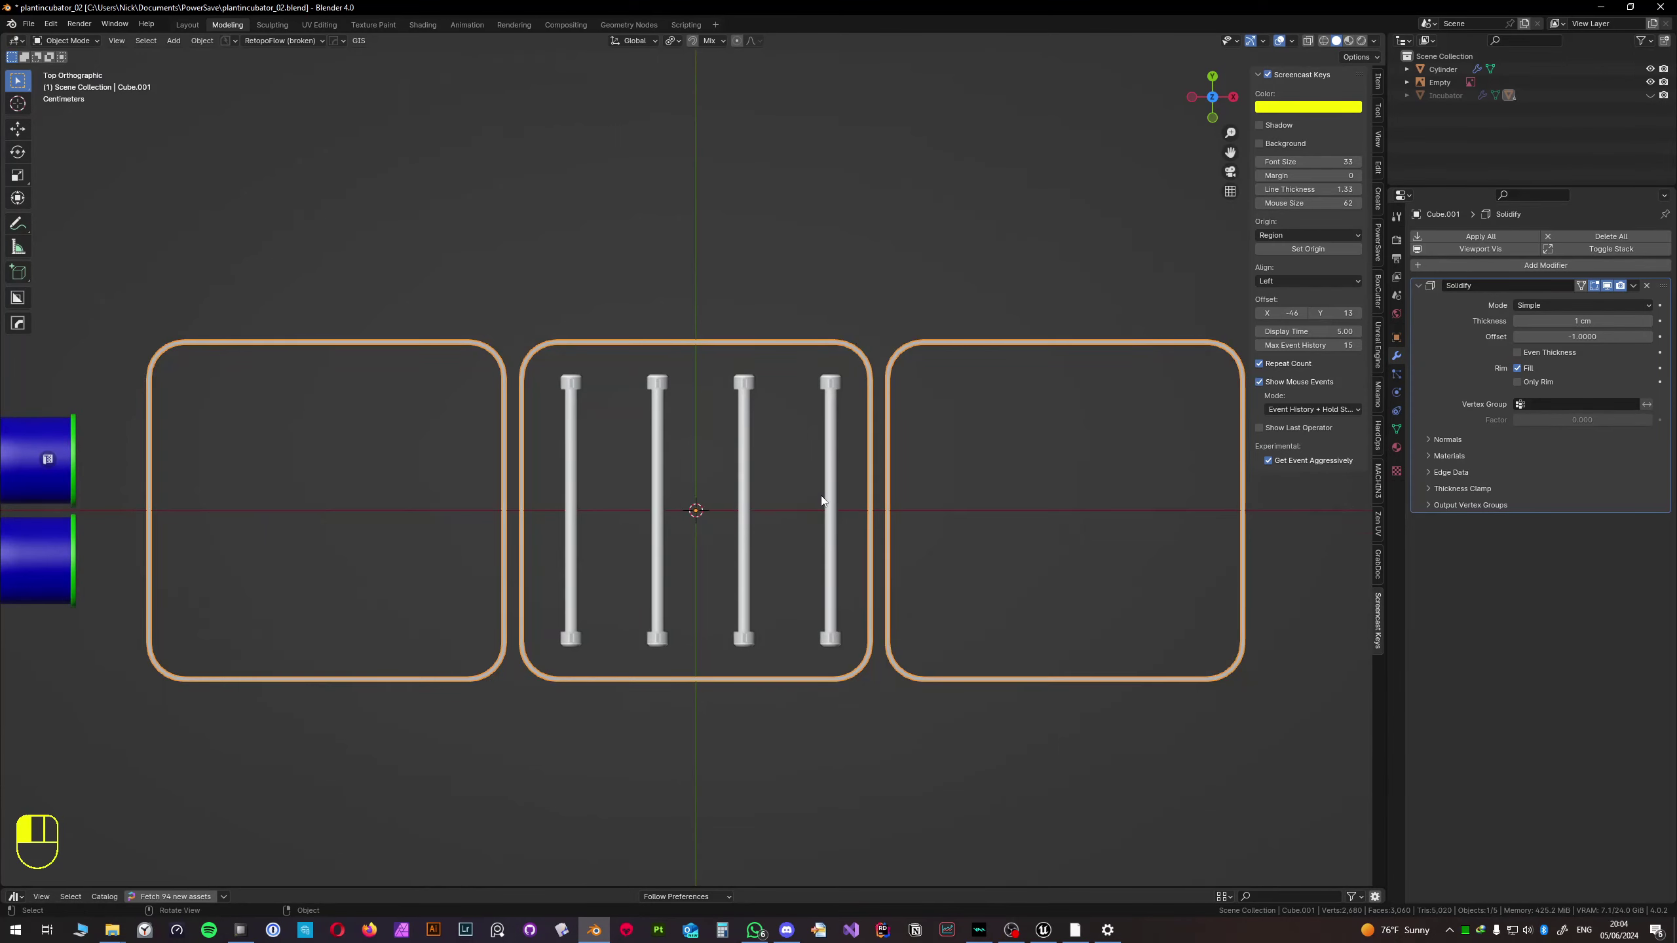
{"action": "left_click", "coordinate": [826, 498]}
{"action": "scroll", "coordinate": [841, 441], "scroll_direction": "up", "scroll_amount": 2}
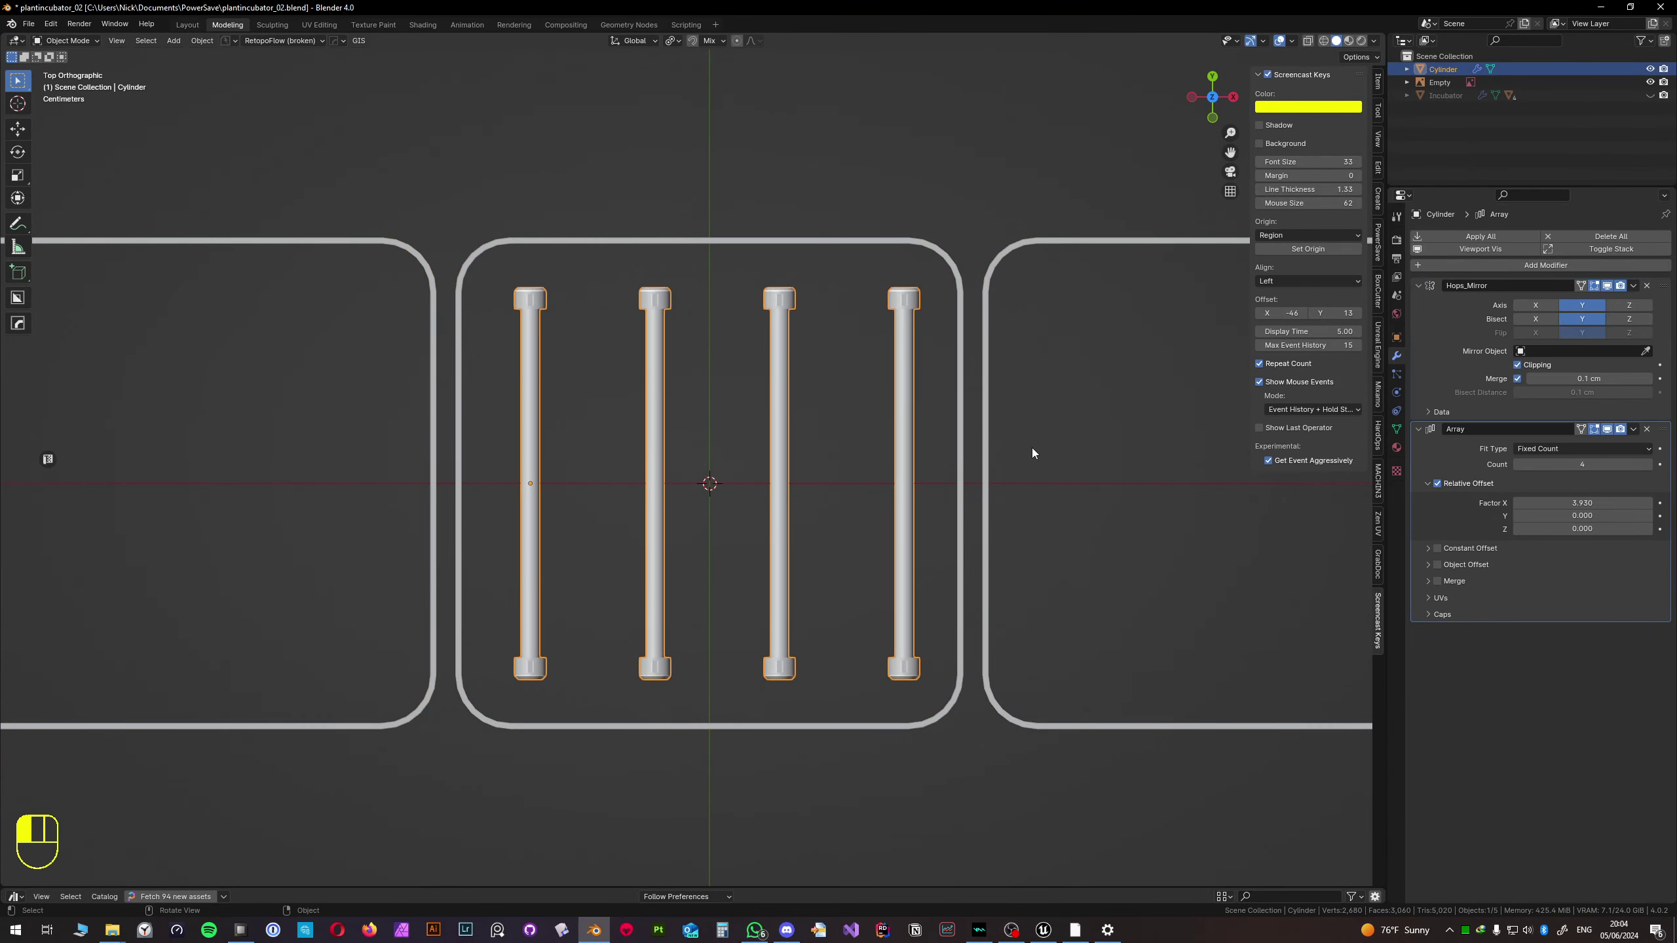
{"action": "key", "text": "g"}
{"action": "key", "text": "x"}
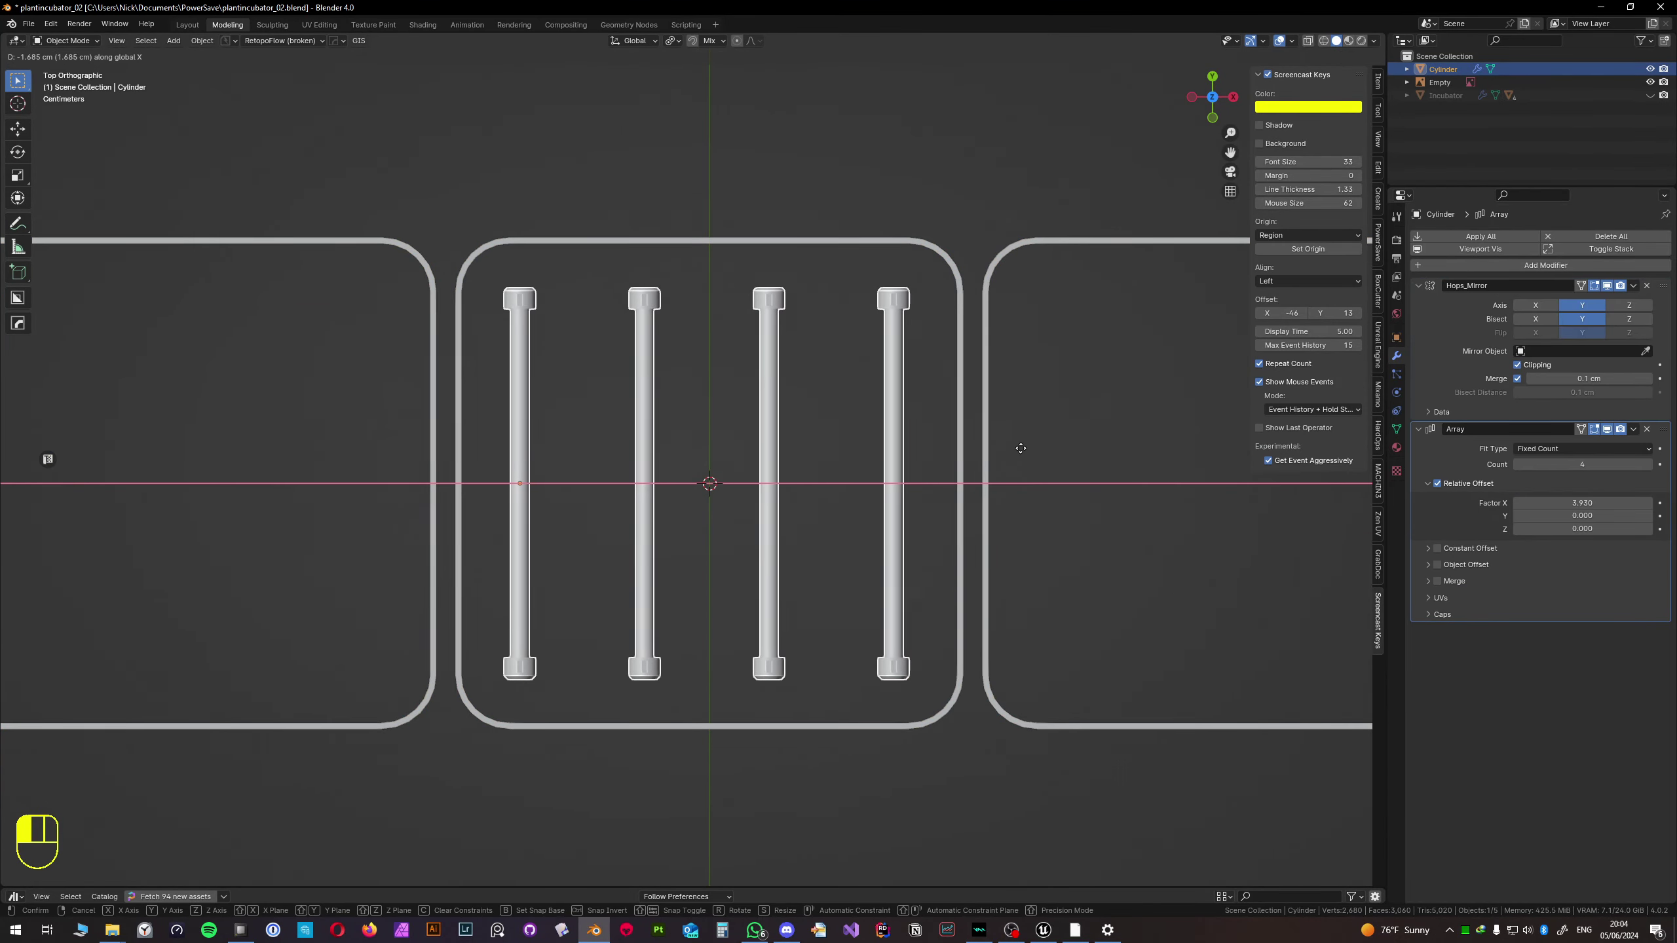
{"action": "left_click", "coordinate": [986, 451]}
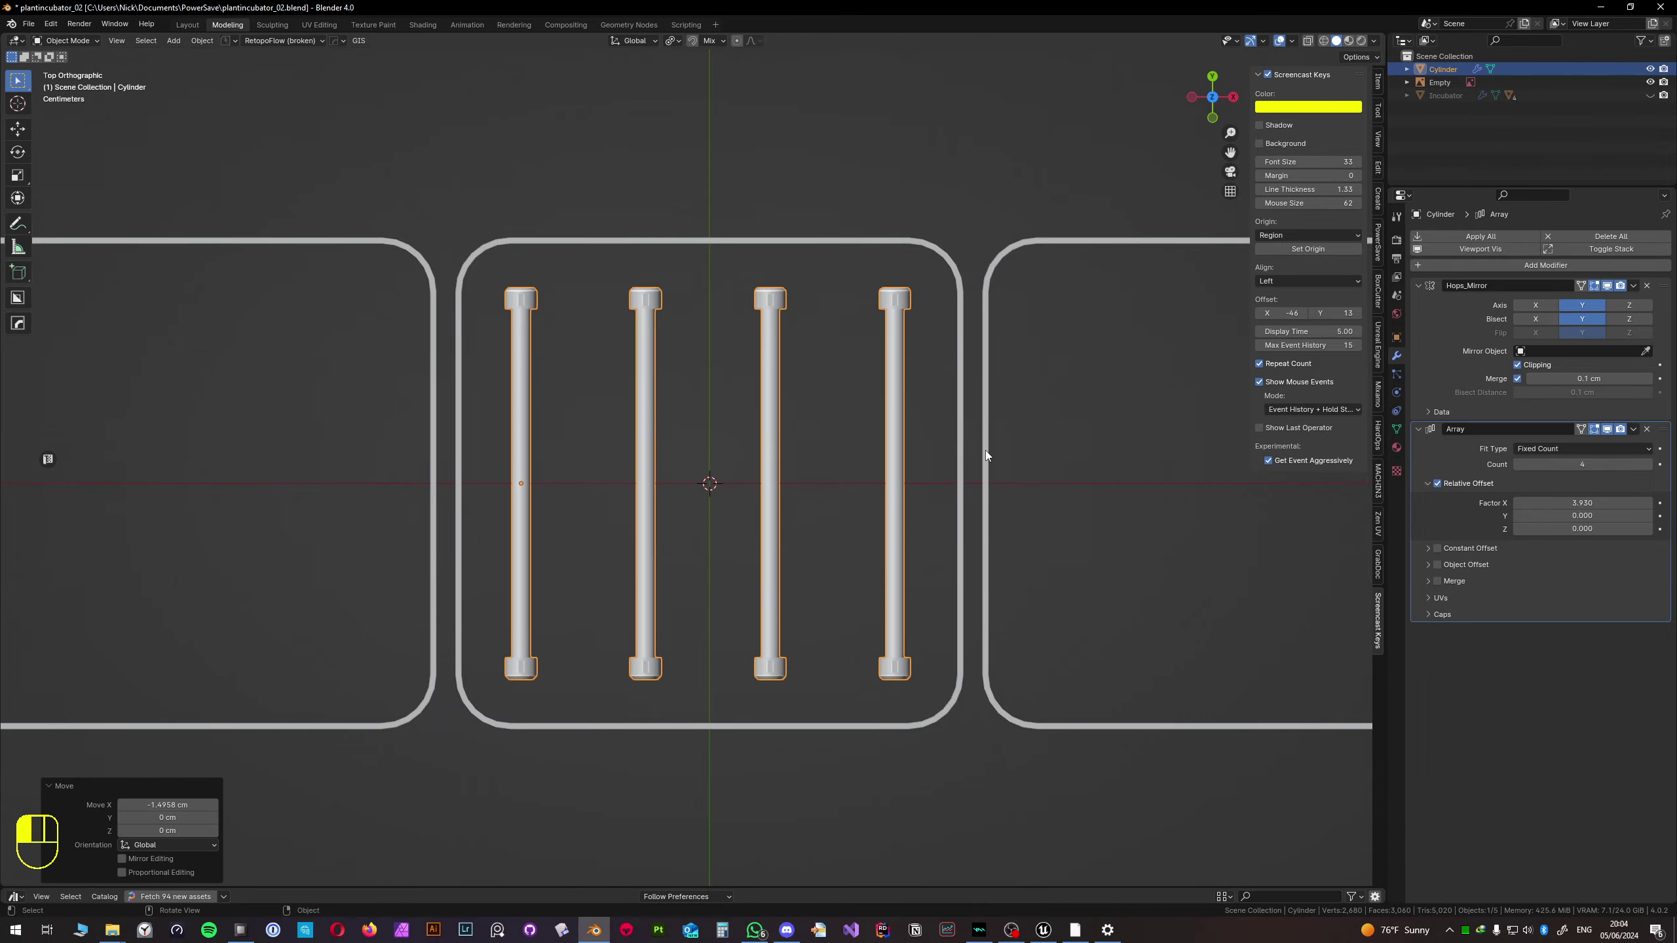
{"action": "middle_click_drag", "start_coordinate": [985, 452], "coordinate": [824, 426]}
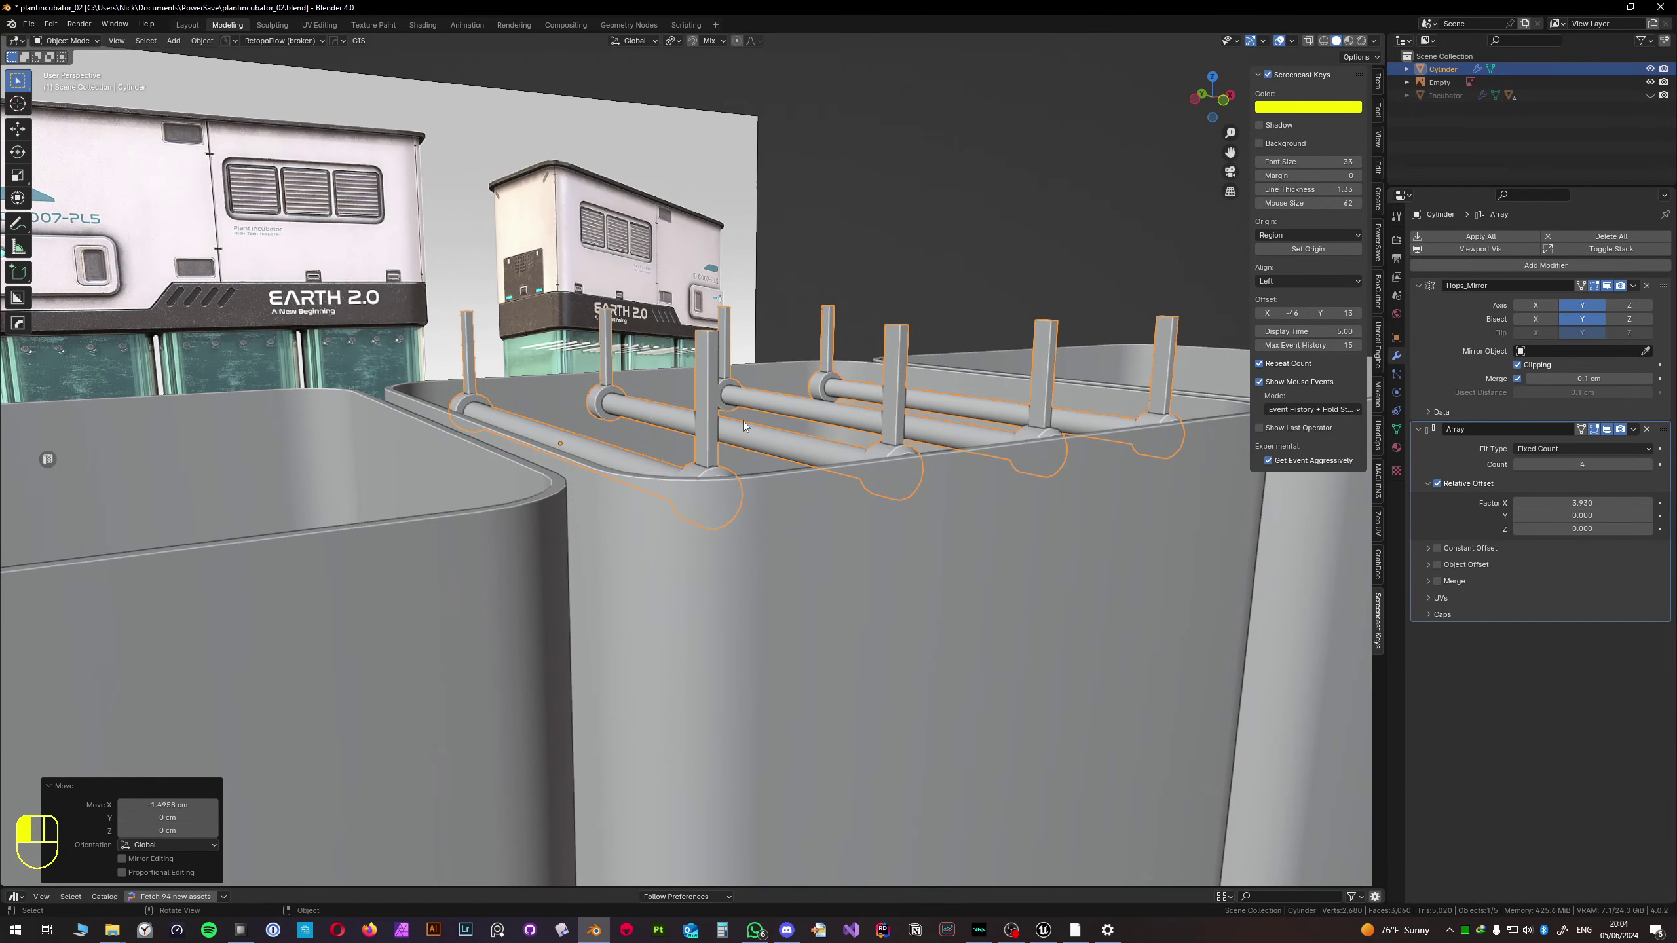
- Lower the row of light tubes about 7.5 cm along Z into the middle tank
{"action": "key", "text": "g"}
{"action": "key", "text": "z"}
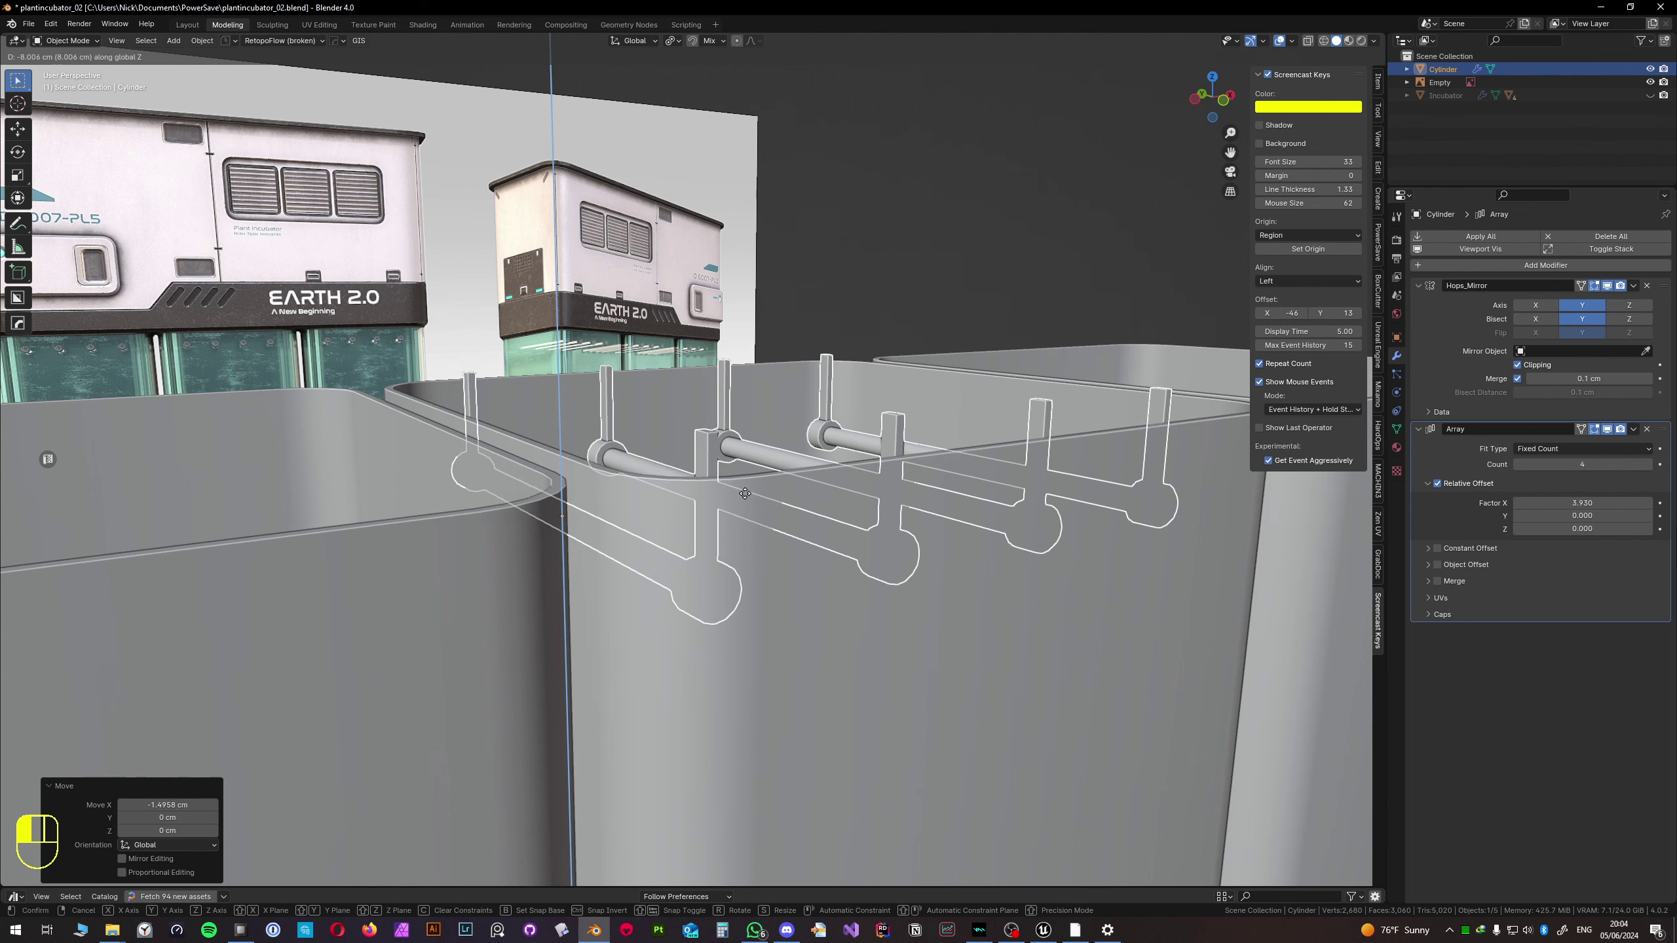
{"action": "left_click", "coordinate": [745, 492]}
{"action": "middle_click_drag", "start_coordinate": [744, 492], "coordinate": [870, 445]}
- Duplicate the row of light tubes about -85 cm along X into the left tank, aligned in top view
{"action": "key", "text": "KP_7"}
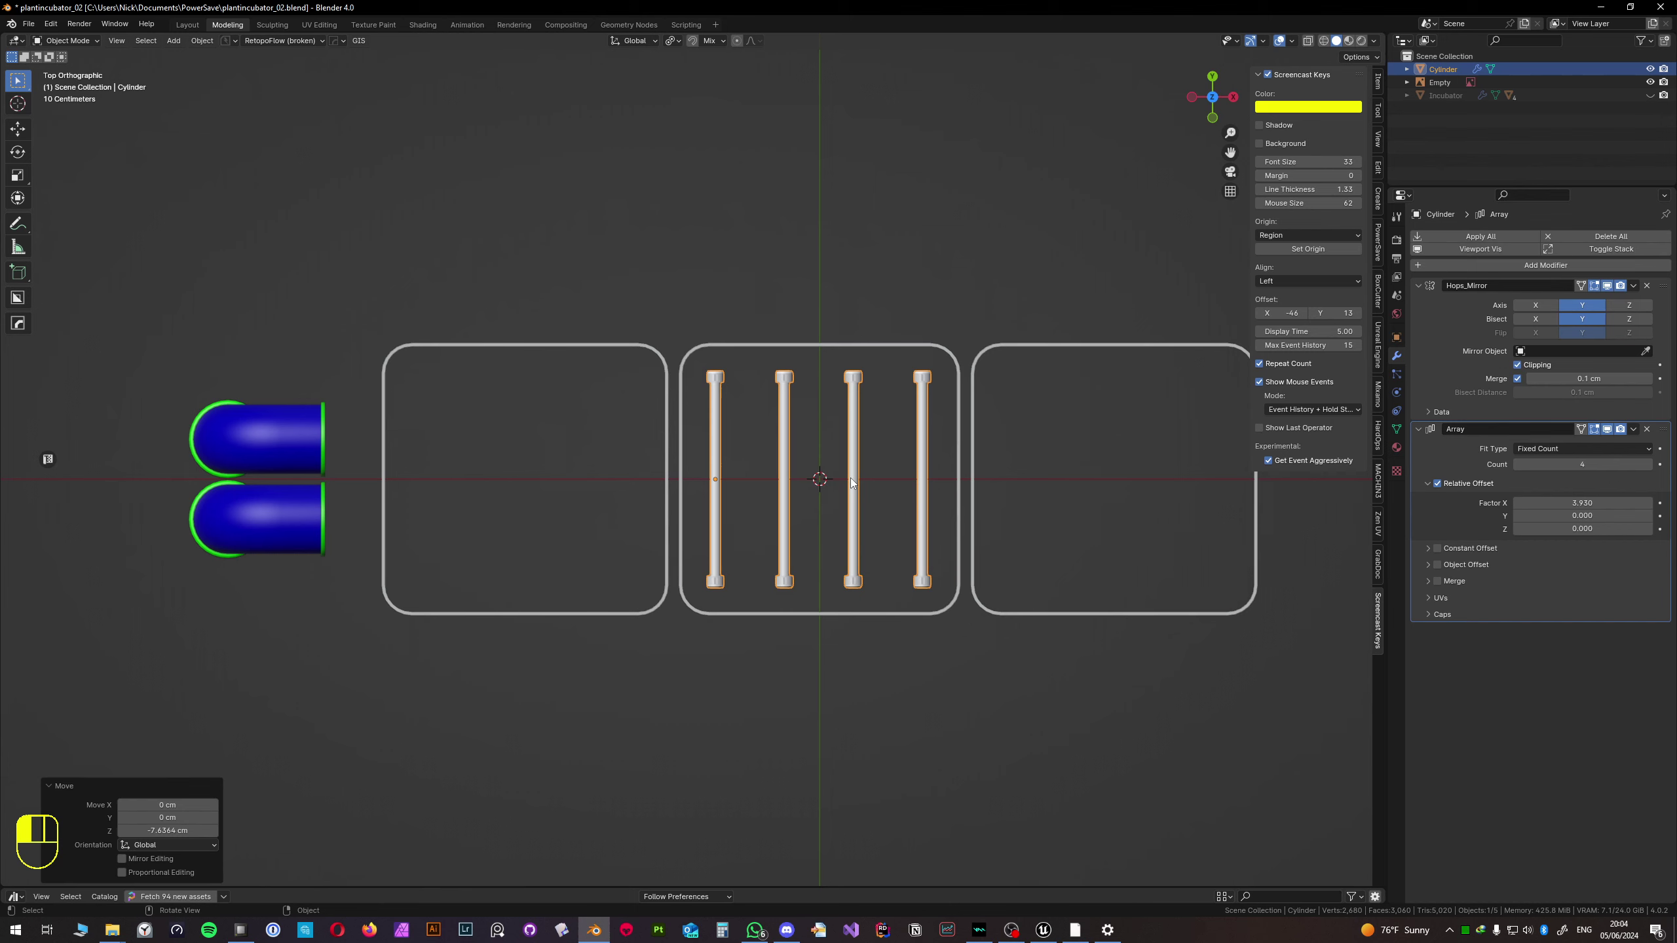
{"action": "key", "text": "shift+d"}
{"action": "key", "text": "x"}
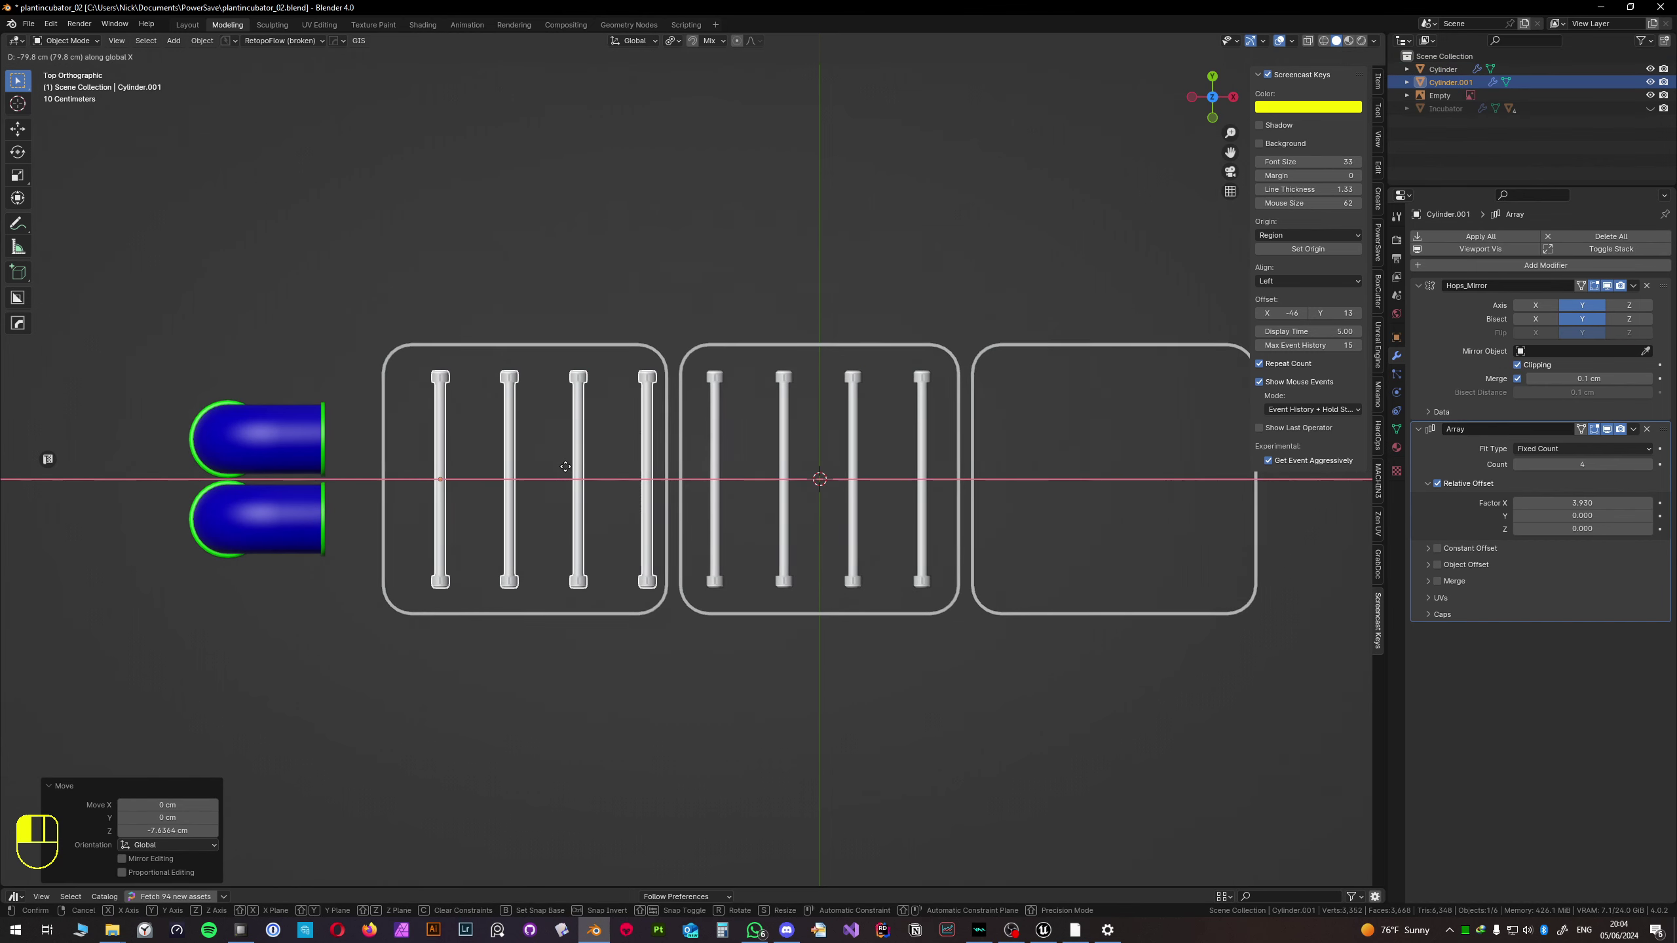
{"action": "left_click", "coordinate": [387, 452]}
- Duplicate the left tank's row of light tubes about 172 cm along X into the right tank
{"action": "key", "text": "shift+d"}
{"action": "key", "text": "x"}
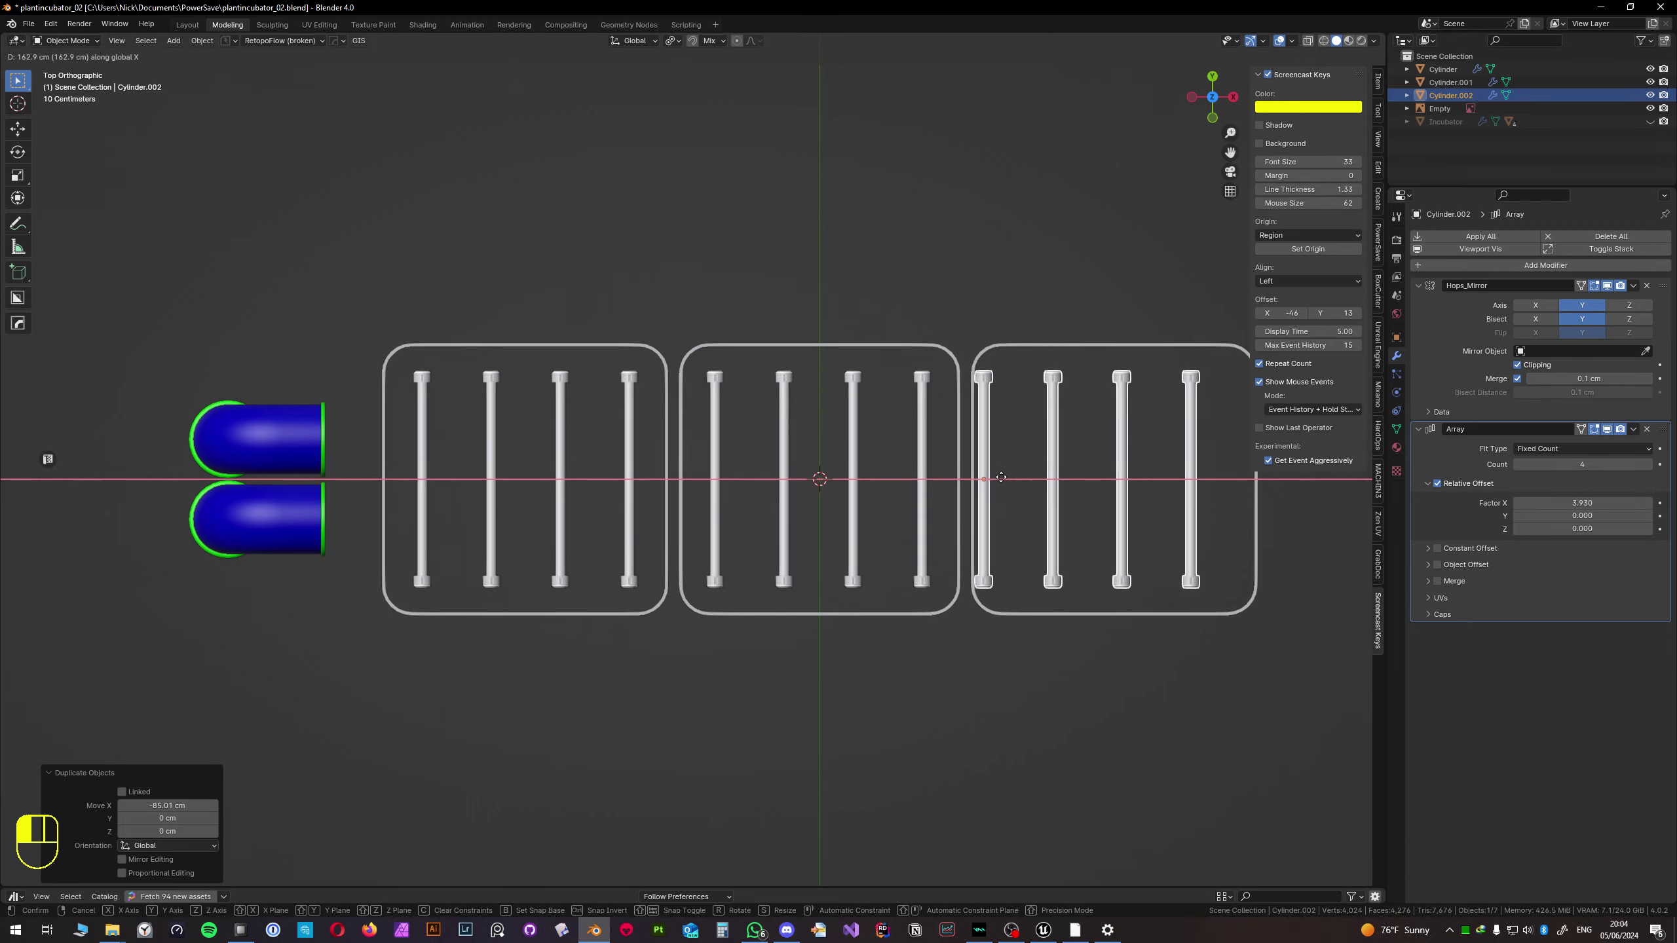
{"action": "left_click", "coordinate": [1007, 477]}
{"action": "middle_click_drag", "start_coordinate": [1008, 477], "coordinate": [877, 388]}
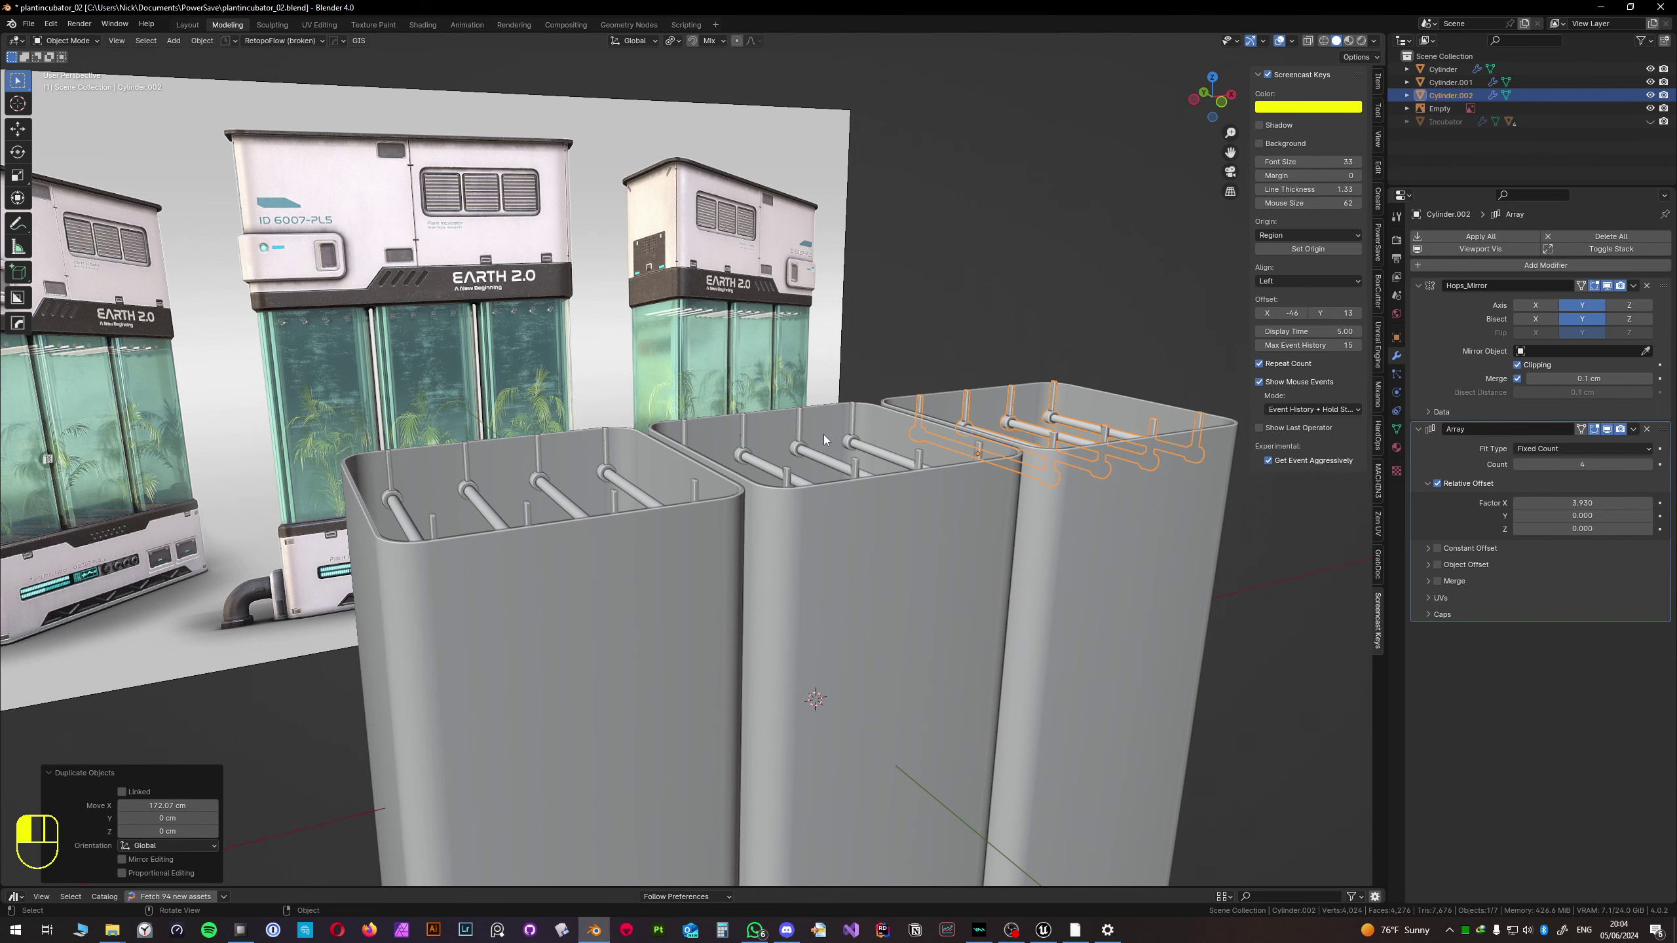
{"action": "middle_click_drag", "start_coordinate": [776, 434], "coordinate": [726, 492]}
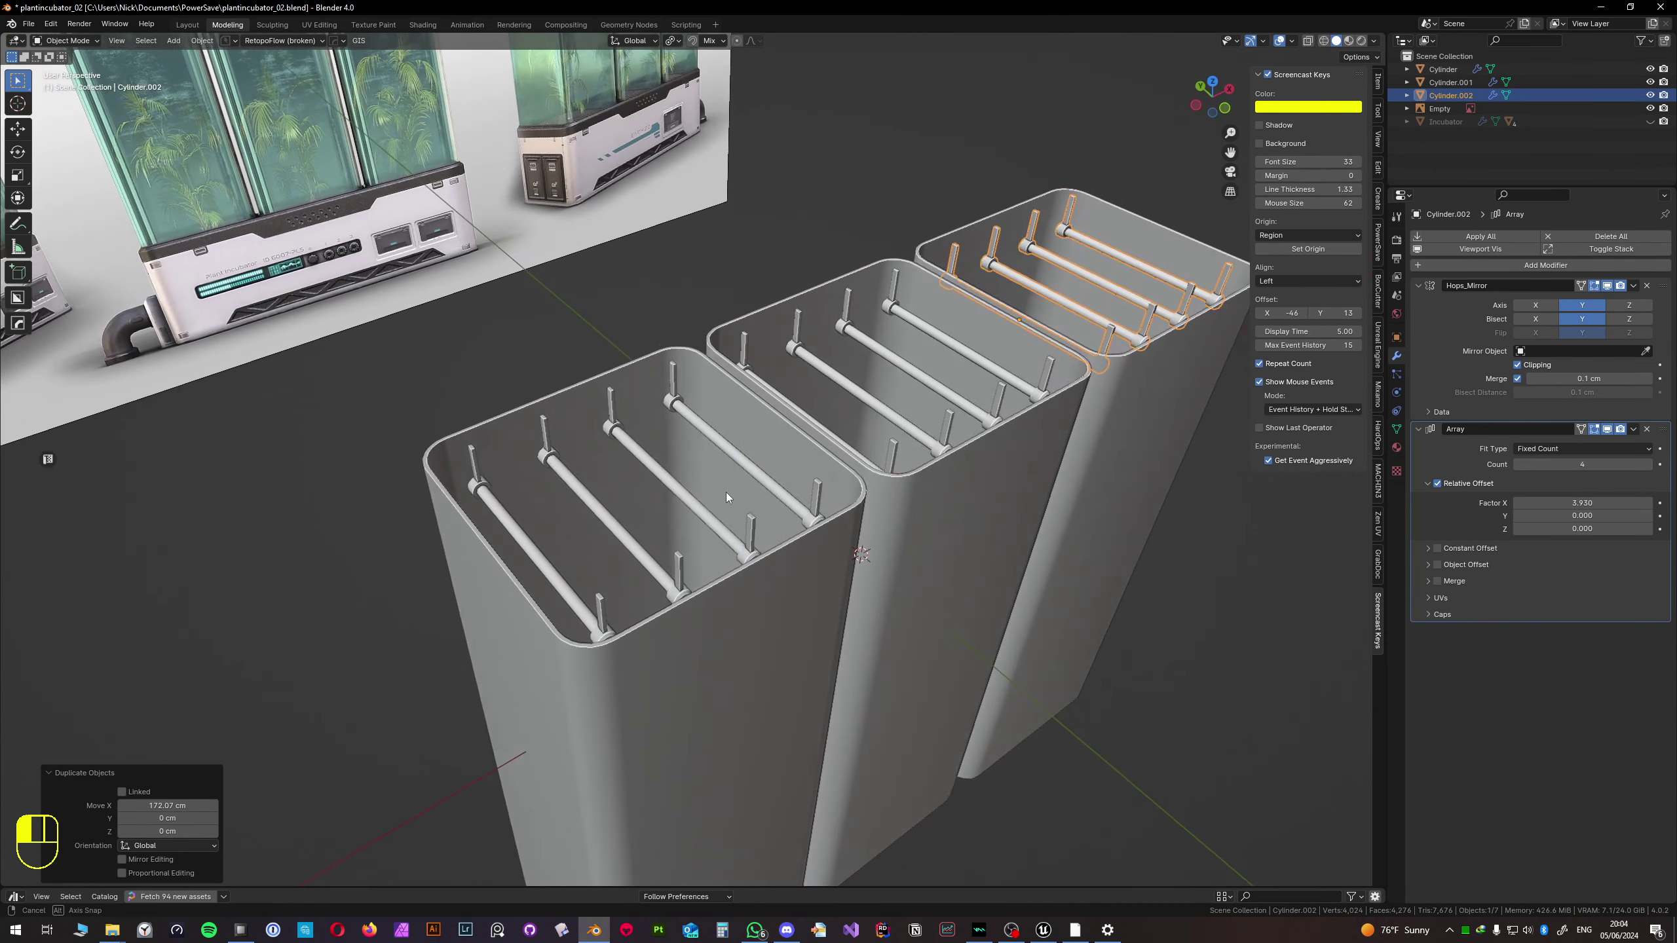
- Delete the rows of light tubes in the middle and right tanks
{"action": "left_click", "coordinate": [878, 452]}
{"action": "key", "text": "Delete"}
{"action": "left_click", "coordinate": [1110, 343]}
{"action": "key", "text": "Delete"}
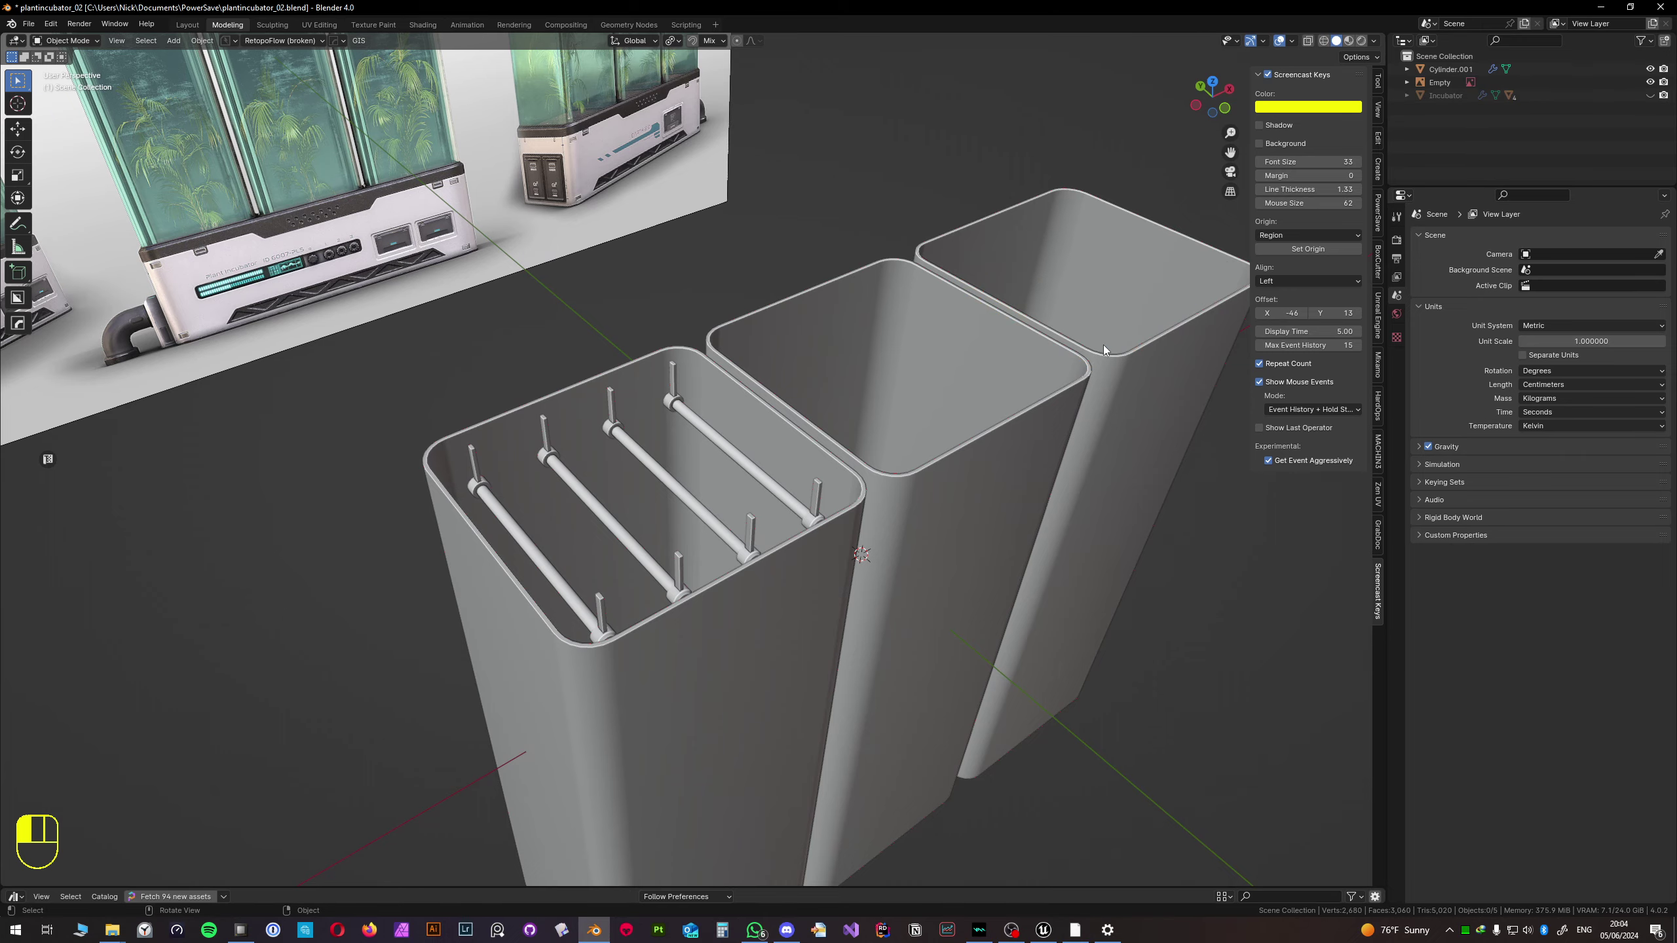
- Inspect the remaining row of light tubes from several angles and compare it with the reference image
{"action": "left_click", "coordinate": [672, 580]}
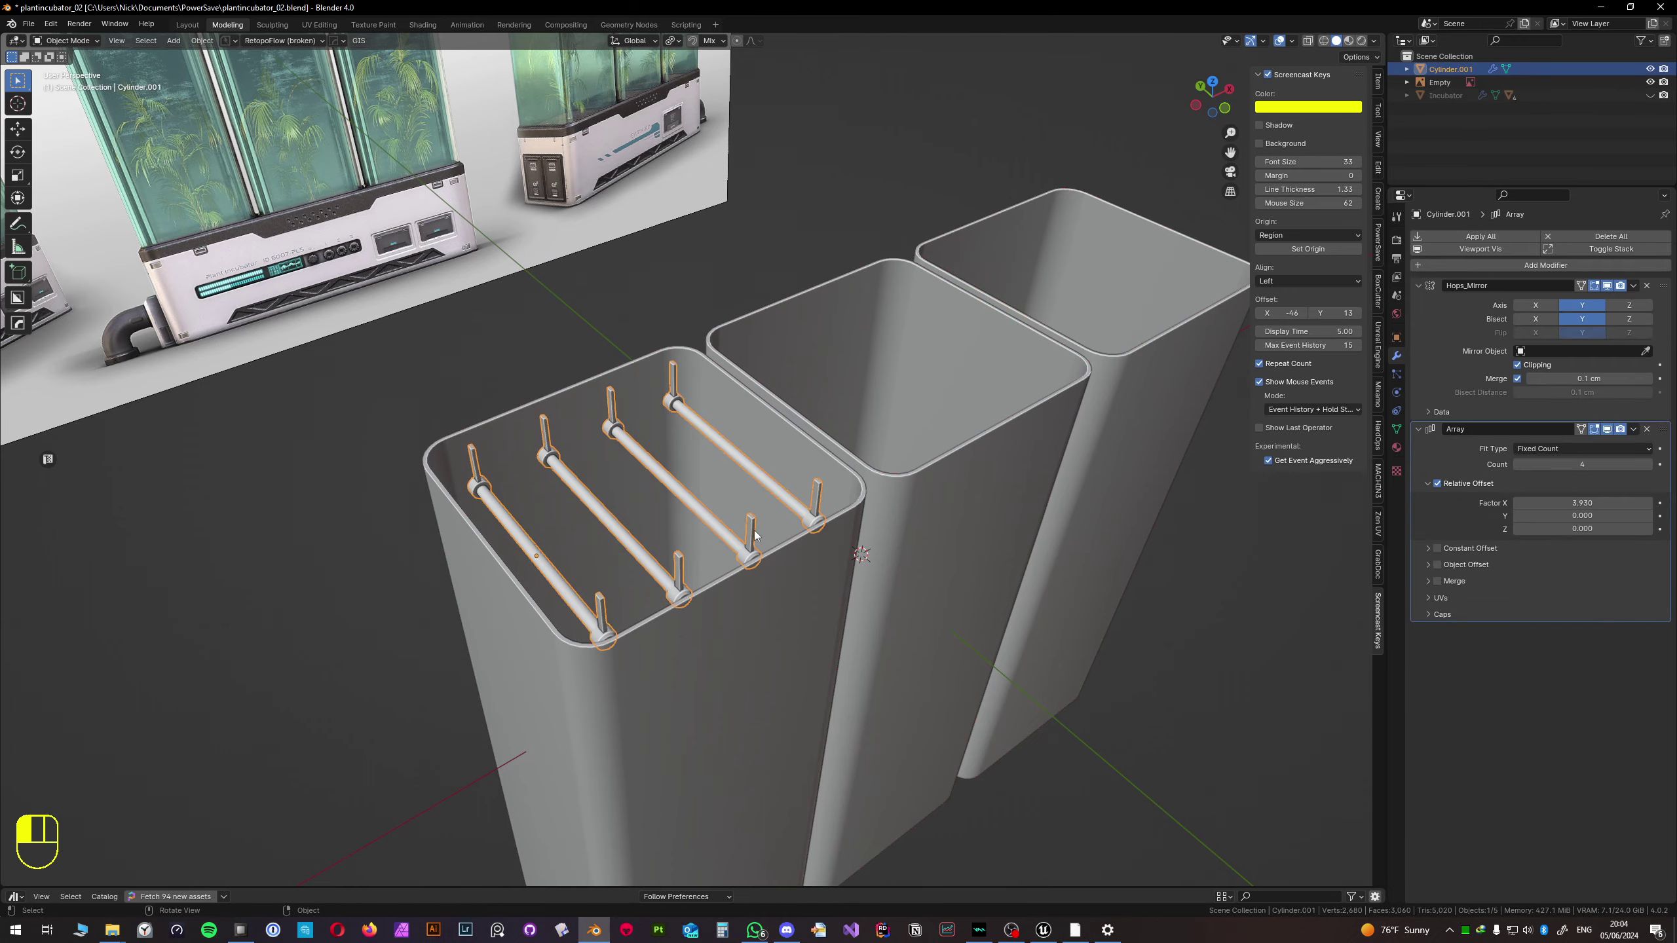
{"action": "middle_click_drag", "start_coordinate": [590, 517], "coordinate": [726, 464]}
{"action": "scroll", "coordinate": [594, 485], "scroll_direction": "up", "scroll_amount": 4}
{"action": "scroll", "coordinate": [698, 473], "scroll_direction": "down", "scroll_amount": 4}
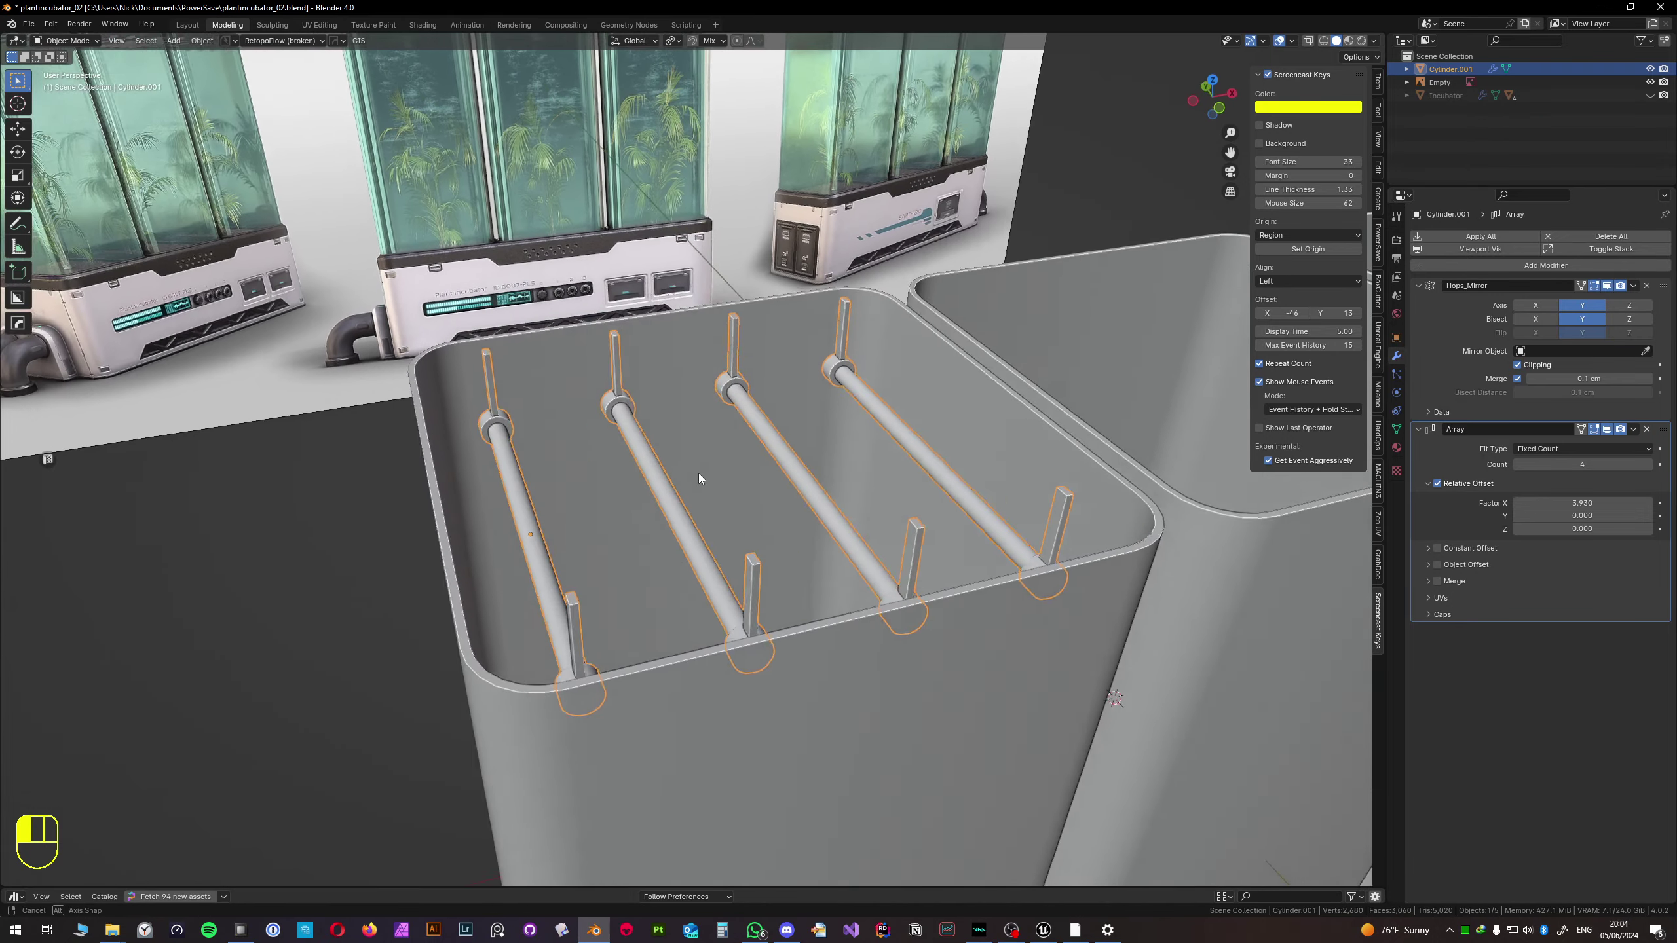
{"action": "scroll", "coordinate": [753, 480], "scroll_direction": "down", "scroll_amount": 3}
{"action": "middle_click_drag", "start_coordinate": [744, 483], "coordinate": [778, 450]}
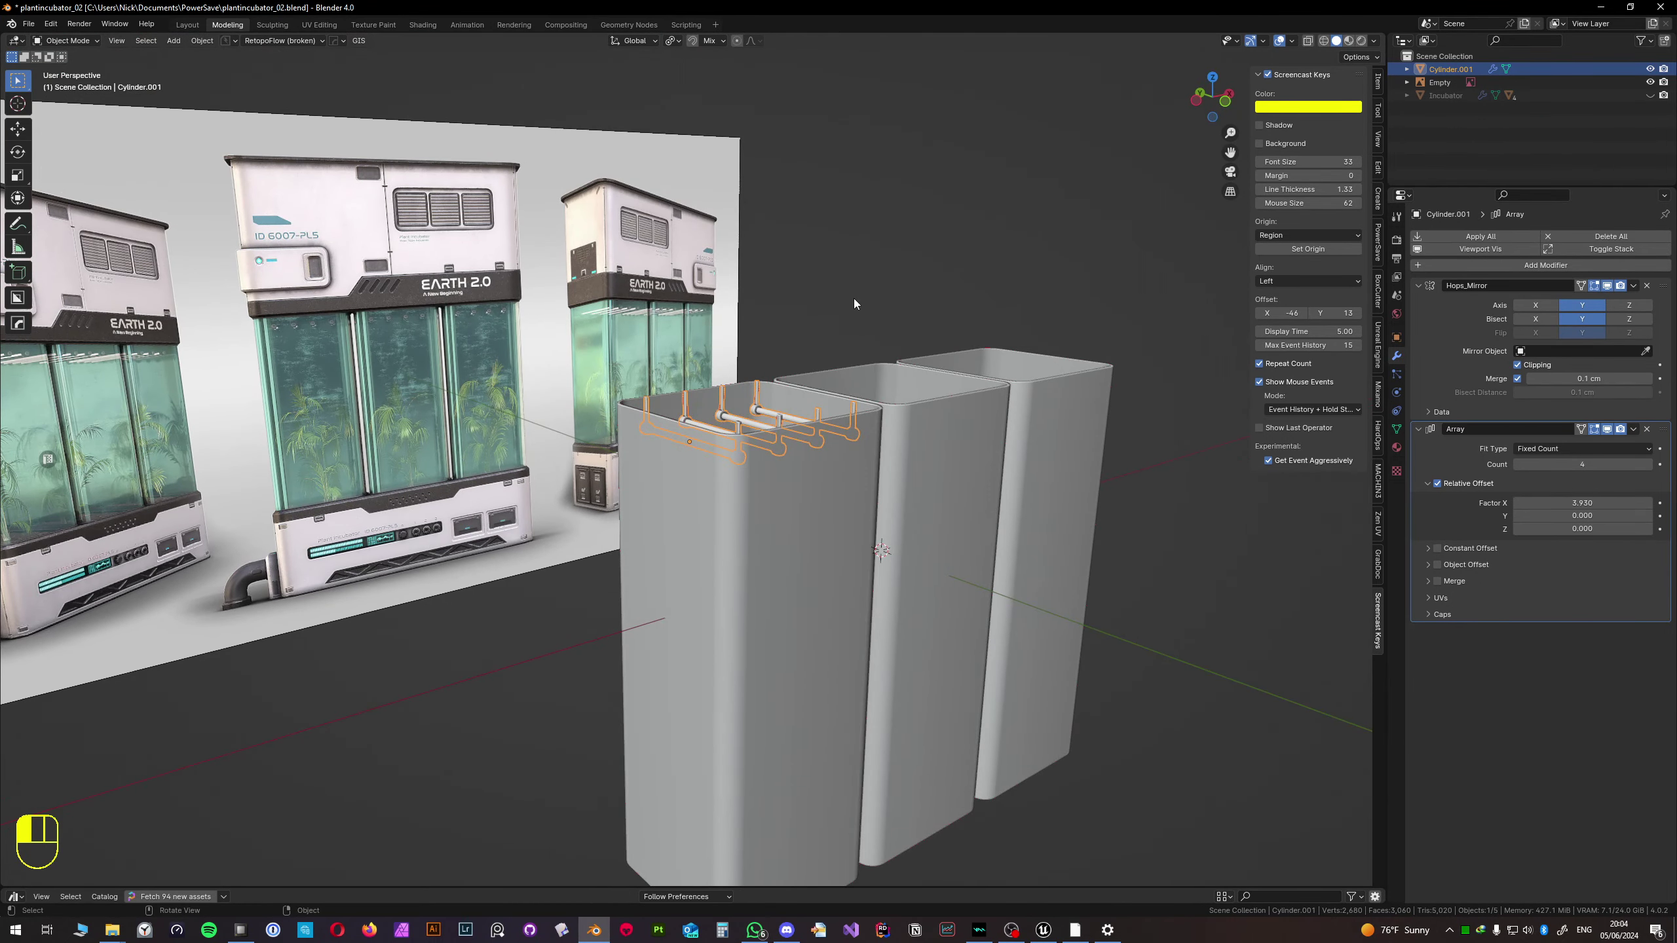
{"action": "left_click", "coordinate": [851, 300]}
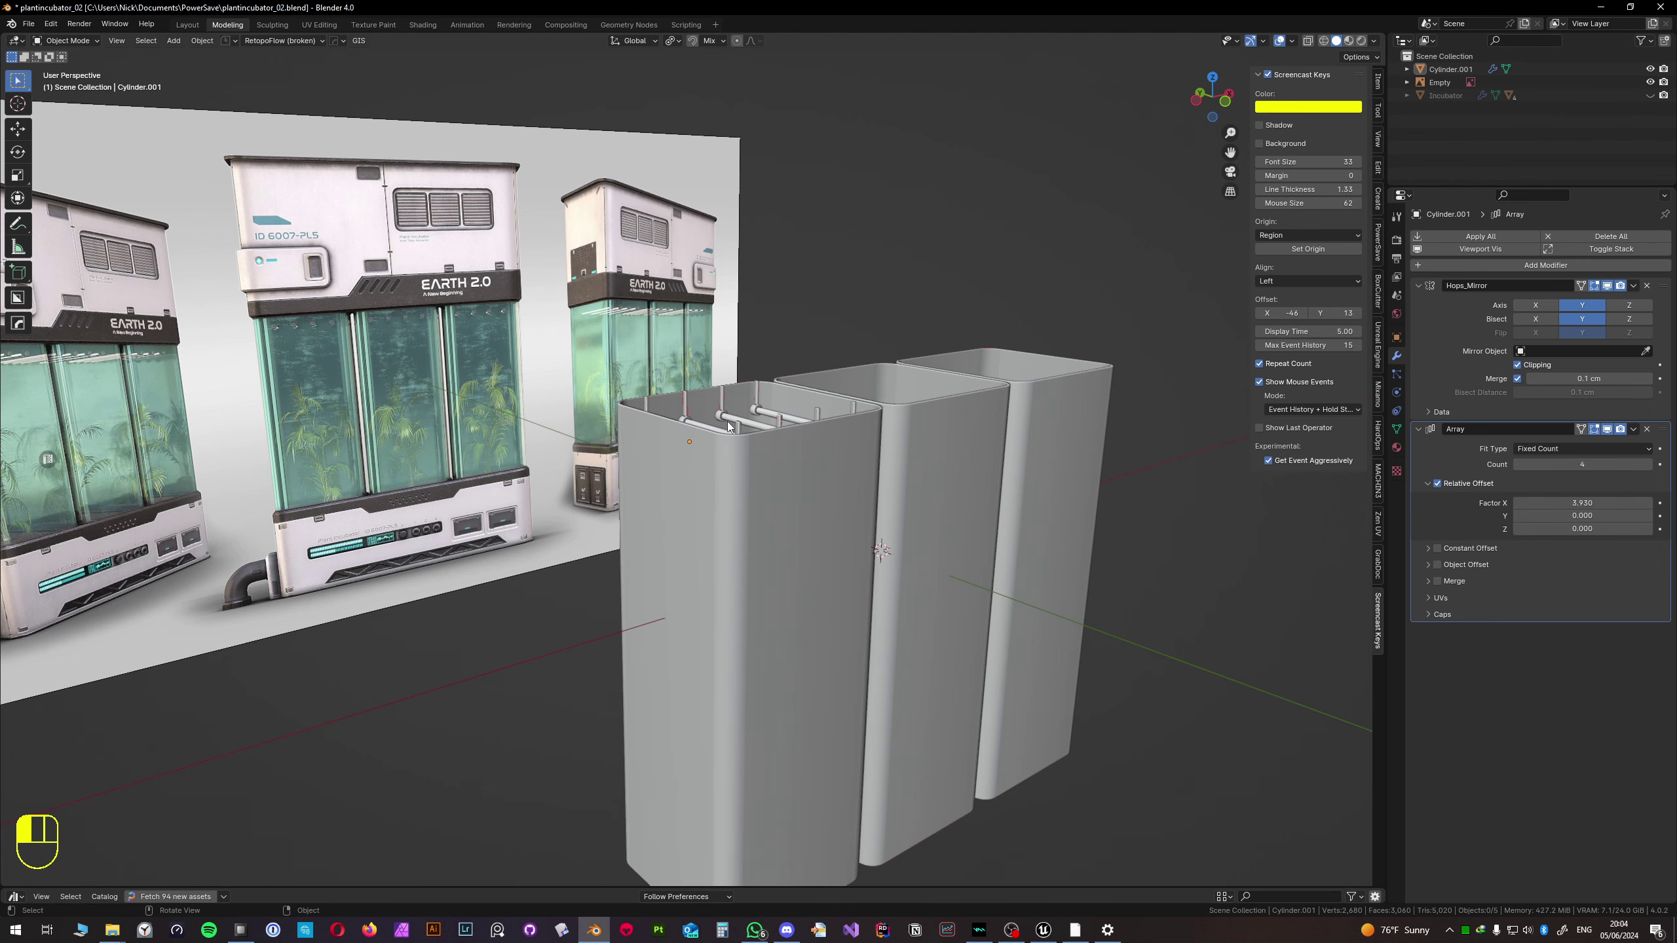
{"action": "scroll", "coordinate": [731, 428], "scroll_direction": "up", "scroll_amount": 2}
{"action": "middle_click_drag", "start_coordinate": [739, 414], "coordinate": [773, 393]}
{"action": "scroll", "coordinate": [771, 398], "scroll_direction": "up", "scroll_amount": 3}
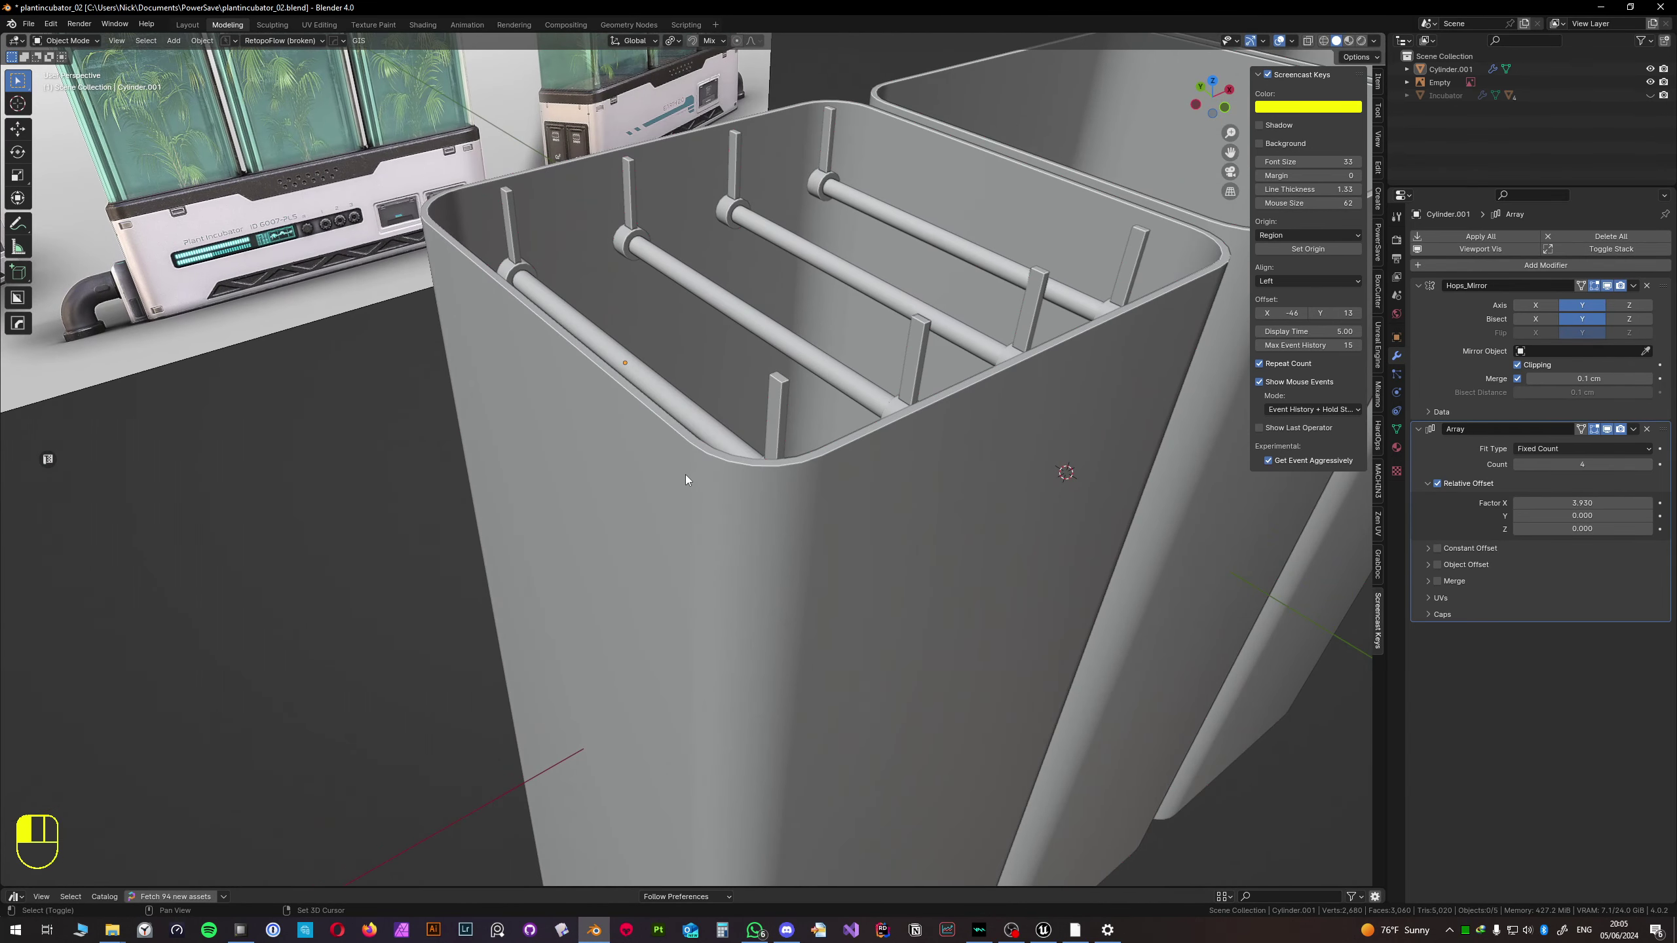
- In Edit Mode, select all linked faces of the light tube, leaving out its end caps and supports
{"action": "left_click", "coordinate": [703, 414]}
{"action": "key", "text": "Tab"}
{"action": "scroll", "coordinate": [703, 415], "scroll_direction": "up", "scroll_amount": 2}
{"action": "left_click", "coordinate": [759, 523], "text": "alt"}
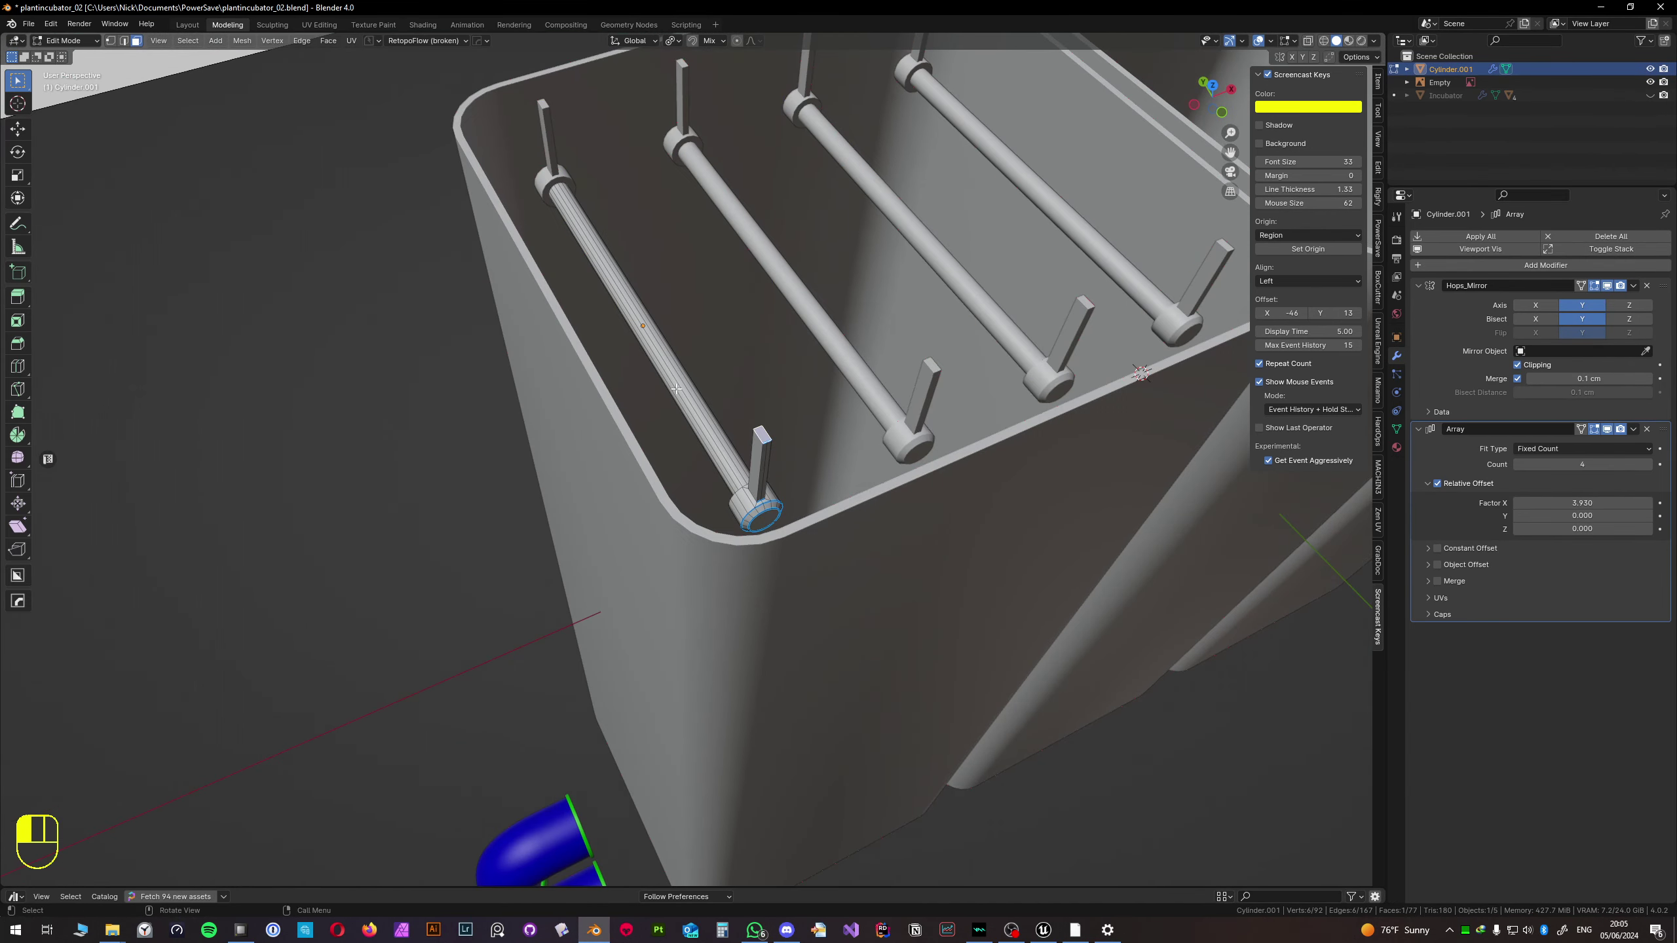
{"action": "key", "text": "ctrl+l"}
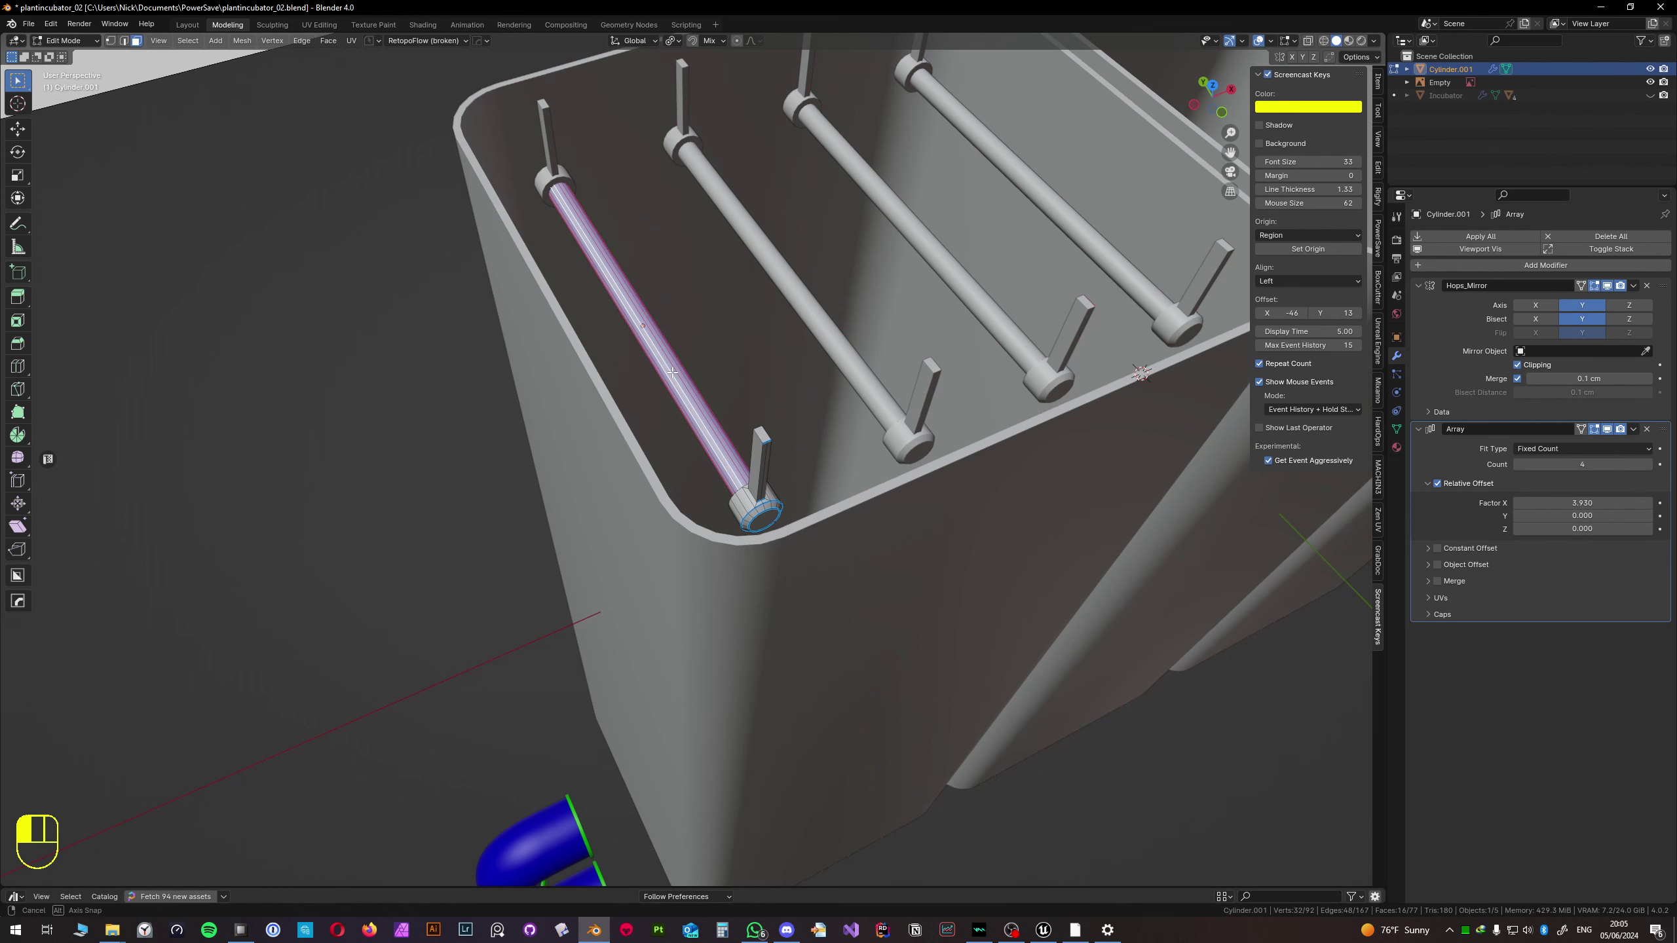
{"action": "middle_click_drag", "start_coordinate": [671, 377], "coordinate": [779, 377]}
- Try to separate the selected tube into its own object while the Array modifier is live, and undo it
{"action": "key", "text": "p"}
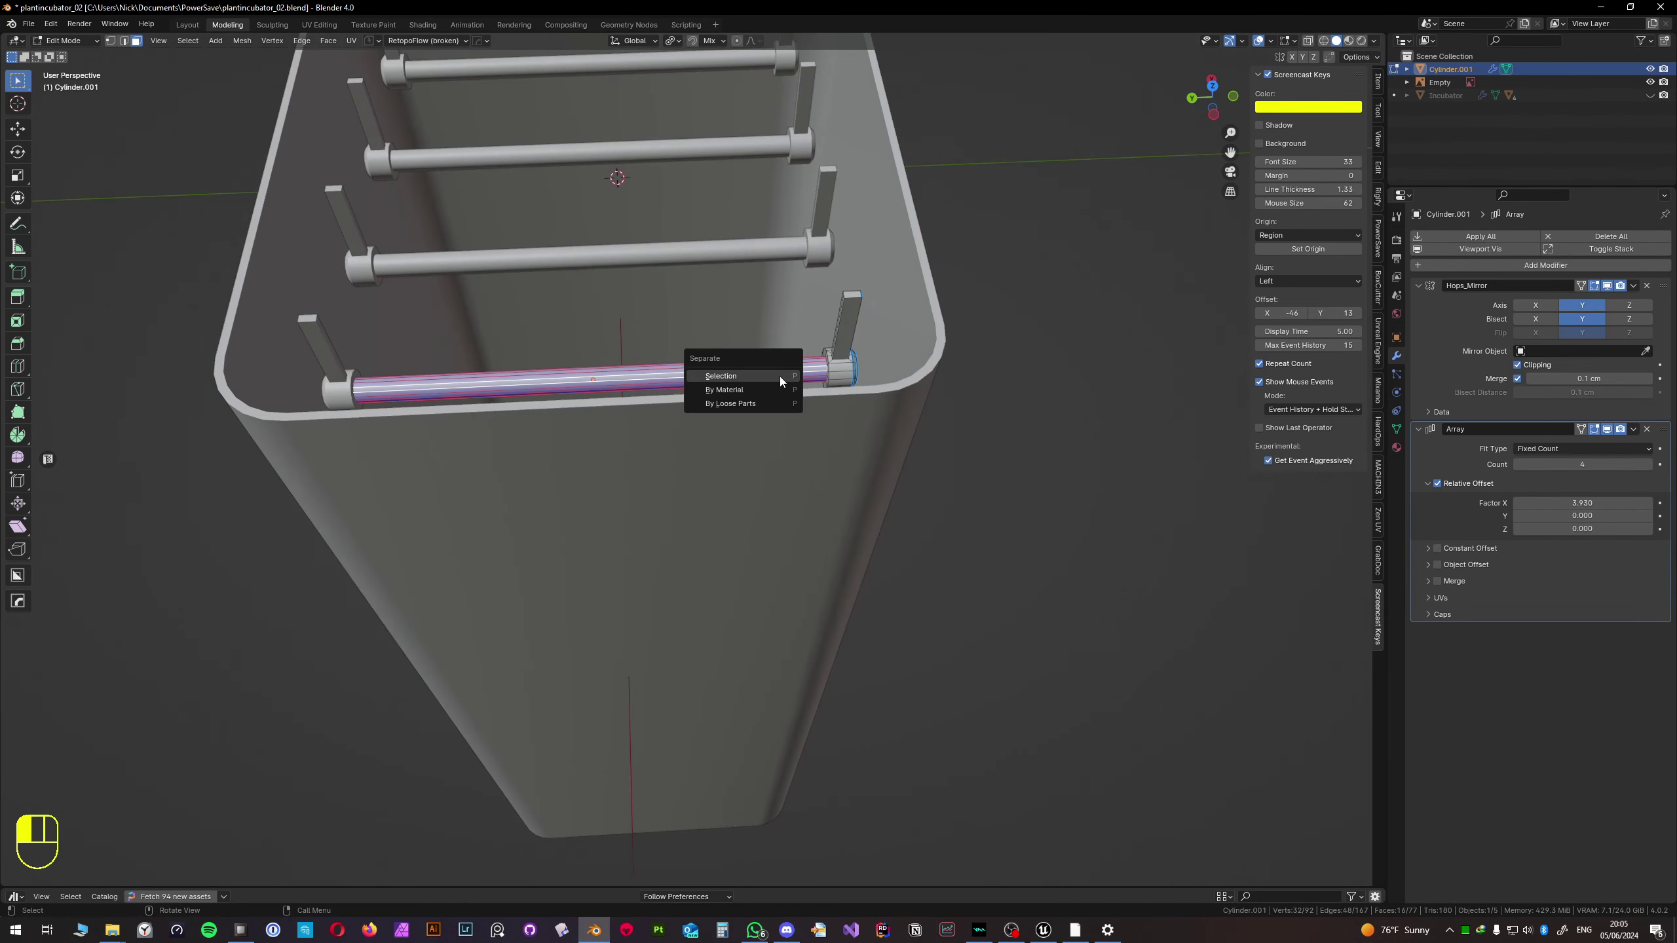
{"action": "left_click", "coordinate": [779, 376]}
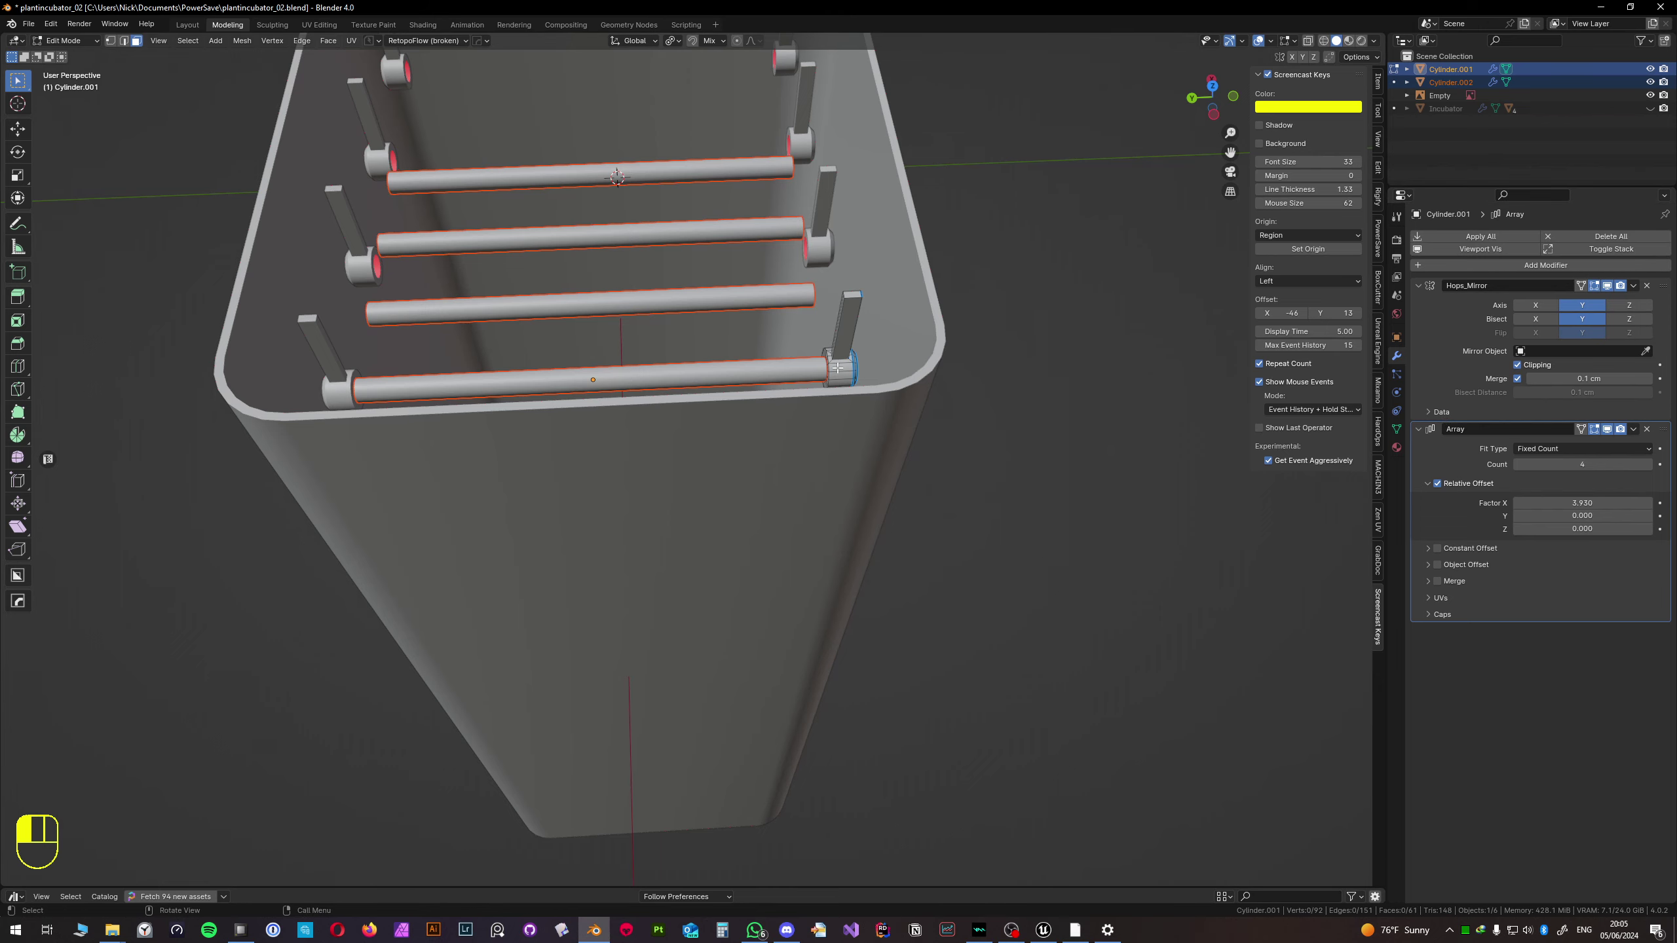
{"action": "middle_click_drag", "start_coordinate": [858, 462], "coordinate": [653, 447]}
{"action": "scroll", "coordinate": [653, 447], "scroll_direction": "up", "scroll_amount": 4}
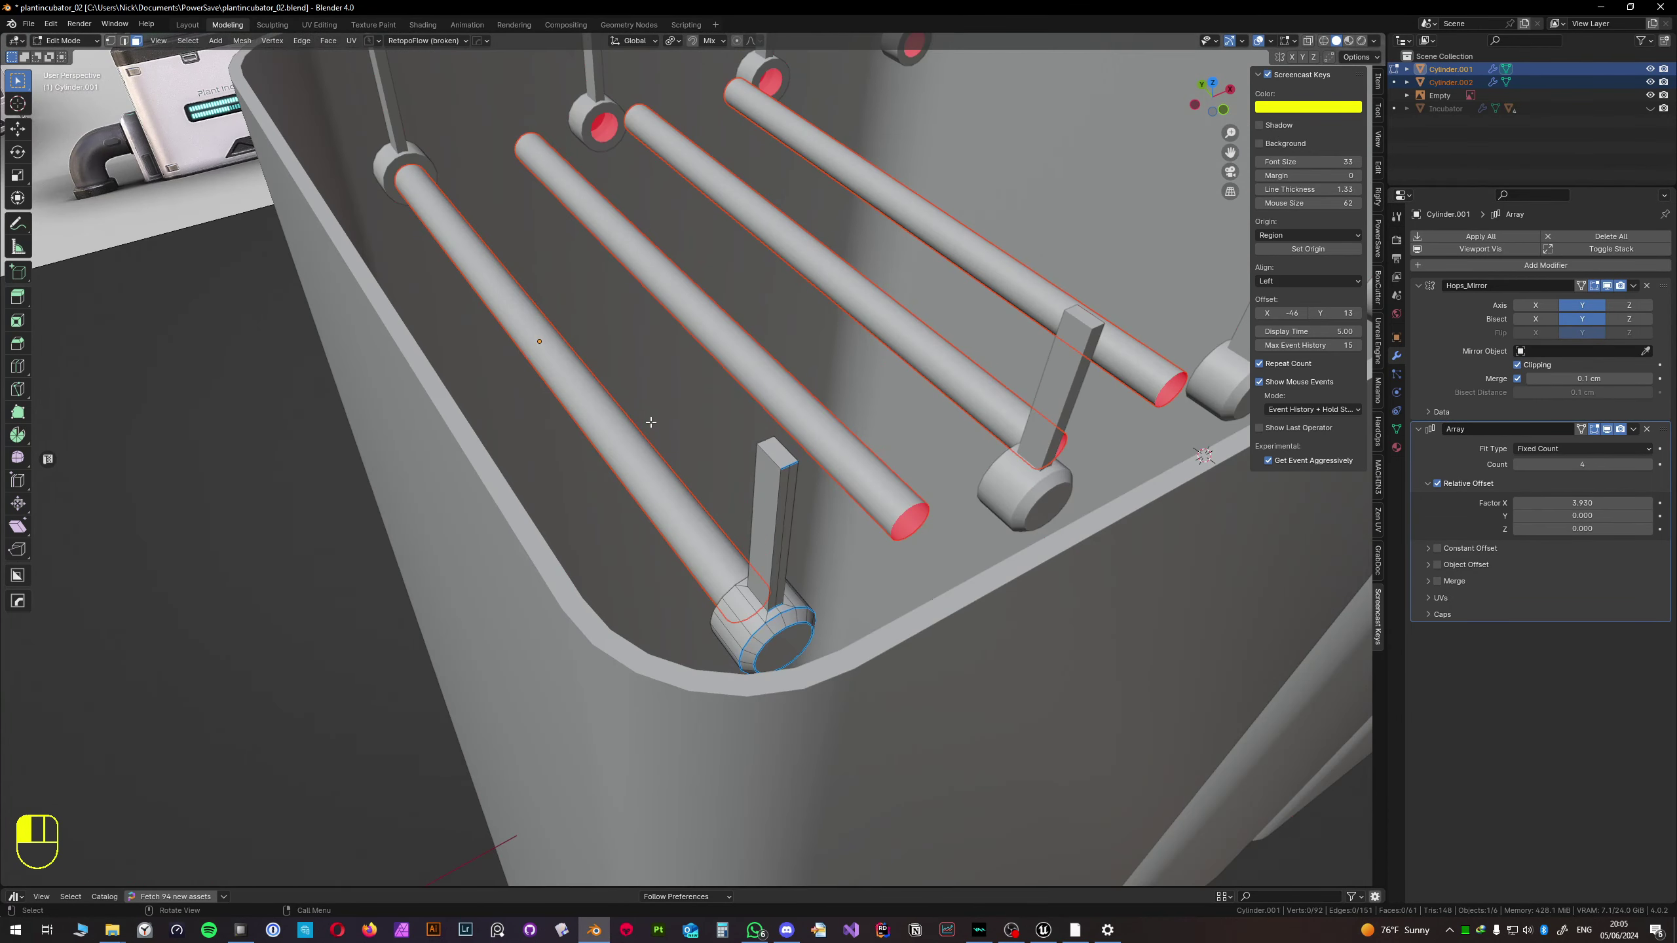
{"action": "scroll", "coordinate": [921, 358], "scroll_direction": "down", "scroll_amount": 5}
{"action": "key", "text": "ctrl+z"}
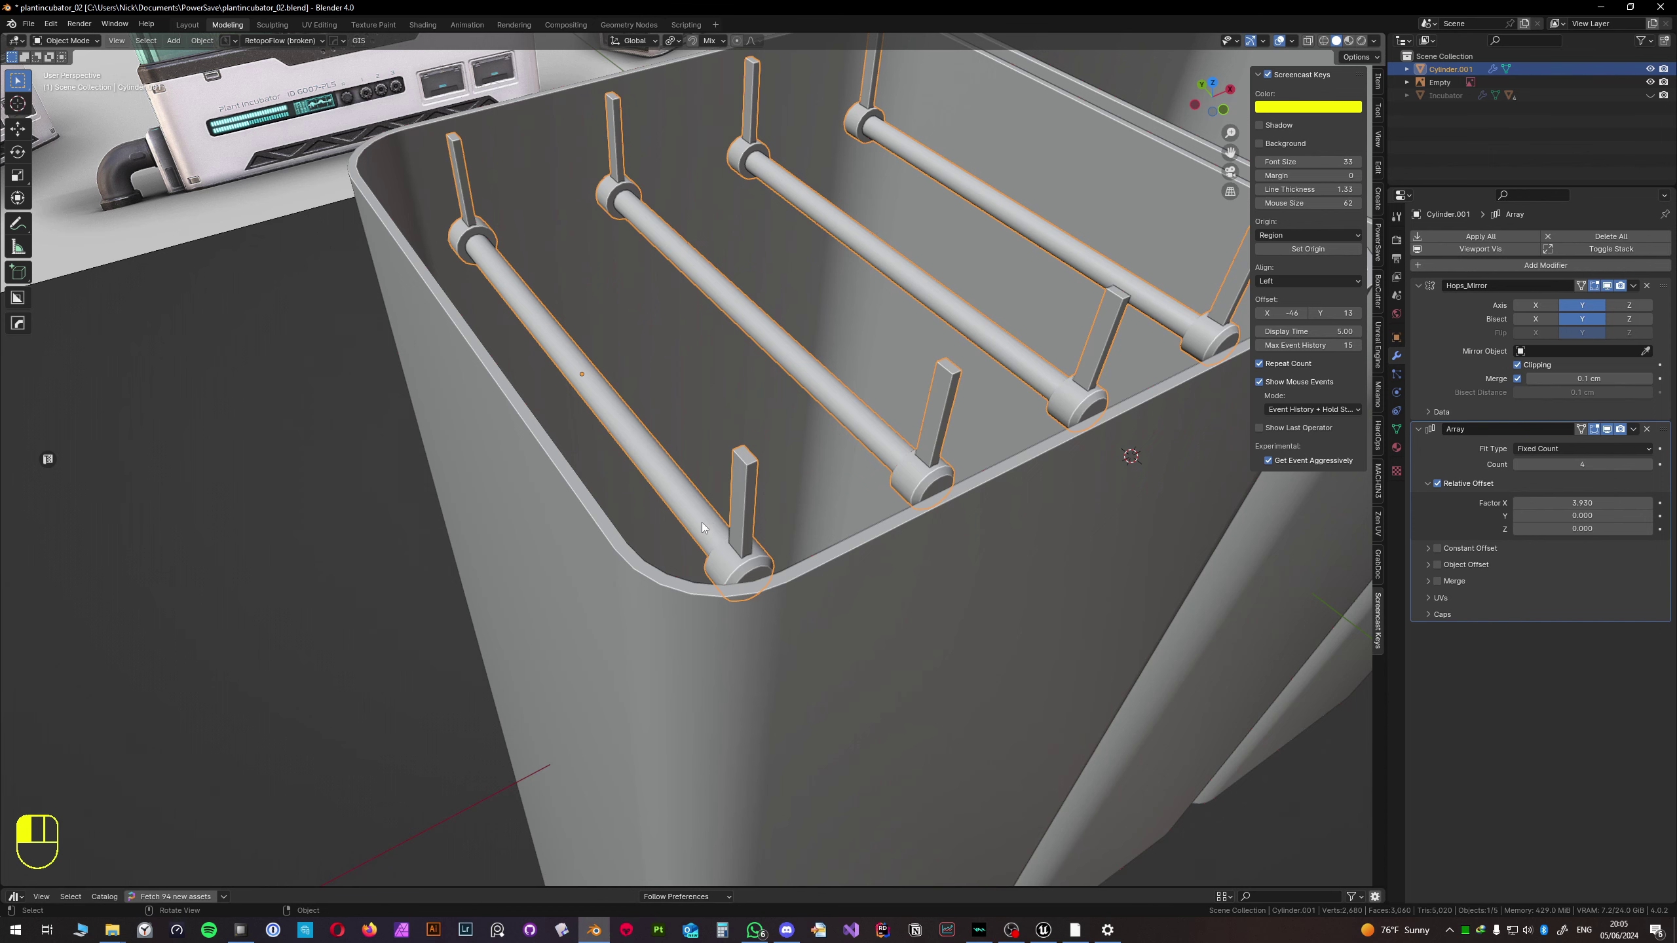
- Apply the Array modifier and separate the selected tube faces into their own object
{"action": "left_click", "coordinate": [1633, 429]}
{"action": "left_click", "coordinate": [1585, 449]}
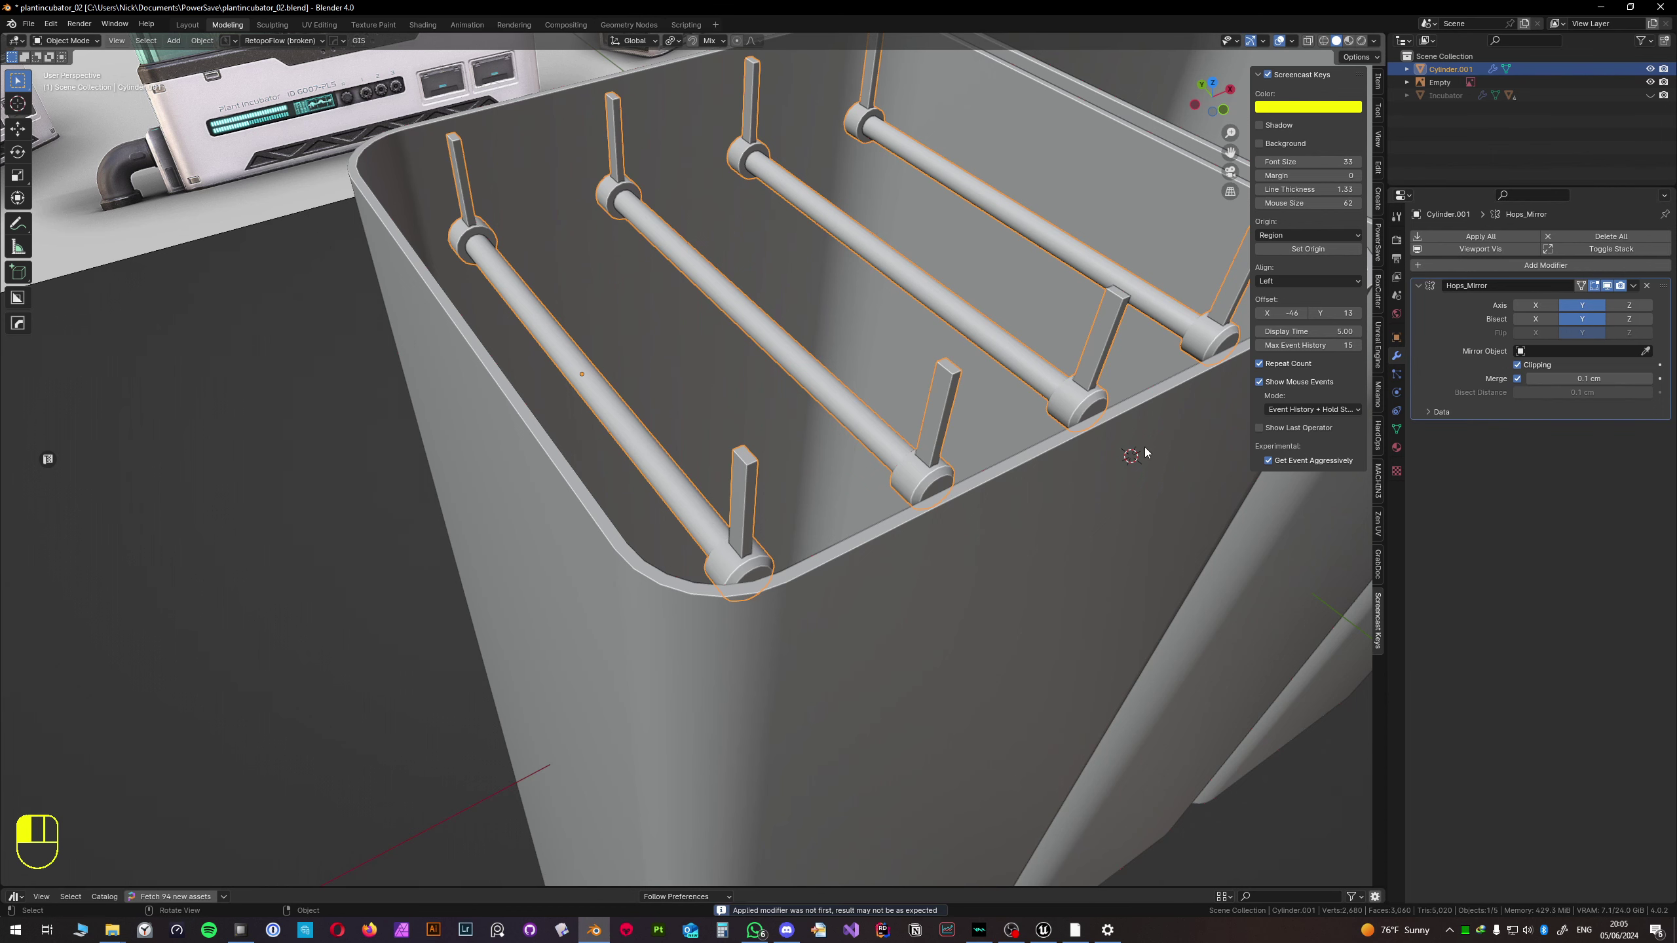
{"action": "key", "text": "Tab"}
{"action": "key", "text": "p"}
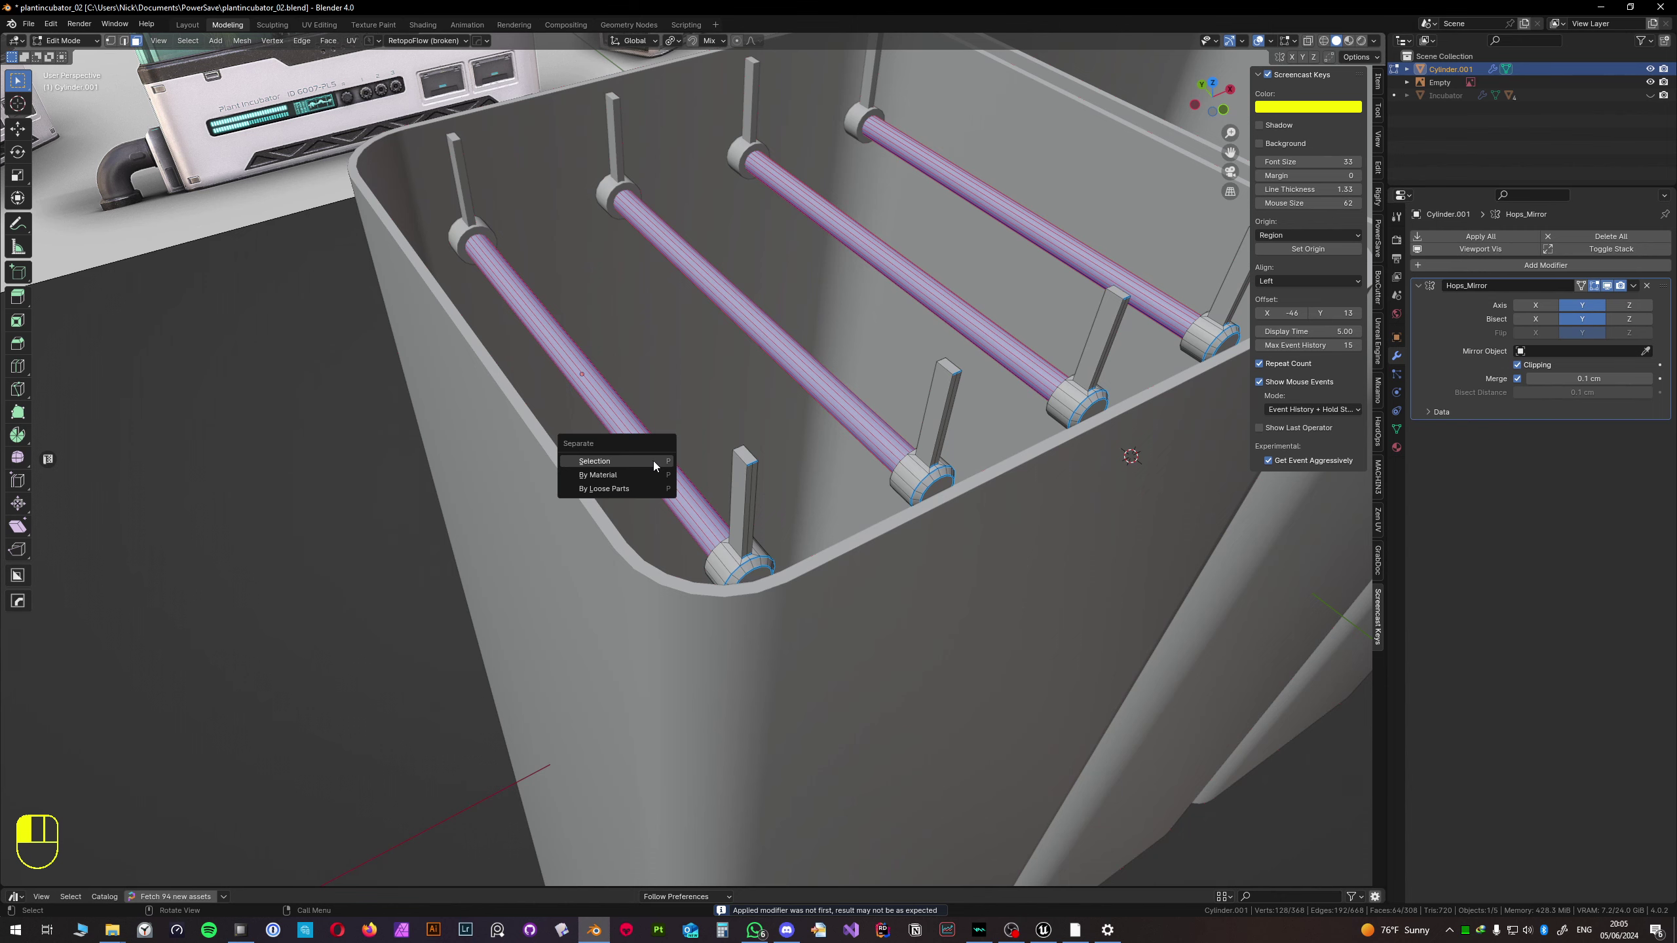
{"action": "left_click", "coordinate": [654, 460]}
{"action": "middle_click_drag", "start_coordinate": [655, 461], "coordinate": [824, 486]}
{"action": "key", "text": "Tab"}
- Give the separated light tubes a new material named Emission
{"action": "left_click", "coordinate": [823, 490]}
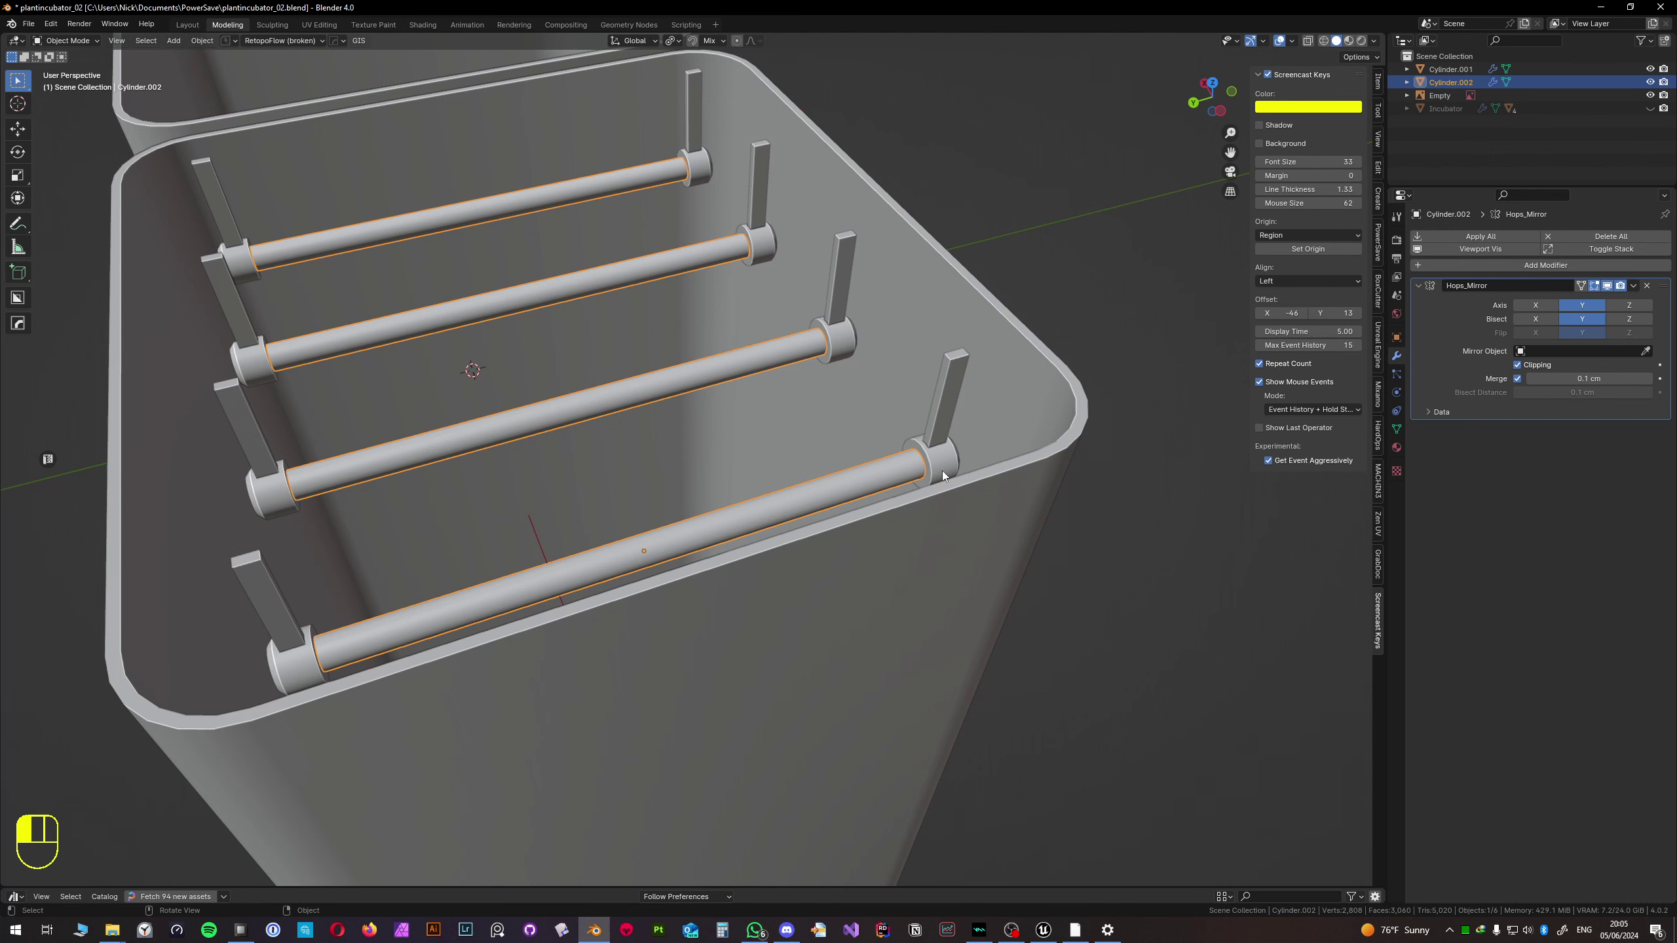
{"action": "left_click", "coordinate": [1398, 448]}
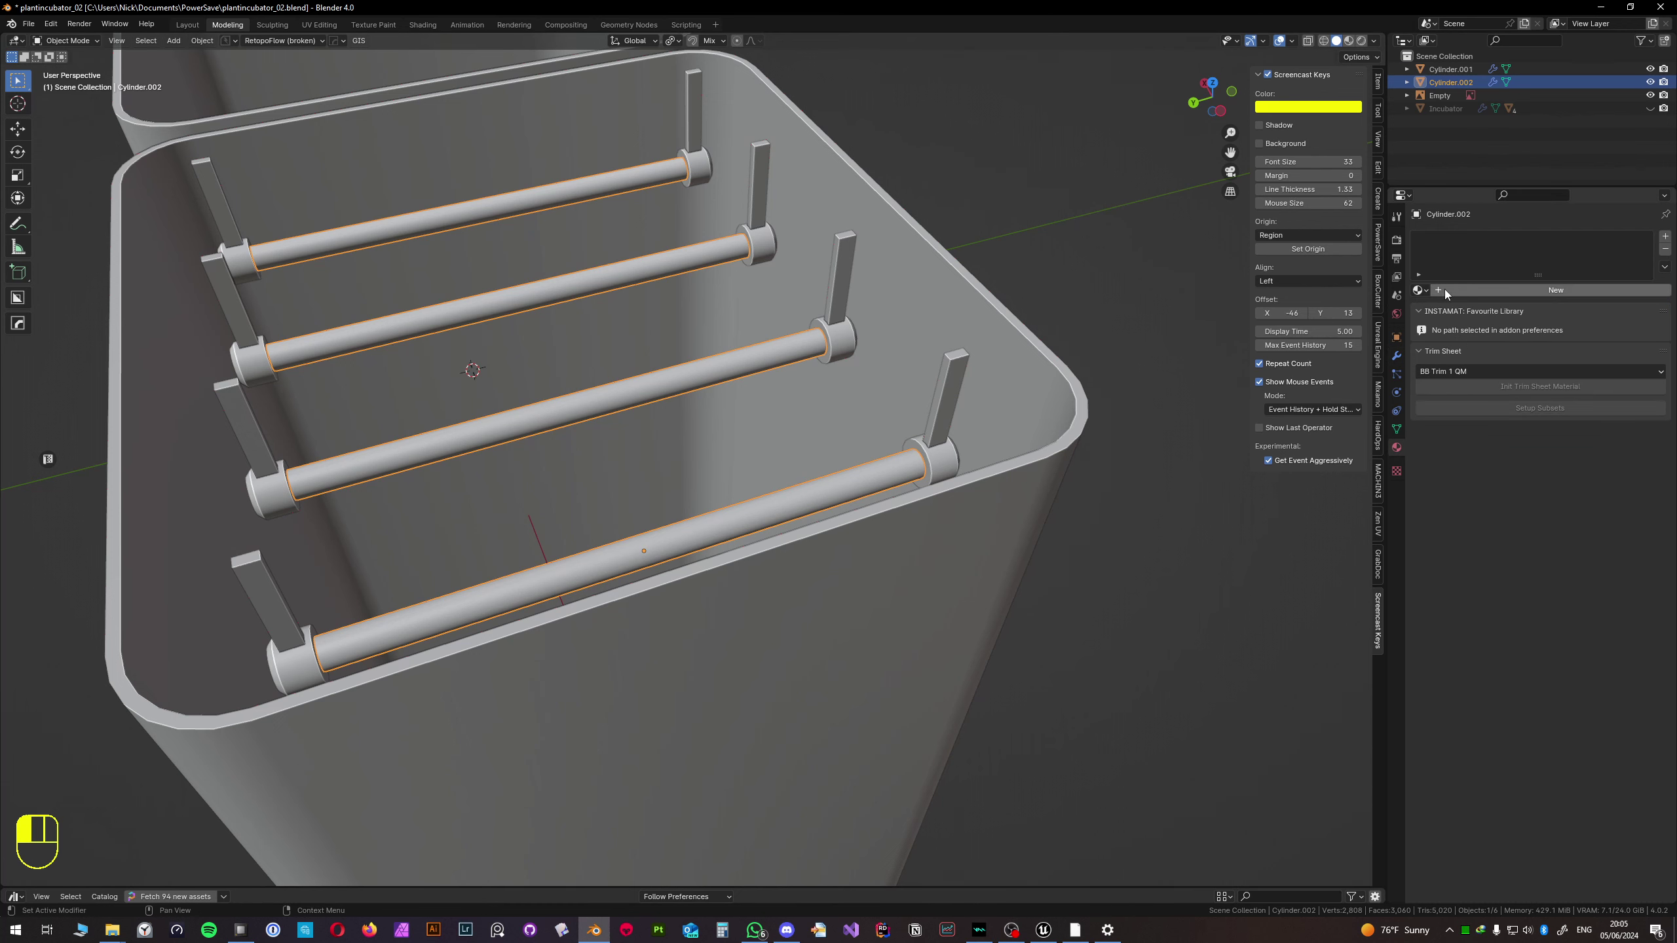
{"action": "left_click", "coordinate": [1444, 289]}
{"action": "type", "text": "Em"}
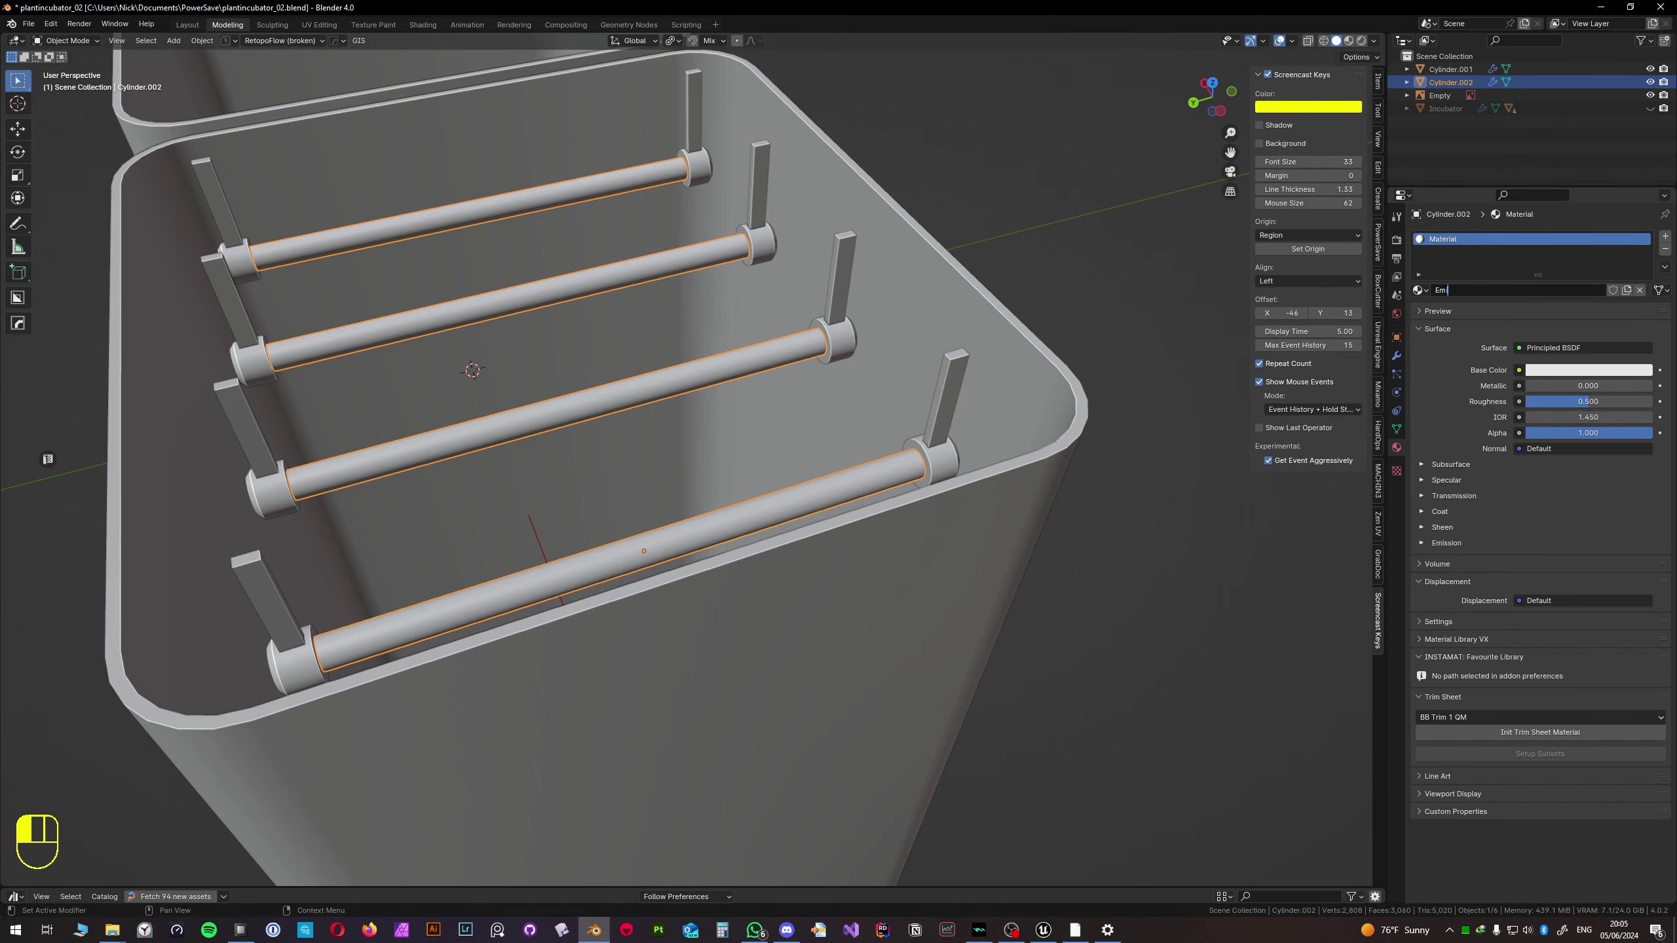
{"action": "type", "text": "ission"}
{"action": "key", "text": "Return"}
- Assign the existing BasicMat material to the end caps and supports and save the file
{"action": "left_click", "coordinate": [938, 452]}
{"action": "left_click", "coordinate": [1417, 291]}
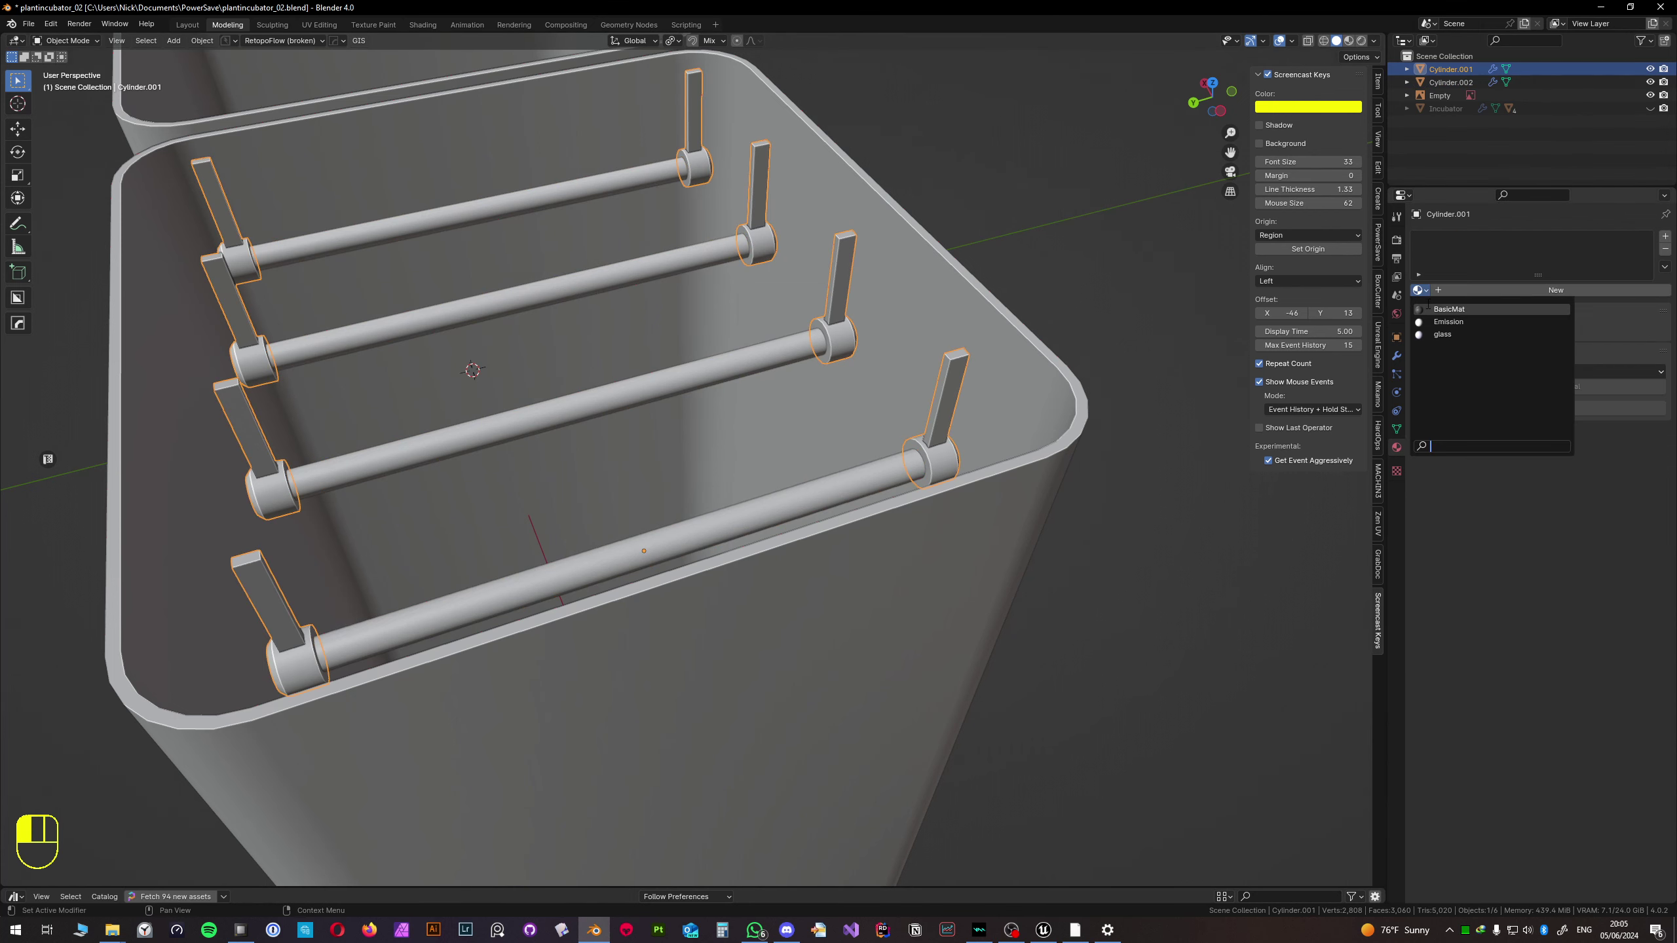
{"action": "left_click", "coordinate": [1449, 309]}
{"action": "middle_click_drag", "start_coordinate": [1033, 344], "coordinate": [490, 200]}
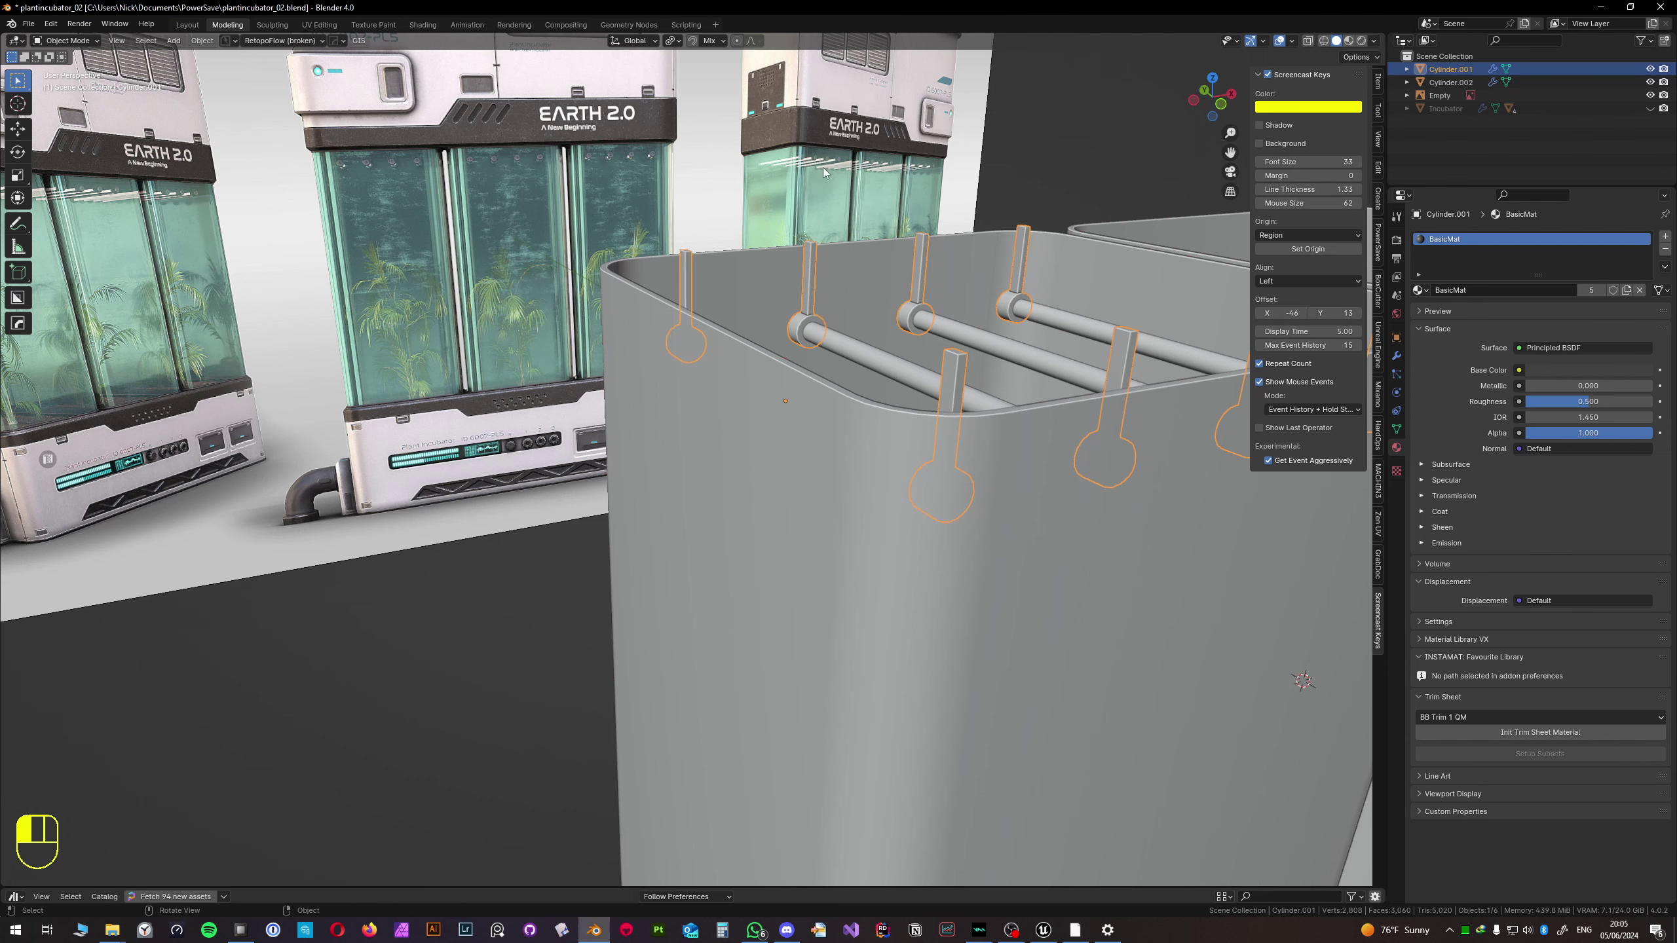
{"action": "mouse_move", "coordinate": [901, 383]}
{"action": "middle_mouse_down"}
{"action": "mouse_move", "coordinate": [1014, 409]}
{"action": "mouse_move", "coordinate": [836, 422]}
{"action": "mouse_move", "coordinate": [910, 414]}
{"action": "middle_mouse_up"}
{"action": "key", "text": "ctrl+s"}
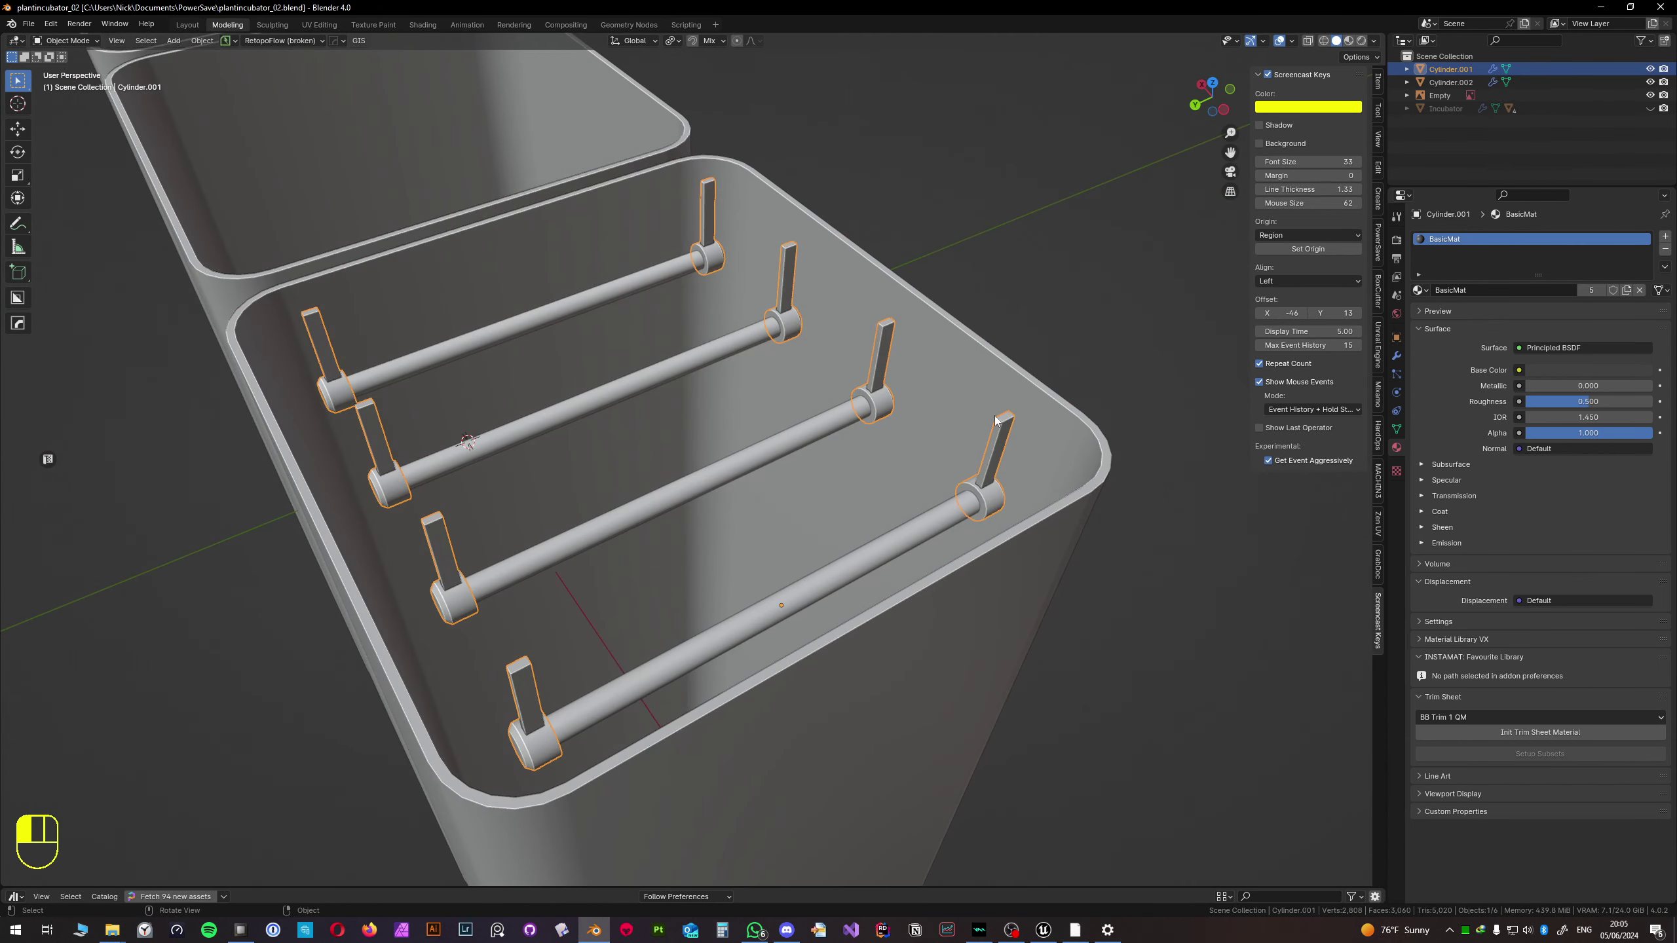
- In Vertex Paint, clear the red and blue channels of the caps and supports and make alpha the active channel
{"action": "key", "text": "ctrl+Tab"}
{"action": "left_click", "coordinate": [899, 375]}
{"action": "left_click", "coordinate": [1379, 518]}
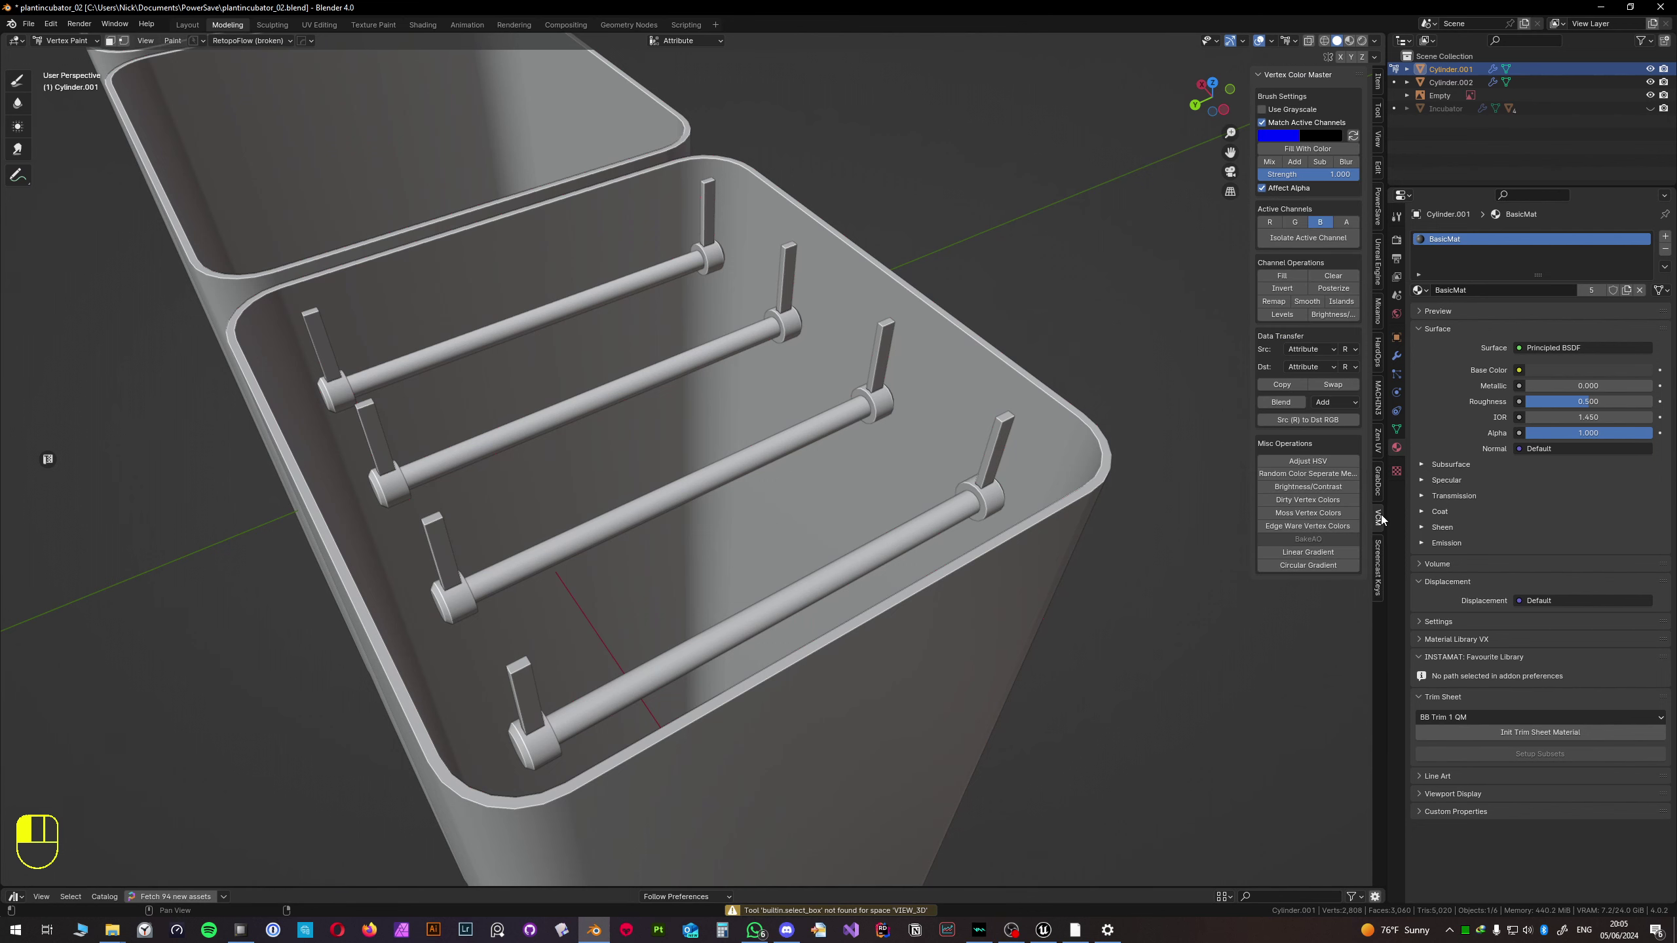
{"action": "left_click_drag", "start_coordinate": [1253, 191], "coordinate": [1191, 194]}
{"action": "left_click", "coordinate": [1213, 222]}
{"action": "left_click", "coordinate": [1297, 272]}
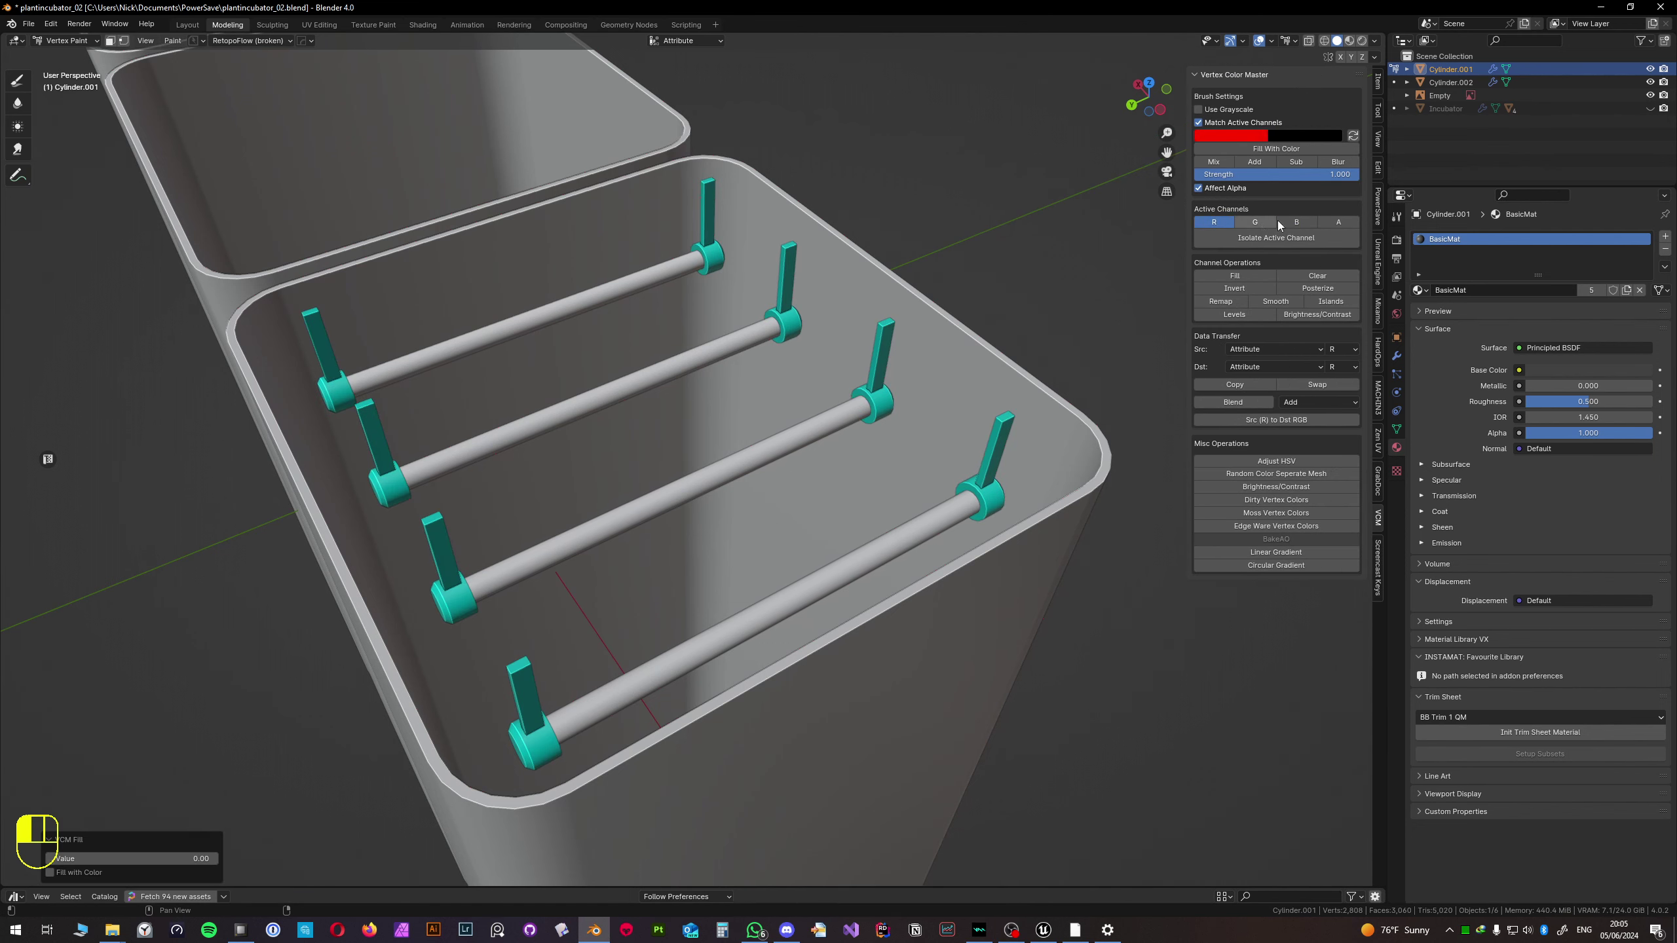
{"action": "left_click", "coordinate": [1291, 222]}
{"action": "left_click", "coordinate": [1311, 278]}
{"action": "left_click", "coordinate": [1328, 222]}
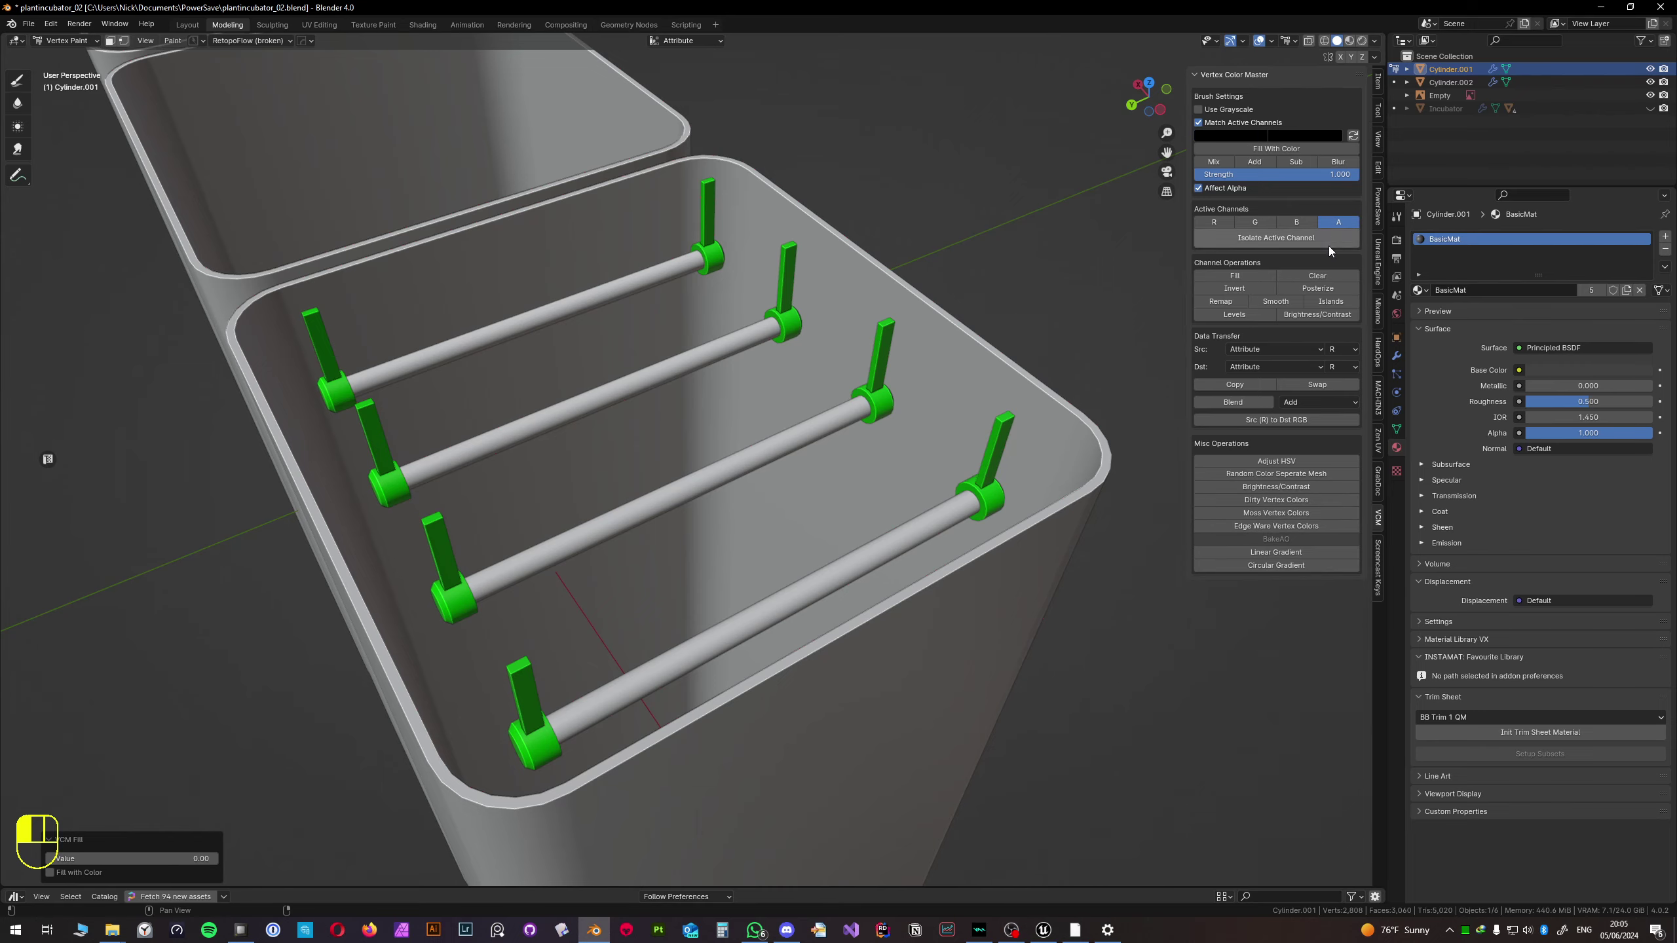
{"action": "middle_click_drag", "start_coordinate": [963, 296], "coordinate": [750, 333]}
{"action": "key", "text": "ctrl+Tab"}
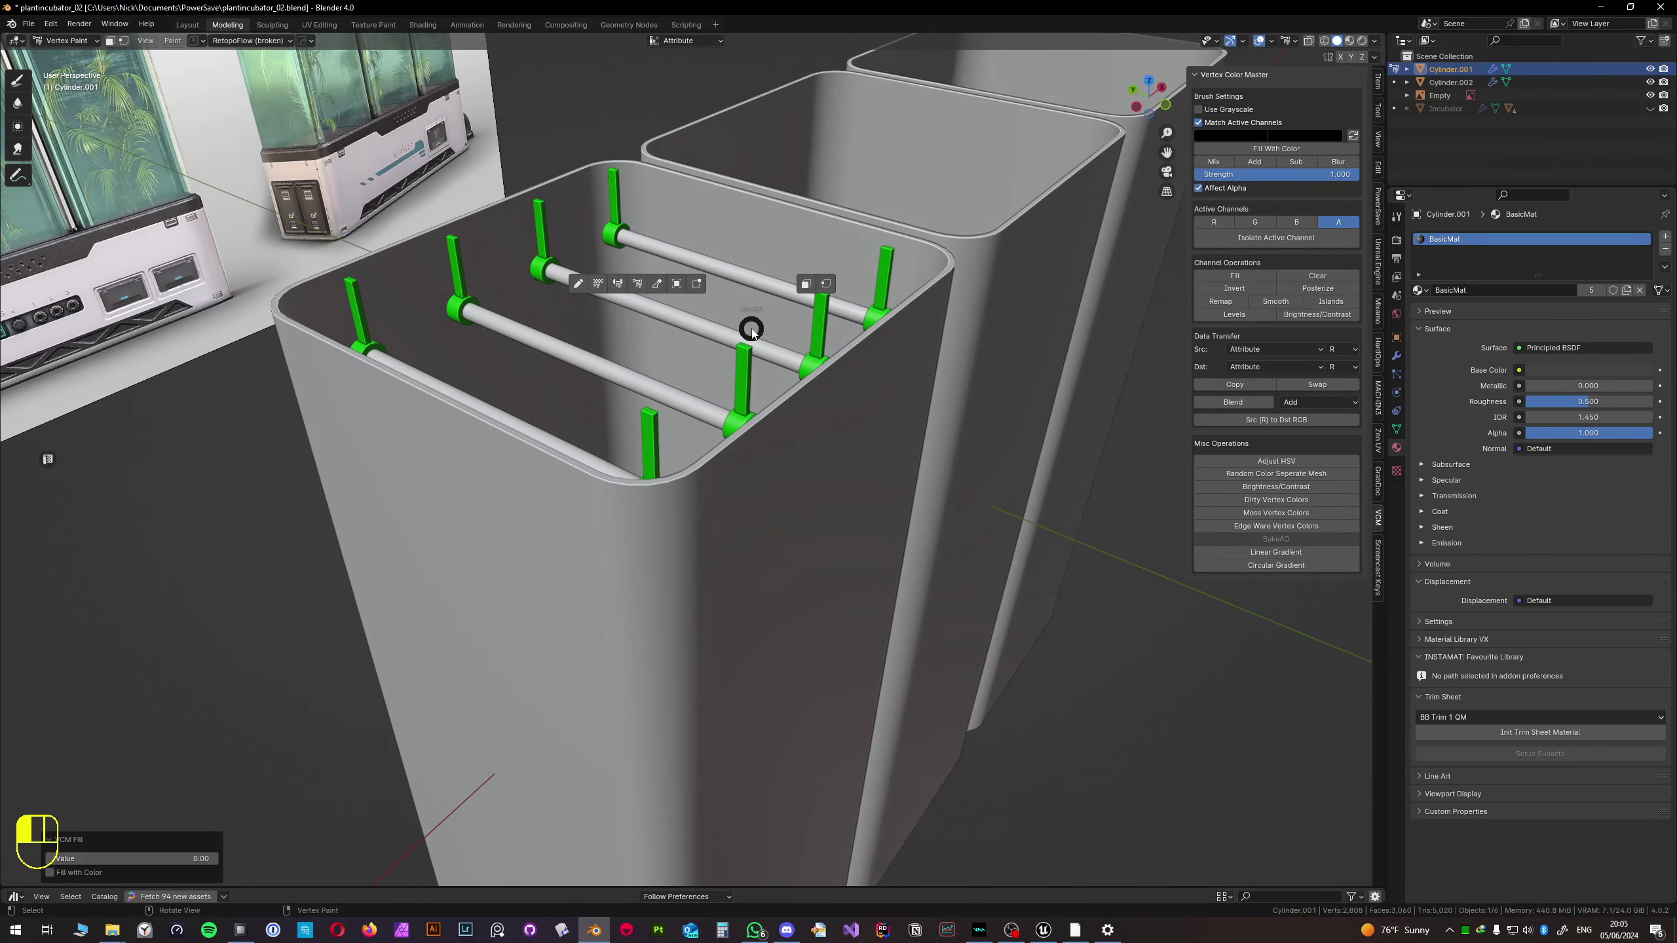
- Return to Object Mode and select the caps and supports together with the light tubes, keeping the tubes active
{"action": "middle_click_drag", "start_coordinate": [679, 289], "coordinate": [713, 430]}
{"action": "left_click", "coordinate": [462, 553]}
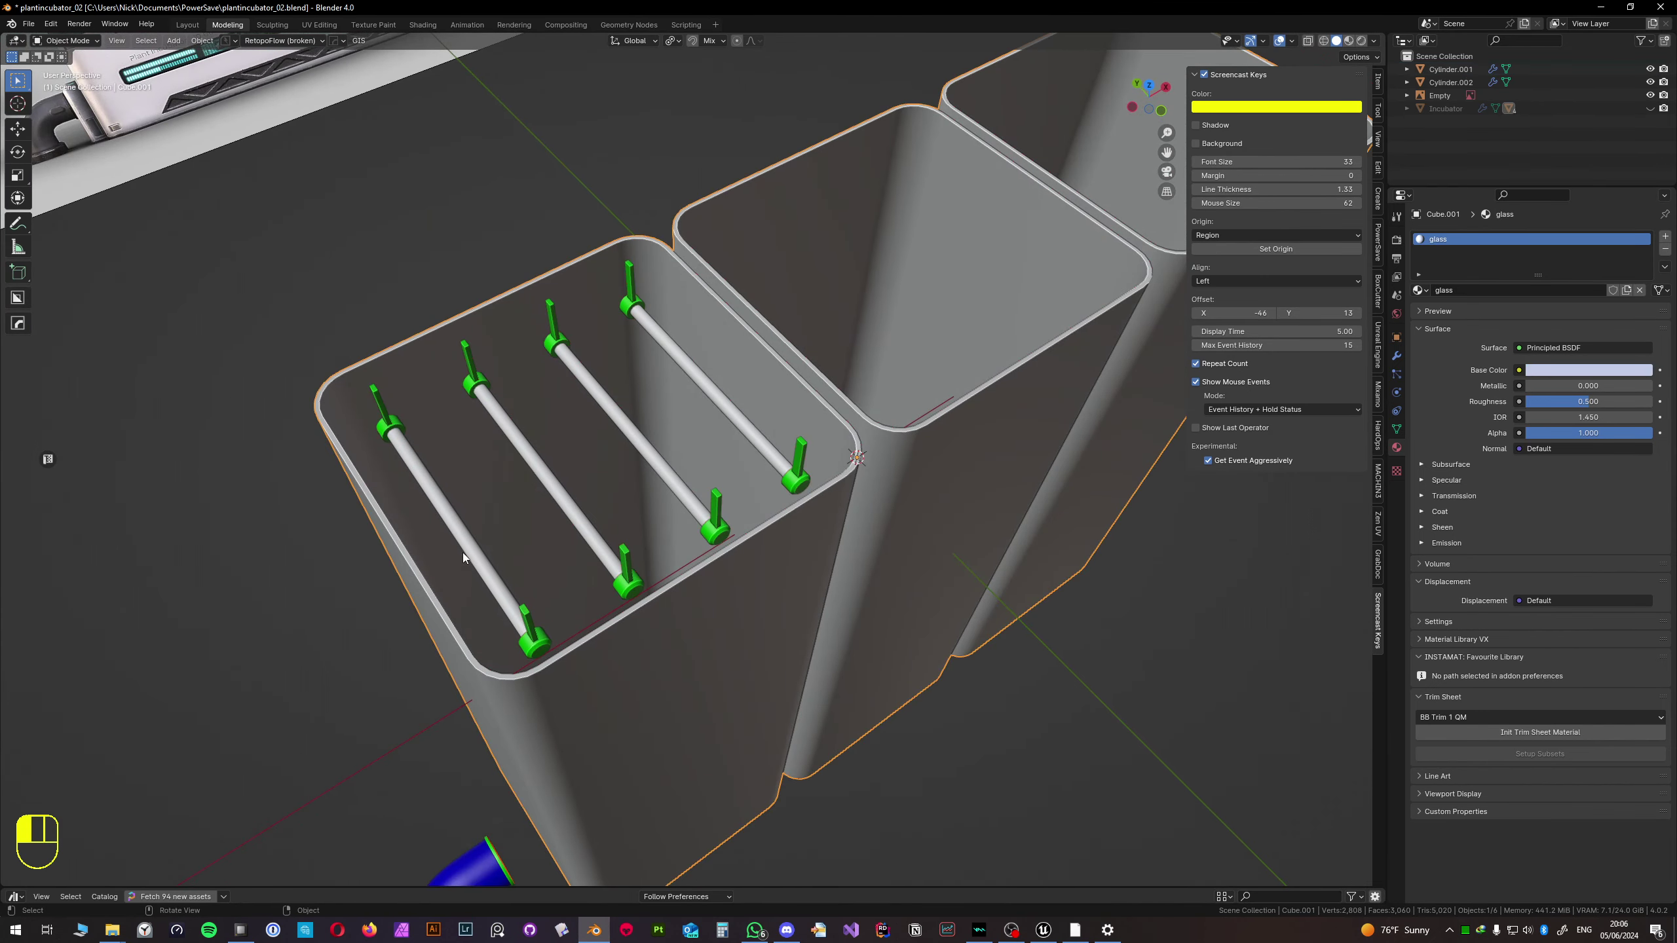
{"action": "left_click", "coordinate": [533, 461]}
{"action": "key", "text": "Tab"}
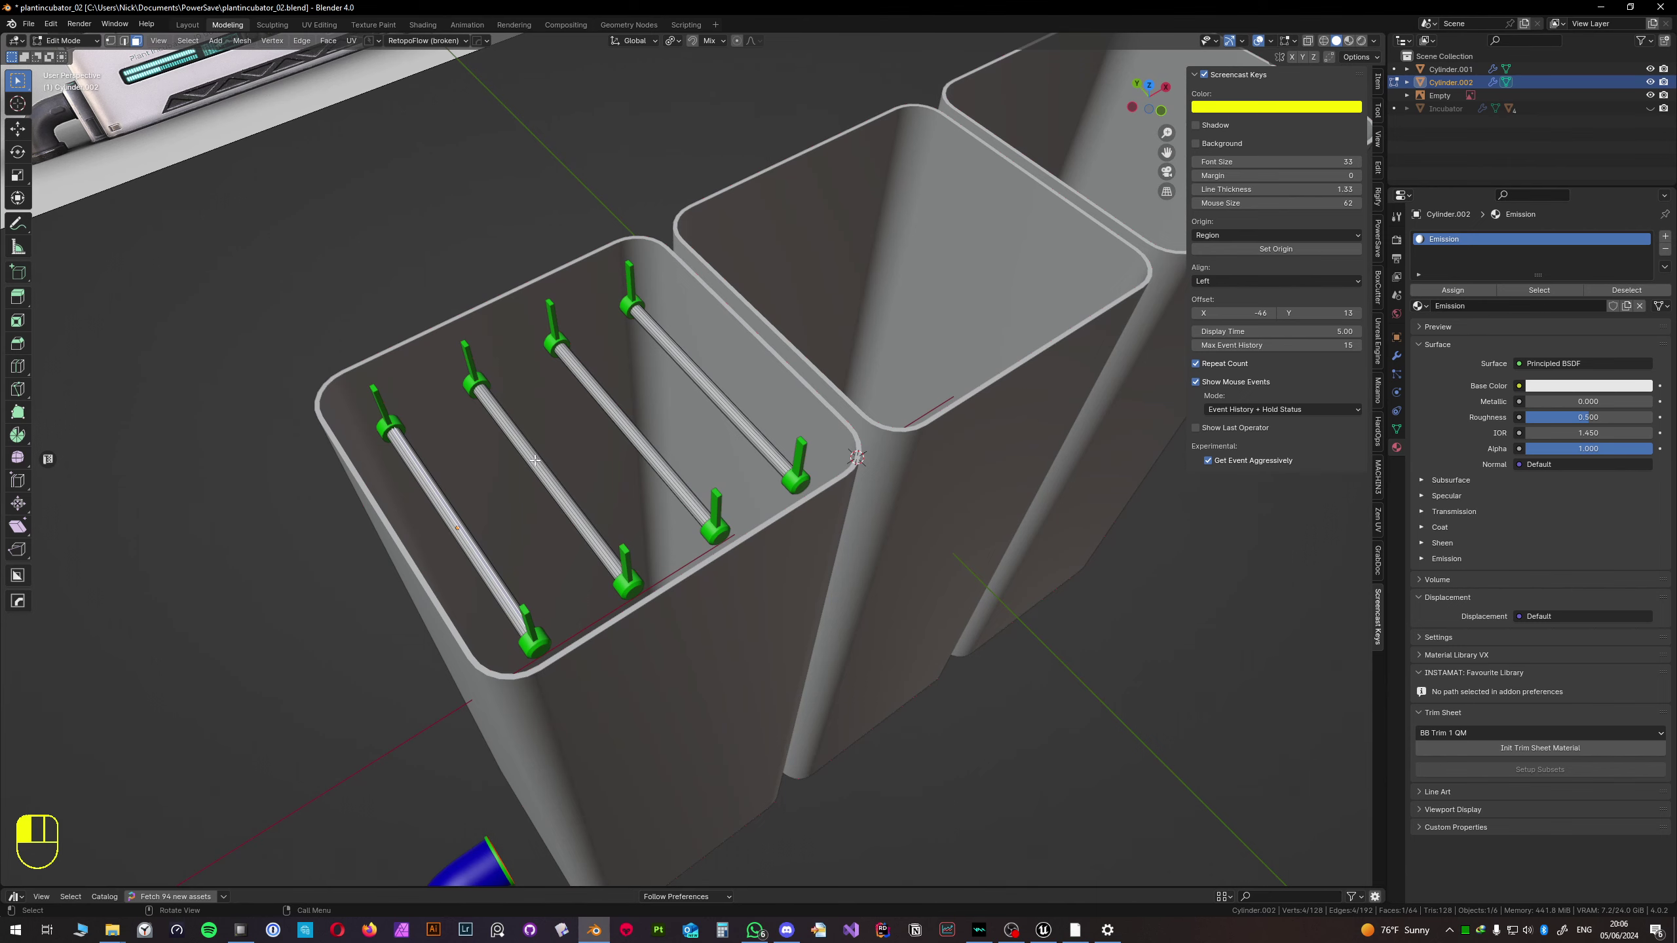
{"action": "key", "text": "Tab"}
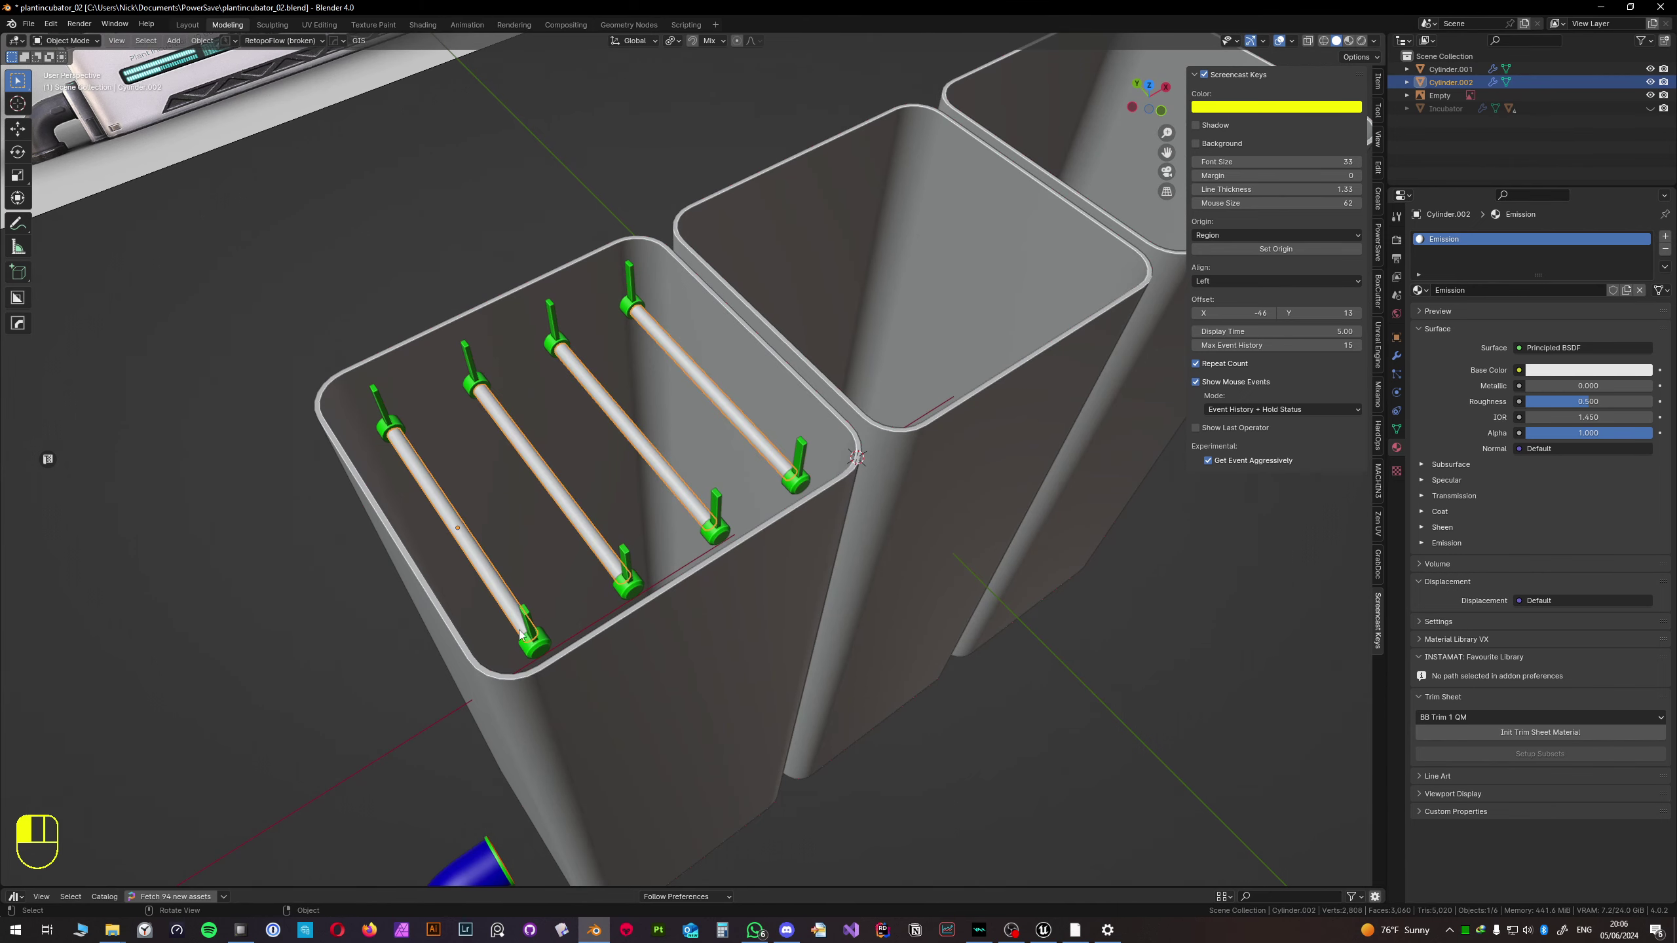
{"action": "left_click", "coordinate": [532, 645], "text": "shift"}
{"action": "scroll", "coordinate": [728, 517], "scroll_direction": "up", "scroll_amount": 4}
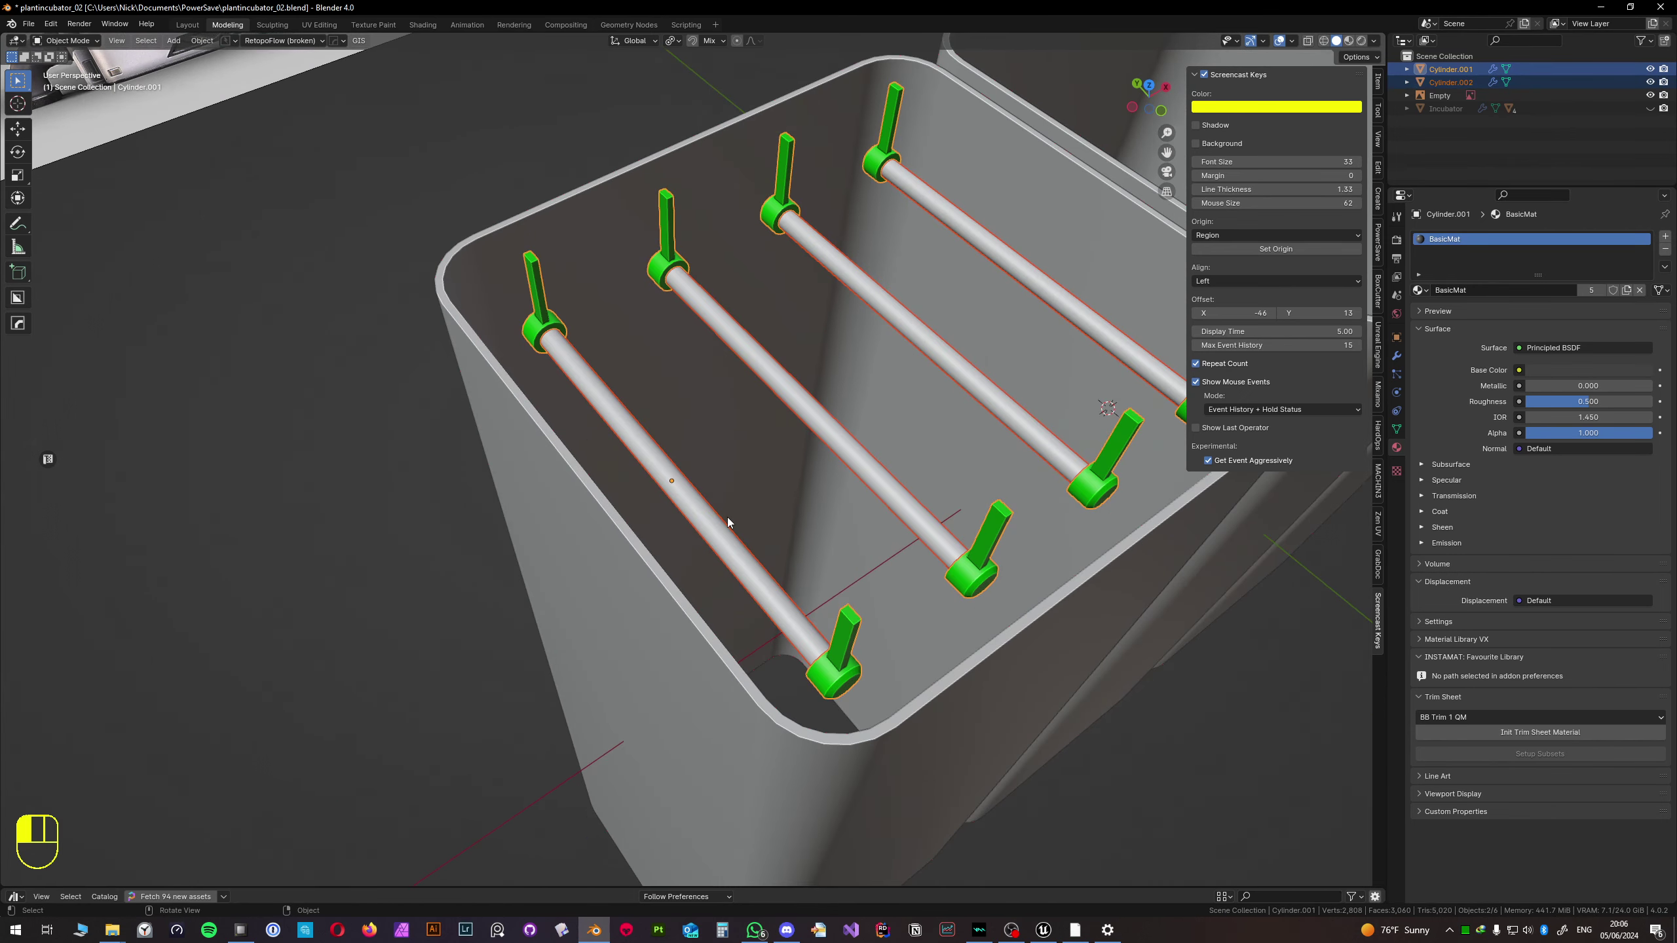
{"action": "middle_click_drag", "start_coordinate": [728, 517], "coordinate": [682, 487]}
{"action": "scroll", "coordinate": [683, 487], "scroll_direction": "down", "scroll_amount": 3}
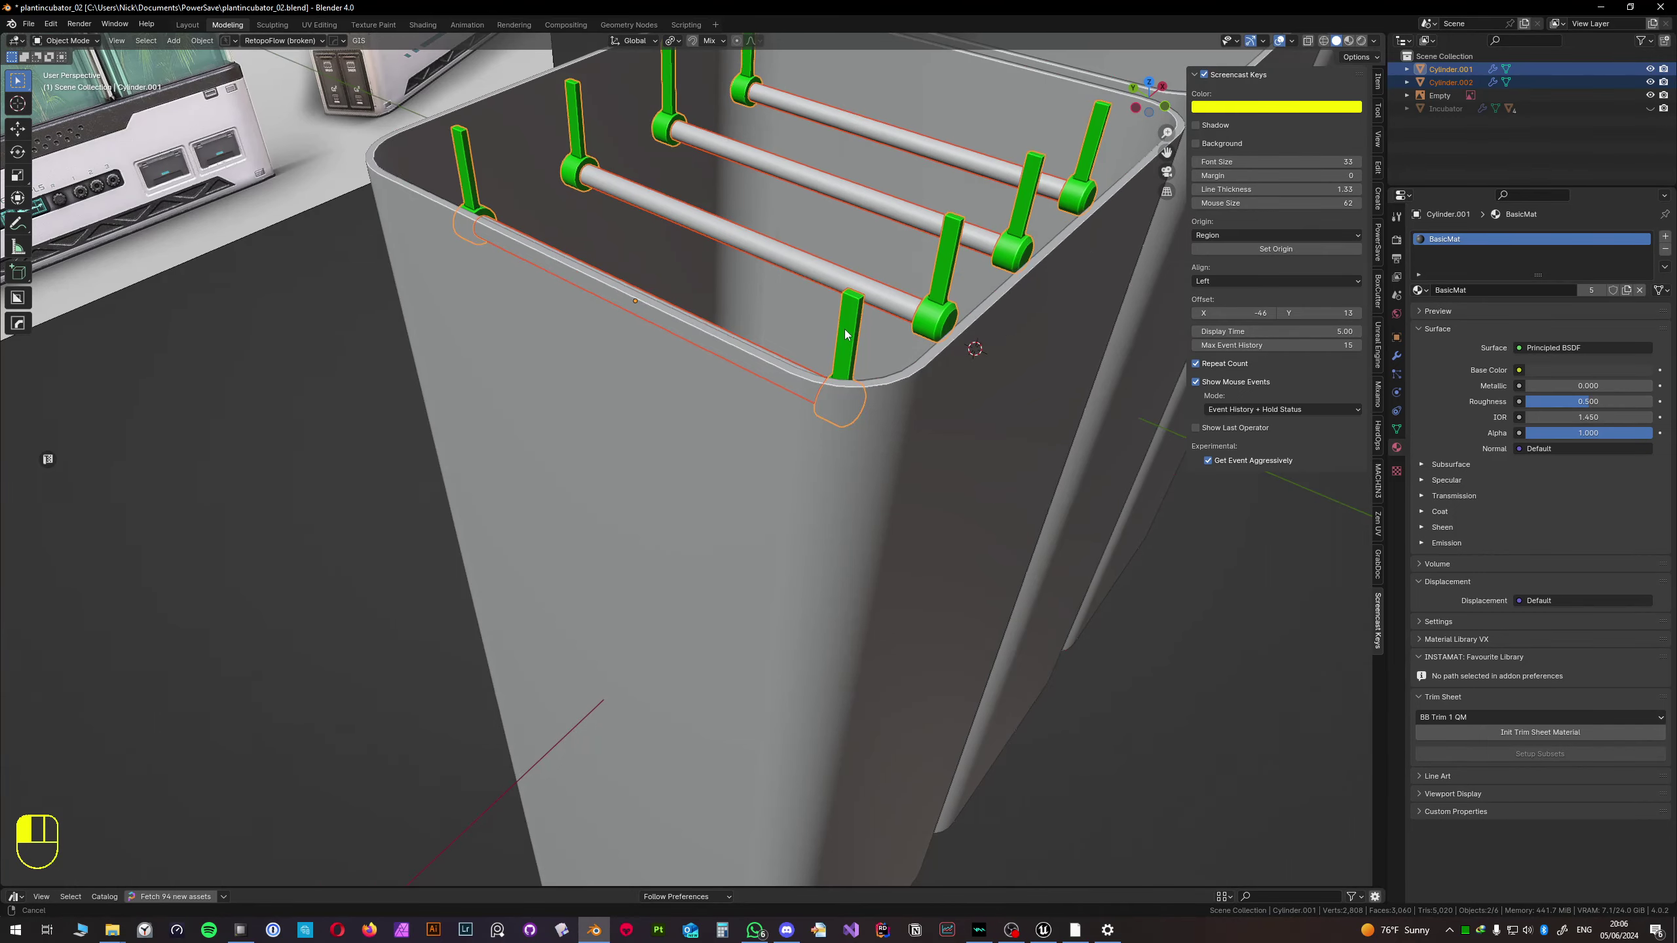
{"action": "middle_click_drag", "start_coordinate": [755, 389], "coordinate": [805, 405]}
{"action": "scroll", "coordinate": [720, 553], "scroll_direction": "up", "scroll_amount": 2}
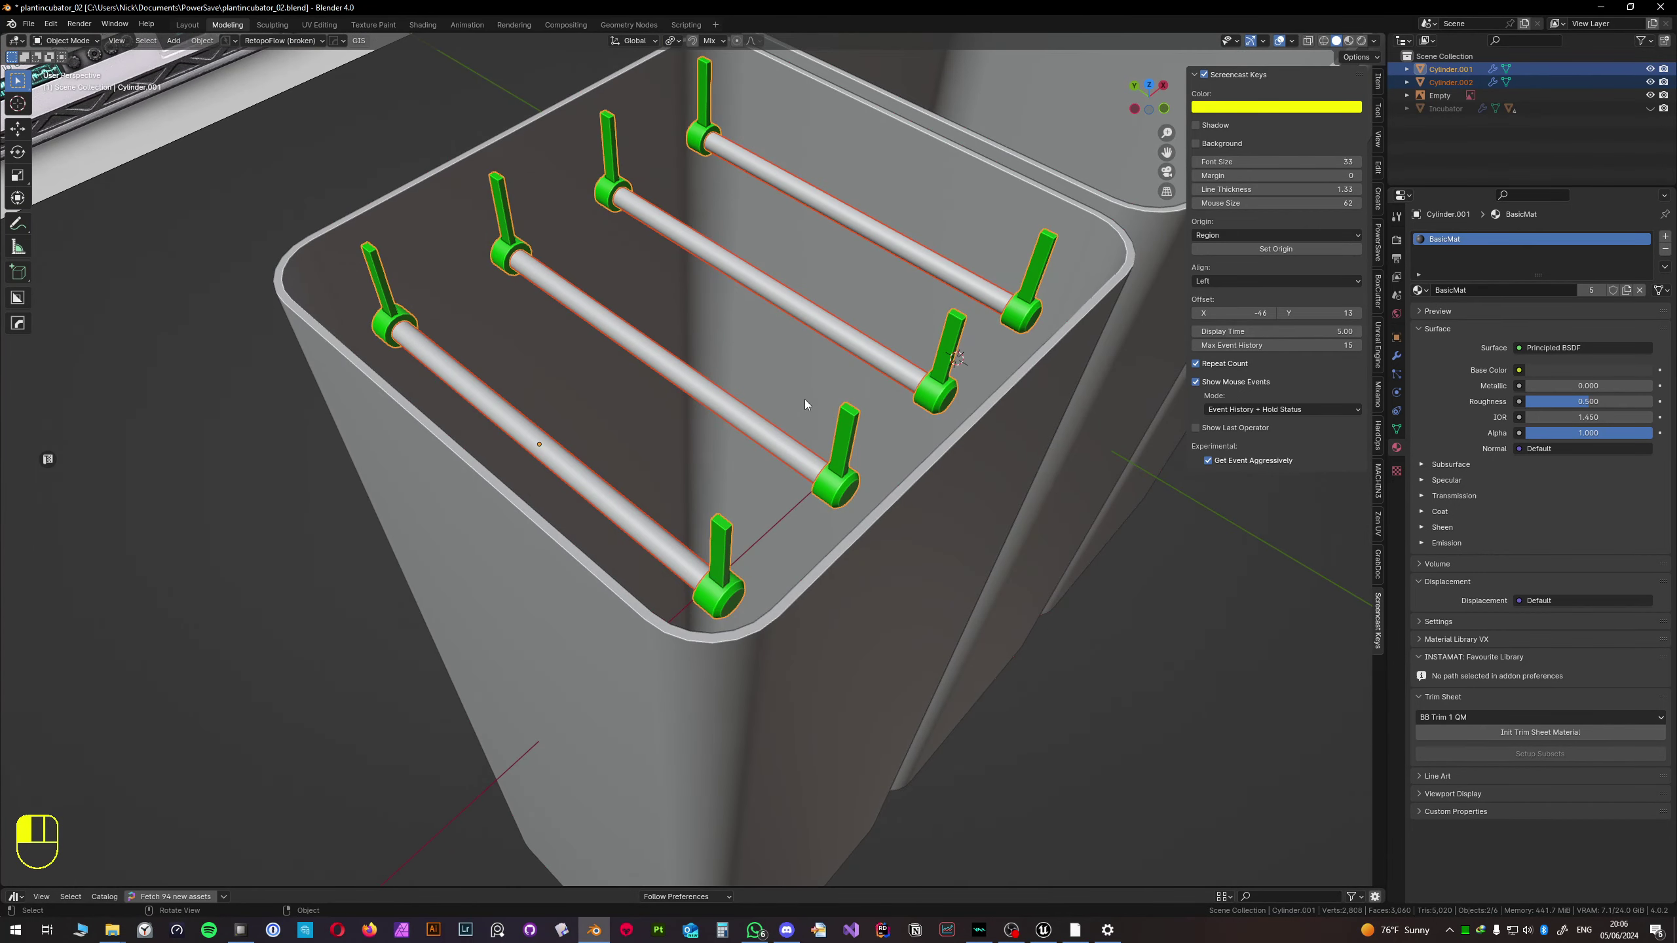
{"action": "left_click", "coordinate": [741, 416], "text": "shift"}
- Apply the Hops_Mirror modifier on the light tubes
{"action": "key", "text": "Tab"}
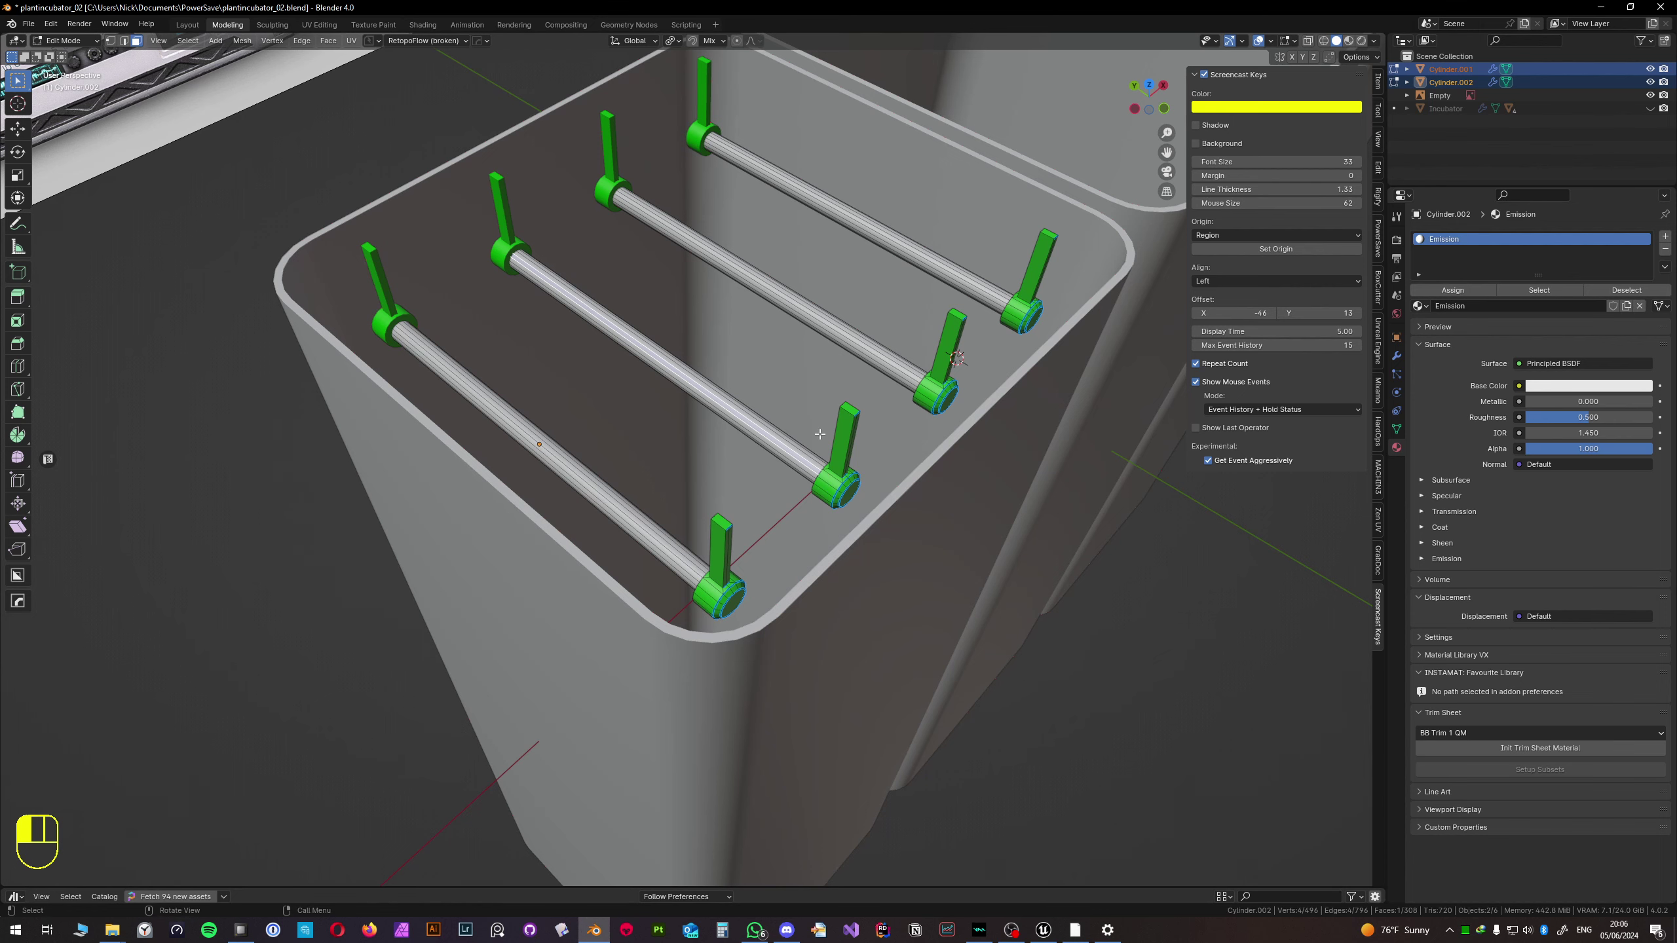
{"action": "key", "text": "Tab"}
{"action": "left_click", "coordinate": [1397, 356]}
{"action": "left_click", "coordinate": [1632, 283]}
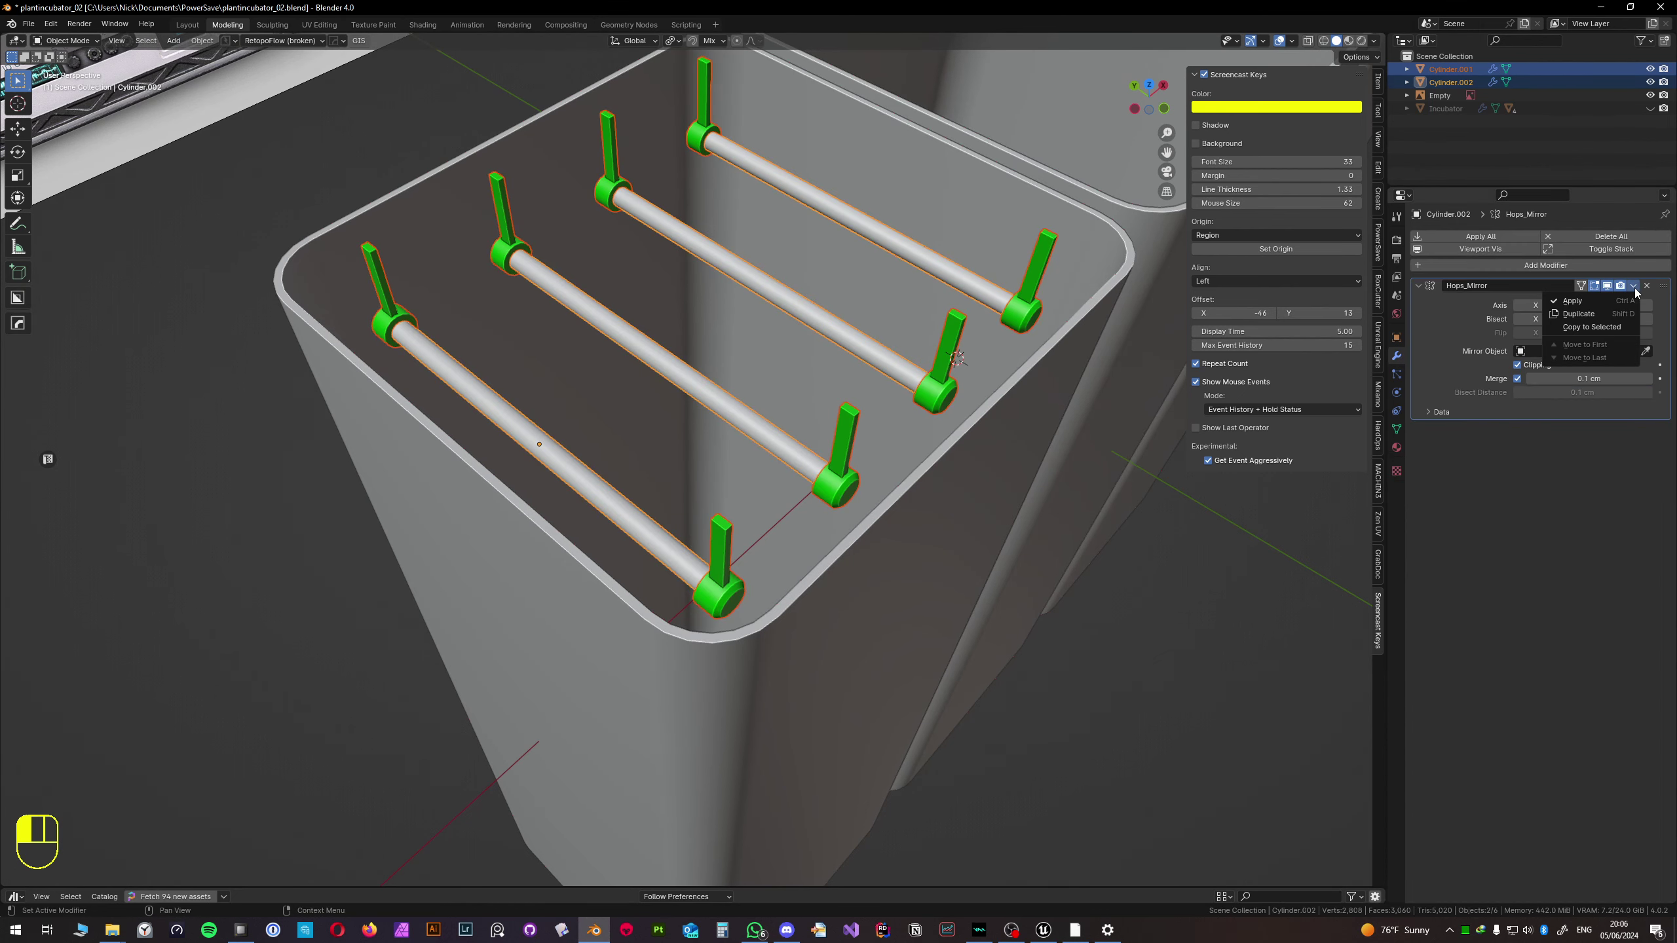
{"action": "left_click", "coordinate": [1623, 302]}
- Dissolve the edge loops around the middle of all the light tubes in Edit Mode
{"action": "key", "text": "Tab"}
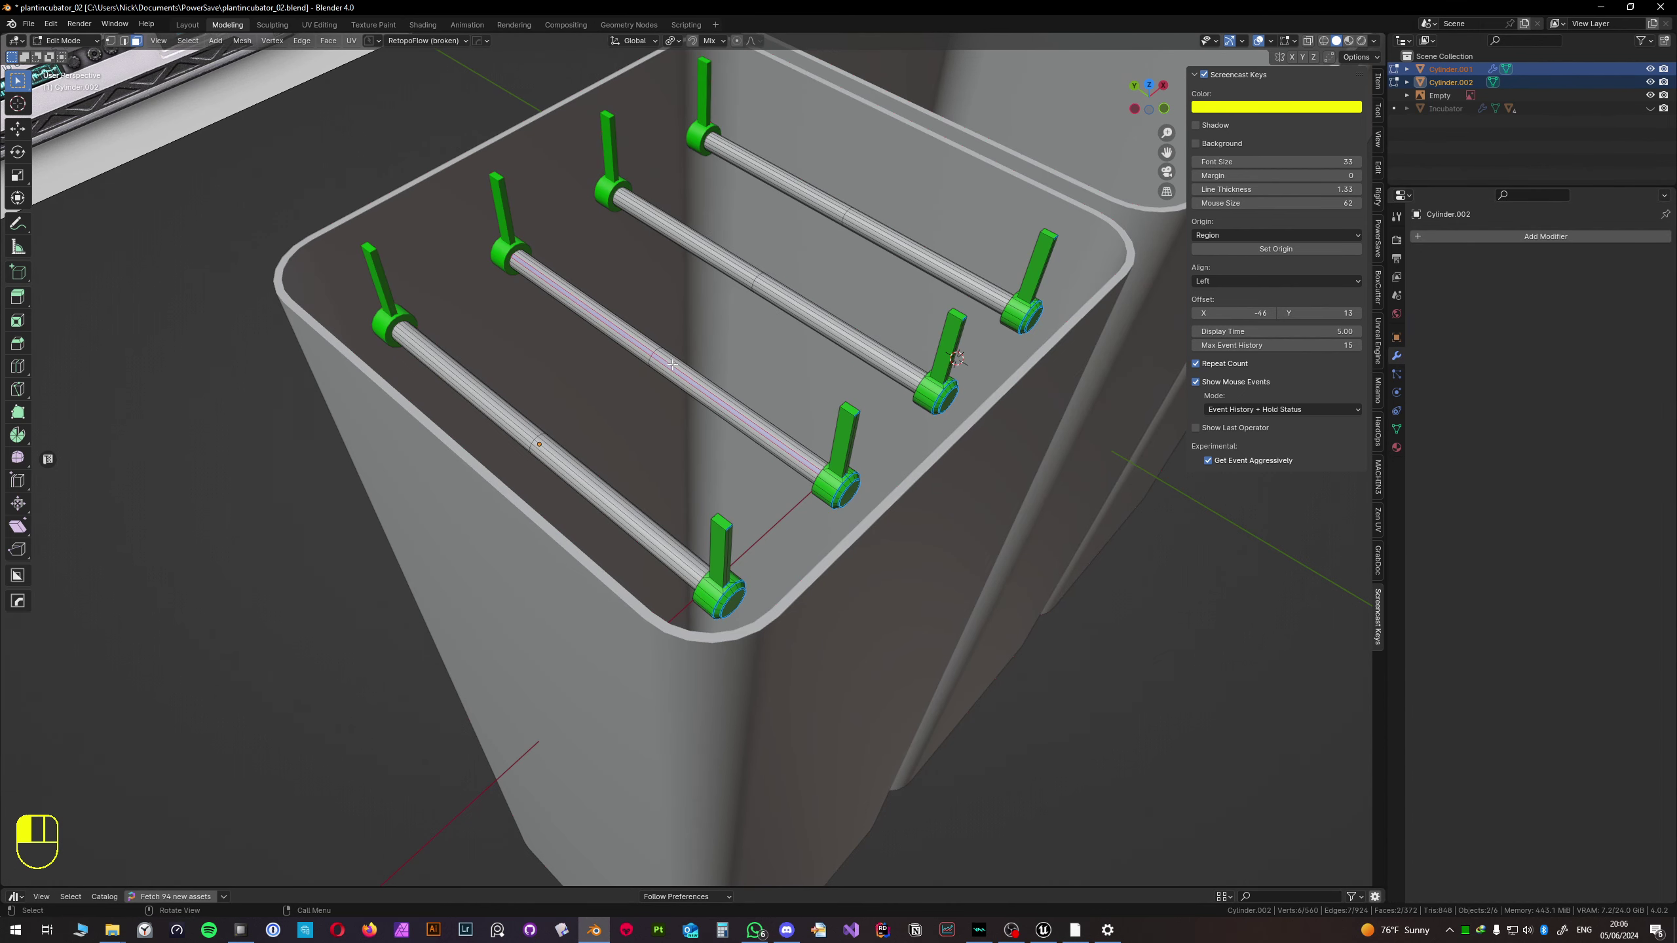
{"action": "left_click", "coordinate": [672, 365]}
{"action": "key", "text": "KP_Decimal"}
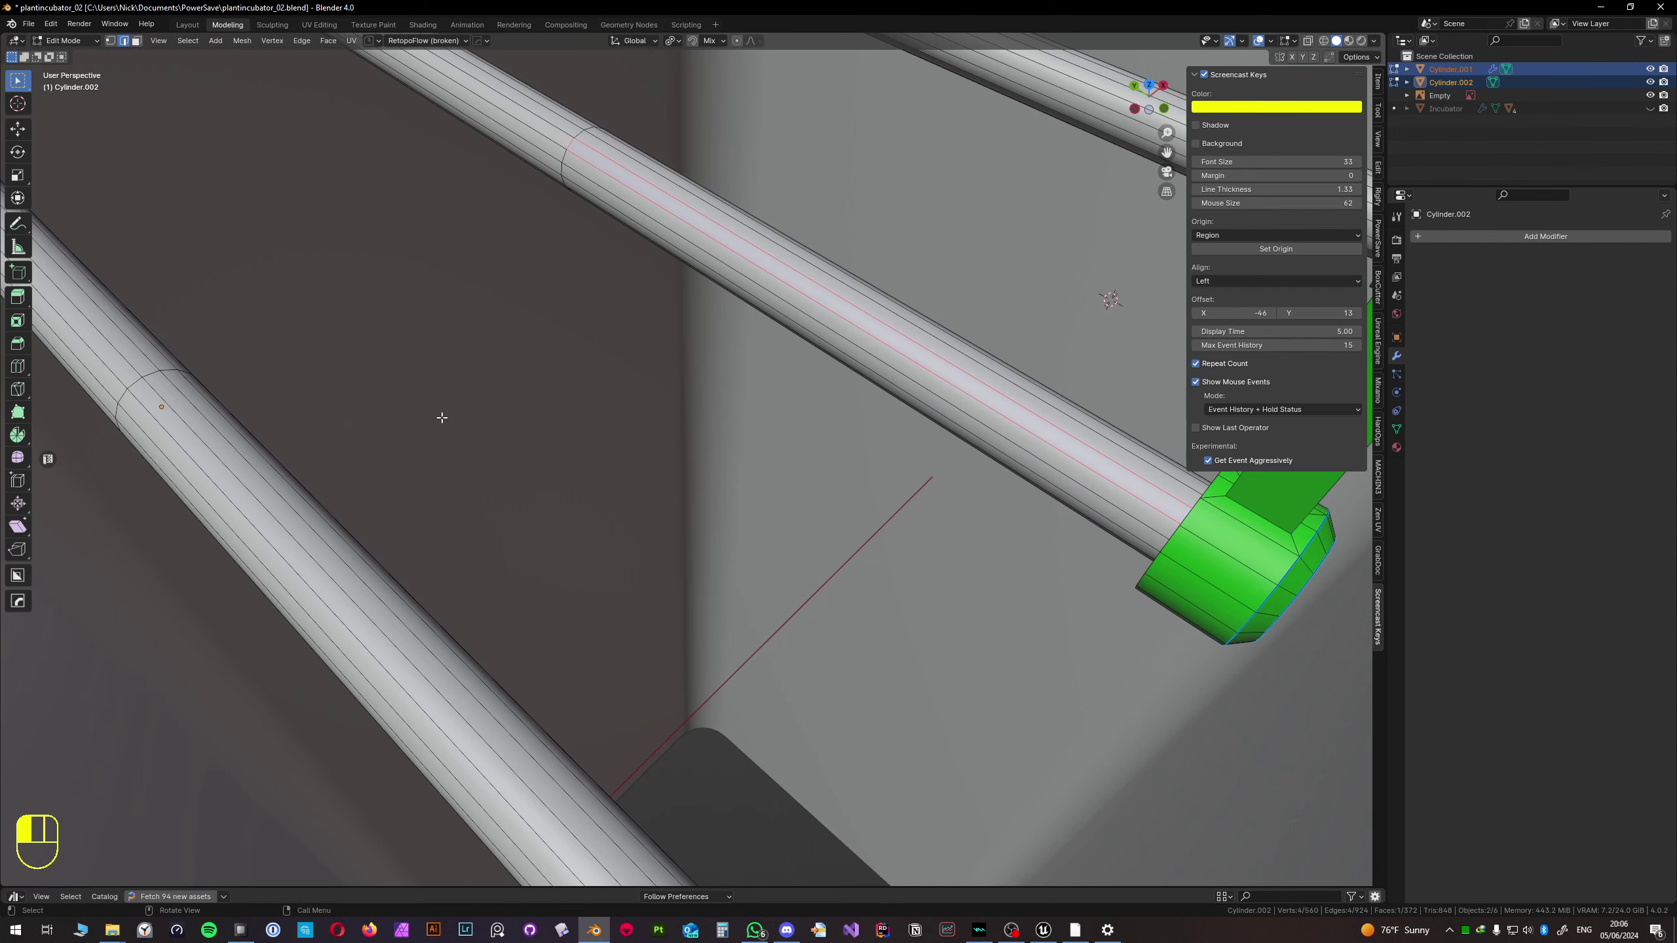
{"action": "scroll", "coordinate": [442, 417], "scroll_direction": "down", "scroll_amount": 8}
{"action": "left_click", "coordinate": [648, 305], "text": "alt"}
{"action": "key", "text": "alt+shift"}
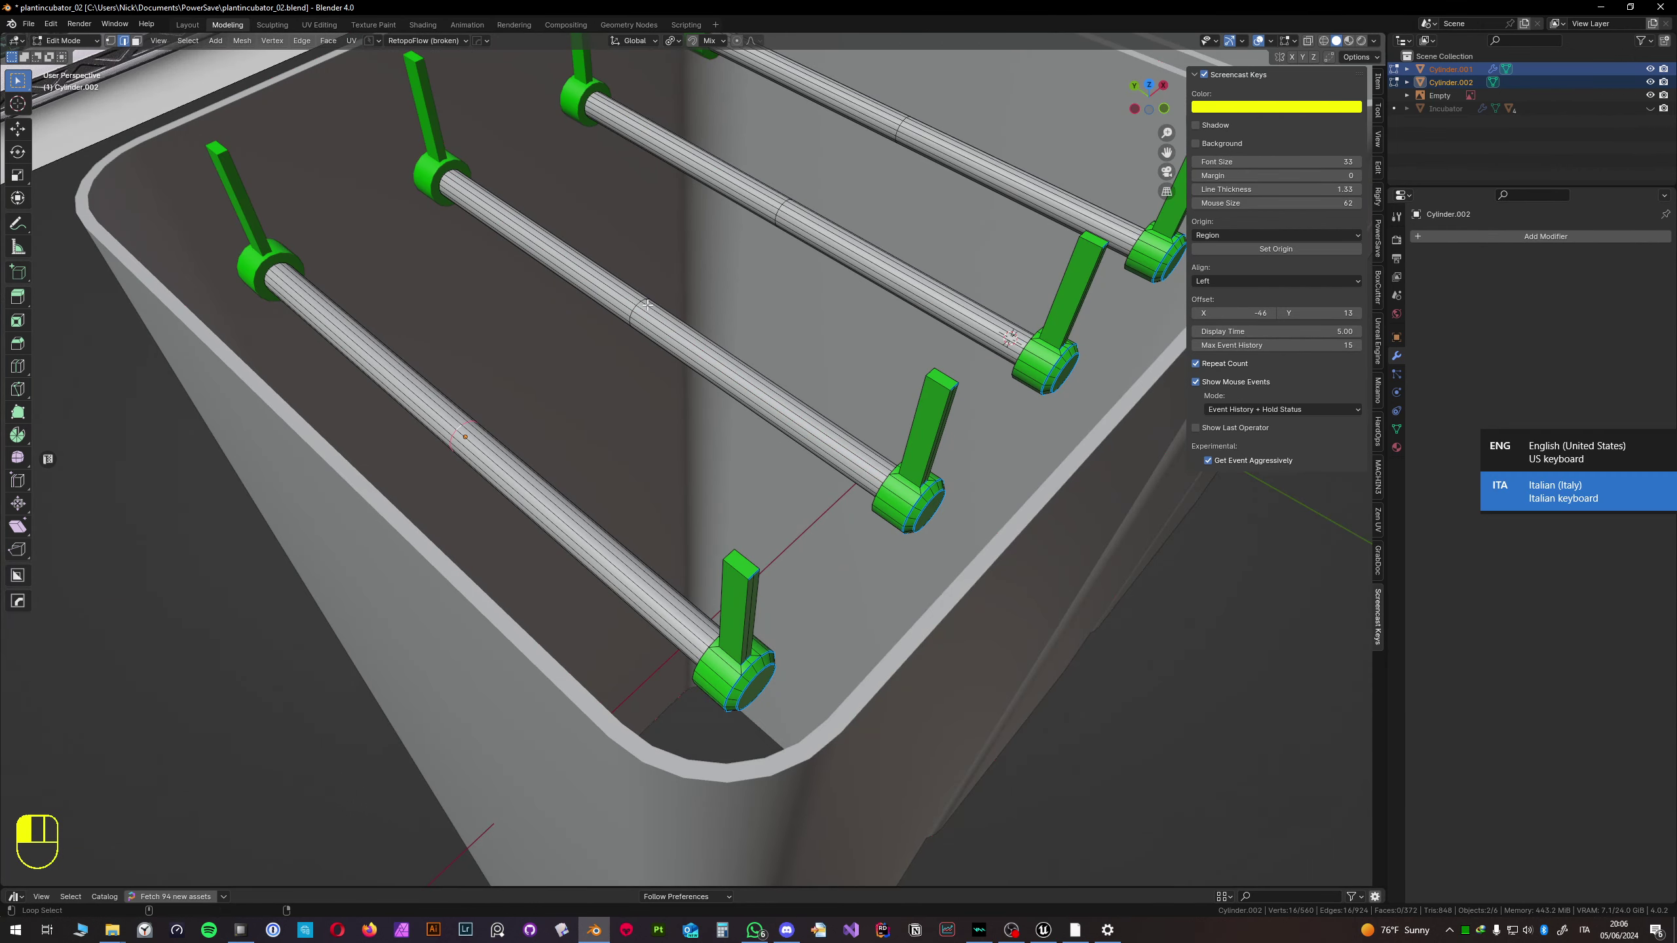
{"action": "key", "text": "alt+shift"}
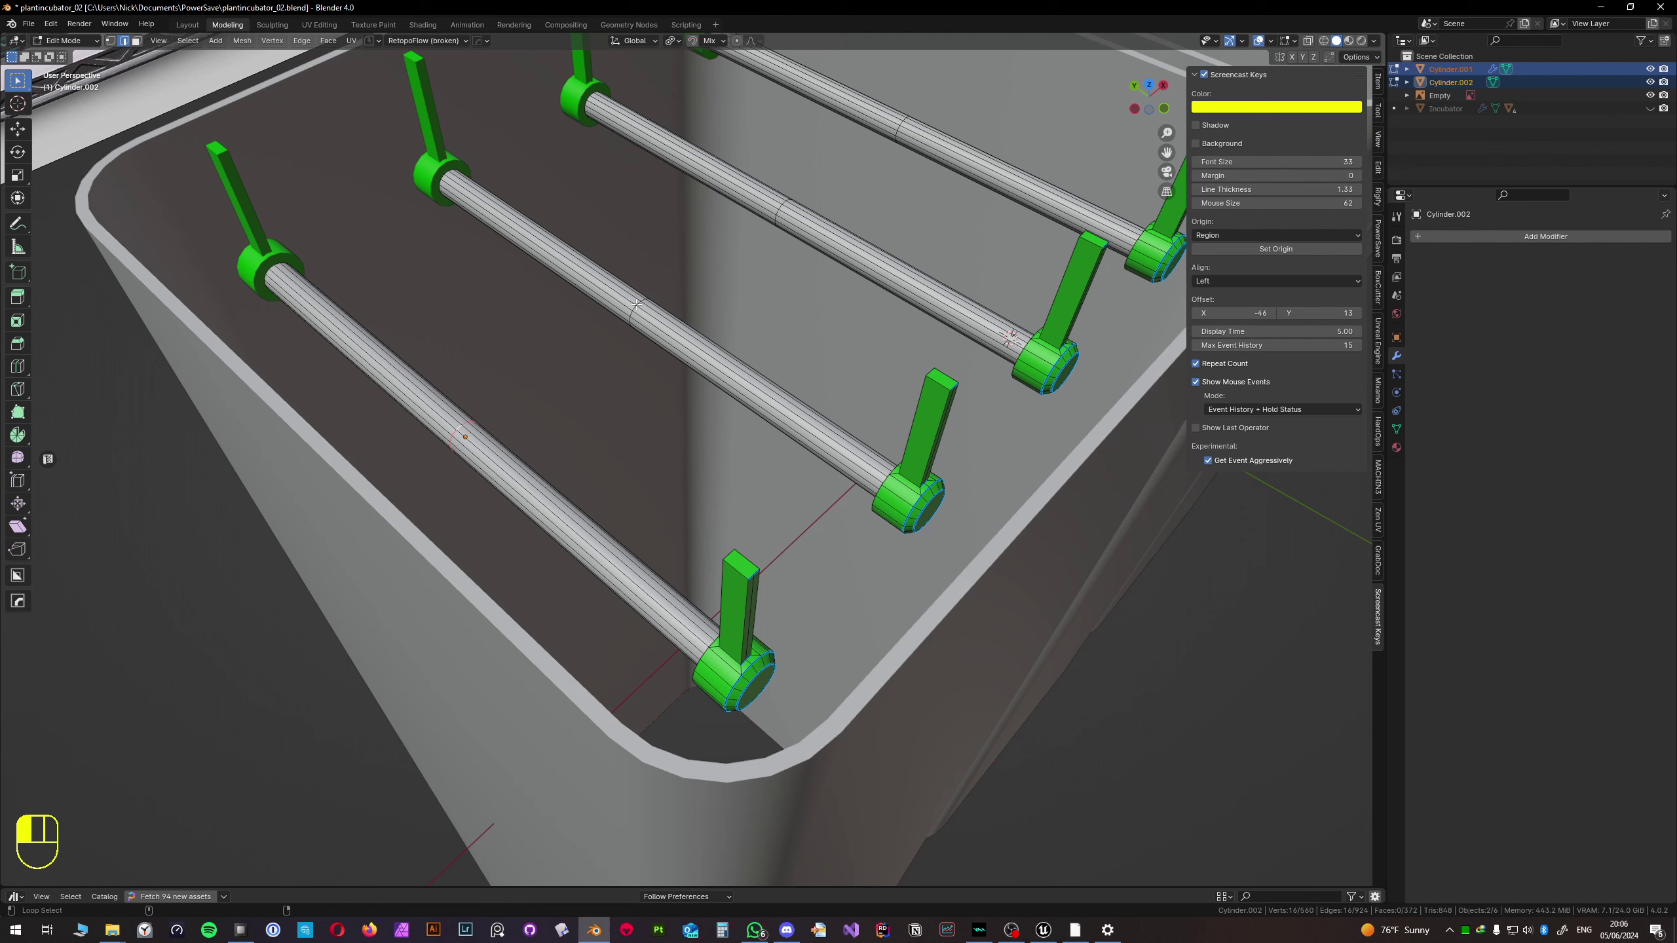
{"action": "left_click", "coordinate": [781, 205], "text": "alt+shift"}
{"action": "key", "text": "ctrl+z"}
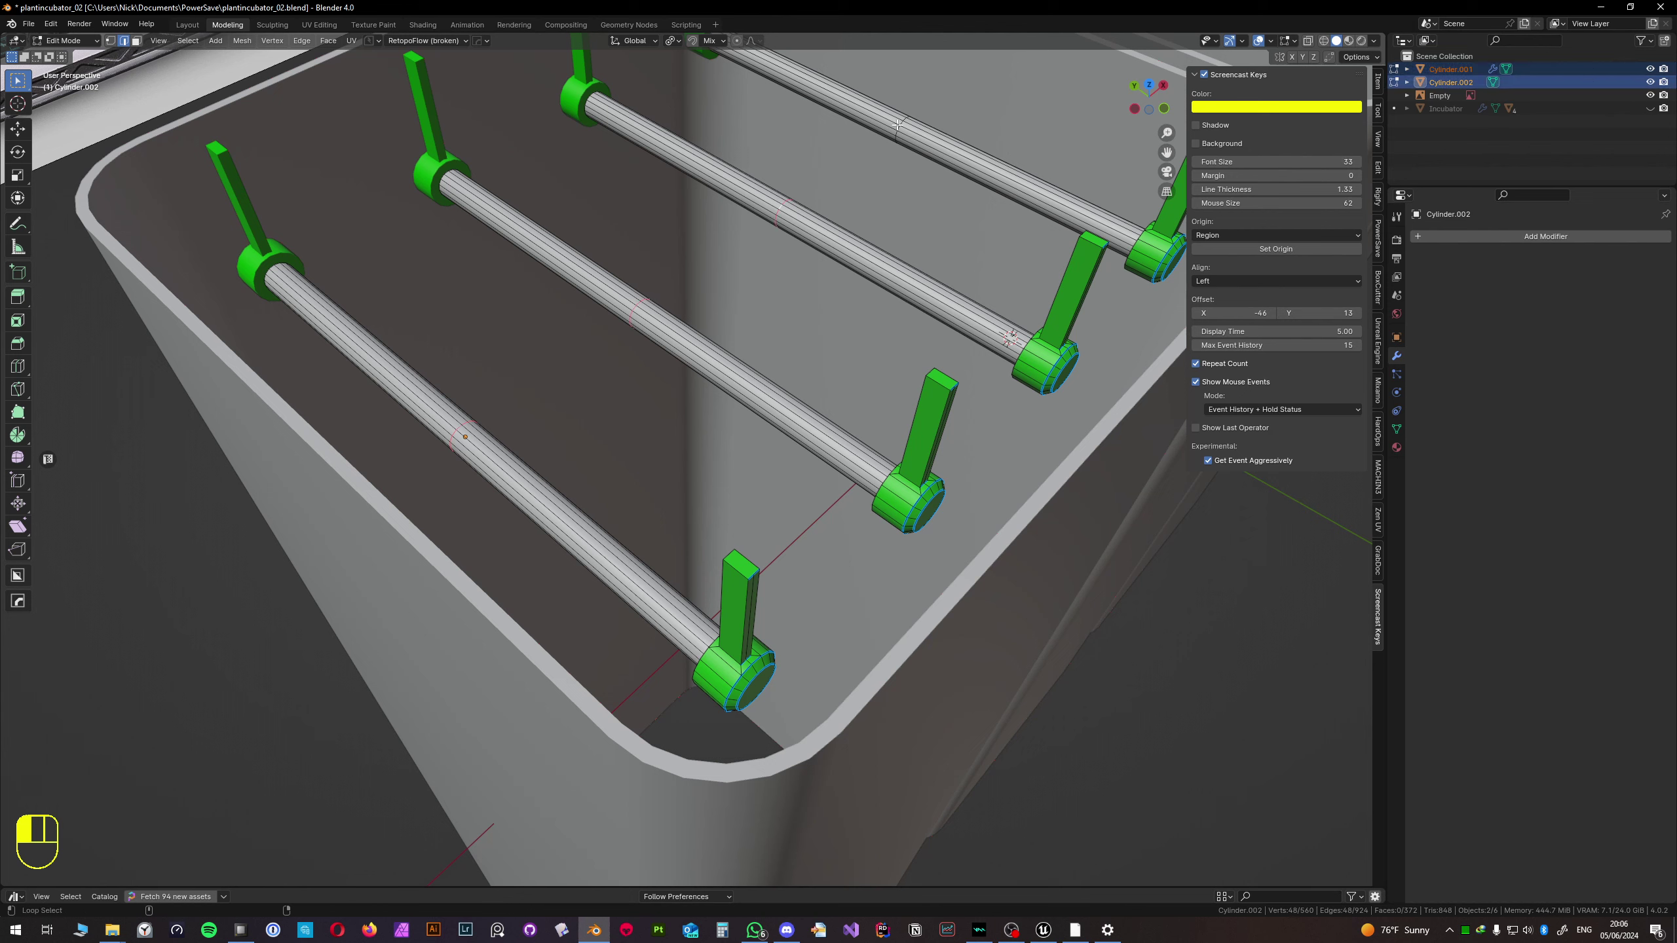
{"action": "key", "text": "x"}
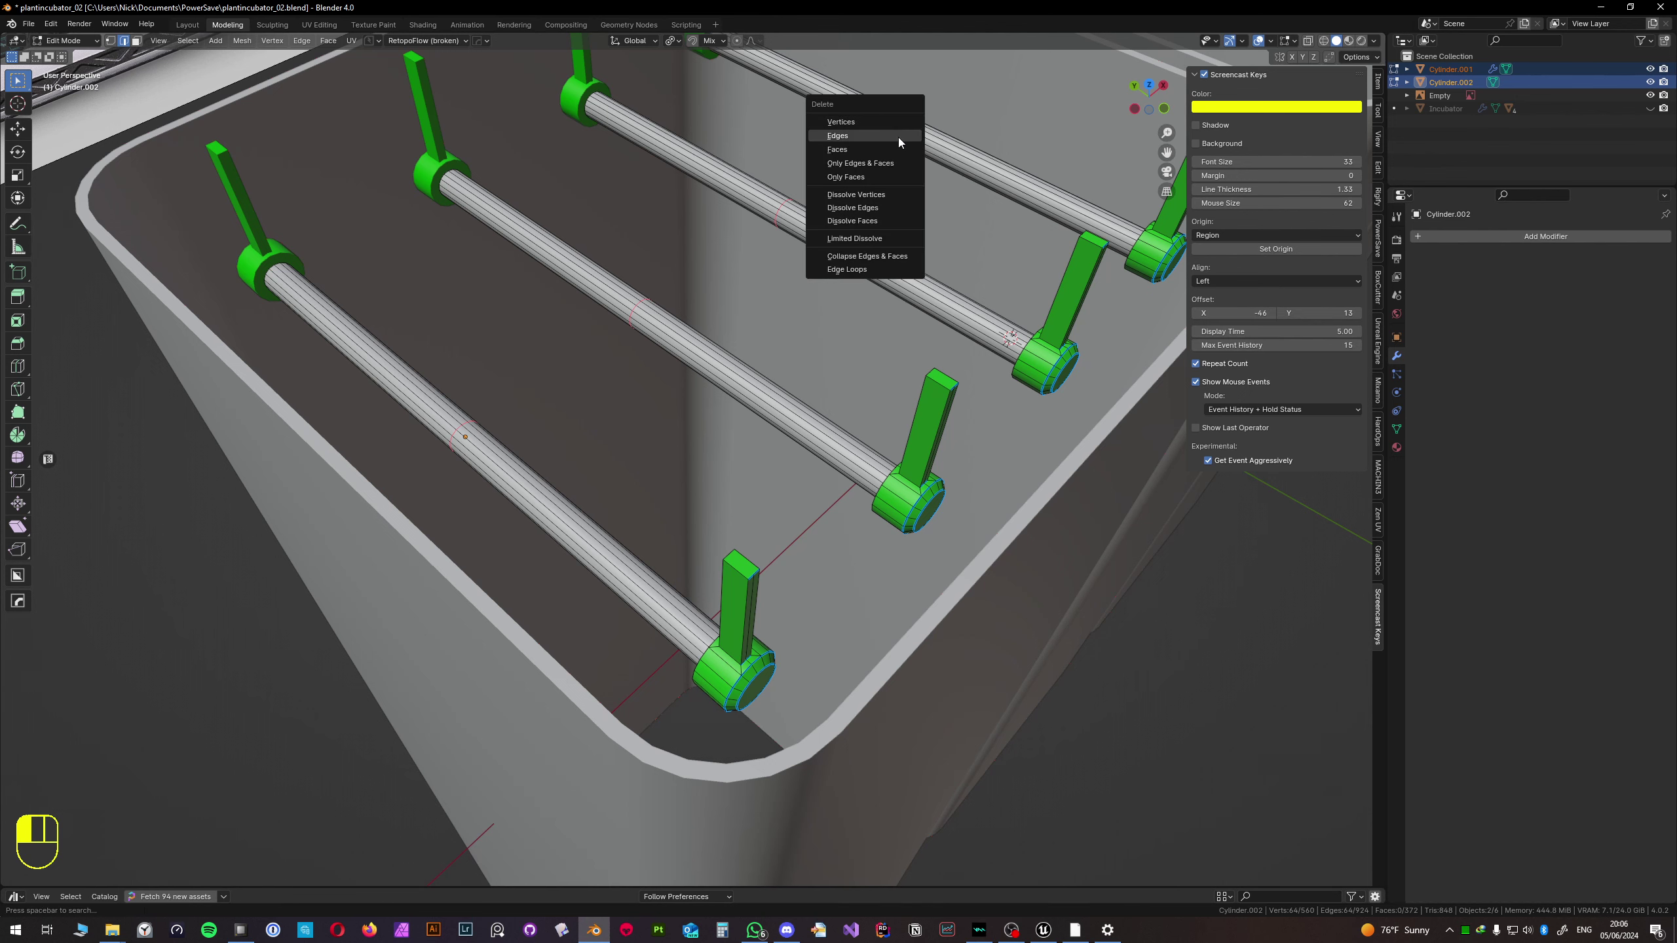
{"action": "left_click", "coordinate": [854, 205]}
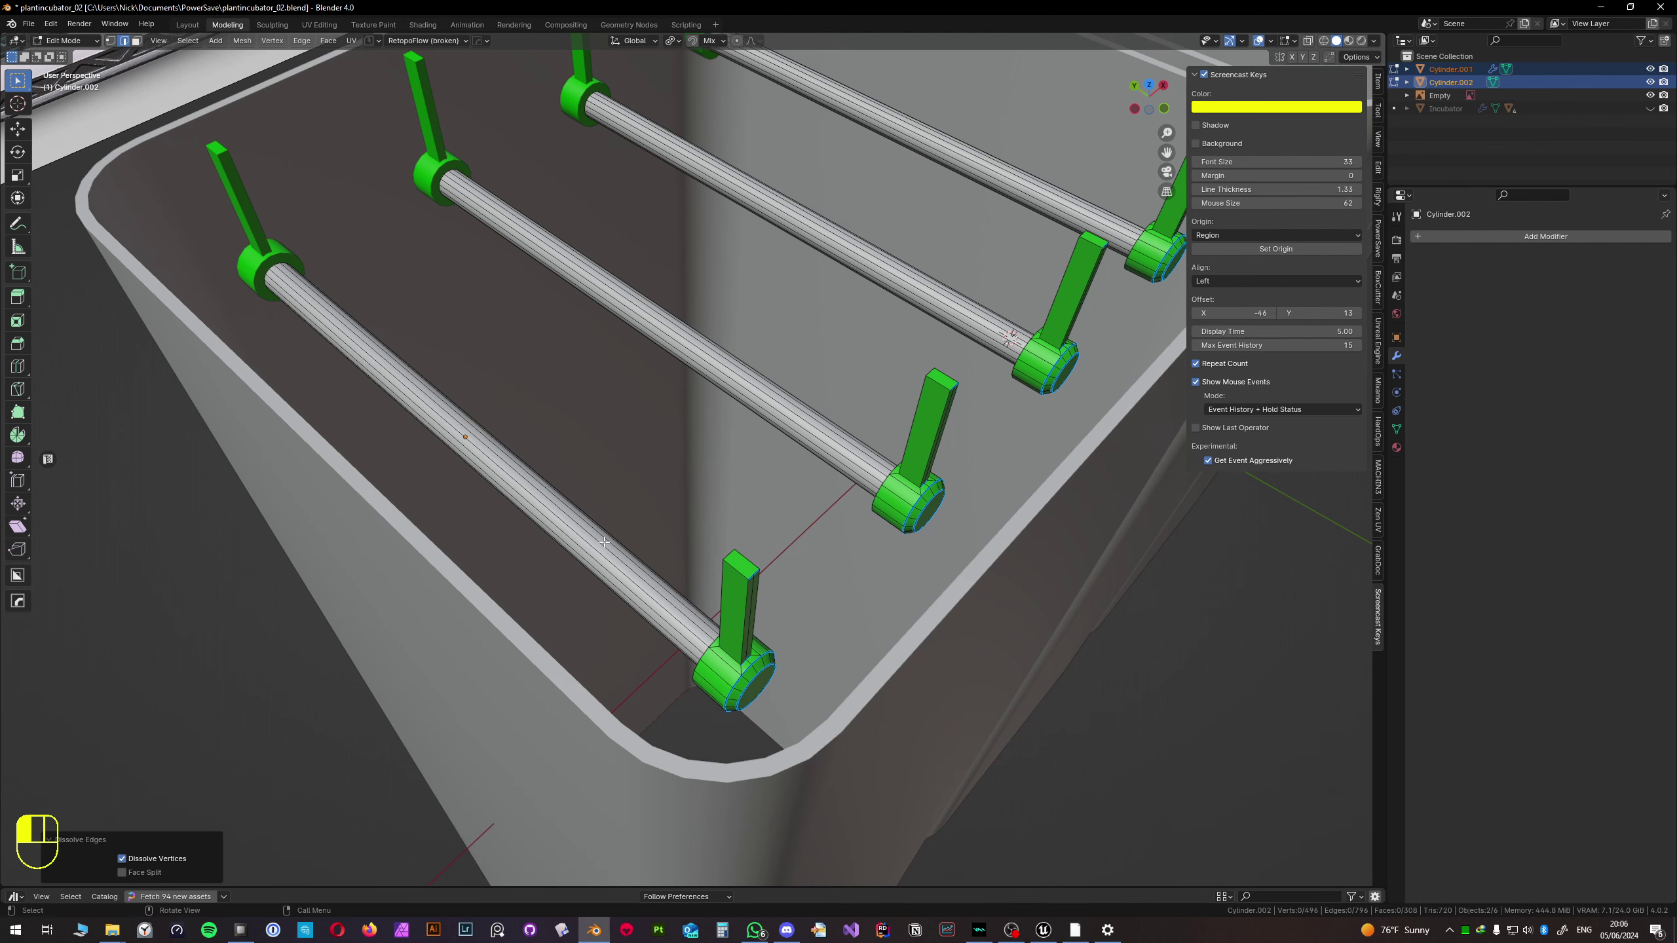
- Select all geometry of the tubes, caps and supports in Edit Mode and save the file
{"action": "key", "text": "l"}
{"action": "key", "text": "ctrl+l"}
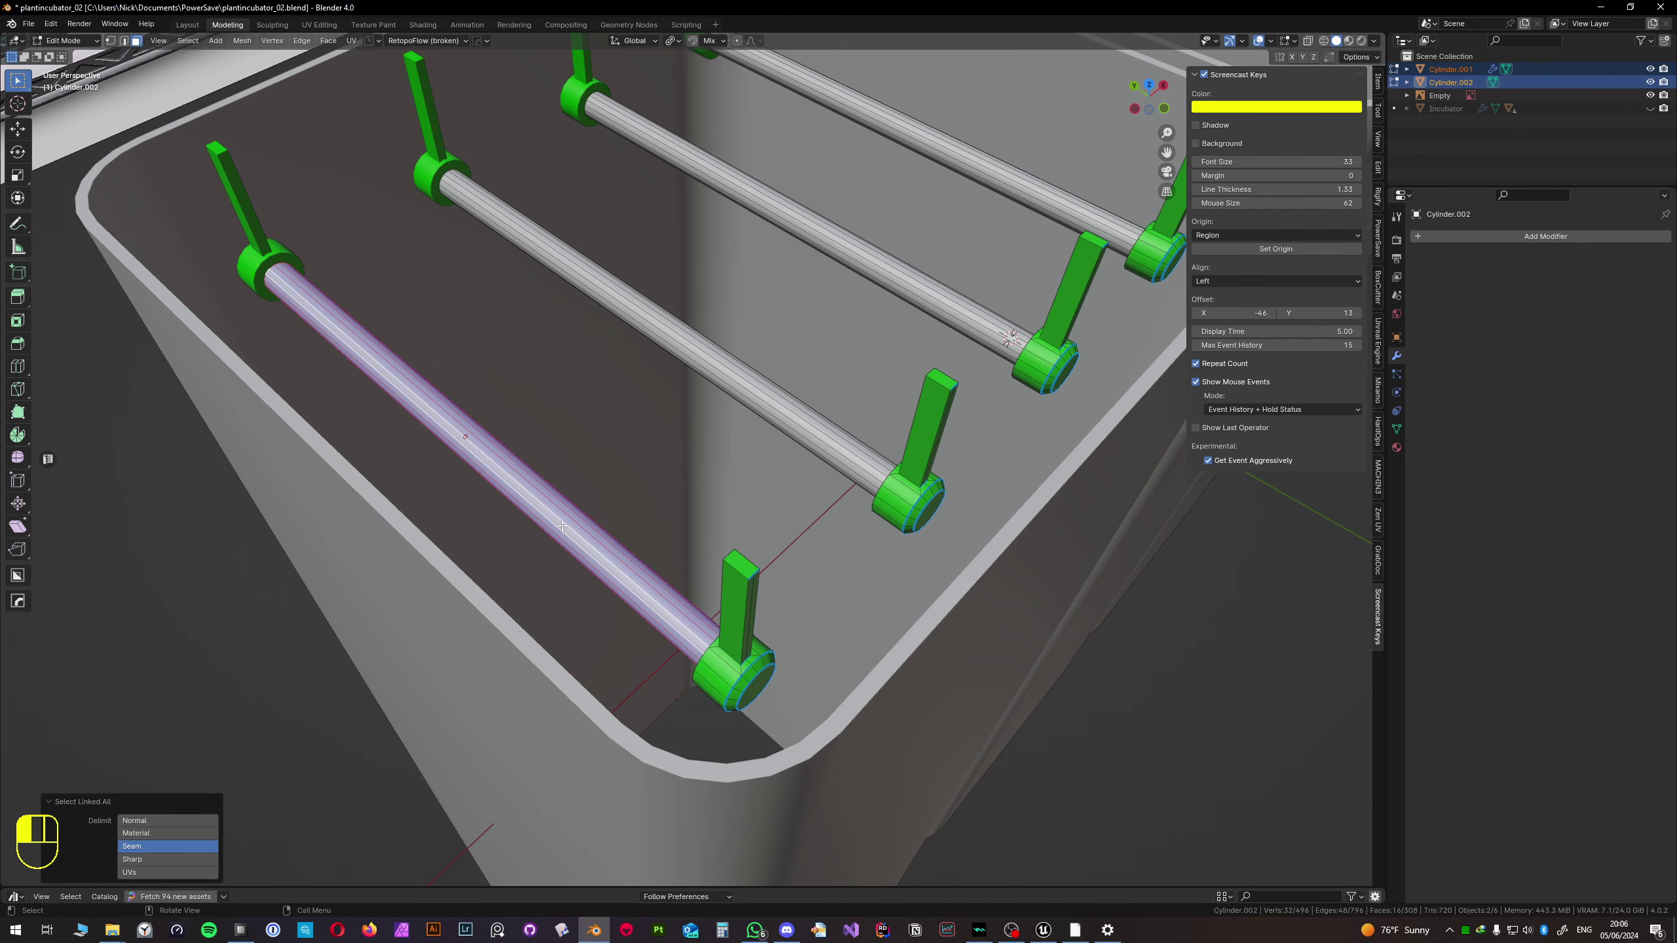
{"action": "key", "text": "a"}
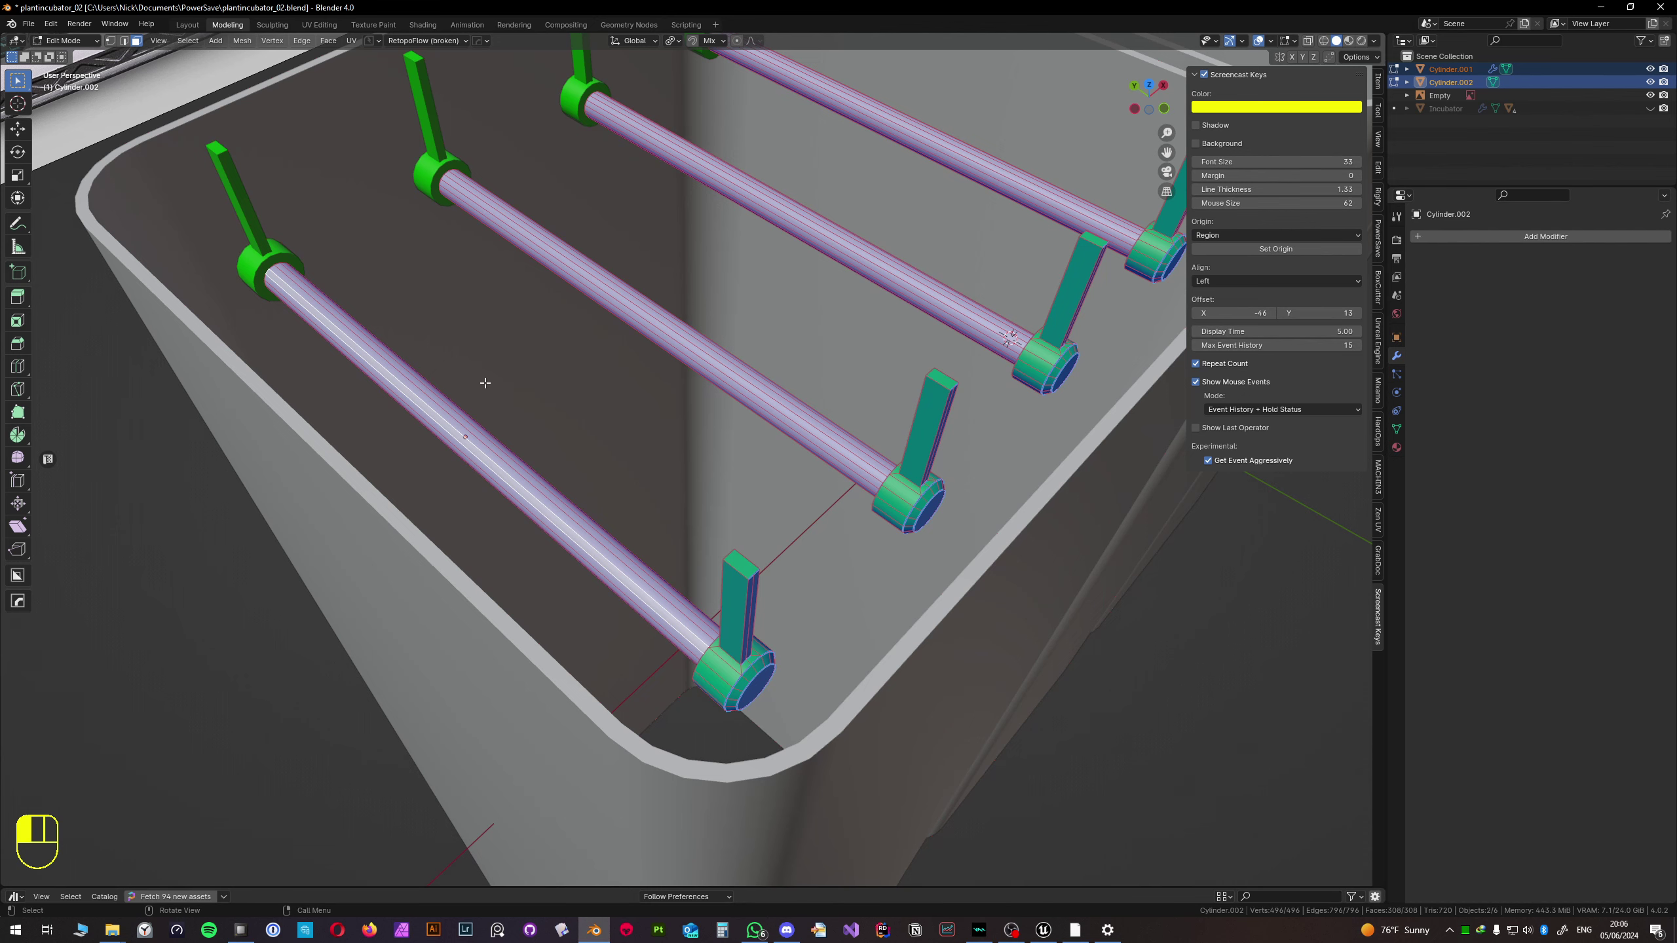
{"action": "scroll", "coordinate": [485, 383], "scroll_direction": "down", "scroll_amount": 3}
{"action": "scroll", "coordinate": [573, 398], "scroll_direction": "up", "scroll_amount": 2}
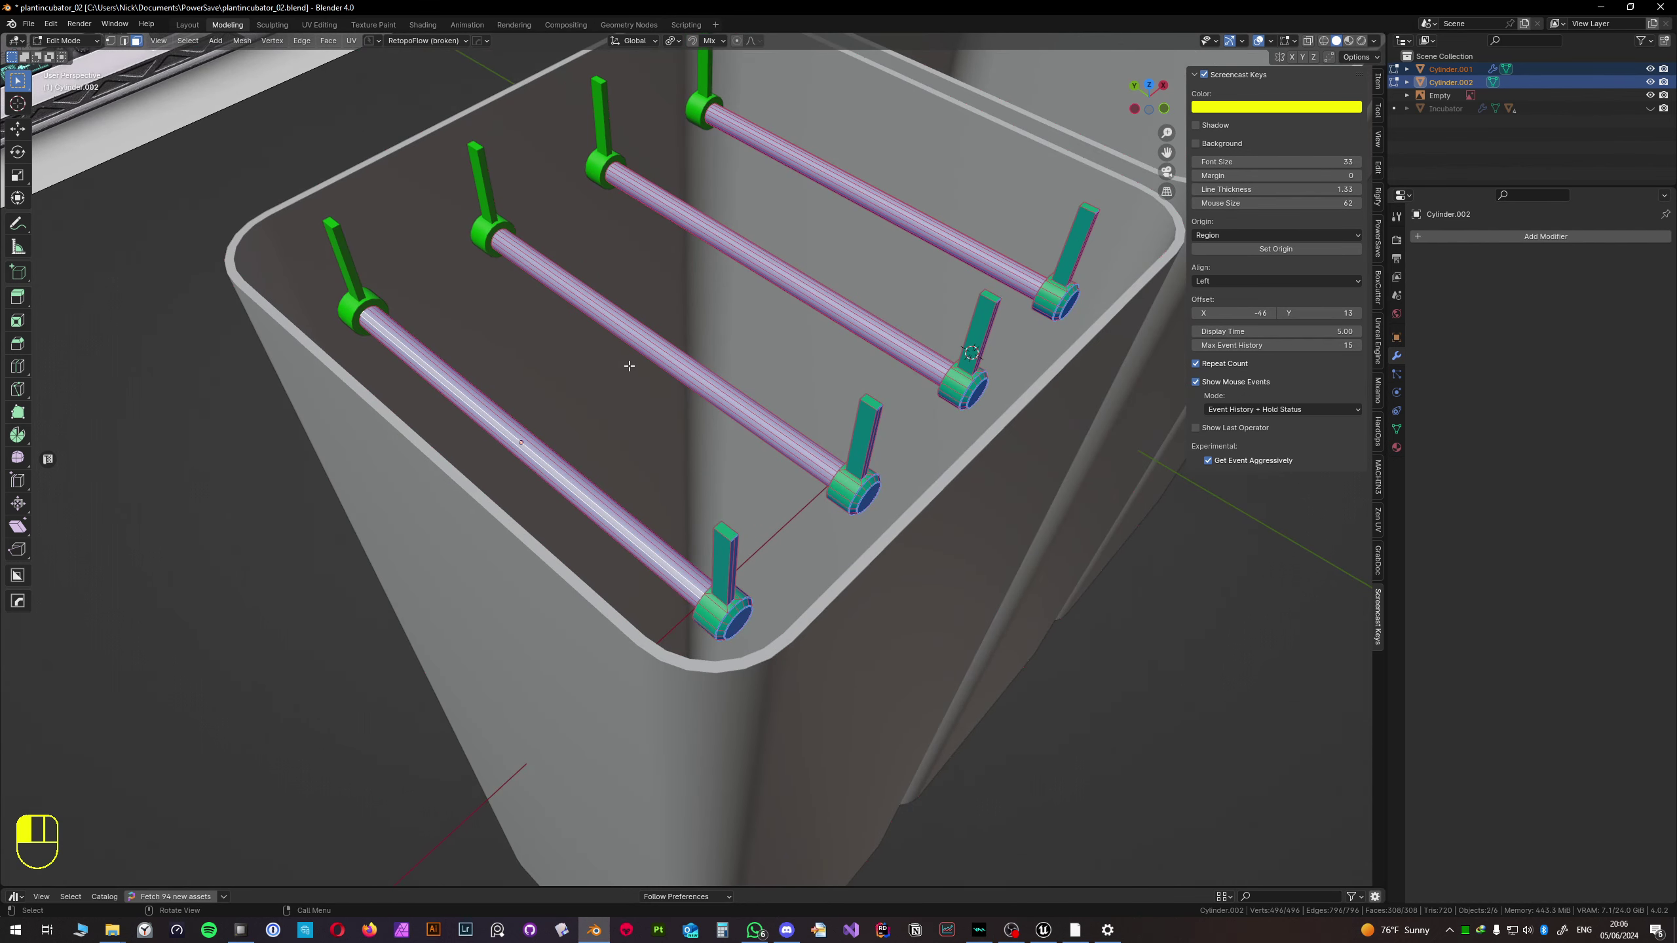
{"action": "key", "text": "ctrl+s"}
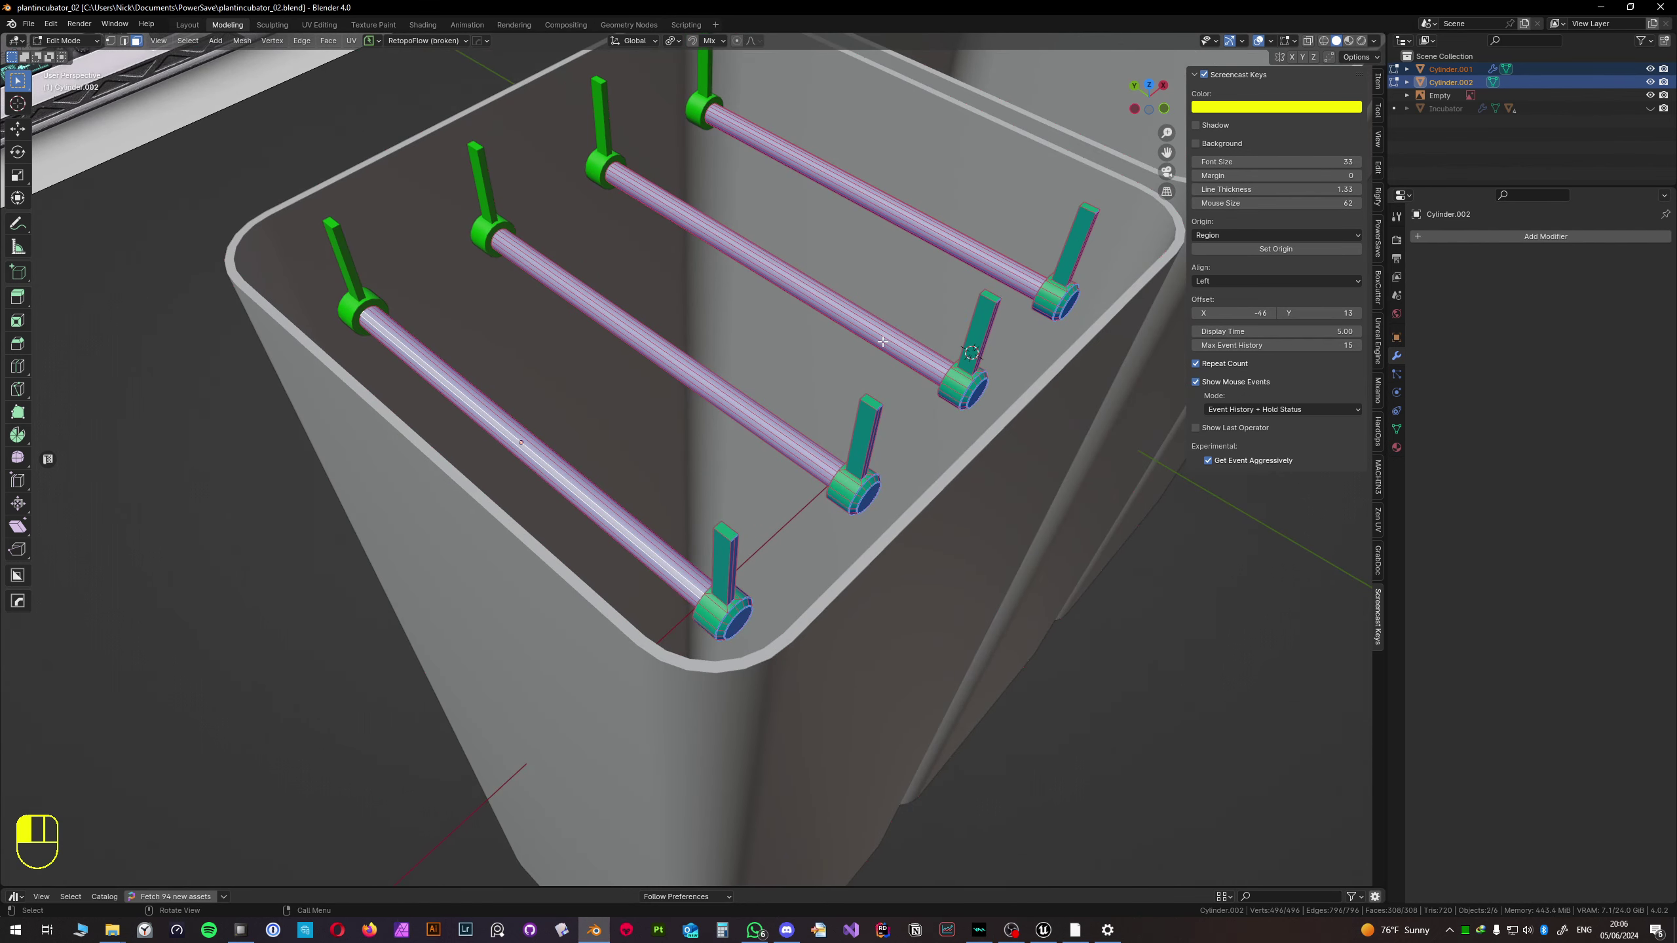
{"action": "middle_click_drag", "start_coordinate": [741, 362], "coordinate": [758, 360]}
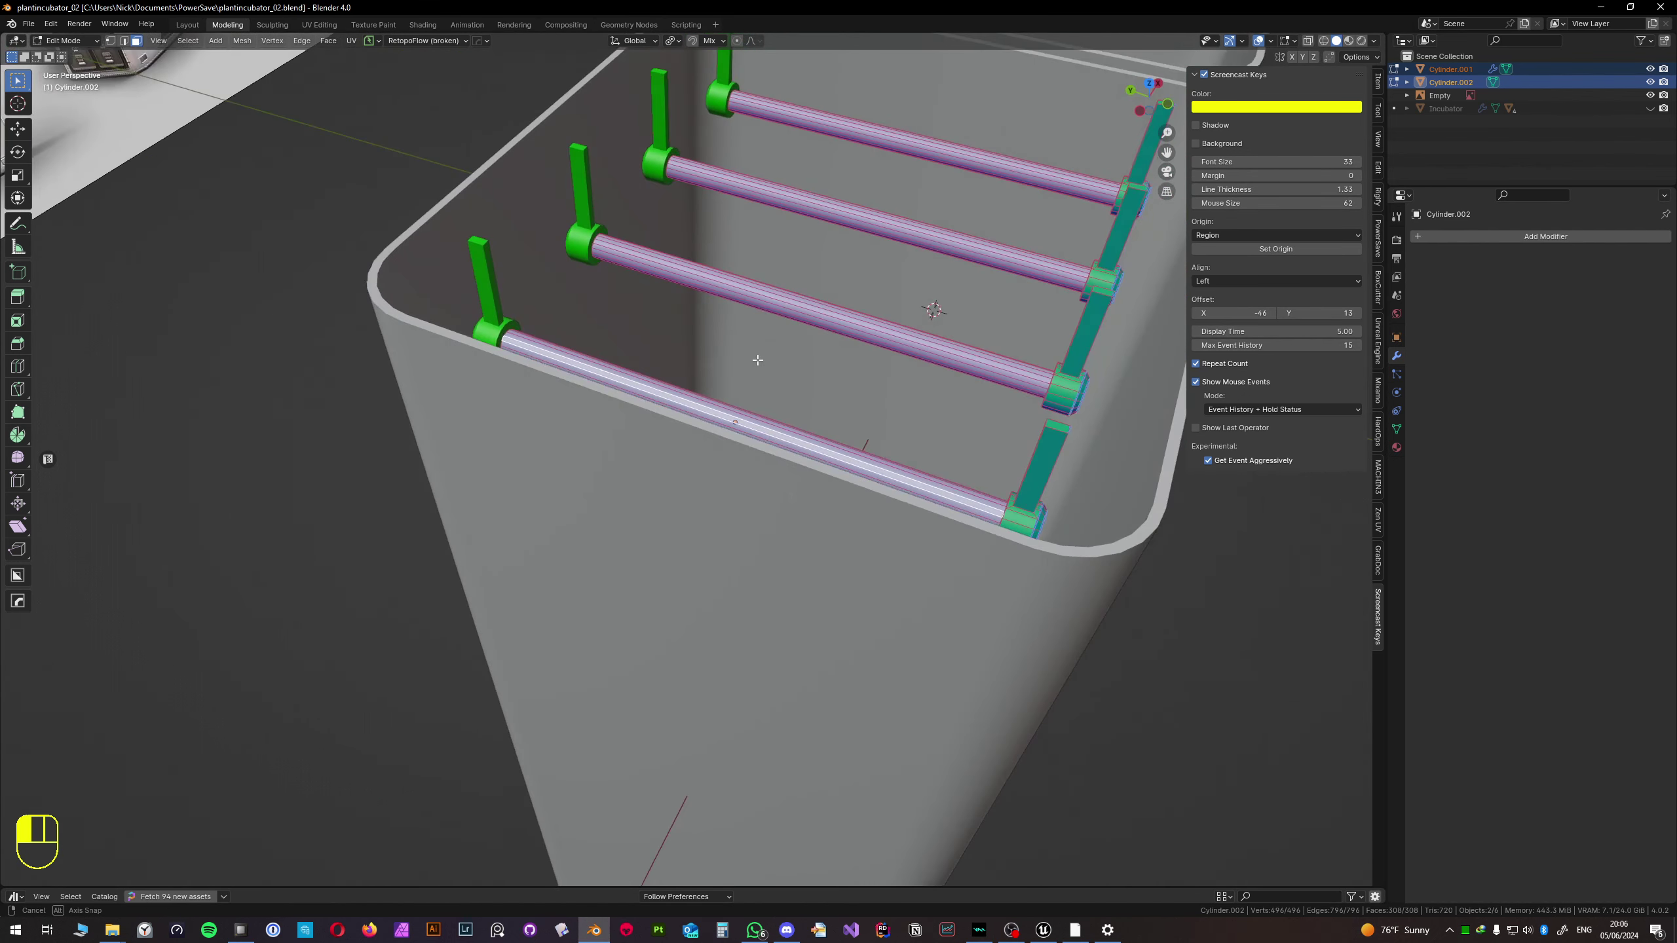
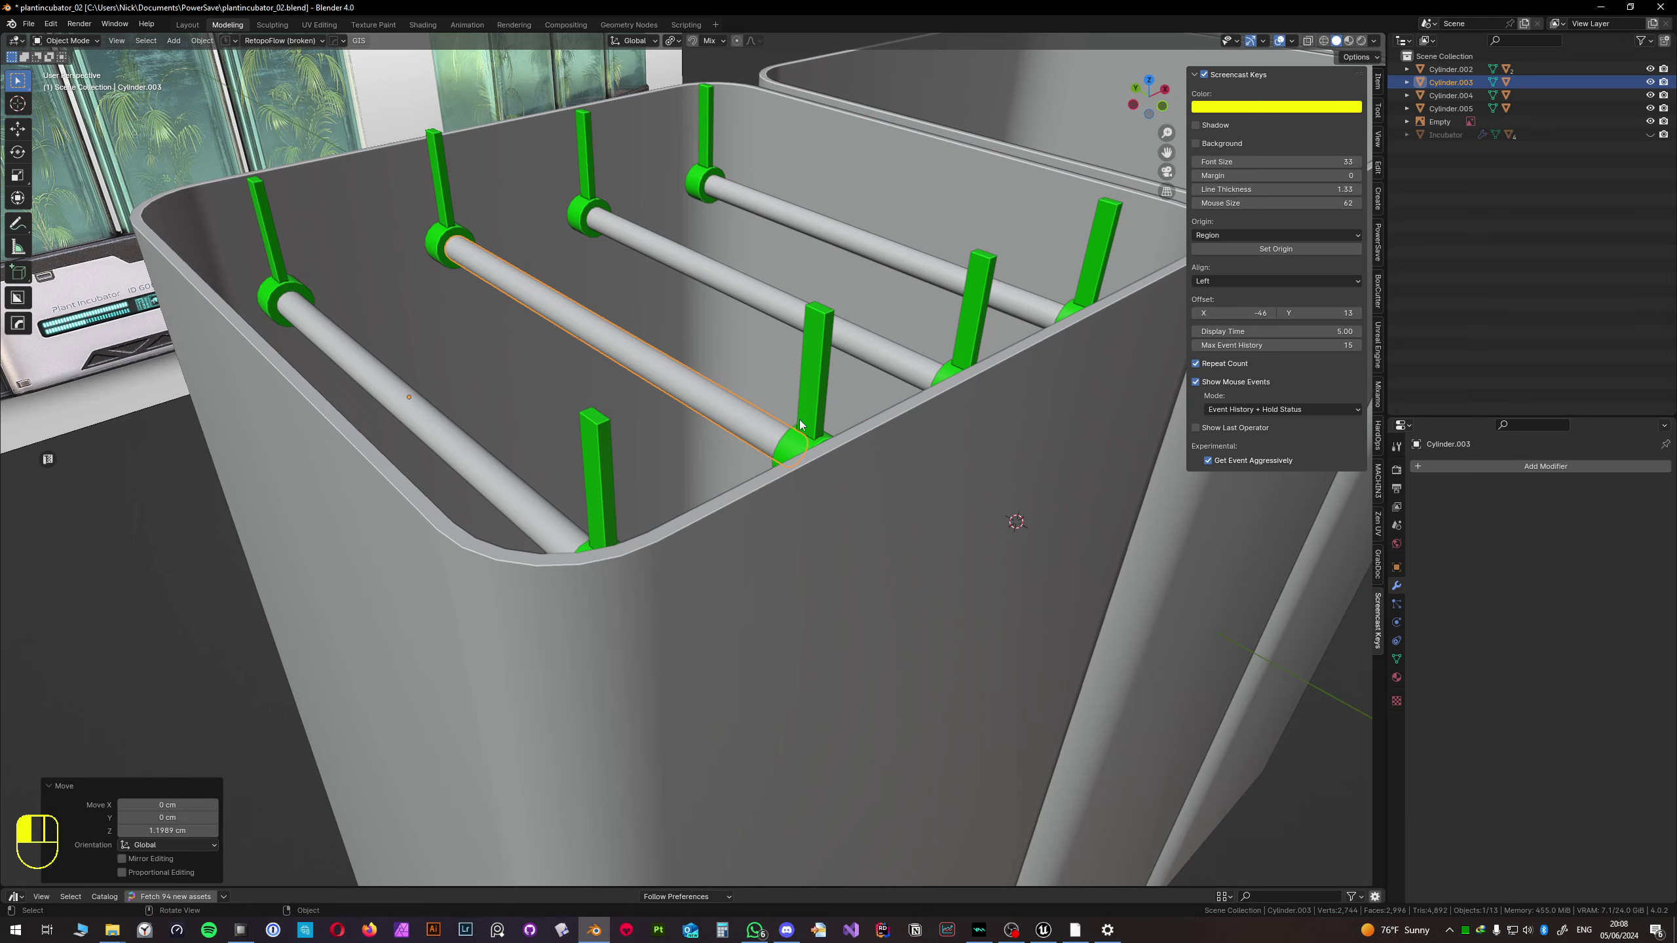
- Rotate the second light tube with its caps and supports slightly around the Z axis
{"action": "key", "text": "r"}
{"action": "key", "text": "z"}
{"action": "left_click", "coordinate": [821, 410]}
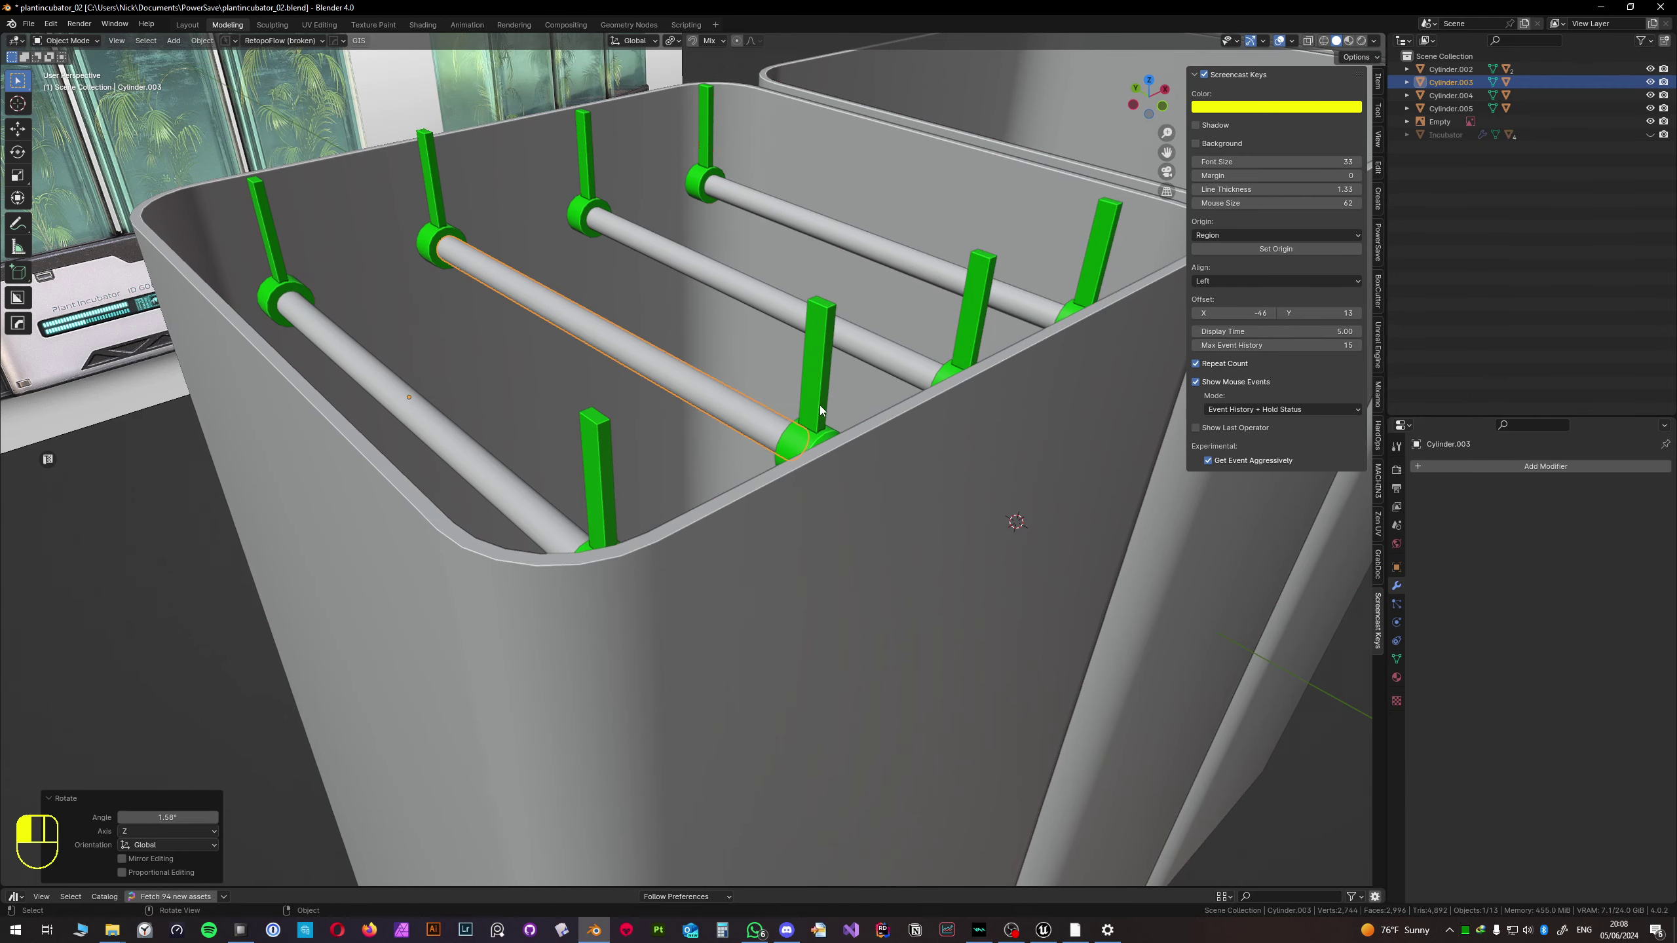
{"action": "middle_click_drag", "start_coordinate": [822, 411], "coordinate": [624, 482]}
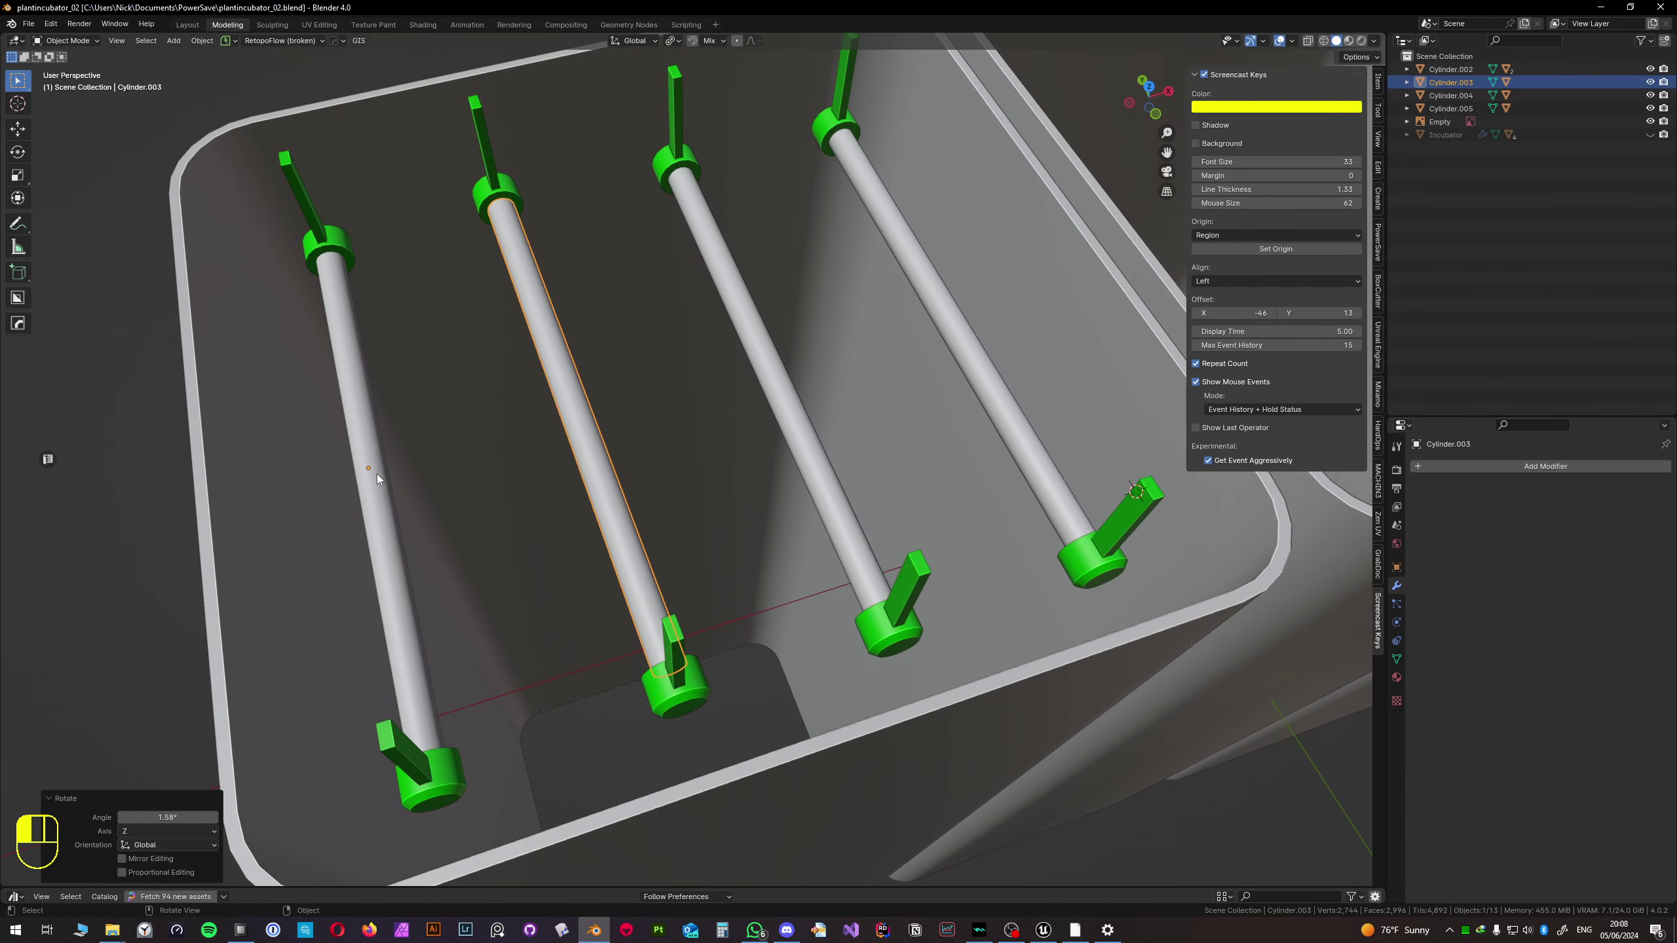
- Set the third light tube's origin to its geometry and rotate the tube about 5.3° around the Z axis
{"action": "left_click", "coordinate": [778, 405]}
{"action": "middle_click_drag", "start_coordinate": [778, 405], "coordinate": [707, 461]}
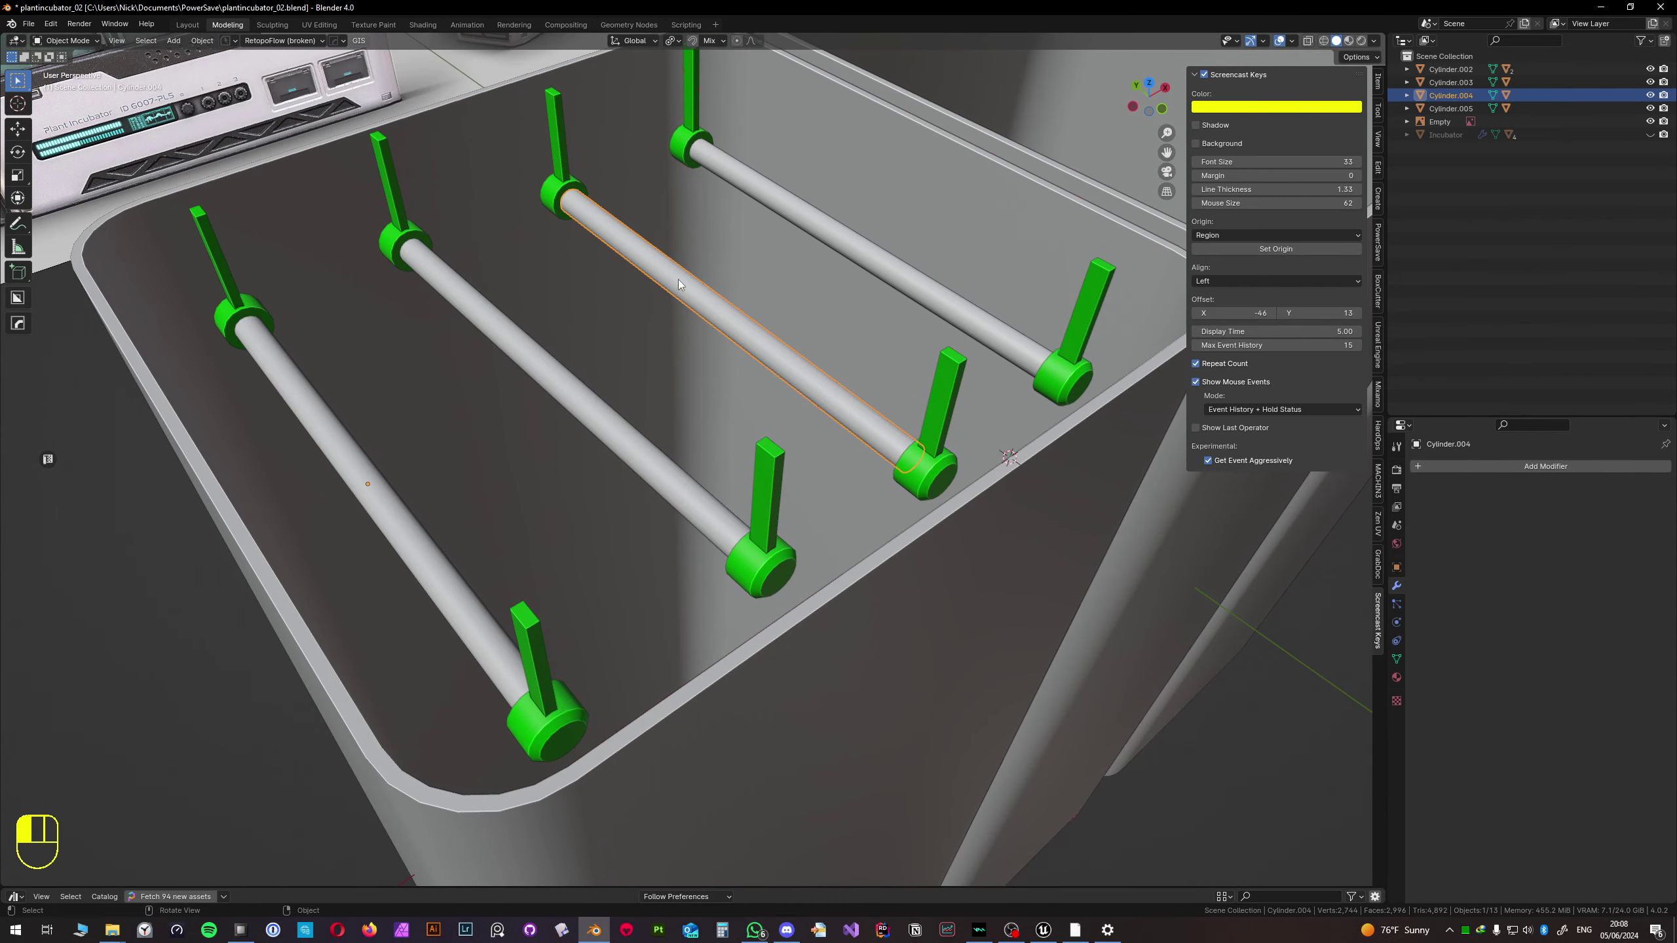
{"action": "key", "text": "r"}
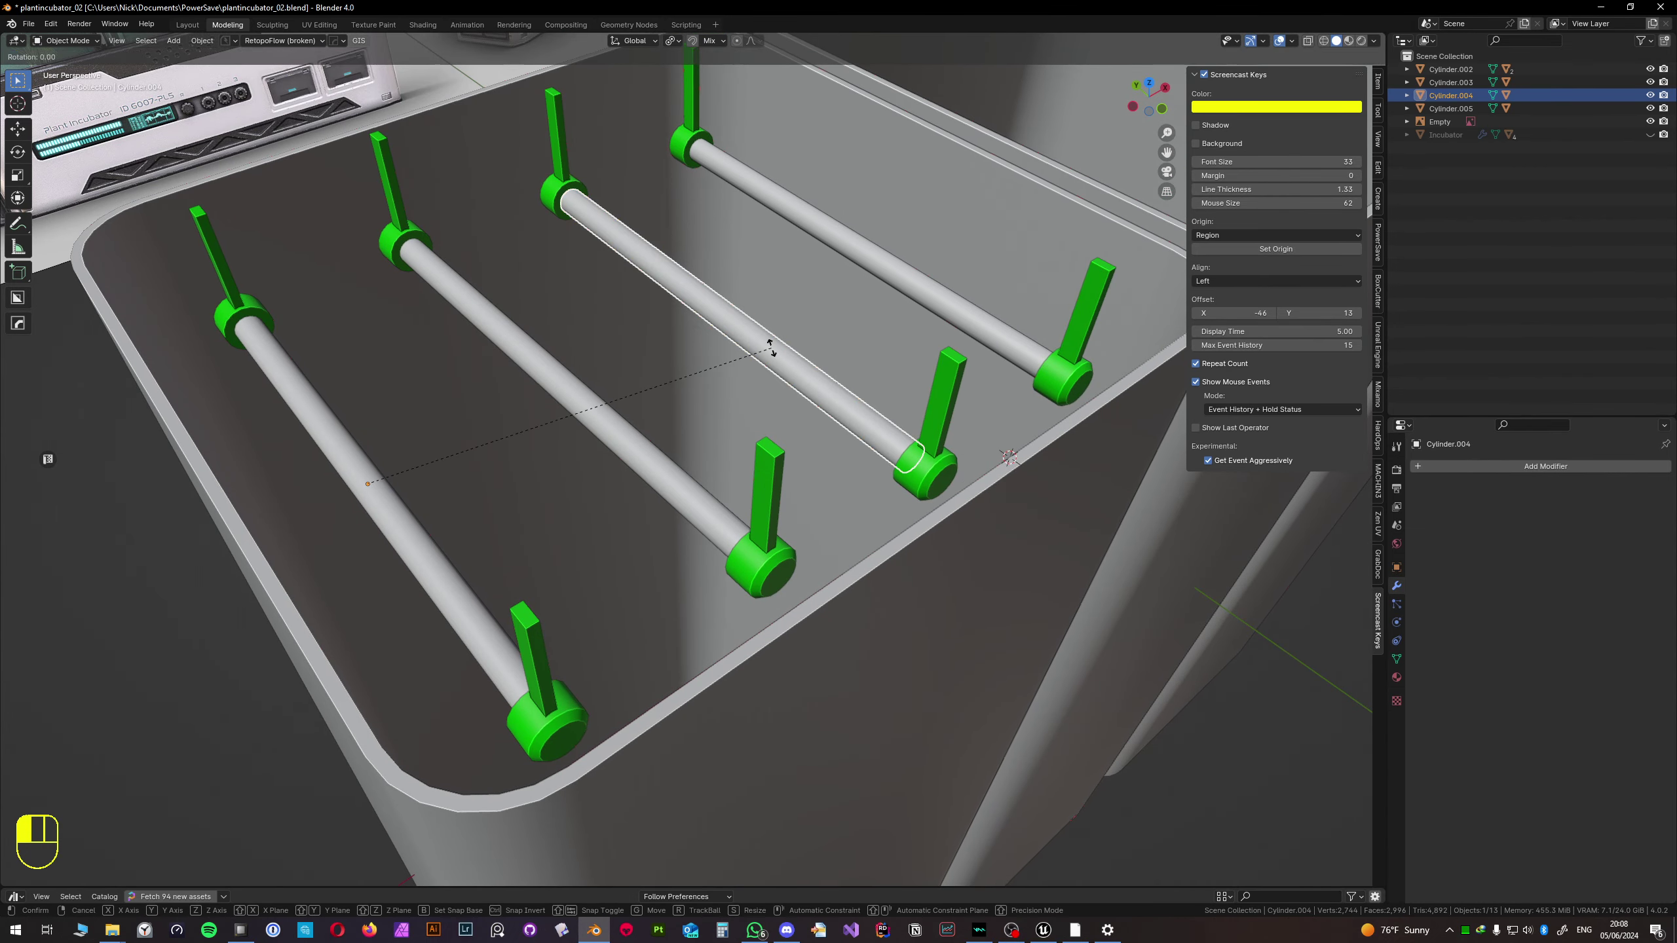
{"action": "right_click", "coordinate": [756, 359]}
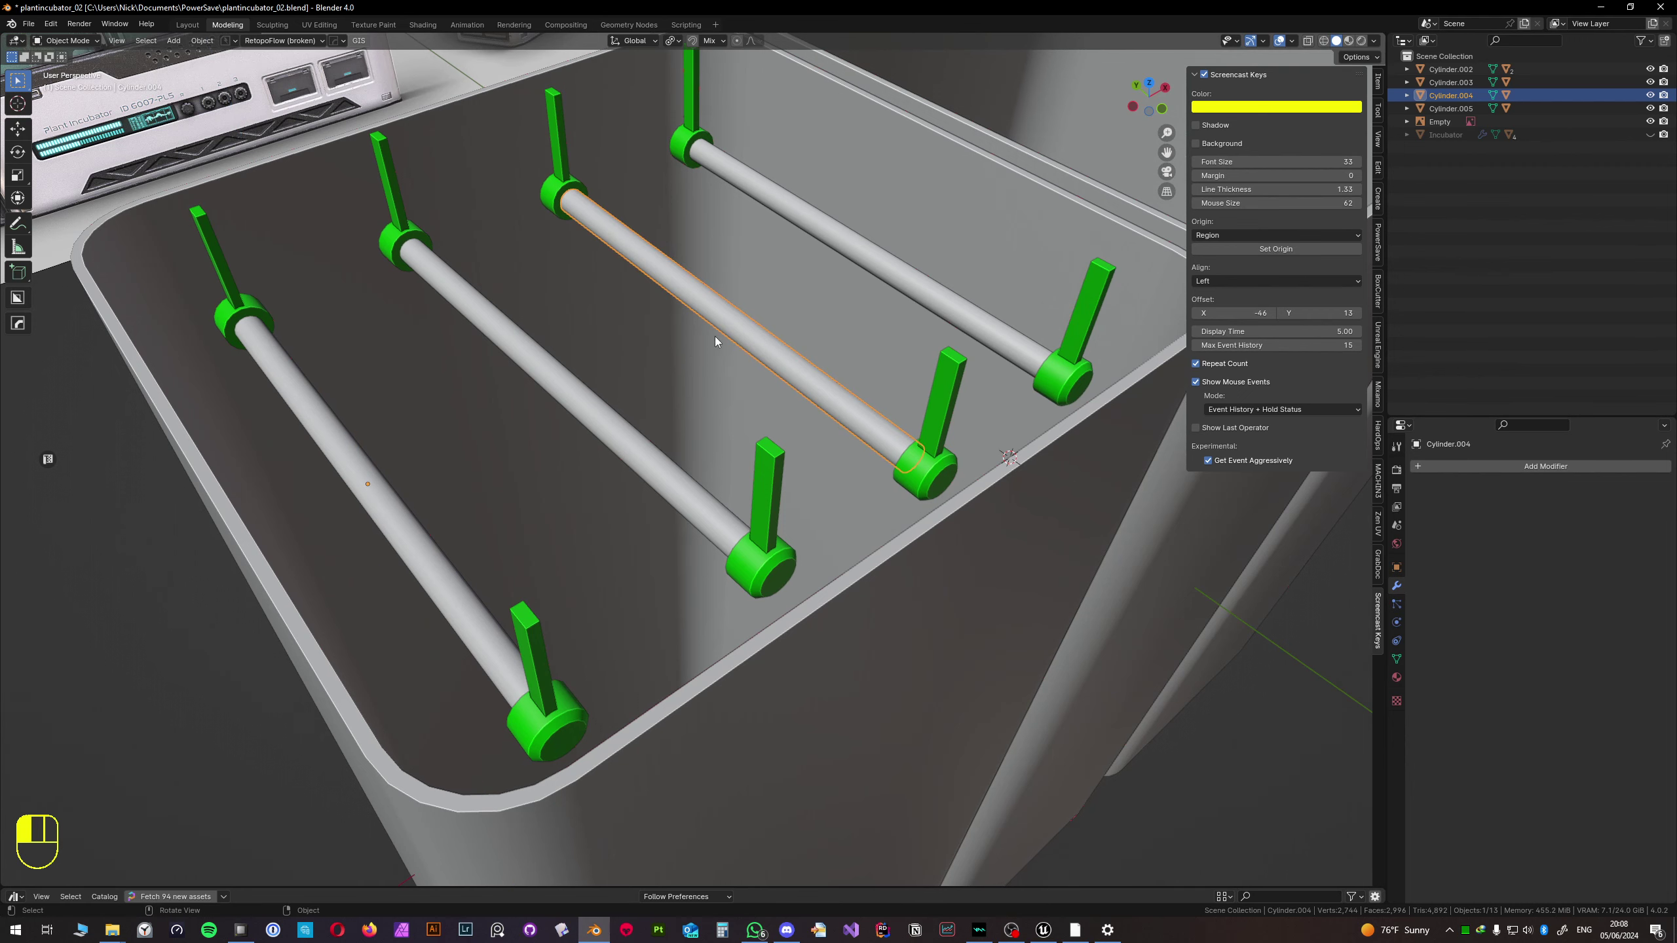
{"action": "key", "text": "F3"}
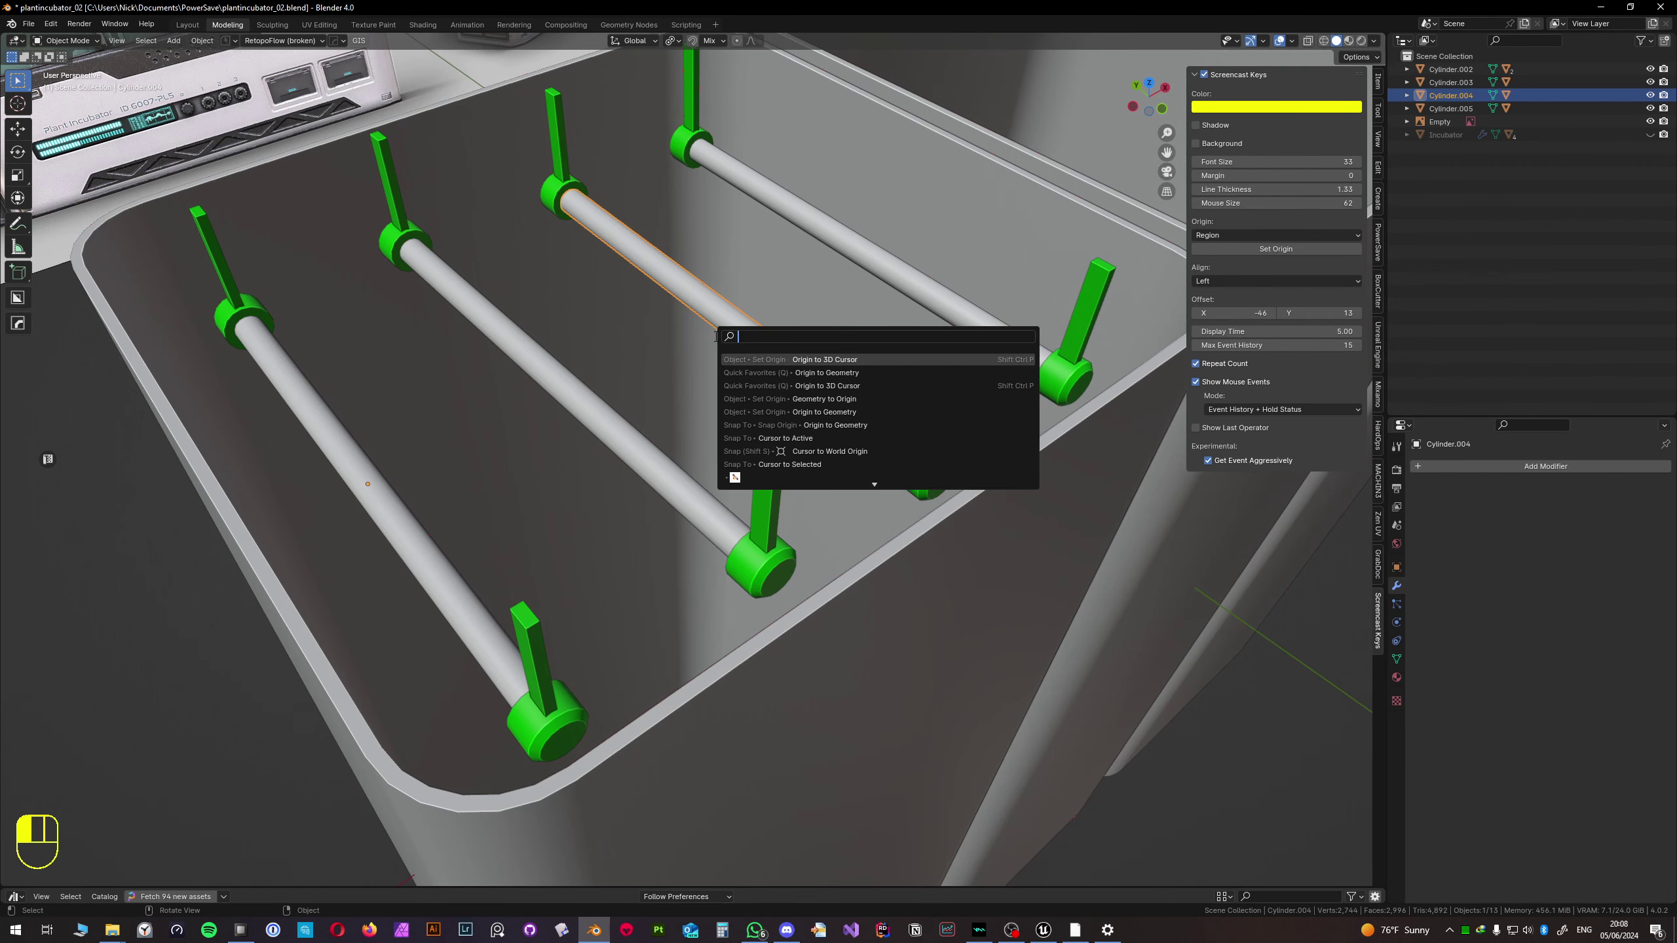
{"action": "key", "text": "Down"}
{"action": "key", "text": "Return"}
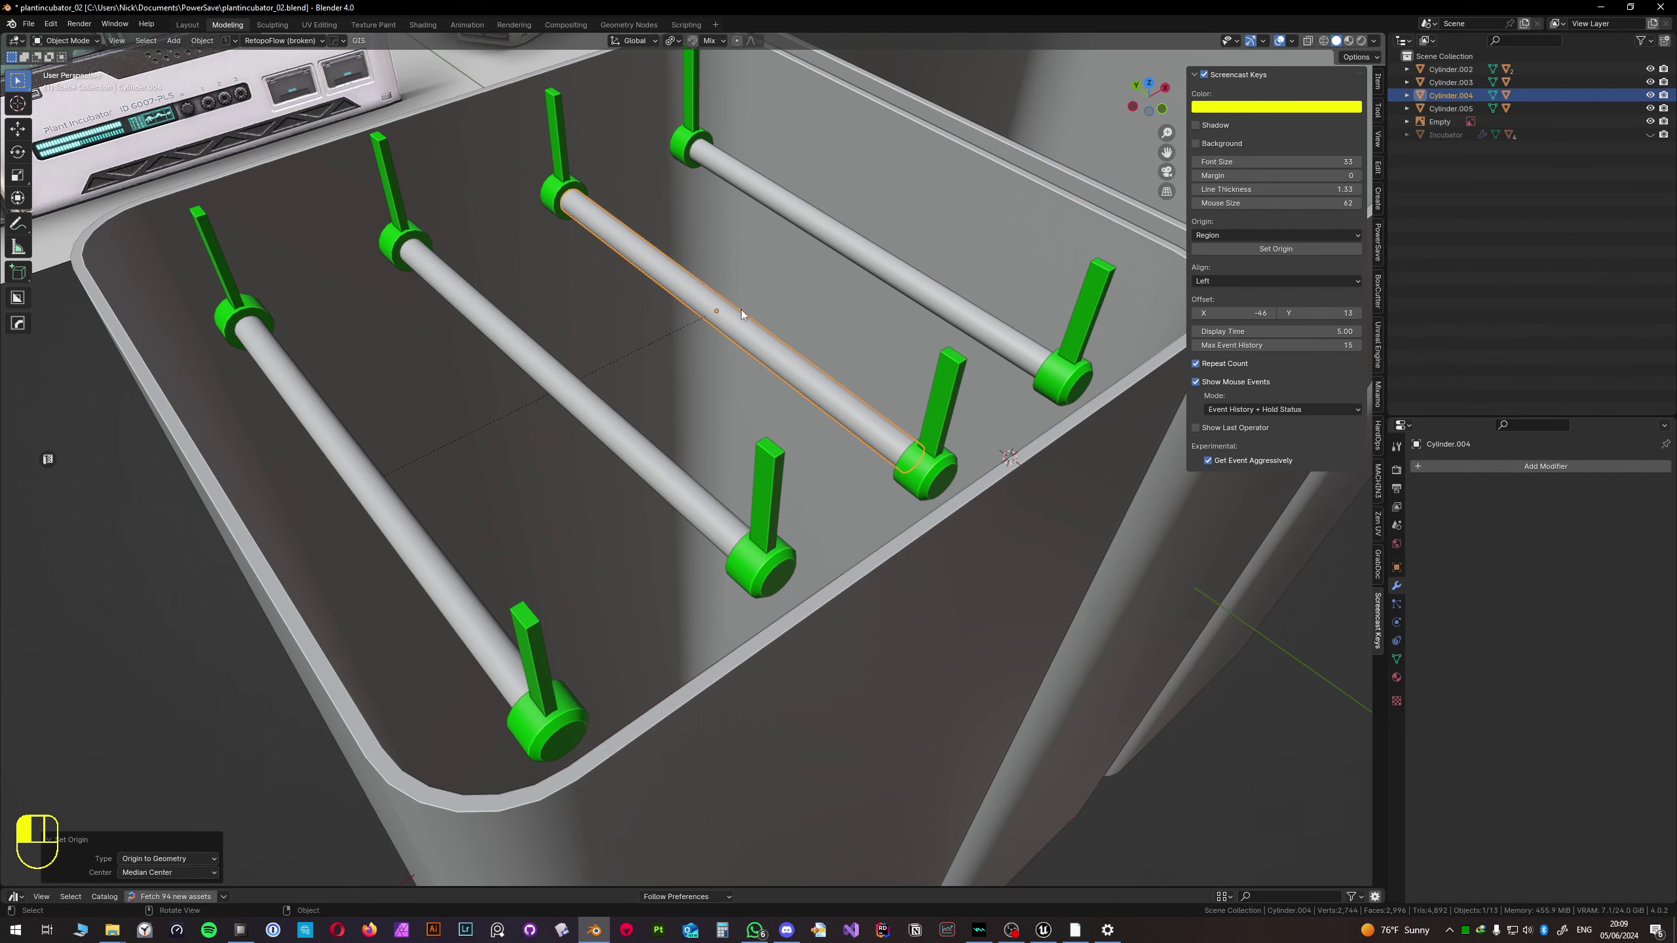
{"action": "key", "text": "r"}
{"action": "left_click", "coordinate": [831, 299]}
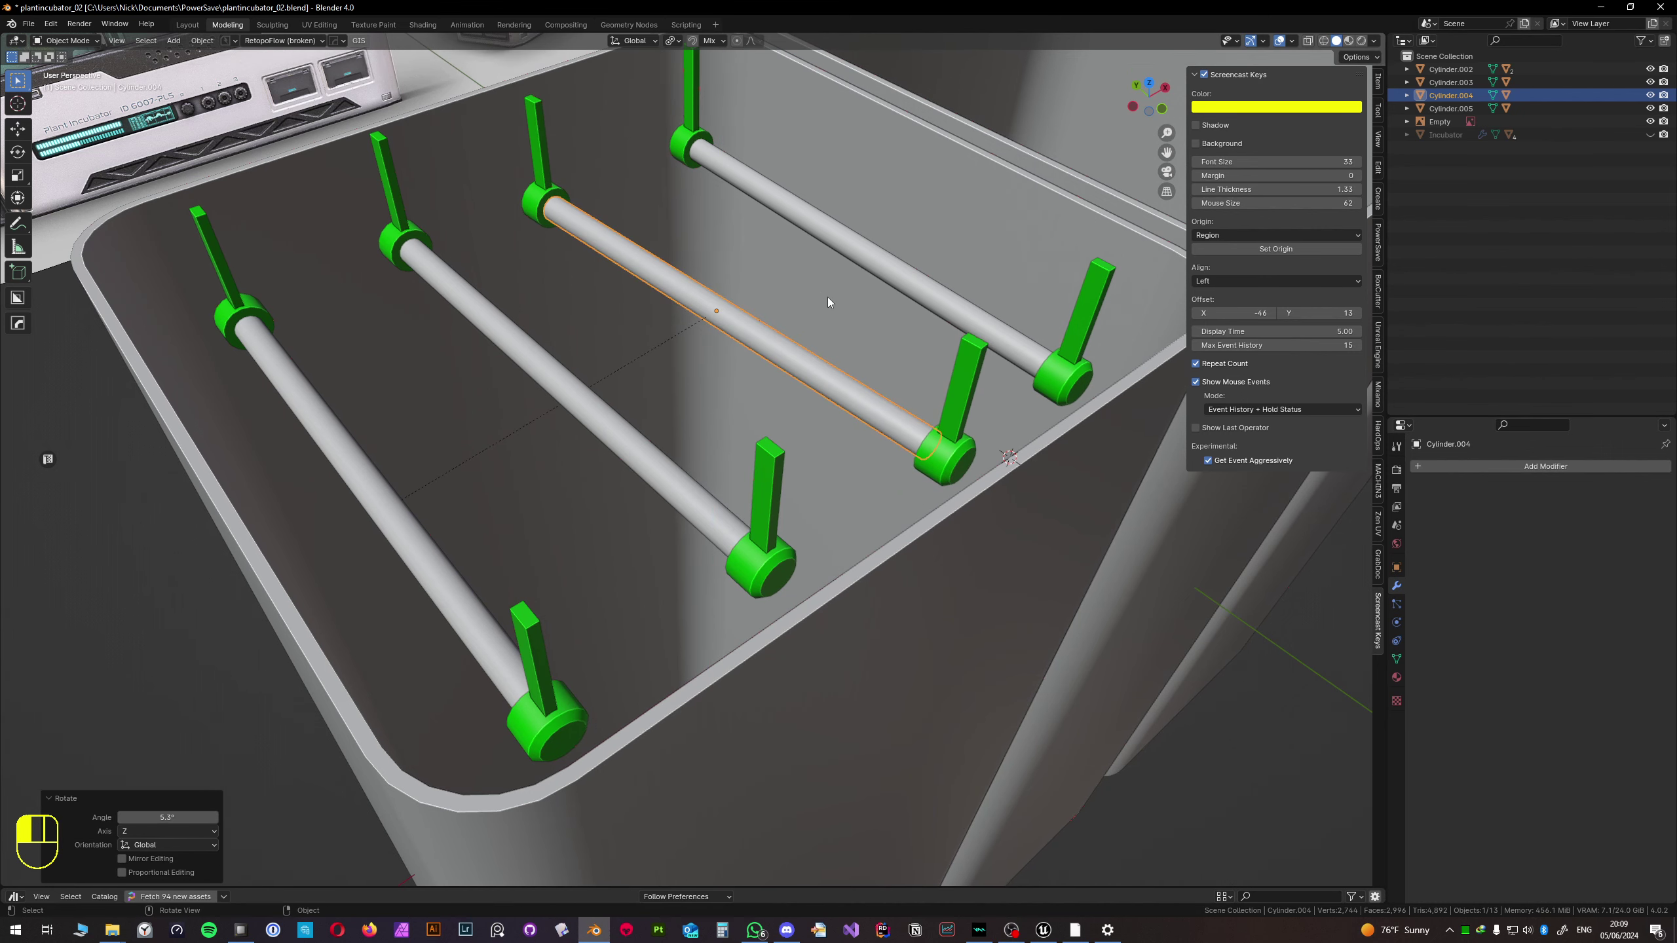
- Set the origin of the fourth light tube to its geometry
{"action": "left_click", "coordinate": [876, 259]}
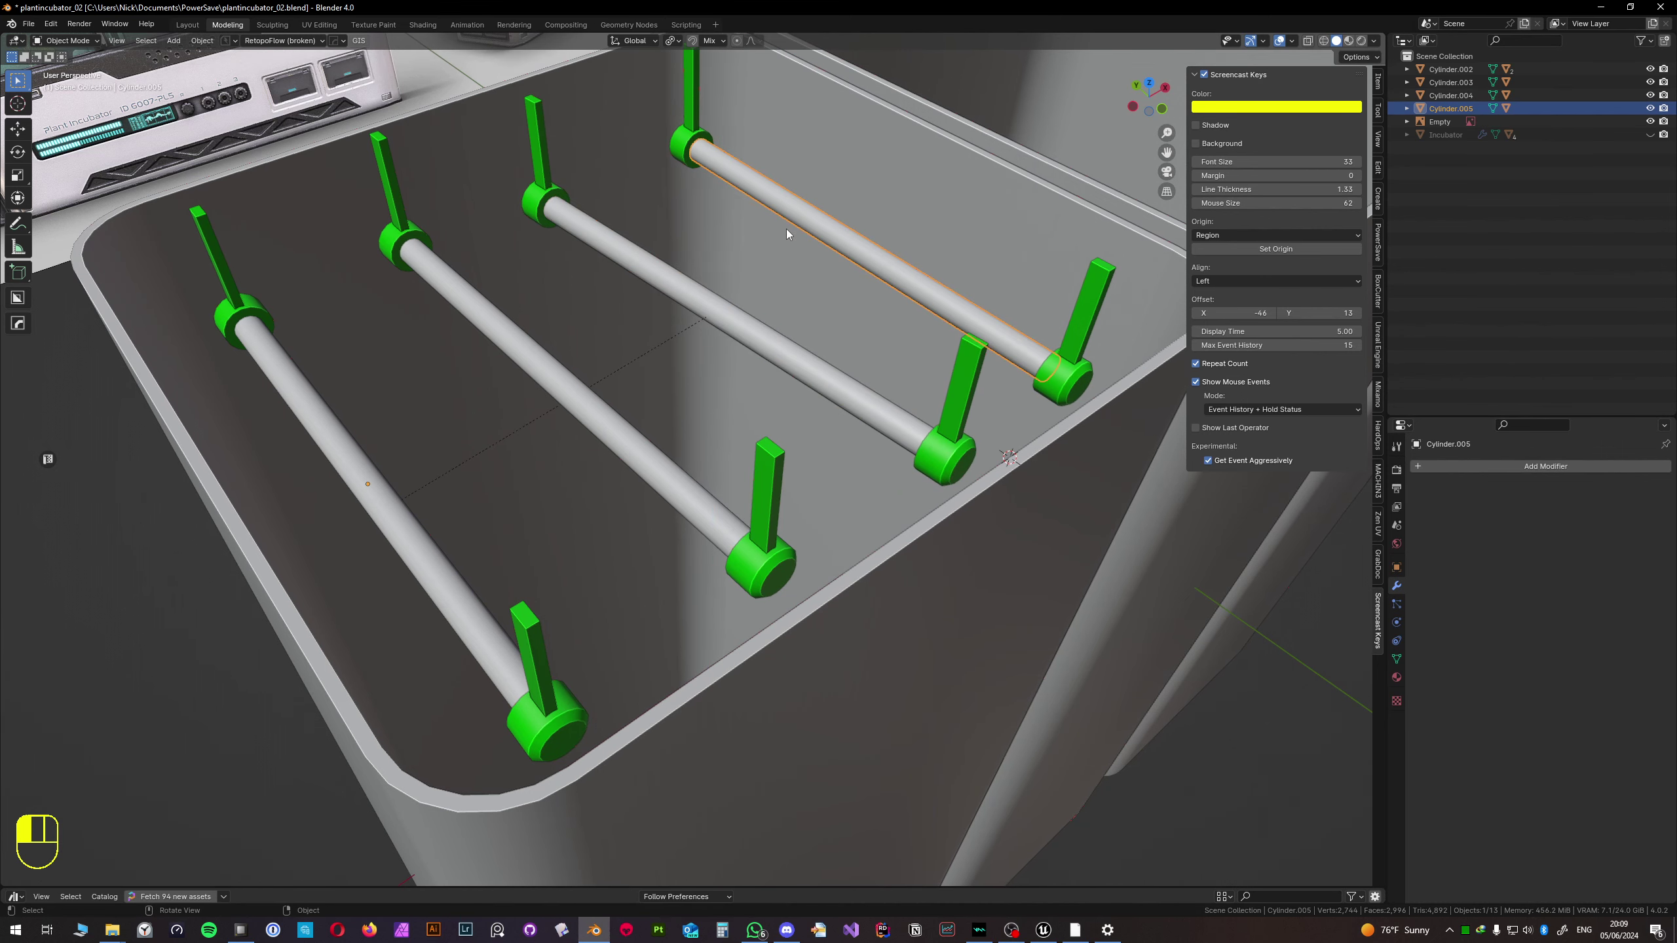
{"action": "key", "text": "F3"}
{"action": "type", "text": "origin go"}
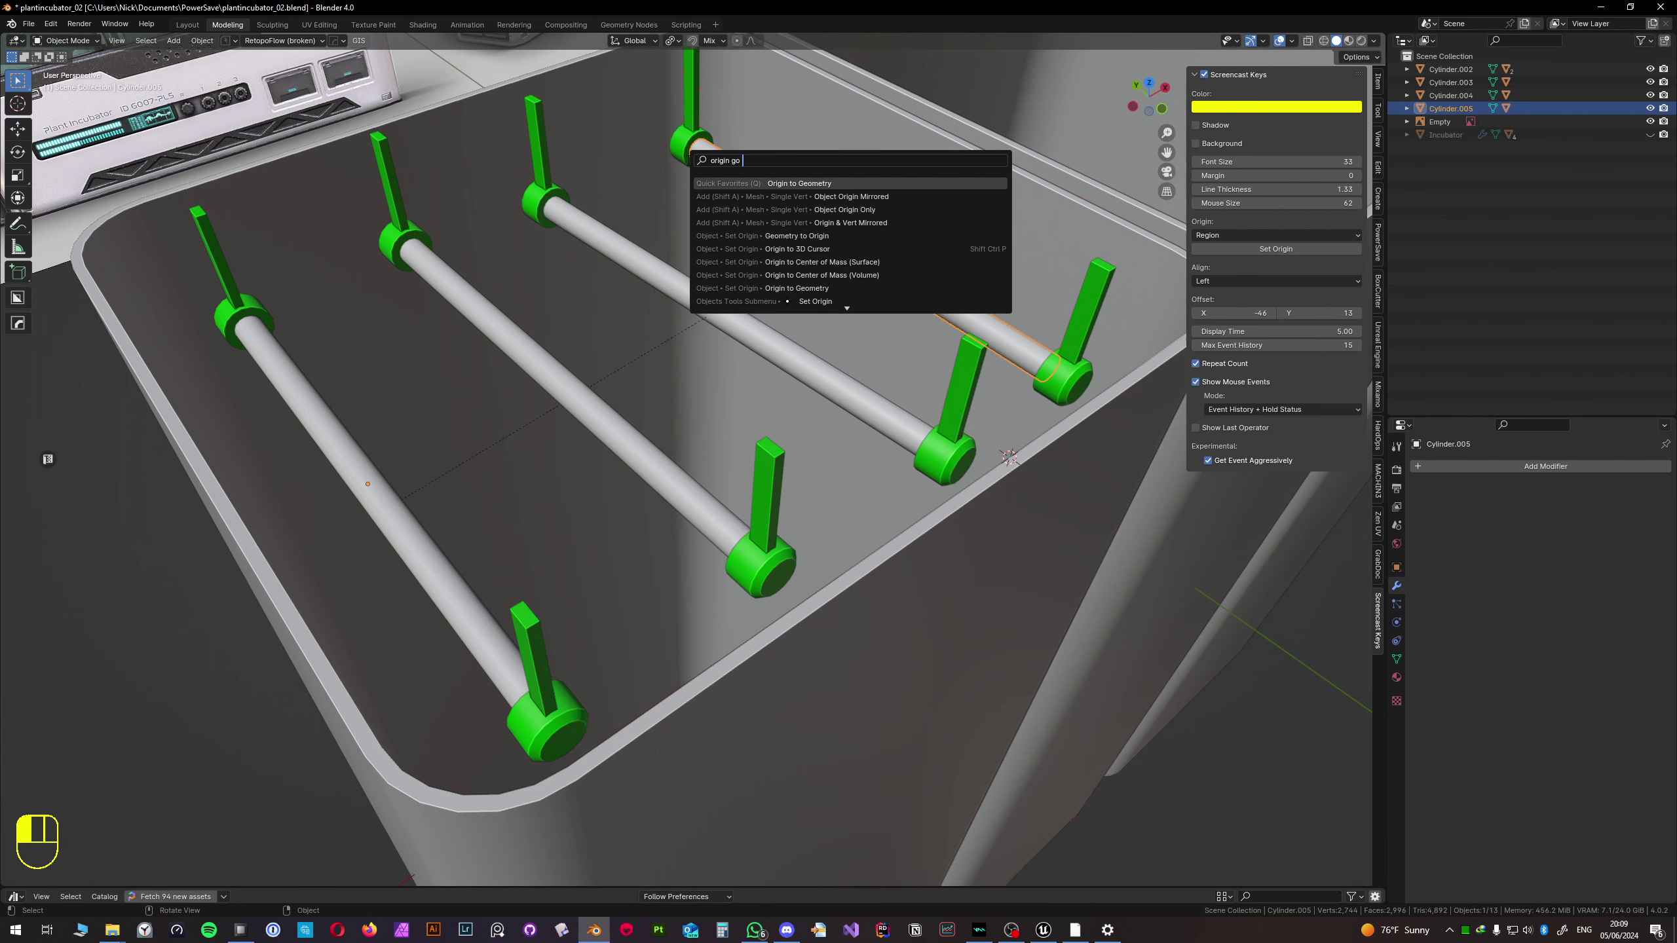
{"action": "key", "text": "Return"}
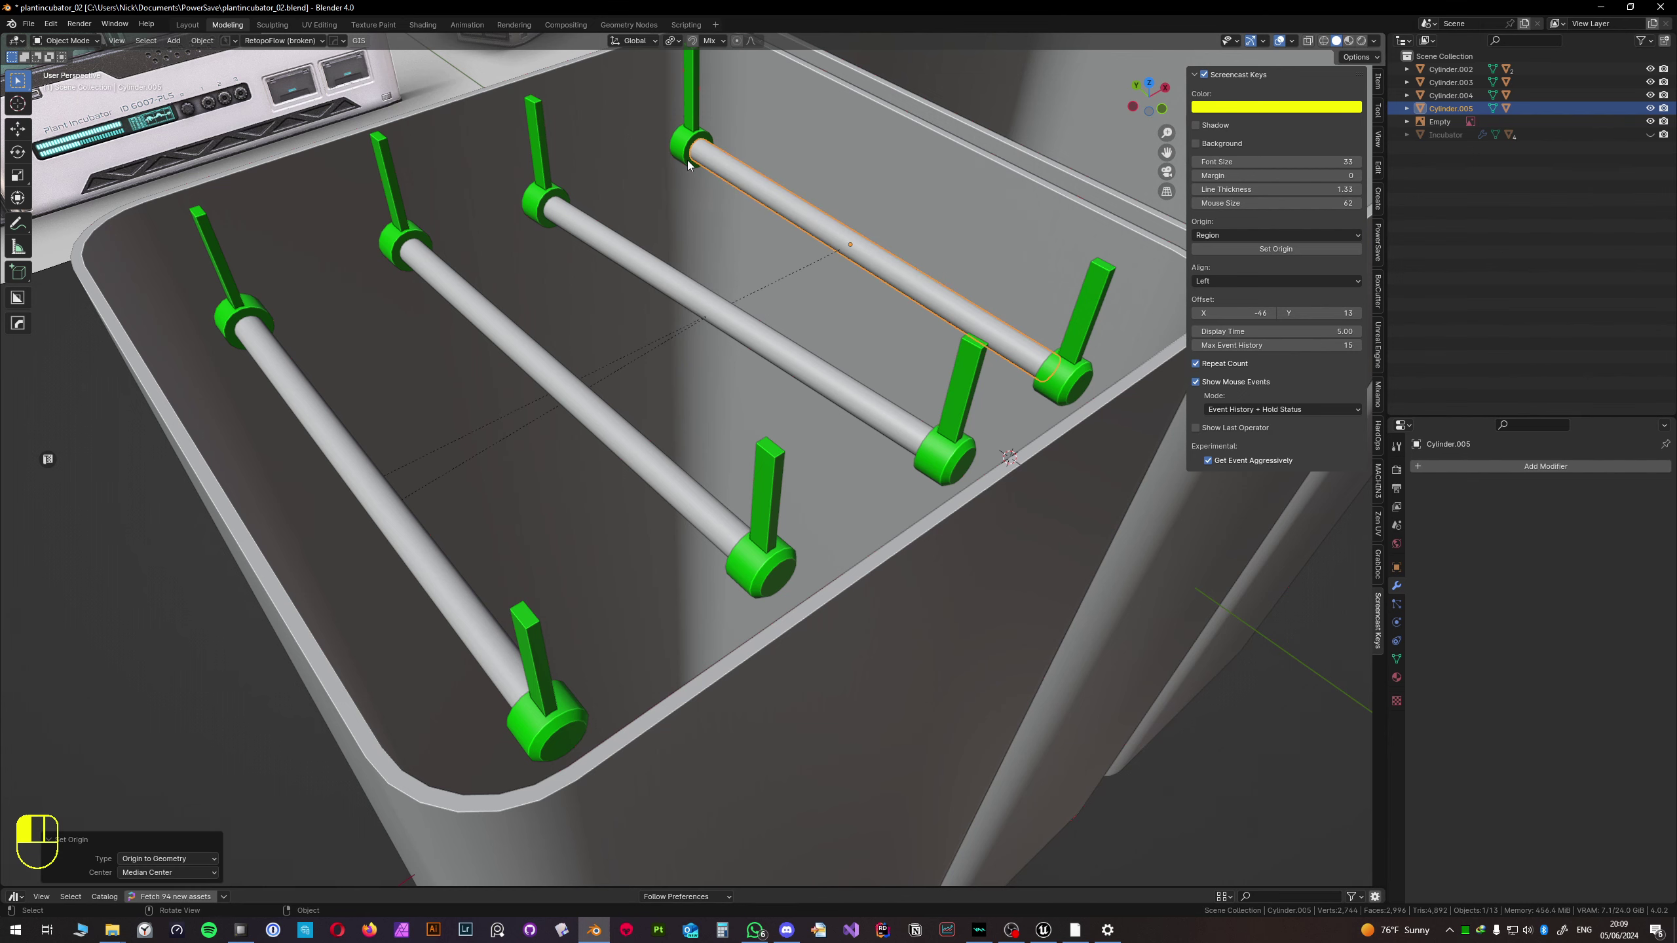
- Tilt the fourth light tube about 1° around the X axis and raise it about 0.63 cm along Z
{"action": "middle_click_drag", "start_coordinate": [936, 290], "coordinate": [931, 265]}
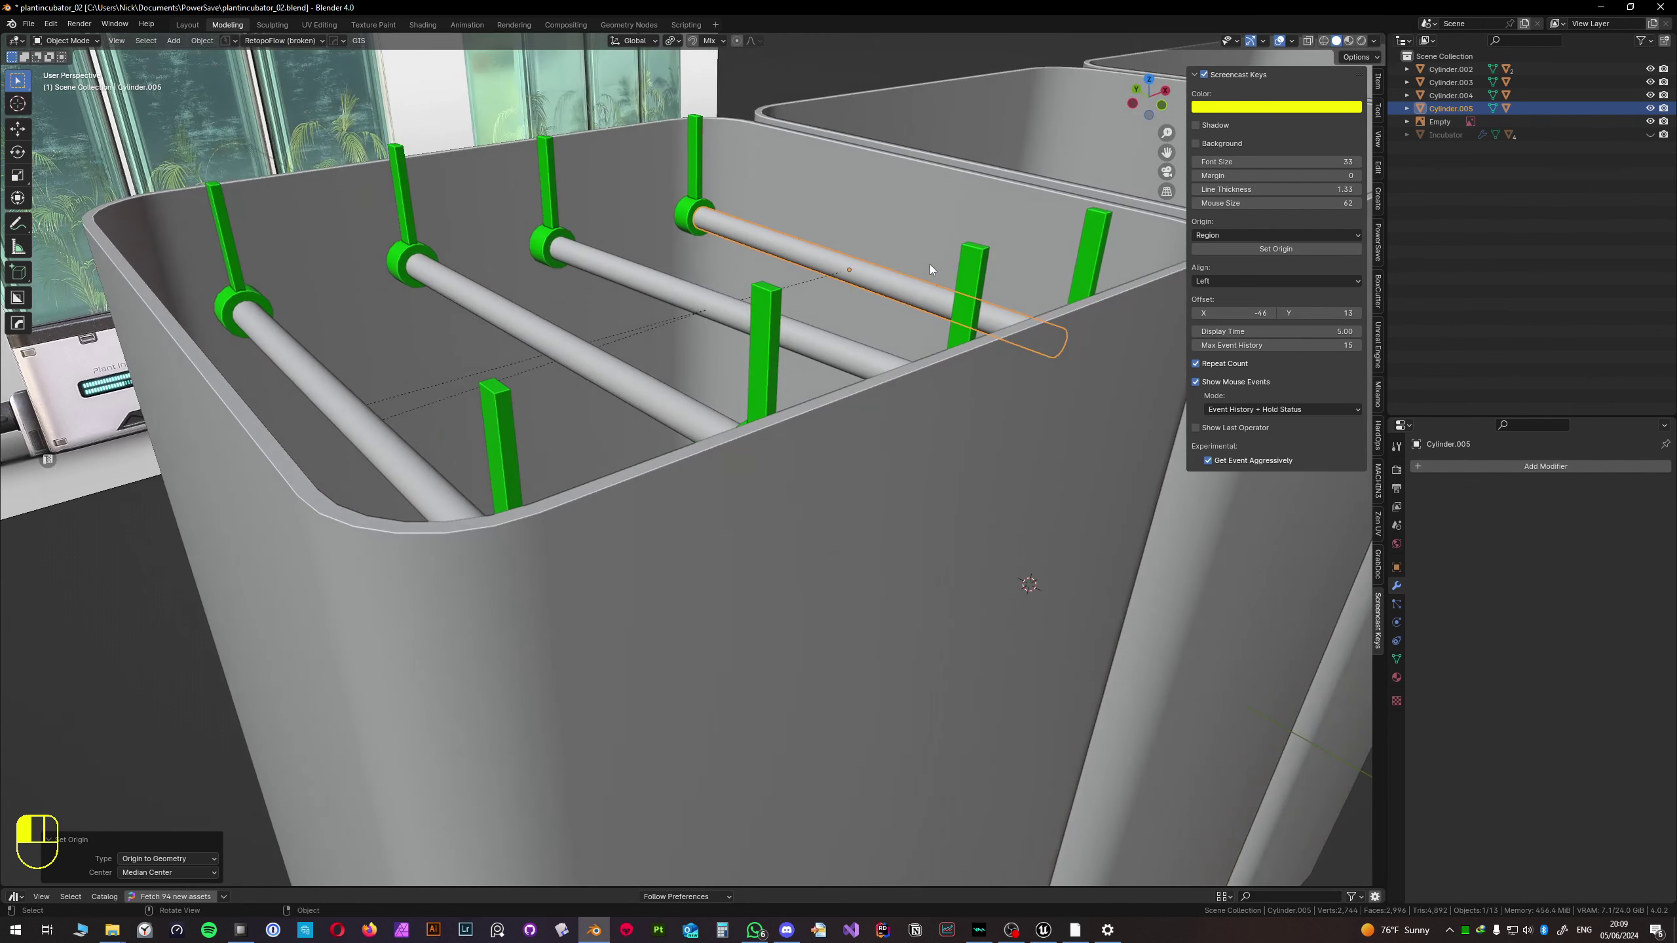
{"action": "key", "text": "r"}
{"action": "key", "text": "y"}
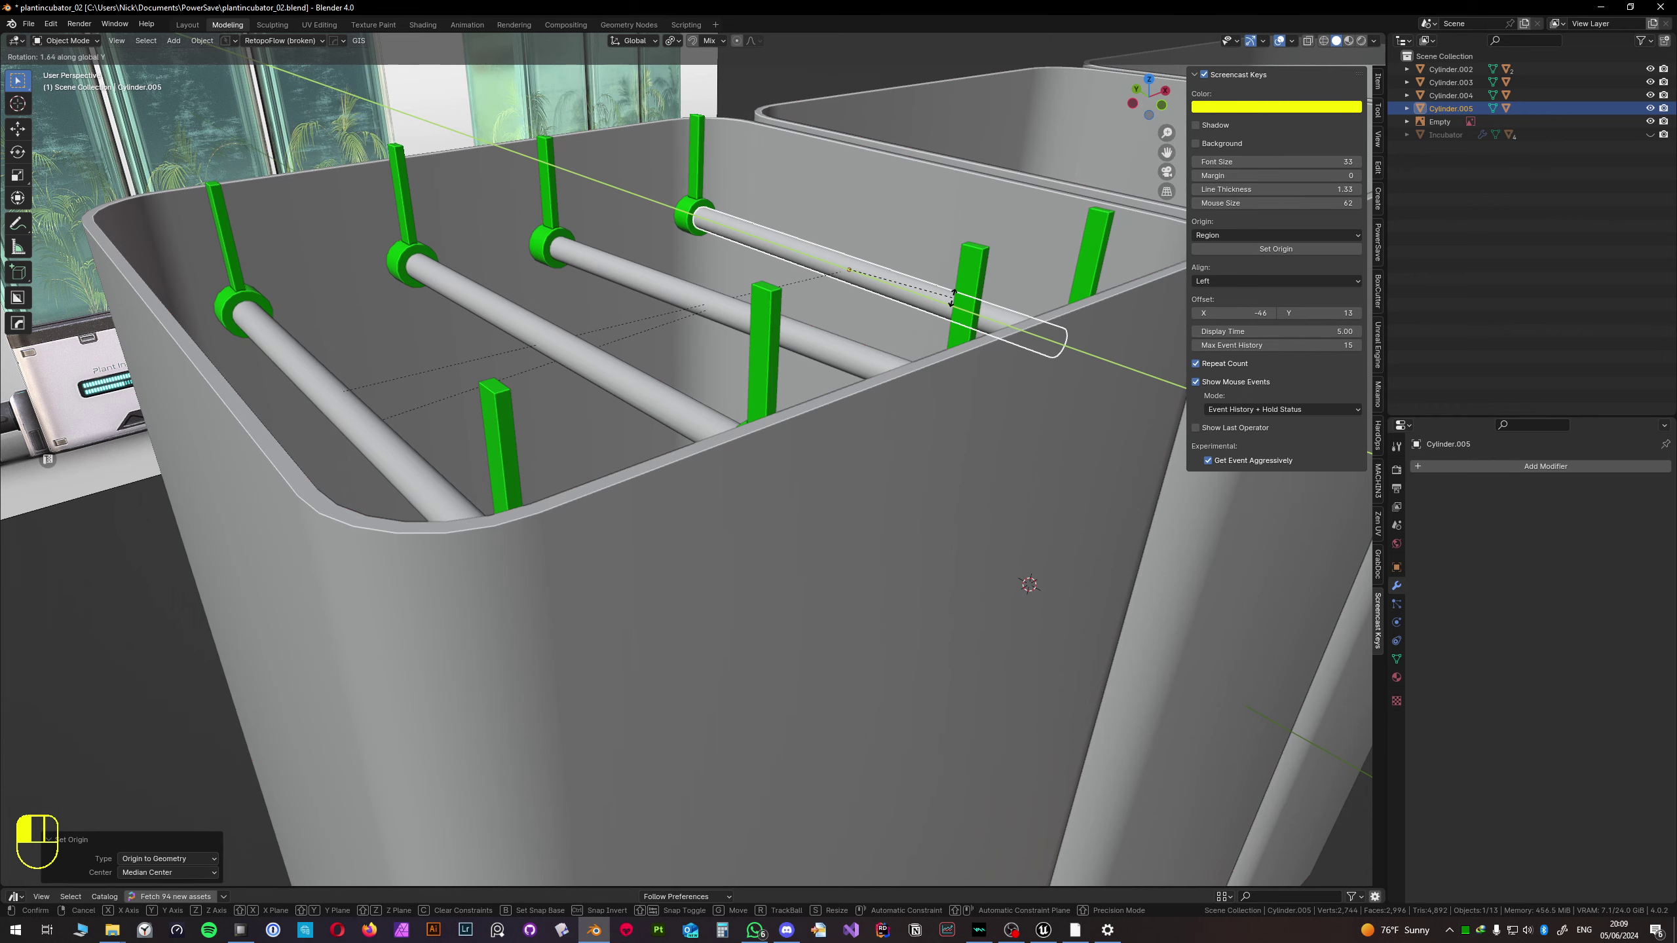
{"action": "key", "text": "z"}
{"action": "key", "text": "x"}
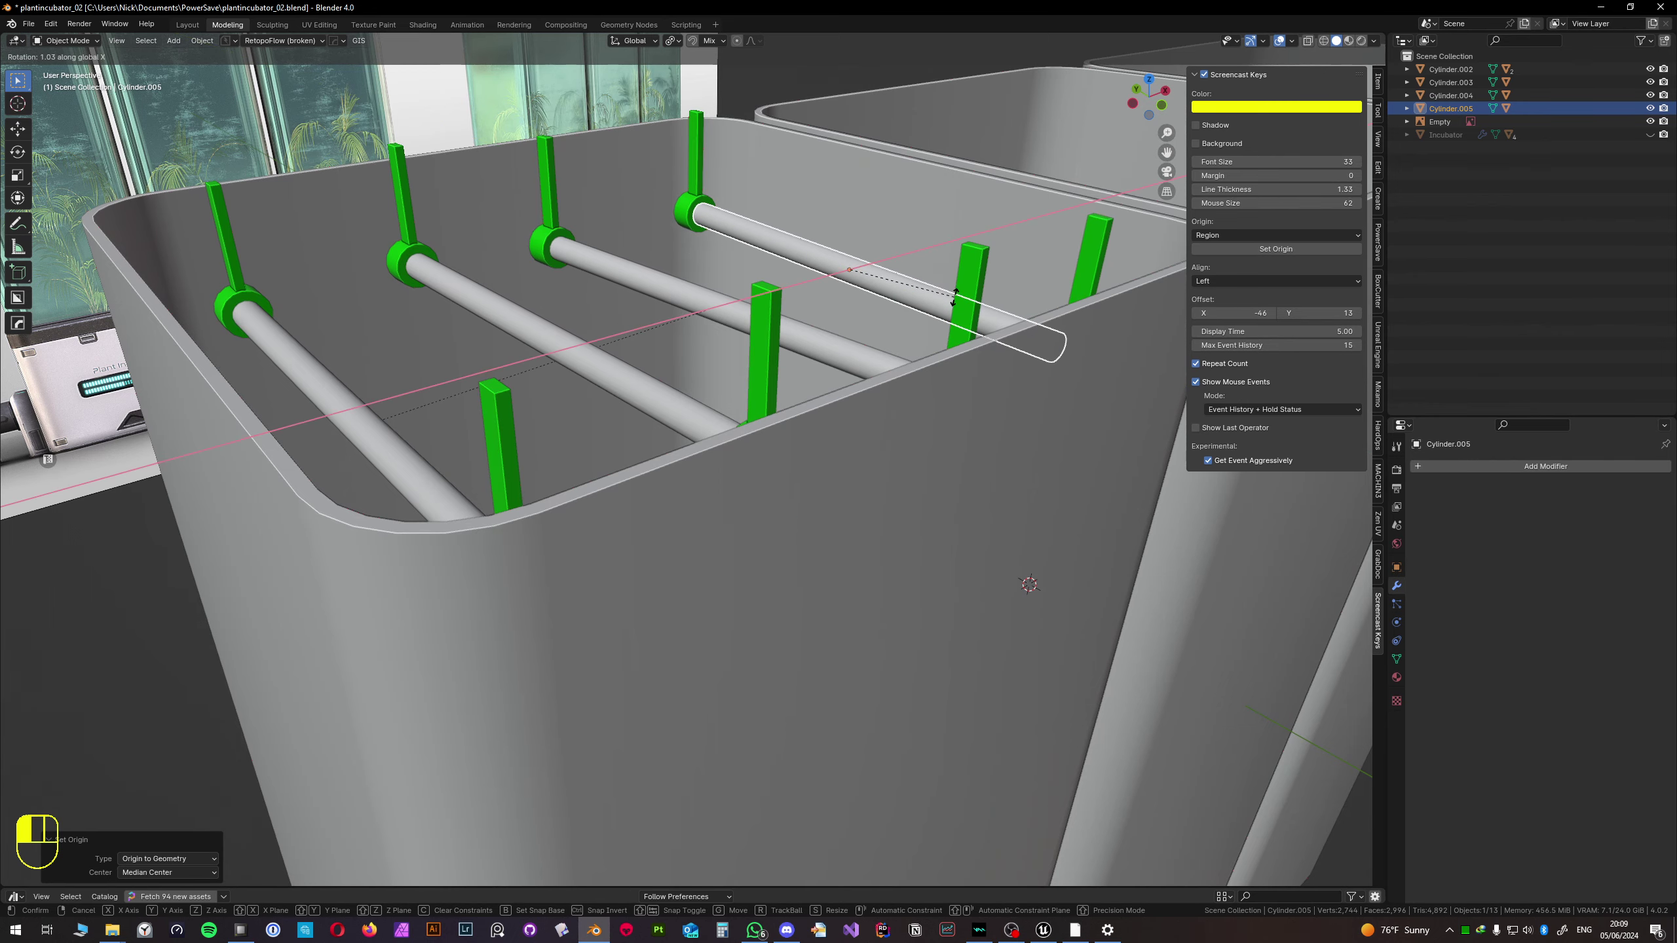
{"action": "left_click", "coordinate": [954, 298]}
{"action": "key", "text": "g"}
{"action": "key", "text": "z"}
{"action": "left_click", "coordinate": [952, 299]}
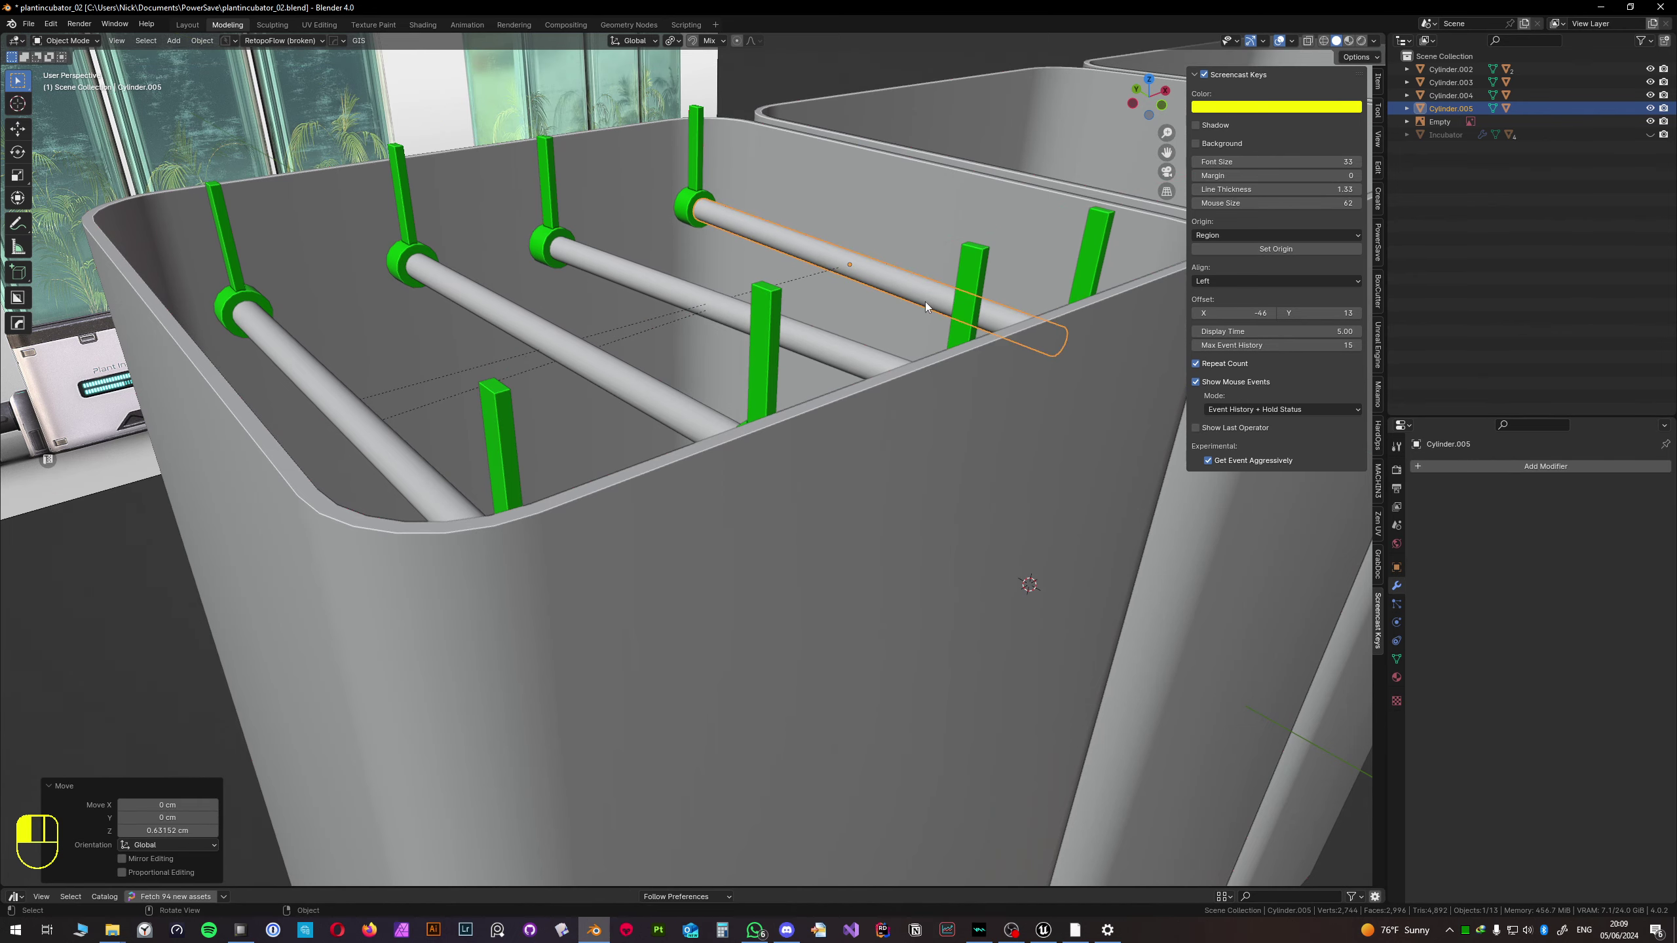
- Select all four light tubes together with their full hierarchy of caps and supports
{"action": "middle_click_drag", "start_coordinate": [952, 299], "coordinate": [844, 329]}
{"action": "scroll", "coordinate": [841, 327], "scroll_direction": "down", "scroll_amount": 2}
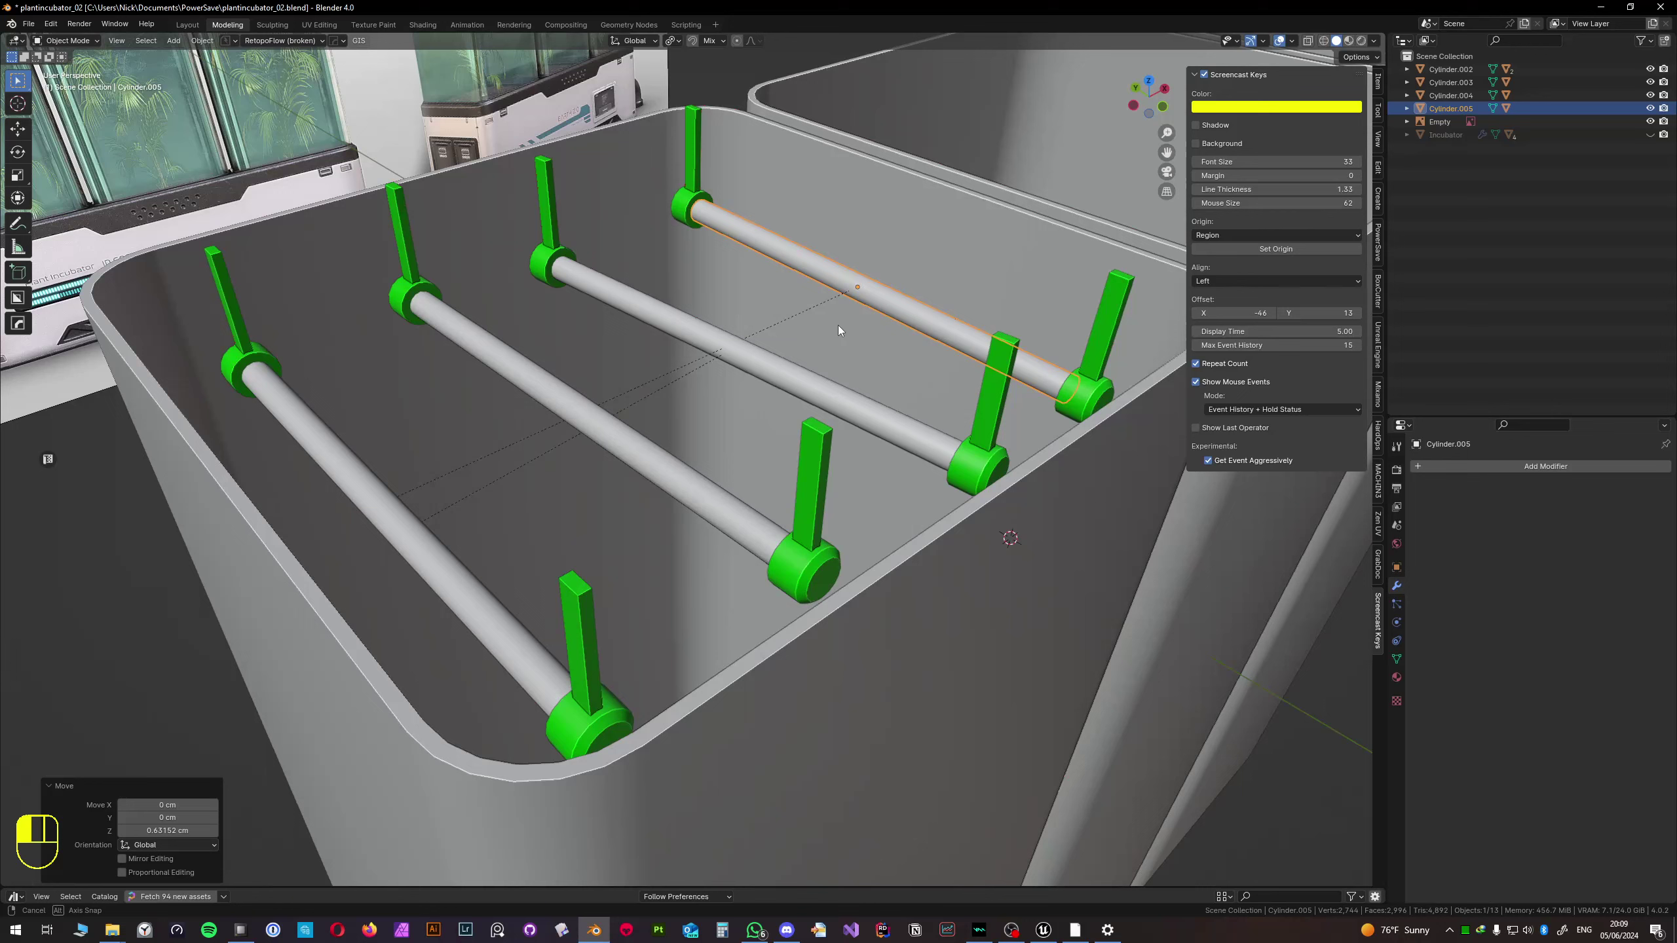
{"action": "left_click", "coordinate": [365, 498]}
{"action": "left_click", "coordinate": [581, 411], "text": "shift"}
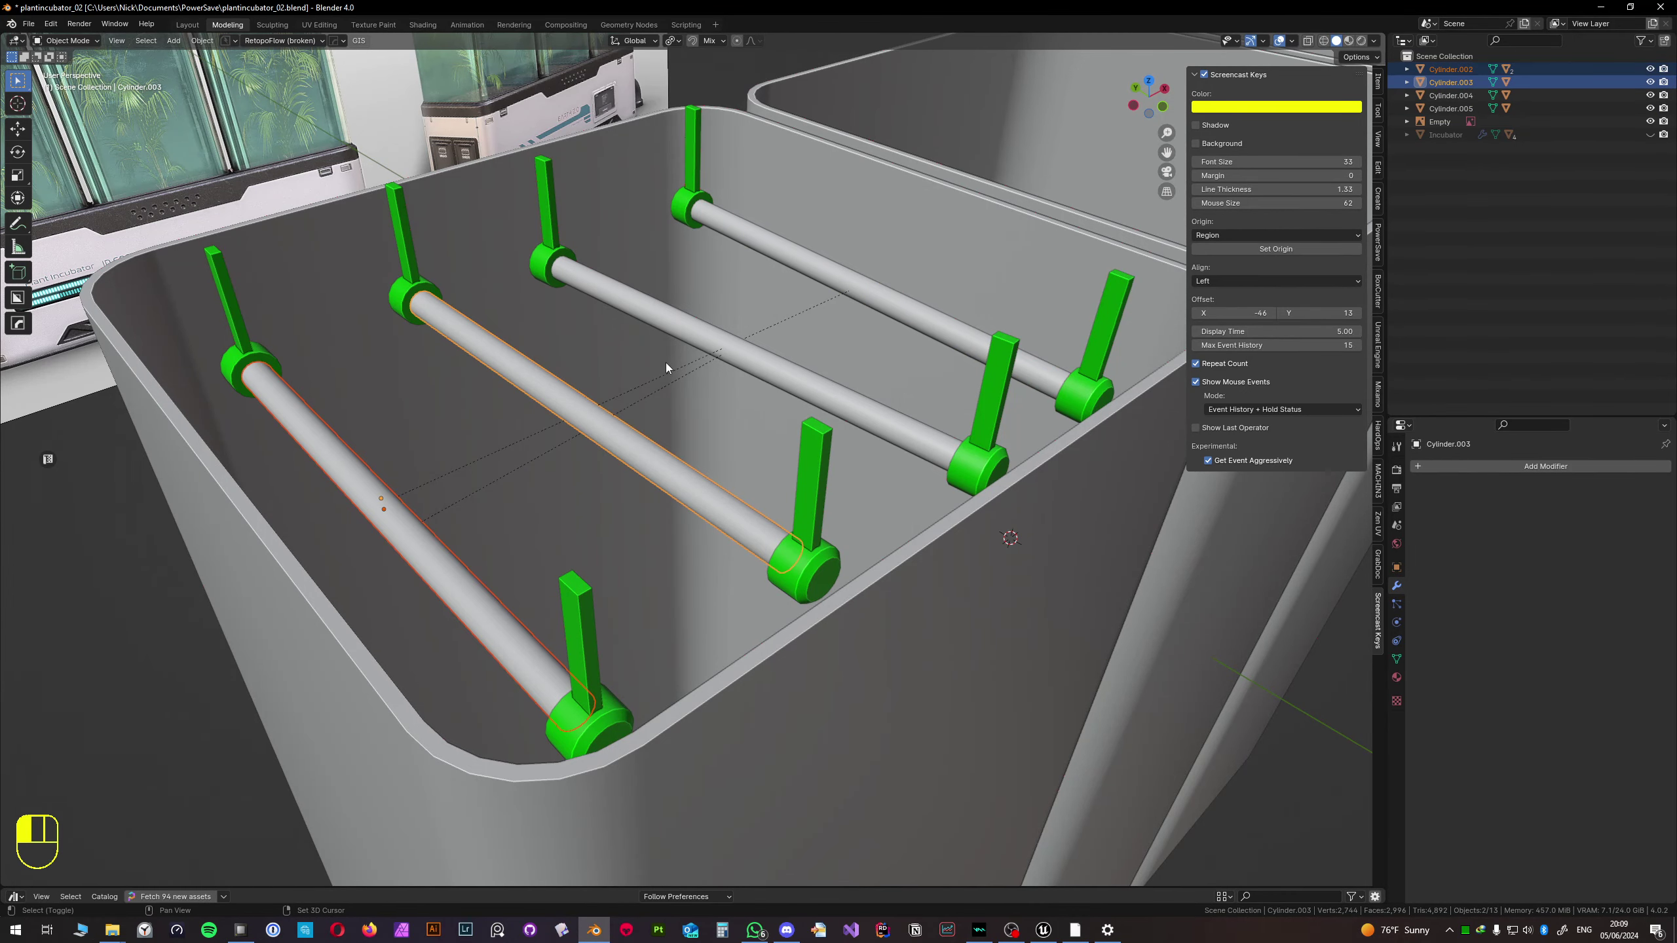
{"action": "left_click", "coordinate": [715, 349], "text": "shift"}
{"action": "left_click", "coordinate": [851, 288], "text": "shift"}
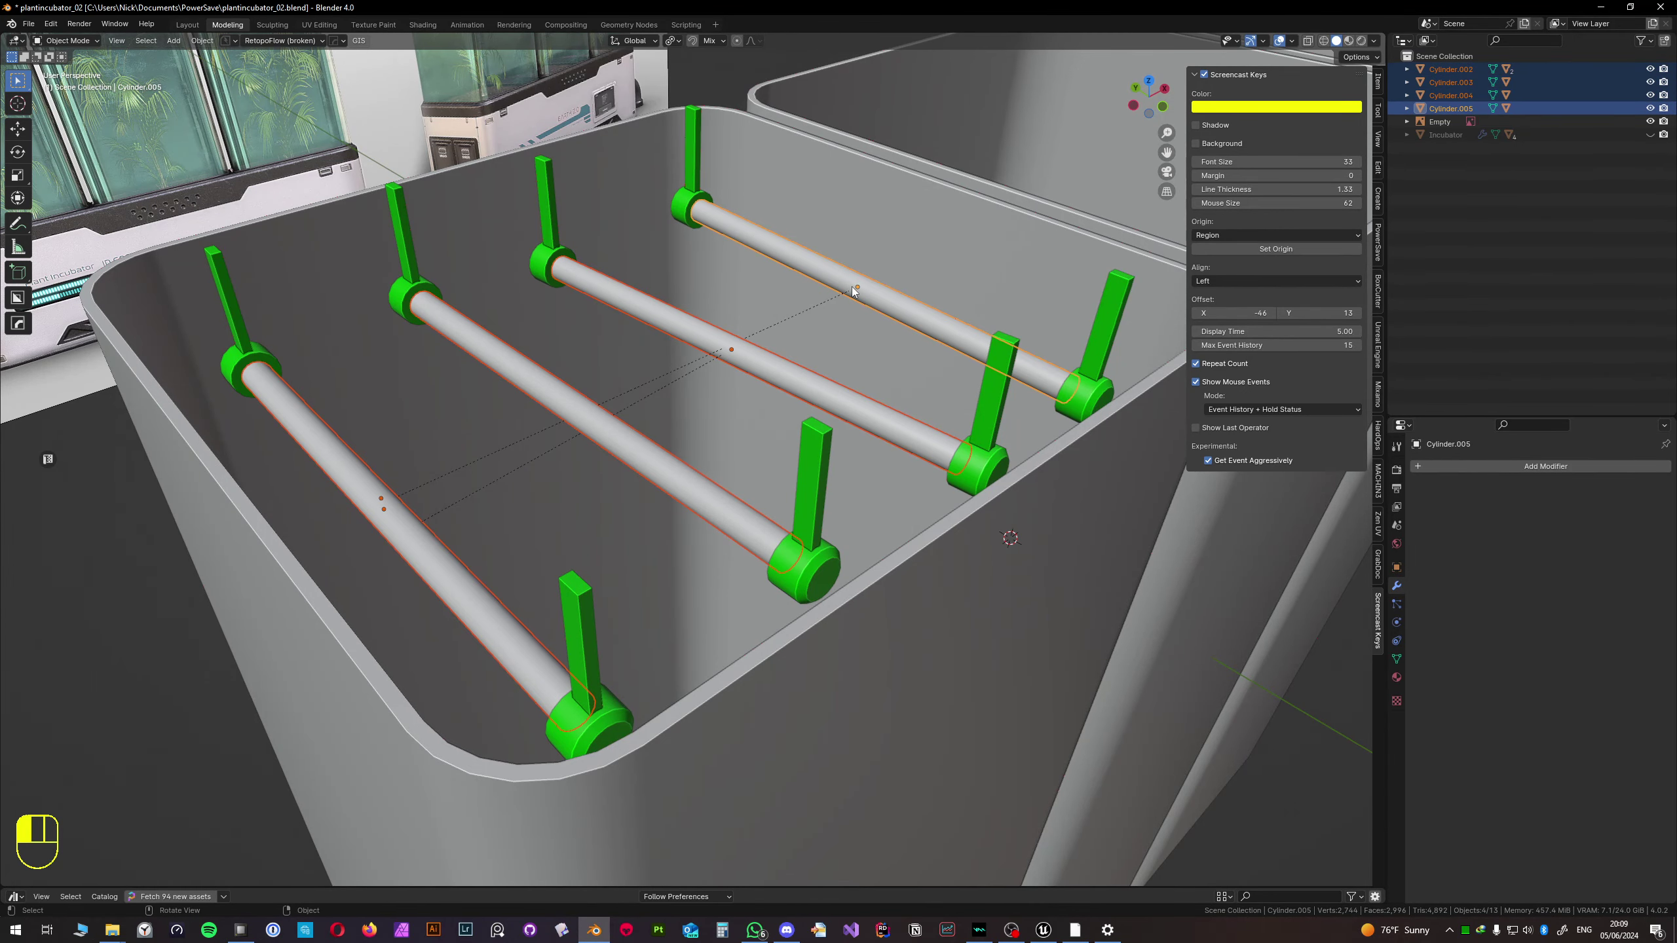
{"action": "right_click", "coordinate": [1449, 111]}
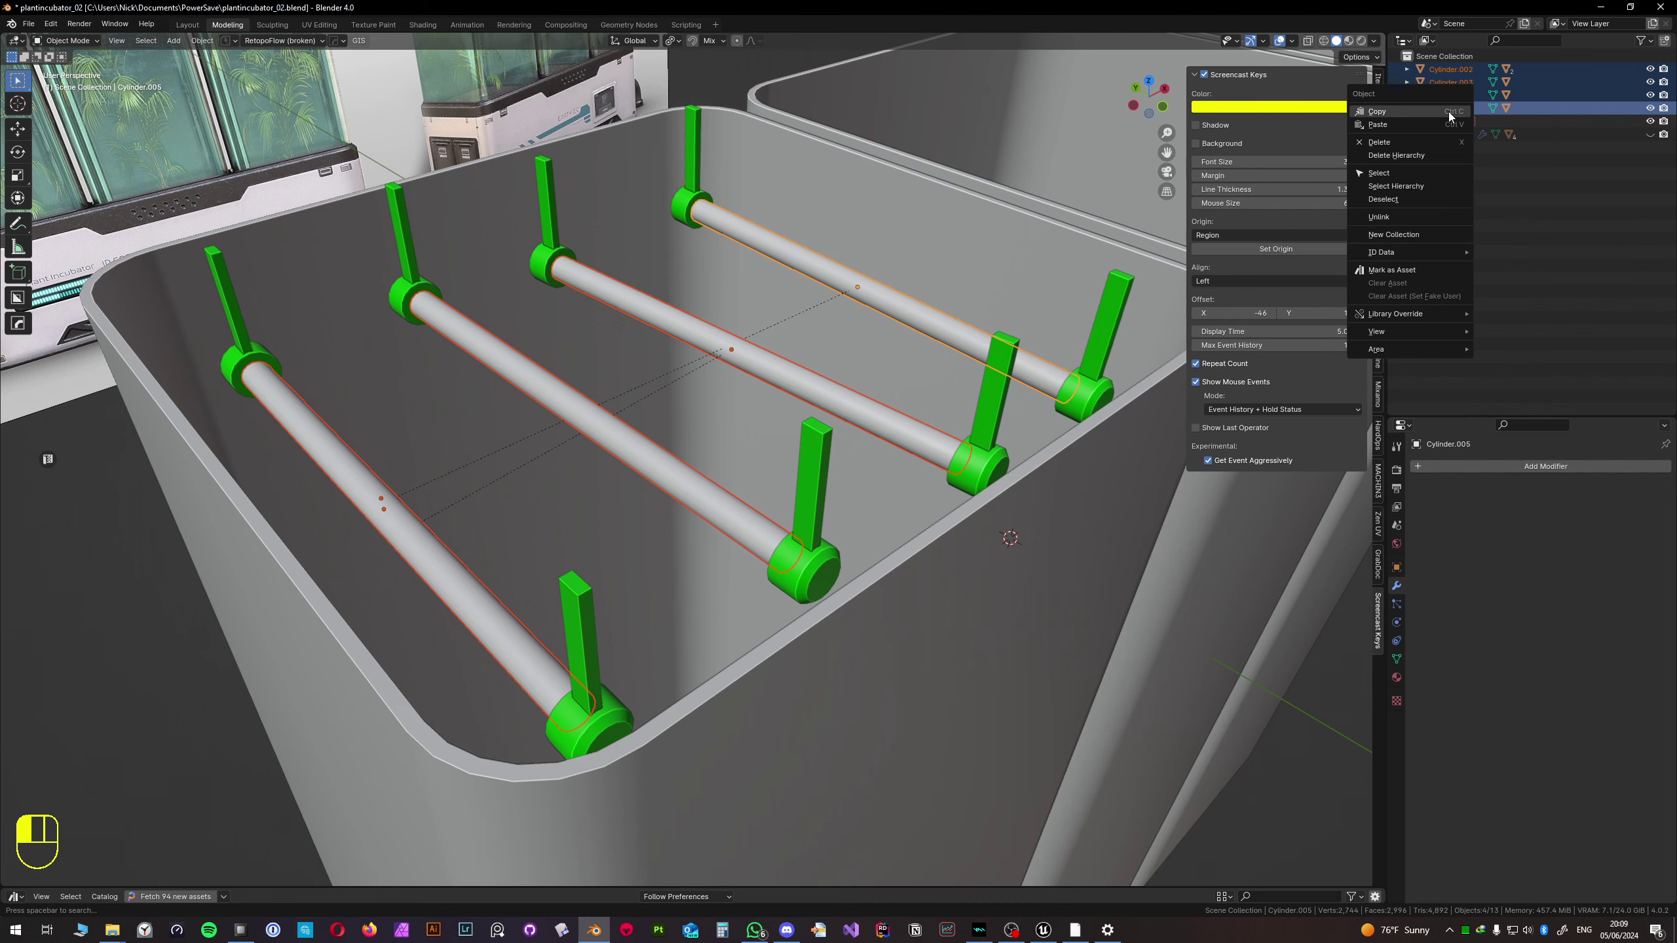
{"action": "left_click", "coordinate": [1431, 188]}
{"action": "scroll", "coordinate": [700, 341], "scroll_direction": "down", "scroll_amount": 1}
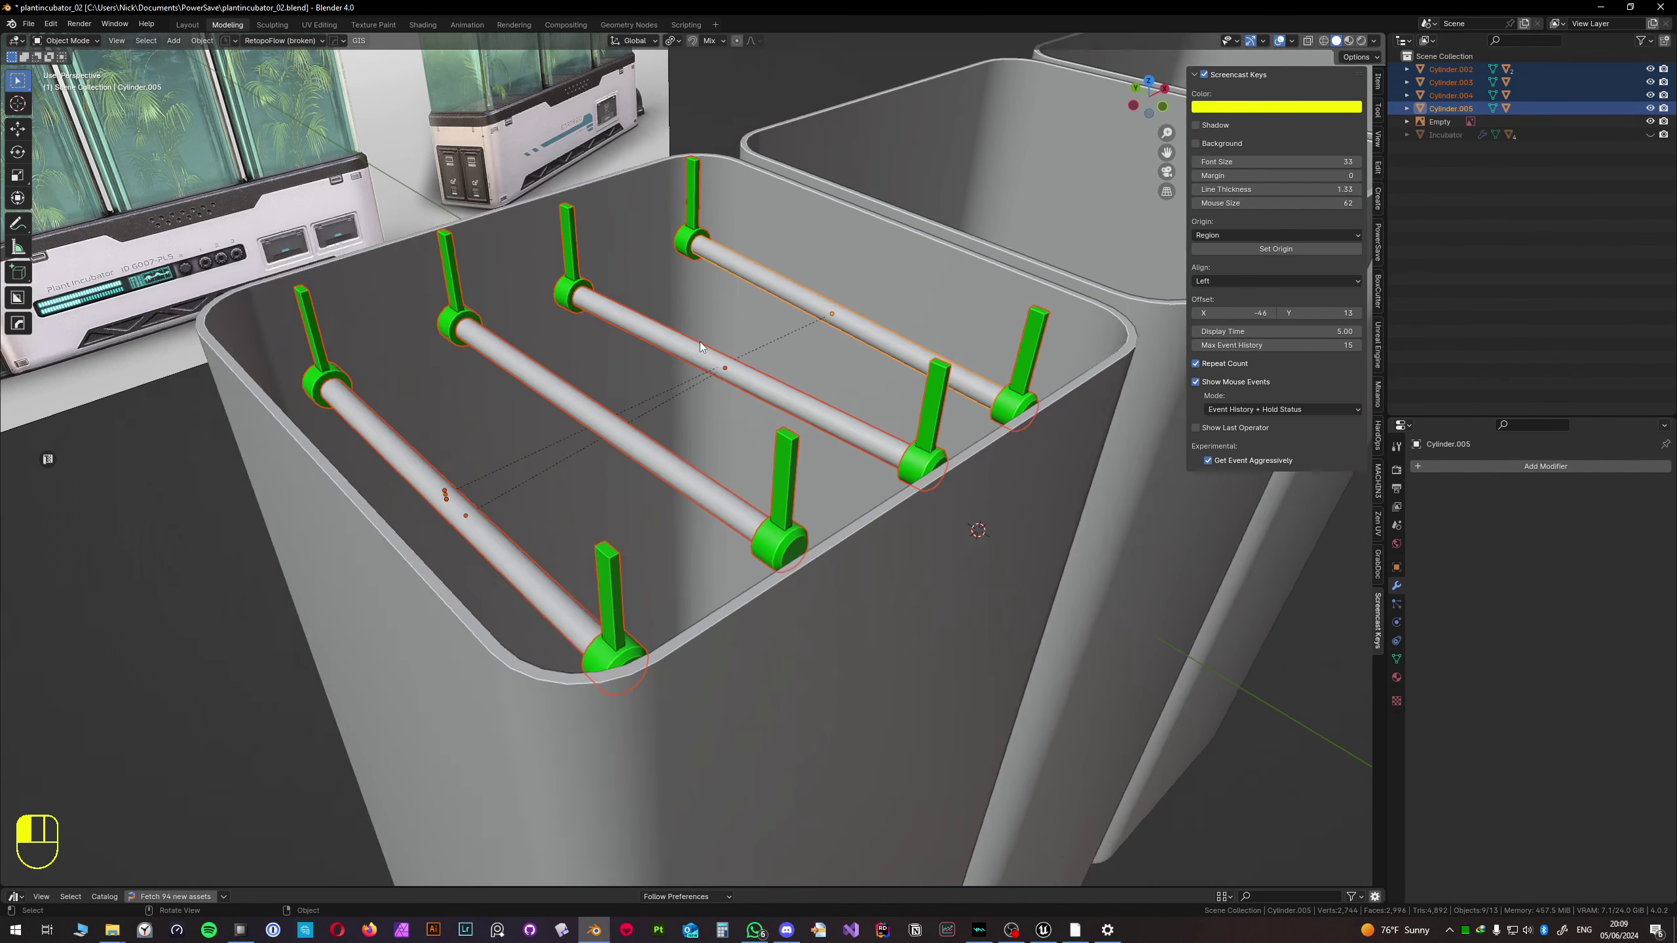
- Duplicate the selected light tube set about 86 cm along X into the middle glass tank
{"action": "scroll", "coordinate": [700, 340], "scroll_direction": "down", "scroll_amount": 3}
{"action": "key", "text": "KP_7"}
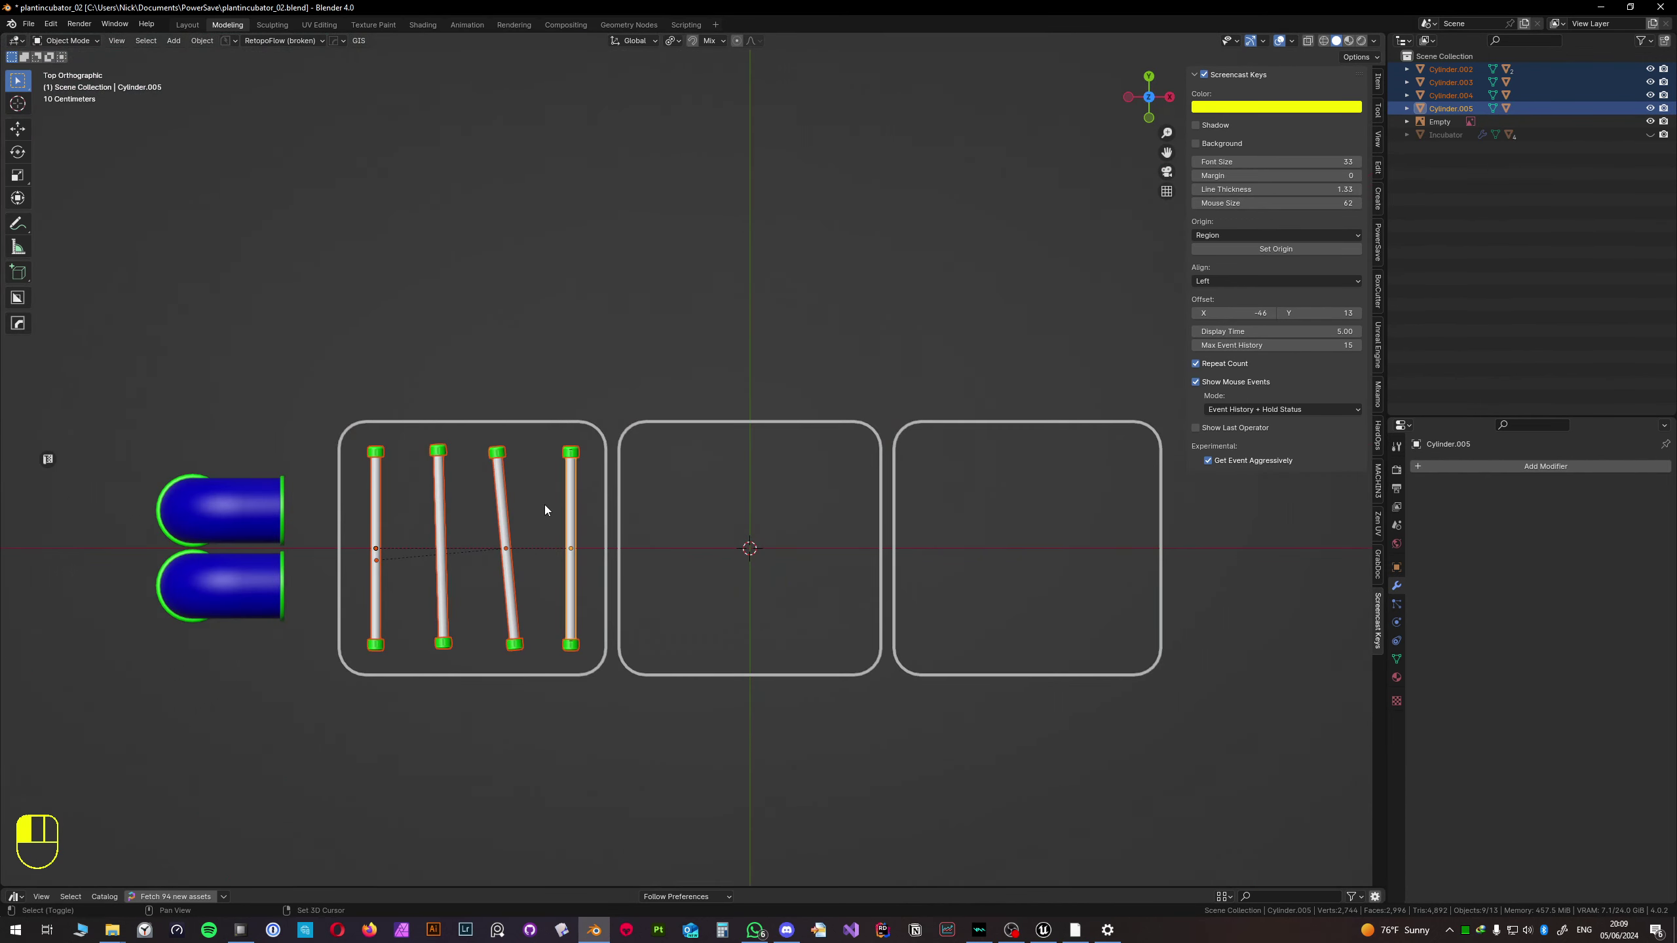
{"action": "key", "text": "shift+d"}
{"action": "key", "text": "x"}
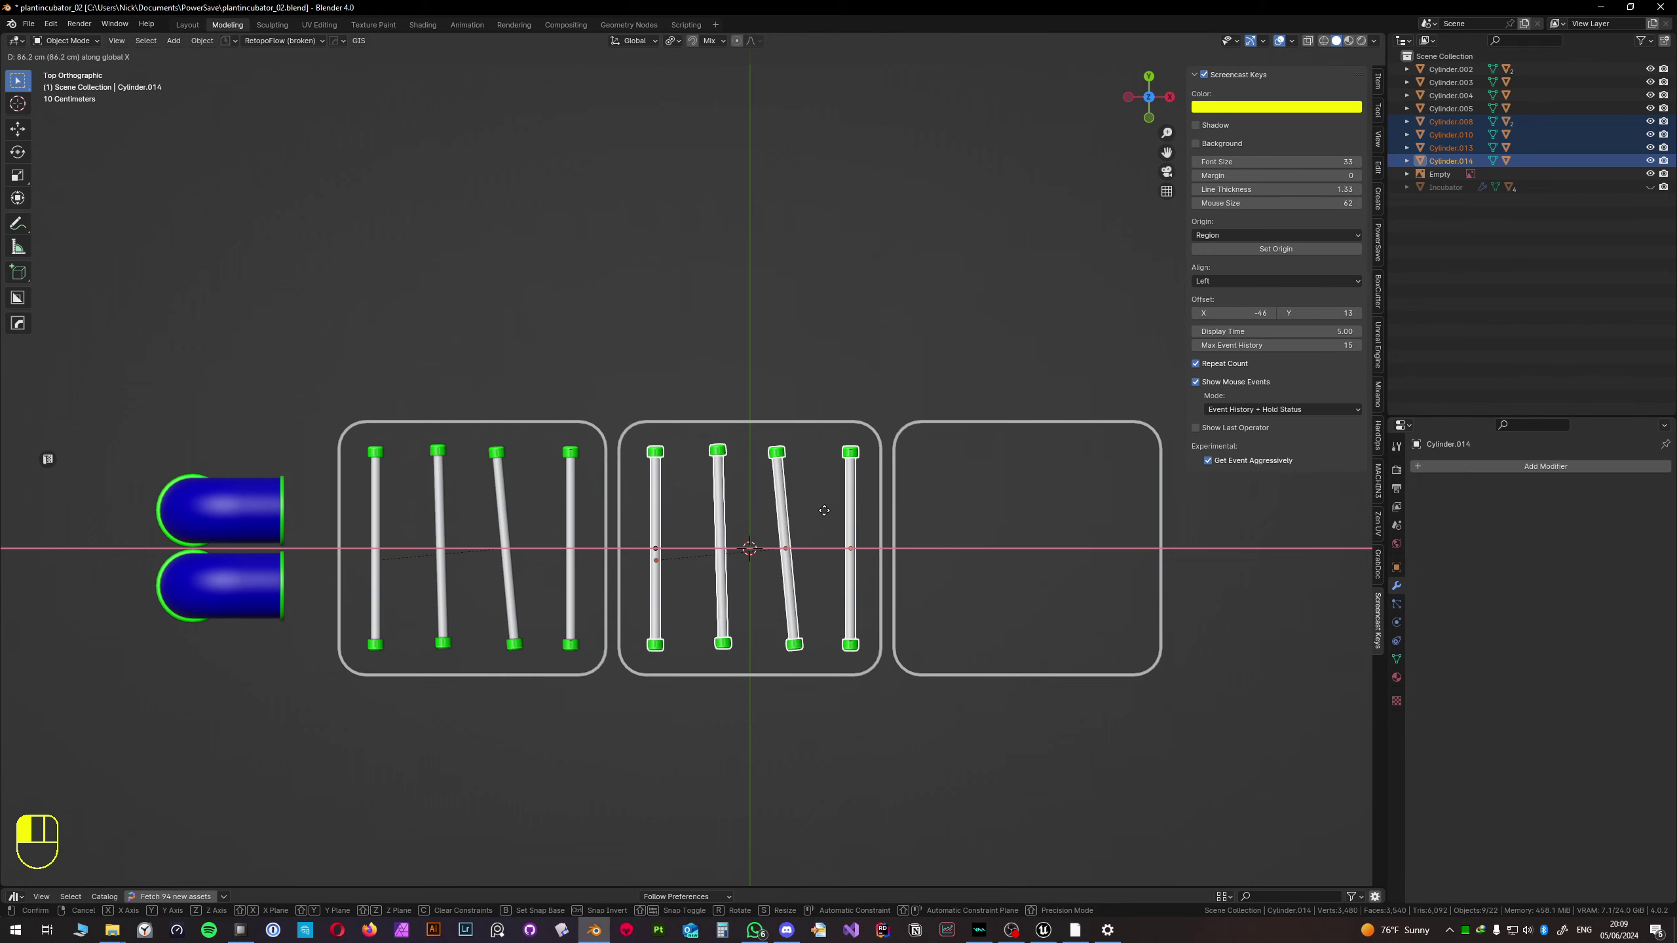
{"action": "left_click", "coordinate": [824, 510]}
- Rotate the middle tank's tube set 180° around Z, using Bounding Box Center as the pivot point
{"action": "type", "text": "rz180"}
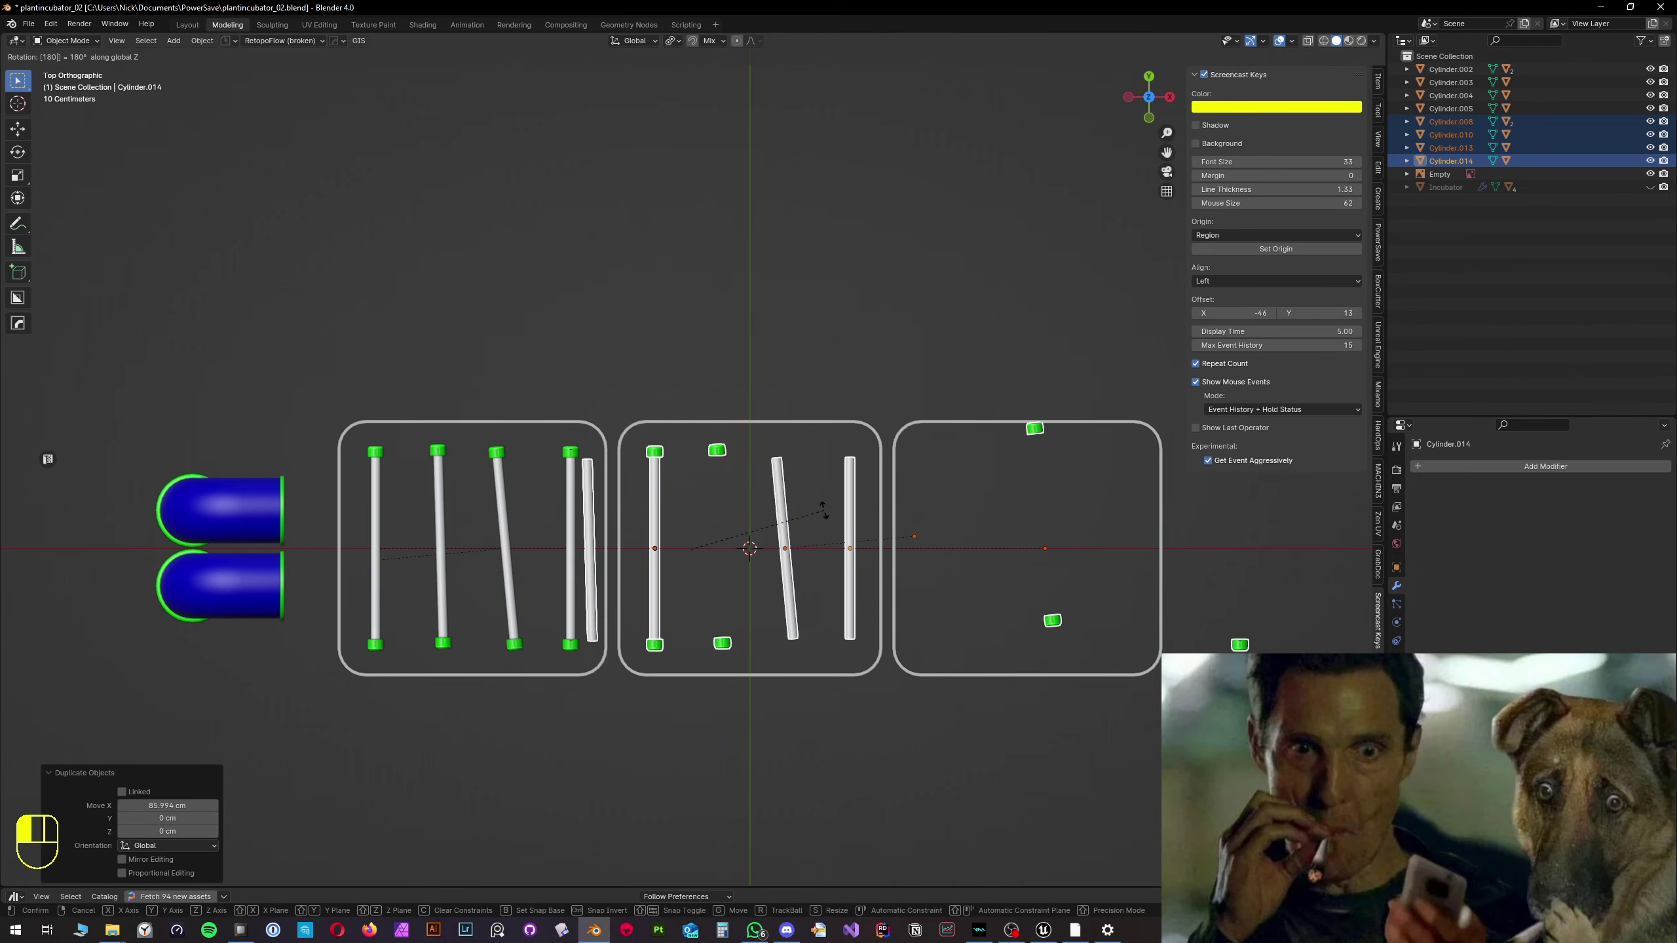
{"action": "key", "text": "Return"}
{"action": "middle_click_drag", "start_coordinate": [770, 500], "coordinate": [799, 422]}
{"action": "left_click", "coordinate": [670, 41]}
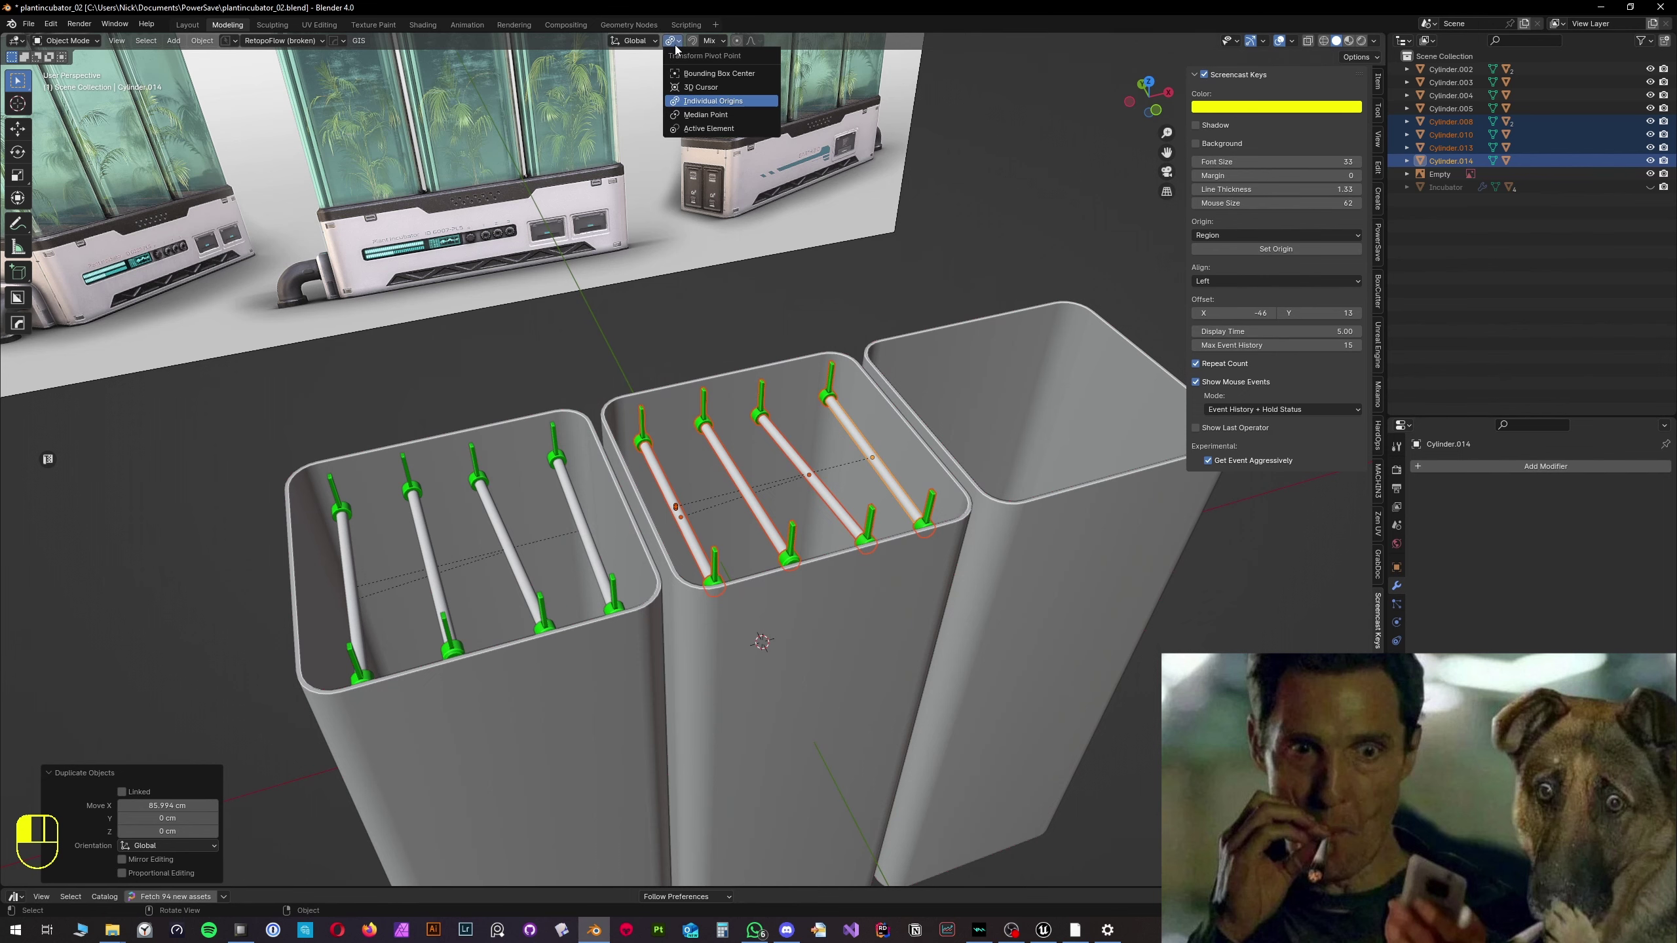
{"action": "middle_click_drag", "start_coordinate": [727, 410], "coordinate": [737, 564]}
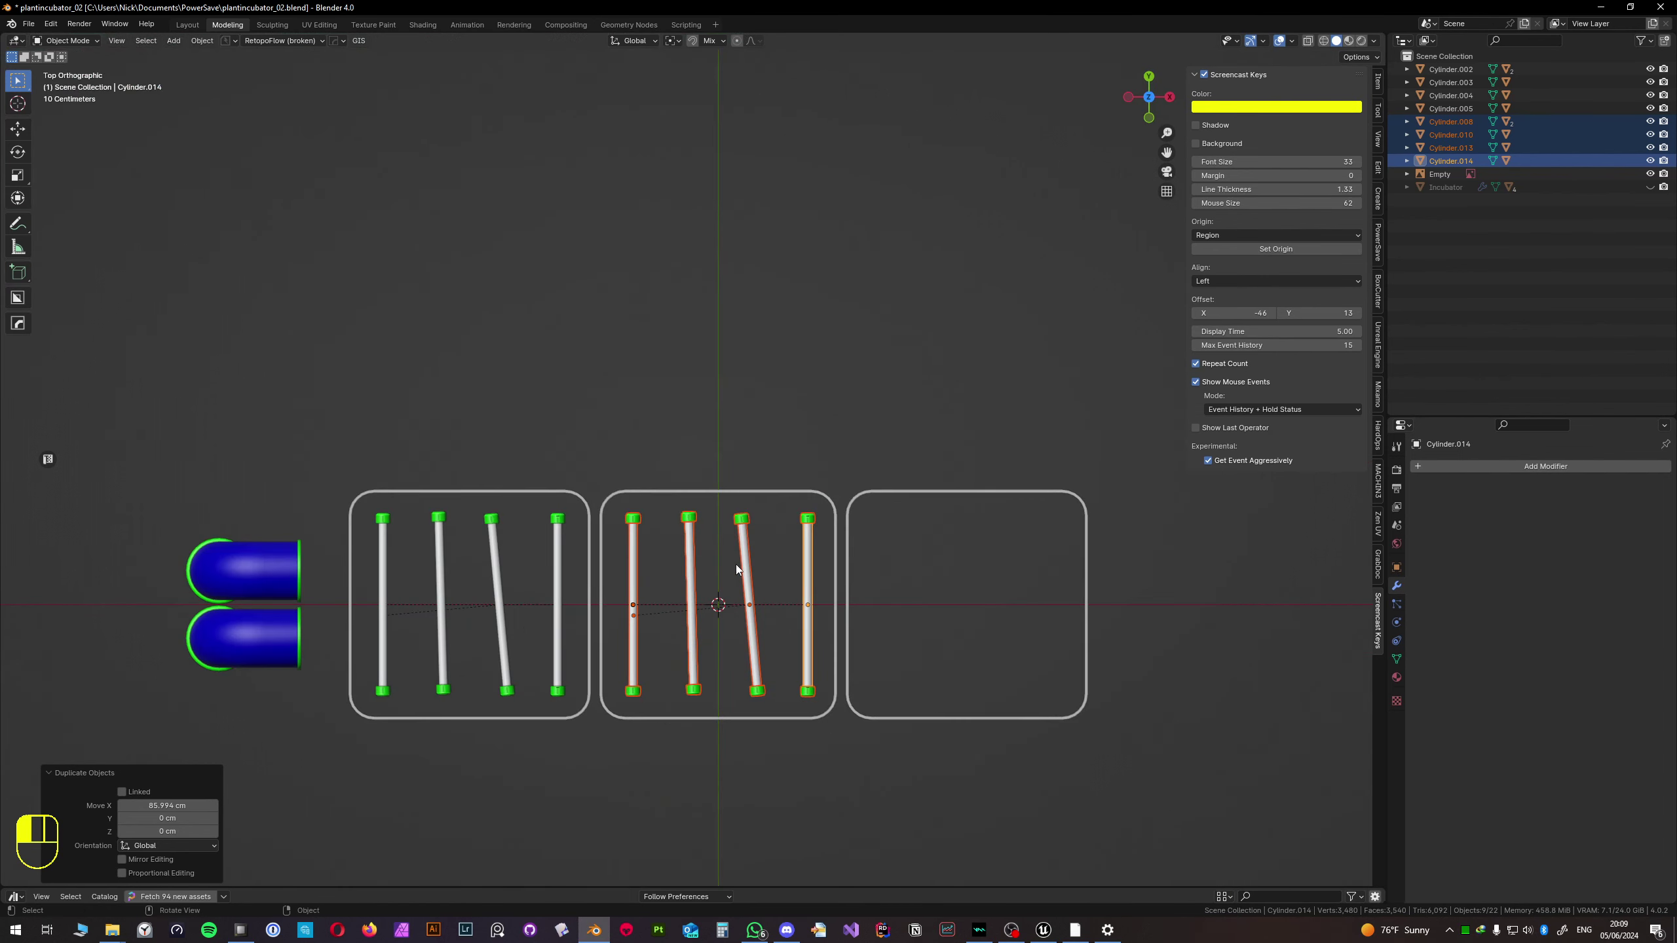
{"action": "type", "text": "rz180"}
{"action": "key", "text": "Return"}
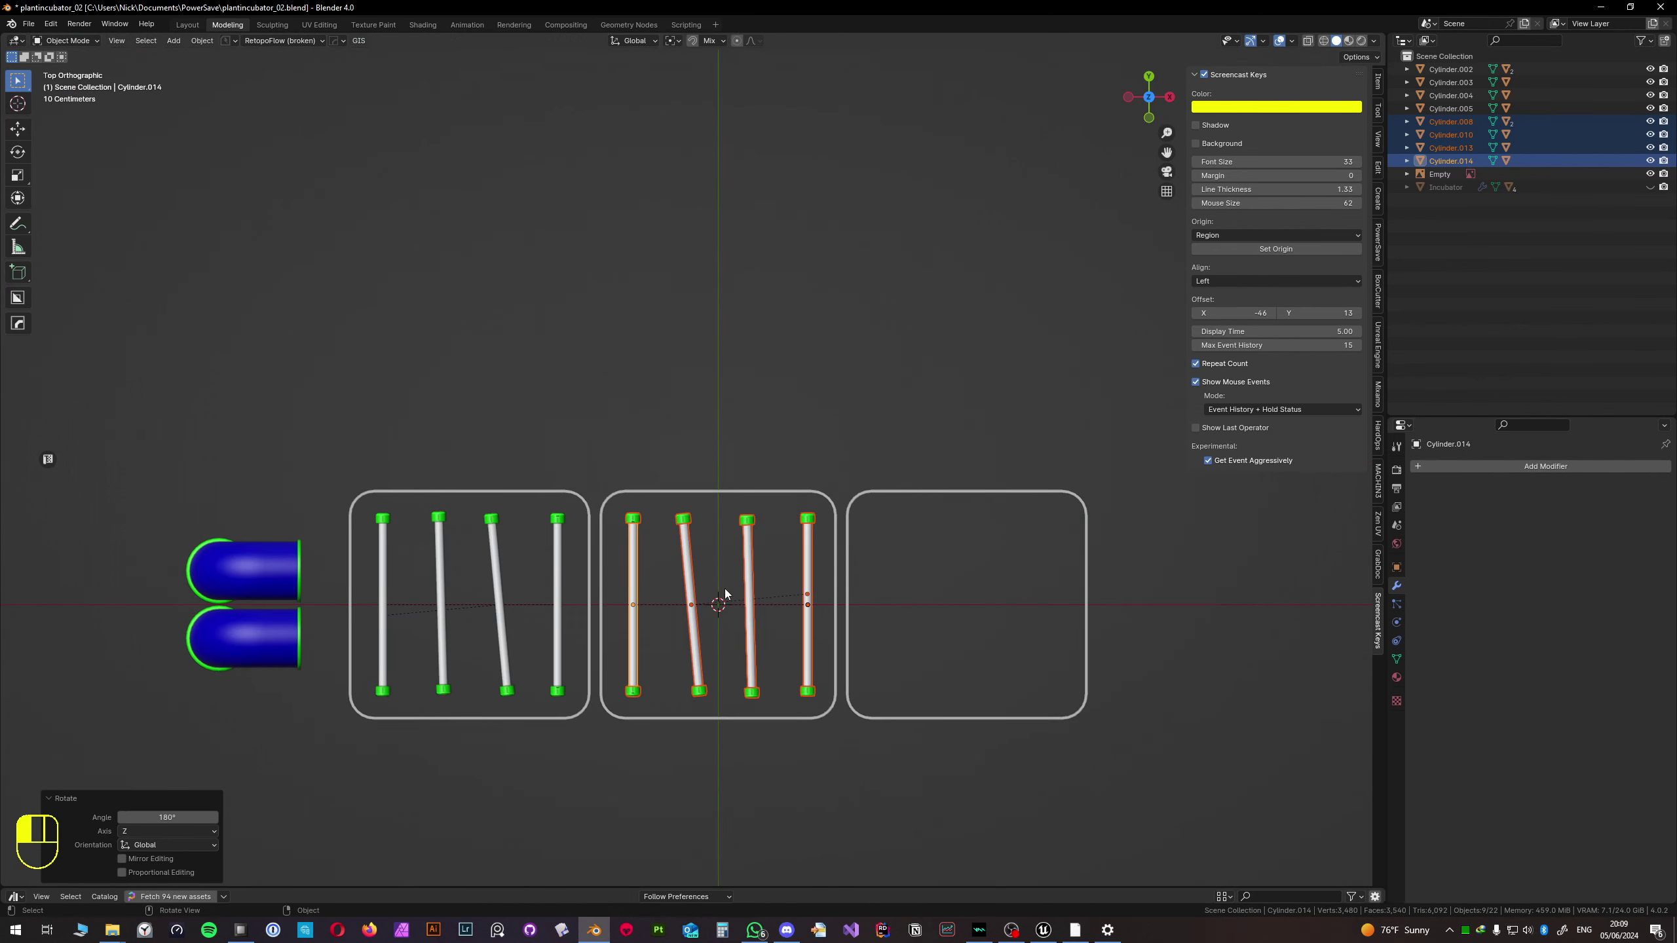
- Duplicate the middle tank's light tube set in place
{"action": "scroll", "coordinate": [740, 575], "scroll_direction": "up", "scroll_amount": 2}
{"action": "middle_click_drag", "start_coordinate": [752, 601], "coordinate": [641, 402], "text": "shift"}
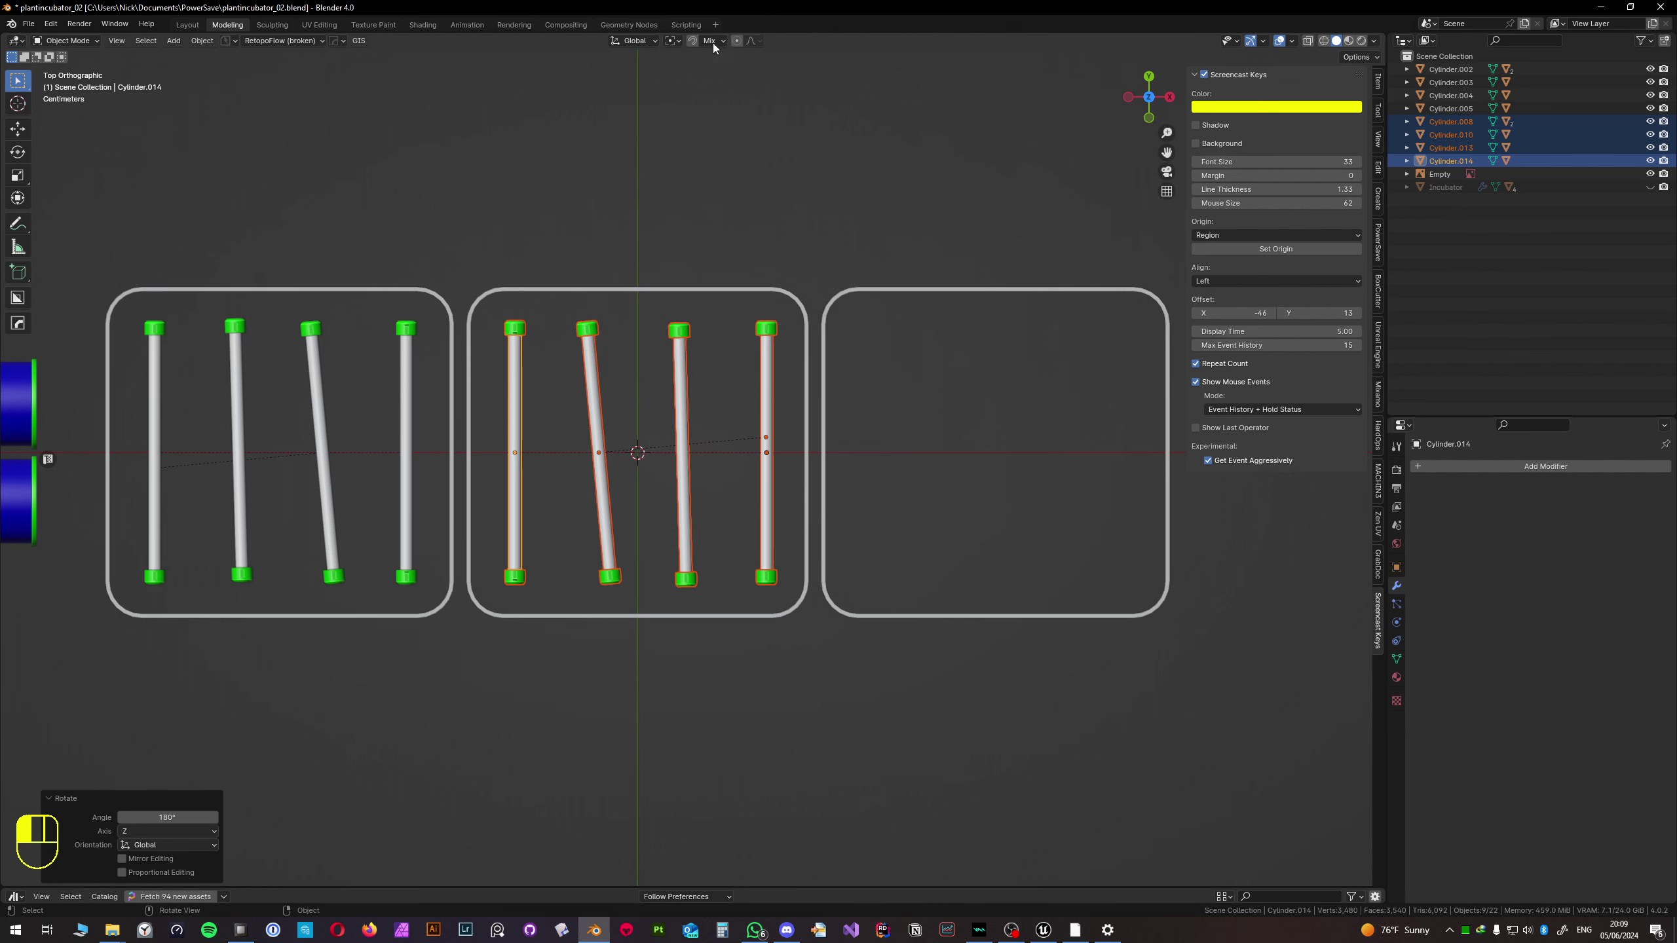
{"action": "left_click", "coordinate": [676, 42]}
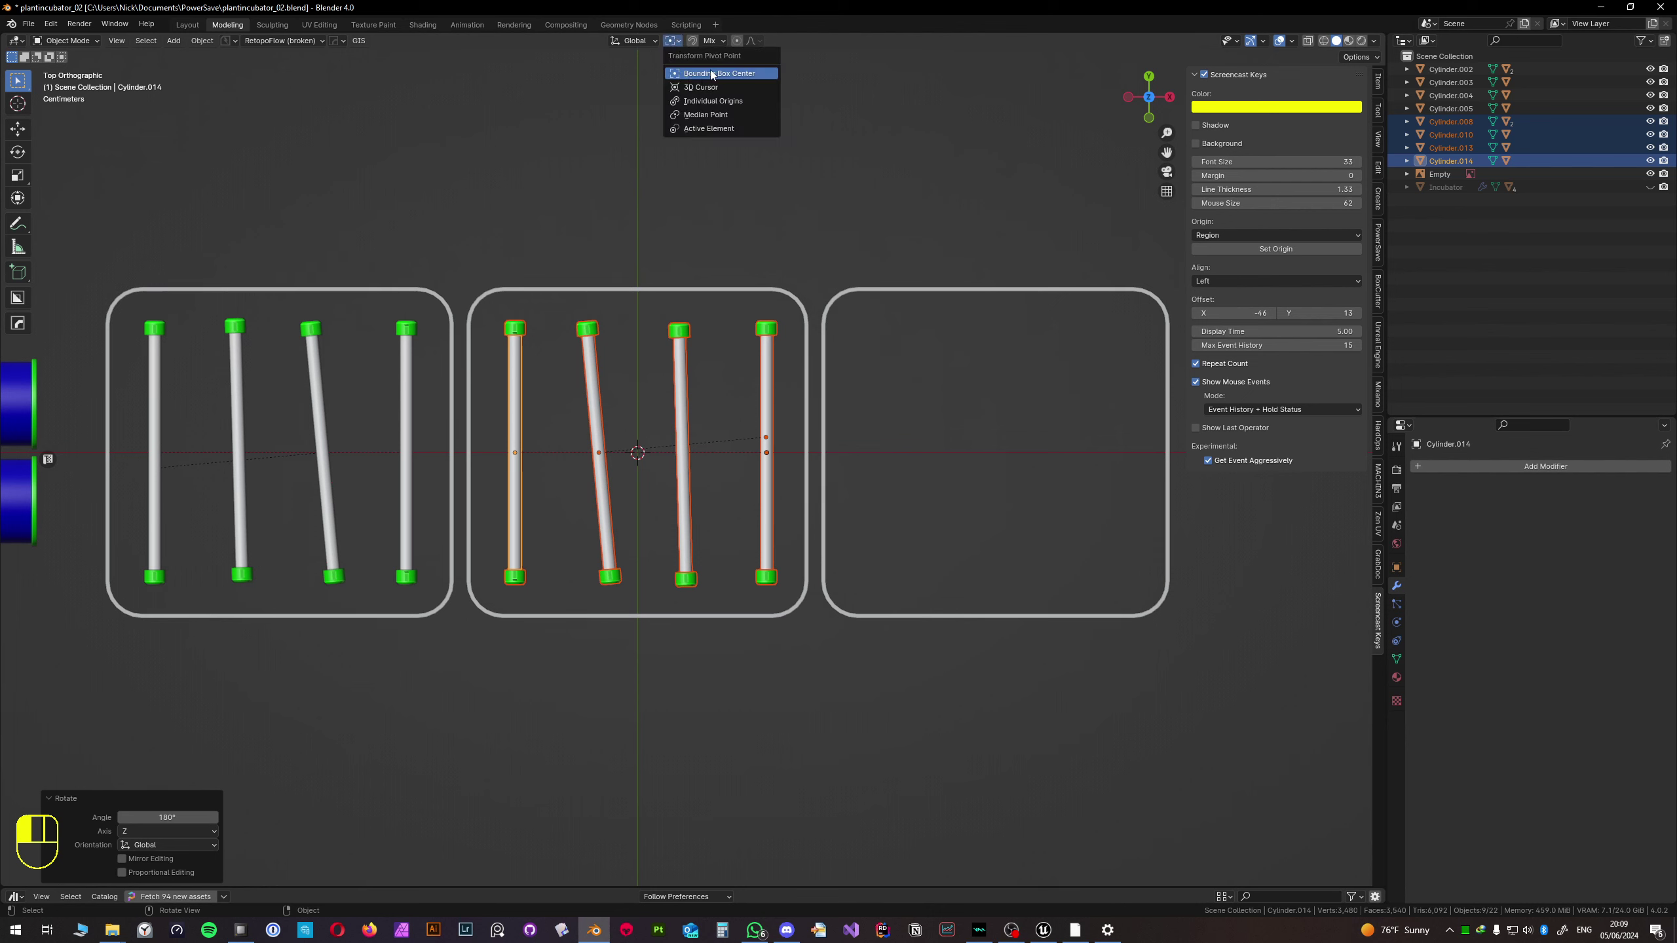
{"action": "left_click", "coordinate": [708, 108]}
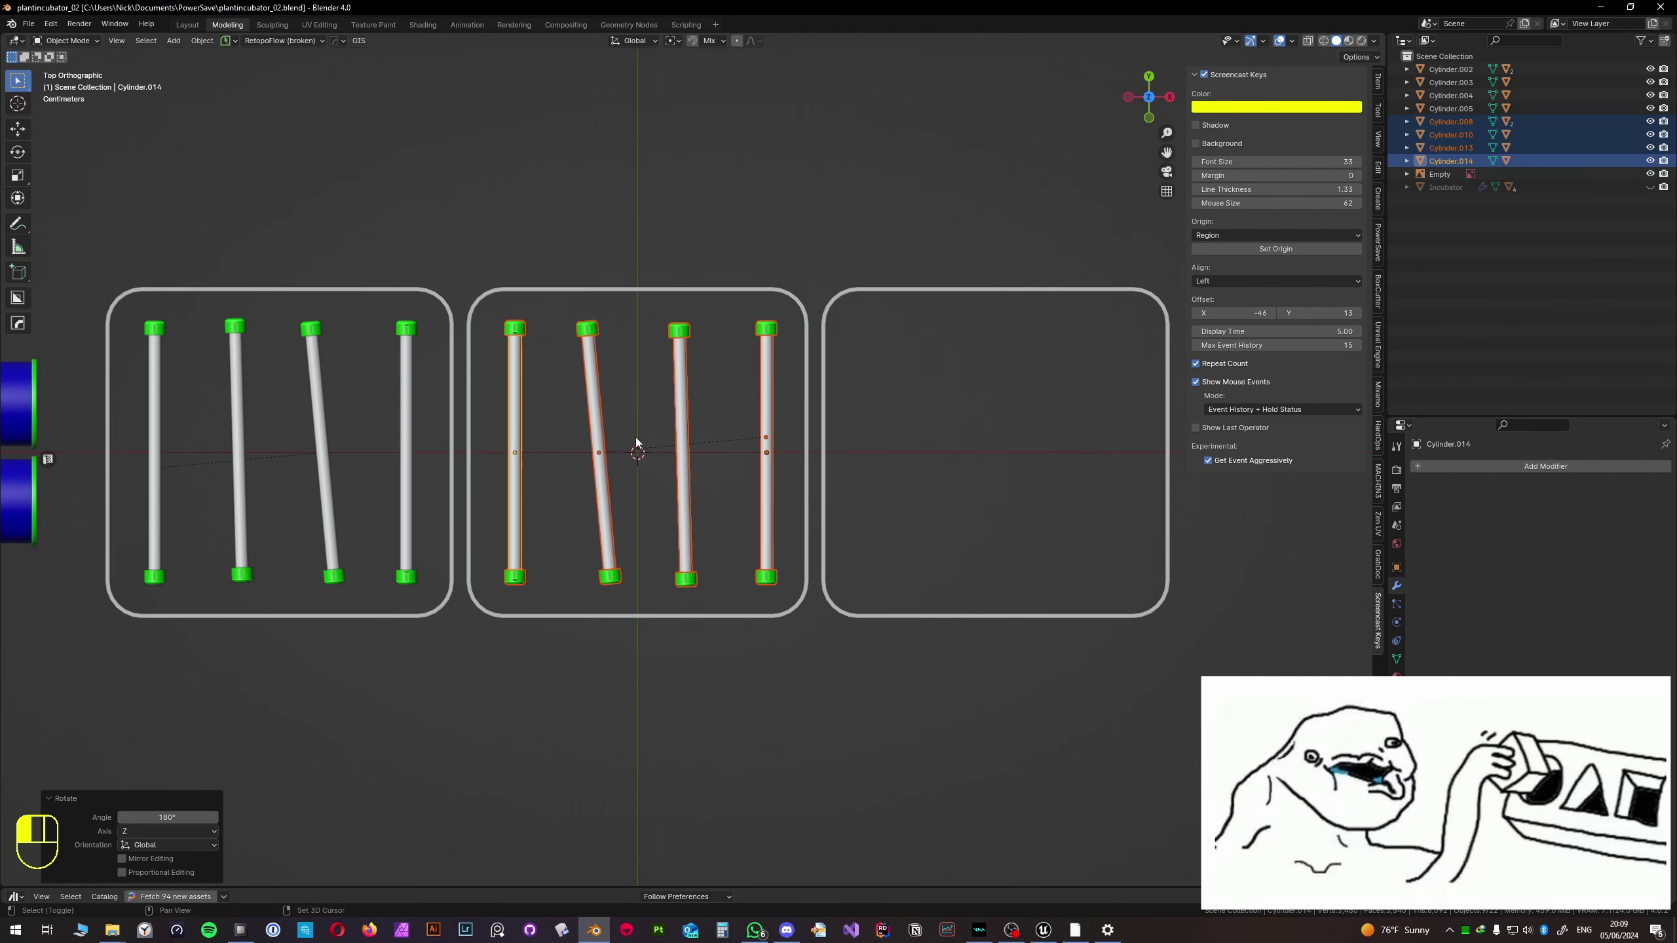
{"action": "key", "text": "shift+d"}
{"action": "key", "text": "z"}
{"action": "right_click", "coordinate": [674, 440]}
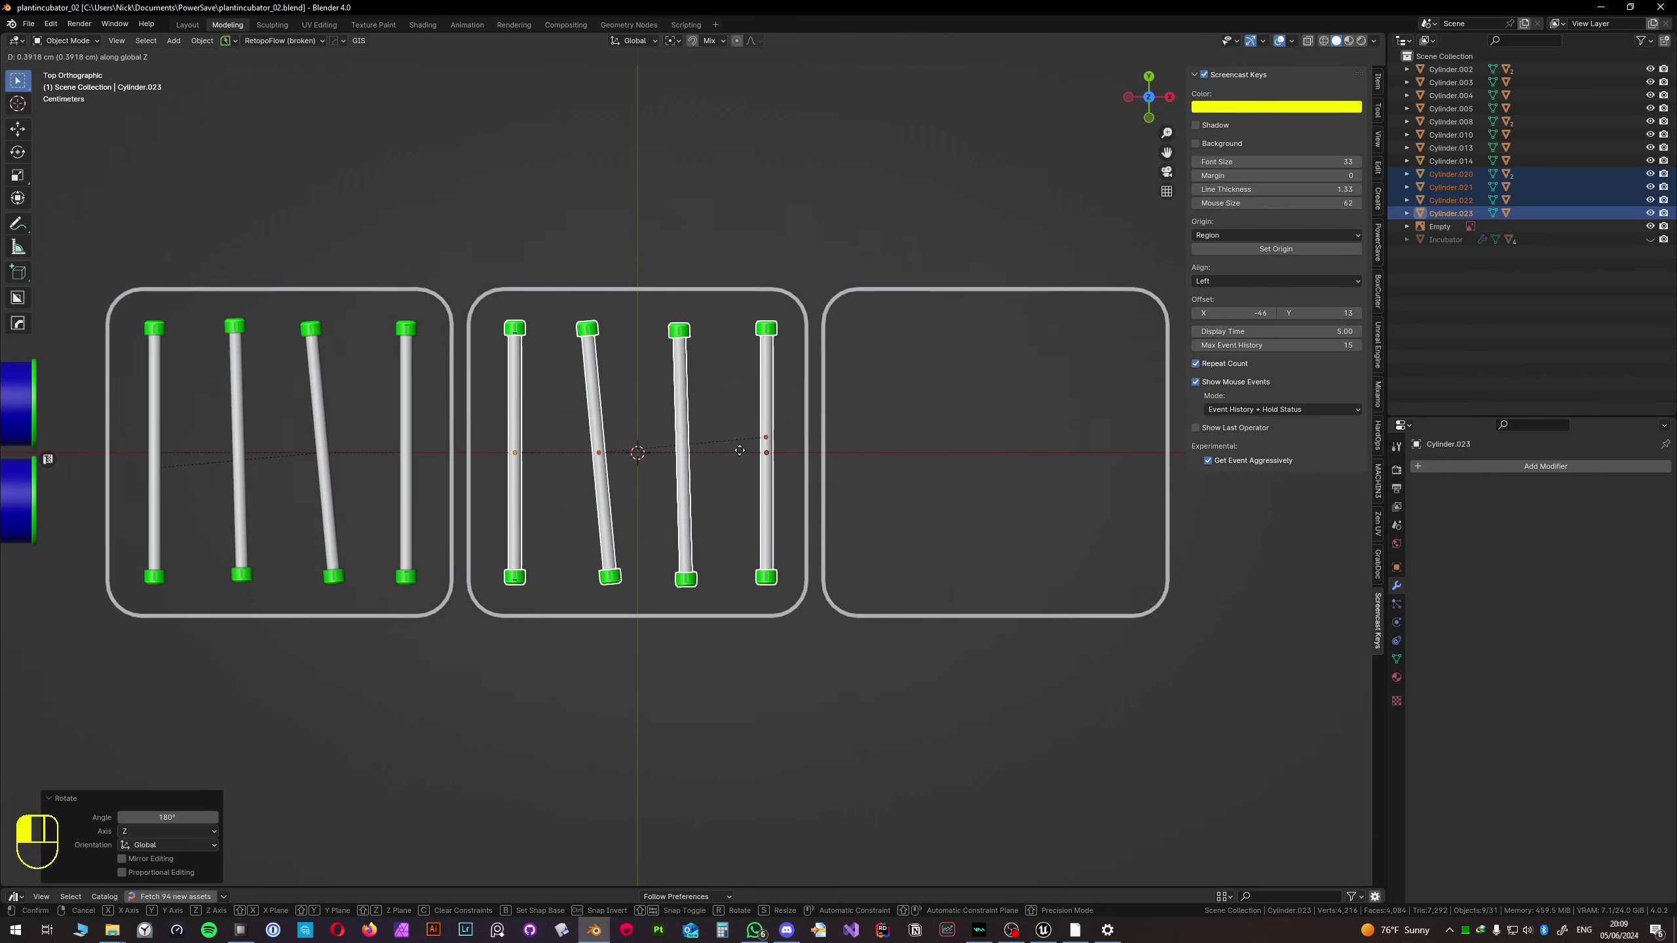
{"action": "key", "text": "ctrl+z"}
{"action": "middle_click_drag", "start_coordinate": [709, 466], "coordinate": [728, 426]}
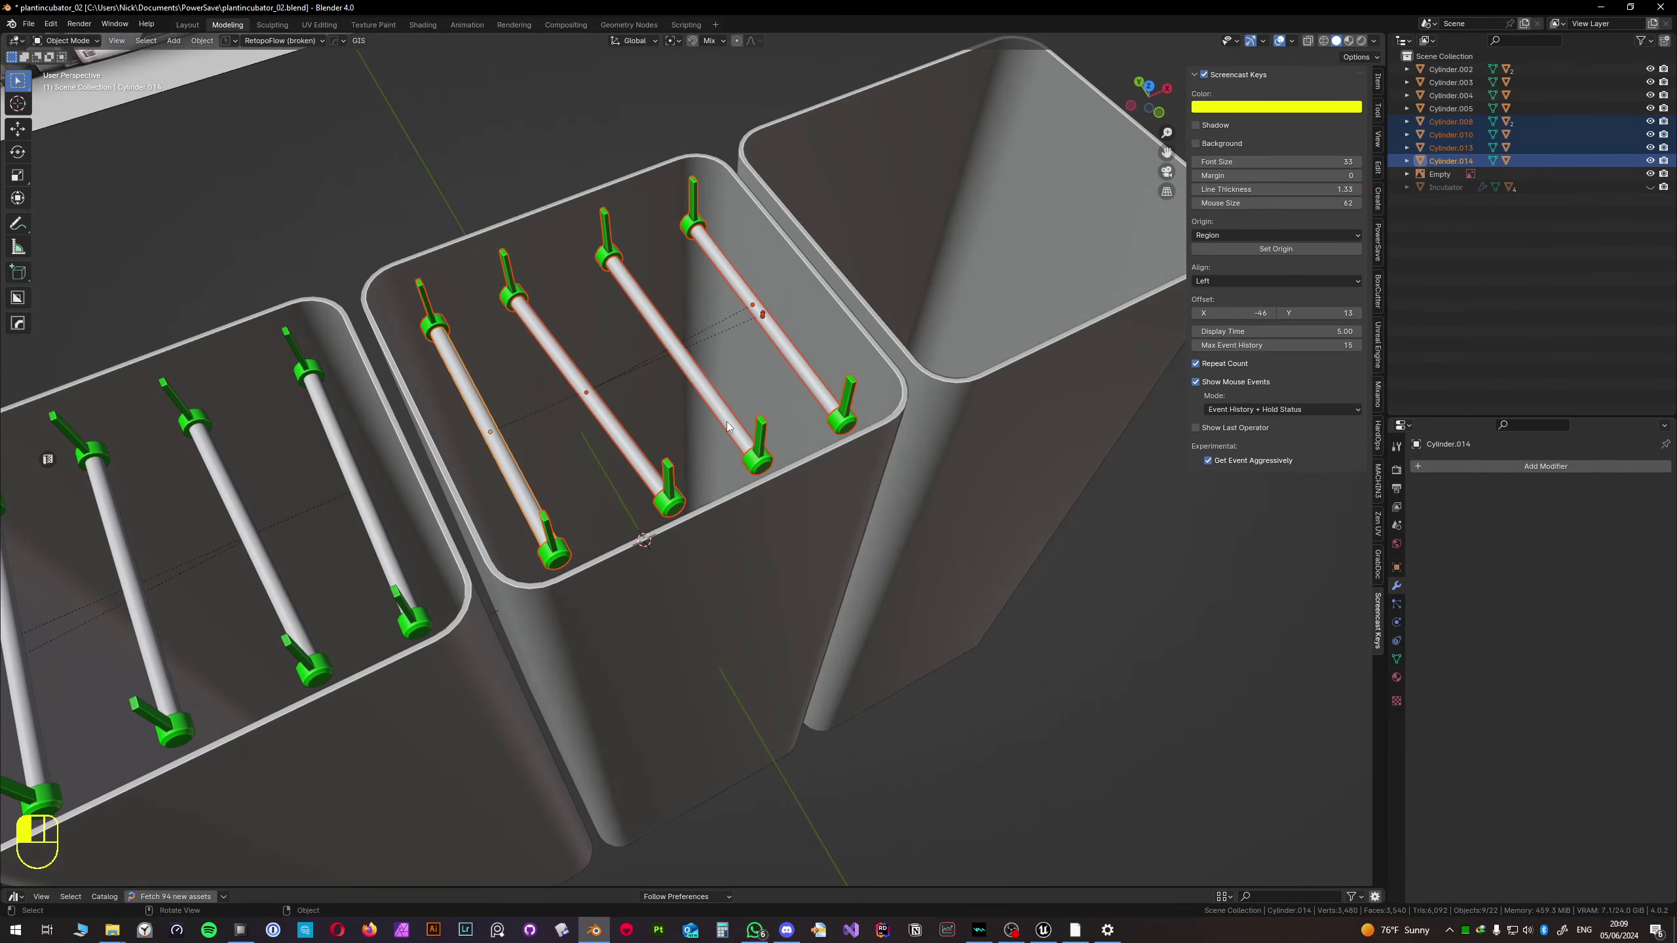
{"action": "key", "text": "ctrl+shift+z"}
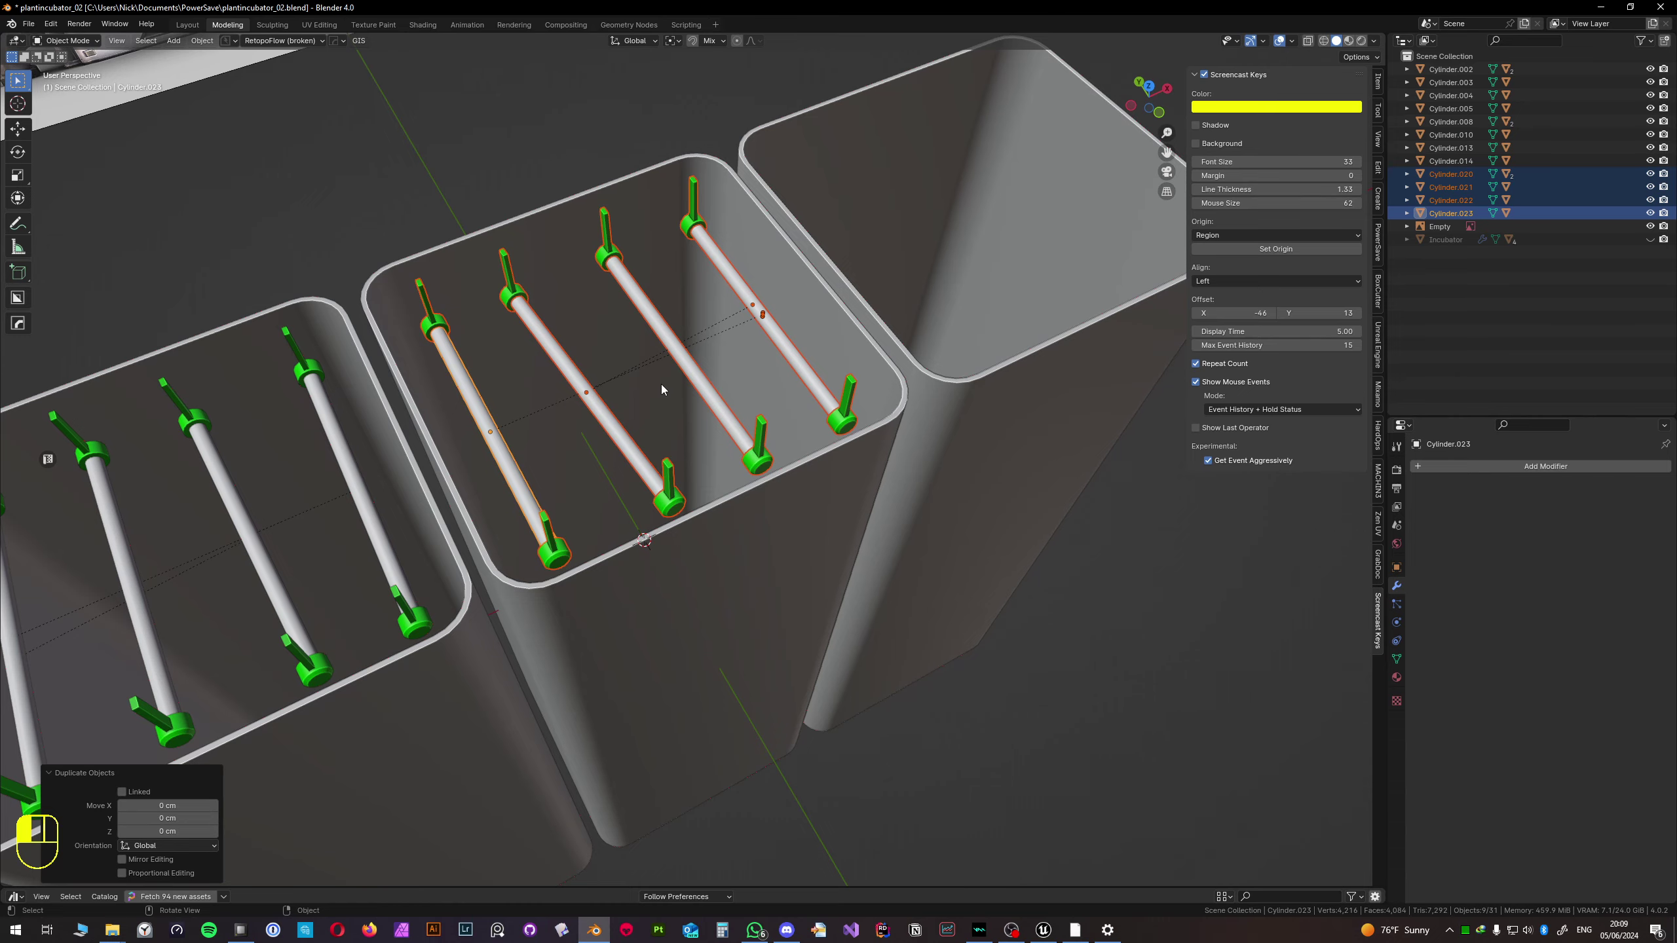
- Move the duplicated tube set about 90 cm along X into the third glass tank
{"action": "key", "text": "g"}
{"action": "key", "text": "x"}
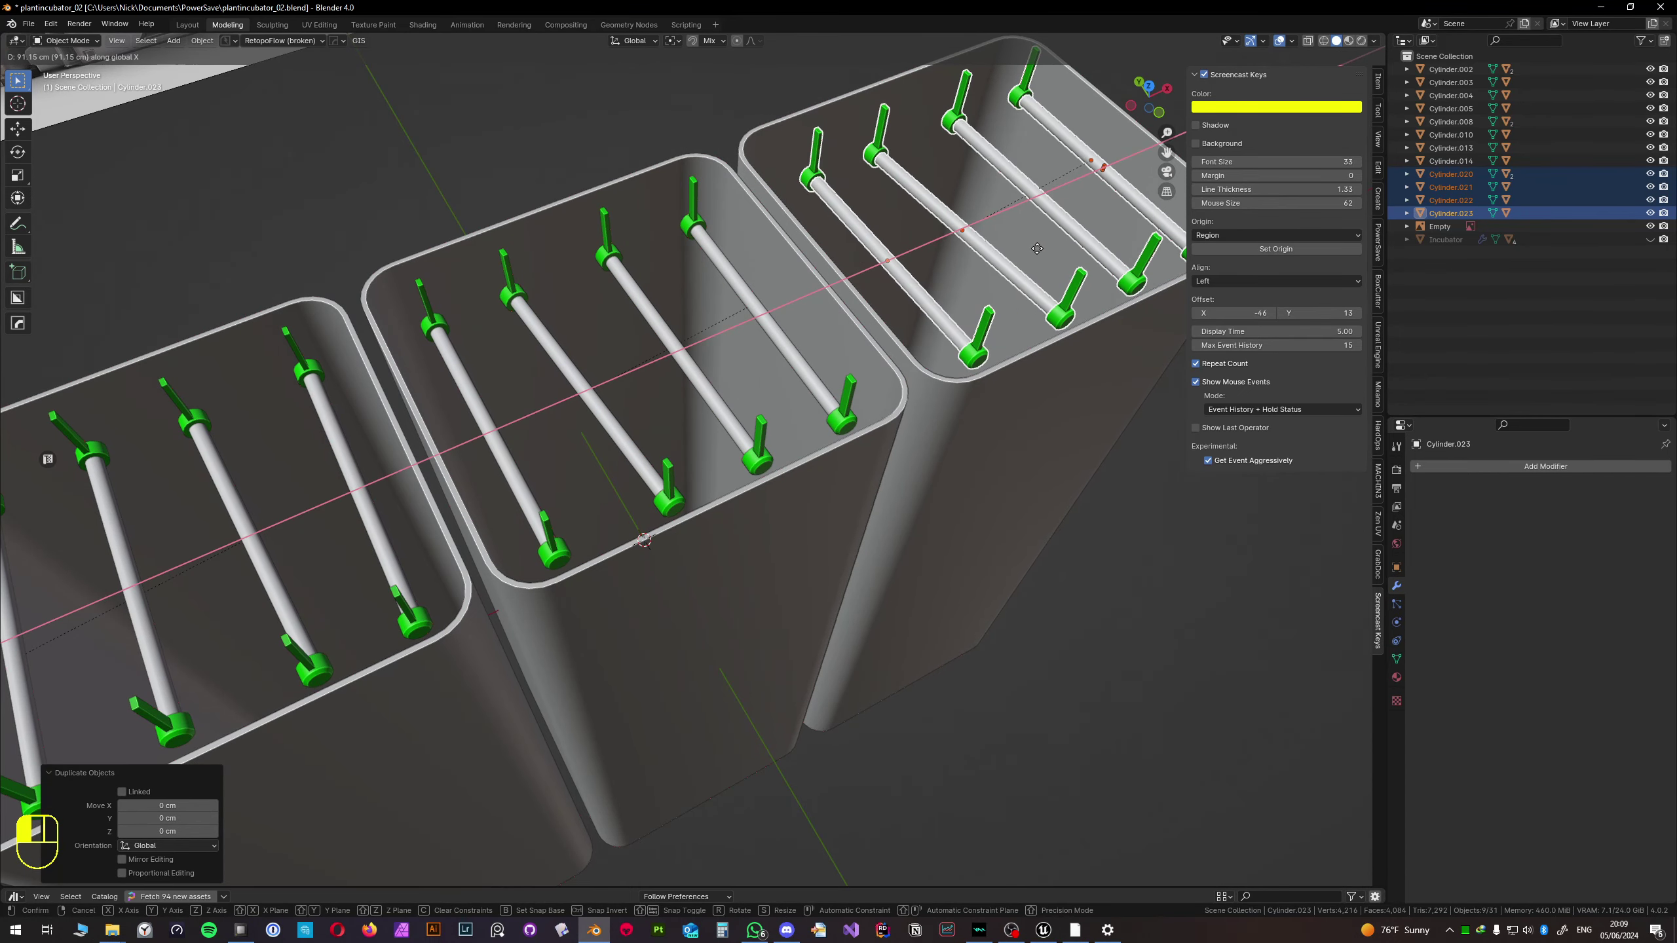
{"action": "left_click", "coordinate": [1035, 248]}
- Turn the Screencast Keys display off and on again and narrow the sidebar
{"action": "left_click", "coordinate": [1204, 74]}
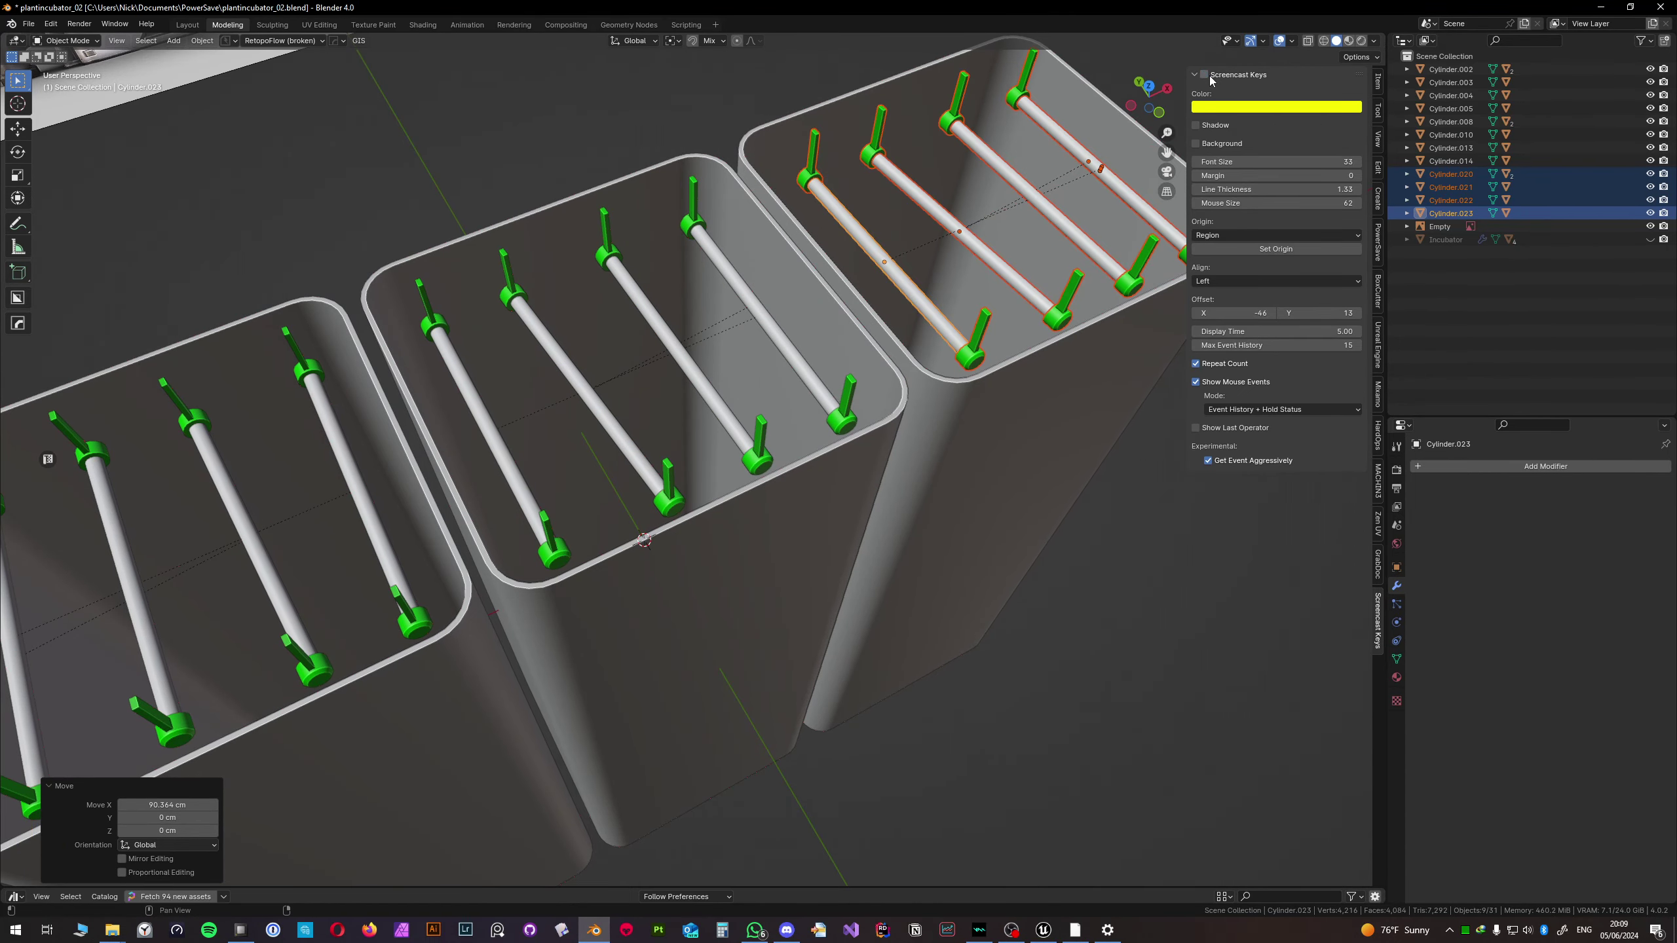
{"action": "left_click", "coordinate": [1204, 75]}
{"action": "middle_click_drag", "start_coordinate": [1163, 198], "coordinate": [1043, 275], "text": "shift"}
{"action": "left_click_drag", "start_coordinate": [1187, 175], "coordinate": [1248, 175]}
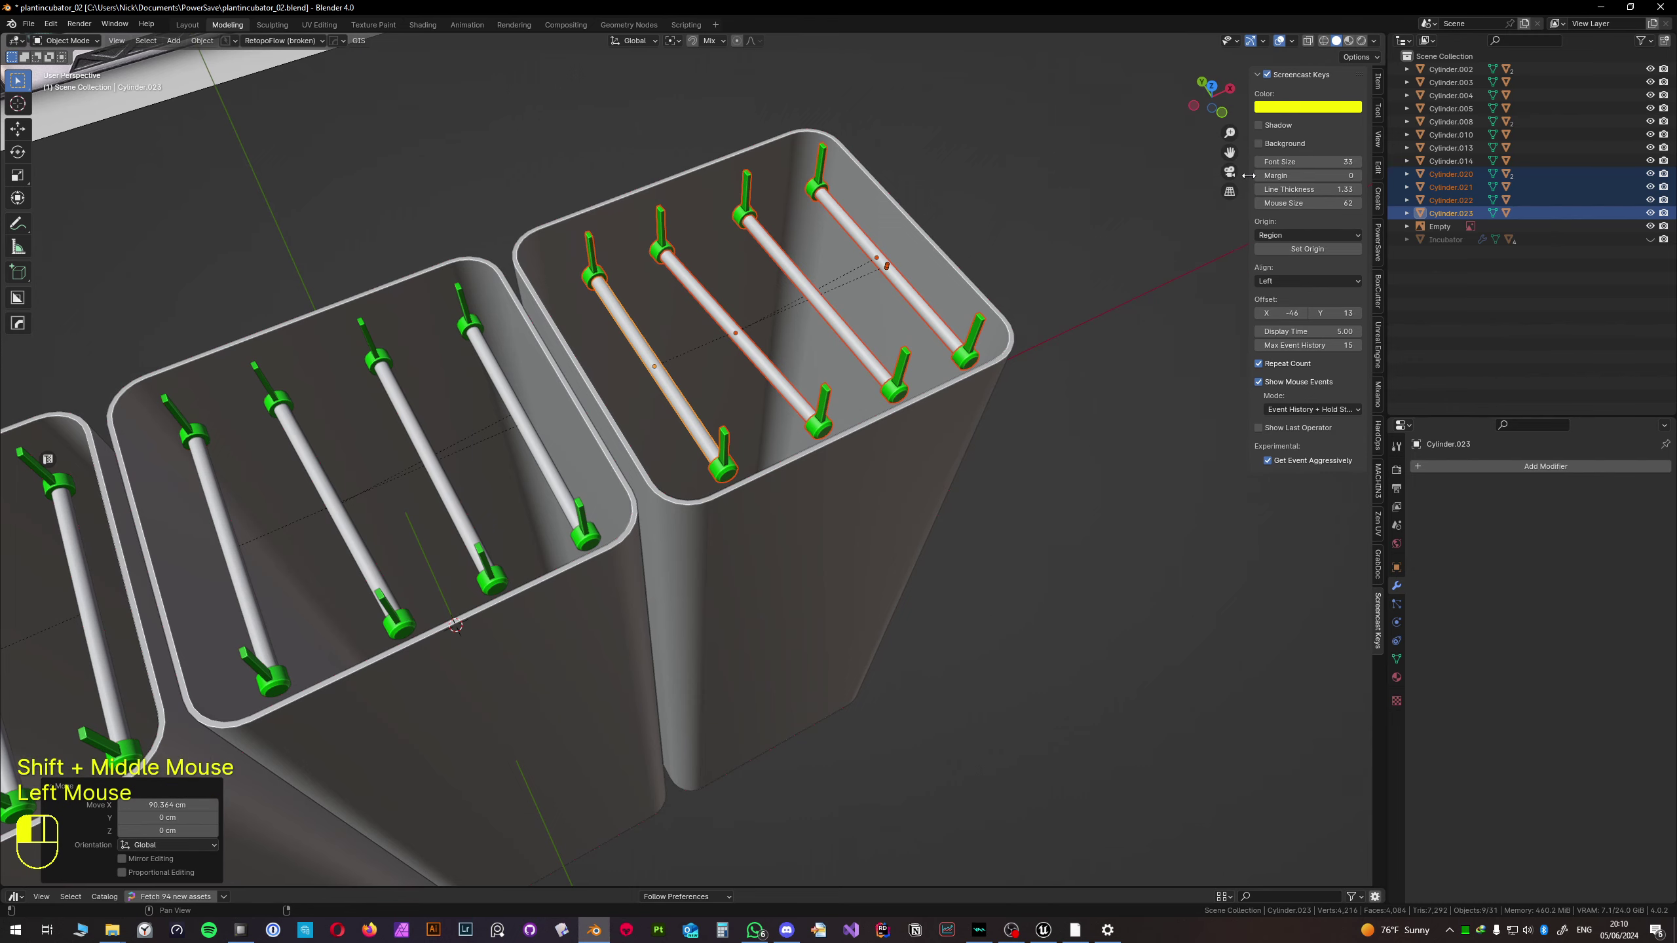
- Shift the third tank's tube set about -4.6 cm along X and rotate it about -1.7° around Z
{"action": "middle_click_drag", "start_coordinate": [924, 278], "coordinate": [661, 389], "text": "alt"}
{"action": "scroll", "coordinate": [838, 382], "scroll_direction": "up", "scroll_amount": 1}
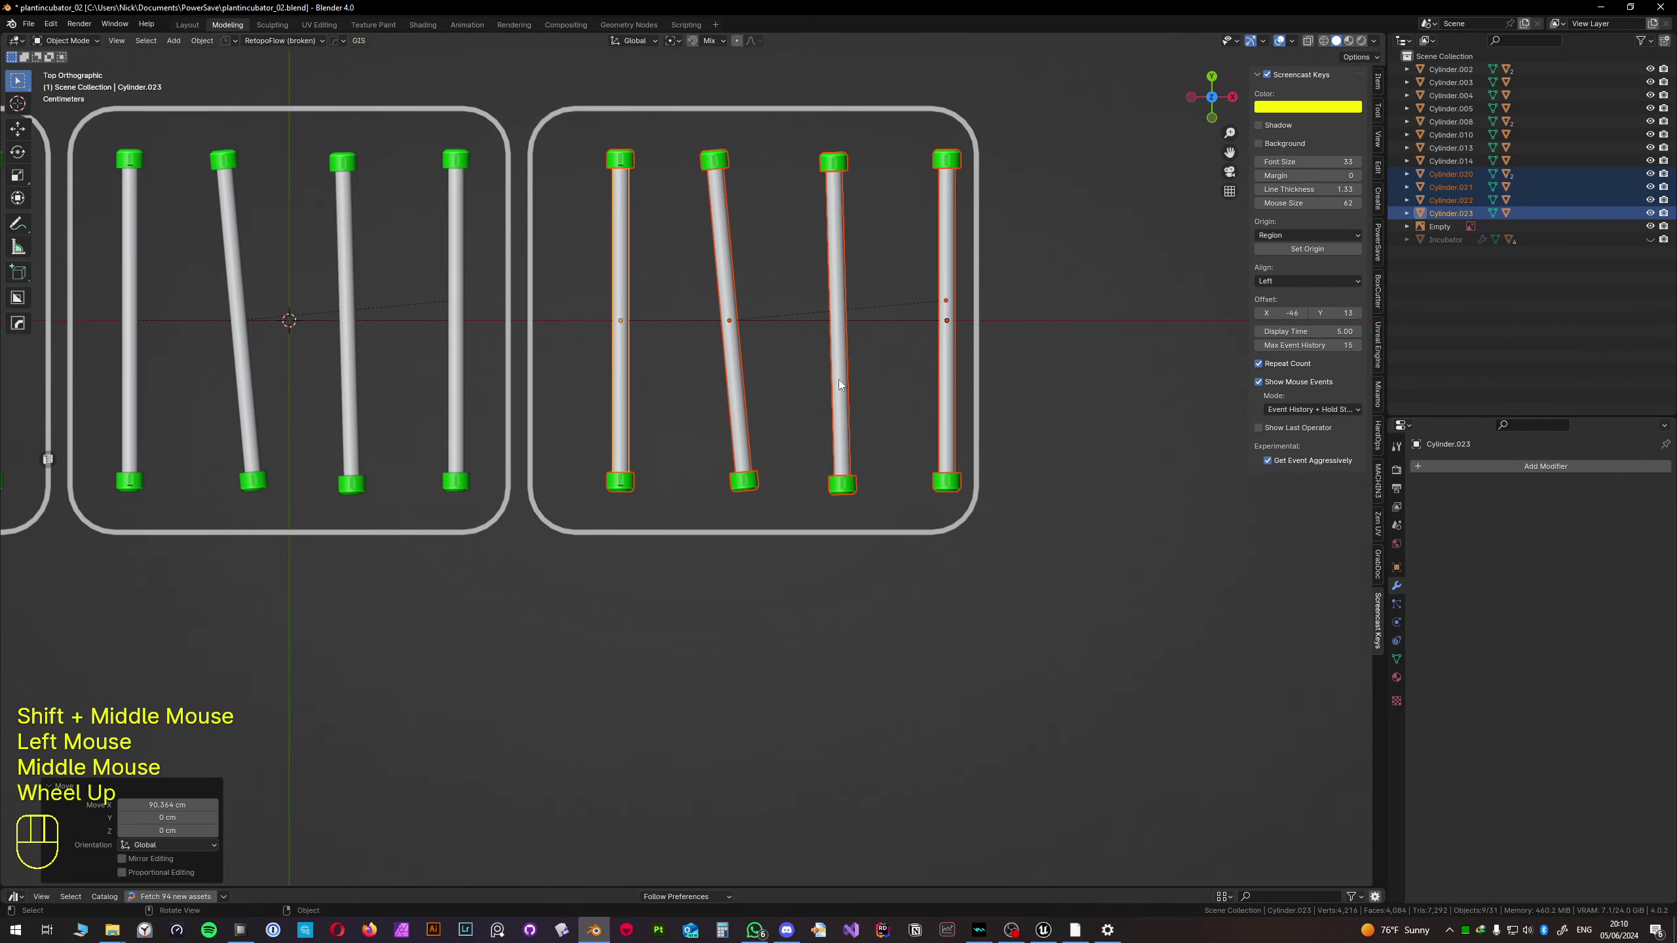
{"action": "key", "text": "g"}
{"action": "key", "text": "x"}
{"action": "left_click", "coordinate": [862, 385]}
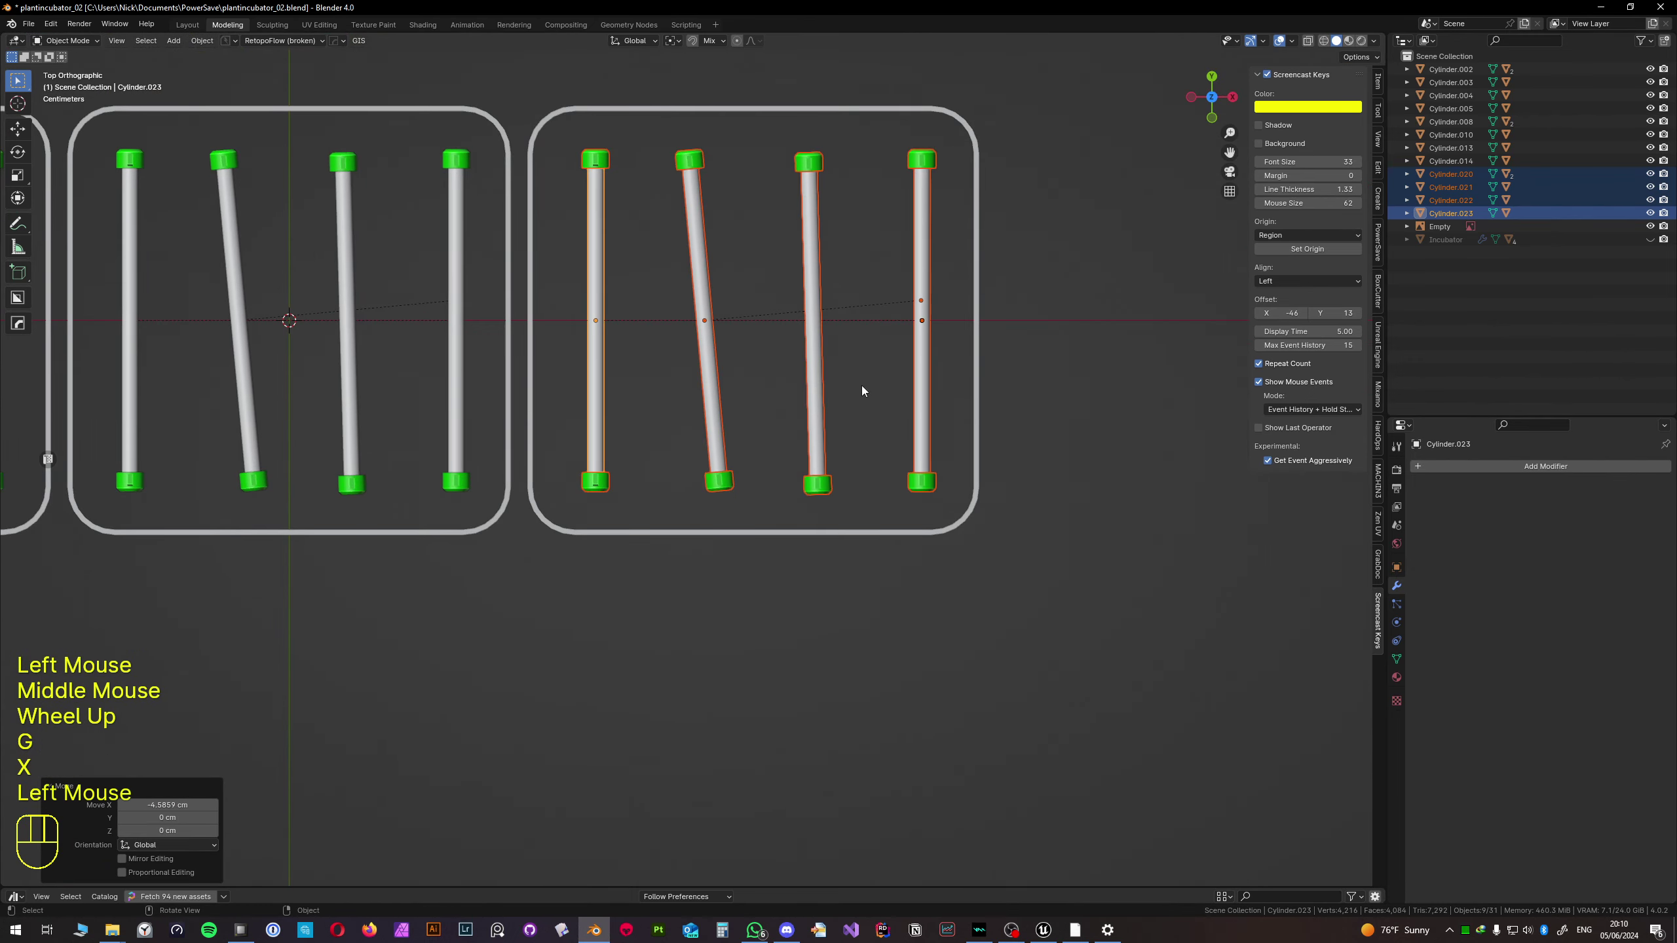
{"action": "key", "text": "r"}
{"action": "key", "text": "z"}
{"action": "left_click", "coordinate": [894, 395]}
- Tilt the third tank's tube set very slightly around the Y and X axes and deselect it
{"action": "middle_click_drag", "start_coordinate": [894, 394], "coordinate": [859, 333]}
{"action": "middle_click_drag", "start_coordinate": [859, 333], "coordinate": [815, 309], "text": "shift"}
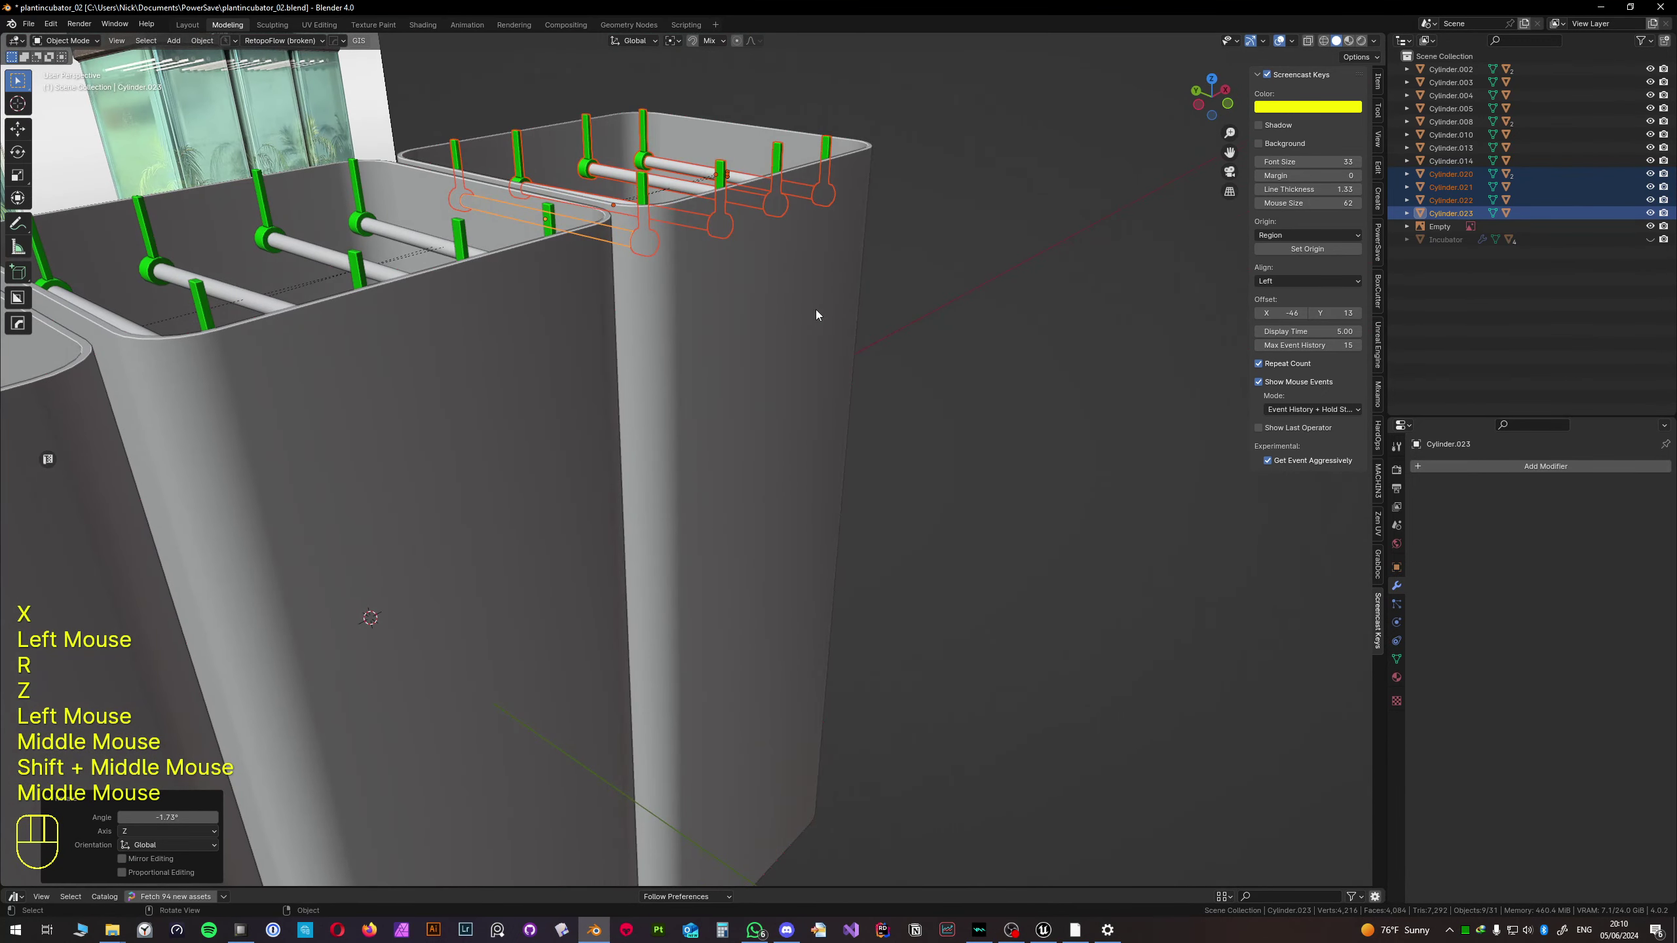
{"action": "key", "text": "r"}
{"action": "key", "text": "y"}
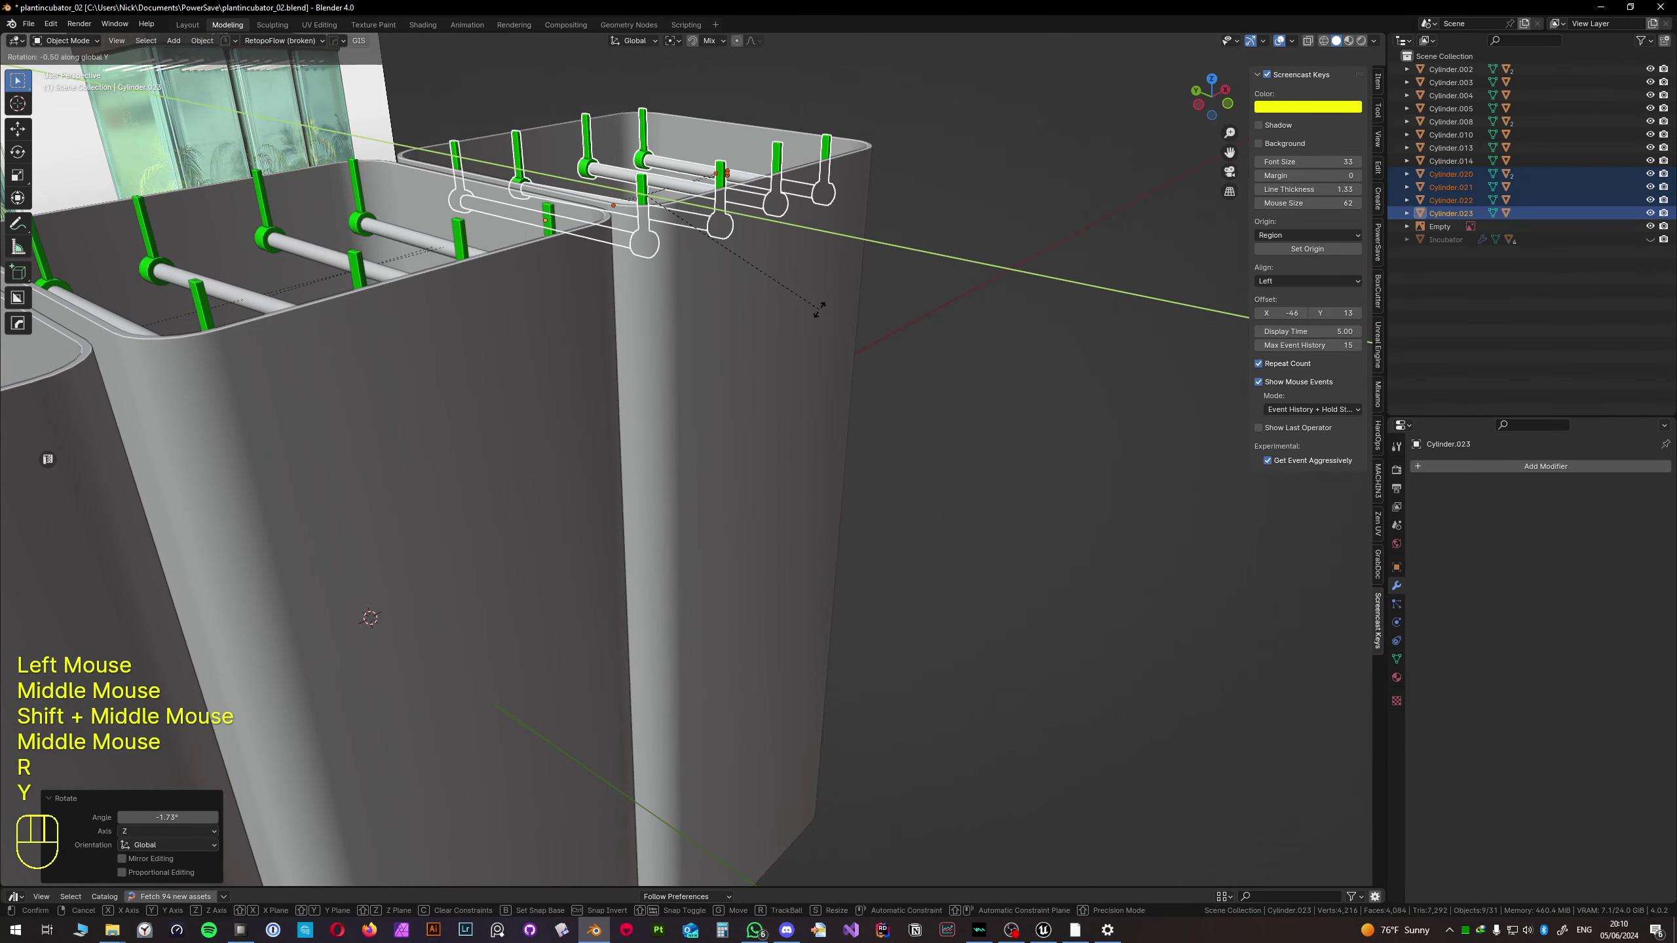
{"action": "left_click", "coordinate": [819, 309]}
{"action": "key", "text": "y"}
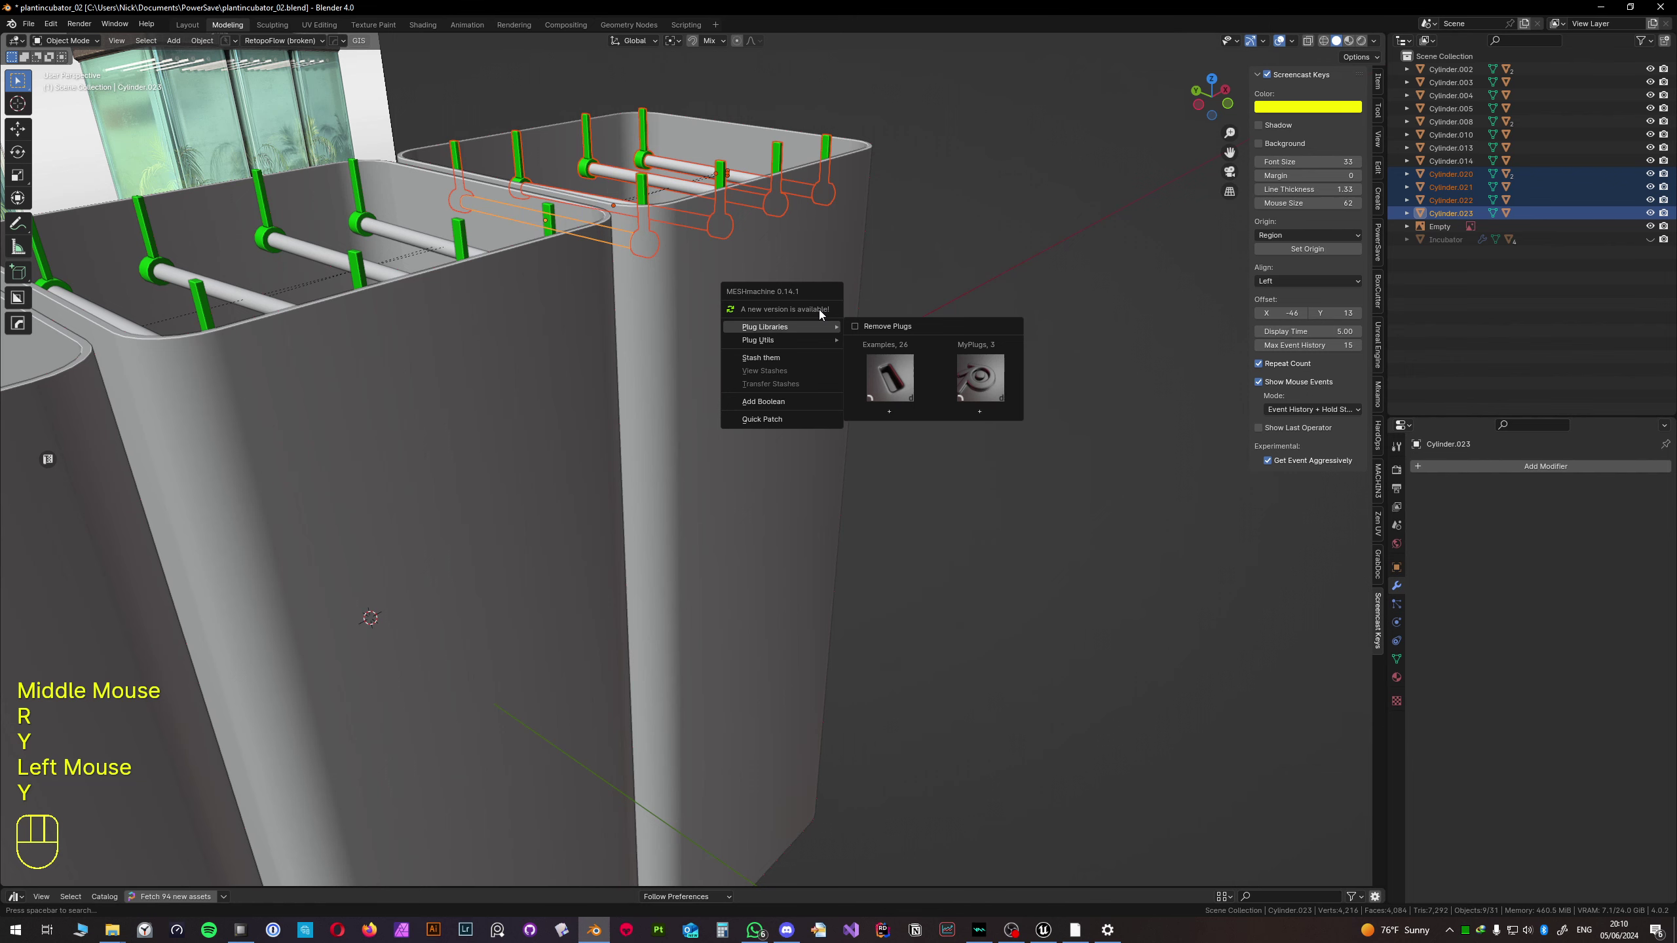
{"action": "right_click", "coordinate": [847, 267]}
{"action": "key", "text": "r"}
{"action": "key", "text": "x"}
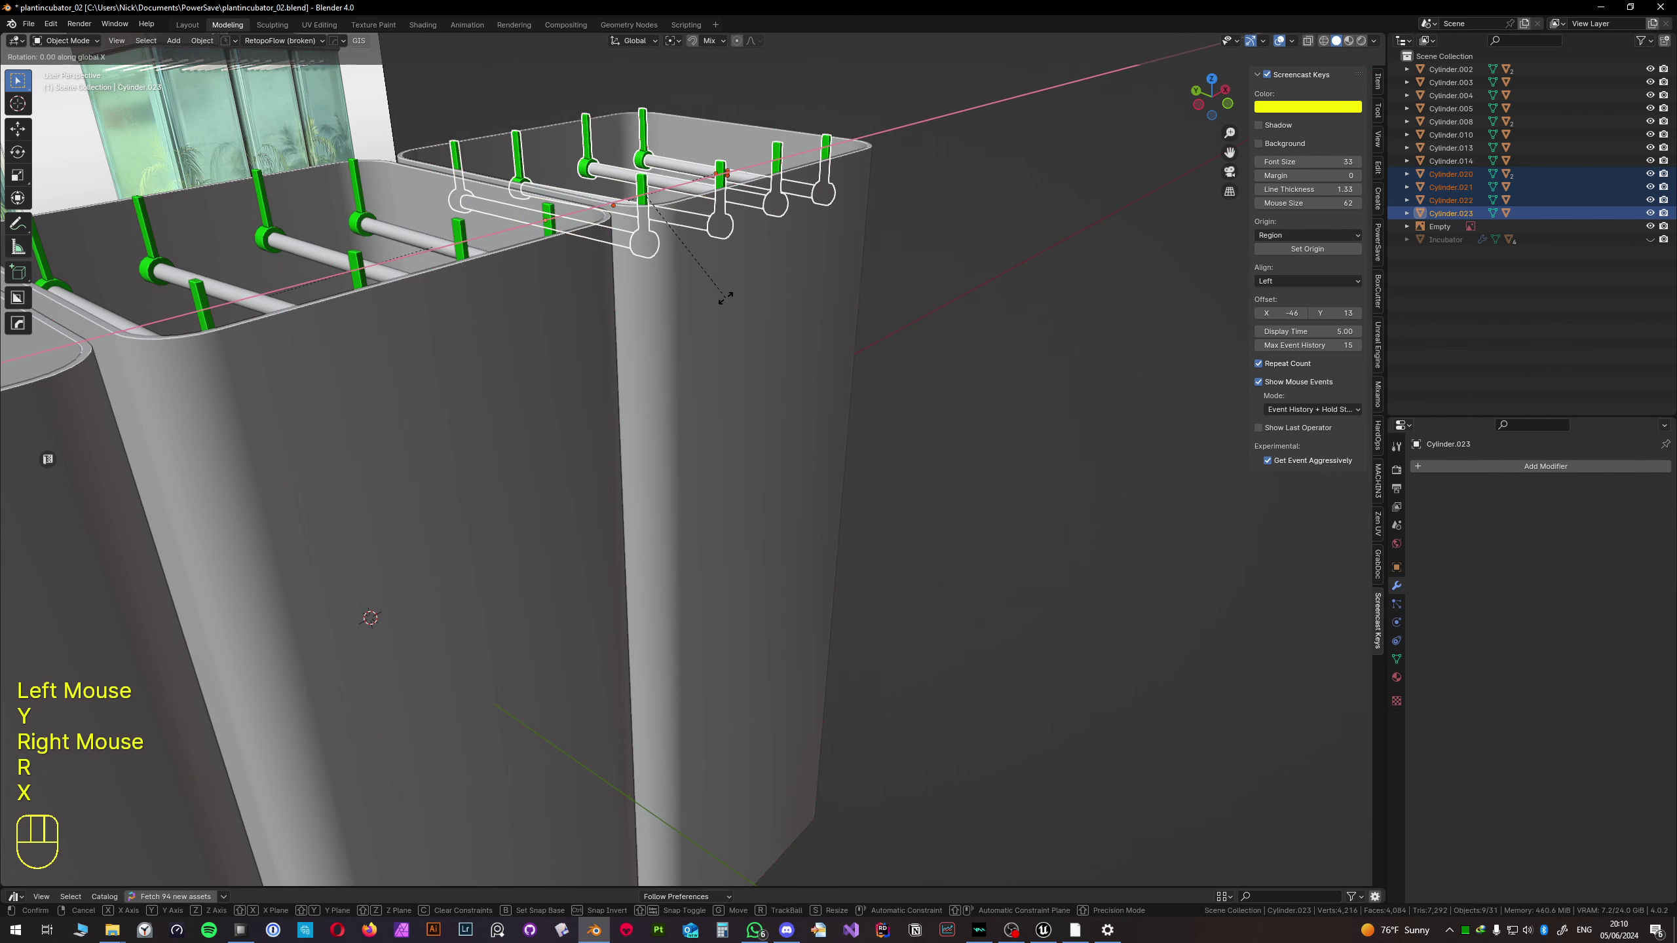
{"action": "left_click", "coordinate": [726, 298]}
{"action": "scroll", "coordinate": [937, 316], "scroll_direction": "down", "scroll_amount": 3}
{"action": "left_click", "coordinate": [815, 348]}
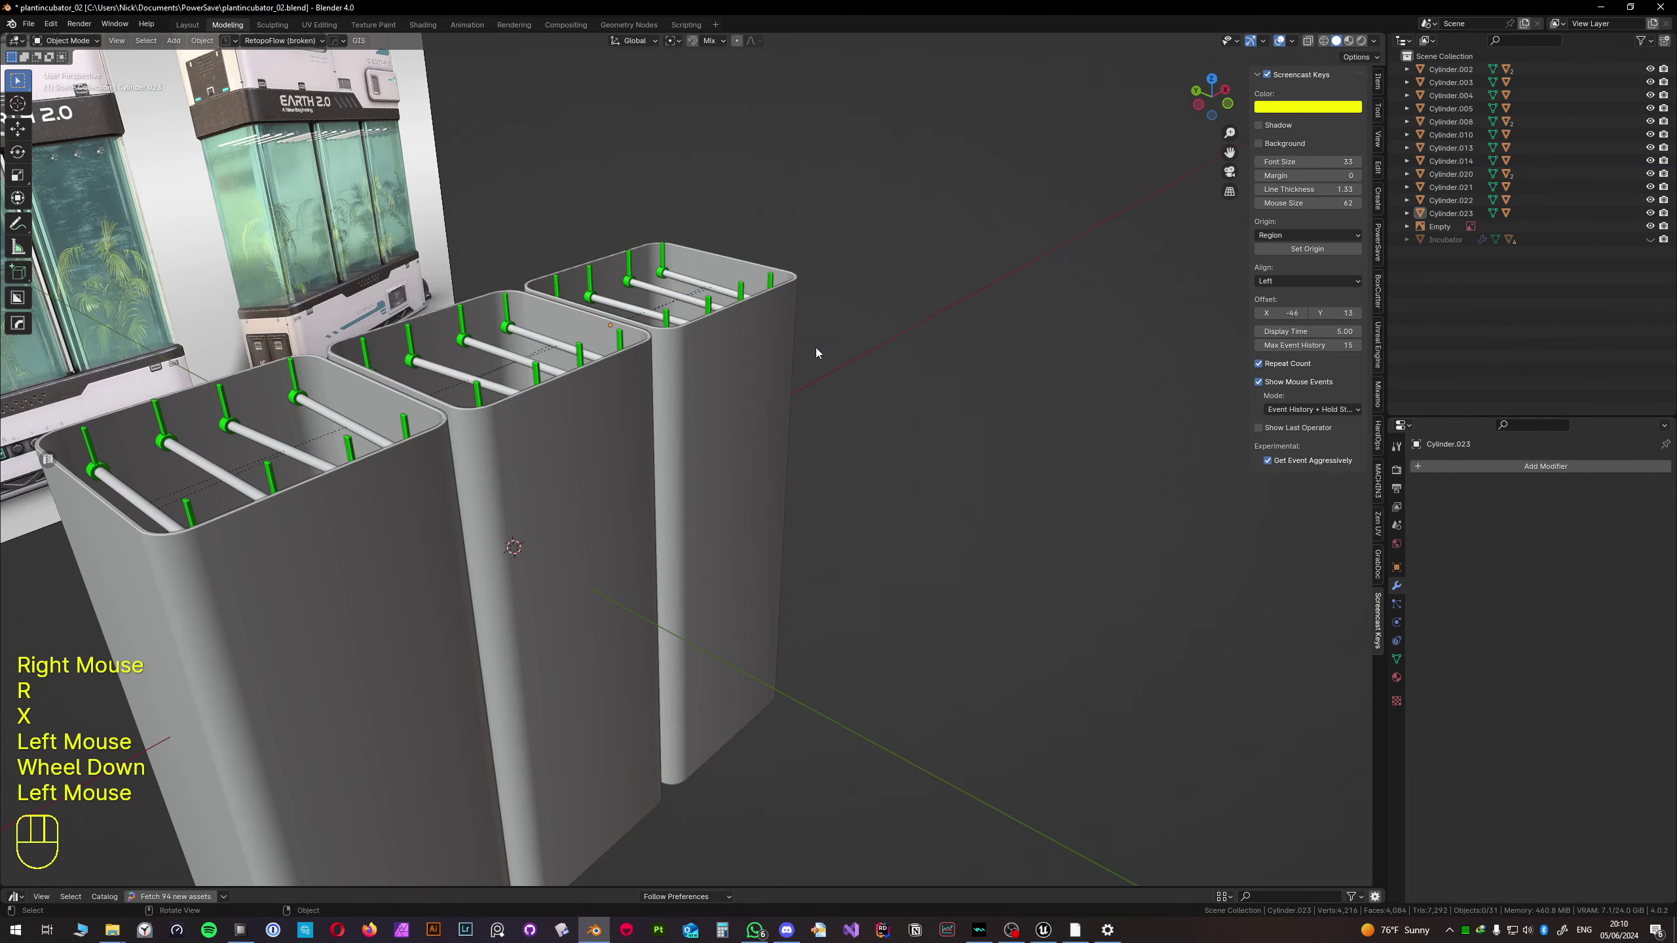
- Show the Incubator body to check it over the light tubes, hide it again and select the glass tanks
{"action": "scroll", "coordinate": [684, 394], "scroll_direction": "down", "scroll_amount": 2}
{"action": "middle_click_drag", "start_coordinate": [684, 394], "coordinate": [820, 432]}
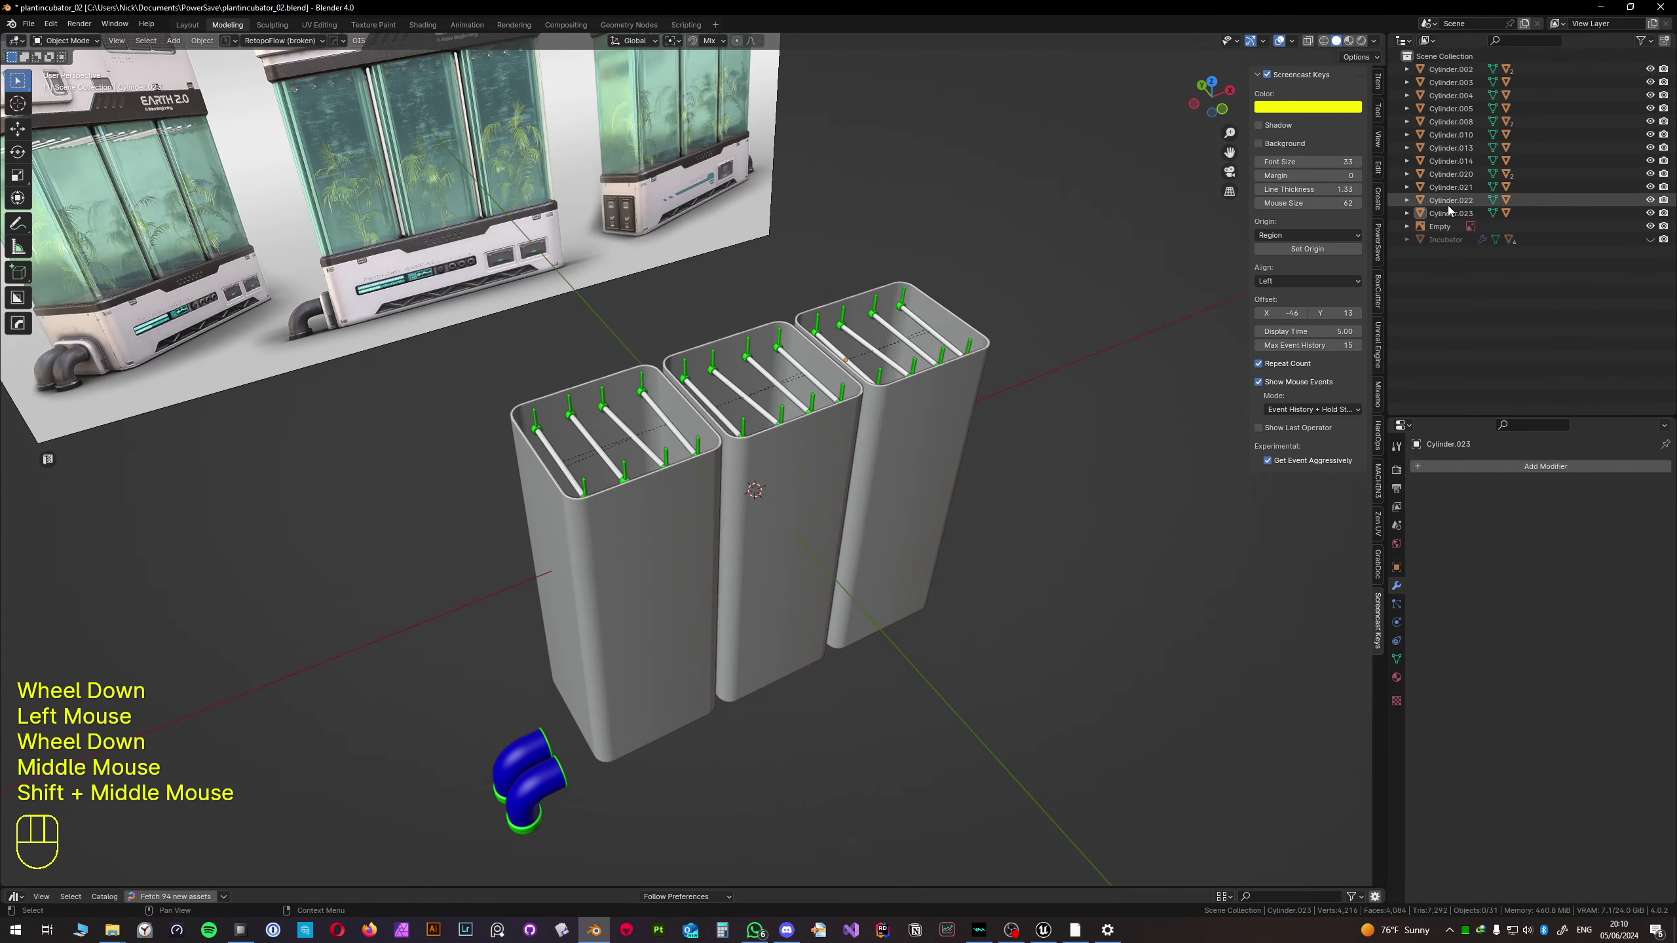
{"action": "left_click", "coordinate": [1651, 239]}
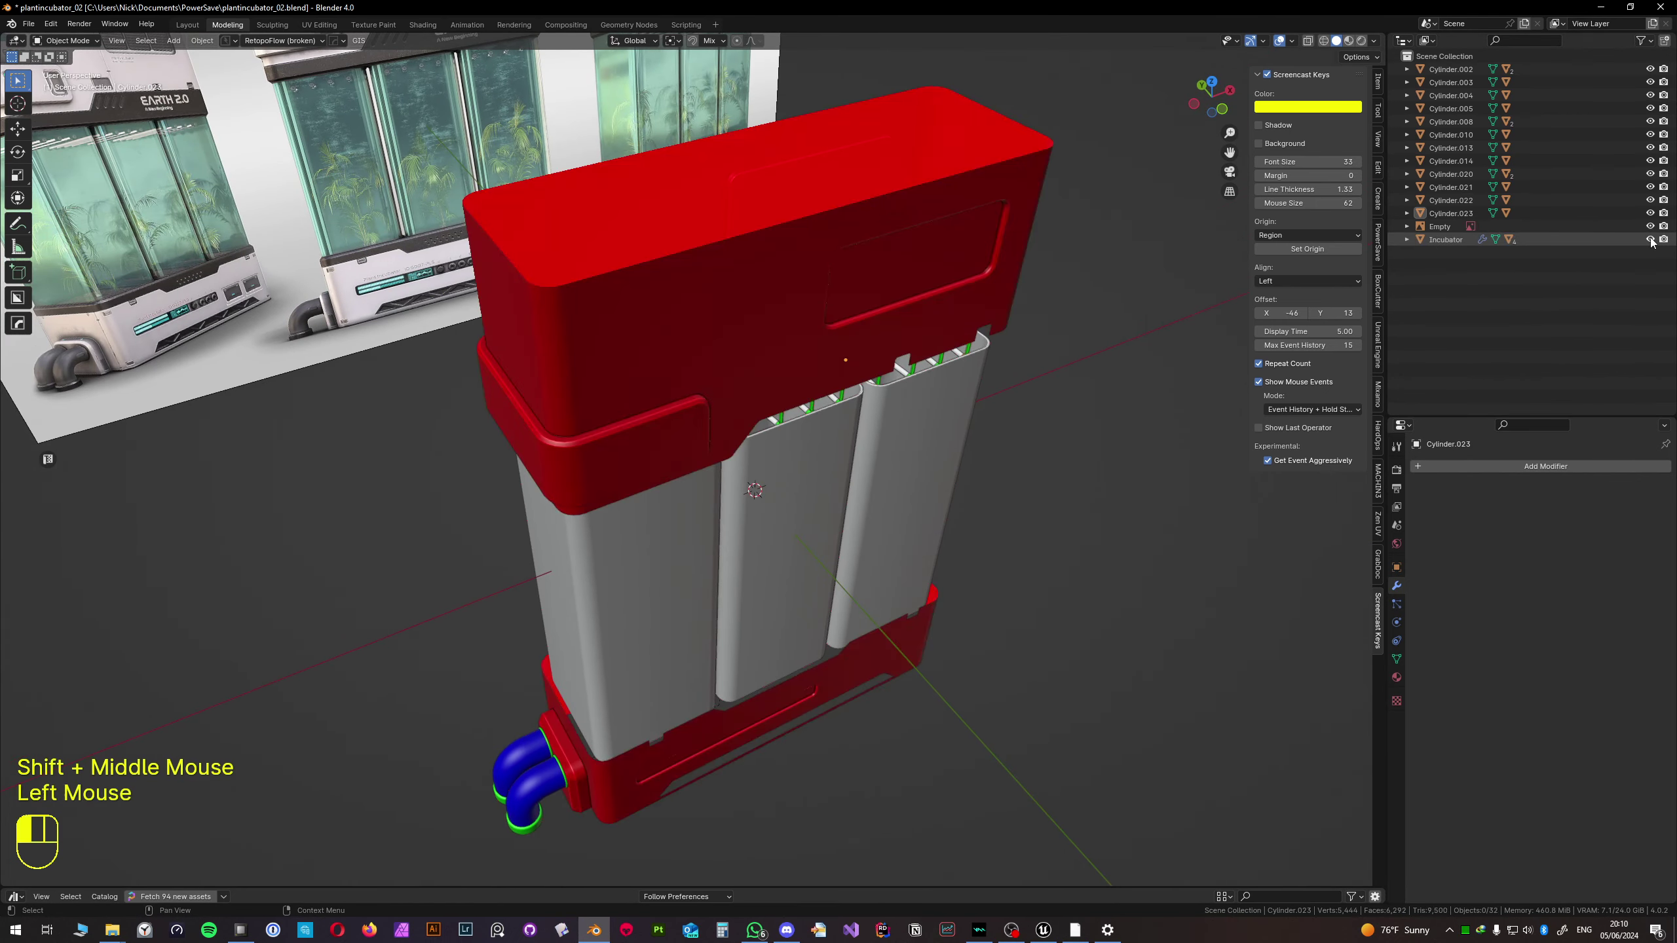
{"action": "middle_click_drag", "start_coordinate": [799, 360], "coordinate": [912, 340]}
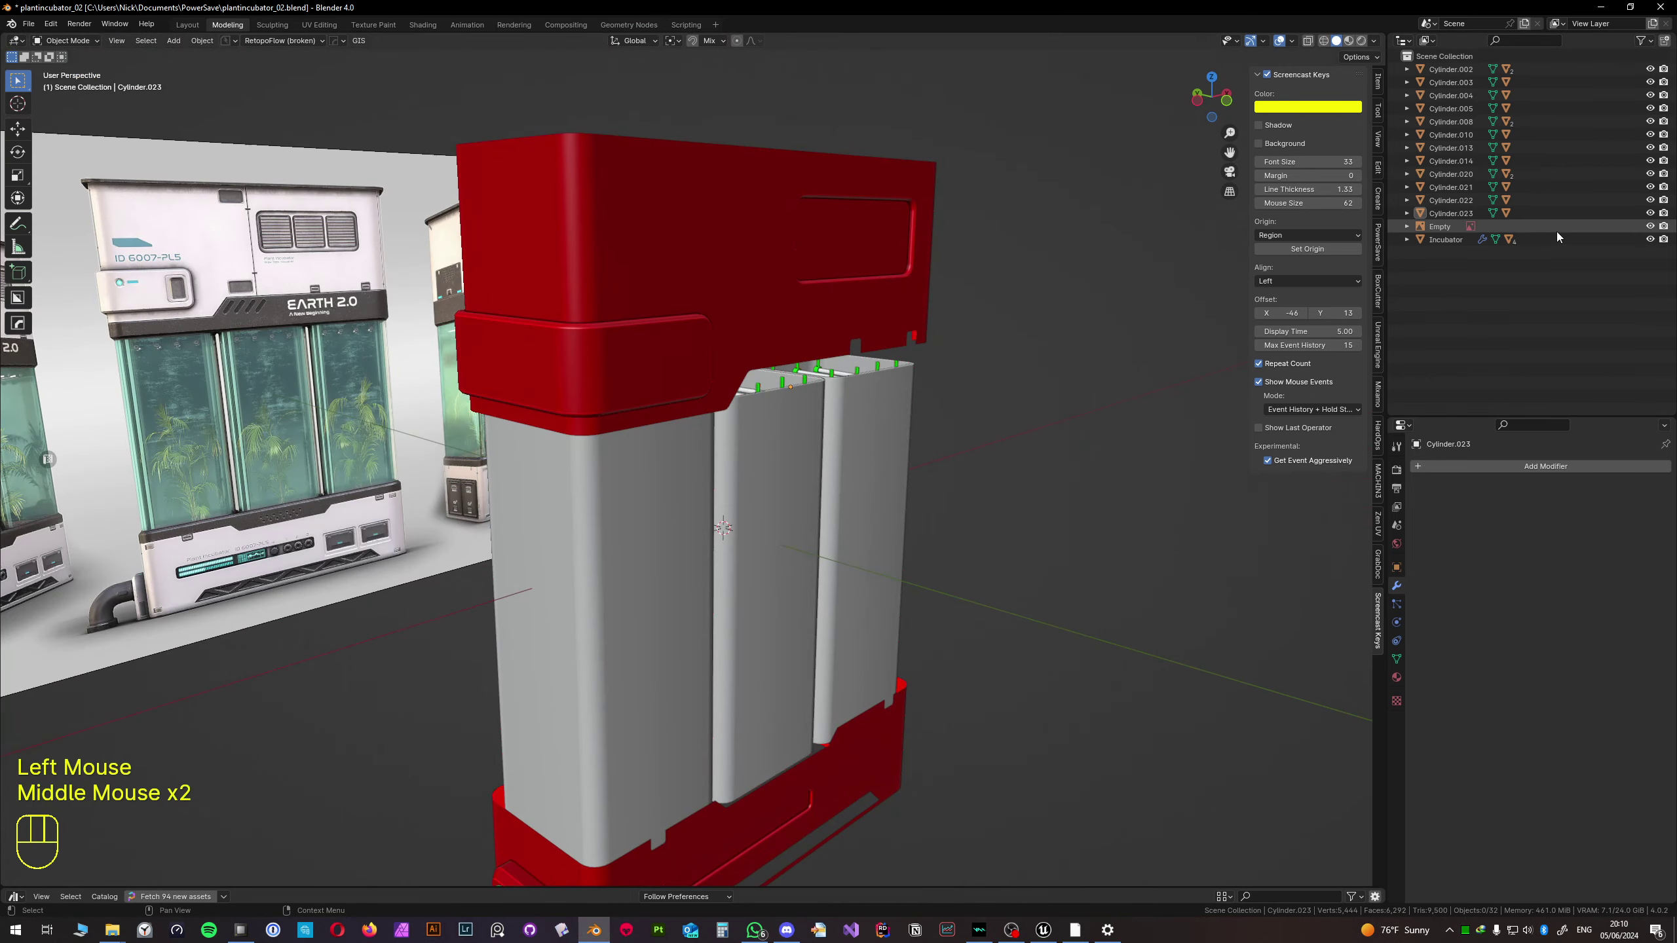
{"action": "left_click", "coordinate": [1650, 239]}
{"action": "middle_click_drag", "start_coordinate": [661, 463], "coordinate": [692, 479]}
{"action": "left_click", "coordinate": [692, 479]}
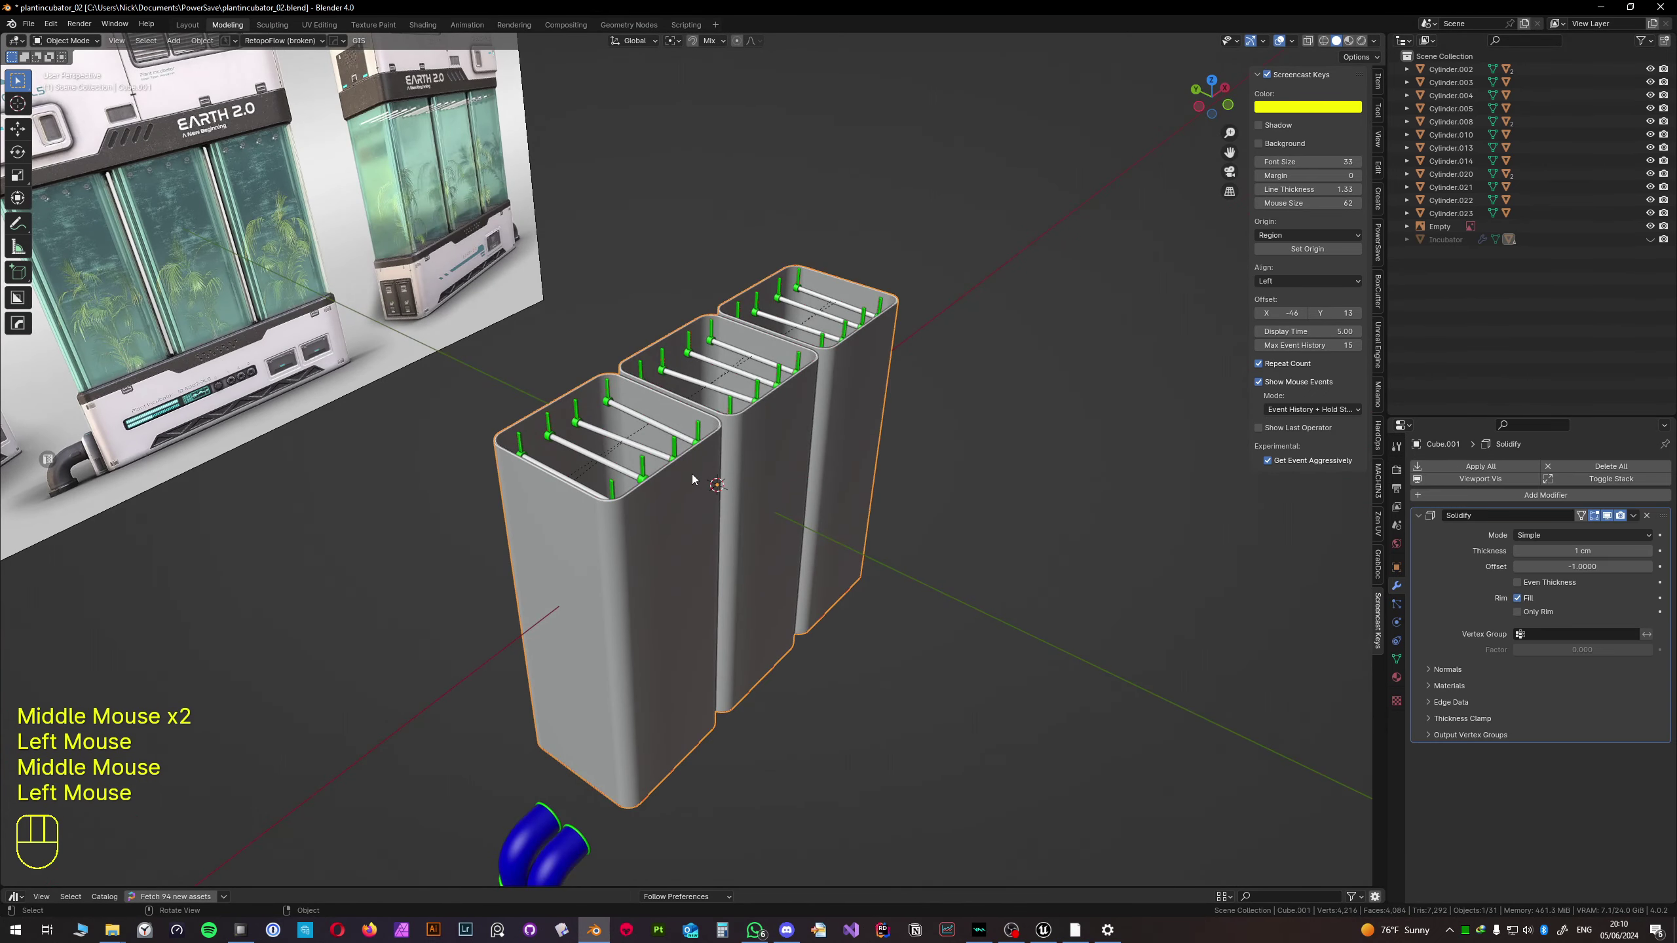
- Rename the Cube.001 glass tanks object under Incubator as glass and remove its Solidify modifier
{"action": "left_click", "coordinate": [1407, 239]}
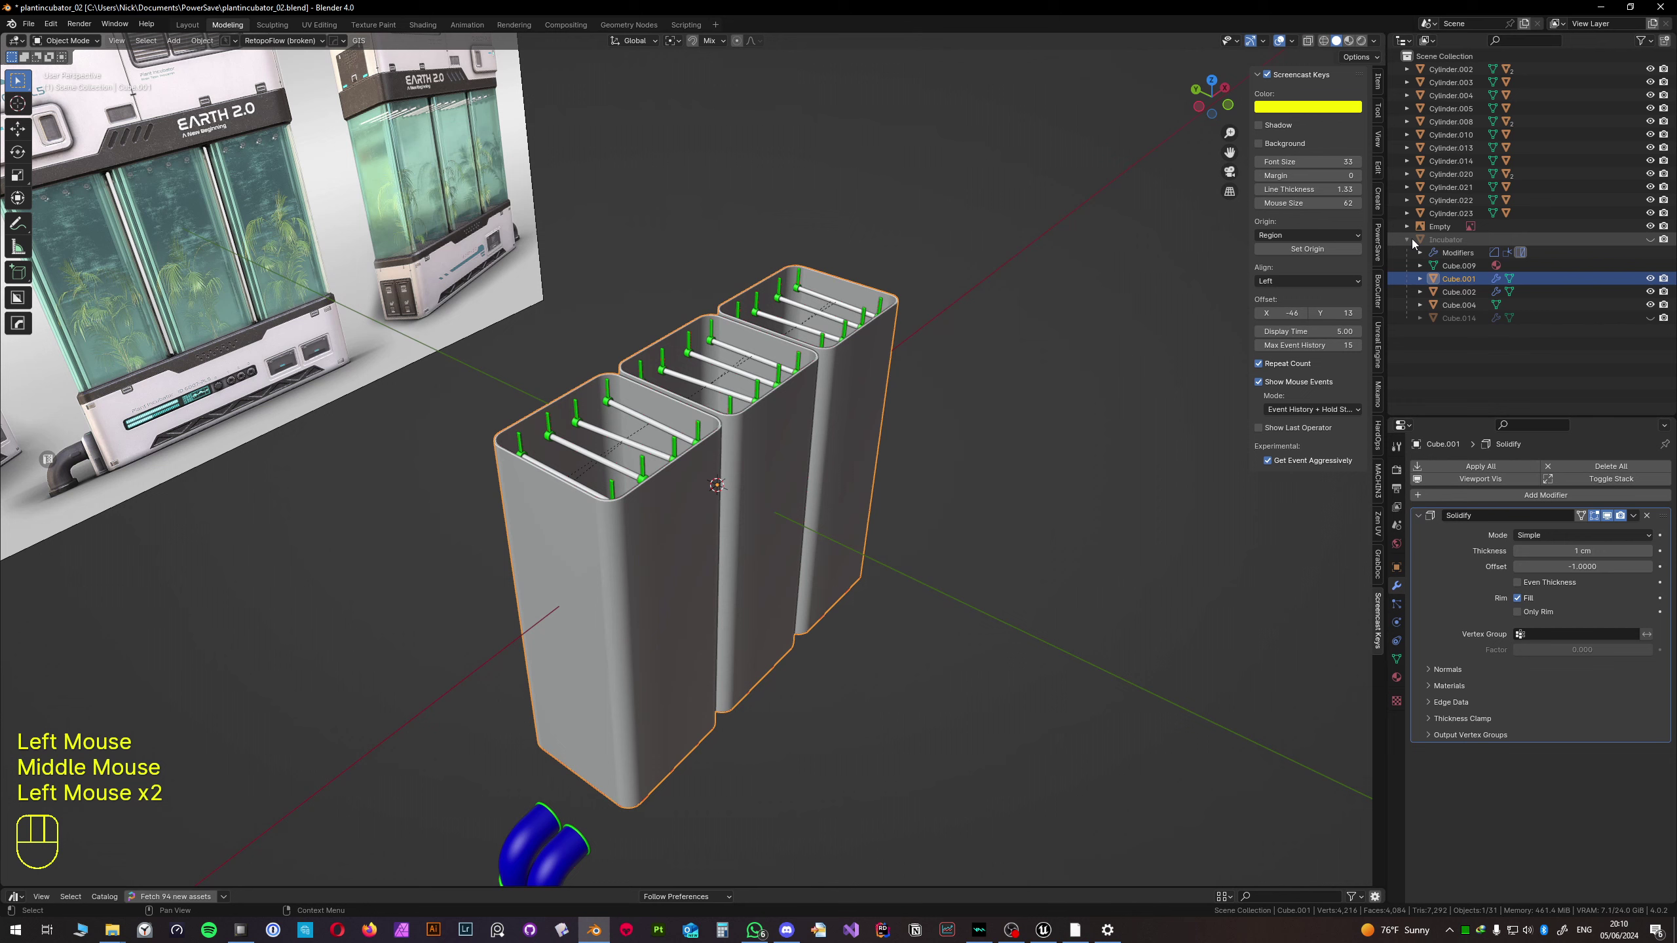
{"action": "left_click", "coordinate": [1458, 280]}
{"action": "double_click", "coordinate": [1458, 281]}
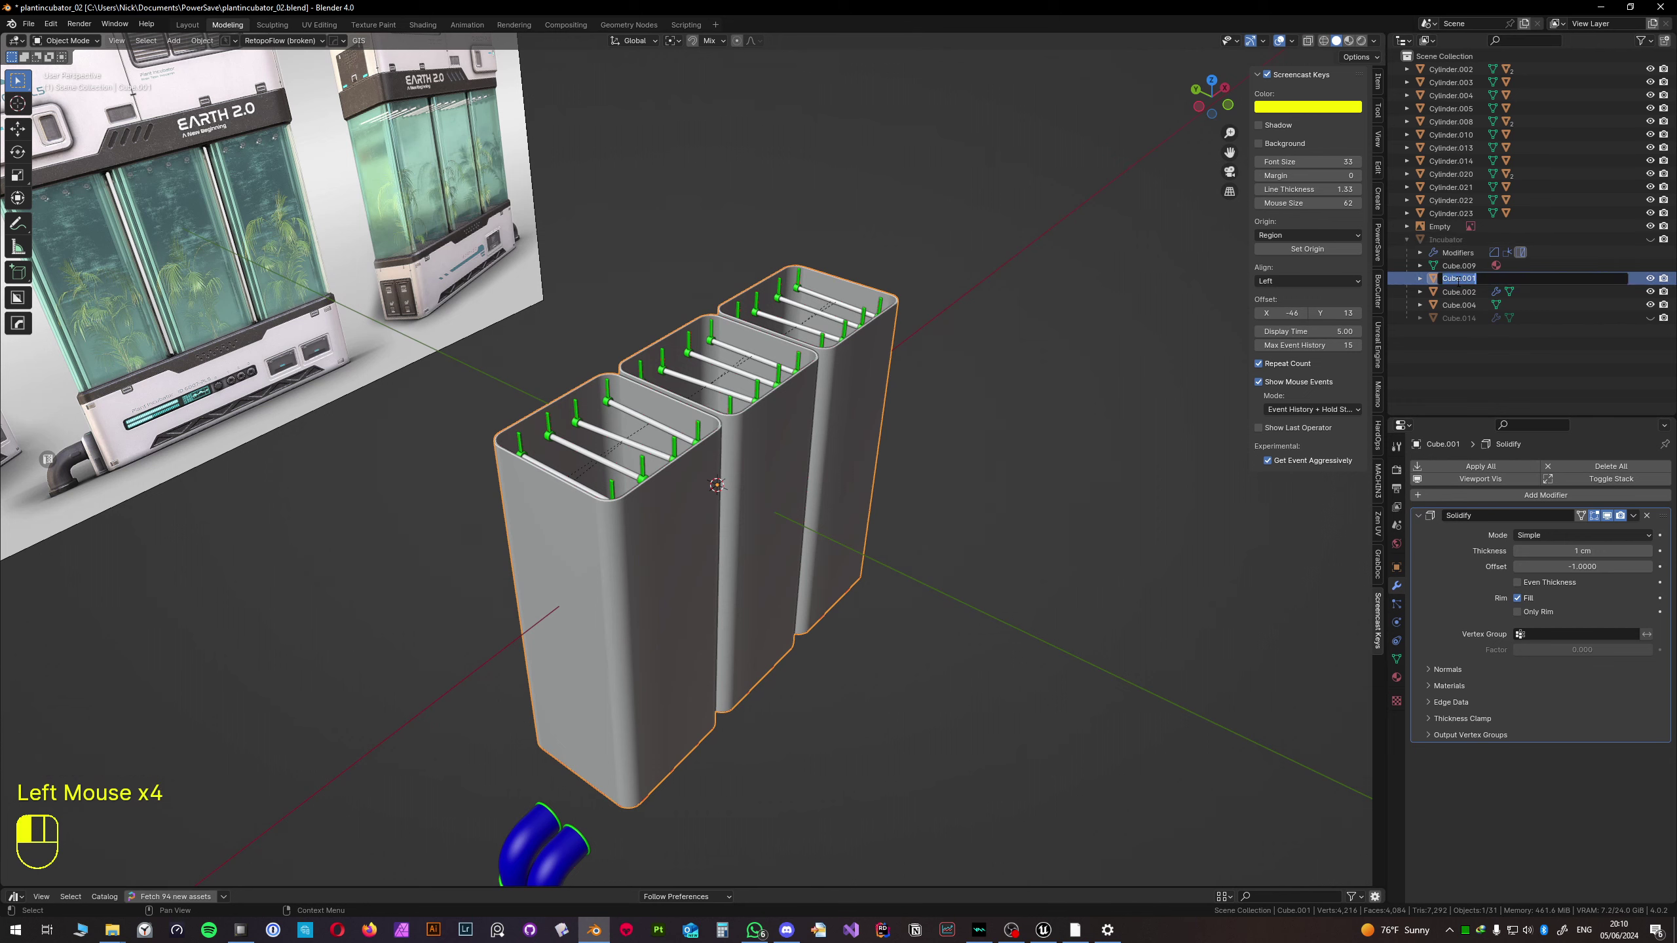
{"action": "type", "text": "glass"}
{"action": "key", "text": "Return"}
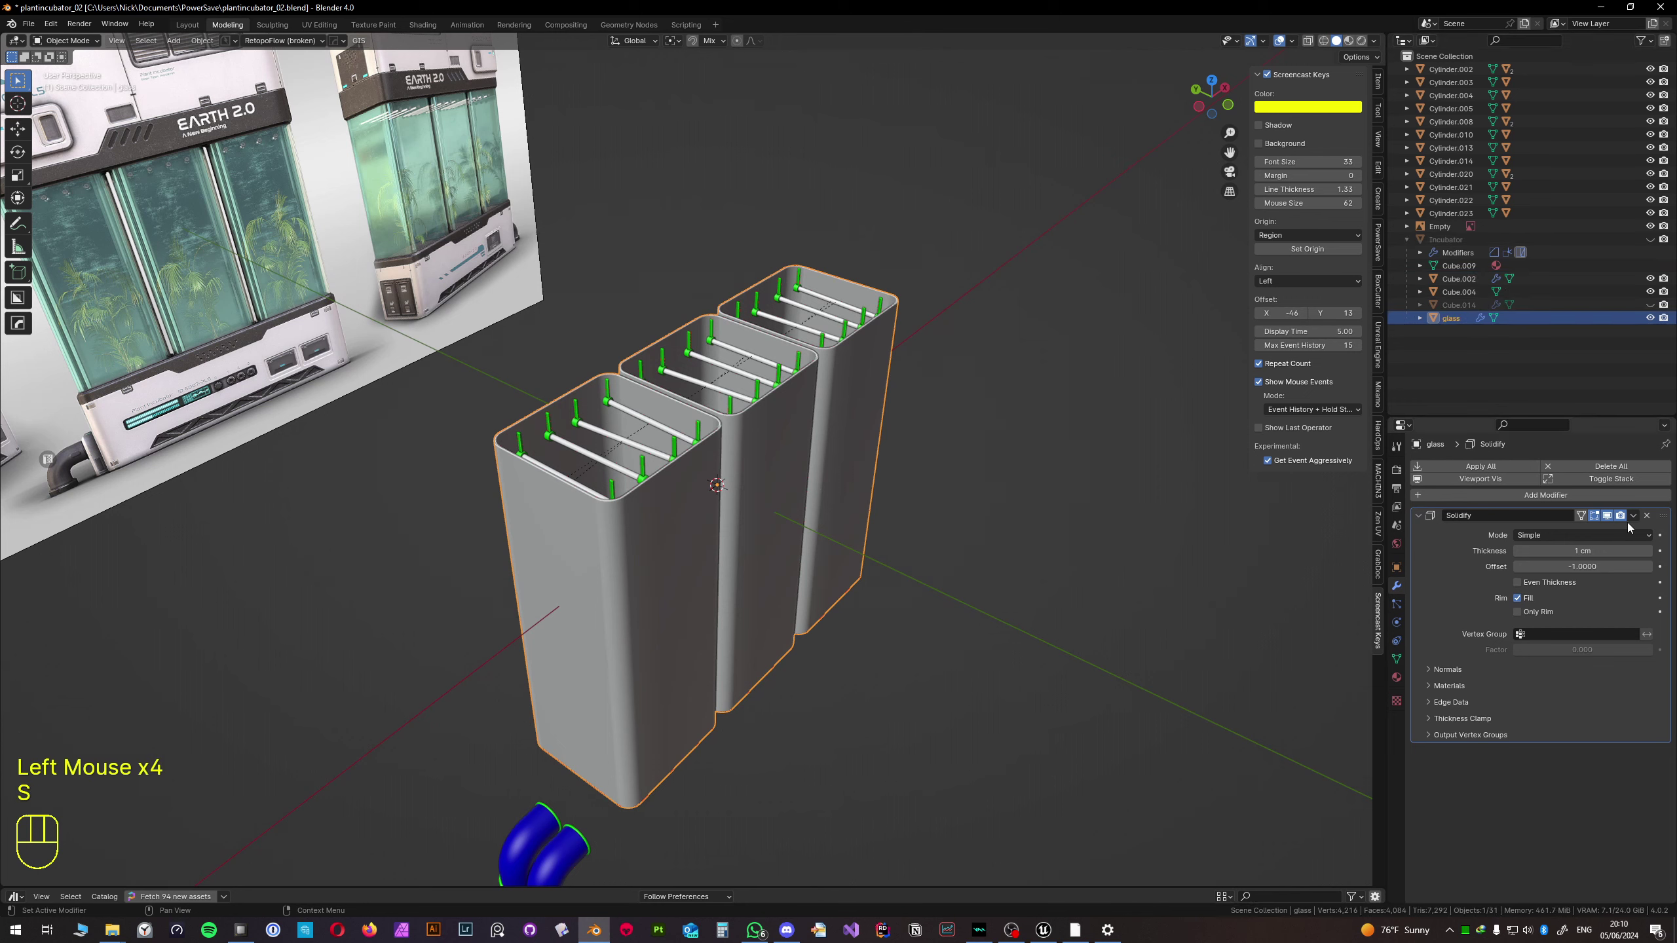
{"action": "left_click", "coordinate": [1648, 516]}
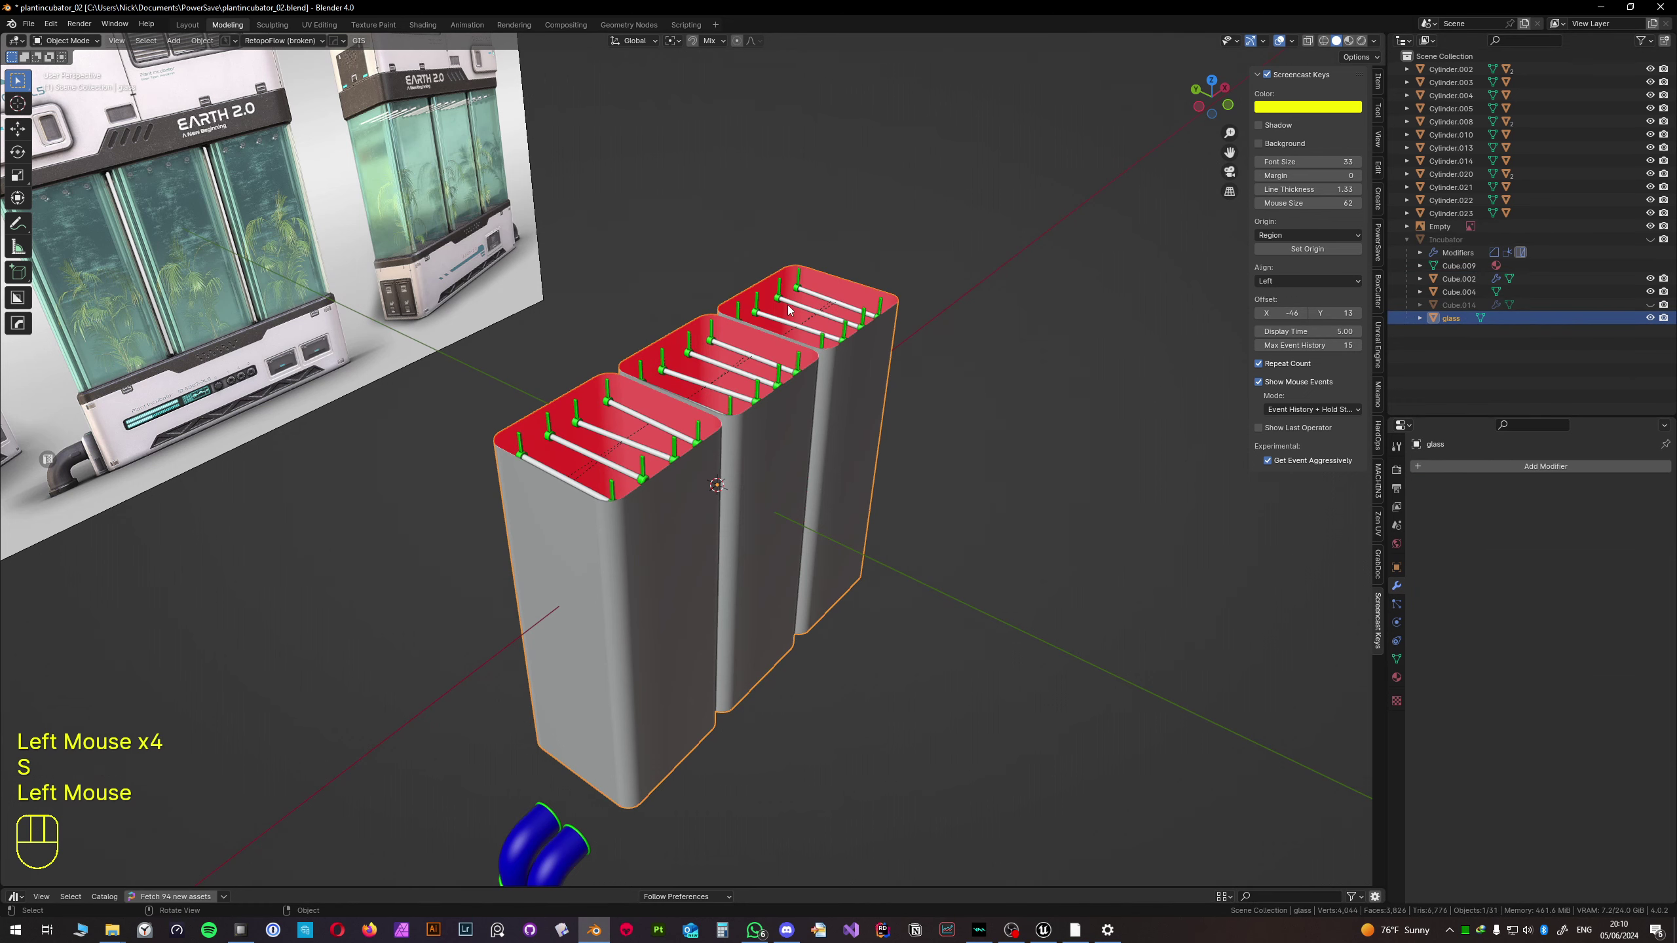
- Parent Cylinder.002 through Cylinder.023 to the glass object in the outliner and try moving glass
{"action": "left_click", "coordinate": [1453, 213]}
{"action": "left_click", "coordinate": [1451, 69], "text": "shift"}
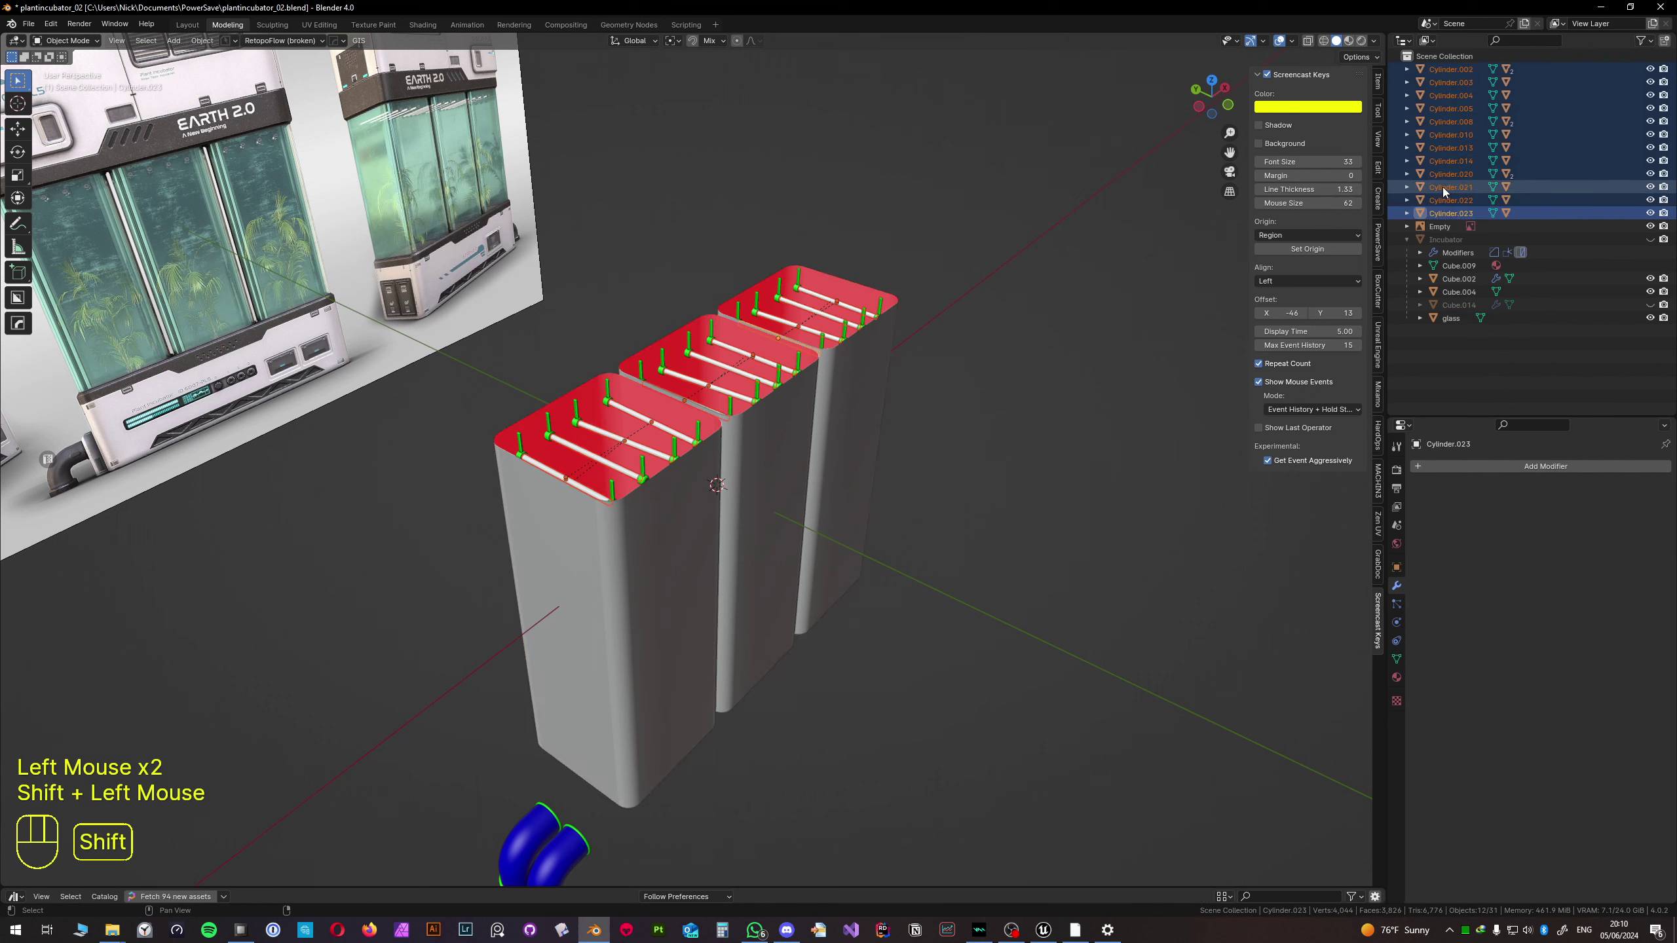
{"action": "left_click_drag", "start_coordinate": [1444, 187], "coordinate": [1457, 321], "text": "shift"}
{"action": "left_click", "coordinate": [1451, 161]}
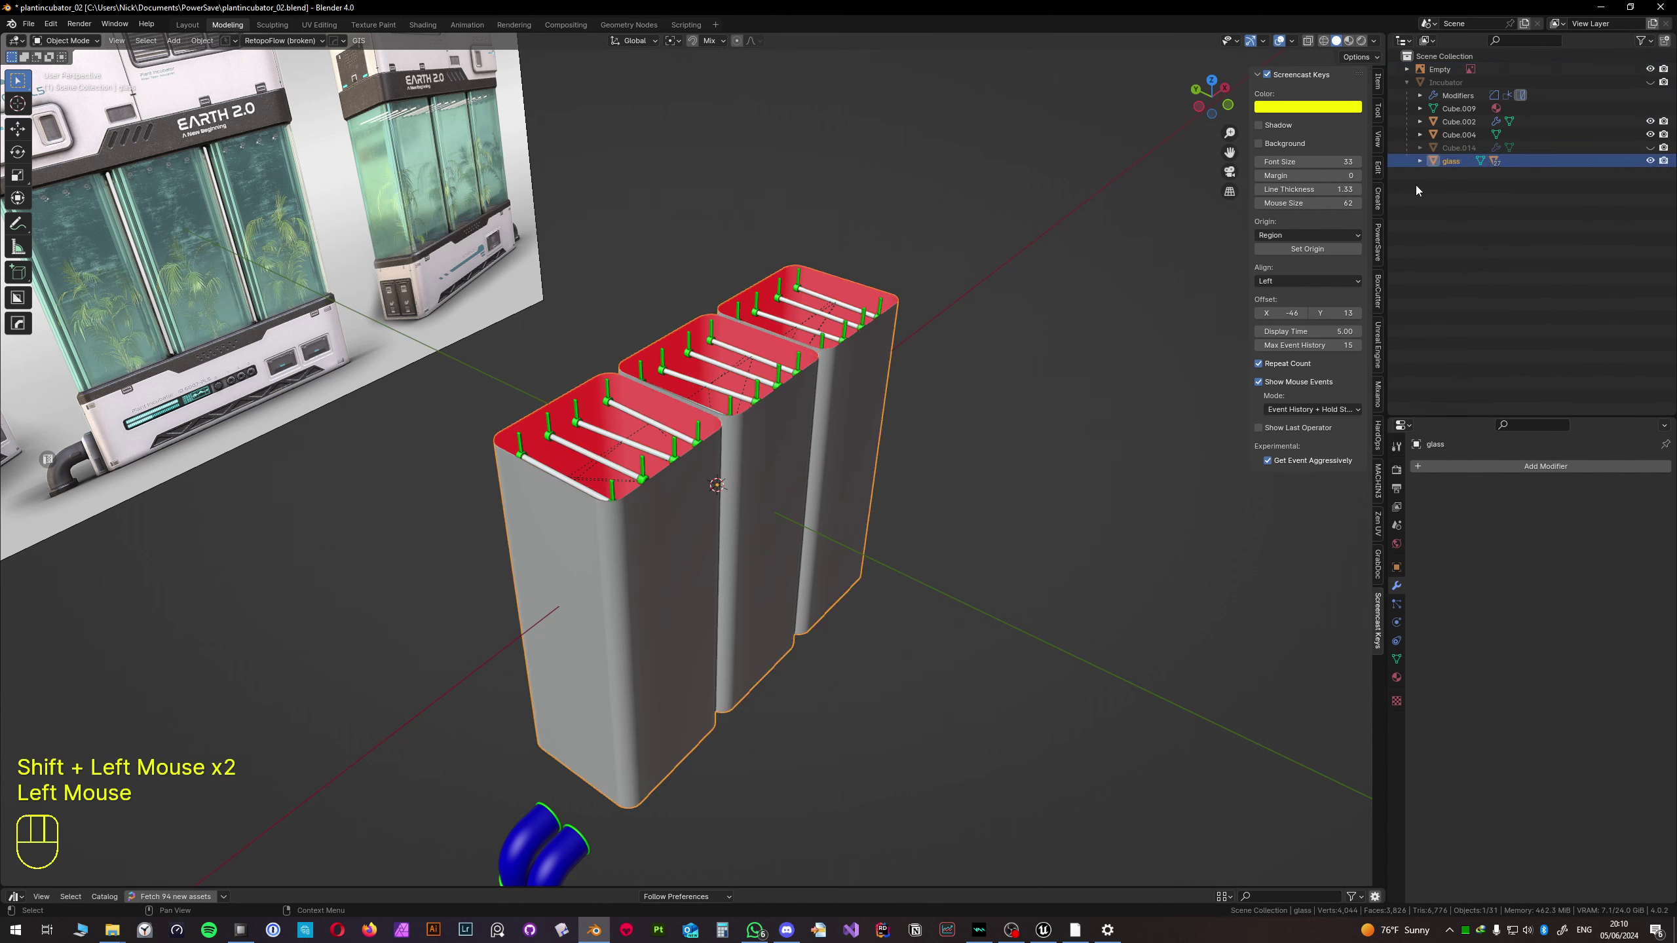
{"action": "key", "text": "g"}
{"action": "right_click", "coordinate": [991, 383]}
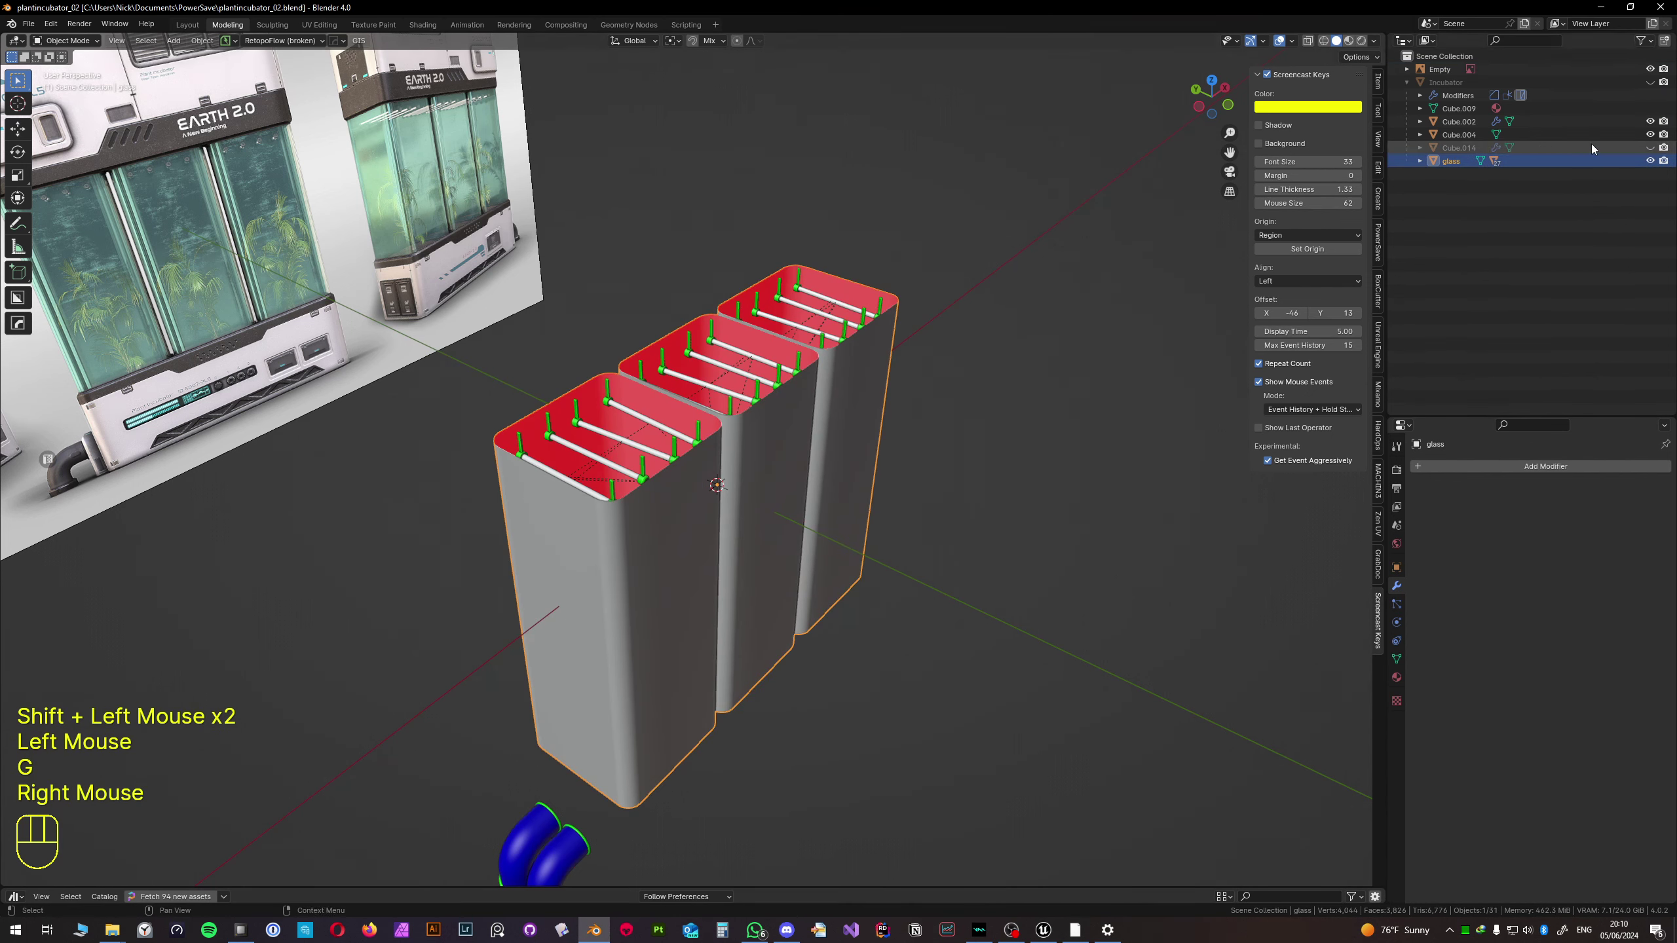
- Show Cube.014 and the Incubator body again and select Incubator
{"action": "left_click", "coordinate": [1650, 147]}
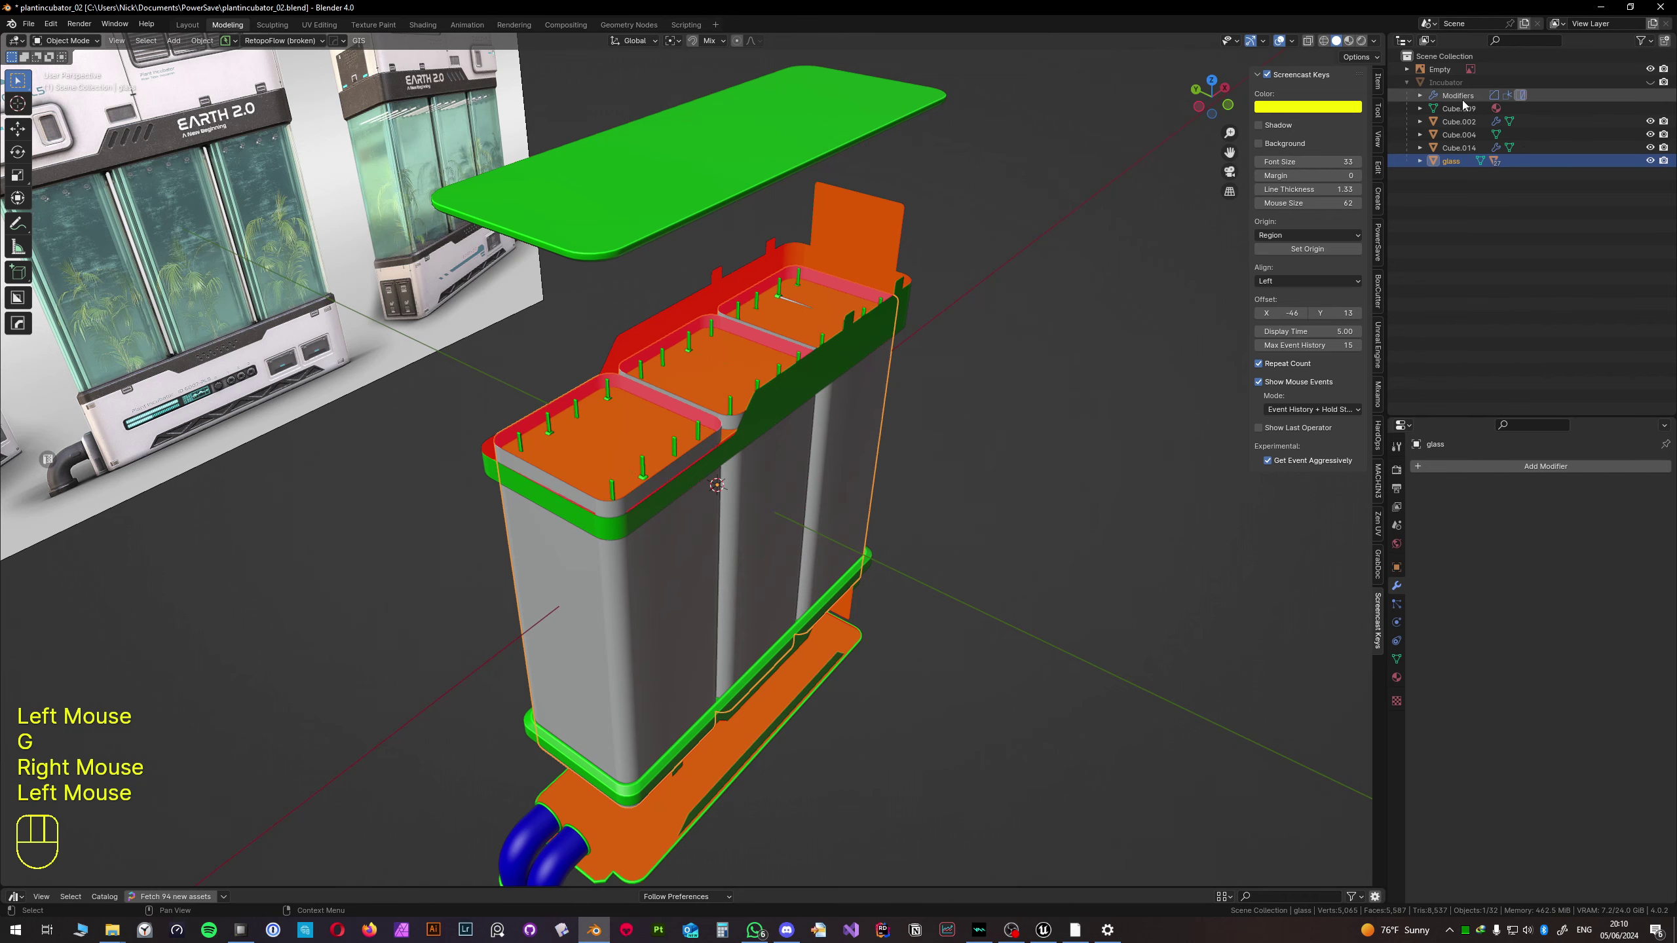
{"action": "left_click", "coordinate": [1446, 83]}
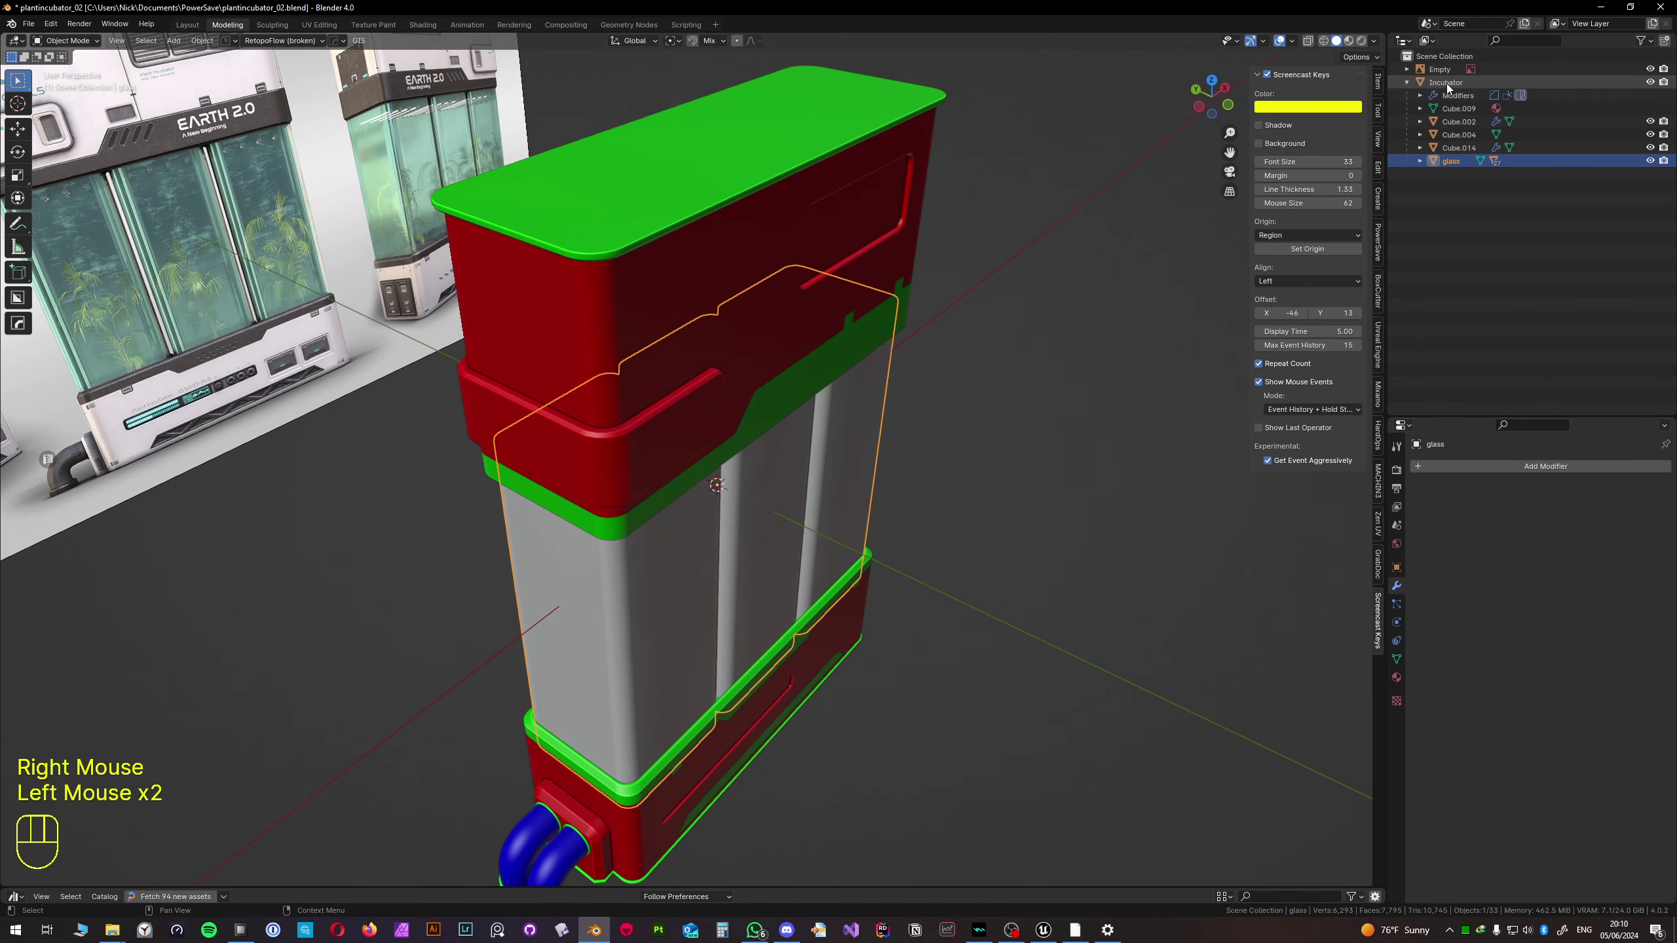
{"action": "left_click", "coordinate": [1446, 83]}
{"action": "middle_click_drag", "start_coordinate": [844, 414], "coordinate": [888, 390]}
- Turn on X-ray and examine the light tubes and their supports inside the tanks from below and the side
{"action": "key", "text": "alt+z"}
{"action": "left_click", "coordinate": [605, 286]}
{"action": "key", "text": "q"}
{"action": "right_click", "coordinate": [606, 285]}
{"action": "scroll", "coordinate": [773, 450], "scroll_direction": "down", "scroll_amount": 3}
{"action": "scroll", "coordinate": [772, 449], "scroll_direction": "up", "scroll_amount": 2}
{"action": "left_click", "coordinate": [1082, 447]}
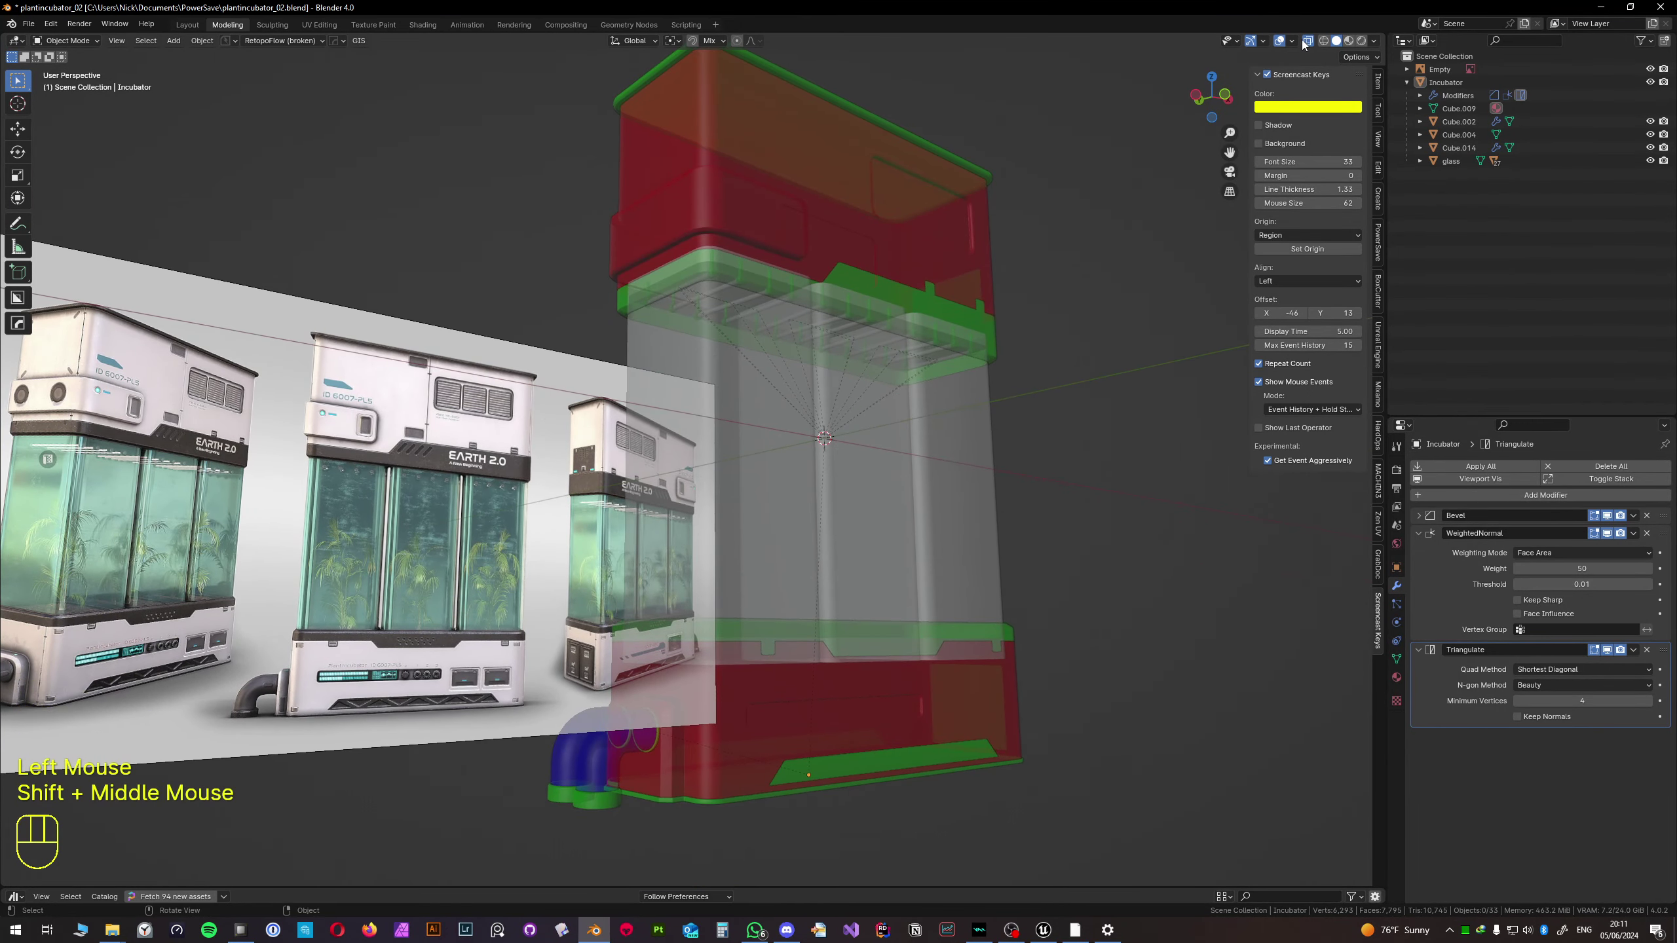
{"action": "scroll", "coordinate": [783, 352], "scroll_direction": "up", "scroll_amount": 3}
{"action": "left_click", "coordinate": [783, 349]}
{"action": "scroll", "coordinate": [1014, 408], "scroll_direction": "down", "scroll_amount": 2}
{"action": "middle_click_drag", "start_coordinate": [925, 396], "coordinate": [1015, 409]}
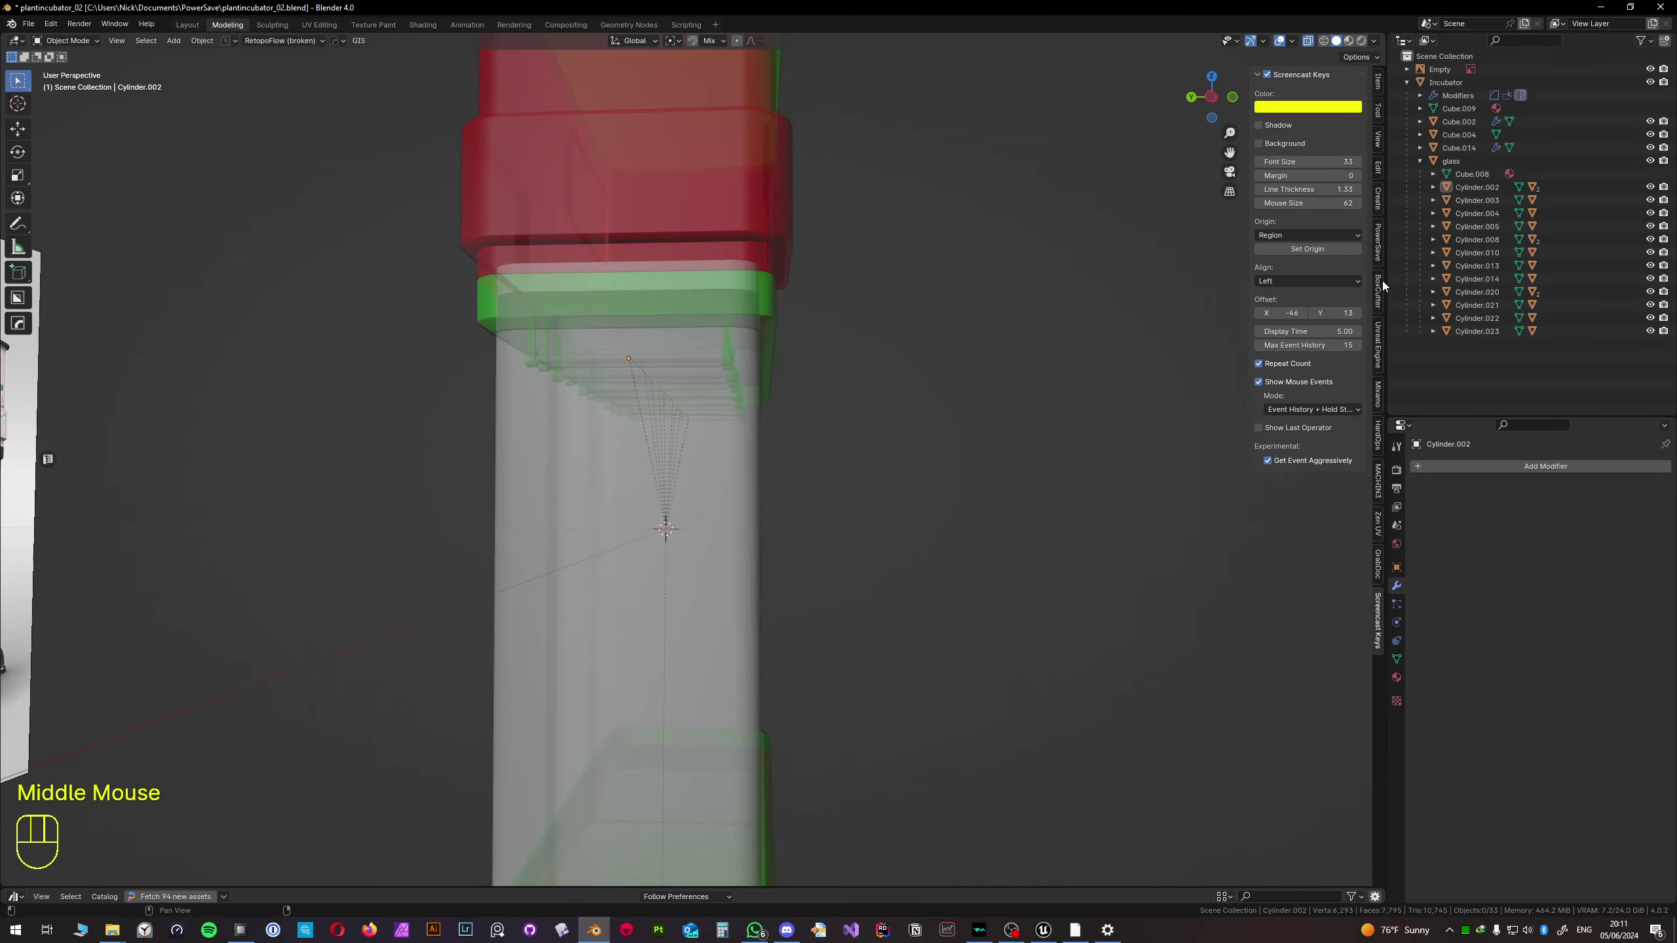
{"action": "middle_click_drag", "start_coordinate": [634, 350], "coordinate": [794, 333]}
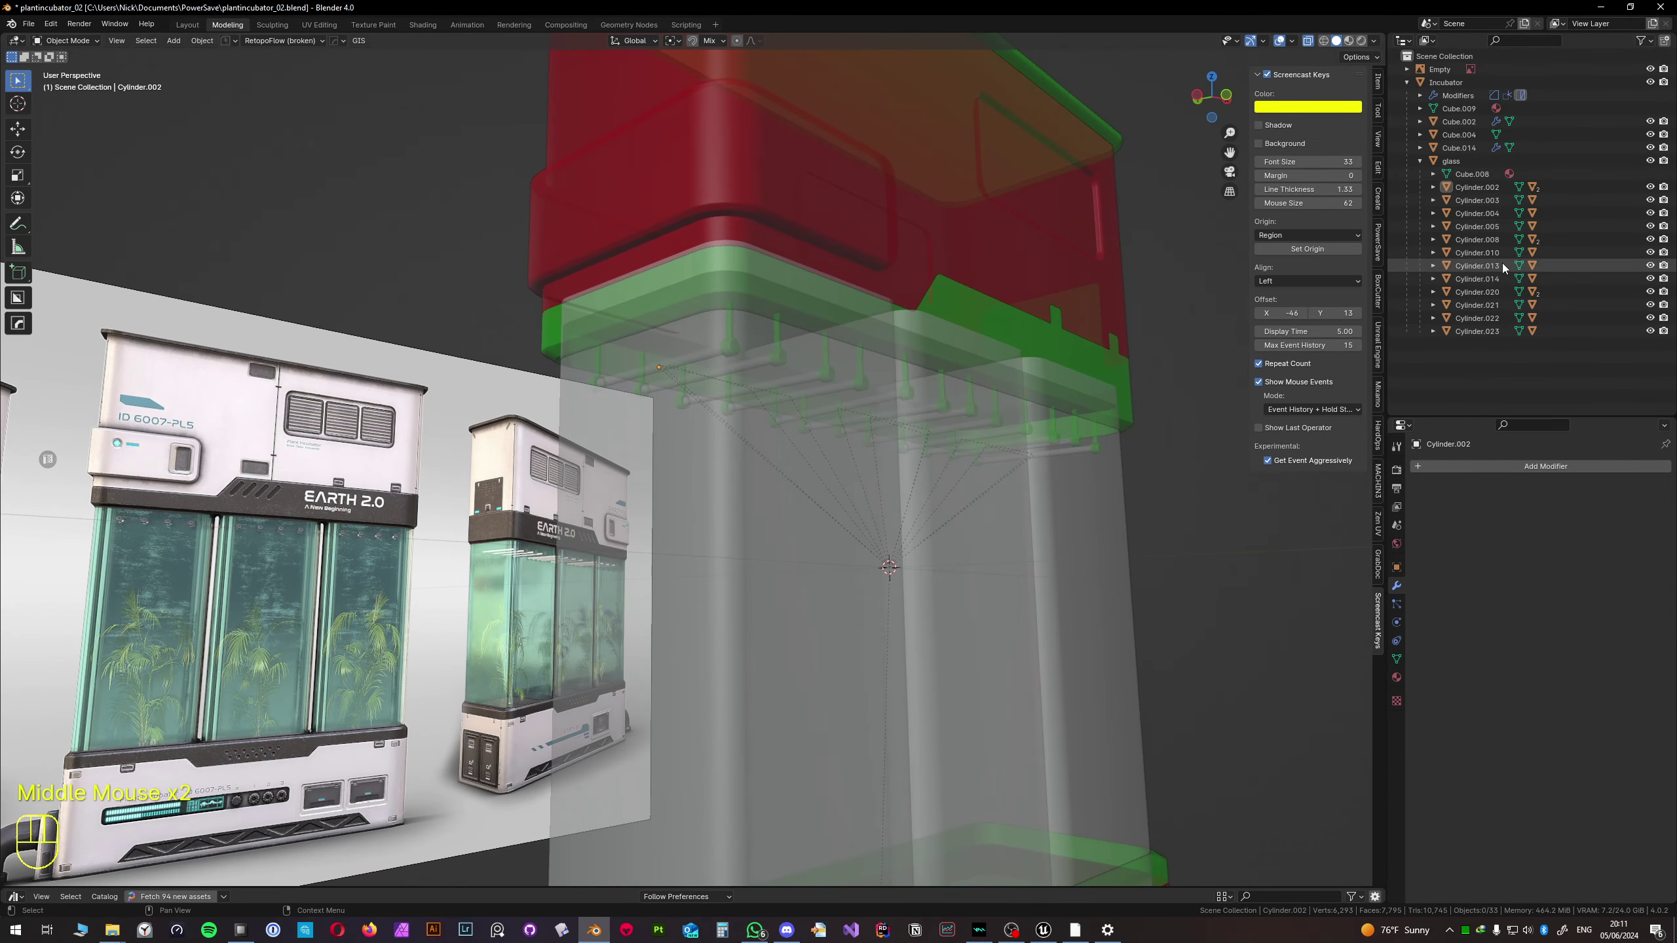
- Hide the glass tanks, select all light tubes from Cylinder.002 to Cylinder.023, and briefly check them in isolation
{"action": "left_click", "coordinate": [1651, 162]}
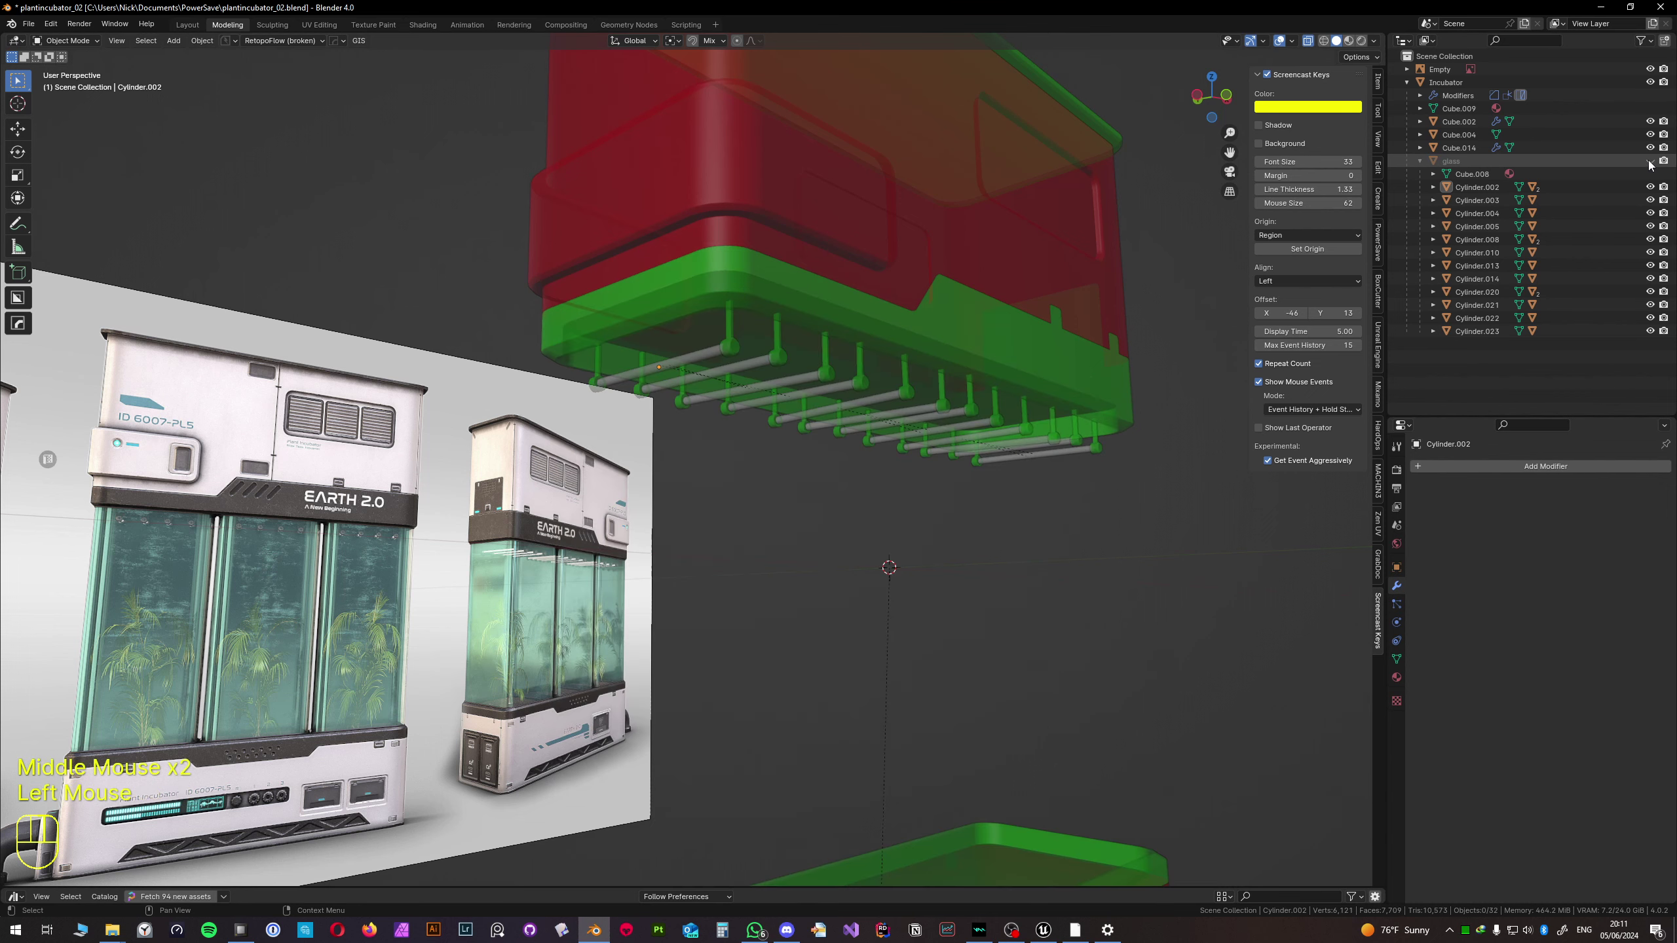
{"action": "middle_click_drag", "start_coordinate": [726, 377], "coordinate": [739, 360]}
{"action": "left_click", "coordinate": [739, 360]}
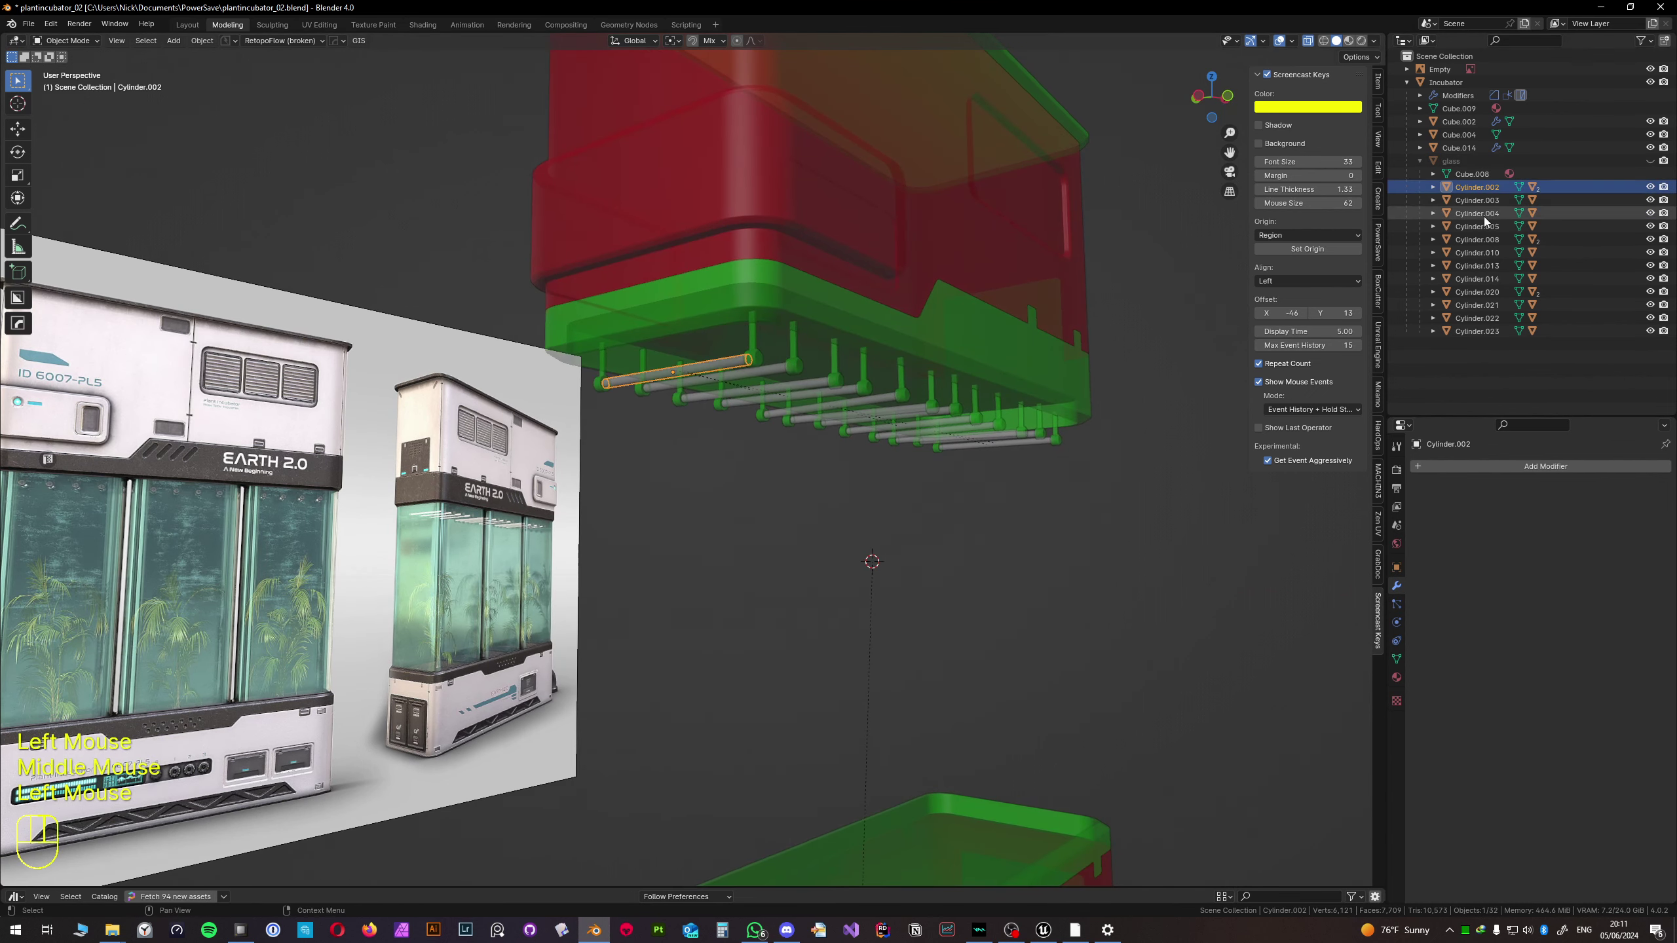
{"action": "left_click", "coordinate": [1462, 327], "text": "shift"}
{"action": "key", "text": "slash"}
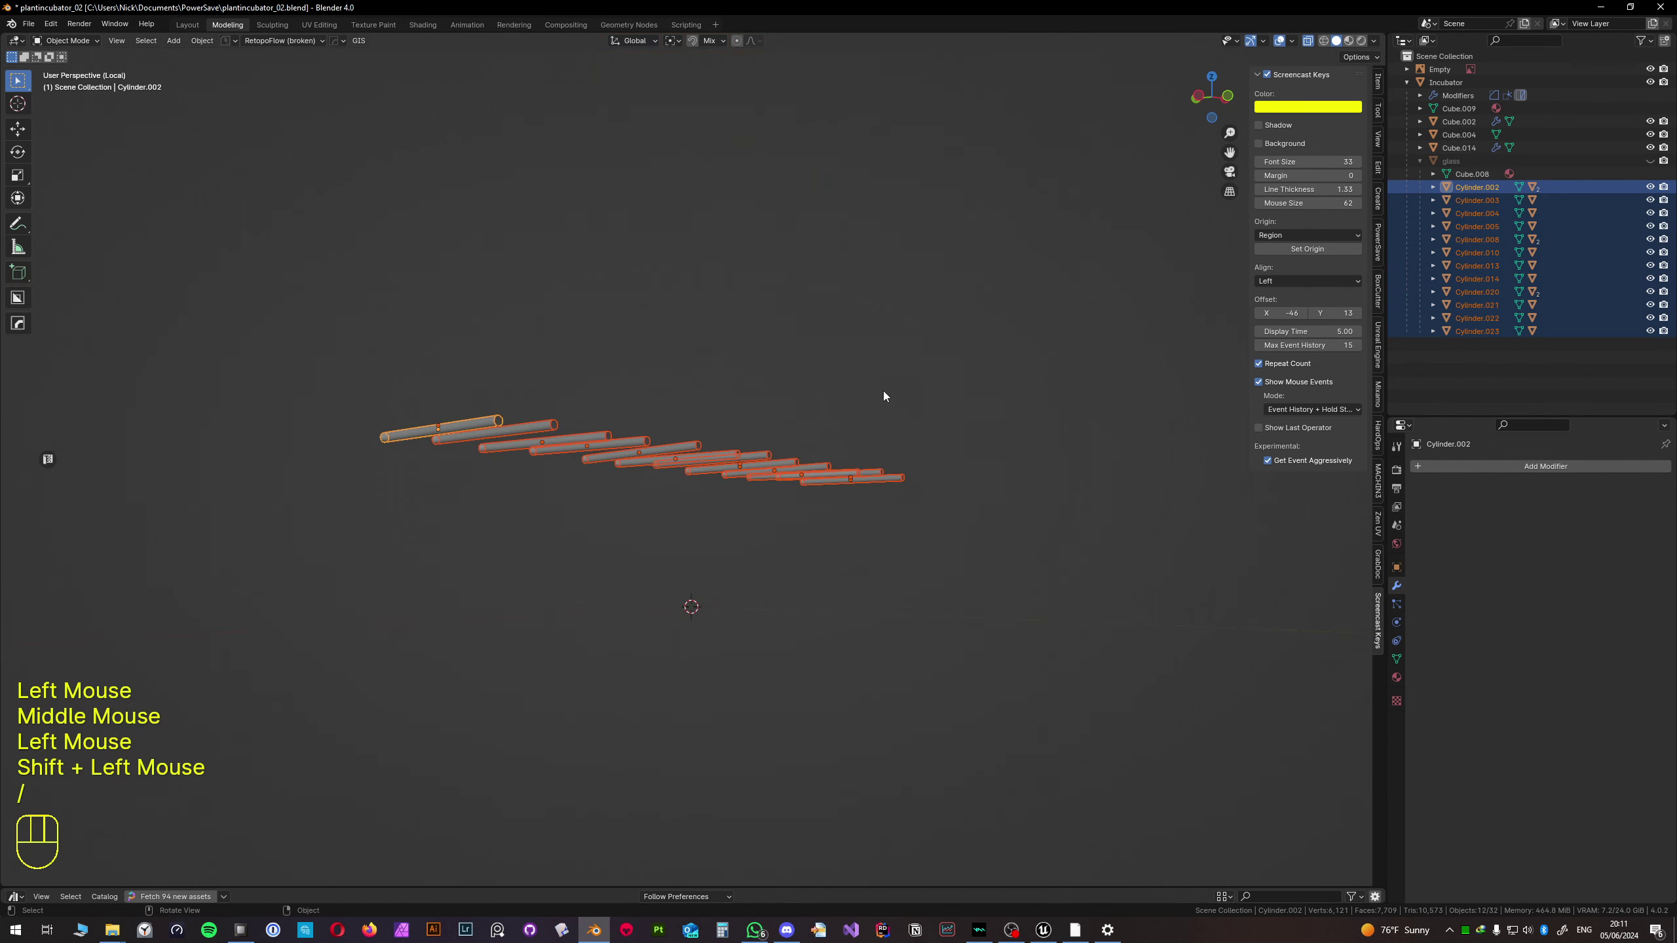
{"action": "key", "text": "slash"}
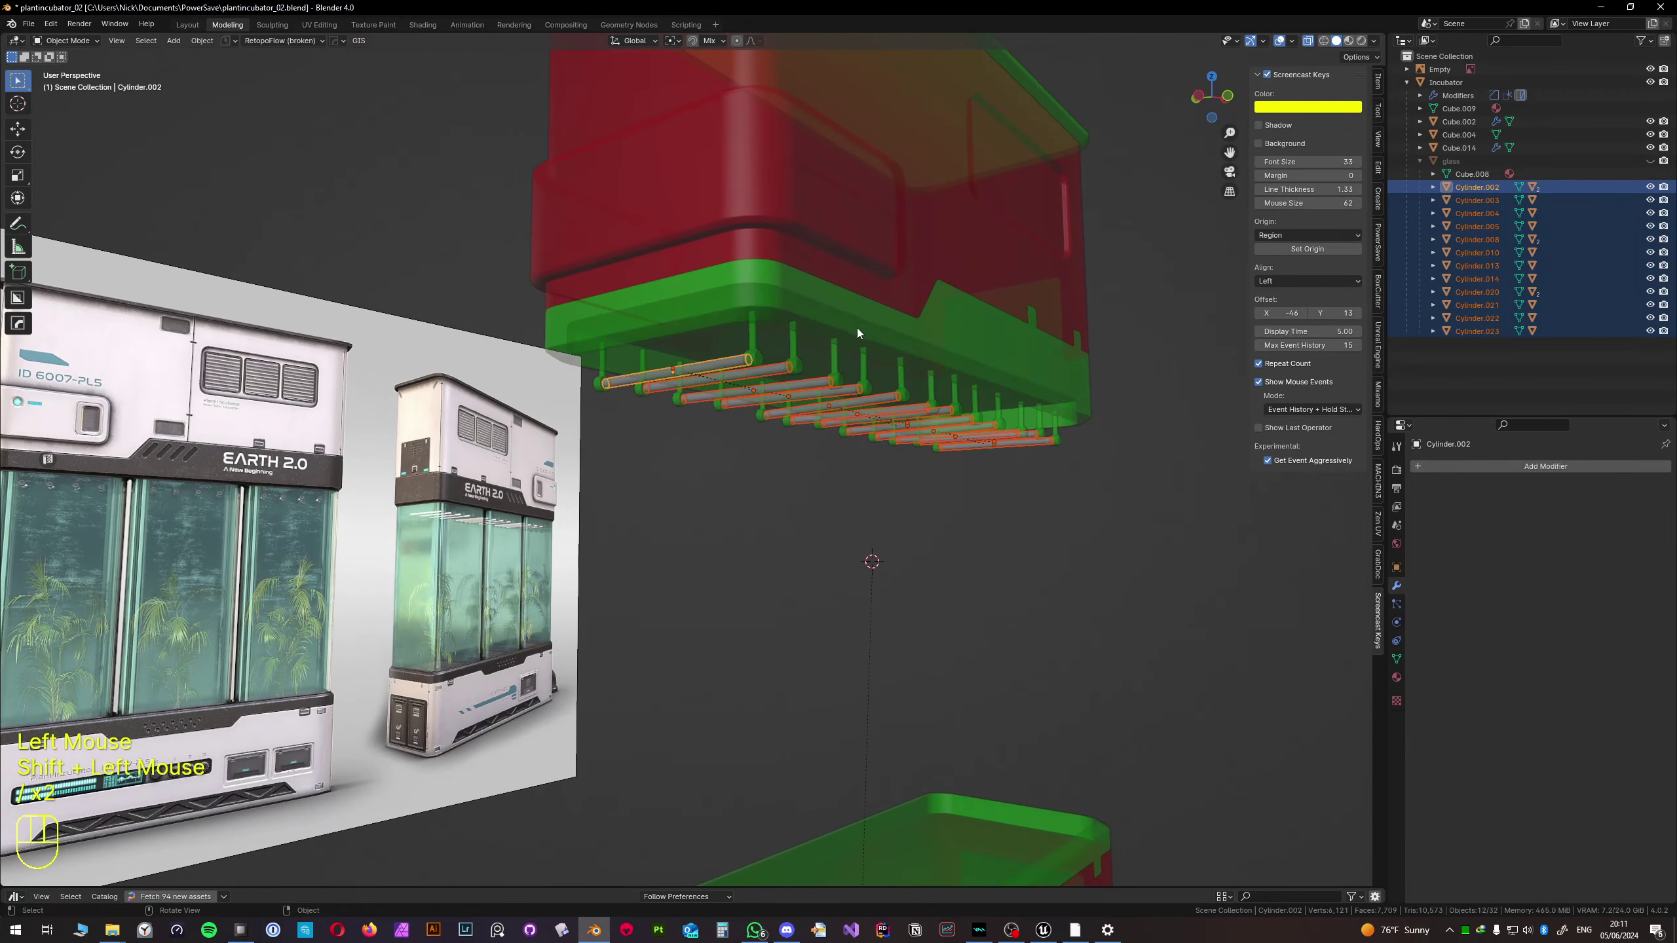
- Select Cylinder.002 through Cylinder.023 together with their child caps and supports while viewing the incubator from the side
{"action": "left_click", "coordinate": [840, 322]}
{"action": "middle_click_drag", "start_coordinate": [839, 317], "coordinate": [978, 378]}
{"action": "left_click", "coordinate": [1472, 187]}
{"action": "left_click", "coordinate": [1462, 330], "text": "shift"}
{"action": "scroll", "coordinate": [773, 361], "scroll_direction": "up", "scroll_amount": 2}
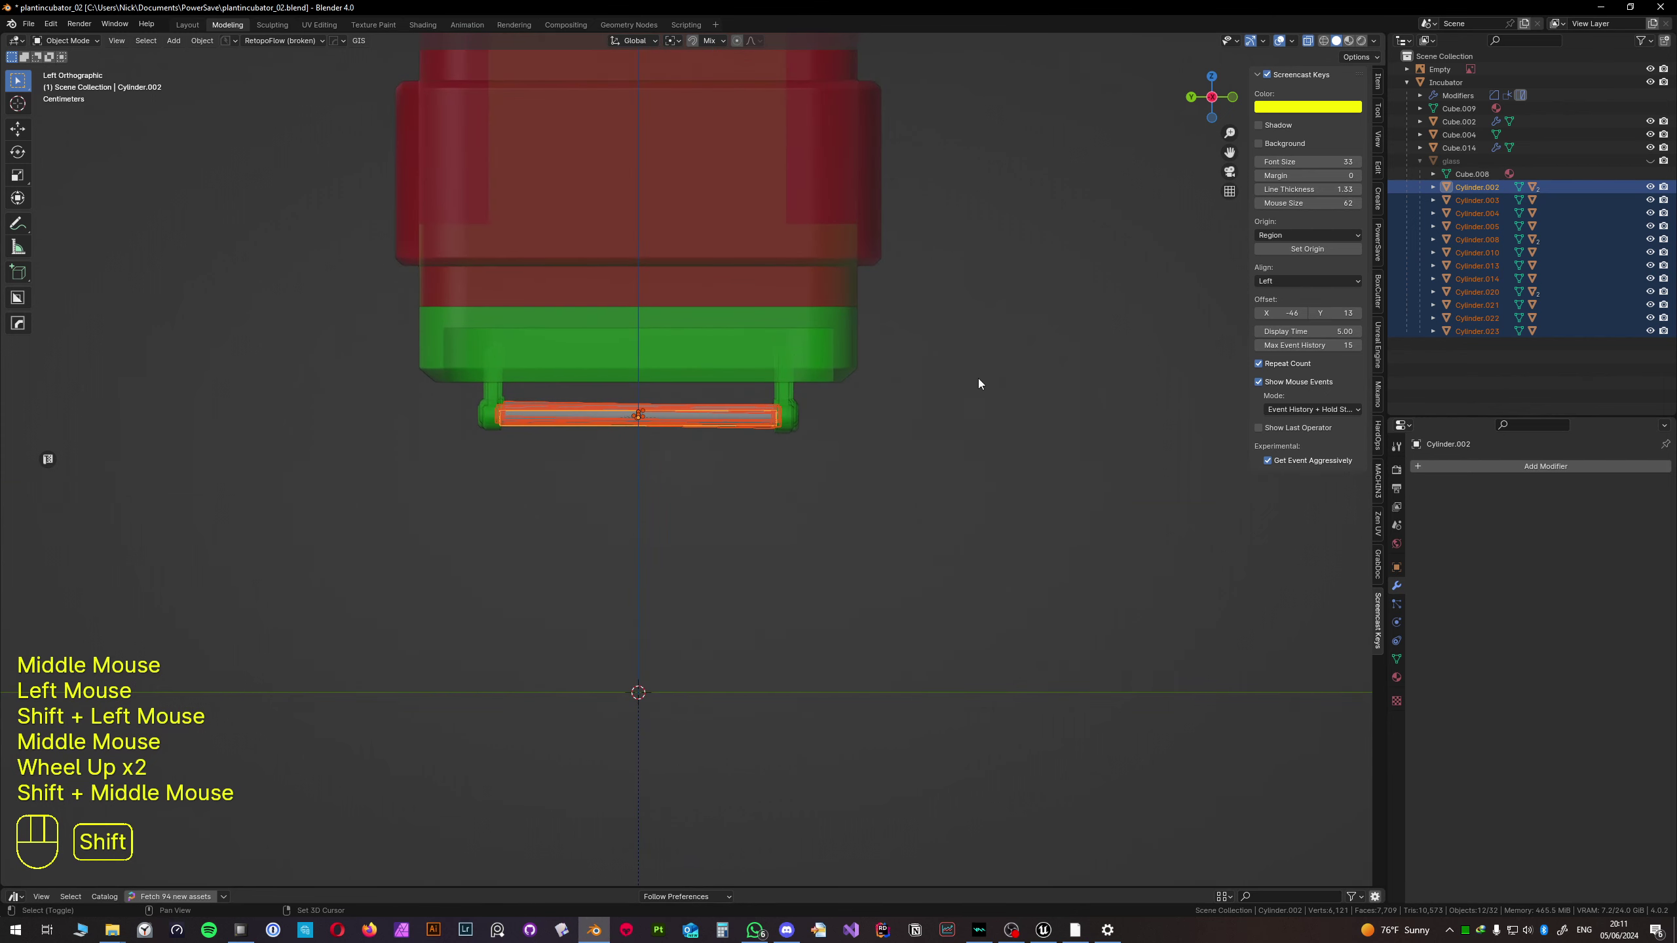
{"action": "right_click", "coordinate": [1488, 225]}
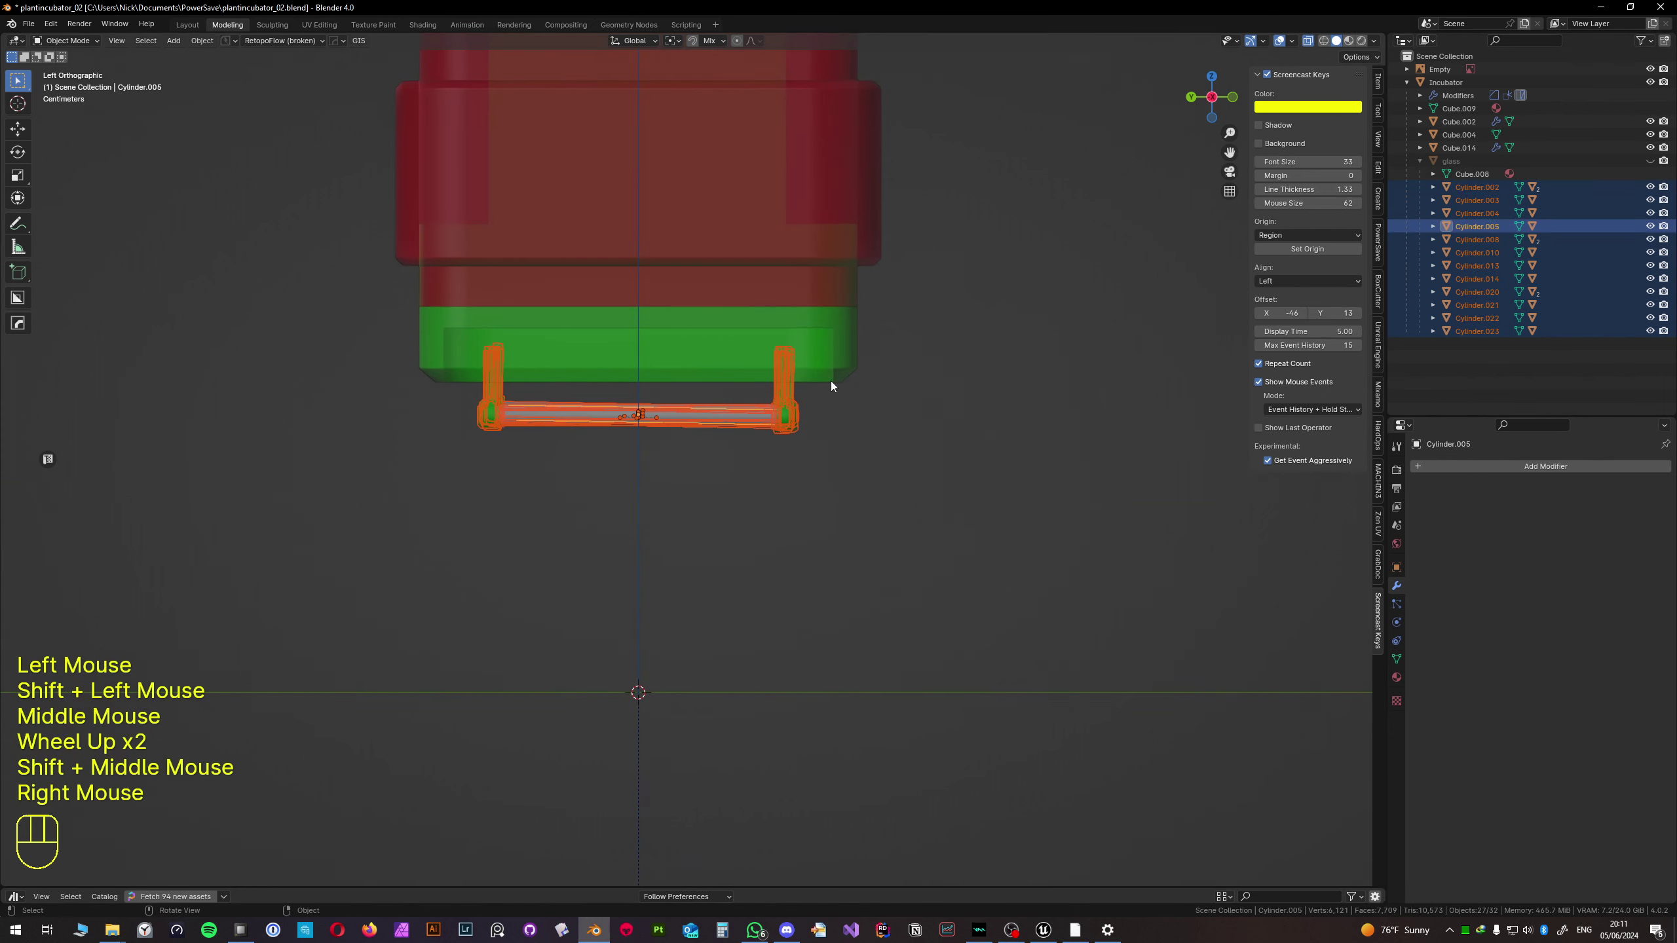
- Edit the tube parts together and flatten all supports' upper-end vertices by scaling them to 0 along Z
{"action": "key", "text": "Tab"}
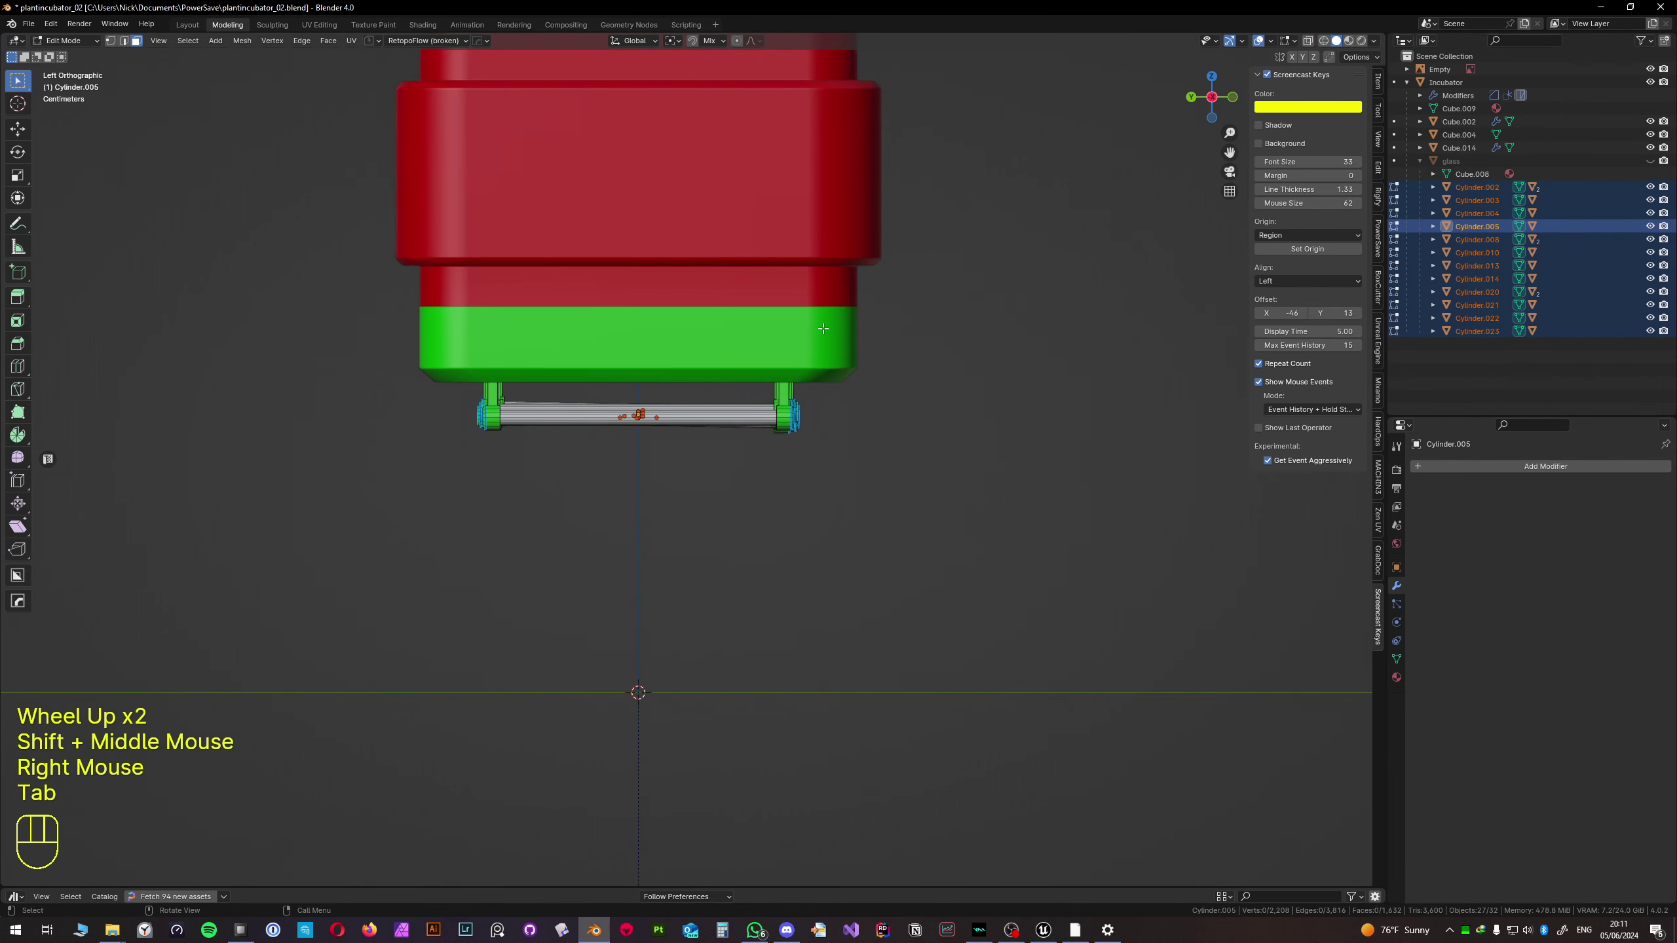
{"action": "key", "text": "alt+z"}
{"action": "key", "text": "1"}
{"action": "left_click", "coordinate": [434, 311]}
{"action": "left_click_drag", "start_coordinate": [434, 311], "coordinate": [813, 370]}
{"action": "middle_click_drag", "start_coordinate": [813, 370], "coordinate": [858, 330]}
{"action": "scroll", "coordinate": [858, 330], "scroll_direction": "down", "scroll_amount": 5}
{"action": "middle_click_drag", "start_coordinate": [858, 330], "coordinate": [923, 376], "text": "shift"}
{"action": "scroll", "coordinate": [923, 377], "scroll_direction": "down", "scroll_amount": 1}
{"action": "key", "text": "s"}
{"action": "key", "text": "z"}
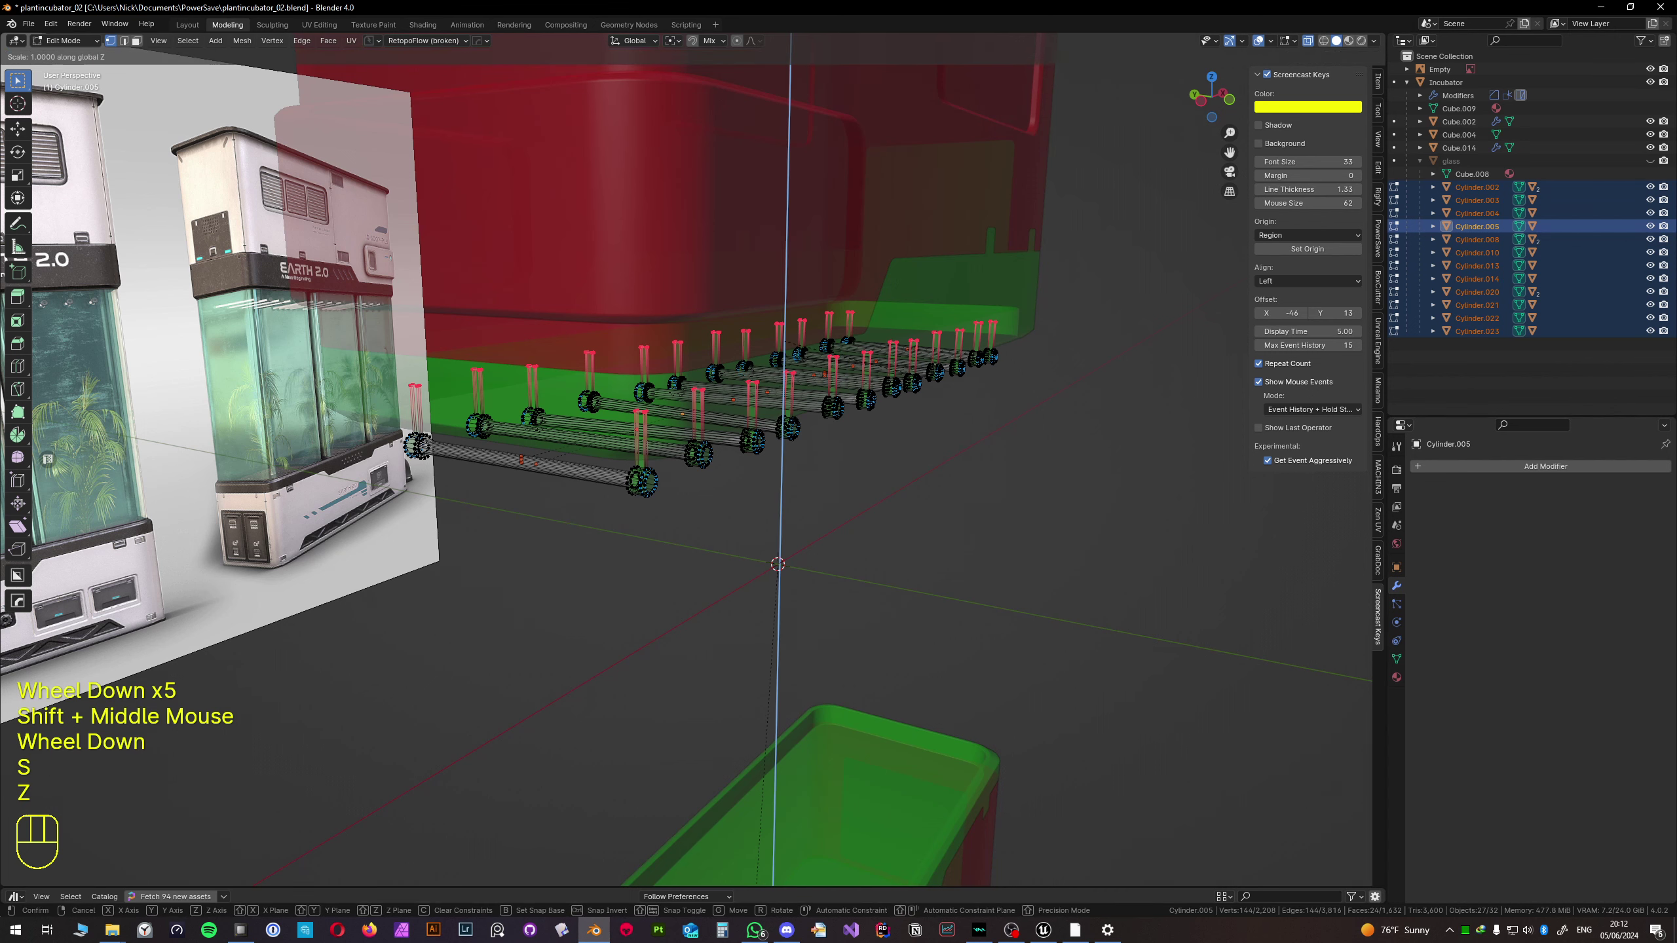
{"action": "key", "text": "KP_0"}
{"action": "key", "text": "KP_Enter"}
- Move the flattened support ends along Z in the side view and return to Object Mode
{"action": "middle_click_drag", "start_coordinate": [810, 330], "coordinate": [734, 423]}
{"action": "key", "text": "g"}
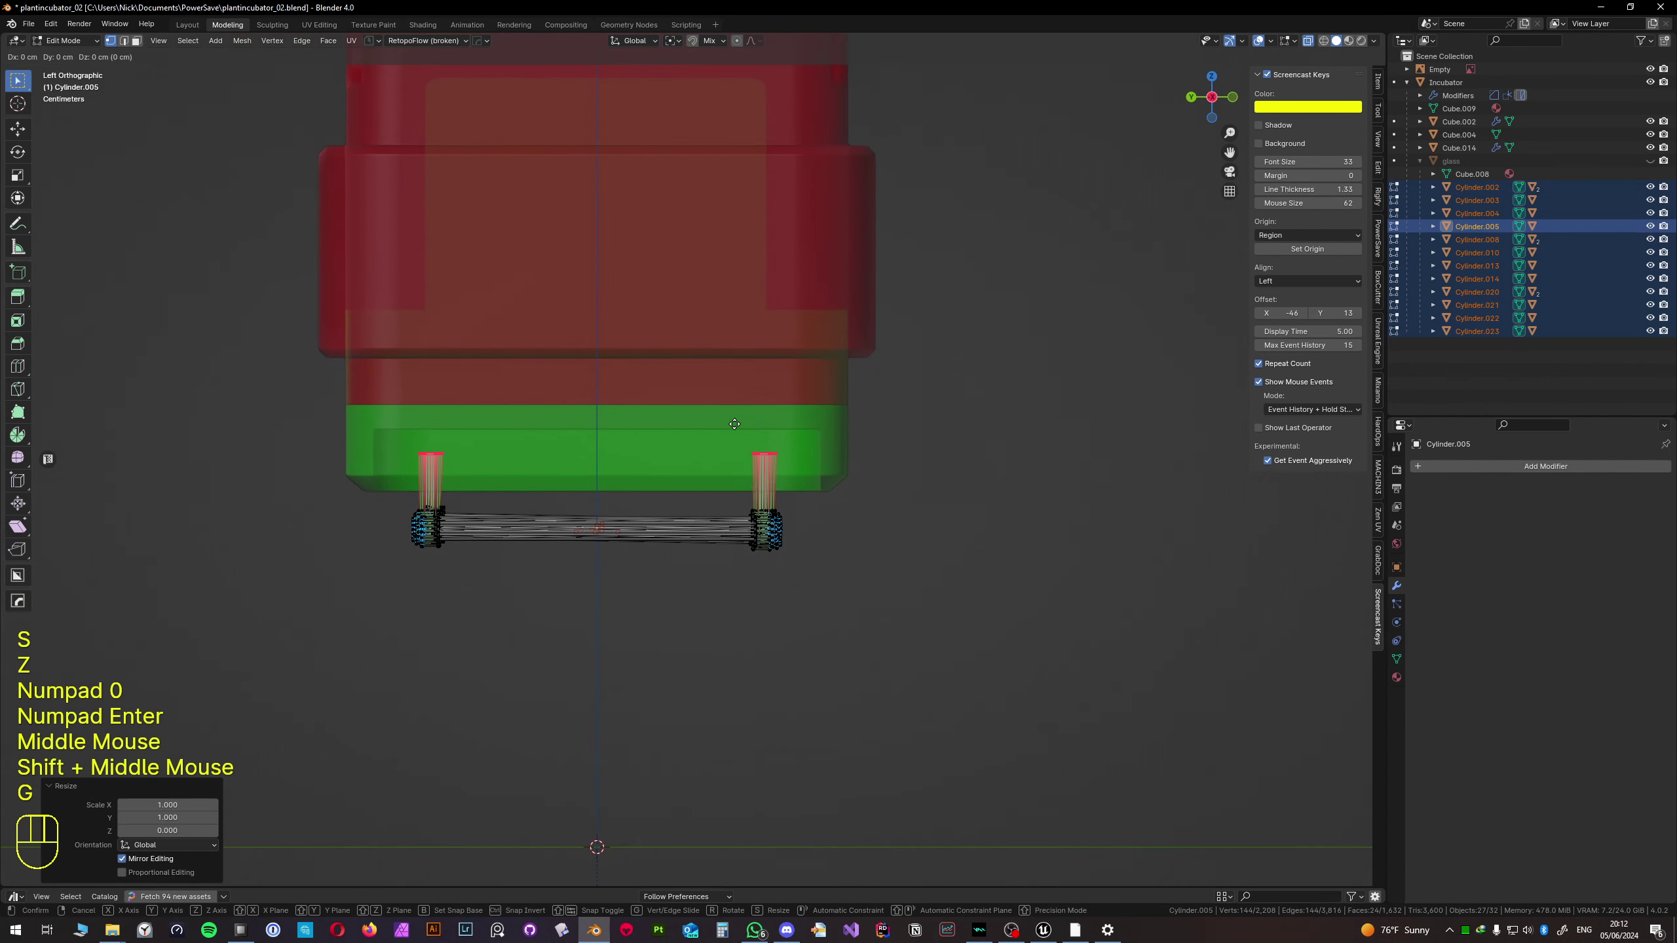
{"action": "key", "text": "z"}
{"action": "scroll", "coordinate": [738, 360], "scroll_direction": "down", "scroll_amount": 1}
{"action": "key", "text": "Tab"}
- Reveal all hidden objects and clear the selection
{"action": "scroll", "coordinate": [738, 360], "scroll_direction": "down", "scroll_amount": 1}
{"action": "left_click", "coordinate": [858, 462]}
{"action": "middle_click_drag", "start_coordinate": [859, 463], "coordinate": [917, 503]}
{"action": "key", "text": "alt+h"}
{"action": "scroll", "coordinate": [881, 523], "scroll_direction": "down", "scroll_amount": 1}
{"action": "left_click", "coordinate": [1098, 505]}
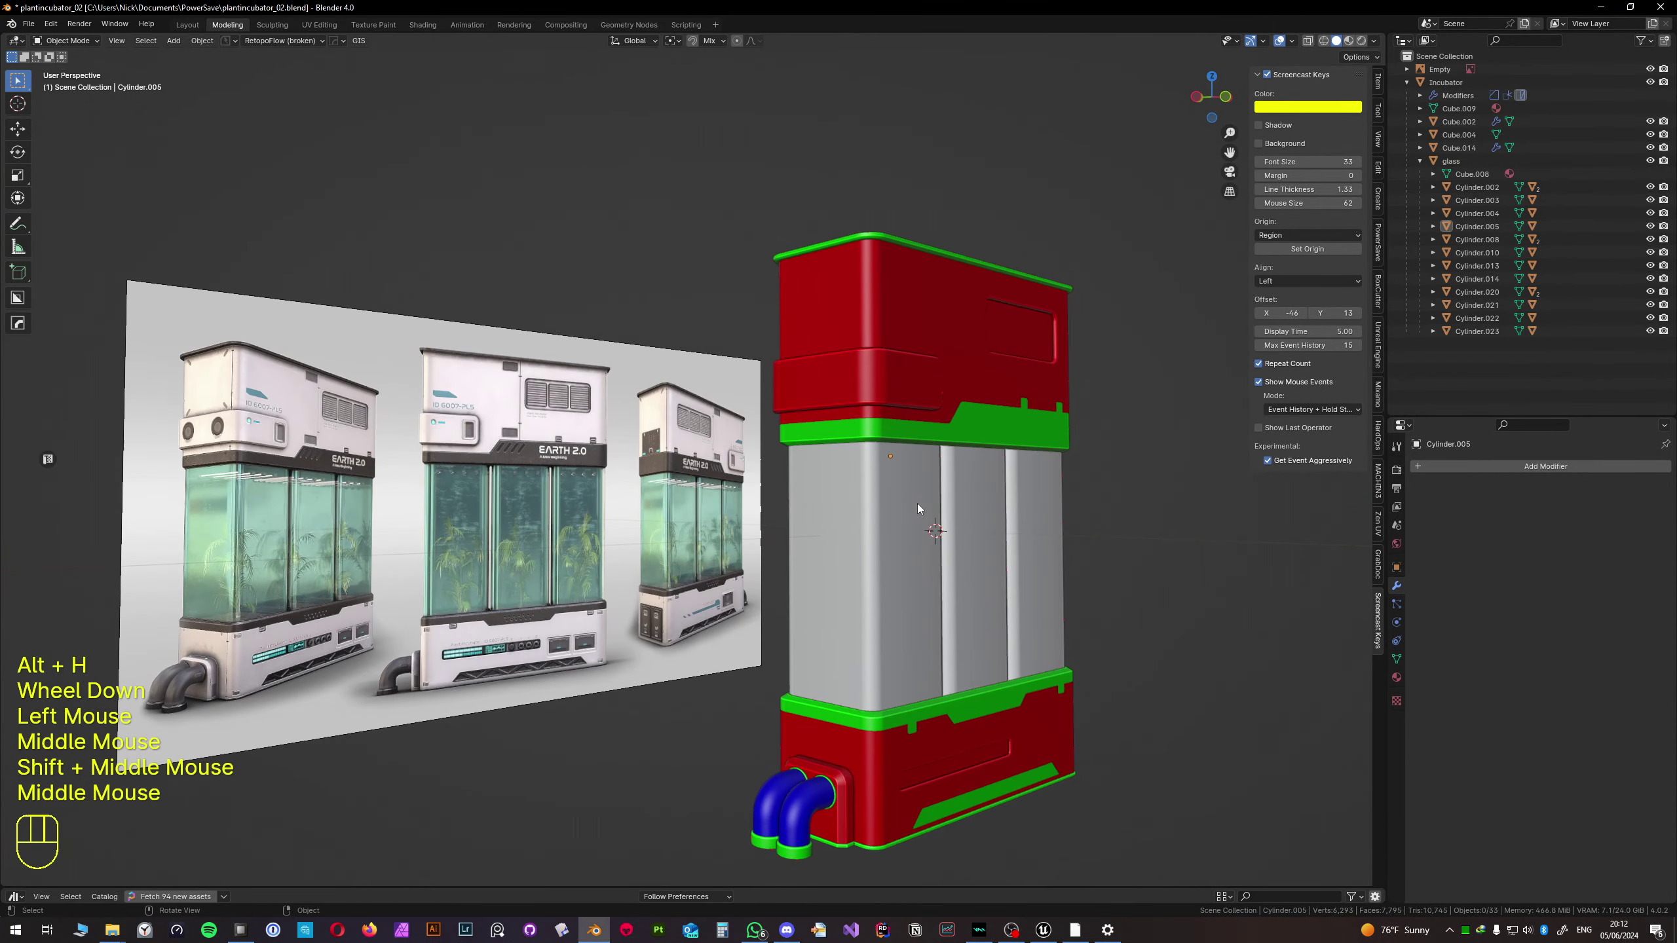
- Examine the tank bottoms and base section of the reference image up close
{"action": "middle_click_drag", "start_coordinate": [587, 525], "coordinate": [799, 516], "text": "shift"}
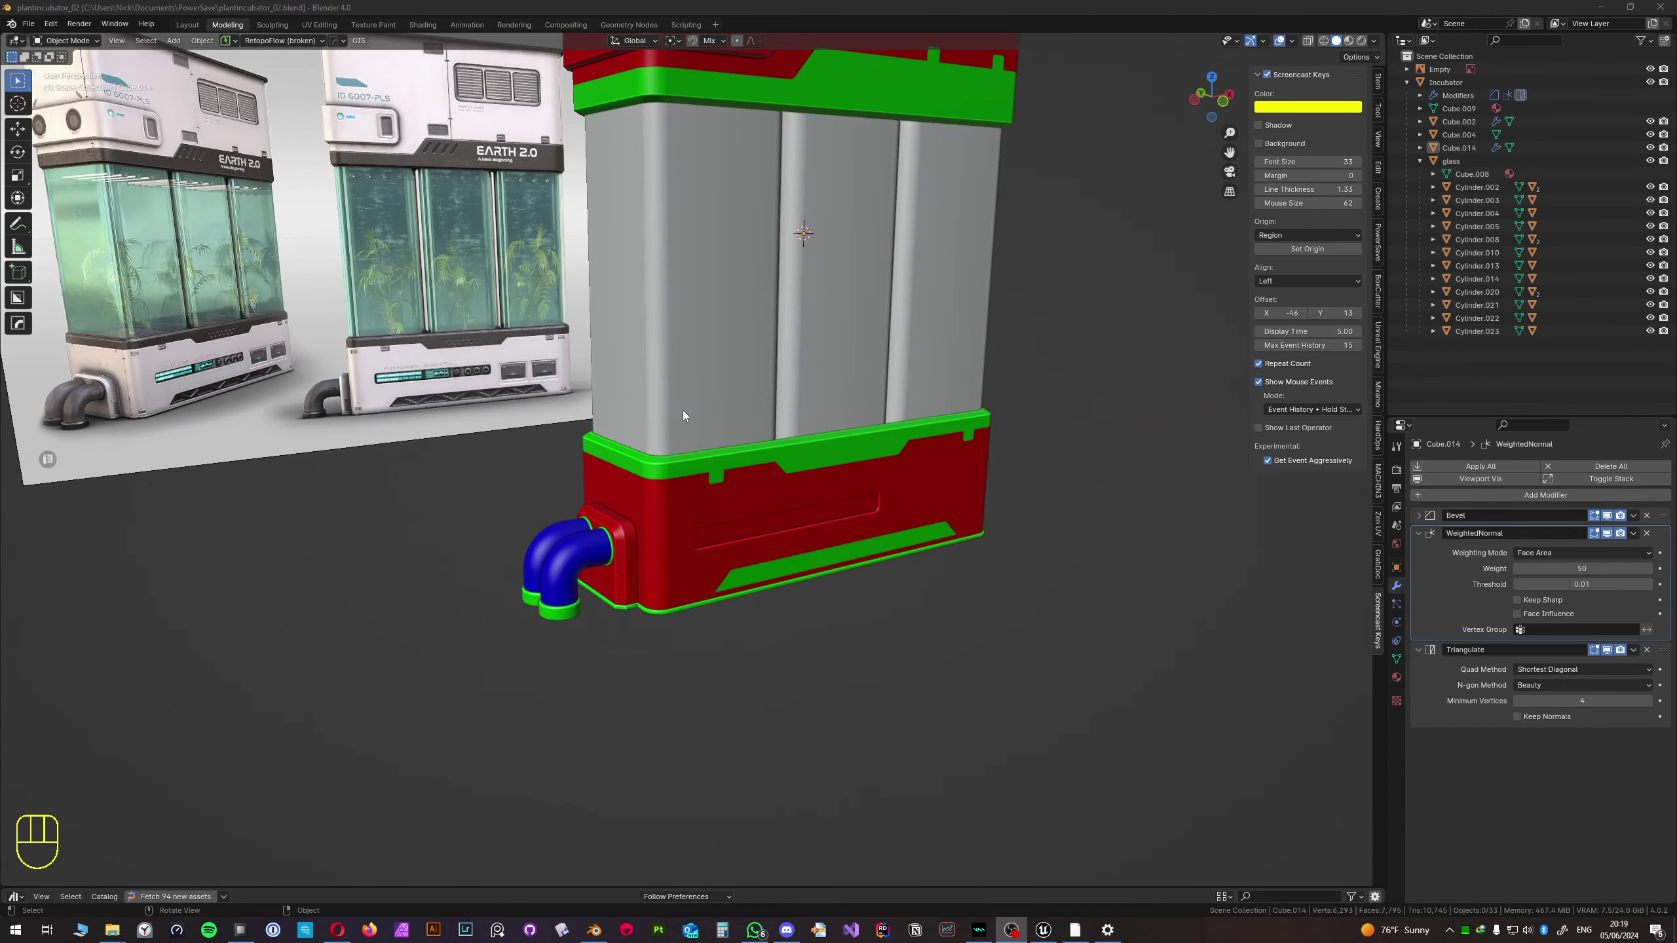
{"action": "middle_click_drag", "start_coordinate": [683, 411], "coordinate": [548, 436]}
{"action": "scroll", "coordinate": [511, 422], "scroll_direction": "up", "scroll_amount": 3}
{"action": "scroll", "coordinate": [511, 422], "scroll_direction": "up", "scroll_amount": 2}
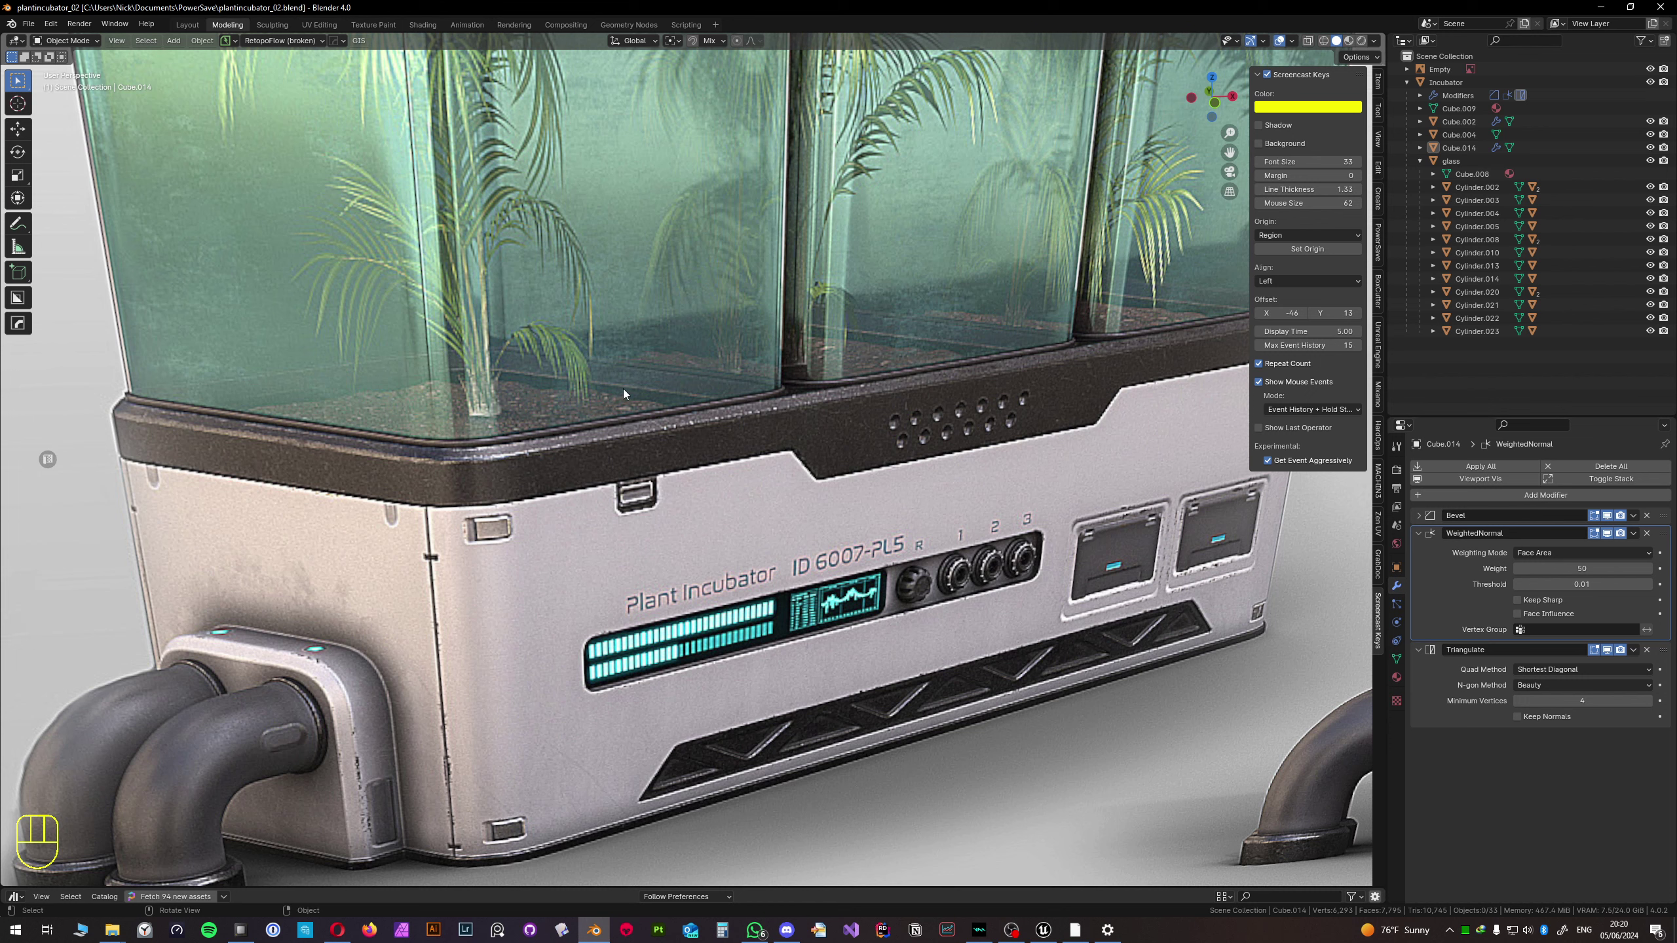
{"action": "scroll", "coordinate": [685, 440], "scroll_direction": "down", "scroll_amount": 9}
{"action": "middle_click_drag", "start_coordinate": [686, 463], "coordinate": [700, 595], "text": "shift"}
- Hide the Cube.014 trim and the Incubator body to expose the glass tanks
{"action": "left_click", "coordinate": [707, 627]}
{"action": "middle_click_drag", "start_coordinate": [707, 627], "coordinate": [724, 727]}
{"action": "left_click", "coordinate": [724, 743]}
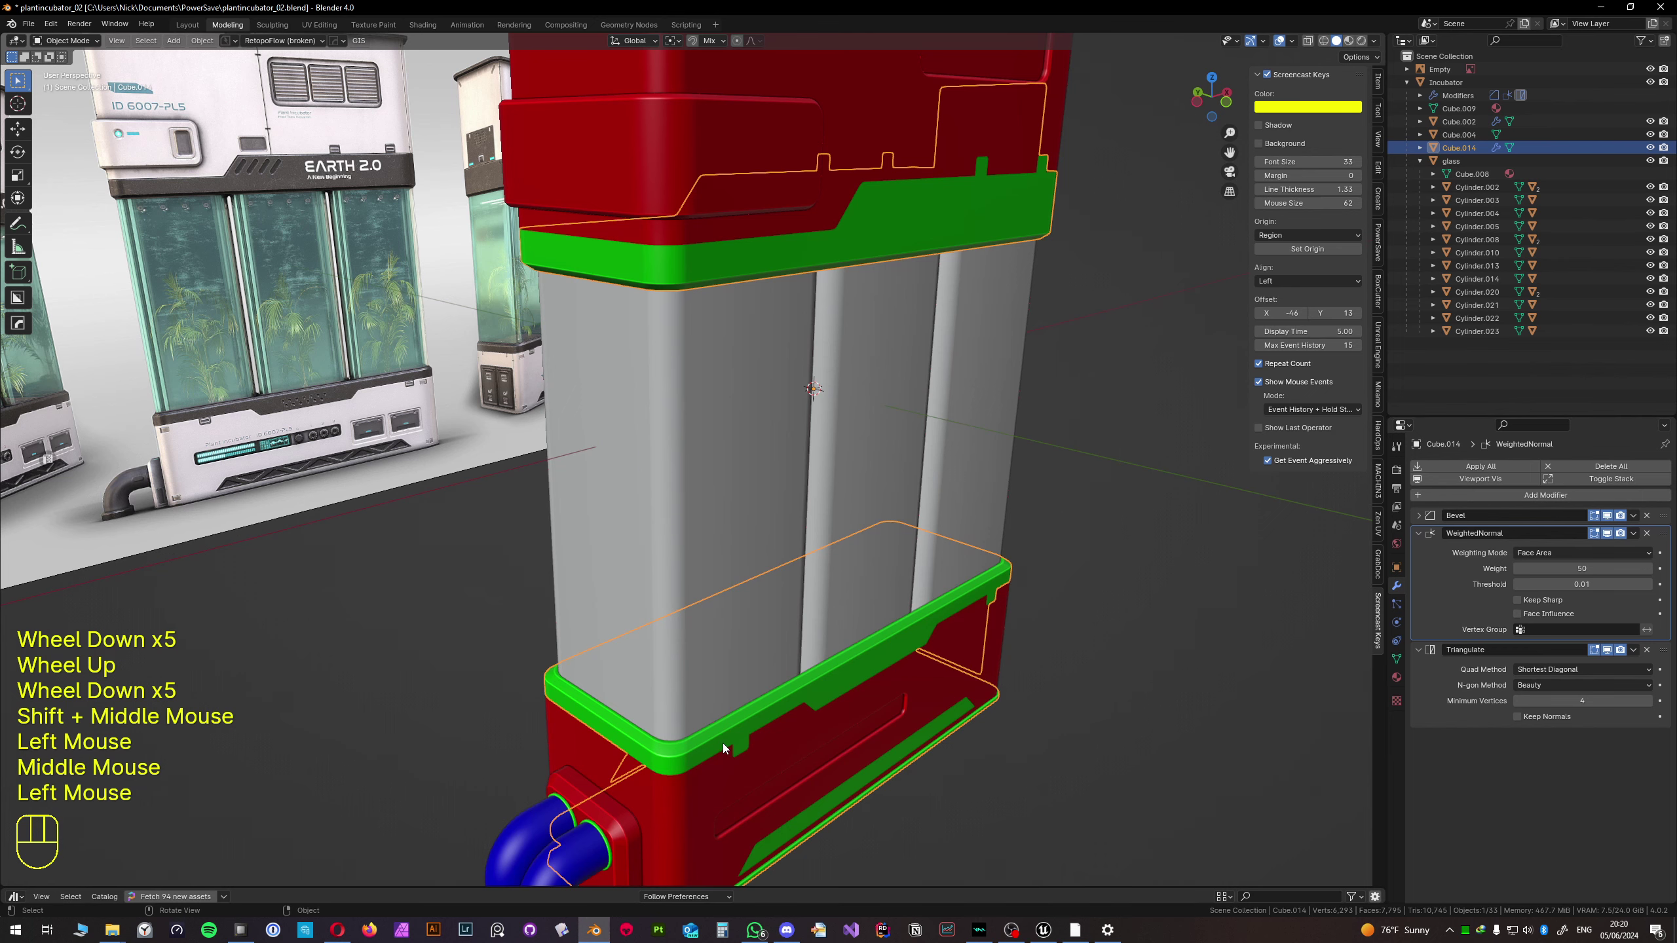
{"action": "key", "text": "h"}
{"action": "left_click", "coordinate": [740, 774]}
{"action": "key", "text": "h"}
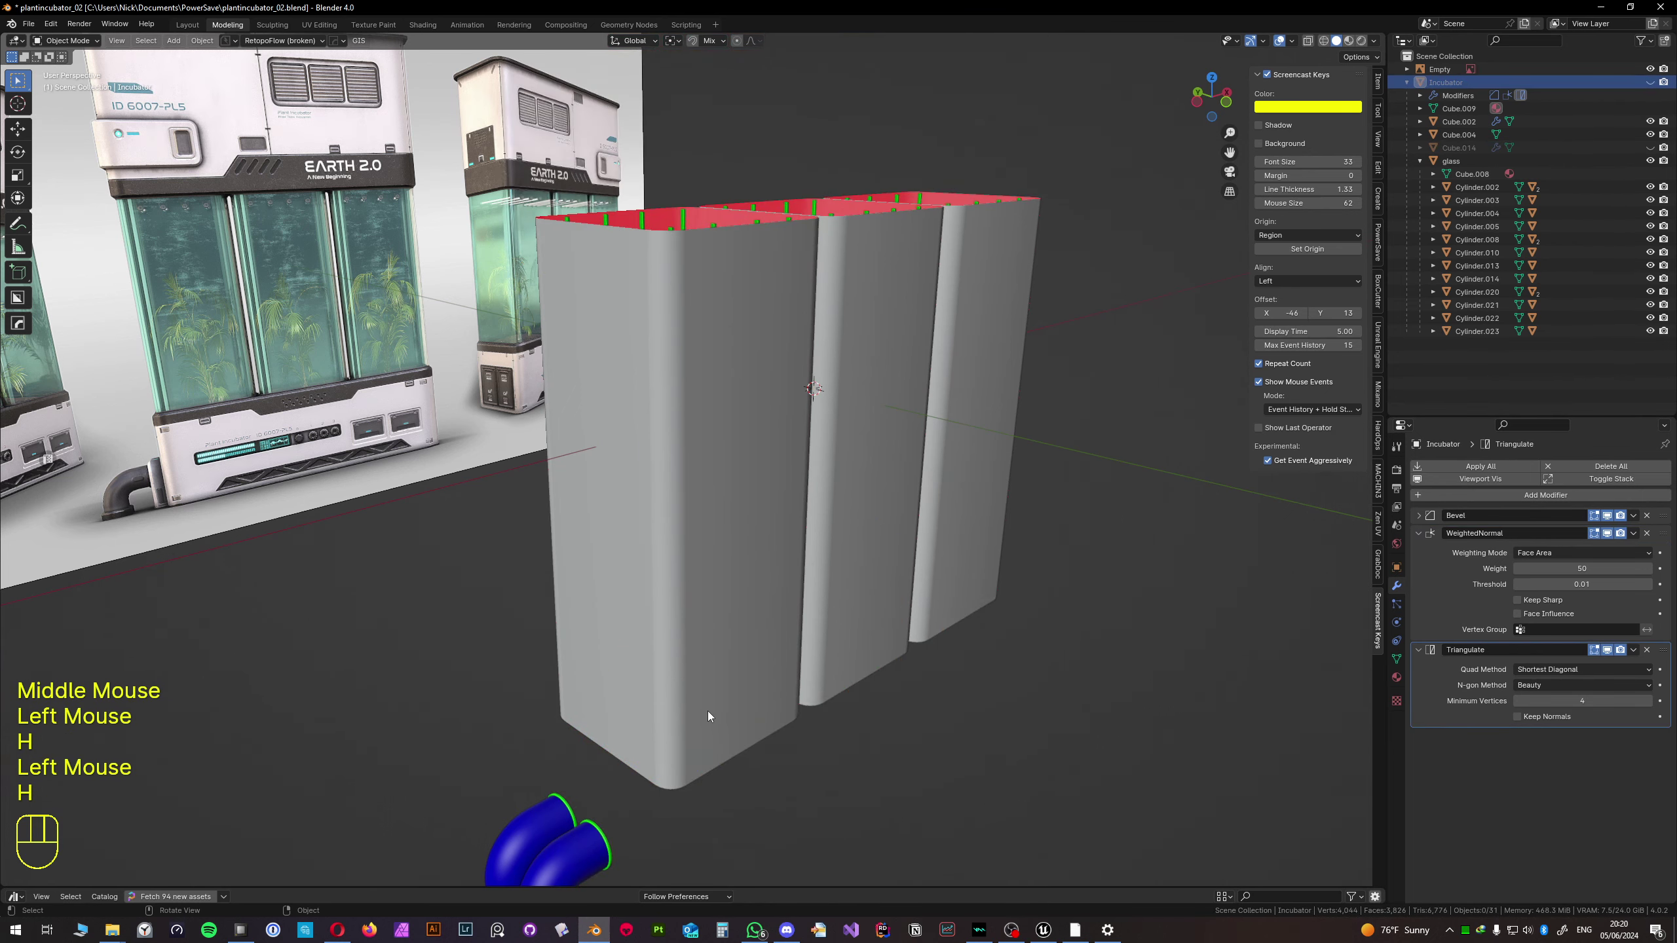
- Fill the open bottom edge loops of all three glass tanks with faces
{"action": "left_click", "coordinate": [707, 681]}
{"action": "middle_click_drag", "start_coordinate": [705, 671], "coordinate": [772, 595]}
{"action": "key", "text": "Tab"}
{"action": "key", "text": "2"}
{"action": "left_click", "coordinate": [767, 494], "text": "alt"}
{"action": "left_click", "coordinate": [767, 494]}
{"action": "left_click", "coordinate": [766, 494], "text": "alt"}
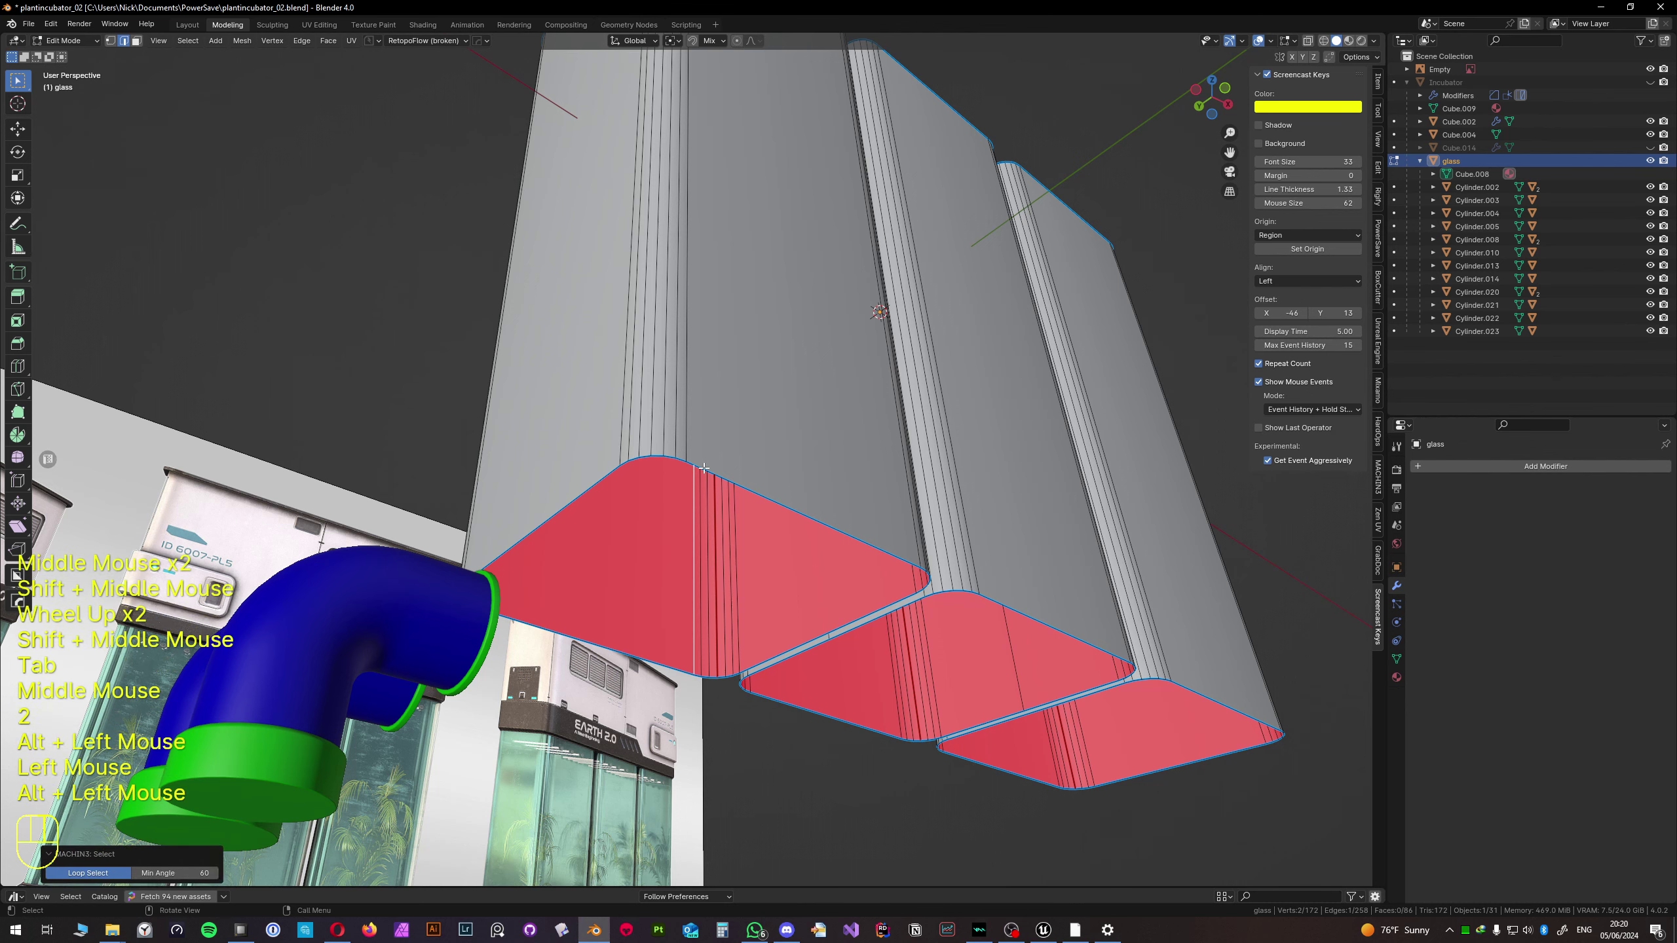
{"action": "left_click", "coordinate": [766, 494]}
{"action": "key", "text": "2"}
{"action": "left_click", "coordinate": [775, 510], "text": "alt"}
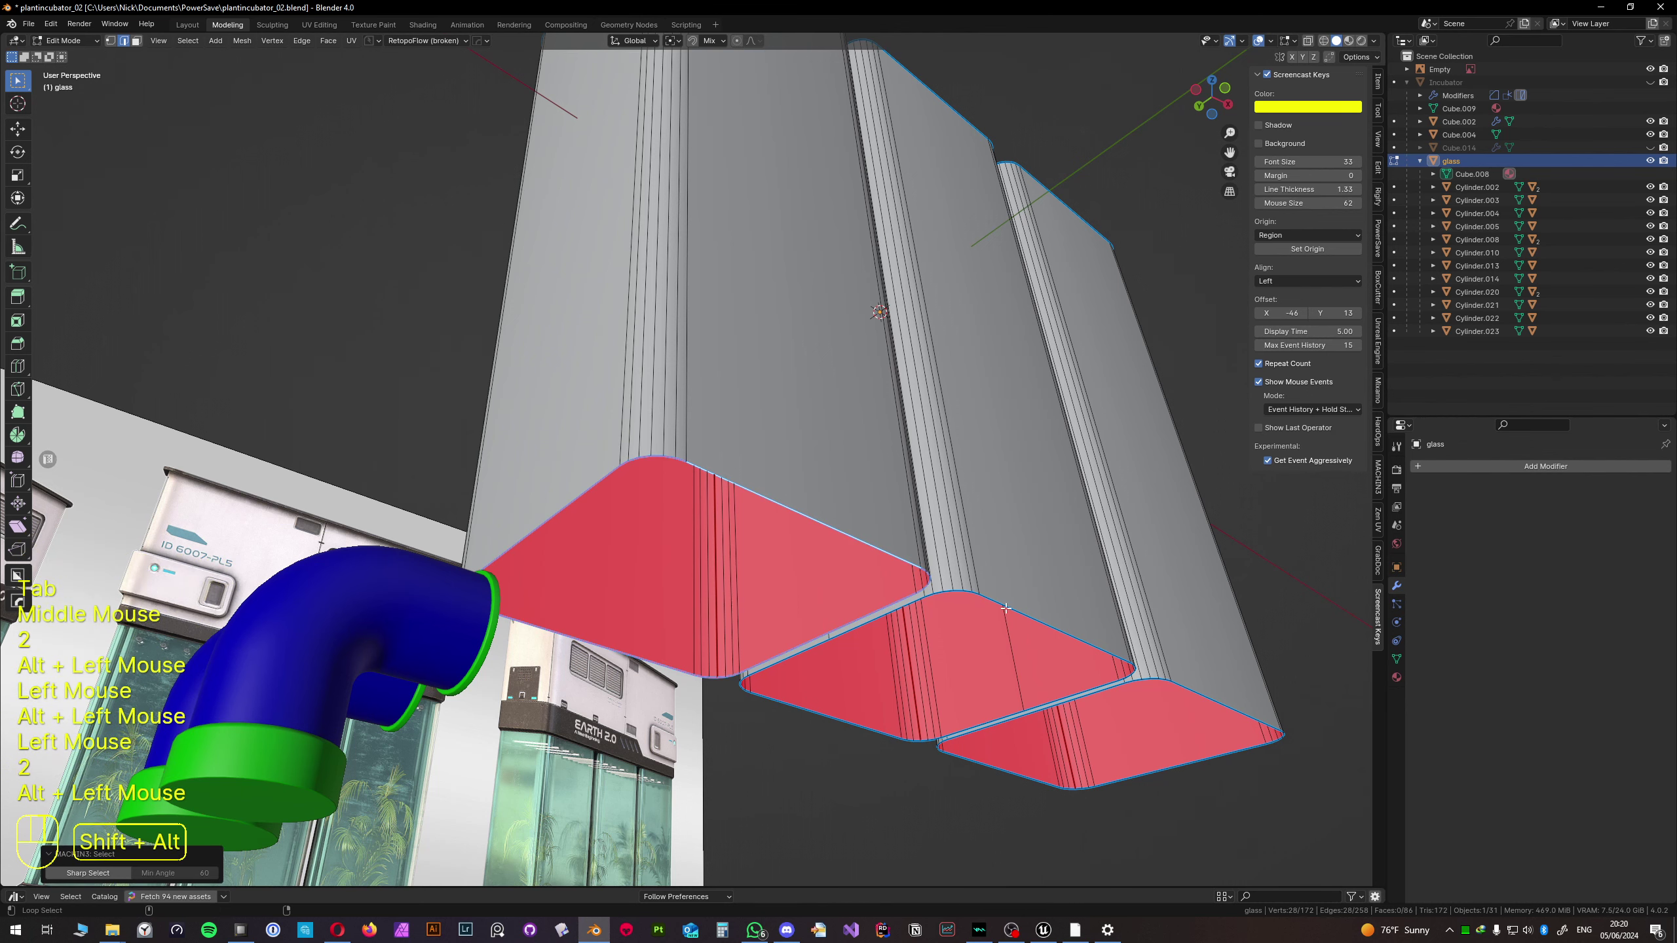
{"action": "left_click", "coordinate": [1169, 662], "text": "alt+shift"}
{"action": "left_click", "coordinate": [1169, 662], "text": "alt+shift"}
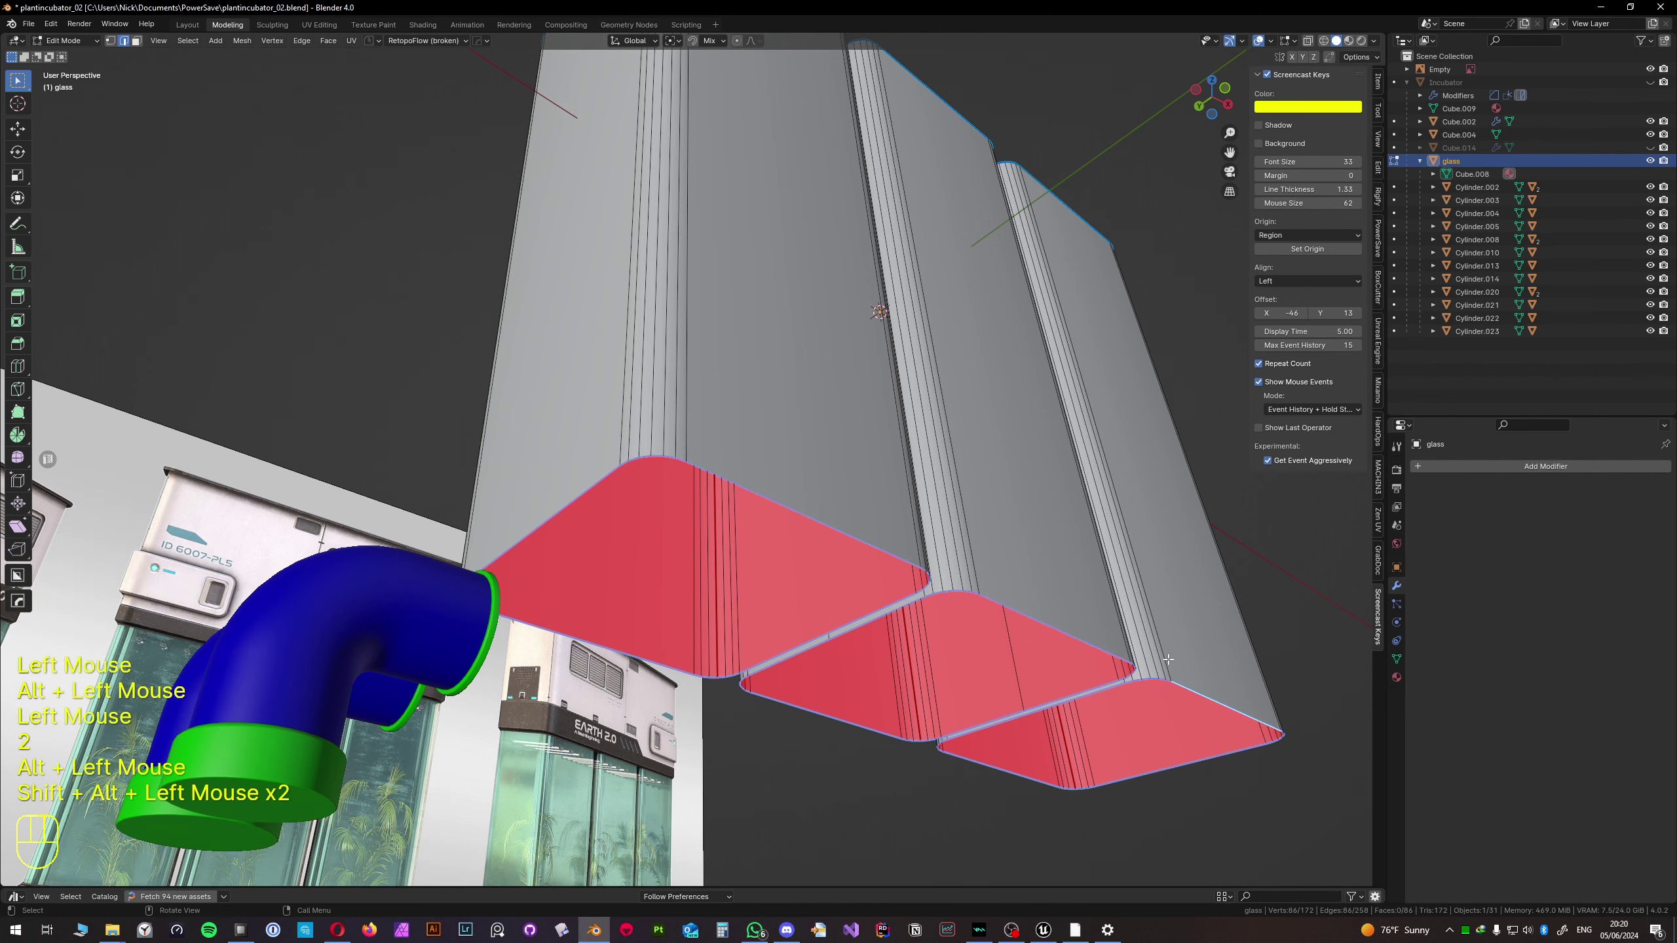
{"action": "key", "text": "f"}
- Separate the three tank bottom faces from glass into their own object and leave Edit Mode
{"action": "middle_click_drag", "start_coordinate": [777, 576], "coordinate": [577, 491], "text": "shift"}
{"action": "key", "text": "3"}
{"action": "left_click", "coordinate": [577, 490]}
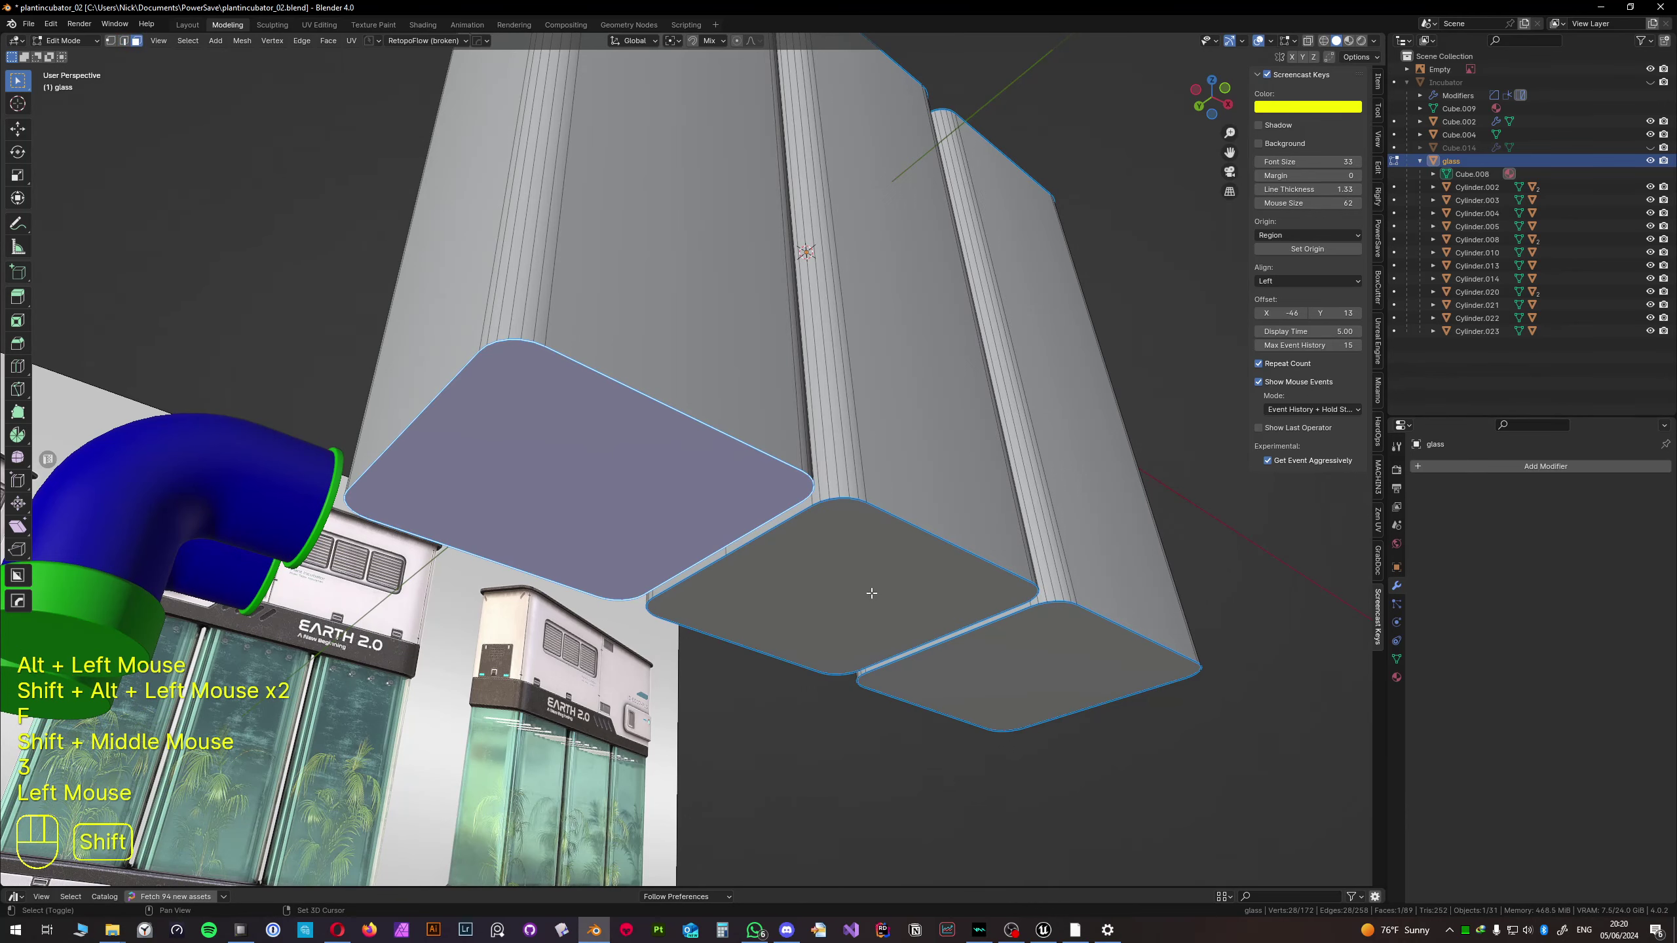
{"action": "left_click", "coordinate": [868, 587], "text": "shift"}
{"action": "left_click", "coordinate": [1031, 661], "text": "shift"}
{"action": "key", "text": "p"}
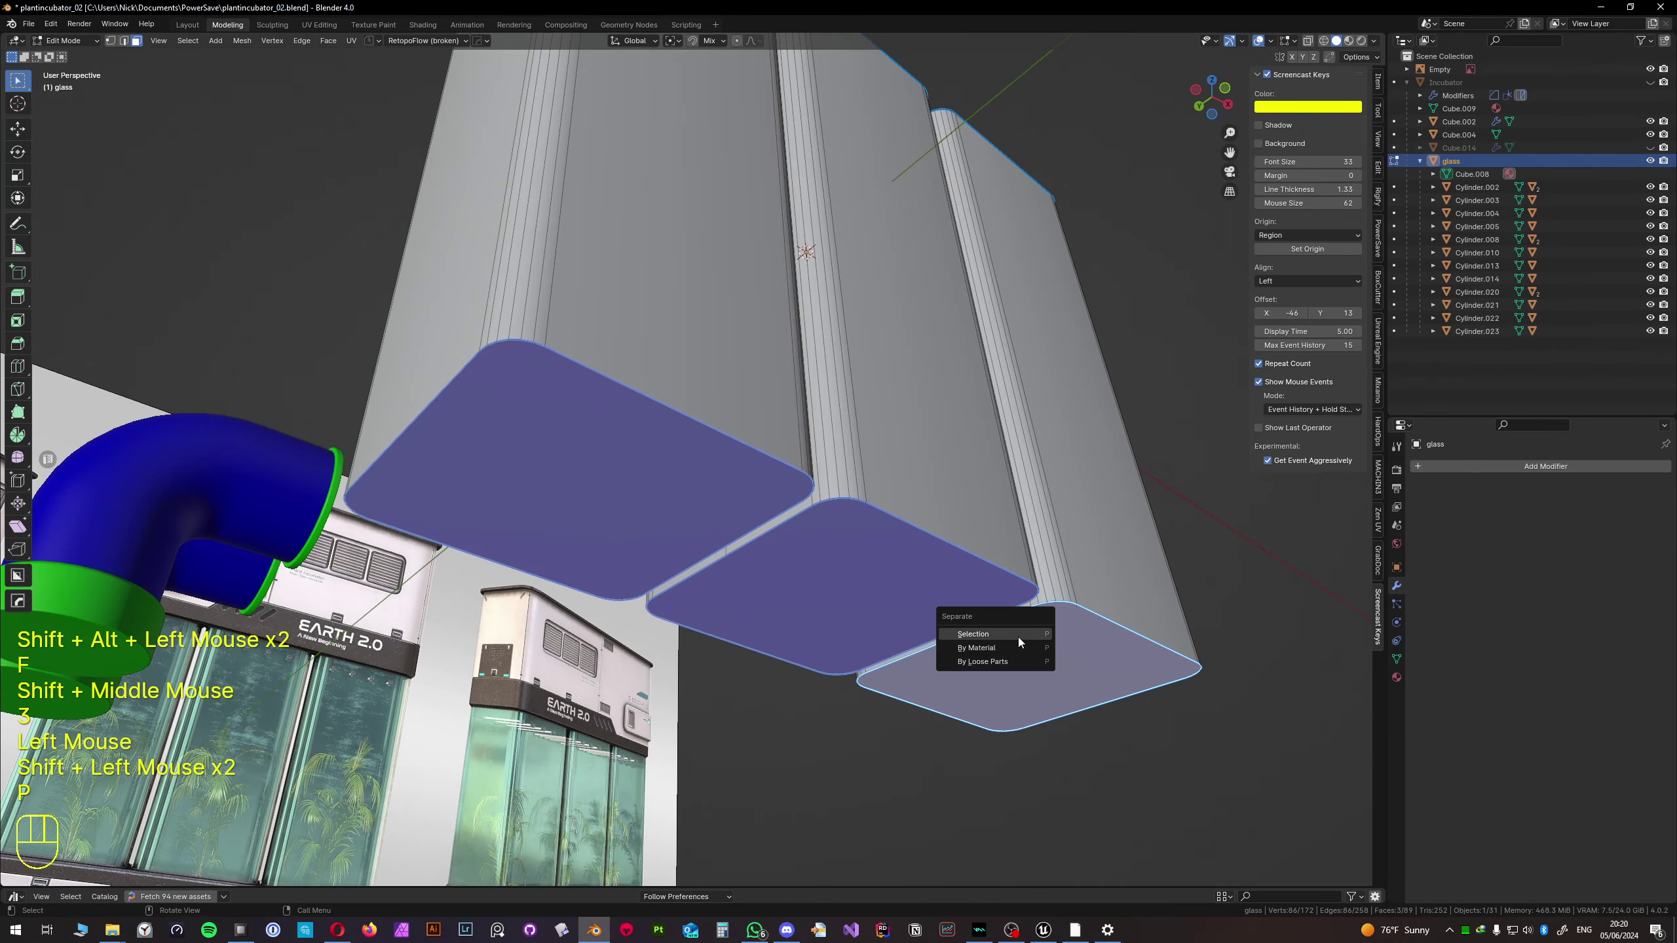
{"action": "left_click", "coordinate": [974, 638]}
{"action": "key", "text": "Tab"}
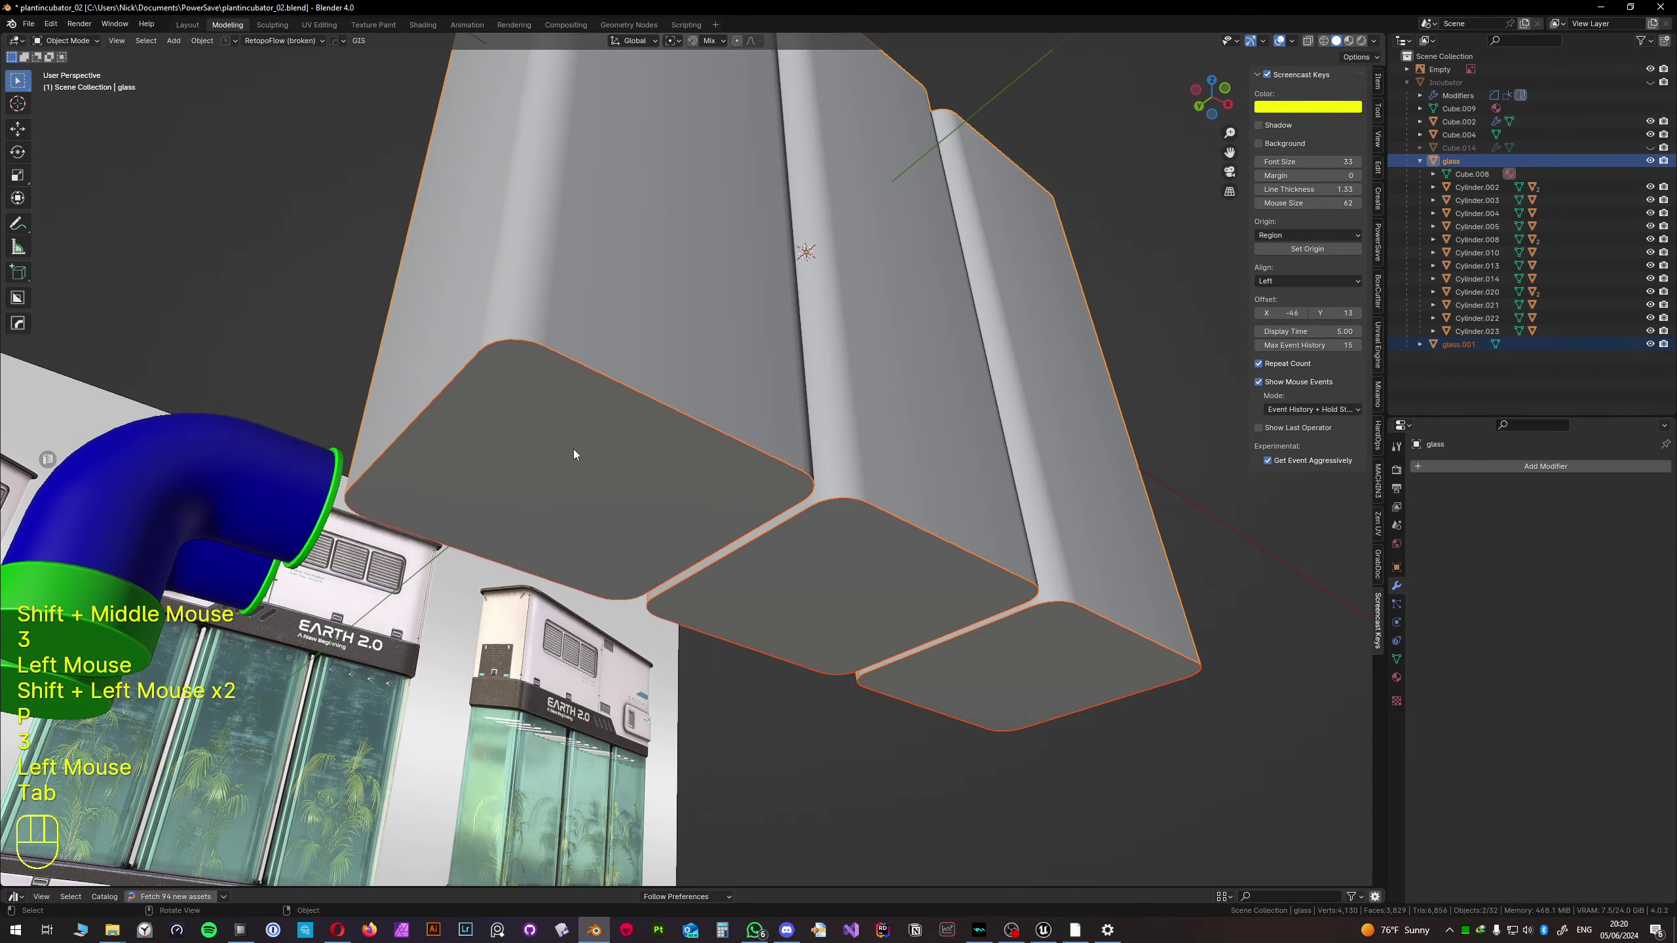
- Inset all three faces of the separated tank bottoms by about 2.7 cm
{"action": "left_click", "coordinate": [564, 478]}
{"action": "middle_click_drag", "start_coordinate": [563, 479], "coordinate": [608, 500]}
{"action": "key", "text": "Tab"}
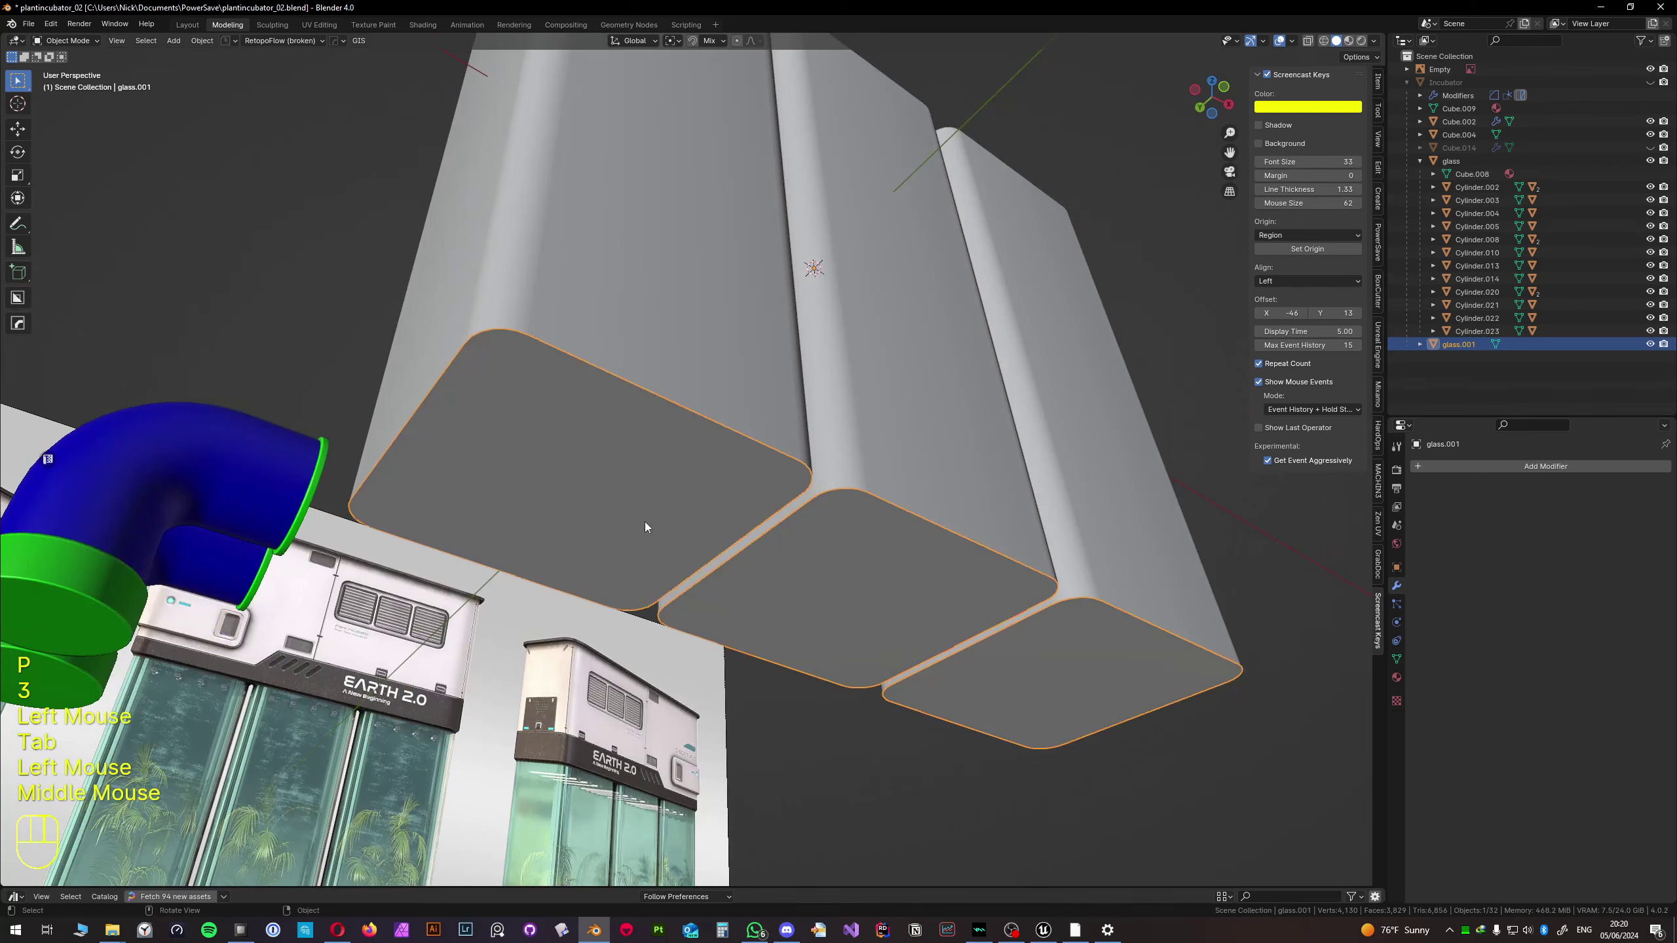
{"action": "key", "text": "a"}
{"action": "key", "text": "i"}
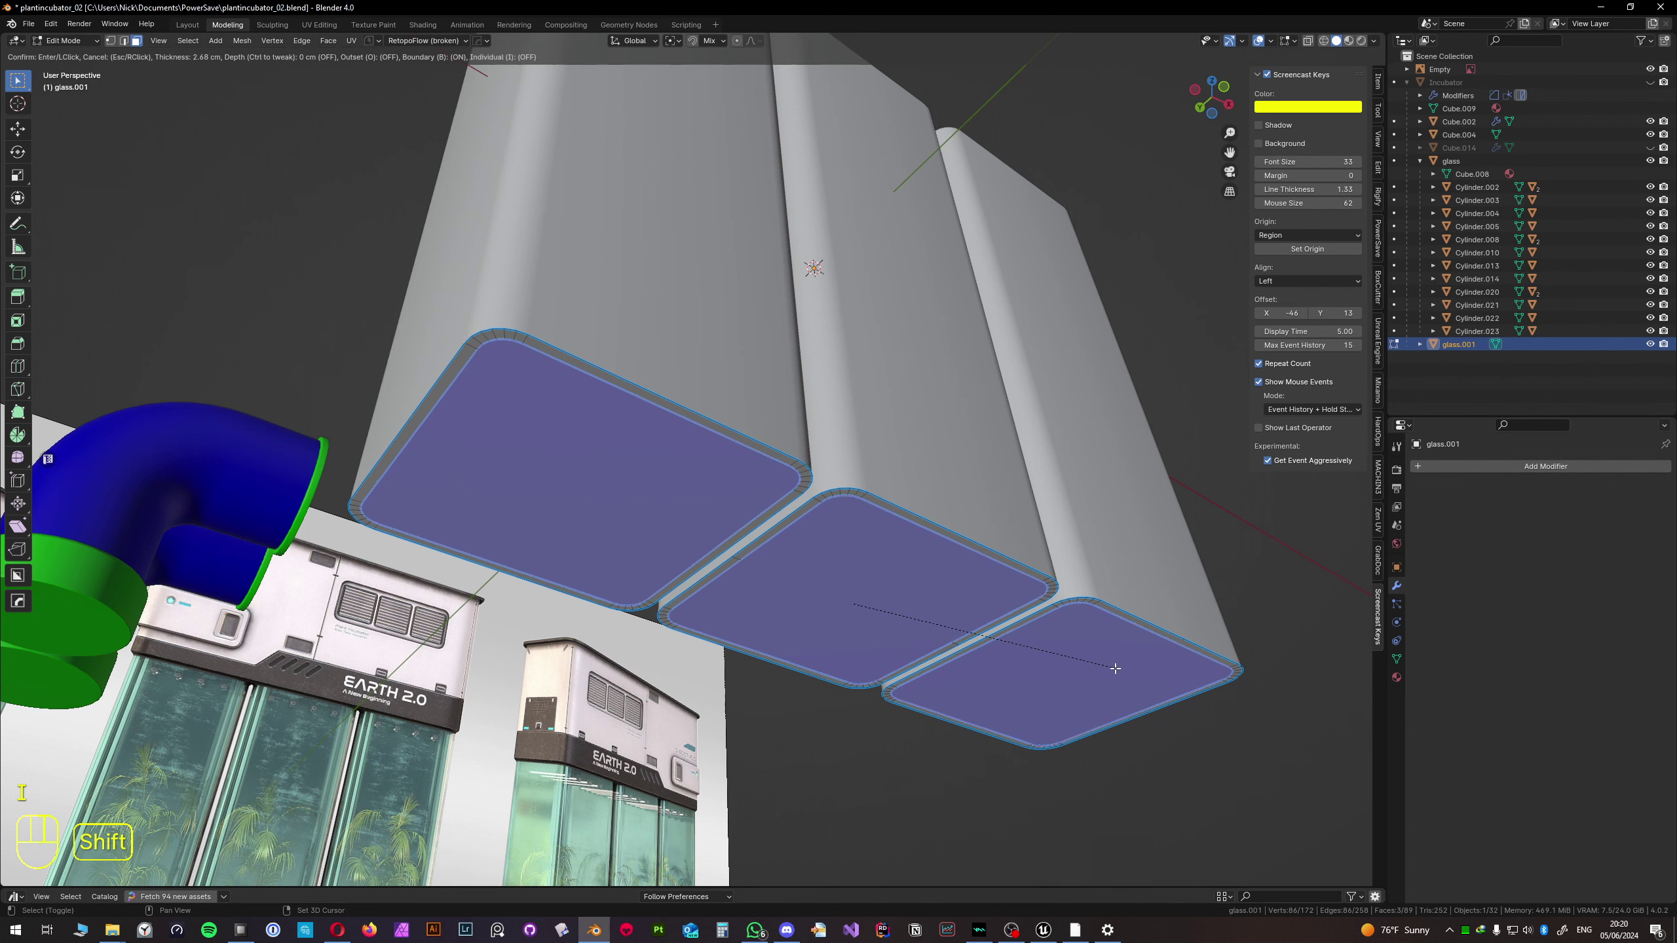
{"action": "left_click", "coordinate": [1119, 667], "text": "shift"}
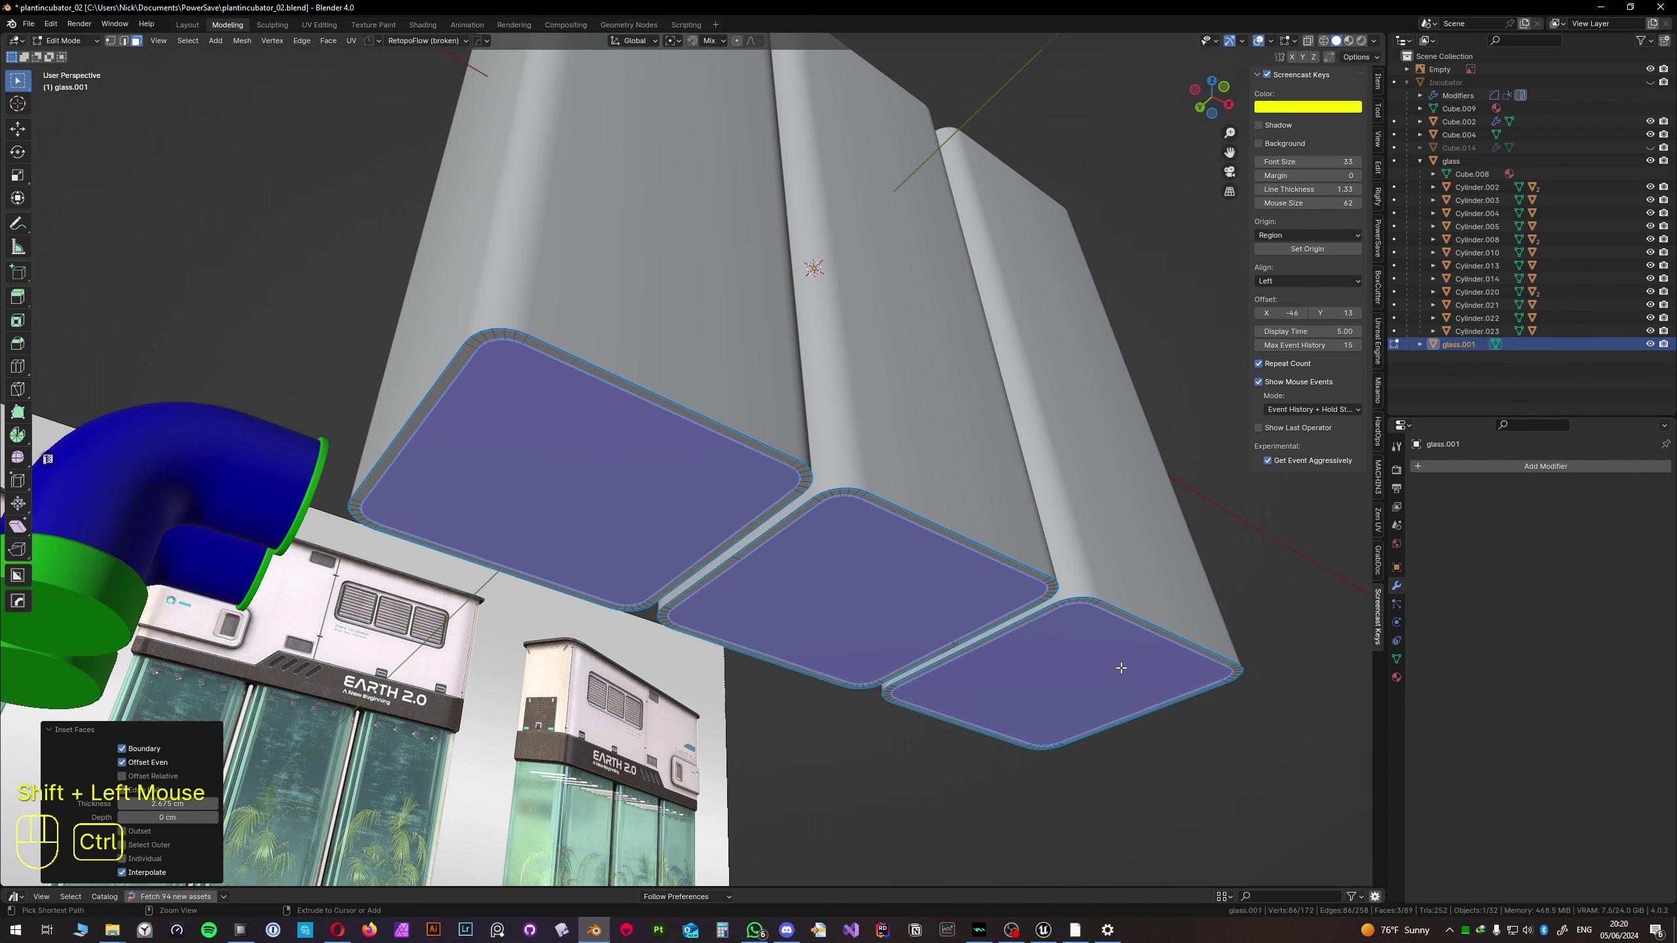
- Delete the rim faces around the three inset tank bottoms by inverting the selection, and leave Edit Mode
{"action": "key", "text": "ctrl+i"}
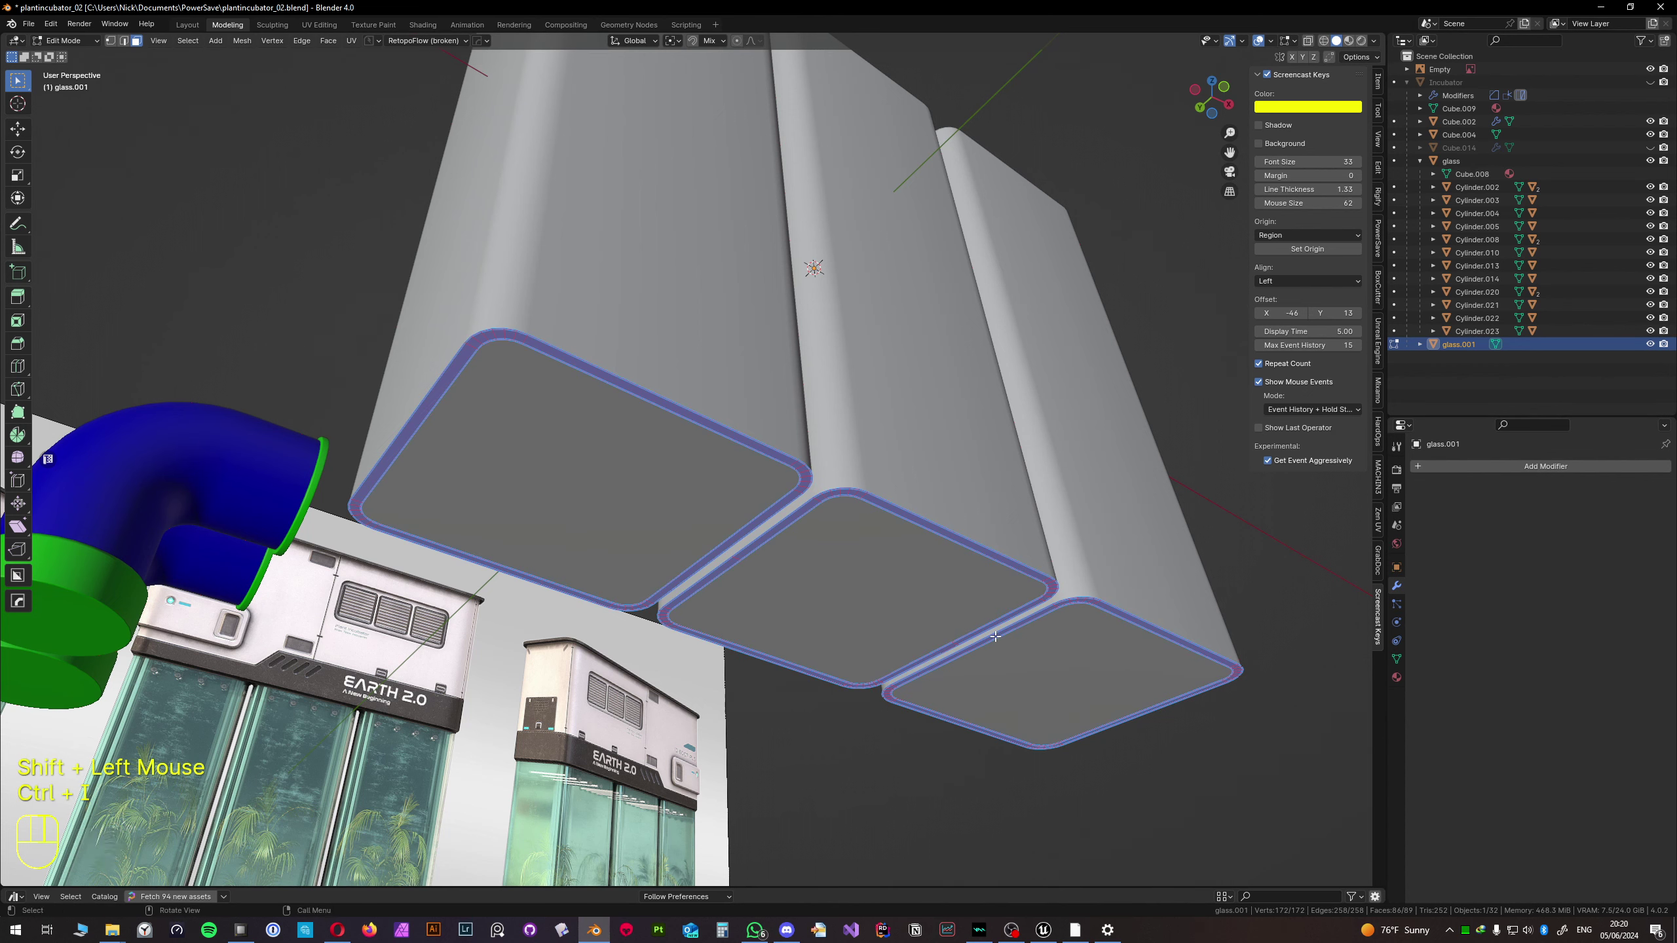
{"action": "key", "text": "x"}
{"action": "left_click", "coordinate": [957, 582]}
{"action": "key", "text": "3"}
{"action": "left_click", "coordinate": [646, 497]}
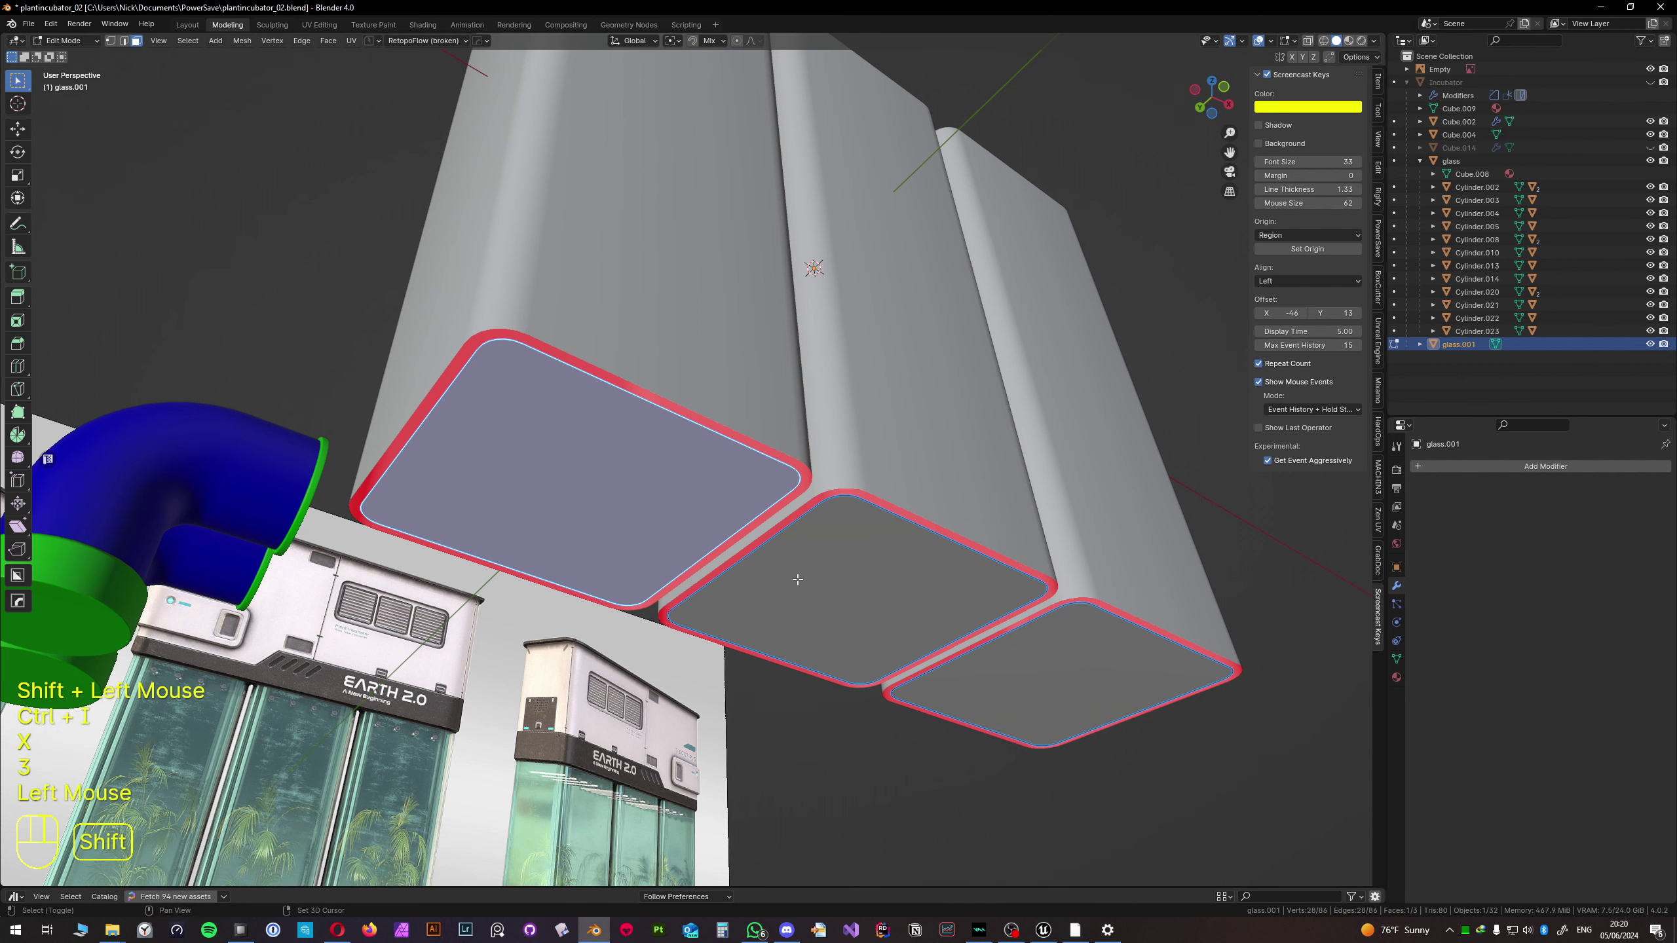
{"action": "left_click", "coordinate": [858, 581], "text": "shift"}
{"action": "key", "text": "Tab"}
- Set the tank bottoms' origin to their geometry and move the object vertically along Z up into the glass tanks
{"action": "left_click", "coordinate": [608, 531]}
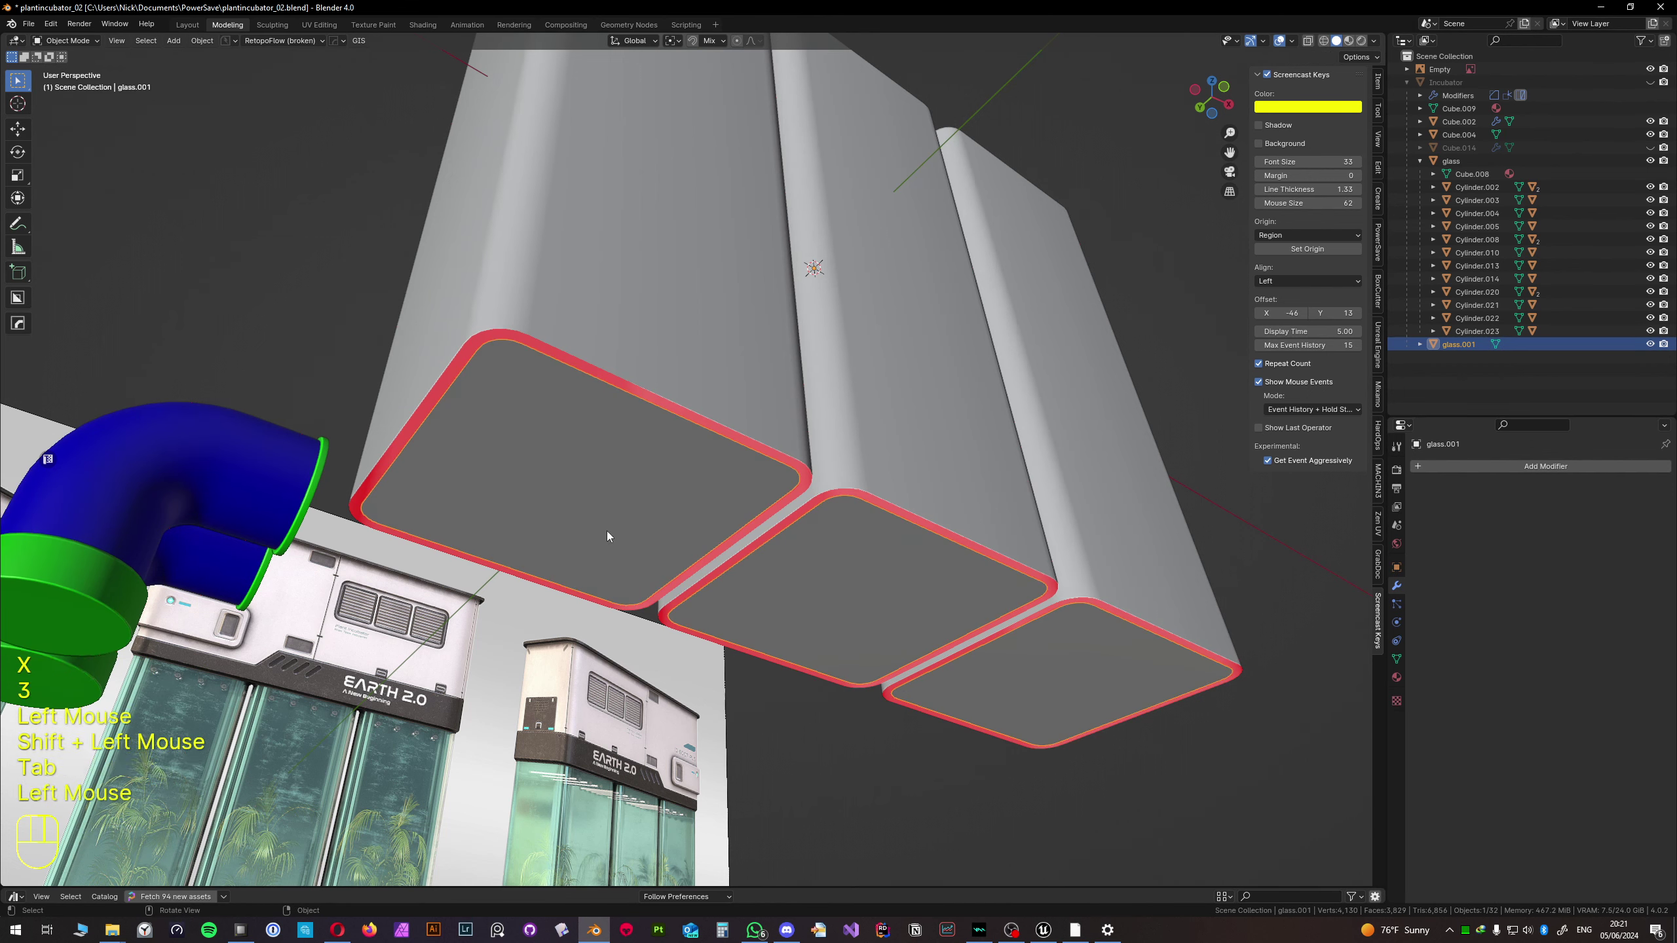
{"action": "key", "text": "F3"}
{"action": "key", "text": "Return"}
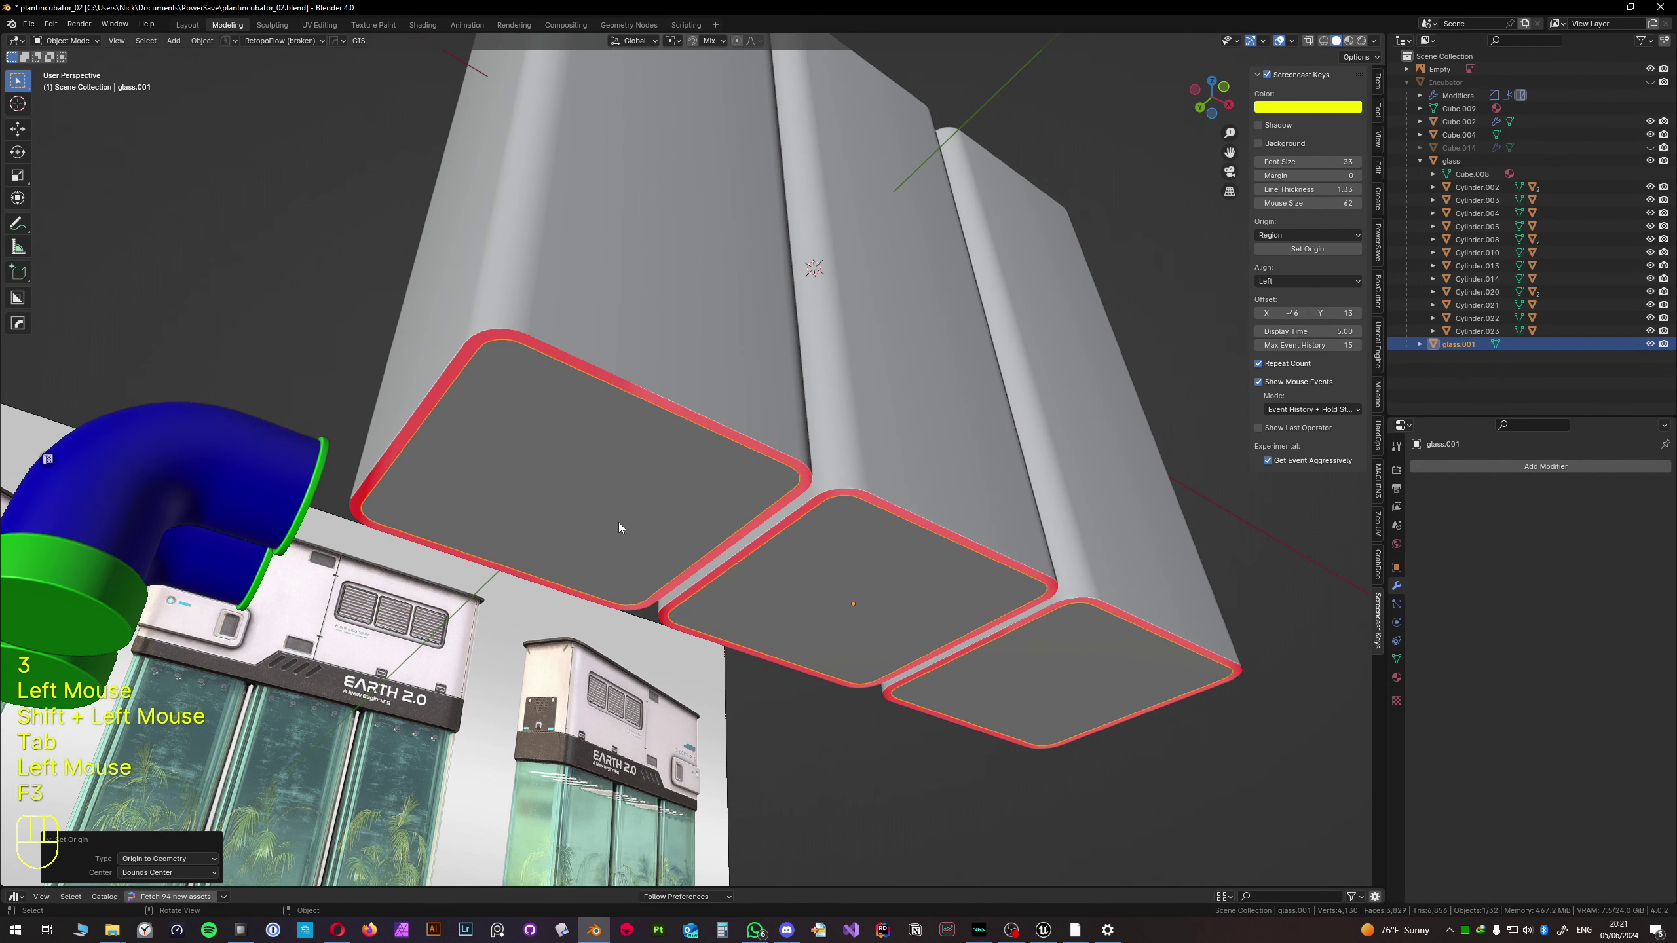
{"action": "key", "text": "g"}
{"action": "left_click", "coordinate": [617, 522]}
{"action": "middle_click_drag", "start_coordinate": [617, 522], "coordinate": [627, 621]}
{"action": "scroll", "coordinate": [627, 568], "scroll_direction": "down", "scroll_amount": 2}
{"action": "key", "text": "g"}
{"action": "key", "text": "z"}
{"action": "left_click", "coordinate": [631, 502]}
- Hide the glass tanks and open the separated tank bottoms in Edit Mode
{"action": "middle_click_drag", "start_coordinate": [631, 463], "coordinate": [634, 512], "text": "shift"}
{"action": "left_click", "coordinate": [634, 446]}
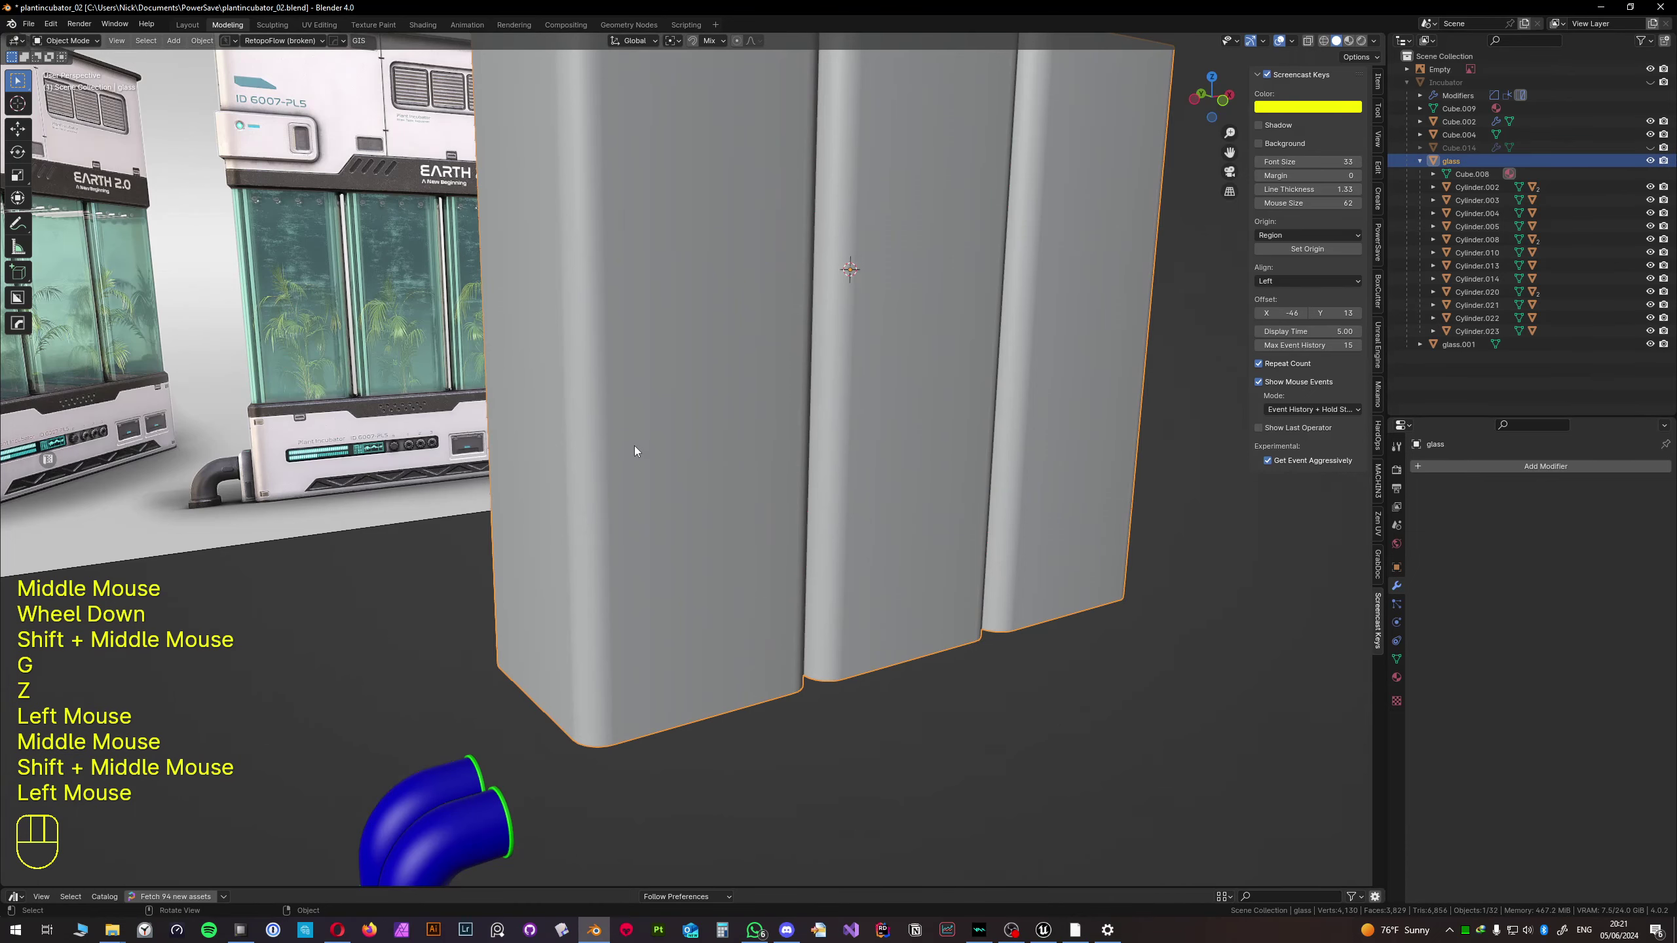
{"action": "key", "text": "h"}
{"action": "middle_click_drag", "start_coordinate": [634, 446], "coordinate": [661, 577], "text": "shift"}
{"action": "left_click", "coordinate": [653, 556]}
{"action": "scroll", "coordinate": [661, 577], "scroll_direction": "up", "scroll_amount": 1}
{"action": "key", "text": "Tab"}
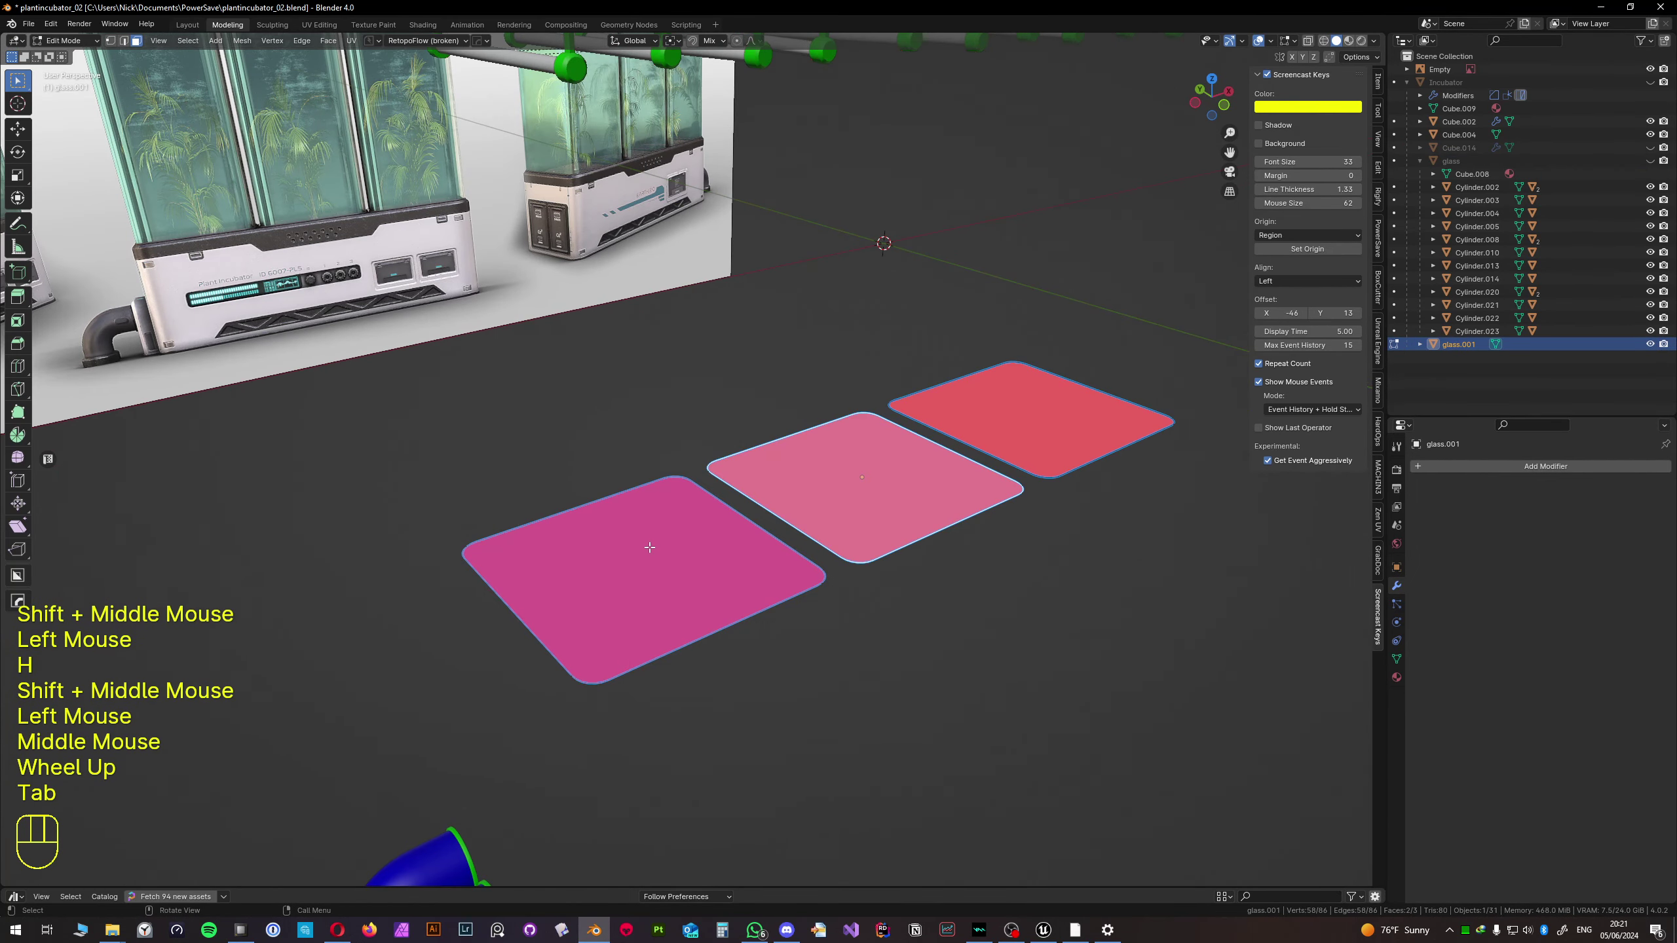
- Recalculate the normals of all three bottom faces and flip them to face upward
{"action": "key", "text": "a"}
{"action": "key", "text": "shift+n"}
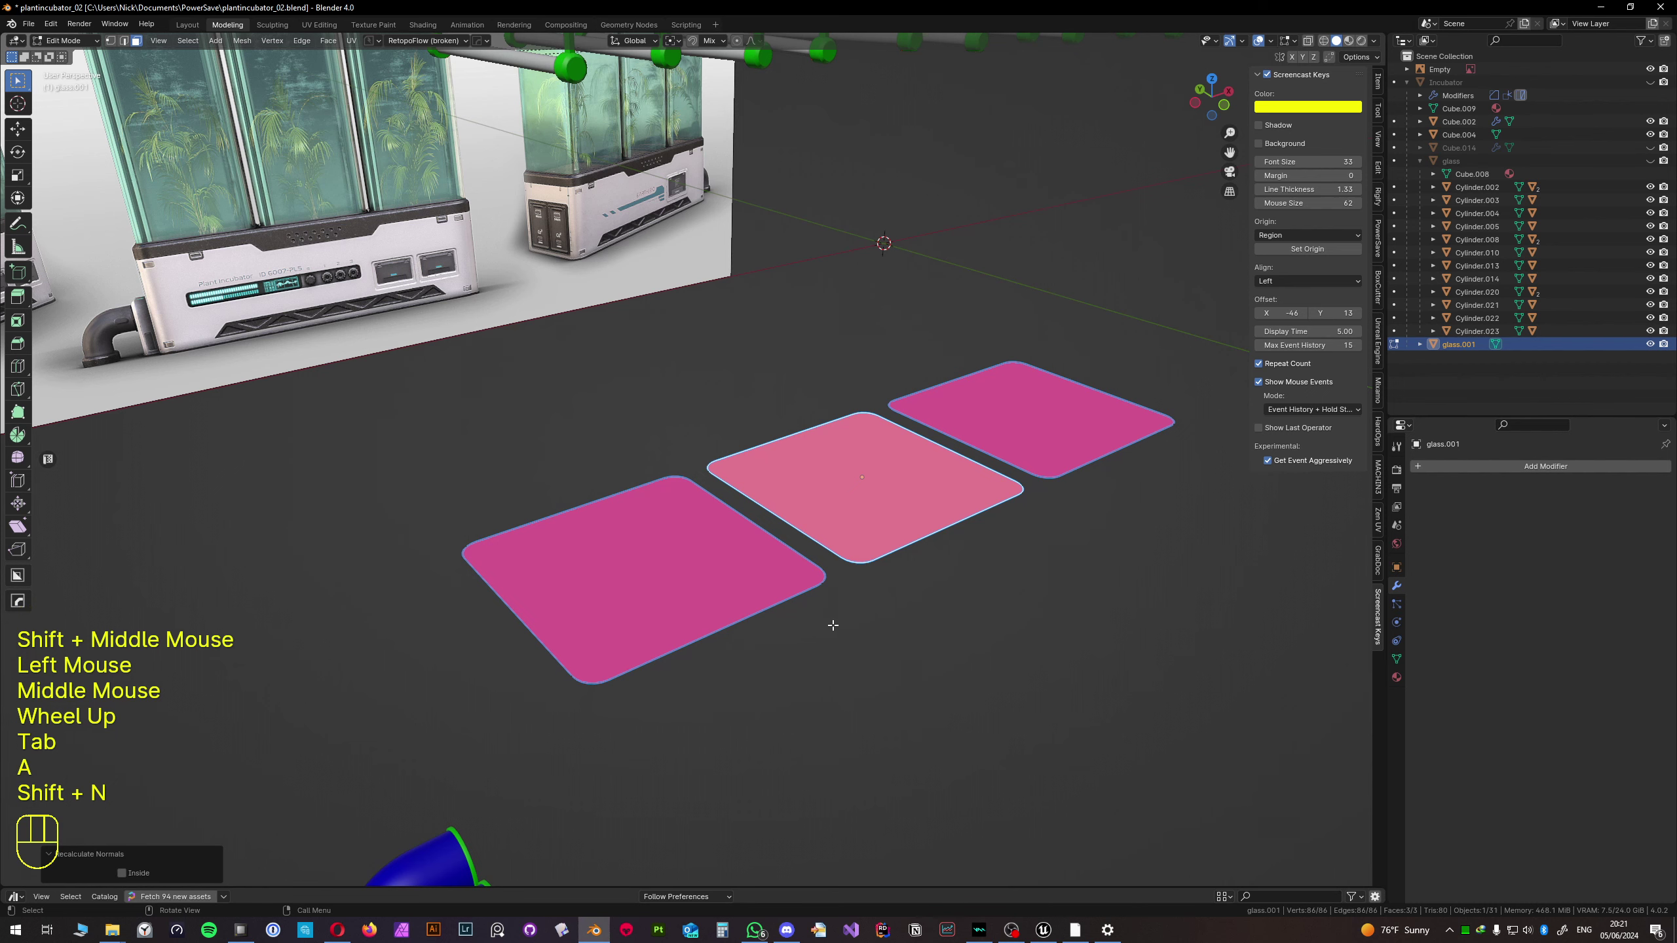
{"action": "key", "text": "Tab"}
{"action": "key", "text": "Tab"}
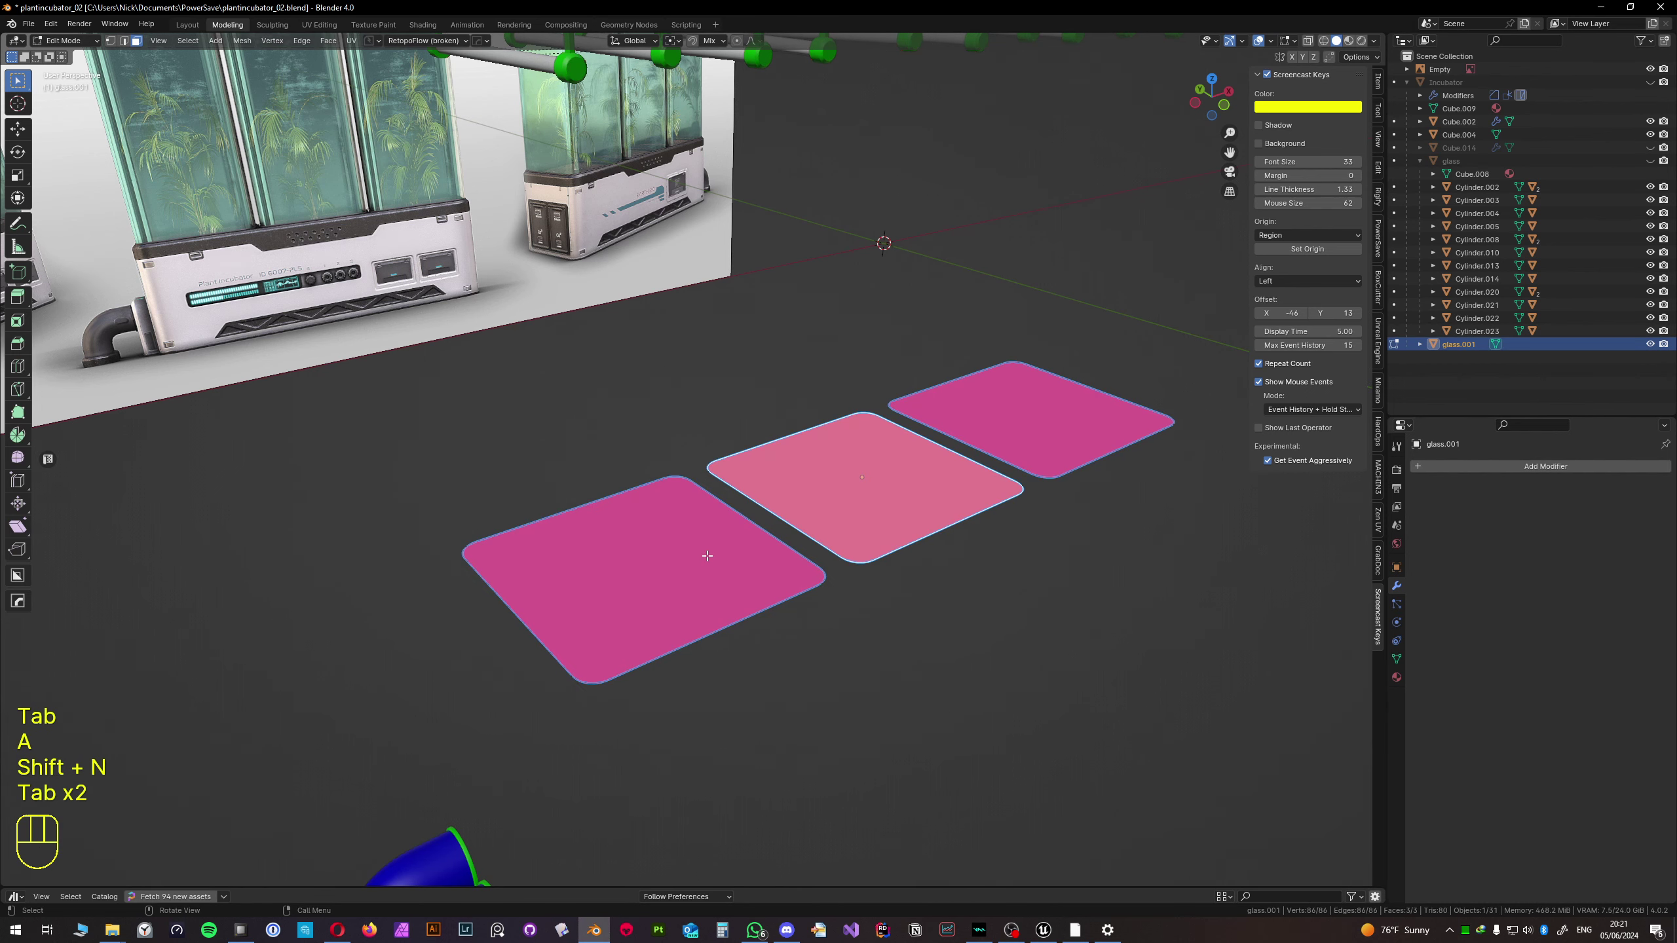
{"action": "key", "text": "F3"}
{"action": "key", "text": "Return"}
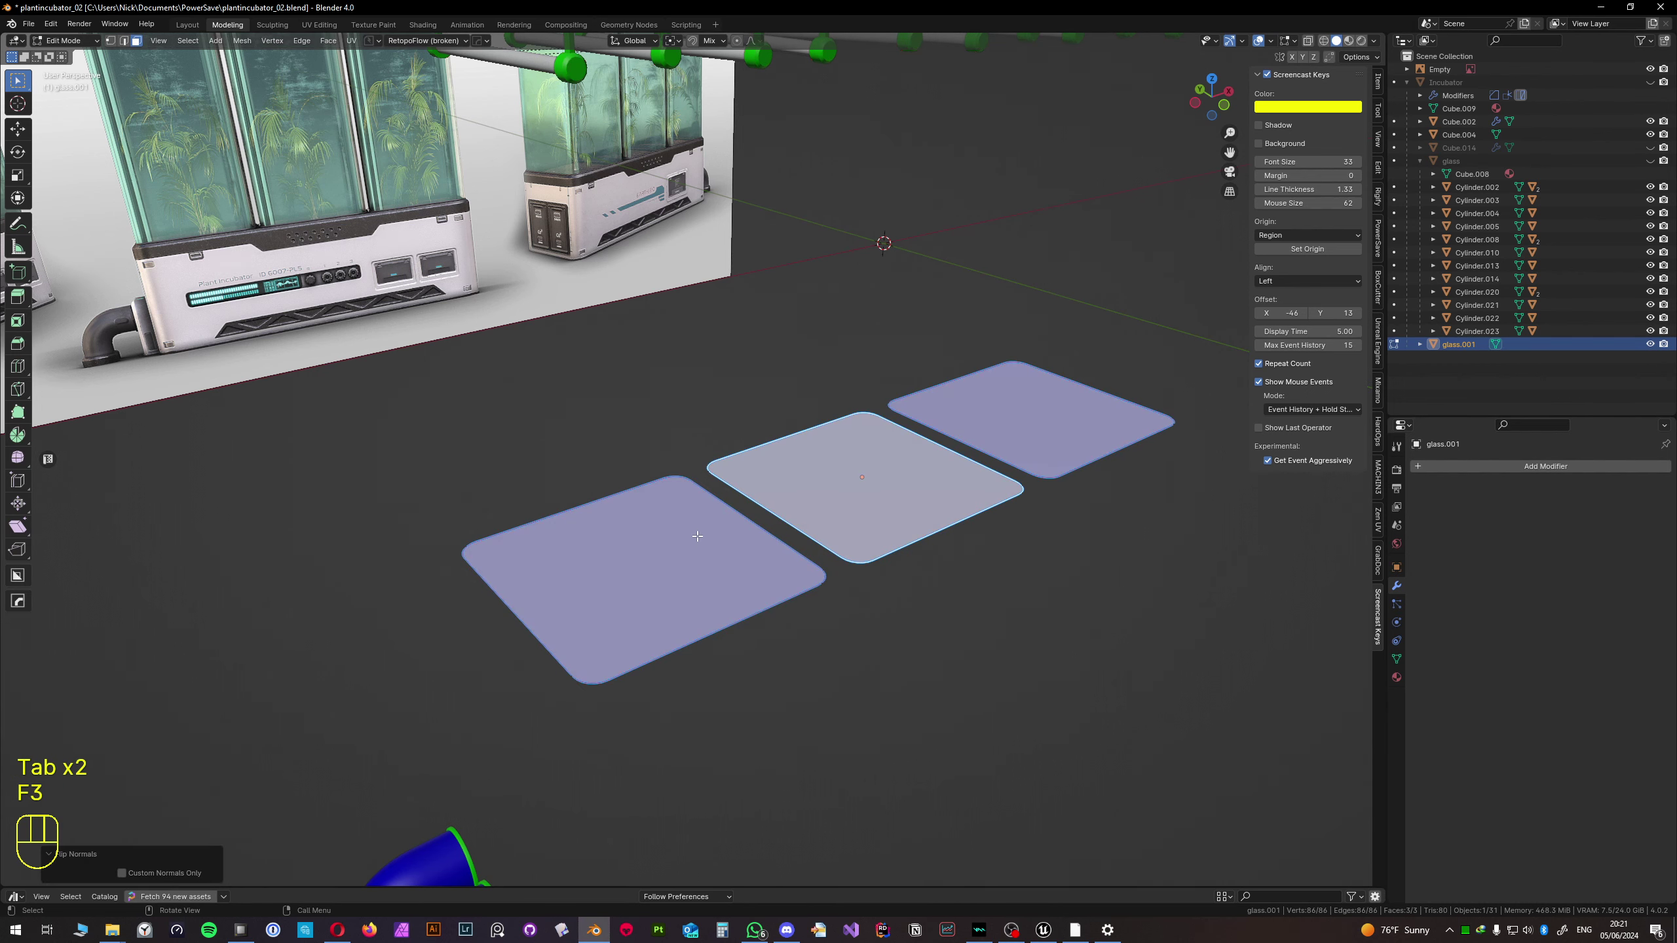
- Inset all three tank bottom faces by about 1.1 cm
{"action": "key", "text": "Tab"}
{"action": "scroll", "coordinate": [659, 579], "scroll_direction": "up", "scroll_amount": 1}
{"action": "key", "text": "Tab"}
{"action": "key", "text": "3"}
{"action": "left_click", "coordinate": [643, 623]}
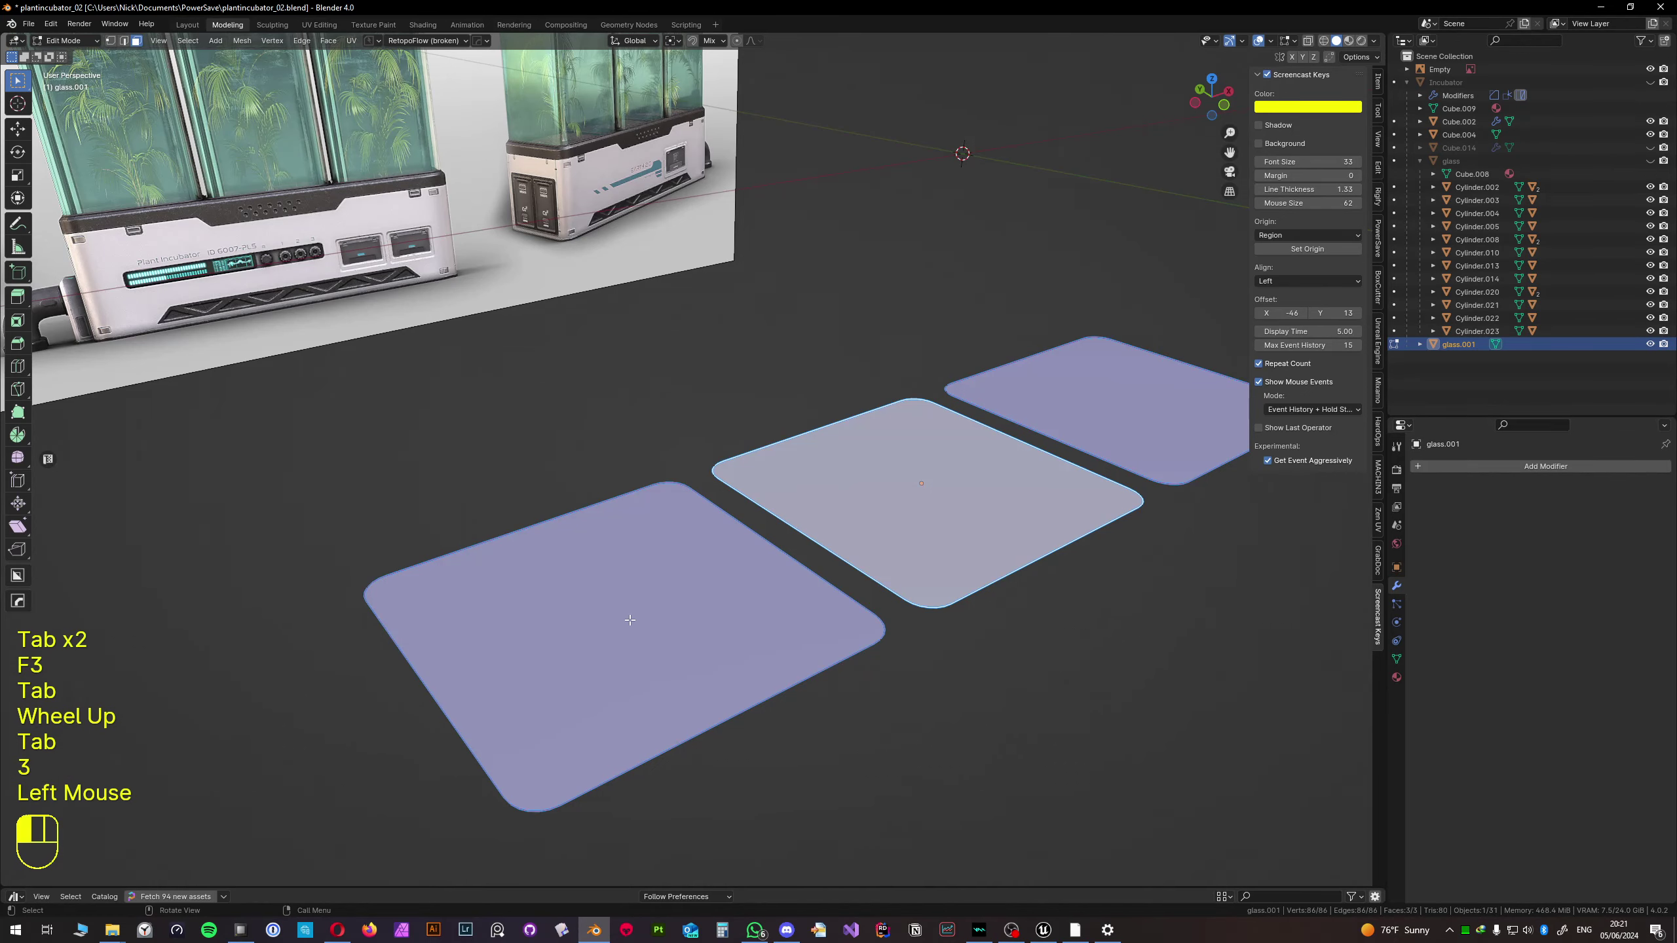
{"action": "scroll", "coordinate": [643, 623], "scroll_direction": "up", "scroll_amount": 1, "text": "shift"}
{"action": "middle_click_drag", "start_coordinate": [644, 622], "coordinate": [650, 574], "text": "shift"}
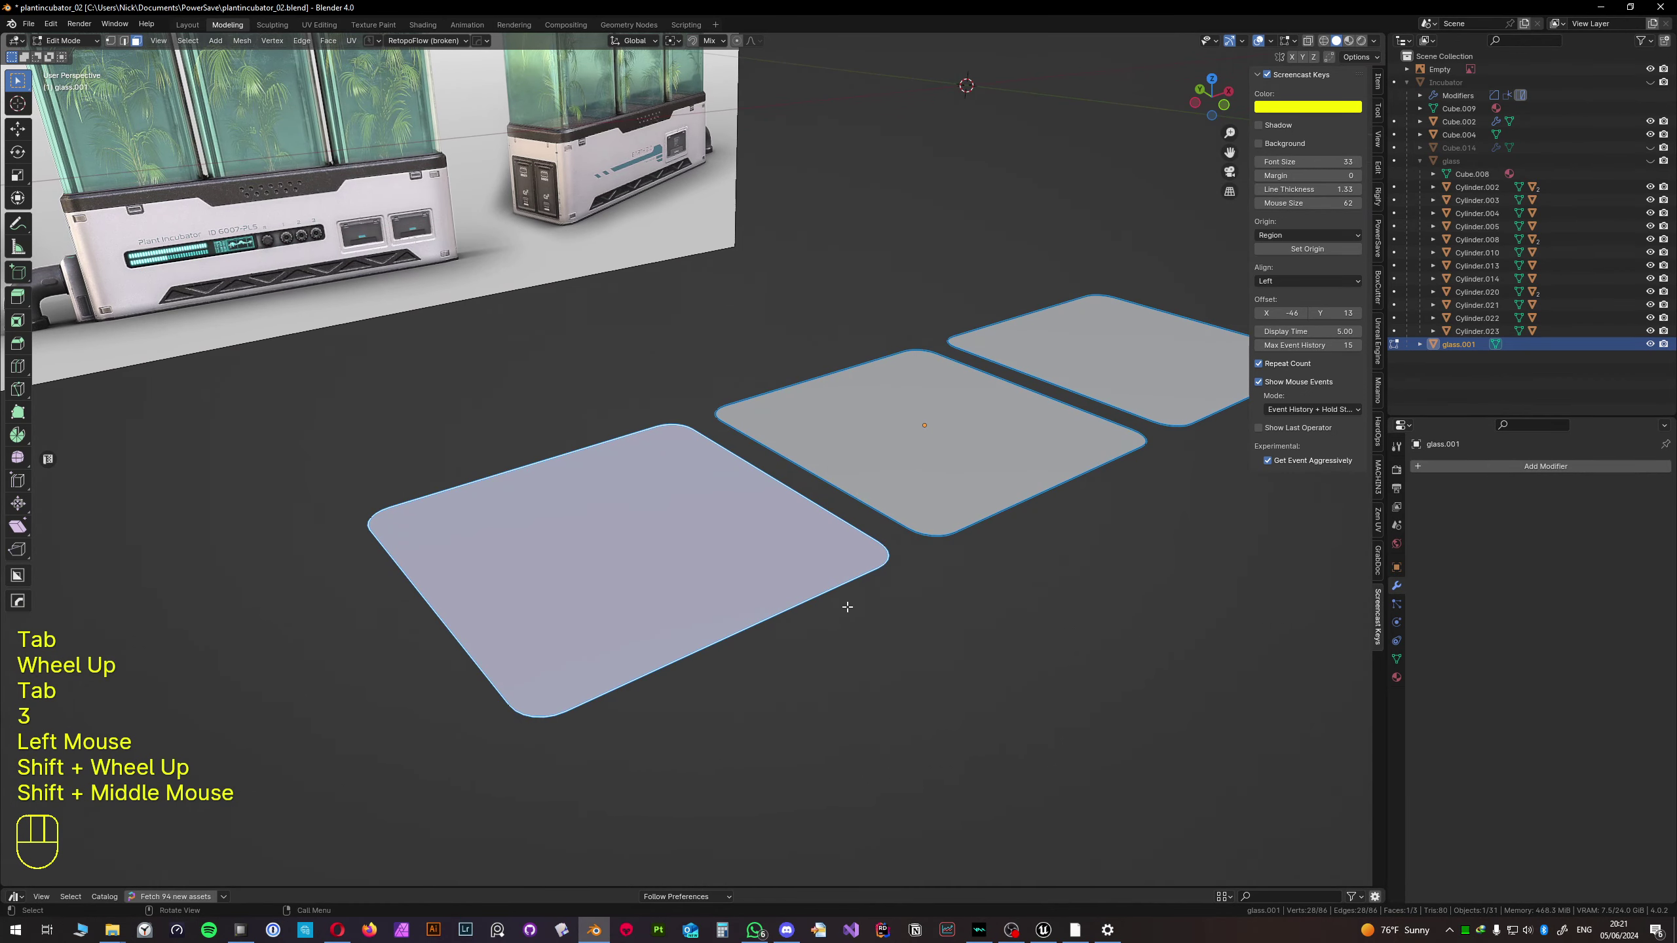
{"action": "left_click", "coordinate": [901, 467], "text": "shift"}
{"action": "key", "text": "a"}
{"action": "key", "text": "i"}
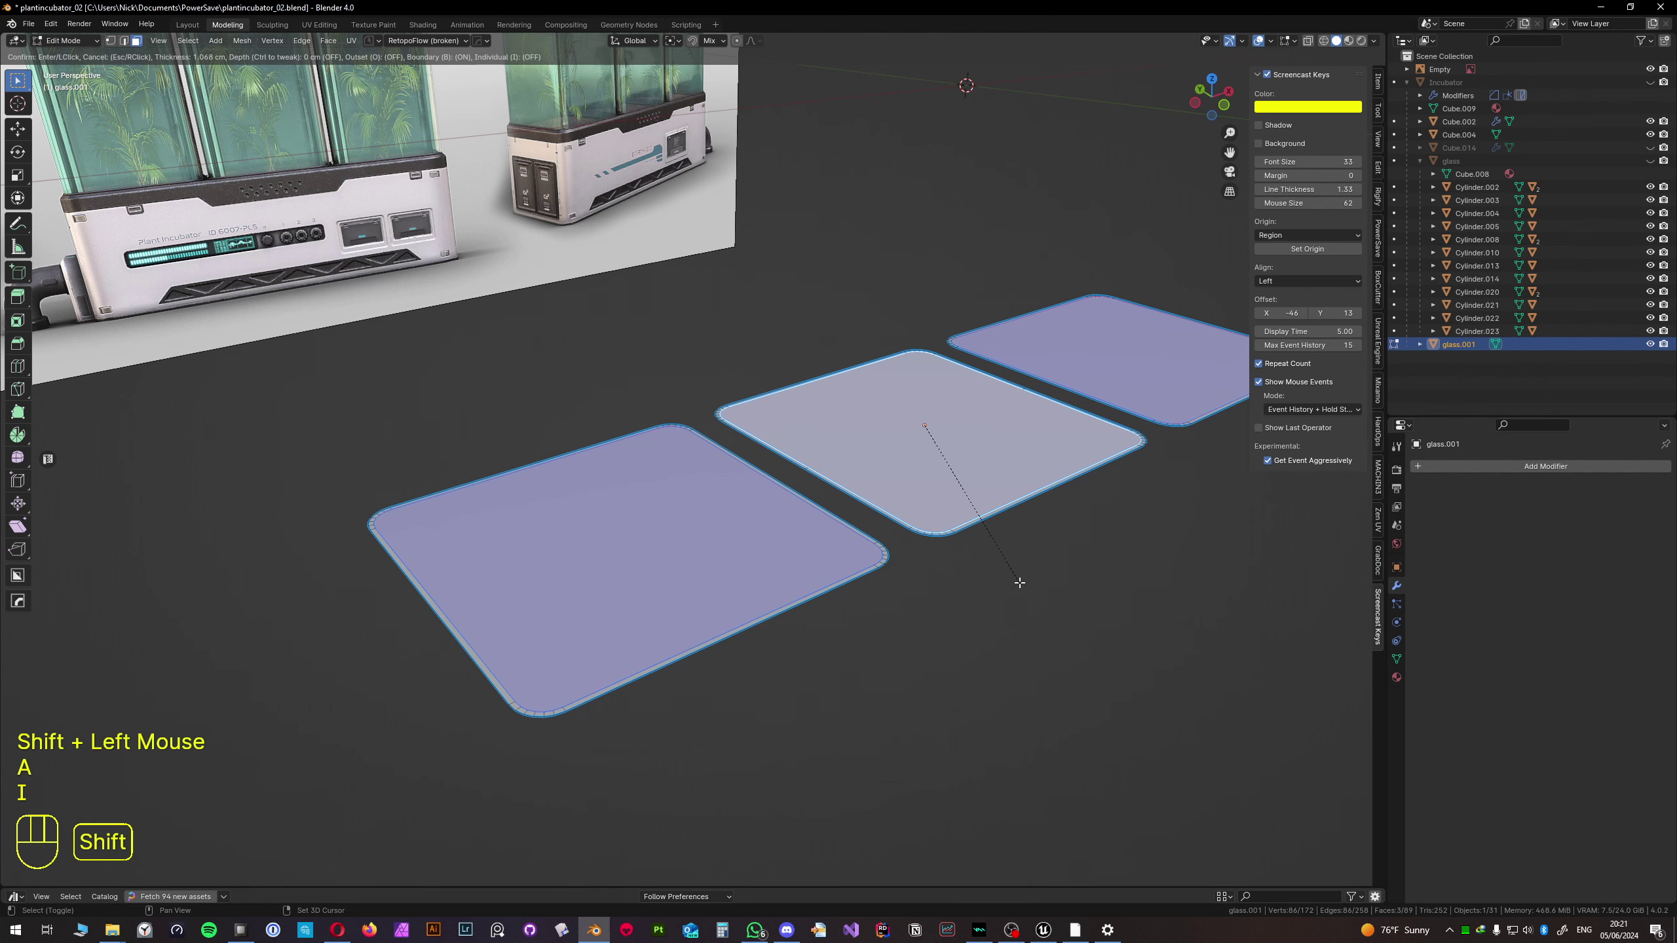
{"action": "left_click", "coordinate": [997, 579], "text": "shift"}
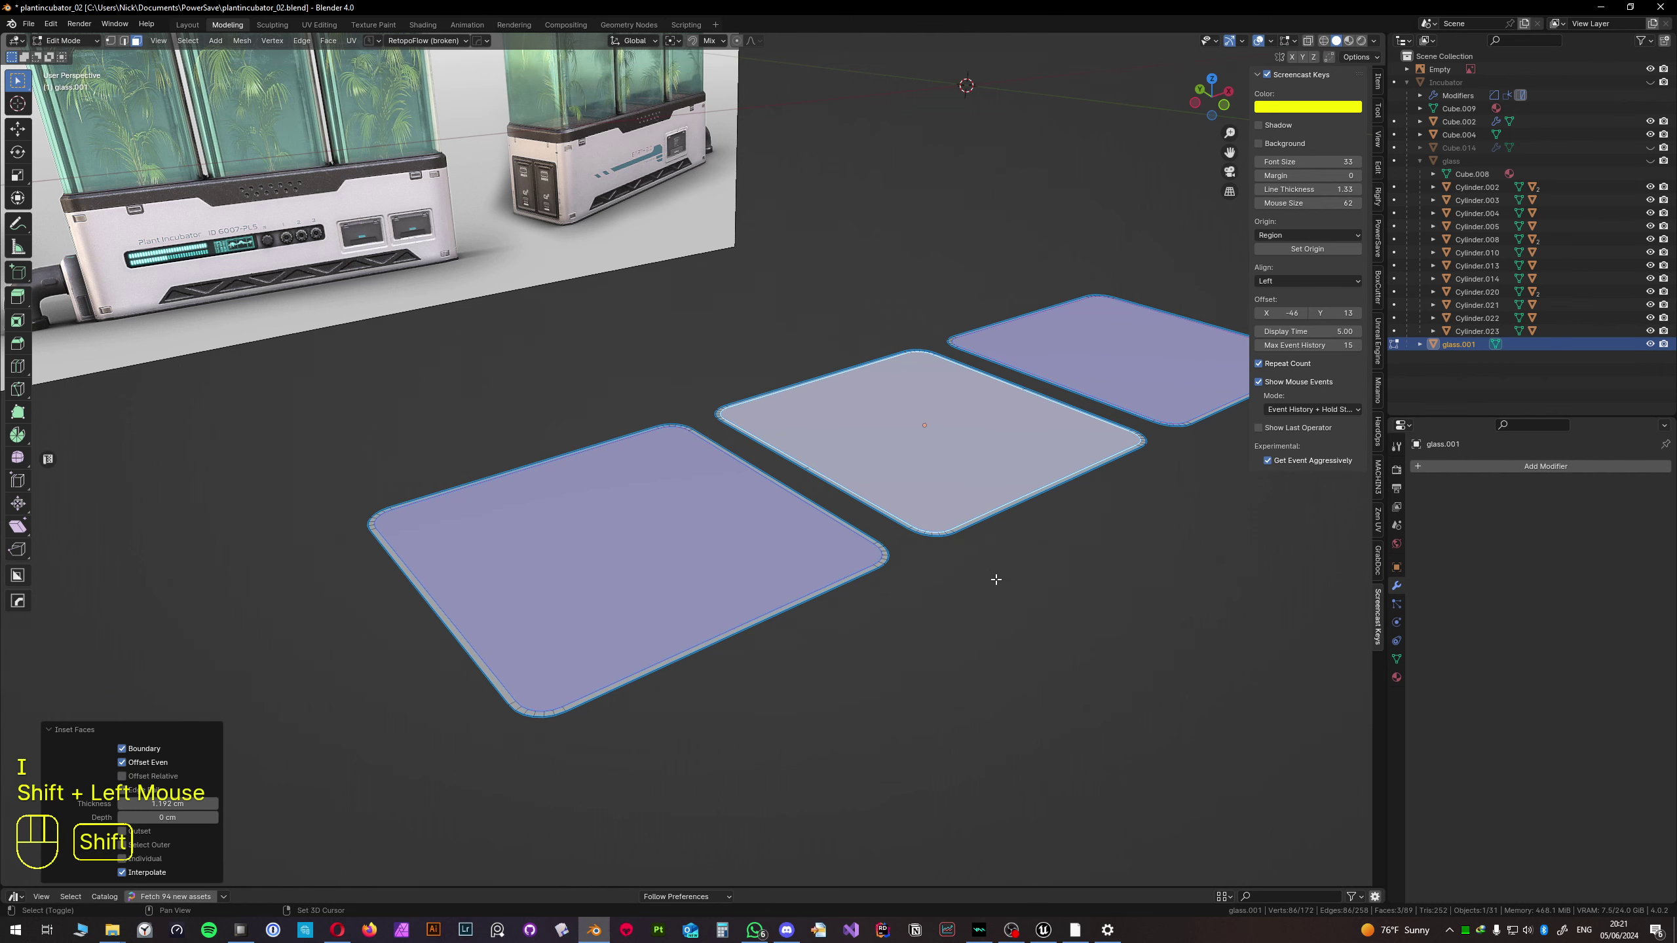
- Extrude the thin rim face loops of all three tank bottoms upward by about 5.1 cm along global Z
{"action": "key", "text": "3"}
{"action": "left_click", "coordinate": [883, 555], "text": "alt"}
{"action": "scroll", "coordinate": [883, 555], "scroll_direction": "up", "scroll_amount": 2}
{"action": "scroll", "coordinate": [883, 555], "scroll_direction": "up", "scroll_amount": 1, "text": "shift"}
{"action": "middle_click_drag", "start_coordinate": [883, 555], "coordinate": [638, 502], "text": "shift"}
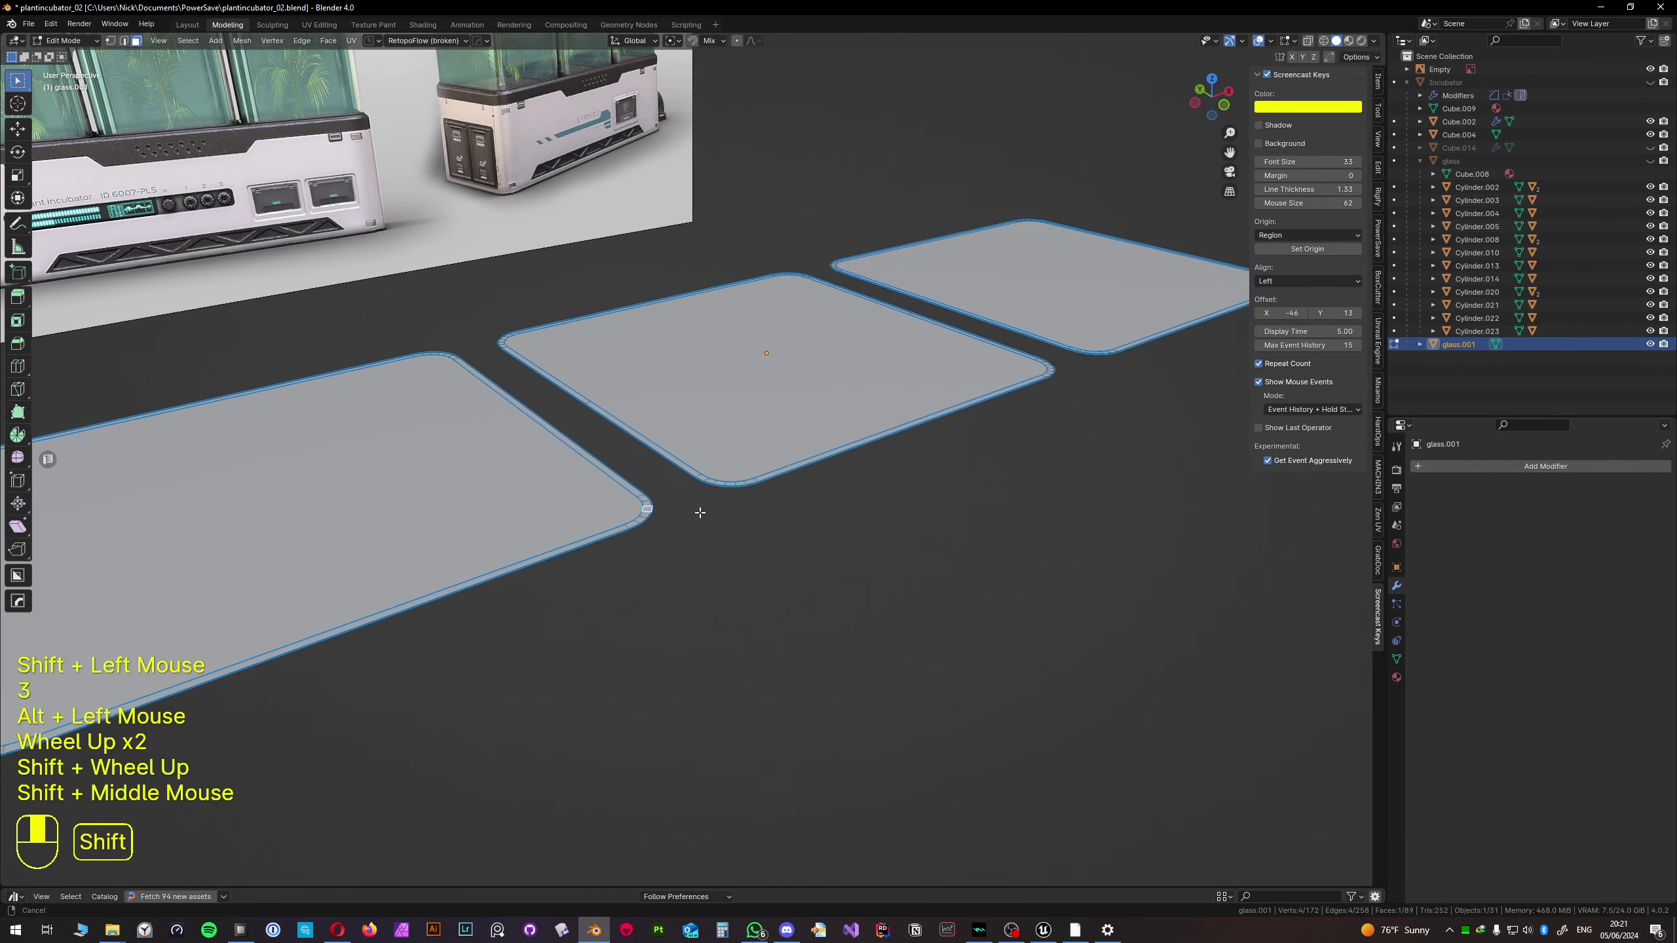
{"action": "key", "text": "3"}
{"action": "left_click", "coordinate": [638, 502], "text": "alt"}
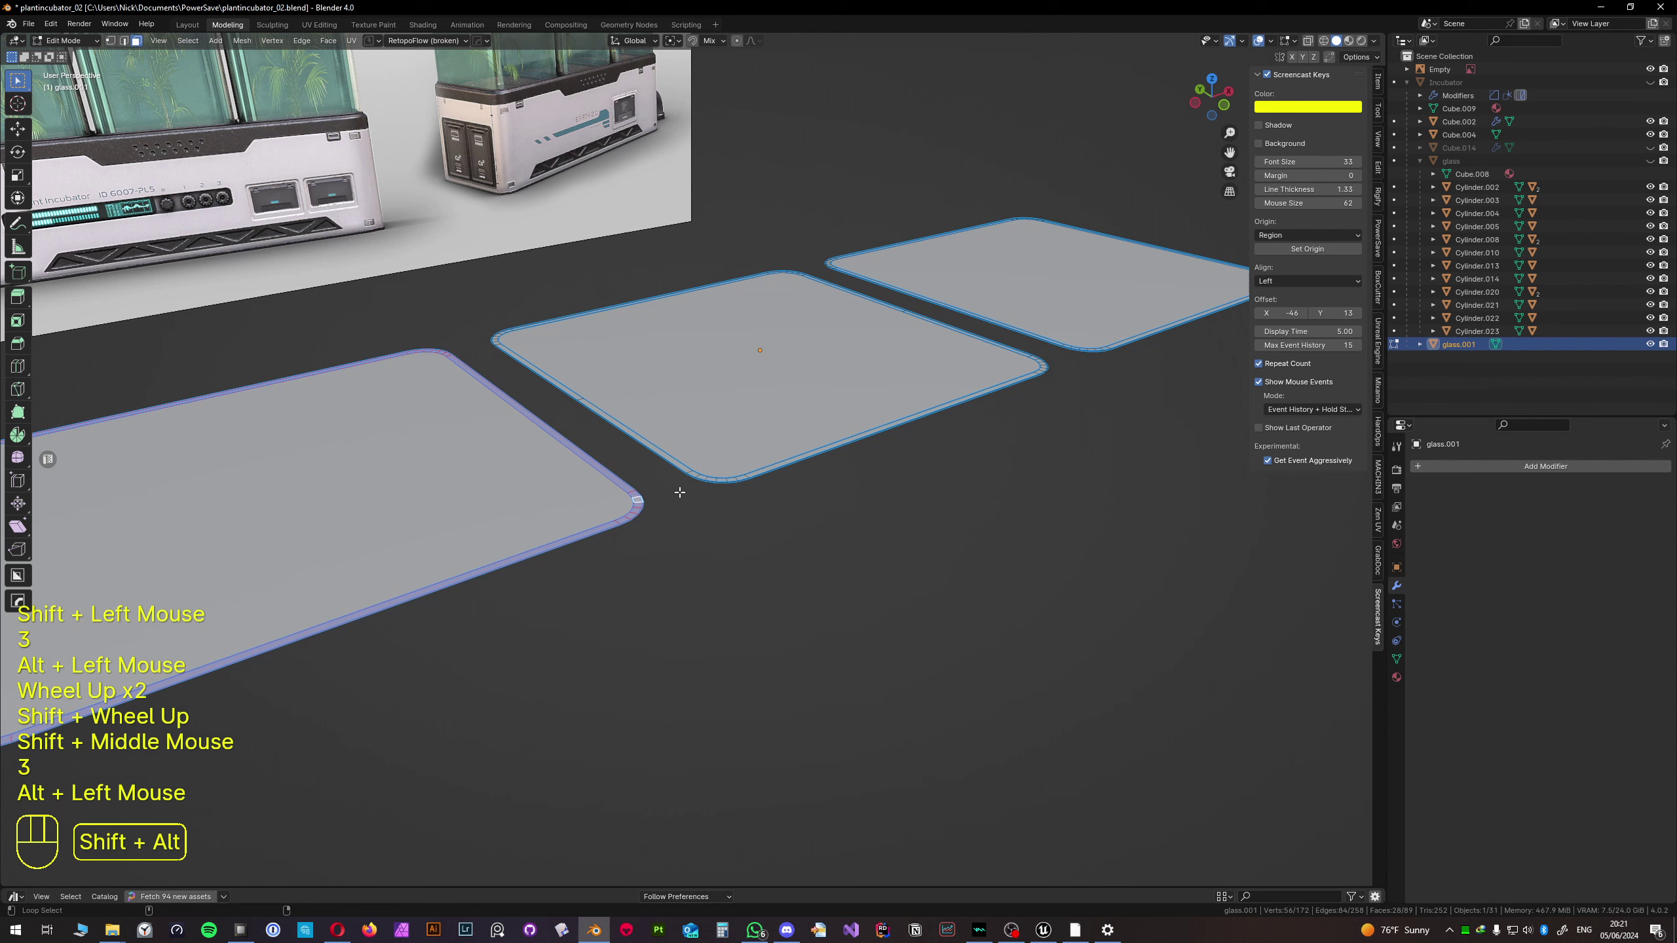
{"action": "left_click", "coordinate": [730, 480], "text": "alt+shift"}
{"action": "left_click", "coordinate": [1110, 346], "text": "alt+shift"}
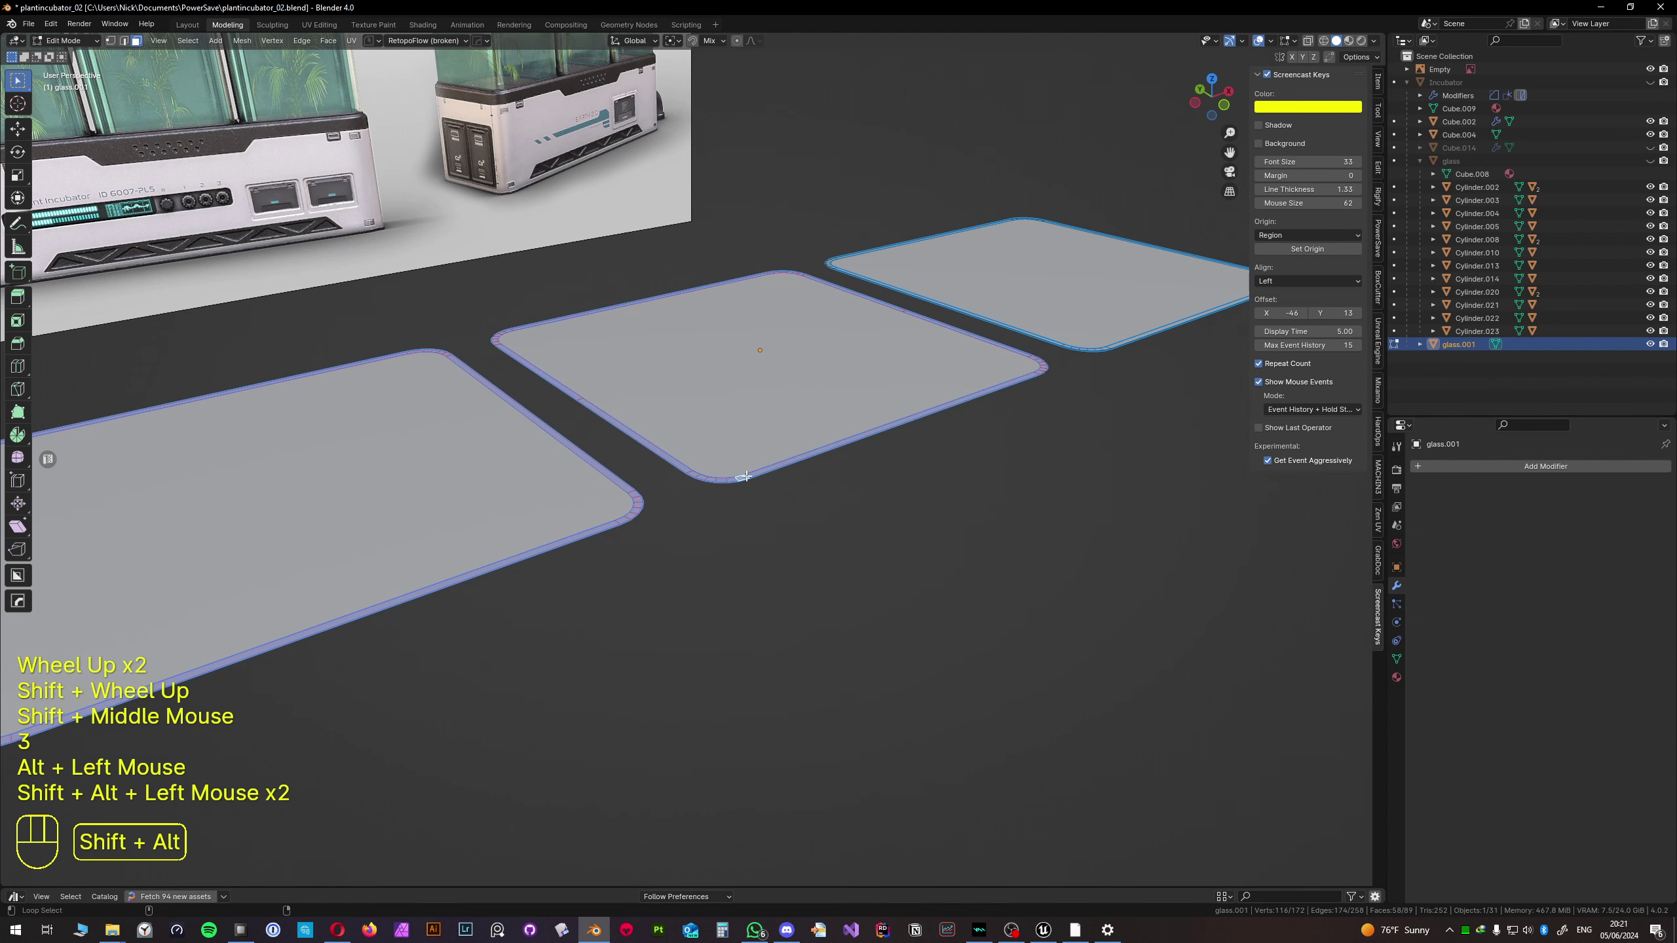
{"action": "left_click", "coordinate": [1110, 346], "text": "alt+shift"}
{"action": "left_click", "coordinate": [1110, 345], "text": "alt+shift"}
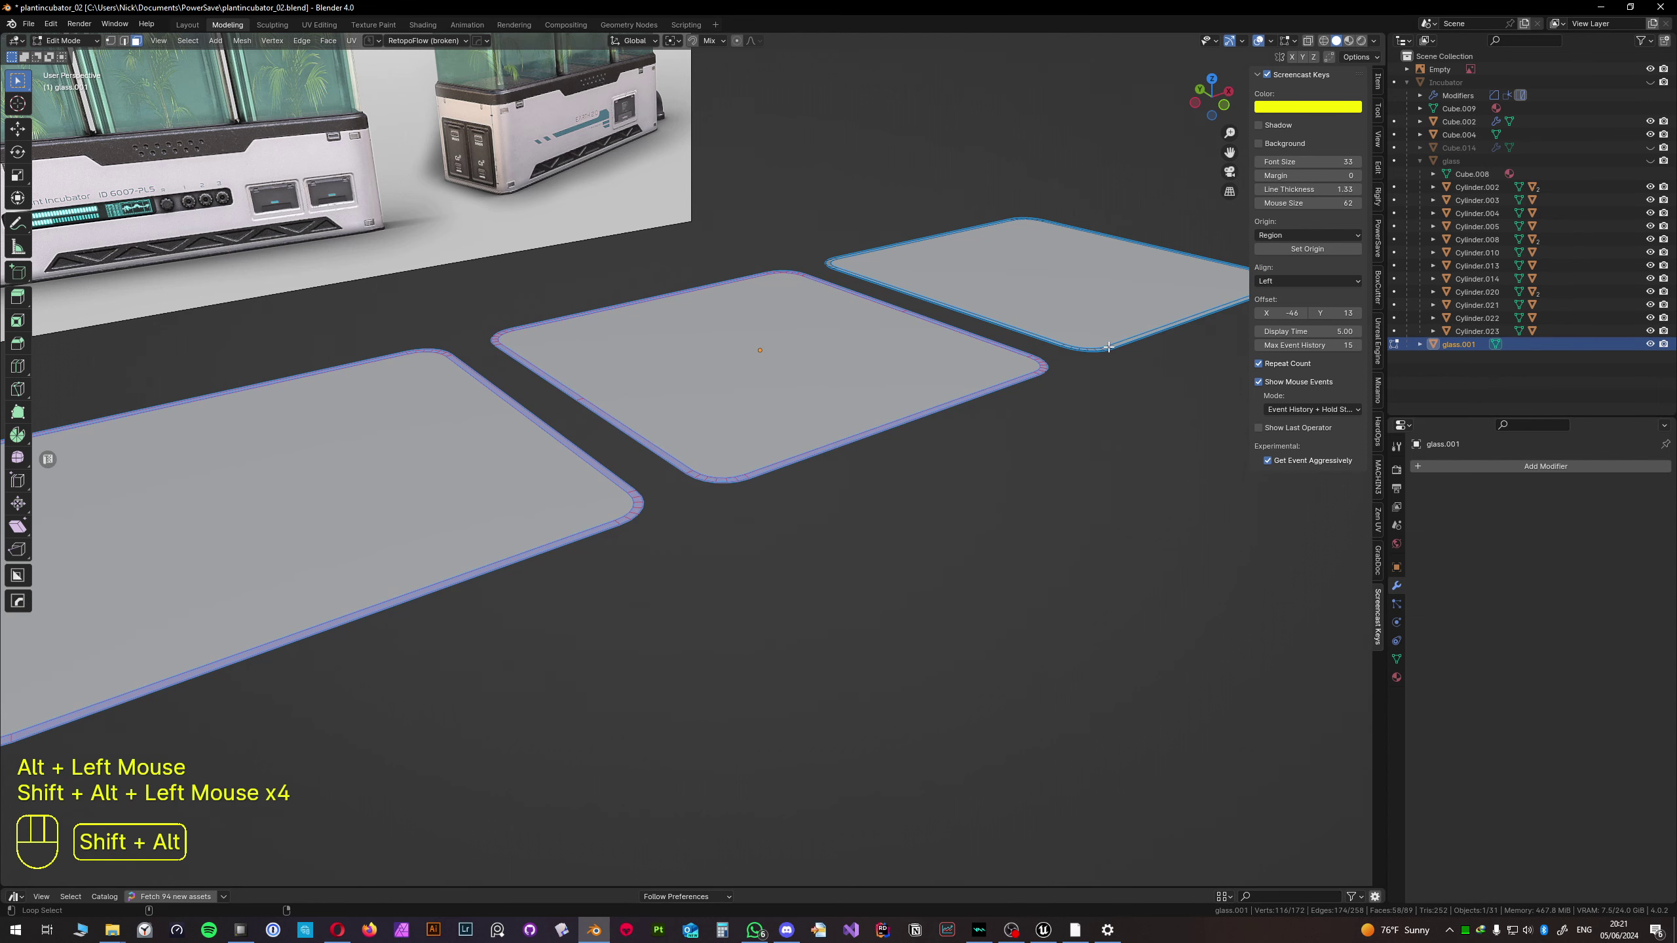
{"action": "left_click", "coordinate": [1110, 345], "text": "alt+shift"}
{"action": "middle_click_drag", "start_coordinate": [1110, 345], "coordinate": [1057, 364]}
{"action": "middle_click_drag", "start_coordinate": [1057, 363], "coordinate": [661, 422], "text": "shift"}
{"action": "scroll", "coordinate": [595, 382], "scroll_direction": "up", "scroll_amount": 1}
{"action": "left_click", "coordinate": [631, 392], "text": "alt+shift"}
{"action": "scroll", "coordinate": [620, 410], "scroll_direction": "down", "scroll_amount": 1}
{"action": "middle_click_drag", "start_coordinate": [660, 423], "coordinate": [836, 404]}
{"action": "scroll", "coordinate": [653, 418], "scroll_direction": "down", "scroll_amount": 1}
{"action": "scroll", "coordinate": [835, 404], "scroll_direction": "down", "scroll_amount": 1}
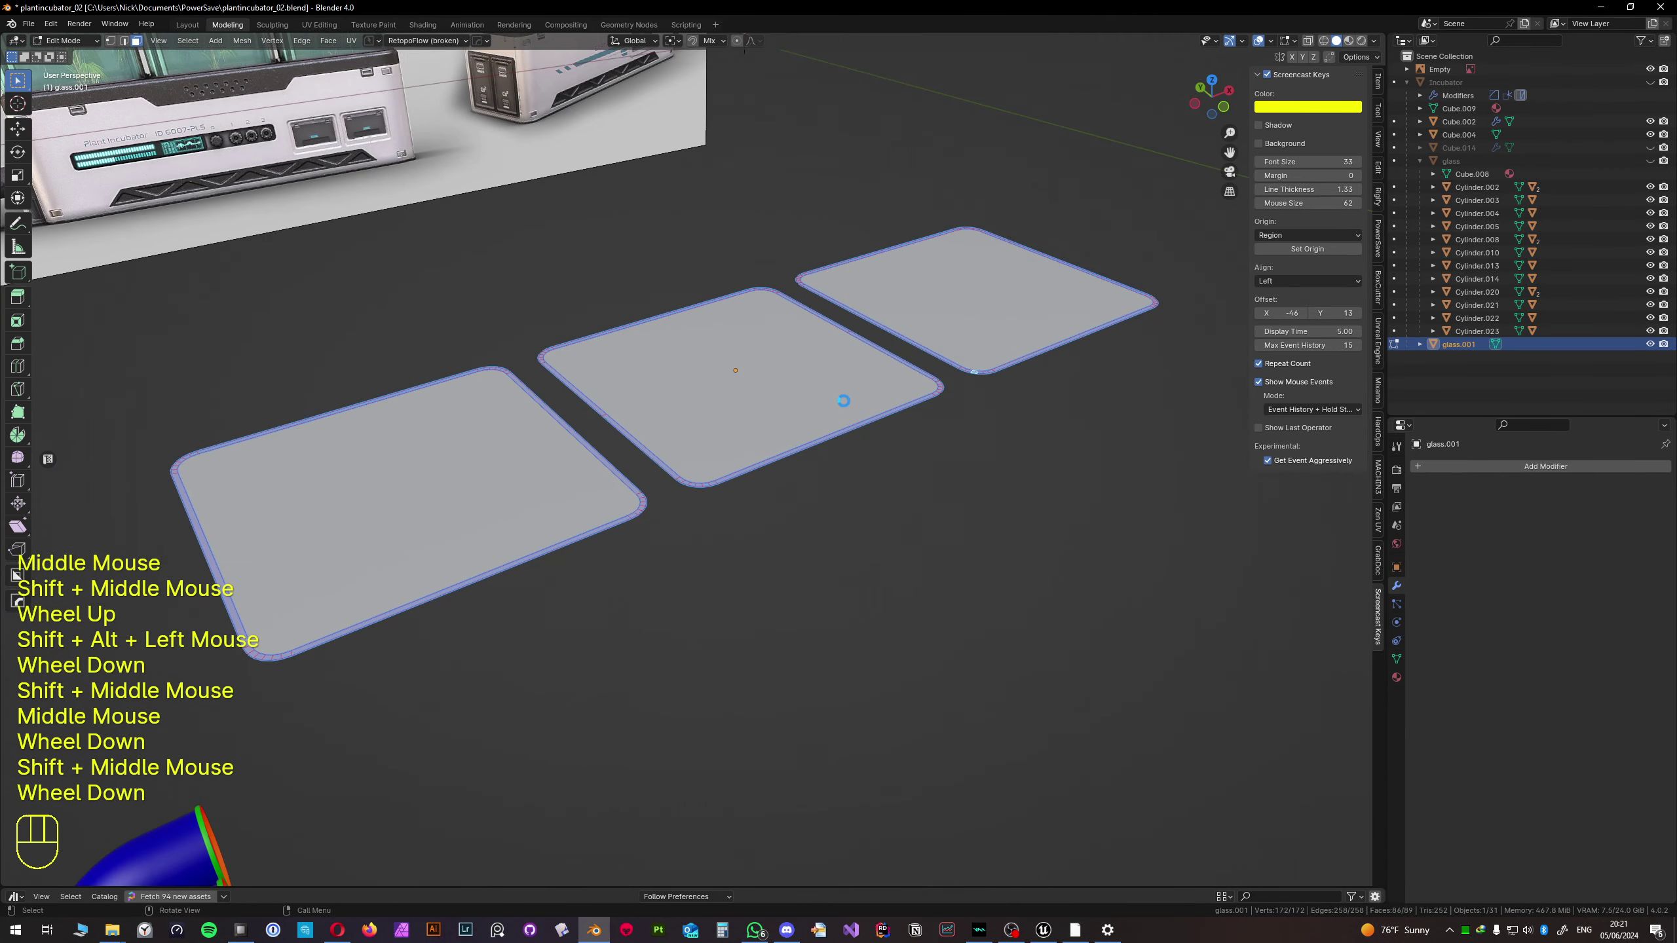
{"action": "key", "text": "e"}
{"action": "key", "text": "z"}
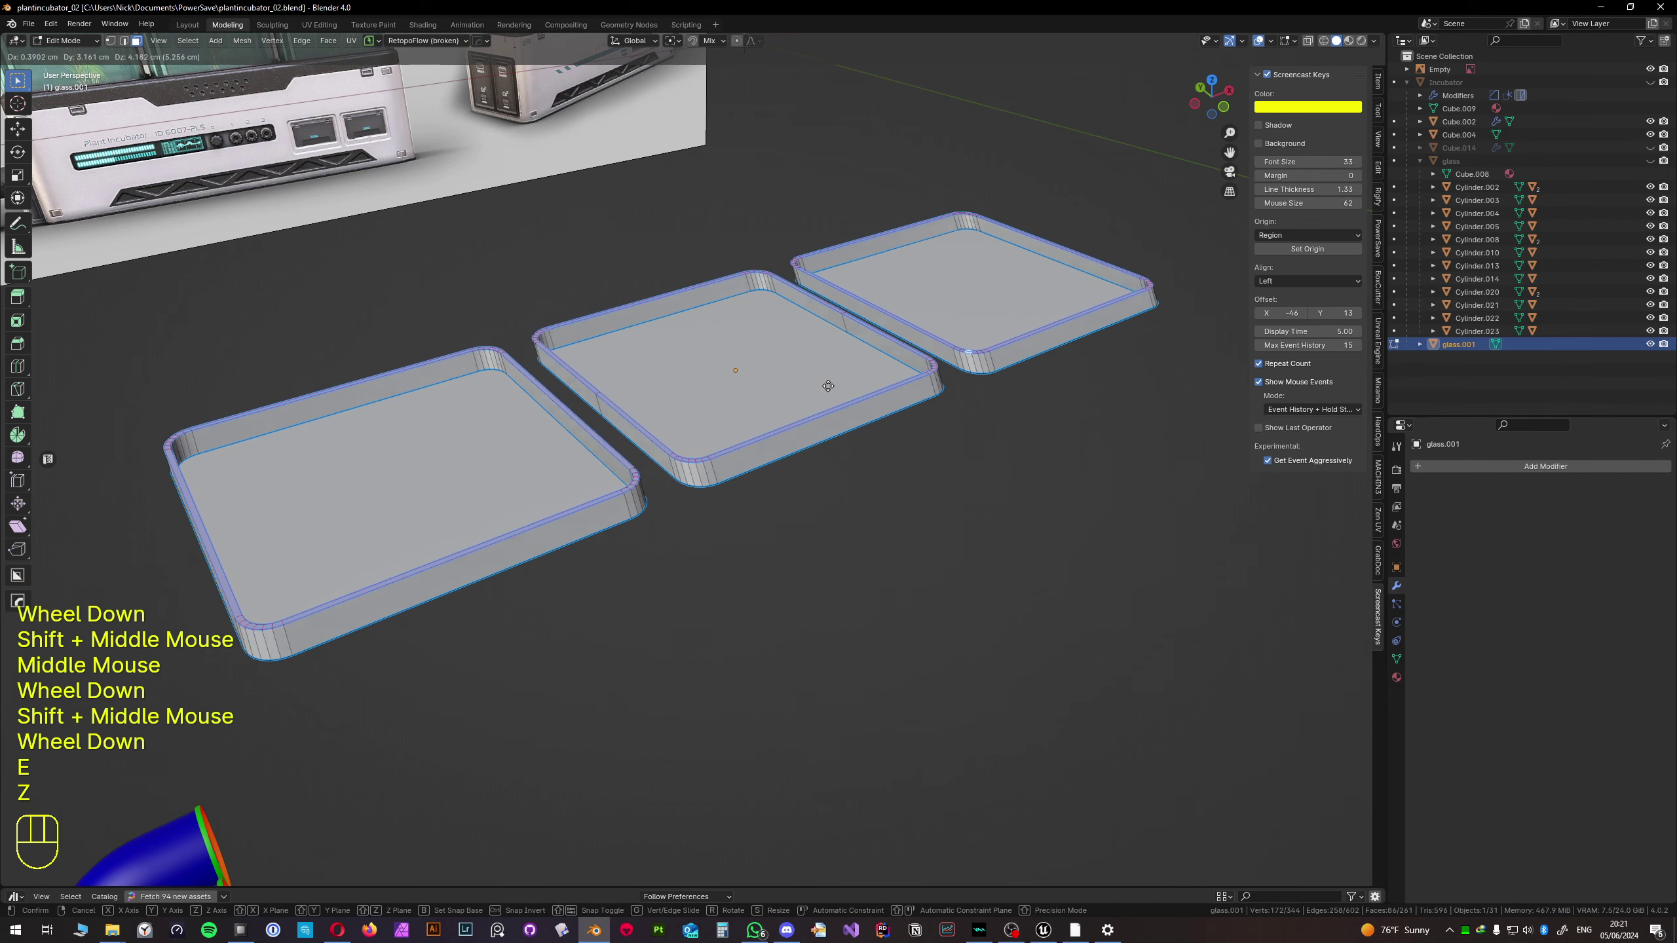
{"action": "key", "text": "z"}
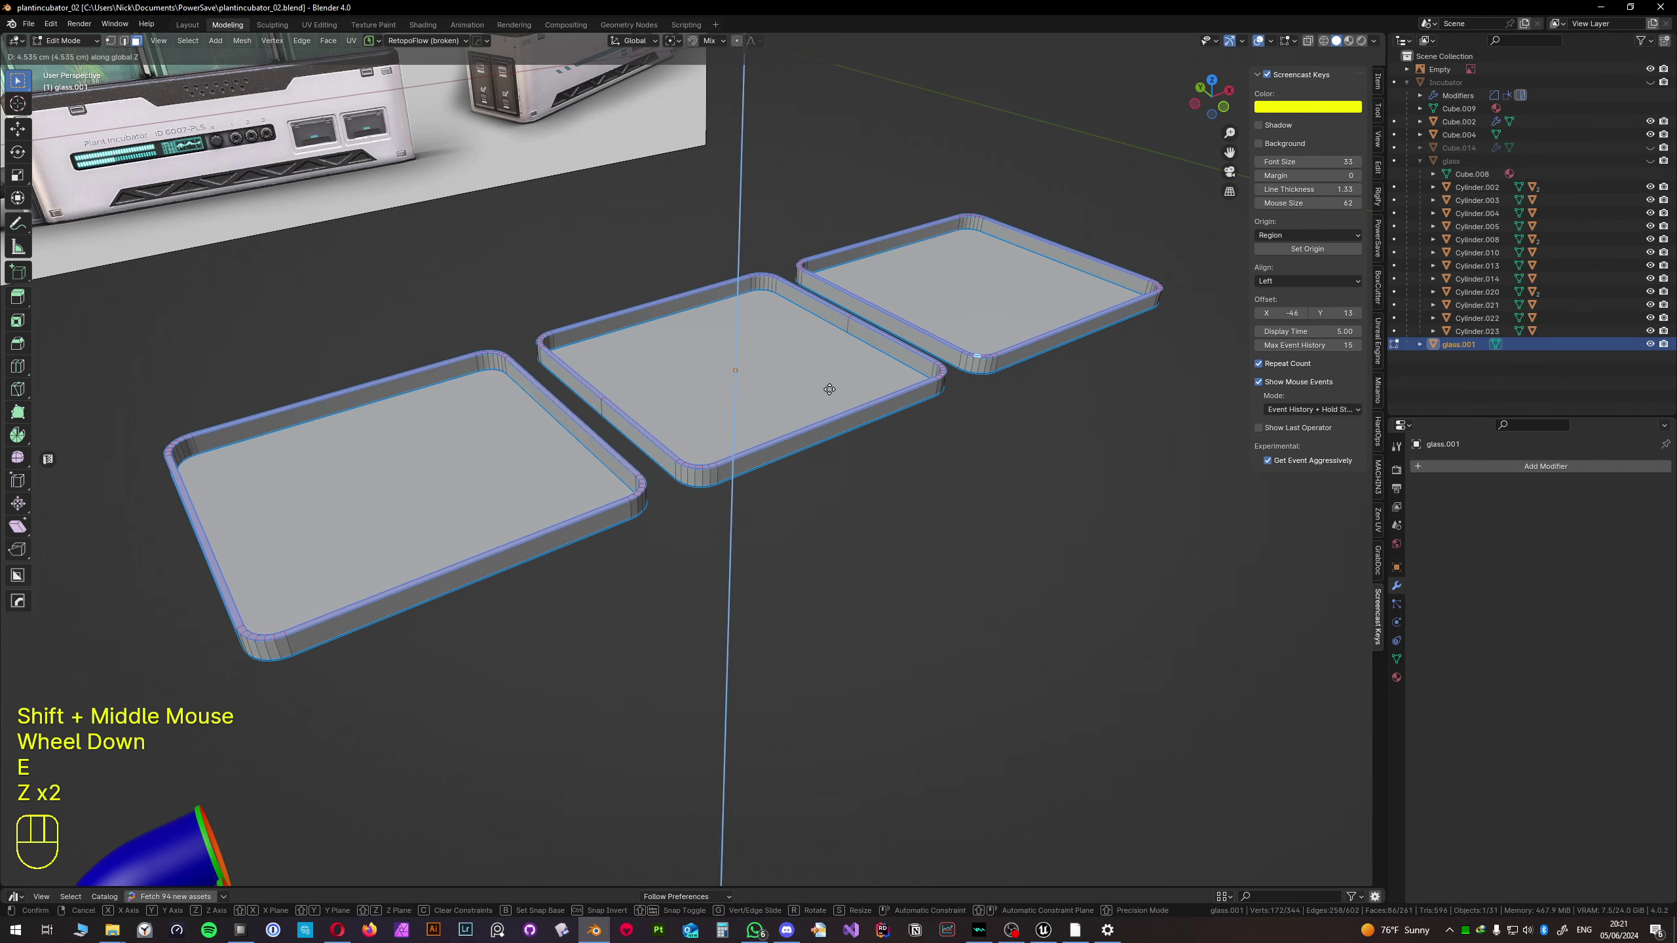
{"action": "left_click", "coordinate": [830, 387]}
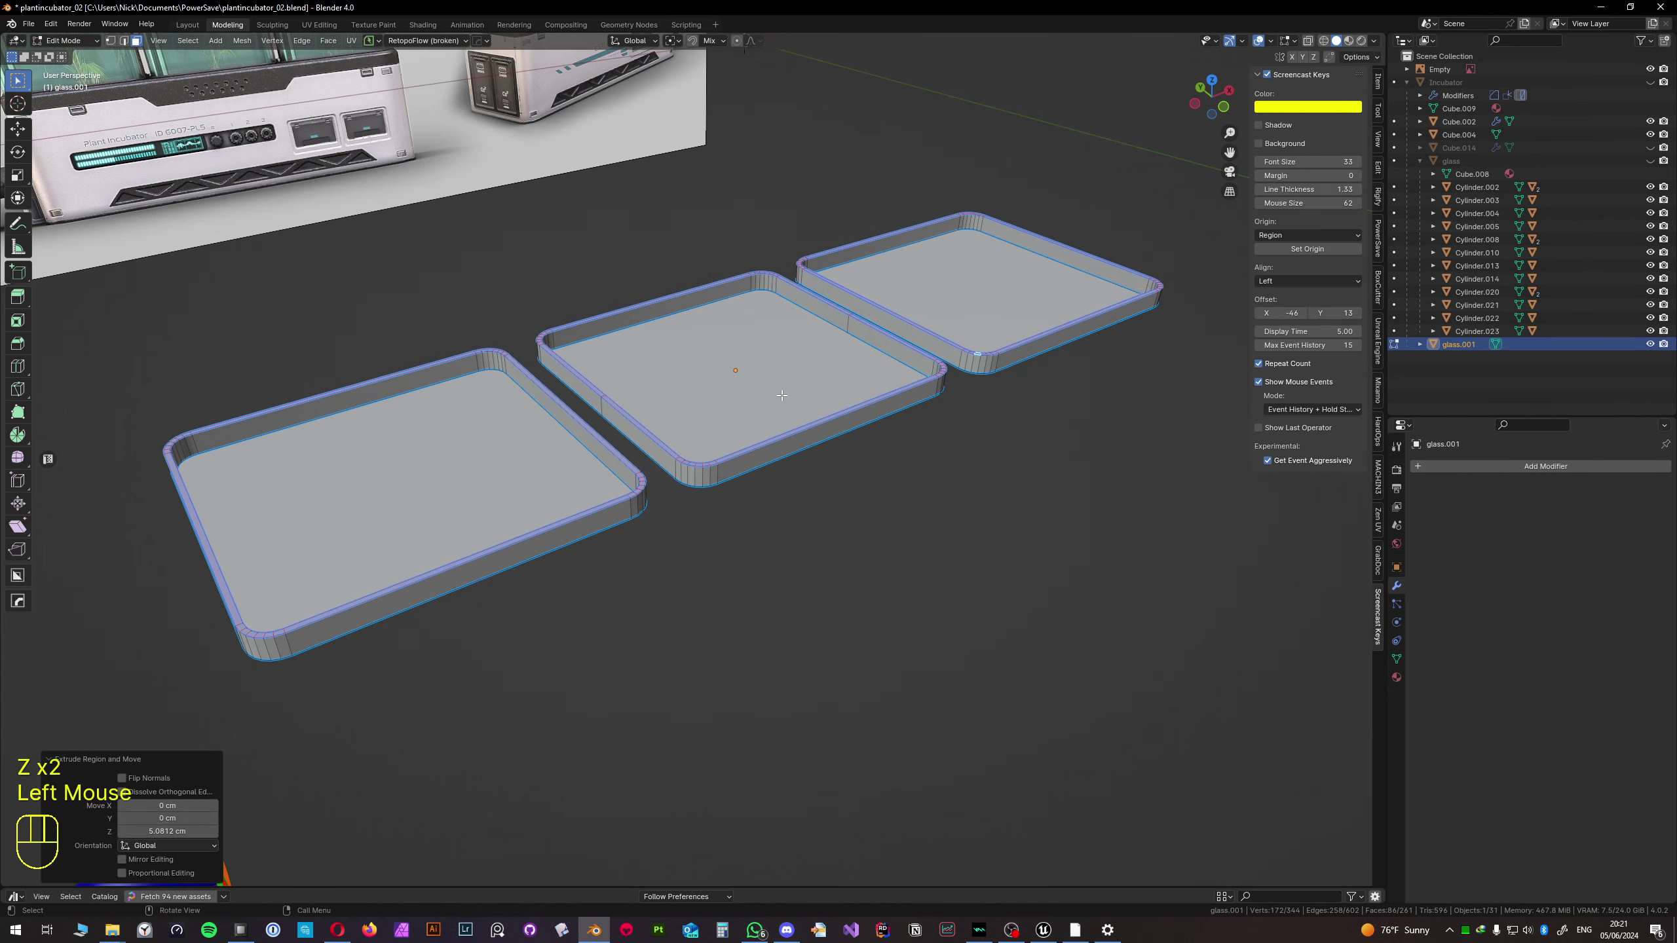
{"action": "middle_click_drag", "start_coordinate": [458, 476], "coordinate": [532, 412]}
- Undo the rim extrusion, the rim selections and the inset on the three tank bottoms
{"action": "key", "text": "ctrl+z"}
{"action": "key", "text": "ctrl+z"}
{"action": "key", "text": "ctrl+z"}
{"action": "key", "text": "ctrl+z"}
{"action": "key", "text": "ctrl+z"}
{"action": "key", "text": "ctrl+z"}
{"action": "key", "text": "ctrl+z"}
{"action": "middle_click_drag", "start_coordinate": [531, 412], "coordinate": [641, 490]}
{"action": "key", "text": "ctrl+z"}
{"action": "key", "text": "ctrl+z"}
{"action": "key", "text": "ctrl+z"}
{"action": "scroll", "coordinate": [585, 483], "scroll_direction": "up", "scroll_amount": 1}
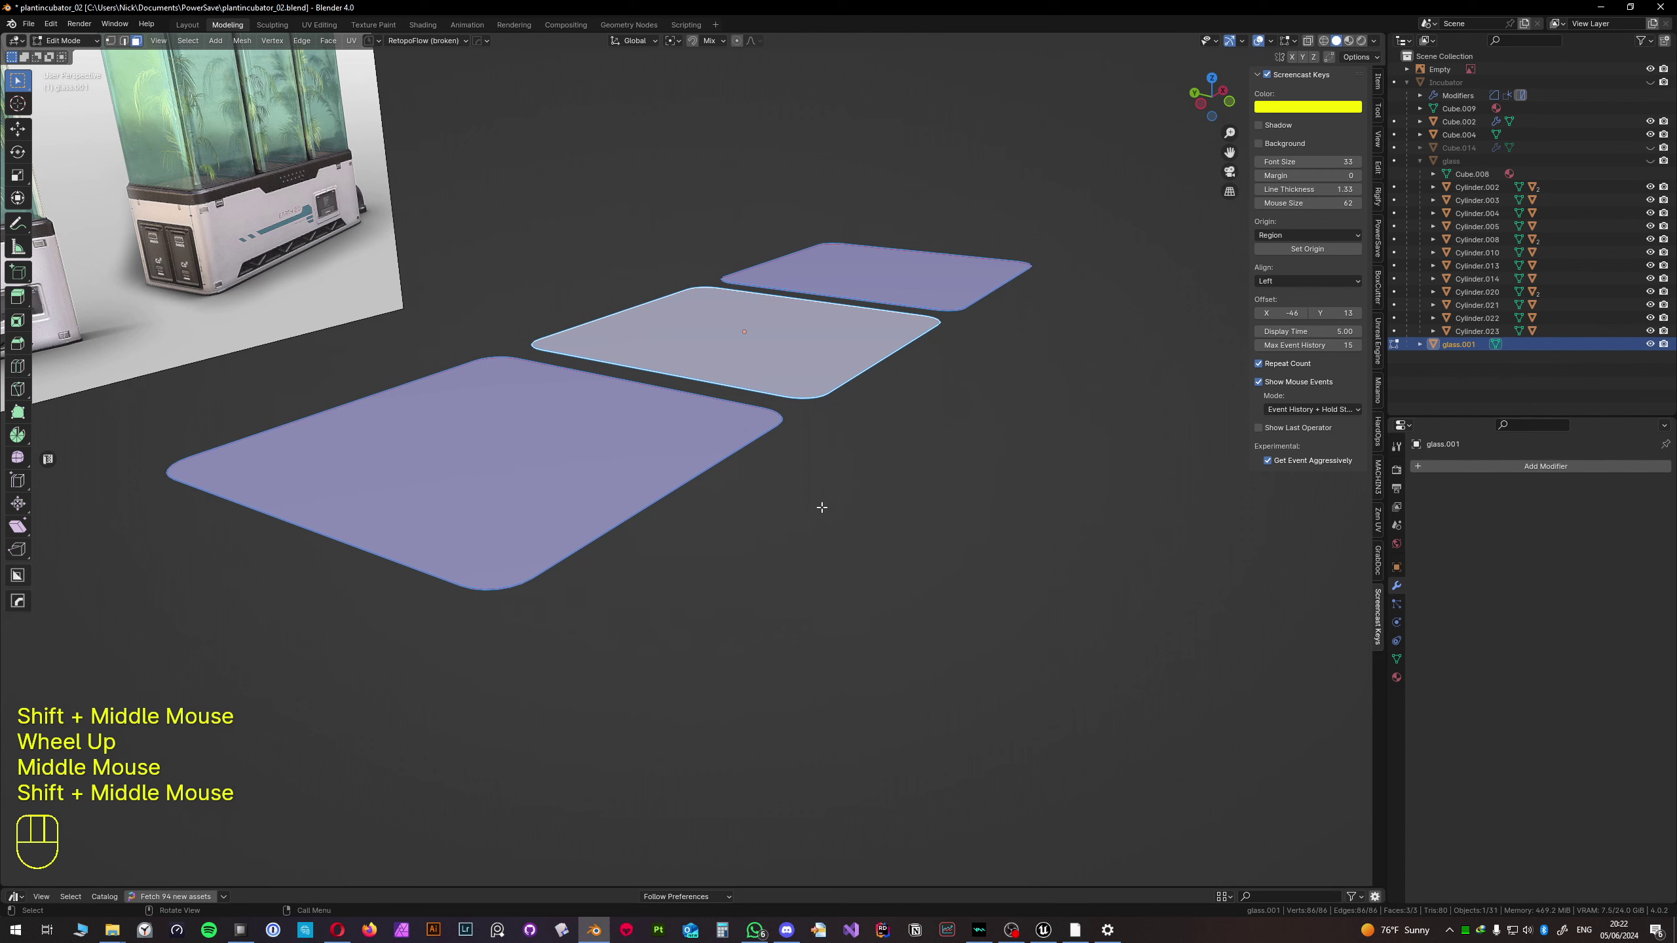
- Extrude the three flat tank bottoms upward by about 7.3 cm along global Z from their outline edge loops
{"action": "key", "text": "2"}
{"action": "left_click", "coordinate": [925, 305], "text": "alt"}
{"action": "left_click", "coordinate": [845, 381], "text": "alt+shift"}
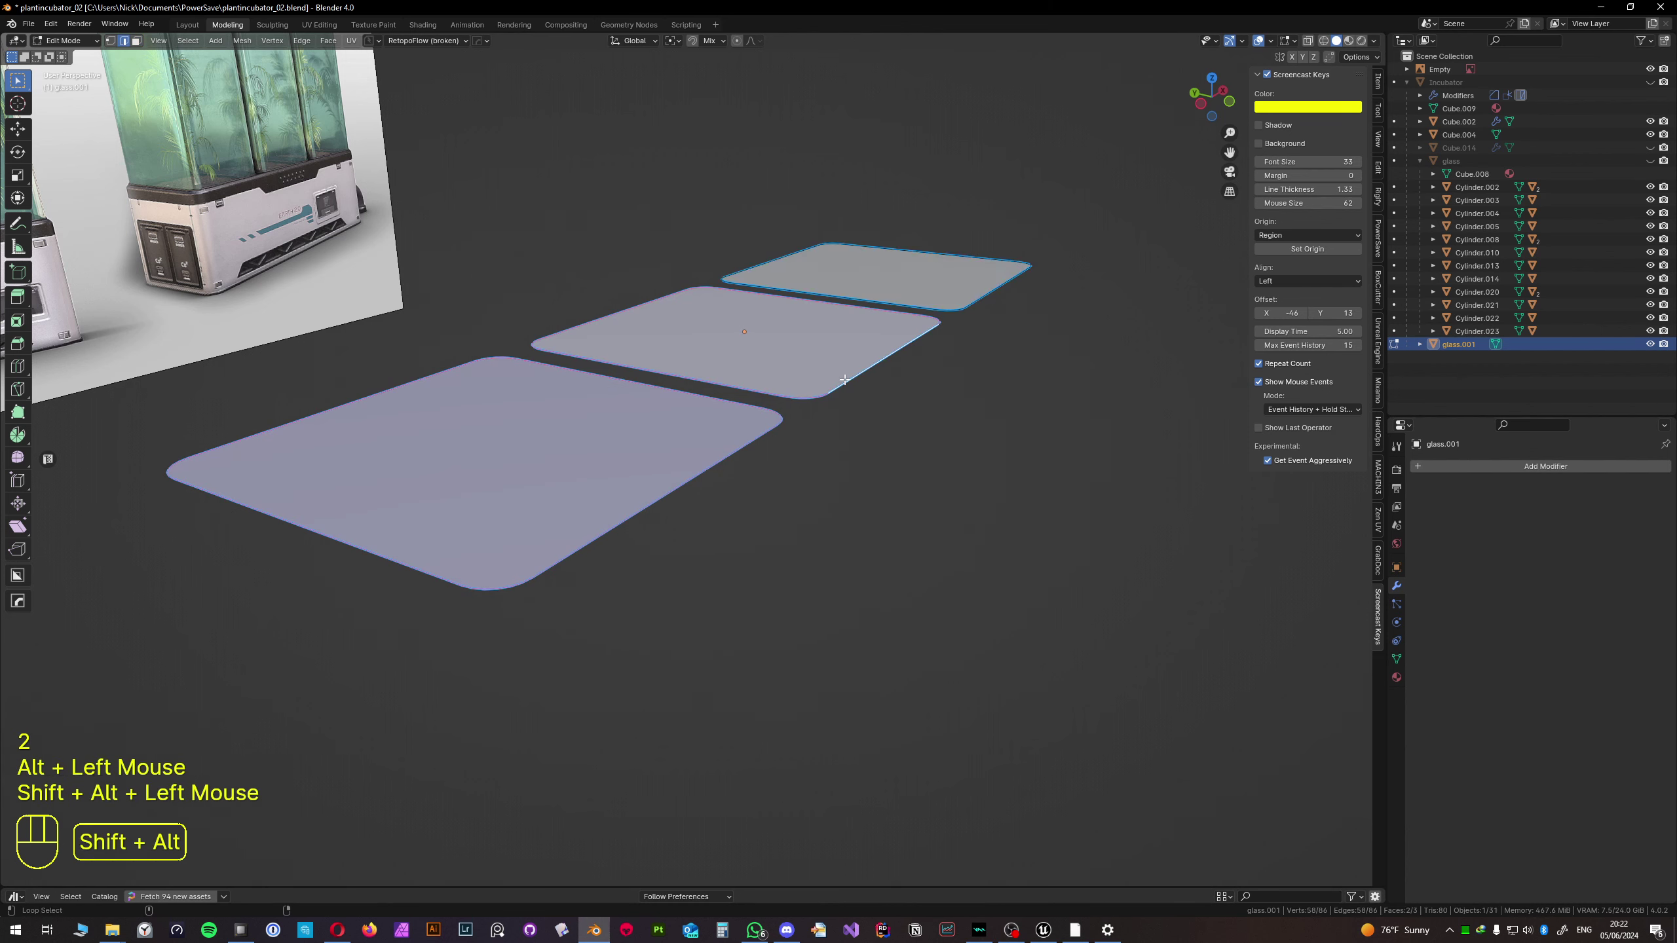
{"action": "left_click", "coordinate": [969, 306], "text": "alt+shift"}
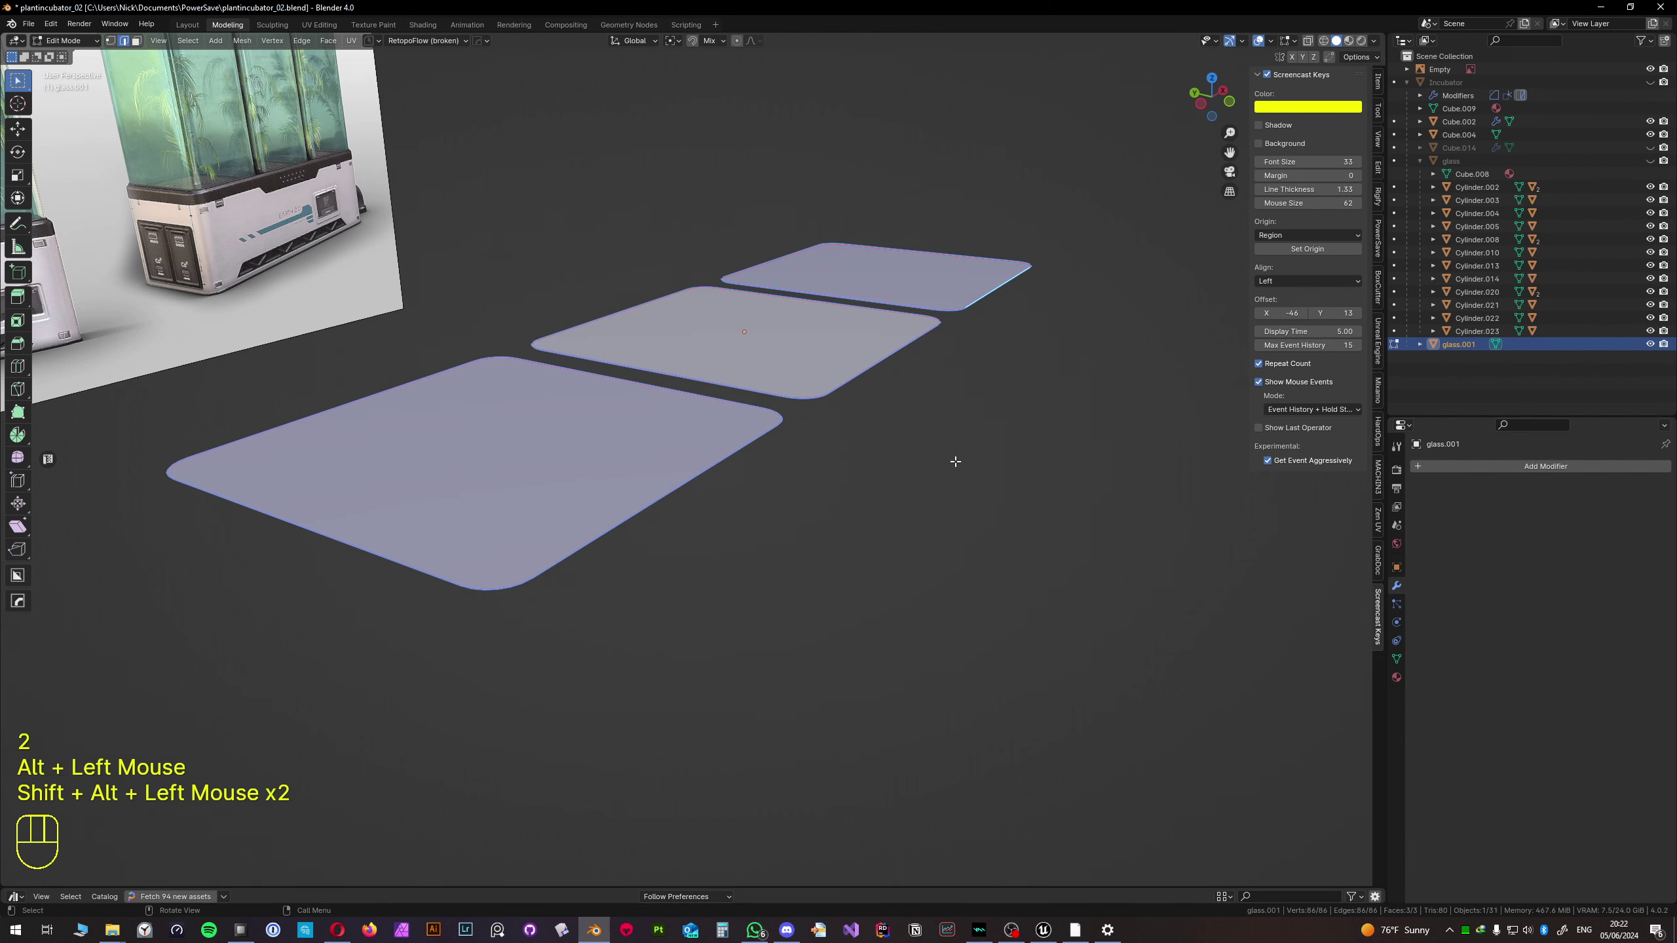
{"action": "key", "text": "e"}
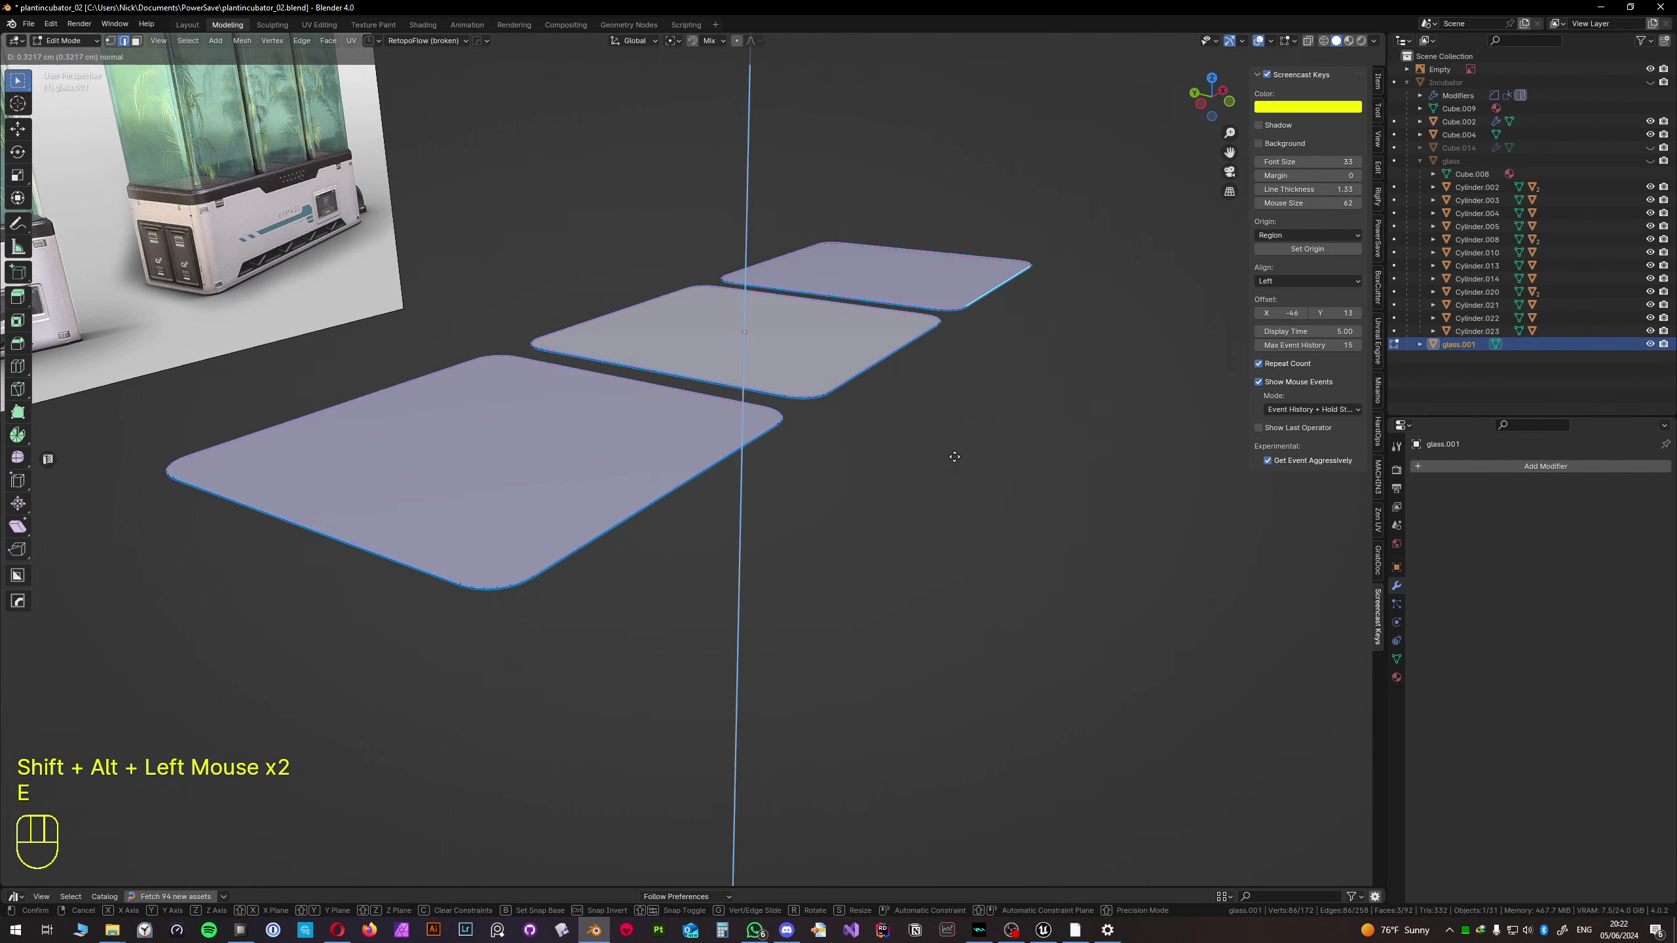
{"action": "key", "text": "z"}
{"action": "key", "text": "z"}
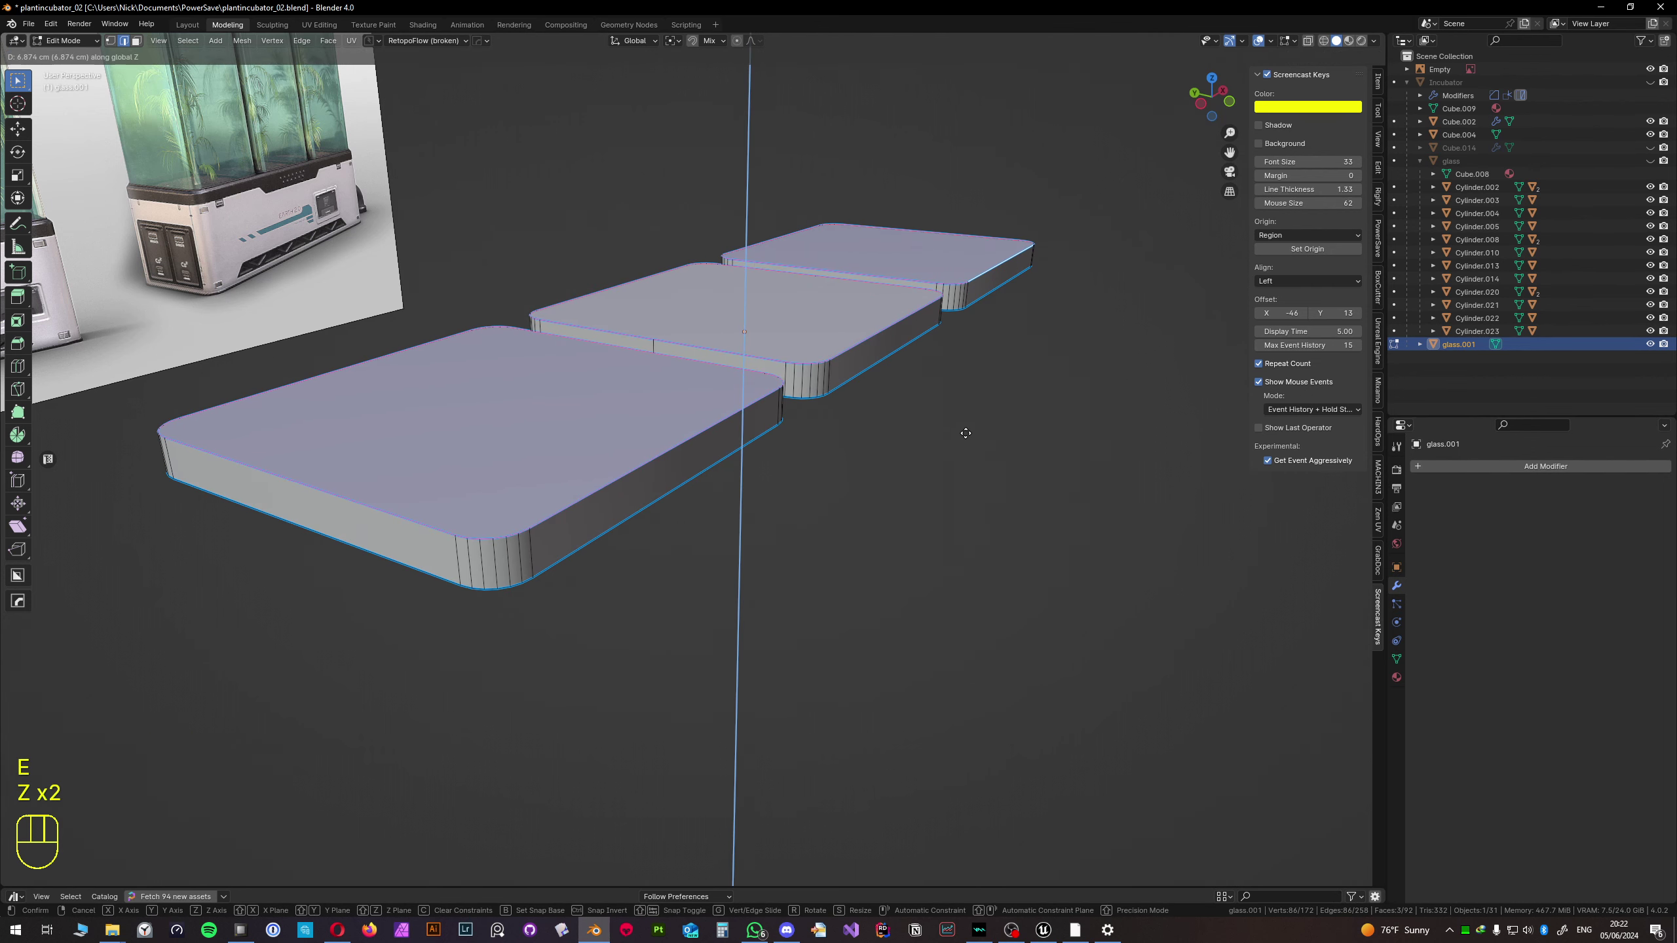
{"action": "left_click", "coordinate": [966, 431]}
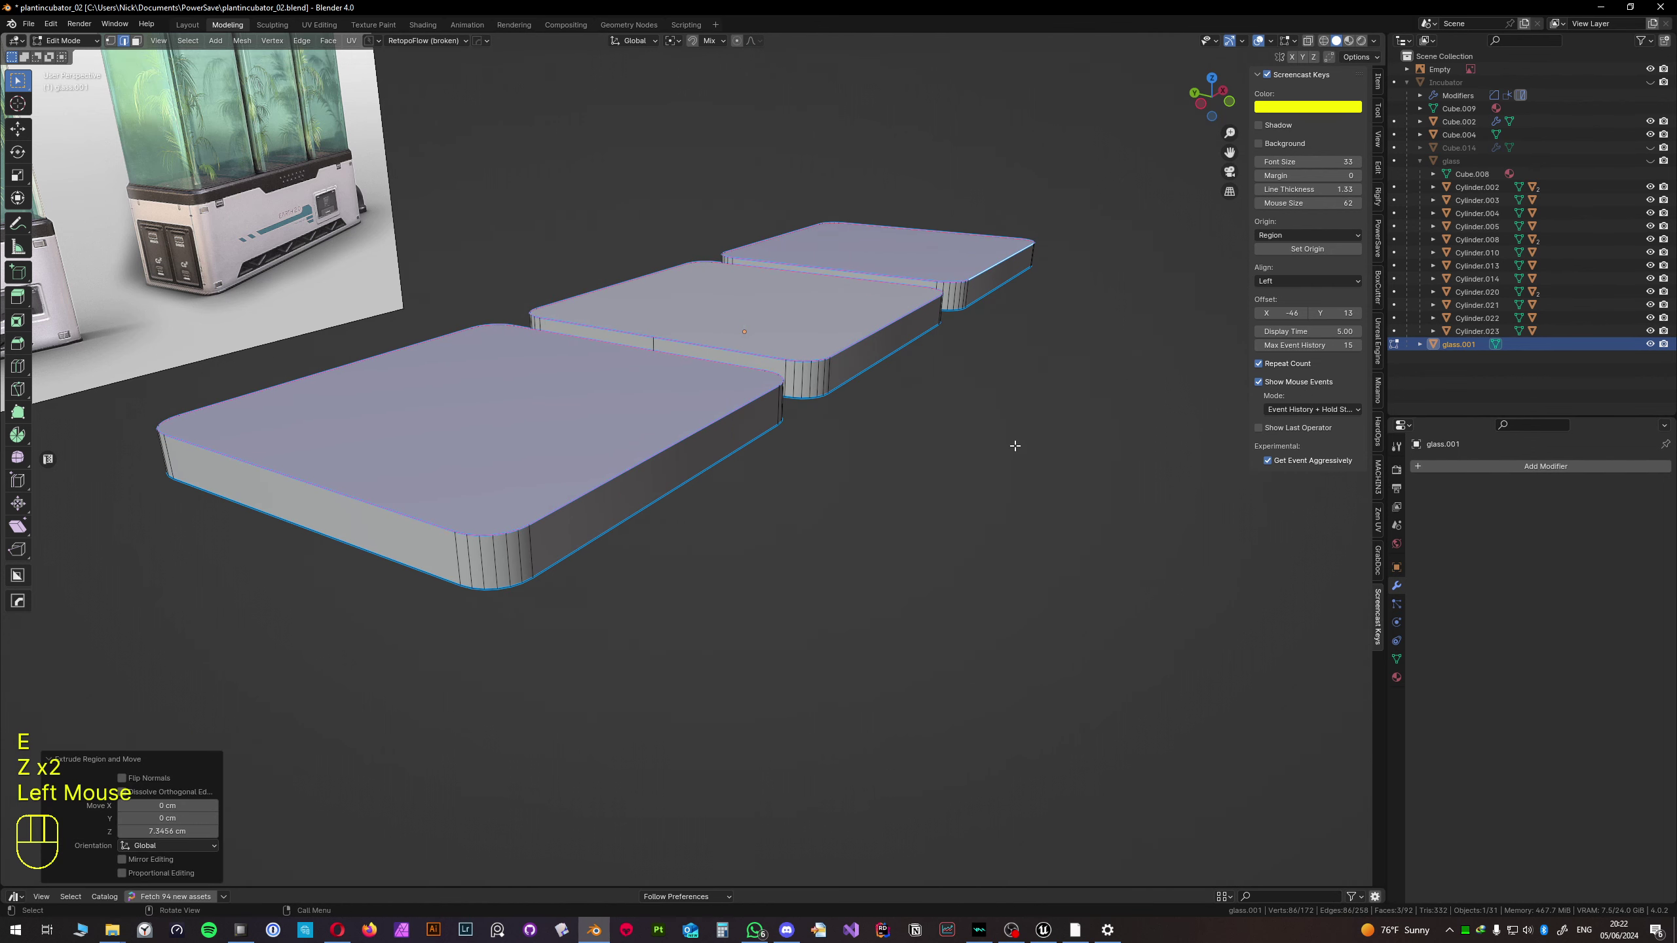
- Inset the three top faces by about 0.98 cm and extrude them about 6.2 cm down along Z to hollow the trays
{"action": "key", "text": "i"}
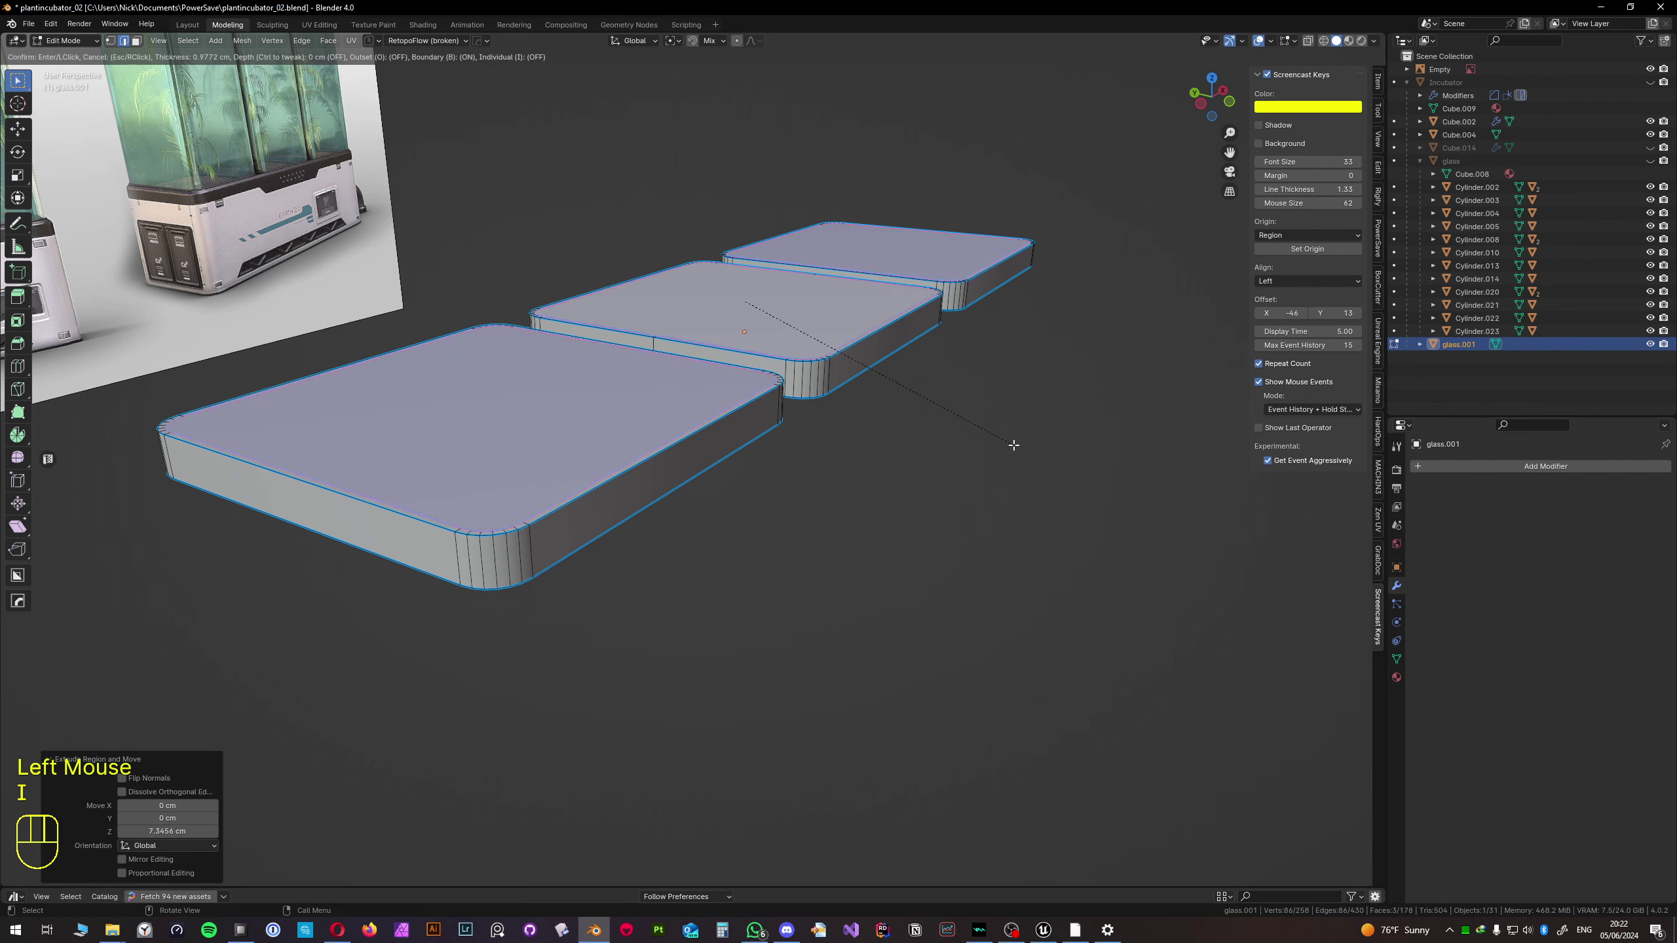
{"action": "left_click", "coordinate": [1014, 446]}
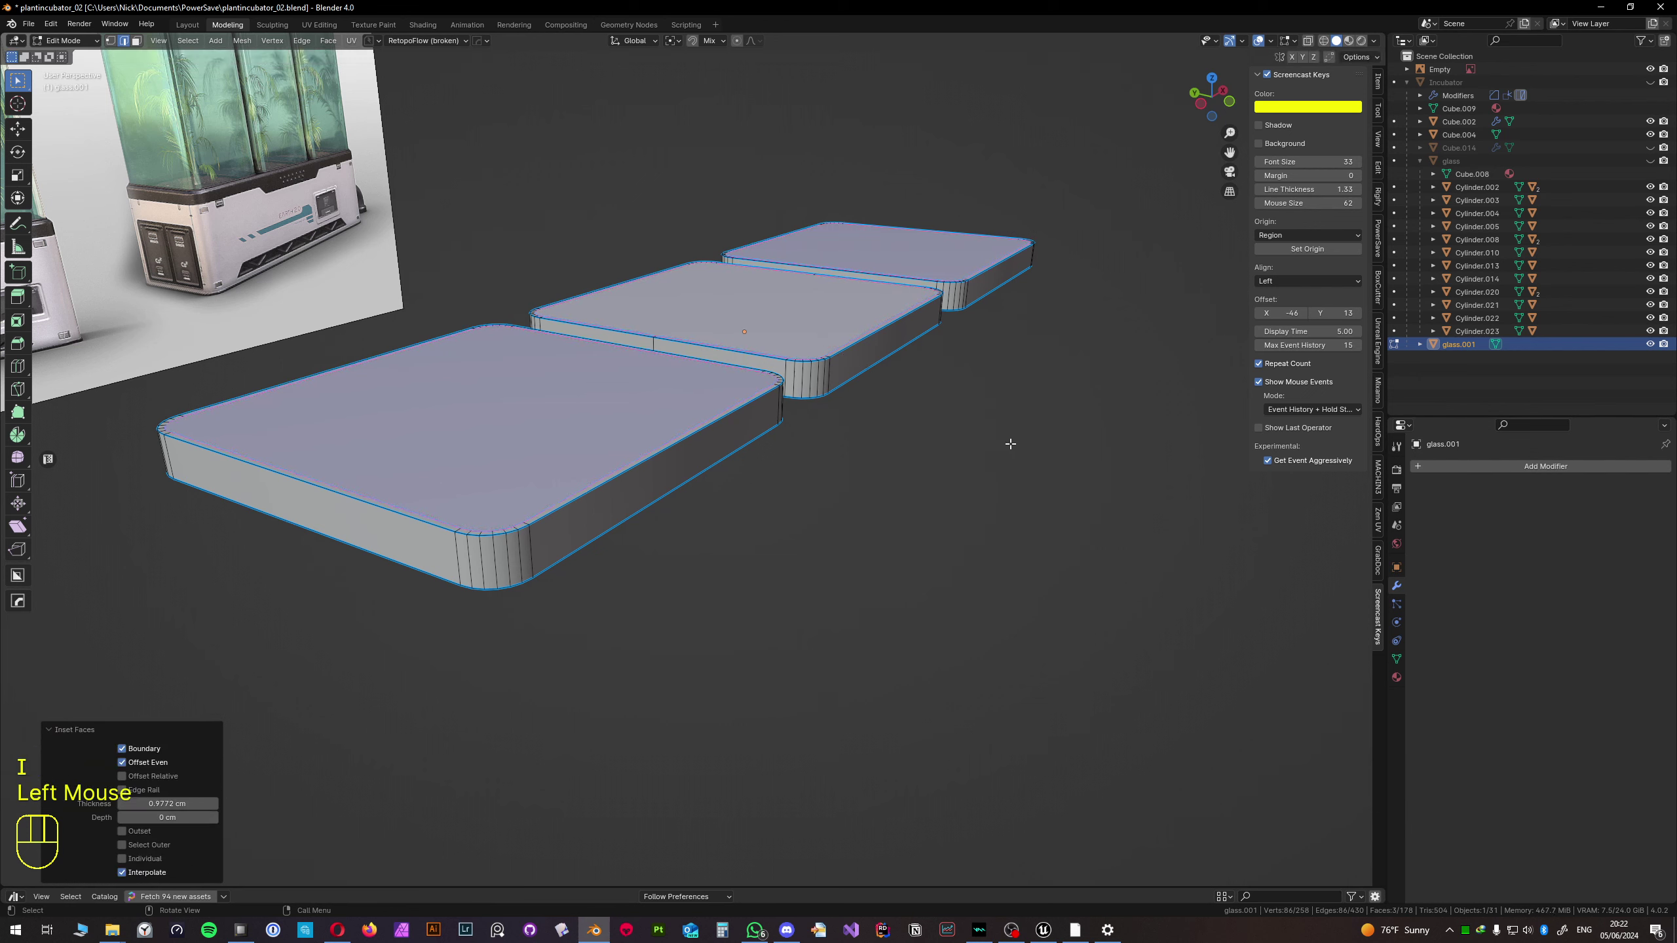
{"action": "key", "text": "e"}
{"action": "key", "text": "z"}
{"action": "key", "text": "z"}
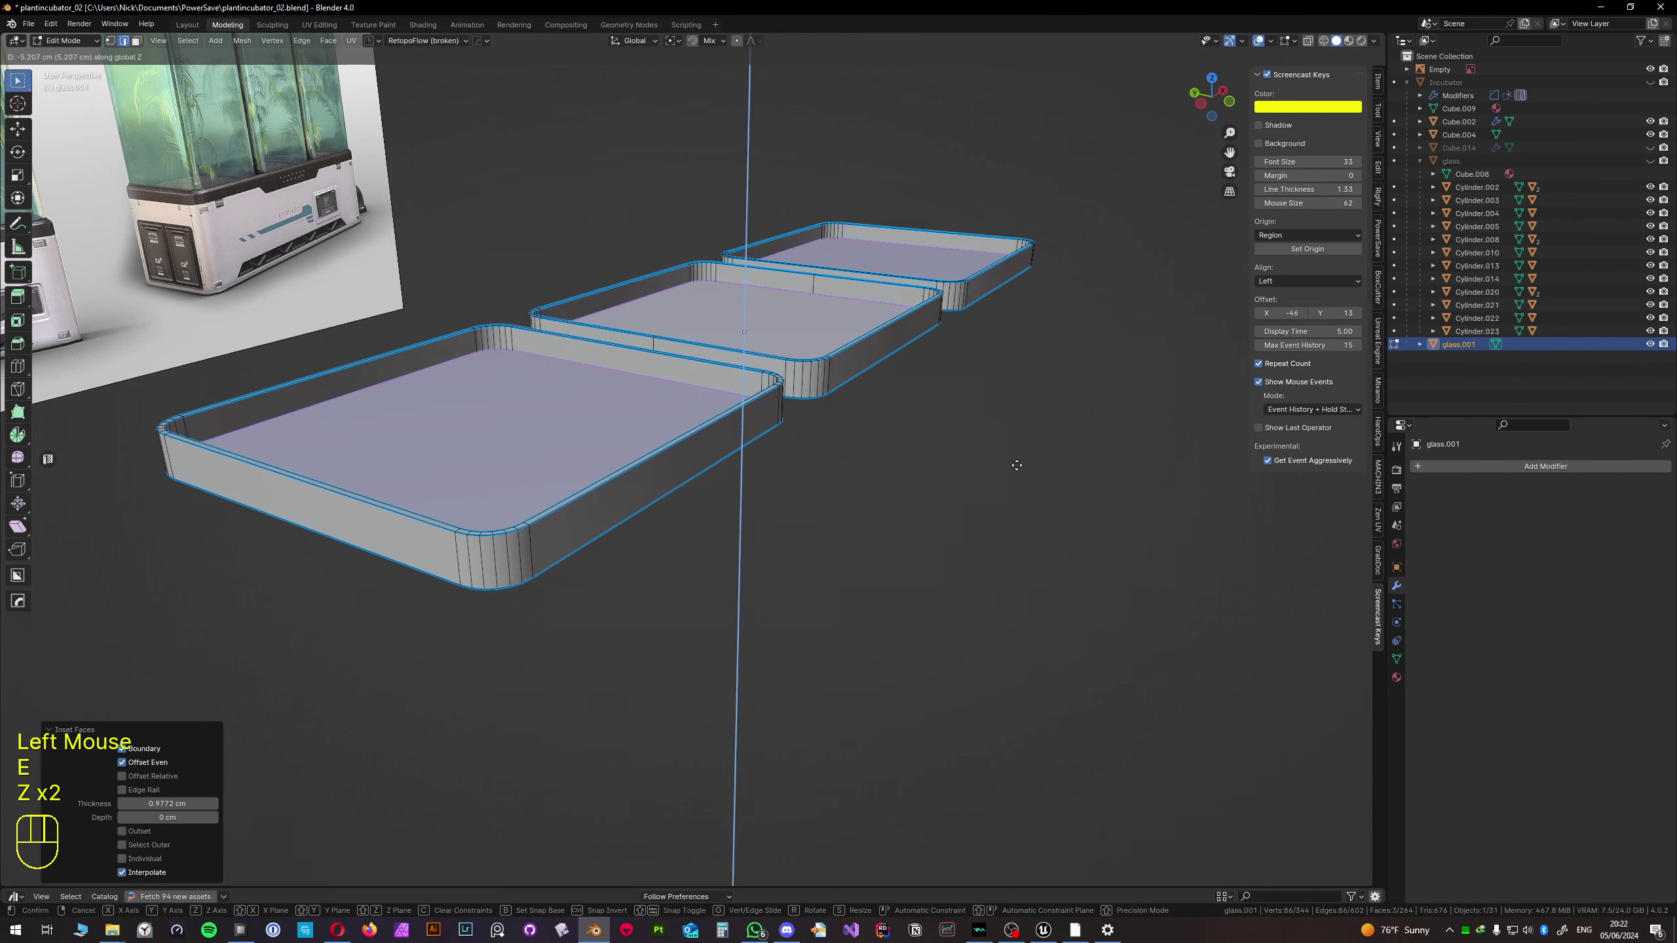
{"action": "left_click", "coordinate": [1015, 469]}
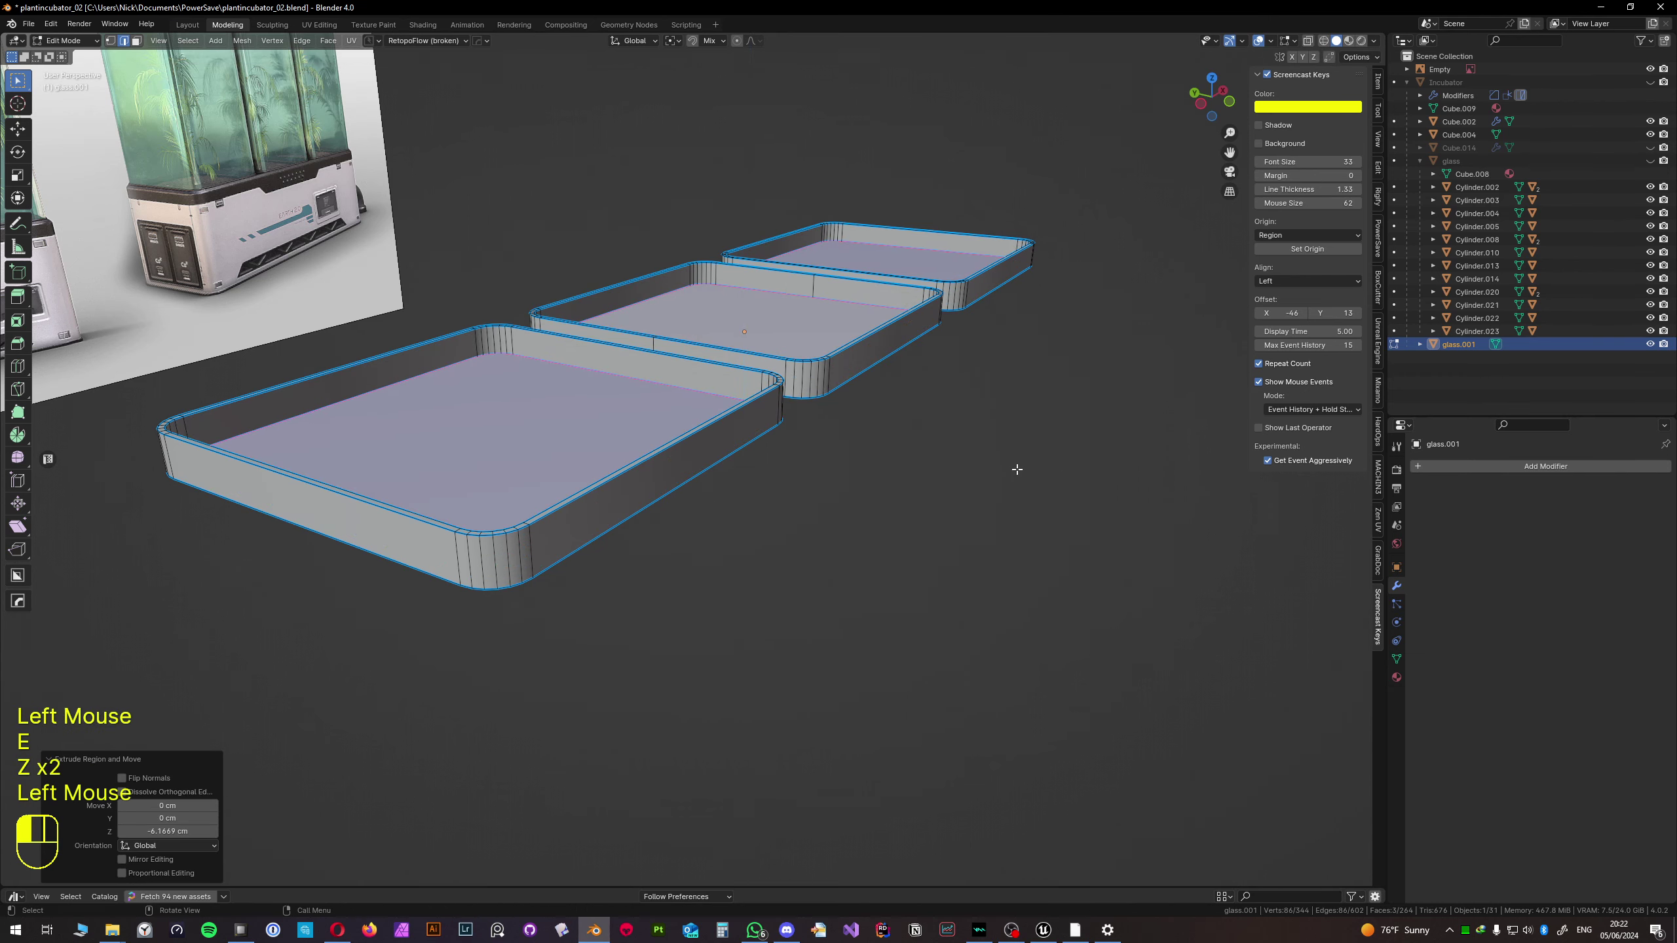
{"action": "key", "text": "Tab"}
- Delete the underside faces of all three trays
{"action": "middle_click_drag", "start_coordinate": [810, 457], "coordinate": [645, 463]}
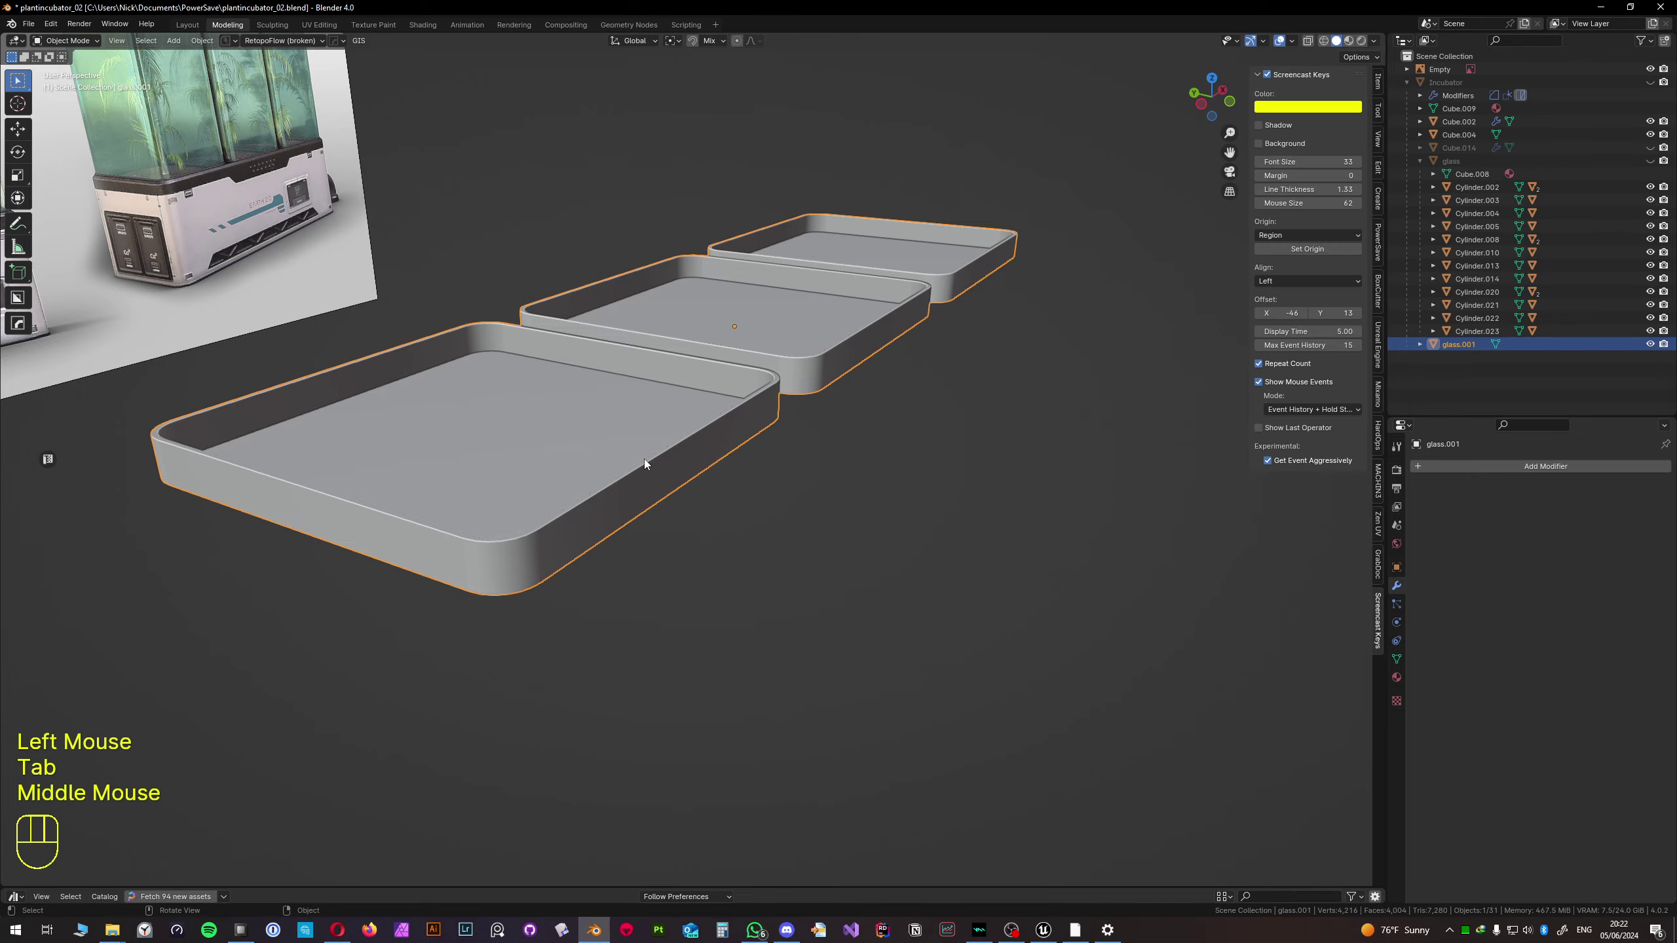
{"action": "middle_click_drag", "start_coordinate": [618, 466], "coordinate": [605, 380]}
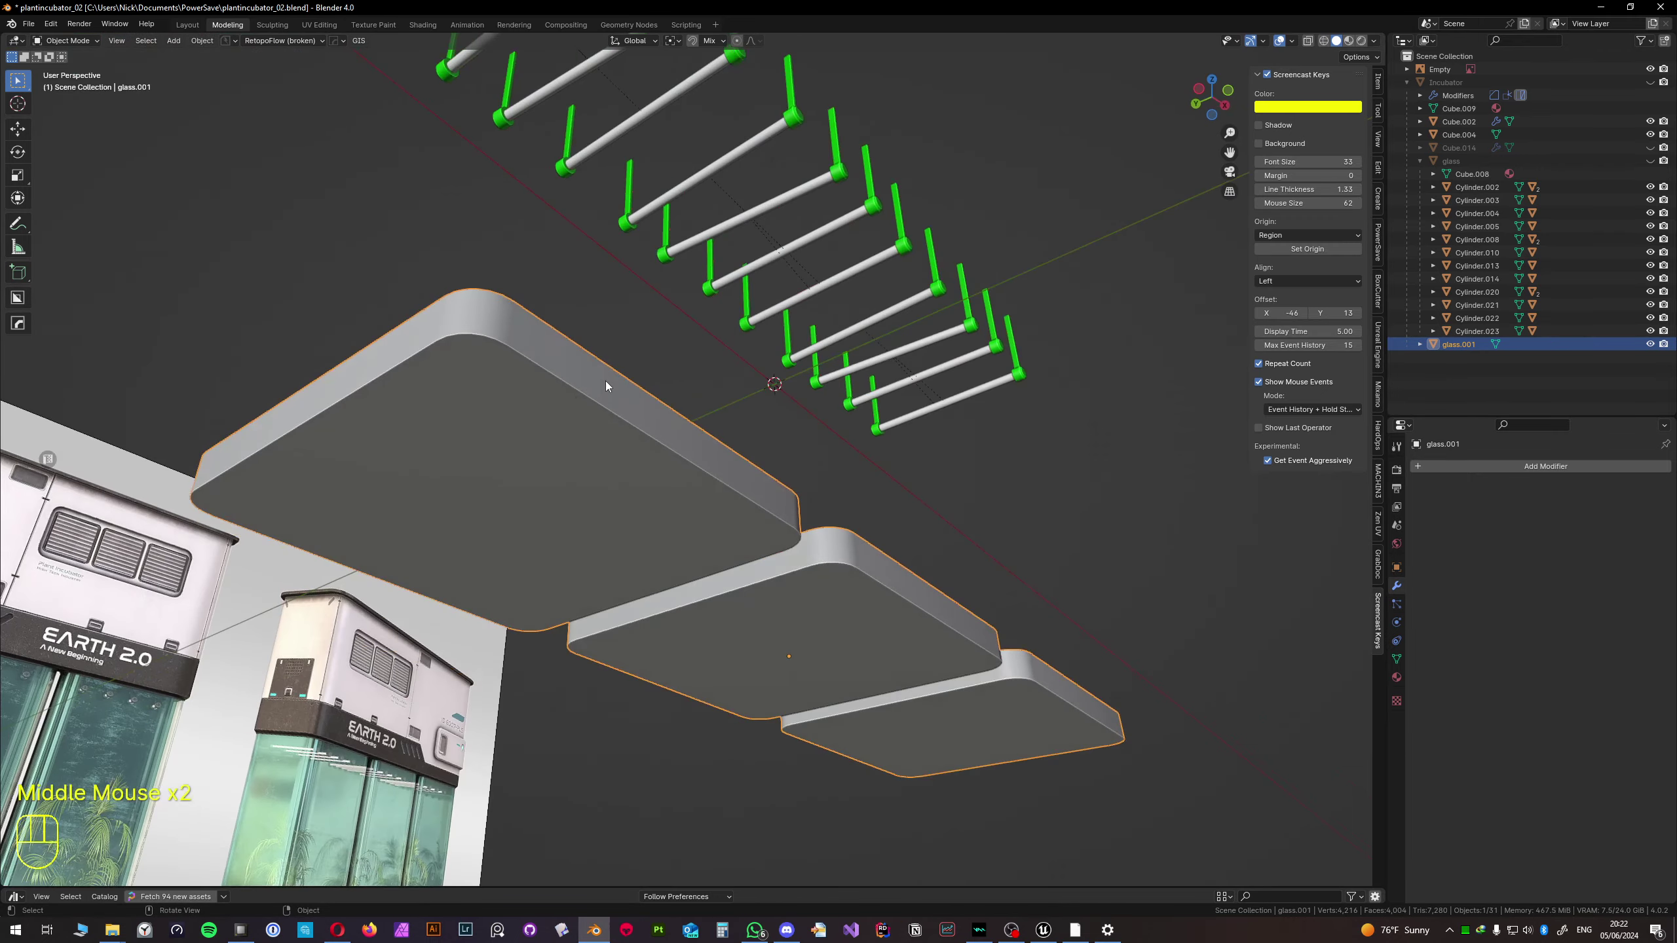
{"action": "key", "text": "Tab"}
{"action": "key", "text": "3"}
{"action": "left_click", "coordinate": [759, 535]}
{"action": "left_click", "coordinate": [804, 629], "text": "shift"}
{"action": "left_click", "coordinate": [993, 729], "text": "shift"}
{"action": "key", "text": "x"}
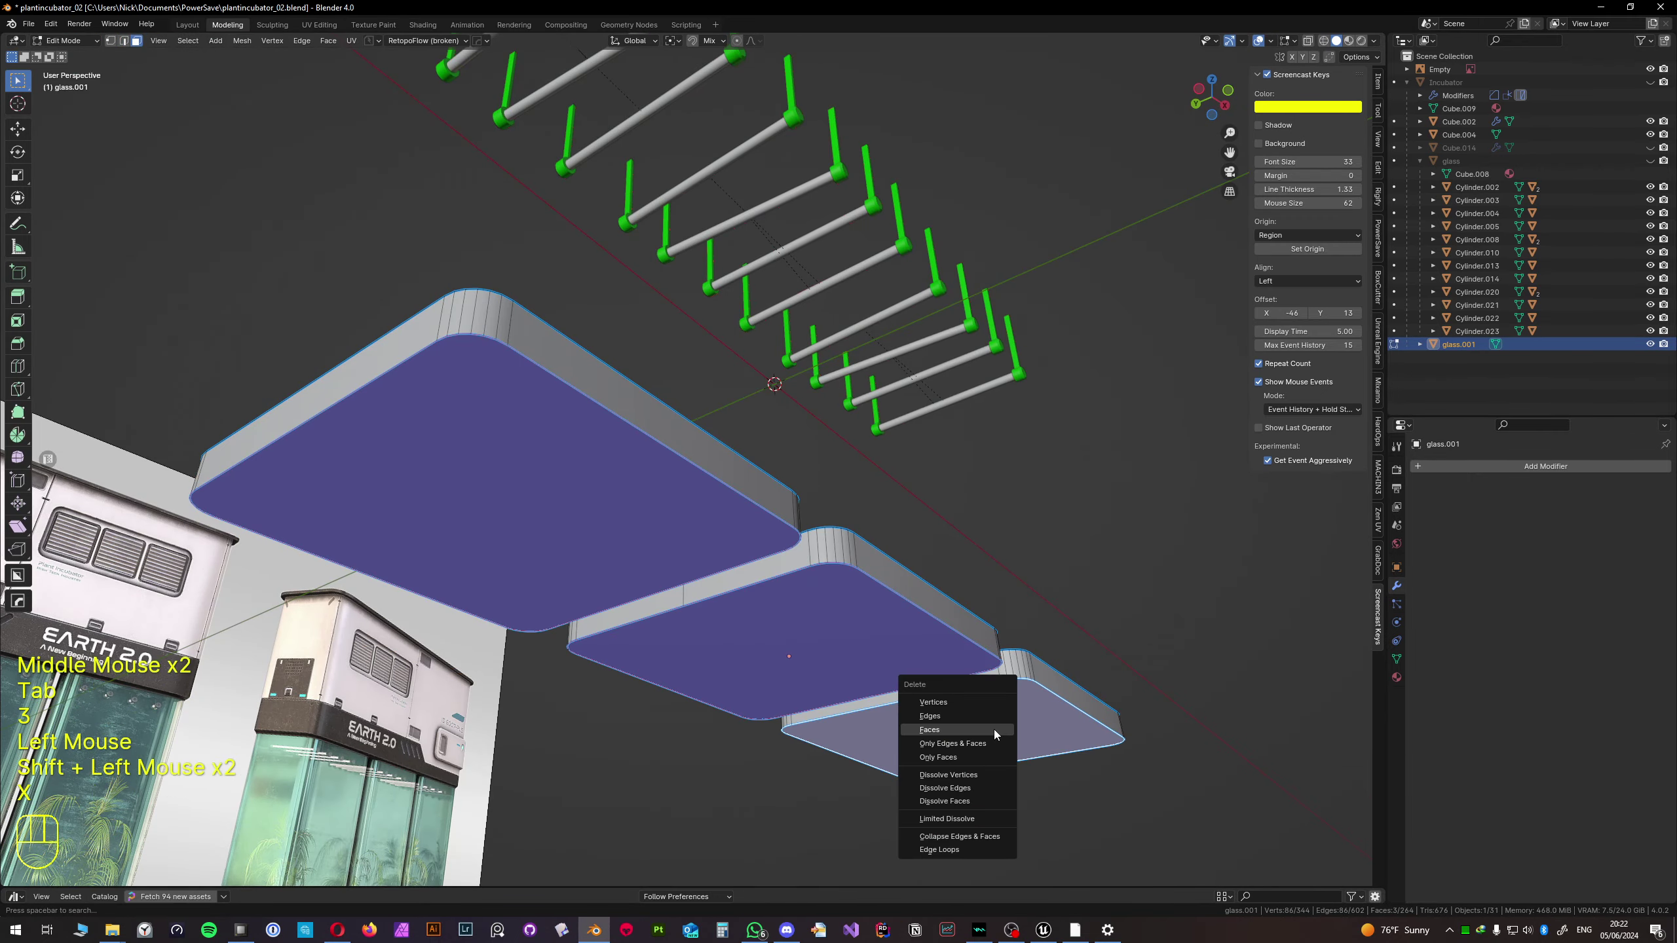
{"action": "left_click", "coordinate": [971, 726]}
- Dissolve the stray vertical edges in the walls between neighbouring trays
{"action": "middle_click_drag", "start_coordinate": [971, 726], "coordinate": [753, 542]}
{"action": "key", "text": "2"}
{"action": "left_click", "coordinate": [732, 525], "text": "alt"}
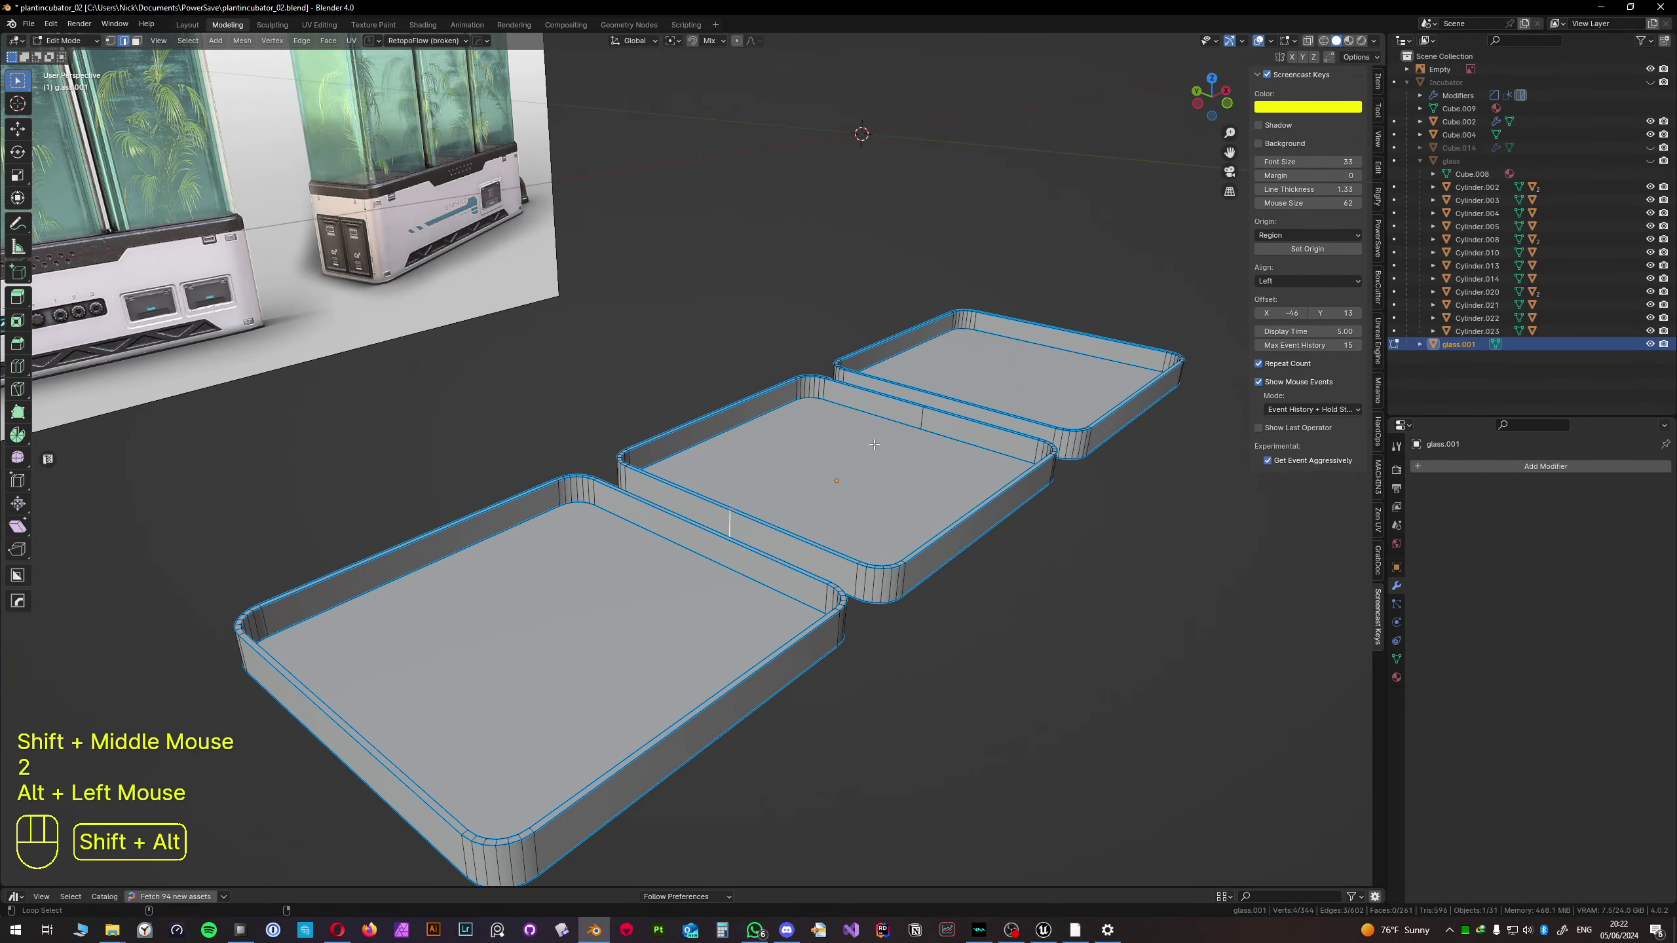
{"action": "left_click", "coordinate": [919, 419], "text": "alt+shift"}
{"action": "key", "text": "x"}
{"action": "left_click", "coordinate": [871, 477]}
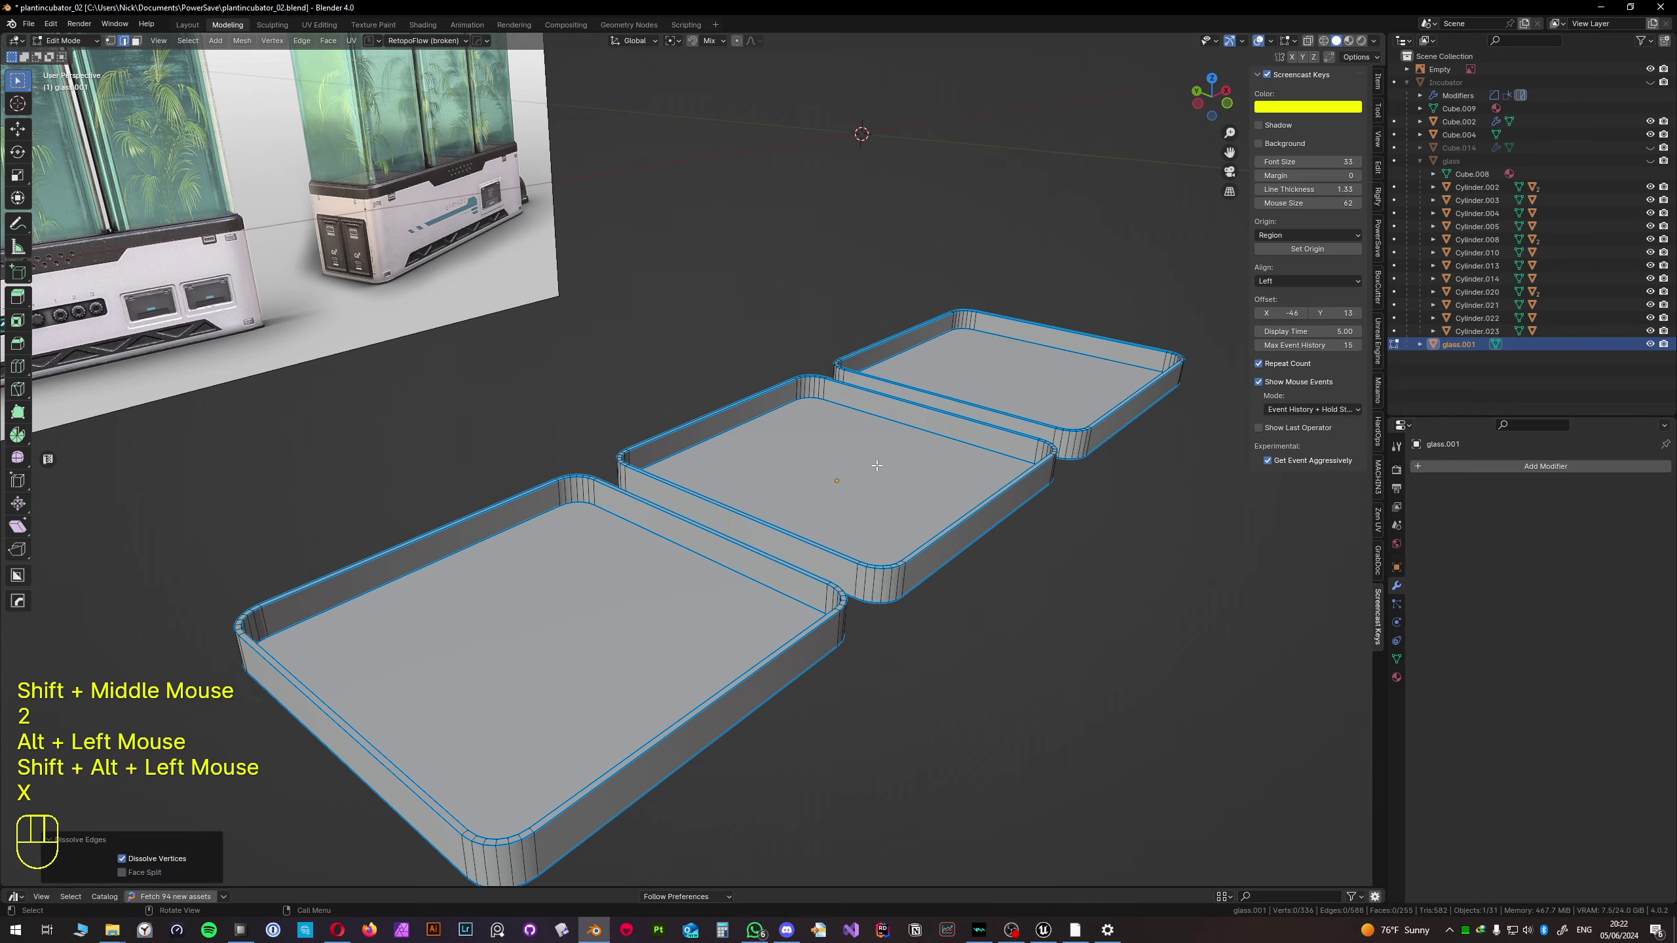
{"action": "scroll", "coordinate": [772, 512], "scroll_direction": "down", "scroll_amount": 1}
{"action": "middle_click_drag", "start_coordinate": [772, 512], "coordinate": [739, 447], "text": "shift"}
{"action": "key", "text": "Tab"}
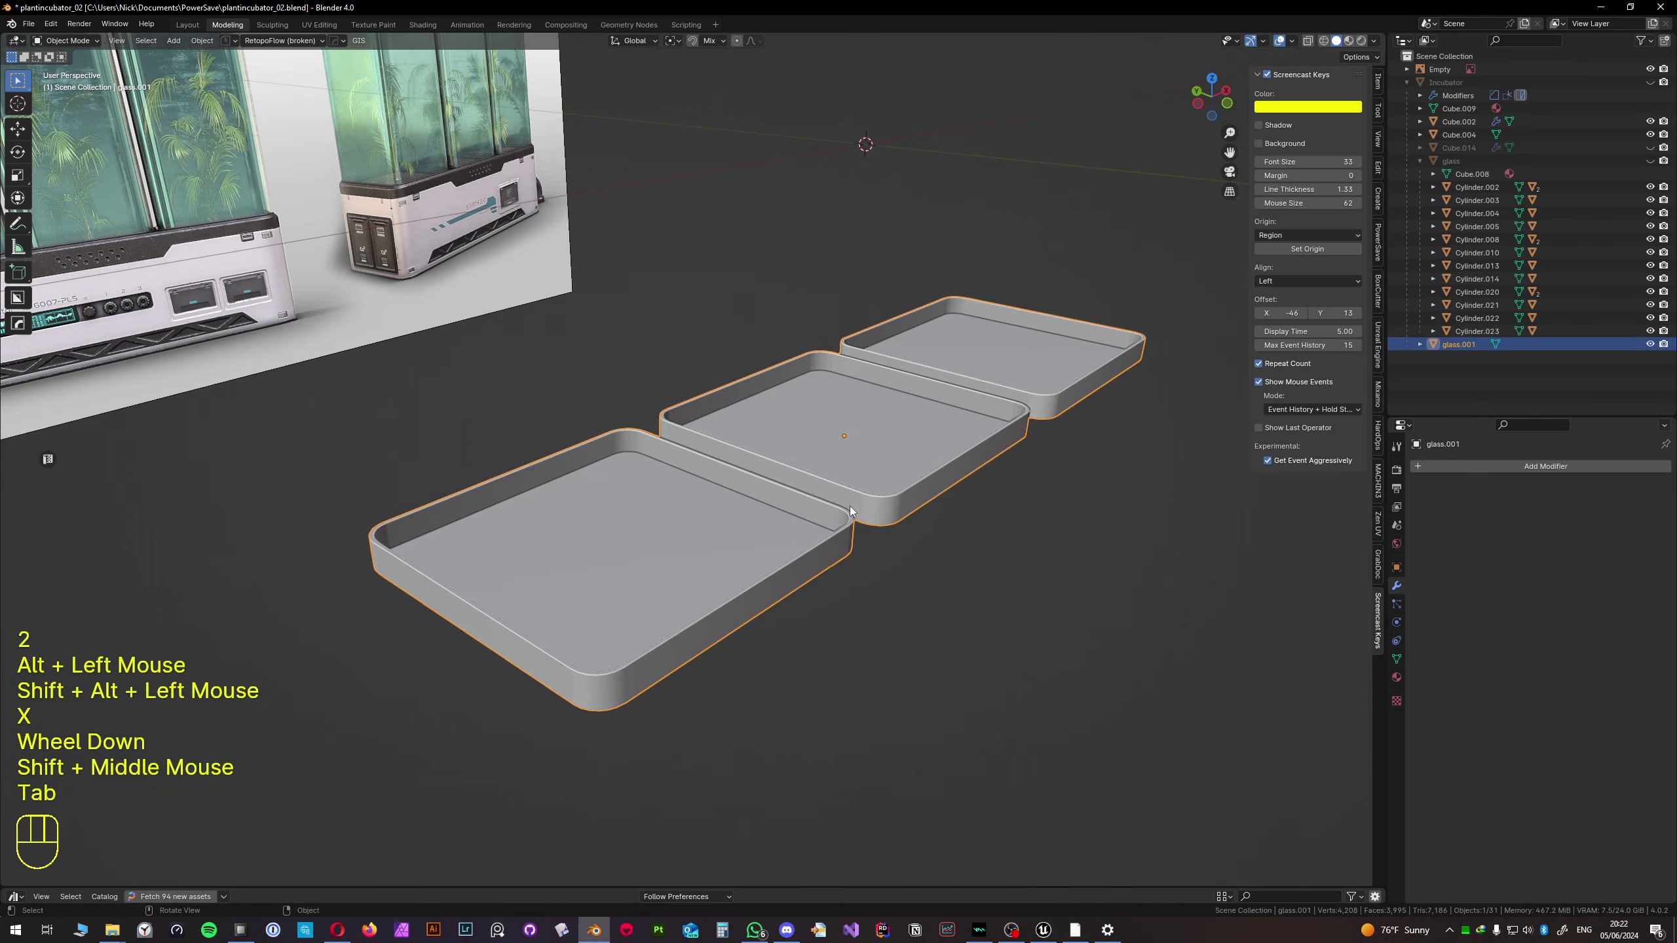
- Duplicate the inner floor faces of all three trays in place and separate the copies into their own object
{"action": "middle_click_drag", "start_coordinate": [850, 506], "coordinate": [723, 481]}
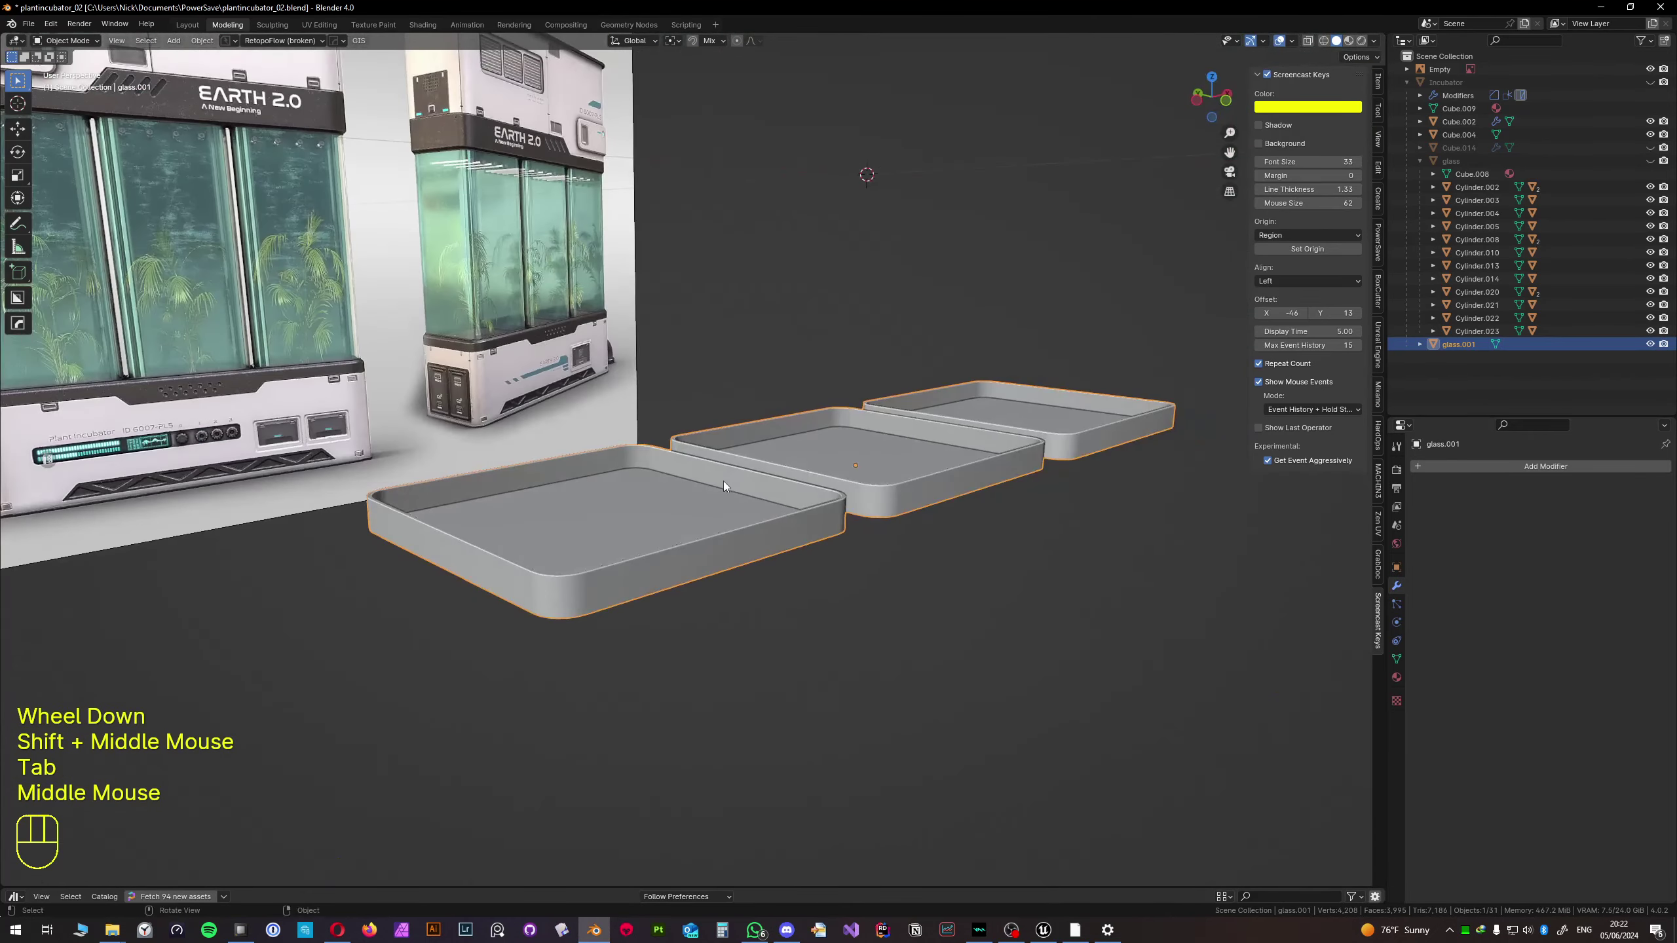
{"action": "scroll", "coordinate": [720, 484], "scroll_direction": "down", "scroll_amount": 1}
{"action": "scroll", "coordinate": [714, 490], "scroll_direction": "up", "scroll_amount": 2}
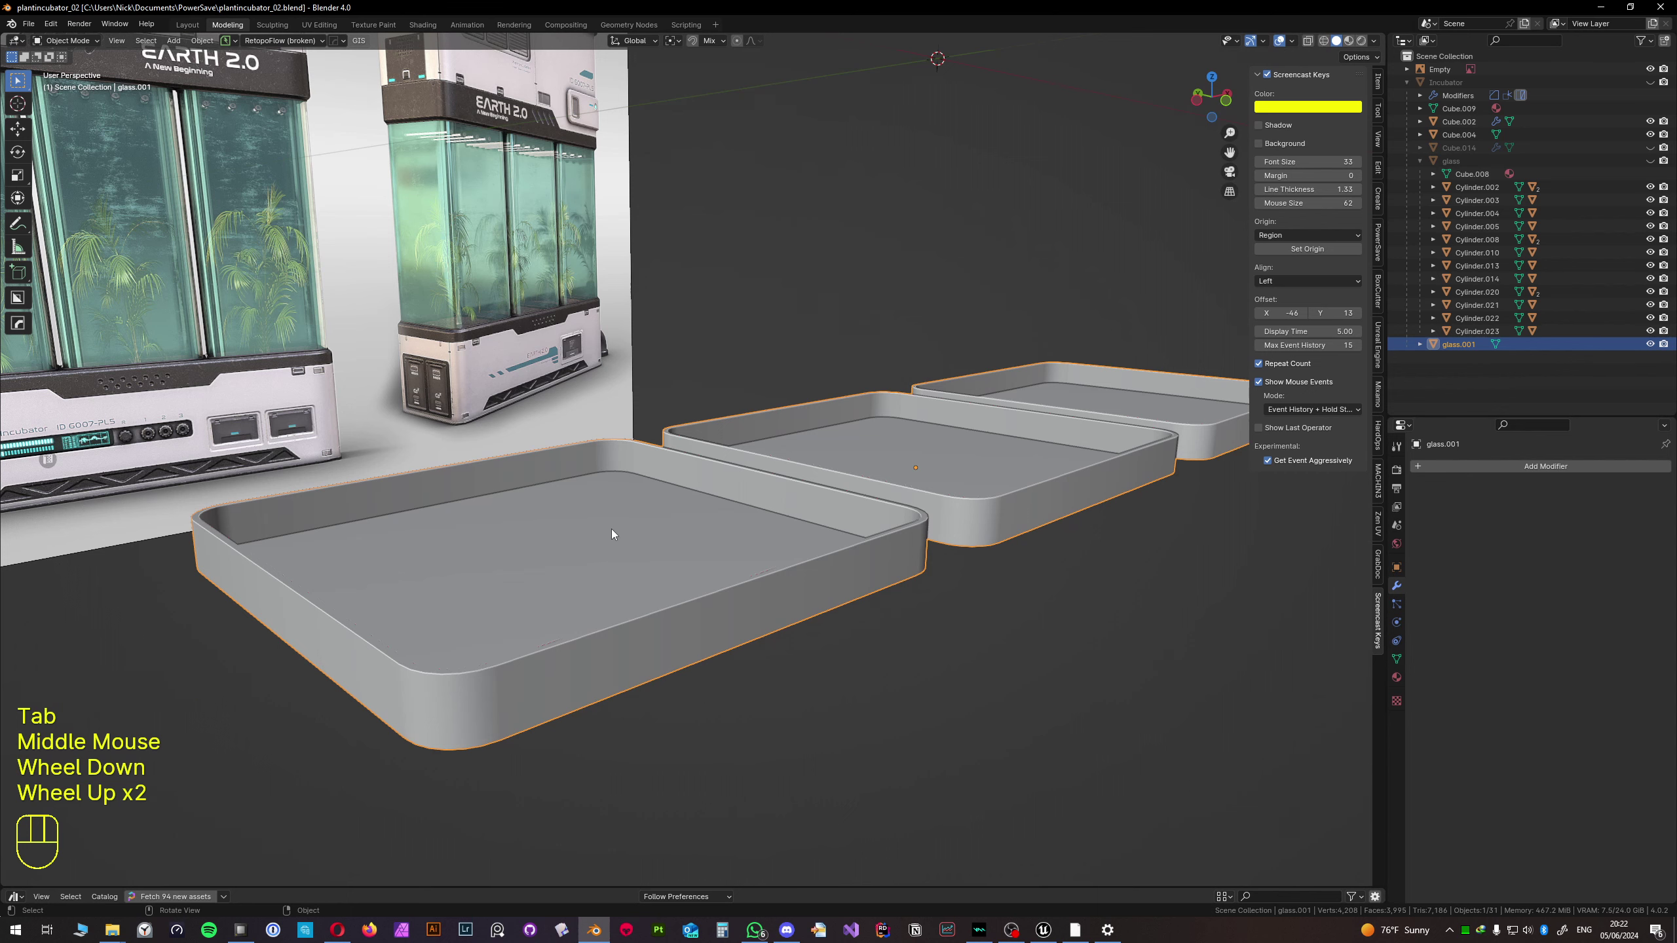
{"action": "key", "text": "Tab"}
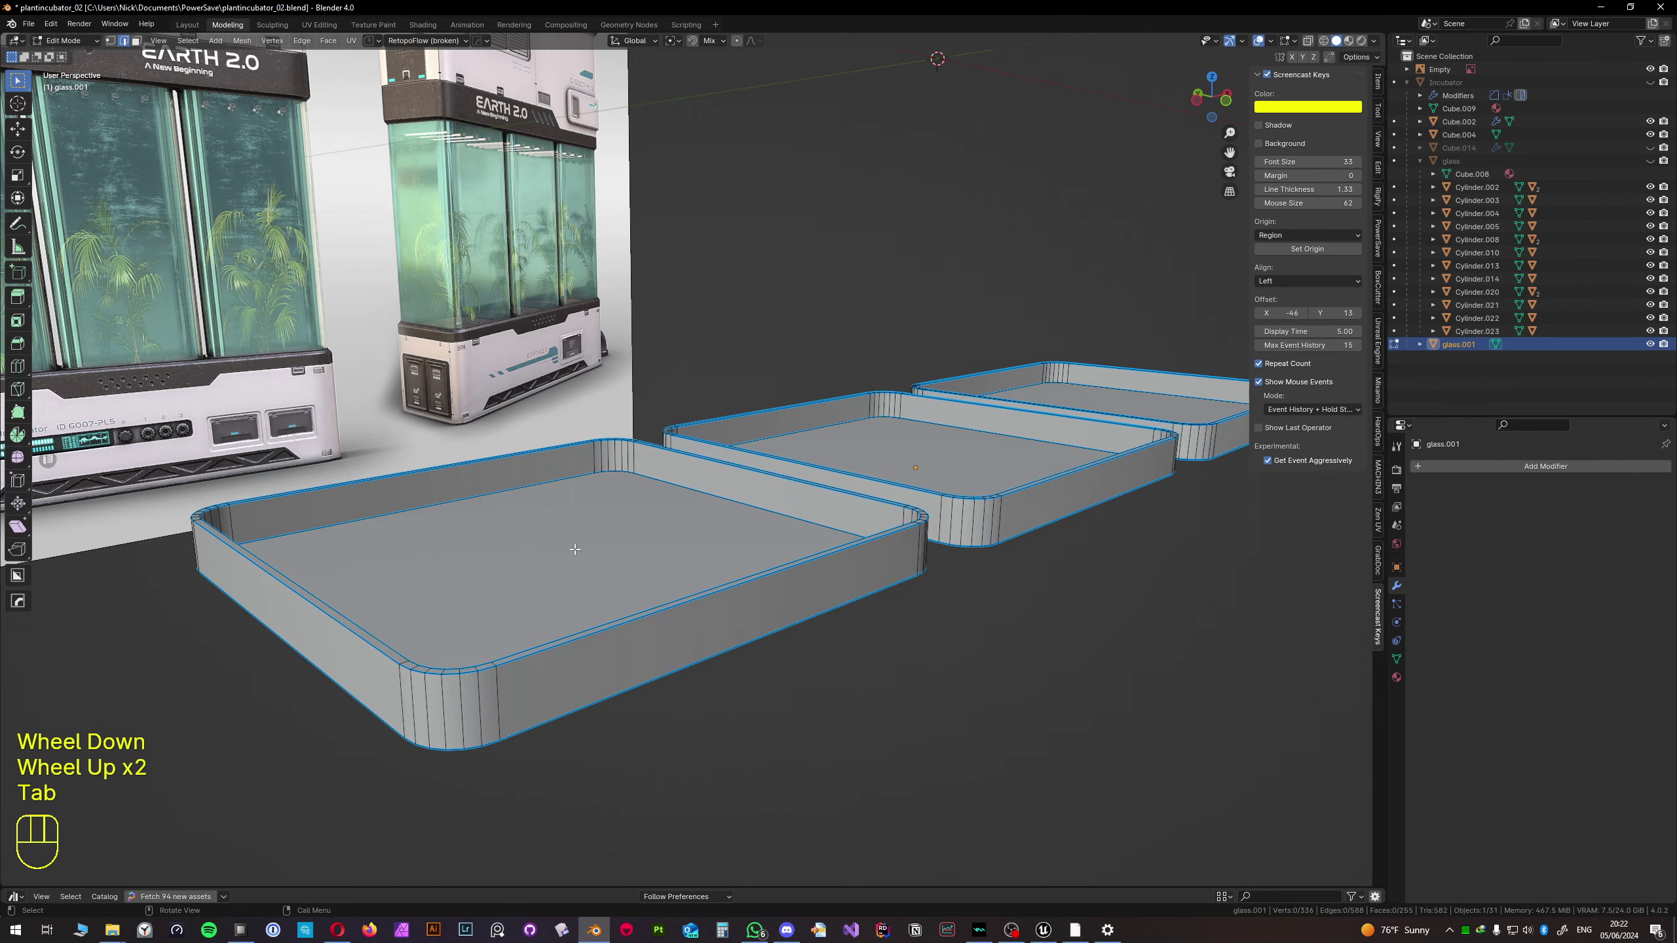
{"action": "key", "text": "3"}
{"action": "left_click", "coordinate": [532, 547]}
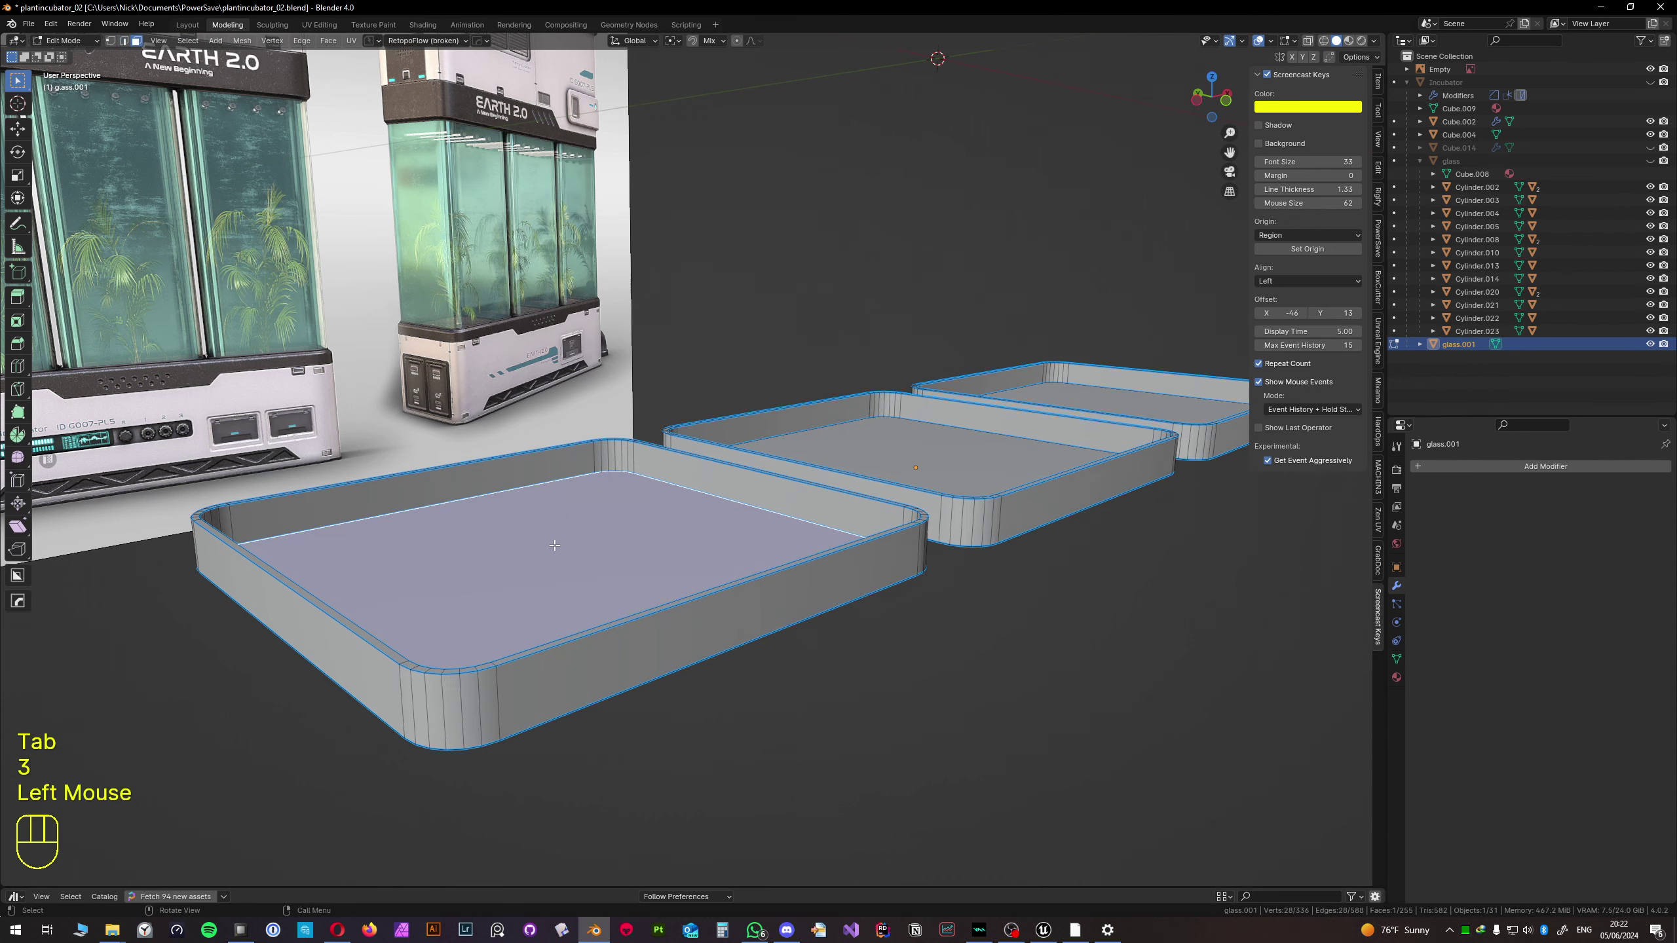
{"action": "middle_click_drag", "start_coordinate": [531, 547], "coordinate": [559, 556]}
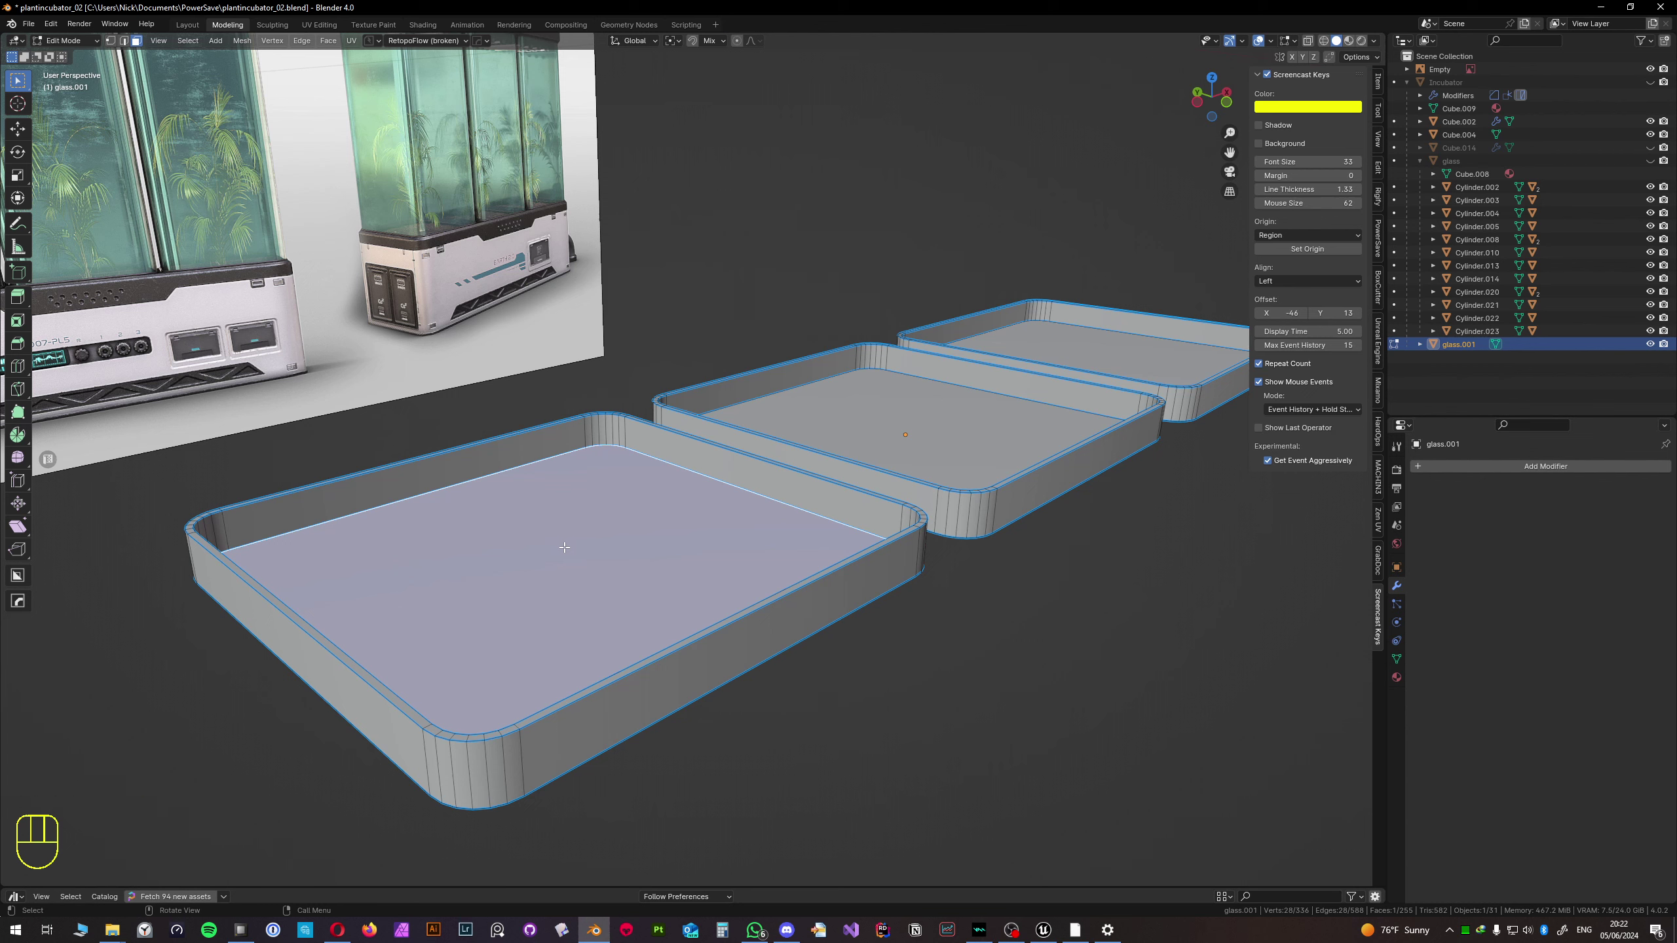
{"action": "left_click", "coordinate": [878, 407], "text": "shift"}
{"action": "left_click", "coordinate": [1083, 360], "text": "shift"}
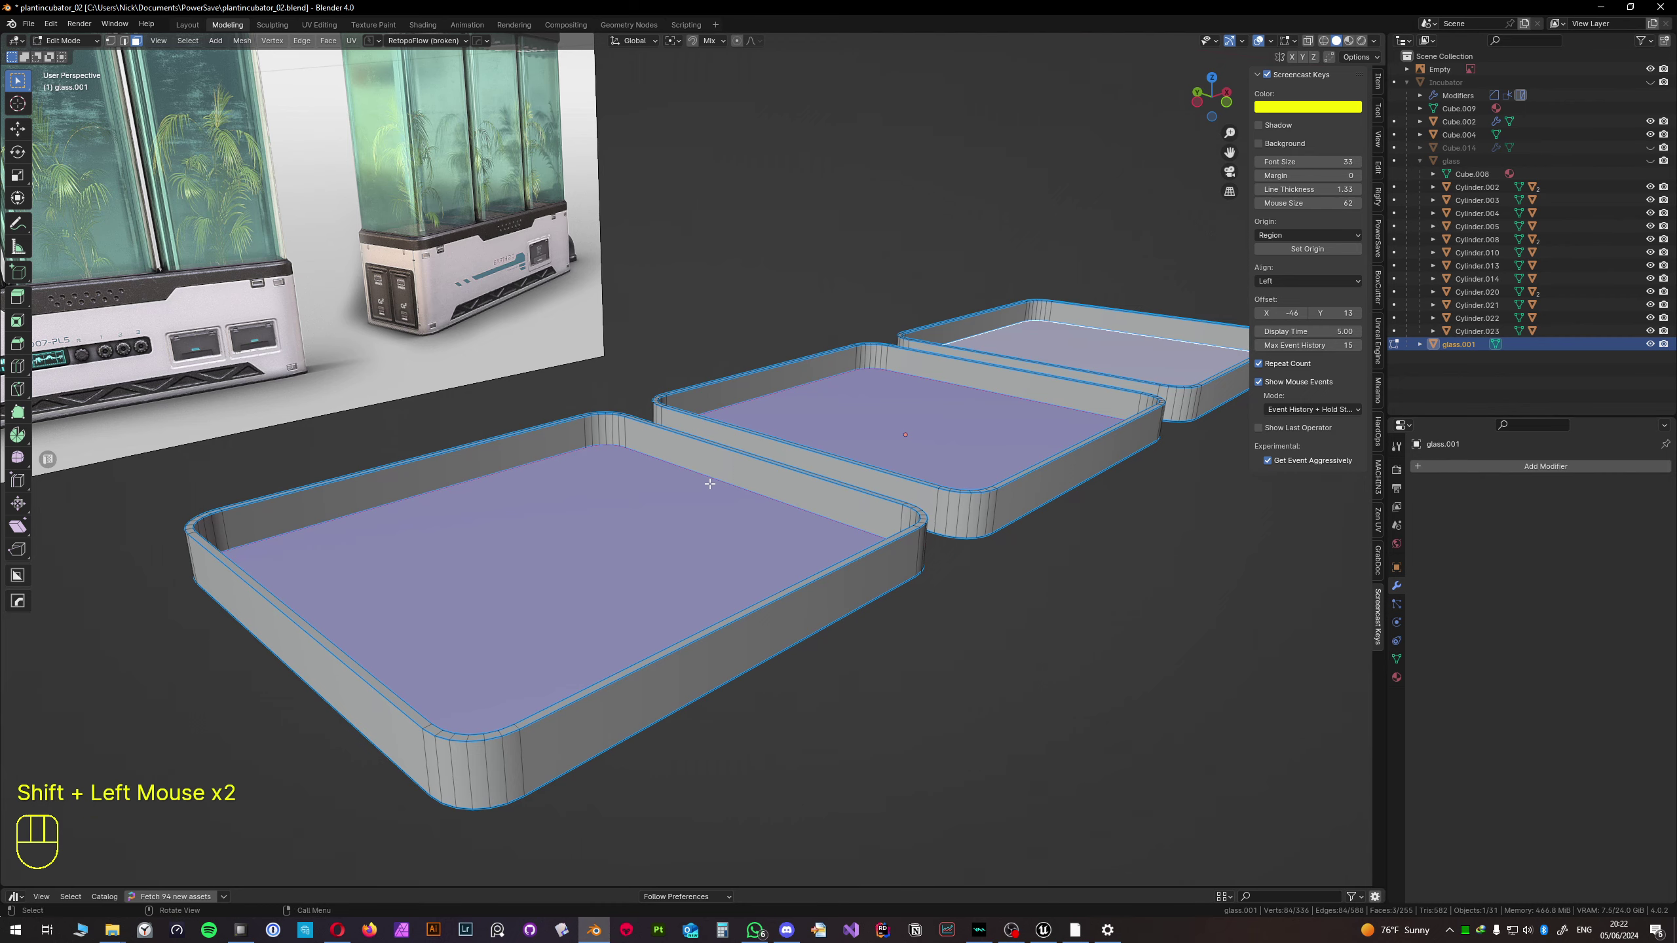
{"action": "middle_click_drag", "start_coordinate": [711, 480], "coordinate": [681, 498]}
{"action": "key", "text": "shift"}
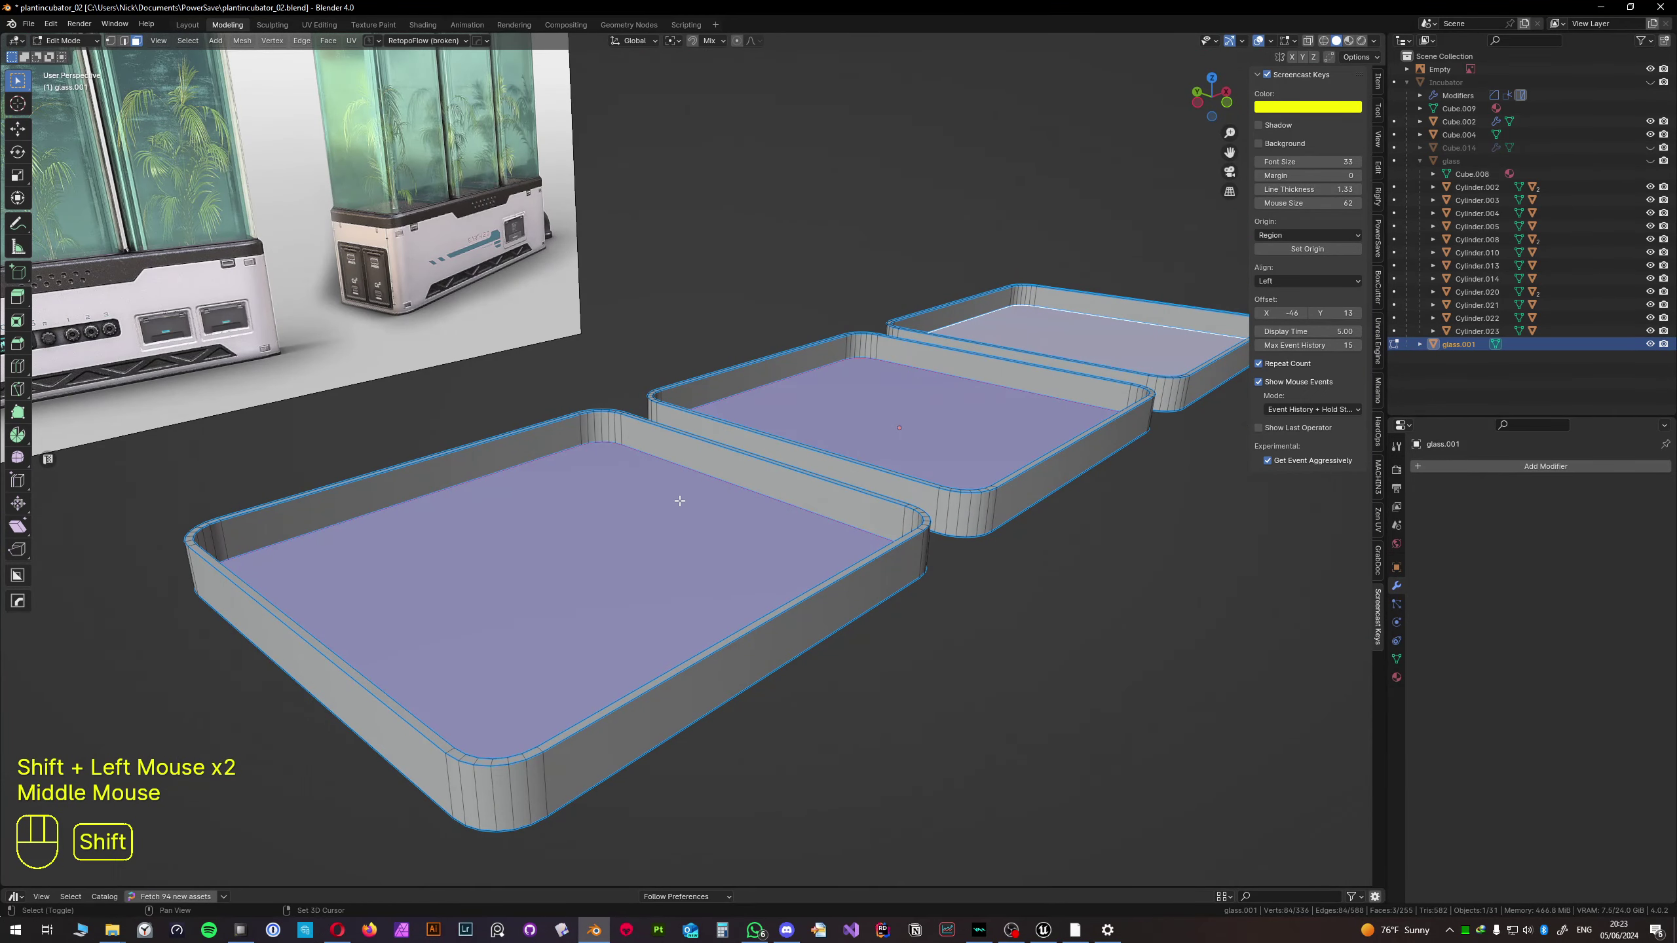
{"action": "key", "text": "shift+d"}
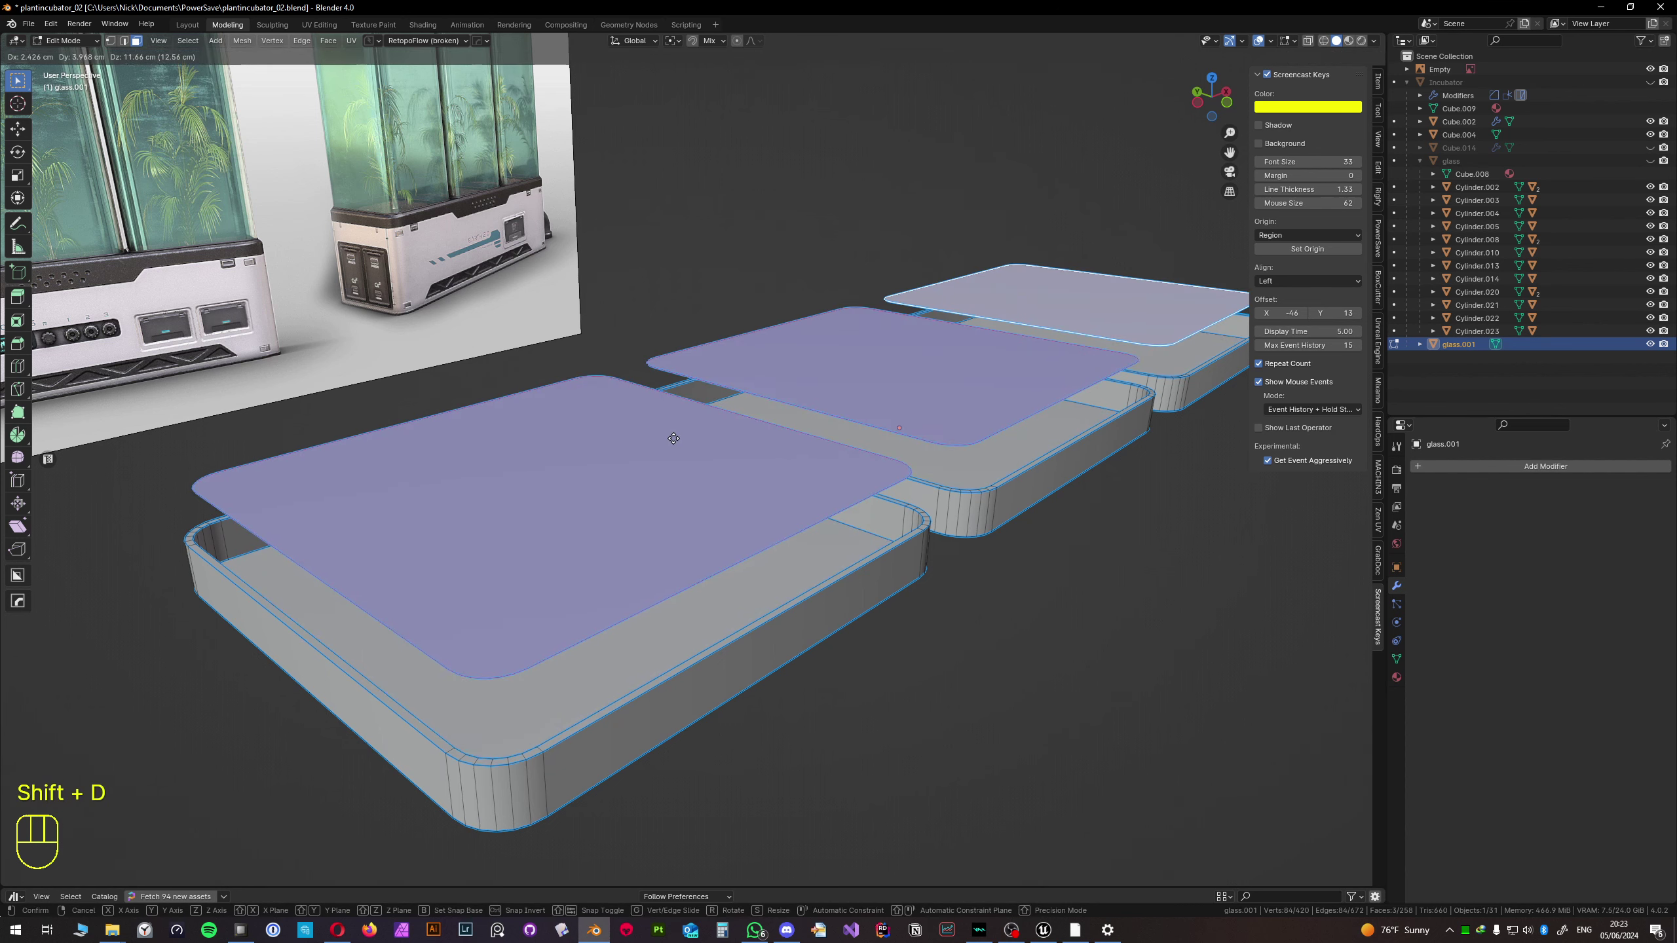
{"action": "right_click", "coordinate": [672, 439]}
{"action": "key", "text": "p"}
{"action": "left_click", "coordinate": [671, 438]}
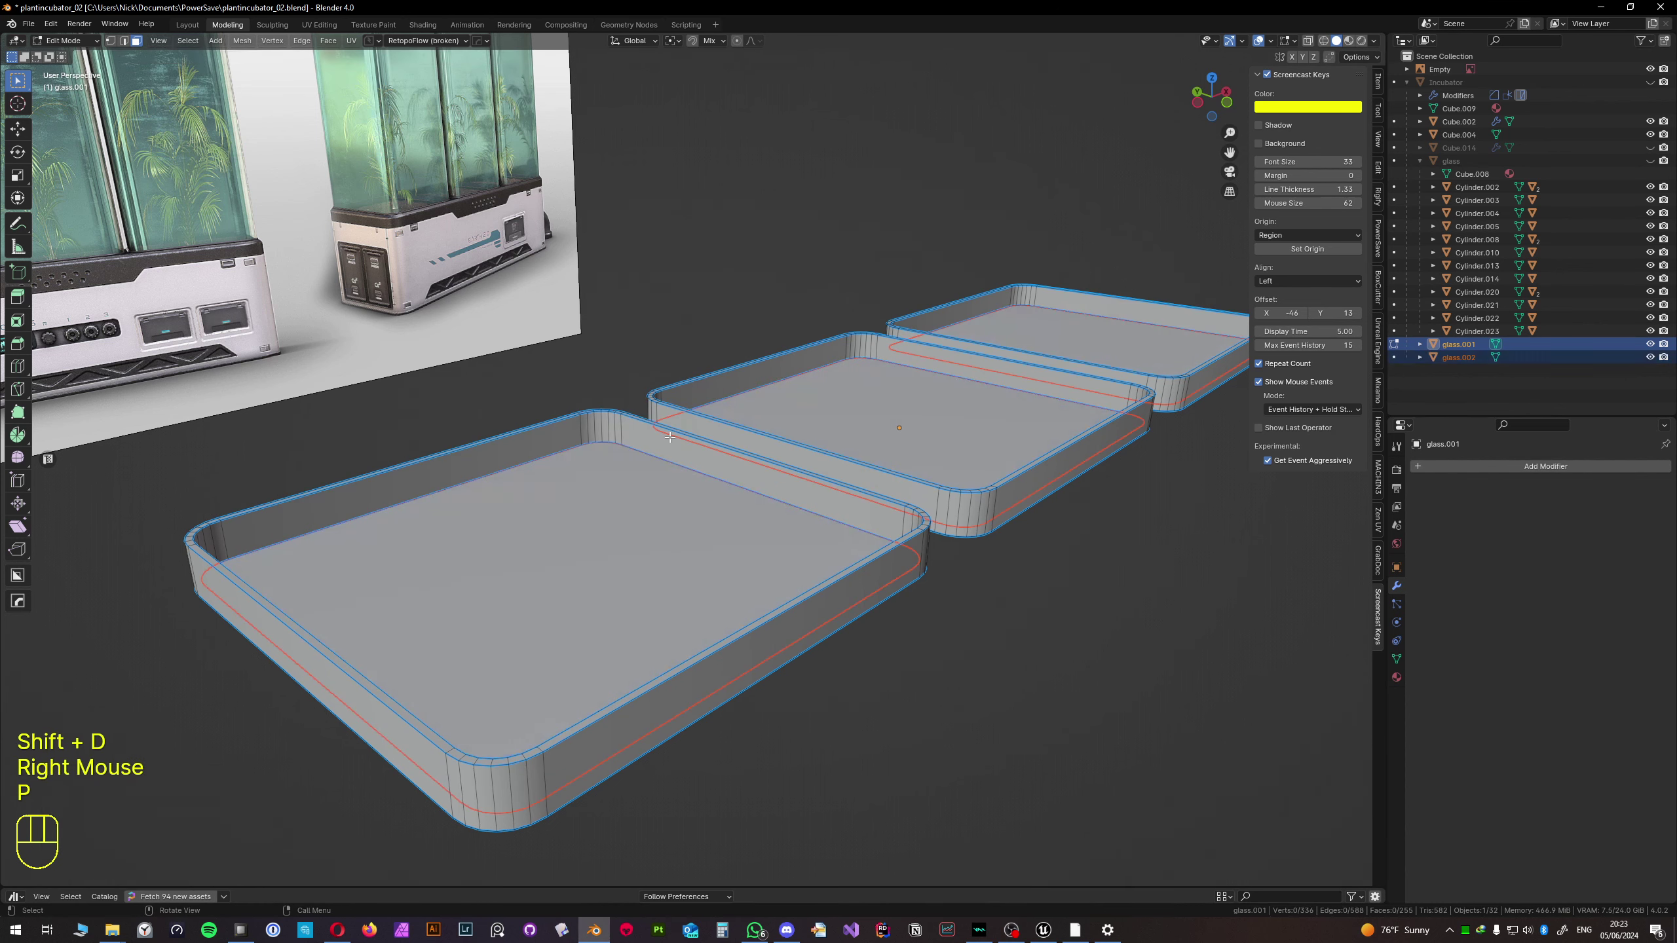
- Move the separated floor surfaces up about 3.2 cm along global Z inside the trays
{"action": "key", "text": "Tab"}
{"action": "left_click", "coordinate": [589, 508]}
{"action": "key", "text": "g"}
{"action": "key", "text": "z"}
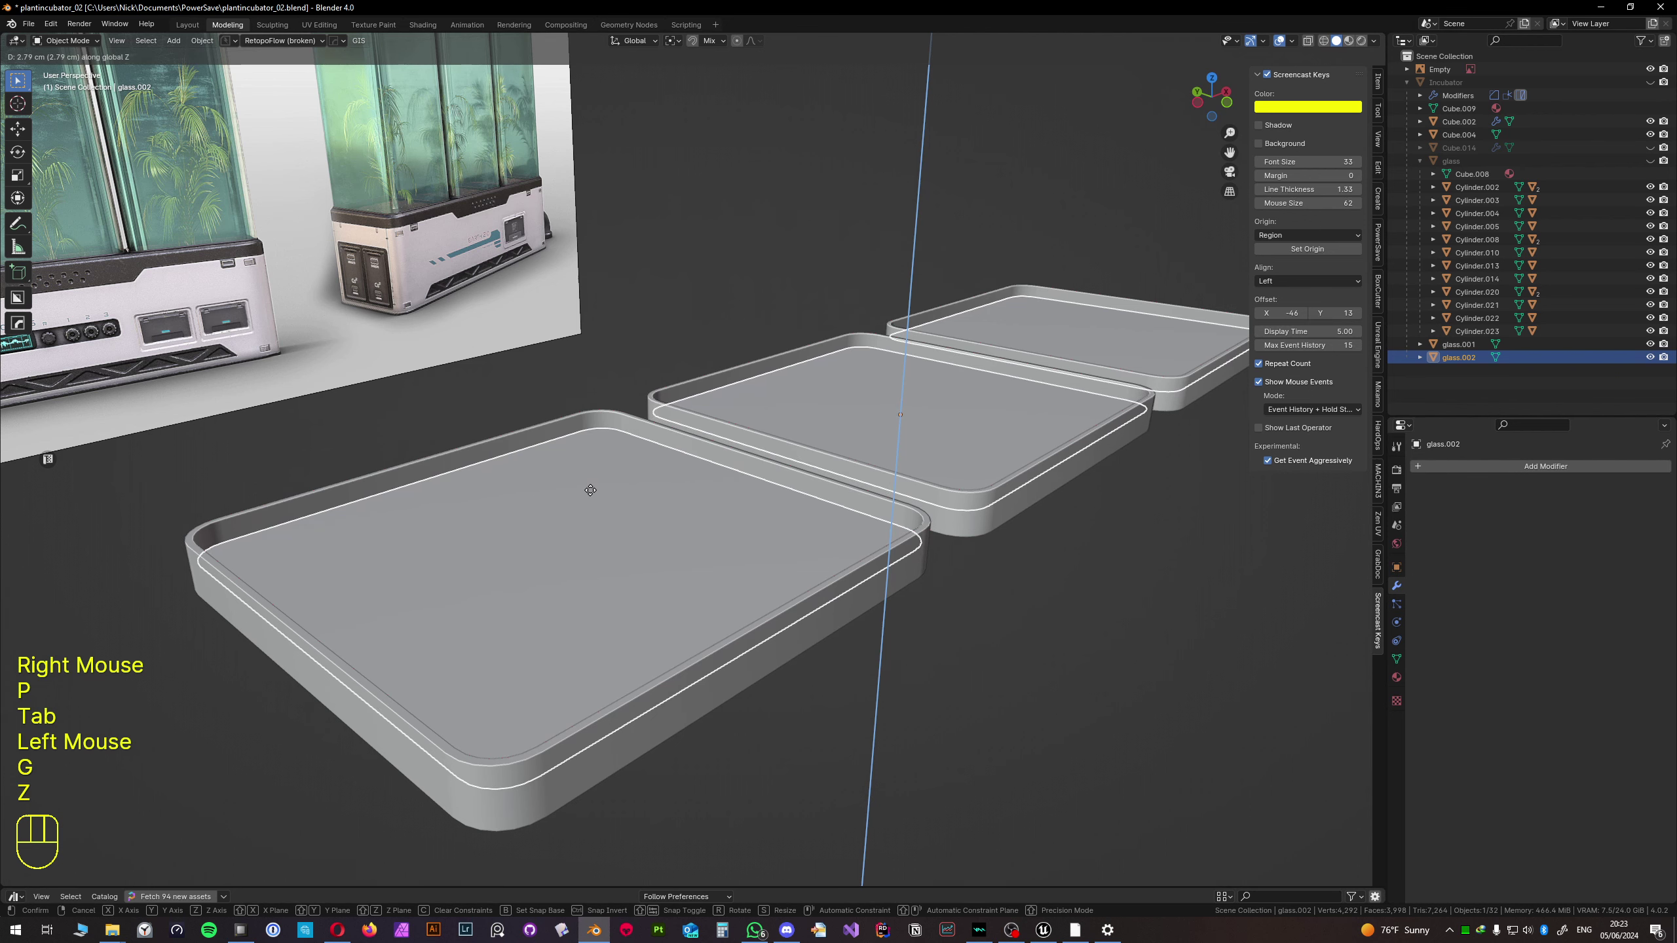
{"action": "left_click", "coordinate": [591, 488]}
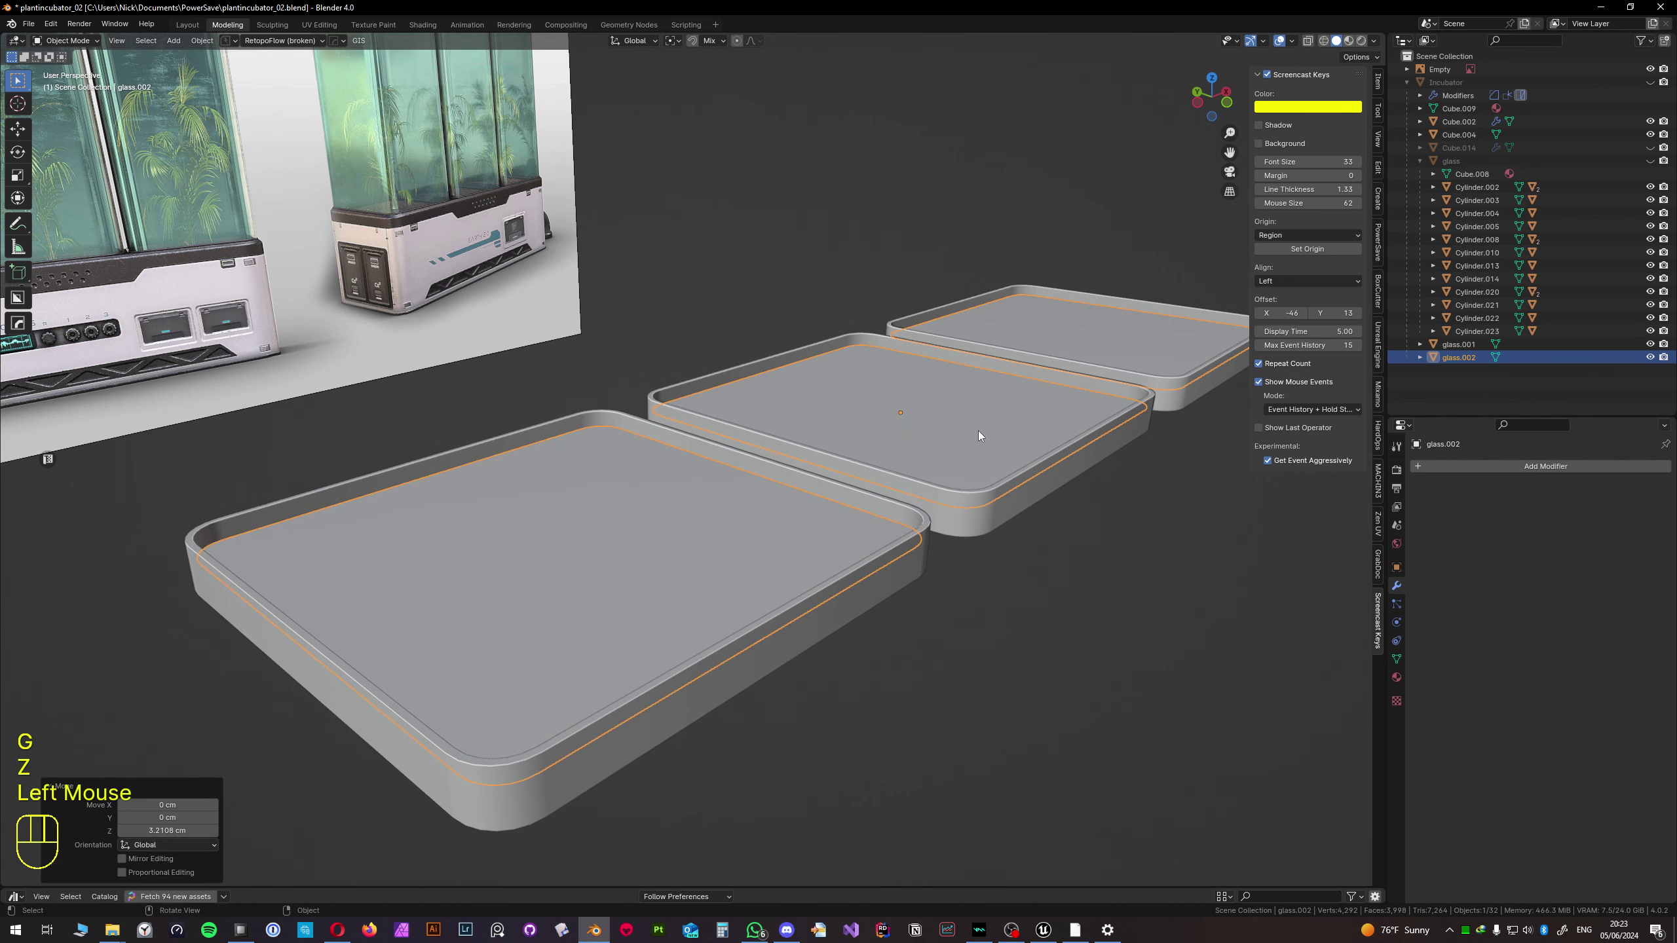
- Rename the separated floor object dirt and replace its glass material with a new material named Dirt
{"action": "double_click", "coordinate": [1456, 357]}
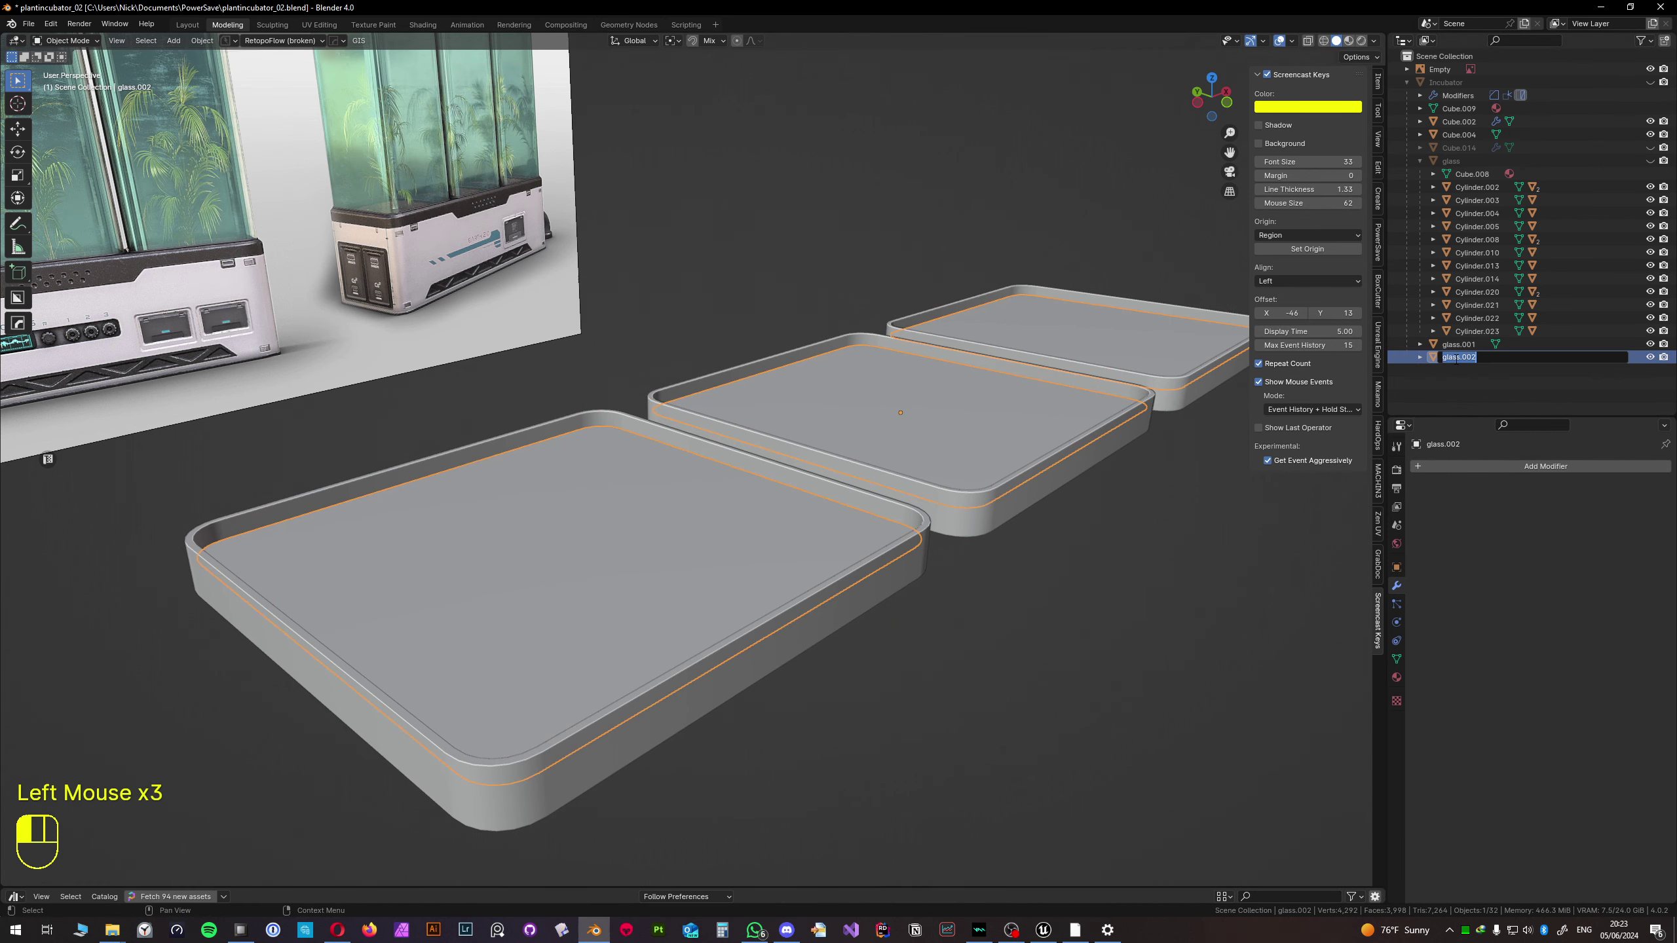
{"action": "key", "text": "Return"}
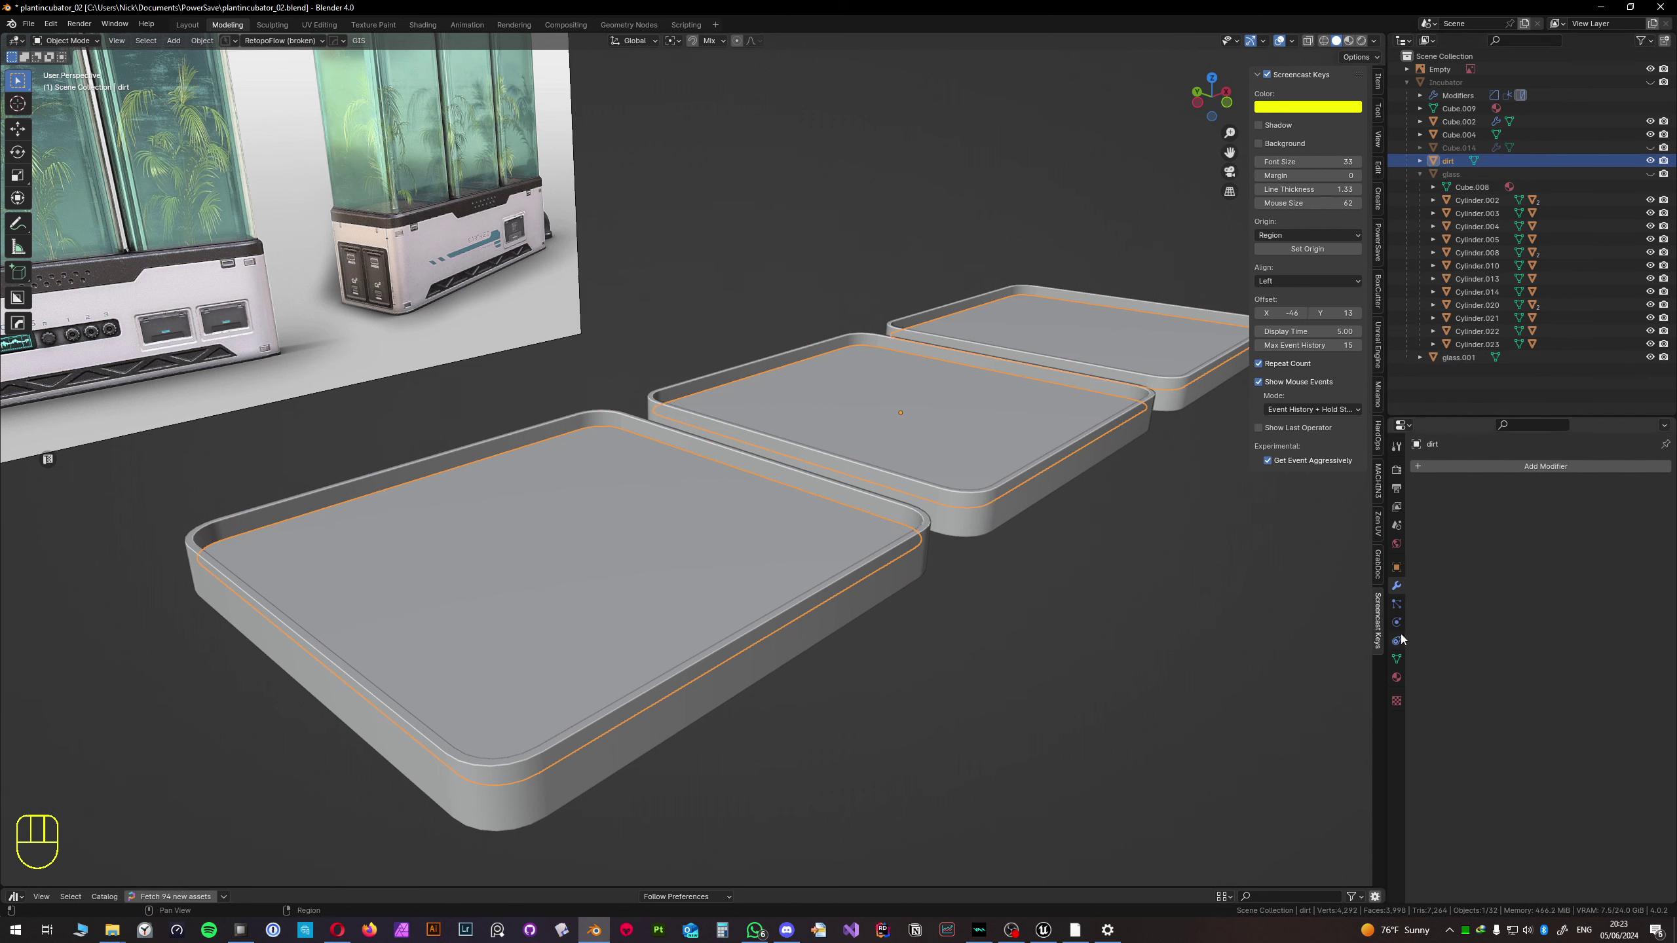
{"action": "left_click", "coordinate": [1396, 677]}
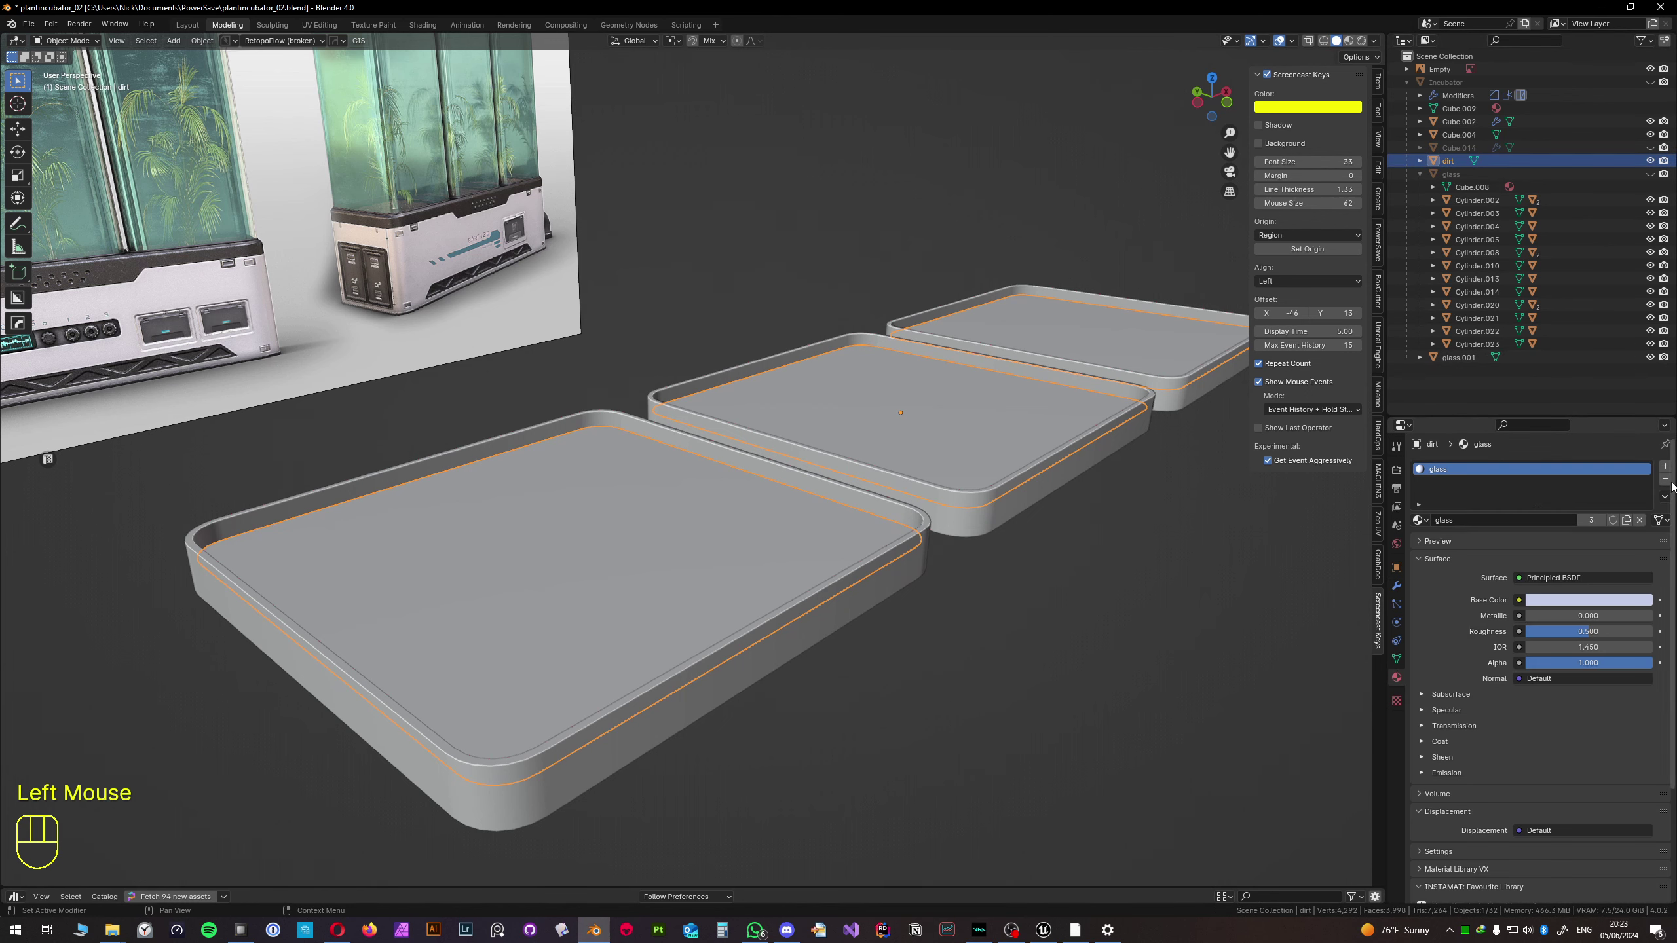
{"action": "left_click", "coordinate": [1640, 520]}
{"action": "left_click", "coordinate": [1472, 520]}
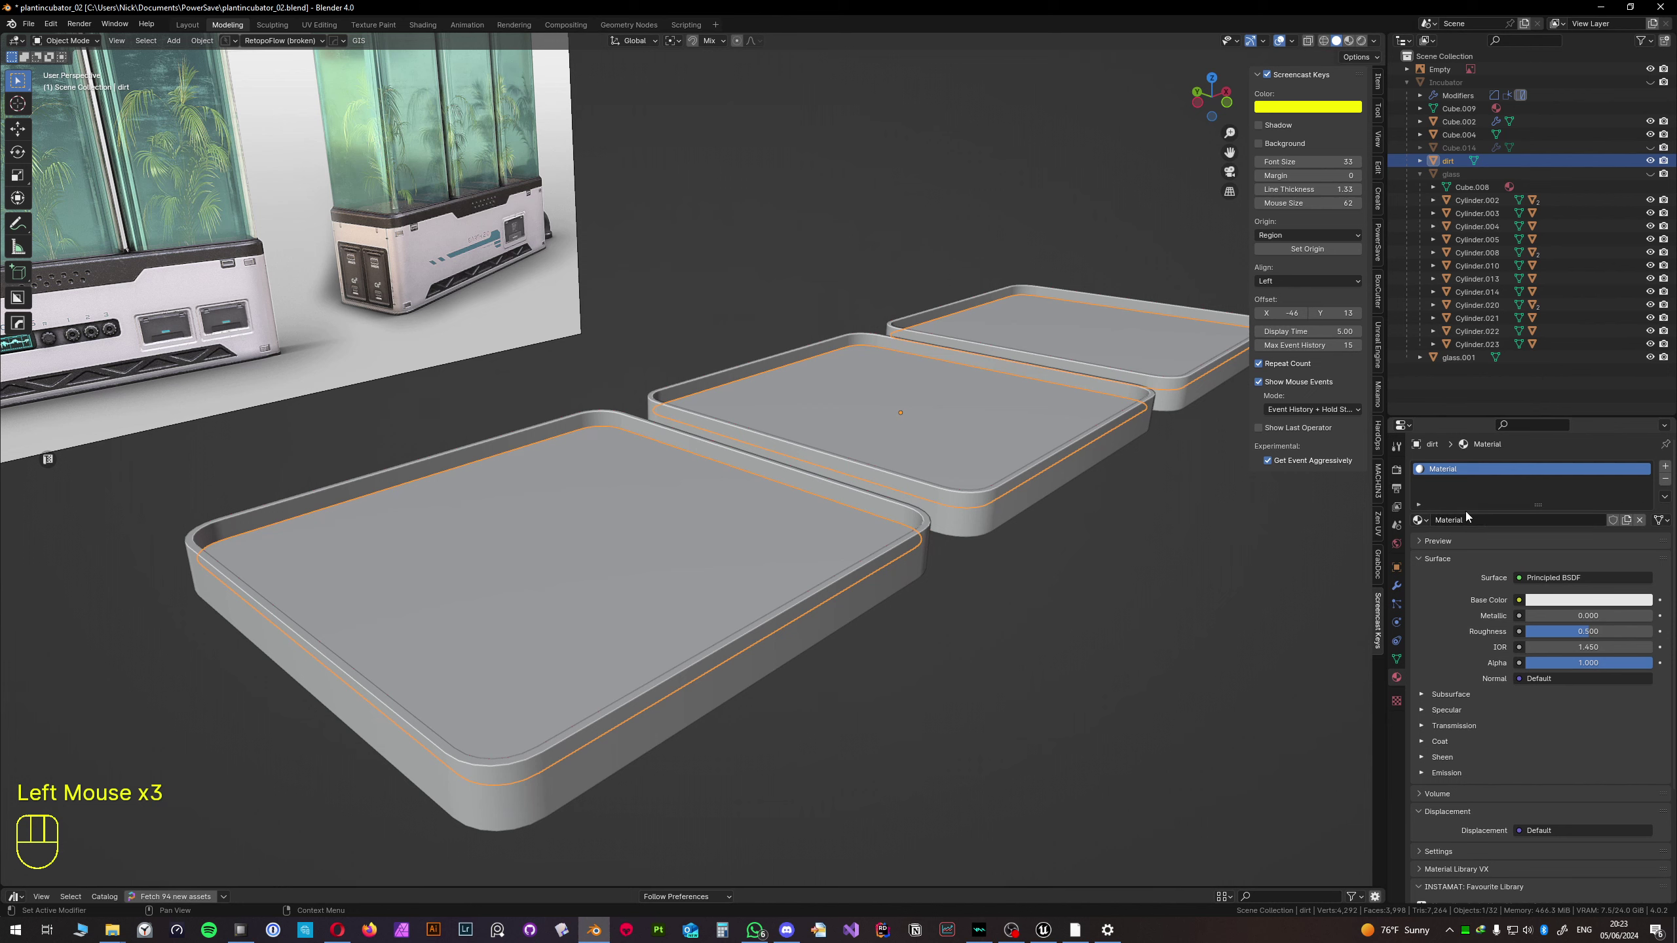
{"action": "left_click", "coordinate": [1465, 520]}
{"action": "key", "text": "Return"}
- Replace the glass material on the three trays with BasicMat
{"action": "left_click", "coordinate": [846, 622]}
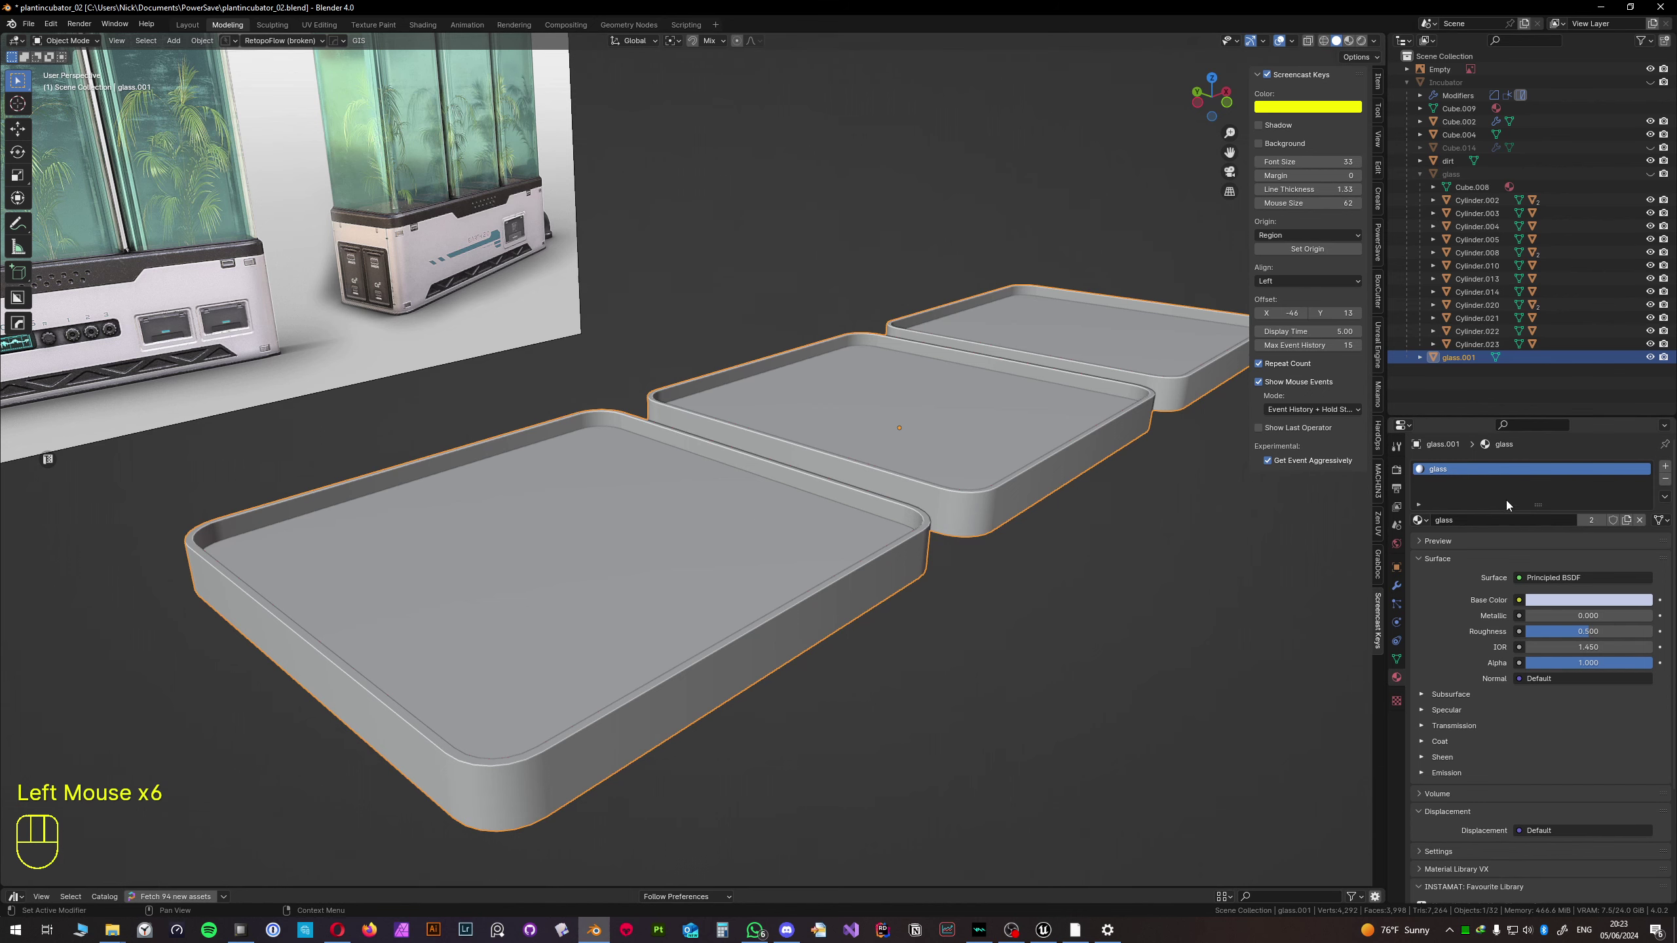
{"action": "left_click_drag", "start_coordinate": [1416, 526], "coordinate": [1446, 543]}
- Examine the soil and the dark rim at the base of the glass tanks in the incubator reference image
{"action": "middle_click_drag", "start_coordinate": [794, 446], "coordinate": [460, 325], "text": "shift"}
{"action": "scroll", "coordinate": [333, 309], "scroll_direction": "up", "scroll_amount": 3}
{"action": "middle_click_drag", "start_coordinate": [333, 310], "coordinate": [641, 312], "text": "shift"}
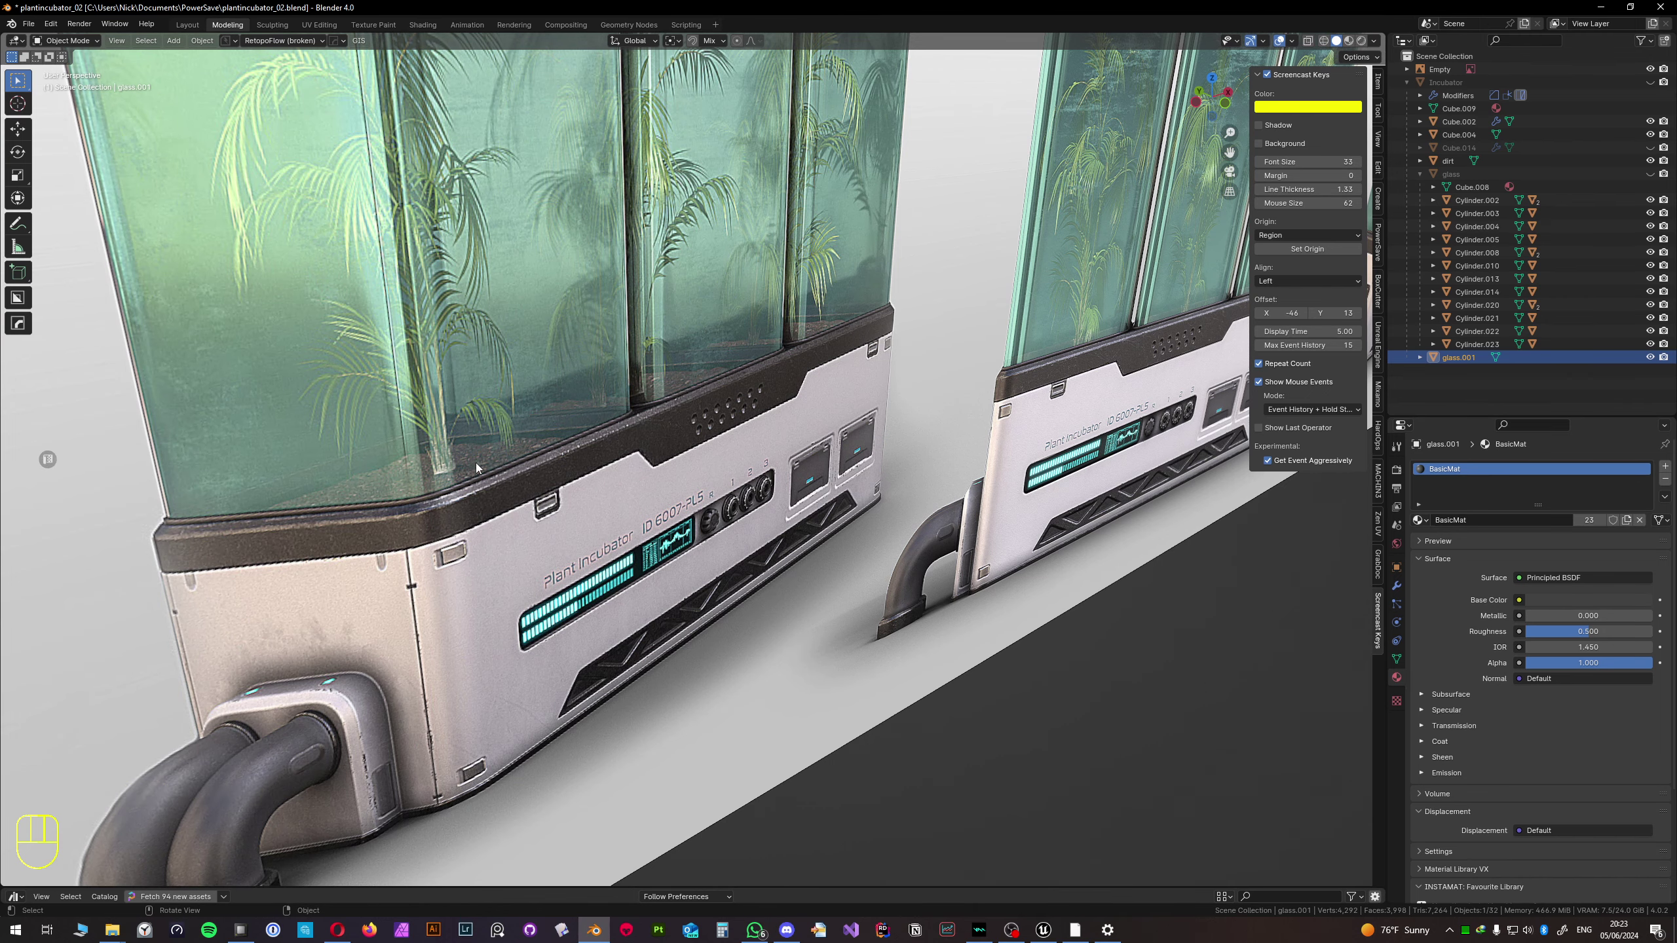
{"action": "scroll", "coordinate": [476, 466], "scroll_direction": "up", "scroll_amount": 3}
{"action": "middle_click_drag", "start_coordinate": [435, 474], "coordinate": [563, 500], "text": "shift"}
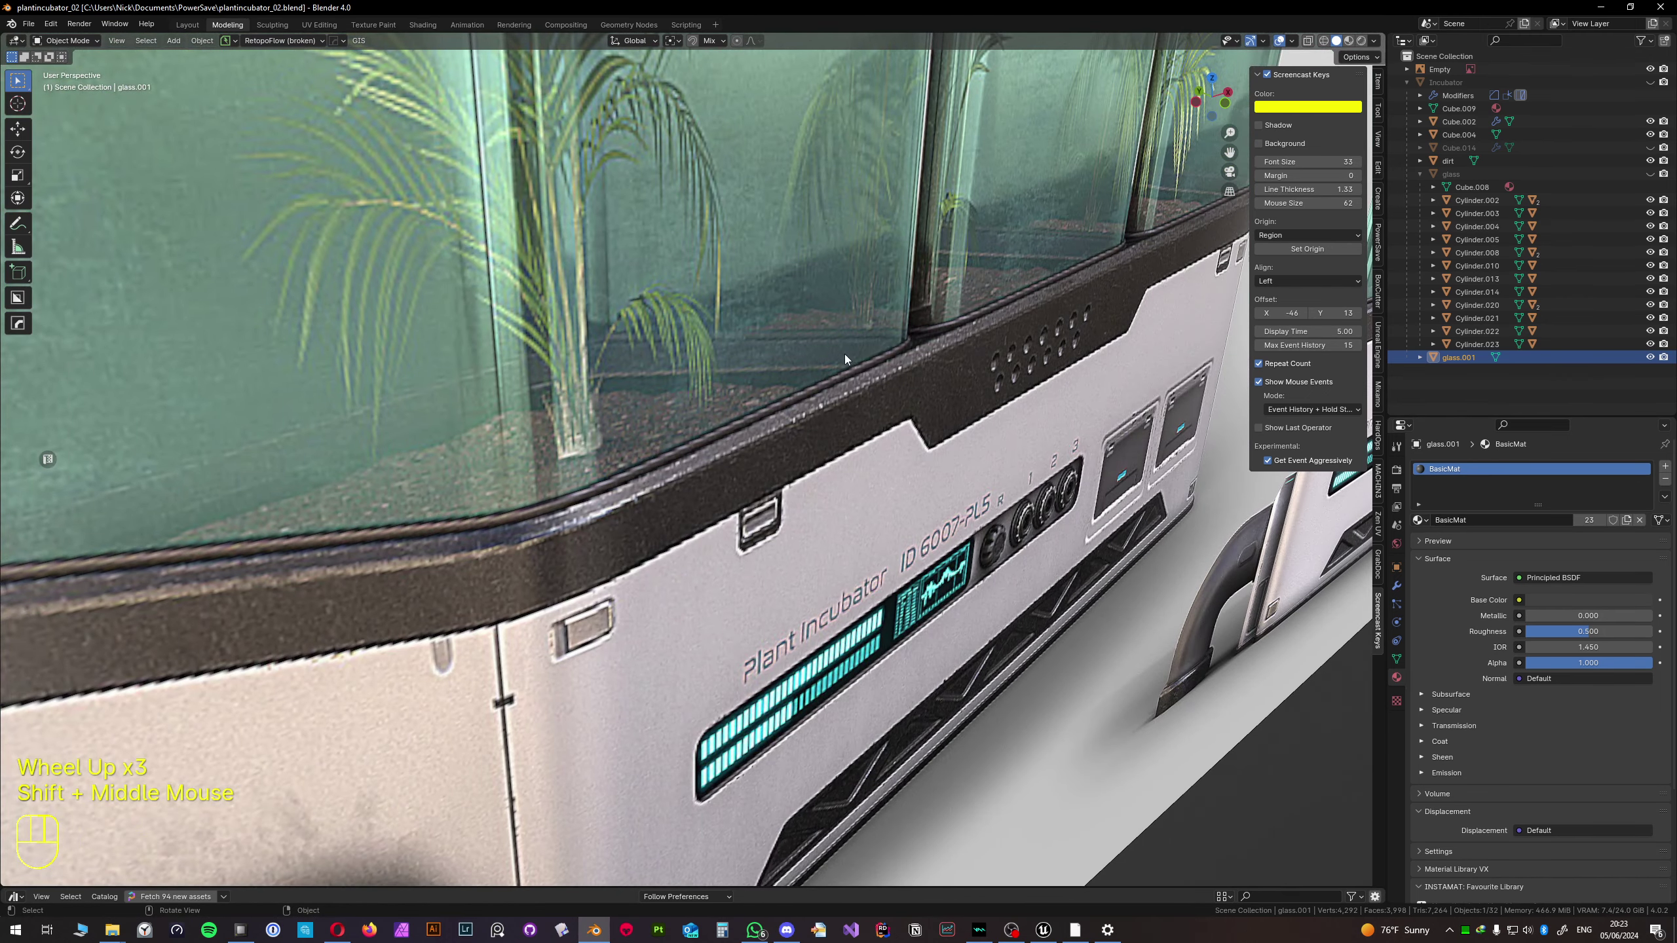
{"action": "scroll", "coordinate": [768, 346], "scroll_direction": "down", "scroll_amount": 4}
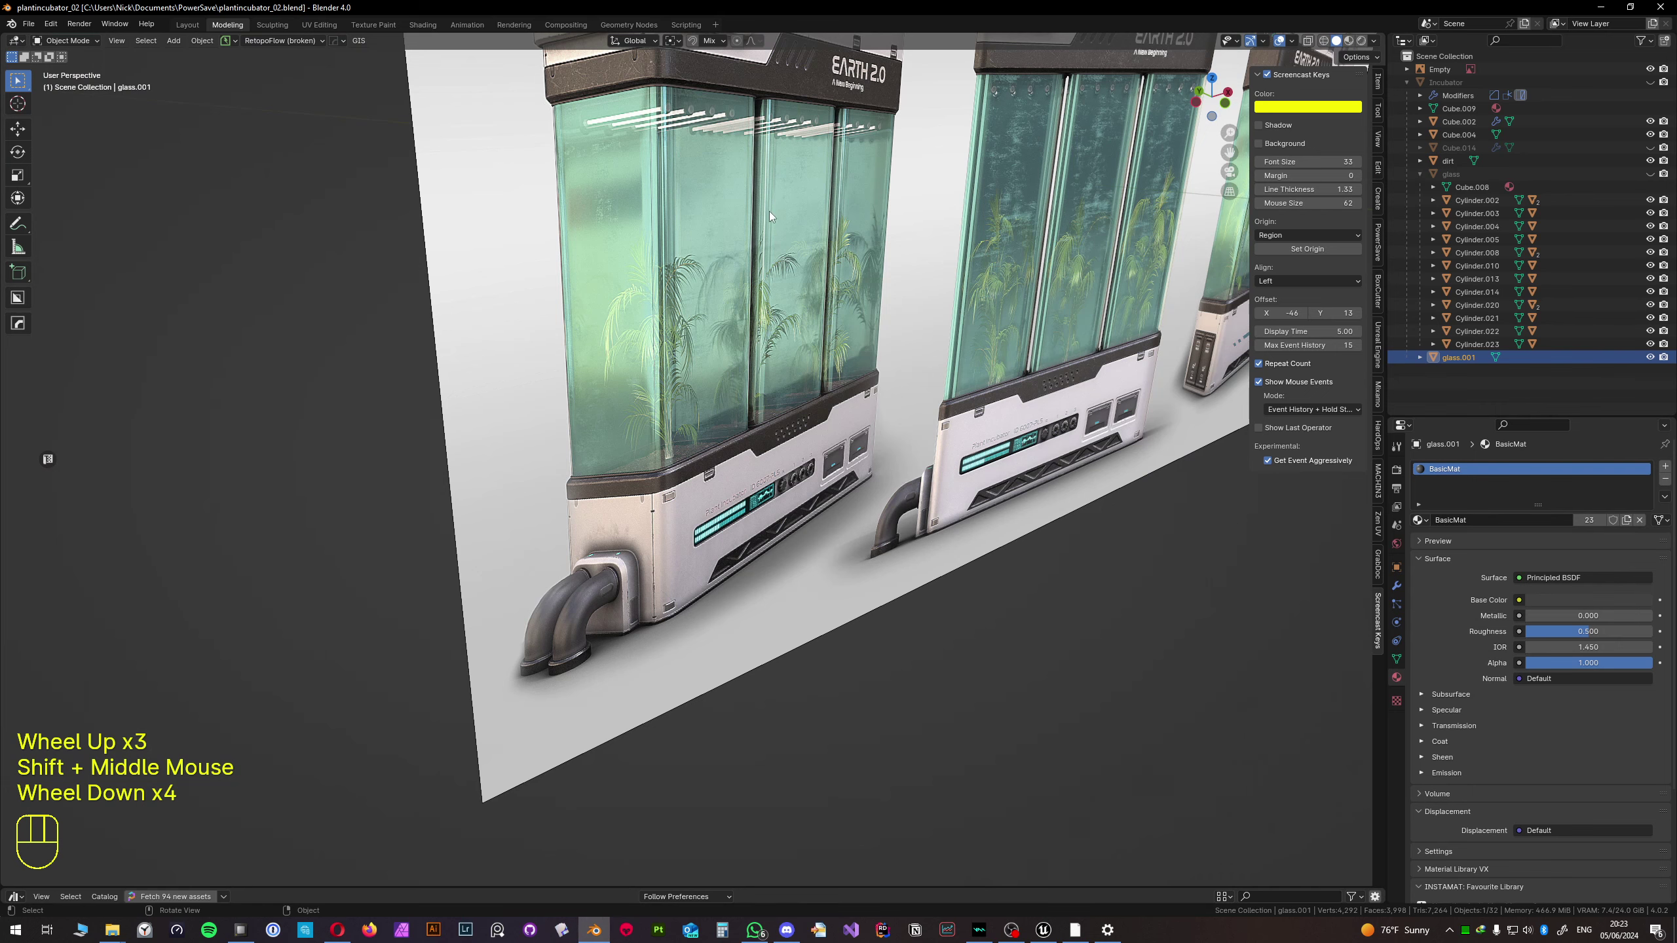
{"action": "scroll", "coordinate": [941, 363], "scroll_direction": "down", "scroll_amount": 4}
{"action": "middle_click_drag", "start_coordinate": [1059, 480], "coordinate": [839, 416], "text": "shift"}
{"action": "scroll", "coordinate": [734, 436], "scroll_direction": "up", "scroll_amount": 2}
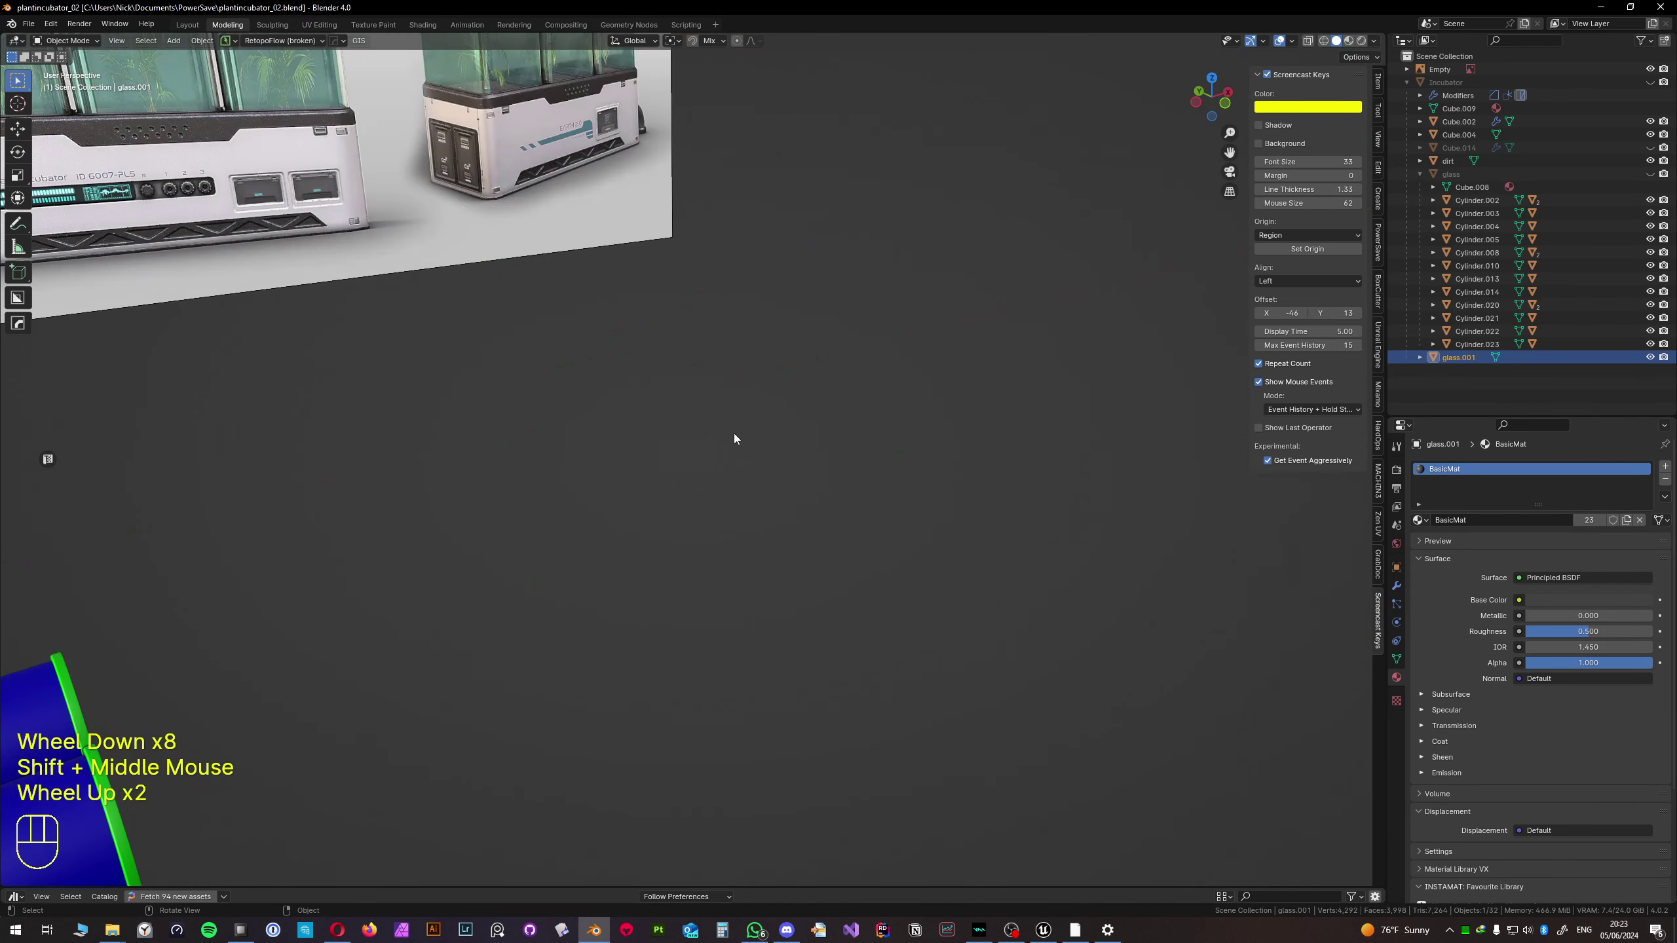
{"action": "middle_click_drag", "start_coordinate": [734, 438], "coordinate": [715, 395], "text": "shift"}
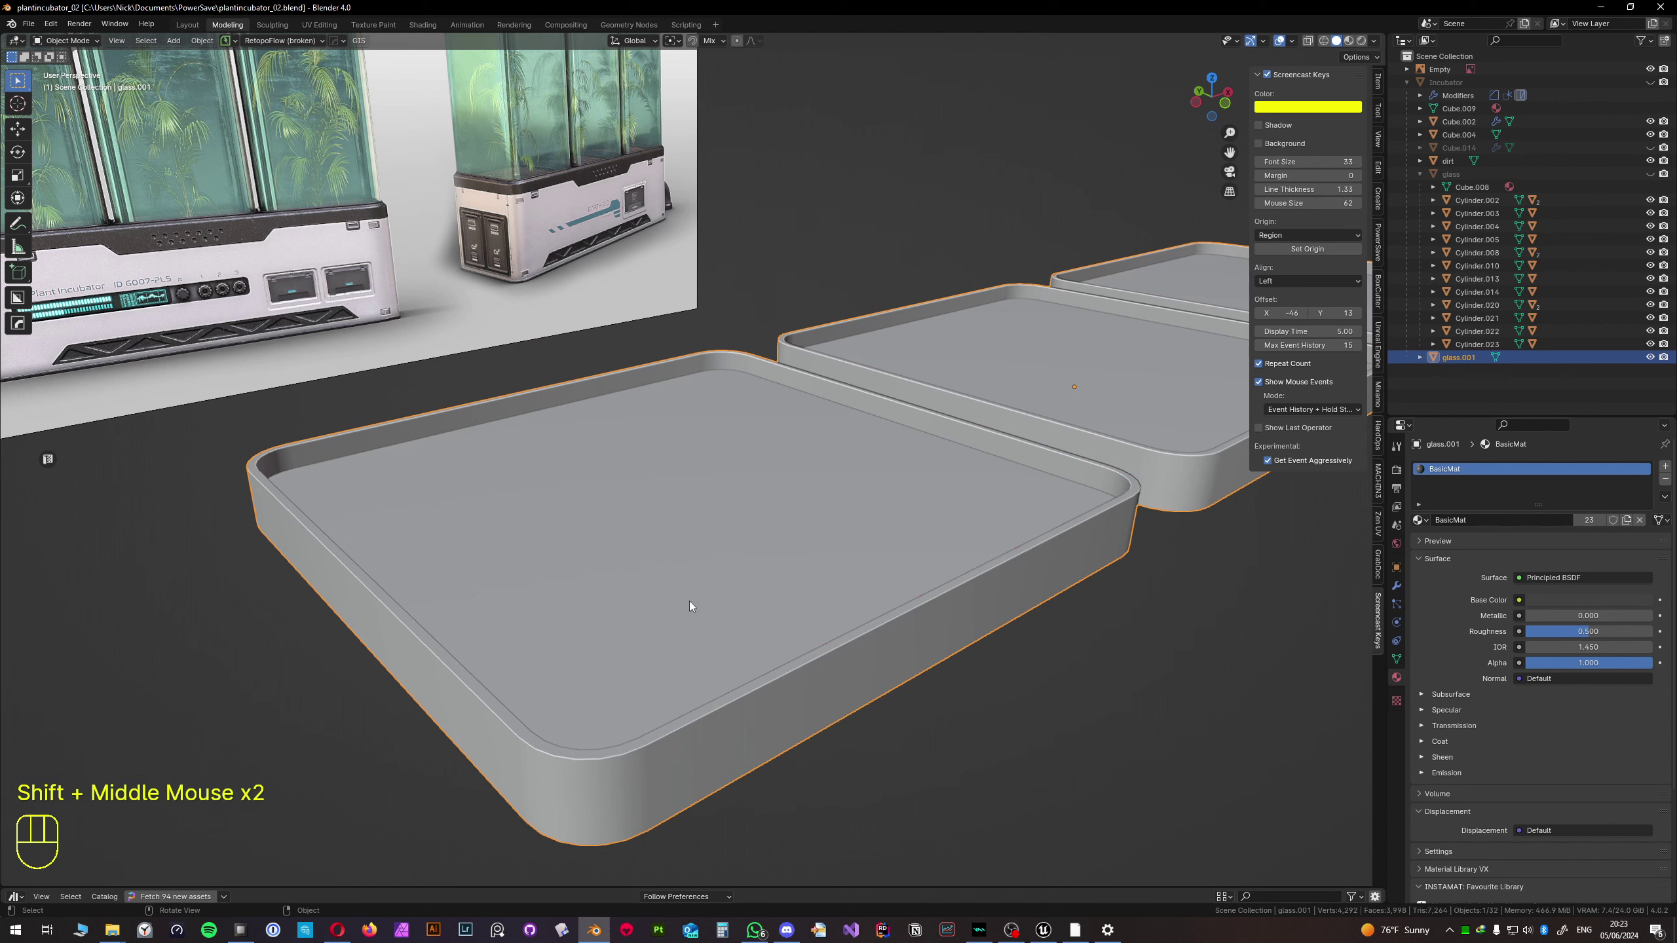
- Clear the red, blue and alpha vertex colour channels of the three trays in Vertex Paint so they turn green
{"action": "key", "text": "Tab"}
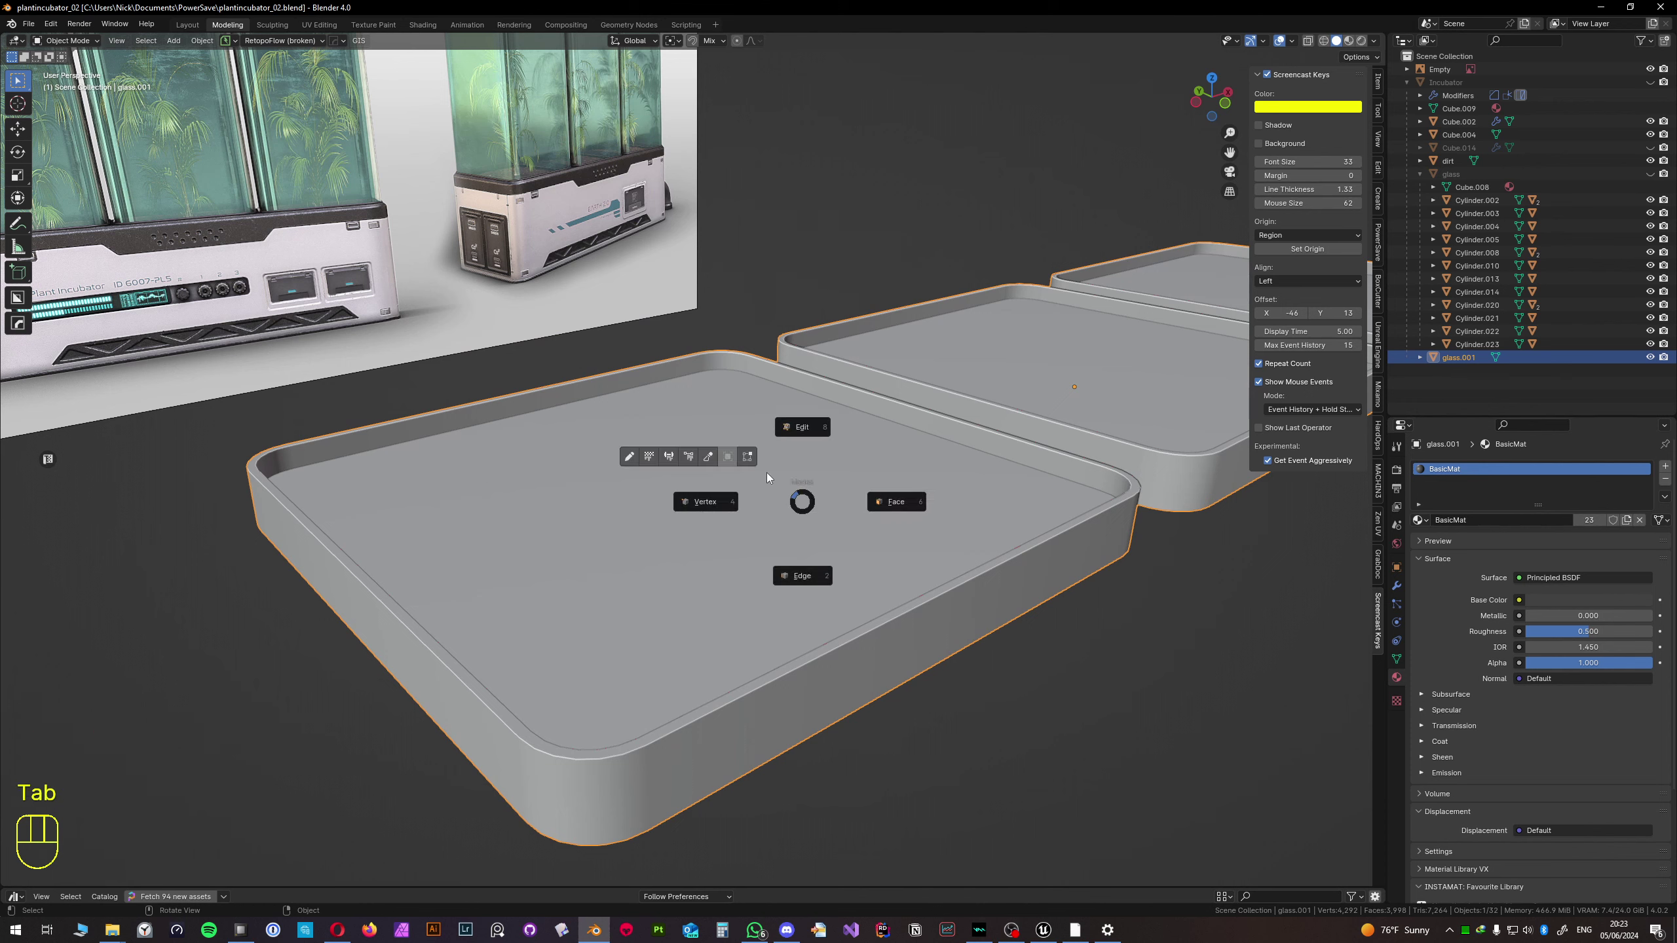
{"action": "left_click", "coordinate": [688, 457]}
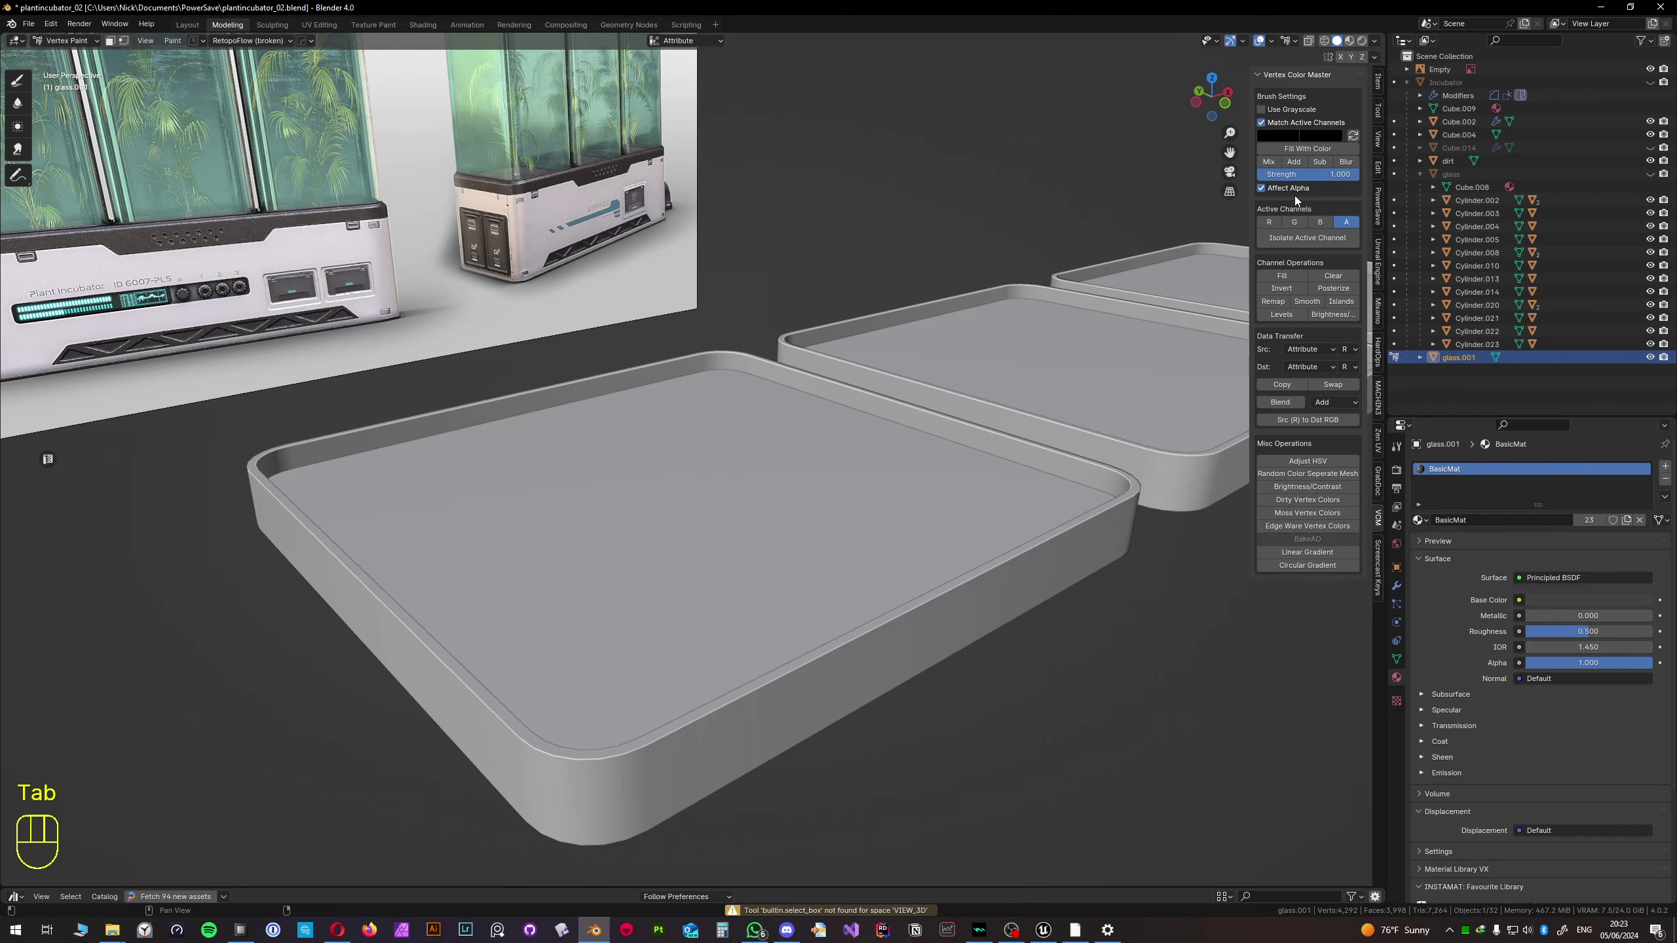
{"action": "left_click", "coordinate": [1269, 223]}
{"action": "left_click", "coordinate": [1333, 276]}
{"action": "left_click", "coordinate": [1329, 222]}
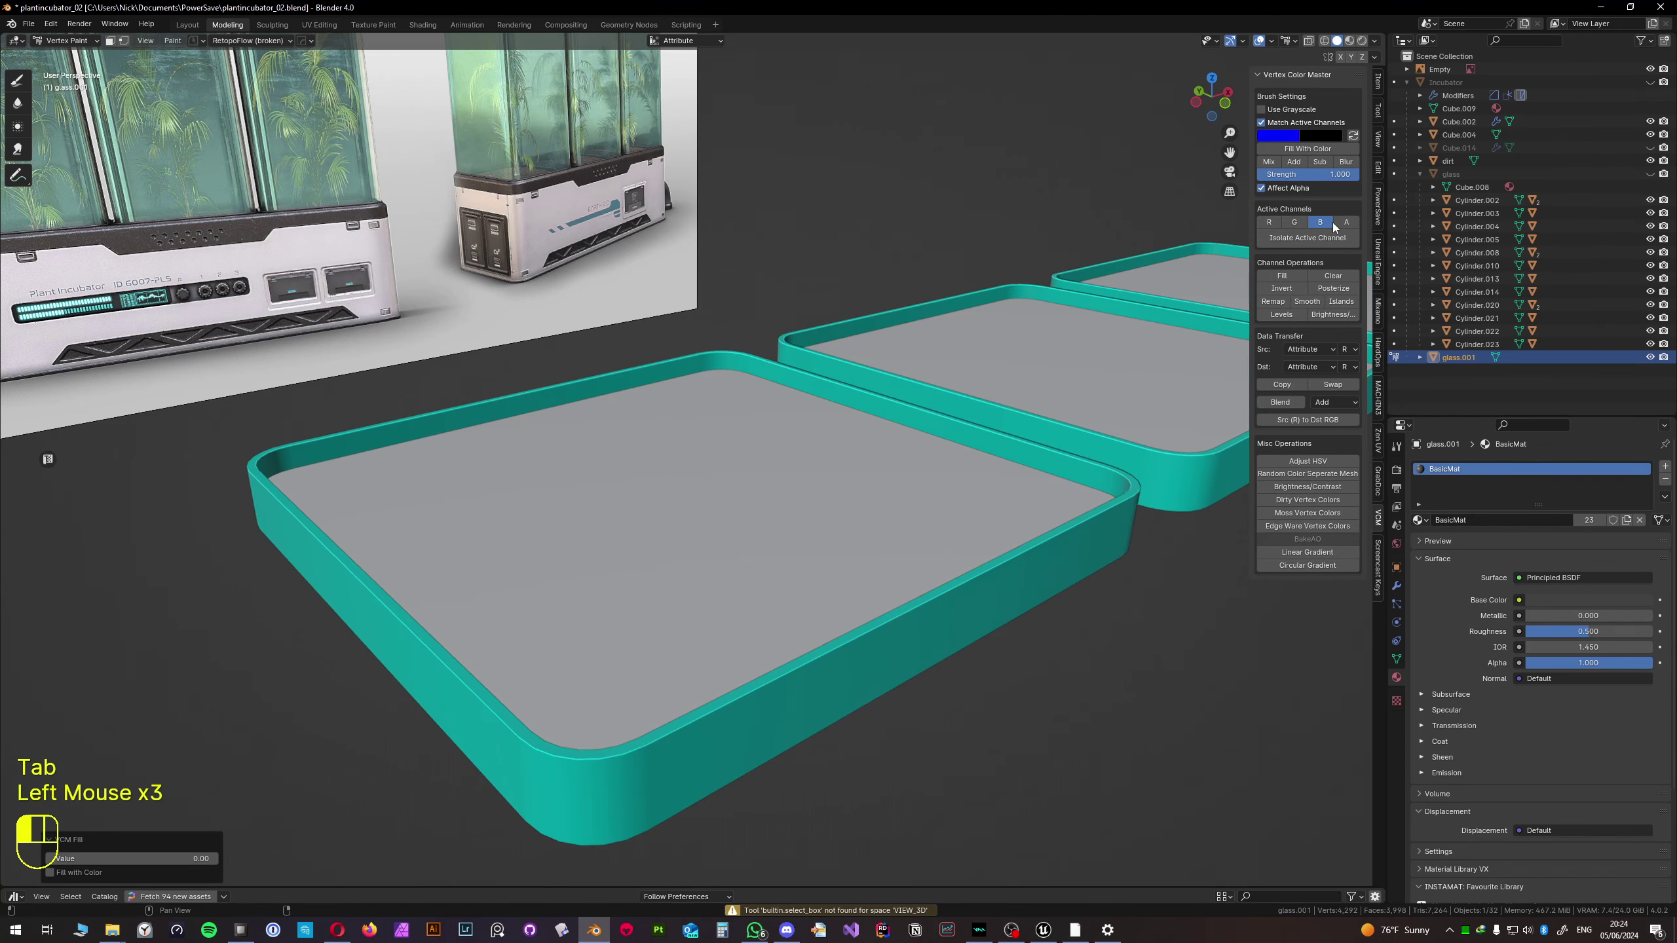
{"action": "left_click", "coordinate": [1341, 284]}
{"action": "left_click", "coordinate": [1339, 281]}
{"action": "scroll", "coordinate": [868, 479], "scroll_direction": "down", "scroll_amount": 2}
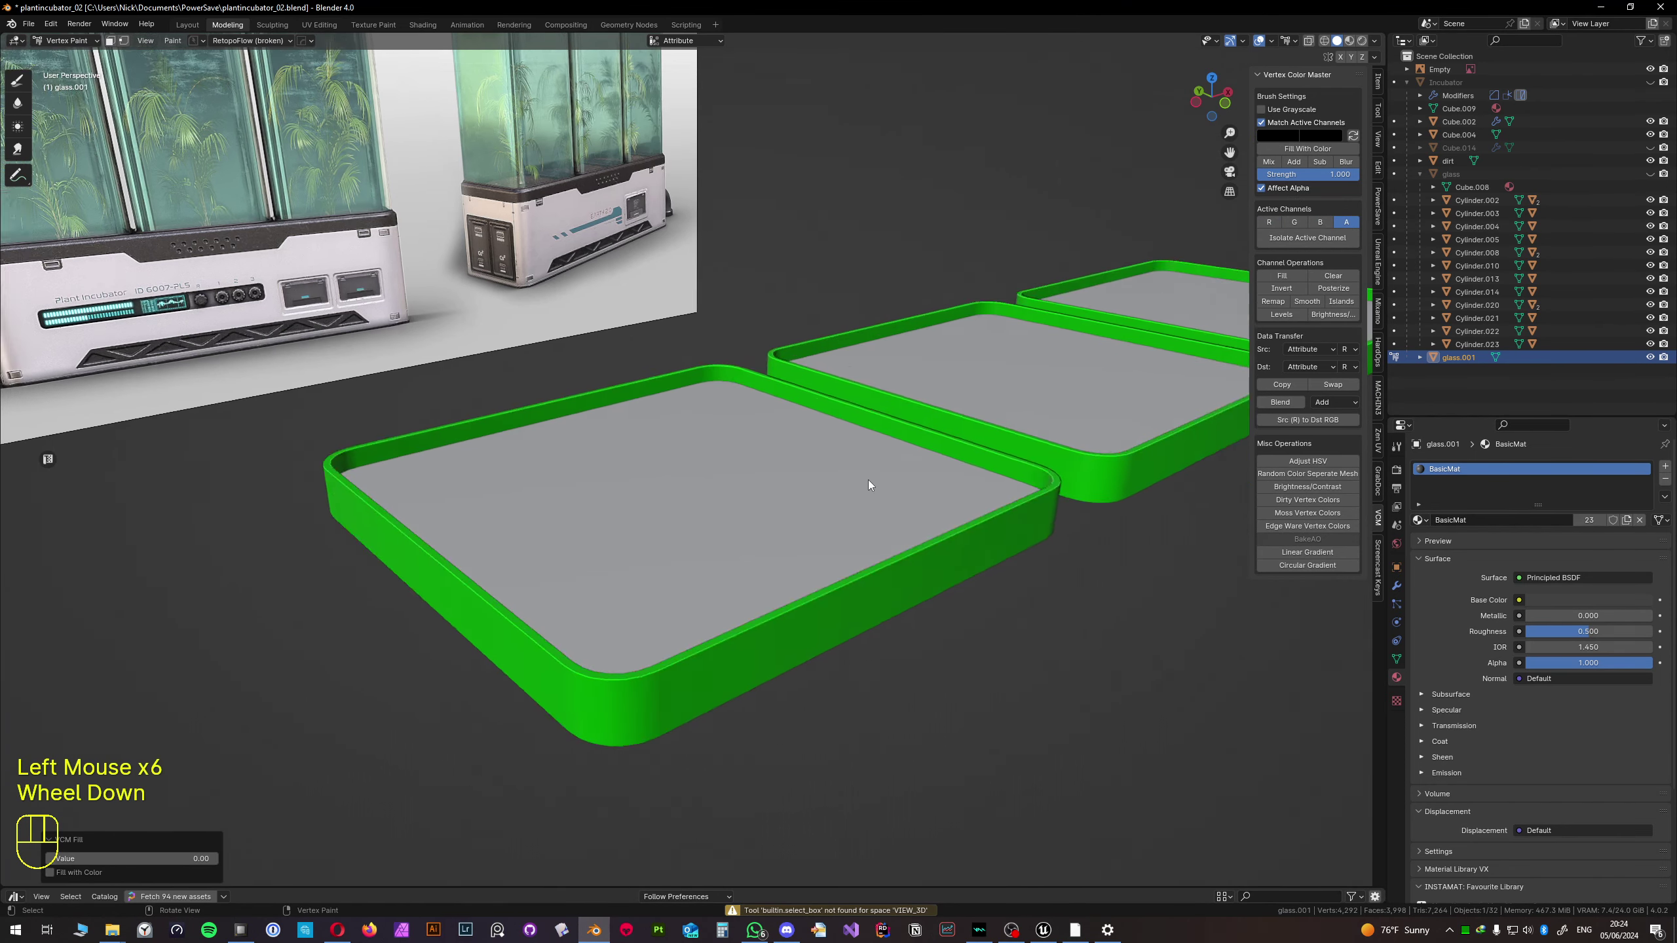
{"action": "key", "text": "Tab"}
{"action": "key", "text": "Tab"}
{"action": "left_click", "coordinate": [888, 383]}
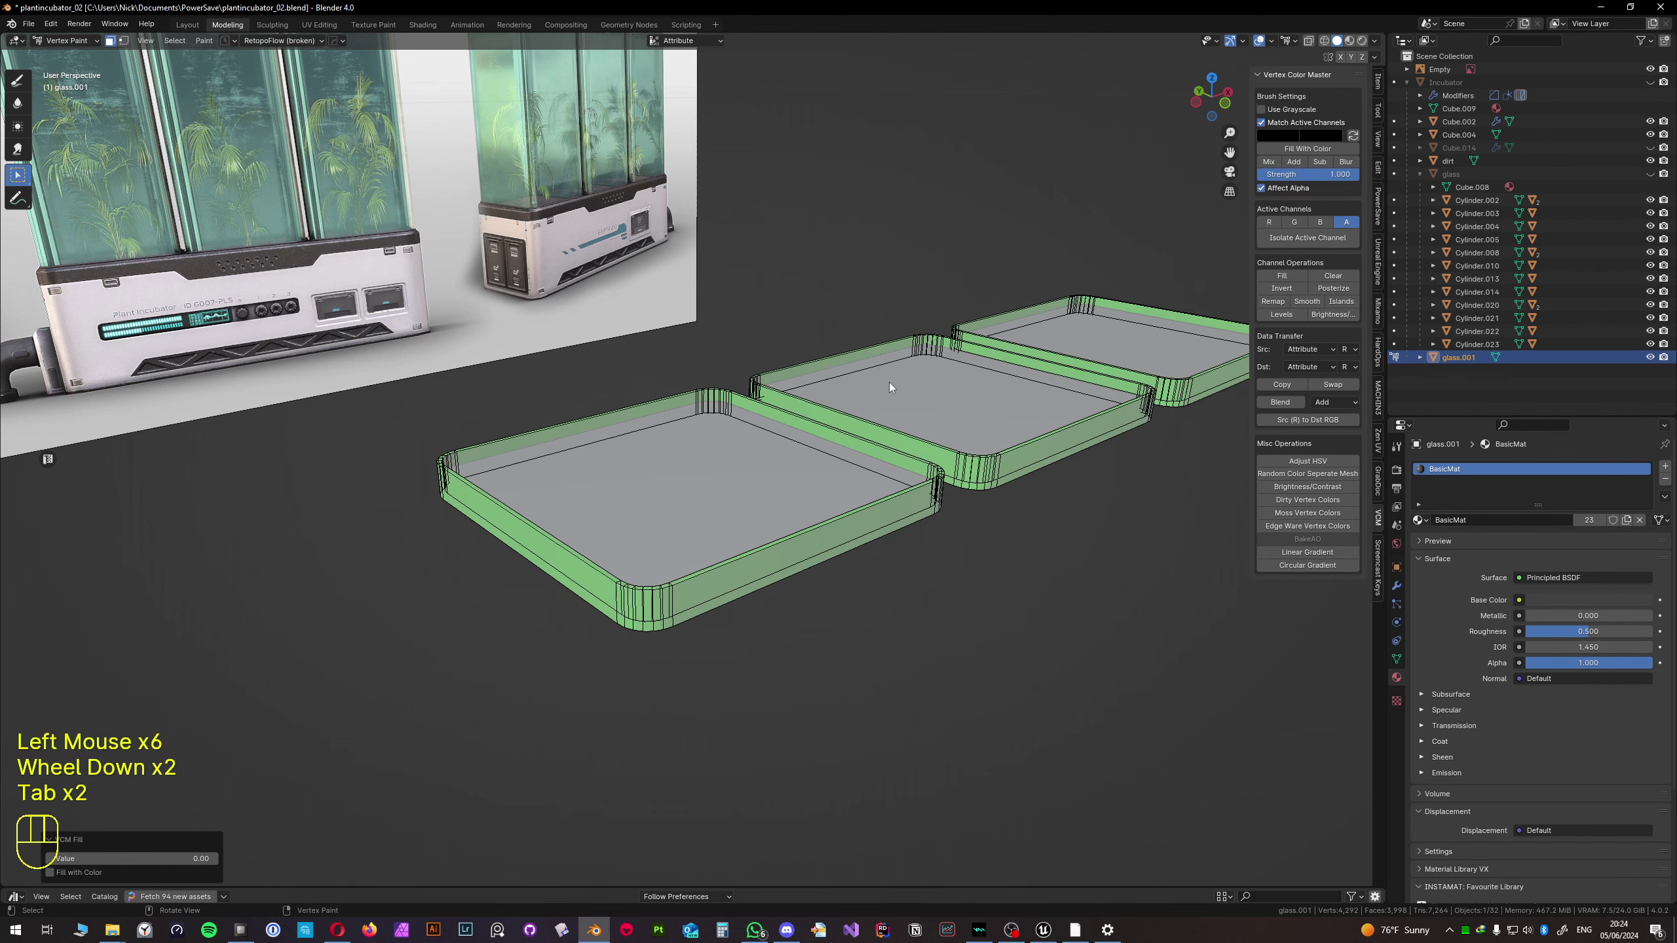
{"action": "key", "text": "Tab"}
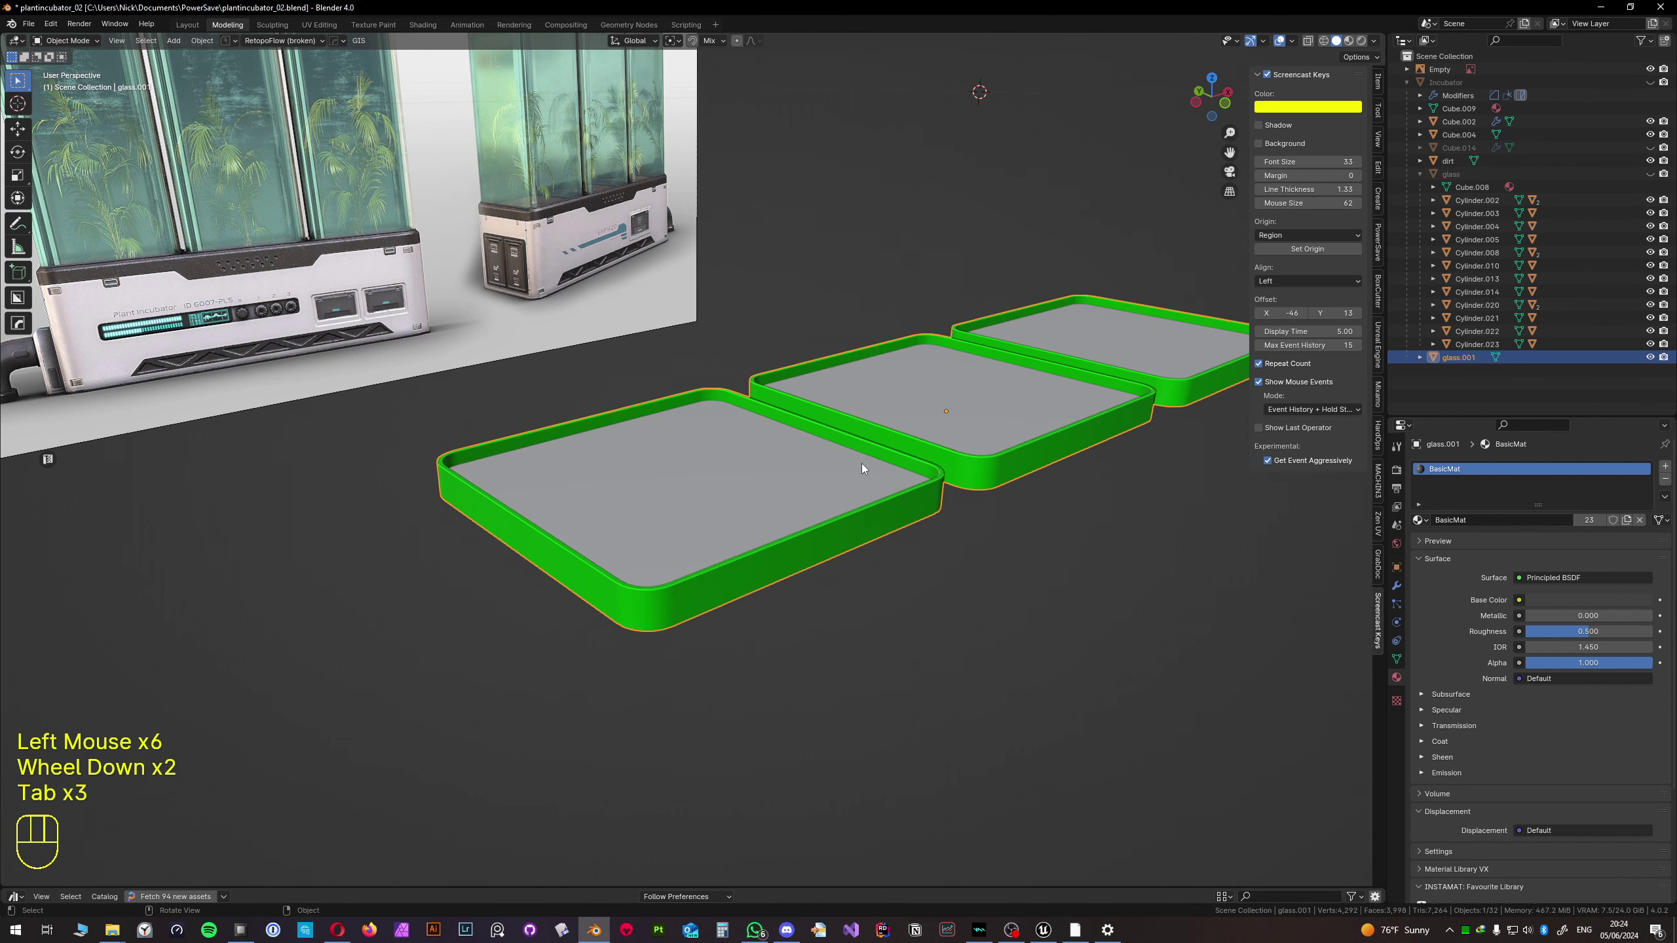
- Unhide the incubator body and glass tanks and make the model see-through with X-ray display
{"action": "scroll", "coordinate": [865, 465], "scroll_direction": "down", "scroll_amount": 2}
{"action": "left_click", "coordinate": [889, 503]}
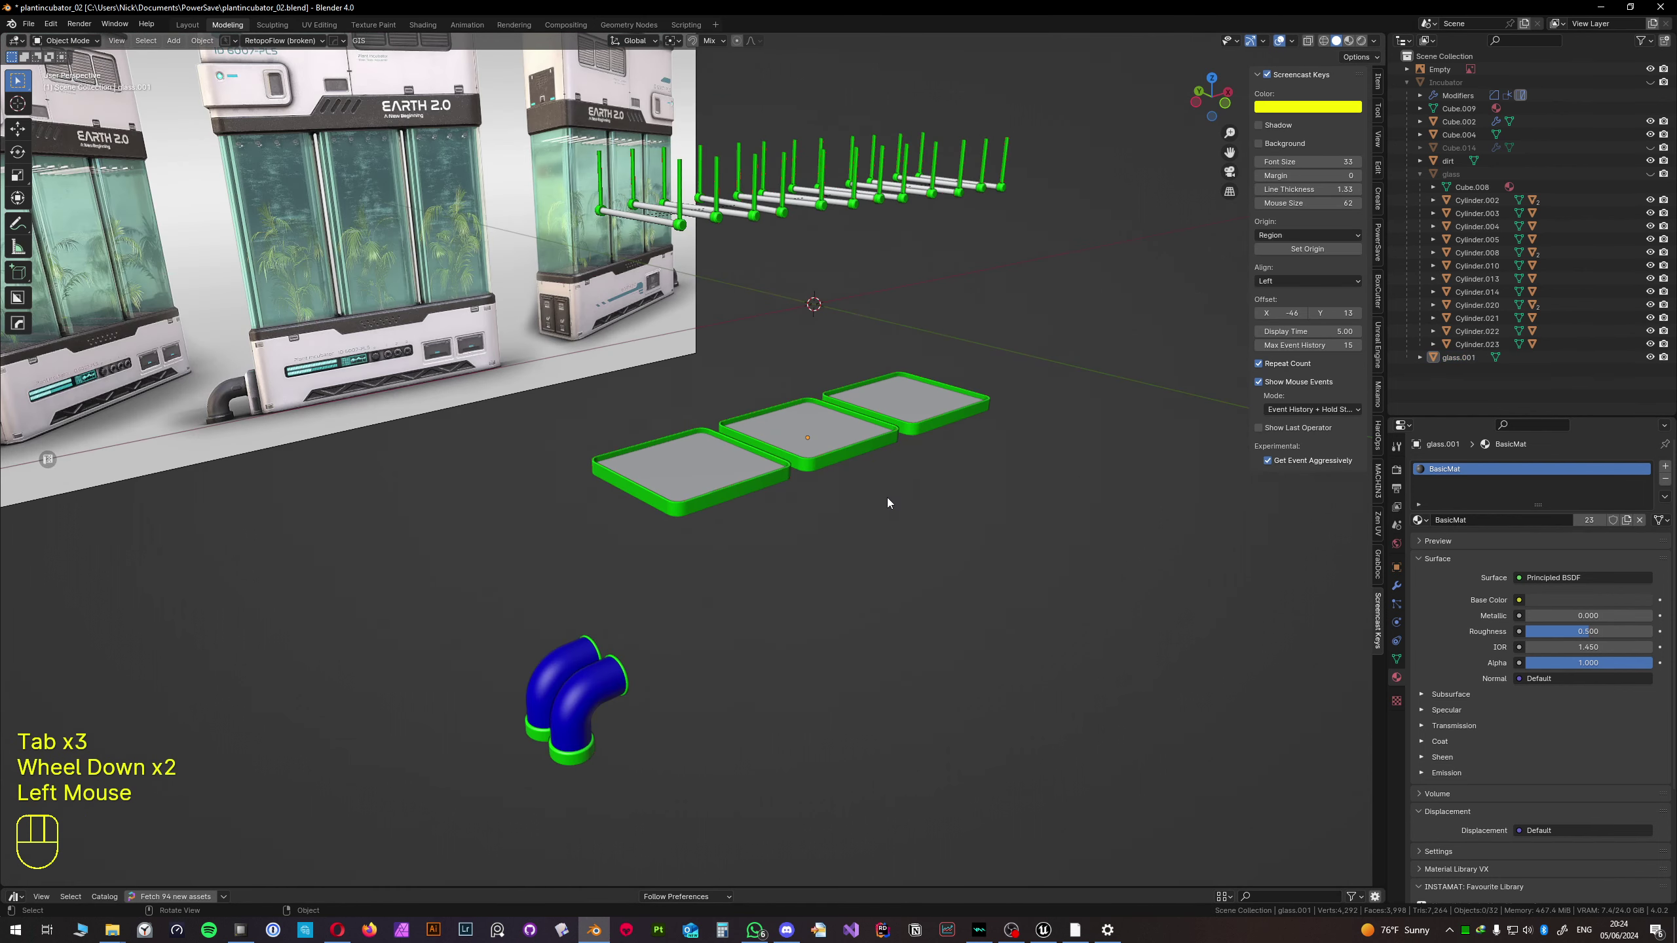
{"action": "key", "text": "alt+h"}
{"action": "left_click", "coordinate": [738, 484]}
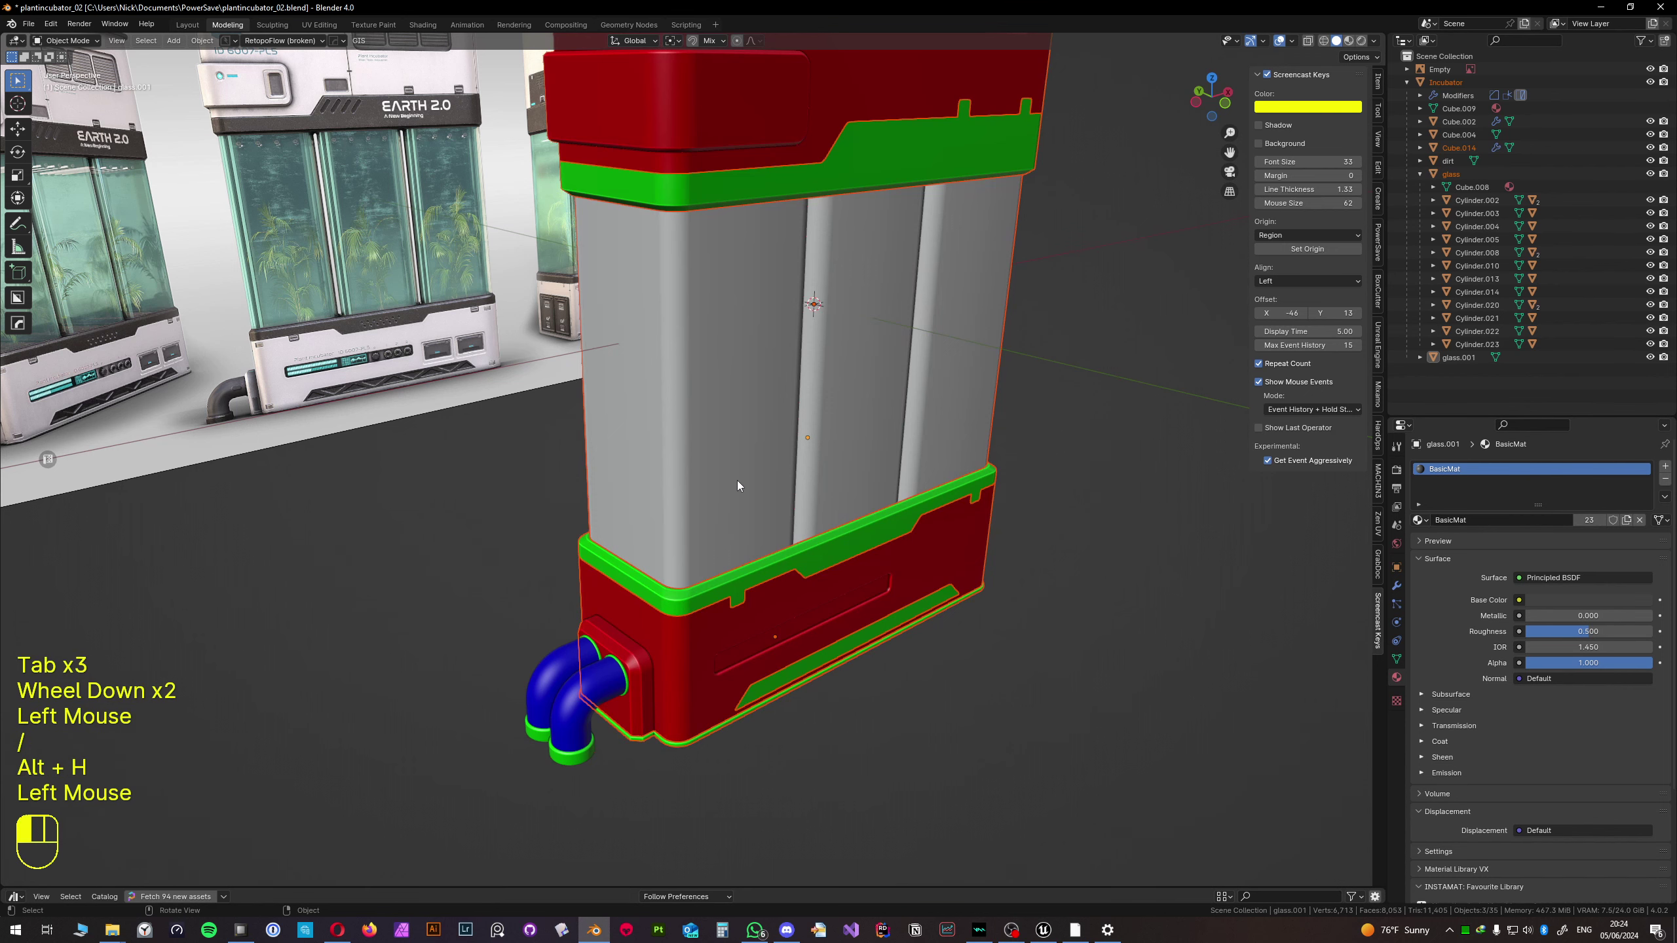
{"action": "middle_click", "coordinate": [736, 479]}
{"action": "key", "text": "alt+z"}
- Rename the object holding the three rimmed trays as tray
{"action": "left_click", "coordinate": [705, 484]}
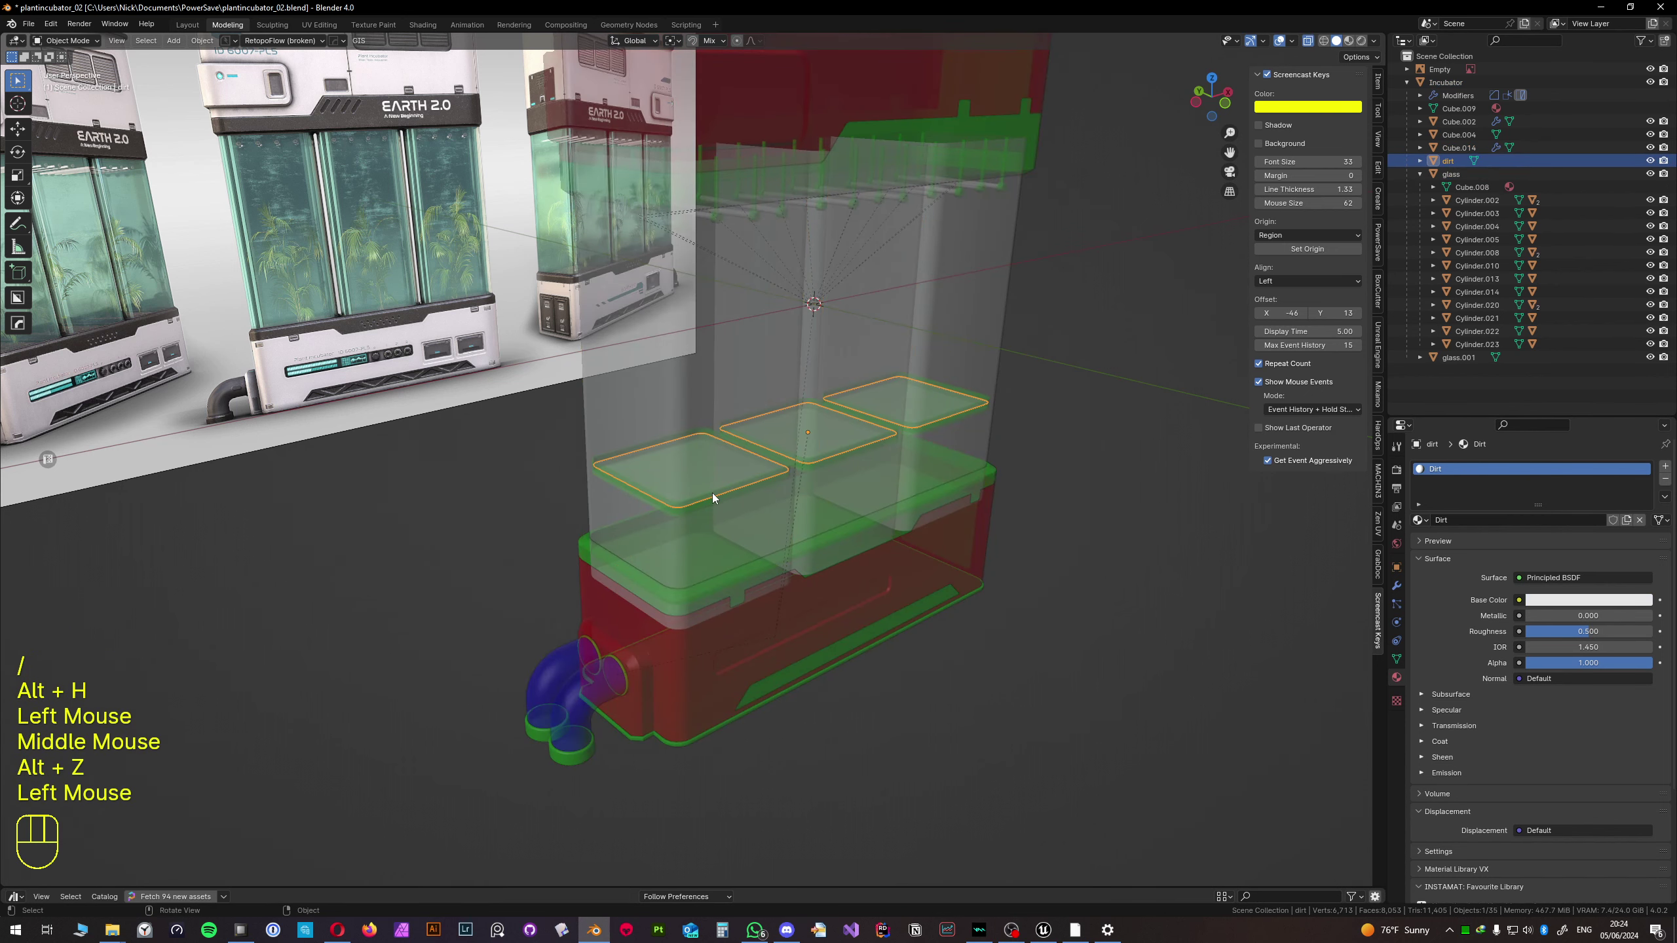
{"action": "left_click", "coordinate": [711, 496], "text": "shift"}
{"action": "left_click", "coordinate": [714, 482]}
{"action": "left_click", "coordinate": [718, 480]}
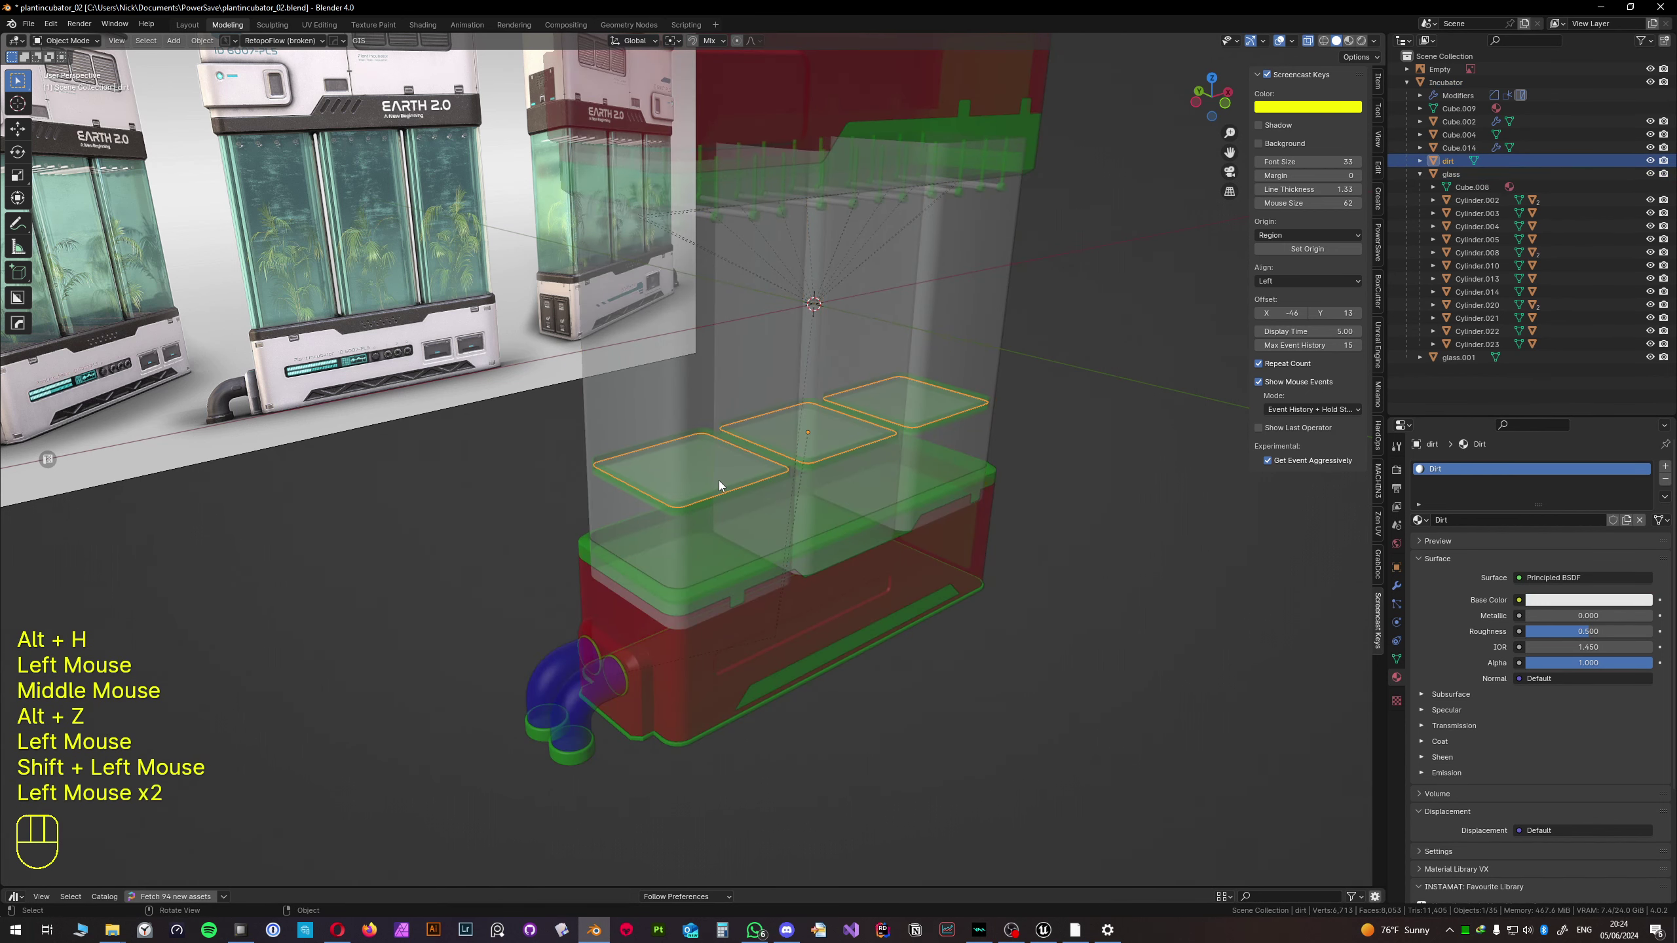
{"action": "scroll", "coordinate": [727, 484], "scroll_direction": "up", "scroll_amount": 1}
{"action": "left_click", "coordinate": [766, 500]}
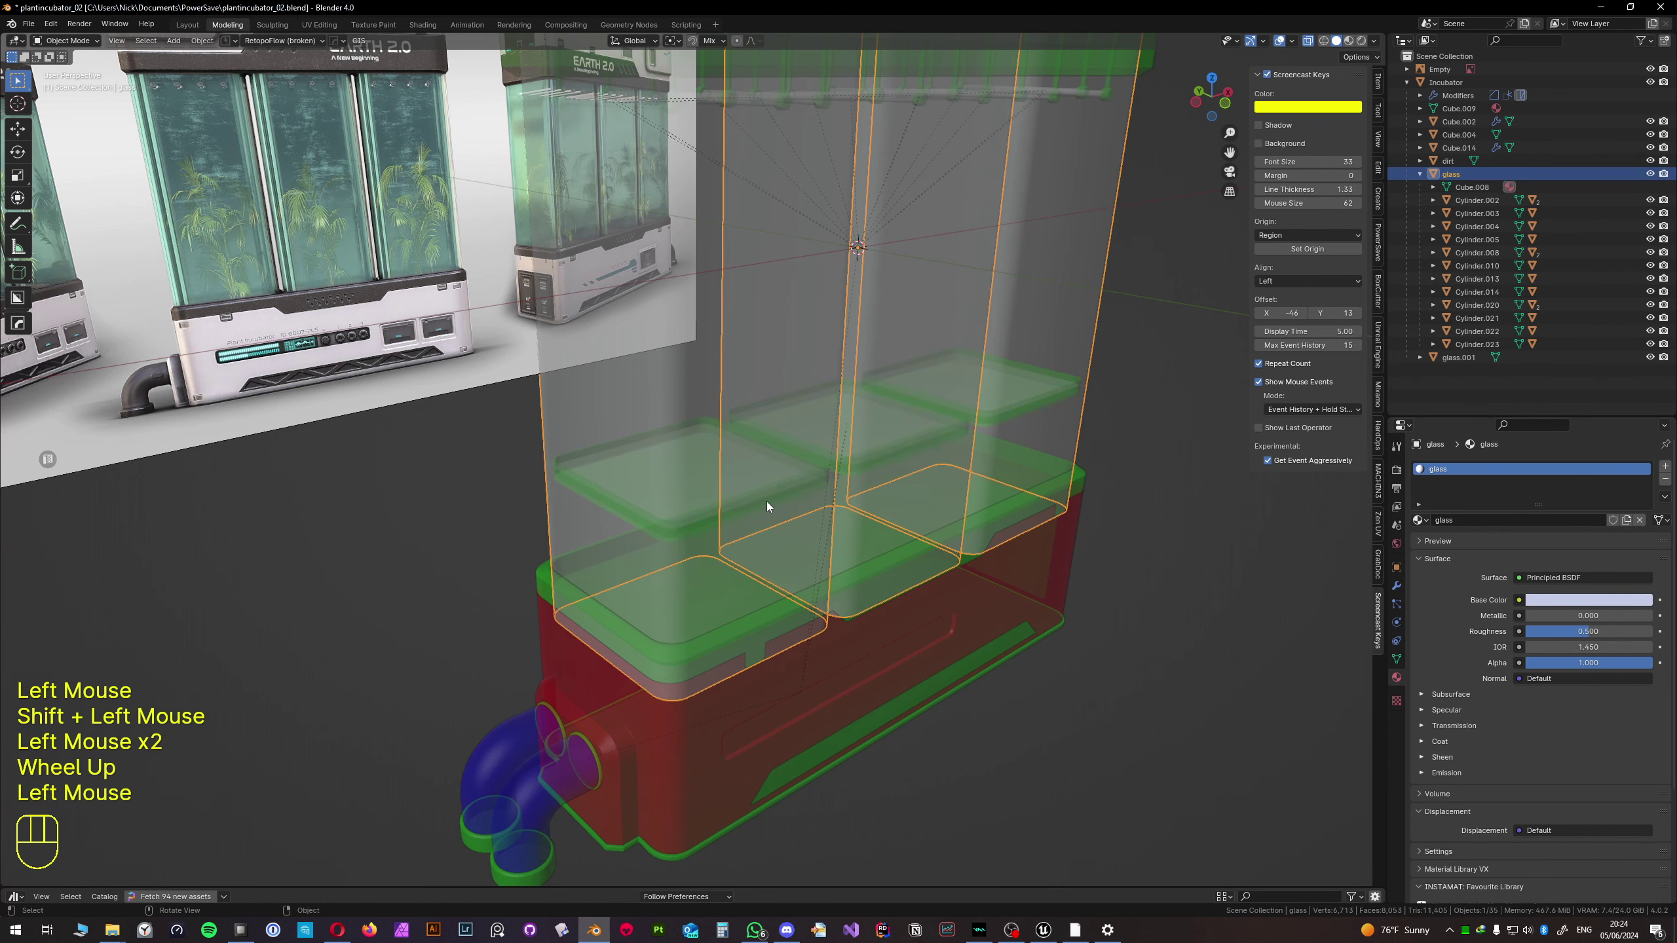
{"action": "left_click", "coordinate": [754, 504]}
{"action": "double_click", "coordinate": [1453, 357]}
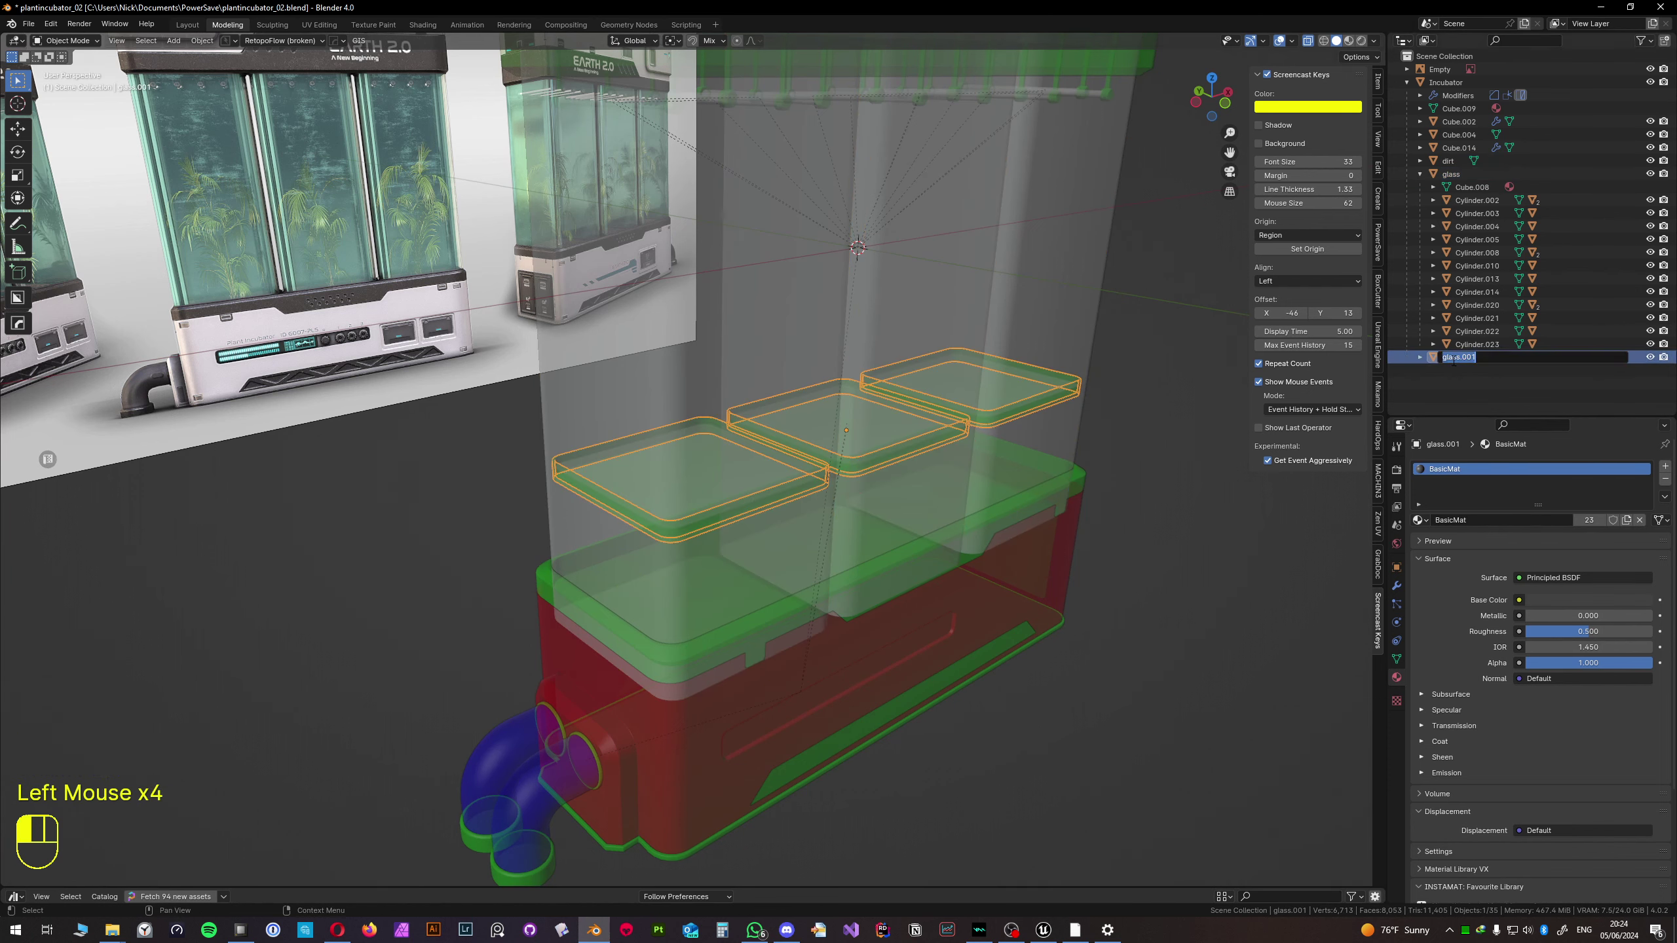
{"action": "type", "text": "tray"}
{"action": "key", "text": "Return"}
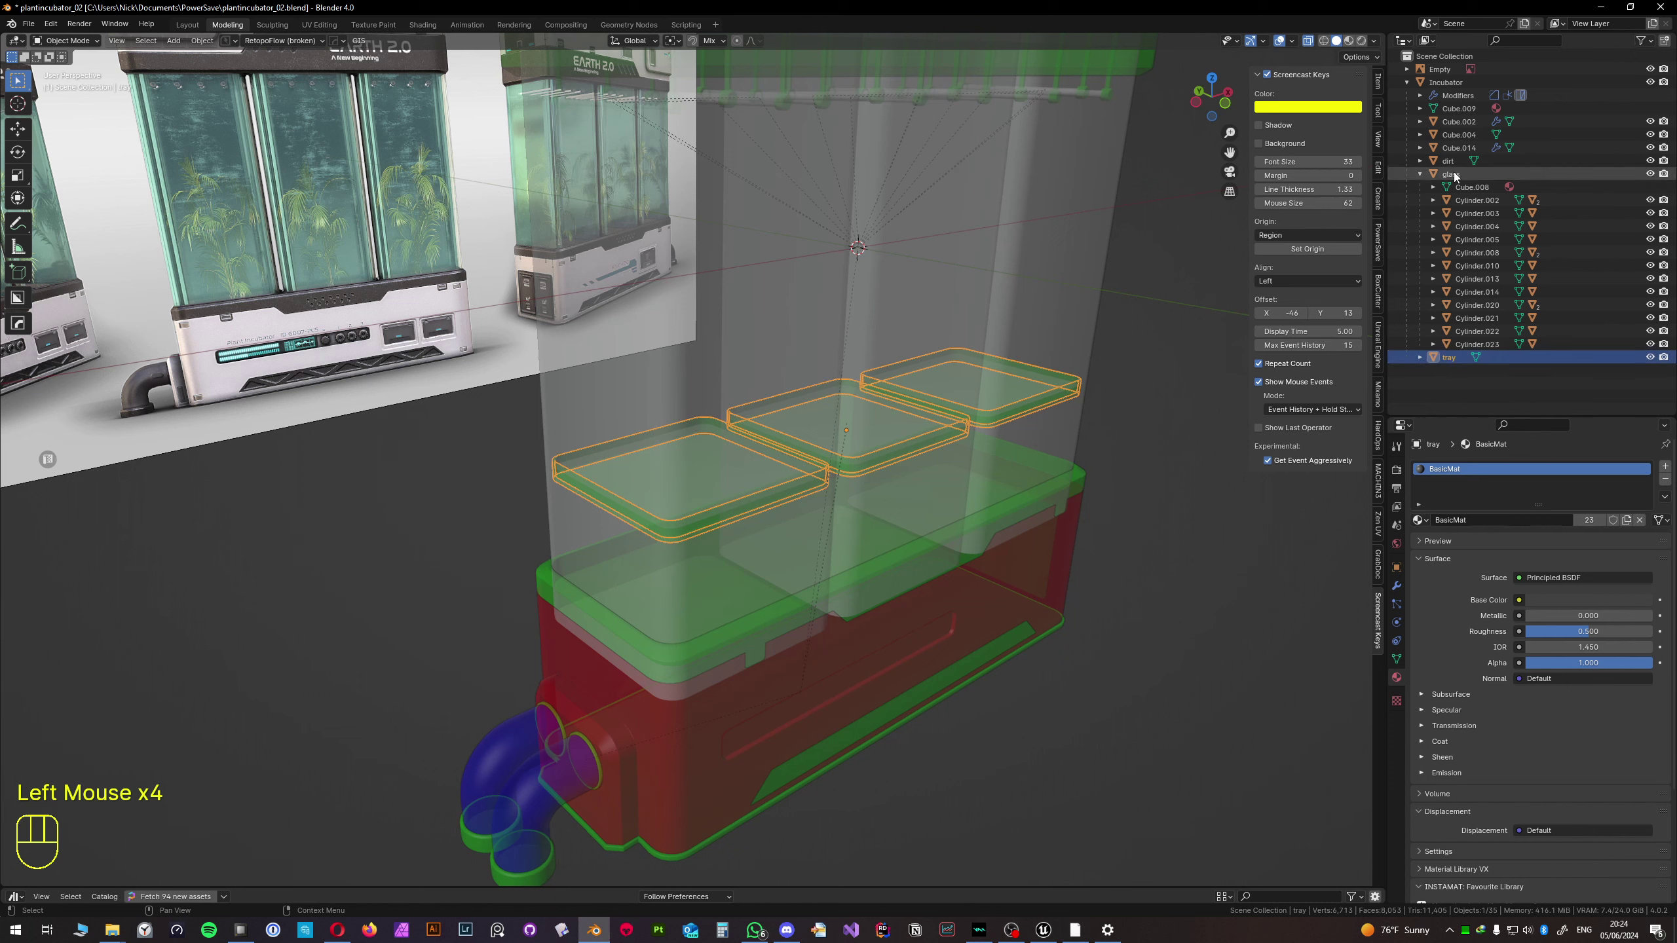
- Parent the dirt object to tray and tray to glass, and test the hierarchy with a trial move of the glass
{"action": "mouse_move", "coordinate": [1448, 160]}
{"action": "left_mouse_down"}
{"action": "mouse_move", "coordinate": [1453, 363]}
{"action": "mouse_move", "coordinate": [1450, 160]}
{"action": "left_mouse_up"}
{"action": "left_click", "coordinate": [1449, 348]}
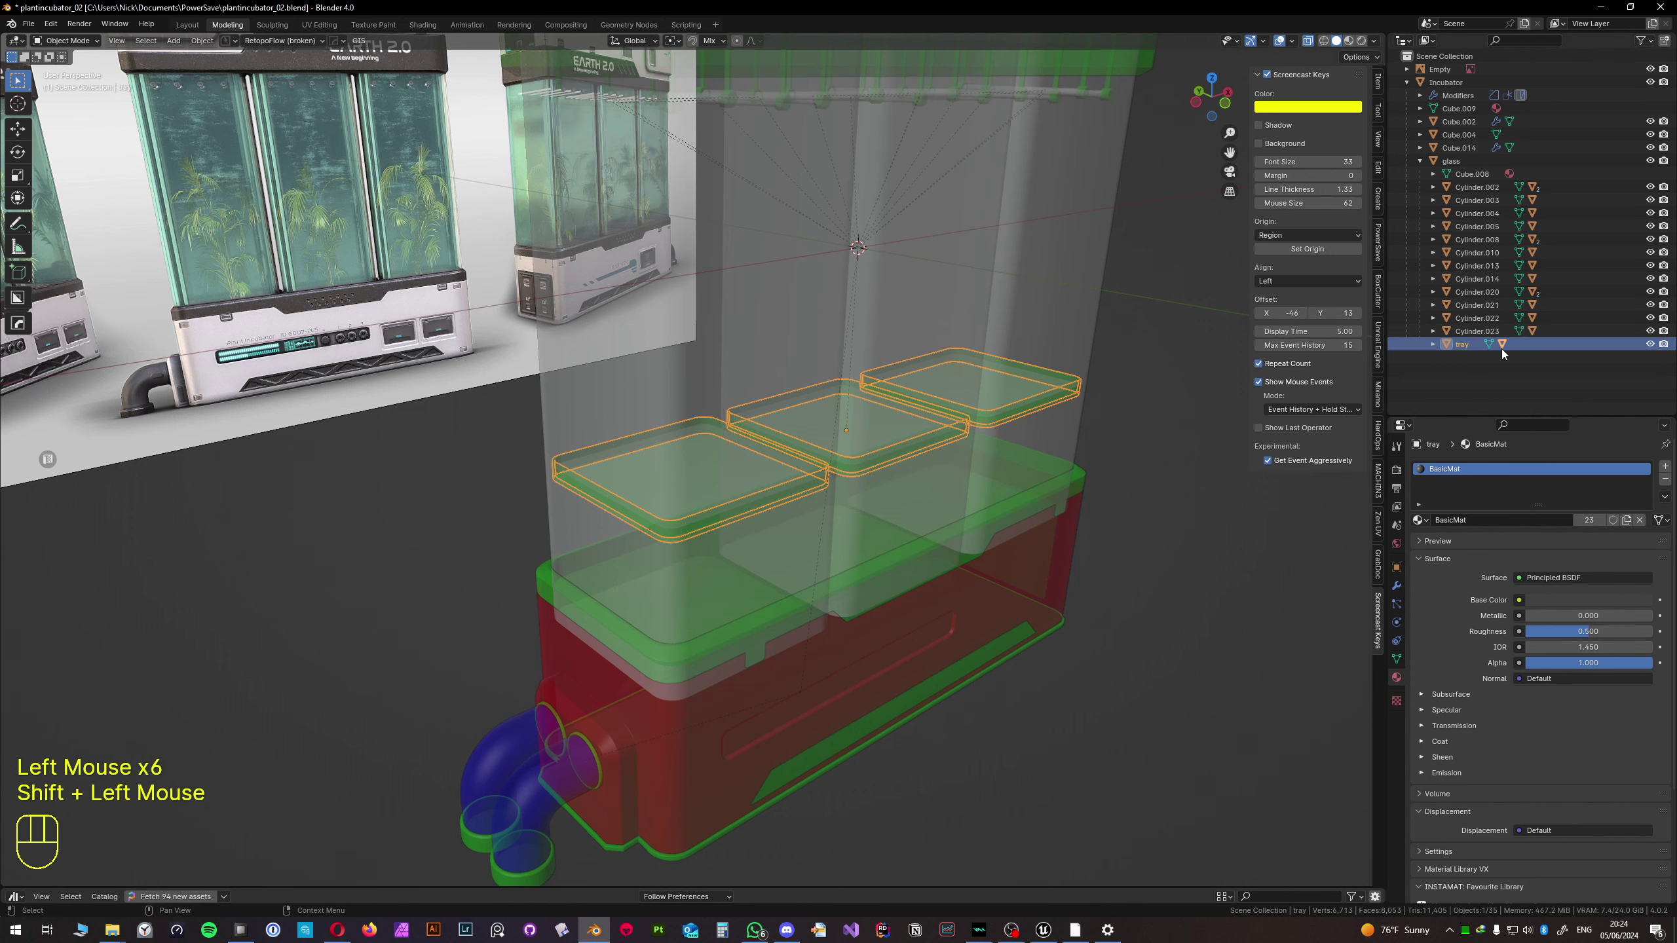
{"action": "left_click", "coordinate": [1053, 345]}
{"action": "key", "text": "g"}
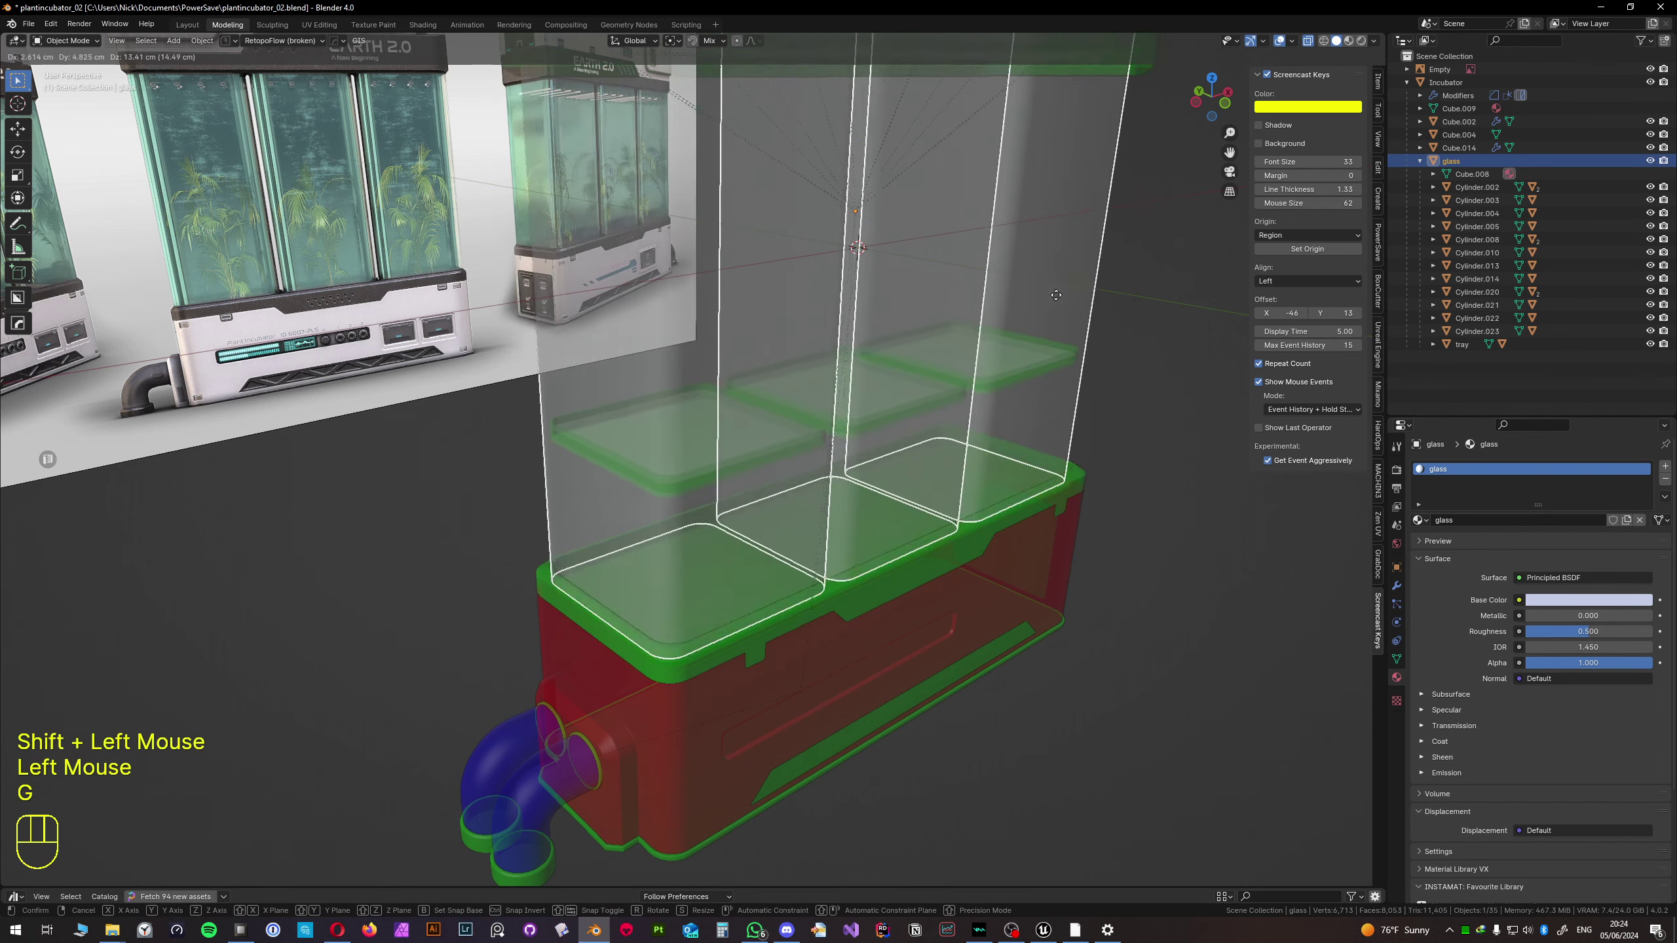
{"action": "right_click", "coordinate": [1067, 364]}
- Lower the three trays about 43.3 cm along Z towards the bottom of the glass tanks
{"action": "left_click", "coordinate": [727, 513]}
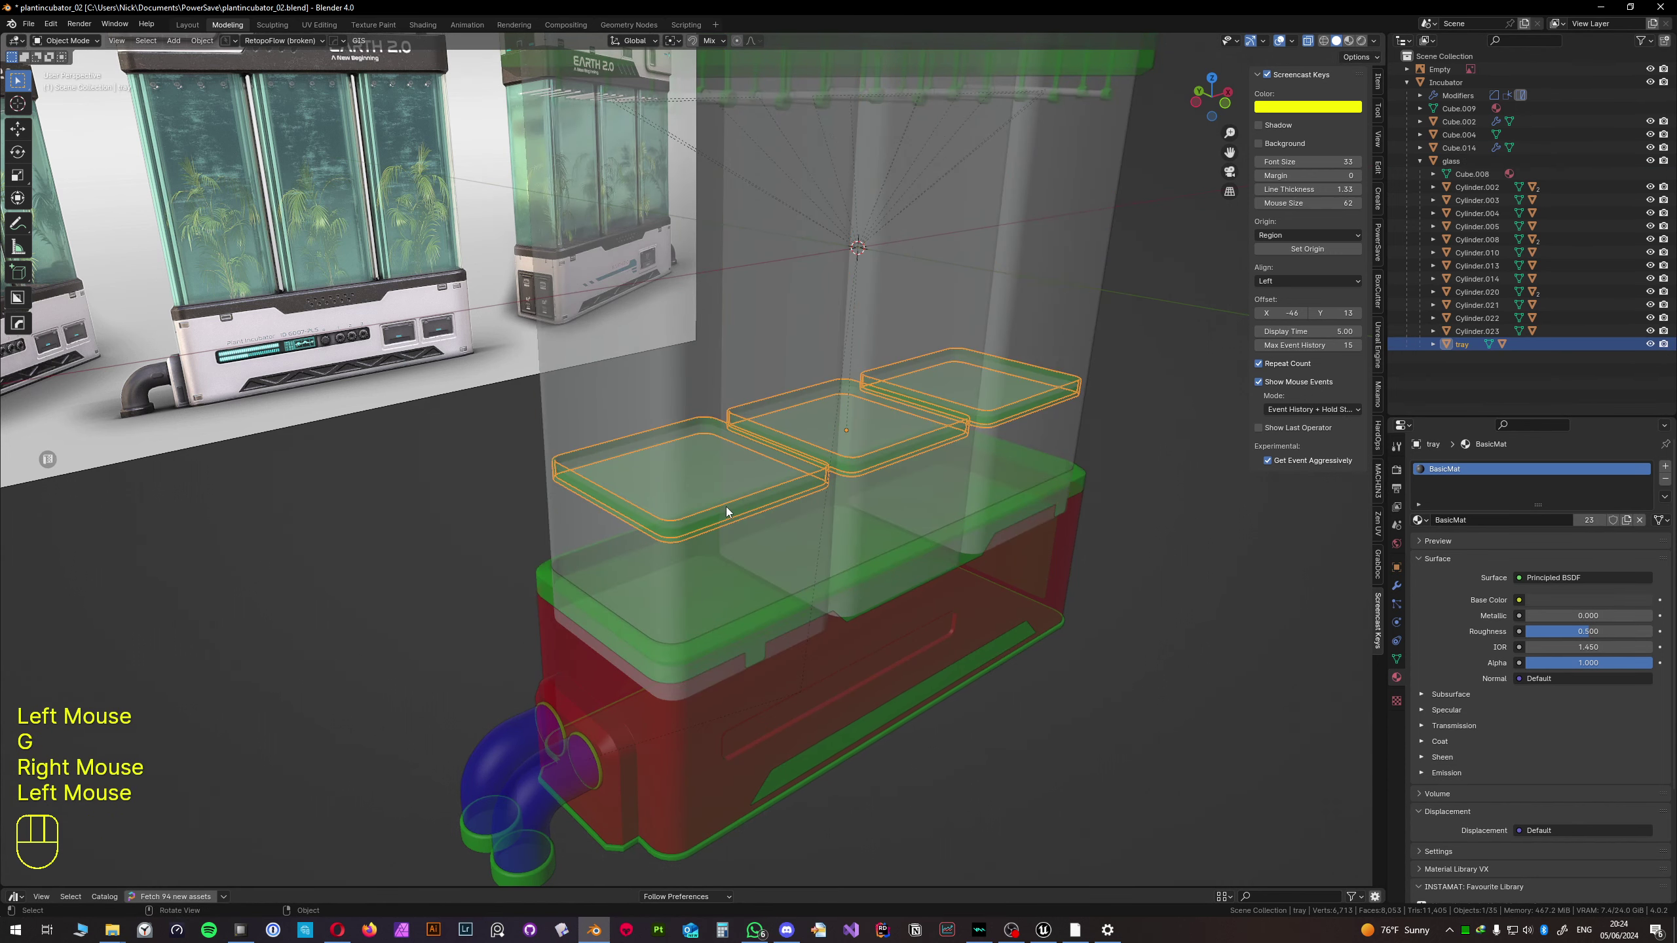
{"action": "key", "text": "g"}
{"action": "key", "text": "z"}
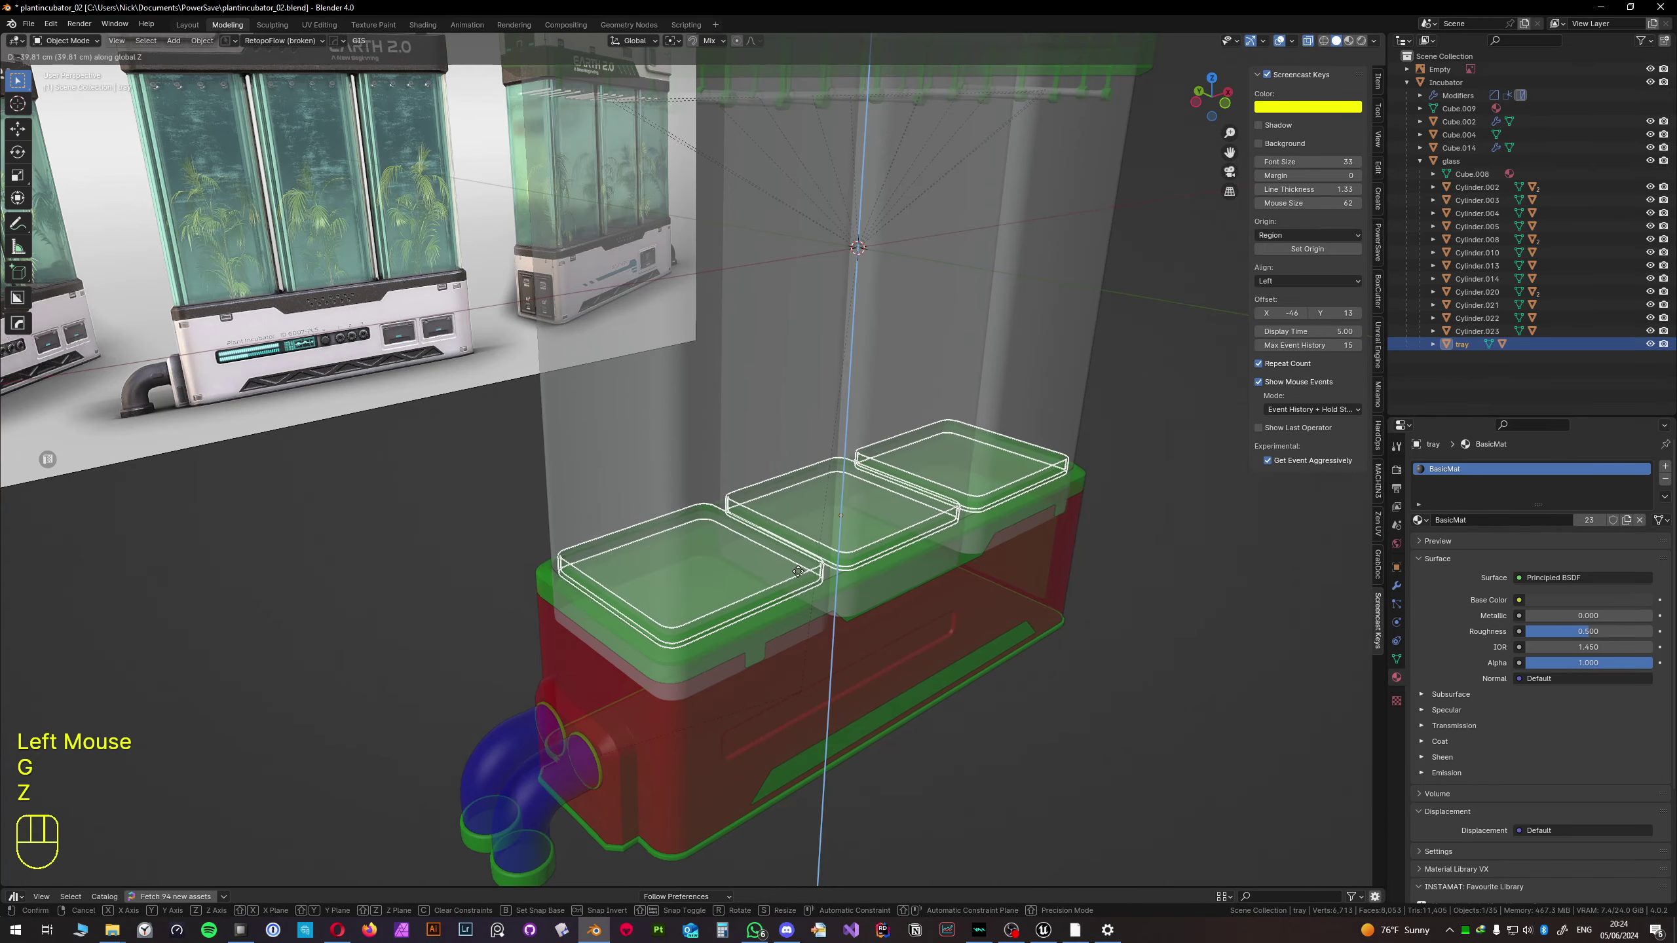
{"action": "left_click", "coordinate": [799, 578]}
- Lower the trays a further 2.8 cm or so along Z so they sit within the green base rim
{"action": "scroll", "coordinate": [745, 611], "scroll_direction": "up", "scroll_amount": 2}
{"action": "middle_click_drag", "start_coordinate": [745, 611], "coordinate": [689, 553]}
{"action": "scroll", "coordinate": [775, 522], "scroll_direction": "up", "scroll_amount": 2}
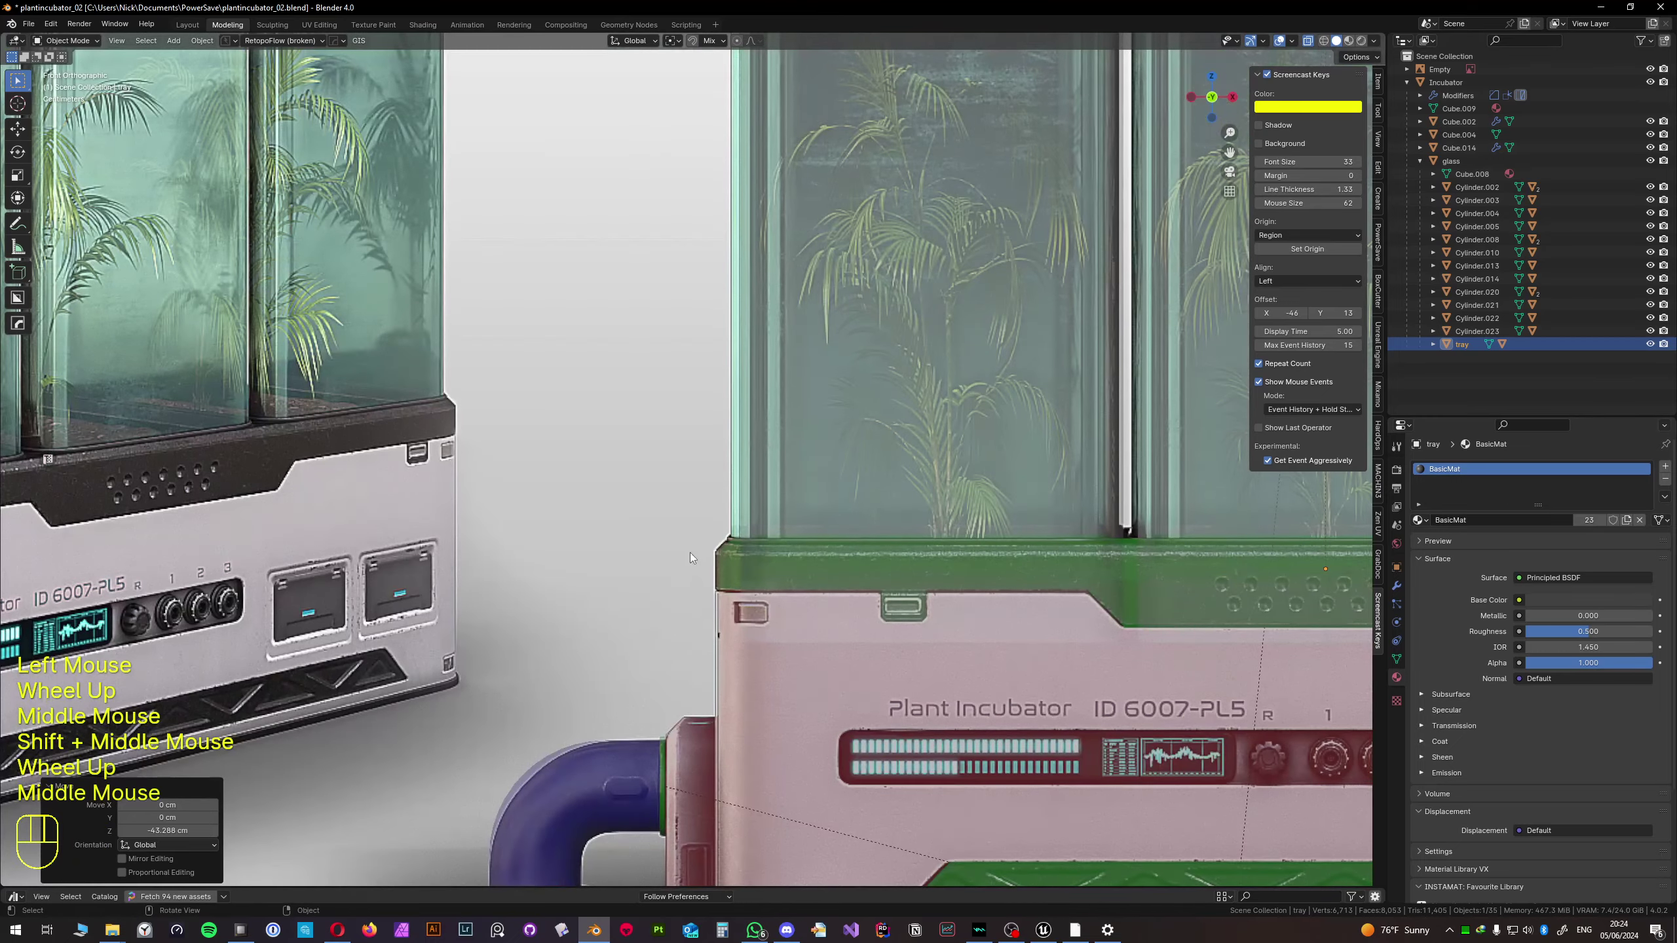
{"action": "scroll", "coordinate": [689, 553], "scroll_direction": "up", "scroll_amount": 2}
{"action": "middle_click_drag", "start_coordinate": [894, 546], "coordinate": [595, 523], "text": "shift"}
{"action": "scroll", "coordinate": [676, 530], "scroll_direction": "up", "scroll_amount": 1}
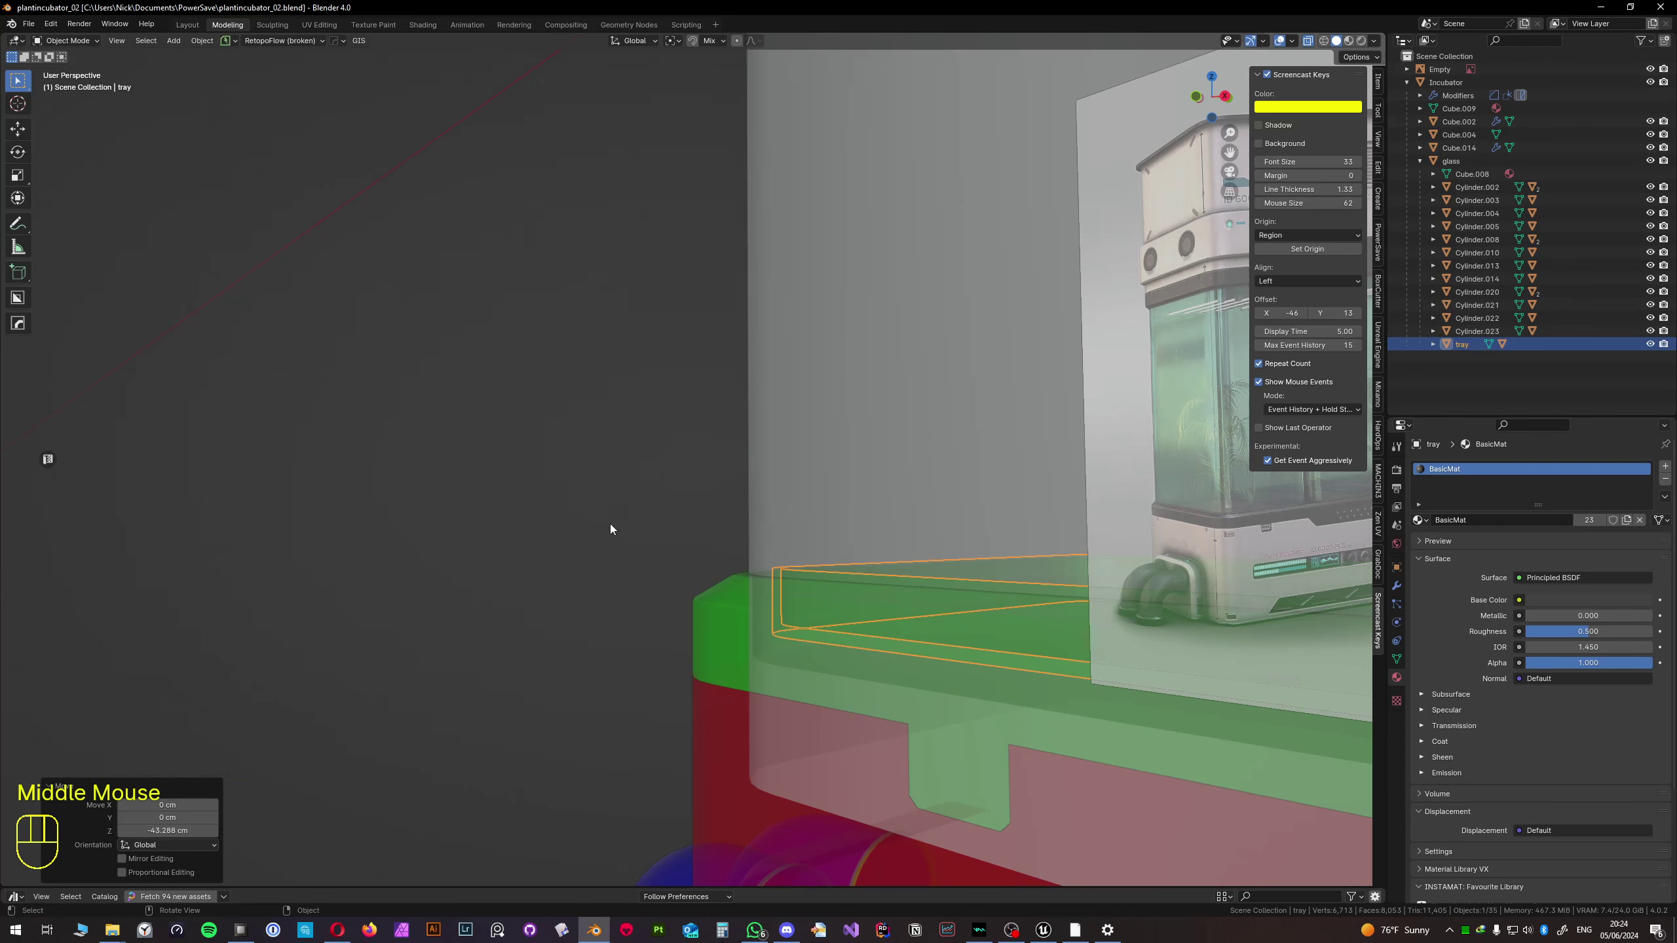
{"action": "key", "text": "g"}
{"action": "key", "text": "z"}
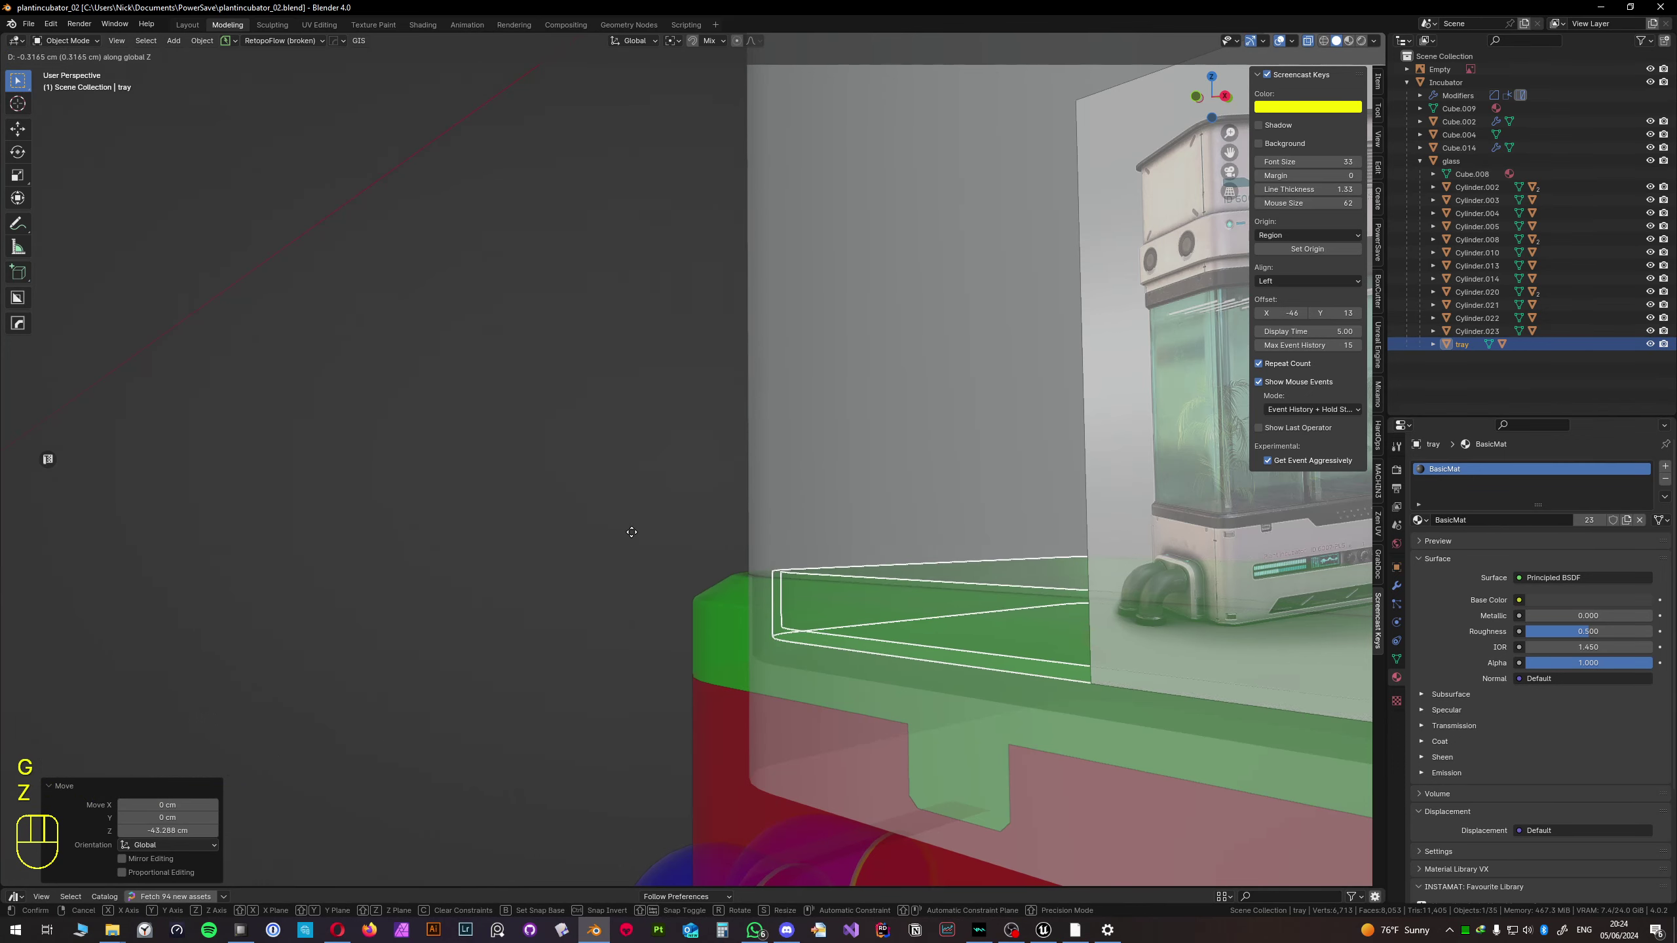
{"action": "left_click", "coordinate": [634, 591]}
{"action": "middle_click_drag", "start_coordinate": [634, 576], "coordinate": [780, 591]}
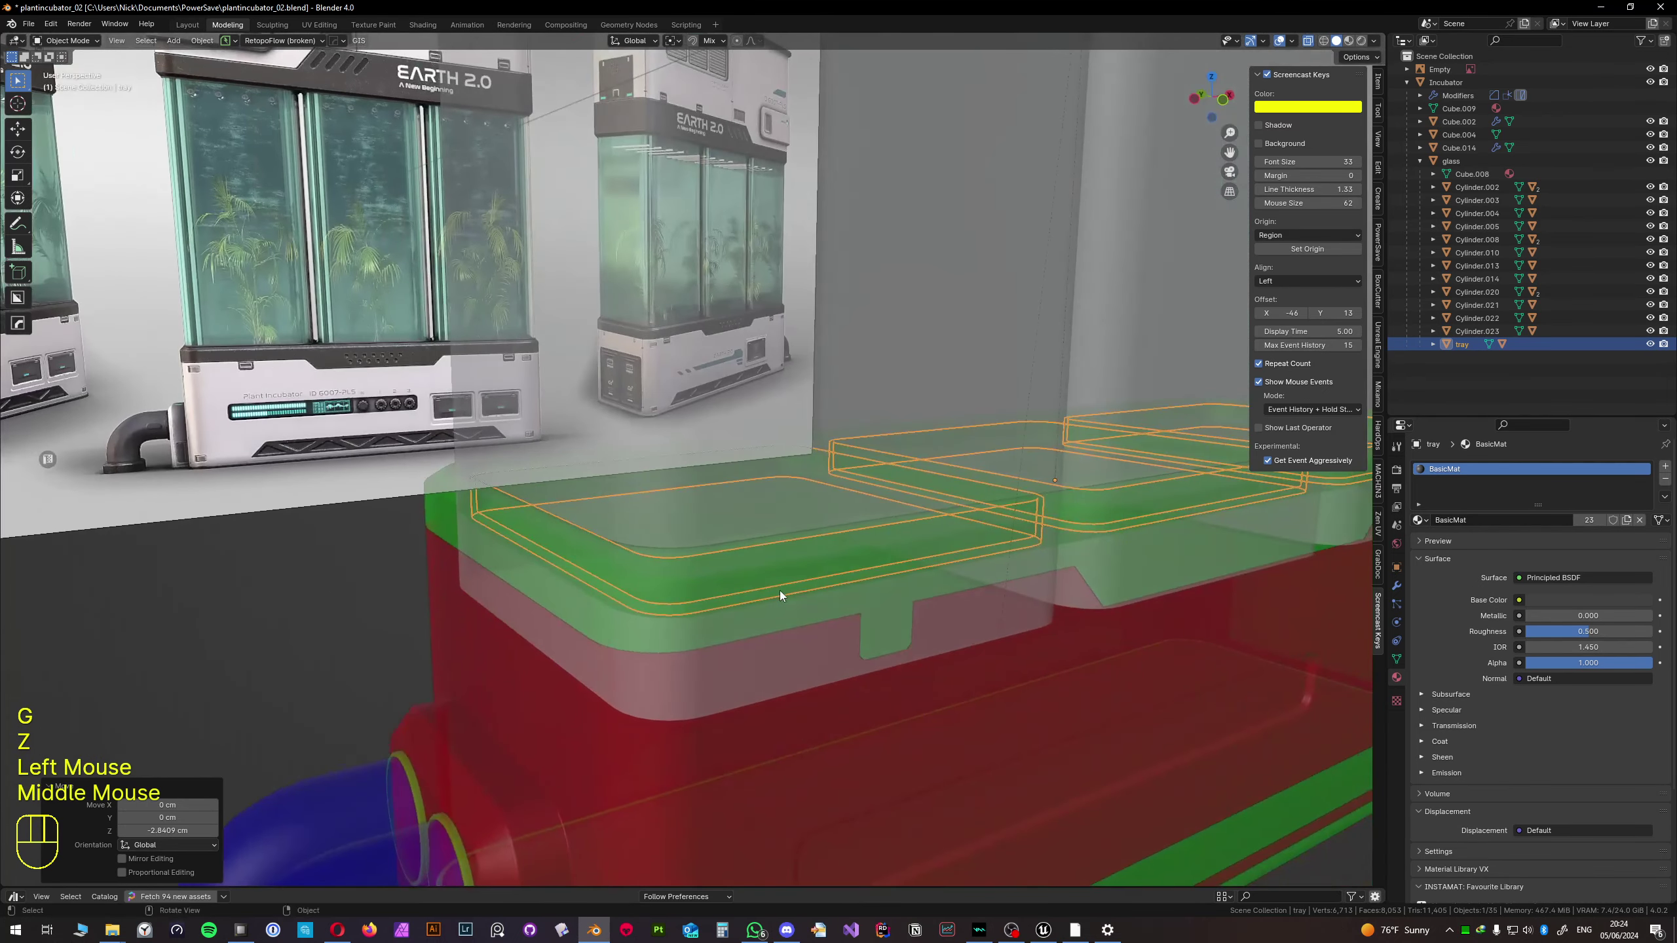
{"action": "left_click", "coordinate": [374, 602]}
{"action": "scroll", "coordinate": [676, 472], "scroll_direction": "down", "scroll_amount": 2}
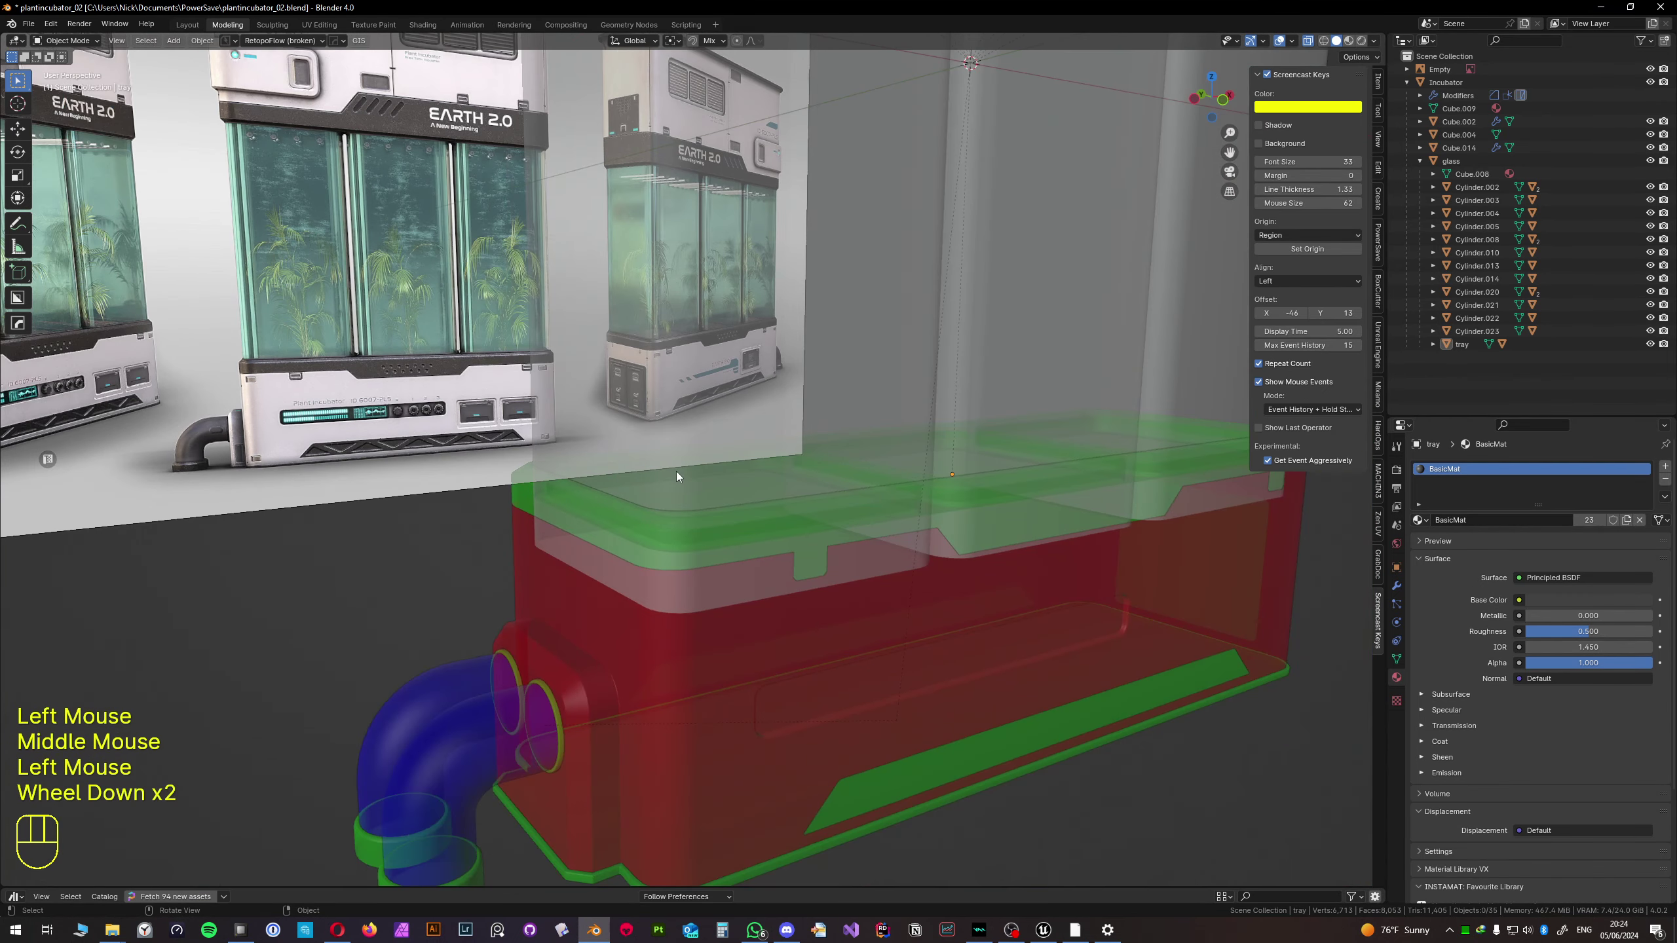
- Add a centred horizontal loop cut around each of the three glass tanks
{"action": "left_click", "coordinate": [687, 456]}
{"action": "middle_click_drag", "start_coordinate": [687, 457], "coordinate": [663, 553], "text": "shift"}
{"action": "key", "text": "Tab"}
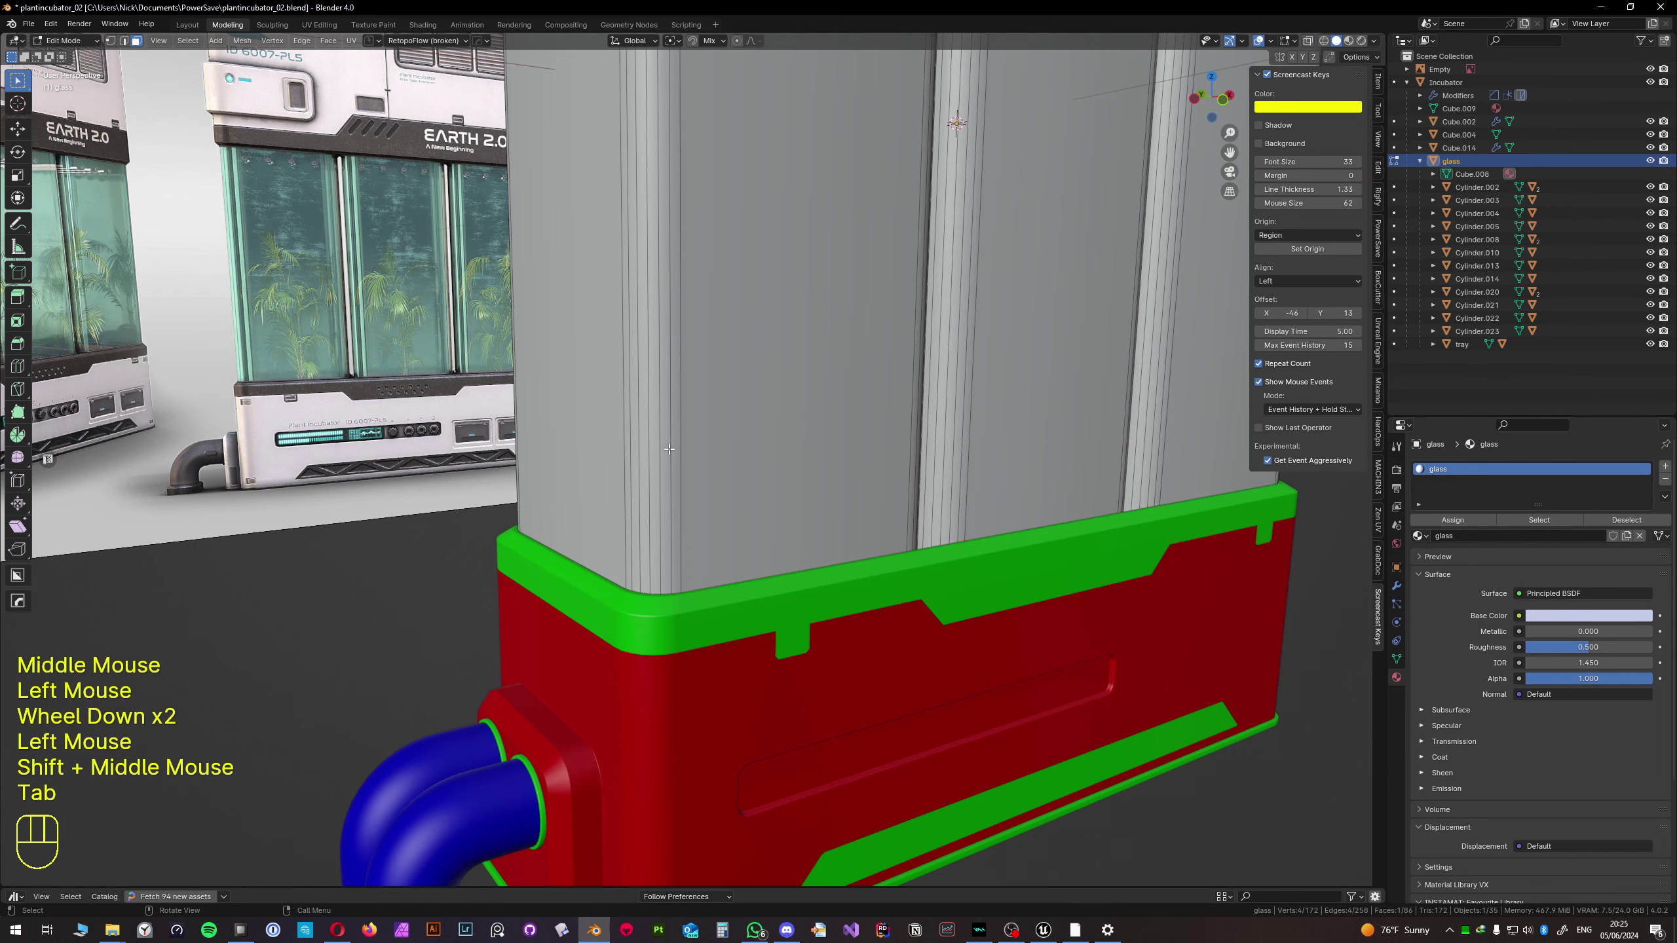
{"action": "scroll", "coordinate": [669, 448], "scroll_direction": "down", "scroll_amount": 2}
{"action": "middle_click_drag", "start_coordinate": [786, 284], "coordinate": [784, 374], "text": "shift"}
{"action": "key", "text": "ctrl+r"}
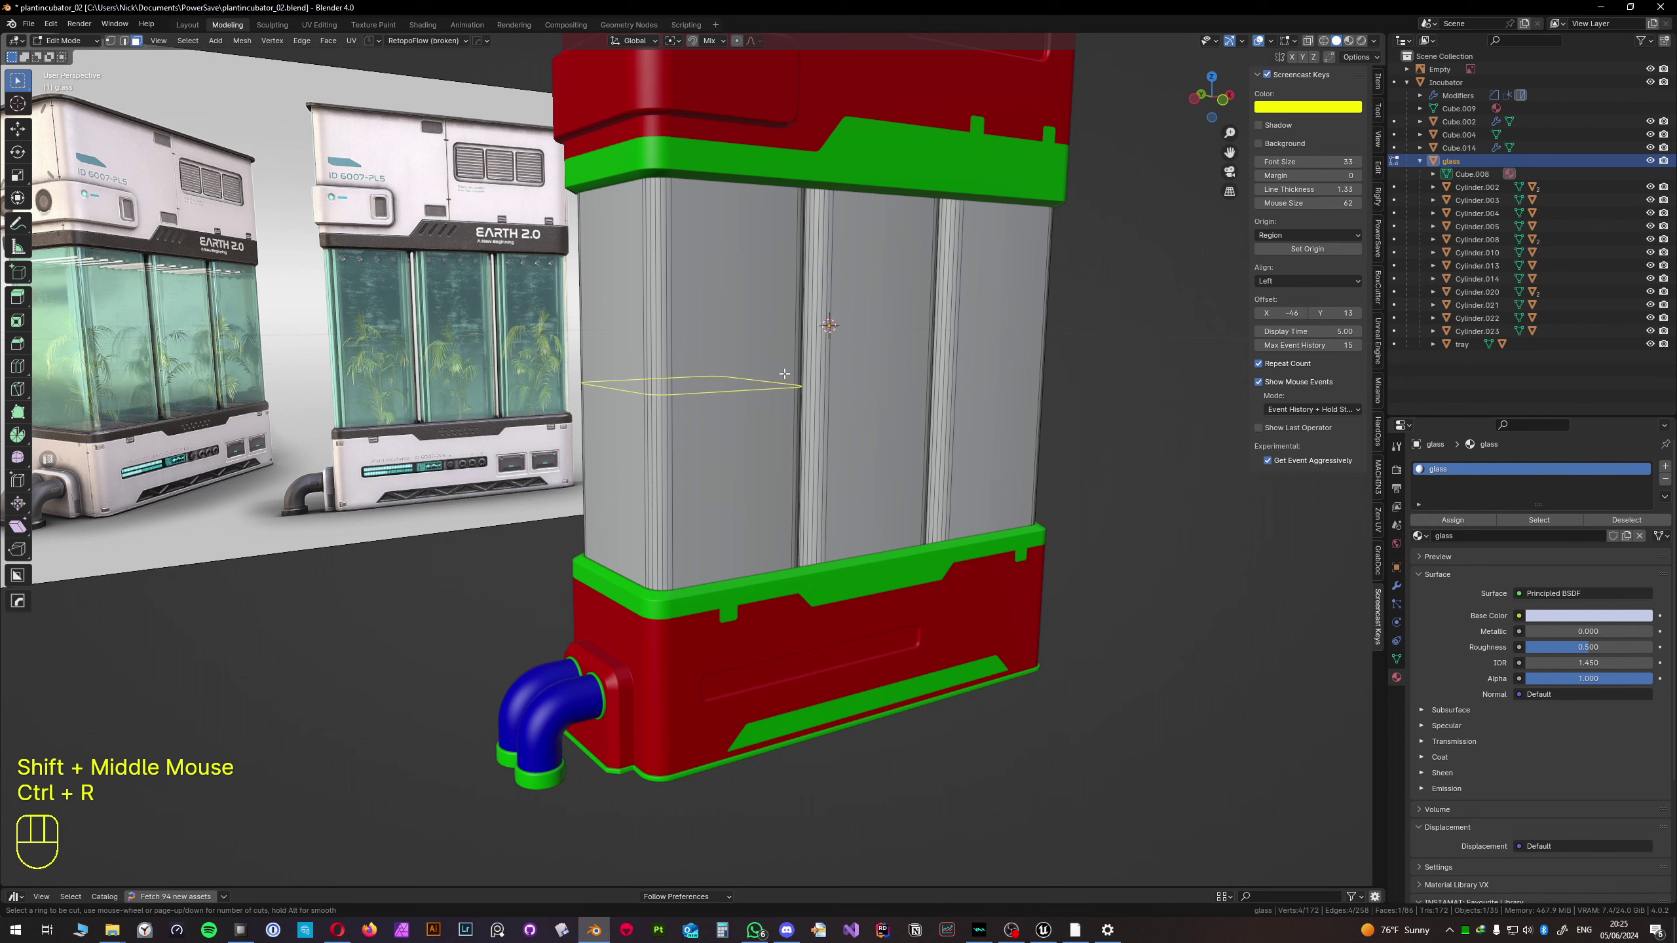
{"action": "key", "text": "Escape"}
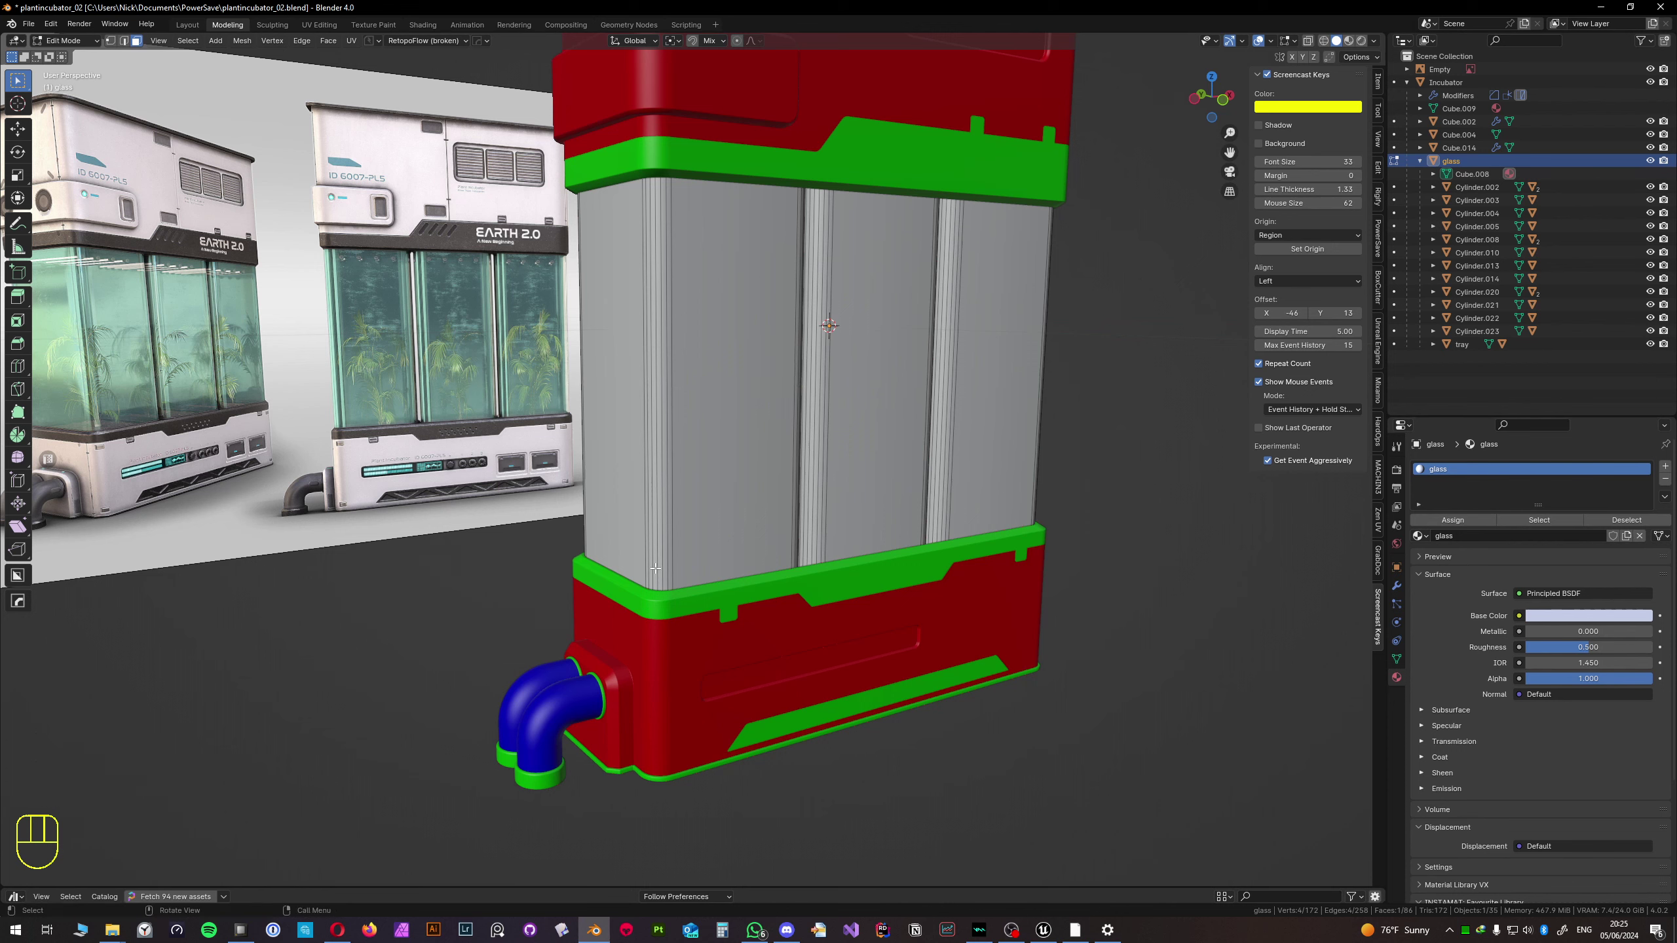
{"action": "key", "text": "ctrl+r"}
{"action": "right_click", "coordinate": [676, 381]}
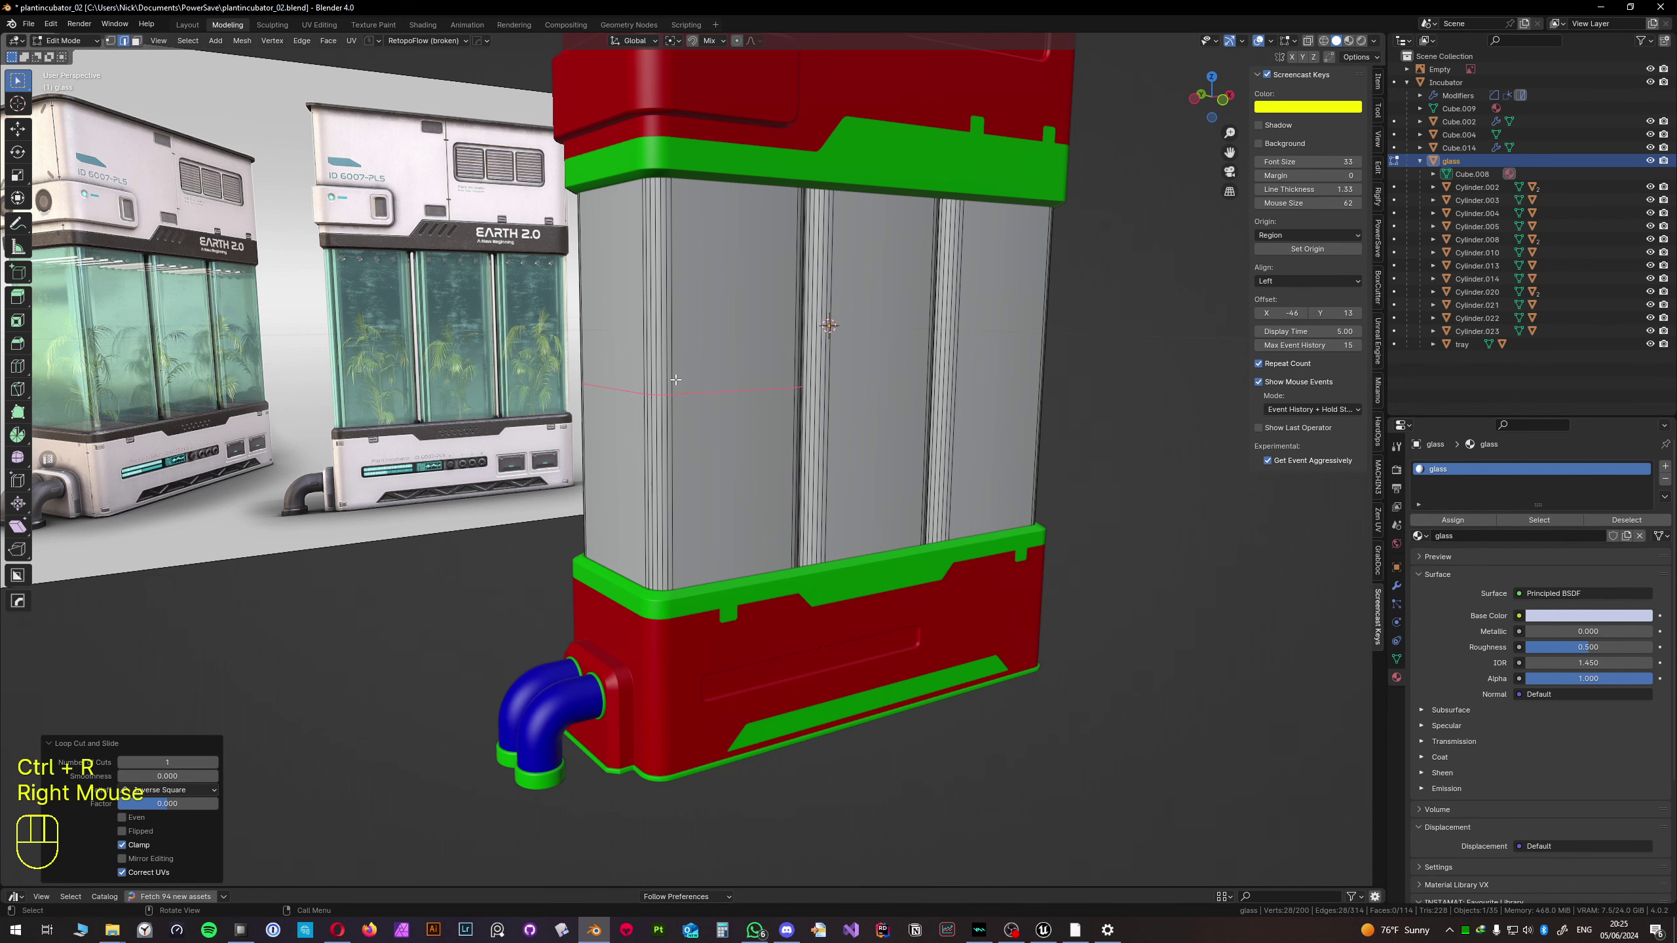
{"action": "key", "text": "ctrl+r"}
{"action": "right_click", "coordinate": [852, 383]}
{"action": "key", "text": "ctrl+r"}
{"action": "right_click", "coordinate": [855, 381]}
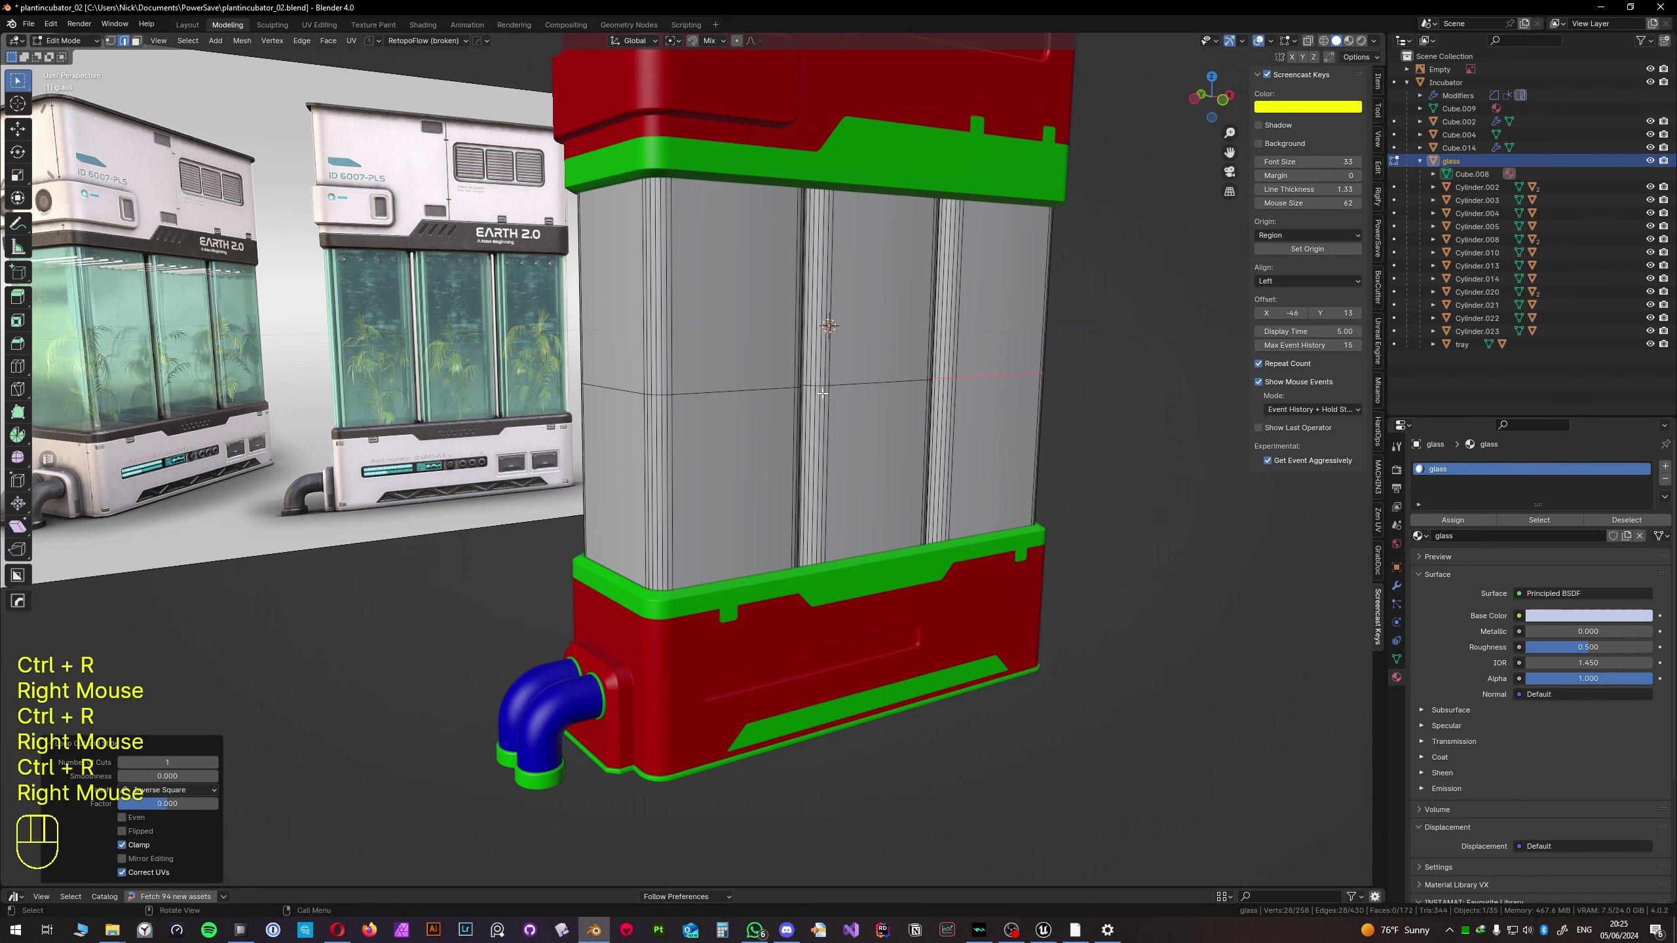
- Bevel the three horizontal loops to a width of about 84.2 cm with one segment, almost to the tank ends
{"action": "key", "text": "2"}
{"action": "left_click", "coordinate": [866, 378], "text": "alt"}
{"action": "left_click", "coordinate": [727, 389], "text": "alt+shift"}
{"action": "left_click", "coordinate": [991, 375], "text": "alt+shift"}
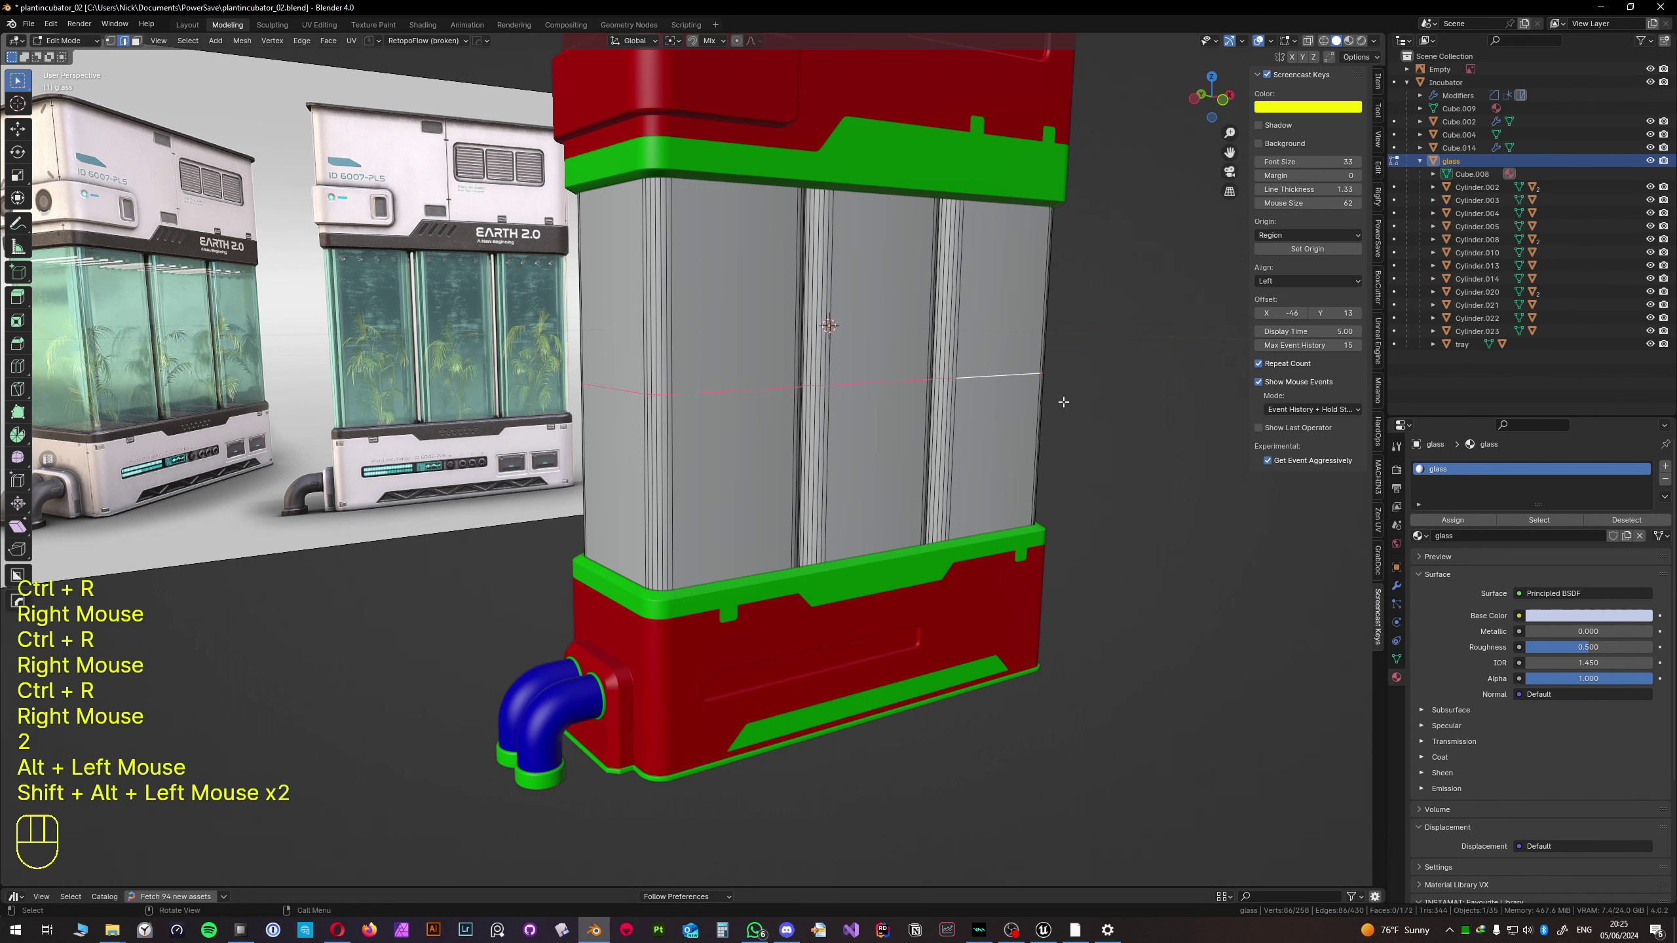
{"action": "key", "text": "ctrl+b"}
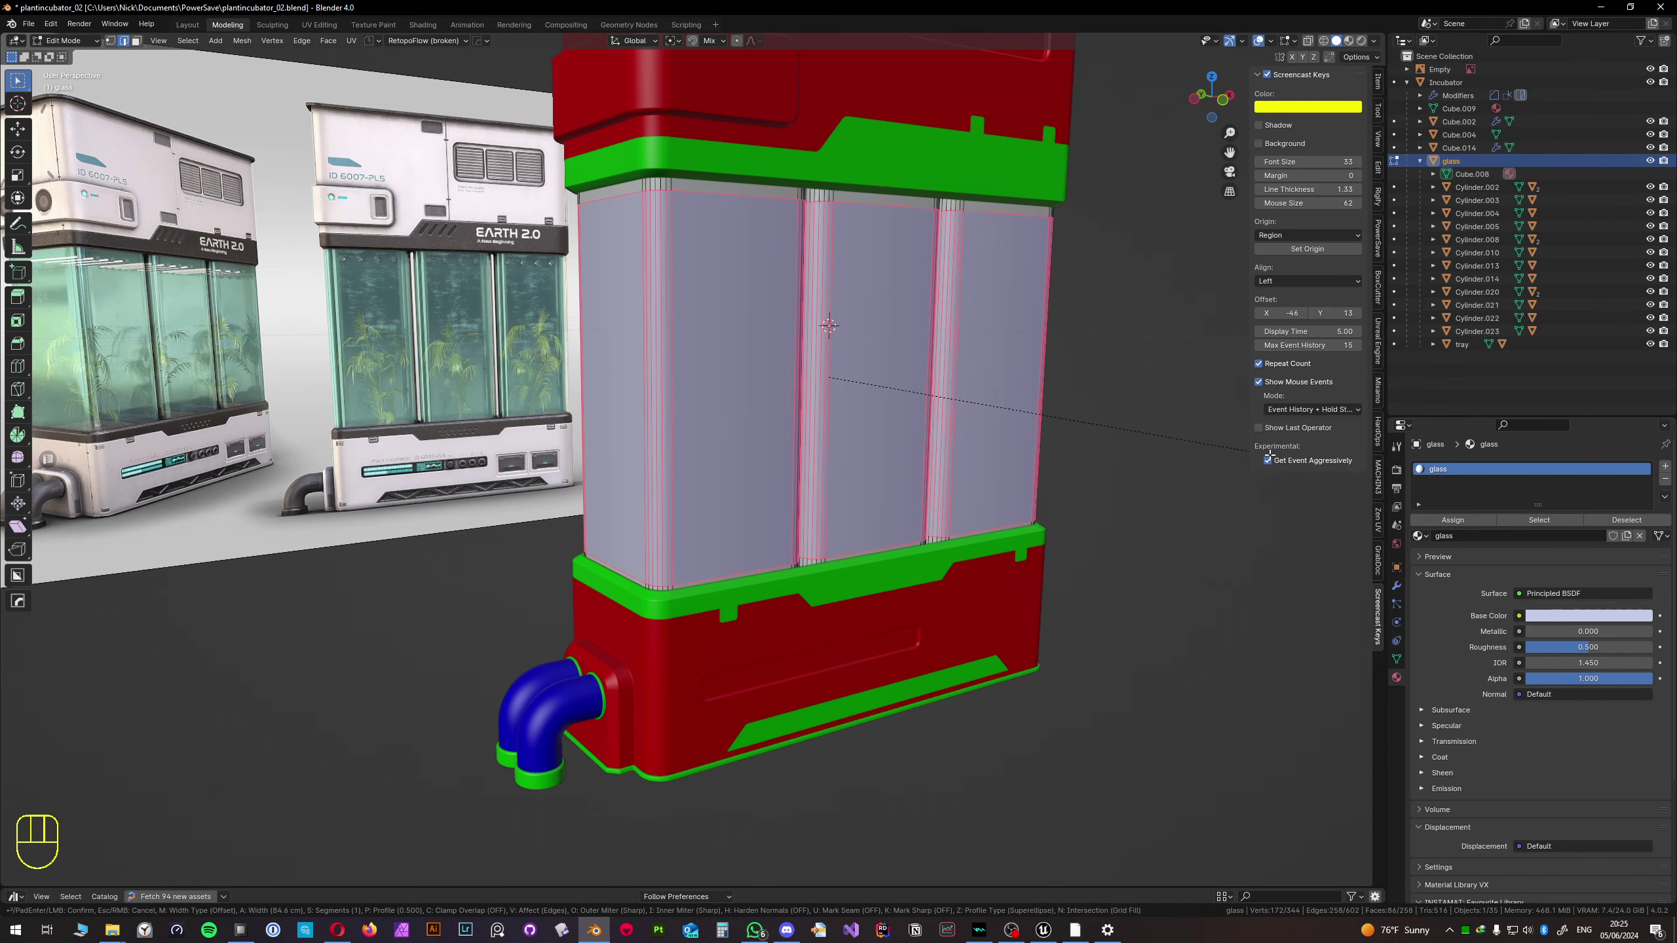
{"action": "left_click", "coordinate": [1269, 454]}
- Raise the upper edge loops of the three glass tanks about 3.8 cm along Z
{"action": "scroll", "coordinate": [858, 462], "scroll_direction": "up", "scroll_amount": 2}
{"action": "middle_click_drag", "start_coordinate": [858, 463], "coordinate": [718, 719], "text": "shift"}
{"action": "scroll", "coordinate": [760, 516], "scroll_direction": "up", "scroll_amount": 2}
{"action": "scroll", "coordinate": [794, 551], "scroll_direction": "up", "scroll_amount": 1}
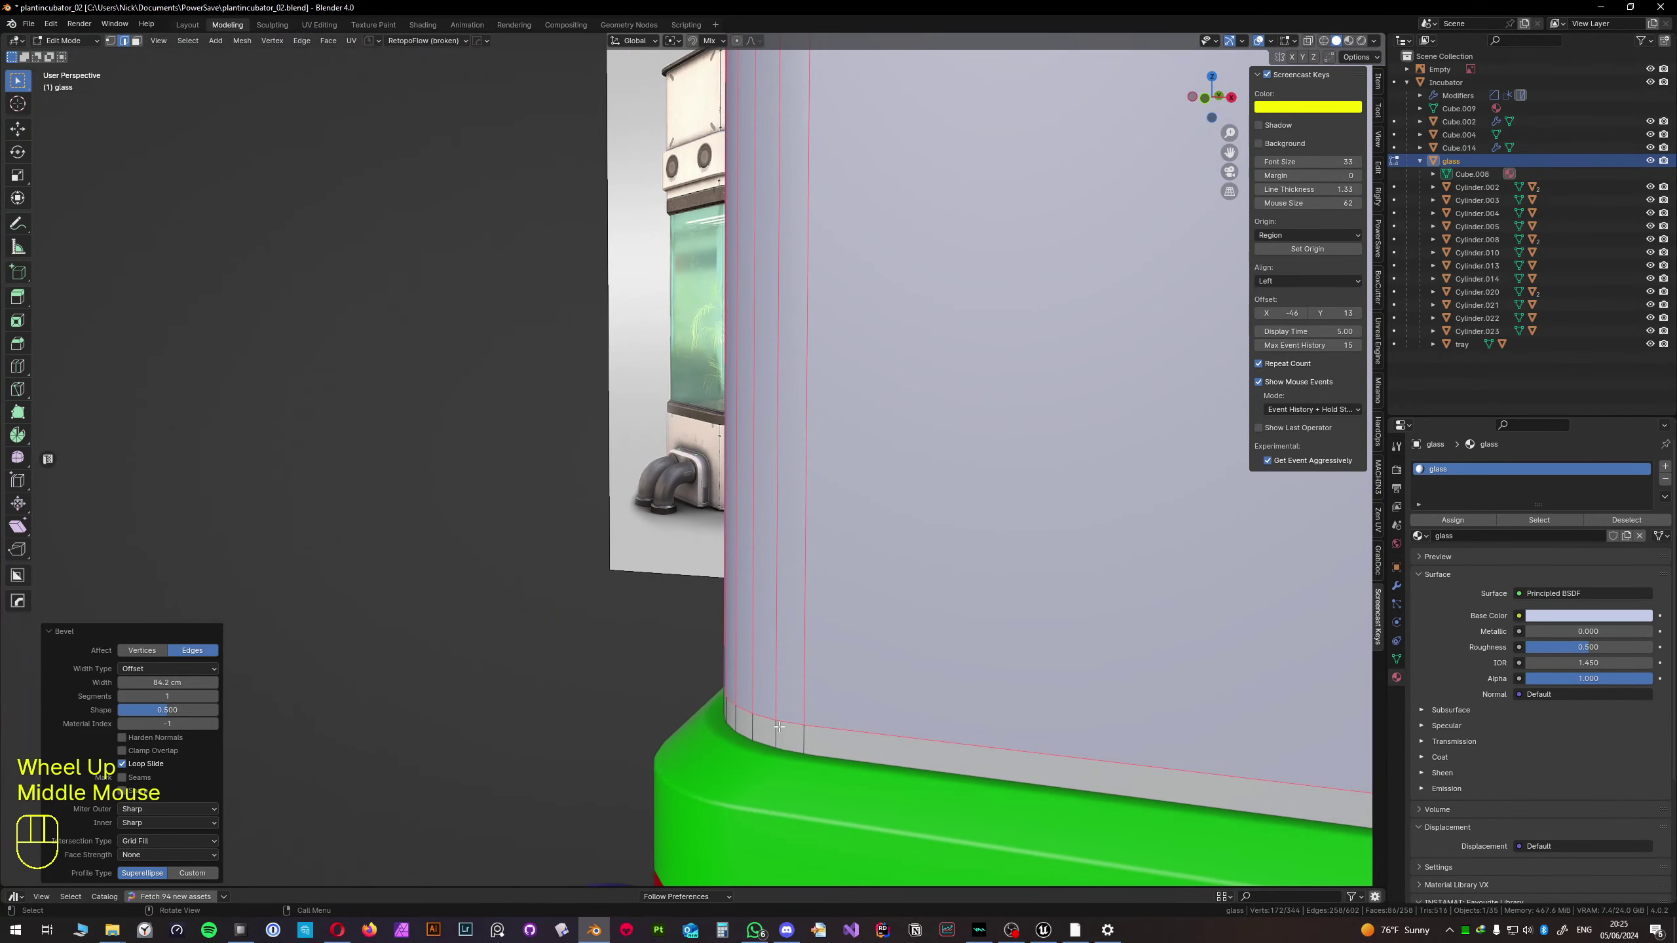
{"action": "scroll", "coordinate": [738, 662], "scroll_direction": "down", "scroll_amount": 4}
{"action": "scroll", "coordinate": [738, 662], "scroll_direction": "down", "scroll_amount": 1}
{"action": "middle_click_drag", "start_coordinate": [739, 663], "coordinate": [722, 473], "text": "shift"}
{"action": "scroll", "coordinate": [739, 595], "scroll_direction": "up", "scroll_amount": 1}
{"action": "key", "text": "2"}
{"action": "left_click", "coordinate": [896, 257], "text": "alt"}
{"action": "left_click", "coordinate": [896, 257], "text": "alt+shift"}
{"action": "left_click", "coordinate": [897, 257], "text": "alt+shift"}
{"action": "scroll", "coordinate": [730, 482], "scroll_direction": "up", "scroll_amount": 1}
{"action": "key", "text": "g"}
{"action": "key", "text": "z"}
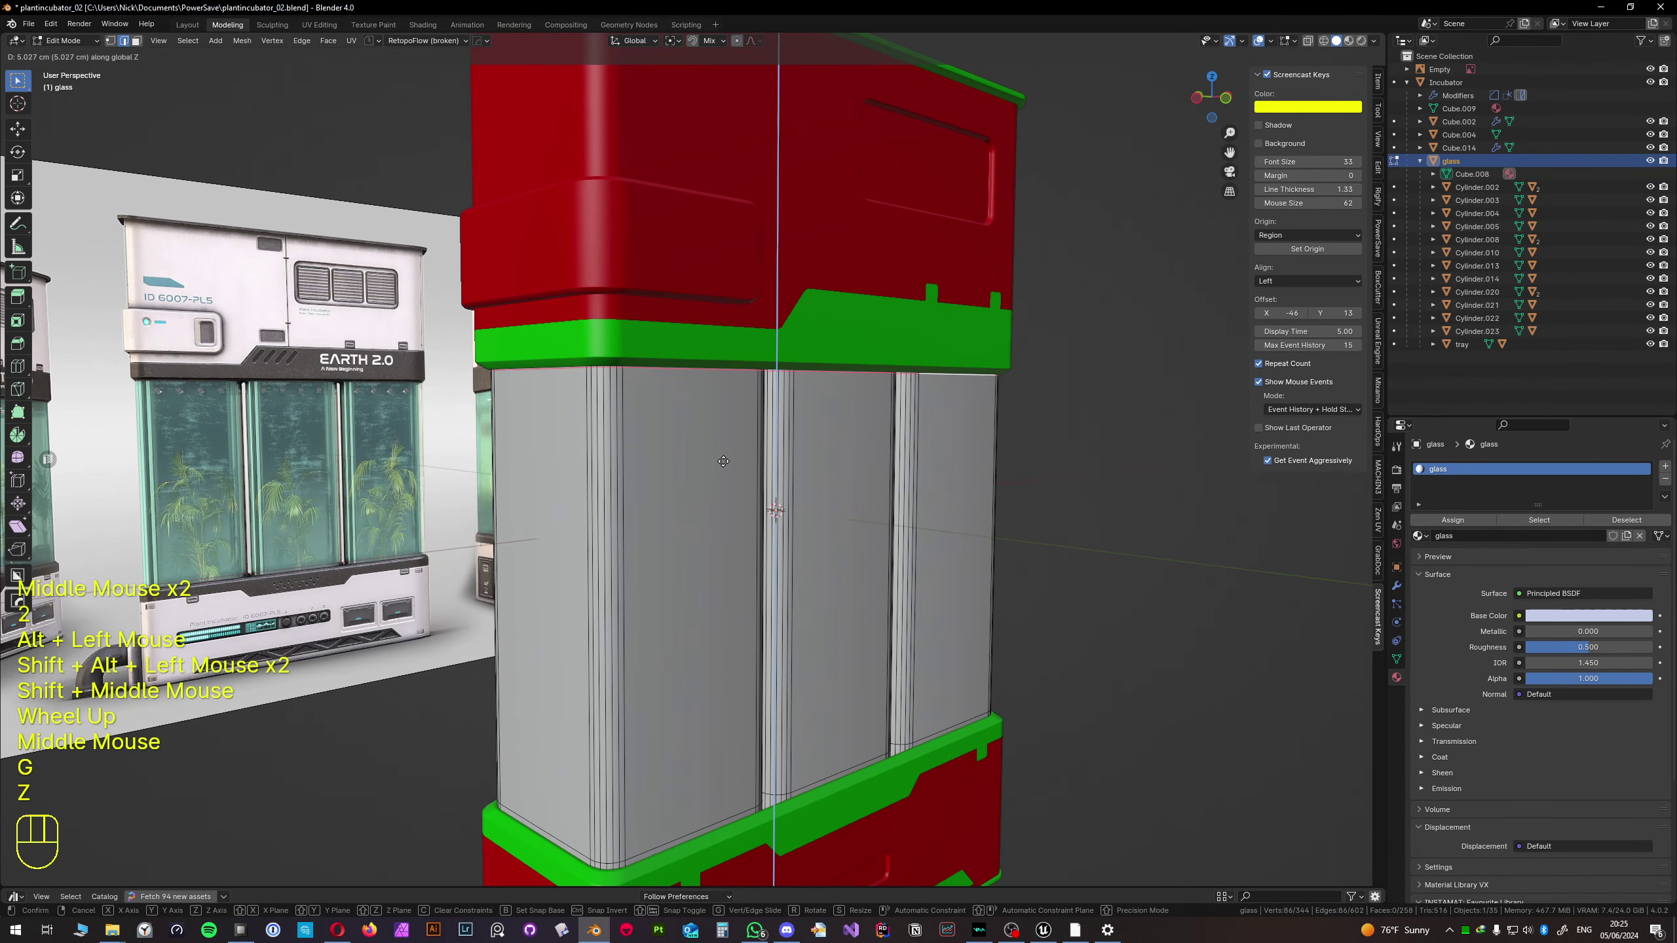
{"action": "left_click", "coordinate": [720, 464]}
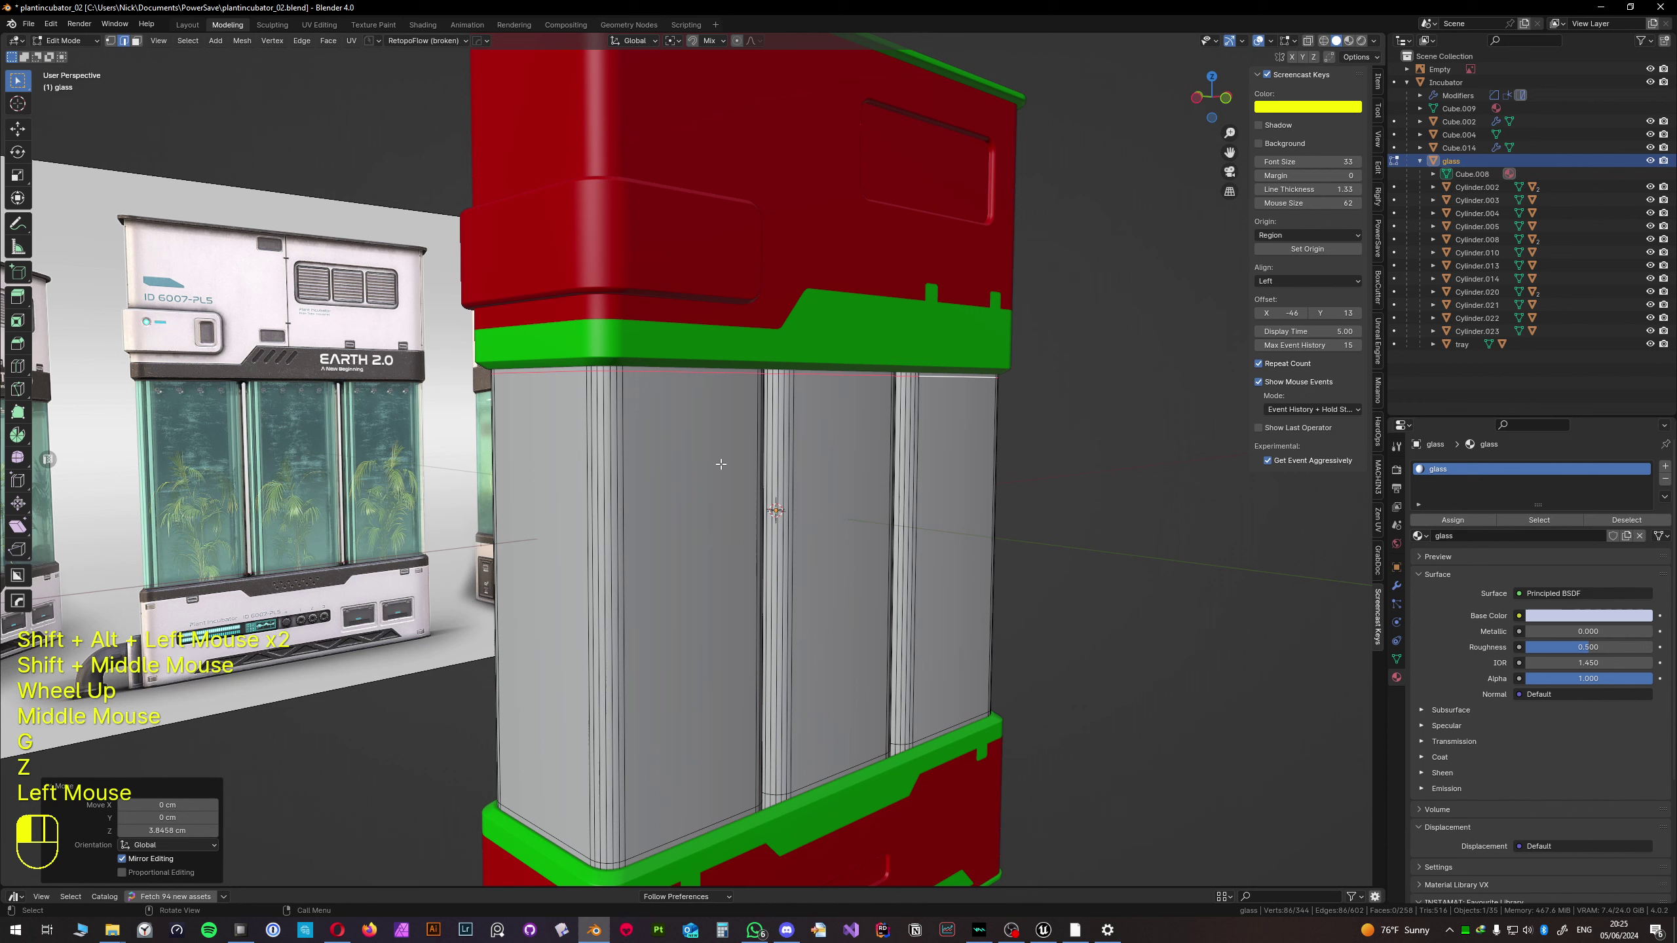
- Extrude the bands of side faces on all three tanks along their normals by -1.2 cm
{"action": "key", "text": "3"}
{"action": "left_click", "coordinate": [635, 503], "text": "alt"}
{"action": "left_click", "coordinate": [839, 529], "text": "alt+shift"}
{"action": "left_click", "coordinate": [919, 495], "text": "alt+shift"}
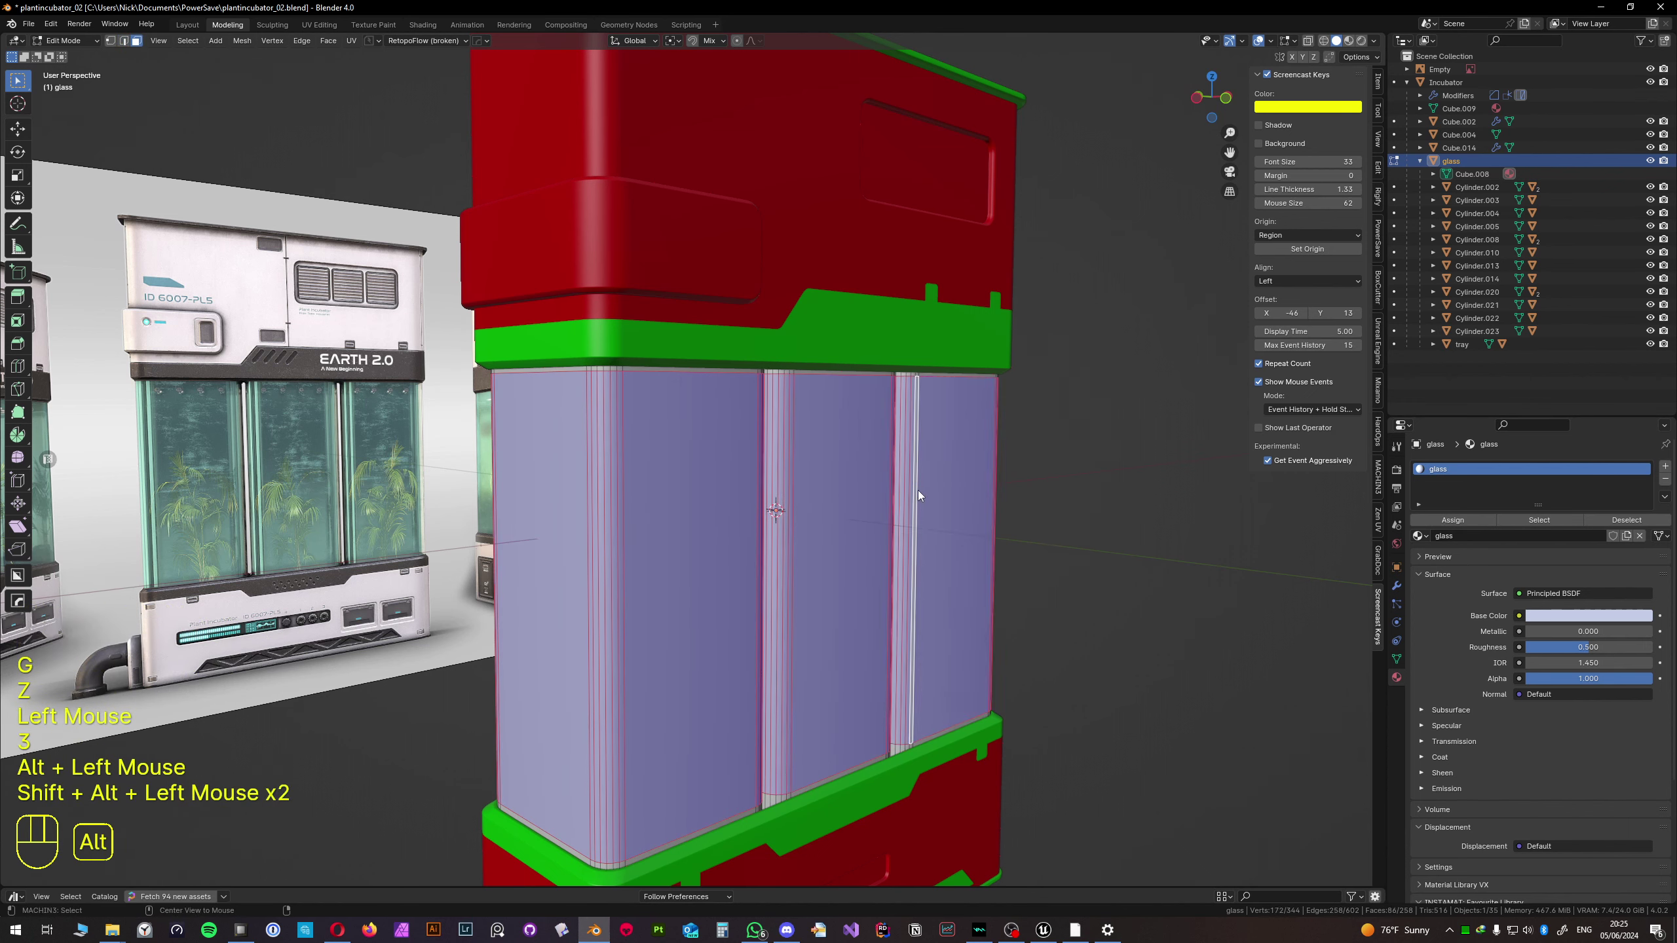
{"action": "key", "text": "alt+e"}
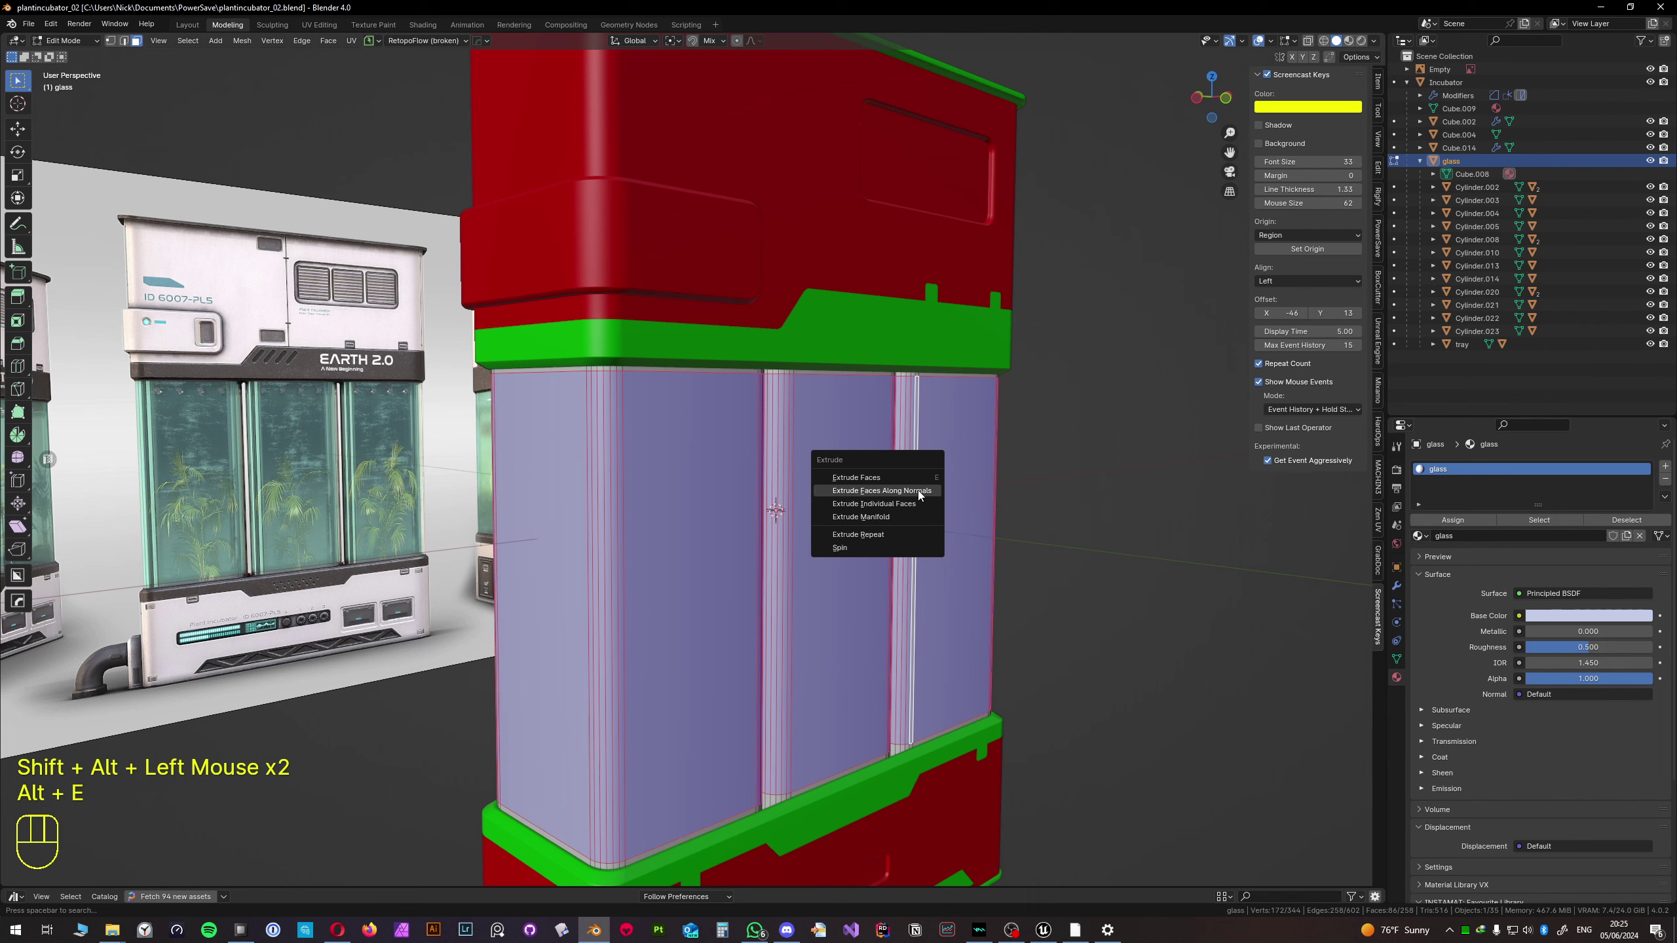
{"action": "left_click", "coordinate": [917, 490]}
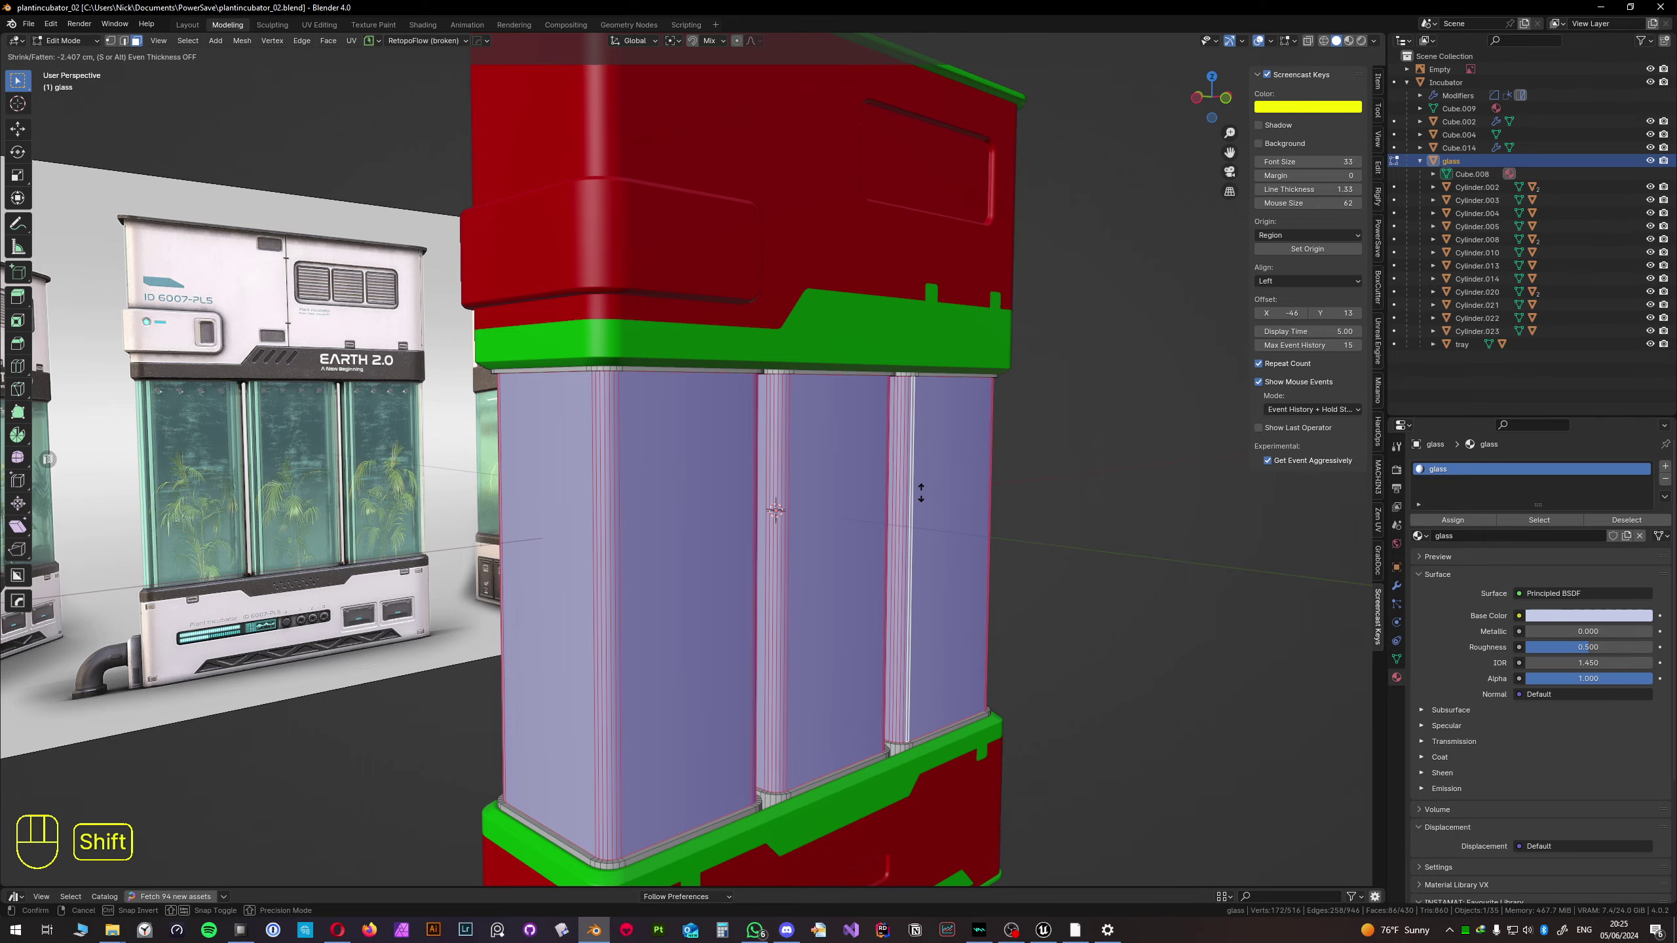
{"action": "left_click", "coordinate": [926, 480], "text": "shift"}
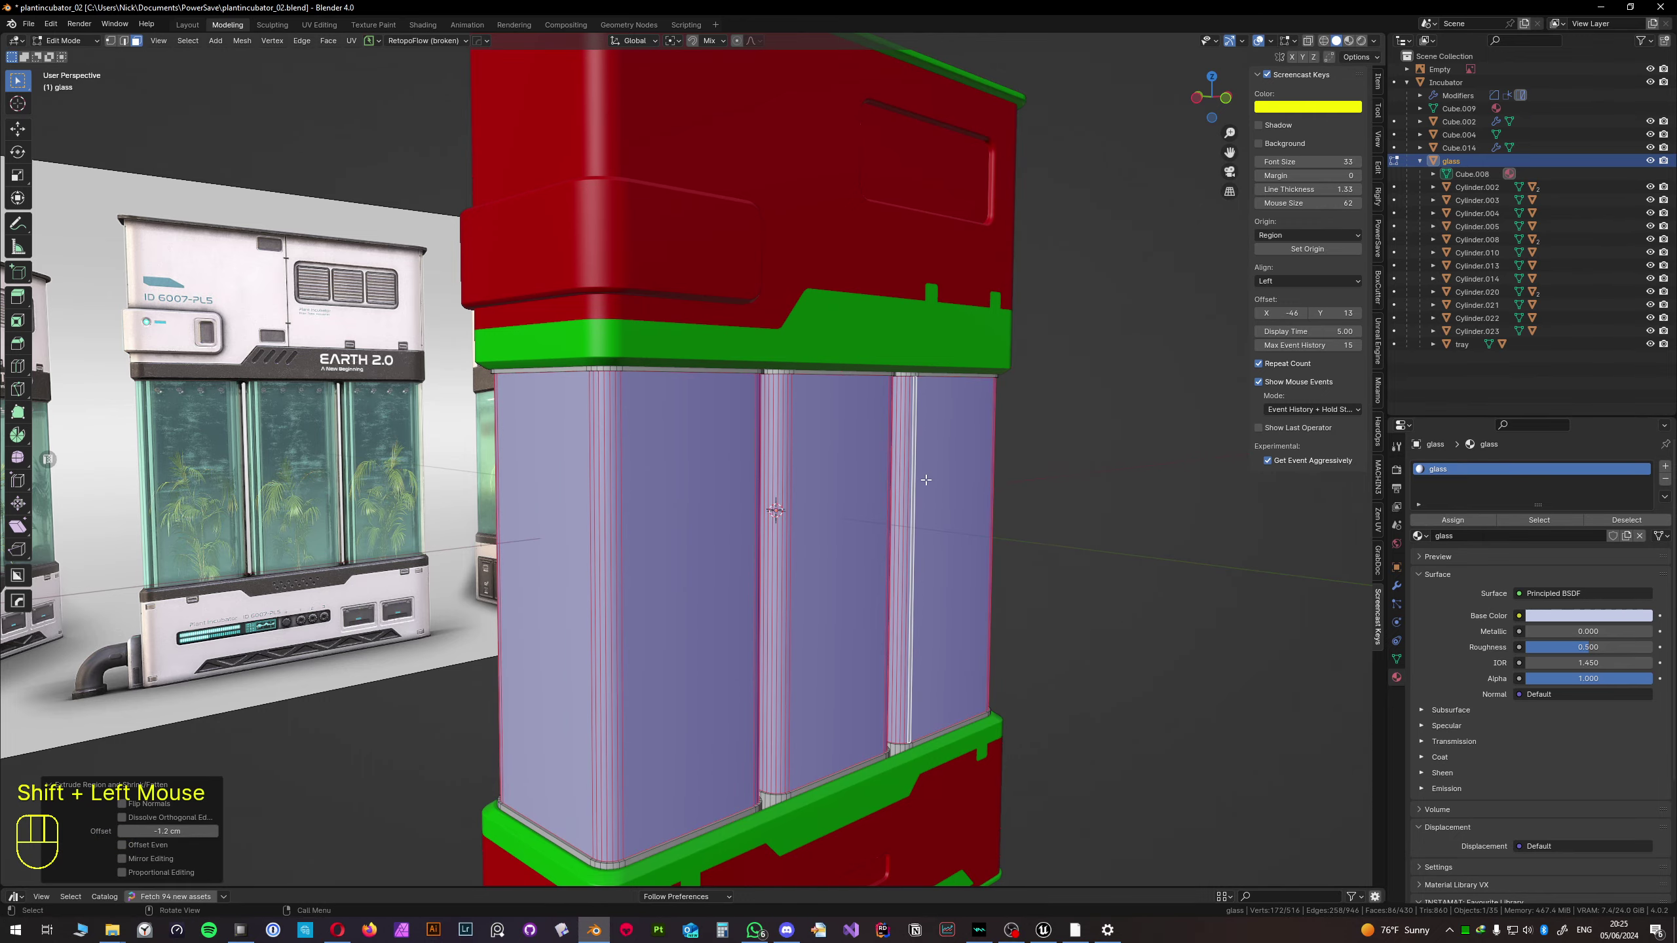
- Separate the recessed side faces of the three tanks into their own object
{"action": "key", "text": "Tab"}
{"action": "middle_click_drag", "start_coordinate": [1046, 456], "coordinate": [857, 569]}
{"action": "key", "text": "ctrl+a"}
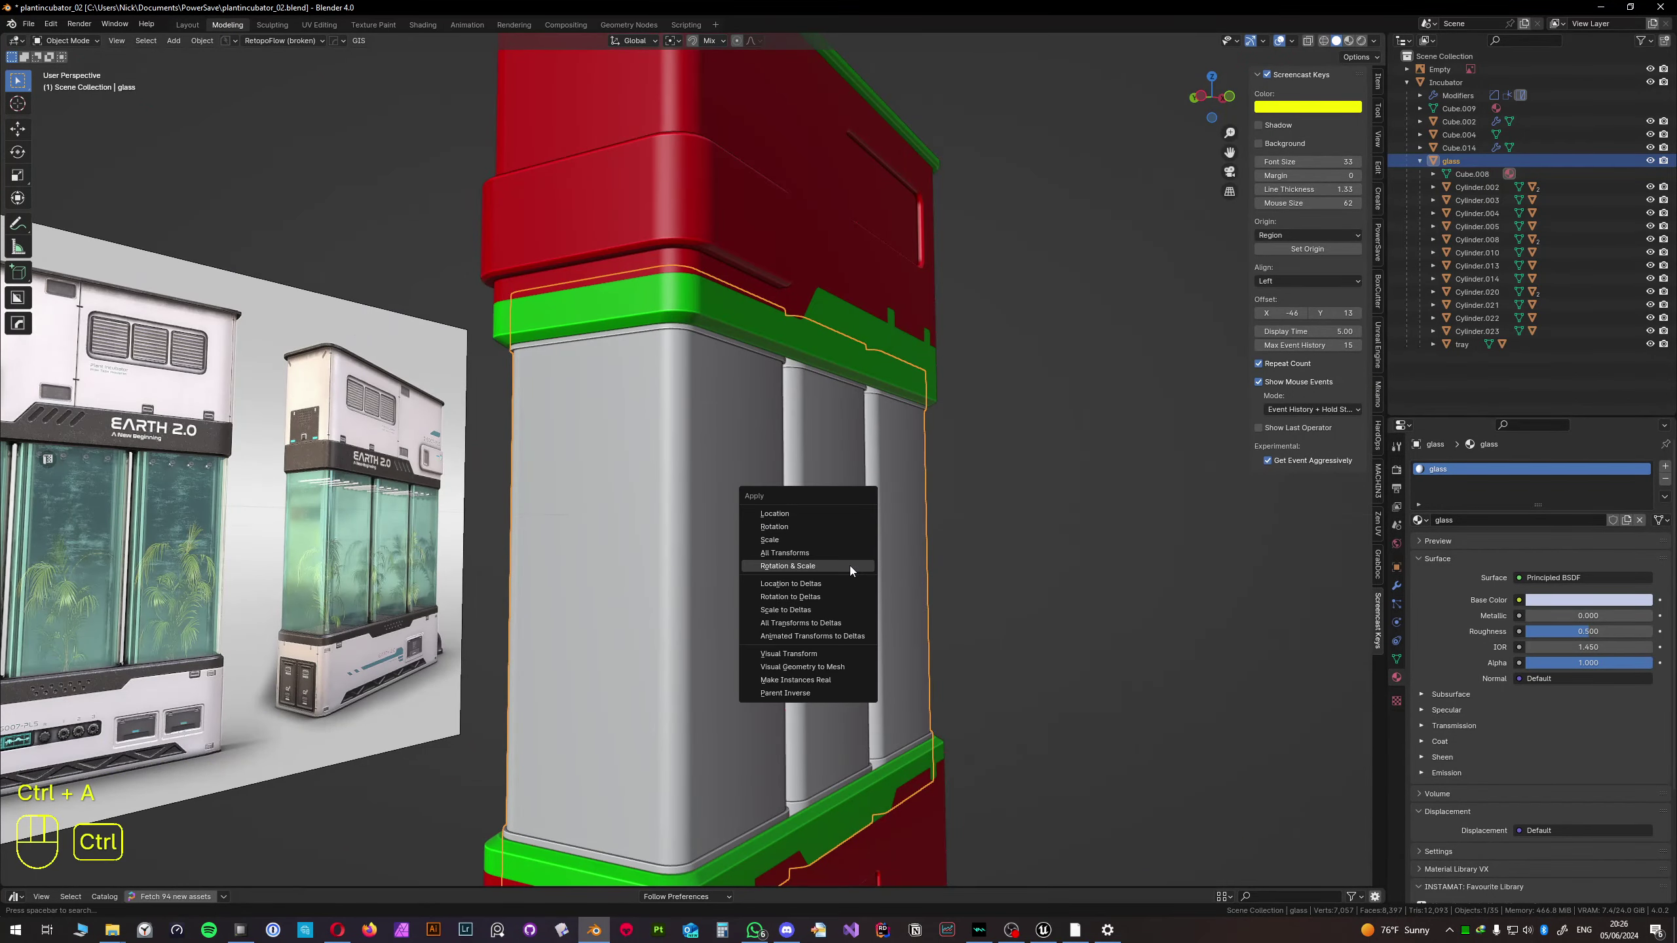
{"action": "key", "text": "Tab"}
{"action": "key", "text": "3"}
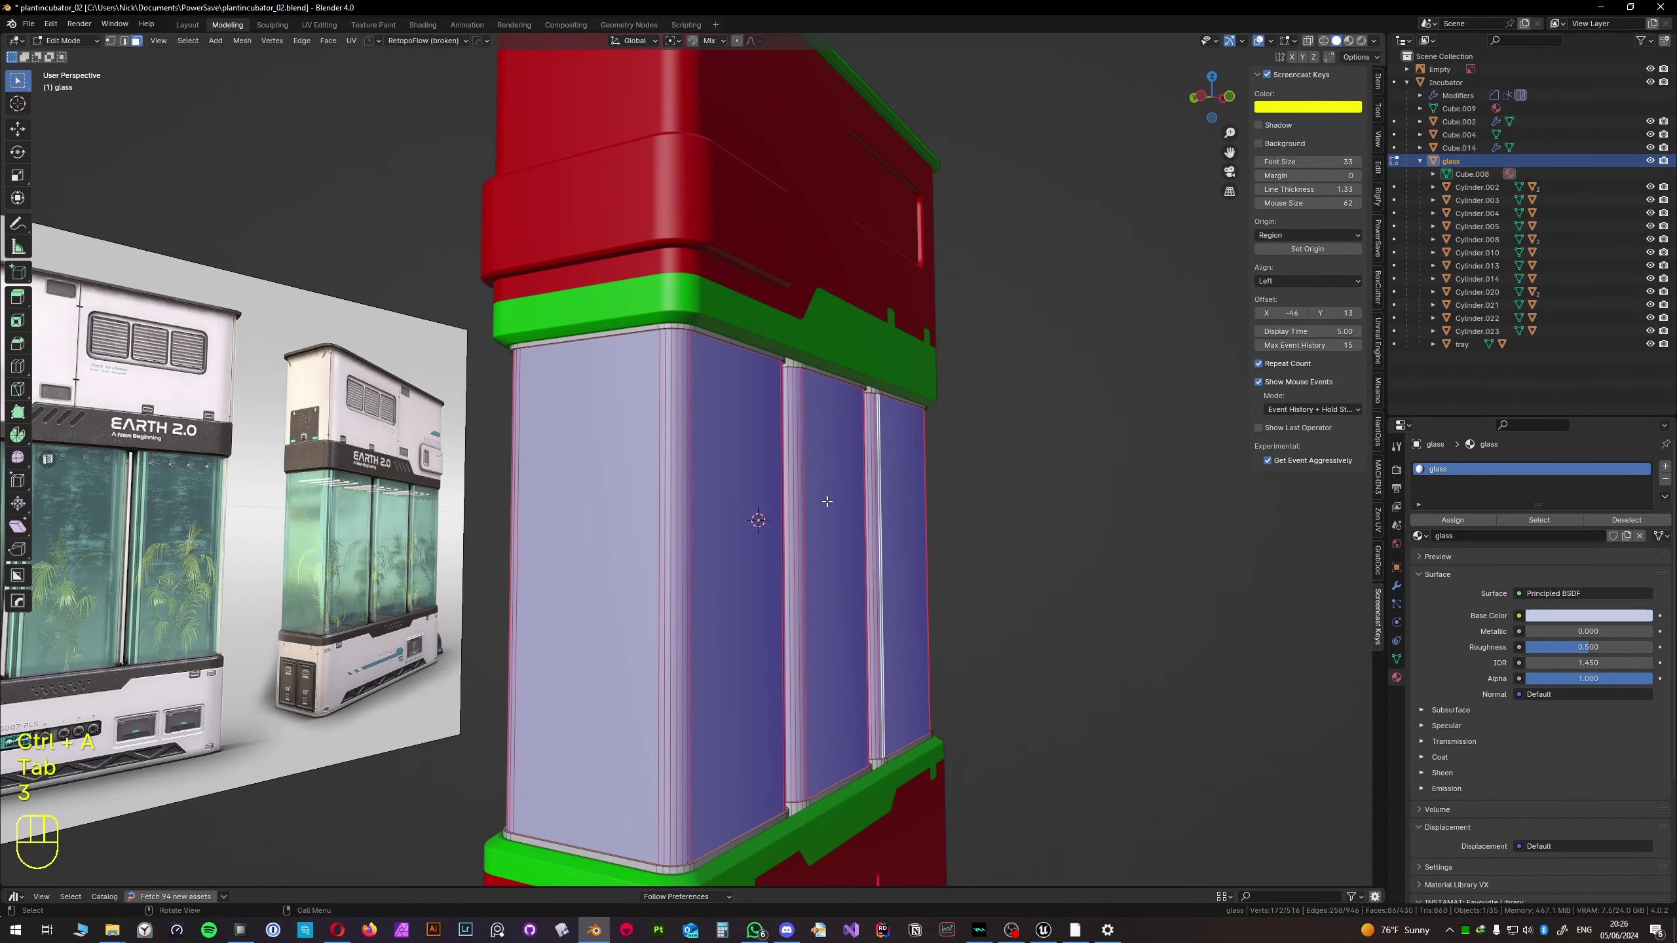
{"action": "mouse_move", "coordinate": [827, 501]}
{"action": "middle_mouse_down"}
{"action": "mouse_move", "coordinate": [801, 440]}
{"action": "mouse_move", "coordinate": [808, 479]}
{"action": "middle_mouse_up"}
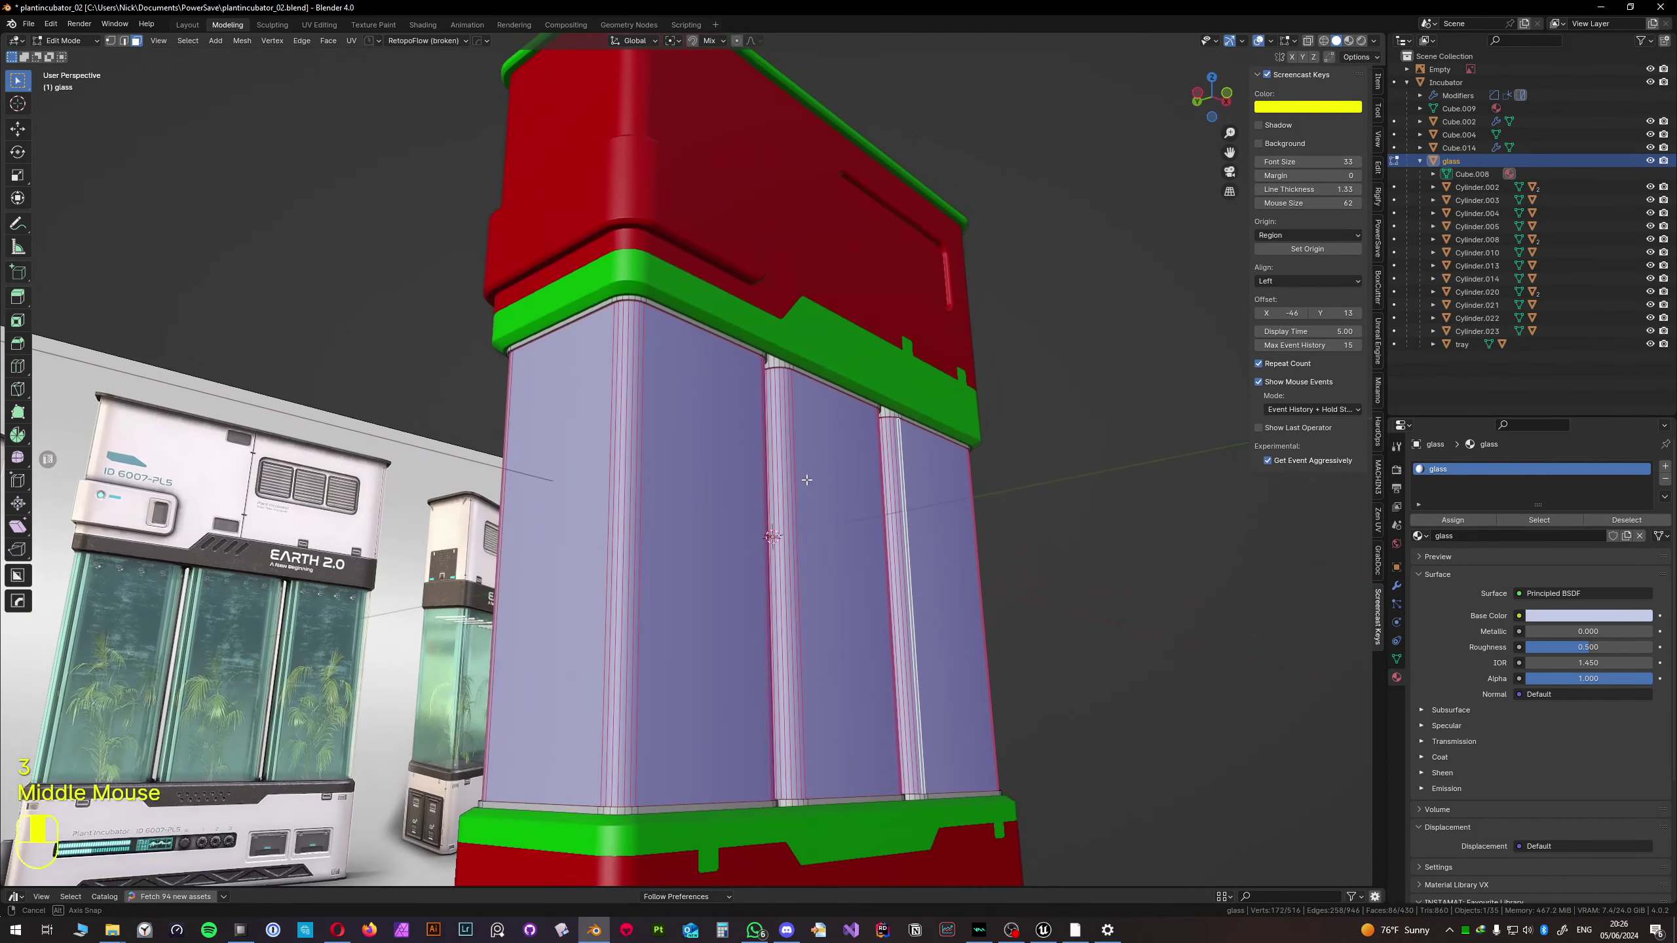
{"action": "key", "text": "p"}
{"action": "left_click", "coordinate": [807, 480]}
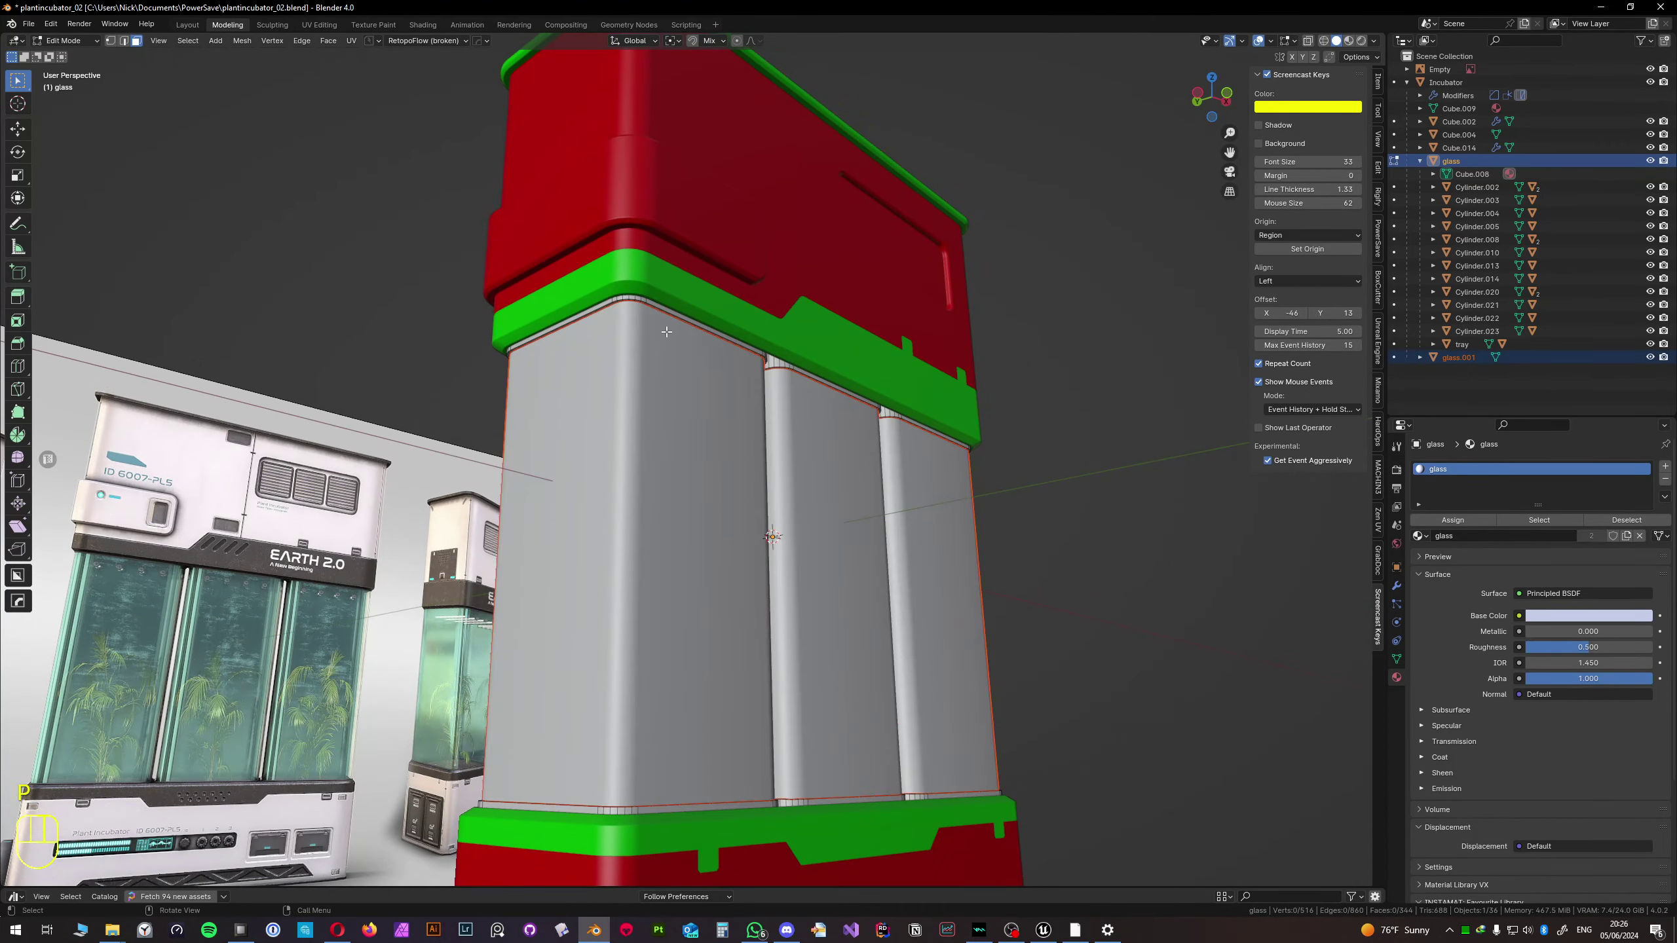
{"action": "key", "text": "Tab"}
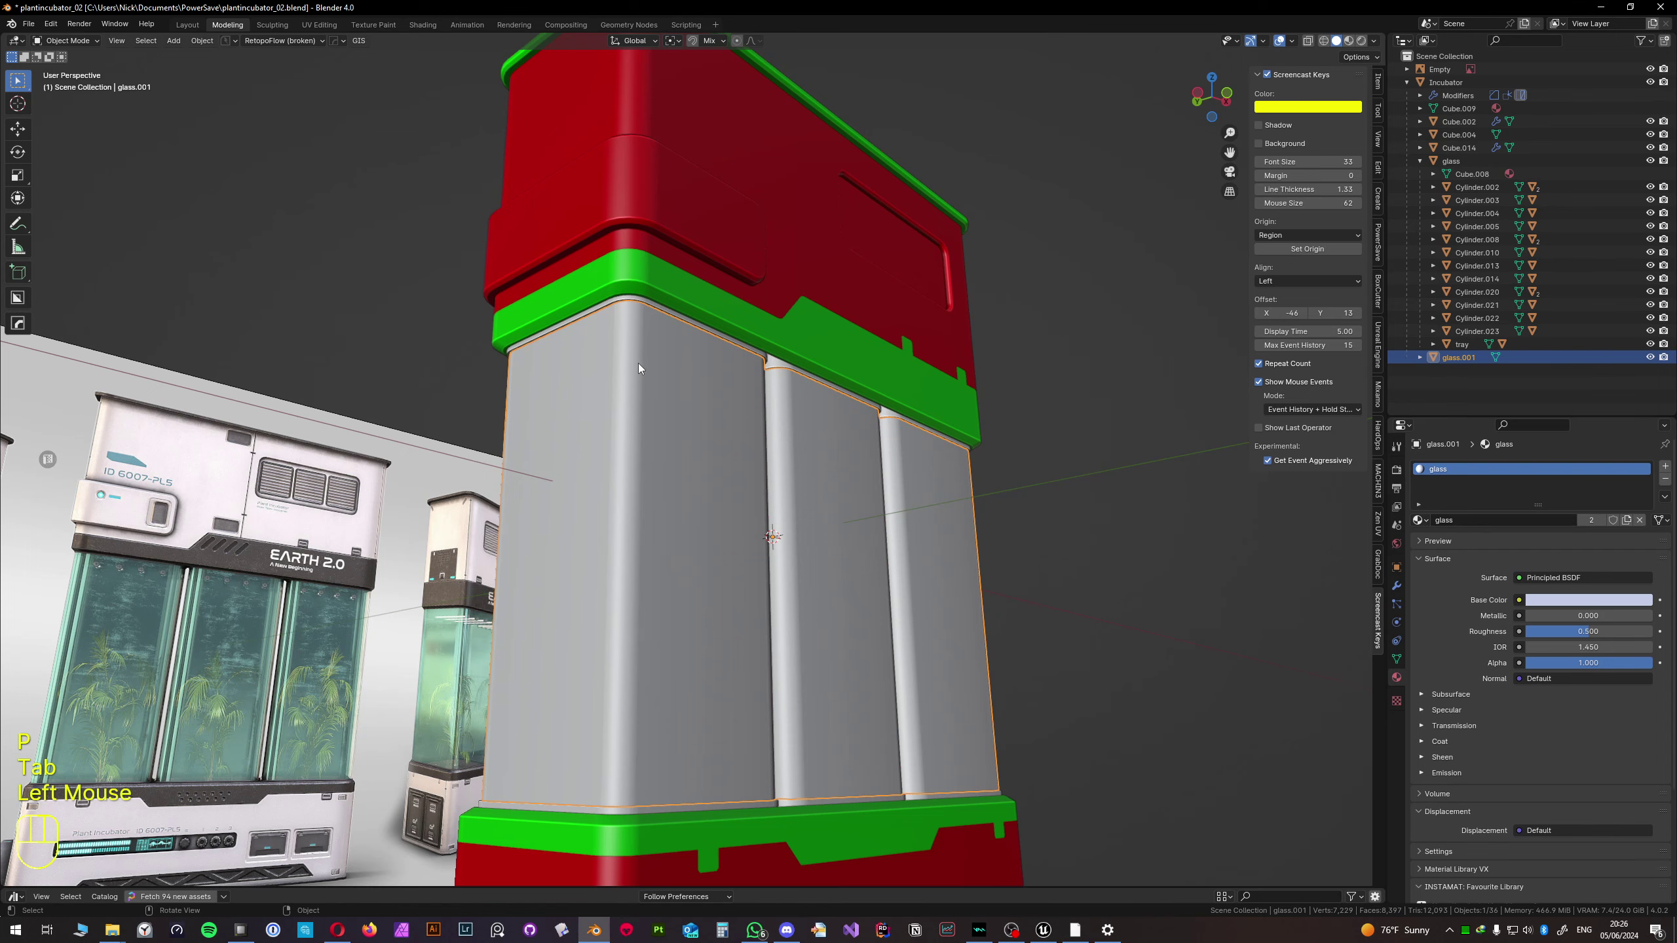
- Inspect the separated glass walls in isolation, return to the full model and select the remaining tank frames
{"action": "key", "text": "slash"}
{"action": "middle_click_drag", "start_coordinate": [639, 367], "coordinate": [648, 437]}
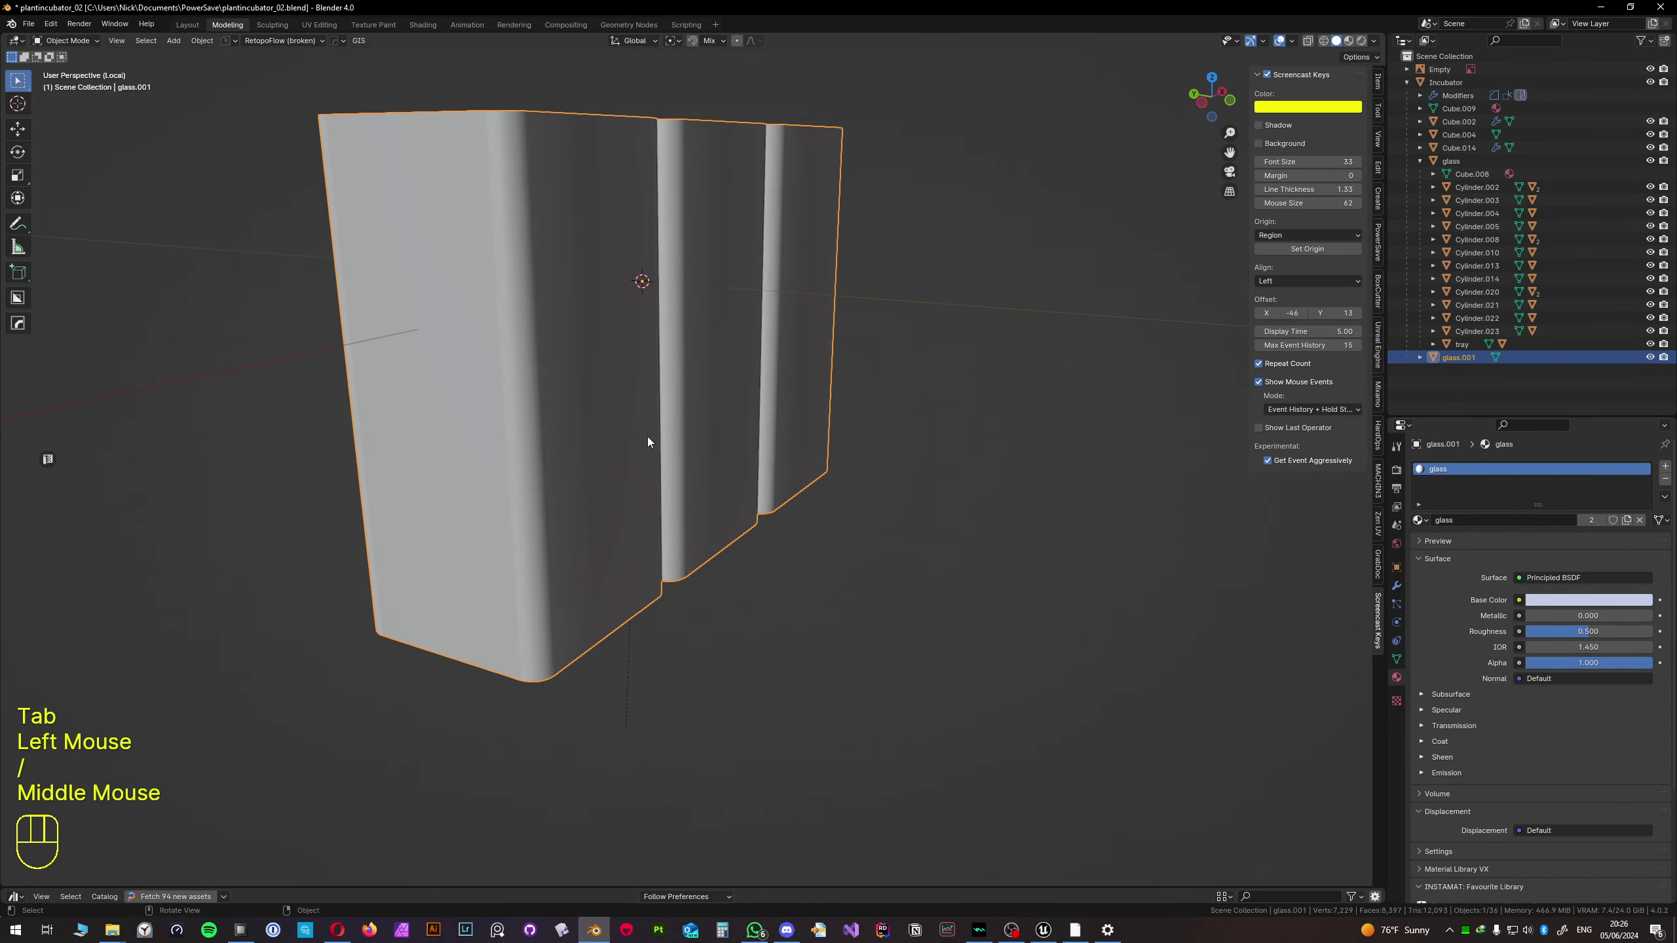
{"action": "key", "text": "slash"}
{"action": "left_click", "coordinate": [647, 301]}
{"action": "left_click", "coordinate": [648, 301]}
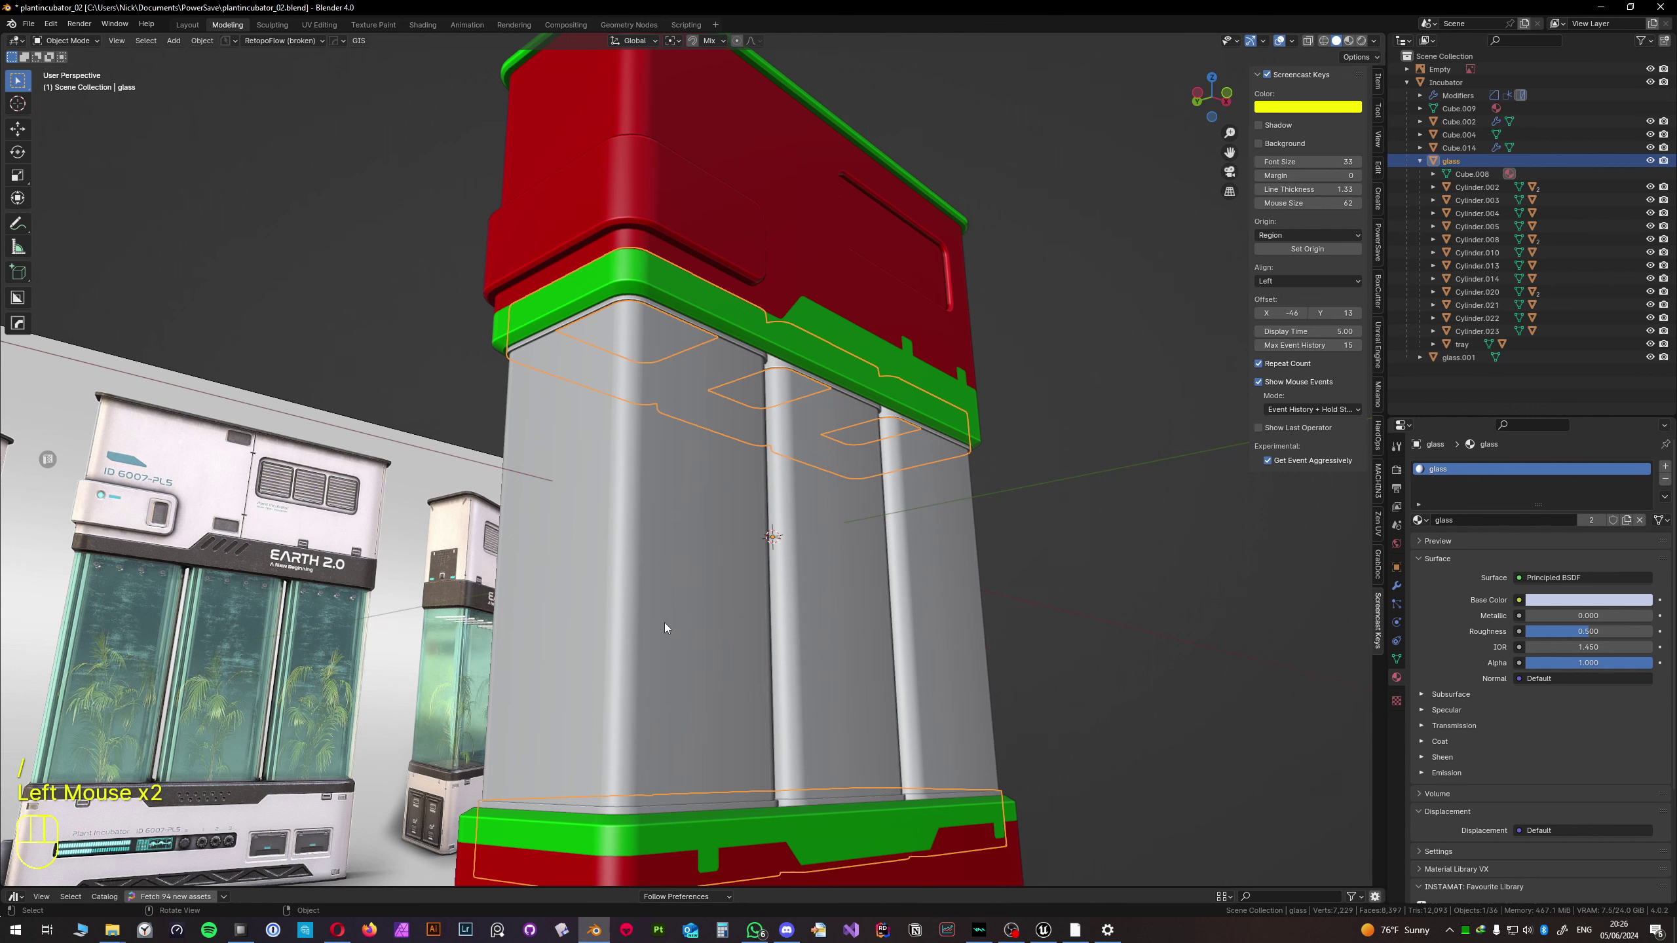
- Assign the BasicMat material to the tank frames in place of the glass material
{"action": "left_click", "coordinate": [1420, 521]}
{"action": "left_click", "coordinate": [1427, 551]}
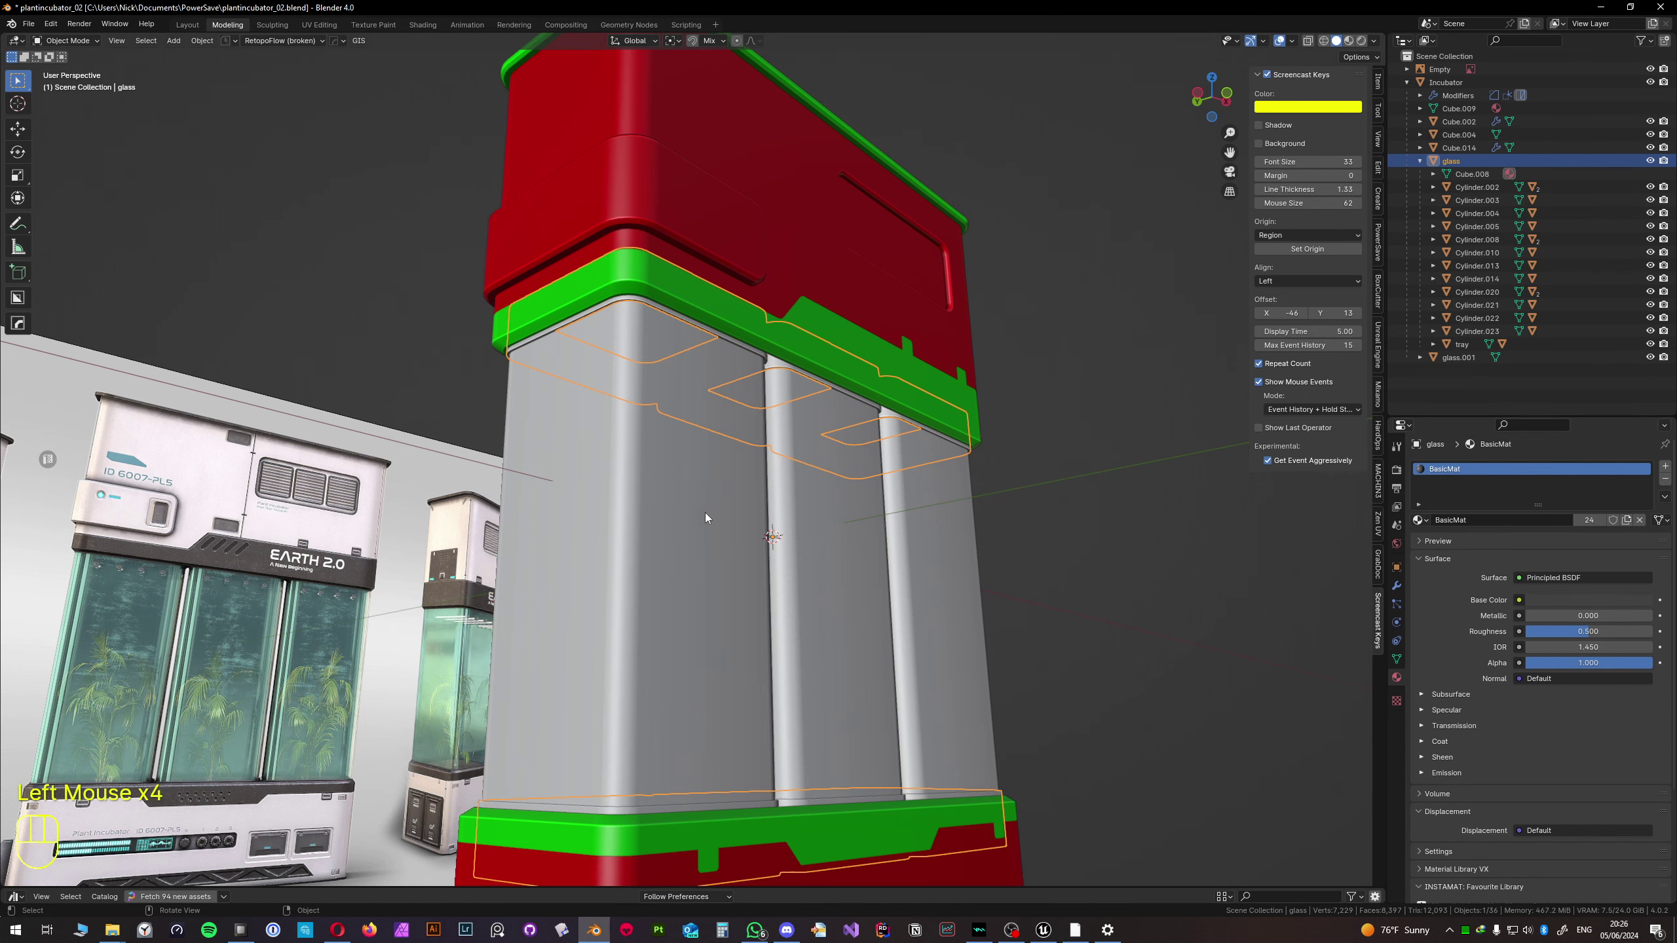
- Clear the red, blue and alpha vertex color channels of the tank frames in Vertex Paint mode
{"action": "middle_click_drag", "start_coordinate": [705, 513], "coordinate": [682, 545]}
{"action": "key", "text": "Tab"}
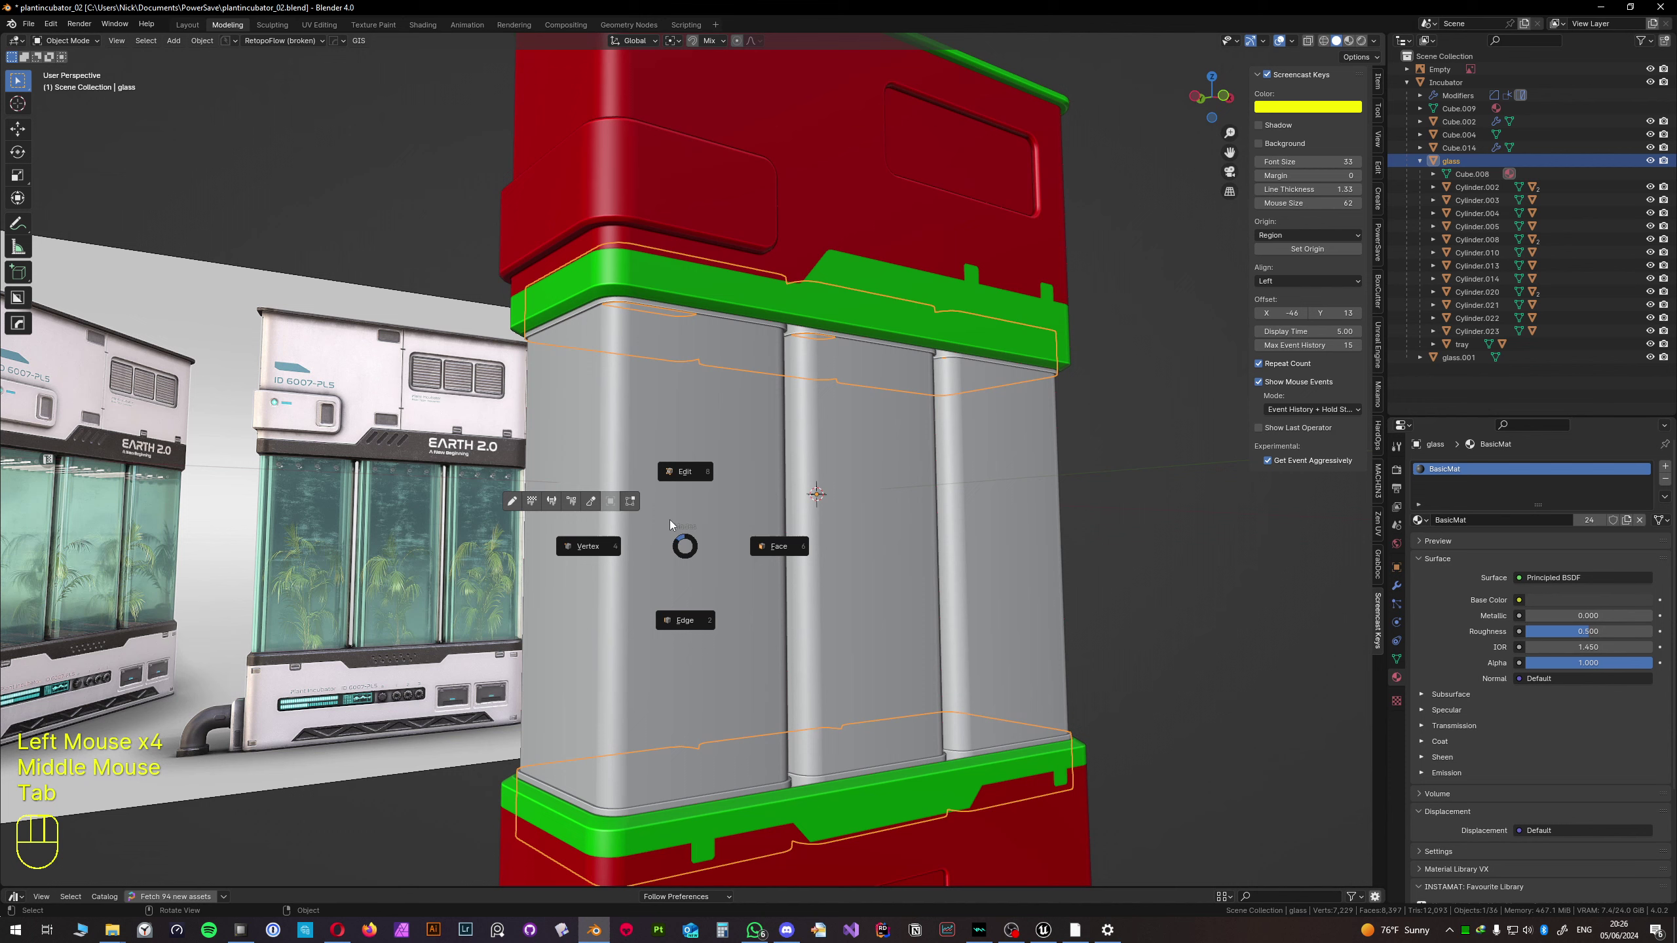
{"action": "left_click", "coordinate": [571, 502]}
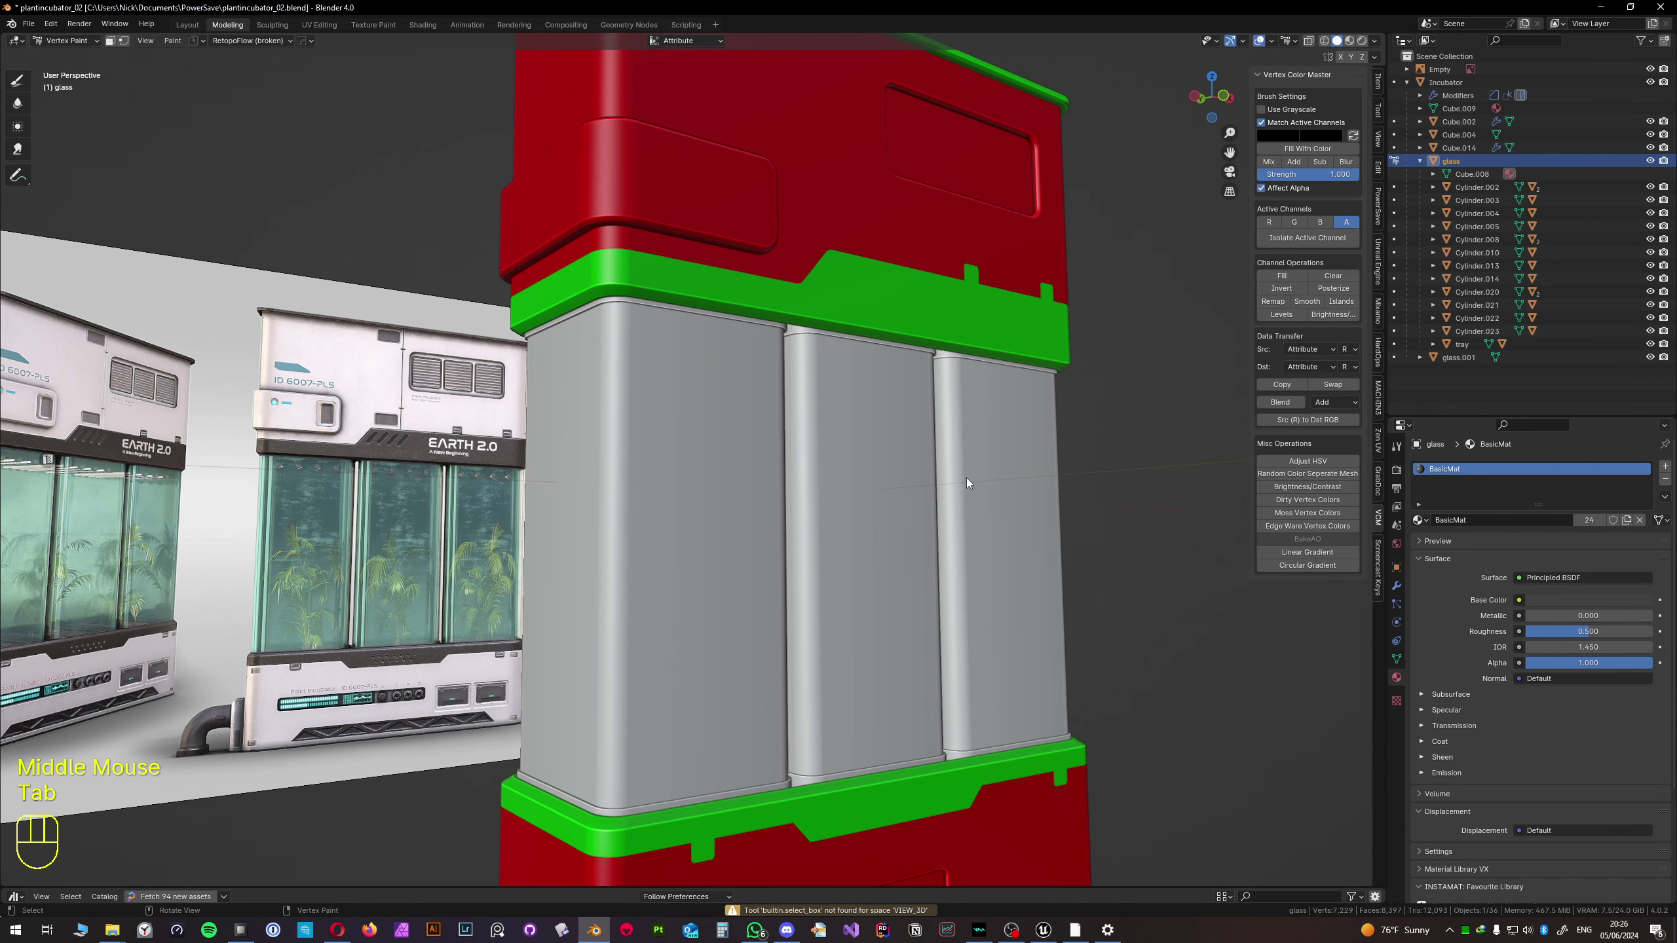
{"action": "left_click", "coordinate": [1269, 222]}
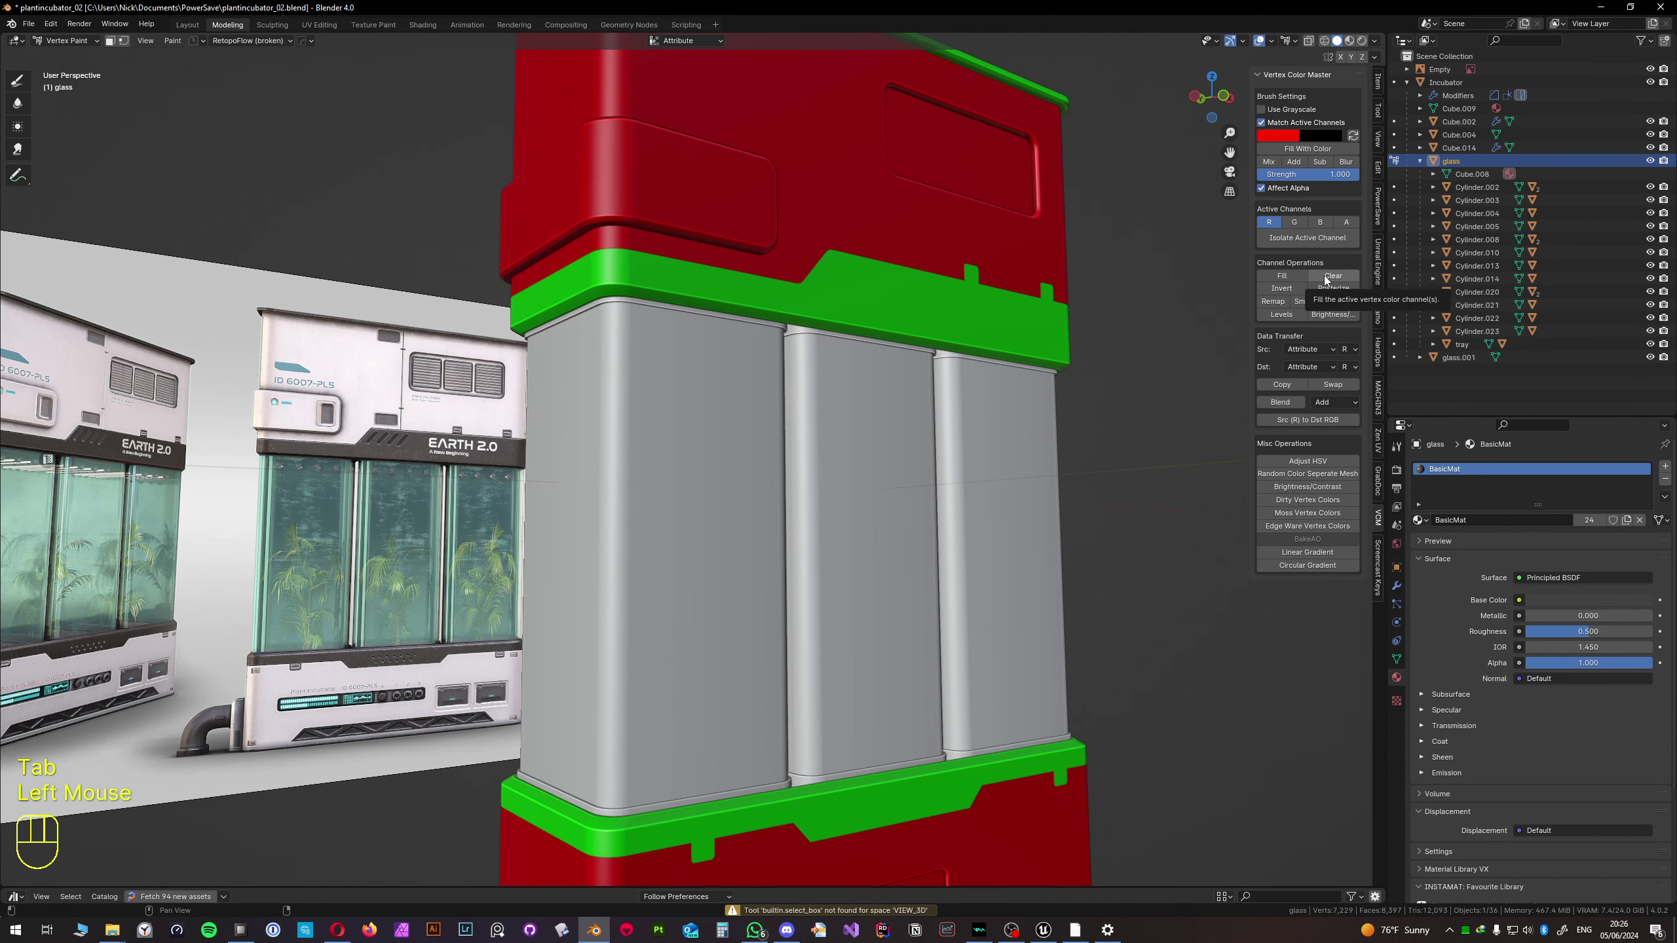
{"action": "left_click", "coordinate": [1331, 276]}
{"action": "left_click", "coordinate": [1320, 222]}
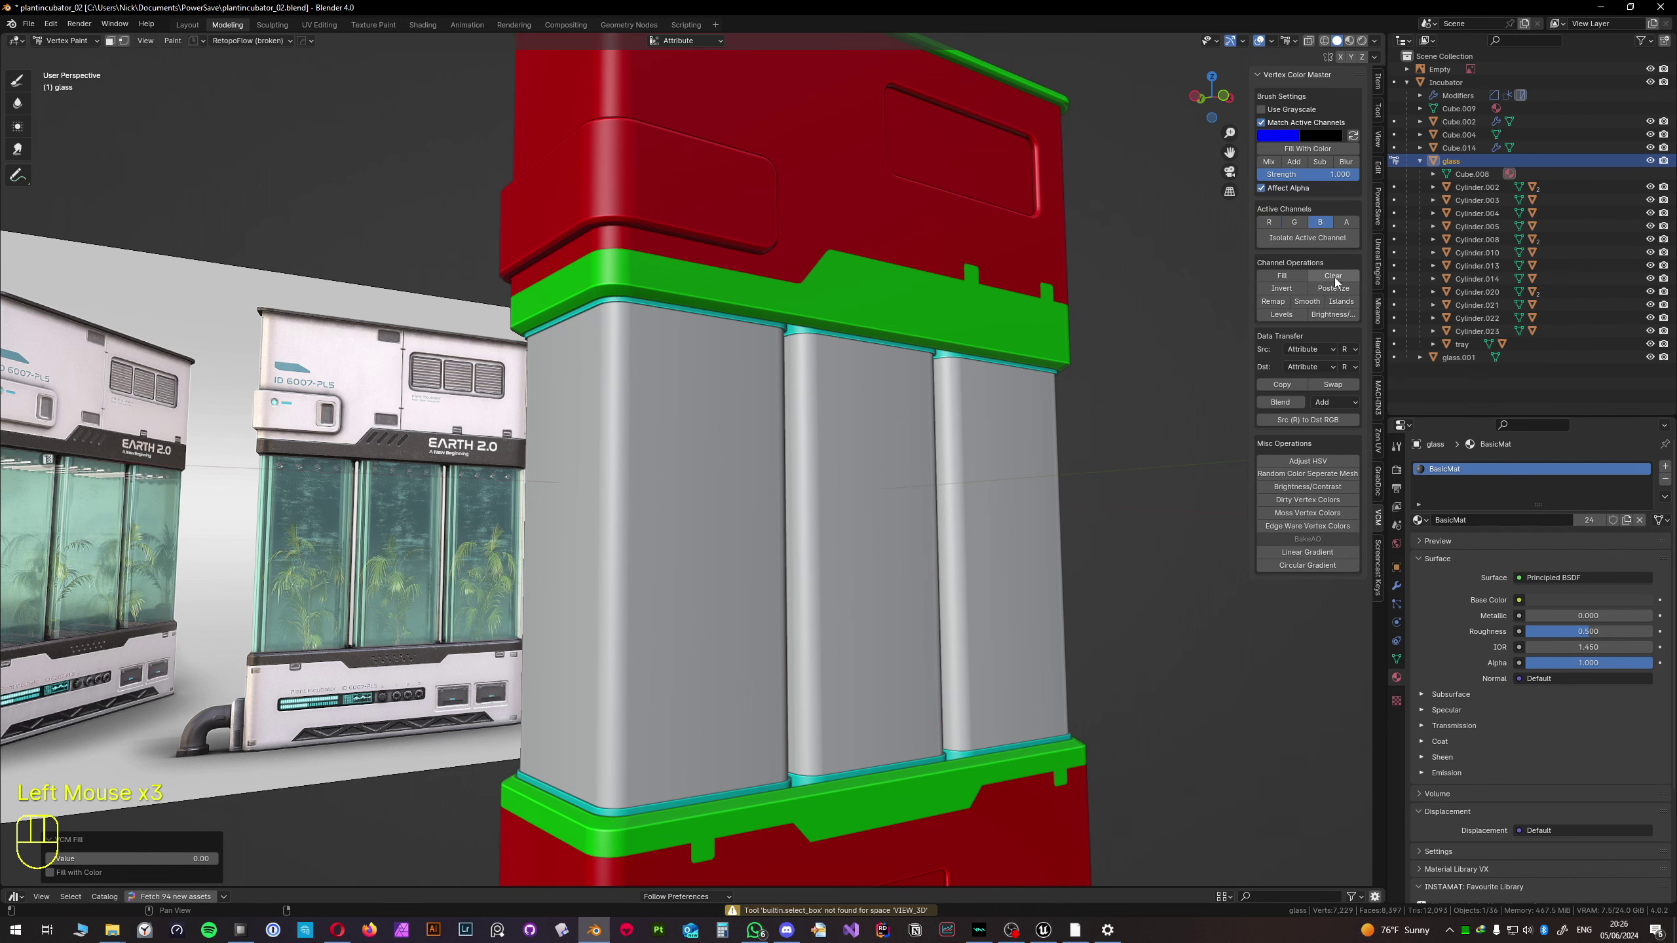
{"action": "left_click", "coordinate": [1334, 276]}
{"action": "left_click", "coordinate": [1344, 225]}
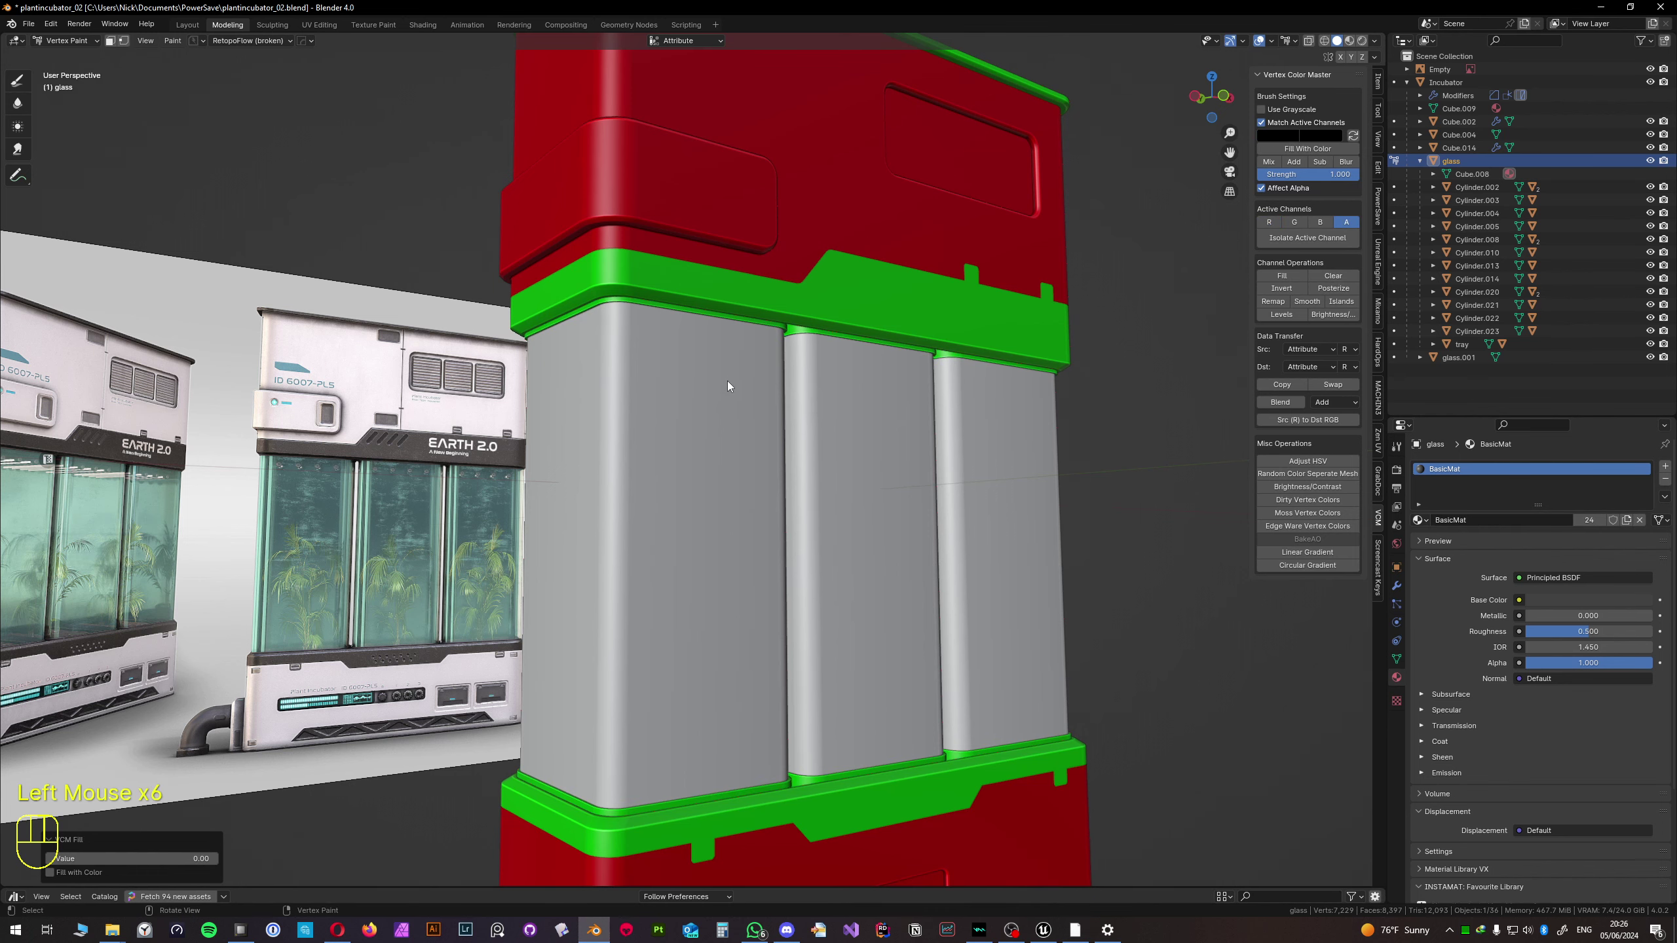
- Compare the incubator's tanks and green frames with the reference image
{"action": "middle_click_drag", "start_coordinate": [727, 380], "coordinate": [445, 416], "text": "shift"}
{"action": "scroll", "coordinate": [445, 413], "scroll_direction": "up", "scroll_amount": 2}
{"action": "scroll", "coordinate": [445, 412], "scroll_direction": "down", "scroll_amount": 1}
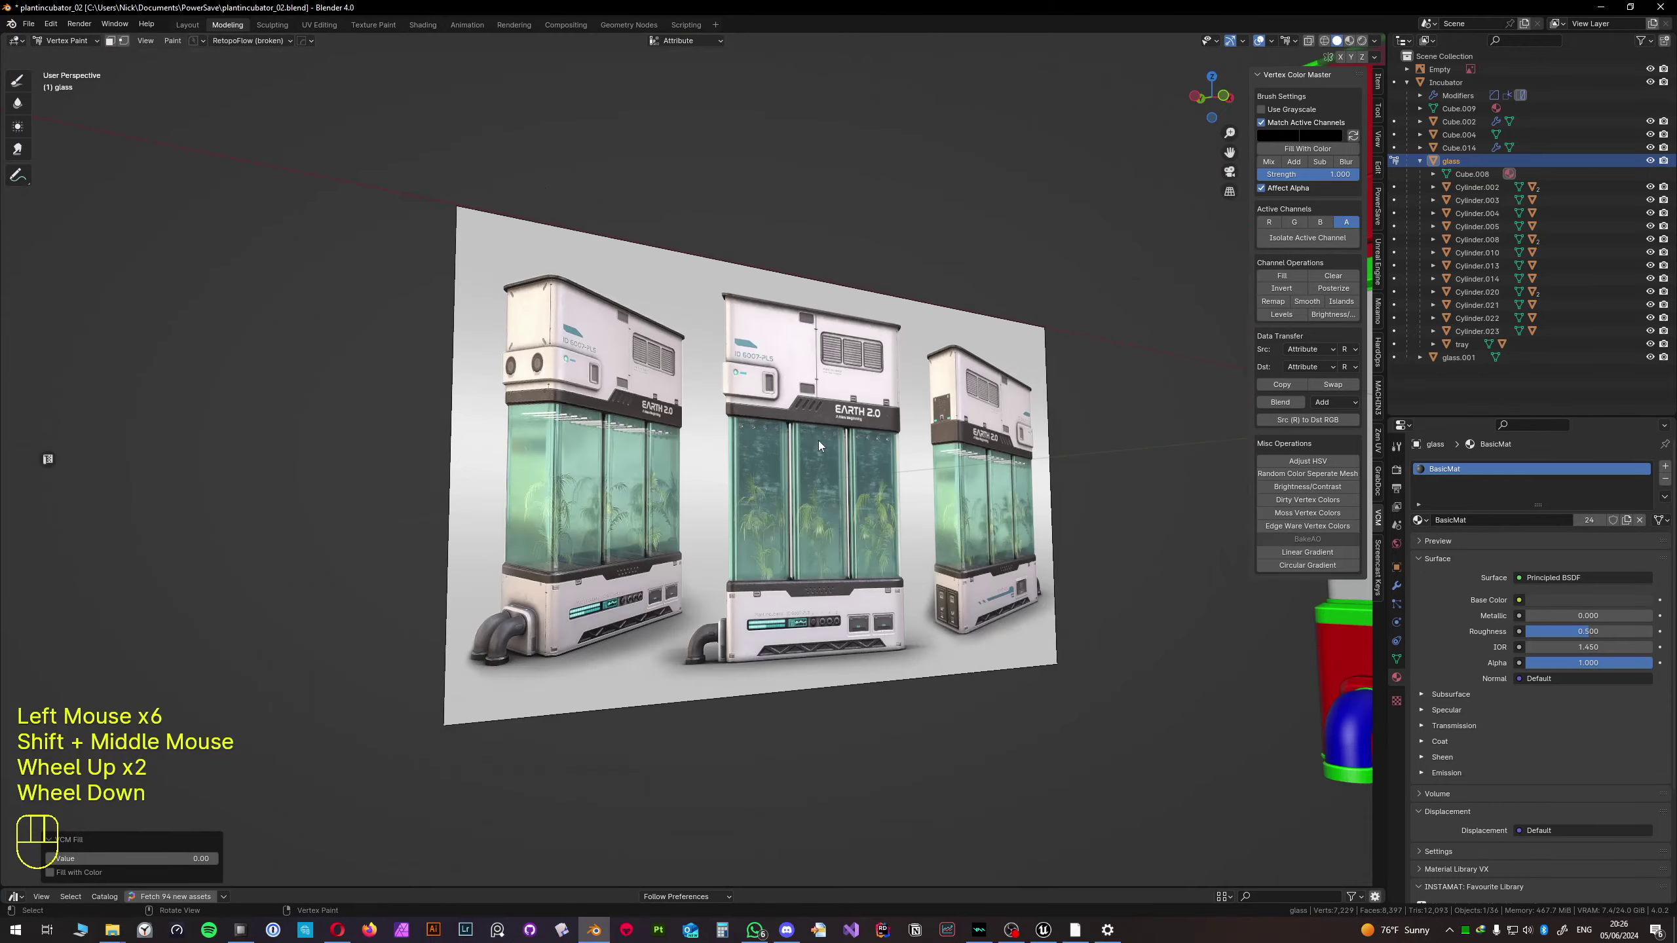
{"action": "scroll", "coordinate": [663, 398], "scroll_direction": "down", "scroll_amount": 1, "text": "shift"}
{"action": "middle_click_drag", "start_coordinate": [818, 441], "coordinate": [674, 437], "text": "shift"}
{"action": "scroll", "coordinate": [674, 438], "scroll_direction": "down", "scroll_amount": 2}
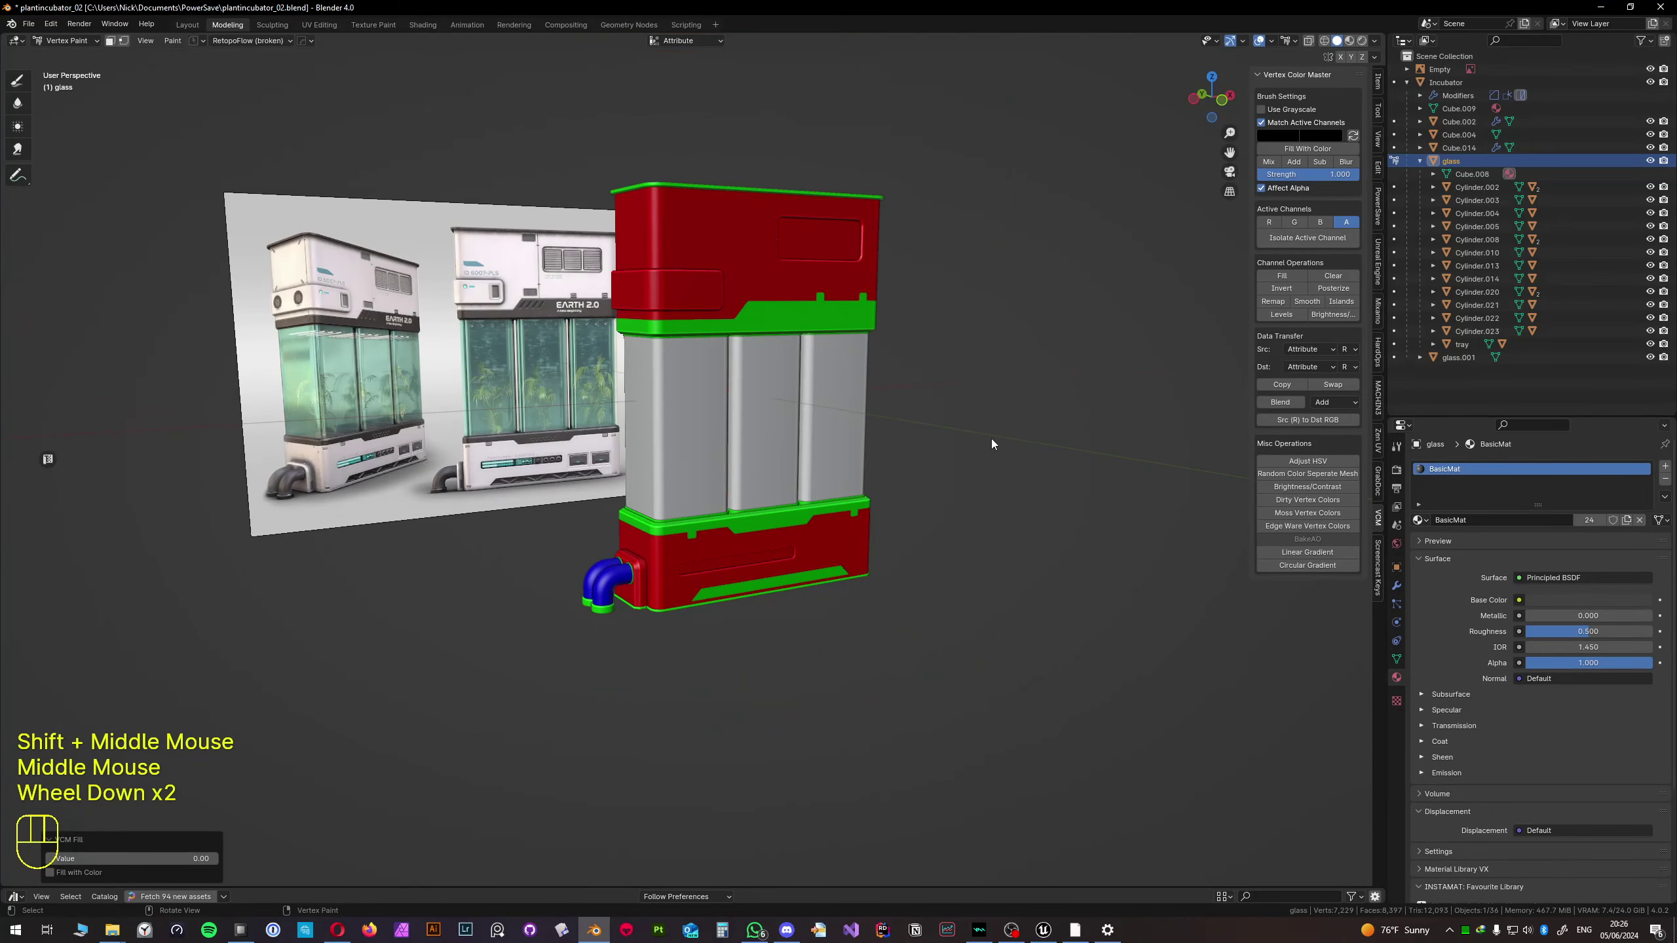
{"action": "left_click", "coordinate": [990, 438]}
{"action": "scroll", "coordinate": [774, 435], "scroll_direction": "up", "scroll_amount": 2}
{"action": "left_click", "coordinate": [695, 428]}
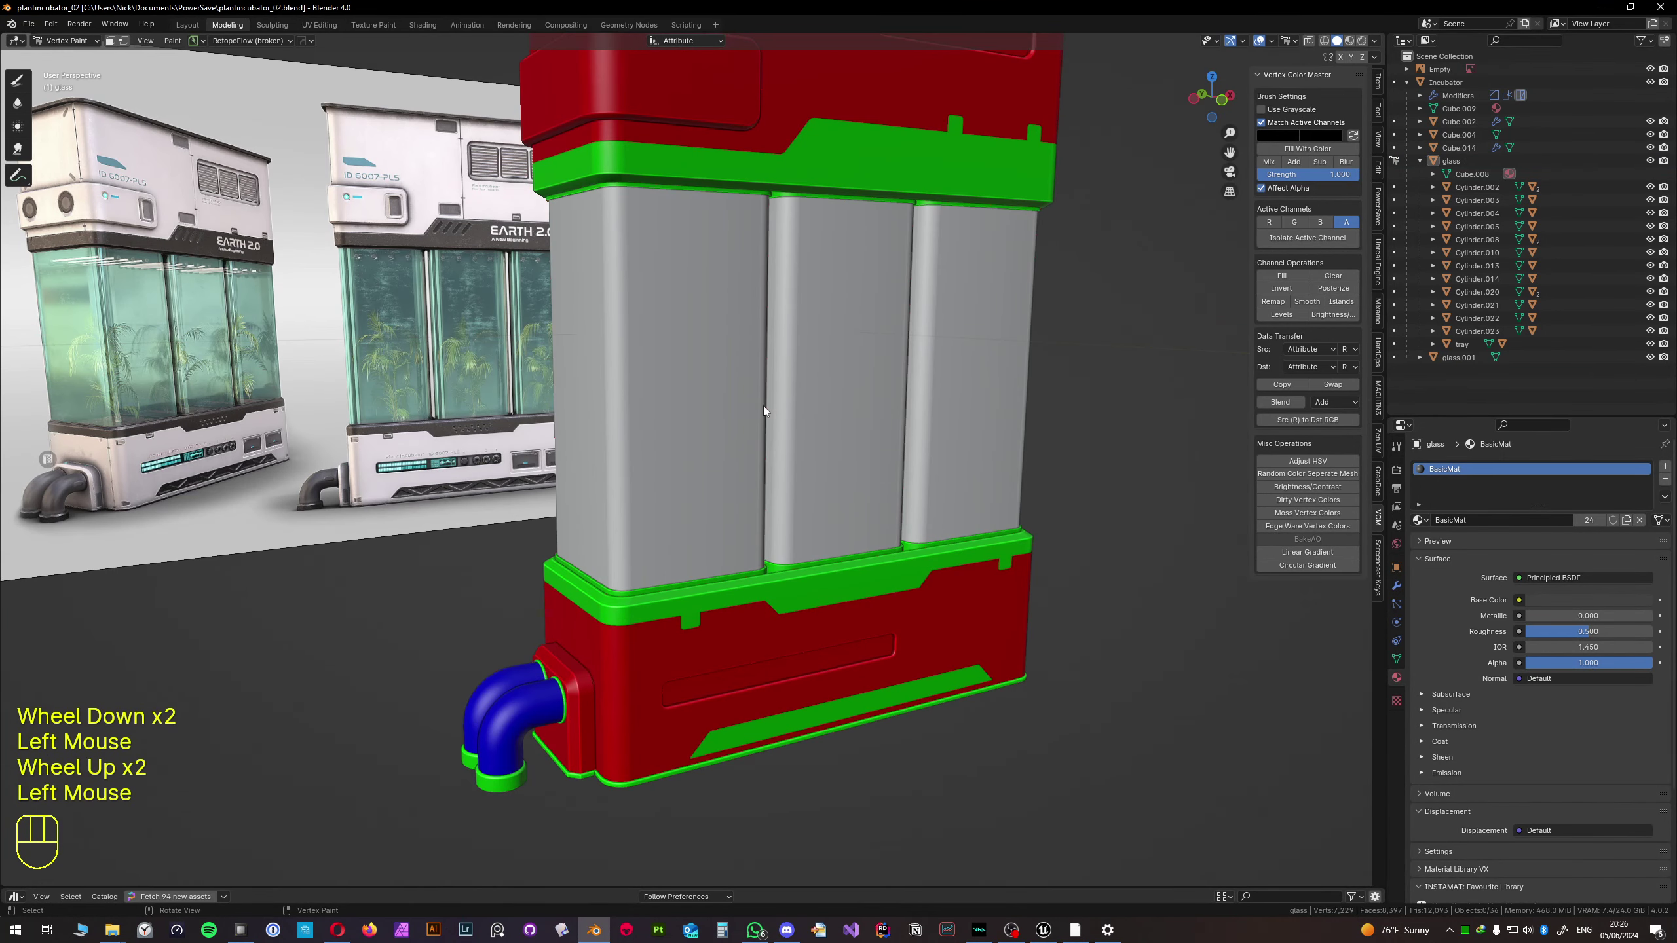
{"action": "left_click", "coordinate": [740, 393]}
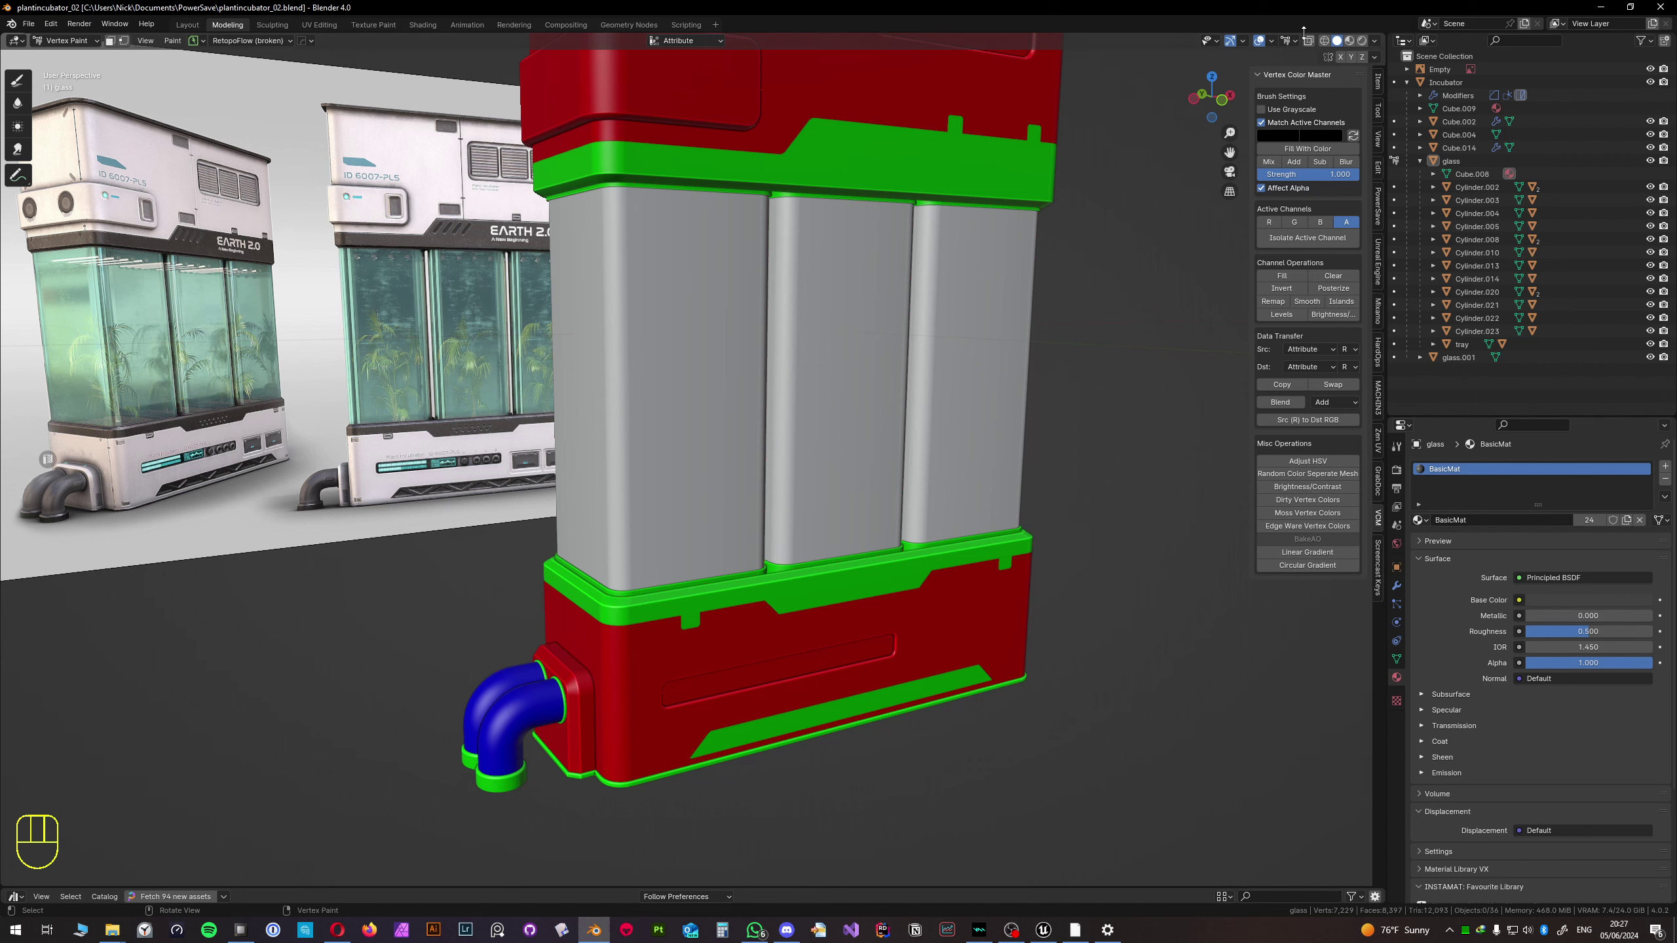
- Select the separate glass walls in Object Mode and examine their UV islands in the UV Editing workspace
{"action": "left_click", "coordinate": [73, 40]}
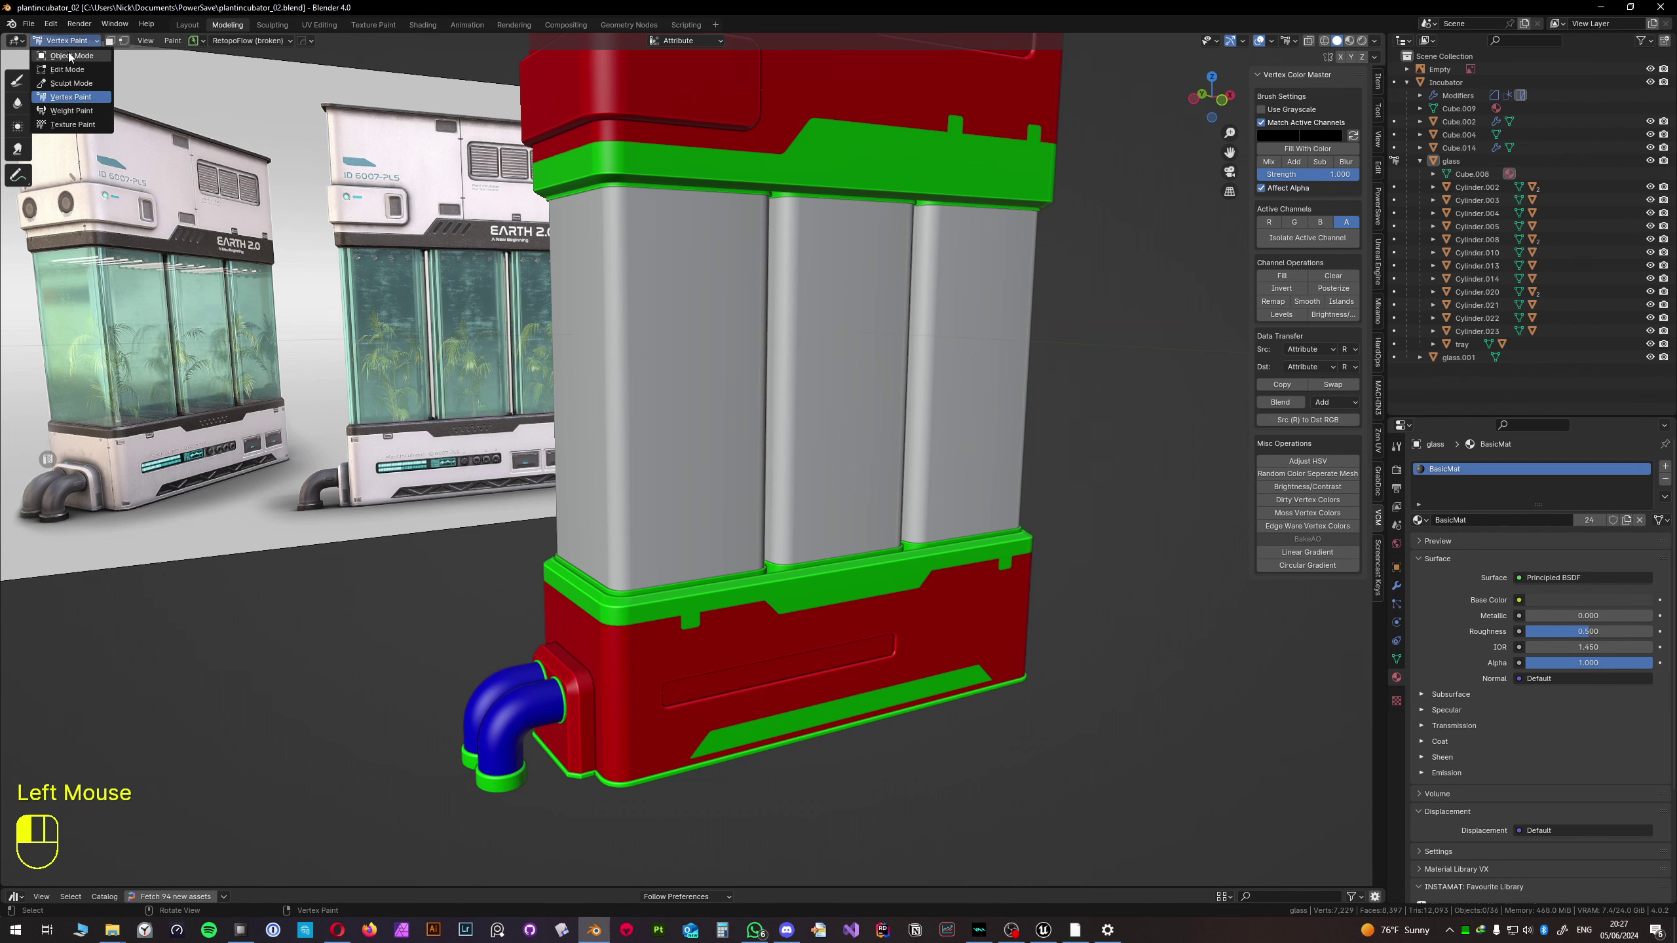
{"action": "left_click", "coordinate": [71, 56]}
{"action": "left_click", "coordinate": [687, 361]}
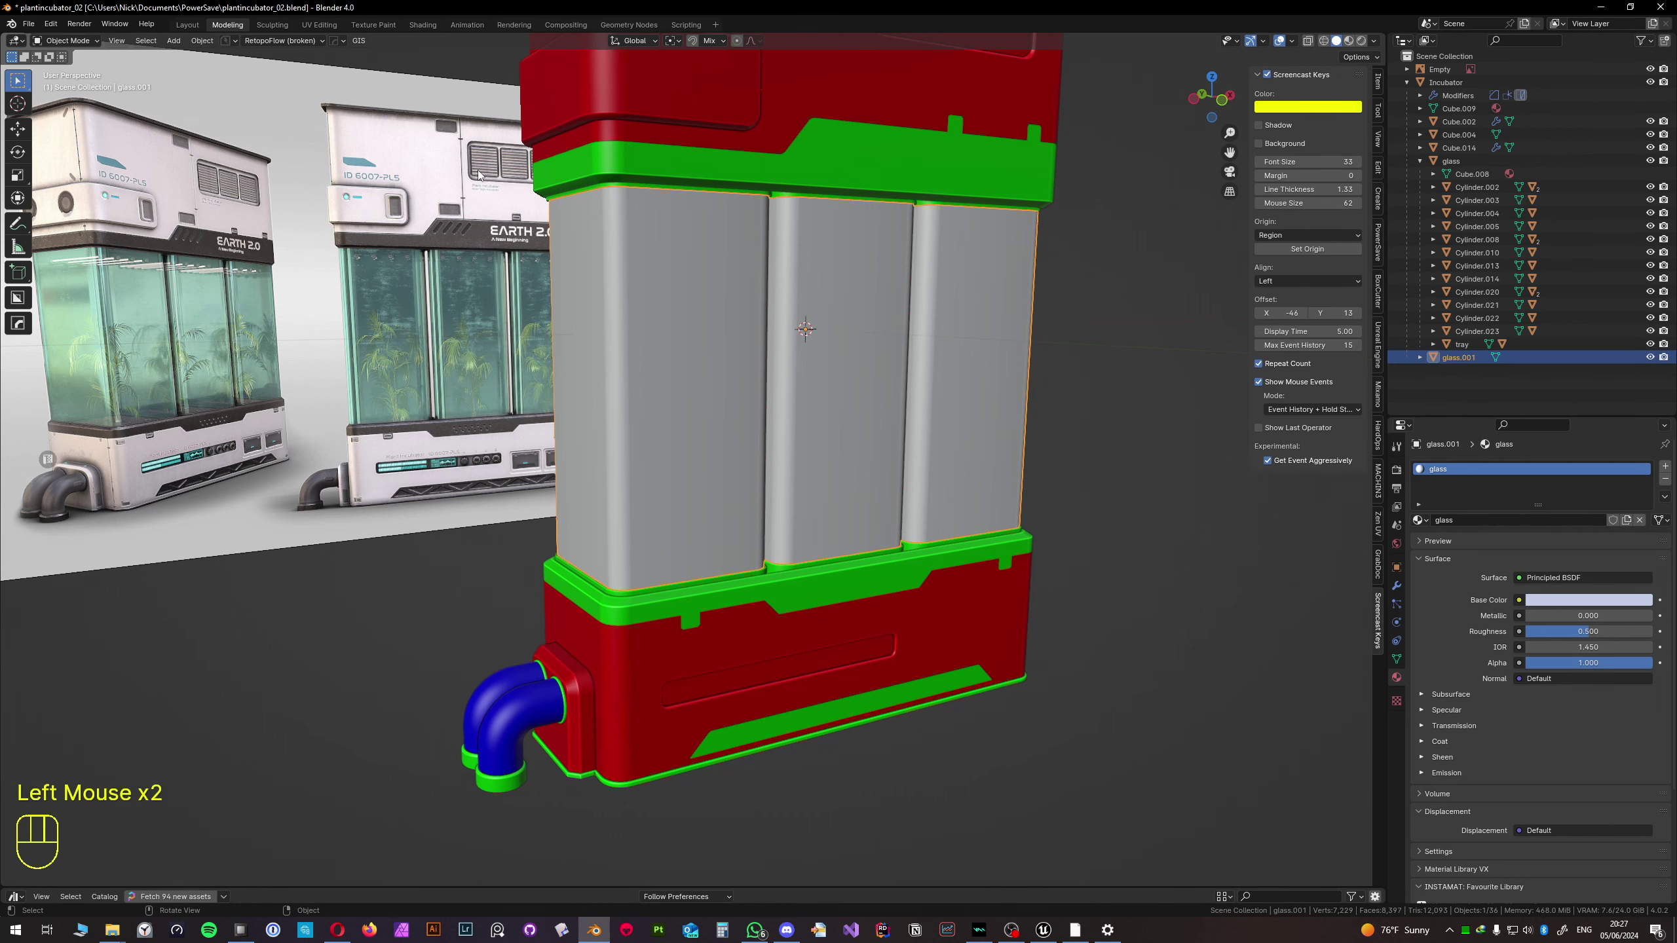
{"action": "left_click", "coordinate": [319, 24]}
{"action": "mouse_move", "coordinate": [1030, 463]}
{"action": "middle_mouse_down"}
{"action": "mouse_move", "coordinate": [1085, 461]}
{"action": "mouse_move", "coordinate": [1014, 454]}
{"action": "middle_mouse_up"}
{"action": "scroll", "coordinate": [1035, 461], "scroll_direction": "up", "scroll_amount": 5}
{"action": "key", "text": "Tab"}
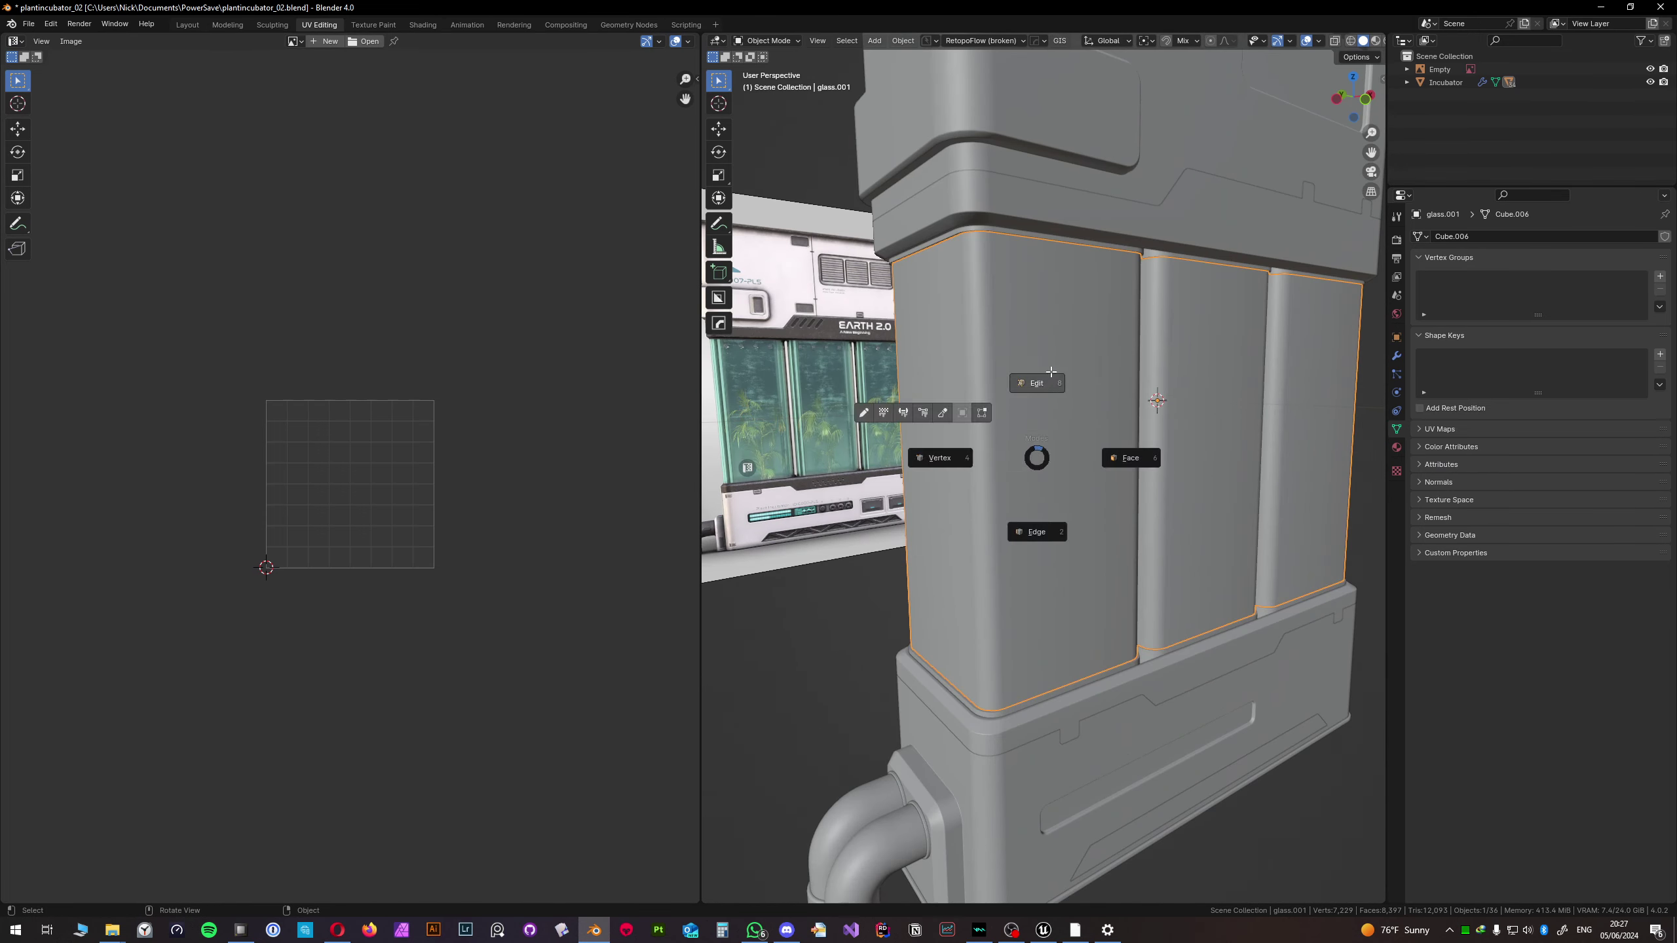
{"action": "left_click", "coordinate": [1050, 372]}
{"action": "scroll", "coordinate": [472, 495], "scroll_direction": "down", "scroll_amount": 5}
{"action": "key", "text": "a"}
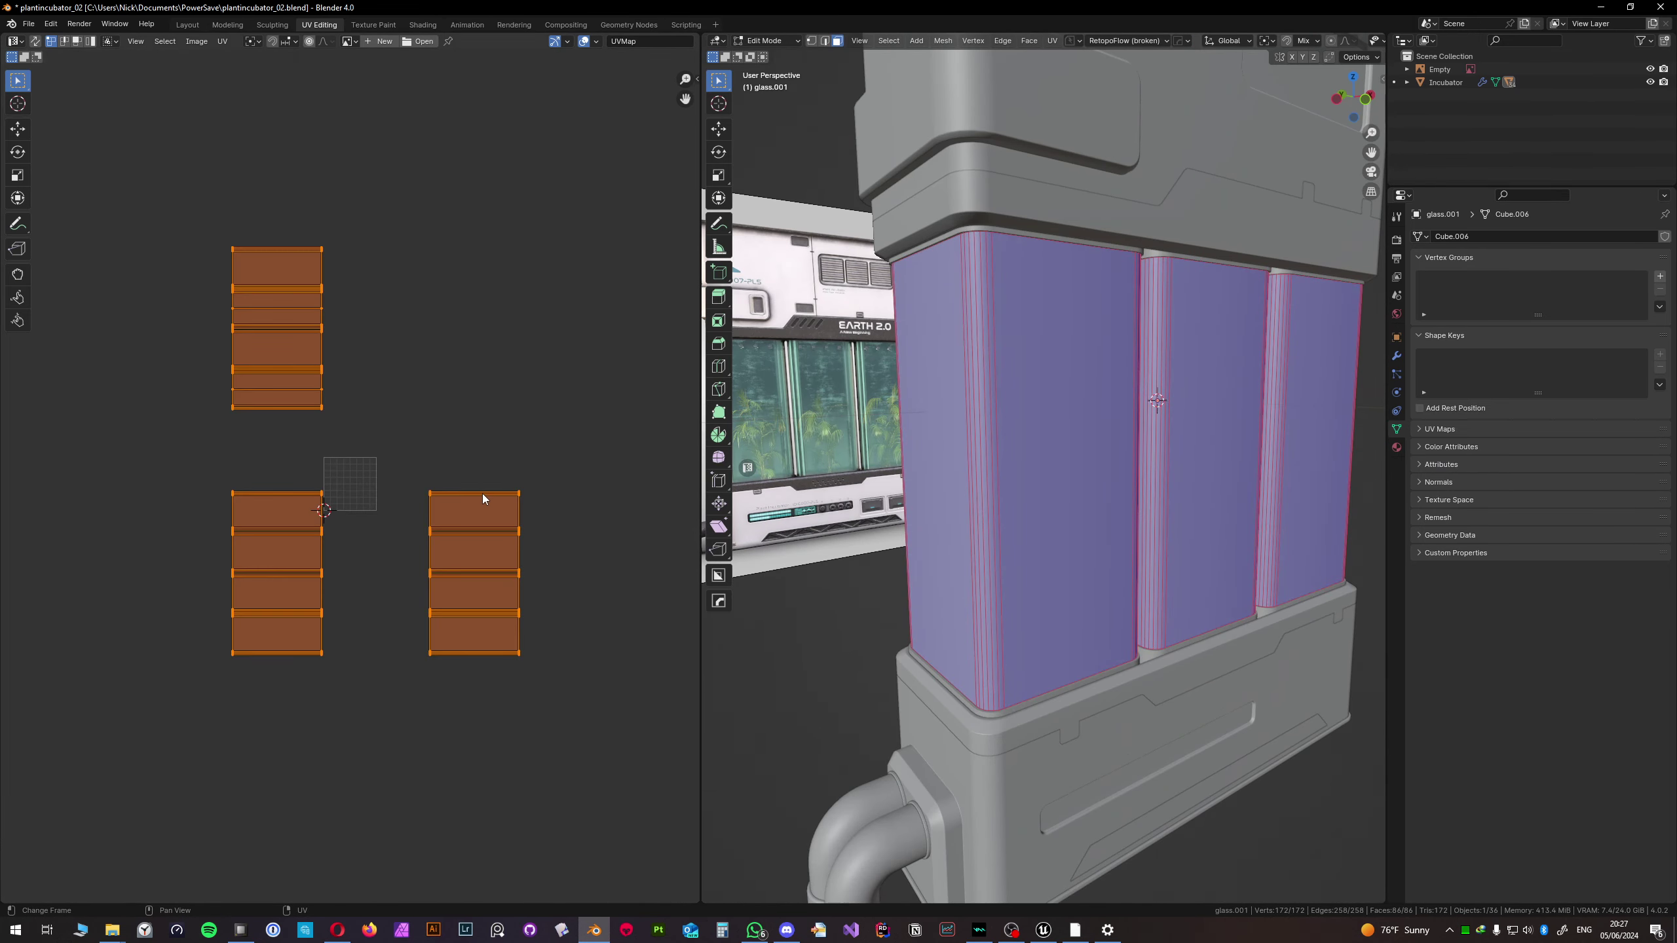
{"action": "key", "text": "Tab"}
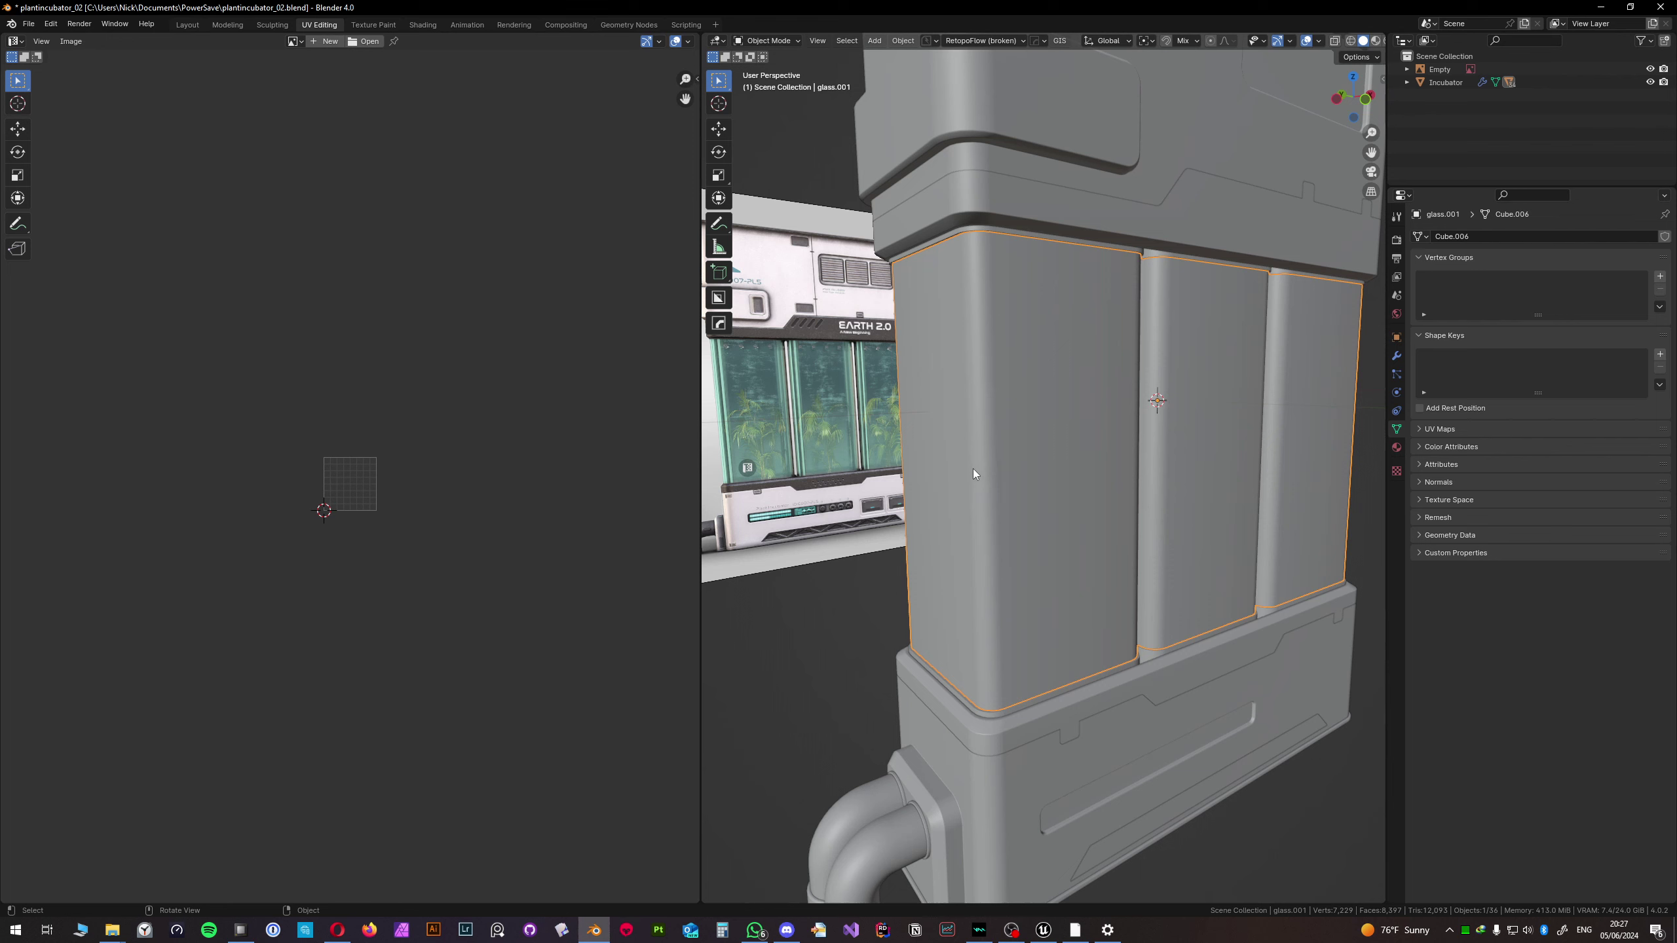
- Hide the glass walls and select all faces of the tank frames in Edit Mode
{"action": "key", "text": "Delete"}
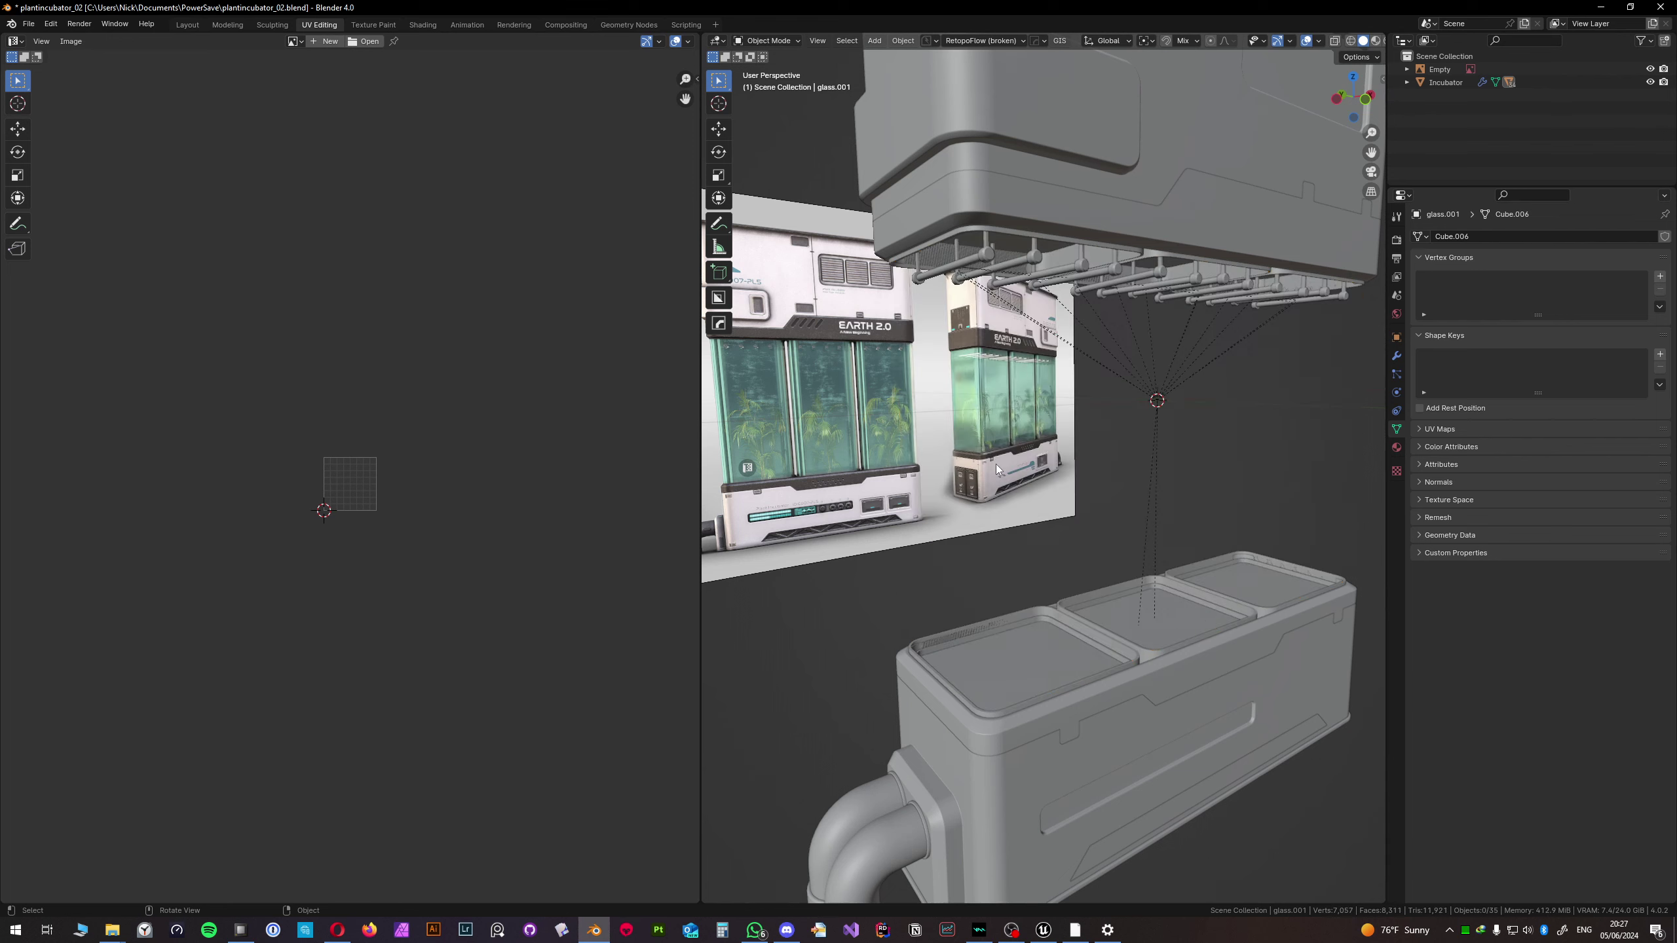
{"action": "left_click", "coordinate": [984, 235]}
{"action": "key", "text": "Tab"}
{"action": "key", "text": "a"}
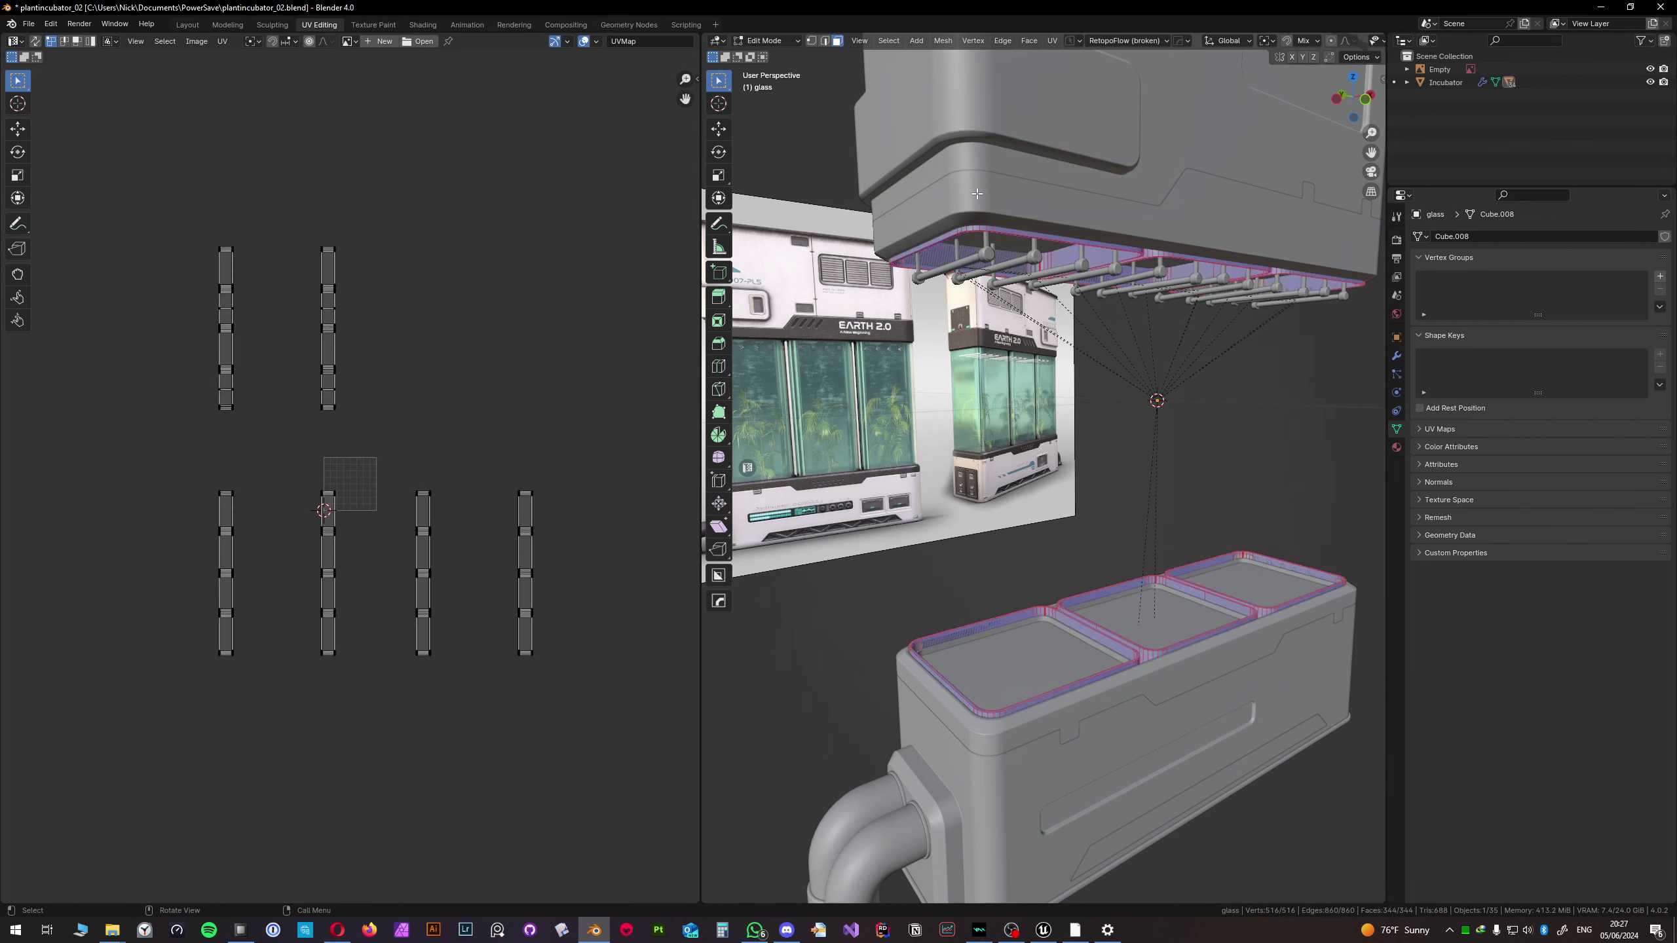
{"action": "scroll", "coordinate": [581, 457], "scroll_direction": "up", "scroll_amount": 3}
{"action": "scroll", "coordinate": [999, 302], "scroll_direction": "up", "scroll_amount": 1}
{"action": "mouse_move", "coordinate": [999, 302]}
{"action": "middle_mouse_down"}
{"action": "mouse_move", "coordinate": [1022, 285]}
{"action": "mouse_move", "coordinate": [997, 300]}
{"action": "middle_mouse_up"}
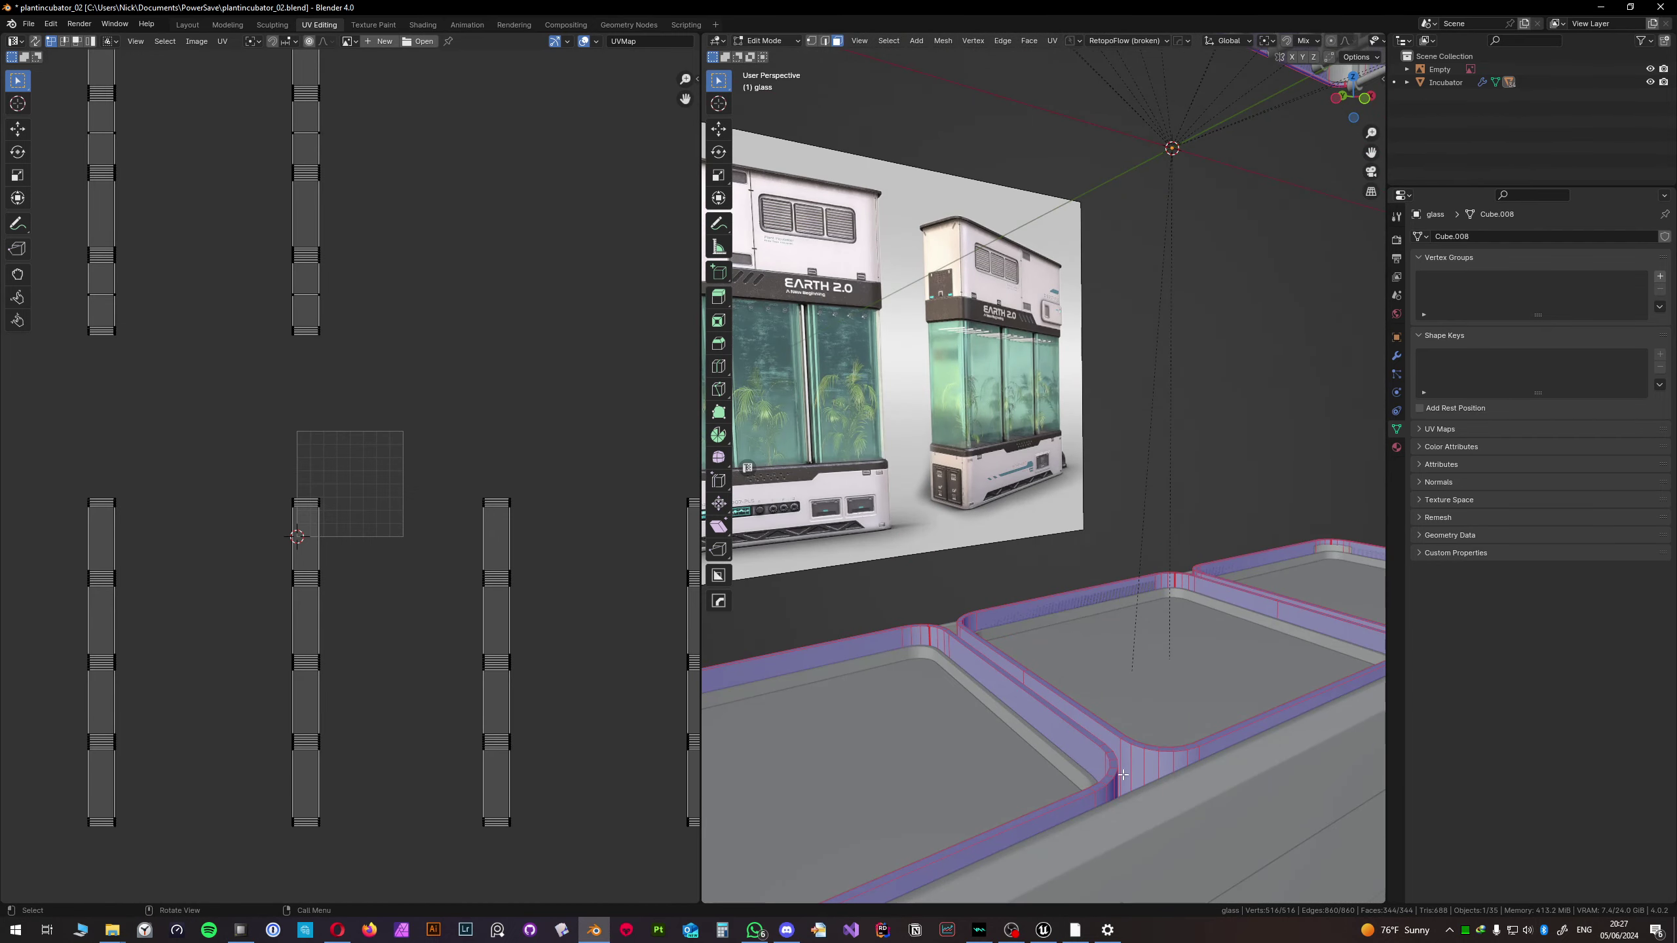
- Unwrap the tank frames, compare the Angle Based method and keep the Conformal method
{"action": "scroll", "coordinate": [1122, 774], "scroll_direction": "down", "scroll_amount": 4}
{"action": "key", "text": "u"}
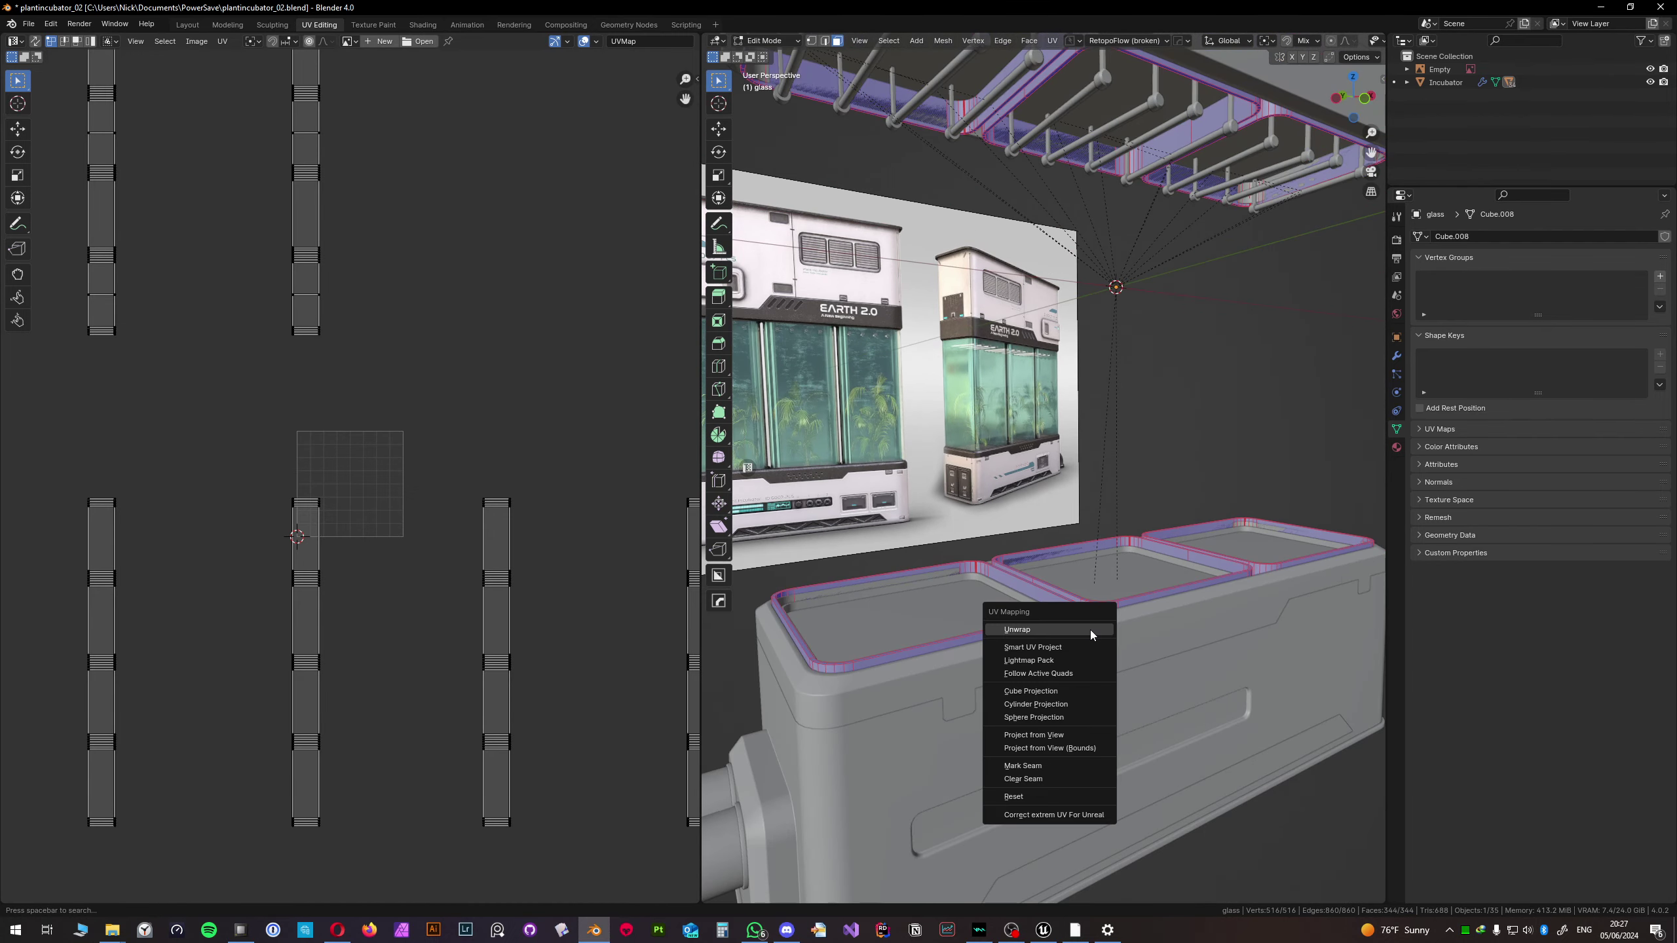
{"action": "left_click", "coordinate": [1090, 629]}
{"action": "key", "text": "Home"}
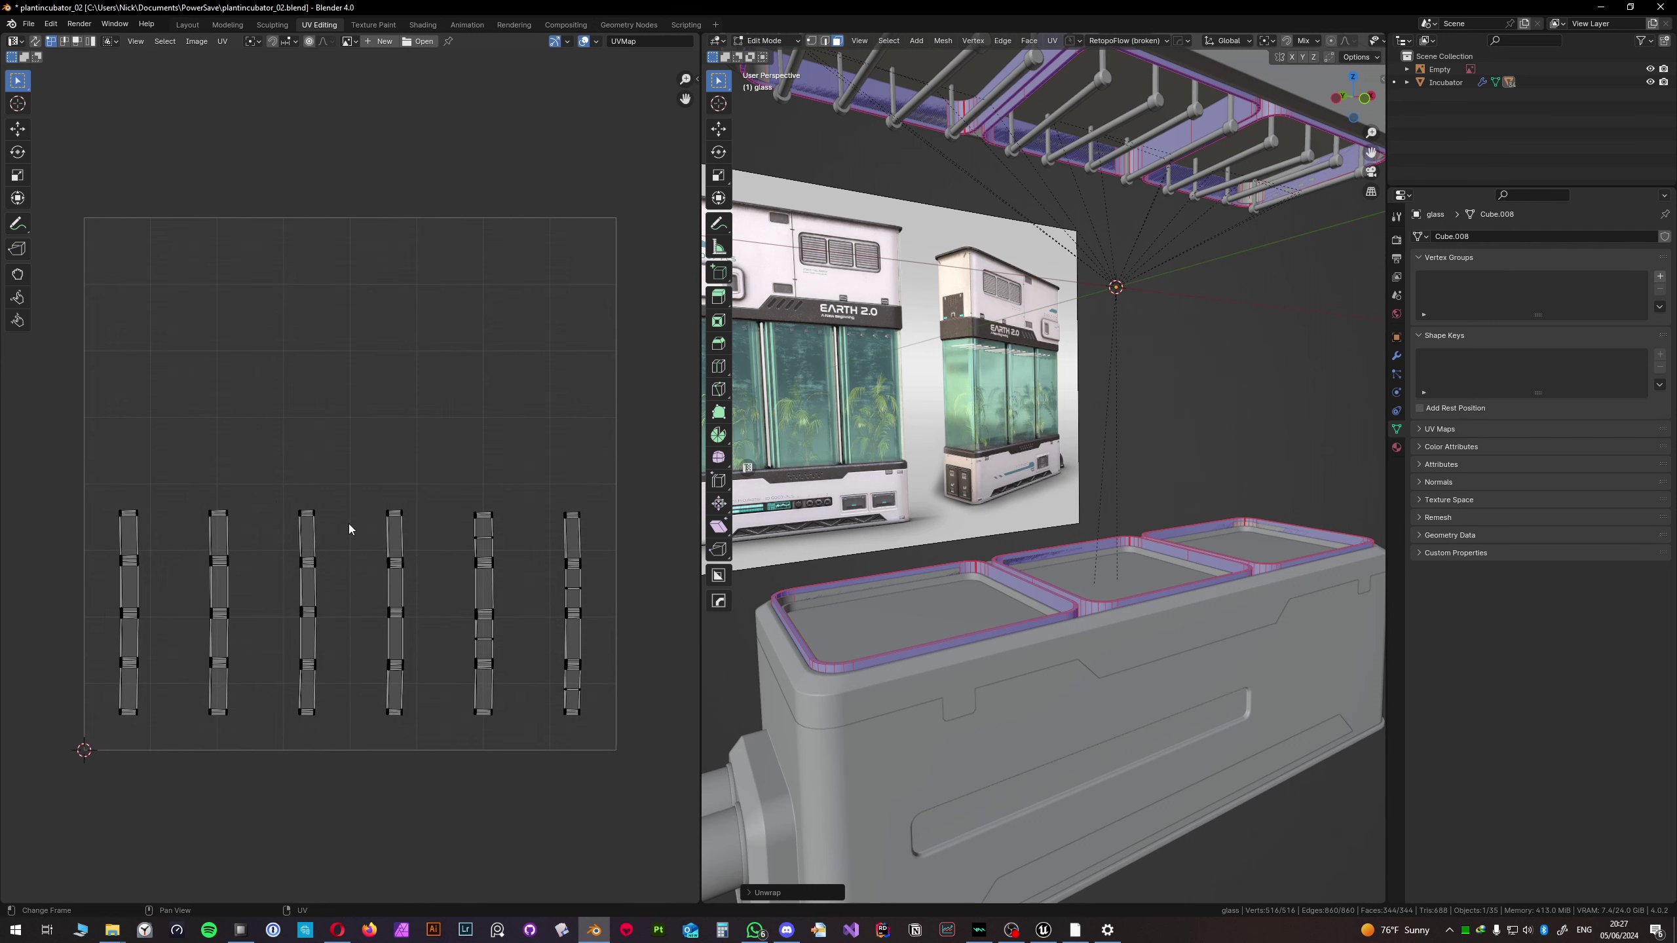
{"action": "scroll", "coordinate": [349, 529], "scroll_direction": "up", "scroll_amount": 1}
{"action": "left_click", "coordinate": [754, 893]}
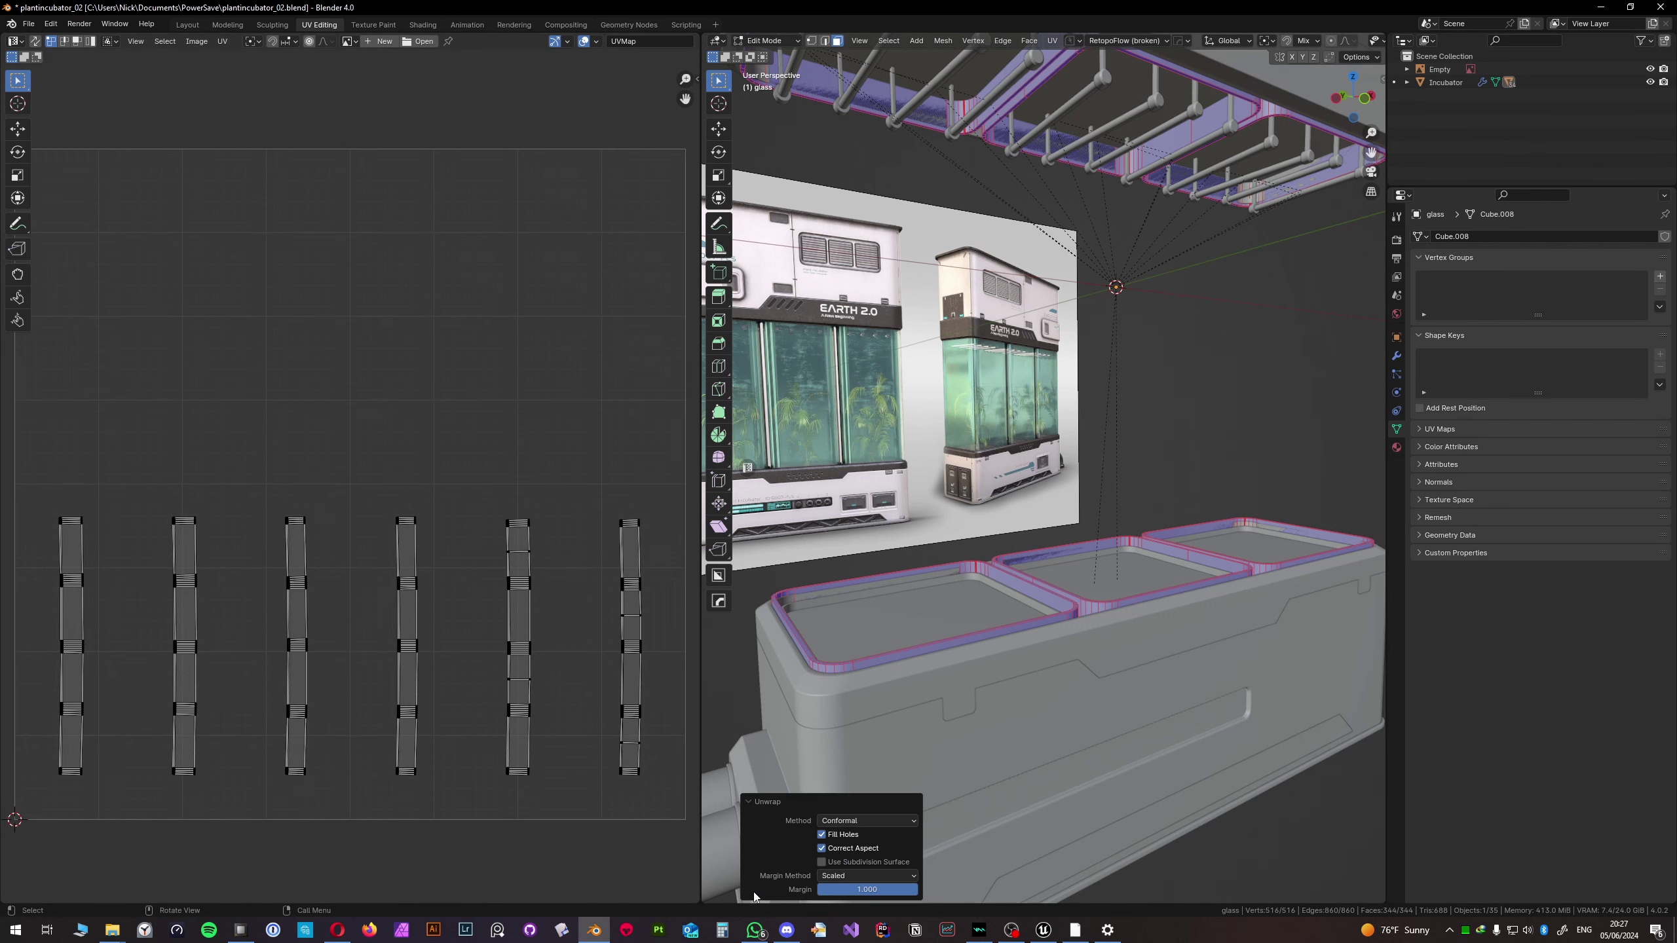
{"action": "left_click", "coordinate": [839, 822]}
{"action": "left_click", "coordinate": [845, 836]}
{"action": "left_click", "coordinate": [843, 819]}
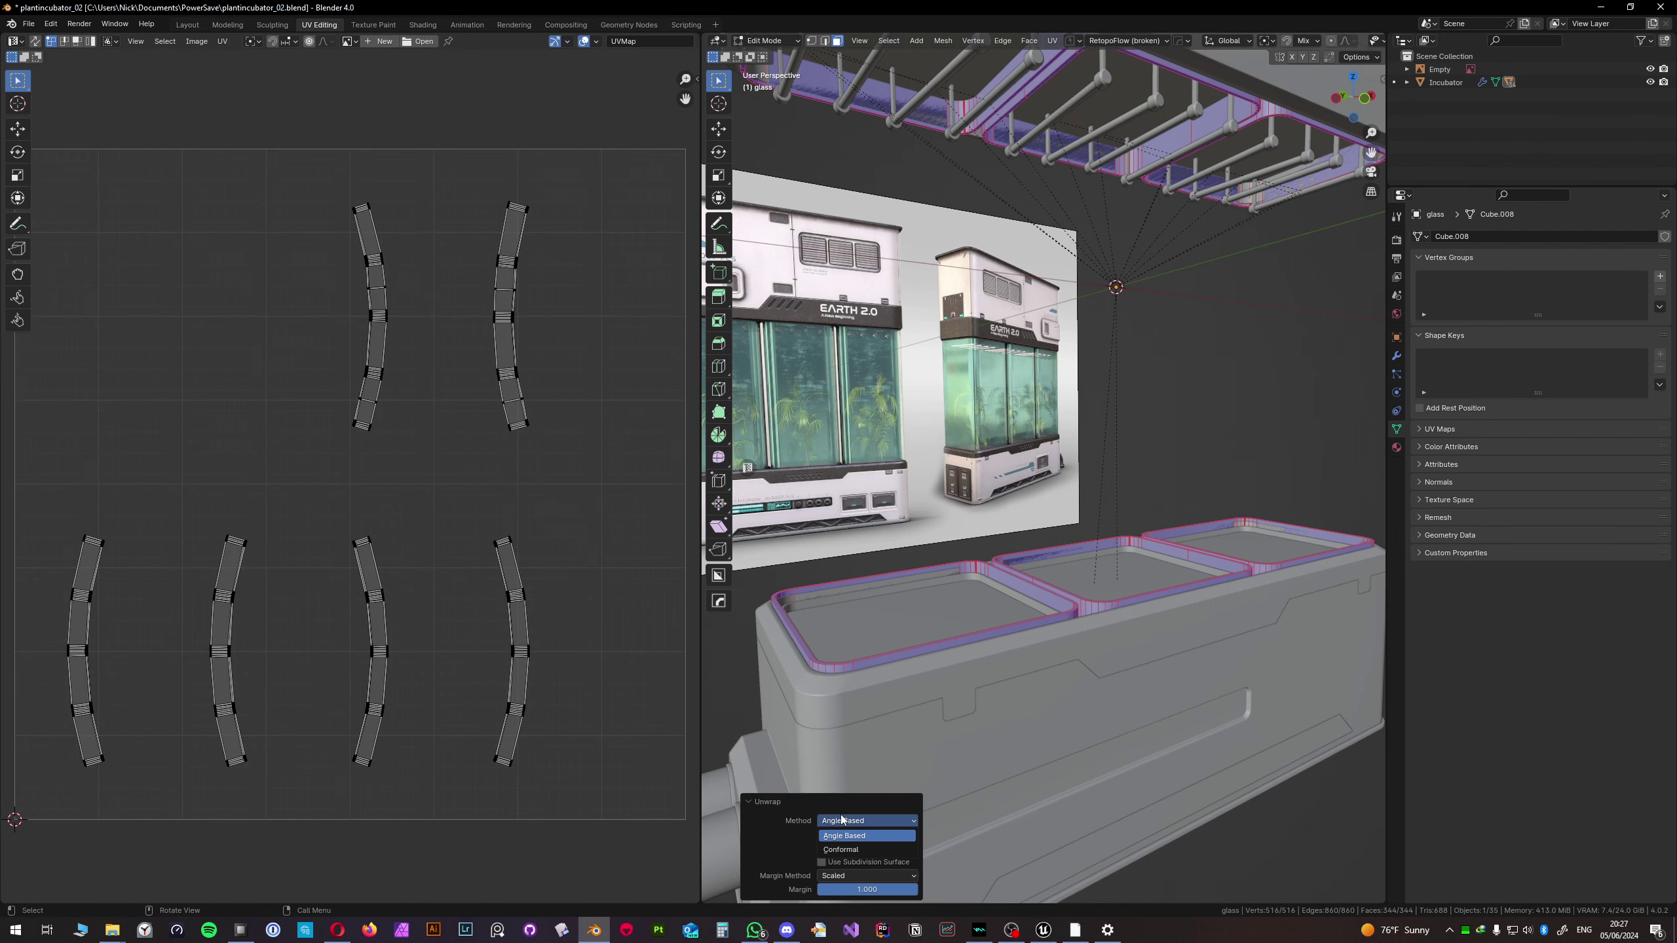
{"action": "left_click", "coordinate": [845, 851]}
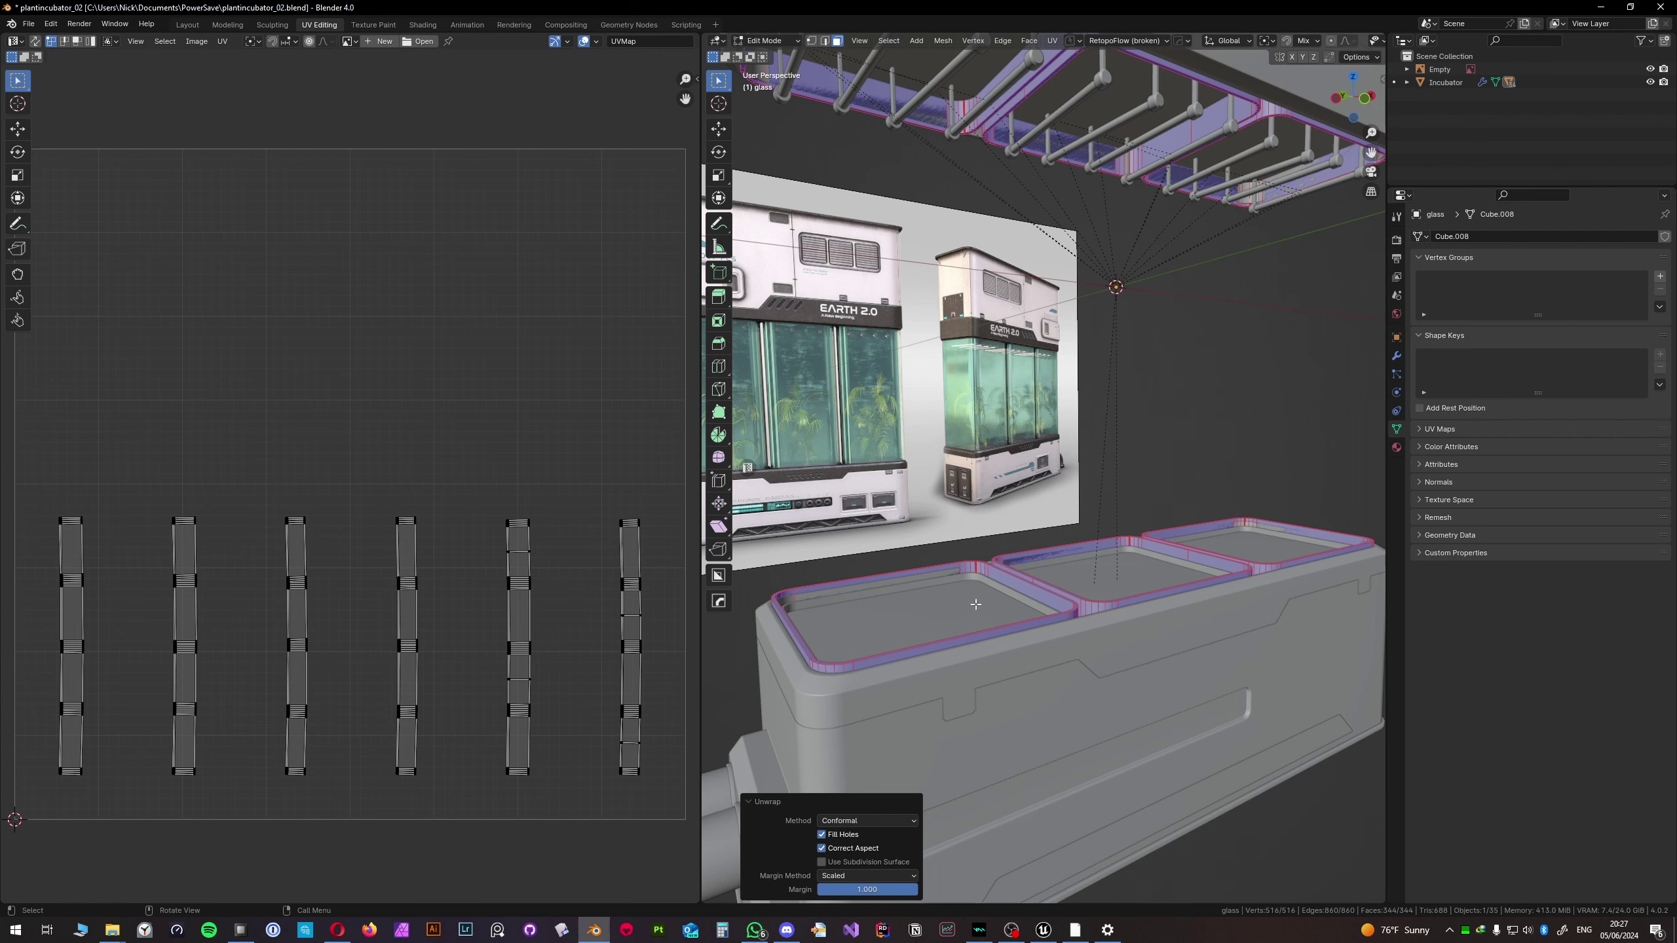
- Display the Zen UV checker texture on the incubator
{"action": "key", "text": "n"}
{"action": "scroll", "coordinate": [1354, 455], "scroll_direction": "up", "scroll_amount": 2}
{"action": "scroll", "coordinate": [1354, 455], "scroll_direction": "down", "scroll_amount": 3}
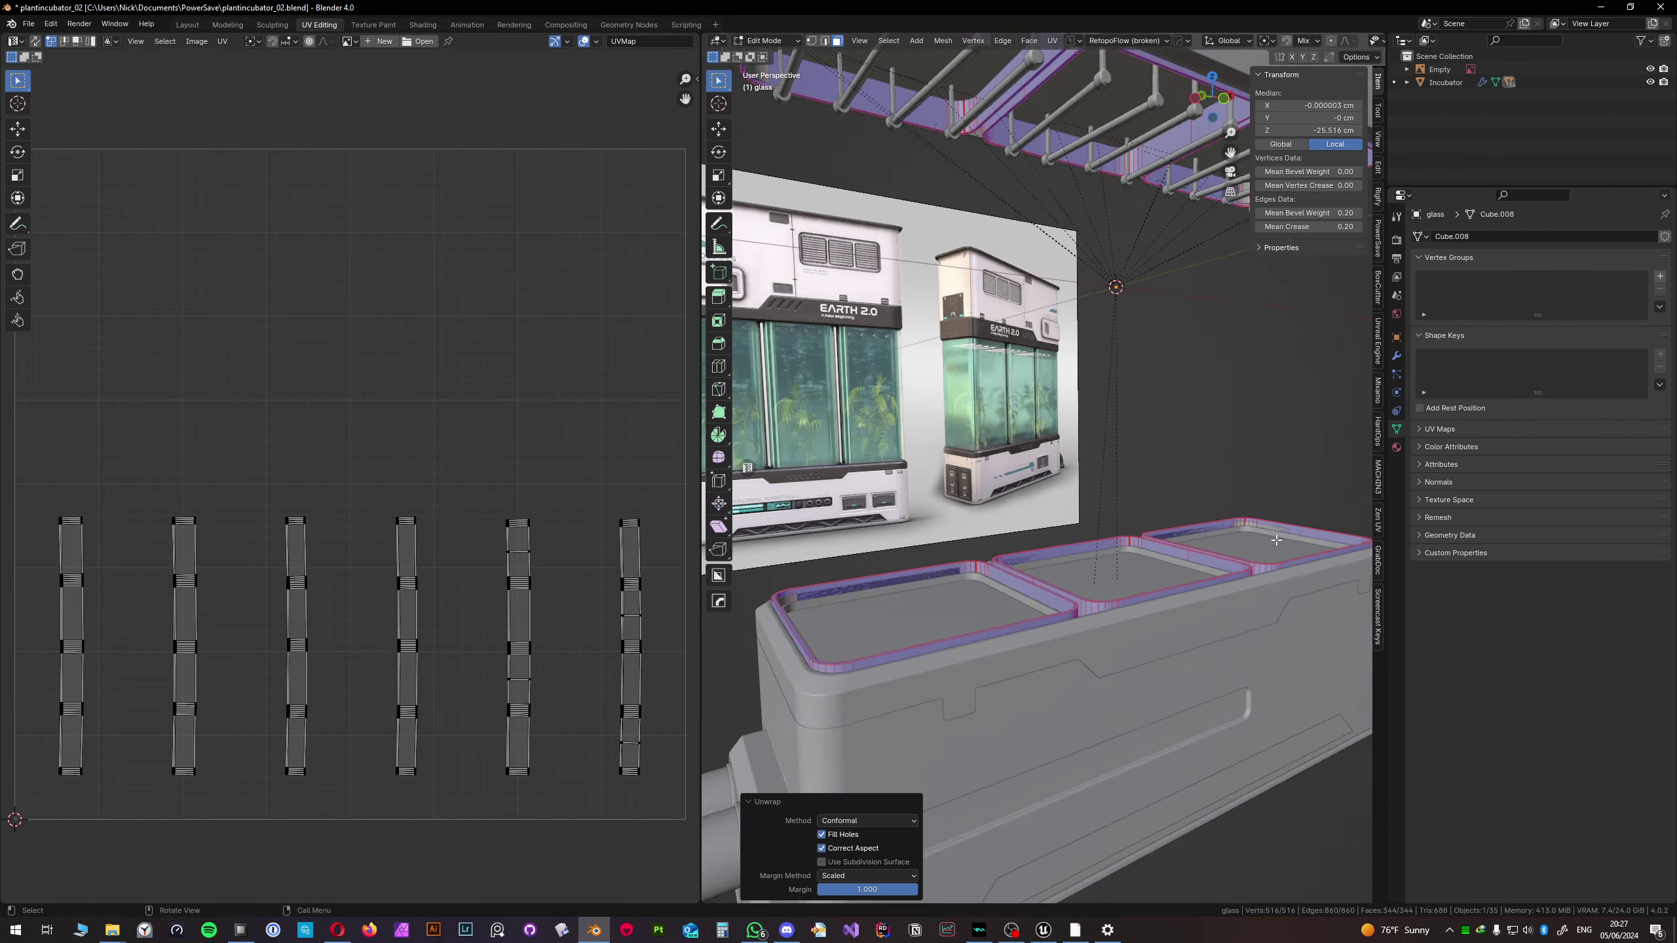
{"action": "left_click", "coordinate": [1378, 519]}
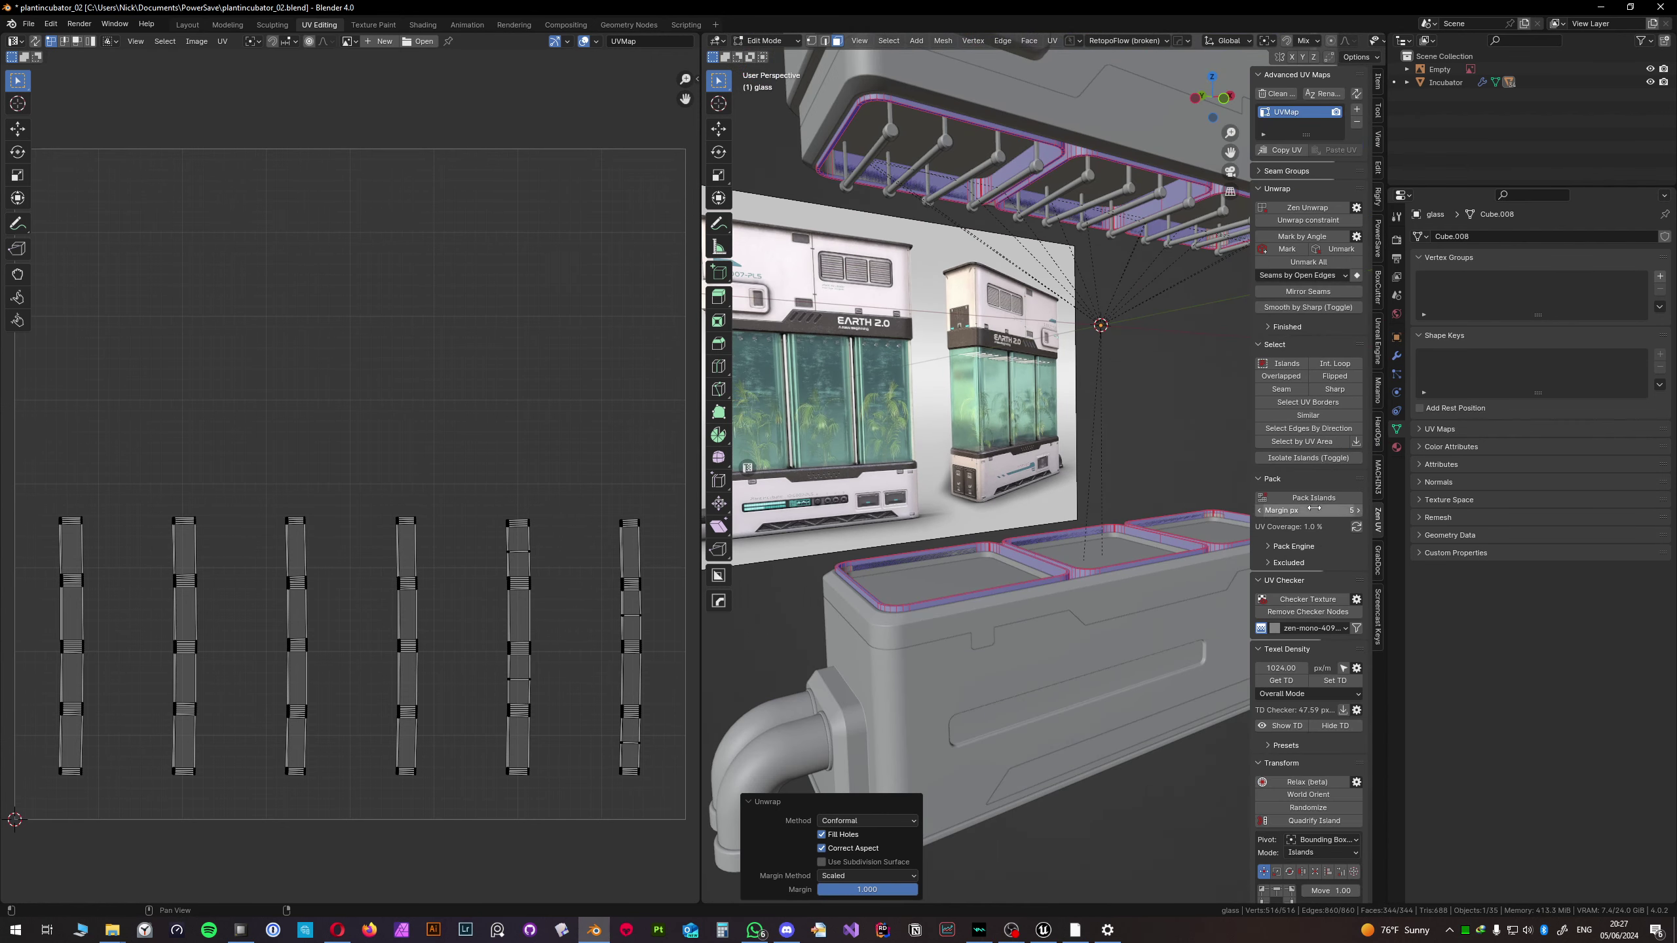
{"action": "left_click", "coordinate": [1308, 598]}
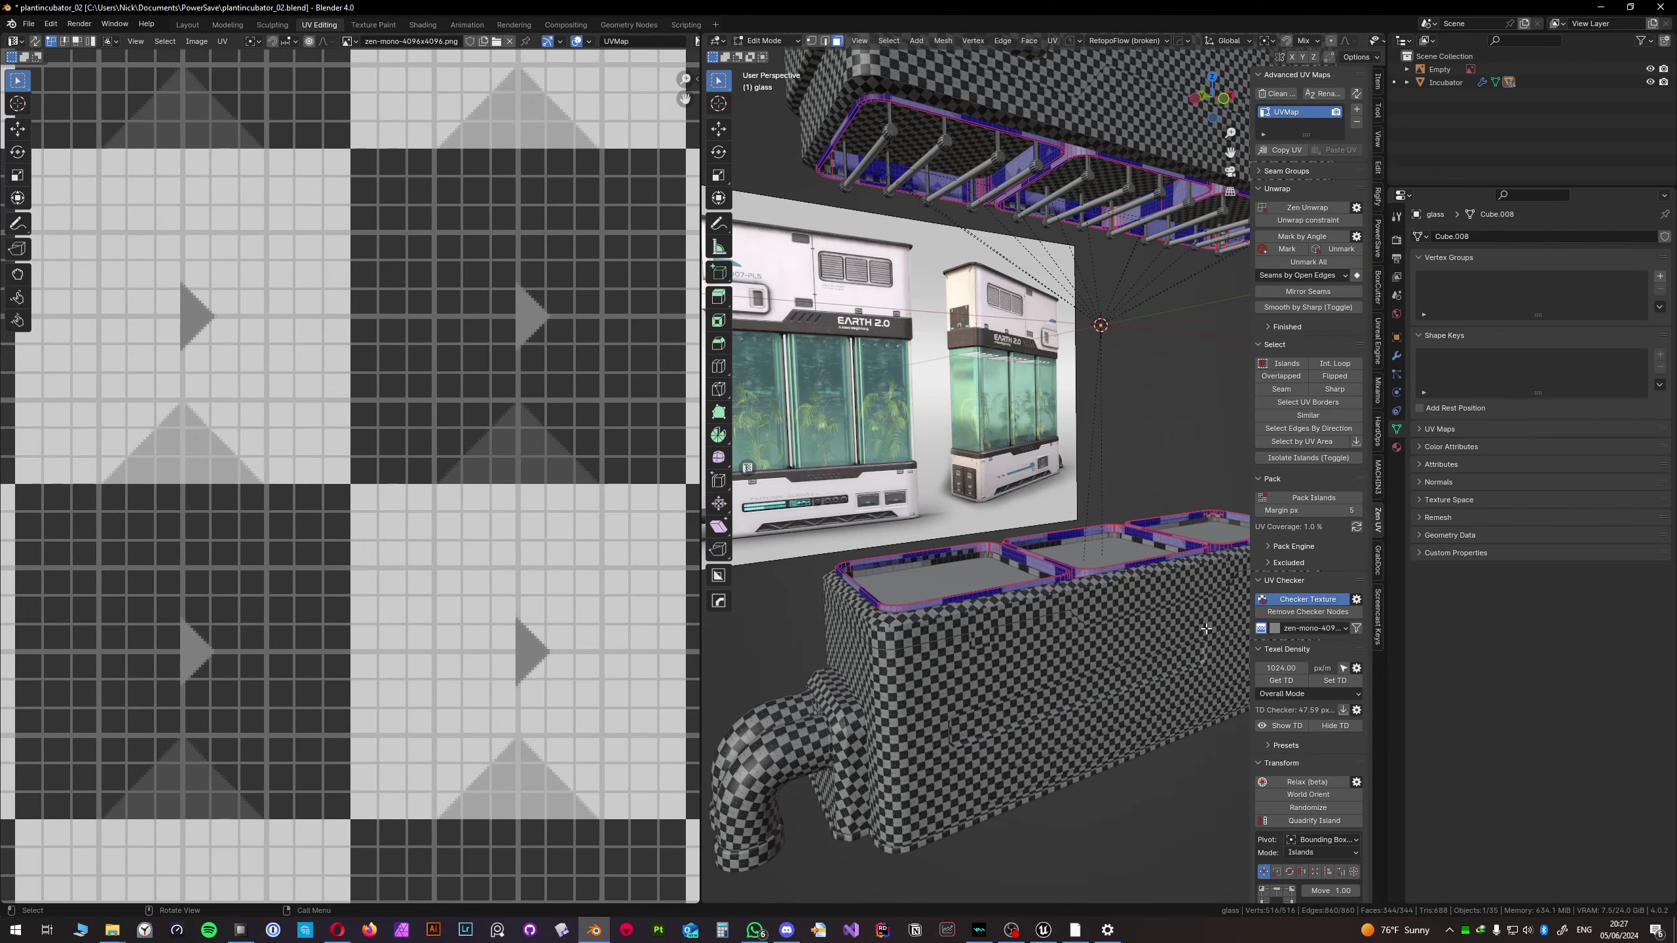
- Set the texel density of the tank frames' UVs to 1024 px/m and check their islands
{"action": "left_click", "coordinate": [1324, 683]}
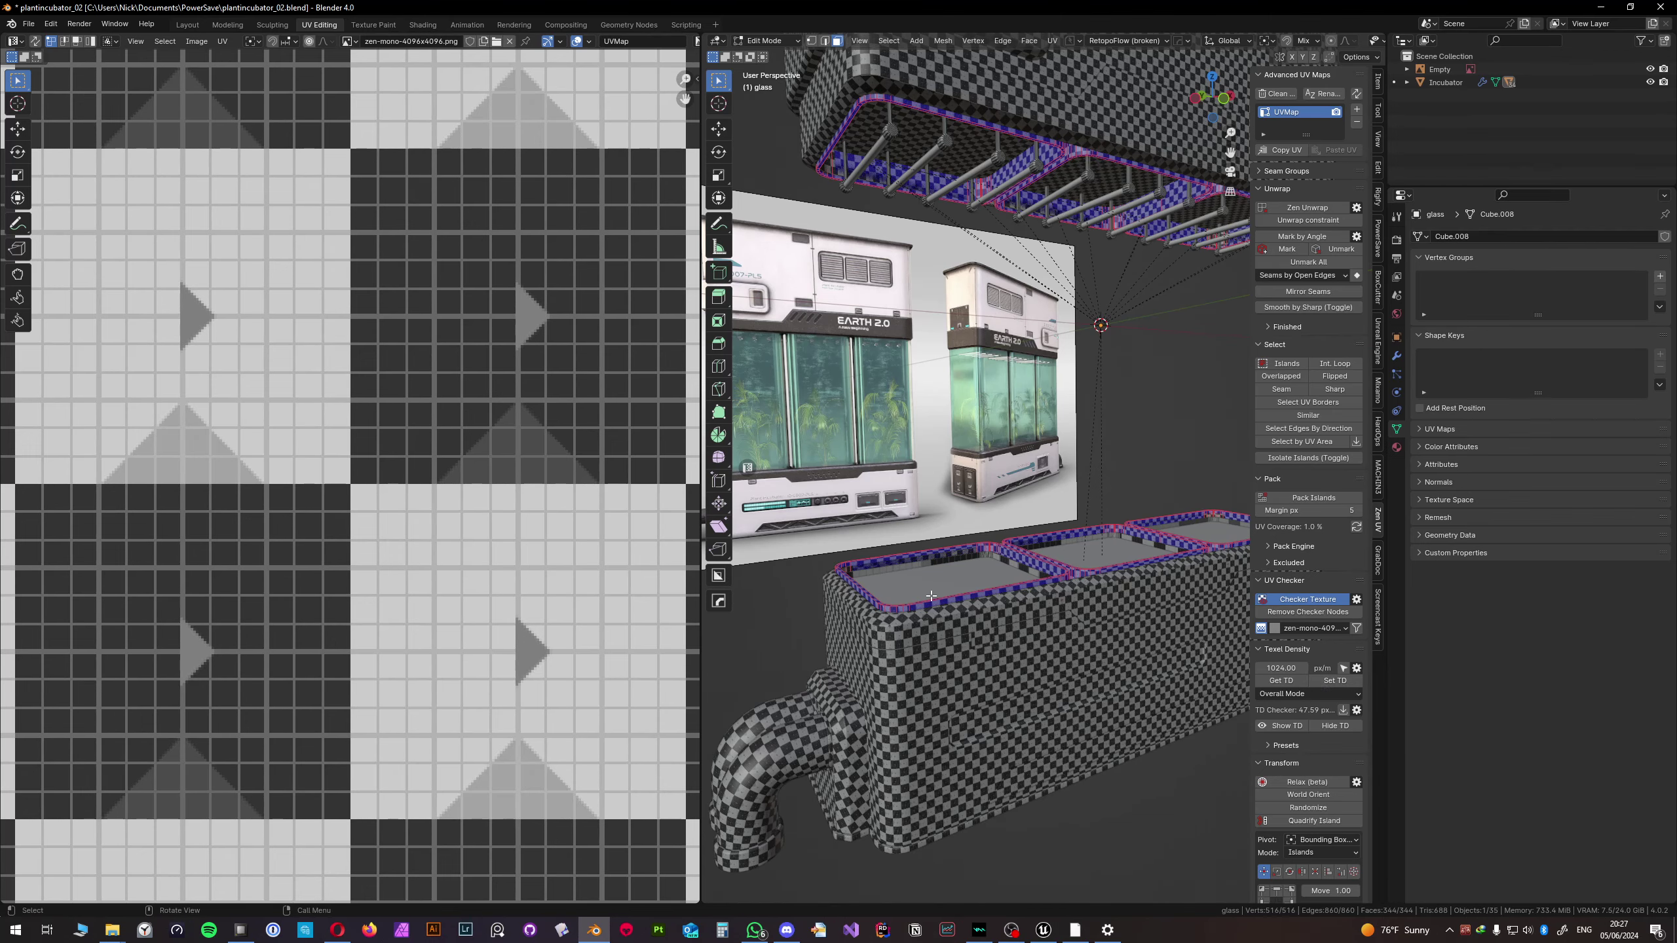
{"action": "scroll", "coordinate": [991, 595], "scroll_direction": "up", "scroll_amount": 4}
{"action": "scroll", "coordinate": [448, 516], "scroll_direction": "down", "scroll_amount": 15}
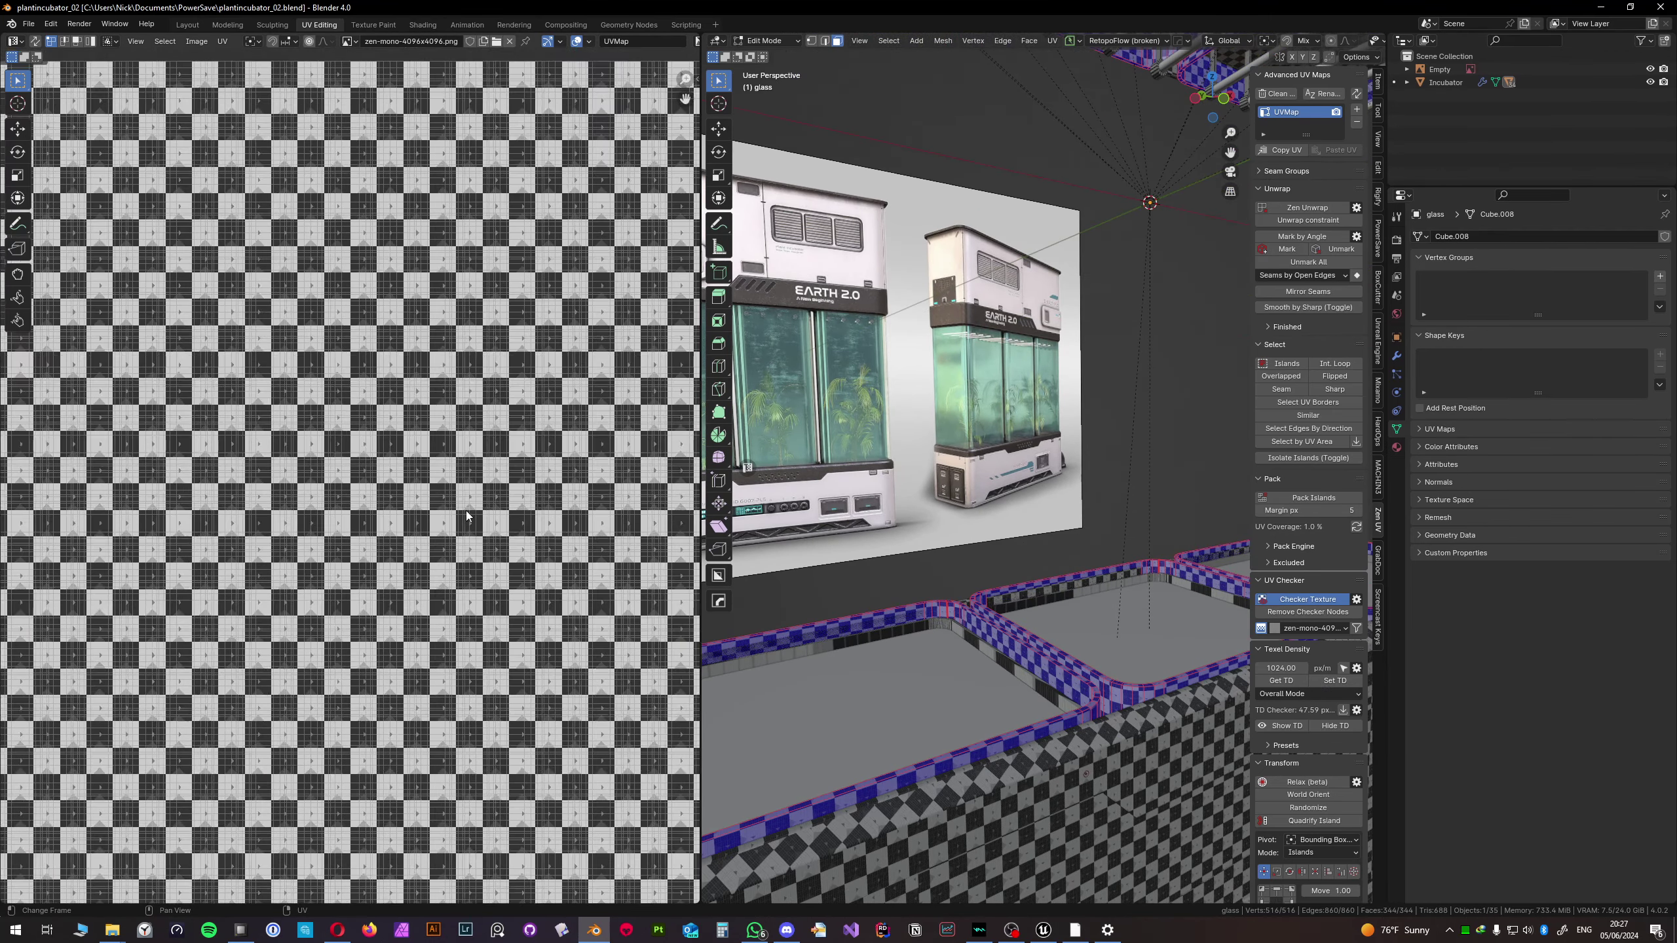
{"action": "key", "text": "a"}
{"action": "scroll", "coordinate": [467, 514], "scroll_direction": "down", "scroll_amount": 1}
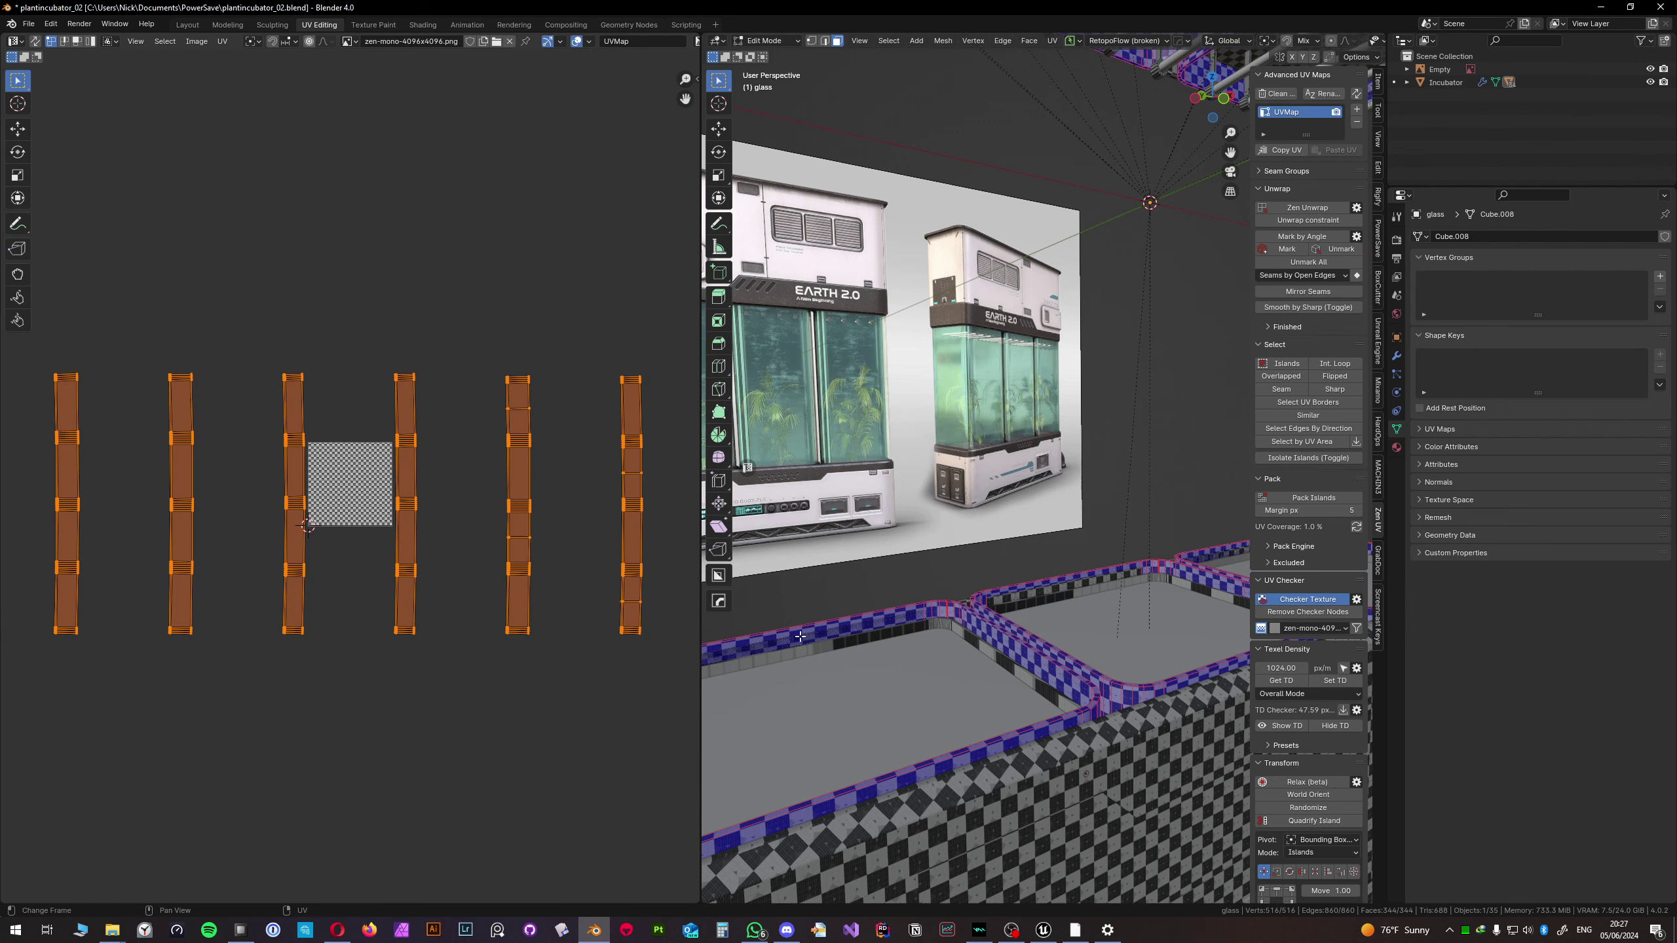
{"action": "middle_click_drag", "start_coordinate": [1083, 660], "coordinate": [1138, 663]}
{"action": "key", "text": "Tab"}
- Unwrap the tanks' dirt surfaces with Project from View in top orthographic view and check their UV islands
{"action": "left_click", "coordinate": [967, 663]}
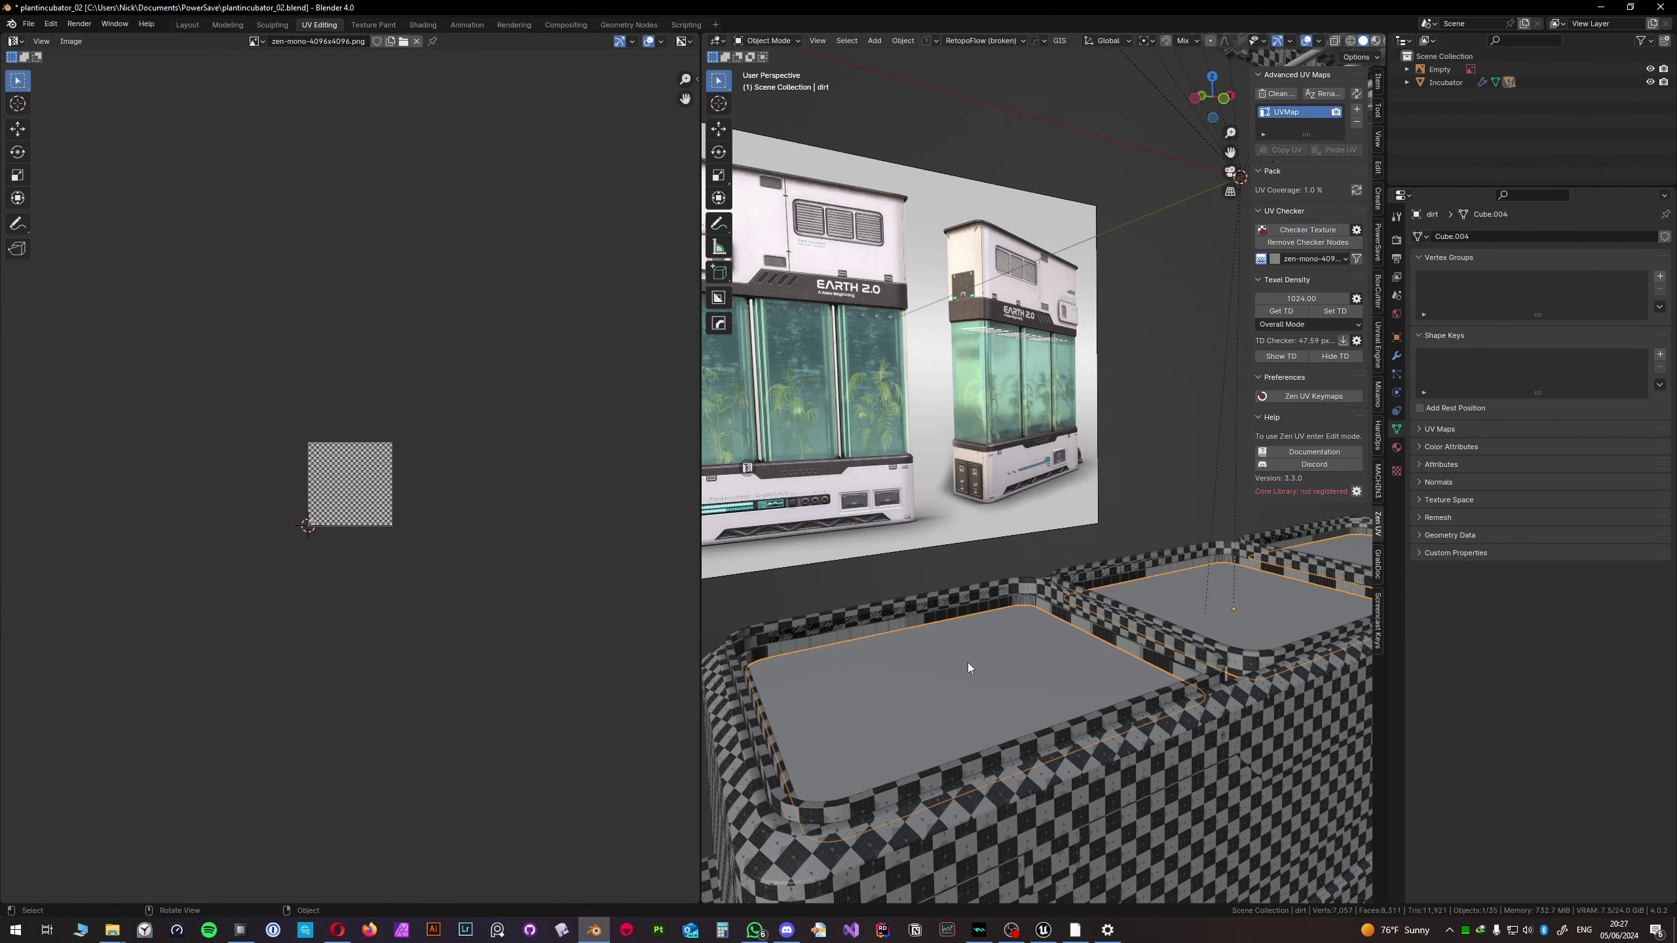
{"action": "middle_click_drag", "start_coordinate": [967, 663], "coordinate": [1001, 711]}
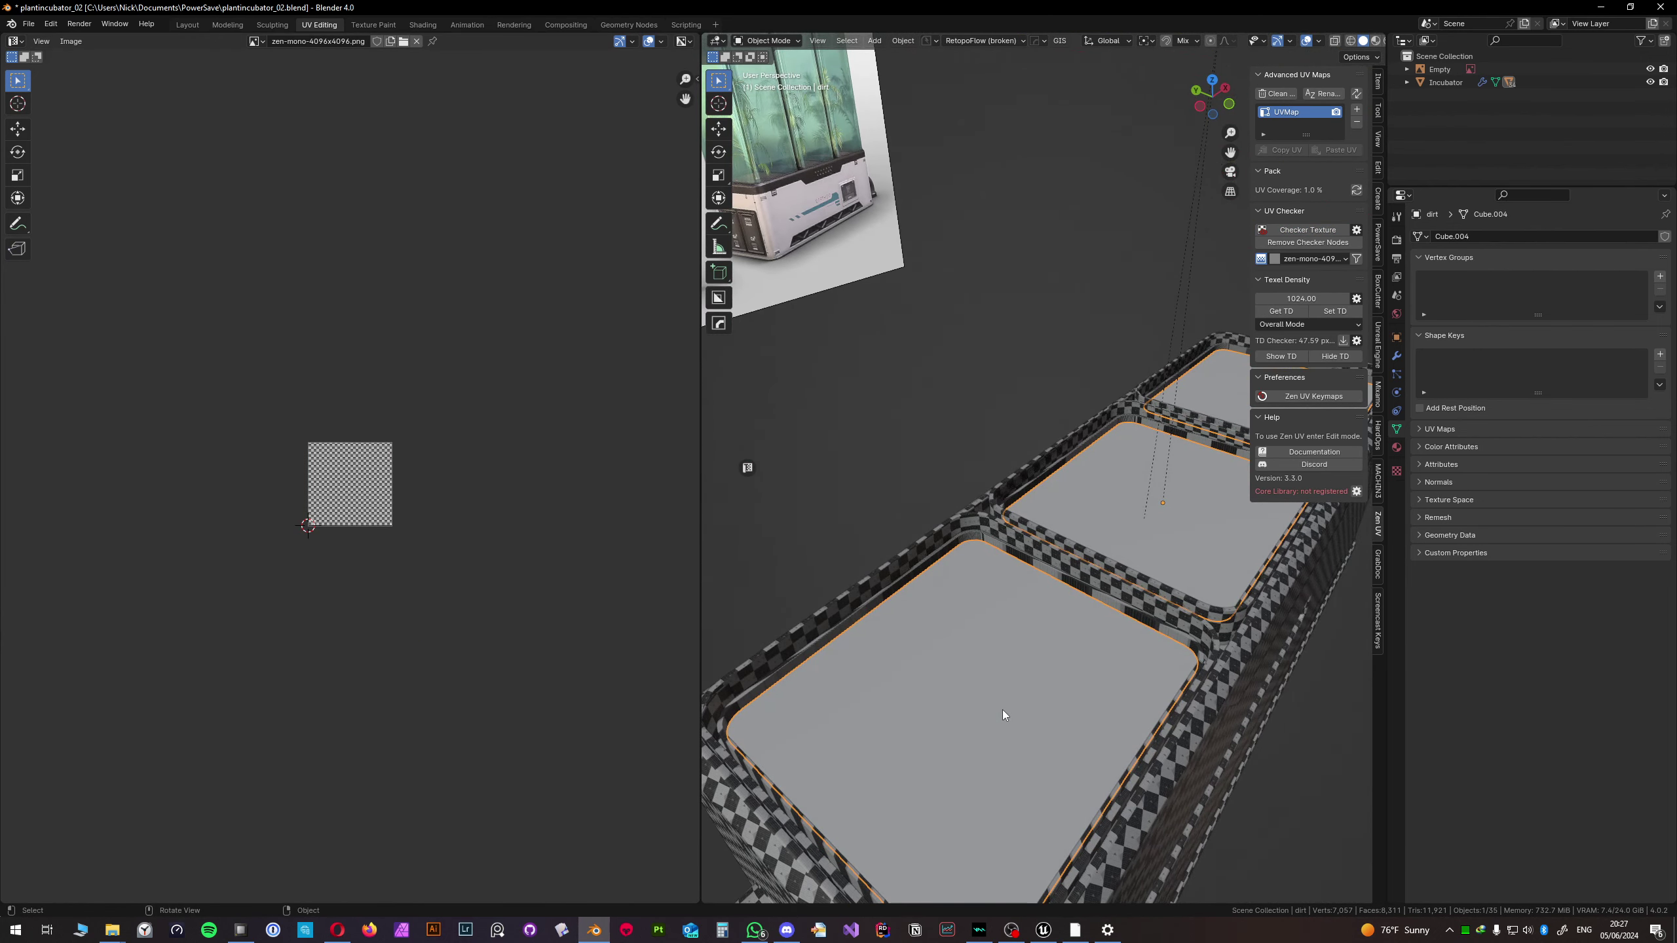
{"action": "scroll", "coordinate": [1004, 707], "scroll_direction": "down", "scroll_amount": 2}
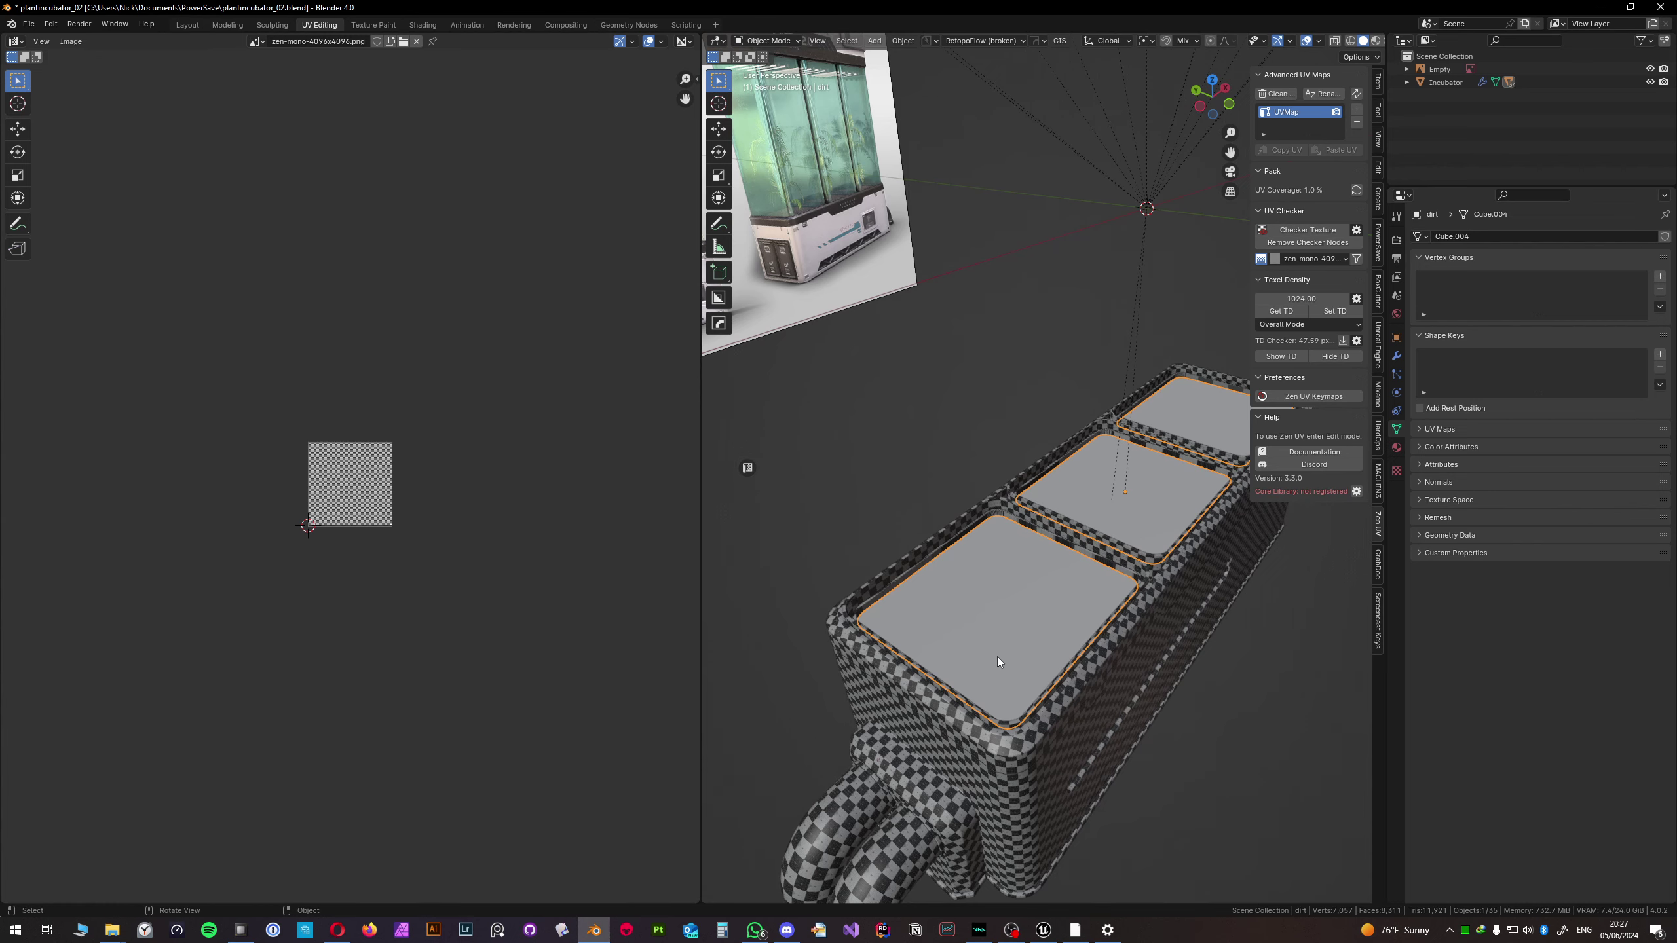
{"action": "key", "text": "KP_7"}
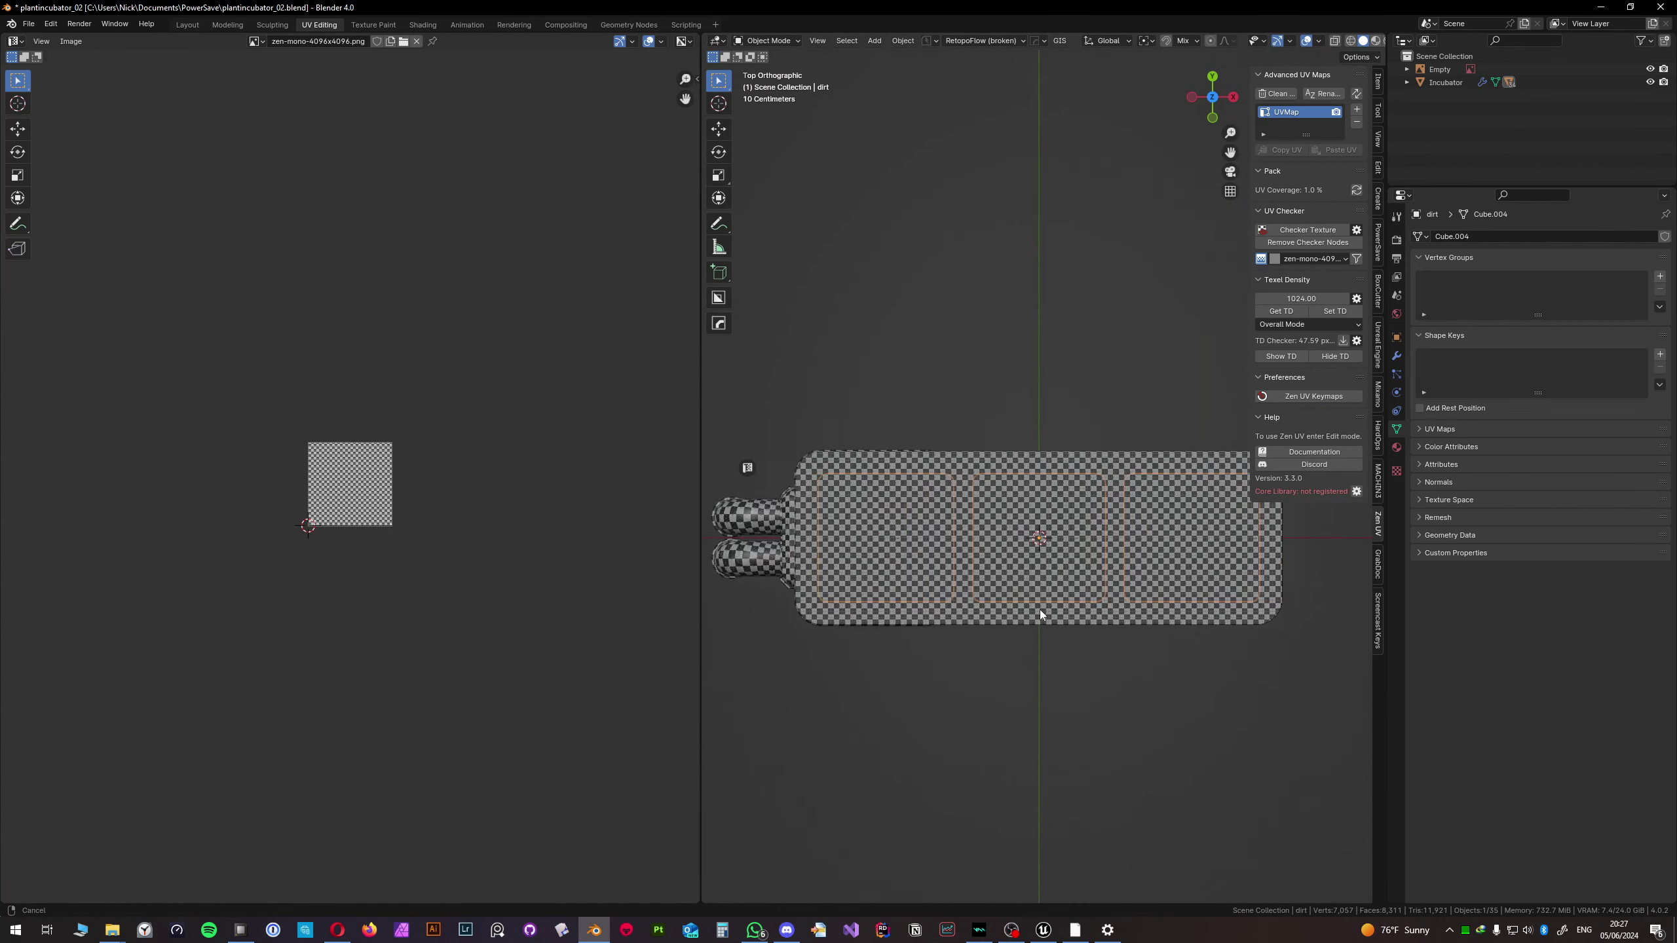
{"action": "key", "text": "Tab"}
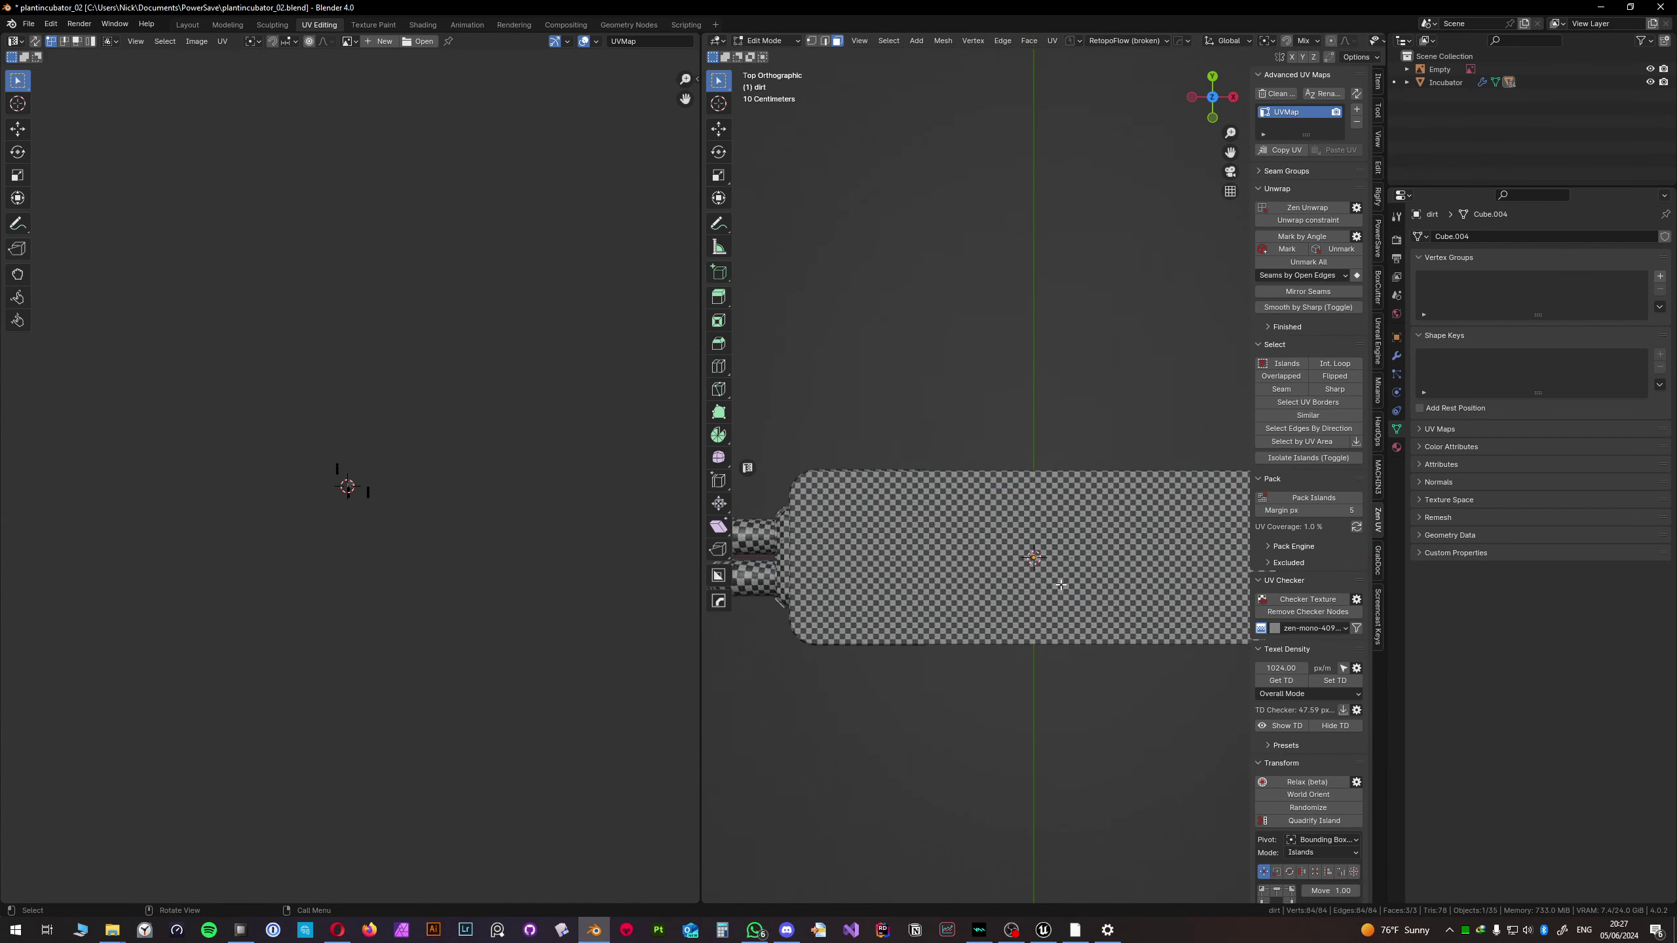
{"action": "key", "text": "u"}
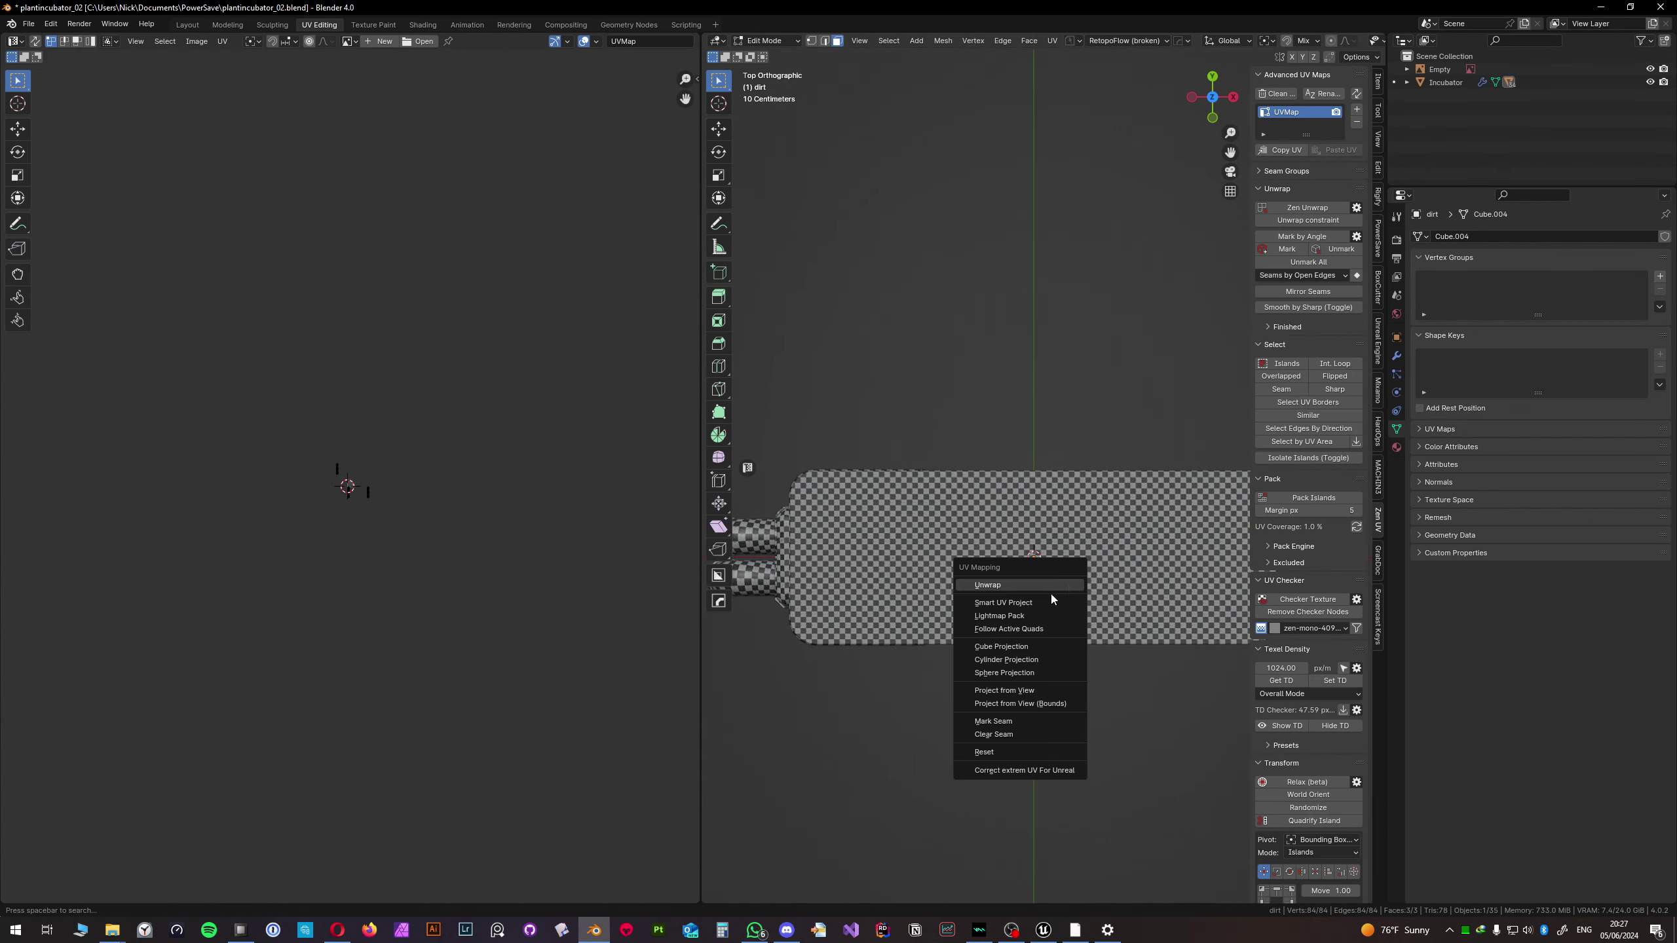
{"action": "left_click", "coordinate": [1022, 691]}
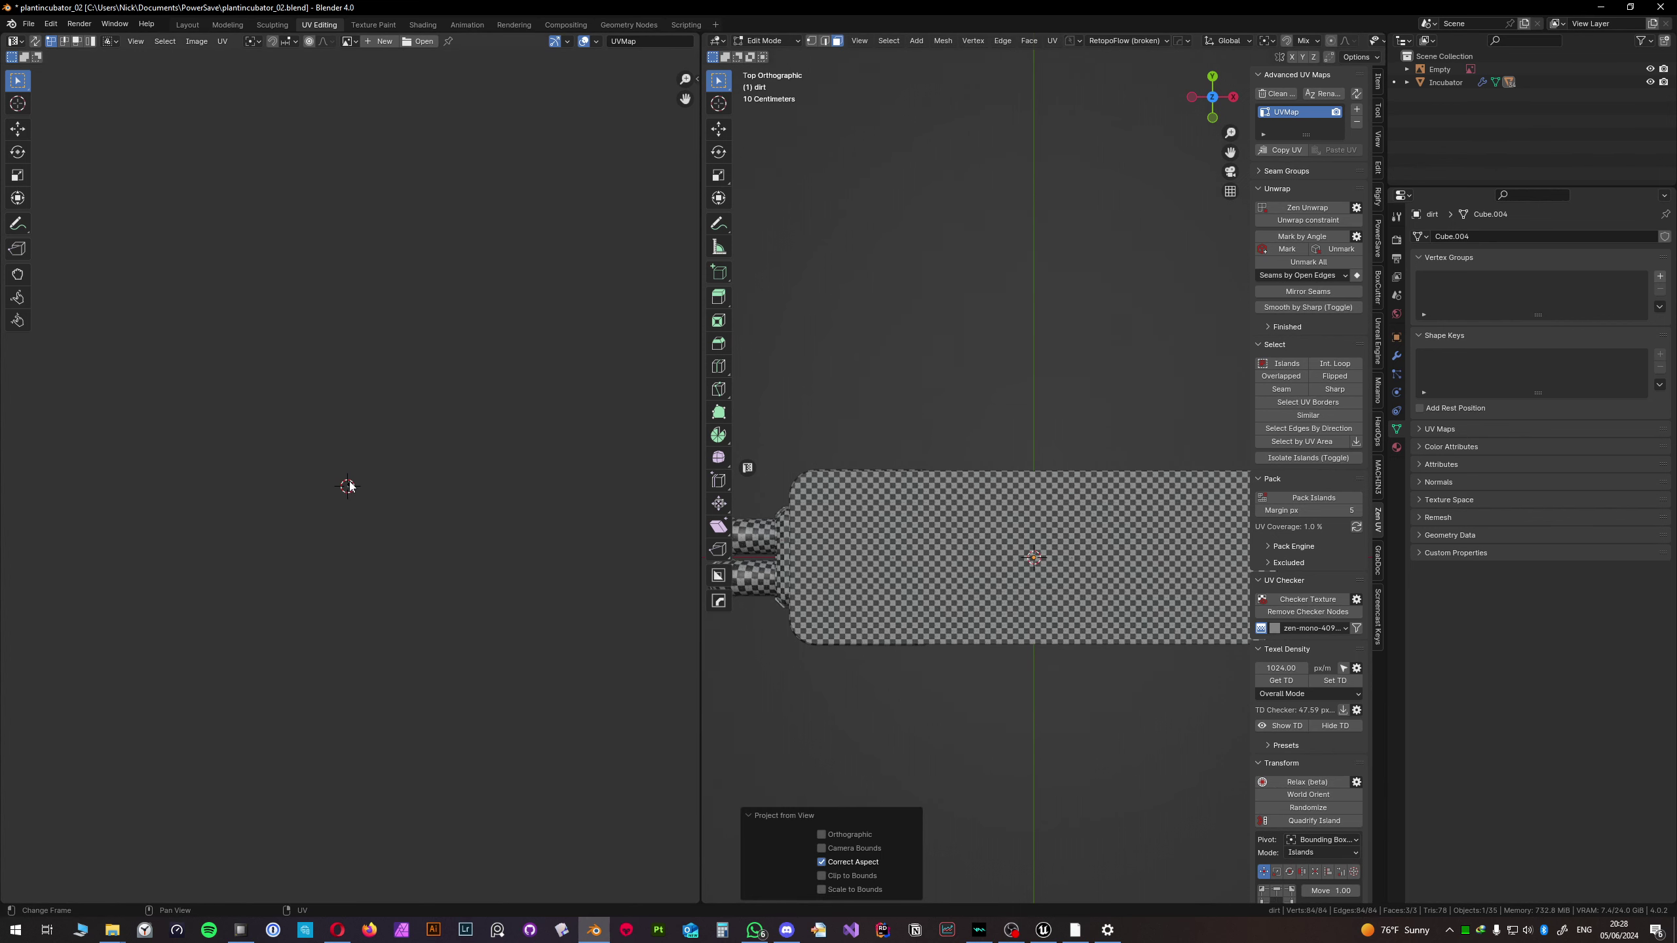
{"action": "key", "text": "a"}
{"action": "key", "text": "Home"}
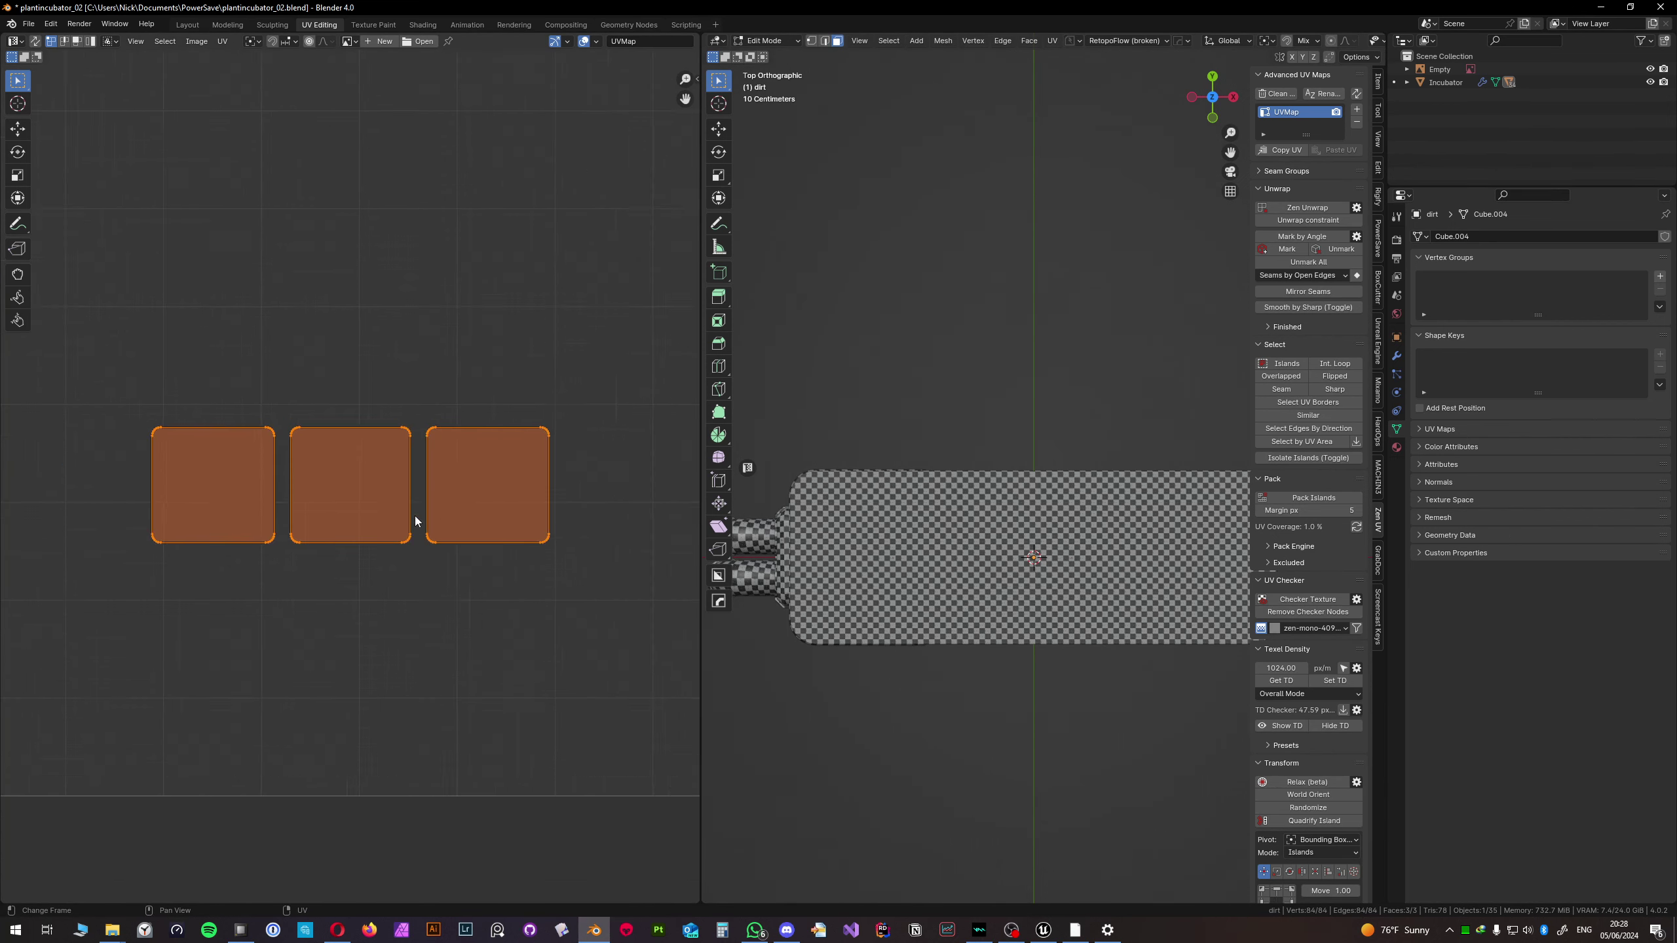
{"action": "scroll", "coordinate": [415, 521], "scroll_direction": "down", "scroll_amount": 1}
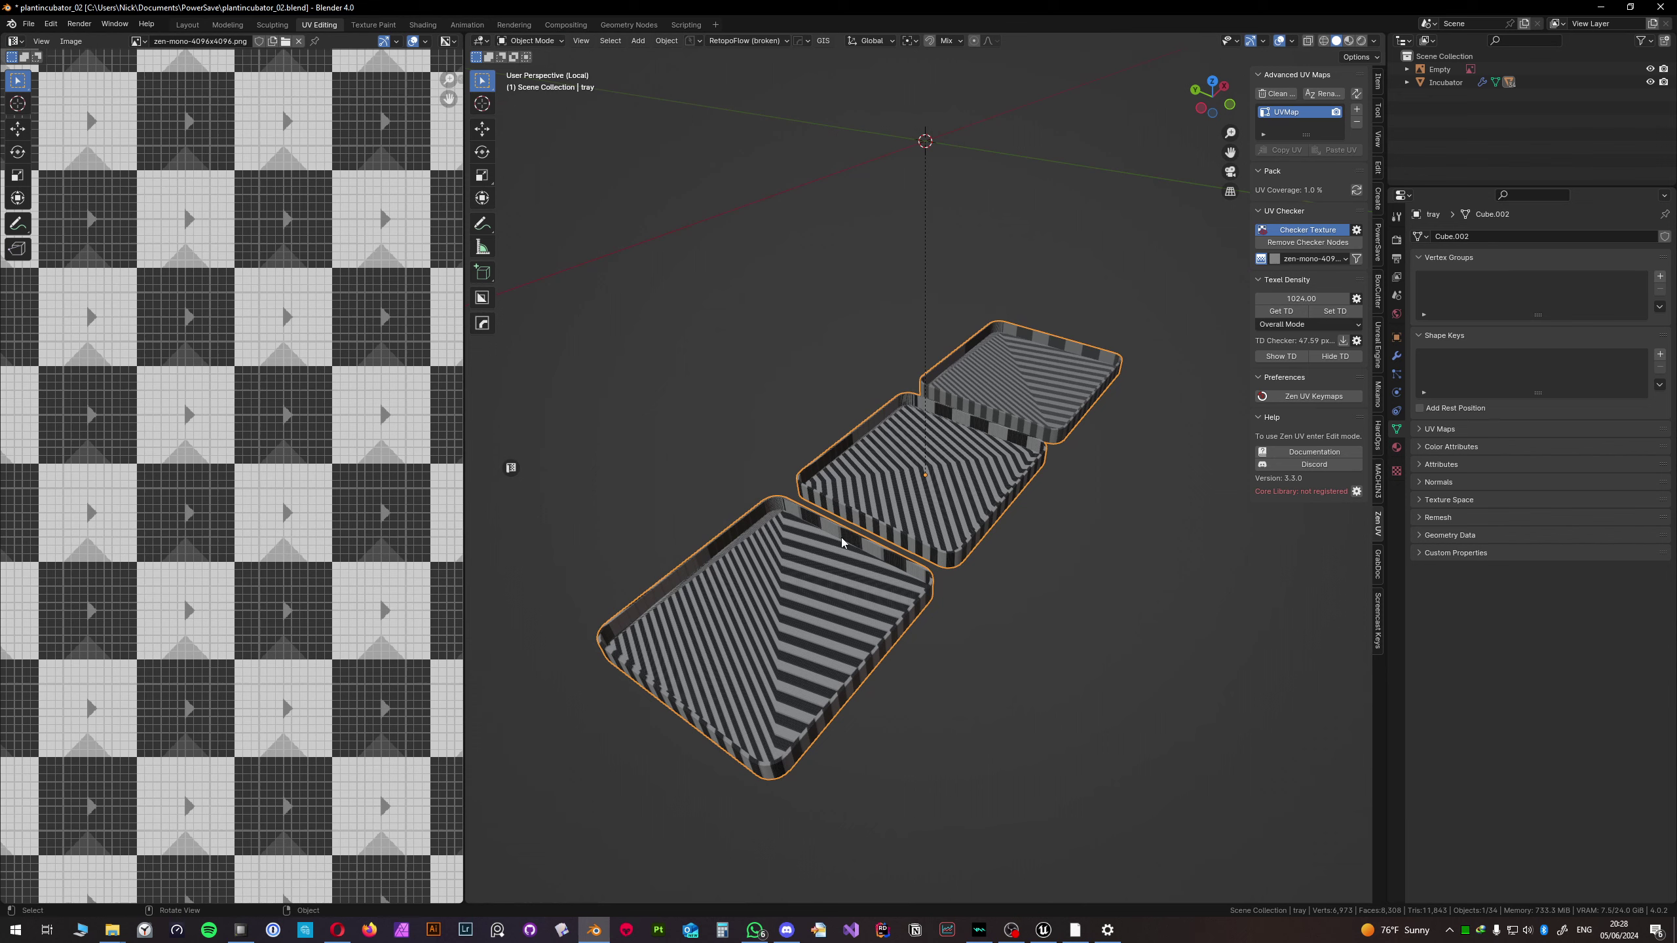
- Select the floor faces of all three trays in Edit Mode and mark their borders as seams
{"action": "key", "text": "Tab"}
{"action": "left_click", "coordinate": [766, 603]}
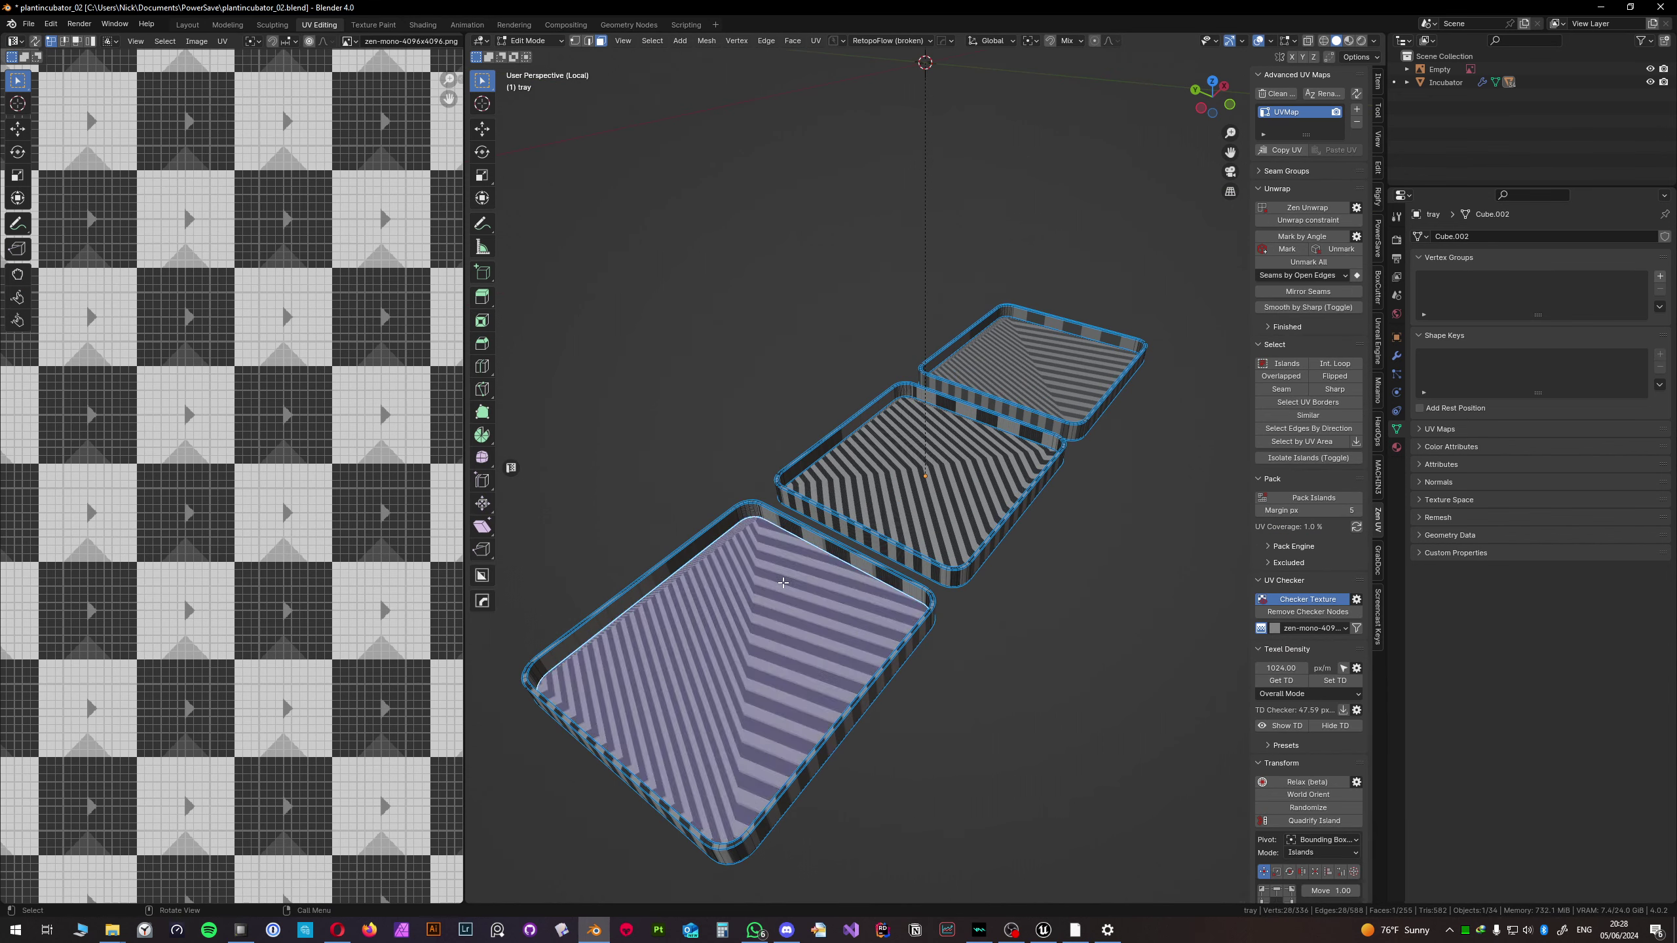
{"action": "key", "text": "shift"}
{"action": "middle_click_drag", "start_coordinate": [1030, 310], "coordinate": [997, 308]}
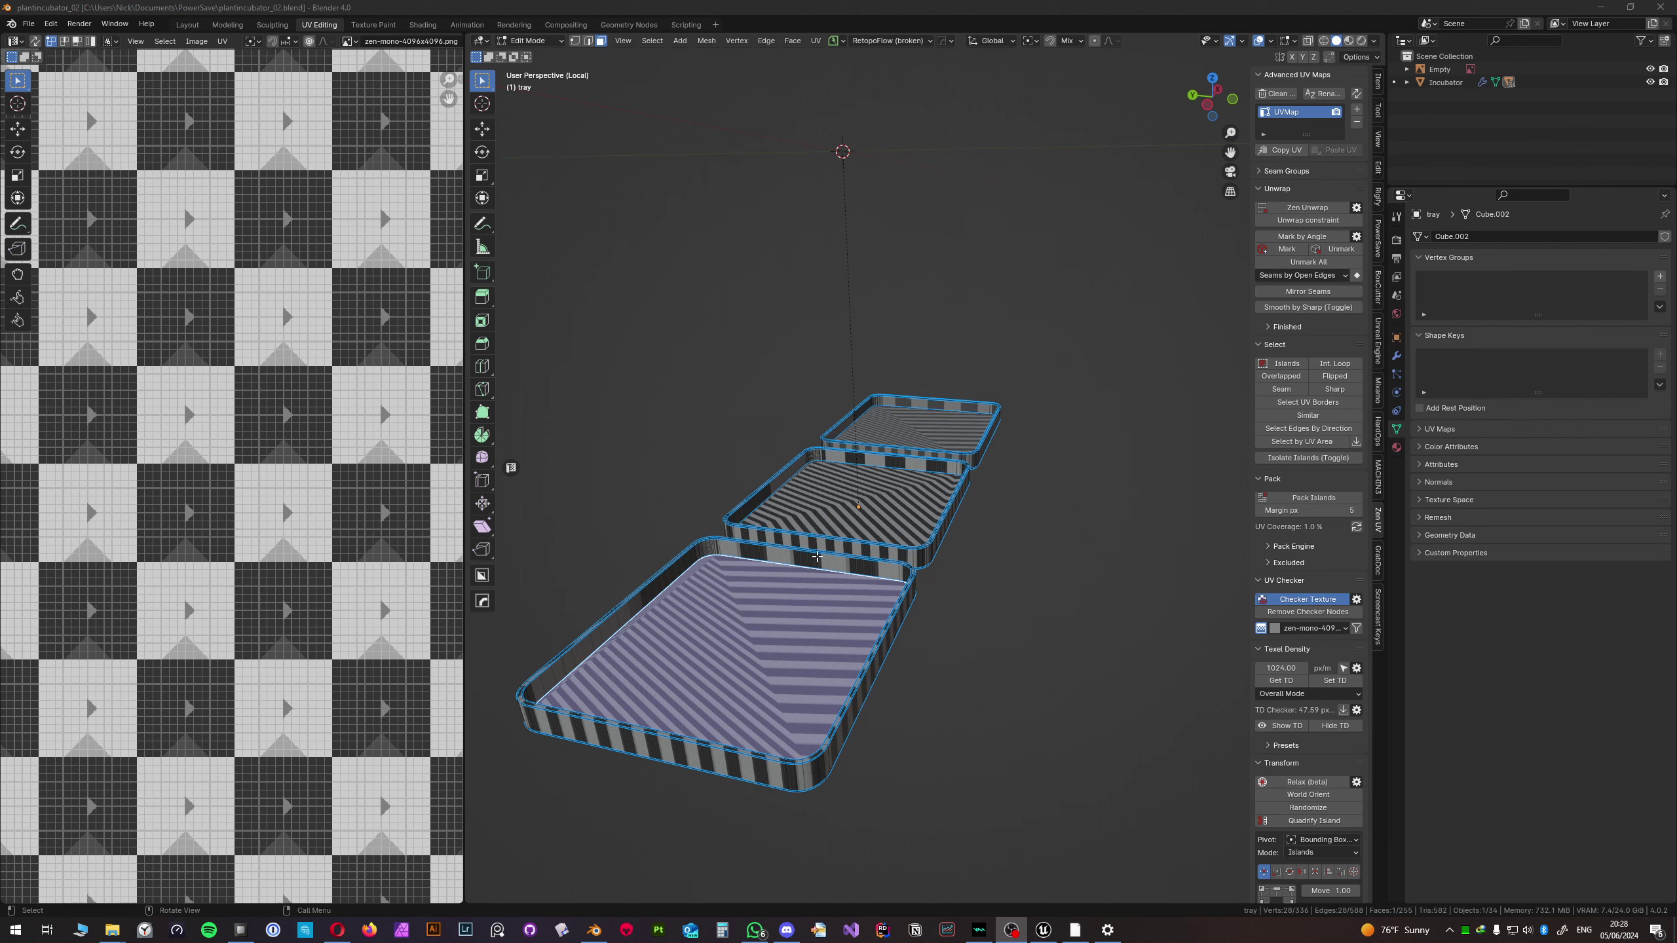
{"action": "middle_click_drag", "start_coordinate": [817, 557], "coordinate": [846, 514]}
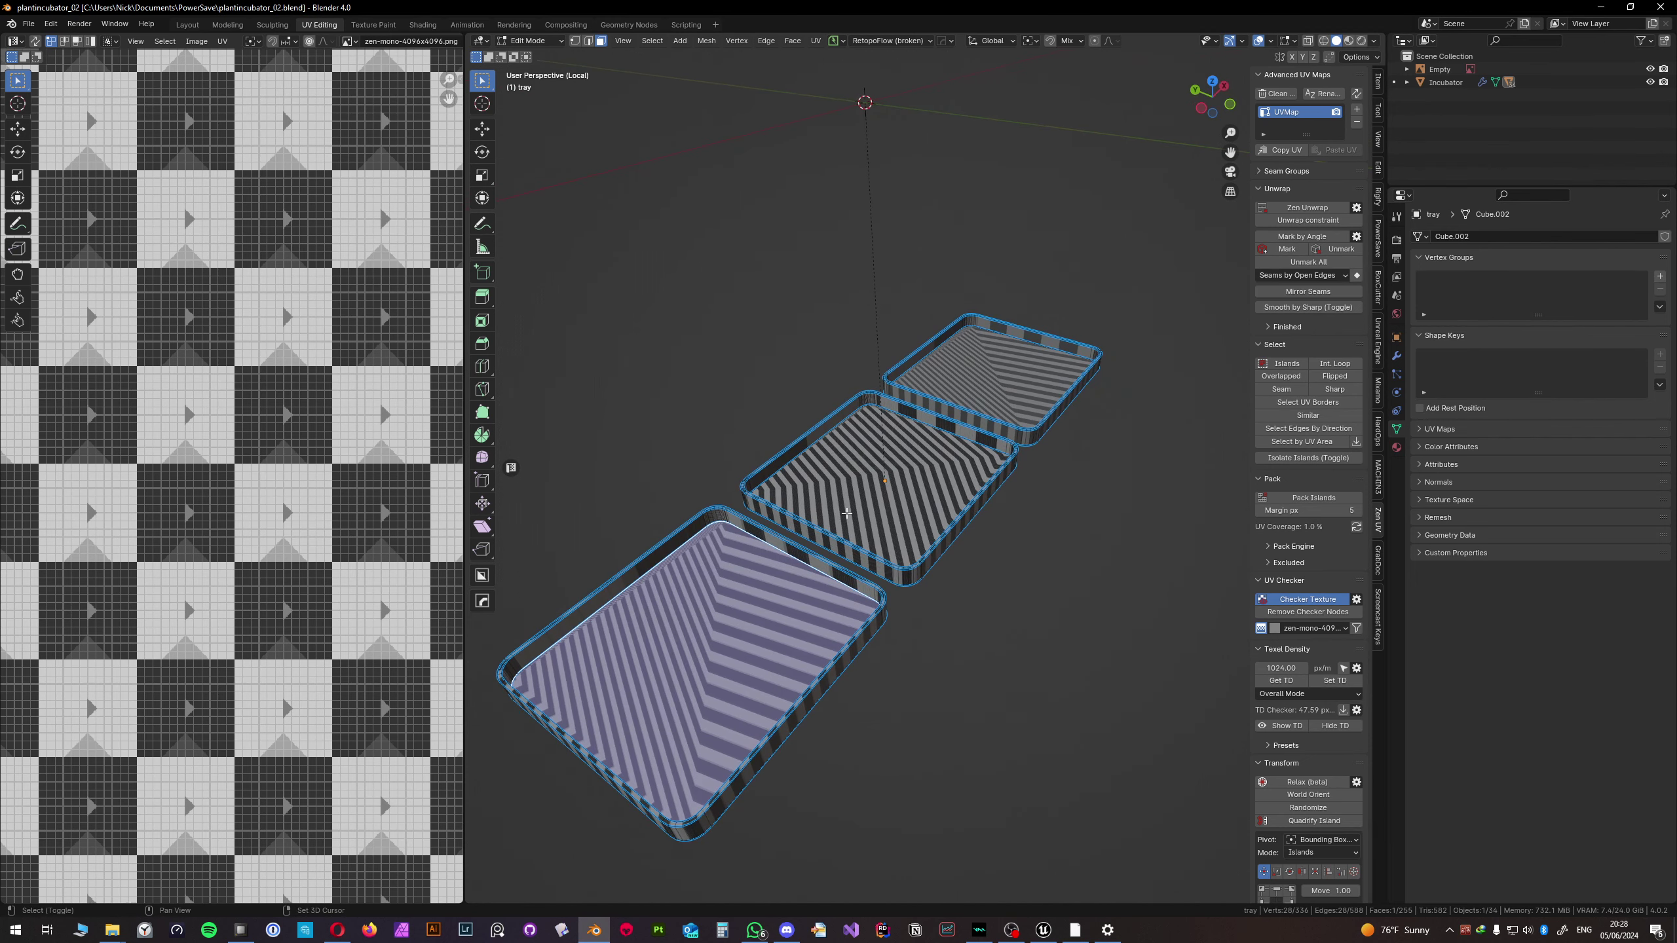
{"action": "left_click", "coordinate": [847, 513], "text": "shift"}
{"action": "left_click", "coordinate": [971, 395], "text": "shift"}
{"action": "key", "text": "u"}
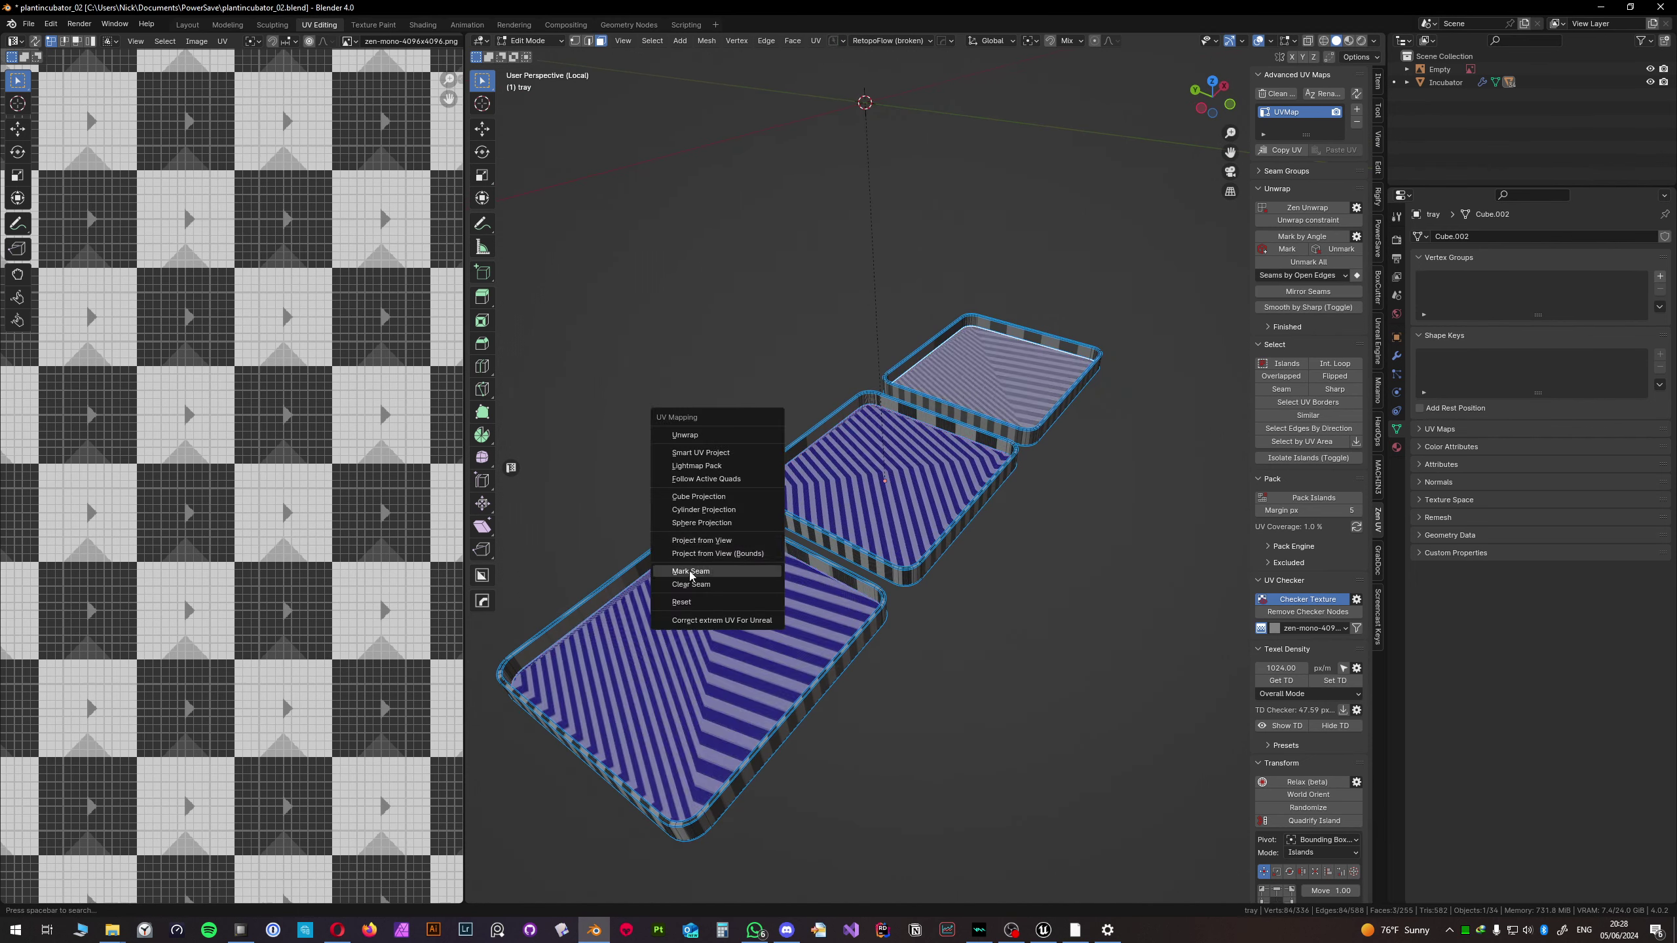
{"action": "left_click", "coordinate": [706, 572]}
- Select vertical edges at the corners of the three trays and mark them as seams
{"action": "key", "text": "2"}
{"action": "middle_click_drag", "start_coordinate": [705, 572], "coordinate": [745, 541]}
{"action": "scroll", "coordinate": [760, 565], "scroll_direction": "down", "scroll_amount": 4}
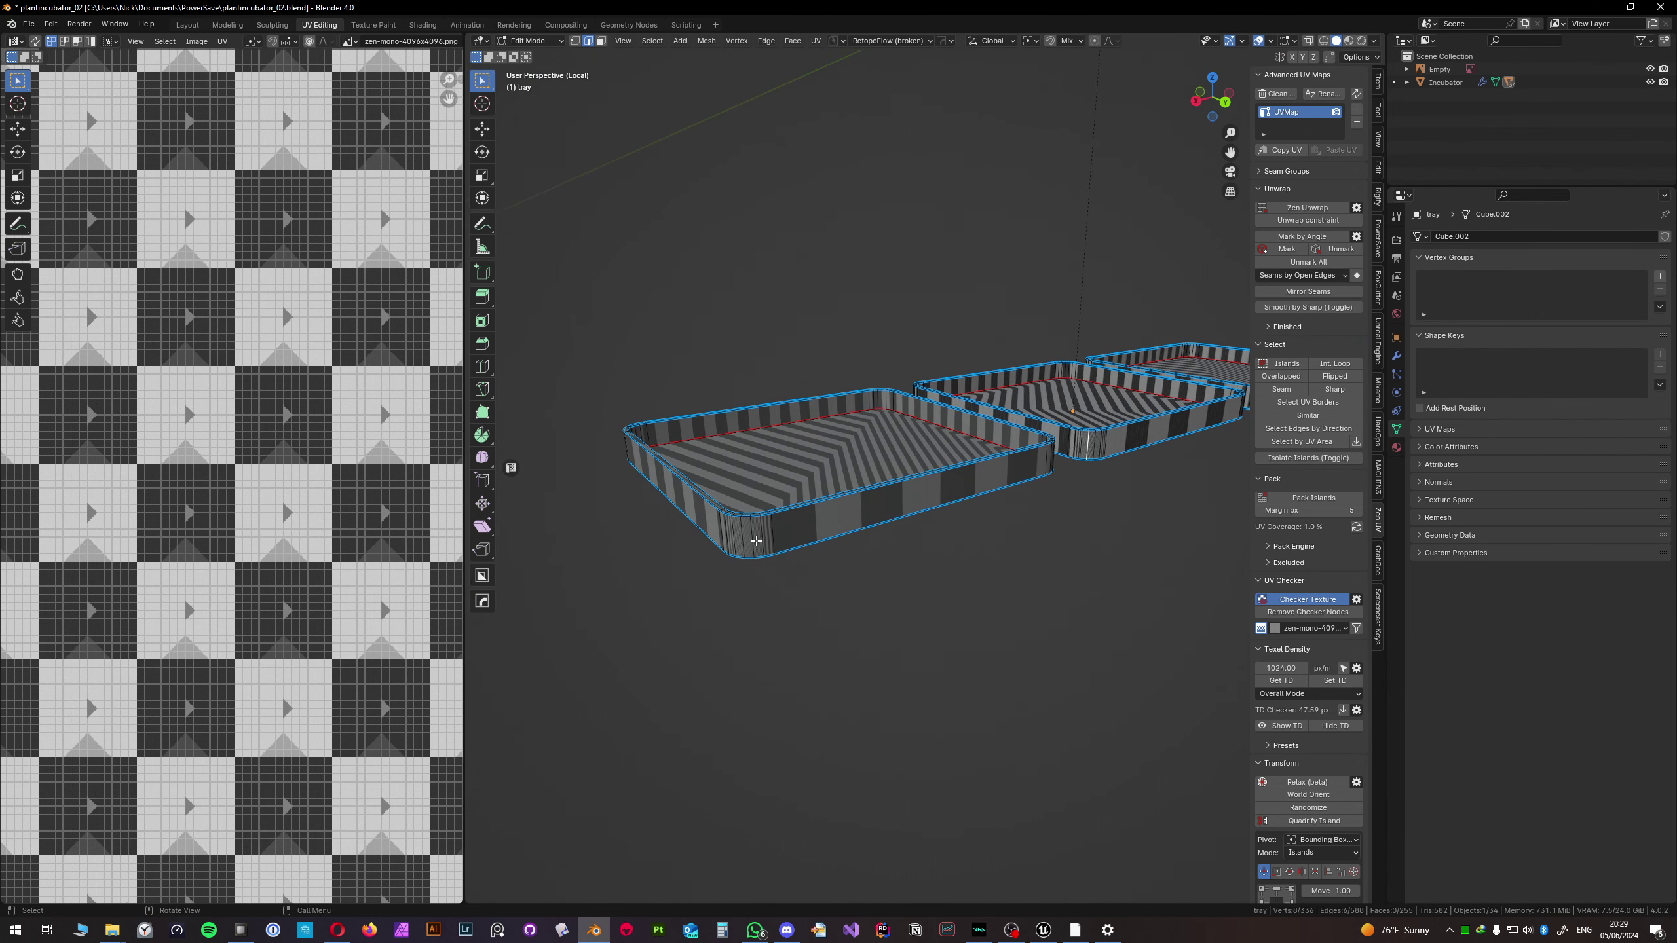
{"action": "left_click", "coordinate": [744, 540], "text": "alt+shift"}
{"action": "key", "text": "u"}
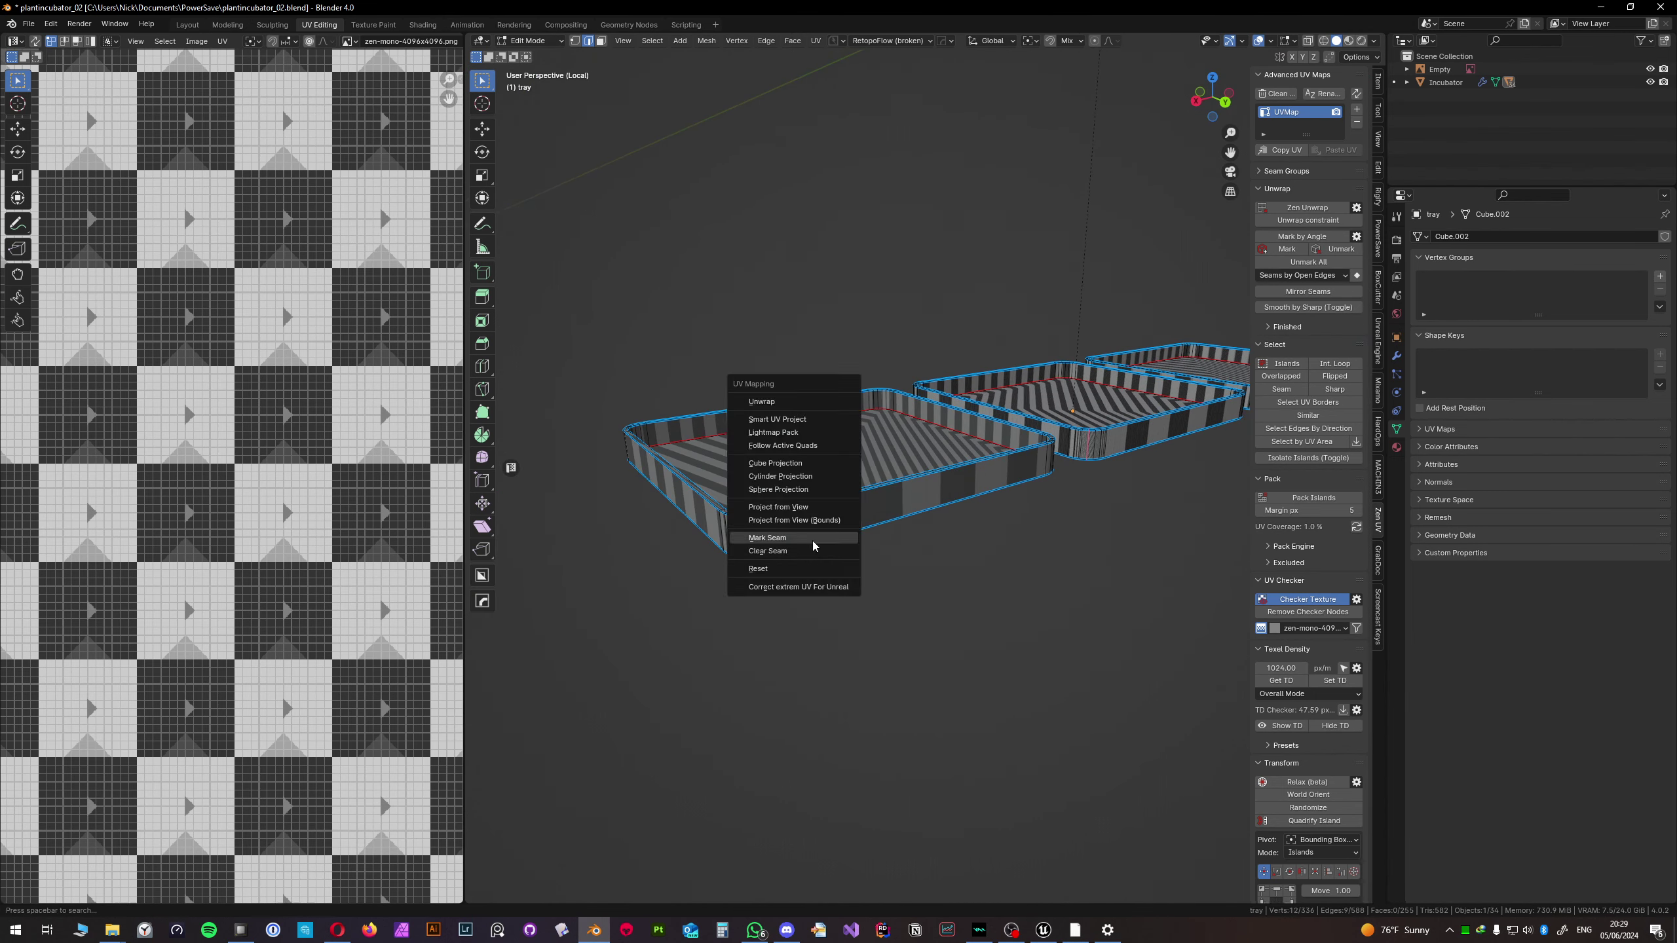
{"action": "left_click", "coordinate": [814, 546]}
- Select all of the trays' geometry, unwrap it with the Conformal method and check the UV islands
{"action": "mouse_move", "coordinate": [814, 545]}
{"action": "middle_mouse_down"}
{"action": "mouse_move", "coordinate": [629, 524]}
{"action": "mouse_move", "coordinate": [787, 538]}
{"action": "middle_mouse_up"}
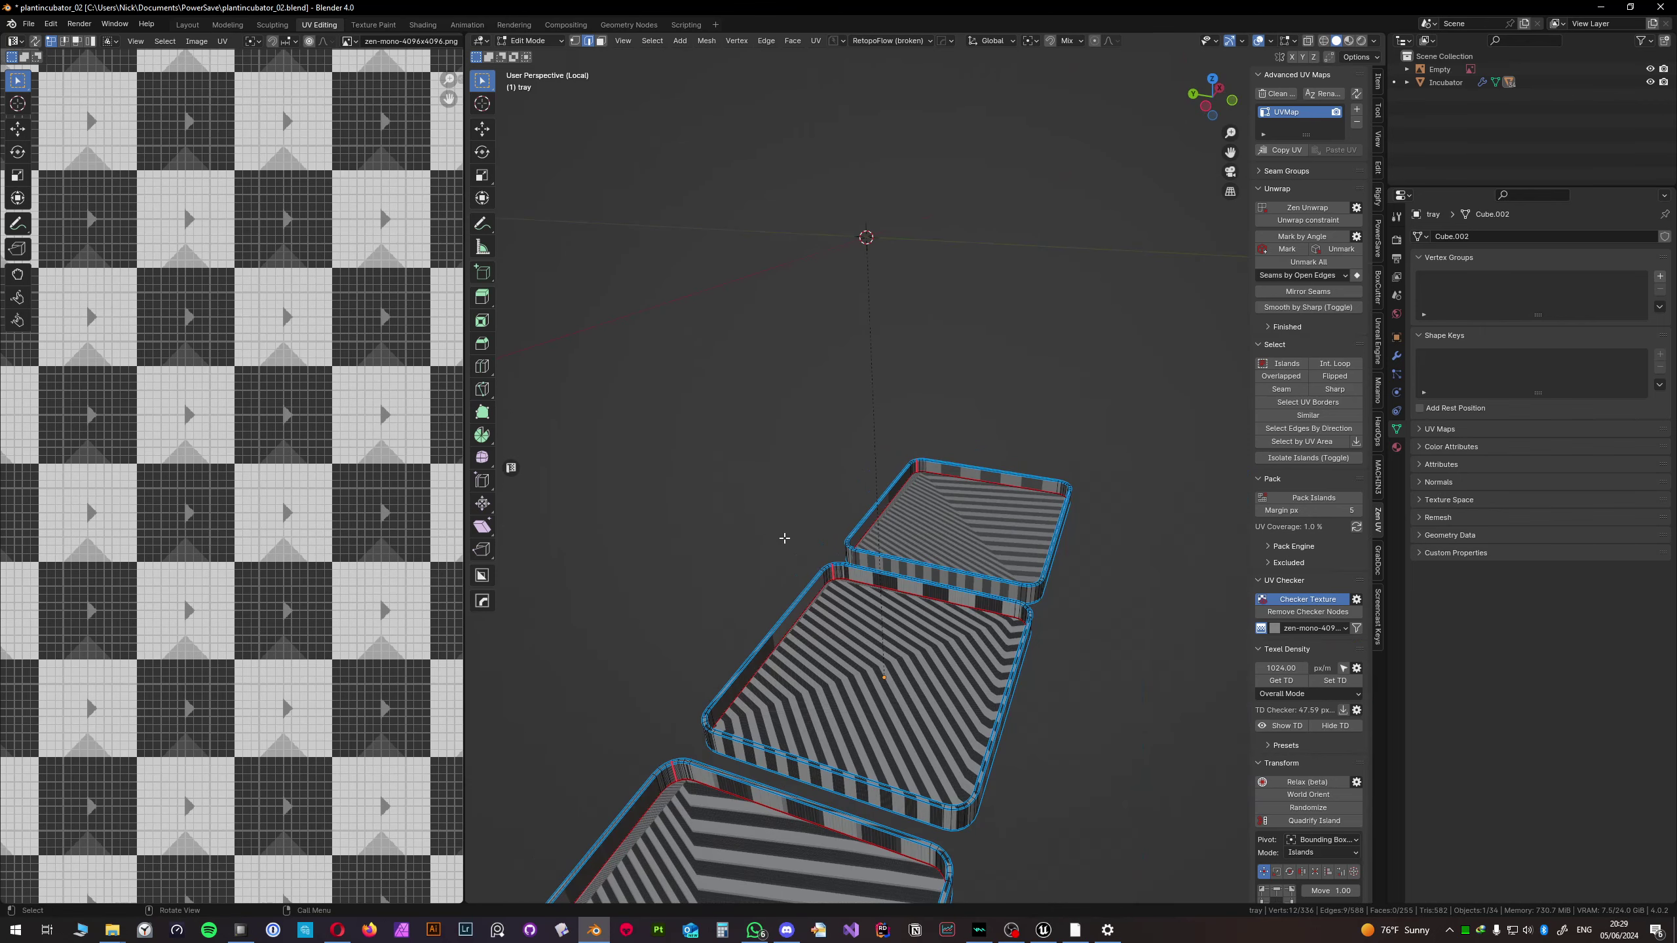
{"action": "key", "text": "a"}
{"action": "key", "text": "u"}
{"action": "left_click", "coordinate": [734, 404]}
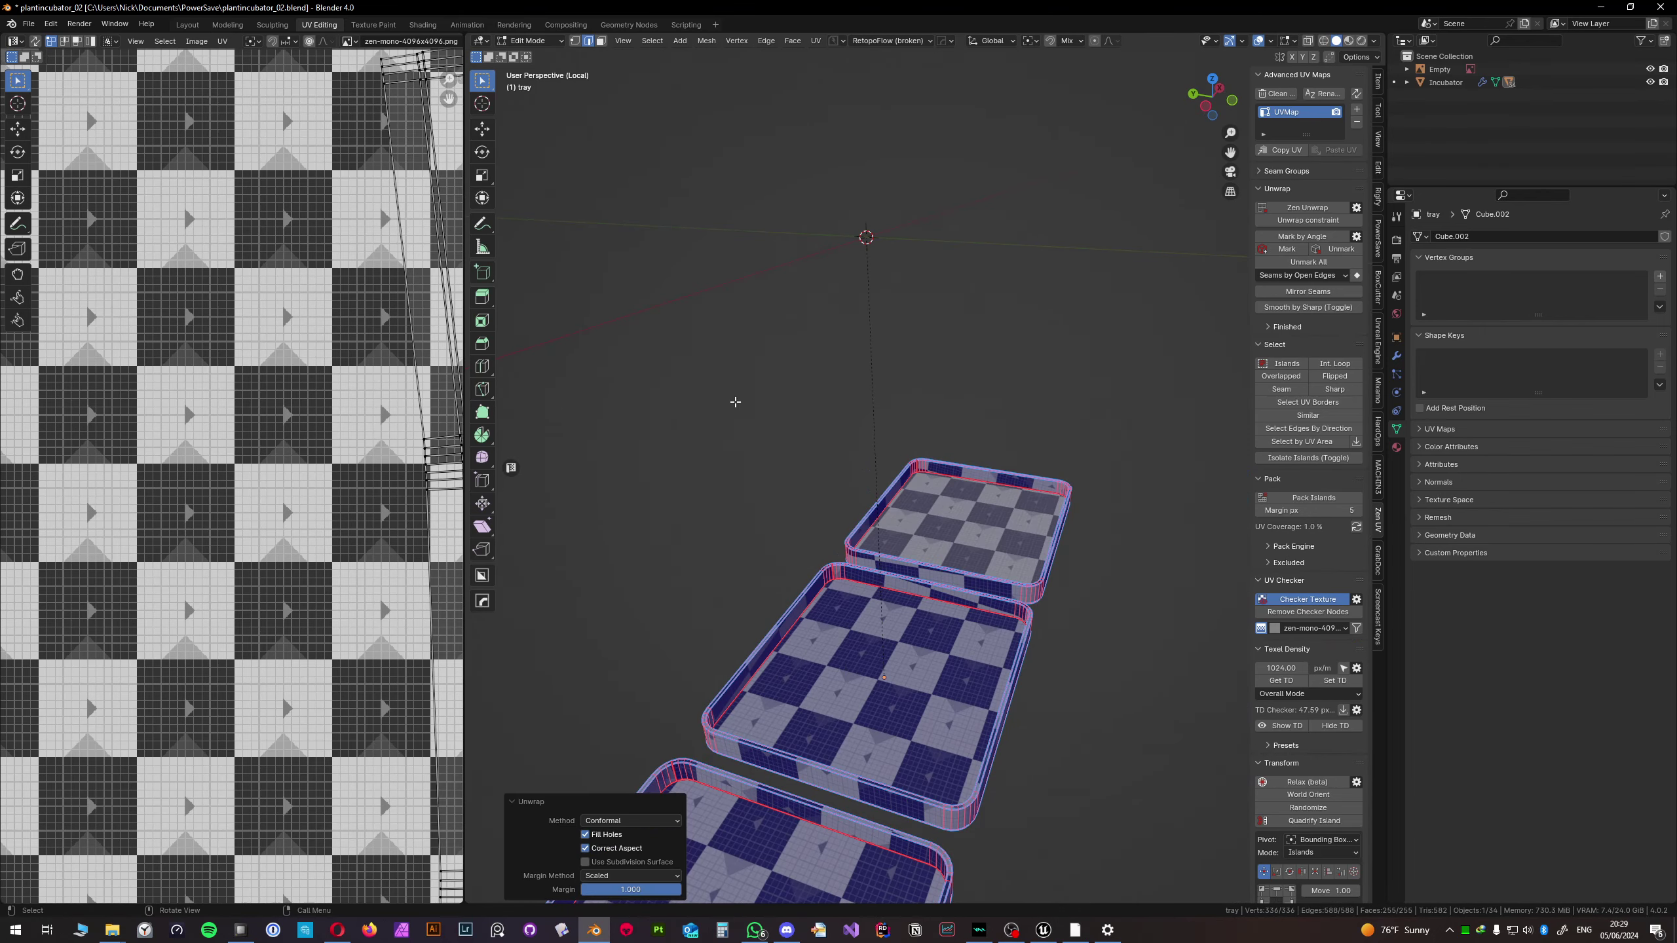
{"action": "scroll", "coordinate": [332, 526], "scroll_direction": "down", "scroll_amount": 10}
{"action": "scroll", "coordinate": [332, 525], "scroll_direction": "up", "scroll_amount": 2}
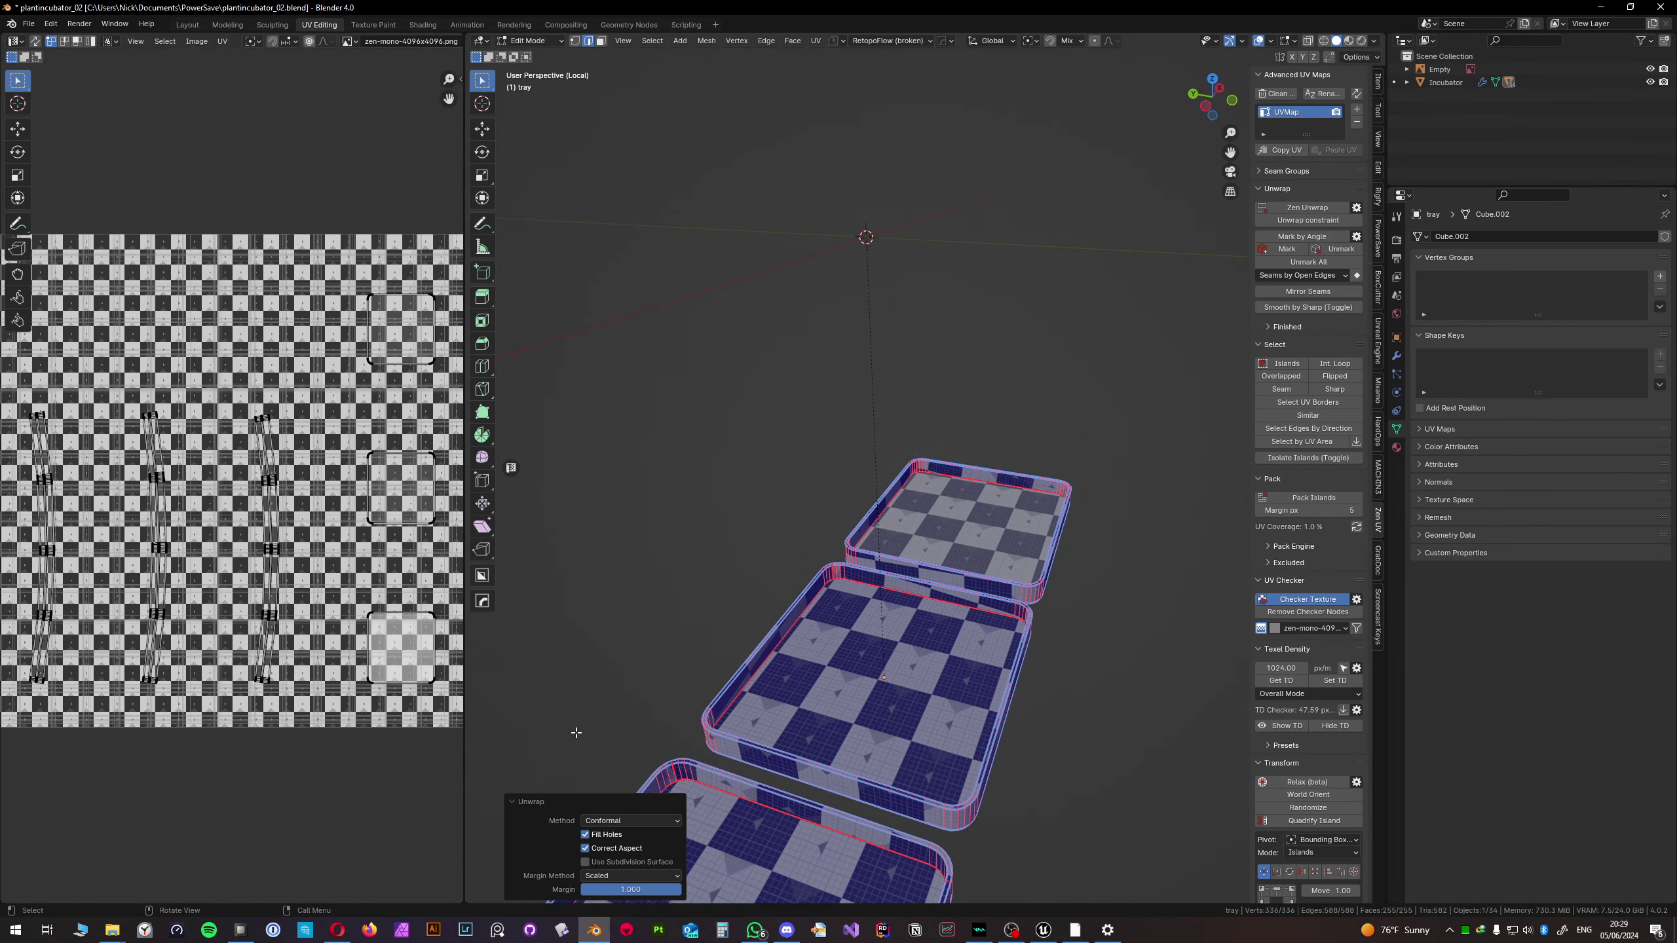
- Set the texel density of the trays' UVs to 1024 px/m and inspect their islands
{"action": "middle_click_drag", "start_coordinate": [759, 733], "coordinate": [804, 706]}
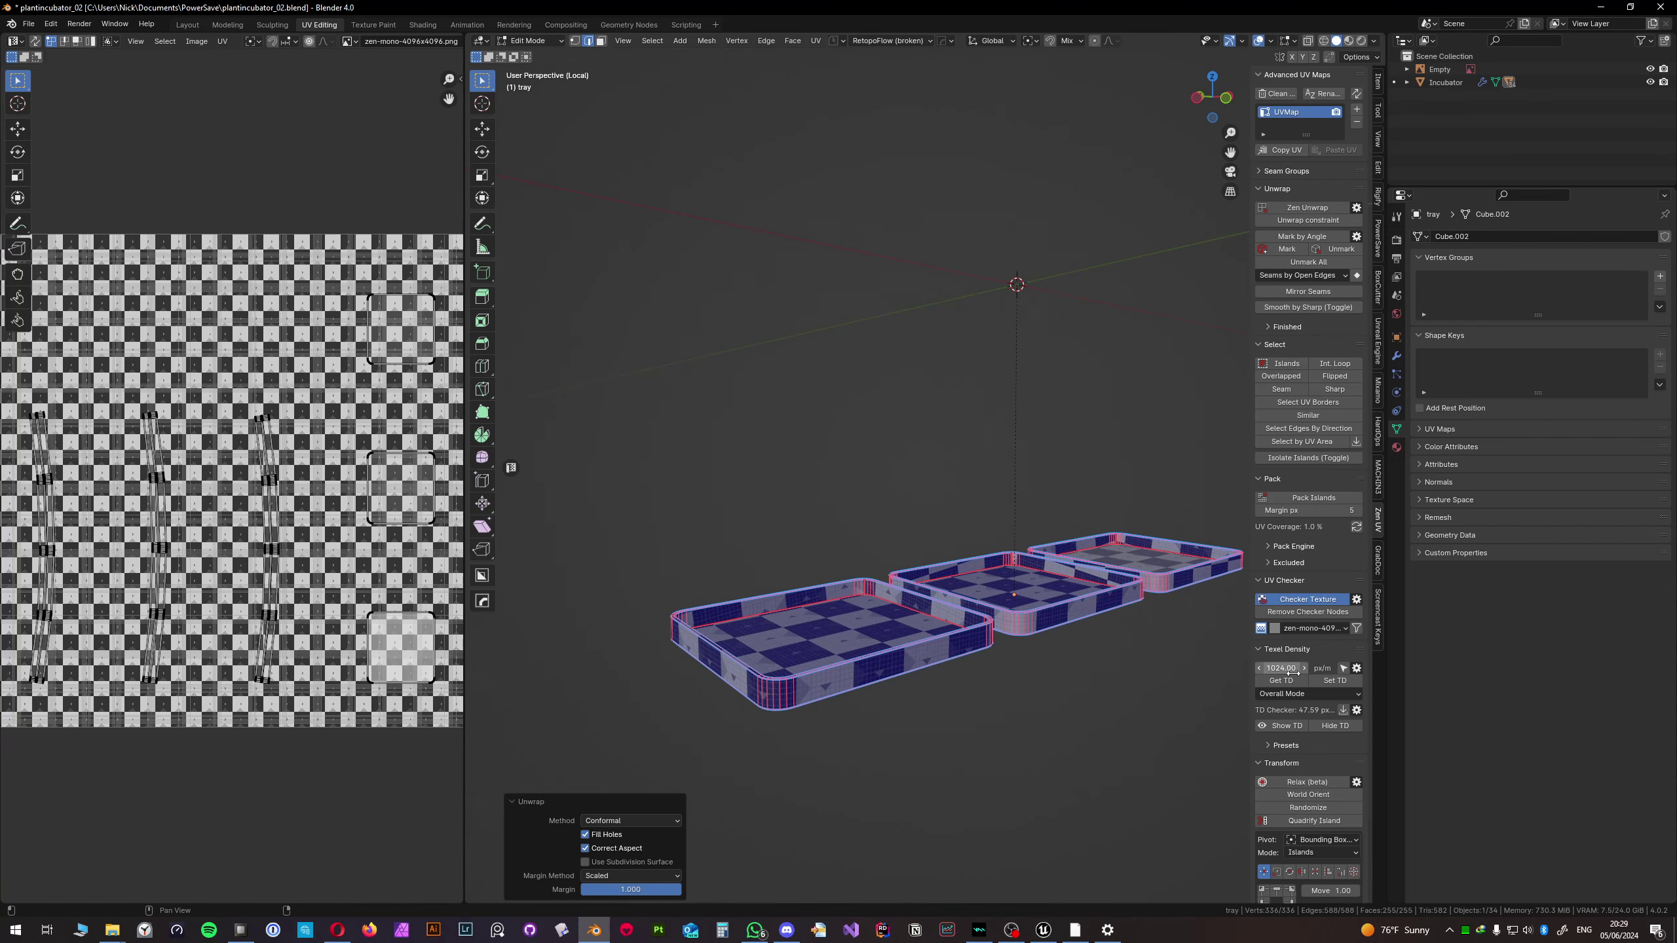
{"action": "left_click", "coordinate": [1334, 681]}
{"action": "middle_click_drag", "start_coordinate": [891, 717], "coordinate": [858, 635]}
{"action": "scroll", "coordinate": [894, 584], "scroll_direction": "up", "scroll_amount": 4}
{"action": "scroll", "coordinate": [858, 634], "scroll_direction": "down", "scroll_amount": 5}
{"action": "scroll", "coordinate": [231, 515], "scroll_direction": "down", "scroll_amount": 6}
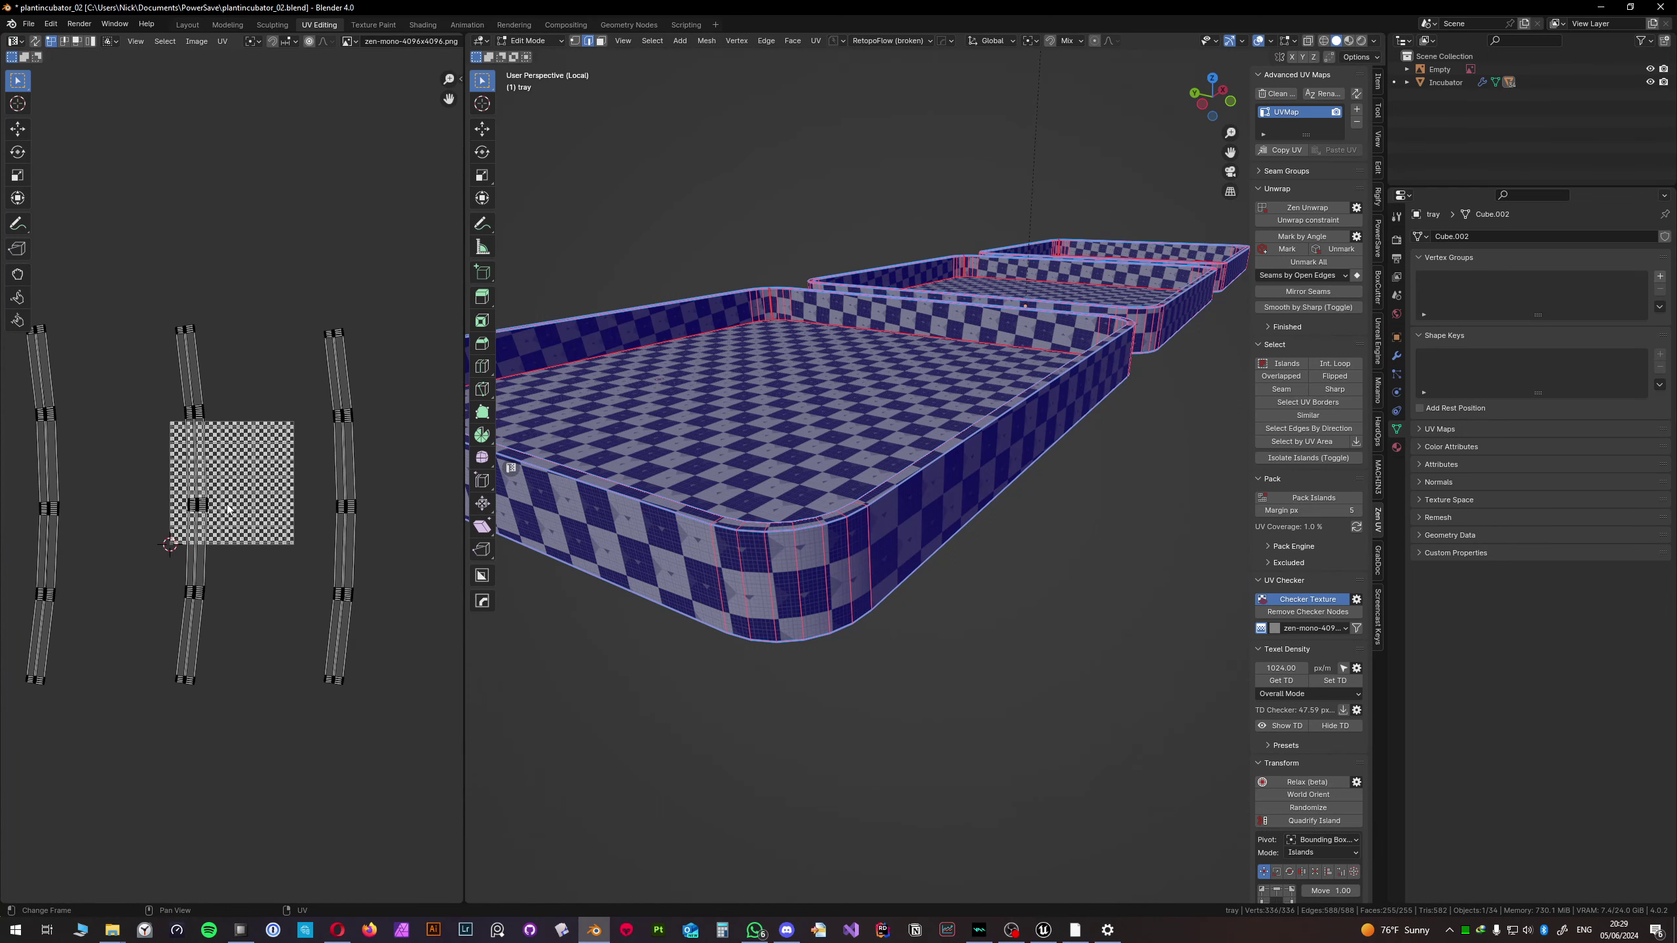
{"action": "scroll", "coordinate": [347, 496], "scroll_direction": "up", "scroll_amount": 4}
{"action": "scroll", "coordinate": [346, 496], "scroll_direction": "up", "scroll_amount": 6}
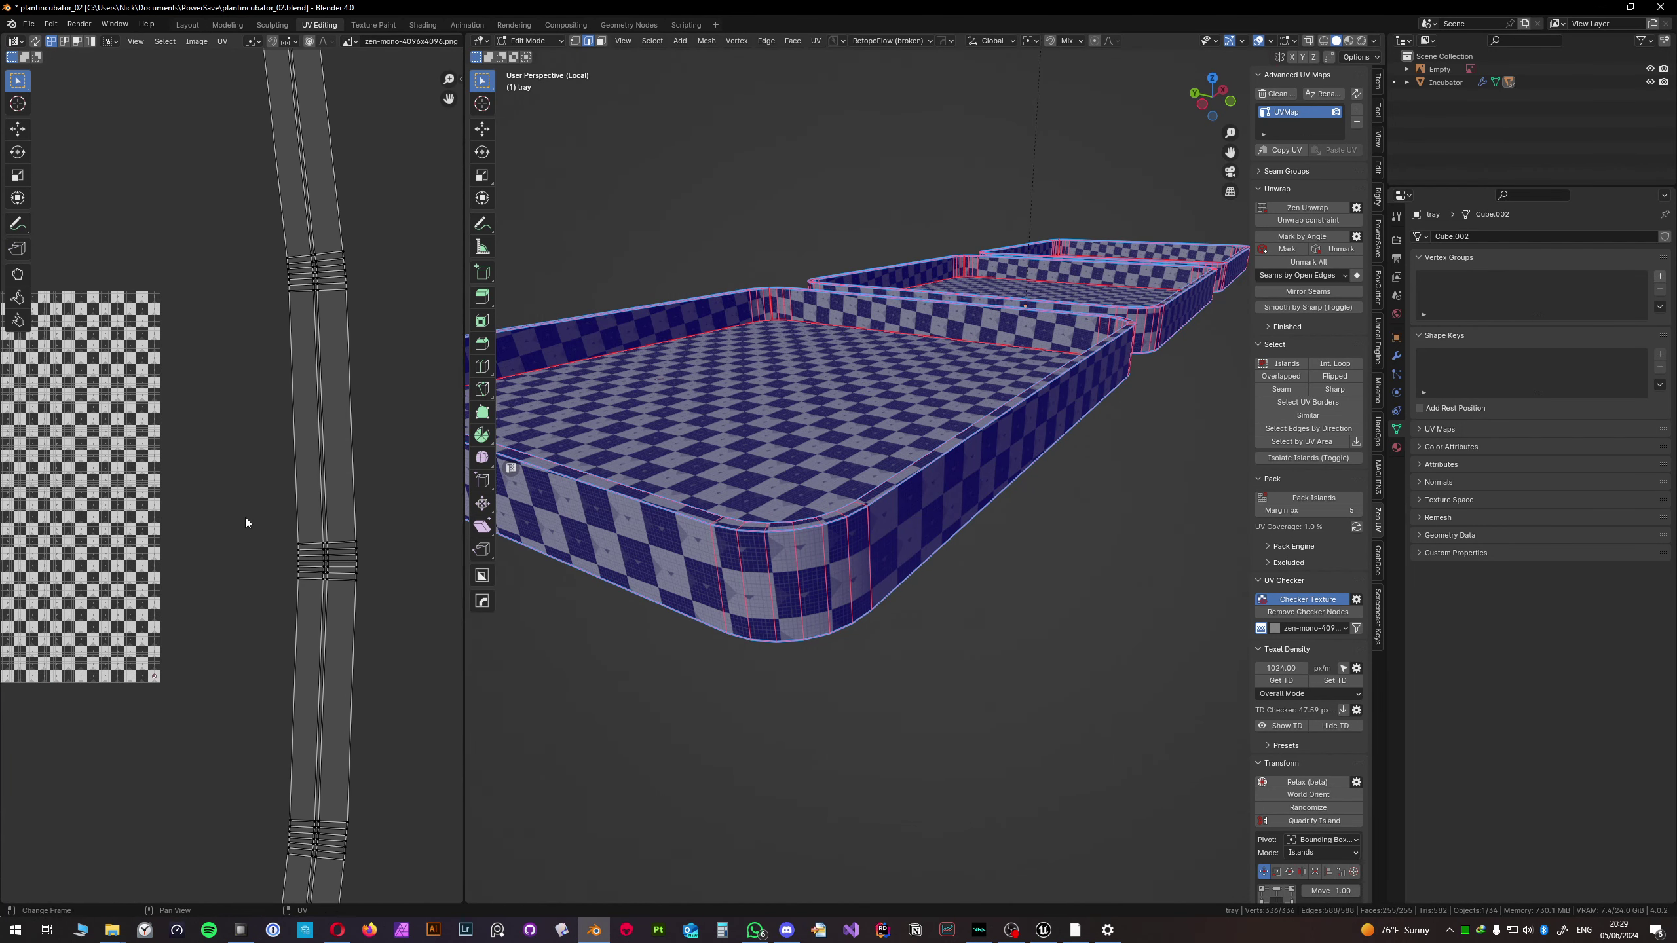
- Return the trays to Object Mode and inspect the checker pattern on their rims and walls
{"action": "double_click", "coordinate": [882, 487]}
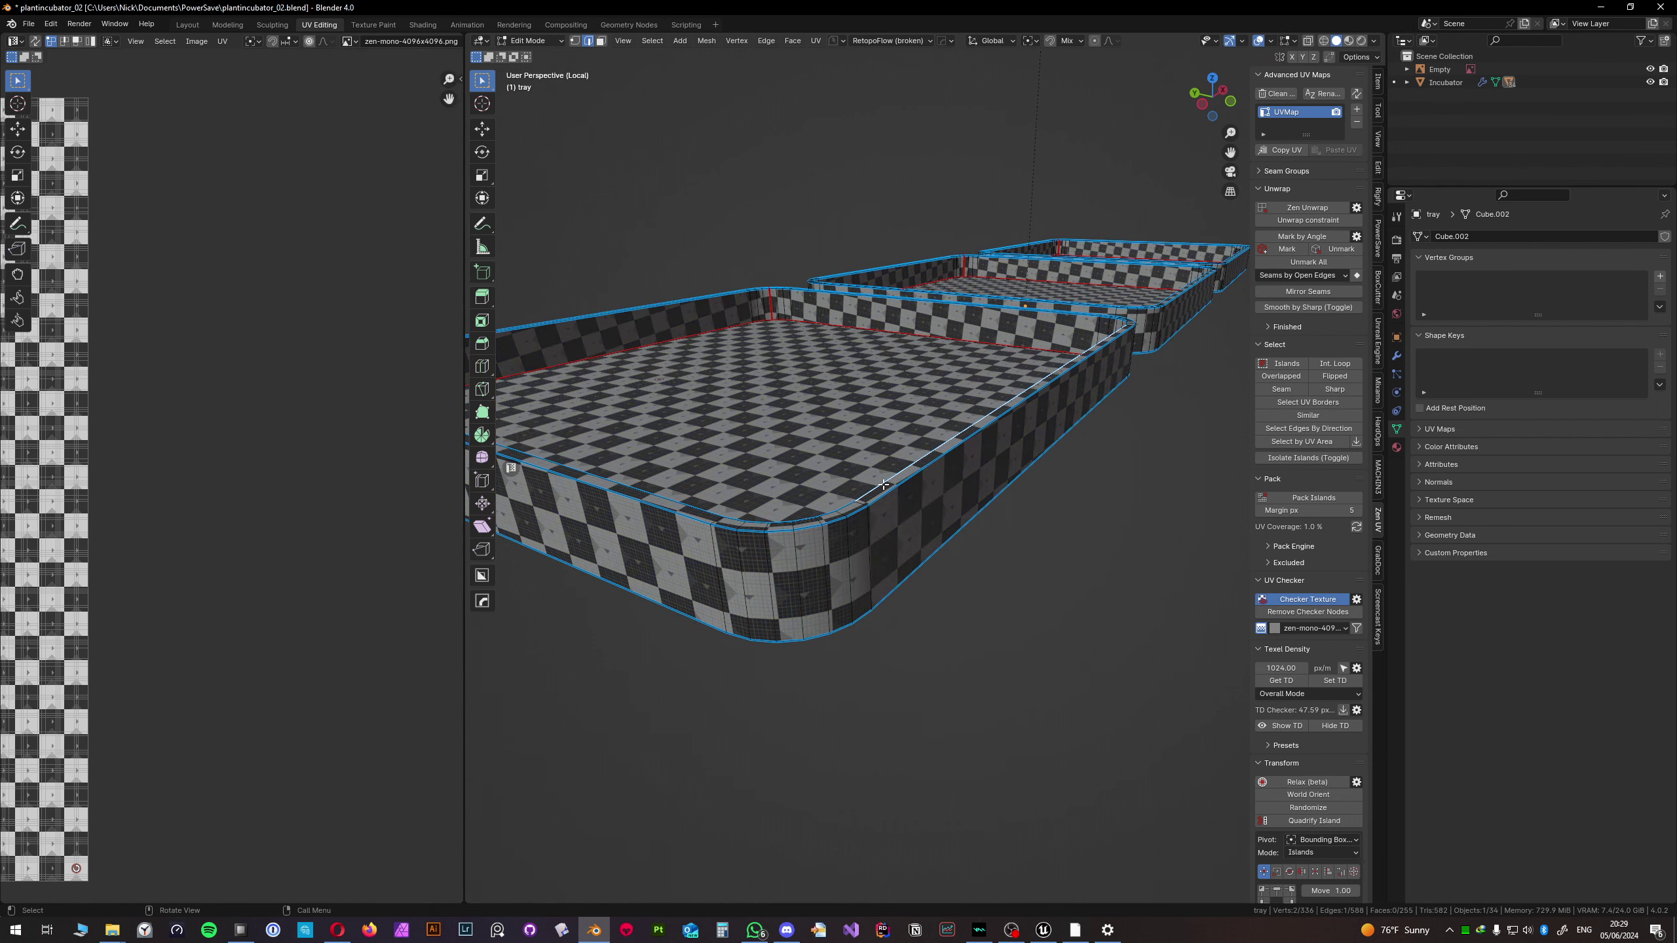
{"action": "mouse_move", "coordinate": [883, 485]}
{"action": "middle_mouse_down"}
{"action": "mouse_move", "coordinate": [841, 506]}
{"action": "mouse_move", "coordinate": [858, 482]}
{"action": "middle_mouse_up"}
{"action": "key", "text": "Tab"}
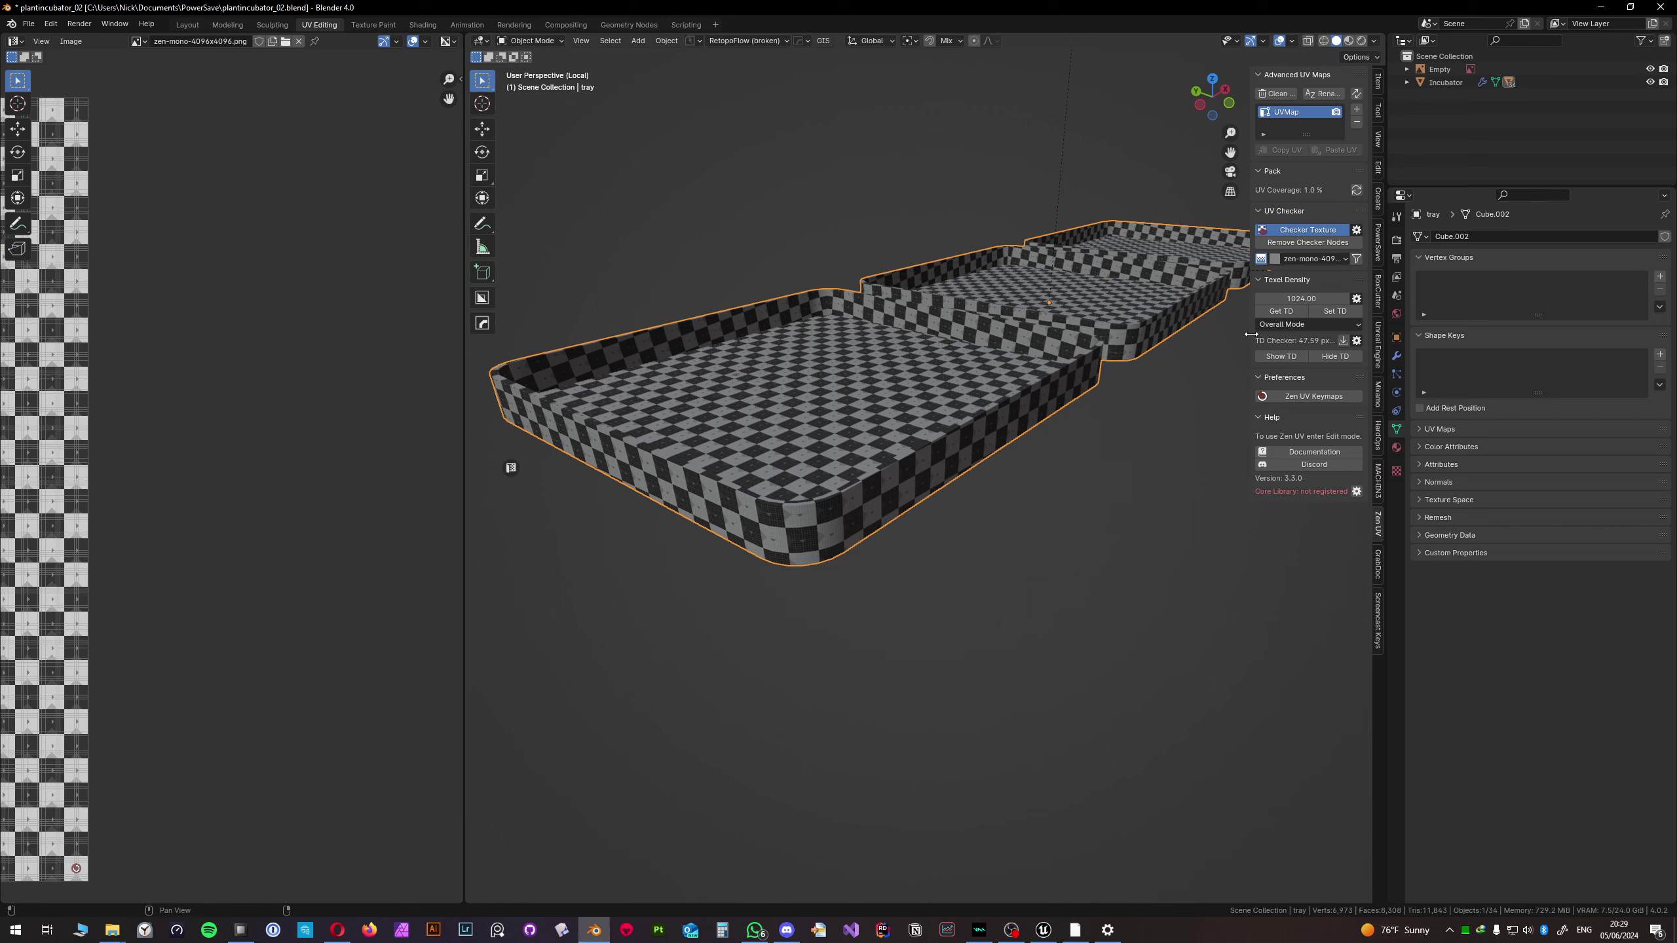
{"action": "scroll", "coordinate": [1105, 336], "scroll_direction": "down", "scroll_amount": 2}
{"action": "scroll", "coordinate": [959, 370], "scroll_direction": "up", "scroll_amount": 2}
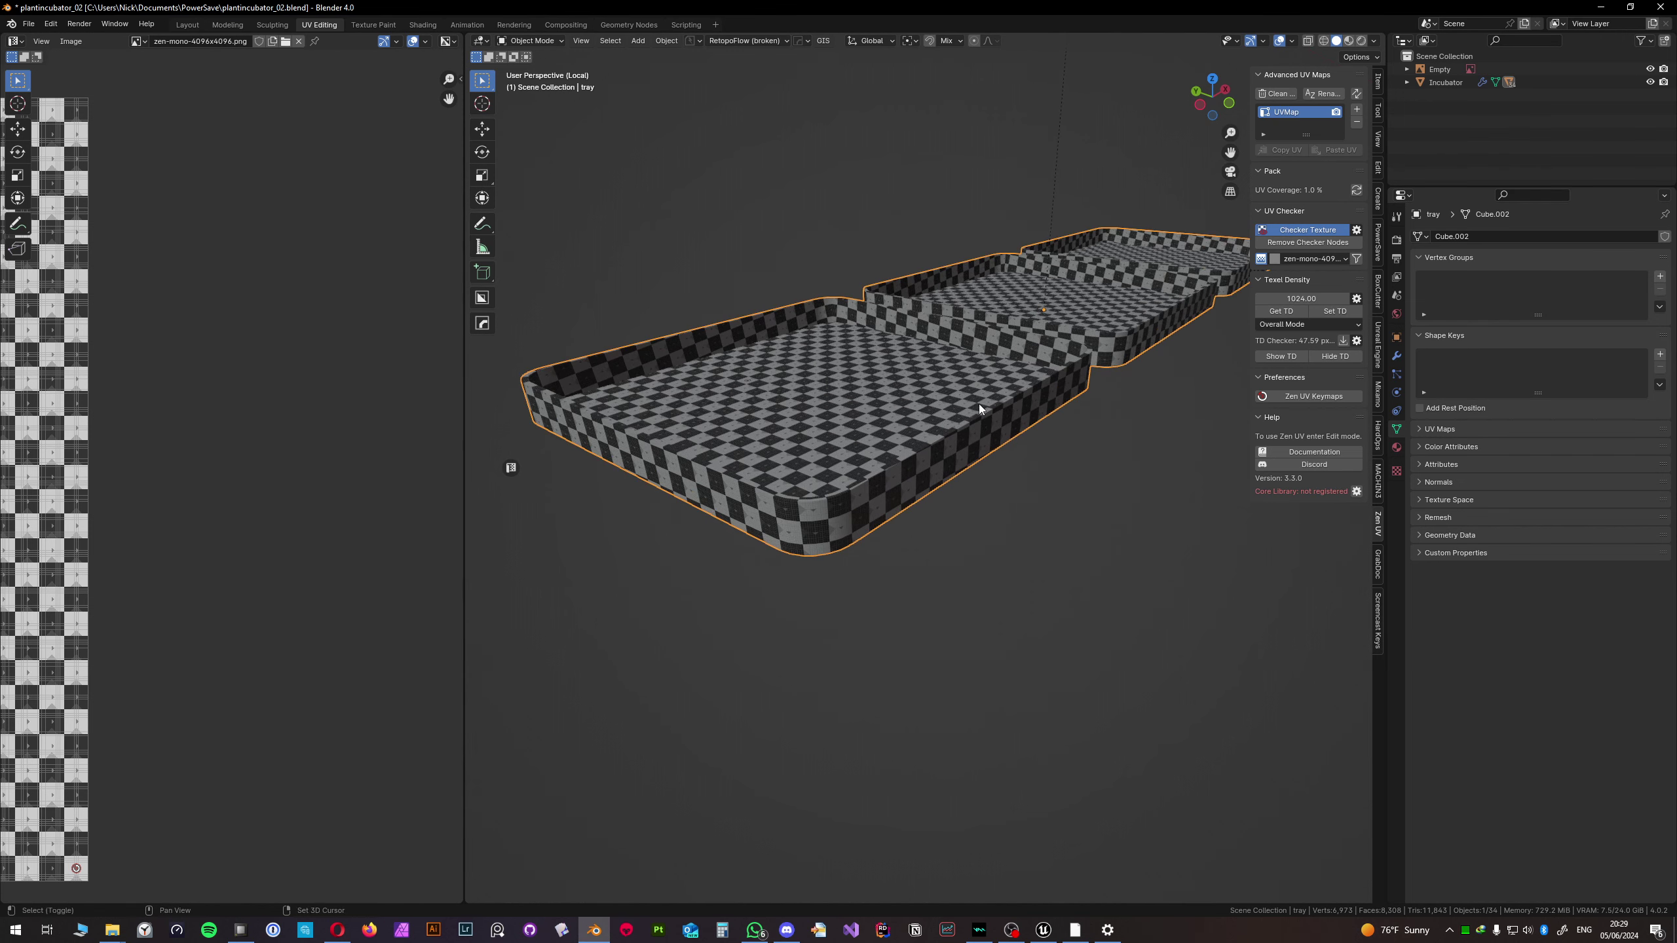
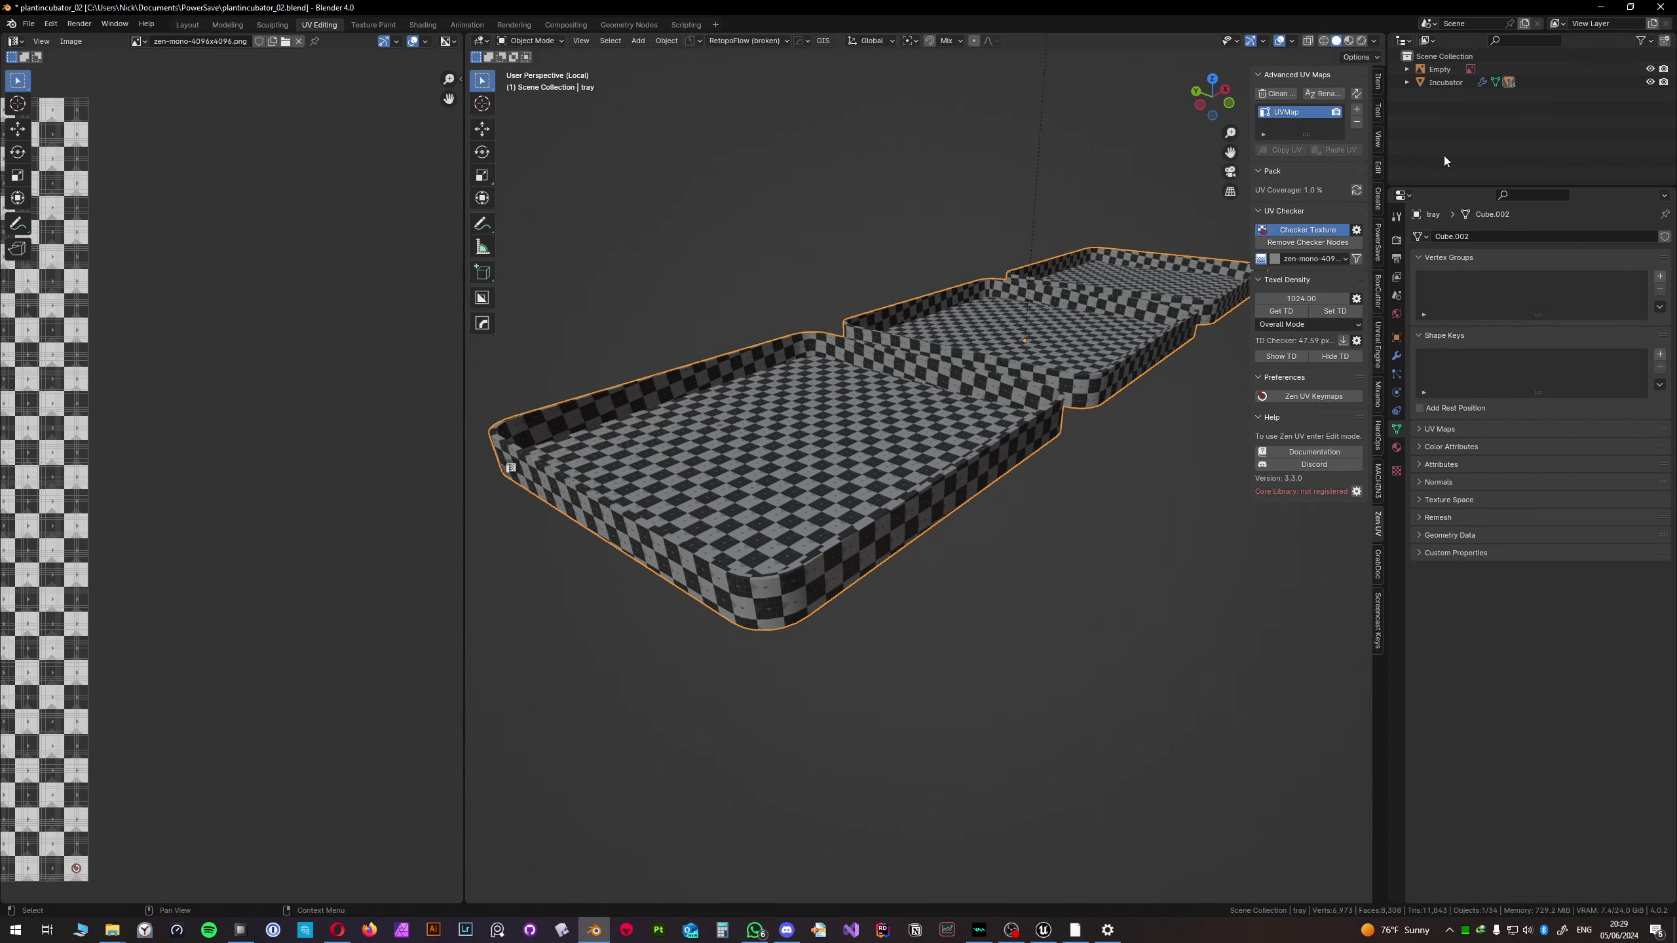
- Remove the Zen UV checker nodes and sharpen the trays with a one-segment, 30° bevel about 0.002 wide
{"action": "left_click", "coordinate": [1305, 244]}
{"action": "key", "text": "q"}
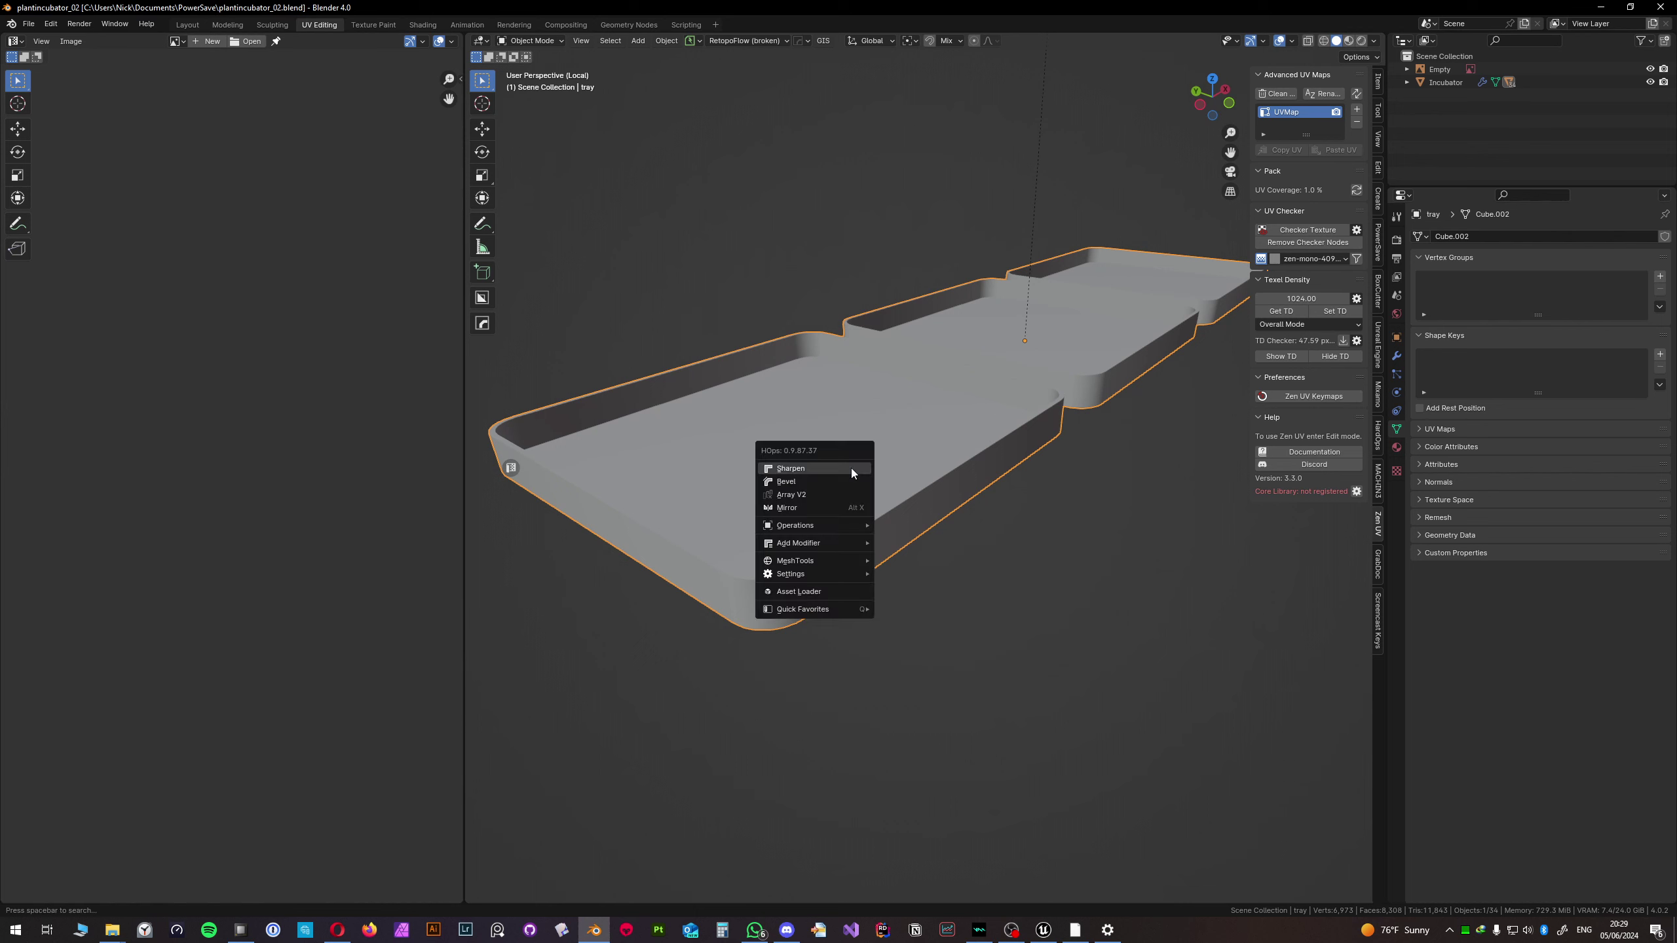
{"action": "left_click", "coordinate": [851, 469]}
{"action": "scroll", "coordinate": [825, 487], "scroll_direction": "down", "scroll_amount": 2}
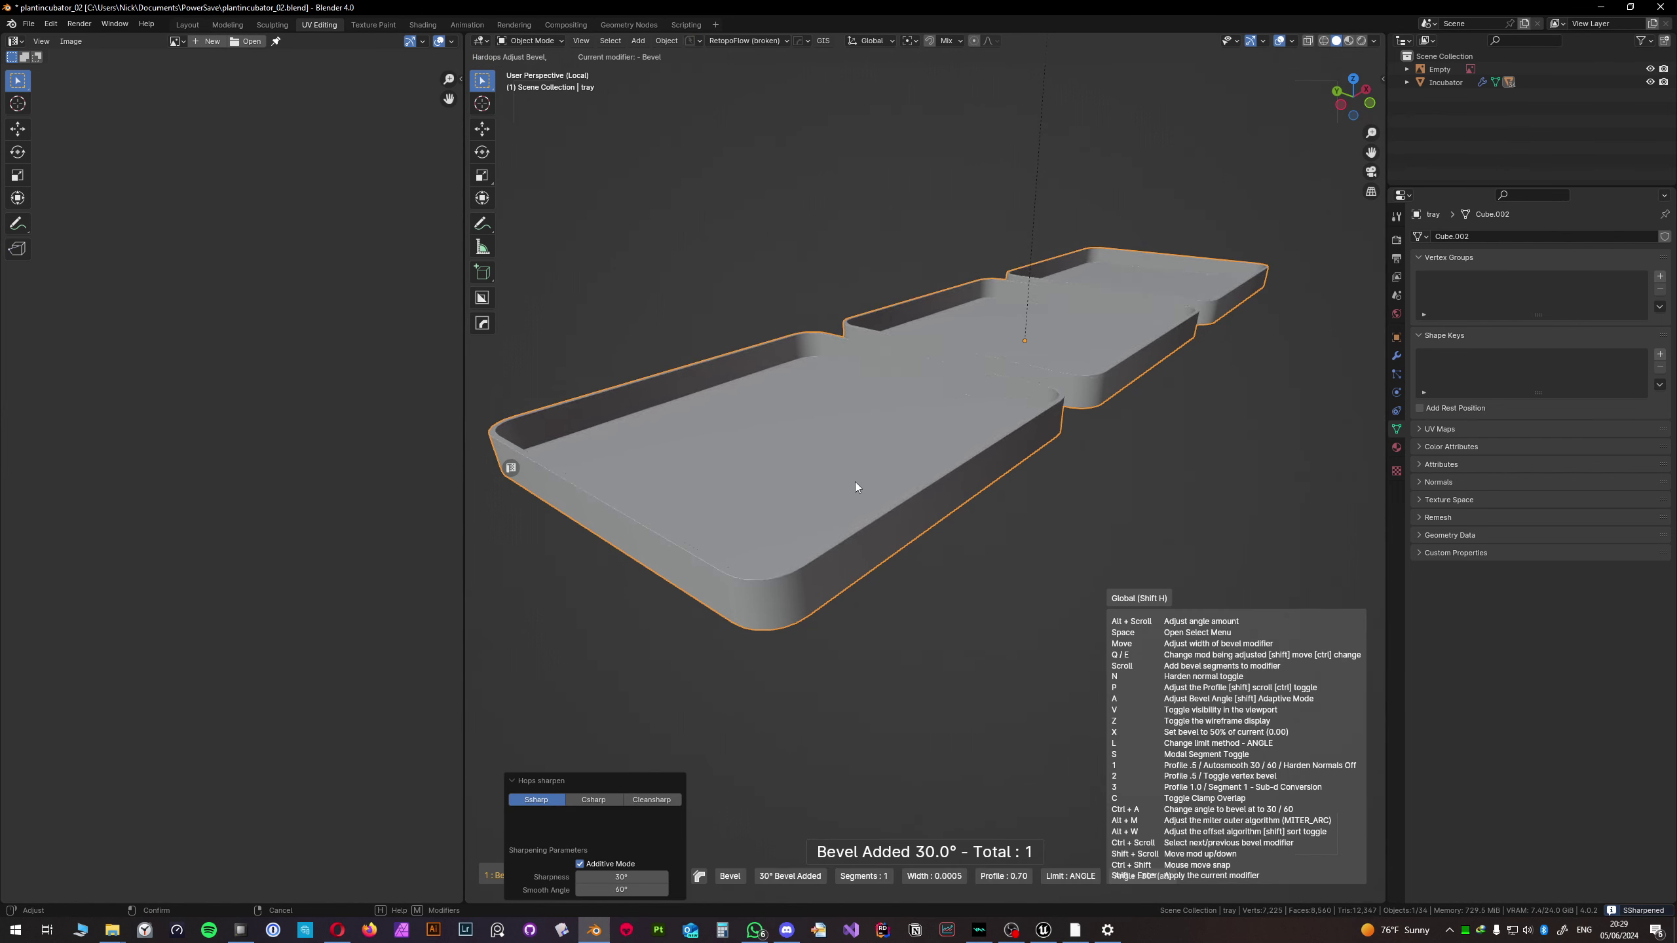
{"action": "left_click", "coordinate": [849, 484]}
{"action": "scroll", "coordinate": [709, 563], "scroll_direction": "up", "scroll_amount": 4}
{"action": "middle_click_drag", "start_coordinate": [709, 564], "coordinate": [771, 522]}
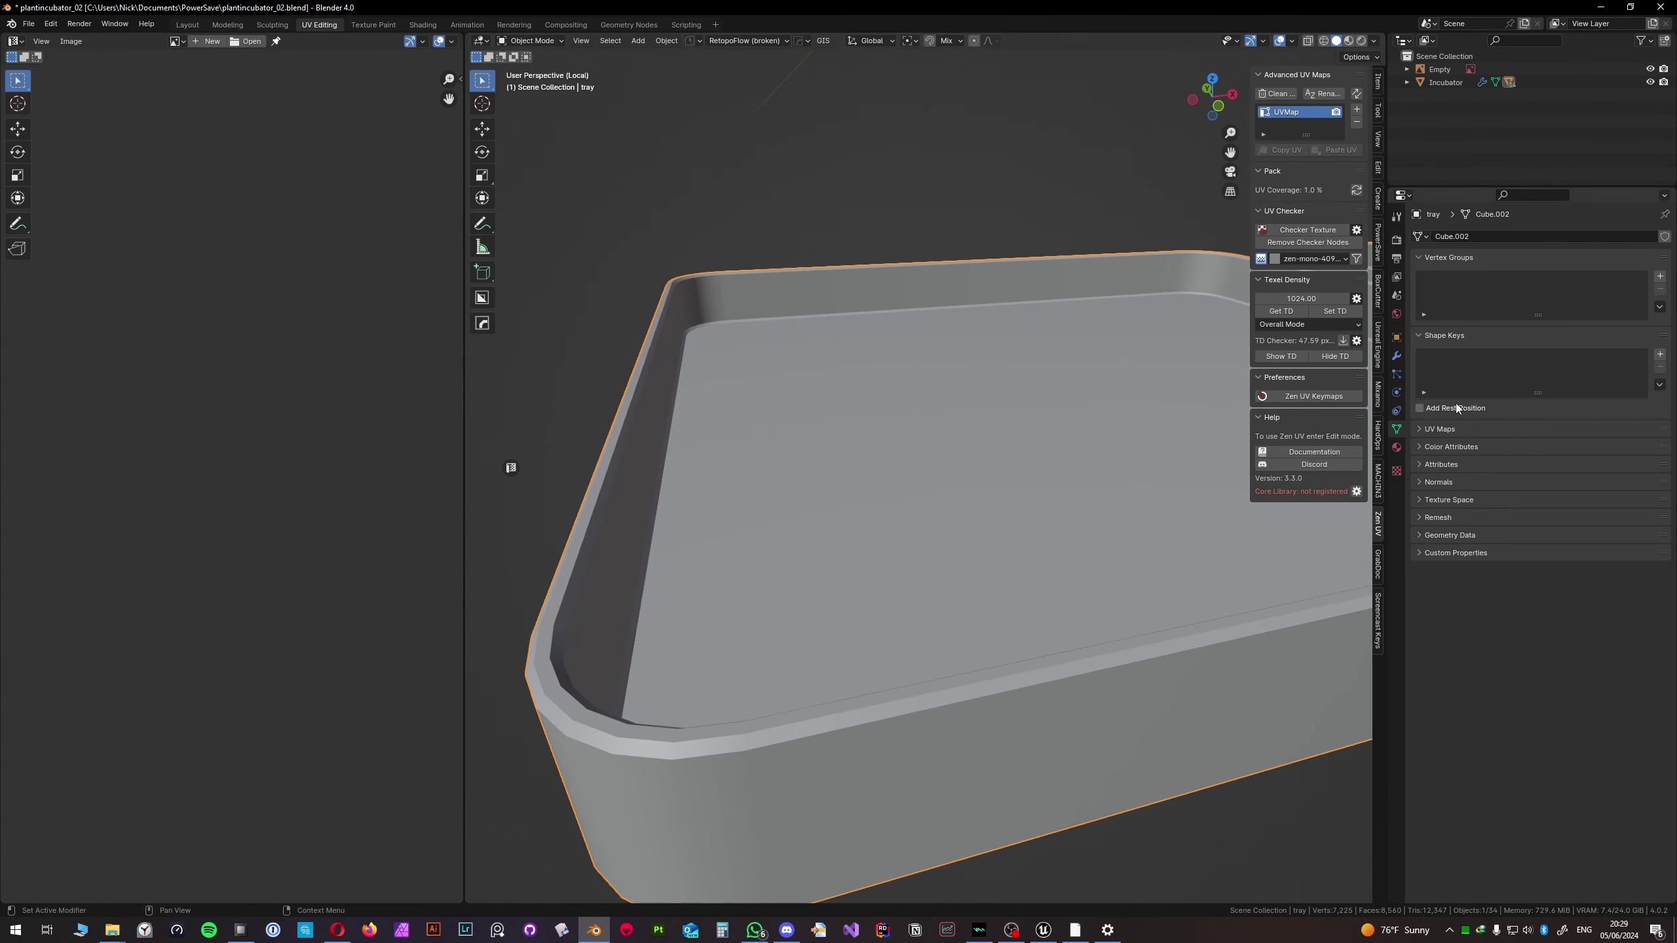
- Add a Weighted Normal modifier and a Triangulate modifier to the trays
{"action": "left_click", "coordinate": [1397, 355]}
{"action": "left_click", "coordinate": [1475, 263]}
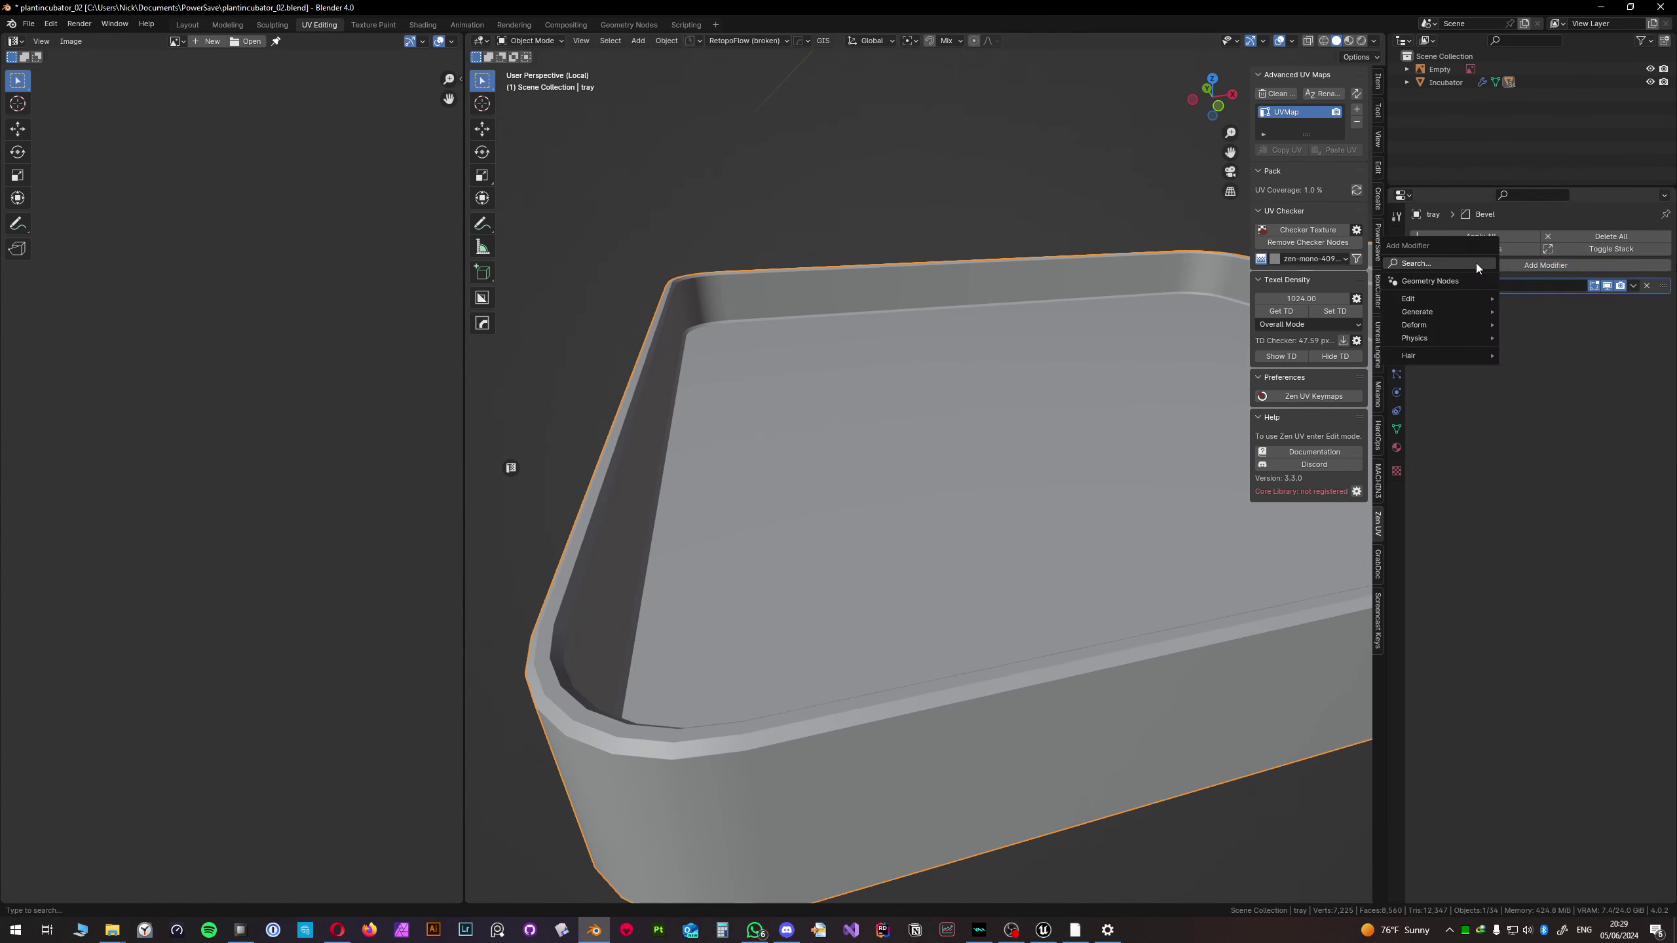
{"action": "key", "text": "space"}
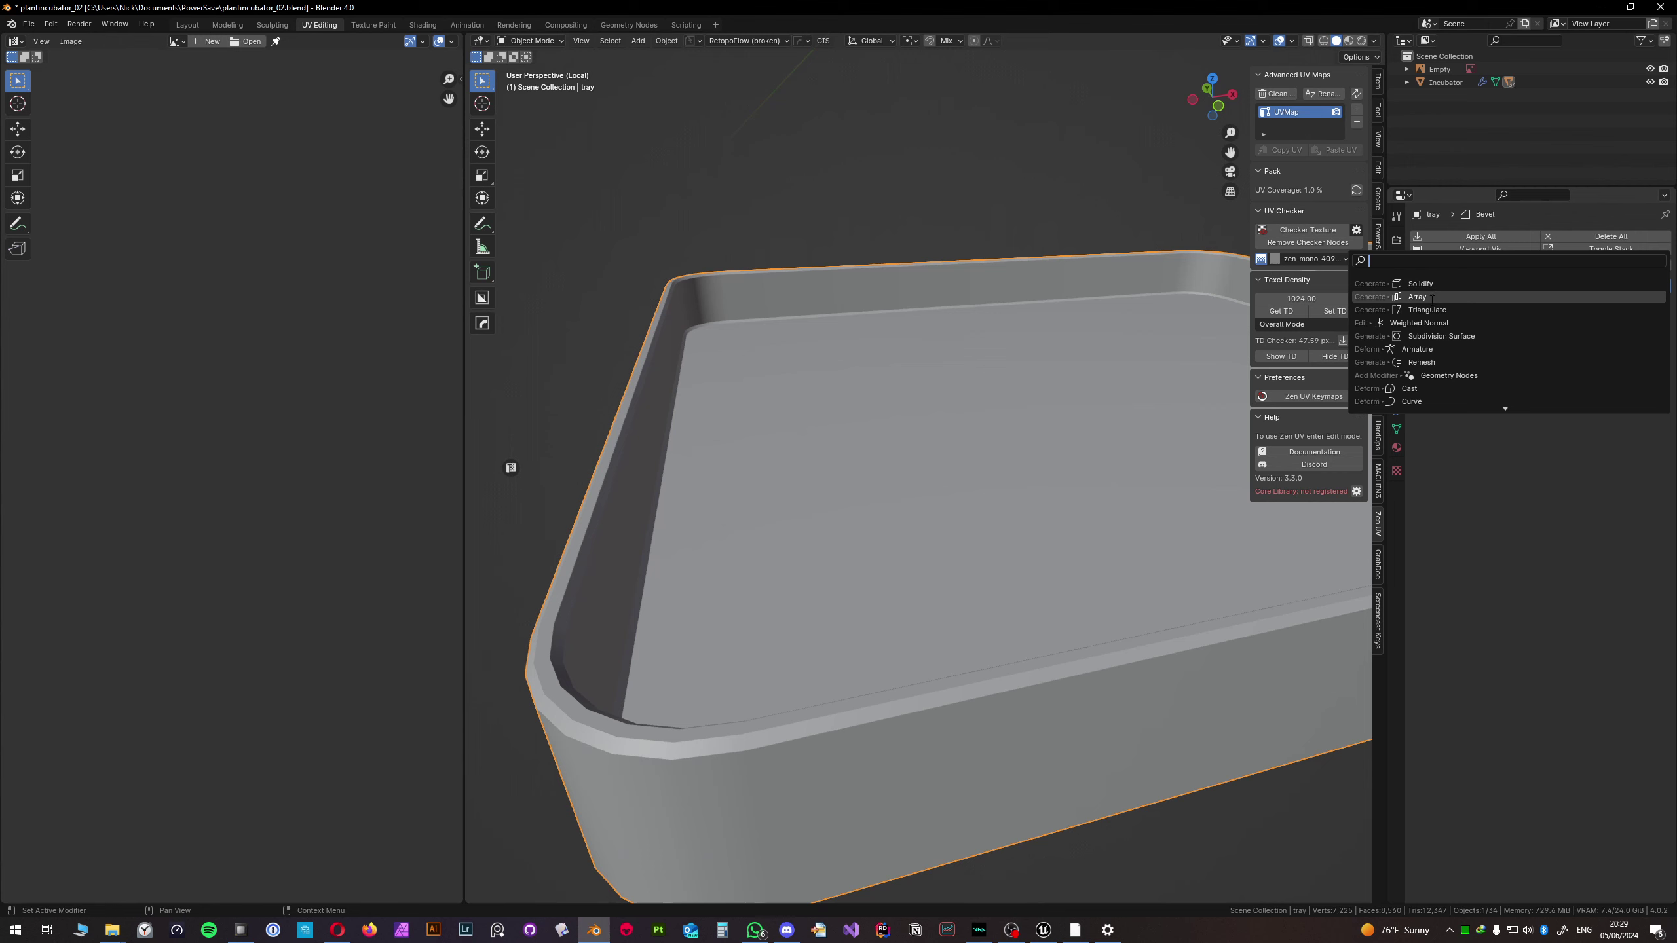
{"action": "left_click", "coordinate": [1431, 322]}
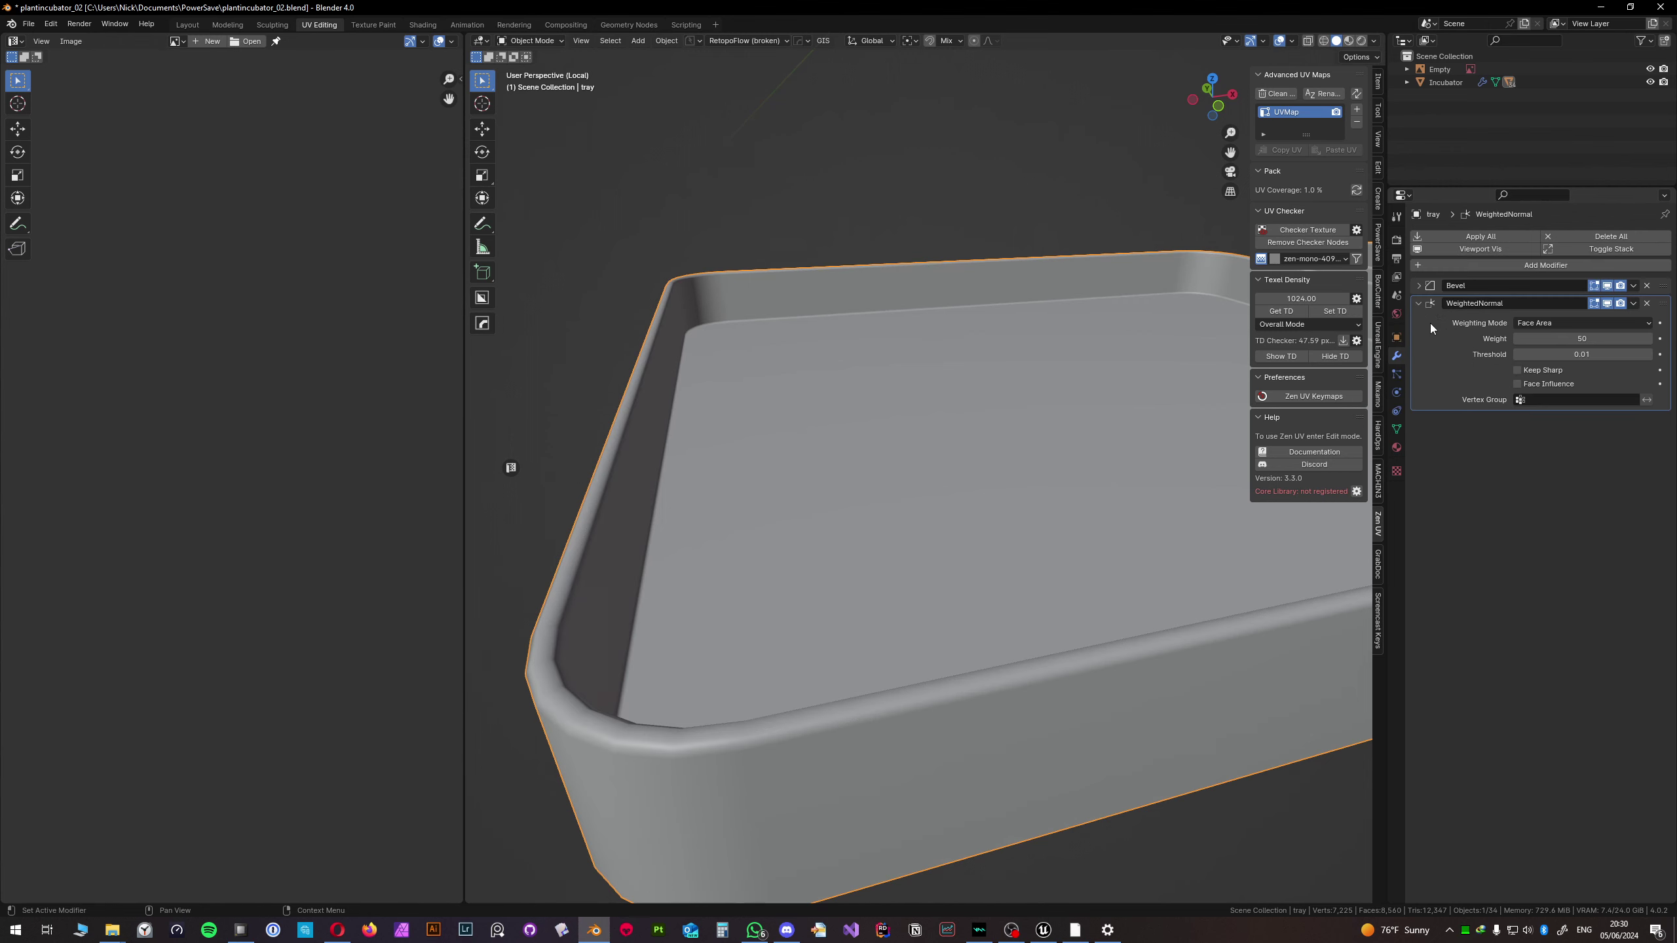
{"action": "left_click", "coordinate": [1457, 267]}
{"action": "key", "text": "space"}
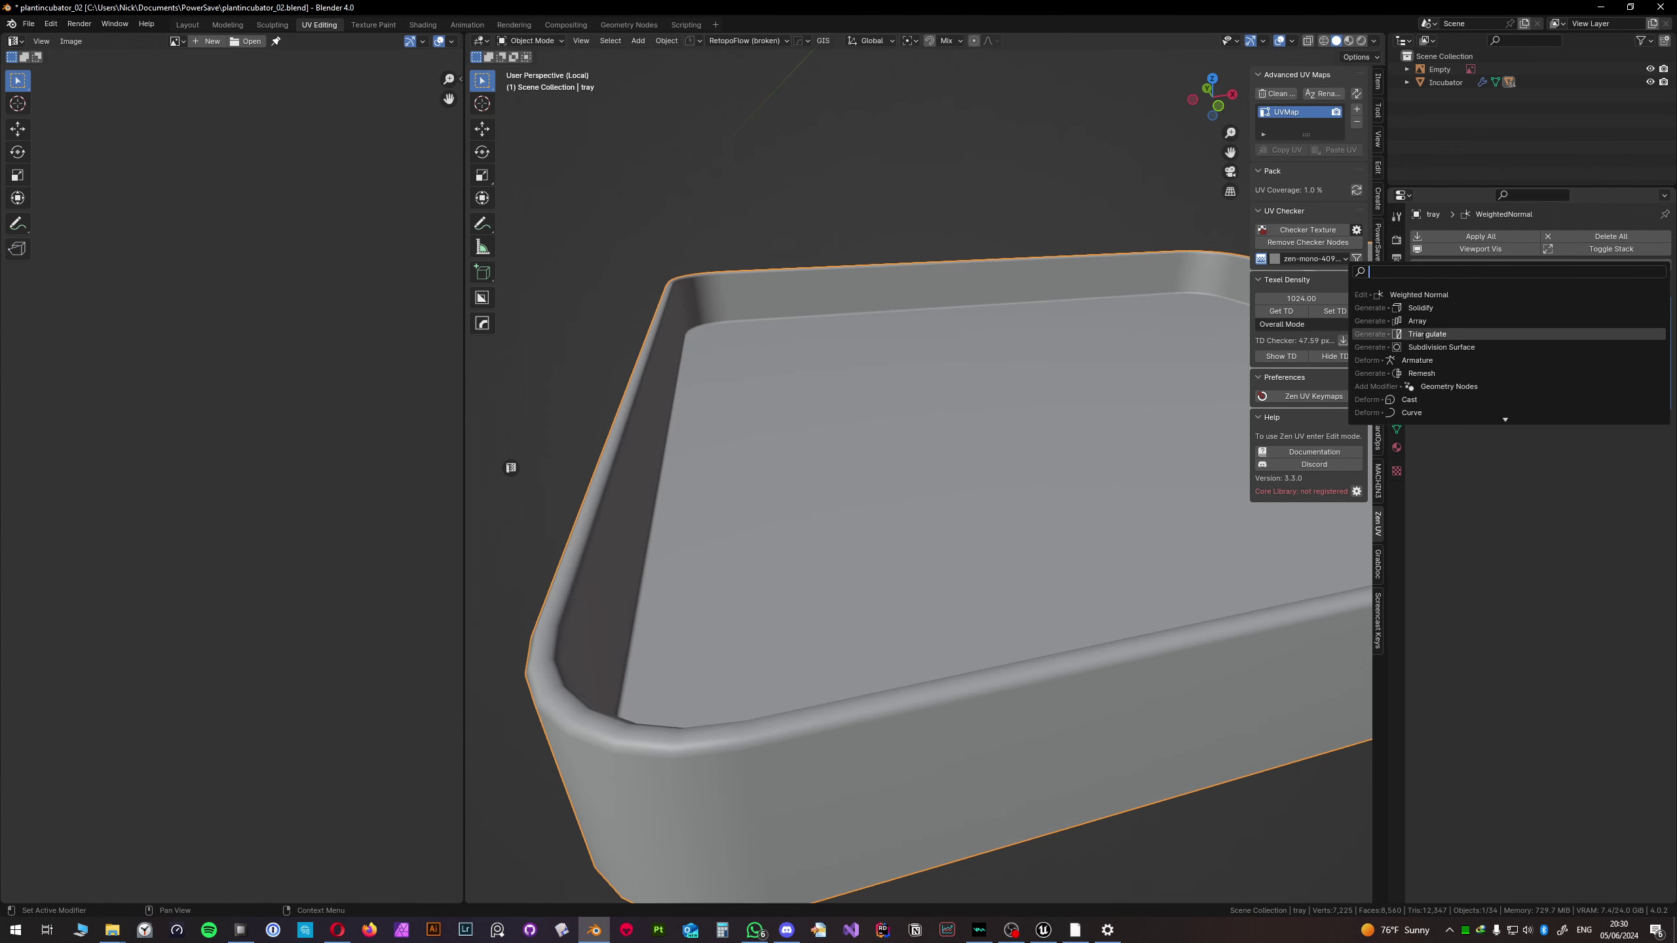
{"action": "left_click", "coordinate": [1423, 334]}
- Run the HOps bevel adjustment on the trays and accept one segment, 0.0019 width and a 30° angle limit
{"action": "scroll", "coordinate": [868, 541], "scroll_direction": "down", "scroll_amount": 3}
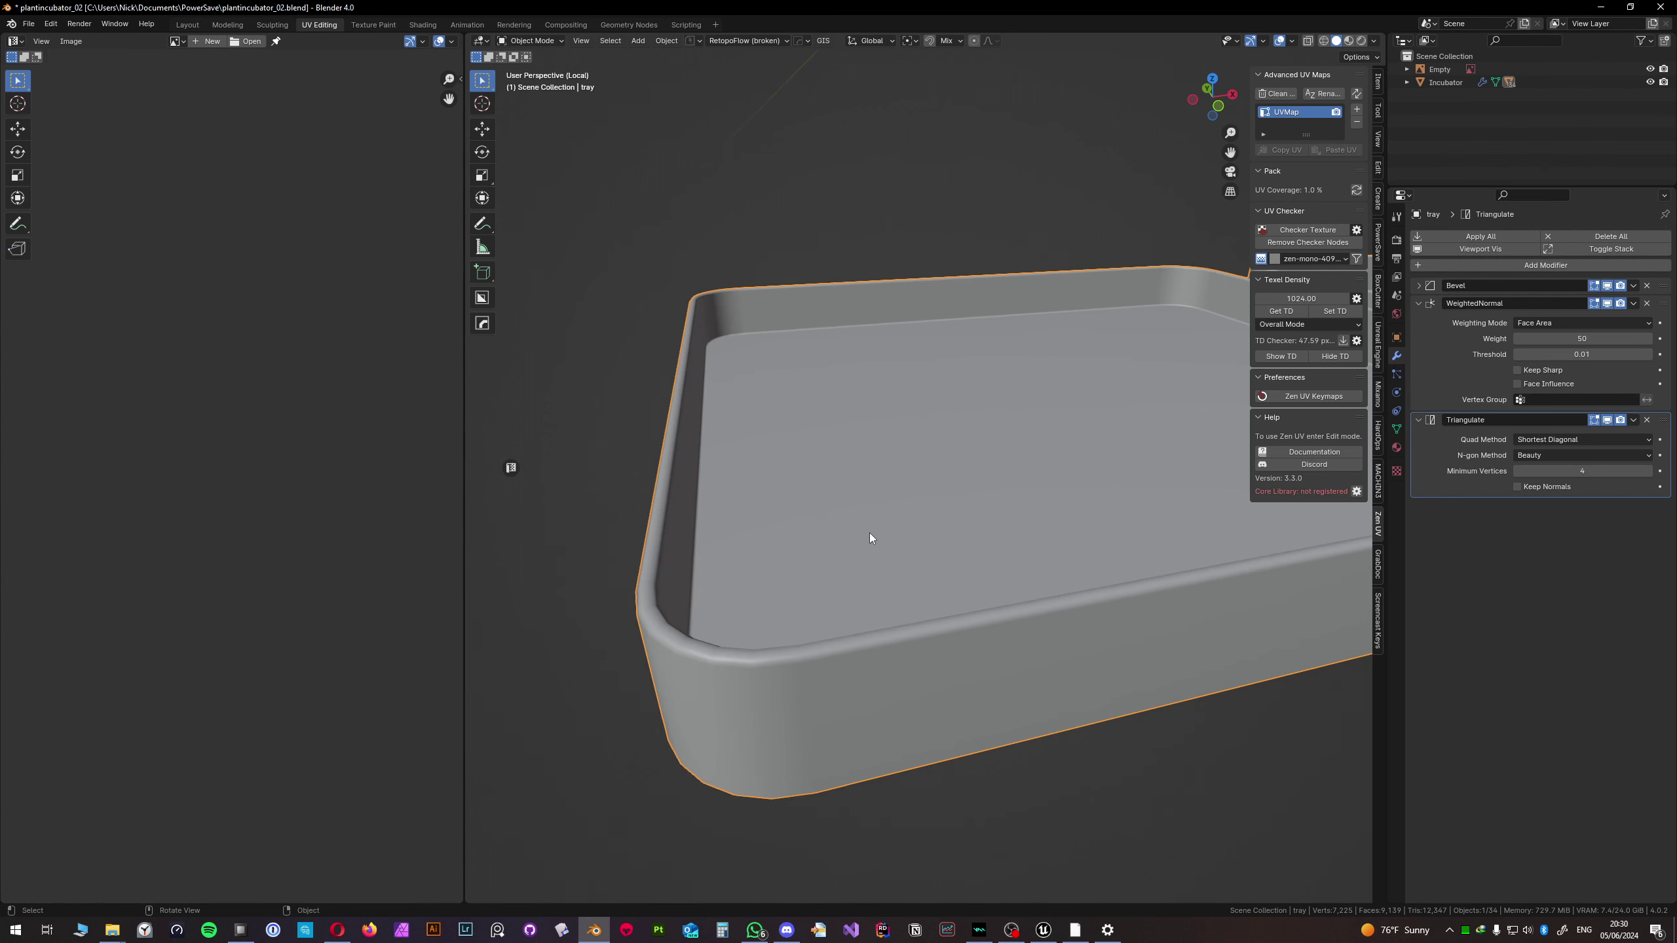
{"action": "middle_click_drag", "start_coordinate": [871, 533], "coordinate": [936, 534]}
{"action": "key", "text": "q"}
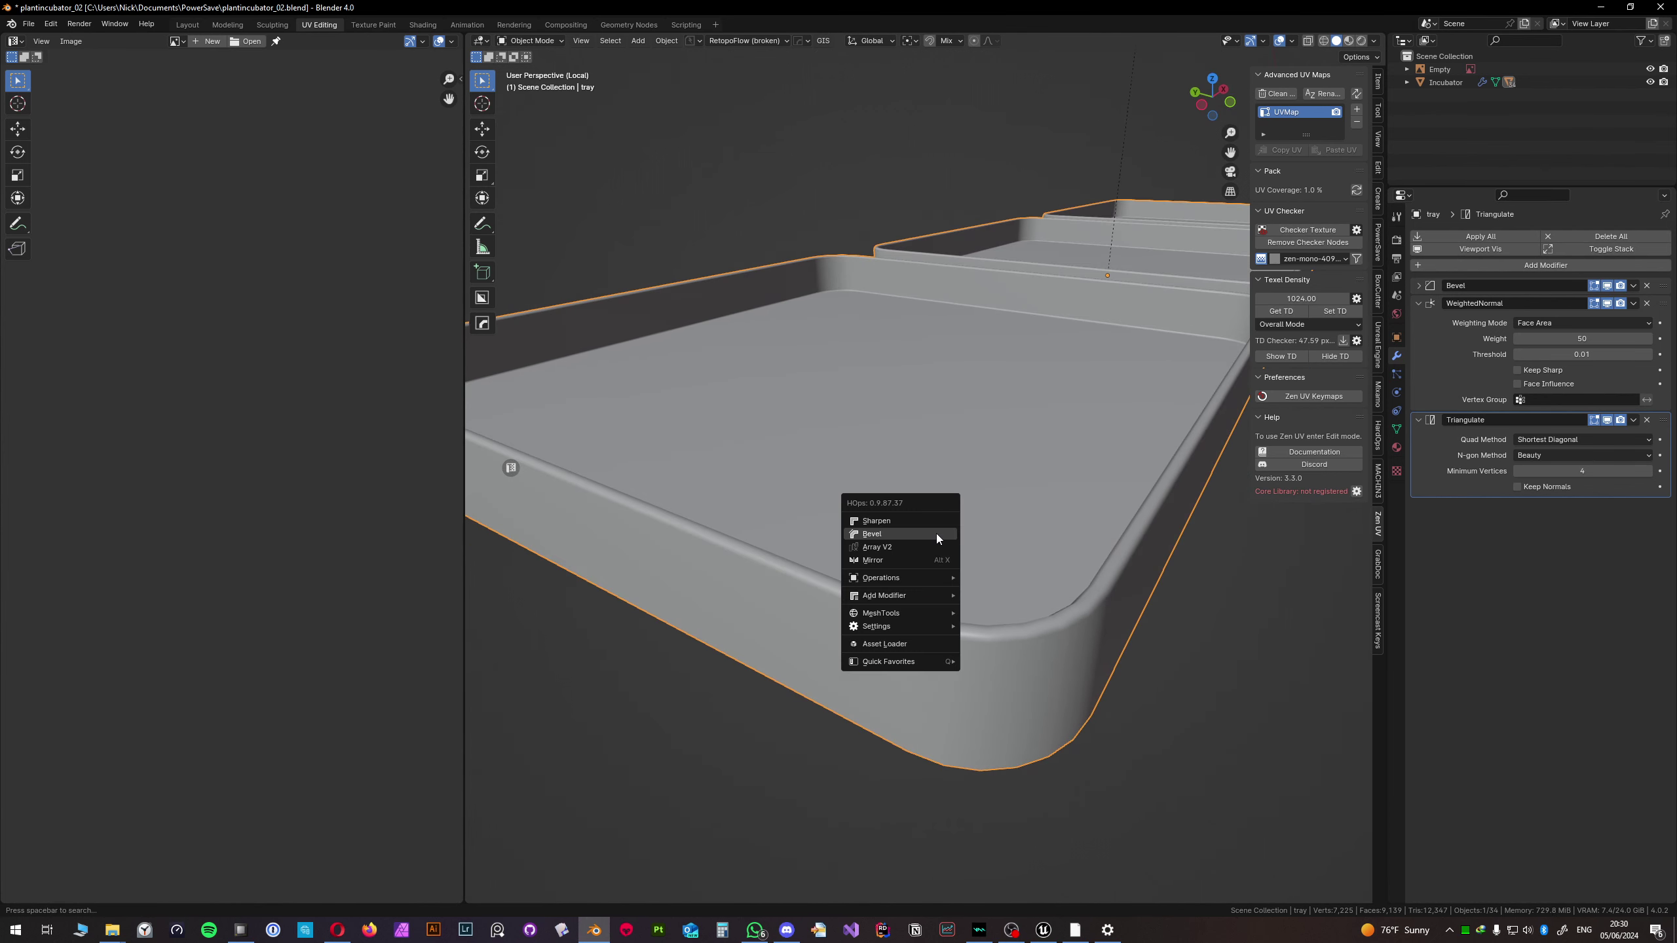
{"action": "left_click", "coordinate": [937, 534]}
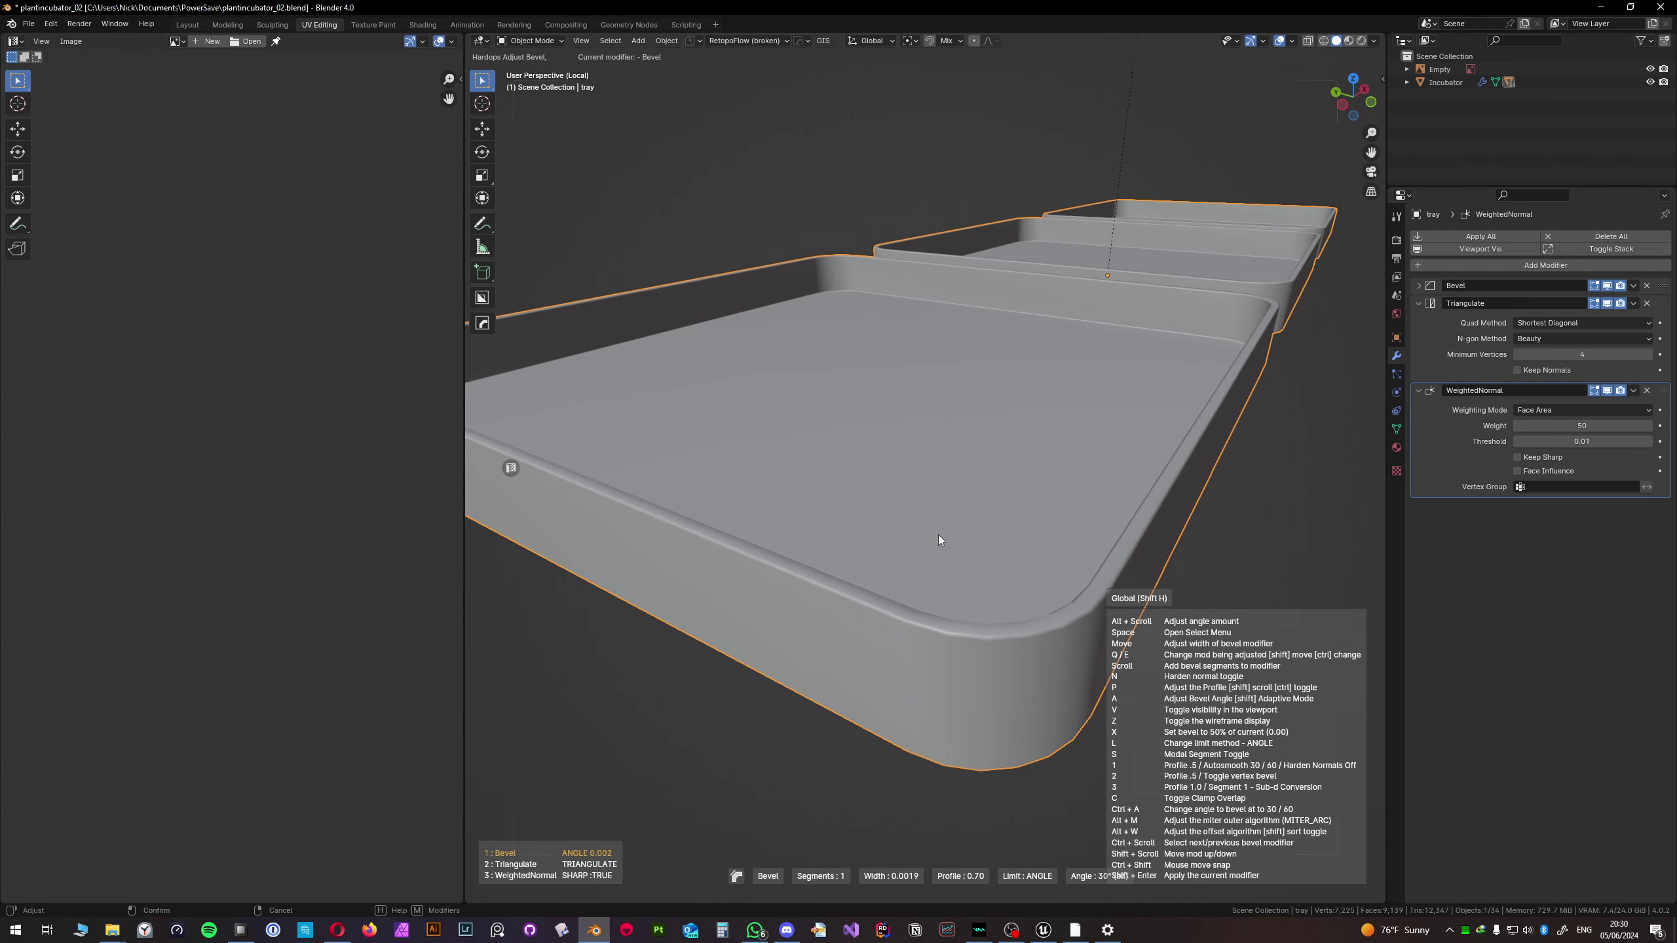
{"action": "left_click", "coordinate": [938, 535]}
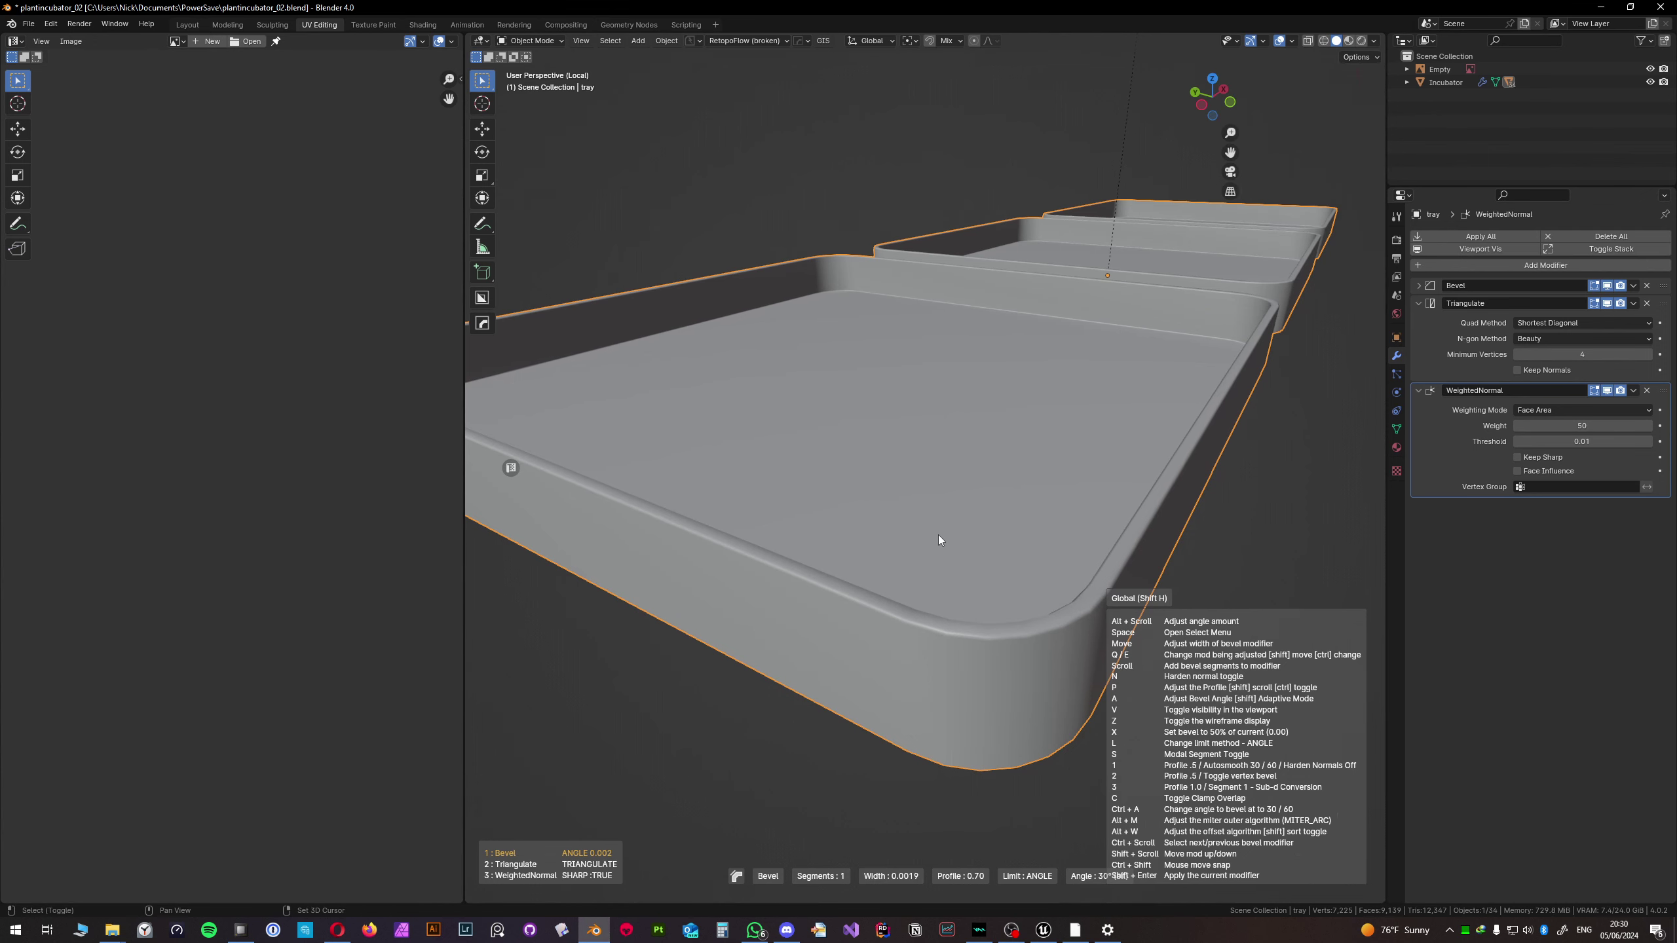
- Leave the trays' isolated view and select the glass object that lines the tank openings of the incubator base
{"action": "scroll", "coordinate": [940, 536], "scroll_direction": "down", "scroll_amount": 4}
{"action": "left_click", "coordinate": [994, 509]}
{"action": "middle_click_drag", "start_coordinate": [993, 509], "coordinate": [945, 496]}
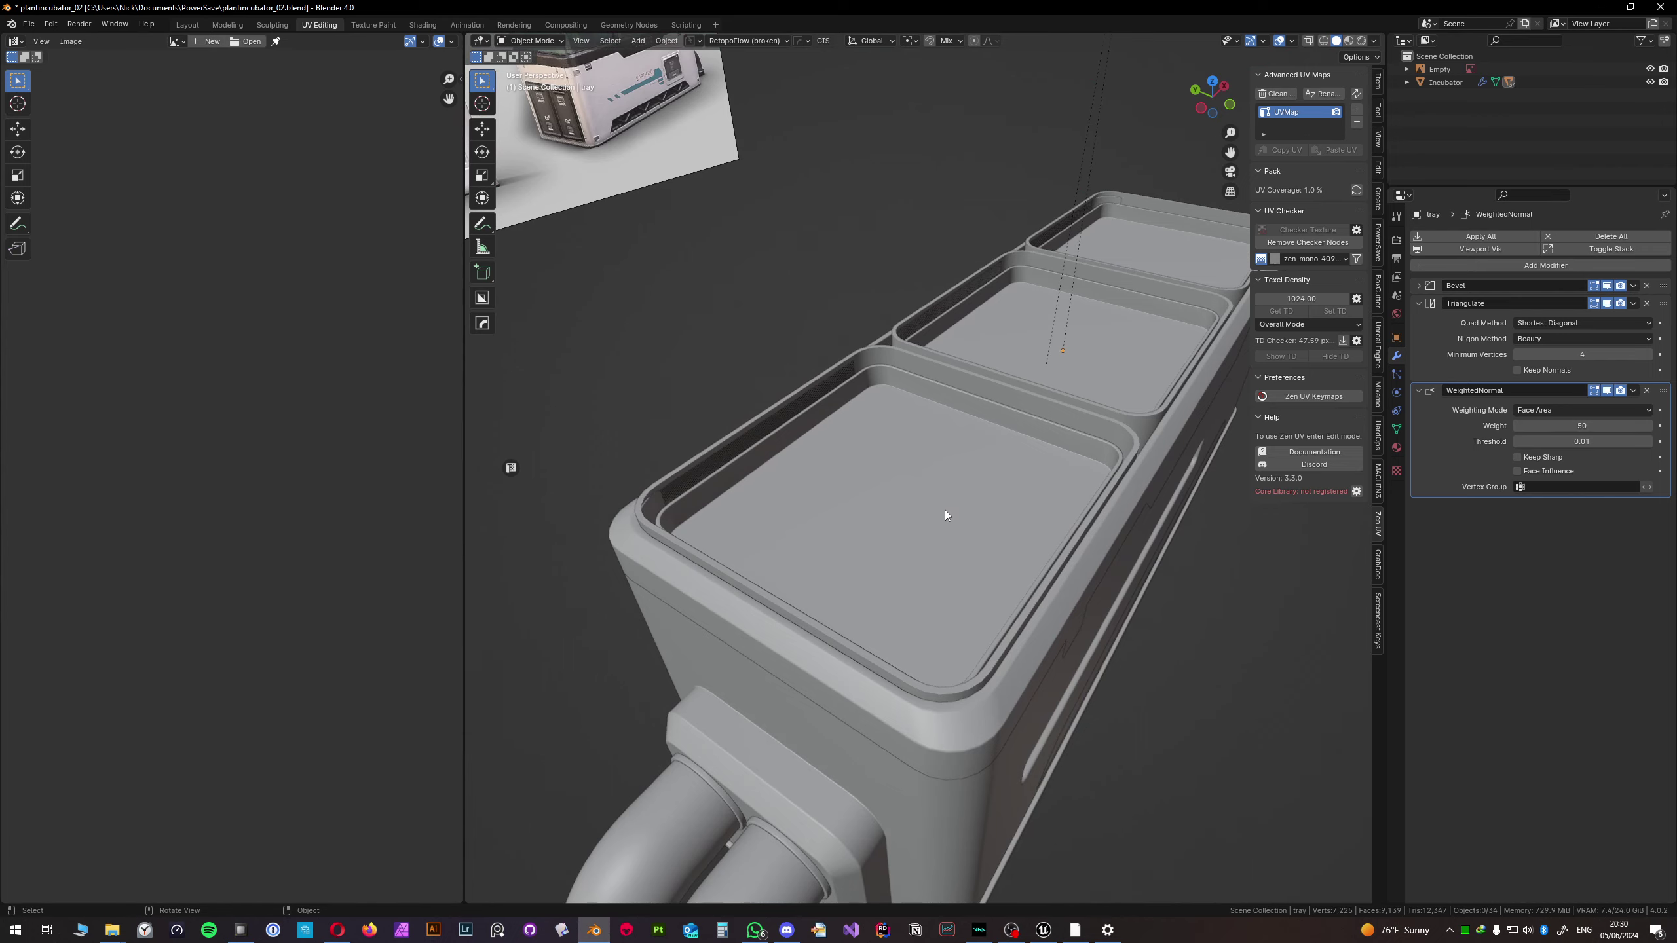
{"action": "middle_click_drag", "start_coordinate": [945, 510], "coordinate": [933, 501]}
{"action": "left_click", "coordinate": [814, 591]}
{"action": "scroll", "coordinate": [813, 581], "scroll_direction": "up", "scroll_amount": 5}
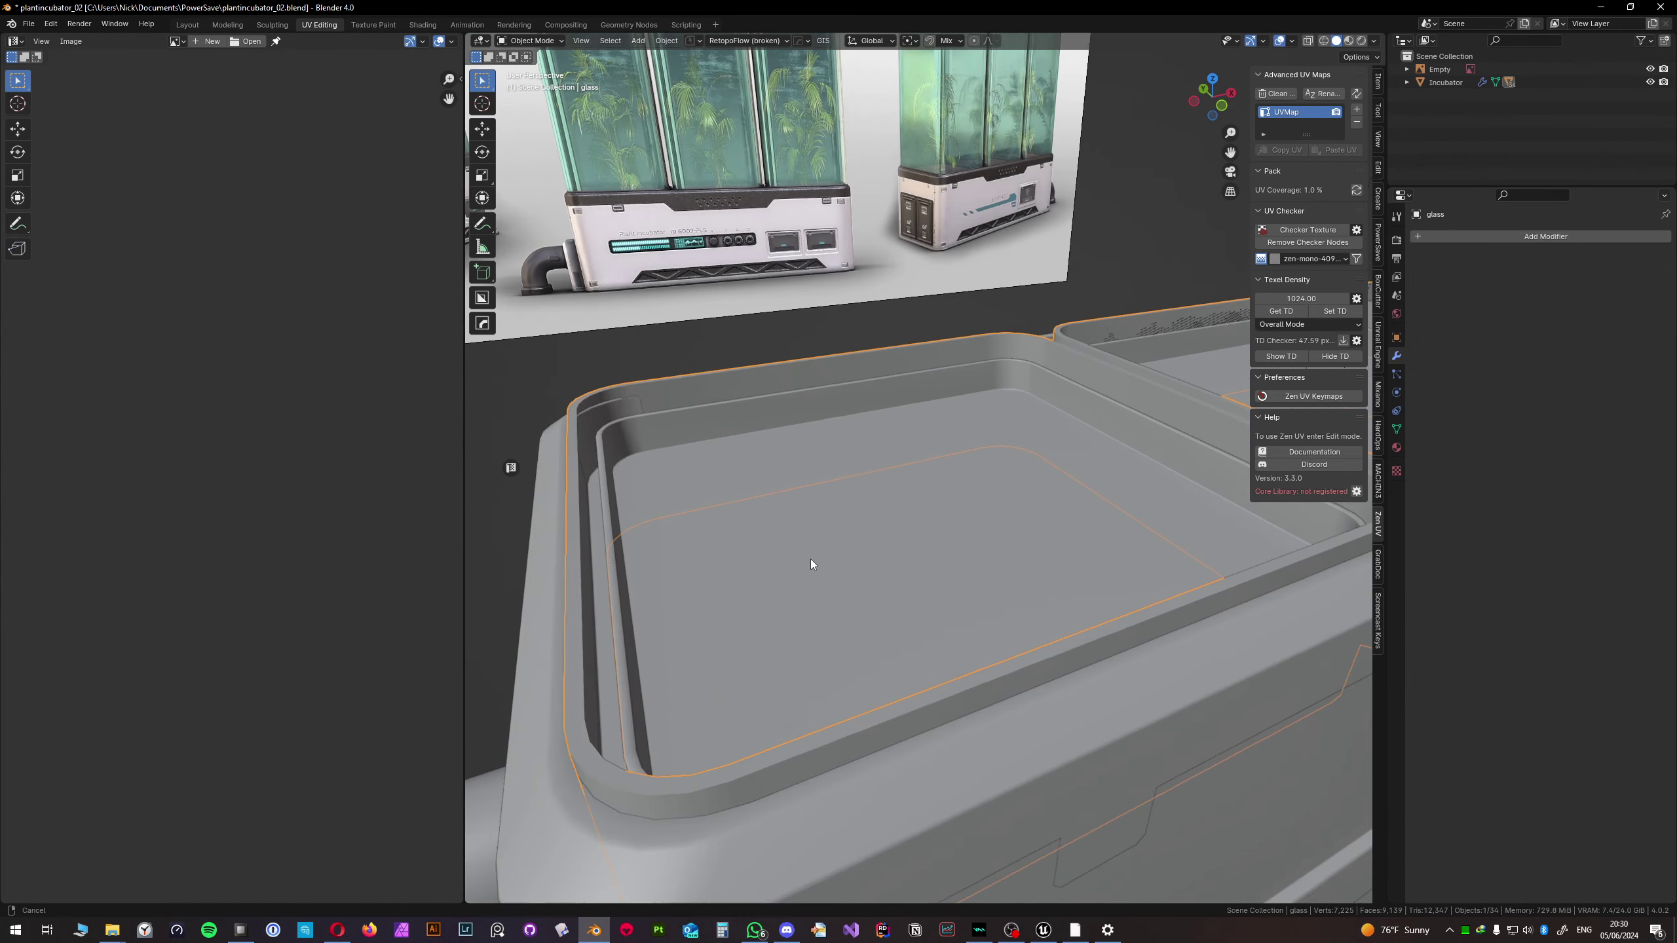
{"action": "middle_click_drag", "start_coordinate": [810, 559], "coordinate": [905, 525]}
{"action": "key", "text": "q"}
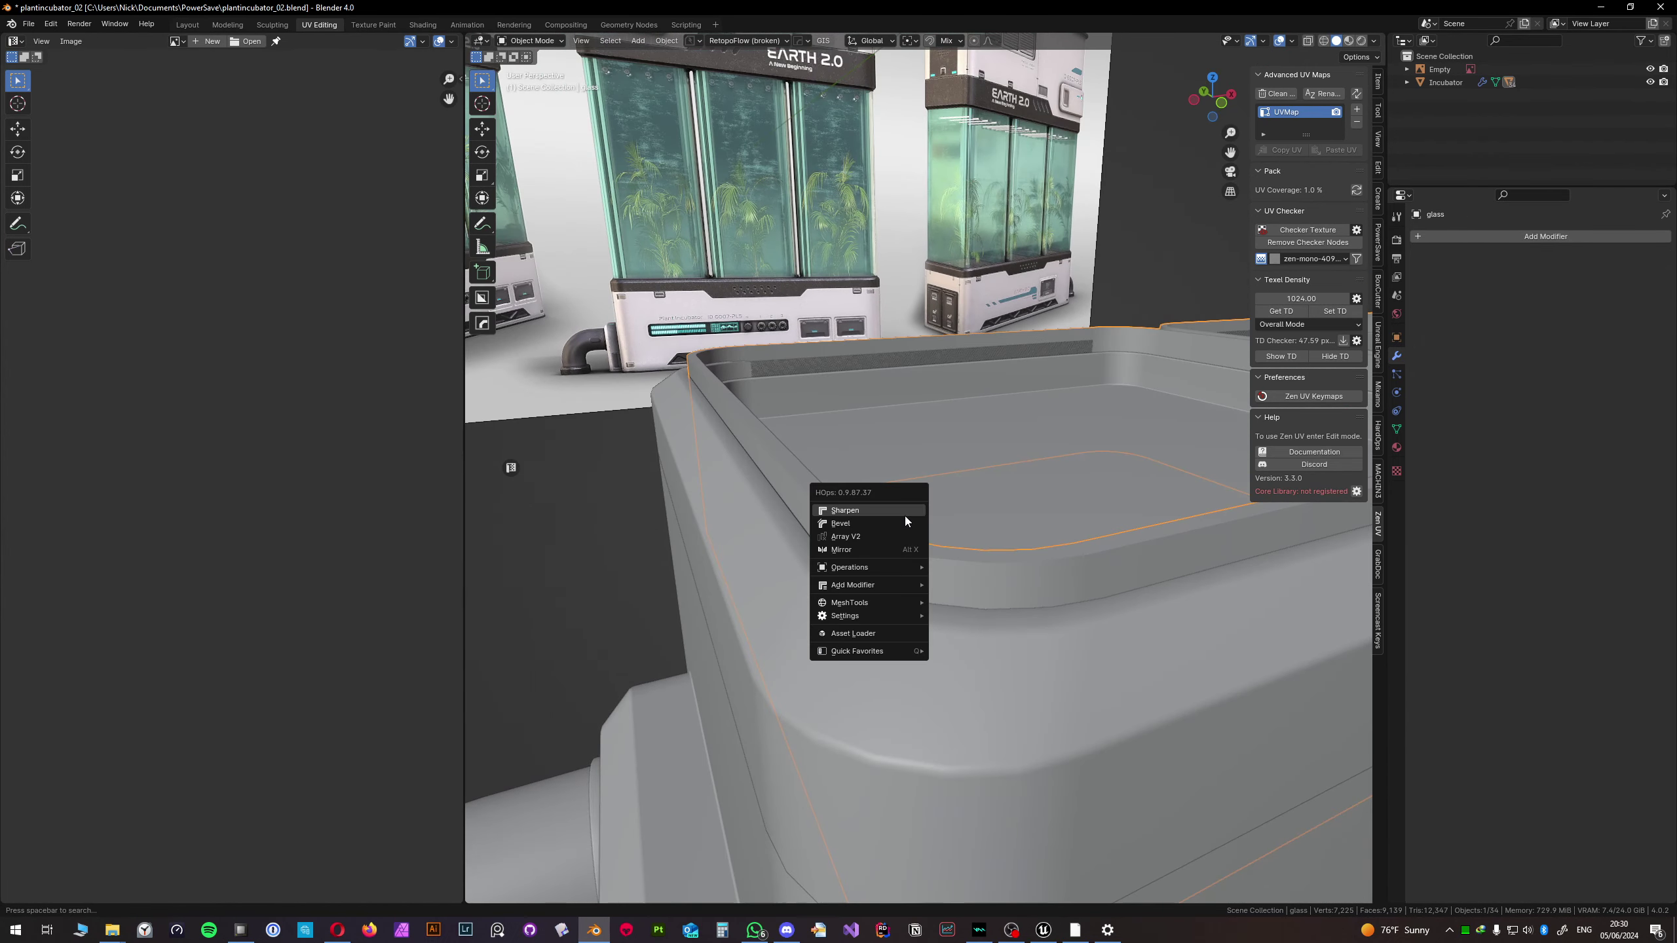
{"action": "left_click", "coordinate": [901, 518]}
{"action": "scroll", "coordinate": [906, 528], "scroll_direction": "down", "scroll_amount": 2}
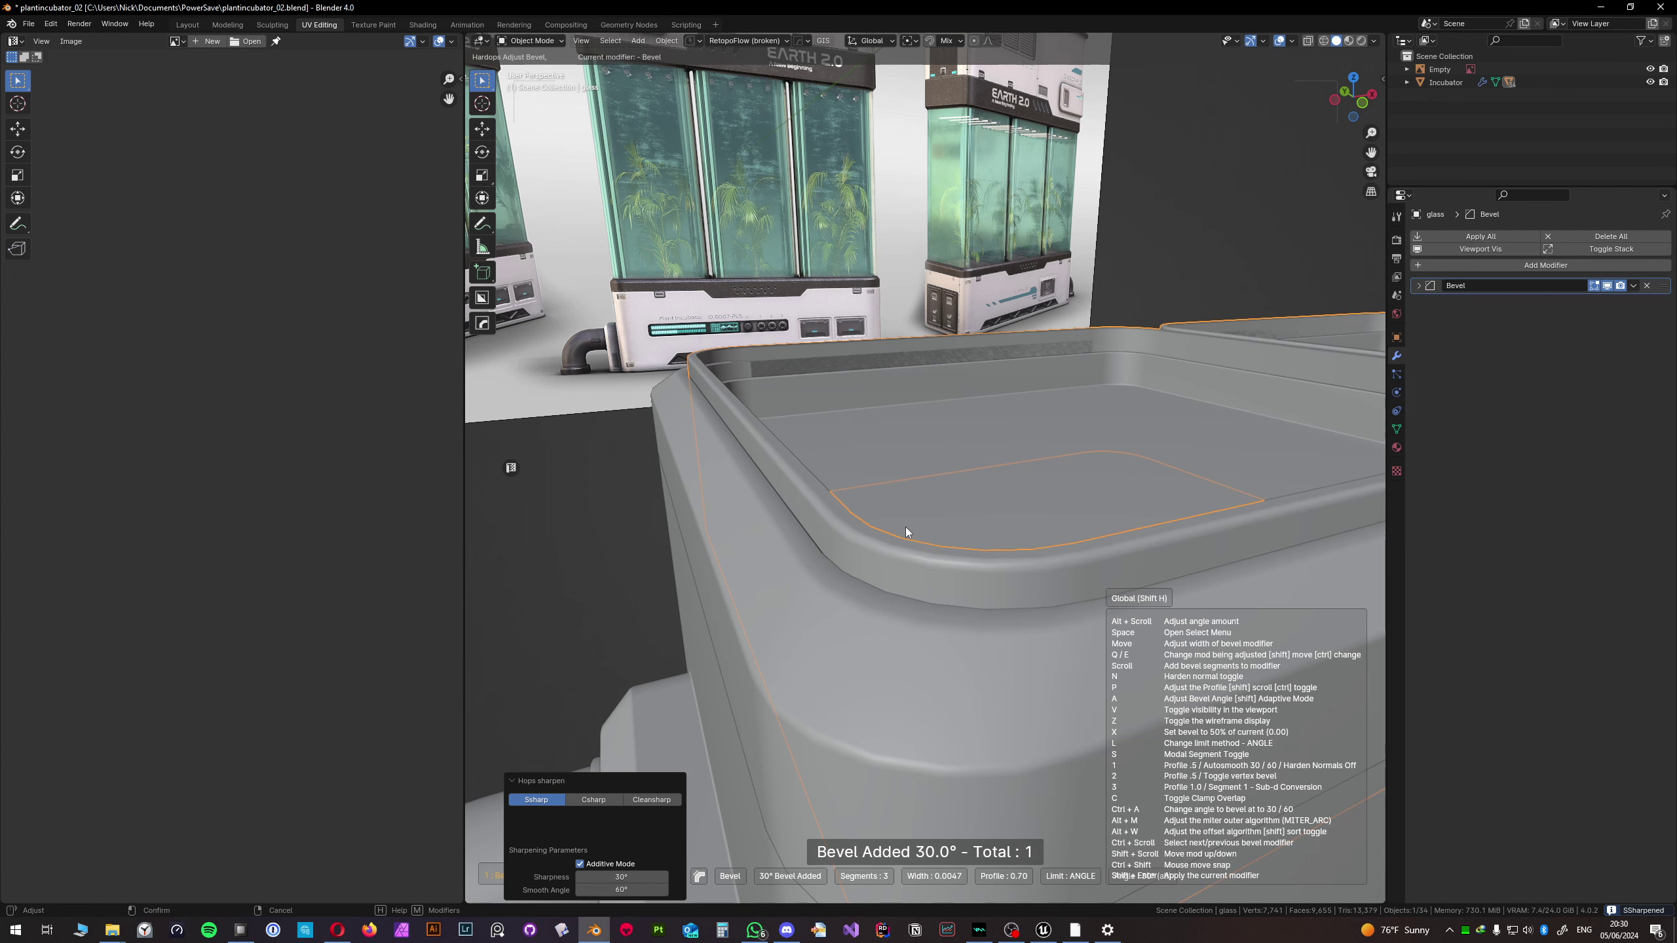
{"action": "mouse_move", "coordinate": [907, 528]}
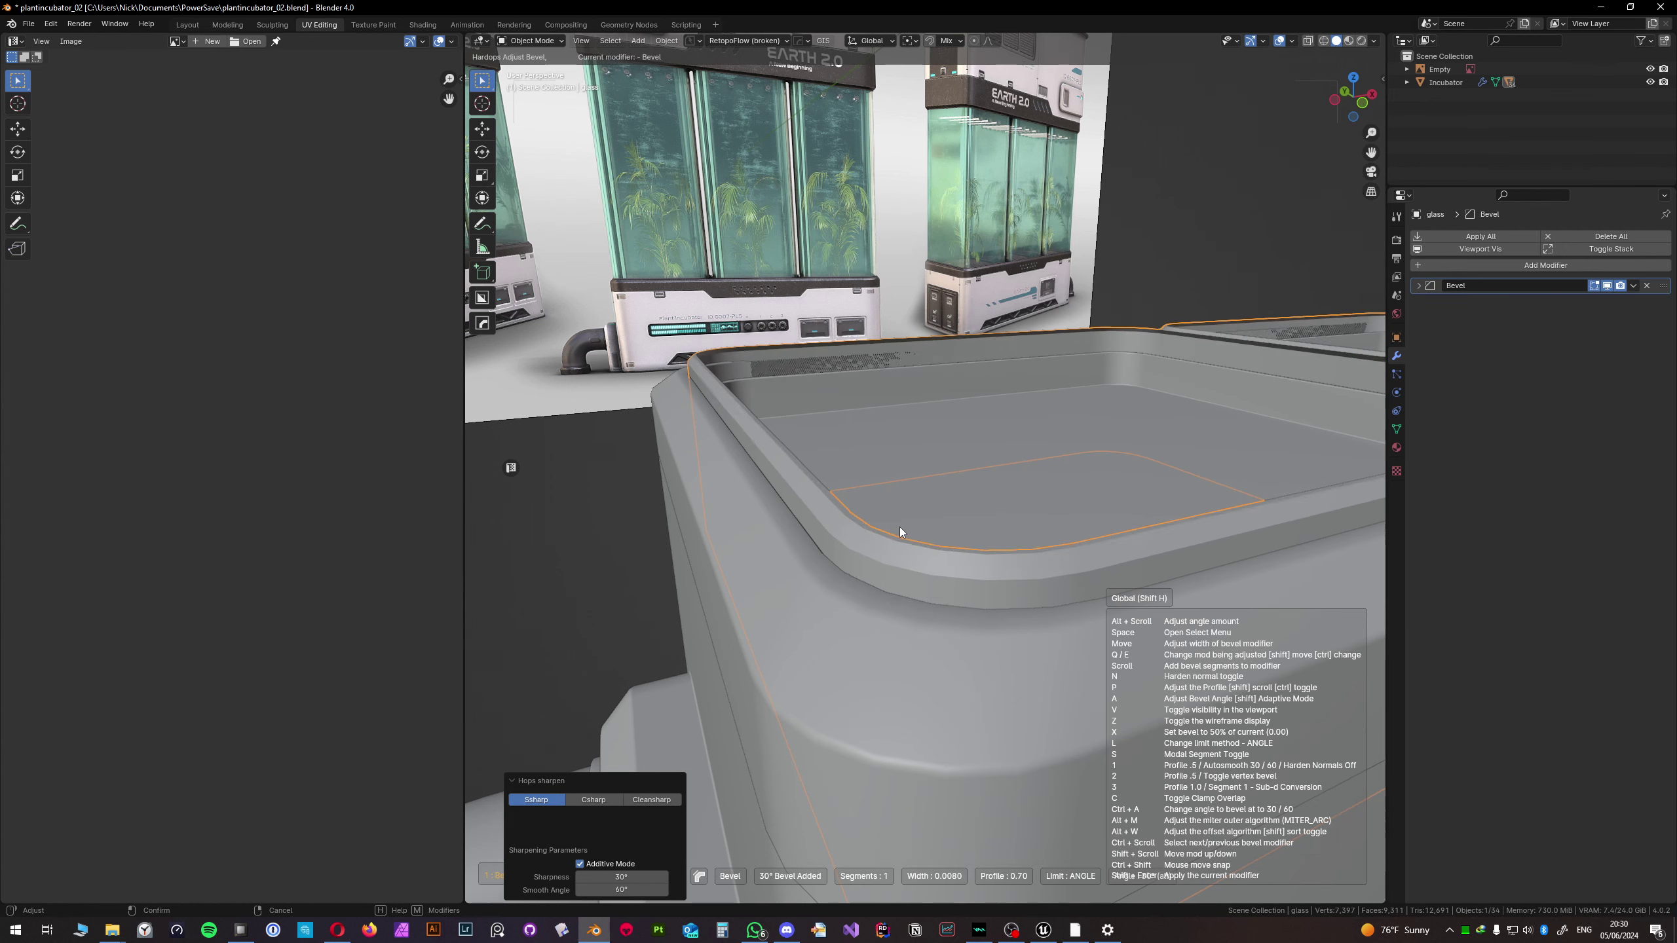
{"action": "right_click", "coordinate": [904, 527]}
- Bevel the outer top edge loops of all three glass rims with one segment about 0.536 cm wide
{"action": "middle_click_drag", "start_coordinate": [923, 538], "coordinate": [1068, 530]}
{"action": "key", "text": "Tab"}
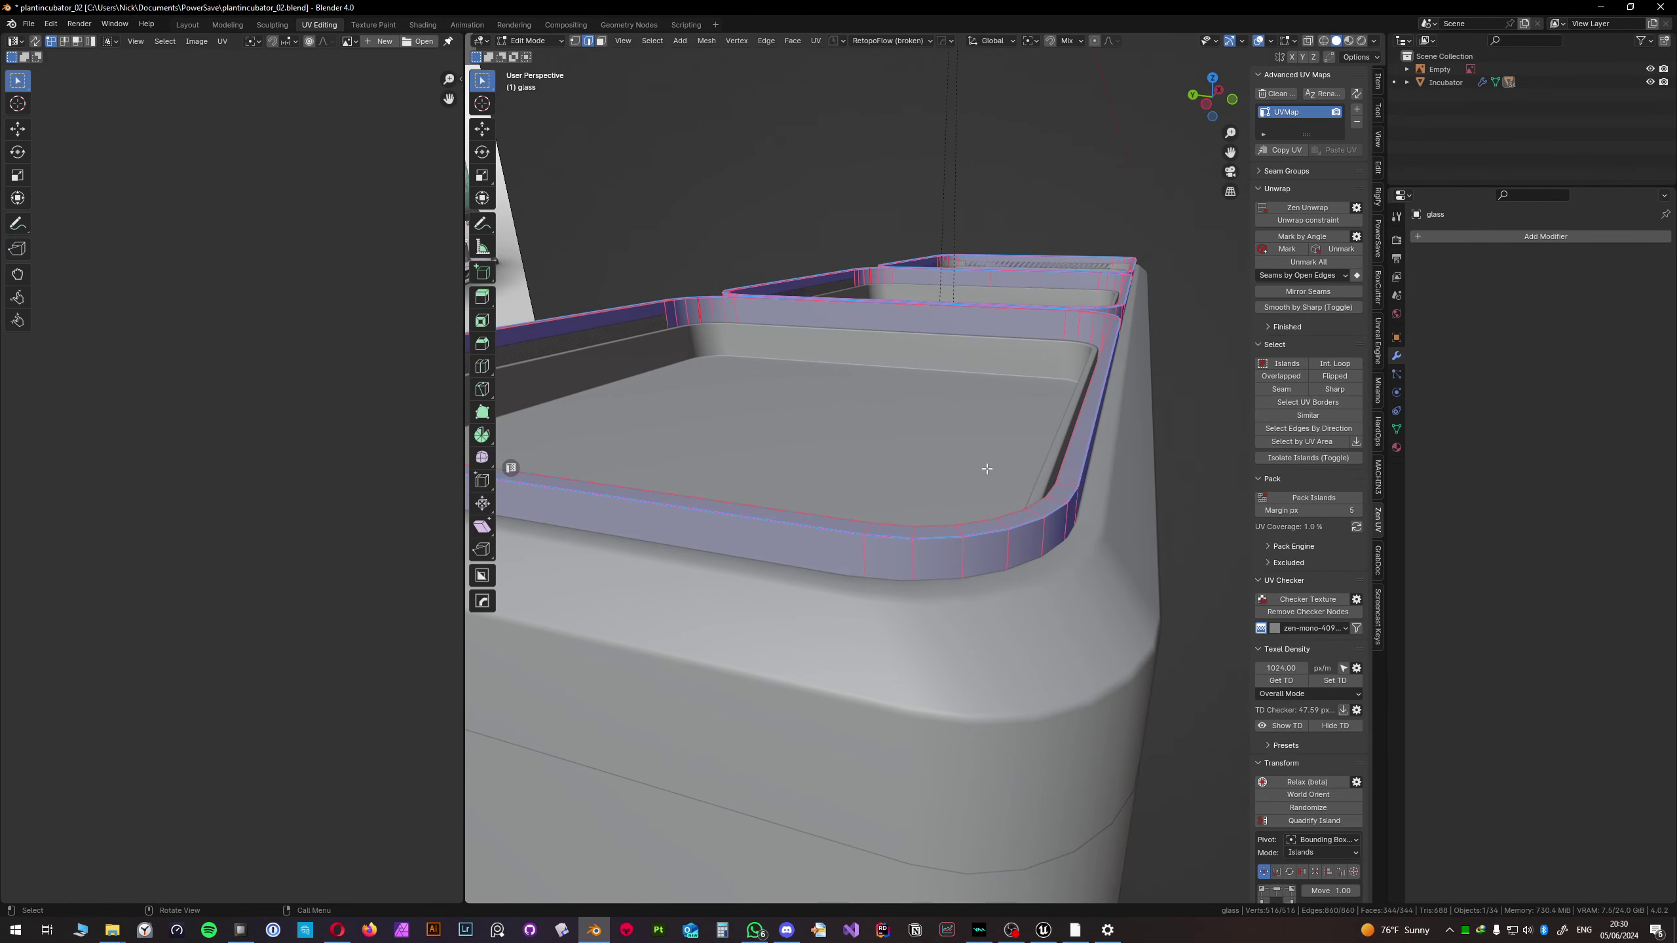
{"action": "left_click", "coordinate": [1085, 469], "text": "alt"}
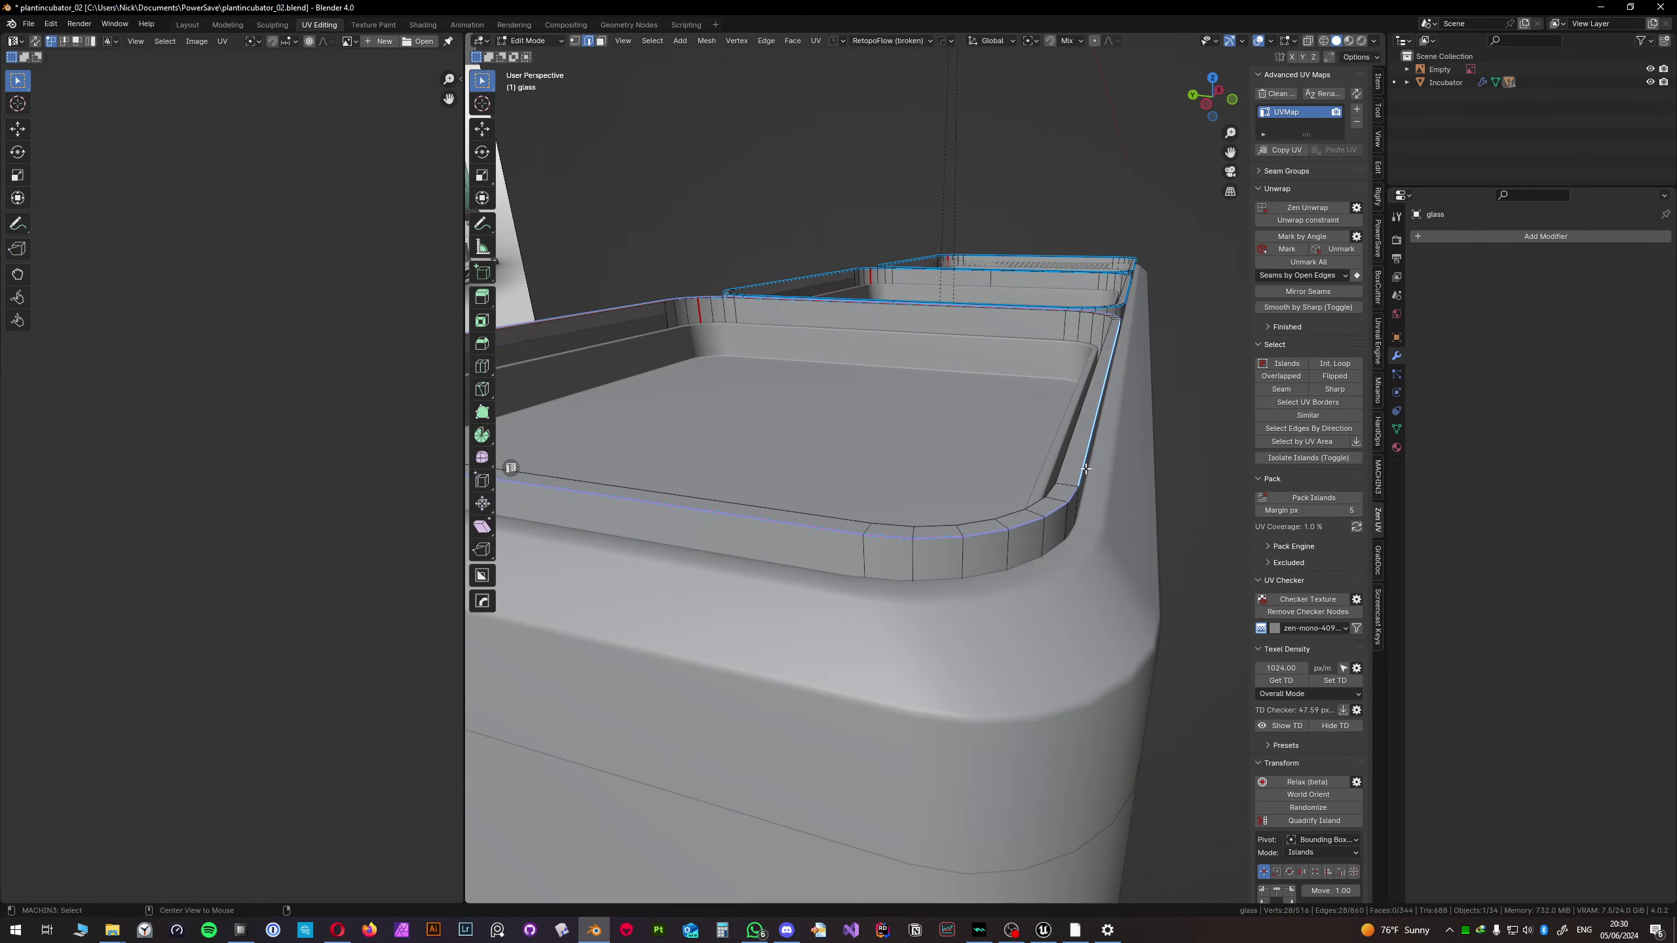
{"action": "scroll", "coordinate": [1086, 468], "scroll_direction": "down", "scroll_amount": 4}
{"action": "middle_click_drag", "start_coordinate": [1086, 469], "coordinate": [1004, 436]}
{"action": "scroll", "coordinate": [1030, 423], "scroll_direction": "up", "scroll_amount": 2}
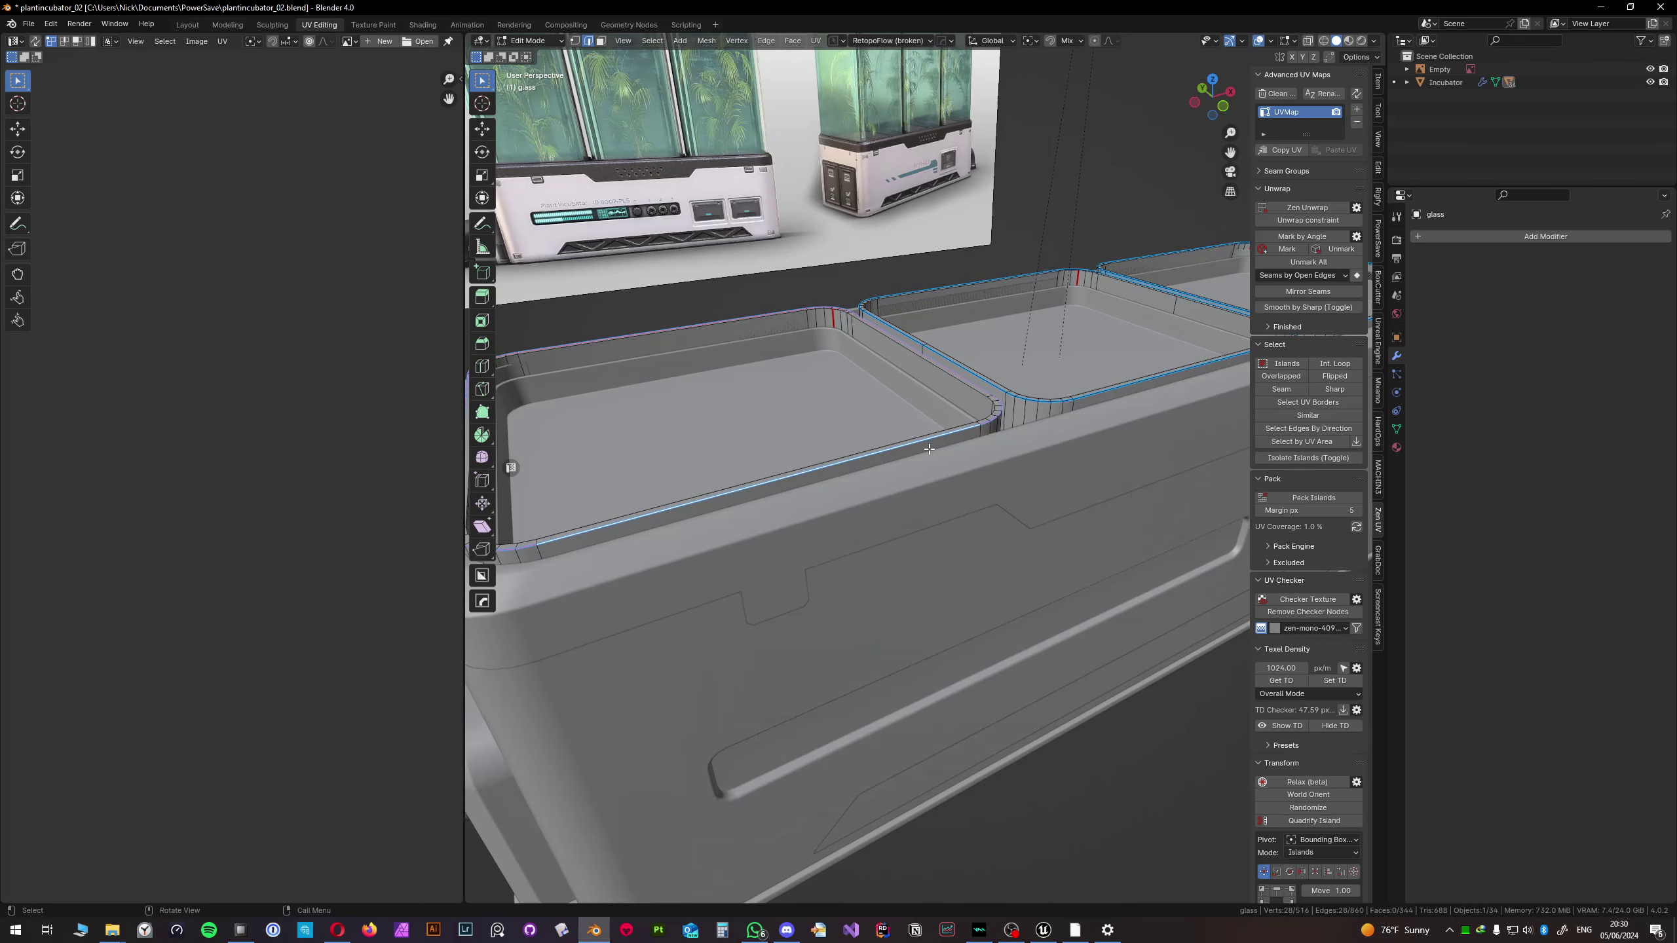
{"action": "left_click", "coordinate": [1081, 399], "text": "alt+shift"}
{"action": "middle_click_drag", "start_coordinate": [1081, 399], "coordinate": [1145, 393]}
{"action": "left_click", "coordinate": [1145, 393], "text": "alt+shift"}
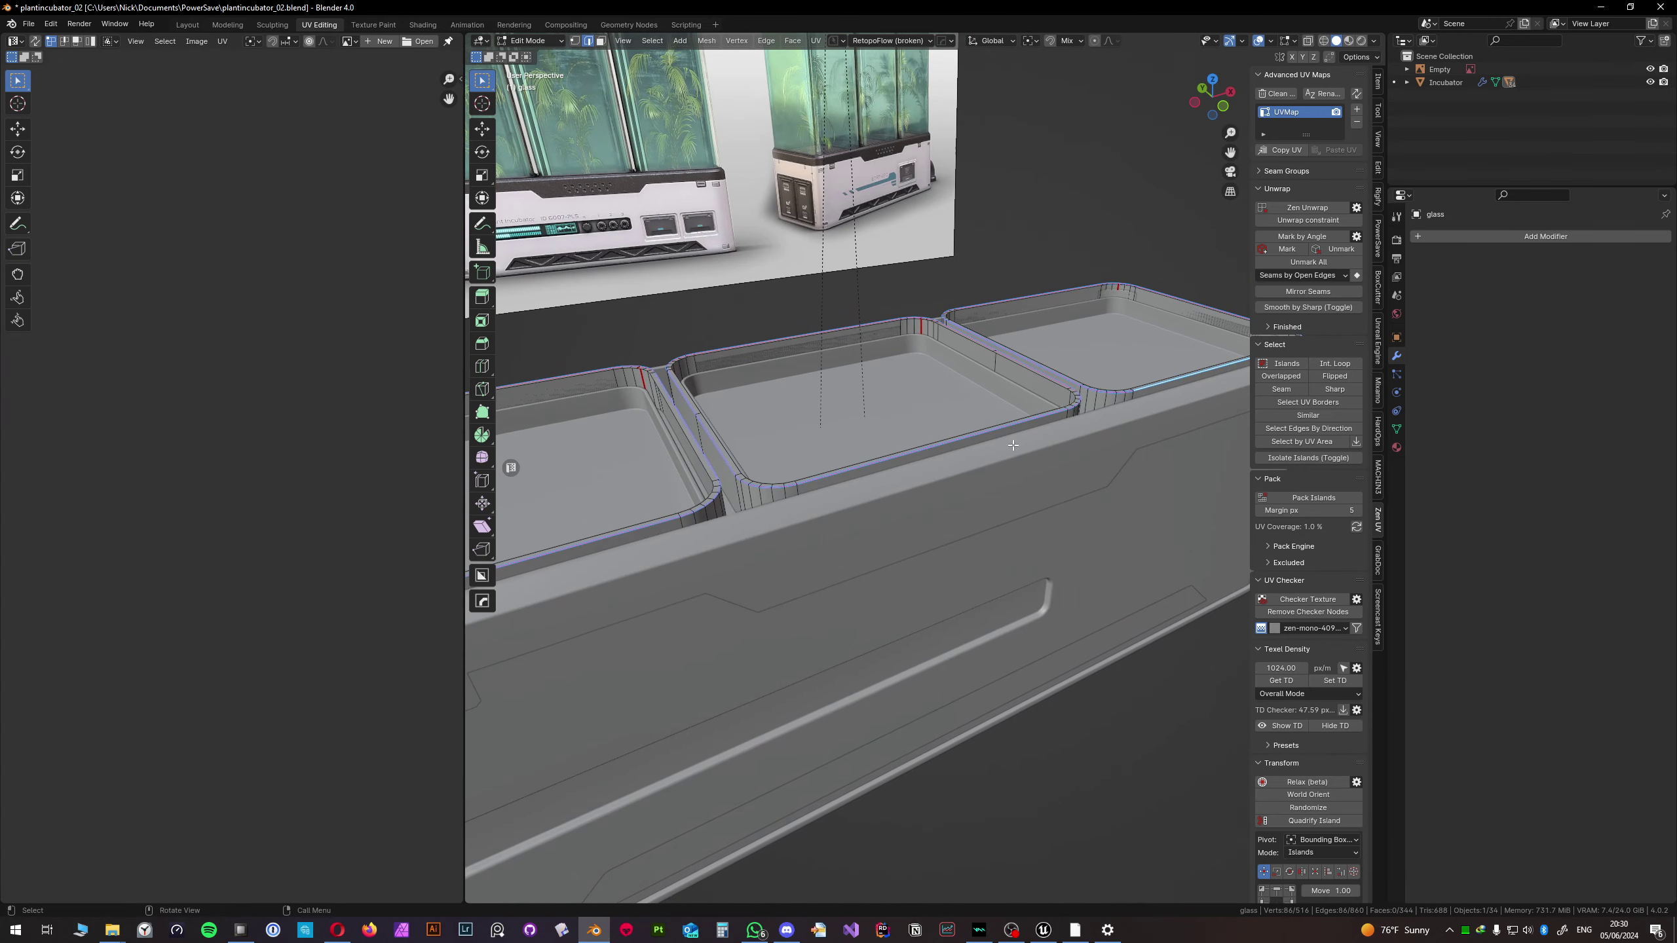
{"action": "middle_click_drag", "start_coordinate": [1013, 445], "coordinate": [910, 540]}
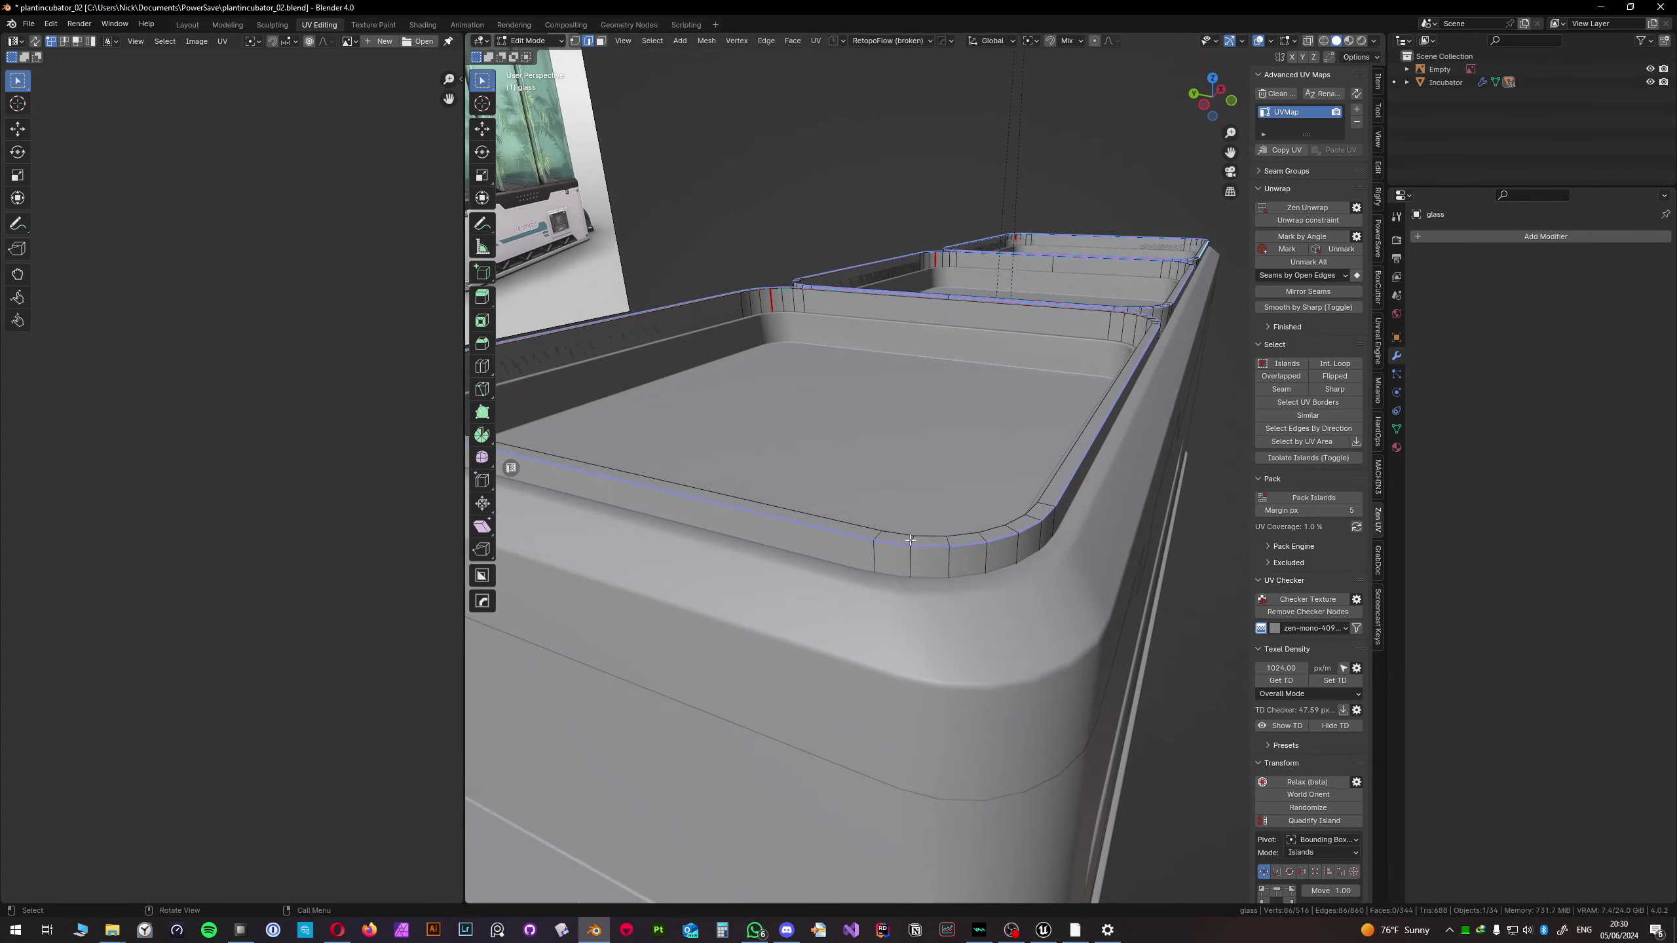
{"action": "key", "text": "ctrl+b"}
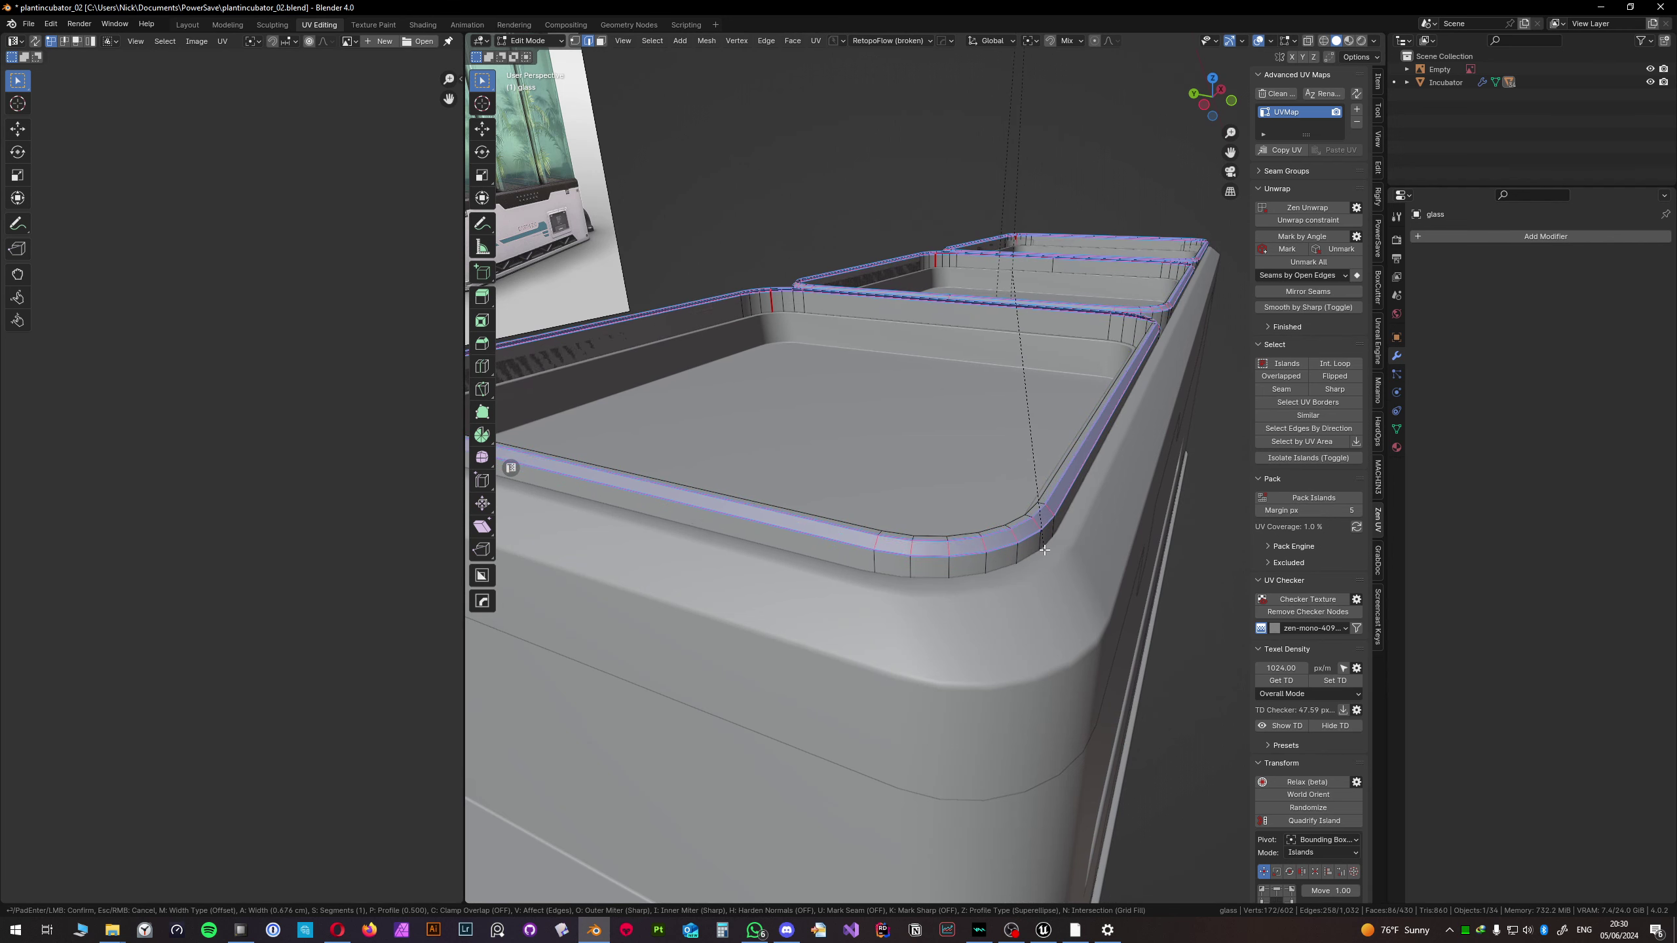
{"action": "mouse_move", "coordinate": [1044, 550]}
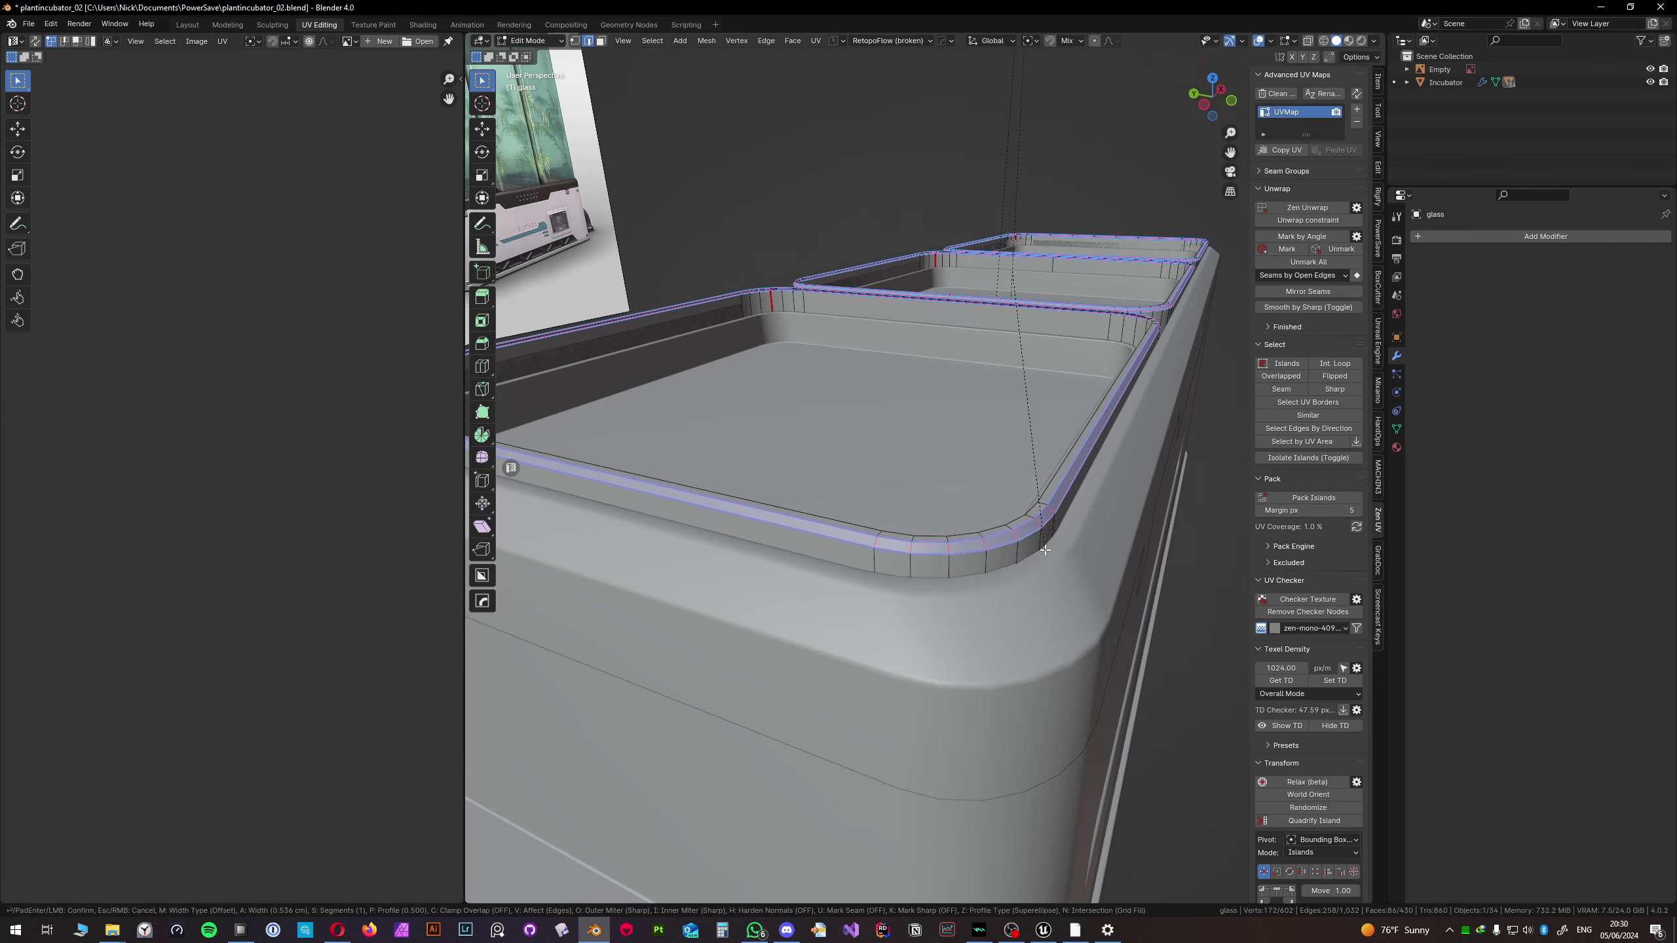
{"action": "left_click", "coordinate": [1045, 550]}
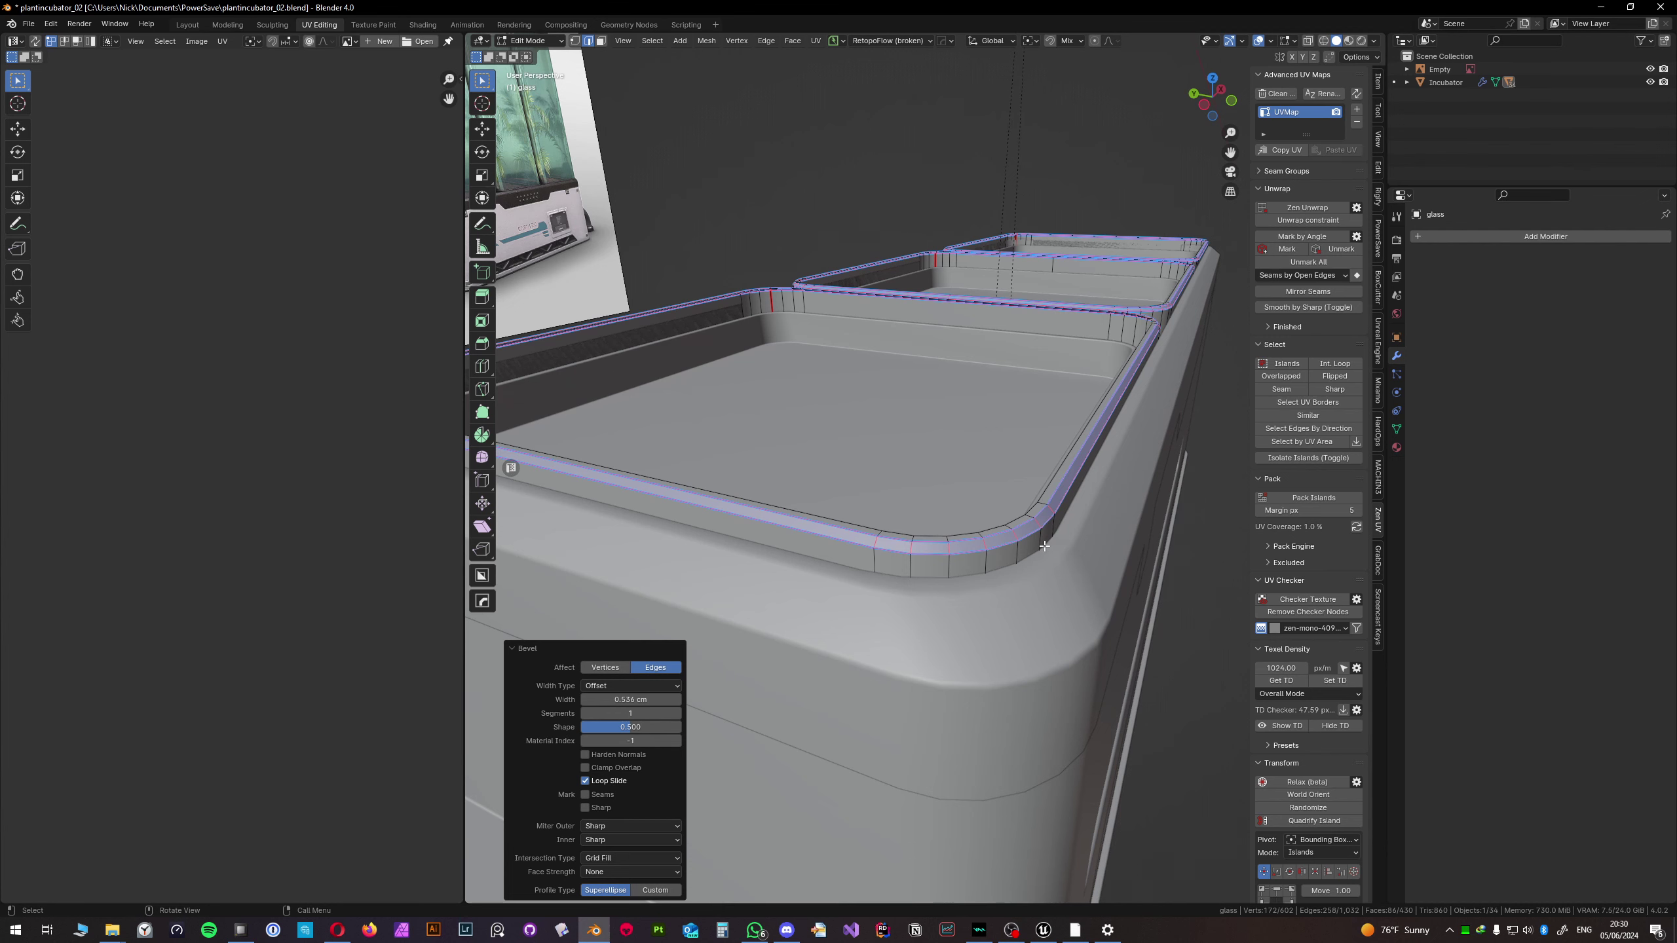
- Sharpen the glass in Object Mode at 30° and add a one-segment, 30° bevel modifier about 0.0014 wide
{"action": "key", "text": "Tab"}
{"action": "key", "text": "q"}
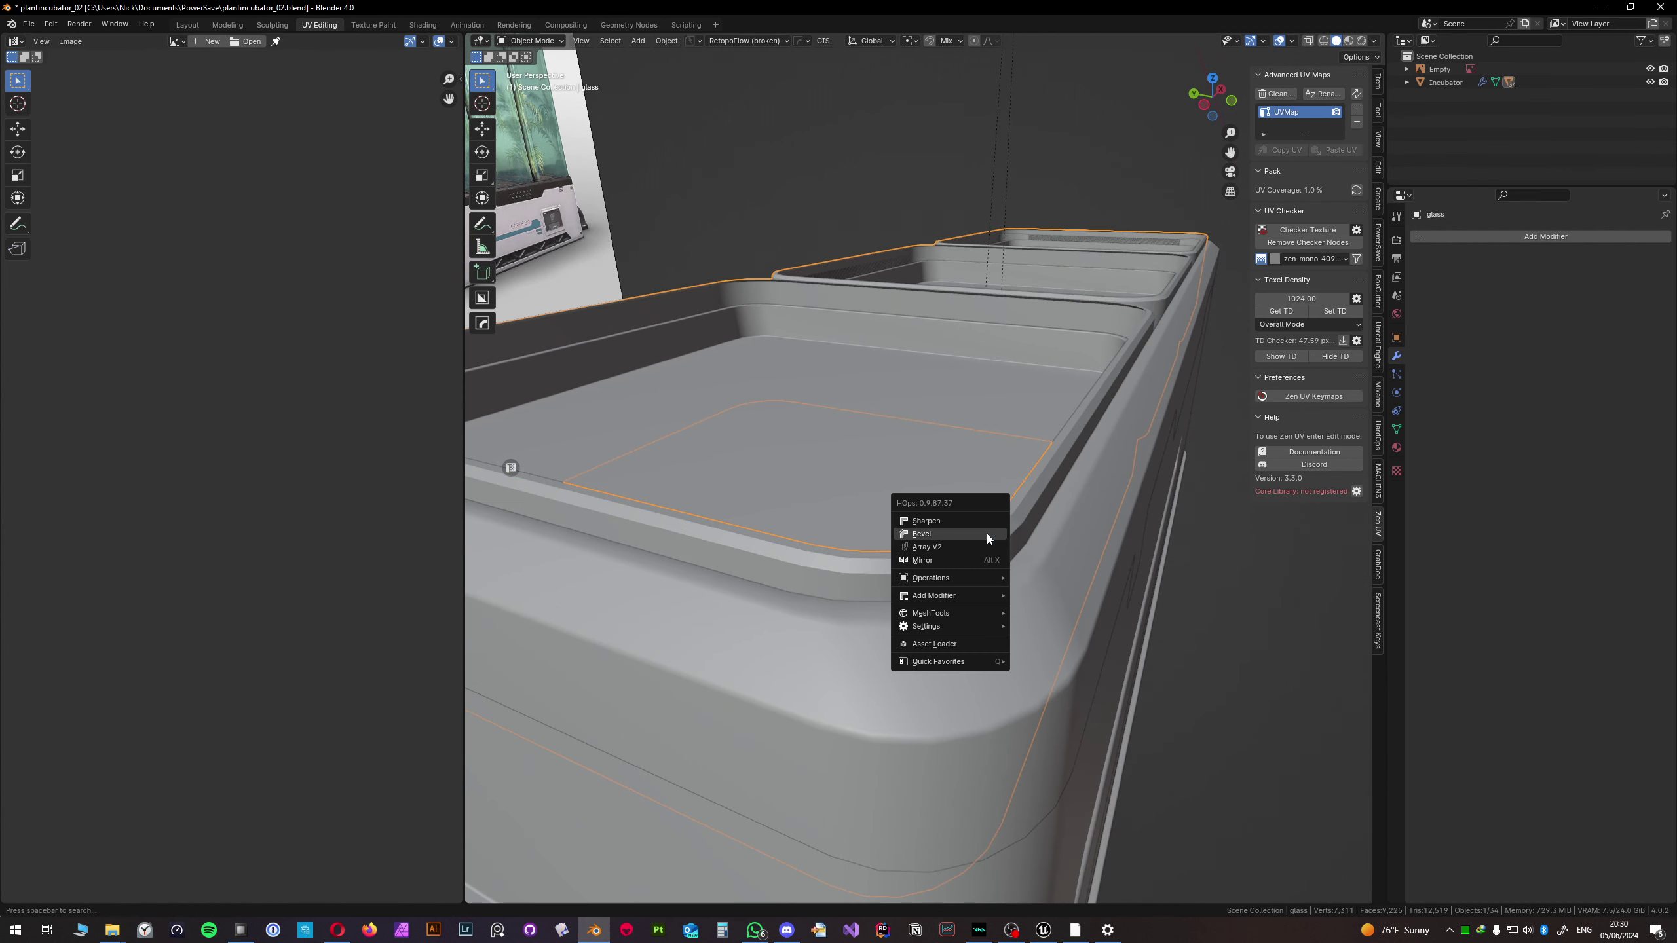
{"action": "left_click", "coordinate": [983, 525]}
{"action": "key", "text": "q"}
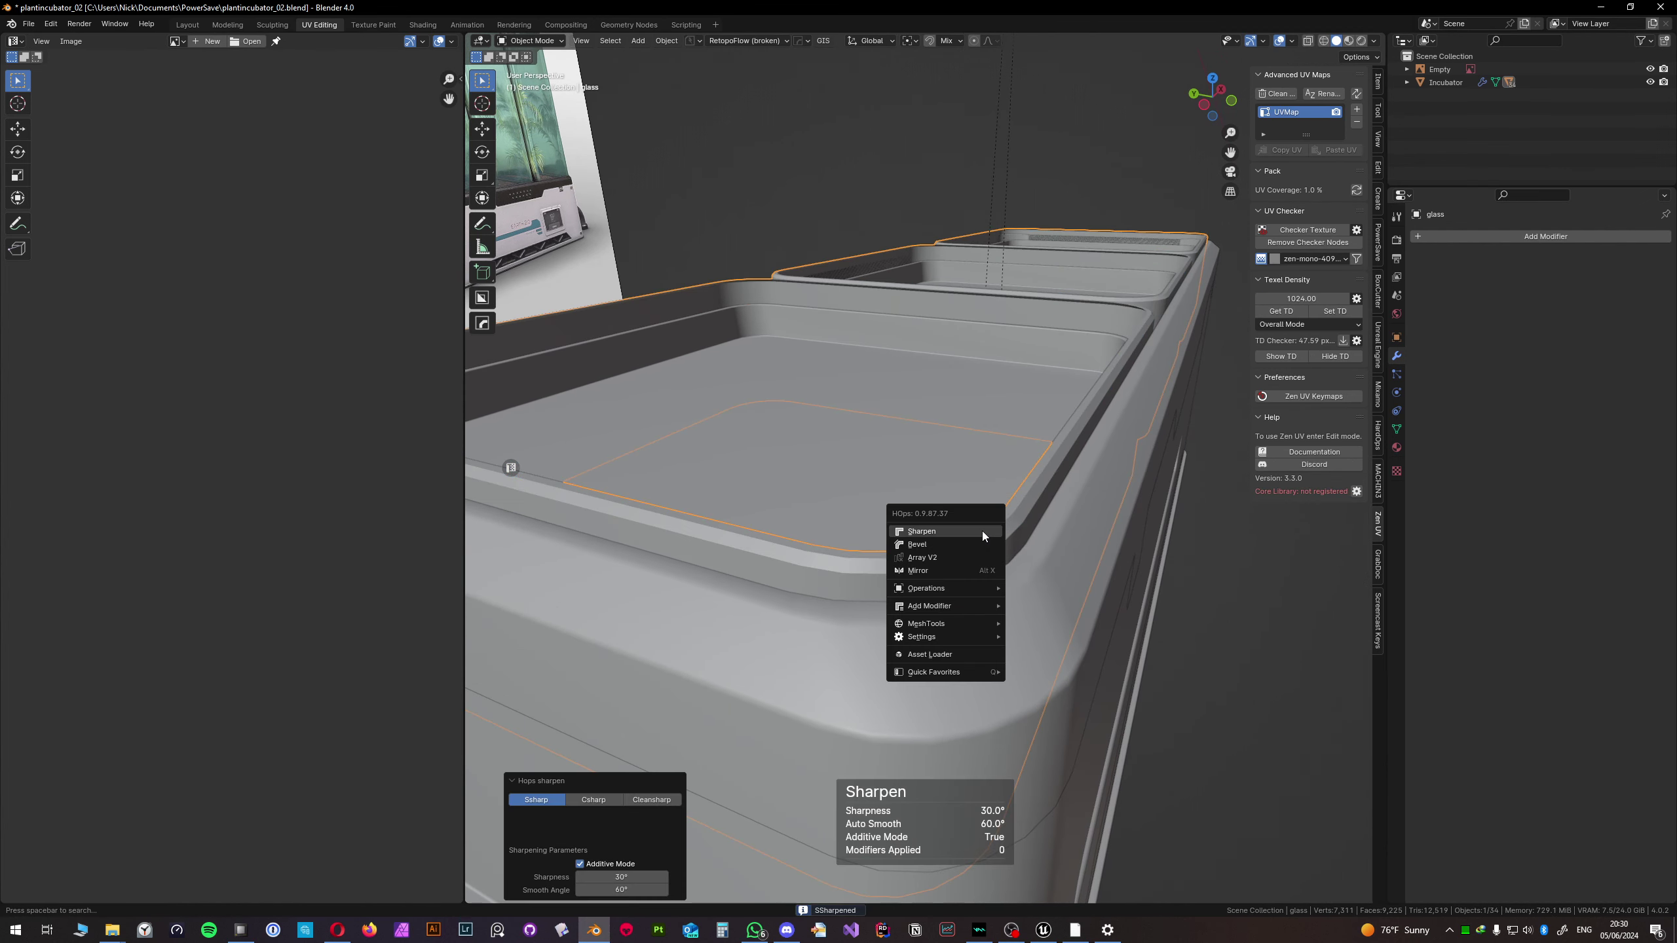
{"action": "left_click", "coordinate": [978, 544]}
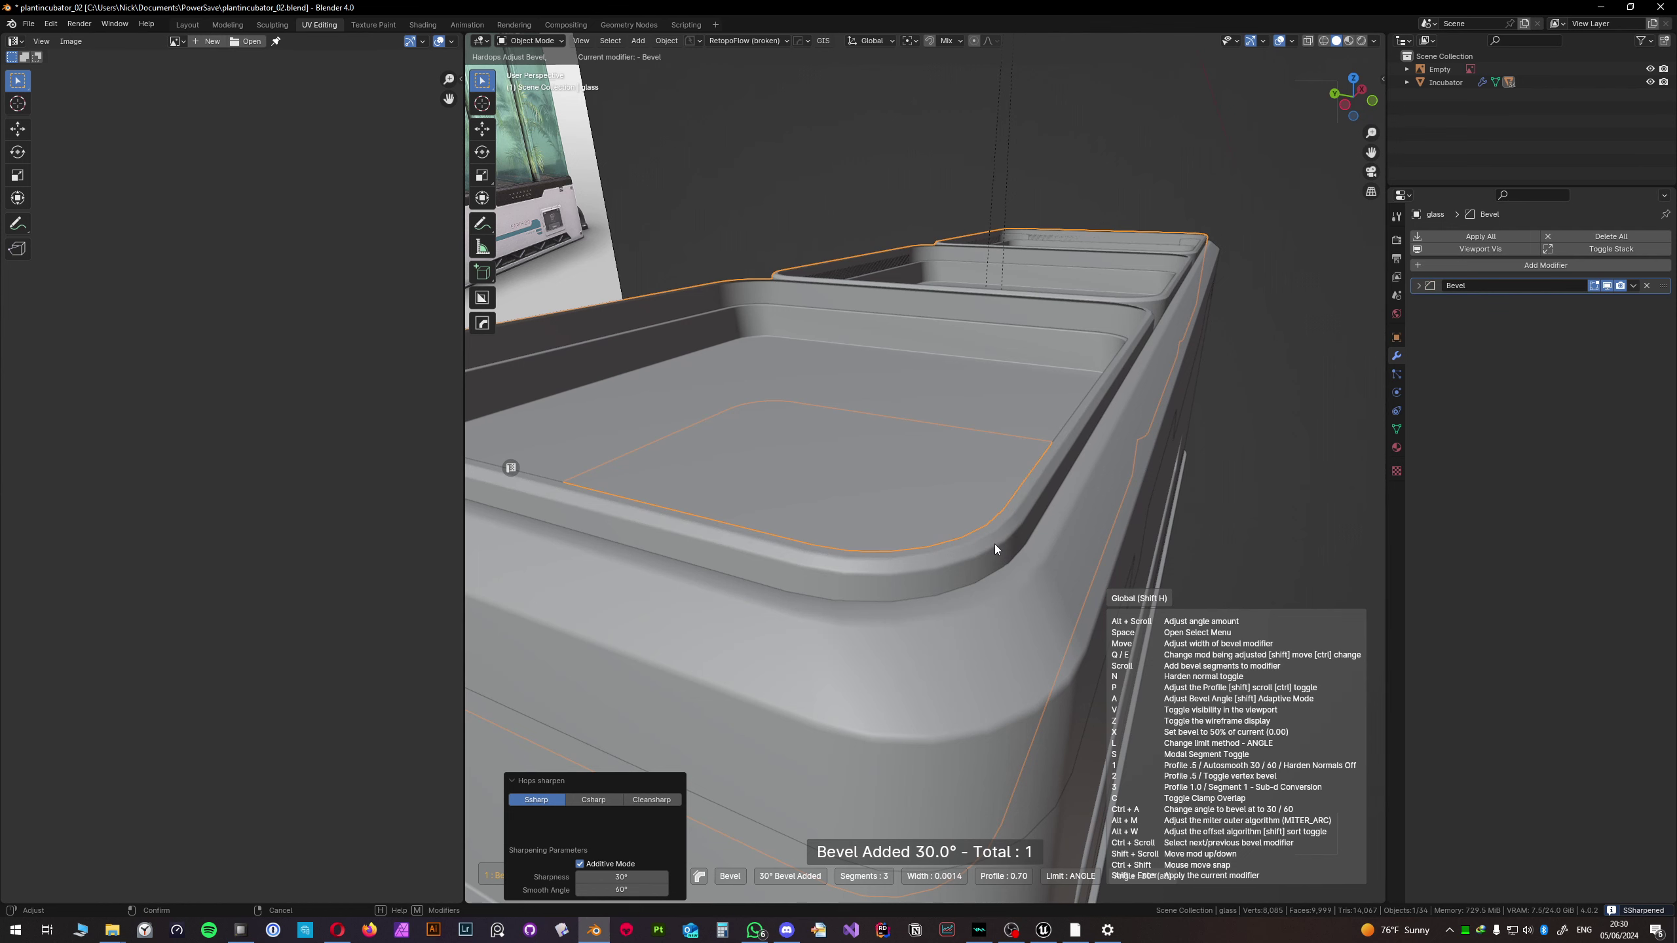
{"action": "scroll", "coordinate": [995, 546], "scroll_direction": "down", "scroll_amount": 2}
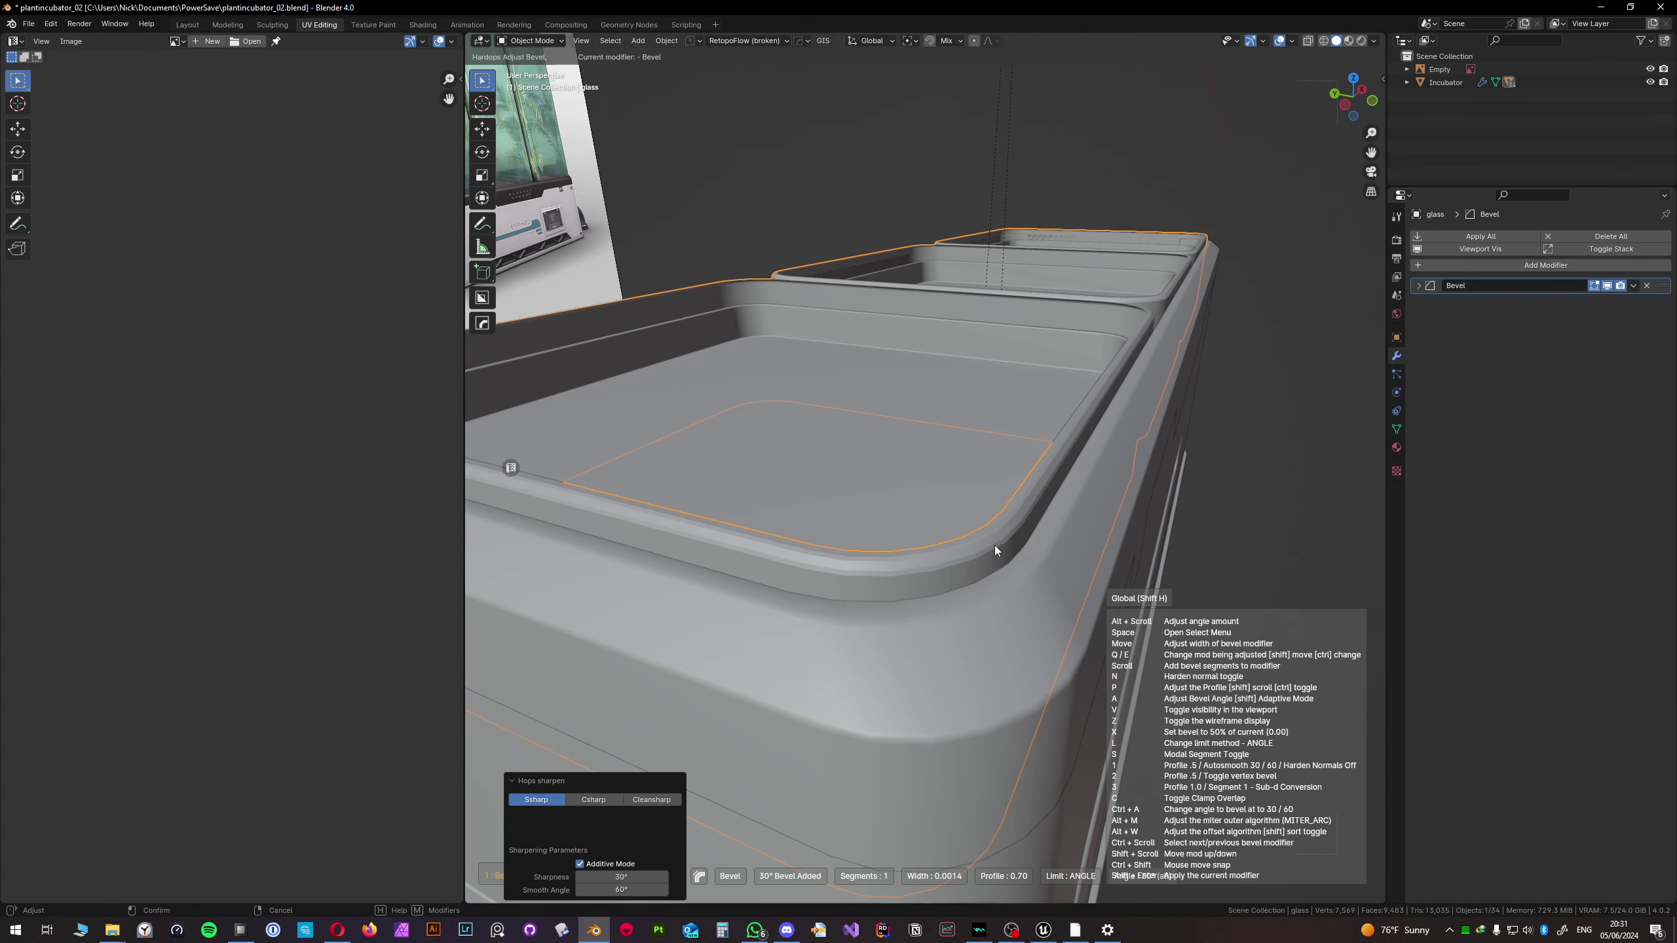
{"action": "left_click", "coordinate": [994, 549]}
- Add a Weighted Normal modifier to the glass
{"action": "key", "text": "n"}
{"action": "scroll", "coordinate": [996, 563], "scroll_direction": "up", "scroll_amount": 3}
{"action": "middle_click_drag", "start_coordinate": [988, 582], "coordinate": [891, 587]}
{"action": "key", "text": "q"}
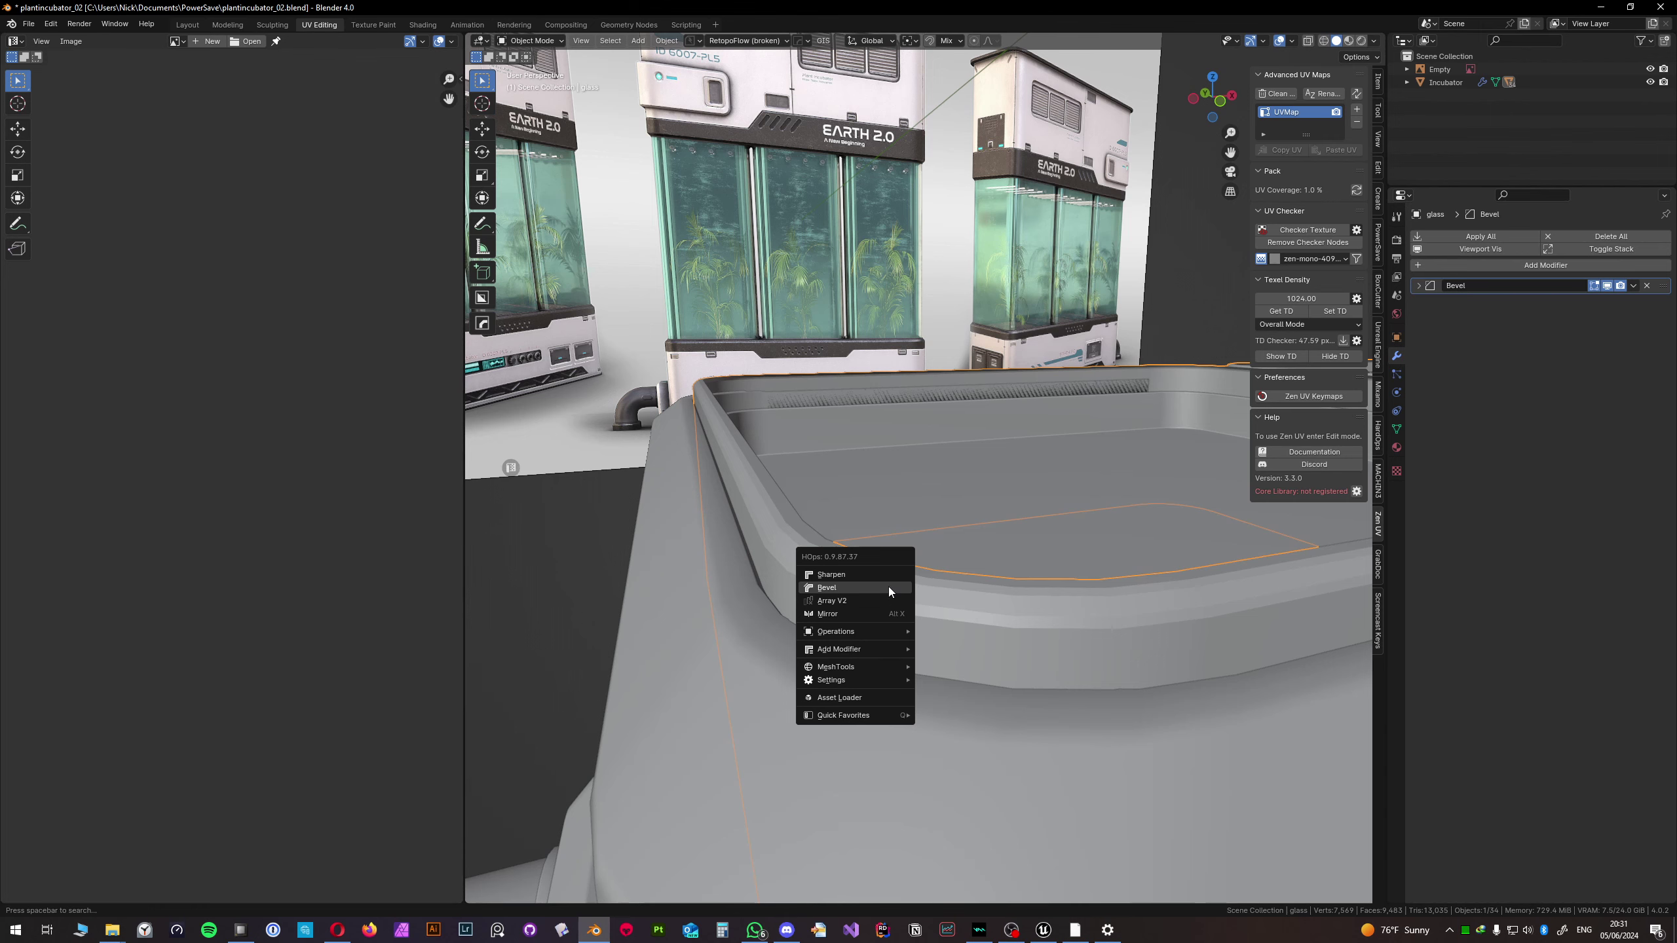
{"action": "left_click", "coordinate": [1471, 268]}
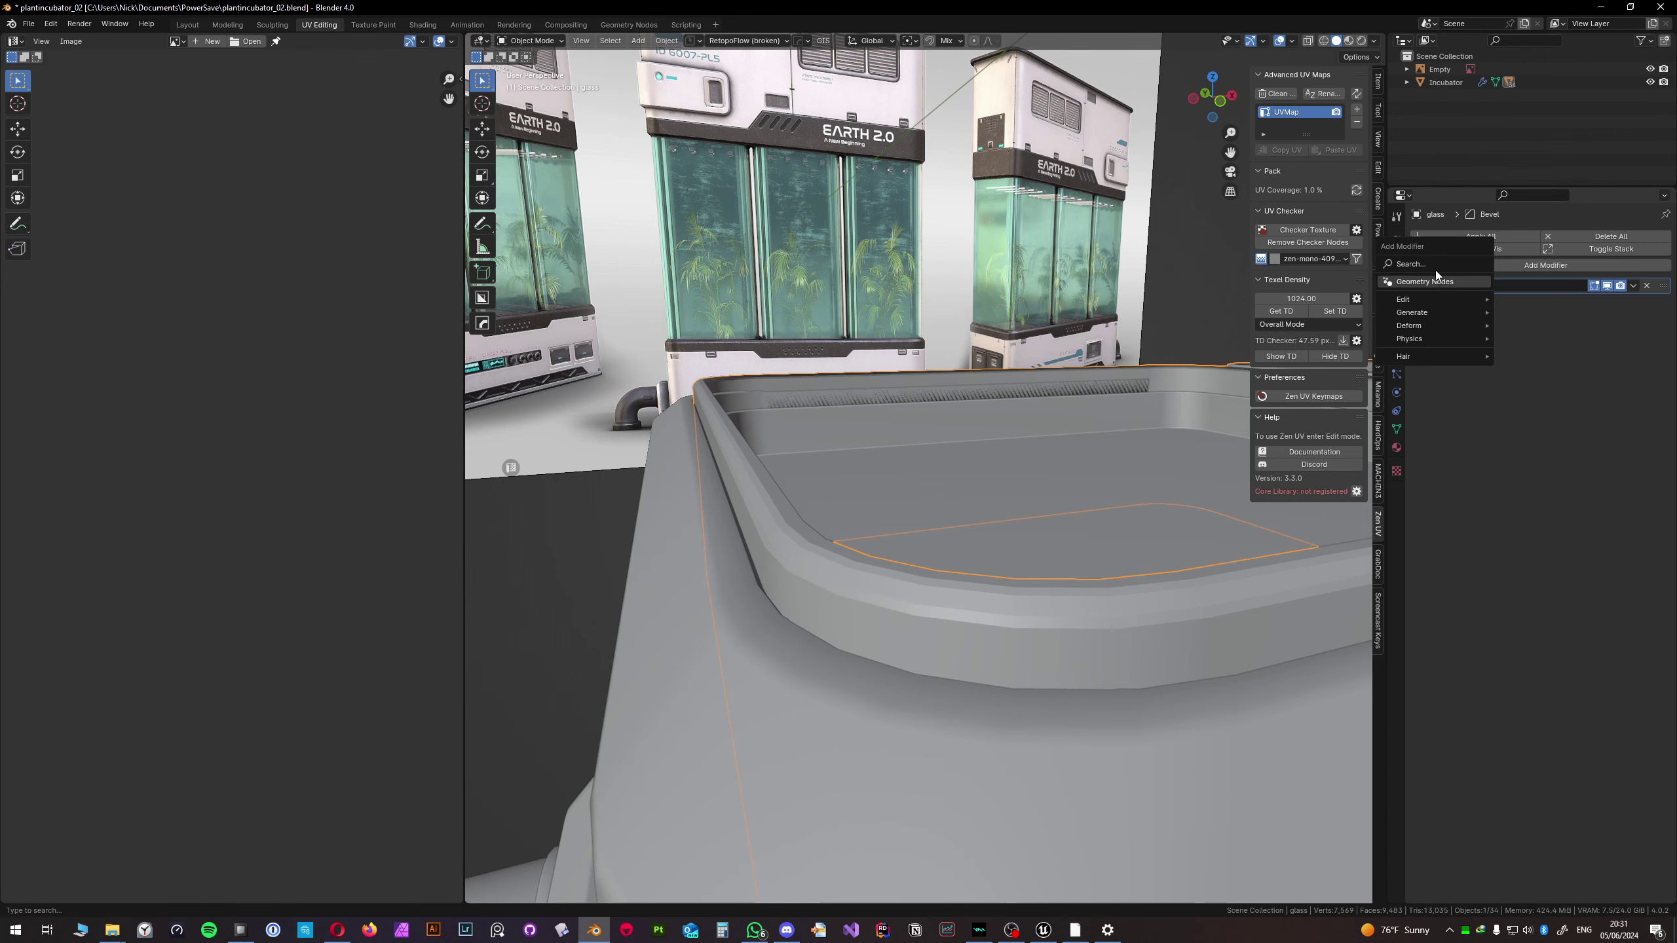
{"action": "left_click", "coordinate": [1465, 266]}
{"action": "left_click", "coordinate": [1420, 308]}
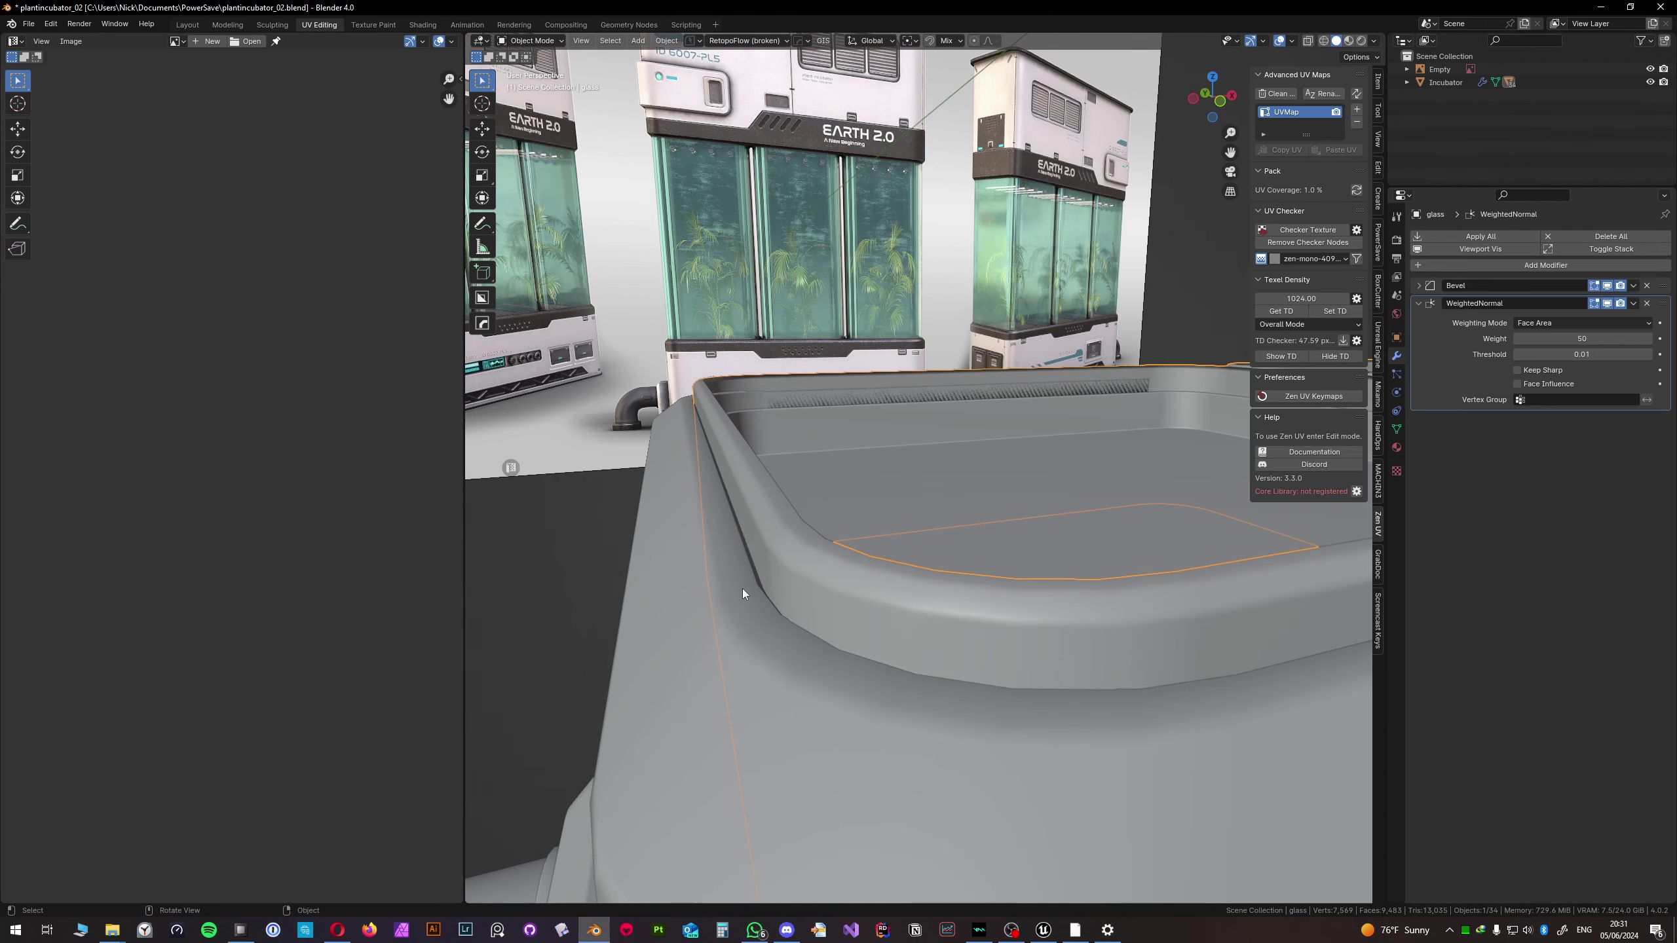
- Inspect the shading around the glass rims and select the frame surrounding them
{"action": "middle_click_drag", "start_coordinate": [742, 588], "coordinate": [640, 530]}
{"action": "key", "text": "alt+a"}
{"action": "scroll", "coordinate": [881, 541], "scroll_direction": "up", "scroll_amount": 3}
{"action": "middle_click_drag", "start_coordinate": [882, 541], "coordinate": [792, 422]}
{"action": "left_click", "coordinate": [721, 291]}
{"action": "left_click", "coordinate": [721, 292]}
{"action": "middle_click_drag", "start_coordinate": [721, 292], "coordinate": [605, 650]}
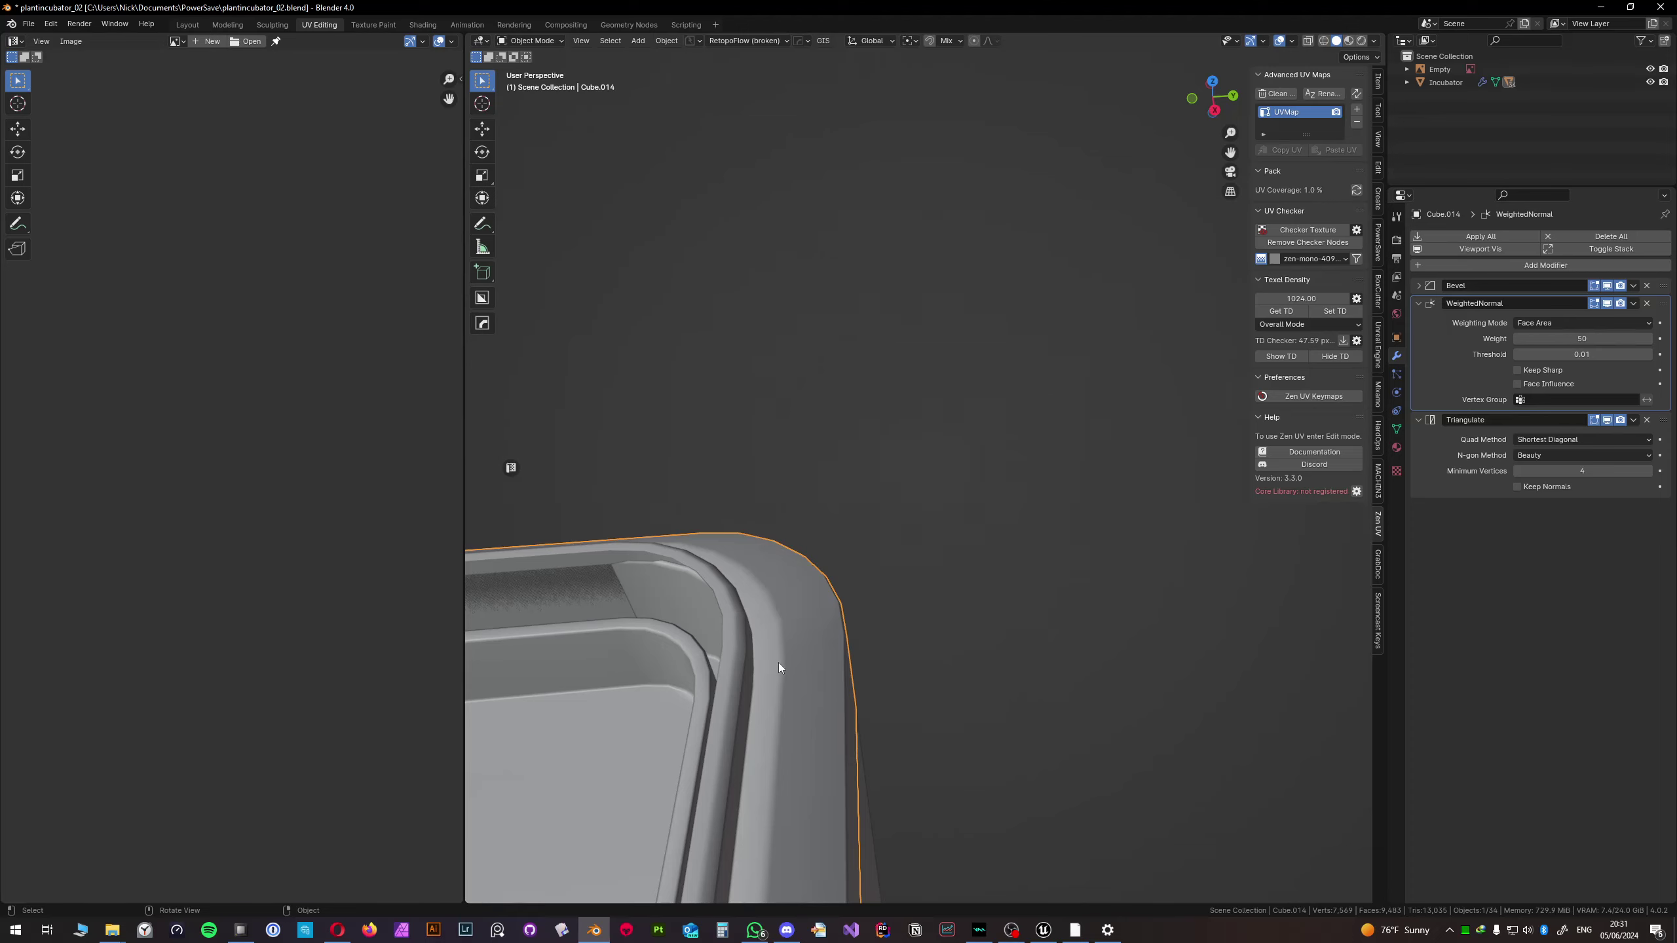
- Shift the outer base housing along the global Y axis relative to the glass boxes
{"action": "middle_click_drag", "start_coordinate": [778, 663], "coordinate": [912, 635]}
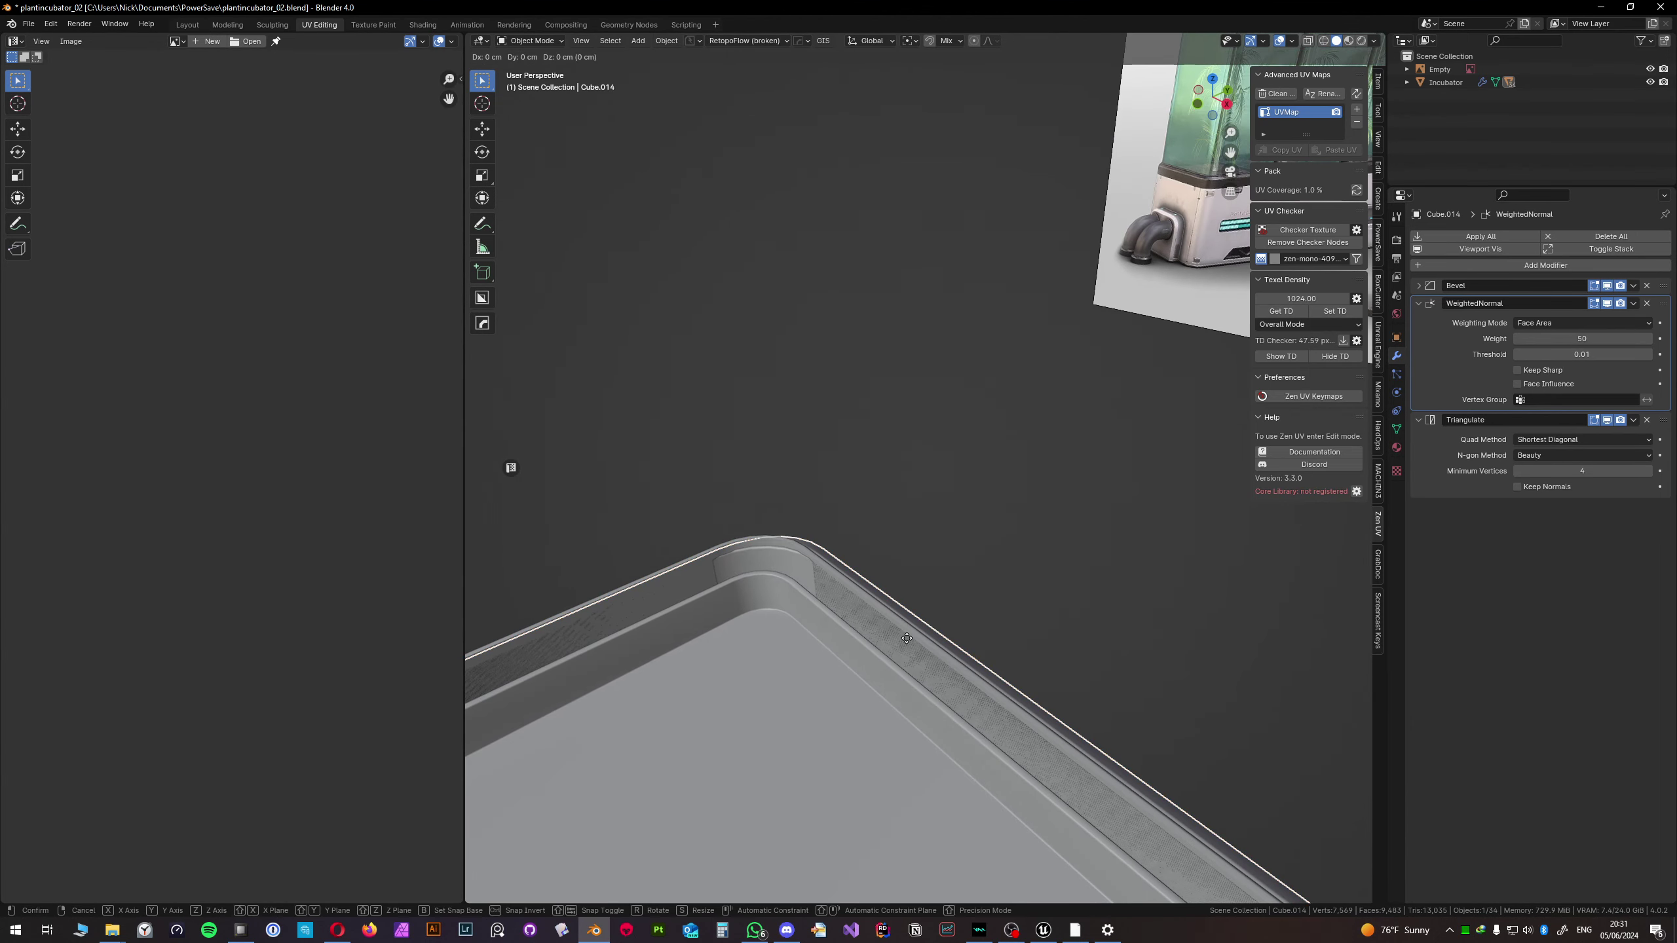
{"action": "key", "text": "g"}
{"action": "key", "text": "y"}
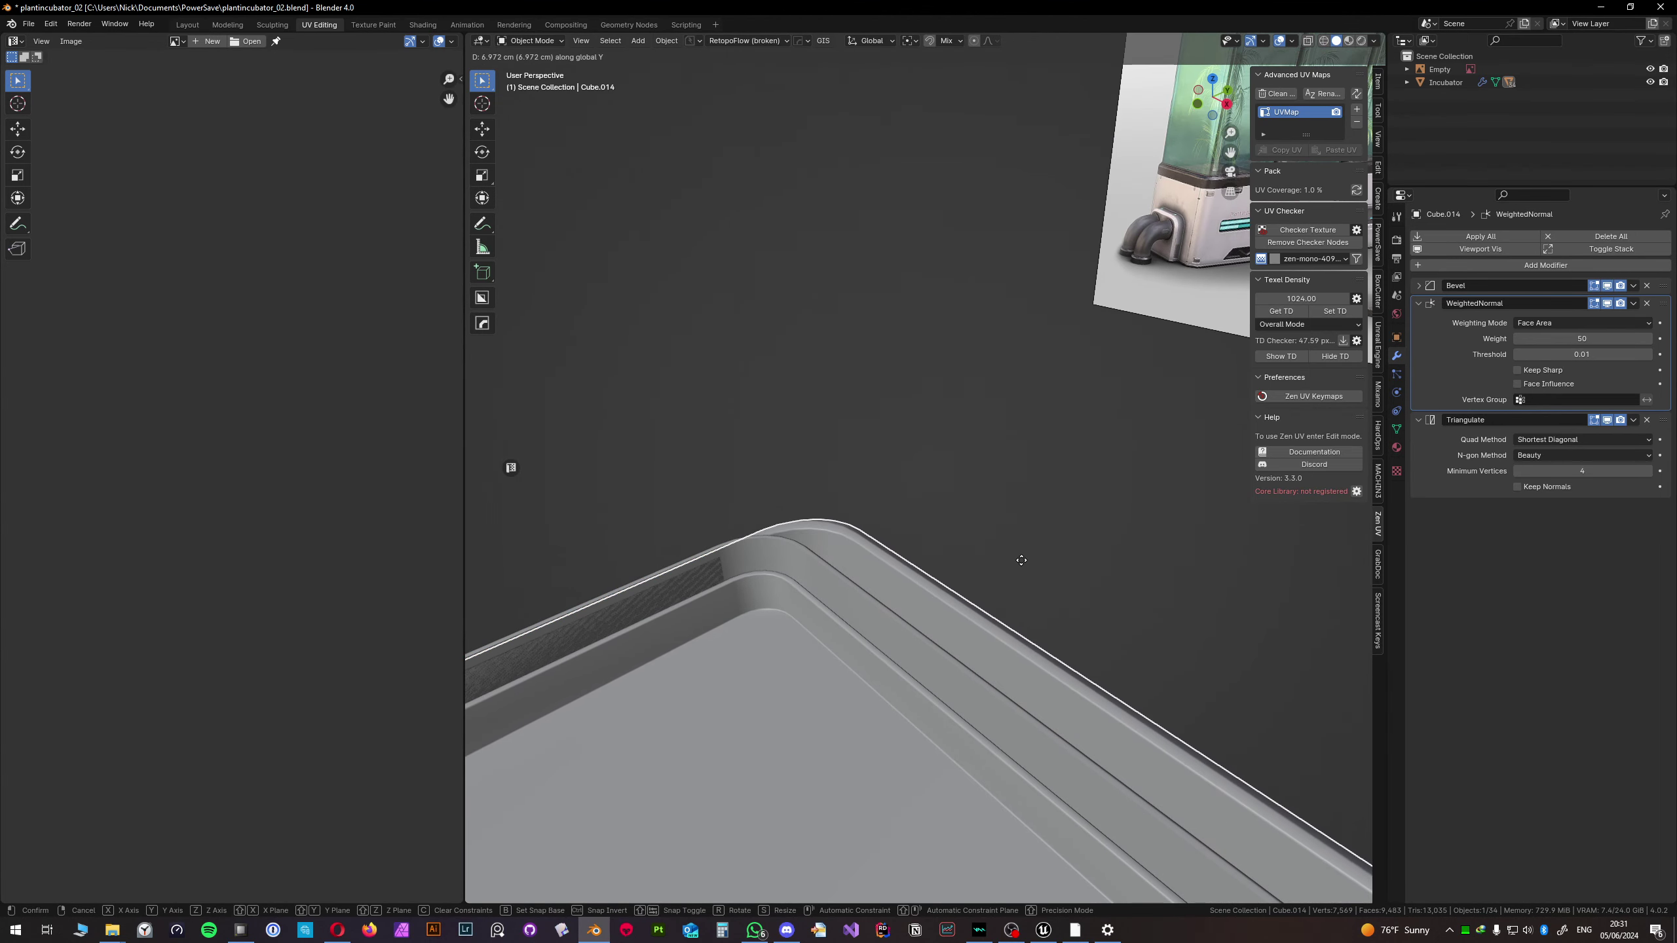
{"action": "left_click", "coordinate": [978, 571]}
- Select the wall and rim faces of the front glass box, scale them to about 0.995, and save the file
{"action": "scroll", "coordinate": [817, 602], "scroll_direction": "down", "scroll_amount": 2}
{"action": "middle_click_drag", "start_coordinate": [819, 607], "coordinate": [1055, 624]}
{"action": "left_click", "coordinate": [975, 633]}
{"action": "key", "text": "Tab"}
{"action": "key", "text": "3"}
{"action": "left_click", "coordinate": [975, 633], "text": "alt"}
{"action": "key", "text": "ctrl+KP_Add"}
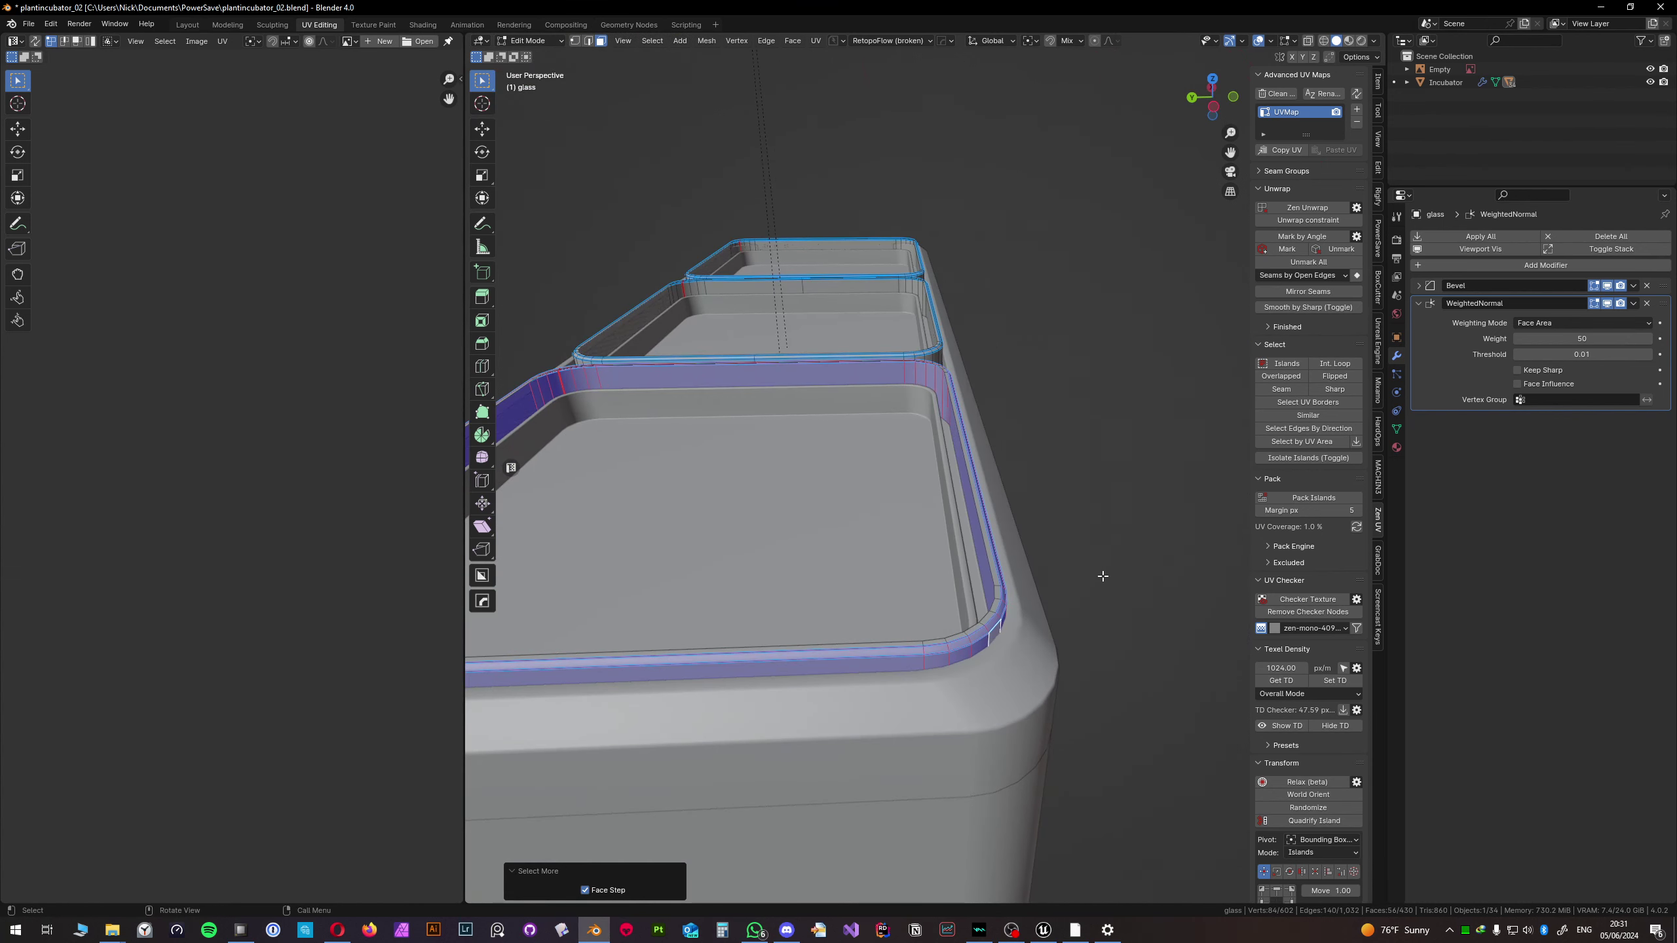
{"action": "key", "text": "s"}
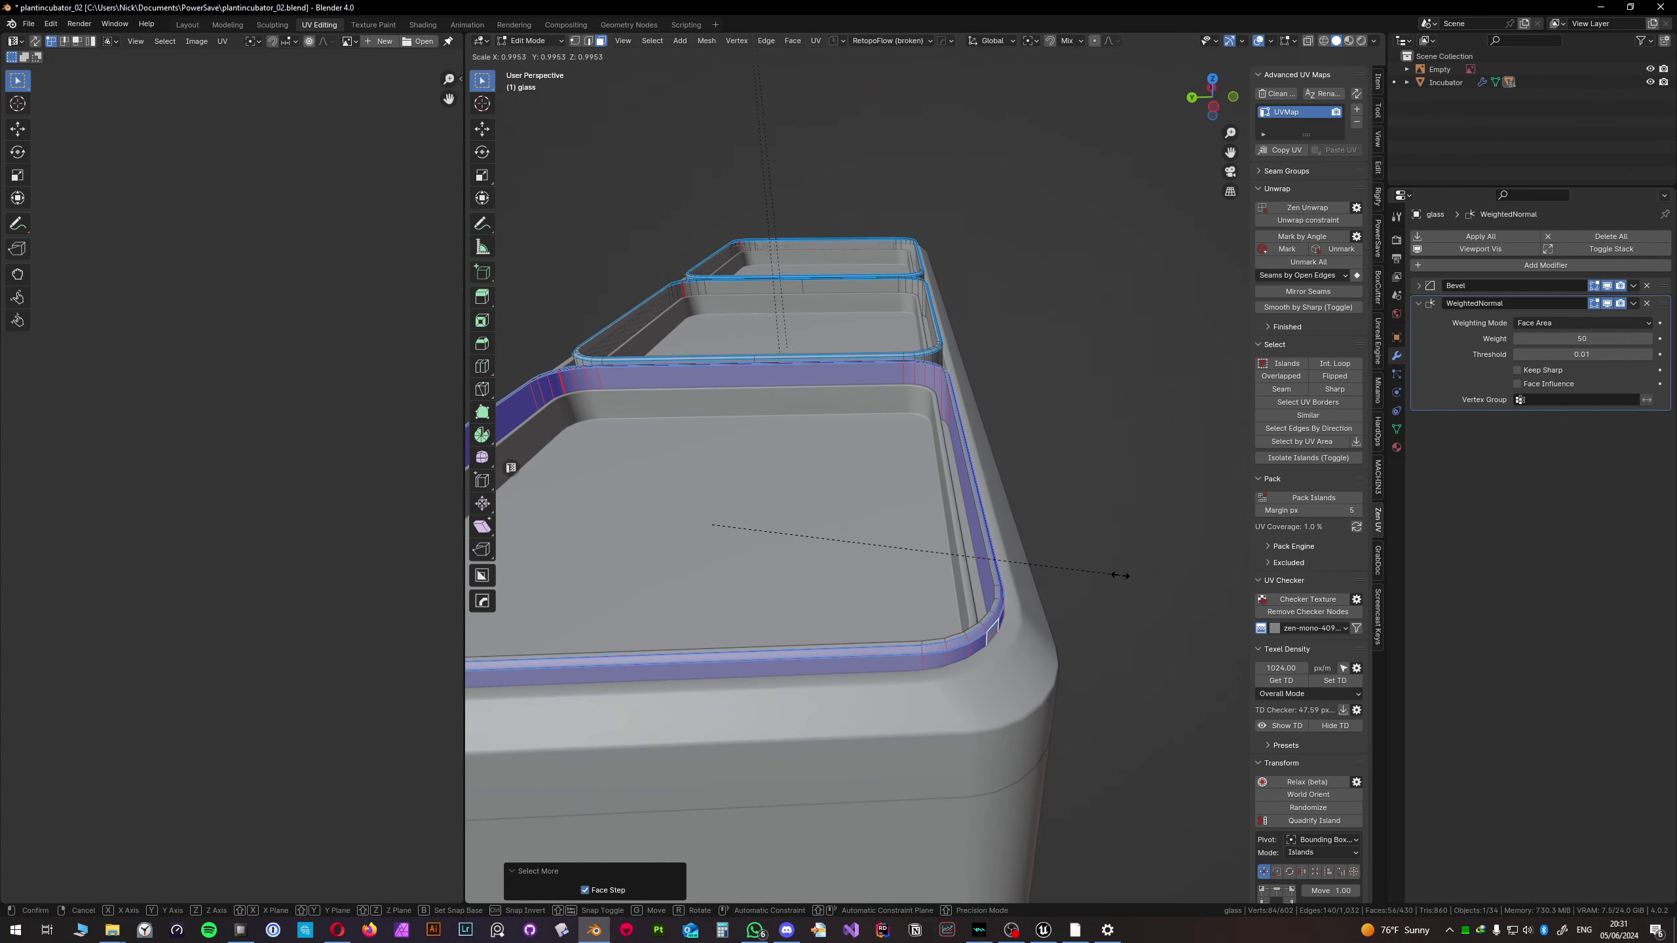
{"action": "left_click", "coordinate": [1117, 575]}
{"action": "key", "text": "ctrl+s"}
- Leave mesh editing and hide the main Incubator object
{"action": "middle_click_drag", "start_coordinate": [931, 586], "coordinate": [948, 522]}
{"action": "scroll", "coordinate": [870, 522], "scroll_direction": "up", "scroll_amount": 5}
{"action": "scroll", "coordinate": [871, 521], "scroll_direction": "down", "scroll_amount": 3}
{"action": "scroll", "coordinate": [949, 523], "scroll_direction": "down", "scroll_amount": 5}
{"action": "key", "text": "Tab"}
{"action": "left_click", "coordinate": [882, 411]}
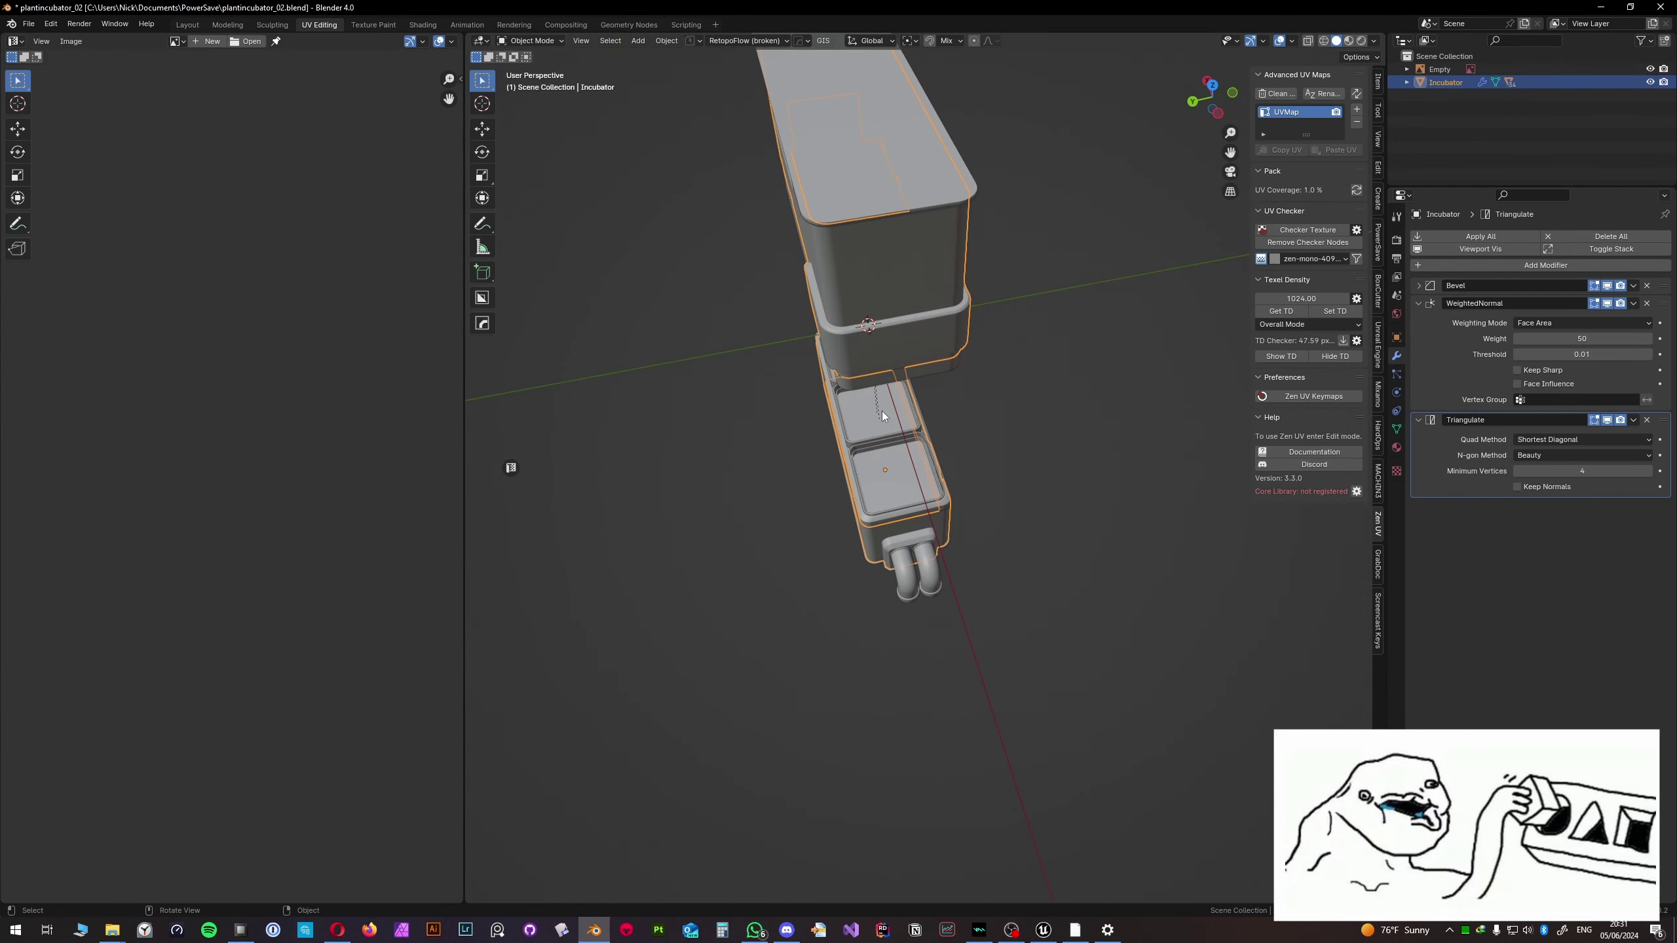
{"action": "middle_click_drag", "start_coordinate": [882, 411], "coordinate": [944, 371]}
{"action": "key", "text": "h"}
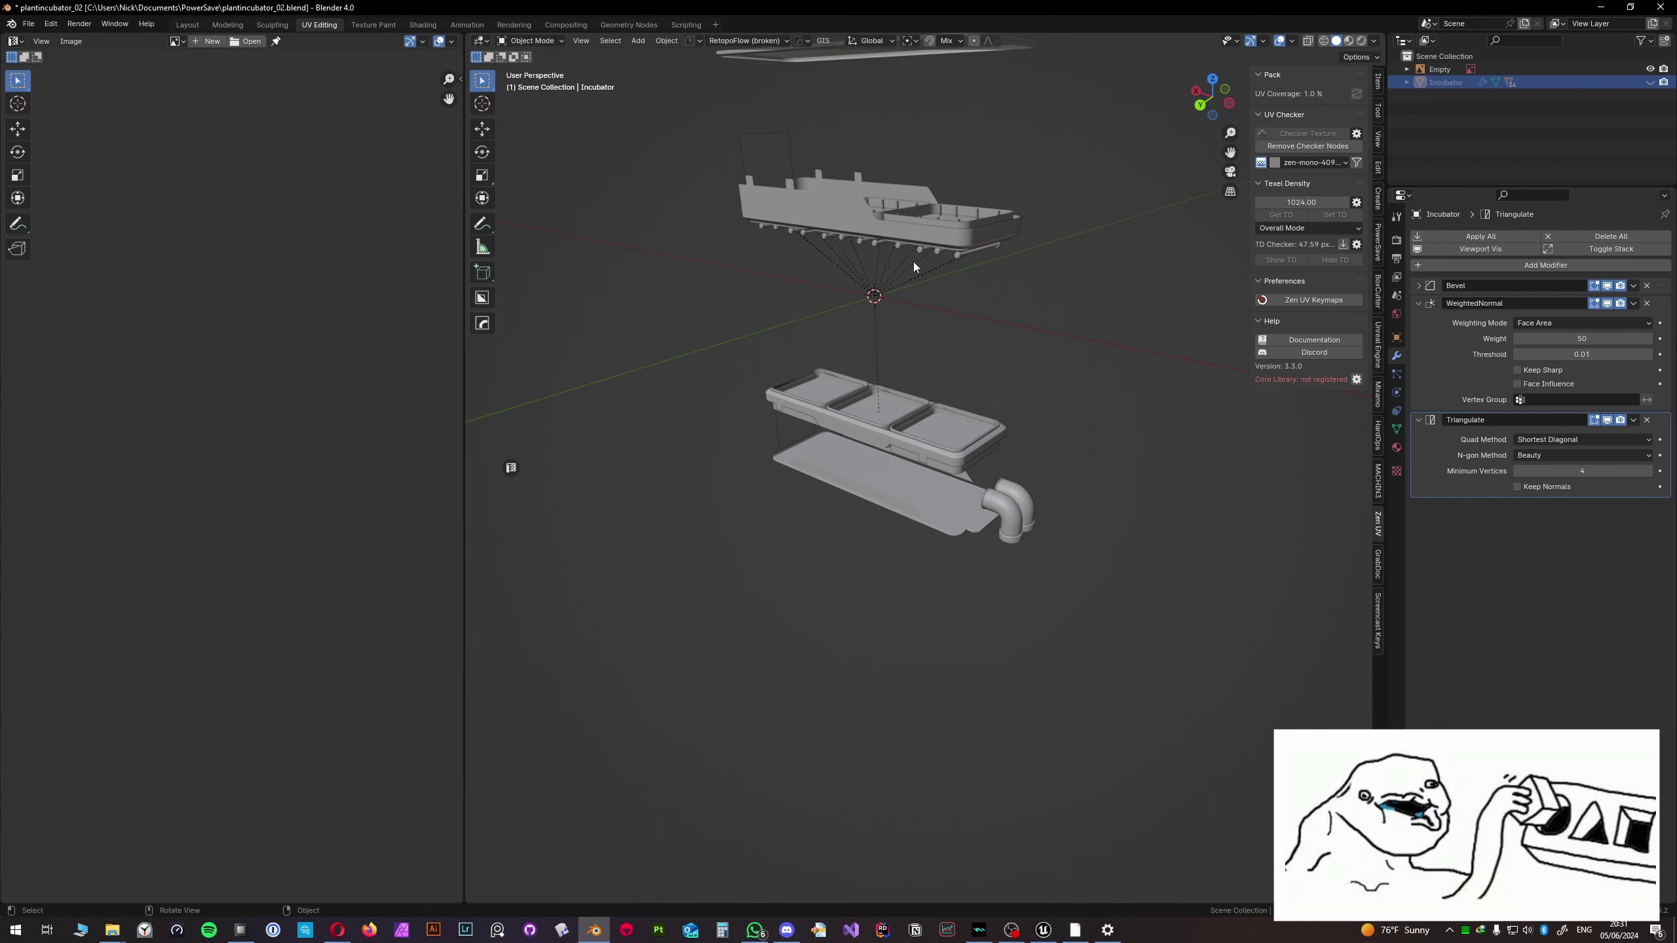
- Hide the remaining housing object (Cube.014) that surrounds the three glass boxes
{"action": "middle_click_drag", "start_coordinate": [942, 329], "coordinate": [974, 404]}
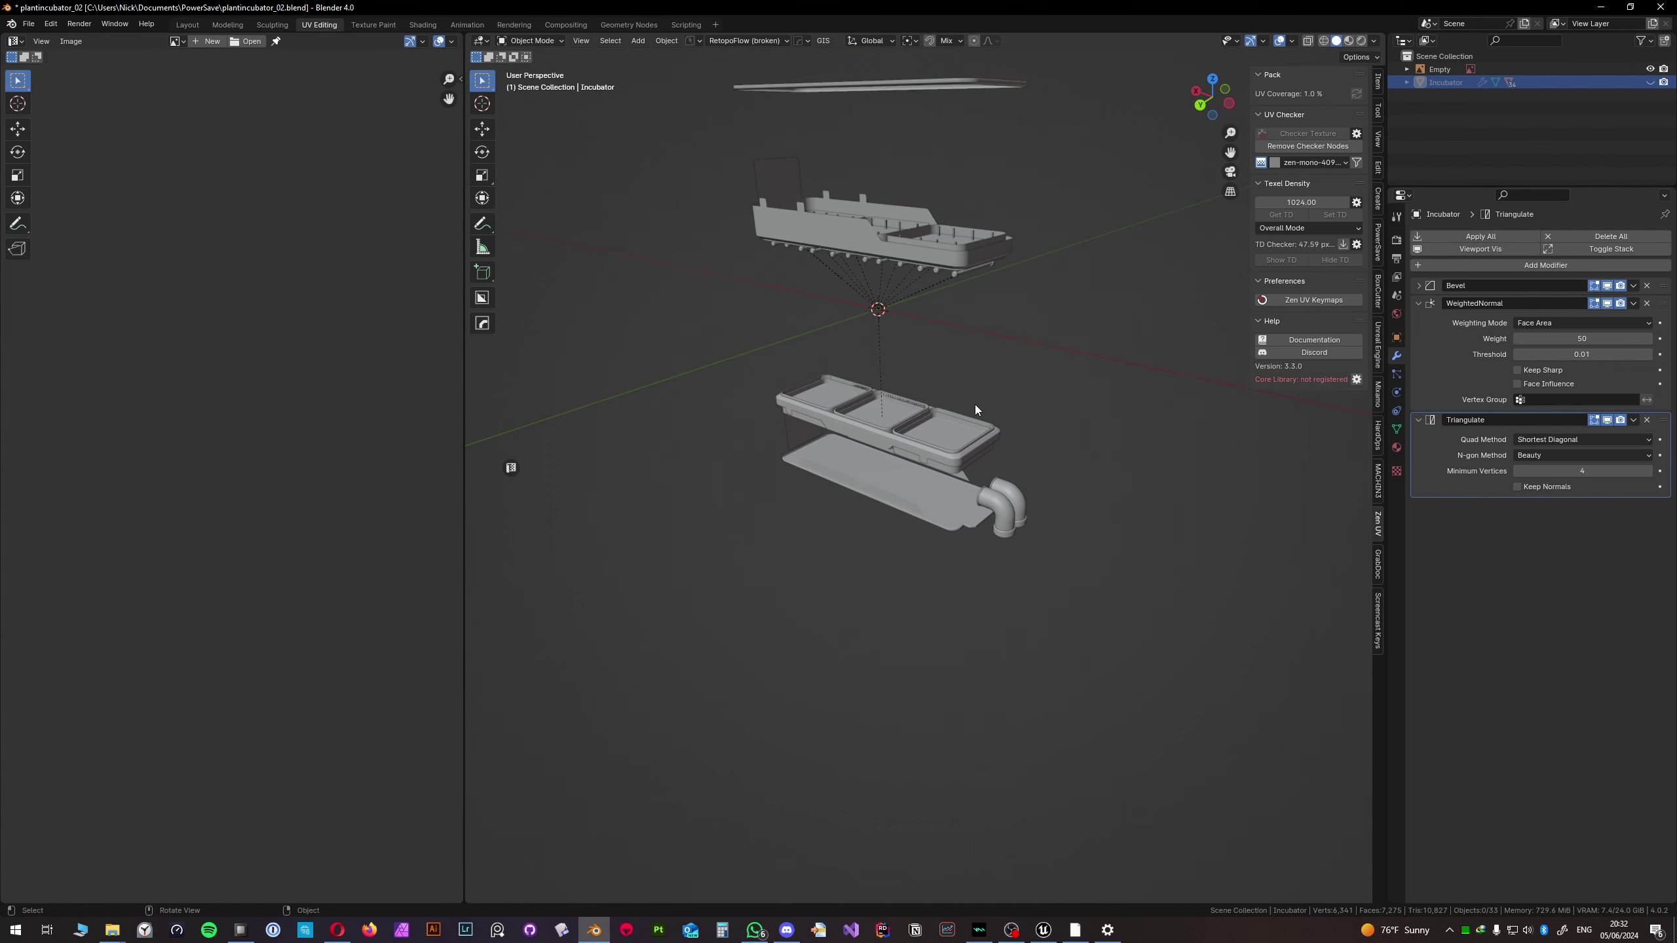
{"action": "scroll", "coordinate": [972, 403], "scroll_direction": "up", "scroll_amount": 2}
{"action": "left_click", "coordinate": [943, 362]}
{"action": "key", "text": "g"}
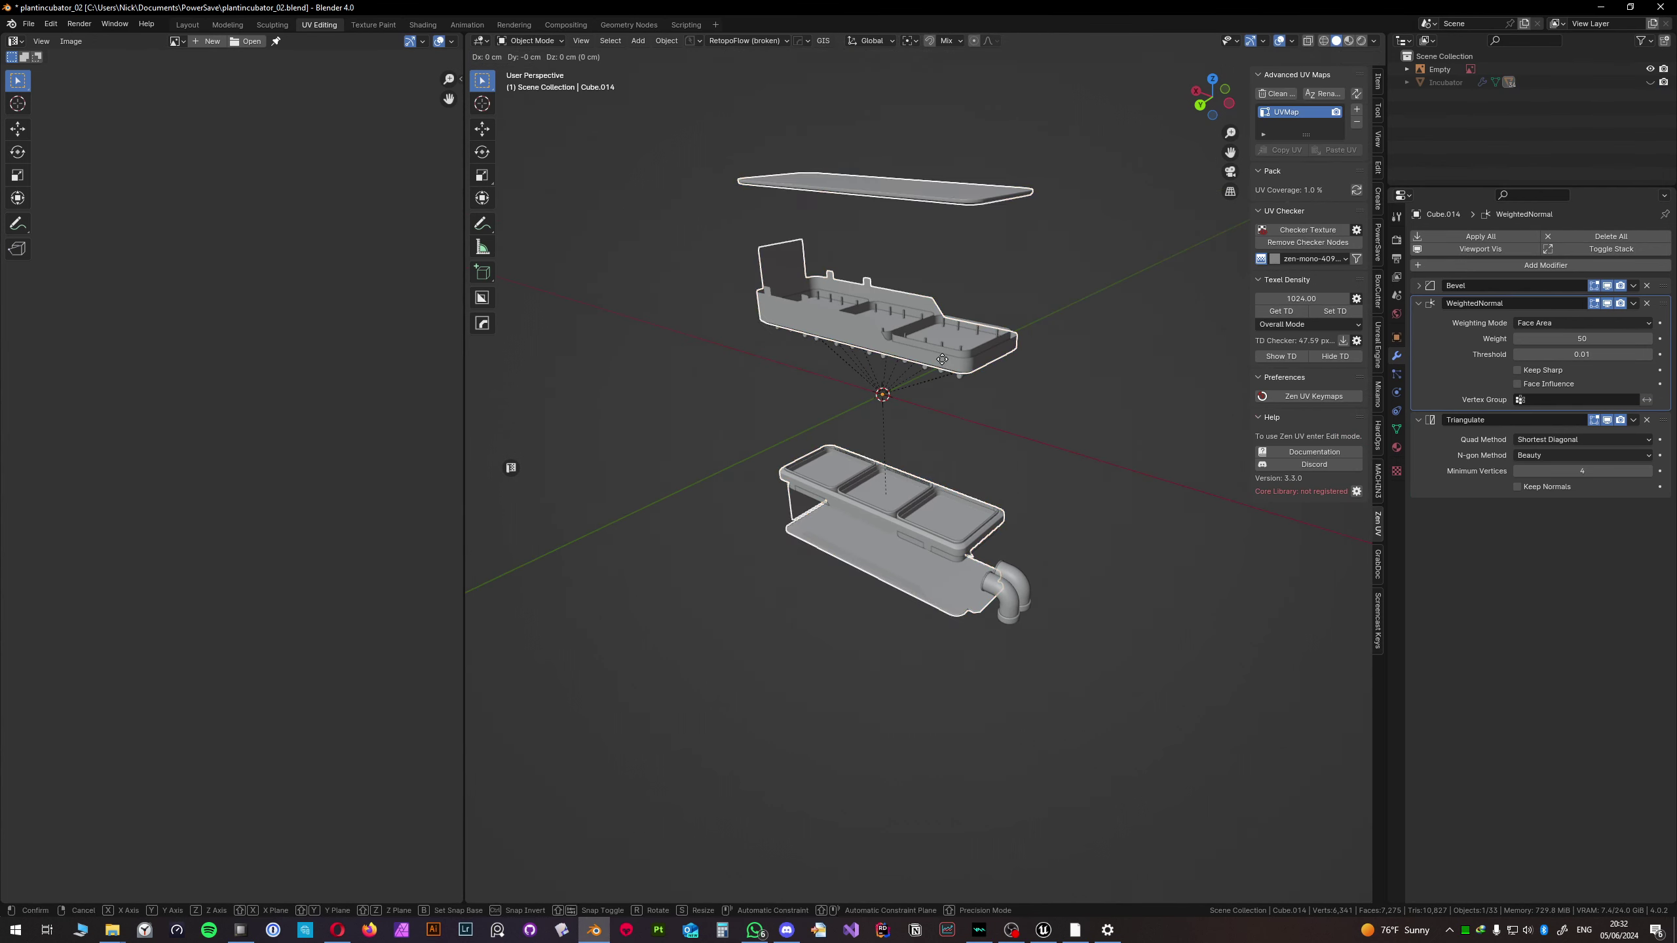
{"action": "key", "text": "Escape"}
{"action": "key", "text": "Delete"}
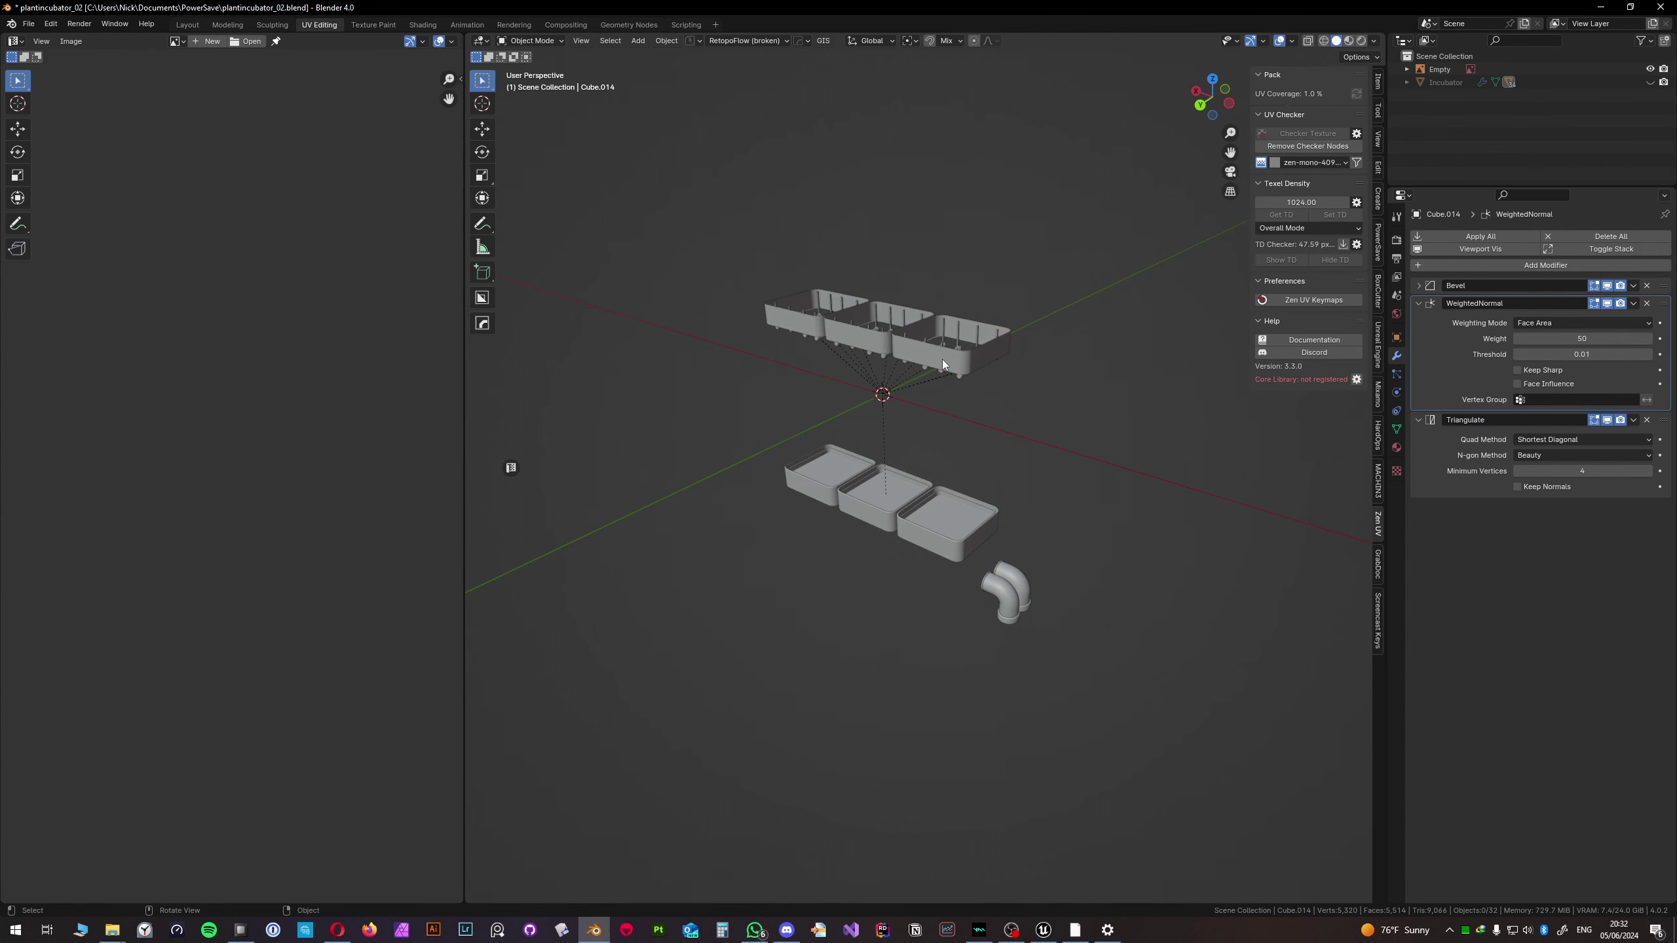
{"action": "left_click", "coordinate": [910, 350]}
{"action": "key", "text": "Delete"}
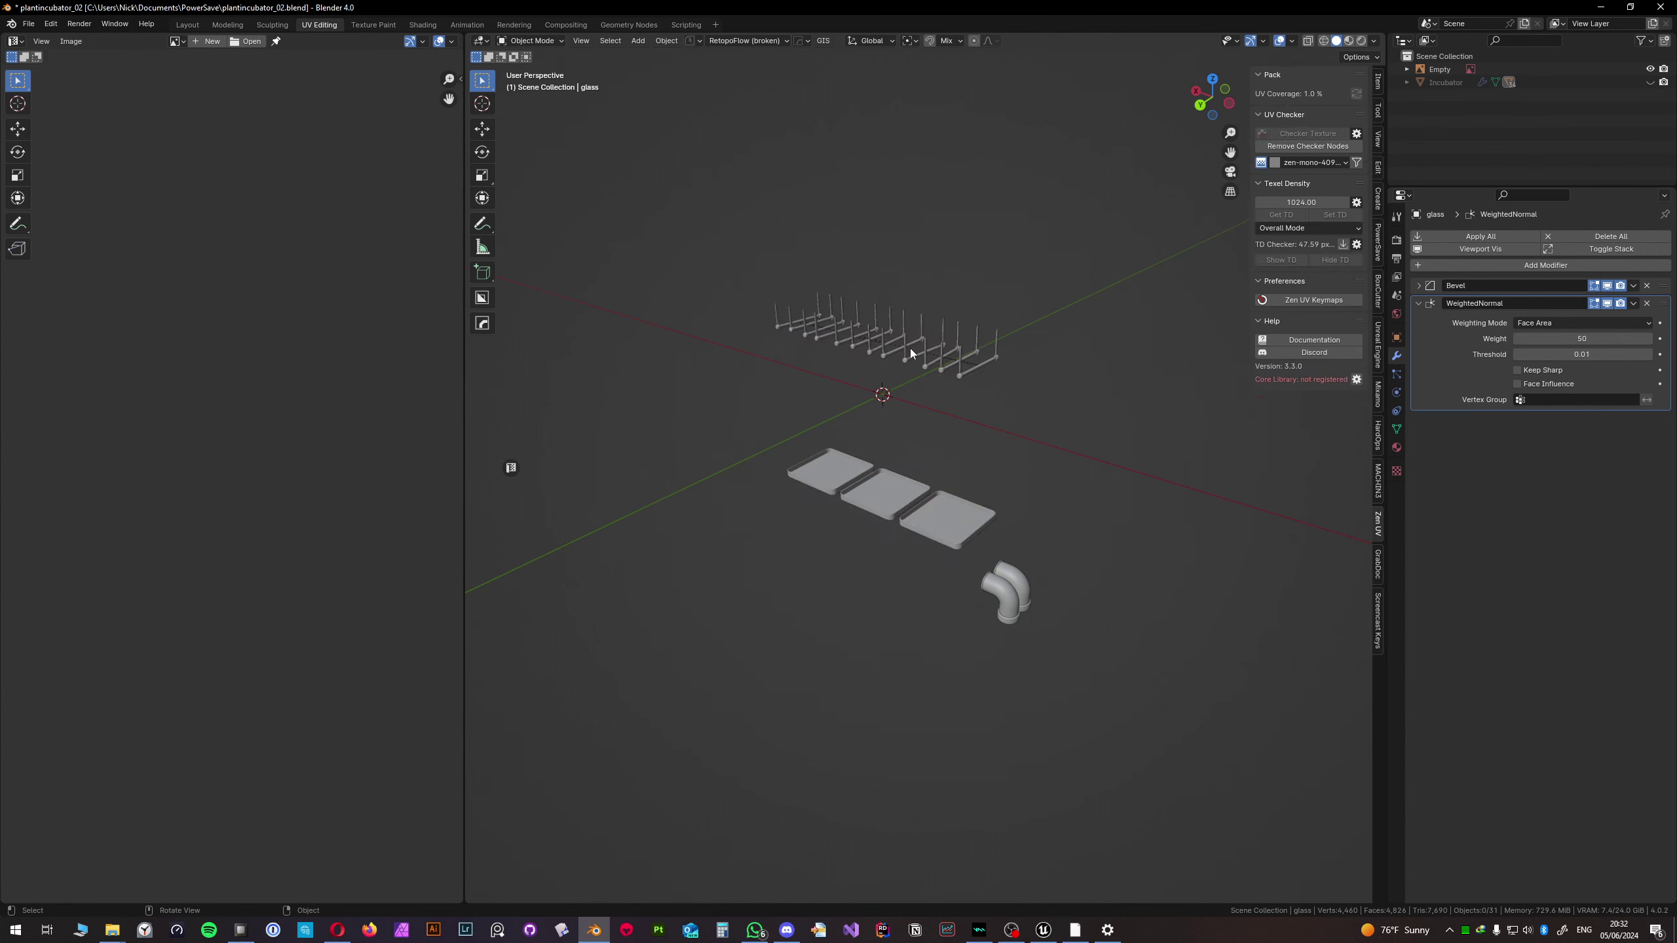
{"action": "key", "text": "ctrl+z"}
{"action": "key", "text": "ctrl+z"}
- Select the glass object with the three open boxes and open its mesh for editing
{"action": "scroll", "coordinate": [962, 457], "scroll_direction": "up", "scroll_amount": 4}
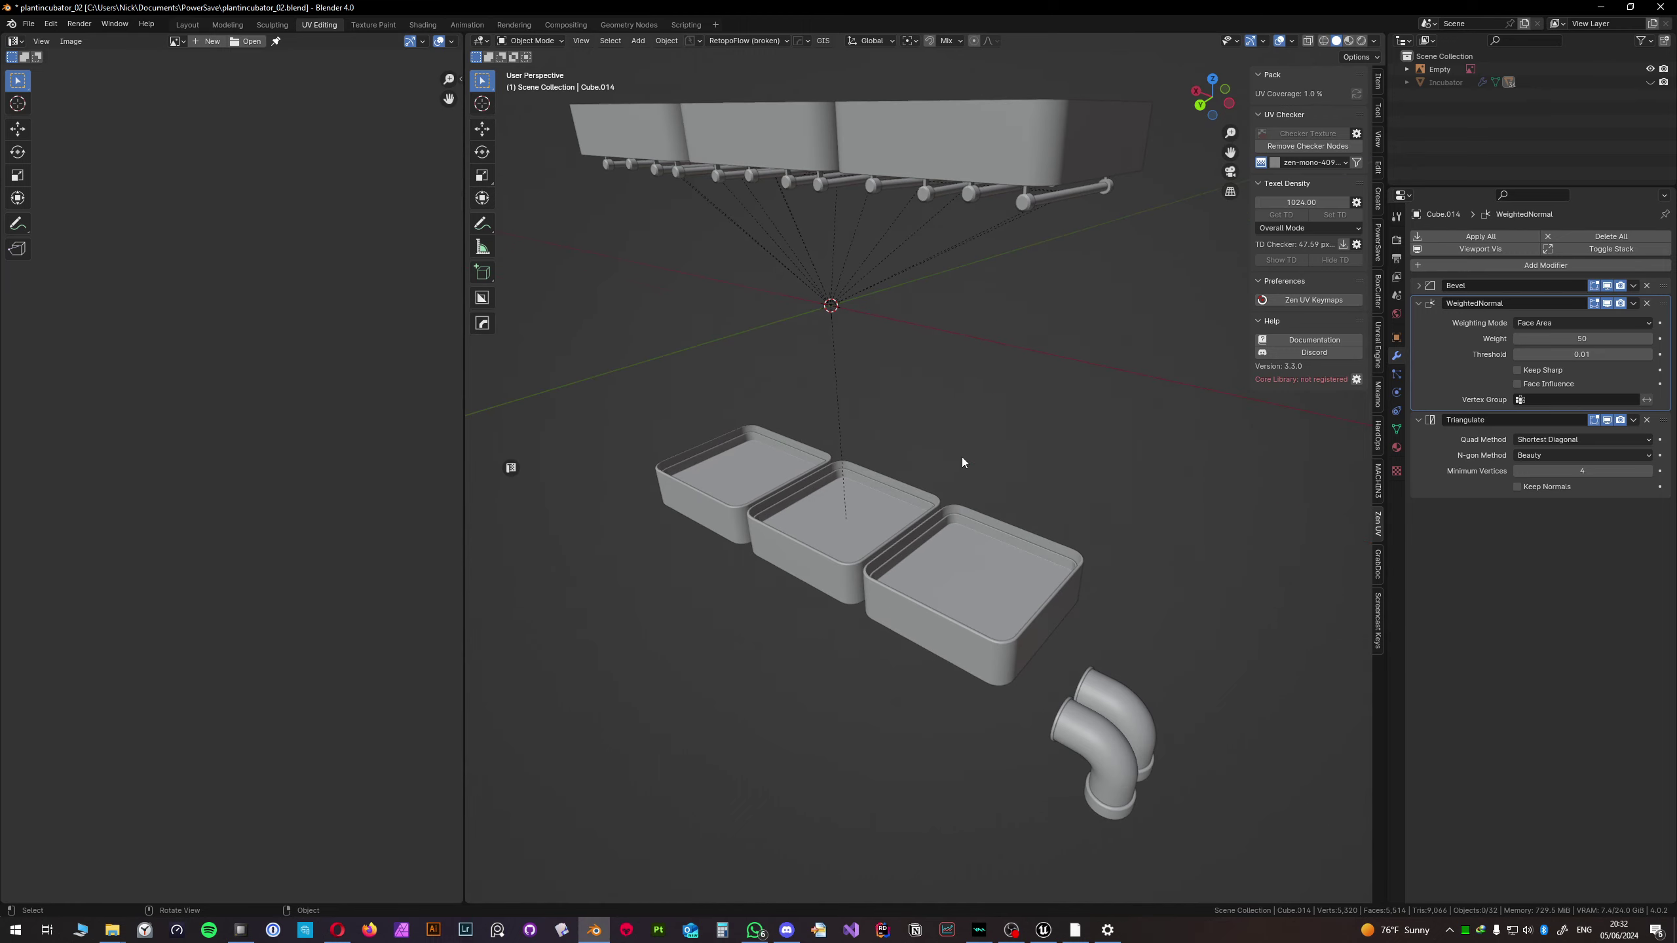
{"action": "scroll", "coordinate": [1015, 526], "scroll_direction": "up", "scroll_amount": 3}
{"action": "mouse_move", "coordinate": [981, 512]}
{"action": "middle_mouse_down"}
{"action": "mouse_move", "coordinate": [854, 498]}
{"action": "mouse_move", "coordinate": [872, 532]}
{"action": "mouse_move", "coordinate": [962, 536]}
{"action": "mouse_move", "coordinate": [1093, 496]}
{"action": "mouse_move", "coordinate": [1011, 502]}
{"action": "middle_mouse_up"}
{"action": "scroll", "coordinate": [888, 611], "scroll_direction": "up", "scroll_amount": 3}
{"action": "left_click", "coordinate": [852, 522]}
{"action": "middle_click_drag", "start_coordinate": [852, 522], "coordinate": [1020, 531]}
{"action": "scroll", "coordinate": [1021, 530], "scroll_direction": "down", "scroll_amount": 5}
{"action": "middle_click_drag", "start_coordinate": [1132, 462], "coordinate": [888, 509]}
{"action": "key", "text": "ctrl+Tab"}
- Select one side face on each of the three glass boxes and extend the selection to all linked faces
{"action": "left_click", "coordinate": [937, 510]}
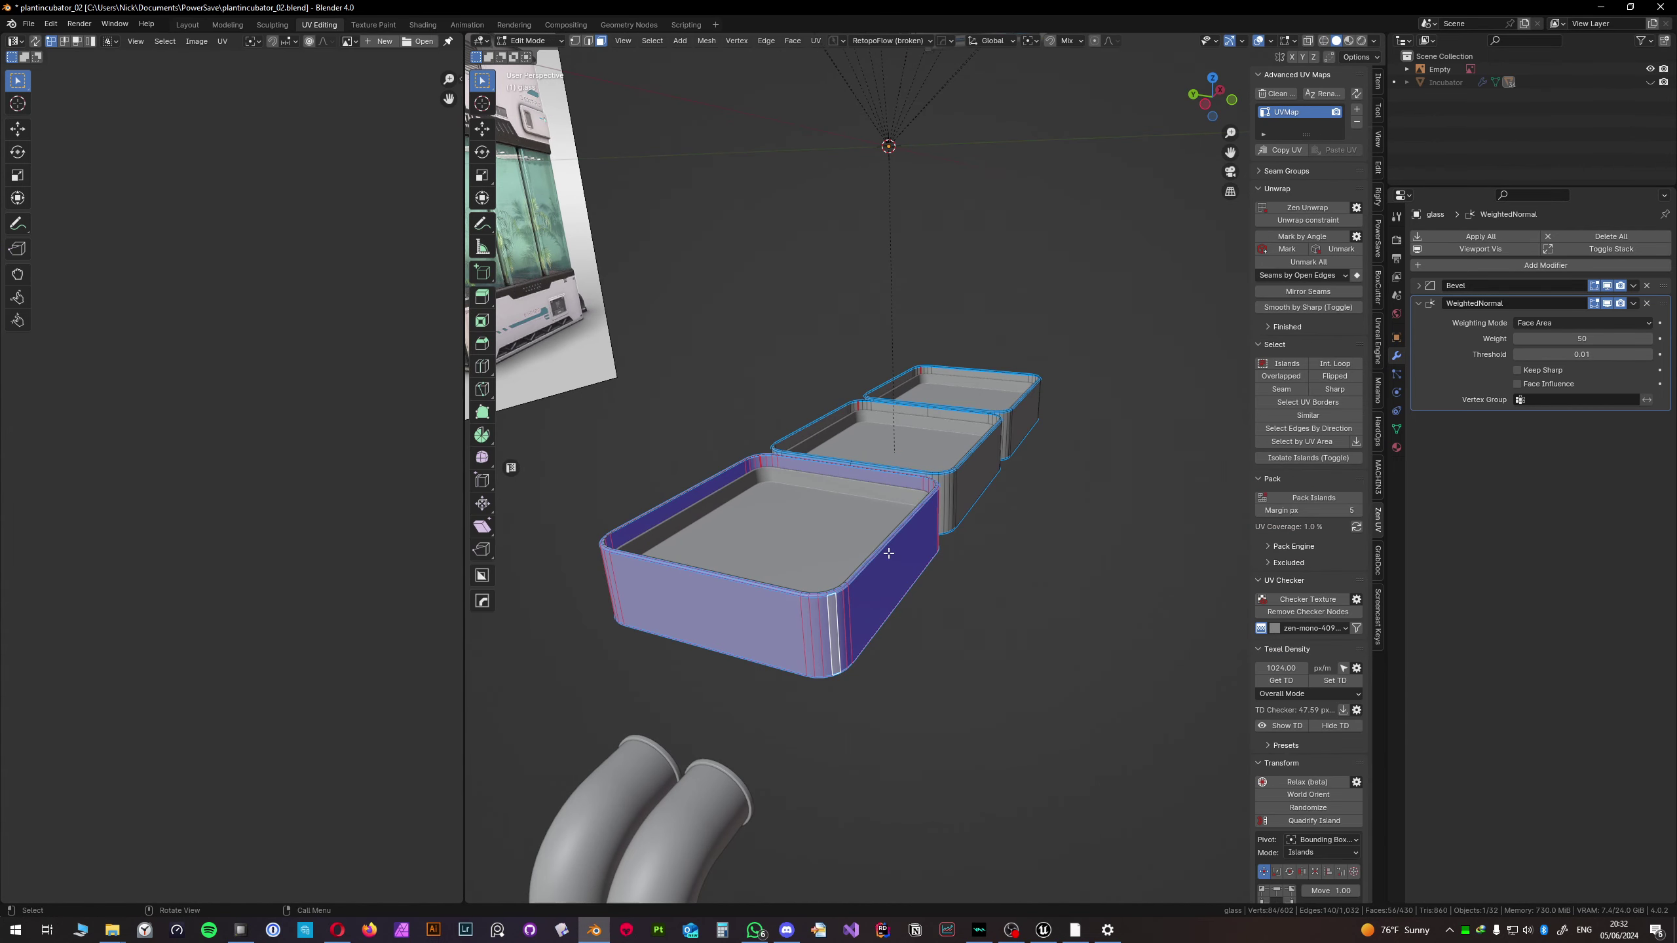
{"action": "left_click", "coordinate": [978, 456], "text": "ctrl"}
{"action": "left_click", "coordinate": [1032, 423], "text": "ctrl"}
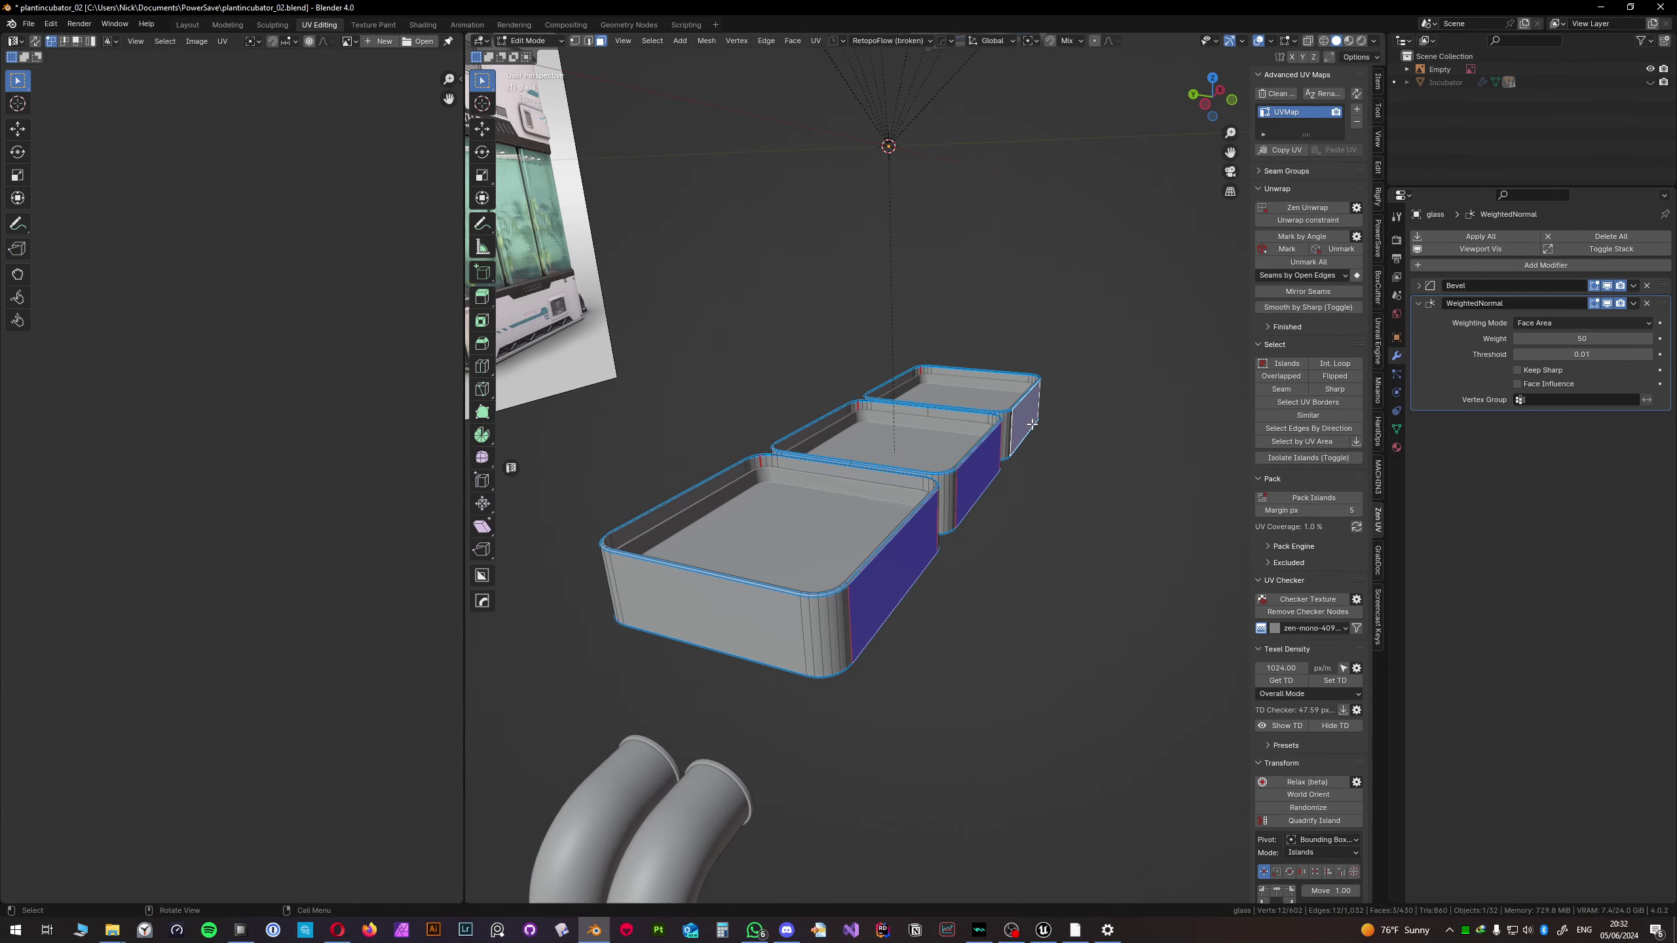
{"action": "key", "text": "ctrl+l"}
{"action": "scroll", "coordinate": [931, 526], "scroll_direction": "up", "scroll_amount": 3}
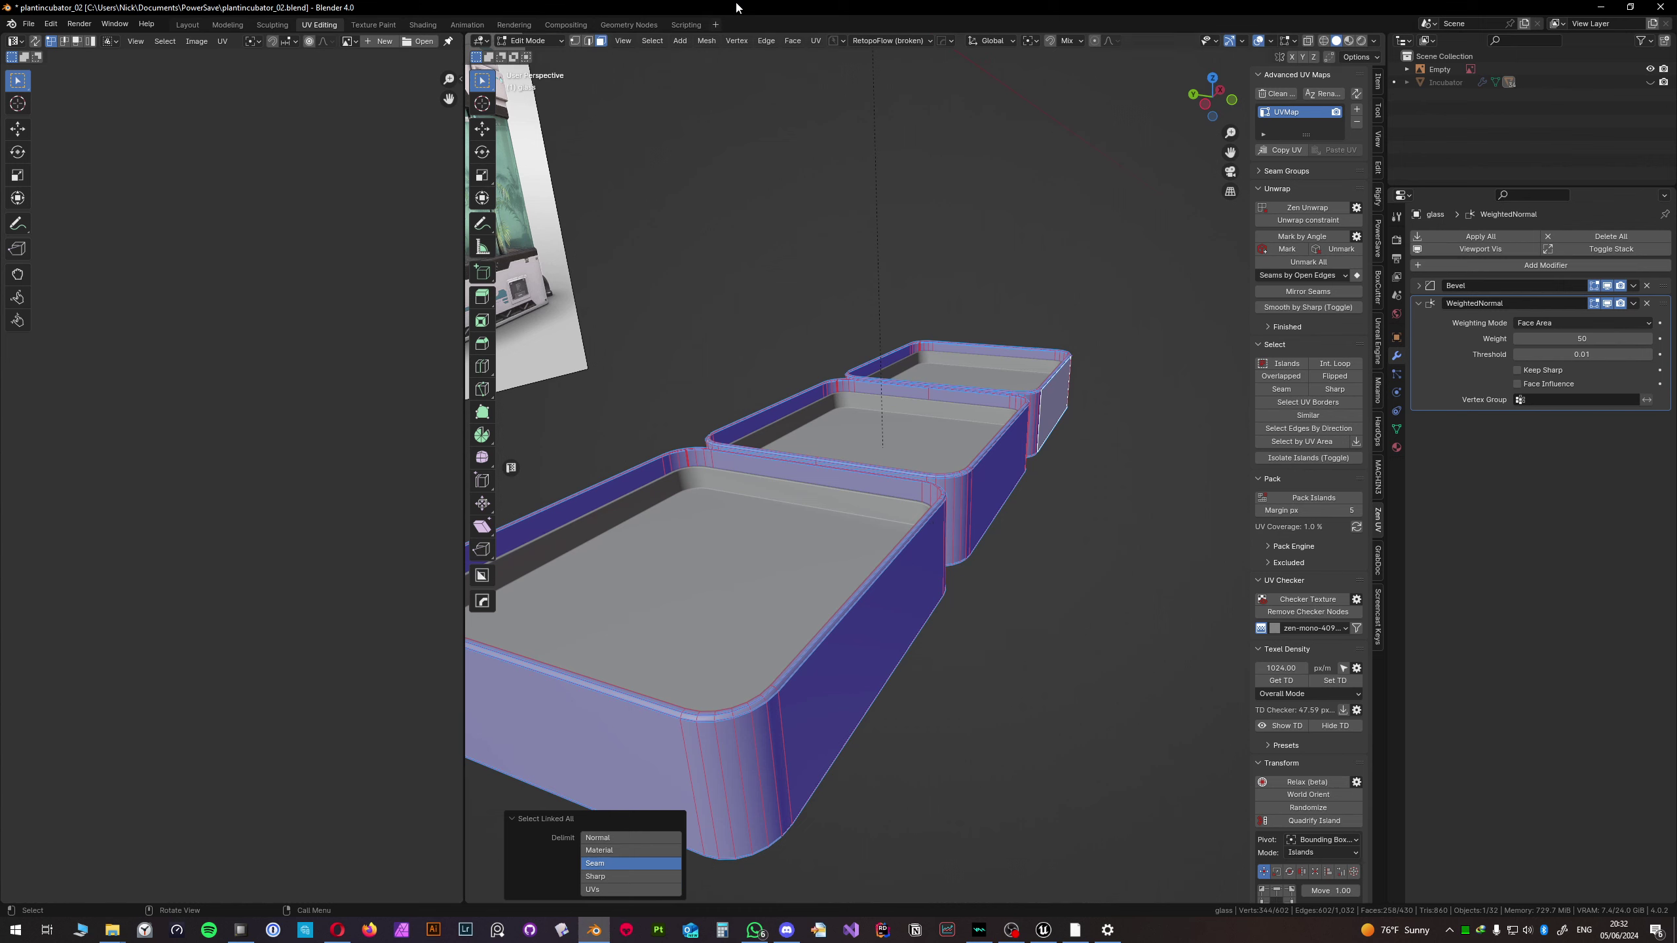
- Set the pivot point to Individual Origins and scale the three selected glass boxes down slightly
{"action": "left_click", "coordinate": [1029, 44]}
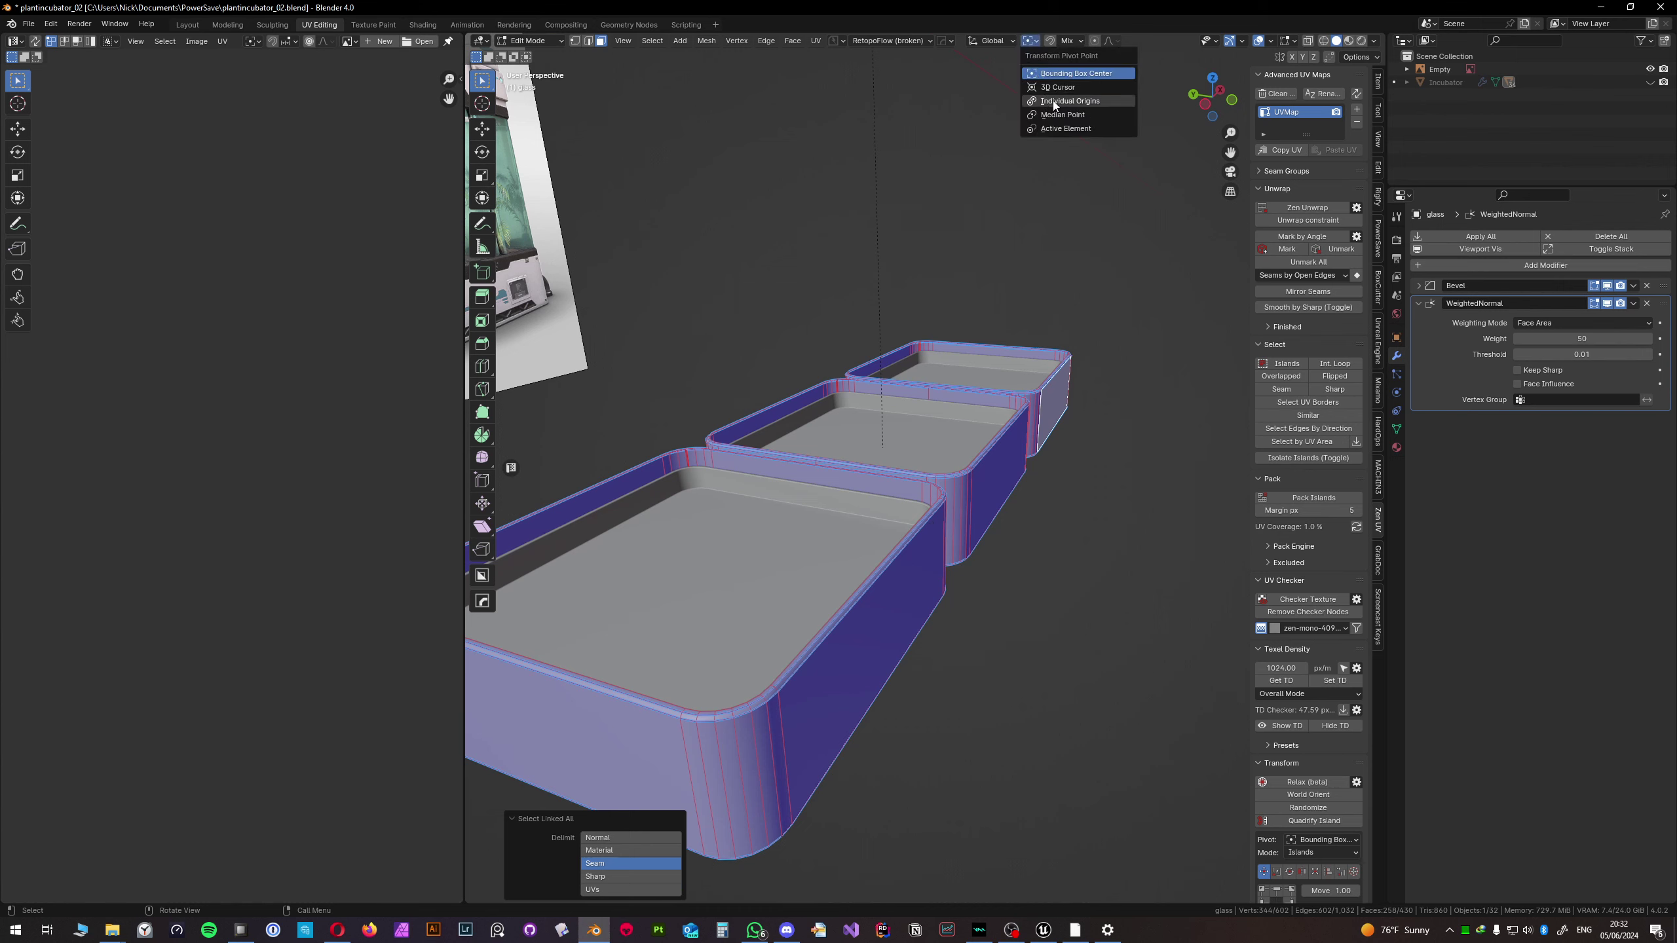
{"action": "key", "text": "s"}
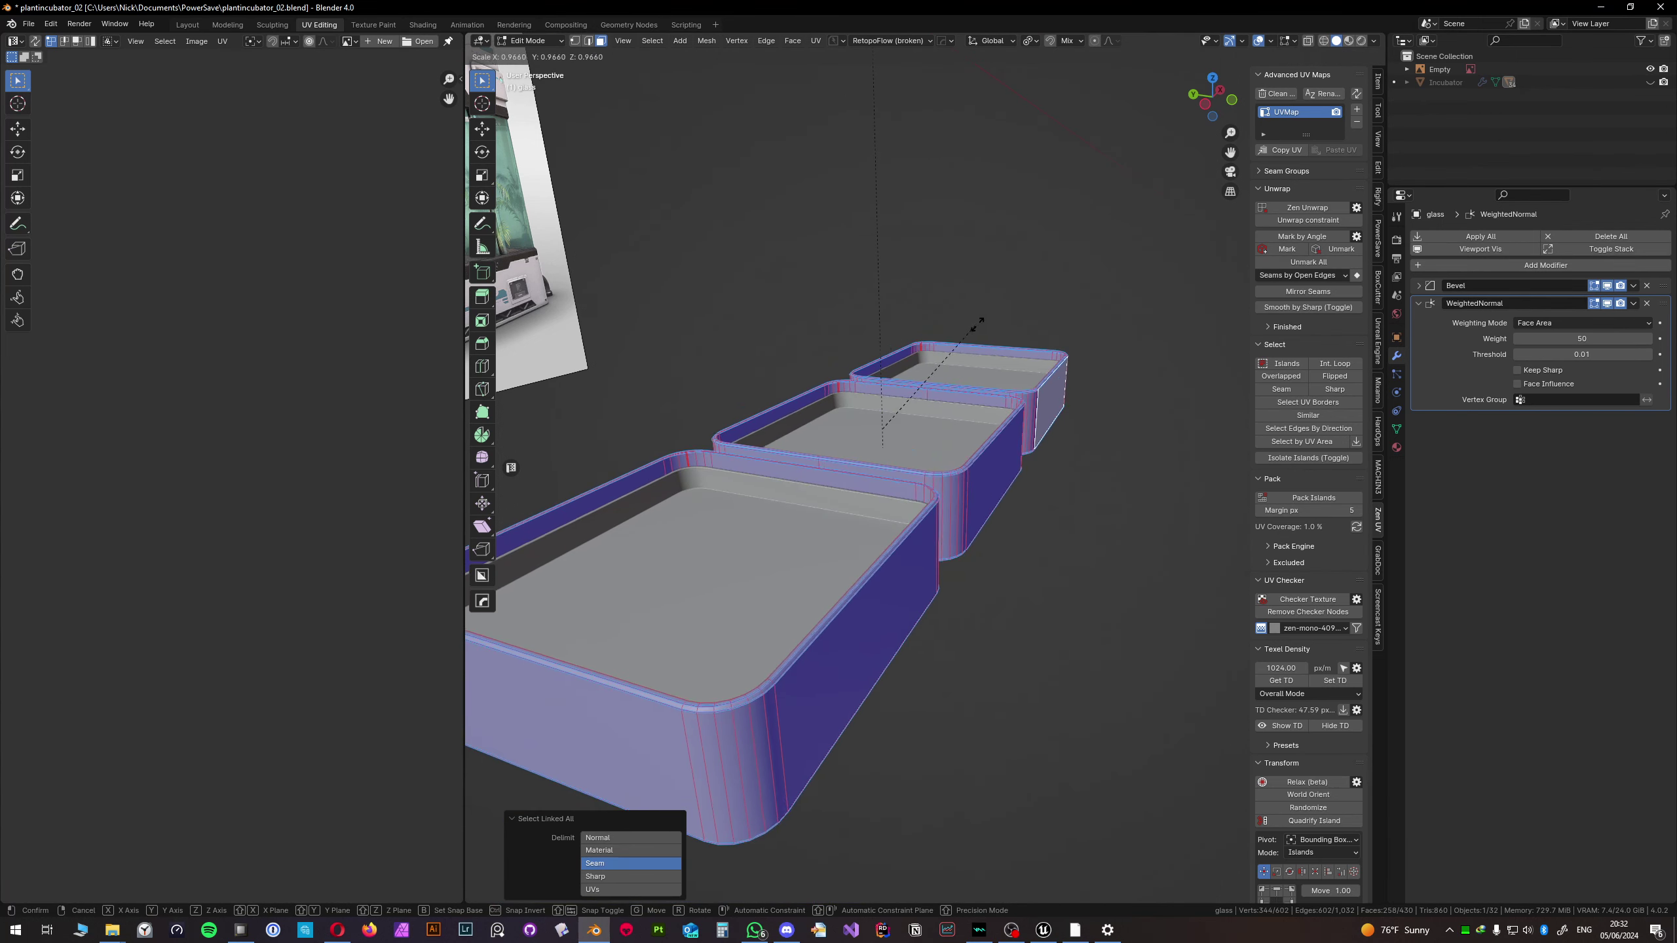
{"action": "right_click", "coordinate": [966, 334]}
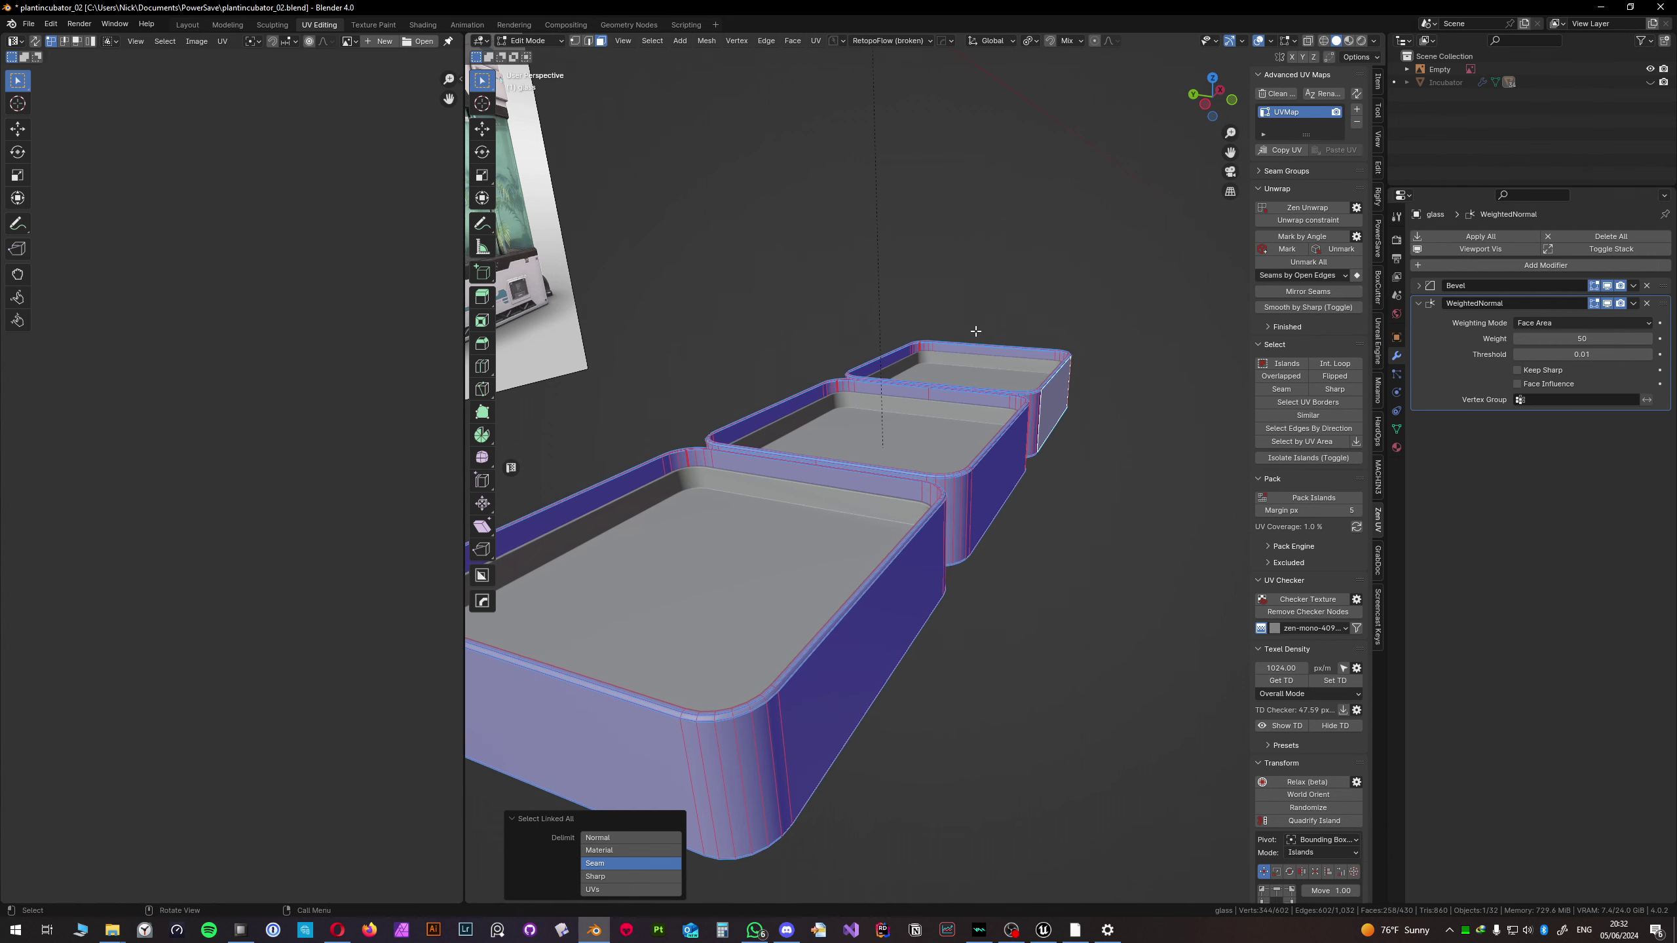
{"action": "middle_click_drag", "start_coordinate": [825, 671], "coordinate": [1058, 592]}
{"action": "key", "text": "s"}
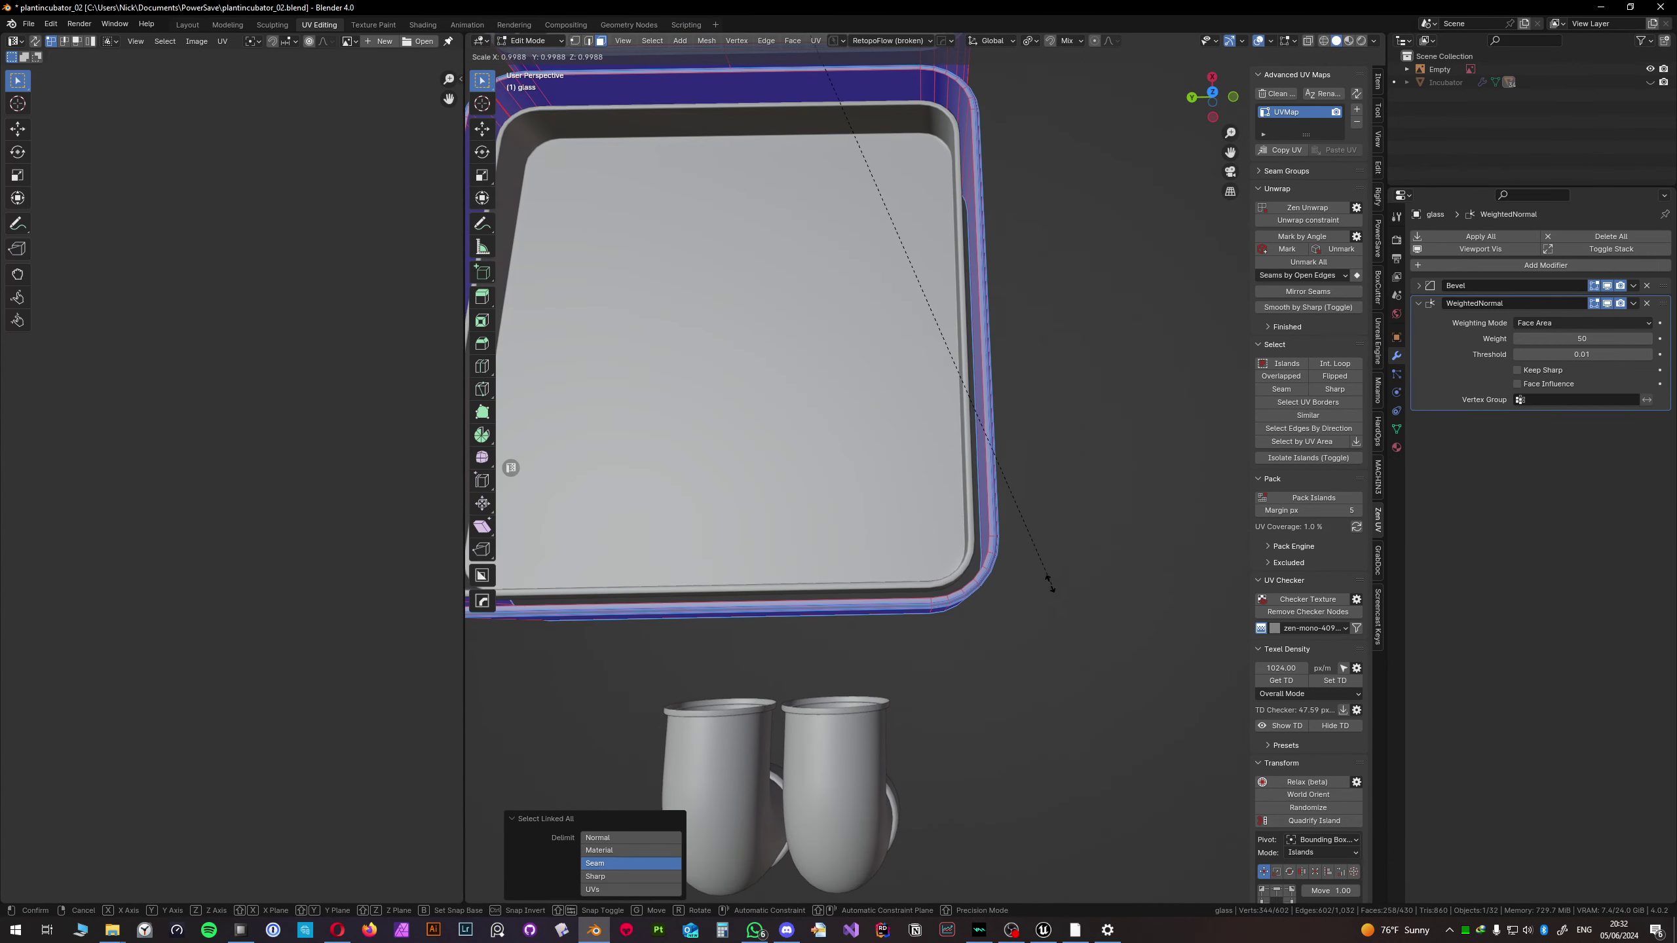
{"action": "left_click", "coordinate": [994, 554]}
{"action": "middle_click_drag", "start_coordinate": [994, 554], "coordinate": [850, 477]}
- Leave mesh editing, reveal all hidden objects, and hide the tall upper glass object (glass.001)
{"action": "key", "text": "Tab"}
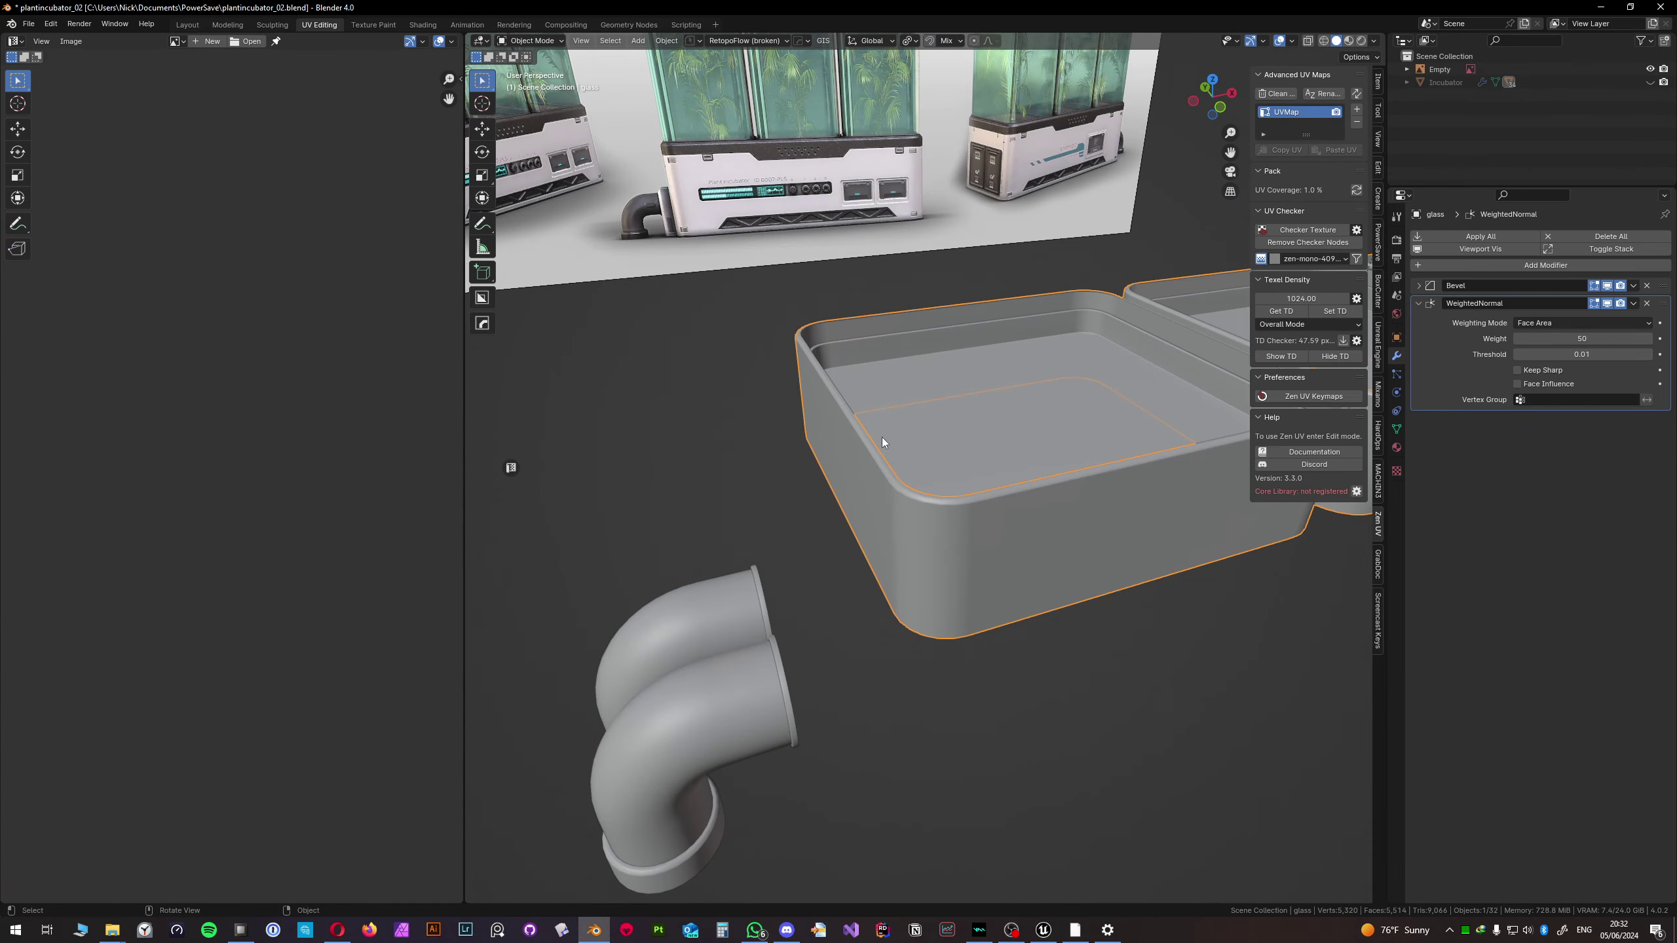
{"action": "key", "text": "alt+h"}
{"action": "left_click", "coordinate": [942, 384]}
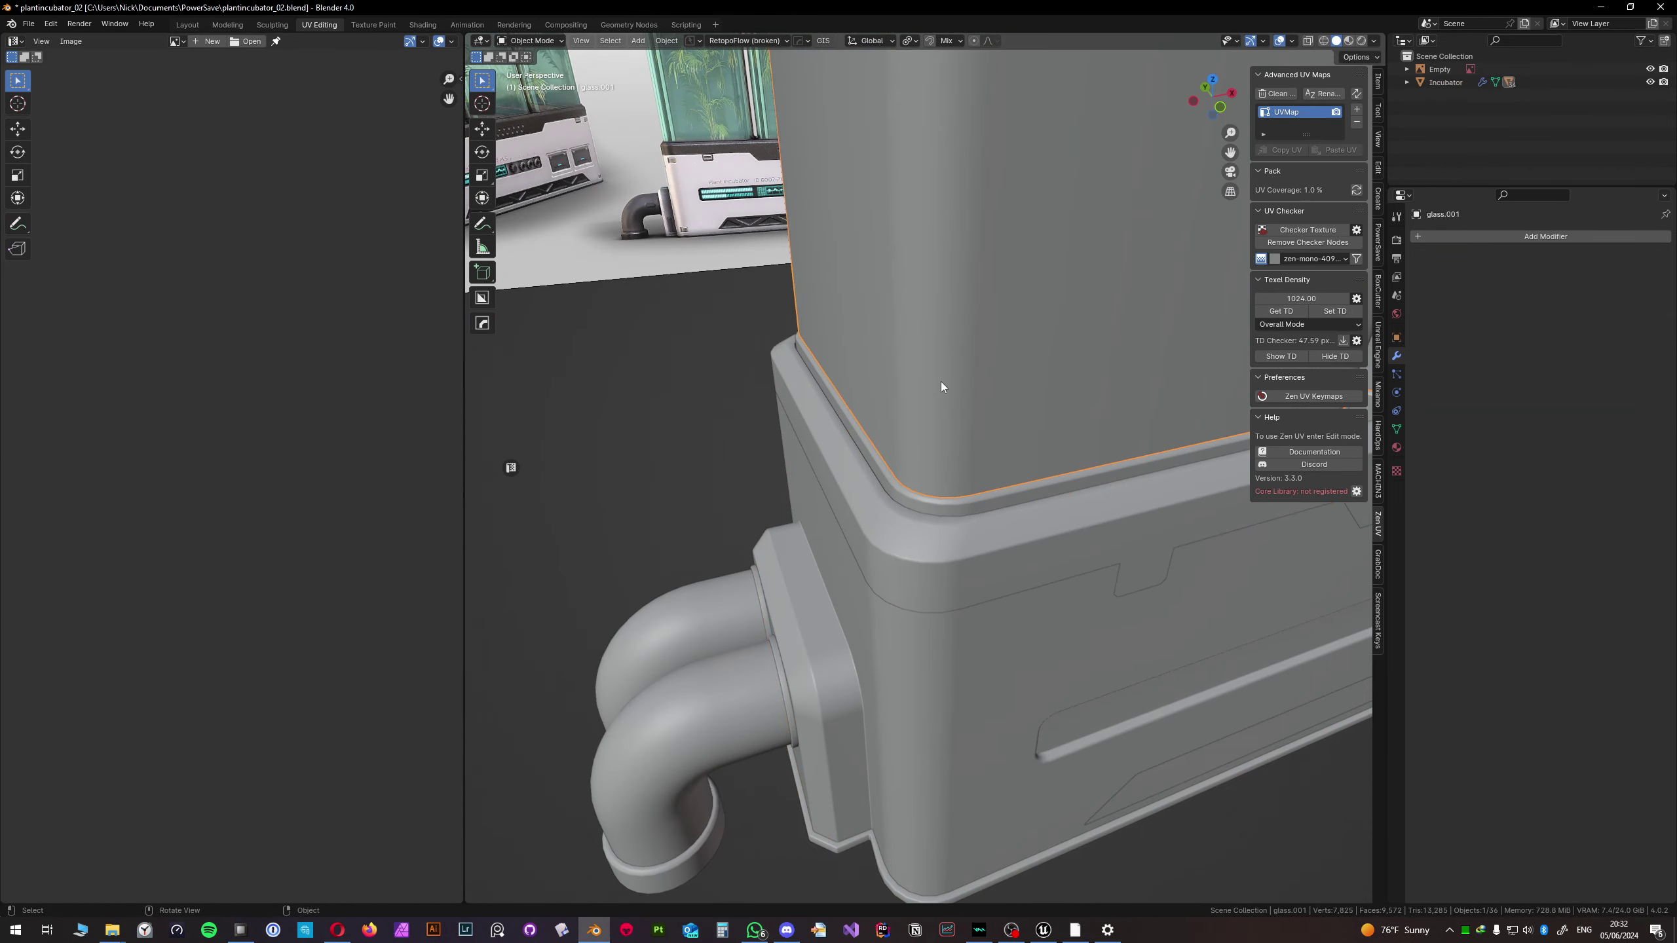
{"action": "key", "text": "h"}
{"action": "middle_click_drag", "start_coordinate": [886, 436], "coordinate": [952, 452]}
{"action": "scroll", "coordinate": [949, 517], "scroll_direction": "up", "scroll_amount": 2}
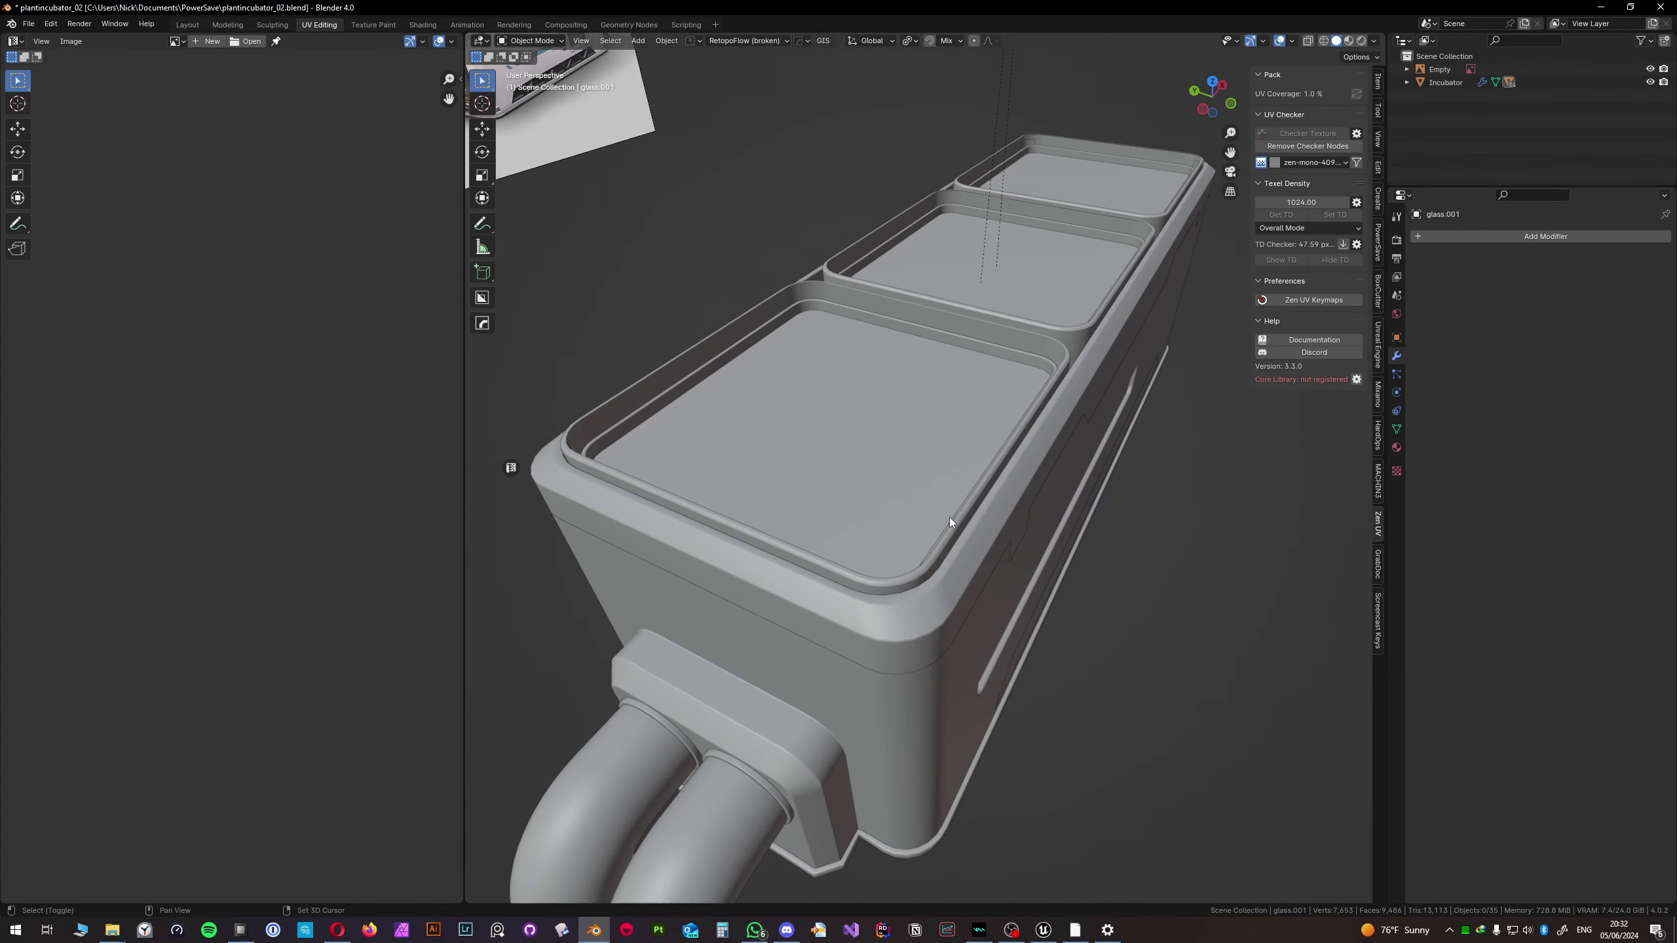
- Scale the glass boxes' selected walls down slightly again to fit the housing, then leave mesh editing and deselect
{"action": "left_click", "coordinate": [1067, 354]}
{"action": "key", "text": "Tab"}
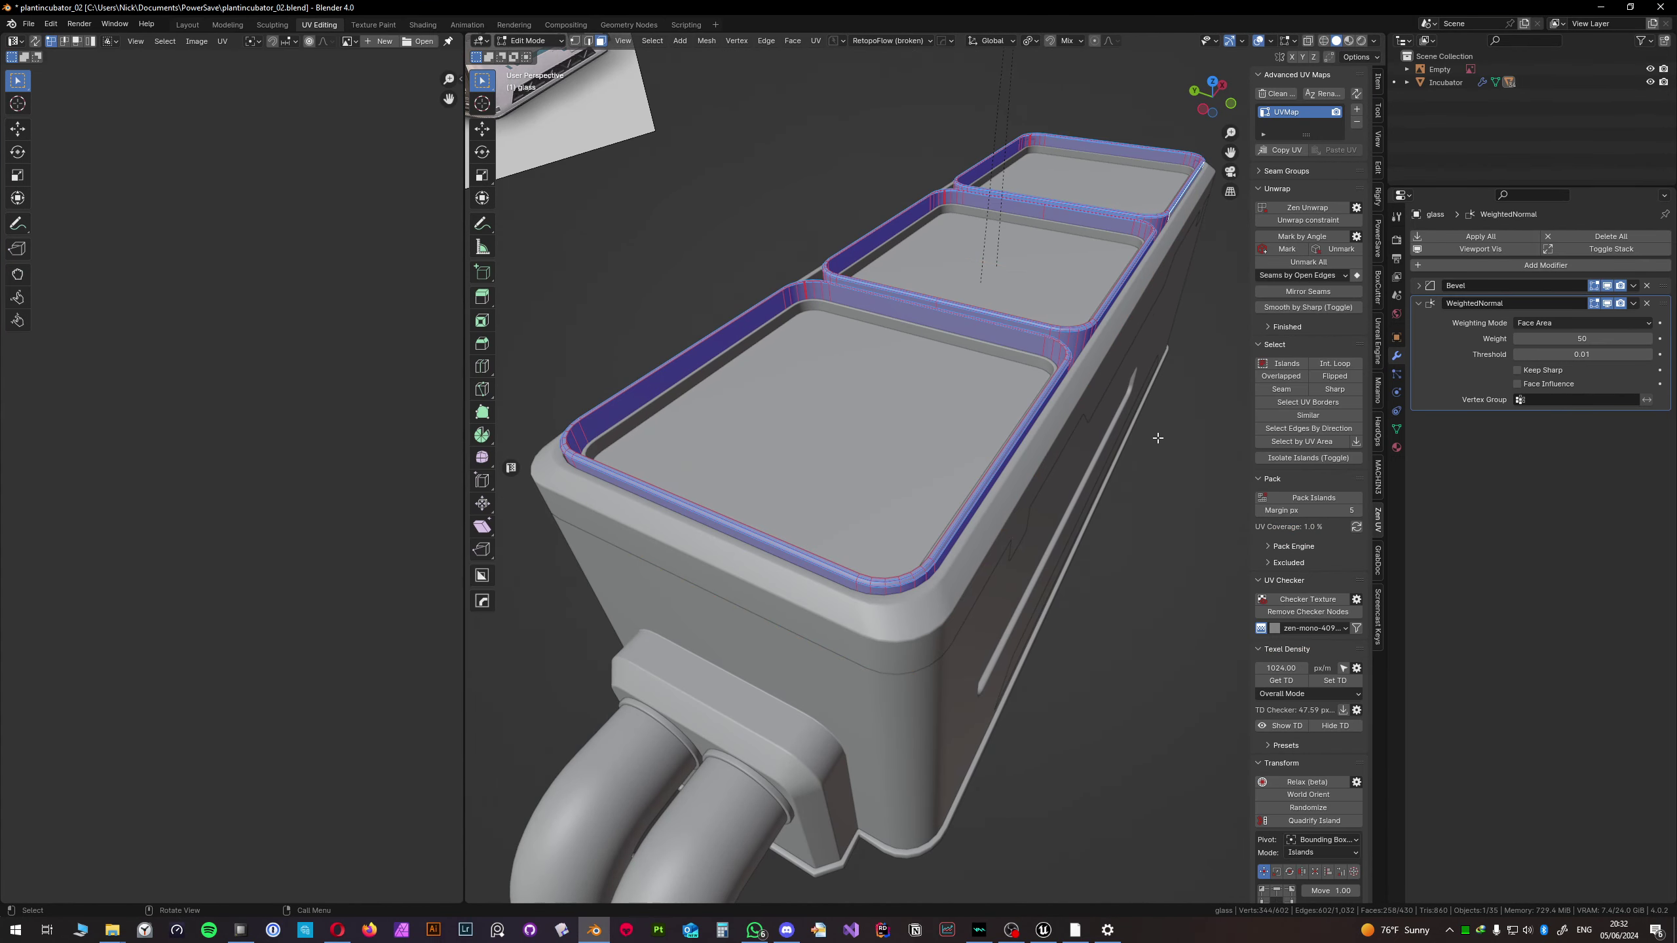
{"action": "key", "text": "s"}
{"action": "left_click", "coordinate": [1123, 428]}
{"action": "key", "text": "Tab"}
{"action": "left_click", "coordinate": [614, 370]}
- Apply the HardOps Sharpen operation to the glass boxes object
{"action": "scroll", "coordinate": [858, 456], "scroll_direction": "down", "scroll_amount": 2}
{"action": "middle_click_drag", "start_coordinate": [819, 443], "coordinate": [1176, 513]}
{"action": "scroll", "coordinate": [891, 479], "scroll_direction": "up", "scroll_amount": 4}
{"action": "middle_click_drag", "start_coordinate": [950, 592], "coordinate": [718, 476]}
{"action": "scroll", "coordinate": [718, 476], "scroll_direction": "down", "scroll_amount": 2}
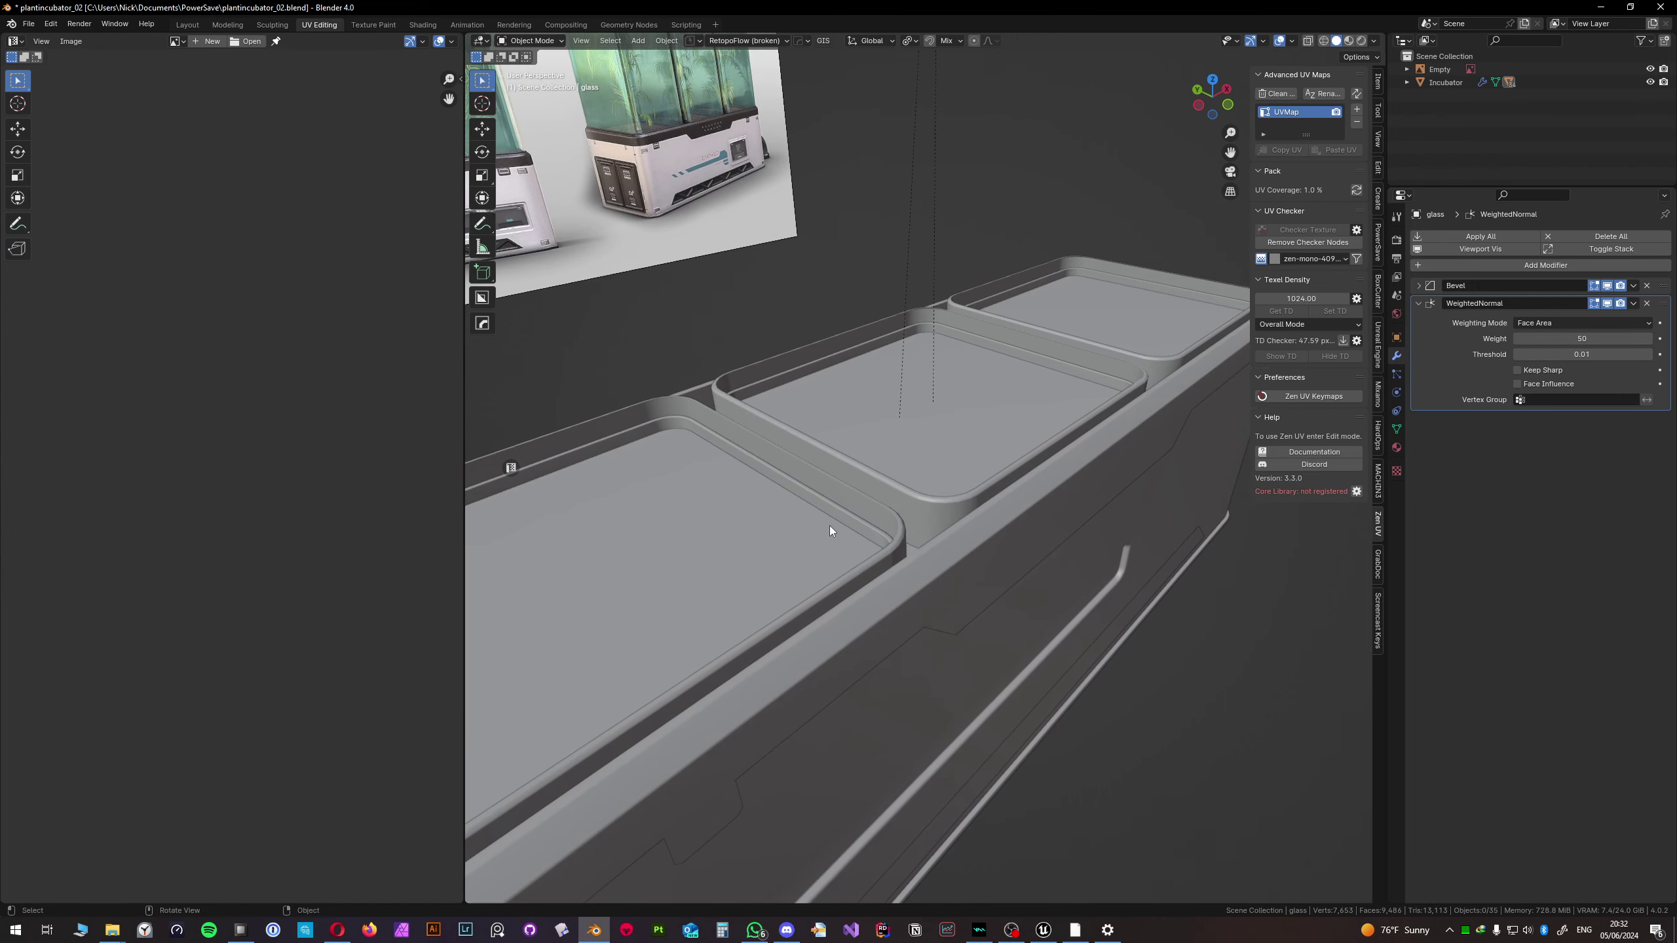
{"action": "scroll", "coordinate": [826, 540], "scroll_direction": "up", "scroll_amount": 4}
{"action": "key", "text": "Tab"}
{"action": "middle_click_drag", "start_coordinate": [1015, 550], "coordinate": [955, 583]}
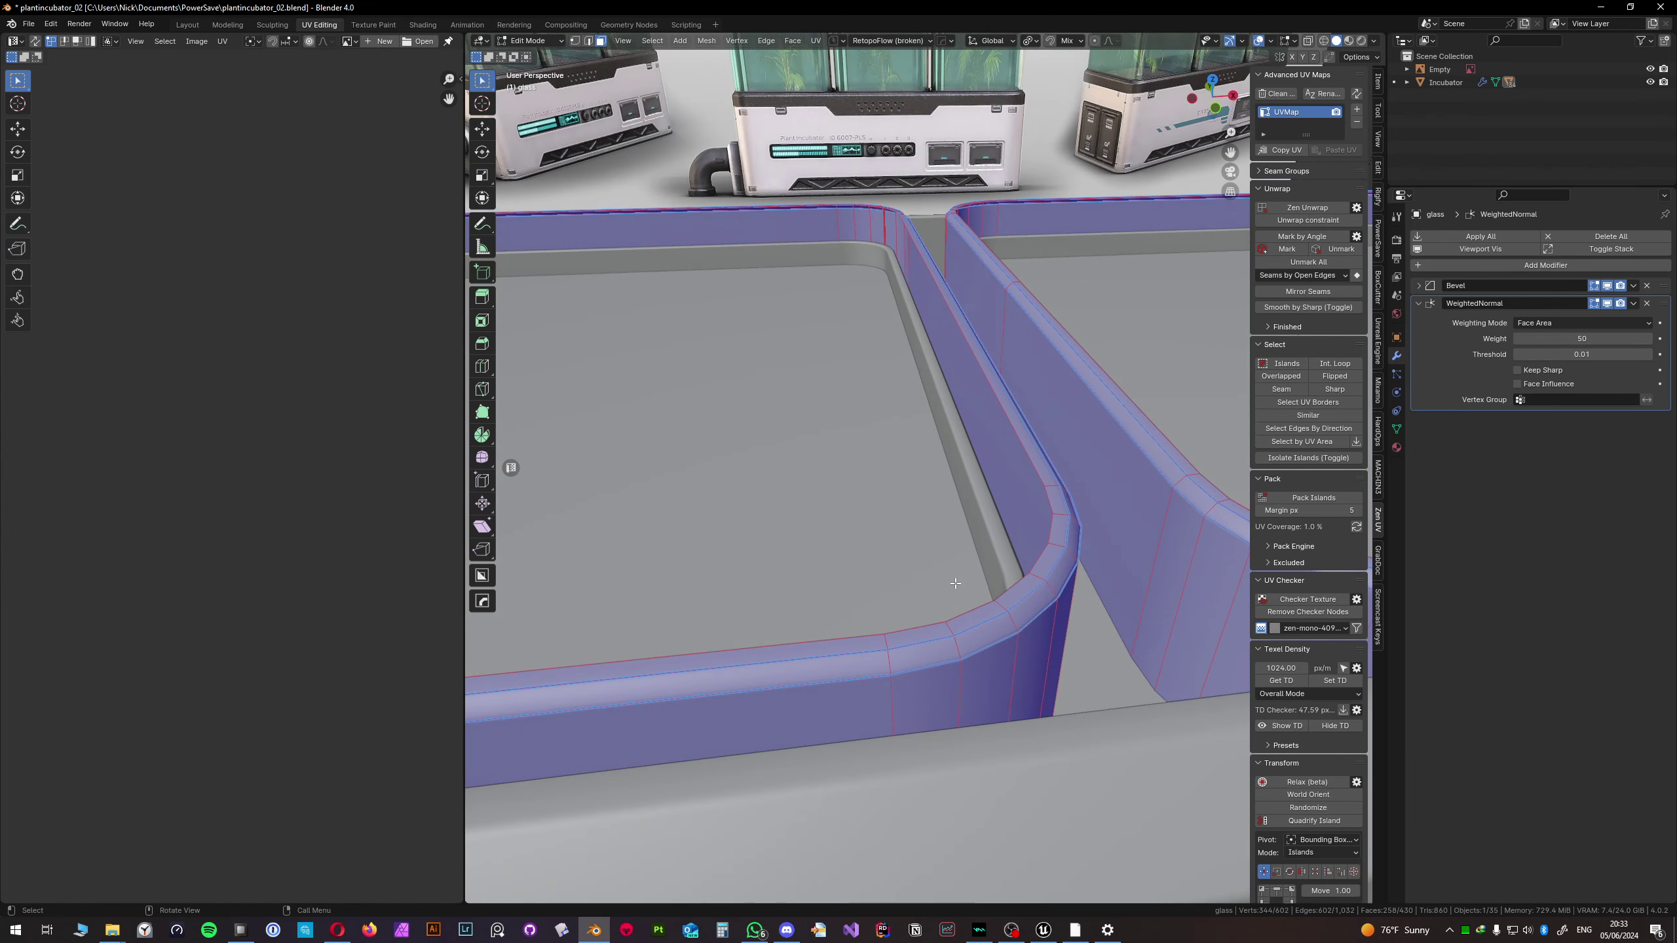
{"action": "key", "text": "Tab"}
{"action": "key", "text": "q"}
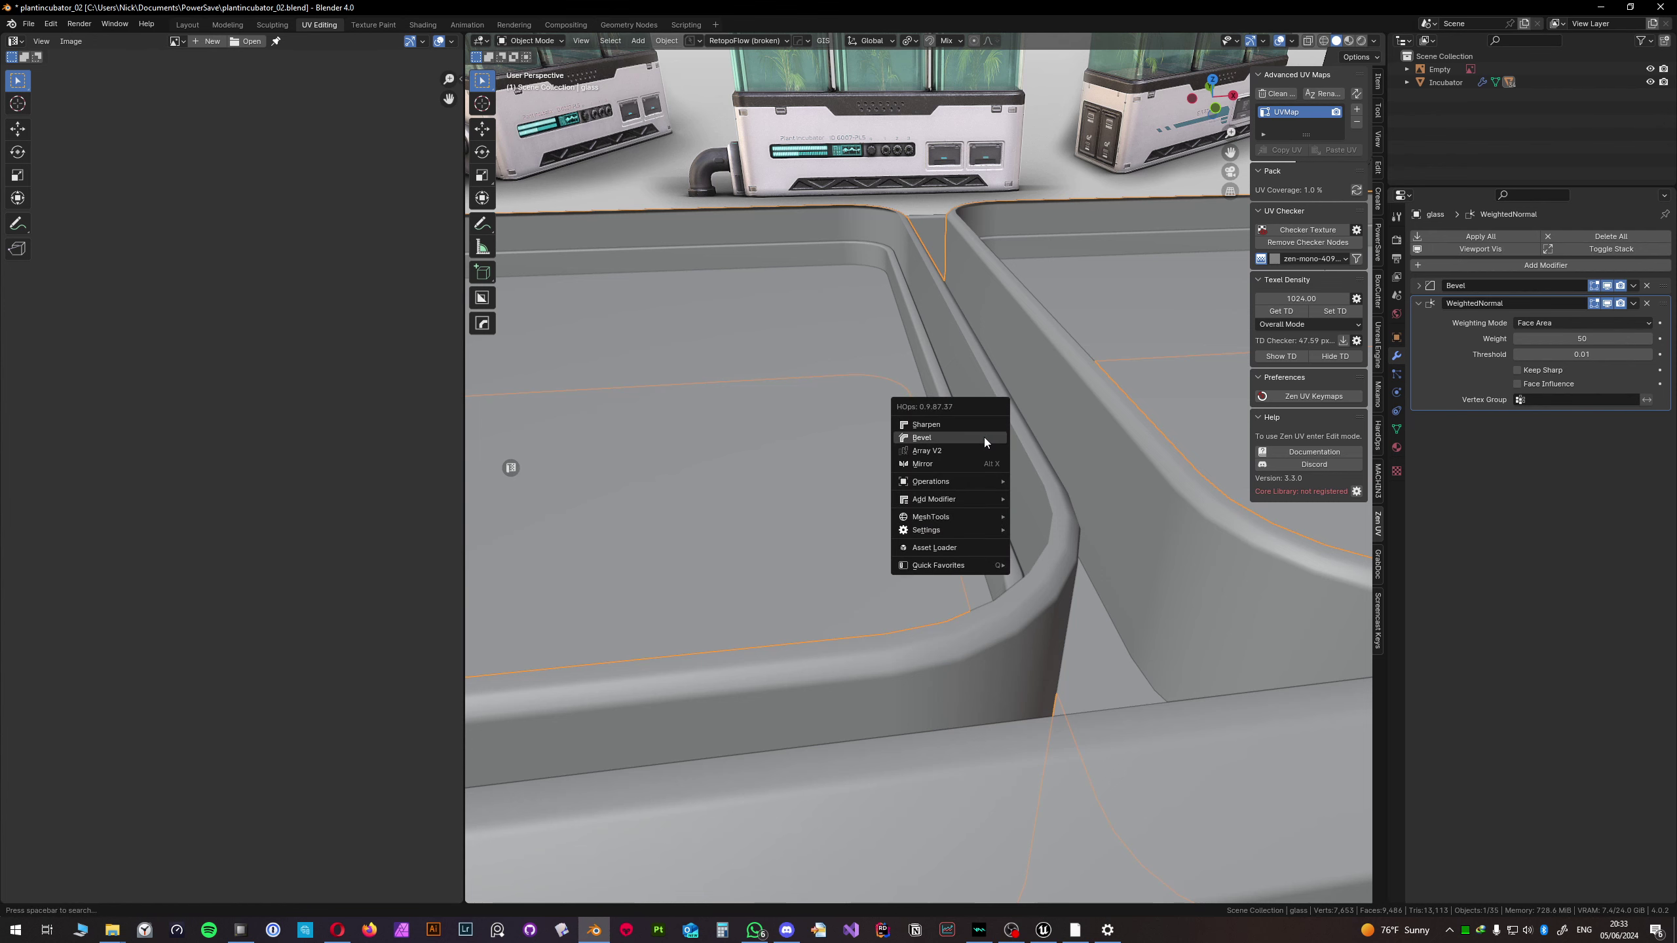
{"action": "left_click", "coordinate": [975, 426]}
- Select the inner rim edge loop of a glass box, return to object mode, and rerun Sharpen at 30° sharpness
{"action": "key", "text": "Tab"}
{"action": "middle_click_drag", "start_coordinate": [992, 424], "coordinate": [1025, 460]}
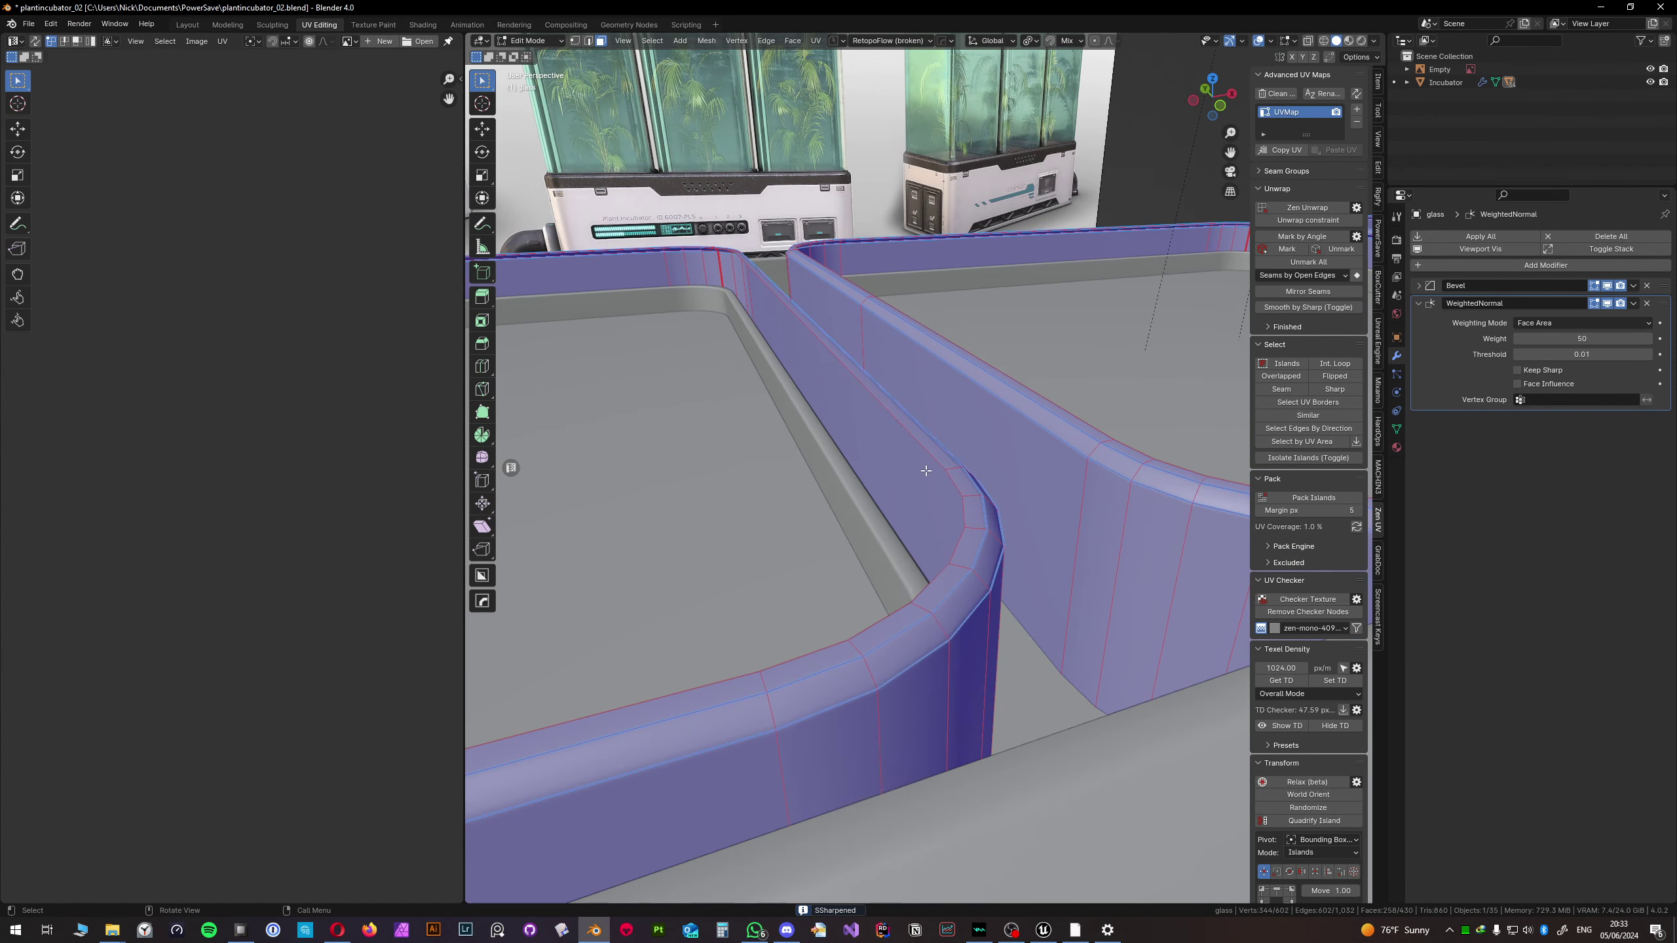
{"action": "key", "text": "2"}
{"action": "double_click", "coordinate": [925, 470]}
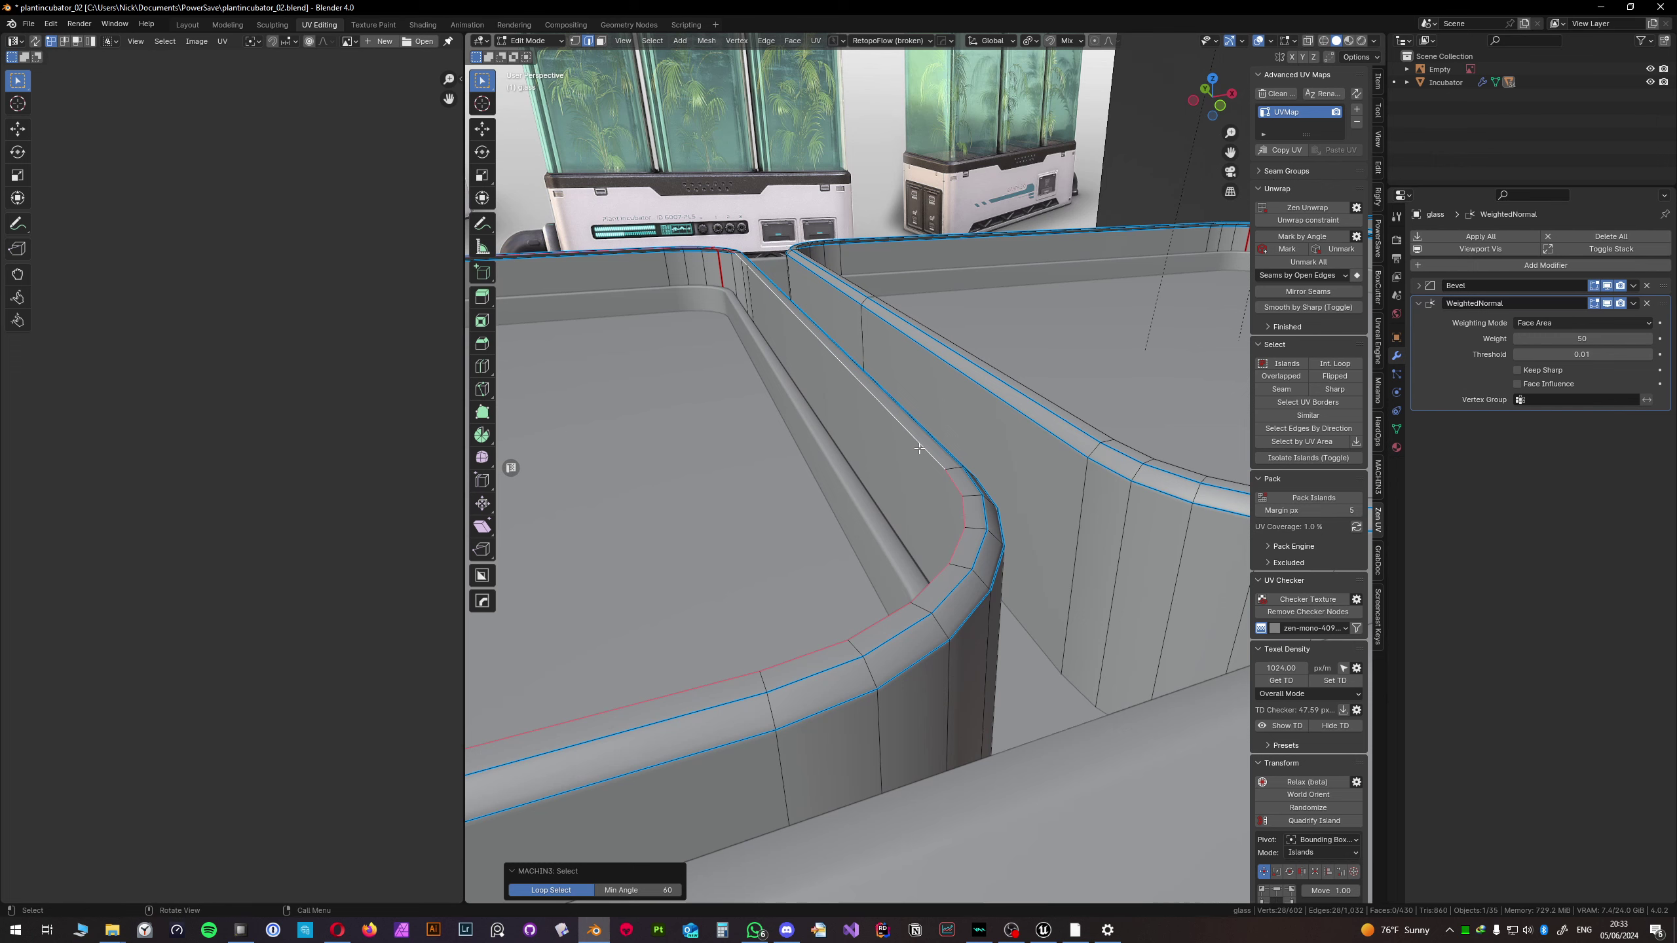
{"action": "key", "text": "Tab"}
{"action": "key", "text": "q"}
{"action": "left_click", "coordinate": [901, 447]}
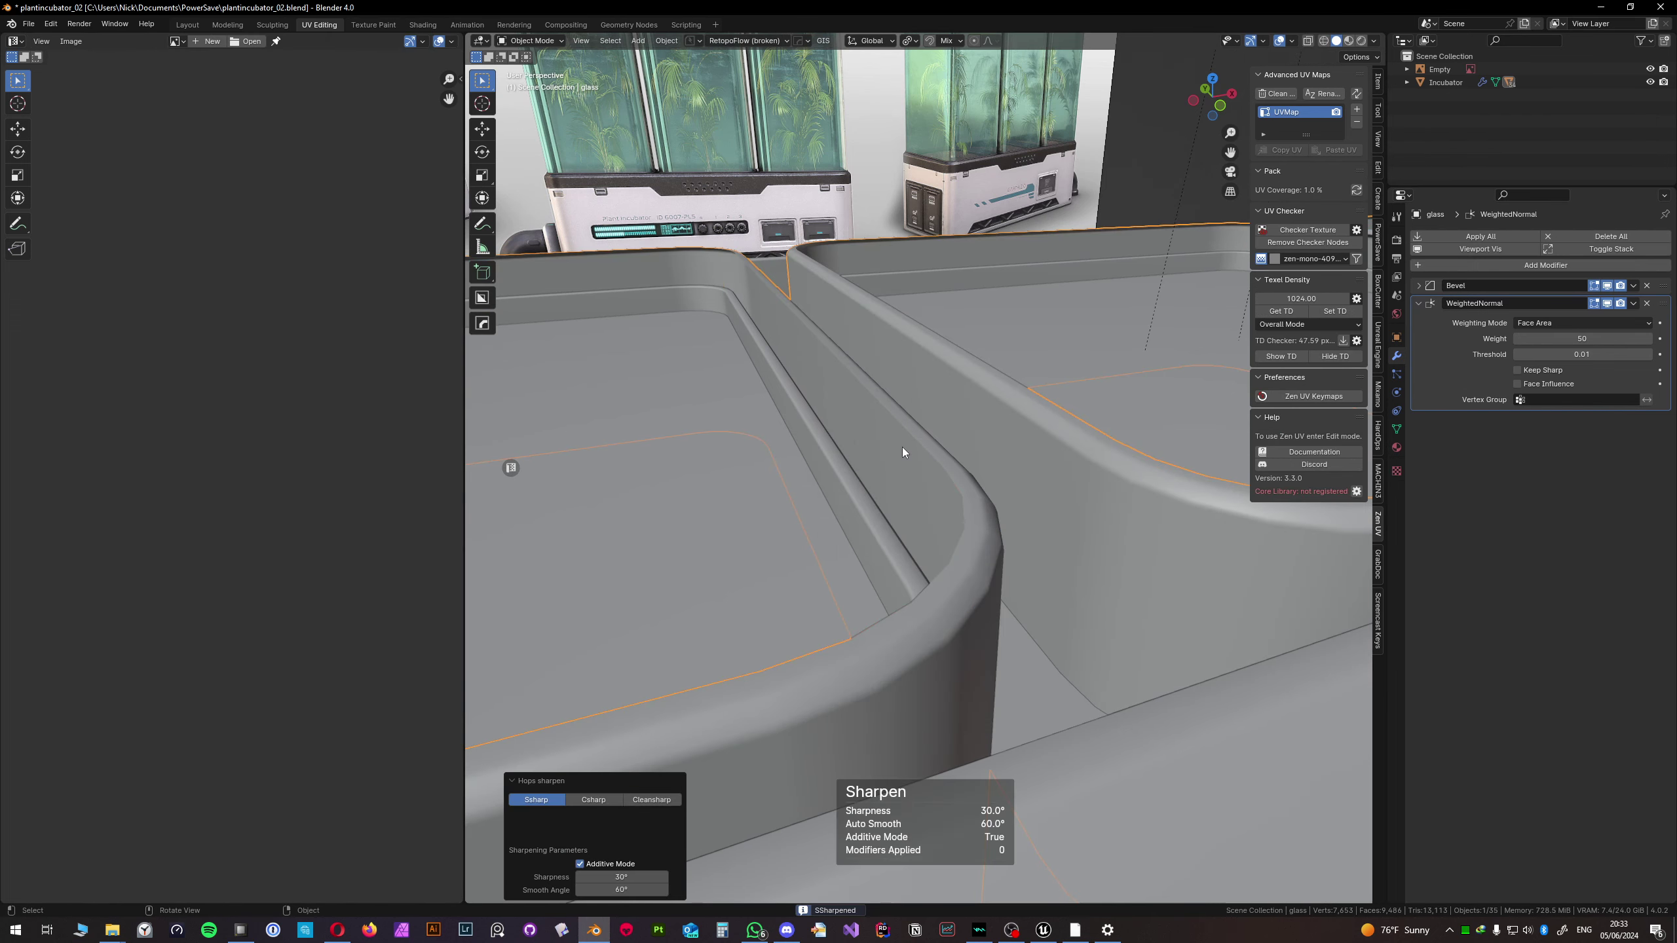
{"action": "middle_click_drag", "start_coordinate": [902, 448], "coordinate": [1030, 454]}
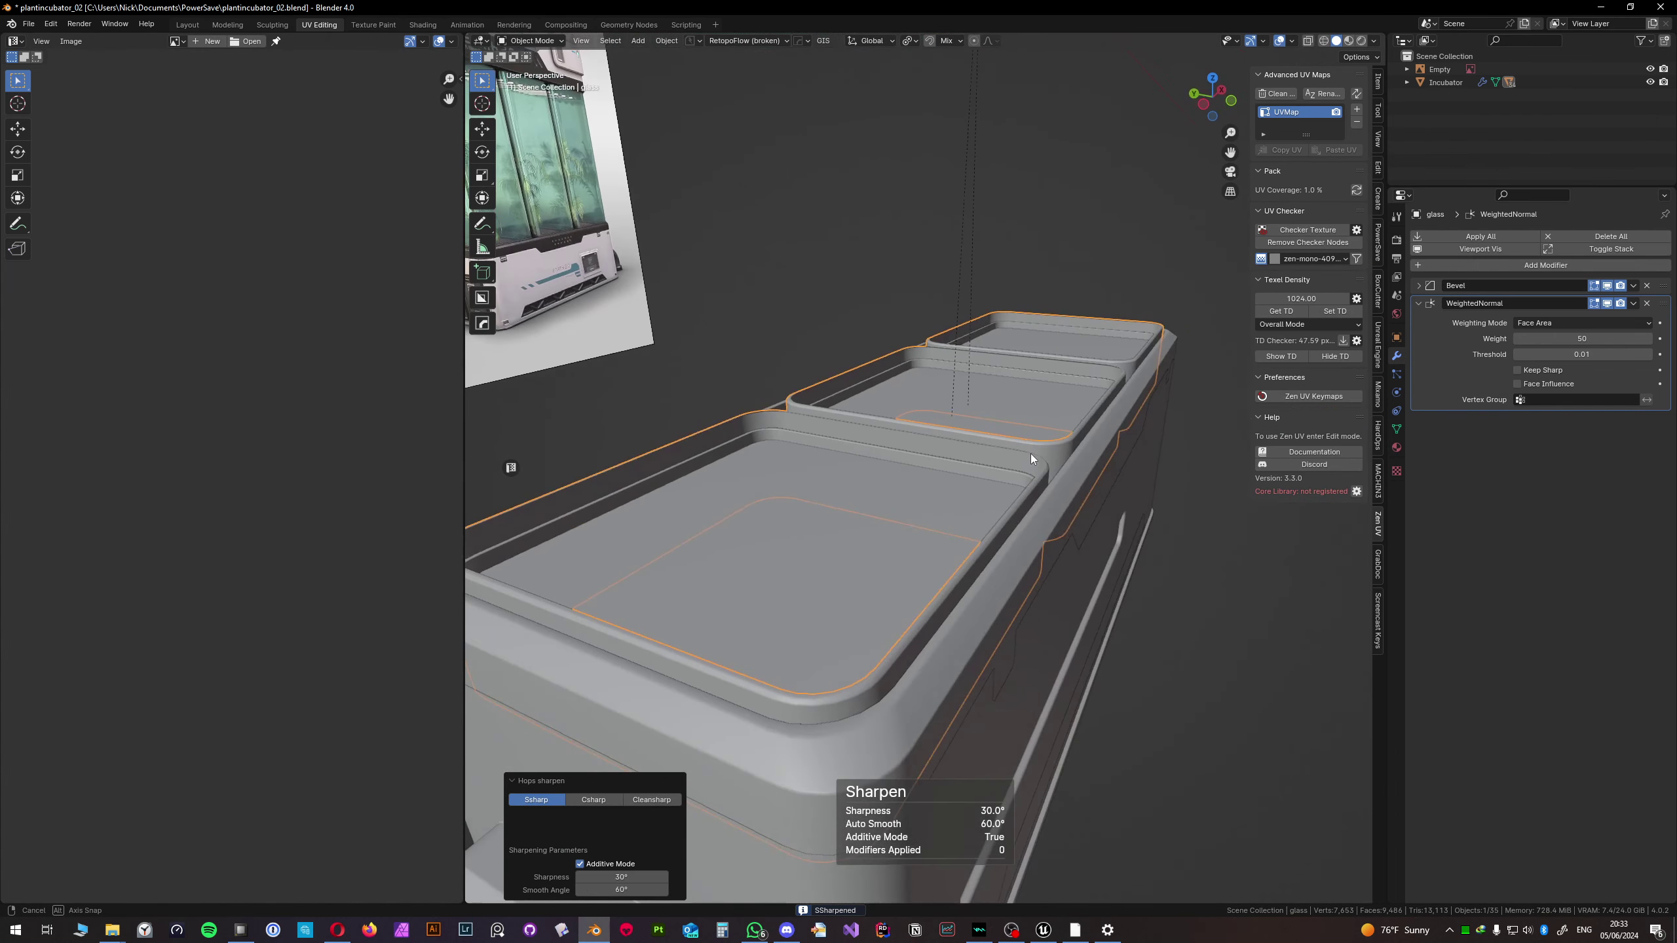
- Undo the recent glass edits back to the selection of one side face on each box
{"action": "key", "text": "Tab"}
{"action": "scroll", "coordinate": [942, 555], "scroll_direction": "up", "scroll_amount": 3}
{"action": "scroll", "coordinate": [942, 554], "scroll_direction": "up", "scroll_amount": 4}
{"action": "middle_click_drag", "start_coordinate": [942, 555], "coordinate": [970, 444]}
{"action": "key", "text": "Tab"}
{"action": "key", "text": "Tab"}
{"action": "key", "text": "Tab"}
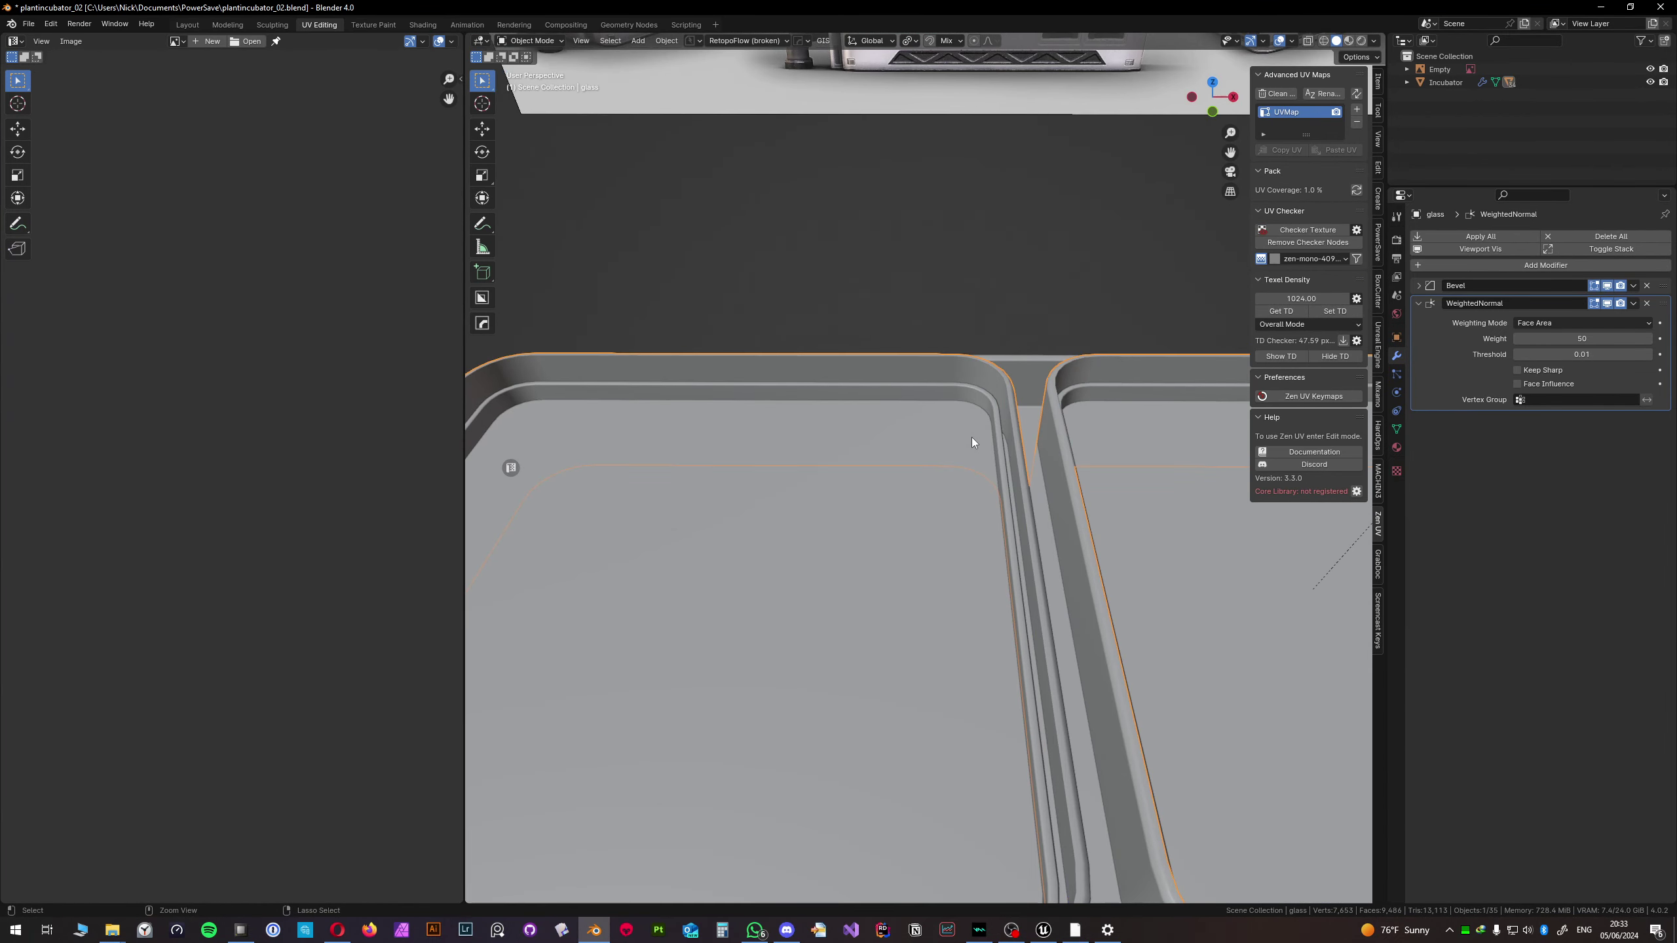
{"action": "key", "text": "Tab"}
{"action": "key", "text": "Tab"}
{"action": "scroll", "coordinate": [972, 439], "scroll_direction": "up", "scroll_amount": 5}
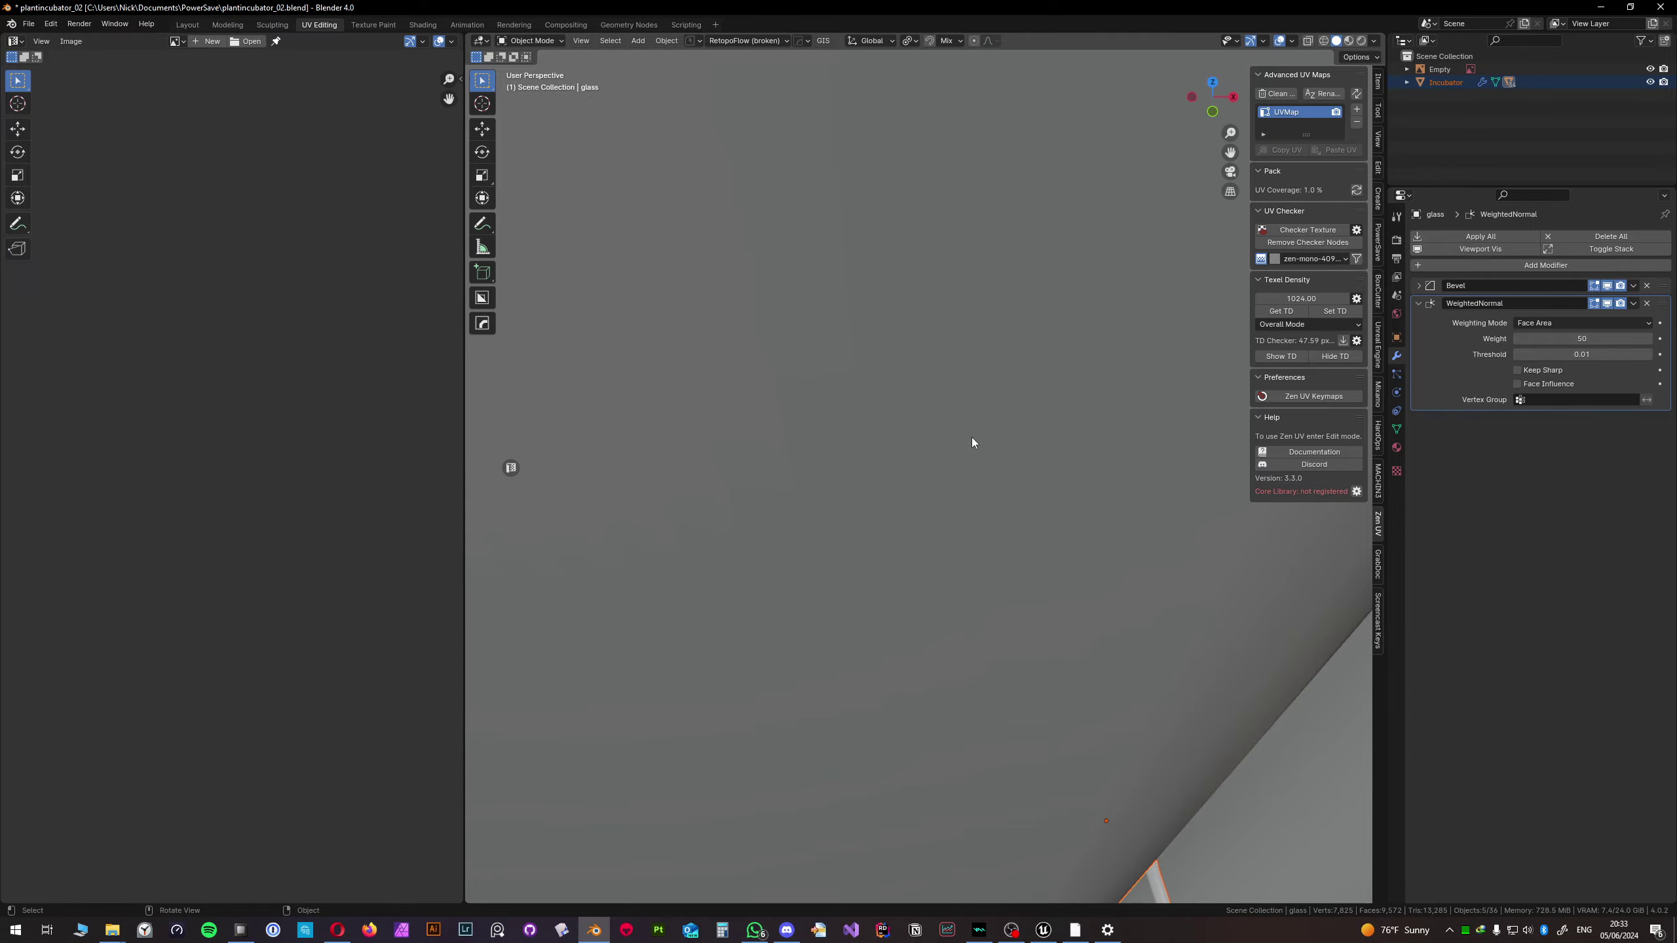
{"action": "scroll", "coordinate": [971, 437], "scroll_direction": "down", "scroll_amount": 8}
{"action": "key", "text": "Tab"}
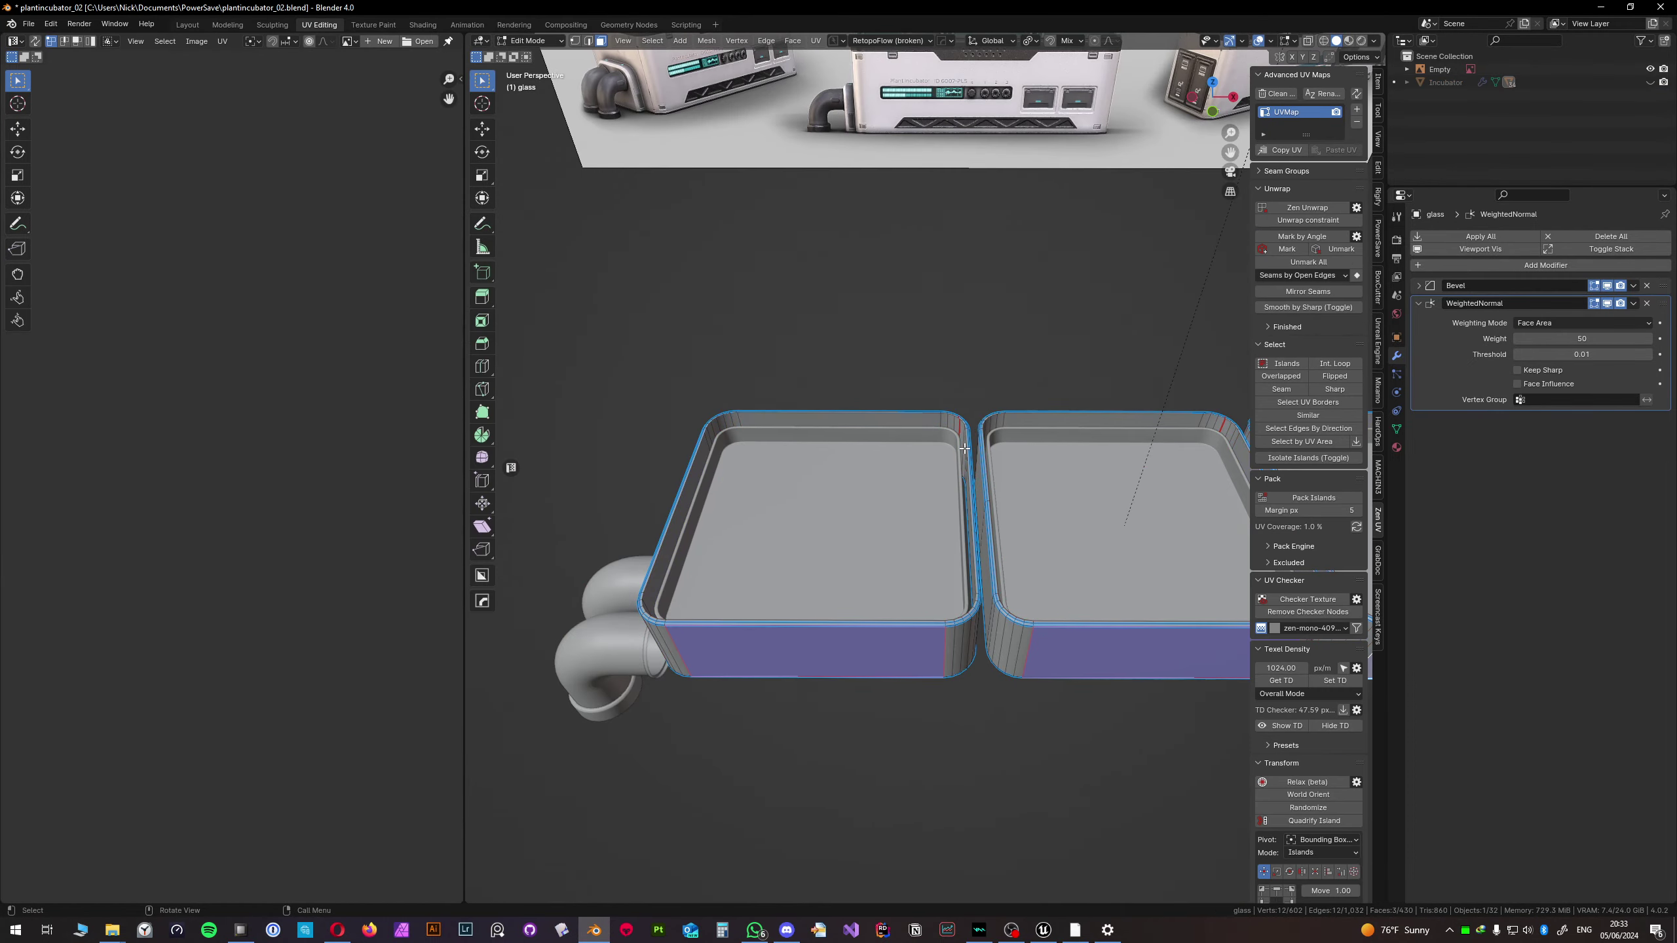
- Restore the undone glass edits and bring the base housing back into view
{"action": "scroll", "coordinate": [963, 449], "scroll_direction": "up", "scroll_amount": 4}
{"action": "middle_click_drag", "start_coordinate": [966, 453], "coordinate": [873, 441]}
{"action": "key", "text": "ctrl+l"}
{"action": "key", "text": "alt+h"}
{"action": "key", "text": "ctrl+z"}
{"action": "key", "text": "ctrl+z"}
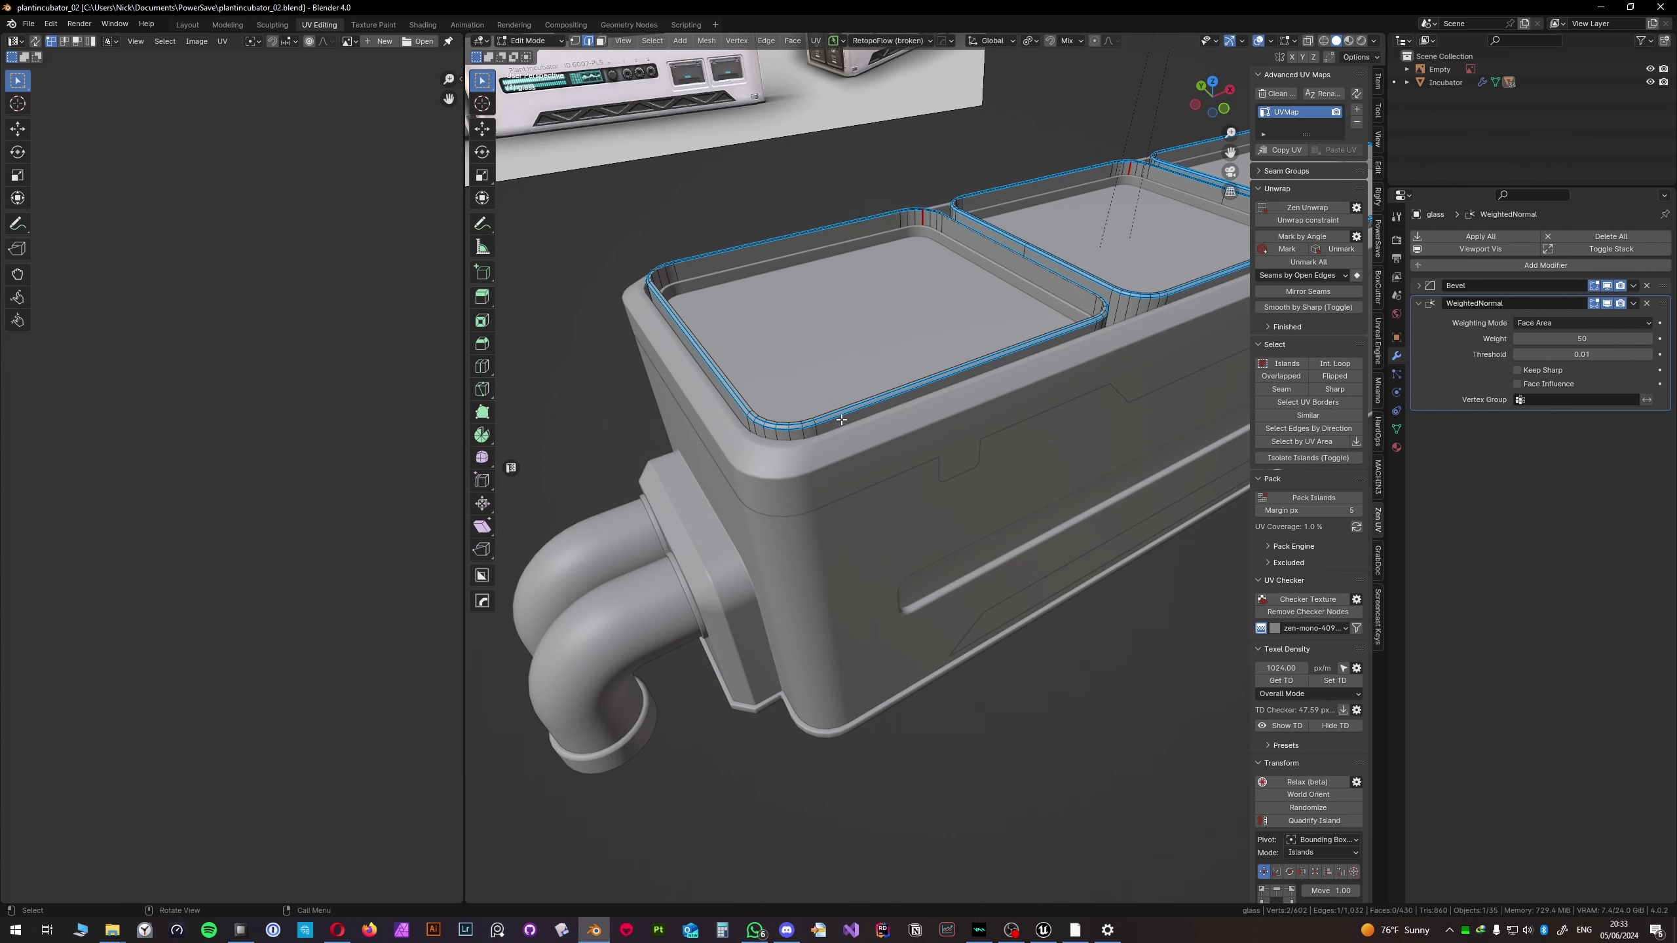
- Select the inner rim edge loops of the three glass boxes in the base housing
{"action": "left_click", "coordinate": [873, 441]}
{"action": "scroll", "coordinate": [974, 360], "scroll_direction": "up", "scroll_amount": 3}
{"action": "middle_click_drag", "start_coordinate": [974, 359], "coordinate": [997, 309]}
{"action": "double_click", "coordinate": [999, 310]}
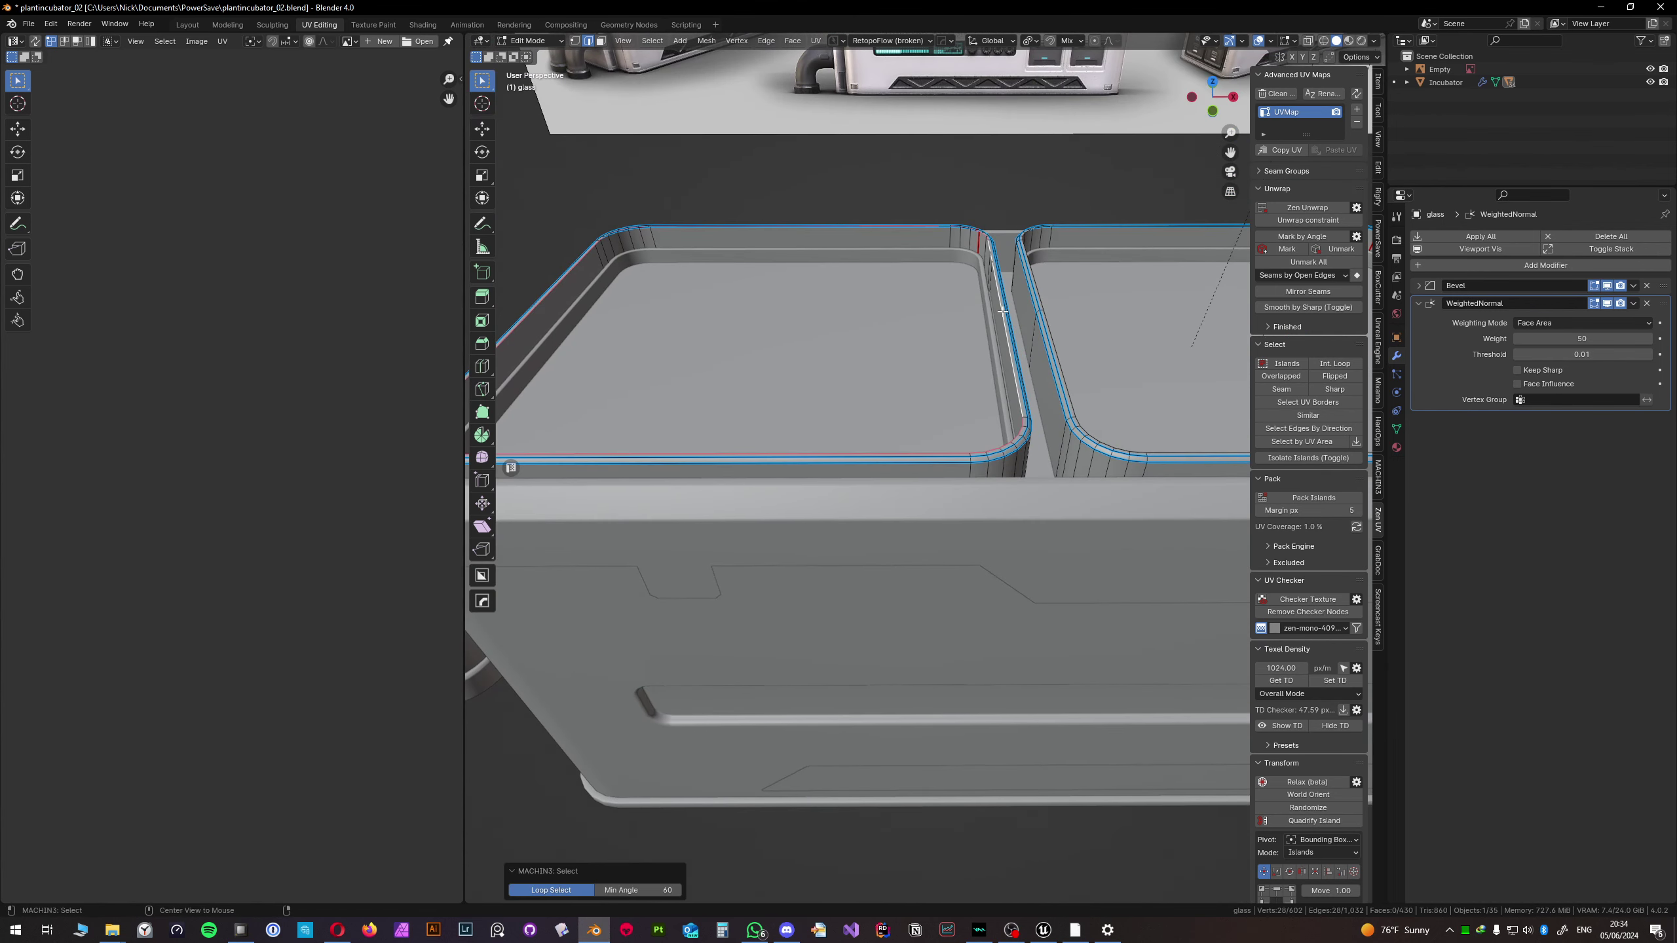
{"action": "double_click", "coordinate": [1003, 311], "text": "alt"}
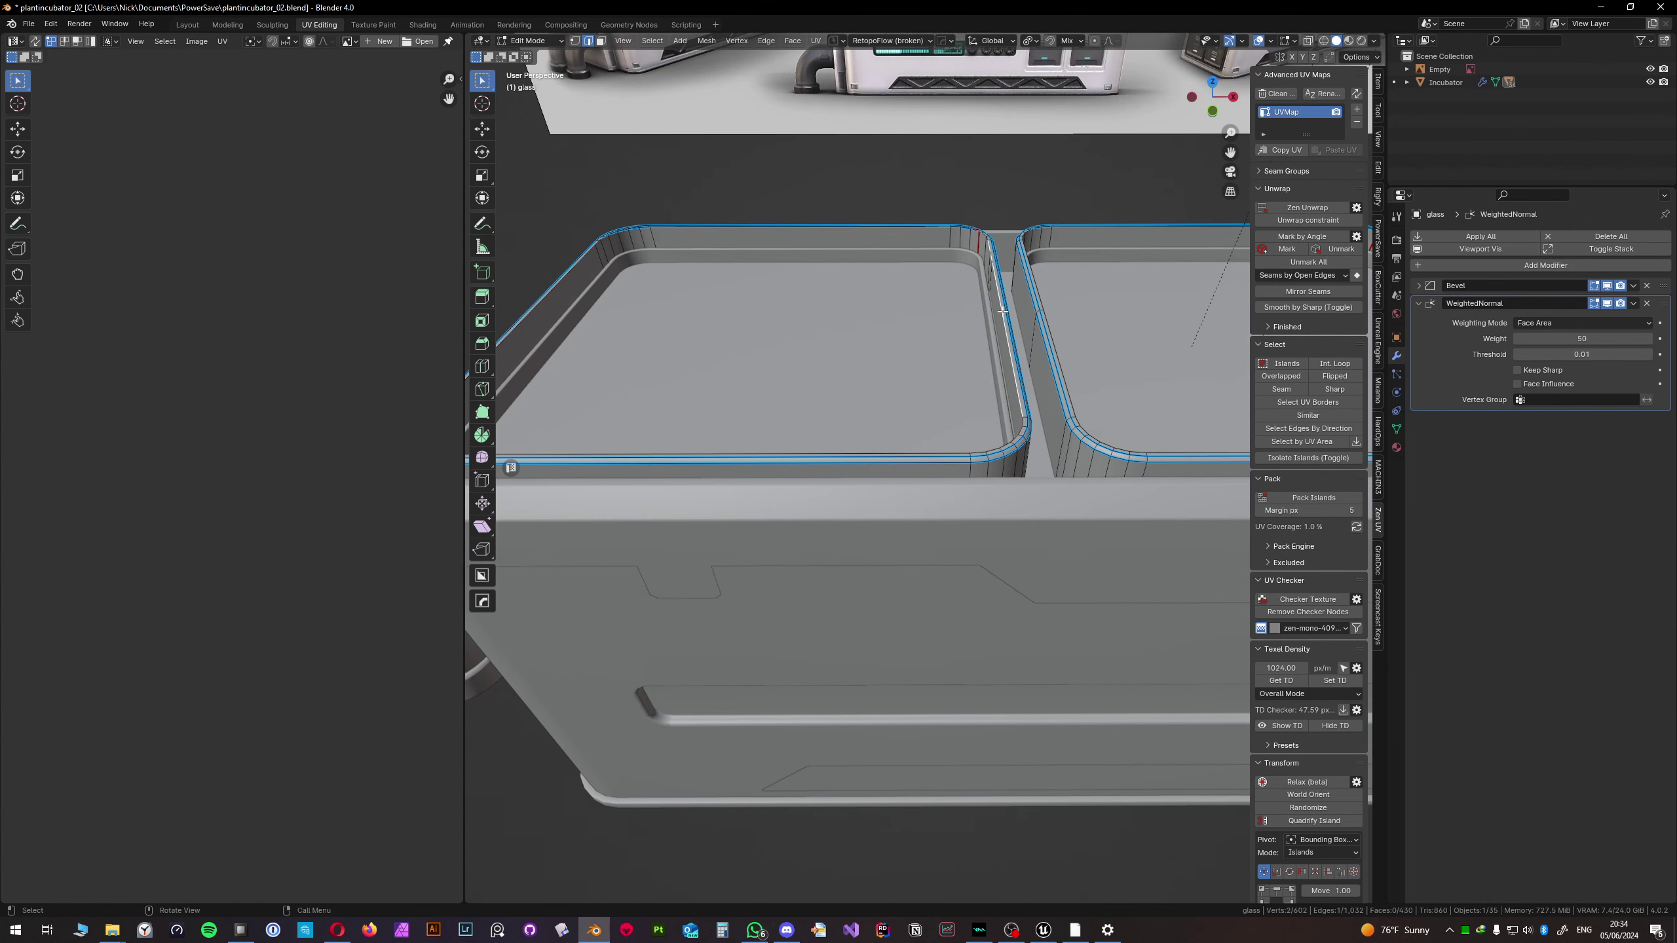
{"action": "double_click", "coordinate": [1061, 346], "text": "shift"}
{"action": "middle_click_drag", "start_coordinate": [1060, 347], "coordinate": [927, 384]}
{"action": "double_click", "coordinate": [1107, 254], "text": "shift"}
{"action": "scroll", "coordinate": [973, 375], "scroll_direction": "down", "scroll_amount": 3}
{"action": "scroll", "coordinate": [1004, 379], "scroll_direction": "up", "scroll_amount": 3}
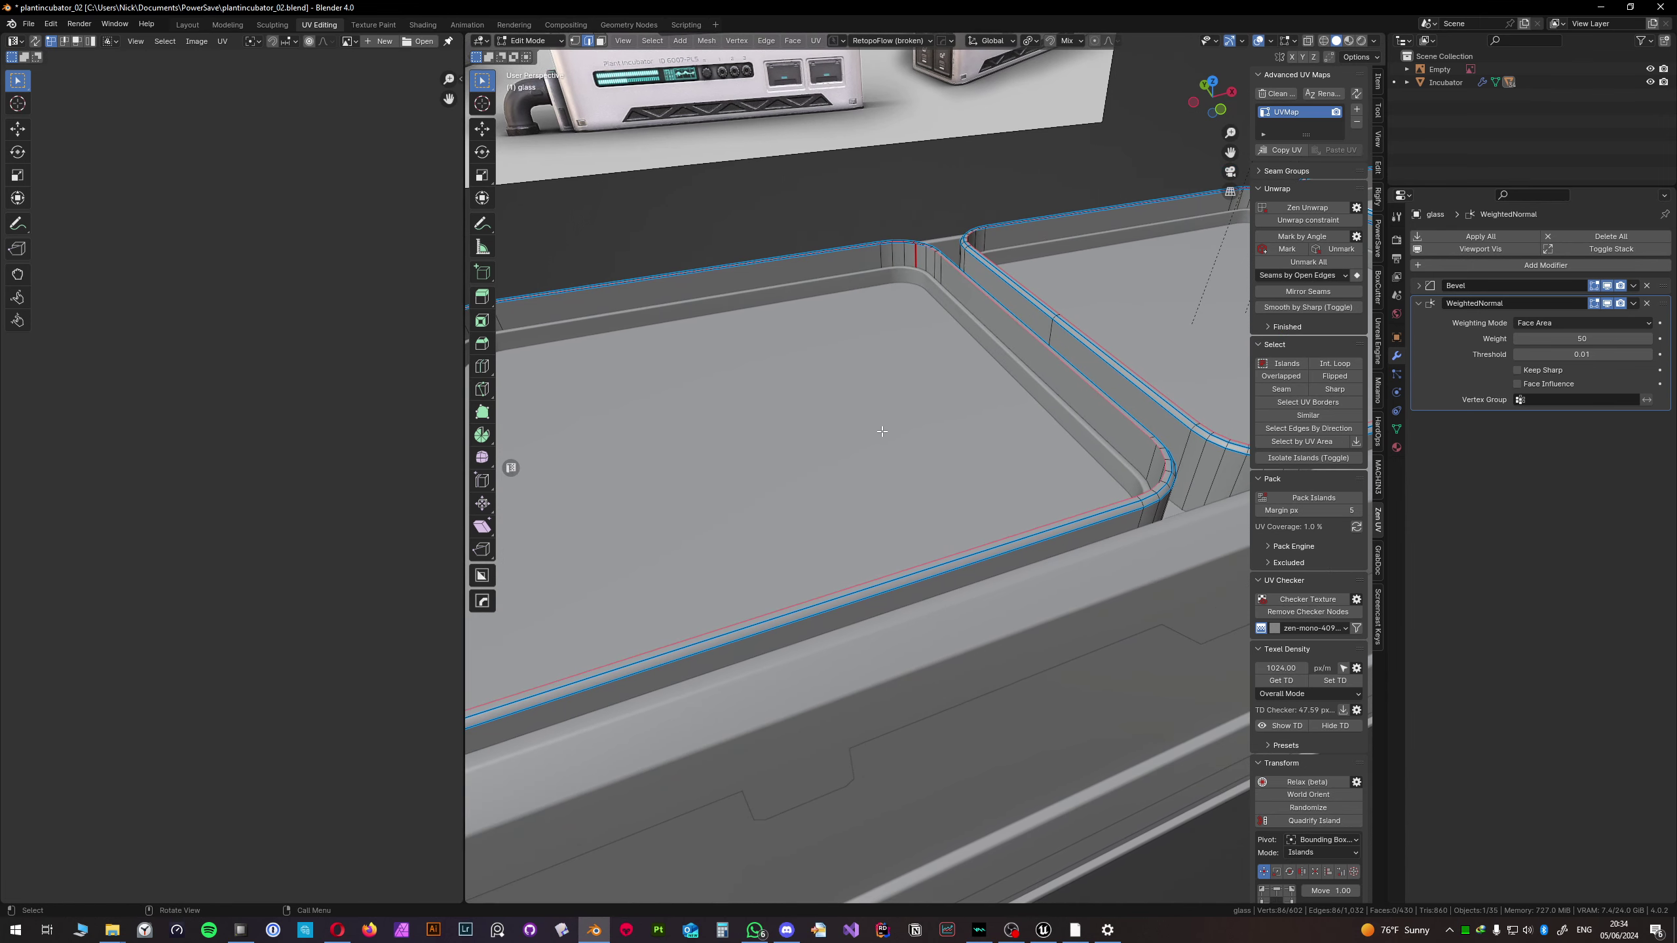
- Extrude the selected inner rim loops about 7.4 cm straight down along Z and isolate the glass object
{"action": "key", "text": "e"}
{"action": "key", "text": "z"}
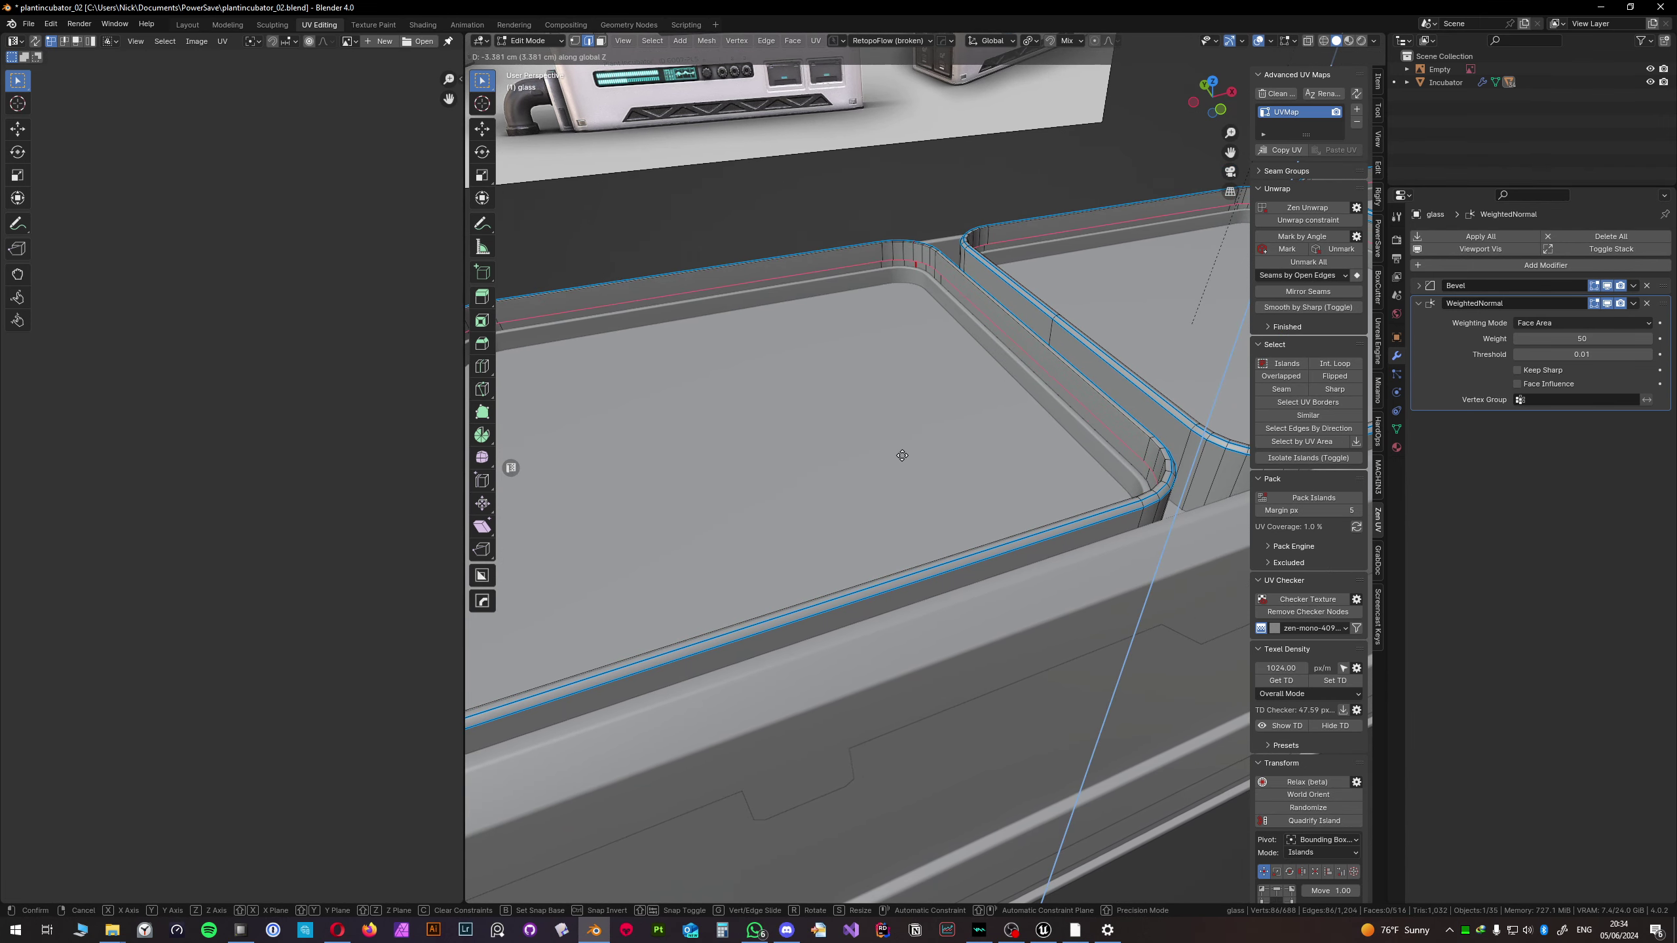
{"action": "left_click", "coordinate": [899, 478]}
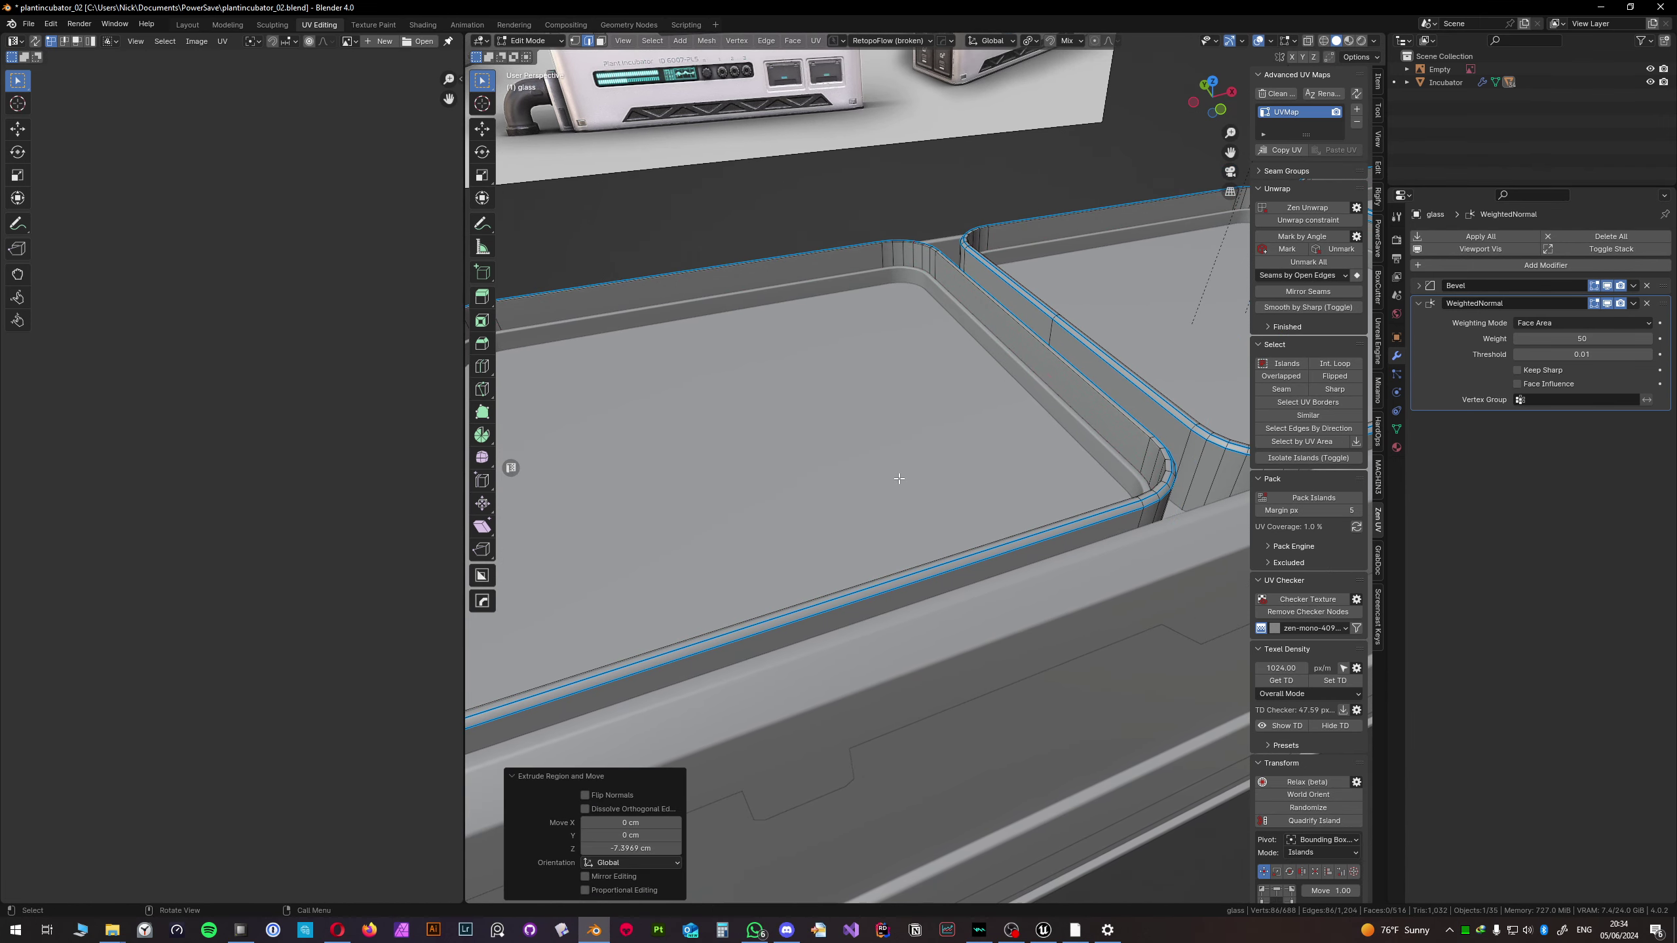
{"action": "scroll", "coordinate": [900, 479], "scroll_direction": "down", "scroll_amount": 4}
{"action": "key", "text": "Tab"}
{"action": "key", "text": "KP_Divide"}
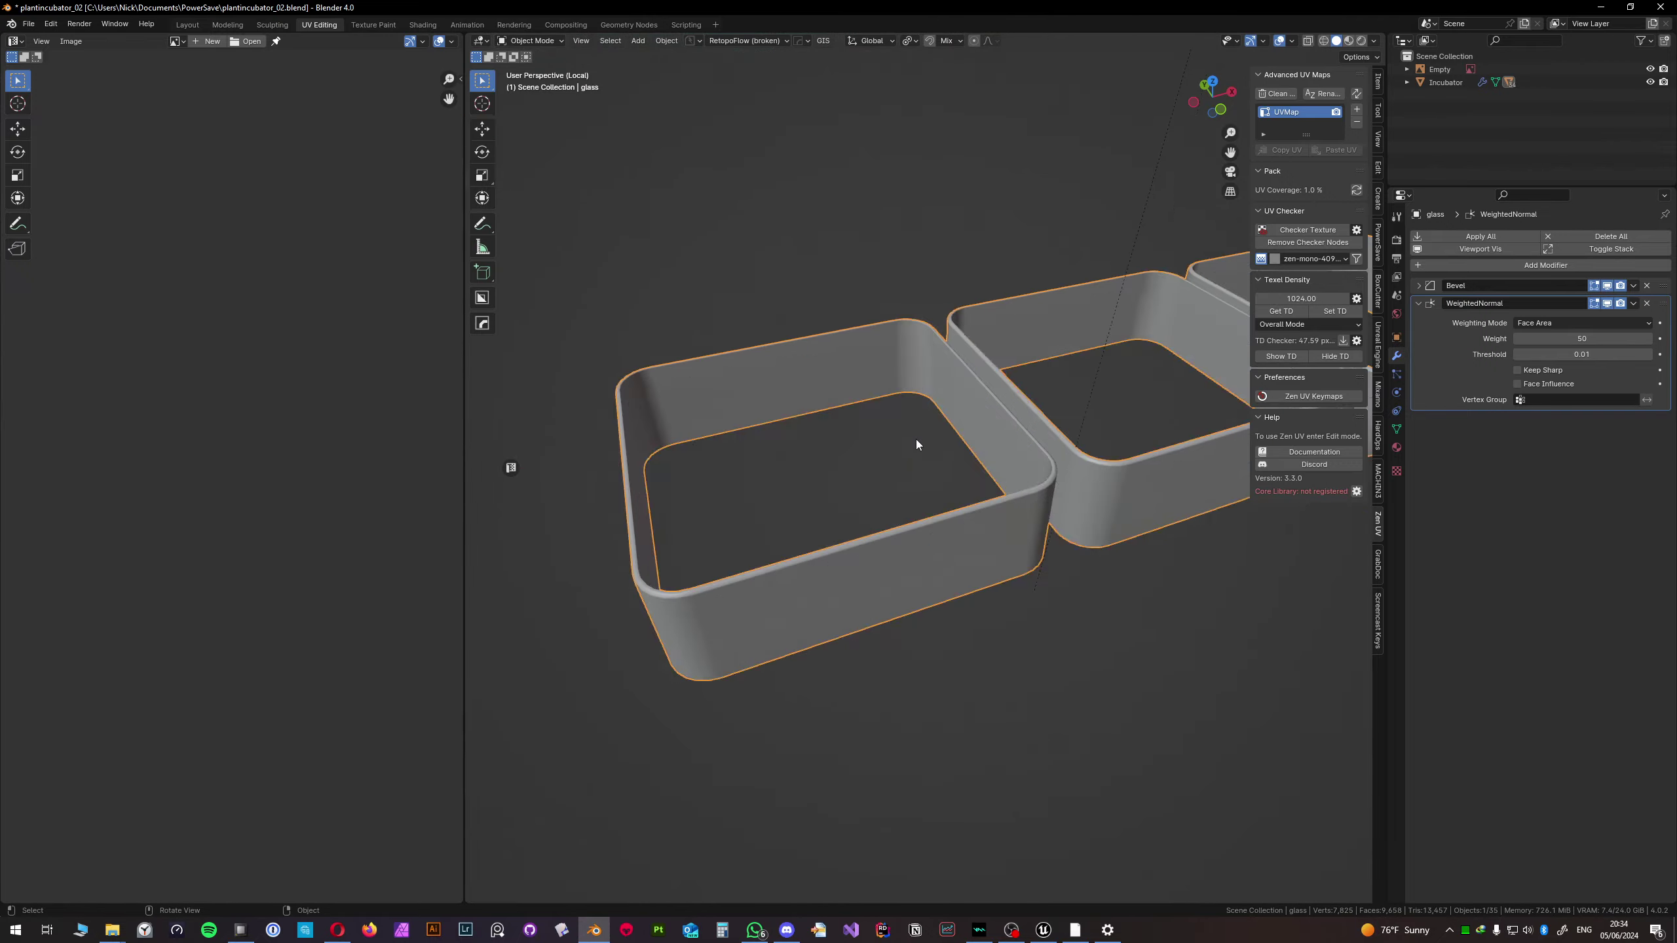
- Move the extruded inner edge loops about 17 cm further down along Z, level with the bottom of the outer walls
{"action": "mouse_move", "coordinate": [916, 440]}
{"action": "middle_mouse_down"}
{"action": "mouse_move", "coordinate": [831, 619]}
{"action": "mouse_move", "coordinate": [941, 548]}
{"action": "mouse_move", "coordinate": [896, 480]}
{"action": "mouse_move", "coordinate": [919, 393]}
{"action": "mouse_move", "coordinate": [1018, 371]}
{"action": "mouse_move", "coordinate": [1089, 412]}
{"action": "mouse_move", "coordinate": [1026, 439]}
{"action": "mouse_move", "coordinate": [924, 431]}
{"action": "mouse_move", "coordinate": [907, 471]}
{"action": "middle_mouse_up"}
{"action": "key", "text": "Tab"}
{"action": "scroll", "coordinate": [900, 528], "scroll_direction": "up", "scroll_amount": 5}
{"action": "middle_click_drag", "start_coordinate": [900, 548], "coordinate": [958, 471], "text": "shift"}
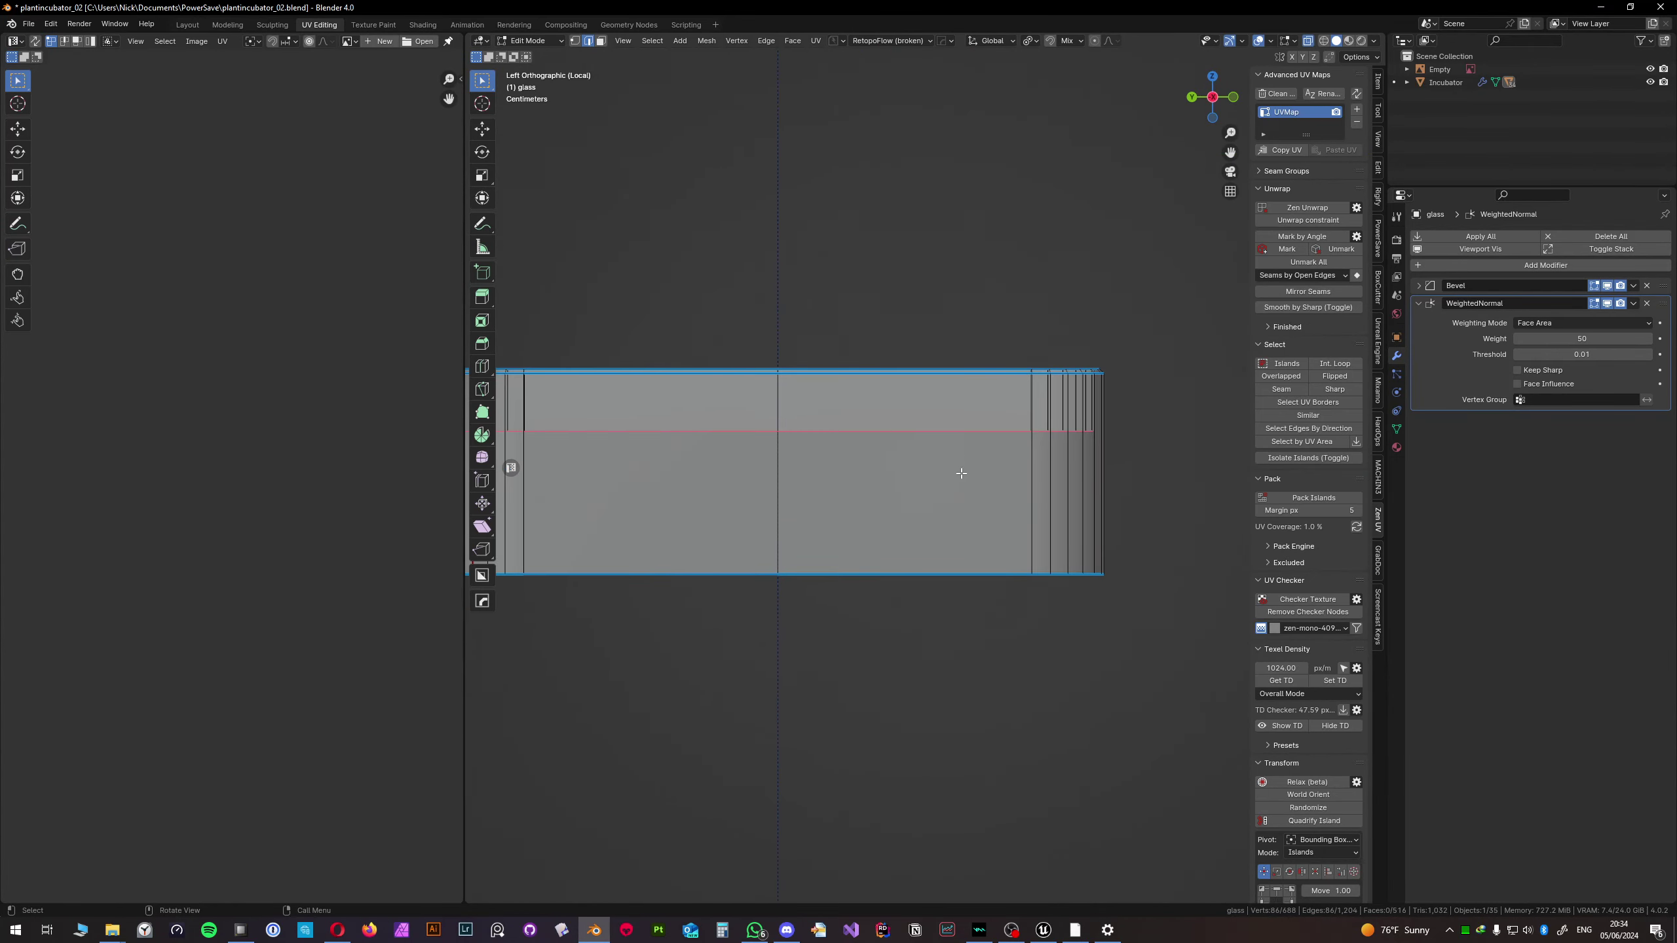
{"action": "key", "text": "g"}
{"action": "key", "text": "z"}
{"action": "left_click", "coordinate": [1107, 576]}
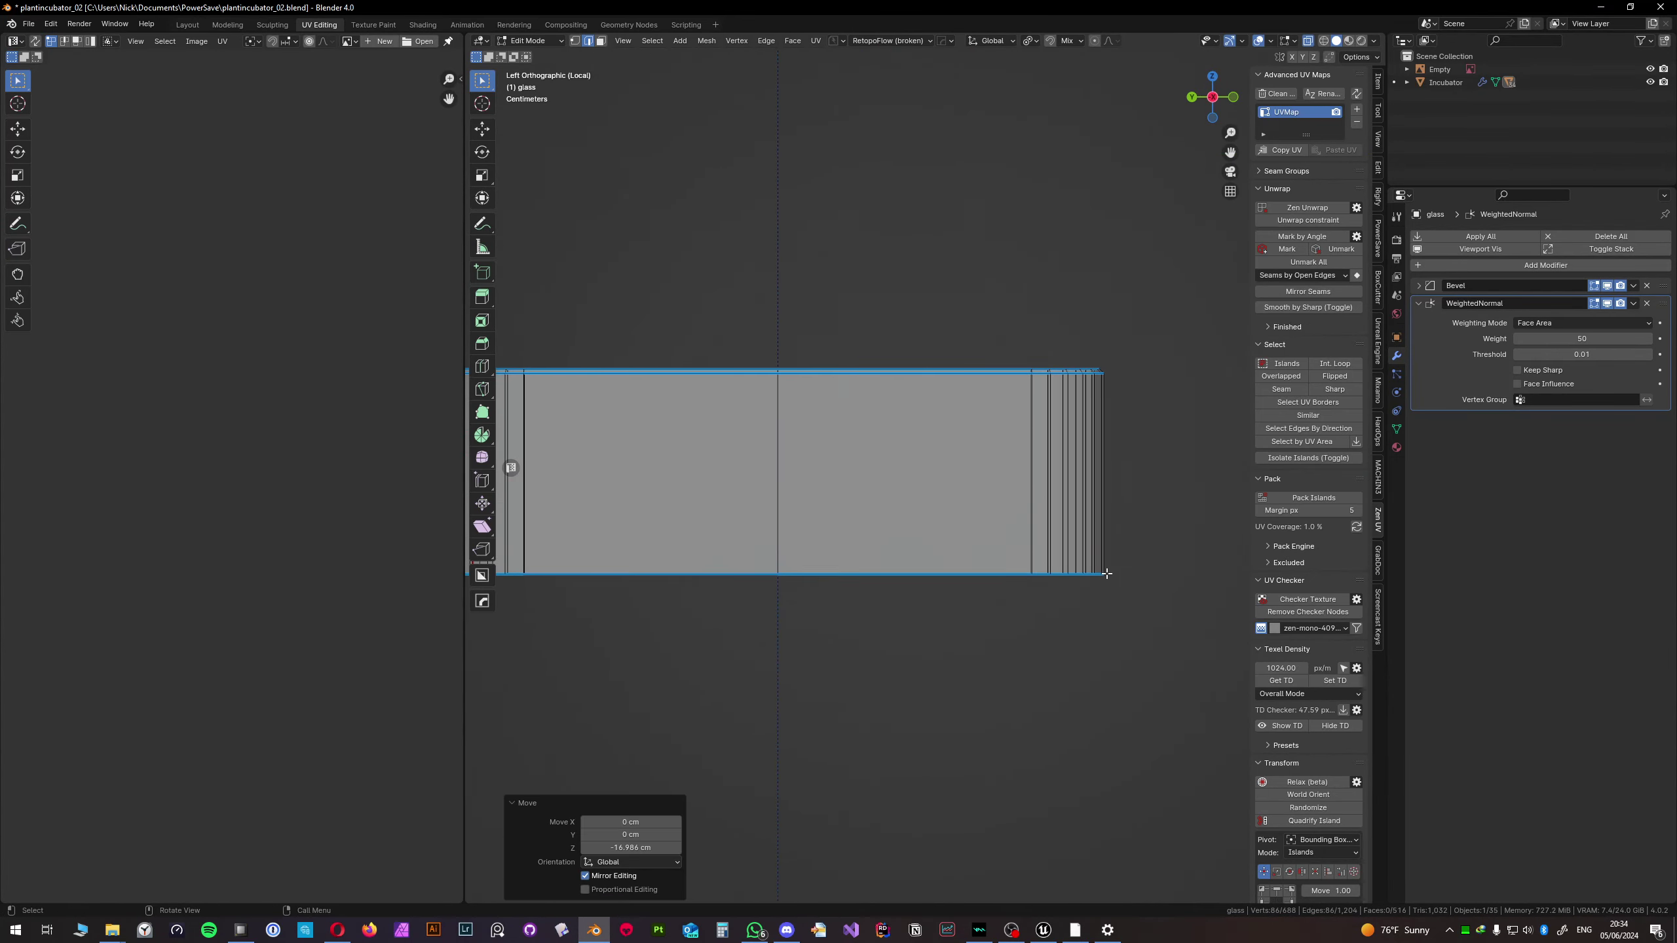
{"action": "middle_click_drag", "start_coordinate": [1107, 576], "coordinate": [908, 346]}
{"action": "key", "text": "Tab"}
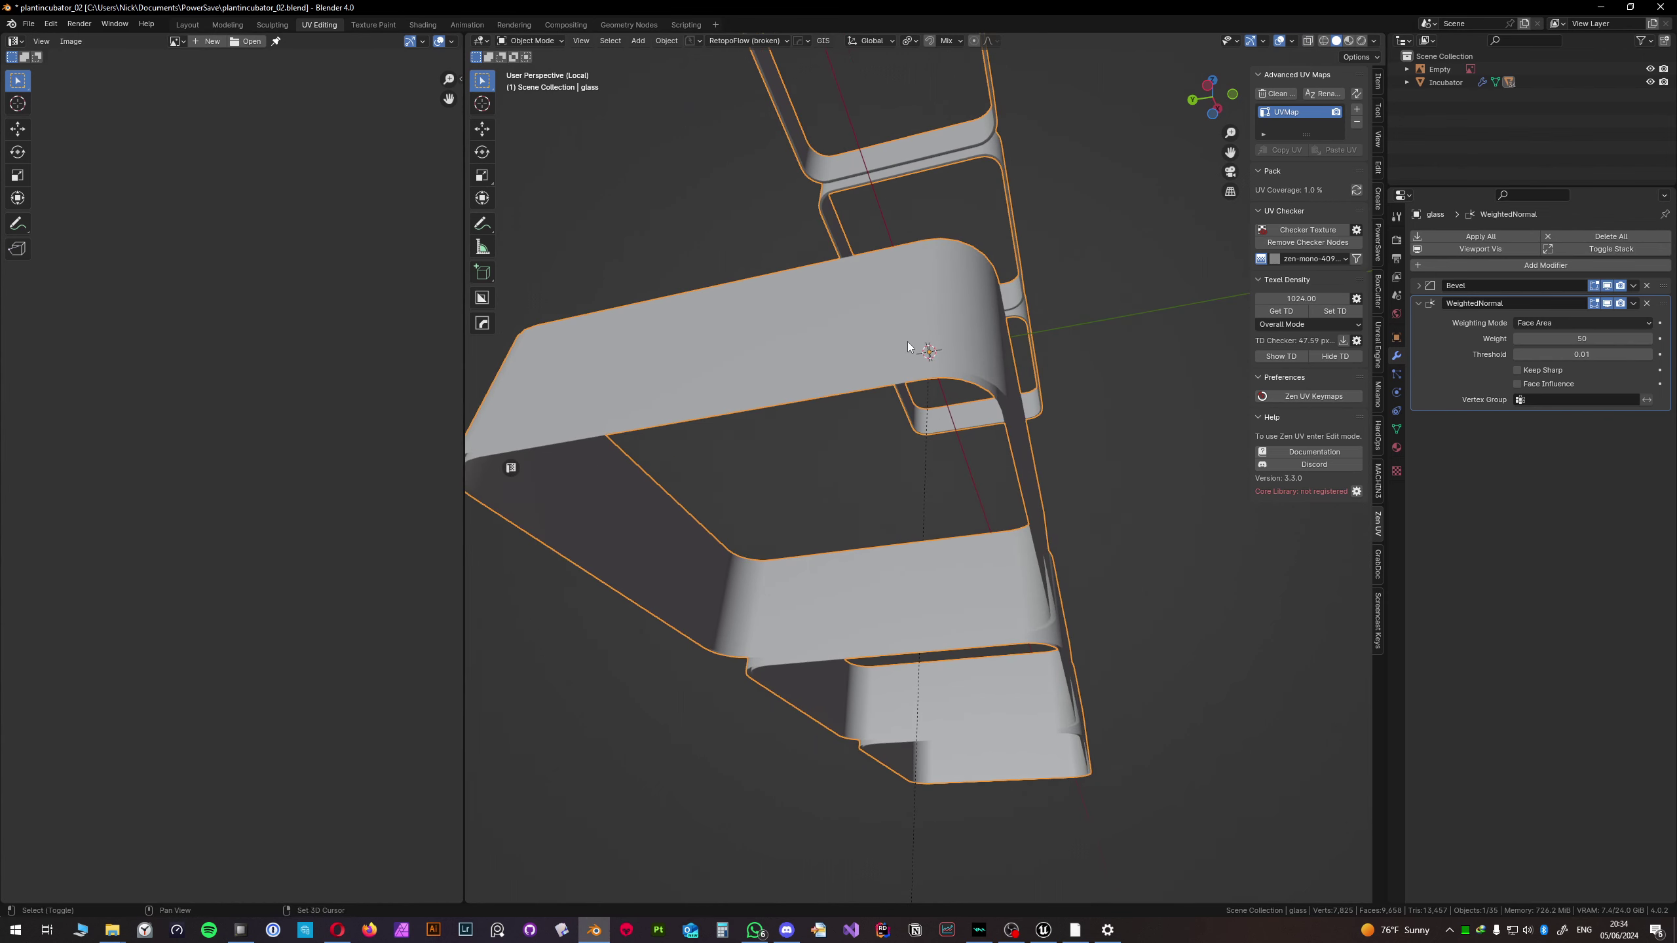
- Select a vertical corner edge on the inner wall of each glass box and mark these edges as seams
{"action": "scroll", "coordinate": [1034, 471], "scroll_direction": "down", "scroll_amount": 3}
{"action": "middle_click_drag", "start_coordinate": [991, 409], "coordinate": [878, 448]}
{"action": "key", "text": "Tab"}
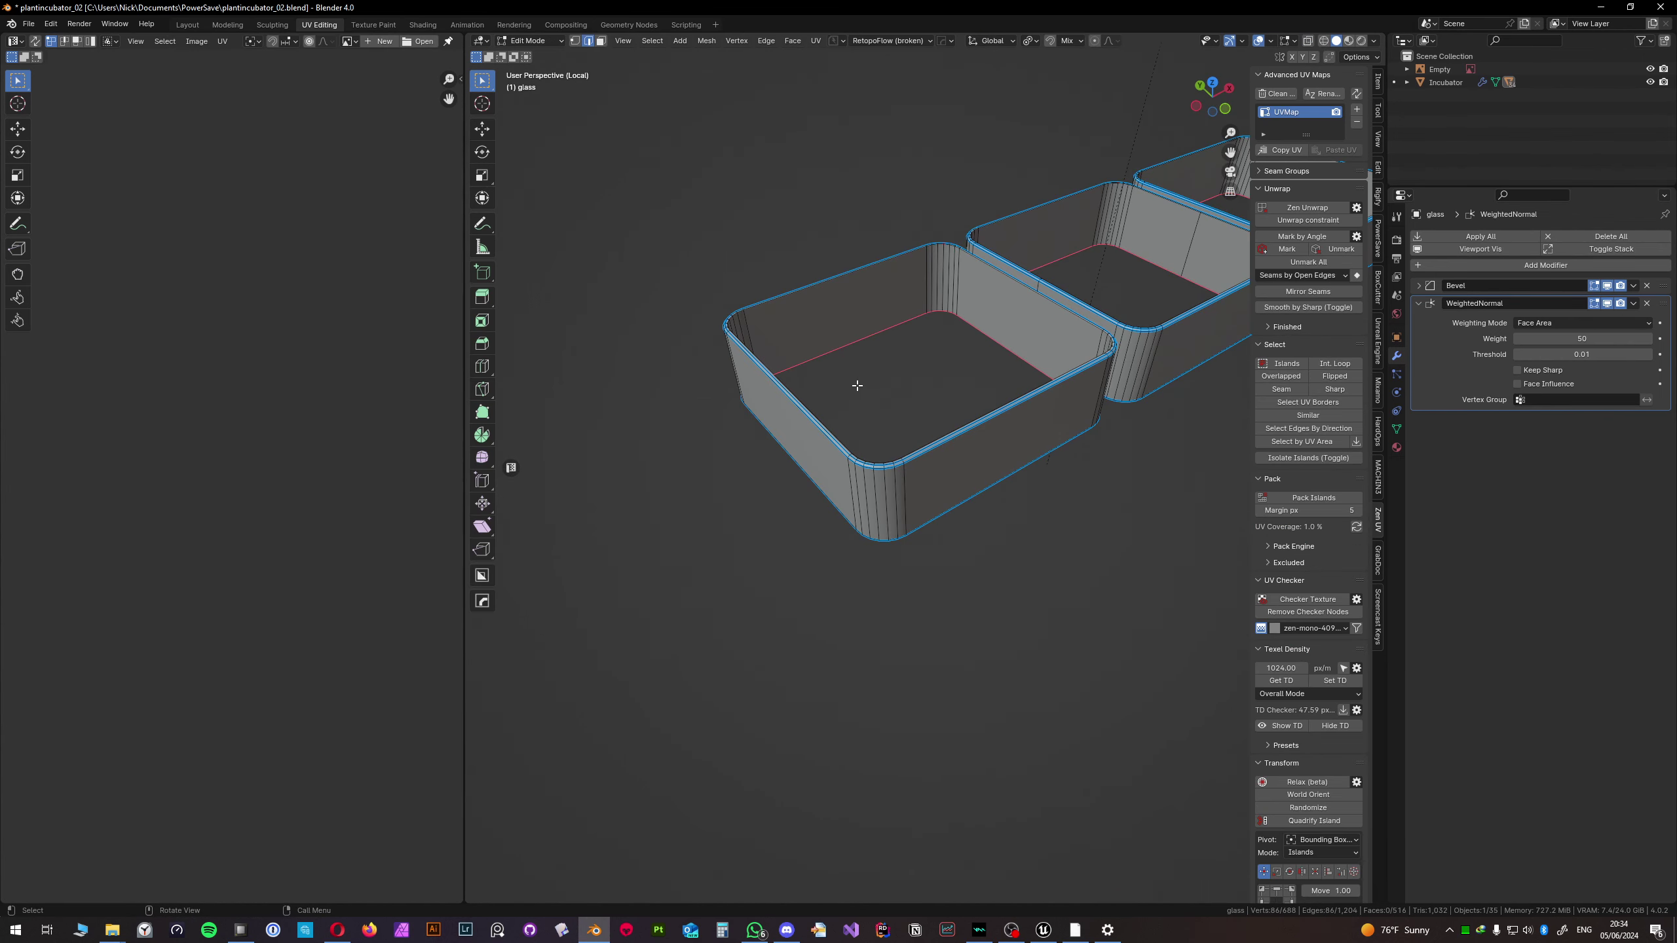
{"action": "scroll", "coordinate": [857, 385], "scroll_direction": "down", "scroll_amount": 4}
{"action": "middle_click_drag", "start_coordinate": [855, 390], "coordinate": [857, 467], "text": "shift"}
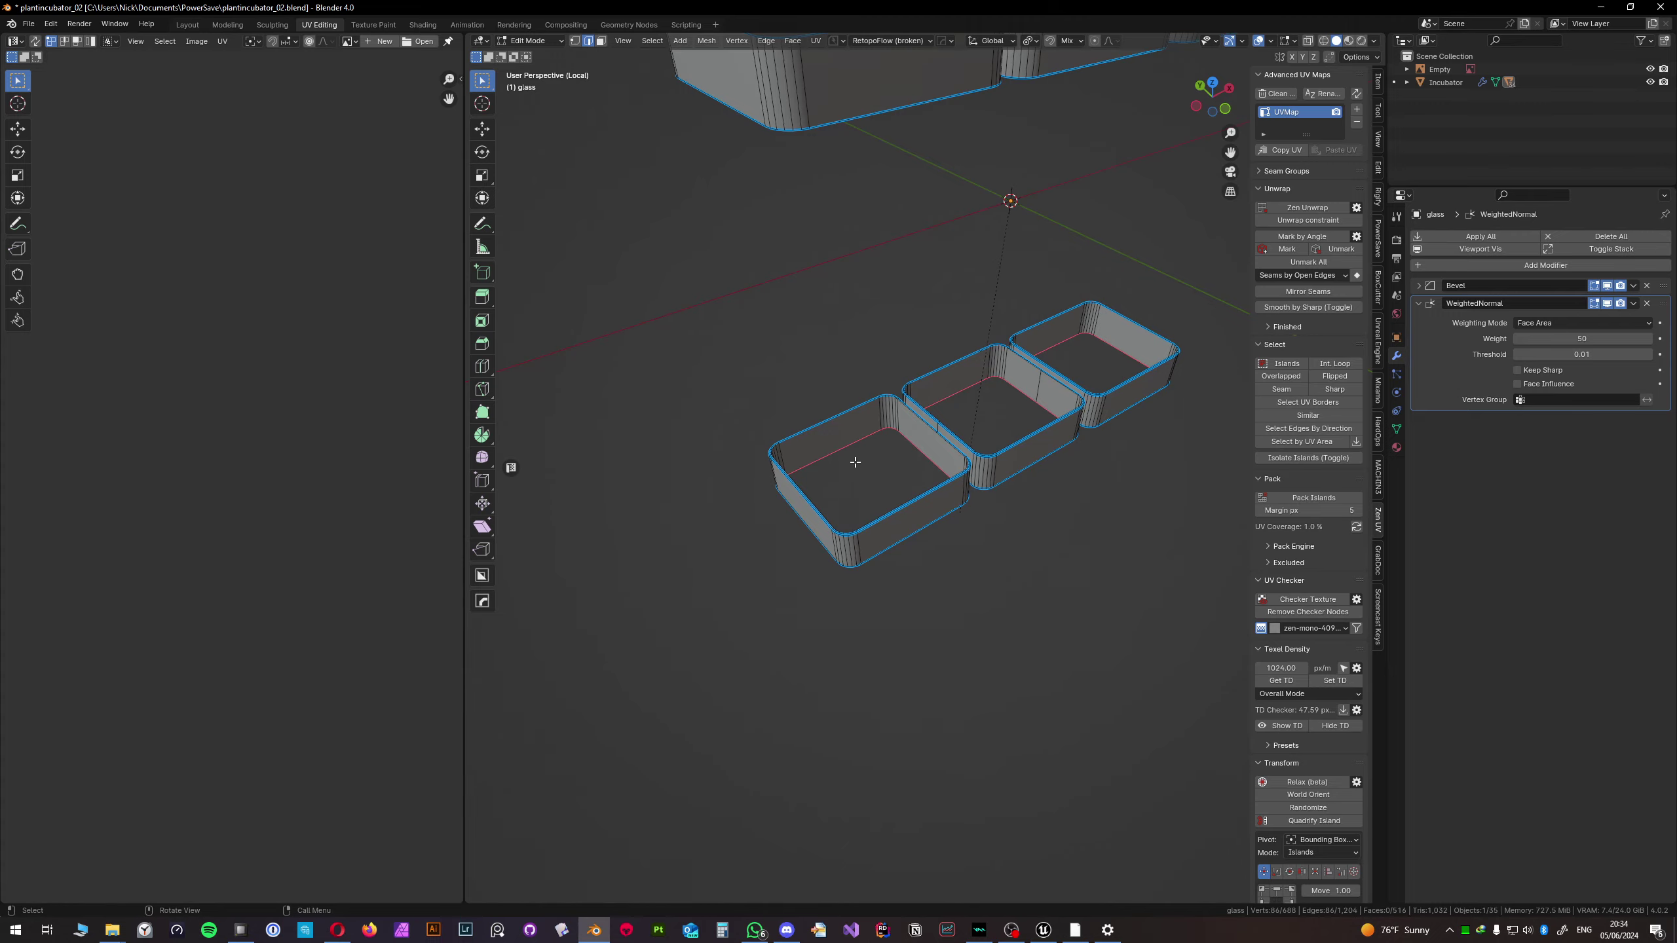
{"action": "scroll", "coordinate": [855, 462], "scroll_direction": "up", "scroll_amount": 5}
{"action": "mouse_move", "coordinate": [836, 336]}
{"action": "middle_mouse_down"}
{"action": "mouse_move", "coordinate": [886, 386]}
{"action": "mouse_move", "coordinate": [867, 329]}
{"action": "middle_mouse_up"}
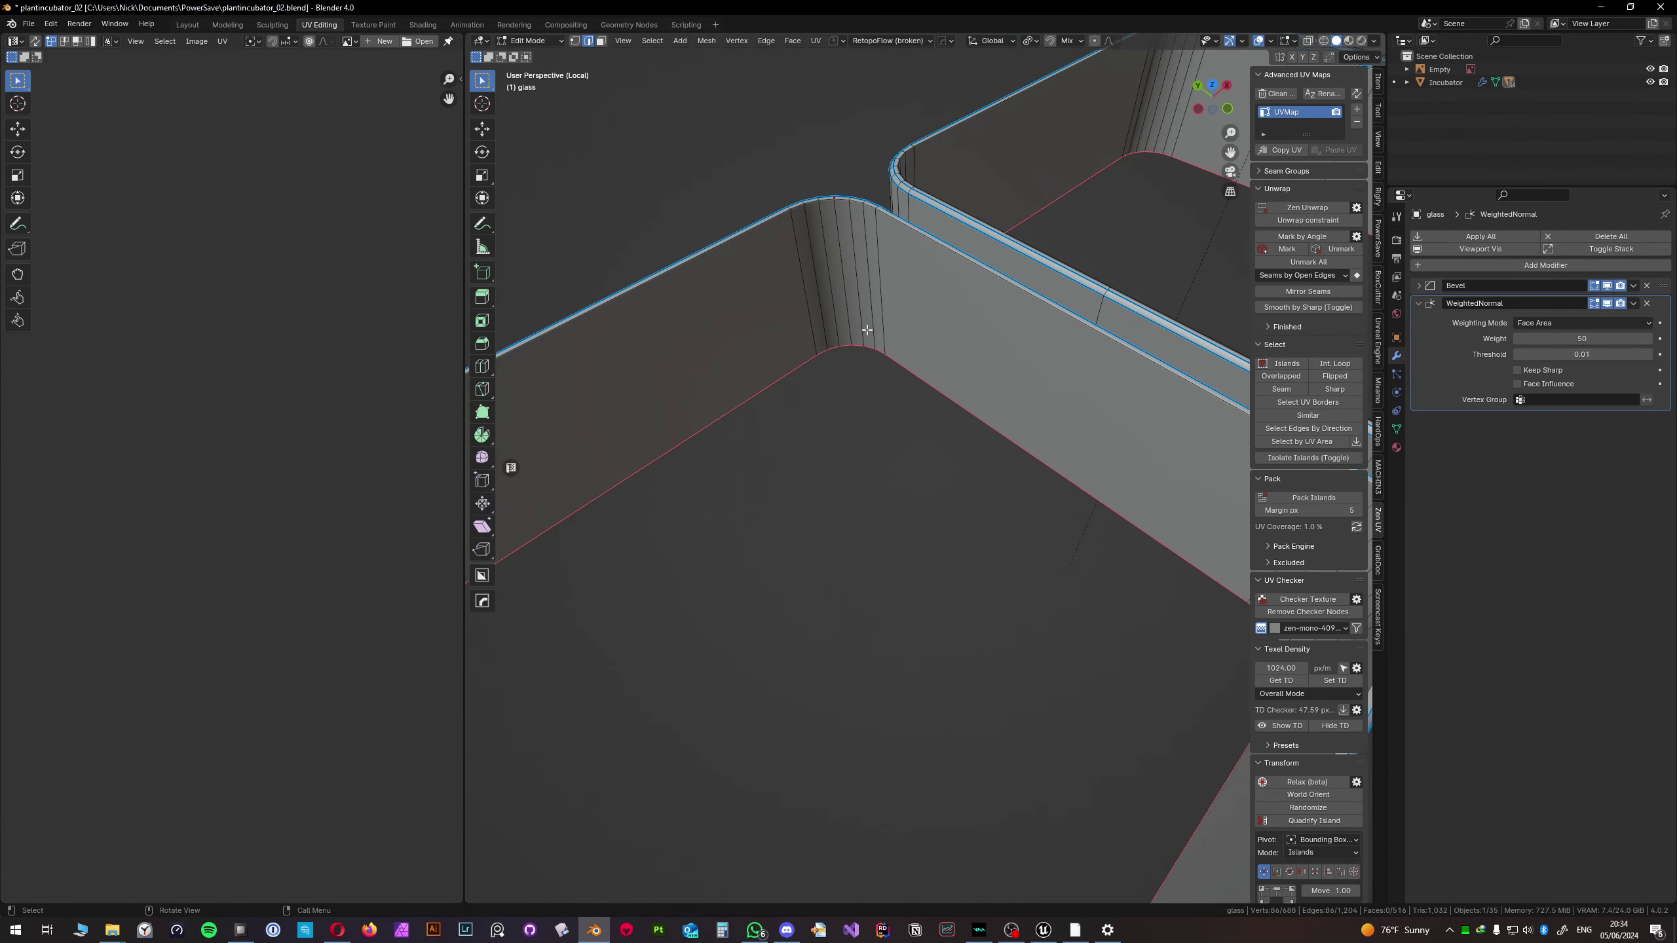
{"action": "left_click", "coordinate": [841, 255], "text": "alt"}
{"action": "middle_click_drag", "start_coordinate": [857, 253], "coordinate": [873, 308]}
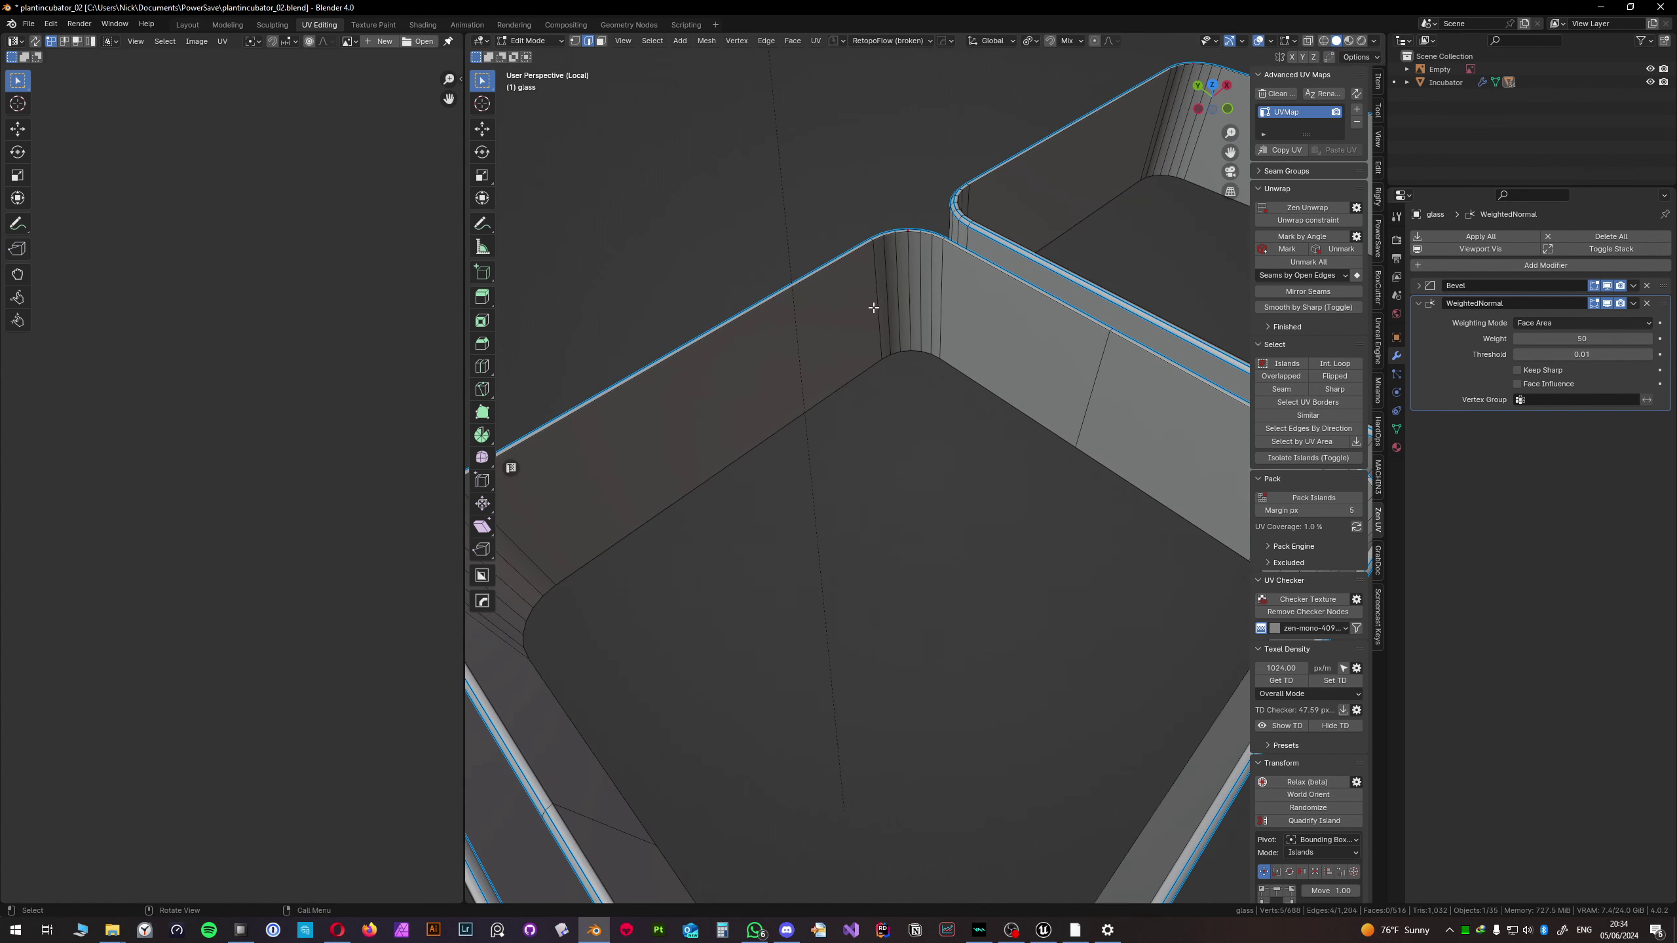
{"action": "left_click", "coordinate": [1184, 99], "text": "alt+shift"}
{"action": "right_click", "coordinate": [1184, 99]}
{"action": "left_click", "coordinate": [1144, 240]}
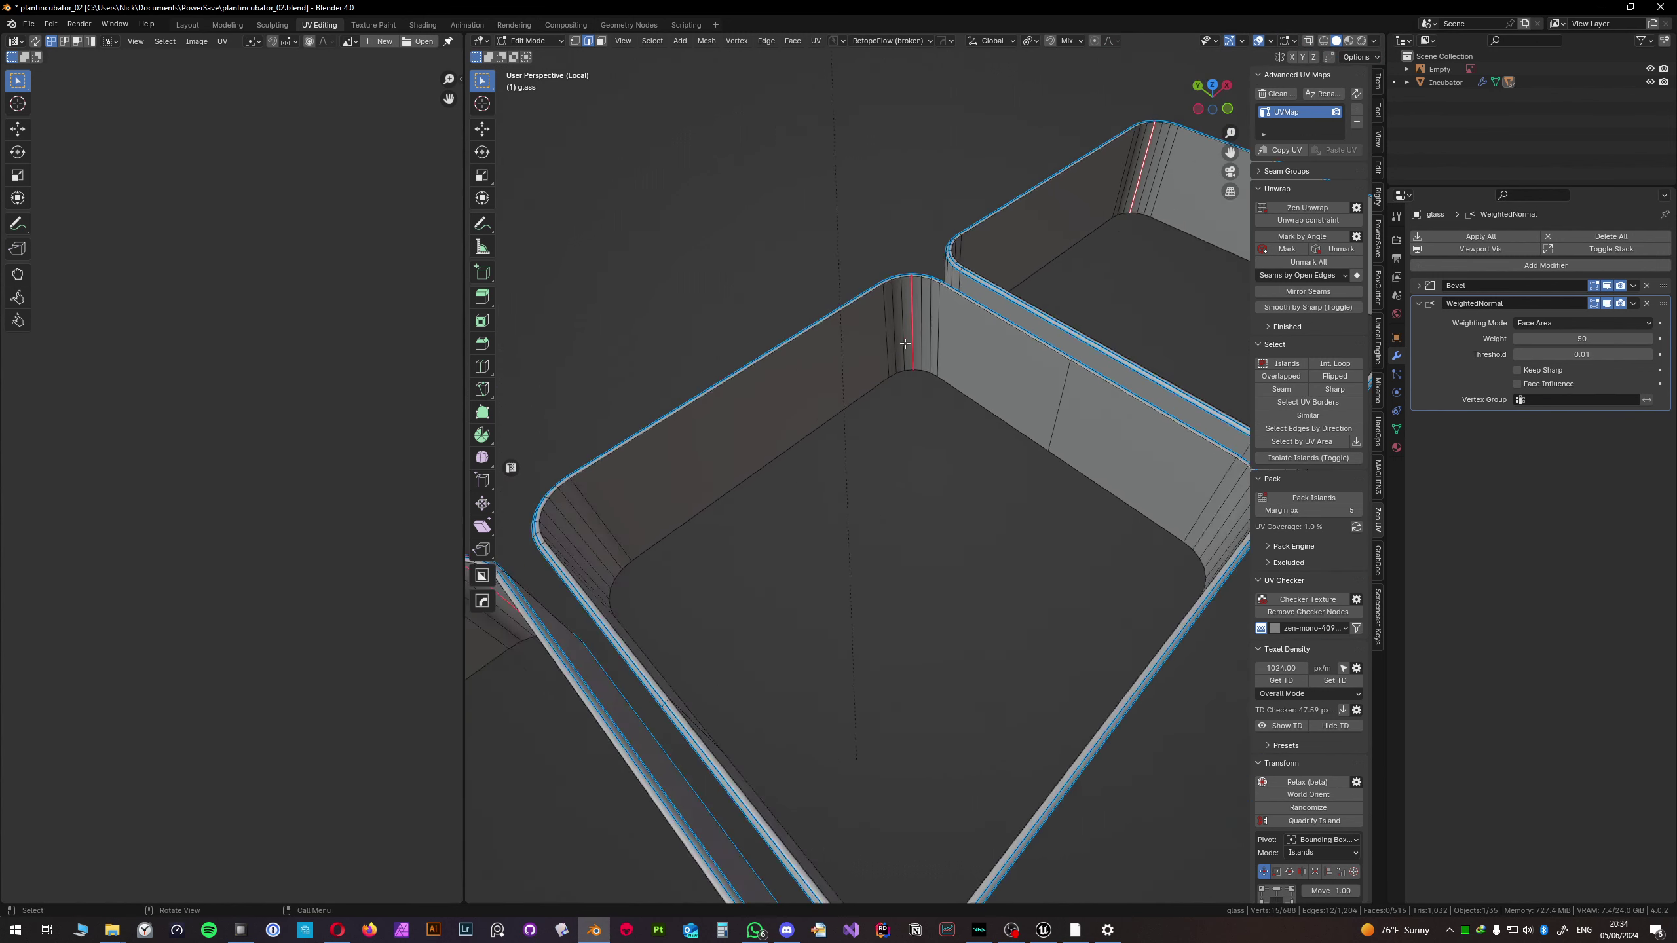
- Select the inner wall face loops of all three glass boxes and scale them to about 0.99
{"action": "key", "text": "Tab"}
{"action": "middle_click_drag", "start_coordinate": [895, 447], "coordinate": [913, 374]}
{"action": "key", "text": "Tab"}
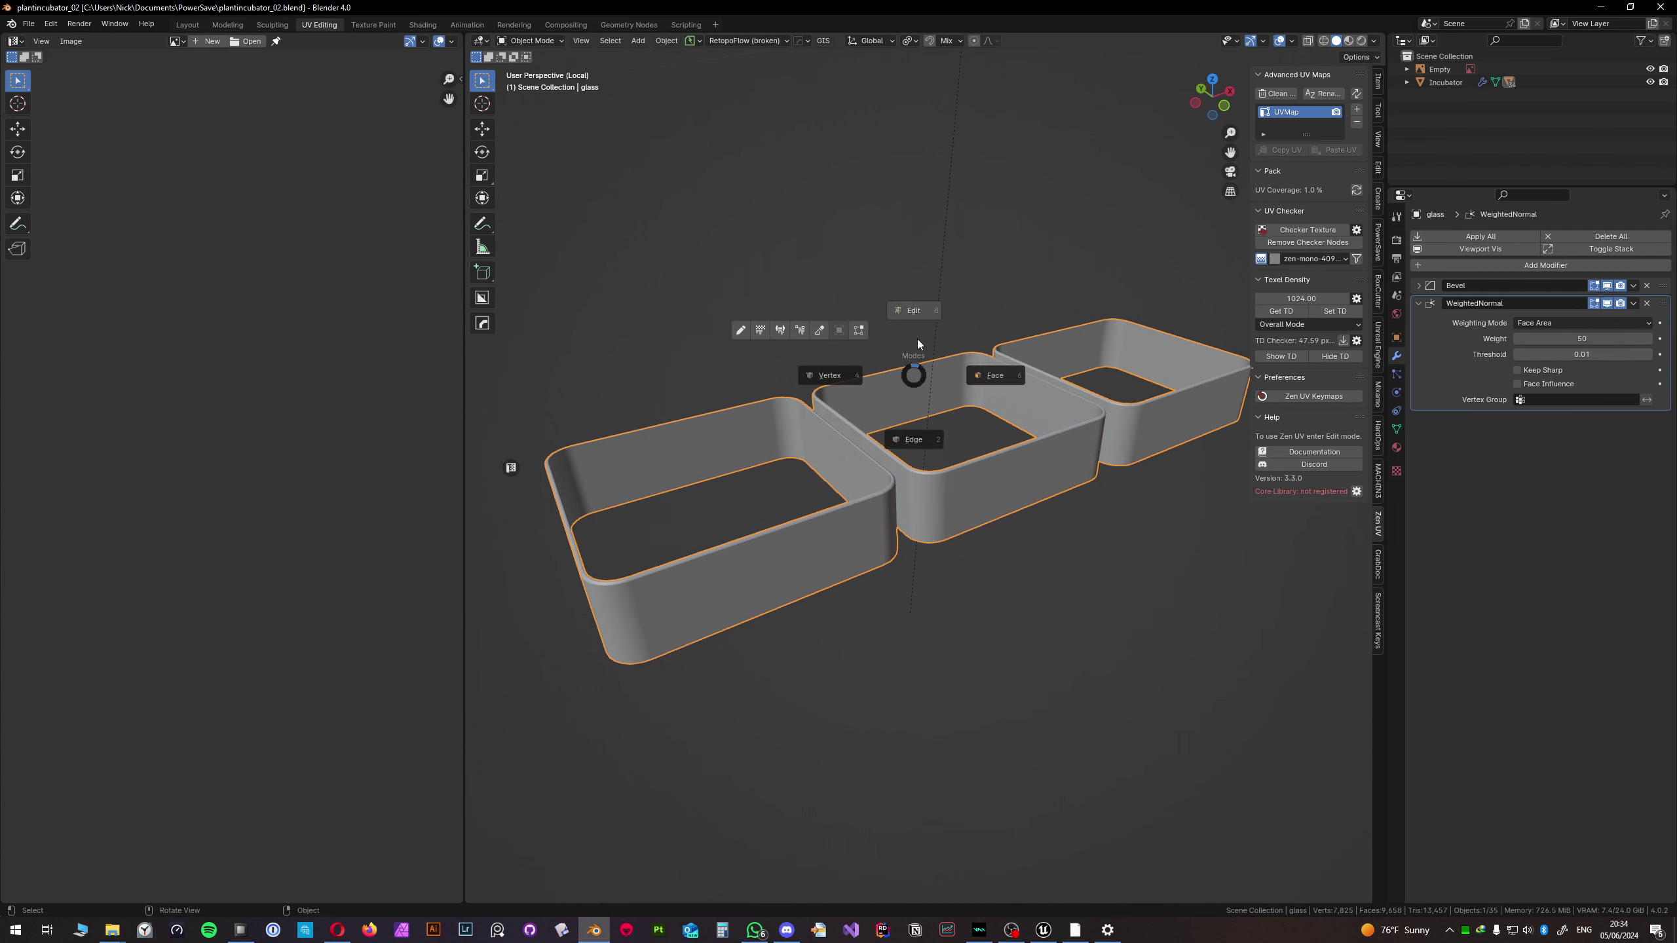
{"action": "key", "text": "a"}
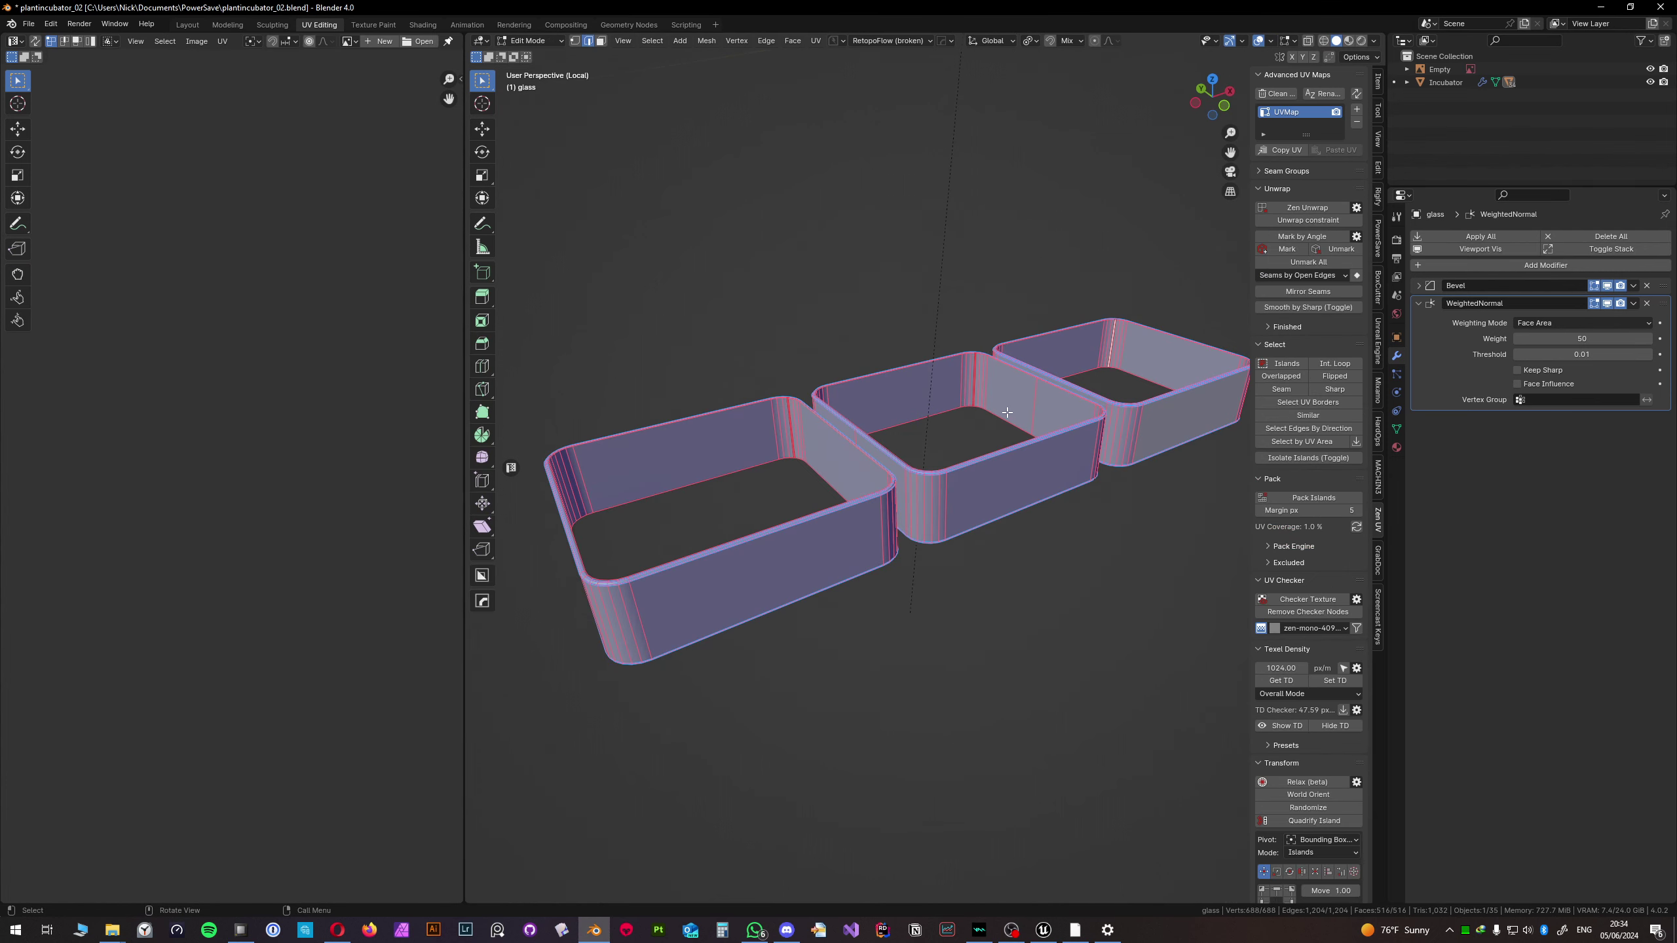
{"action": "left_click", "coordinate": [778, 423], "text": "alt"}
{"action": "left_click", "coordinate": [1043, 419], "text": "alt+shift"}
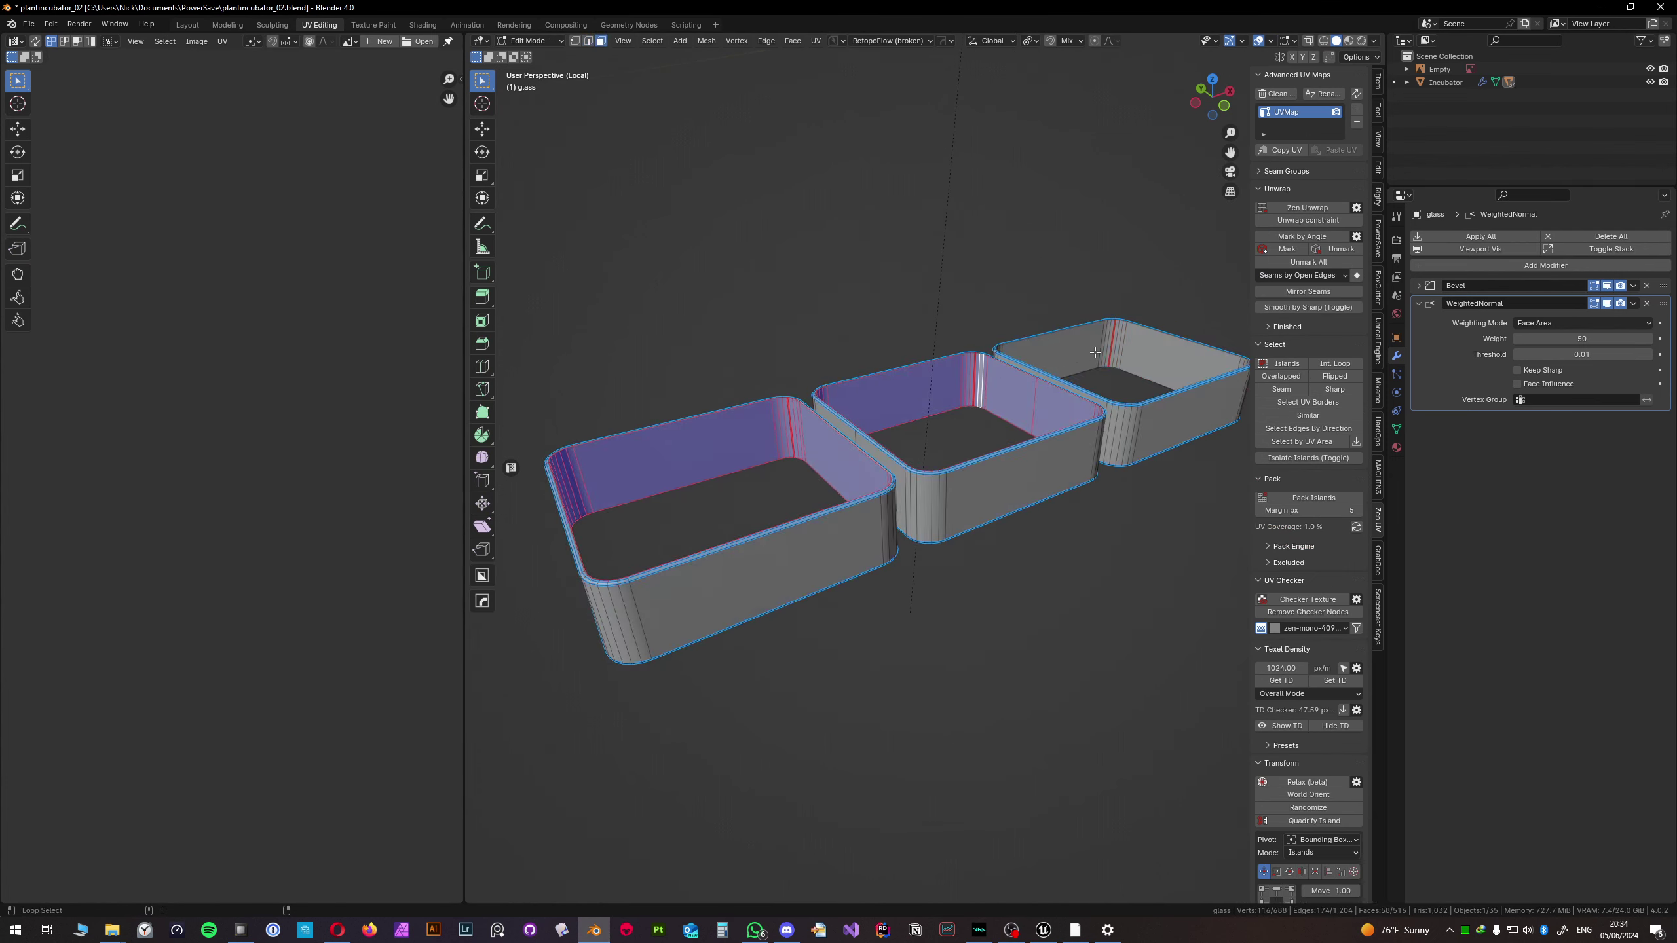
{"action": "left_click", "coordinate": [1095, 352], "text": "alt+shift"}
{"action": "scroll", "coordinate": [1097, 357], "scroll_direction": "up", "scroll_amount": 5}
{"action": "key", "text": "s"}
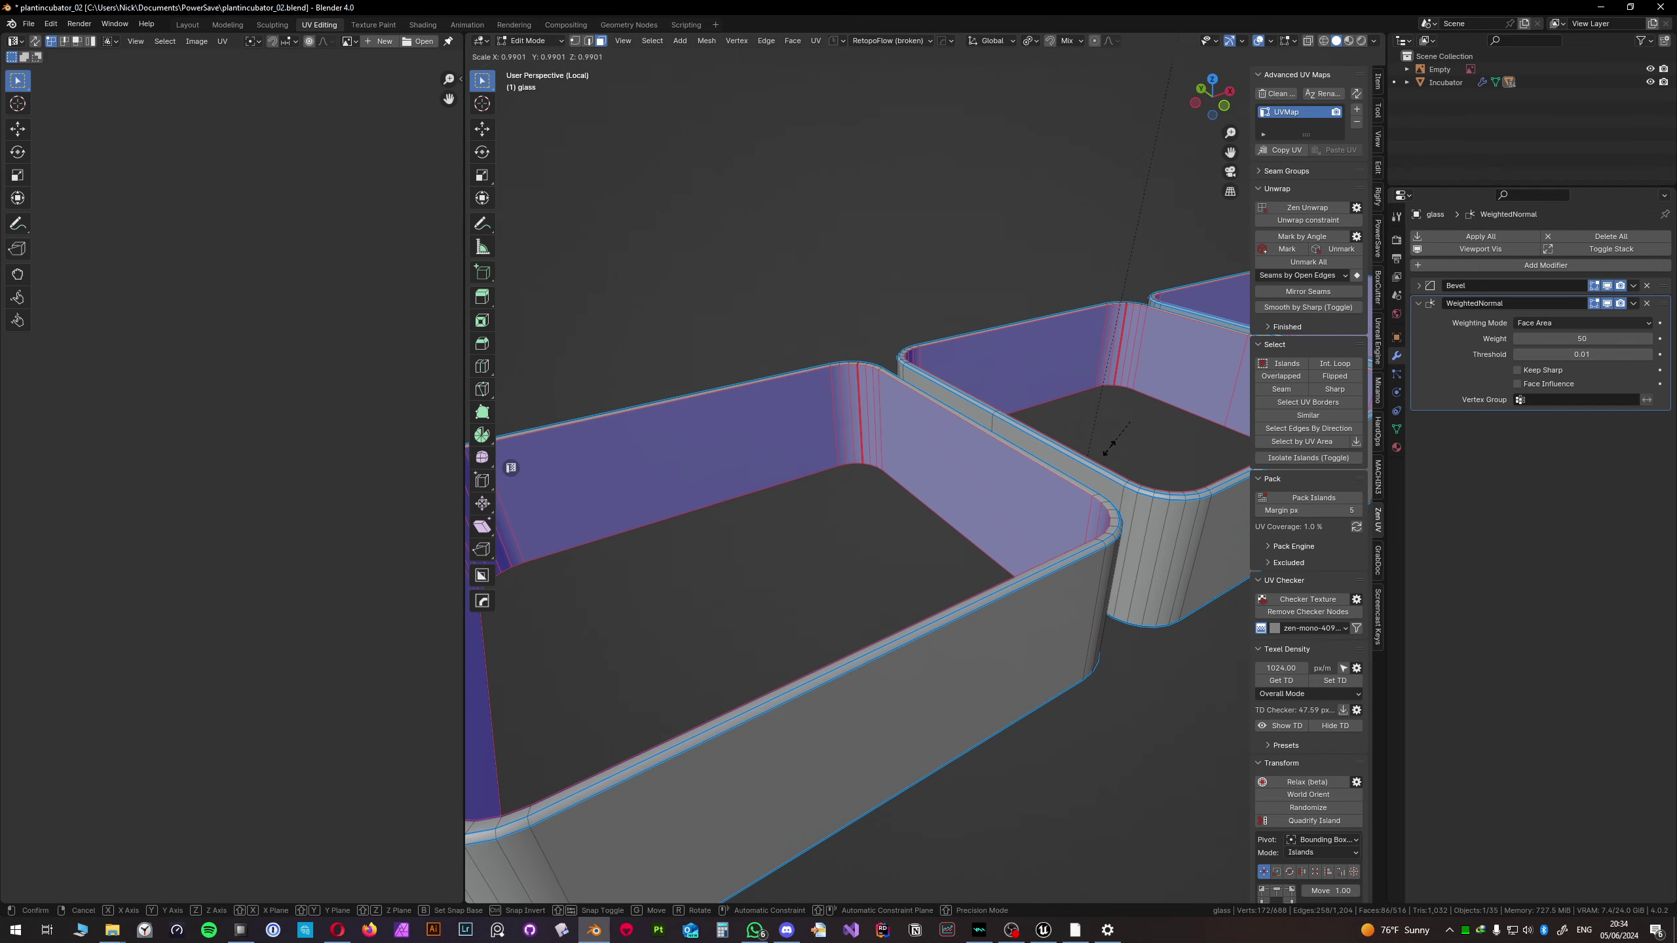
{"action": "left_click", "coordinate": [1110, 447]}
- Exit the isolated view in object mode and examine how the glass rims sit in the base housing
{"action": "key", "text": "Tab"}
{"action": "scroll", "coordinate": [1065, 468], "scroll_direction": "down", "scroll_amount": 5}
{"action": "key", "text": "slash"}
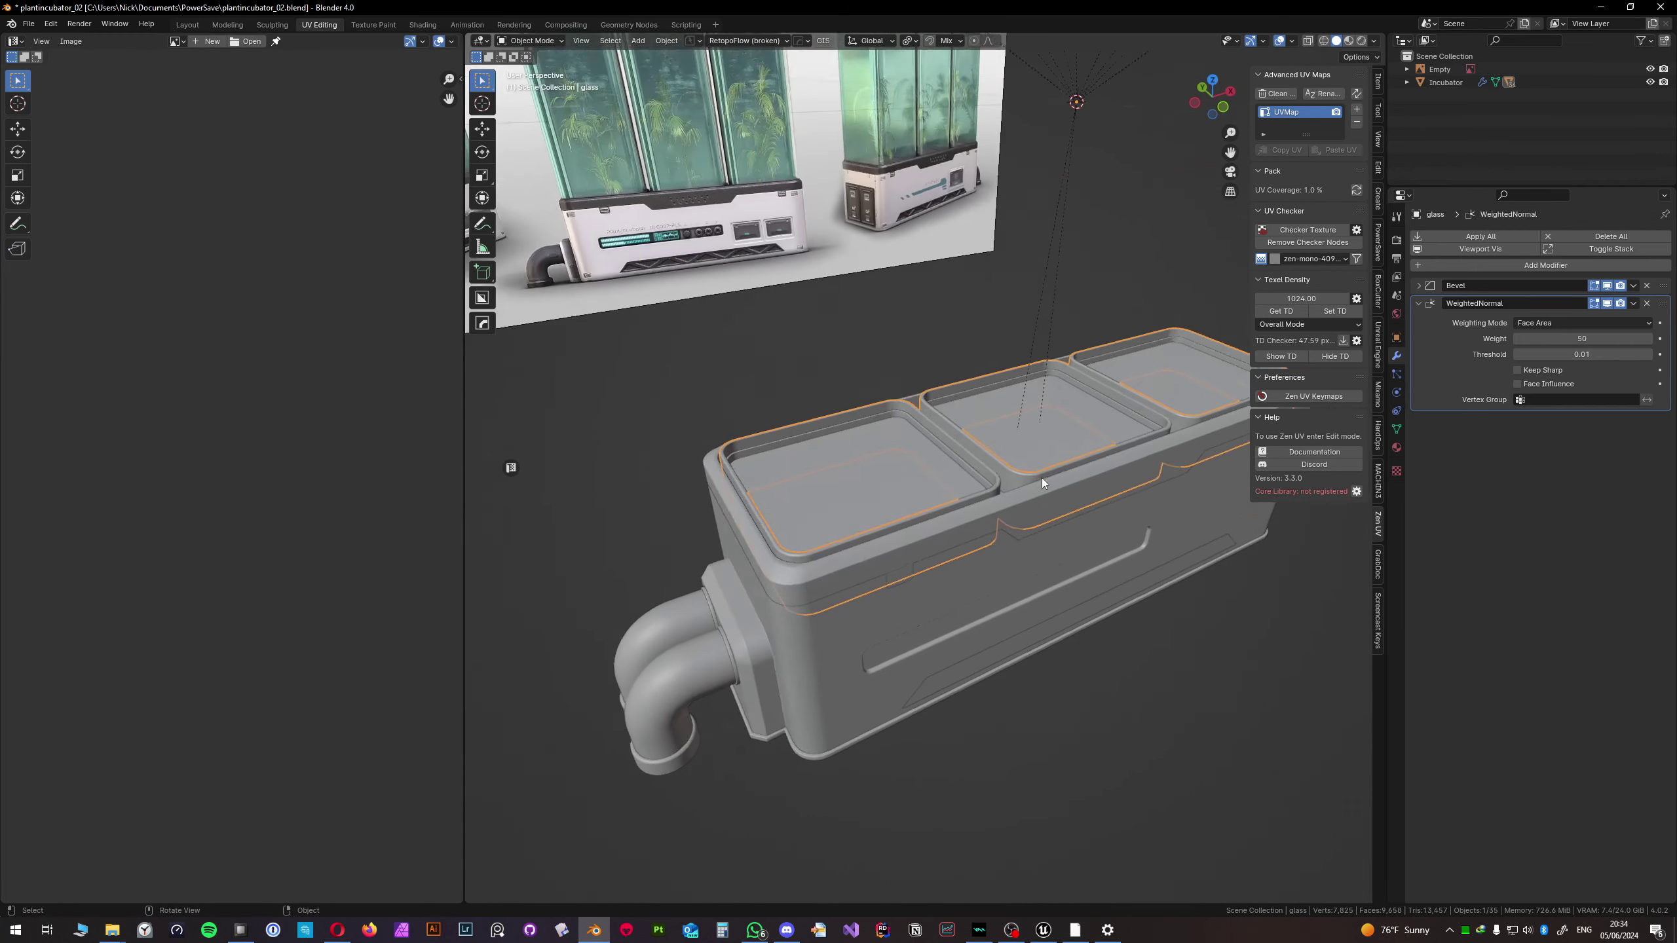
{"action": "scroll", "coordinate": [977, 501], "scroll_direction": "up", "scroll_amount": 5}
{"action": "middle_click_drag", "start_coordinate": [978, 501], "coordinate": [1054, 477]}
{"action": "scroll", "coordinate": [1037, 480], "scroll_direction": "down", "scroll_amount": 5}
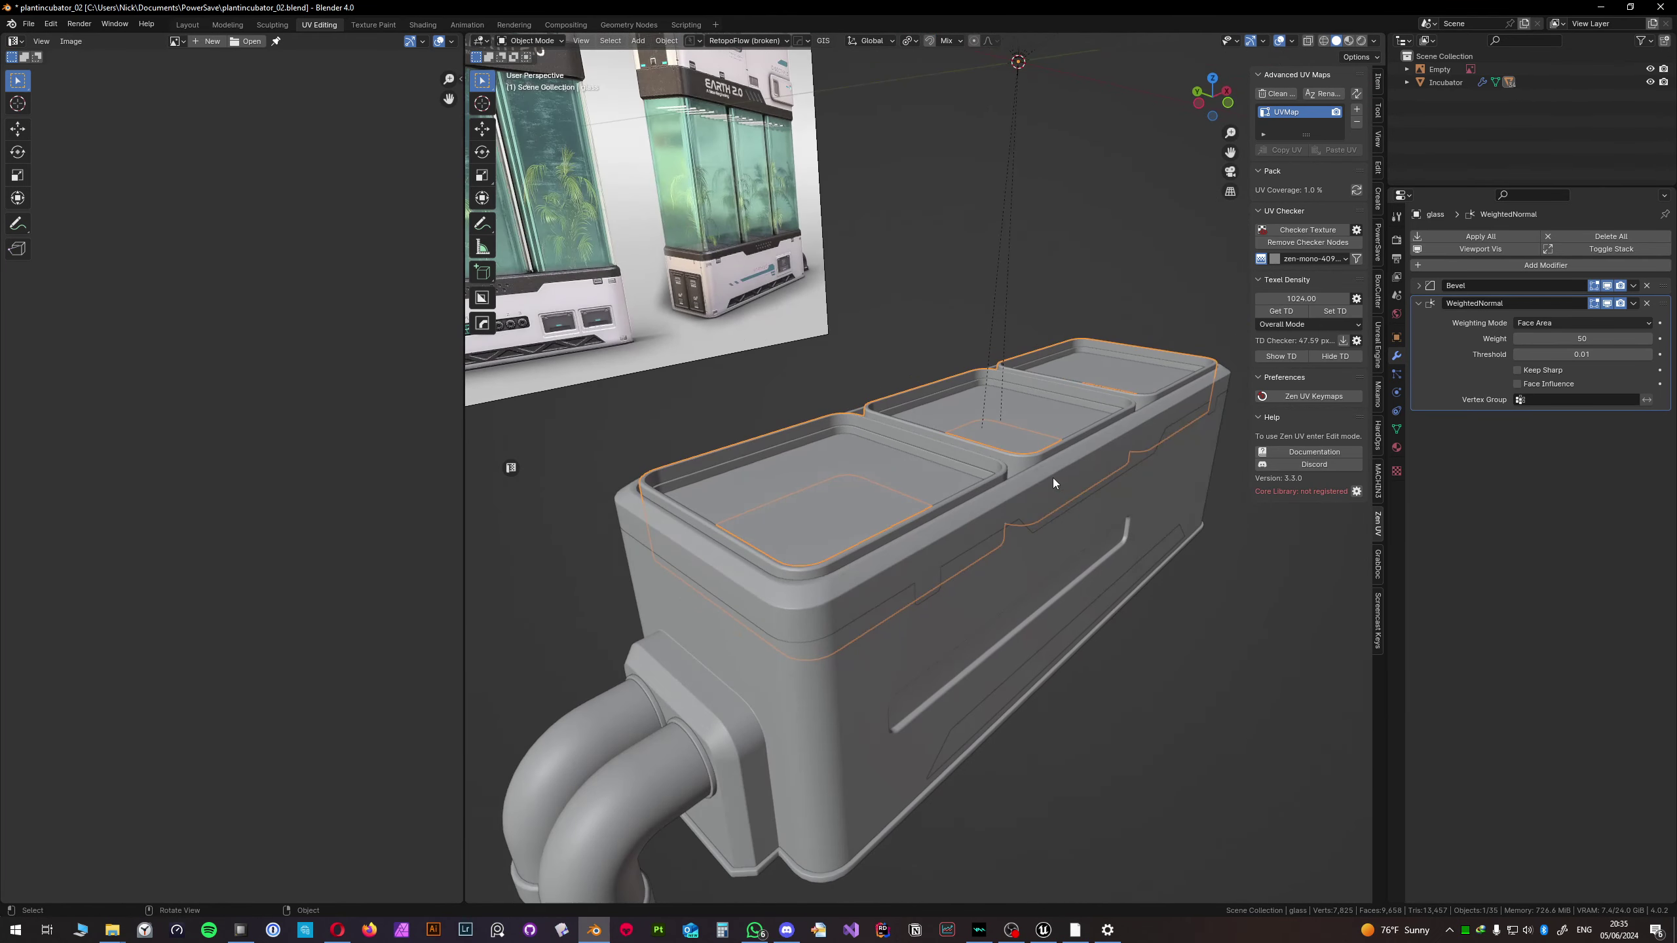
- Unwrap the whole glass mesh and fit the resulting UV layout in the UV editor
{"action": "key", "text": "Tab"}
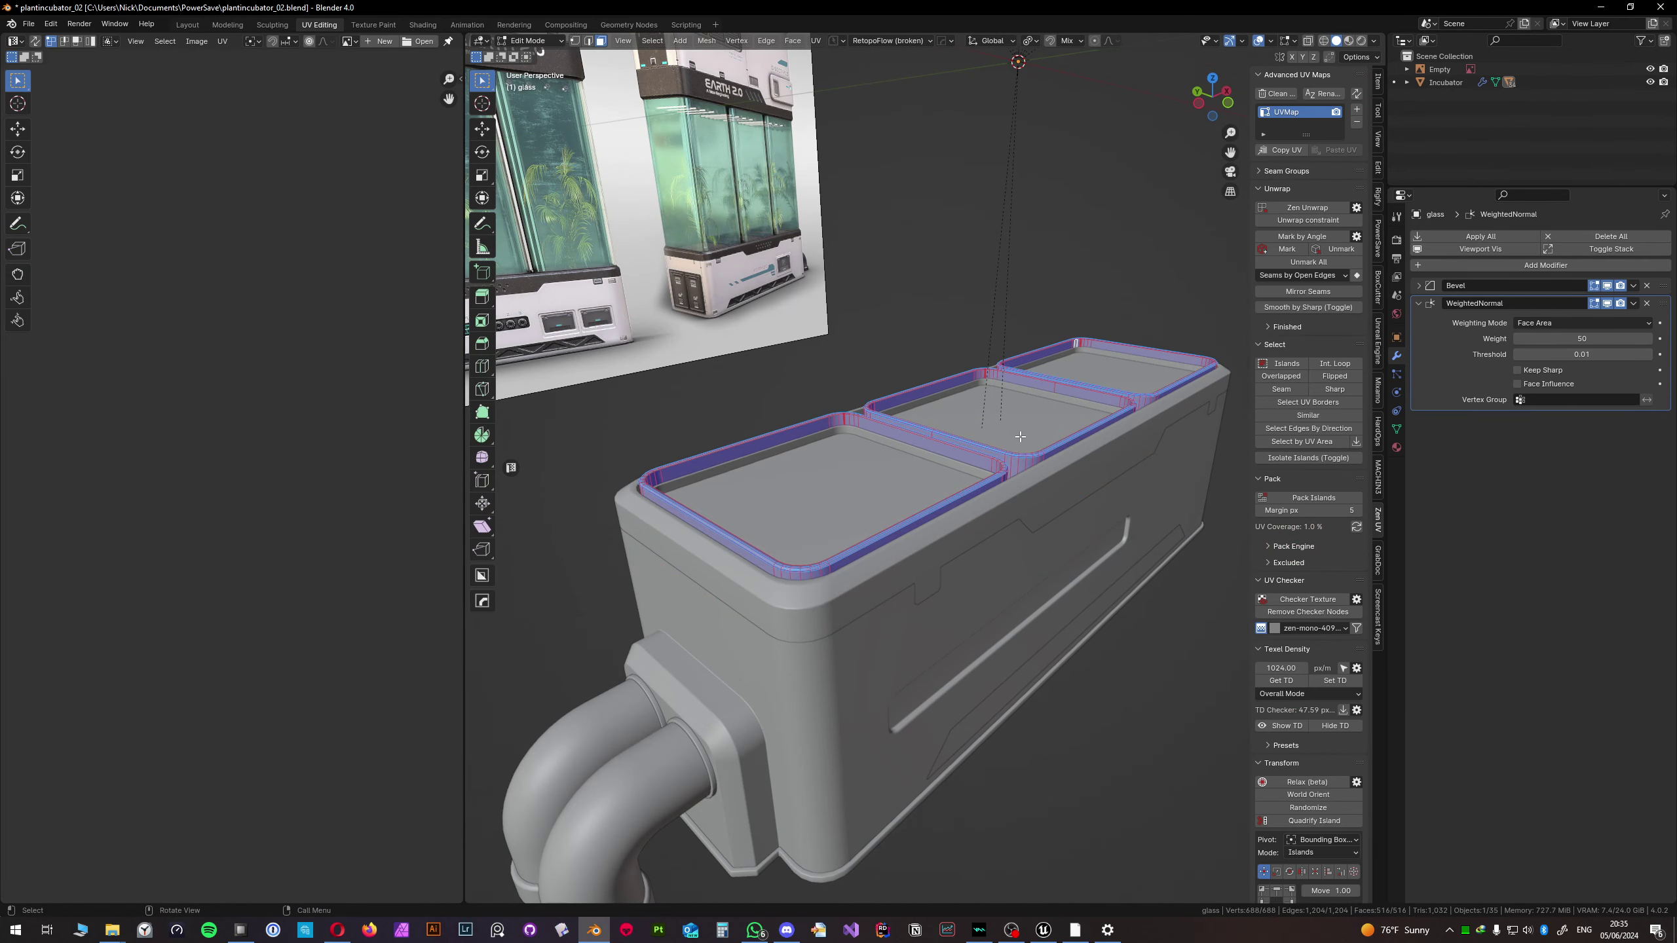
{"action": "key", "text": "u"}
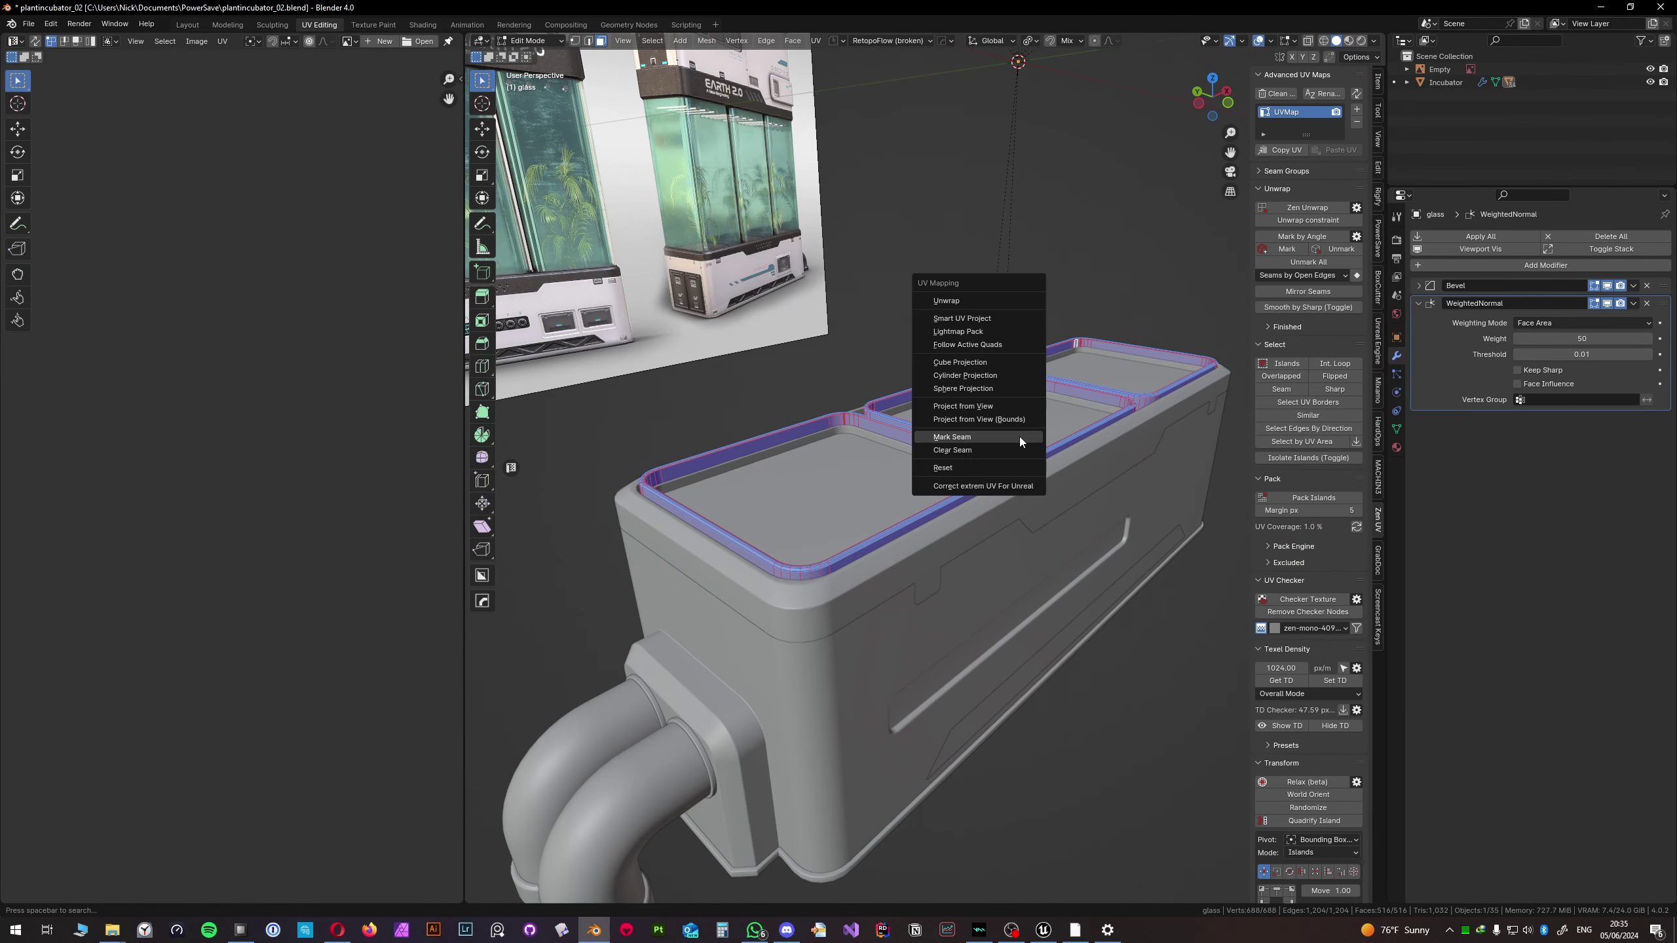
{"action": "left_click", "coordinate": [977, 302]}
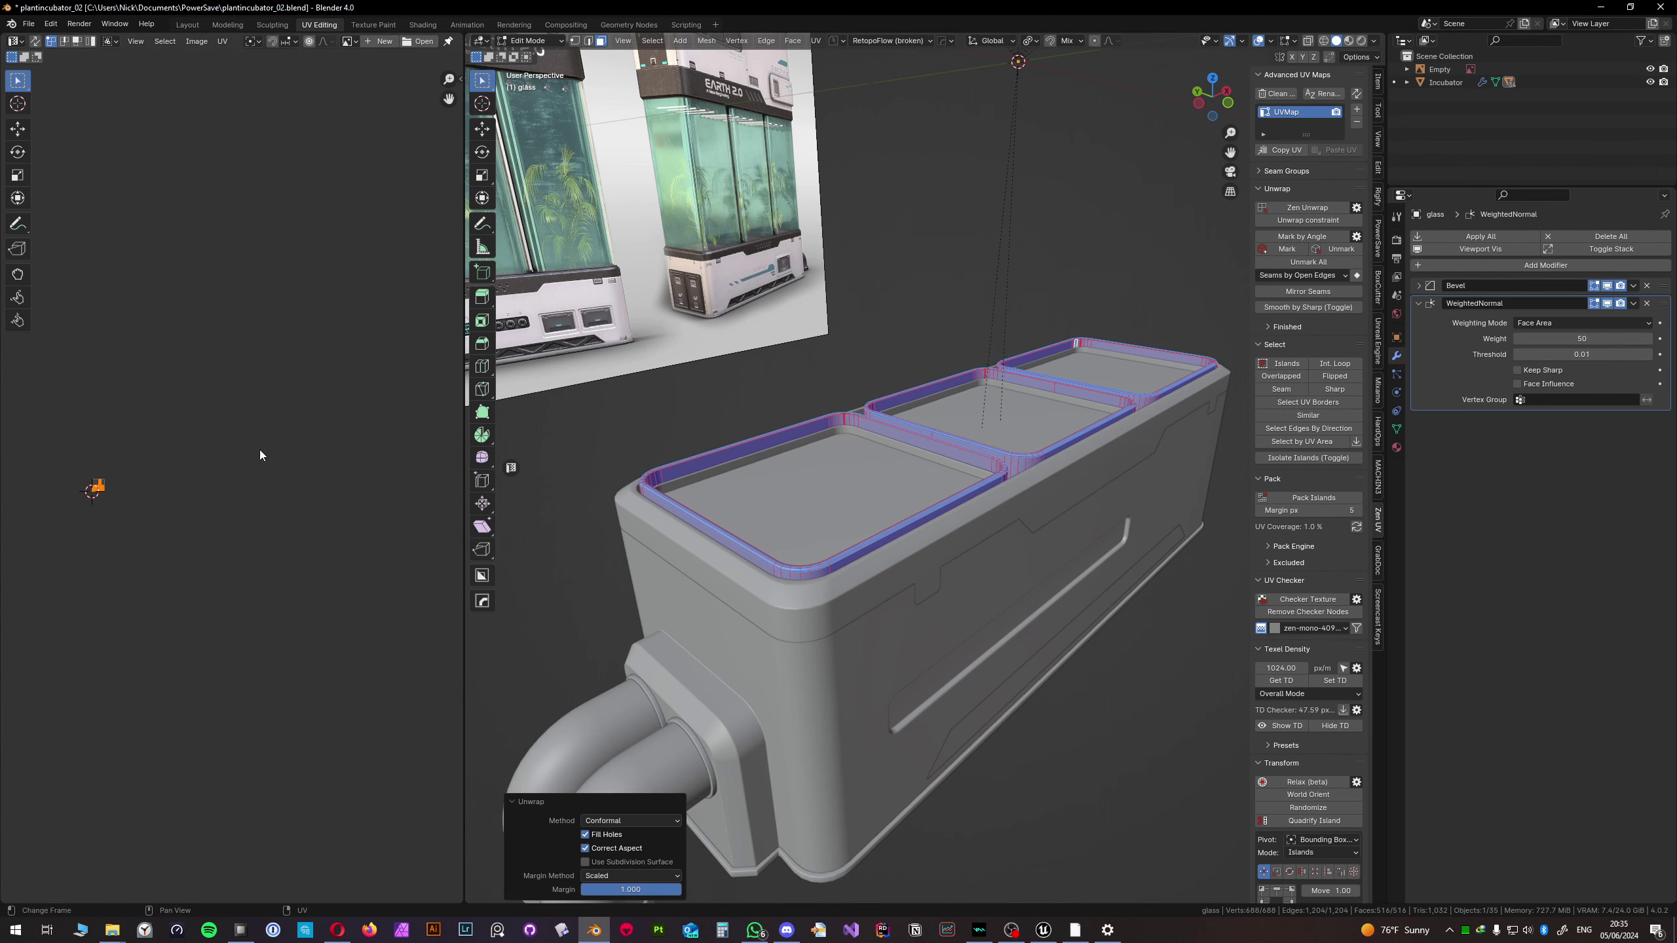
{"action": "key", "text": "Home"}
{"action": "scroll", "coordinate": [304, 477], "scroll_direction": "up", "scroll_amount": 1}
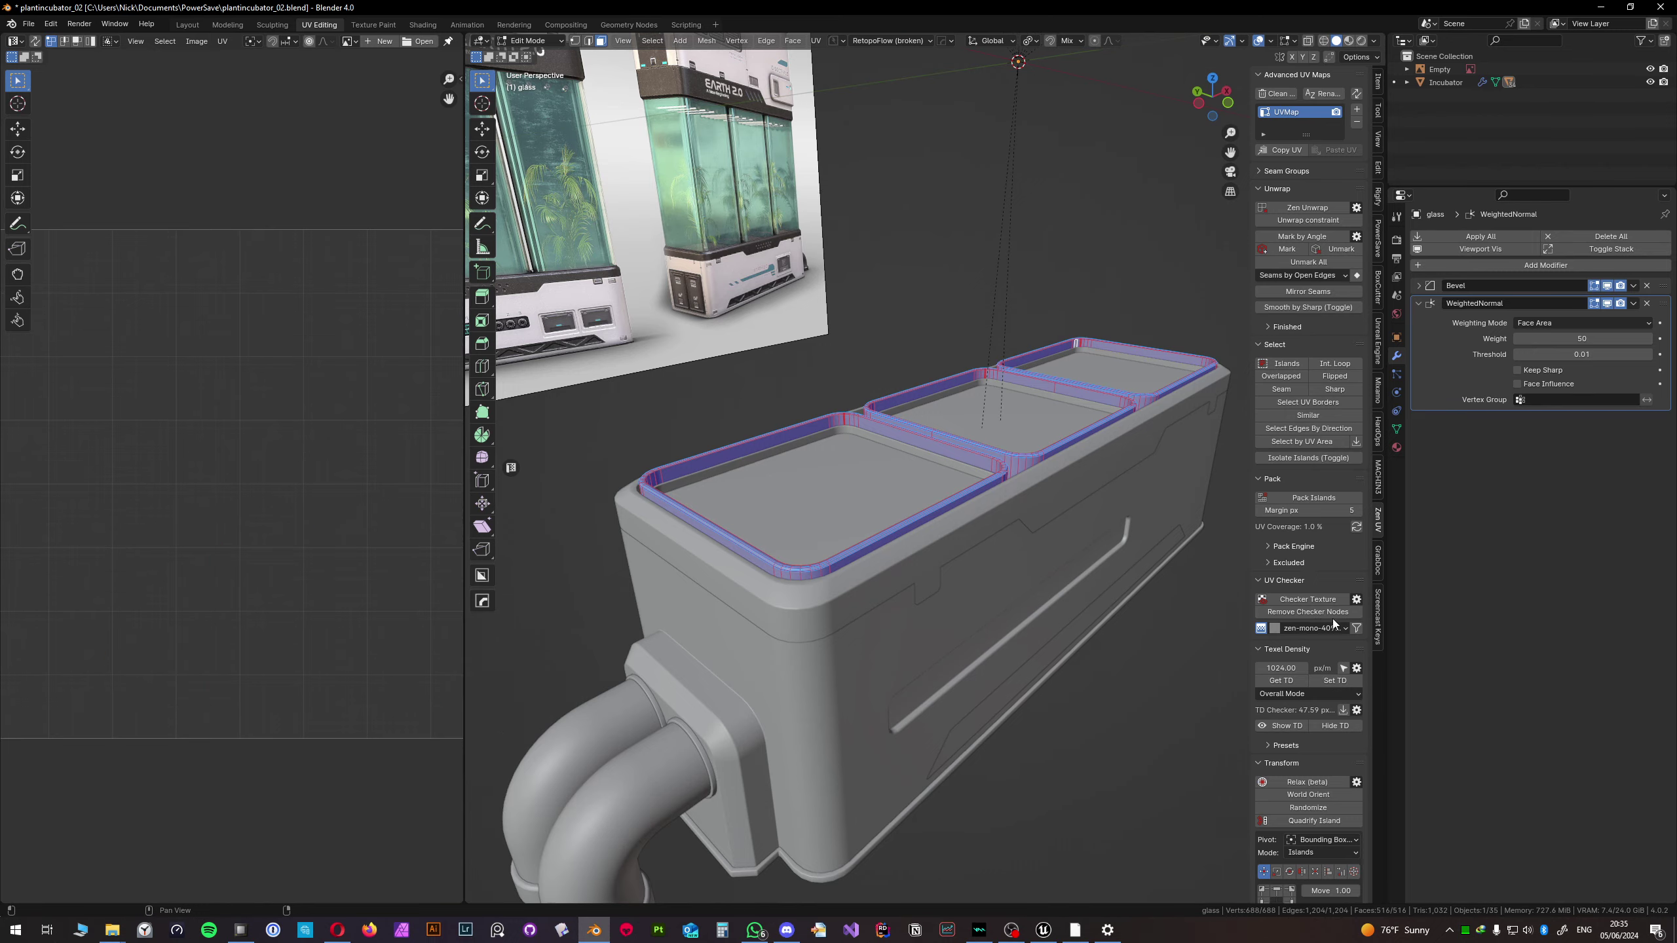
- Check the glass rim UVs with the checker texture, remove the checker nodes and return to object mode
{"action": "left_click", "coordinate": [1308, 600]}
{"action": "scroll", "coordinate": [1003, 590], "scroll_direction": "up", "scroll_amount": 5}
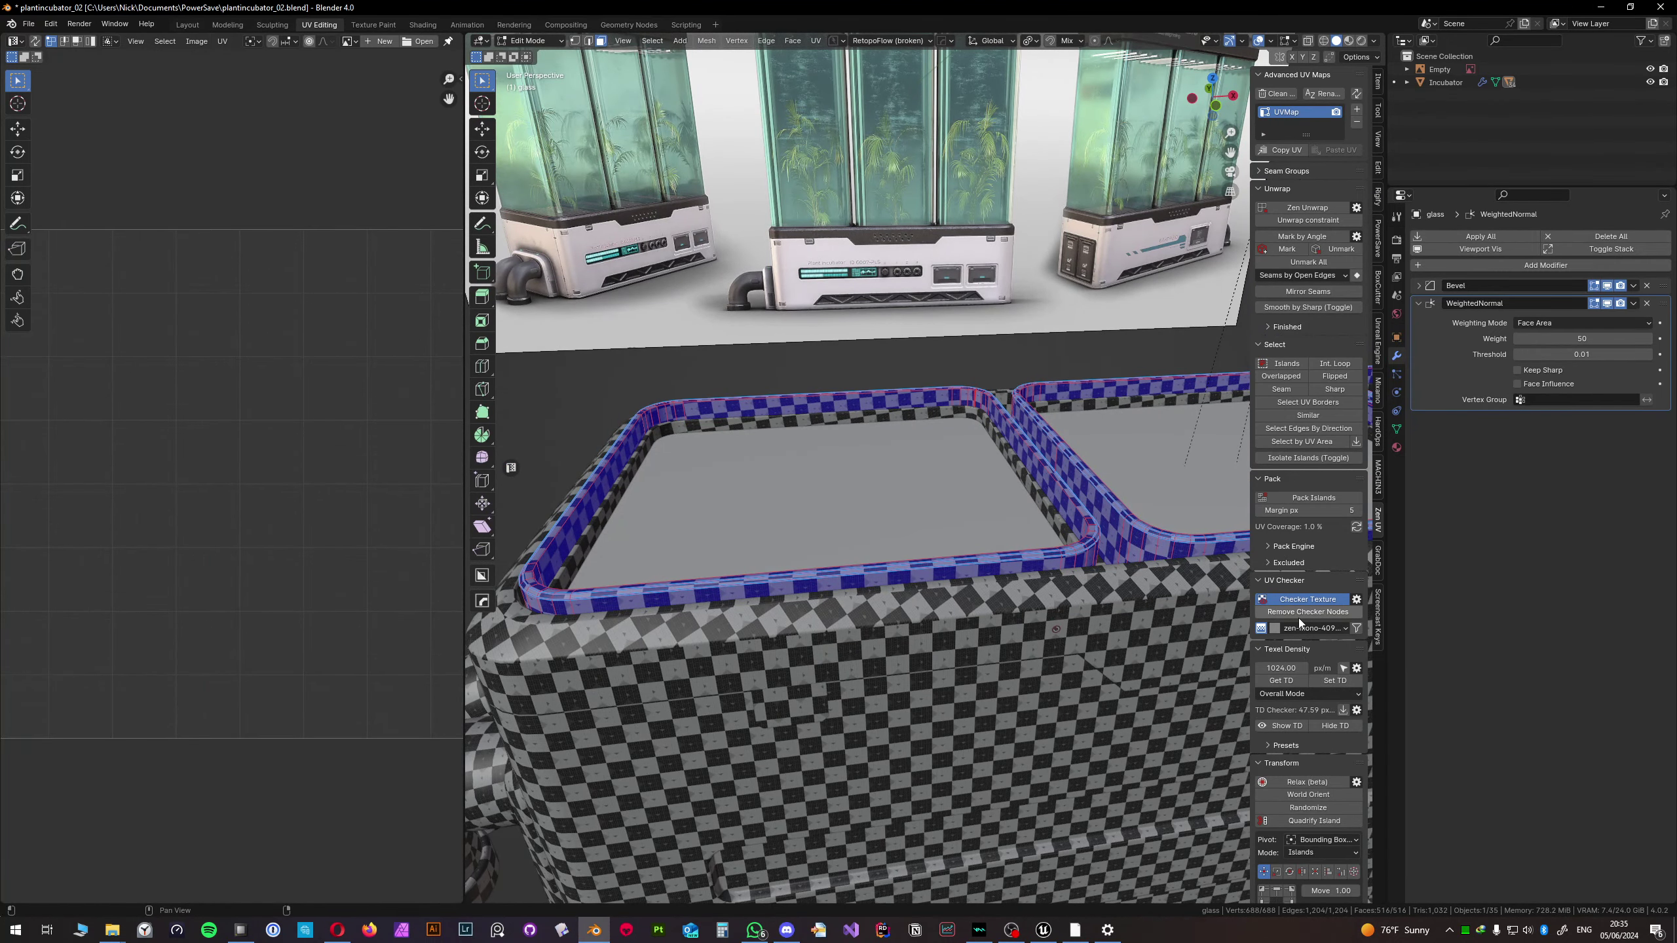
{"action": "left_click", "coordinate": [1298, 615]}
{"action": "middle_click_drag", "start_coordinate": [1290, 613], "coordinate": [983, 460]}
{"action": "key", "text": "Tab"}
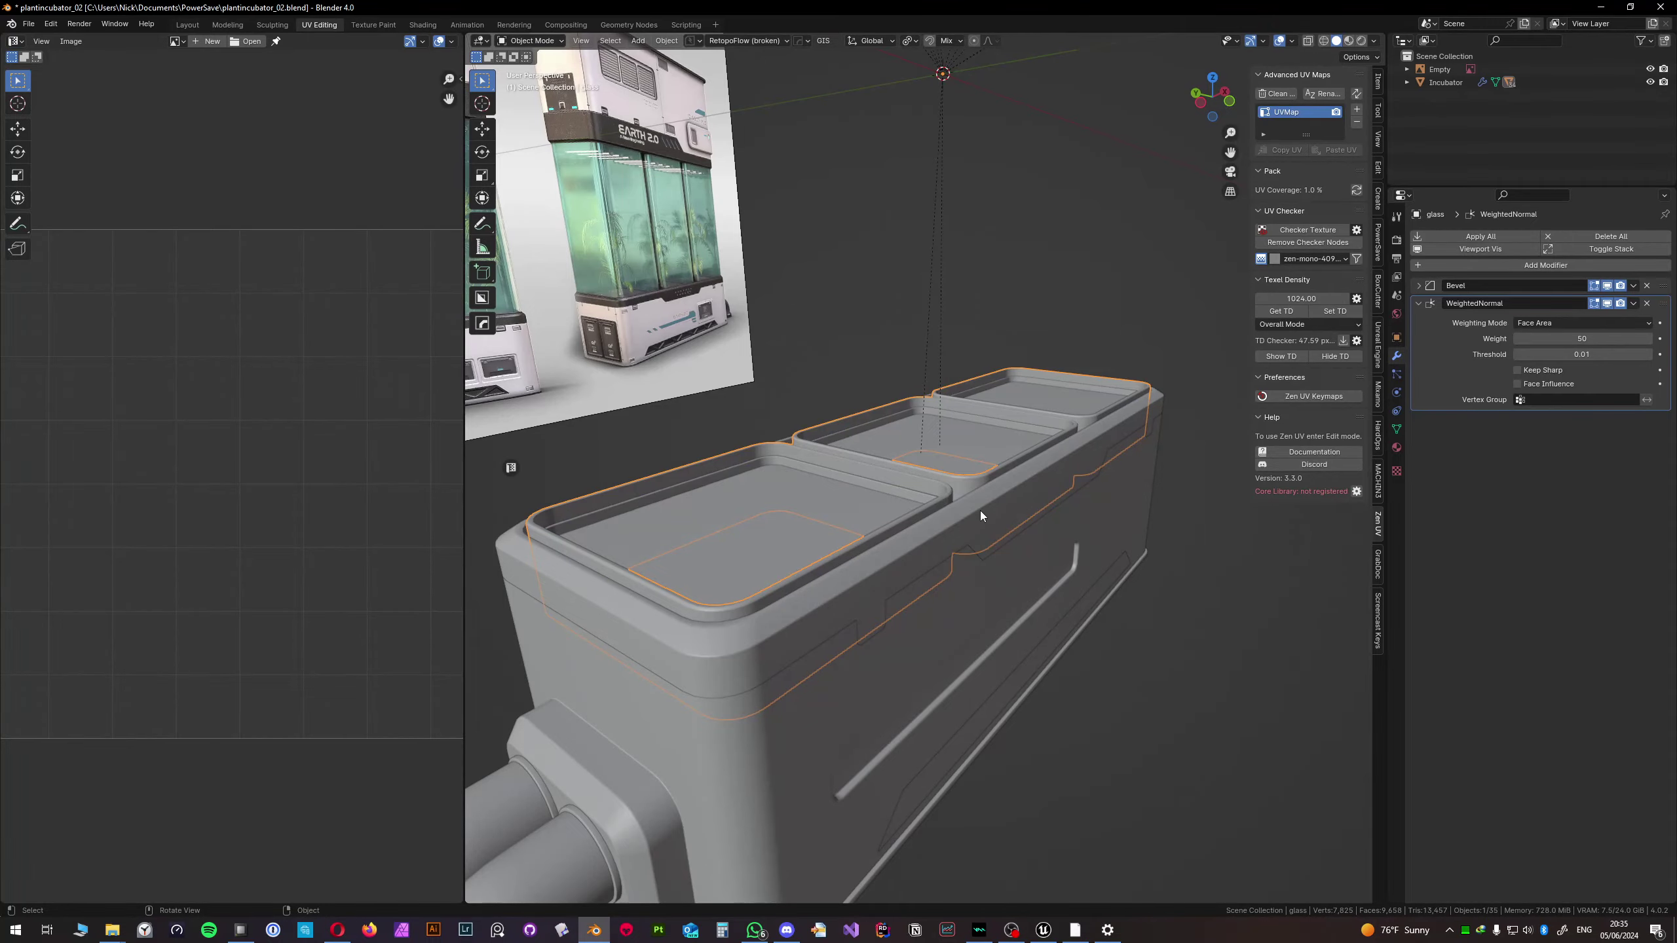
- Open the glass object for editing with the underside of the upper housing in view
{"action": "middle_click_drag", "start_coordinate": [898, 526], "coordinate": [899, 416]}
{"action": "left_click", "coordinate": [1091, 362]}
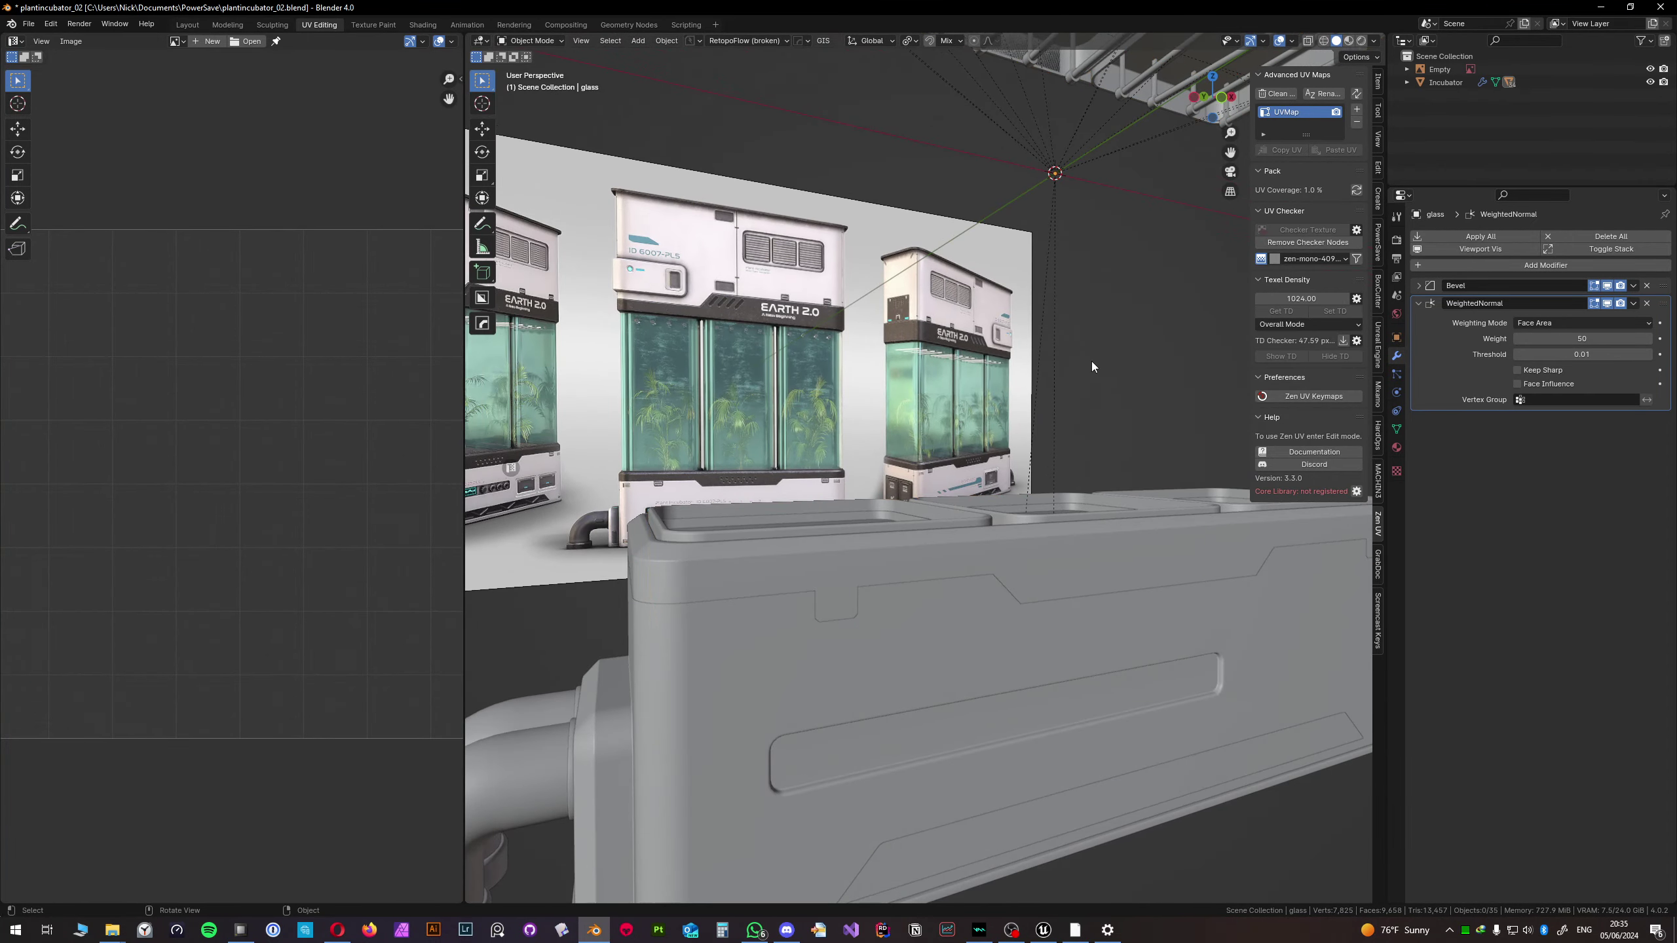
{"action": "scroll", "coordinate": [1092, 357], "scroll_direction": "down", "scroll_amount": 4}
{"action": "middle_click_drag", "start_coordinate": [1091, 357], "coordinate": [1043, 650]}
{"action": "middle_click_drag", "start_coordinate": [890, 368], "coordinate": [993, 306]}
{"action": "left_click", "coordinate": [1003, 304]}
{"action": "key", "text": "Tab"}
- Try to delete the seam-delimited linked faces of a glass strip under the upper housing
{"action": "left_click", "coordinate": [991, 266]}
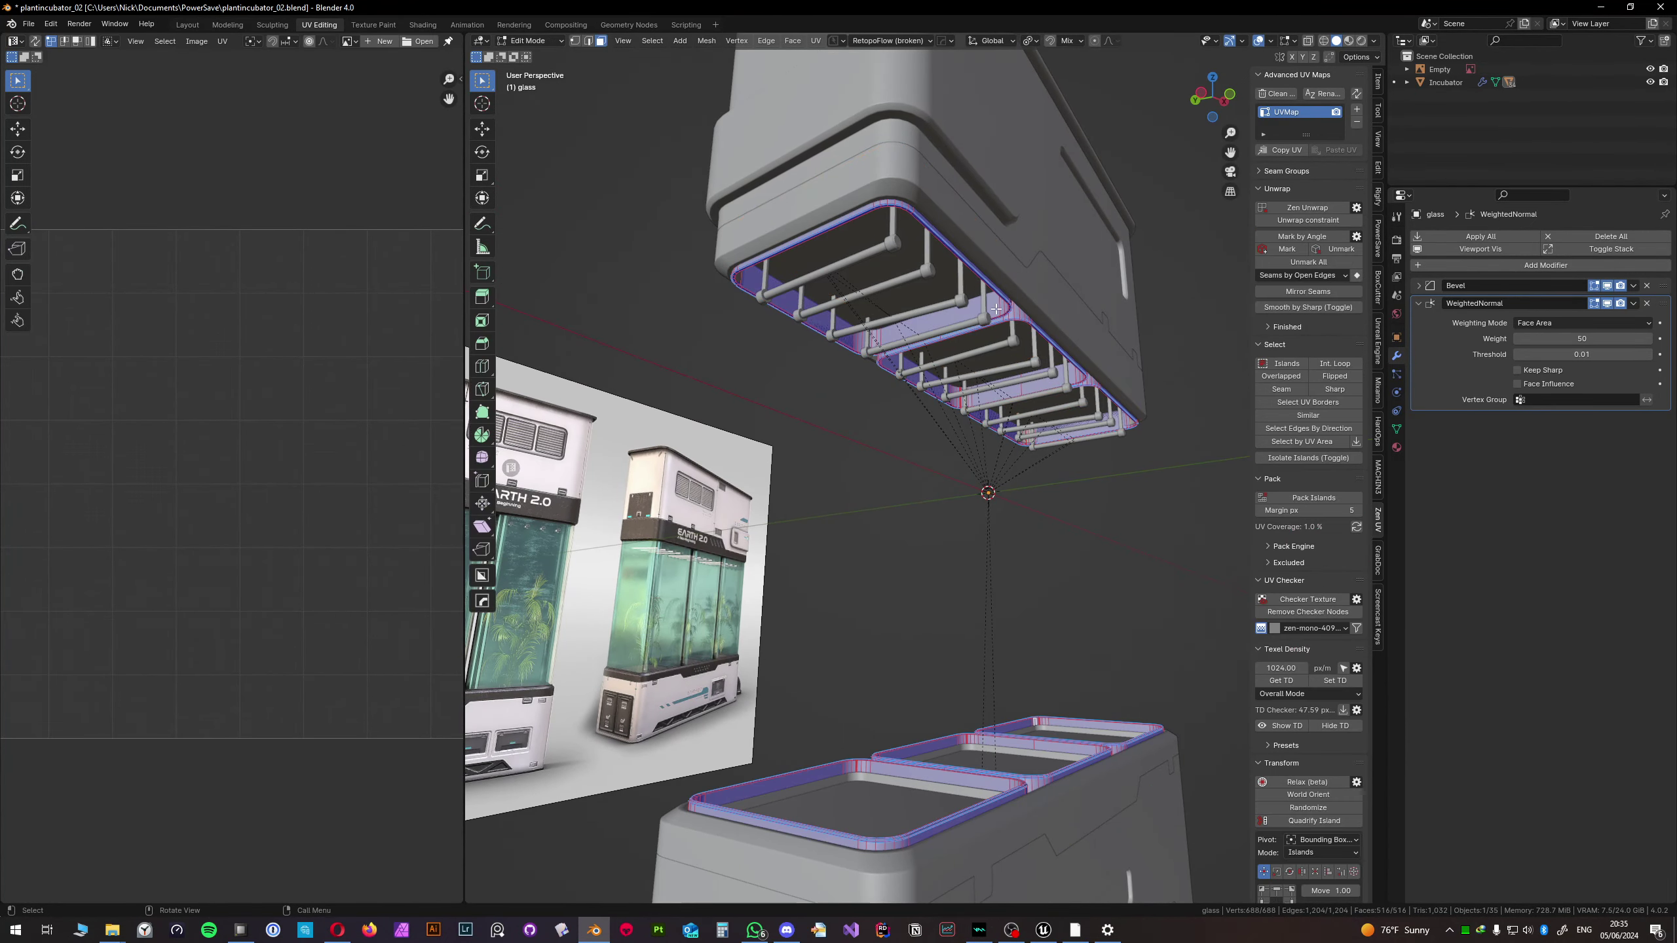
{"action": "key", "text": "ctrl+l"}
{"action": "key", "text": "x"}
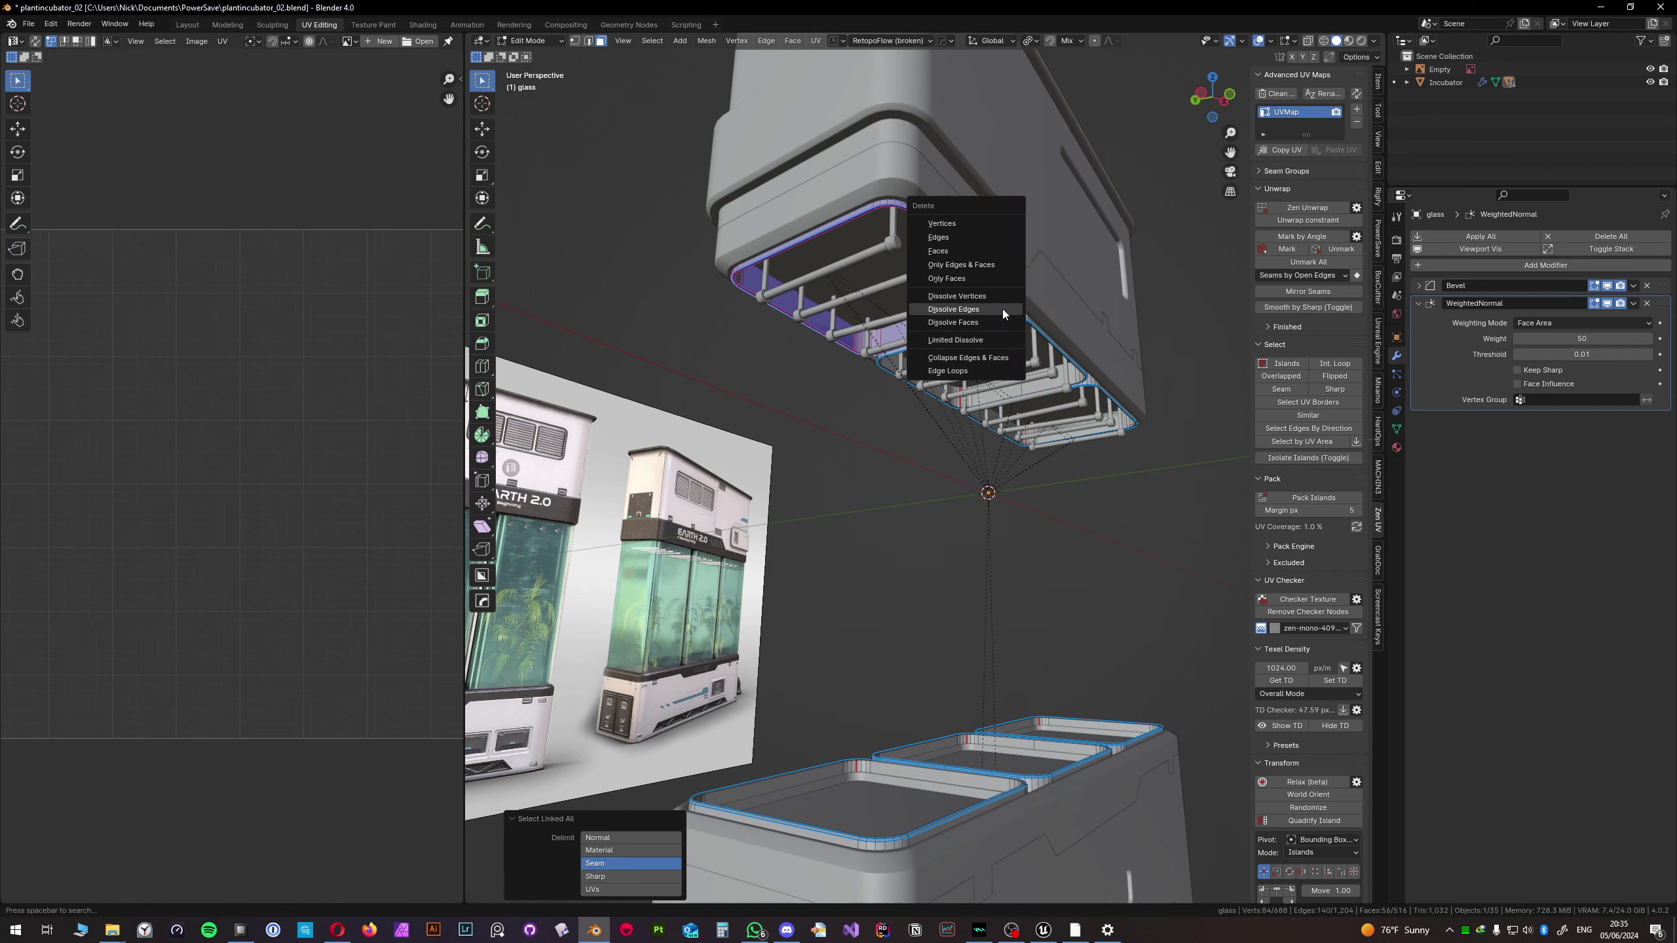
{"action": "left_click", "coordinate": [938, 251]}
{"action": "key", "text": "ctrl+z"}
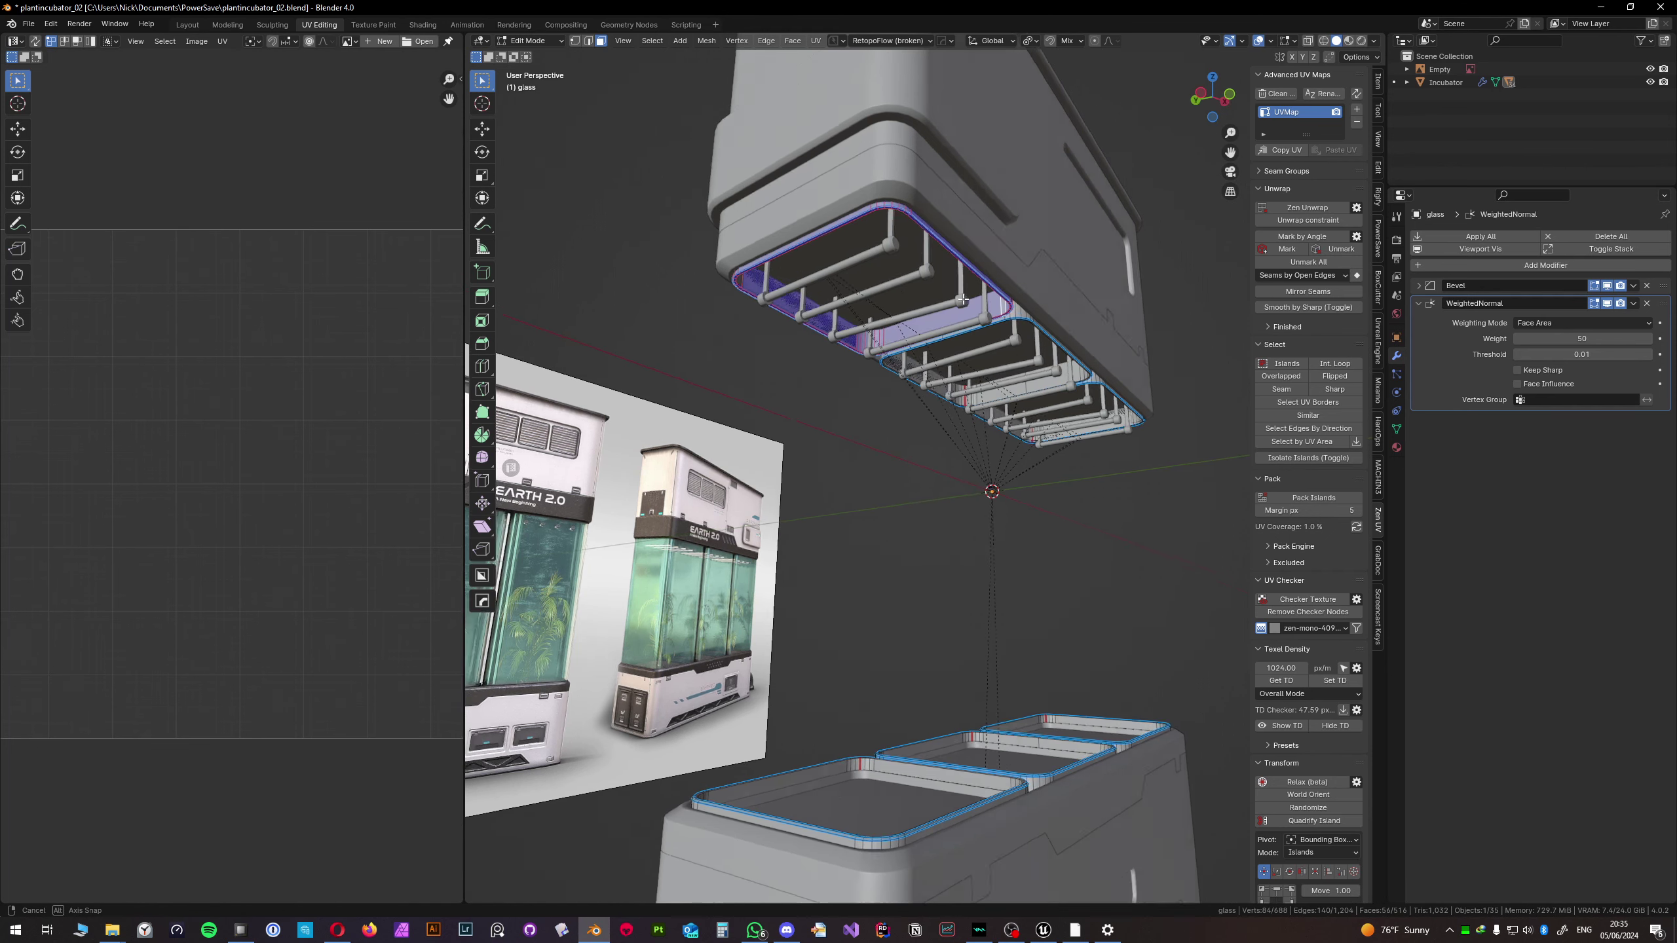
- Delete the faces of the three inner glass strips beneath the upper housing and save the file
{"action": "scroll", "coordinate": [1034, 302], "scroll_direction": "up", "scroll_amount": 2}
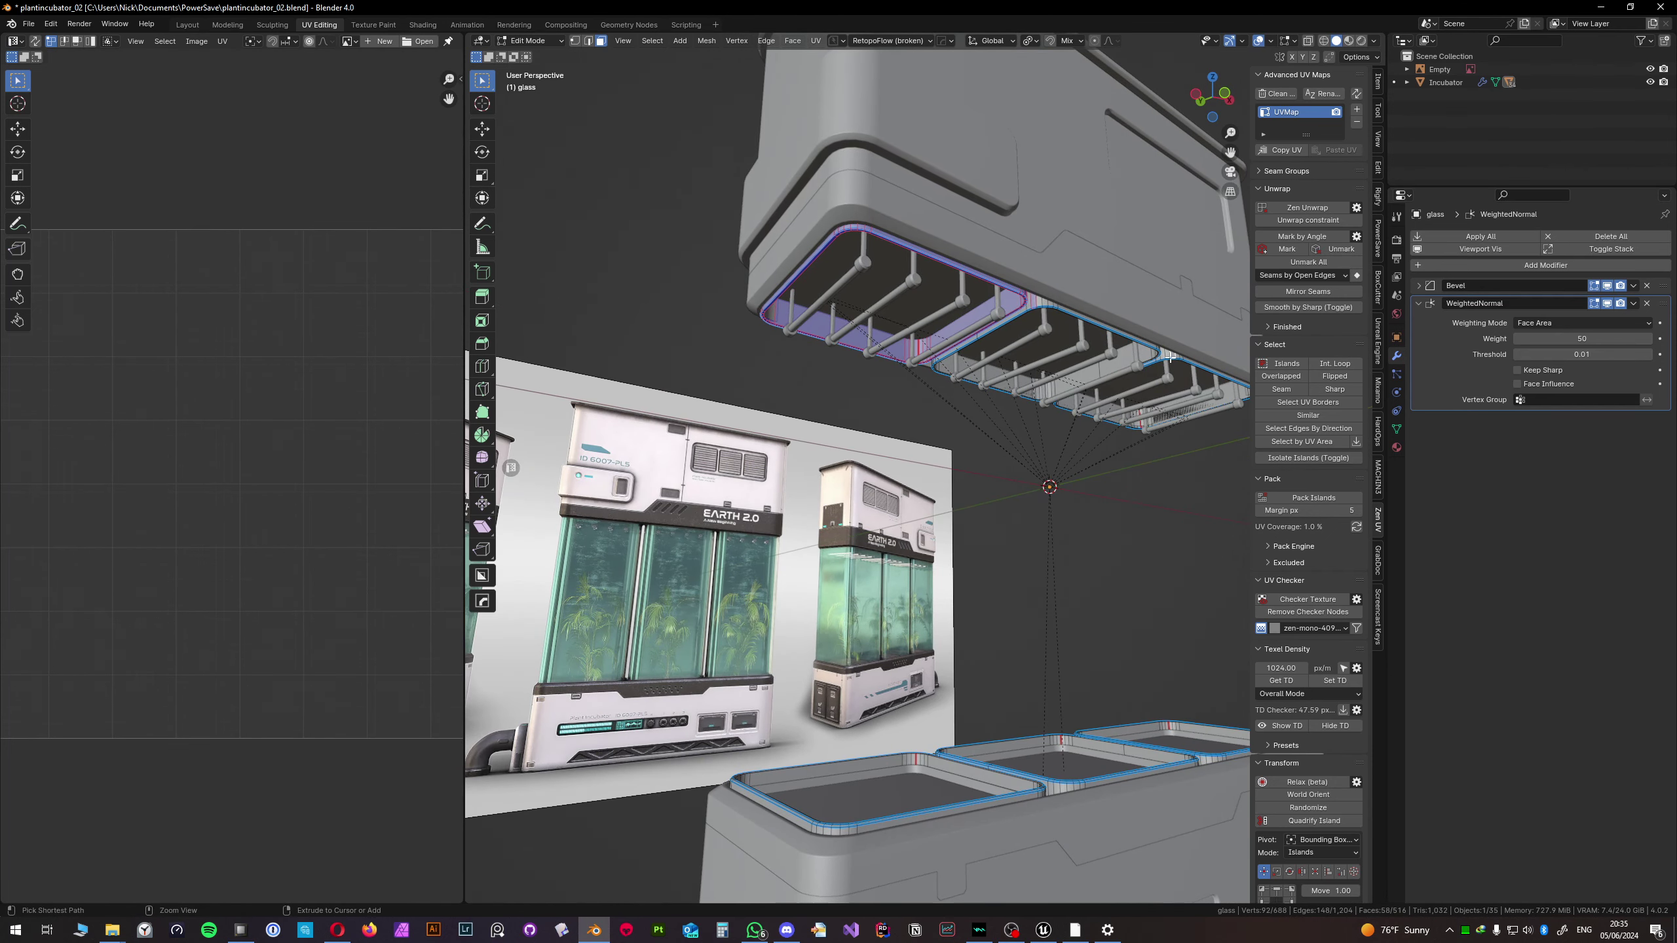
{"action": "key", "text": "x"}
{"action": "left_click", "coordinate": [1126, 335]}
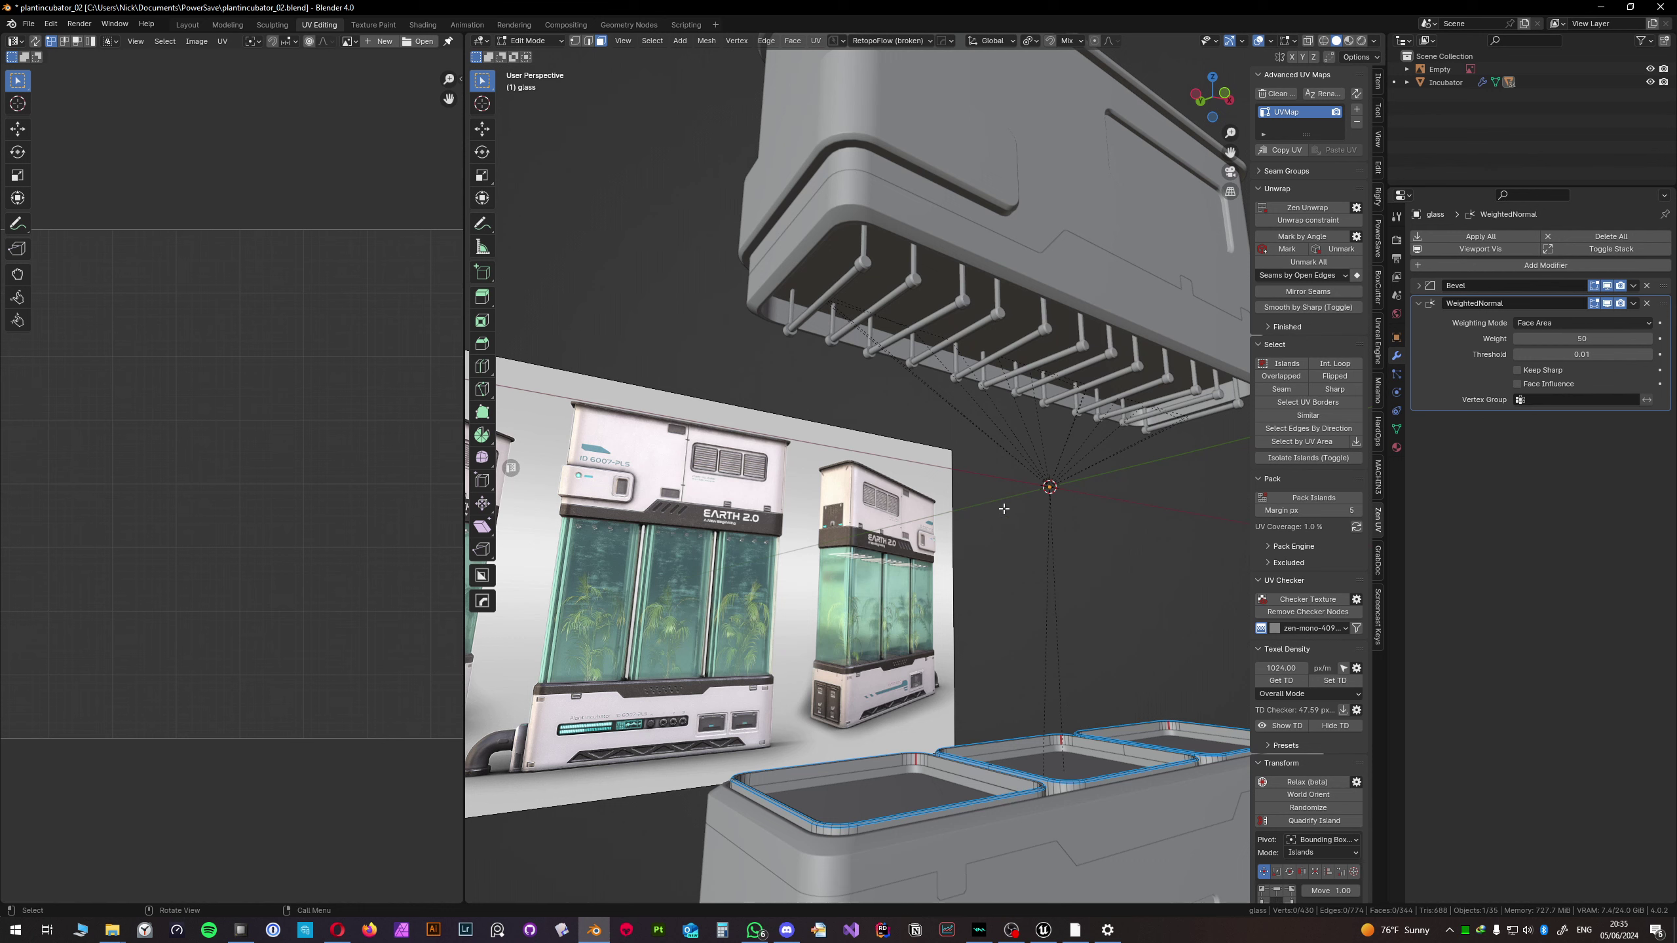
{"action": "key", "text": "ctrl+s"}
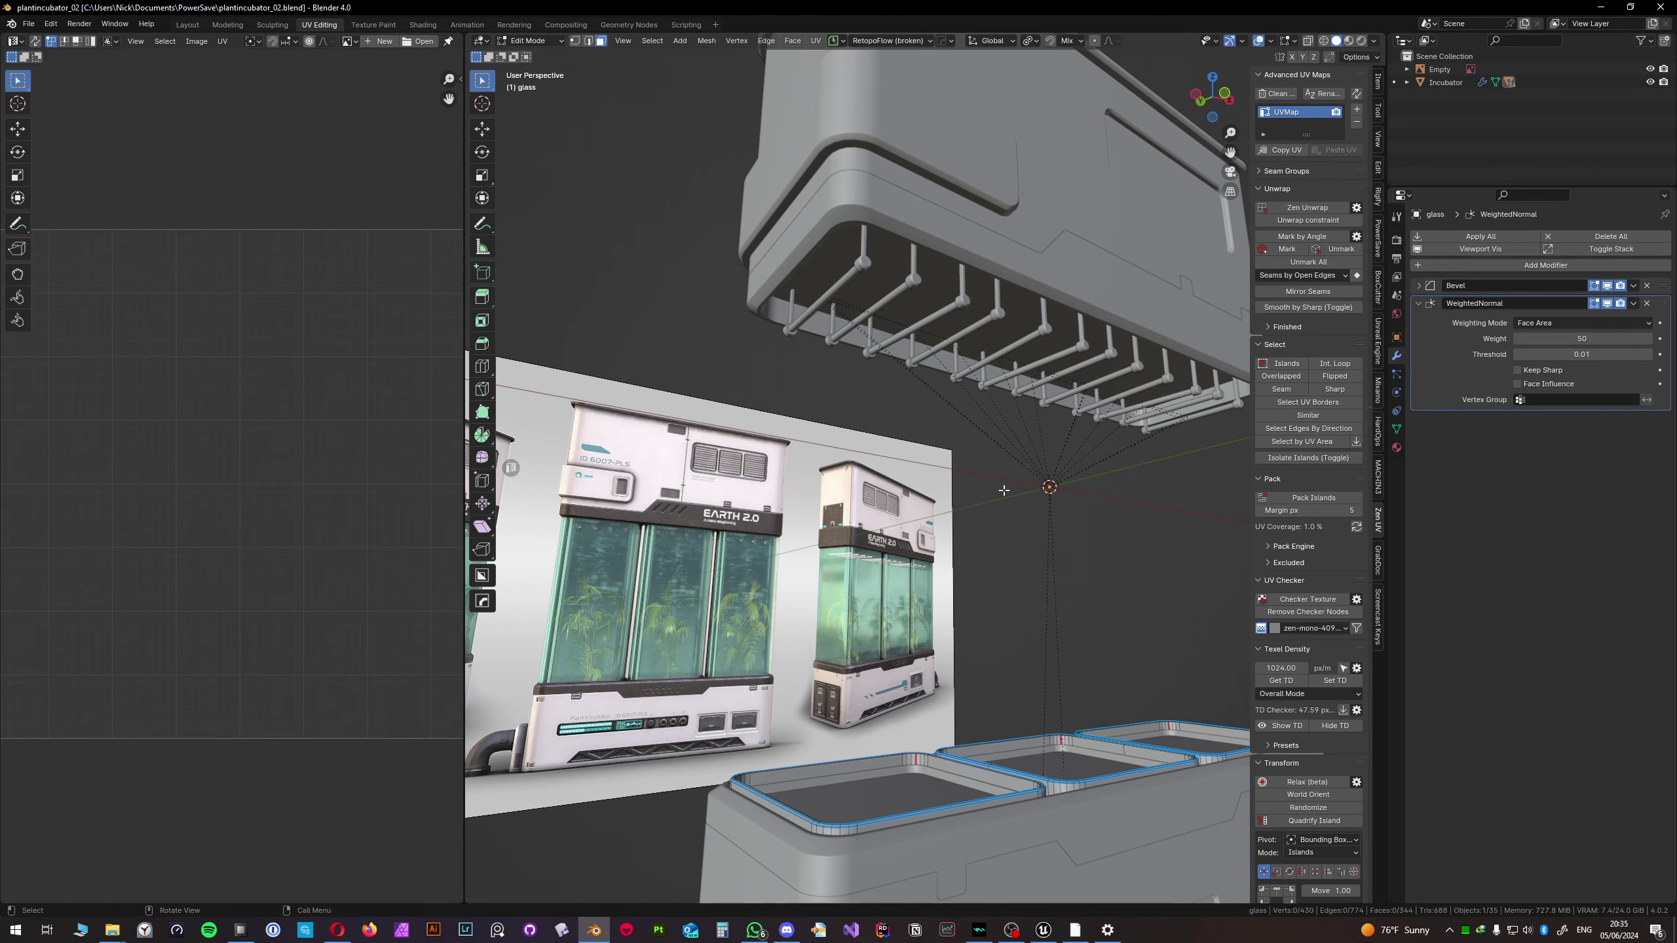
- Return the glass object to object mode and unhide the hidden glass panels between the two housings
{"action": "middle_click_drag", "start_coordinate": [1004, 563], "coordinate": [982, 467]}
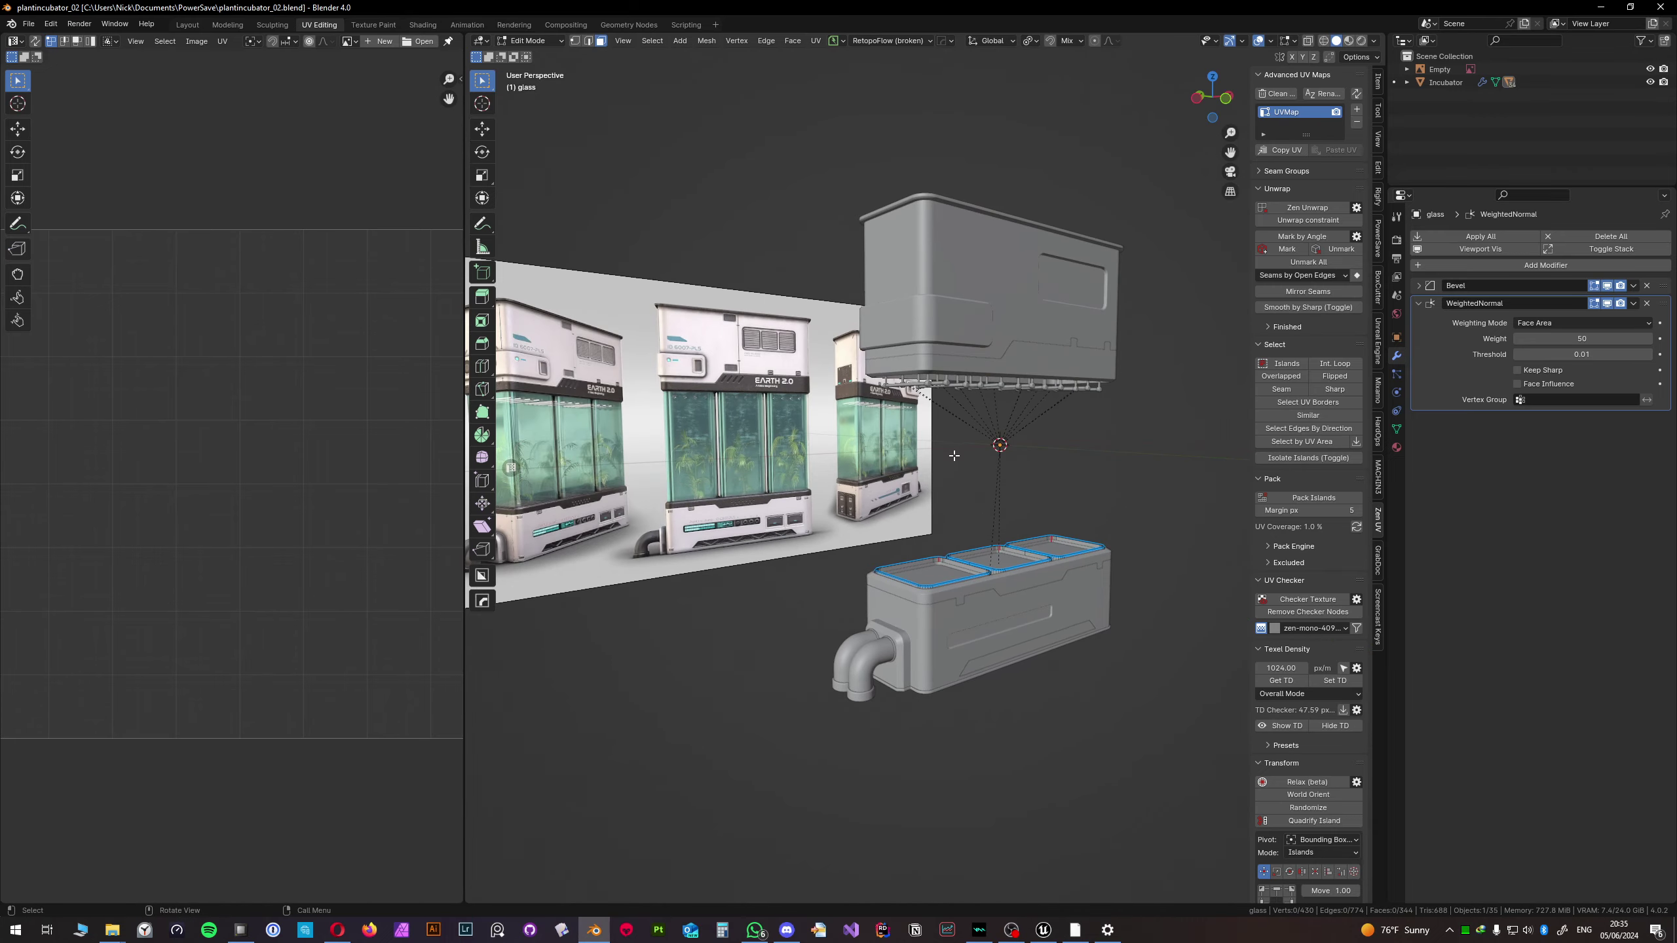
{"action": "scroll", "coordinate": [982, 467], "scroll_direction": "up", "scroll_amount": 3}
{"action": "key", "text": "ctrl+Tab"}
{"action": "left_click", "coordinate": [1073, 454]}
{"action": "key", "text": "alt+h"}
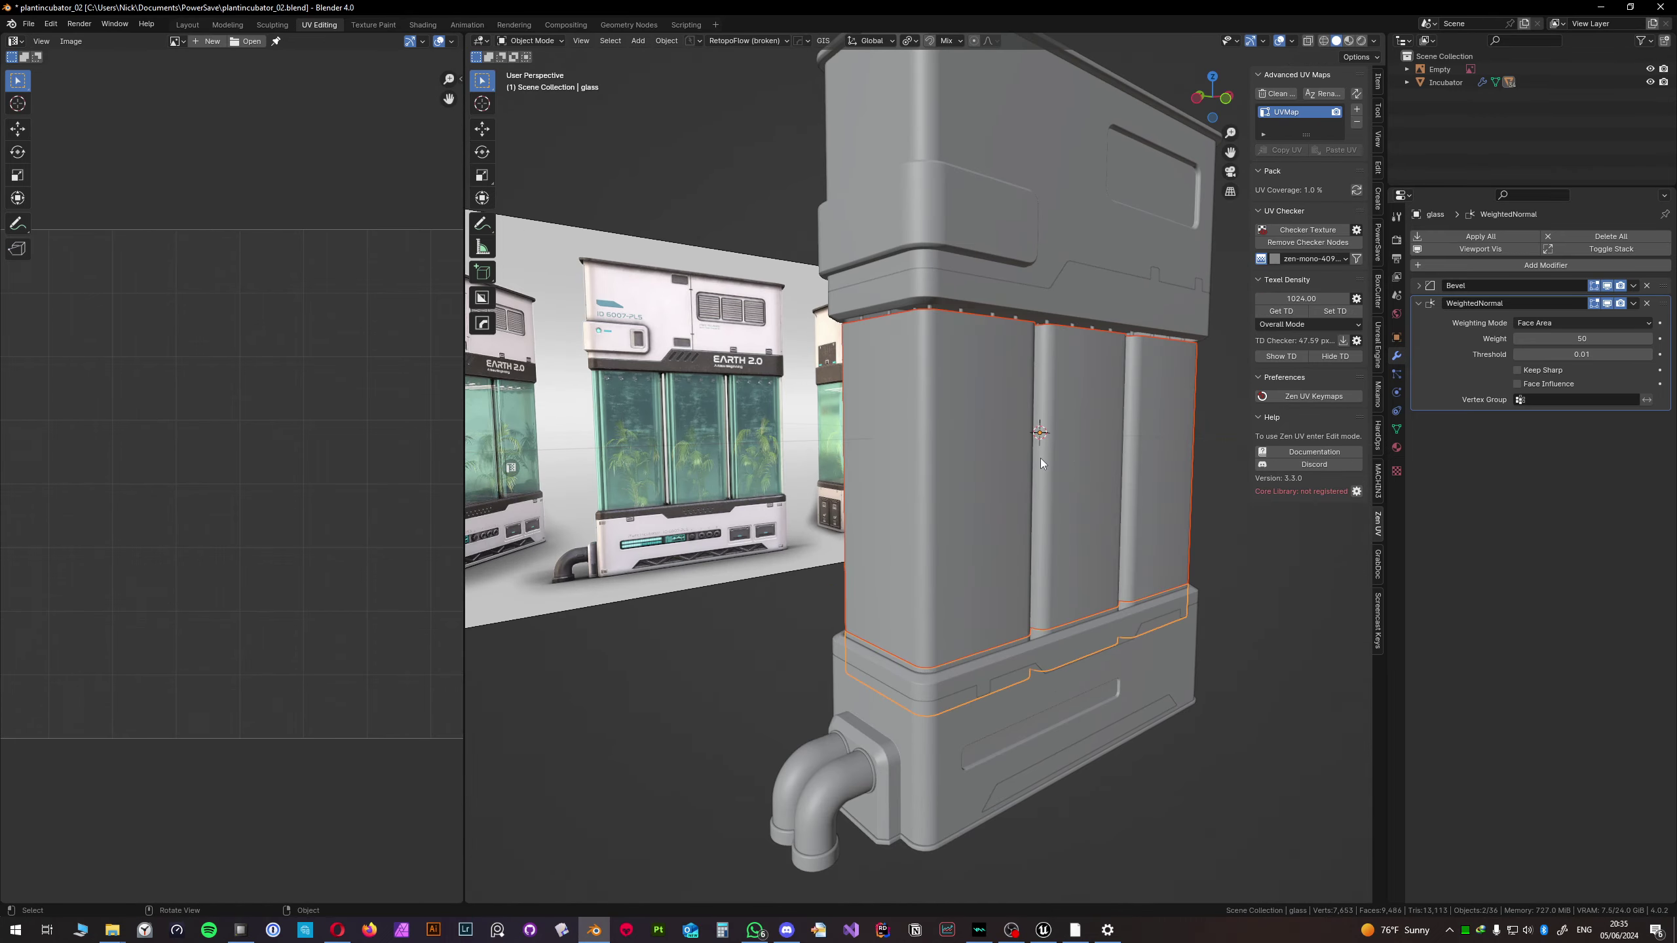
- Set the origin of the glass panels object to its geometry
{"action": "mouse_move", "coordinate": [991, 460]}
{"action": "middle_mouse_down"}
{"action": "mouse_move", "coordinate": [964, 480]}
{"action": "mouse_move", "coordinate": [1047, 473]}
{"action": "mouse_move", "coordinate": [930, 459]}
{"action": "mouse_move", "coordinate": [883, 473]}
{"action": "mouse_move", "coordinate": [966, 480]}
{"action": "middle_mouse_up"}
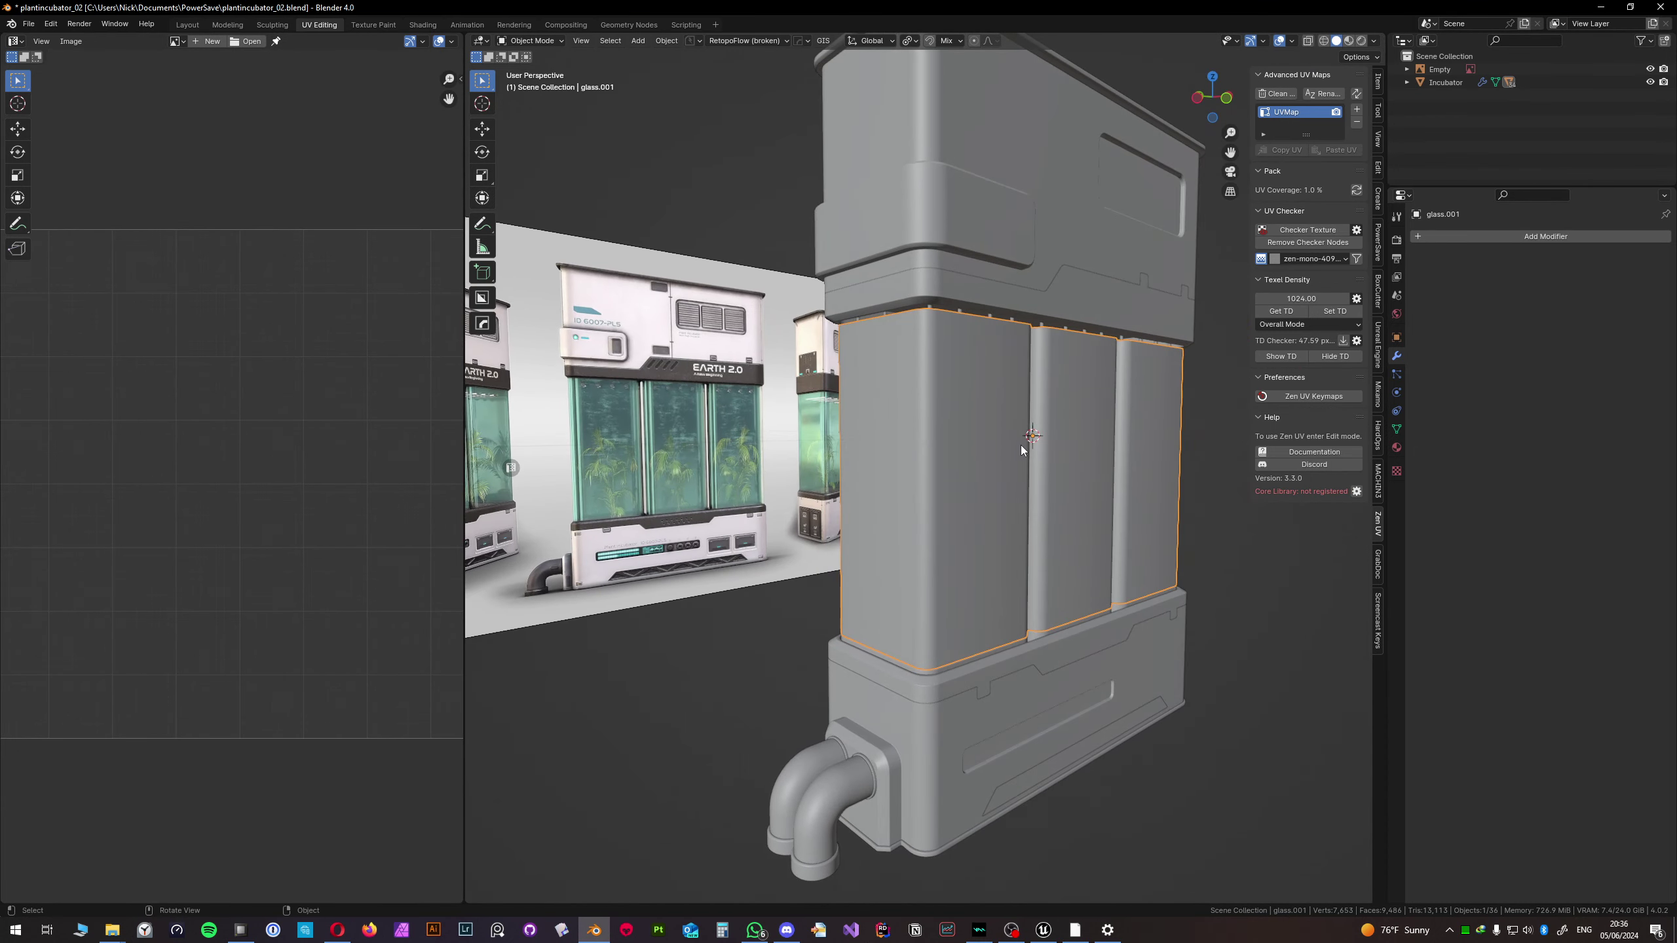
{"action": "key", "text": "F3"}
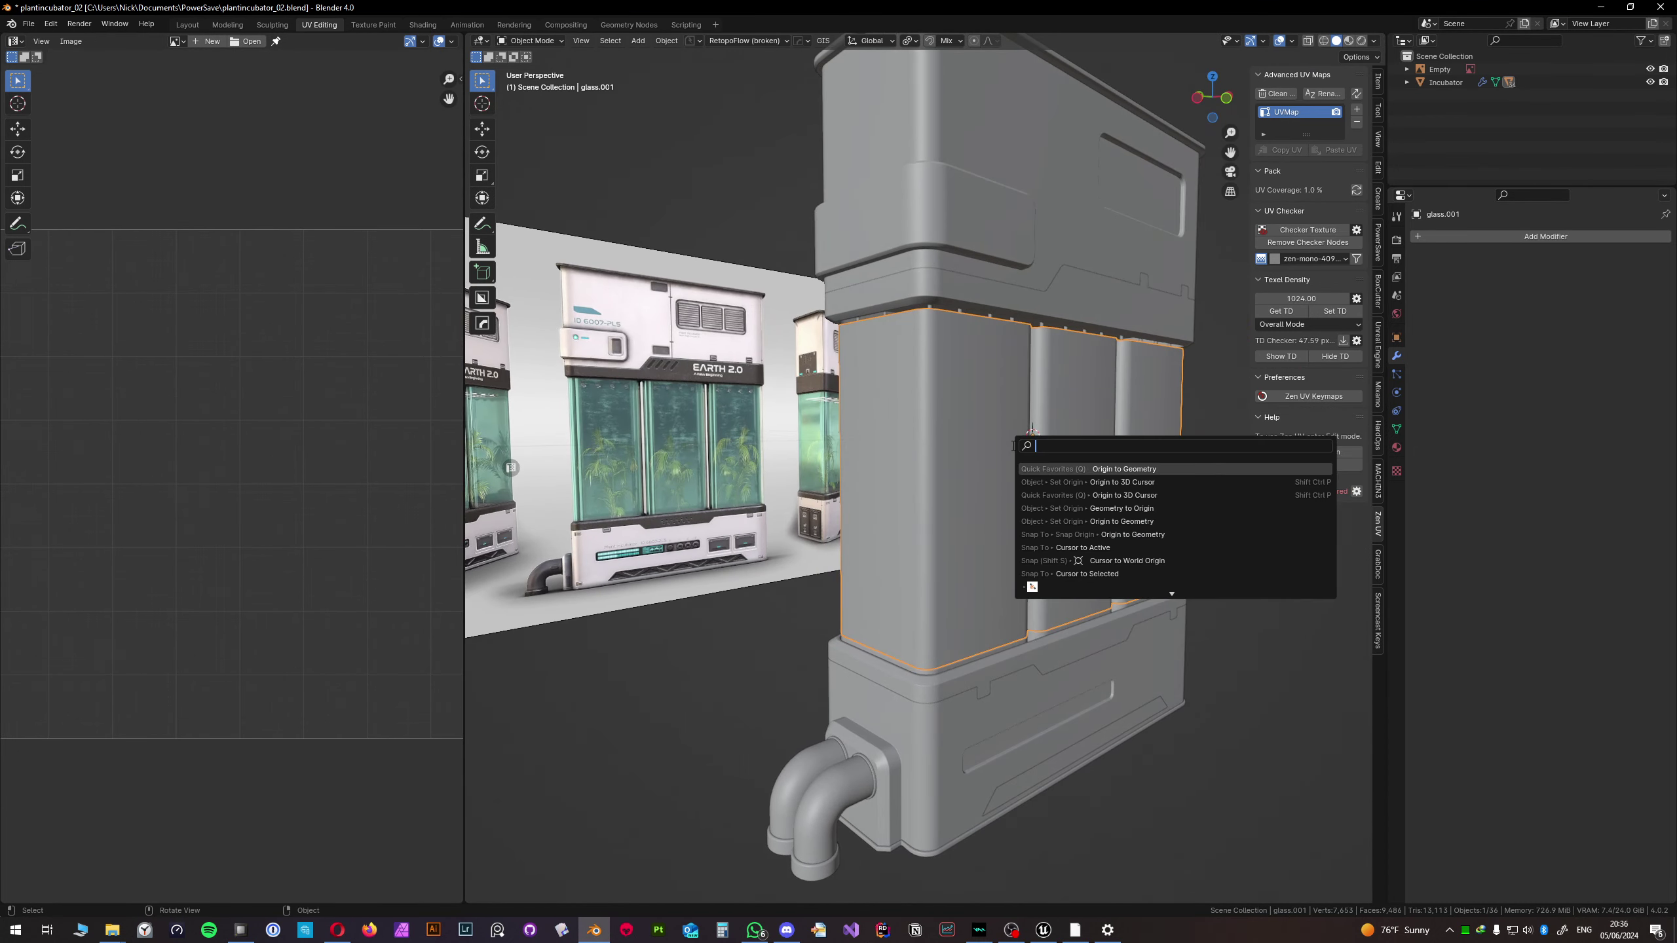
{"action": "key", "text": "Return"}
- Mirror the lower glass rims across the glass panels' local Z axis to the upper housing, using the modifier-apply mirror mode
{"action": "mouse_move", "coordinate": [1011, 447]}
{"action": "middle_mouse_down"}
{"action": "mouse_move", "coordinate": [901, 459]}
{"action": "mouse_move", "coordinate": [1049, 454]}
{"action": "mouse_move", "coordinate": [1017, 470]}
{"action": "middle_mouse_up"}
{"action": "key", "text": "h"}
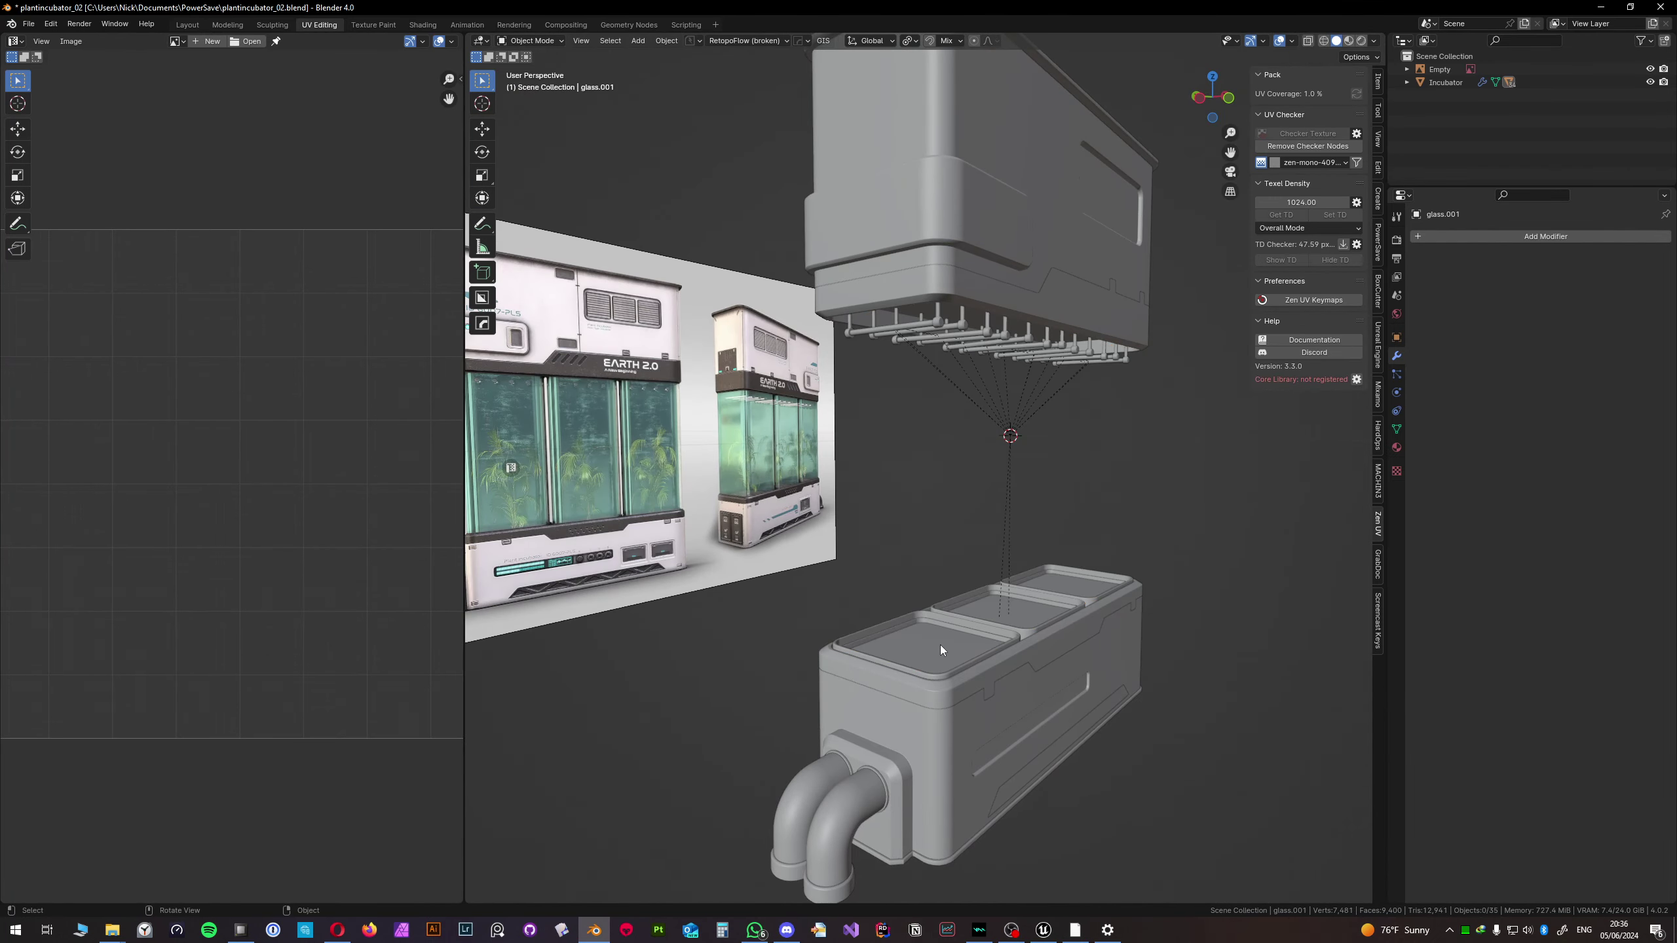
{"action": "left_click", "coordinate": [935, 650]}
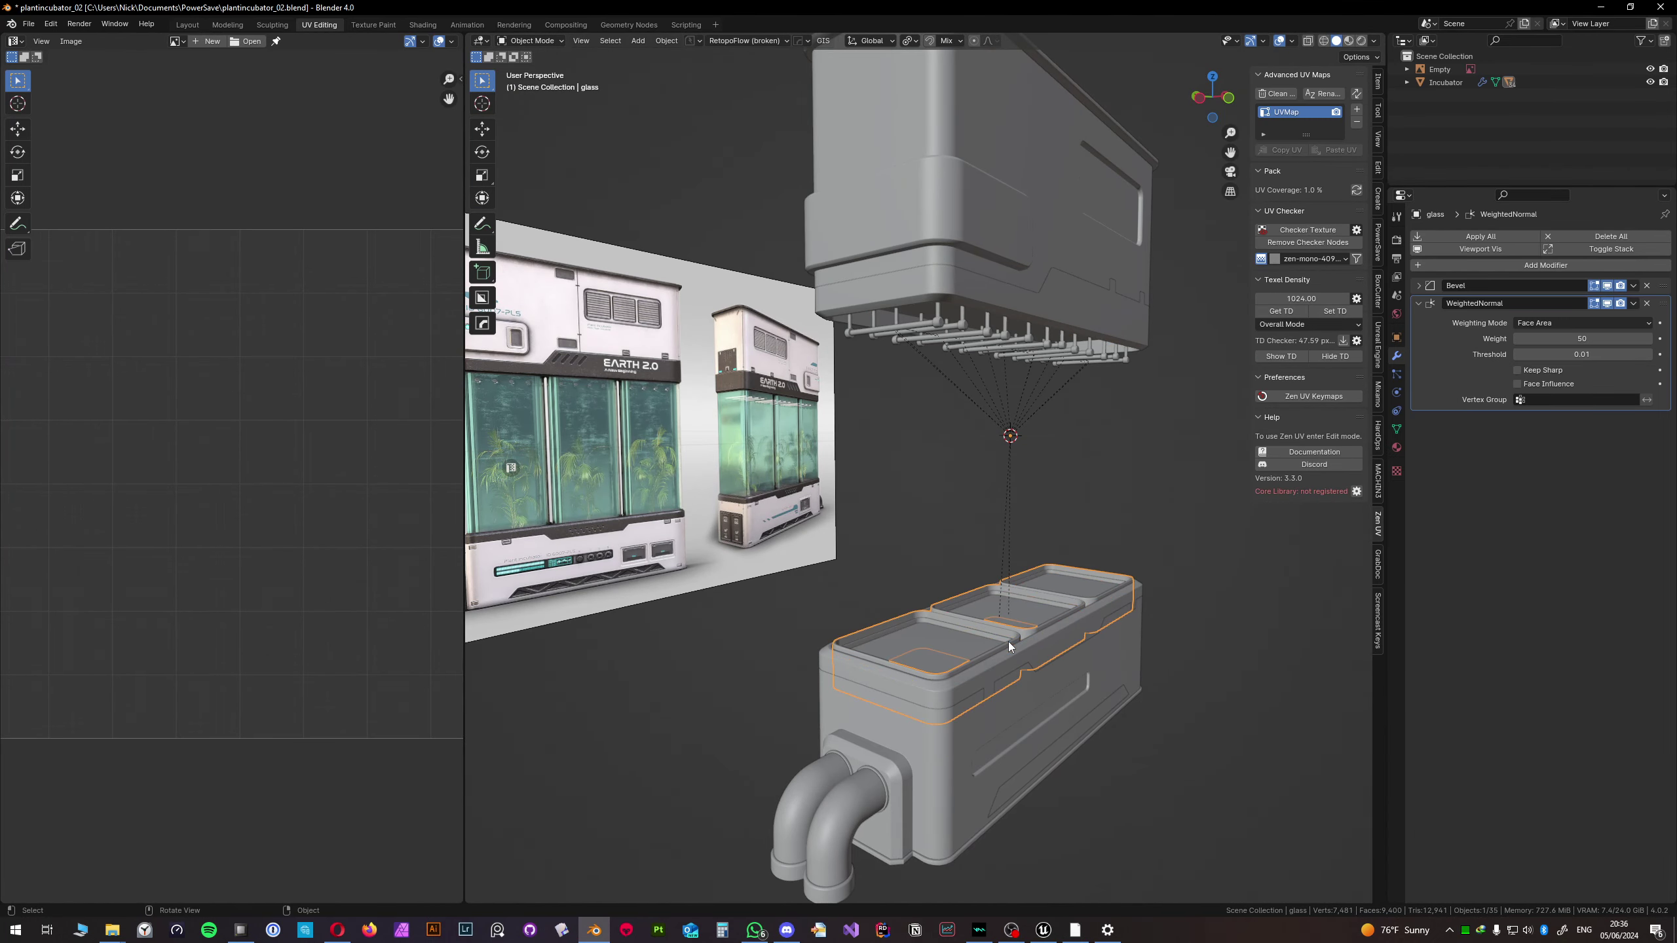
{"action": "key", "text": "alt+h"}
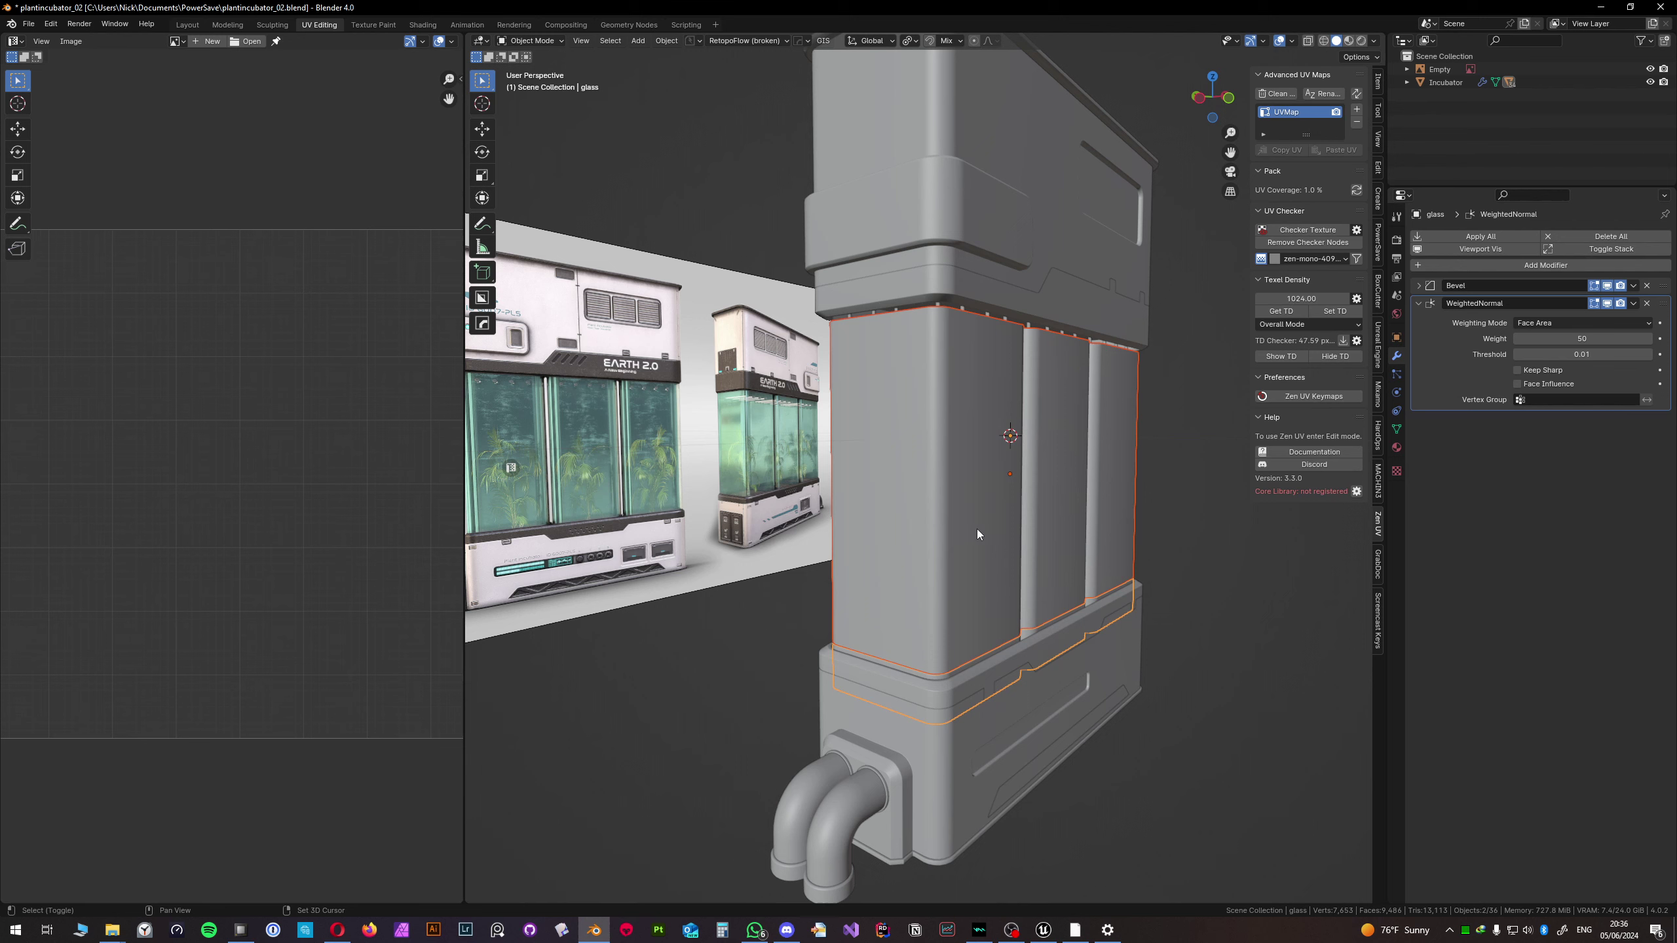
{"action": "left_click", "coordinate": [976, 664]}
{"action": "left_click", "coordinate": [964, 527], "text": "shift"}
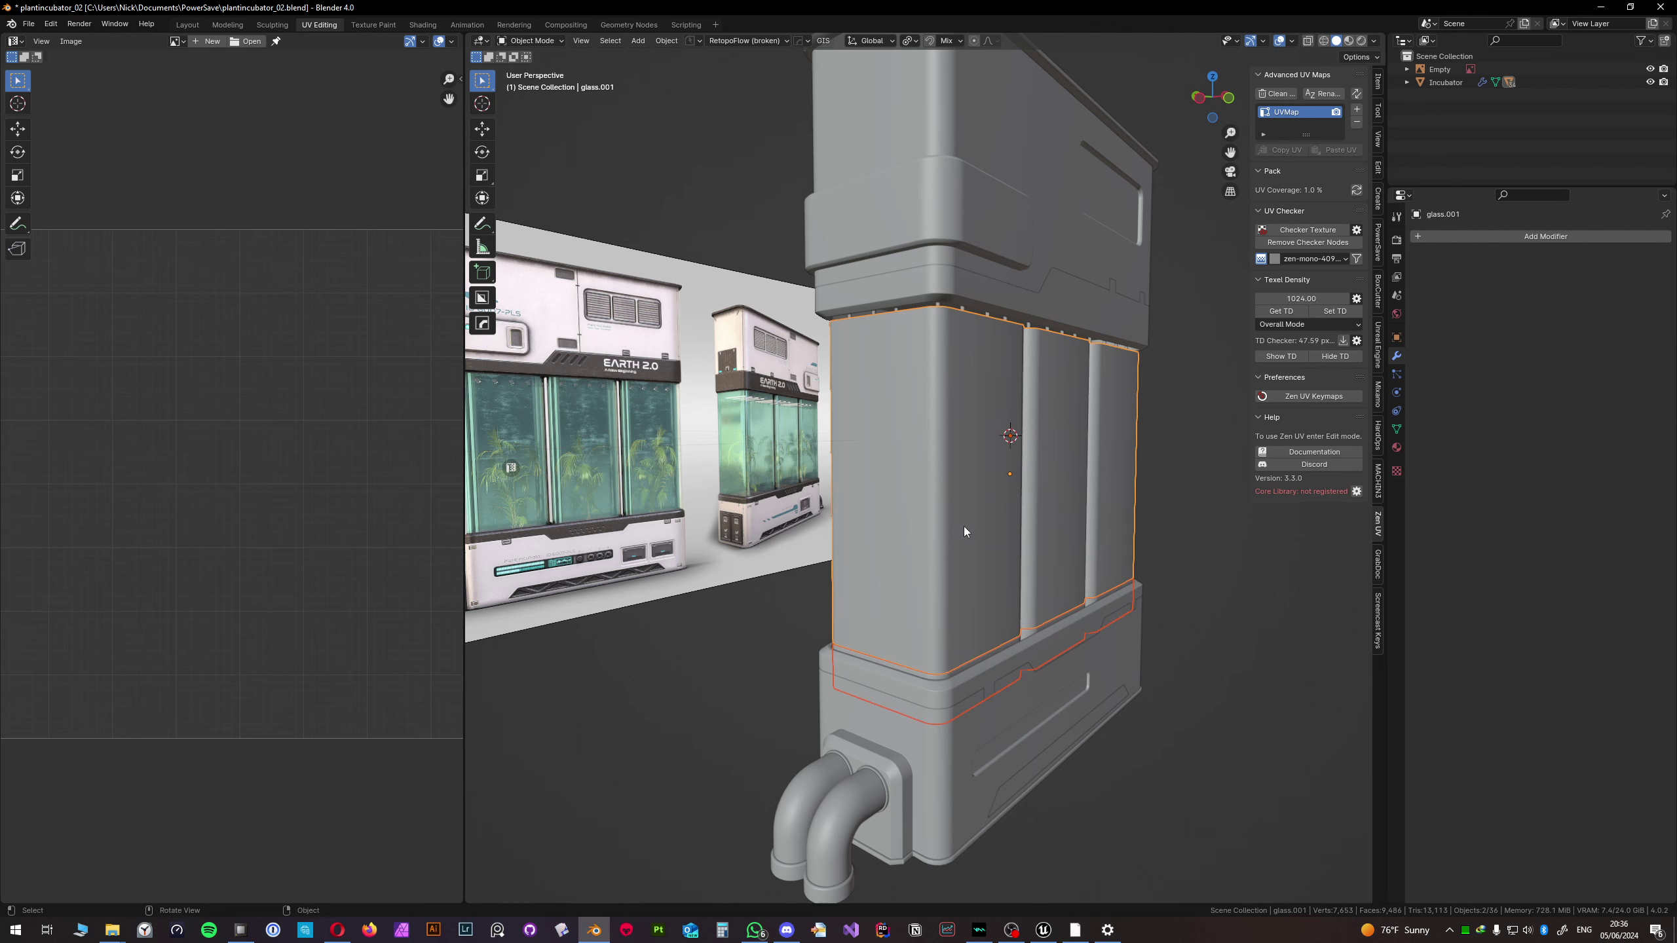
{"action": "key", "text": "alt+x"}
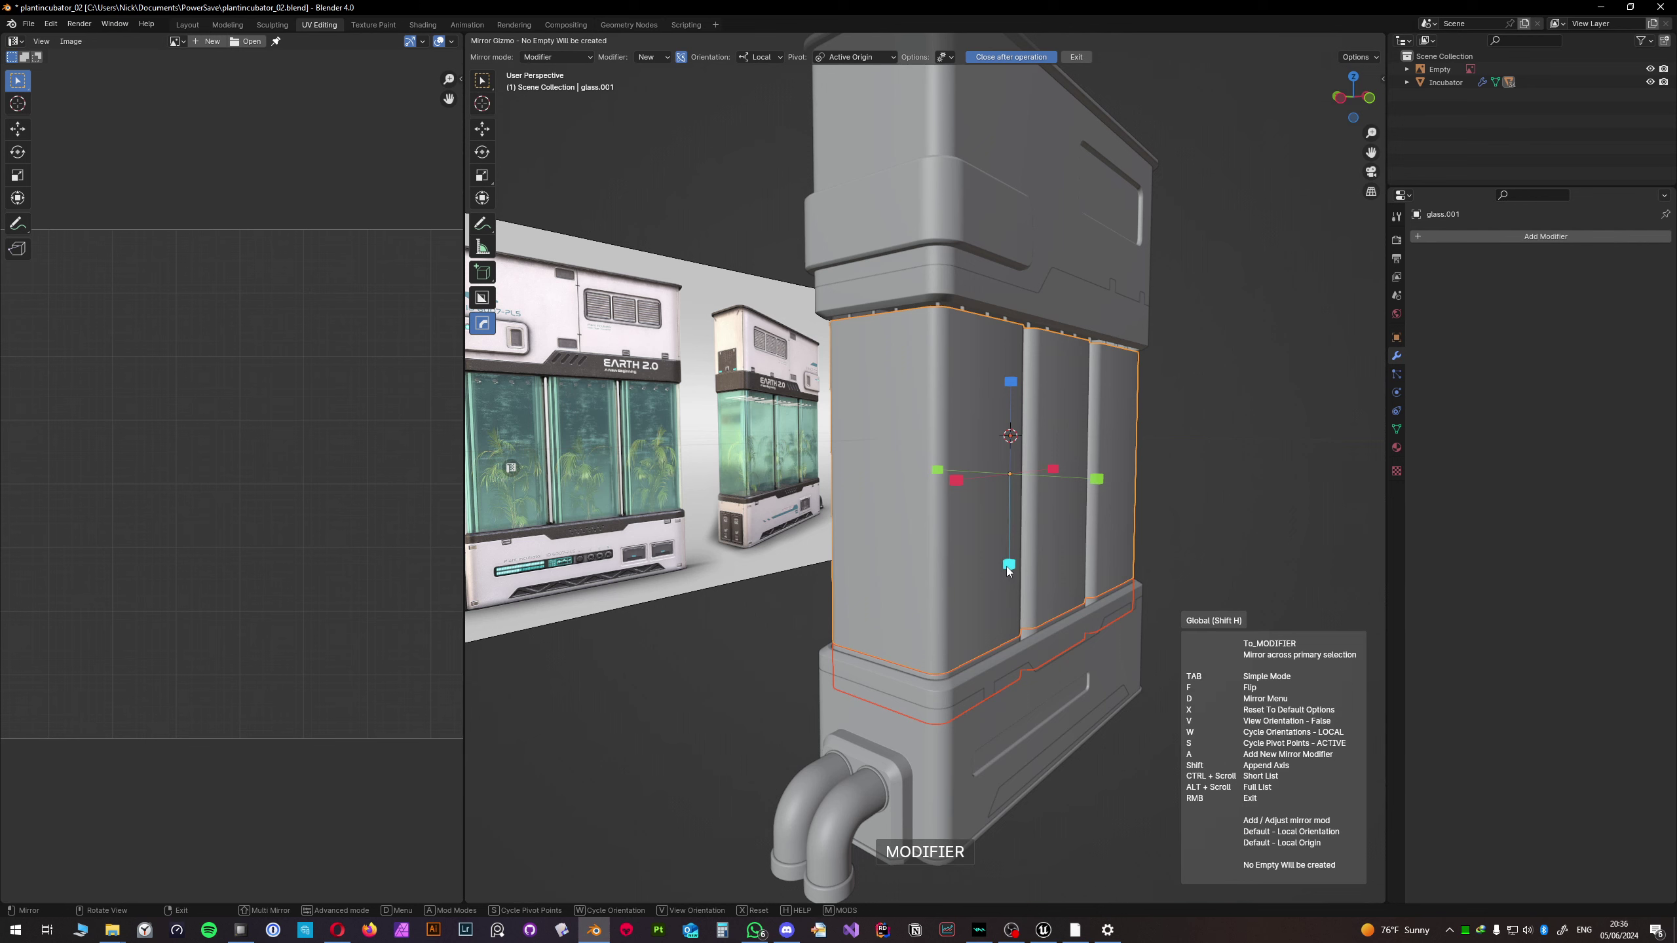
{"action": "scroll", "coordinate": [1008, 572], "scroll_direction": "down", "scroll_amount": 1}
{"action": "scroll", "coordinate": [1009, 572], "scroll_direction": "down", "scroll_amount": 3}
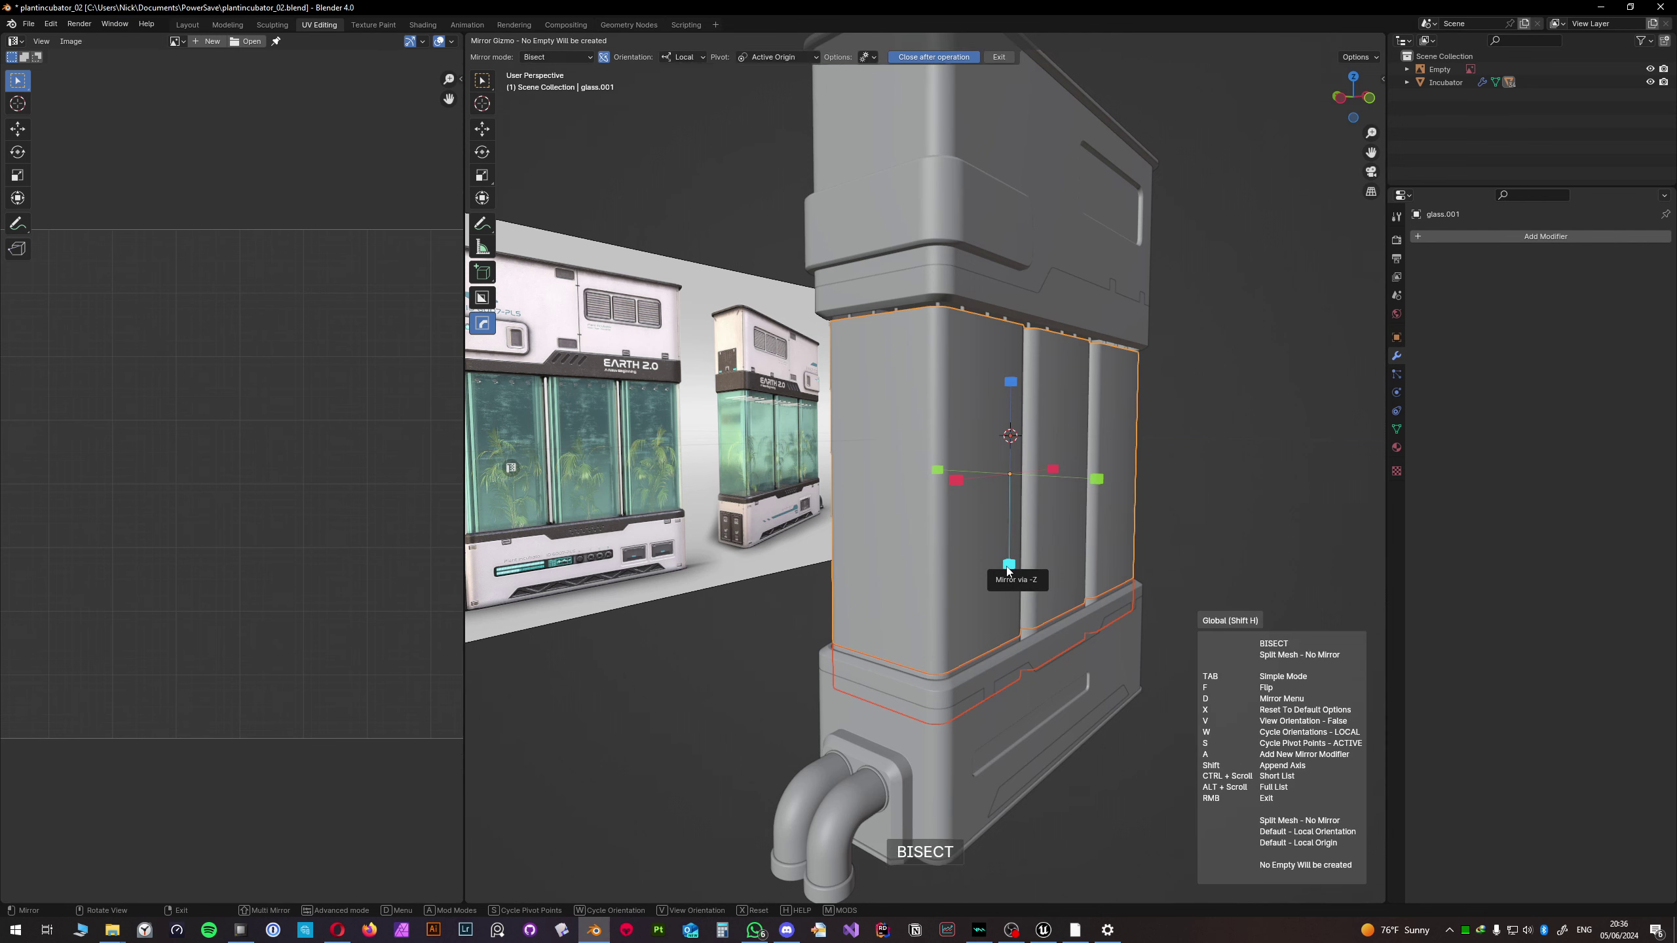
{"action": "left_click", "coordinate": [1009, 565]}
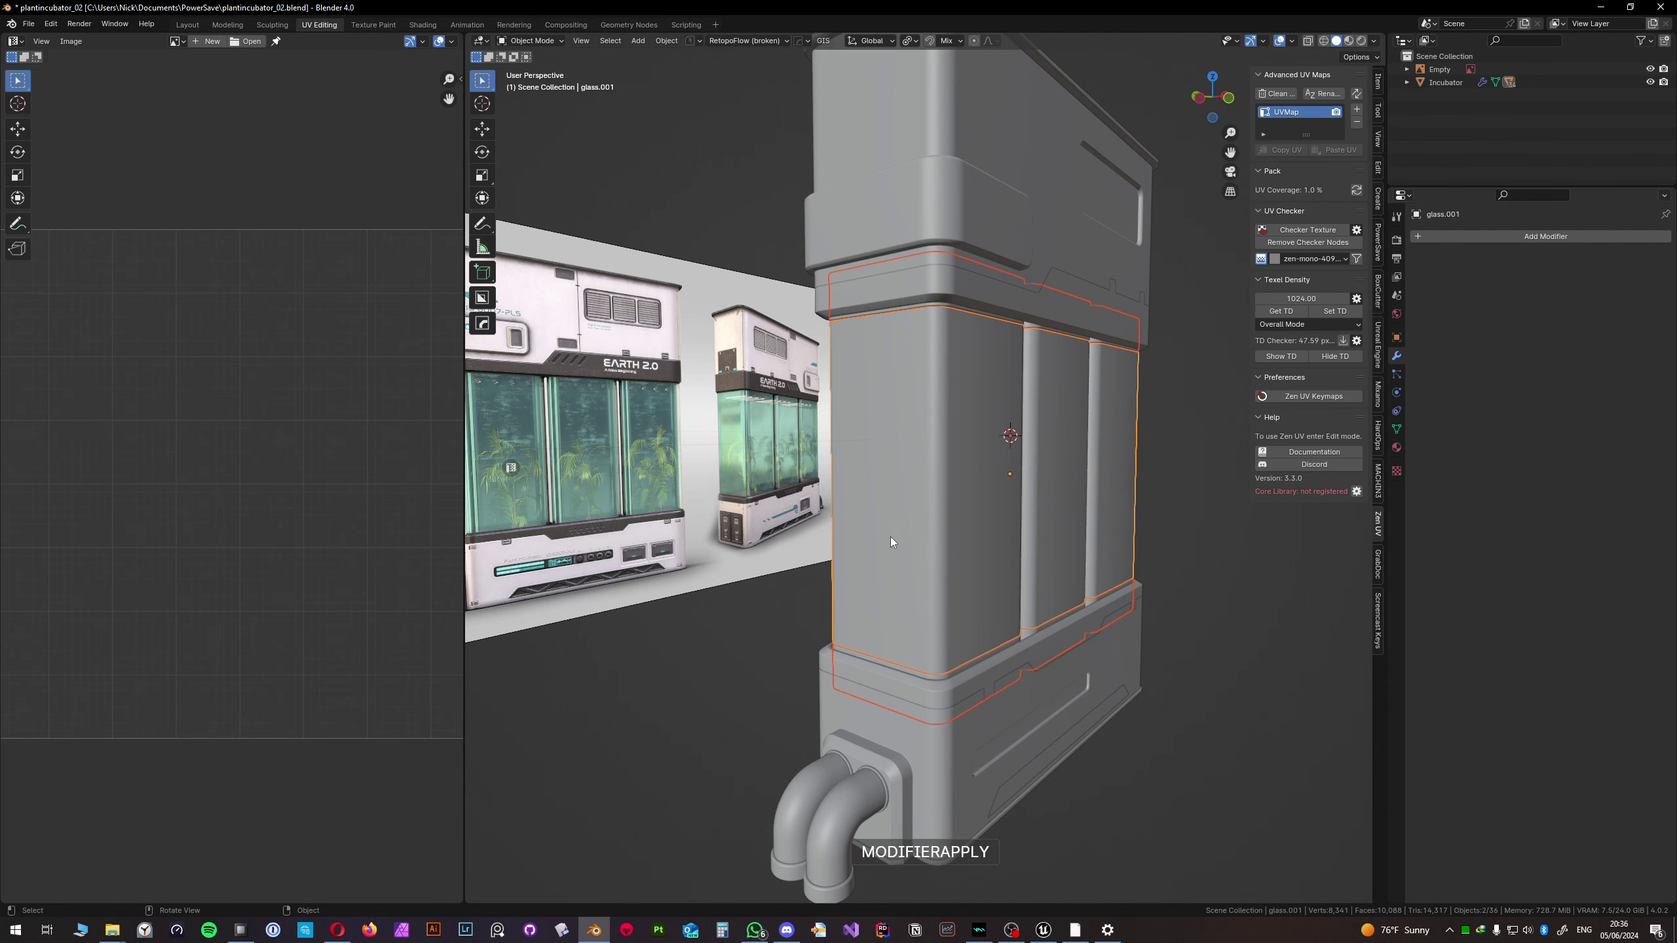
- Hide the glass panels and select the first rod holder under the upper housing to inspect the hanging parts
{"action": "left_click", "coordinate": [705, 666]}
{"action": "middle_click_drag", "start_coordinate": [959, 462], "coordinate": [1177, 462]}
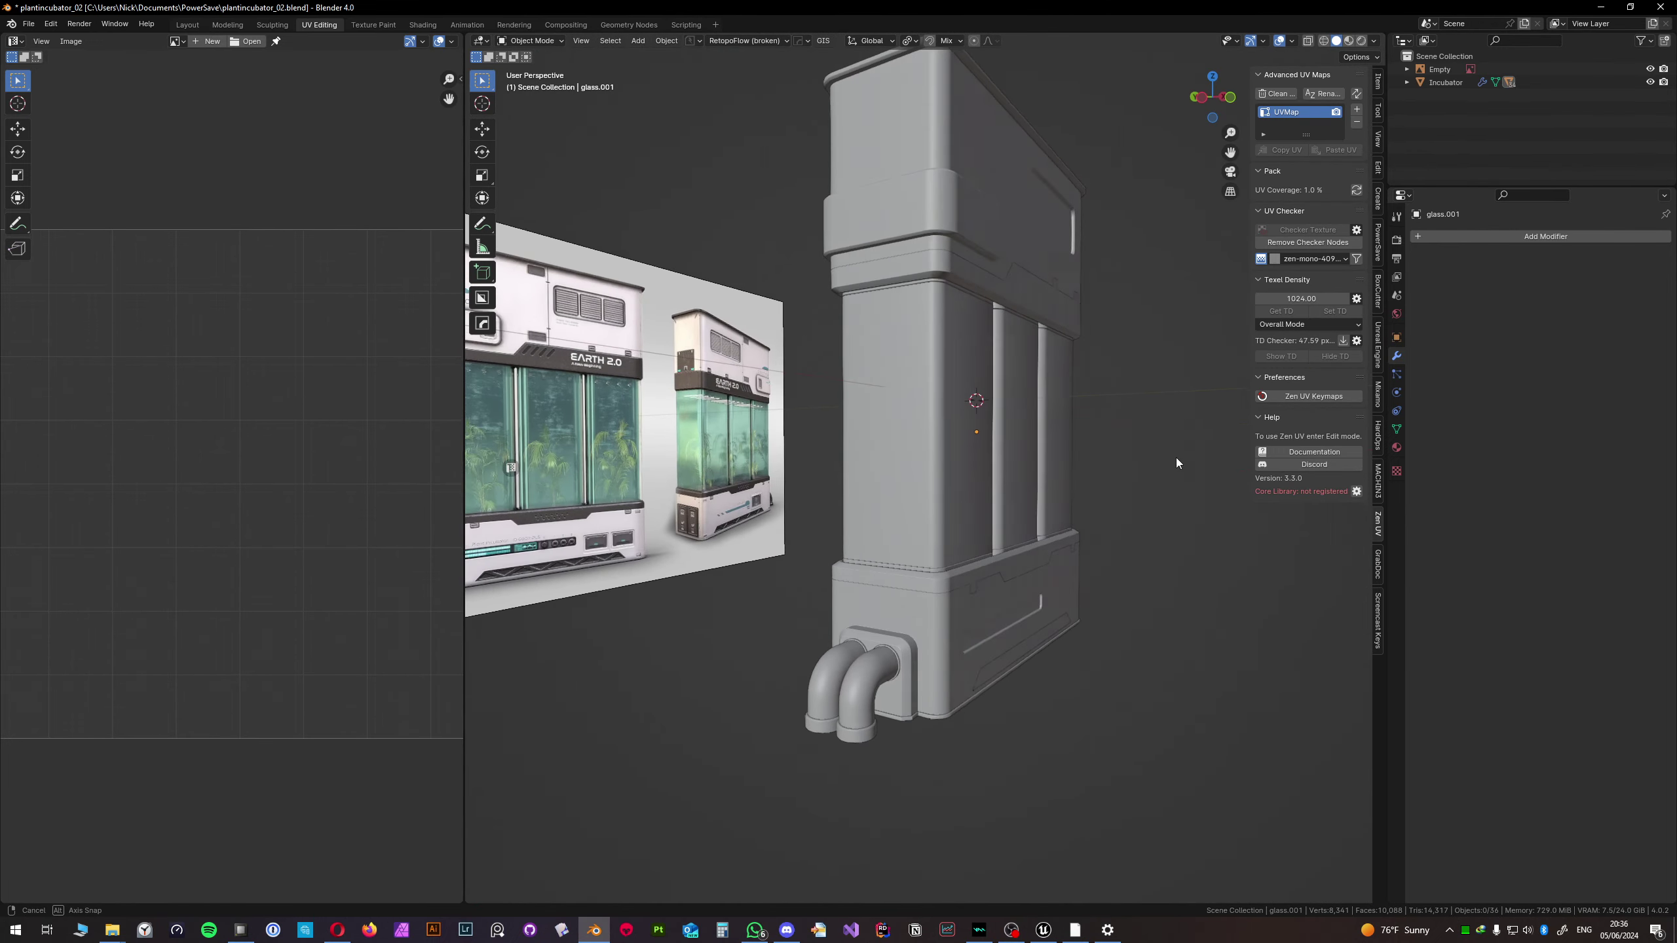
{"action": "left_click", "coordinate": [924, 554]}
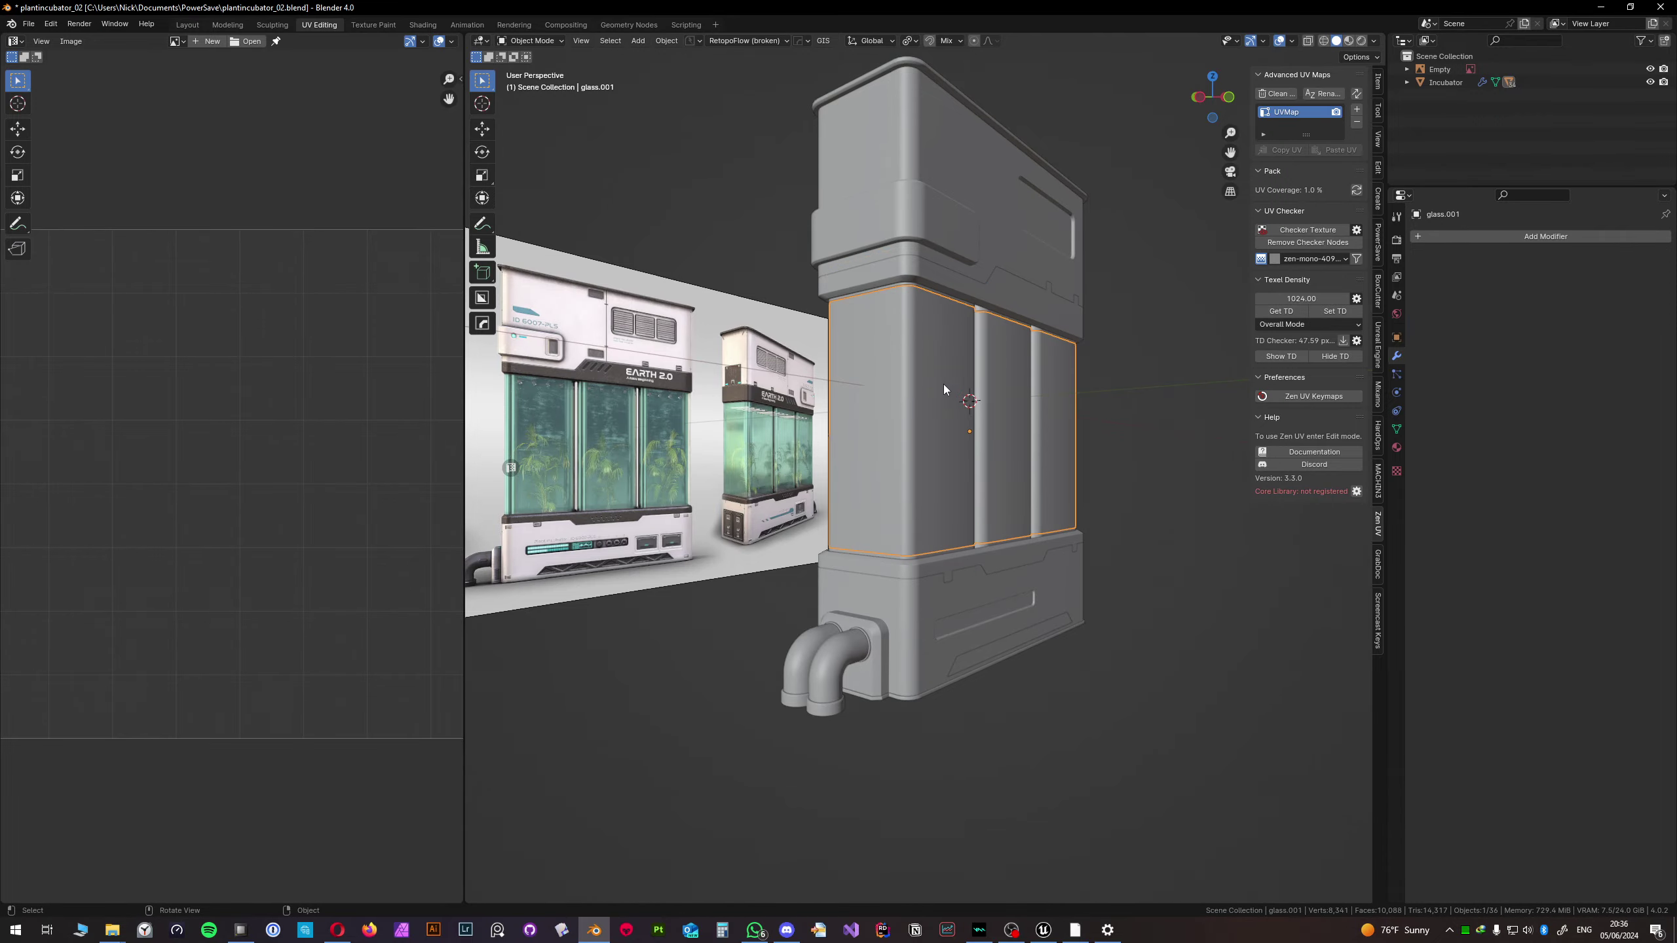
{"action": "key", "text": "Delete"}
{"action": "scroll", "coordinate": [915, 349], "scroll_direction": "up", "scroll_amount": 6}
{"action": "mouse_move", "coordinate": [891, 323]}
{"action": "middle_mouse_down"}
{"action": "mouse_move", "coordinate": [881, 274]}
{"action": "mouse_move", "coordinate": [833, 290]}
{"action": "mouse_move", "coordinate": [878, 317]}
{"action": "middle_mouse_up"}
{"action": "left_click", "coordinate": [878, 314]}
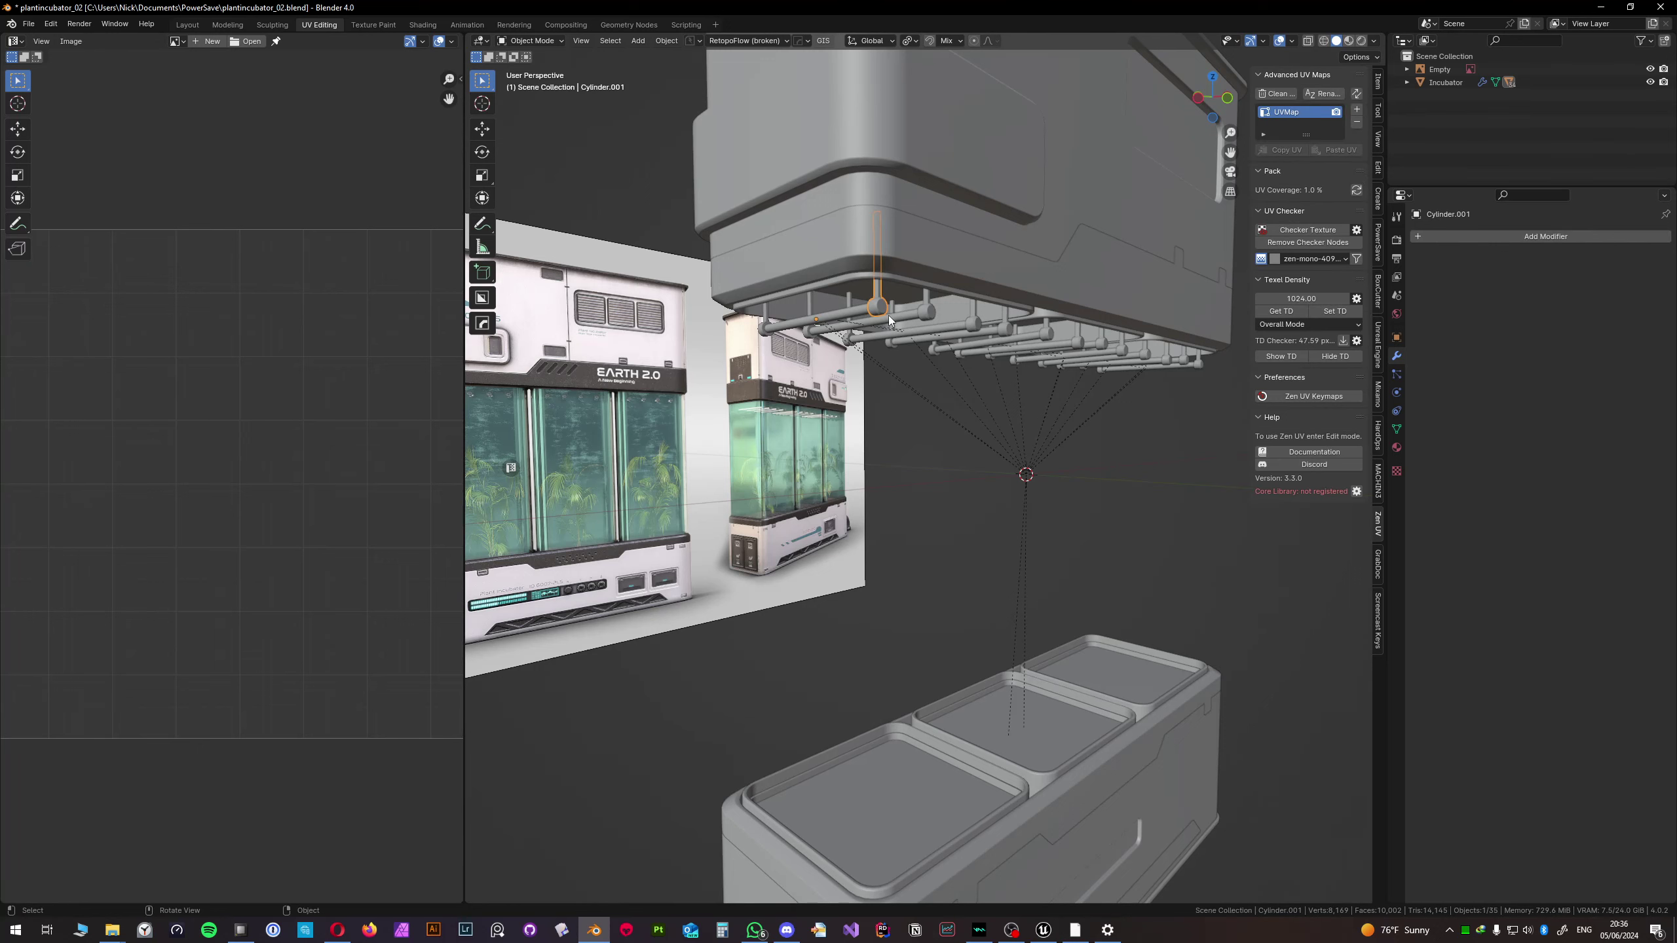
- Enlarge the outliner, expand the Incubator hierarchy and make glass.001 visible again
{"action": "left_click_drag", "start_coordinate": [1460, 186], "coordinate": [1461, 365]}
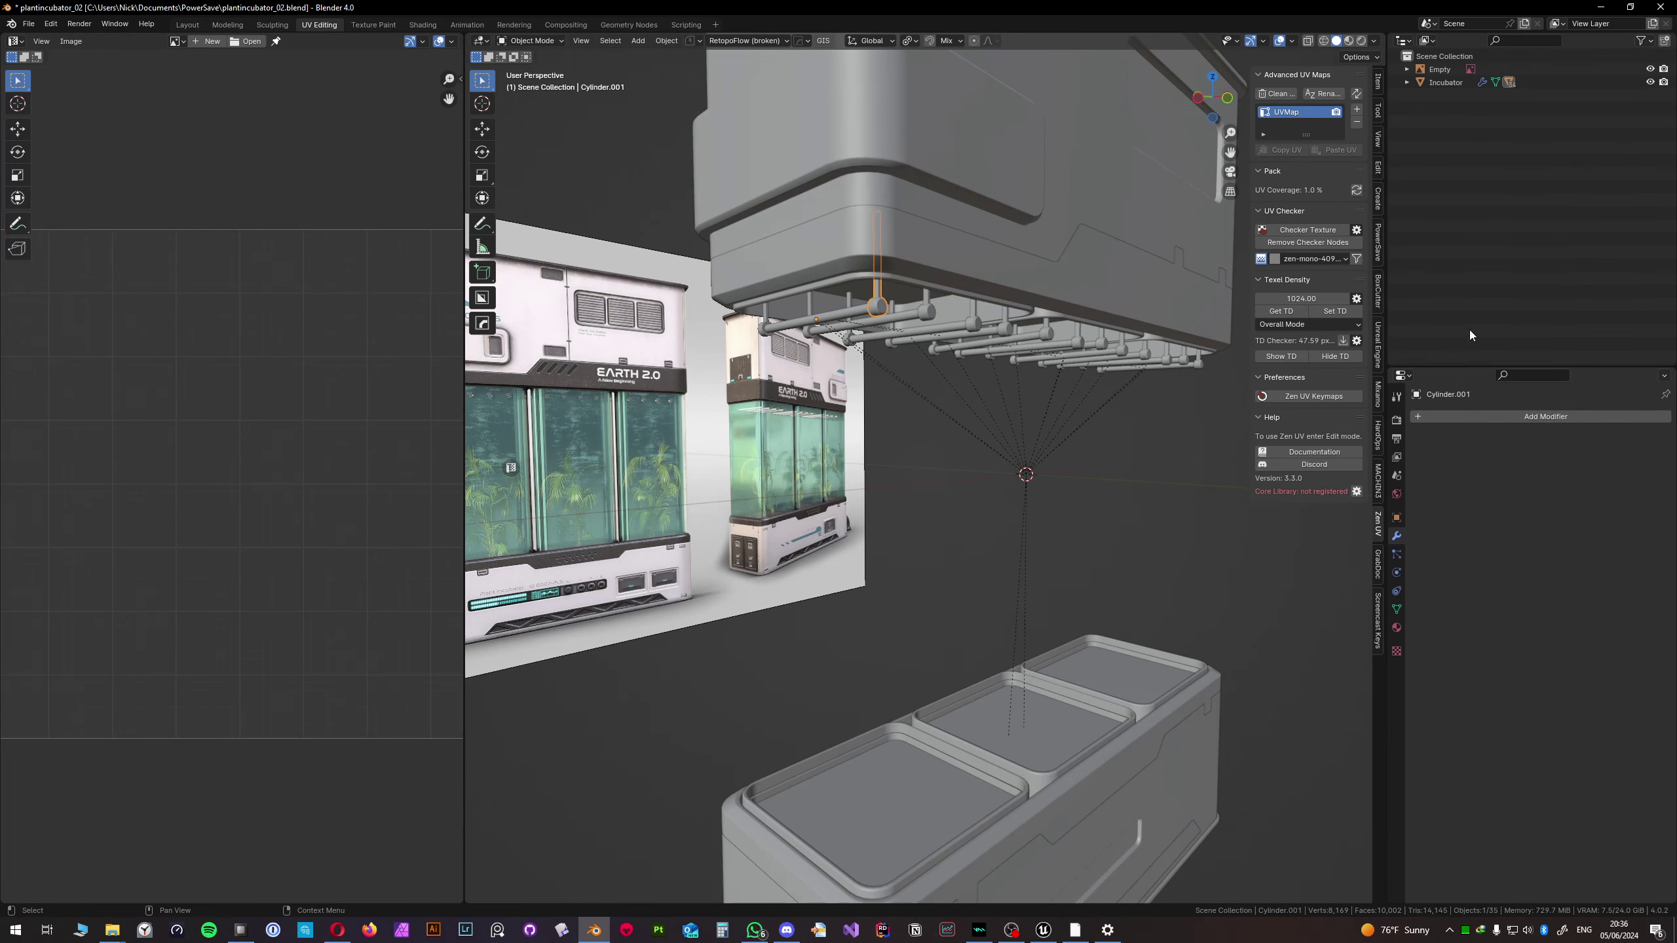
{"action": "left_click", "coordinate": [1406, 82]}
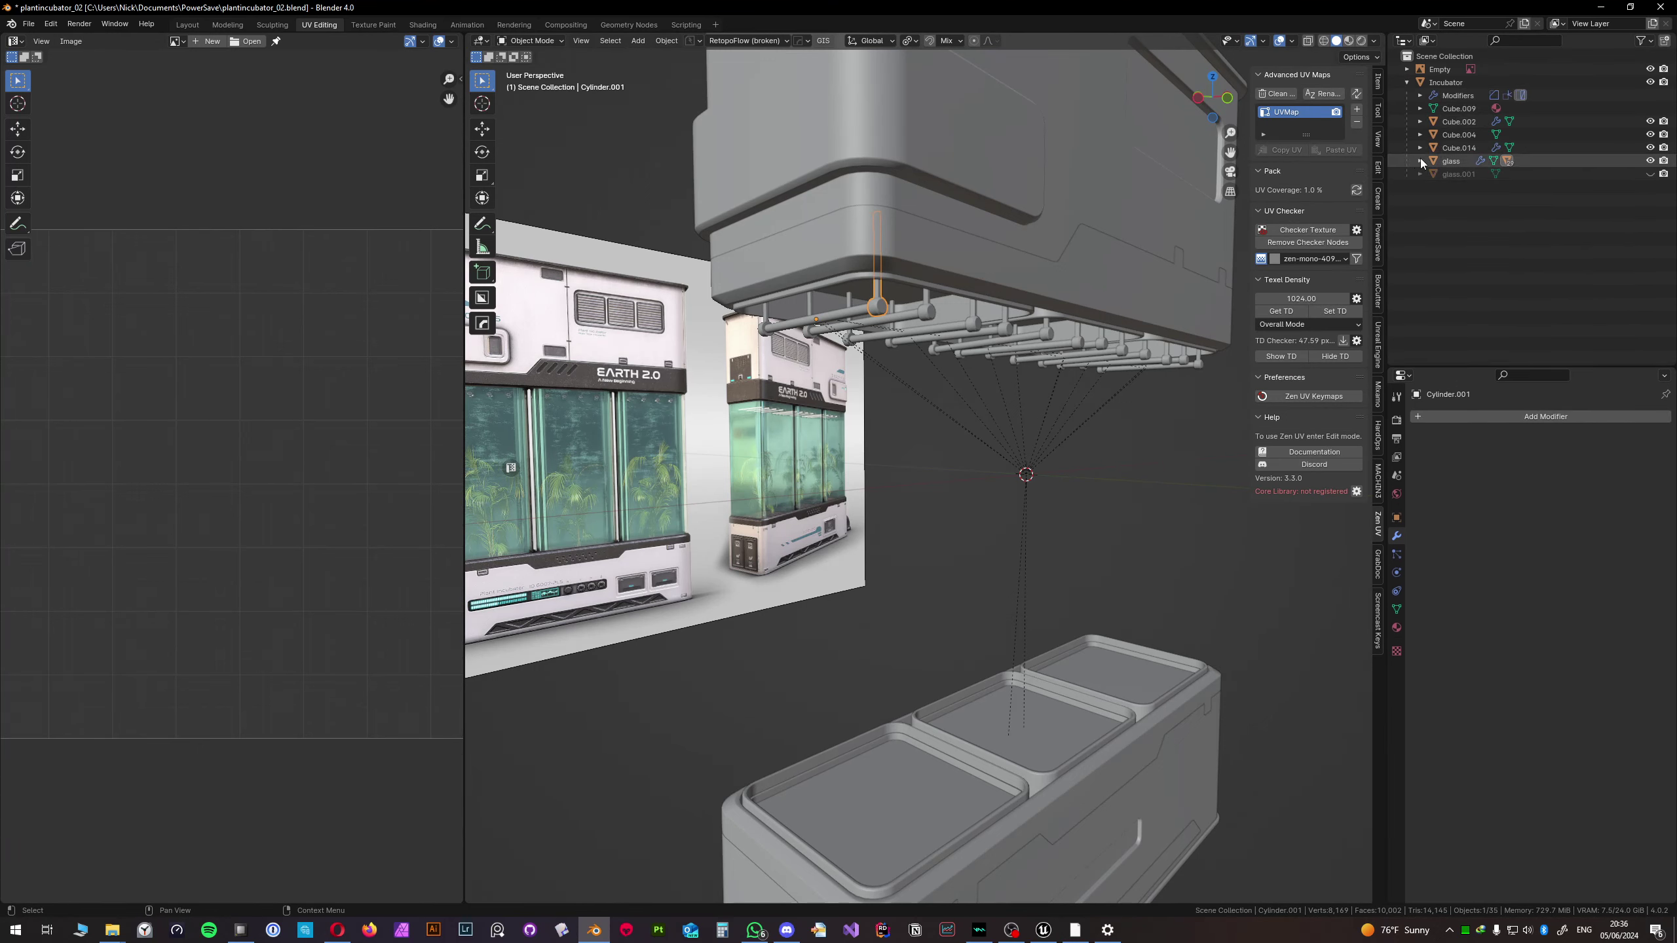
{"action": "left_click", "coordinate": [1651, 174]}
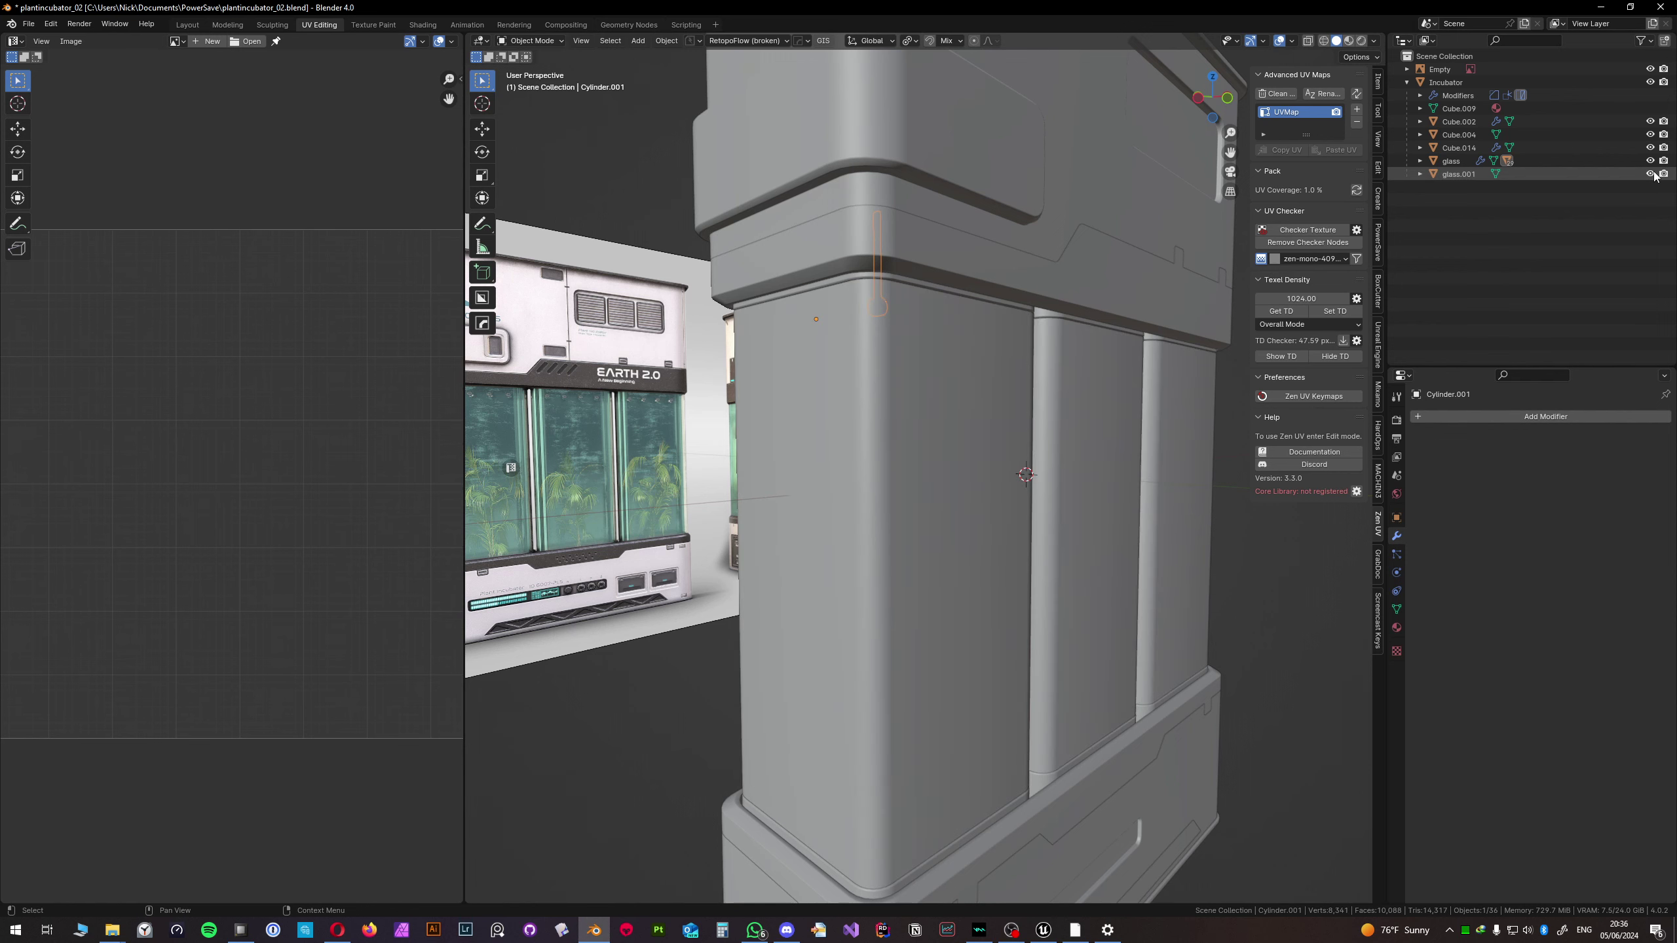
{"action": "left_click", "coordinate": [1651, 174]}
{"action": "left_click", "coordinate": [1651, 174]}
- Rename the rim object from glass to glassRims in the outliner
{"action": "left_click", "coordinate": [1452, 162]}
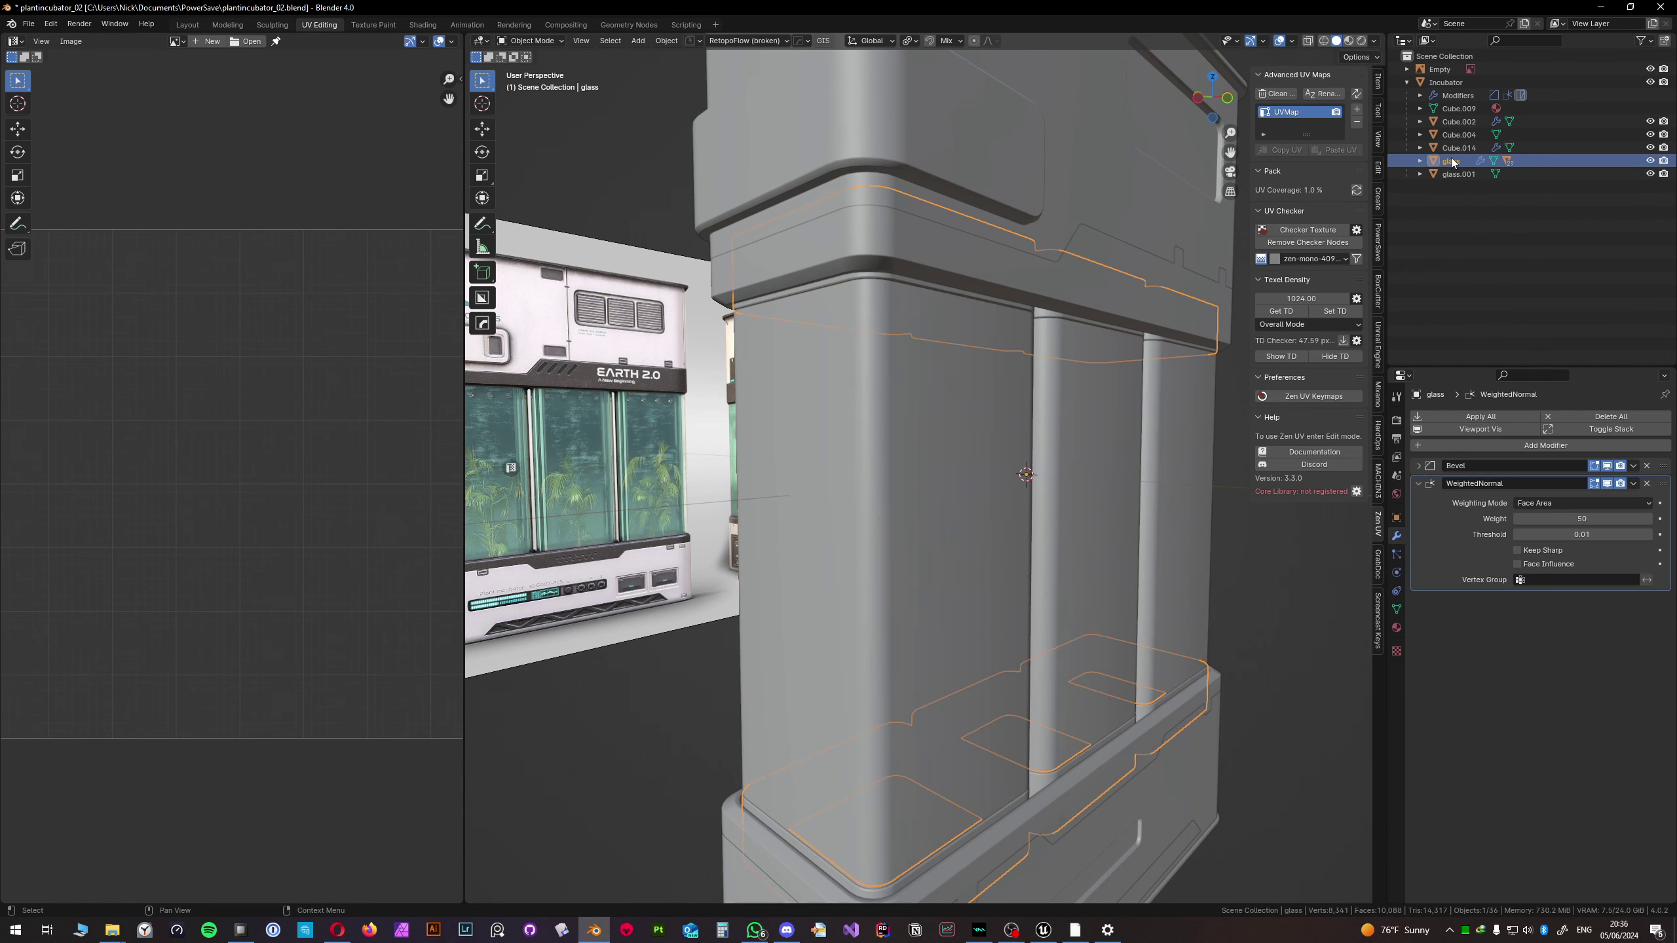
{"action": "double_click", "coordinate": [1451, 162]}
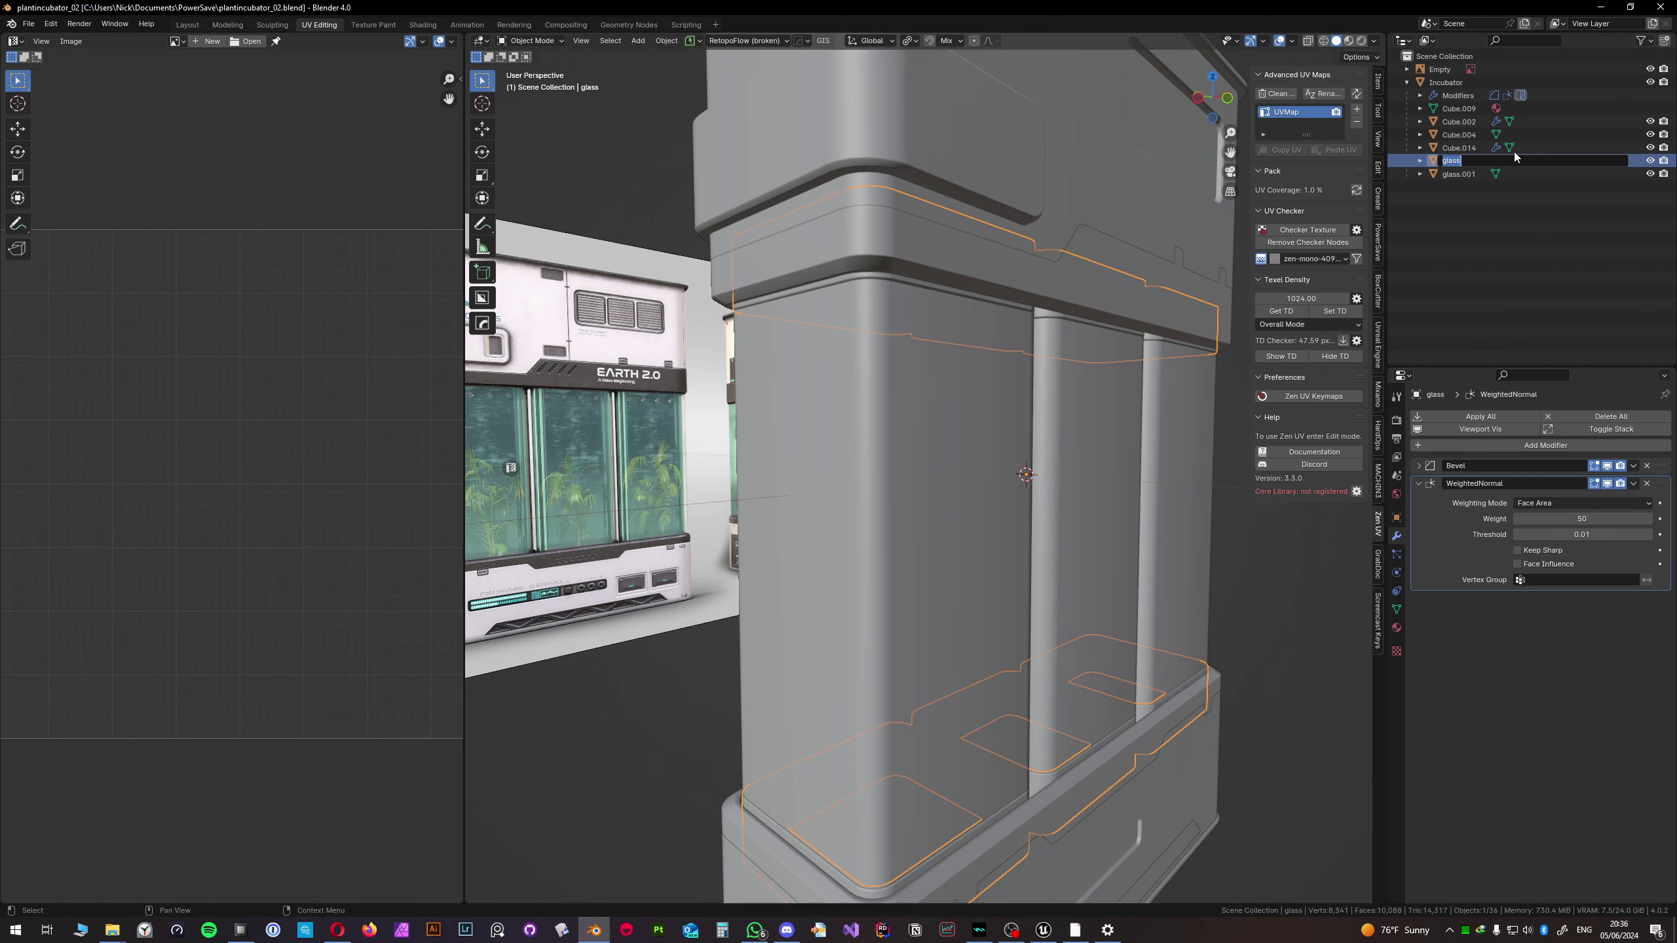
{"action": "key", "text": "End"}
{"action": "type", "text": "Rims"}
{"action": "key", "text": "Return"}
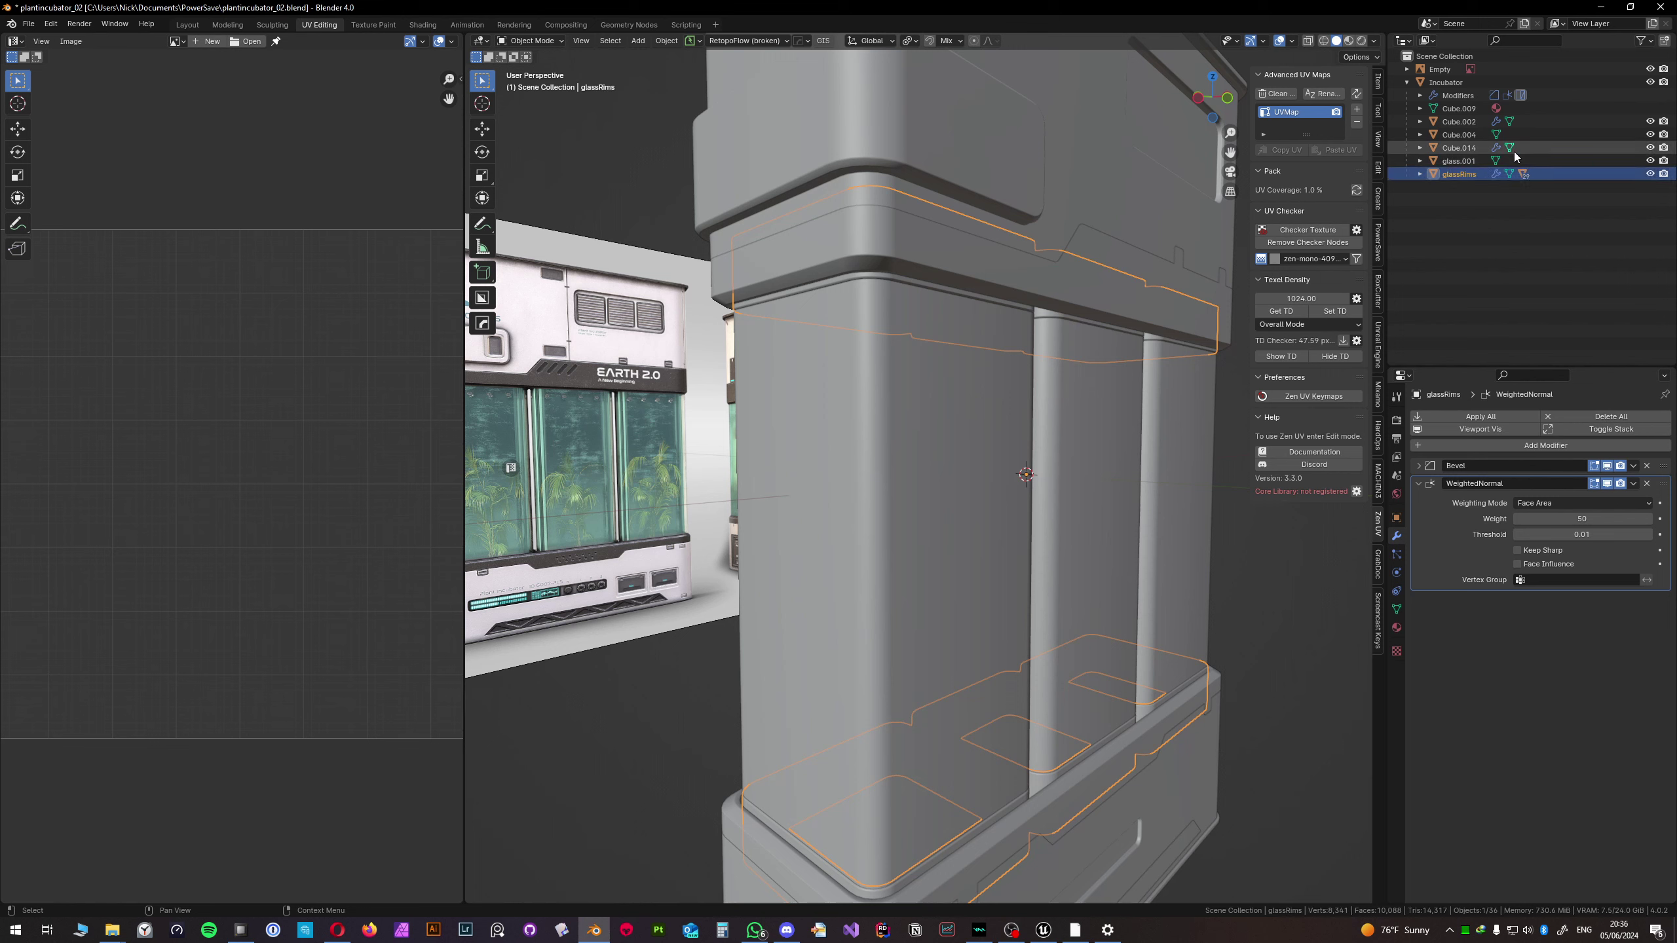
- Rename the panels object glass.001 as glass
{"action": "left_click", "coordinate": [1453, 164]}
{"action": "double_click", "coordinate": [1451, 163]}
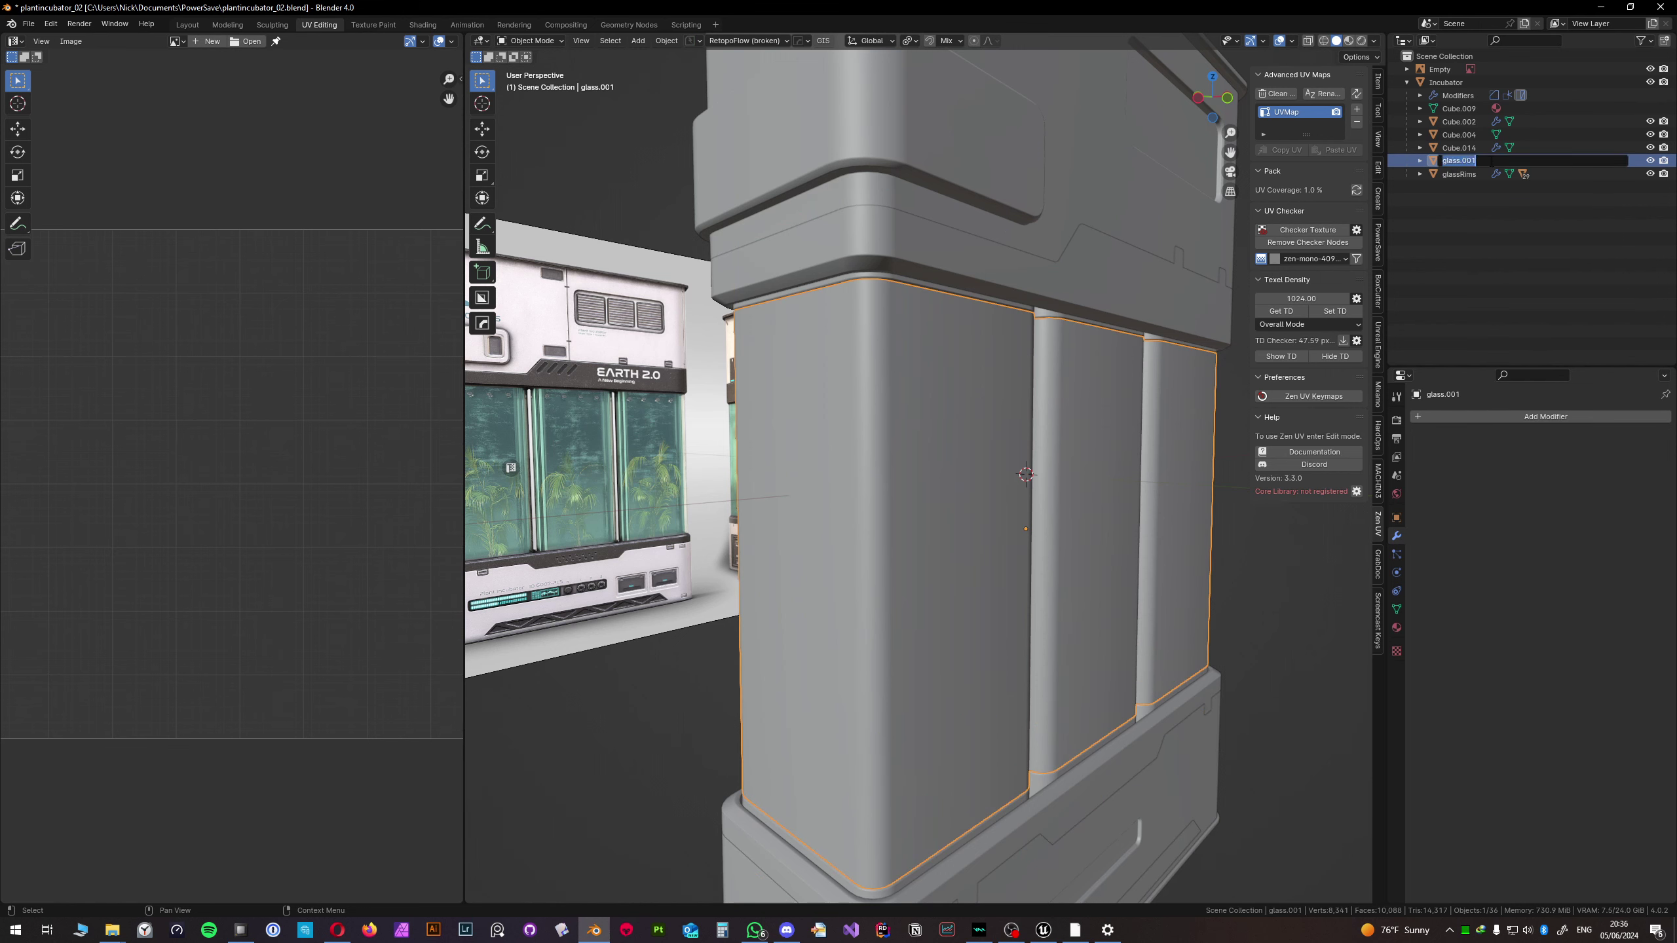
{"action": "key", "text": "End"}
{"action": "key", "text": "Return"}
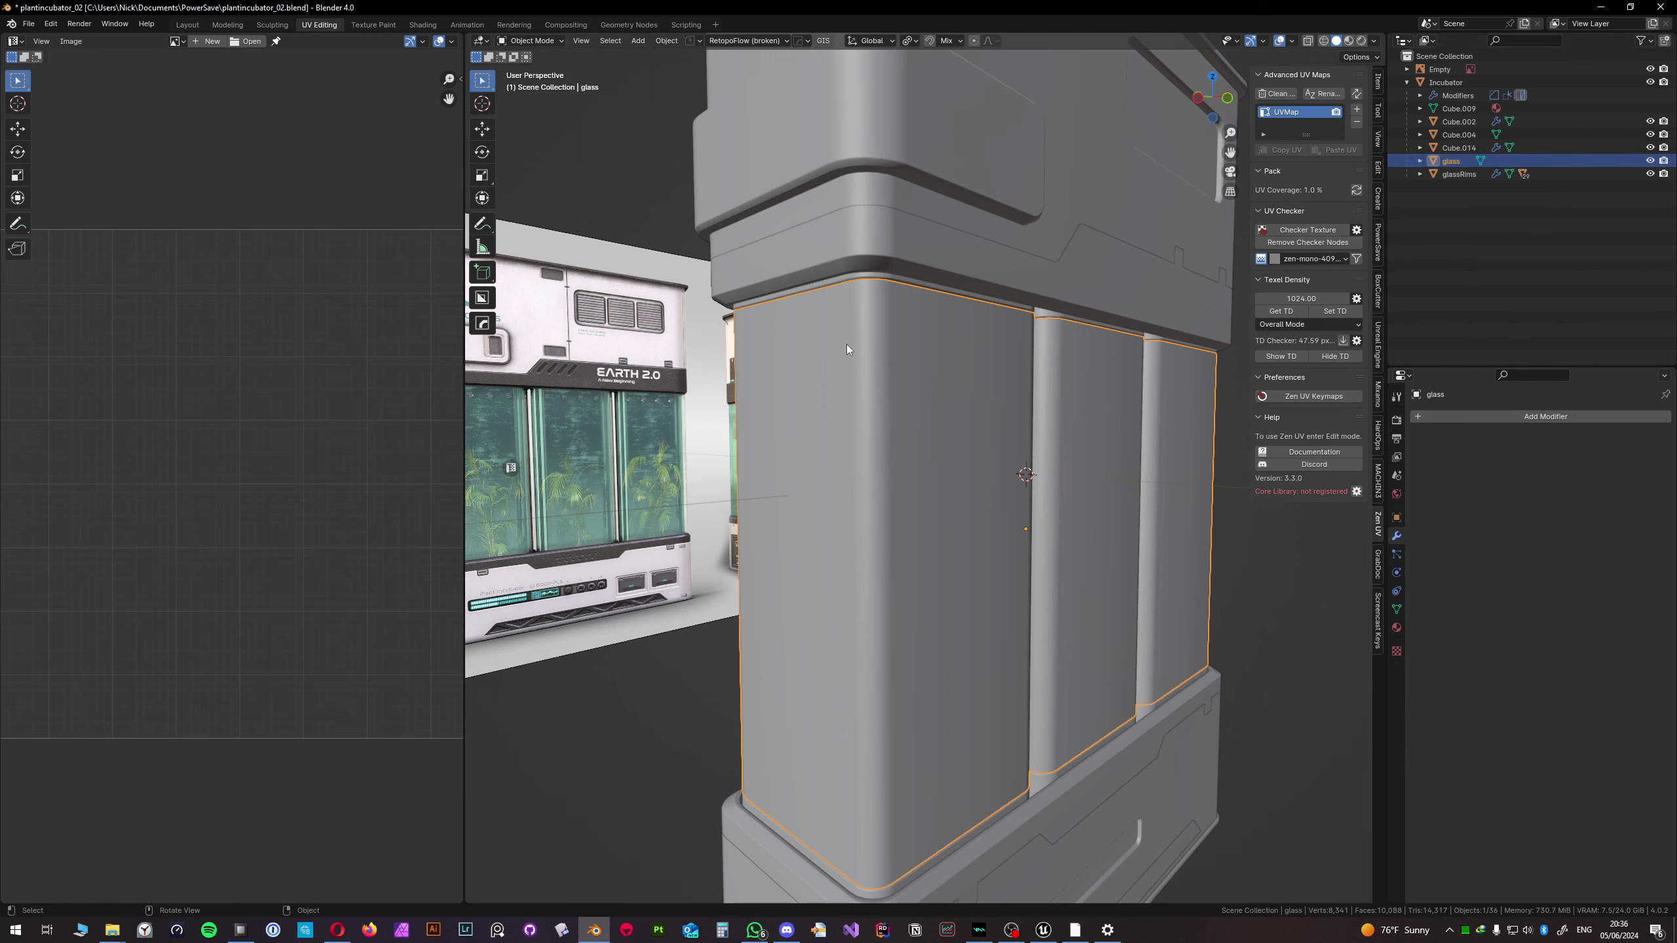
- Expand the glassRims children, hide the glass panels and select Cylinder.002 through Cylinder.023
{"action": "left_click", "coordinate": [1421, 174]}
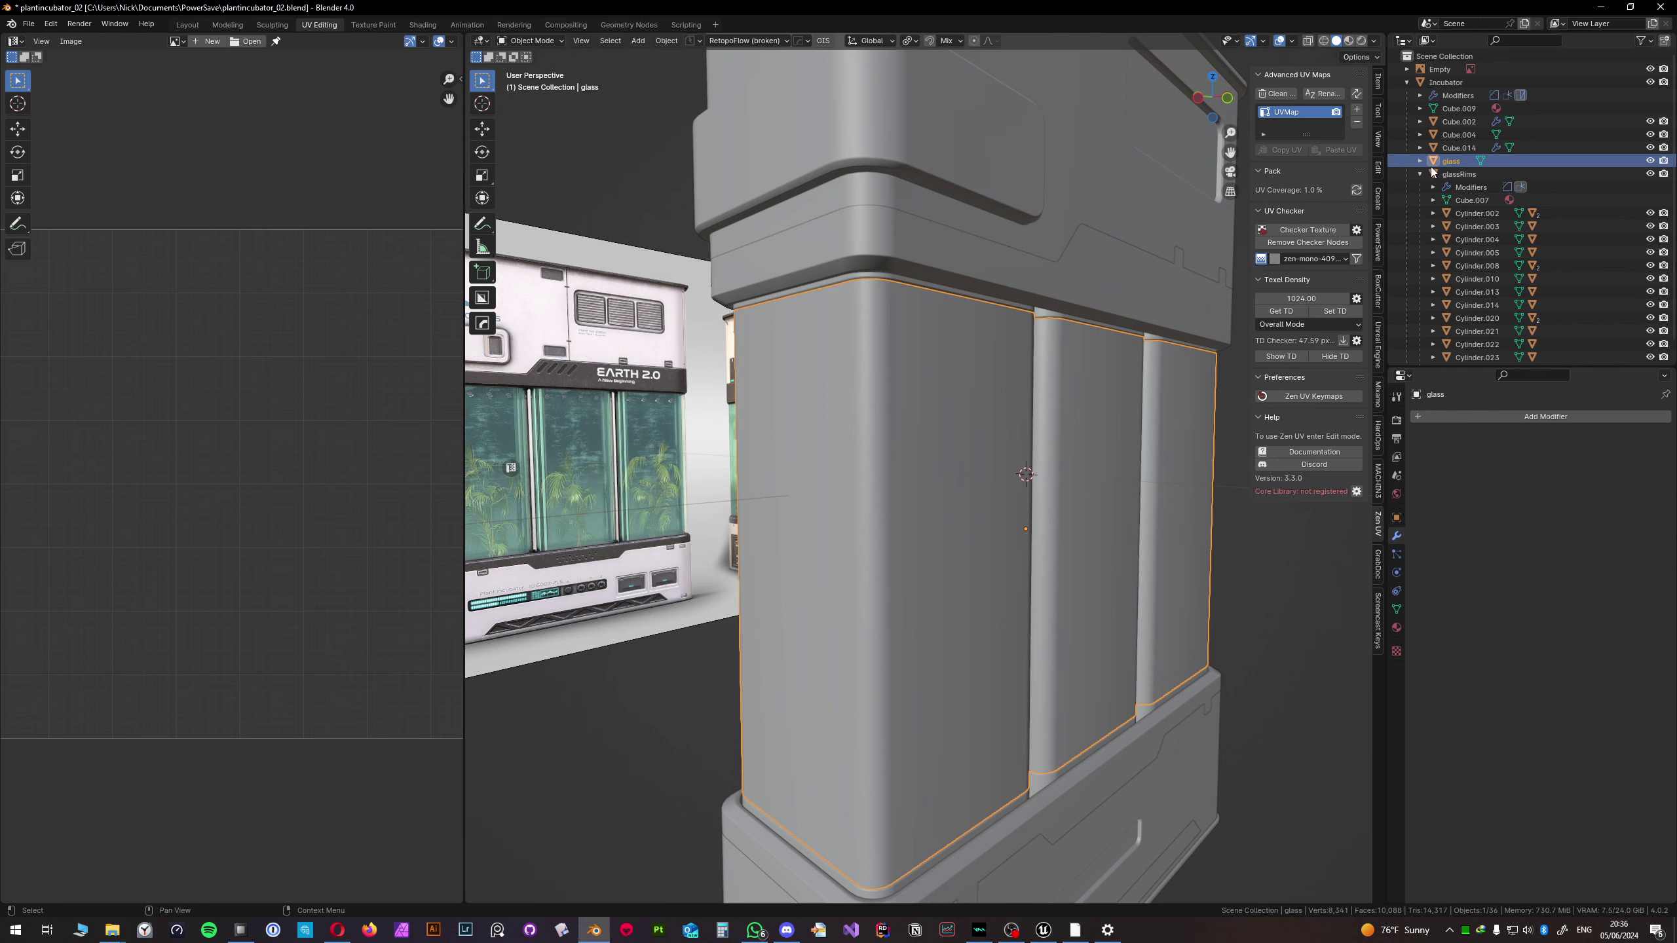
{"action": "left_click", "coordinate": [1650, 160]}
{"action": "scroll", "coordinate": [1466, 219], "scroll_direction": "down", "scroll_amount": 2}
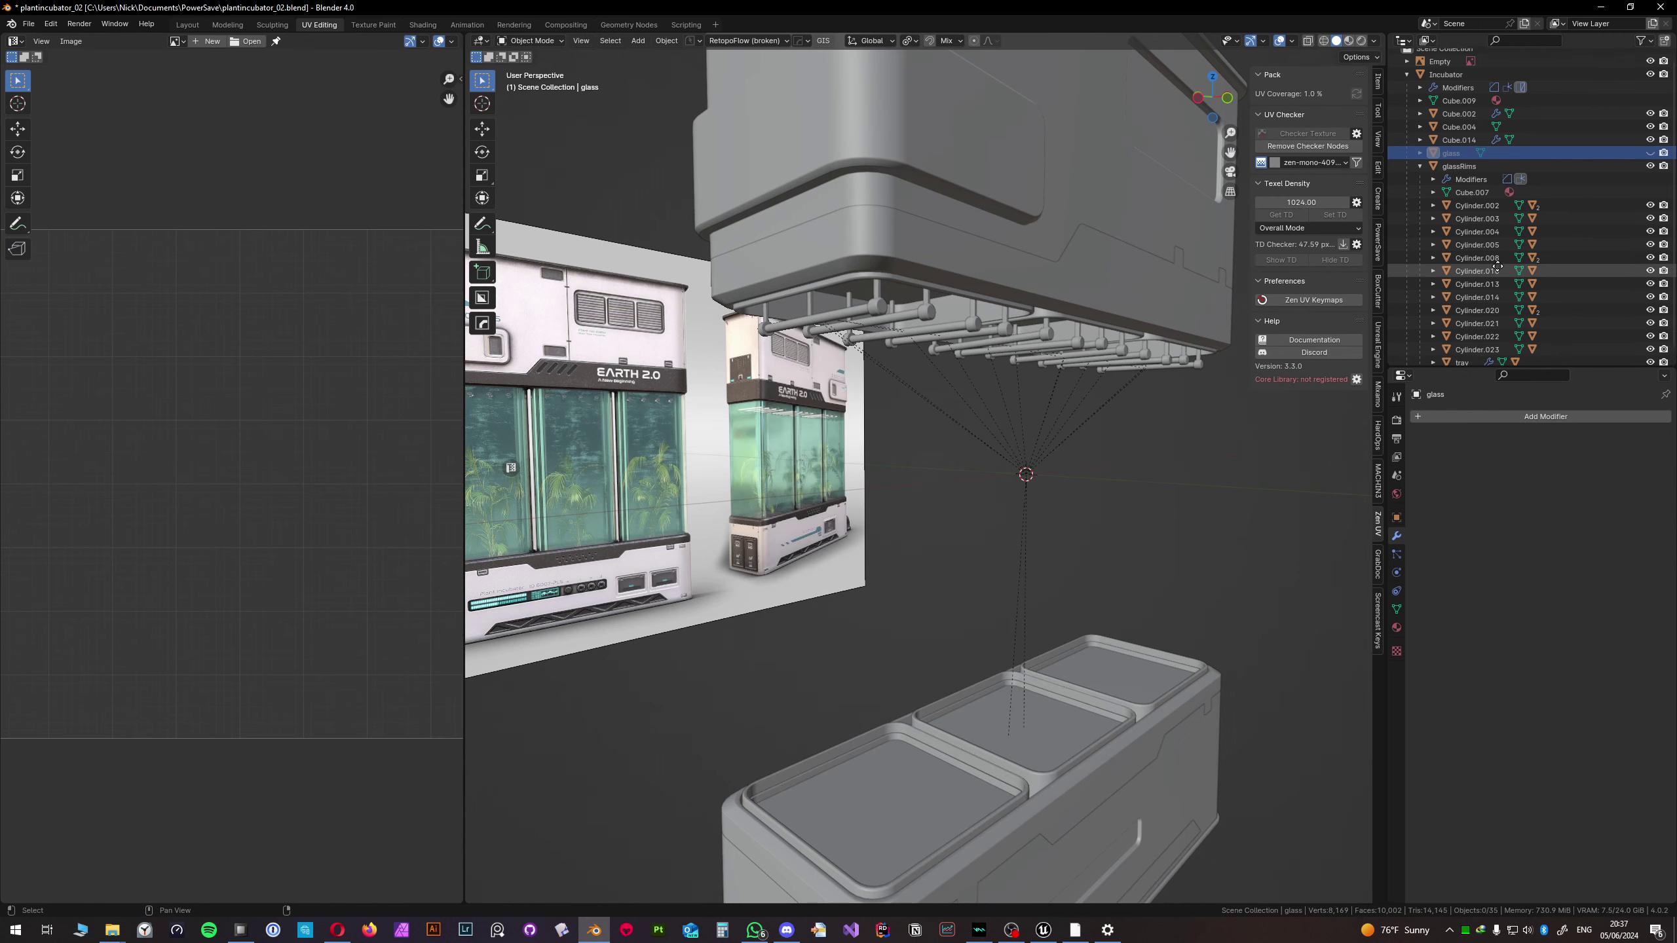
{"action": "left_click", "coordinate": [1473, 199]}
{"action": "left_click", "coordinate": [1481, 340], "text": "shift"}
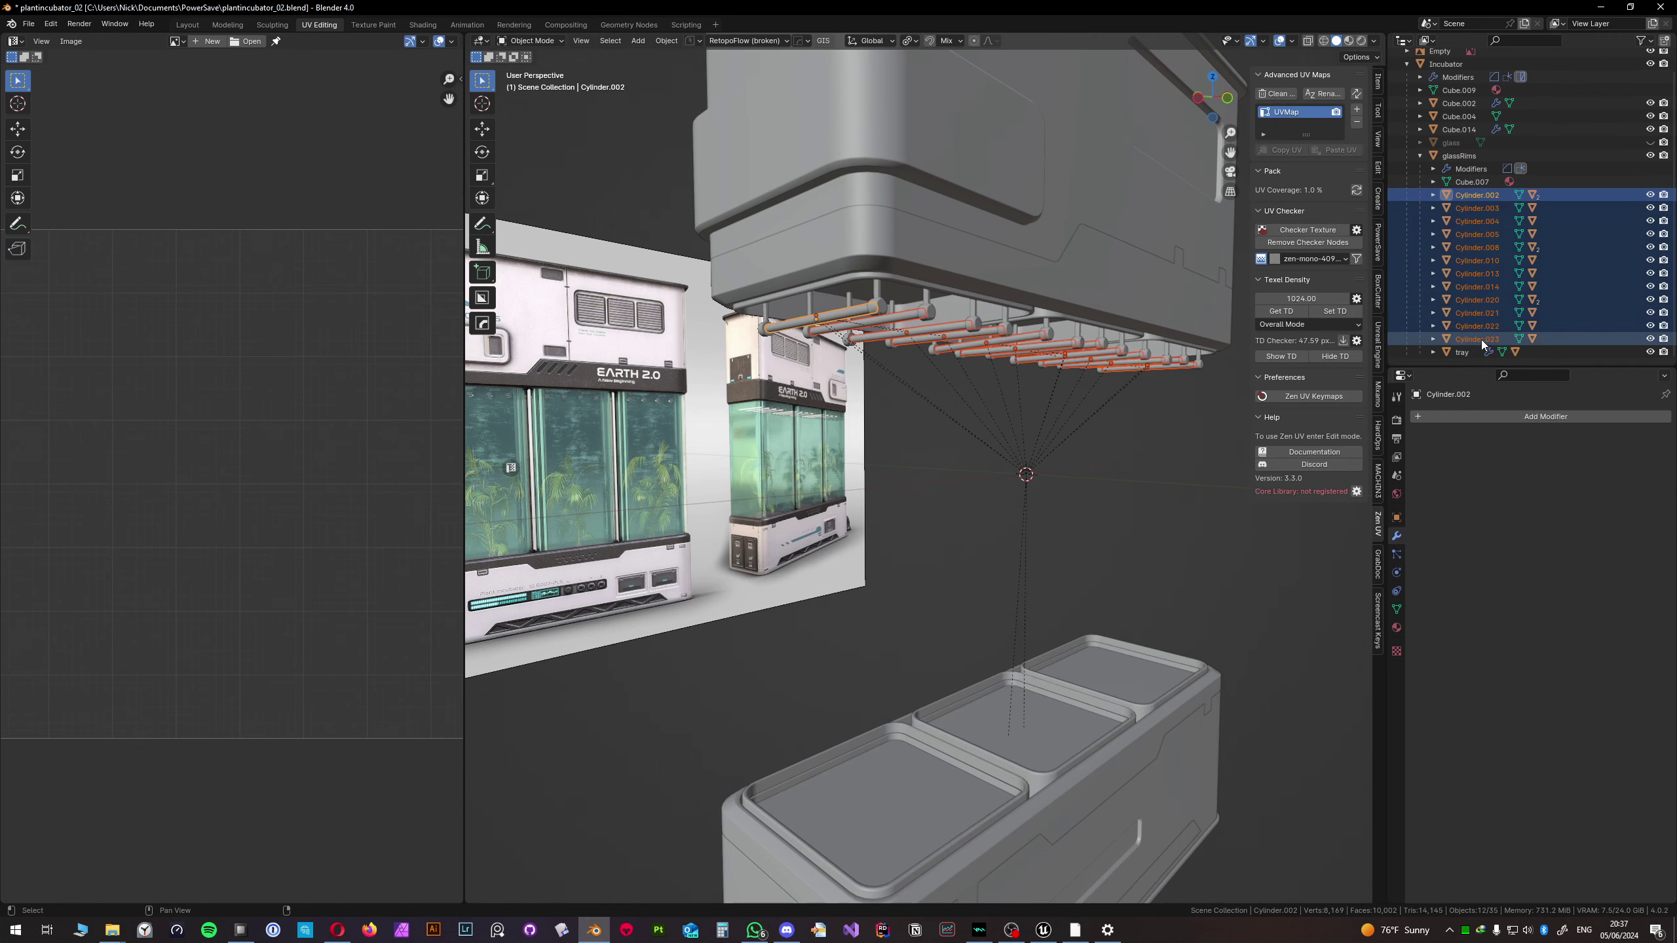
- Select a rod holder under the upper housing and set the viewport shading colour to Material
{"action": "middle_click_drag", "start_coordinate": [1057, 370], "coordinate": [991, 291]}
{"action": "left_click", "coordinate": [944, 281]}
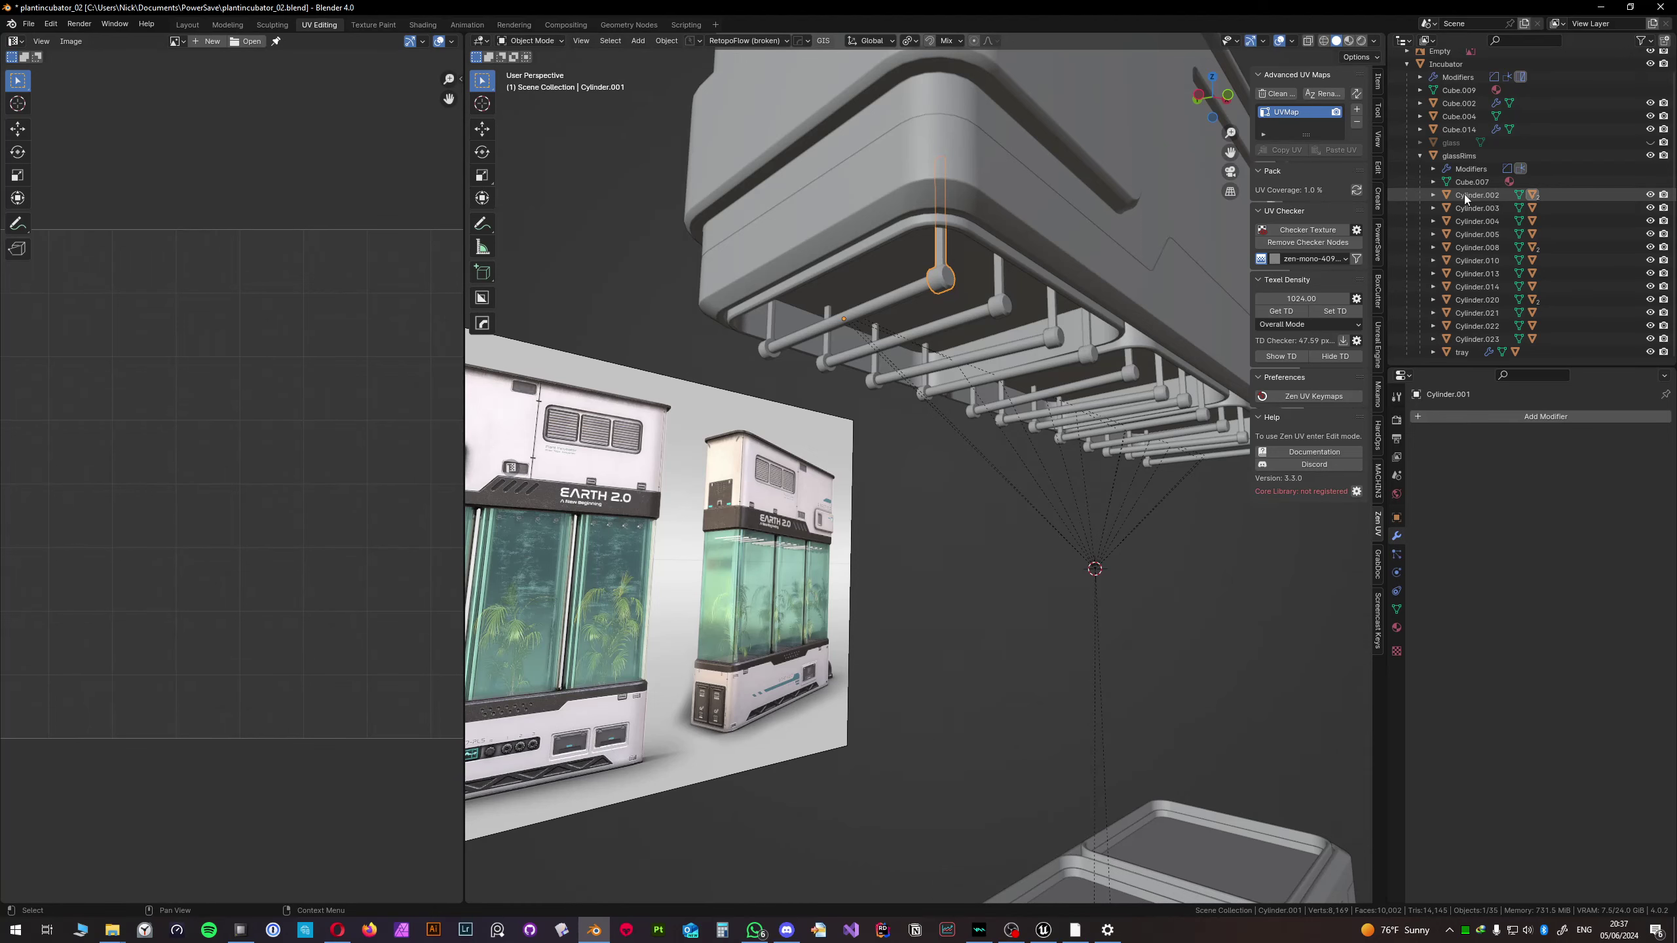
{"action": "left_click", "coordinate": [1375, 40]}
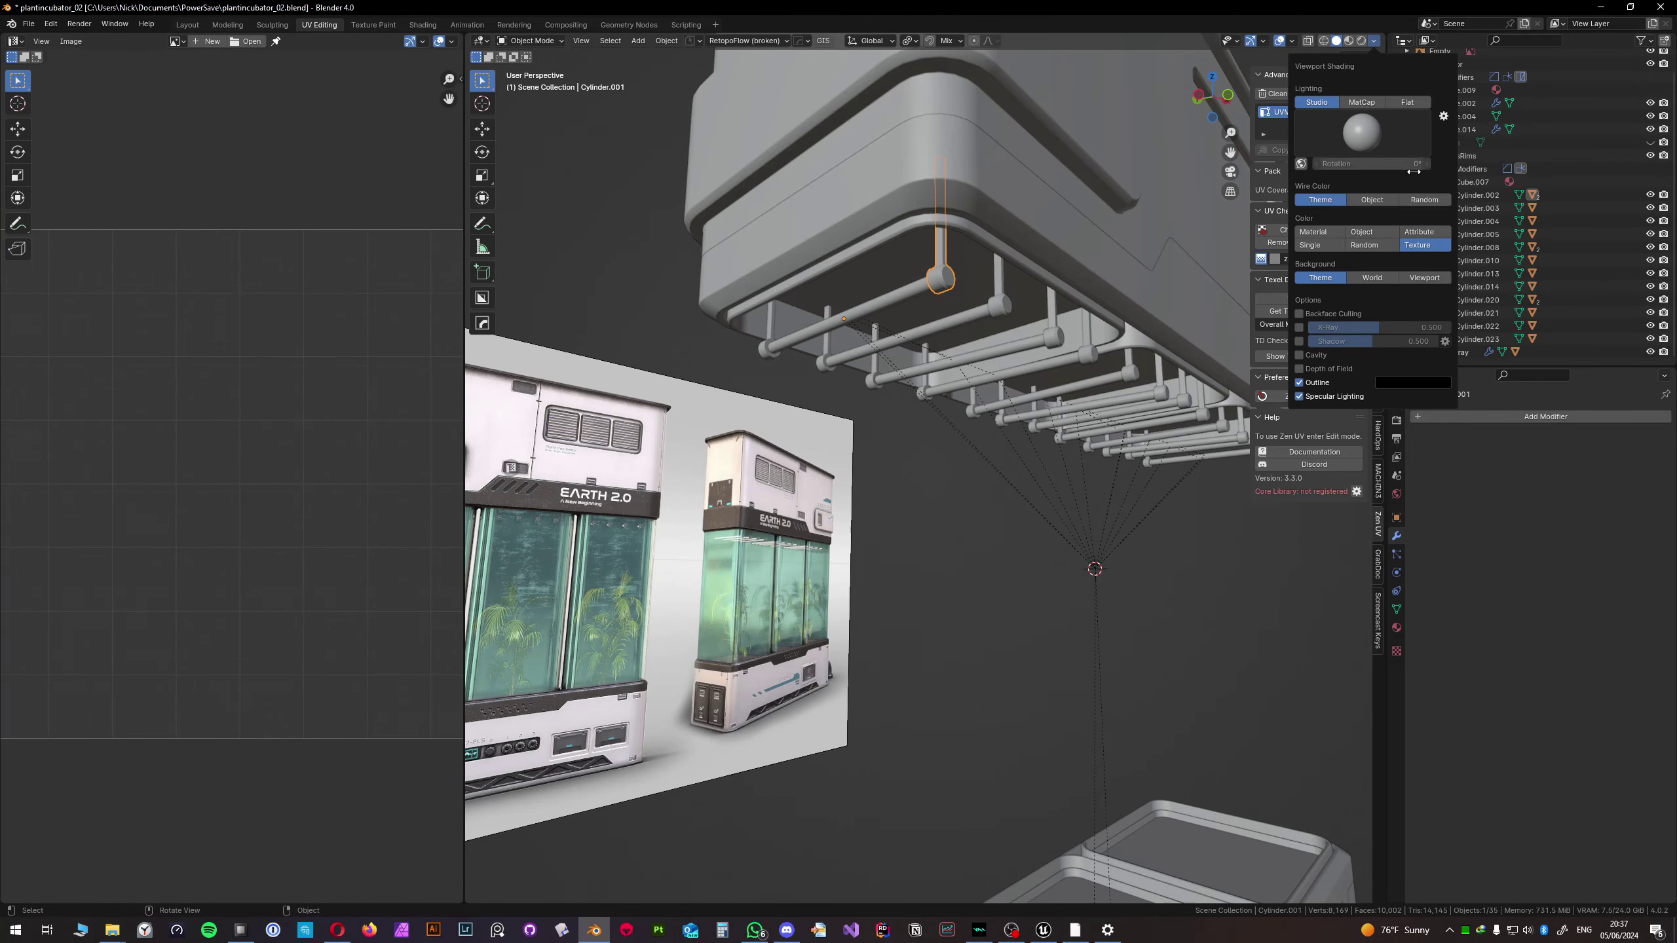
{"action": "left_click", "coordinate": [1314, 232]}
- Try joining the rods Cylinder.002 through Cylinder.023 into one object, and undo the join
{"action": "mouse_move", "coordinate": [1109, 250]}
{"action": "middle_mouse_down"}
{"action": "mouse_move", "coordinate": [902, 270]}
{"action": "mouse_move", "coordinate": [812, 316]}
{"action": "middle_mouse_up"}
{"action": "left_click", "coordinate": [814, 316]}
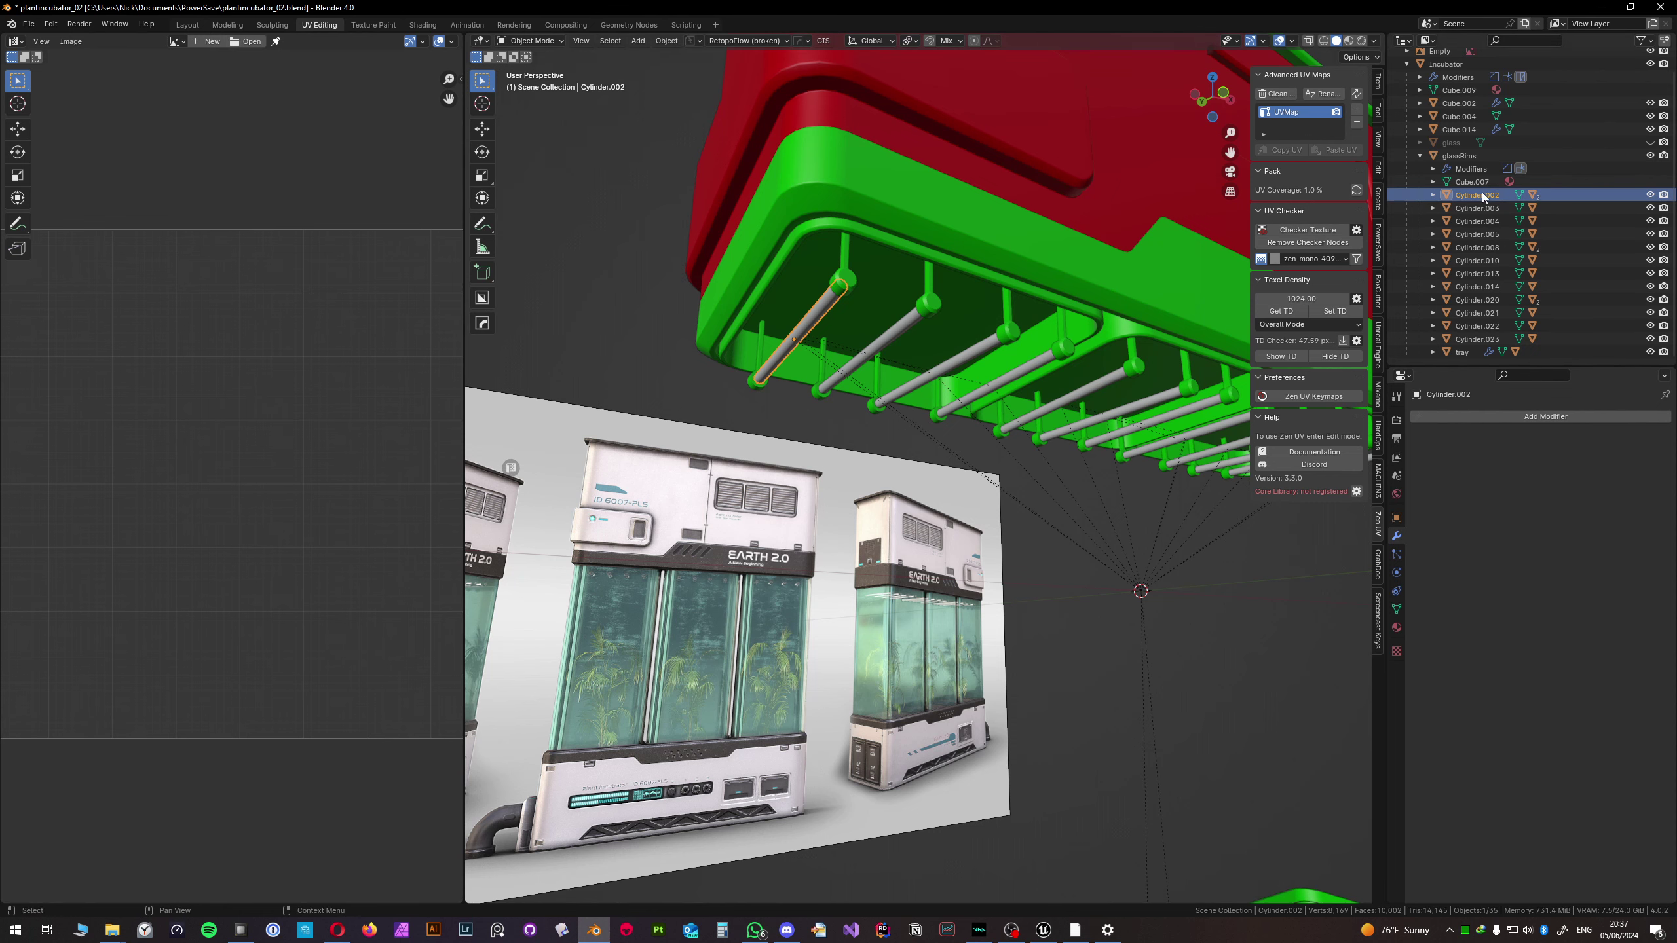
{"action": "left_click", "coordinate": [1479, 340], "text": "shift"}
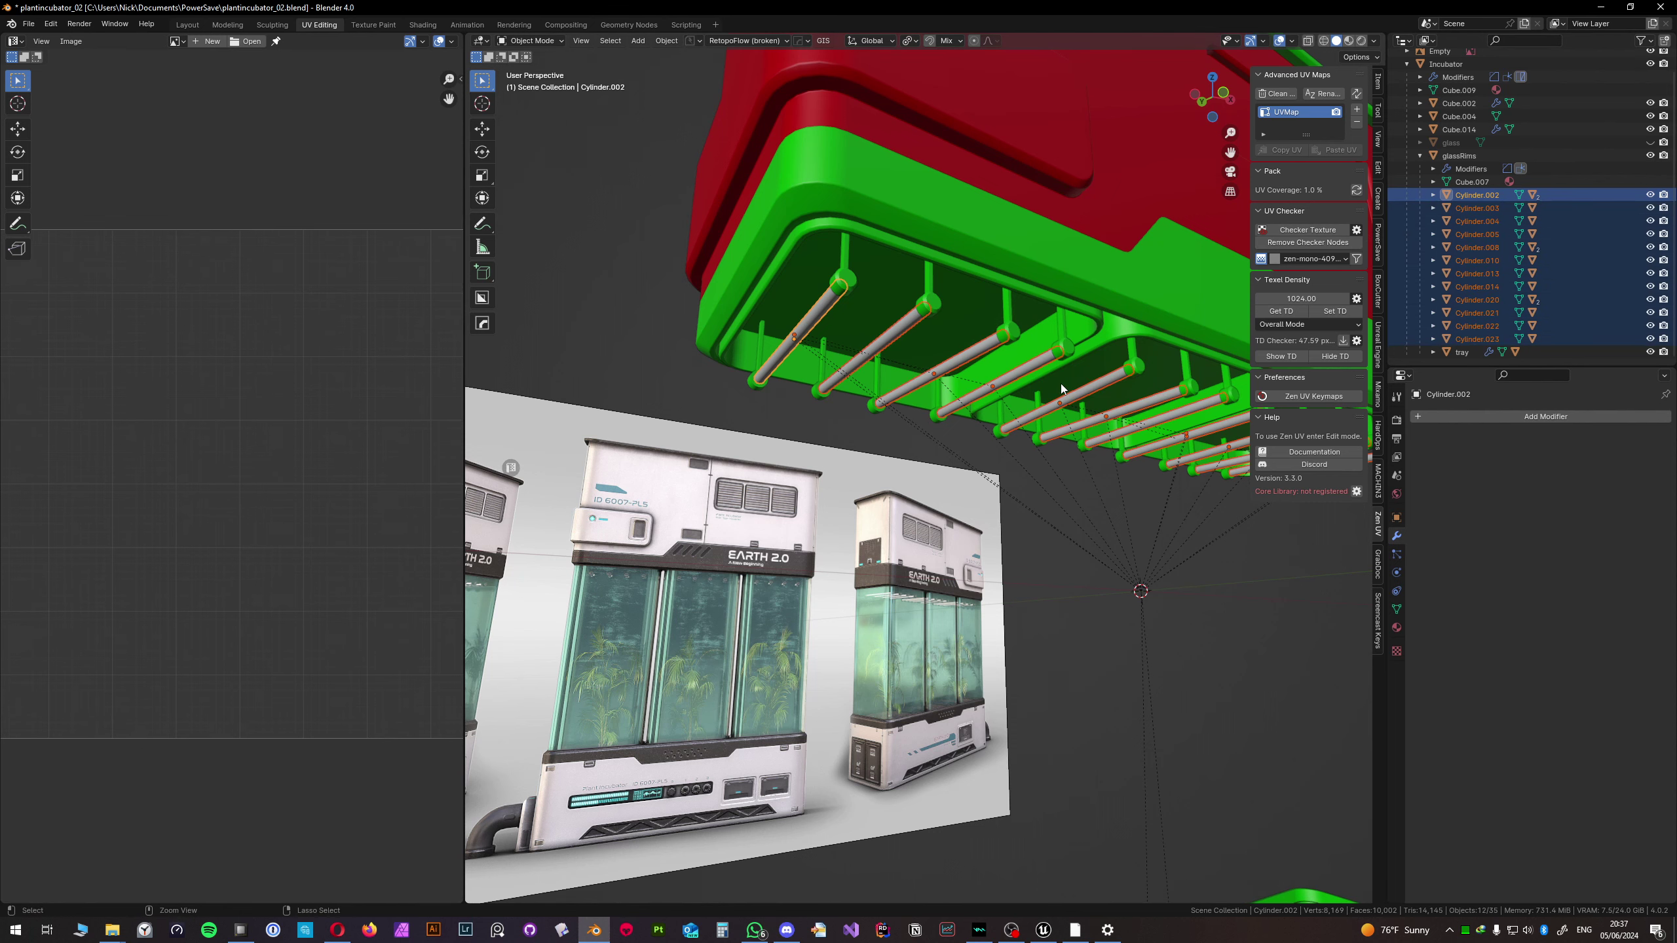
{"action": "key", "text": "ctrl+j"}
{"action": "middle_click_drag", "start_coordinate": [1061, 382], "coordinate": [971, 343]}
{"action": "key", "text": "ctrl+z"}
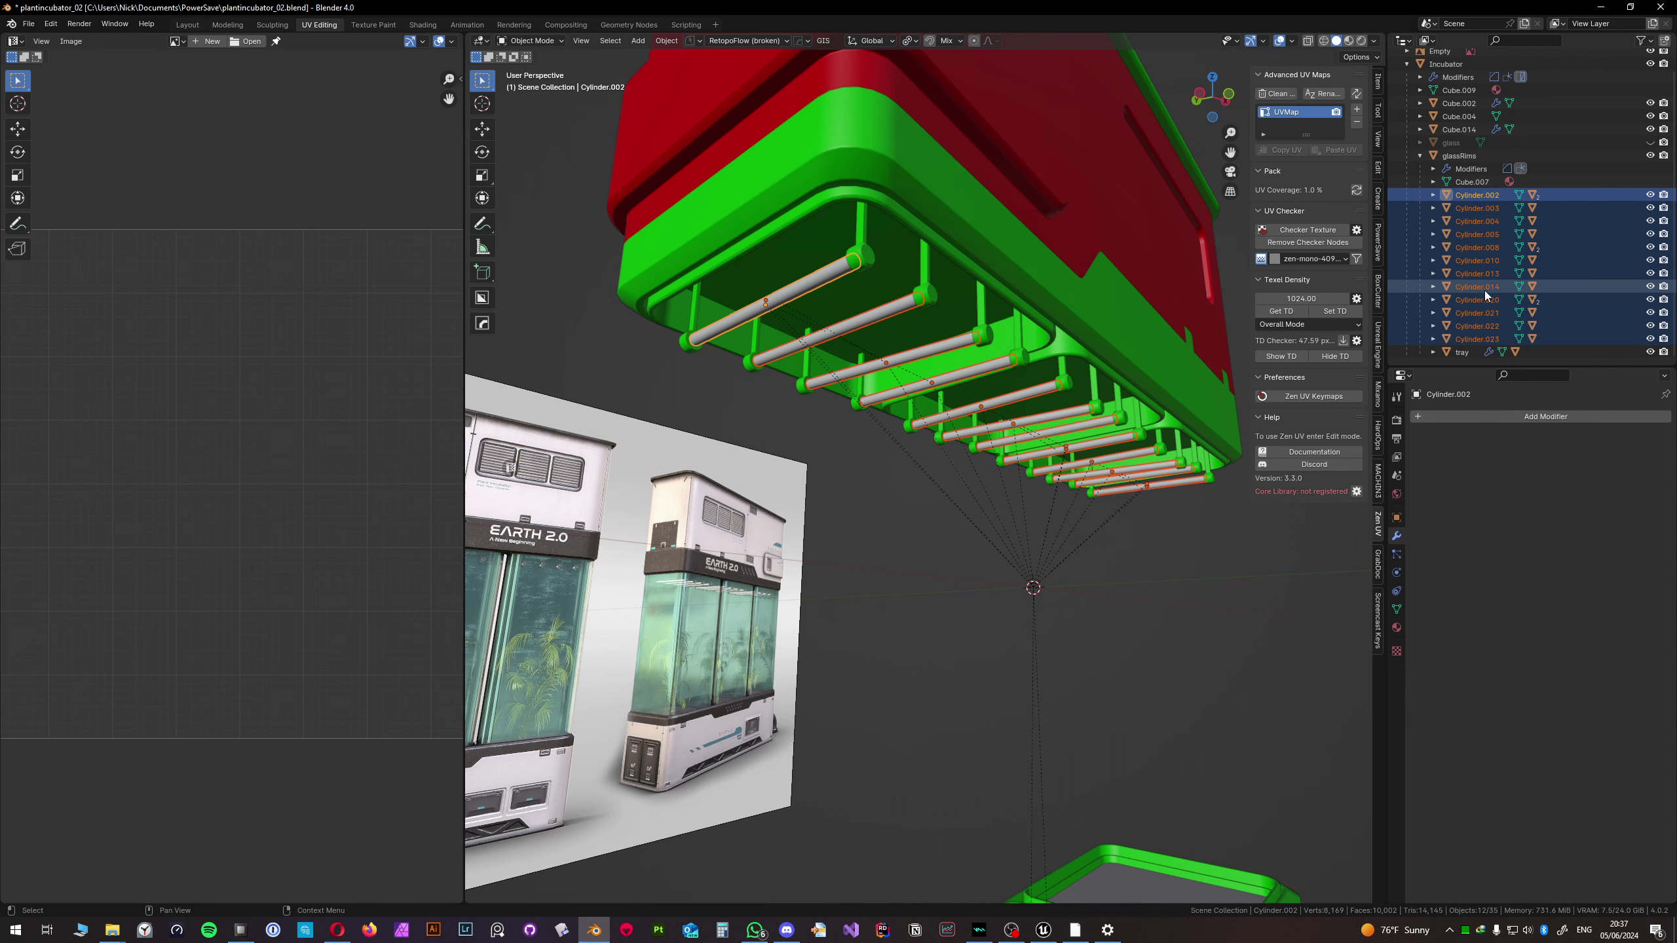
- Check which rod each Cylinder entry in the outliner belongs to, and reselect Cylinder.002 through Cylinder.023
{"action": "left_click", "coordinate": [1473, 338]}
{"action": "left_click", "coordinate": [1472, 325]}
{"action": "left_click", "coordinate": [1473, 312]}
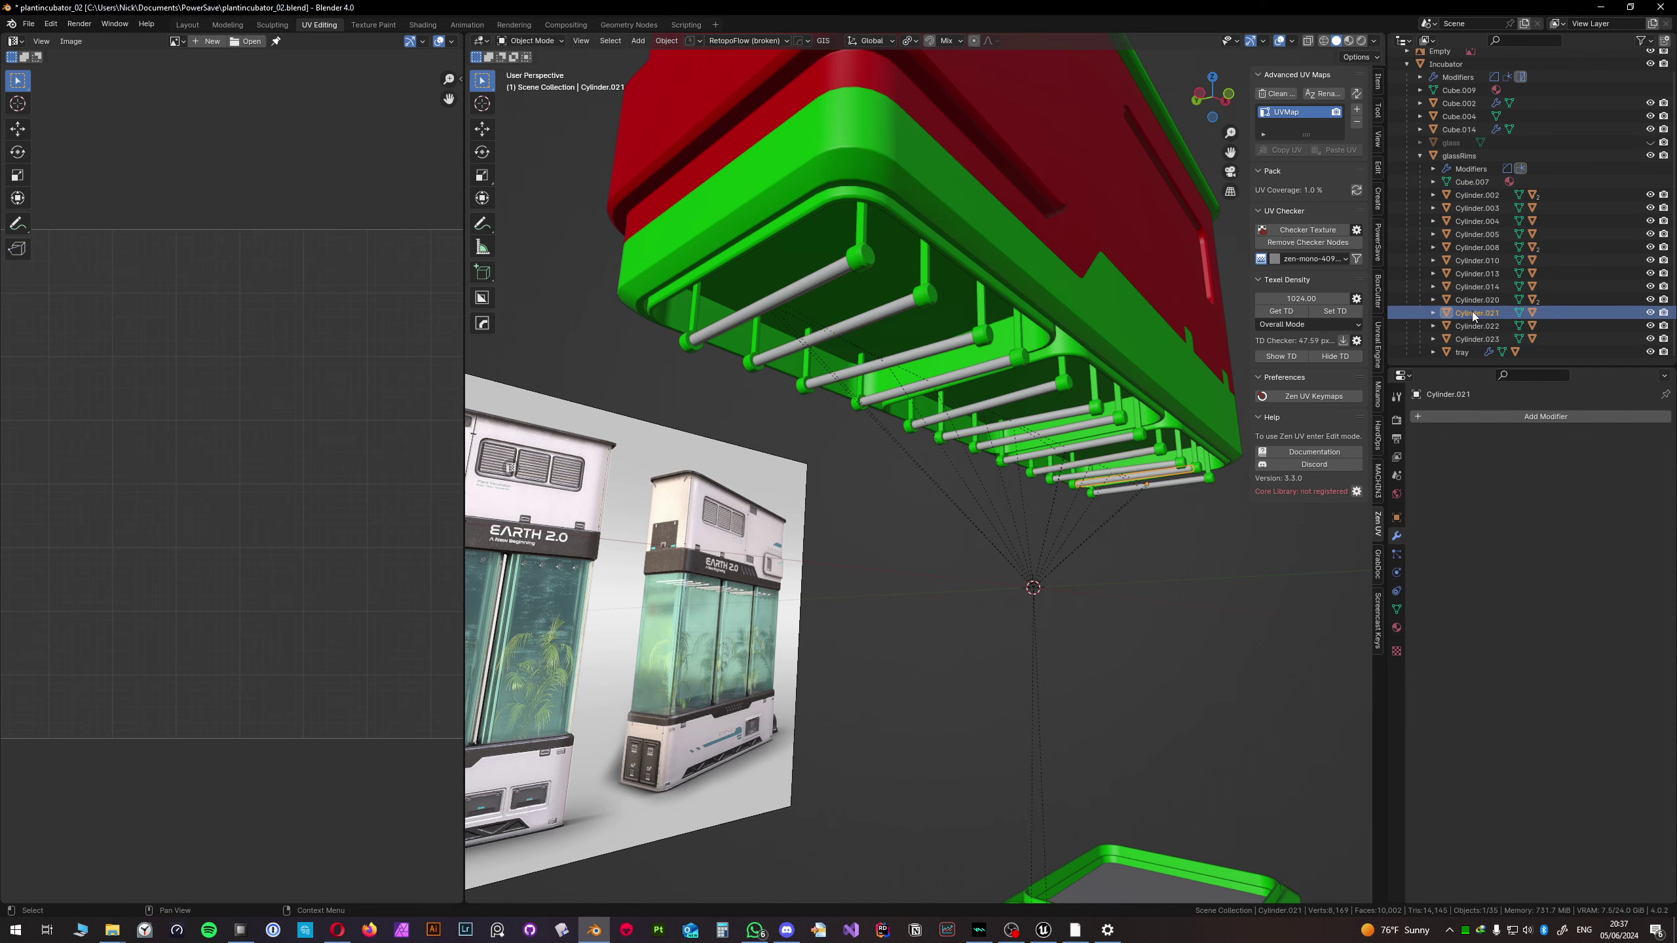
{"action": "left_click", "coordinate": [1473, 301]}
{"action": "left_click", "coordinate": [1475, 287]}
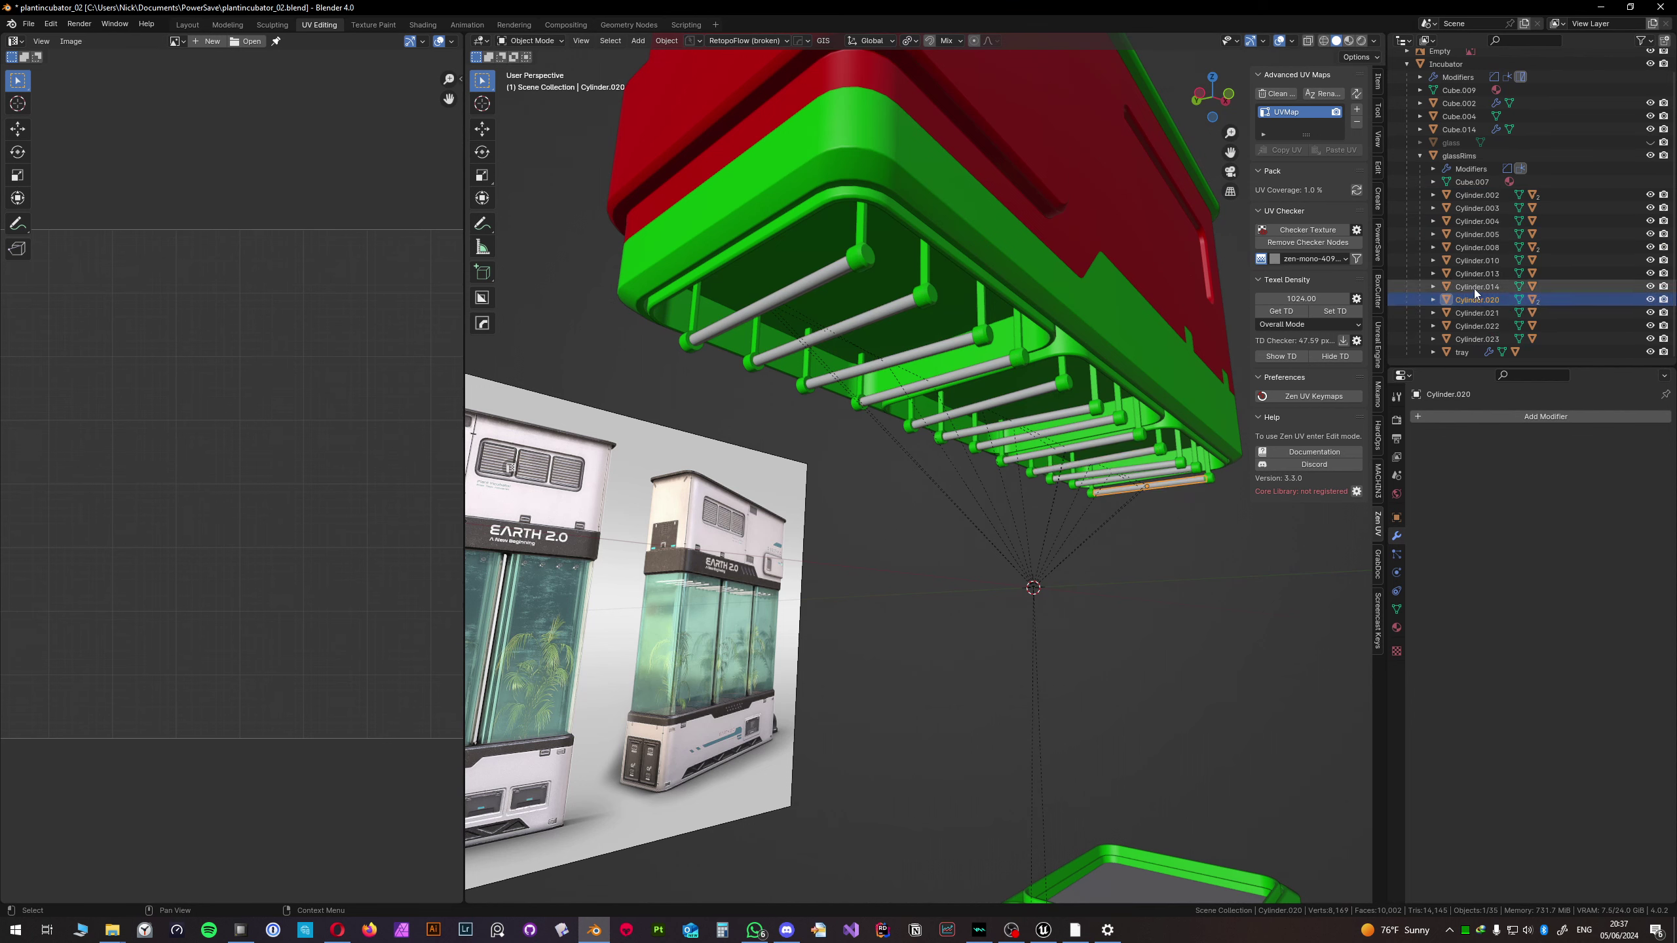
{"action": "left_click", "coordinate": [1471, 199]}
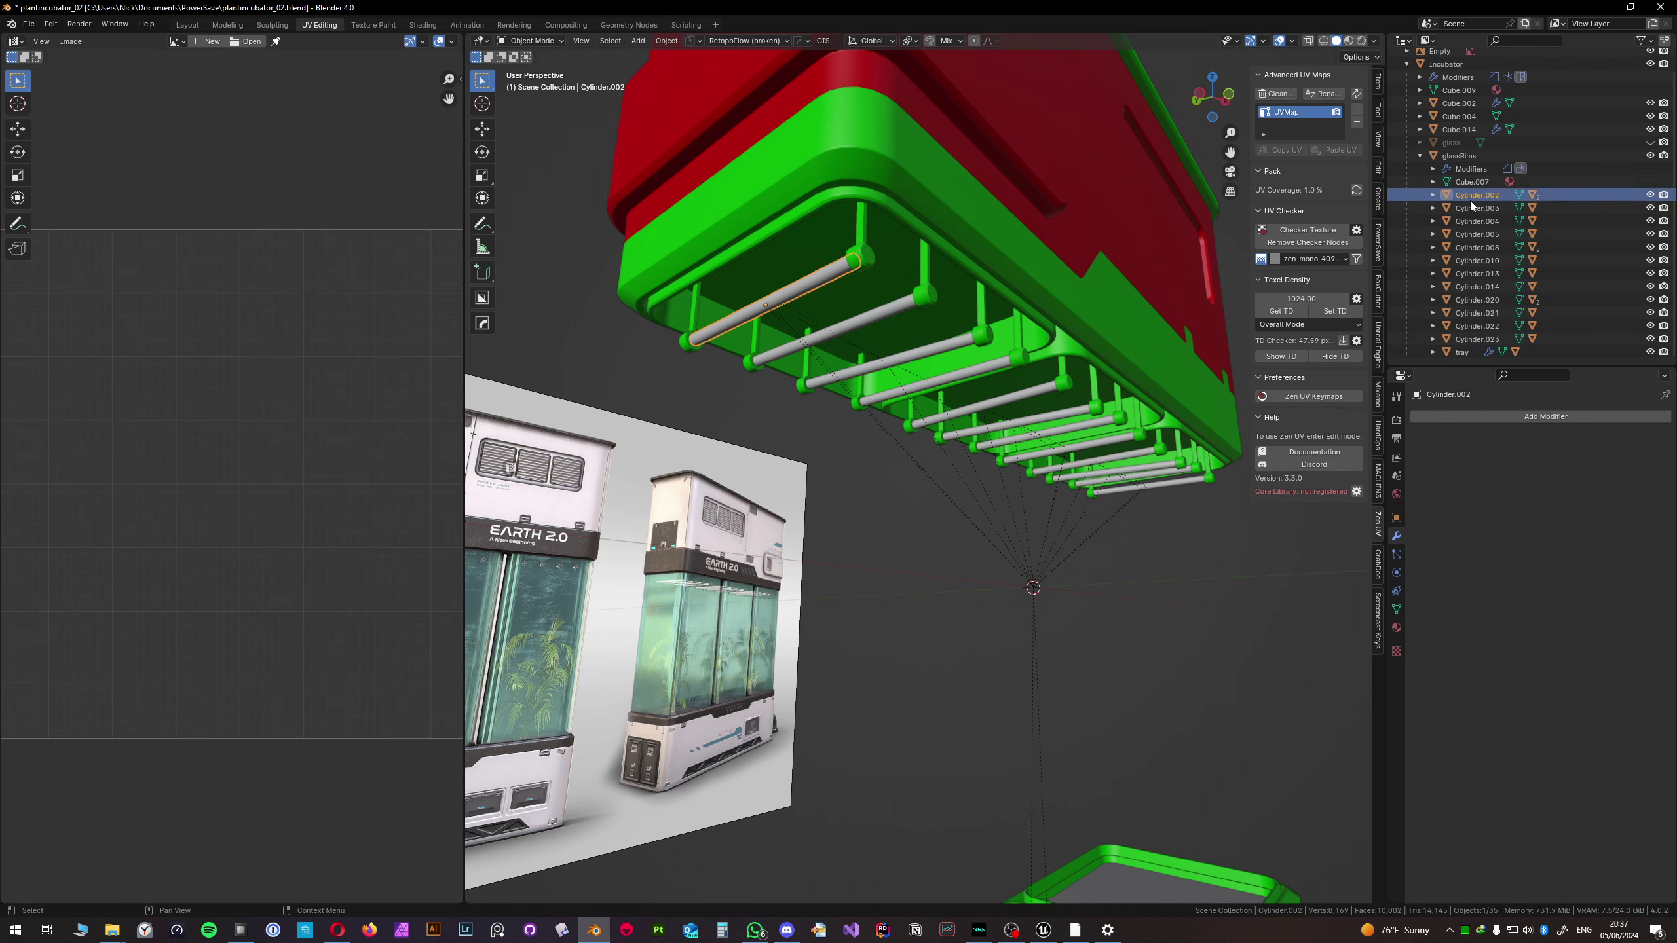
{"action": "left_click", "coordinate": [1475, 338], "text": "shift"}
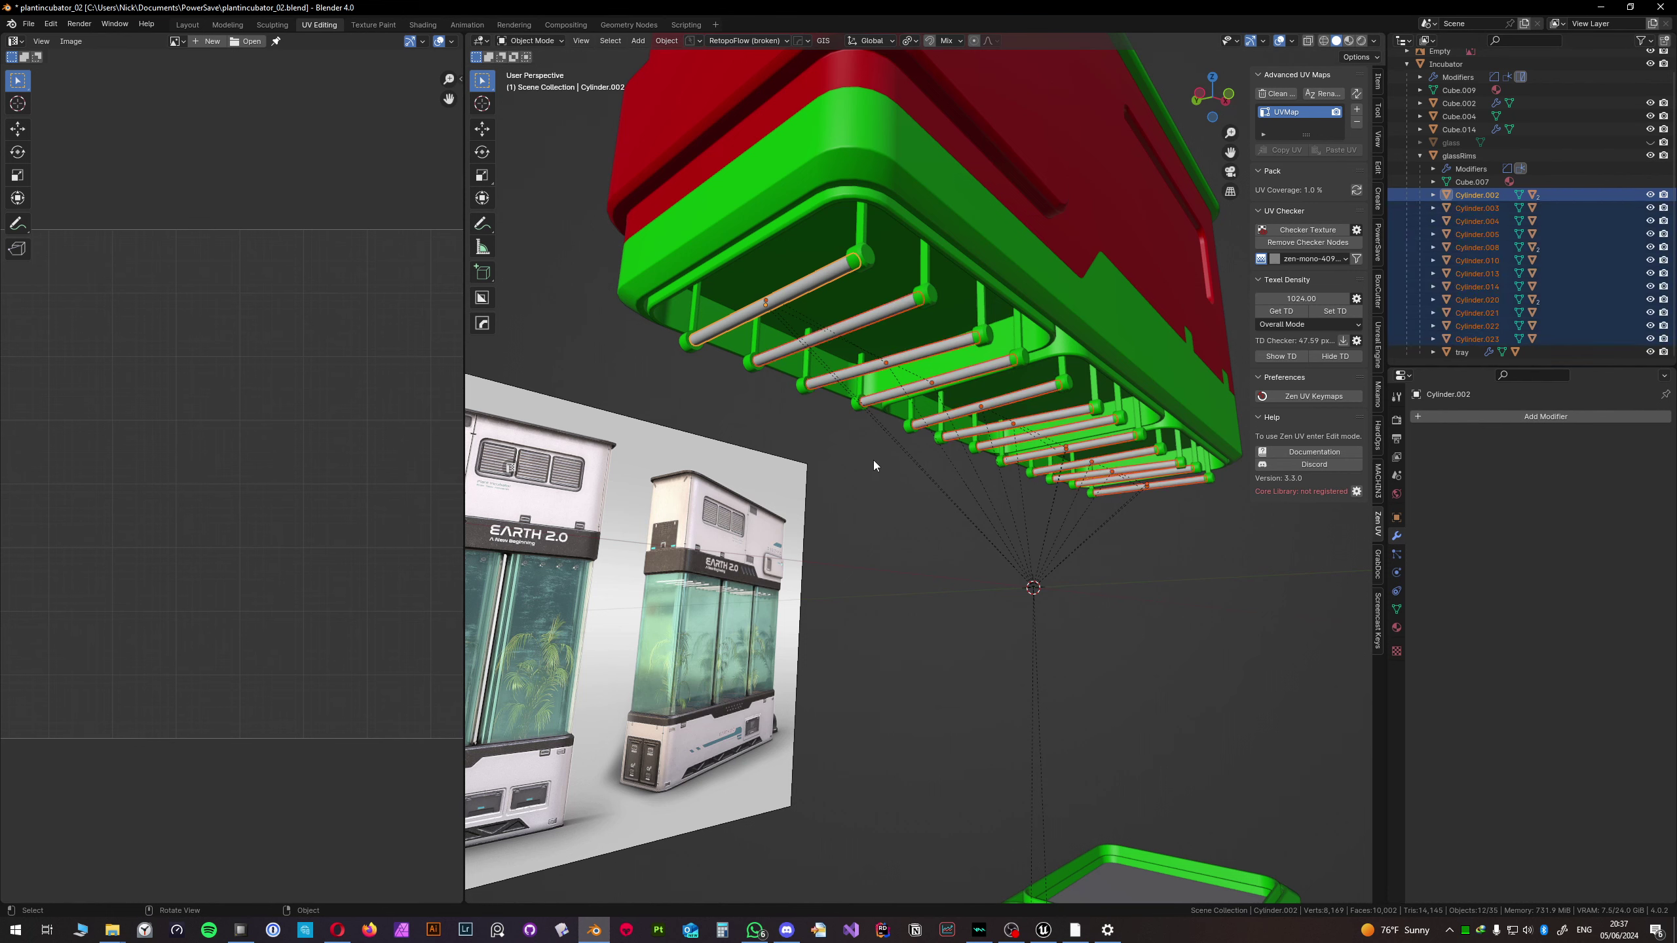
- Open the first hanging rod, Cylinder.002, for mesh editing and frame its UV layout in the UV editor
{"action": "left_click", "coordinate": [776, 308]}
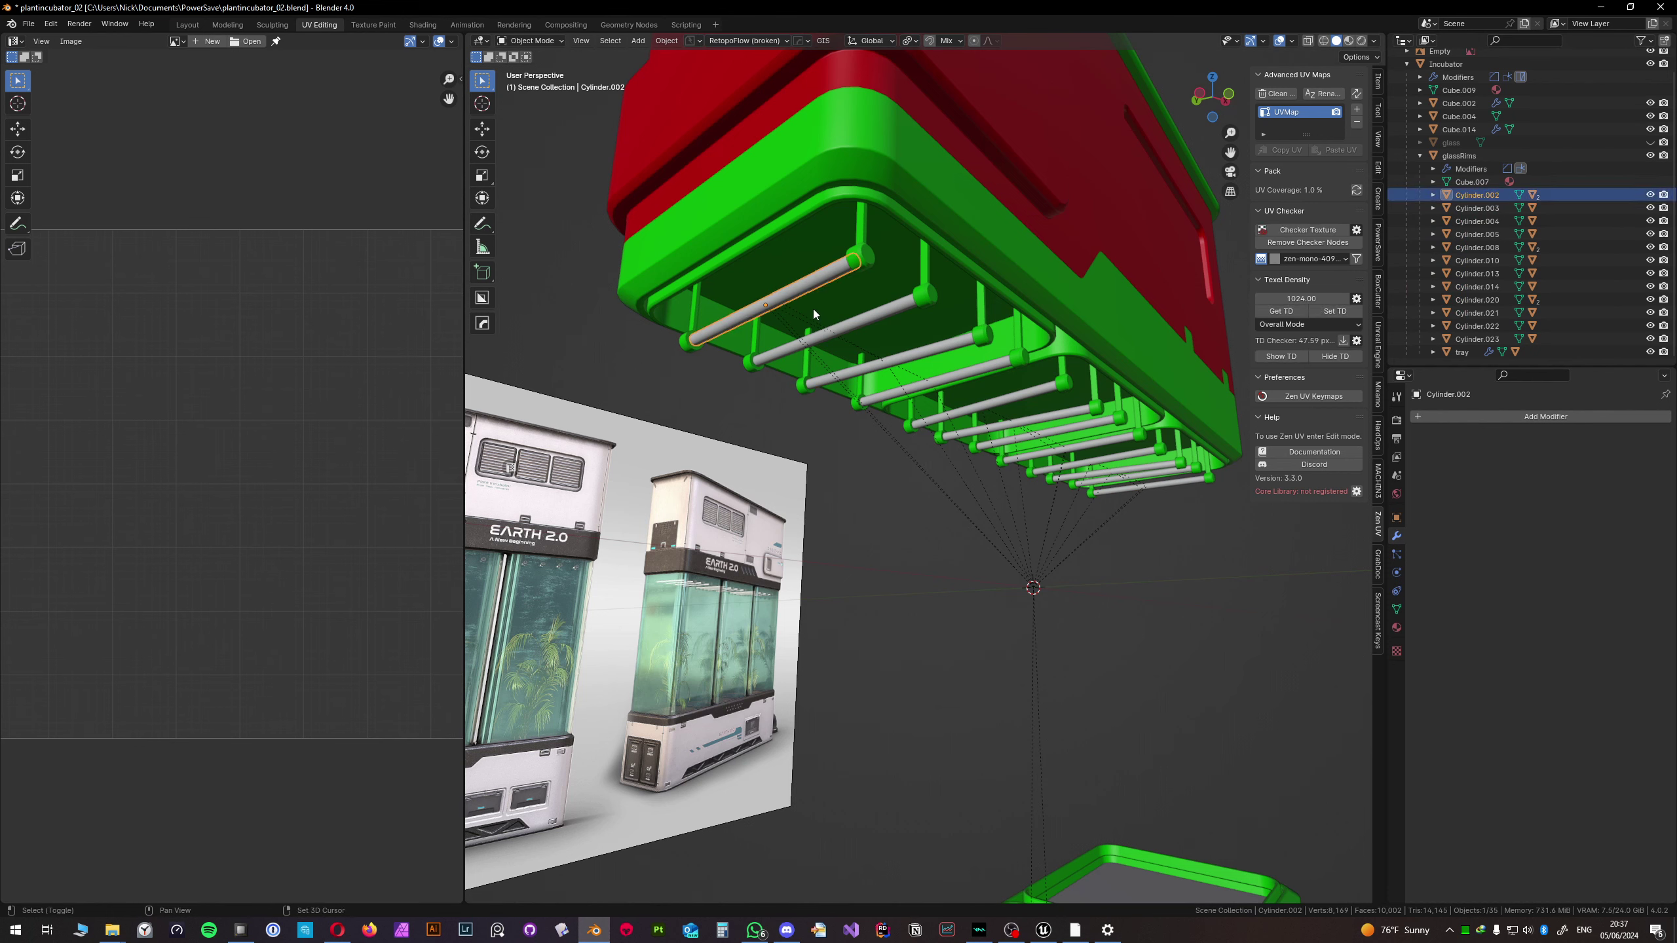
{"action": "left_click", "coordinate": [822, 335], "text": "shift"}
{"action": "middle_click_drag", "start_coordinate": [887, 362], "coordinate": [859, 348]}
{"action": "scroll", "coordinate": [858, 348], "scroll_direction": "up", "scroll_amount": 2}
{"action": "left_click", "coordinate": [744, 262]}
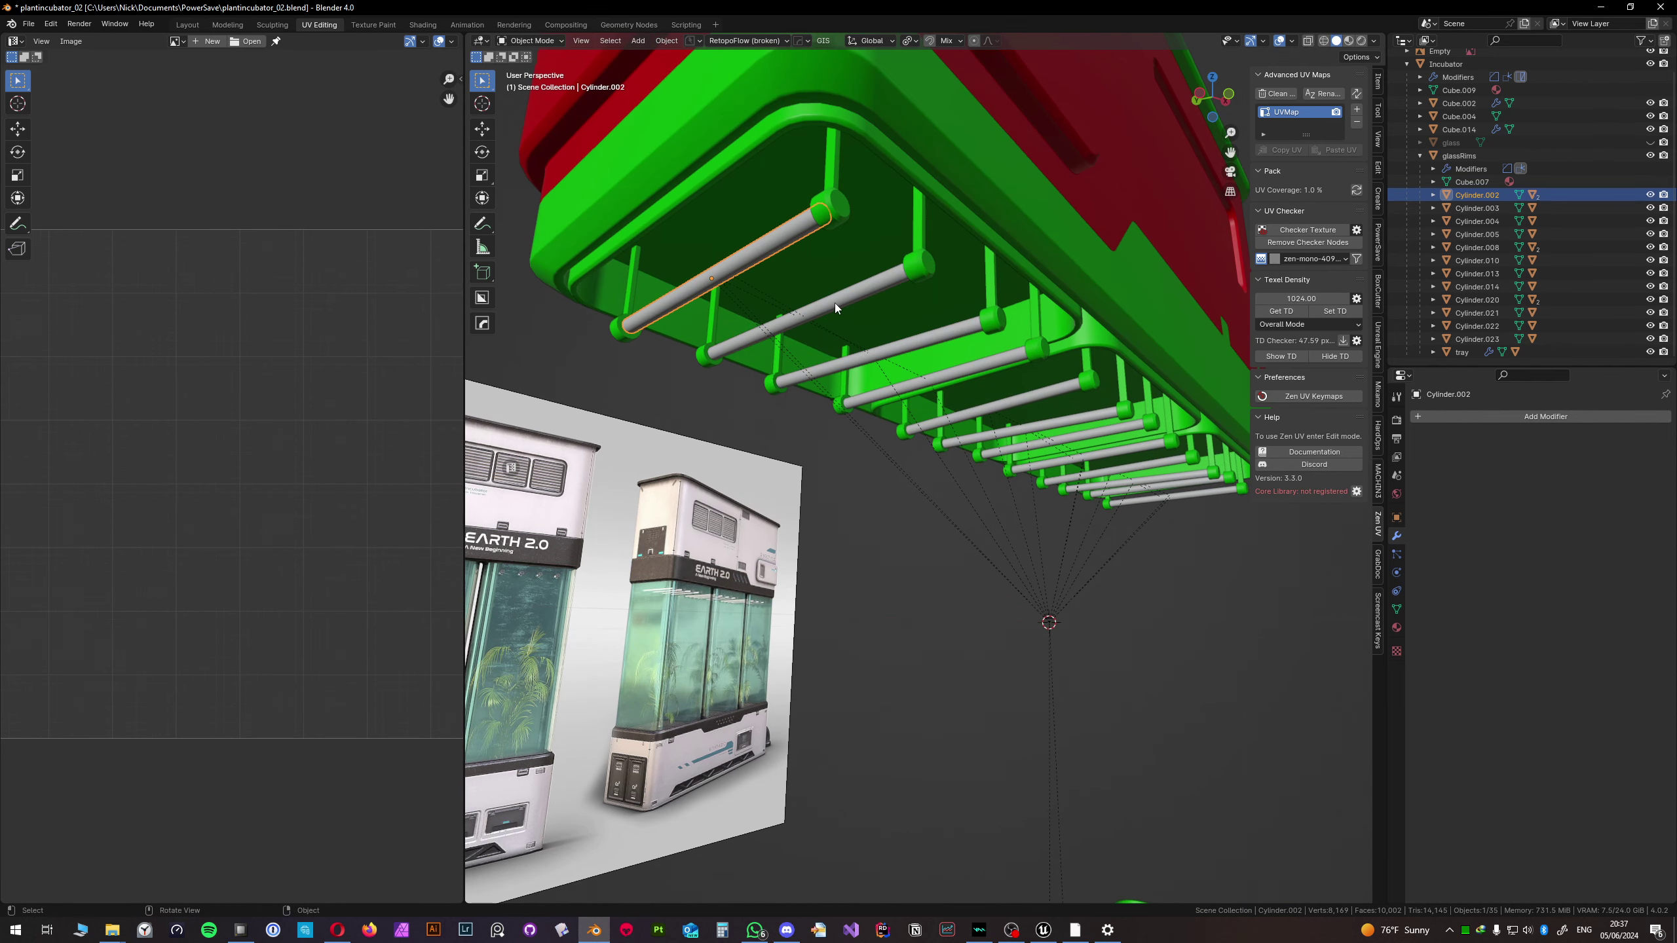
{"action": "key", "text": "Tab"}
{"action": "key", "text": "Home"}
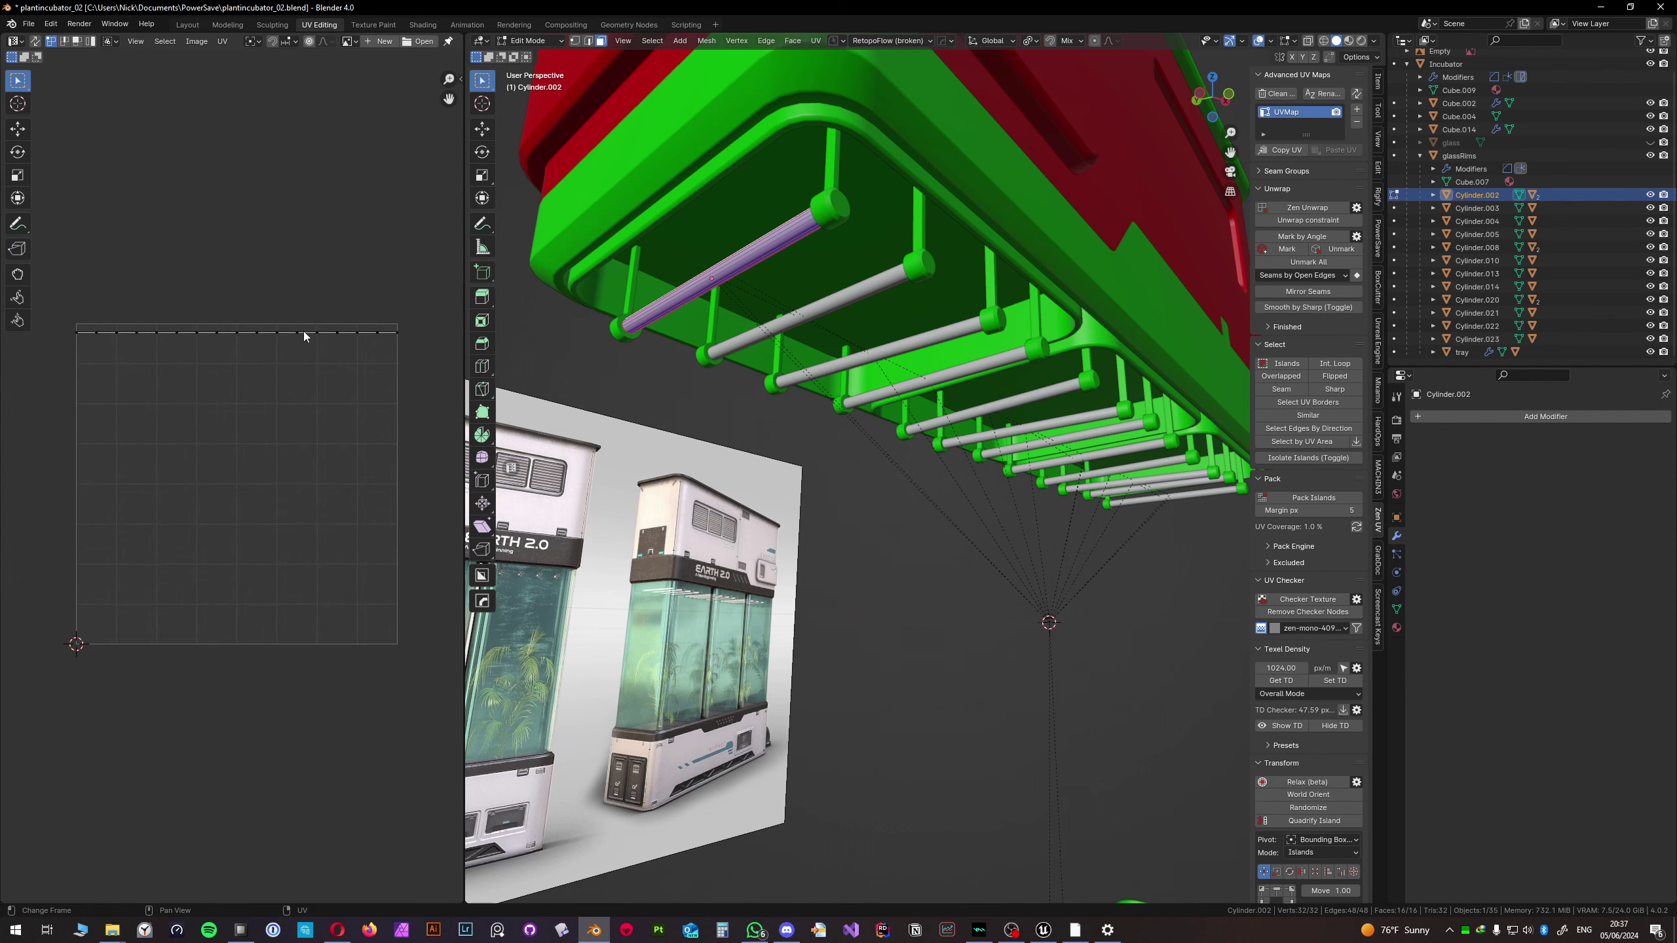
- Leave mesh editing and select all twelve hanging rods under the upper housing, Cylinder.002 through Cylinder.023
{"action": "key", "text": "Tab"}
{"action": "left_click", "coordinate": [815, 312], "text": "shift"}
{"action": "left_click", "coordinate": [909, 346], "text": "shift"}
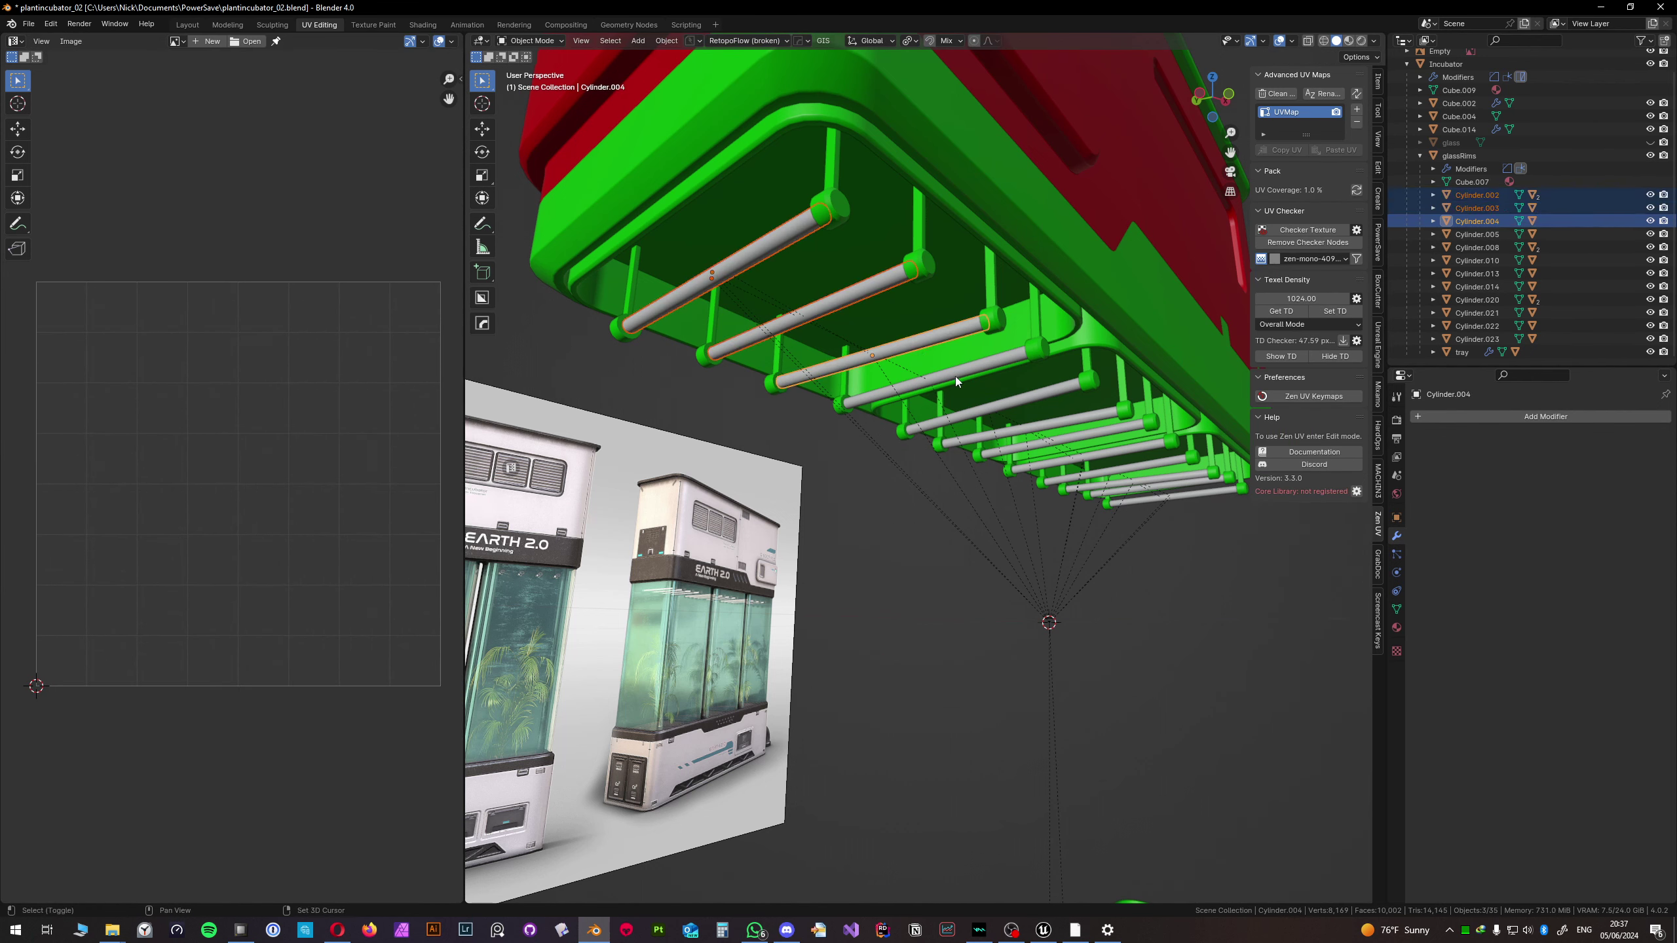
{"action": "left_click", "coordinate": [957, 378], "text": "shift"}
{"action": "left_click", "coordinate": [1008, 405], "text": "shift"}
{"action": "left_click", "coordinate": [1039, 425], "text": "shift"}
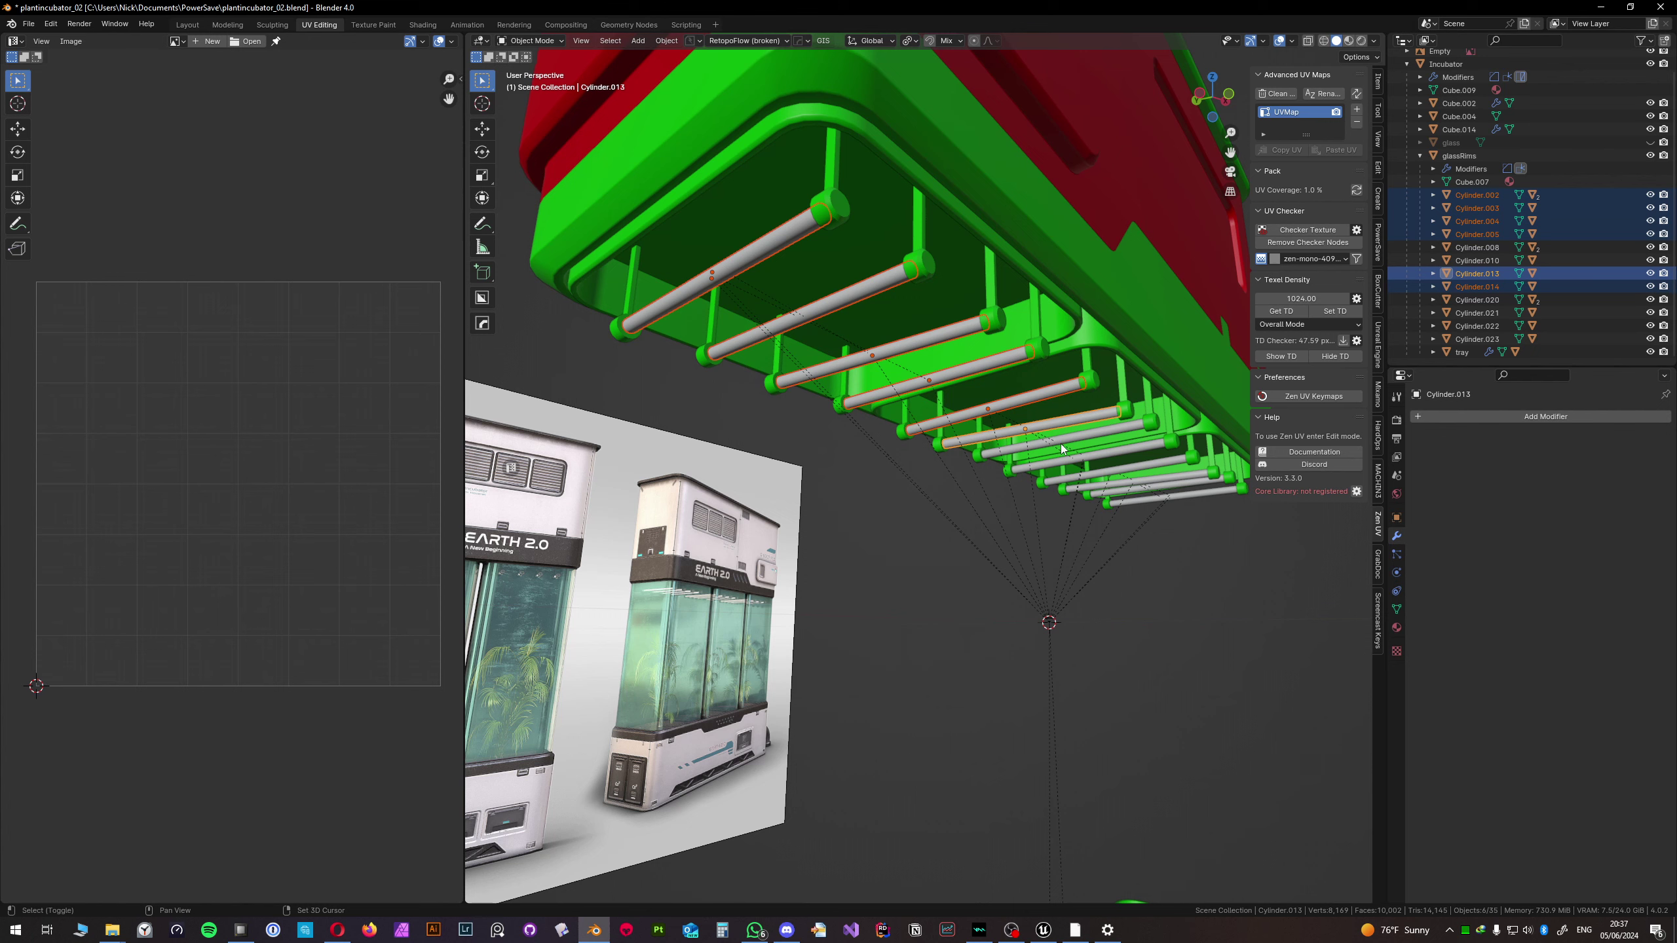
{"action": "left_click", "coordinate": [1061, 444], "text": "shift"}
{"action": "left_click", "coordinate": [1096, 460], "text": "shift"}
{"action": "left_click", "coordinate": [1131, 481], "text": "shift"}
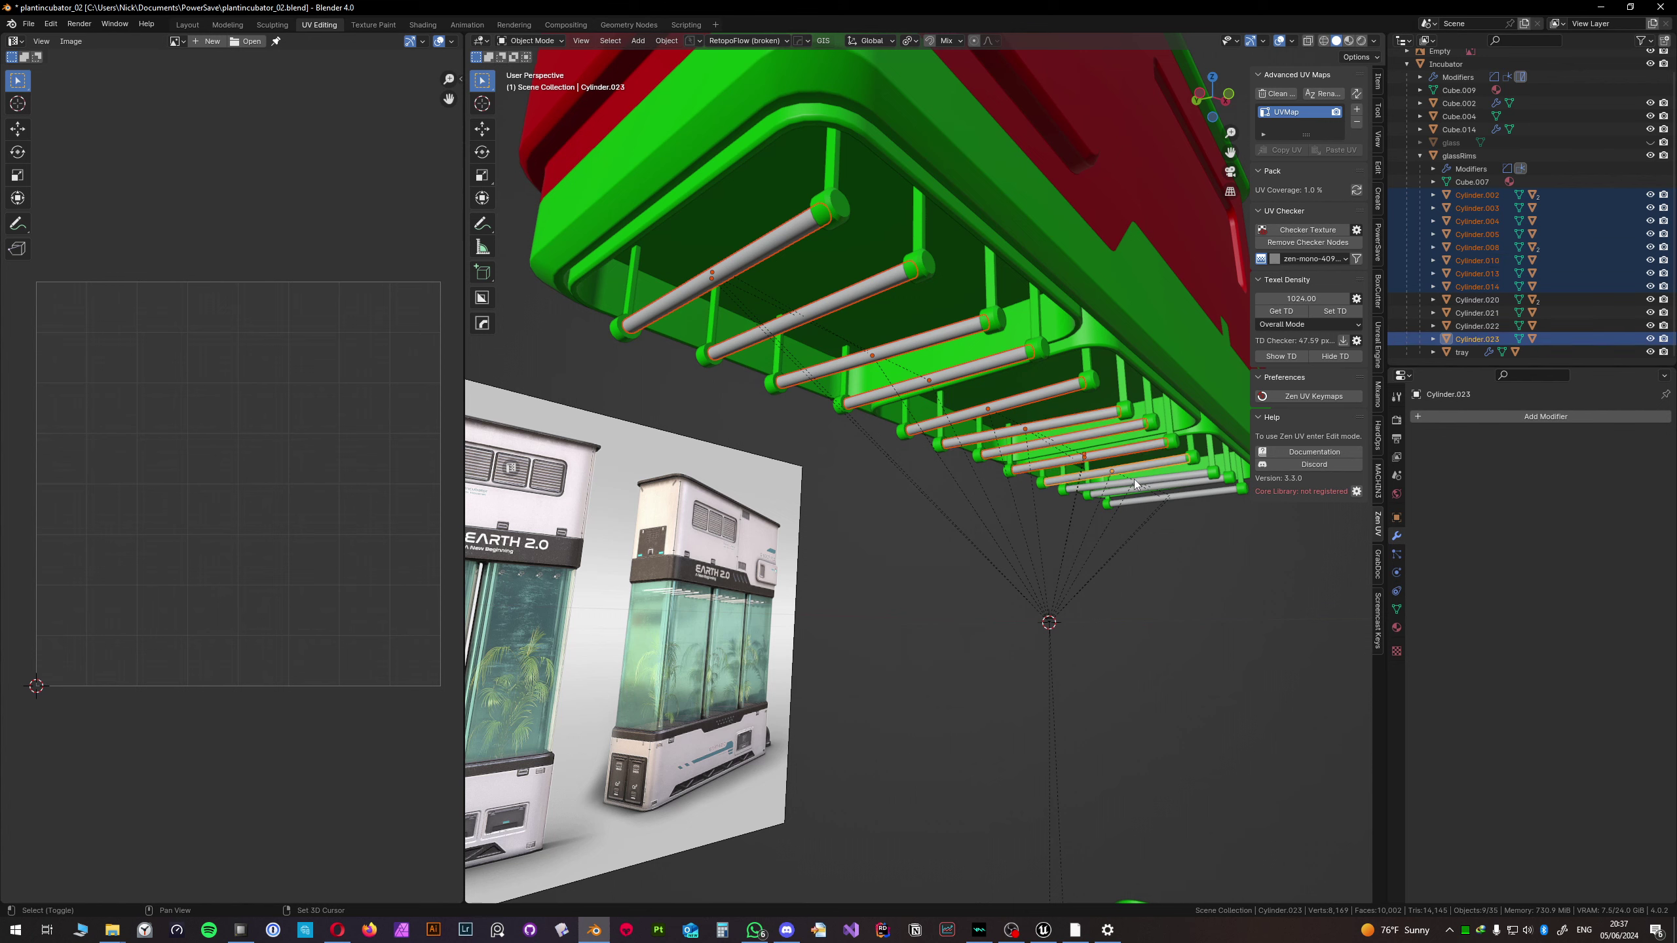
{"action": "left_click", "coordinate": [1137, 490], "text": "shift"}
{"action": "left_click", "coordinate": [1140, 503], "text": "shift"}
{"action": "left_click", "coordinate": [1141, 500], "text": "shift"}
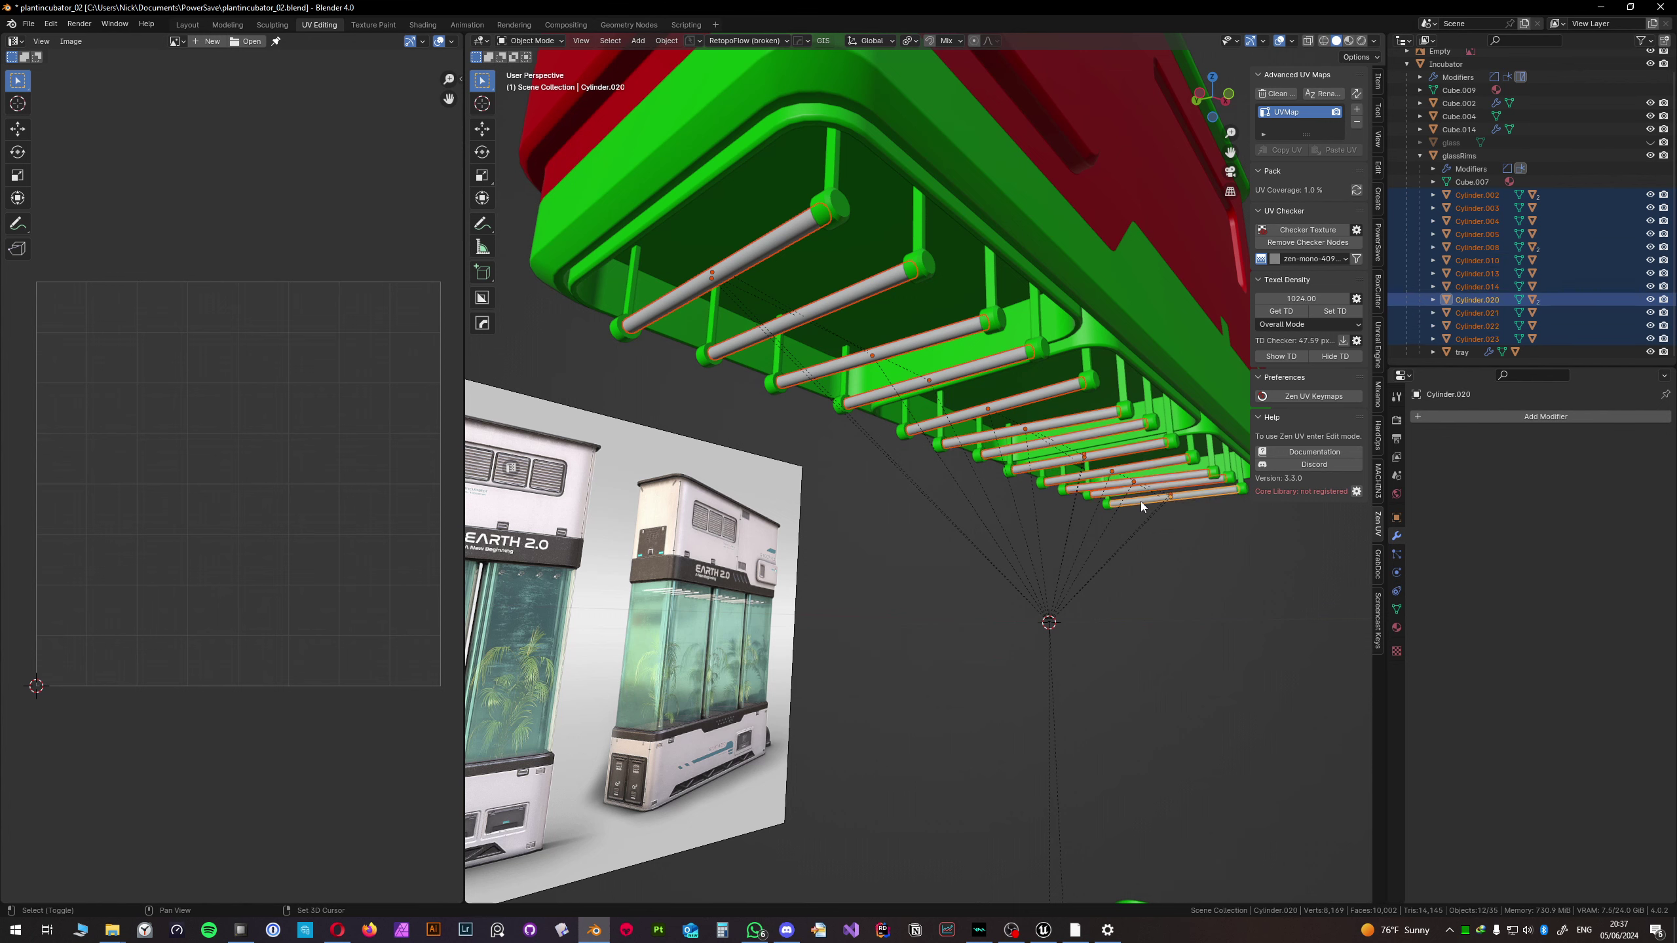
- Open the twelve selected rods for mesh editing, select all their faces and apply the standard Unwrap
{"action": "key", "text": "Tab"}
{"action": "key", "text": "a"}
{"action": "key", "text": "u"}
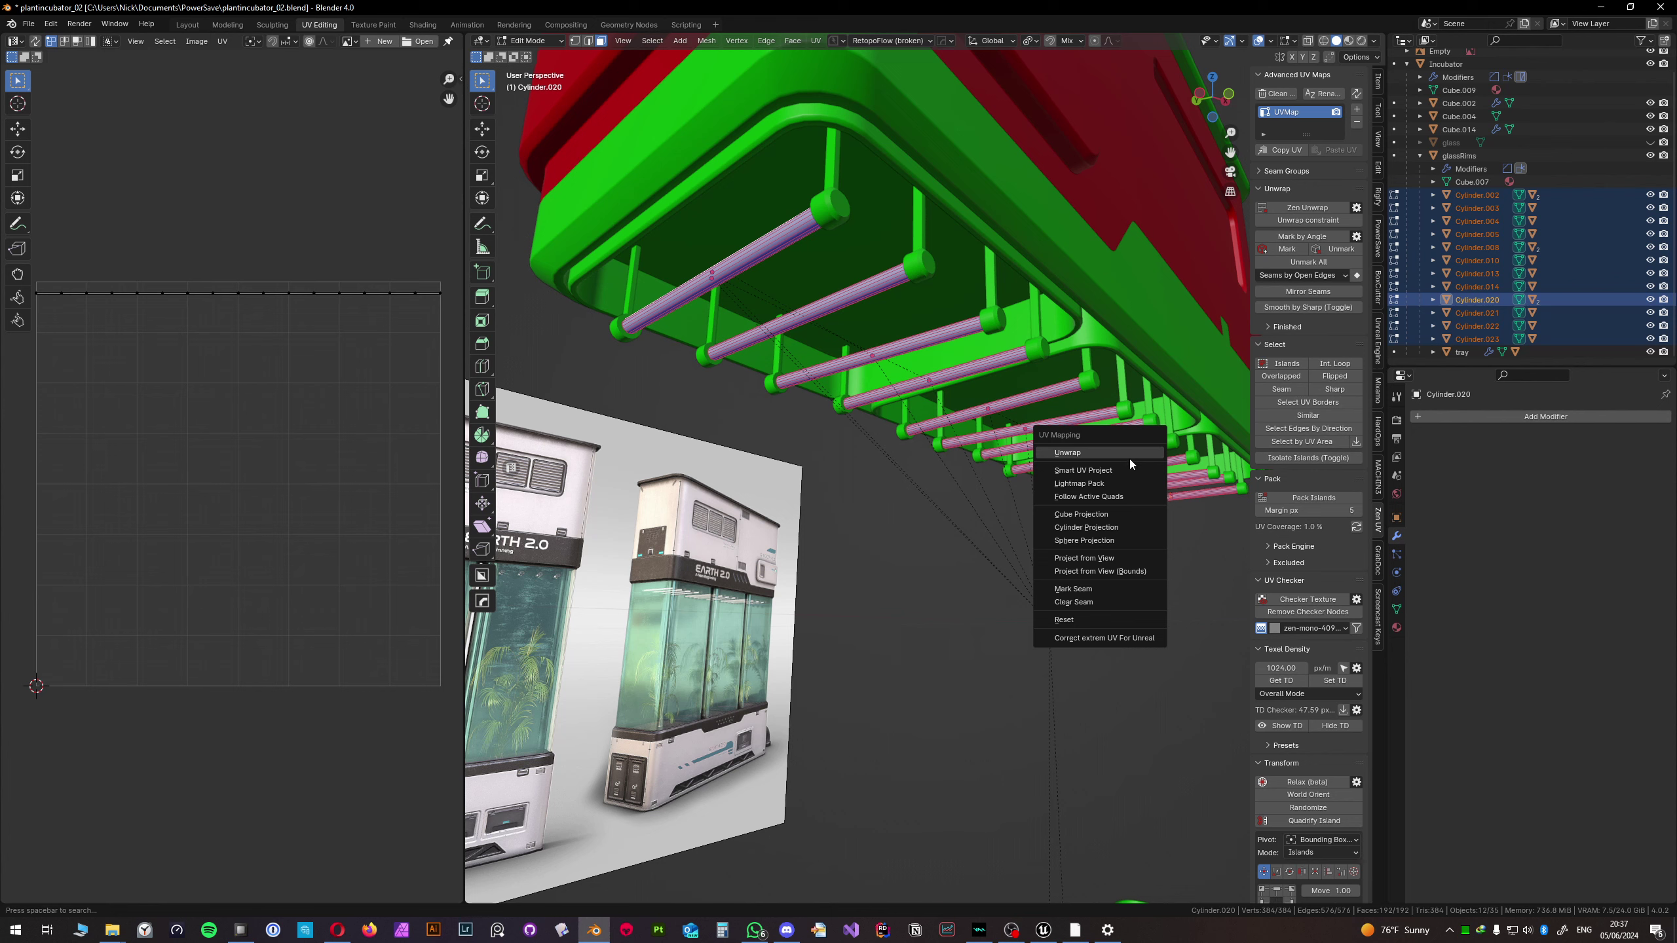
{"action": "left_click", "coordinate": [1130, 459]}
{"action": "scroll", "coordinate": [304, 447], "scroll_direction": "up", "scroll_amount": 4}
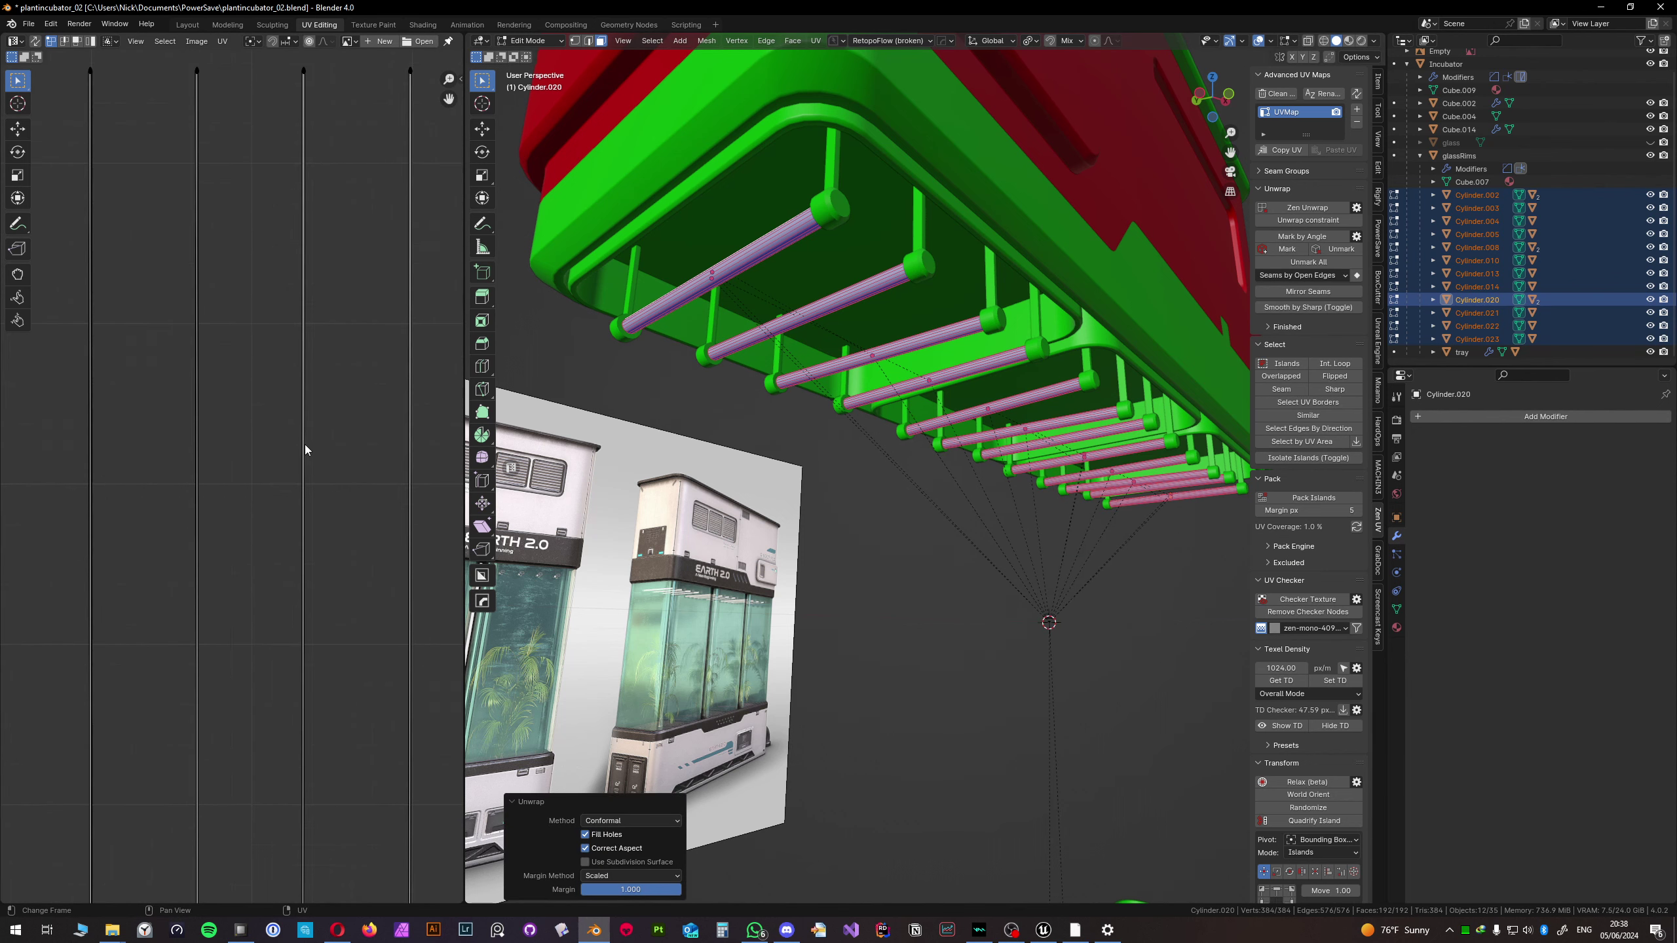
{"action": "scroll", "coordinate": [304, 449], "scroll_direction": "down", "scroll_amount": 4}
- Unwrap the twelve rods with Smart UV Project using the settings offered, and select all their UVs
{"action": "key", "text": "u"}
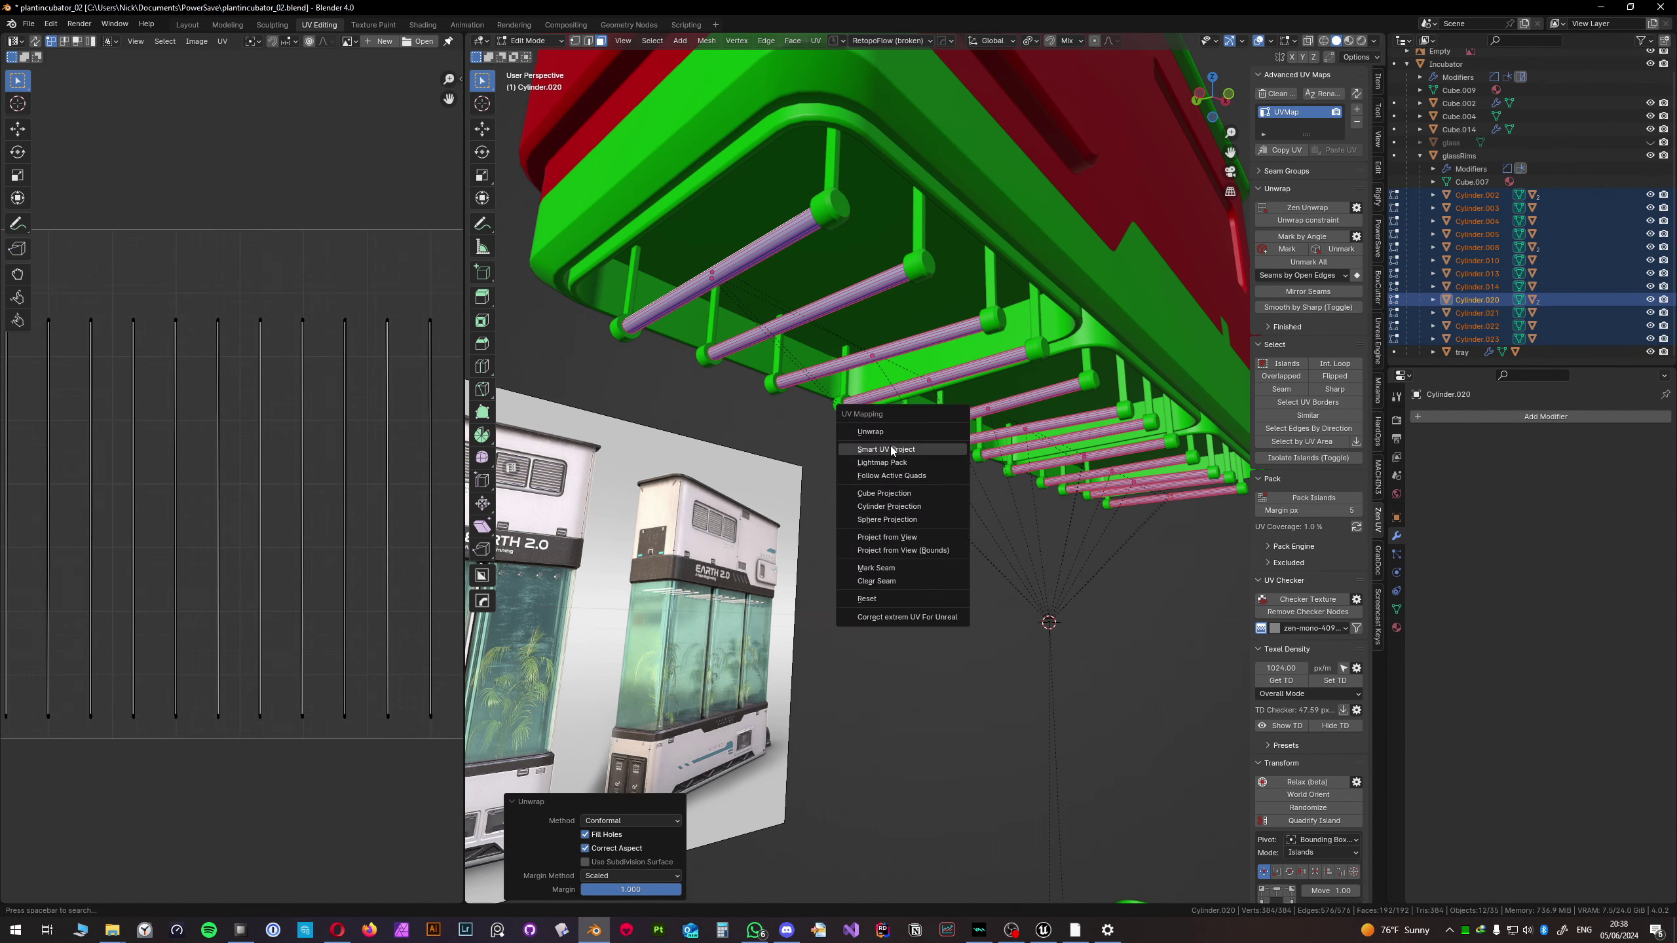
{"action": "left_click", "coordinate": [892, 450]}
{"action": "left_click", "coordinate": [890, 564]}
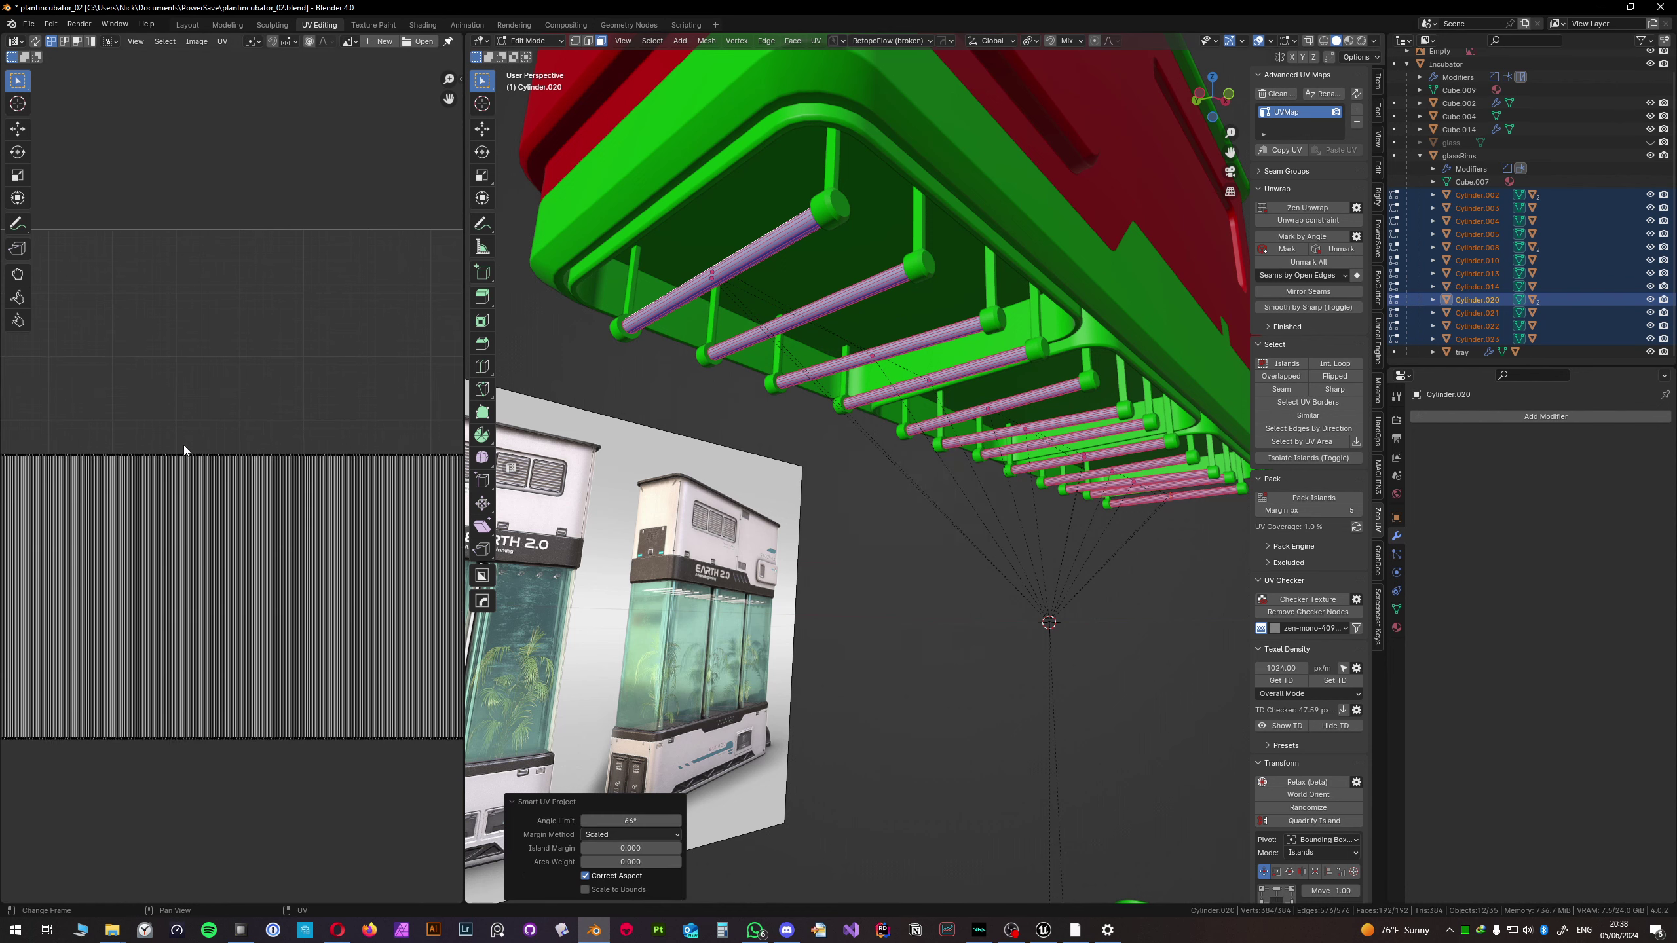
{"action": "scroll", "coordinate": [198, 443], "scroll_direction": "down", "scroll_amount": 3}
{"action": "key", "text": "a"}
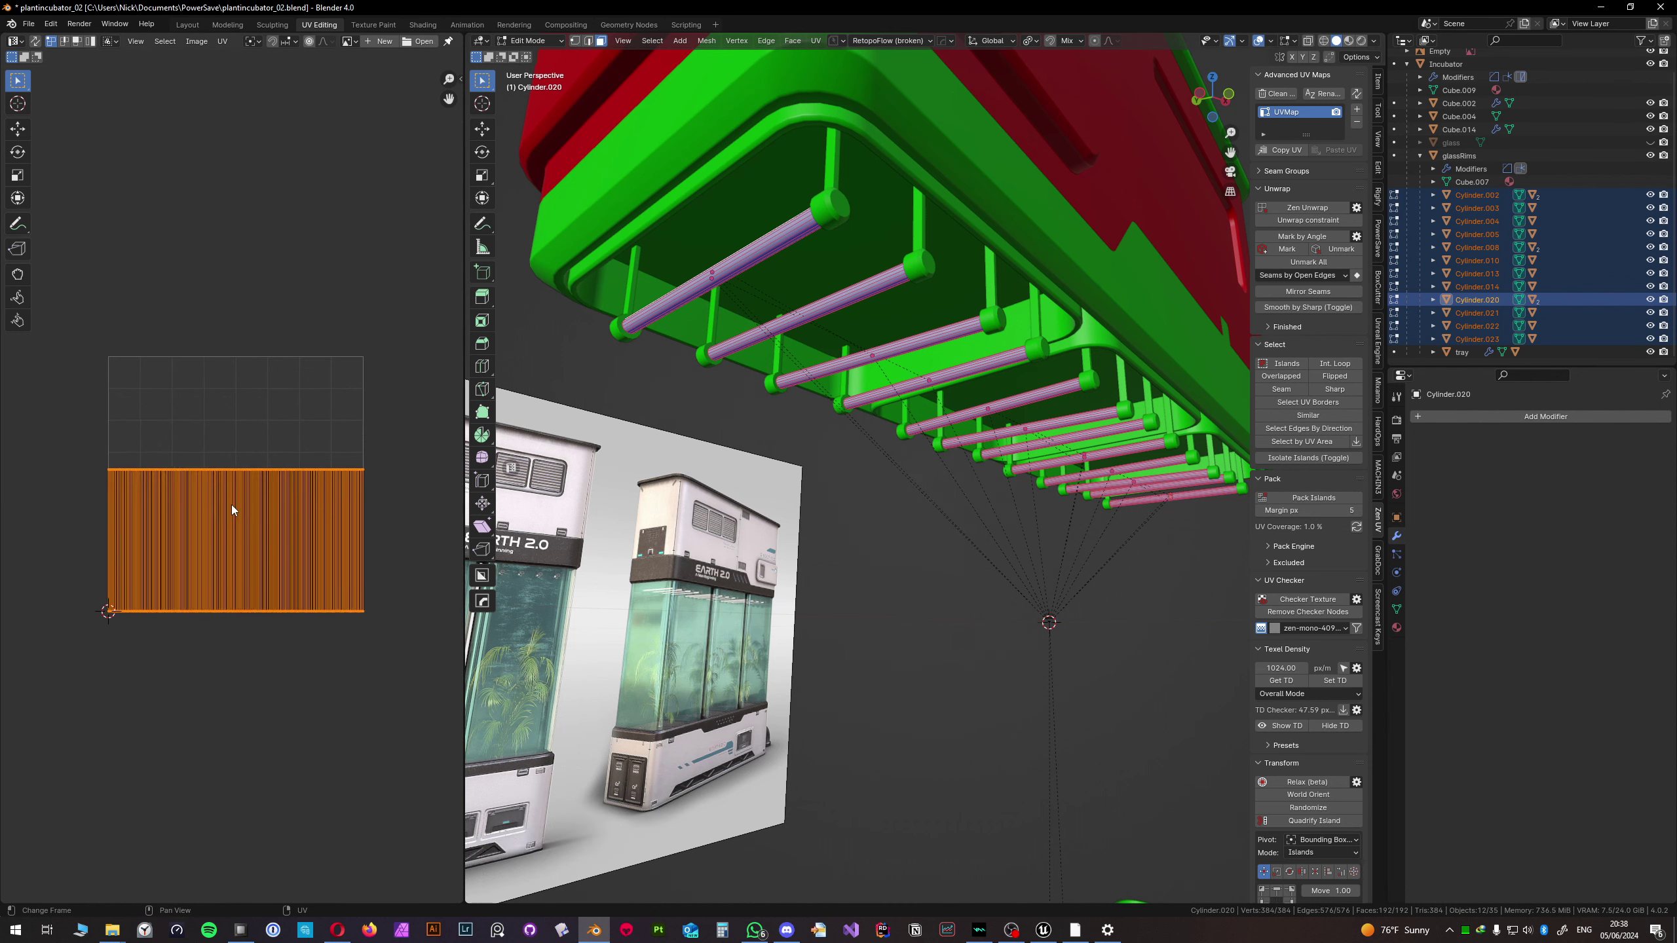
{"action": "scroll", "coordinate": [230, 505], "scroll_direction": "up", "scroll_amount": 3}
{"action": "scroll", "coordinate": [230, 505], "scroll_direction": "down", "scroll_amount": 2}
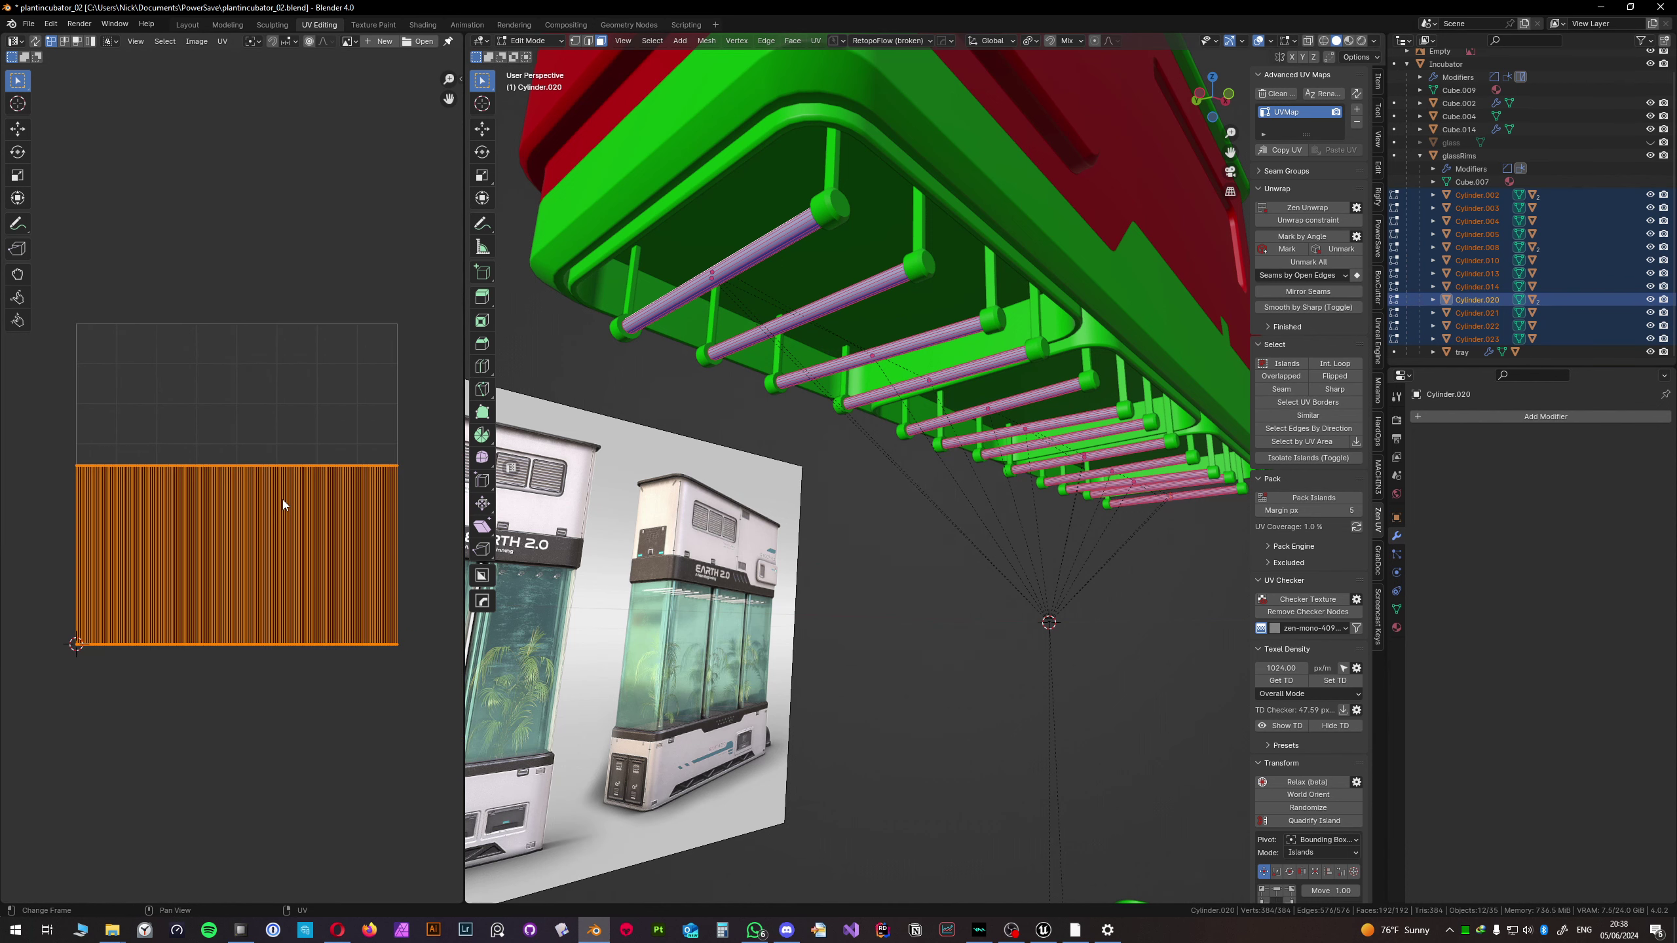
- Apply the Zen UV checker texture to the hanging rods and set their texel density to 1024 px/m
{"action": "left_click", "coordinate": [1305, 601]}
{"action": "middle_click_drag", "start_coordinate": [805, 376], "coordinate": [1327, 587]}
{"action": "left_click", "coordinate": [1334, 679]}
{"action": "scroll", "coordinate": [905, 440], "scroll_direction": "up", "scroll_amount": 6}
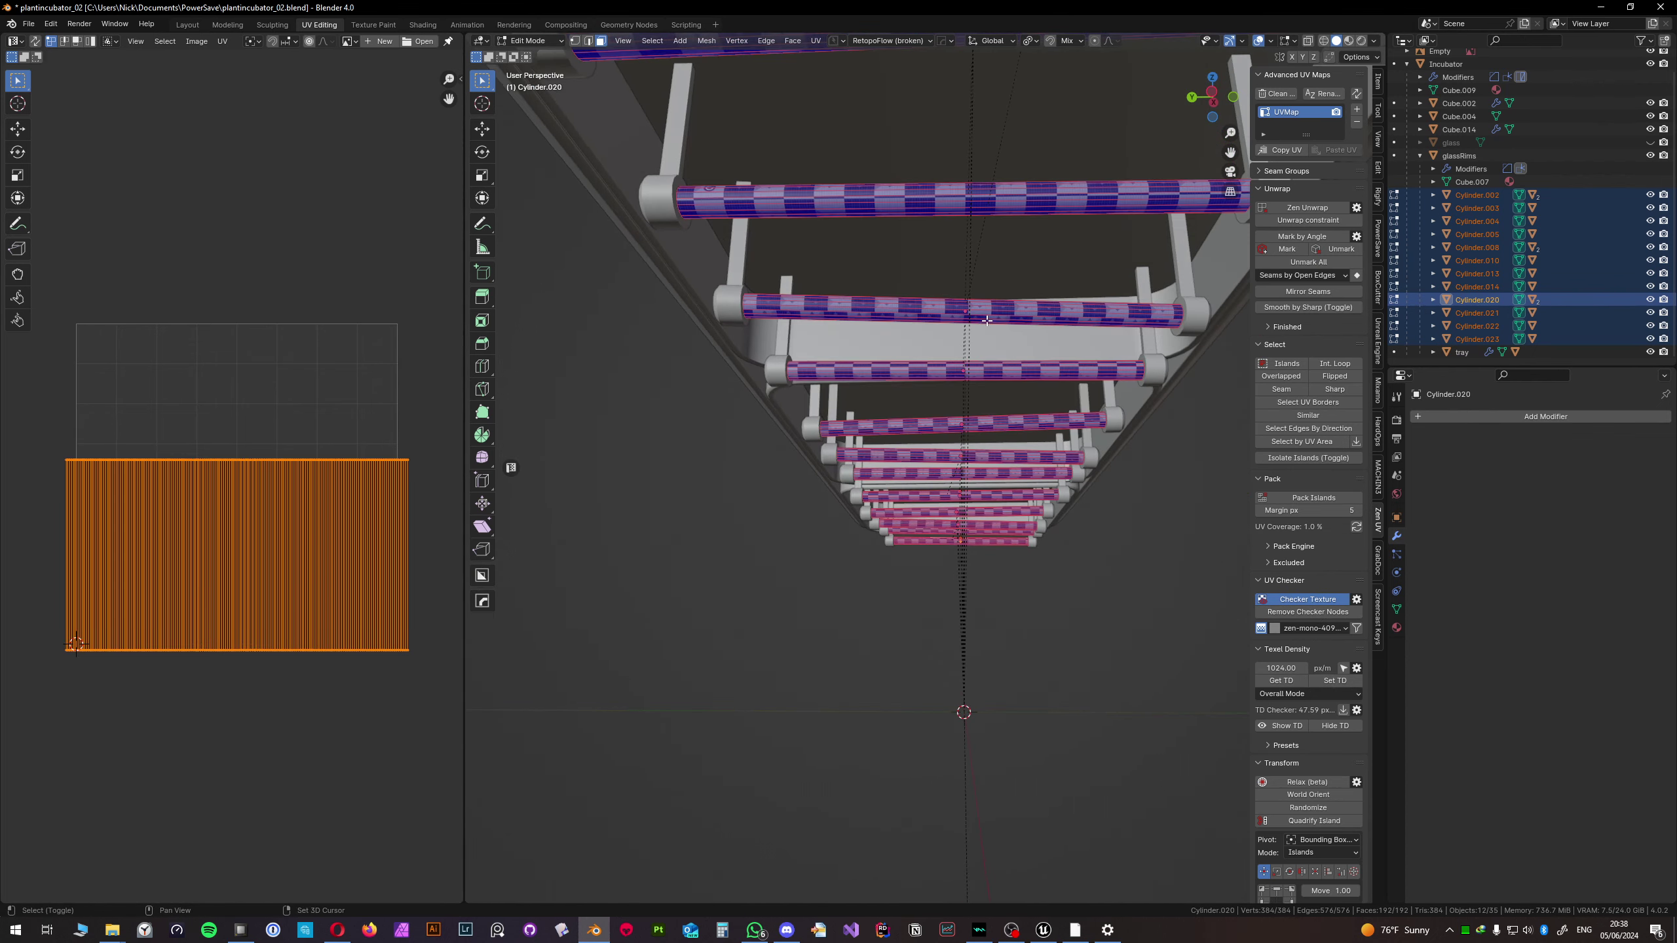
{"action": "middle_click_drag", "start_coordinate": [904, 440], "coordinate": [671, 337]}
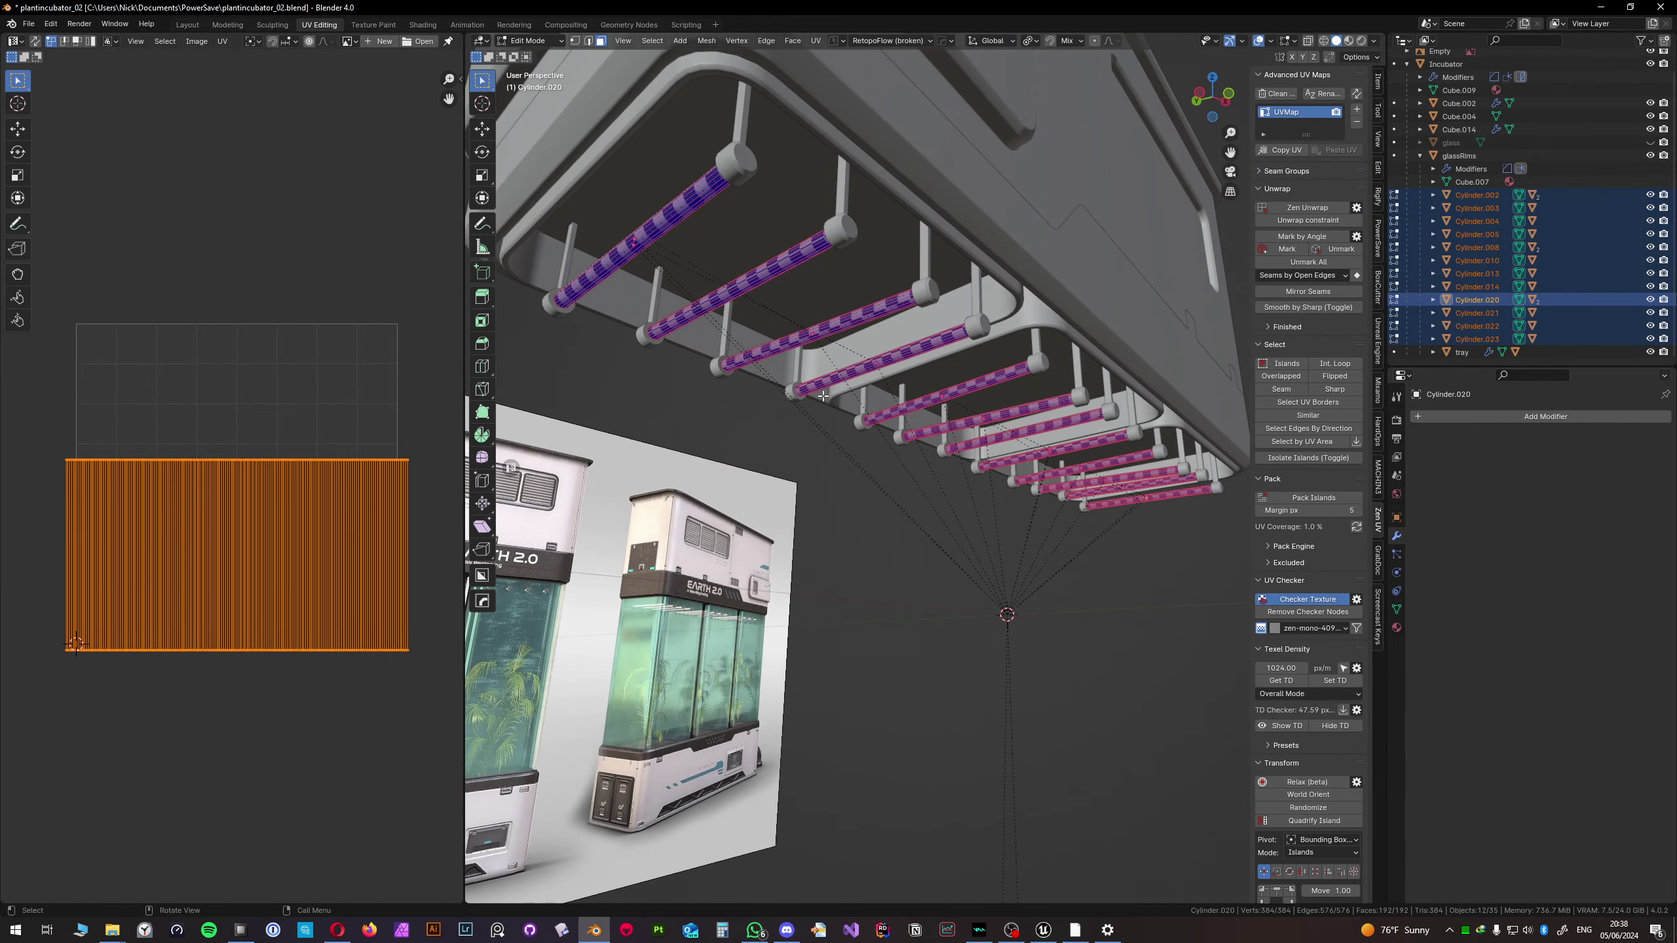
- Return to Object Mode and select the holders of the first four hanging rods at the near end of the housing
{"action": "key", "text": "Tab"}
{"action": "middle_click_drag", "start_coordinate": [829, 338], "coordinate": [718, 289]}
{"action": "left_click", "coordinate": [718, 289]}
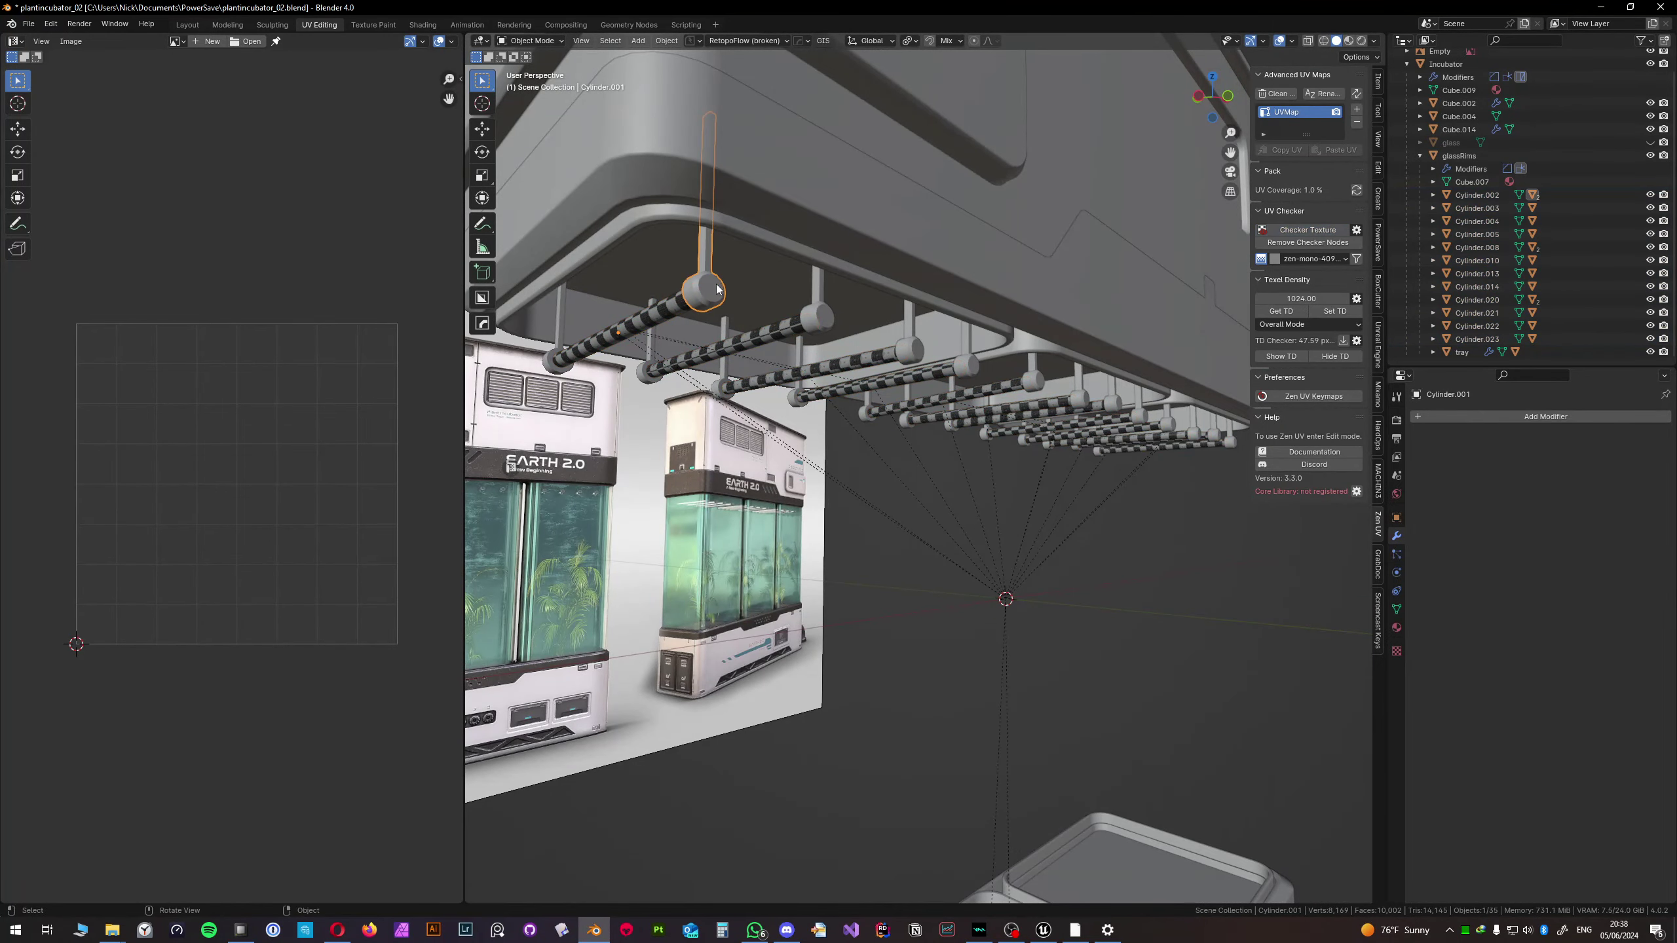
{"action": "left_click", "coordinate": [813, 314], "text": "shift"}
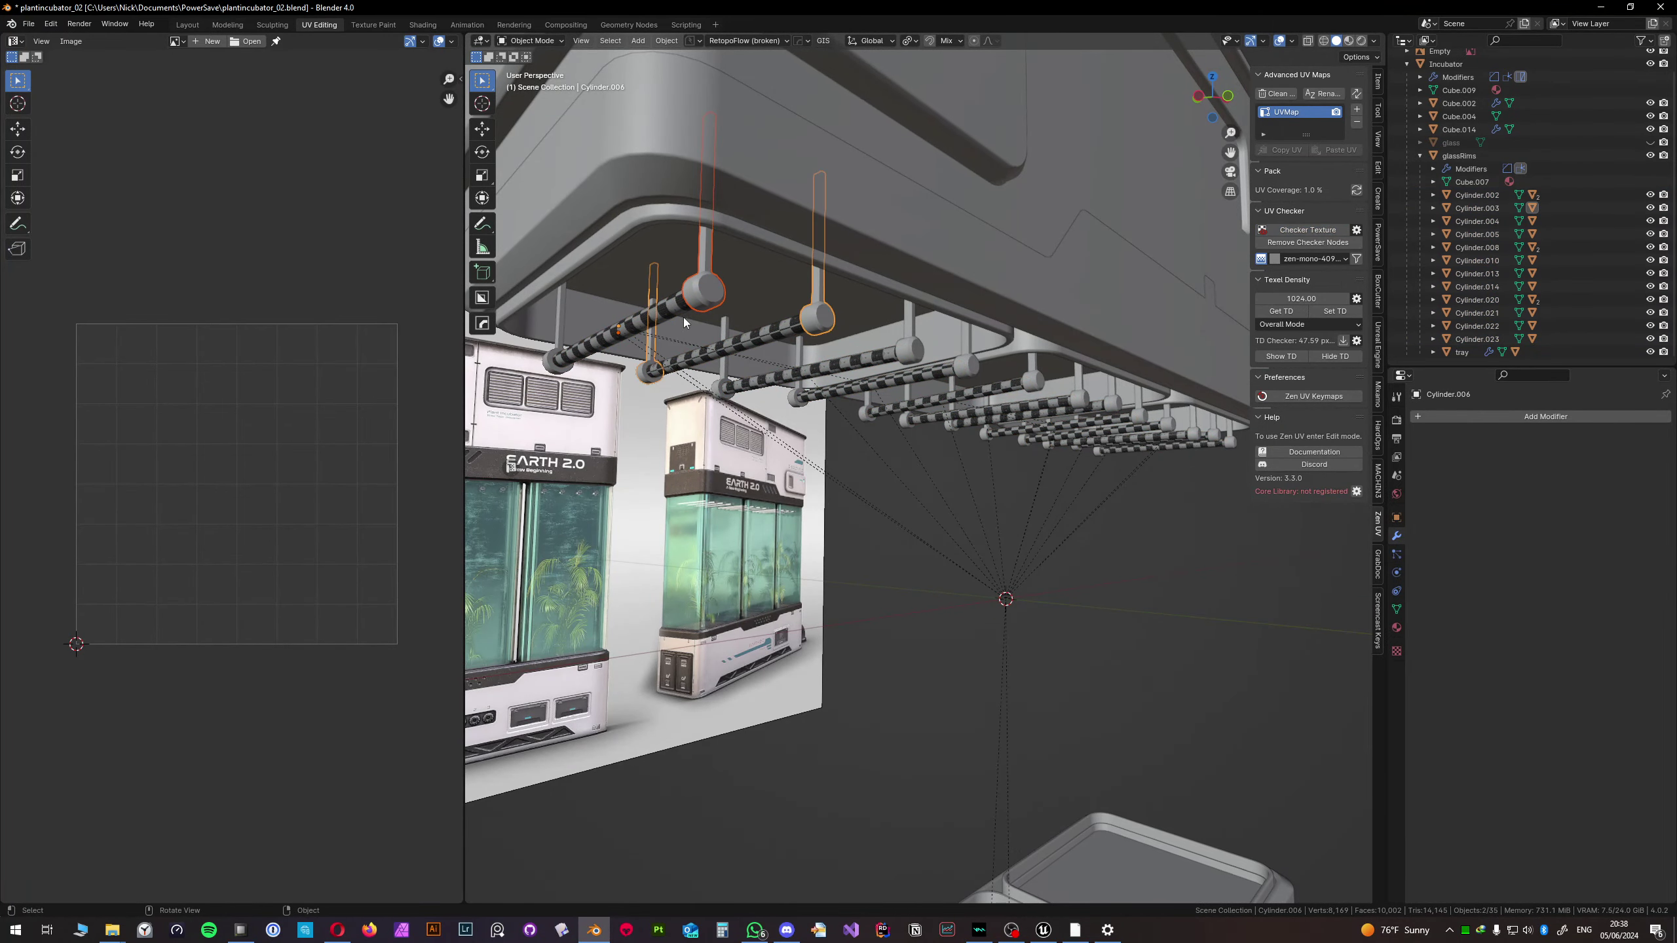
{"action": "left_click", "coordinate": [918, 349], "text": "shift"}
{"action": "left_click", "coordinate": [976, 366], "text": "shift"}
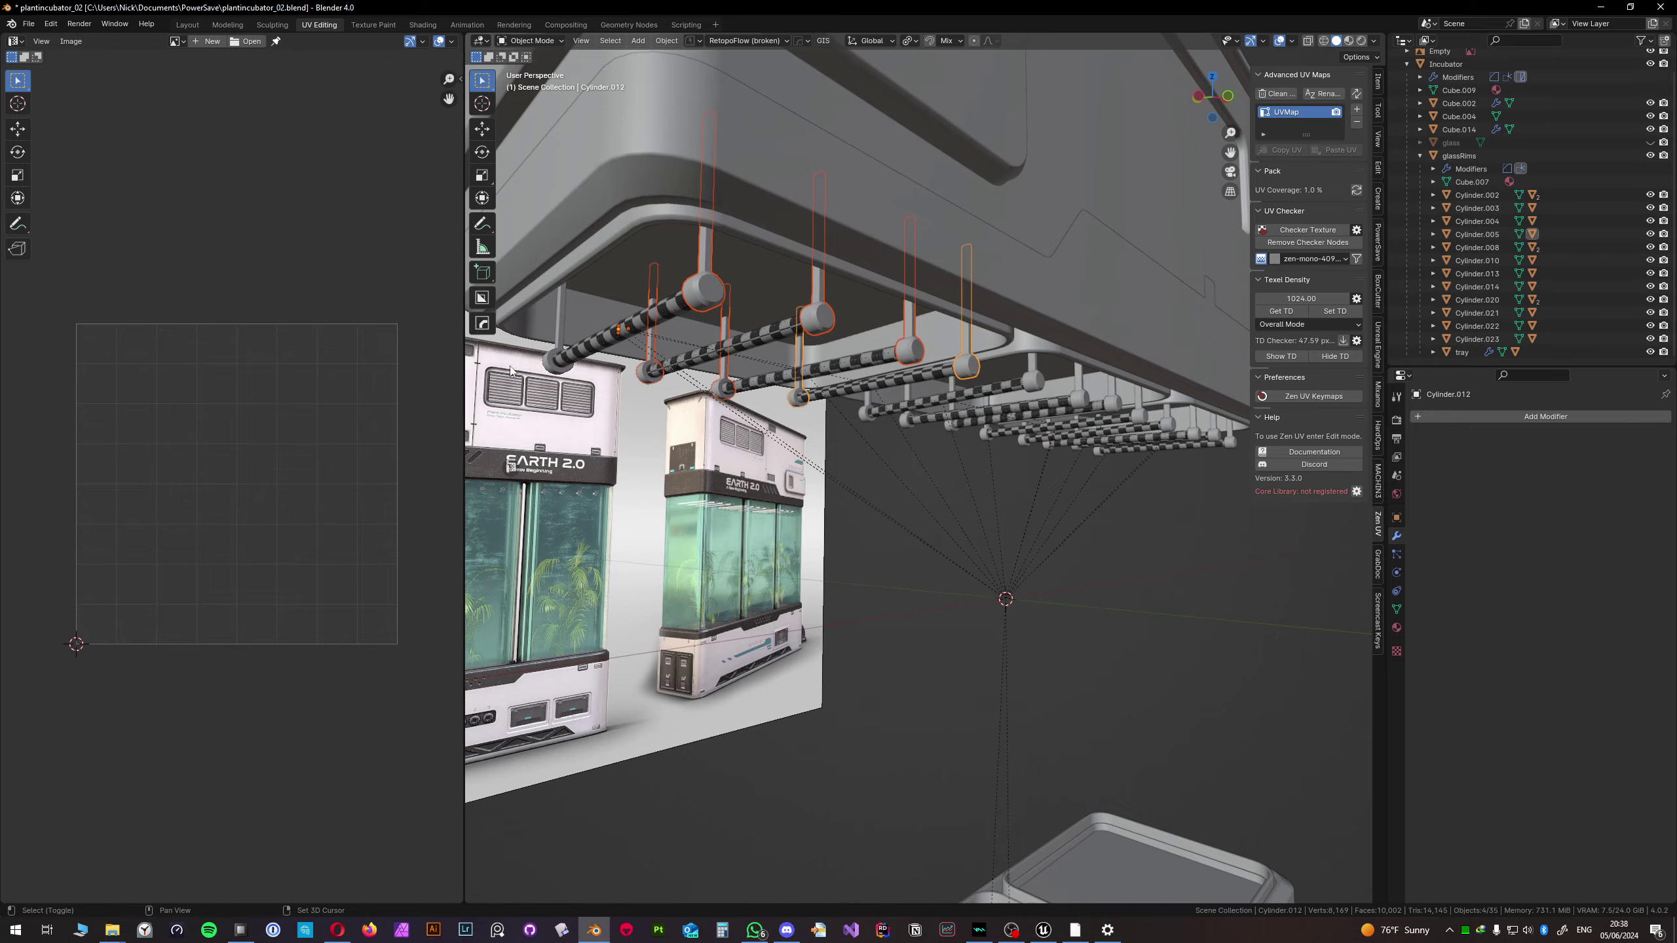
{"action": "left_click", "coordinate": [546, 366], "text": "shift"}
- Extend the selection to the holders of all remaining hanging rods along the underside of the housing
{"action": "middle_click_drag", "start_coordinate": [760, 398], "coordinate": [962, 406]}
{"action": "left_click", "coordinate": [1034, 441], "text": "shift"}
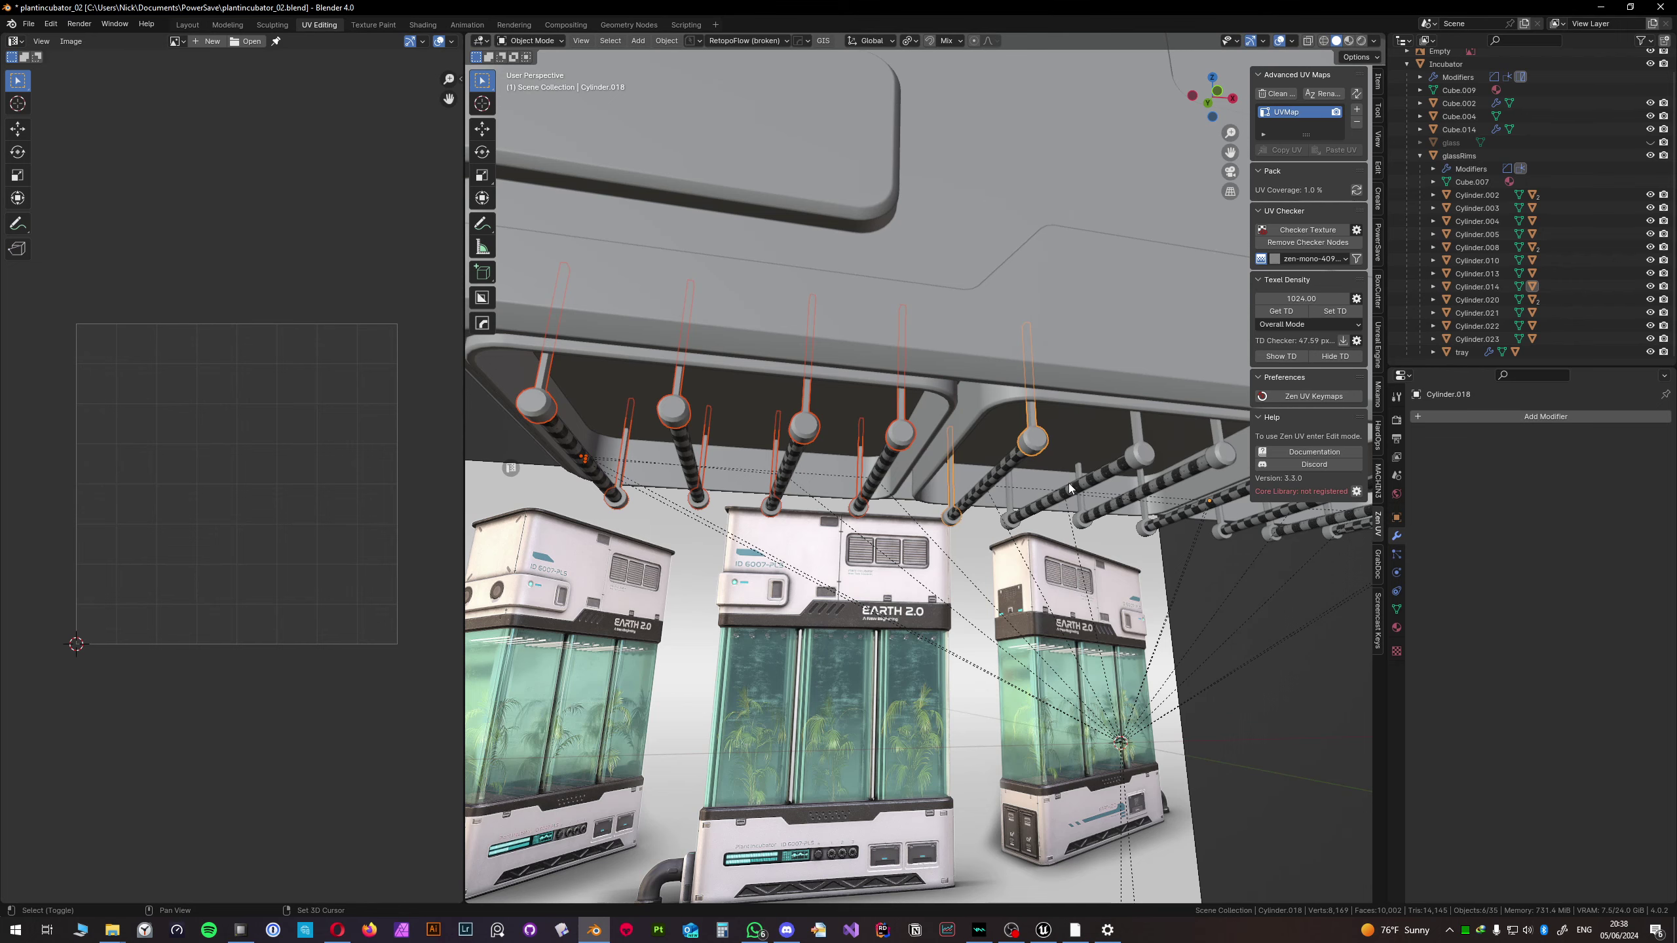
{"action": "left_click", "coordinate": [1144, 454], "text": "shift"}
{"action": "middle_click_drag", "start_coordinate": [1118, 404], "coordinate": [945, 385]}
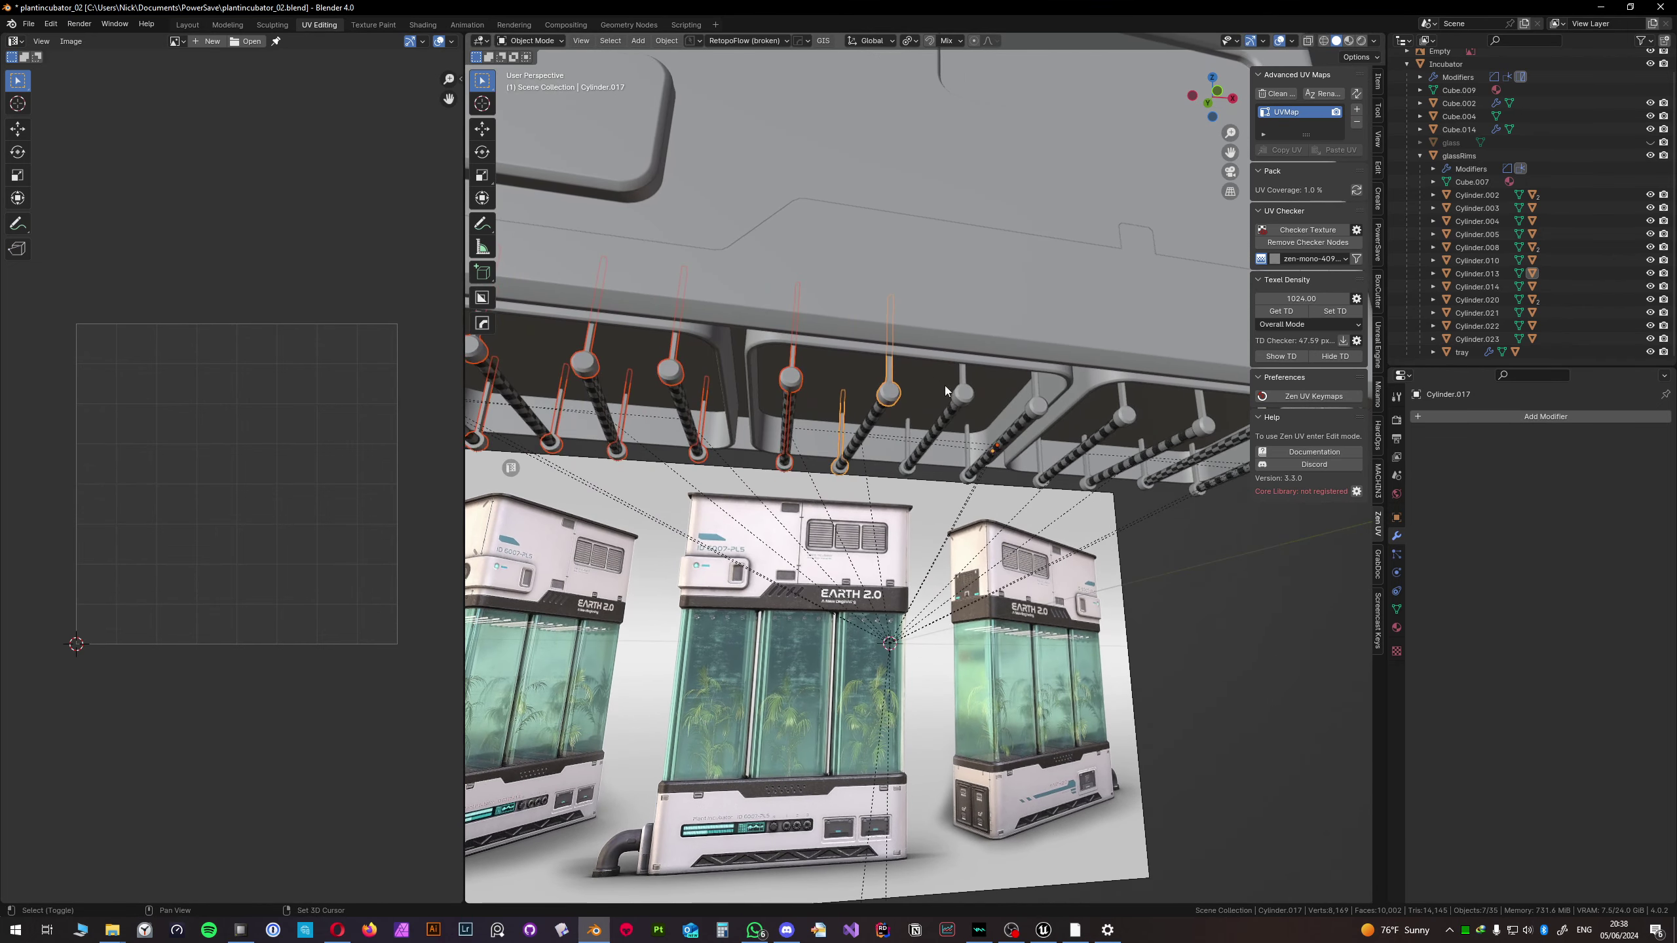
{"action": "left_click", "coordinate": [1020, 401], "text": "shift"}
{"action": "left_click", "coordinate": [1037, 405], "text": "shift"}
{"action": "middle_click_drag", "start_coordinate": [1117, 407], "coordinate": [993, 402], "text": "shift"}
{"action": "left_click", "coordinate": [1002, 410], "text": "shift"}
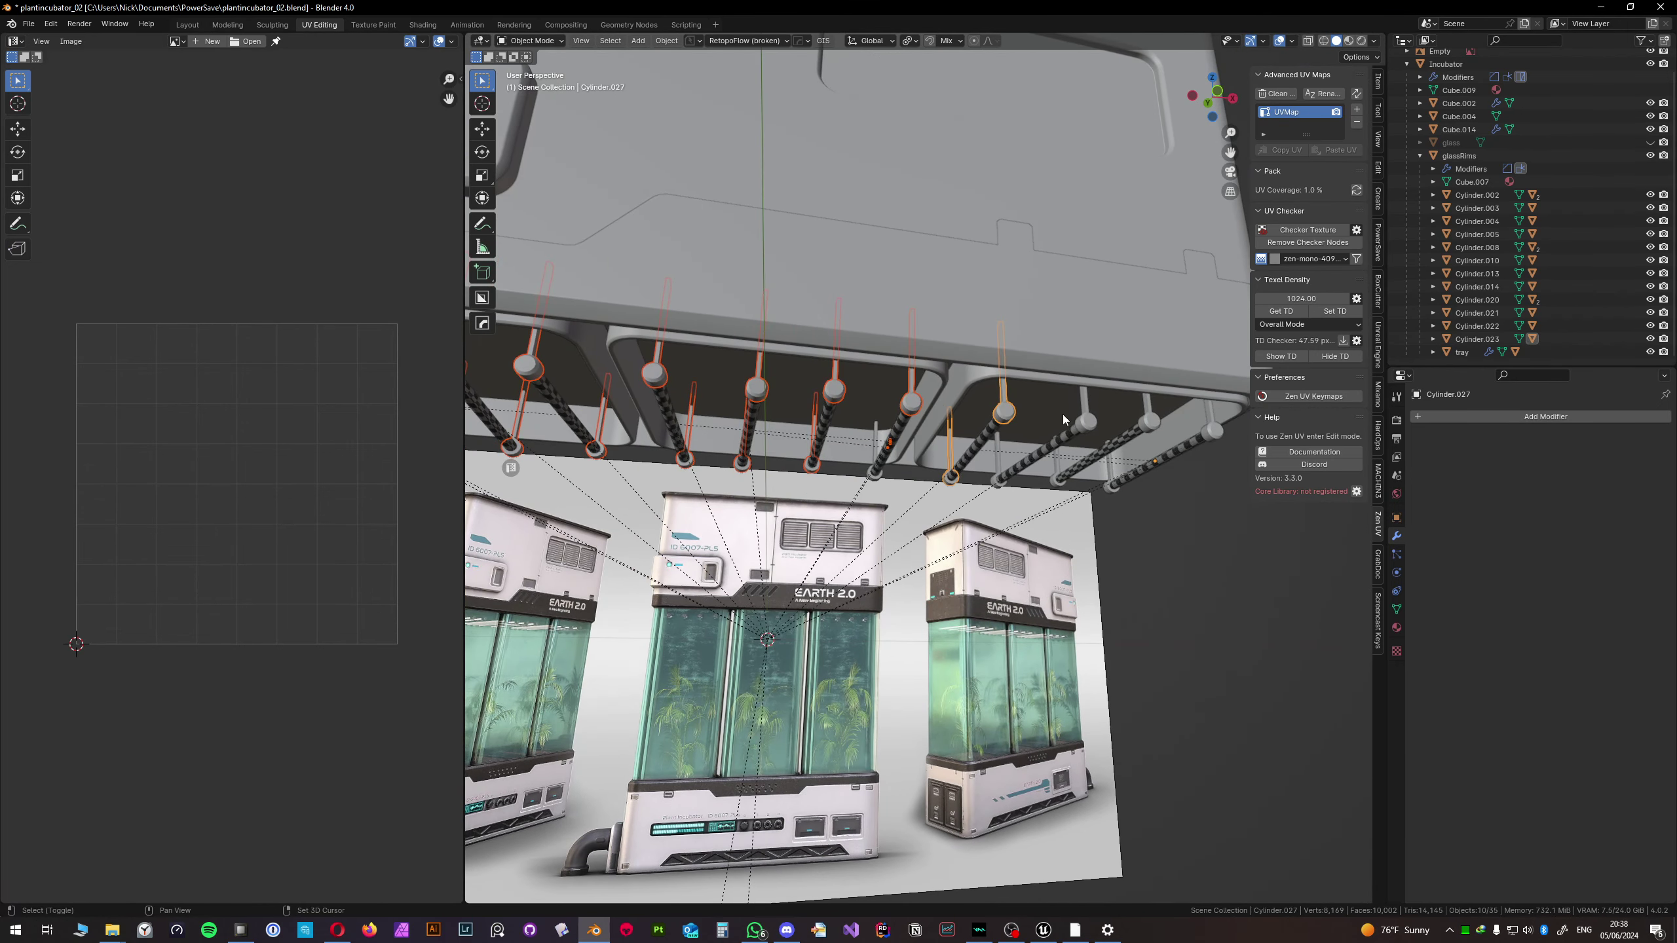
{"action": "left_click", "coordinate": [1085, 420], "text": "shift"}
{"action": "left_click", "coordinate": [1150, 423], "text": "shift"}
{"action": "left_click", "coordinate": [1217, 437], "text": "shift"}
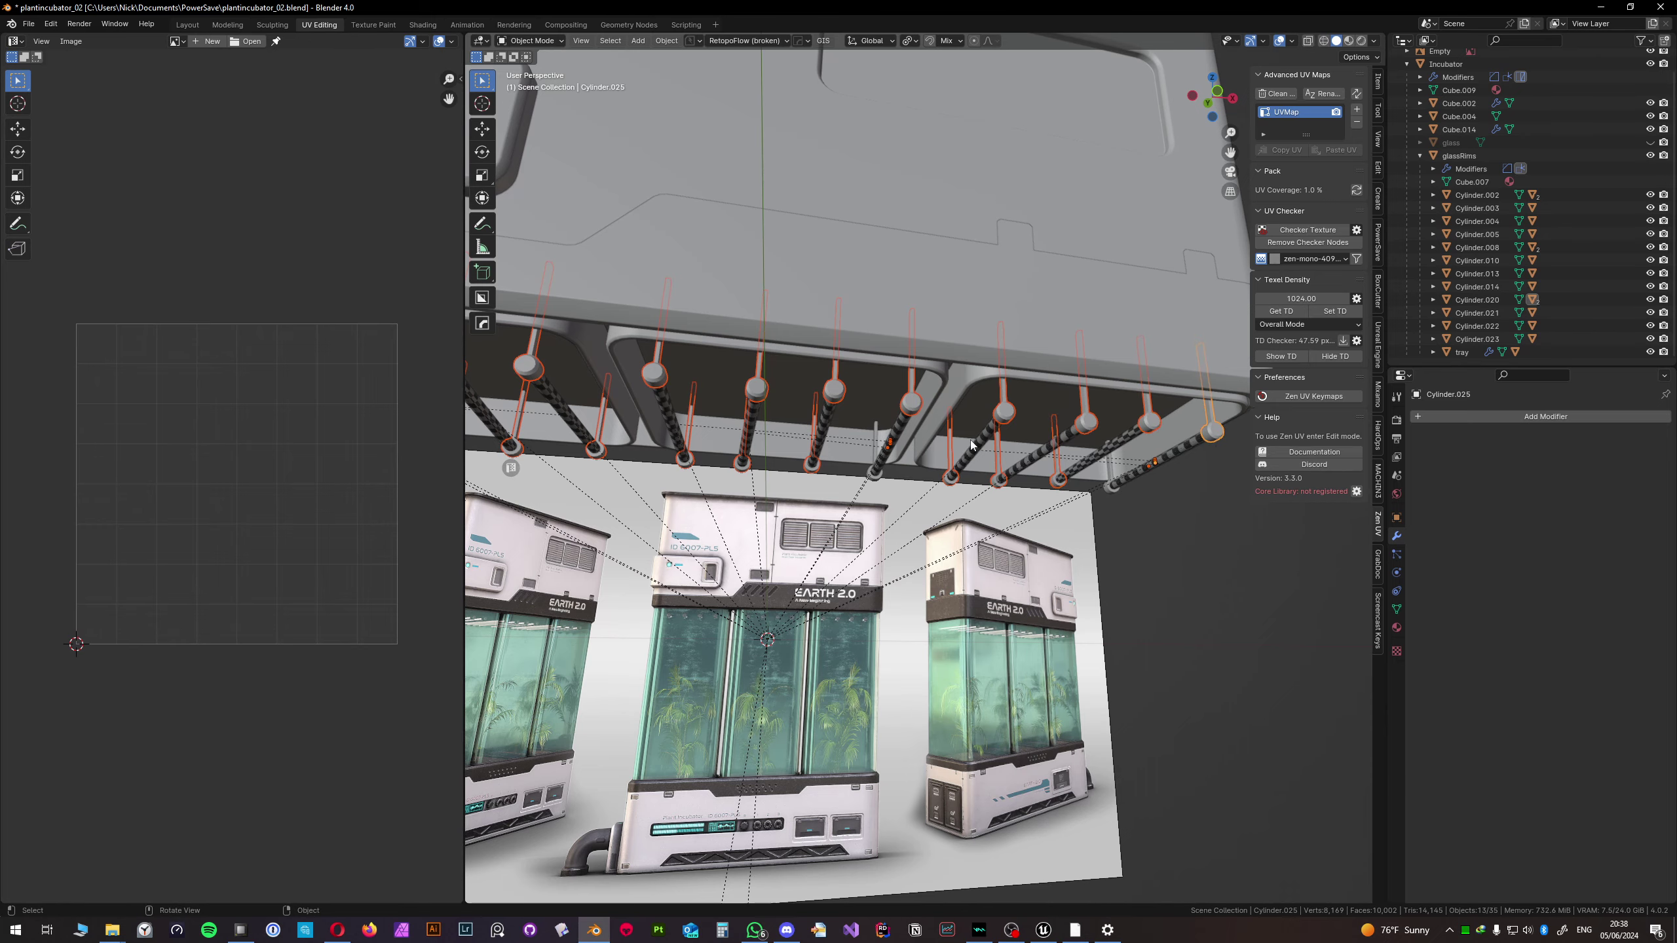
{"action": "left_click", "coordinate": [1111, 474], "text": "shift"}
{"action": "middle_click_drag", "start_coordinate": [796, 315], "coordinate": [894, 328]}
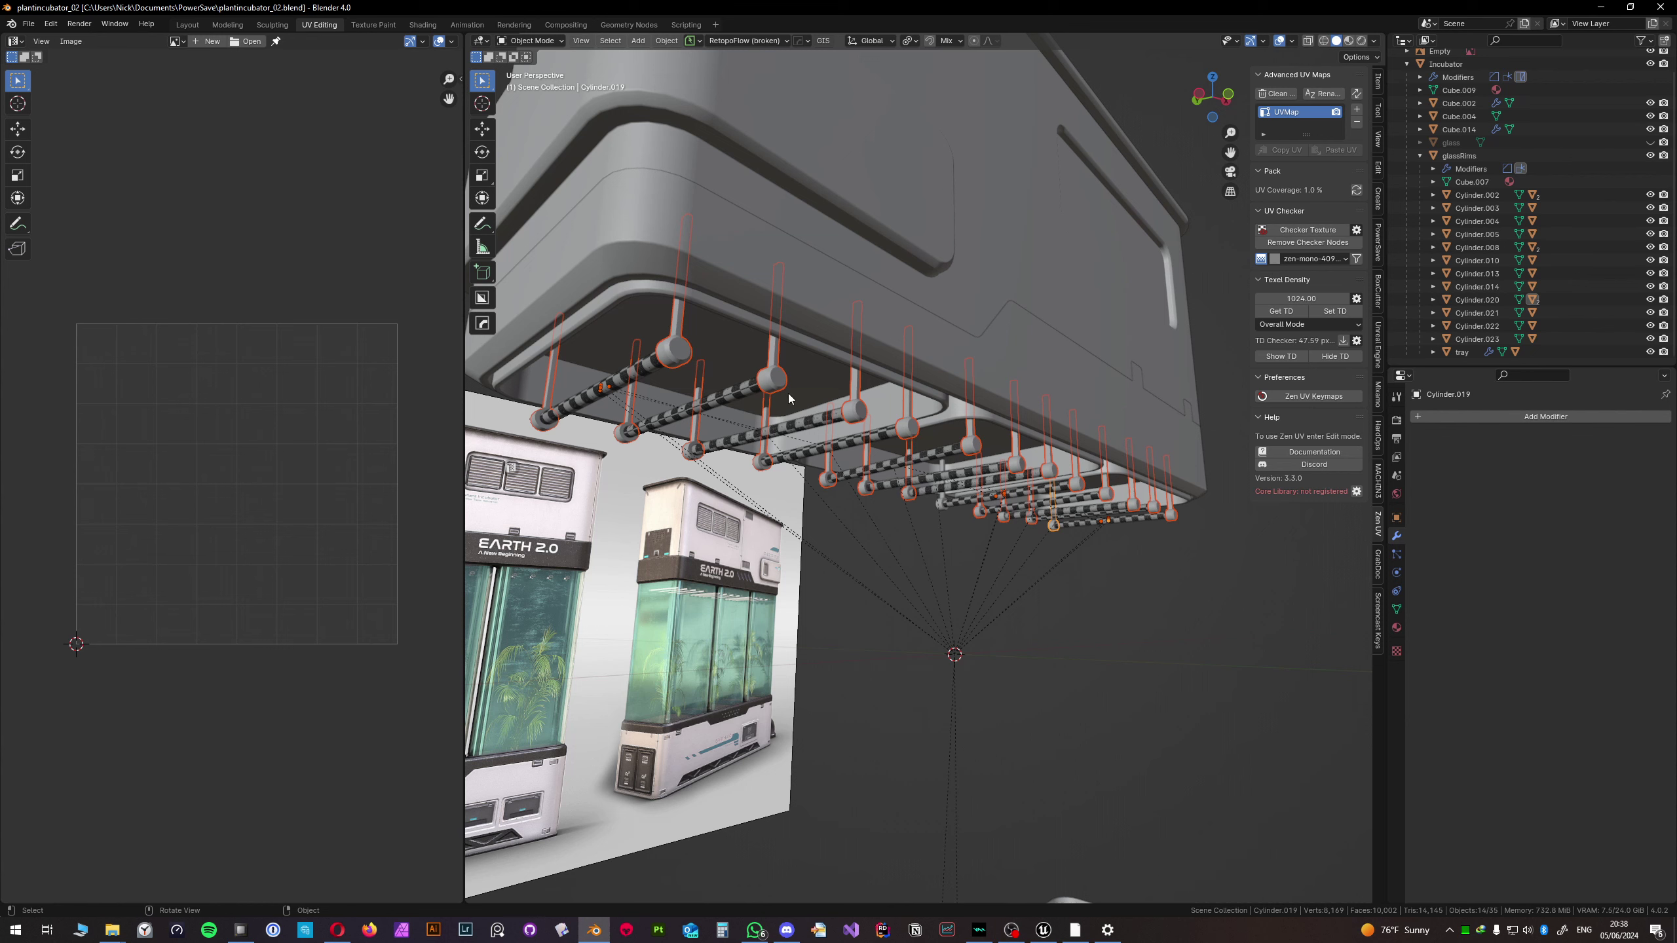
{"action": "key", "text": "Tab"}
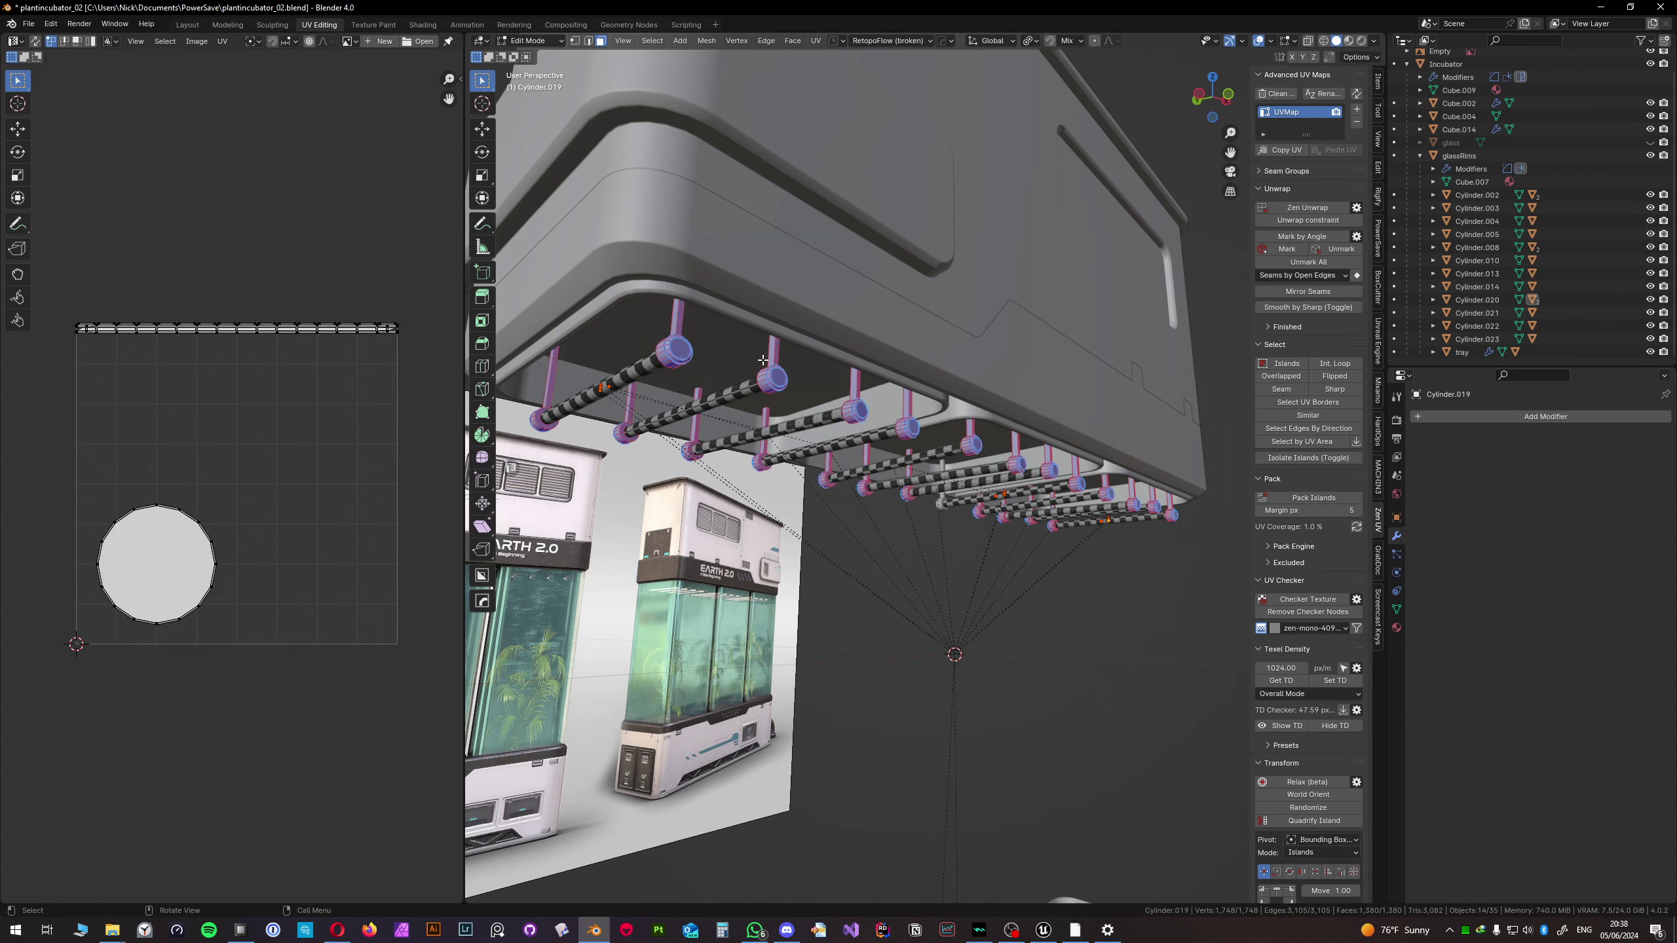
{"action": "key", "text": "Tab"}
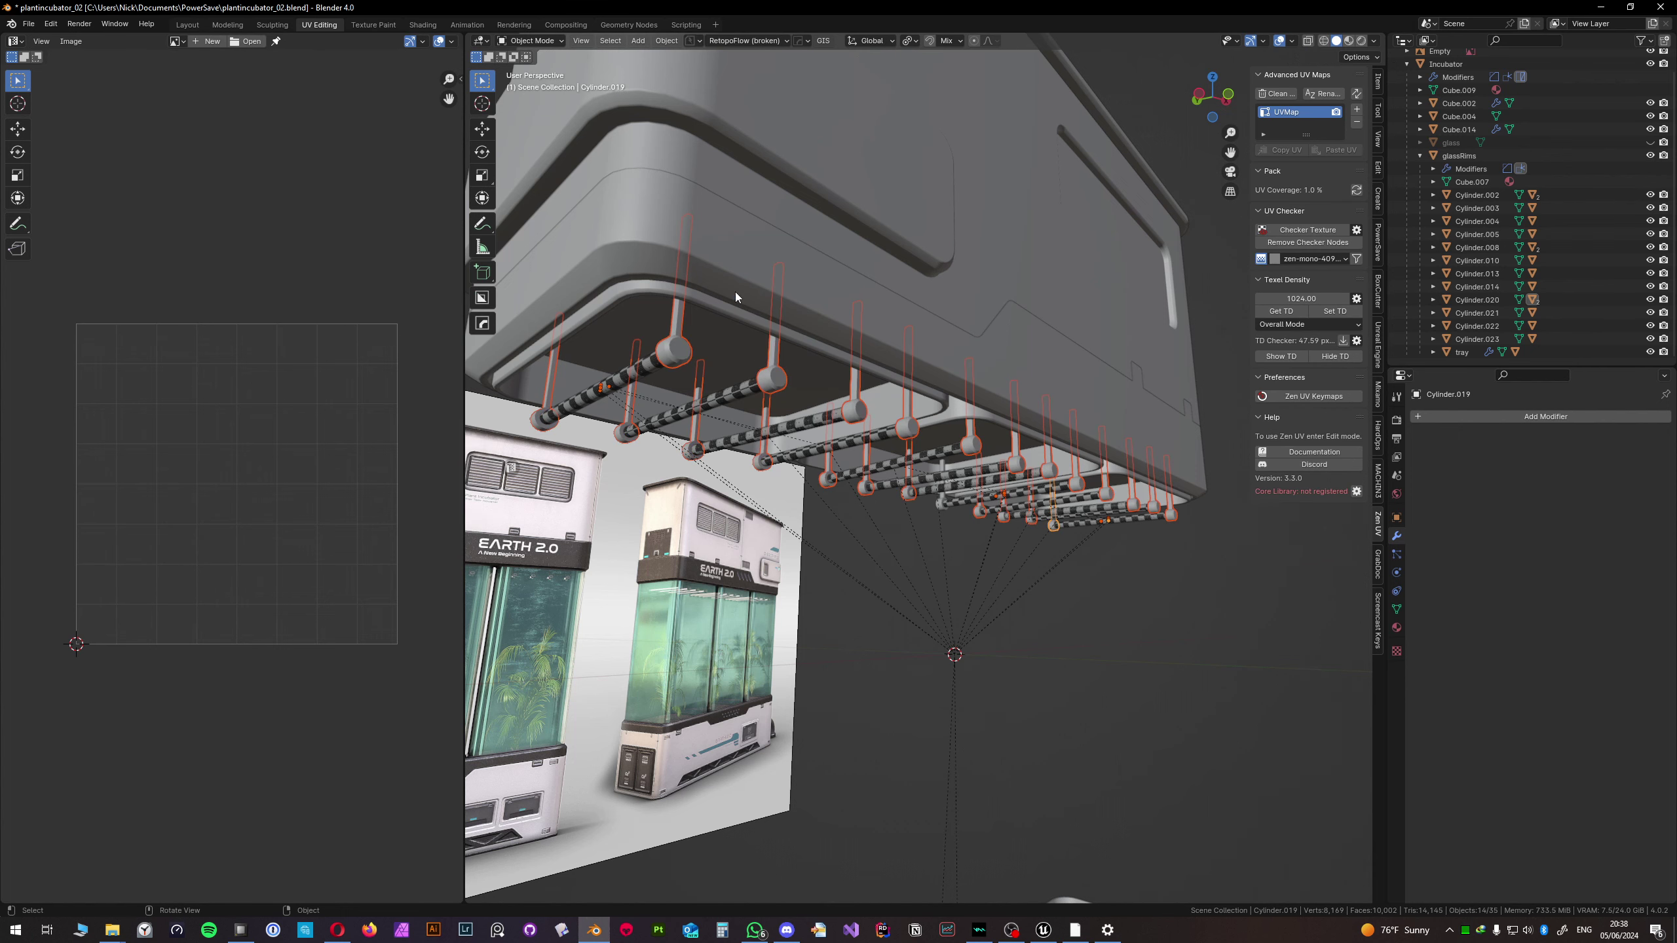
{"action": "key", "text": "q"}
{"action": "key", "text": "Escape"}
- Open the selected rod holders for mesh editing and unwrap them with Smart UV Project using the settings offered
{"action": "key", "text": "Tab"}
{"action": "left_click", "coordinate": [733, 293]}
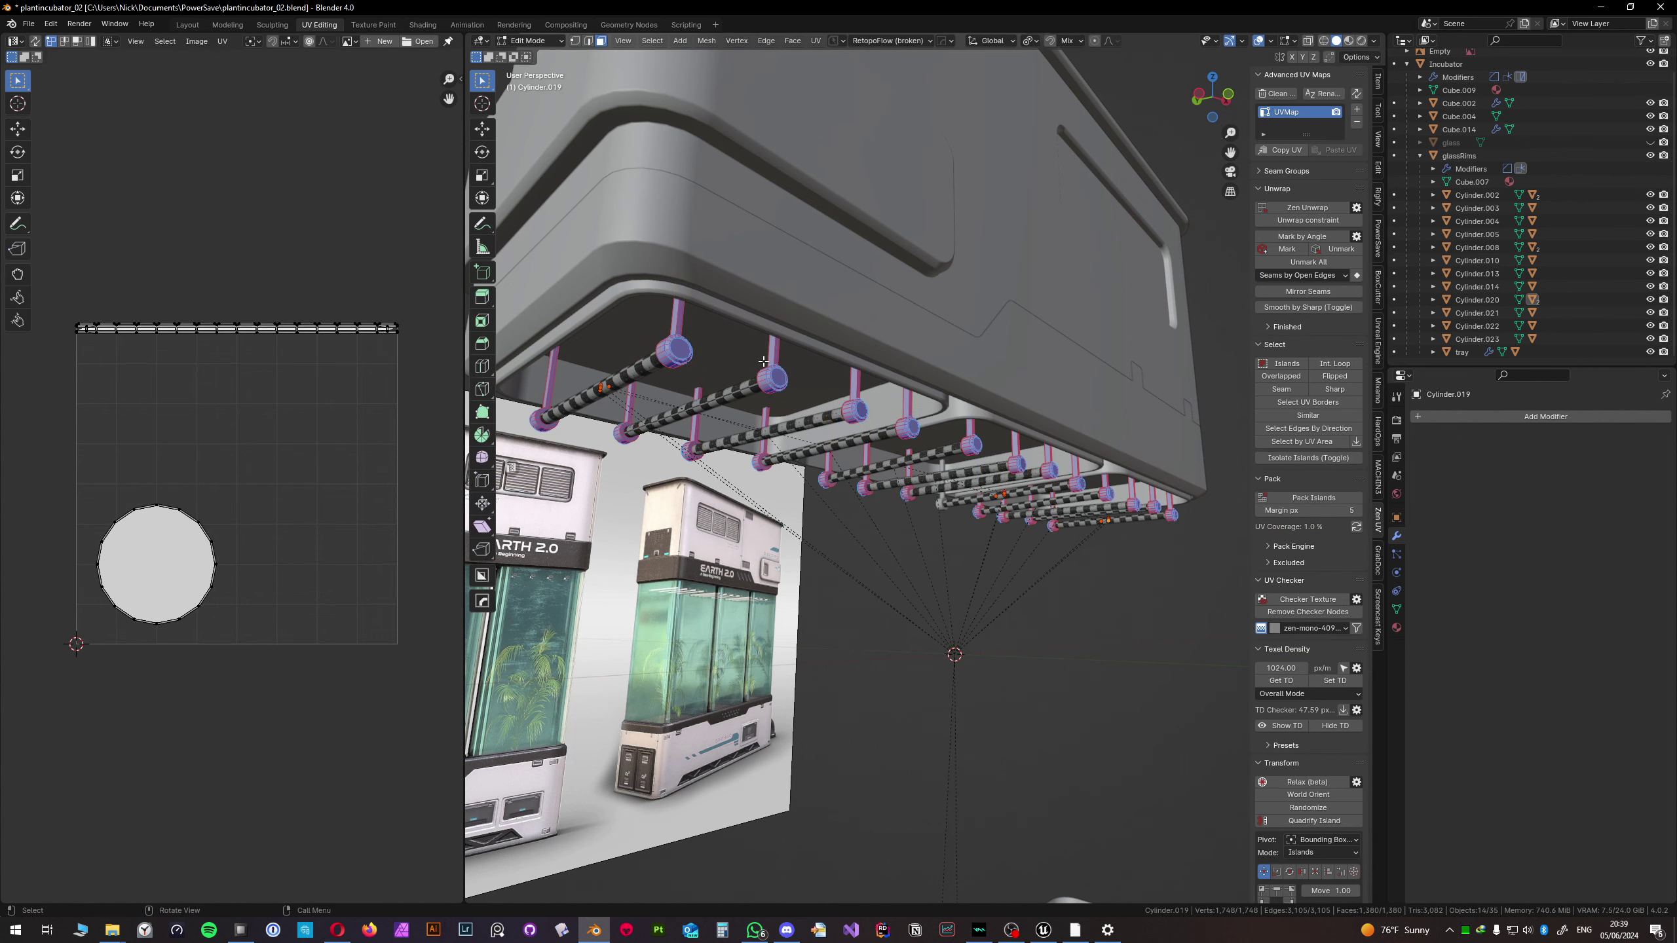
{"action": "key", "text": "u"}
{"action": "left_click", "coordinate": [763, 361]}
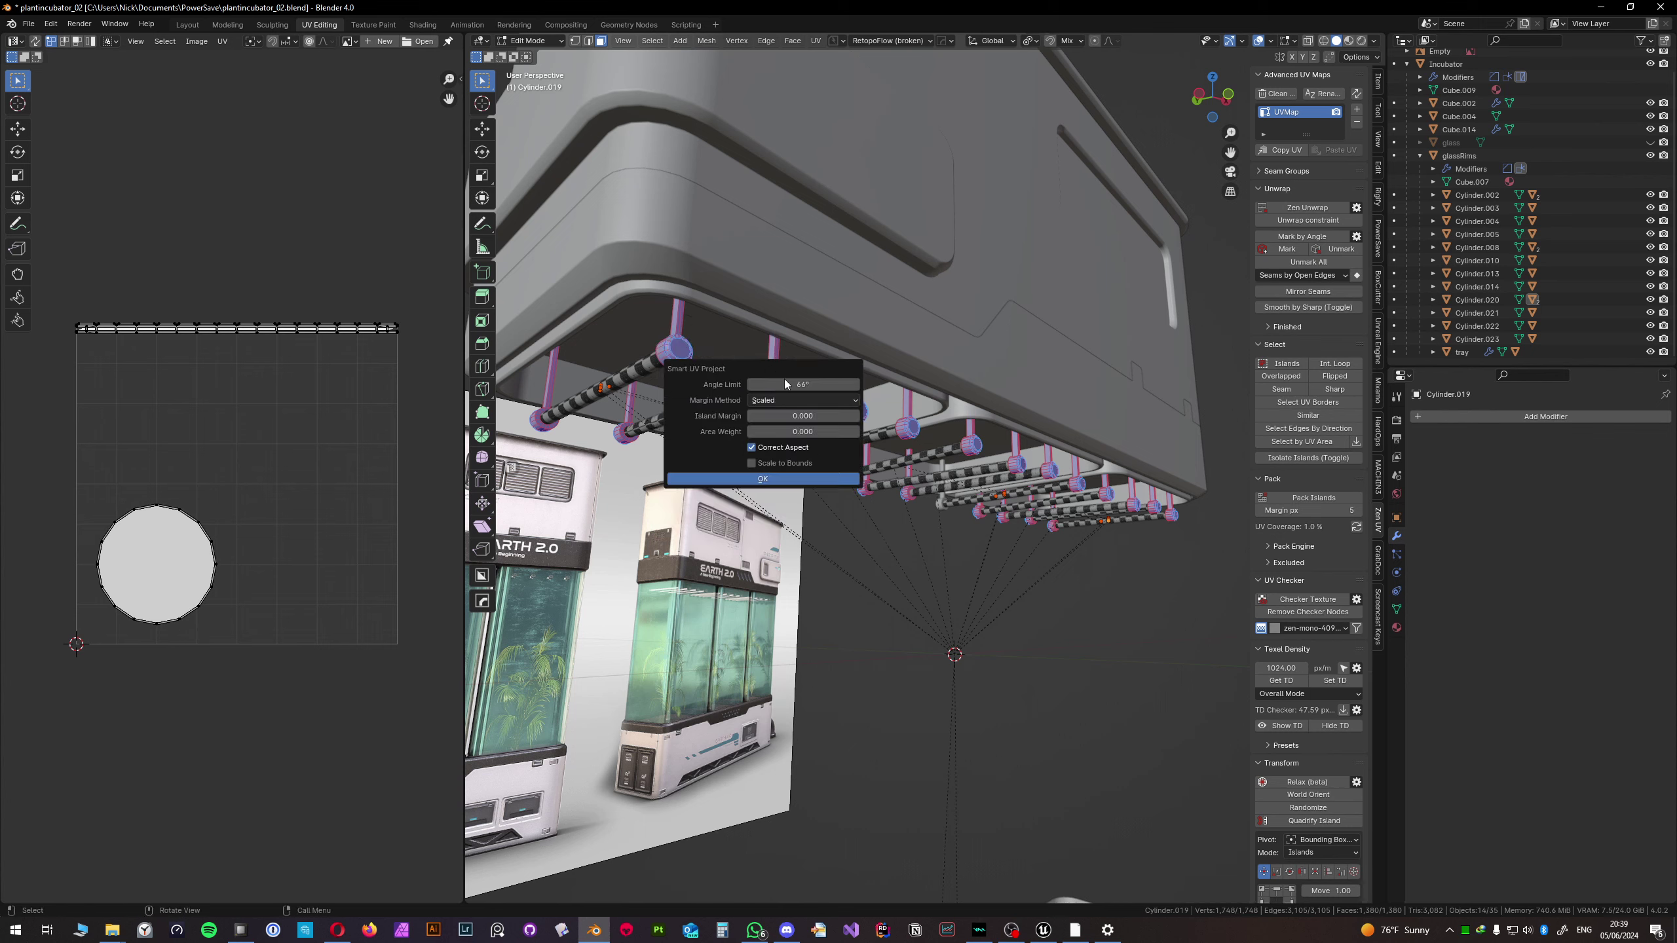
{"action": "left_click", "coordinate": [764, 478]}
{"action": "scroll", "coordinate": [353, 413], "scroll_direction": "up", "scroll_amount": 5}
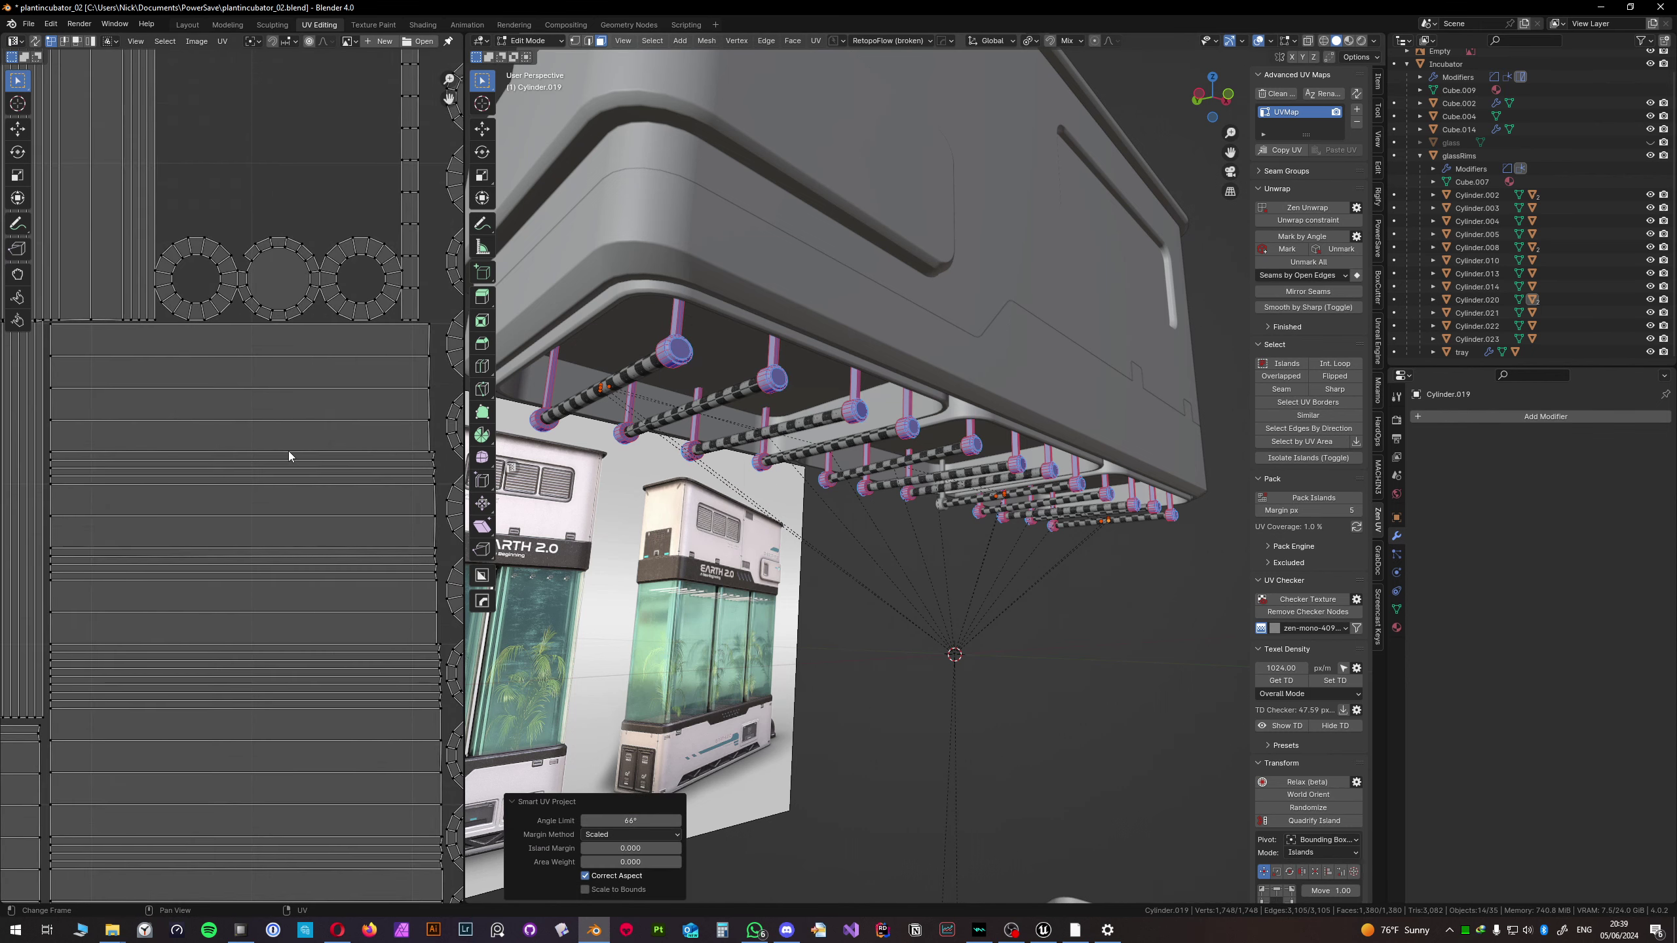
{"action": "scroll", "coordinate": [129, 519], "scroll_direction": "down", "scroll_amount": 5}
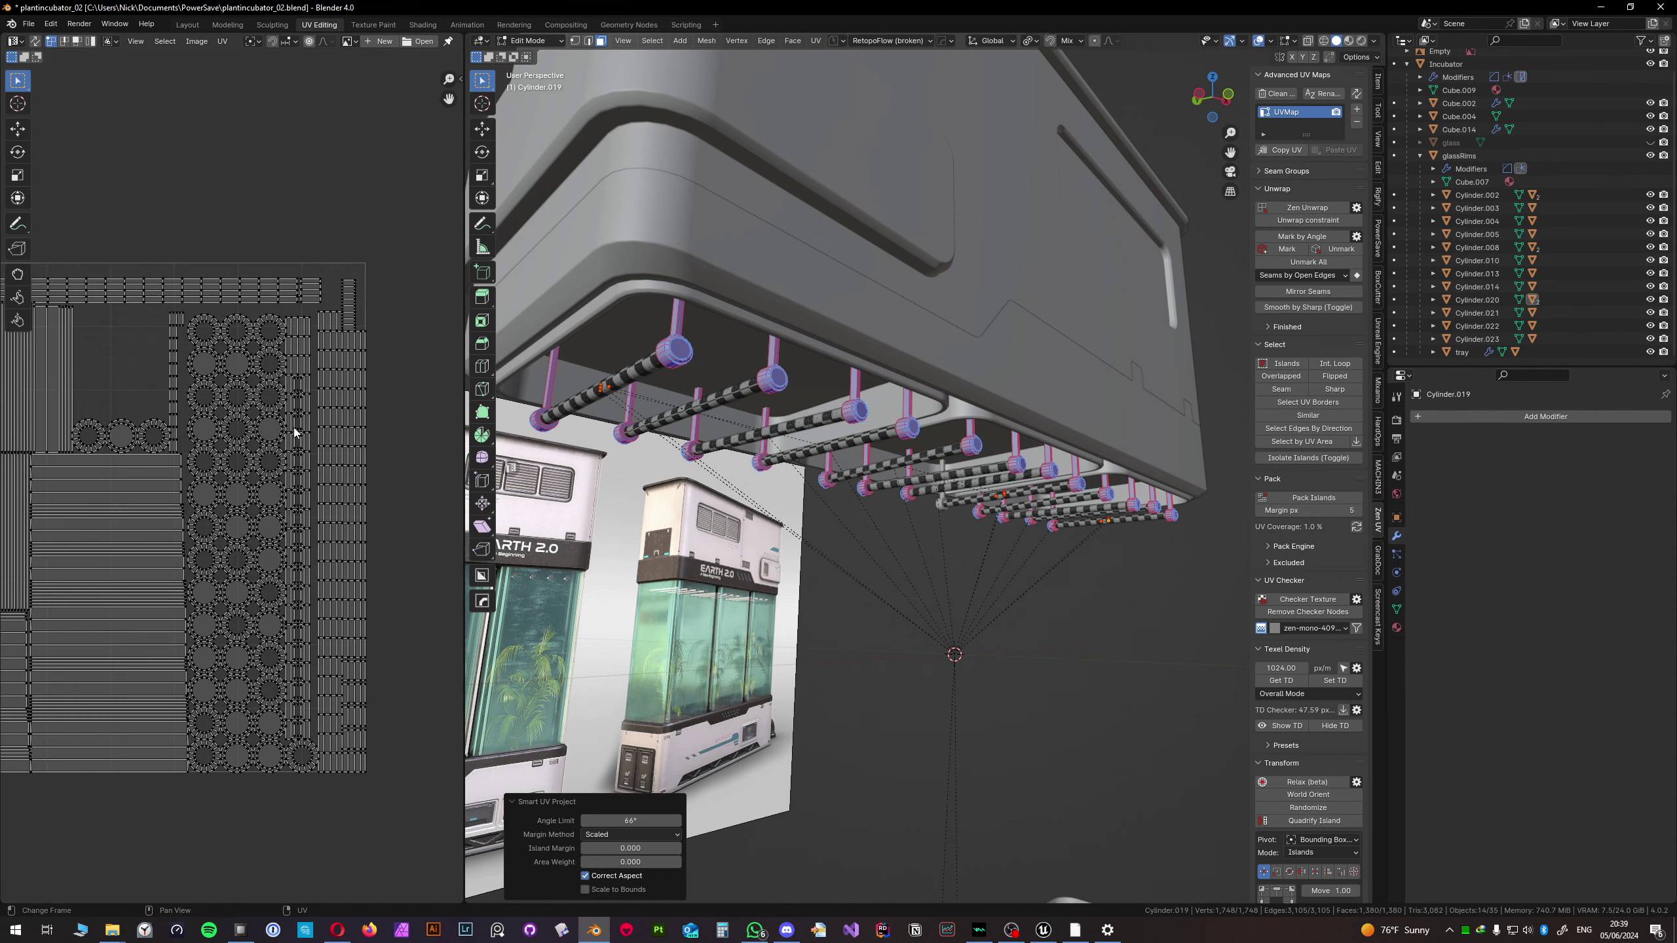
{"action": "scroll", "coordinate": [817, 408], "scroll_direction": "up", "scroll_amount": 3}
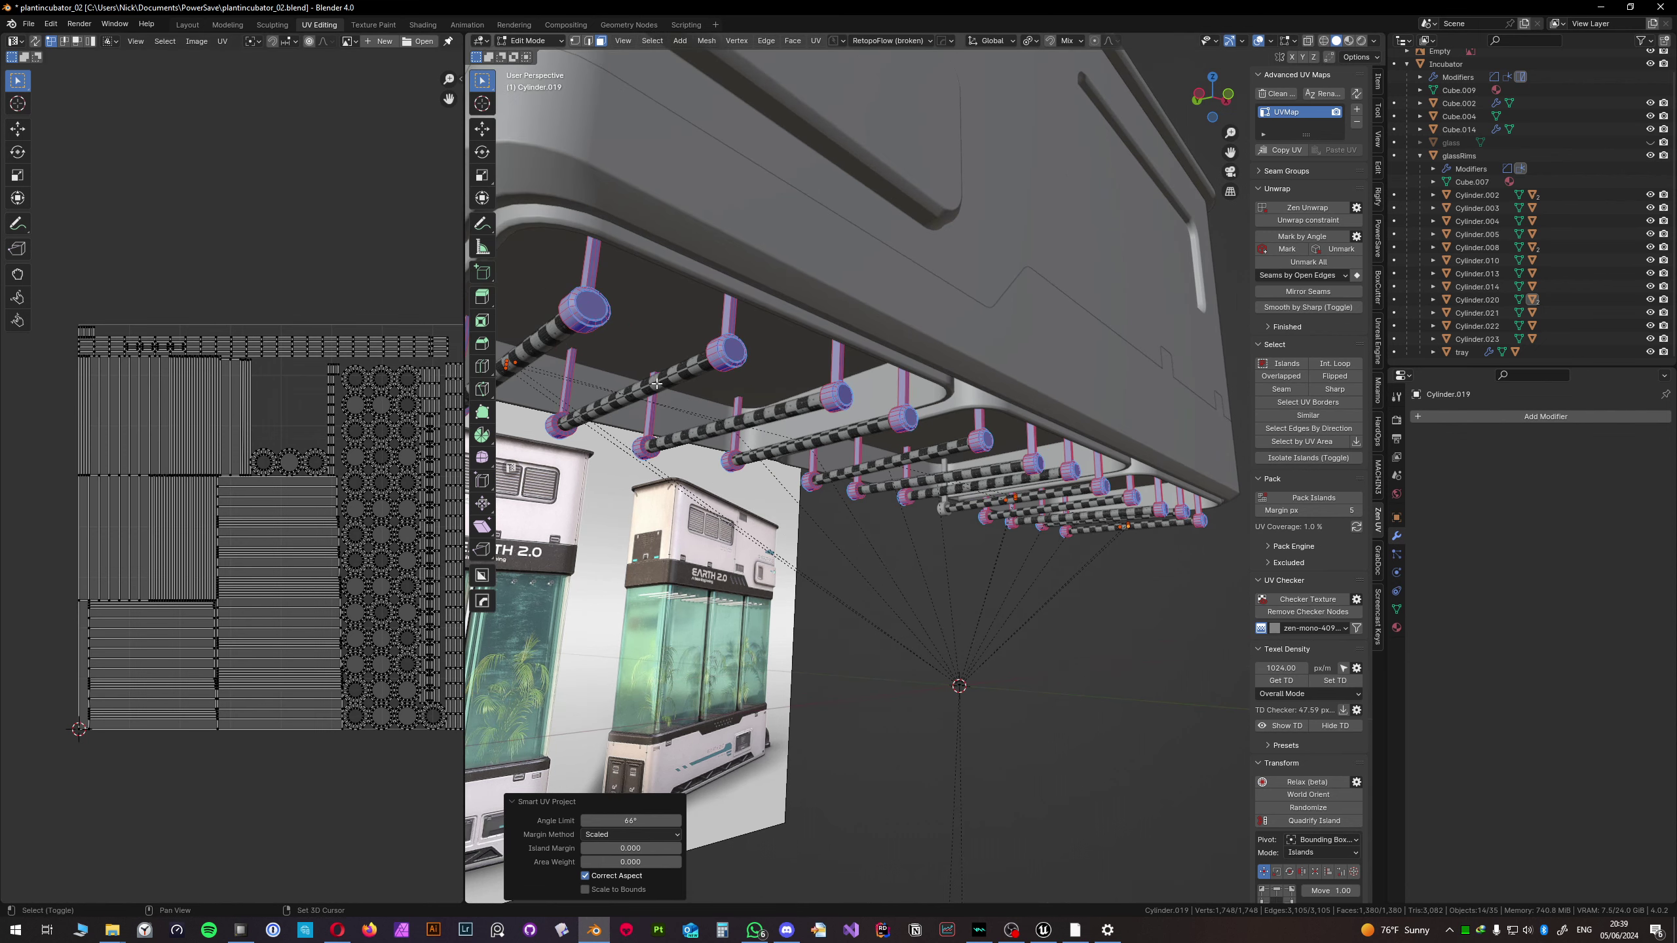
- Apply the checker texture, set the rod holders' texel density to 1024 px/m, and return to Object Mode
{"action": "left_click", "coordinate": [1308, 600]}
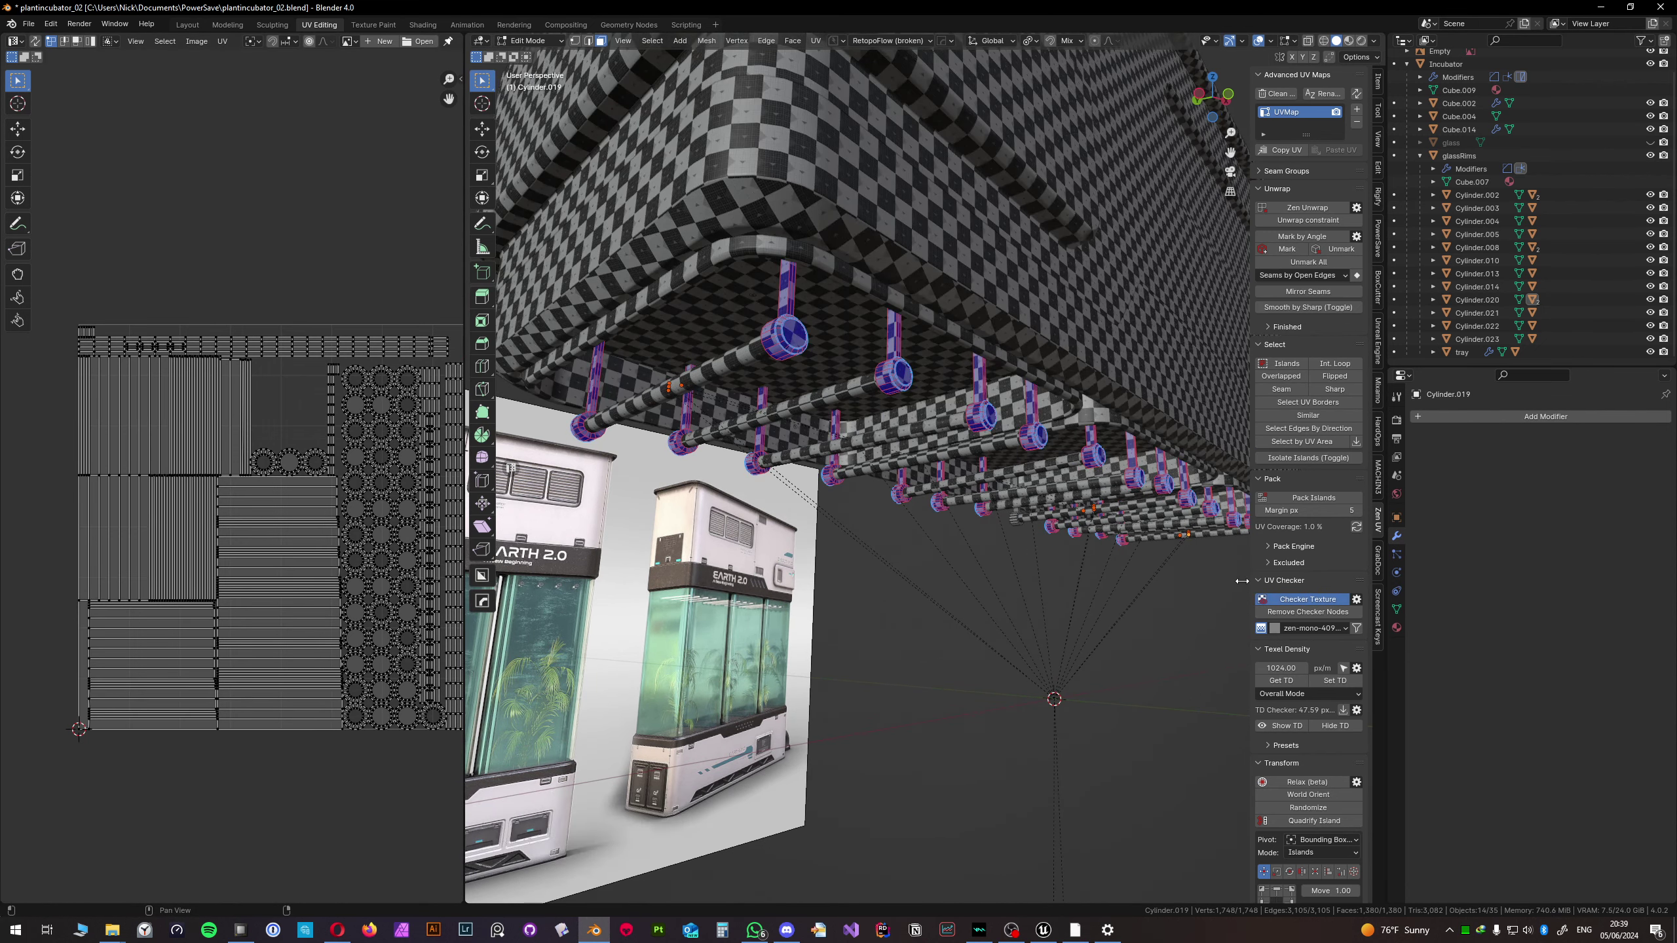
{"action": "left_click", "coordinate": [1334, 682]}
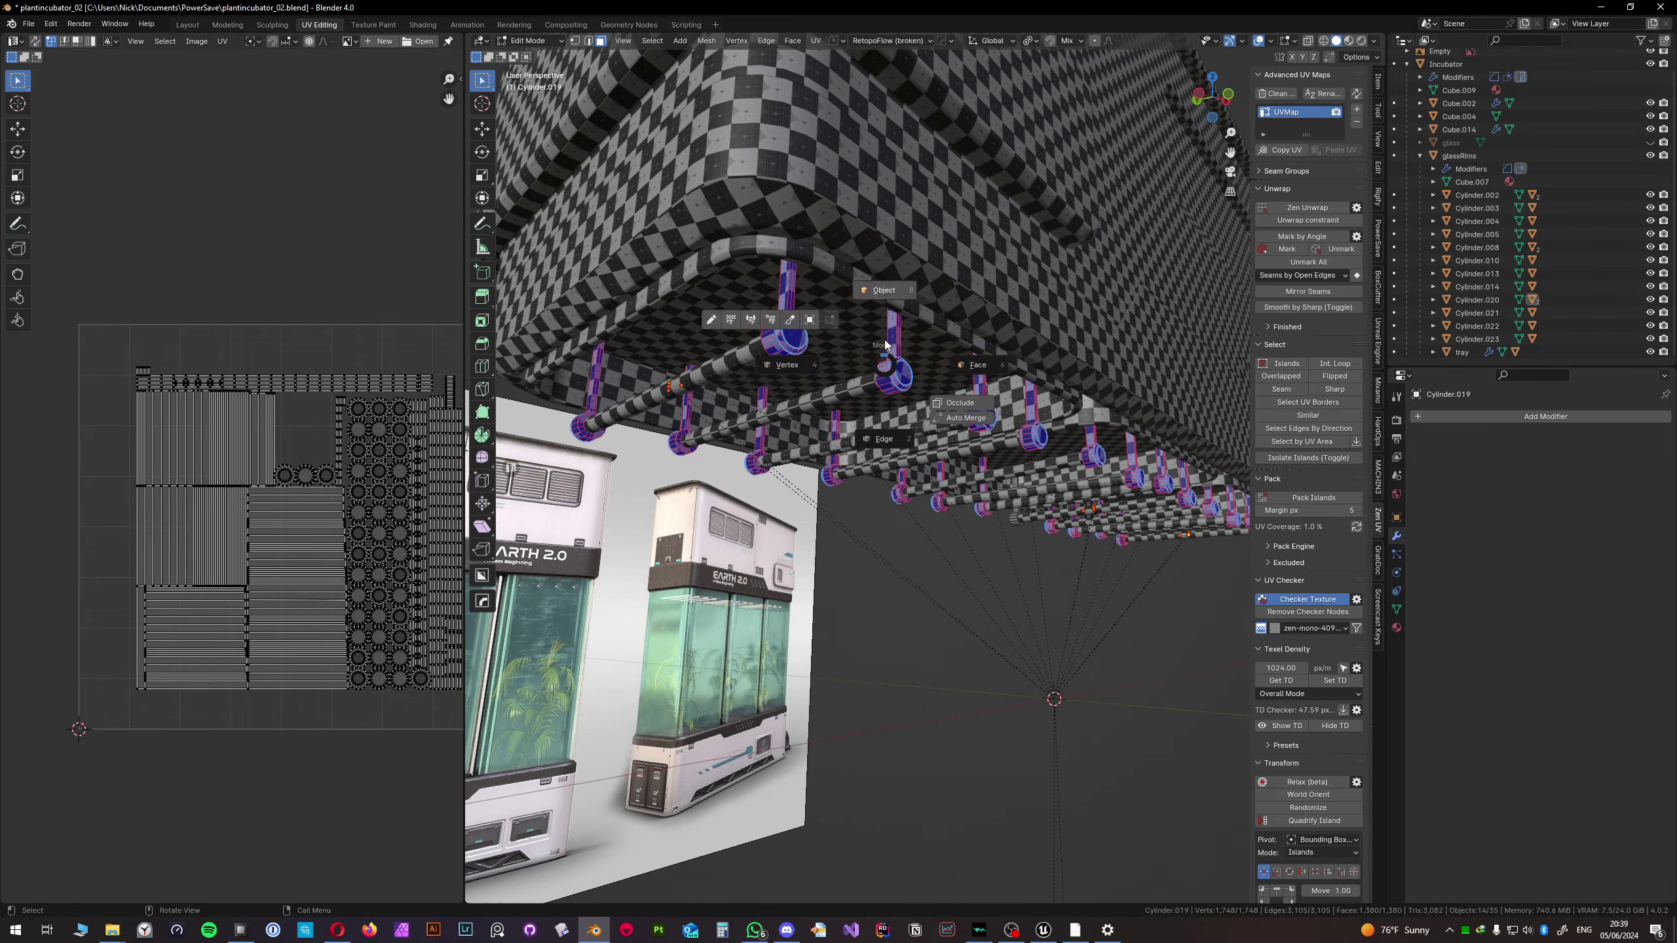
{"action": "key", "text": "Tab"}
{"action": "middle_click_drag", "start_coordinate": [859, 449], "coordinate": [851, 339]}
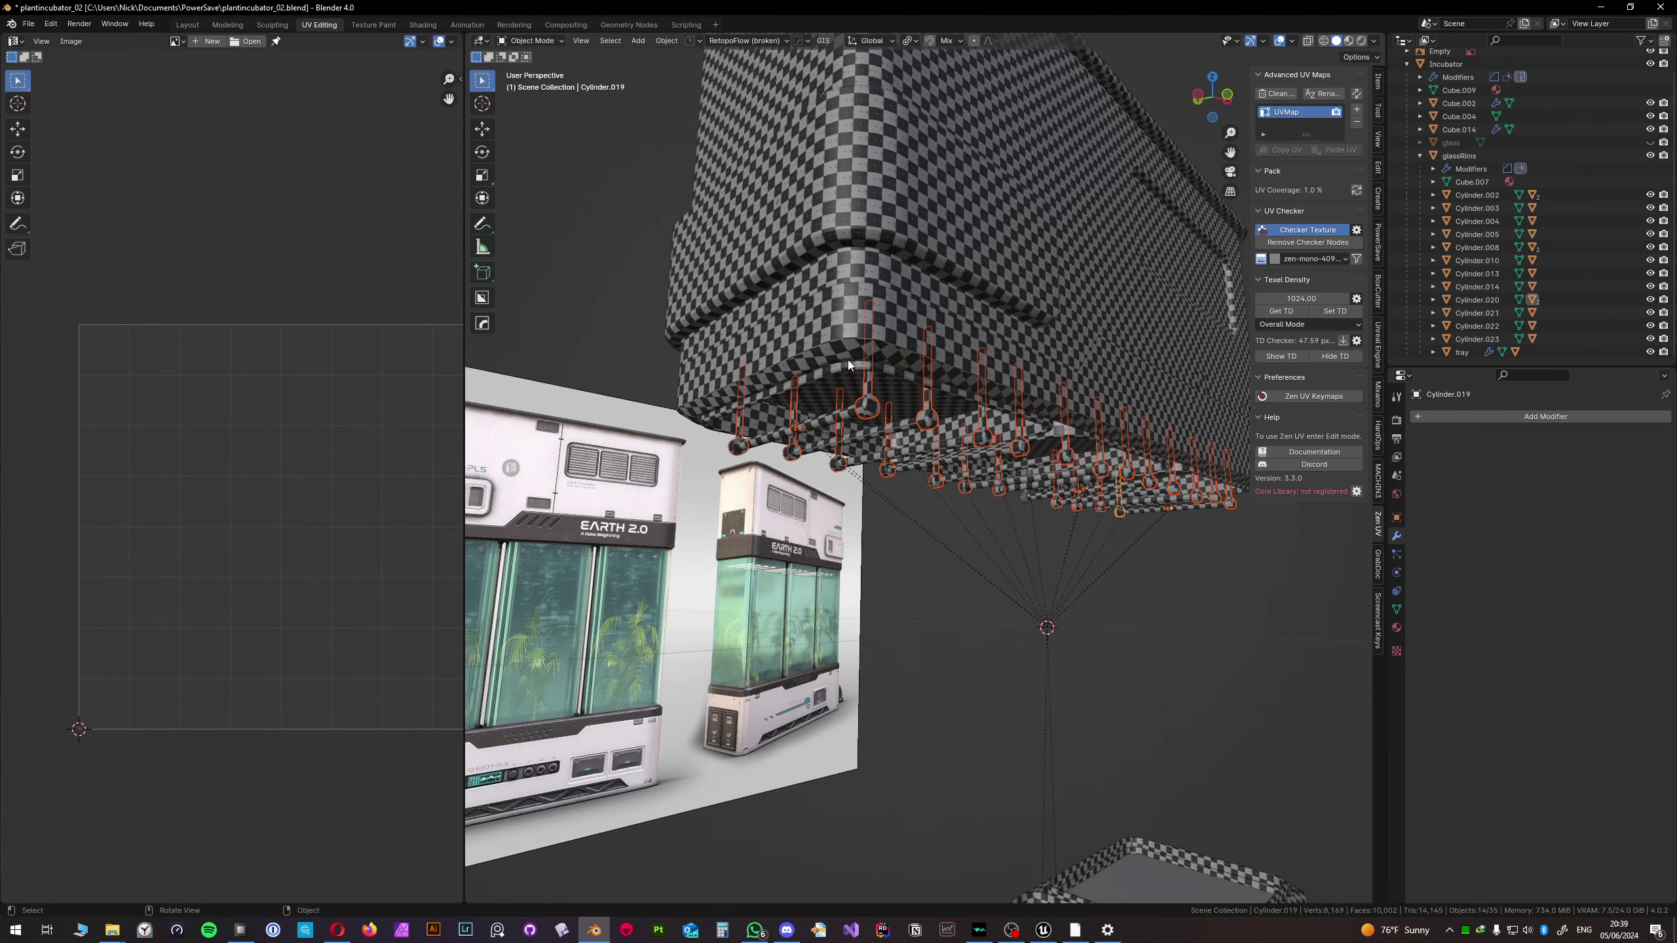
- Add a HardOps Bevel modifier to the holder of the hanging rod nearest the housing's corner
{"action": "middle_click_drag", "start_coordinate": [651, 500], "coordinate": [527, 564]}
{"action": "key", "text": "q"}
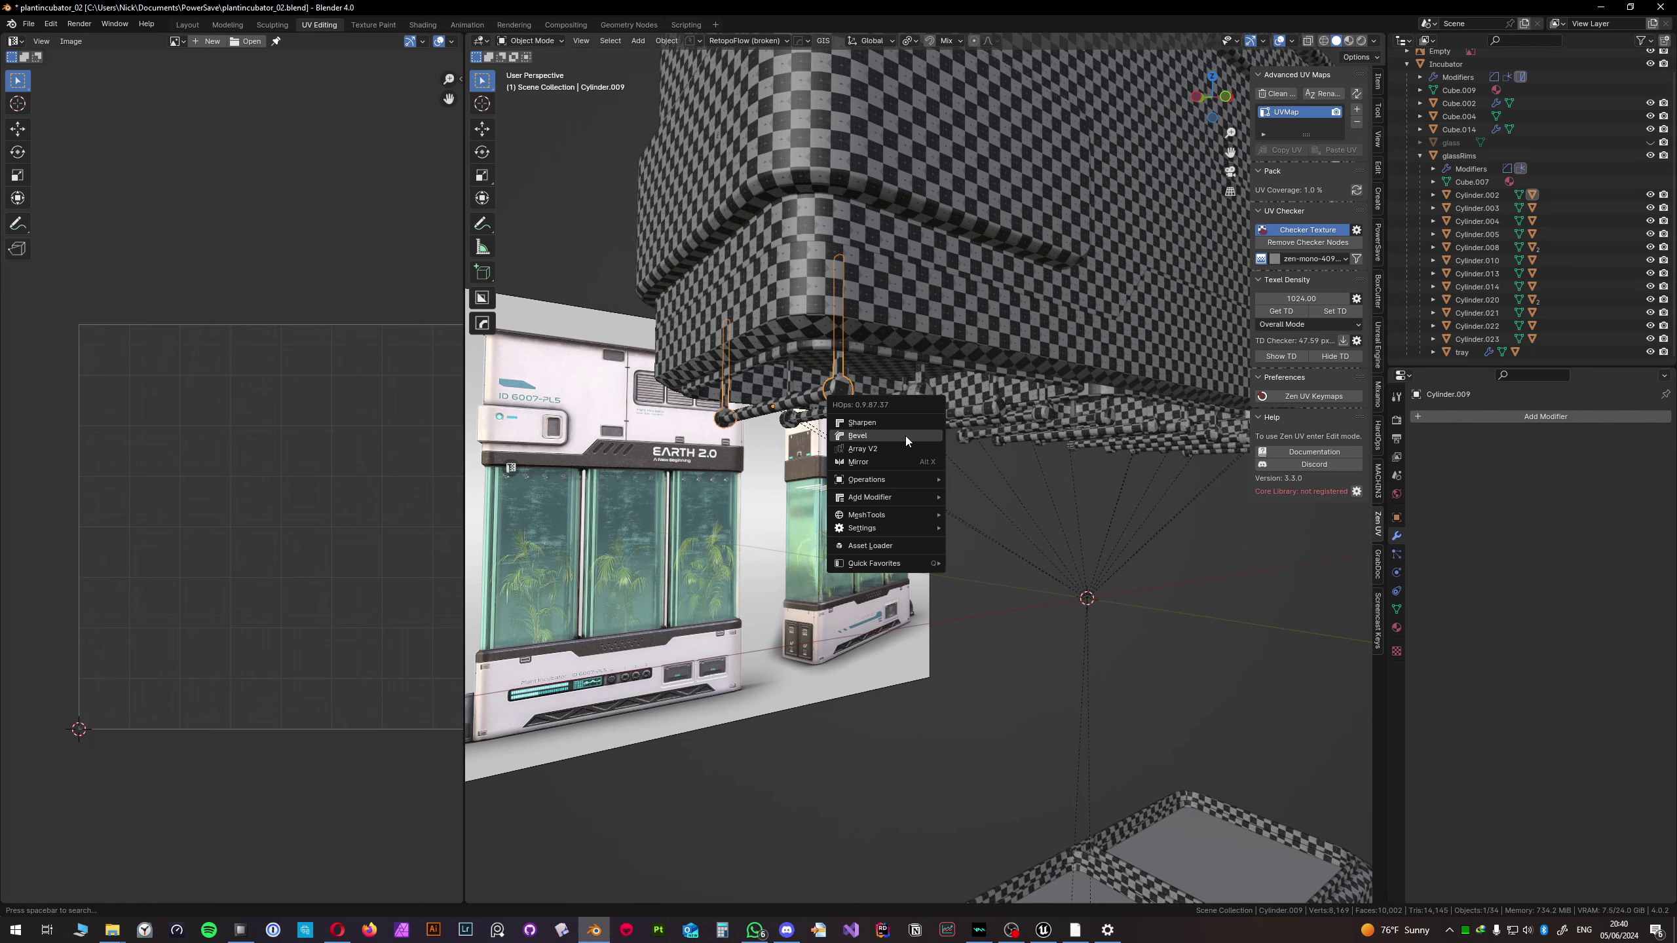
{"action": "left_click", "coordinate": [906, 436]}
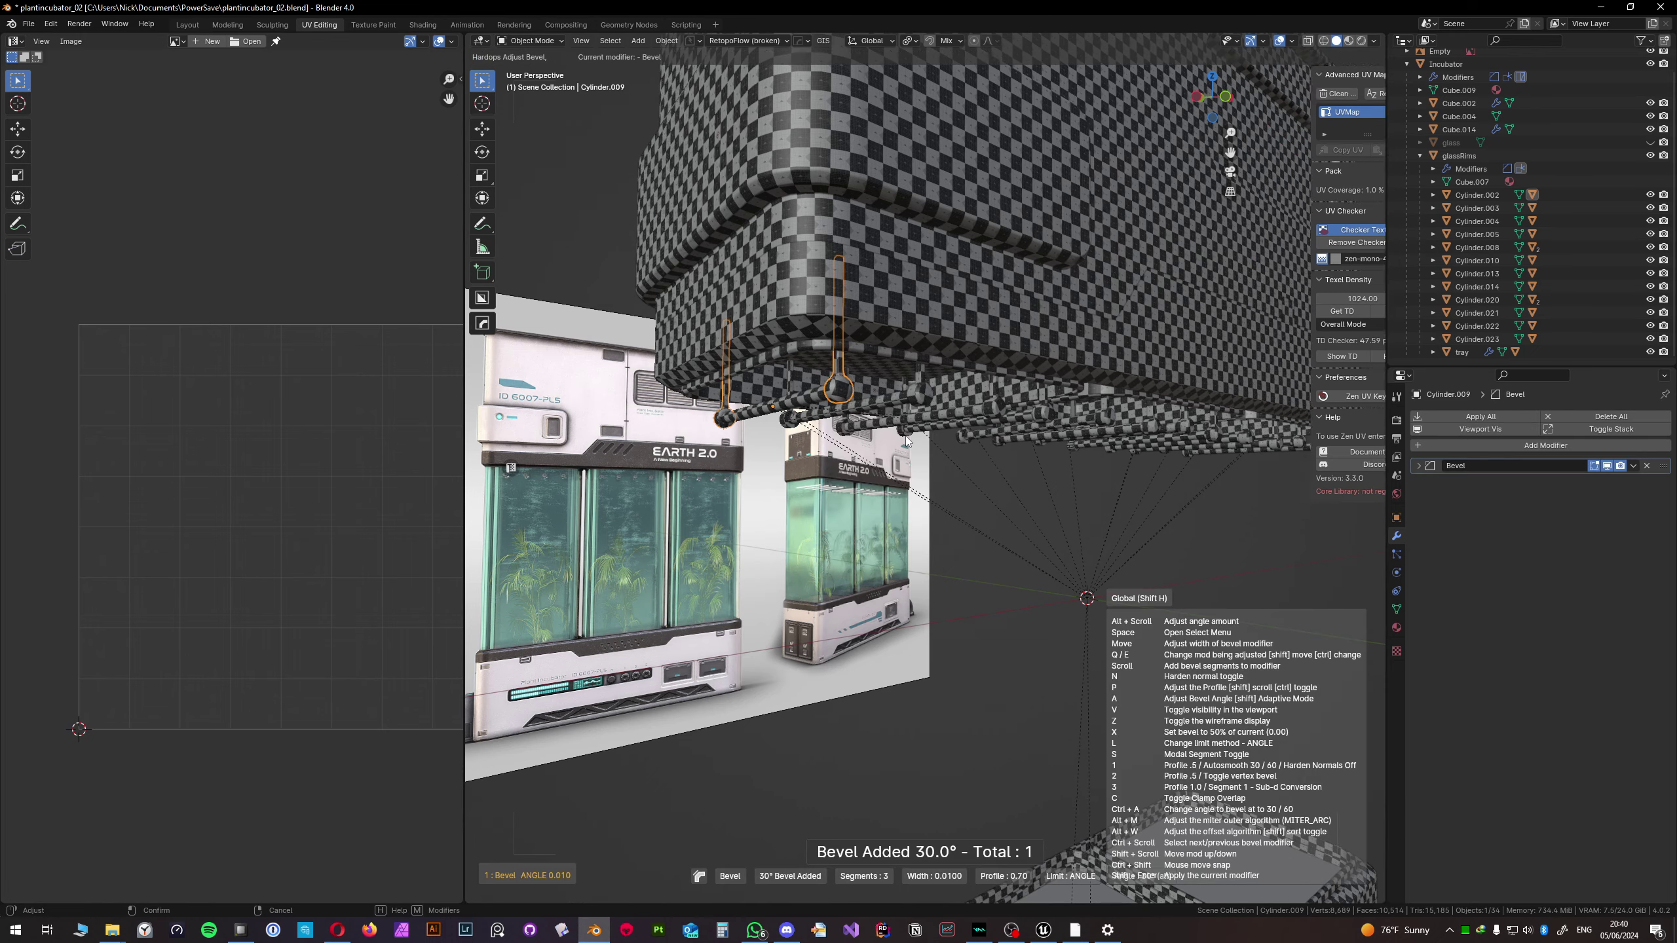
{"action": "left_click", "coordinate": [937, 436]}
{"action": "middle_click_drag", "start_coordinate": [937, 436], "coordinate": [983, 411]}
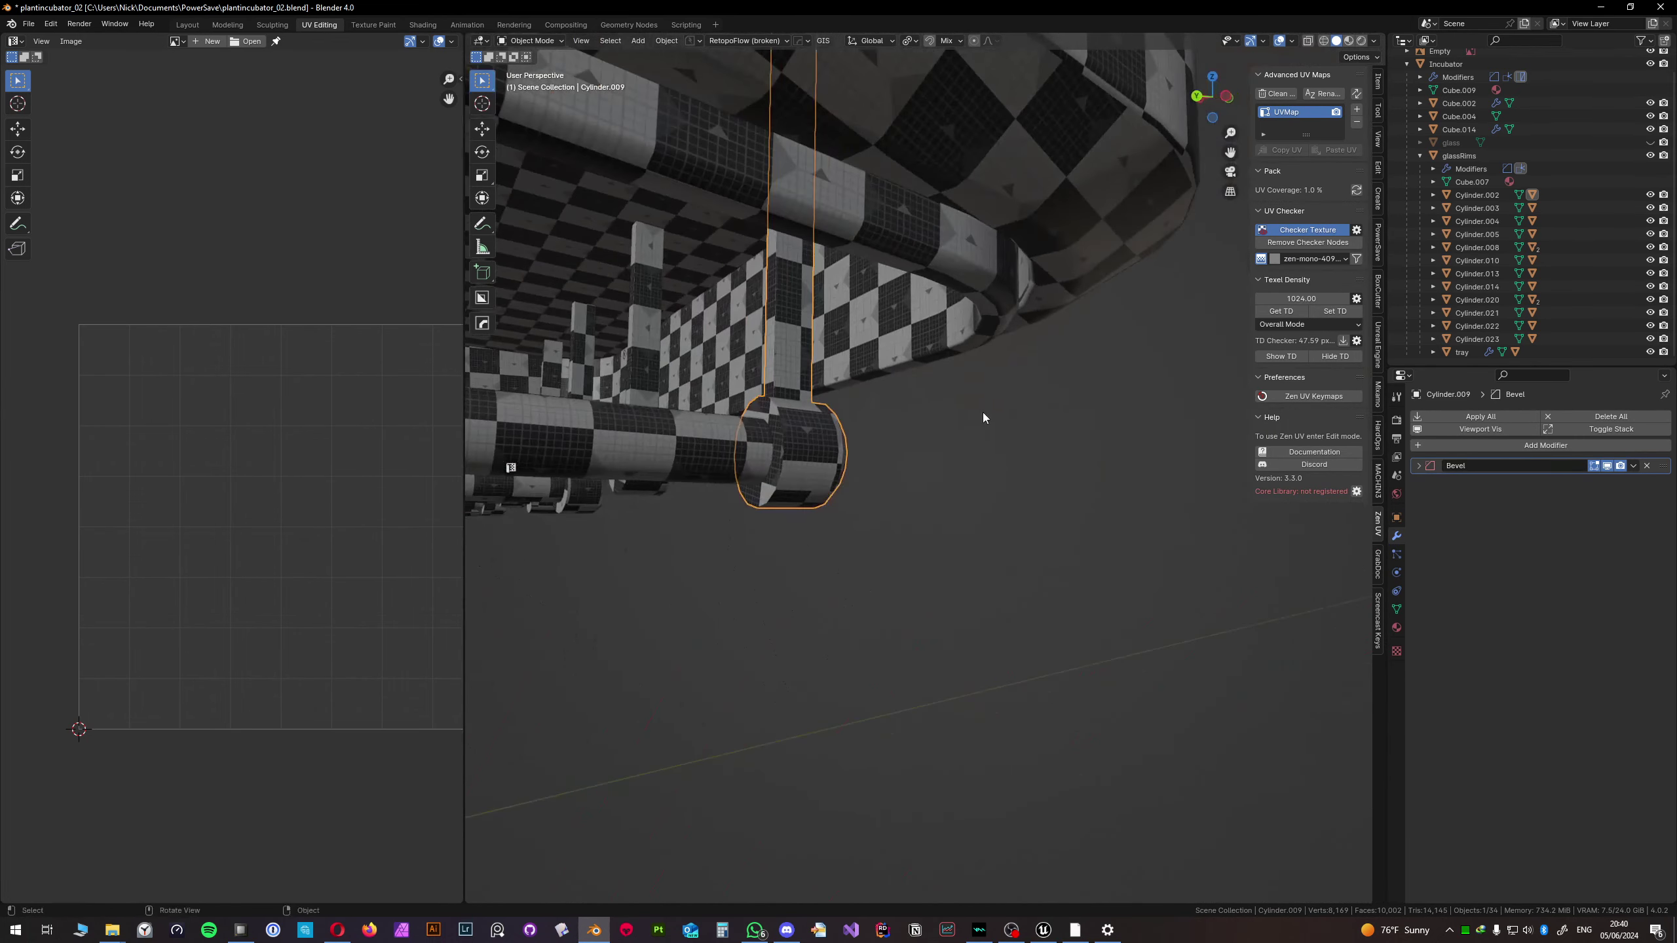
- Readjust the nearest rod holder's bevel to 1 segment with a width of about 0.0014
{"action": "key", "text": "q"}
{"action": "left_click", "coordinate": [977, 414]}
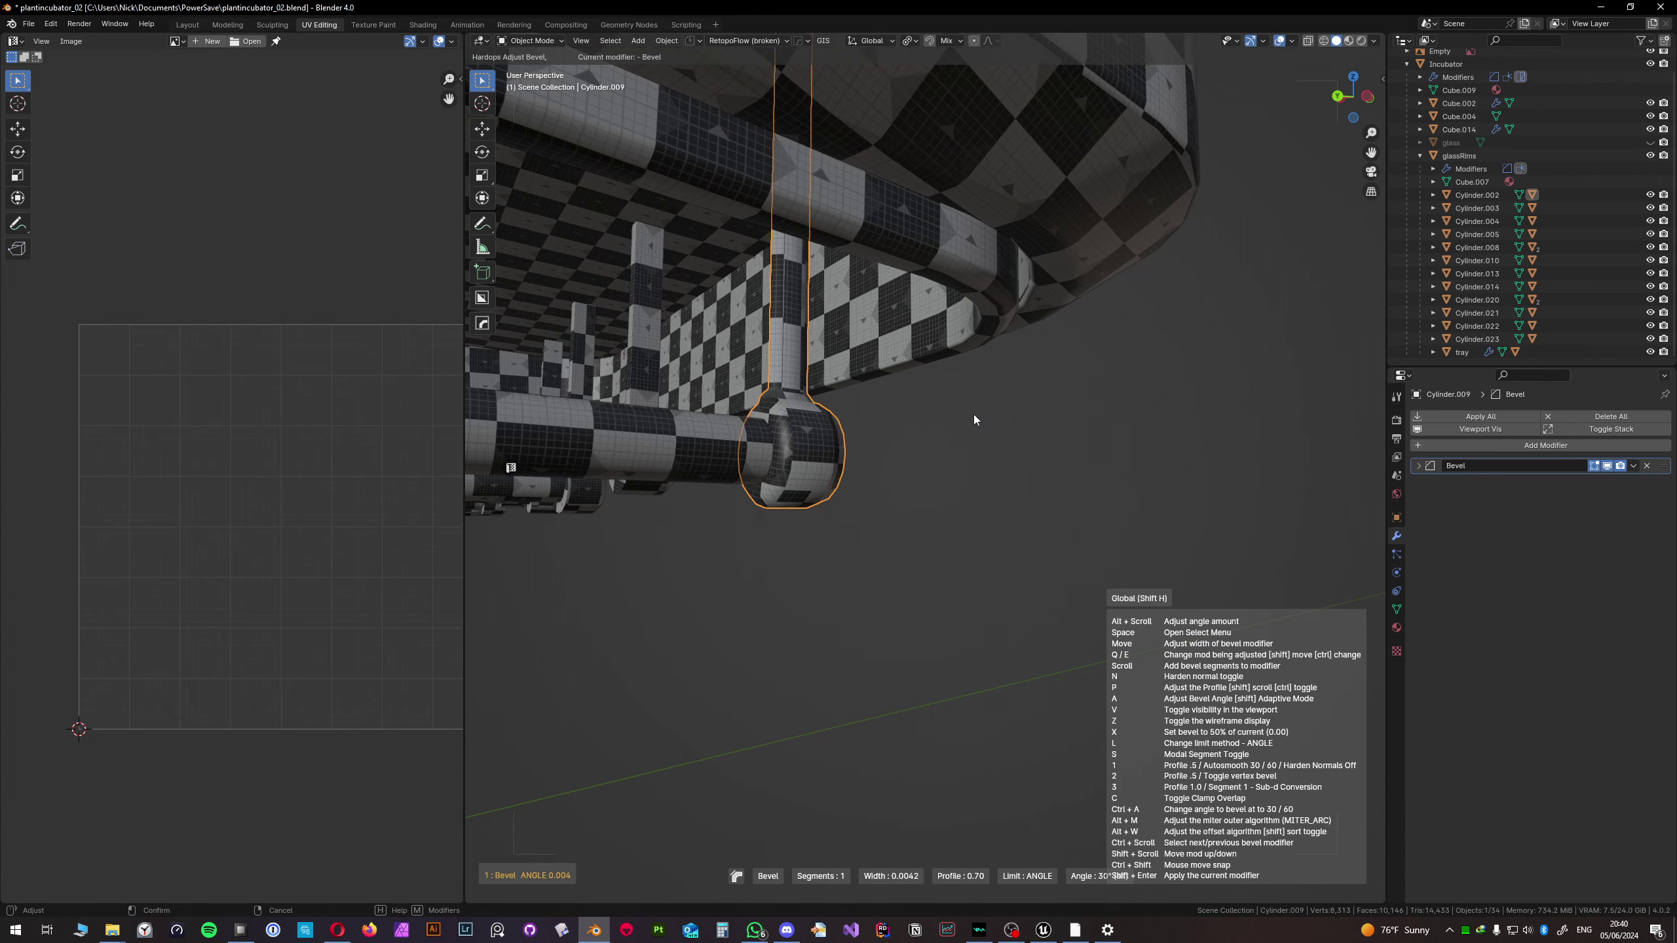
{"action": "mouse_move", "coordinate": [979, 417]}
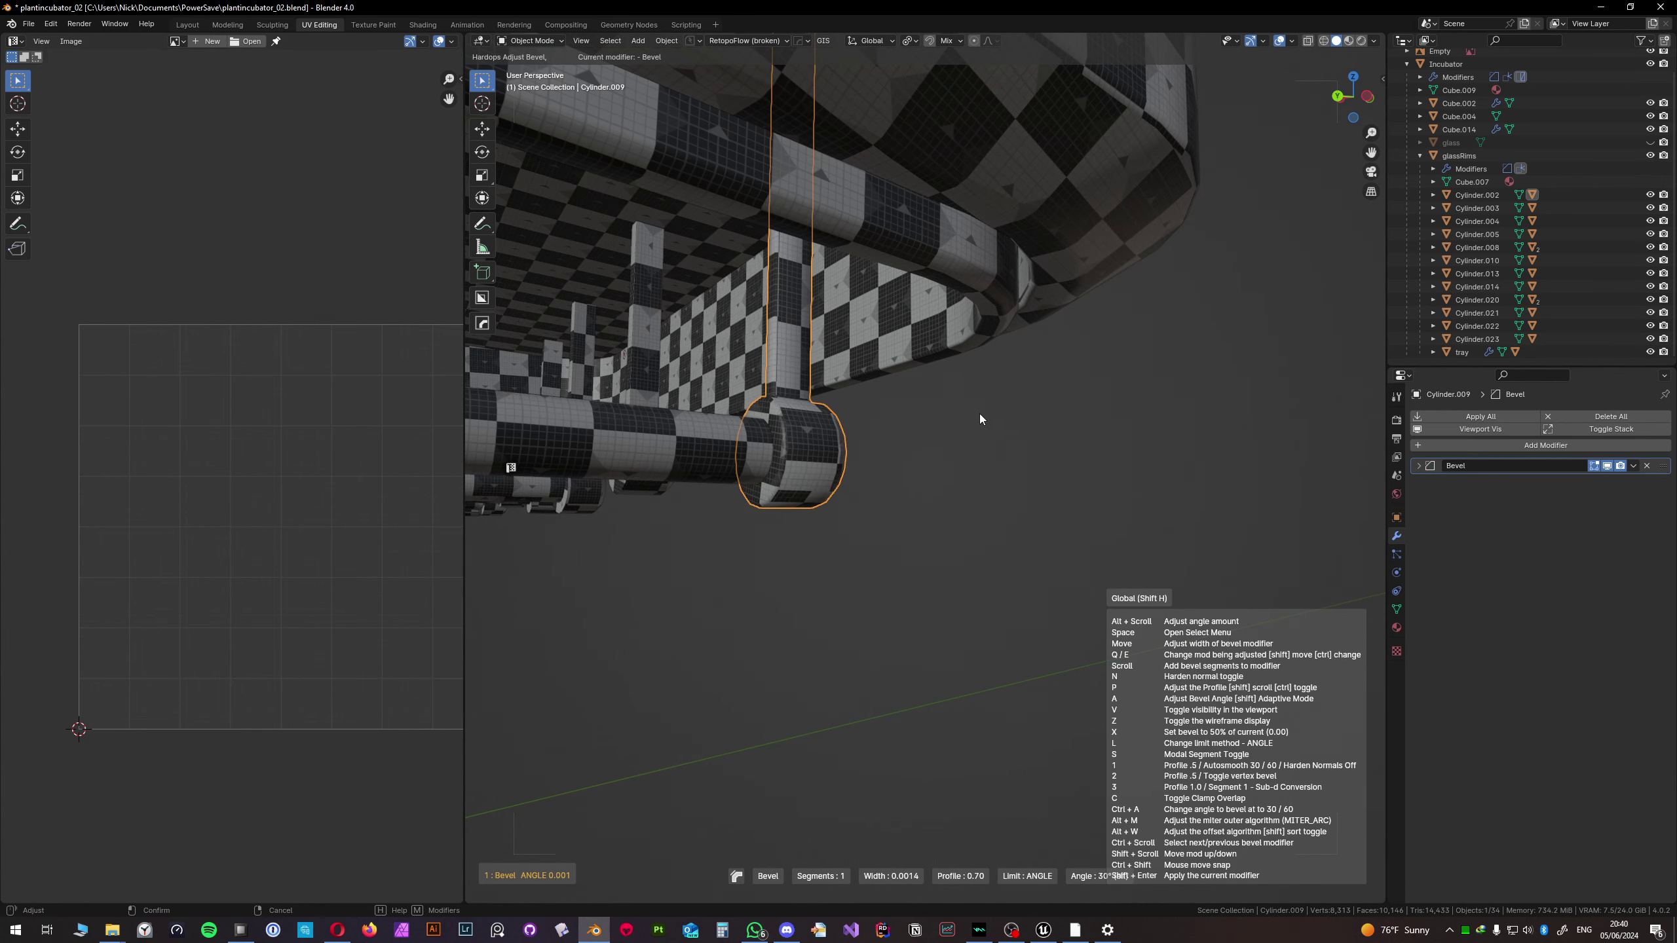
{"action": "left_click", "coordinate": [979, 412]}
{"action": "key", "text": "n"}
{"action": "middle_click_drag", "start_coordinate": [767, 413], "coordinate": [794, 419]}
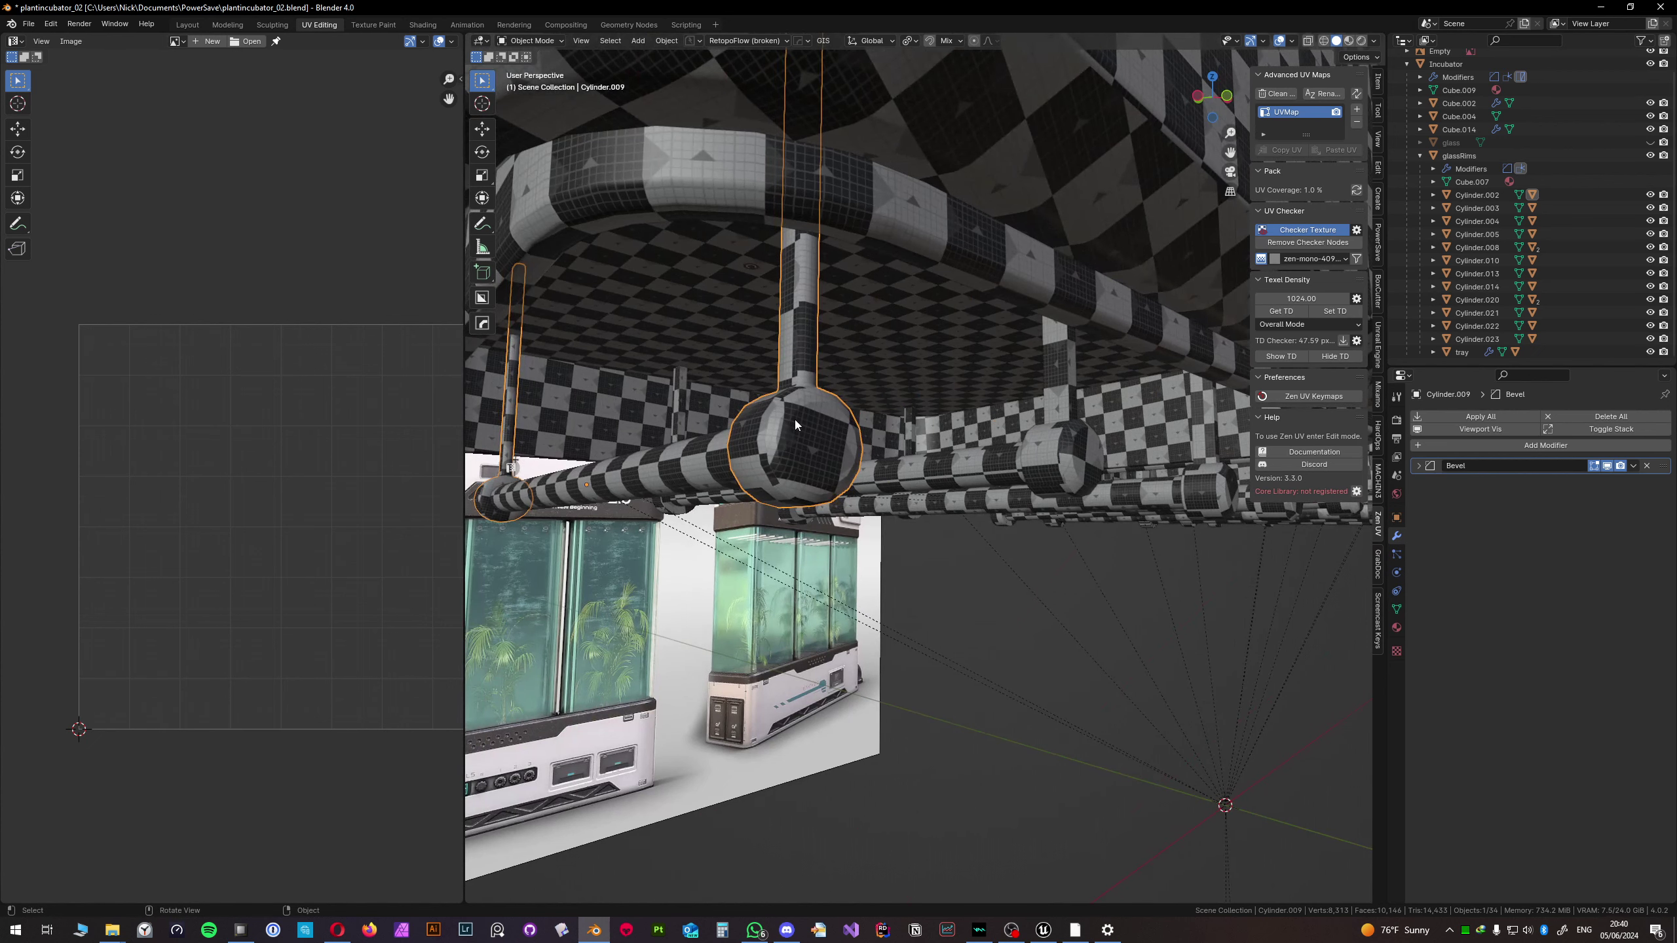
- Add Weighted Normal and Triangulate modifiers after the bevel on the nearest rod holder
{"action": "key", "text": "q"}
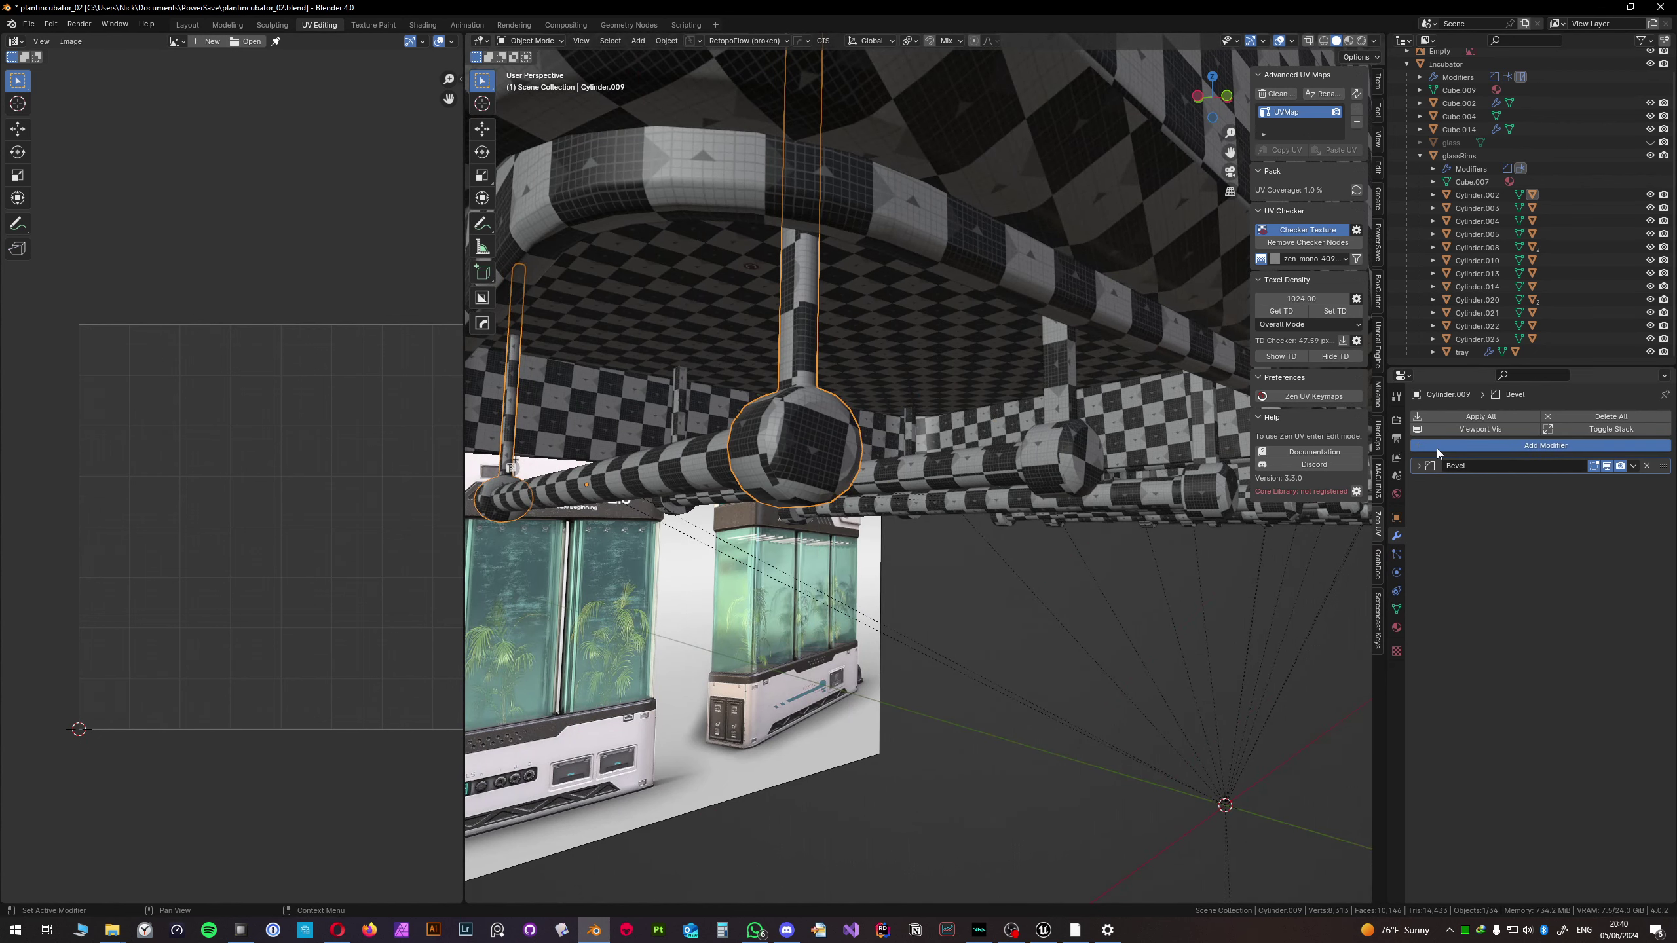
{"action": "left_click", "coordinate": [1436, 447]}
{"action": "key", "text": "space"}
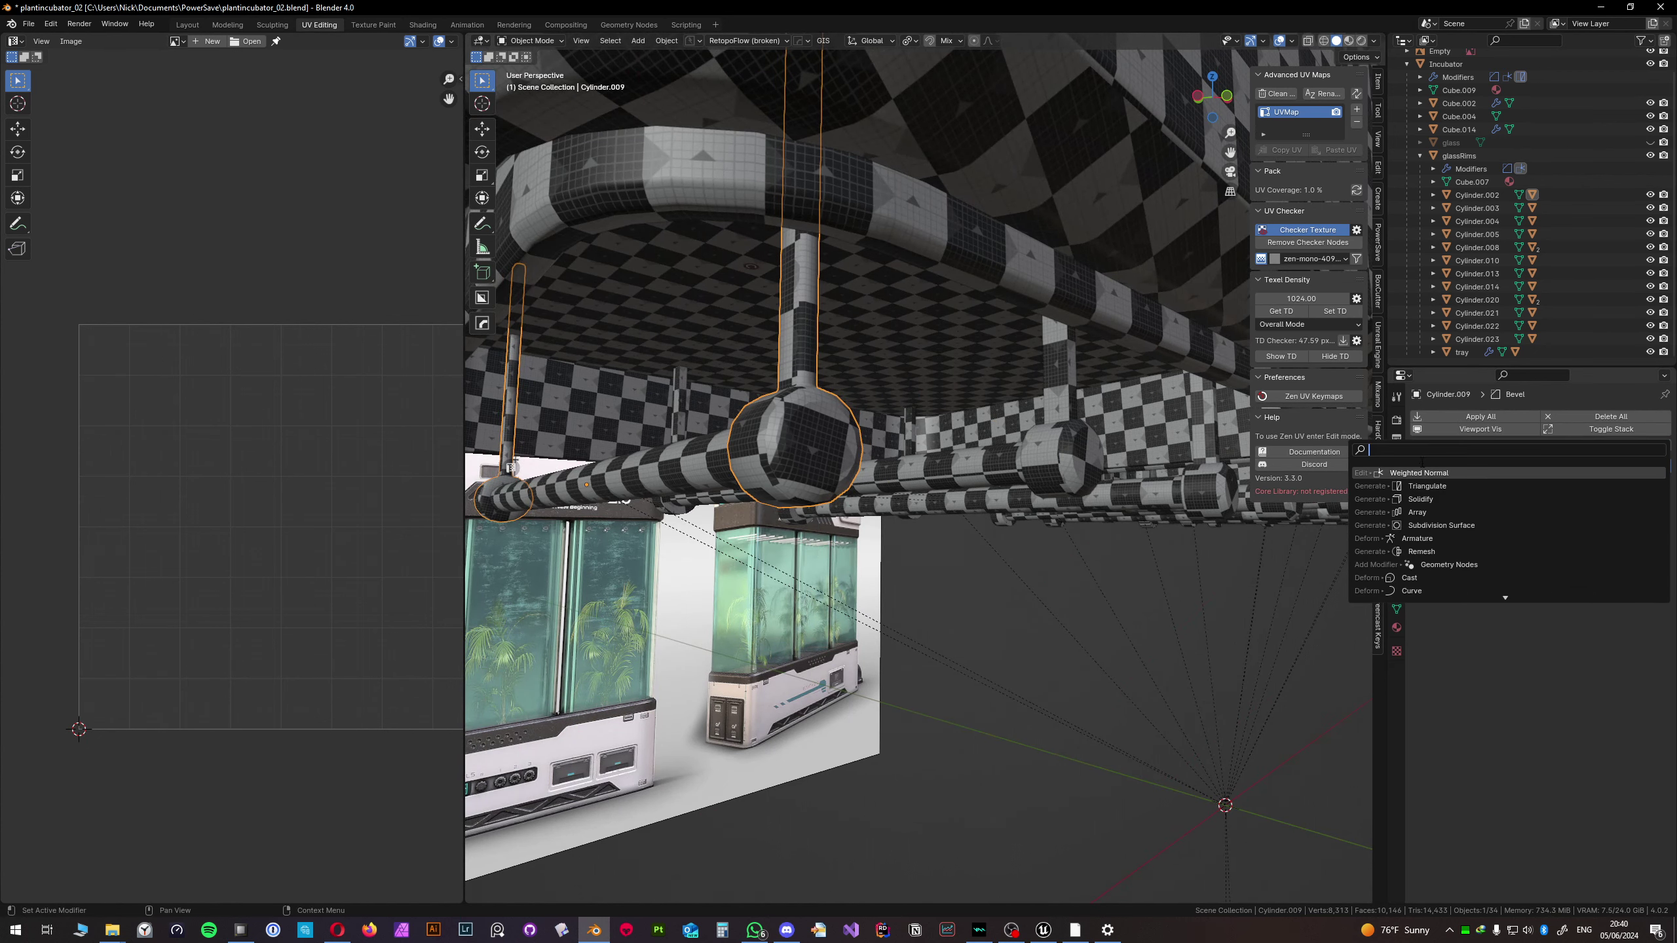
{"action": "left_click", "coordinate": [1427, 471]}
{"action": "left_click", "coordinate": [1443, 445]}
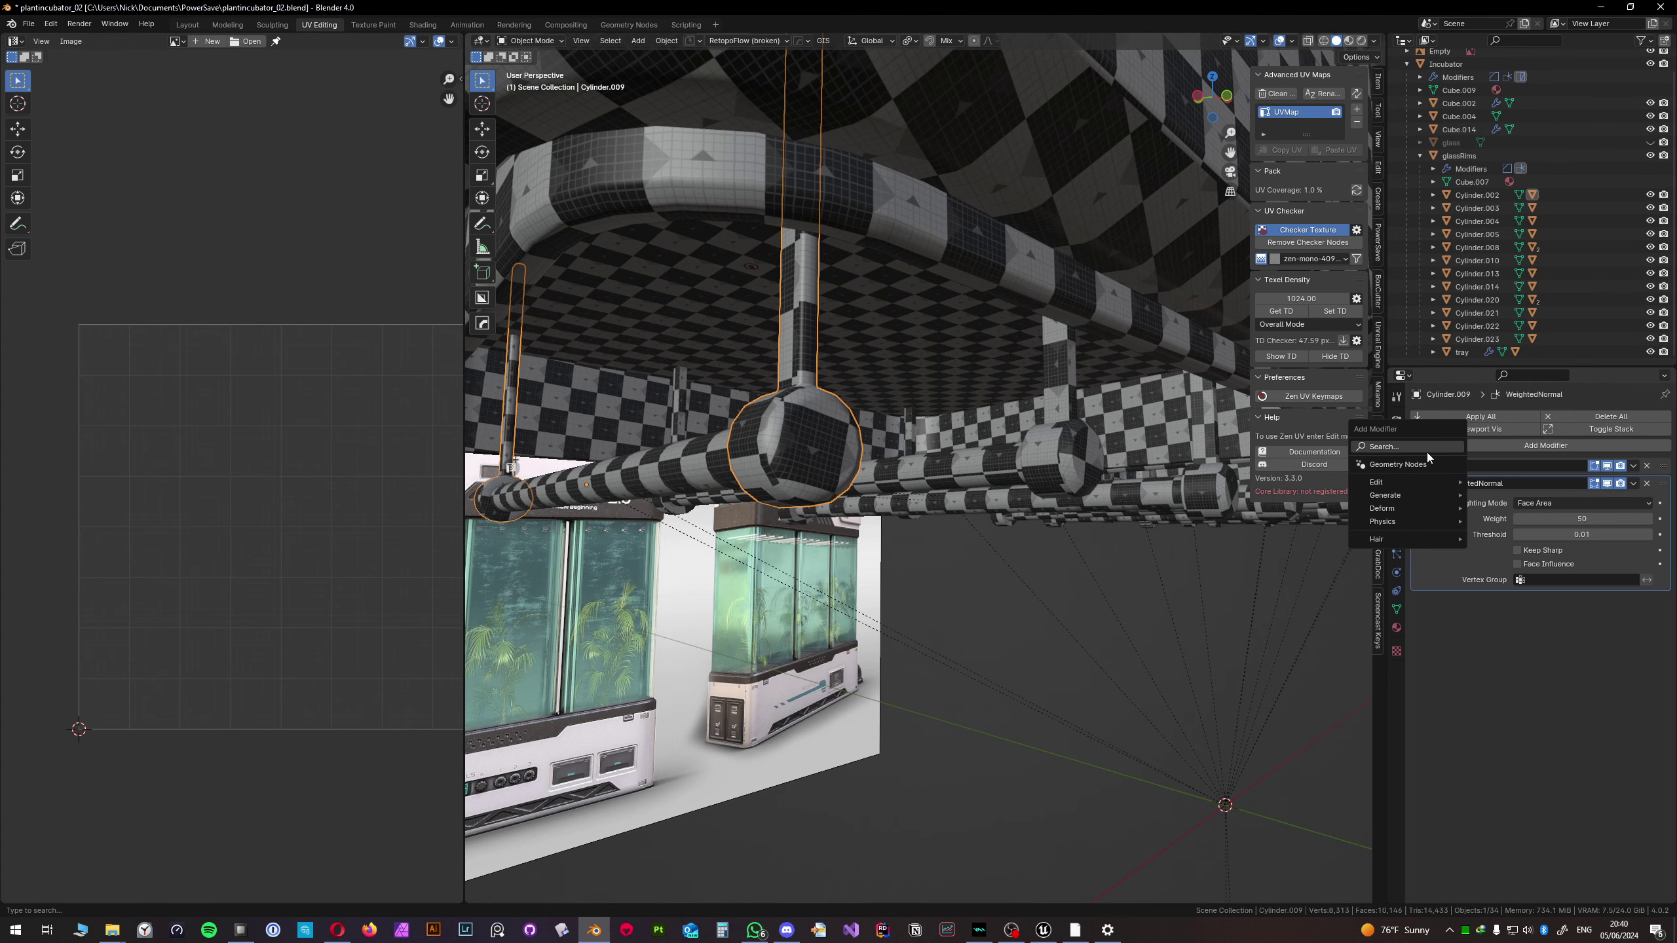
{"action": "key", "text": "space"}
{"action": "left_click", "coordinate": [1420, 483]}
- Select the rod holders along the underside of the housing, from the second rod up to the last three
{"action": "middle_click_drag", "start_coordinate": [938, 422], "coordinate": [841, 398]}
{"action": "left_click", "coordinate": [877, 422]}
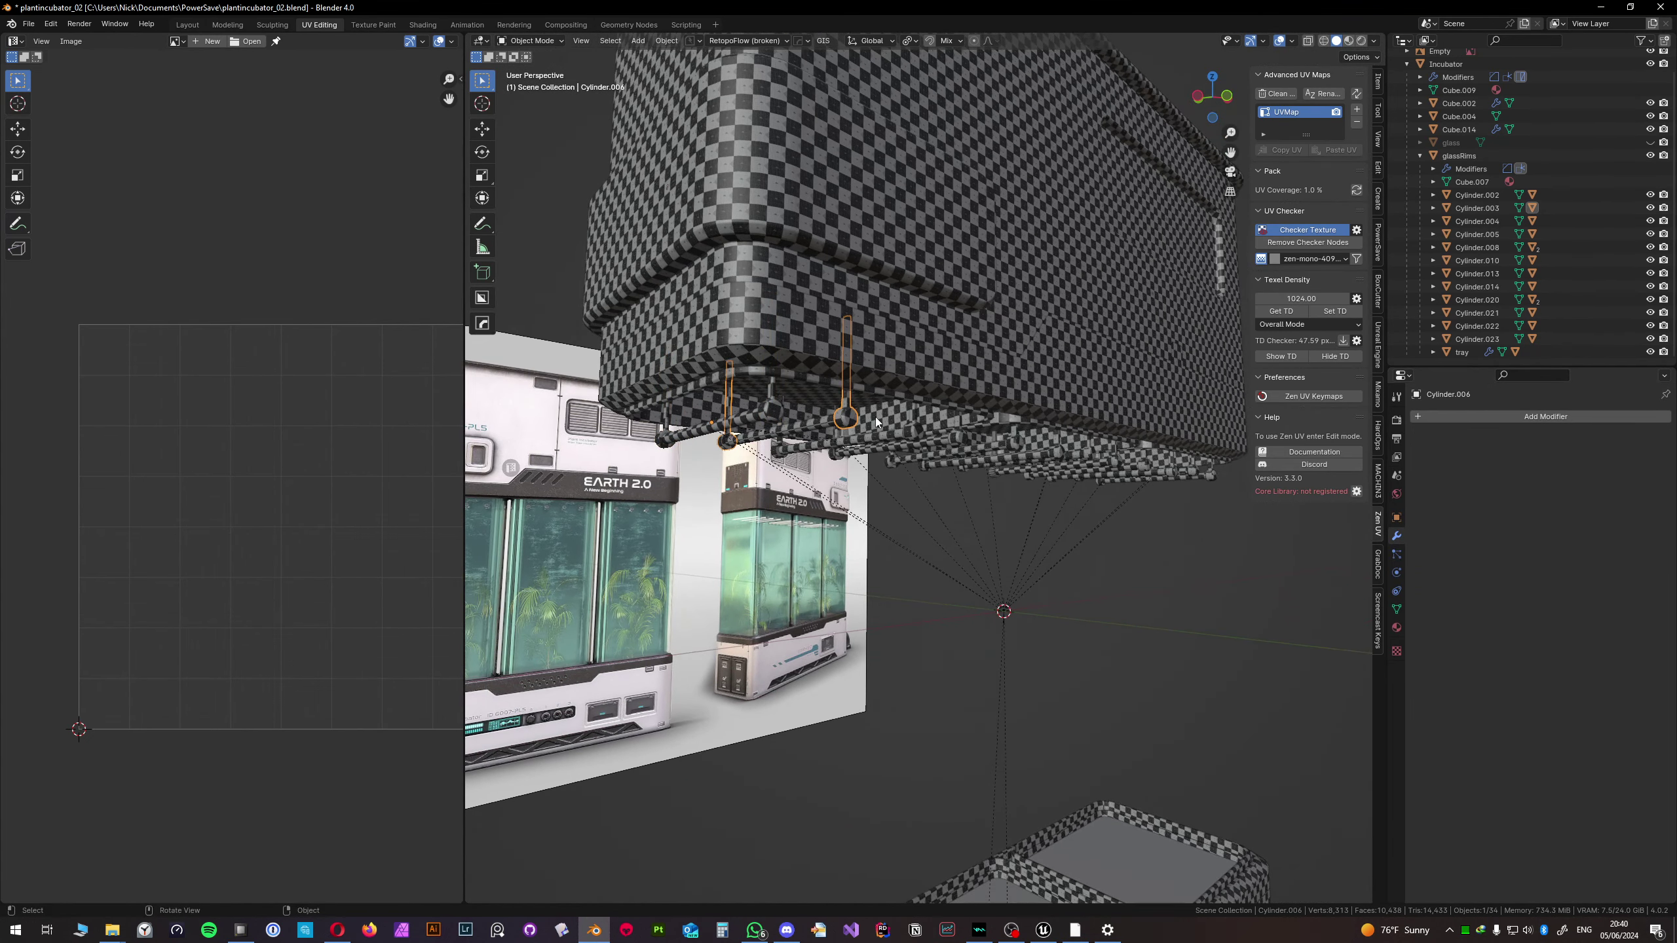
{"action": "left_click", "coordinate": [916, 431], "text": "shift"}
{"action": "left_click", "coordinate": [958, 438], "text": "shift"}
{"action": "left_click", "coordinate": [1014, 445], "text": "shift"}
{"action": "left_click", "coordinate": [1056, 454], "text": "shift"}
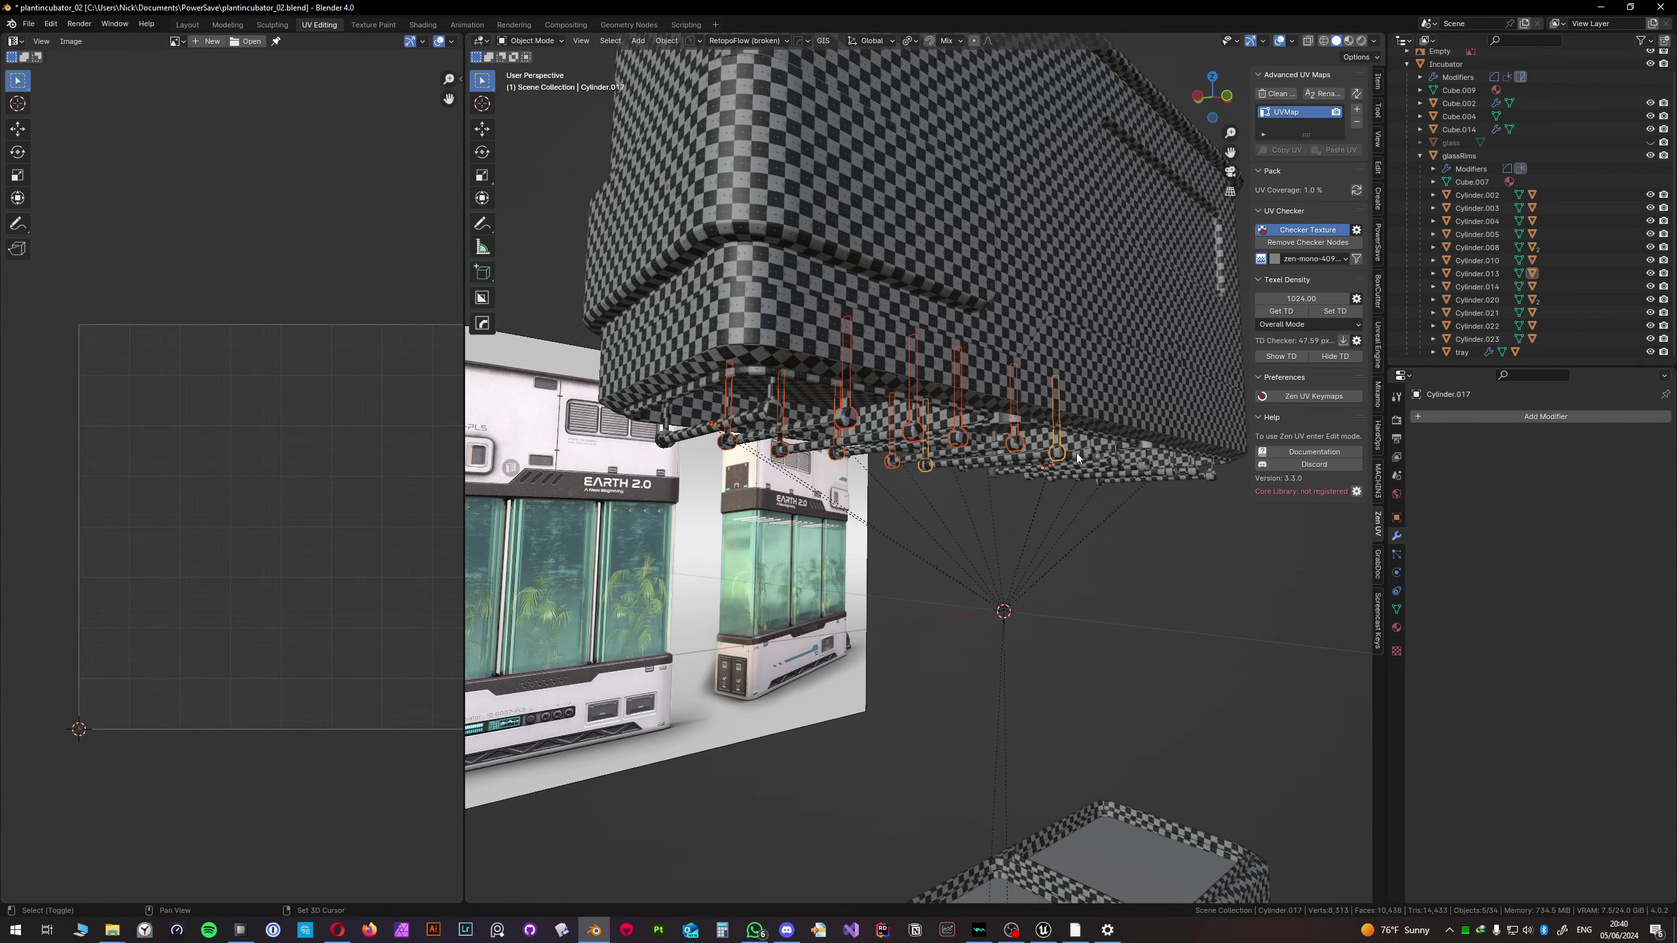
{"action": "left_click", "coordinate": [1090, 454], "text": "shift"}
{"action": "middle_click_drag", "start_coordinate": [1091, 454], "coordinate": [1050, 451]}
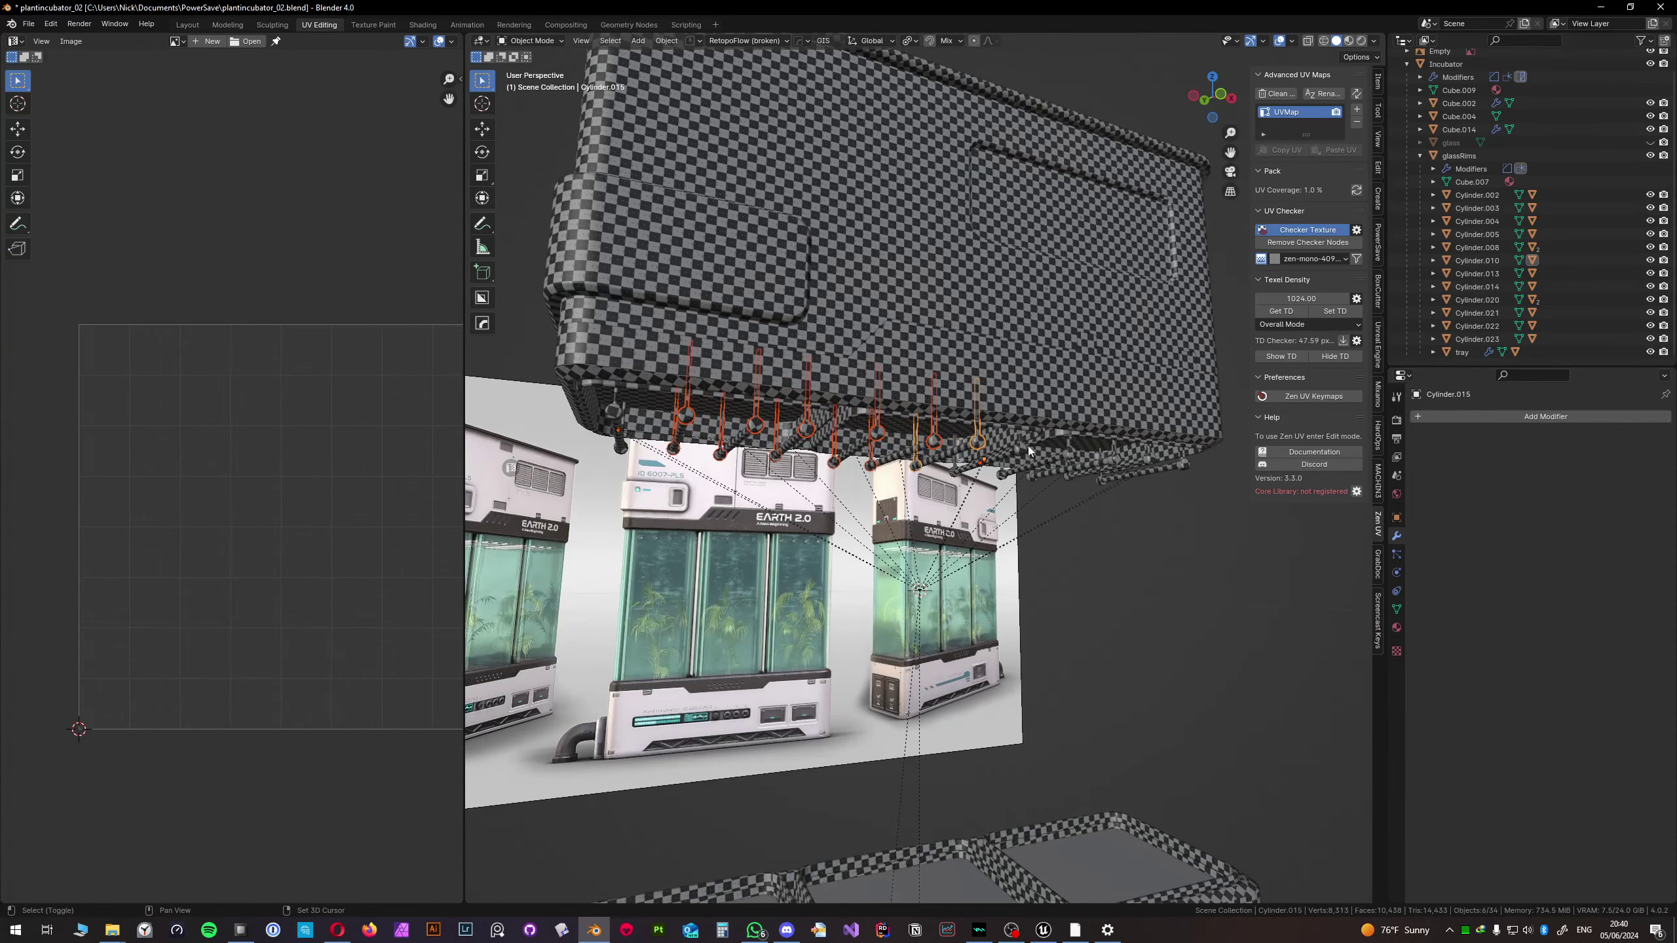
{"action": "left_click", "coordinate": [1027, 446], "text": "shift"}
{"action": "left_click", "coordinate": [1062, 452], "text": "shift"}
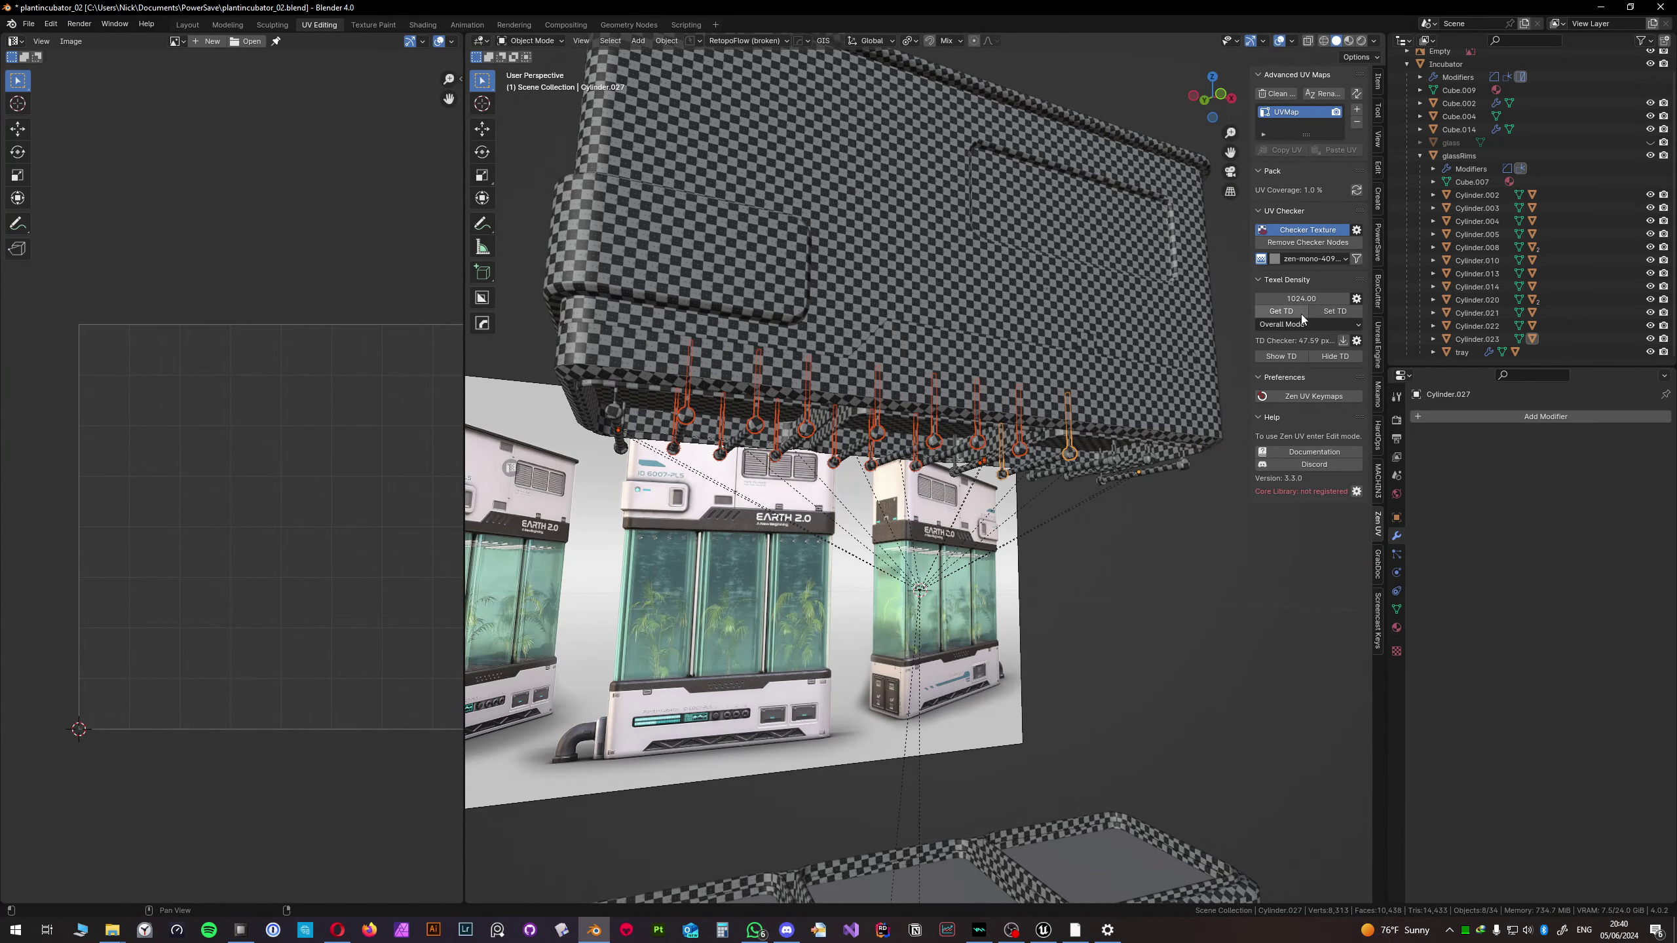
- Turn off the checker texture and extend the selection to the holders of the last three hanging rods
{"action": "left_click", "coordinate": [1308, 229]}
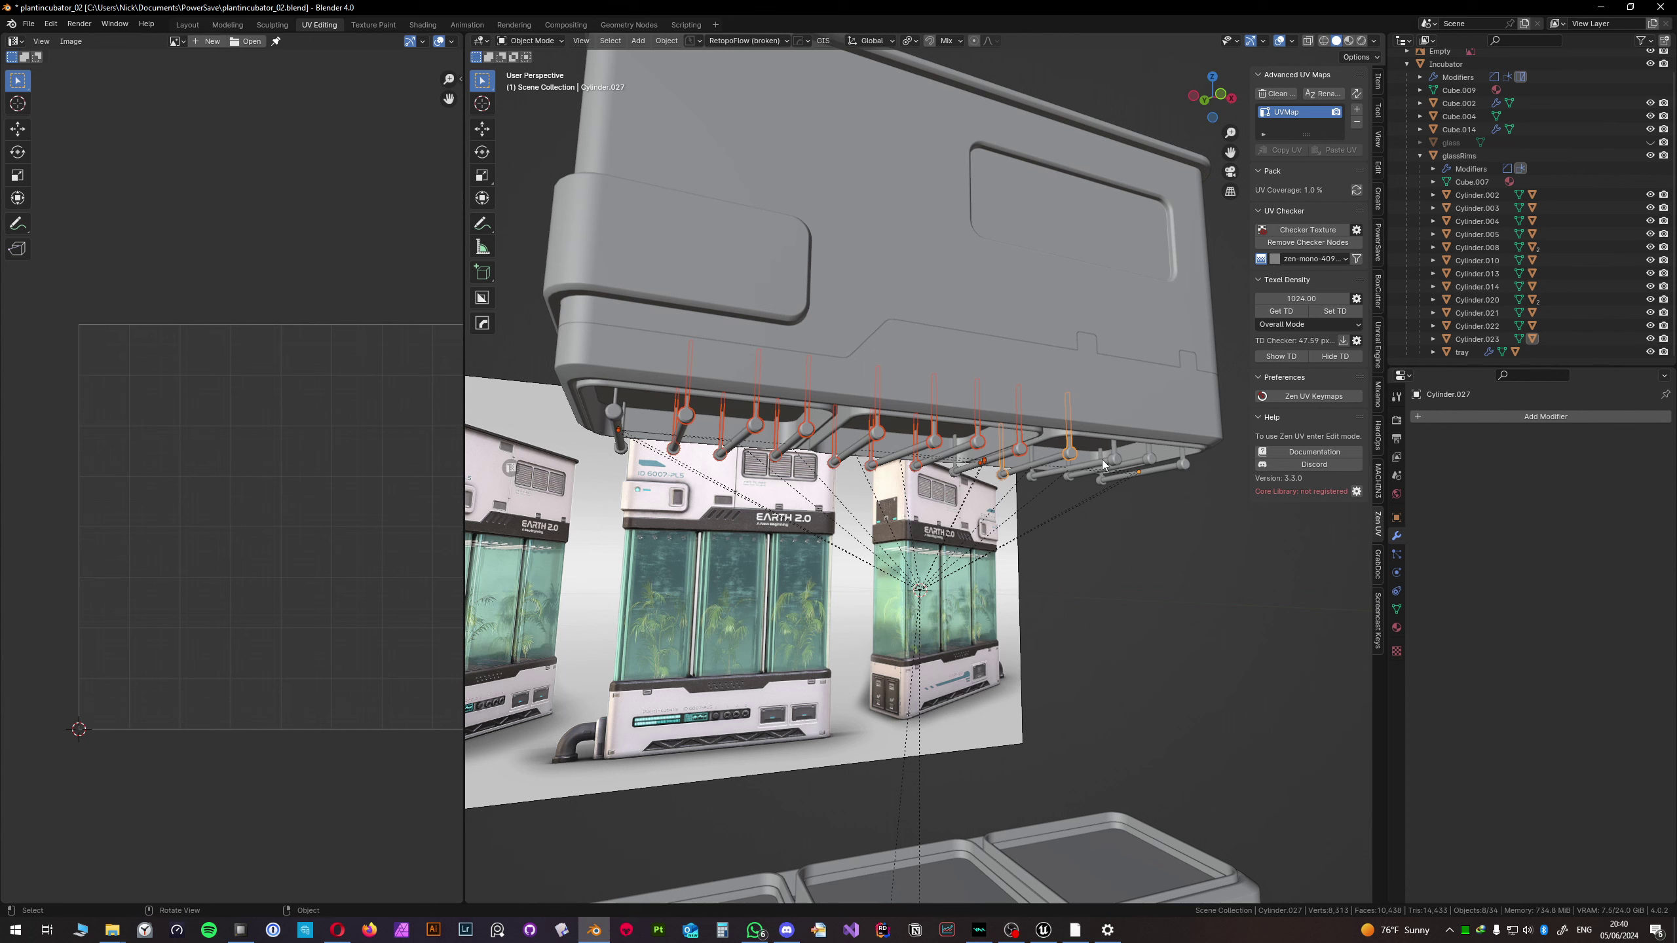
{"action": "left_click", "coordinate": [1115, 458], "text": "shift"}
{"action": "left_click", "coordinate": [1148, 465], "text": "shift"}
{"action": "left_click", "coordinate": [1186, 463], "text": "shift"}
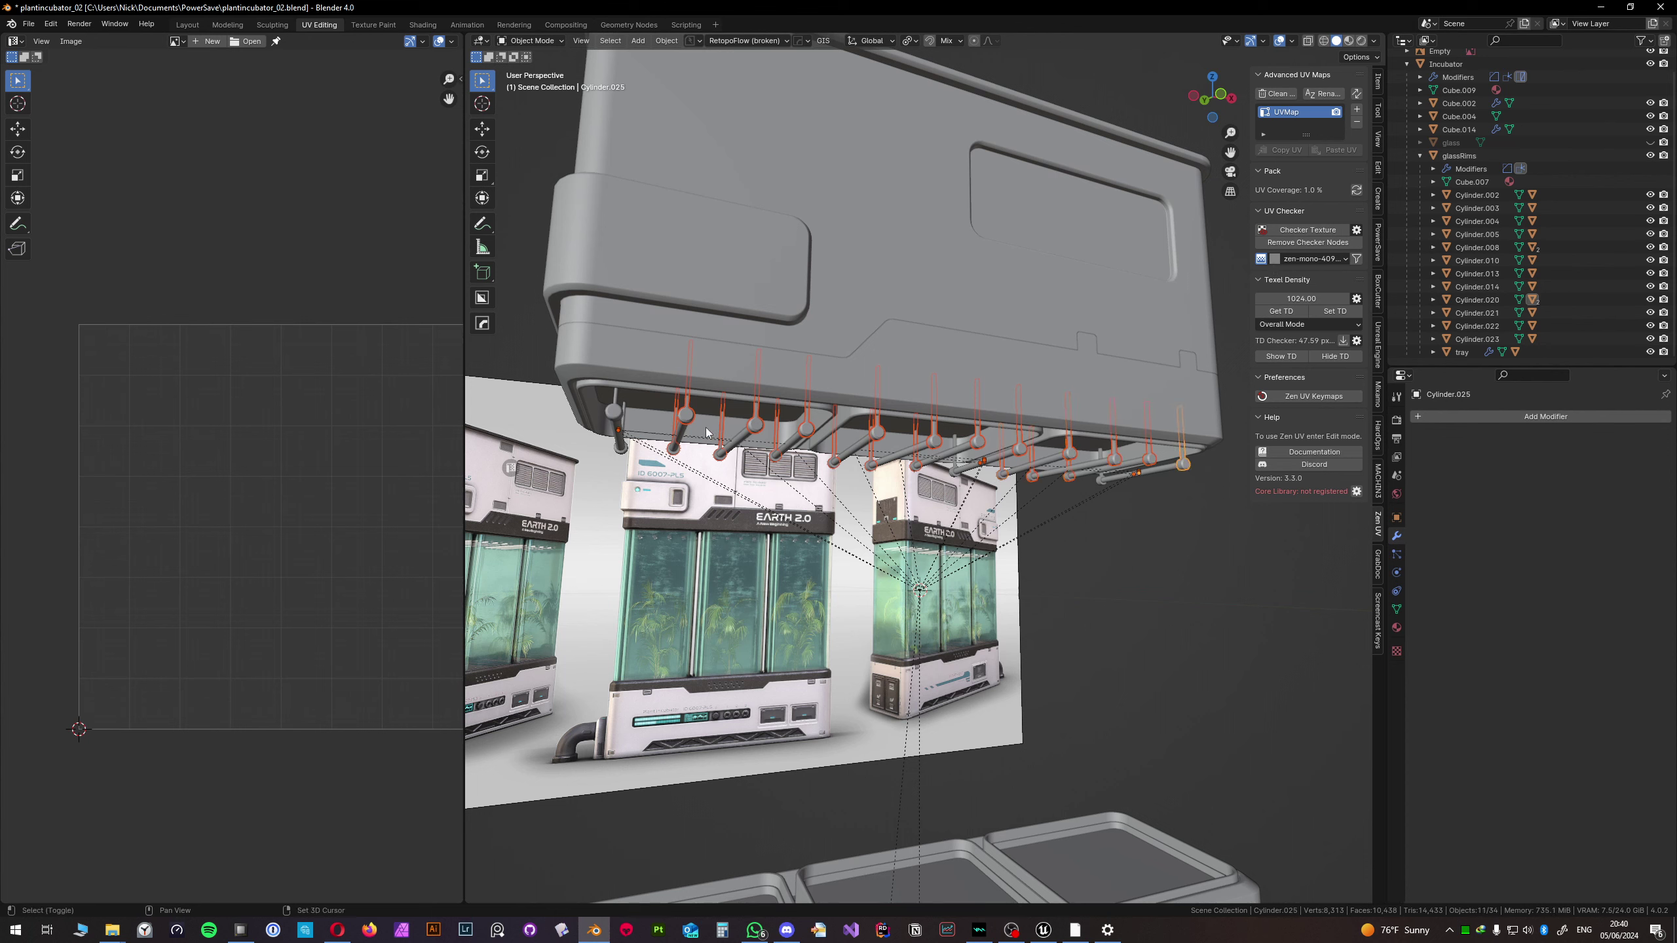
- Make the beveled first holder the active object and copy its modifiers to all selected rod holders
{"action": "left_click", "coordinate": [611, 416], "text": "shift"}
{"action": "key", "text": "ctrl+l"}
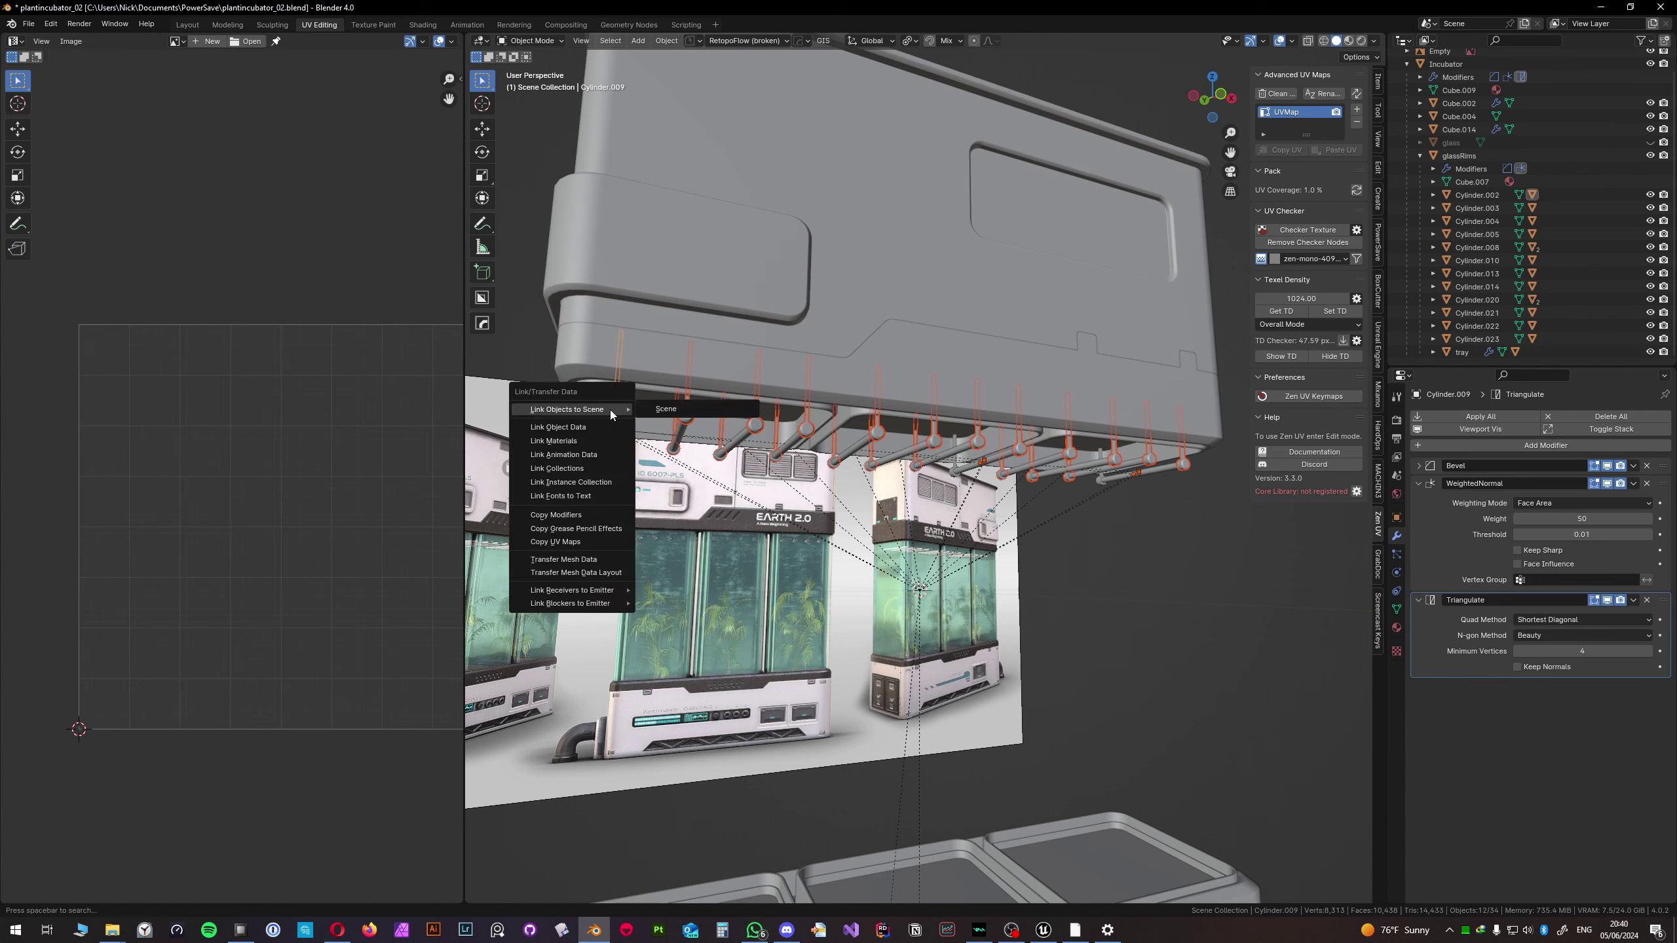
{"action": "left_click", "coordinate": [584, 515]}
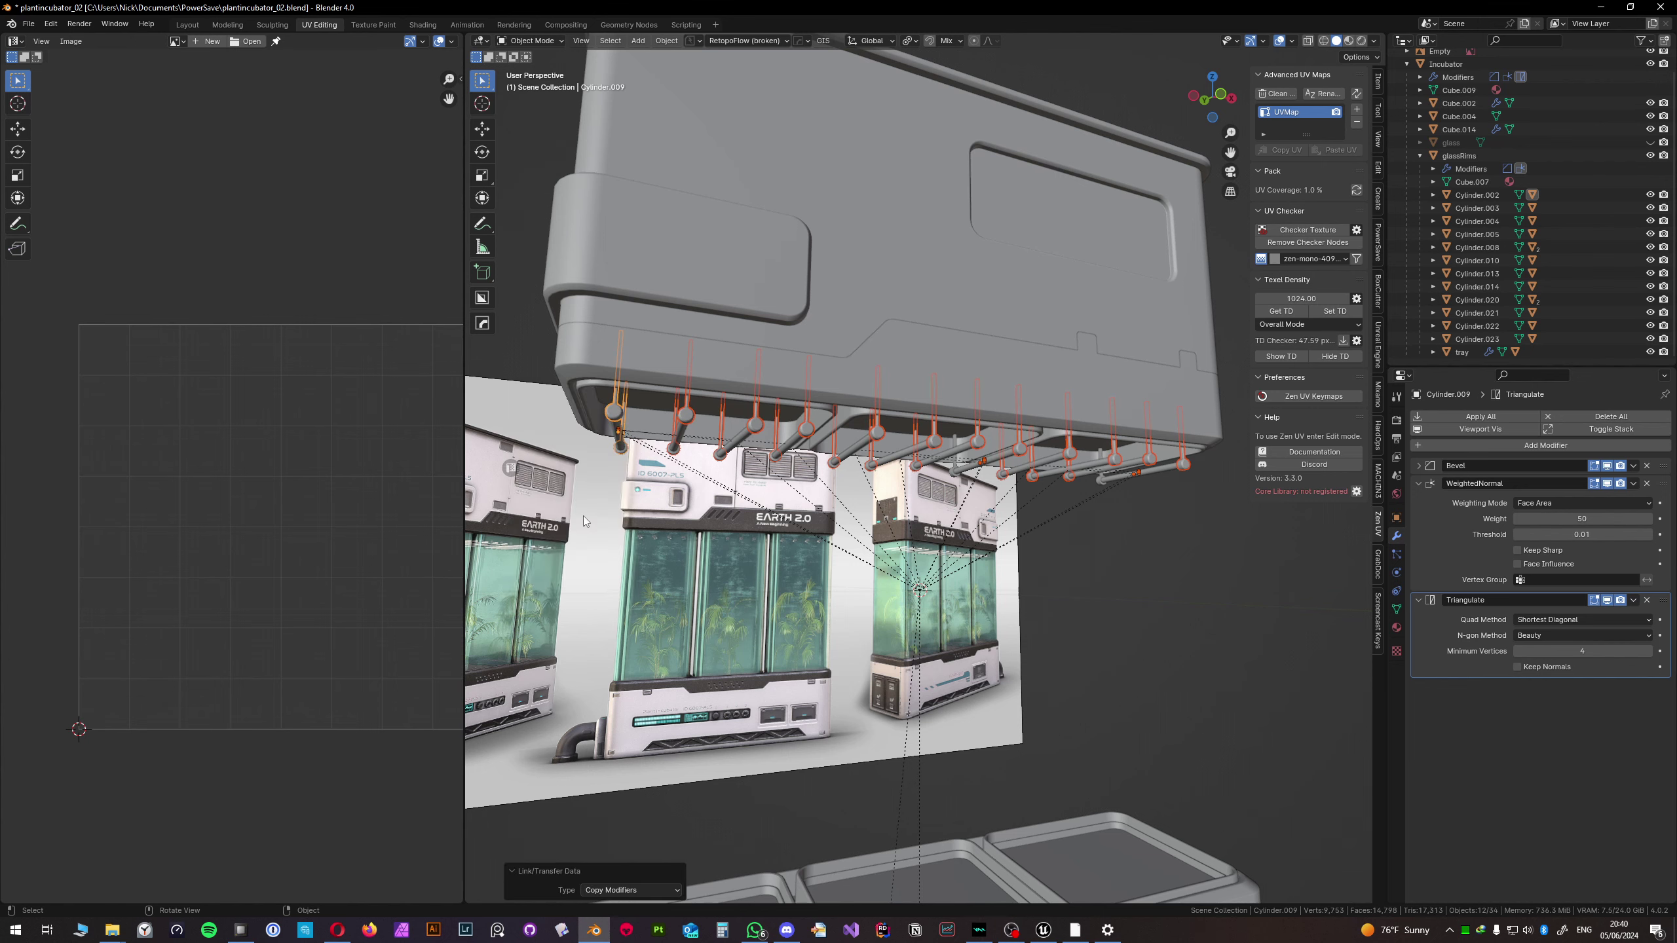
- Check the copied bevels on several individual rod holders up close and clear the selection
{"action": "left_click", "coordinate": [810, 435]}
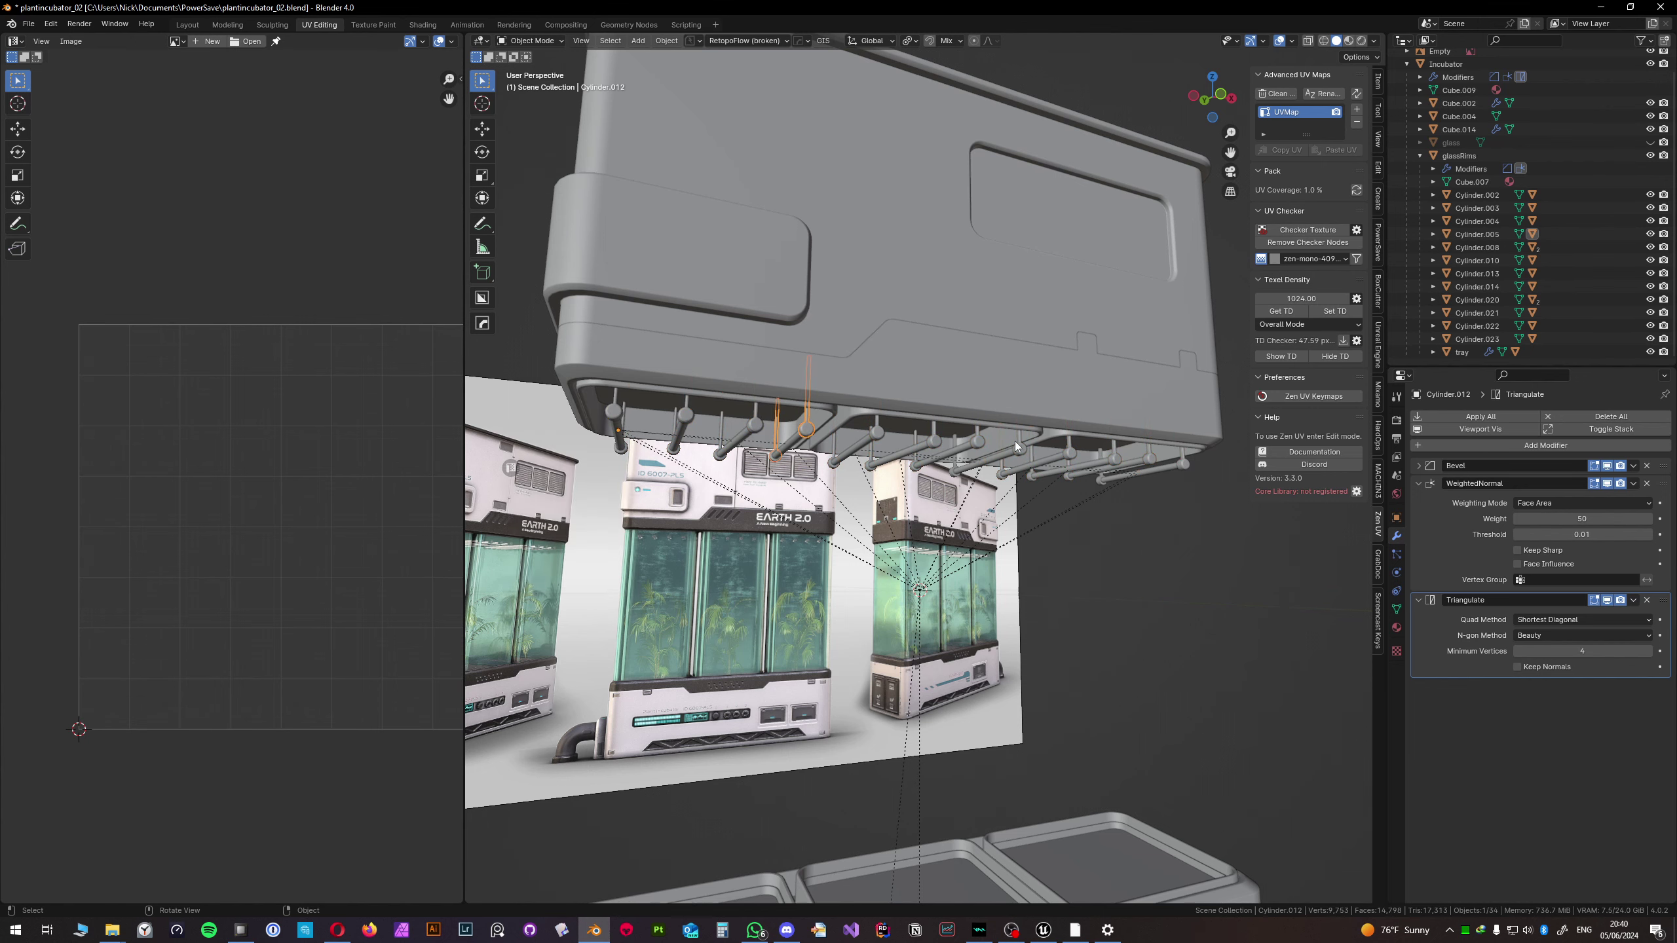
{"action": "scroll", "coordinate": [1015, 441], "scroll_direction": "up", "scroll_amount": 3}
{"action": "scroll", "coordinate": [944, 415], "scroll_direction": "up", "scroll_amount": 2}
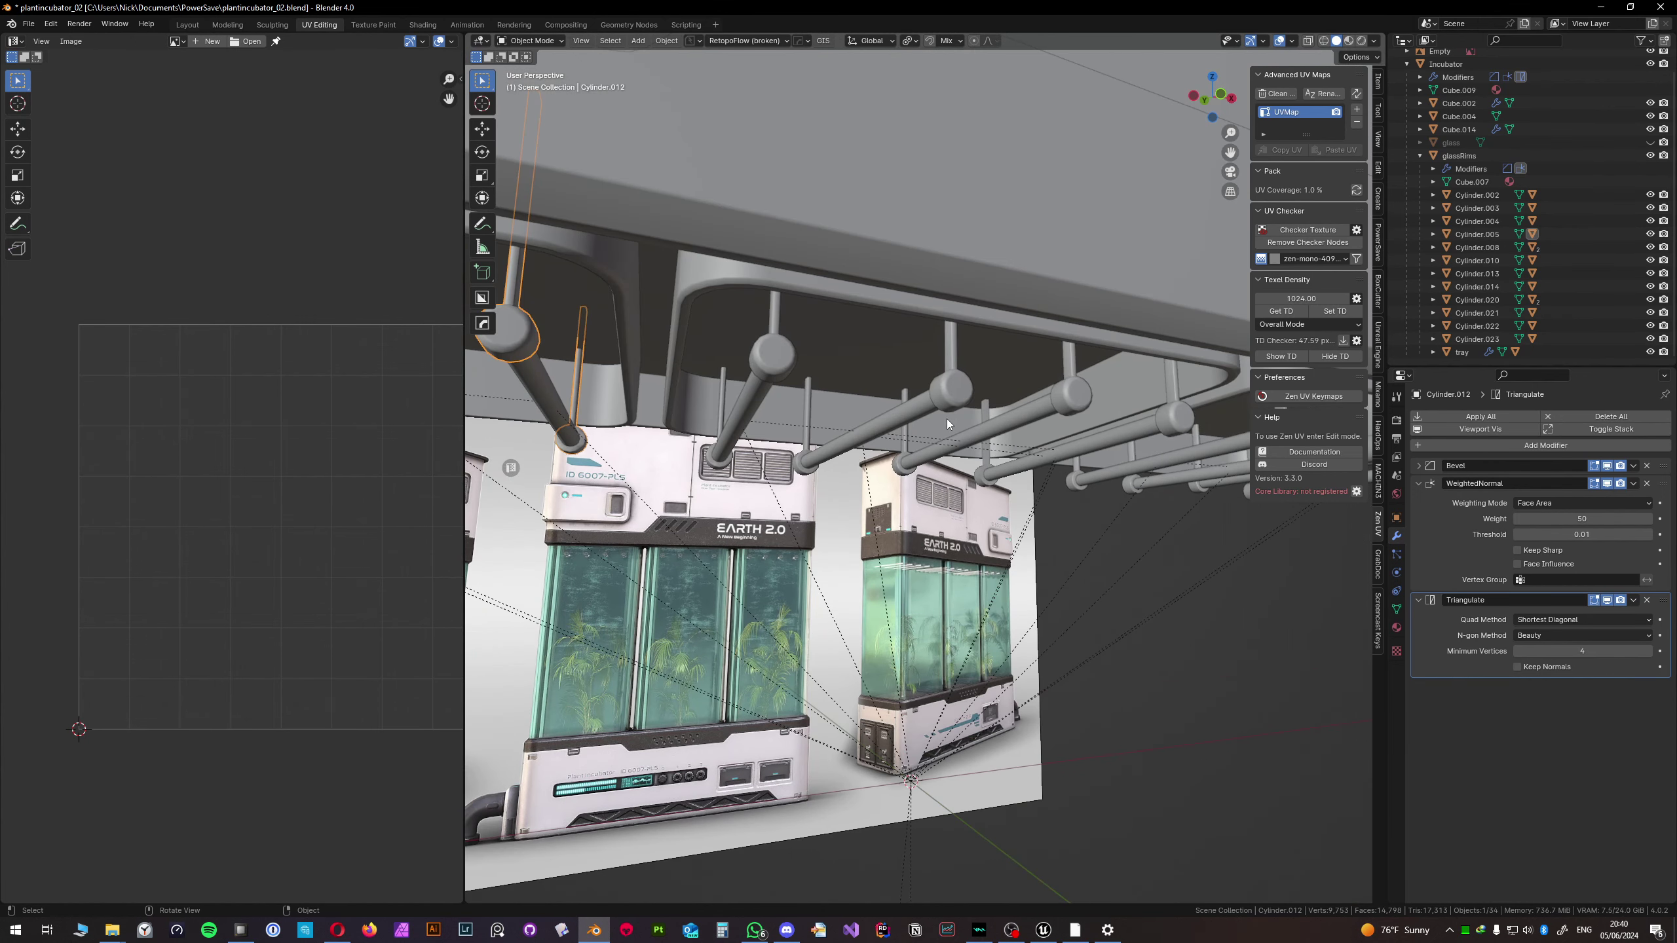
{"action": "left_click", "coordinate": [1067, 398]}
{"action": "left_click", "coordinate": [769, 365]}
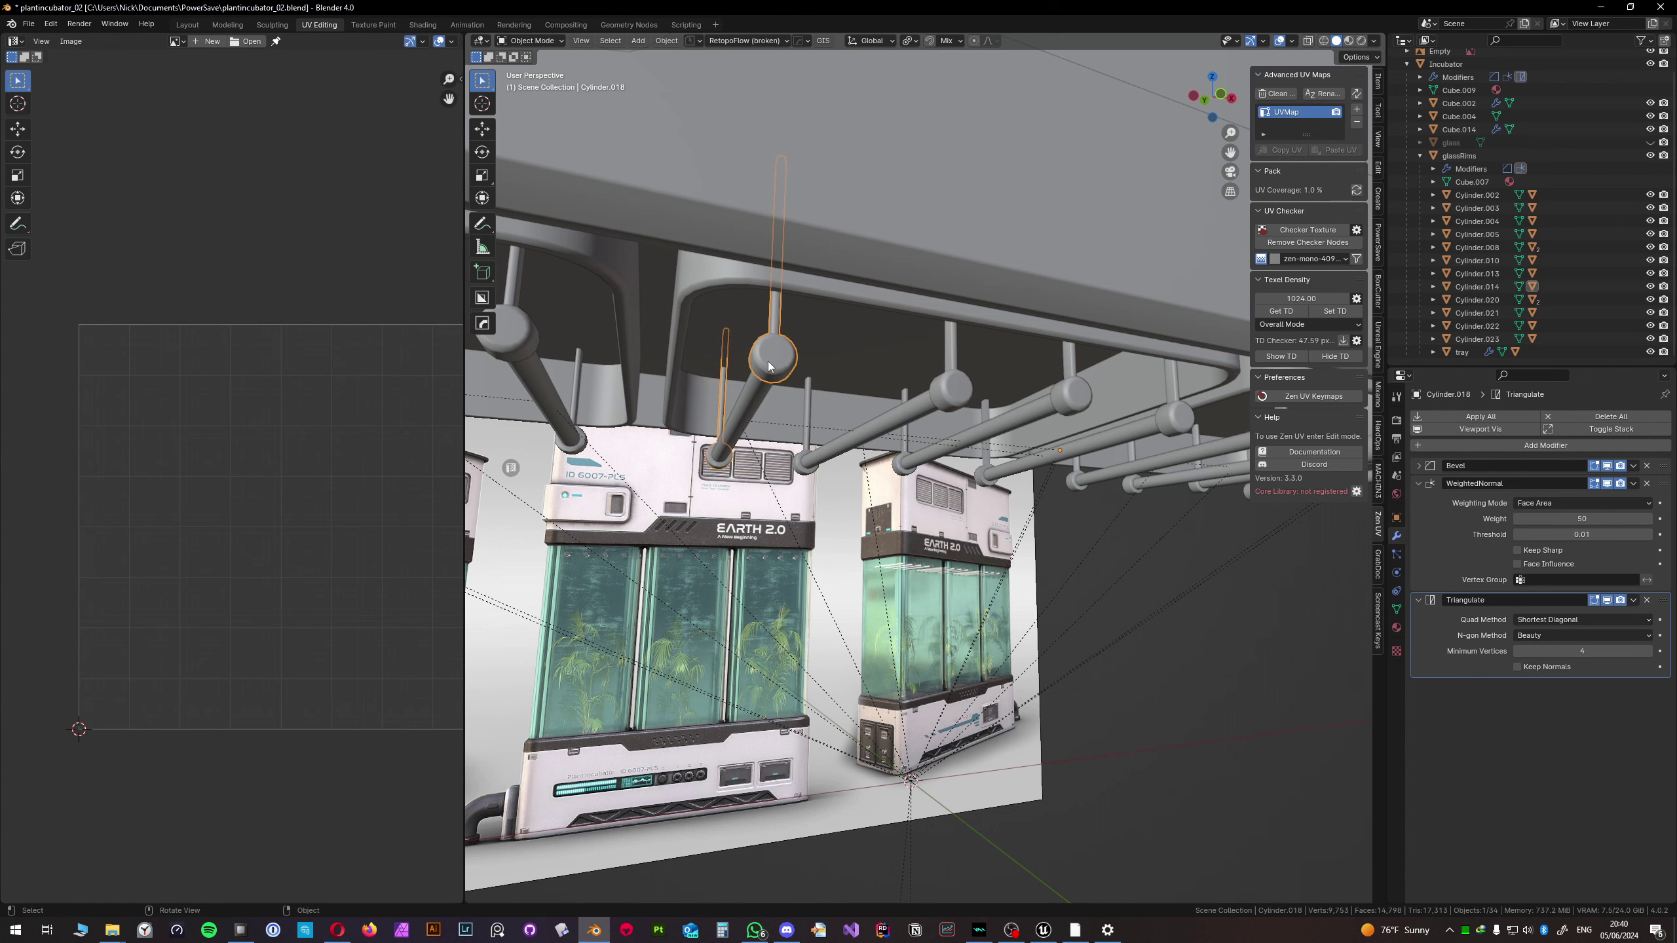
{"action": "left_click", "coordinate": [1130, 582]}
{"action": "middle_click_drag", "start_coordinate": [1130, 582], "coordinate": [870, 465]}
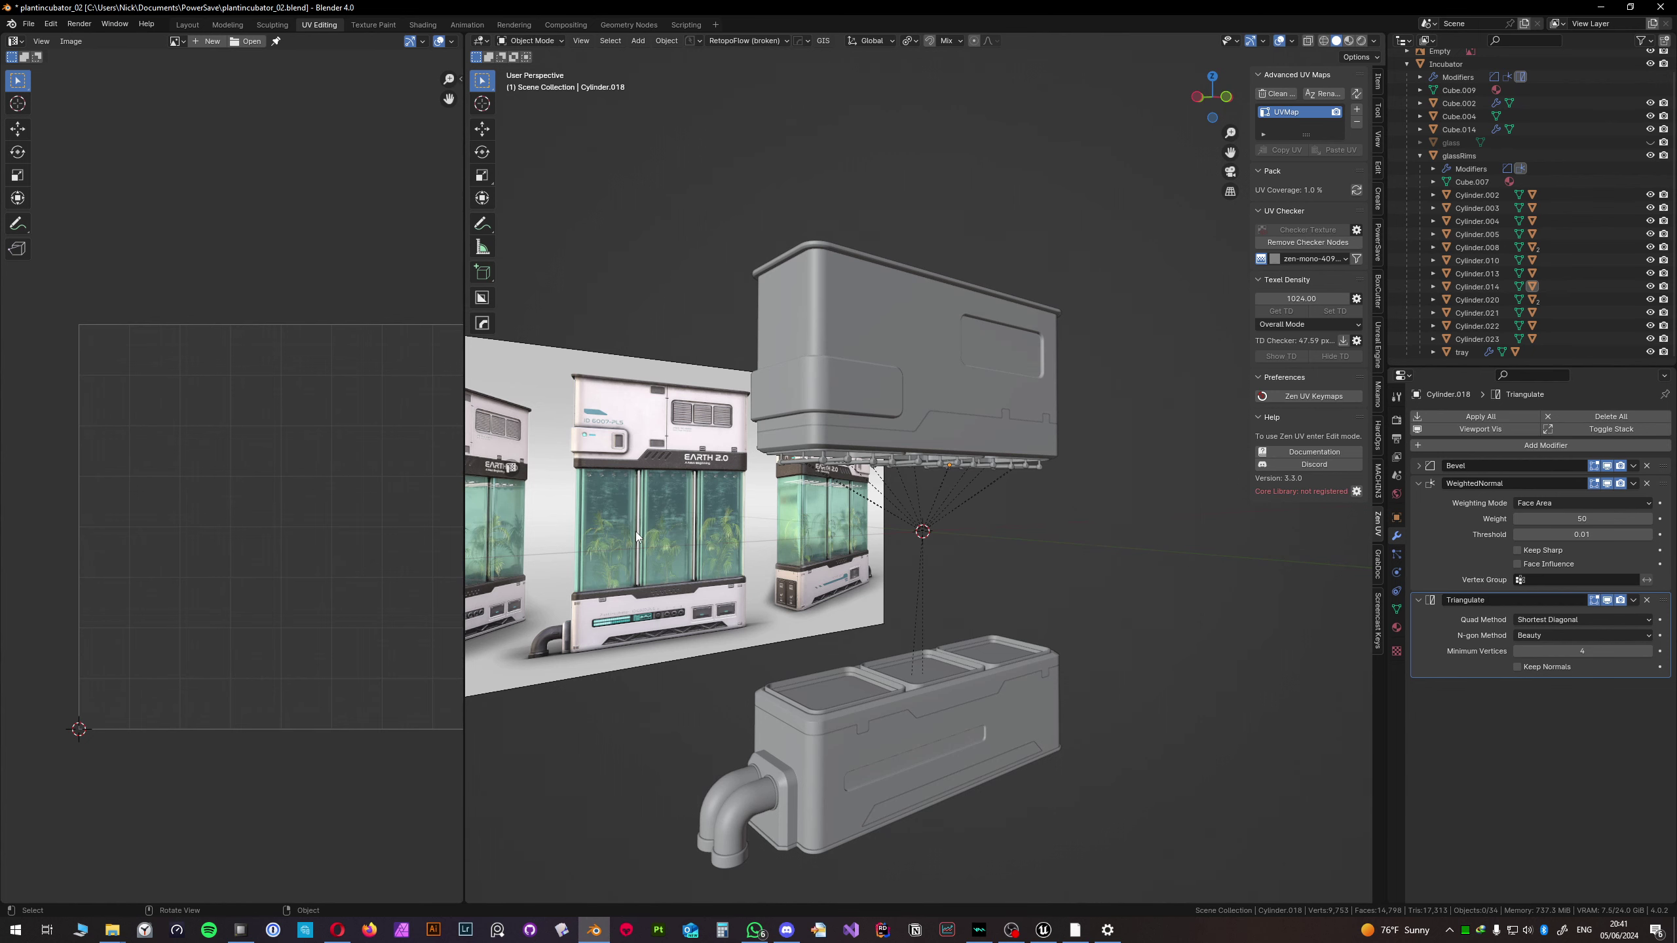
- Examine the plants and glass tanks in the reference image and save the Blender file
{"action": "middle_click_drag", "start_coordinate": [637, 529], "coordinate": [937, 529]}
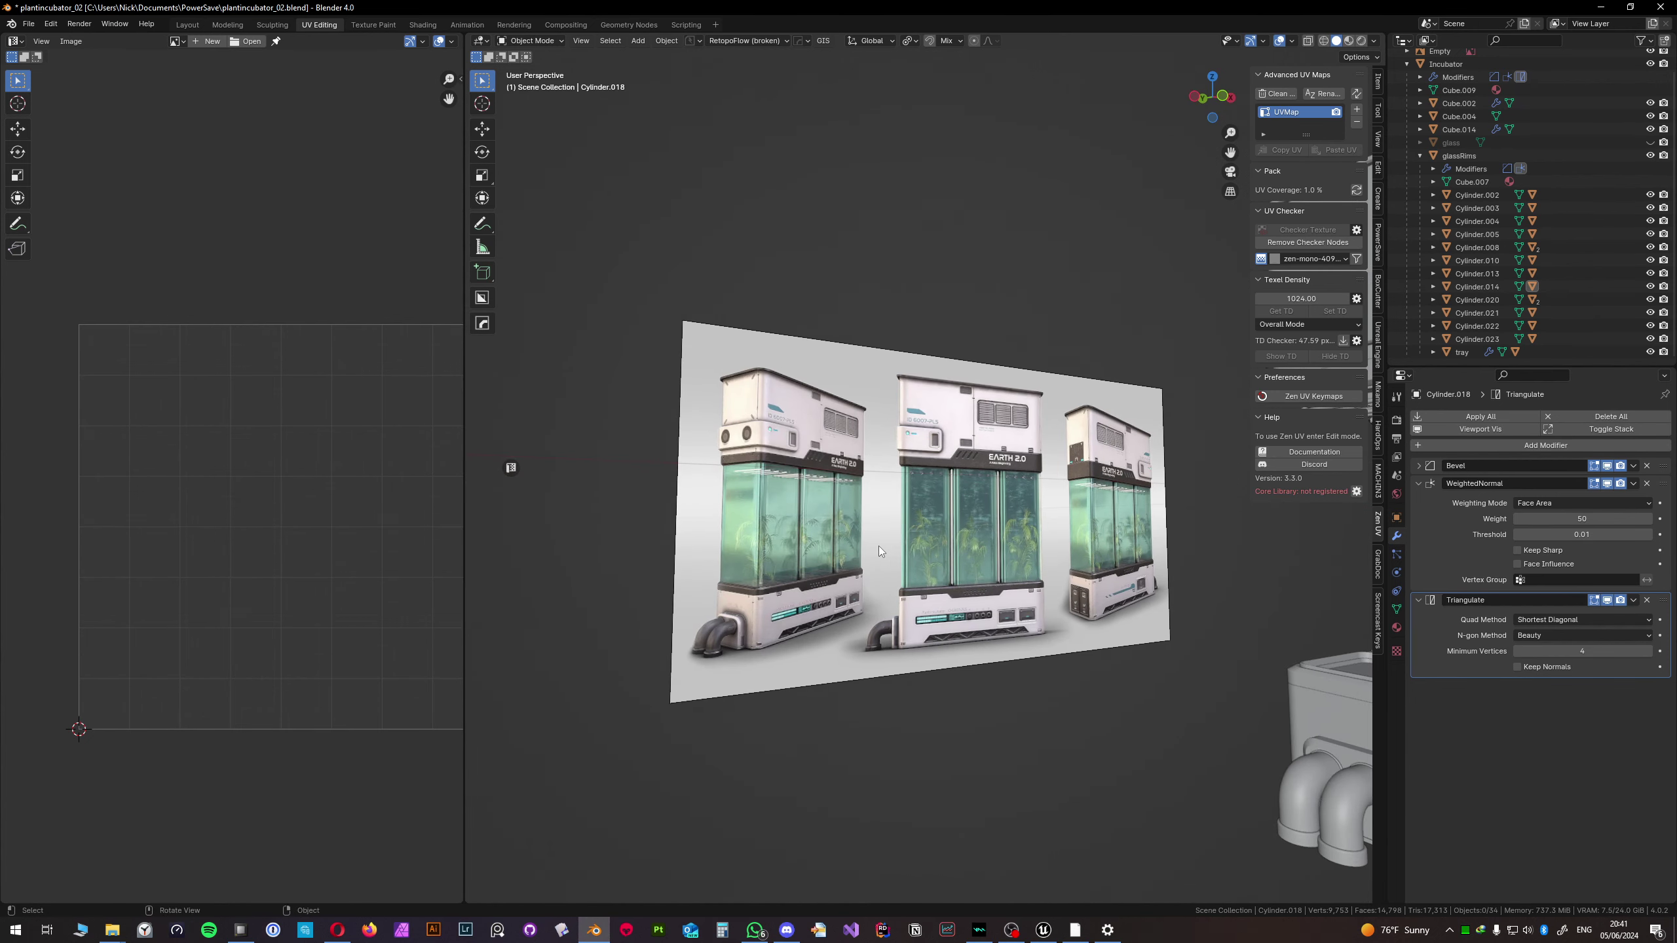
{"action": "middle_click_drag", "start_coordinate": [827, 554], "coordinate": [786, 581], "text": "ctrl"}
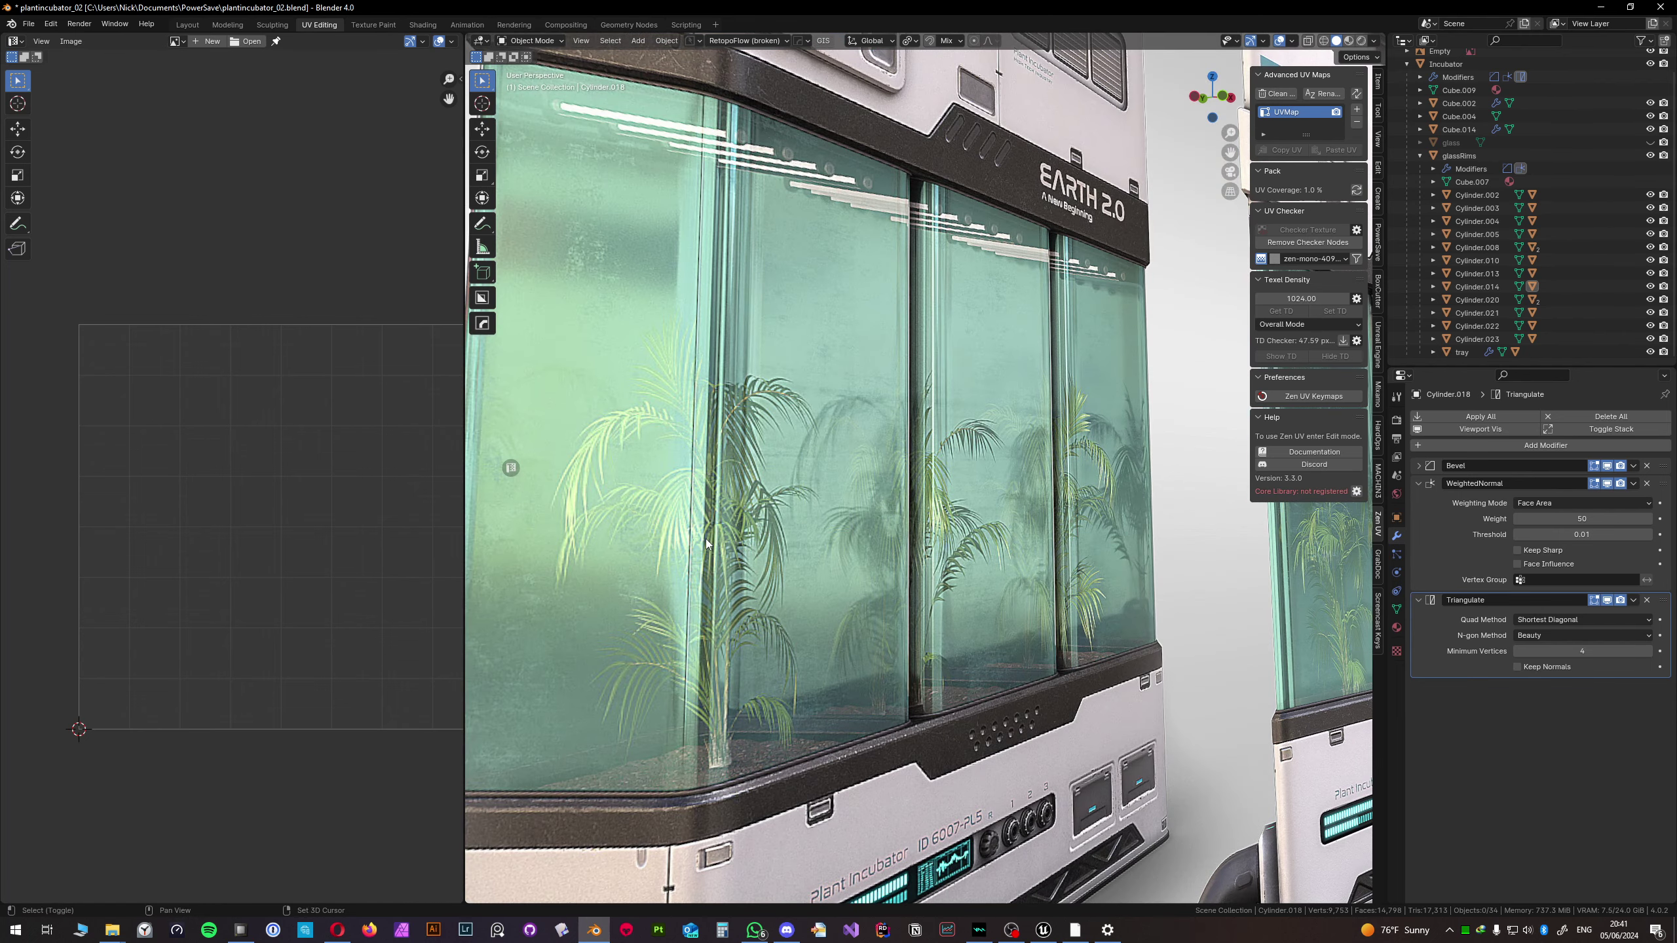
{"action": "middle_click_drag", "start_coordinate": [717, 539], "coordinate": [829, 488], "text": "shift"}
{"action": "scroll", "coordinate": [830, 489], "scroll_direction": "up", "scroll_amount": 5}
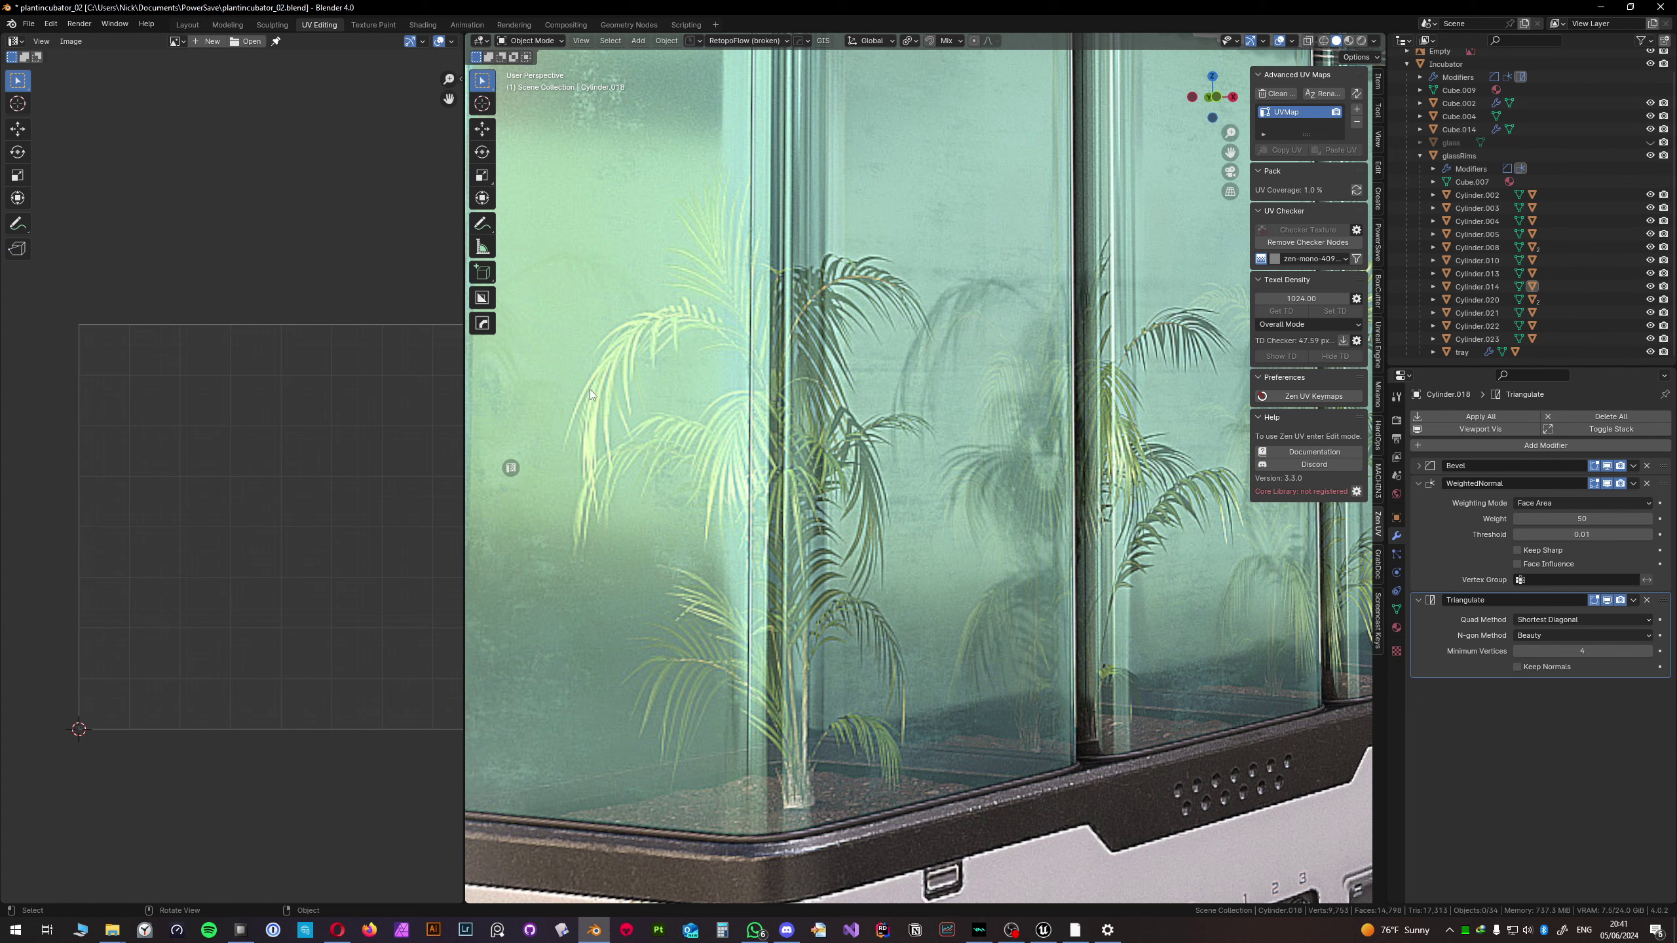
{"action": "scroll", "coordinate": [692, 334], "scroll_direction": "up", "scroll_amount": 2}
{"action": "key", "text": "ctrl+s"}
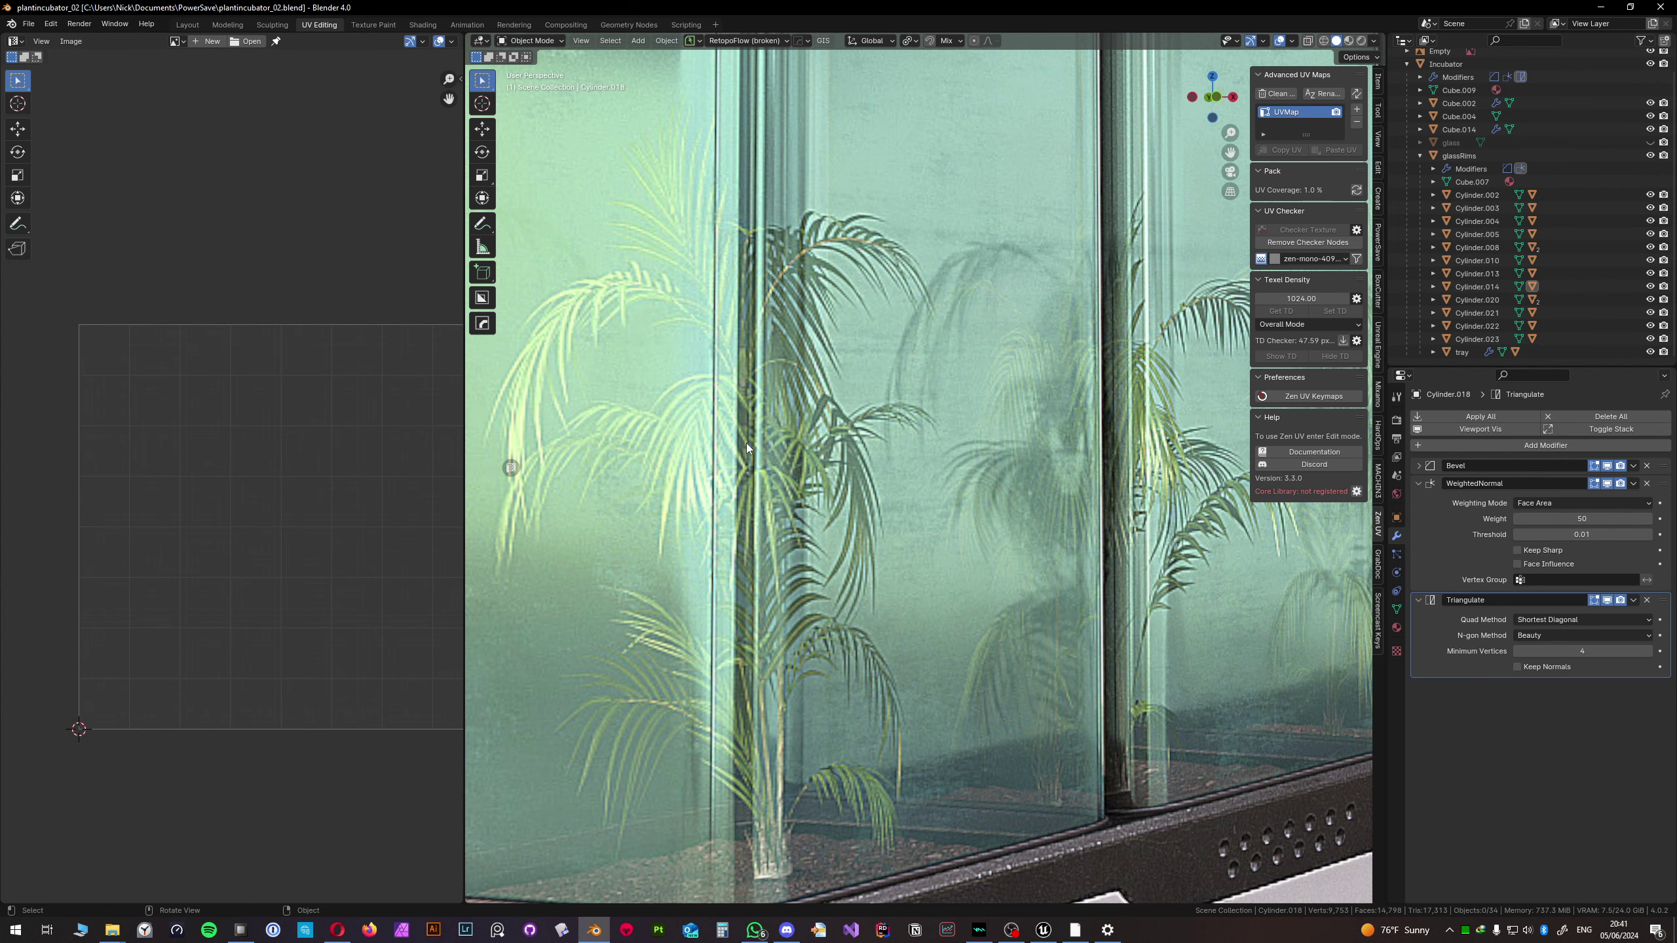
- Examine the display, label text and truss detailing on the base of the reference image's incubator
{"action": "scroll", "coordinate": [916, 485], "scroll_direction": "down", "scroll_amount": 4}
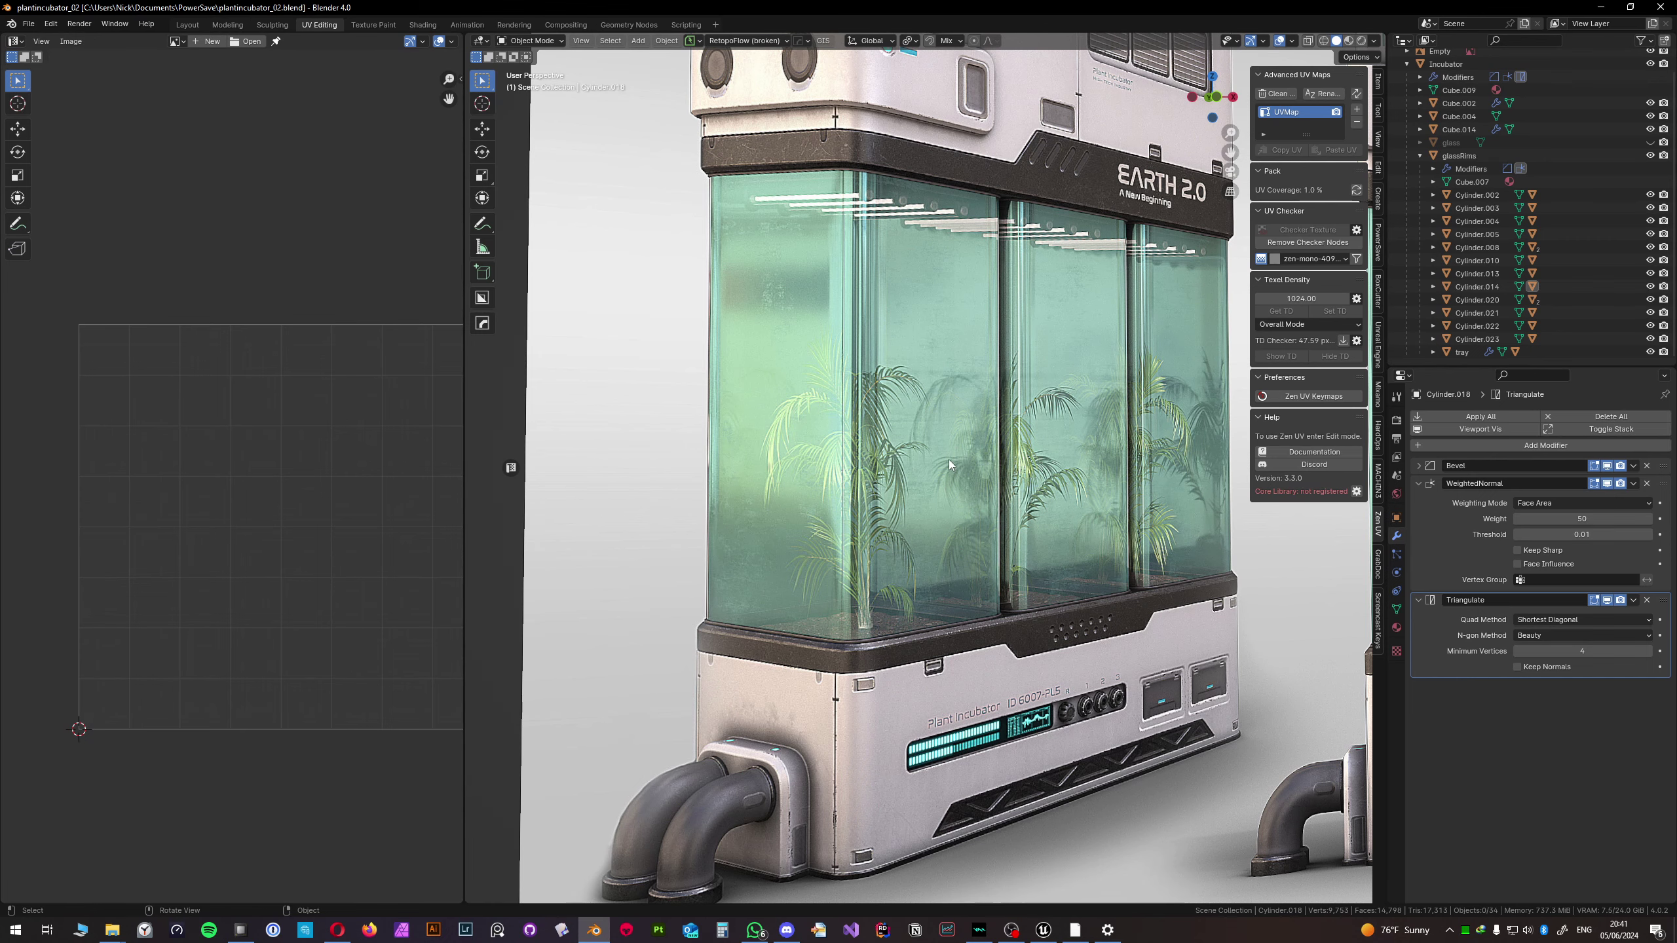
{"action": "scroll", "coordinate": [933, 460], "scroll_direction": "down", "scroll_amount": 2}
{"action": "middle_click_drag", "start_coordinate": [933, 459], "coordinate": [872, 474], "text": "shift"}
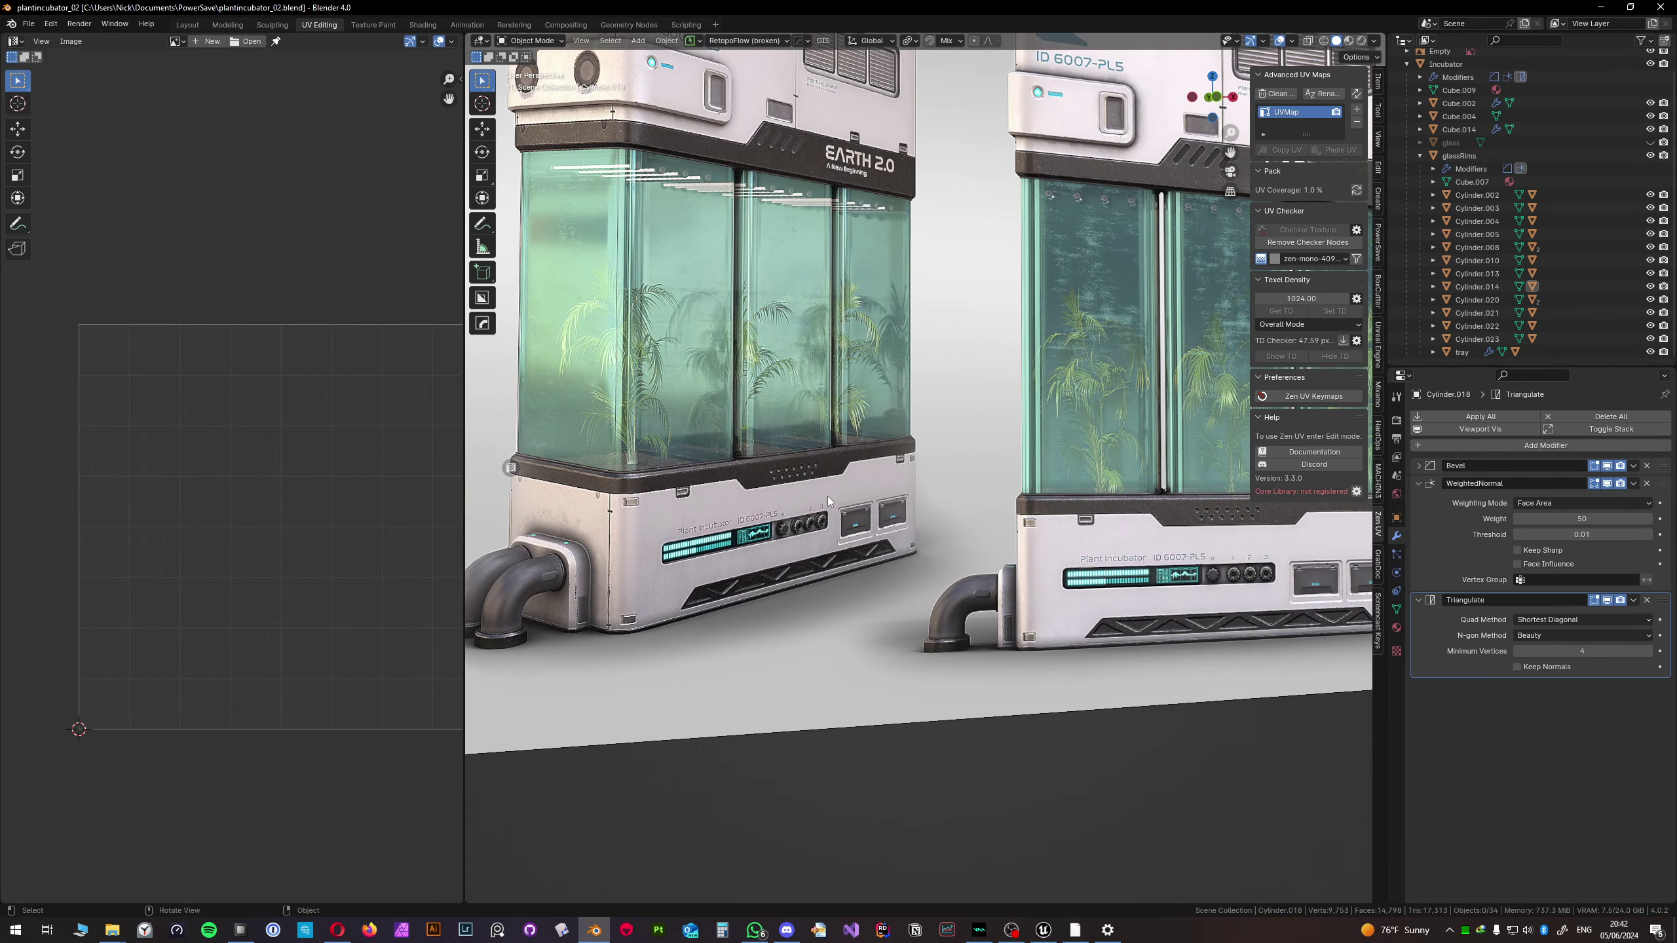
{"action": "scroll", "coordinate": [828, 495], "scroll_direction": "up", "scroll_amount": 5}
{"action": "middle_click_drag", "start_coordinate": [755, 546], "coordinate": [991, 466], "text": "shift"}
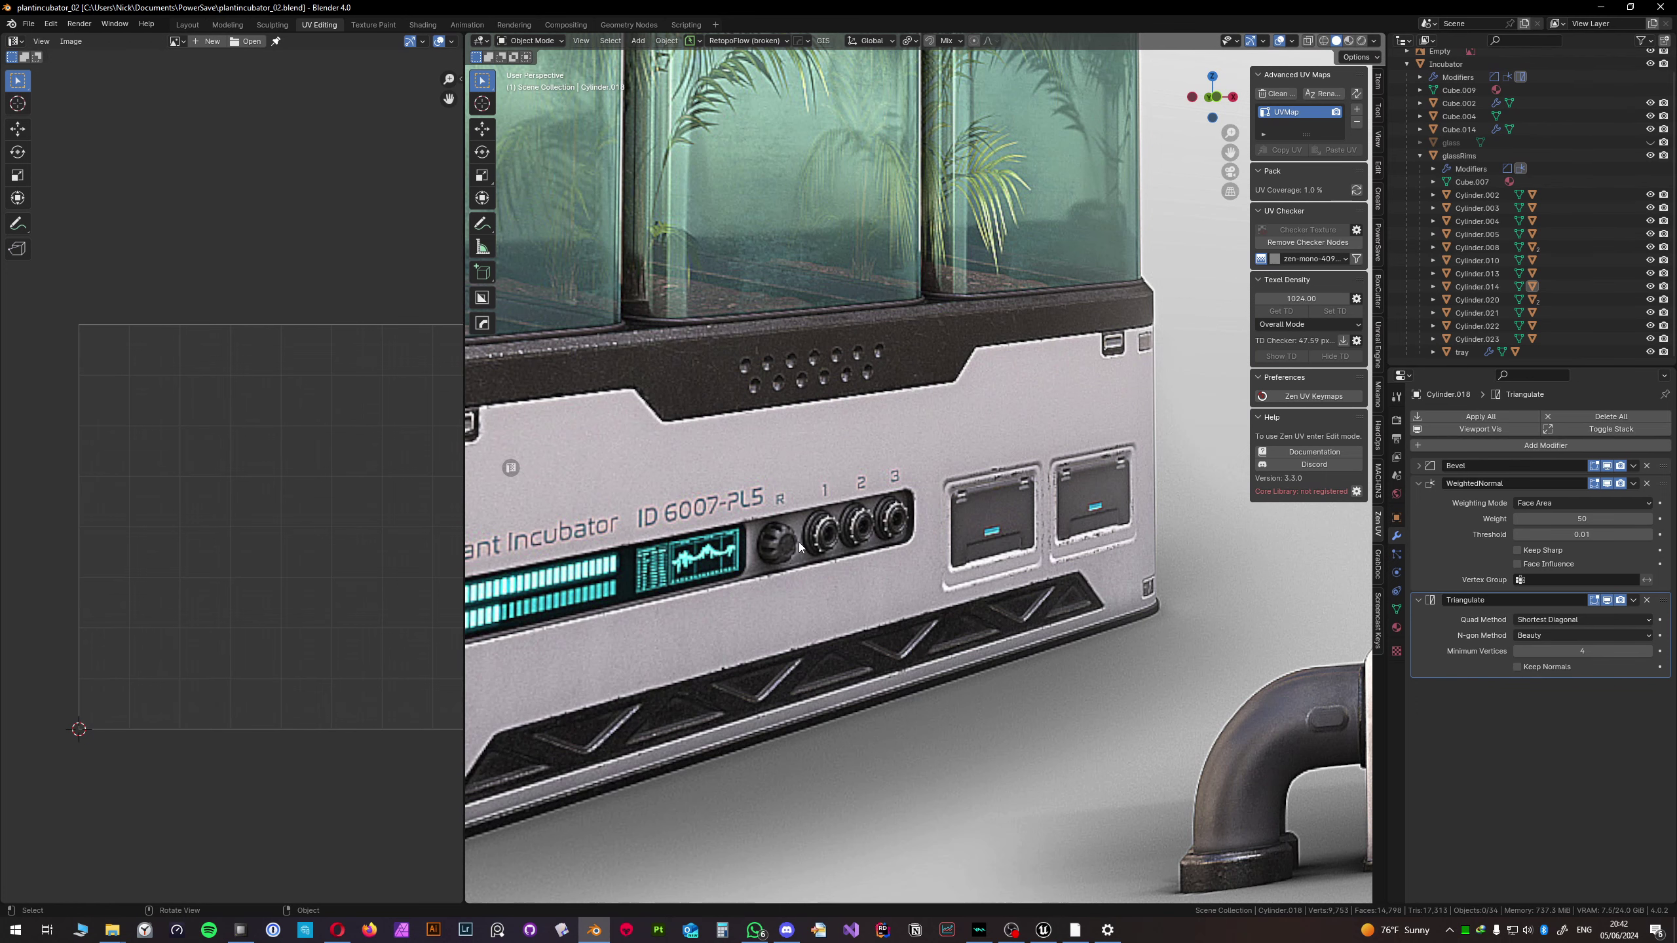
{"action": "middle_click_drag", "start_coordinate": [778, 553], "coordinate": [954, 536], "text": "shift"}
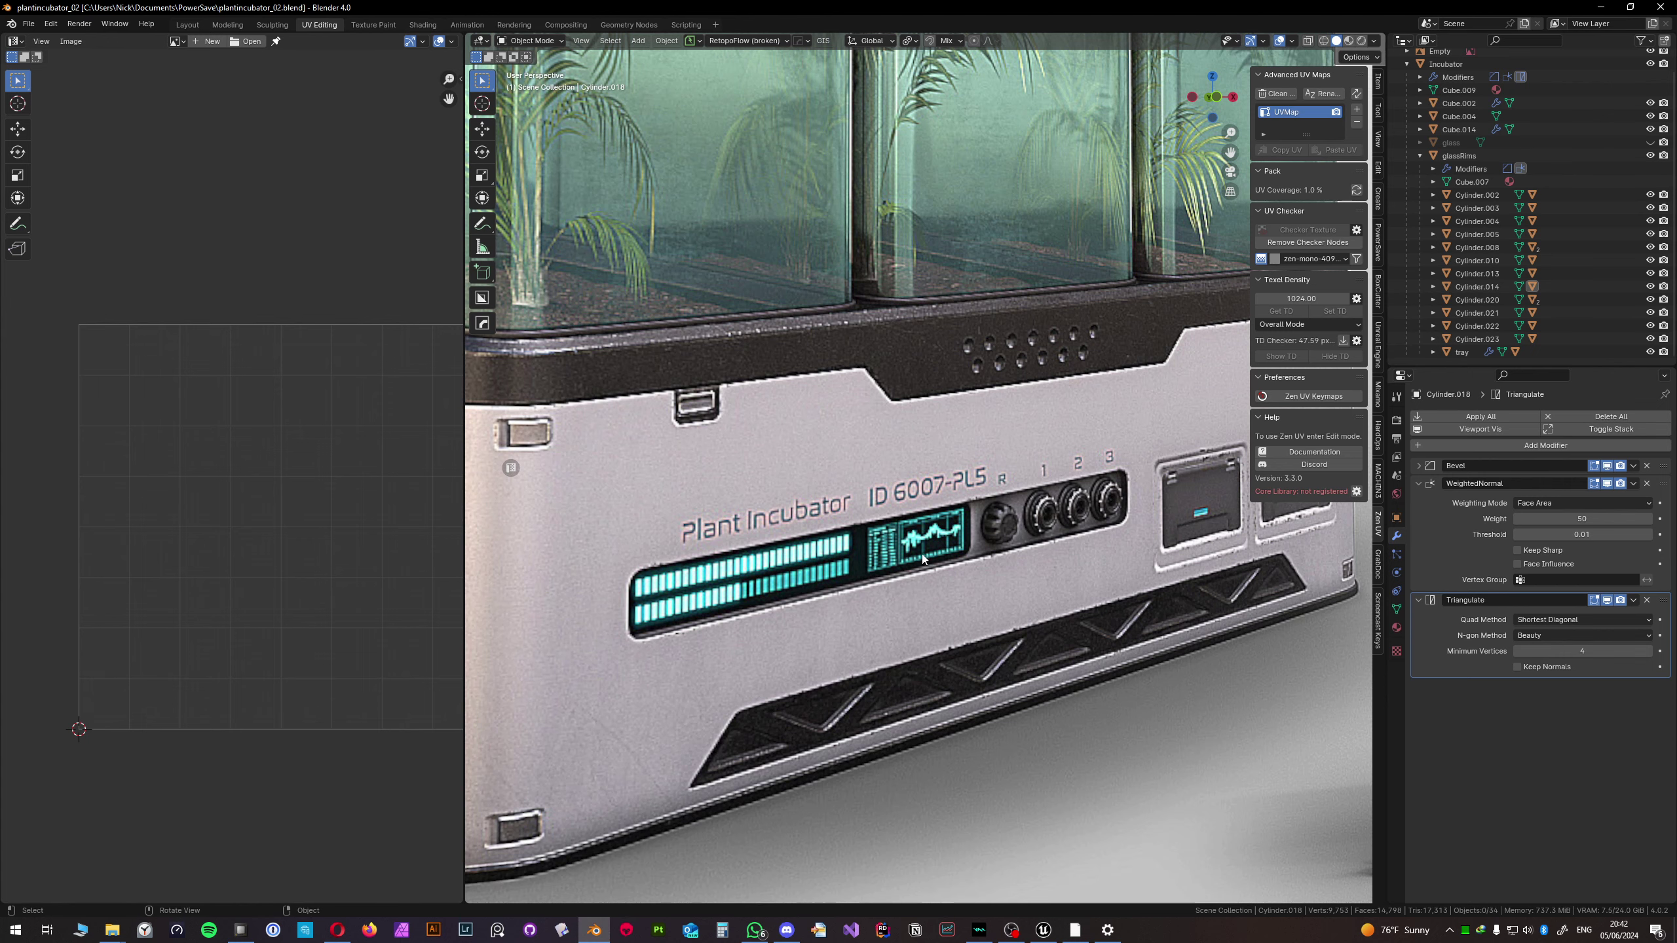
{"action": "scroll", "coordinate": [932, 532], "scroll_direction": "down", "scroll_amount": 8}
{"action": "scroll", "coordinate": [901, 504], "scroll_direction": "up", "scroll_amount": 8}
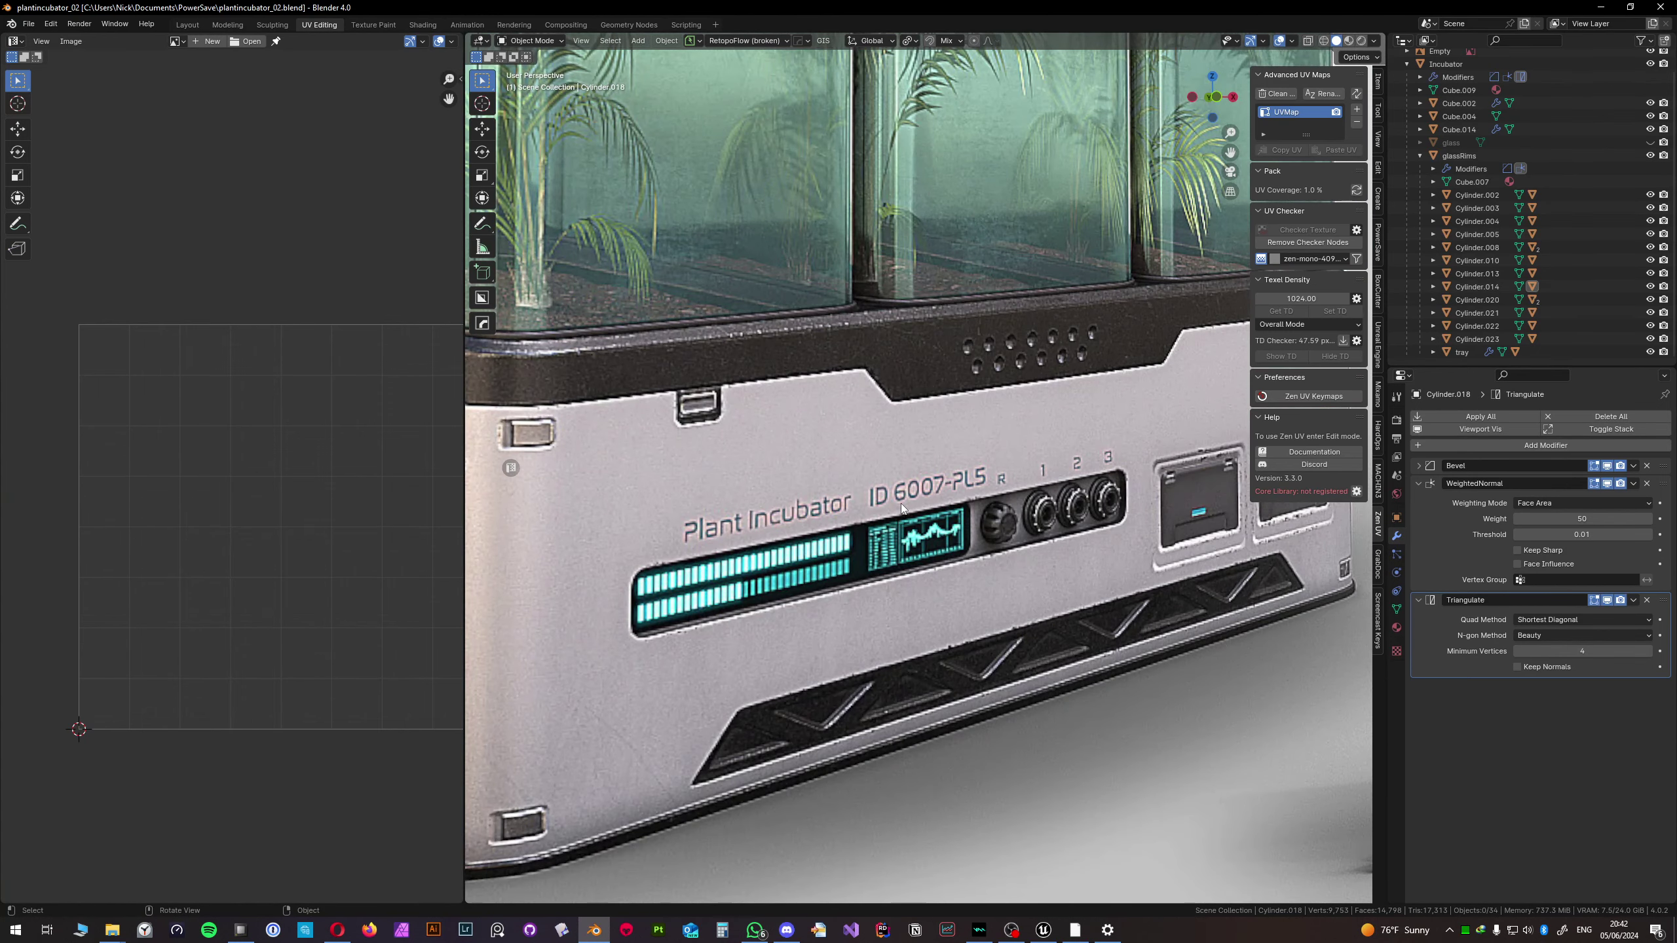
{"action": "scroll", "coordinate": [901, 503], "scroll_direction": "up", "scroll_amount": 2}
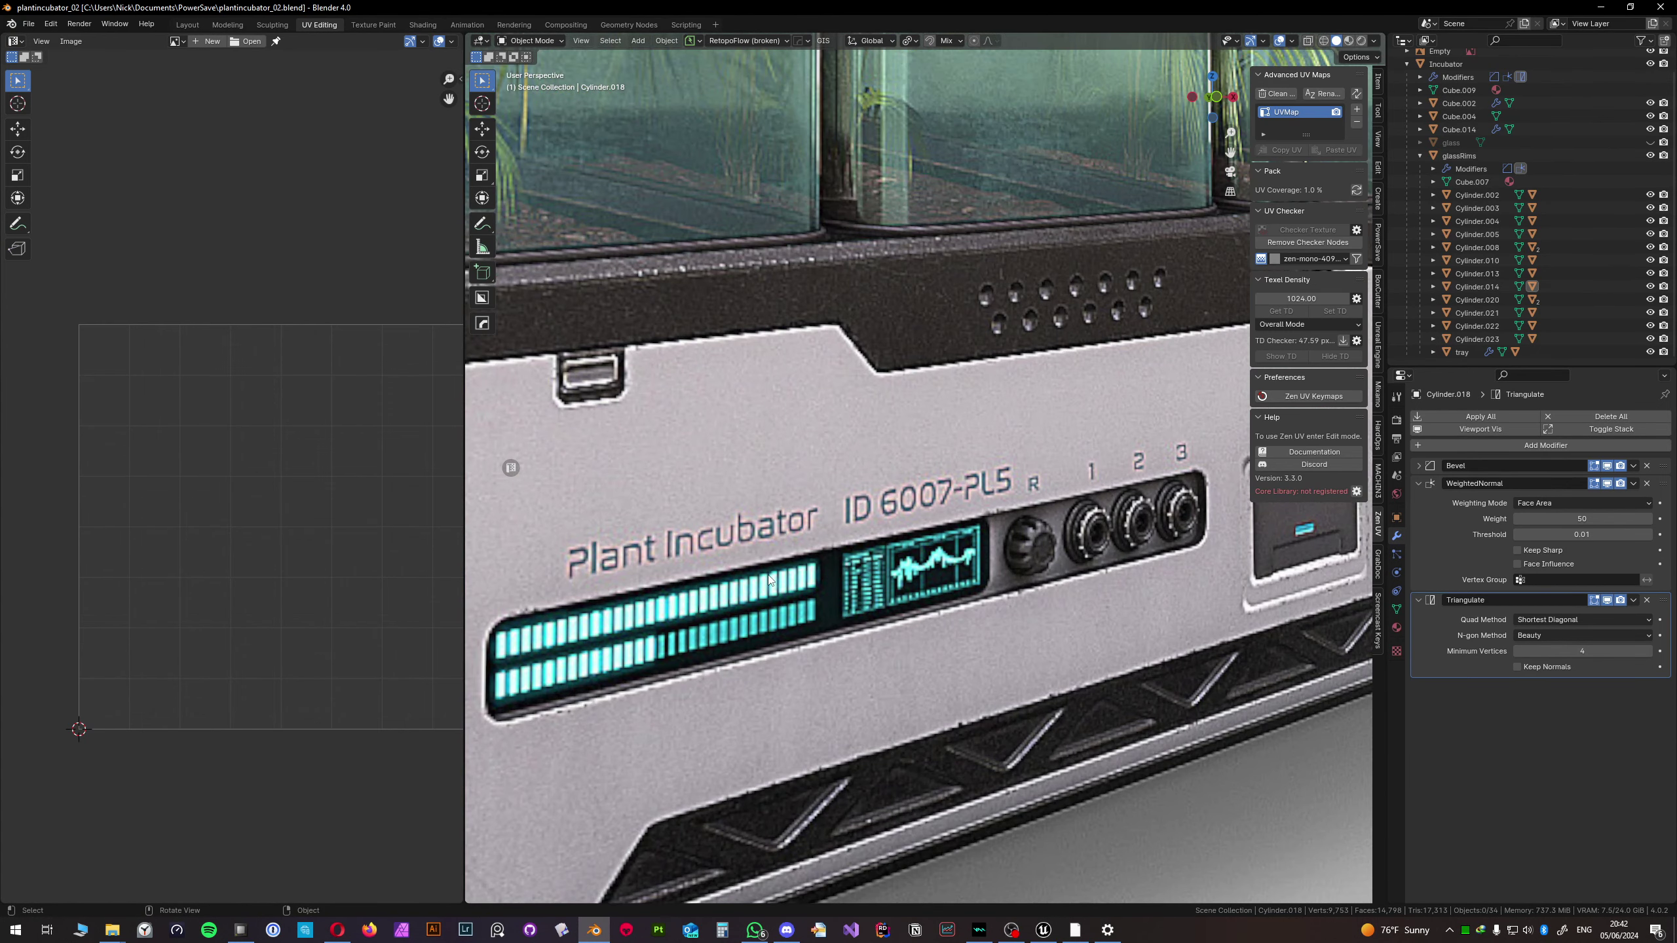
{"action": "scroll", "coordinate": [996, 515], "scroll_direction": "down", "scroll_amount": 5}
{"action": "scroll", "coordinate": [991, 516], "scroll_direction": "down", "scroll_amount": 5}
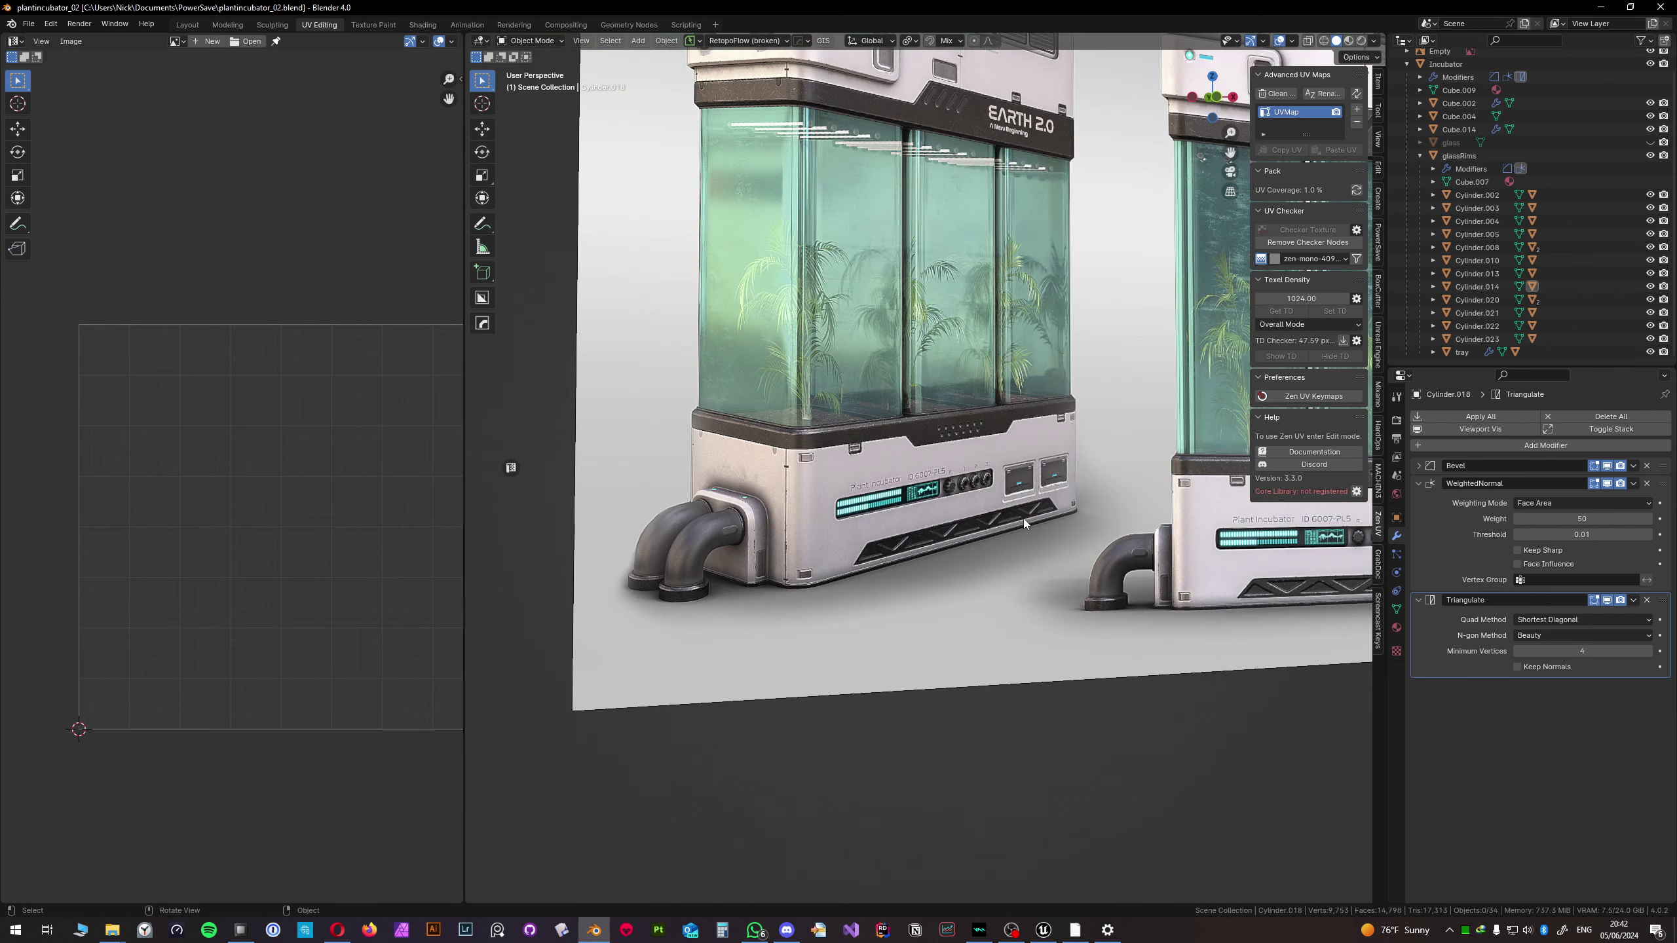
- Compare the model with the reference, examining the knobs and two square hatches on the reference incubator's base
{"action": "middle_click_drag", "start_coordinate": [1022, 520], "coordinate": [869, 500]}
{"action": "scroll", "coordinate": [702, 475], "scroll_direction": "up", "scroll_amount": 5}
{"action": "scroll", "coordinate": [703, 476], "scroll_direction": "down", "scroll_amount": 8}
{"action": "left_click", "coordinate": [919, 506]}
{"action": "middle_click_drag", "start_coordinate": [919, 505], "coordinate": [992, 515]}
{"action": "scroll", "coordinate": [951, 515], "scroll_direction": "up", "scroll_amount": 5}
{"action": "scroll", "coordinate": [951, 516], "scroll_direction": "down", "scroll_amount": 5}
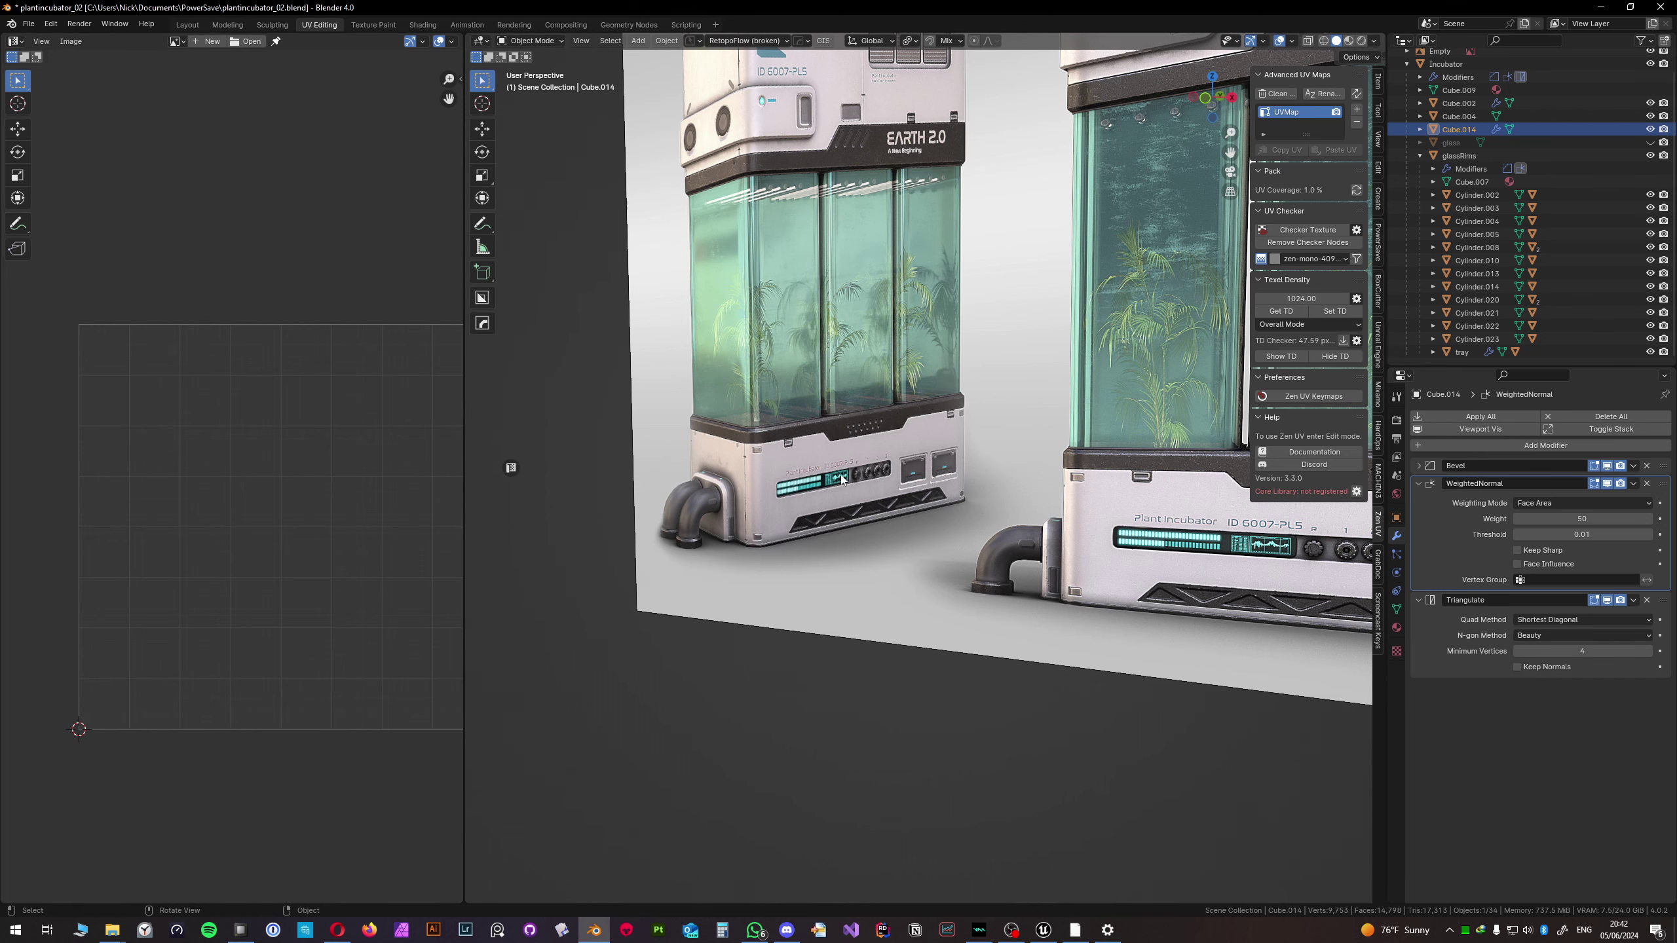
{"action": "scroll", "coordinate": [842, 479], "scroll_direction": "up", "scroll_amount": 5}
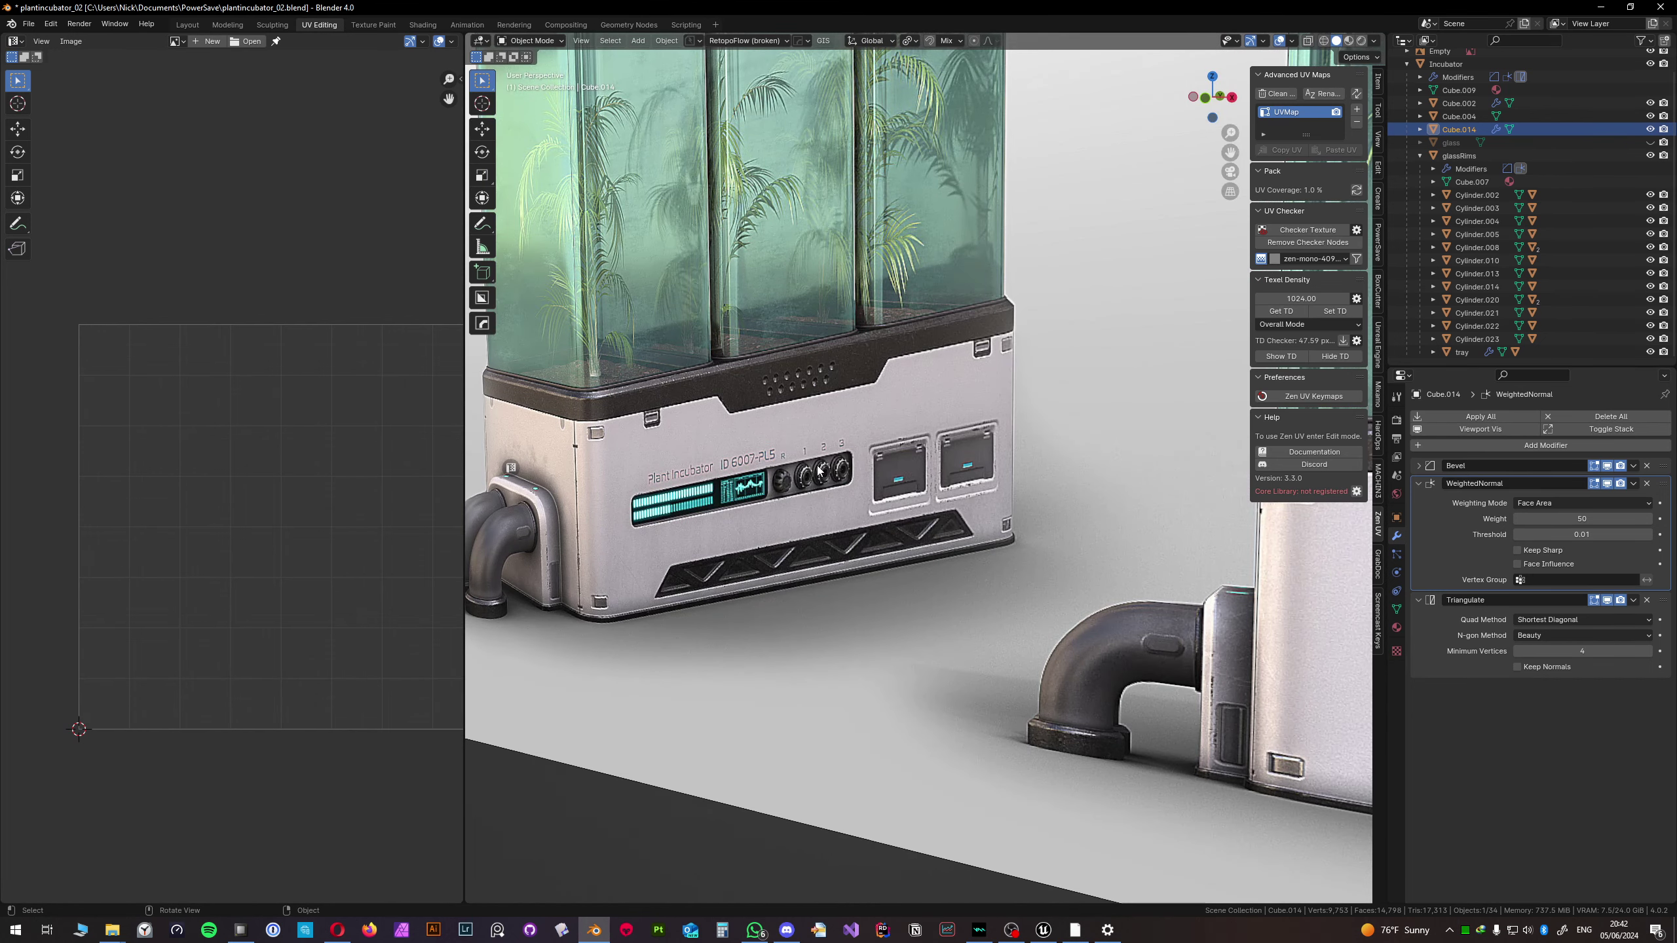
{"action": "scroll", "coordinate": [792, 479], "scroll_direction": "up", "scroll_amount": 4}
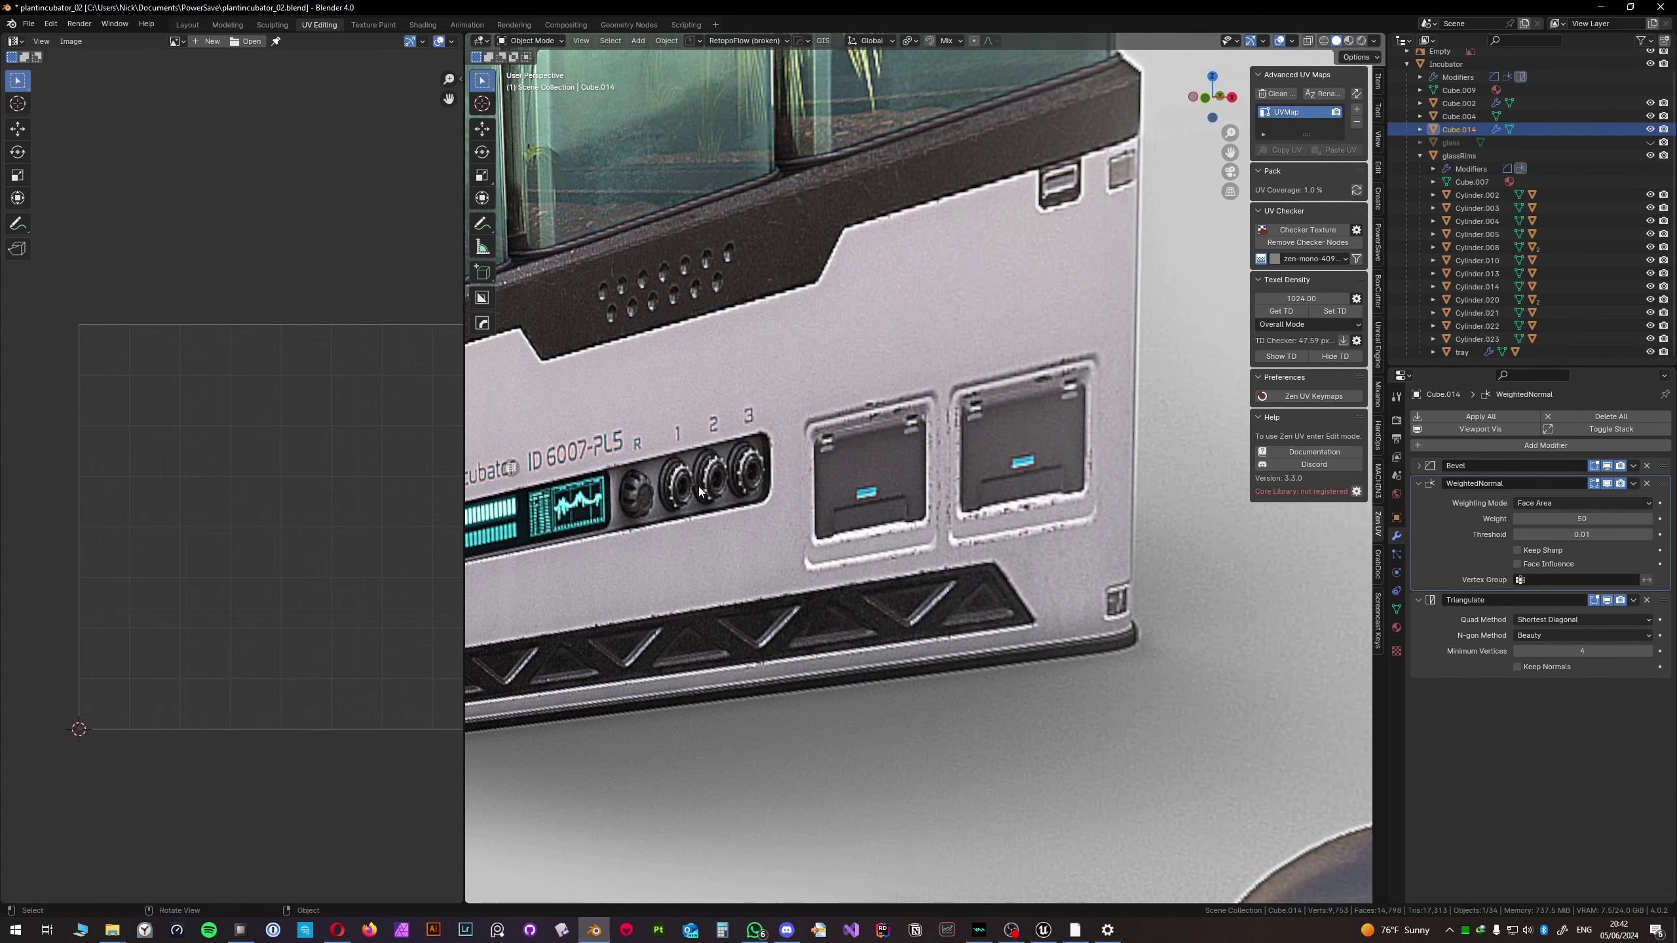
- Examine the dial and numbered sockets beside the display in the reference image and save the Blender file
{"action": "scroll", "coordinate": [734, 487], "scroll_direction": "up", "scroll_amount": 3}
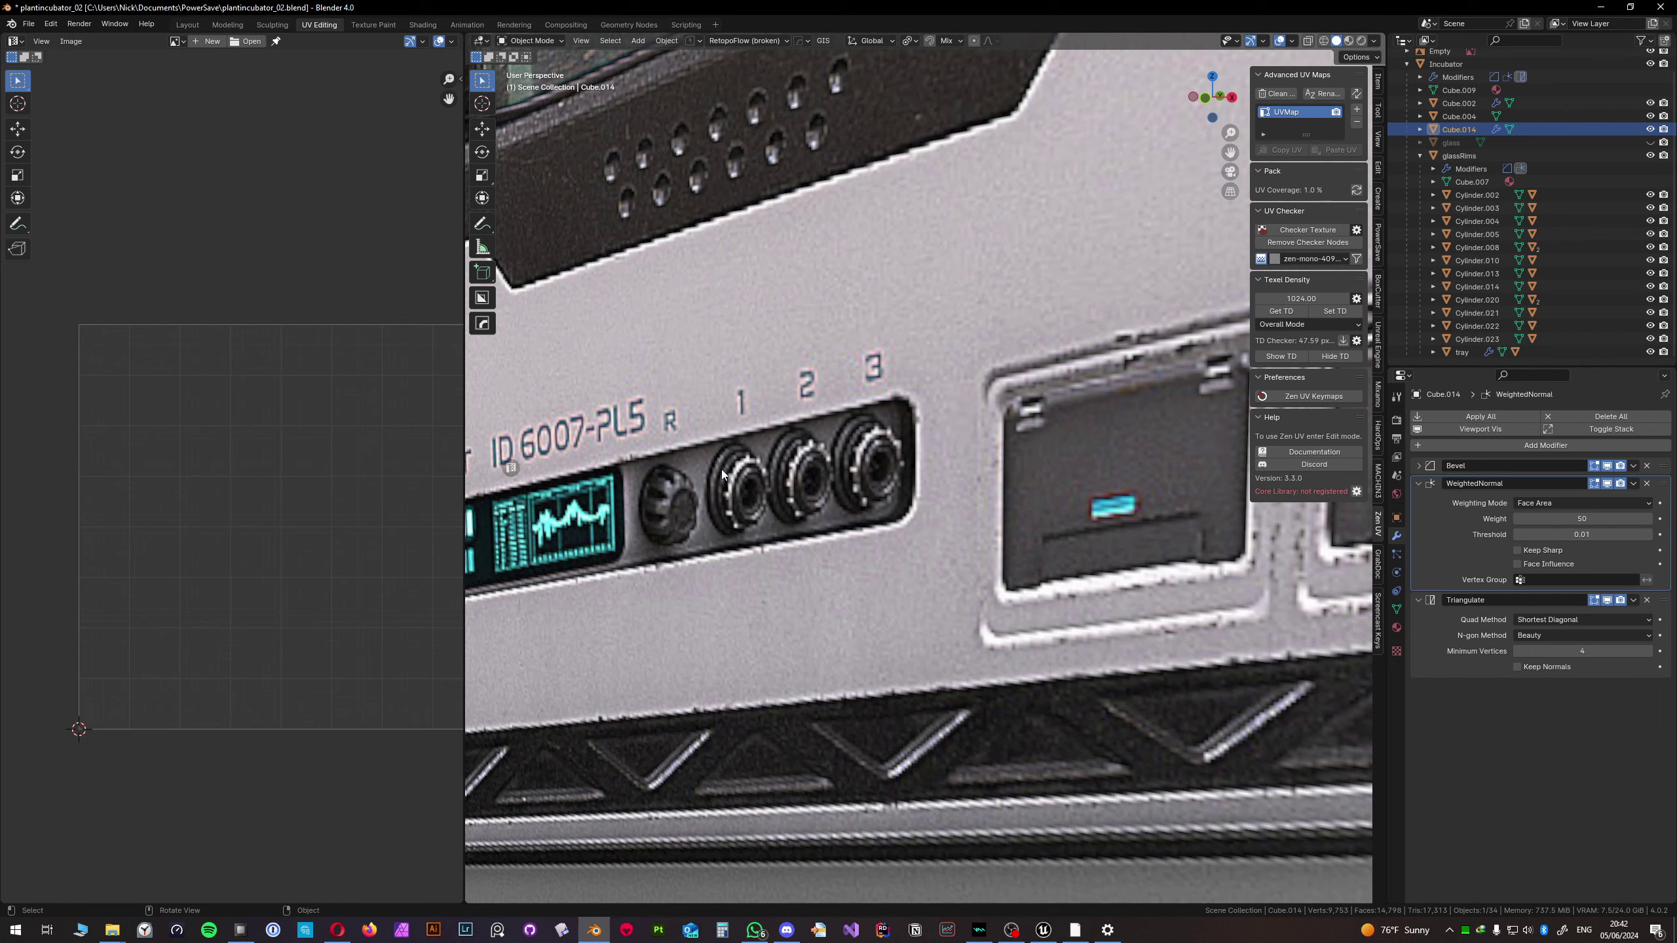
{"action": "key", "text": "ctrl+s"}
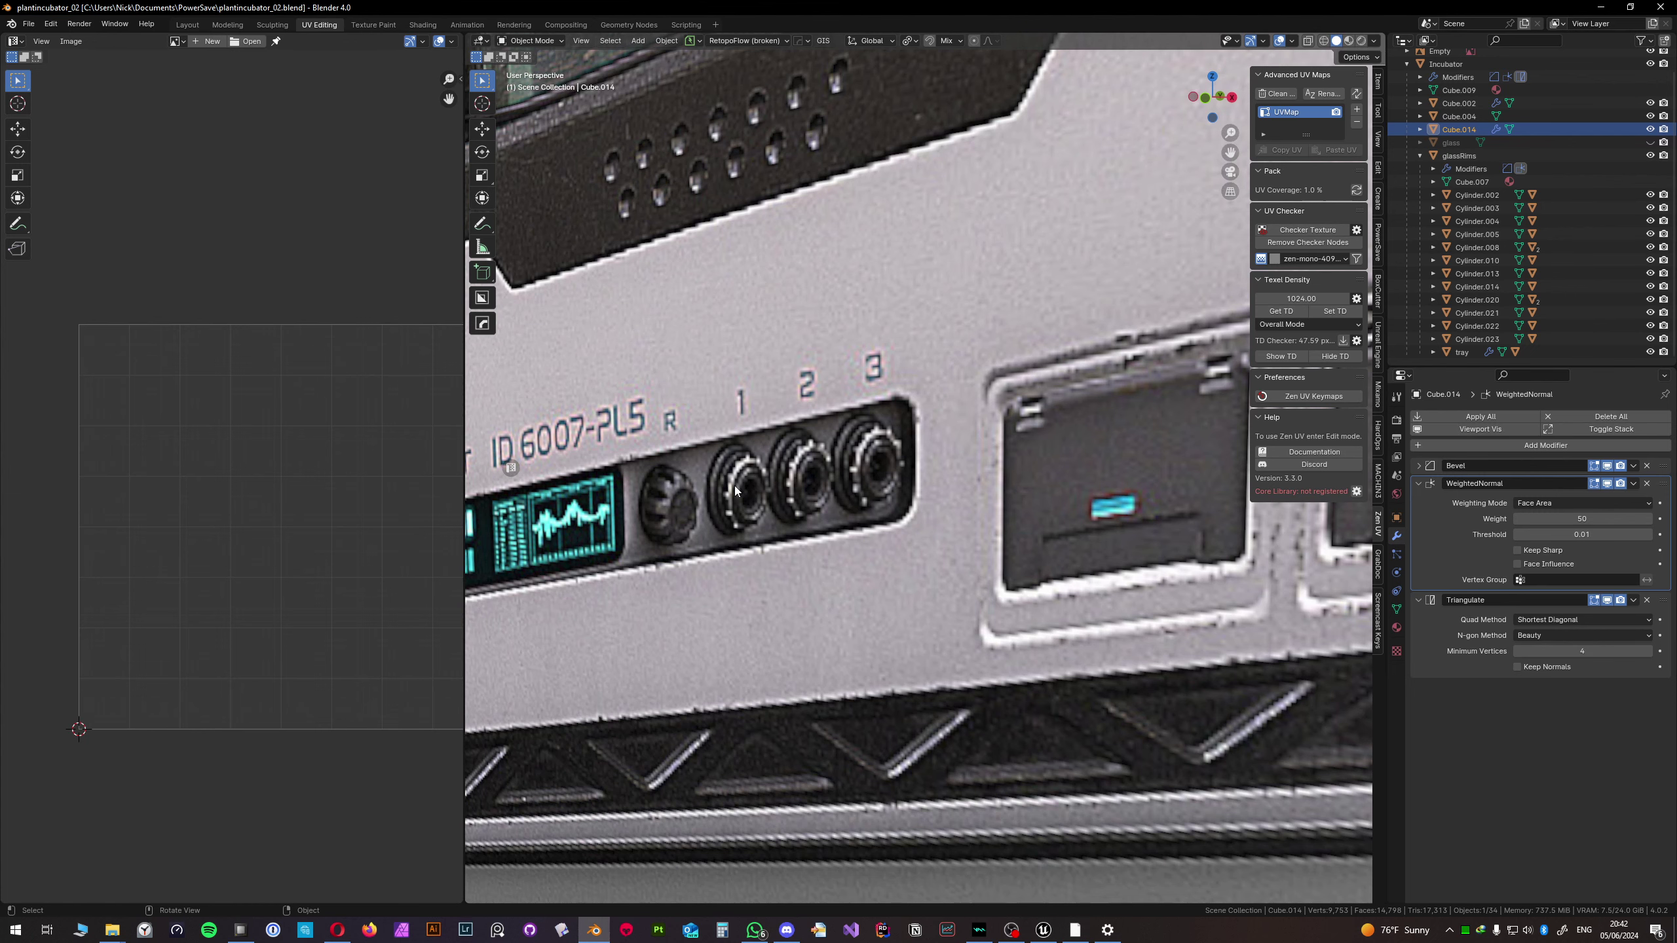
{"action": "scroll", "coordinate": [734, 485], "scroll_direction": "down", "scroll_amount": 10}
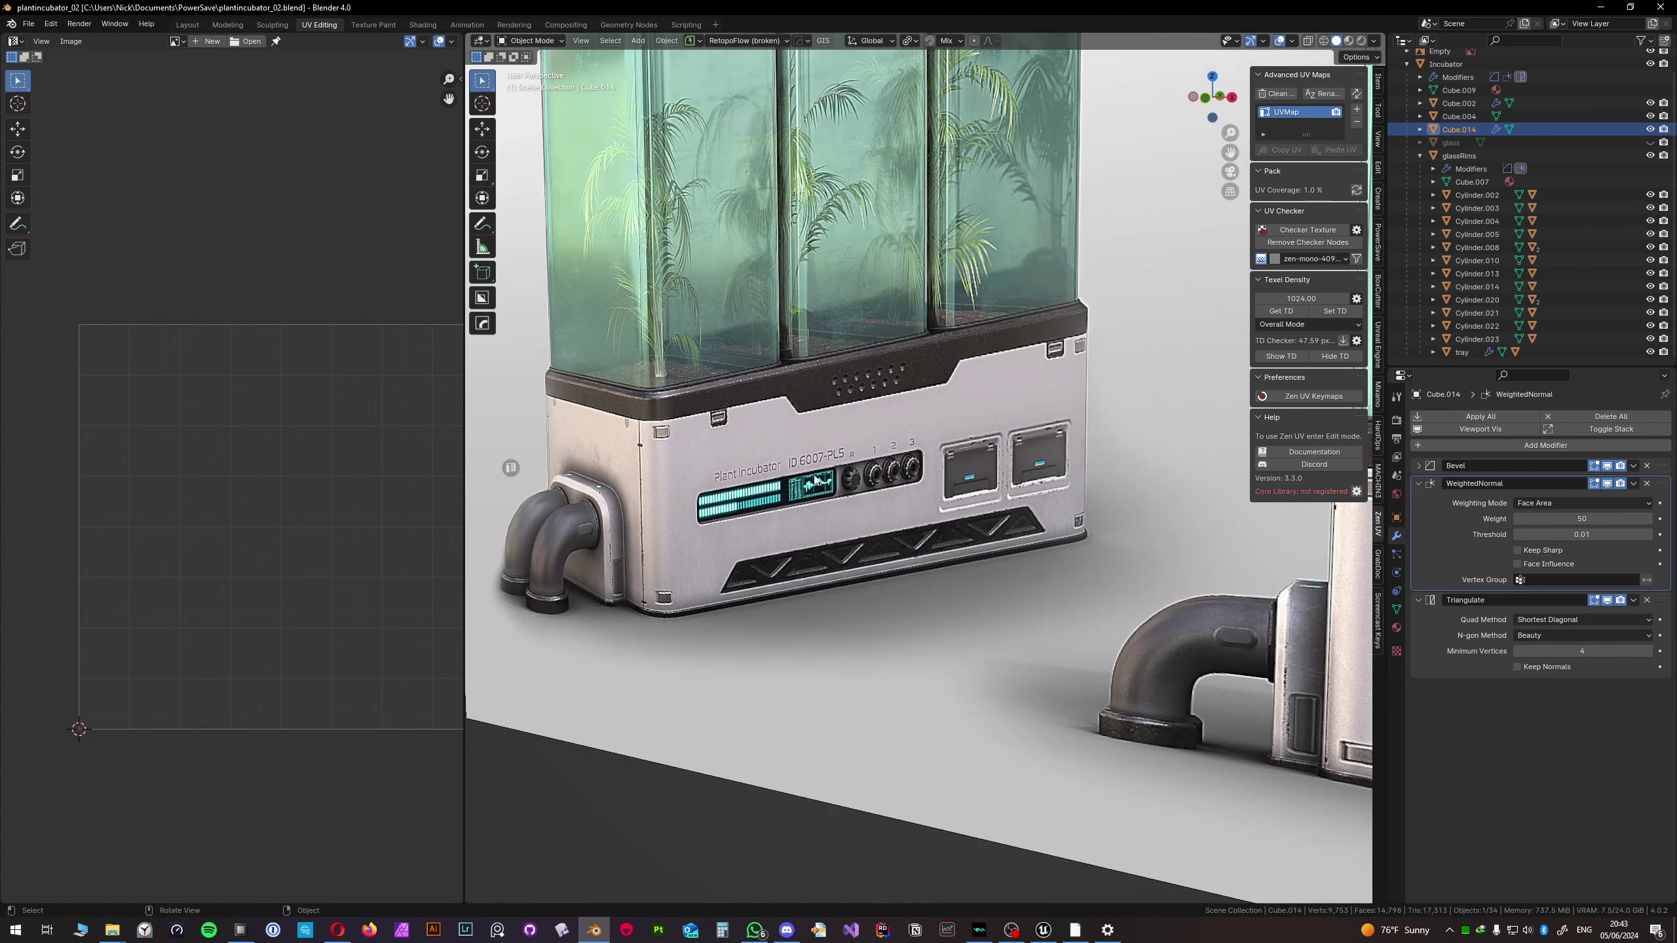
- Place the 3D cursor inside the front panel's long recess near its right end and add a mesh circle there
{"action": "middle_click_drag", "start_coordinate": [960, 499], "coordinate": [812, 474]}
{"action": "key", "text": "KP_1"}
{"action": "scroll", "coordinate": [959, 503], "scroll_direction": "up", "scroll_amount": 10}
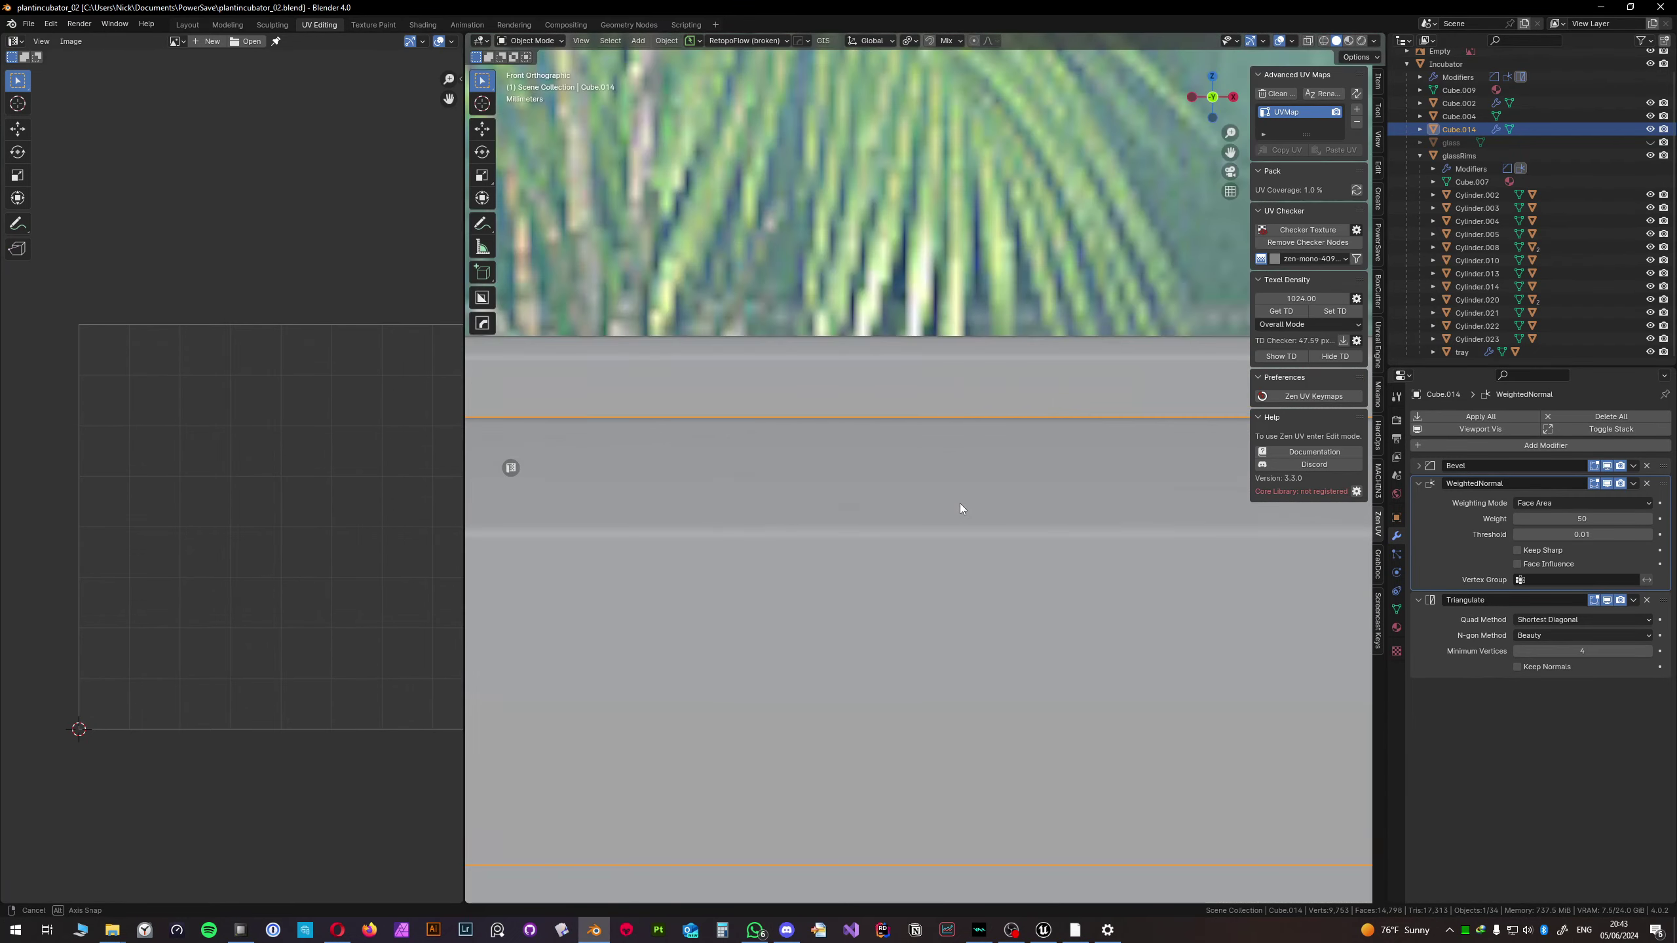
{"action": "middle_click_drag", "start_coordinate": [956, 517], "coordinate": [791, 468], "text": "shift"}
{"action": "scroll", "coordinate": [1027, 555], "scroll_direction": "up", "scroll_amount": 3}
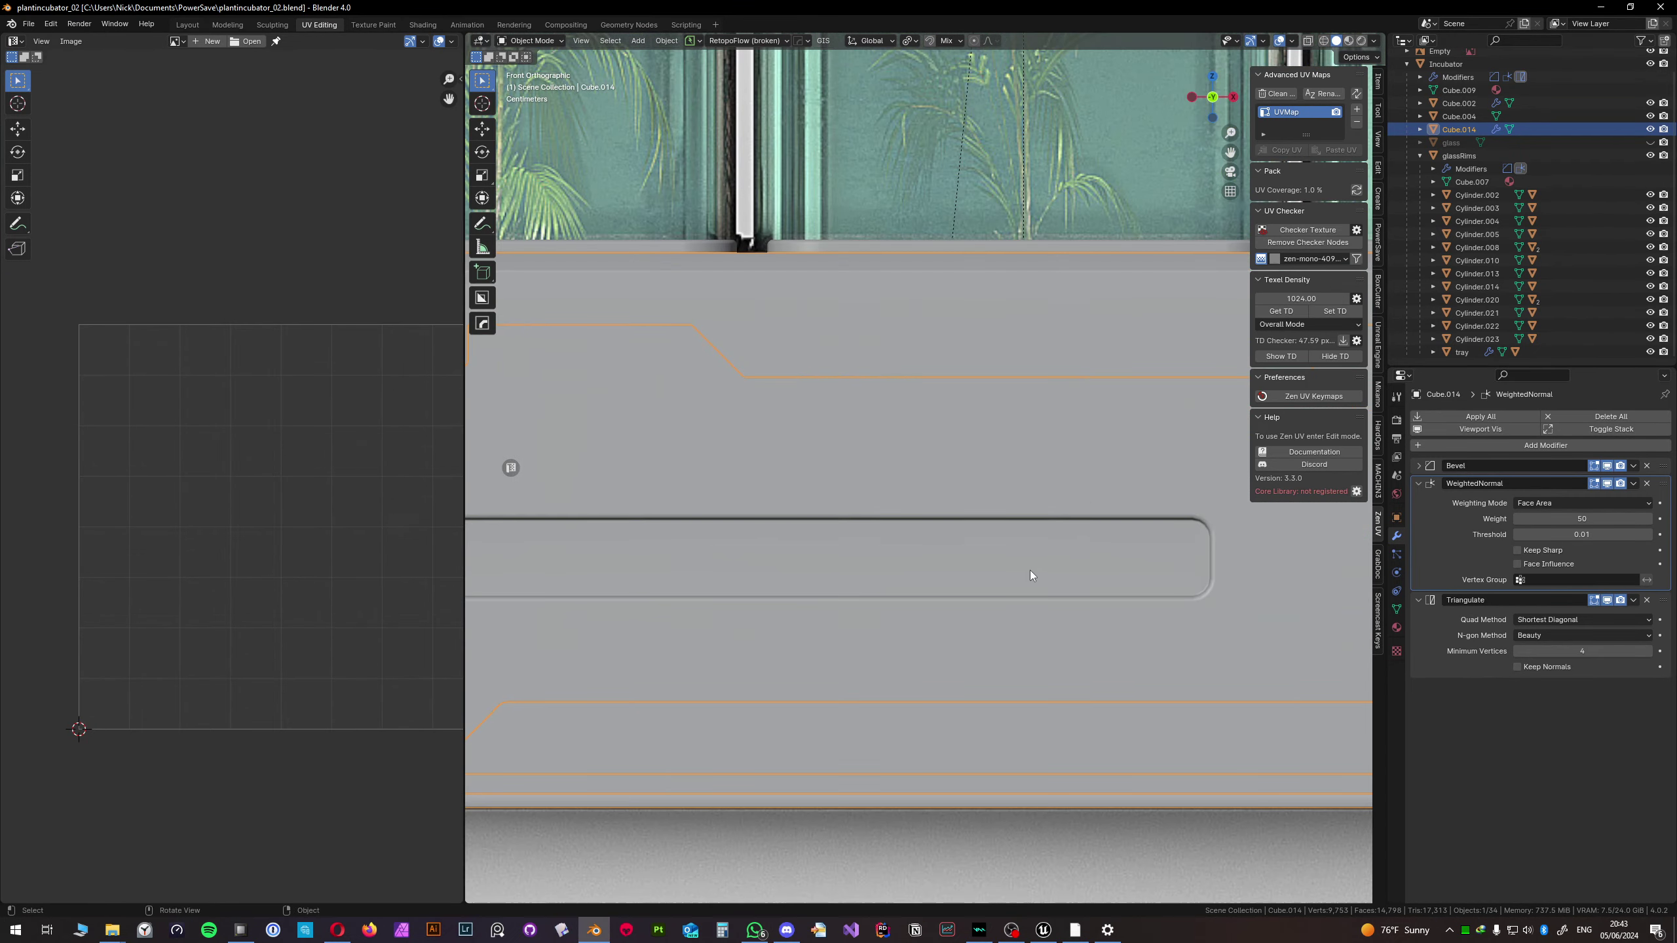
{"action": "middle_click_drag", "start_coordinate": [1030, 570], "coordinate": [909, 503], "text": "shift"}
{"action": "left_click", "coordinate": [482, 104]}
{"action": "left_click_drag", "start_coordinate": [979, 490], "coordinate": [971, 491]}
{"action": "key", "text": "shift+a"}
{"action": "mouse_move", "coordinate": [967, 495]}
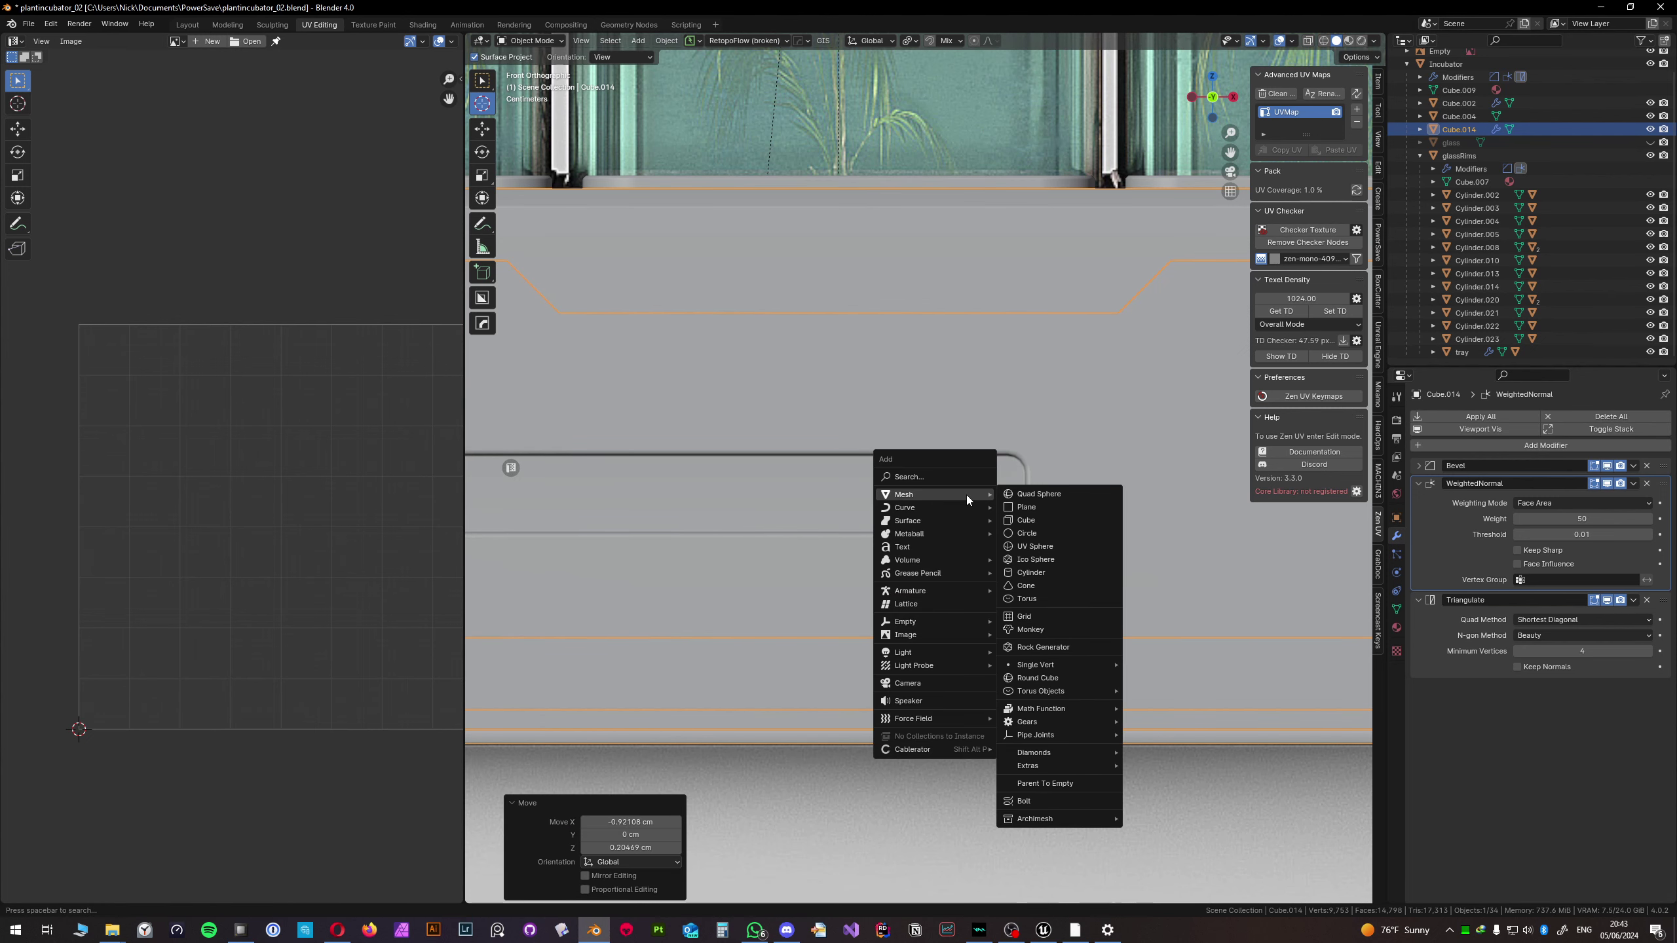
{"action": "left_click", "coordinate": [1041, 533]}
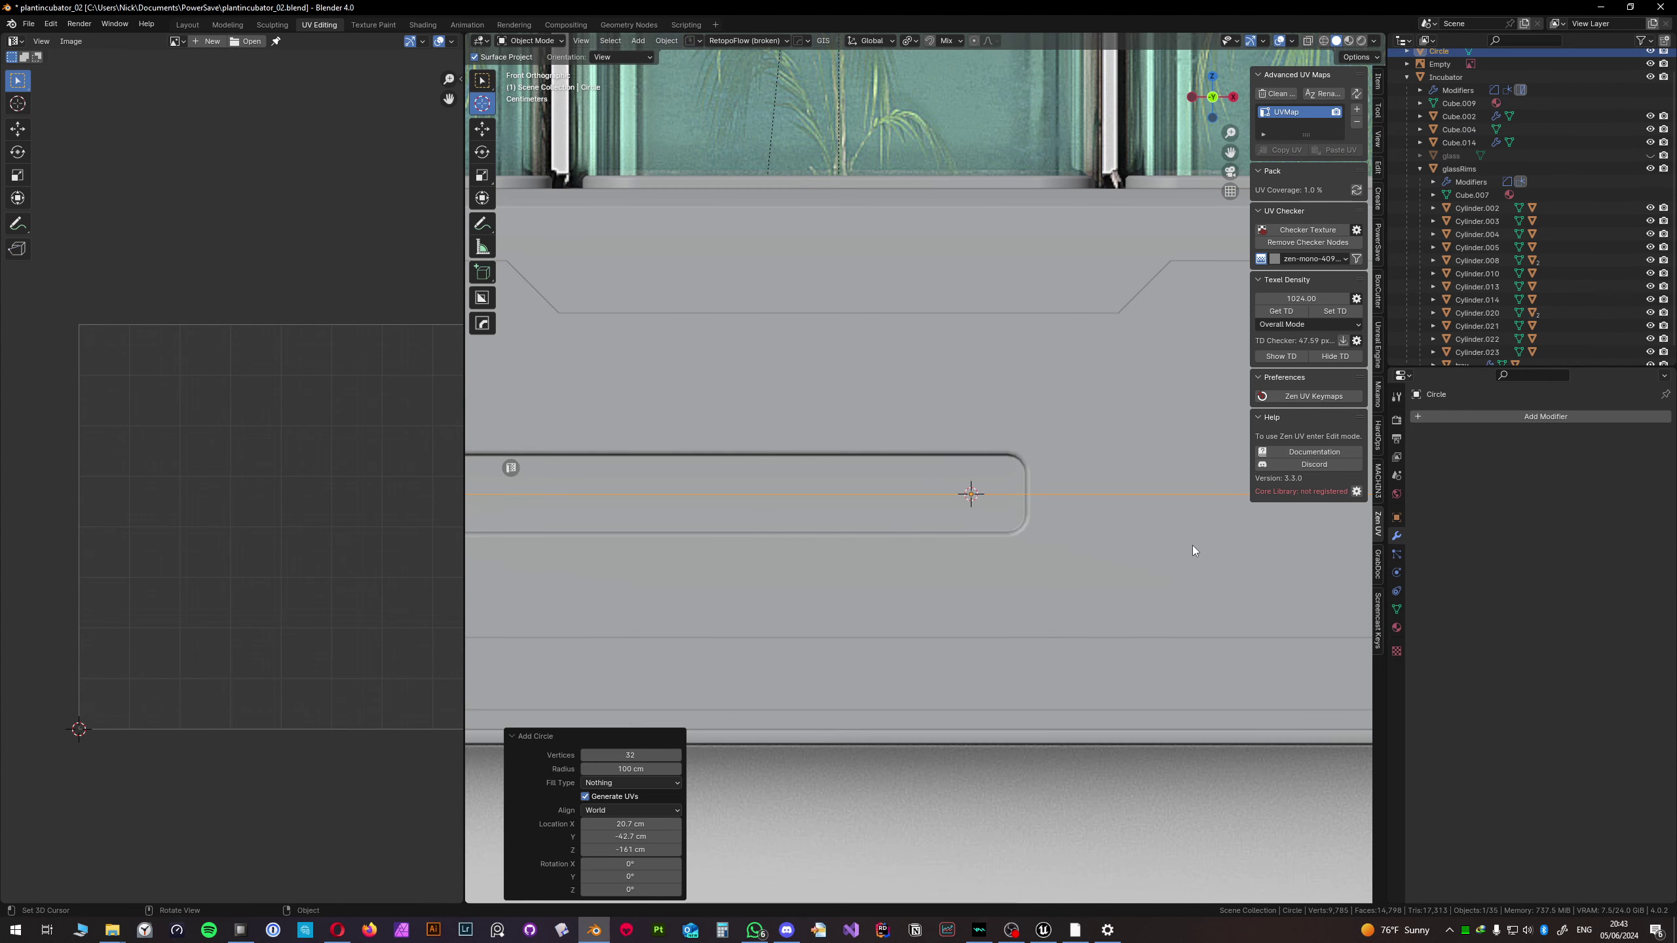
- Rotate the circle 90° about X and scale it down by about 0.085 and 0.553 so it fits inside the recess
{"action": "key", "text": "s"}
{"action": "left_click", "coordinate": [988, 503]}
{"action": "type", "text": "r"}
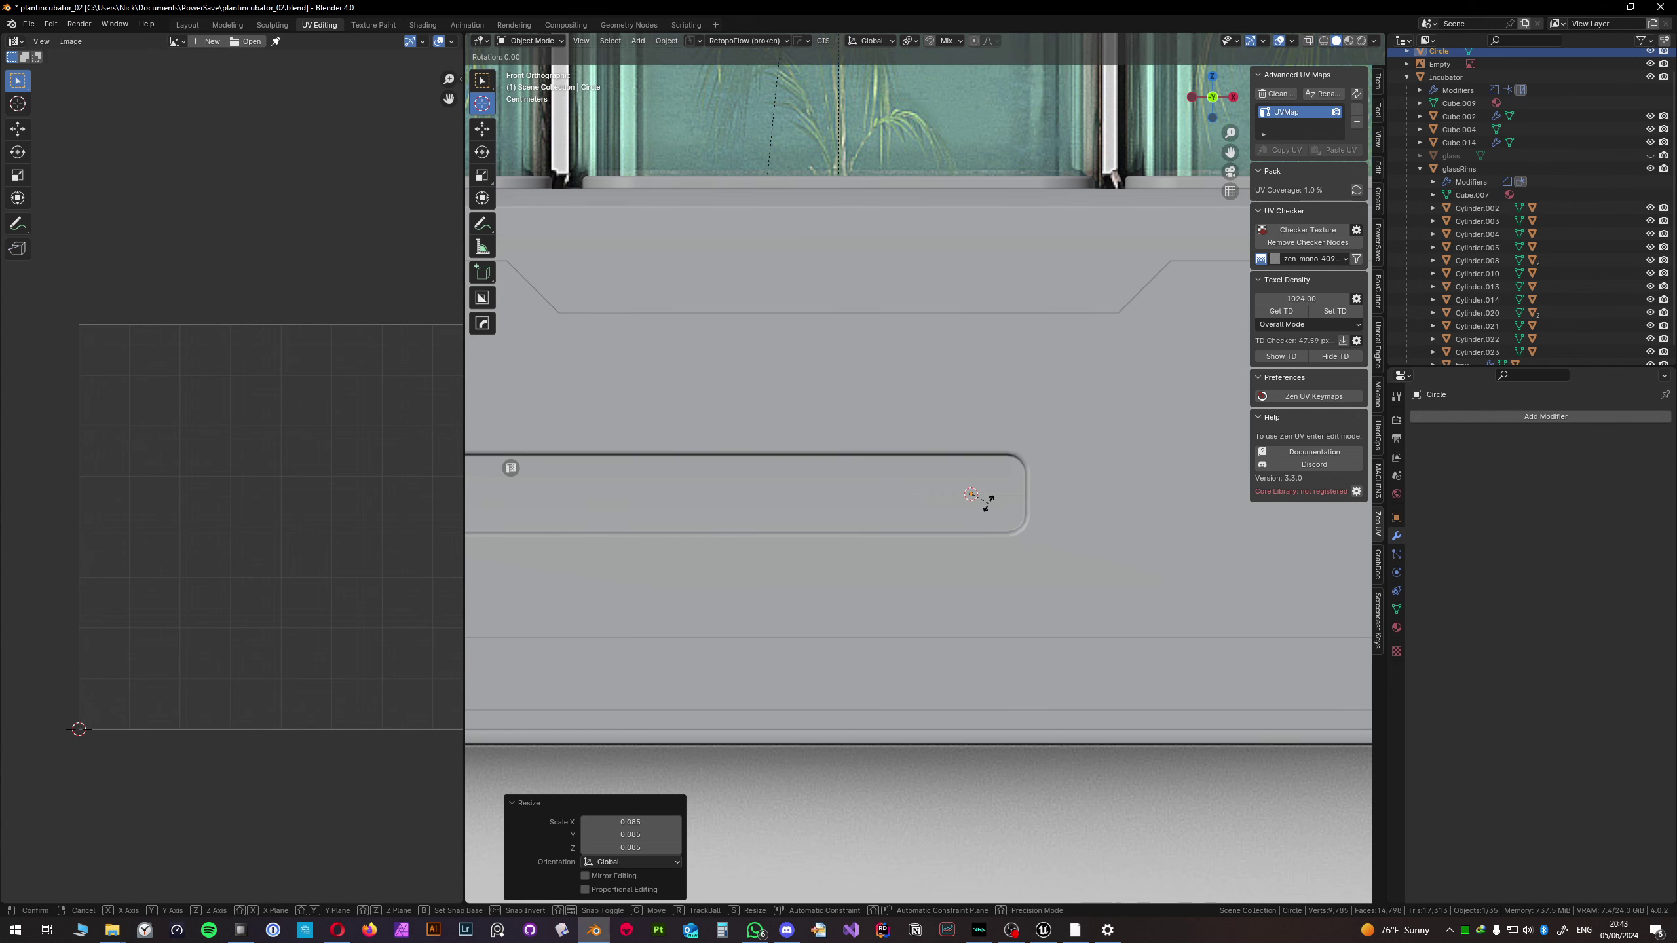
{"action": "type", "text": "x"}
{"action": "type", "text": "90"}
{"action": "key", "text": "Return"}
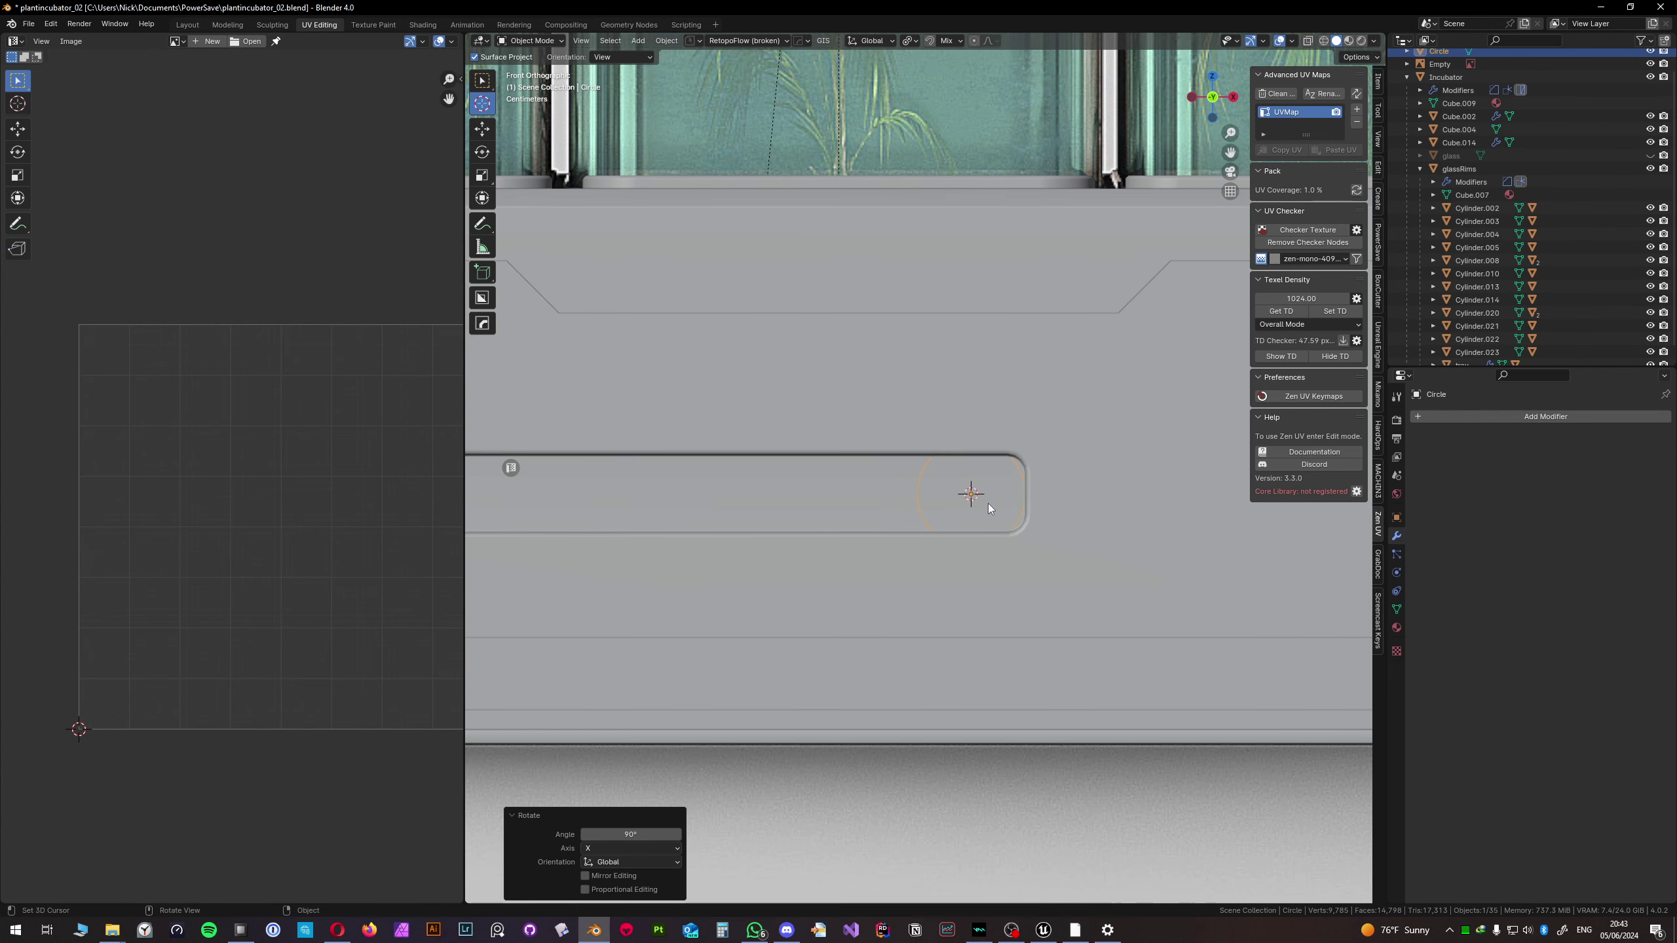
{"action": "key", "text": "s"}
{"action": "left_click", "coordinate": [1033, 454]}
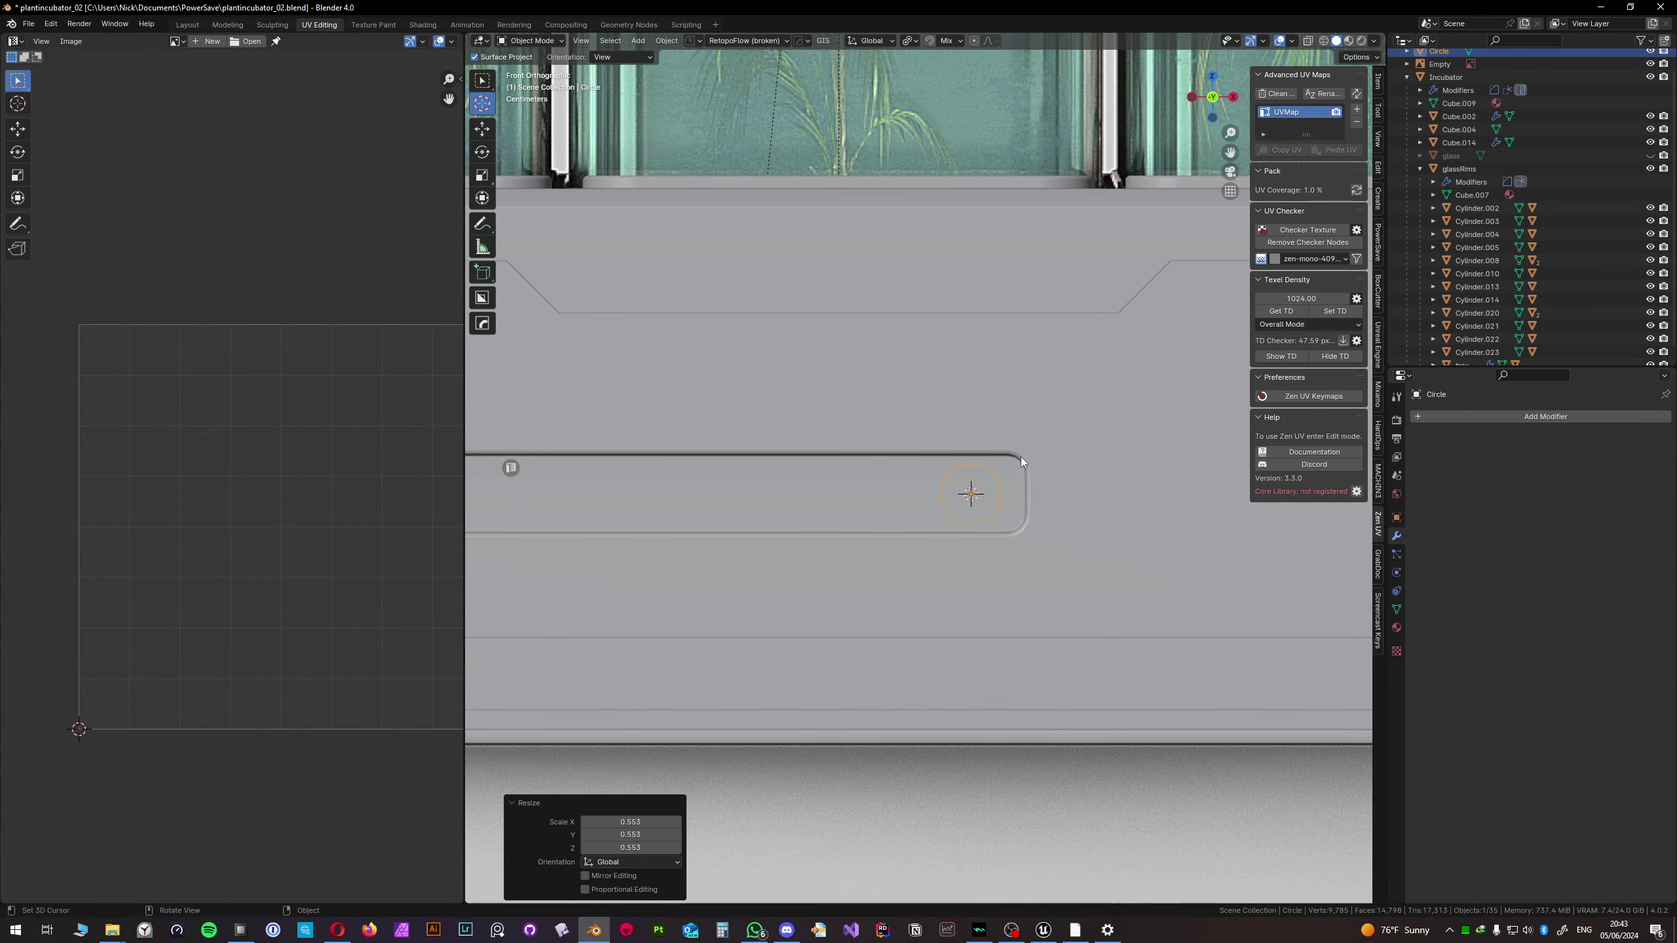
- Fill the circle with a face and extrude it about 0.76 cm outward from the recess into a disc
{"action": "mouse_move", "coordinate": [1020, 457]}
{"action": "middle_mouse_down"}
{"action": "mouse_move", "coordinate": [933, 481]}
{"action": "mouse_move", "coordinate": [962, 498]}
{"action": "mouse_move", "coordinate": [994, 465]}
{"action": "middle_mouse_up"}
{"action": "key", "text": "Tab"}
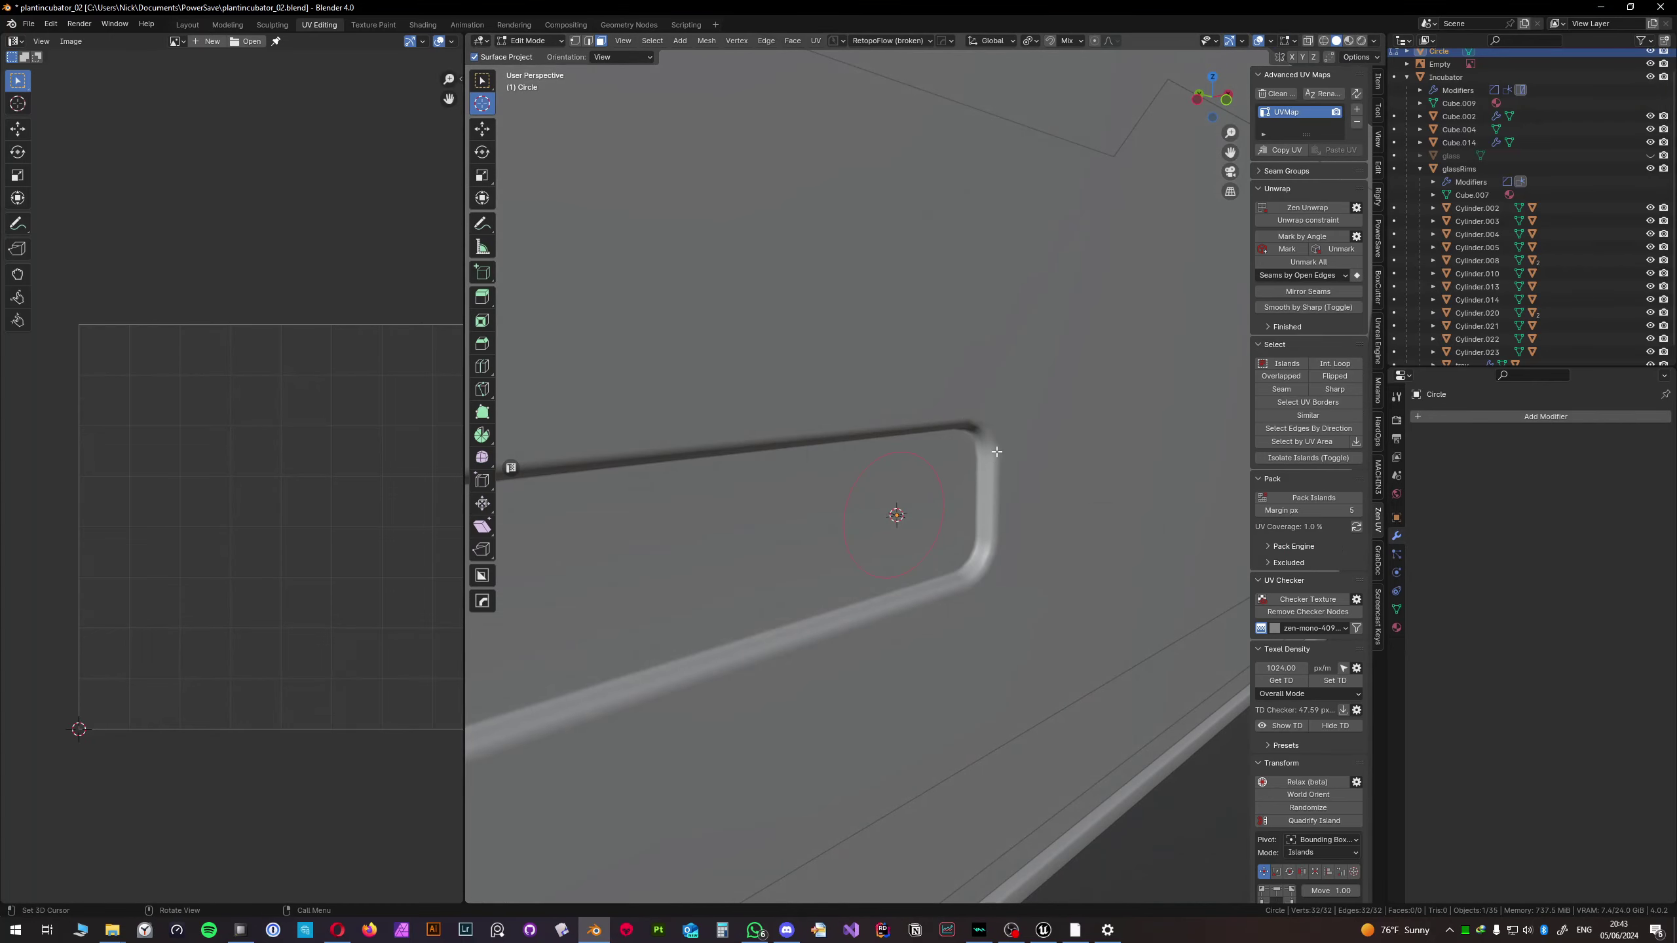
{"action": "key", "text": "f"}
{"action": "key", "text": "Tab"}
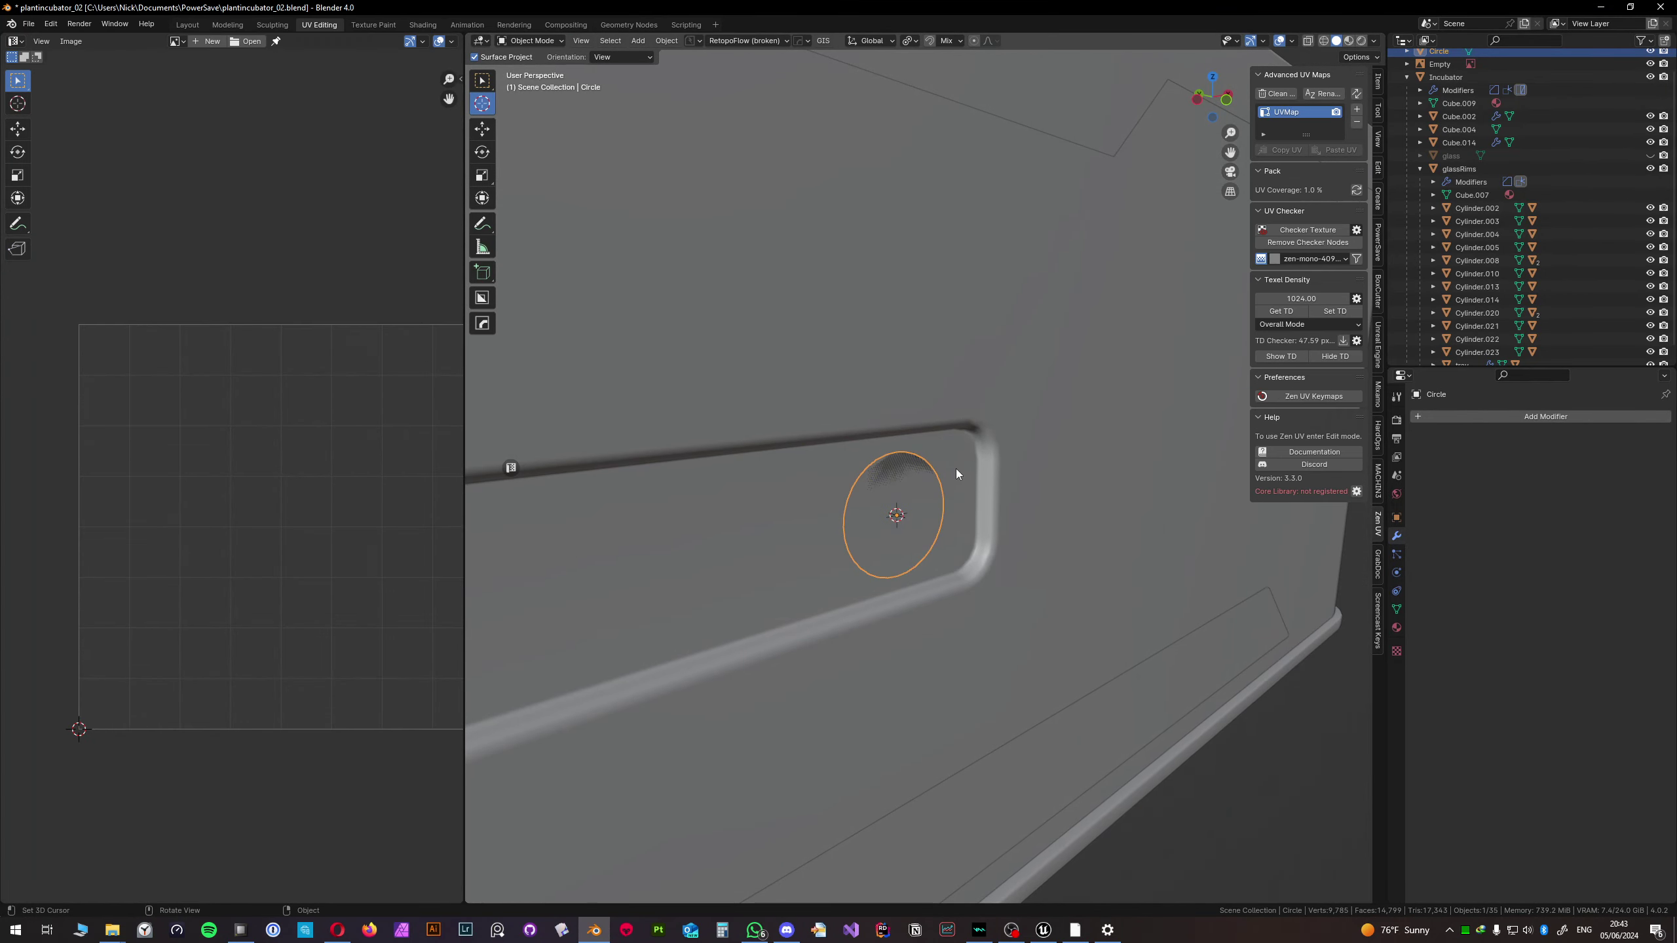
{"action": "key", "text": "Tab"}
{"action": "key", "text": "e"}
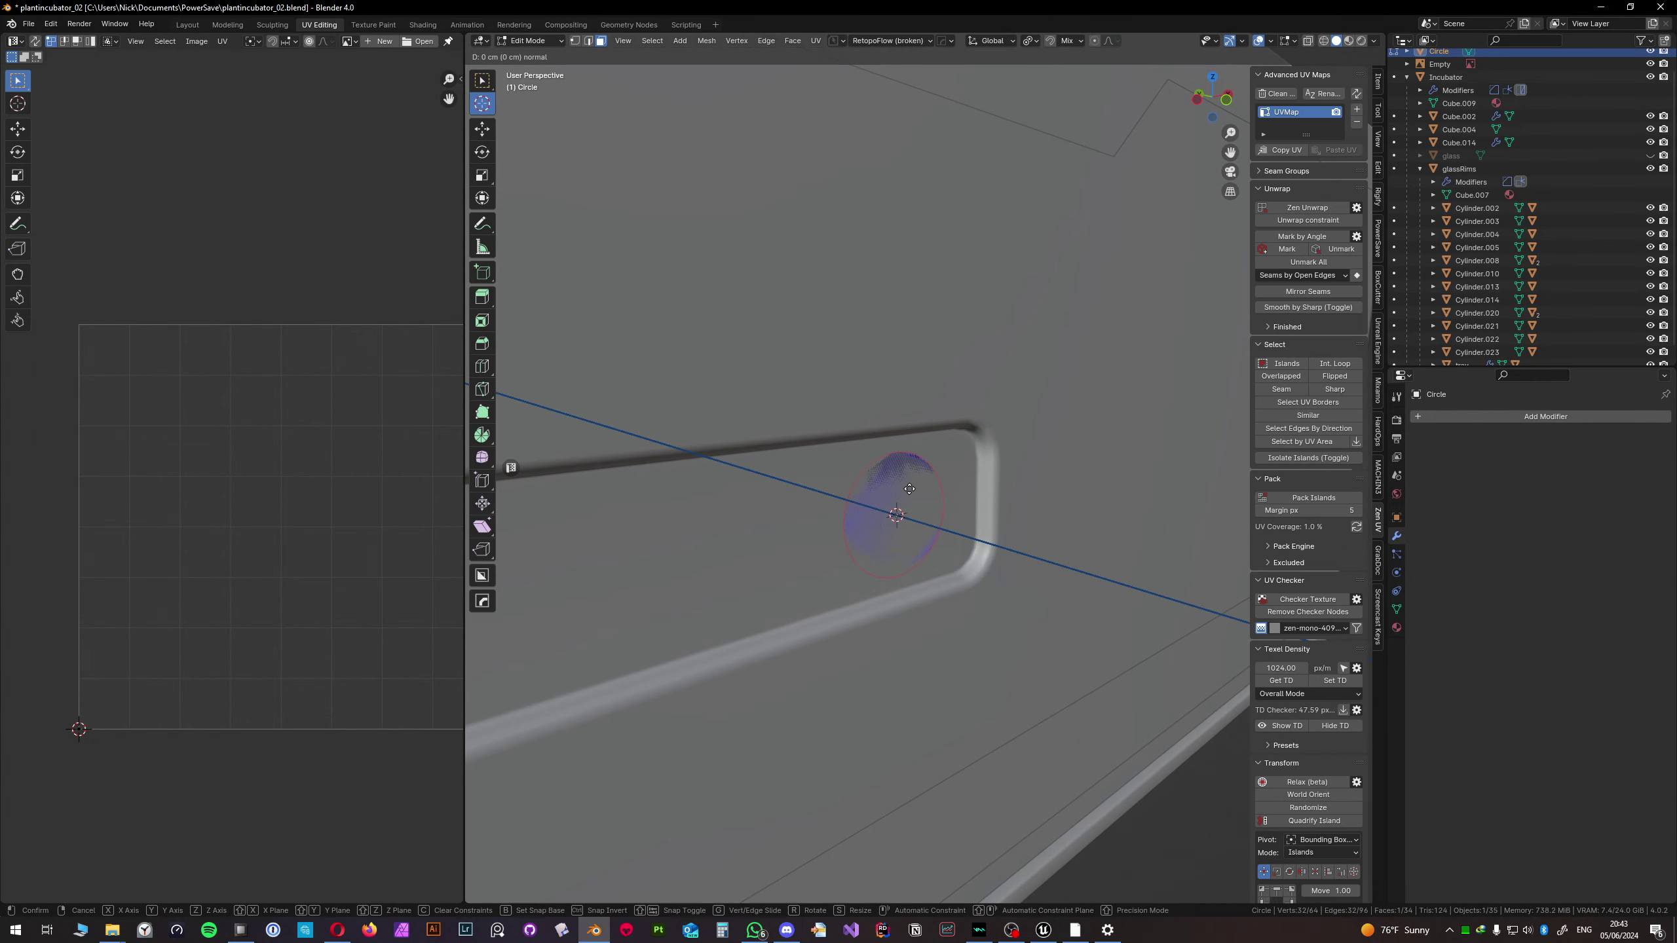
{"action": "left_click", "coordinate": [917, 490]}
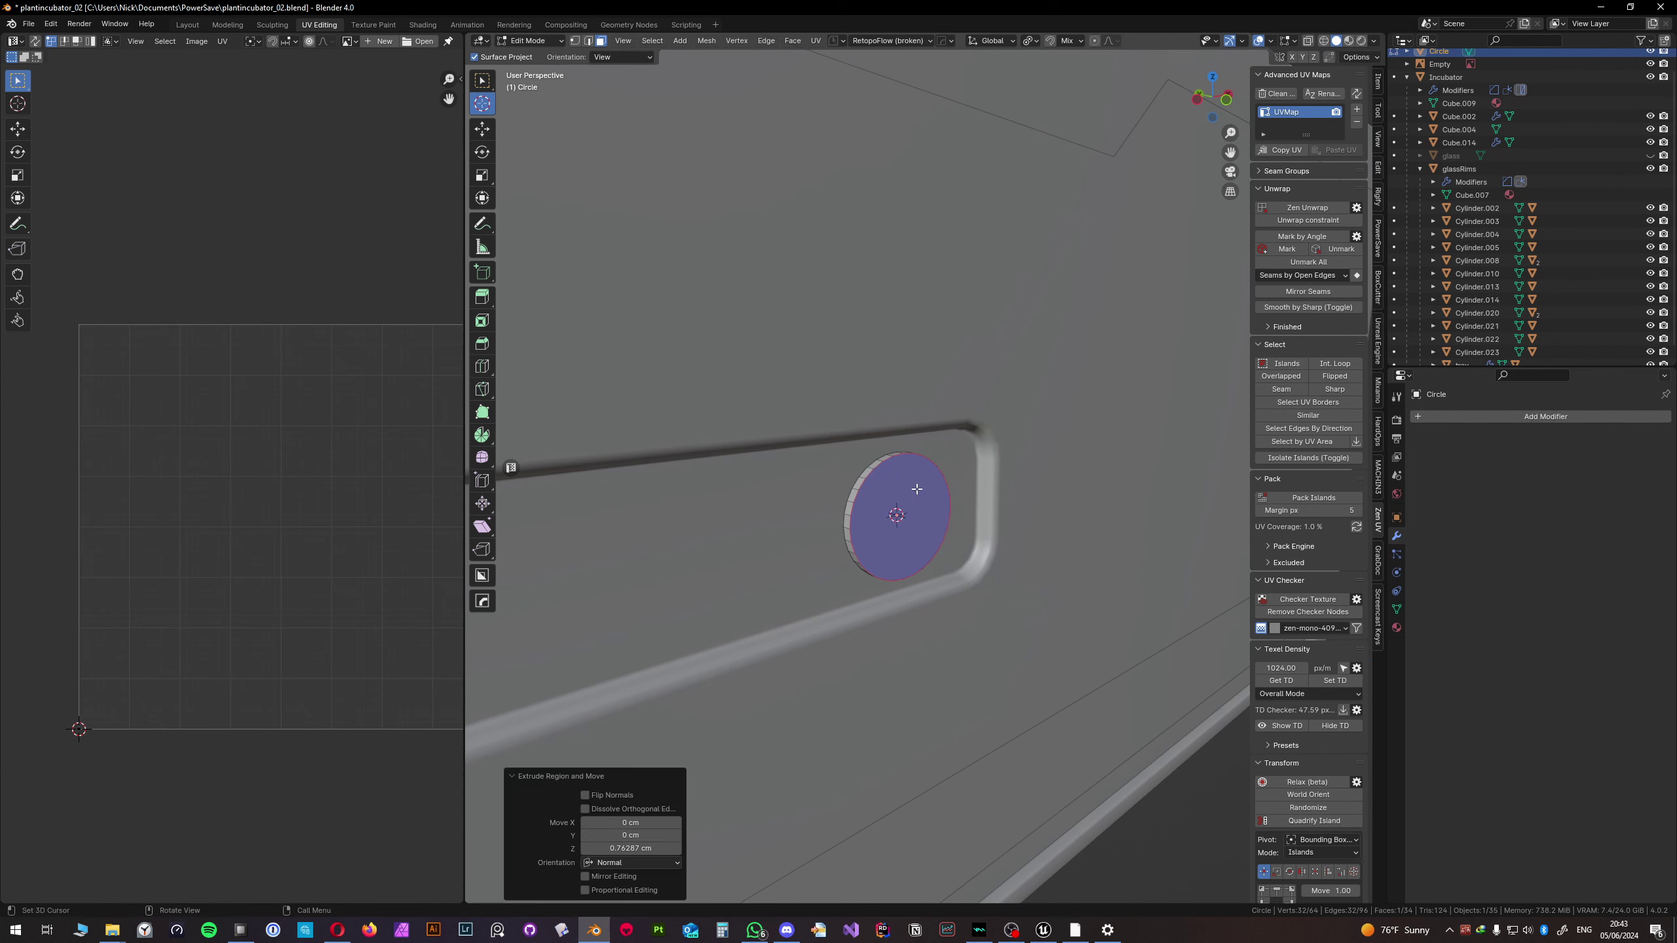
- Inset and extrude the disc's front face twice, by about 0.59 cm and 0.61 cm, to form a stepped knob
{"action": "key", "text": "s"}
{"action": "key", "text": "Escape"}
{"action": "key", "text": "i"}
{"action": "left_click", "coordinate": [1028, 495]}
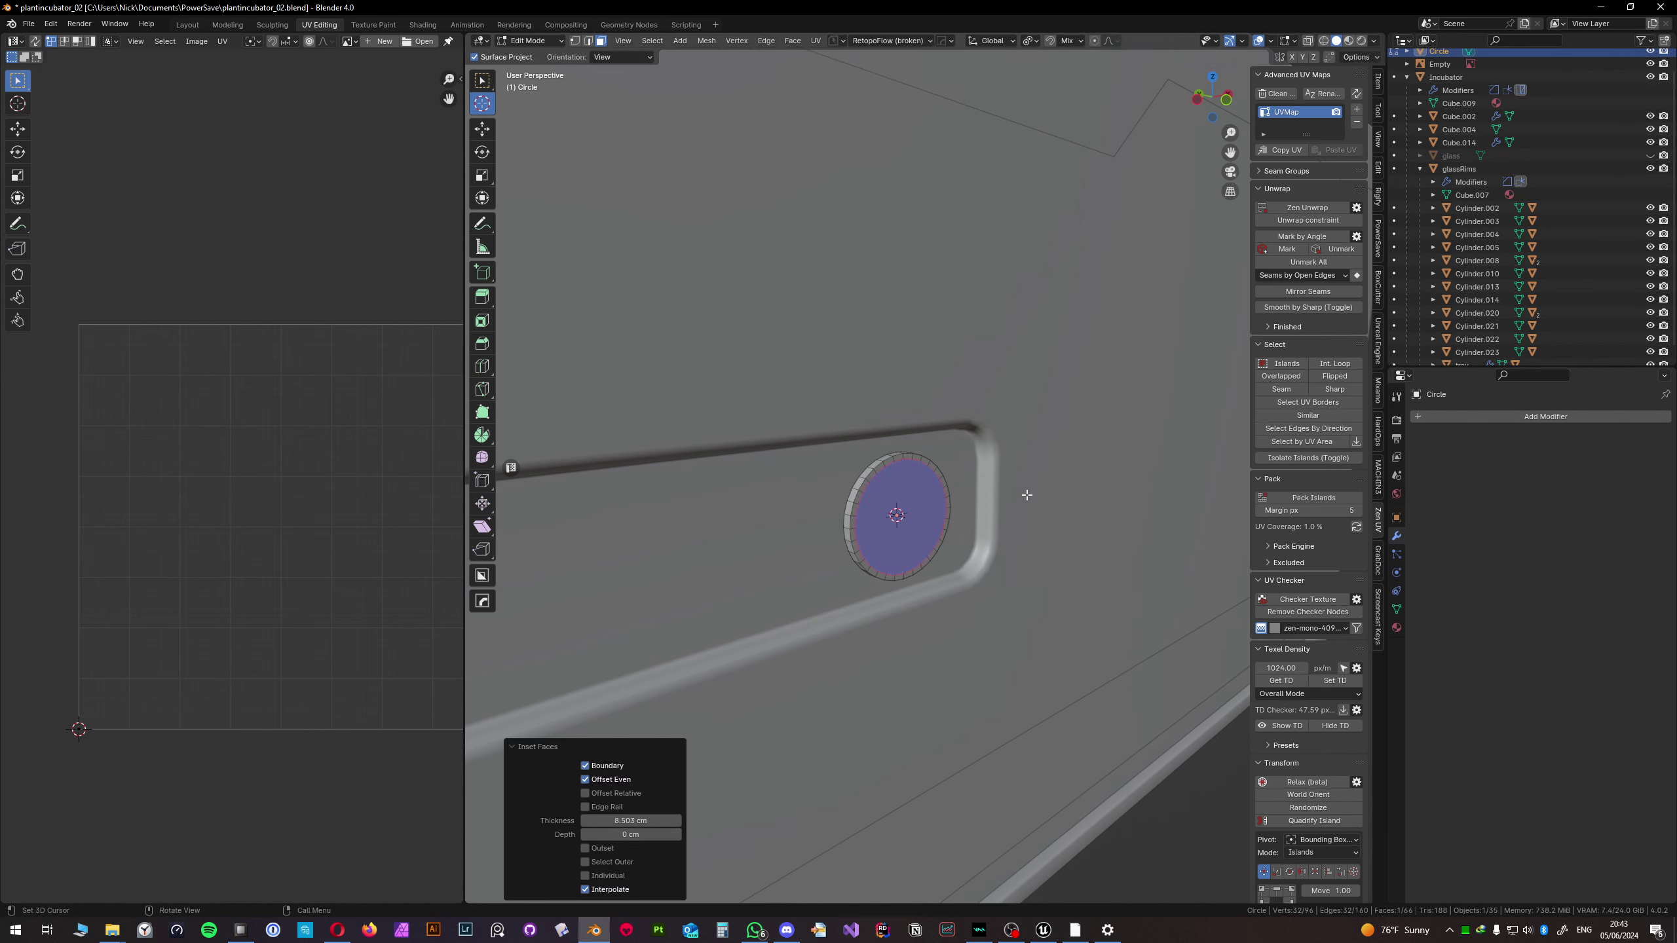
{"action": "key", "text": "e"}
{"action": "left_click", "coordinate": [1032, 495]}
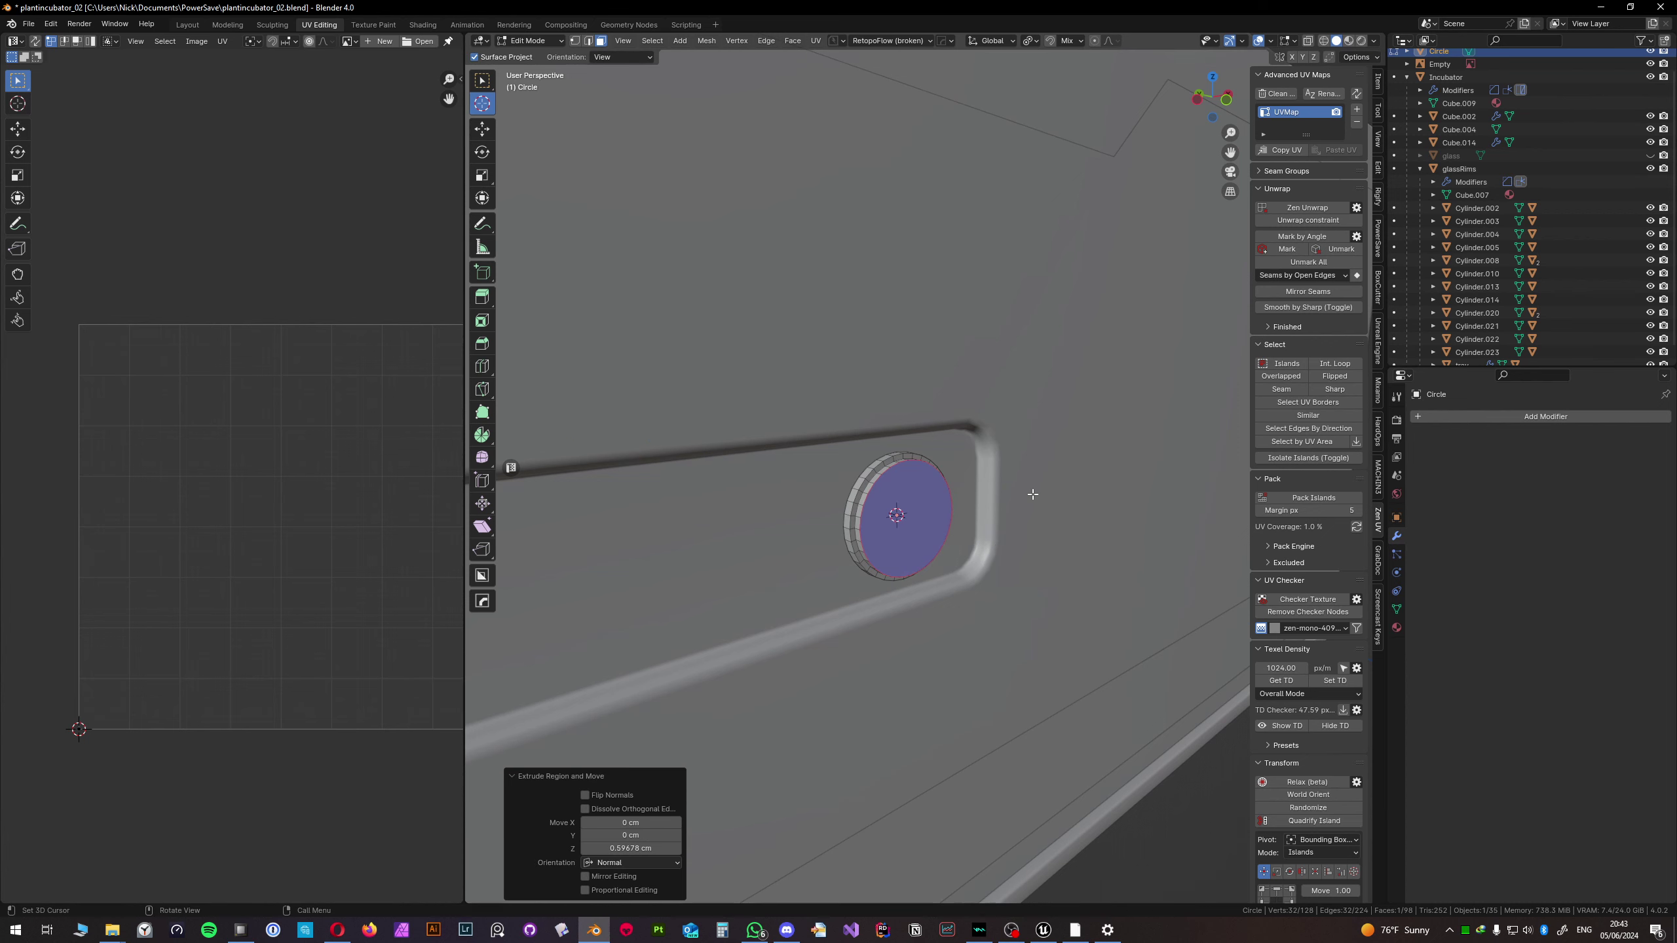
{"action": "key", "text": "i"}
{"action": "left_click", "coordinate": [1060, 493]}
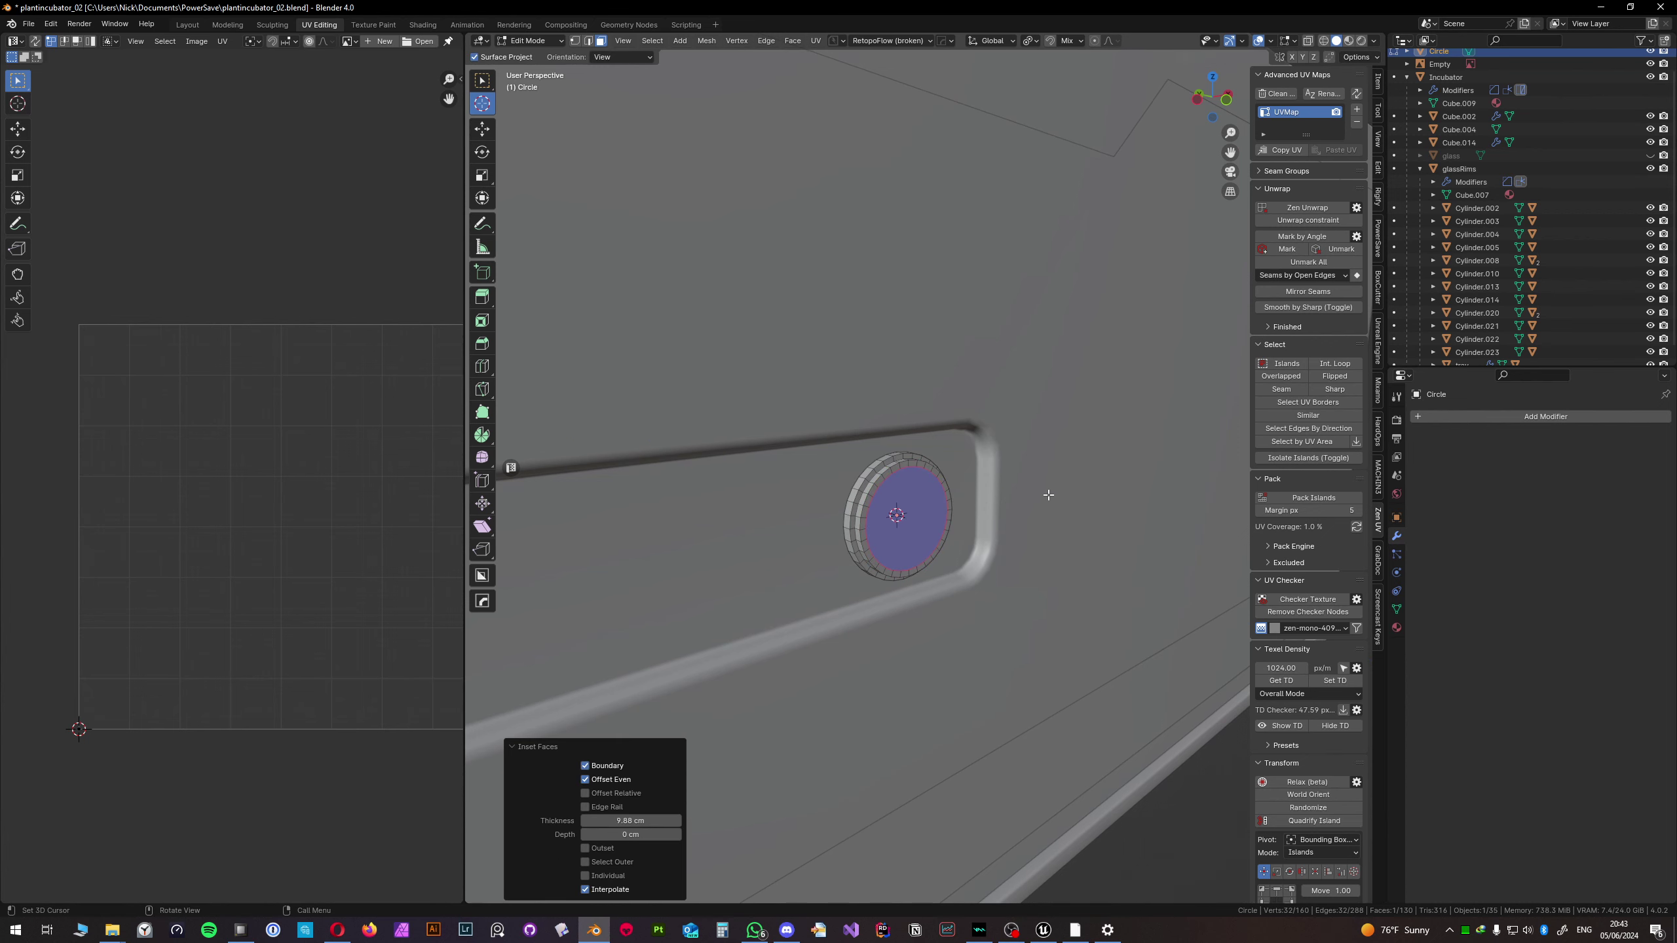
{"action": "key", "text": "e"}
{"action": "left_click", "coordinate": [1054, 494]}
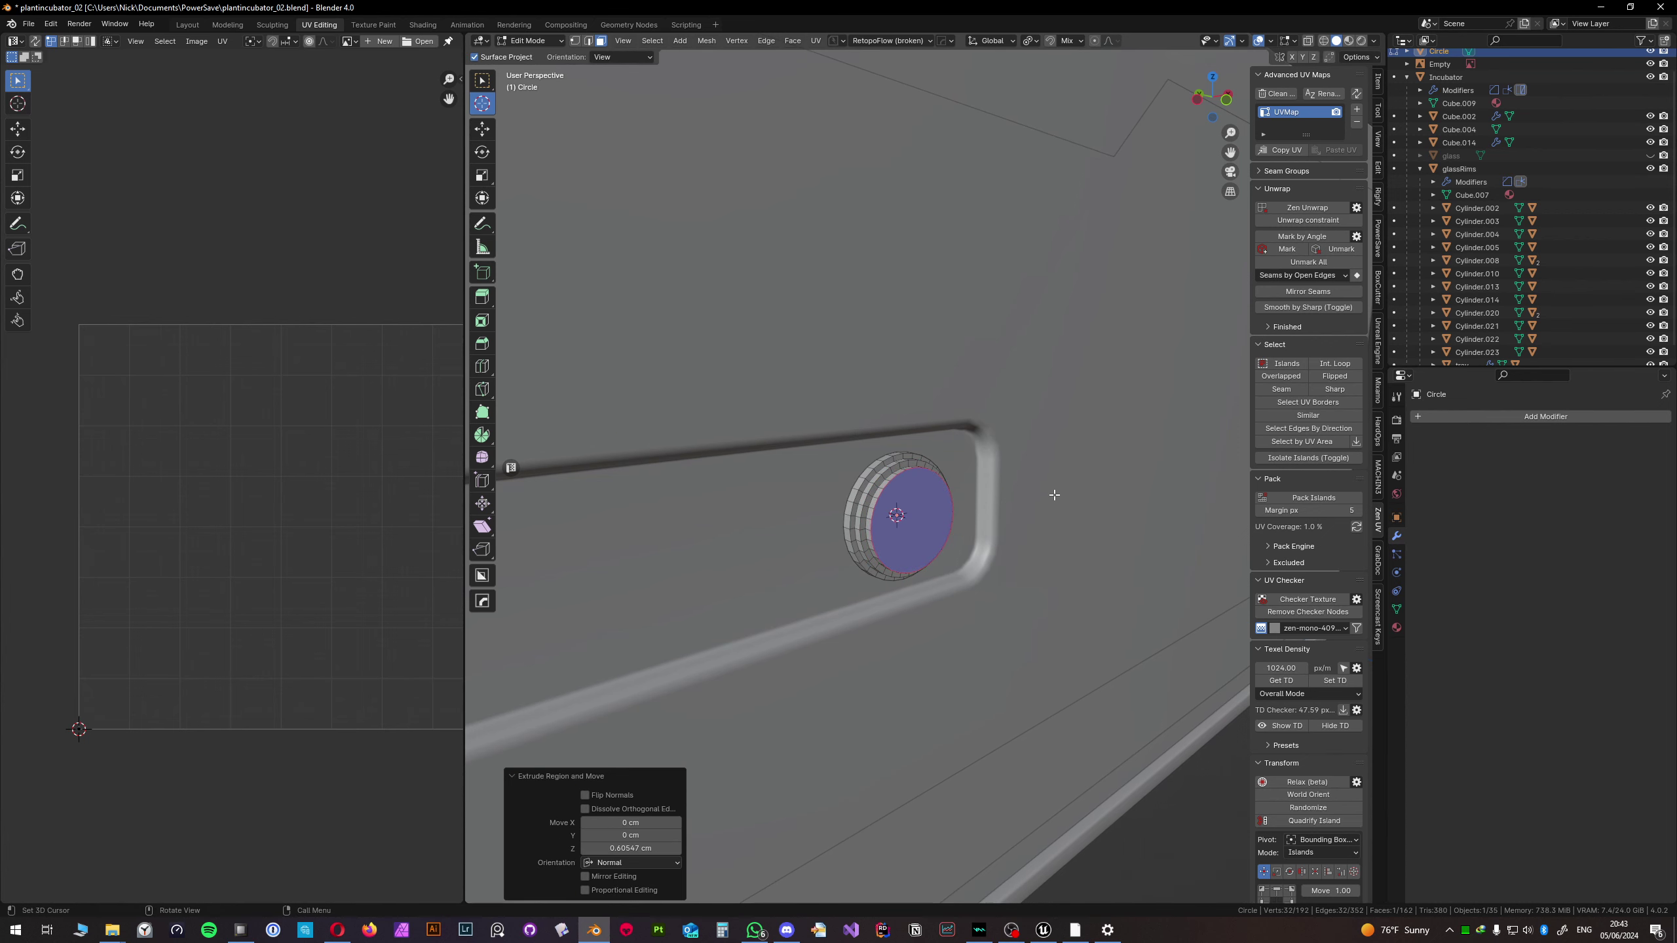
- Examine the shape of the R dial and the numbered knobs in the reference image and save the file
{"action": "scroll", "coordinate": [1017, 487], "scroll_direction": "down", "scroll_amount": 10}
{"action": "scroll", "coordinate": [995, 464], "scroll_direction": "up", "scroll_amount": 10}
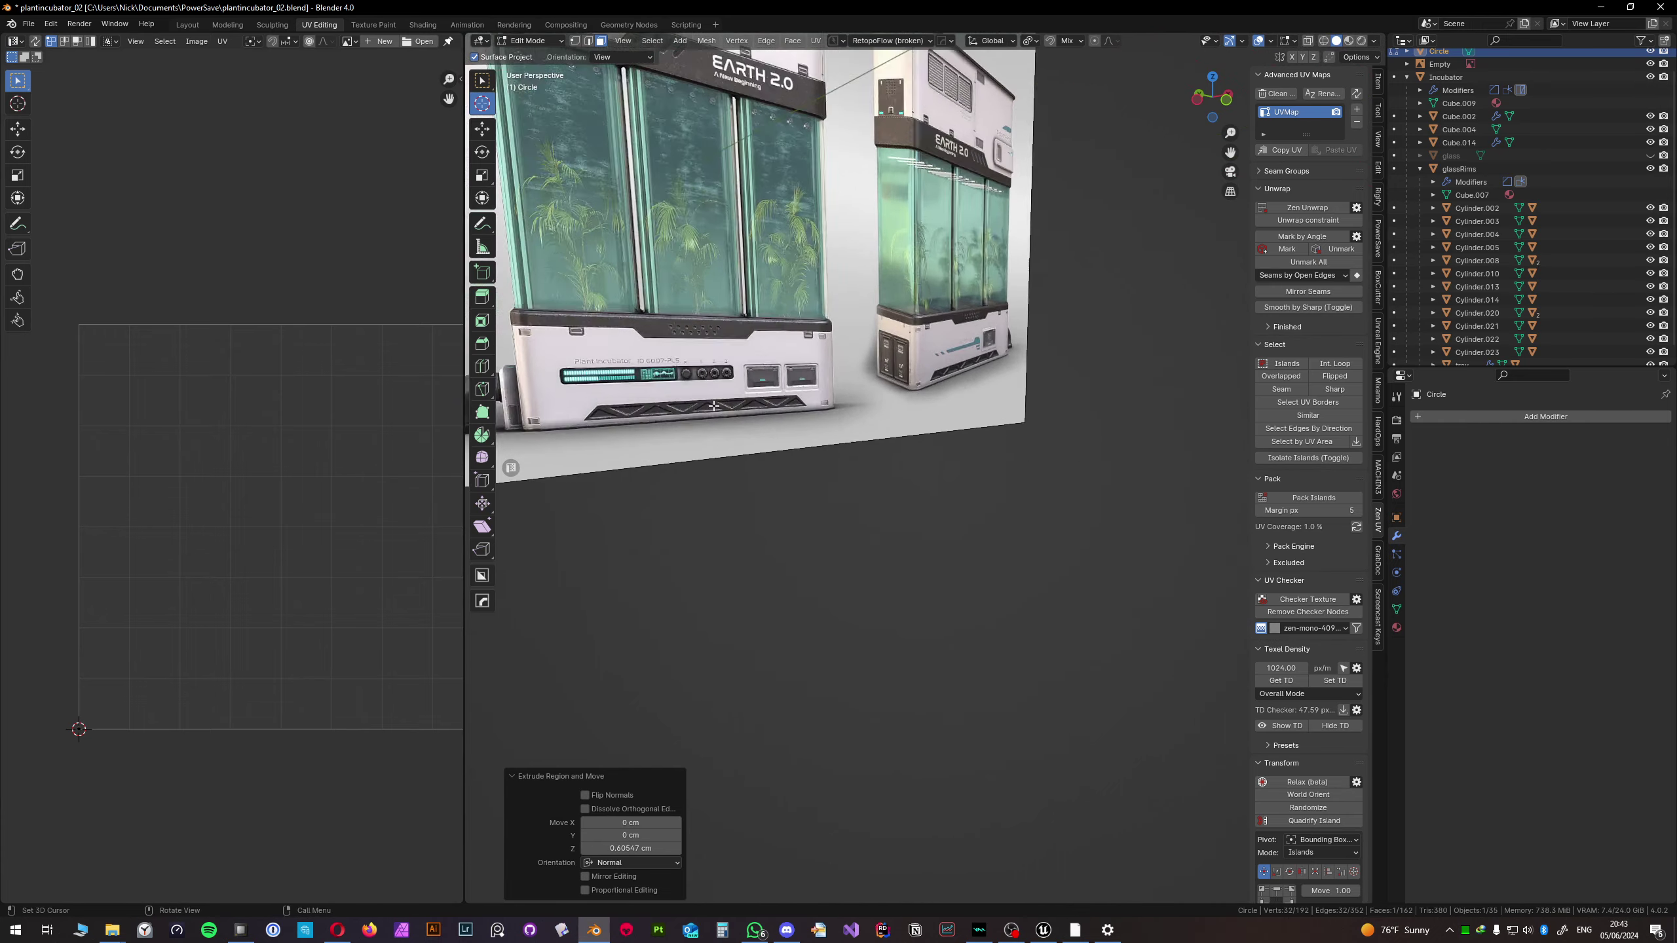
{"action": "scroll", "coordinate": [854, 393], "scroll_direction": "down", "scroll_amount": 6}
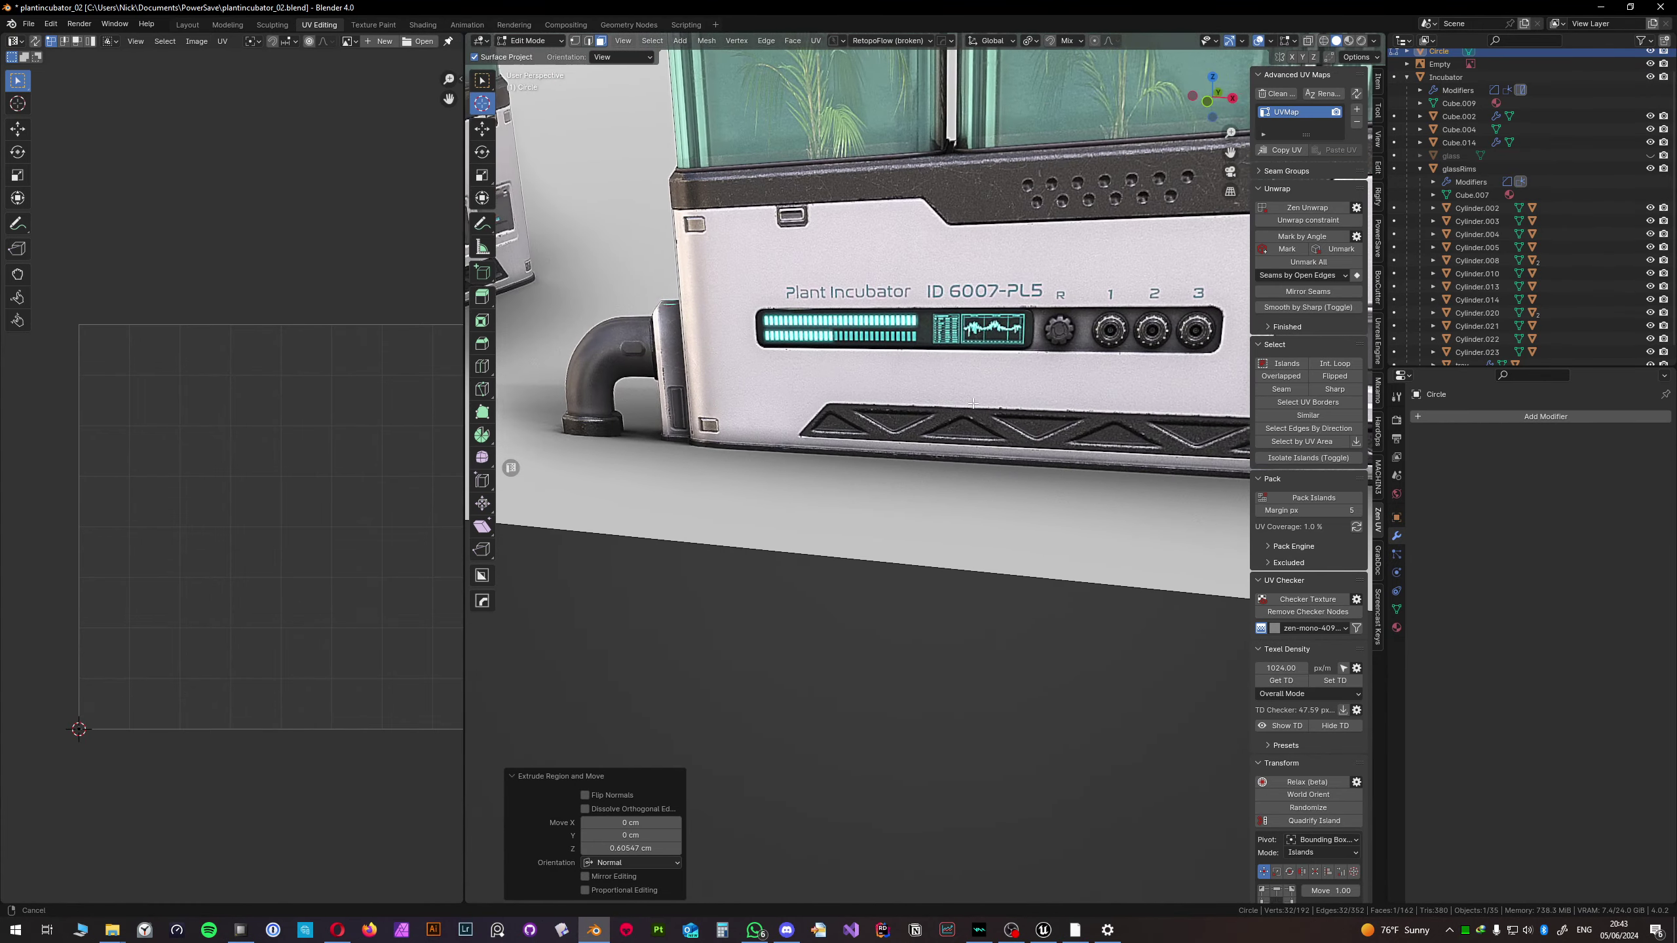
{"action": "scroll", "coordinate": [861, 357], "scroll_direction": "up", "scroll_amount": 12}
{"action": "middle_click_drag", "start_coordinate": [864, 342], "coordinate": [834, 435], "text": "shift"}
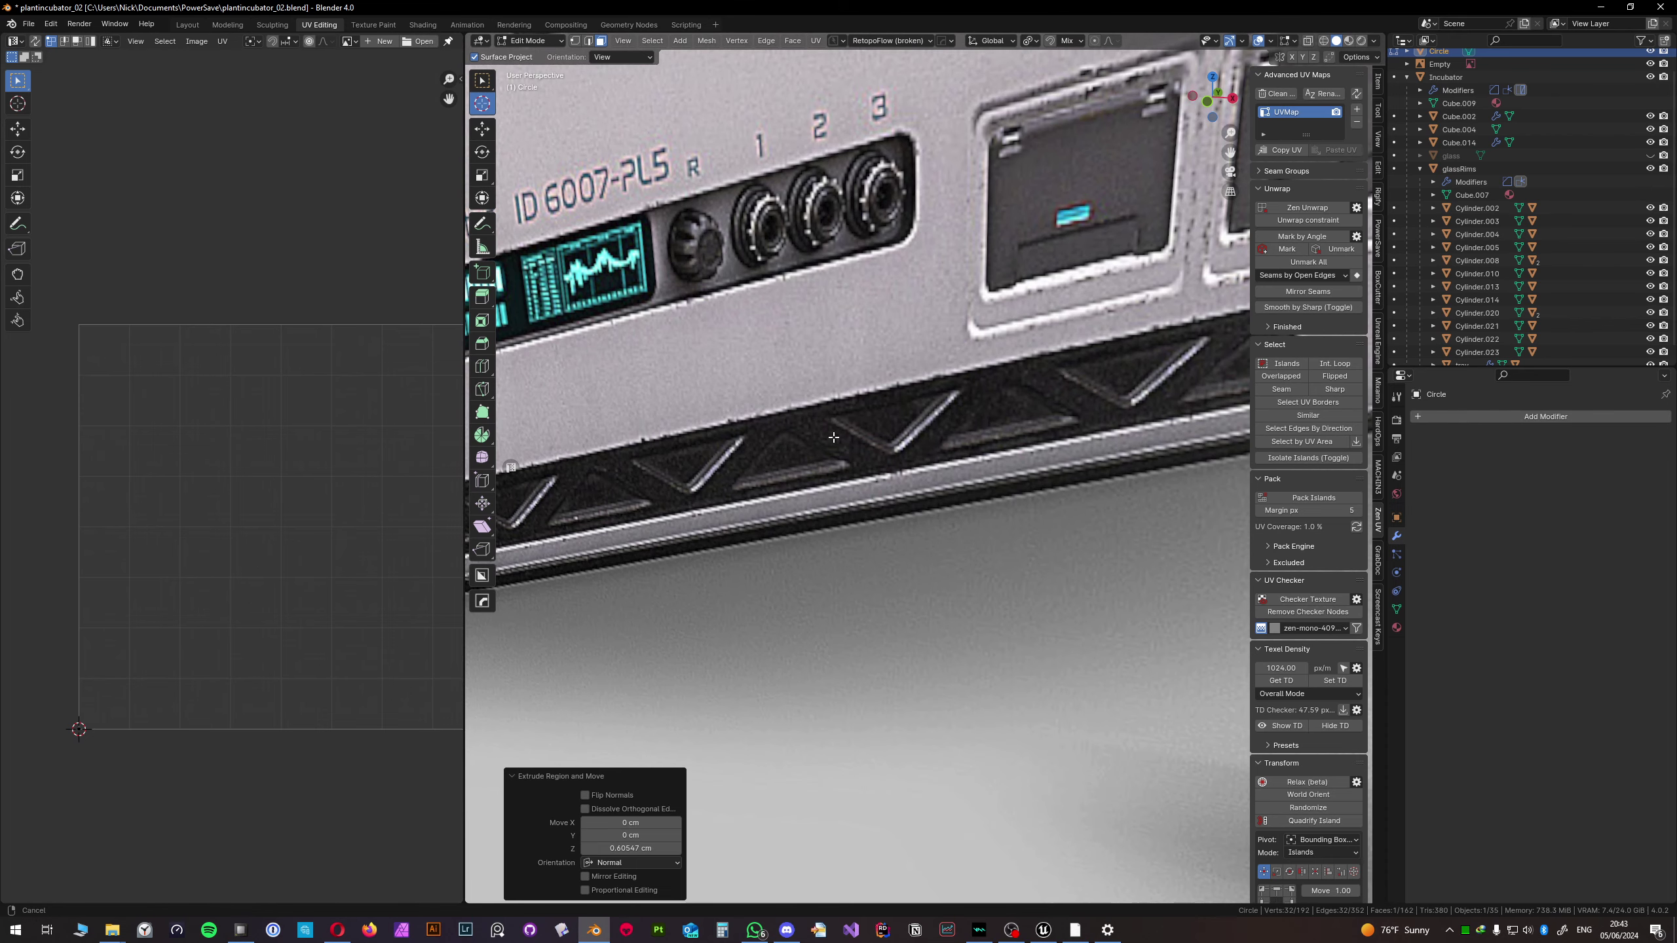
{"action": "key", "text": "ctrl+s"}
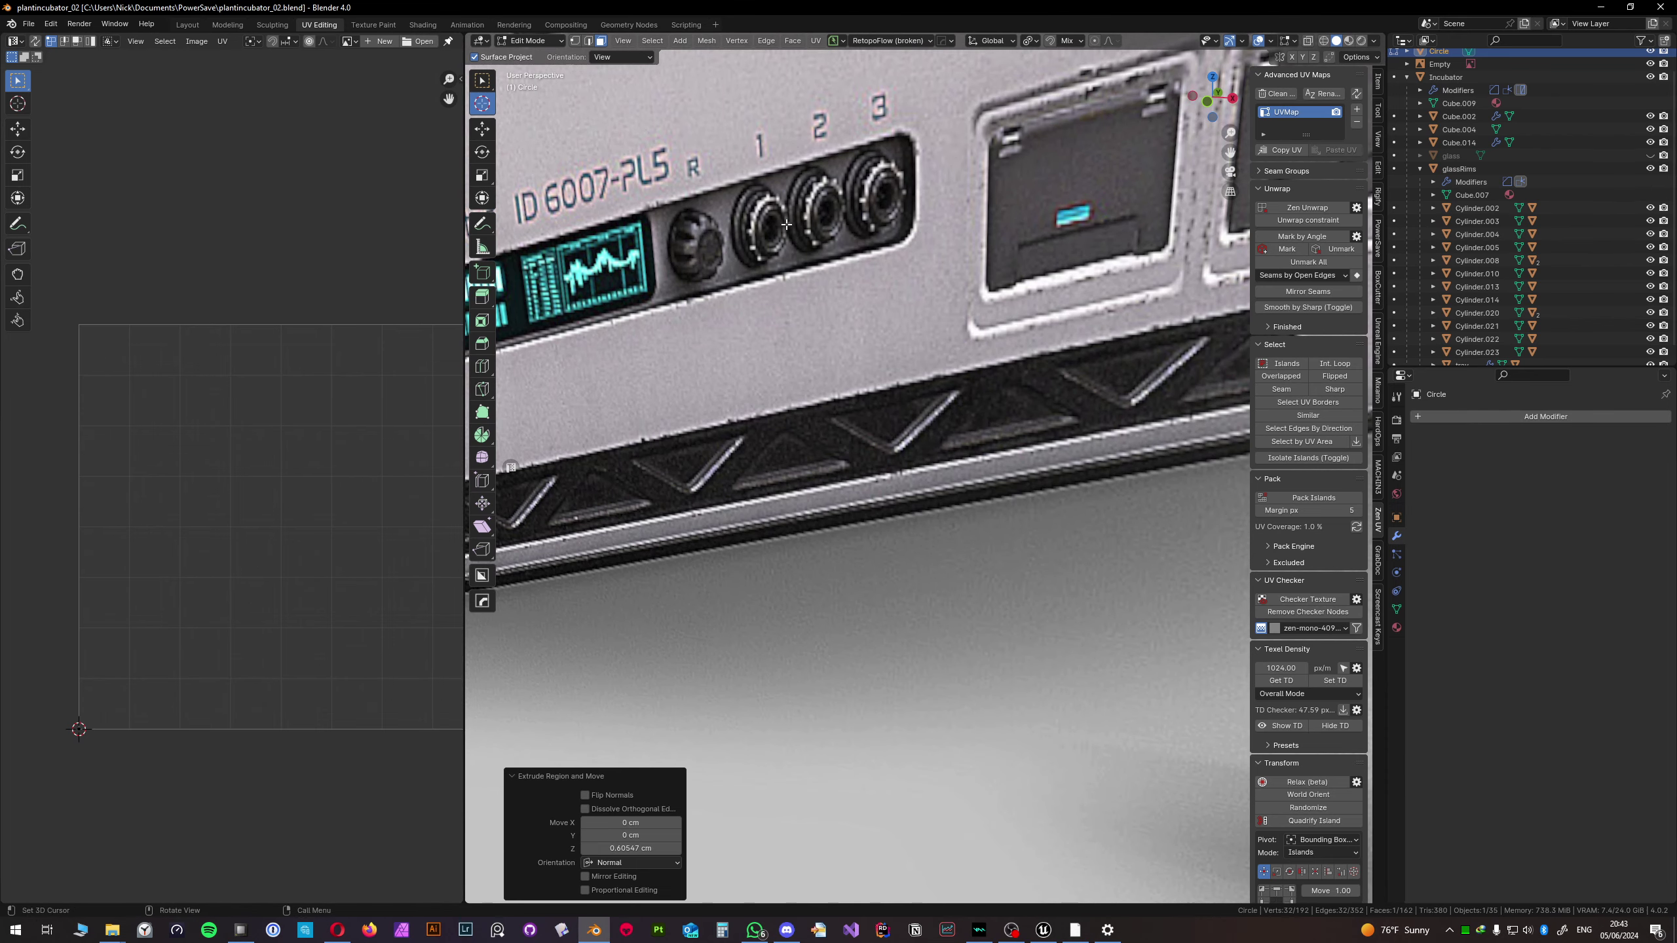
{"action": "scroll", "coordinate": [786, 225], "scroll_direction": "down", "scroll_amount": 5}
{"action": "middle_click_drag", "start_coordinate": [786, 225], "coordinate": [766, 310]}
{"action": "scroll", "coordinate": [766, 310], "scroll_direction": "up", "scroll_amount": 6}
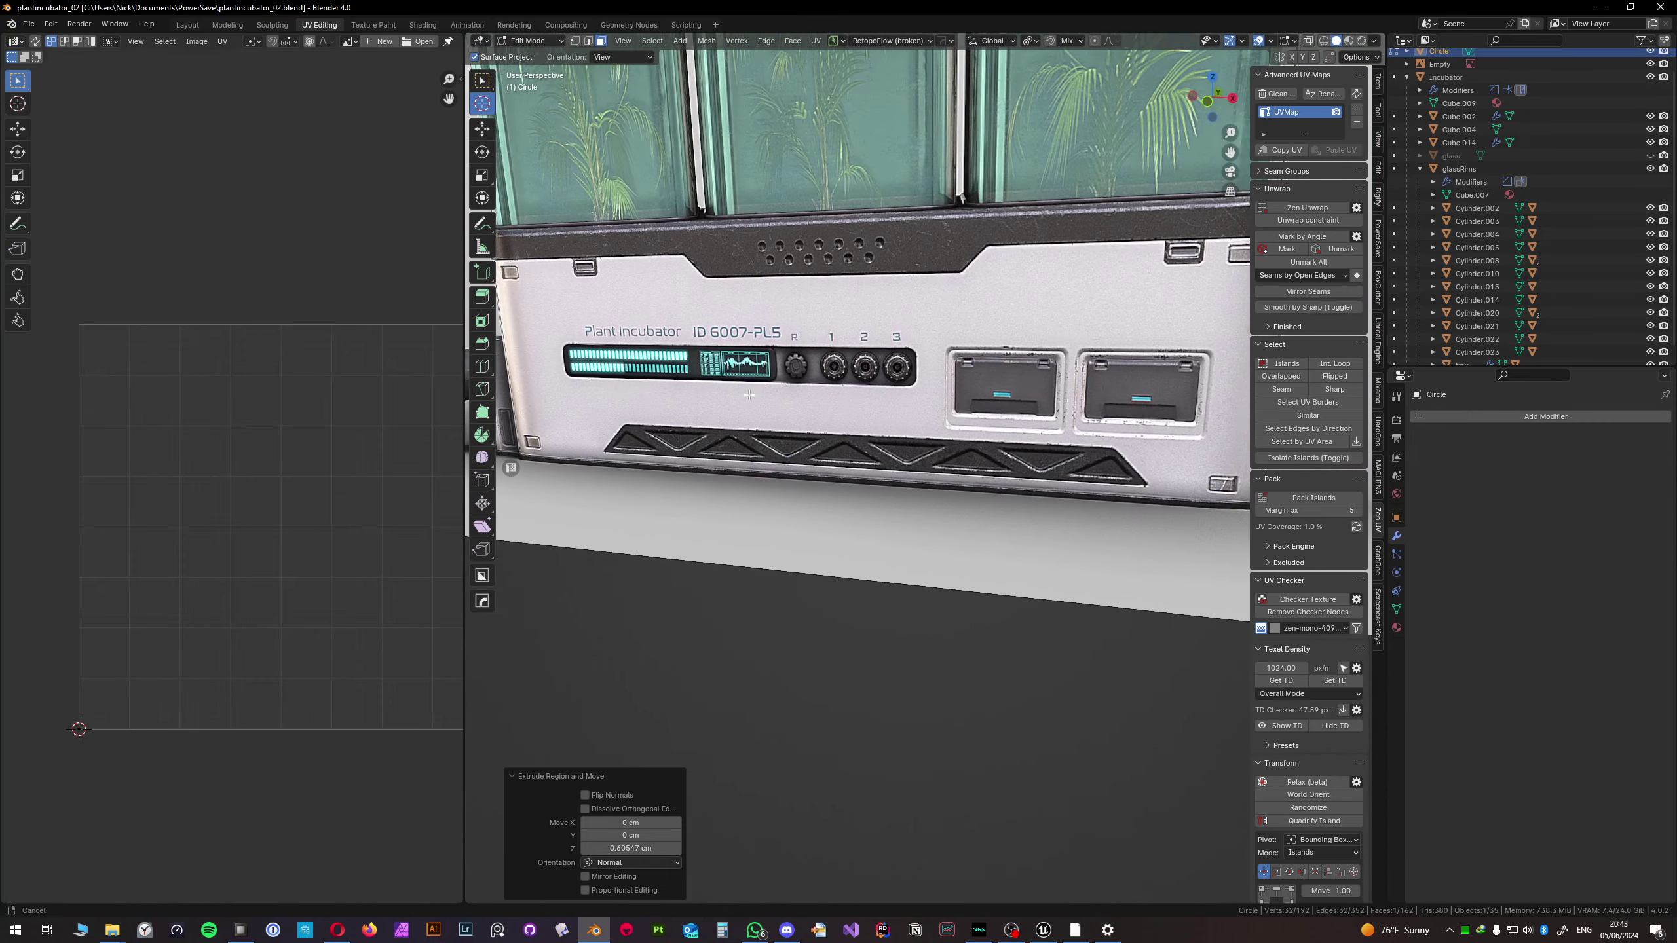
{"action": "scroll", "coordinate": [750, 394], "scroll_direction": "down", "scroll_amount": 3}
{"action": "middle_click_drag", "start_coordinate": [749, 395], "coordinate": [928, 414]}
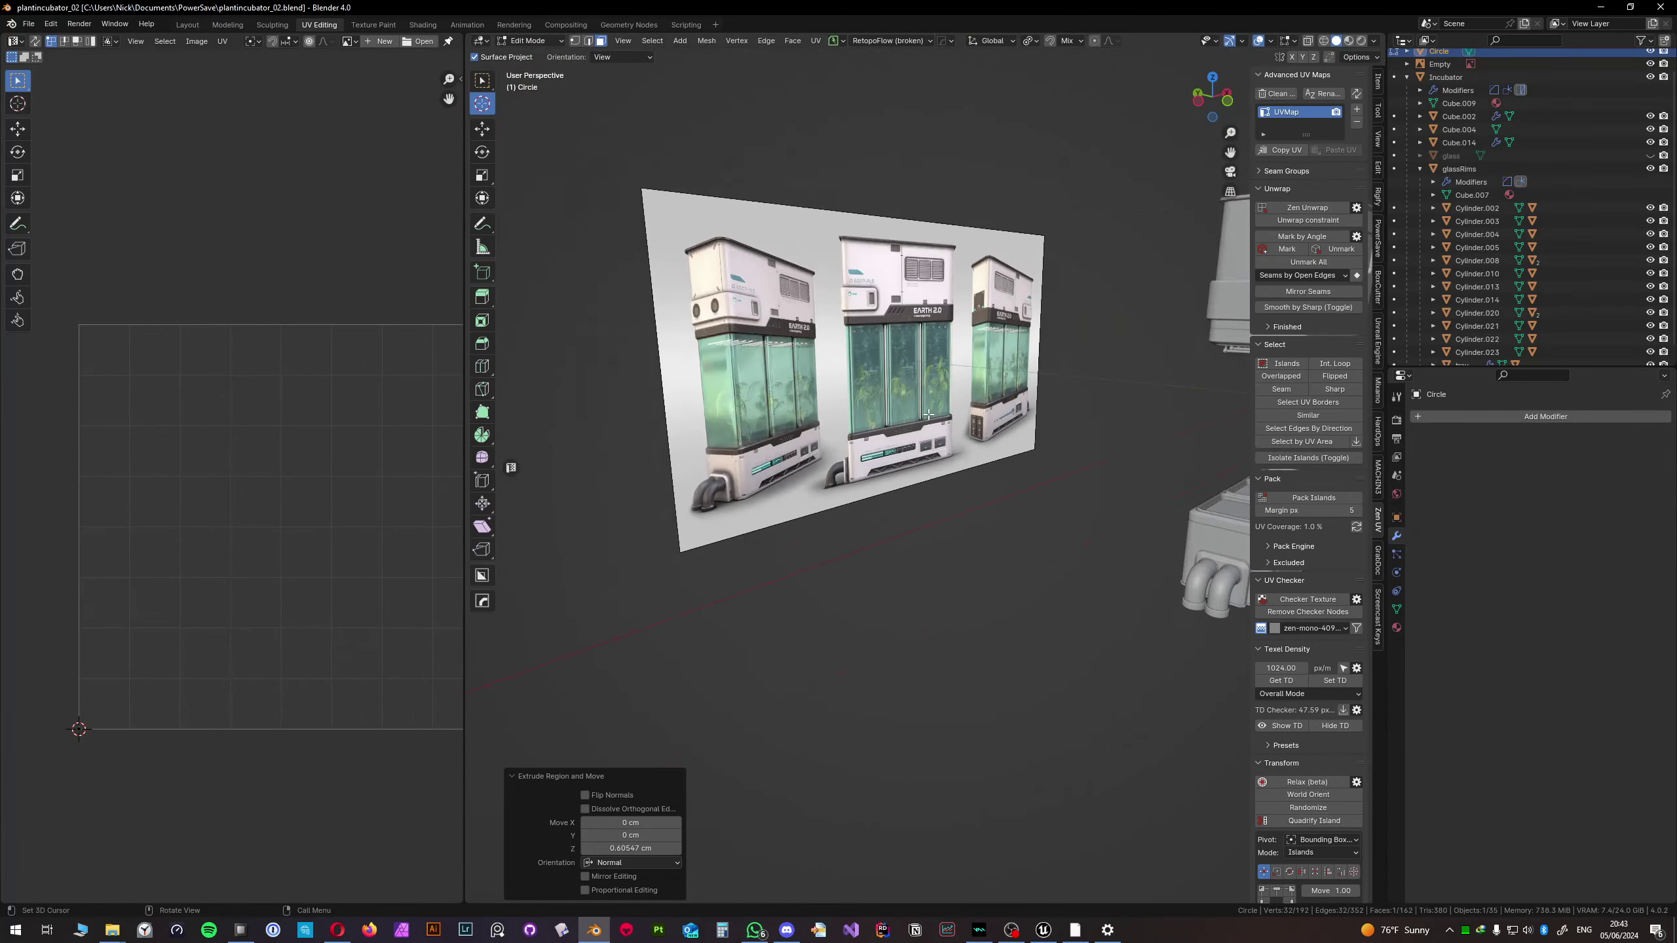
- Move the knob's front face about 1.64 cm outward along the Y axis to lengthen its cap
{"action": "scroll", "coordinate": [928, 414], "scroll_direction": "down", "scroll_amount": 3}
{"action": "key", "text": "KP_Decimal"}
{"action": "key", "text": "KP_1"}
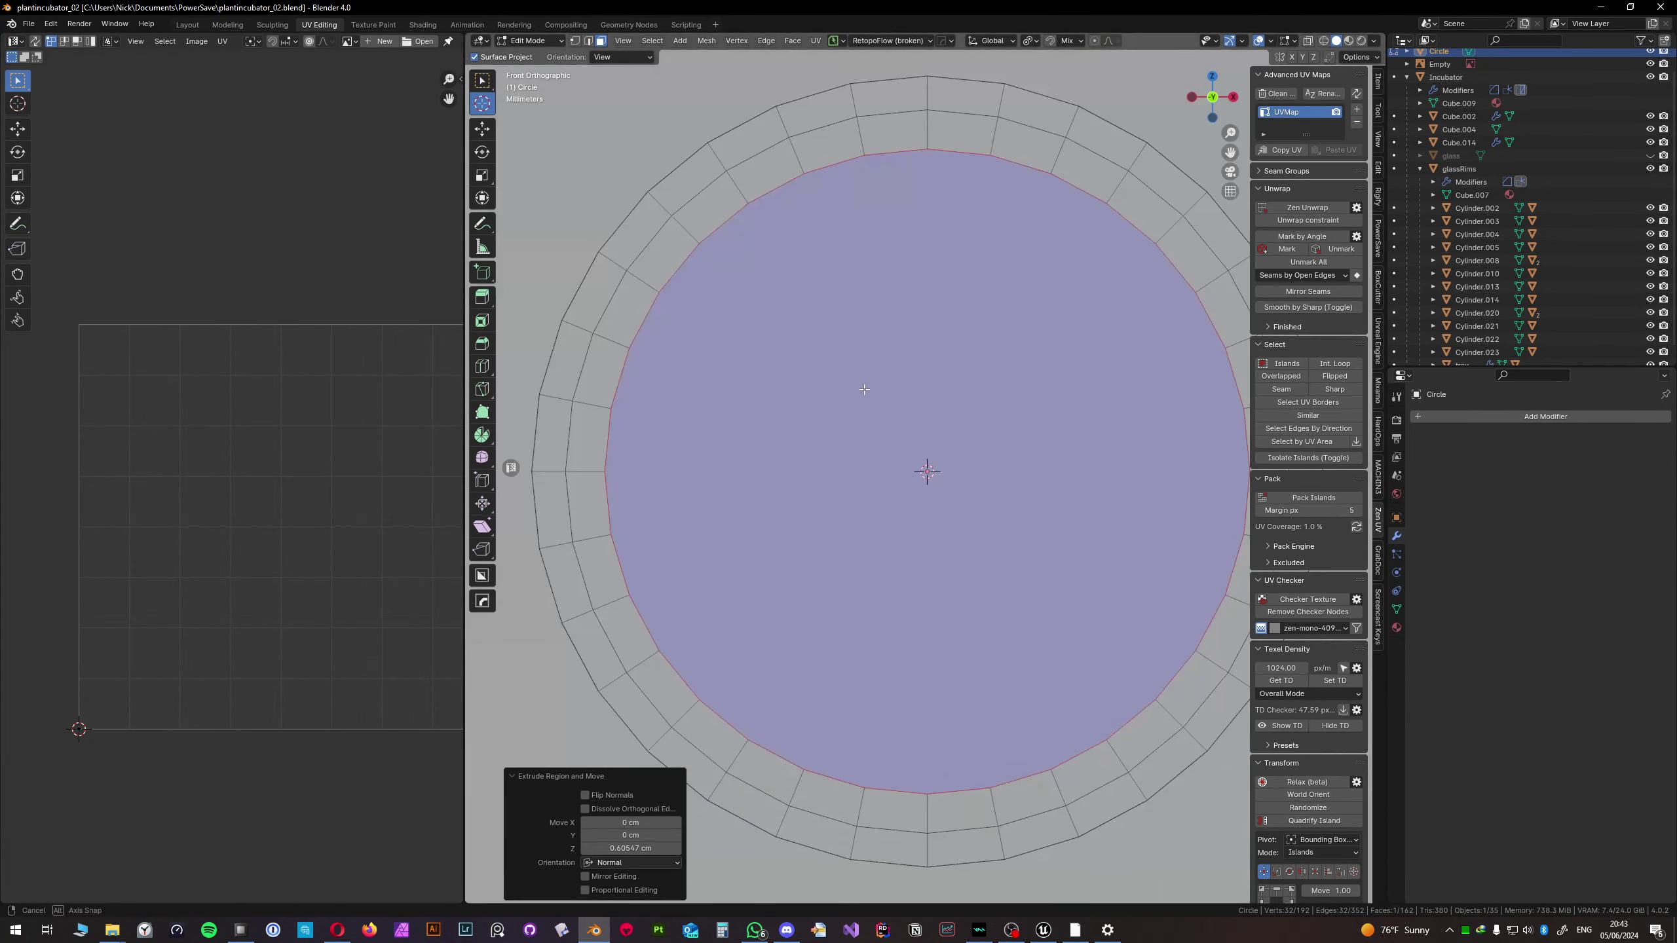
{"action": "scroll", "coordinate": [859, 389], "scroll_direction": "down", "scroll_amount": 3}
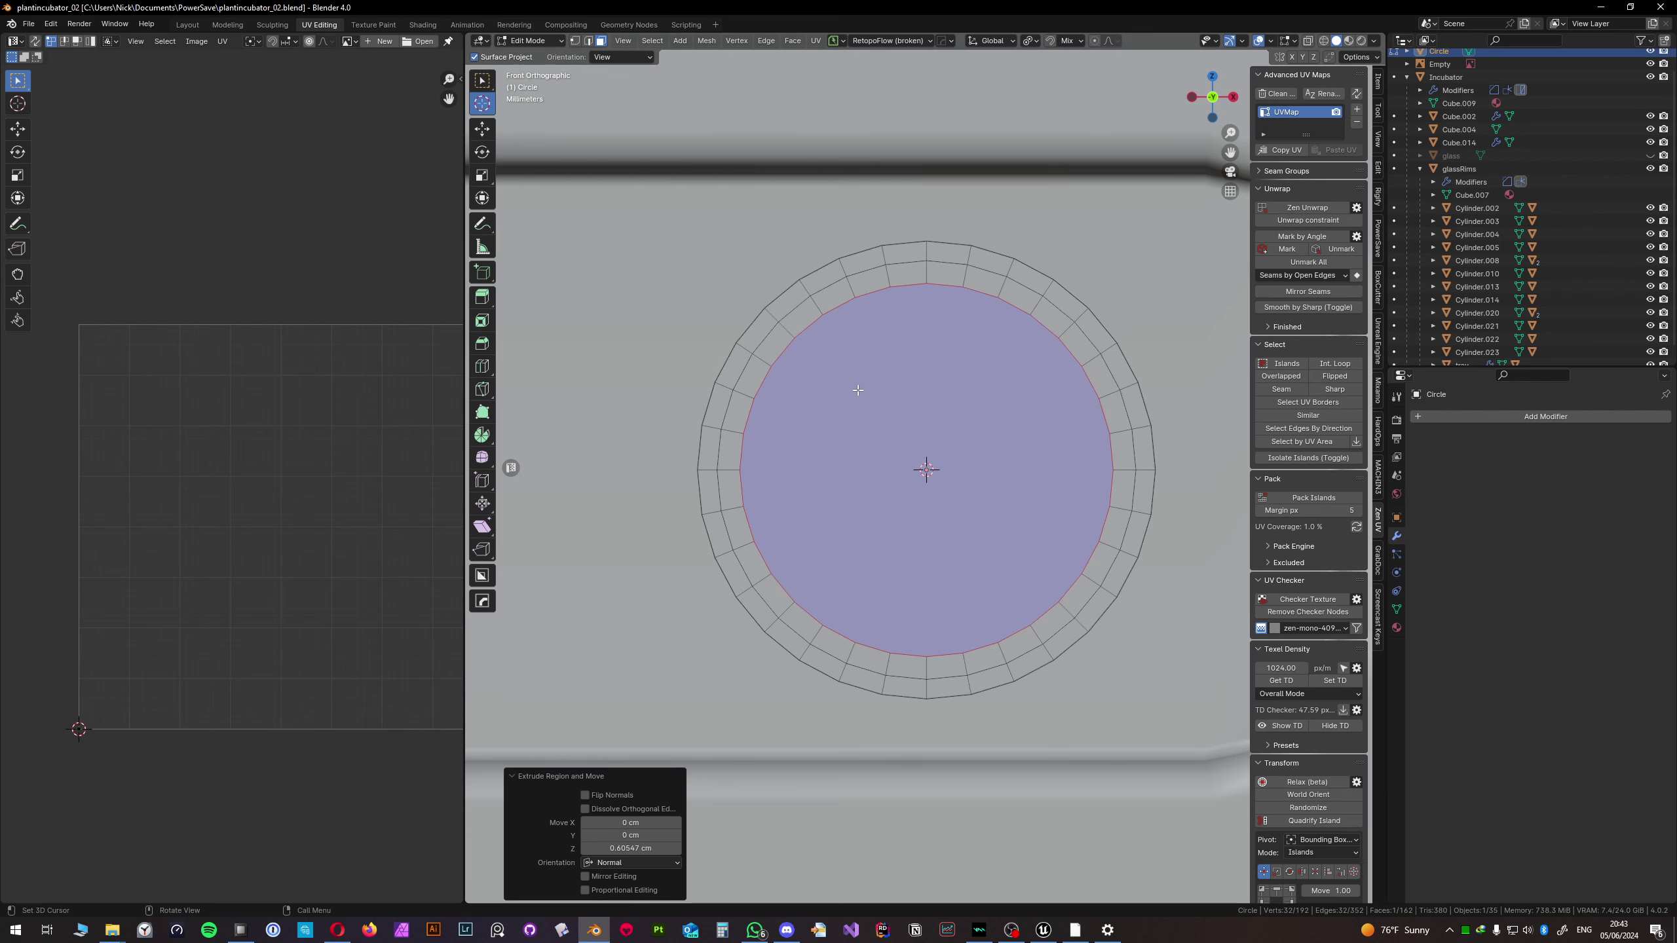
{"action": "middle_click_drag", "start_coordinate": [887, 404], "coordinate": [965, 431]}
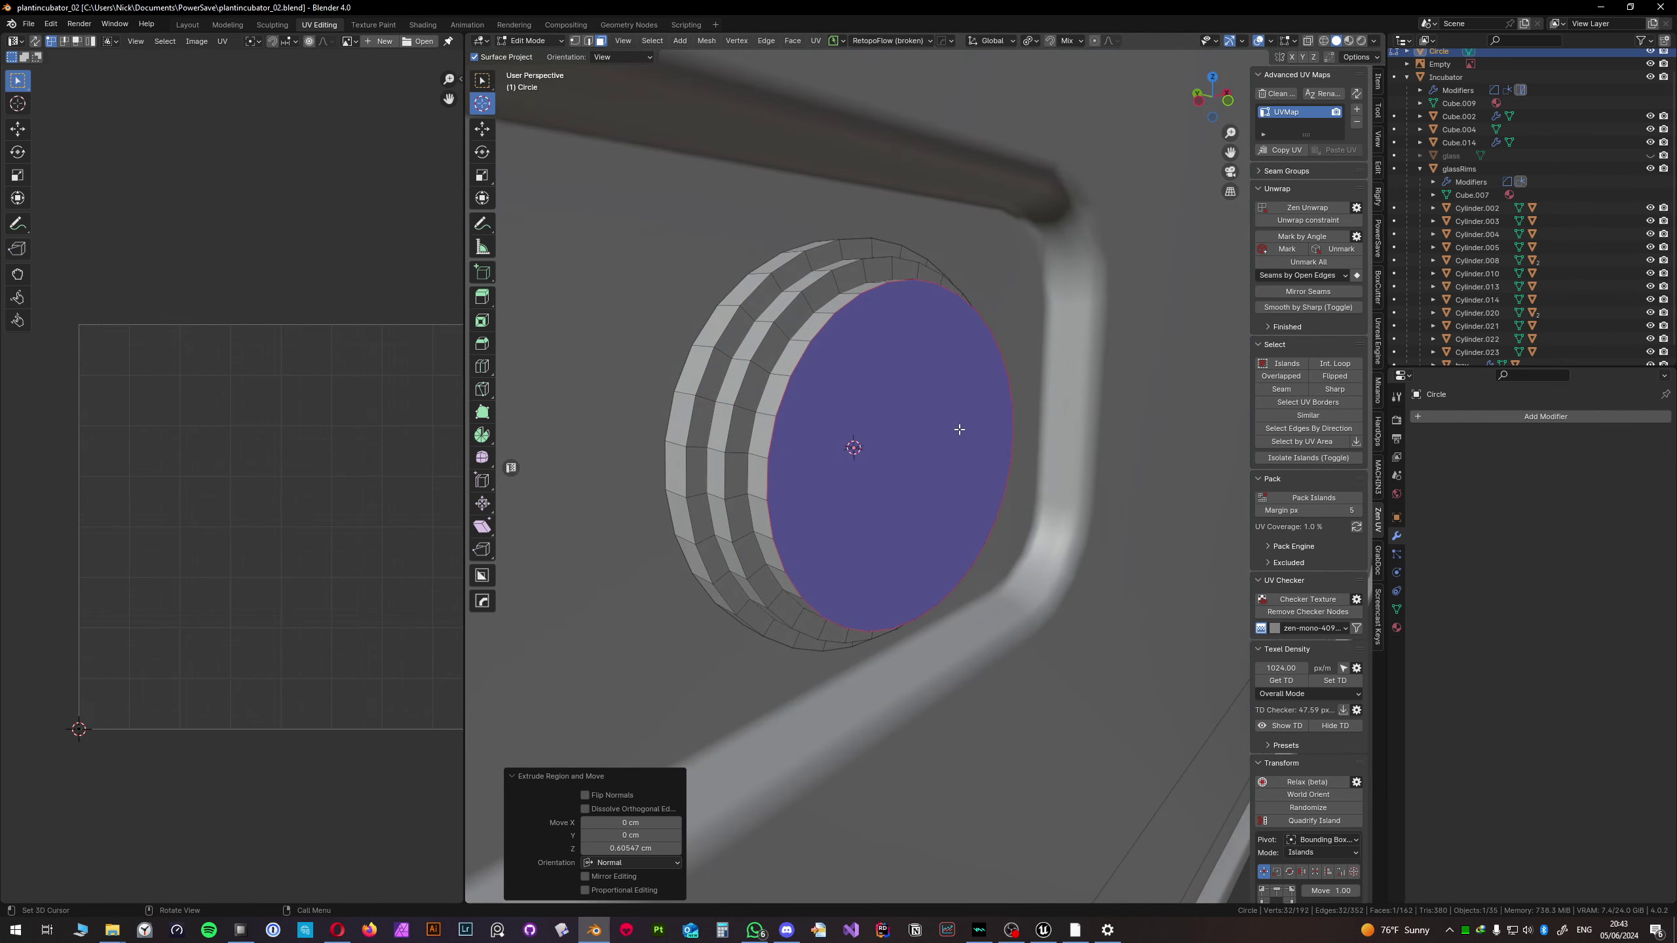
{"action": "key", "text": "g"}
{"action": "key", "text": "x"}
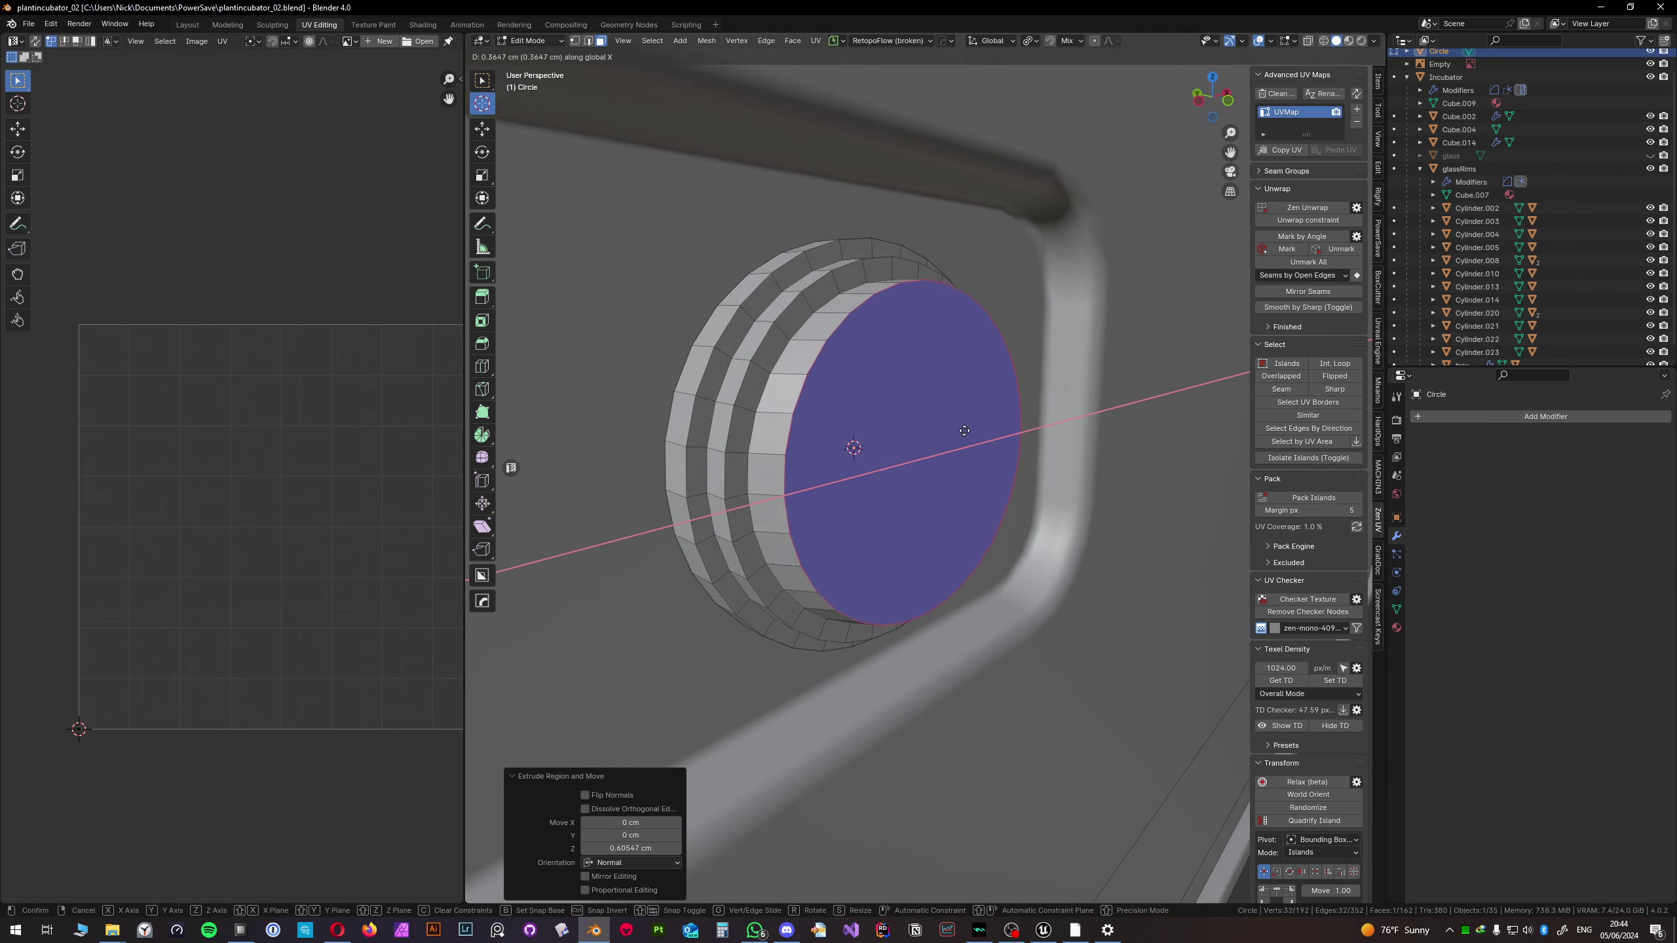
{"action": "key", "text": "y"}
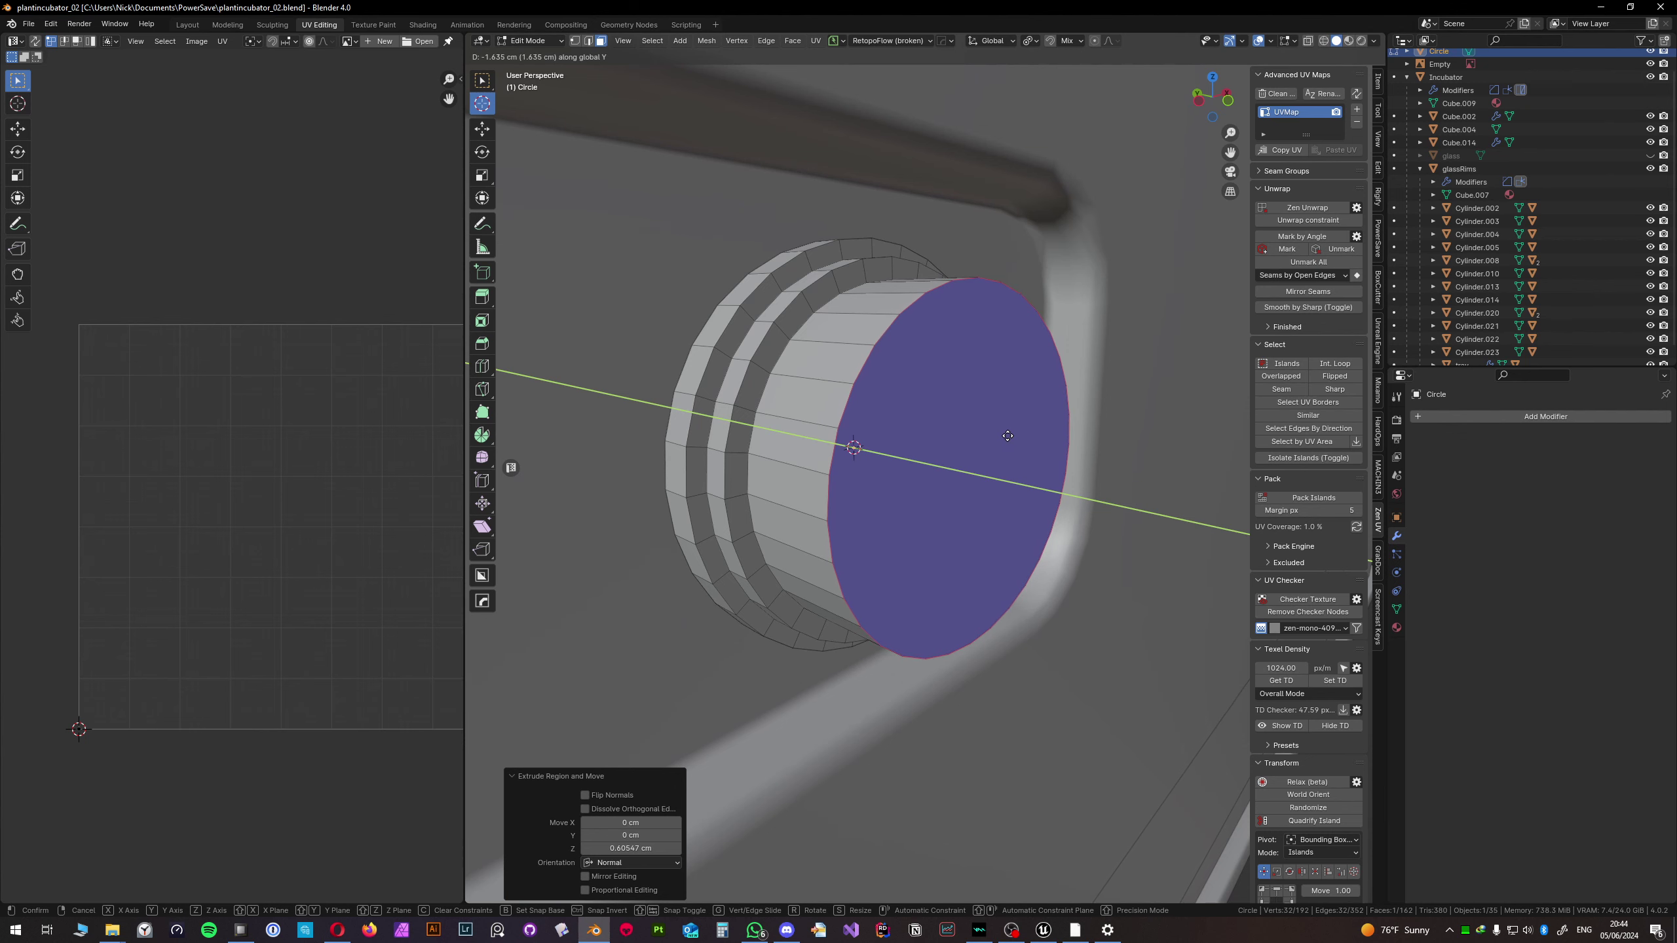
{"action": "left_click", "coordinate": [1007, 436]}
- Apply the knob object's rotation and scale
{"action": "key", "text": "g"}
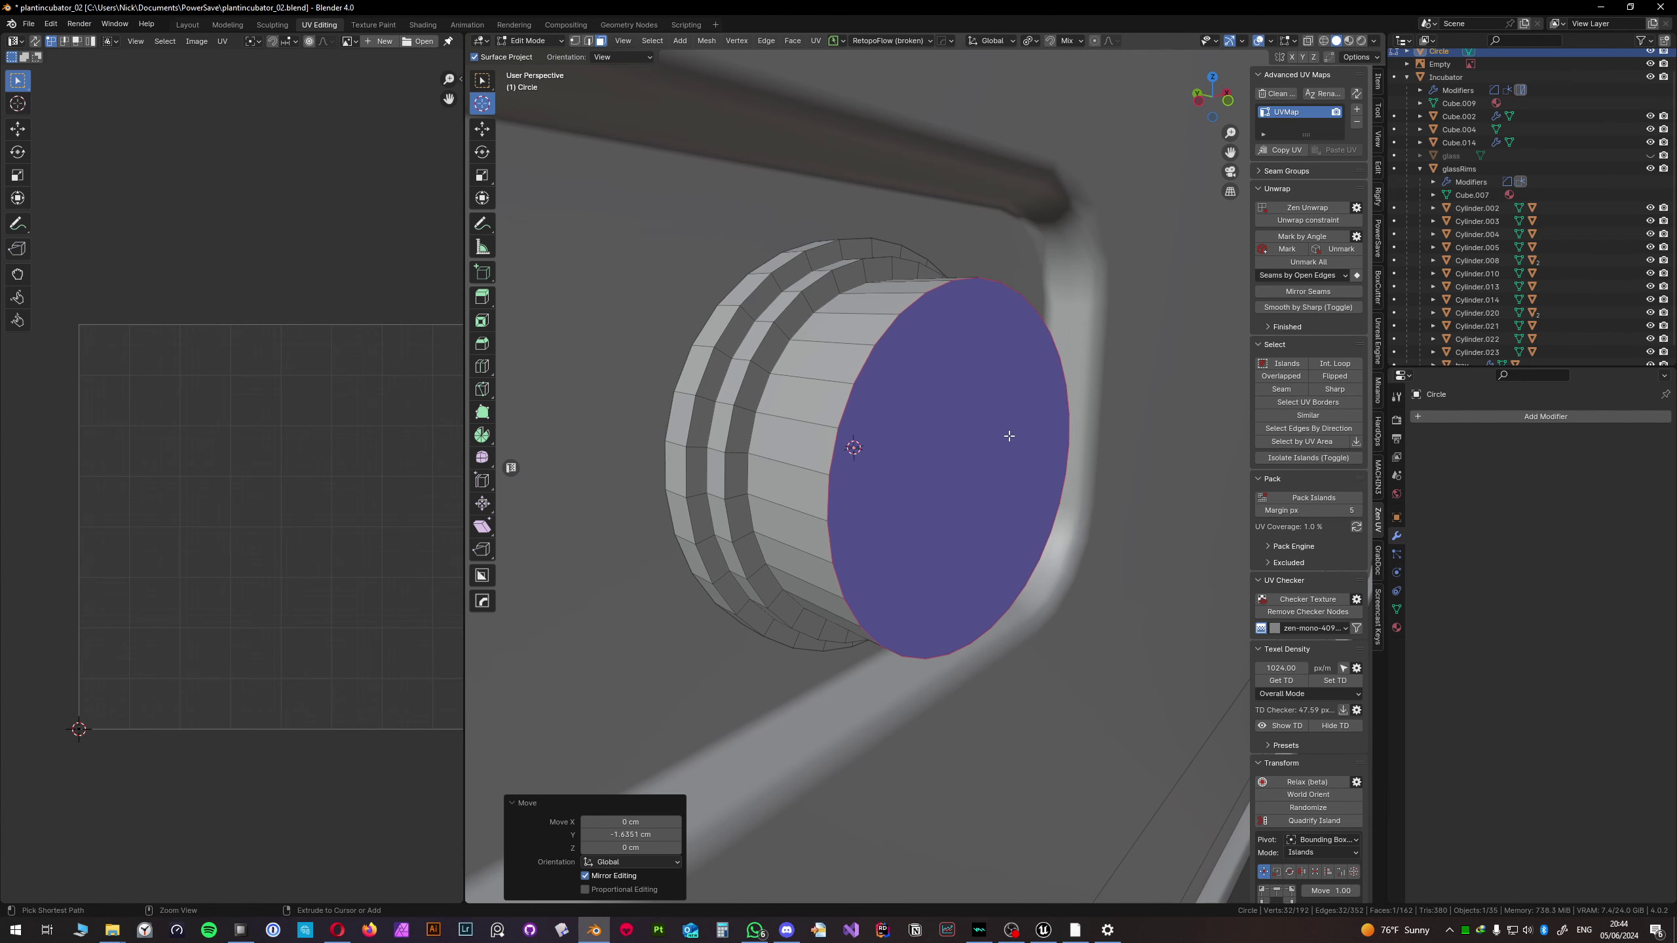
{"action": "right_click", "coordinate": [1058, 435]}
{"action": "right_click", "coordinate": [1051, 368]}
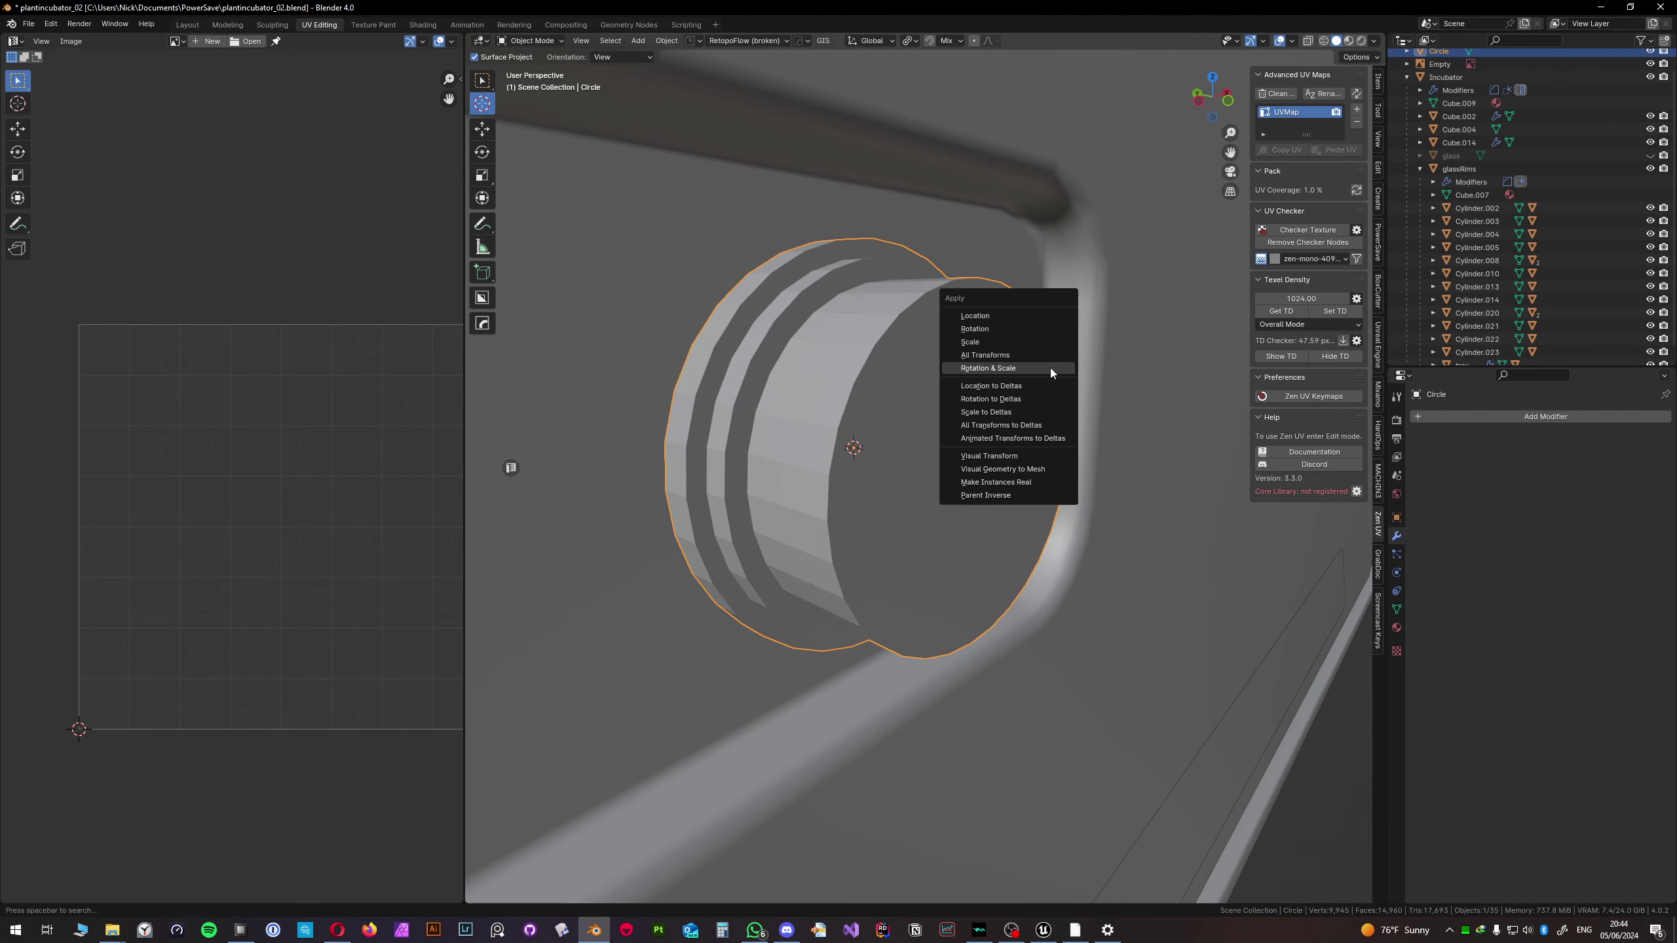
{"action": "left_click", "coordinate": [1050, 369]}
{"action": "key", "text": "ctrl+z"}
- Bevel the knob's front rim about 0.9 cm wide with three segments and leave mesh editing
{"action": "right_click", "coordinate": [1015, 407]}
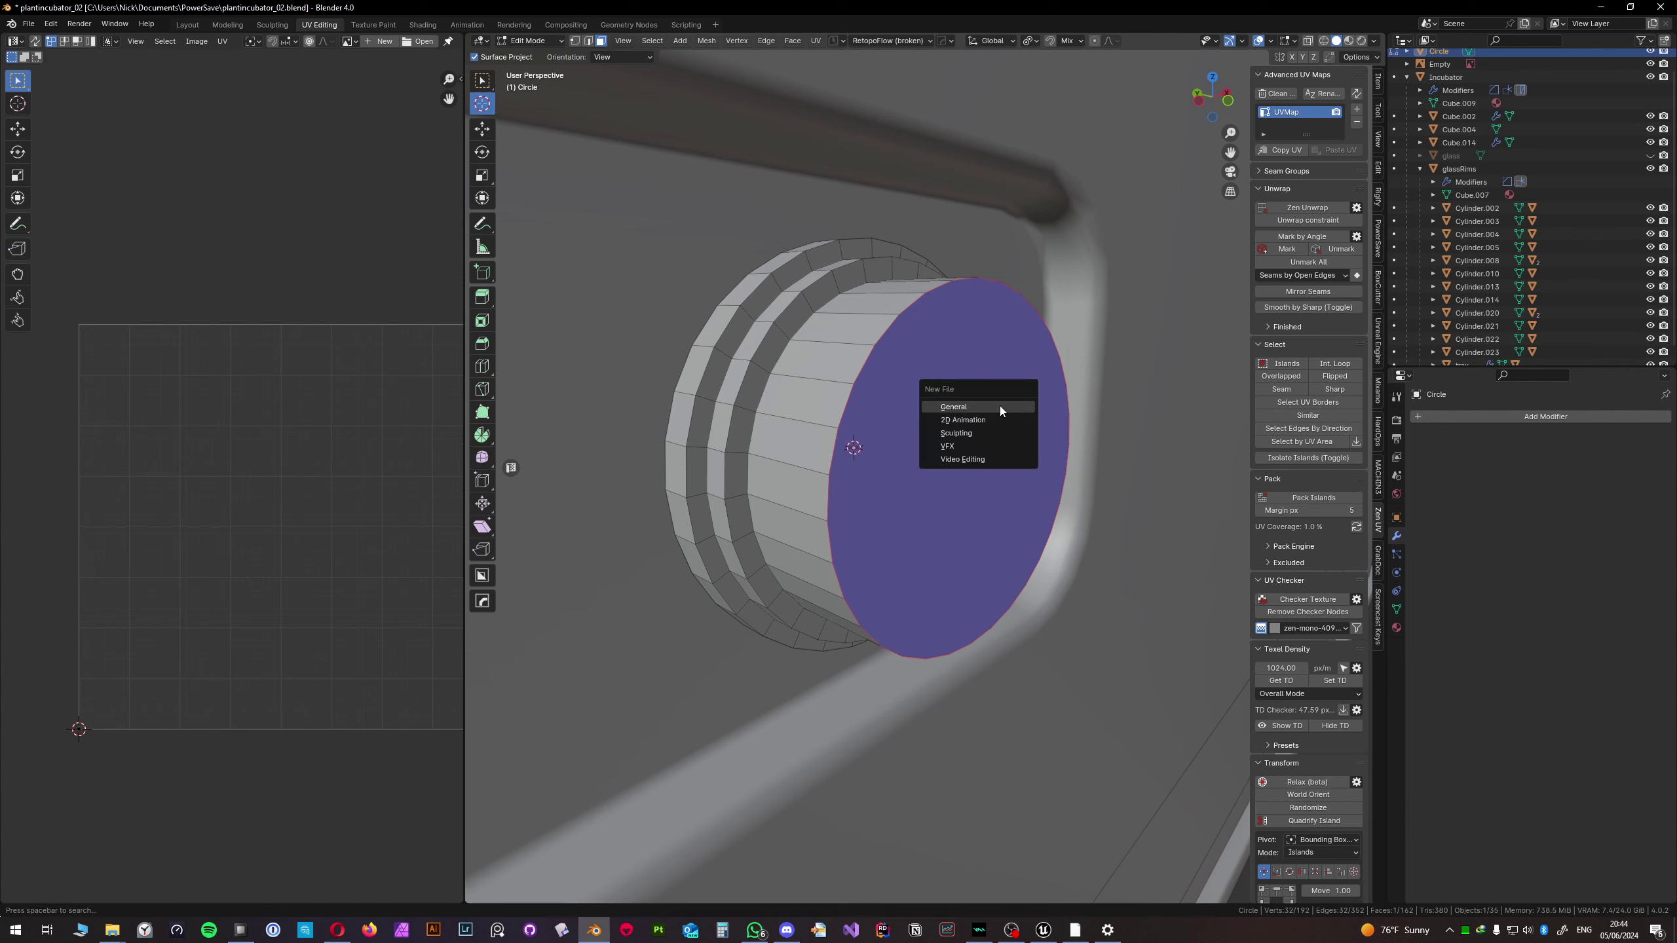
{"action": "left_click", "coordinate": [1000, 404]}
{"action": "scroll", "coordinate": [1036, 382], "scroll_direction": "up", "scroll_amount": 3}
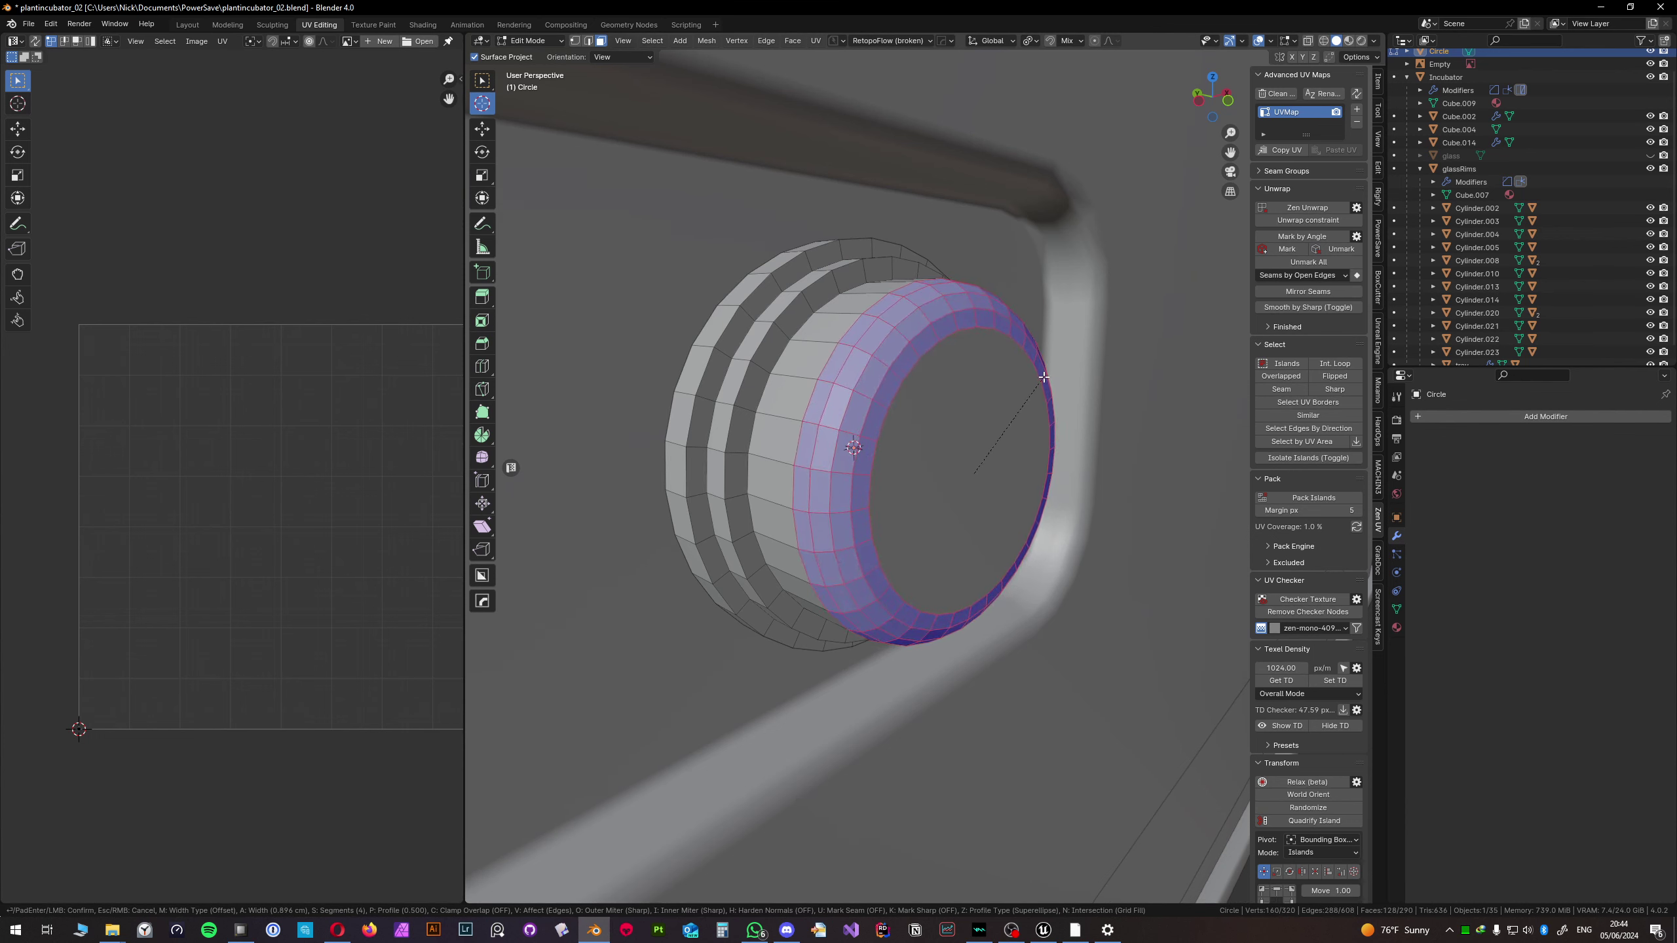
{"action": "scroll", "coordinate": [1043, 377], "scroll_direction": "down", "scroll_amount": 1}
{"action": "left_click", "coordinate": [1043, 377]}
{"action": "key", "text": "Tab"}
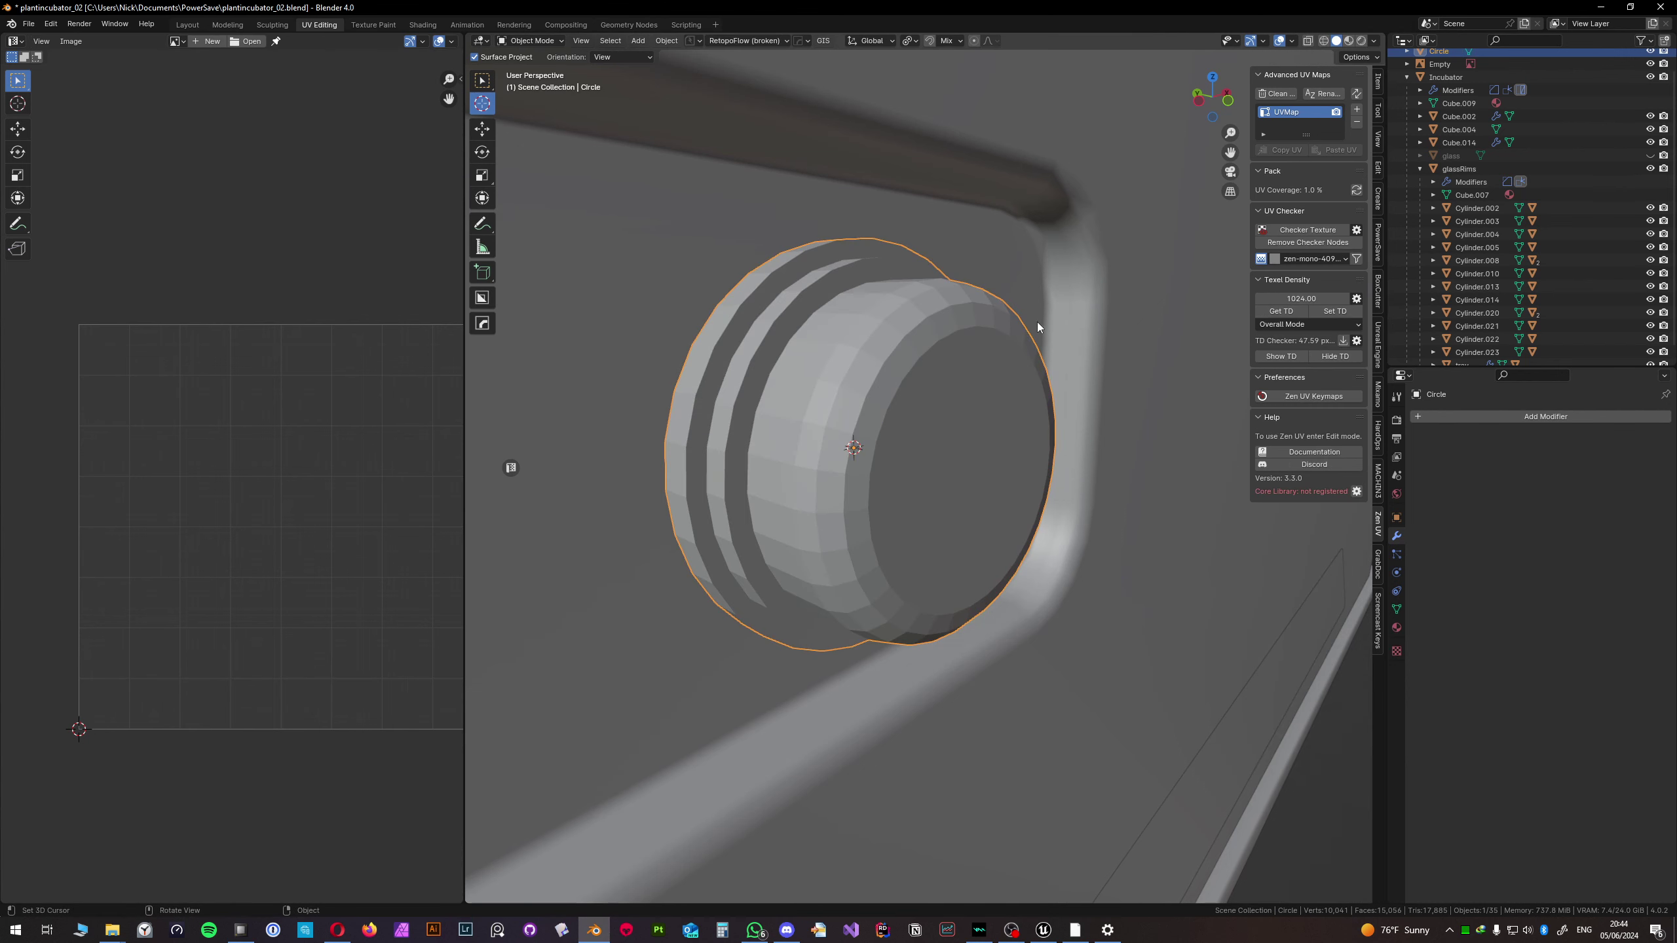
- Sharpen the knob's shading with a sharpness of 30° and an auto smooth angle of 60°
{"action": "middle_click_drag", "start_coordinate": [1038, 322], "coordinate": [953, 441]}
{"action": "key", "text": "q"}
{"action": "left_click", "coordinate": [853, 408]}
{"action": "scroll", "coordinate": [922, 444], "scroll_direction": "up", "scroll_amount": 2}
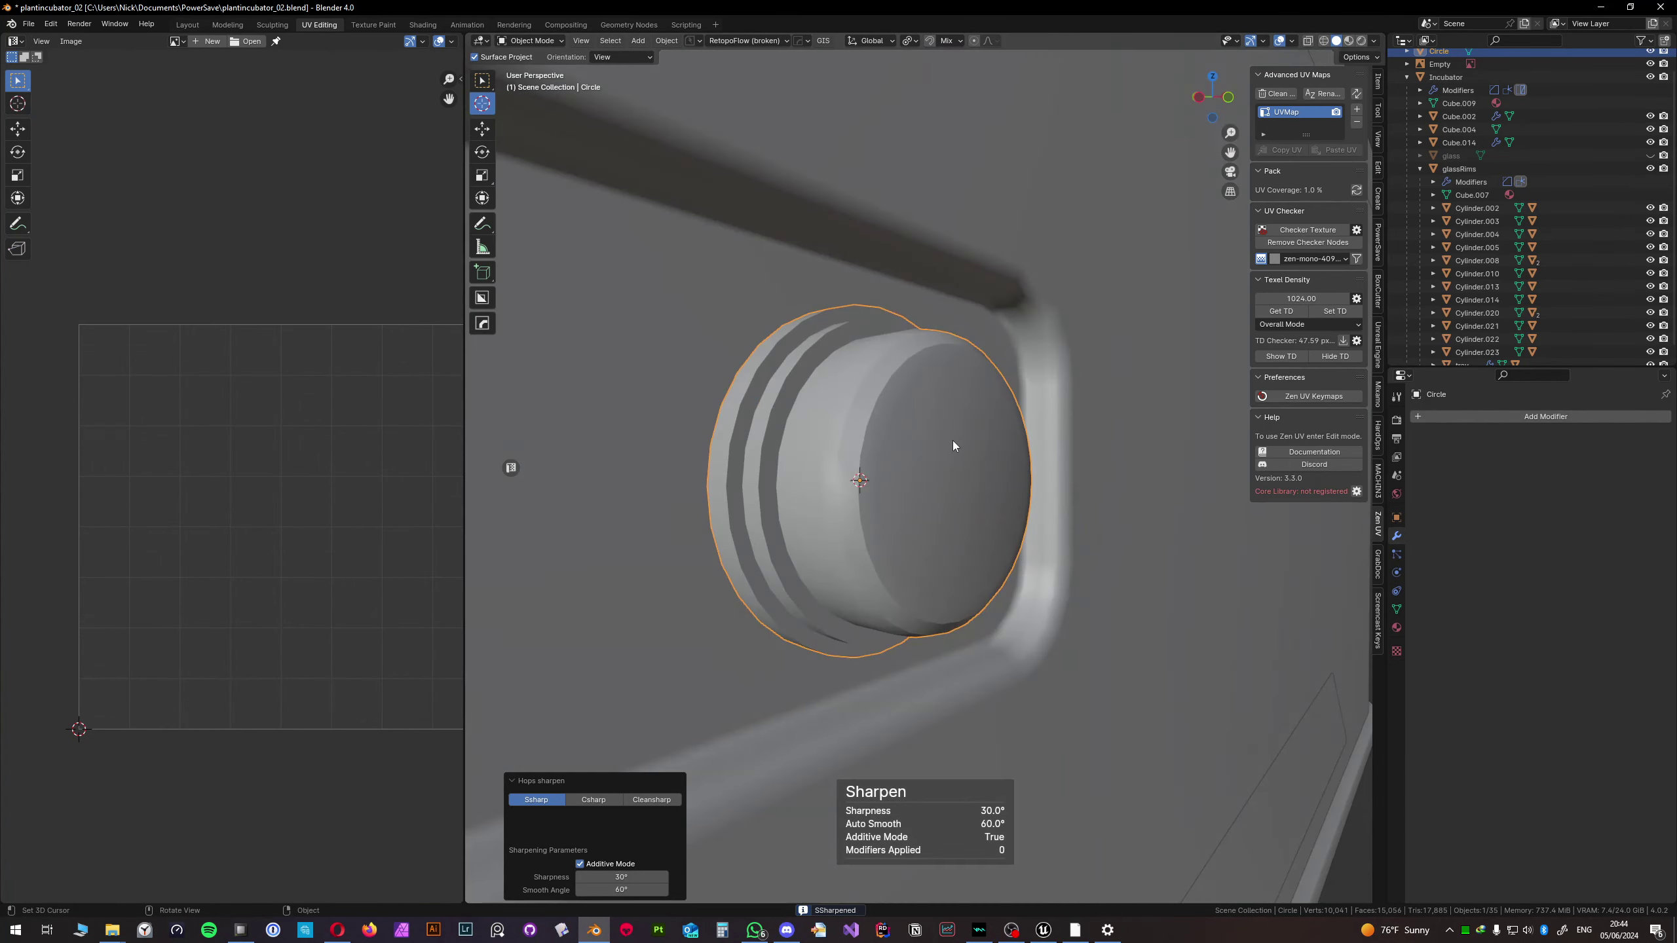
- Bevel the knob's front rim about 0.83 cm wide with four segments and leave mesh editing
{"action": "key", "text": "Tab"}
{"action": "left_click", "coordinate": [941, 439]}
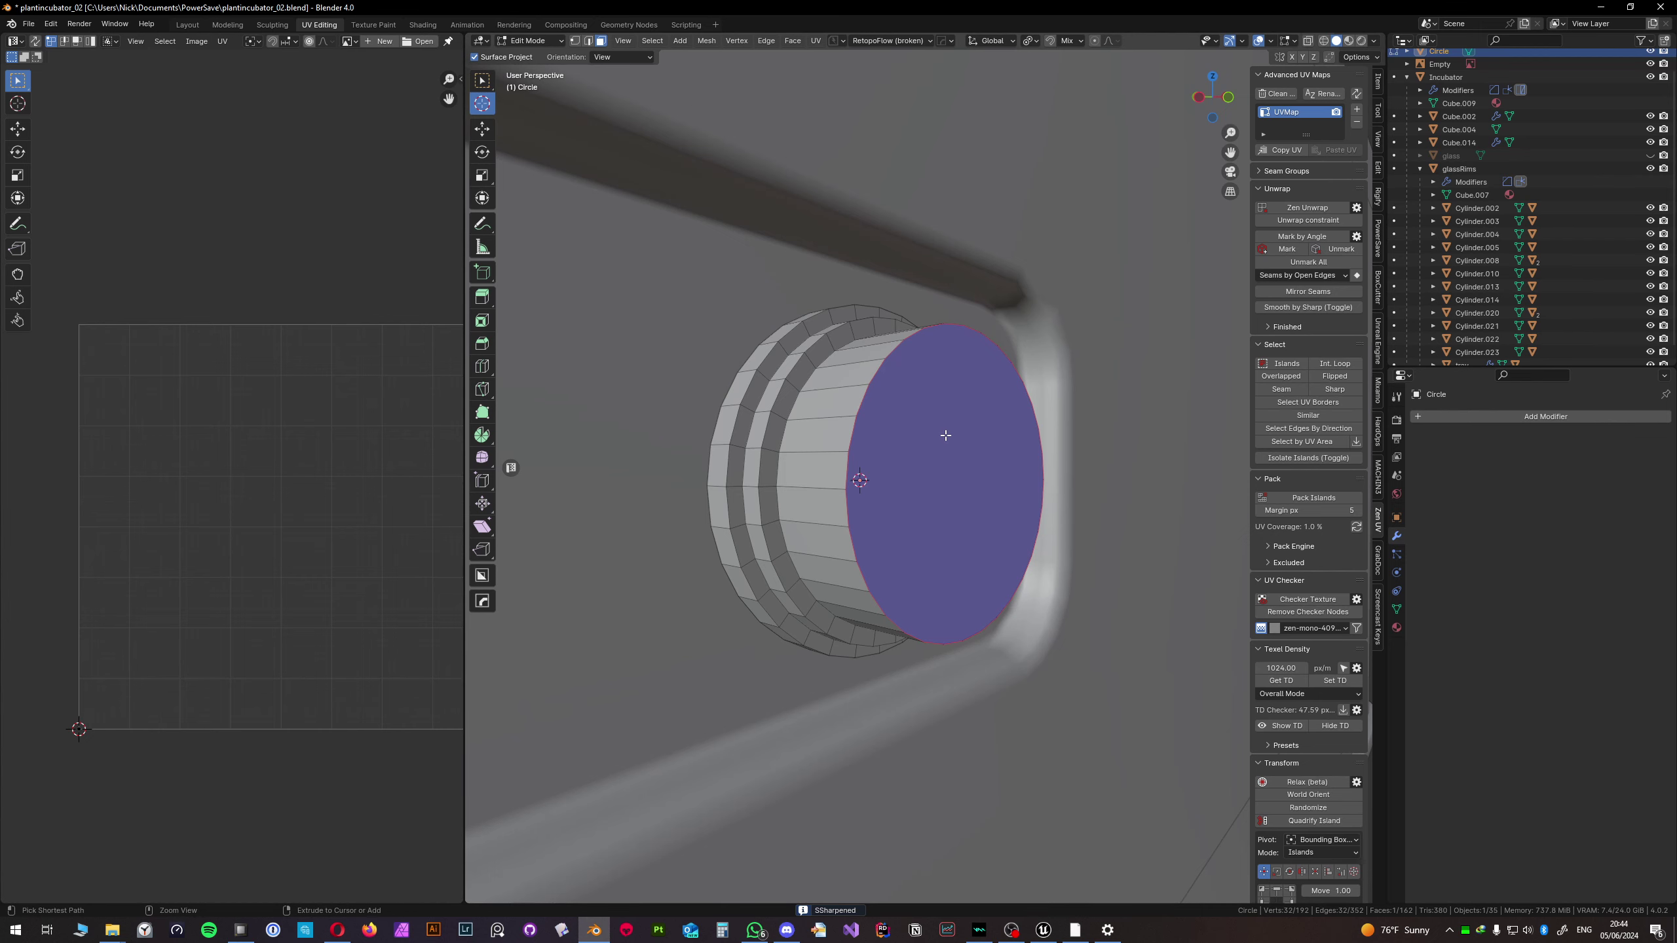
{"action": "key", "text": "ctrl+b"}
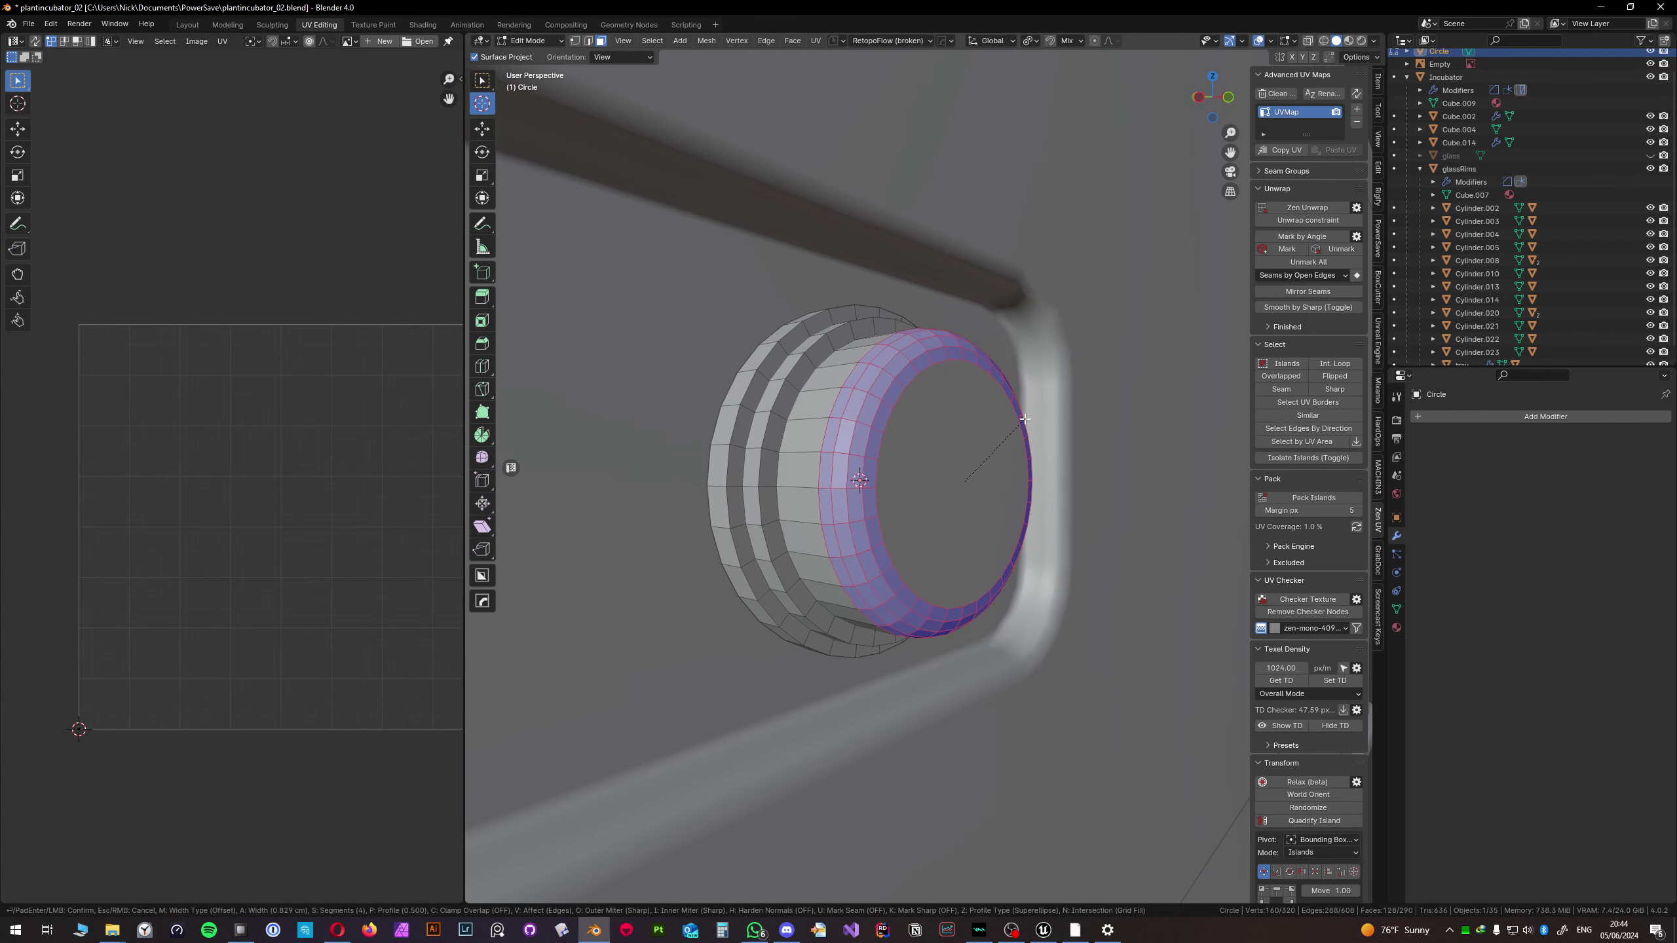
{"action": "left_click", "coordinate": [1017, 423]}
{"action": "key", "text": "Tab"}
- Sharpen the rebevelled knob's shading with a sharpness of 30° and an auto smooth angle of 60°
{"action": "left_click", "coordinate": [1022, 325]}
{"action": "key", "text": "q"}
{"action": "left_click", "coordinate": [933, 426]}
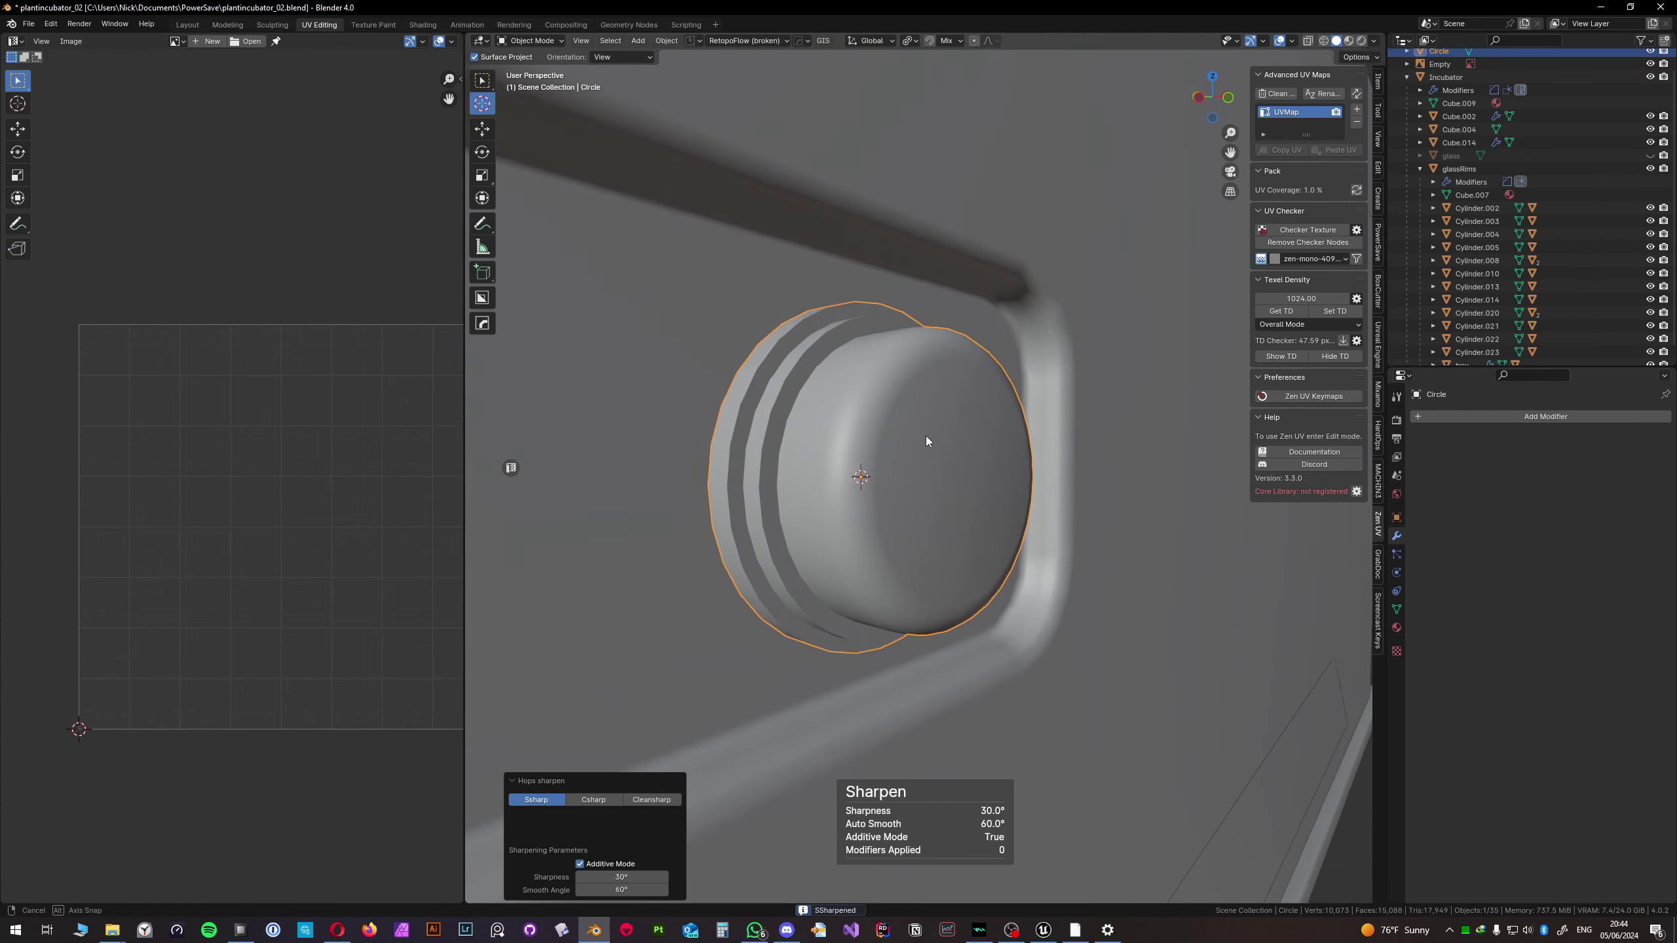
- Inset the band of side faces behind the knob's rounded rim by about 0.26 cm
{"action": "middle_click_drag", "start_coordinate": [926, 436], "coordinate": [884, 434]}
{"action": "key", "text": "Tab"}
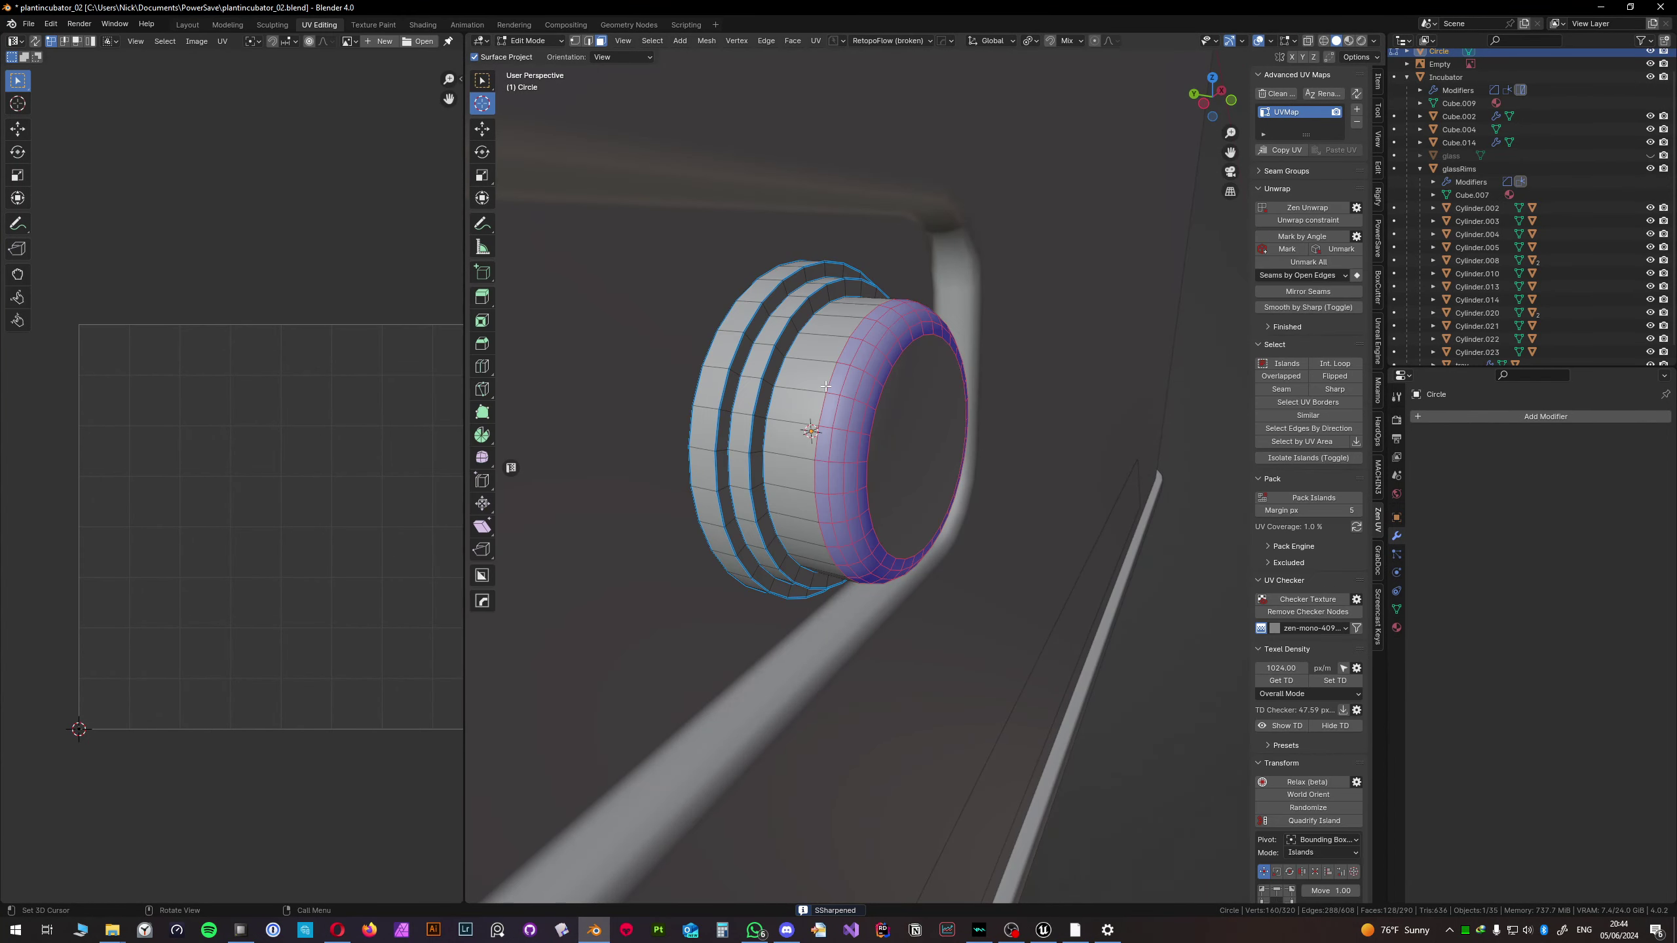
{"action": "left_click", "coordinate": [817, 359], "text": "alt"}
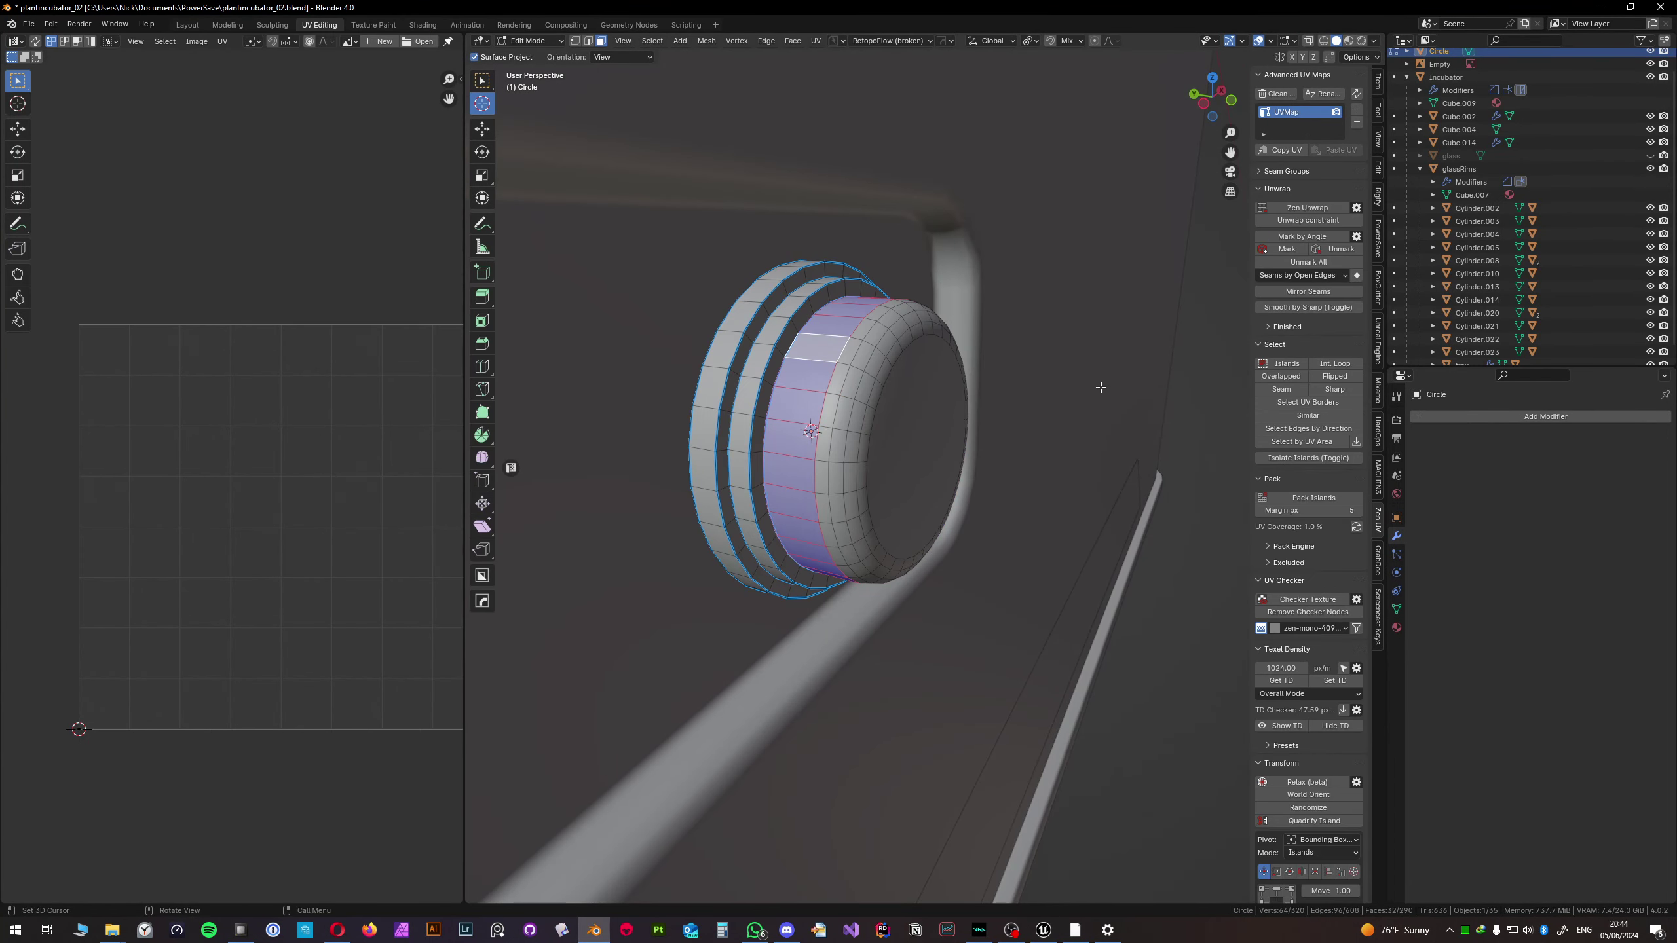
{"action": "key", "text": "i"}
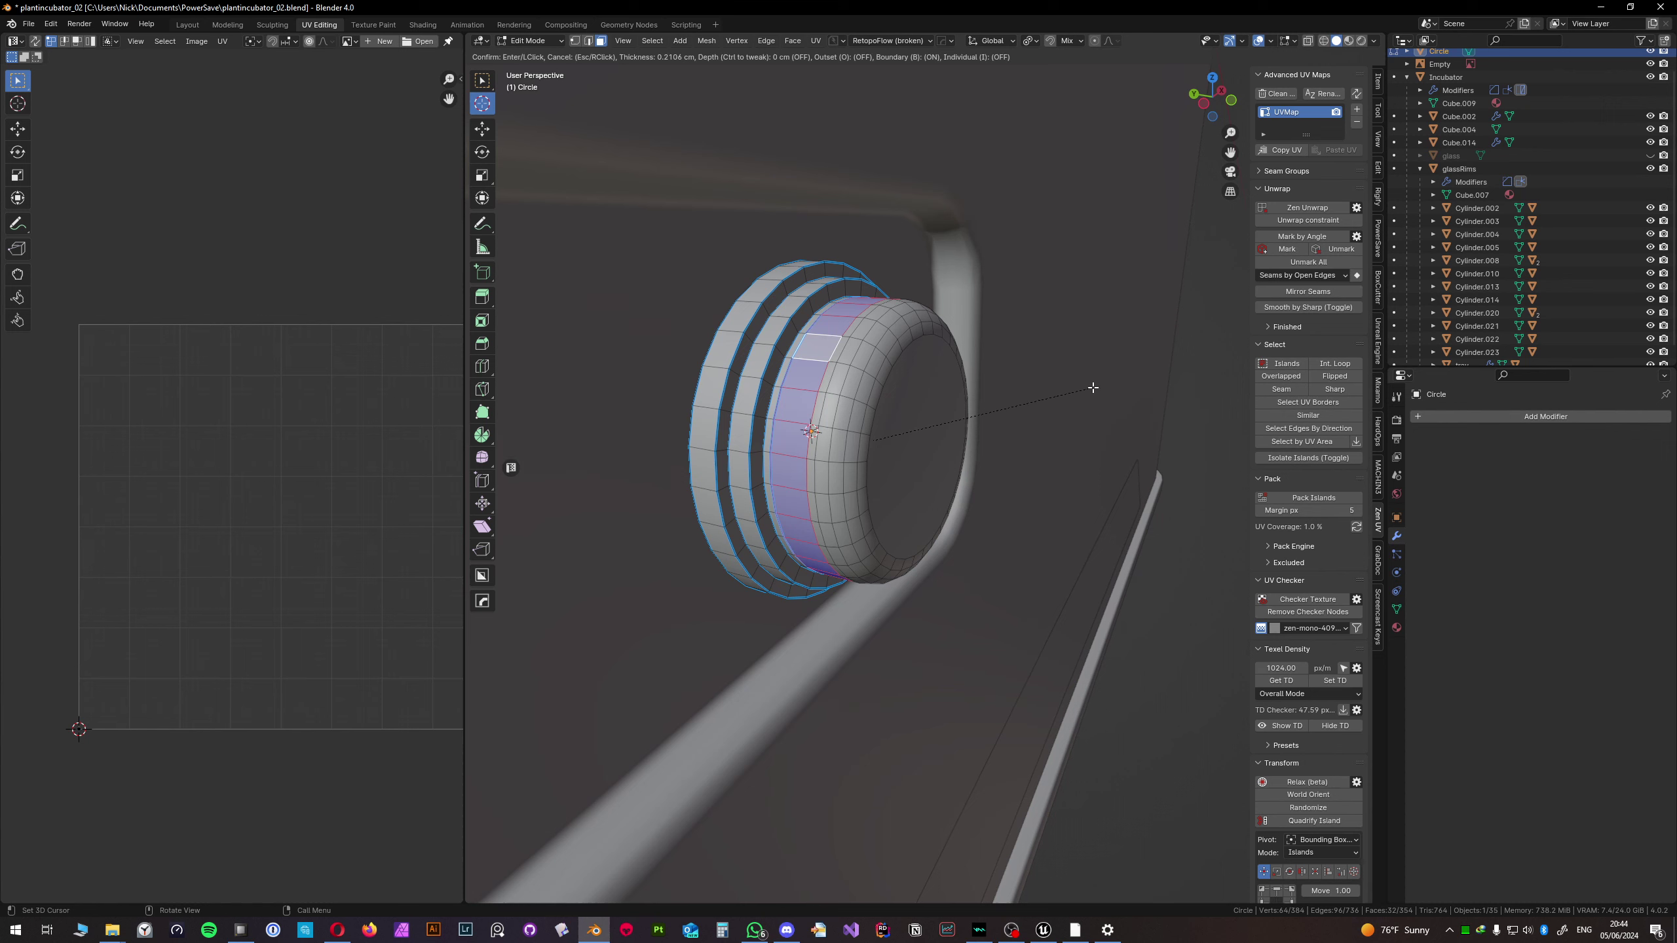
{"action": "left_click", "coordinate": [1091, 388]}
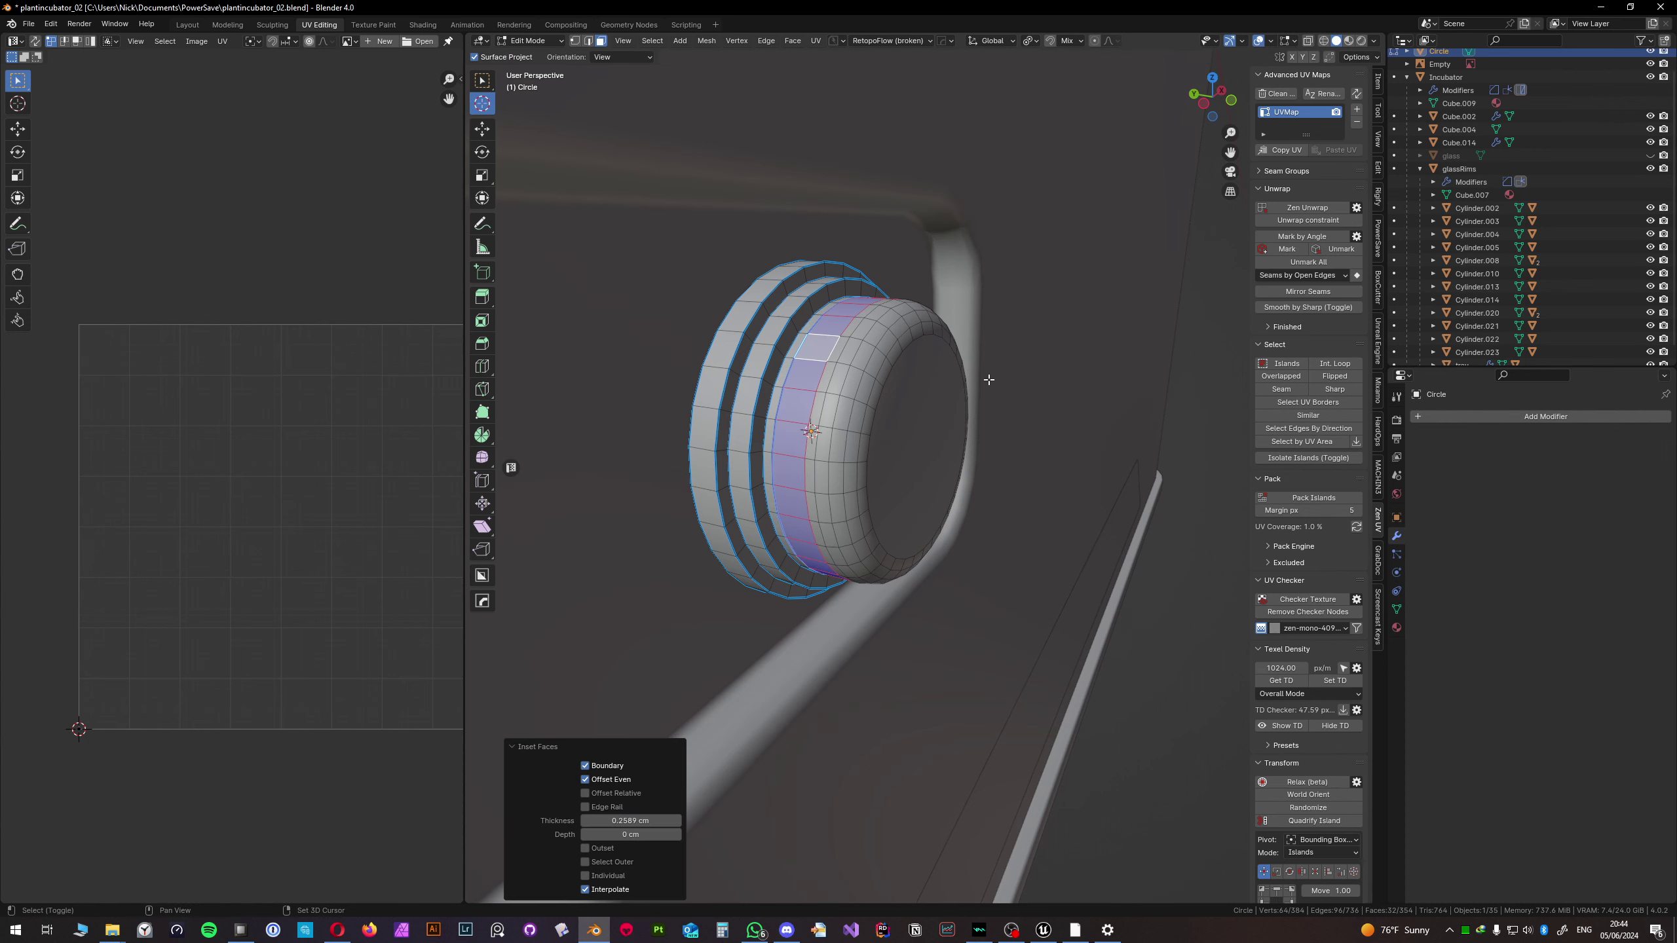
- Duplicate the inset band of faces in place, separate it into its own object and leave mesh editing
{"action": "key", "text": "shift+d"}
{"action": "key", "text": "Escape"}
{"action": "key", "text": "p"}
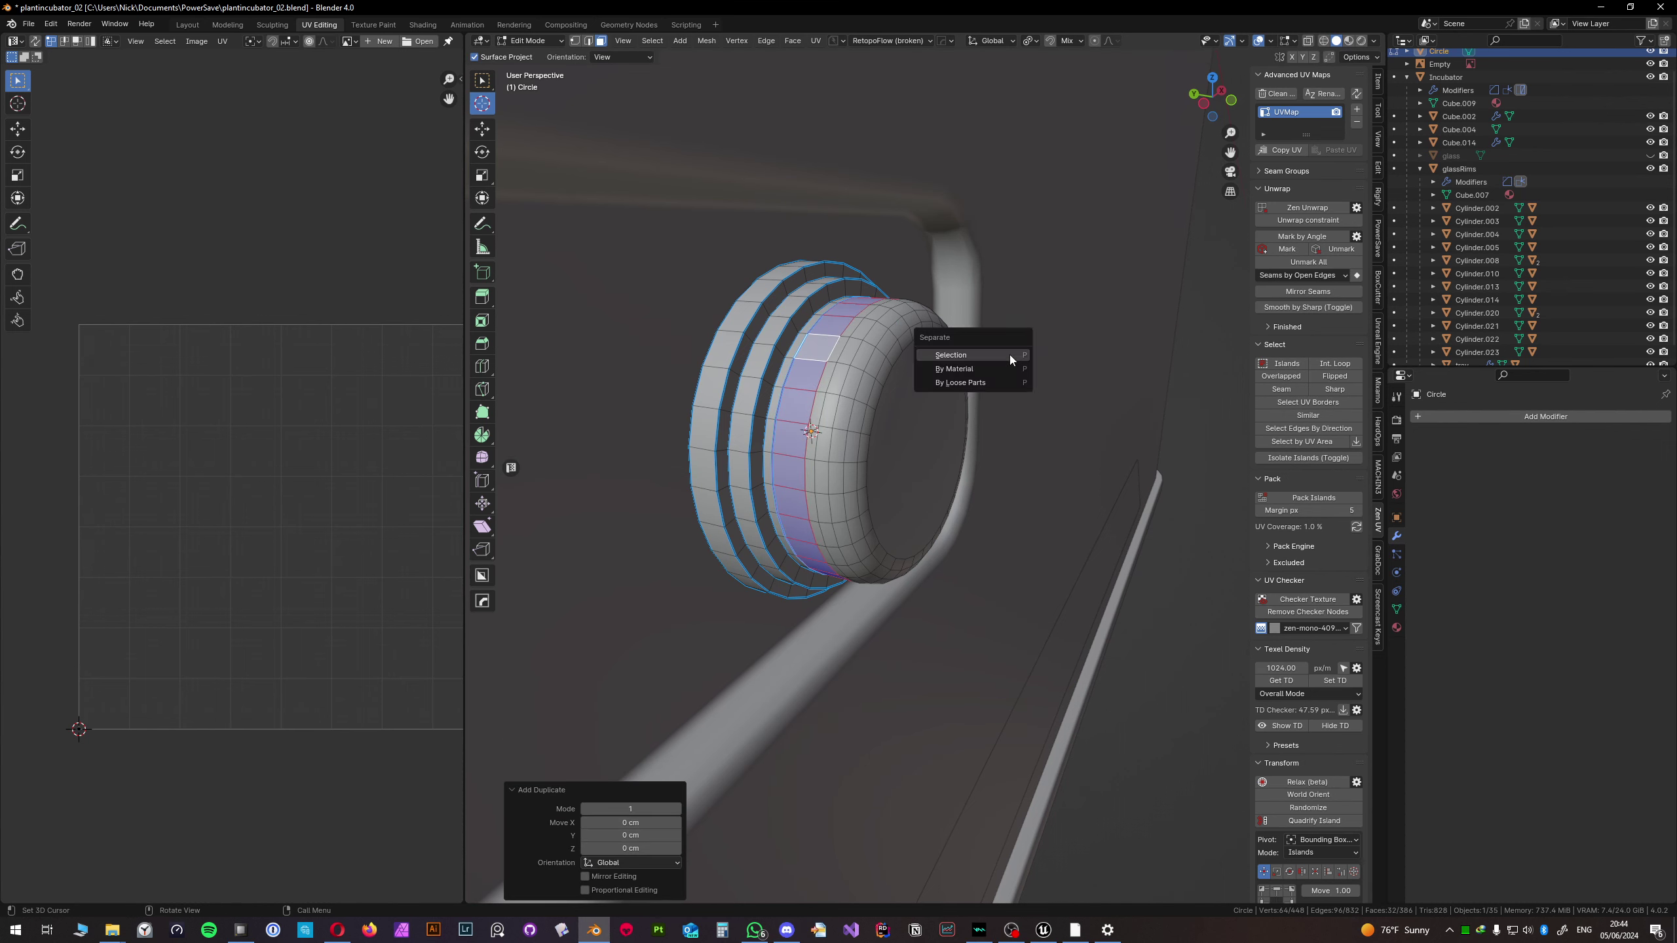
{"action": "left_click", "coordinate": [1009, 354]}
{"action": "key", "text": "Tab"}
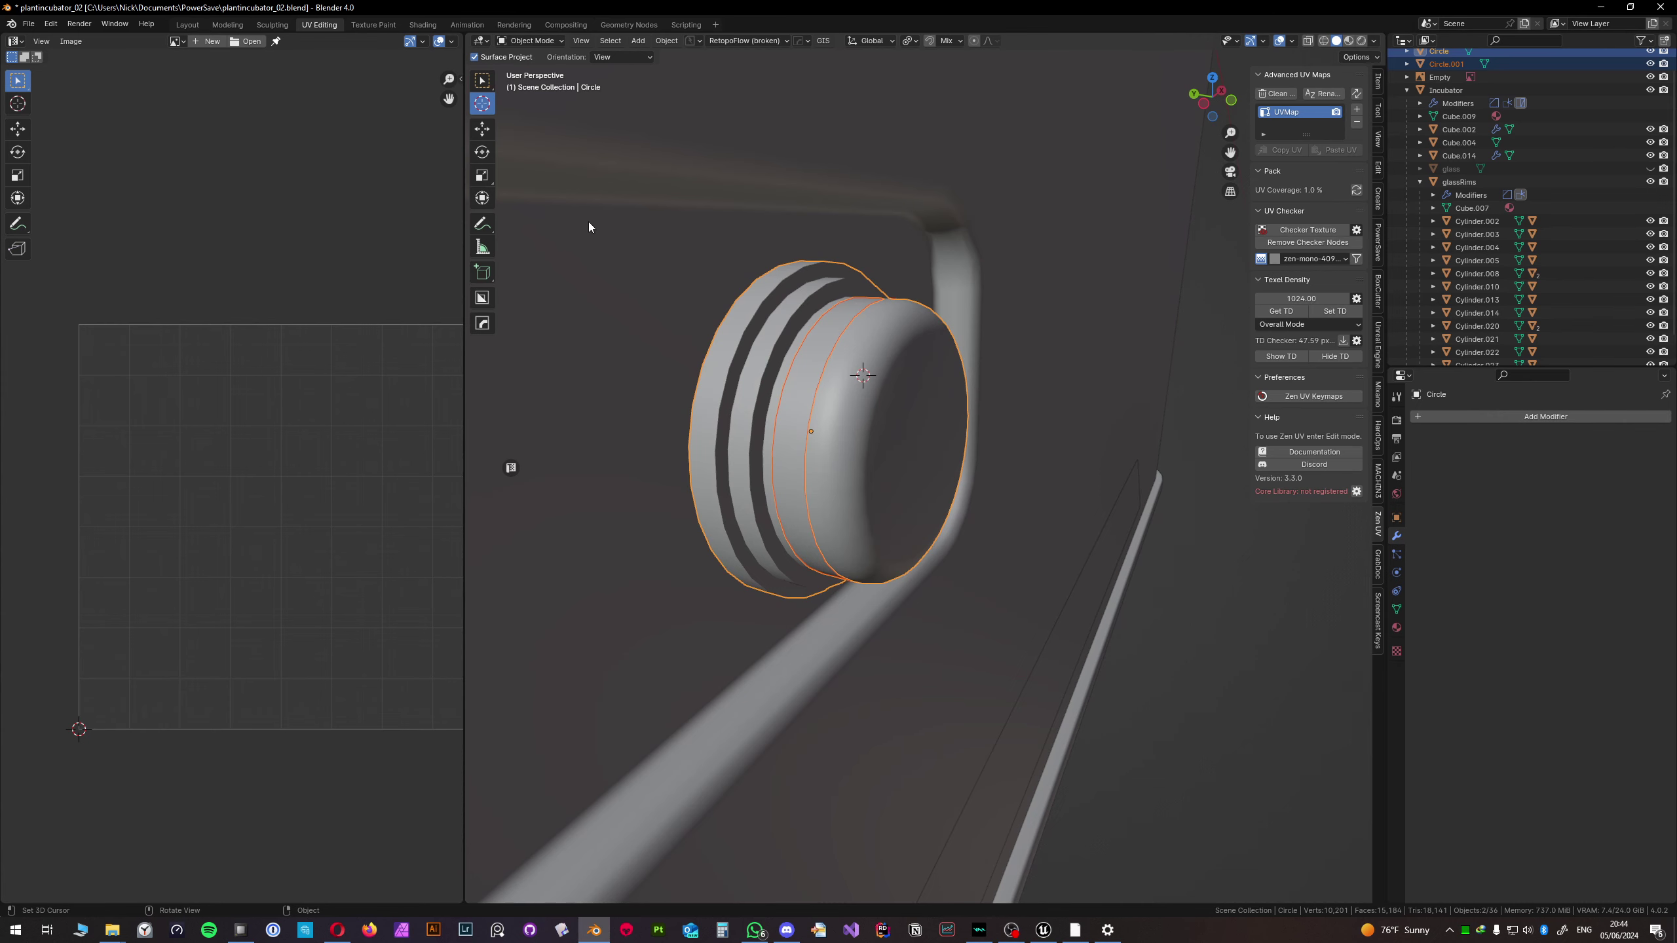
- Place the 3D cursor away from the knob and select only the main knob body
{"action": "left_click", "coordinate": [484, 85]}
{"action": "left_click", "coordinate": [827, 353]}
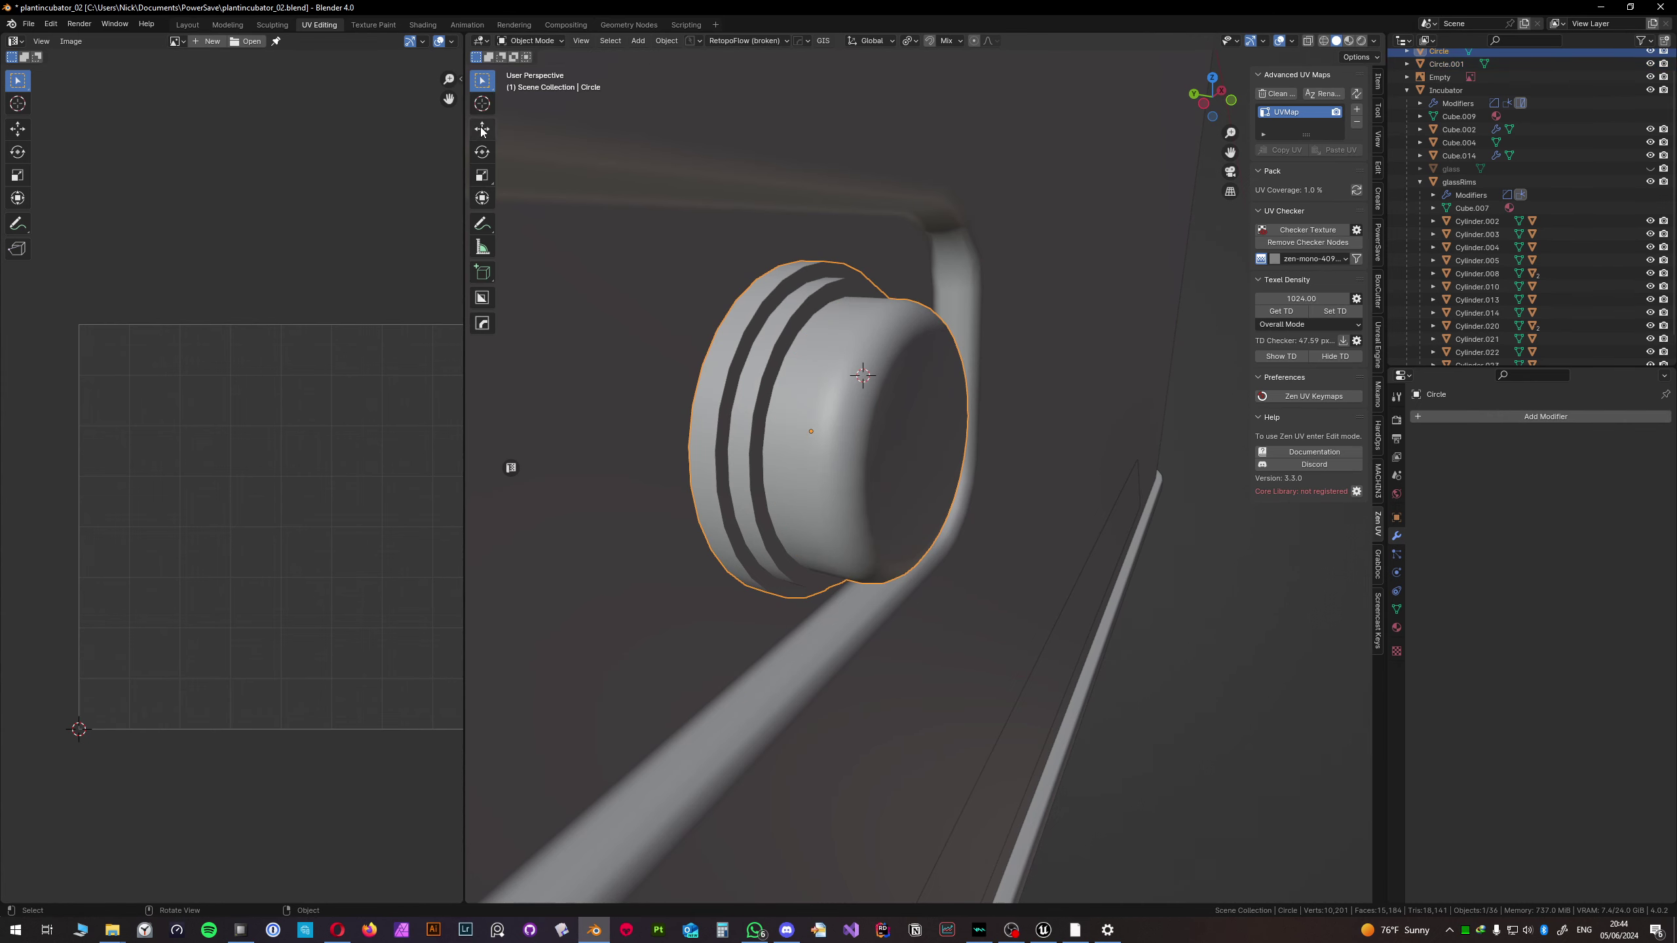
{"action": "left_click", "coordinate": [482, 104]}
{"action": "left_click_drag", "start_coordinate": [1017, 228], "coordinate": [1088, 214]}
{"action": "left_click", "coordinate": [480, 84]}
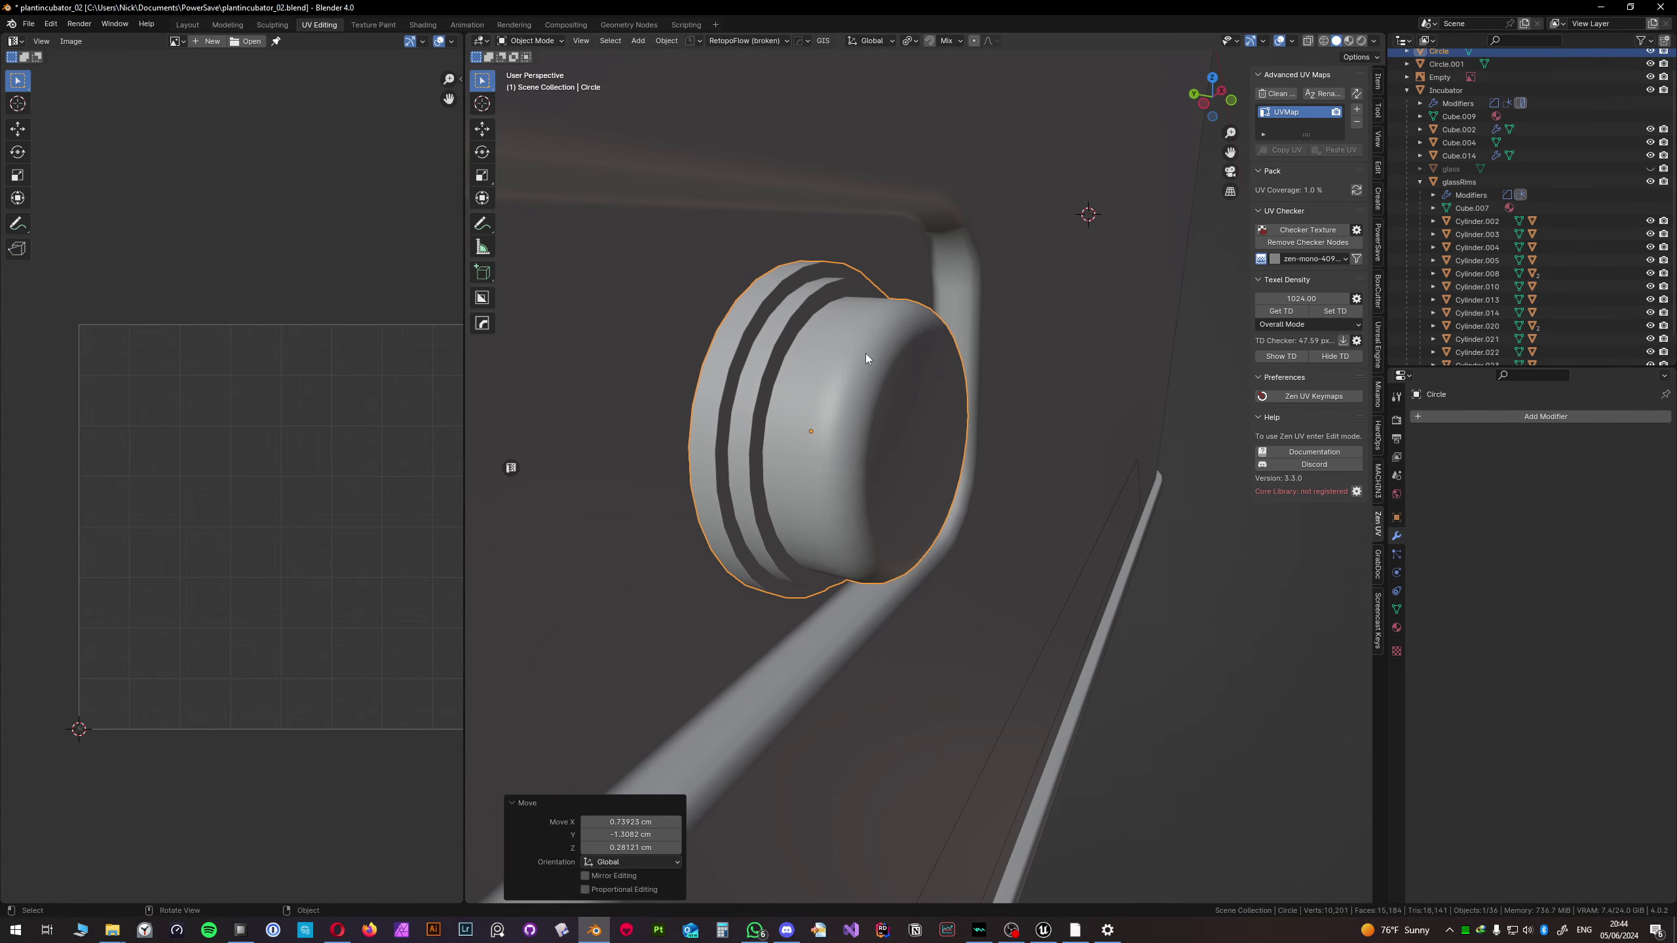
{"action": "left_click", "coordinate": [870, 371]}
- Dissolve the two inset edge loops around the main knob body's side and leave mesh editing
{"action": "scroll", "coordinate": [873, 383], "scroll_direction": "up", "scroll_amount": 1}
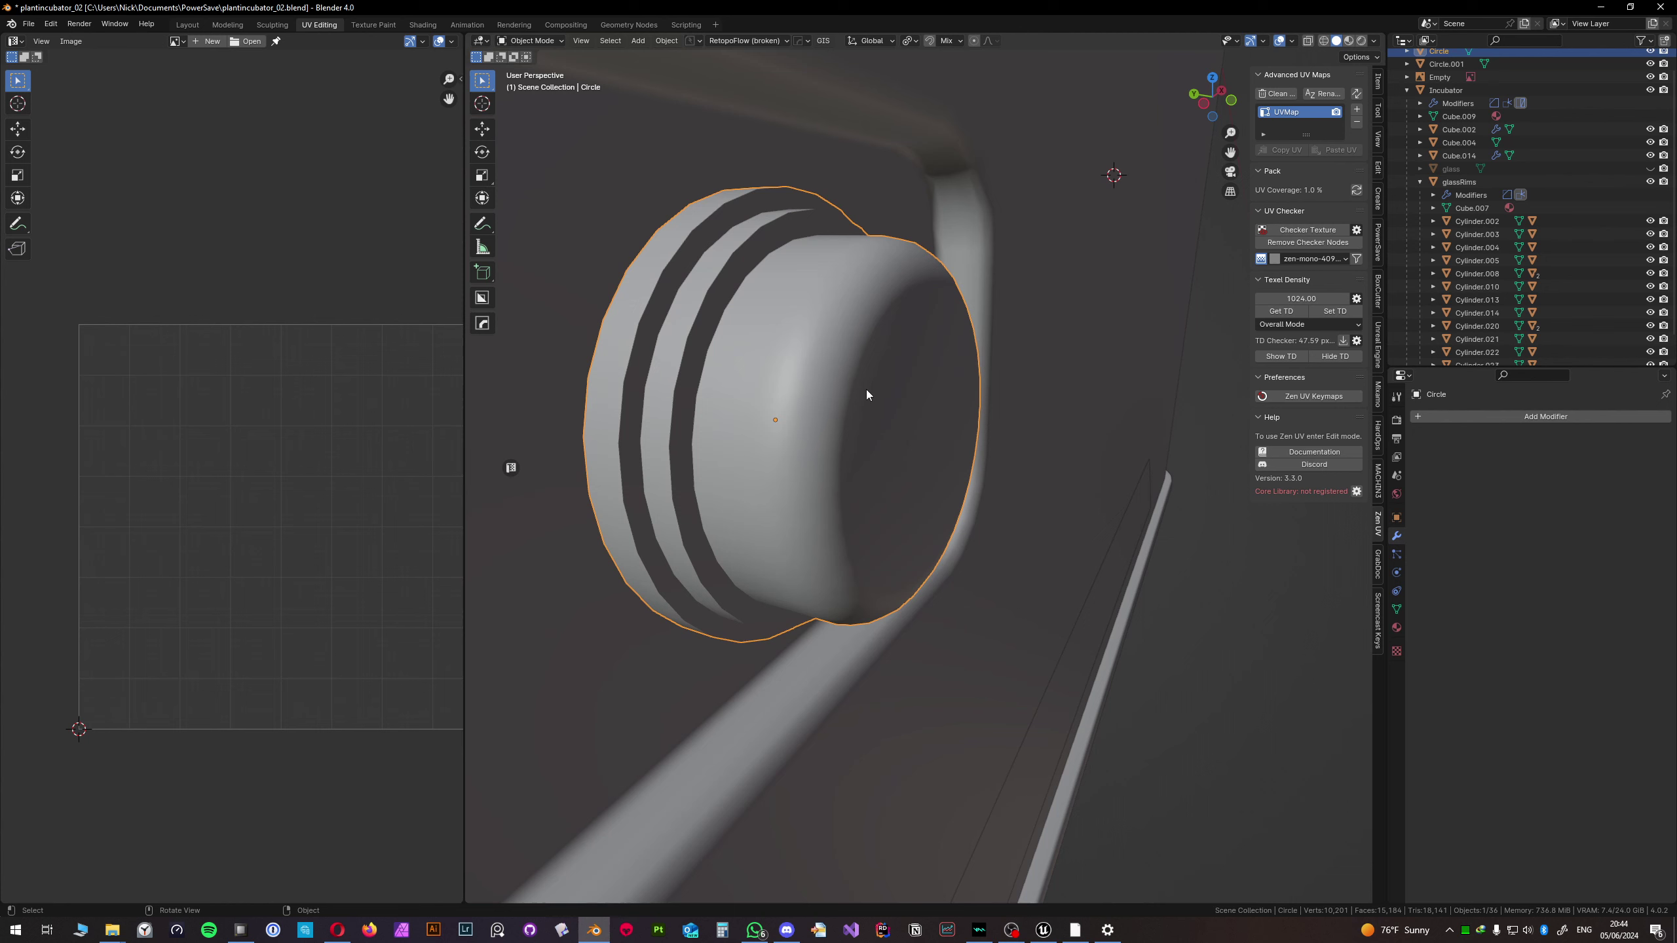
{"action": "key", "text": "Tab"}
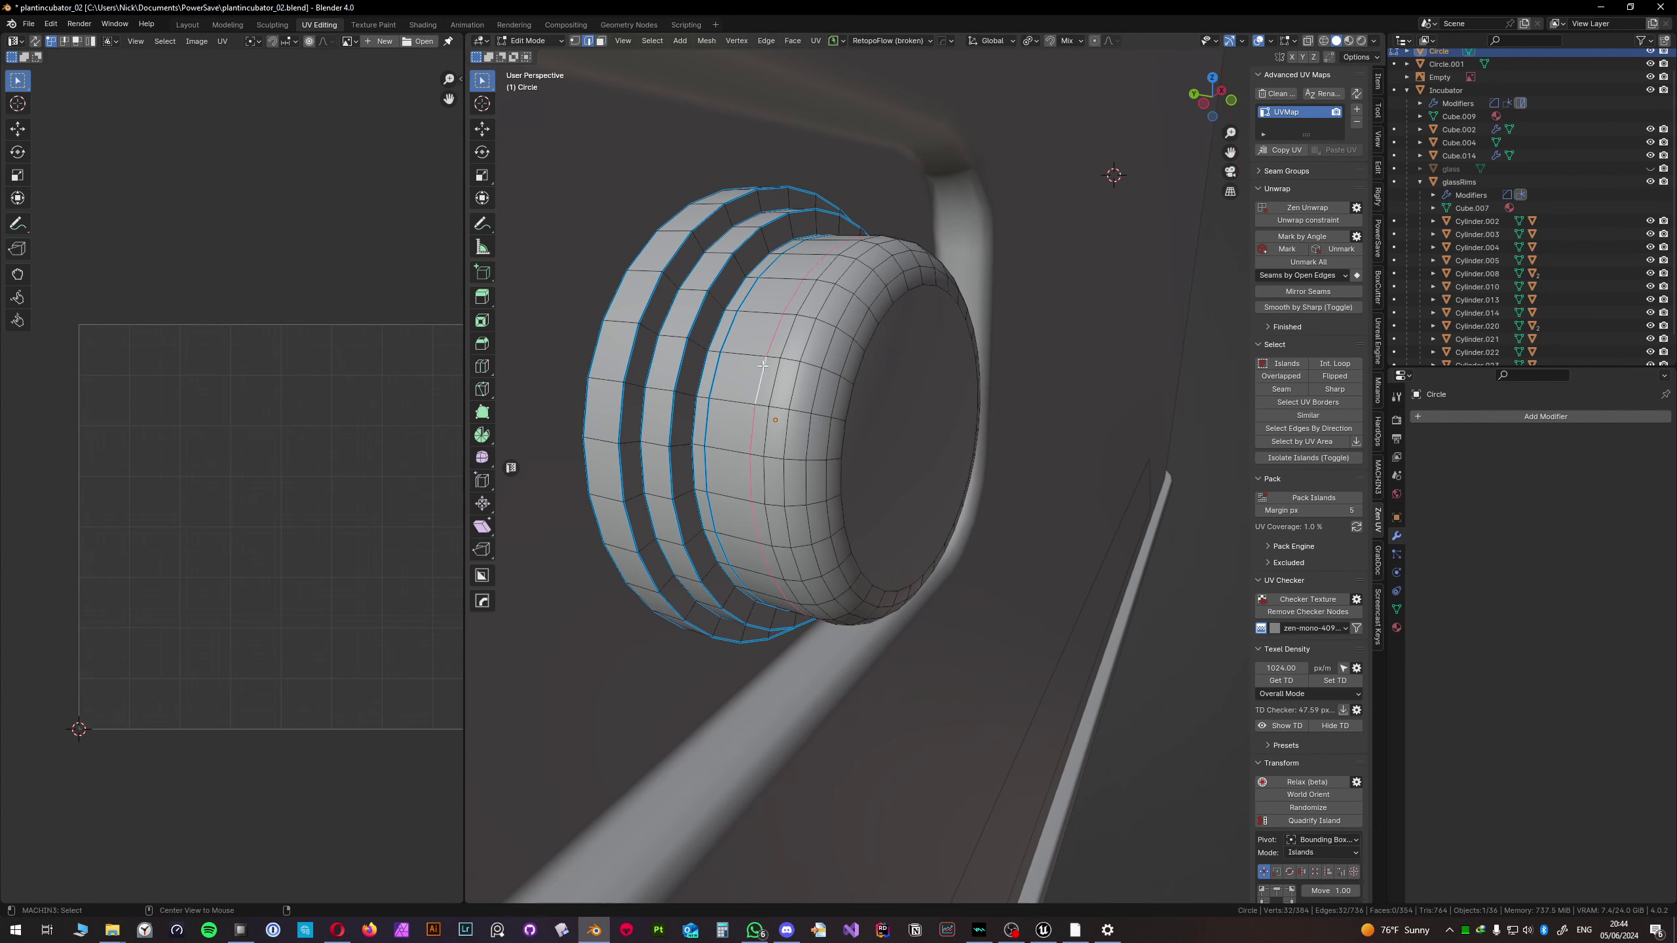
{"action": "left_click", "coordinate": [710, 365], "text": "alt+shift"}
{"action": "key", "text": "x"}
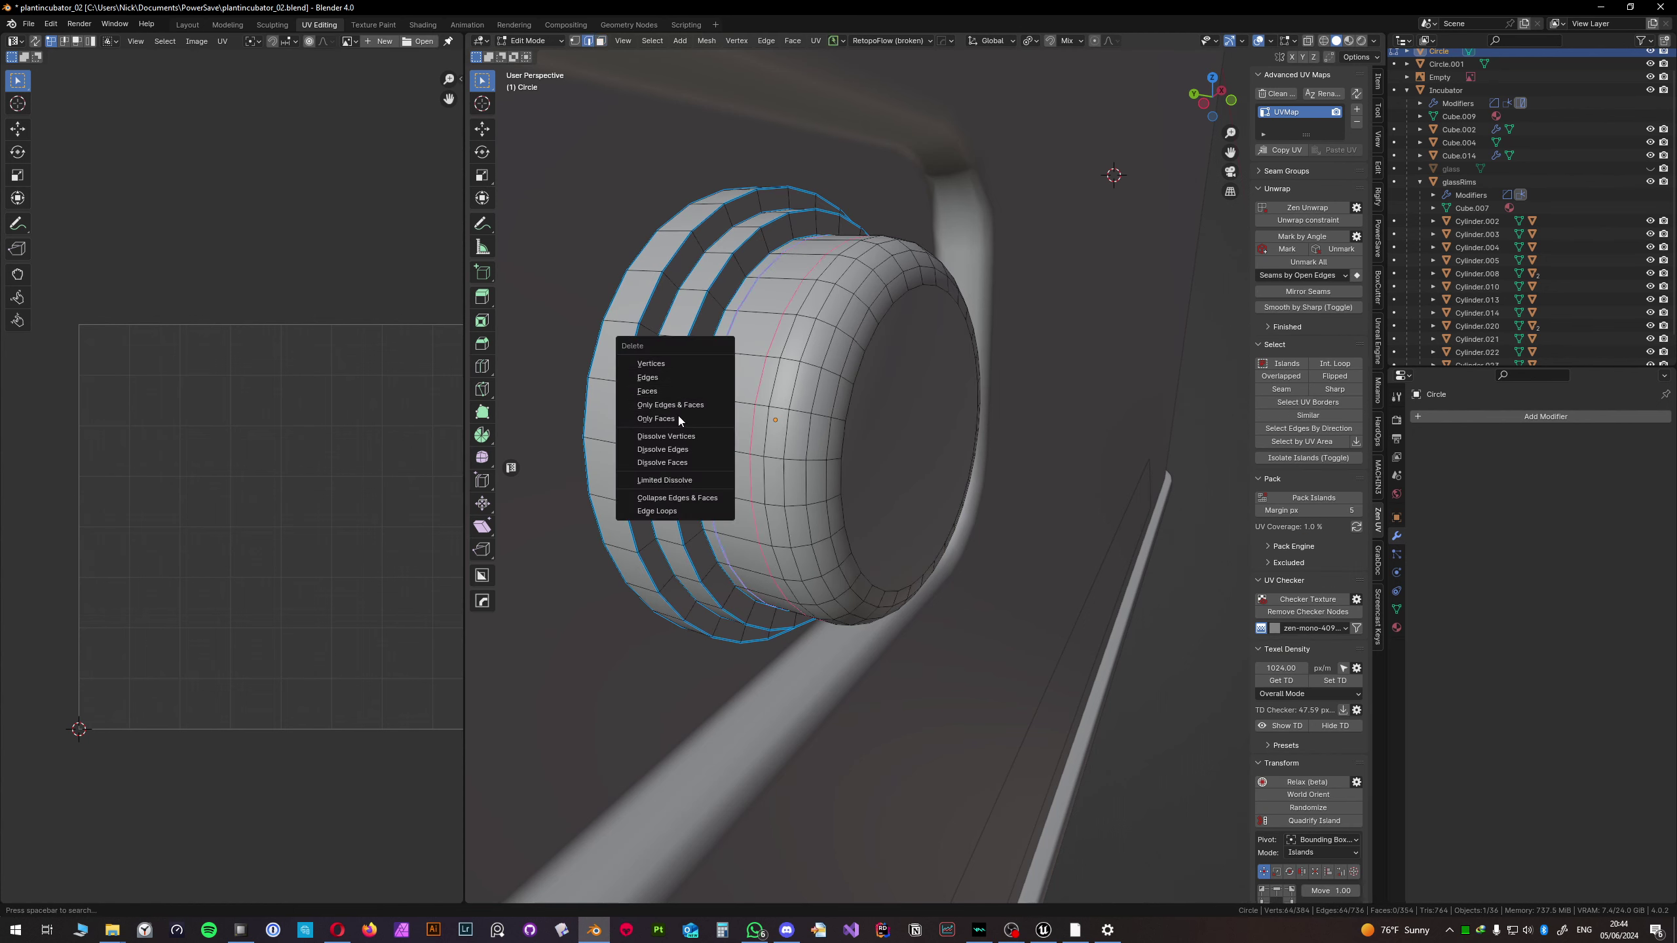
{"action": "left_click", "coordinate": [670, 450]}
{"action": "key", "text": "Tab"}
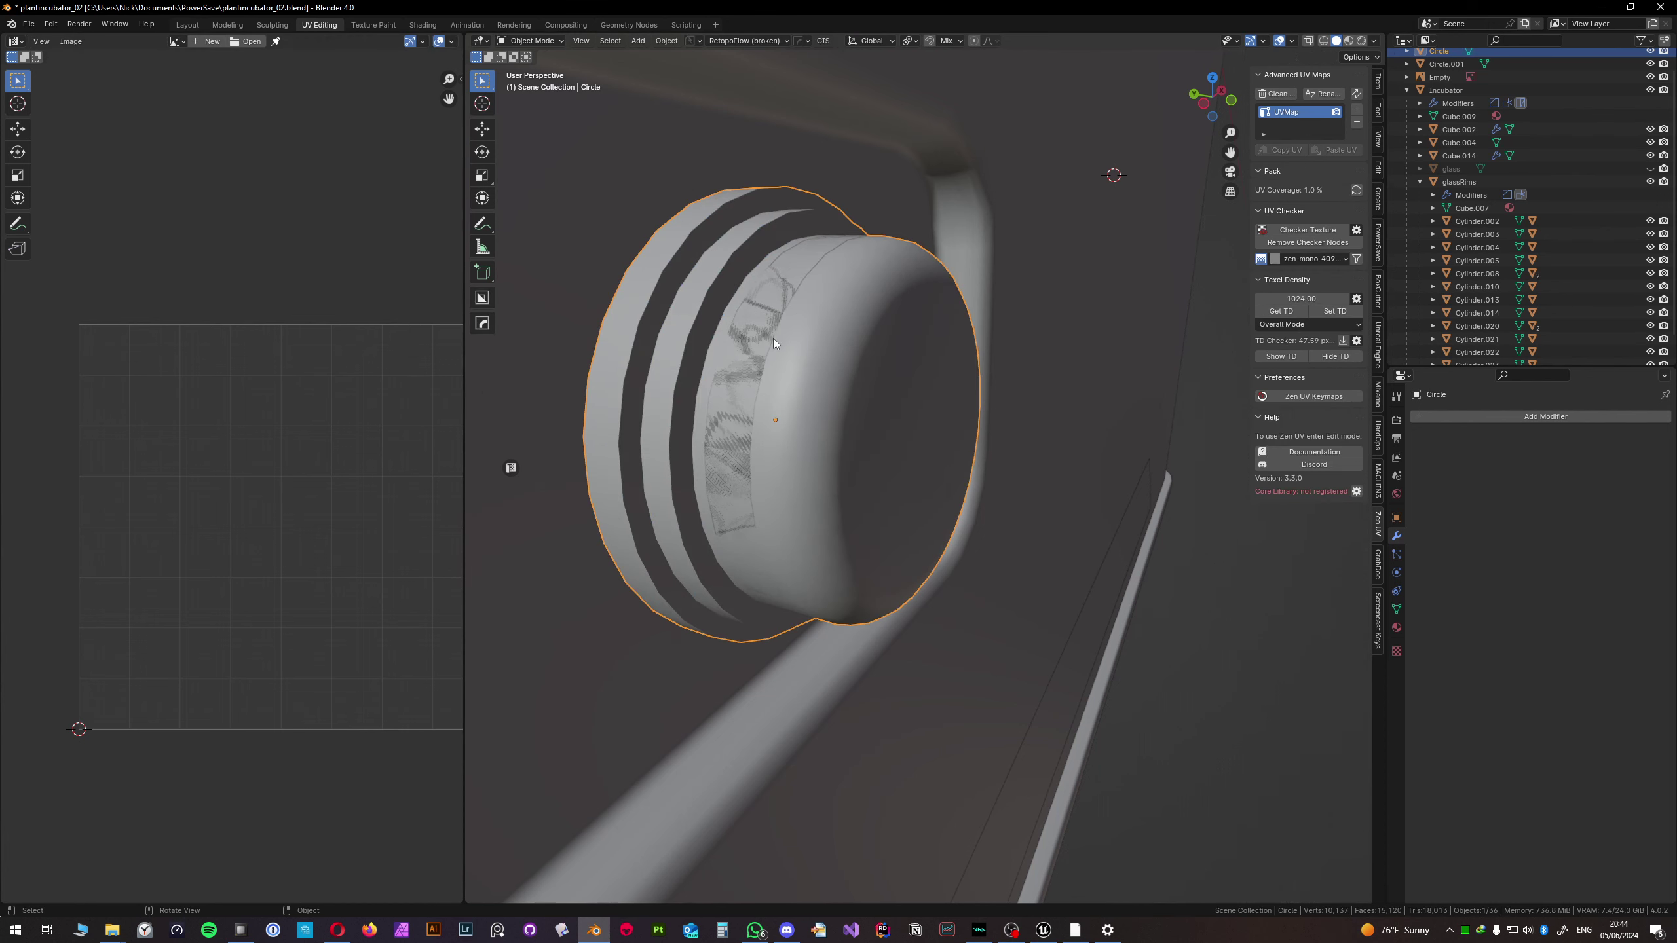
- Extrude all faces of the separated ring outward along their normals by about 0.149 cm
{"action": "left_click", "coordinate": [757, 363]}
{"action": "key", "text": "Tab"}
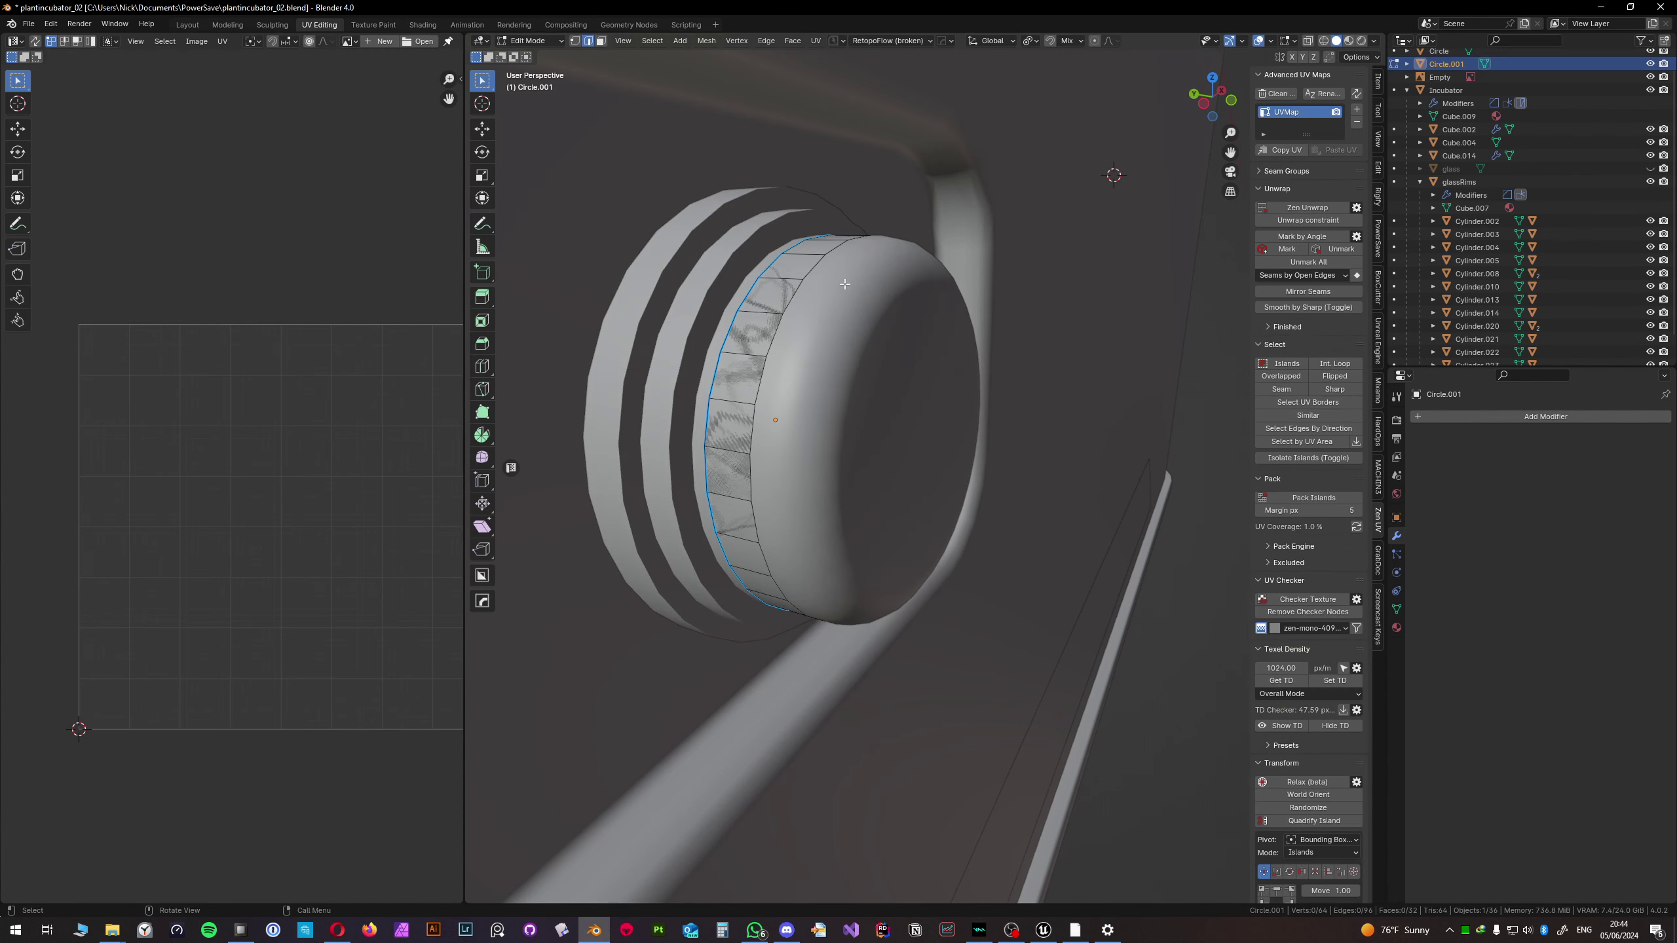
{"action": "key", "text": "alt+e"}
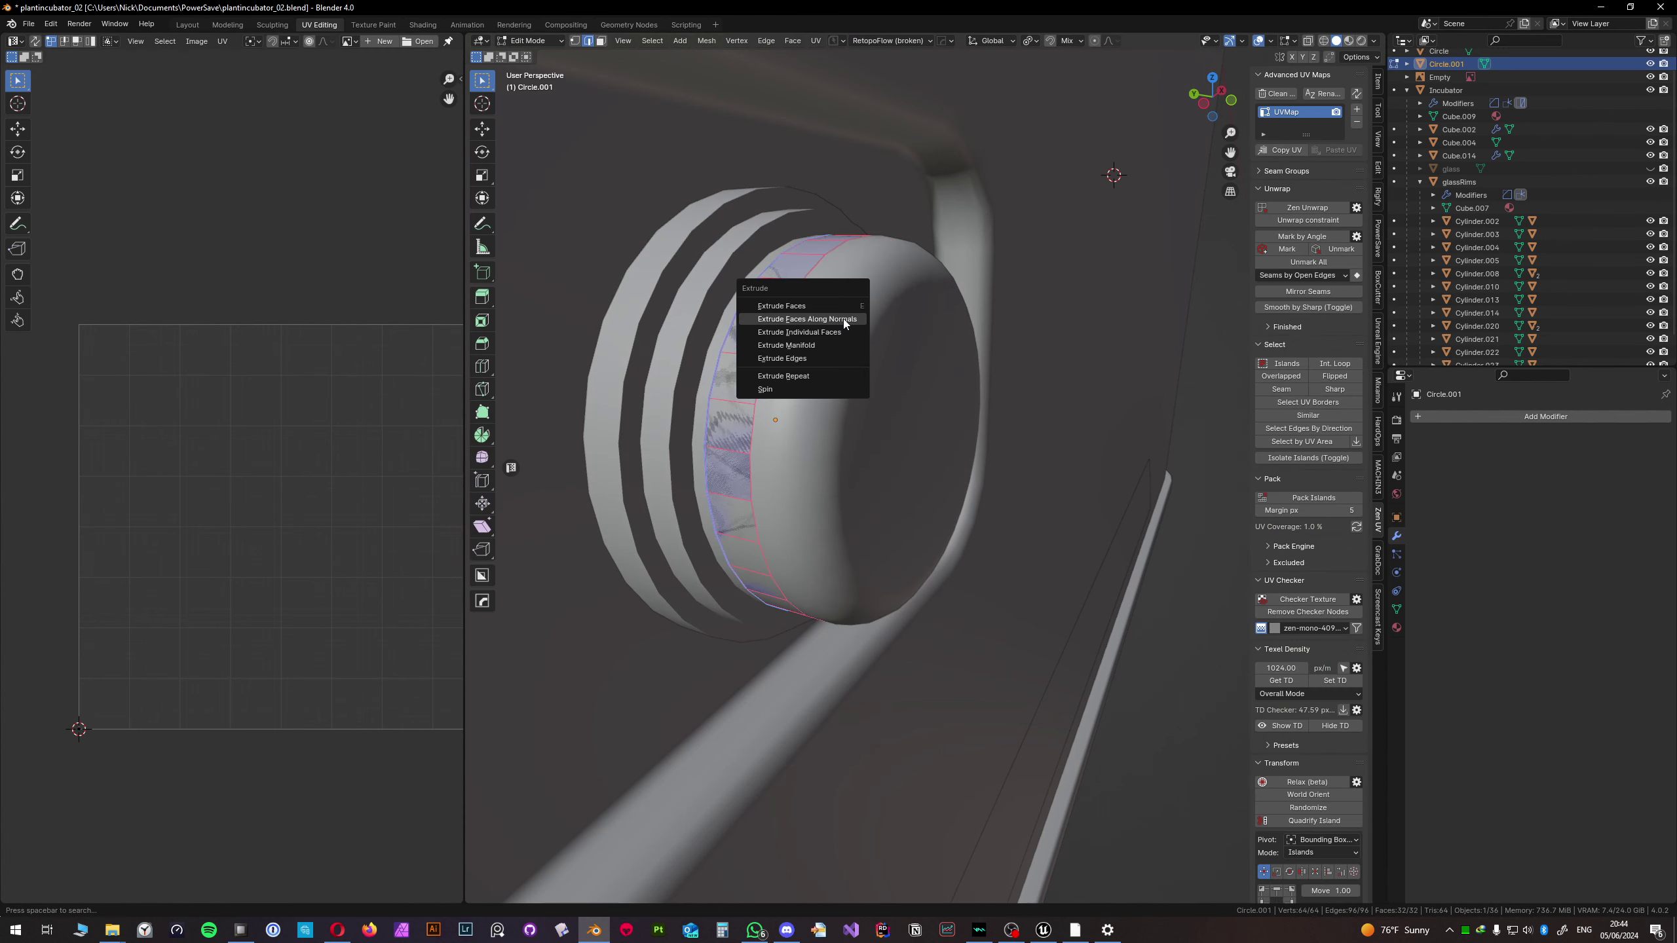
{"action": "left_click", "coordinate": [844, 318]}
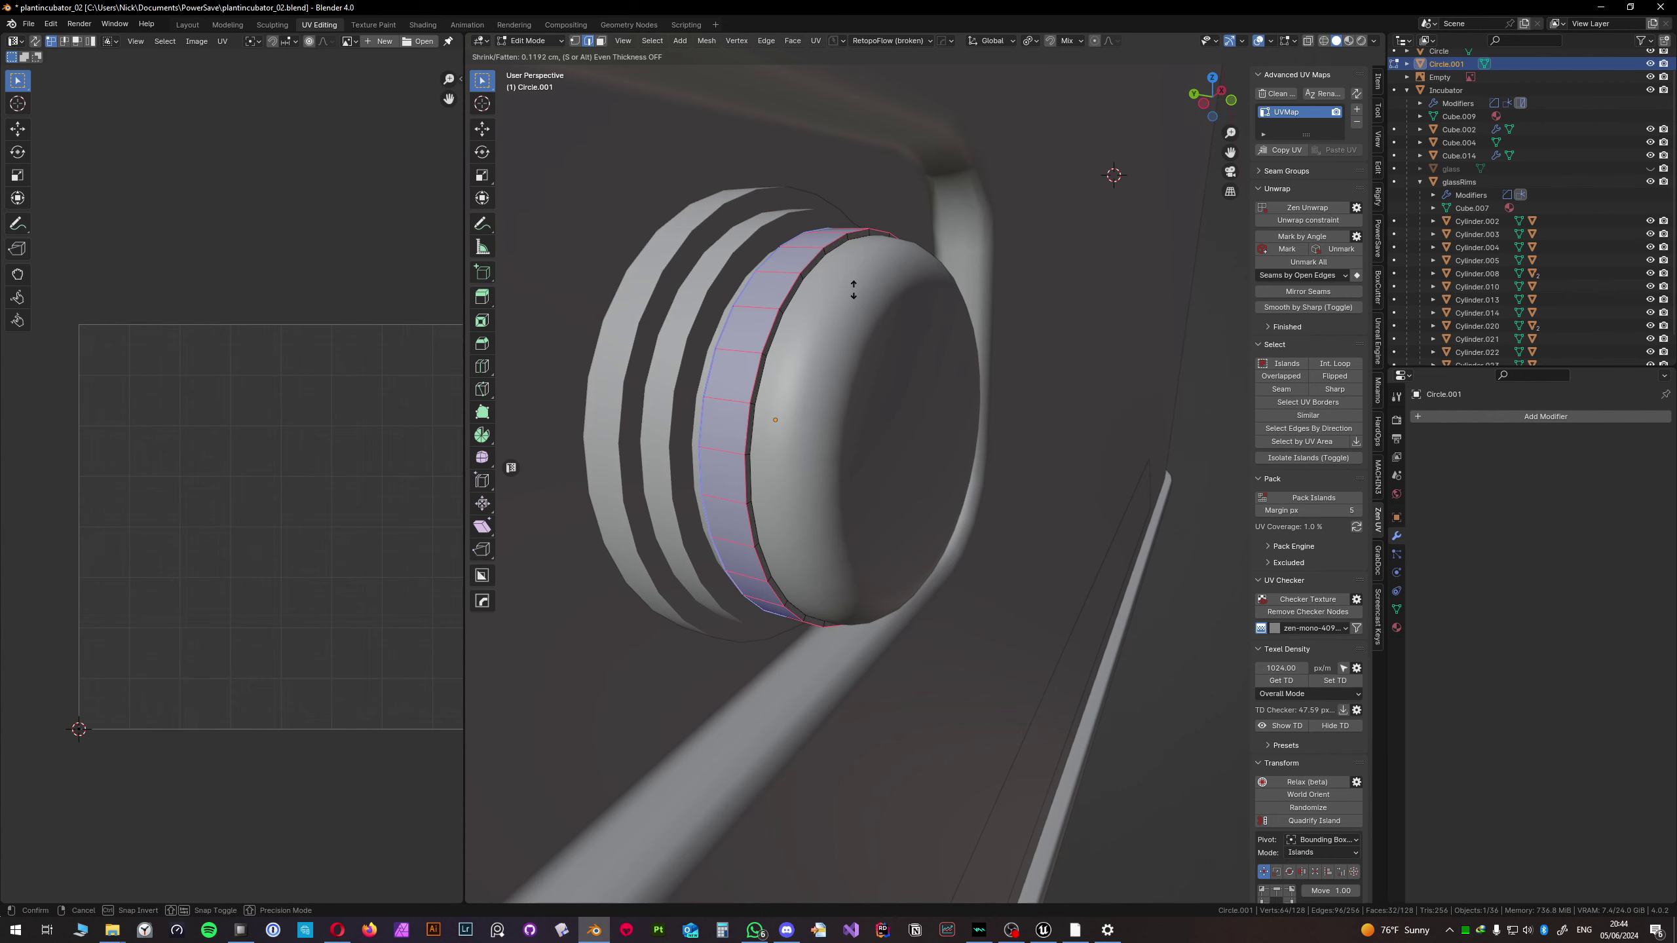
{"action": "left_click", "coordinate": [861, 283]}
{"action": "scroll", "coordinate": [861, 282], "scroll_direction": "down", "scroll_amount": 4}
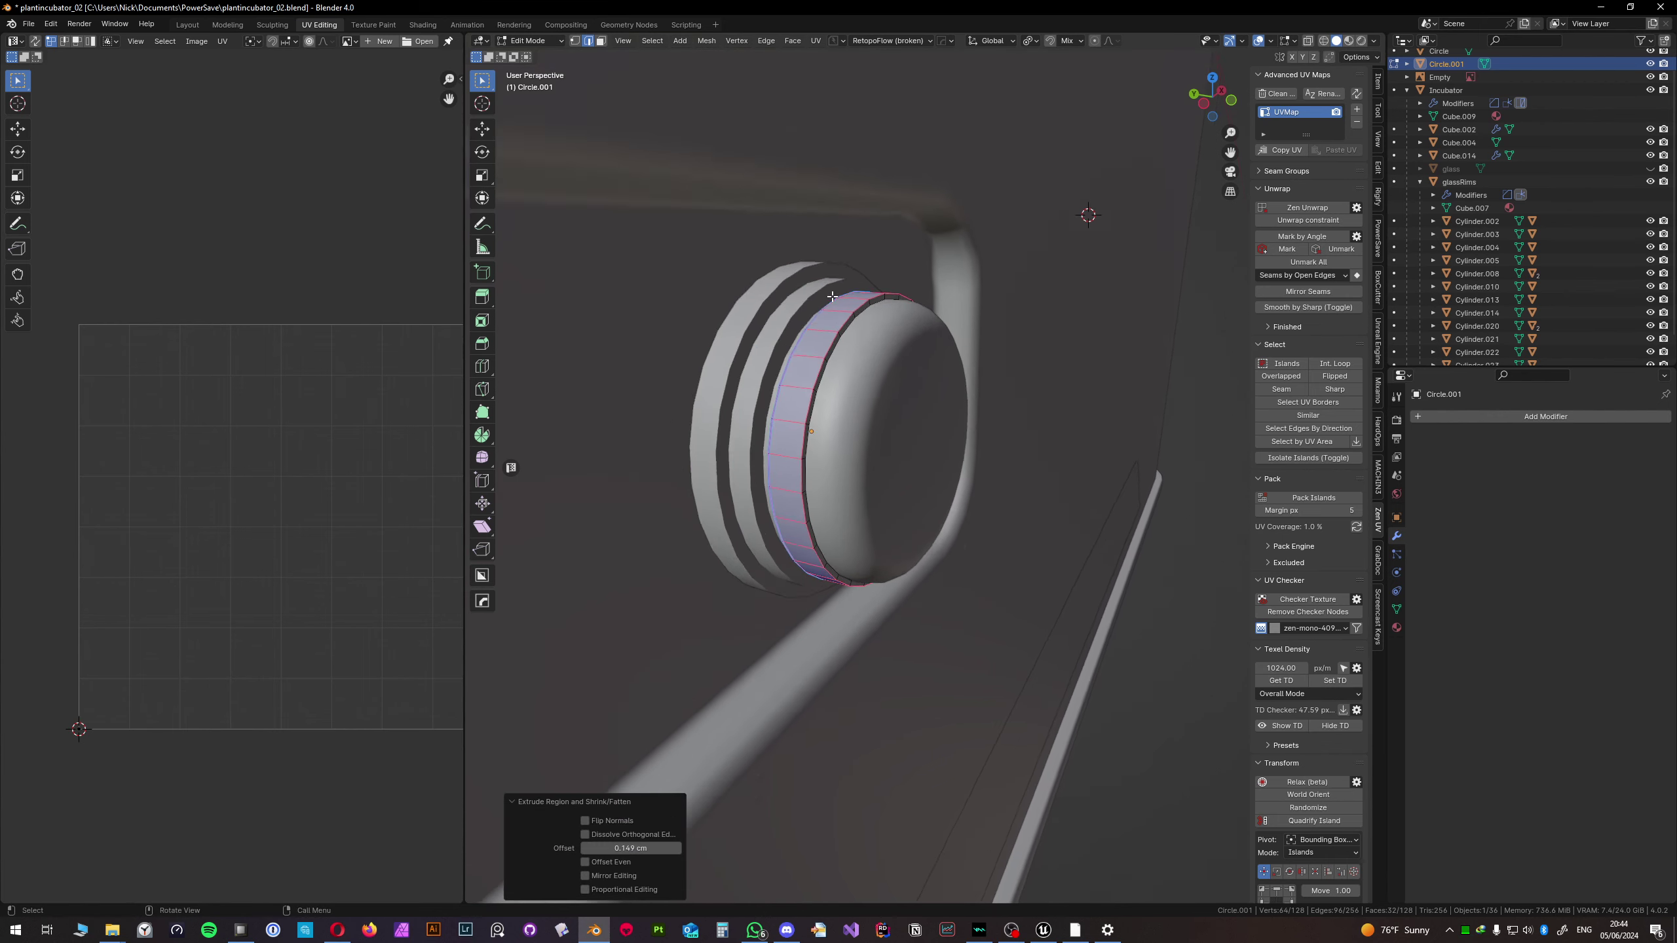
- Examine the ridged rings on the numbered knobs in the reference image and compare them with the modelled knob
{"action": "middle_click_drag", "start_coordinate": [861, 283], "coordinate": [905, 430]}
{"action": "scroll", "coordinate": [748, 322], "scroll_direction": "down", "scroll_amount": 12}
{"action": "scroll", "coordinate": [905, 430], "scroll_direction": "up", "scroll_amount": 10}
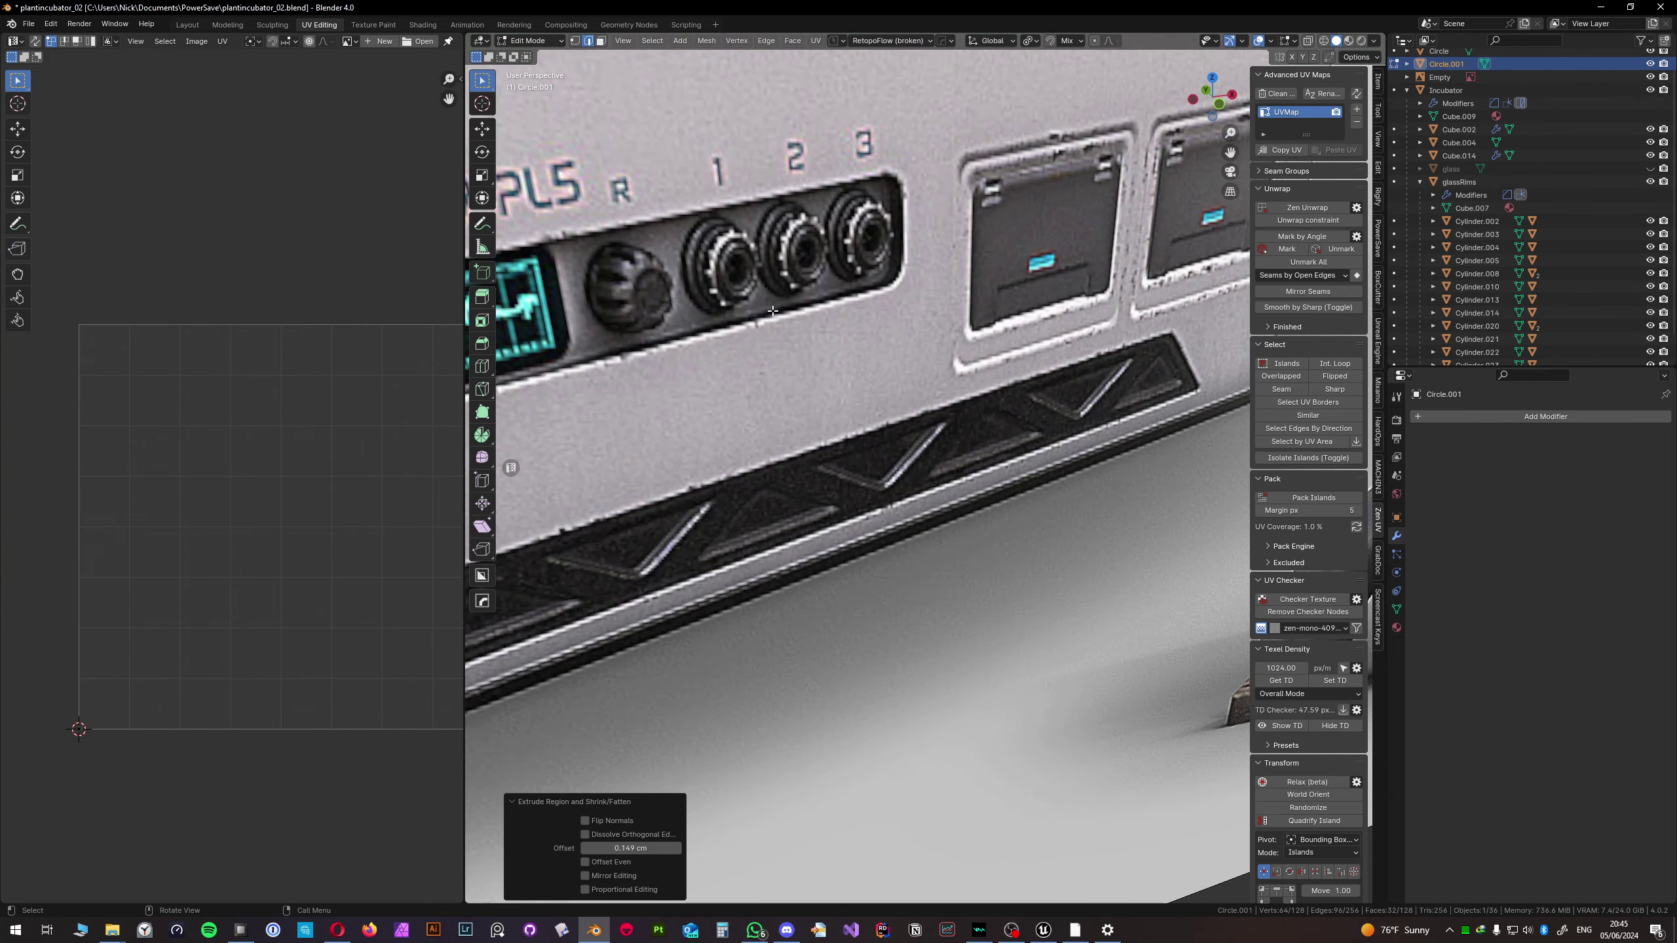
{"action": "scroll", "coordinate": [773, 315], "scroll_direction": "up", "scroll_amount": 1}
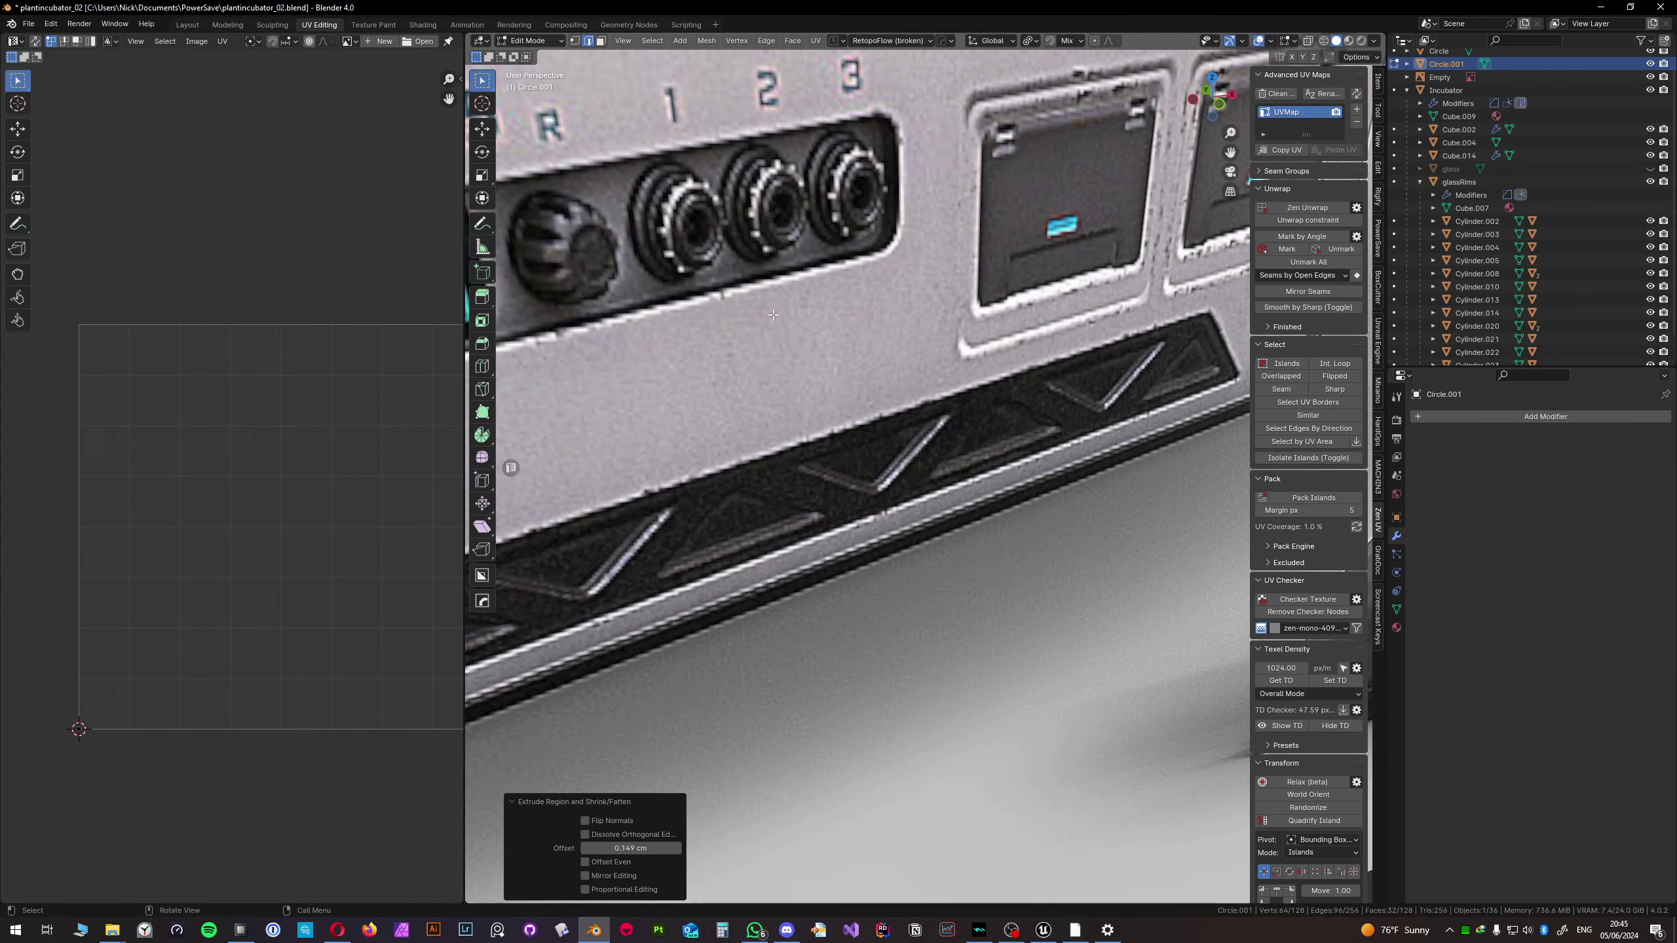
{"action": "scroll", "coordinate": [773, 316], "scroll_direction": "down", "scroll_amount": 6}
{"action": "middle_click_drag", "start_coordinate": [773, 315], "coordinate": [828, 395]}
{"action": "scroll", "coordinate": [827, 395], "scroll_direction": "up", "scroll_amount": 6}
{"action": "middle_click_drag", "start_coordinate": [988, 162], "coordinate": [851, 342], "text": "shift"}
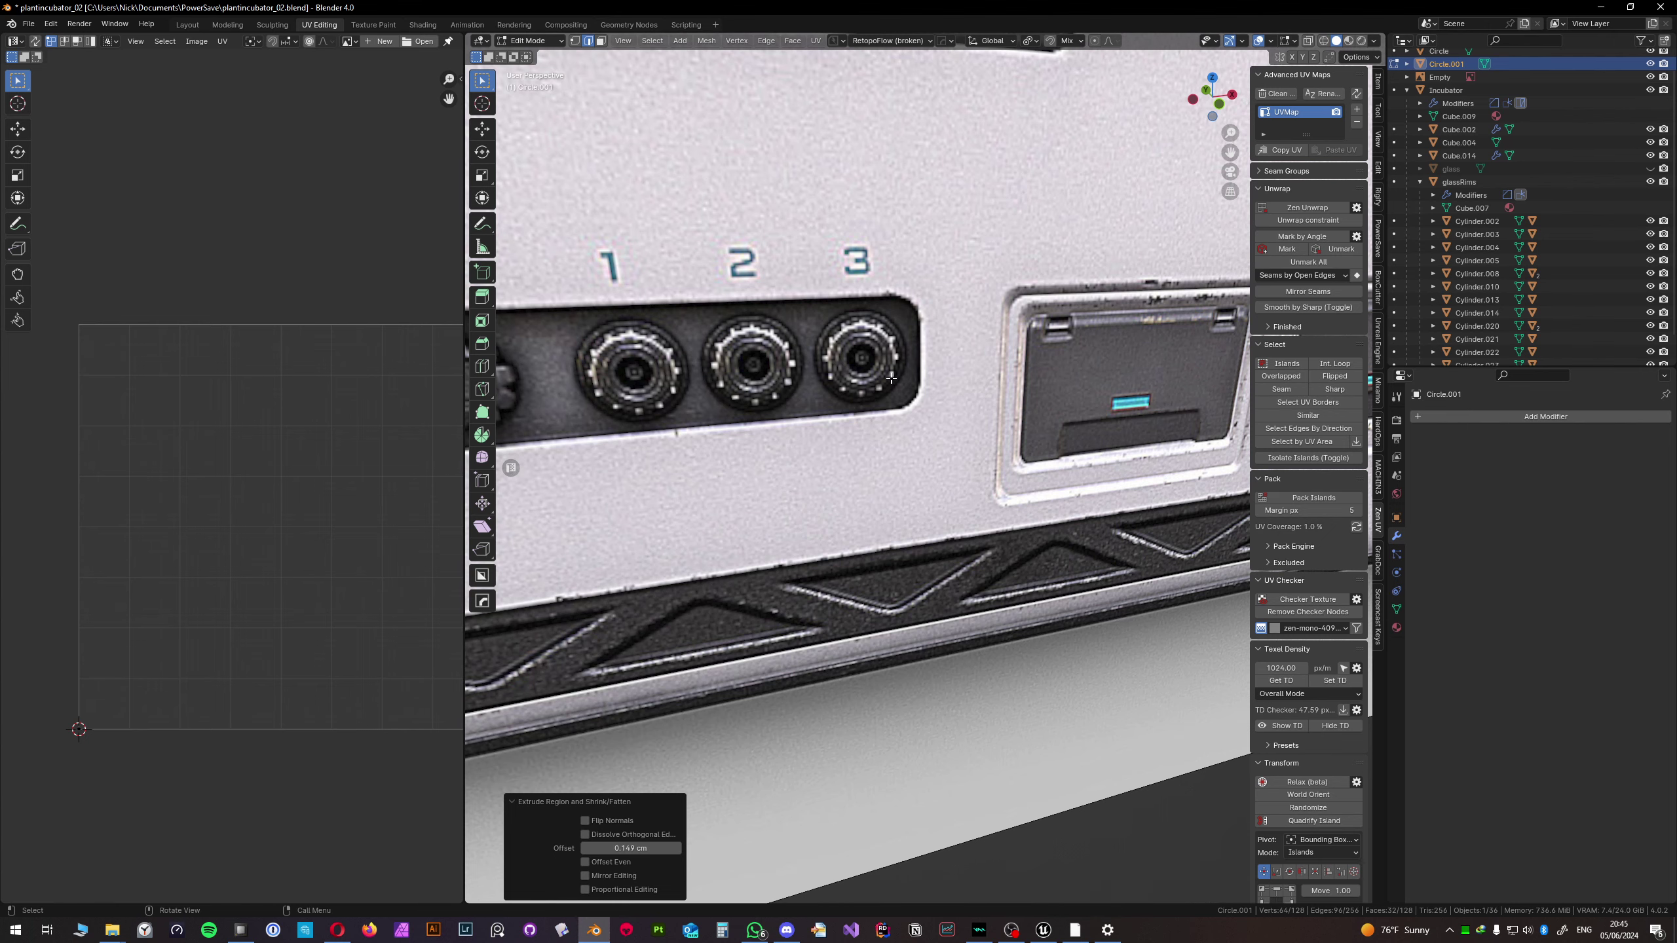
{"action": "scroll", "coordinate": [891, 379], "scroll_direction": "down", "scroll_amount": 8}
{"action": "middle_click_drag", "start_coordinate": [930, 471], "coordinate": [836, 397], "text": "shift"}
{"action": "scroll", "coordinate": [837, 396], "scroll_direction": "up", "scroll_amount": 2}
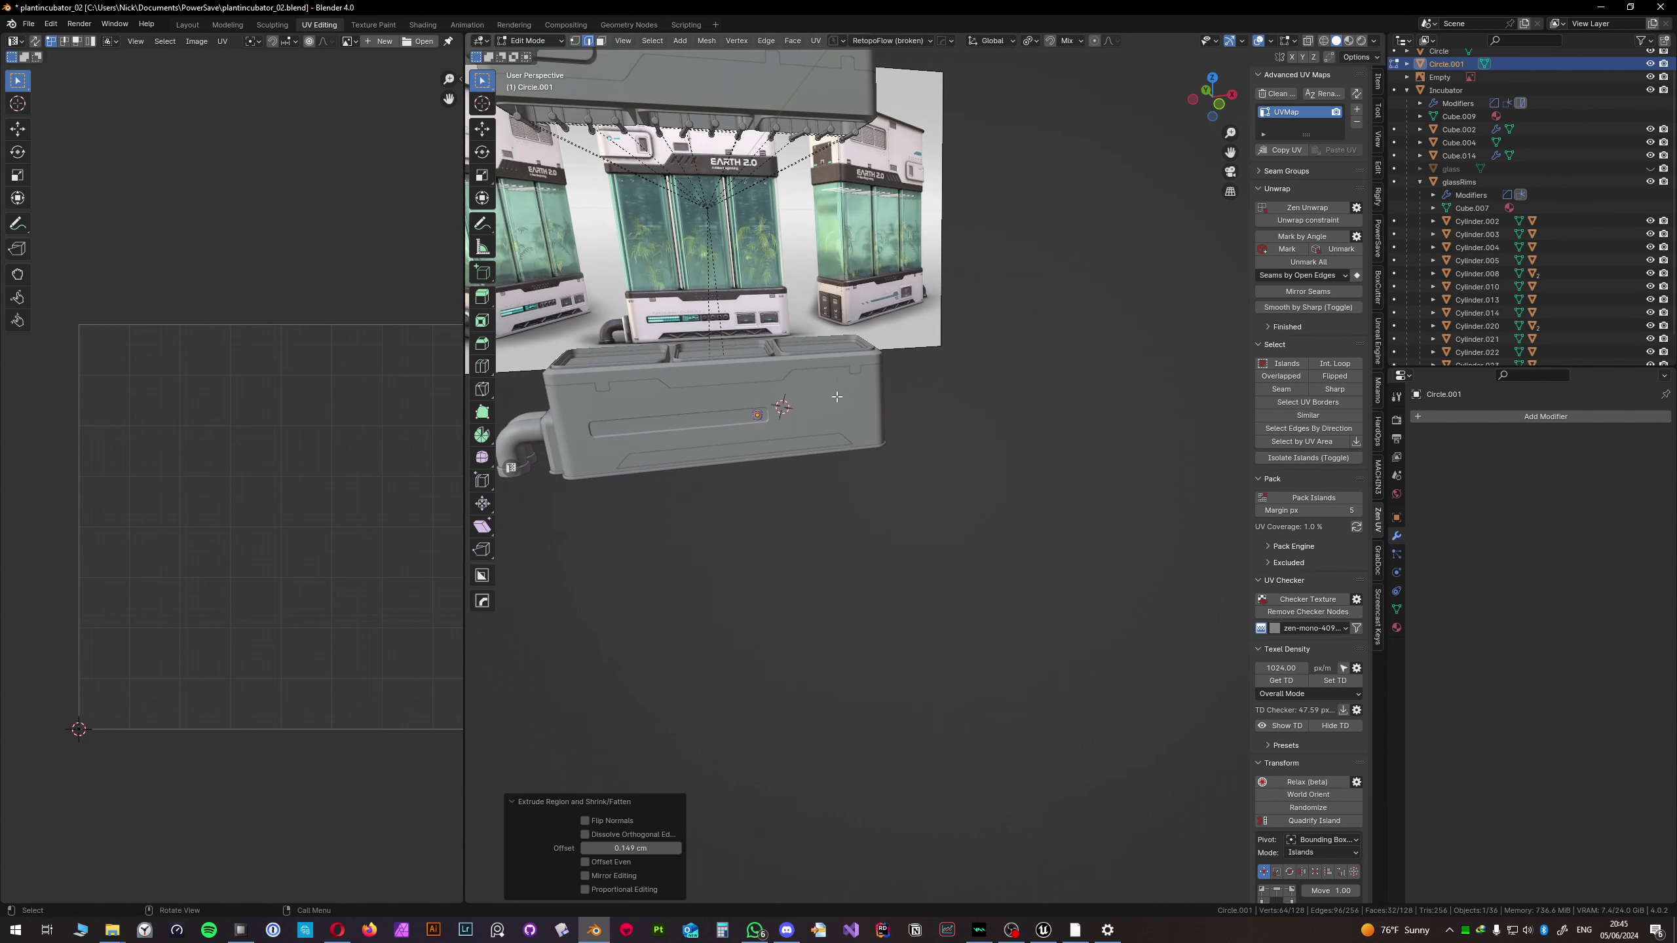
{"action": "scroll", "coordinate": [771, 410], "scroll_direction": "up", "scroll_amount": 10}
{"action": "scroll", "coordinate": [813, 390], "scroll_direction": "down", "scroll_amount": 3}
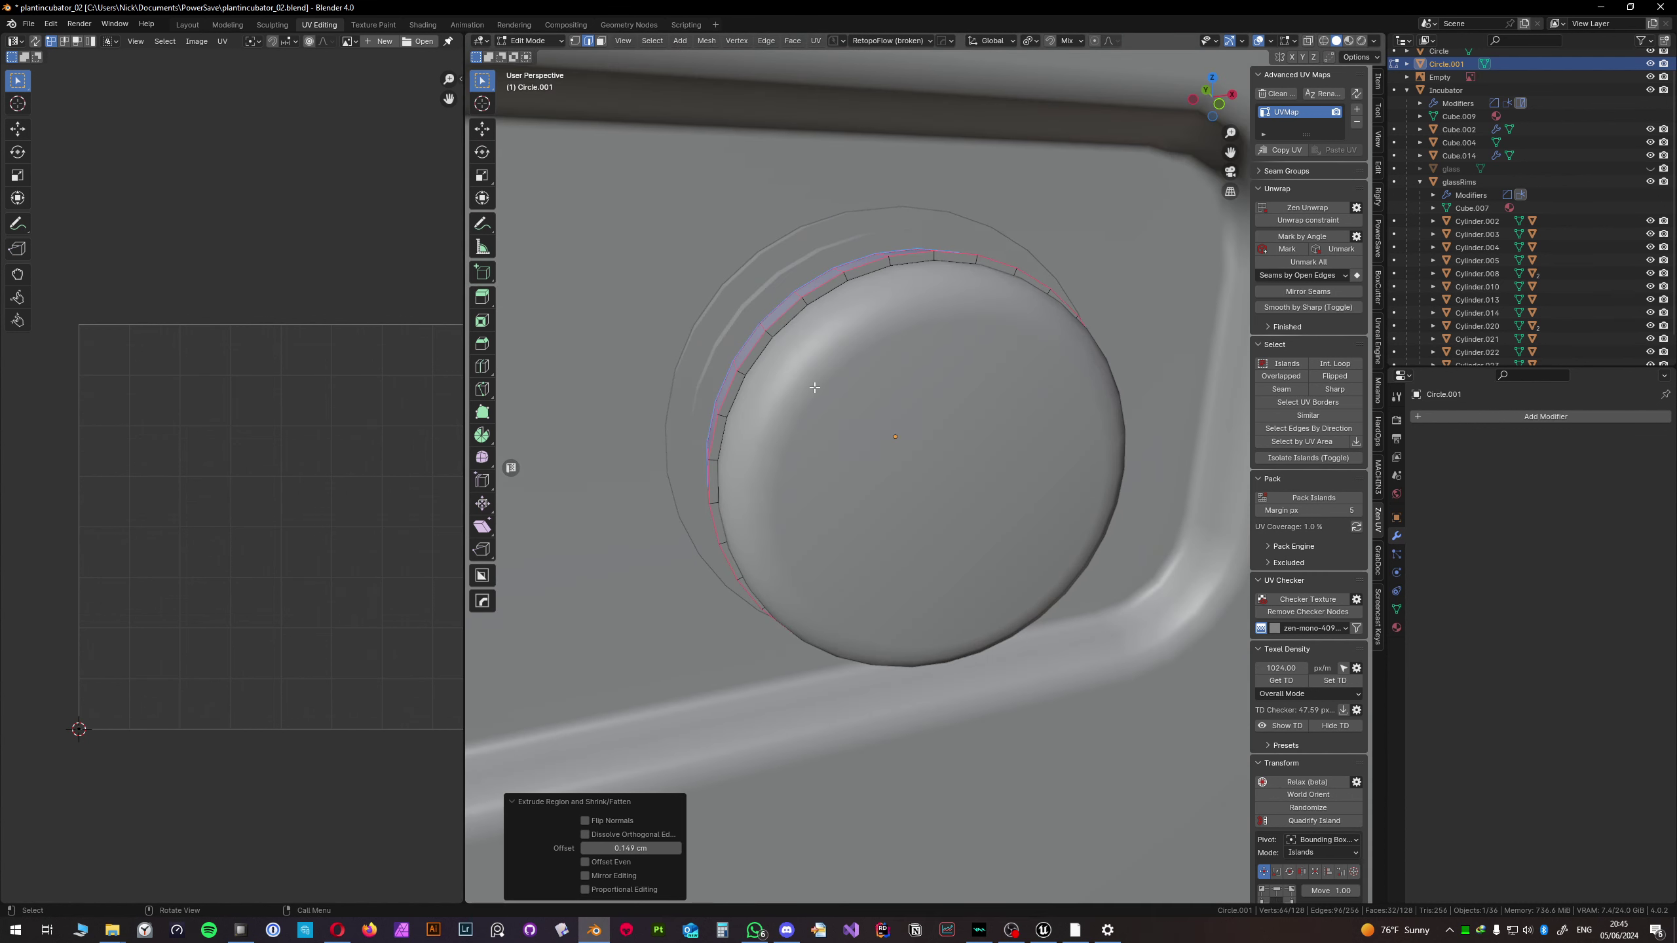
{"action": "middle_click_drag", "start_coordinate": [819, 388], "coordinate": [828, 386]}
- Try to select evenly spaced cross edges around the separated ring
{"action": "key", "text": "Tab"}
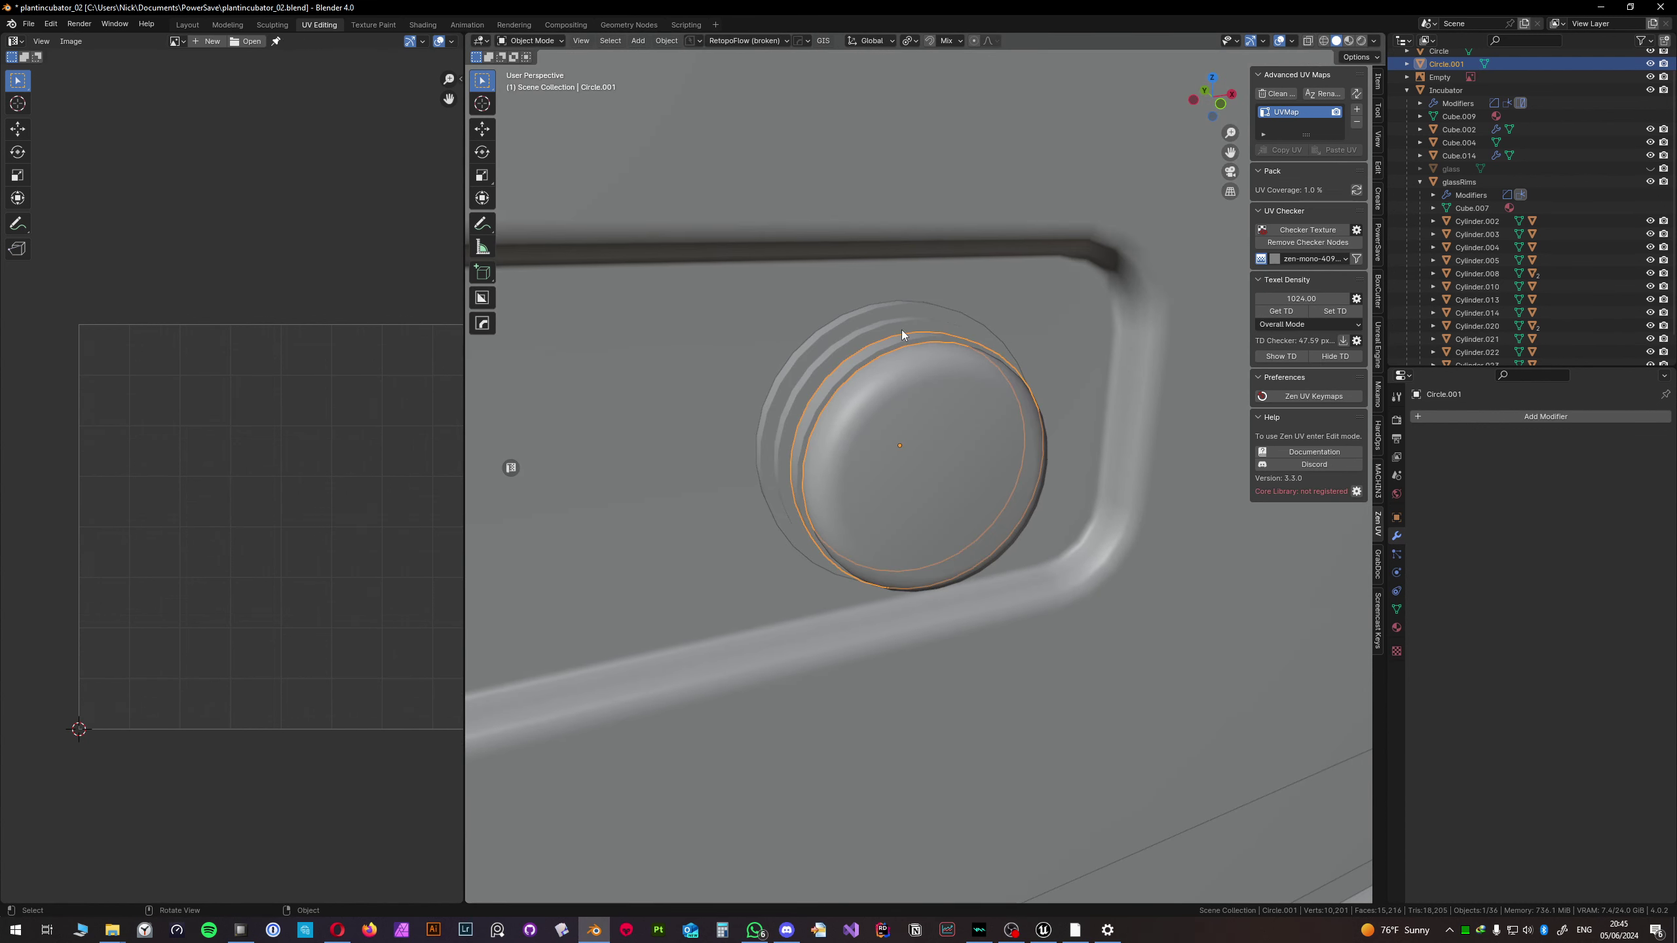
{"action": "key", "text": "KP_1"}
{"action": "scroll", "coordinate": [884, 330], "scroll_direction": "up", "scroll_amount": 3}
{"action": "key", "text": "Tab"}
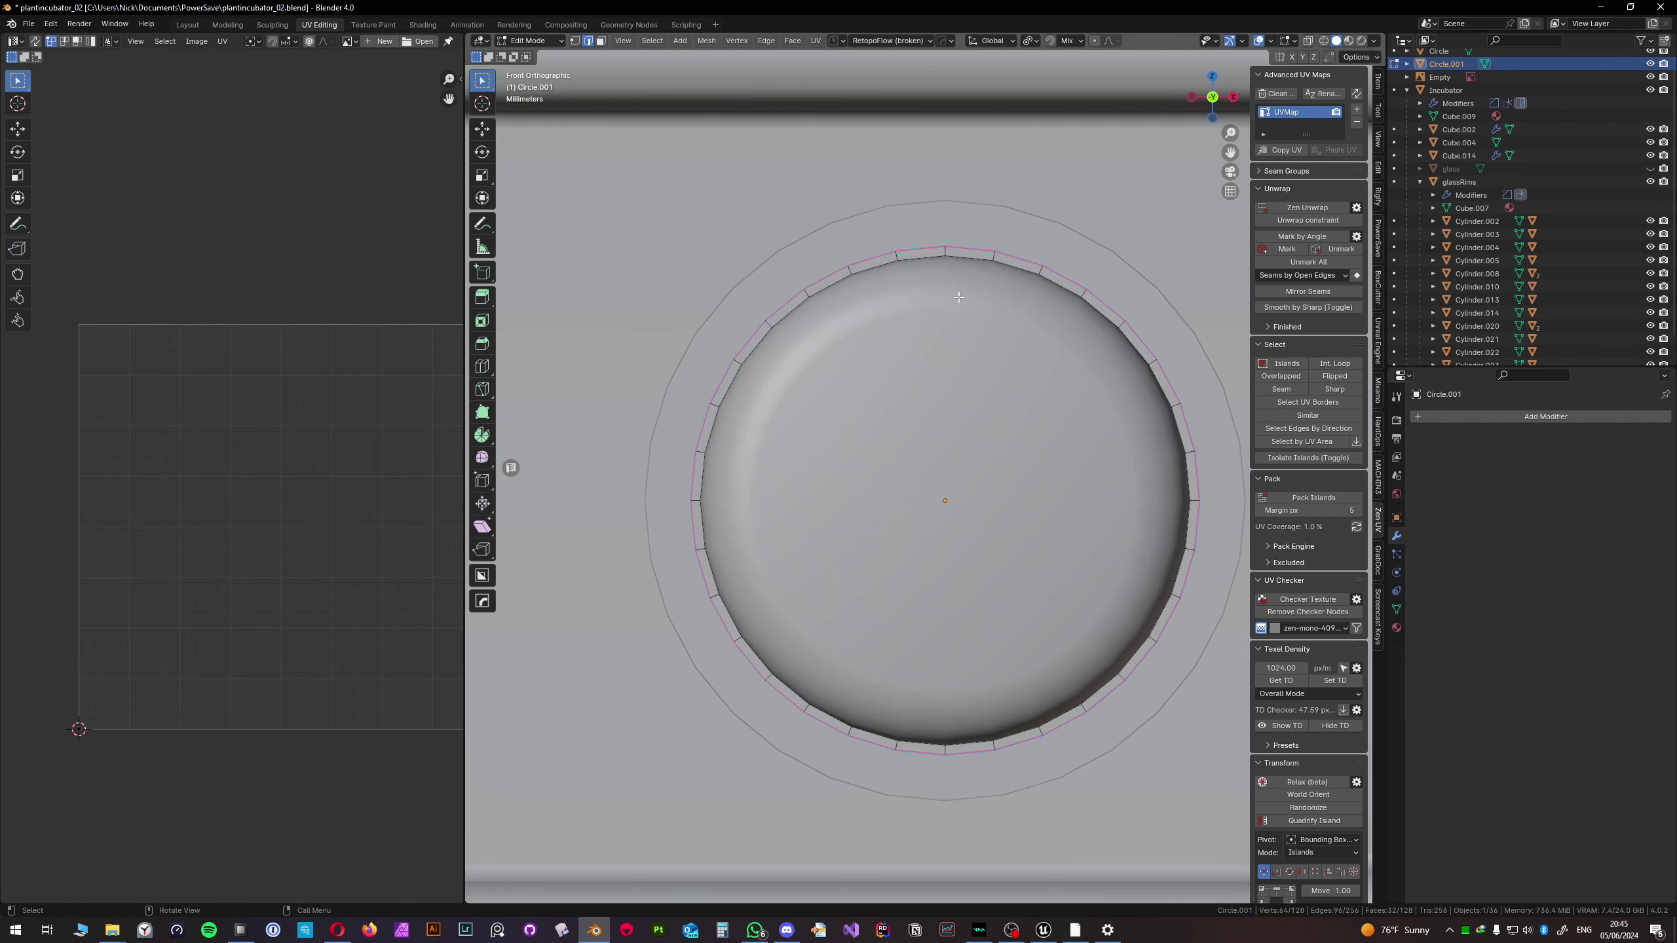
{"action": "left_click", "coordinate": [946, 250]}
{"action": "middle_click_drag", "start_coordinate": [946, 249], "coordinate": [1036, 361]}
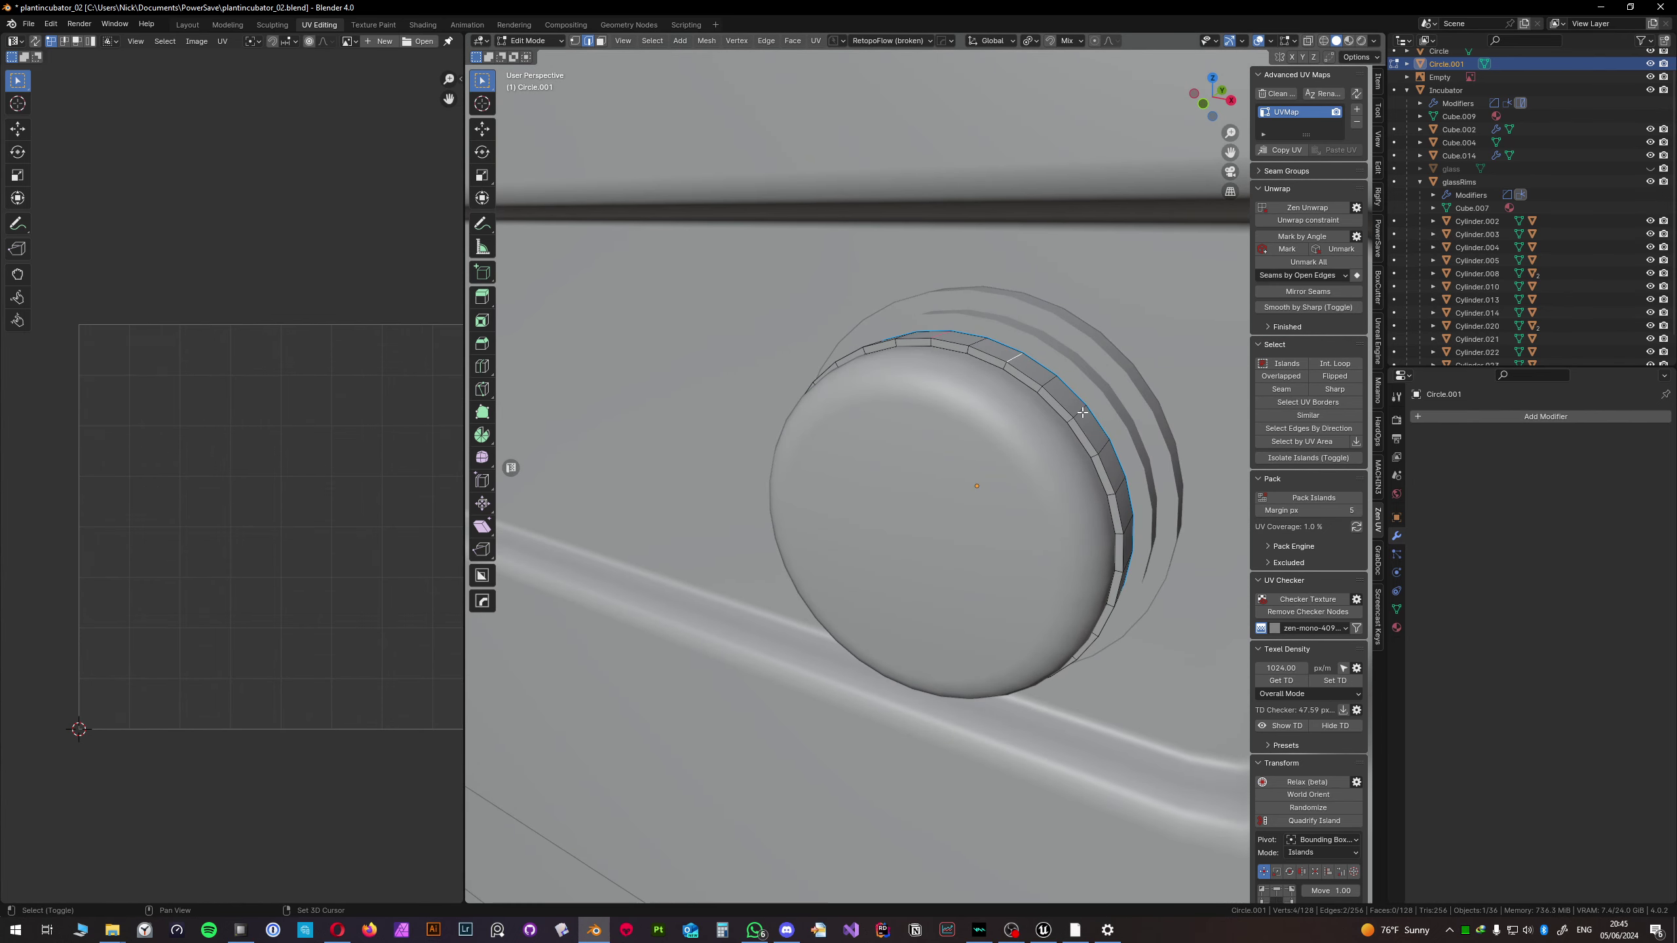
{"action": "left_click", "coordinate": [937, 337], "text": "shift"}
{"action": "left_click", "coordinate": [1126, 565], "text": "shift"}
{"action": "middle_click_drag", "start_coordinate": [1126, 566], "coordinate": [1064, 533]}
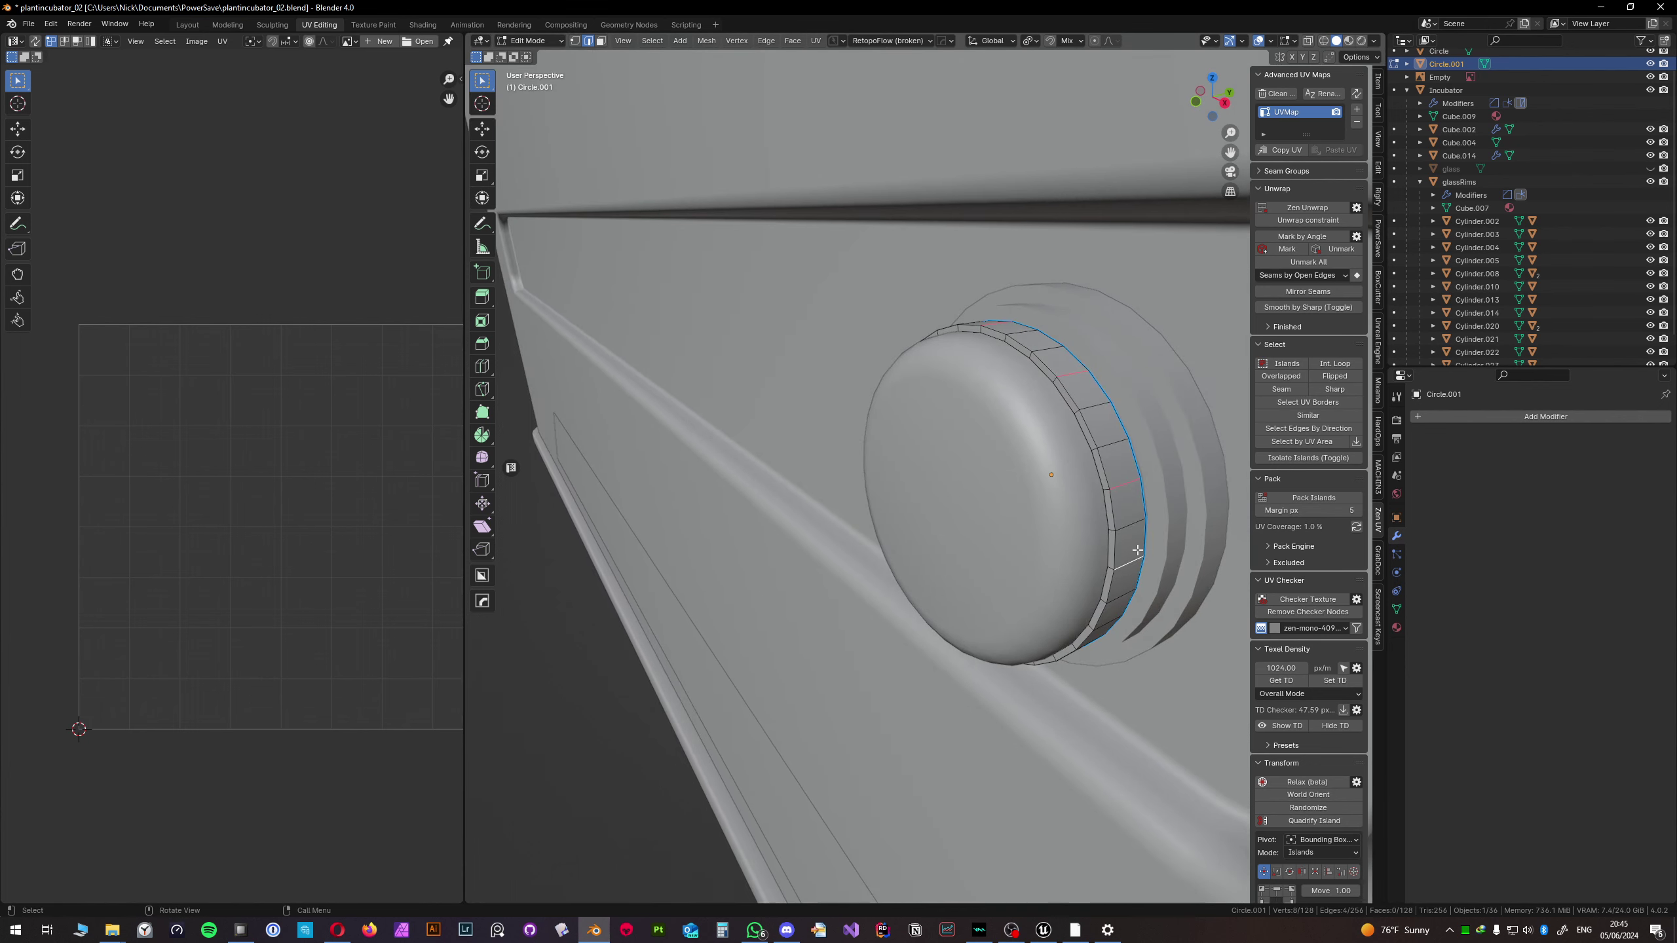
{"action": "left_click", "coordinate": [1136, 555]}
{"action": "left_click", "coordinate": [1126, 487], "text": "ctrl"}
{"action": "middle_click_drag", "start_coordinate": [1126, 488], "coordinate": [968, 534]}
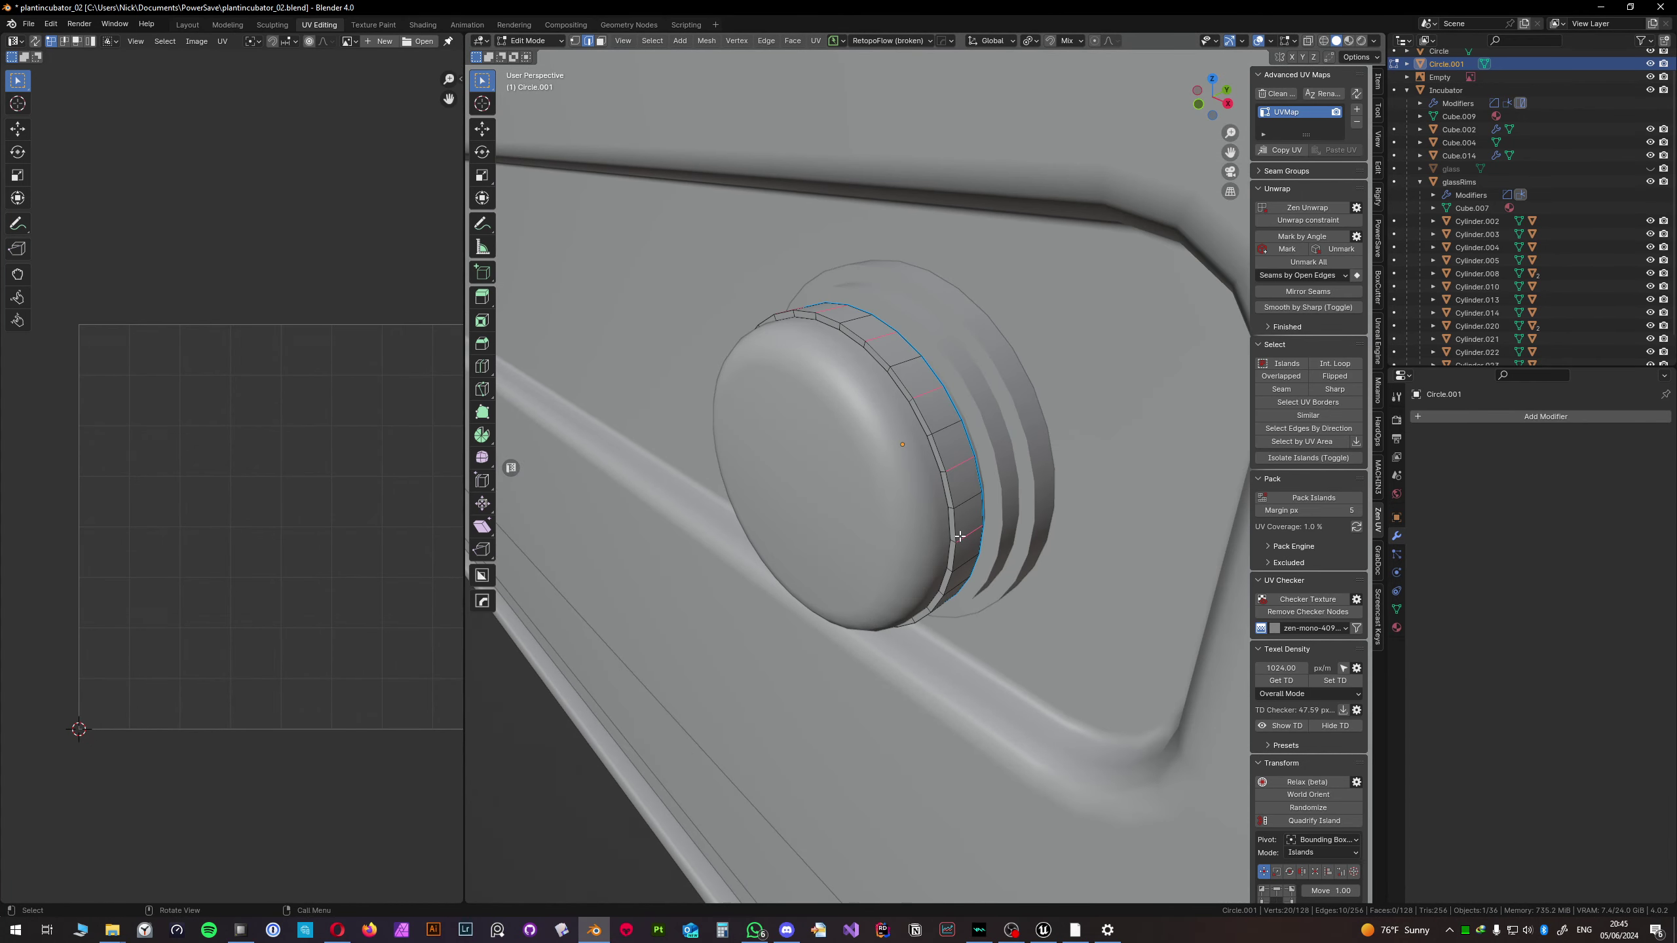
- Select two cross edges a few segments apart on the ring and enable the Screencast Keys display
{"action": "left_click", "coordinate": [967, 534]}
{"action": "scroll", "coordinate": [971, 532], "scroll_direction": "up", "scroll_amount": 2}
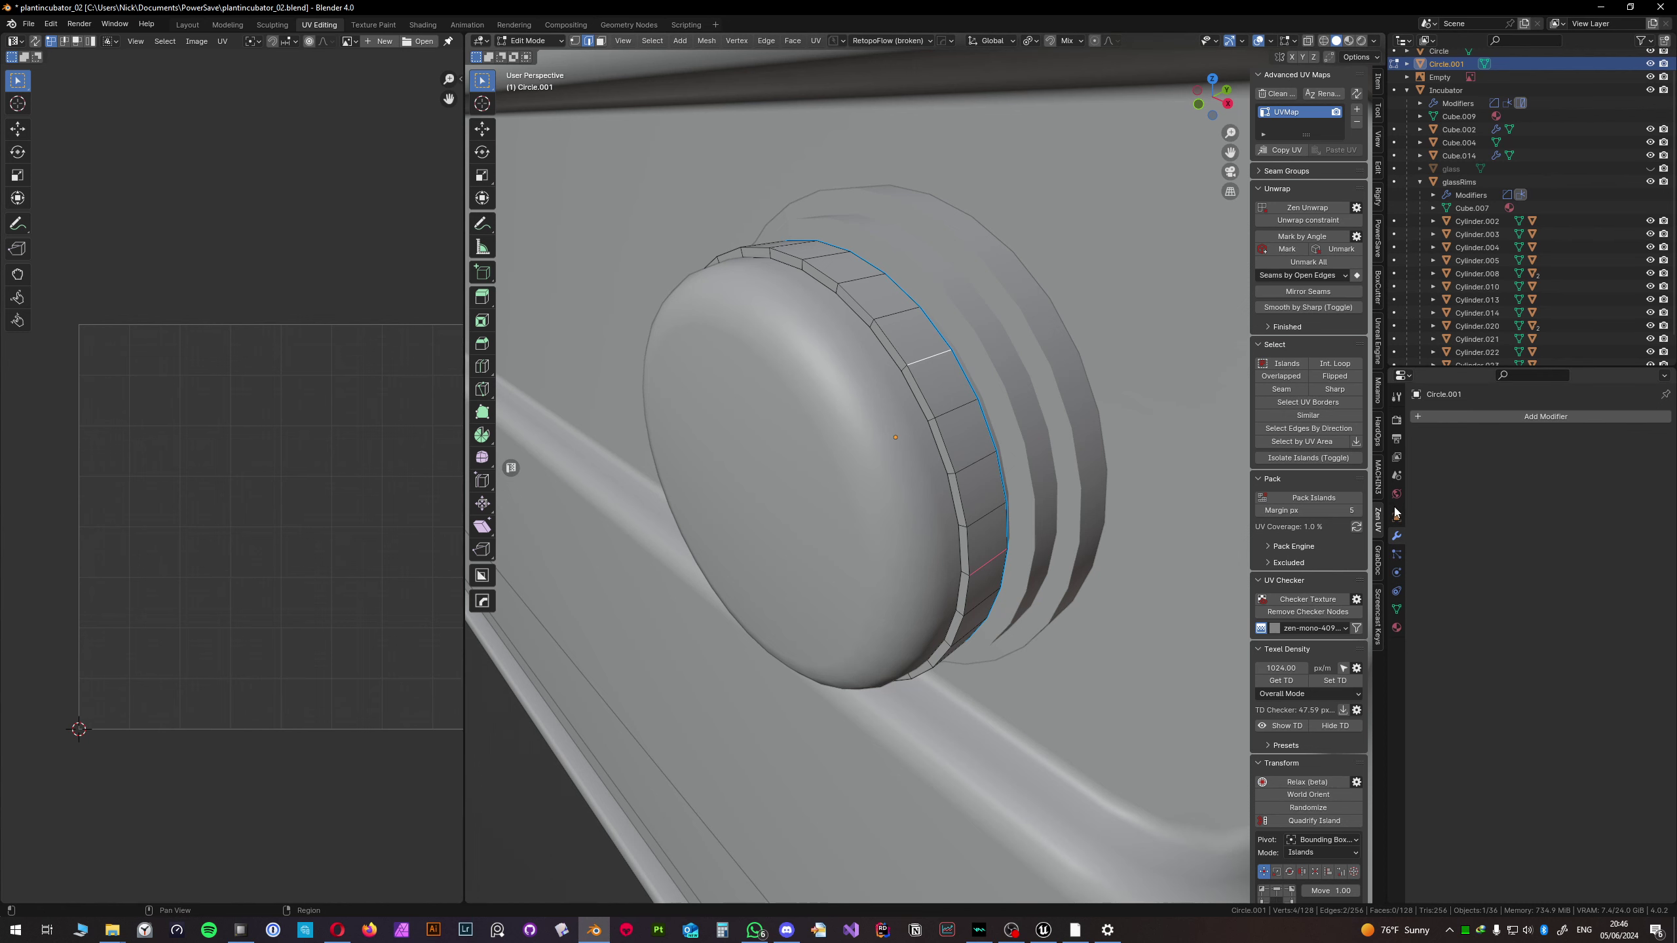
{"action": "scroll", "coordinate": [1265, 98], "scroll_direction": "down", "scroll_amount": 1, "text": "ctrl"}
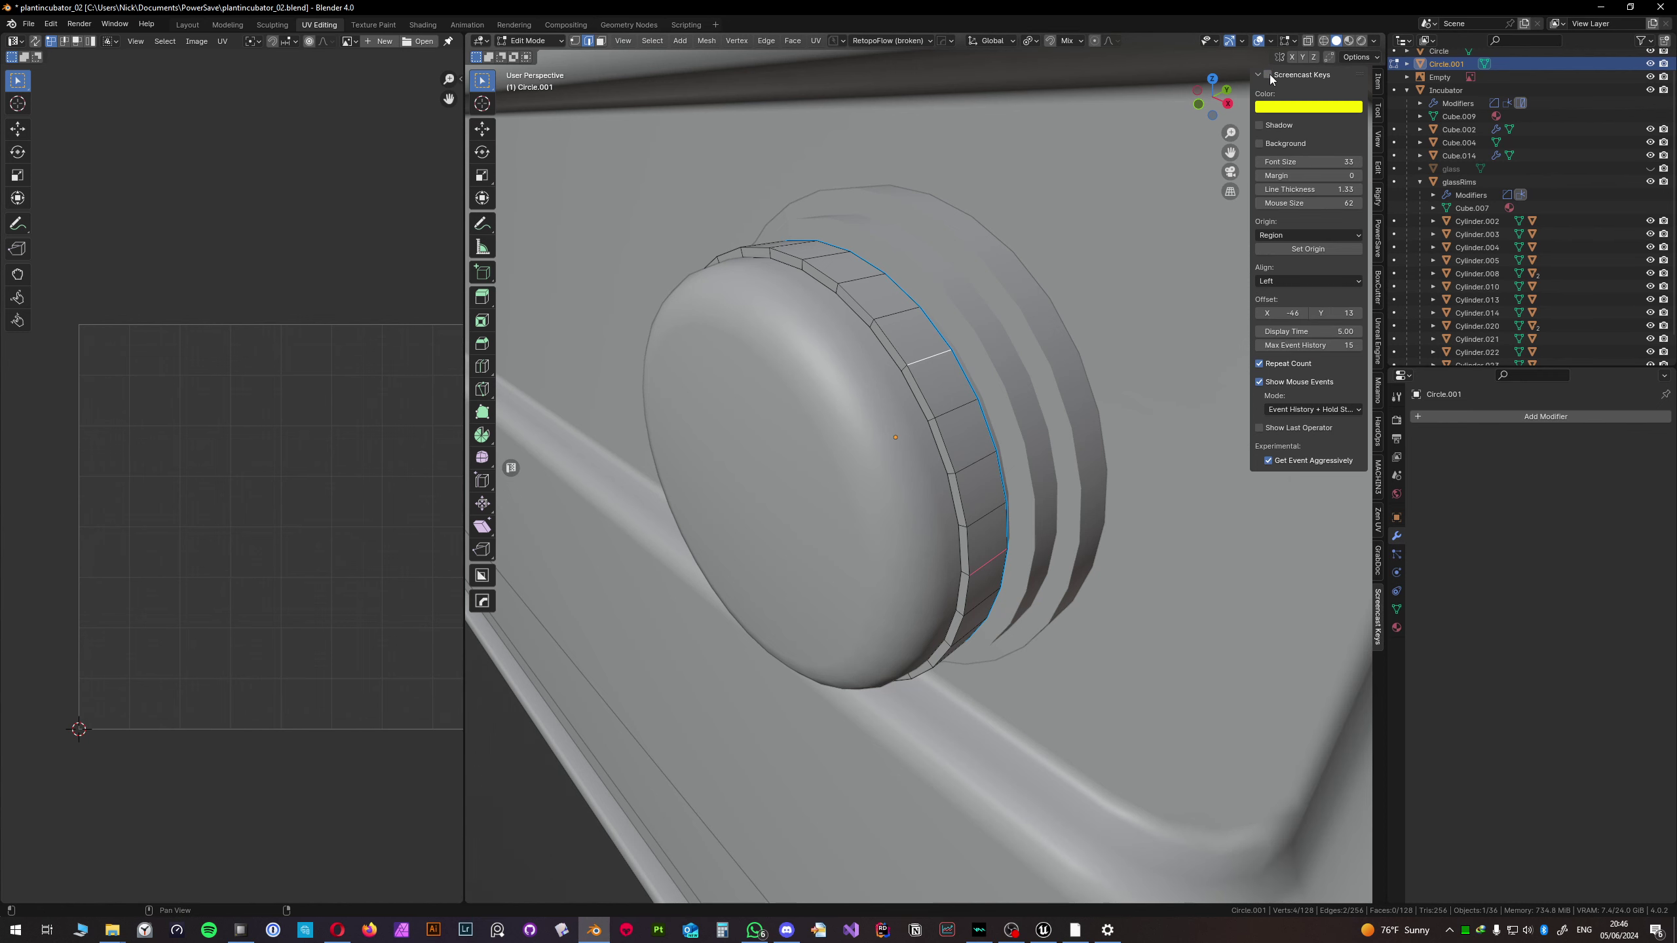
{"action": "left_click", "coordinate": [1268, 74]}
- Try to continue the spaced cross-edge selection around the separated ring and grow it outward
{"action": "middle_click_drag", "start_coordinate": [911, 361], "coordinate": [925, 369]}
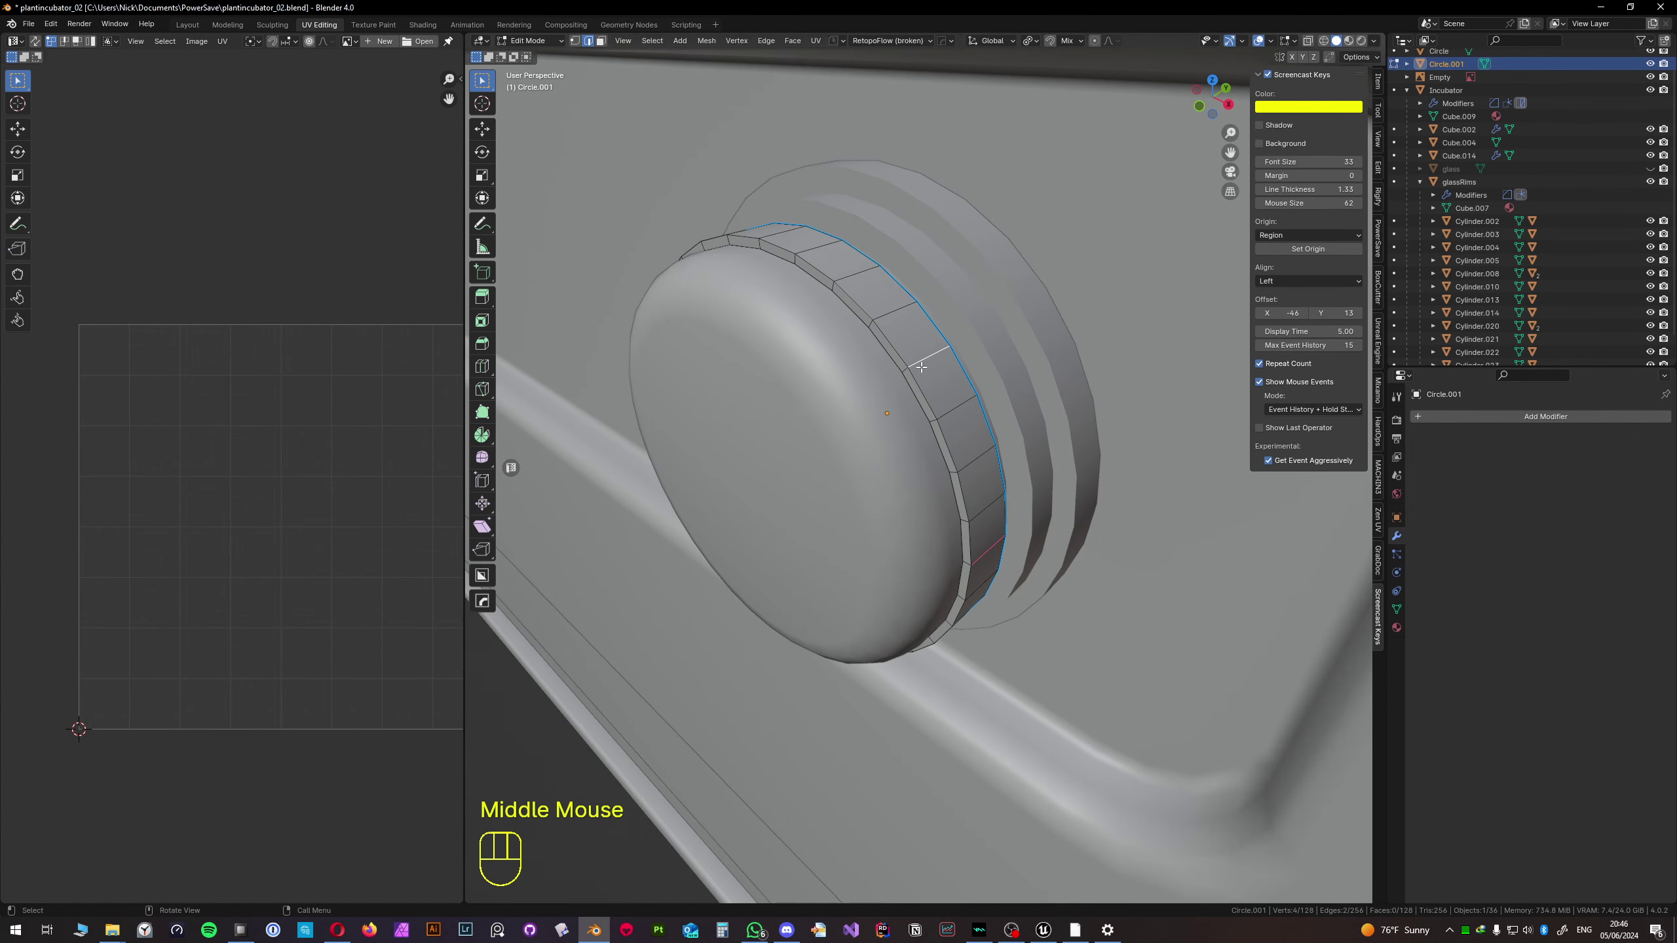
{"action": "key", "text": "shift+ctrl+KP_Add"}
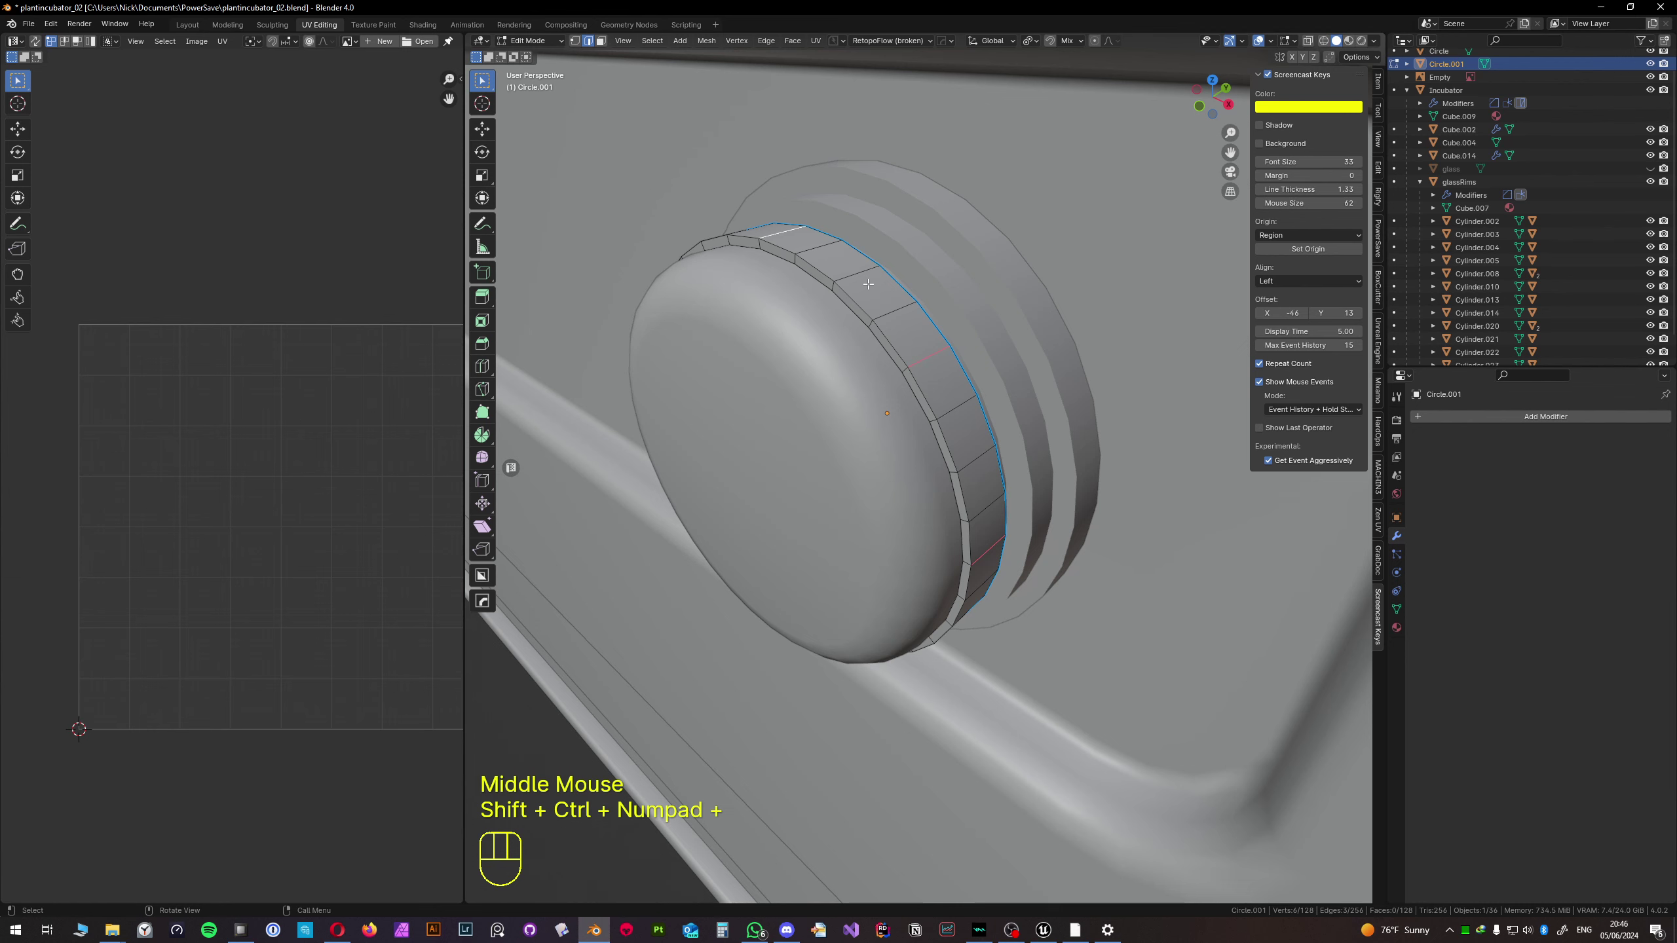
{"action": "middle_click_drag", "start_coordinate": [755, 236], "coordinate": [968, 228]}
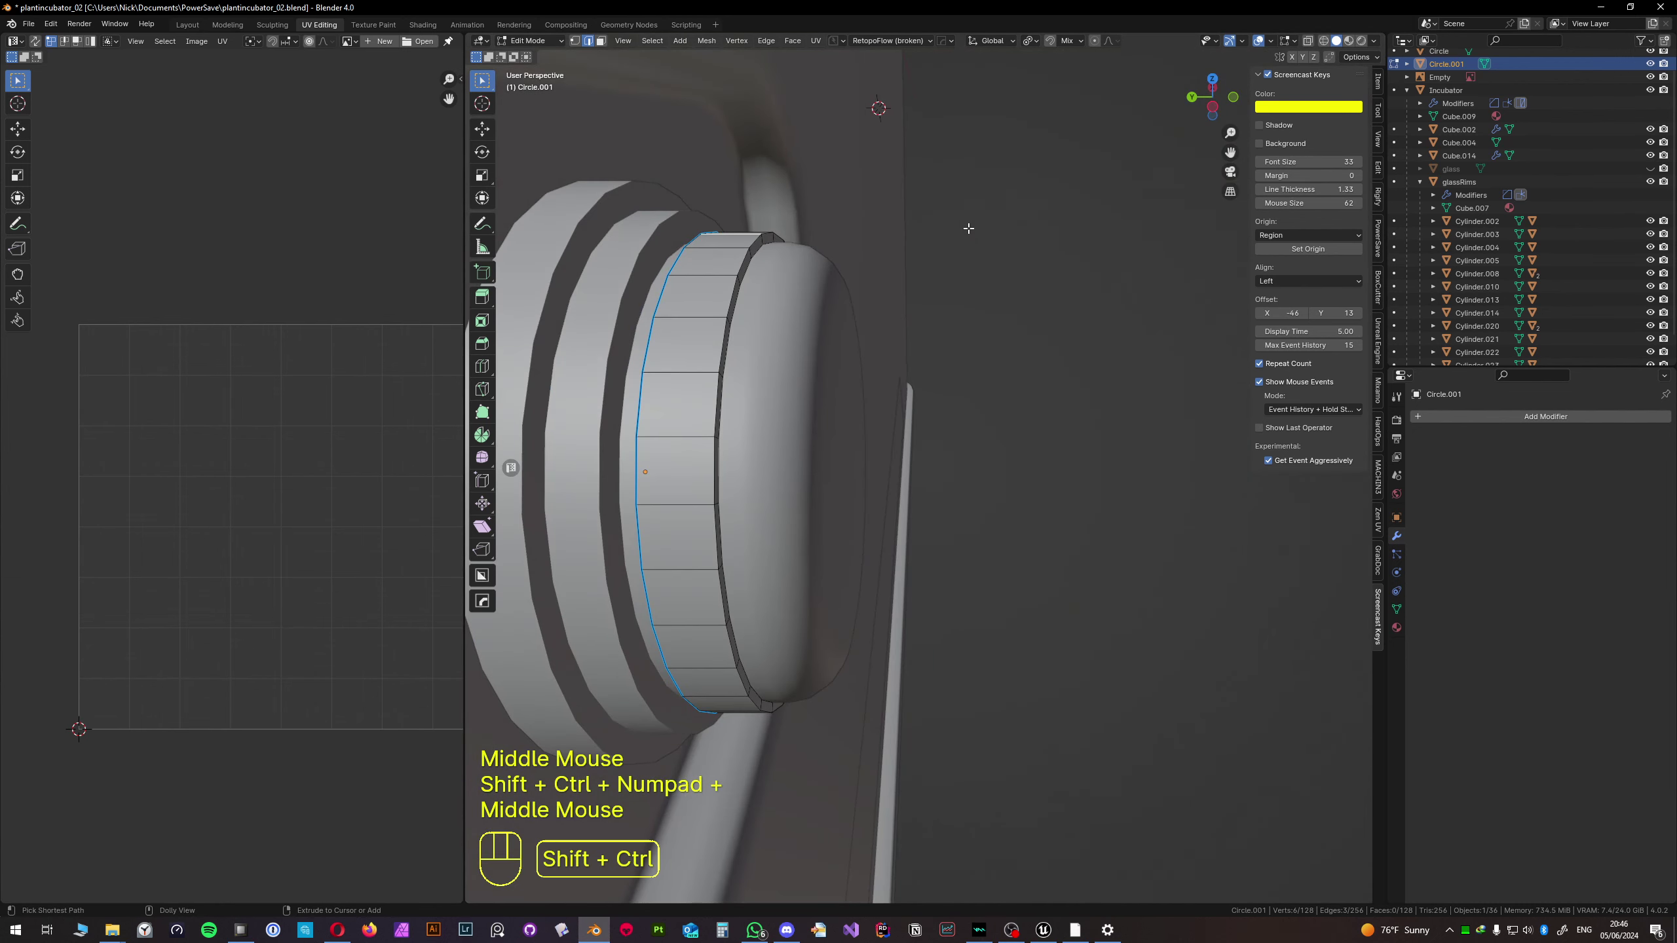
{"action": "key", "text": "shift+ctrl+KP_Add"}
{"action": "key", "text": "shift+ctrl+KP_Add"}
{"action": "key", "text": "shift+ctrl+KP_Add"}
{"action": "key", "text": "shift+ctrl+KP_Add"}
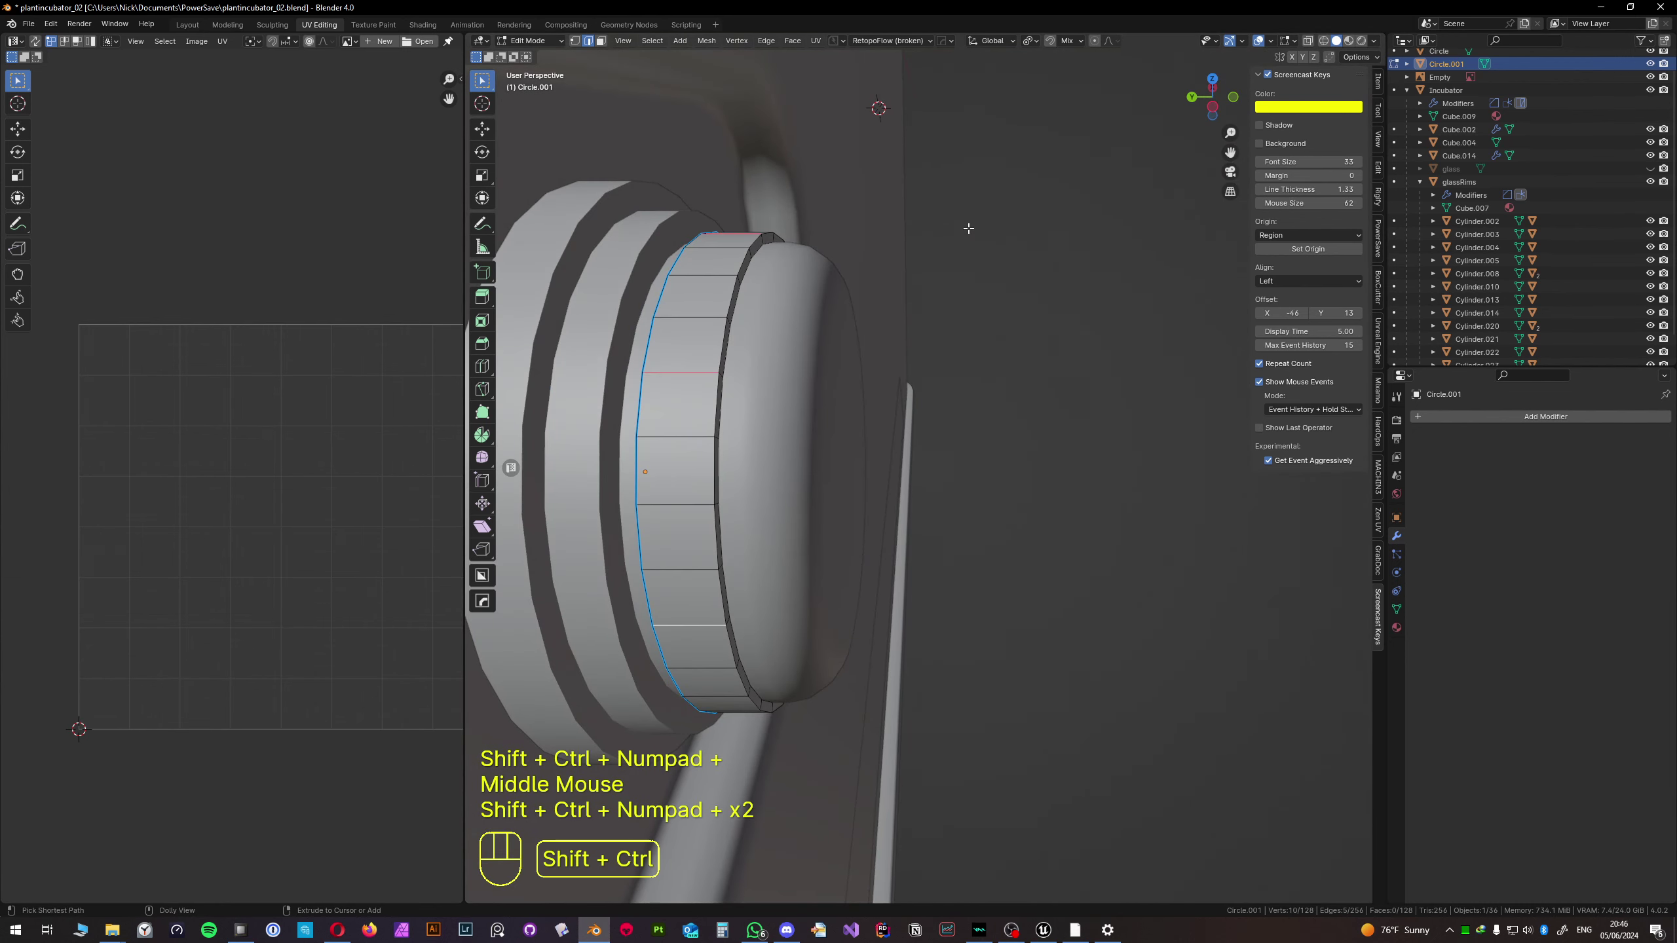
{"action": "middle_click_drag", "start_coordinate": [969, 228], "coordinate": [677, 231]}
{"action": "key", "text": "ctrl+KP_Add"}
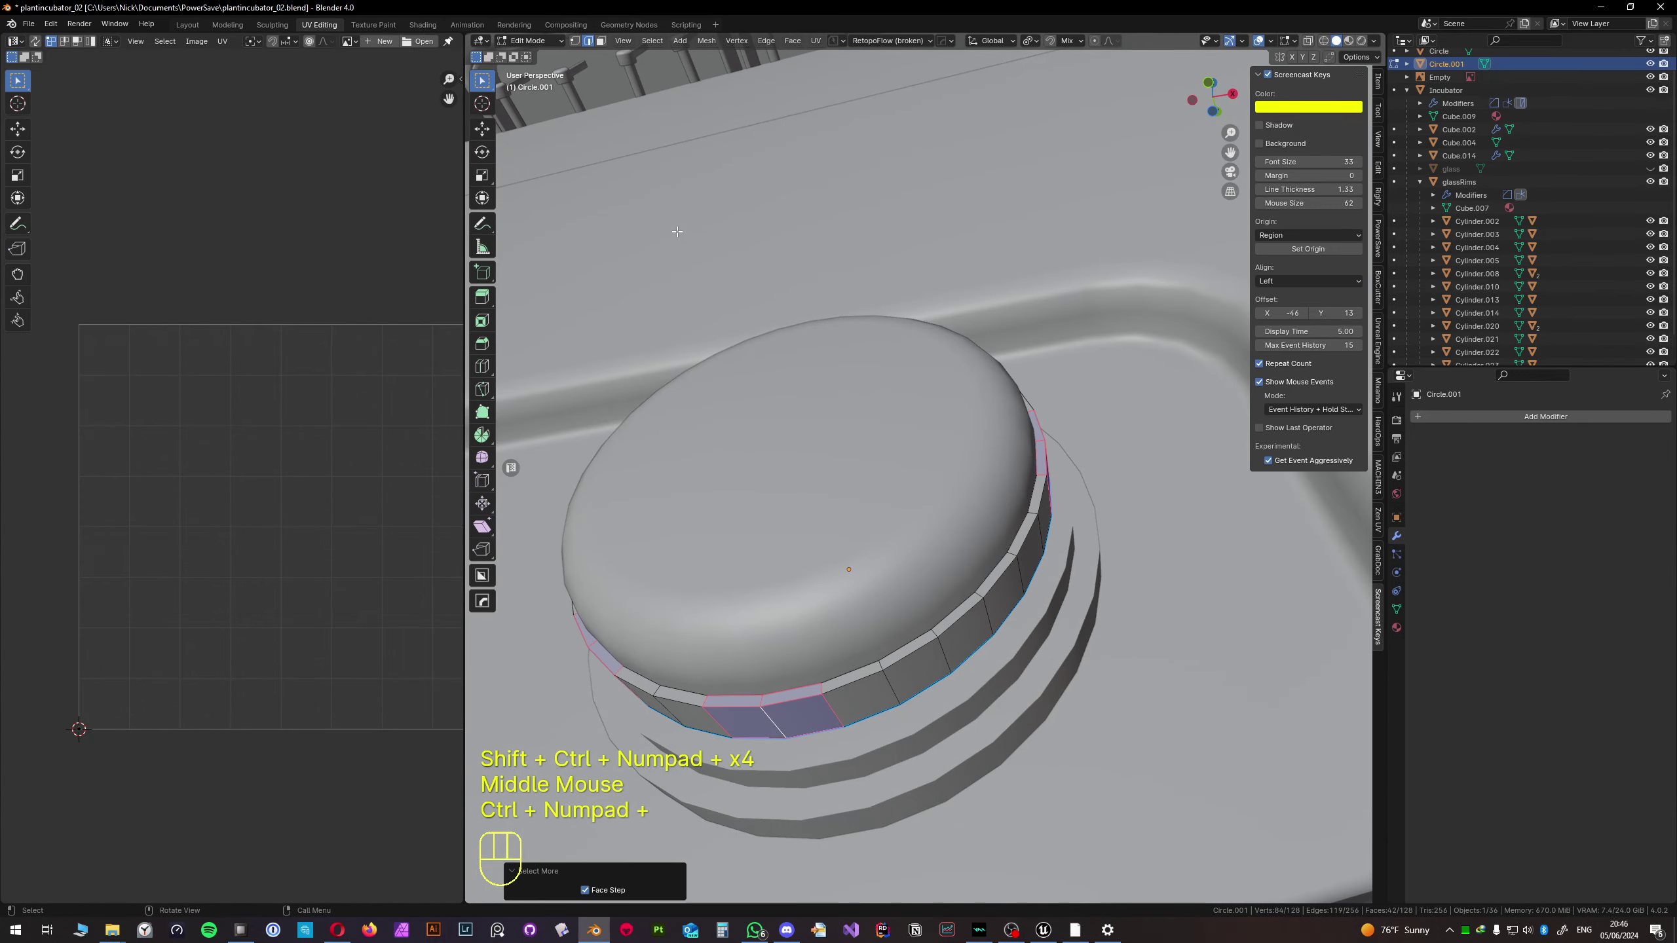
- Reselect two cross edges two segments apart on the ring and try to repeat that spacing
{"action": "middle_click_drag", "start_coordinate": [764, 278], "coordinate": [986, 368]}
{"action": "left_click", "coordinate": [998, 481]}
{"action": "left_click", "coordinate": [990, 373], "text": "shift"}
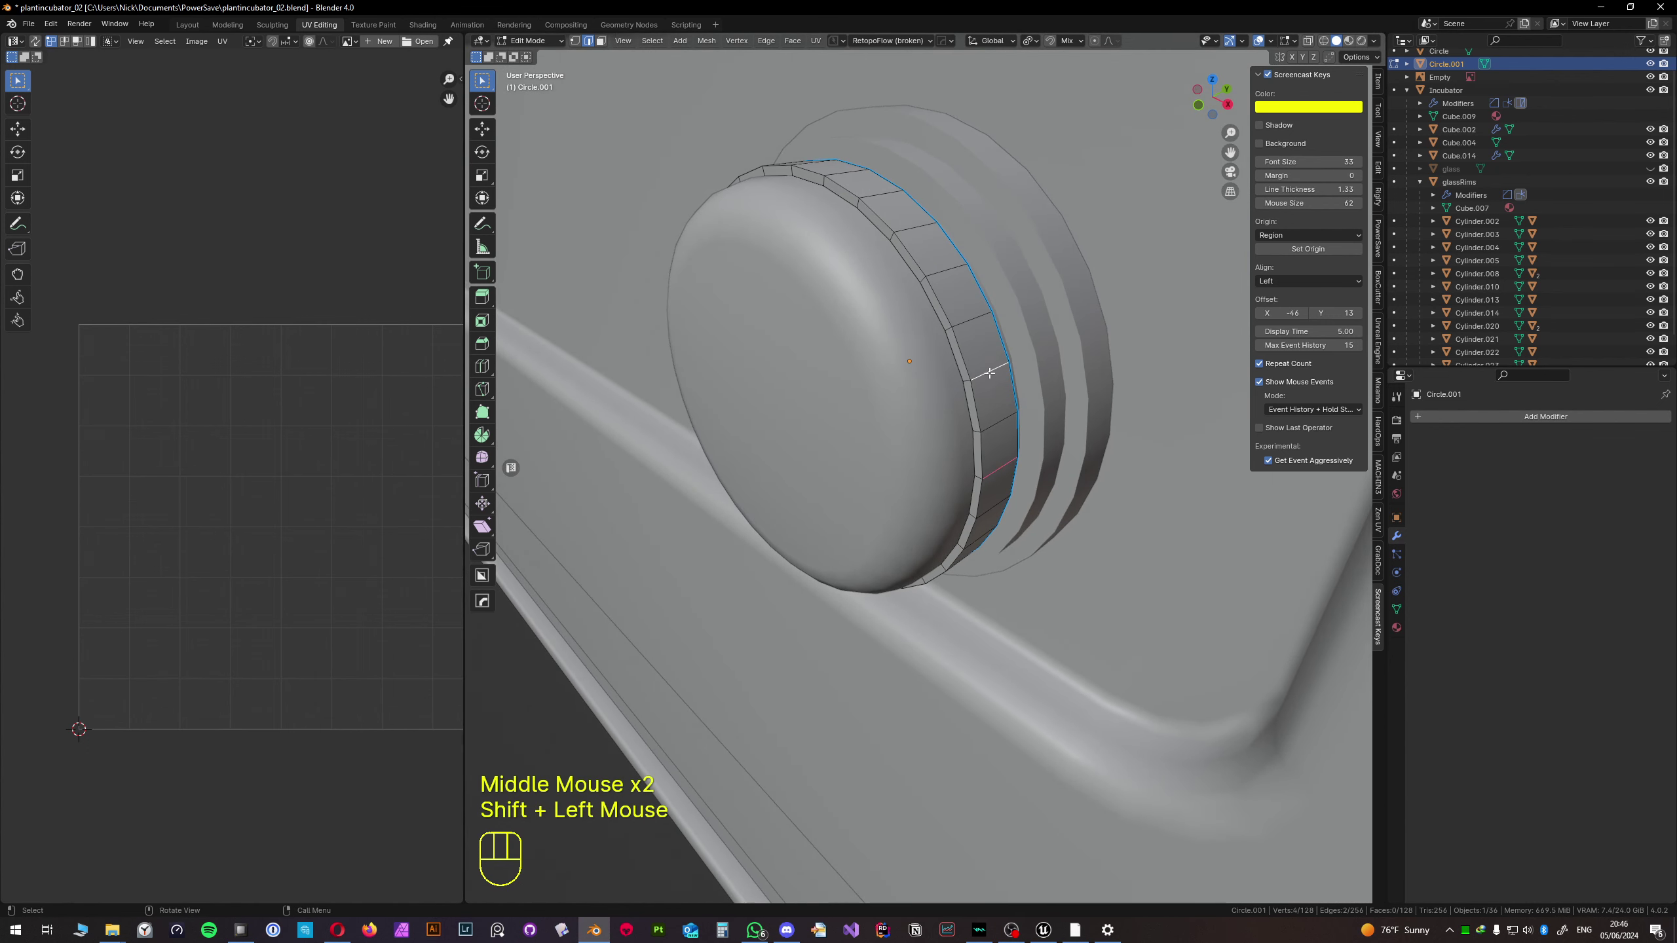
{"action": "key", "text": "ctrl+shift+KP_Add"}
{"action": "key", "text": "ctrl+shift+KP_Add"}
{"action": "key", "text": "ctrl+shift+KP_Add"}
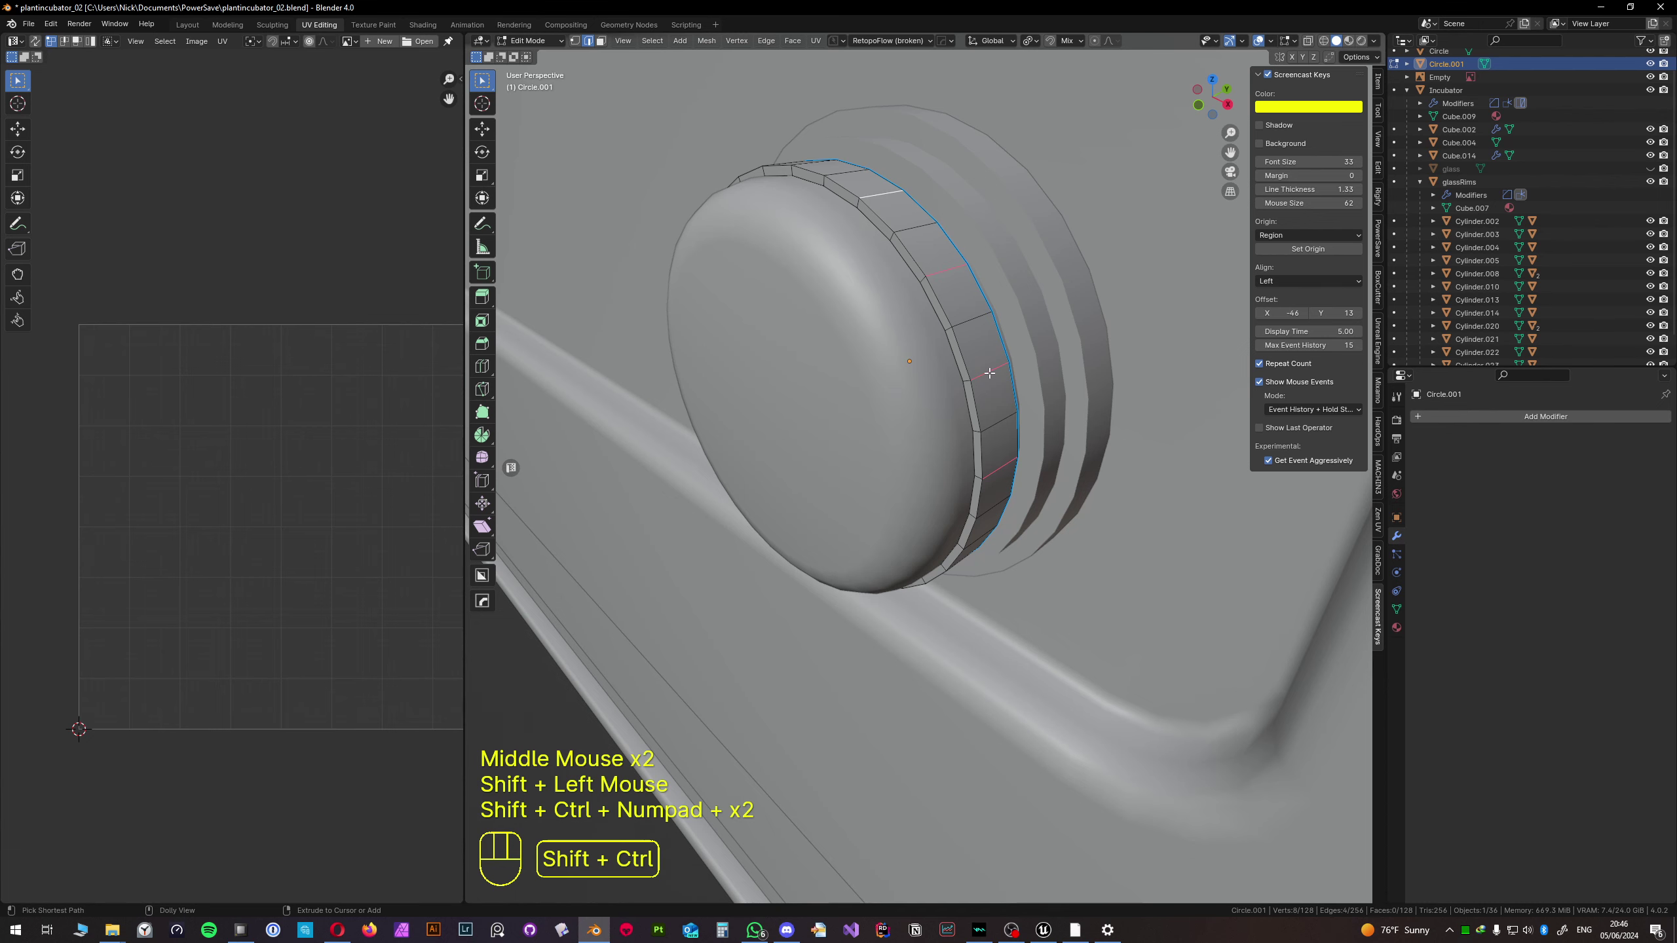
- Try to select every third cross edge around the whole ring from a new pair of edges
{"action": "middle_click_drag", "start_coordinate": [990, 374], "coordinate": [978, 258]}
{"action": "left_click", "coordinate": [997, 467]}
{"action": "left_click", "coordinate": [978, 321], "text": "shift"}
{"action": "key", "text": "ctrl+shift+KP_Add"}
{"action": "key", "text": "ctrl+shift+KP_Add"}
{"action": "scroll", "coordinate": [966, 243], "scroll_direction": "down", "scroll_amount": 2}
{"action": "middle_click_drag", "start_coordinate": [977, 258], "coordinate": [751, 298]}
{"action": "key", "text": "ctrl+shift+KP_Add"}
{"action": "key", "text": "ctrl+shift+KP_Add"}
{"action": "key", "text": "ctrl+shift+KP_Add"}
{"action": "key", "text": "ctrl+shift+KP_Add"}
{"action": "key", "text": "ctrl+shift+KP_Add"}
{"action": "key", "text": "ctrl+shift+KP_Add"}
{"action": "key", "text": "ctrl+shift+KP_Add"}
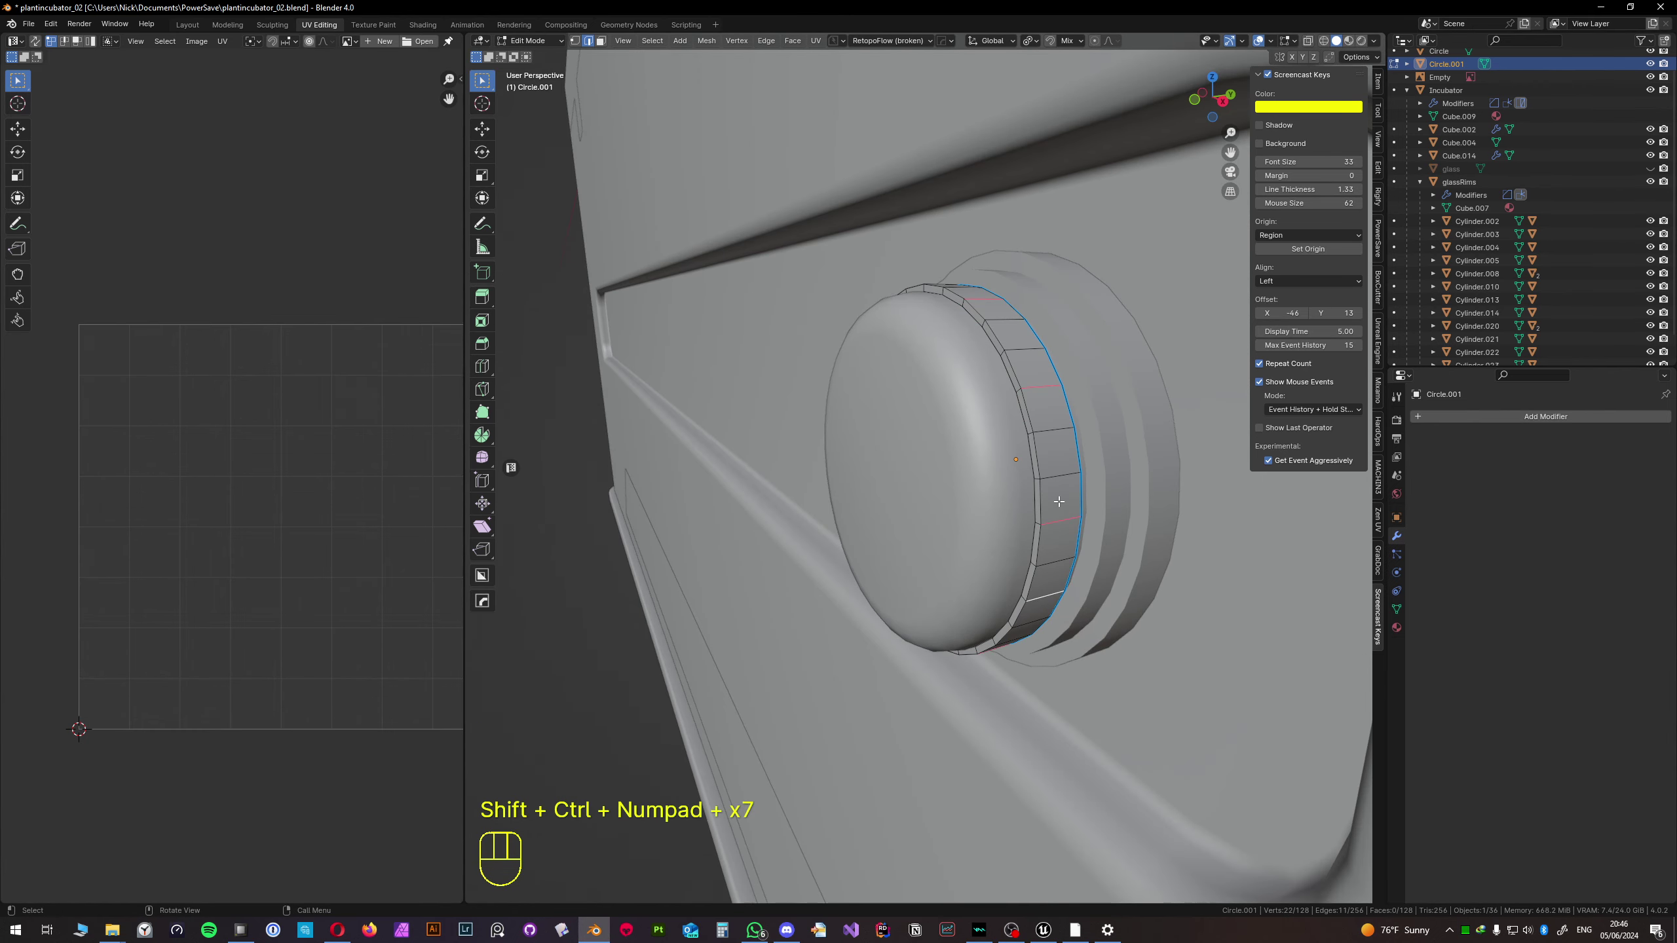
- Select every second cross edge around the ring by repeating the pattern of two starting edges
{"action": "left_click", "coordinate": [1056, 476]}
{"action": "left_click", "coordinate": [1046, 432], "text": "shift"}
{"action": "key", "text": "ctrl+shift+KP_Add"}
{"action": "key", "text": "ctrl+shift+KP_Add"}
{"action": "key", "text": "ctrl+shift+KP_Add"}
{"action": "key", "text": "ctrl+shift+KP_Add"}
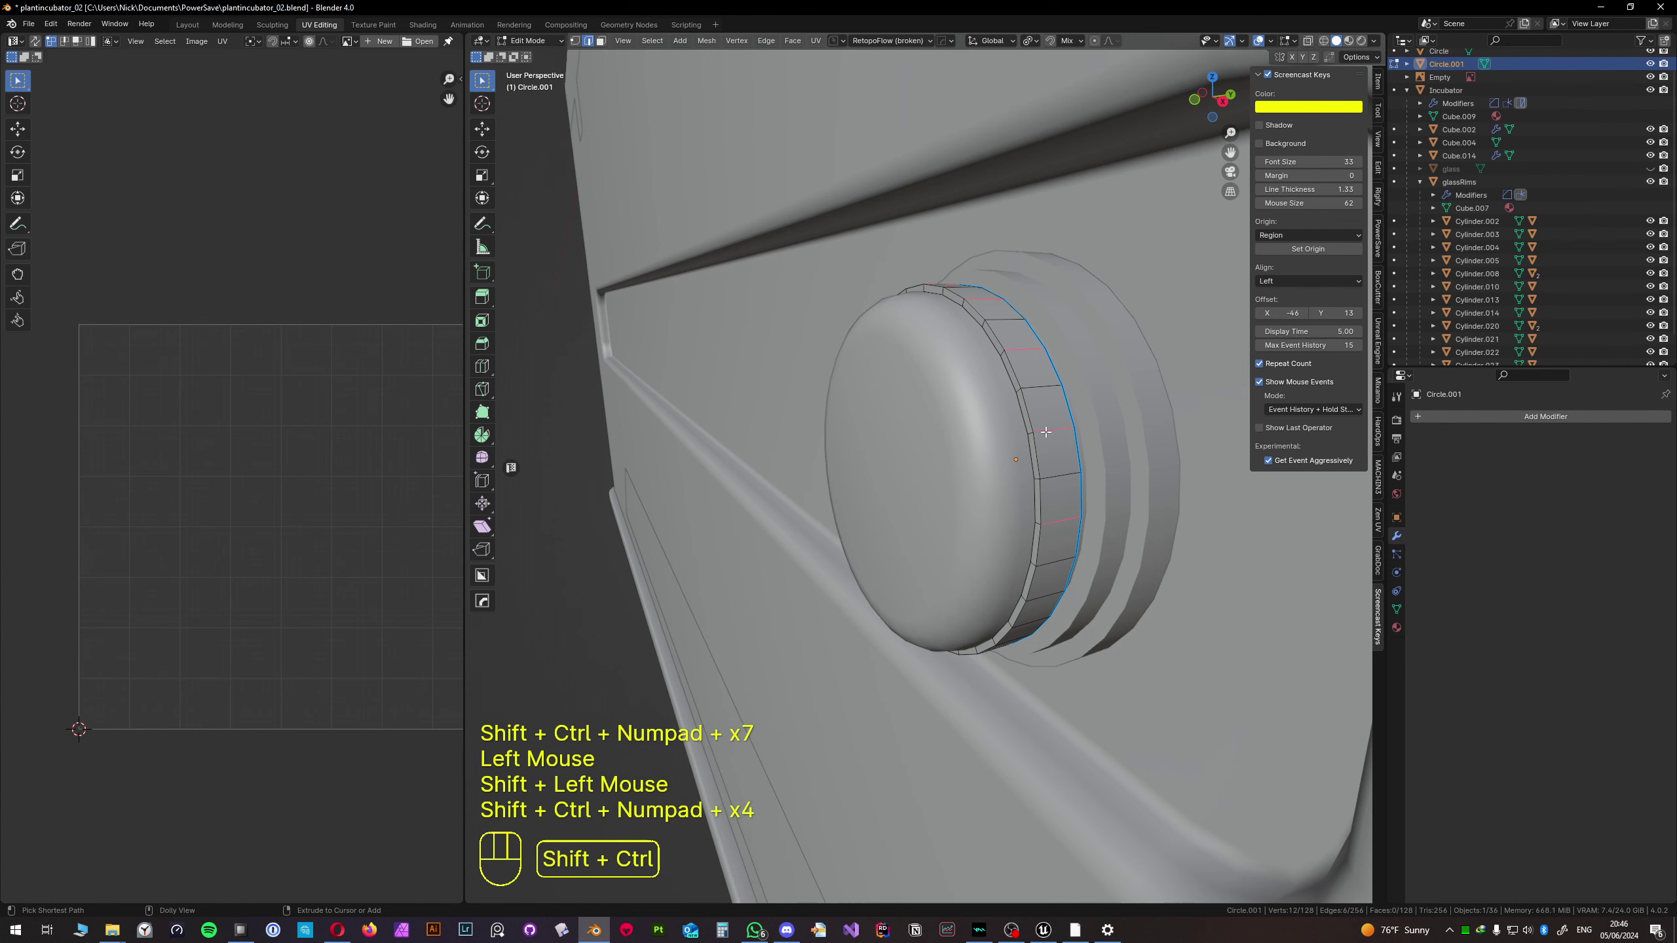
{"action": "key", "text": "ctrl+shift+KP_Add"}
{"action": "key", "text": "ctrl+shift+KP_Add"}
{"action": "key", "text": "ctrl+shift+KP_Add"}
{"action": "key", "text": "ctrl+shift+KP_Add"}
{"action": "key", "text": "ctrl+shift+KP_Add"}
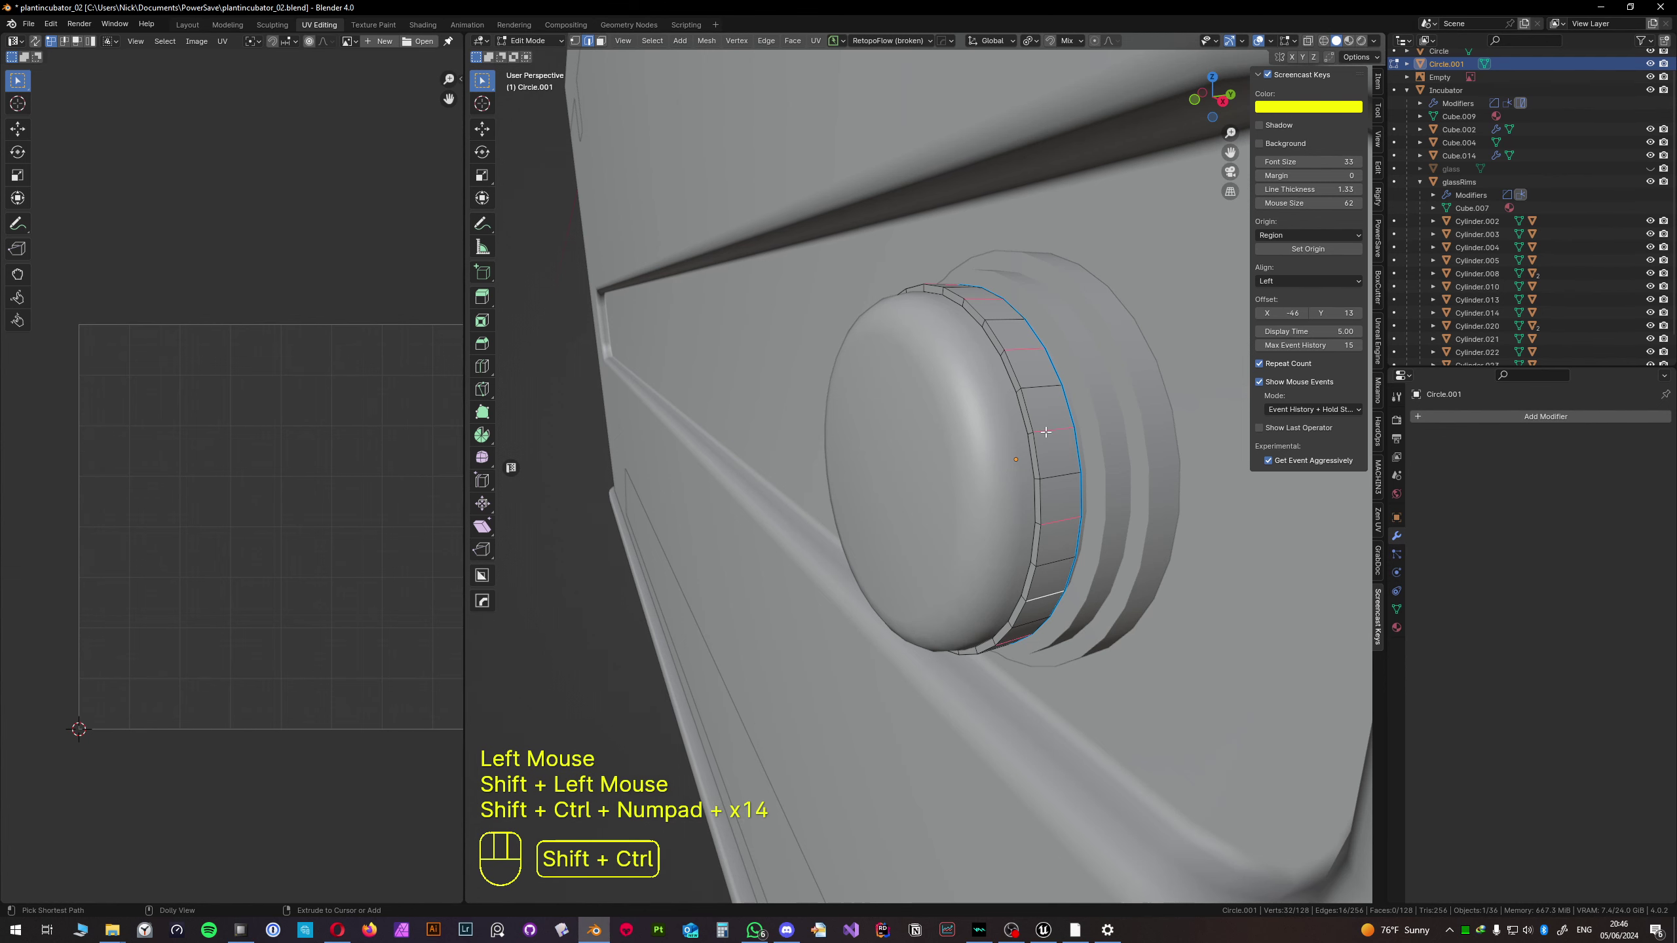
{"action": "middle_click_drag", "start_coordinate": [1045, 432], "coordinate": [985, 387], "text": "shift"}
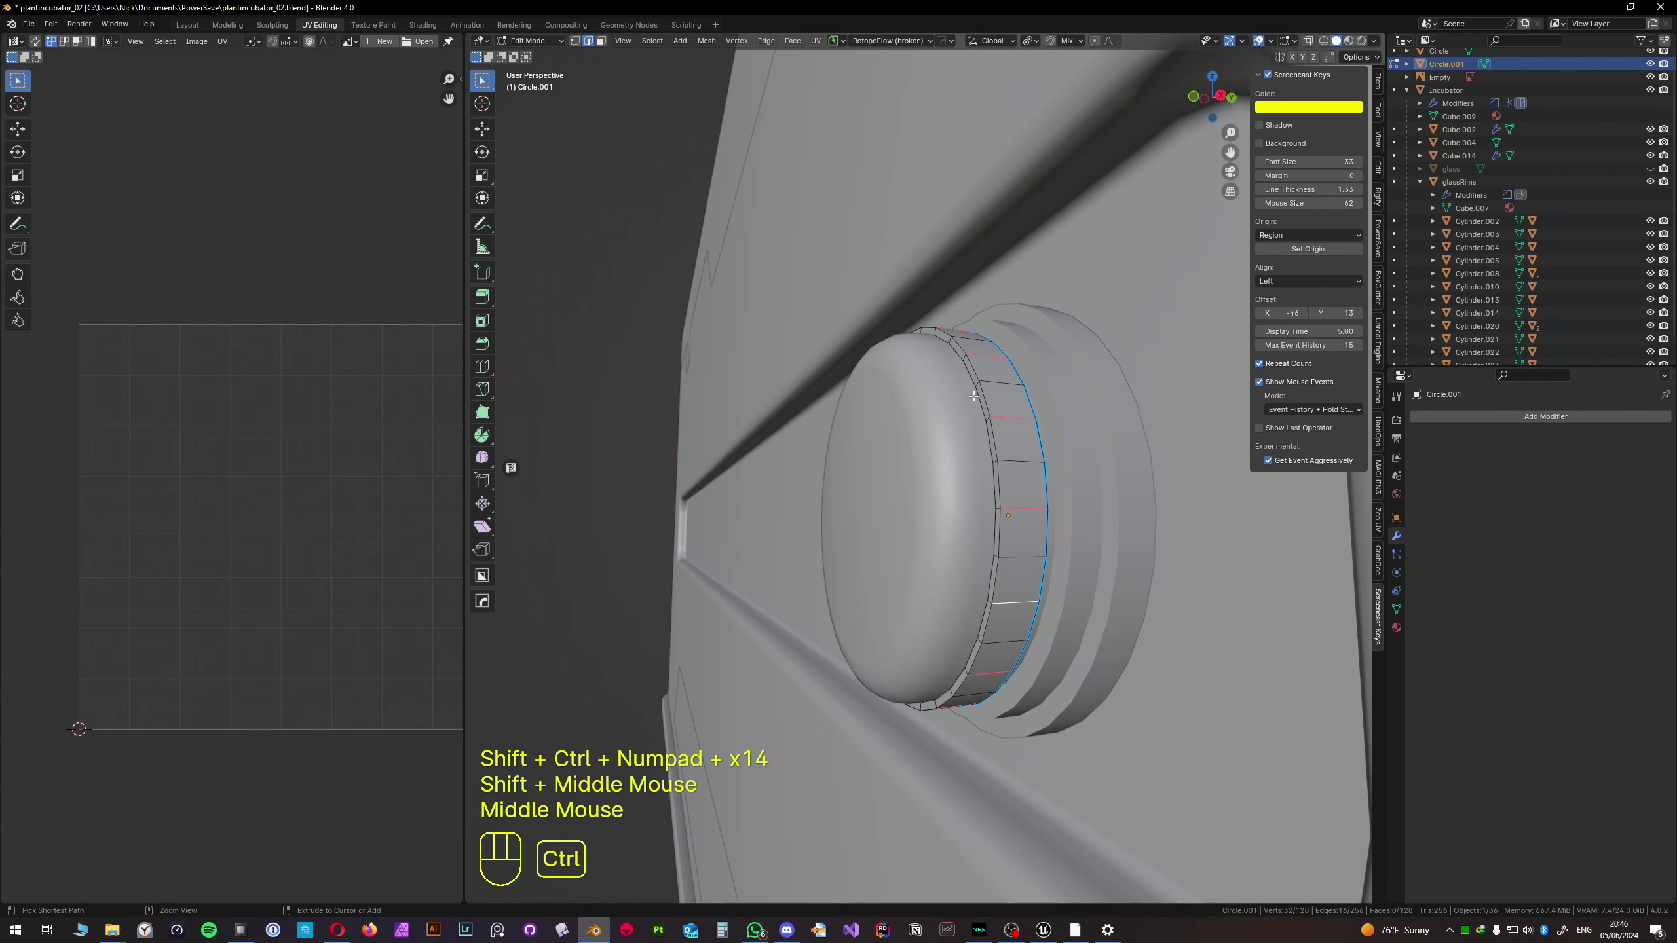
{"action": "key", "text": "ctrl+shift+KP_Add"}
{"action": "key", "text": "ctrl+shift+KP_Add"}
{"action": "key", "text": "ctrl+shift+KP_Add"}
{"action": "key", "text": "ctrl+shift+KP_Add"}
{"action": "key", "text": "ctrl+shift+KP_Add"}
{"action": "key", "text": "ctrl+shift+KP_Add"}
{"action": "key", "text": "ctrl+shift+KP_Add"}
{"action": "key", "text": "ctrl+shift+KP_Add"}
{"action": "key", "text": "ctrl+shift+KP_Add"}
{"action": "key", "text": "ctrl+shift+KP_Add"}
{"action": "key", "text": "ctrl+shift+KP_Add"}
{"action": "key", "text": "ctrl+shift+KP_Add"}
{"action": "key", "text": "ctrl+shift+KP_Add"}
{"action": "key", "text": "ctrl+shift+KP_Add"}
{"action": "key", "text": "ctrl+shift+KP_Add"}
{"action": "key", "text": "ctrl+shift+KP_Add"}
{"action": "key", "text": "ctrl+shift+KP_Add"}
{"action": "key", "text": "ctrl+shift+KP_Add"}
{"action": "key", "text": "ctrl+shift+KP_Add"}
{"action": "key", "text": "ctrl+shift+KP_Add"}
{"action": "key", "text": "ctrl+shift+KP_Add"}
{"action": "key", "text": "ctrl+shift+KP_Add"}
{"action": "key", "text": "ctrl+shift+KP_Add"}
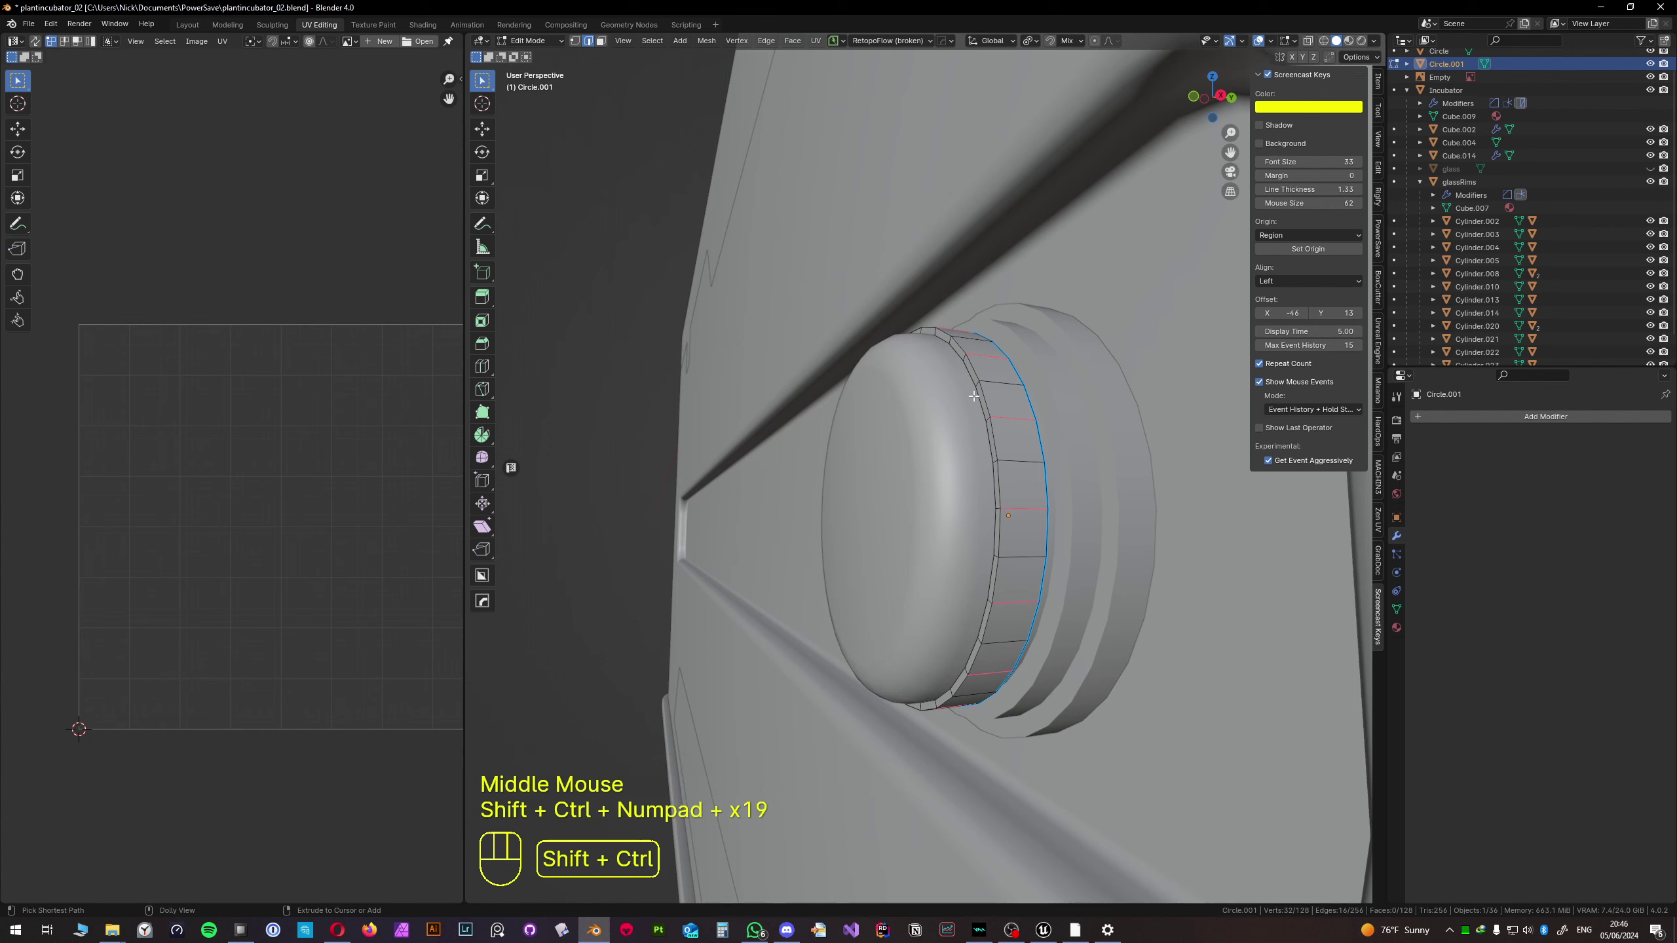
- Try to repeat a three-segment edge spacing around the ring, and undo the last selection change
{"action": "left_click", "coordinate": [1032, 506]}
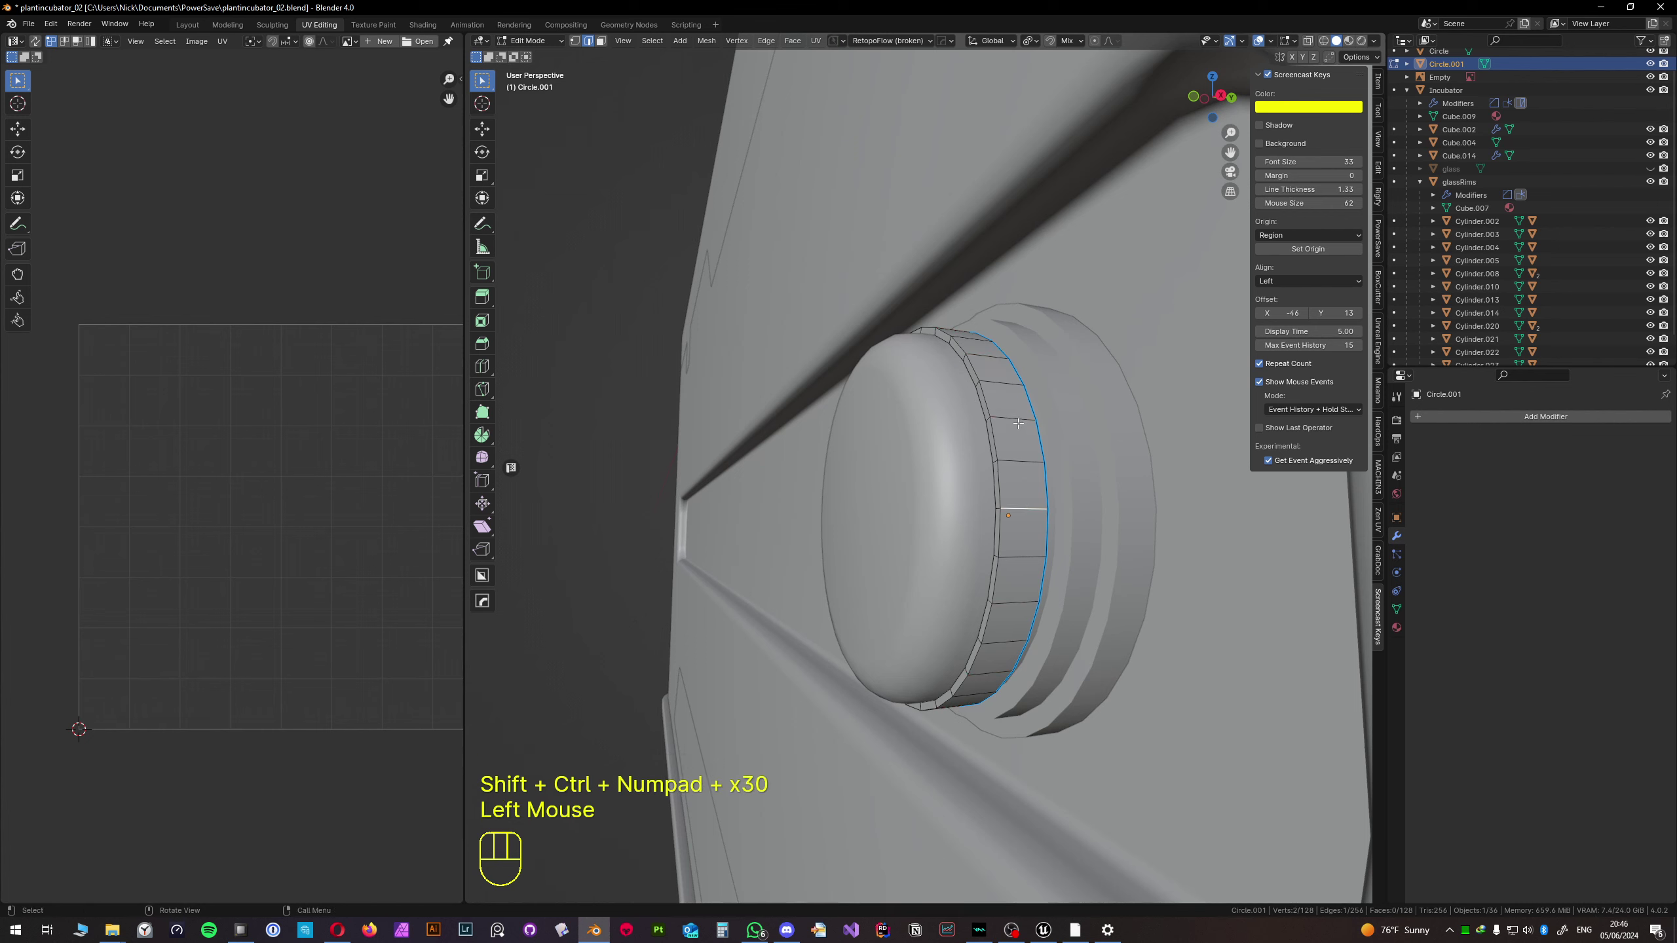
{"action": "left_click", "coordinate": [1002, 385], "text": "shift"}
{"action": "key", "text": "ctrl+shift+KP_Add"}
{"action": "key", "text": "ctrl+shift+KP_Add"}
{"action": "key", "text": "ctrl+shift+KP_Add"}
{"action": "key", "text": "ctrl+shift+KP_Add"}
{"action": "key", "text": "ctrl+shift+KP_Add"}
{"action": "key", "text": "ctrl+shift+KP_Add"}
{"action": "key", "text": "ctrl+shift+KP_Add"}
{"action": "key", "text": "ctrl+shift+KP_Add"}
{"action": "key", "text": "ctrl+shift+KP_Add"}
{"action": "key", "text": "ctrl+shift+KP_Add"}
{"action": "key", "text": "ctrl+shift+KP_Add"}
{"action": "key", "text": "ctrl+shift+KP_Add"}
{"action": "key", "text": "ctrl+shift+KP_Add"}
{"action": "key", "text": "ctrl+shift+KP_Add"}
{"action": "key", "text": "ctrl+shift+KP_Add"}
{"action": "key", "text": "ctrl+shift+KP_Add"}
{"action": "key", "text": "ctrl+shift+KP_Add"}
{"action": "key", "text": "ctrl+shift+KP_Add"}
{"action": "key", "text": "ctrl+shift+KP_Add"}
{"action": "key", "text": "ctrl+shift+KP_Add"}
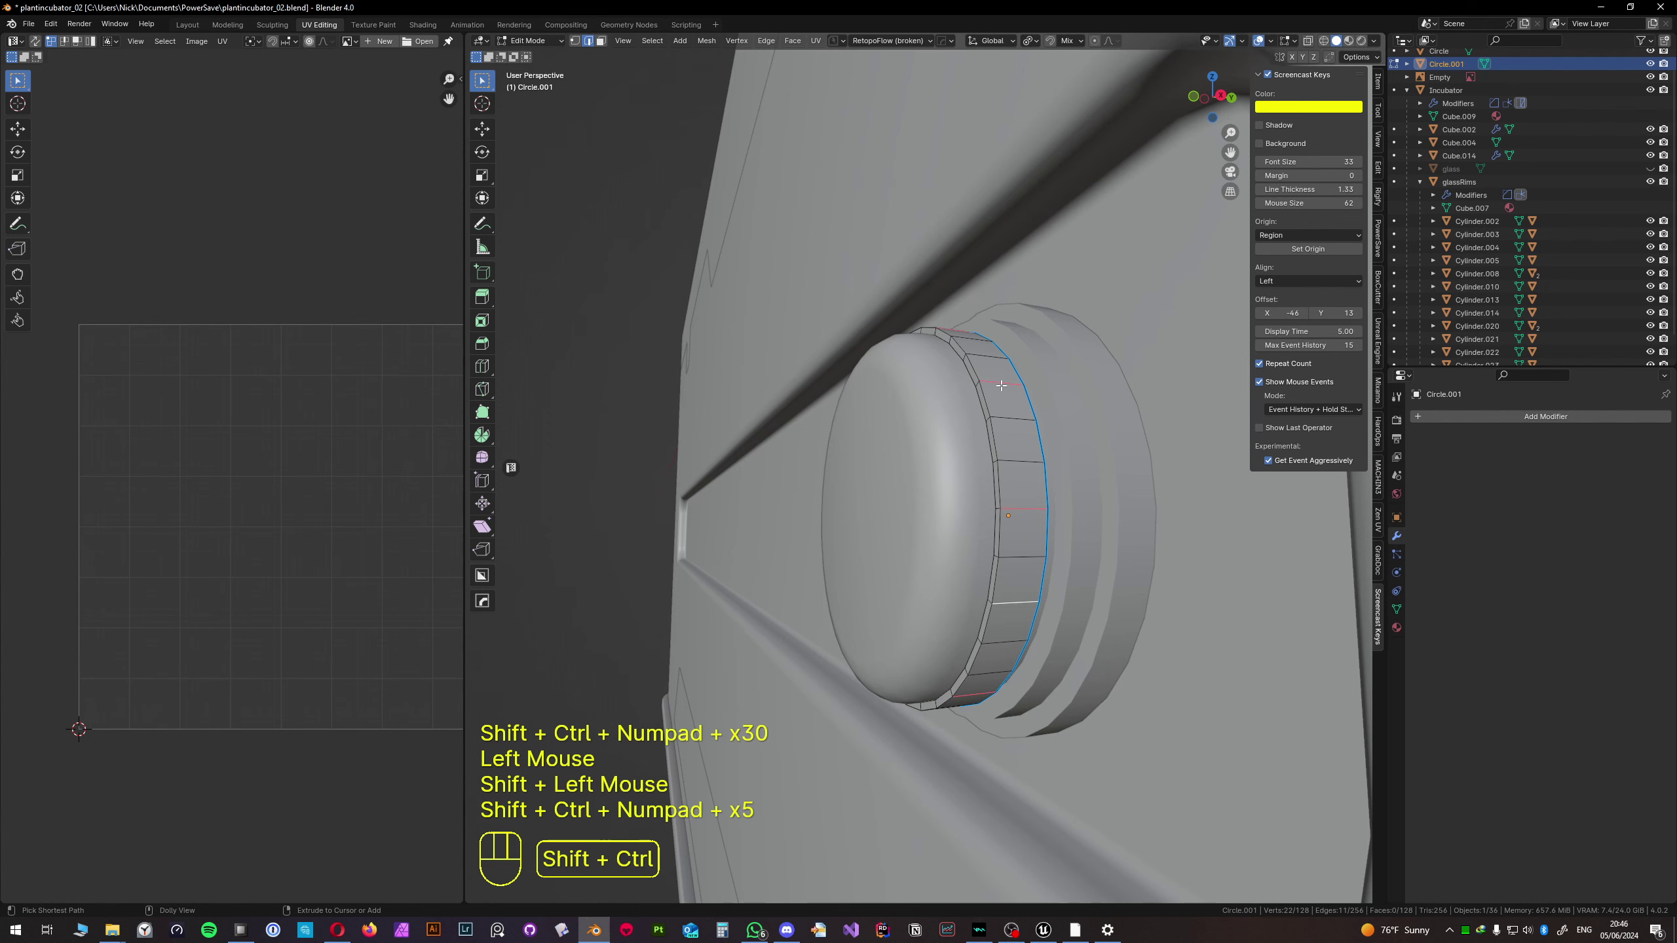
{"action": "key", "text": "ctrl+shift+KP_Add"}
{"action": "key", "text": "ctrl+shift+KP_Add"}
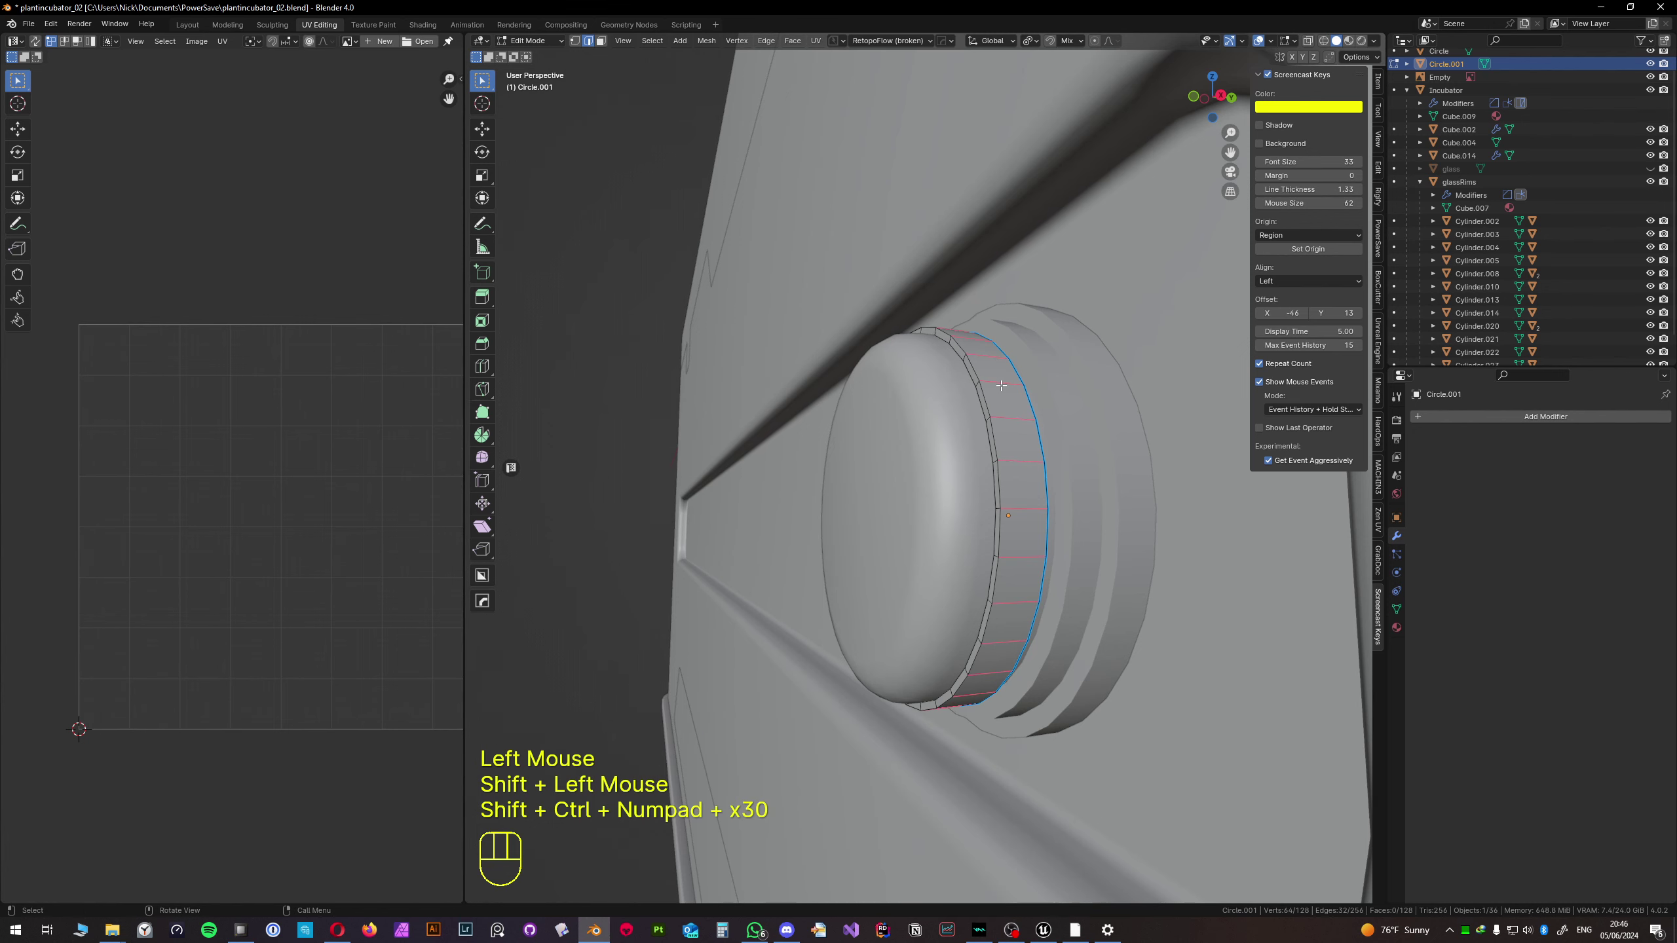
{"action": "middle_click_drag", "start_coordinate": [1001, 386], "coordinate": [1000, 470]}
{"action": "key", "text": "ctrl+z"}
- Select every second cross edge all the way around the ring and bevel those edges into narrow strips
{"action": "left_click", "coordinate": [1026, 489]}
{"action": "left_click", "coordinate": [1001, 422], "text": "shift"}
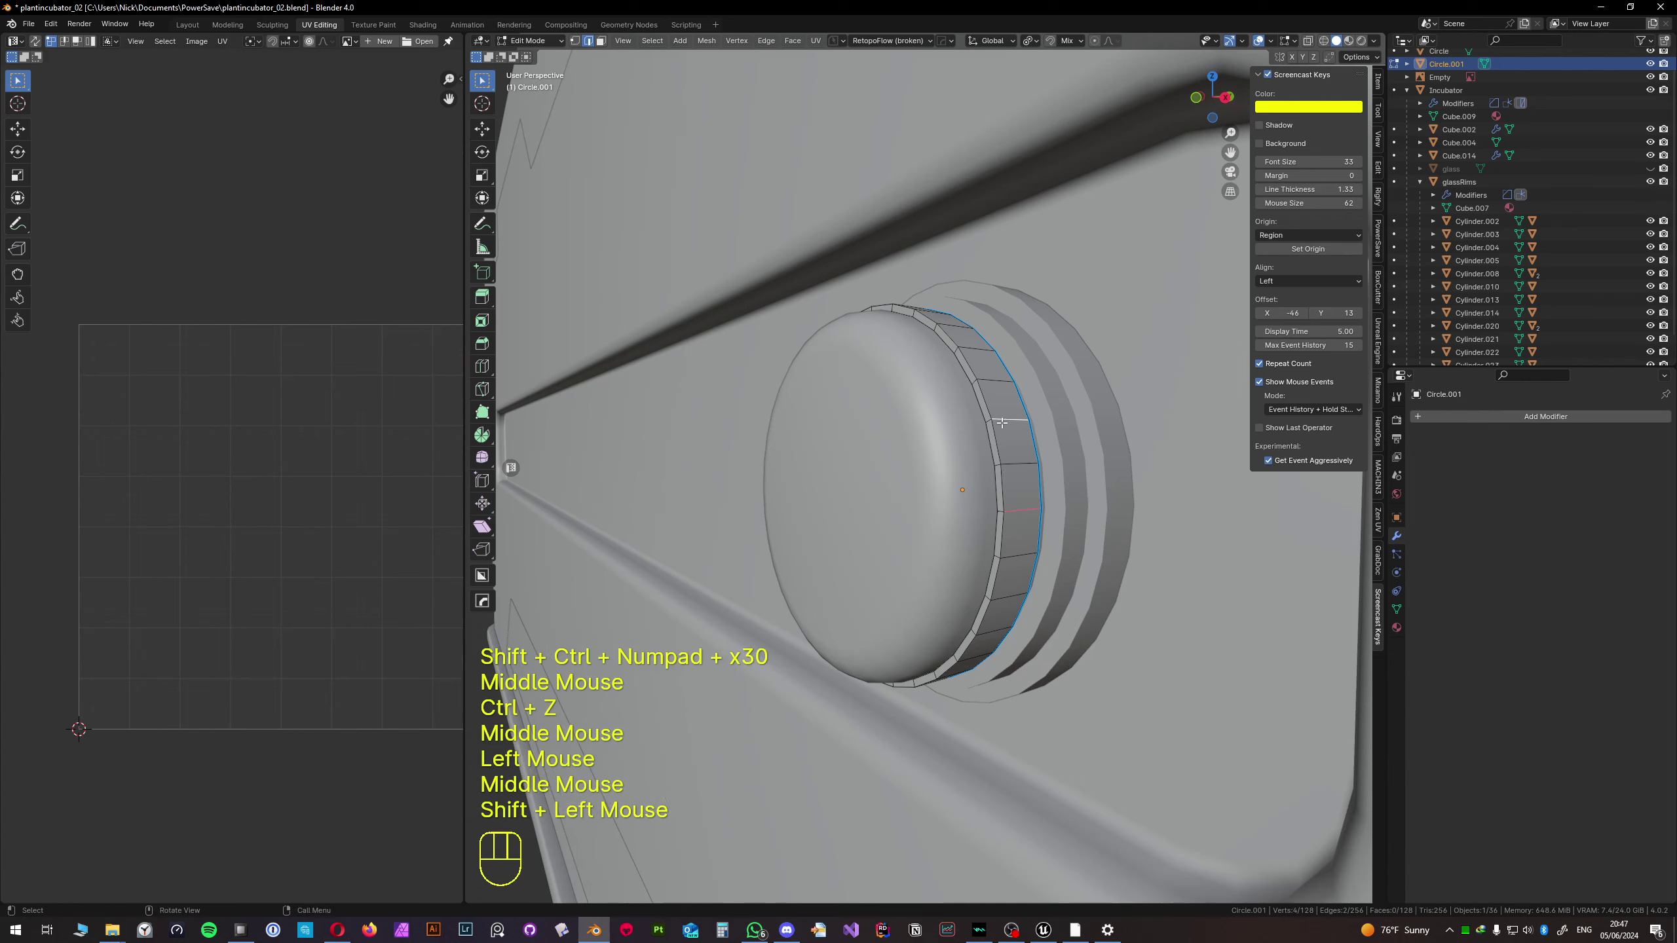
{"action": "key", "text": "ctrl+shift+KP_Add"}
{"action": "key", "text": "ctrl+shift+KP_Add"}
{"action": "key", "text": "ctrl+shift+KP_Add"}
{"action": "key", "text": "ctrl+shift+KP_Add"}
{"action": "key", "text": "ctrl+shift+KP_Add"}
{"action": "key", "text": "ctrl+shift+KP_Add"}
{"action": "key", "text": "ctrl+shift+KP_Add"}
{"action": "key", "text": "ctrl+shift+KP_Add"}
{"action": "key", "text": "ctrl+shift+KP_Add"}
{"action": "key", "text": "ctrl+shift+KP_Add"}
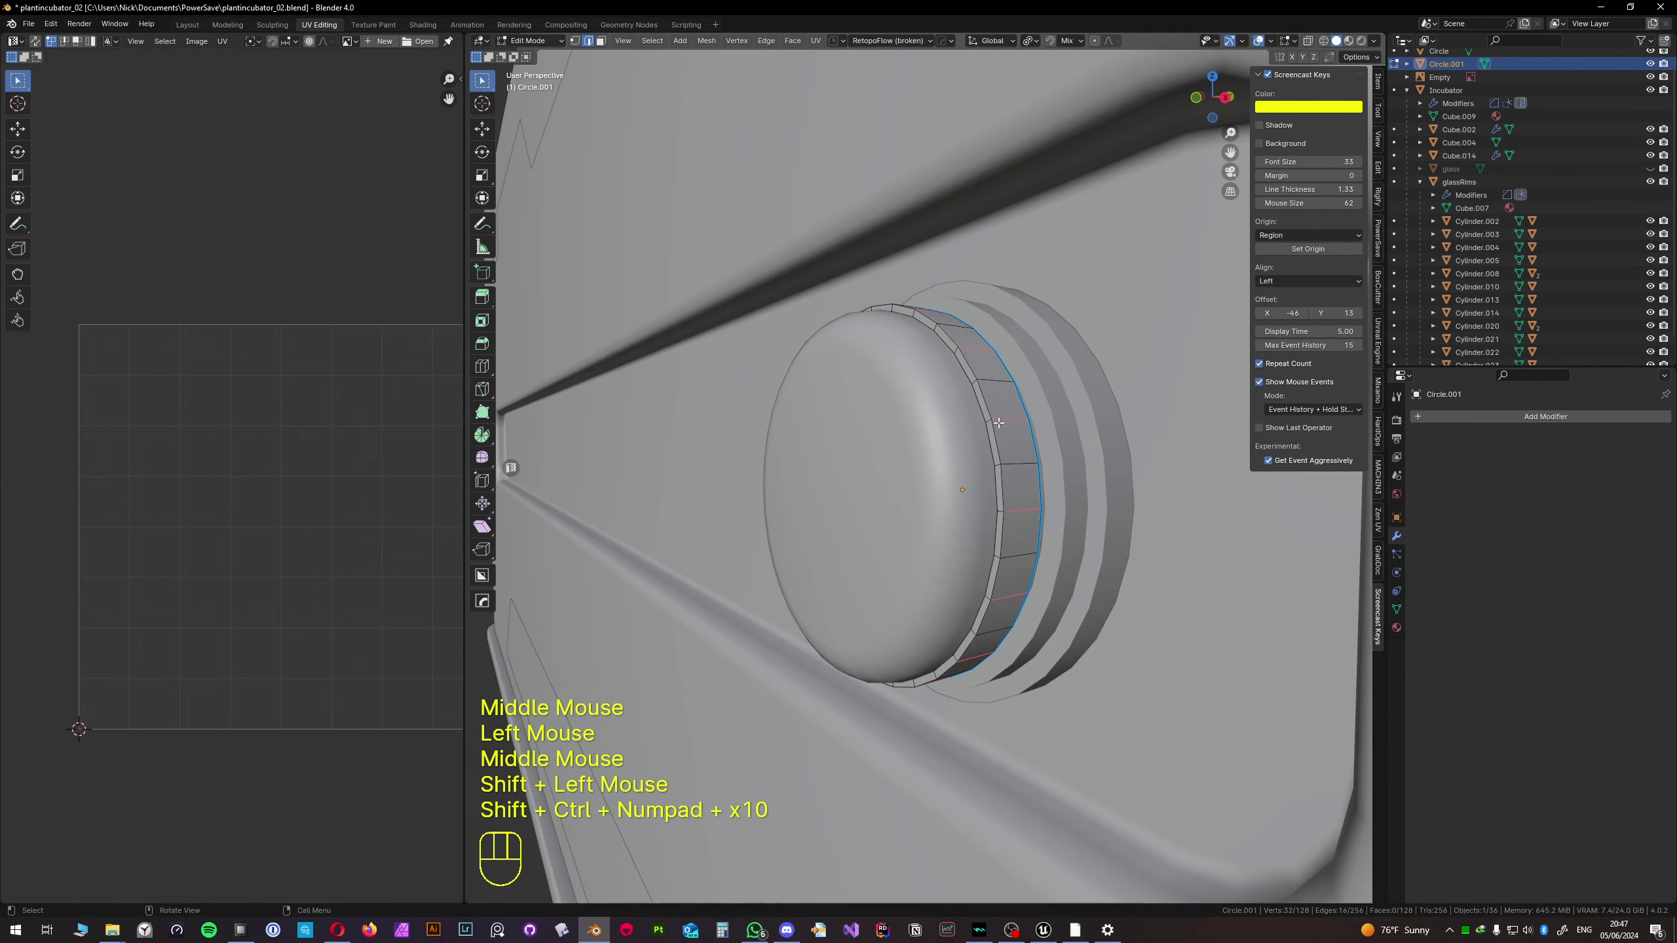
{"action": "key", "text": "ctrl+b"}
{"action": "scroll", "coordinate": [1186, 438], "scroll_direction": "up", "scroll_amount": 1}
{"action": "scroll", "coordinate": [1186, 438], "scroll_direction": "down", "scroll_amount": 3}
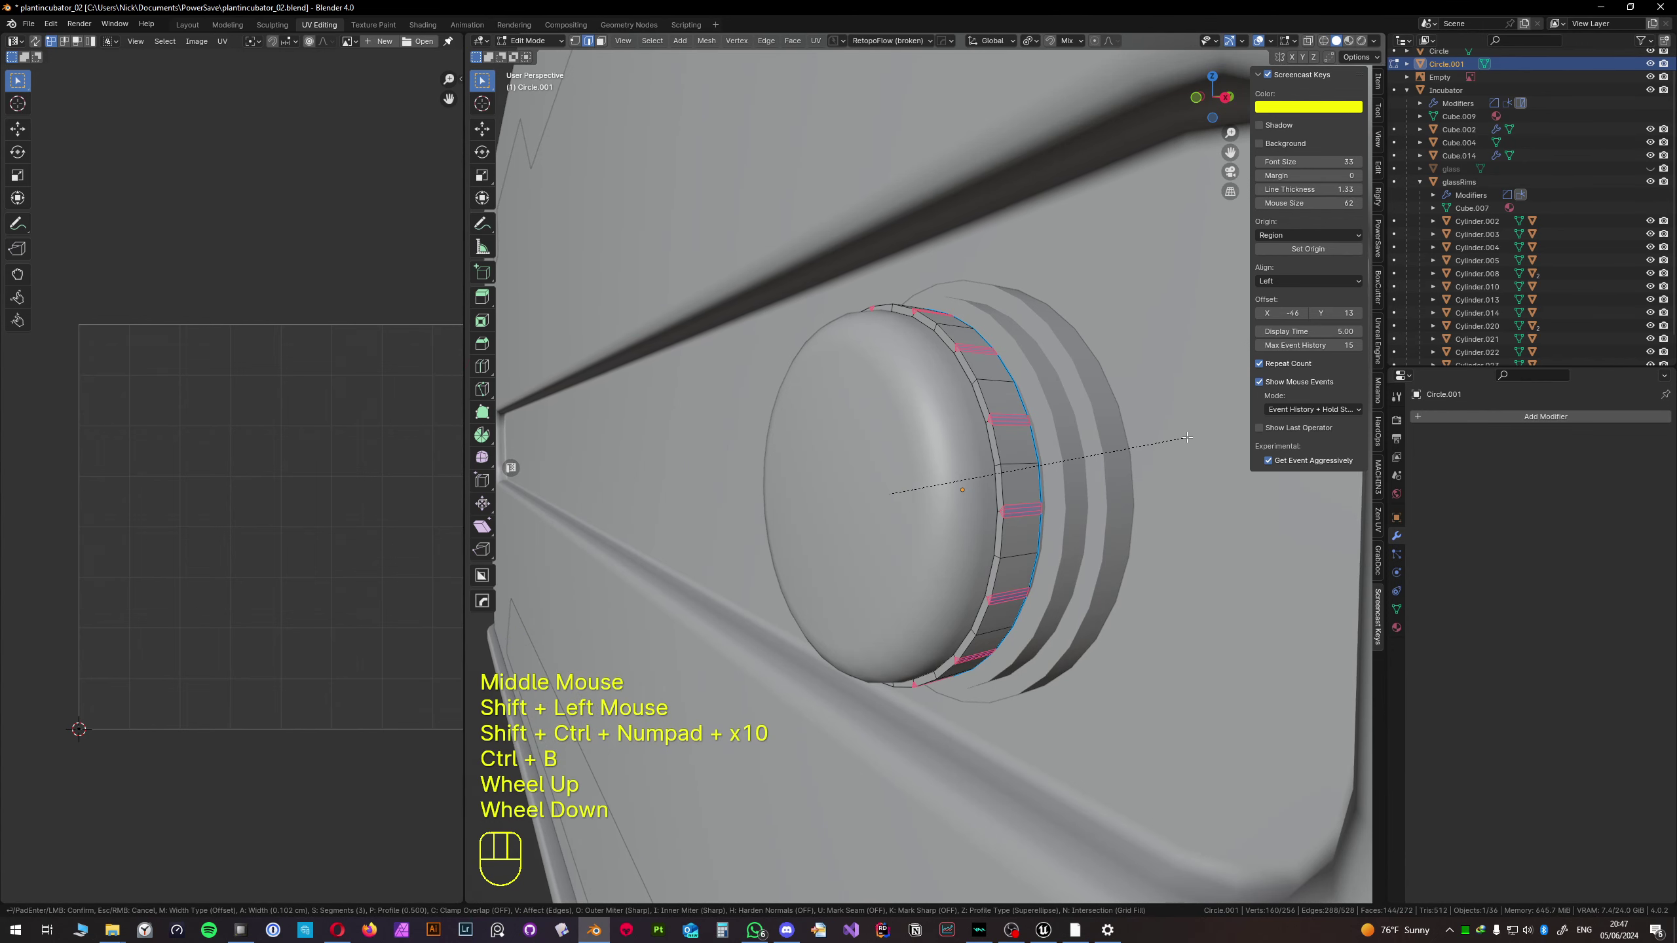
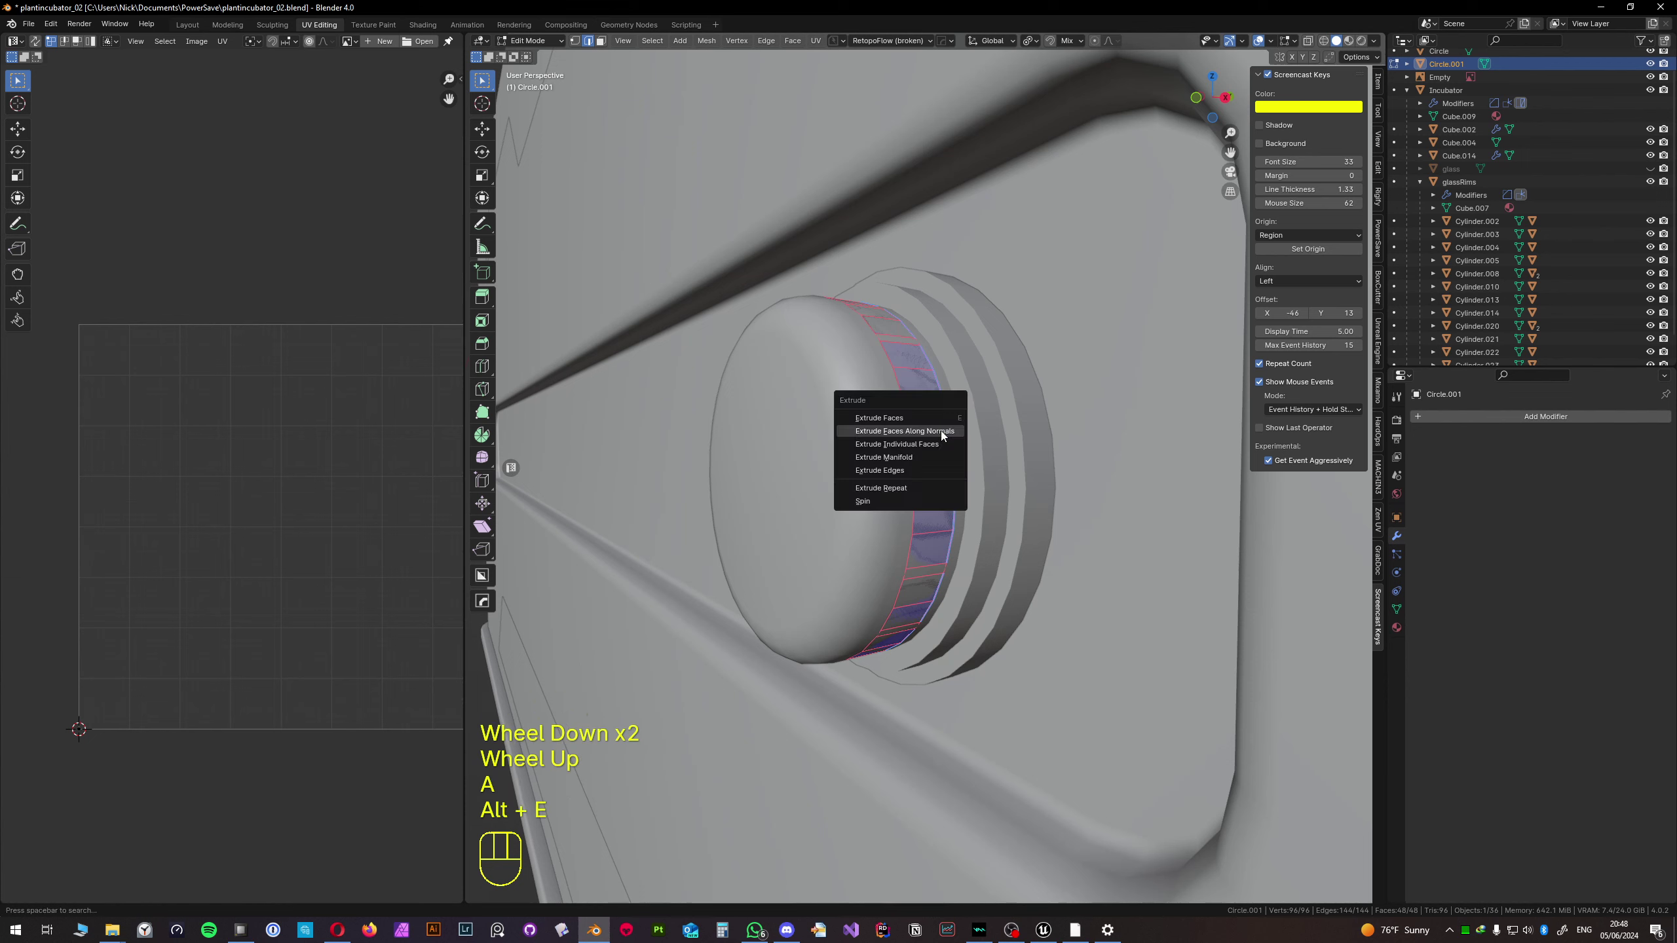
- Extrude all faces of the bevelled ring slightly outward along their normals to give it thickness
{"action": "left_click", "coordinate": [933, 432]}
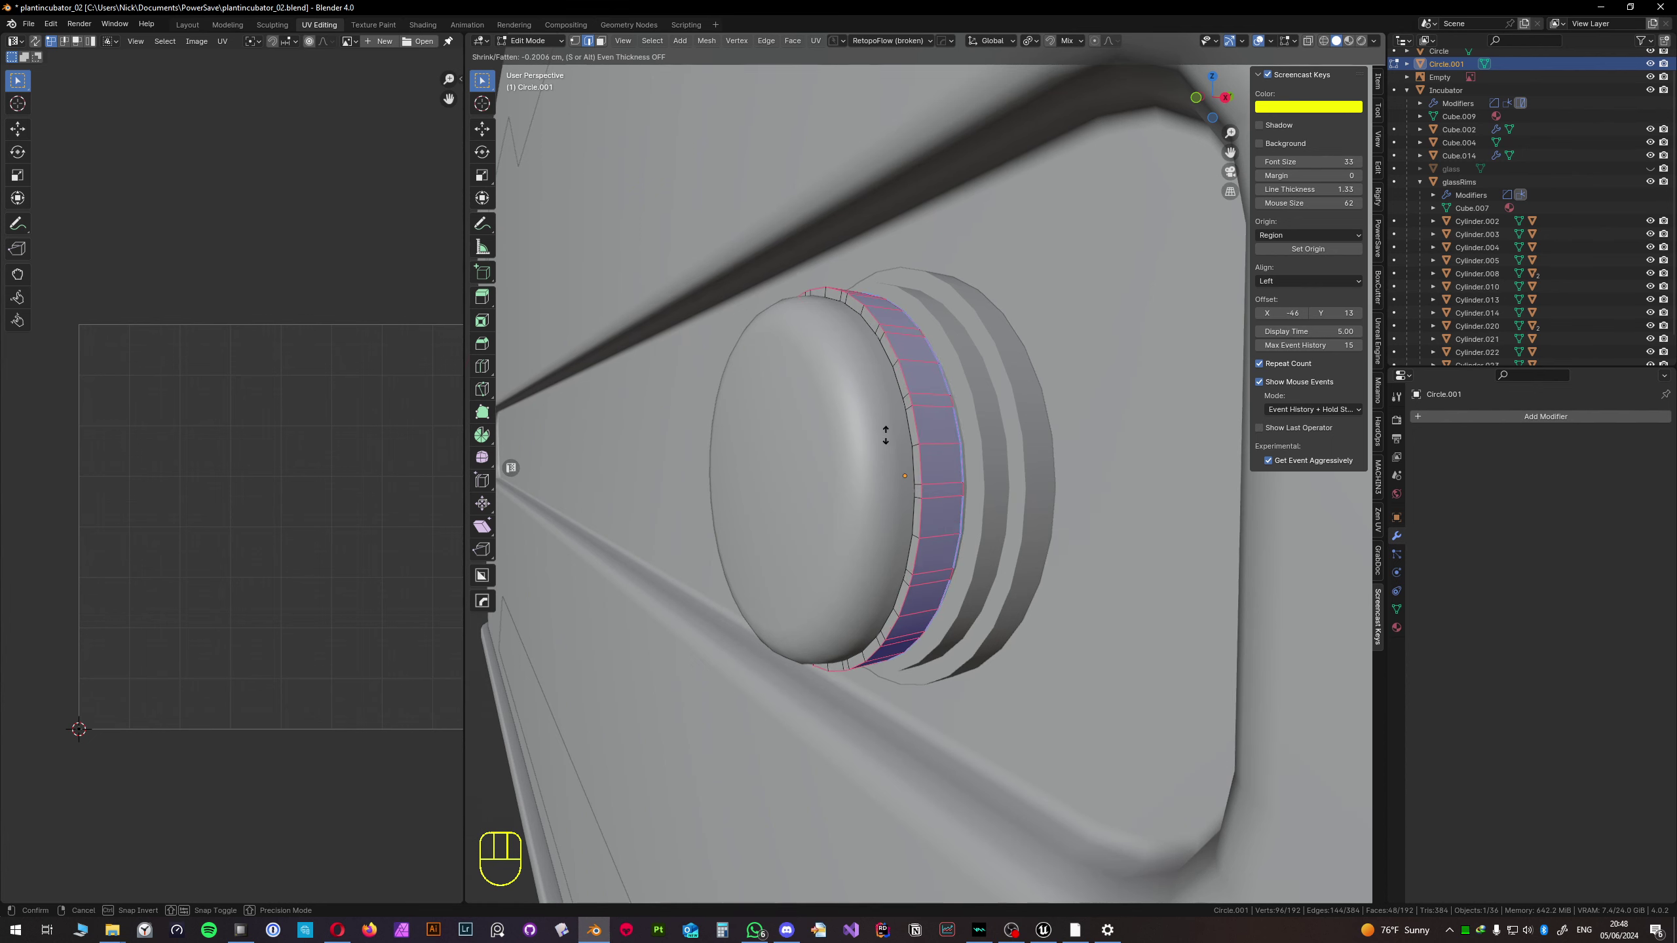
{"action": "left_click", "coordinate": [886, 435]}
- Select all the narrow strip faces around the ring's outside and extrude them outward along their normals by 0.375 cm
{"action": "left_click", "coordinate": [943, 488]}
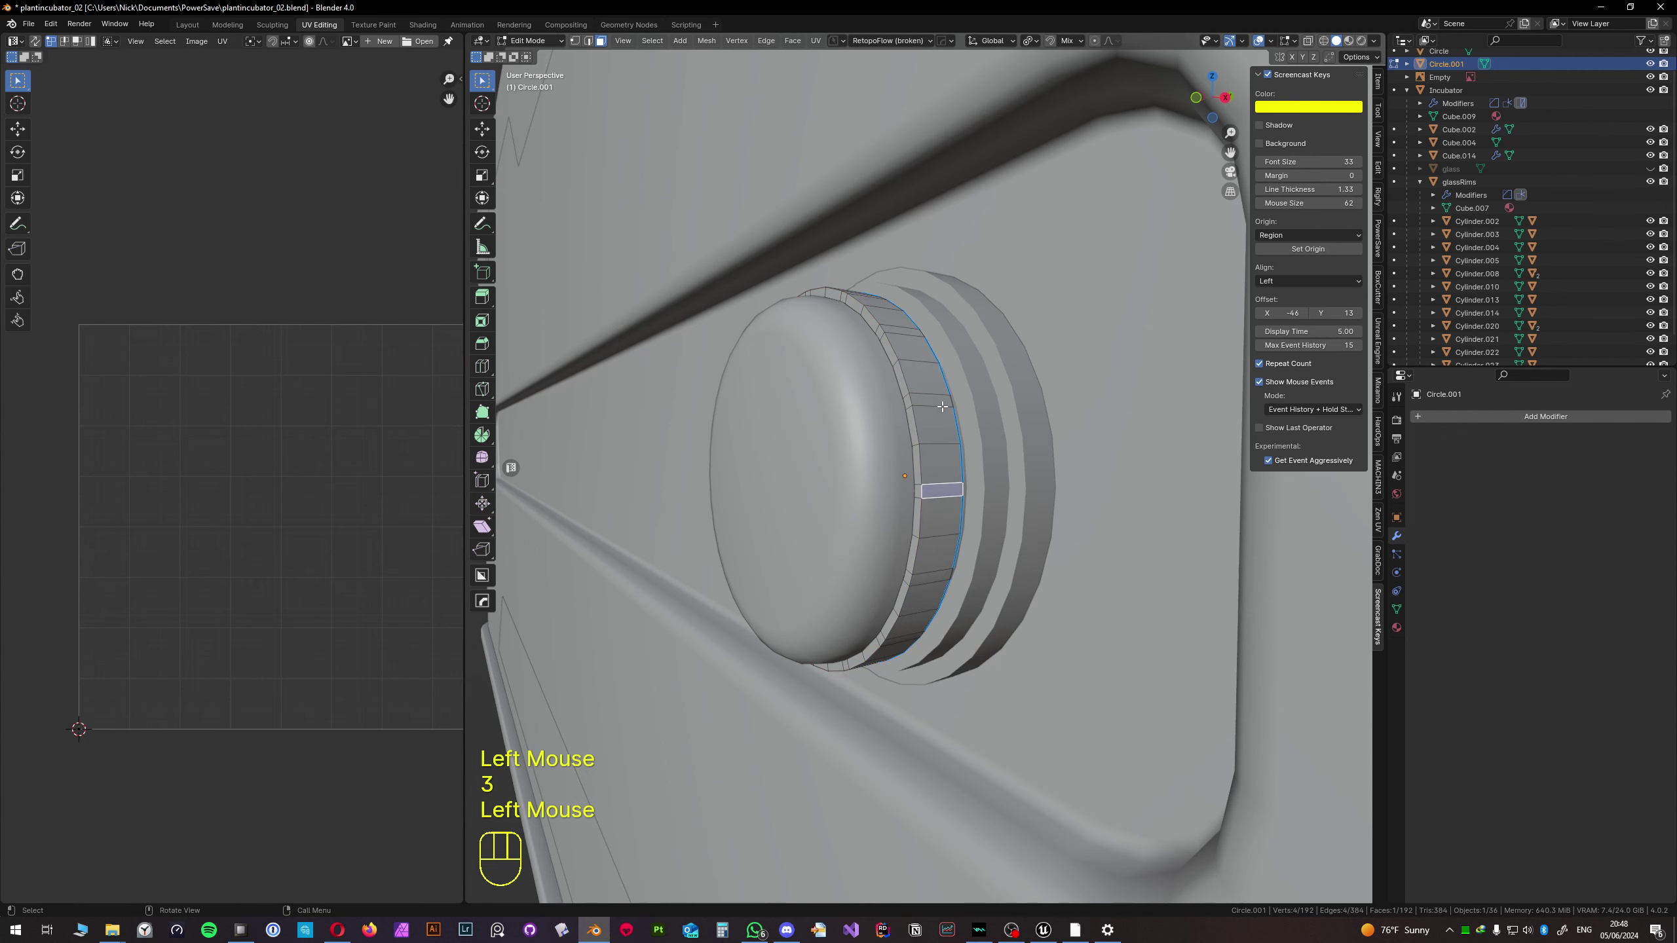
{"action": "left_click", "coordinate": [935, 400], "text": "shift"}
{"action": "key", "text": "ctrl+KP_Add"}
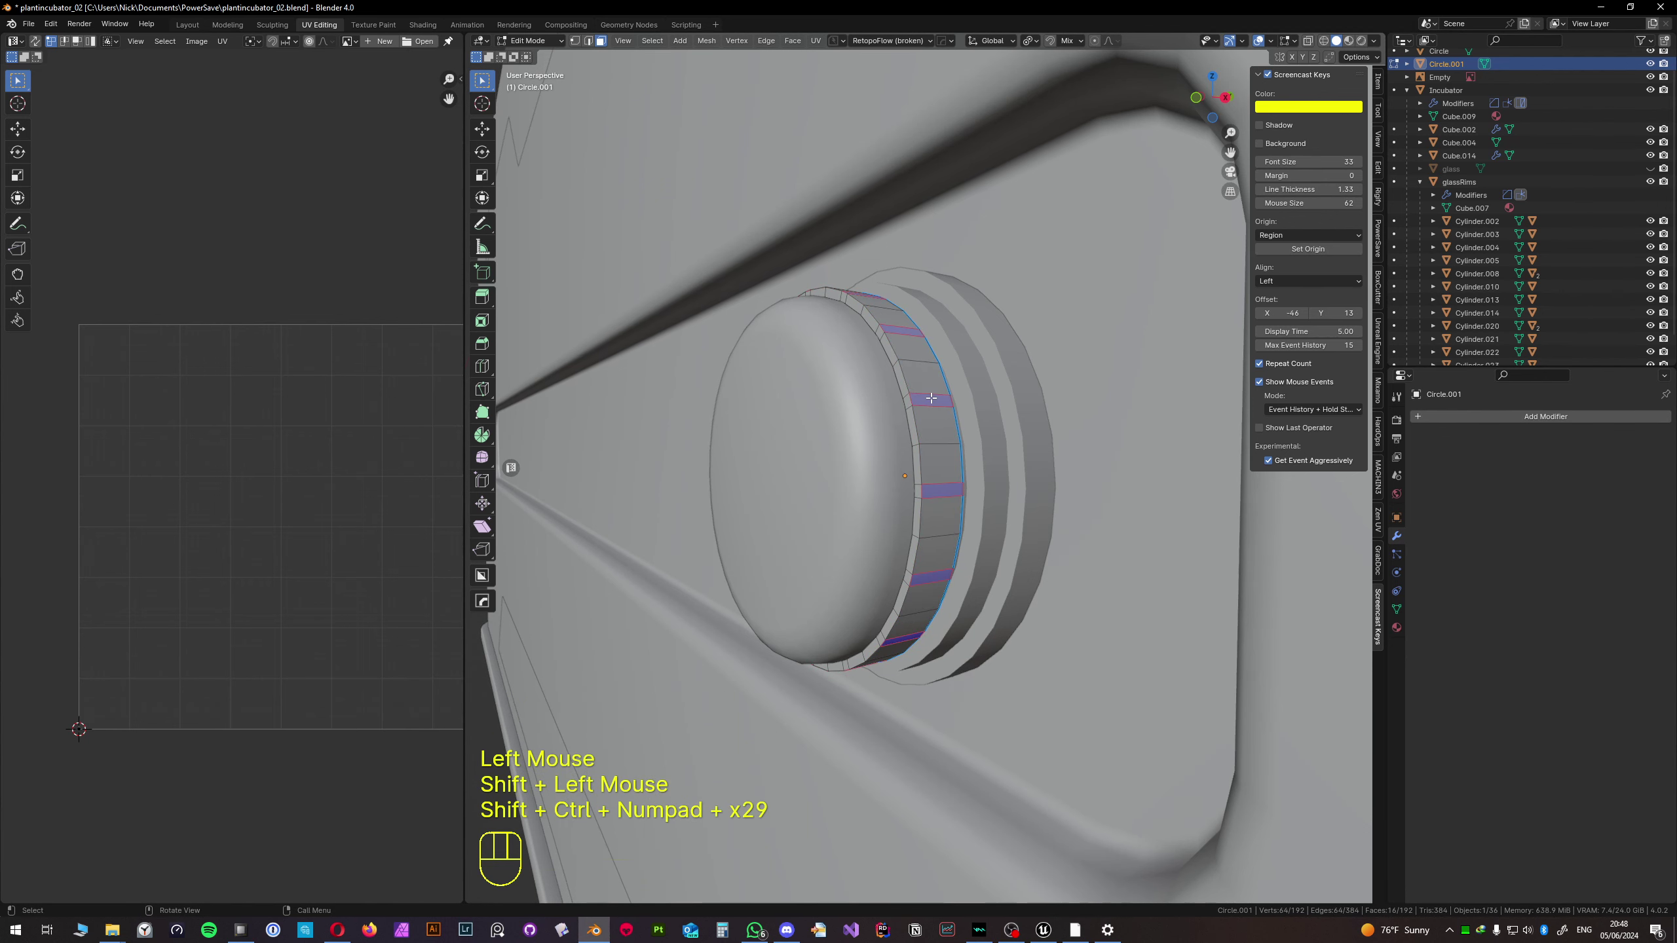
{"action": "middle_click_drag", "start_coordinate": [933, 404], "coordinate": [931, 415]}
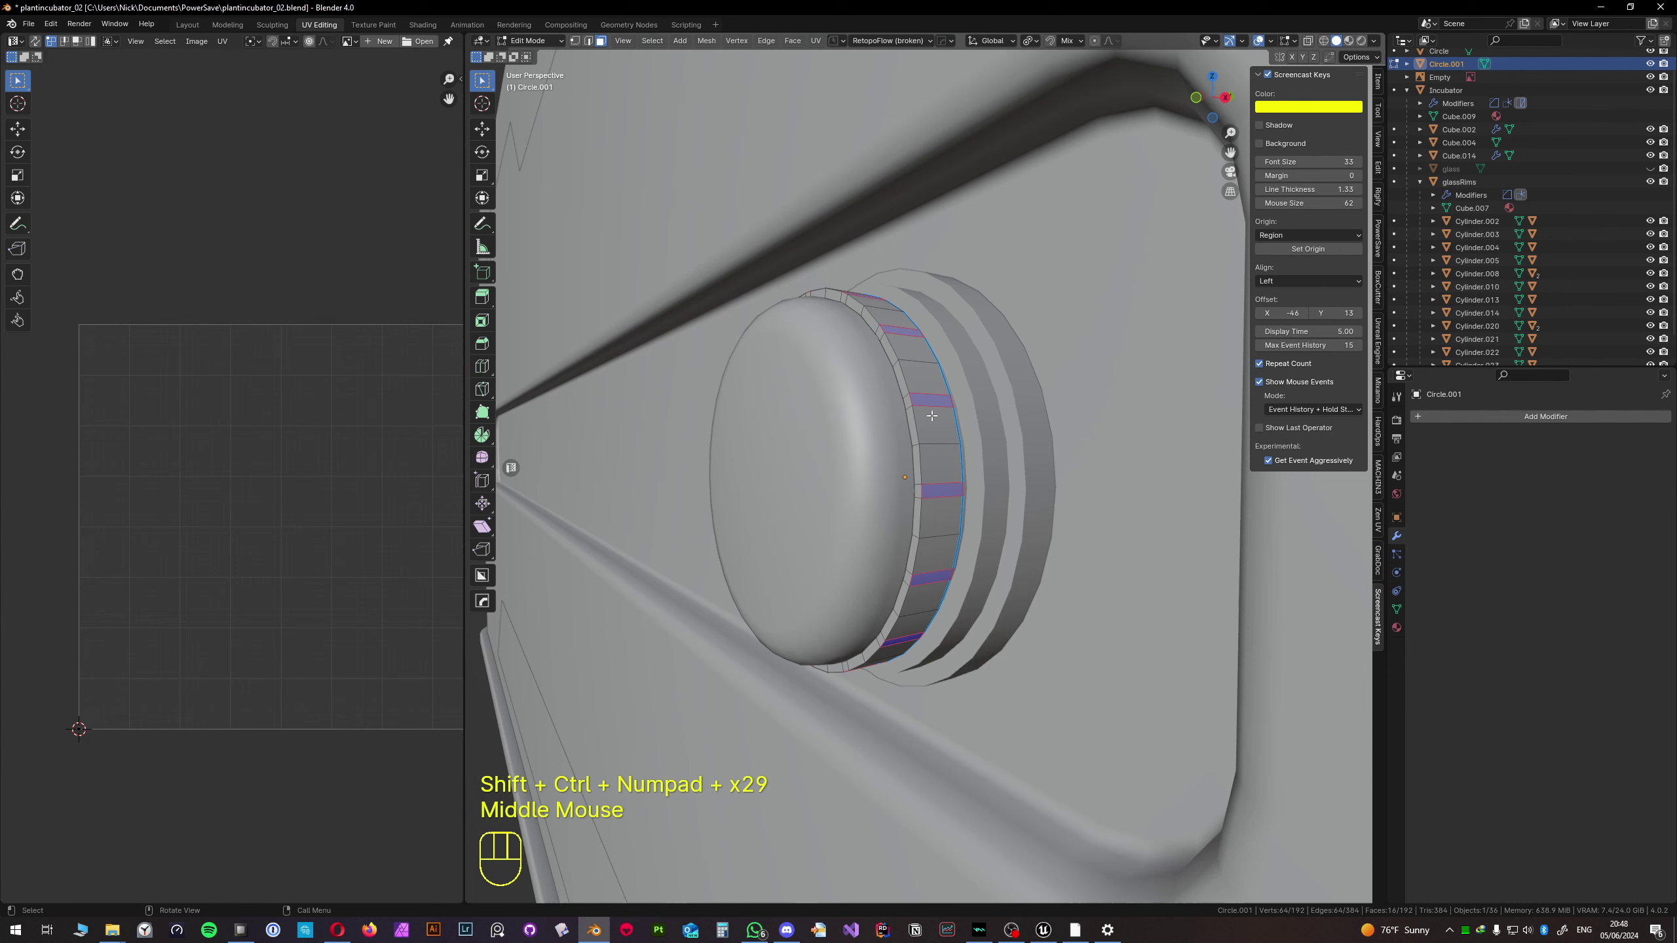
{"action": "key", "text": "alt+e"}
{"action": "left_click", "coordinate": [984, 436]}
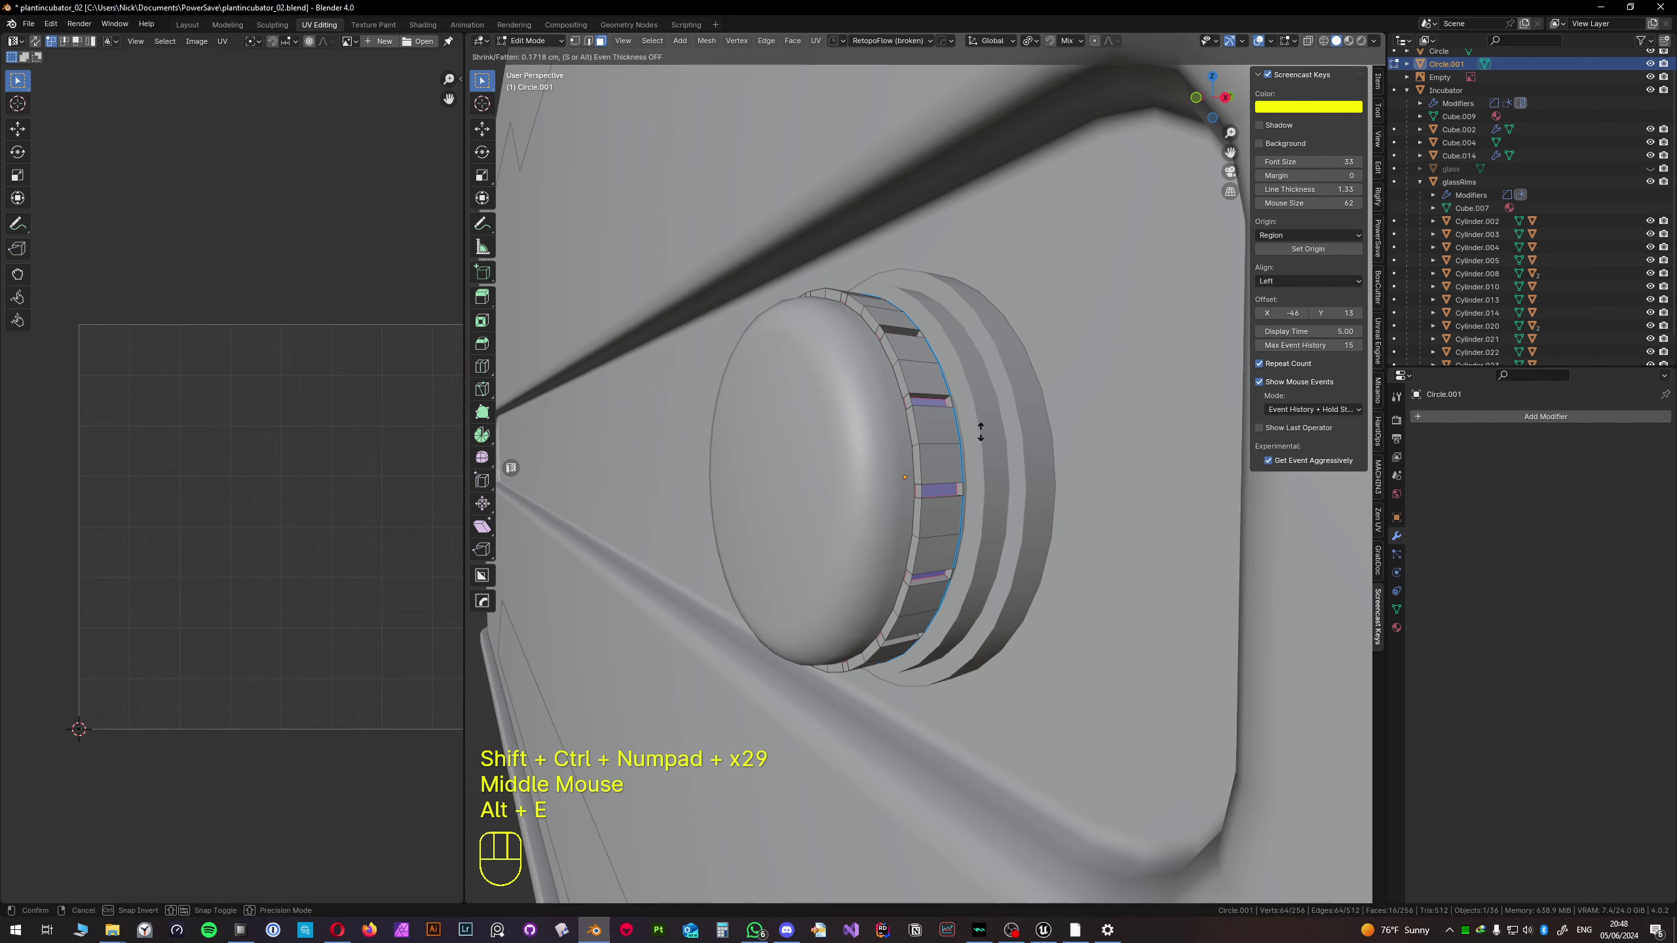
{"action": "key", "text": "shift"}
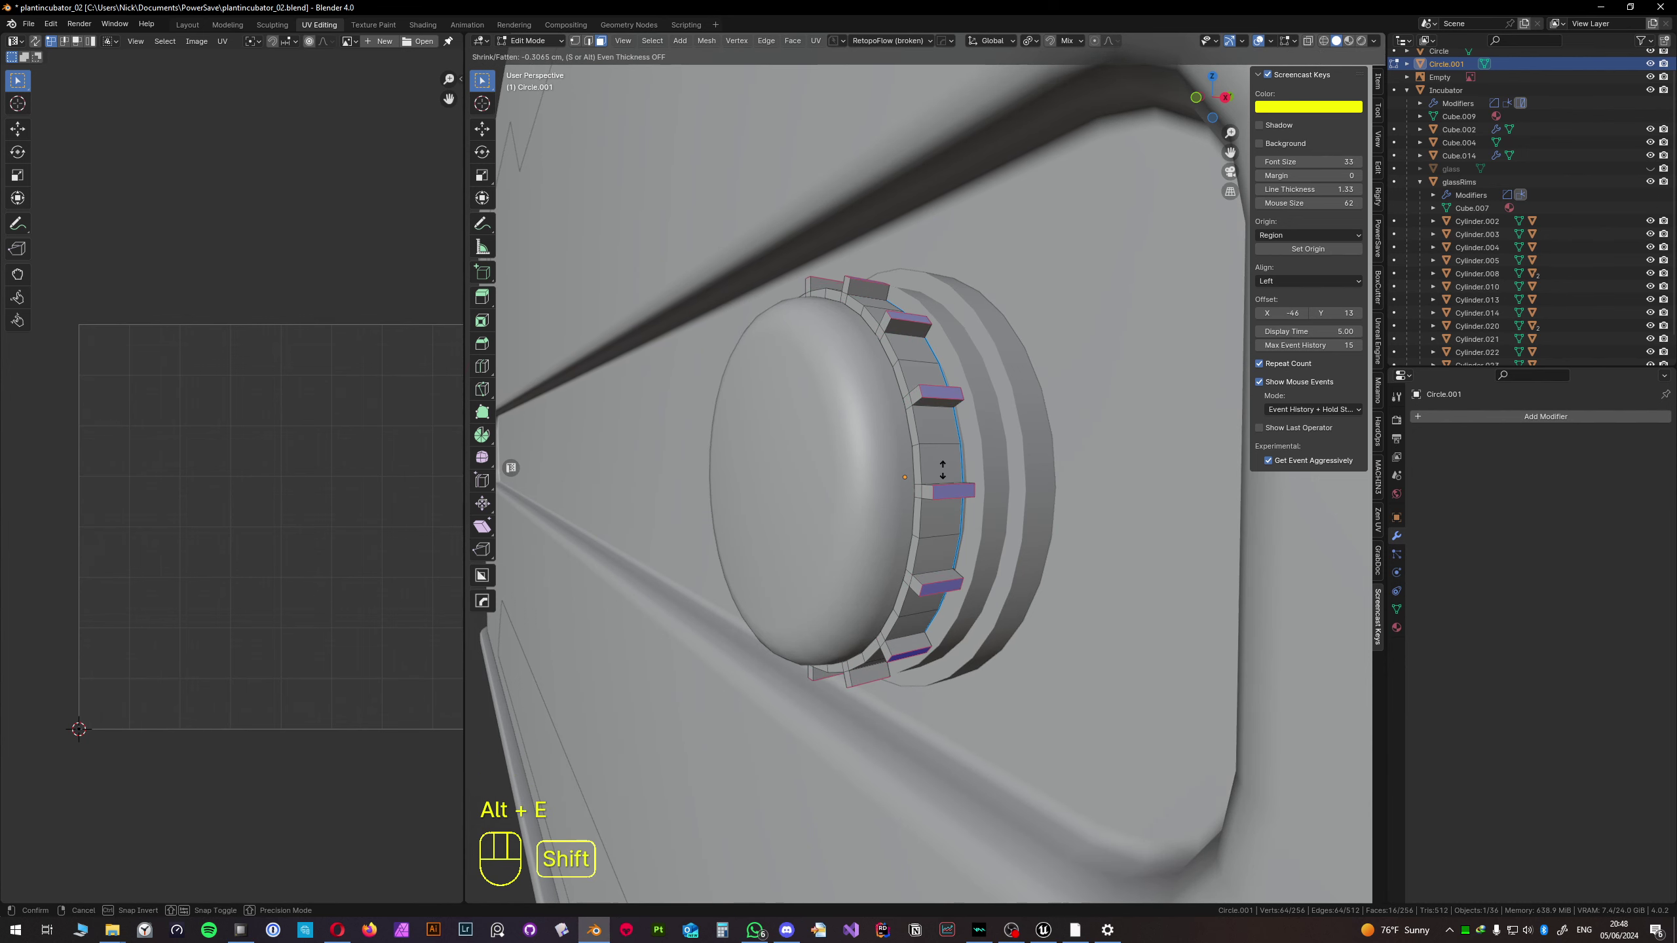
{"action": "left_click", "coordinate": [935, 486], "text": "shift"}
- Try to scale the outer faces of the raised teeth to 0 along X around individual origins
{"action": "middle_click_drag", "start_coordinate": [934, 486], "coordinate": [987, 480]}
{"action": "left_click", "coordinate": [1028, 41]}
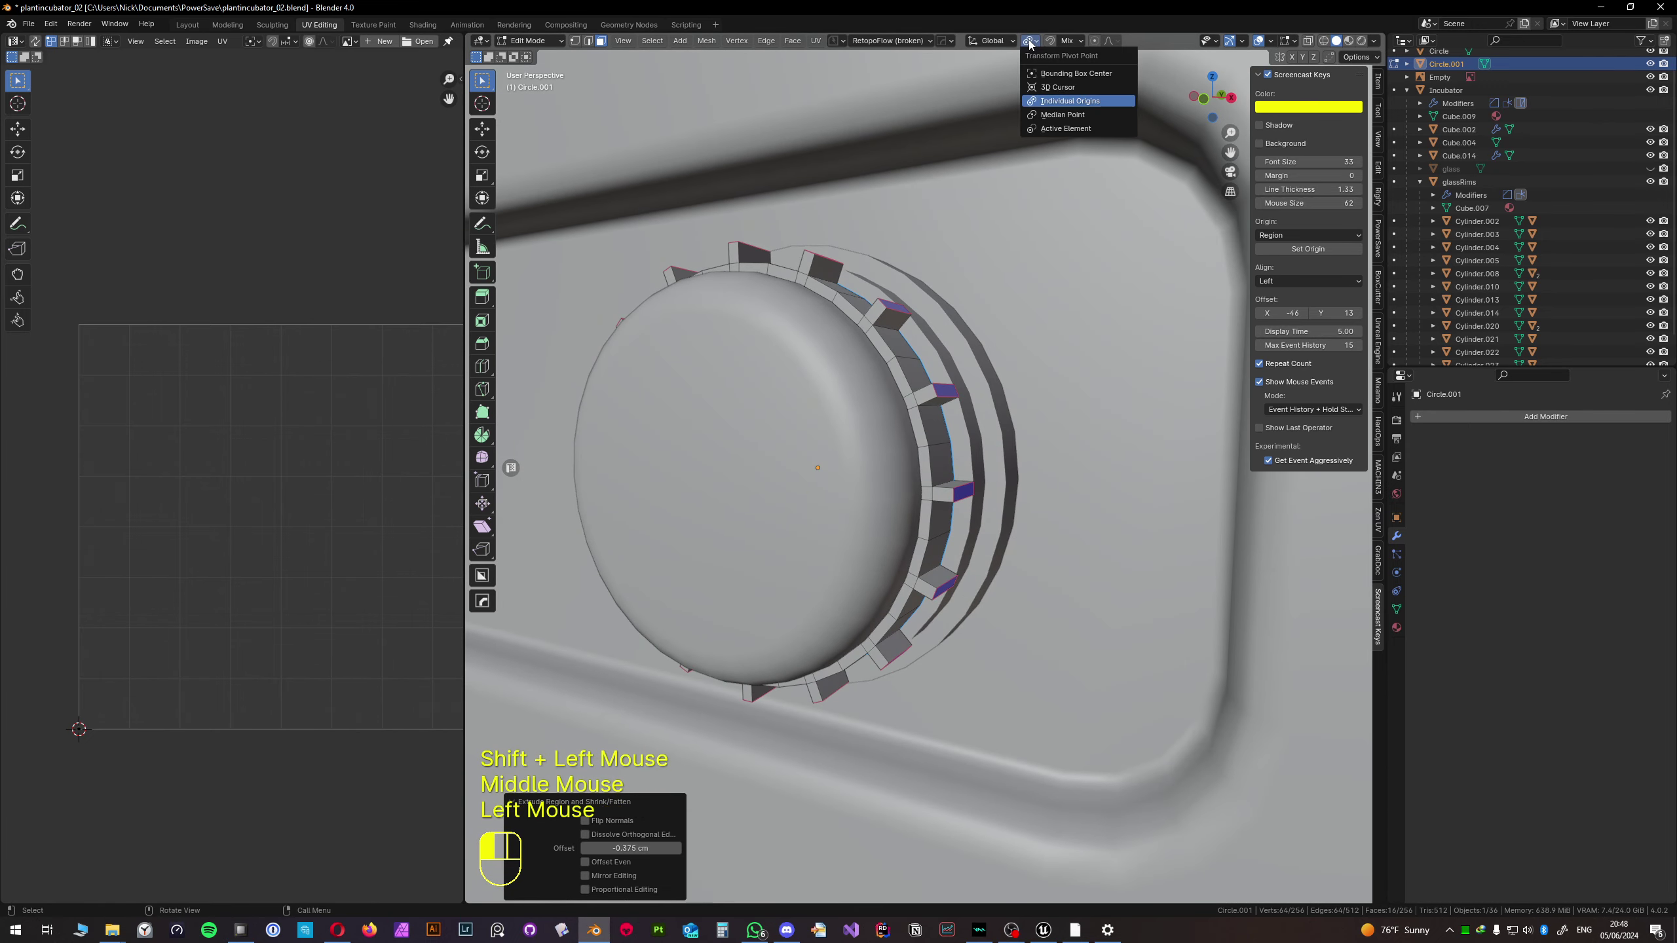
{"action": "middle_click_drag", "start_coordinate": [812, 403], "coordinate": [837, 370]}
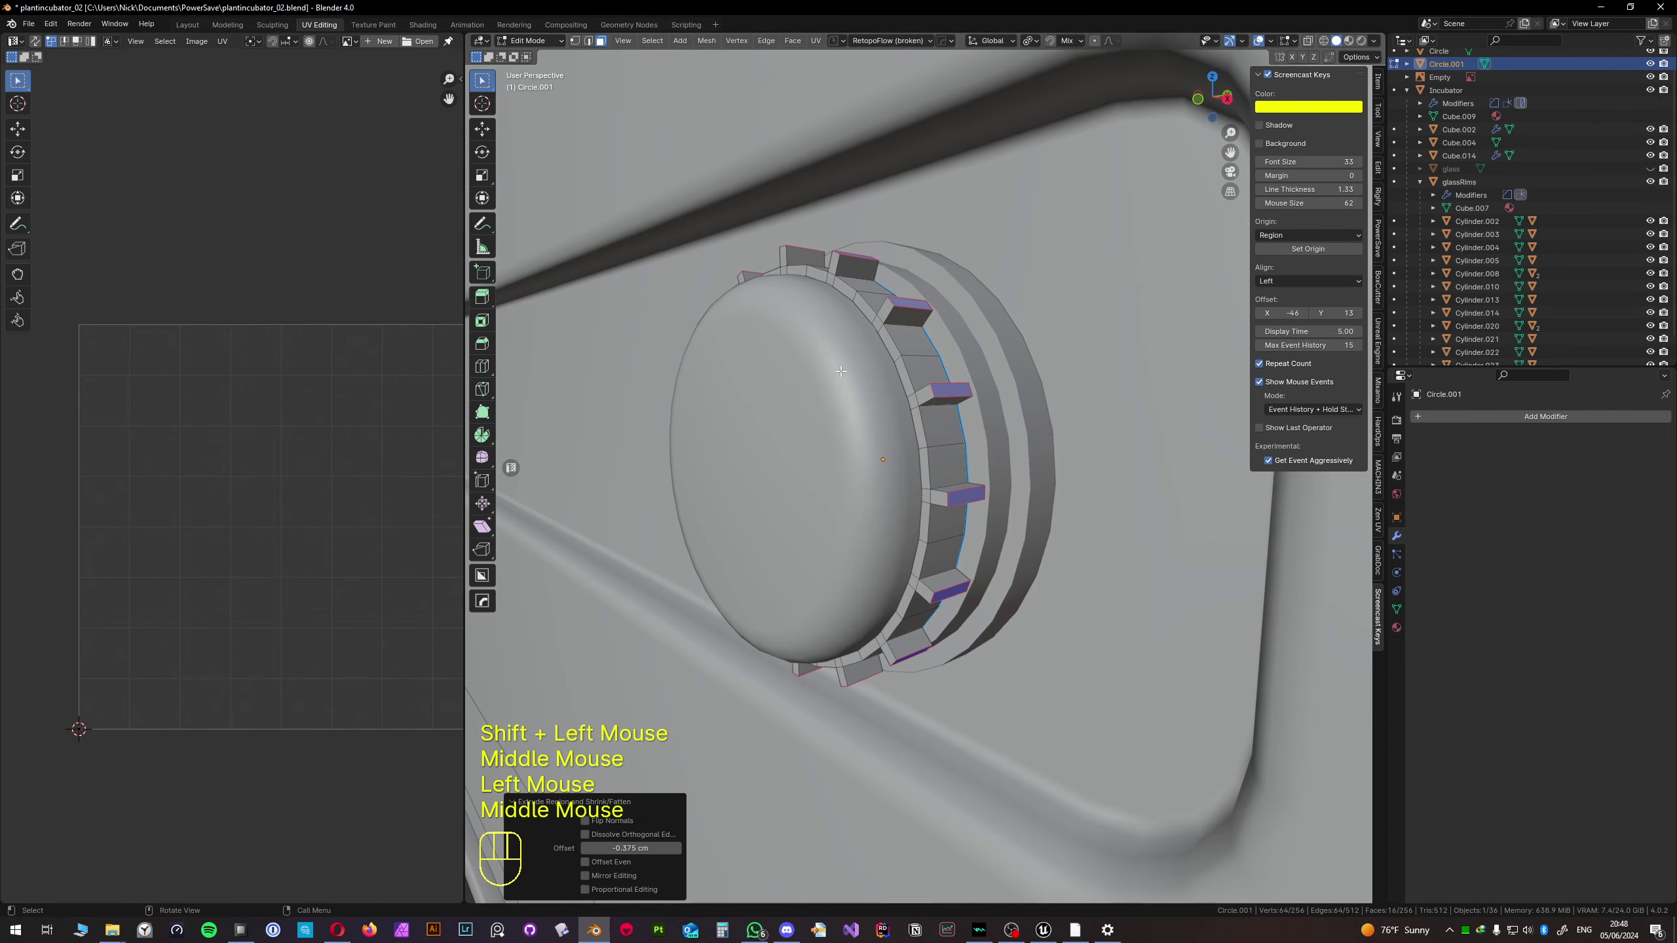
{"action": "key", "text": "s"}
{"action": "key", "text": "x"}
{"action": "key", "text": "KP_0"}
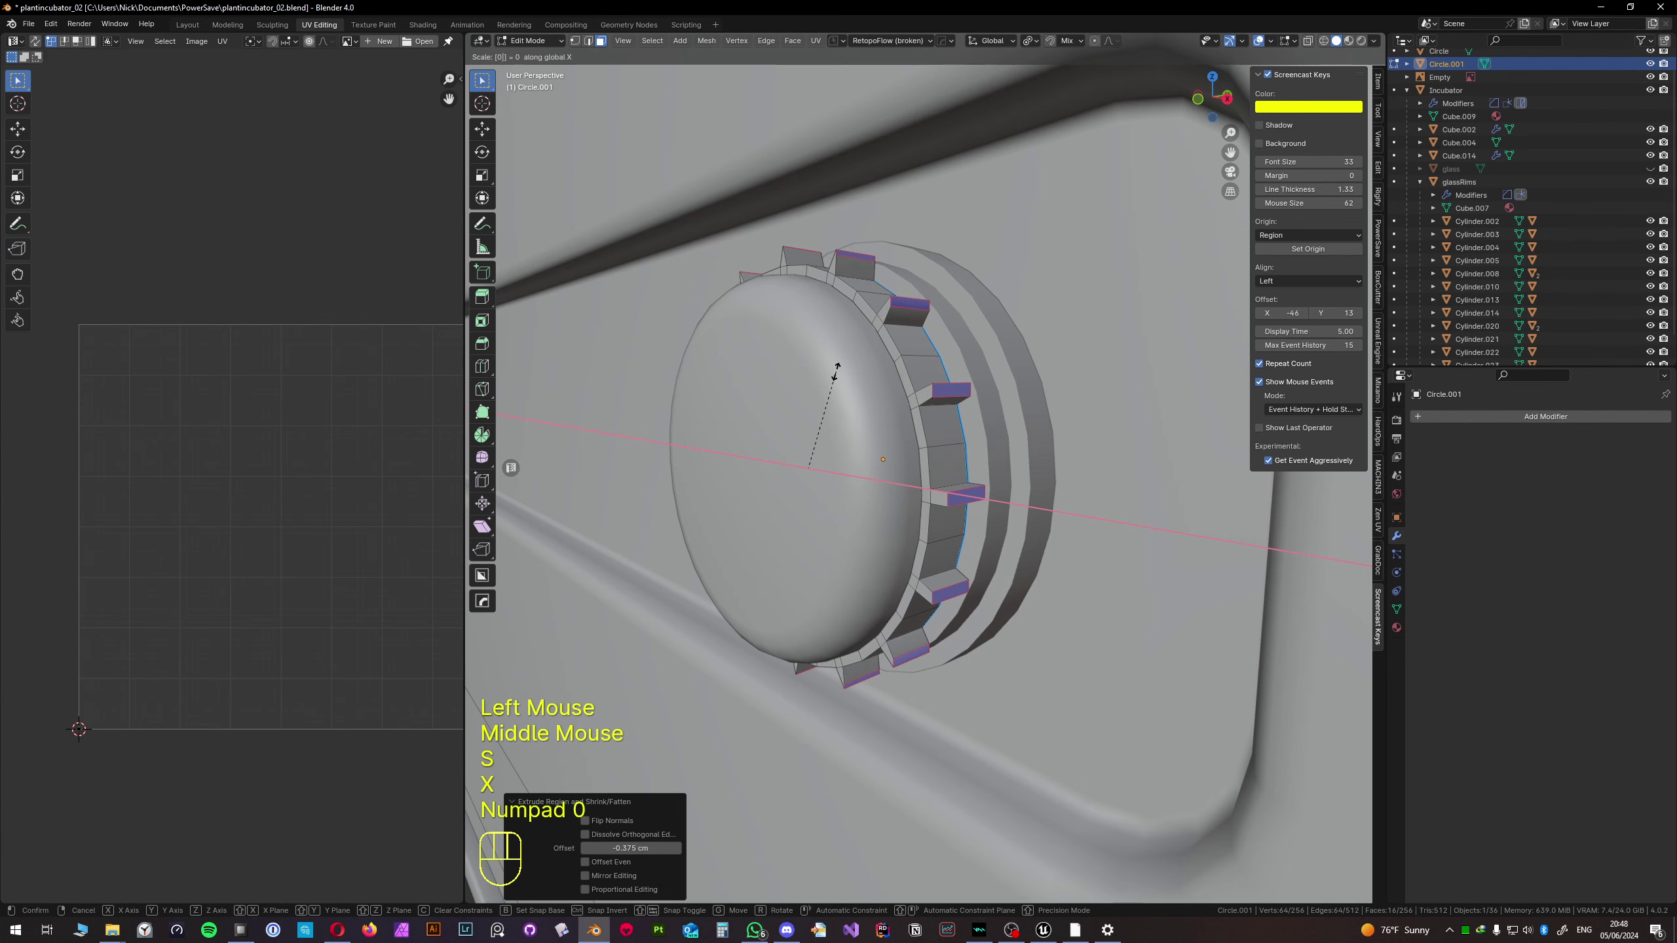
{"action": "right_click", "coordinate": [836, 372]}
- Scale the outer faces of the teeth to 0 along Y around individual origins, tapering each tooth to a ridge
{"action": "key", "text": "s"}
{"action": "key", "text": "y"}
{"action": "key", "text": "KP_0"}
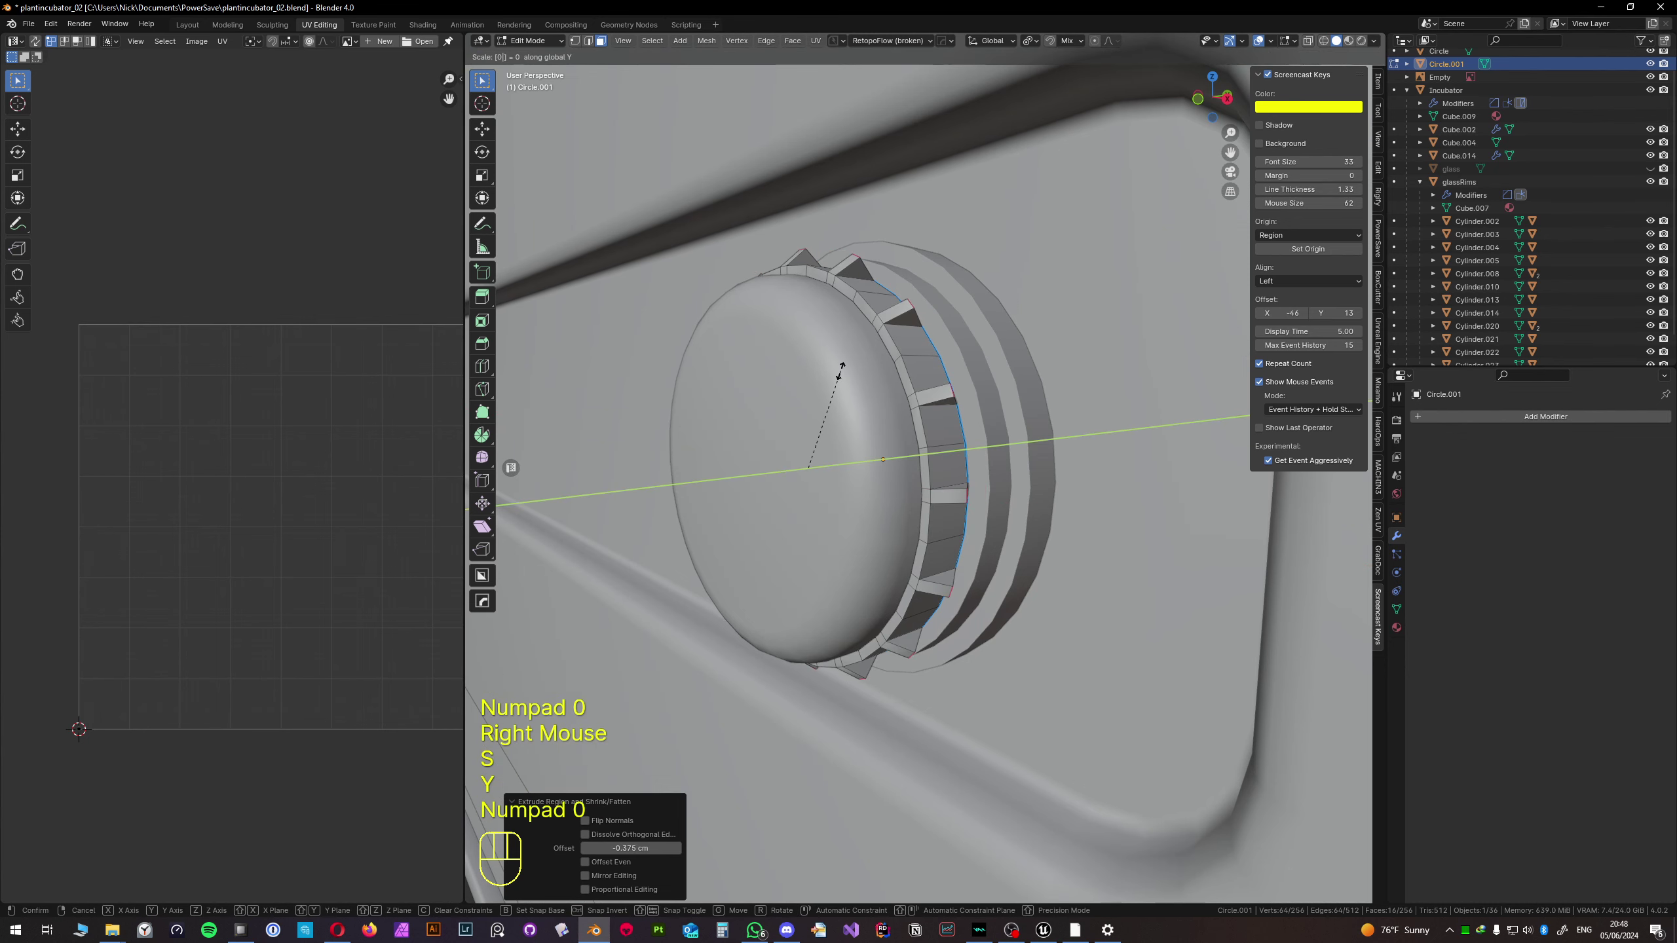
{"action": "key", "text": "KP_Enter"}
{"action": "middle_click_drag", "start_coordinate": [843, 365], "coordinate": [1068, 408]}
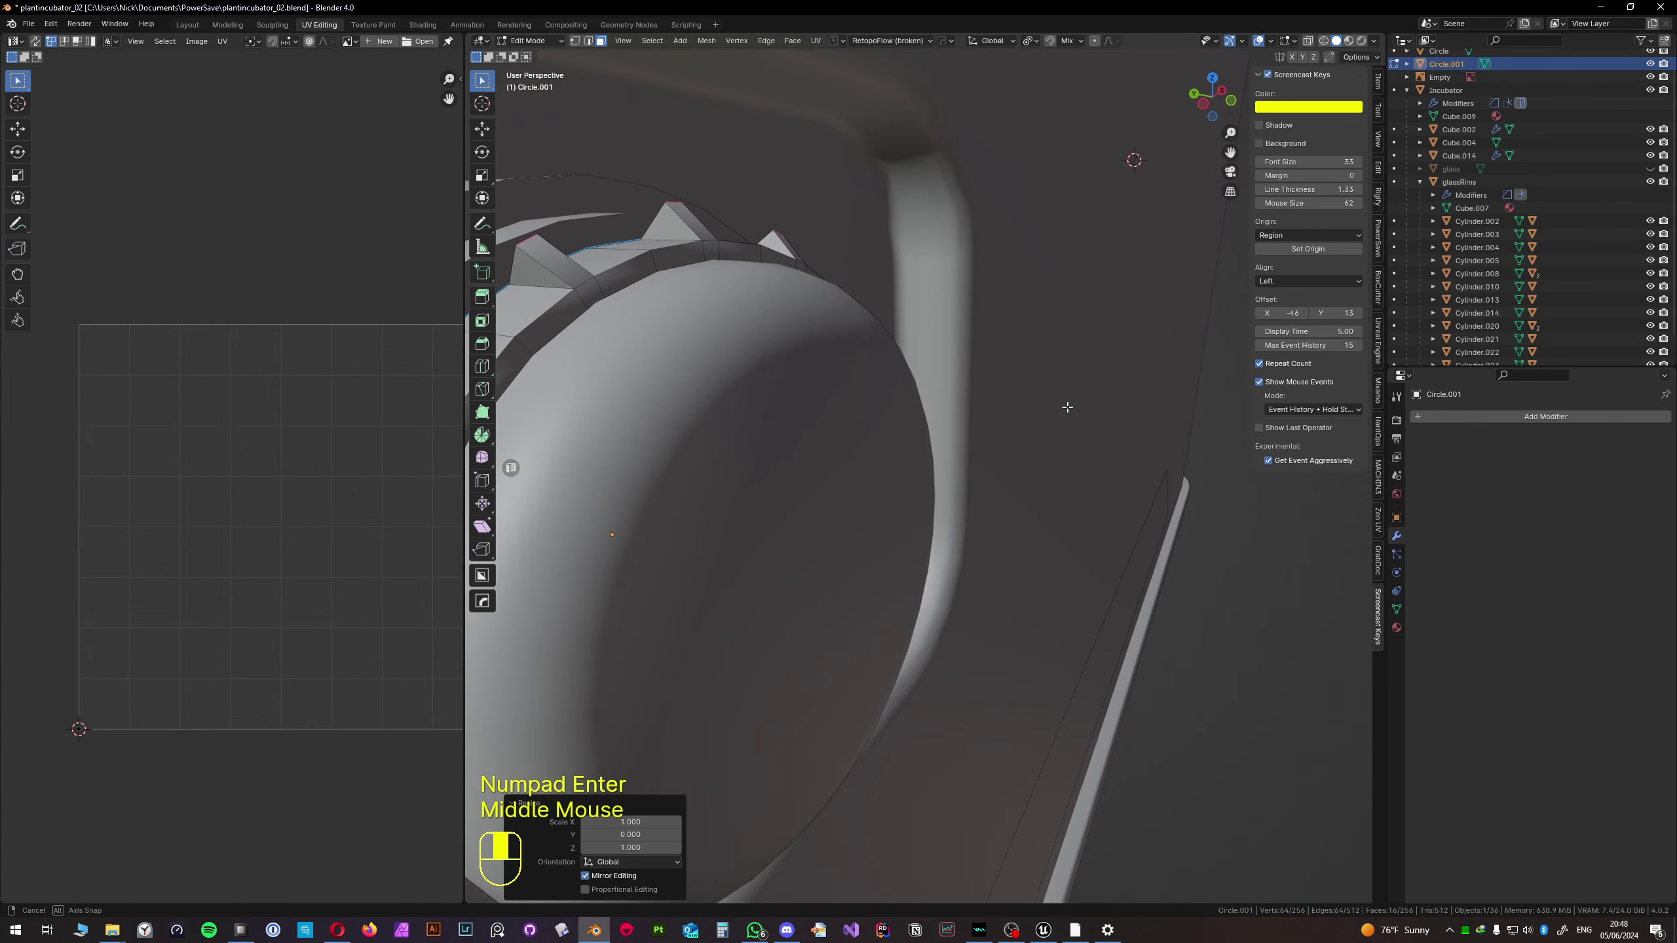
- Merge all of the toothed ring's overlapping vertices by distance, using a 0.01 cm merge distance
{"action": "mouse_move", "coordinate": [931, 389]}
{"action": "middle_mouse_down"}
{"action": "mouse_move", "coordinate": [859, 397]}
{"action": "mouse_move", "coordinate": [951, 393]}
{"action": "mouse_move", "coordinate": [923, 361]}
{"action": "middle_mouse_up"}
{"action": "scroll", "coordinate": [937, 394], "scroll_direction": "up", "scroll_amount": 2}
{"action": "key", "text": "a"}
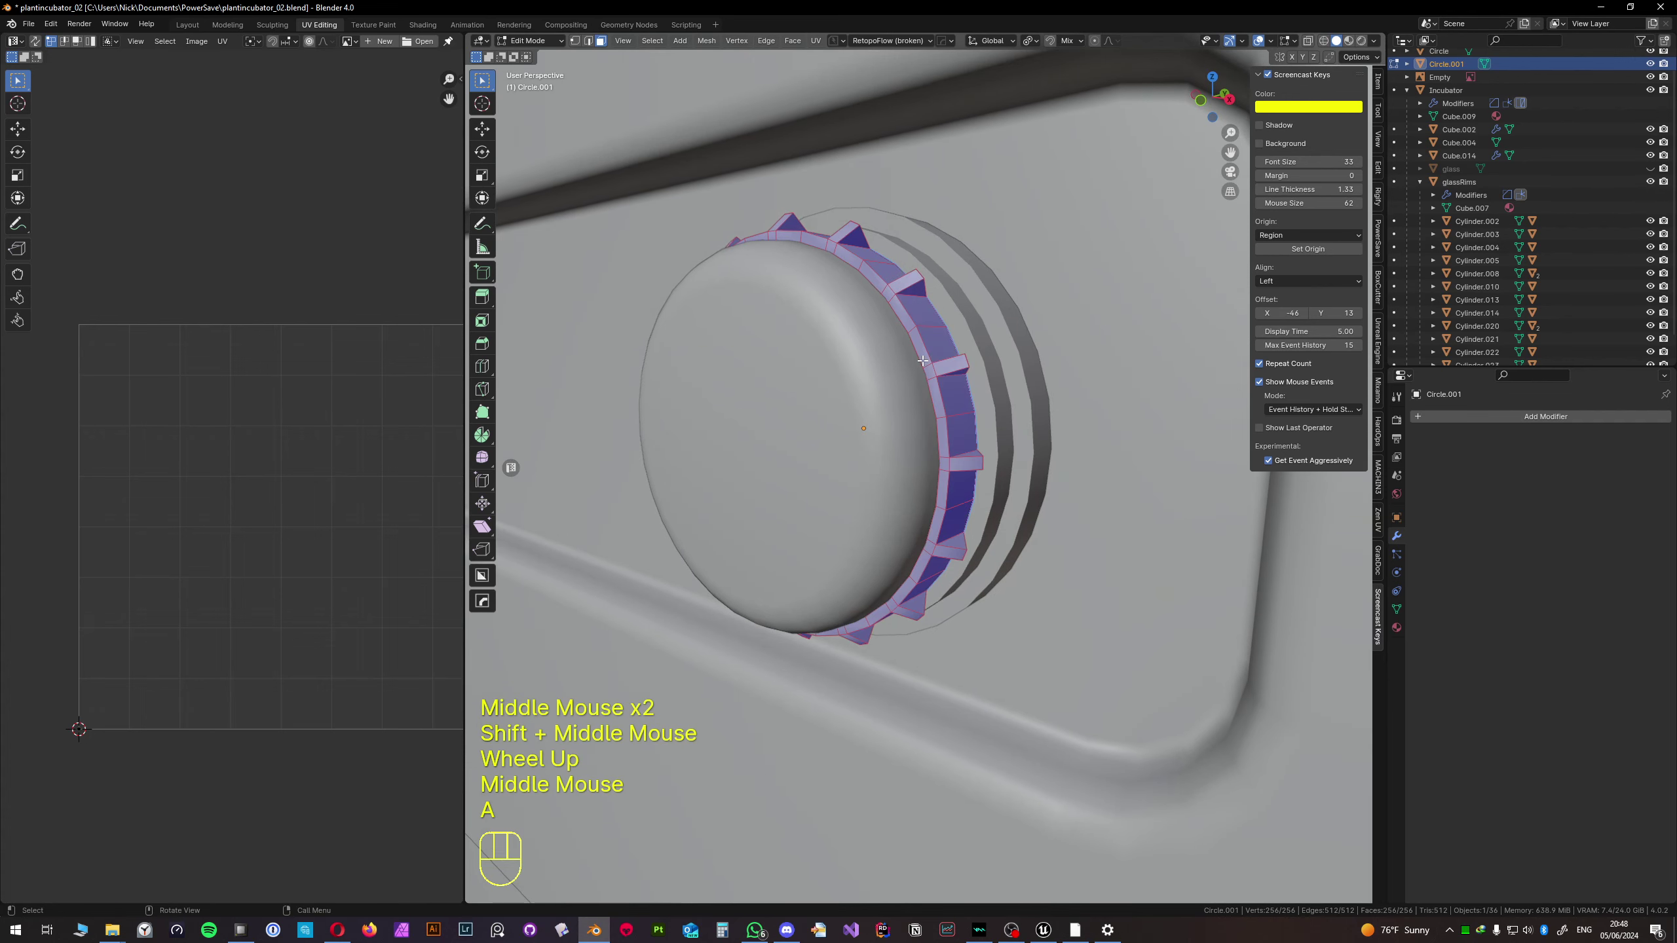
{"action": "key", "text": "m"}
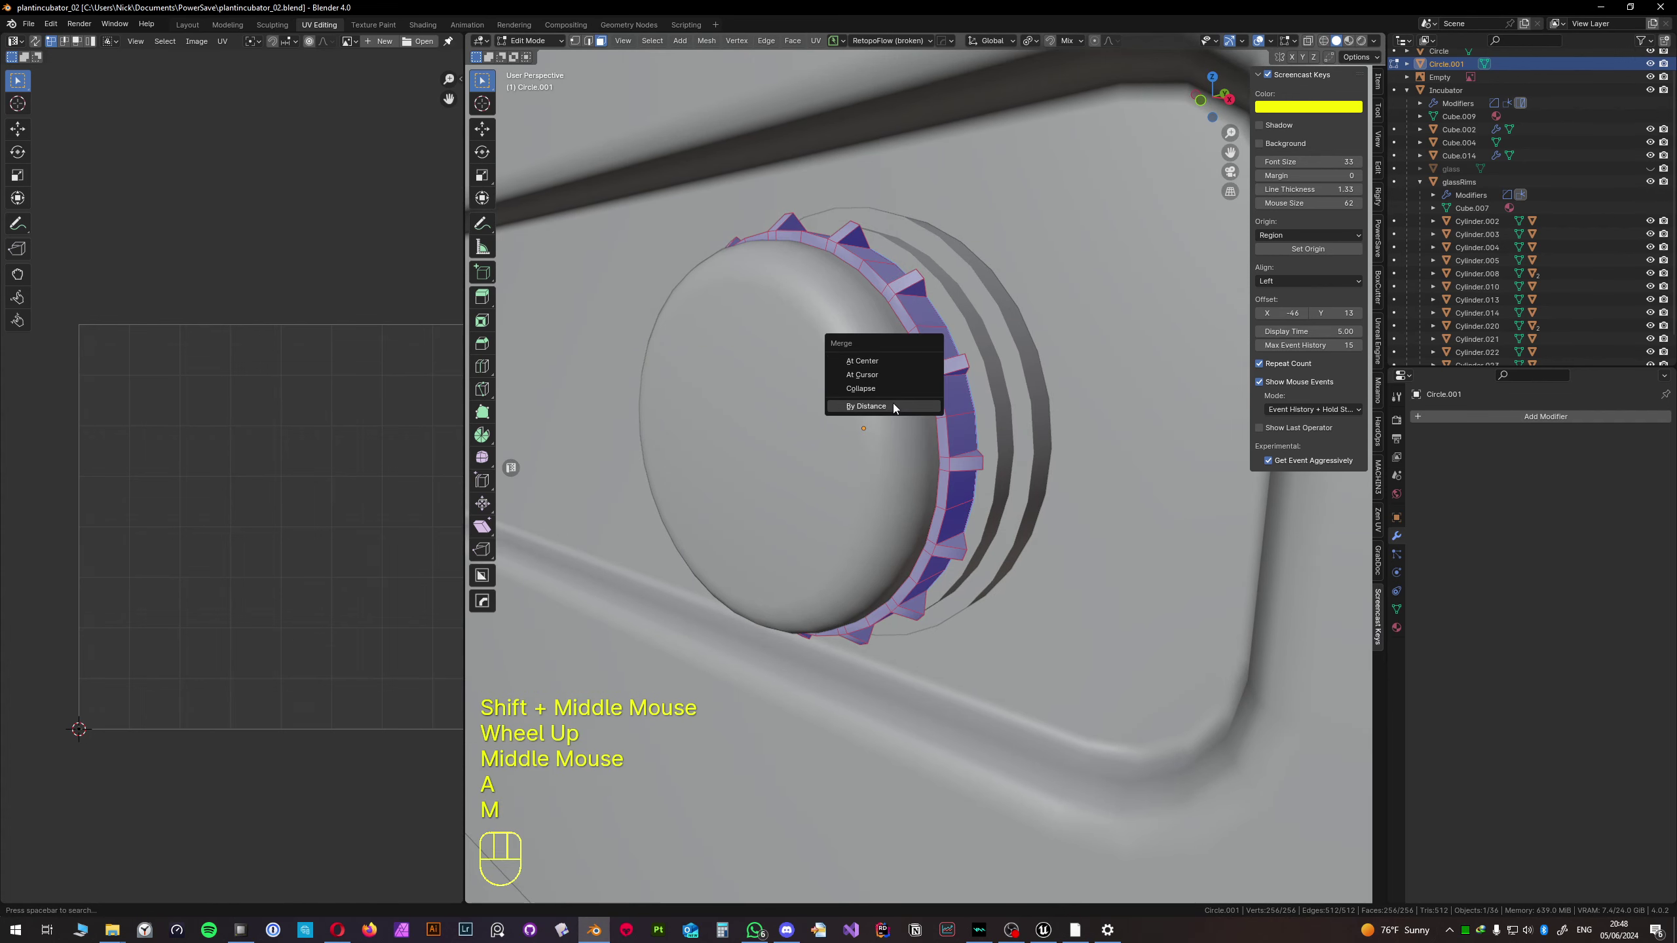
{"action": "left_click", "coordinate": [891, 404]}
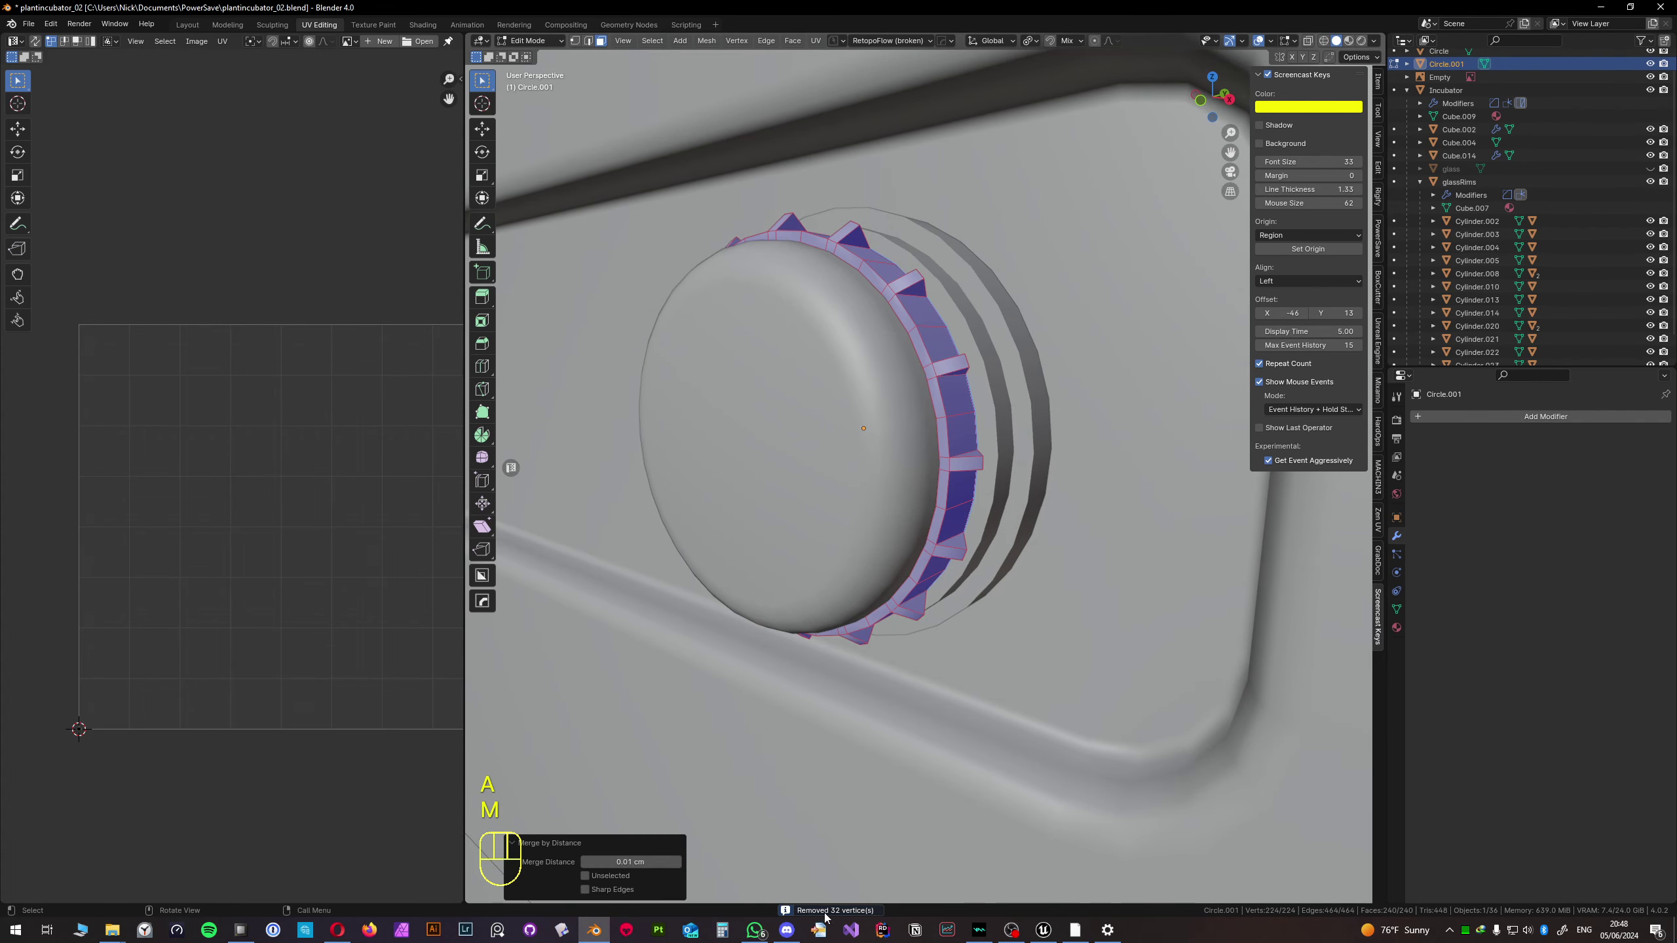
- Return to Object Mode and sharpen the toothed ring with HardOps at 30° sharpness and 60° auto smooth
{"action": "middle_click_drag", "start_coordinate": [852, 509], "coordinate": [807, 560]}
{"action": "key", "text": "Tab"}
{"action": "scroll", "coordinate": [887, 637], "scroll_direction": "up", "scroll_amount": 2}
{"action": "scroll", "coordinate": [951, 571], "scroll_direction": "down", "scroll_amount": 3}
{"action": "scroll", "coordinate": [808, 559], "scroll_direction": "up", "scroll_amount": 3}
{"action": "key", "text": "q"}
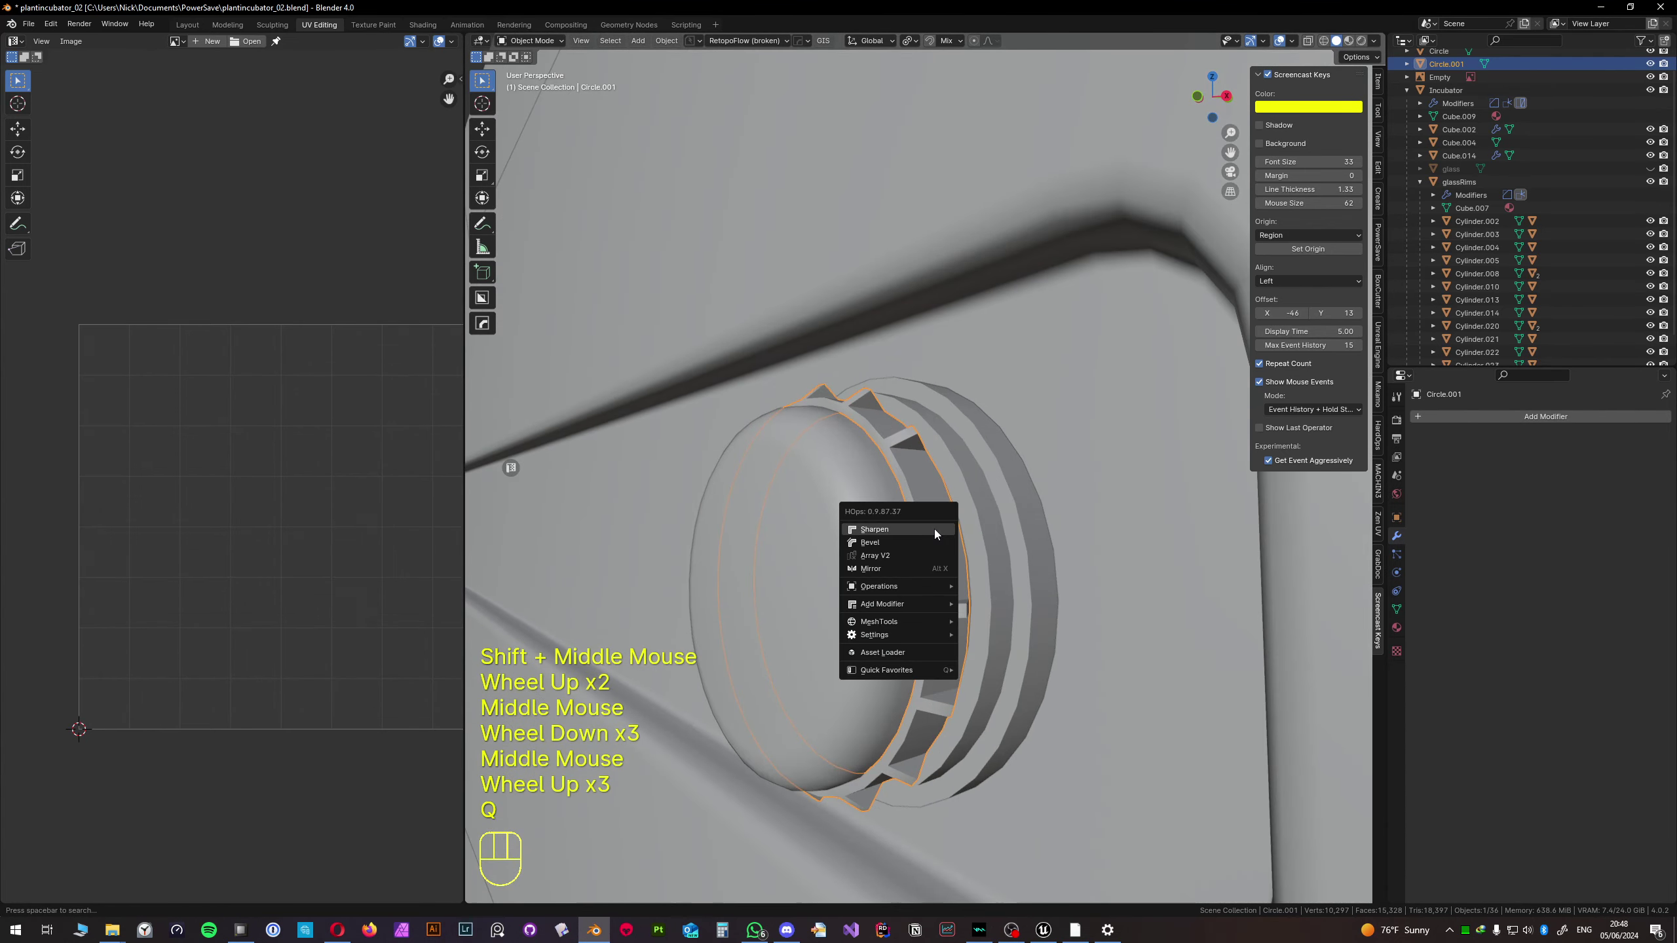
{"action": "left_click", "coordinate": [926, 531]}
- Try a 30° HardOps bevel with 3 segments on the toothed ring, inspect it, and undo it
{"action": "scroll", "coordinate": [941, 556], "scroll_direction": "up", "scroll_amount": 2}
{"action": "key", "text": "q"}
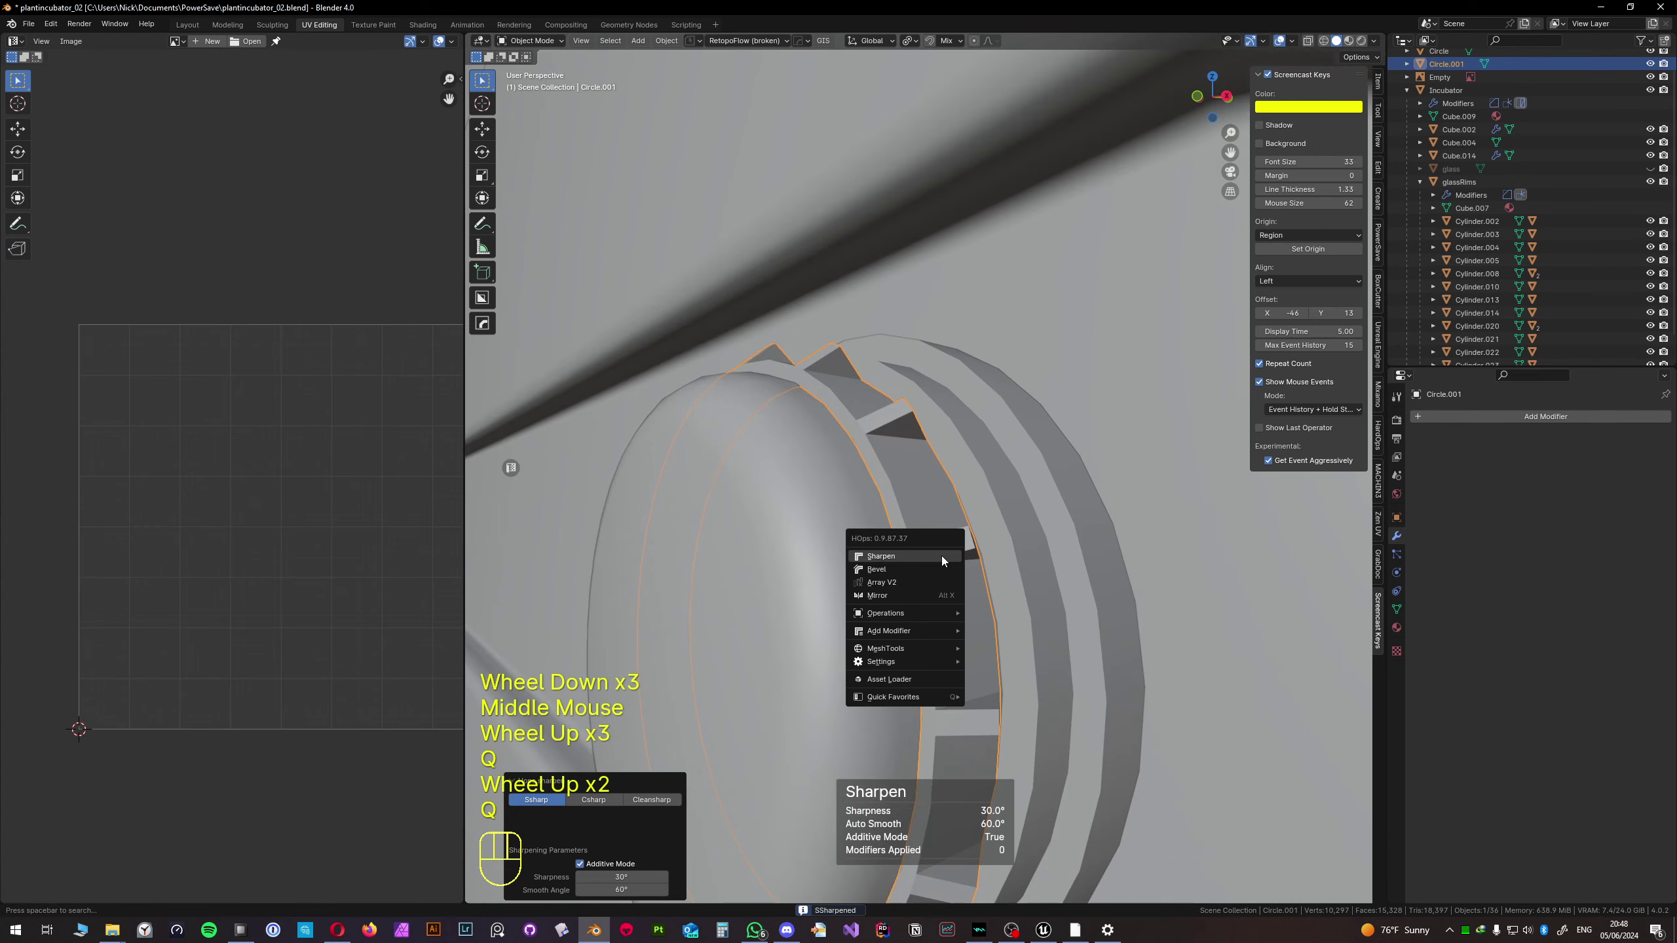
{"action": "left_click", "coordinate": [910, 569]}
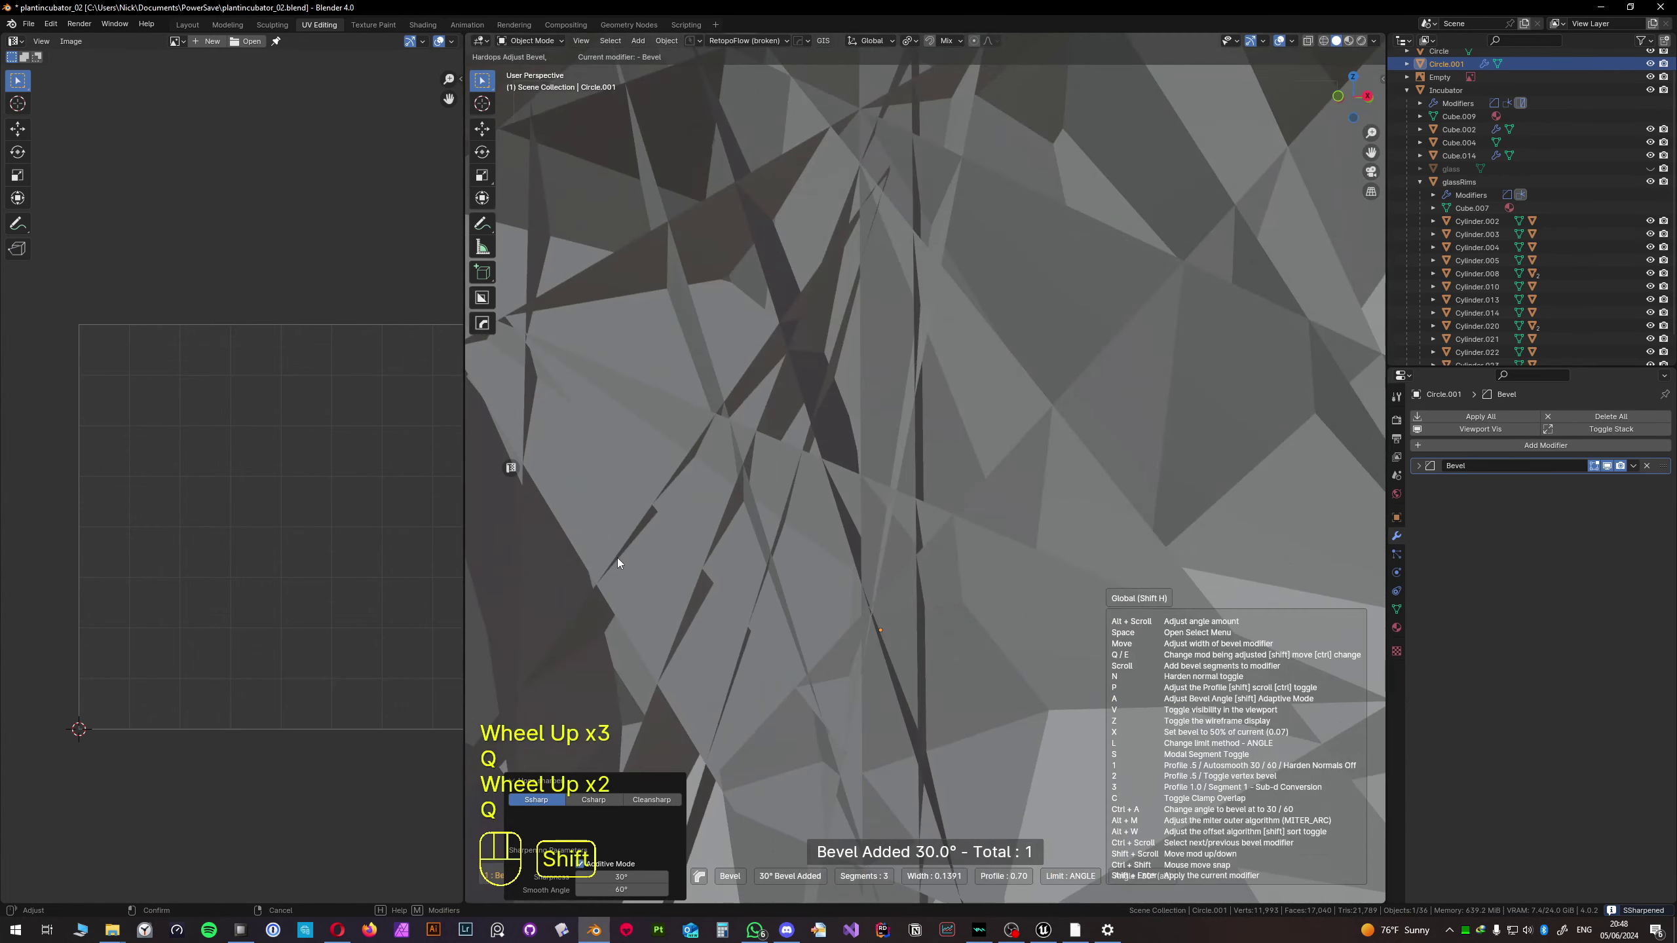
{"action": "left_click", "coordinate": [617, 563]}
{"action": "scroll", "coordinate": [750, 556], "scroll_direction": "down", "scroll_amount": 9}
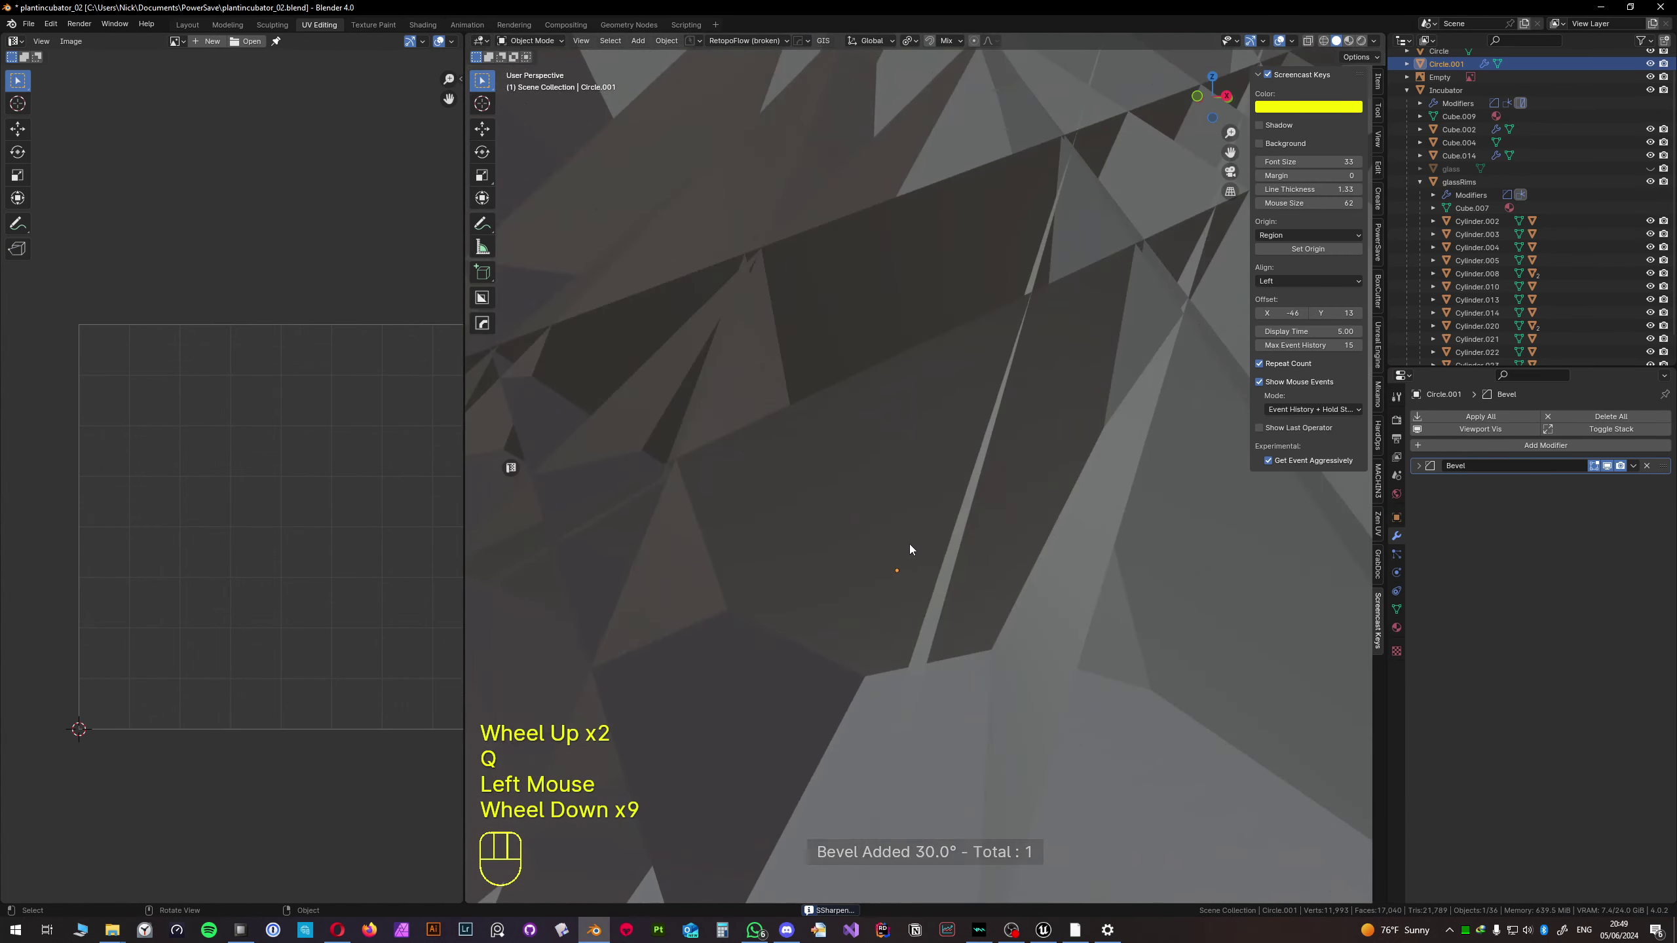
{"action": "scroll", "coordinate": [918, 545], "scroll_direction": "down", "scroll_amount": 10}
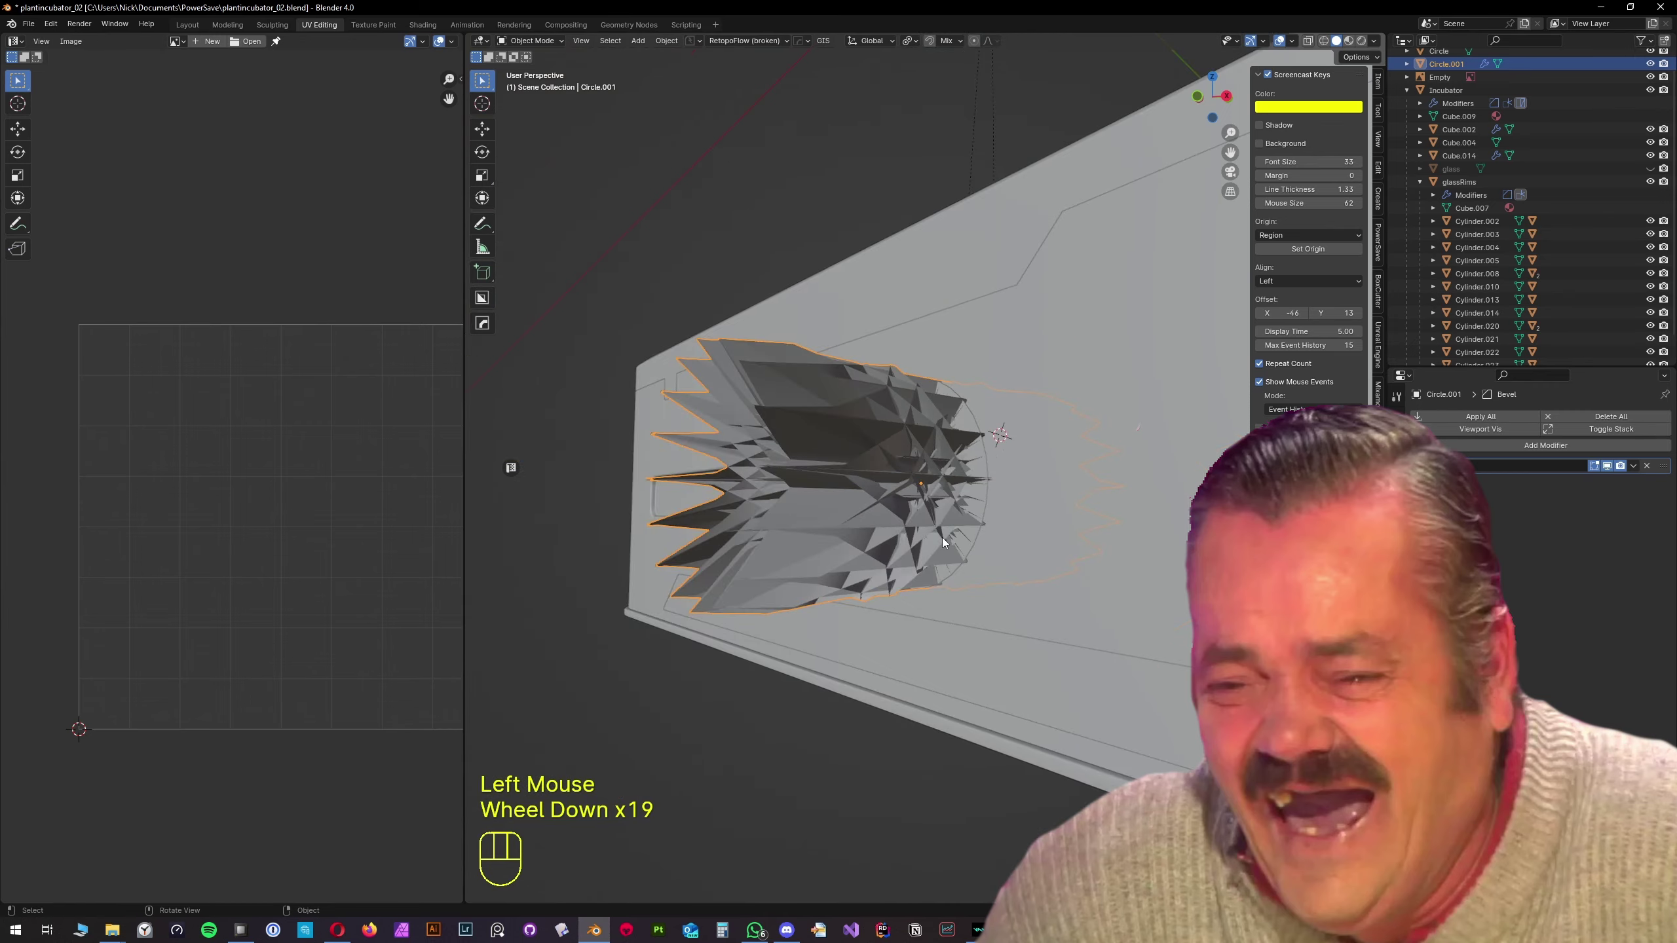
{"action": "middle_click_drag", "start_coordinate": [943, 542], "coordinate": [891, 548]}
{"action": "scroll", "coordinate": [983, 551], "scroll_direction": "down", "scroll_amount": 4}
{"action": "key", "text": "ctrl+z"}
- Bevel the toothed ring with HardOps at 30°, using 1 segment and a width of 0.0005
{"action": "scroll", "coordinate": [918, 523], "scroll_direction": "up", "scroll_amount": 6}
{"action": "scroll", "coordinate": [928, 553], "scroll_direction": "up", "scroll_amount": 3}
{"action": "key", "text": "q"}
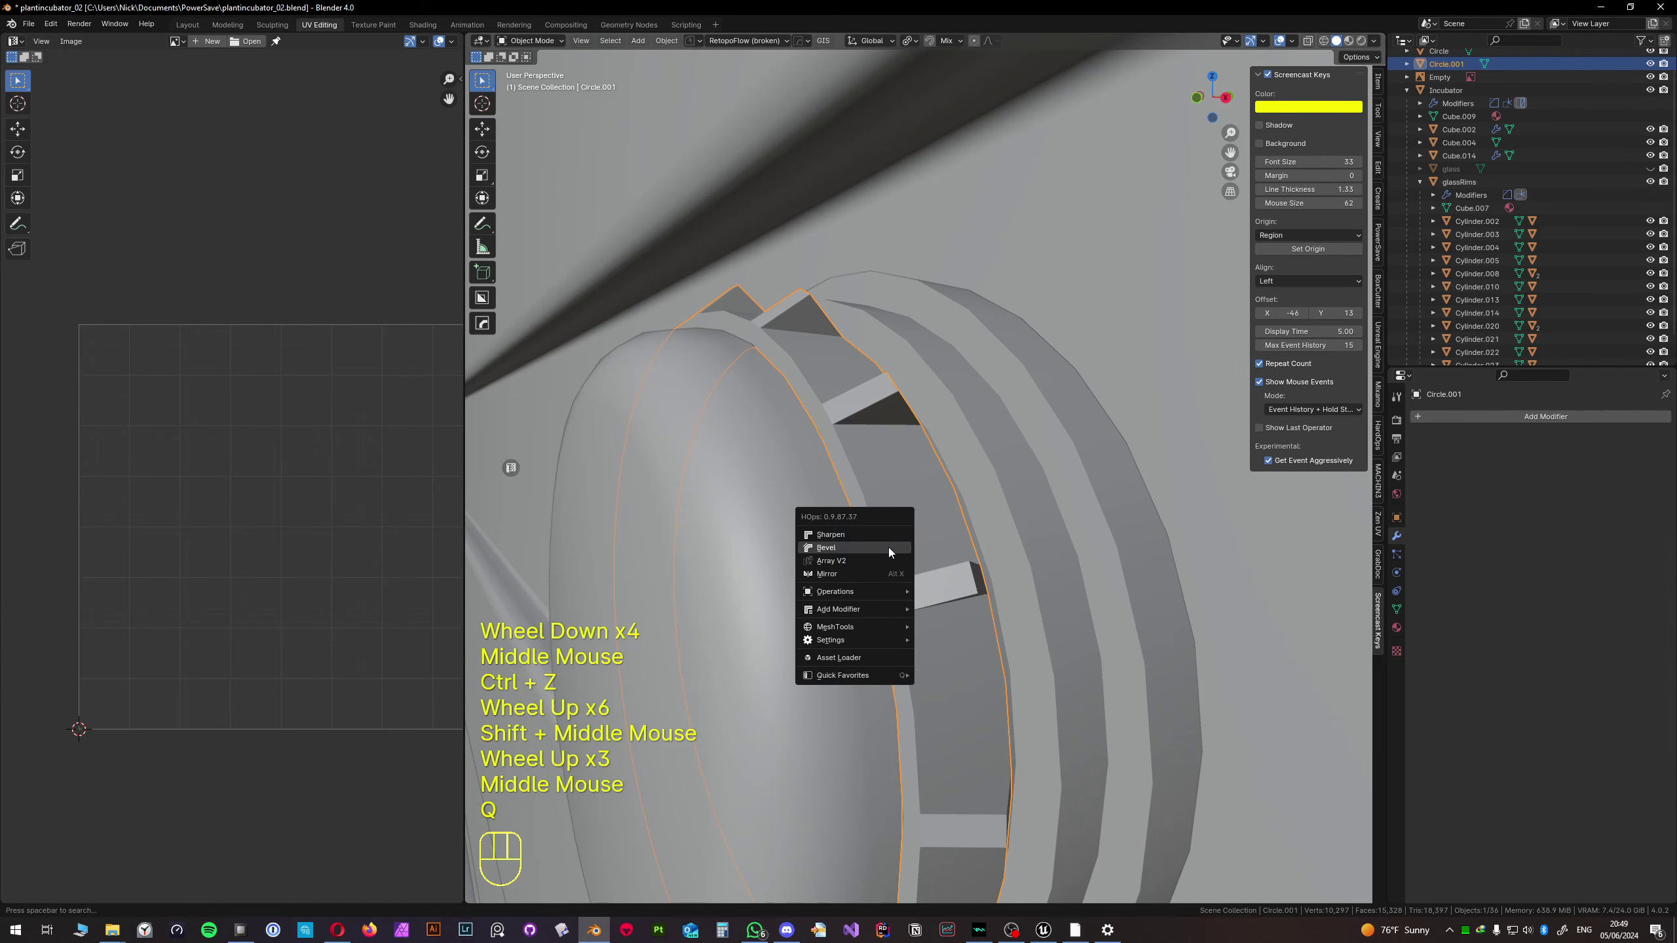
{"action": "left_click", "coordinate": [888, 547]}
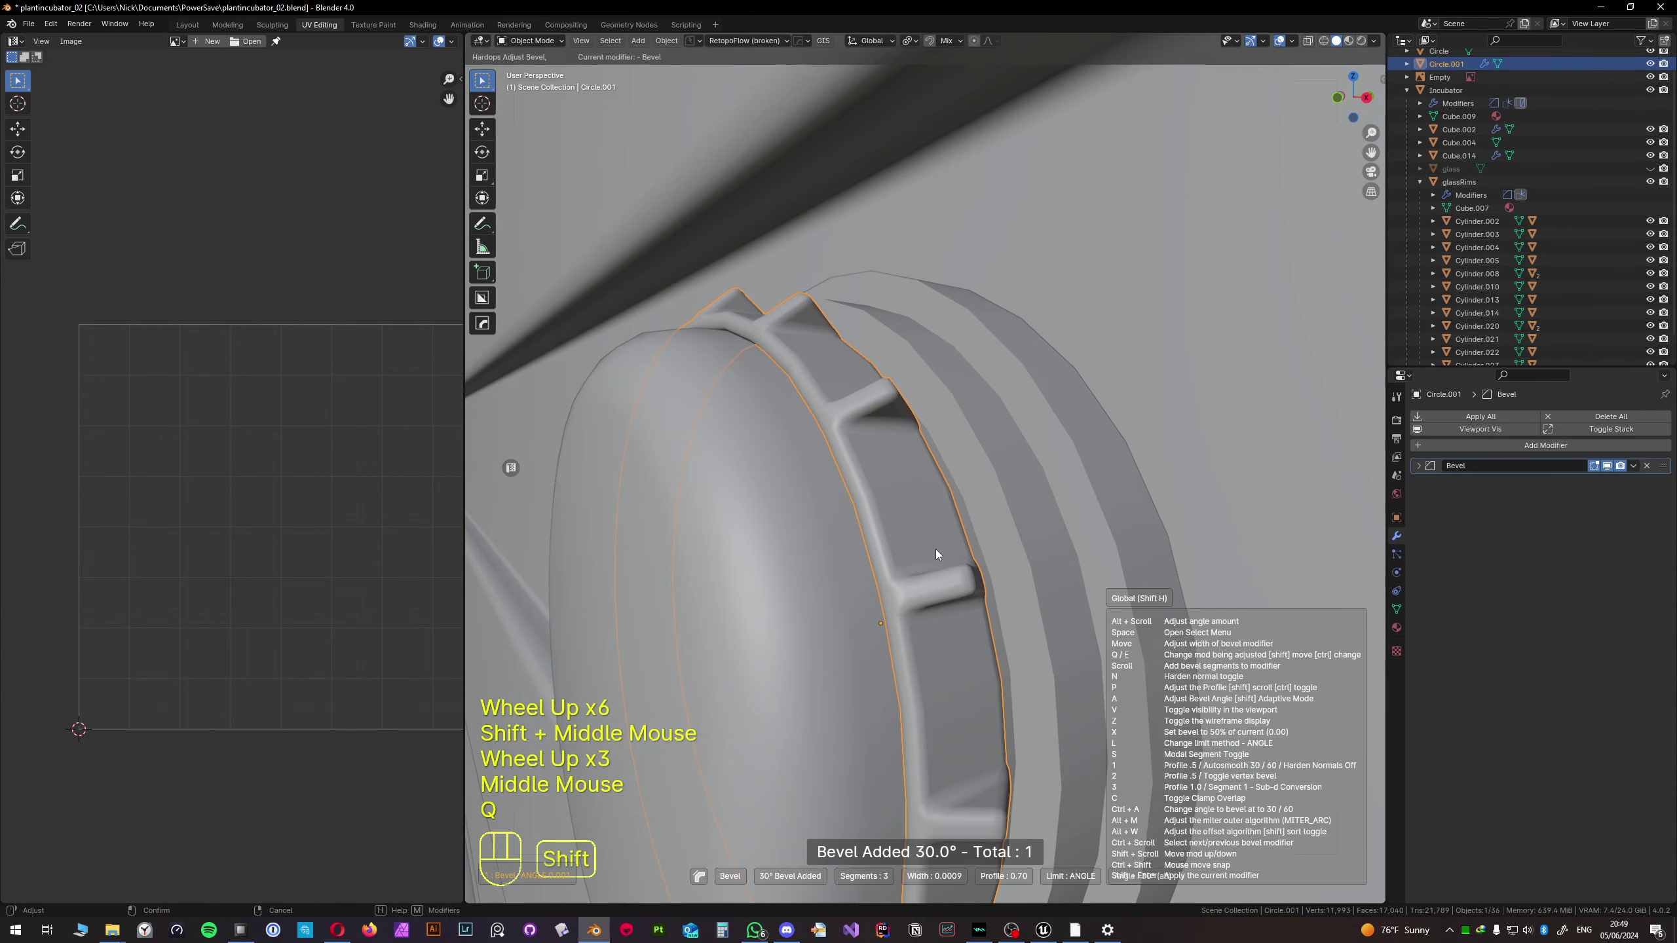
{"action": "scroll", "coordinate": [936, 549], "scroll_direction": "down", "scroll_amount": 1, "text": "shift"}
{"action": "scroll", "coordinate": [935, 549], "scroll_direction": "down", "scroll_amount": 3}
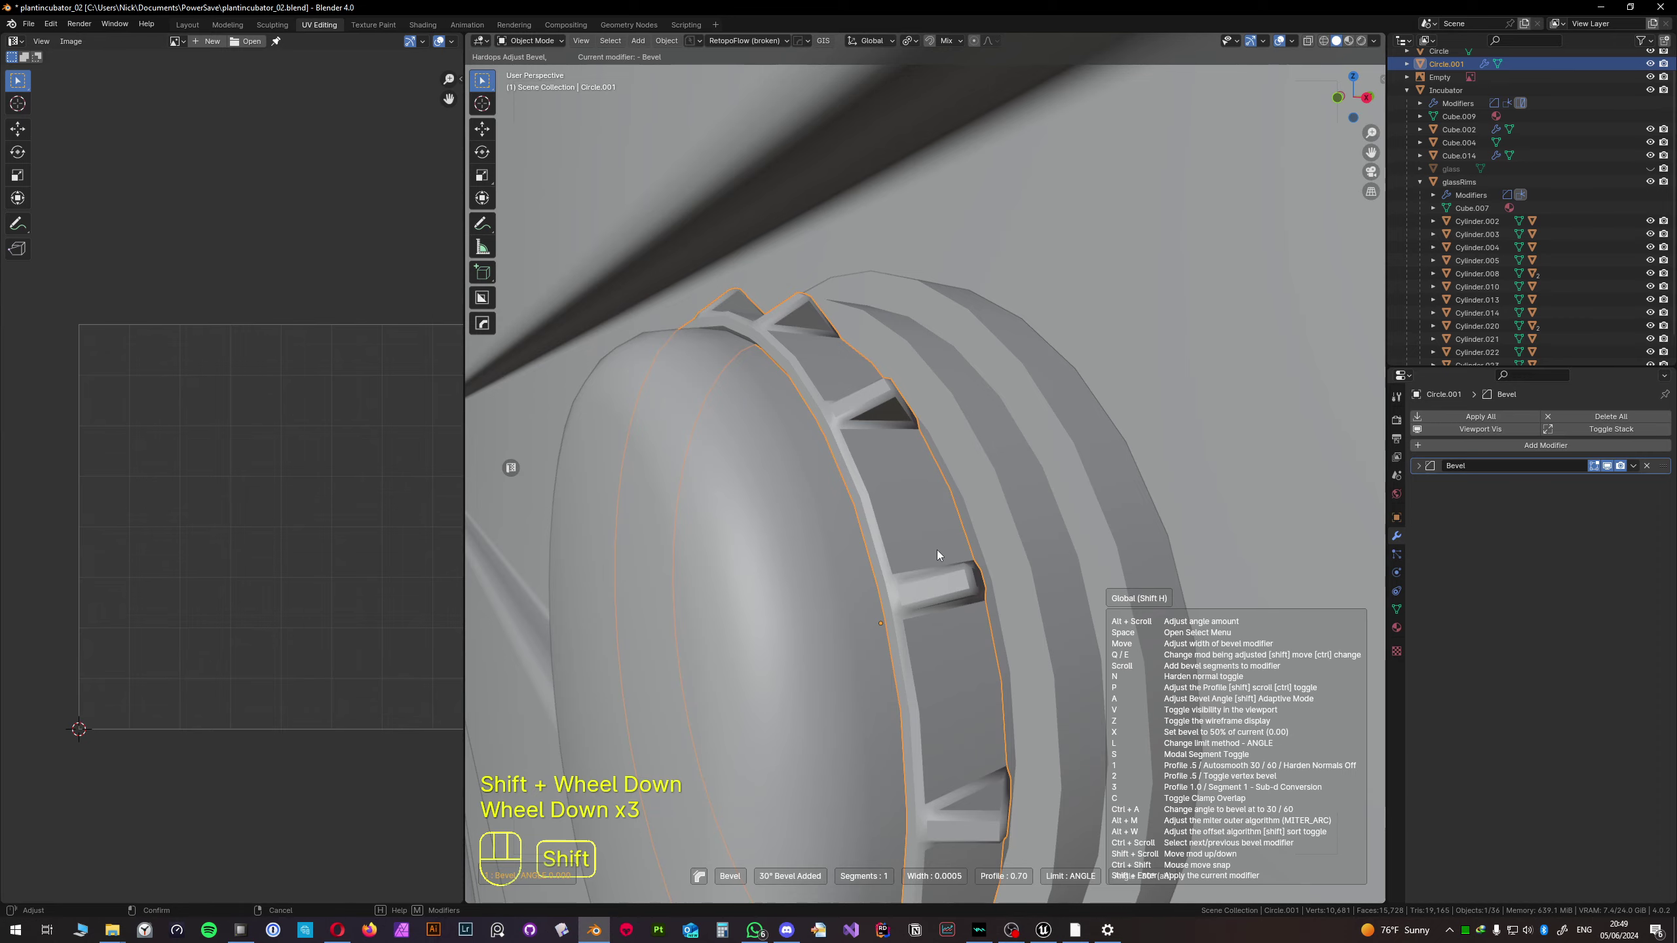
{"action": "left_click", "coordinate": [937, 550], "text": "shift"}
- Sharpen the knob body behind the toothed ring with HardOps at 30° sharpness and 60° auto smooth
{"action": "scroll", "coordinate": [927, 559], "scroll_direction": "up", "scroll_amount": 1}
{"action": "middle_click_drag", "start_coordinate": [928, 558], "coordinate": [1001, 672]}
{"action": "scroll", "coordinate": [962, 614], "scroll_direction": "up", "scroll_amount": 2}
{"action": "scroll", "coordinate": [1021, 604], "scroll_direction": "down", "scroll_amount": 1}
{"action": "left_click", "coordinate": [1021, 603]}
{"action": "key", "text": "q"}
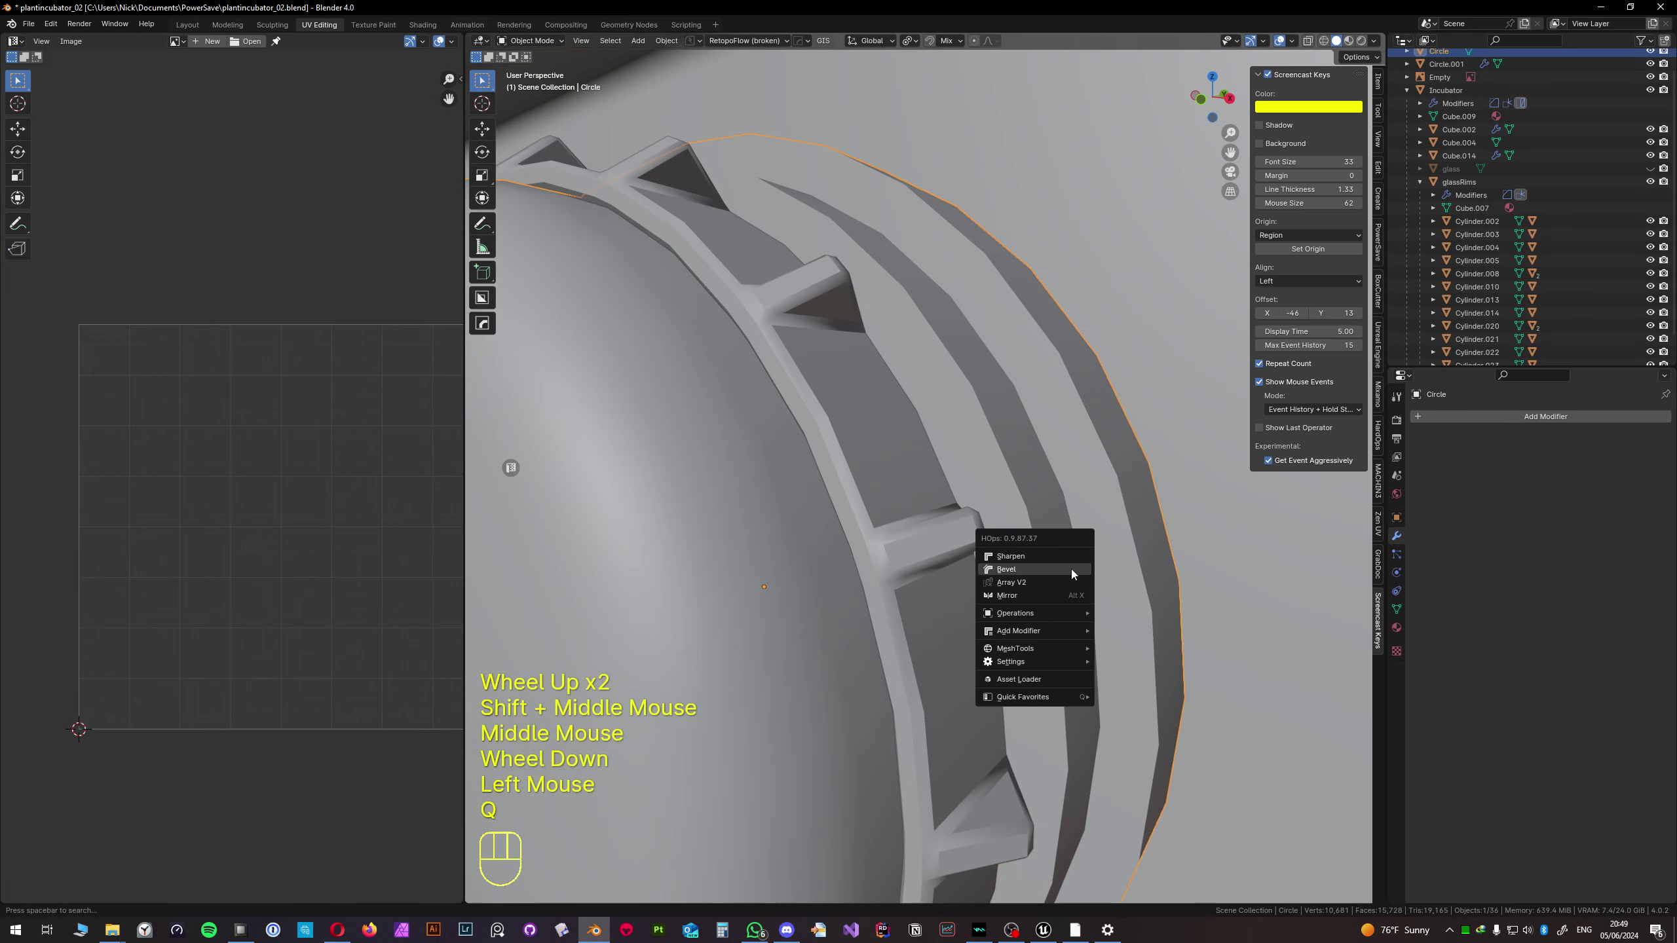
{"action": "left_click", "coordinate": [1058, 561]}
- Bevel the knob body with HardOps at 30°, using 1 segment and a width of 0.0005
{"action": "key", "text": "q"}
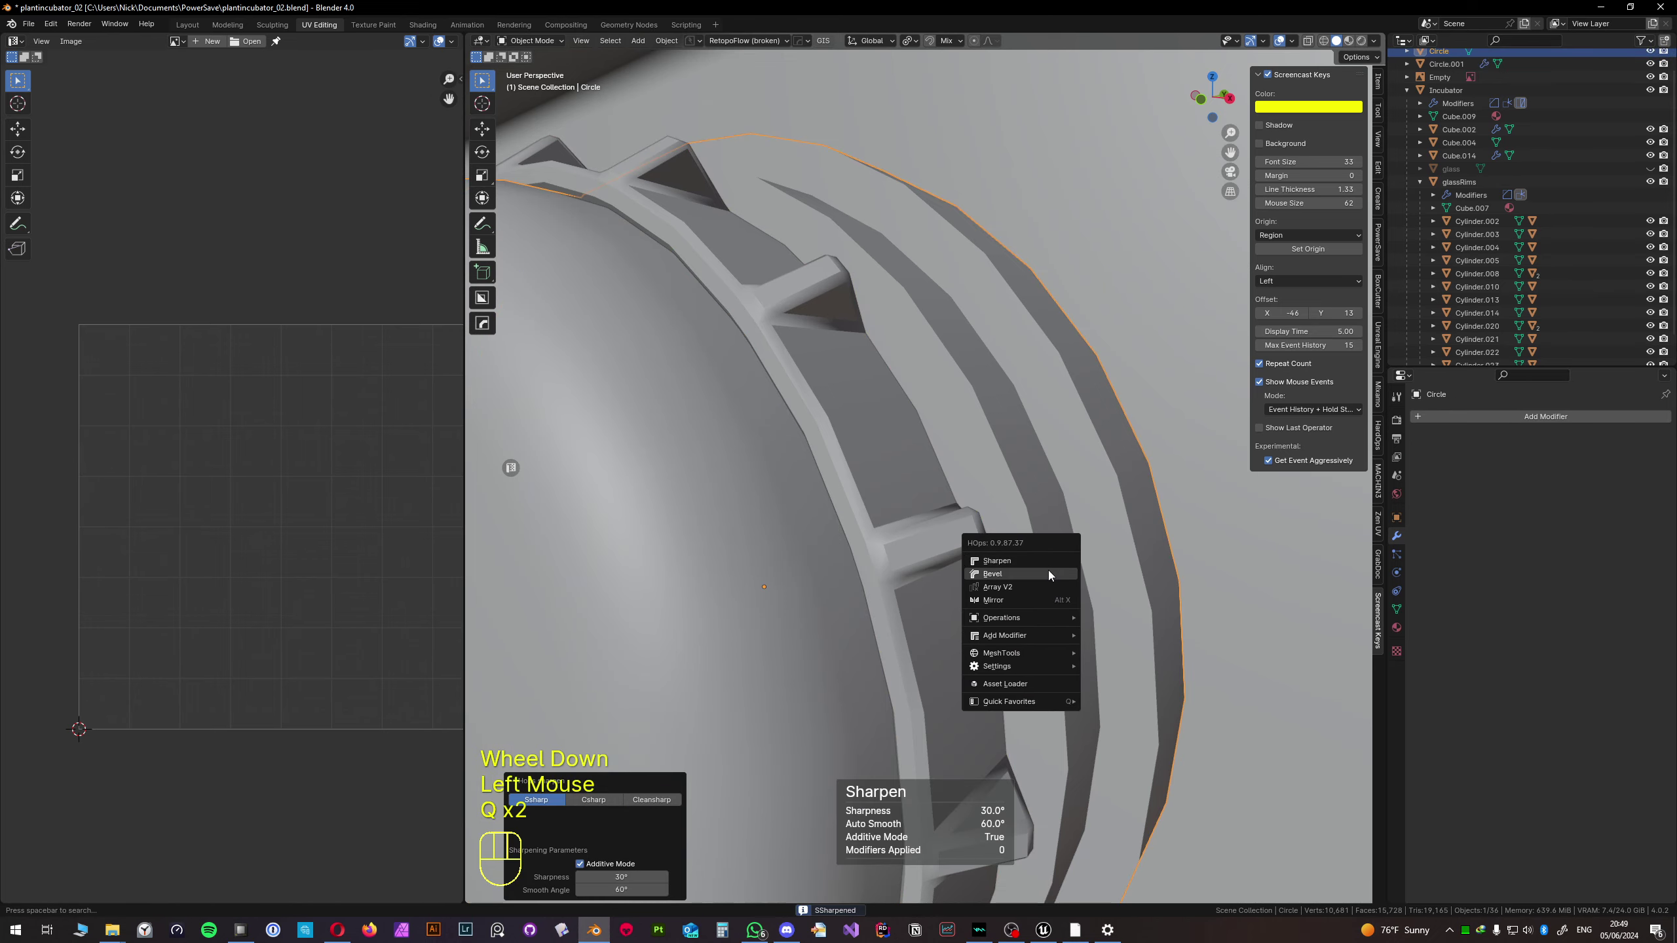
{"action": "left_click", "coordinate": [1049, 570]}
{"action": "scroll", "coordinate": [1051, 570], "scroll_direction": "down", "scroll_amount": 4}
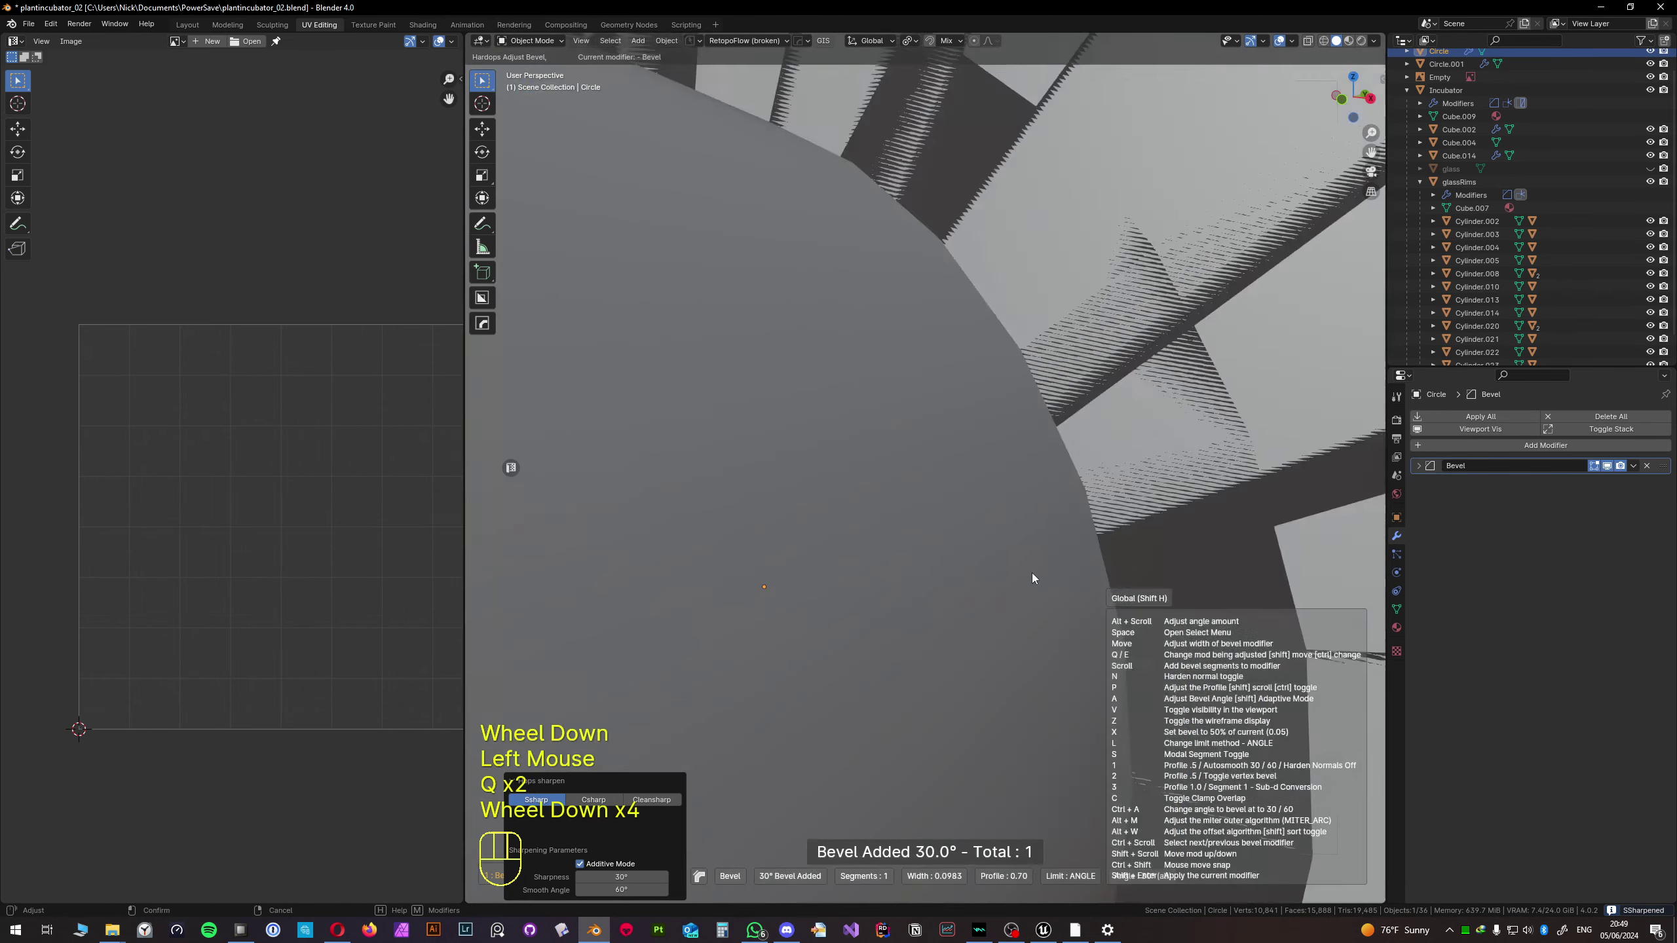
{"action": "scroll", "coordinate": [1077, 578], "scroll_direction": "down", "scroll_amount": 4}
{"action": "key", "text": "shift"}
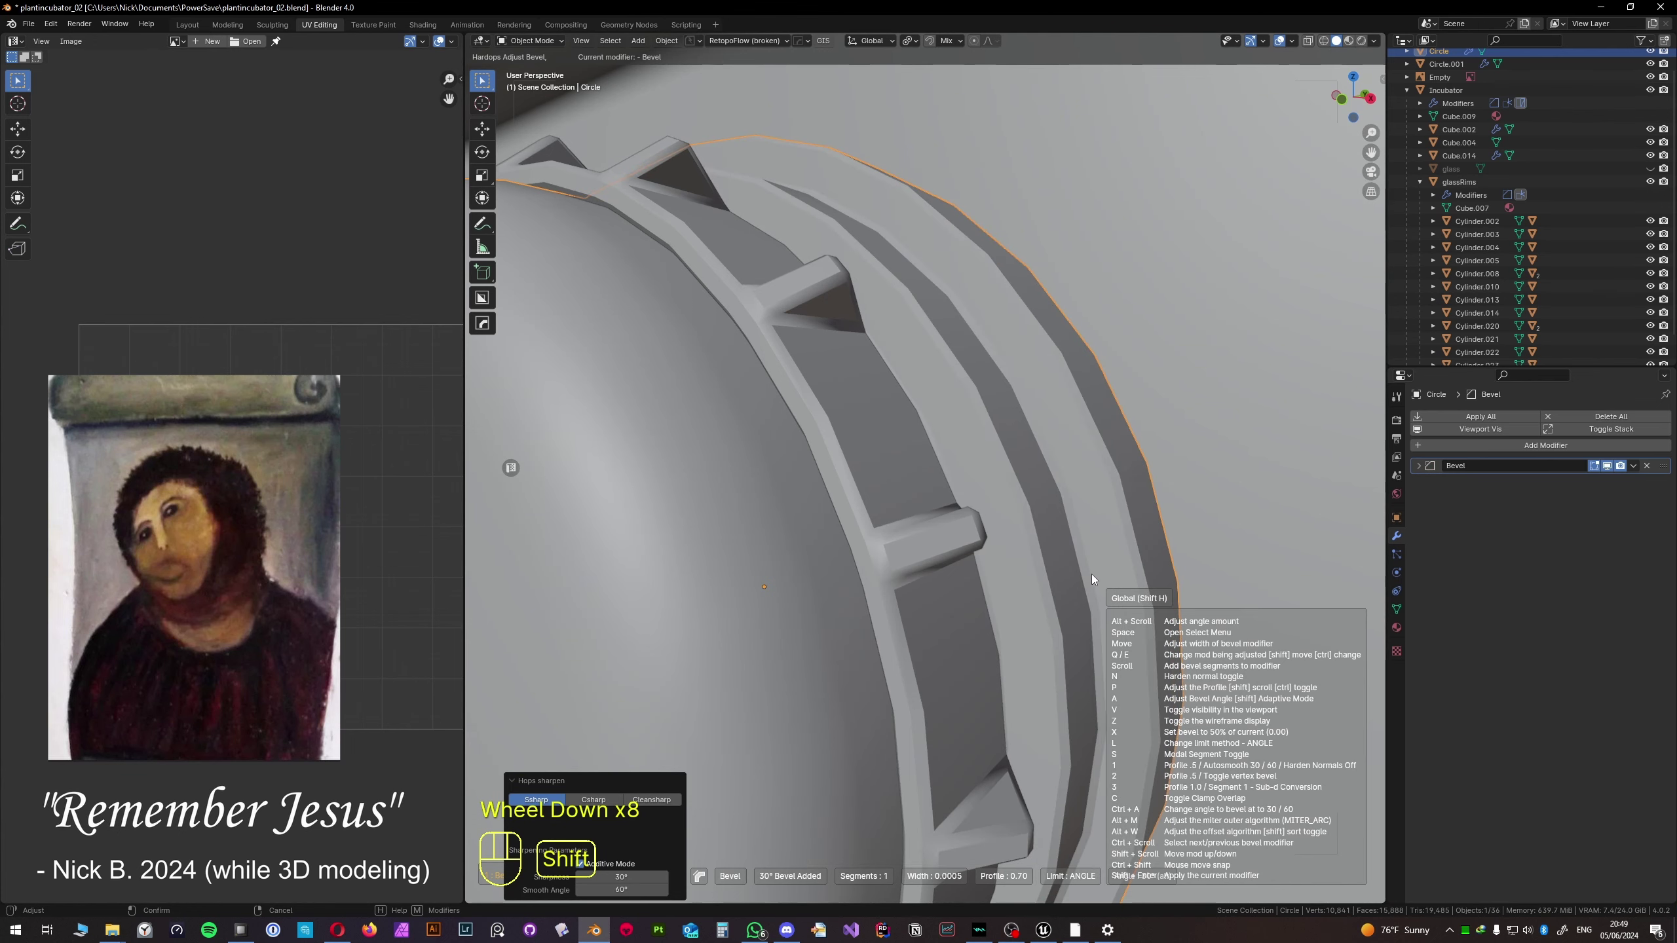
{"action": "left_click", "coordinate": [1091, 574], "text": "shift"}
- Add a Weighted Normal modifier and a Triangulate modifier to the toothed ring
{"action": "middle_click_drag", "start_coordinate": [1092, 574], "coordinate": [930, 580]}
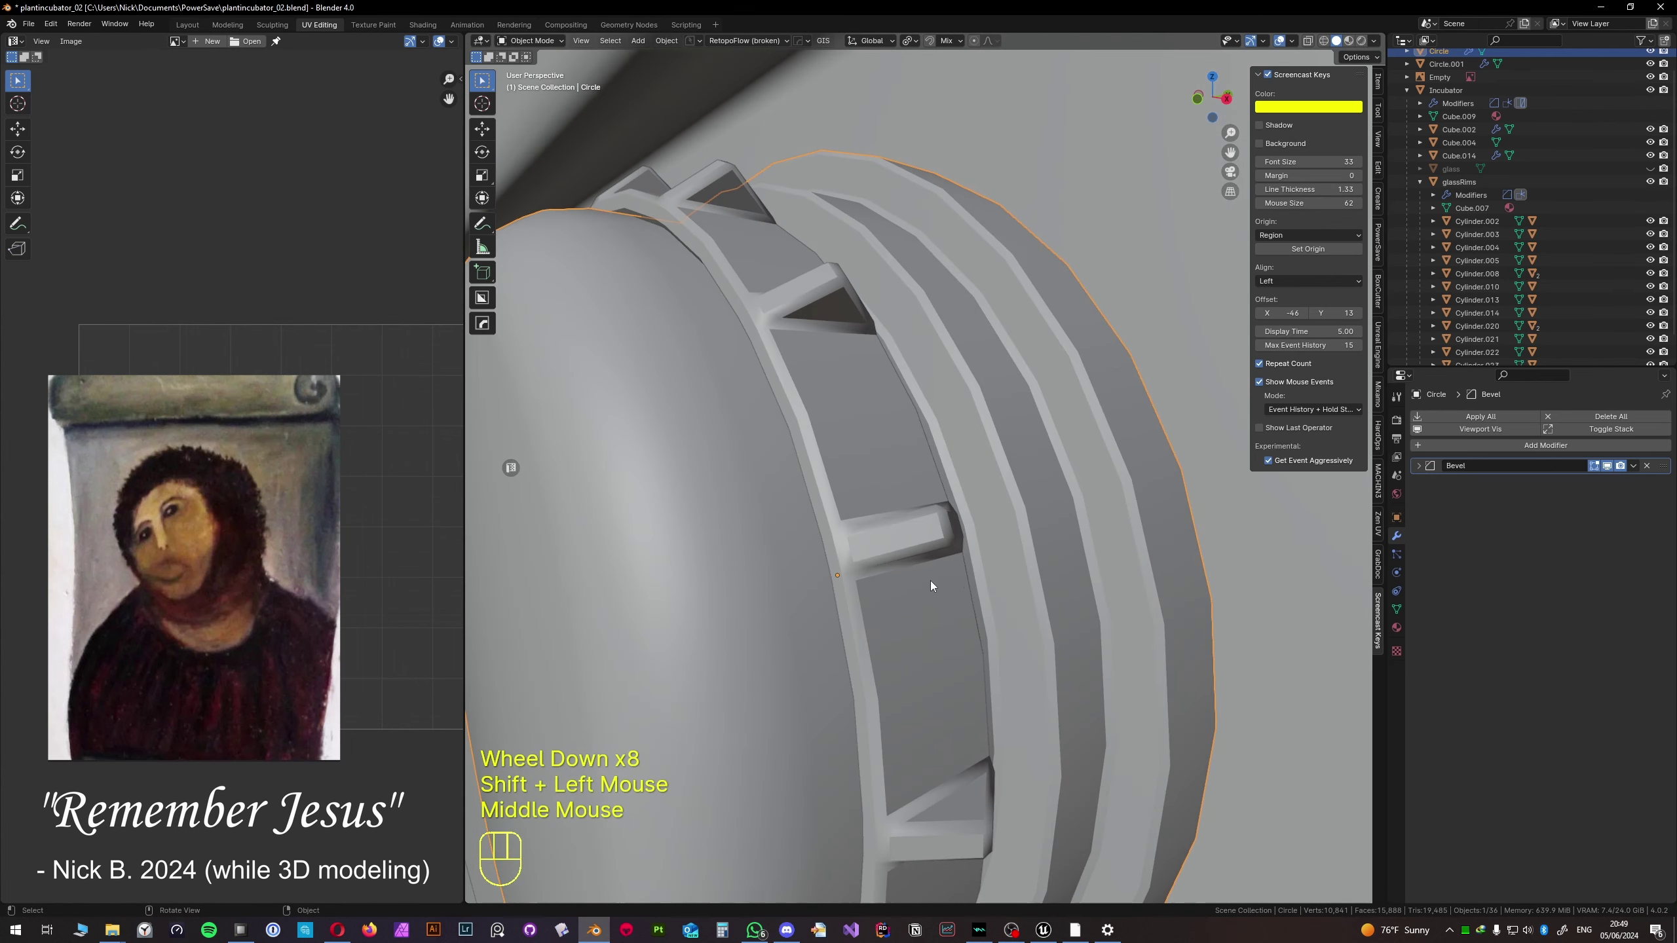
{"action": "left_click", "coordinate": [870, 573]}
{"action": "left_click", "coordinate": [1446, 447]}
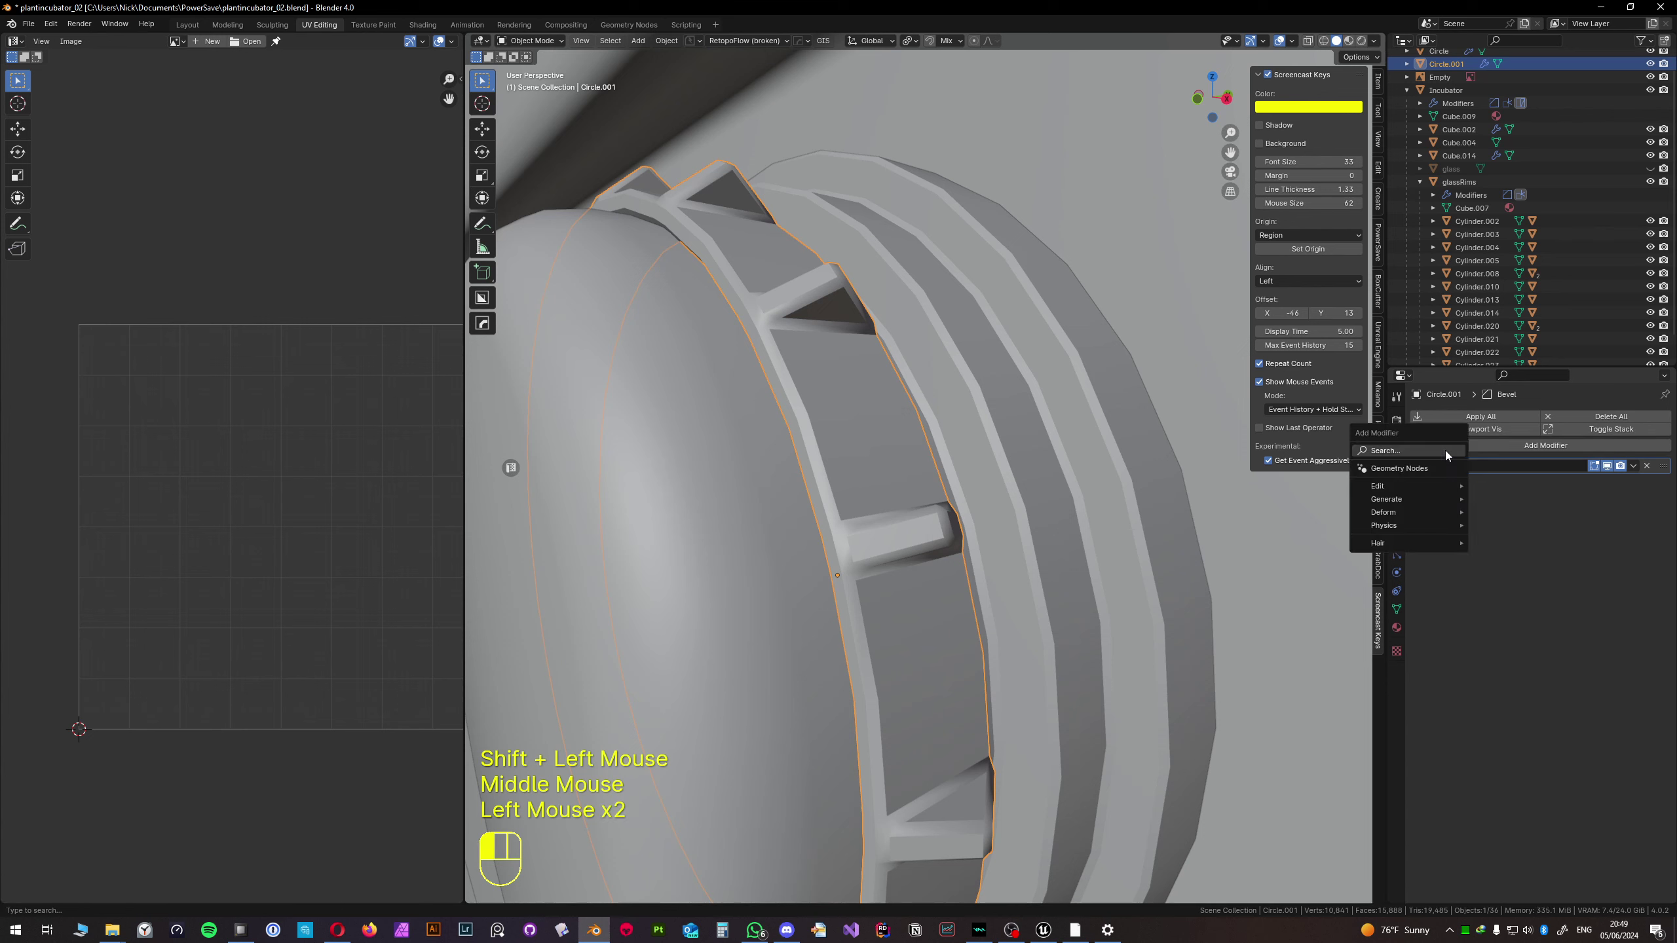
{"action": "key", "text": "space"}
{"action": "key", "text": "Down"}
{"action": "key", "text": "Down"}
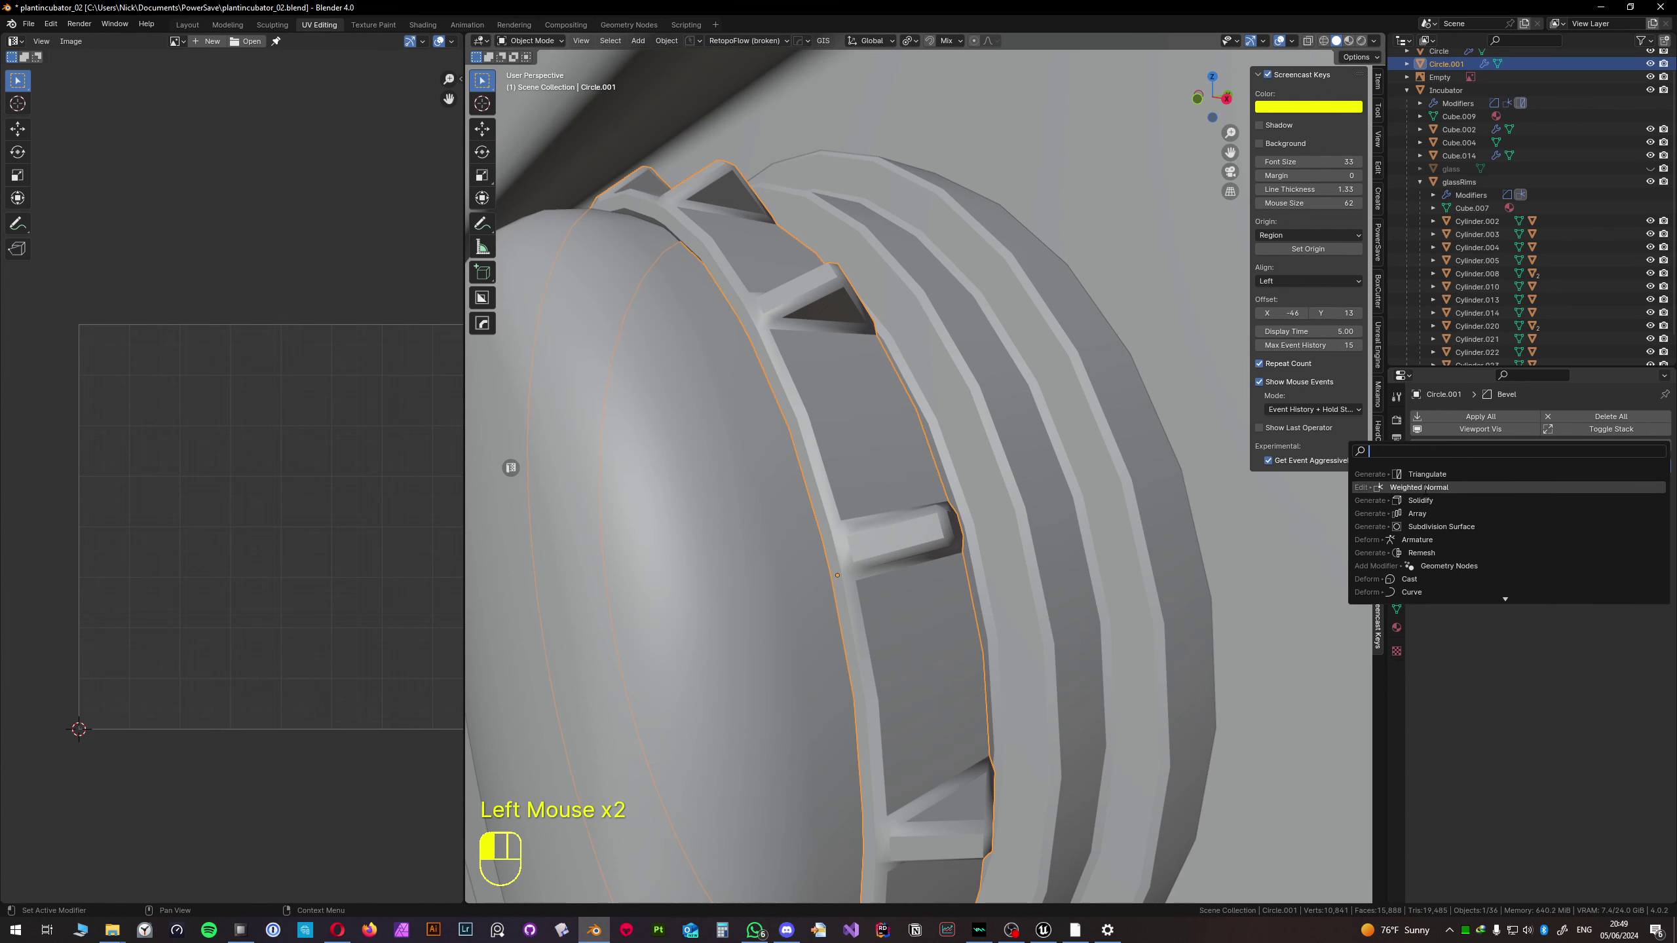
{"action": "left_click", "coordinate": [1421, 487]}
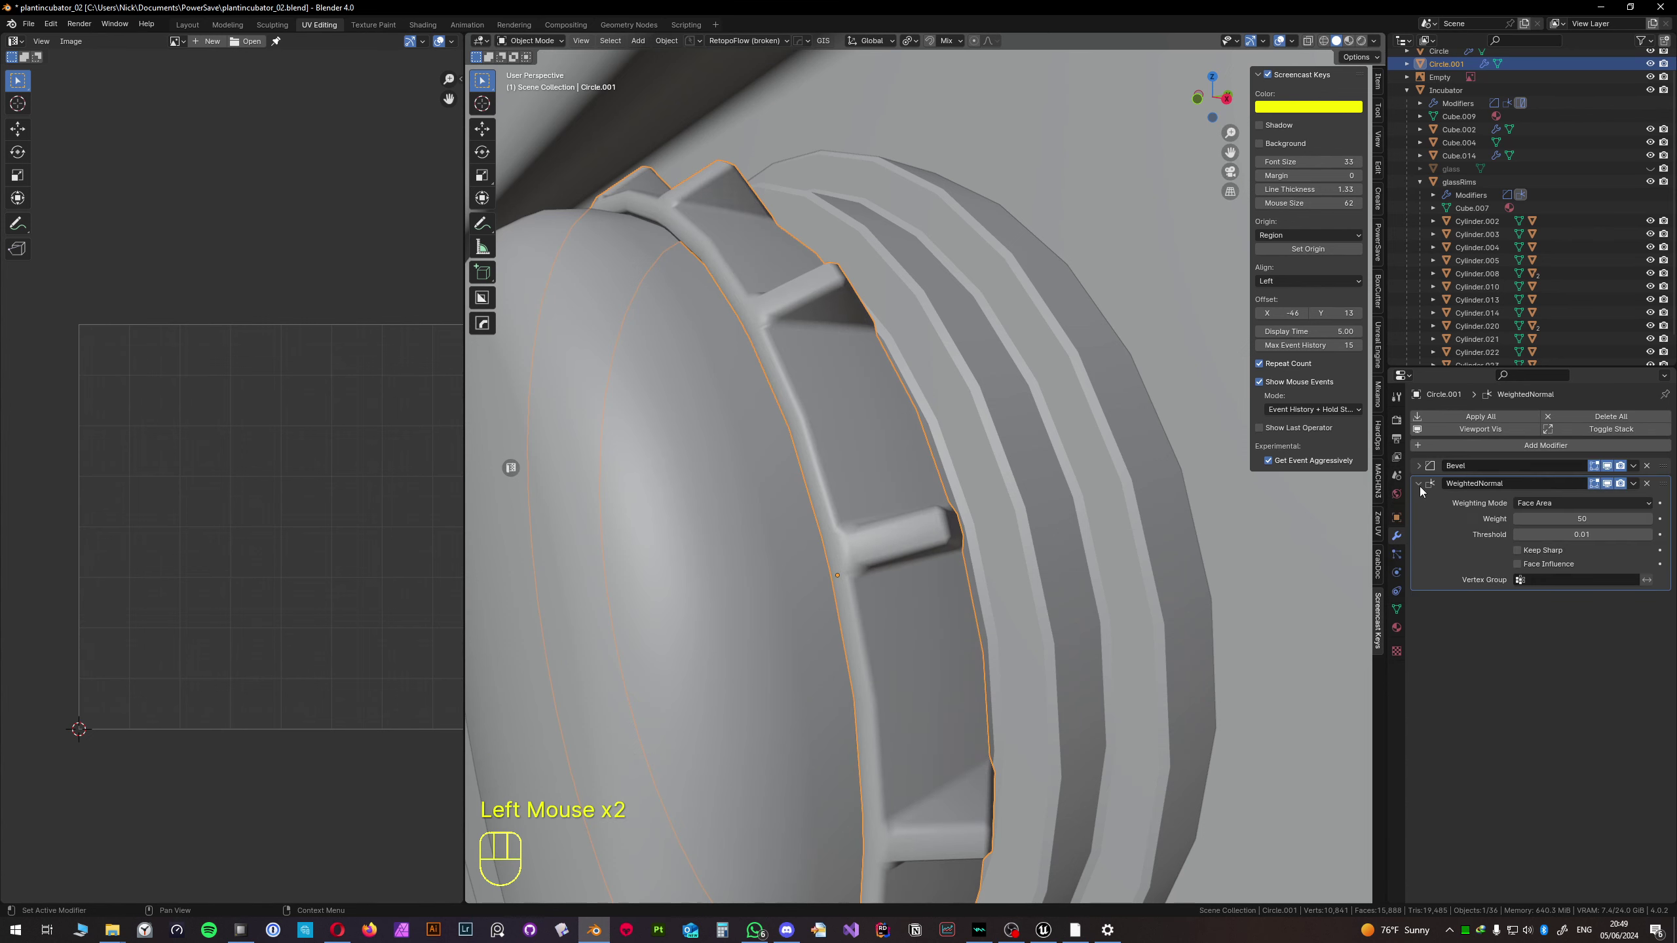
{"action": "left_click", "coordinate": [1448, 446]}
{"action": "key", "text": "space"}
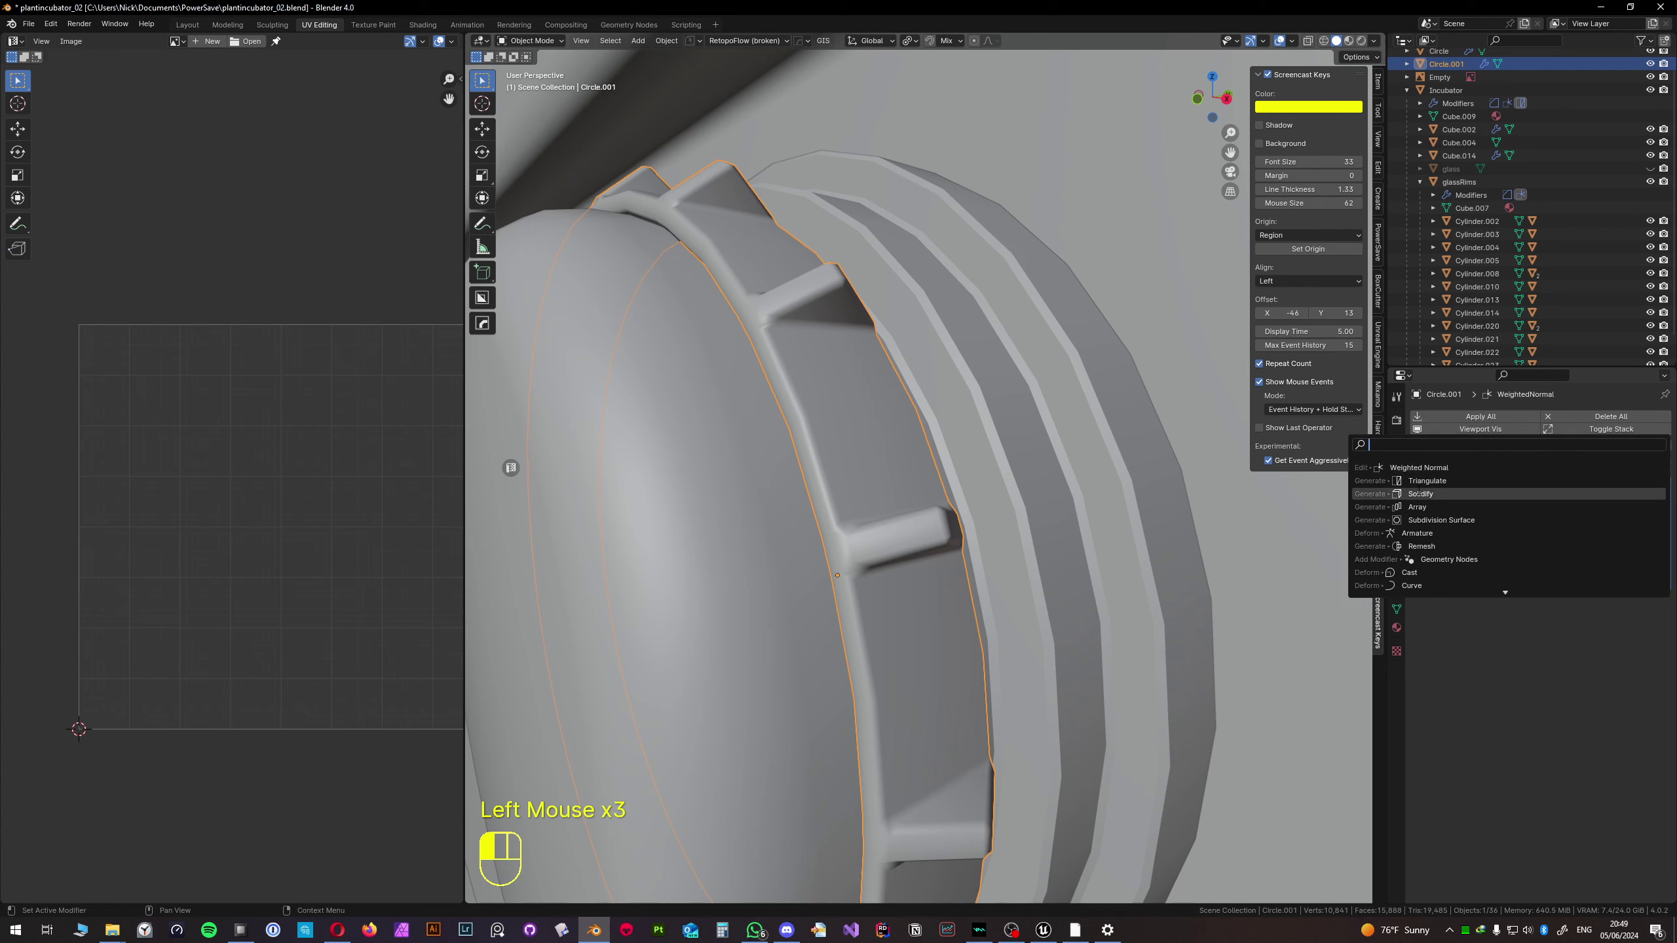
{"action": "left_click", "coordinate": [1420, 481]}
- Add a Weighted Normal modifier and a Triangulate modifier to the knob body
{"action": "left_click", "coordinate": [1022, 508]}
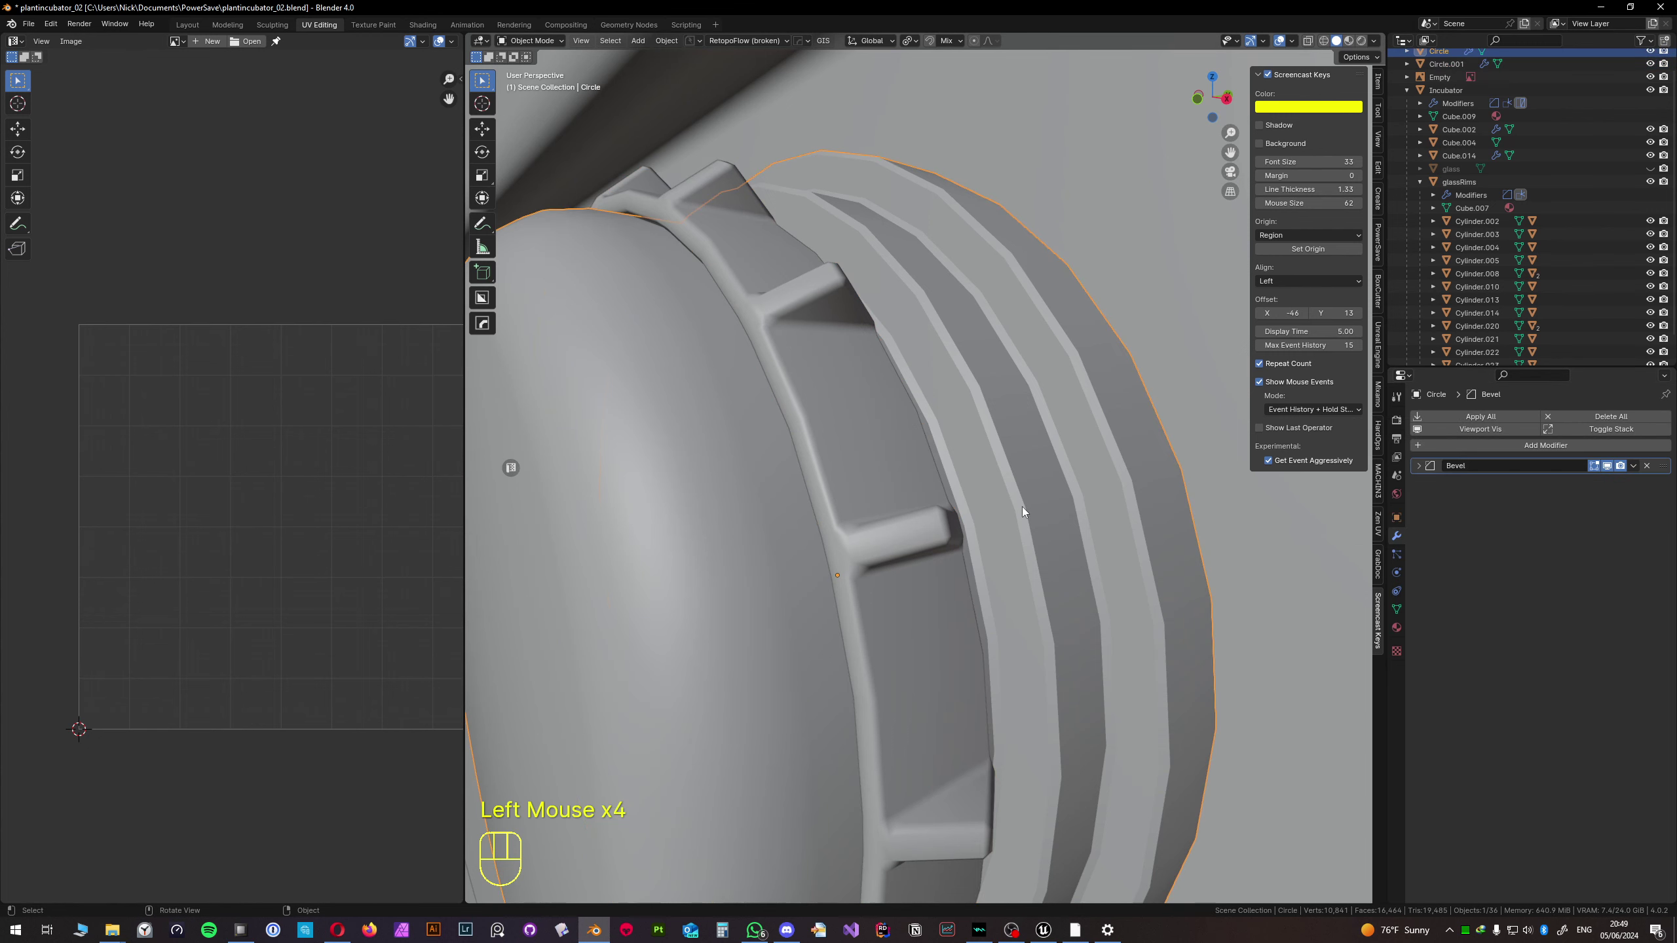
{"action": "left_click", "coordinate": [1449, 446]}
{"action": "type", "text": "weight"}
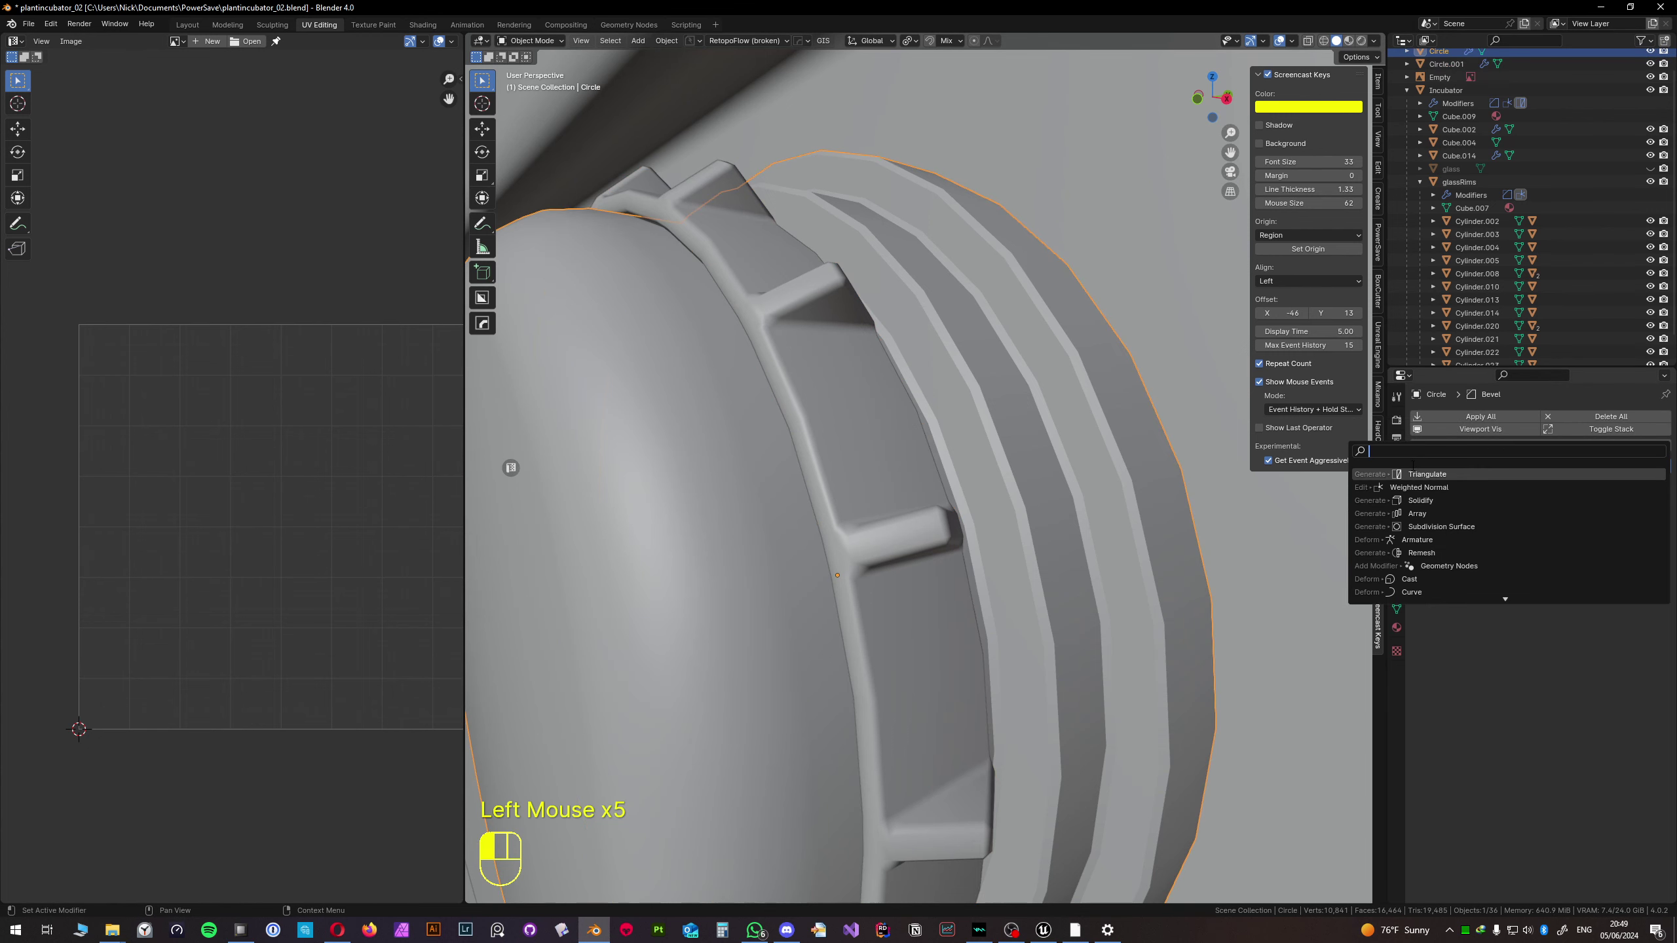
{"action": "key", "text": "Return"}
{"action": "left_click", "coordinate": [1435, 449]}
{"action": "type", "text": "tri"}
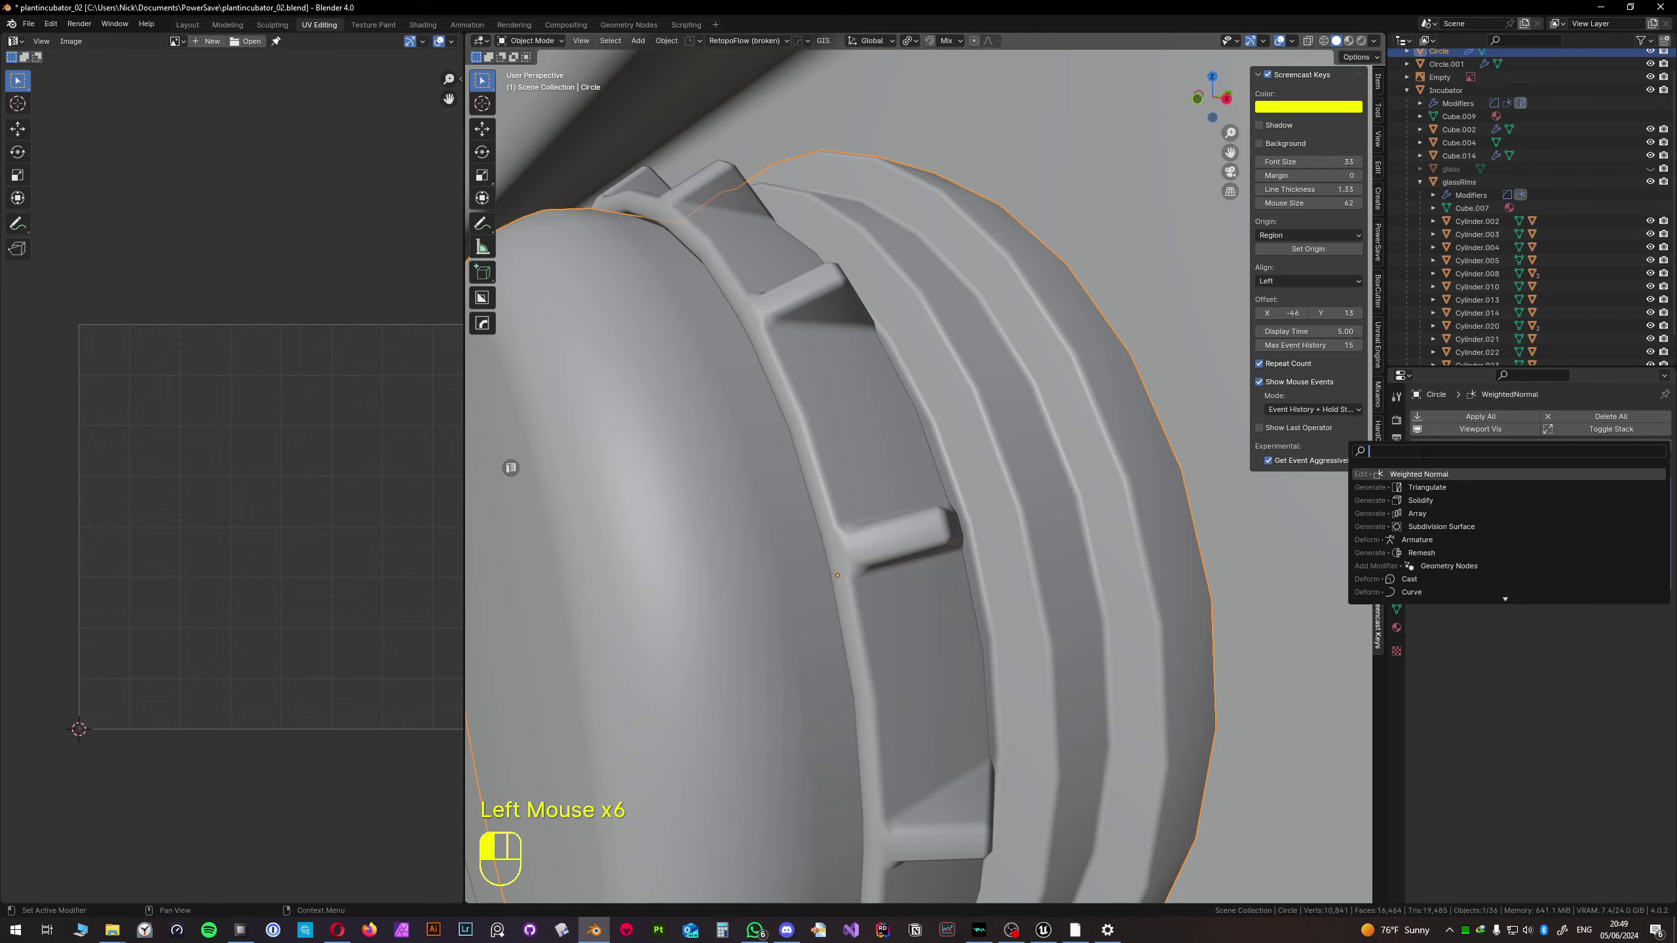
{"action": "left_click", "coordinate": [1420, 489]}
- Enter Edit Mode on the knob body and select its large round front face
{"action": "scroll", "coordinate": [1108, 470], "scroll_direction": "down", "scroll_amount": 1}
{"action": "scroll", "coordinate": [981, 485], "scroll_direction": "down", "scroll_amount": 3}
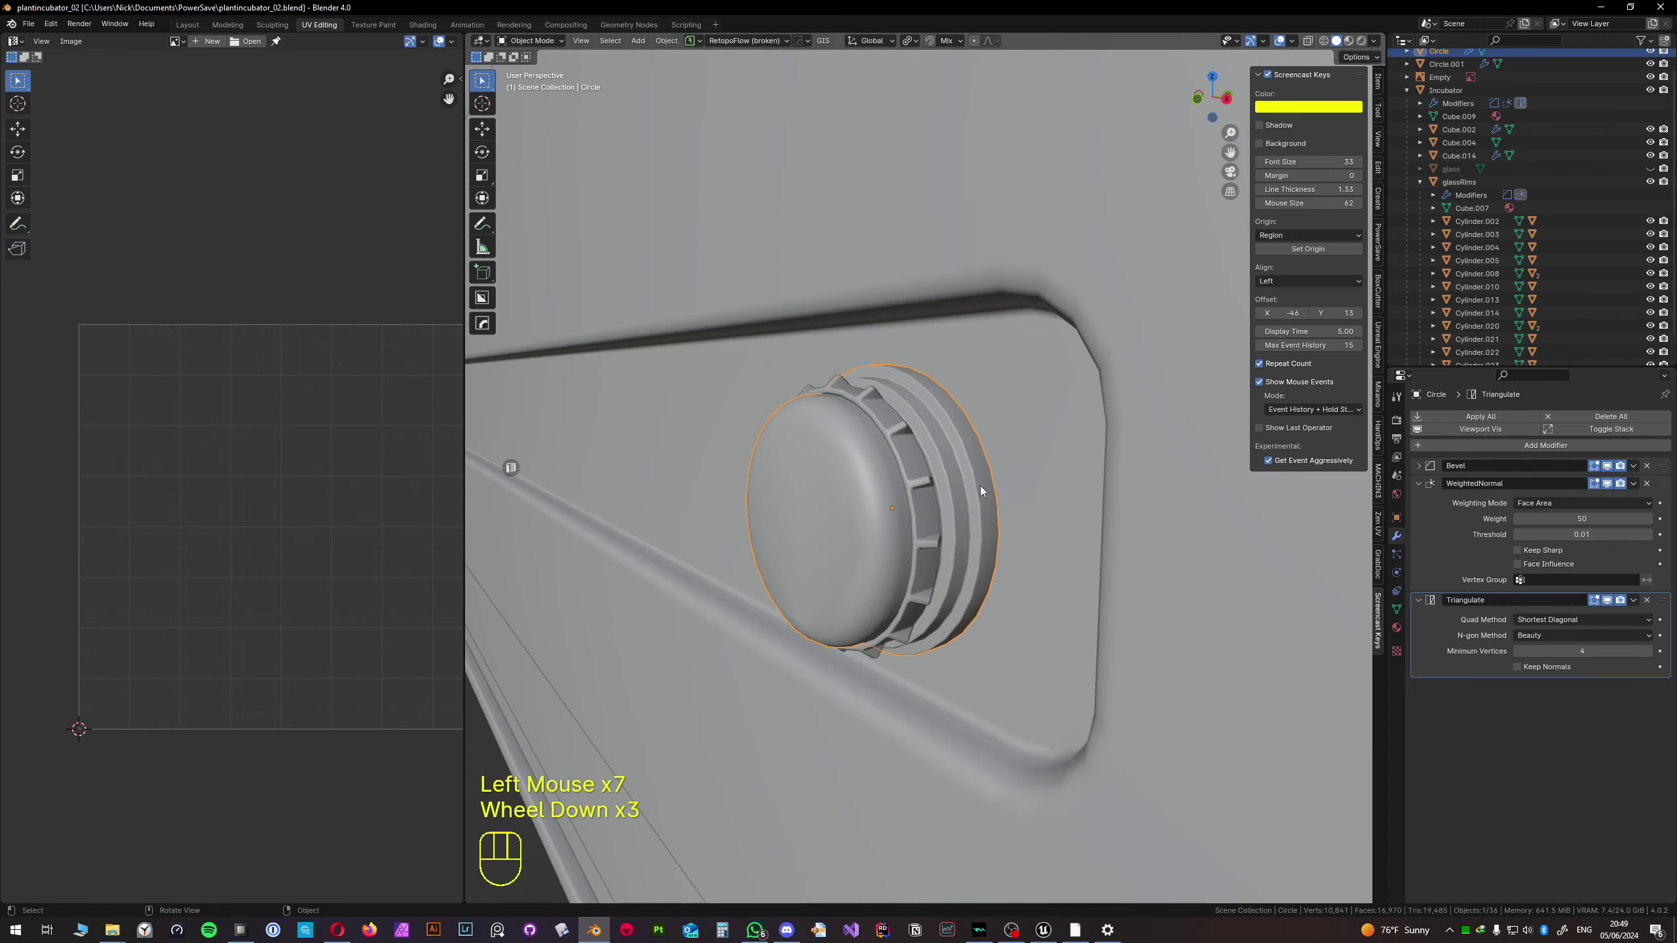
{"action": "middle_click_drag", "start_coordinate": [980, 485], "coordinate": [1036, 476]}
{"action": "left_click", "coordinate": [857, 521]}
{"action": "key", "text": "Tab"}
{"action": "middle_click_drag", "start_coordinate": [846, 519], "coordinate": [942, 503], "text": "shift"}
{"action": "scroll", "coordinate": [961, 536], "scroll_direction": "up", "scroll_amount": 2}
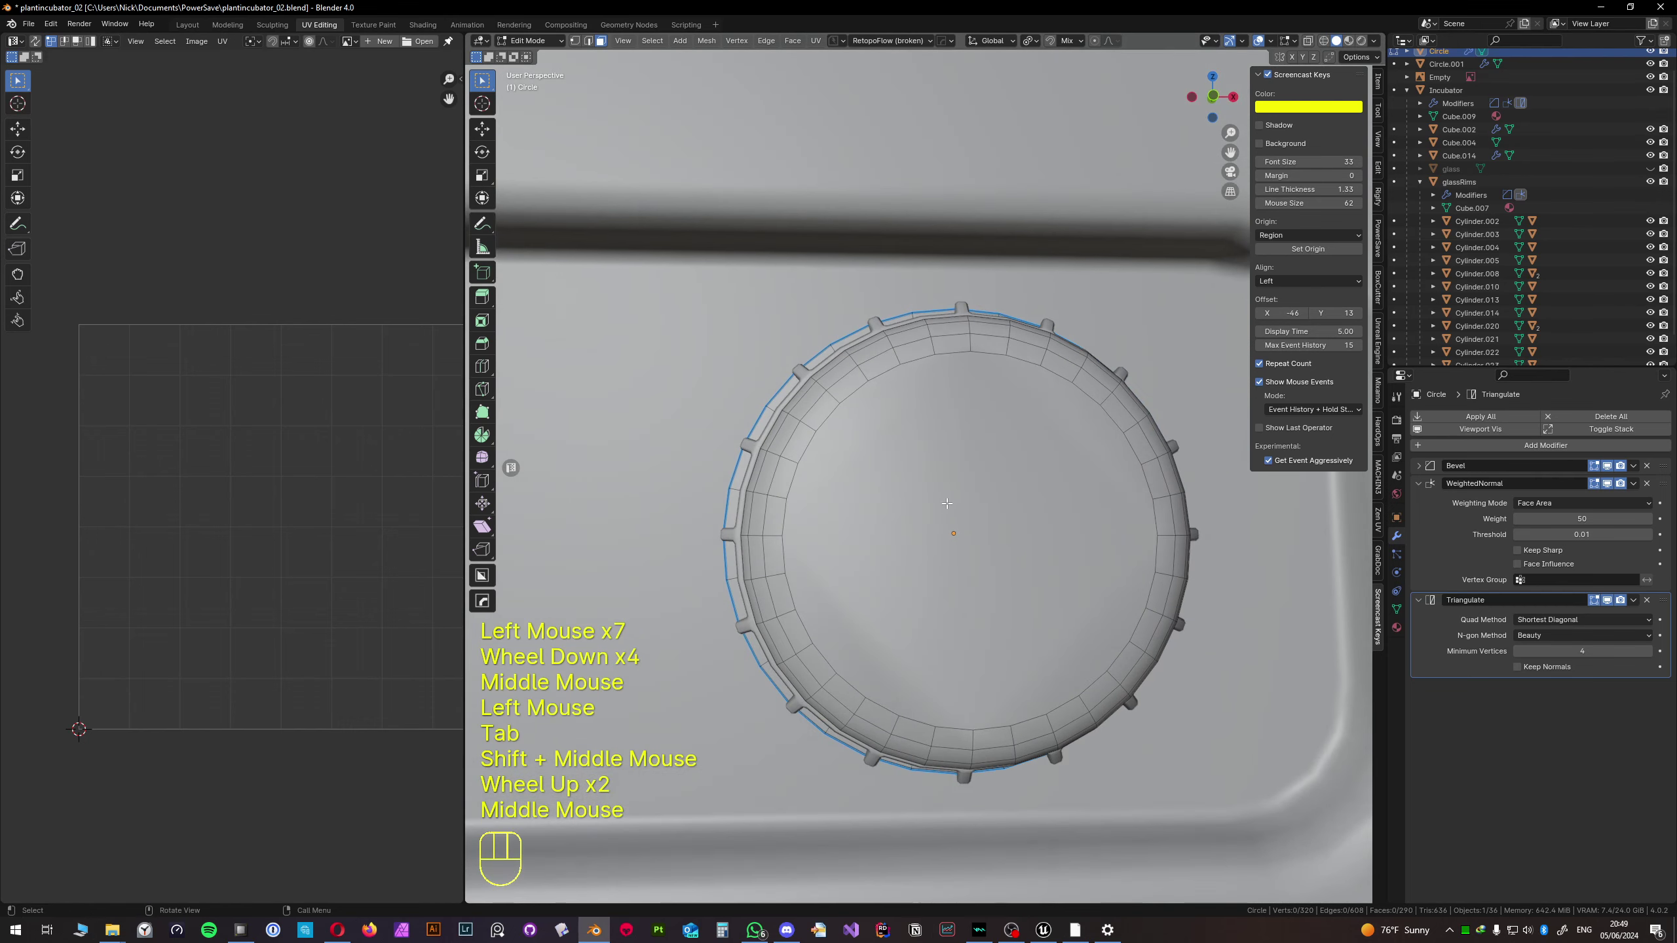
{"action": "key", "text": "3"}
{"action": "left_click", "coordinate": [942, 503]}
{"action": "middle_click_drag", "start_coordinate": [1072, 505], "coordinate": [1020, 515]}
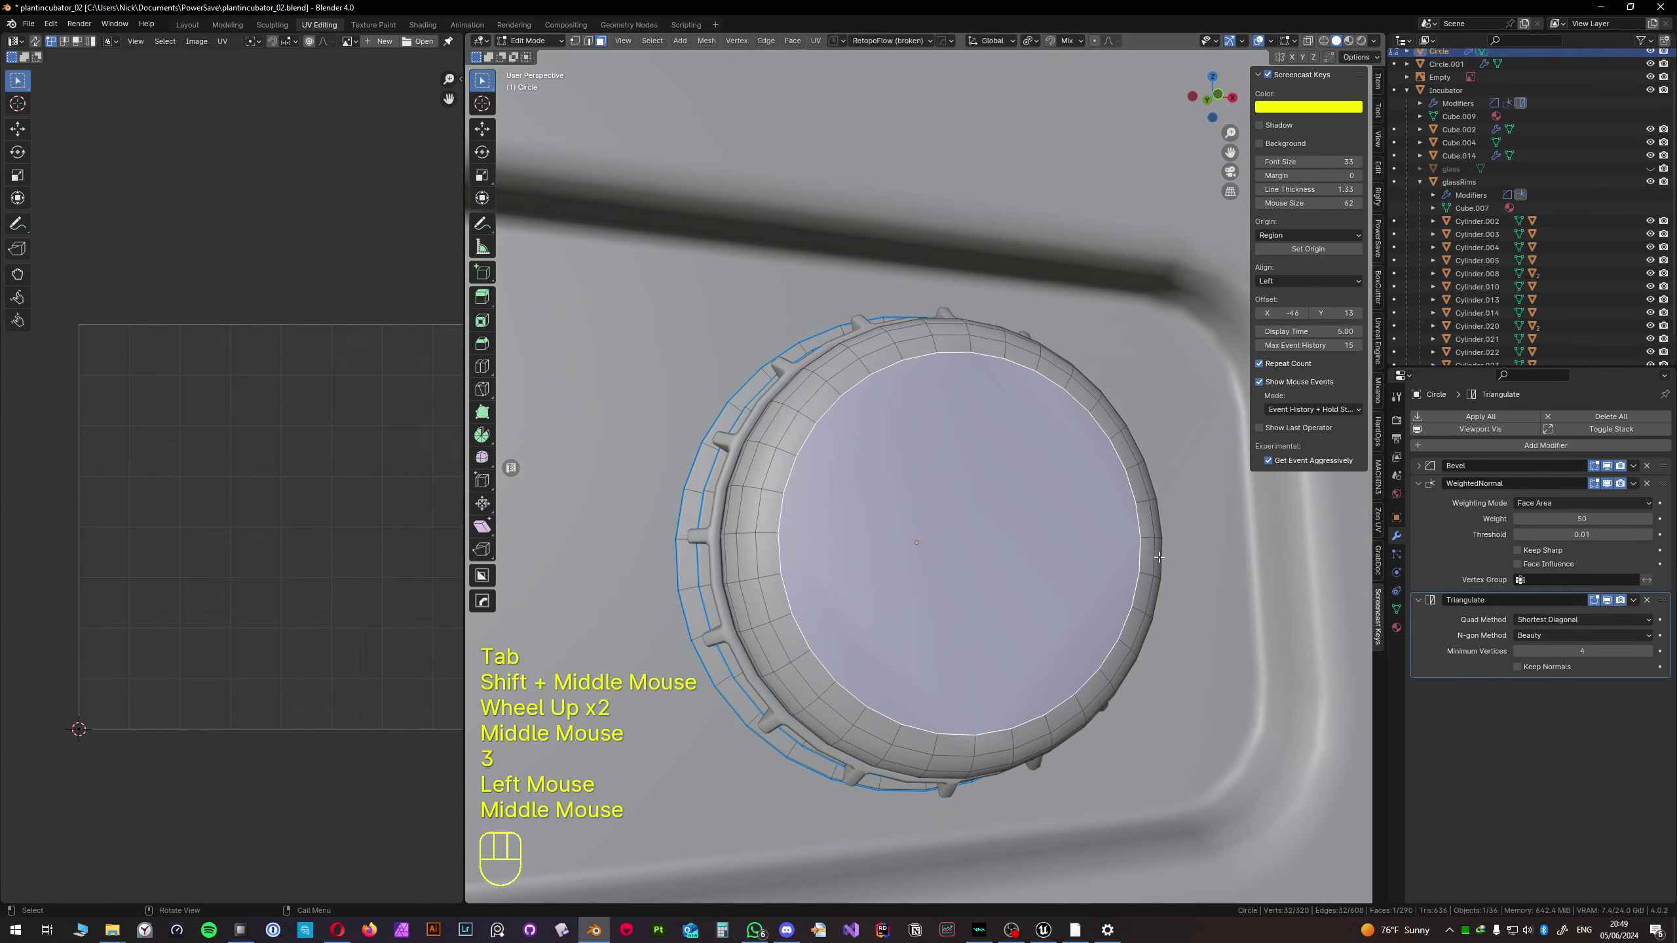
- Inset the knob's front face and scale the inner face to 0 so its edges converge at the centre
{"action": "key", "text": "i"}
{"action": "left_click", "coordinate": [1090, 551]}
{"action": "key", "text": "s"}
{"action": "key", "text": "KP_0"}
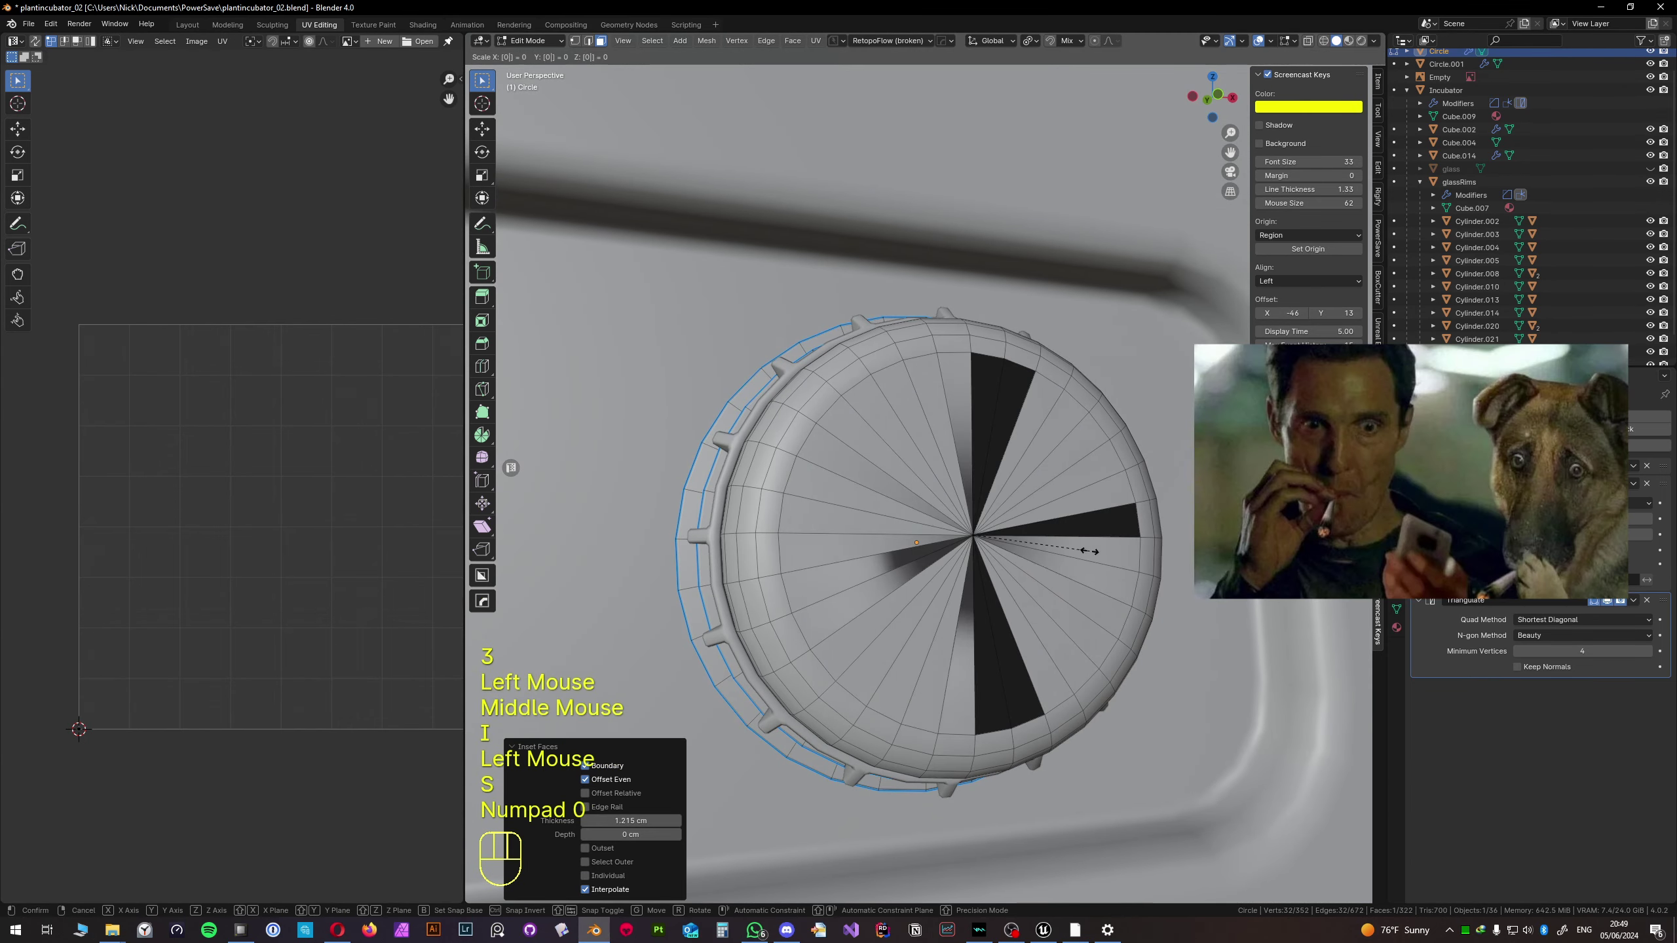
{"action": "key", "text": "KP_Enter"}
{"action": "middle_click_drag", "start_coordinate": [1090, 551], "coordinate": [991, 539]}
{"action": "key", "text": "Tab"}
{"action": "key", "text": "Tab"}
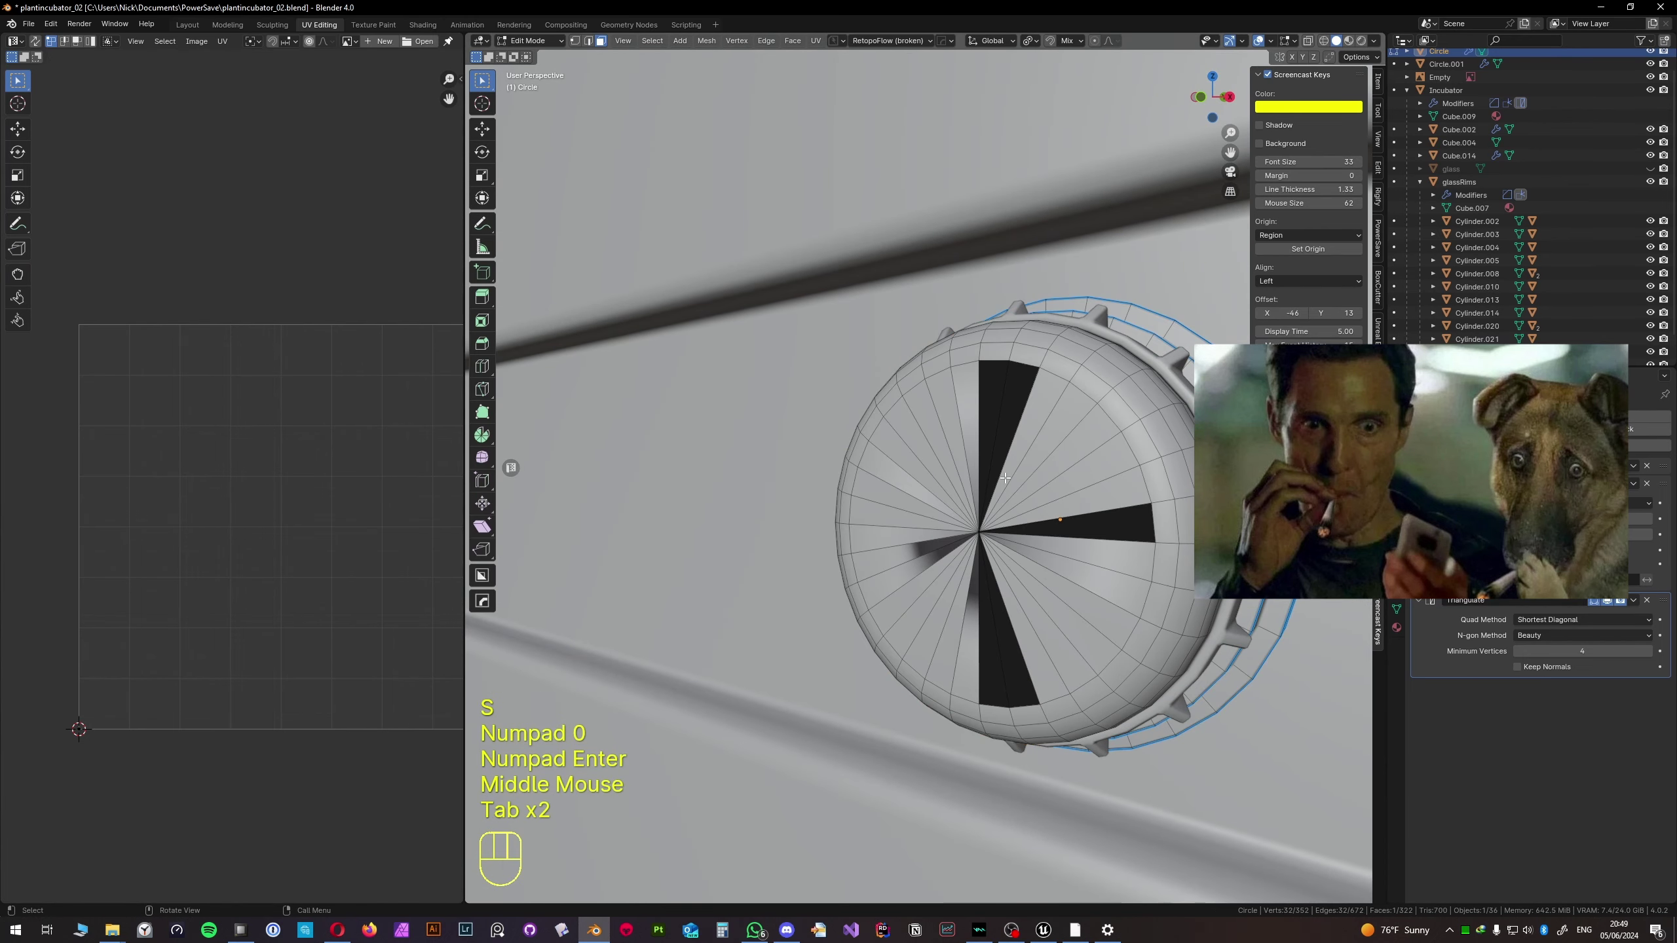
- Select the edge loop around the knob's front face and toggle its sharp marking with HardOps Mark
{"action": "key", "text": "2"}
{"action": "left_click", "coordinate": [1086, 396], "text": "alt"}
{"action": "key", "text": "q"}
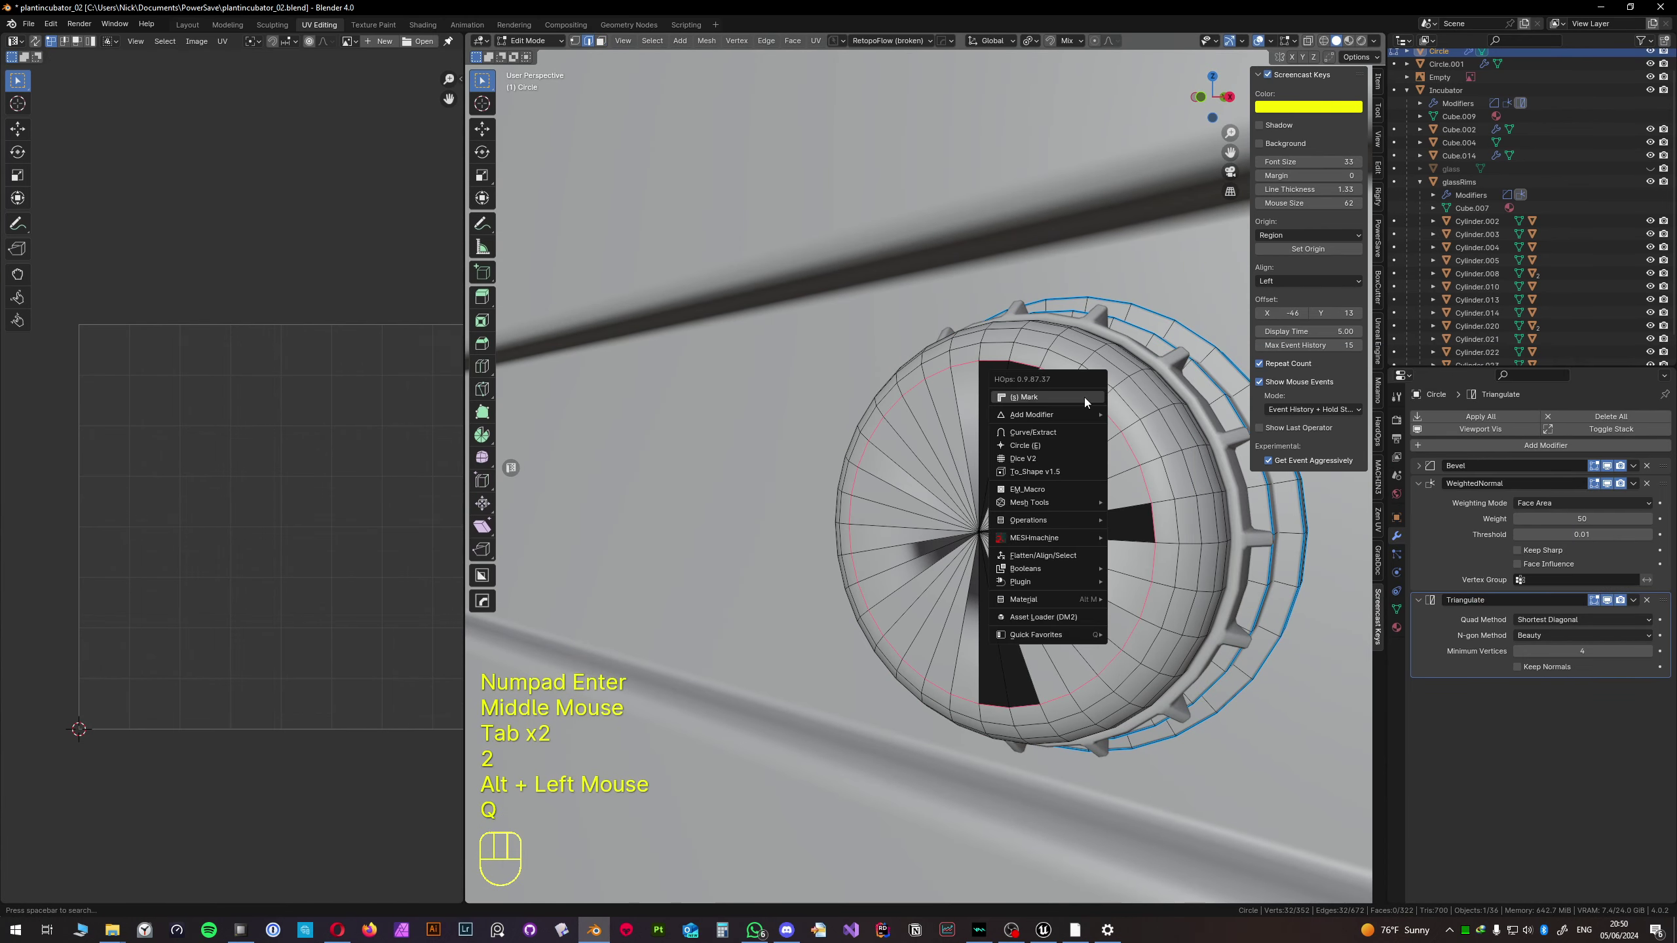
{"action": "left_click", "coordinate": [1085, 397]}
{"action": "key", "text": "Tab"}
{"action": "key", "text": "Tab"}
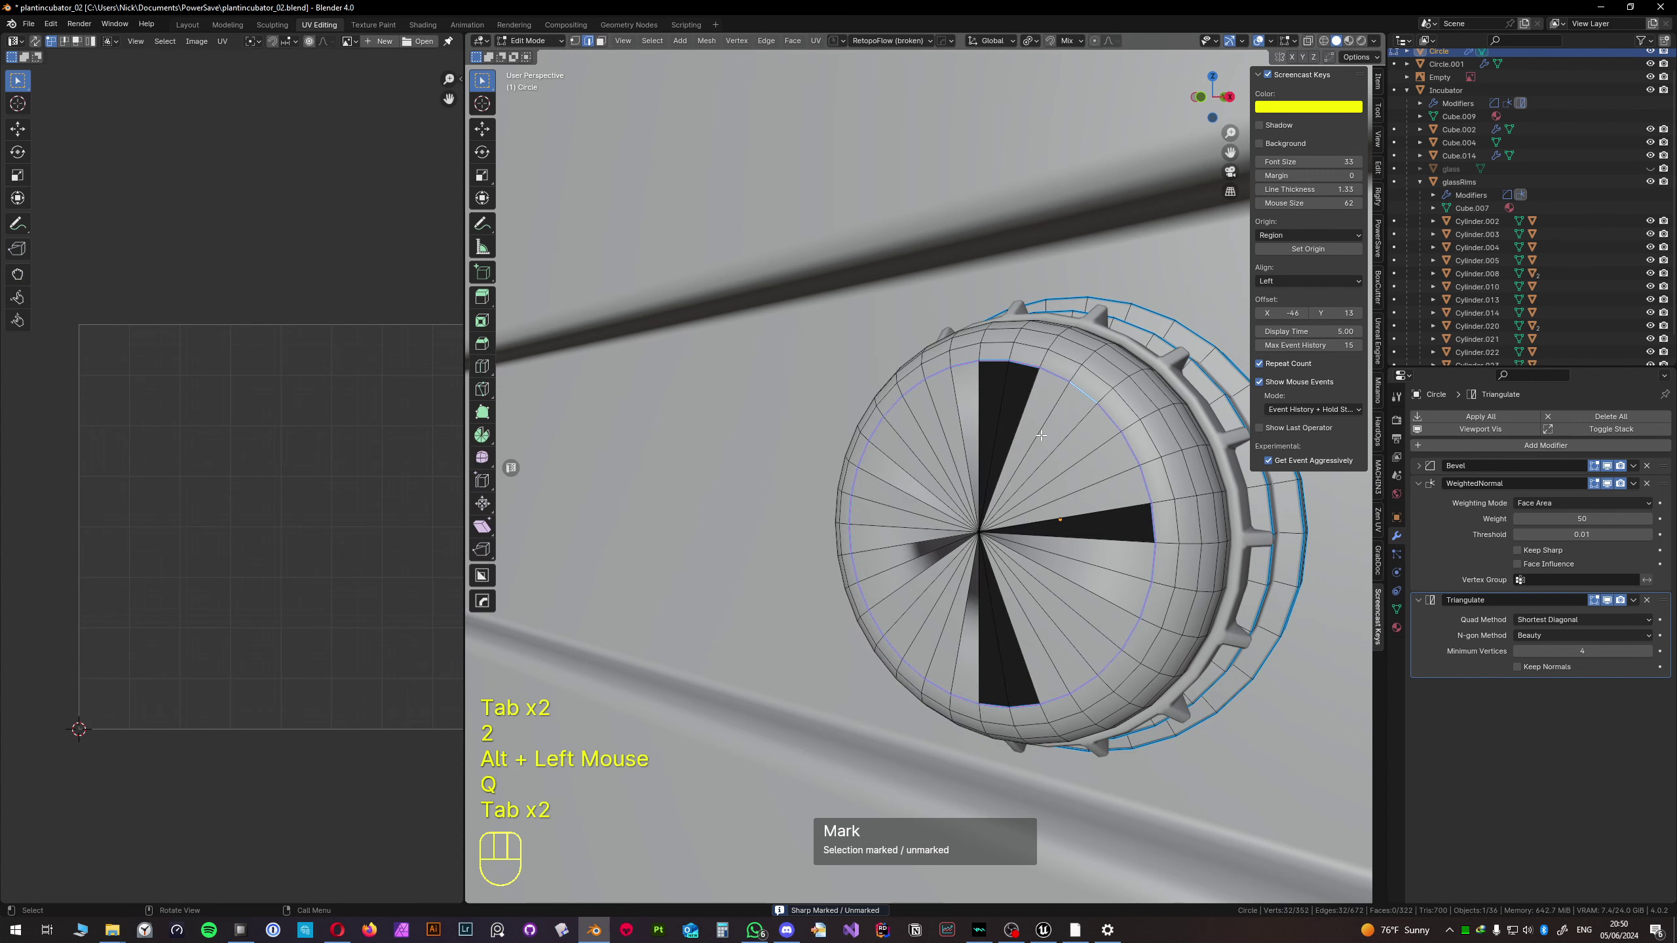
- Merge the knob's overlapping vertices, including those at the front centre, and return to Object Mode
{"action": "middle_click_drag", "start_coordinate": [1050, 433], "coordinate": [1405, 477]}
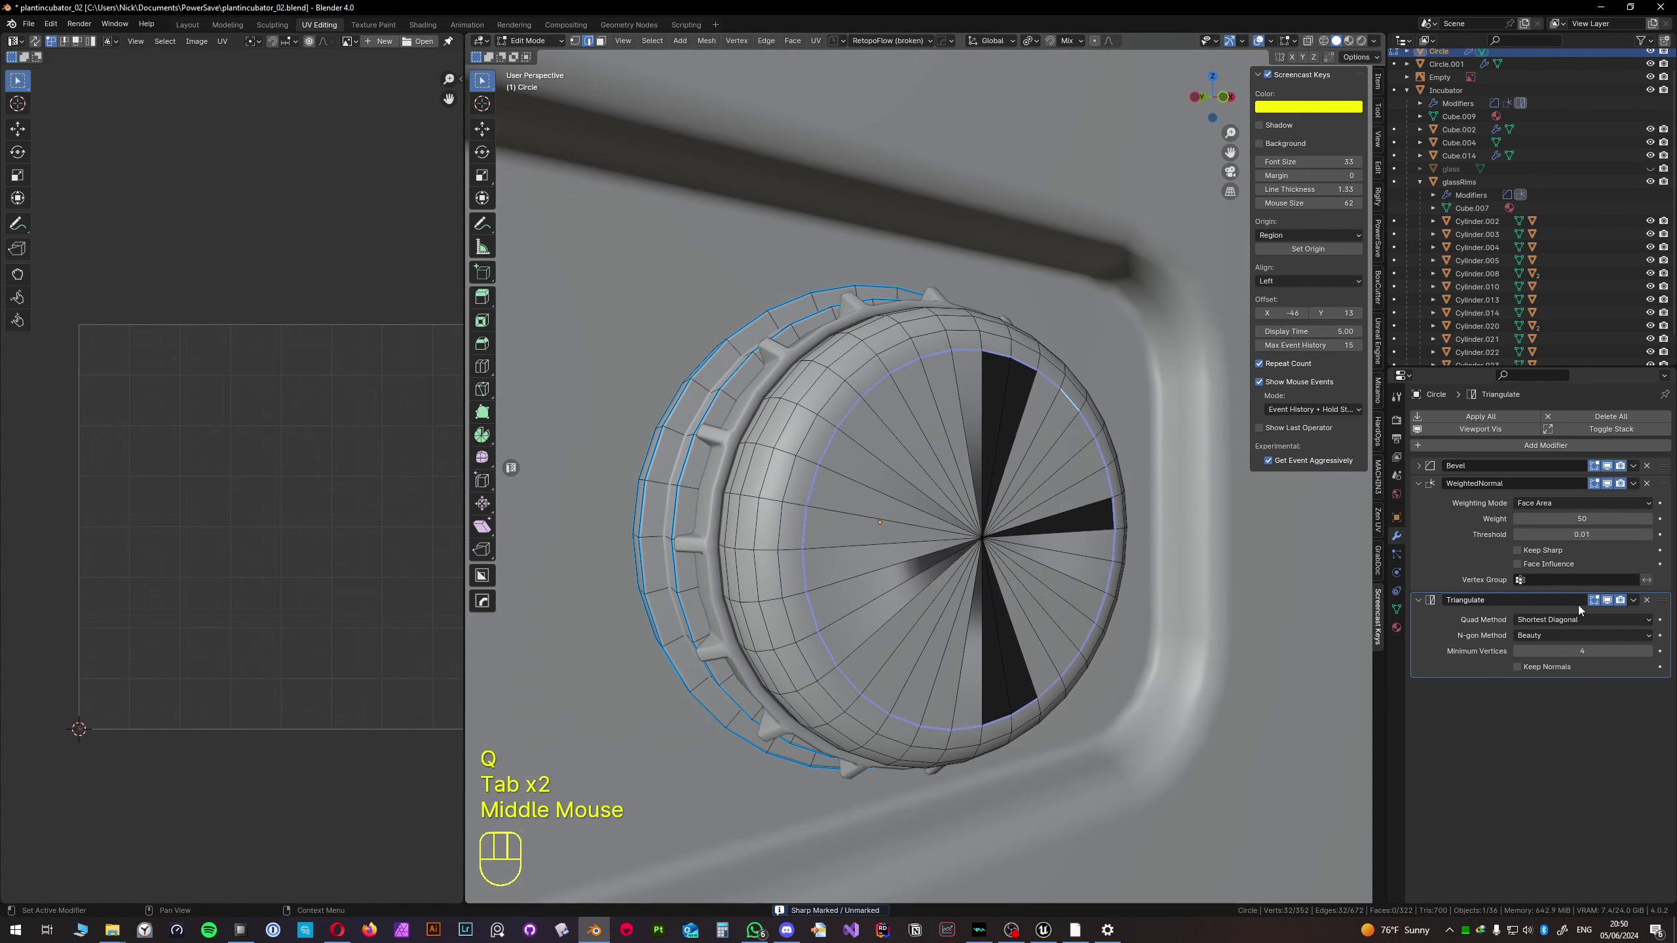
{"action": "key", "text": "Tab"}
{"action": "key", "text": "Tab"}
{"action": "key", "text": "a"}
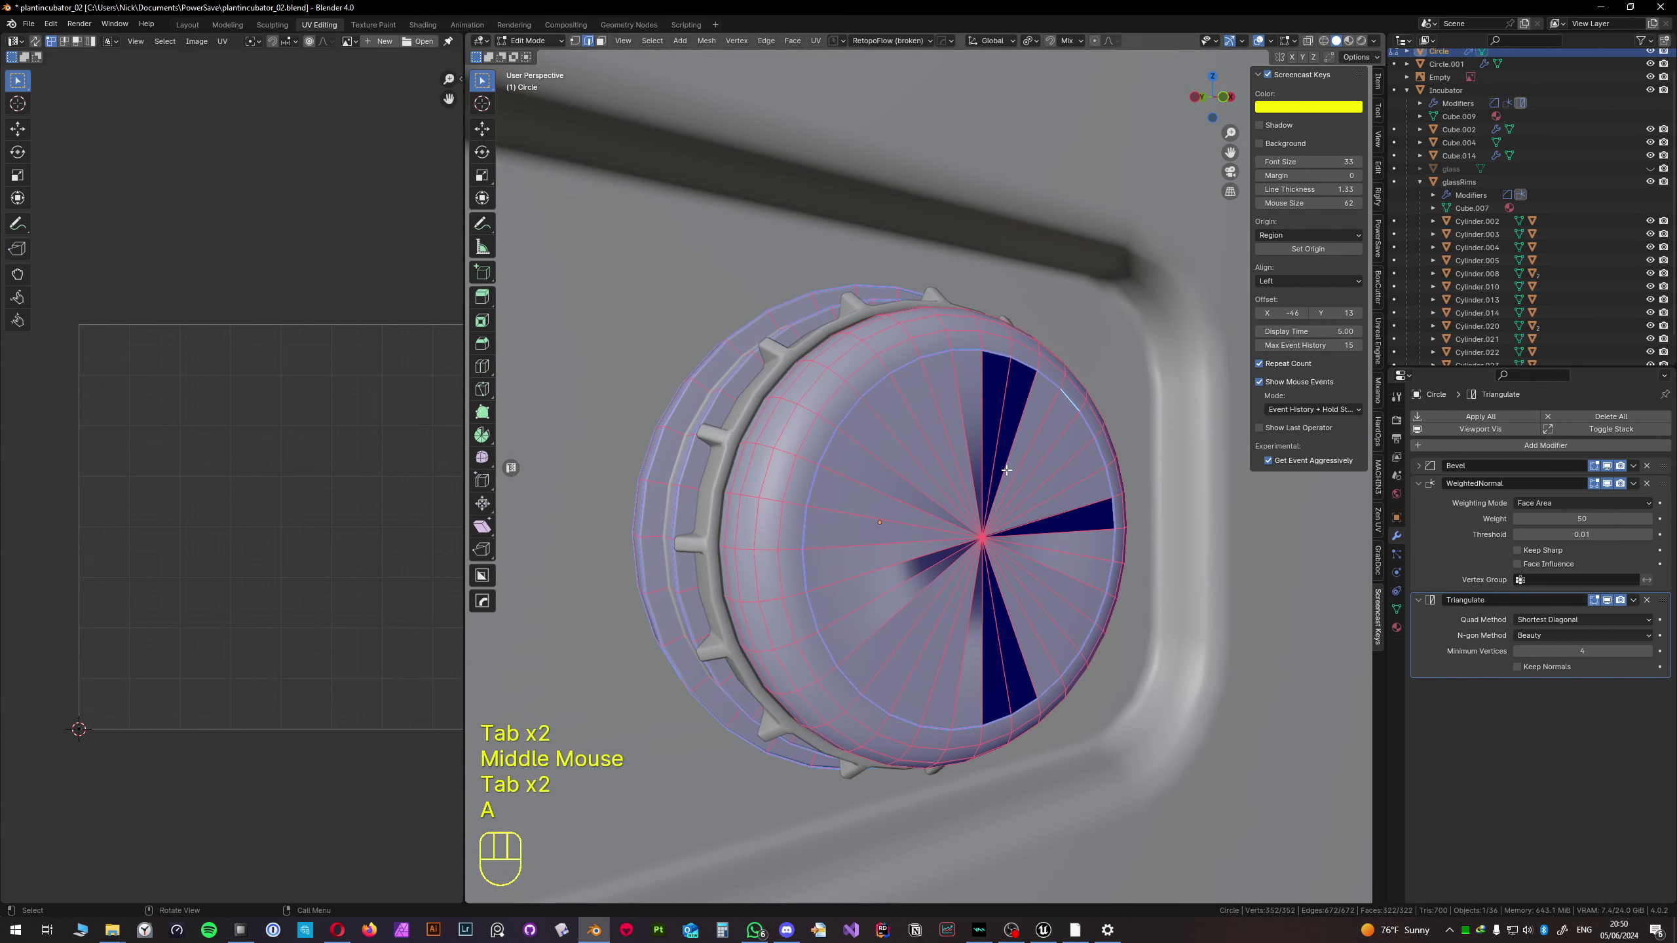
{"action": "key", "text": "m"}
{"action": "left_click", "coordinate": [1007, 469]}
{"action": "key", "text": "Tab"}
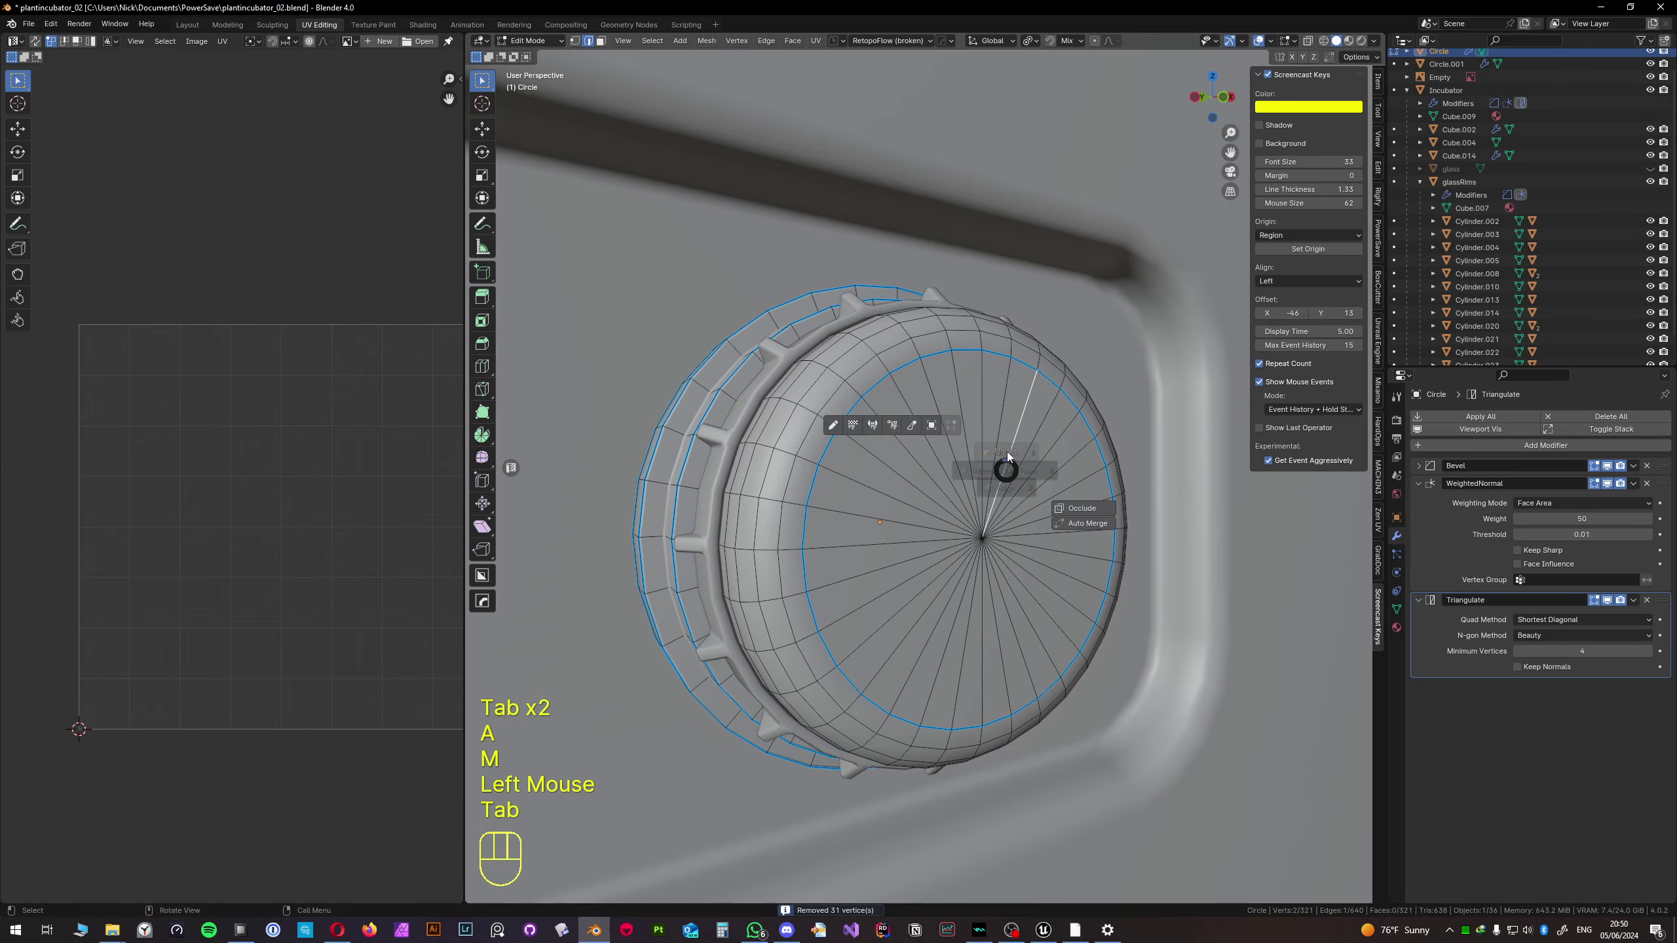
- Examine the shading of the knob's front face from several angles, toggling the Triangulate modifier's viewport display off and on
{"action": "middle_click_drag", "start_coordinate": [1006, 451], "coordinate": [955, 514]}
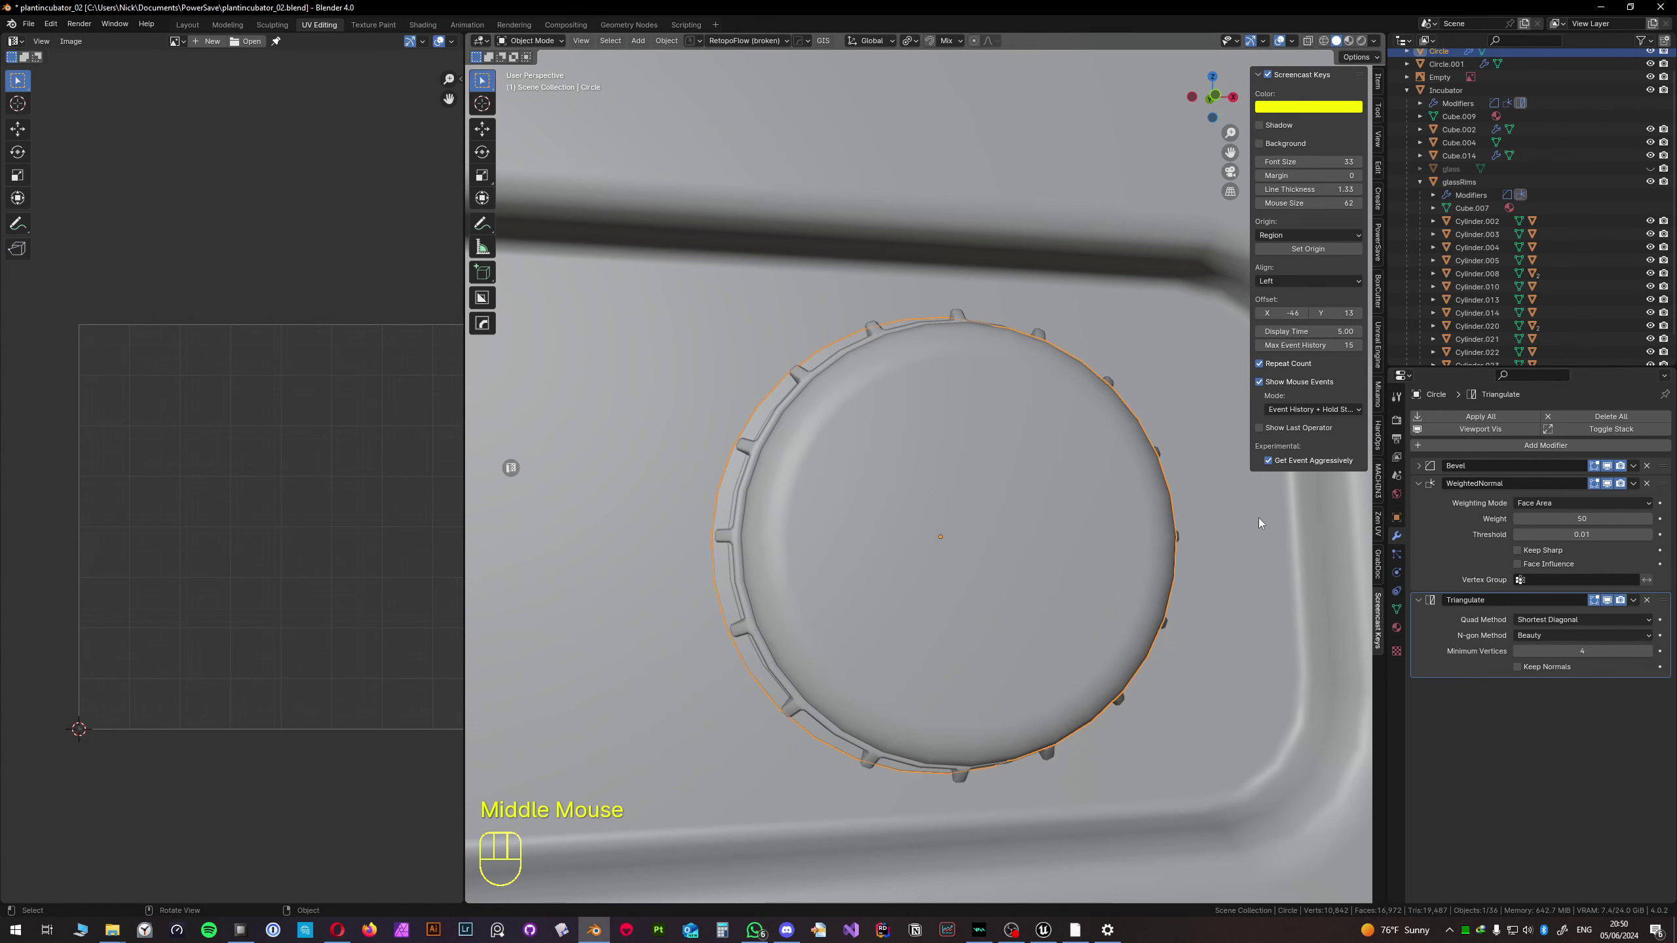
{"action": "middle_click_drag", "start_coordinate": [1258, 518], "coordinate": [1036, 513]}
{"action": "scroll", "coordinate": [1064, 553], "scroll_direction": "up", "scroll_amount": 1}
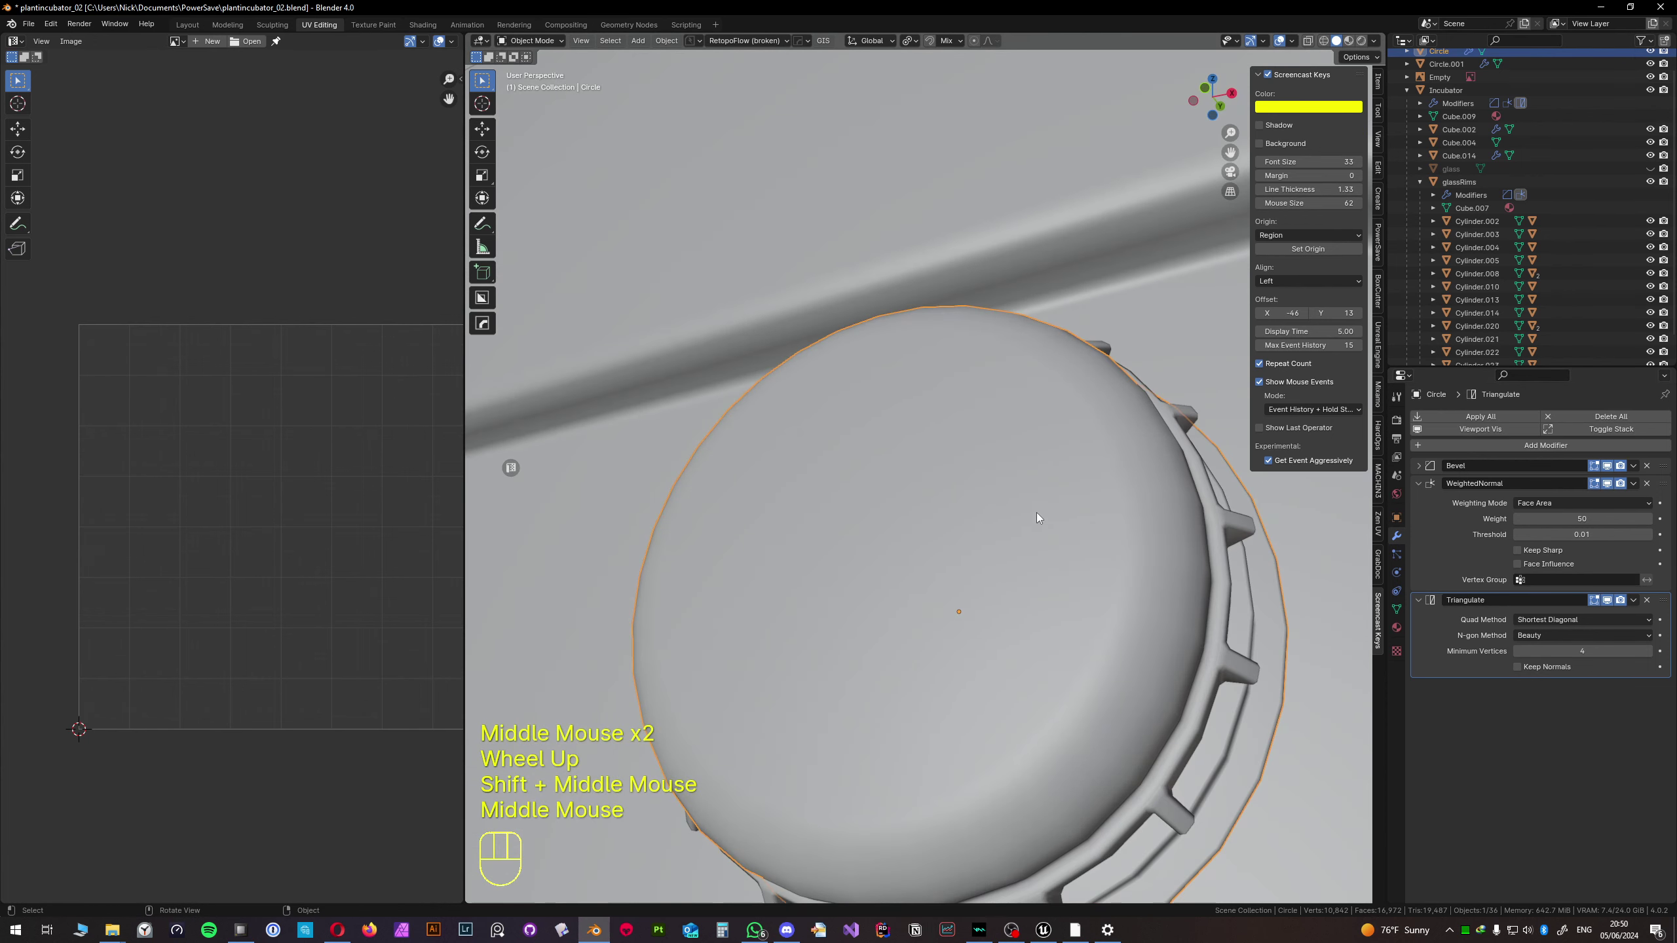
{"action": "left_click", "coordinate": [1607, 600]}
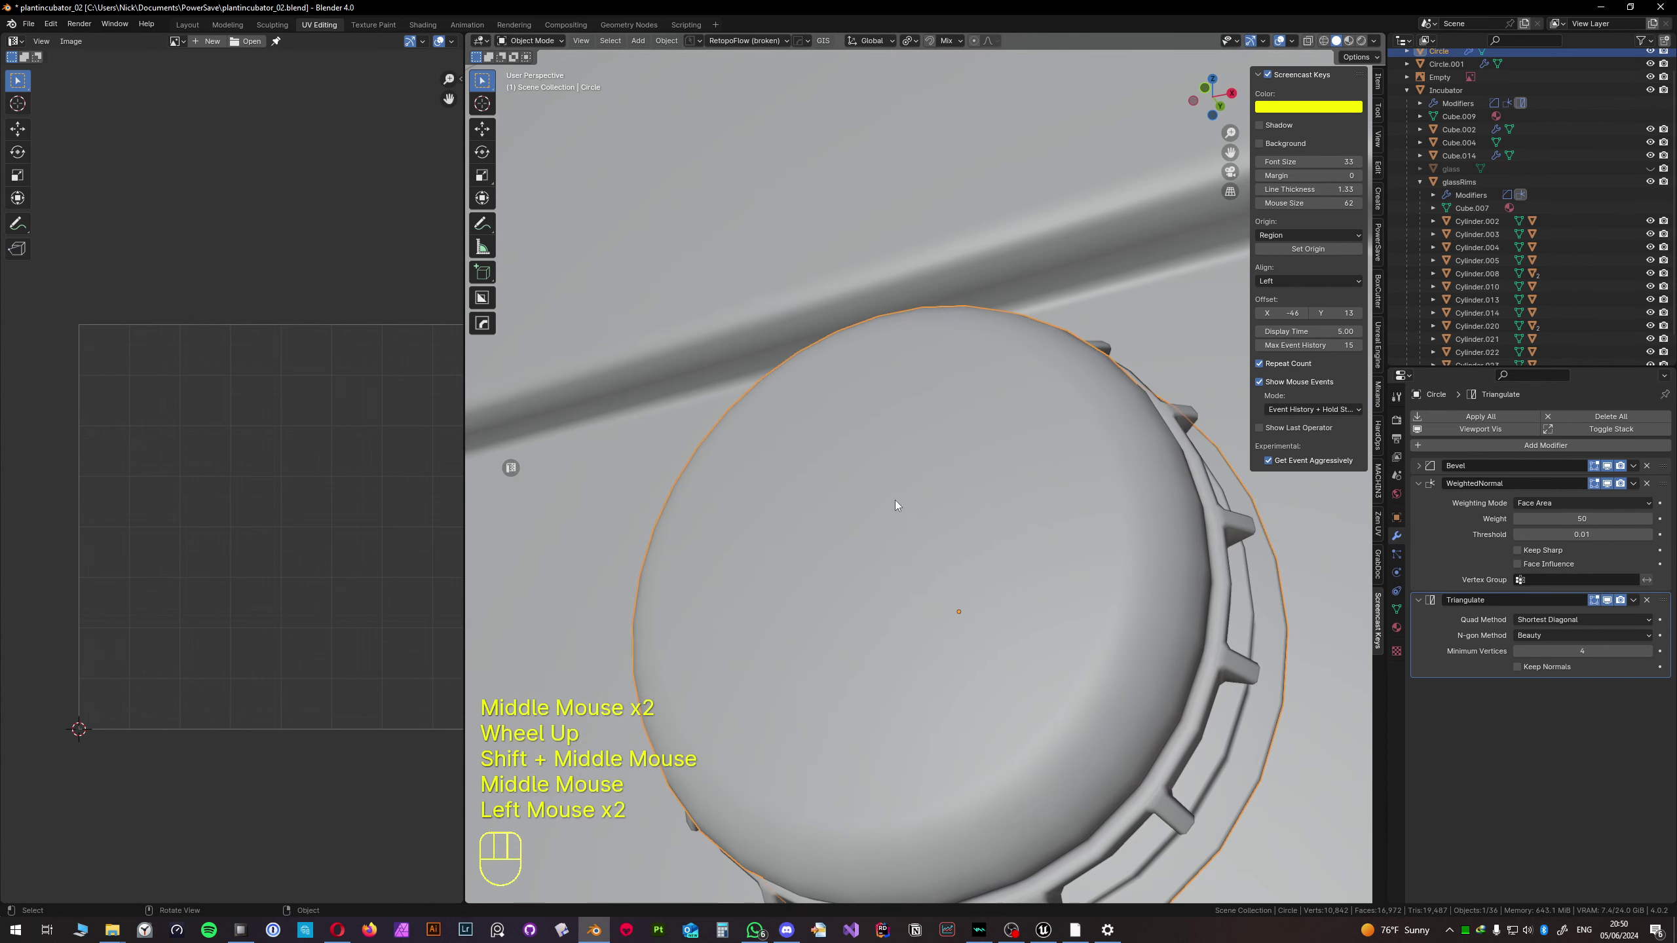
{"action": "middle_click_drag", "start_coordinate": [895, 505], "coordinate": [967, 545]}
- Undo the vertex merge, sharp marking and centre inset, back to the knob's single selected front face
{"action": "key", "text": "ctrl+z"}
{"action": "key", "text": "ctrl+z"}
{"action": "key", "text": "ctrl+z"}
{"action": "key", "text": "ctrl+z"}
{"action": "key", "text": "ctrl+z"}
{"action": "key", "text": "ctrl+z"}
{"action": "key", "text": "ctrl+z"}
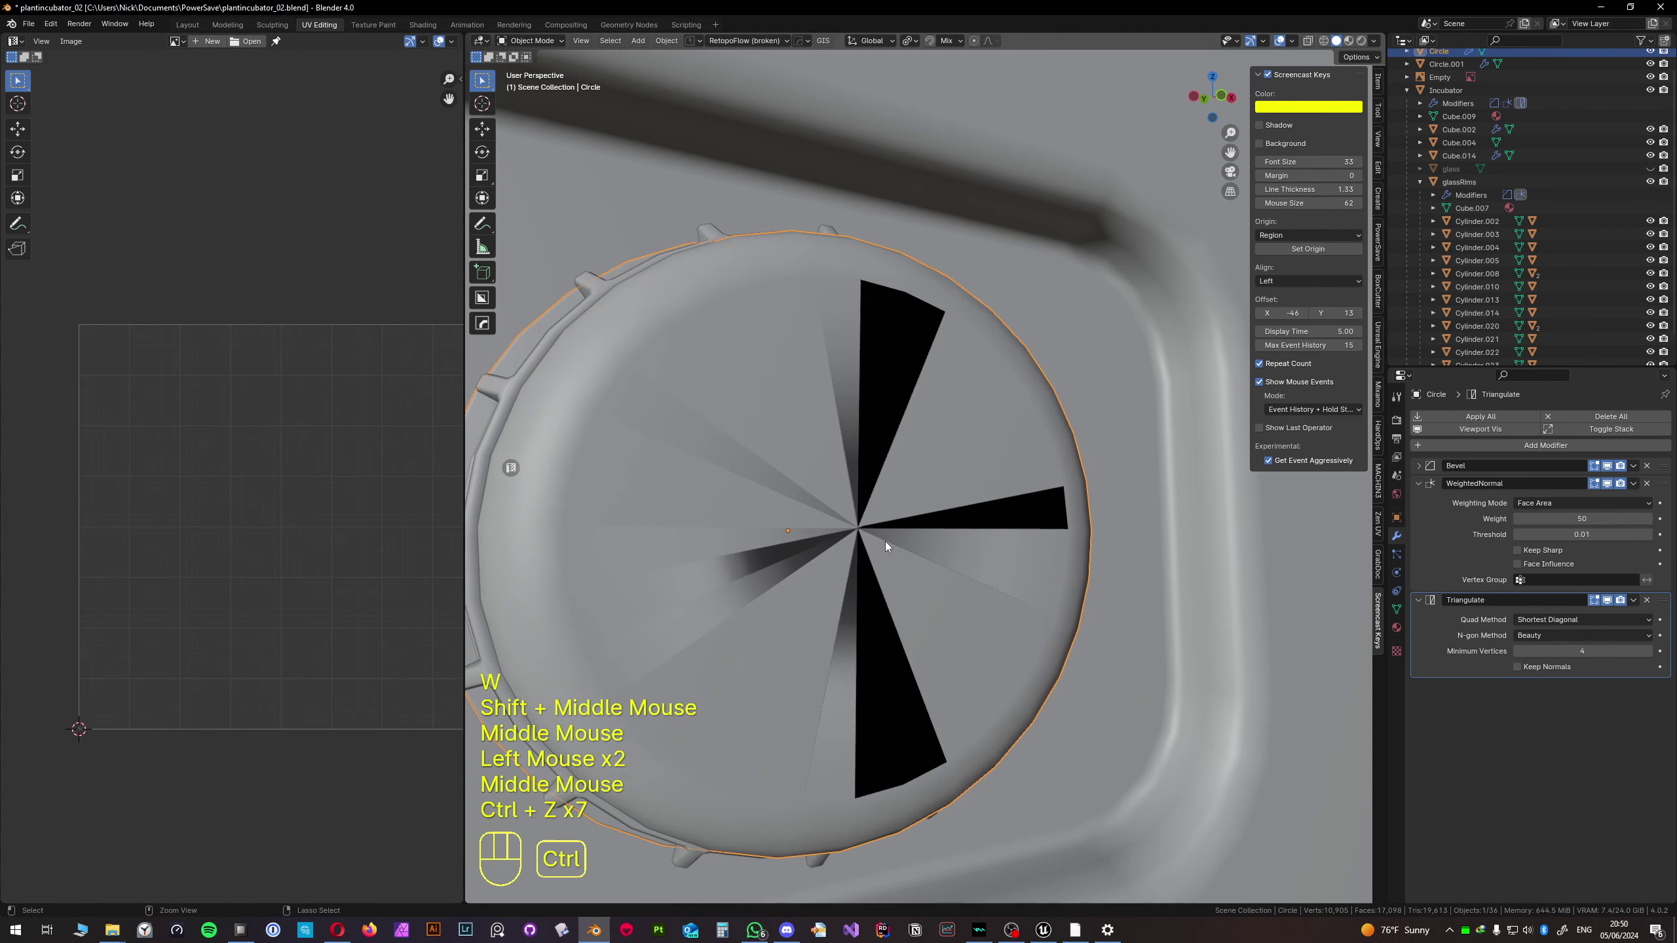
{"action": "key", "text": "ctrl+z"}
{"action": "key", "text": "ctrl+z"}
{"action": "key", "text": "ctrl+z"}
{"action": "key", "text": "ctrl+z"}
{"action": "key", "text": "ctrl+z"}
{"action": "key", "text": "ctrl+z"}
{"action": "key", "text": "ctrl+z"}
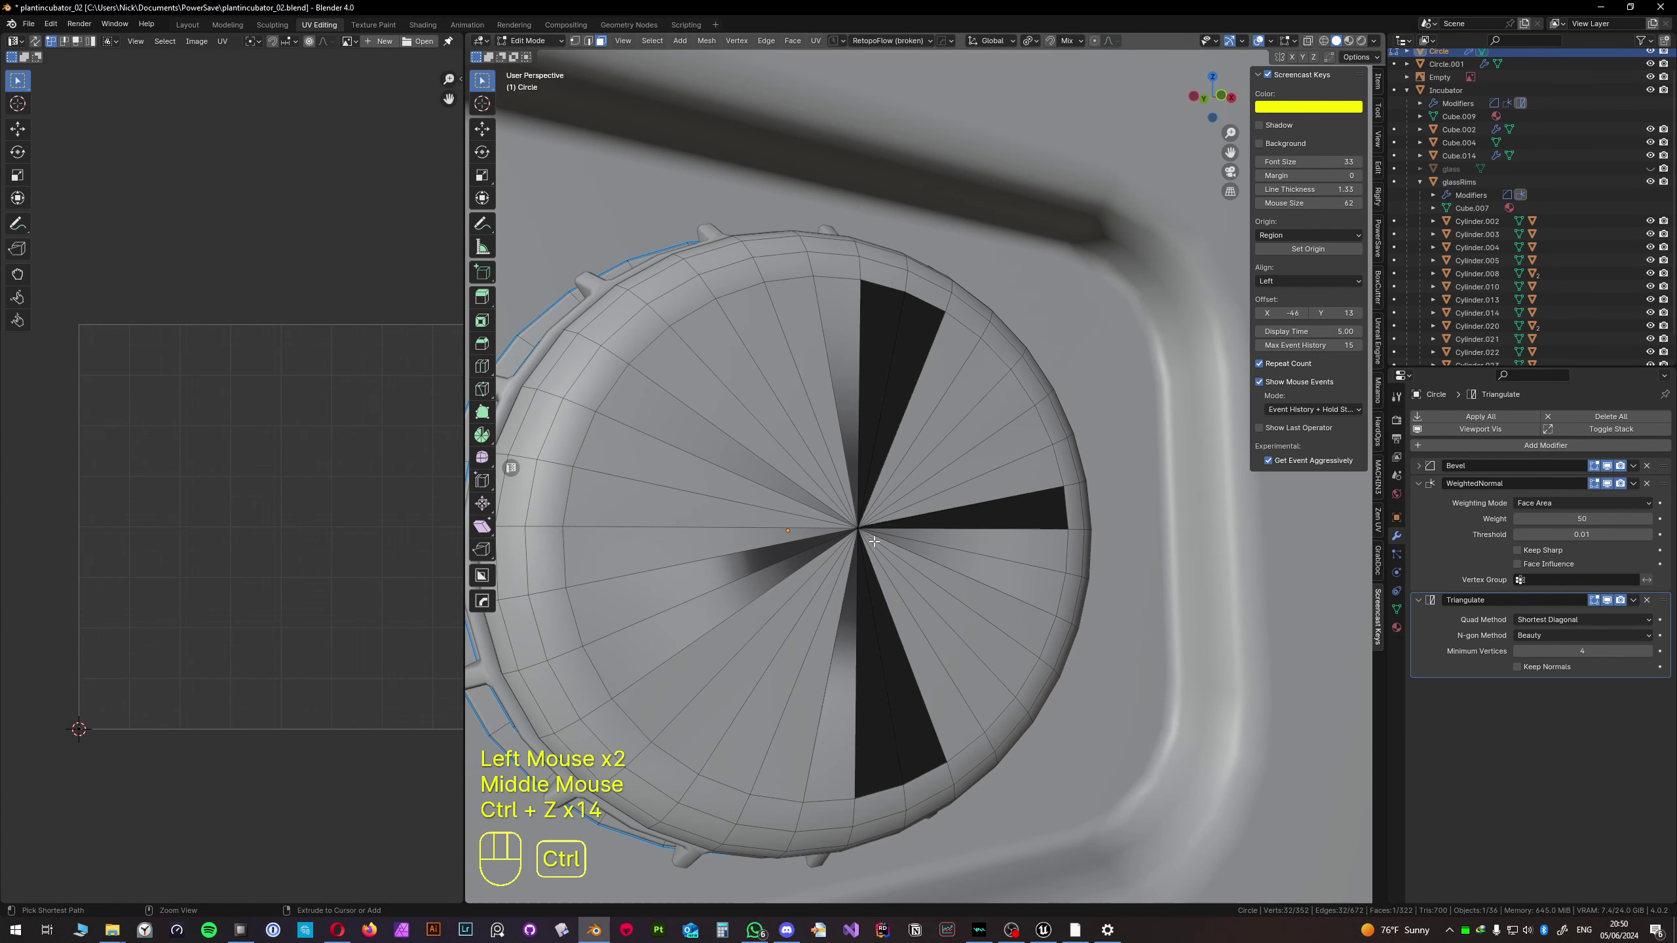
{"action": "key", "text": "ctrl+z"}
{"action": "key", "text": "ctrl+z"}
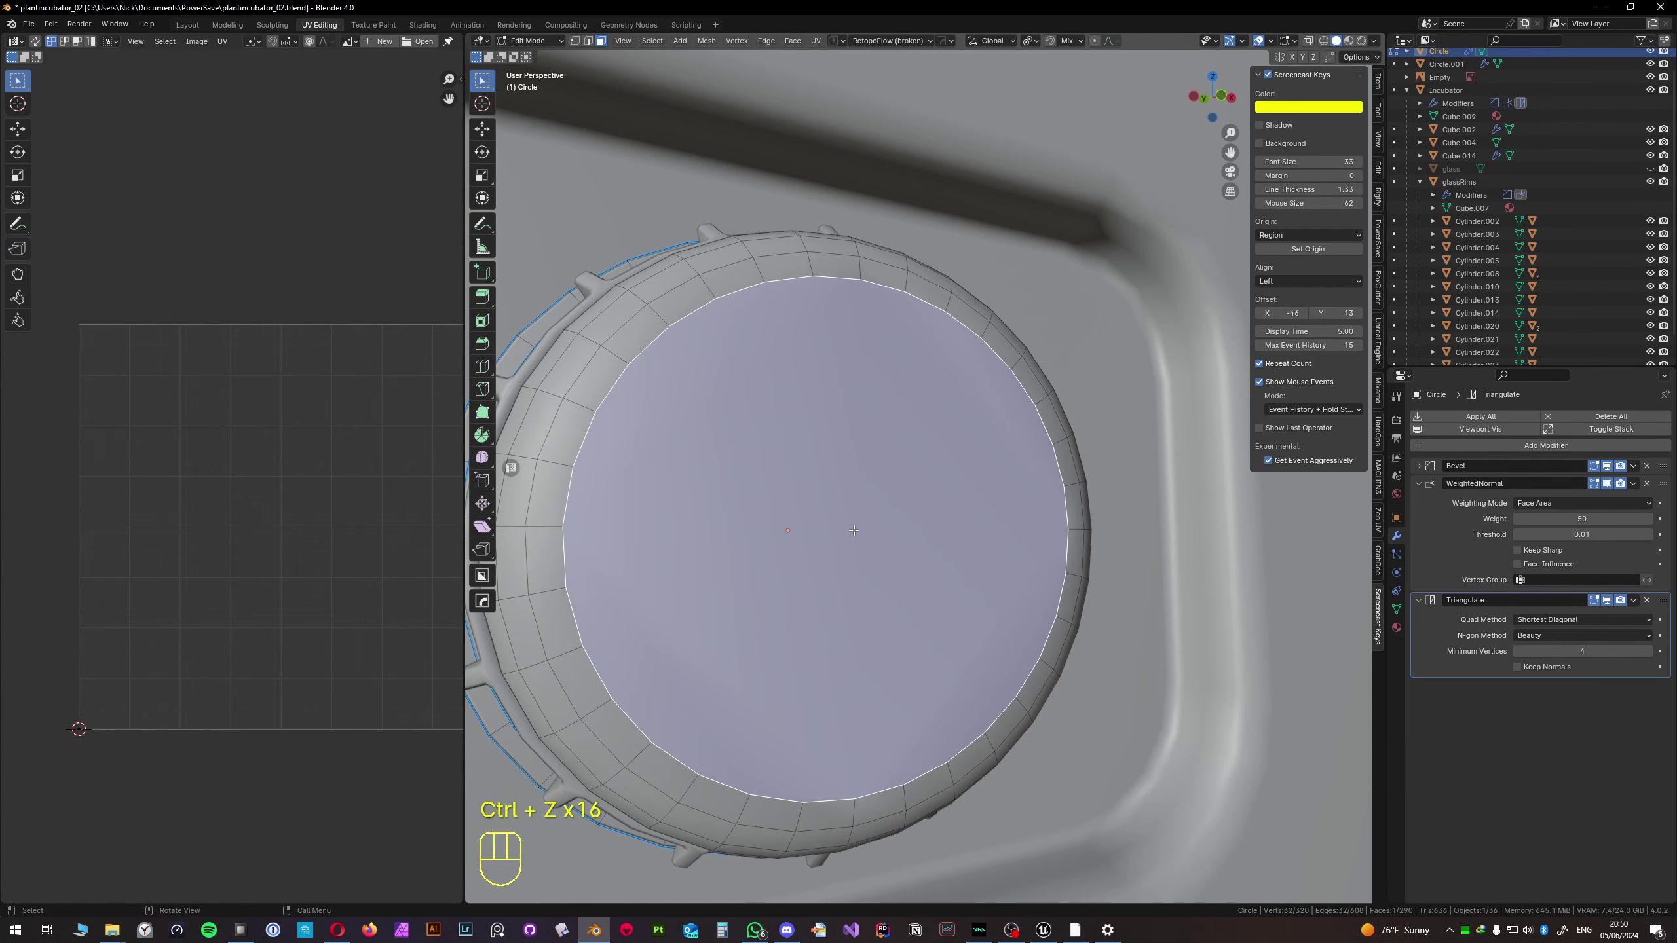
- Select the edge loop around the knob's front face and toggle its sharp marking with Mark, returning to Object Mode
{"action": "scroll", "coordinate": [854, 530], "scroll_direction": "down", "scroll_amount": 2}
{"action": "key", "text": "Tab"}
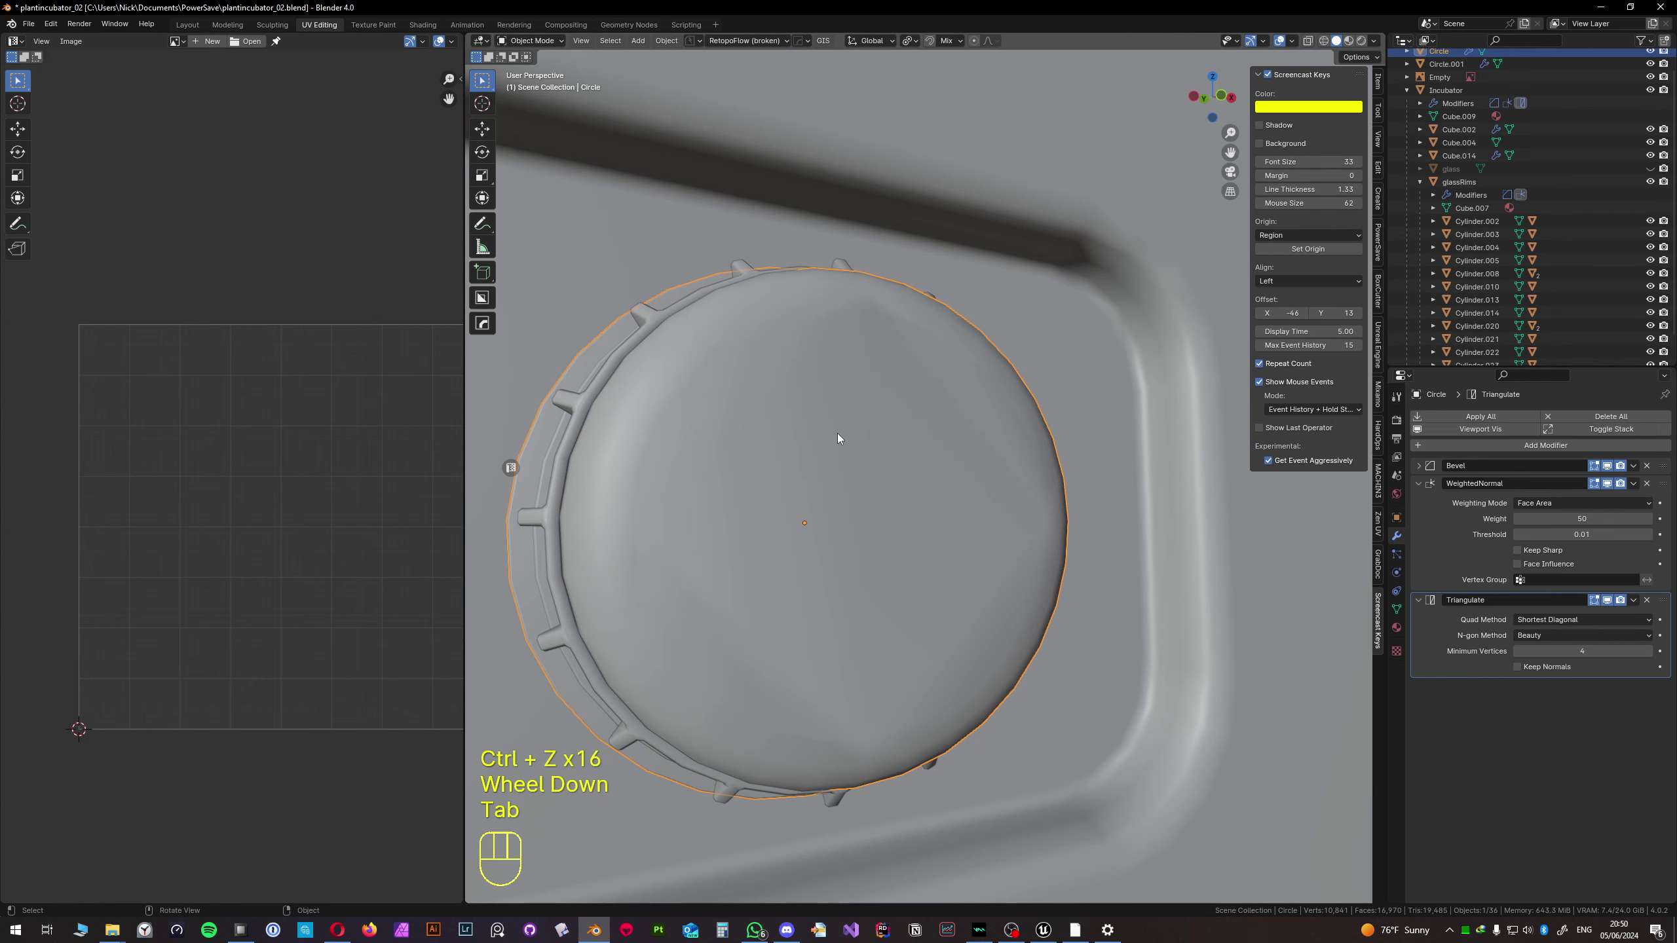
{"action": "middle_click_drag", "start_coordinate": [837, 433], "coordinate": [831, 466]}
{"action": "key", "text": "Tab"}
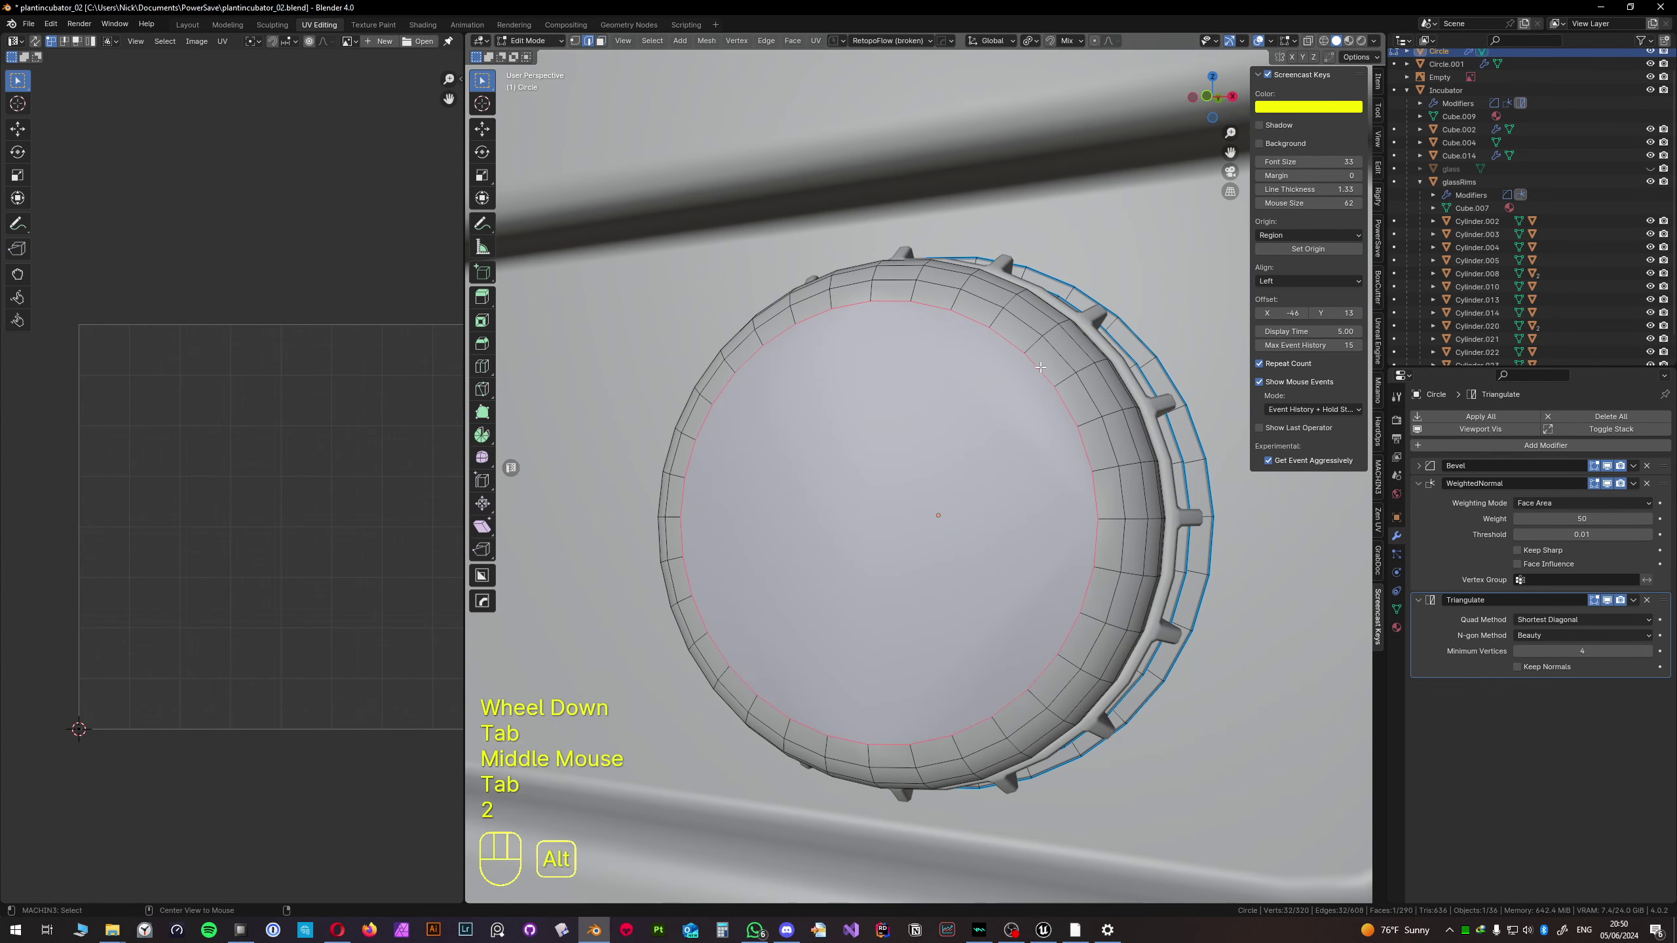
{"action": "key", "text": "2"}
{"action": "left_click", "coordinate": [1035, 365], "text": "alt"}
{"action": "key", "text": "q"}
{"action": "left_click", "coordinate": [1040, 368]}
{"action": "key", "text": "Tab"}
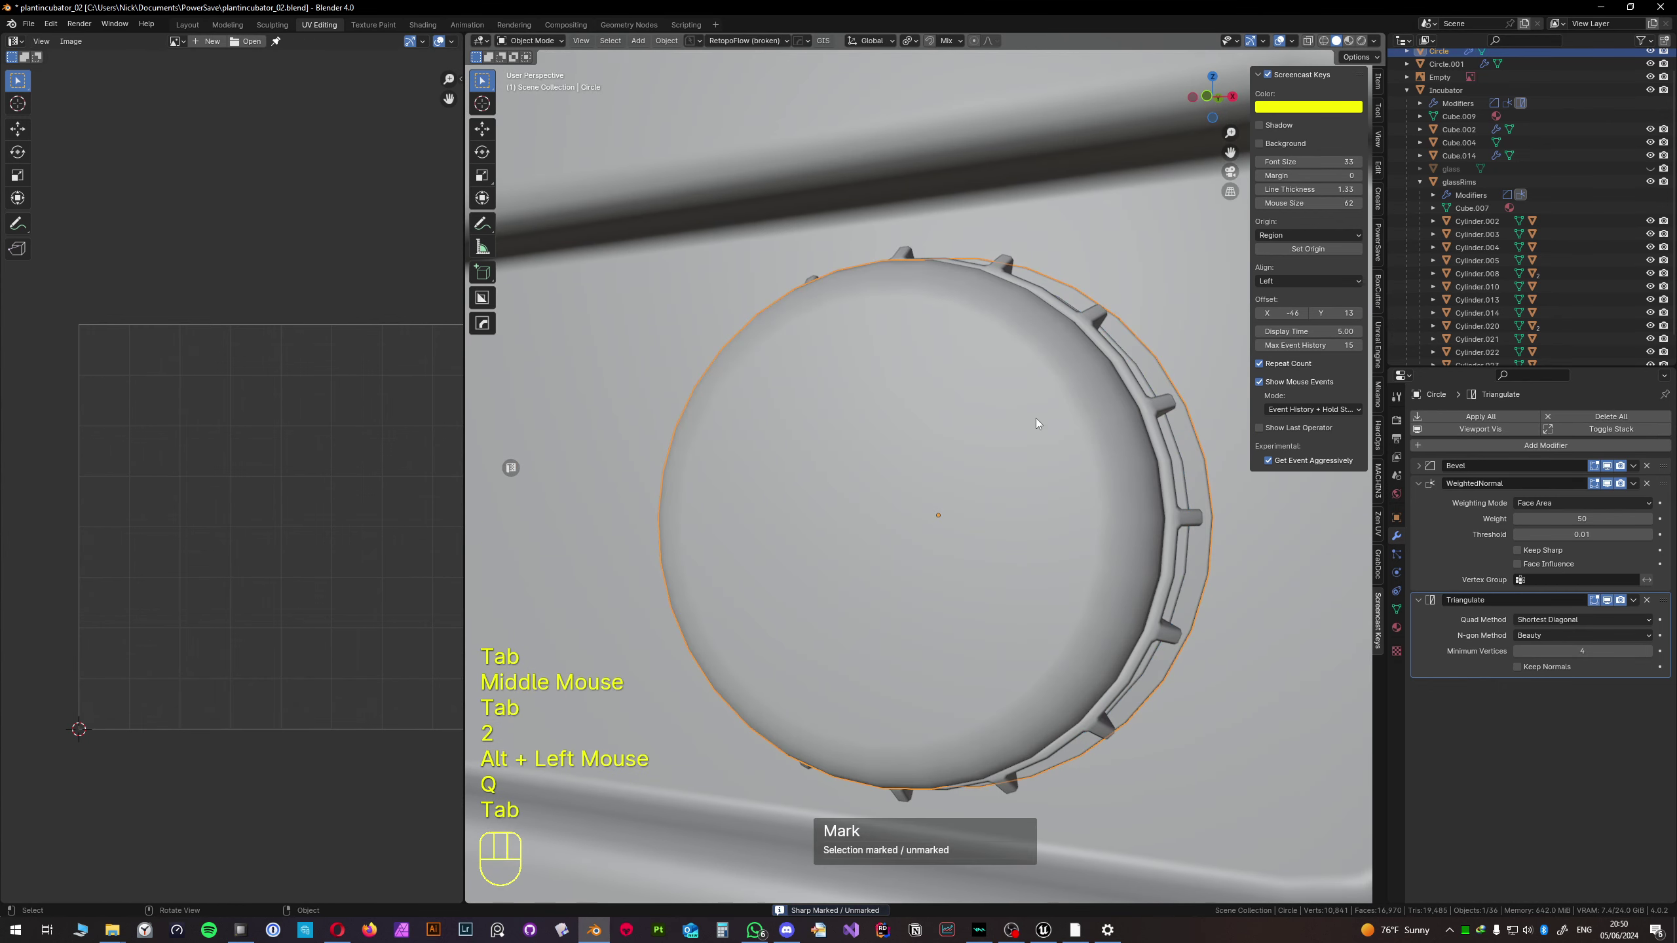
{"action": "middle_click_drag", "start_coordinate": [971, 508], "coordinate": [938, 488]}
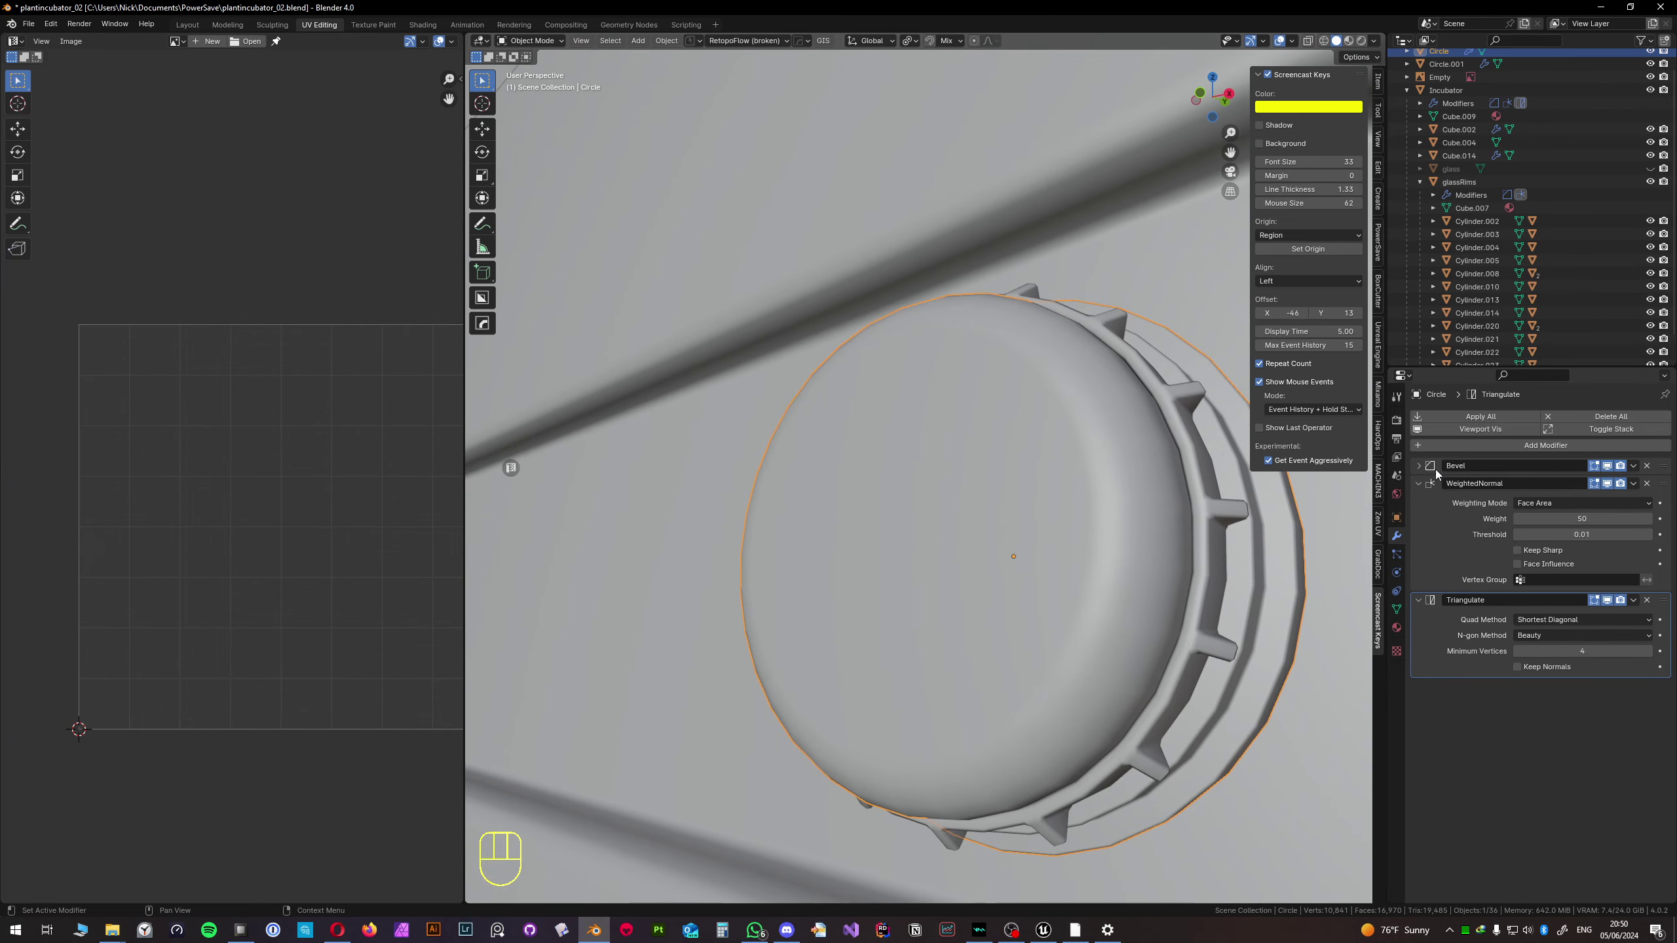
- Inspect the knob's shading under the glossy red MatCap, and set the viewport back to the plain grey MatCap
{"action": "middle_click_drag", "start_coordinate": [1159, 458], "coordinate": [1030, 514]}
{"action": "scroll", "coordinate": [1029, 527], "scroll_direction": "down", "scroll_amount": 2}
{"action": "left_click", "coordinate": [1375, 41]}
{"action": "left_click", "coordinate": [1372, 103]}
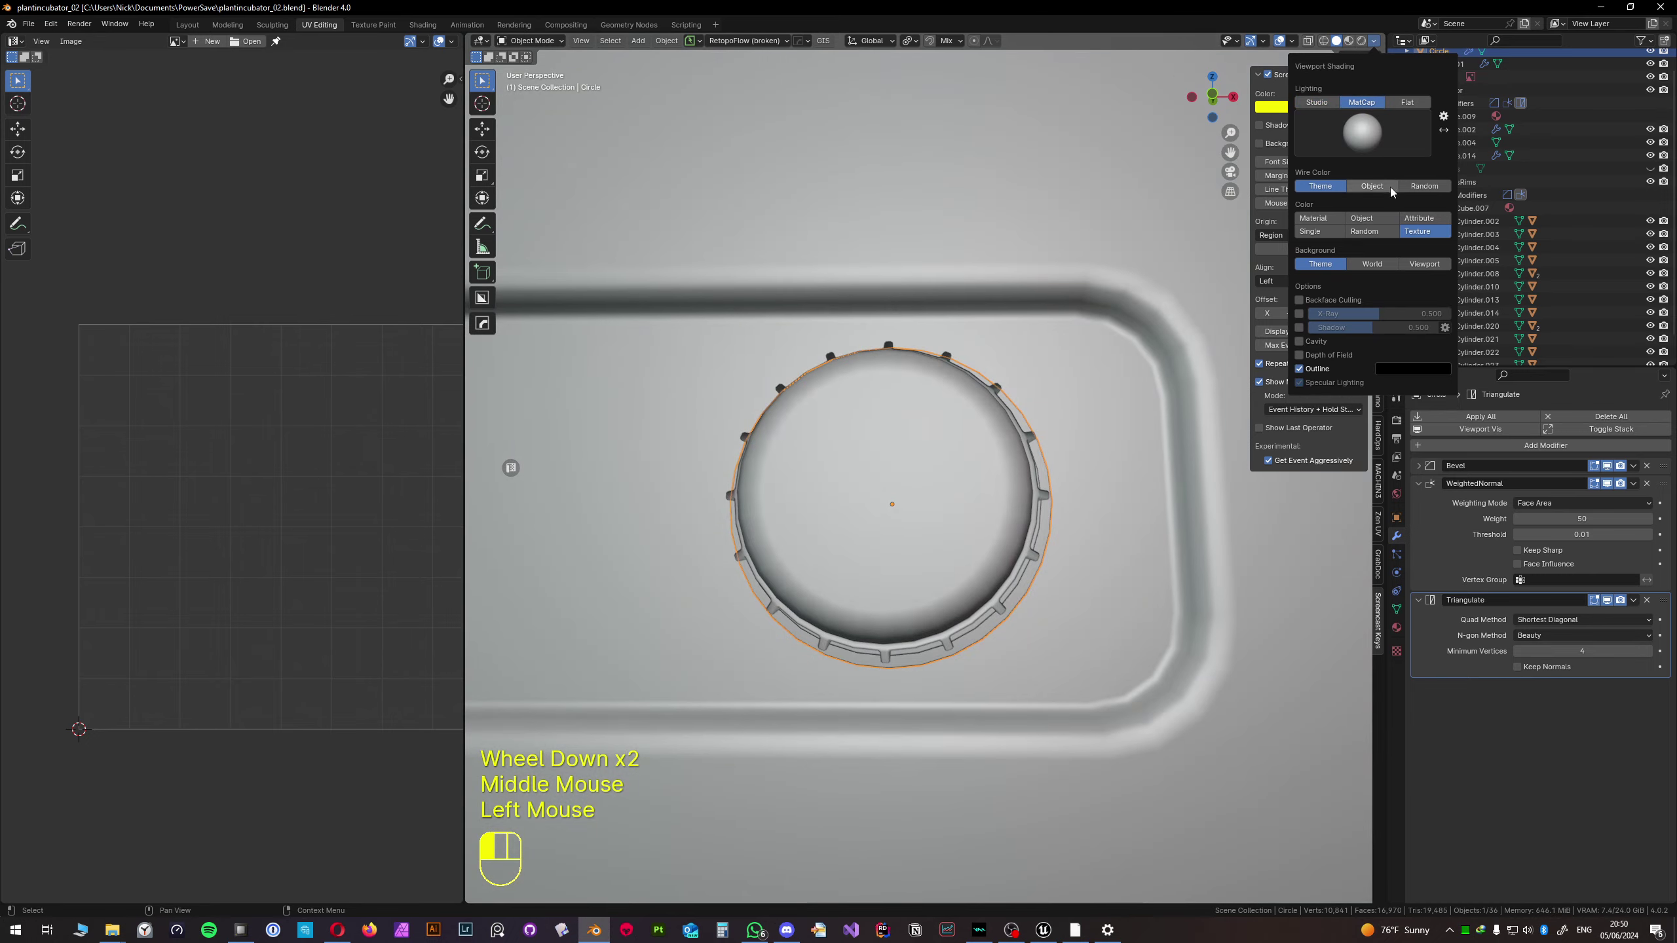
{"action": "left_click", "coordinate": [1383, 139]}
{"action": "left_click", "coordinate": [1368, 217]}
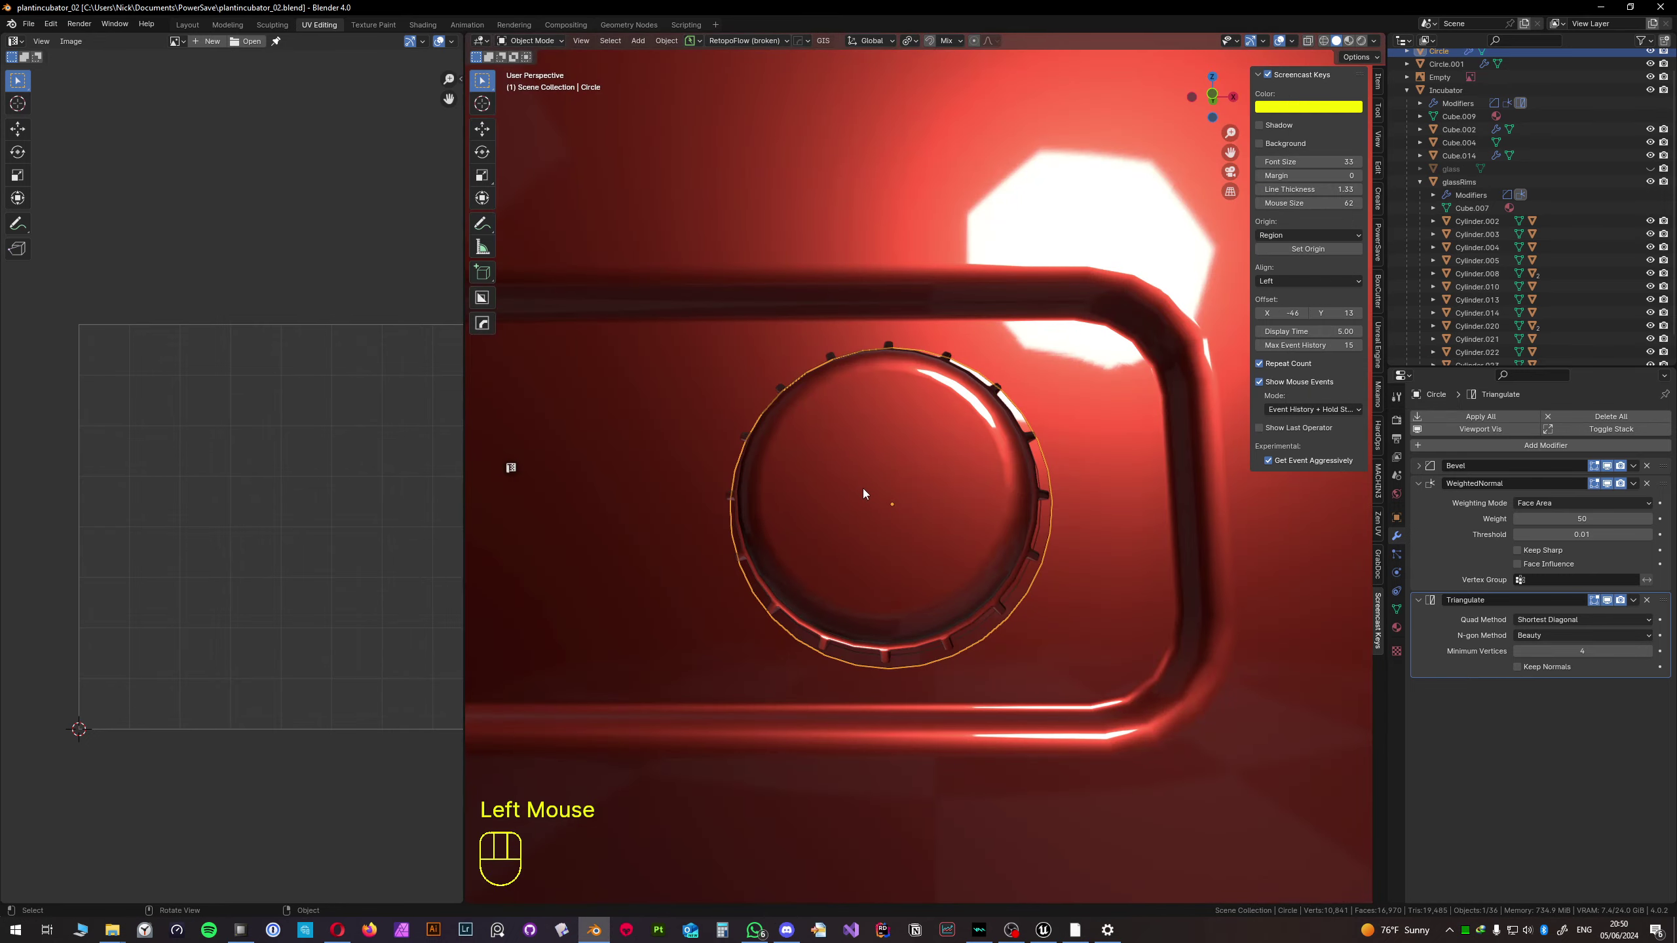
{"action": "scroll", "coordinate": [865, 490], "scroll_direction": "up", "scroll_amount": 2}
{"action": "mouse_move", "coordinate": [865, 491]}
{"action": "middle_mouse_down"}
{"action": "mouse_move", "coordinate": [919, 467]}
{"action": "mouse_move", "coordinate": [878, 441]}
{"action": "mouse_move", "coordinate": [884, 470]}
{"action": "mouse_move", "coordinate": [926, 462]}
{"action": "mouse_move", "coordinate": [812, 445]}
{"action": "mouse_move", "coordinate": [804, 479]}
{"action": "mouse_move", "coordinate": [909, 500]}
{"action": "mouse_move", "coordinate": [915, 453]}
{"action": "middle_mouse_up"}
{"action": "left_click", "coordinate": [1373, 41]}
{"action": "left_click", "coordinate": [1359, 131]}
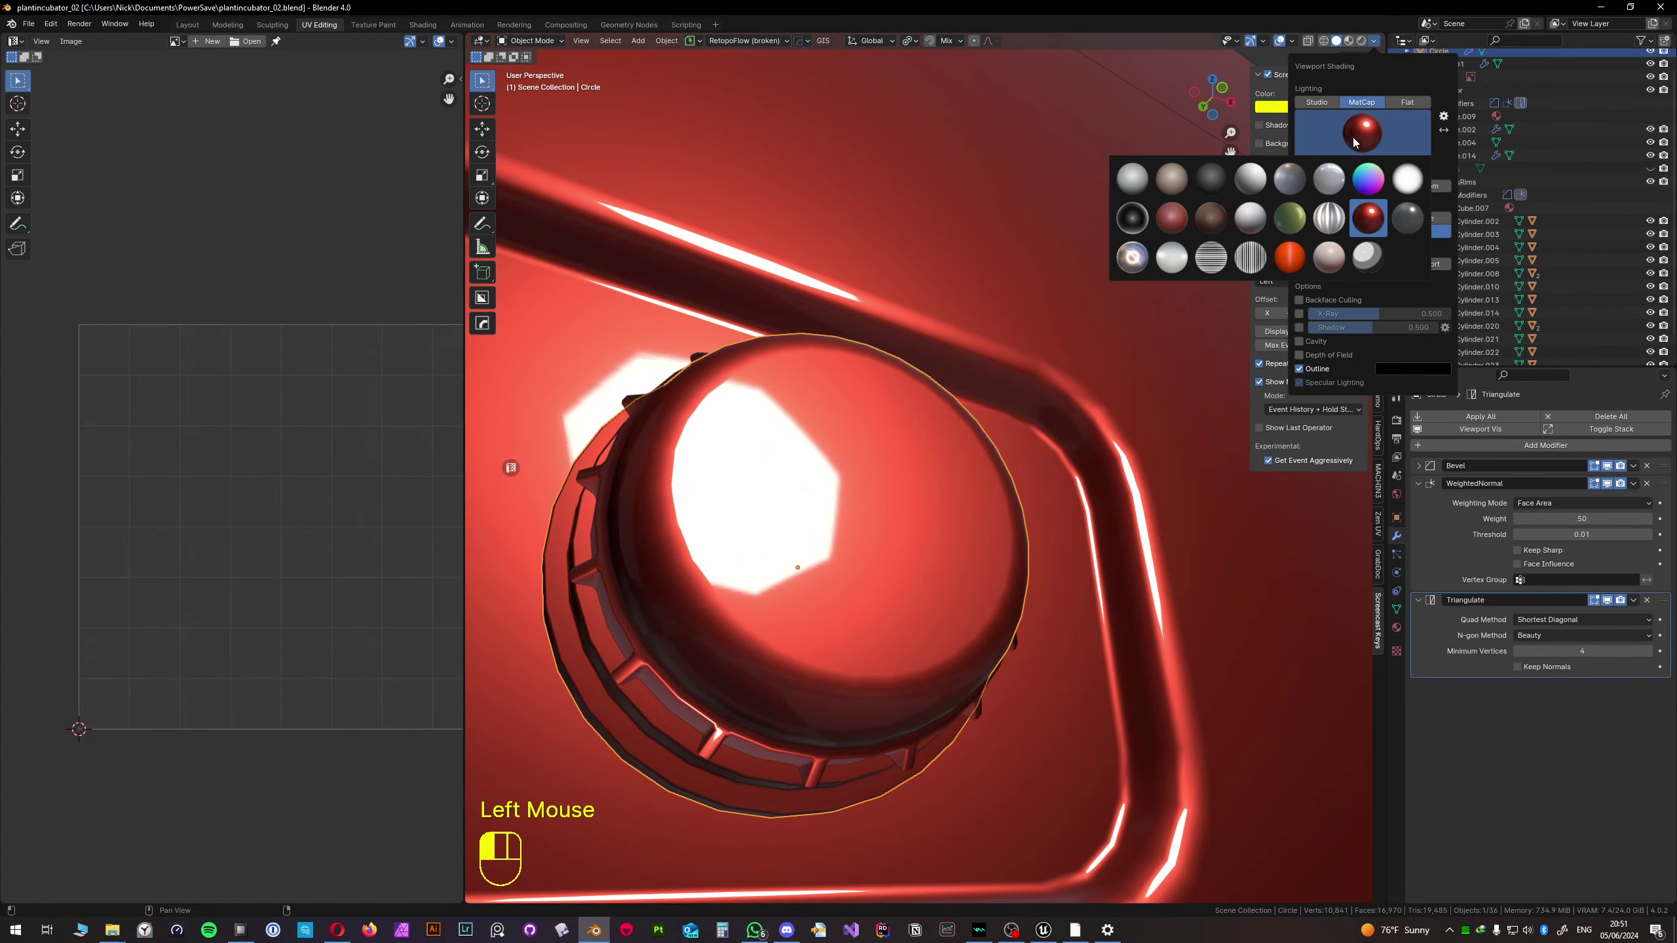
{"action": "left_click", "coordinate": [1132, 179]}
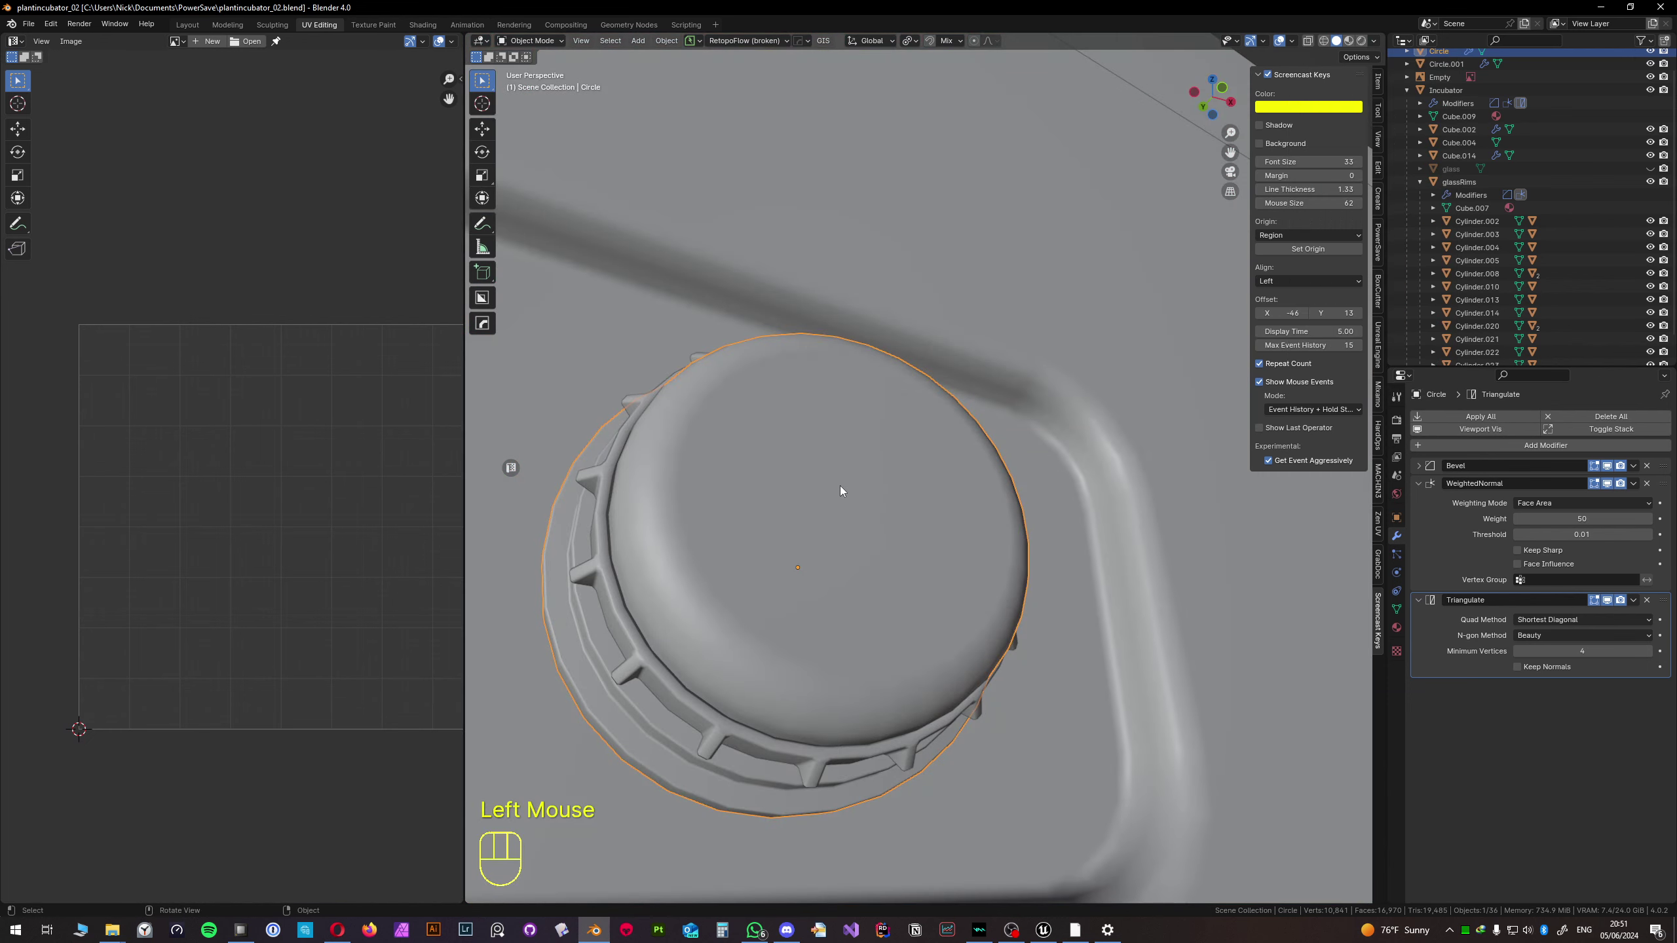
- Rename the knob's round body object from Circle to SpikedHandle
{"action": "middle_click_drag", "start_coordinate": [840, 485], "coordinate": [1137, 474]}
{"action": "scroll", "coordinate": [873, 521], "scroll_direction": "down", "scroll_amount": 2}
{"action": "scroll", "coordinate": [873, 517], "scroll_direction": "down", "scroll_amount": 1}
{"action": "scroll", "coordinate": [988, 472], "scroll_direction": "up", "scroll_amount": 2}
{"action": "scroll", "coordinate": [988, 473], "scroll_direction": "down", "scroll_amount": 1}
{"action": "scroll", "coordinate": [1127, 482], "scroll_direction": "down", "scroll_amount": 4}
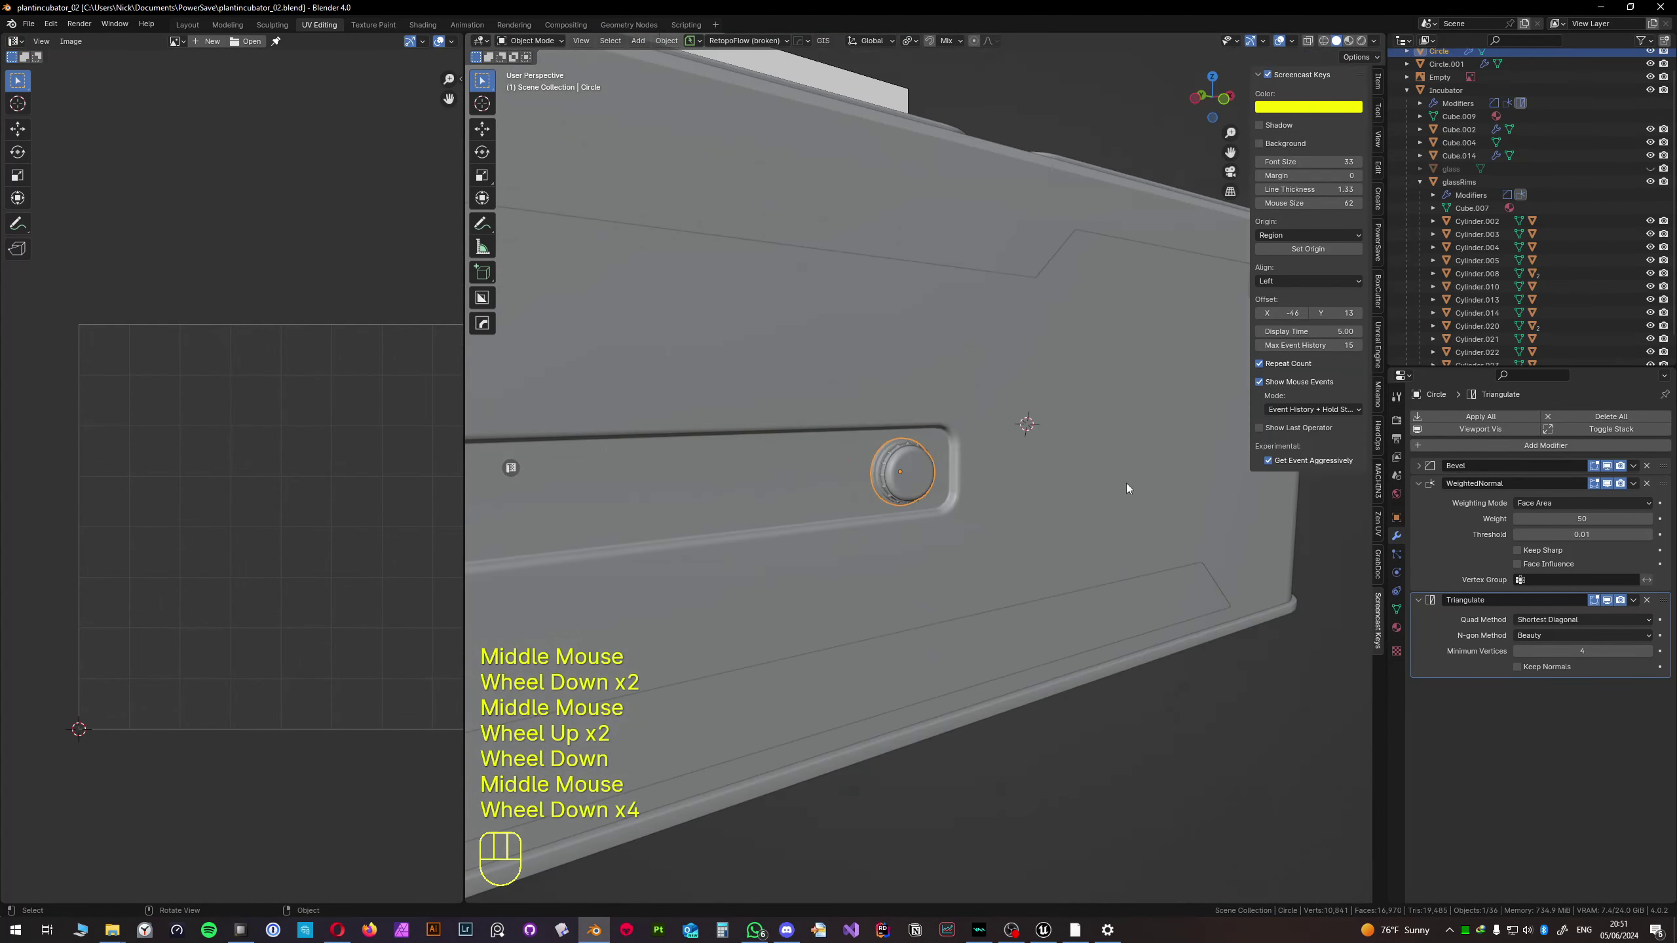
{"action": "left_click", "coordinate": [914, 474]}
{"action": "scroll", "coordinate": [898, 466], "scroll_direction": "up", "scroll_amount": 2}
{"action": "left_click", "coordinate": [843, 433]}
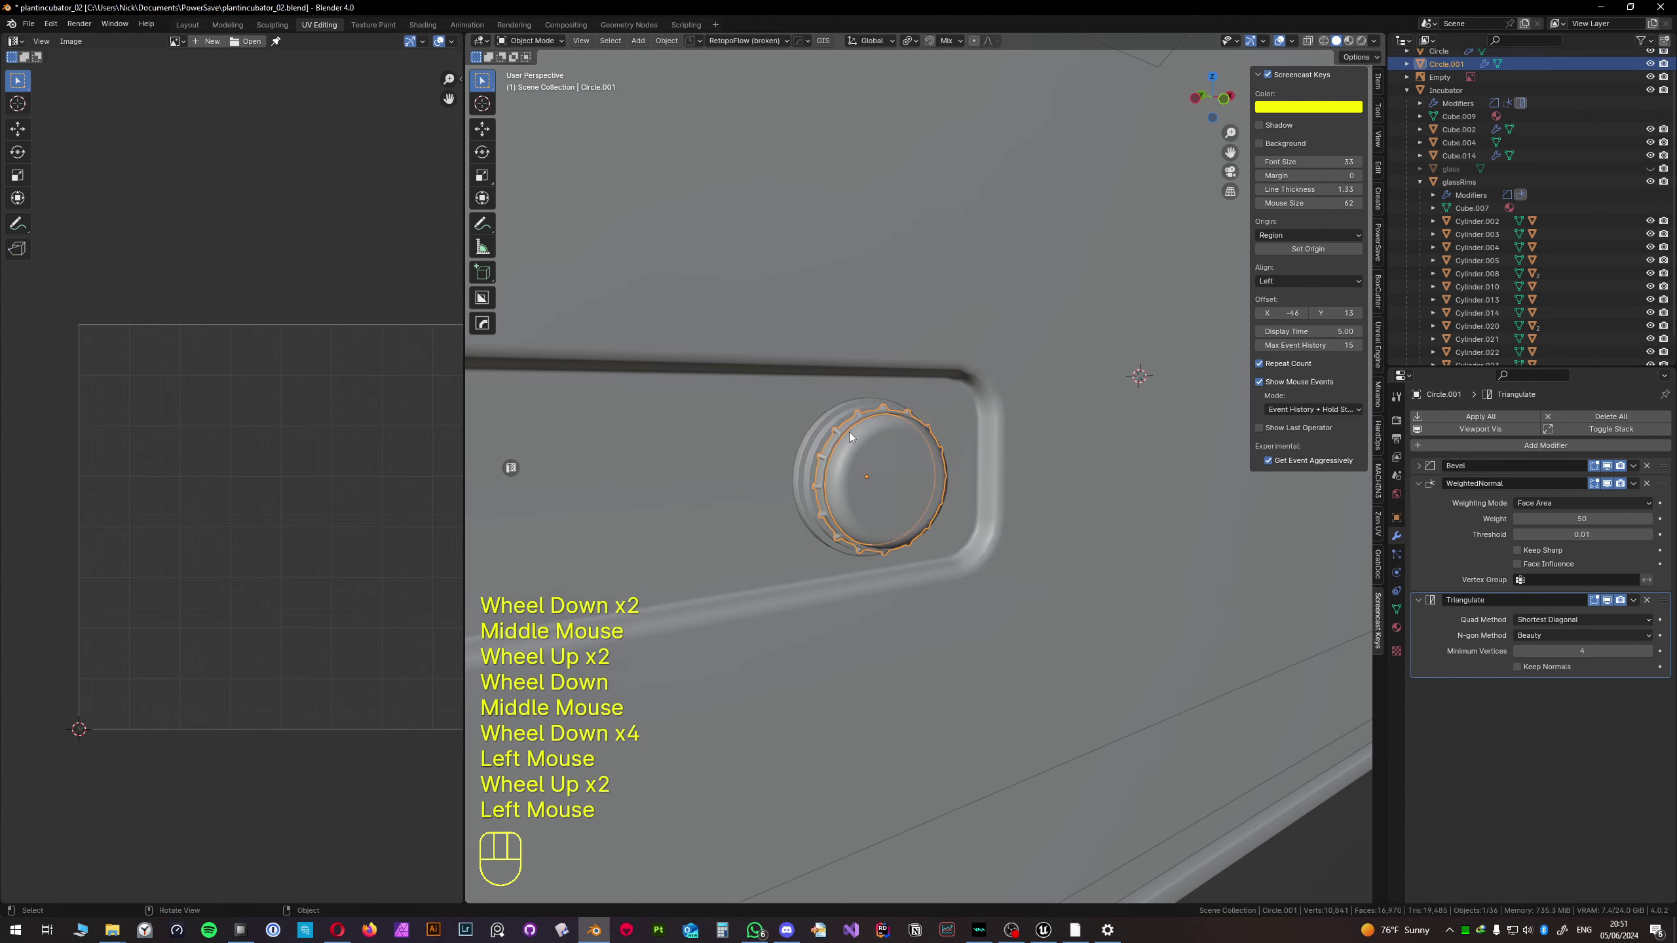
{"action": "scroll", "coordinate": [1488, 200], "scroll_direction": "up", "scroll_amount": 2}
{"action": "left_click", "coordinate": [1442, 70]}
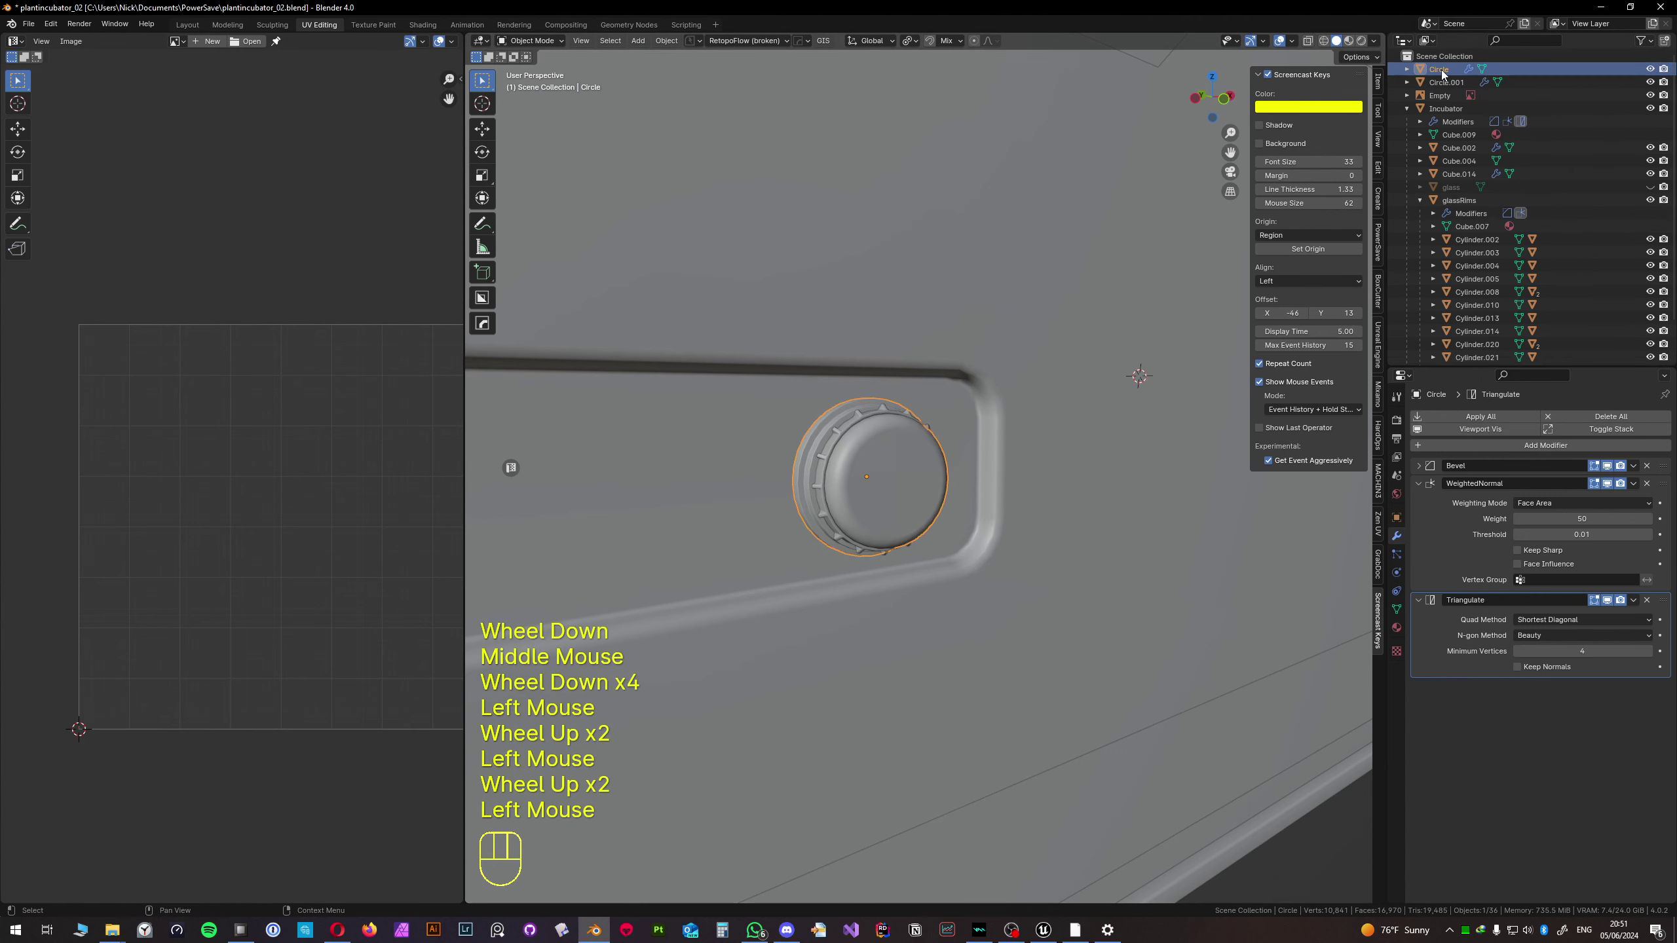
{"action": "left_click", "coordinate": [1441, 80]}
{"action": "left_click", "coordinate": [1440, 69]}
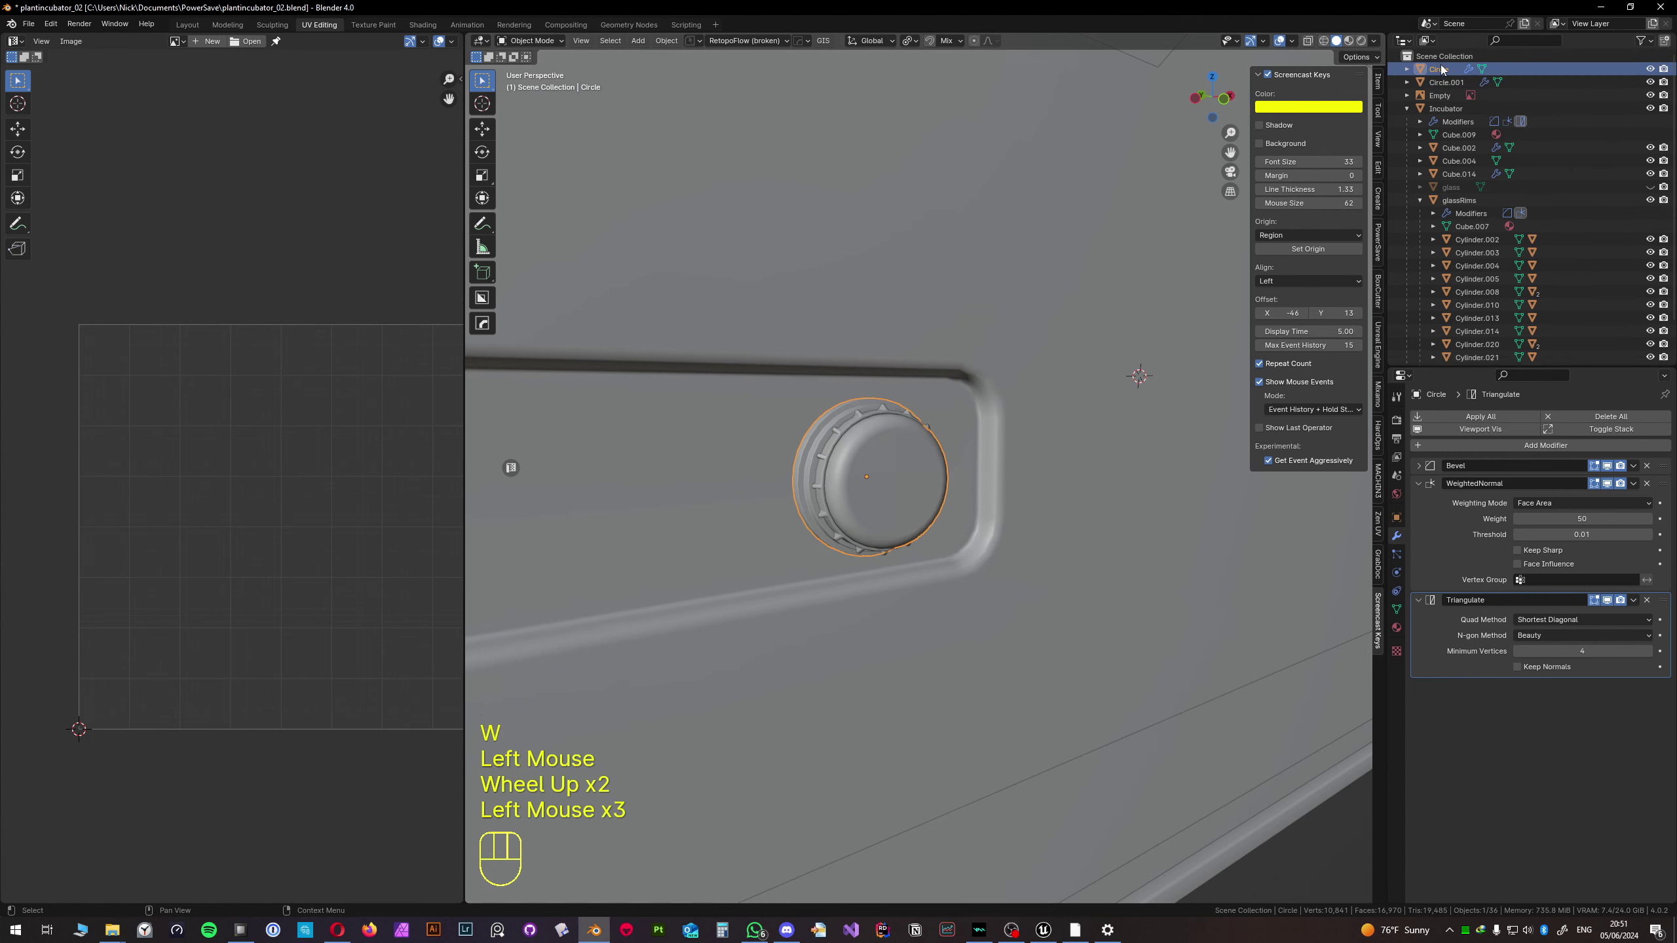
{"action": "double_click", "coordinate": [1441, 70]}
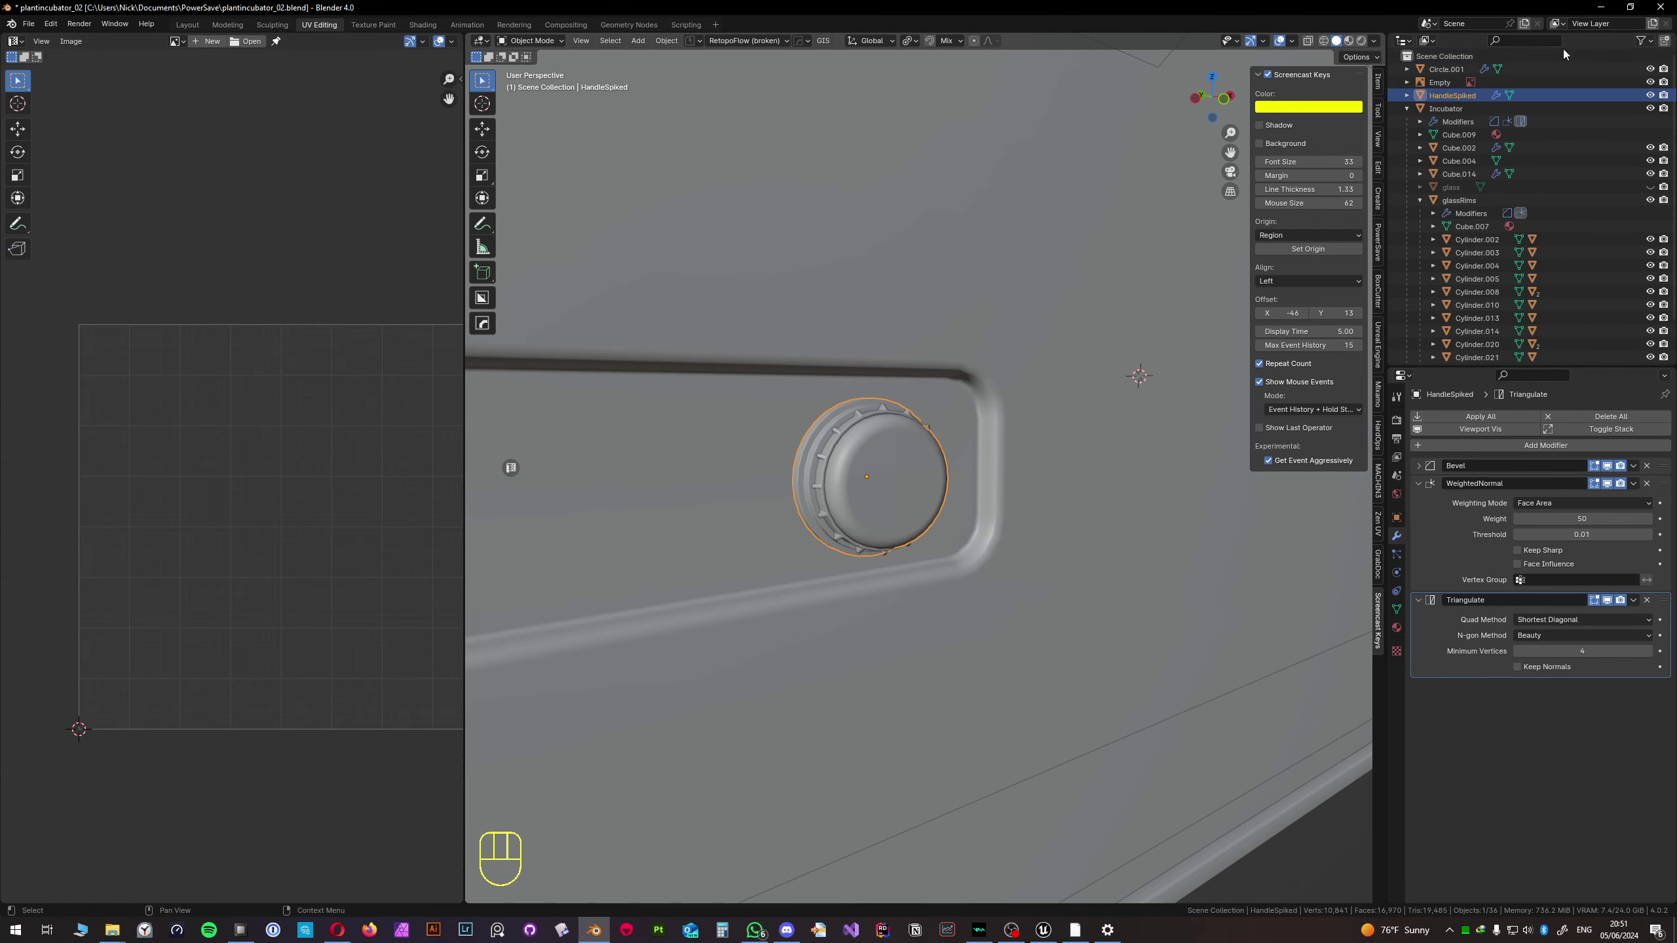
{"action": "double_click", "coordinate": [1452, 95]}
{"action": "left_click", "coordinate": [1452, 95]}
{"action": "type", "text": "SpikedH"}
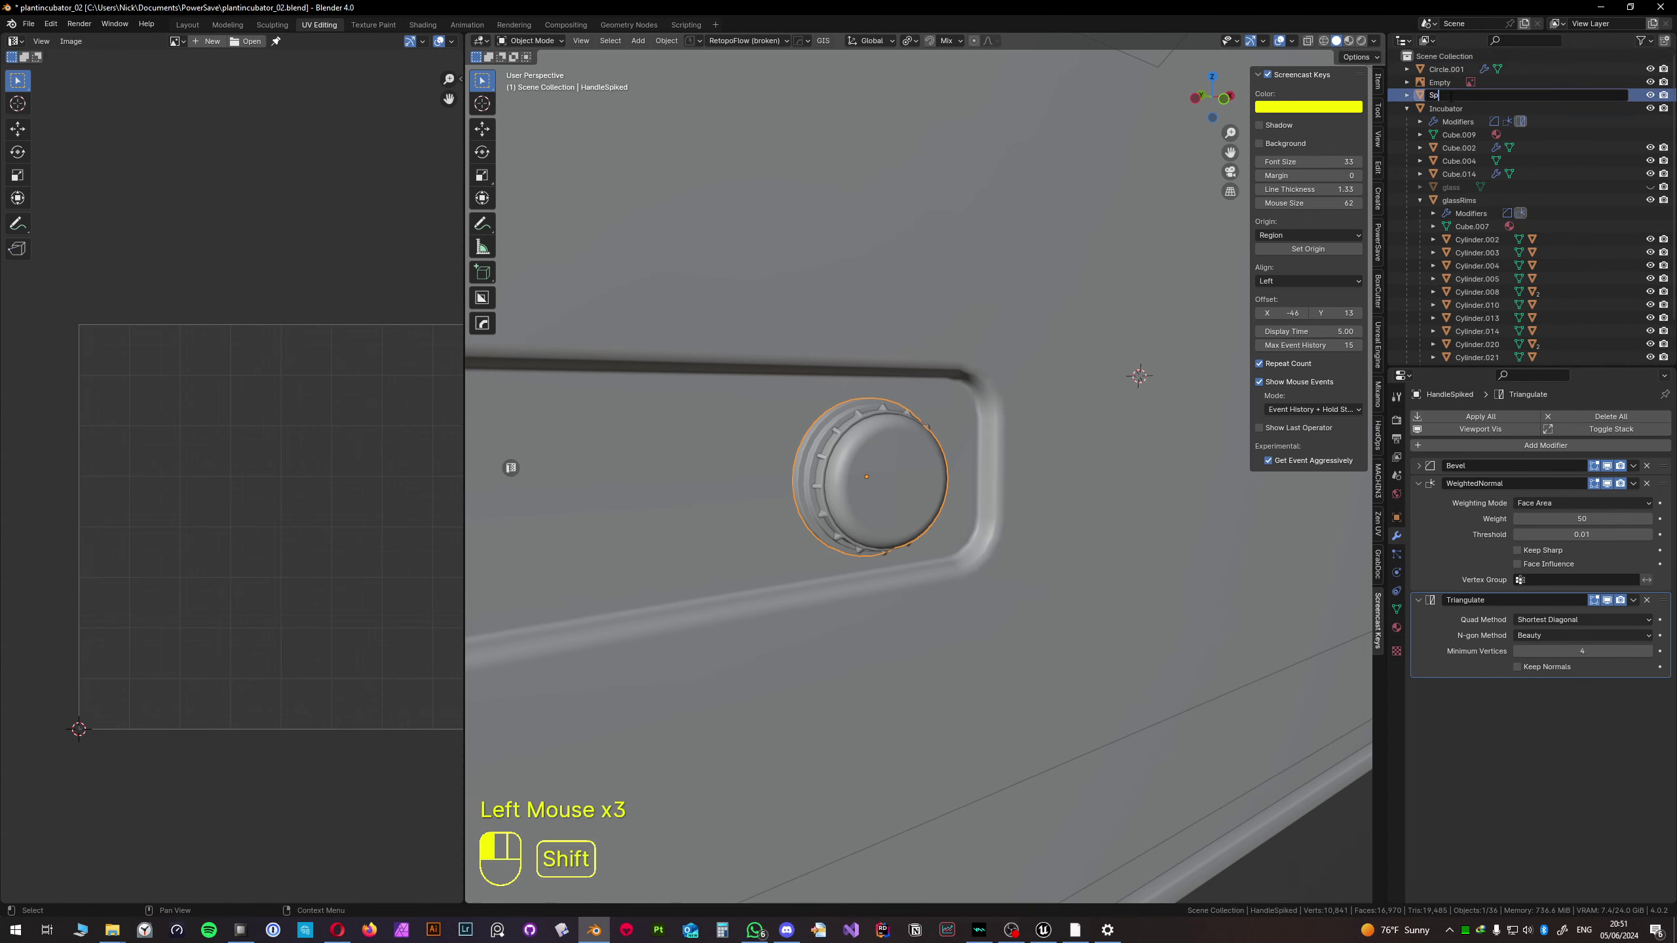
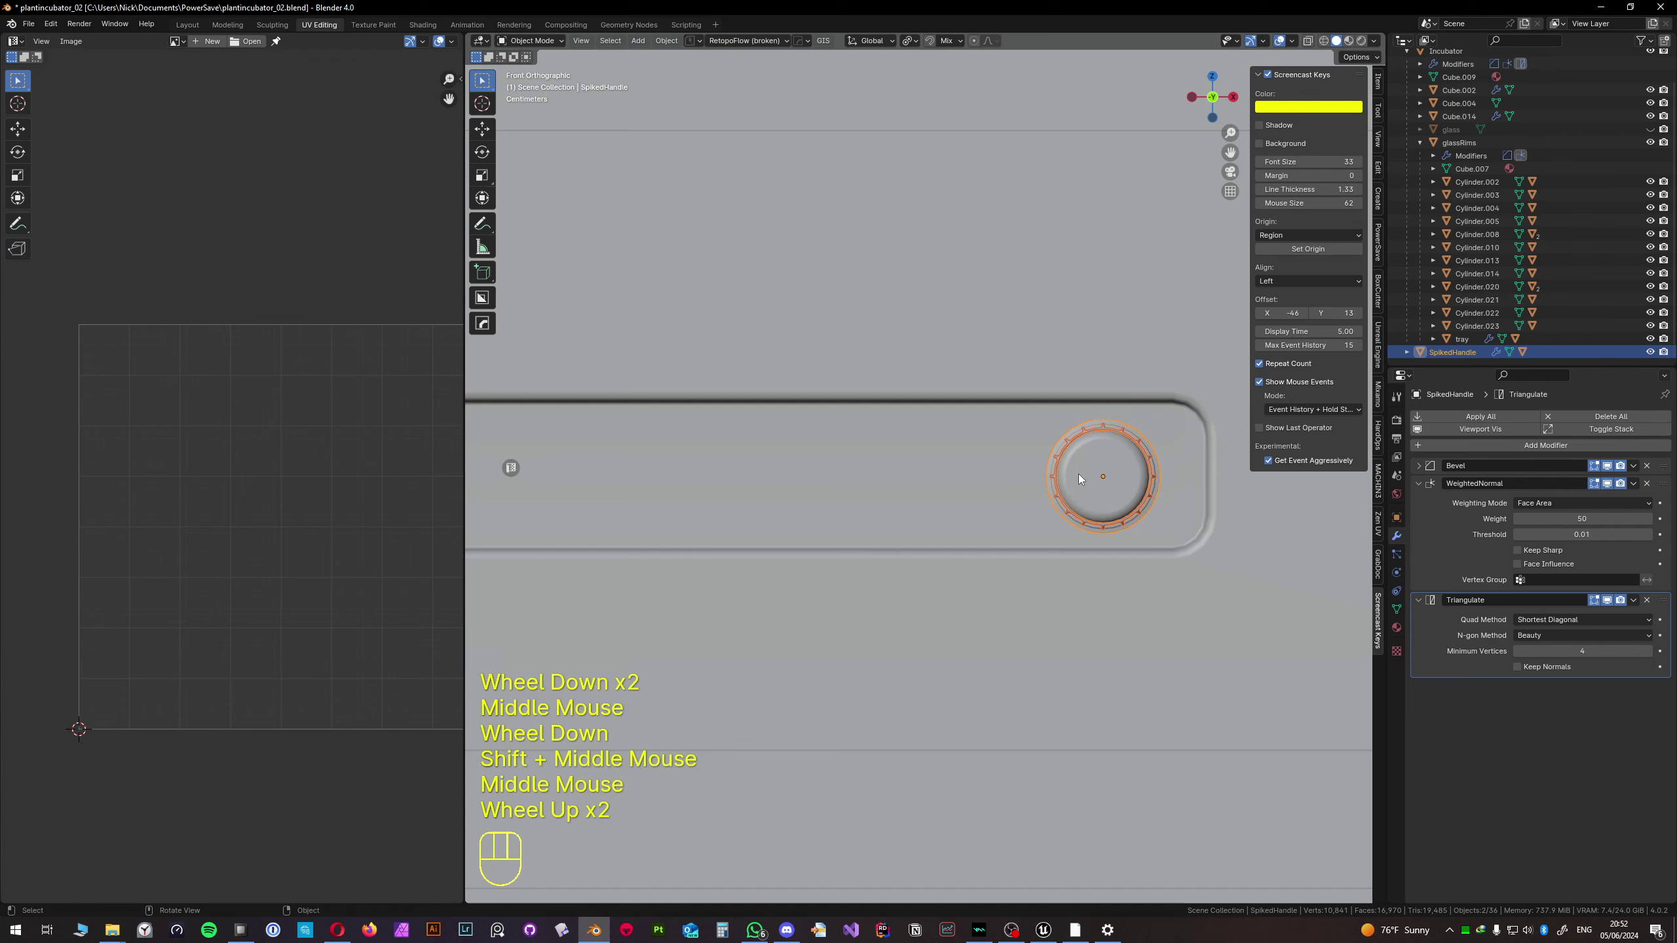
- Duplicate the knob with its spike ring twice along the X axis, each copy about 11.5 cm further along the recessed strip
{"action": "key", "text": "shift+d"}
{"action": "key", "text": "x"}
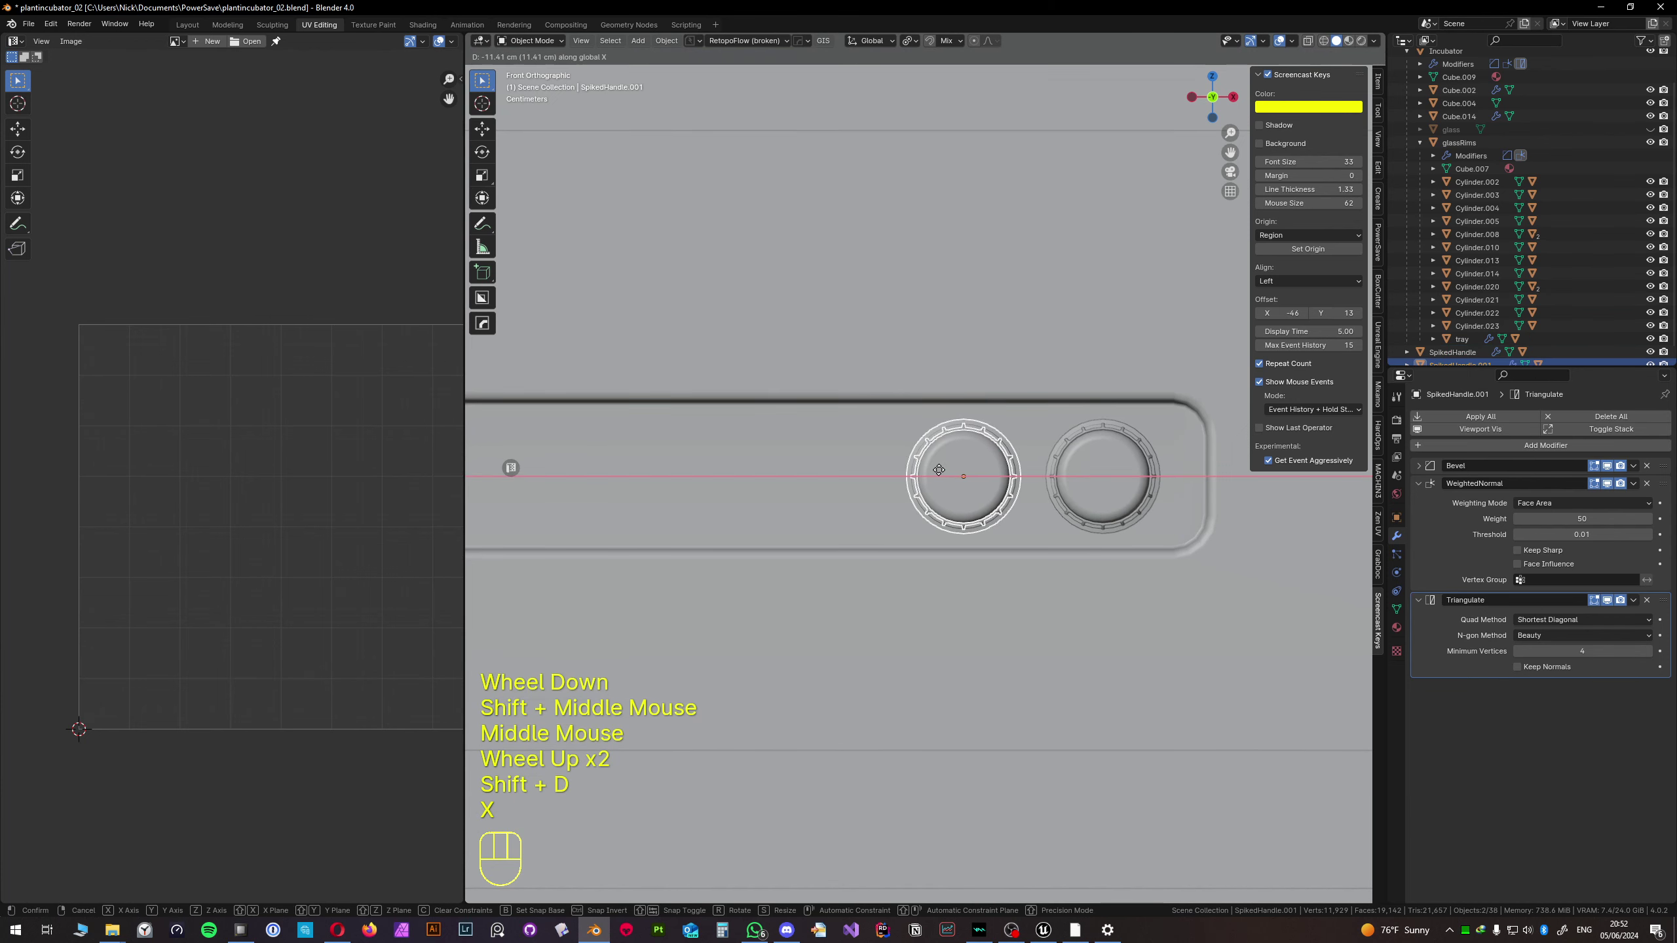
{"action": "left_click", "coordinate": [930, 470]}
{"action": "key", "text": "shift+d"}
{"action": "key", "text": "x"}
{"action": "left_click", "coordinate": [789, 469]}
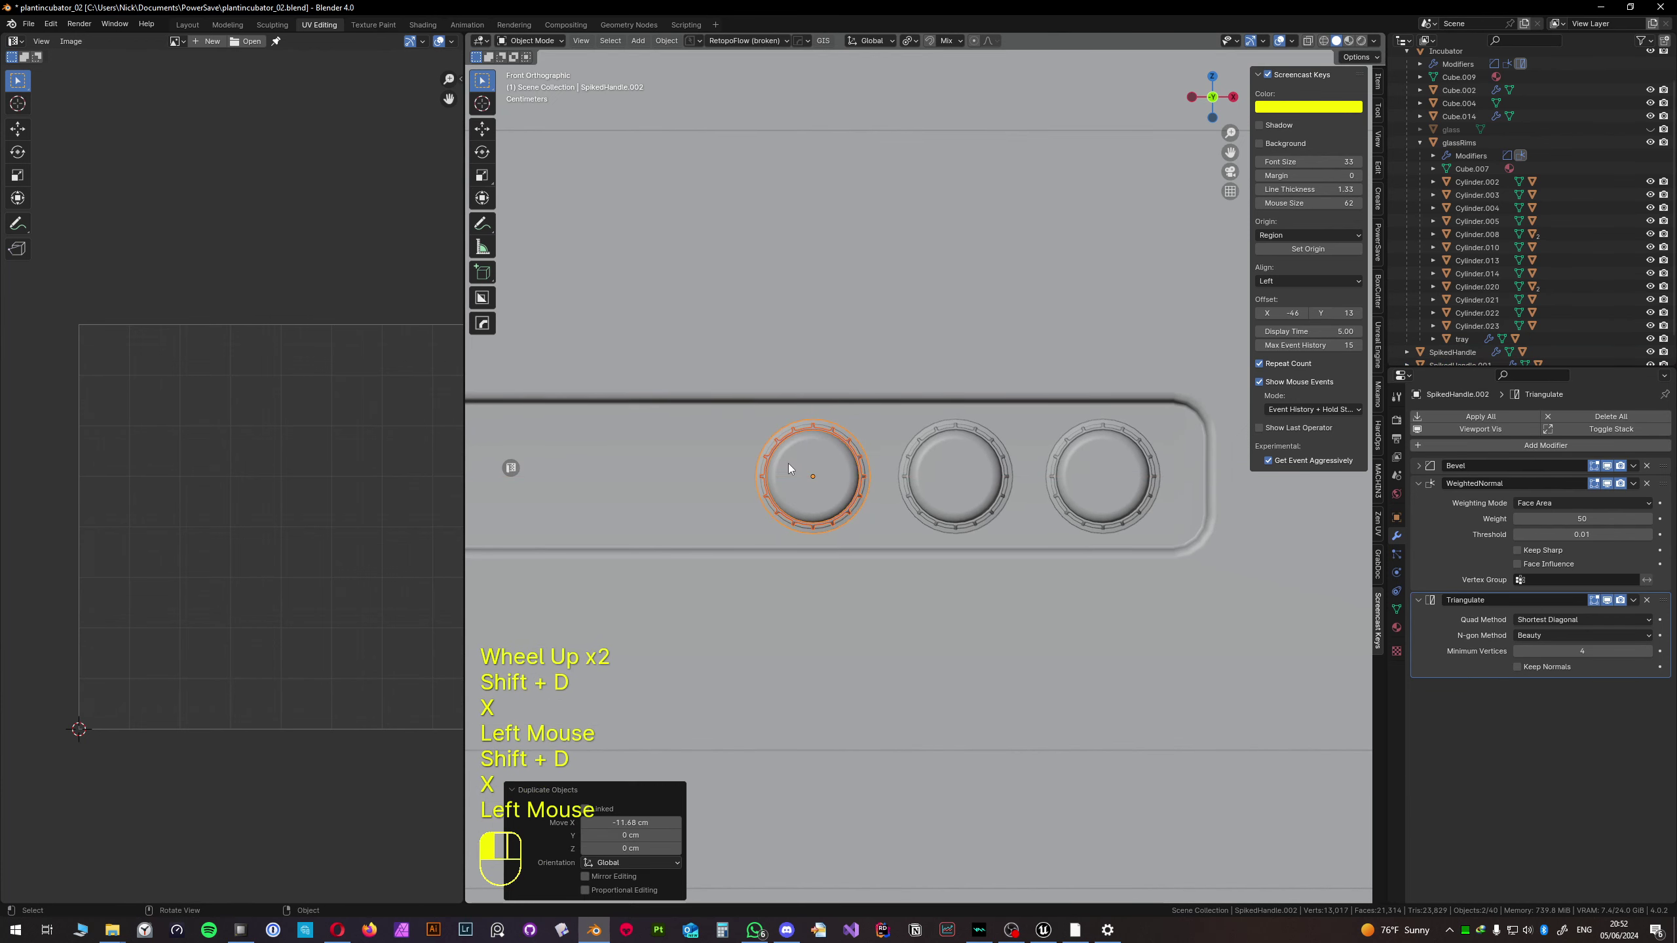
{"action": "key", "text": "r"}
{"action": "key", "text": "x"}
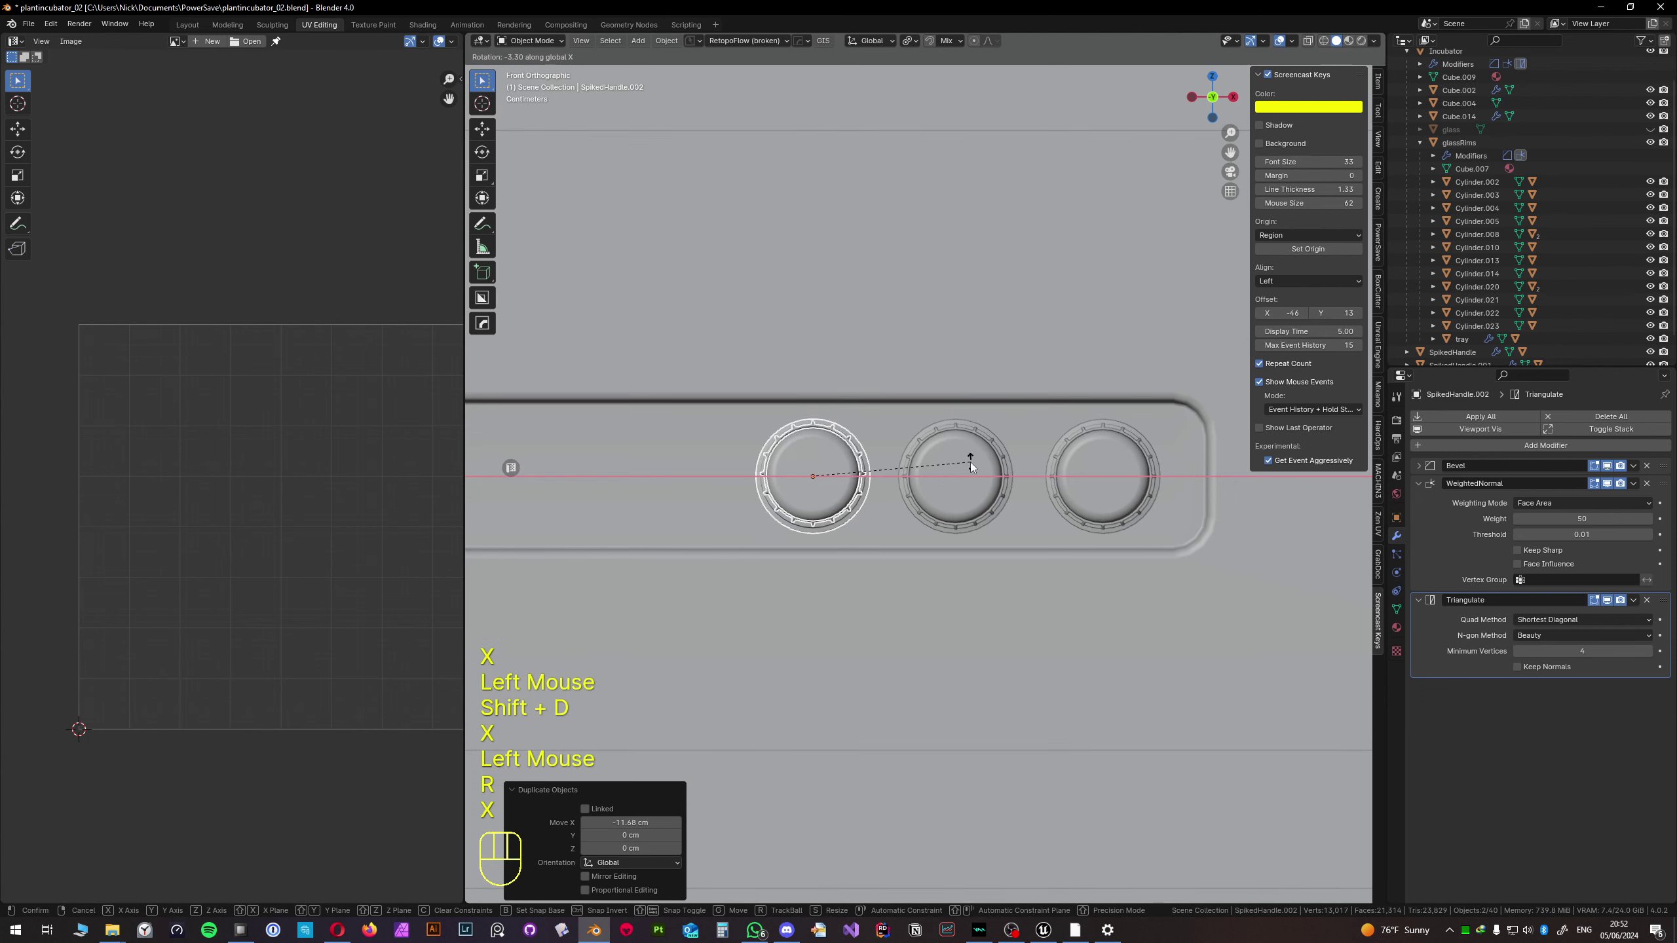
{"action": "right_click", "coordinate": [931, 473]}
- Rotate the spike ring of the second knob copy around the Y axis to vary its orientation
{"action": "mouse_move", "coordinate": [931, 474]}
{"action": "middle_mouse_down"}
{"action": "mouse_move", "coordinate": [972, 485]}
{"action": "mouse_move", "coordinate": [958, 482]}
{"action": "middle_mouse_up"}
{"action": "left_click", "coordinate": [801, 465]}
{"action": "left_click", "coordinate": [800, 465]}
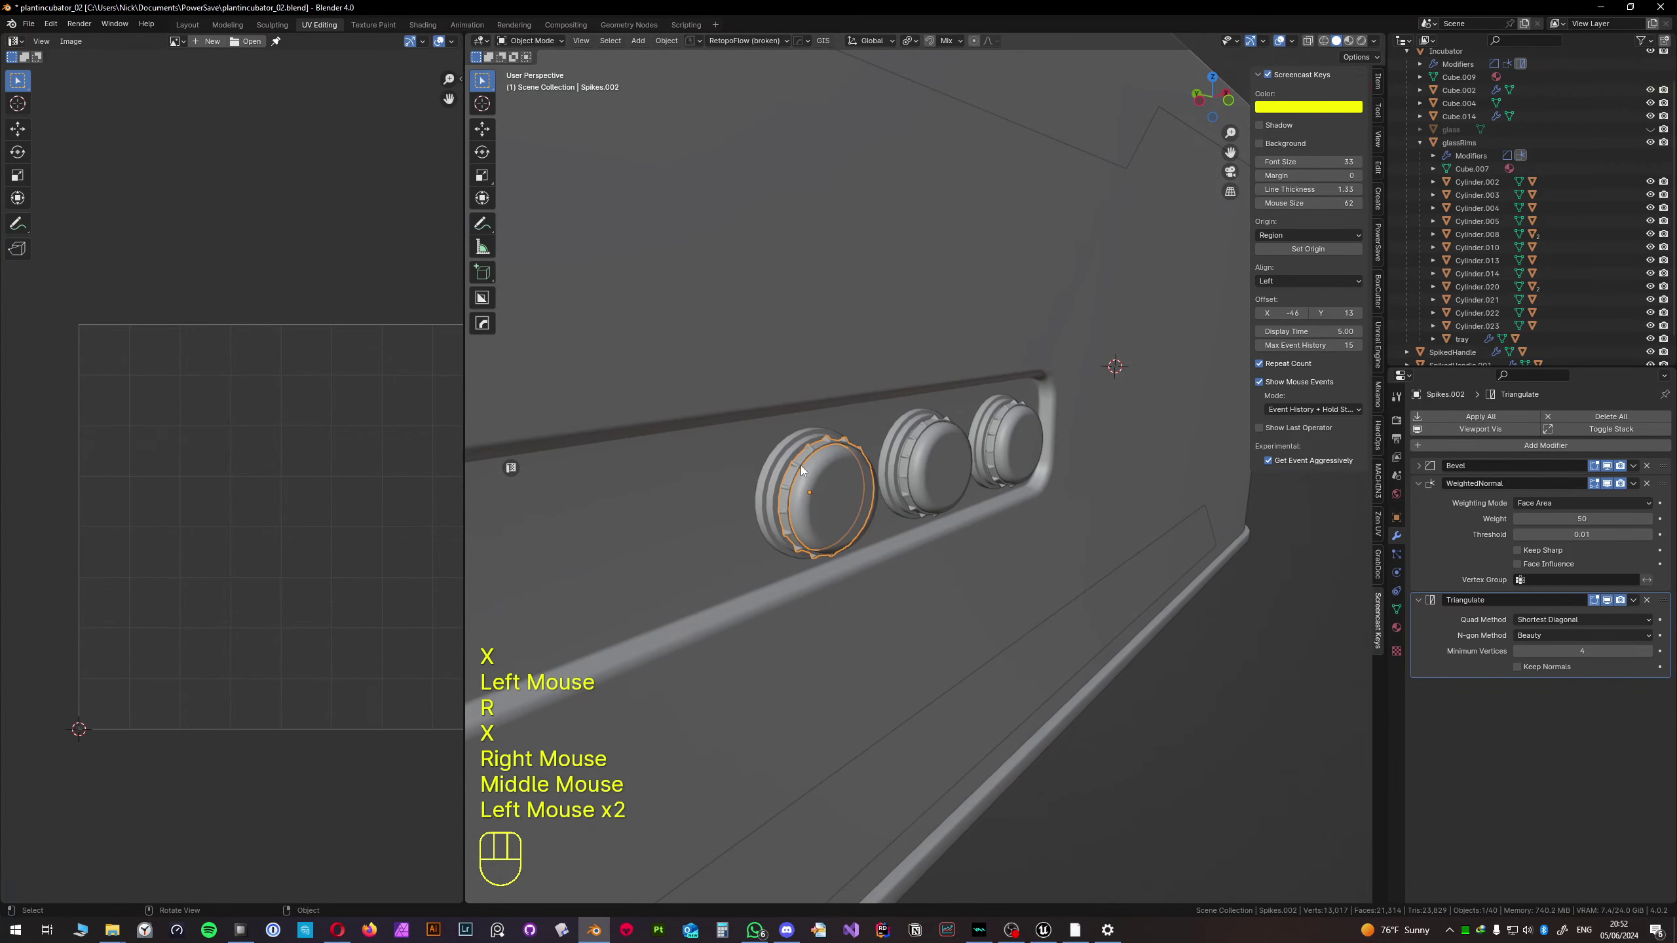
{"action": "key", "text": "r"}
{"action": "key", "text": "y"}
{"action": "left_click", "coordinate": [928, 452]}
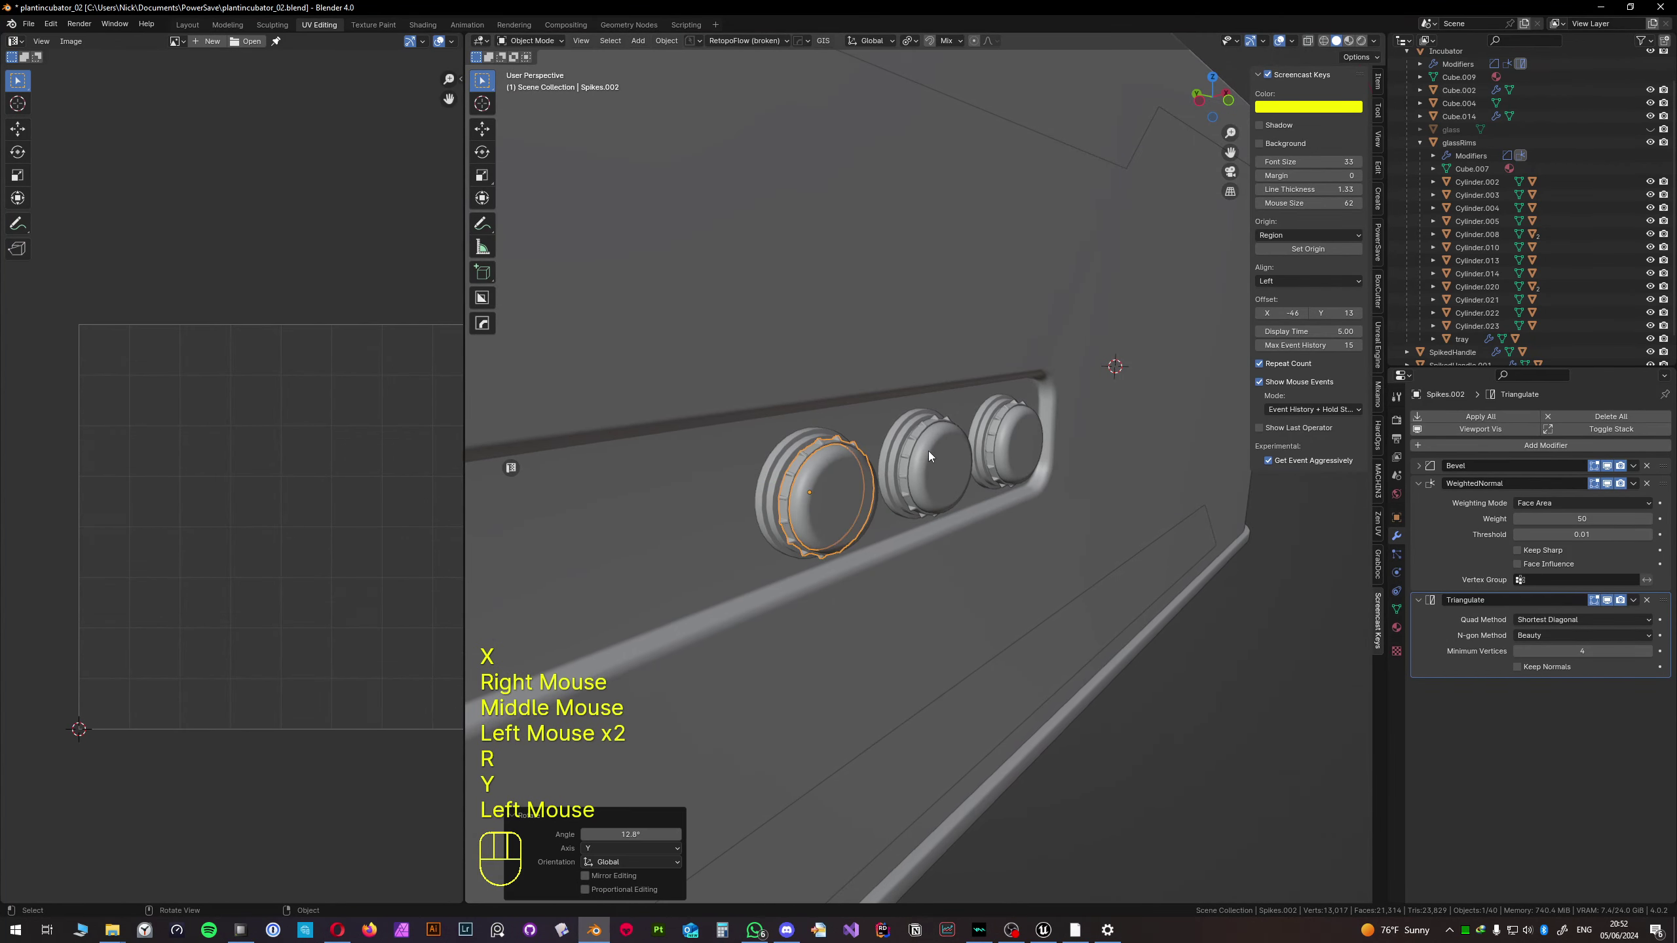
- Rotate the middle knob's spike ring around the Y axis to a different angle and clear the selection
{"action": "left_click", "coordinate": [907, 445]}
{"action": "key", "text": "t"}
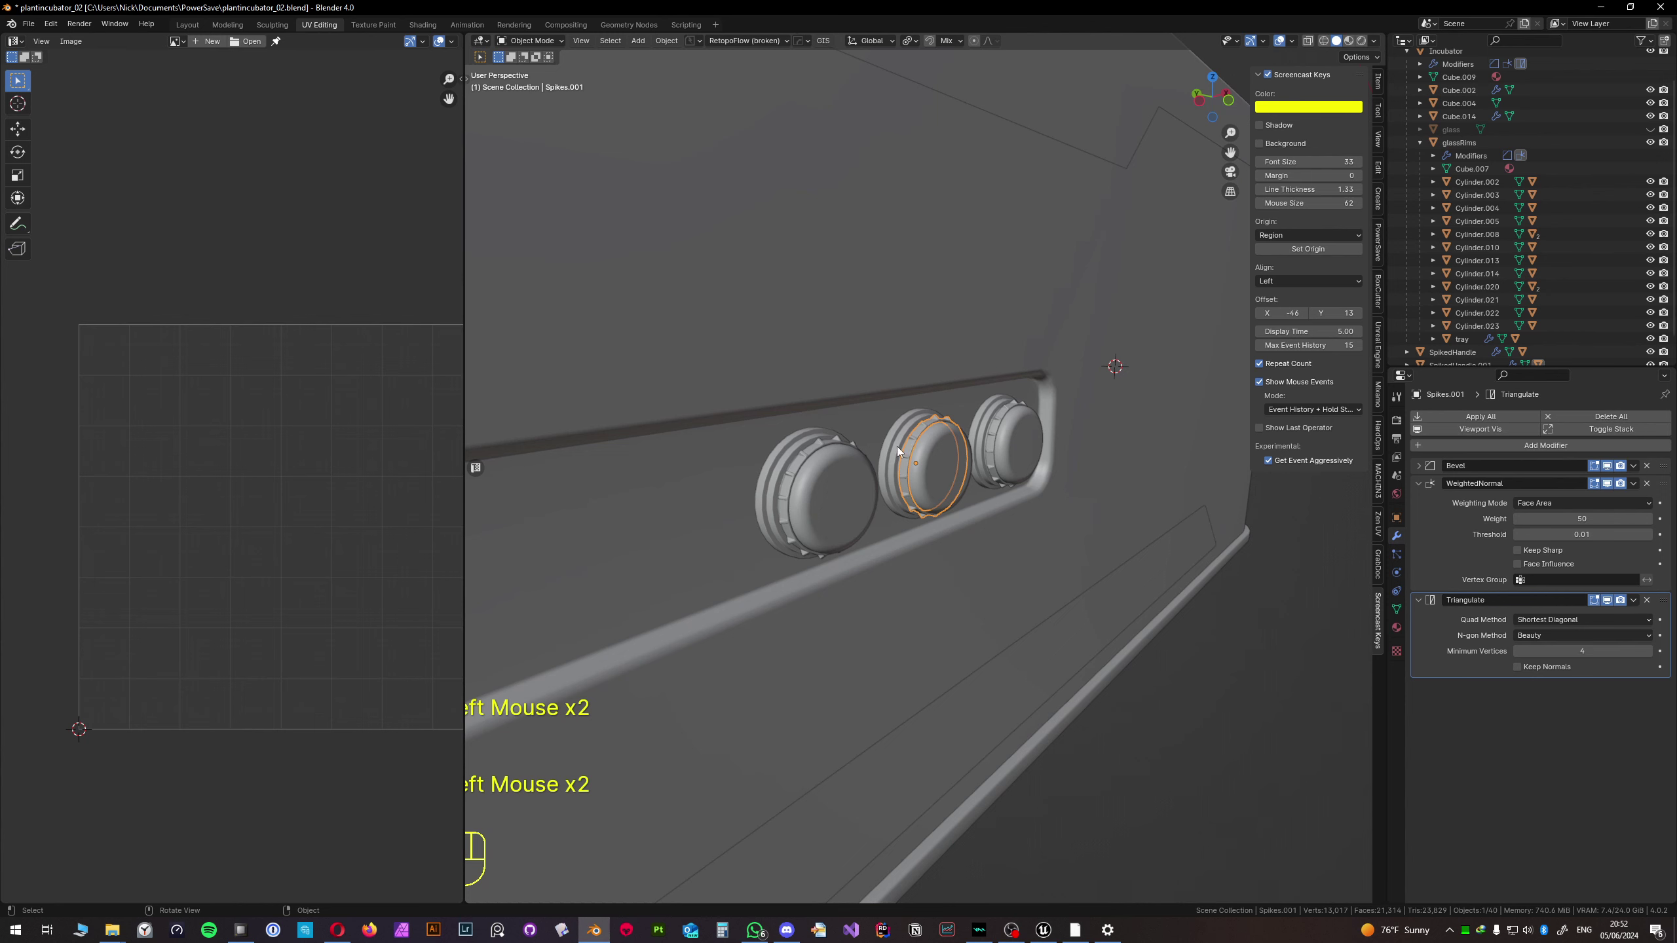
{"action": "key", "text": "r"}
{"action": "key", "text": "y"}
{"action": "left_click", "coordinate": [943, 464]}
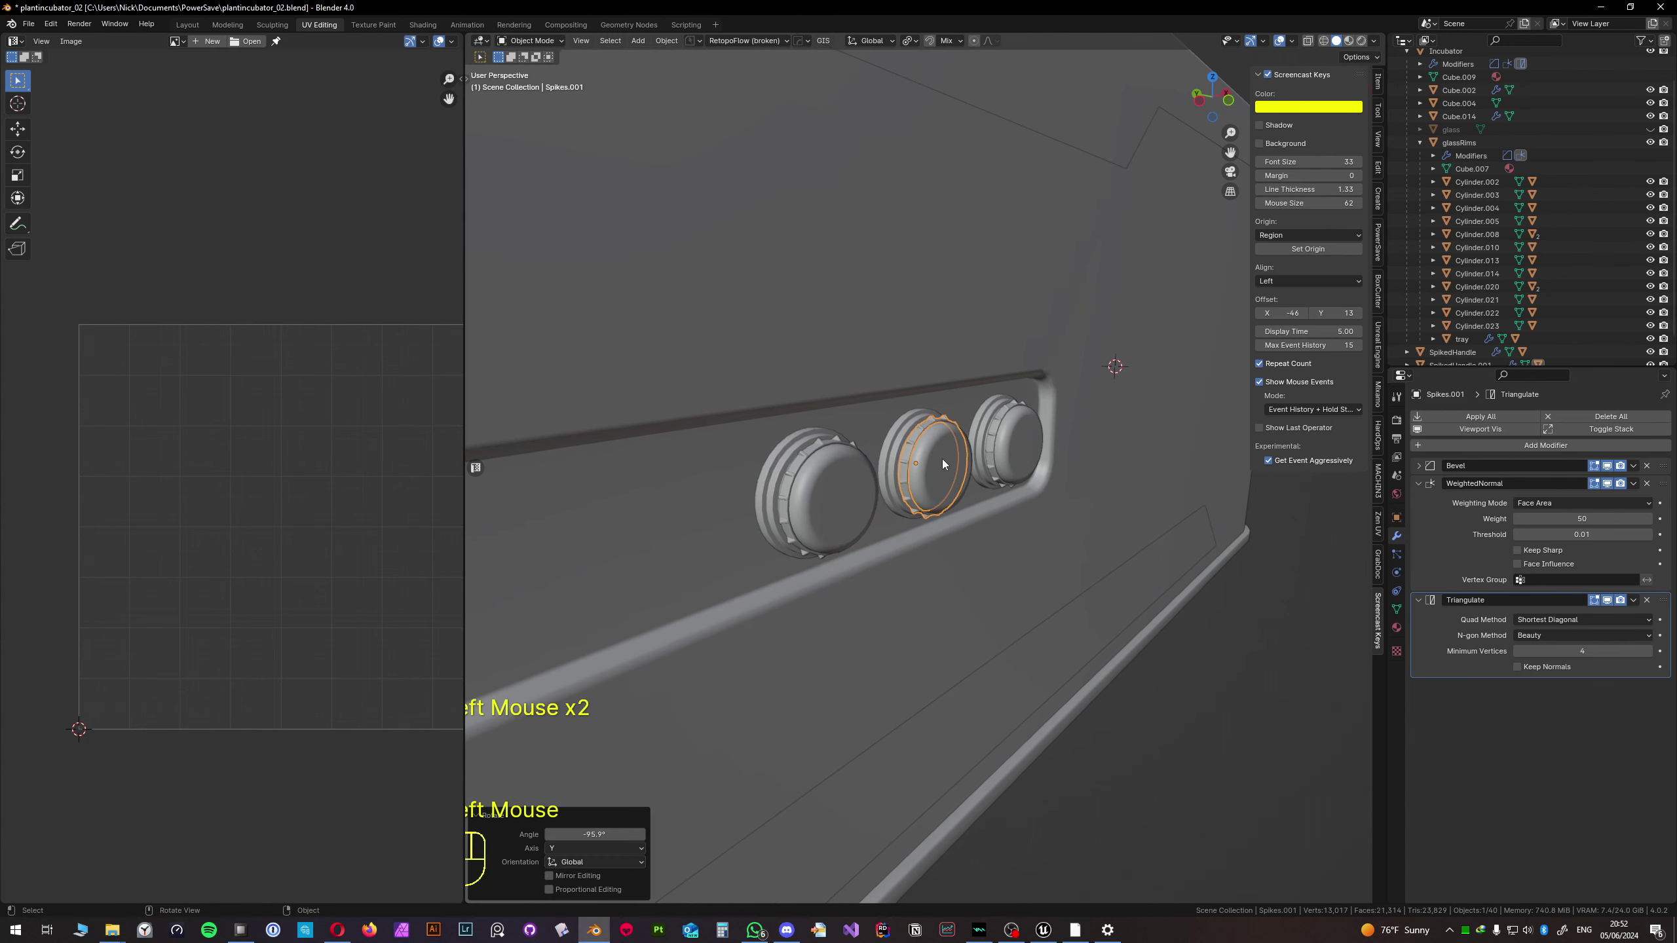
{"action": "scroll", "coordinate": [943, 464], "scroll_direction": "down", "scroll_amount": 2}
{"action": "key", "text": "Tab"}
{"action": "key", "text": "Tab"}
{"action": "left_click", "coordinate": [1145, 462]}
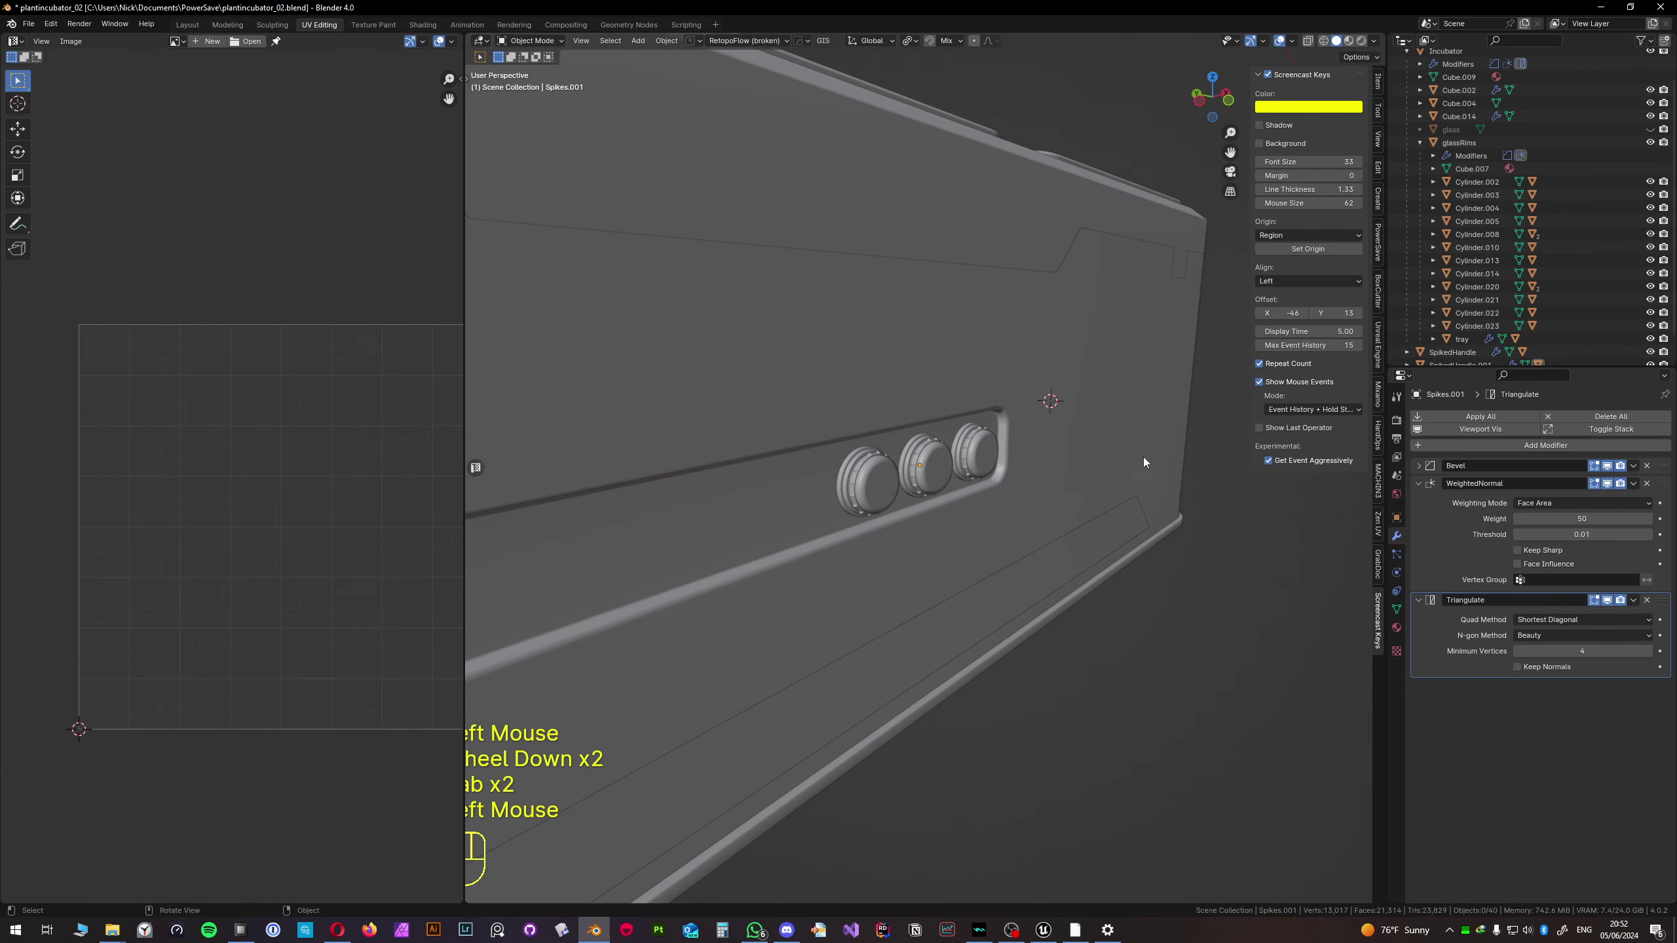
- Select the middle knob's body and spike ring and move them about 0.37 cm along X to even the spacing
{"action": "scroll", "coordinate": [941, 472], "scroll_direction": "up", "scroll_amount": 2}
{"action": "middle_click_drag", "start_coordinate": [941, 472], "coordinate": [860, 455]}
{"action": "left_click", "coordinate": [1002, 444]}
{"action": "left_click", "coordinate": [1003, 445], "text": "shift"}
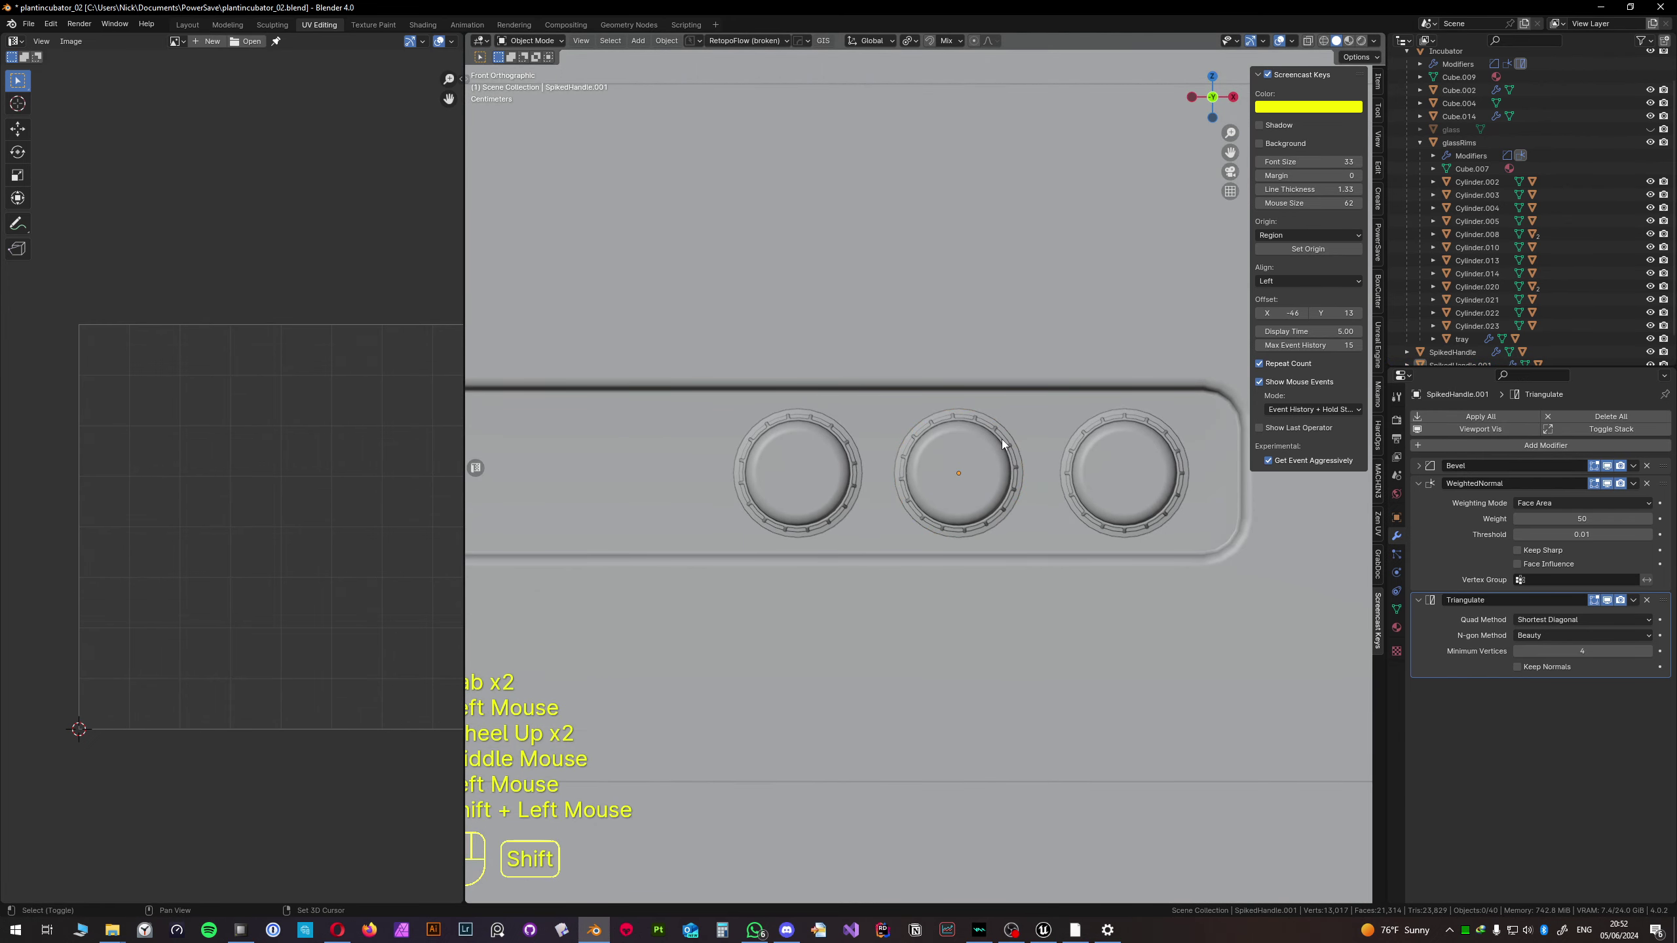
{"action": "left_click", "coordinate": [980, 458]}
{"action": "left_click", "coordinate": [976, 439], "text": "shift"}
{"action": "left_click", "coordinate": [972, 424]}
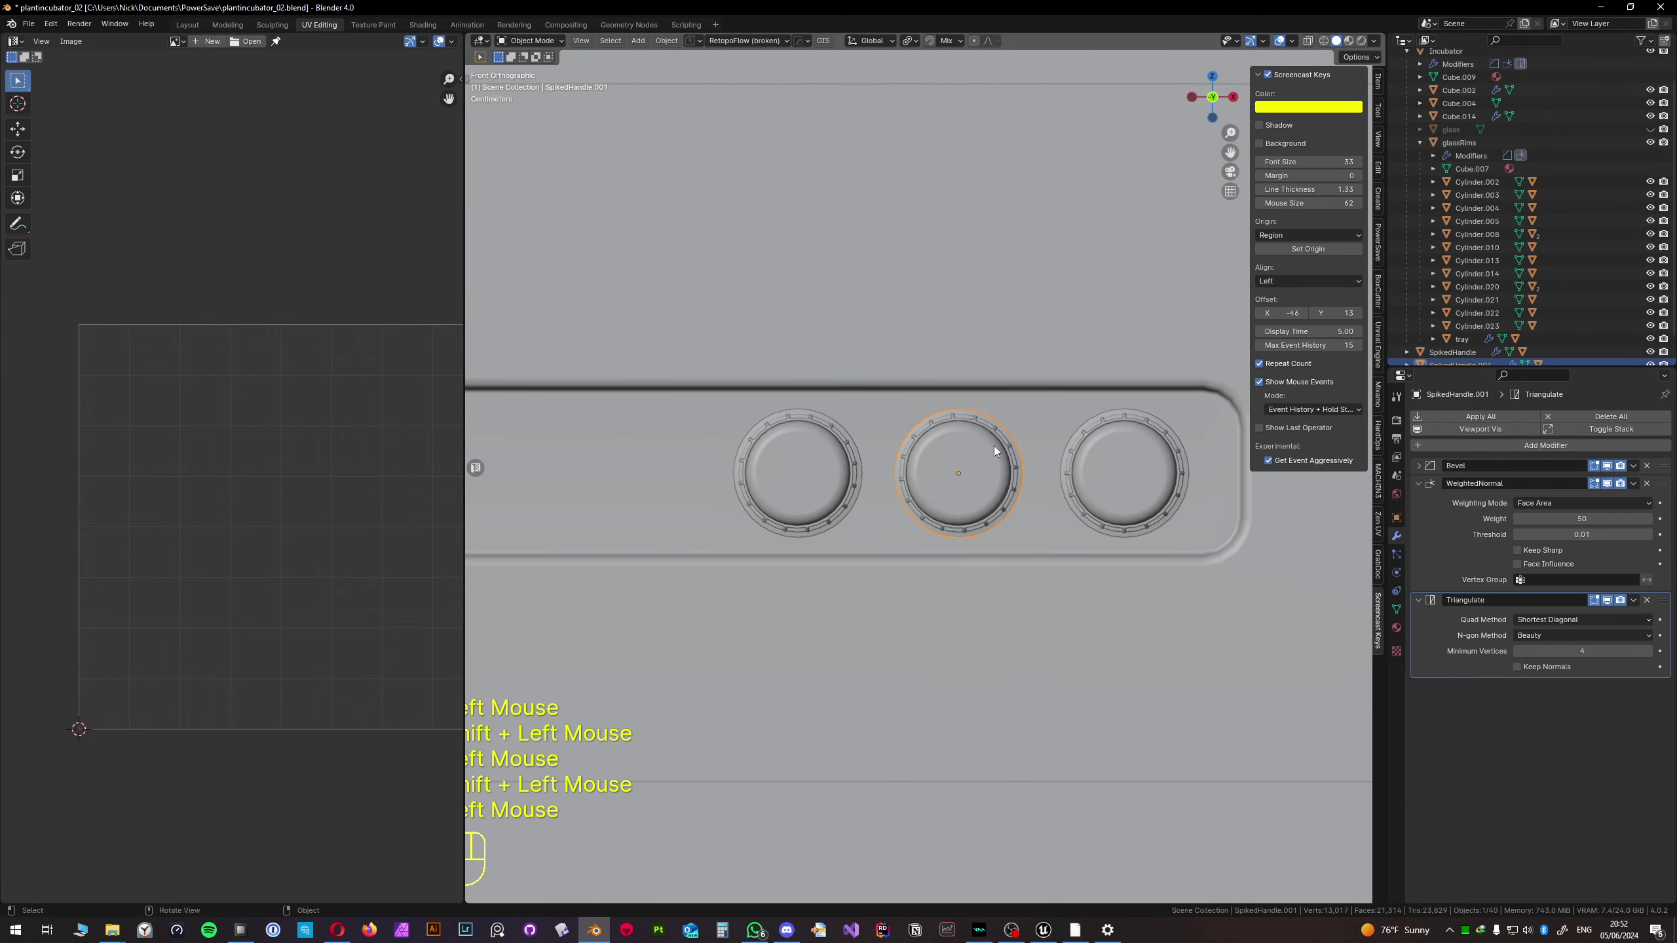
{"action": "left_click", "coordinate": [972, 419], "text": "shift"}
{"action": "left_click", "coordinate": [947, 452]}
{"action": "middle_click_drag", "start_coordinate": [948, 451], "coordinate": [912, 436]}
{"action": "left_click", "coordinate": [912, 435], "text": "shift"}
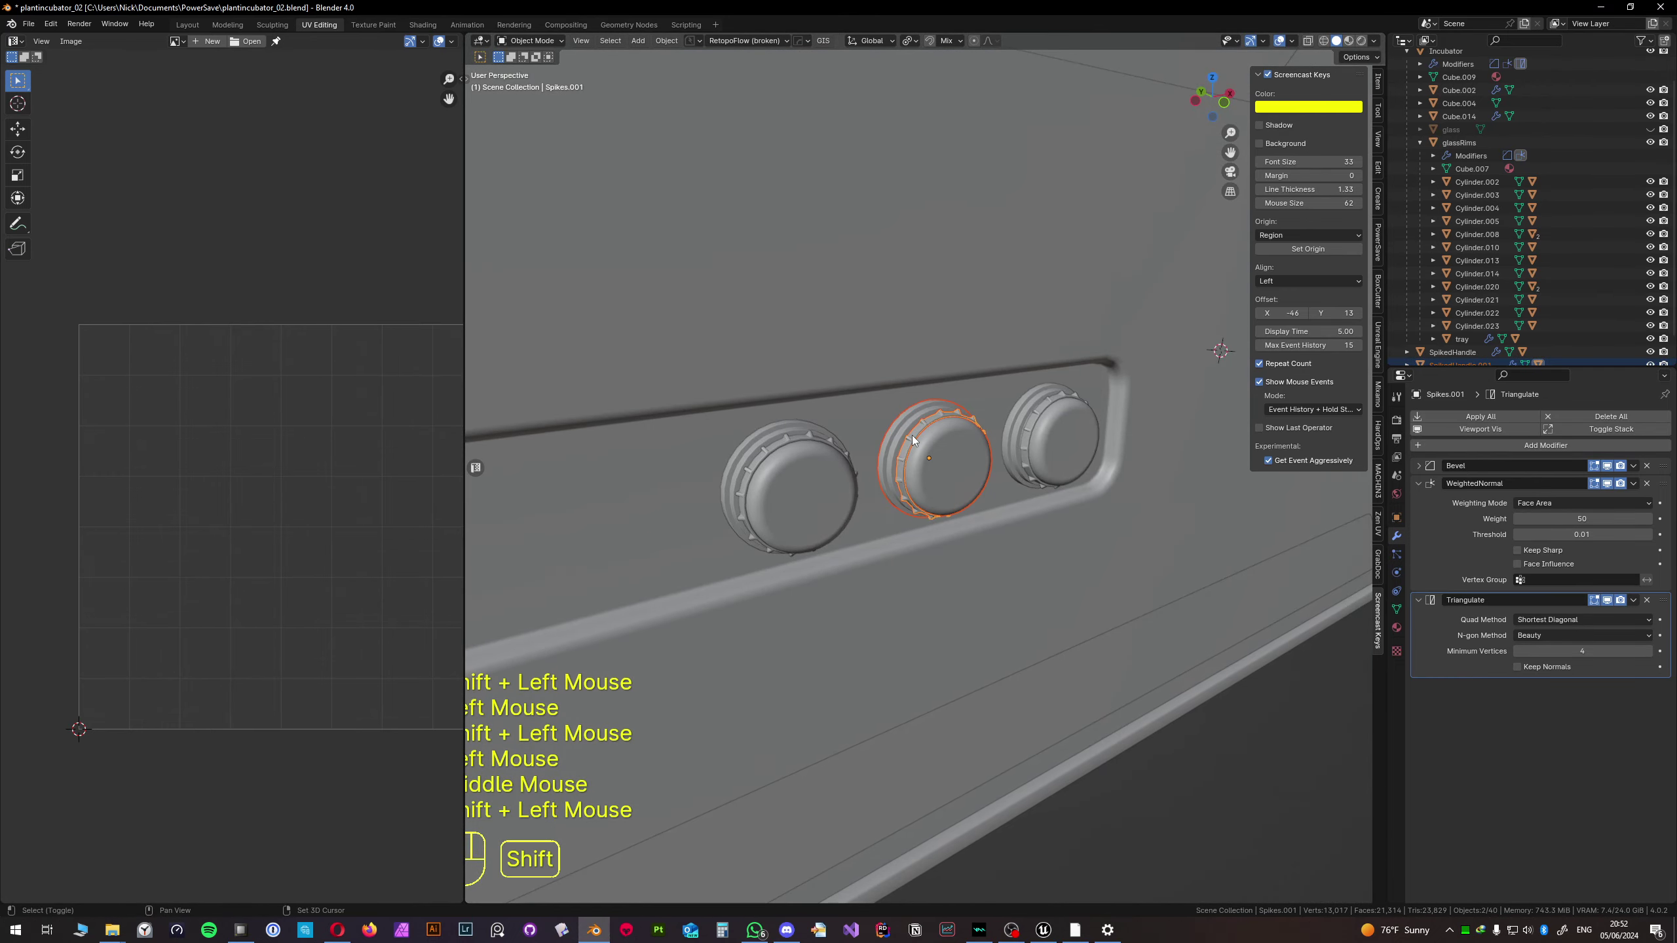
{"action": "key", "text": "g"}
{"action": "key", "text": "x"}
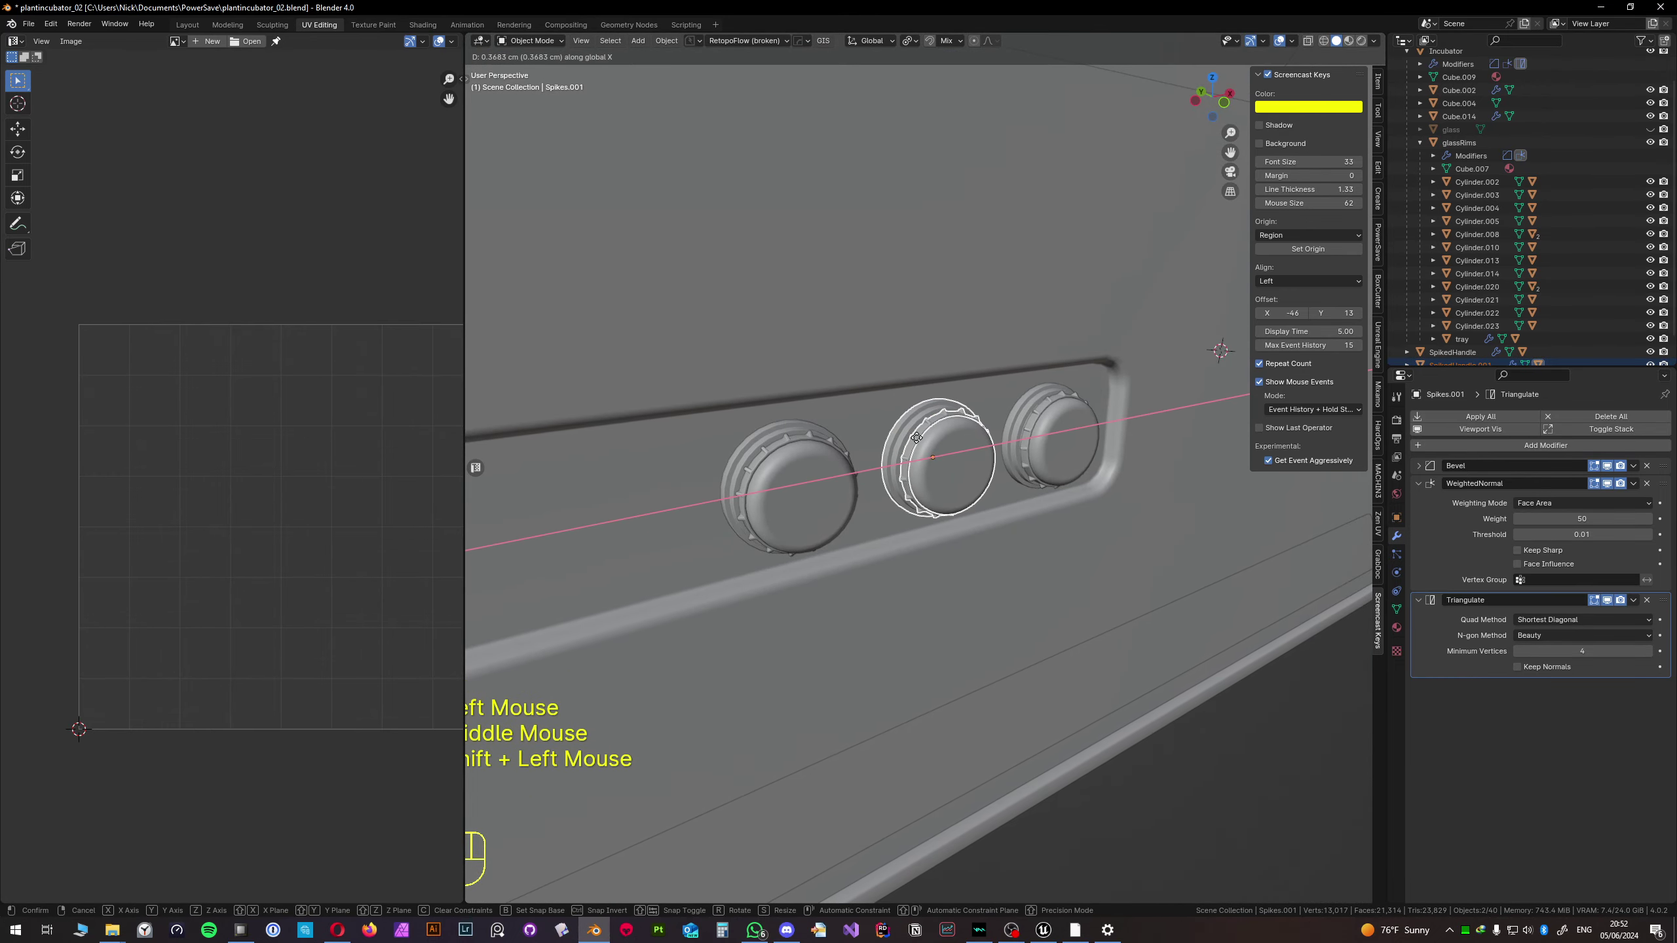
{"action": "left_click", "coordinate": [917, 437]}
- Examine the three knobs' placement on the whole front panel from several angles, with nothing selected
{"action": "scroll", "coordinate": [917, 438], "scroll_direction": "down", "scroll_amount": 2}
{"action": "key", "text": "Tab"}
{"action": "scroll", "coordinate": [918, 377], "scroll_direction": "down", "scroll_amount": 2}
{"action": "key", "text": "Tab"}
{"action": "scroll", "coordinate": [917, 374], "scroll_direction": "down", "scroll_amount": 1}
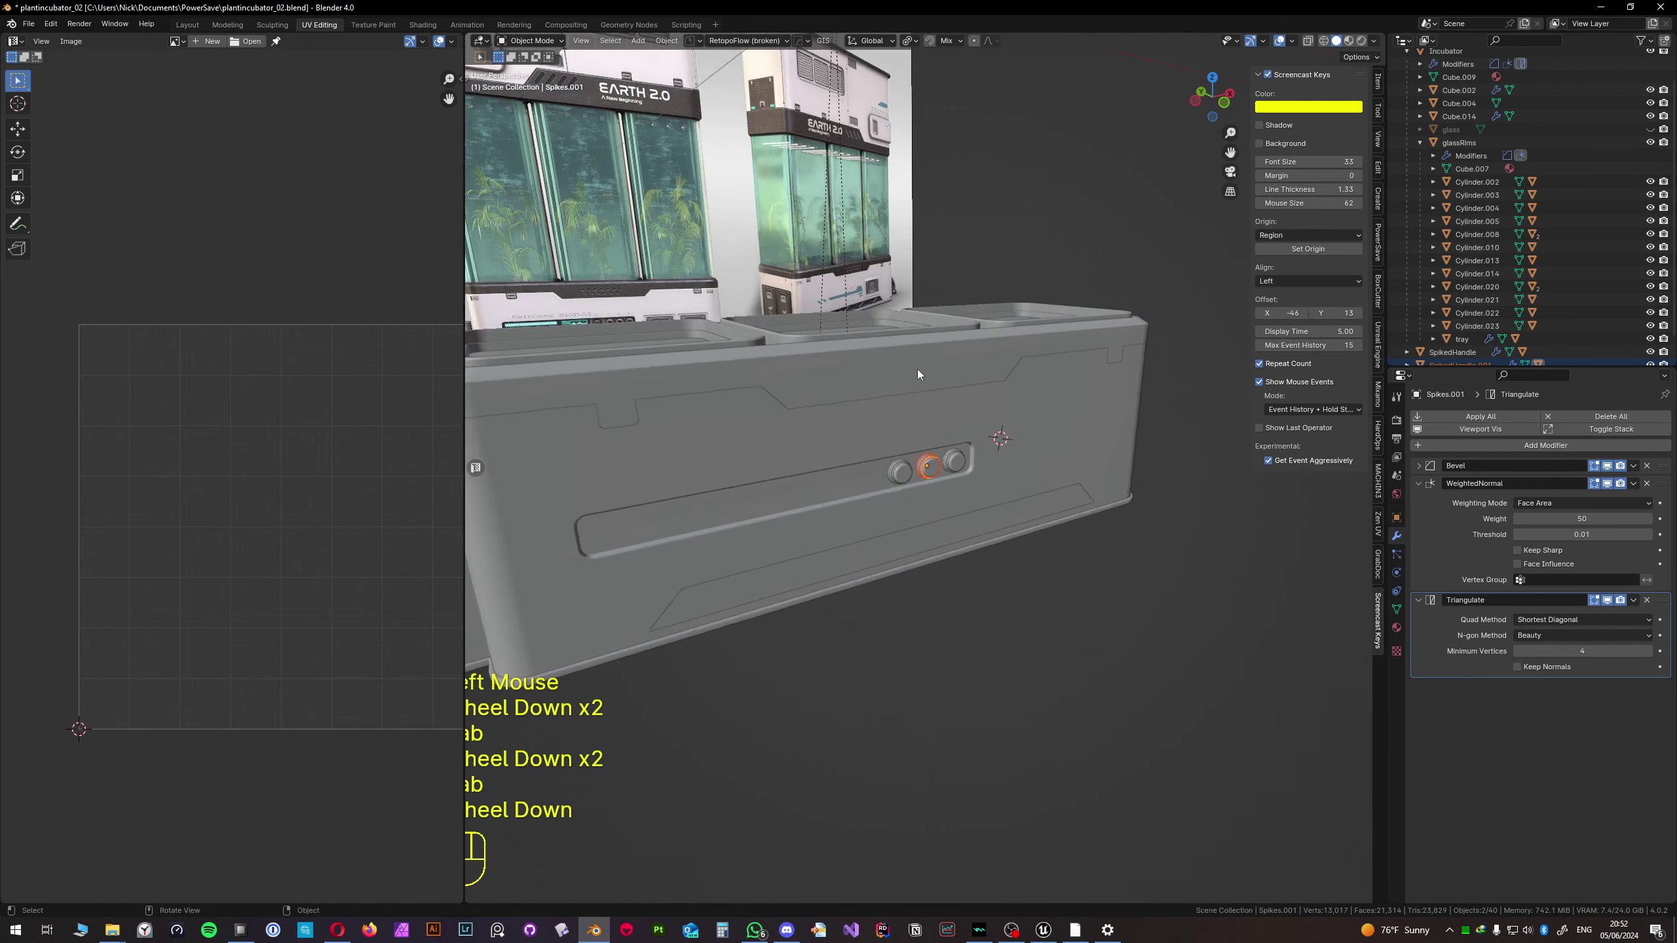
{"action": "scroll", "coordinate": [917, 374], "scroll_direction": "down", "scroll_amount": 1}
{"action": "middle_click_drag", "start_coordinate": [917, 374], "coordinate": [948, 468]}
{"action": "left_click", "coordinate": [1124, 428]}
{"action": "scroll", "coordinate": [949, 468], "scroll_direction": "up", "scroll_amount": 3}
{"action": "key", "text": "Tab"}
{"action": "key", "text": "Tab"}
{"action": "left_click", "coordinate": [950, 624]}
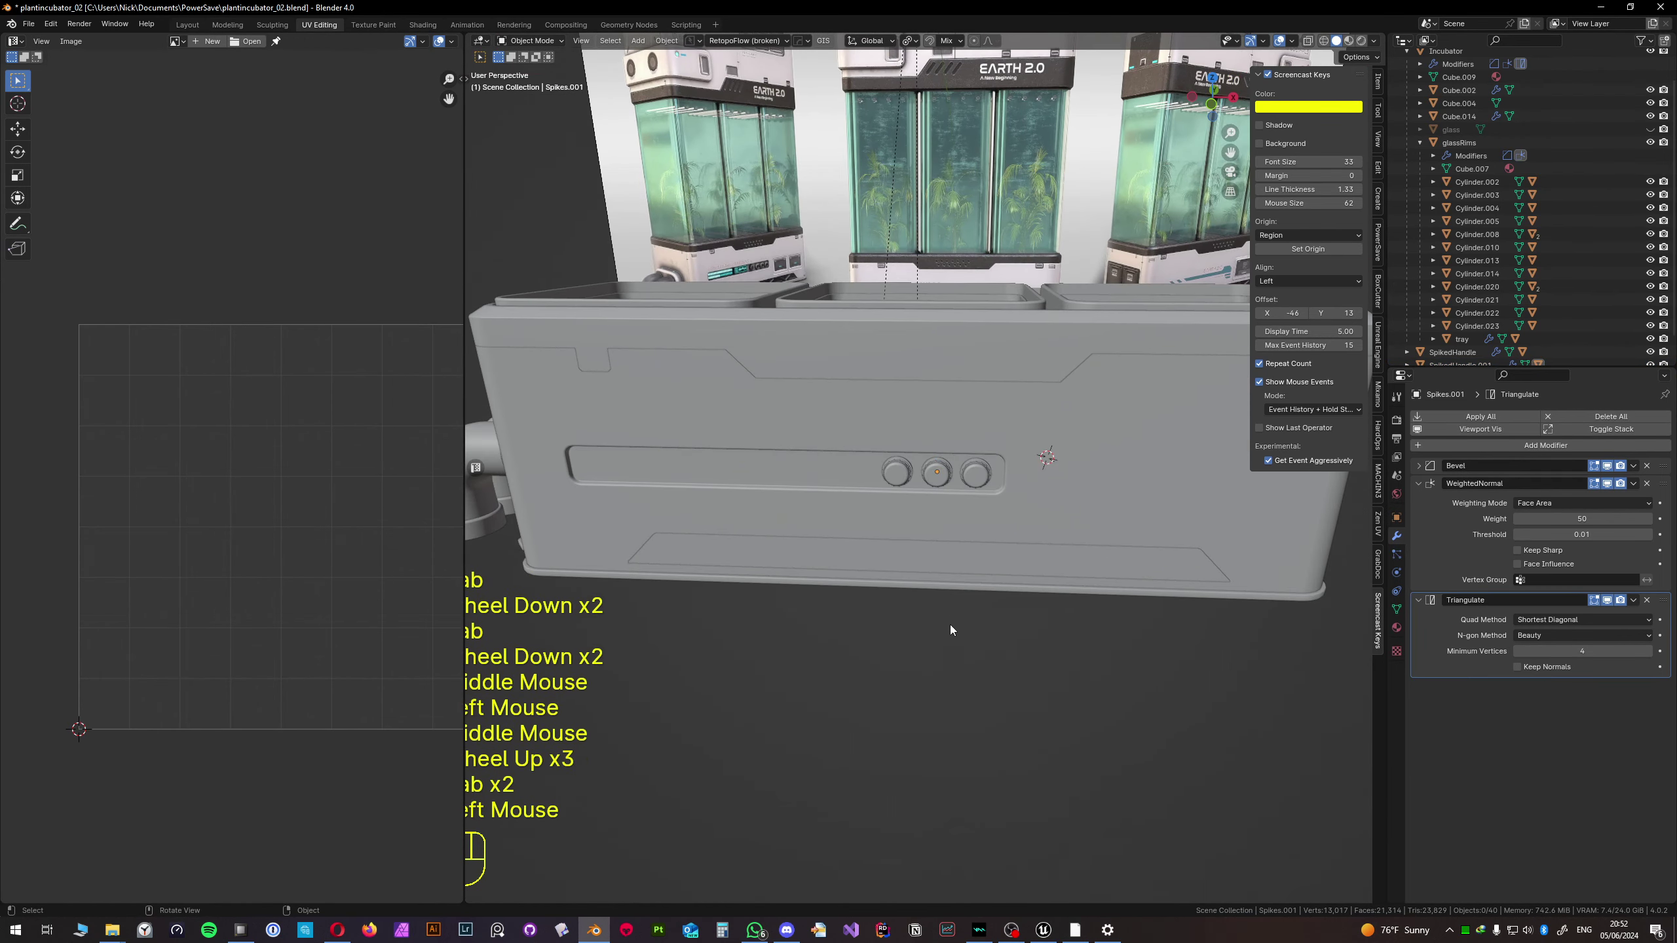
- Examine the gear-shaped knob labelled R in the reference image up close in front view
{"action": "middle_click_drag", "start_coordinate": [950, 624], "coordinate": [923, 419]}
{"action": "scroll", "coordinate": [862, 265], "scroll_direction": "up", "scroll_amount": 2}
{"action": "middle_click_drag", "start_coordinate": [862, 264], "coordinate": [981, 401], "text": "shift"}
{"action": "scroll", "coordinate": [943, 520], "scroll_direction": "up", "scroll_amount": 4}
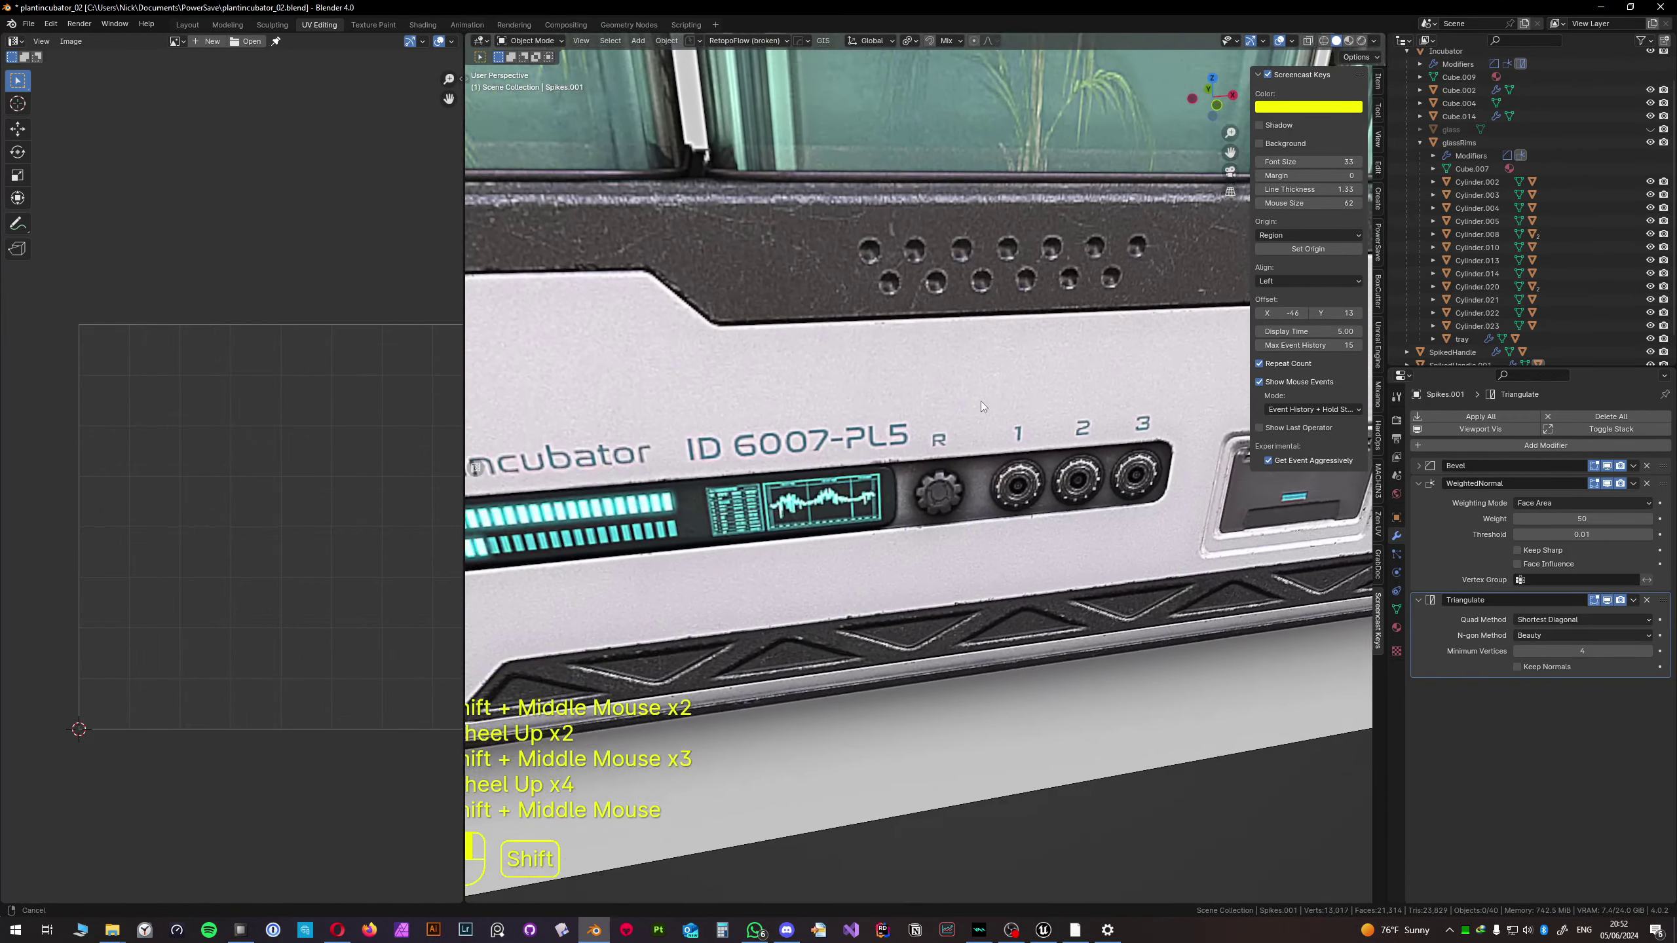
{"action": "scroll", "coordinate": [938, 482], "scroll_direction": "up", "scroll_amount": 2}
{"action": "mouse_move", "coordinate": [938, 482]}
{"action": "middle_mouse_down"}
{"action": "mouse_move", "coordinate": [918, 437]}
{"action": "mouse_move", "coordinate": [934, 458]}
{"action": "middle_mouse_up"}
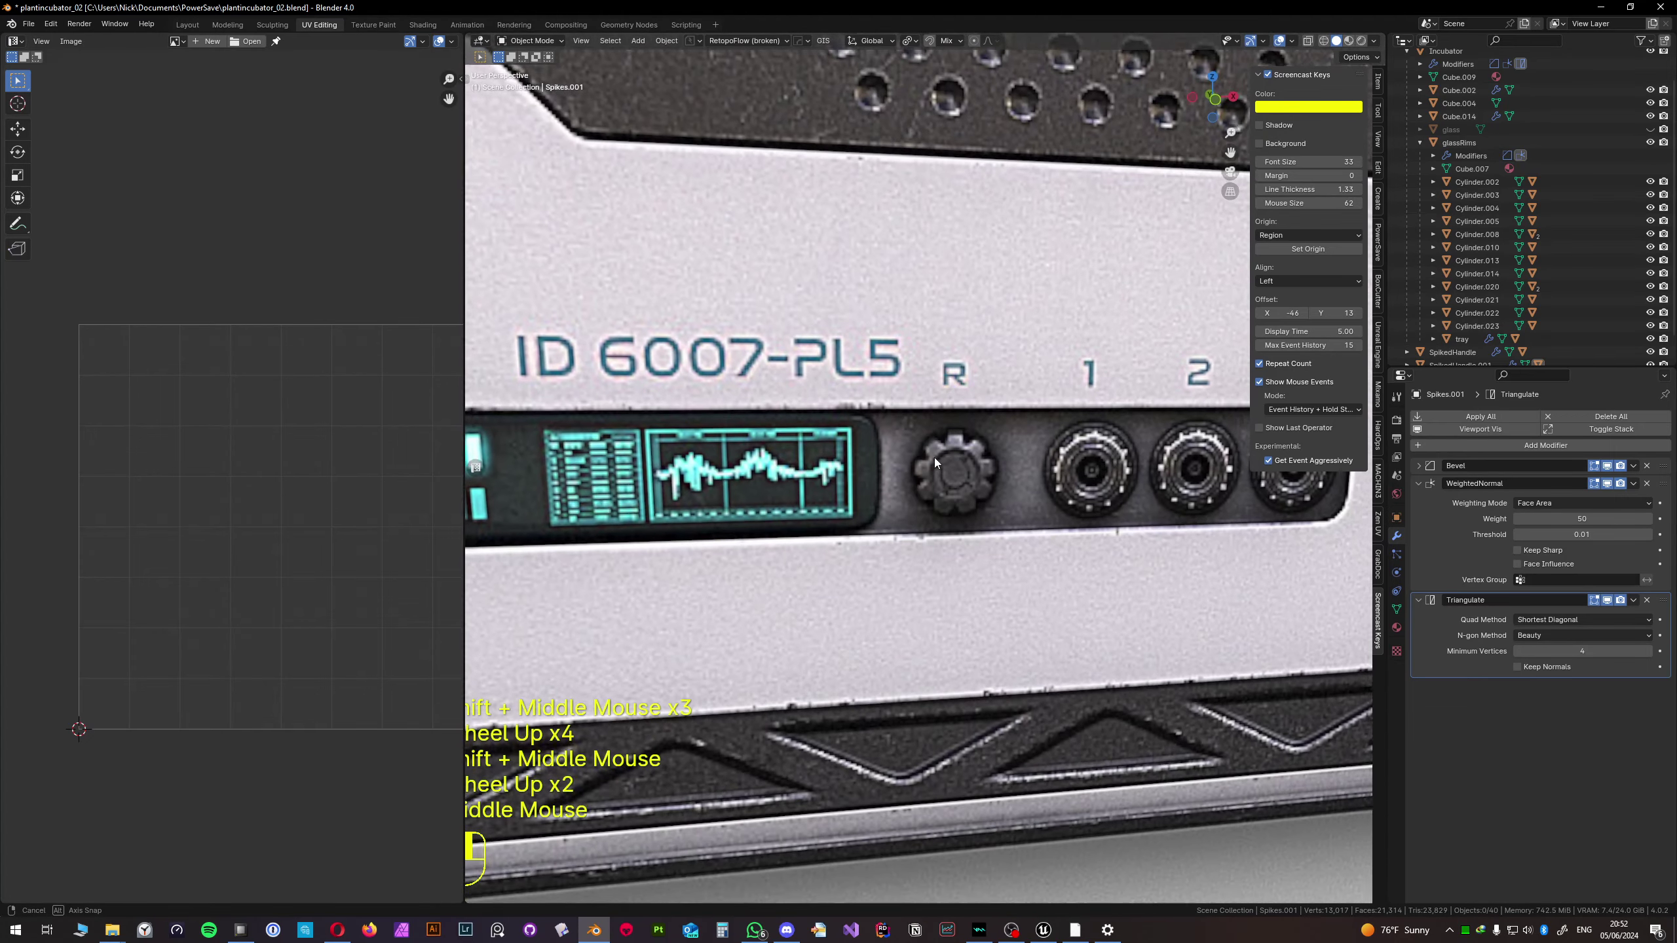
{"action": "scroll", "coordinate": [936, 454], "scroll_direction": "up", "scroll_amount": 3}
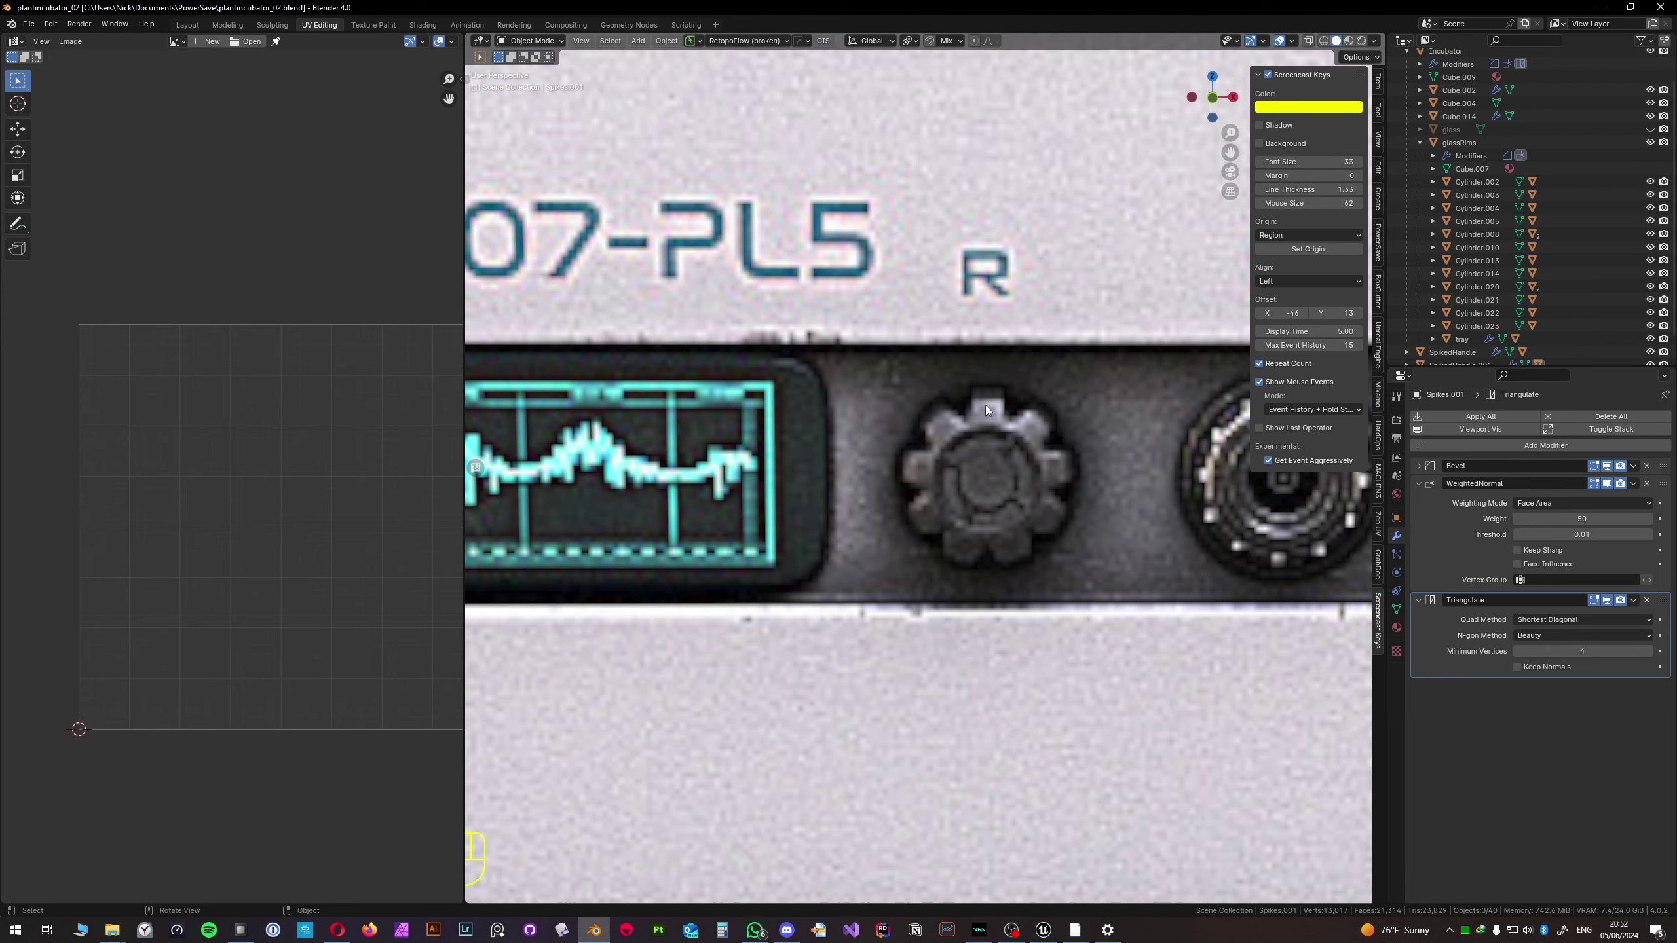
{"action": "scroll", "coordinate": [1017, 558], "scroll_direction": "down", "scroll_amount": 2}
{"action": "middle_click_drag", "start_coordinate": [883, 495], "coordinate": [851, 428], "text": "shift"}
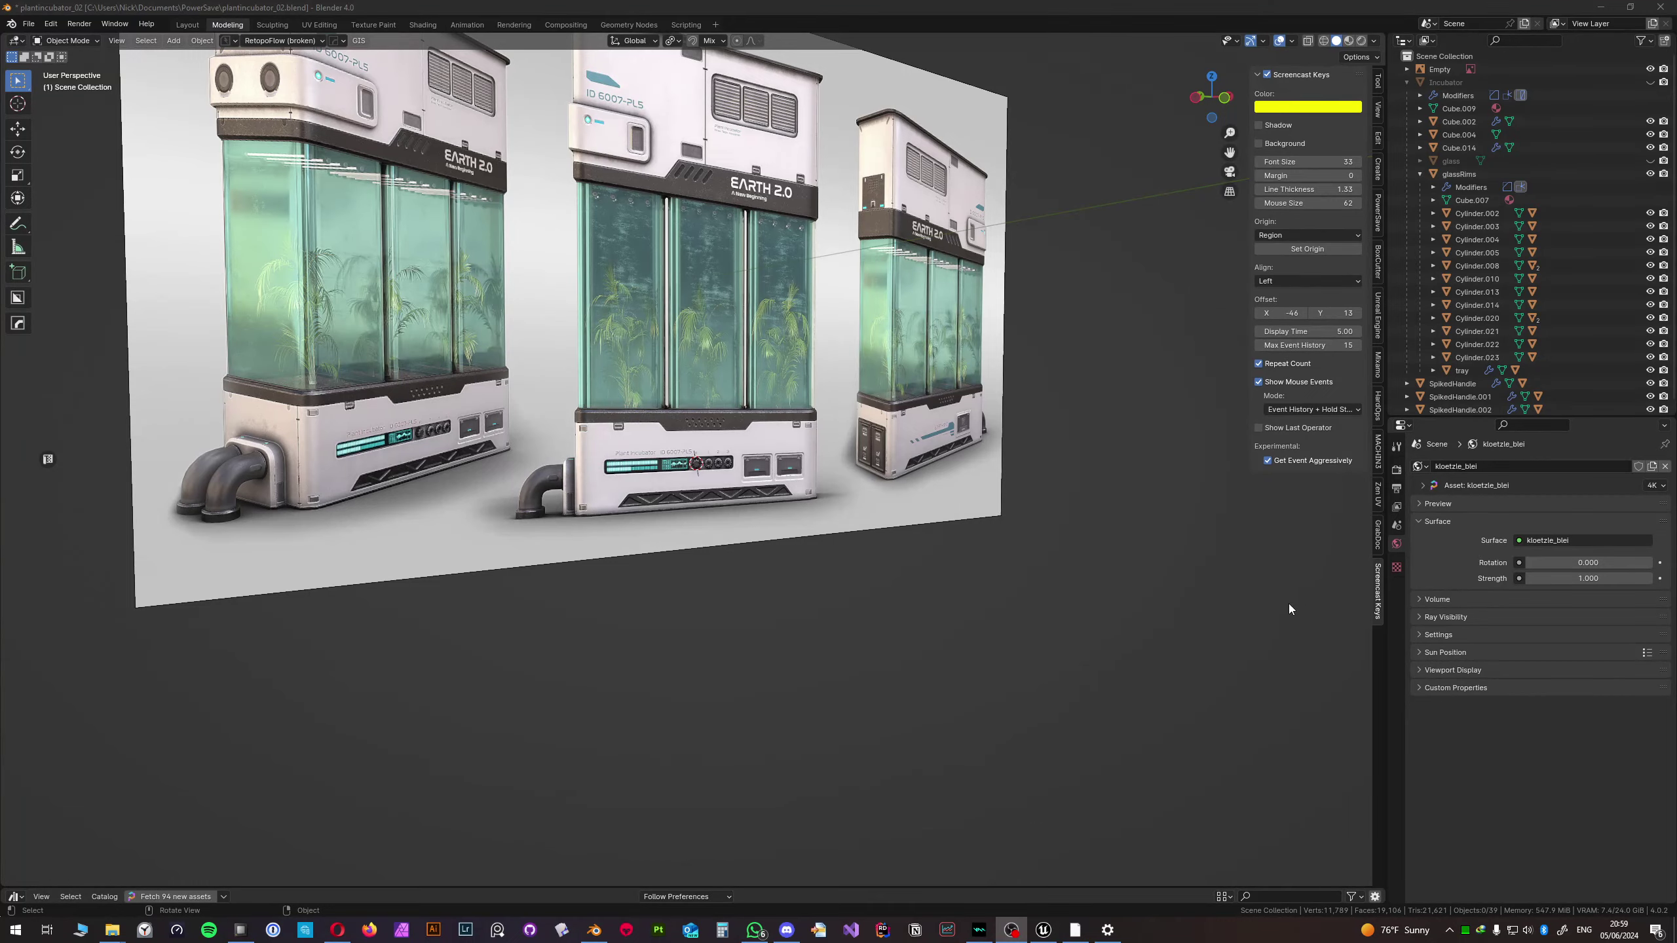
{"action": "scroll", "coordinate": [705, 481], "scroll_direction": "up", "scroll_amount": 7}
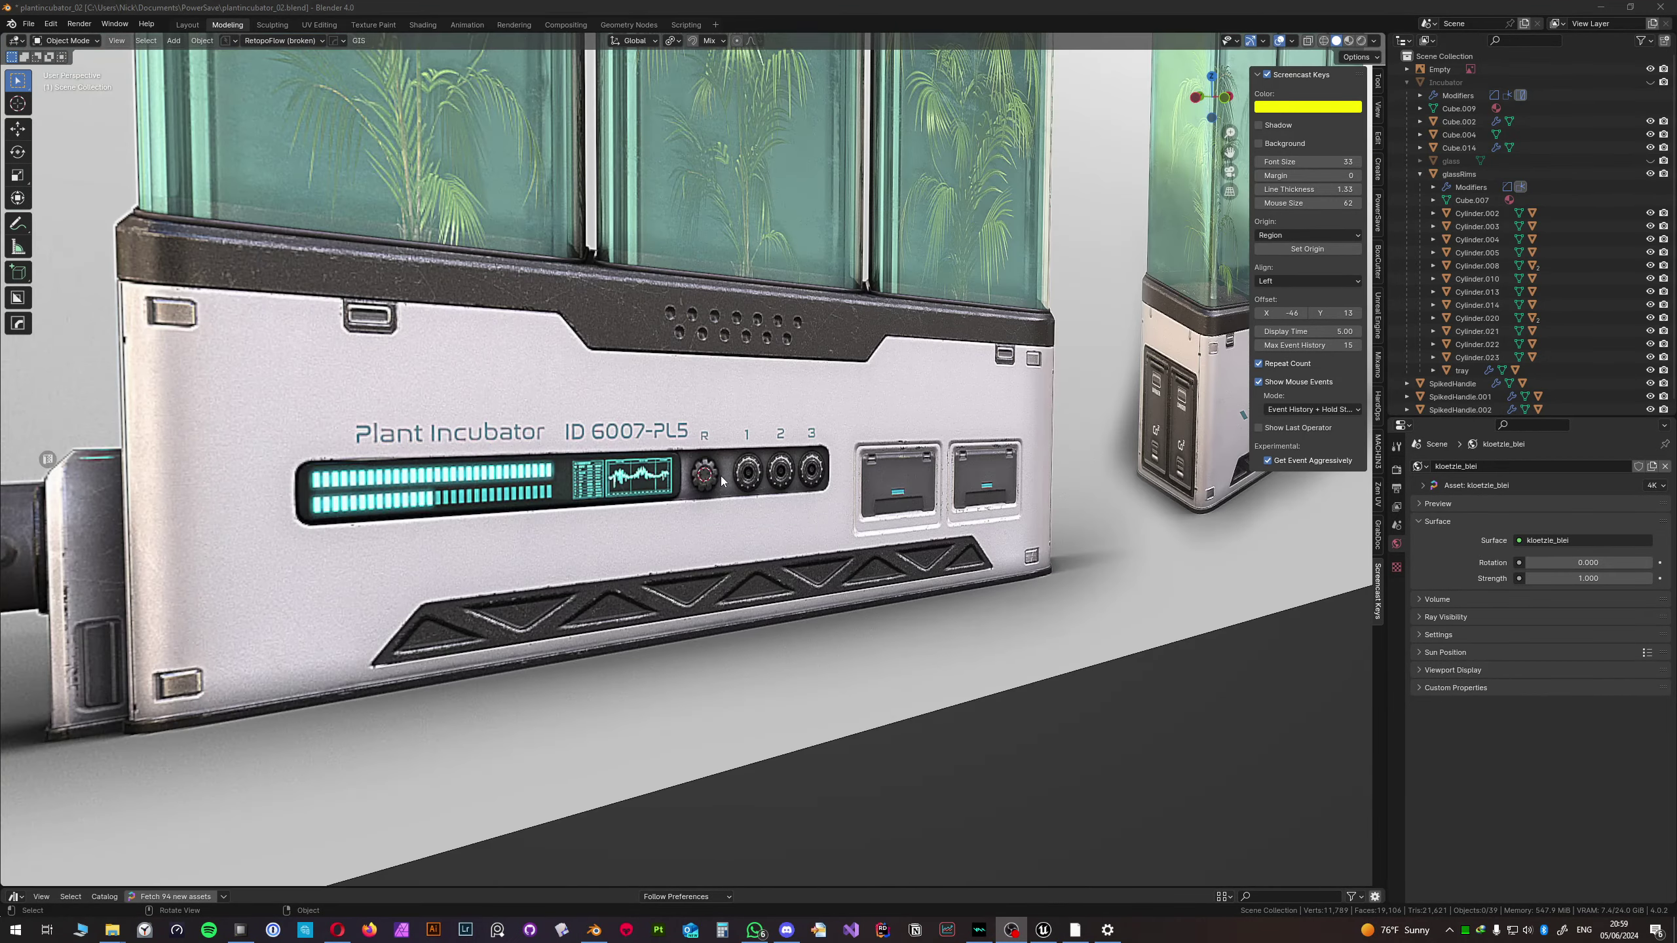
{"action": "key", "text": "KP_1"}
{"action": "scroll", "coordinate": [714, 480], "scroll_direction": "up", "scroll_amount": 8}
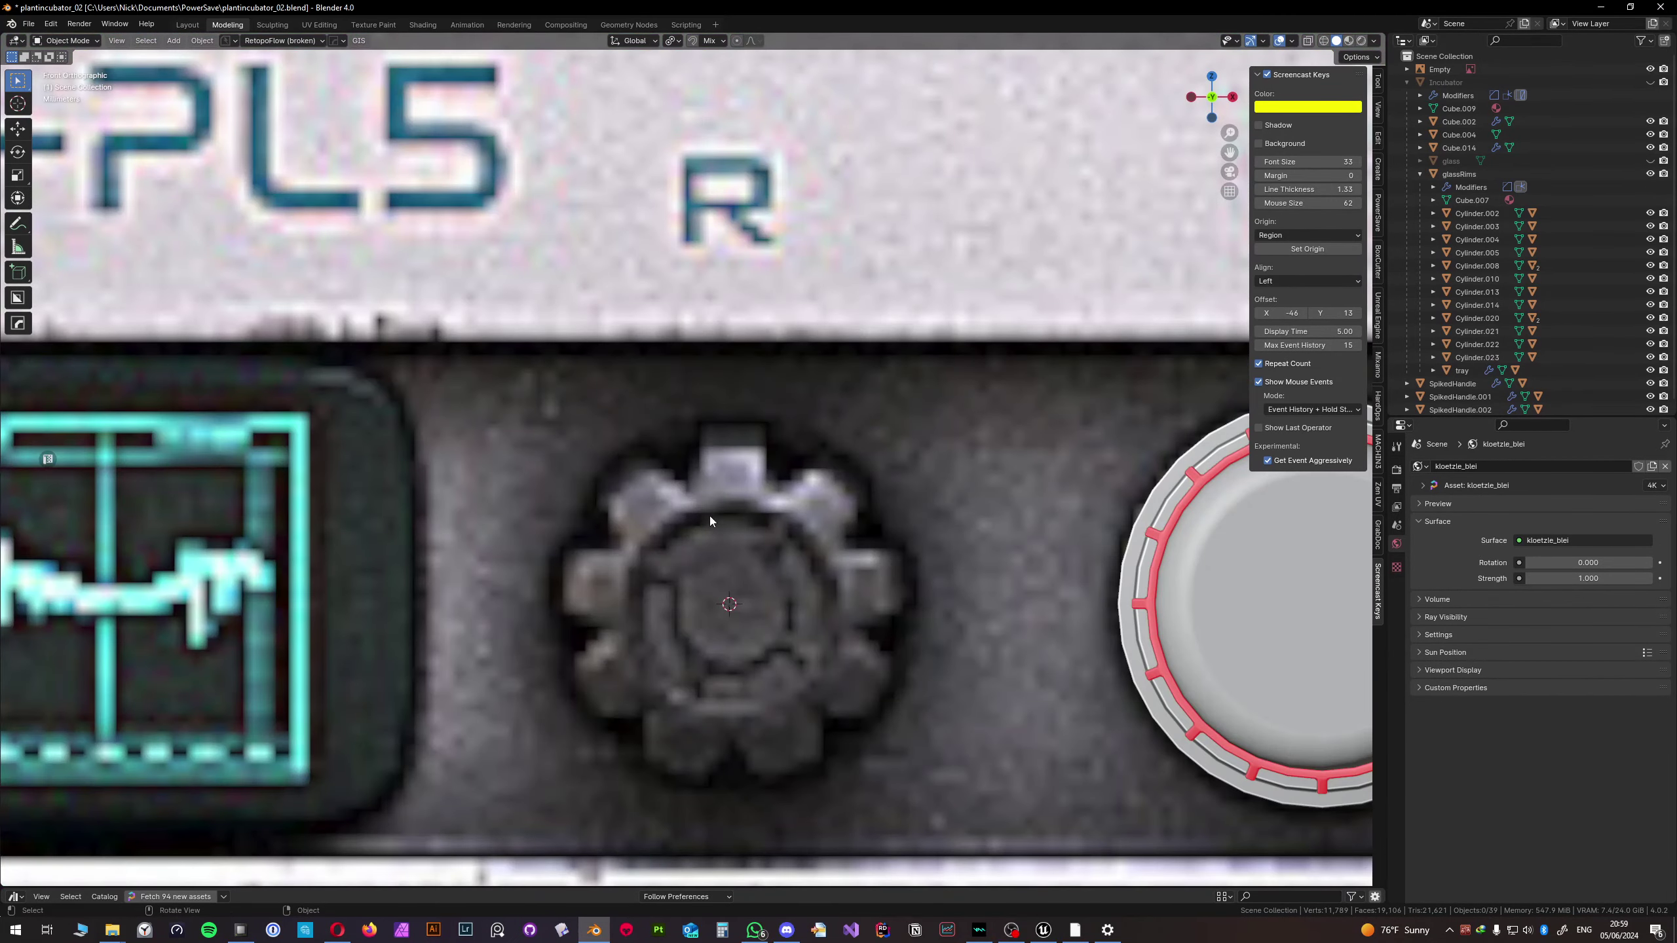
- Place the 3D cursor at the centre of the gear-shaped R knob in the reference image
{"action": "left_click", "coordinate": [18, 103]}
{"action": "left_click_drag", "start_coordinate": [729, 604], "coordinate": [737, 616]}
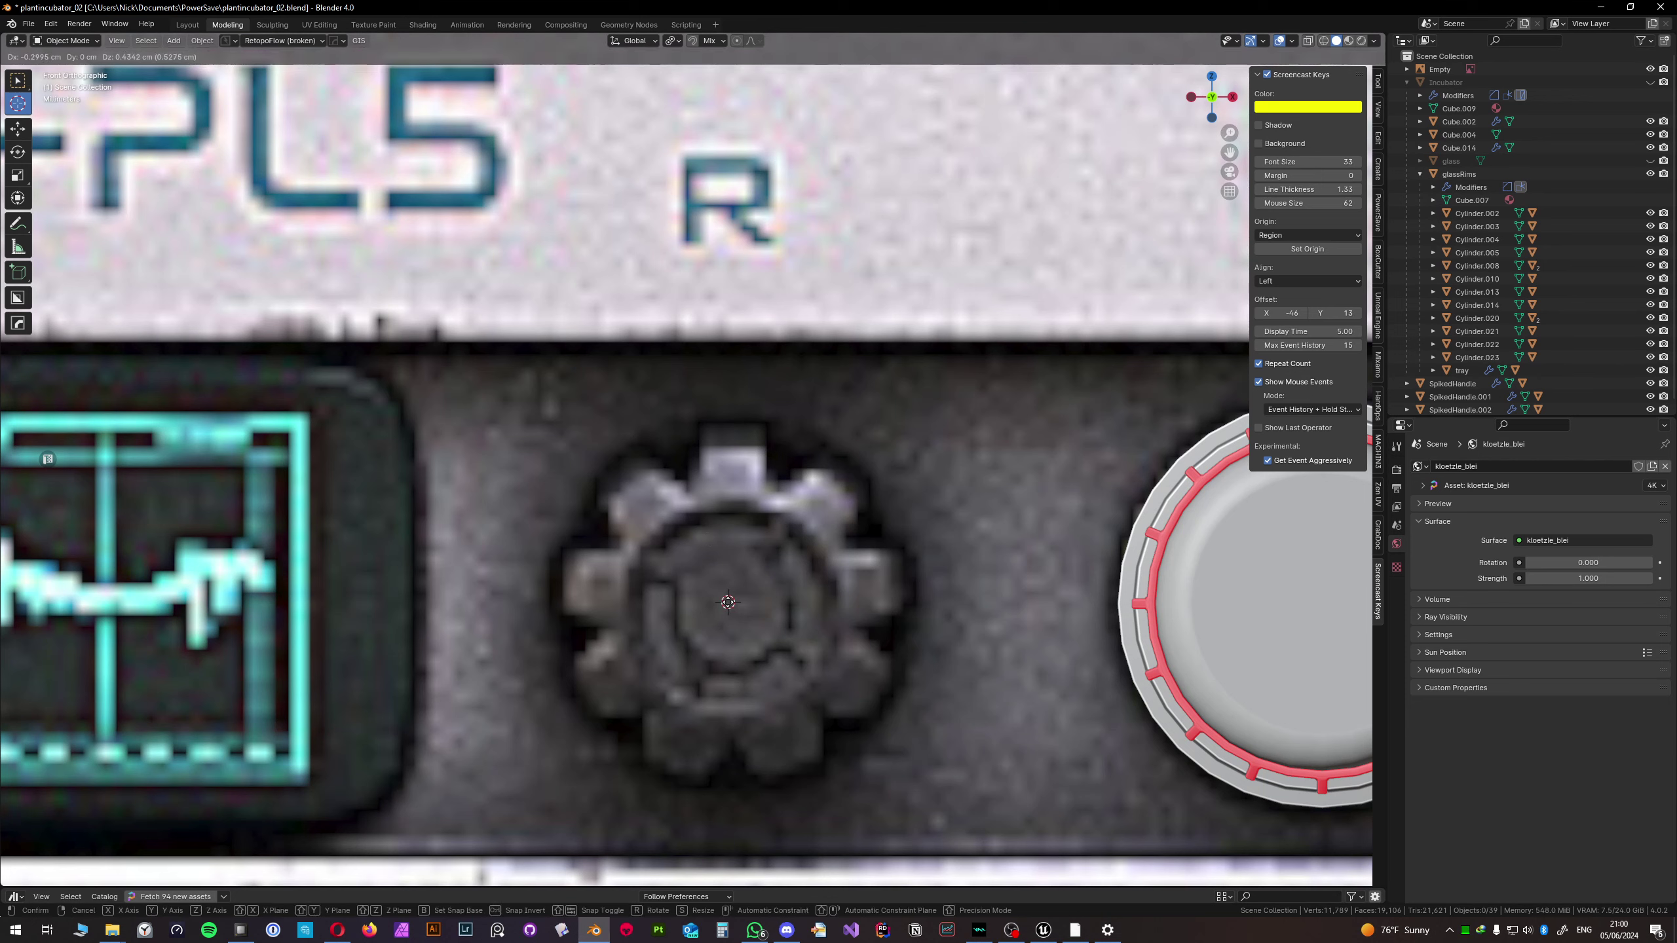
{"action": "left_click_drag", "start_coordinate": [726, 602], "coordinate": [727, 606]}
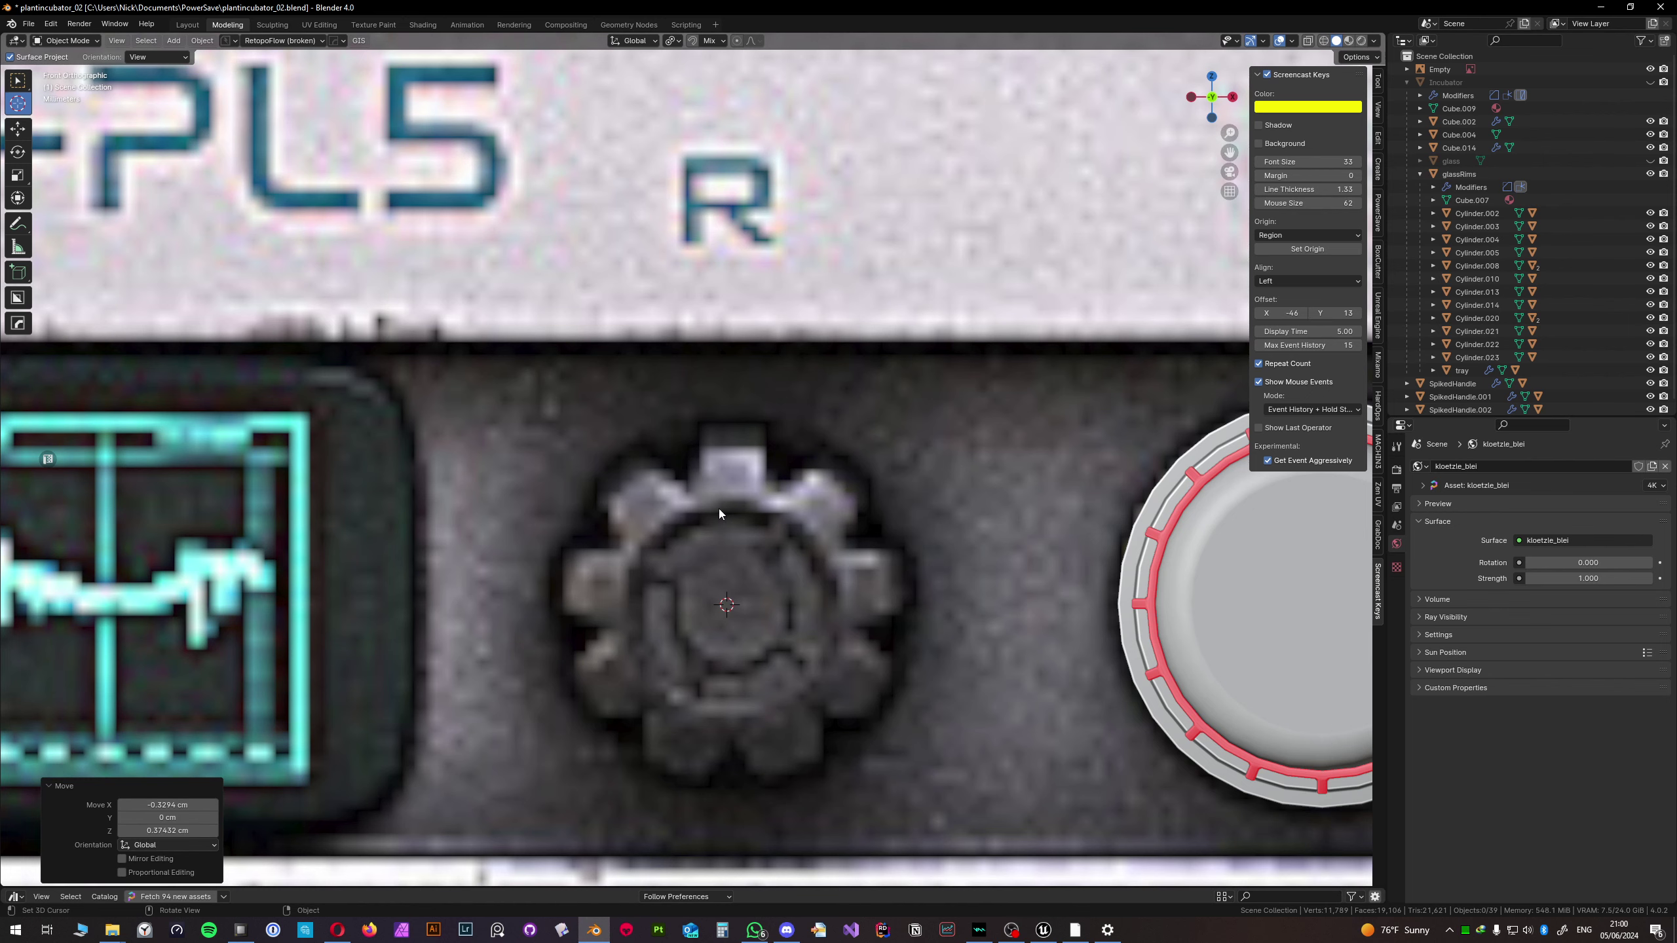
- Add an 18-vertex mesh circle of 5 cm radius at the 3D cursor and fill it with a face
{"action": "middle_click_drag", "start_coordinate": [721, 552], "coordinate": [765, 571]}
{"action": "key", "text": "shift+a"}
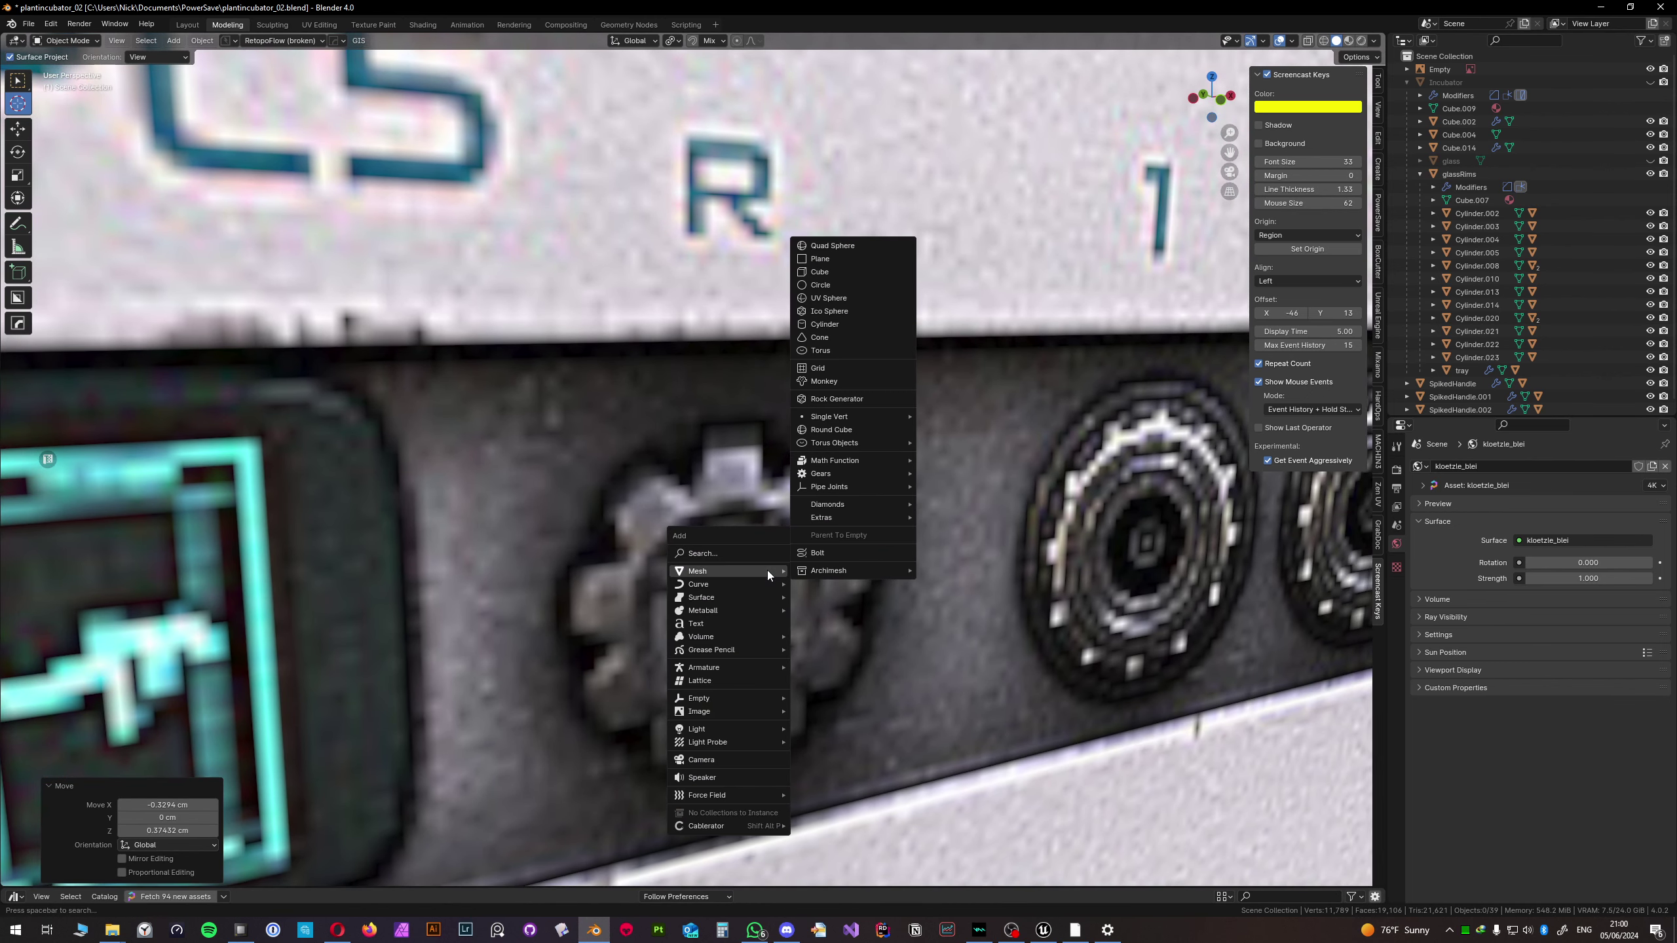
{"action": "key", "text": "shift+a"}
{"action": "mouse_move", "coordinate": [770, 509]}
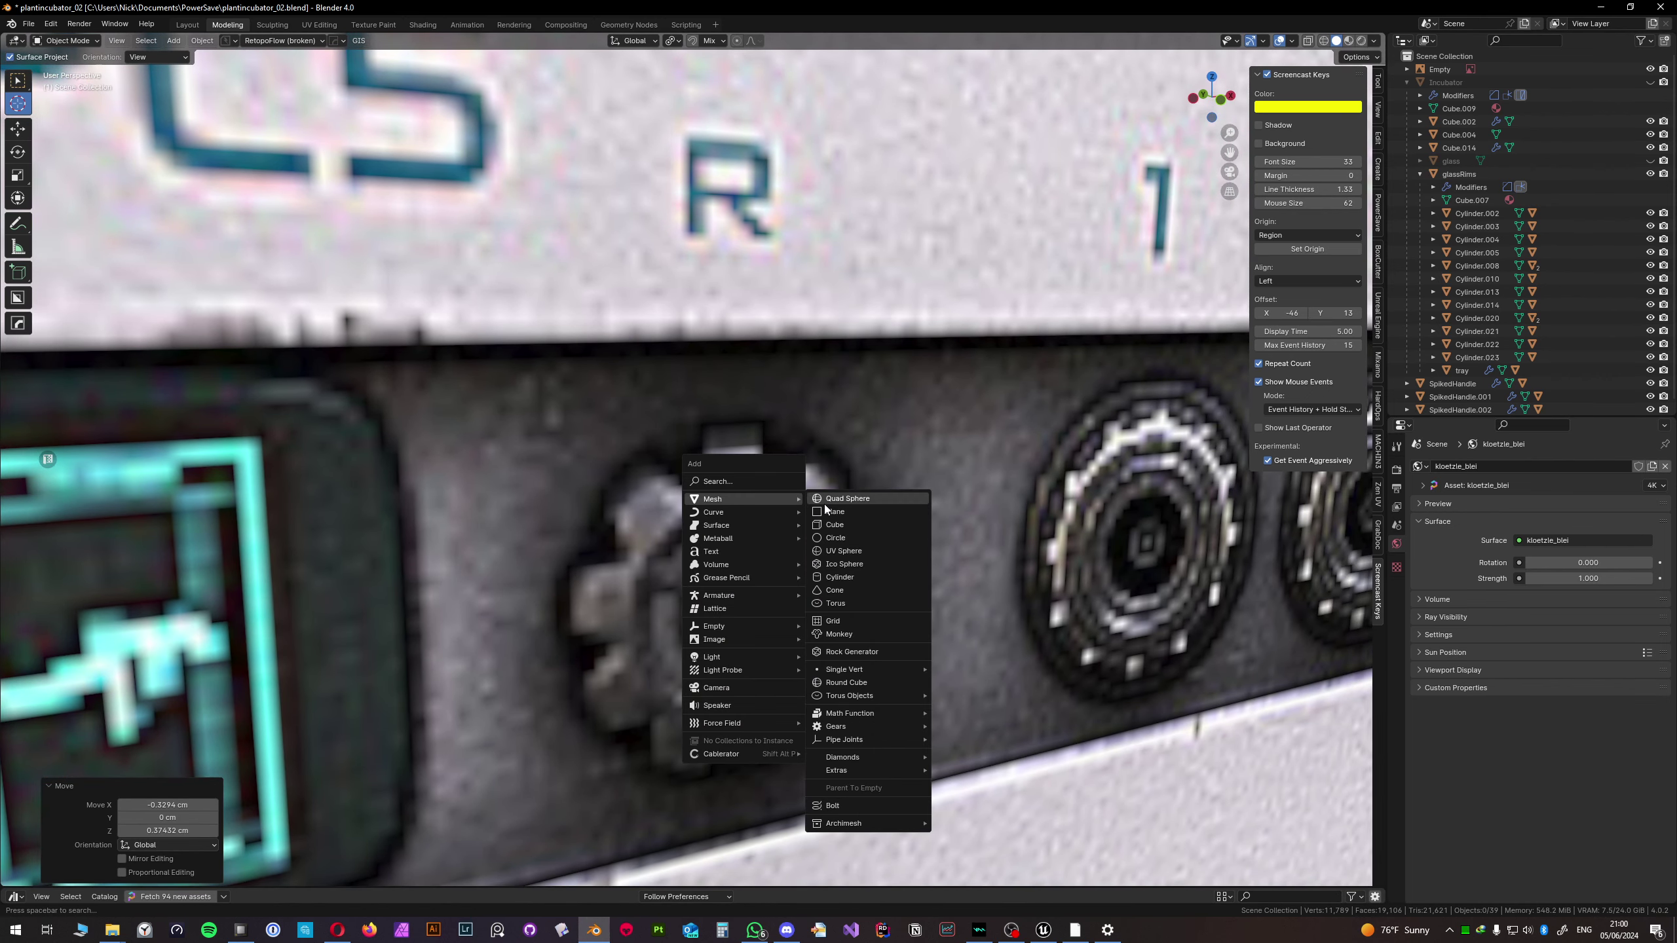
{"action": "left_click", "coordinate": [841, 540]}
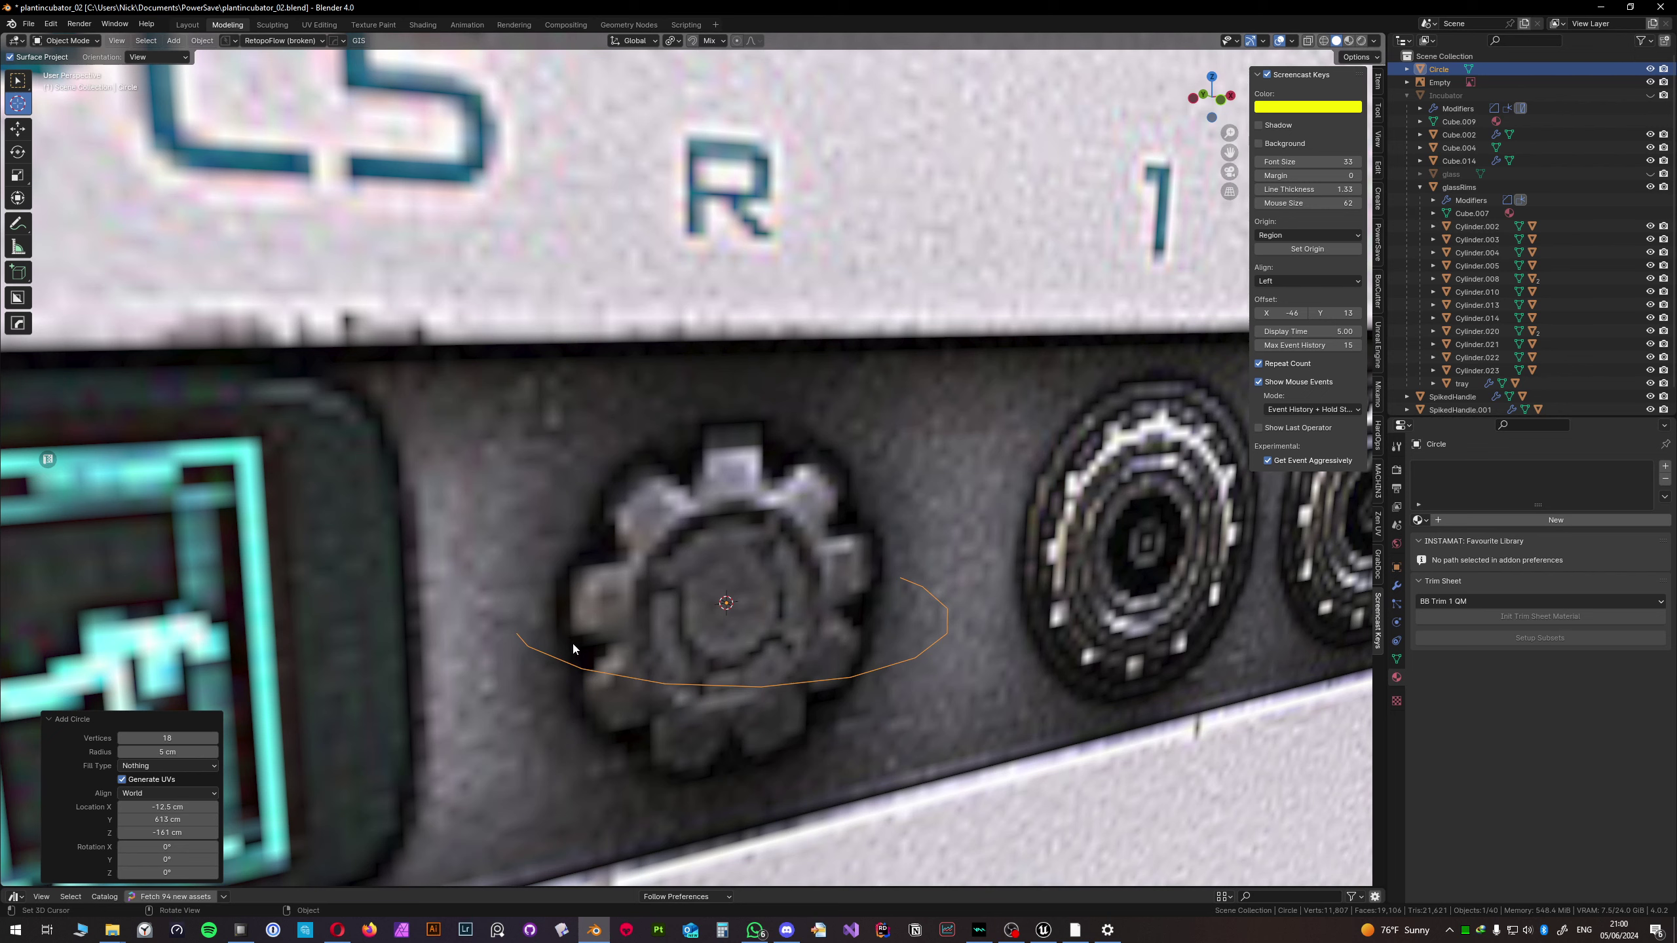
{"action": "key", "text": "Tab"}
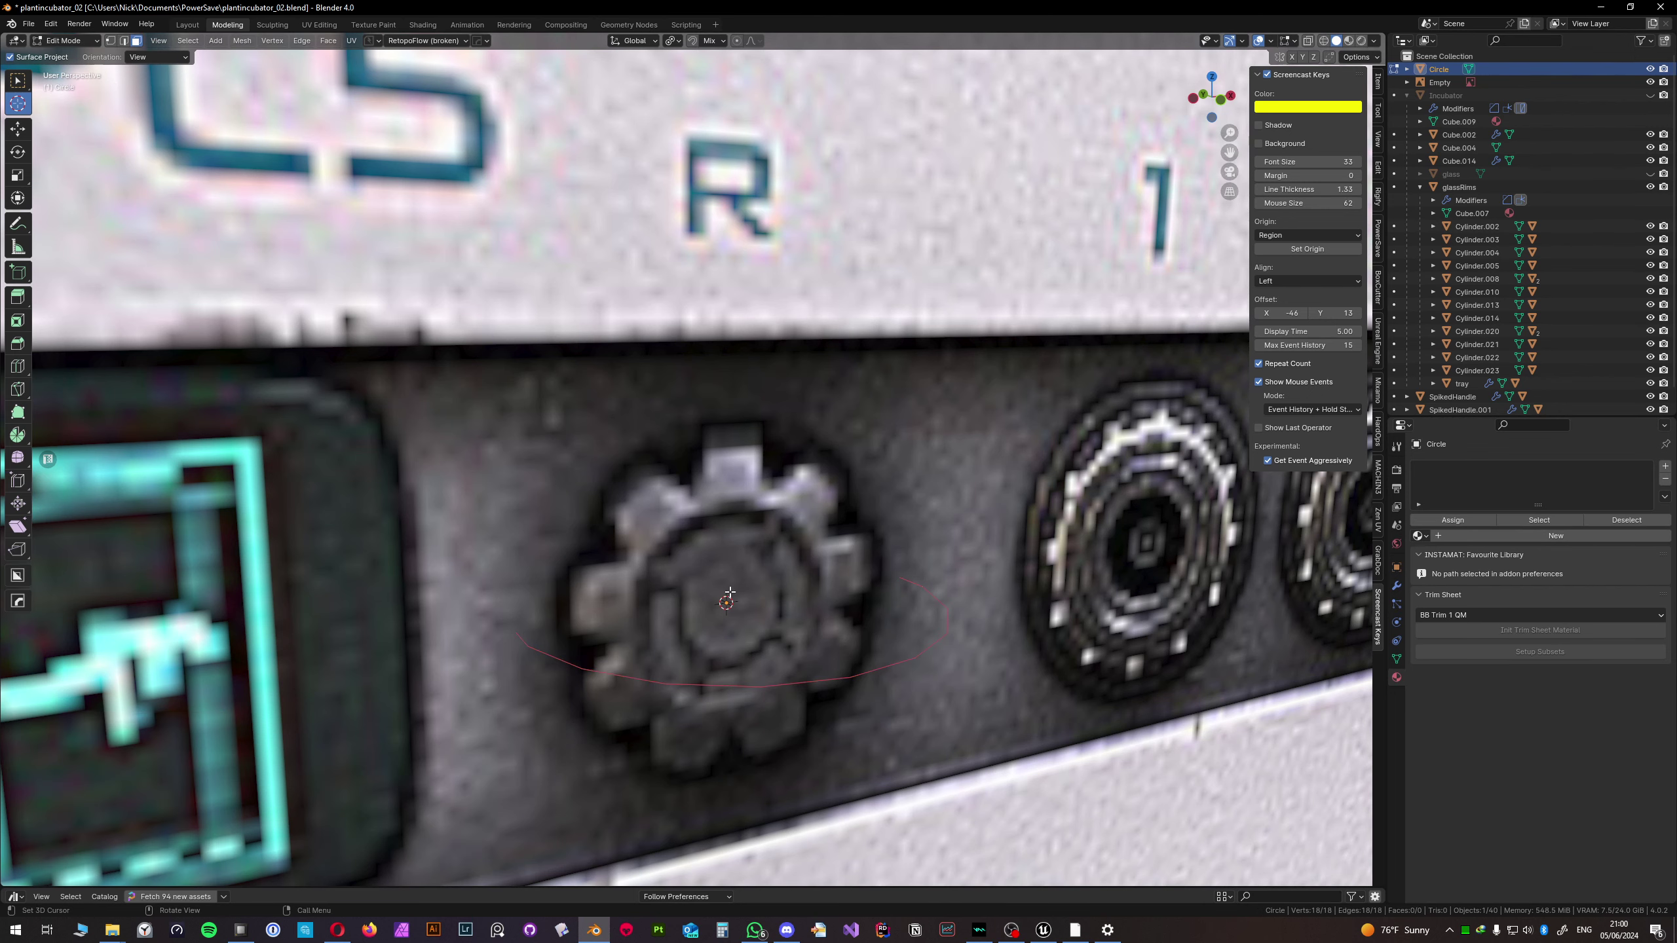
{"action": "key", "text": "f"}
{"action": "key", "text": "Tab"}
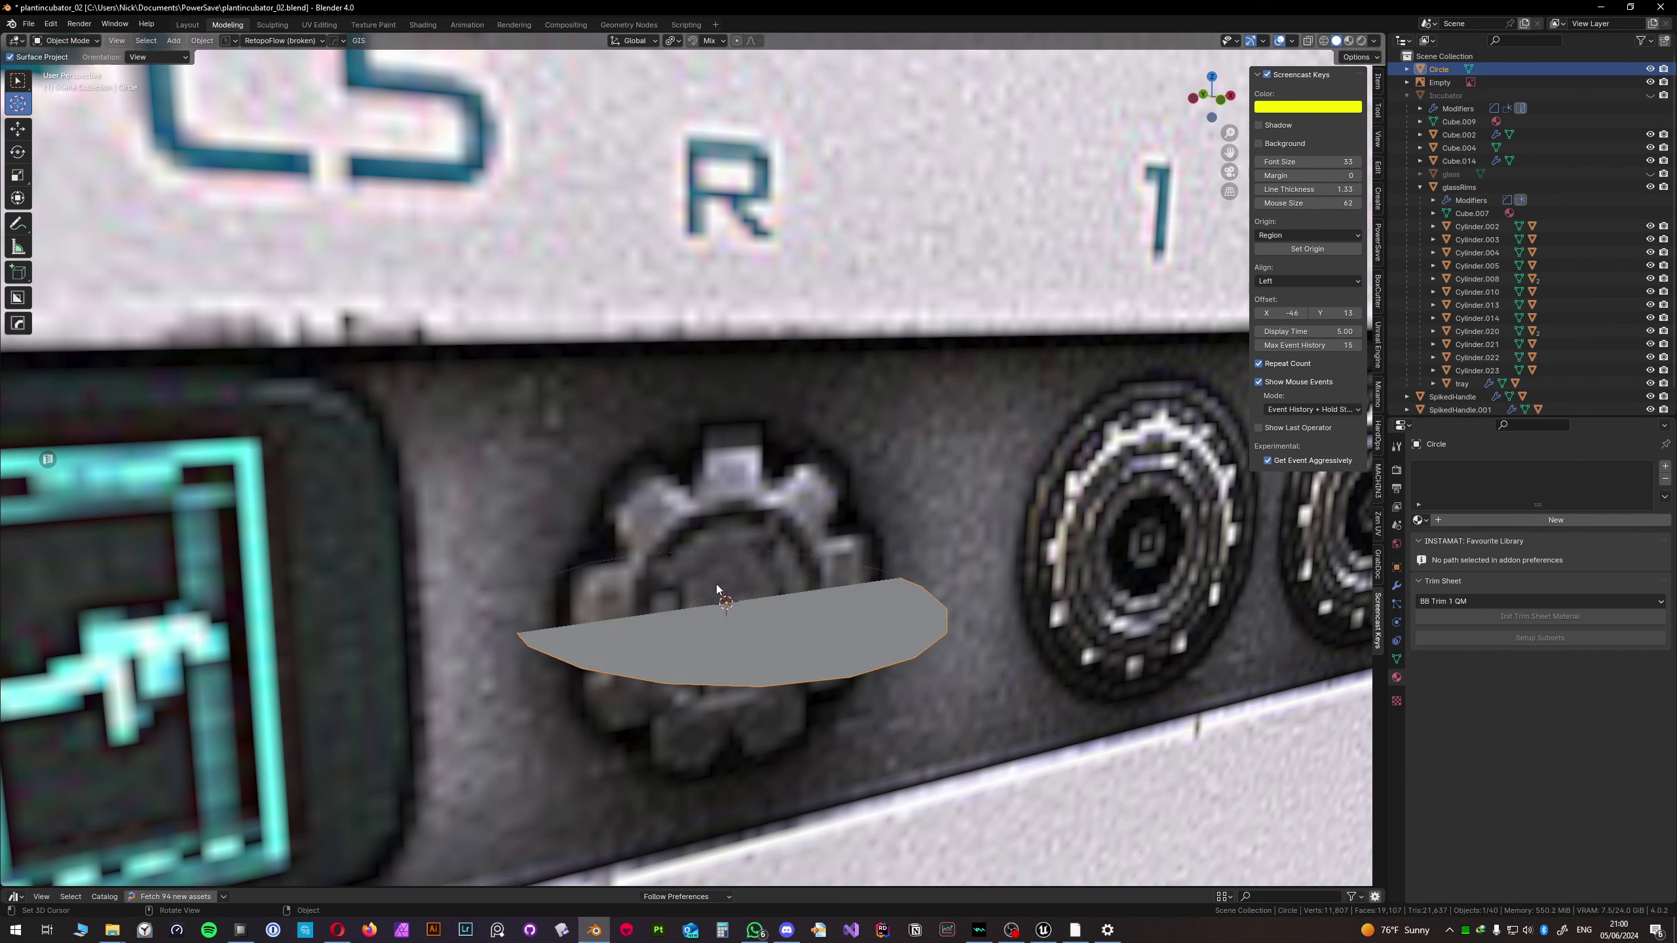
- Rotate the disc 90° around the X axis and view it from the front over the reference gear
{"action": "key", "text": "r"}
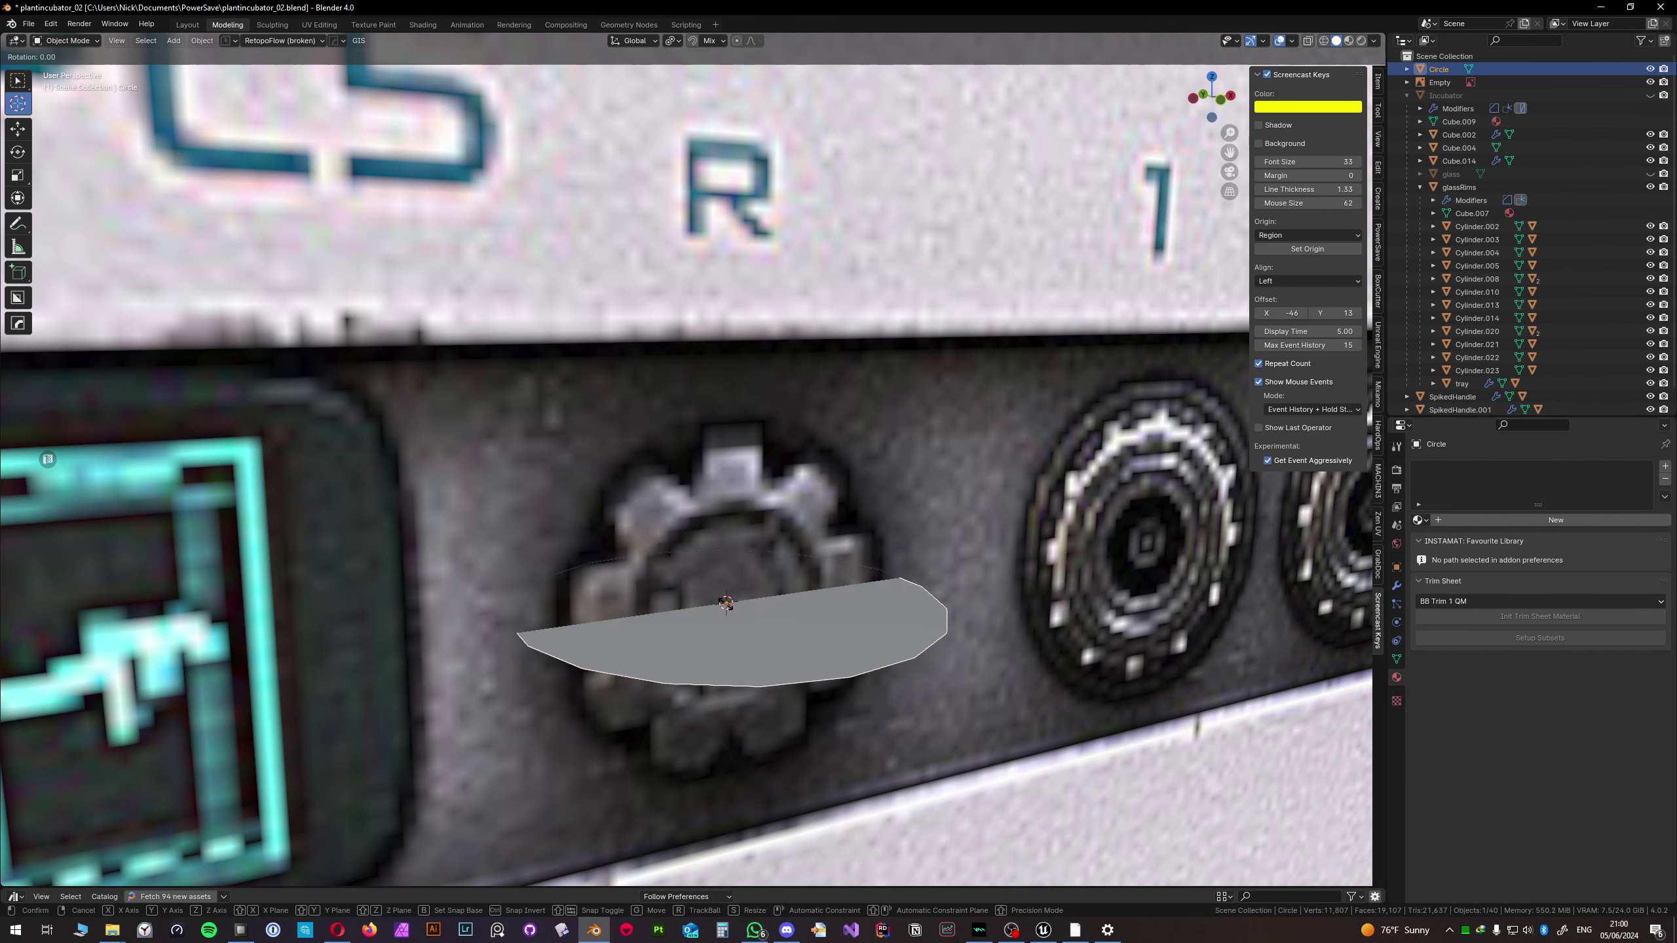
{"action": "key", "text": "x"}
{"action": "key", "text": "9"}
{"action": "key", "text": "0"}
{"action": "key", "text": "Return"}
{"action": "key", "text": "KP_1"}
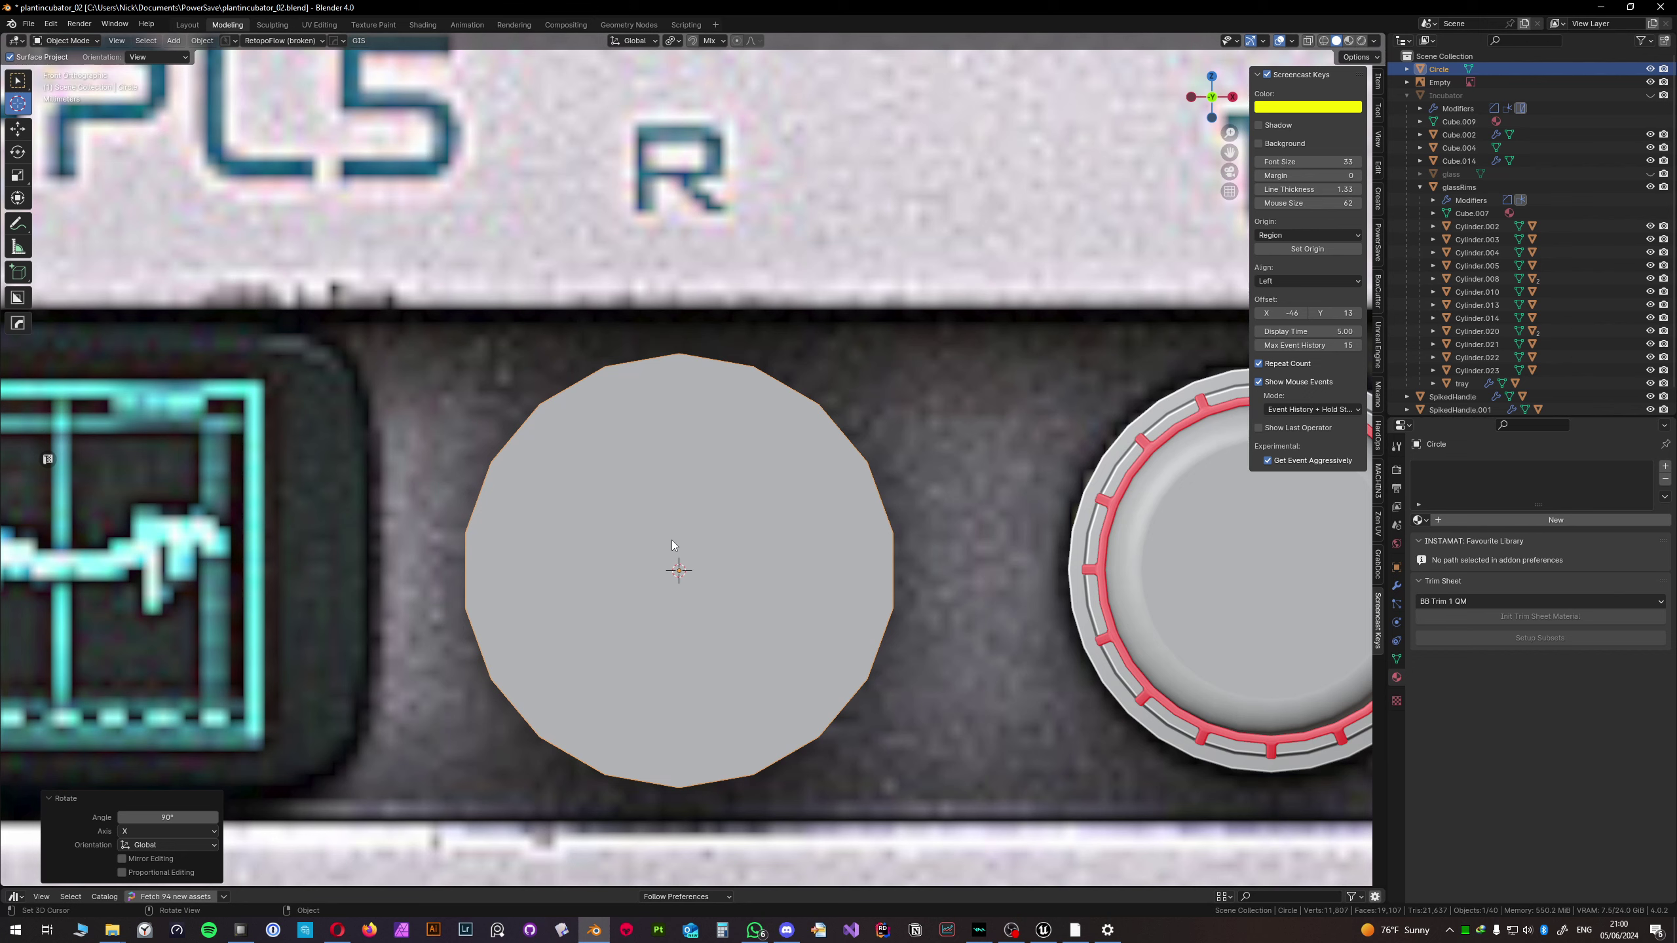
- Scale the disc to about 0.479 to fit inside the gear's teeth and rotate it about -10° in the front view
{"action": "key", "text": "s"}
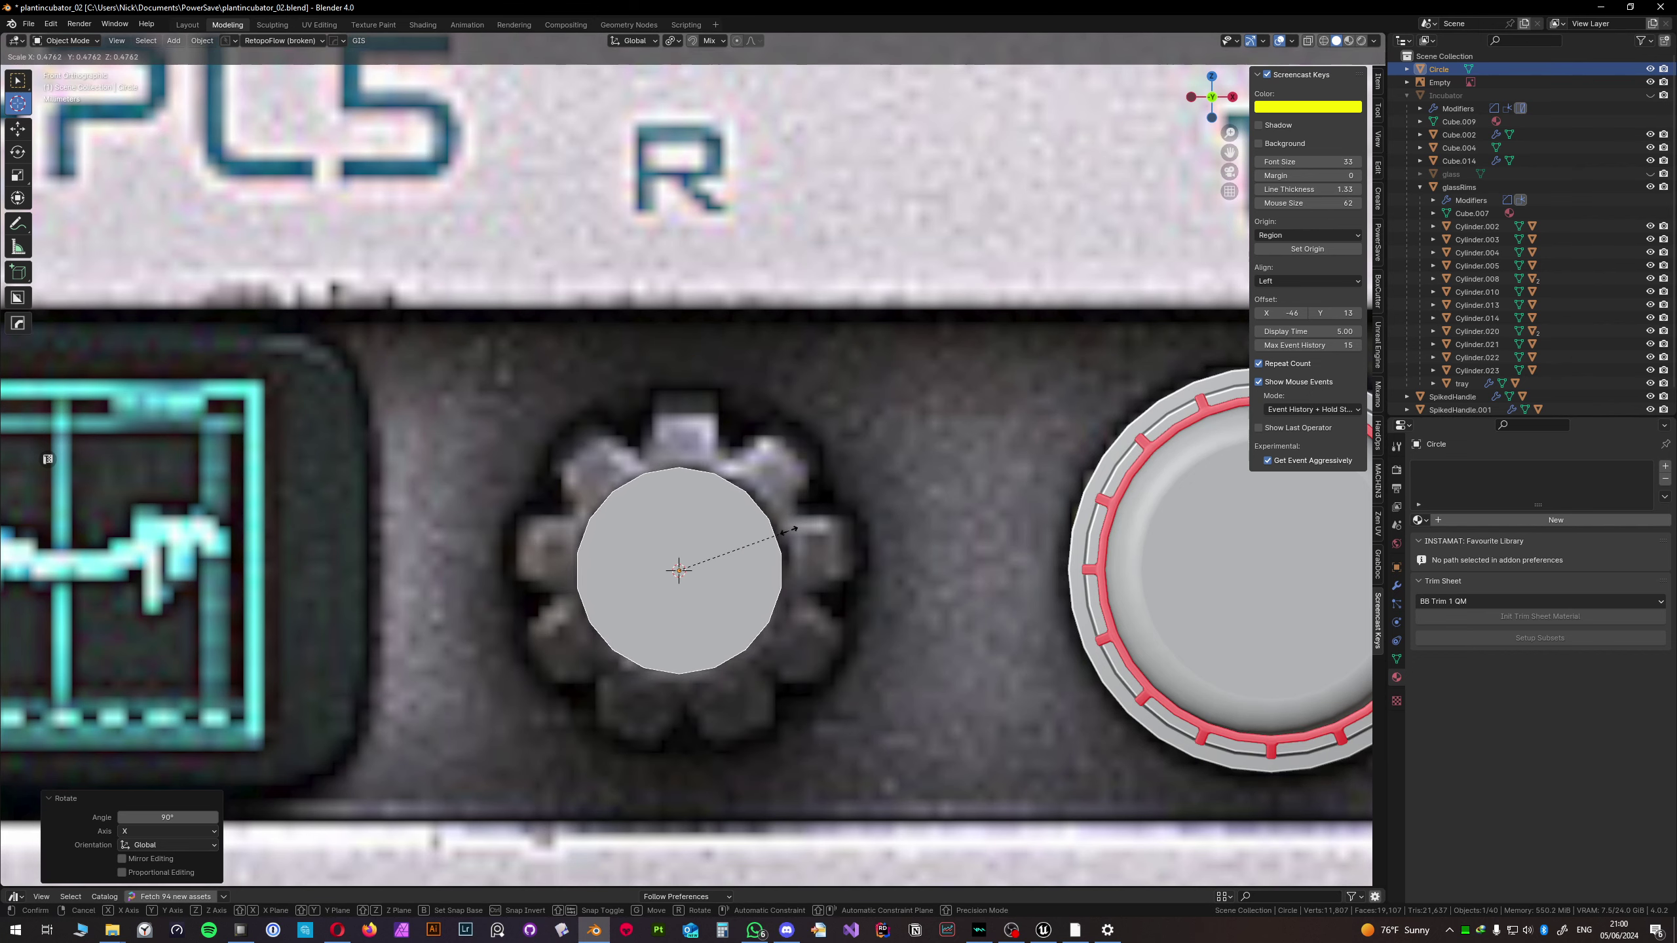
{"action": "left_click", "coordinate": [790, 533]}
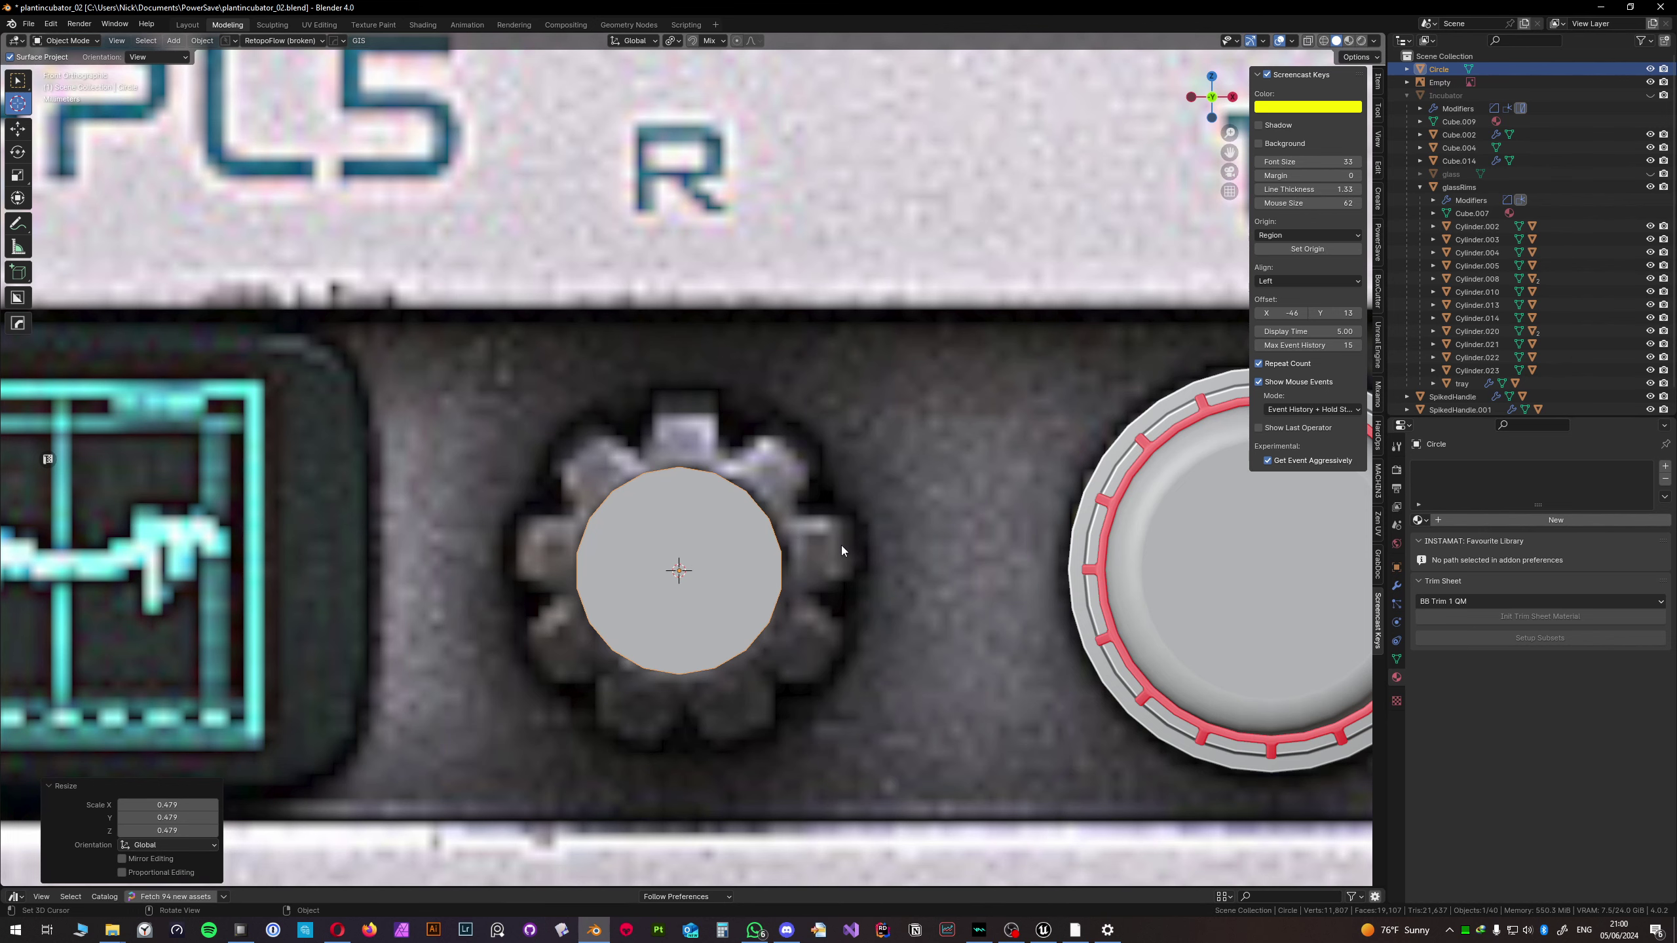
{"action": "key", "text": "r"}
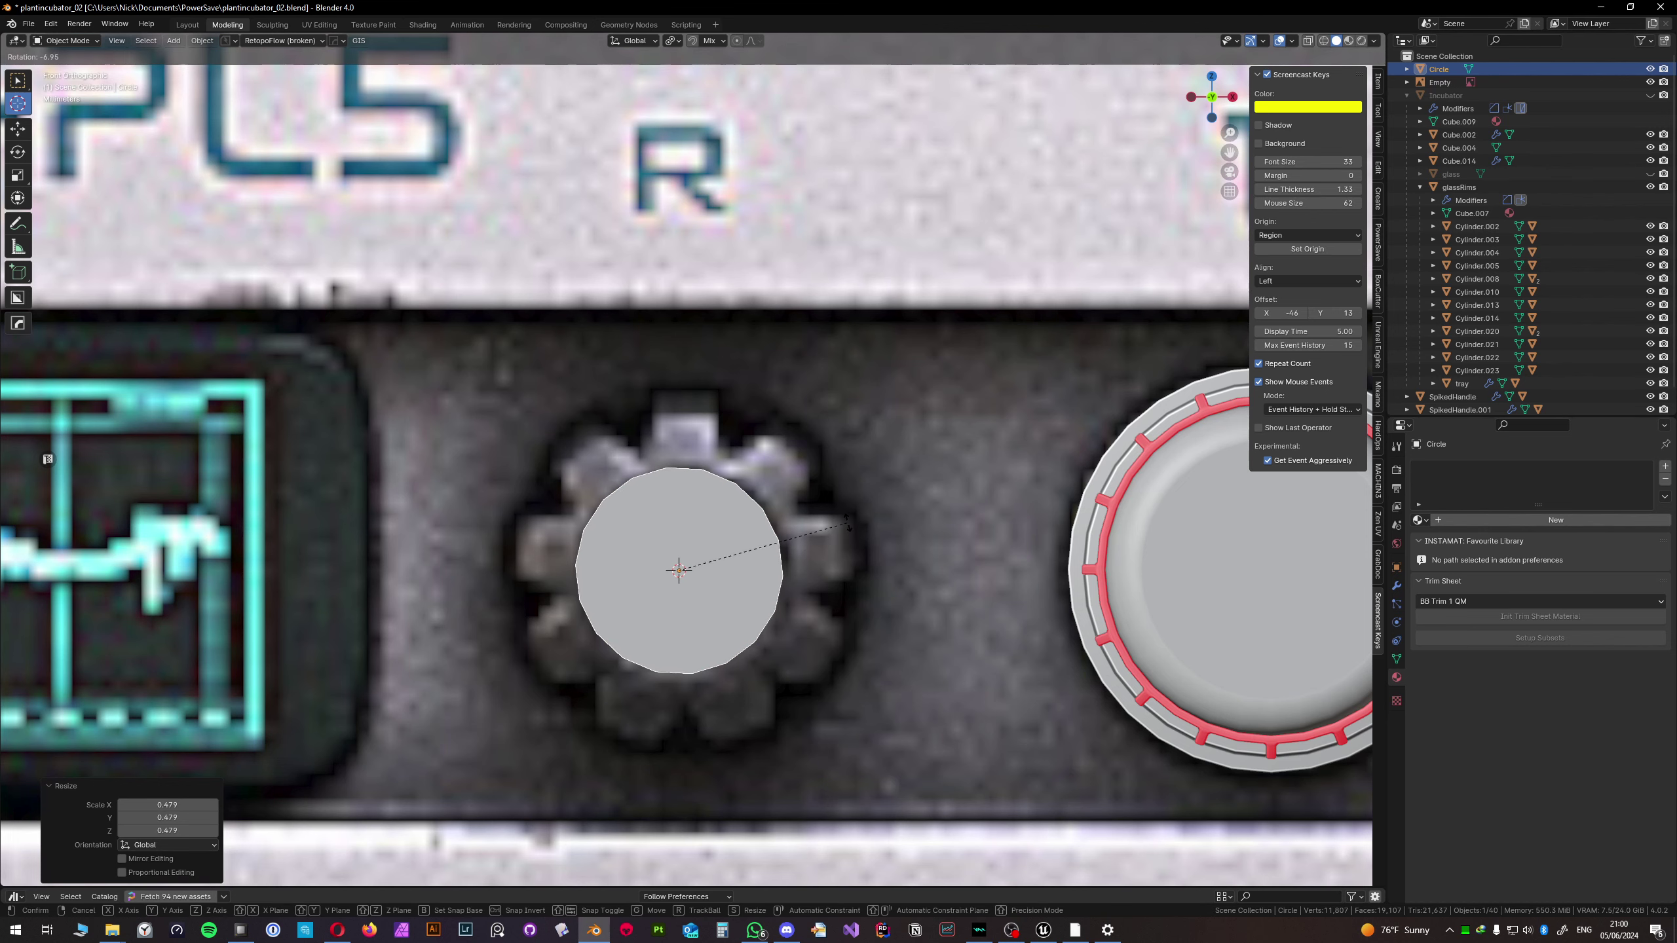
{"action": "left_click", "coordinate": [842, 514]}
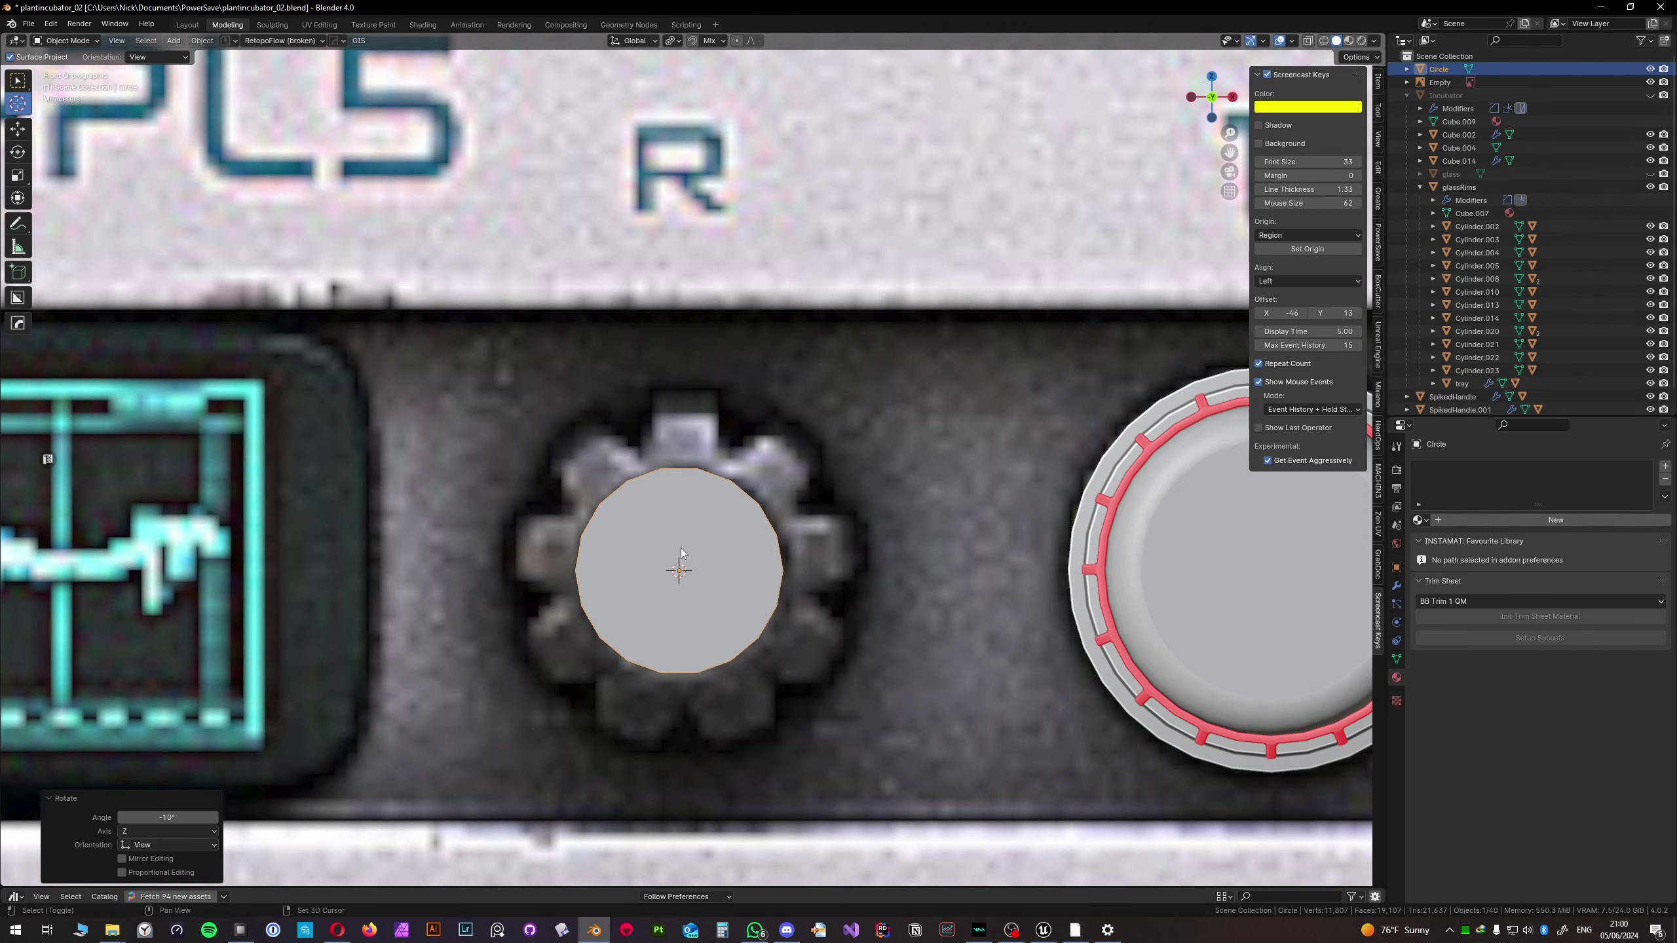
{"action": "middle_click_drag", "start_coordinate": [682, 550], "coordinate": [717, 560], "text": "shift"}
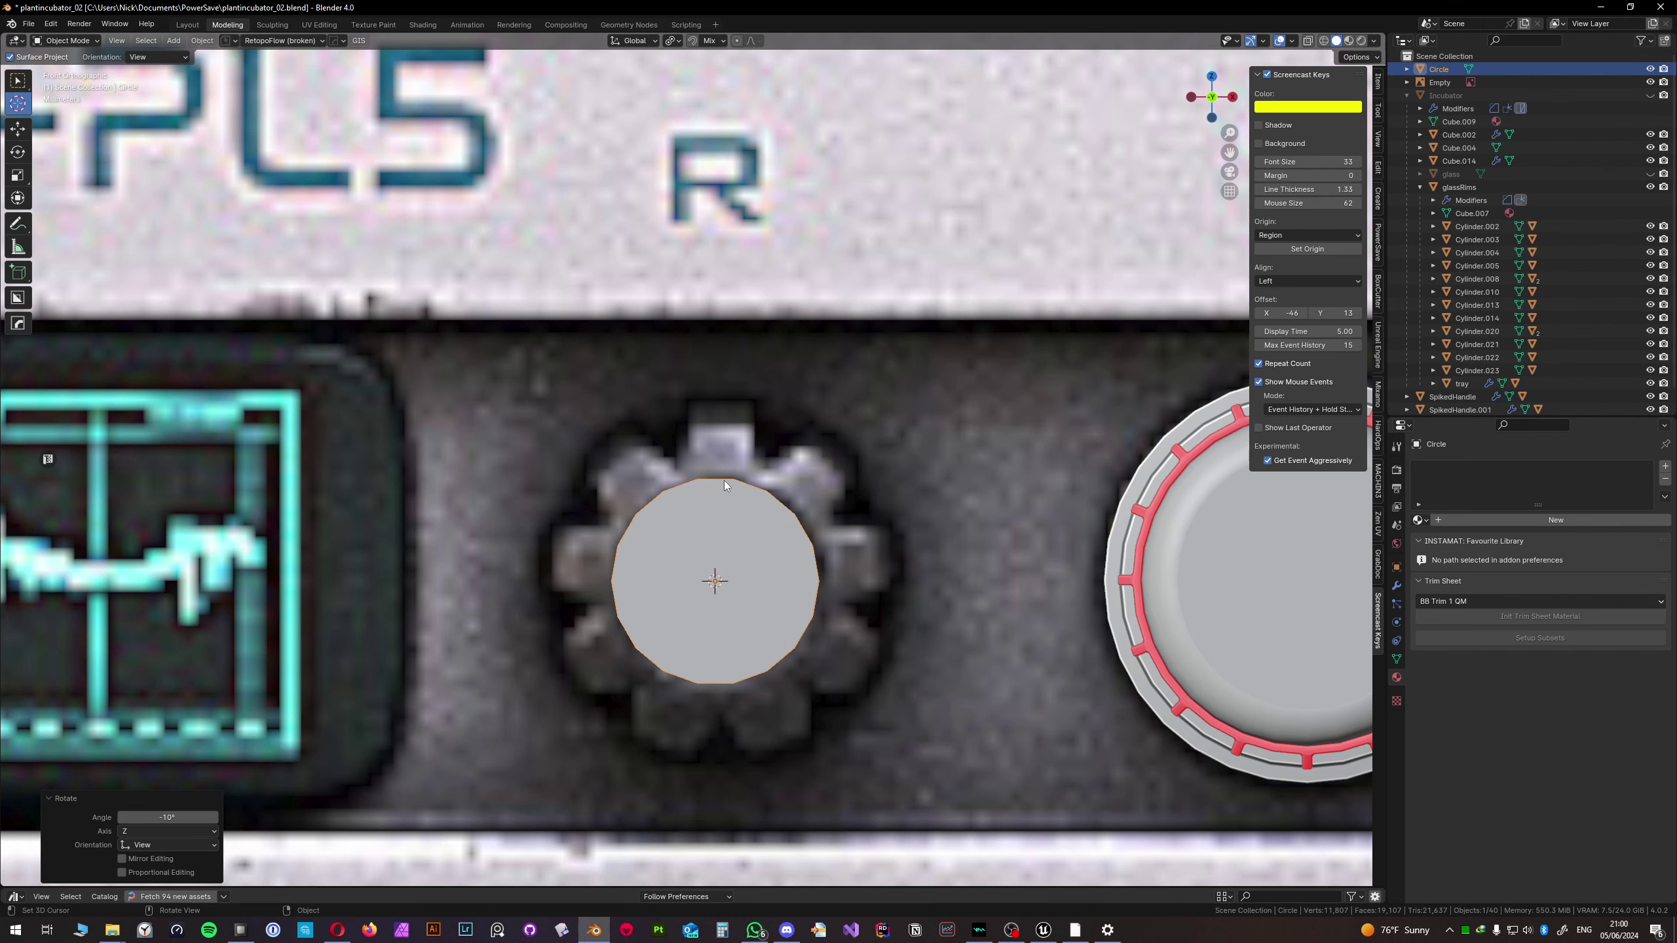
- Extrude the disc's face outward about 2.43 cm into a short cylinder
{"action": "mouse_move", "coordinate": [723, 479]}
{"action": "middle_mouse_down"}
{"action": "mouse_move", "coordinate": [743, 514]}
{"action": "mouse_move", "coordinate": [715, 485]}
{"action": "middle_mouse_up"}
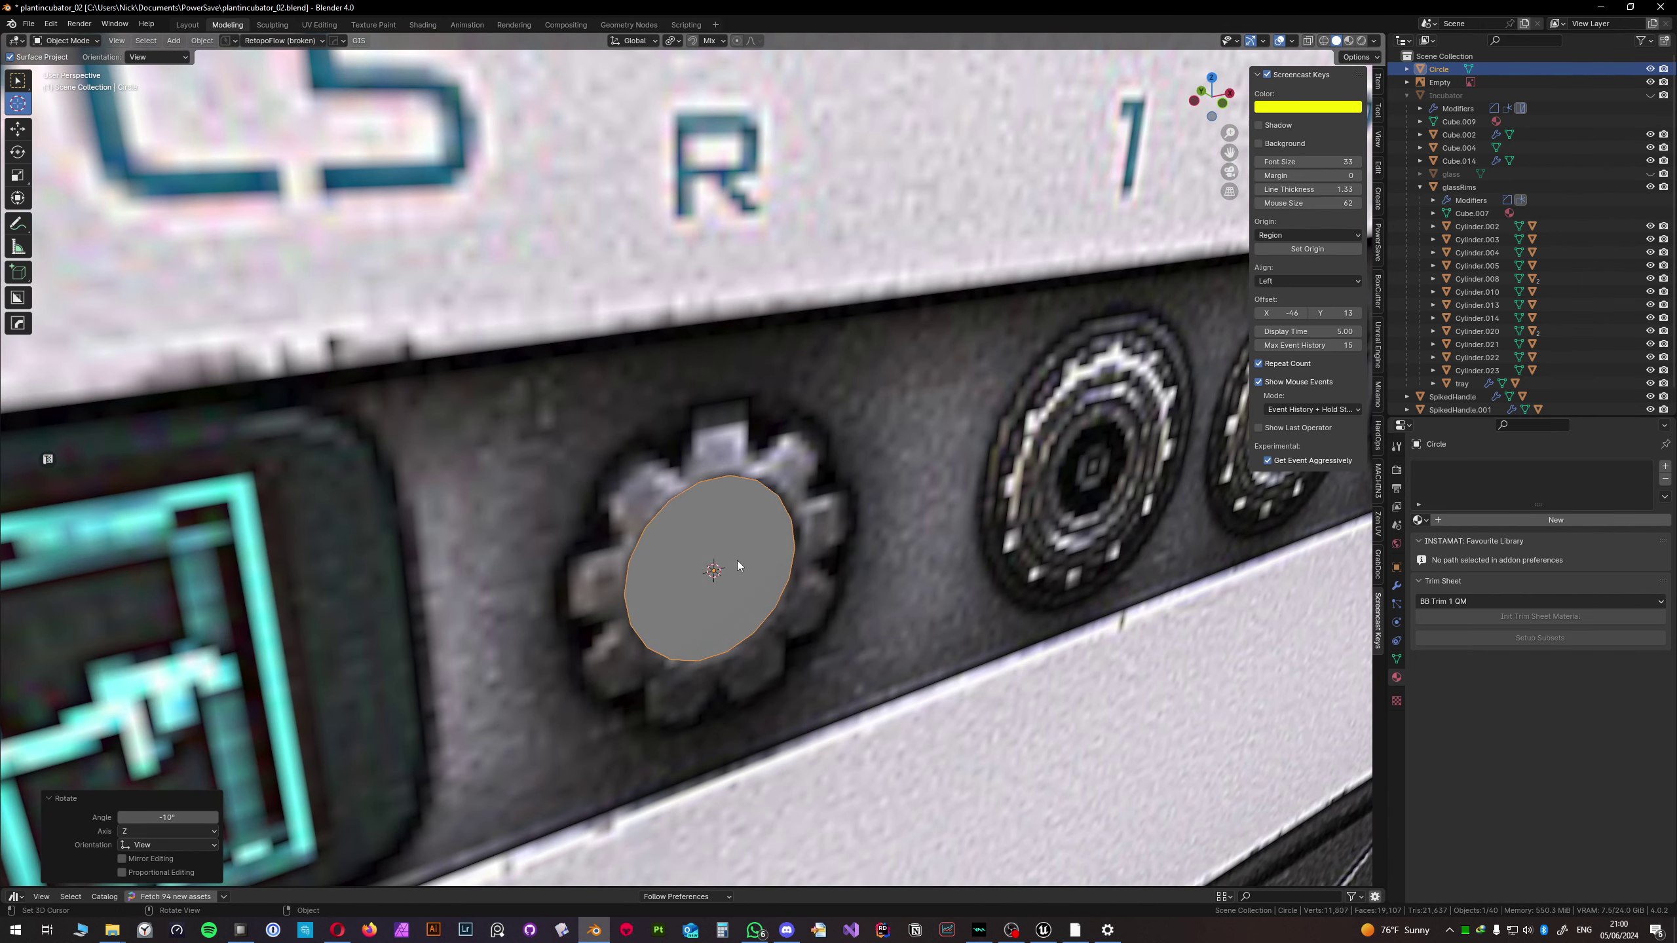
{"action": "key", "text": "Tab"}
{"action": "key", "text": "e"}
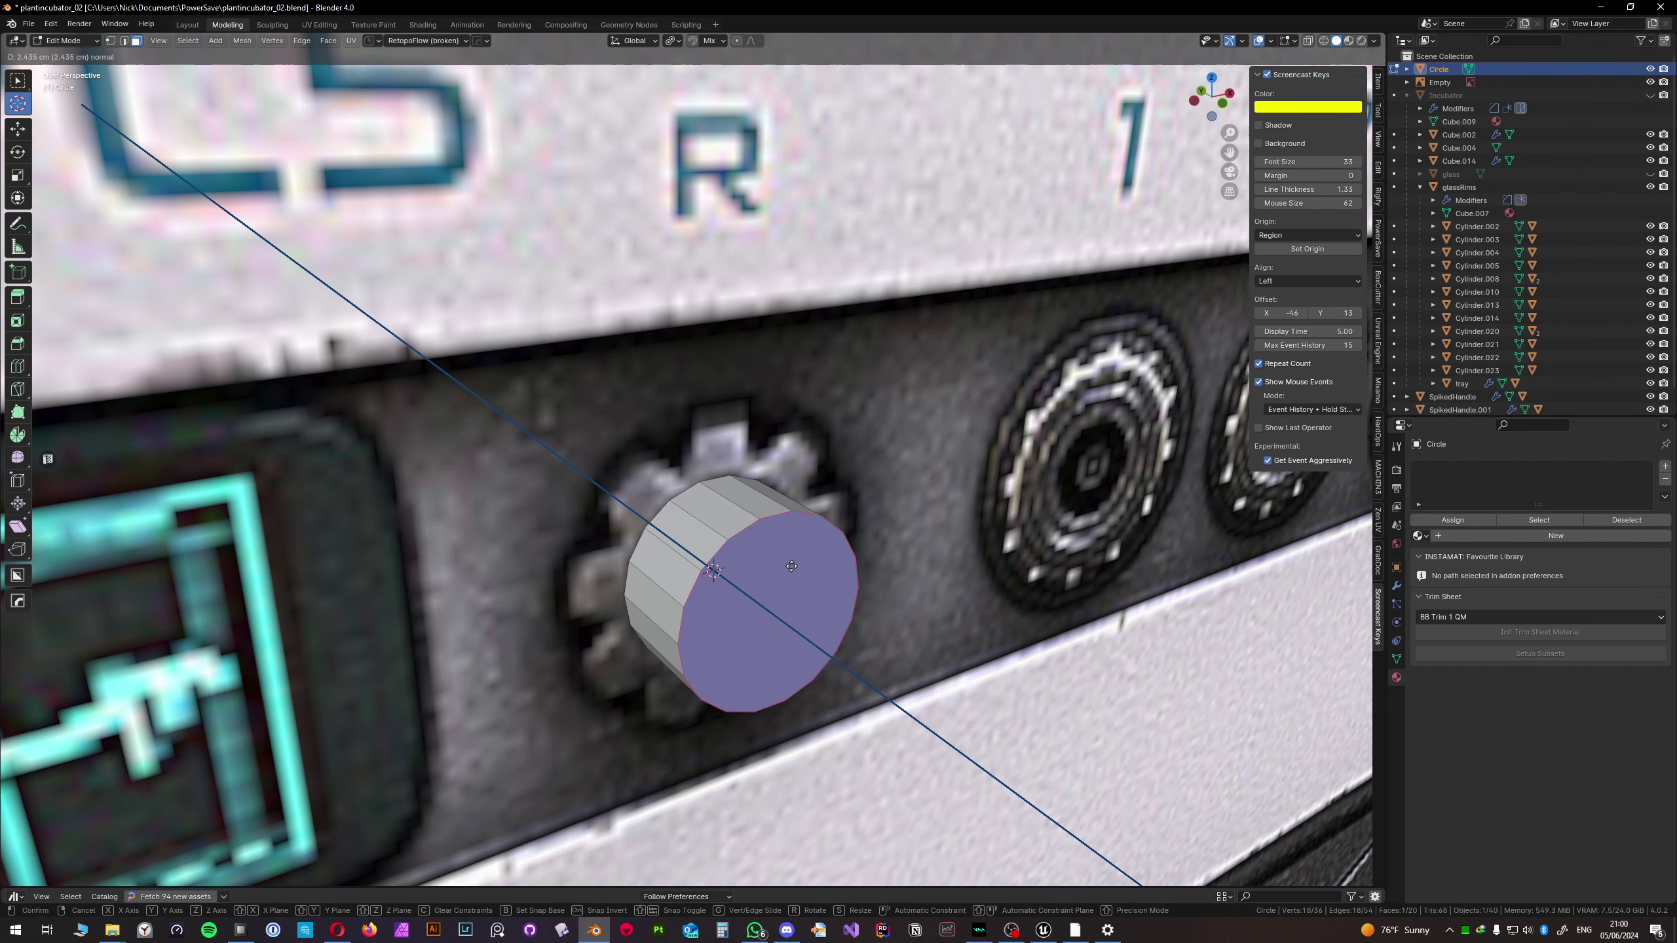
{"action": "left_click", "coordinate": [791, 566]}
- With X-ray on, select the cylinder's back face and scale it up to about 1.692 to reach the reference tooth tips
{"action": "key", "text": "alt+z"}
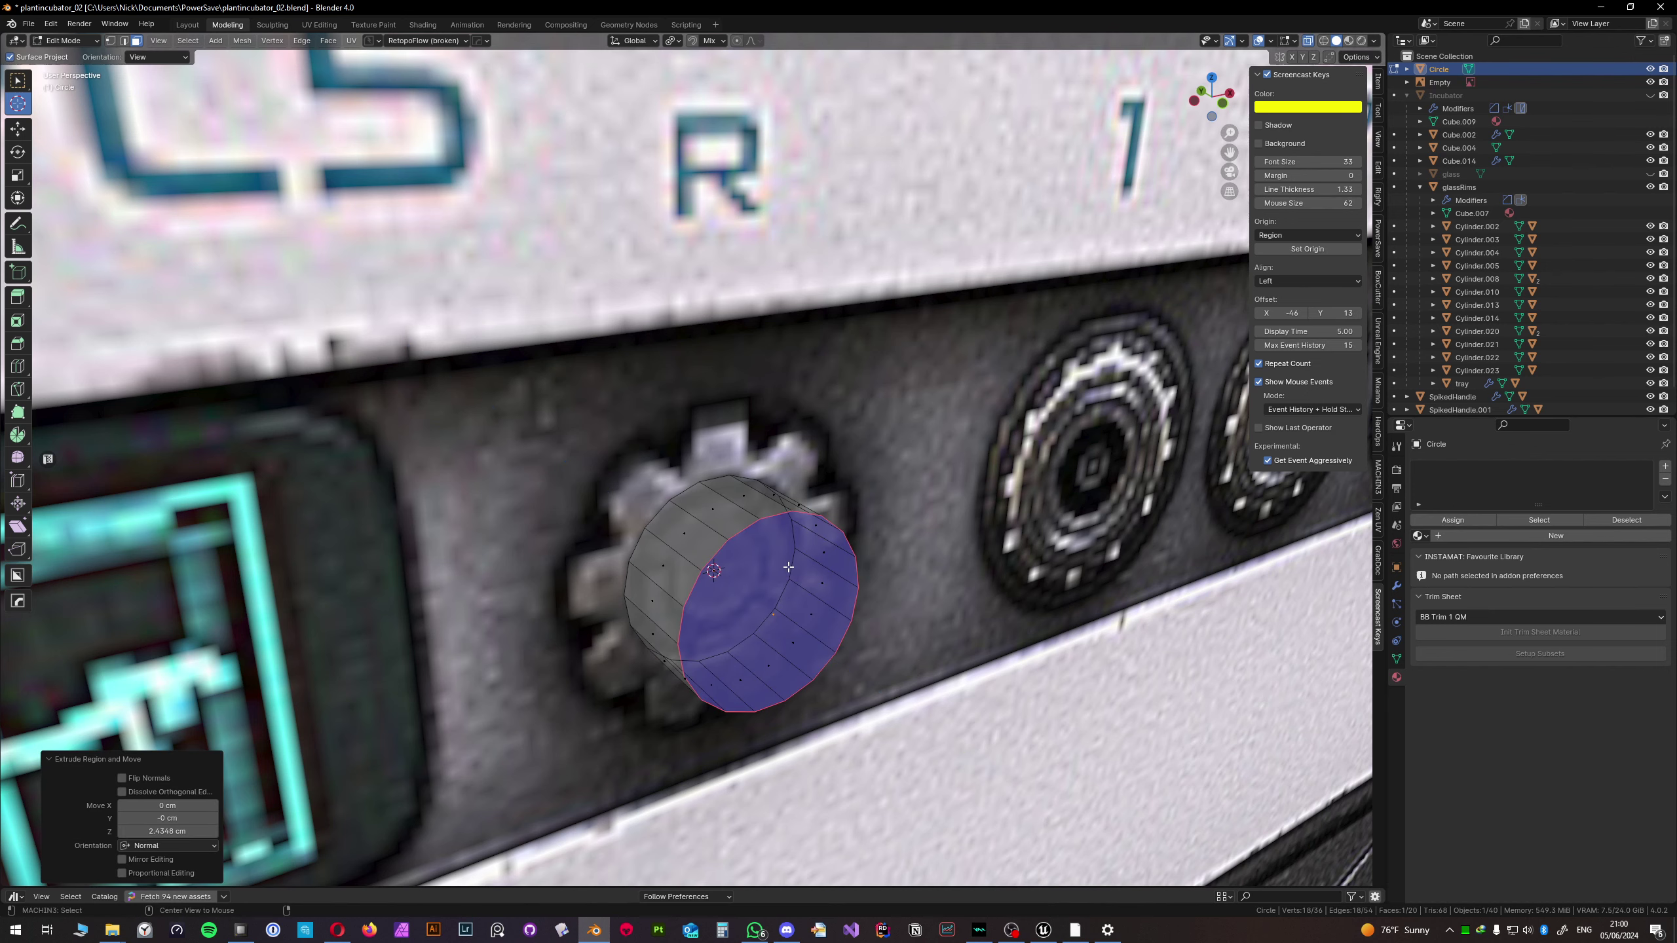
{"action": "left_click", "coordinate": [721, 566]}
{"action": "mouse_move", "coordinate": [721, 566]}
{"action": "middle_mouse_down"}
{"action": "mouse_move", "coordinate": [729, 588]}
{"action": "mouse_move", "coordinate": [701, 568]}
{"action": "middle_mouse_up"}
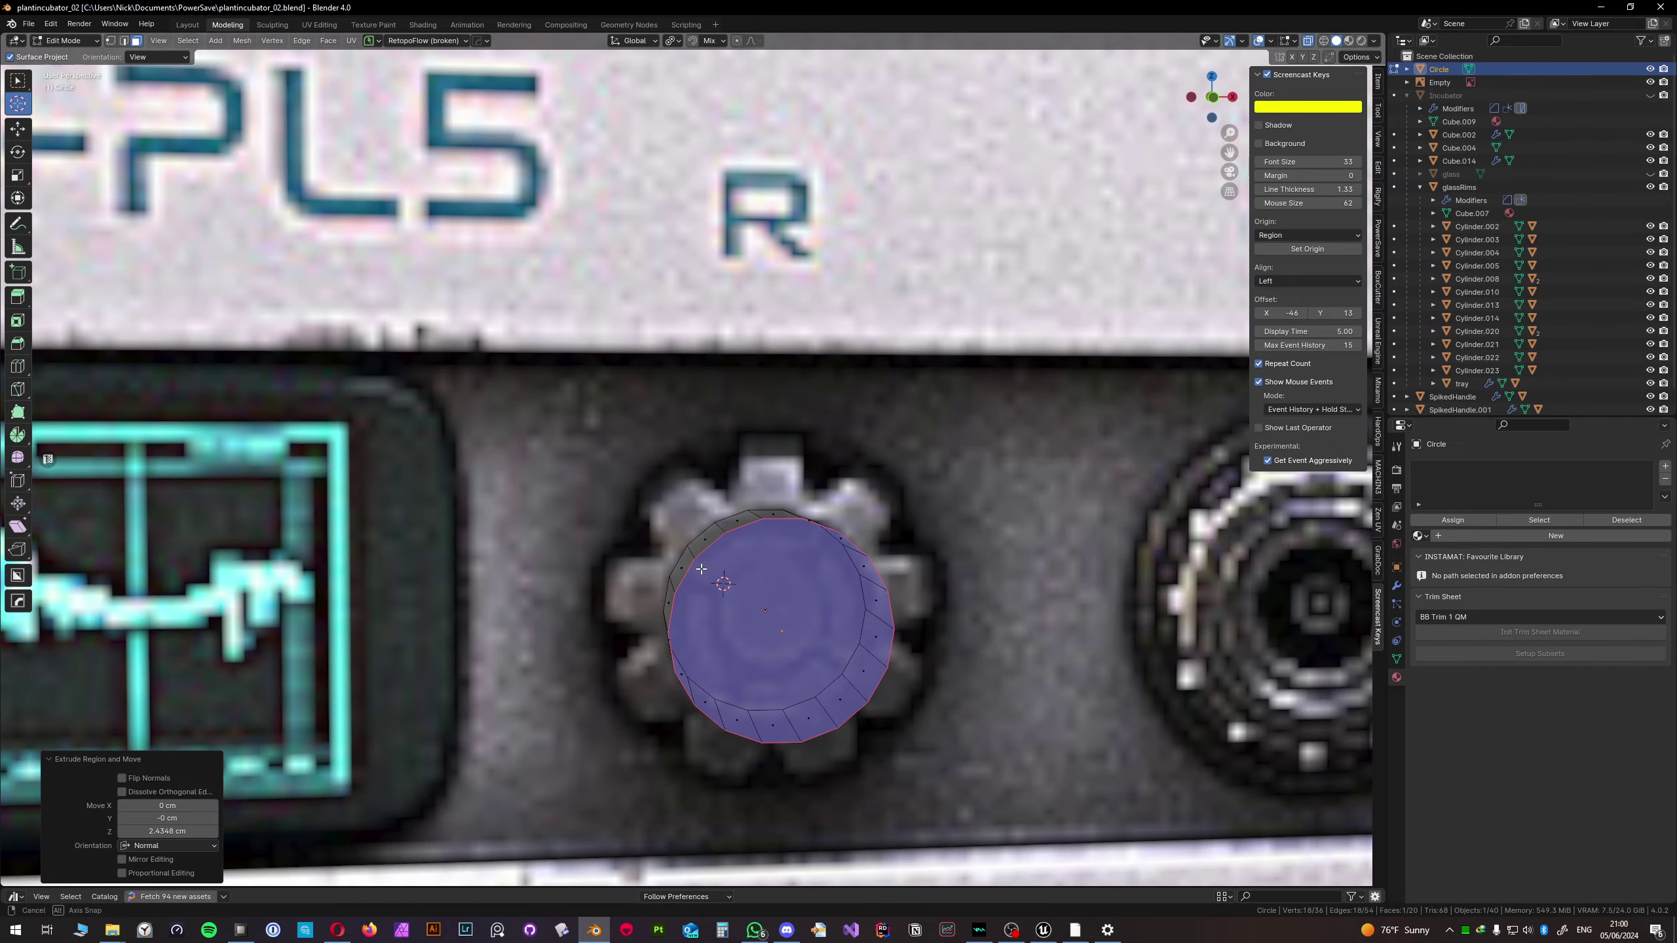
{"action": "left_click", "coordinate": [18, 86]}
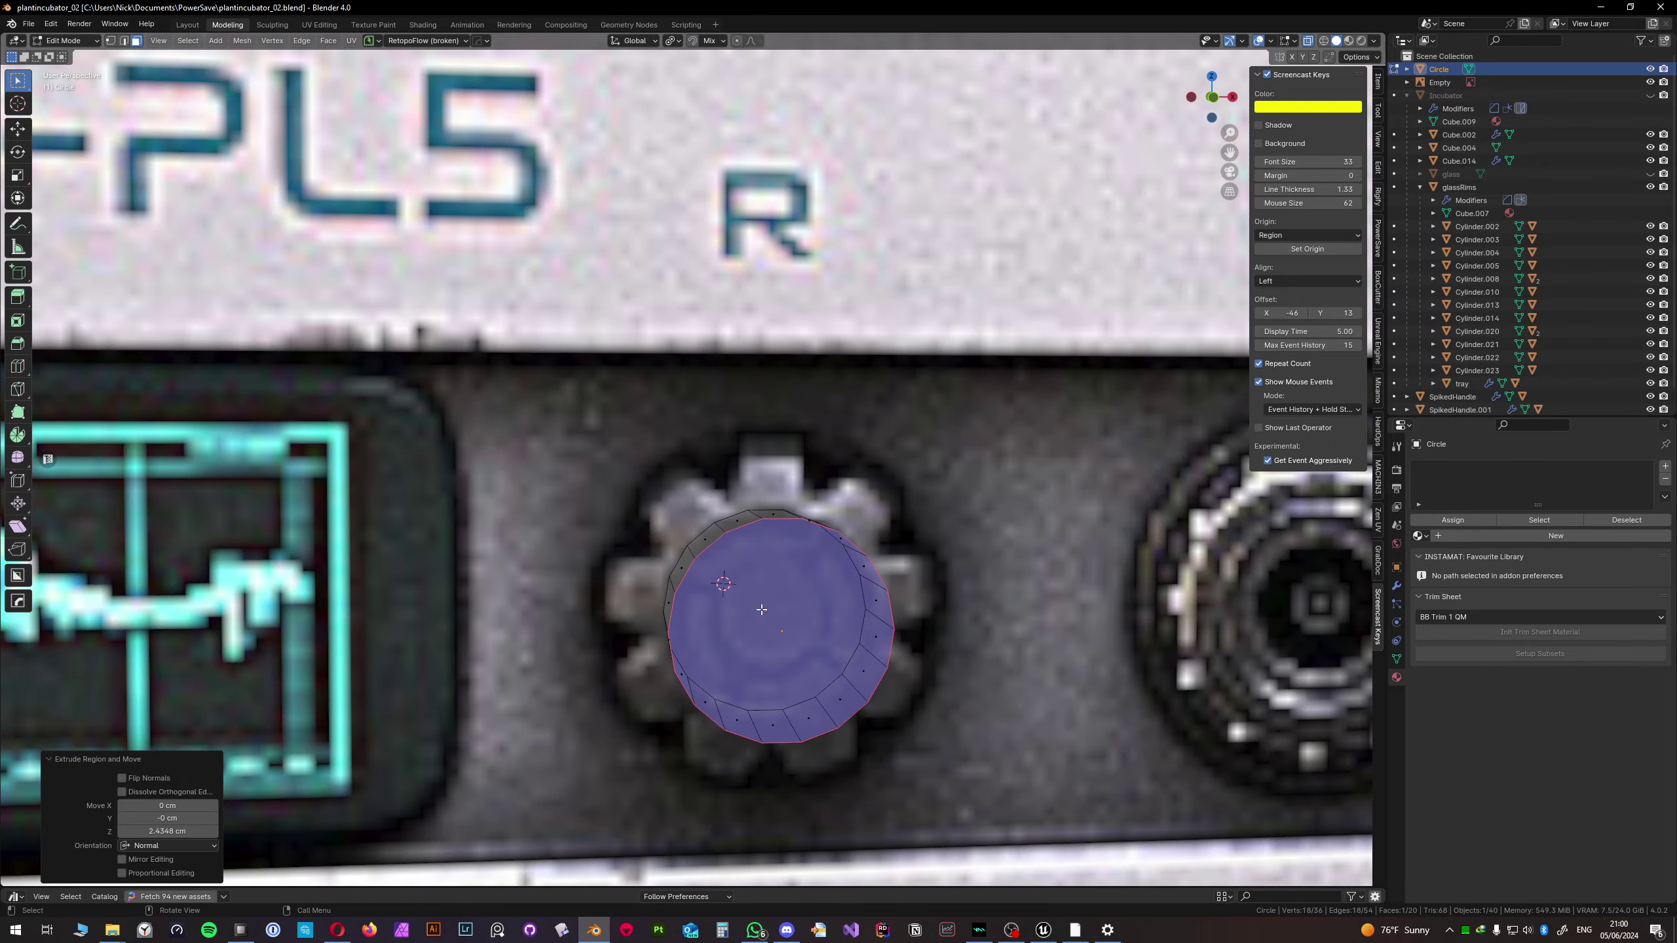
{"action": "key", "text": "KP_1"}
{"action": "key", "text": "s"}
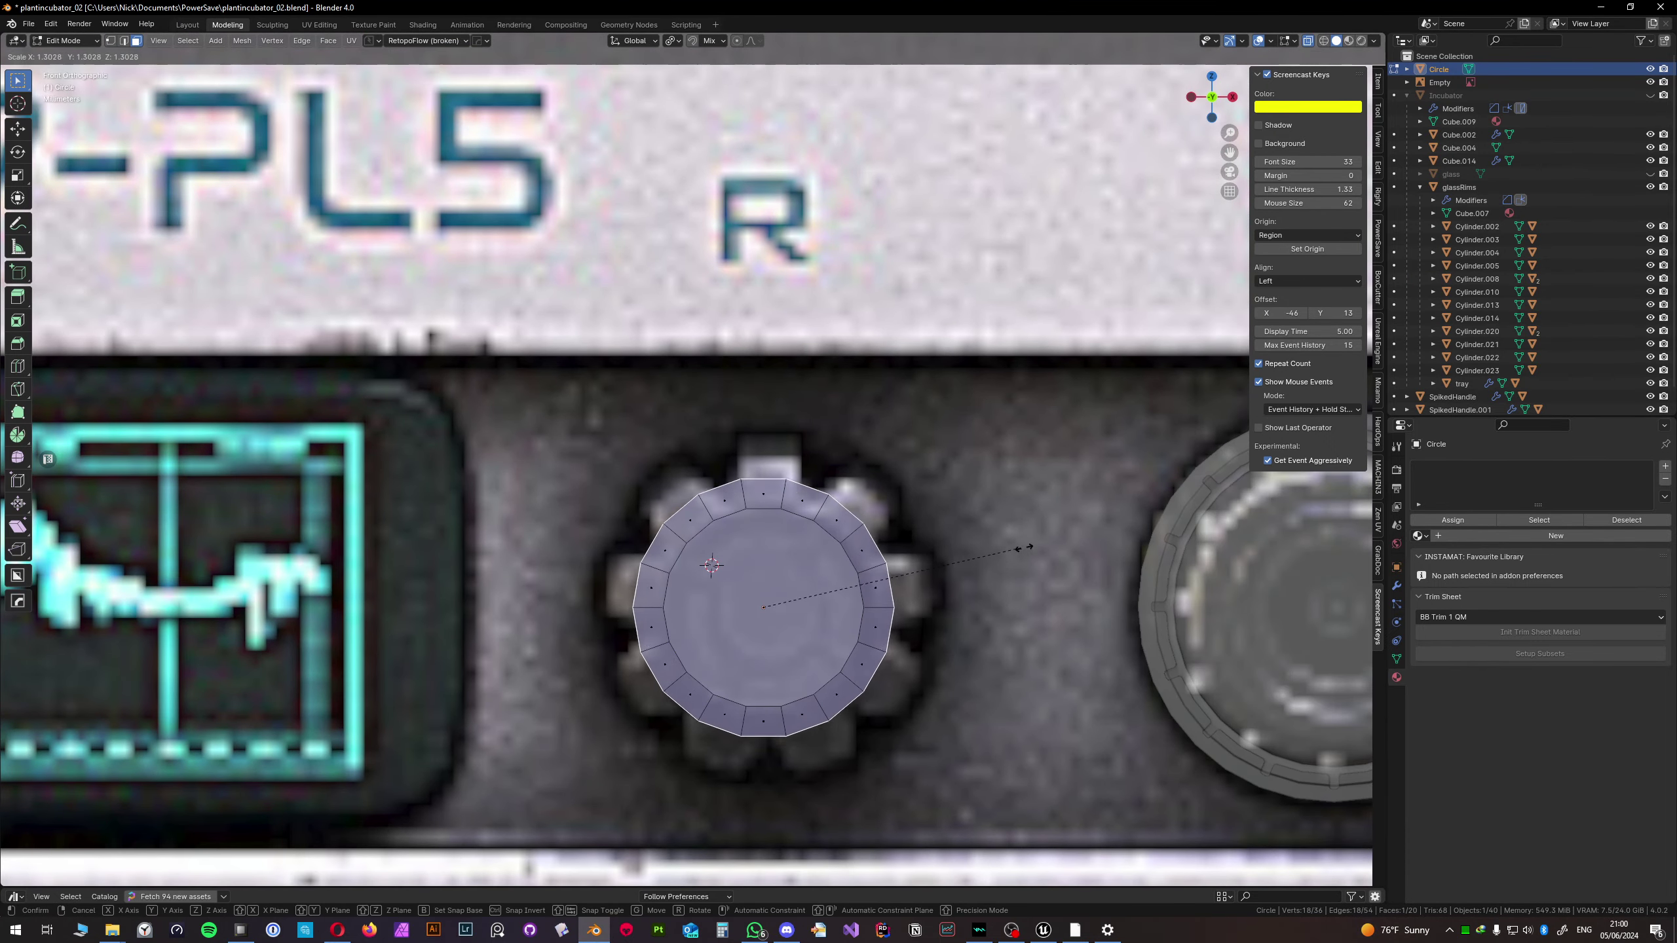
{"action": "left_click", "coordinate": [1100, 538]}
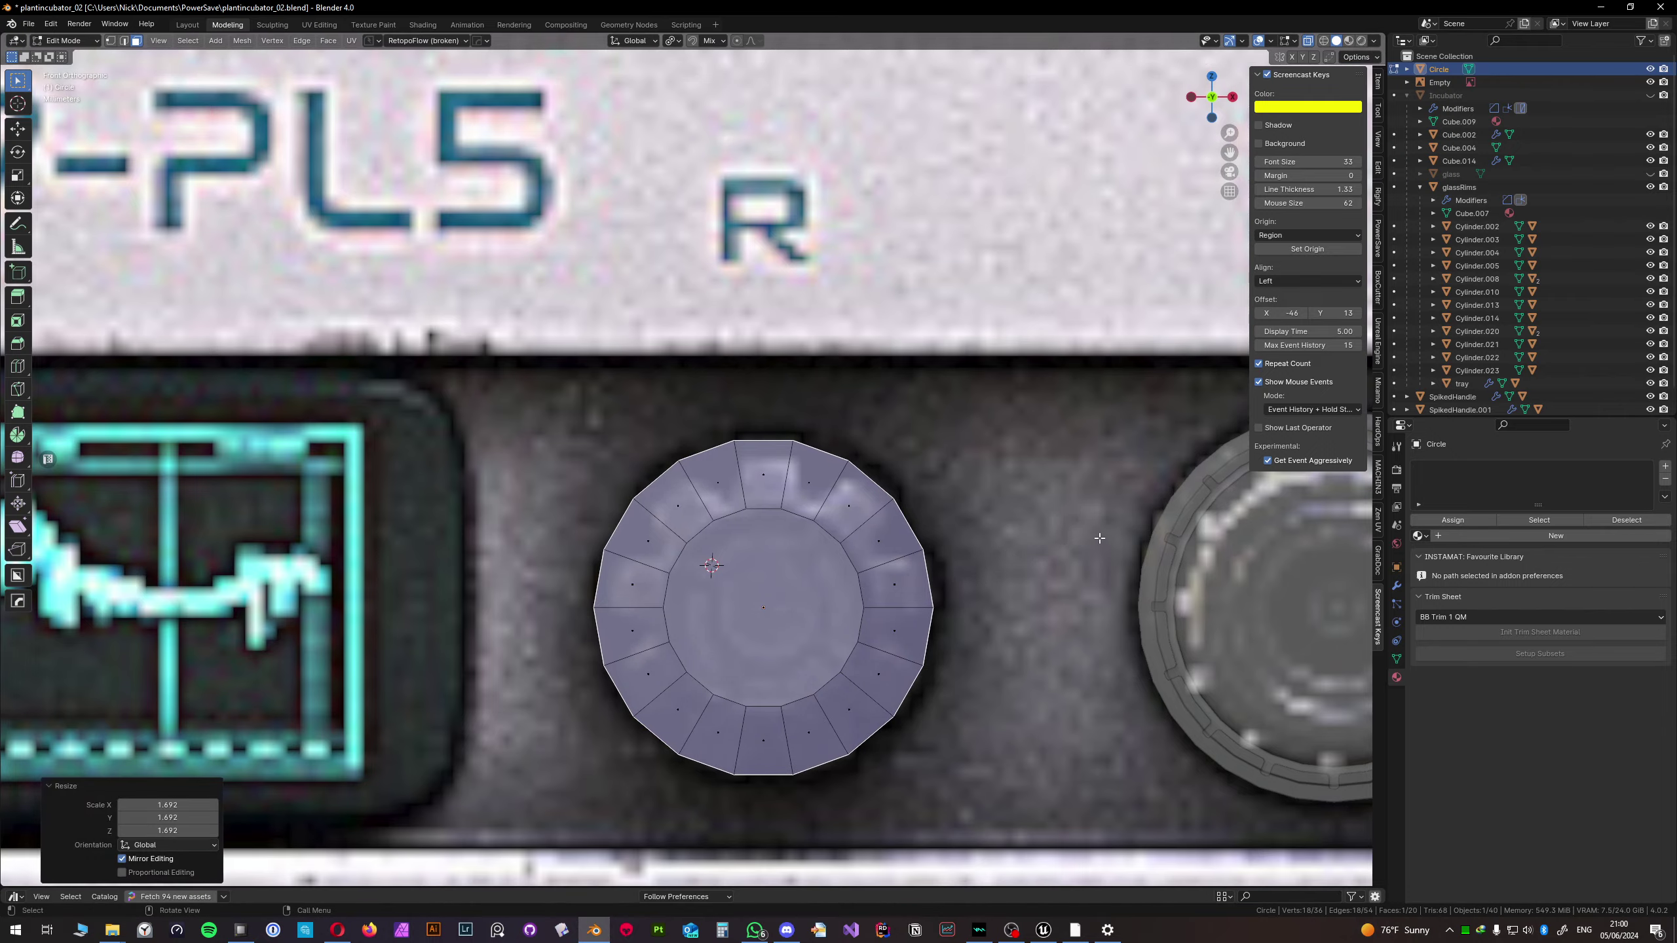
- Scale the back face down to about 0.72 so the cylinder tapers only slightly toward the front
{"action": "middle_click_drag", "start_coordinate": [1099, 539], "coordinate": [886, 567]}
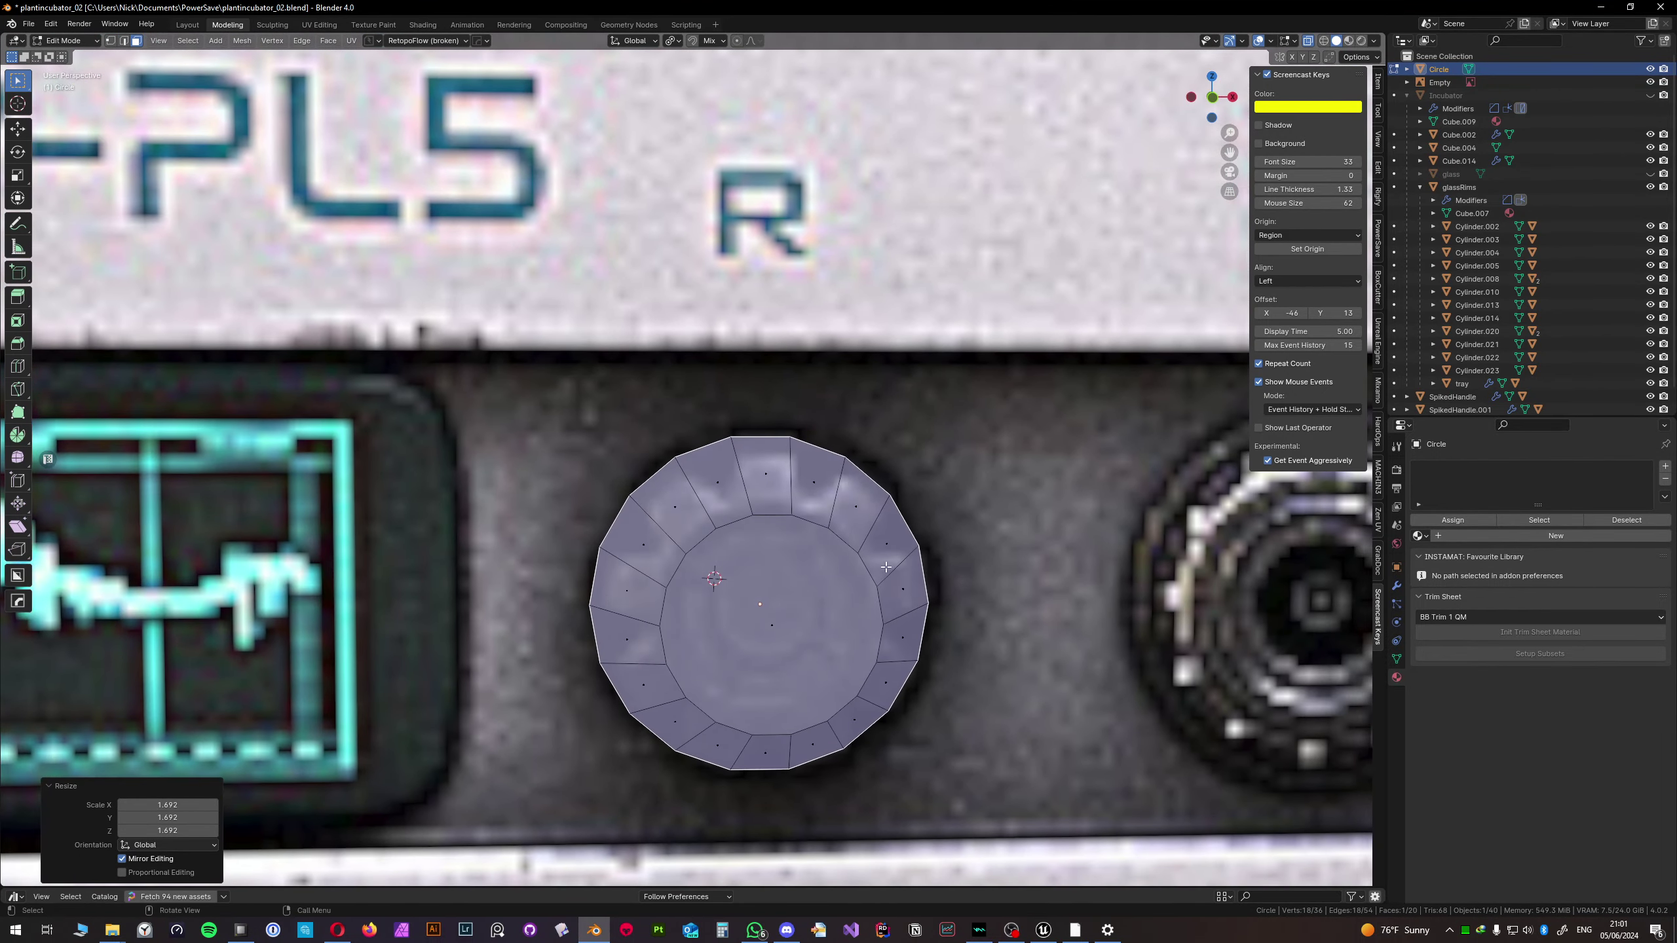
{"action": "key", "text": "s"}
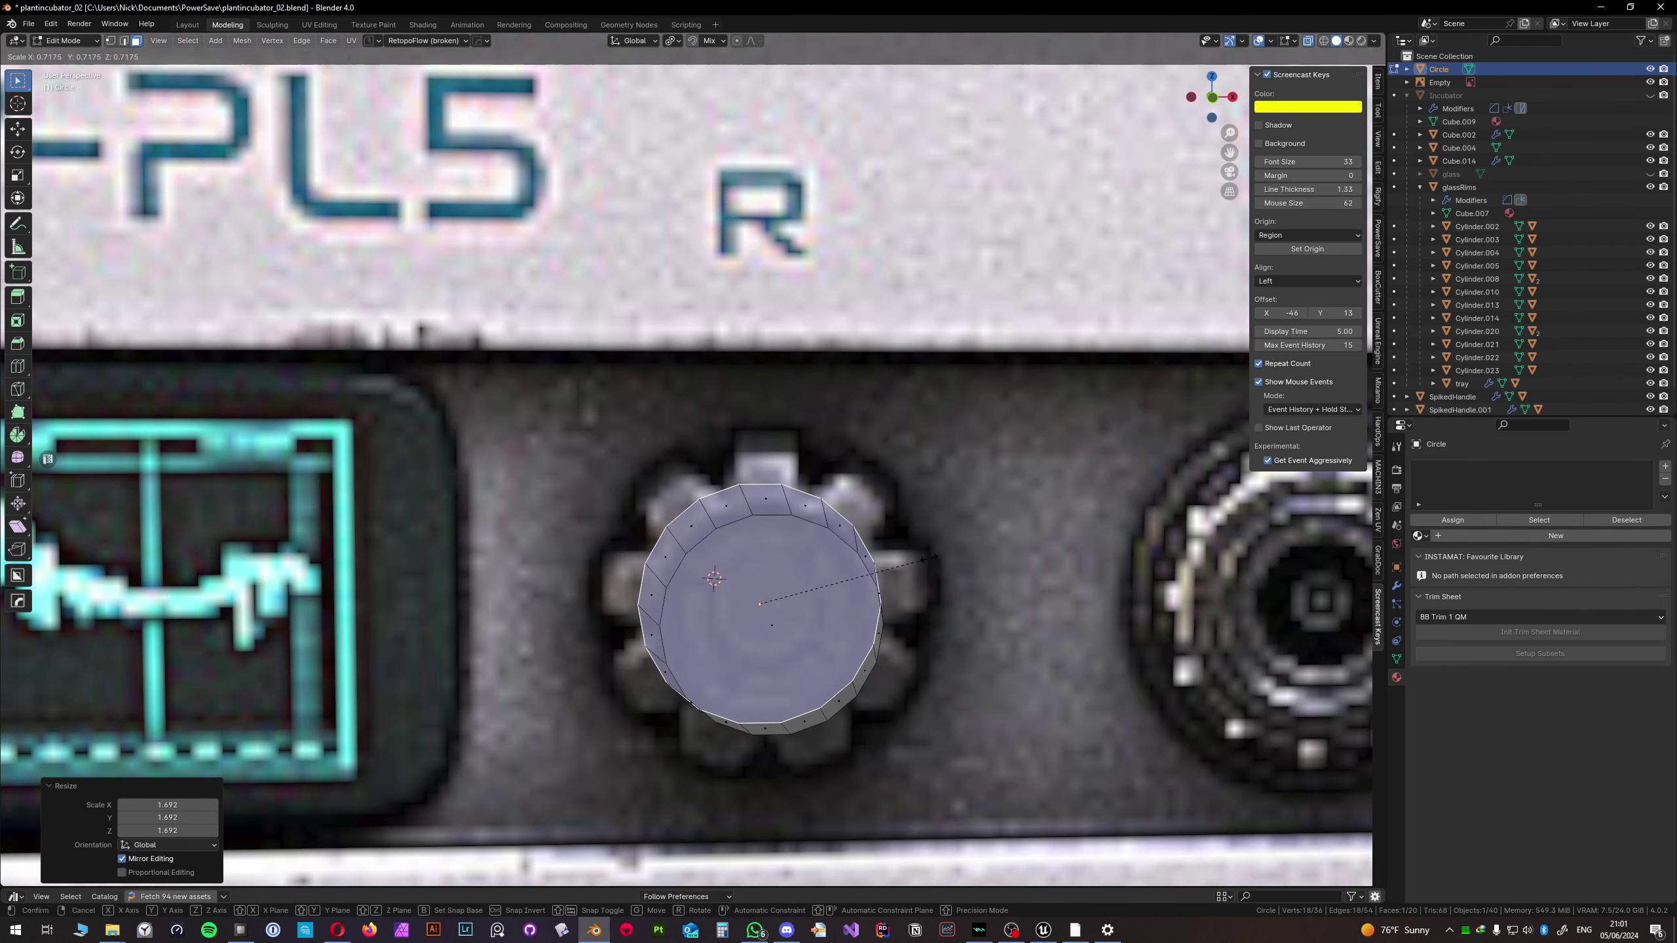
{"action": "left_click", "coordinate": [931, 558]}
{"action": "middle_click_drag", "start_coordinate": [931, 559], "coordinate": [693, 549]}
{"action": "key", "text": "Tab"}
{"action": "key", "text": "Tab"}
- Select every other side face around the tapered cylinder, nine faces in all
{"action": "left_click", "coordinate": [701, 497]}
{"action": "left_click", "coordinate": [764, 572]}
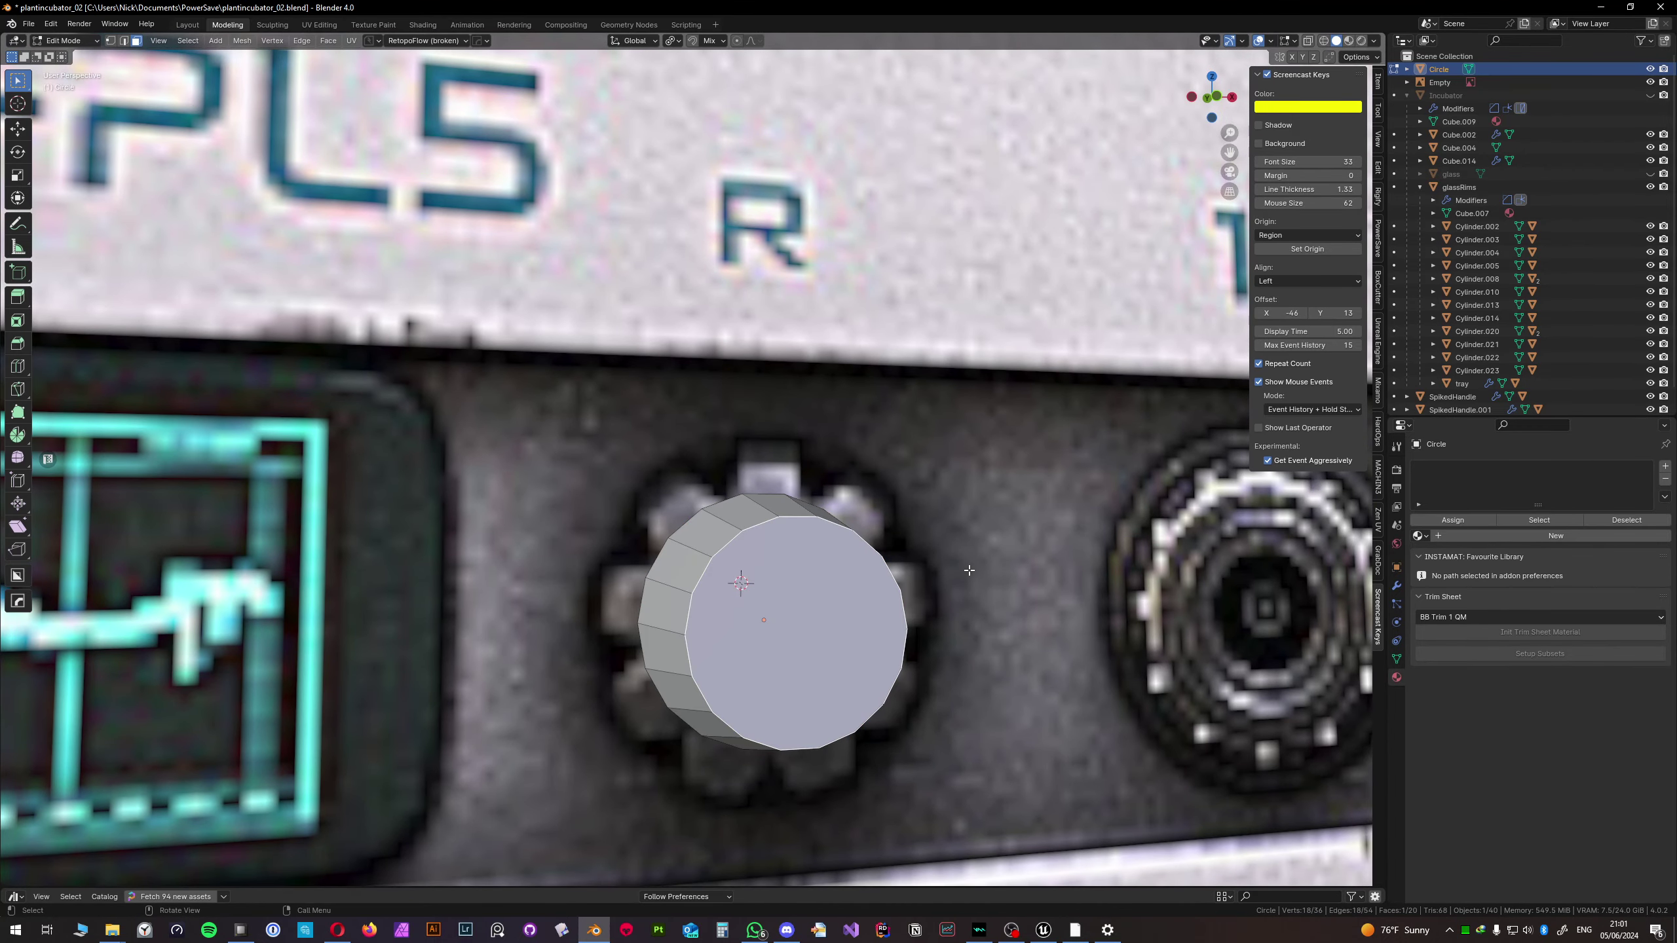
{"action": "middle_click_drag", "start_coordinate": [826, 555], "coordinate": [803, 515]}
{"action": "left_click", "coordinate": [803, 510]}
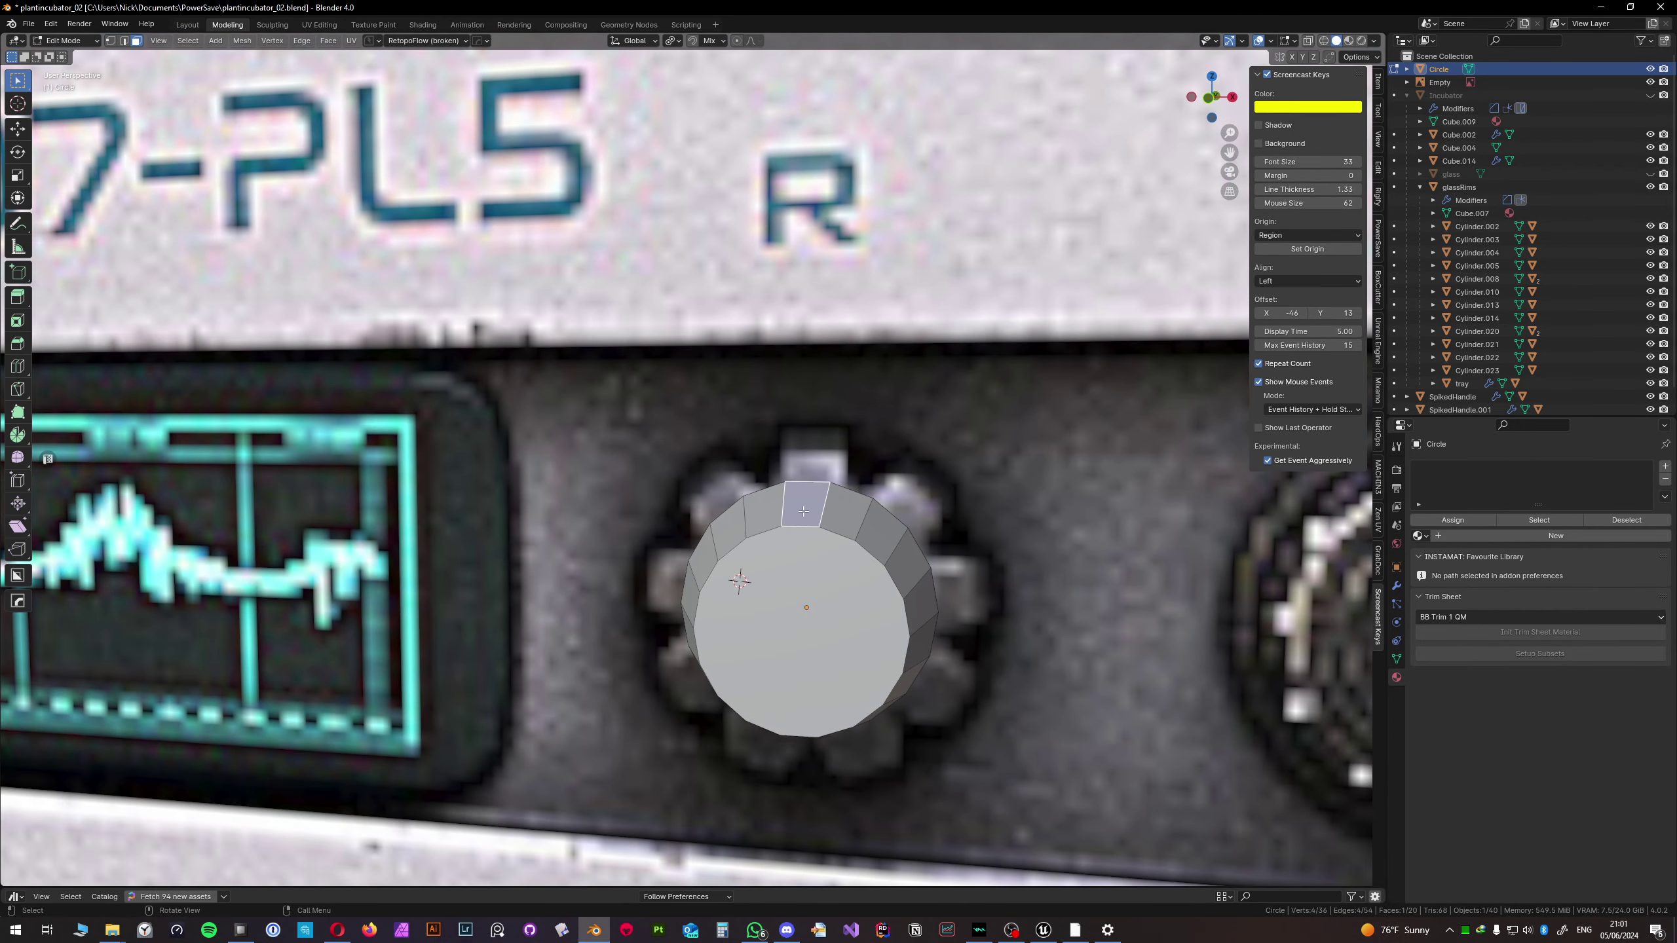
{"action": "left_click", "coordinate": [885, 531], "text": "ctrl"}
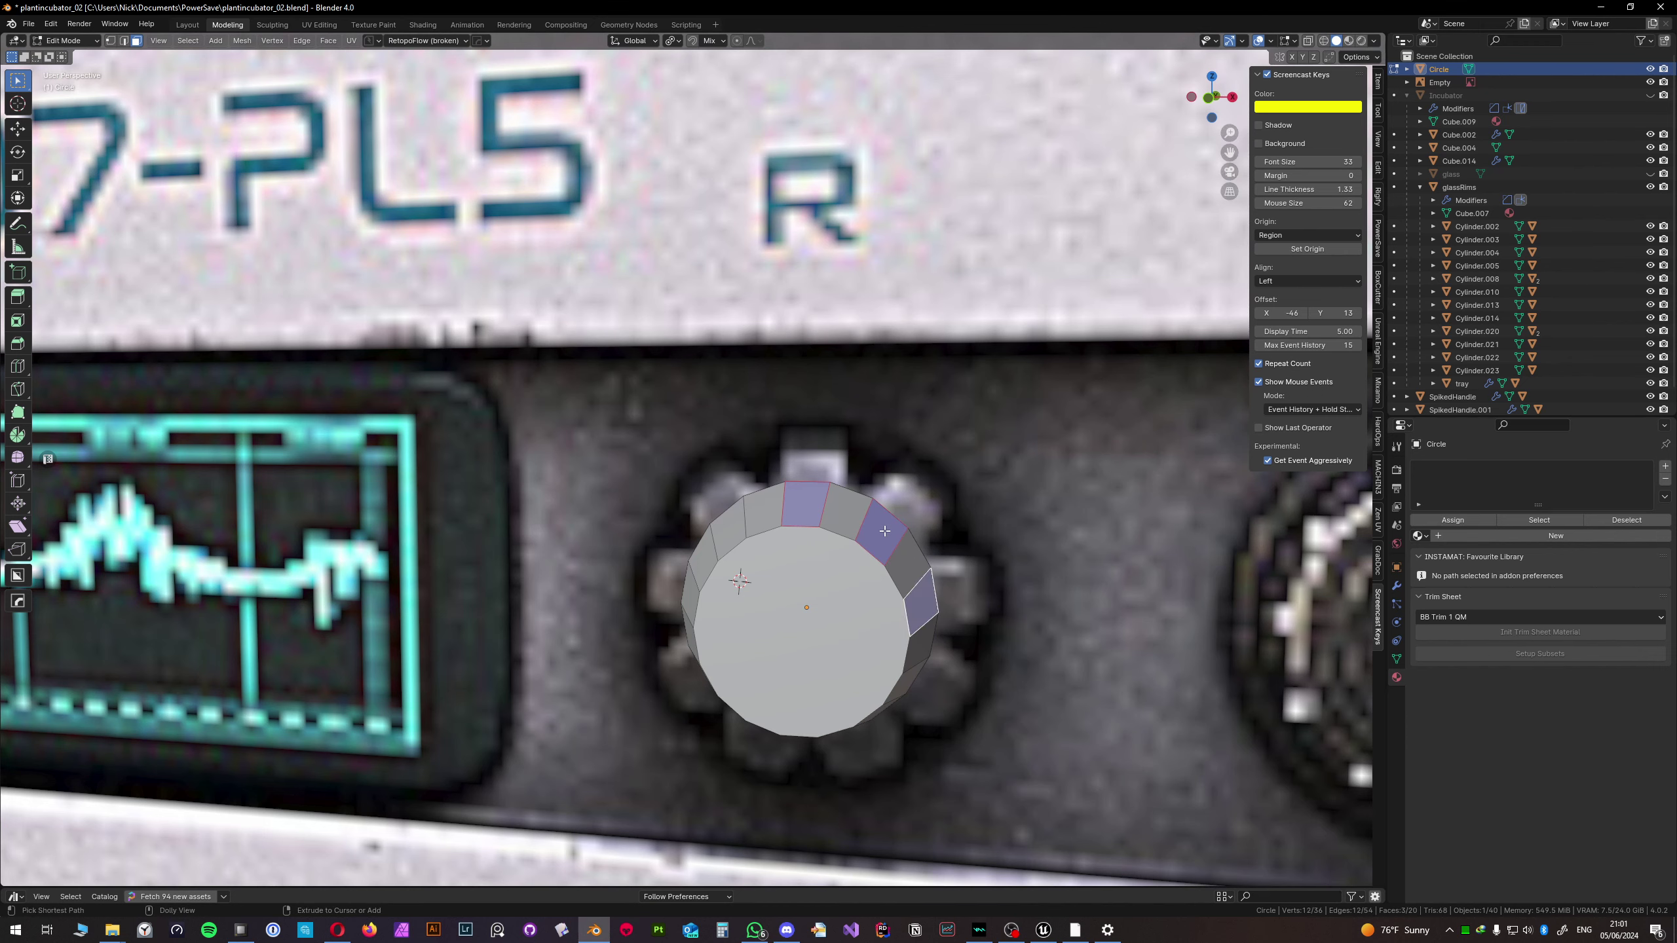
{"action": "middle_click_drag", "start_coordinate": [885, 531], "coordinate": [1357, 231]}
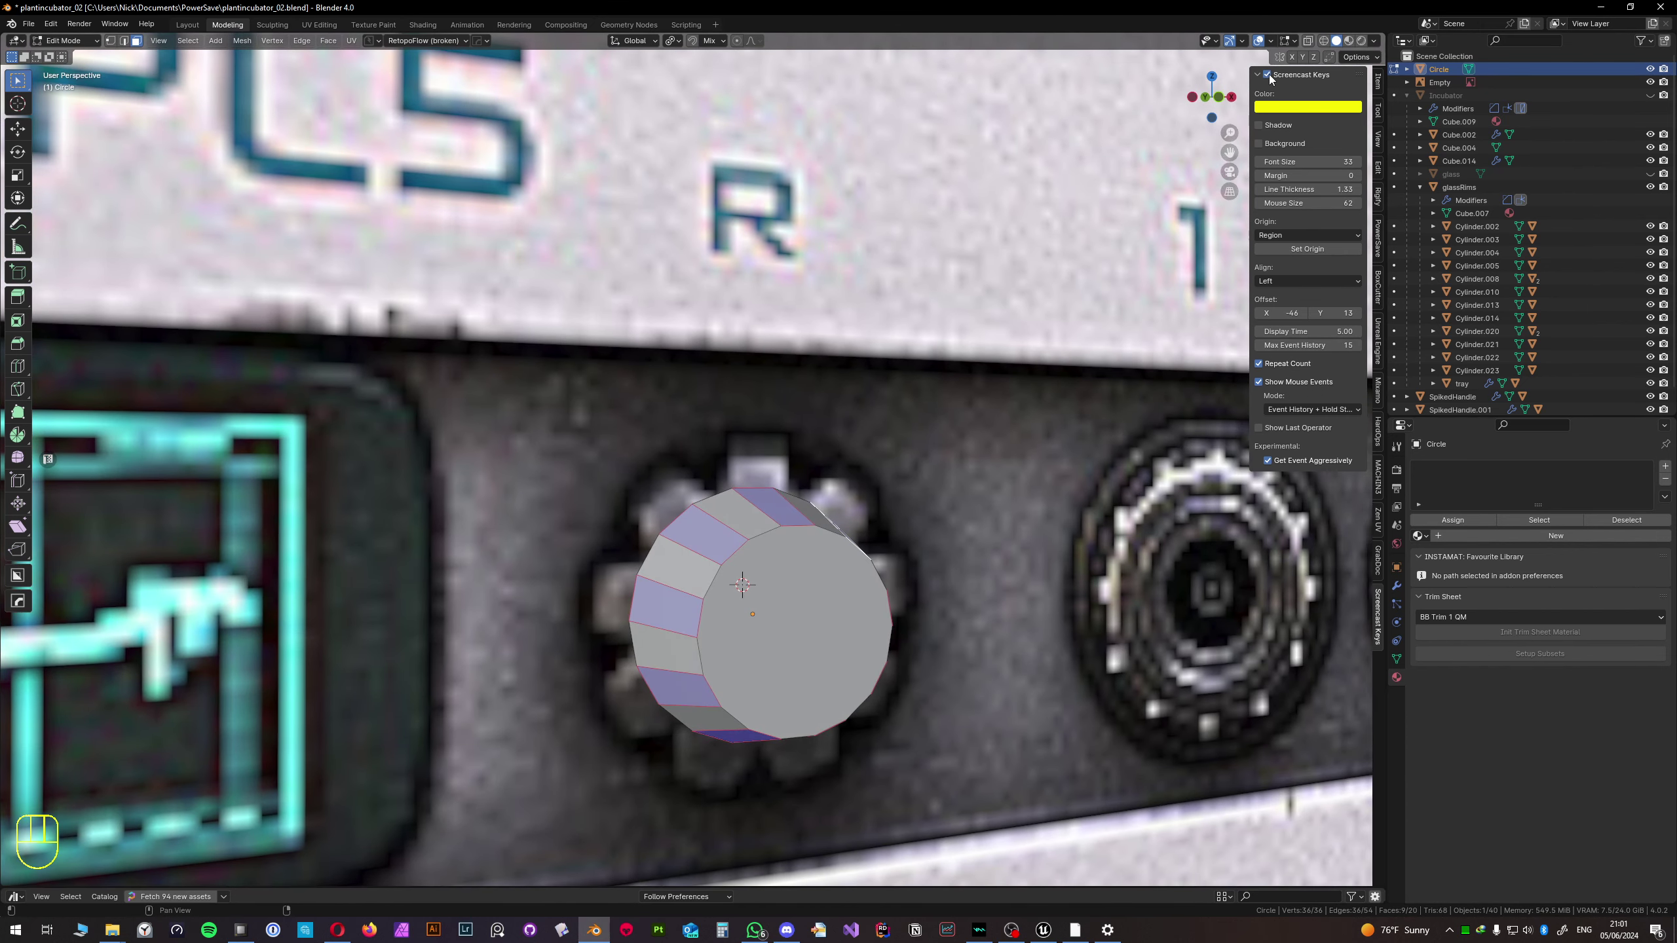
- Extrude the selected side faces along their normals by about 2.4 cm to form the gear teeth
{"action": "middle_click_drag", "start_coordinate": [741, 560], "coordinate": [762, 560]}
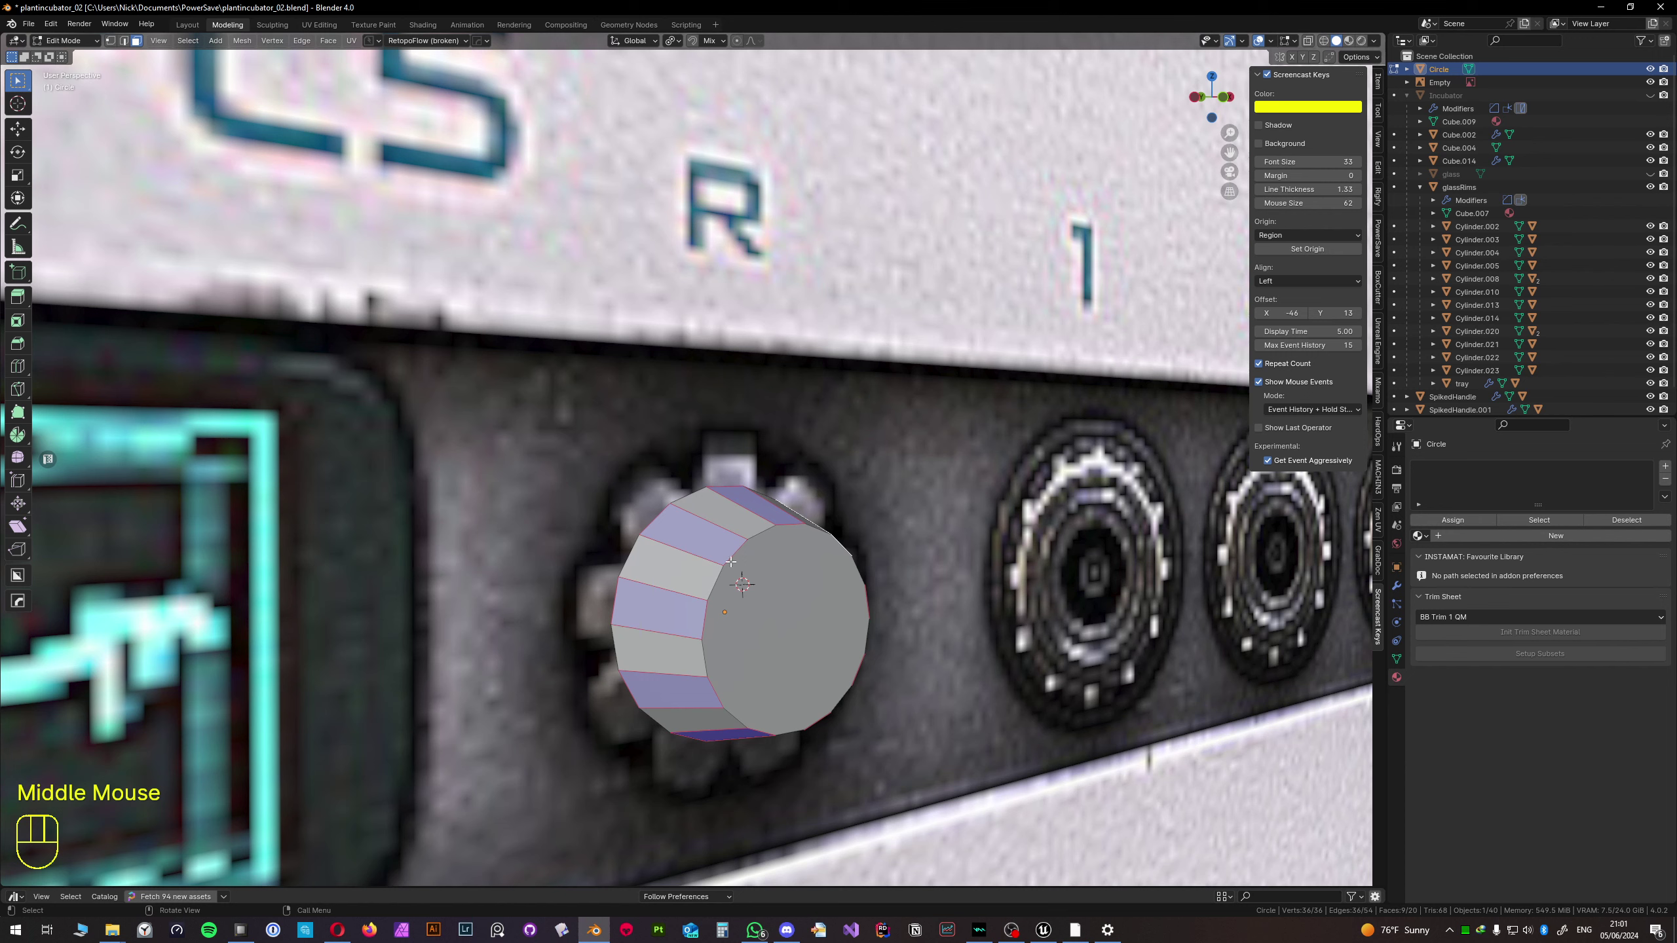
{"action": "key", "text": "alt+e"}
{"action": "left_click", "coordinate": [740, 576]}
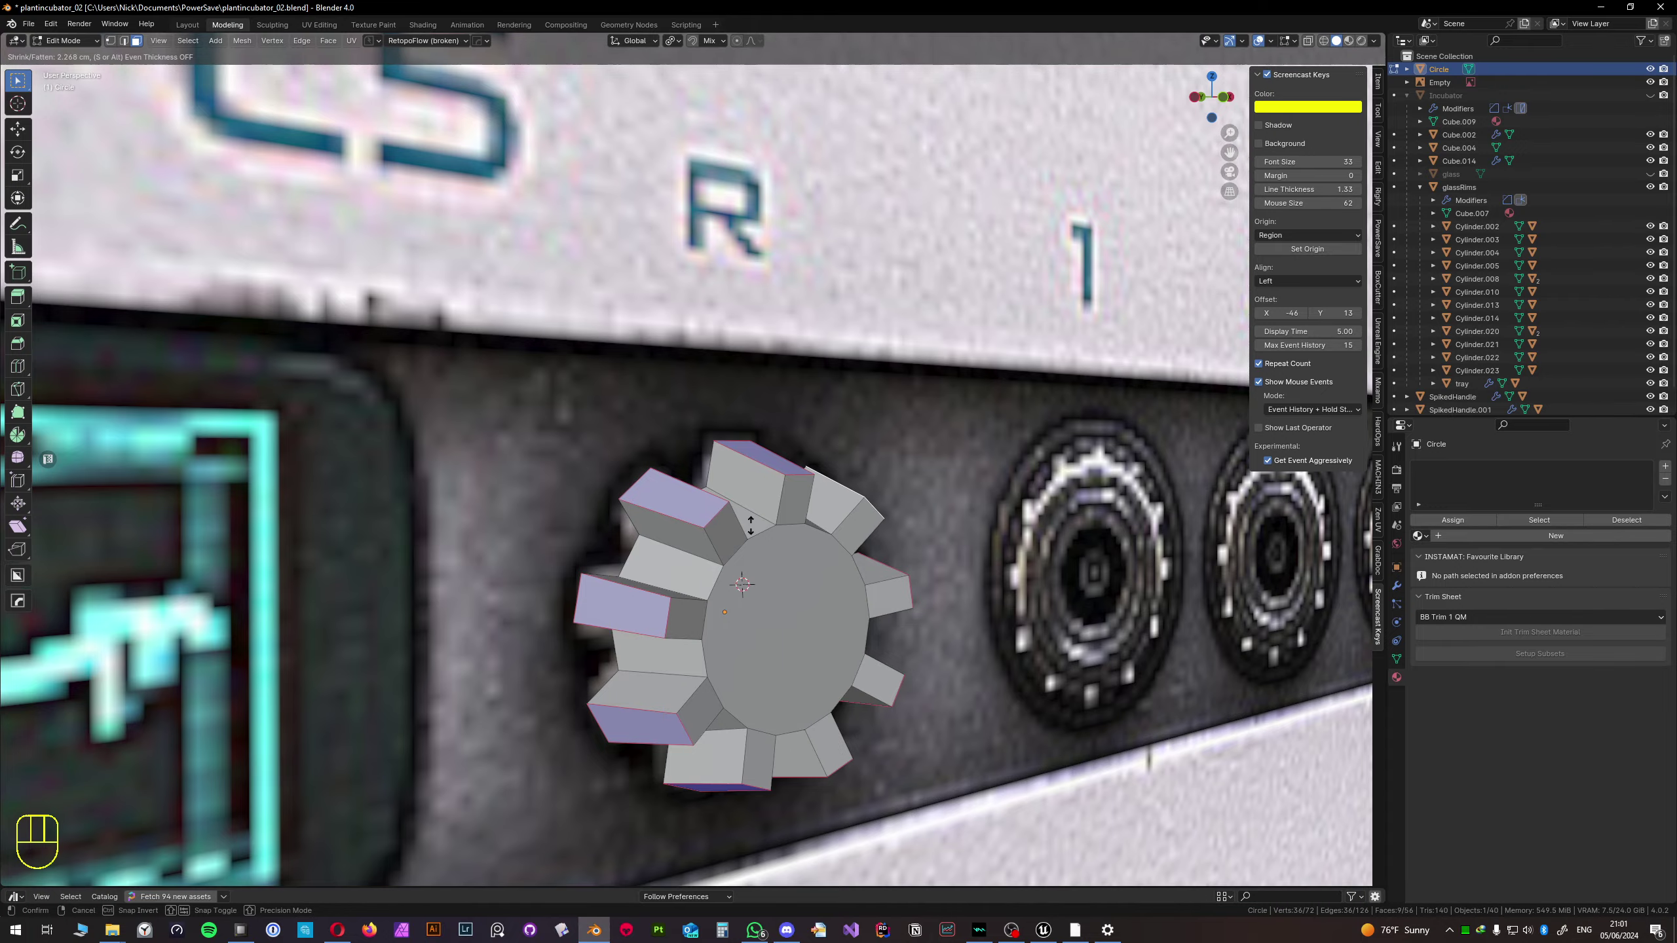
{"action": "left_click", "coordinate": [751, 525]}
{"action": "middle_click_drag", "start_coordinate": [751, 525], "coordinate": [816, 546]}
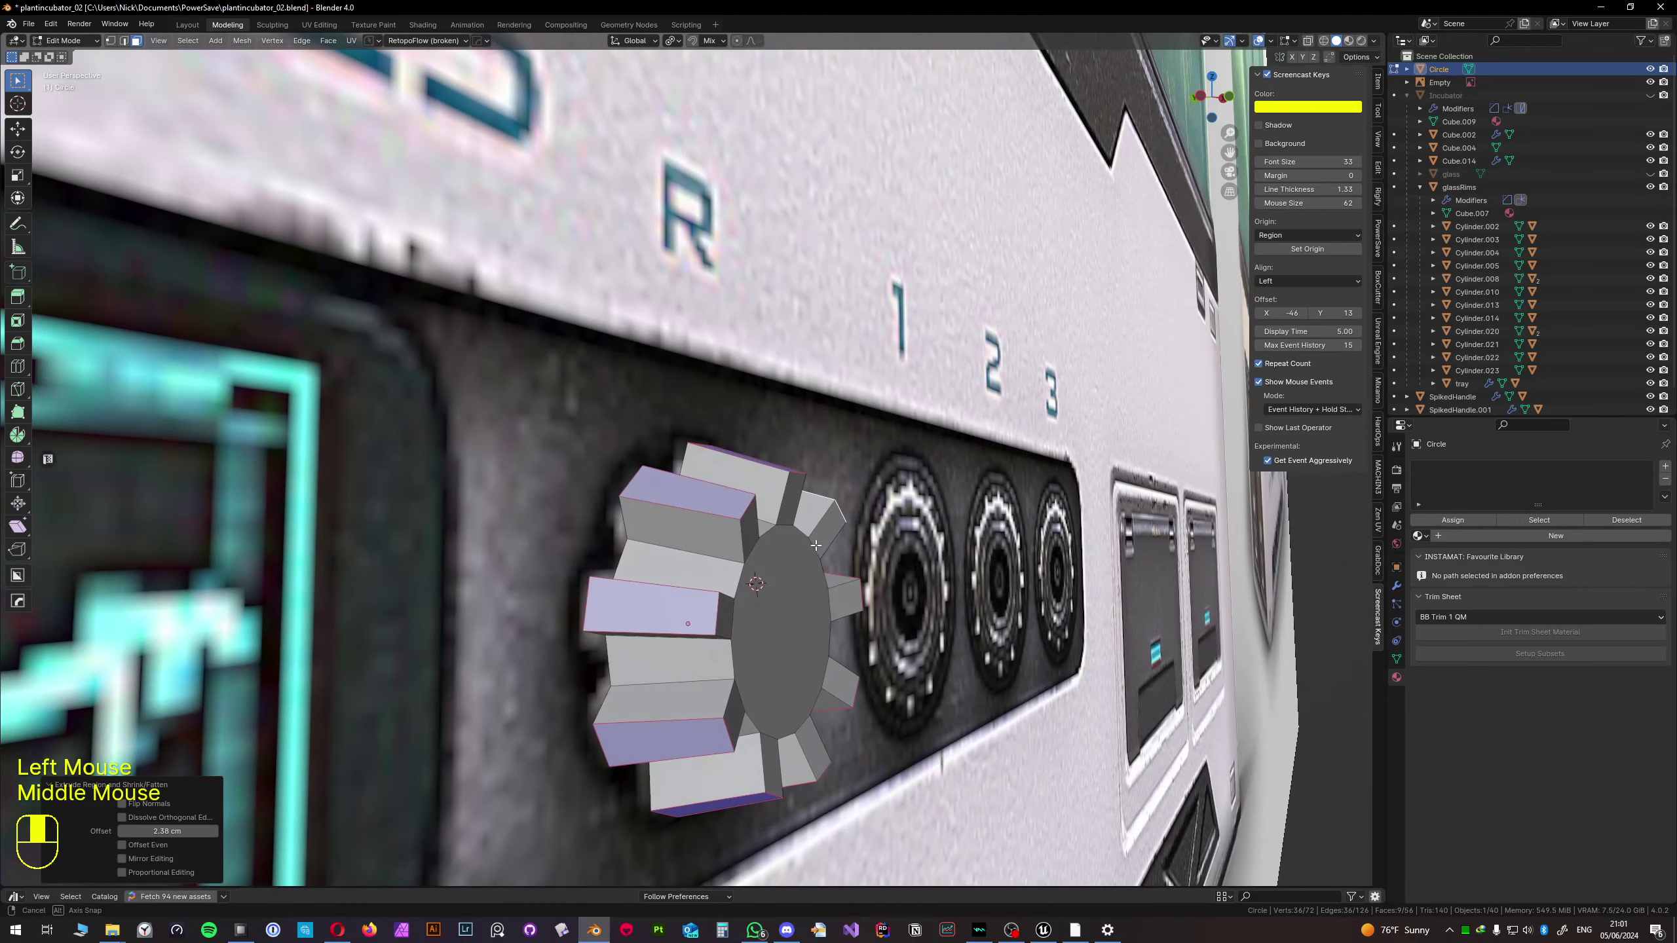
- Isolate the gear in local view and show it from the left in orthographic view
{"action": "key", "text": "Tab"}
{"action": "key", "text": "slash"}
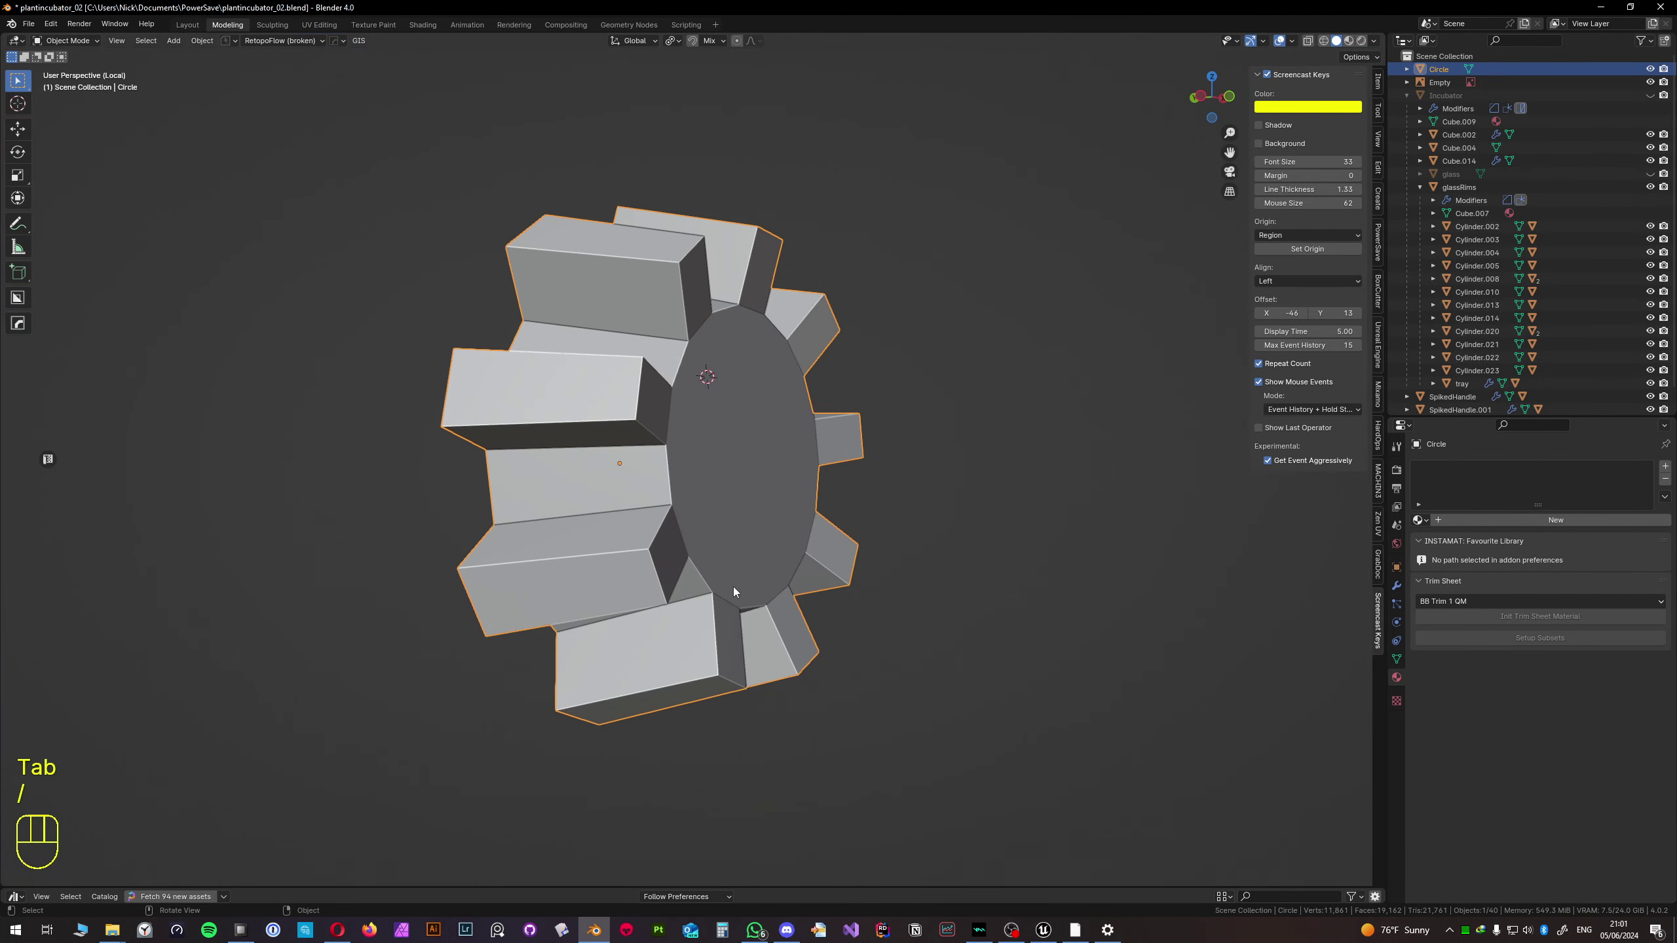
{"action": "middle_click_drag", "start_coordinate": [733, 587], "coordinate": [715, 528]}
{"action": "scroll", "coordinate": [736, 520], "scroll_direction": "down", "scroll_amount": 1}
{"action": "scroll", "coordinate": [734, 517], "scroll_direction": "down", "scroll_amount": 1}
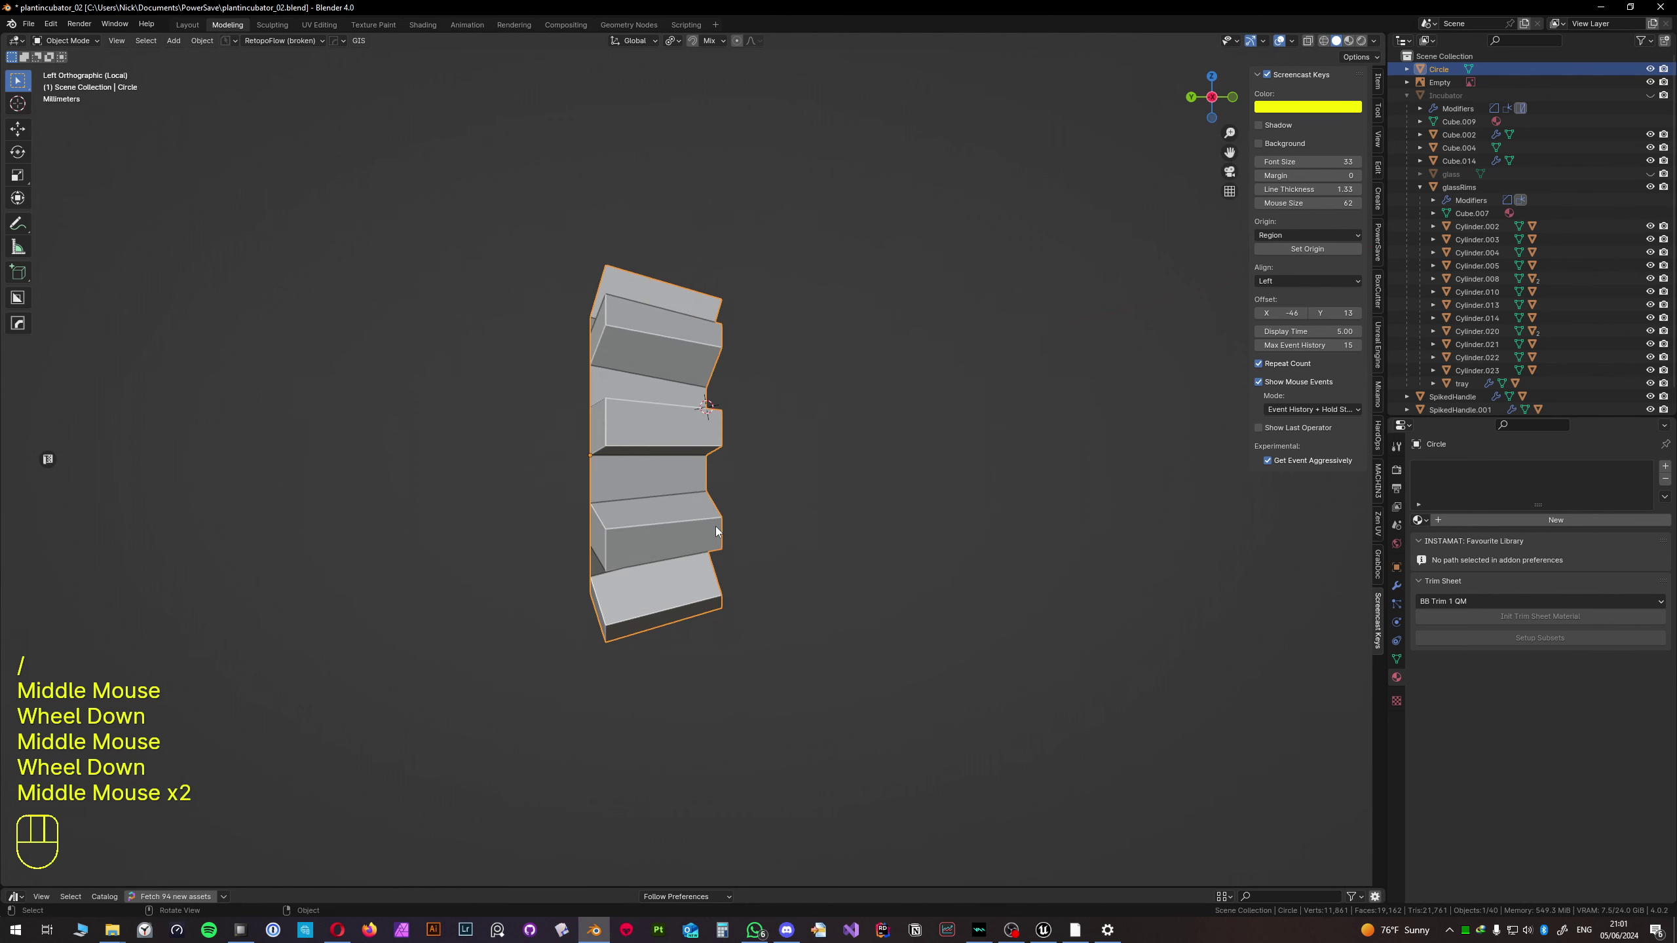
- Select the front tip vertices of all the gear teeth and move them along Y, snapped level with the hub's front face
{"action": "key", "text": "Tab"}
{"action": "key", "text": "1"}
{"action": "key", "text": "alt+z"}
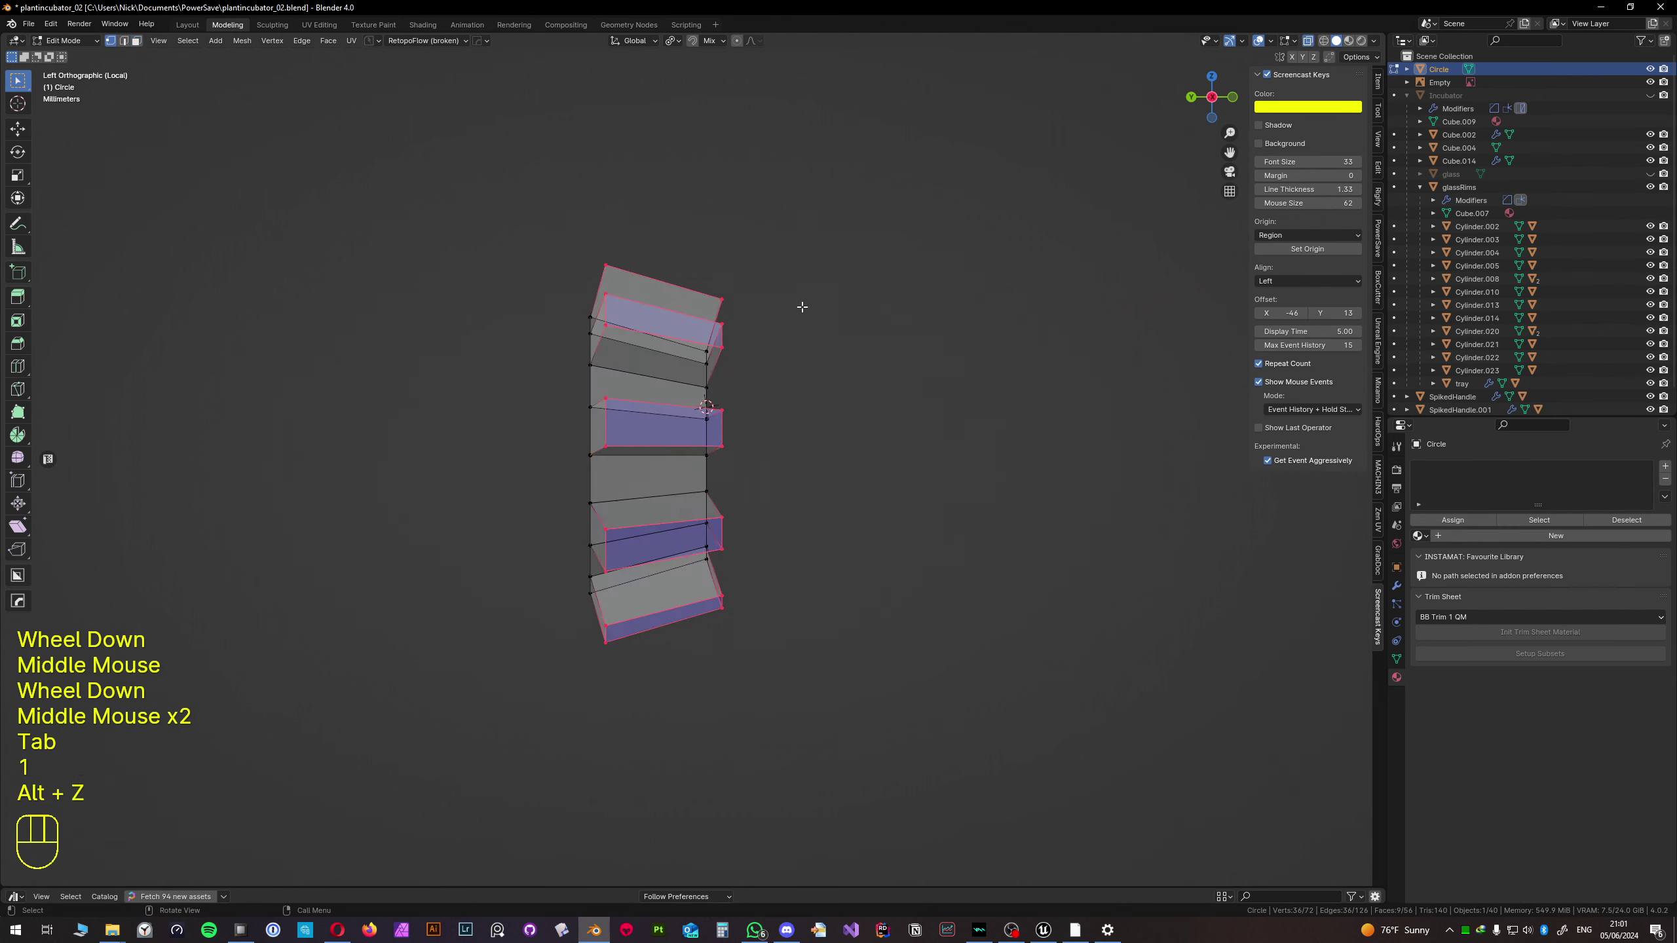
{"action": "left_click_drag", "start_coordinate": [823, 243], "coordinate": [716, 653]}
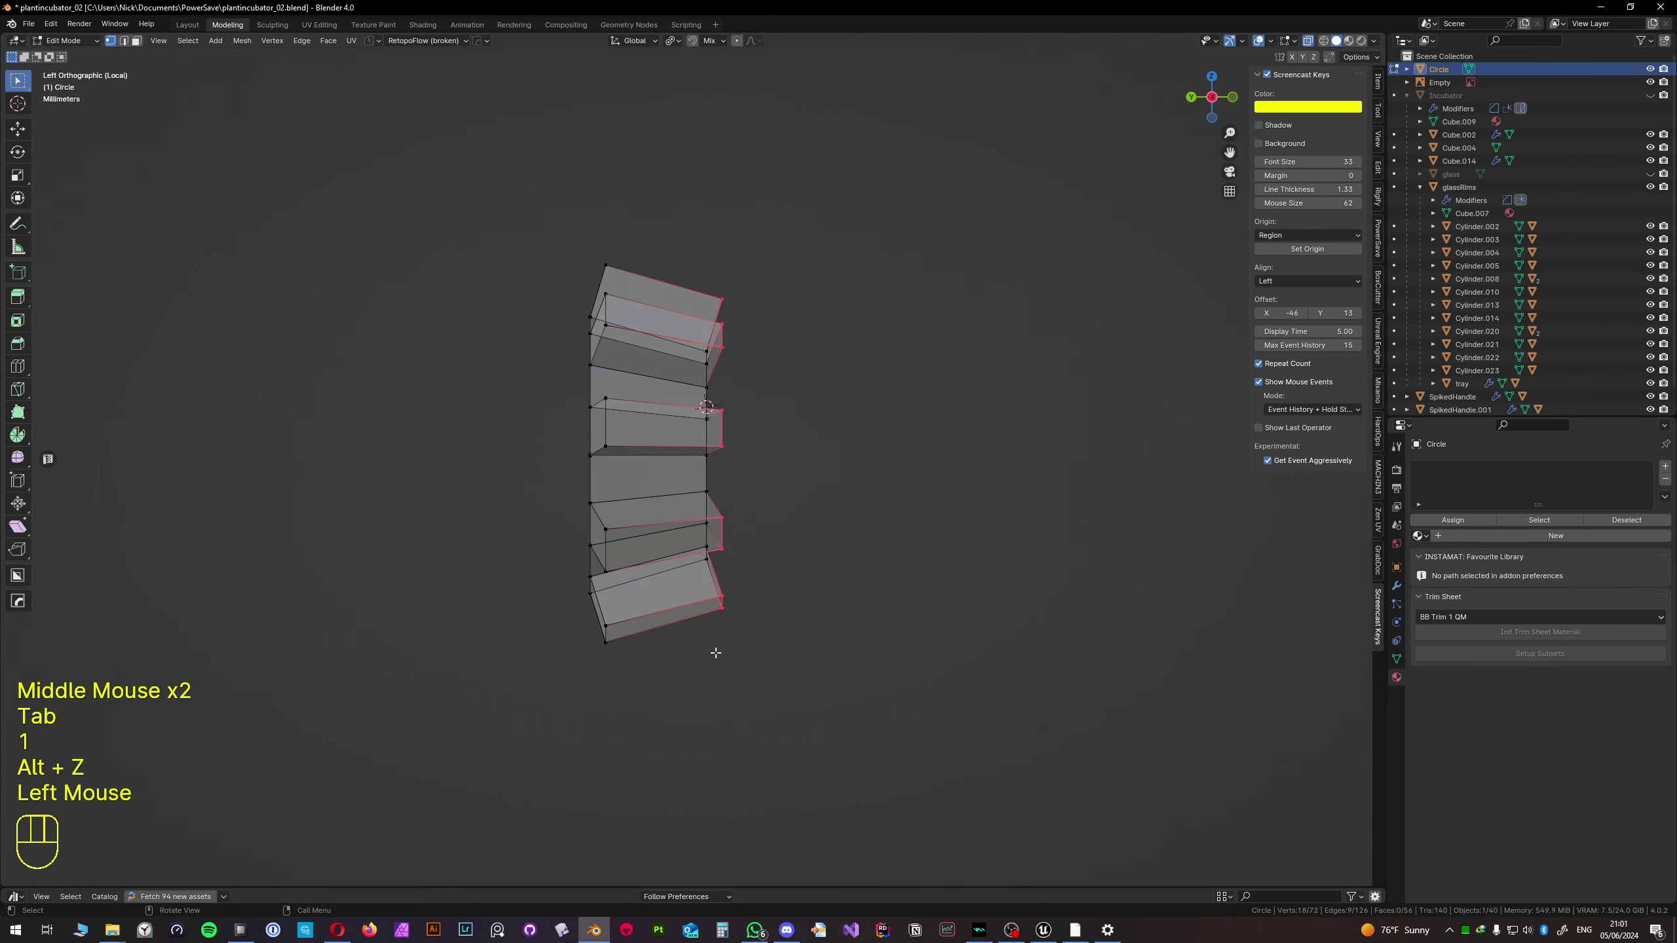
{"action": "middle_click_drag", "start_coordinate": [716, 653], "coordinate": [802, 524]}
{"action": "key", "text": "g"}
{"action": "key", "text": "y"}
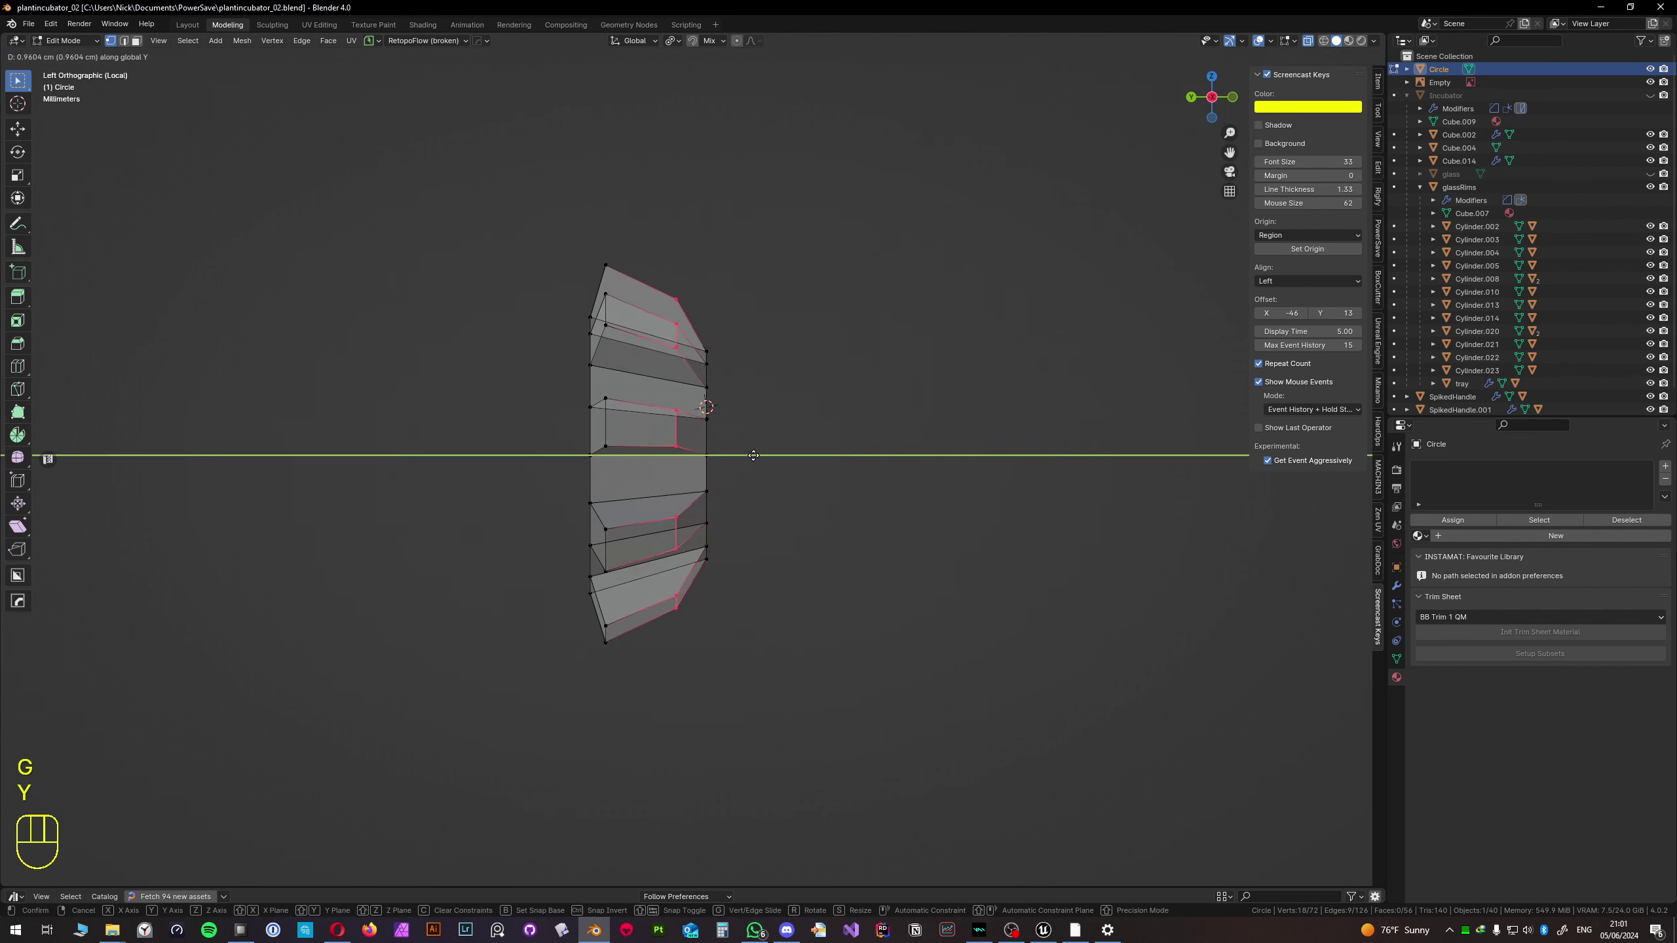
{"action": "left_click", "coordinate": [709, 420], "text": "ctrl"}
- Select the rear tip vertices of all the teeth and move them along Y, snapped level with the hub's back face
{"action": "middle_click_drag", "start_coordinate": [708, 419], "coordinate": [595, 453]}
{"action": "middle_click_drag", "start_coordinate": [767, 427], "coordinate": [854, 423]}
{"action": "left_click_drag", "start_coordinate": [701, 217], "coordinate": [646, 745]}
{"action": "key", "text": "g"}
{"action": "key", "text": "y"}
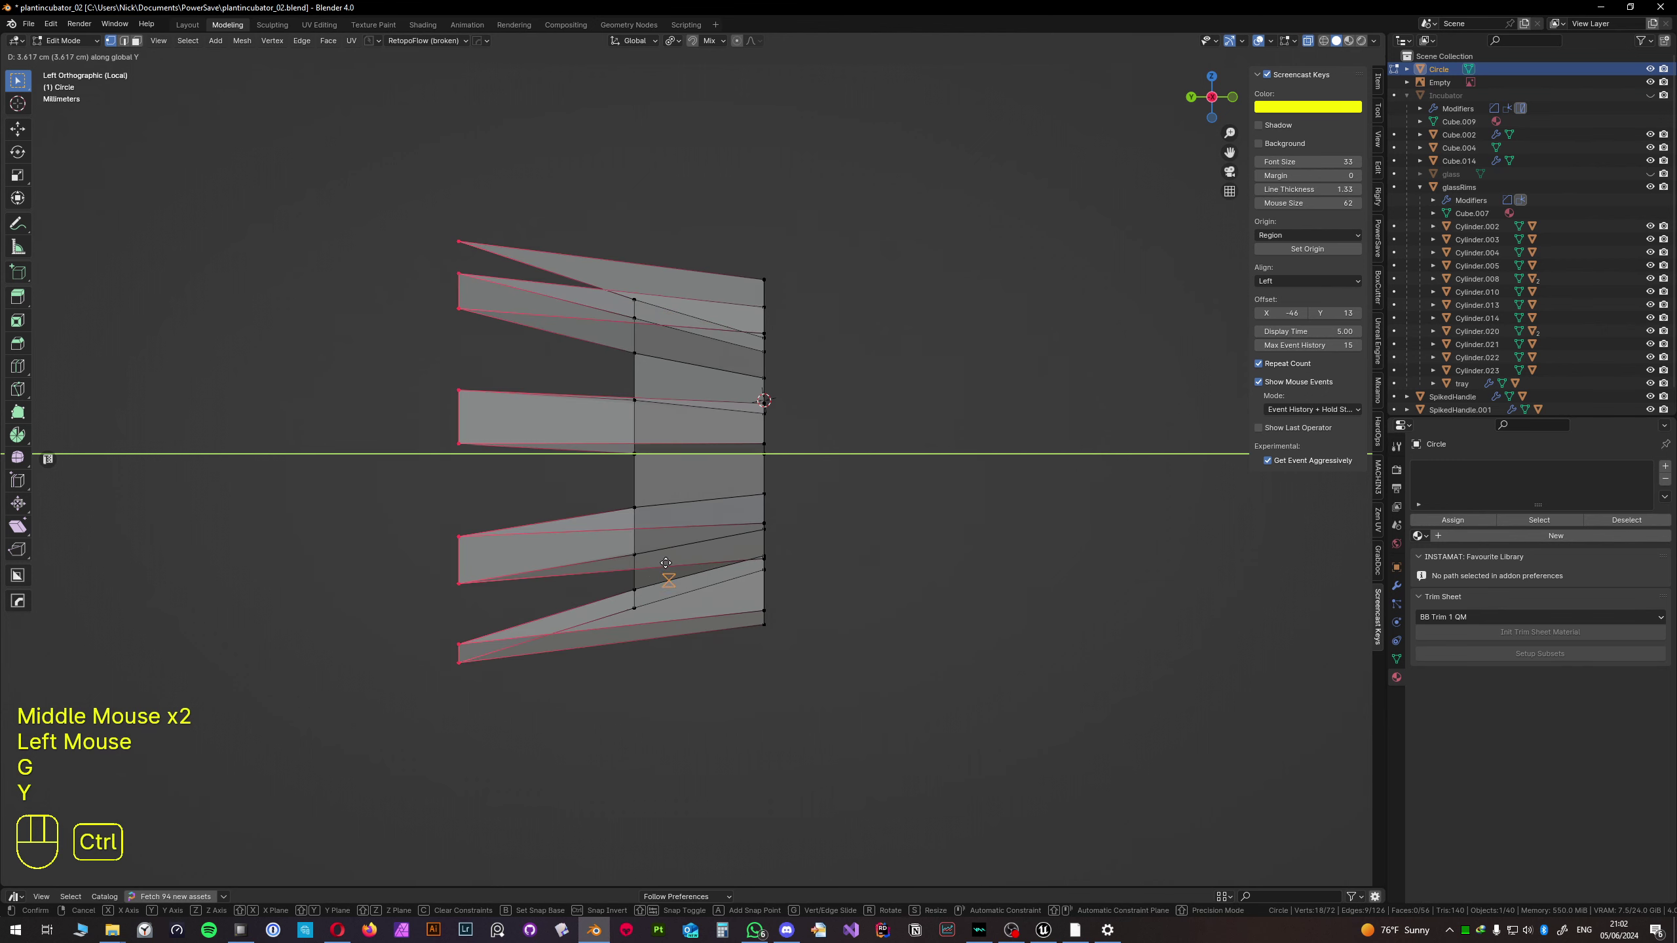
{"action": "left_click", "coordinate": [634, 453], "text": "ctrl"}
{"action": "middle_click_drag", "start_coordinate": [634, 453], "coordinate": [694, 492]}
{"action": "key", "text": "Tab"}
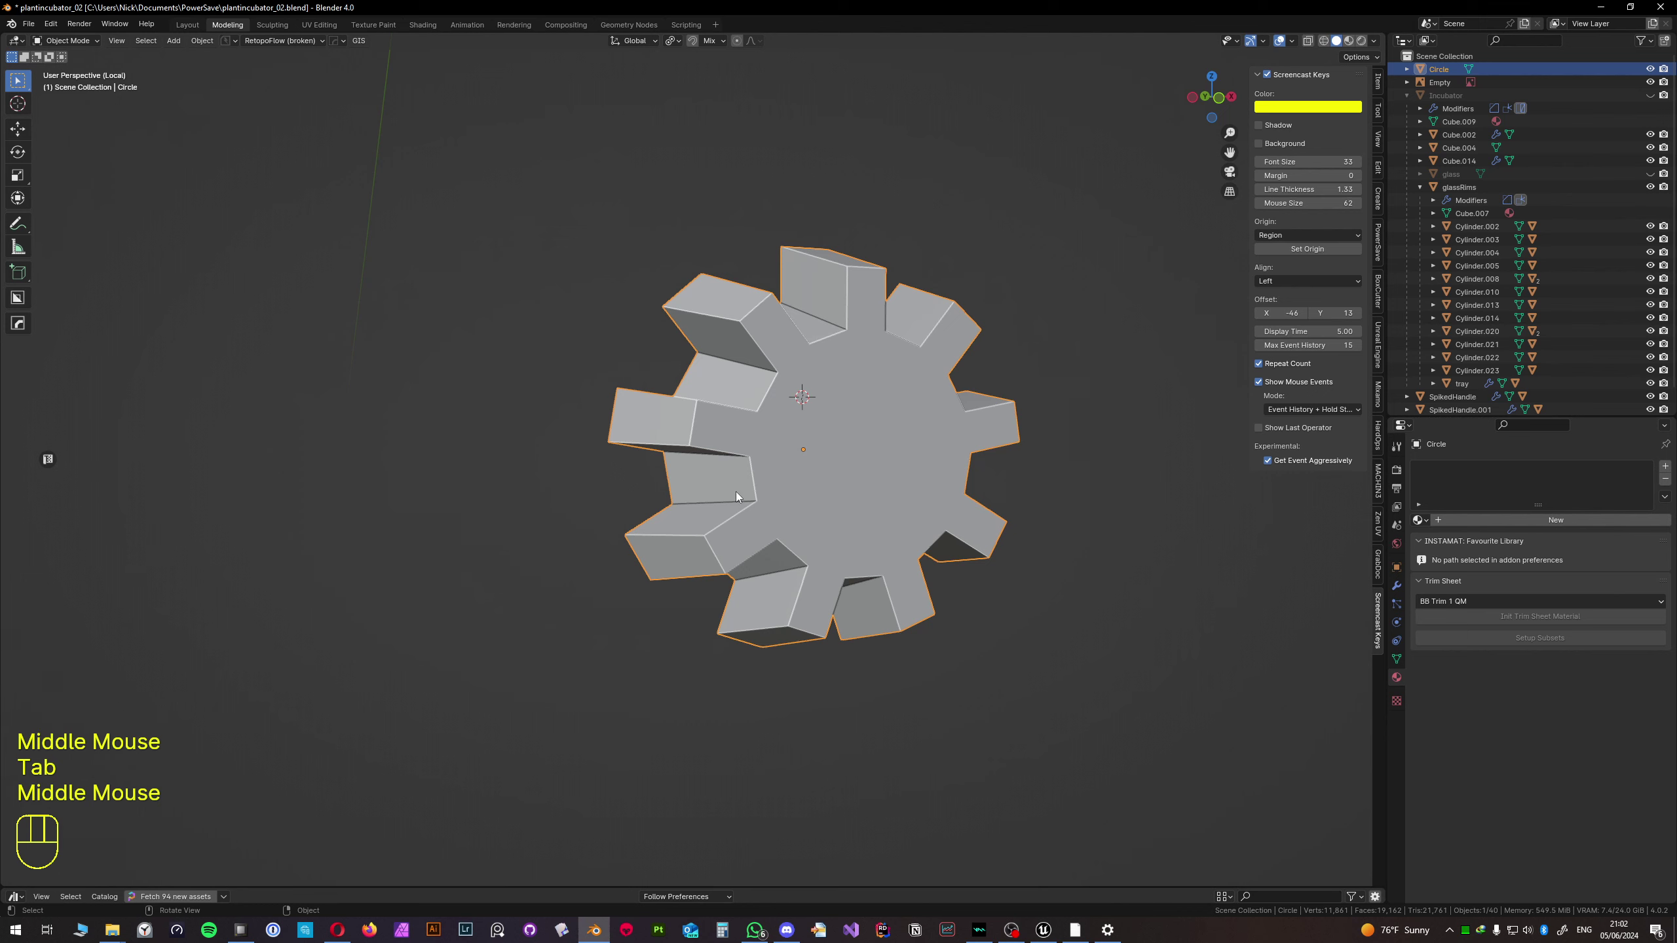
{"action": "middle_click_drag", "start_coordinate": [694, 492], "coordinate": [947, 472]}
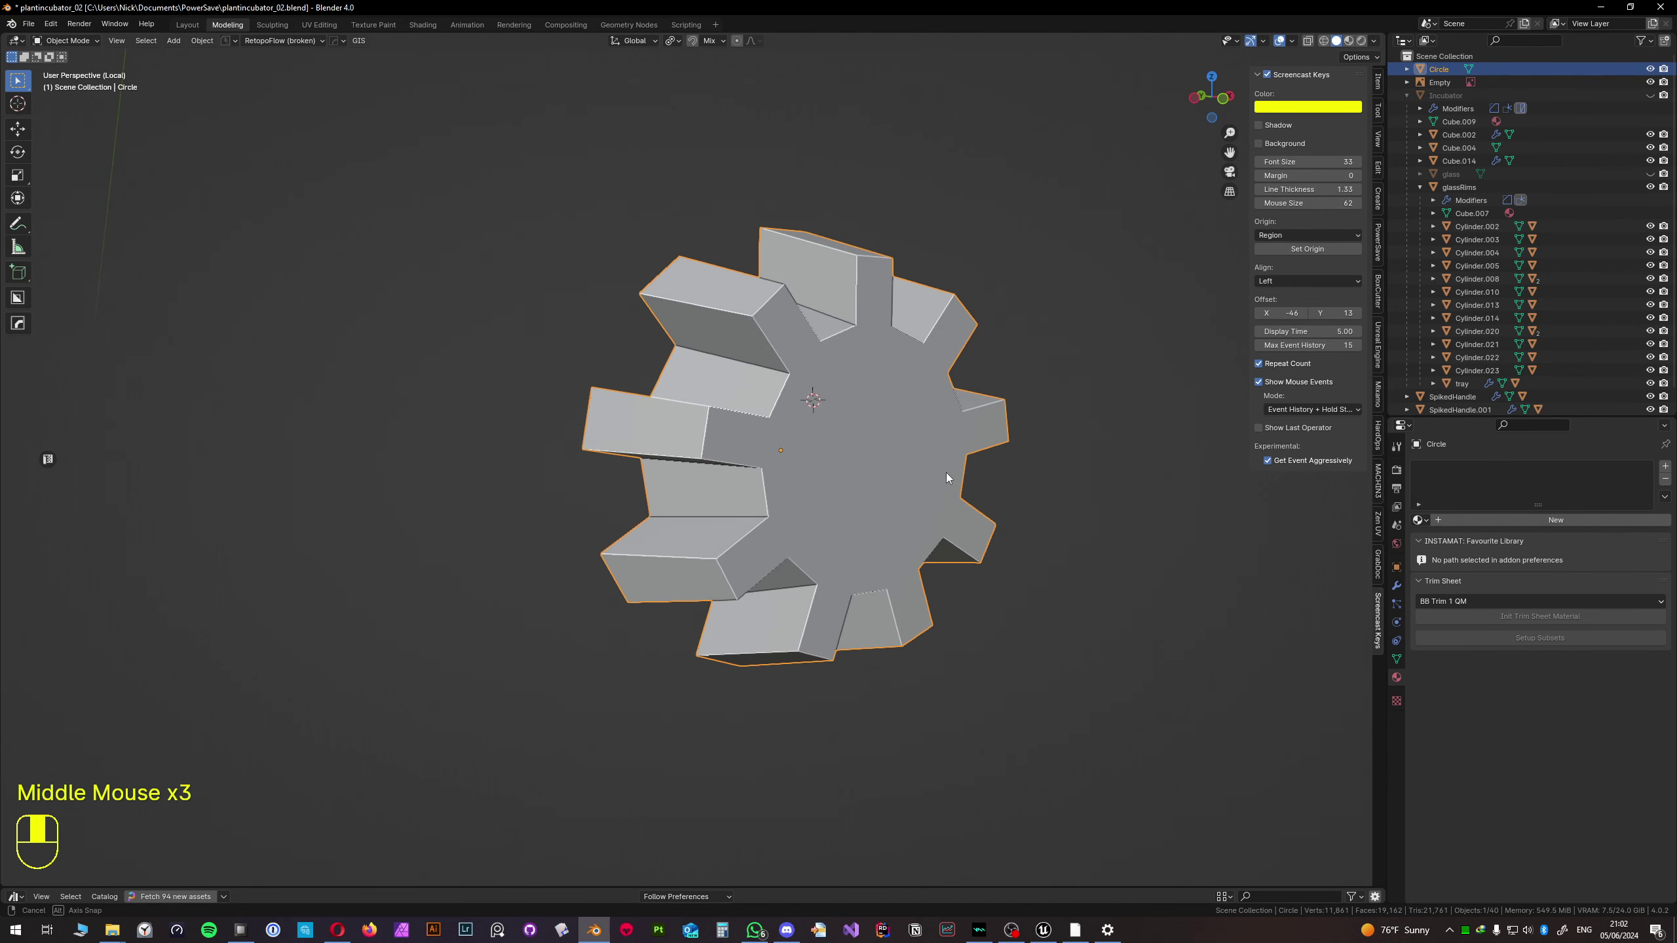
- Select the outer front edge at the tip of each of the nine gear teeth
{"action": "key", "text": "Tab"}
{"action": "key", "text": "2"}
{"action": "left_click", "coordinate": [766, 302]}
{"action": "left_click", "coordinate": [765, 302], "text": "shift"}
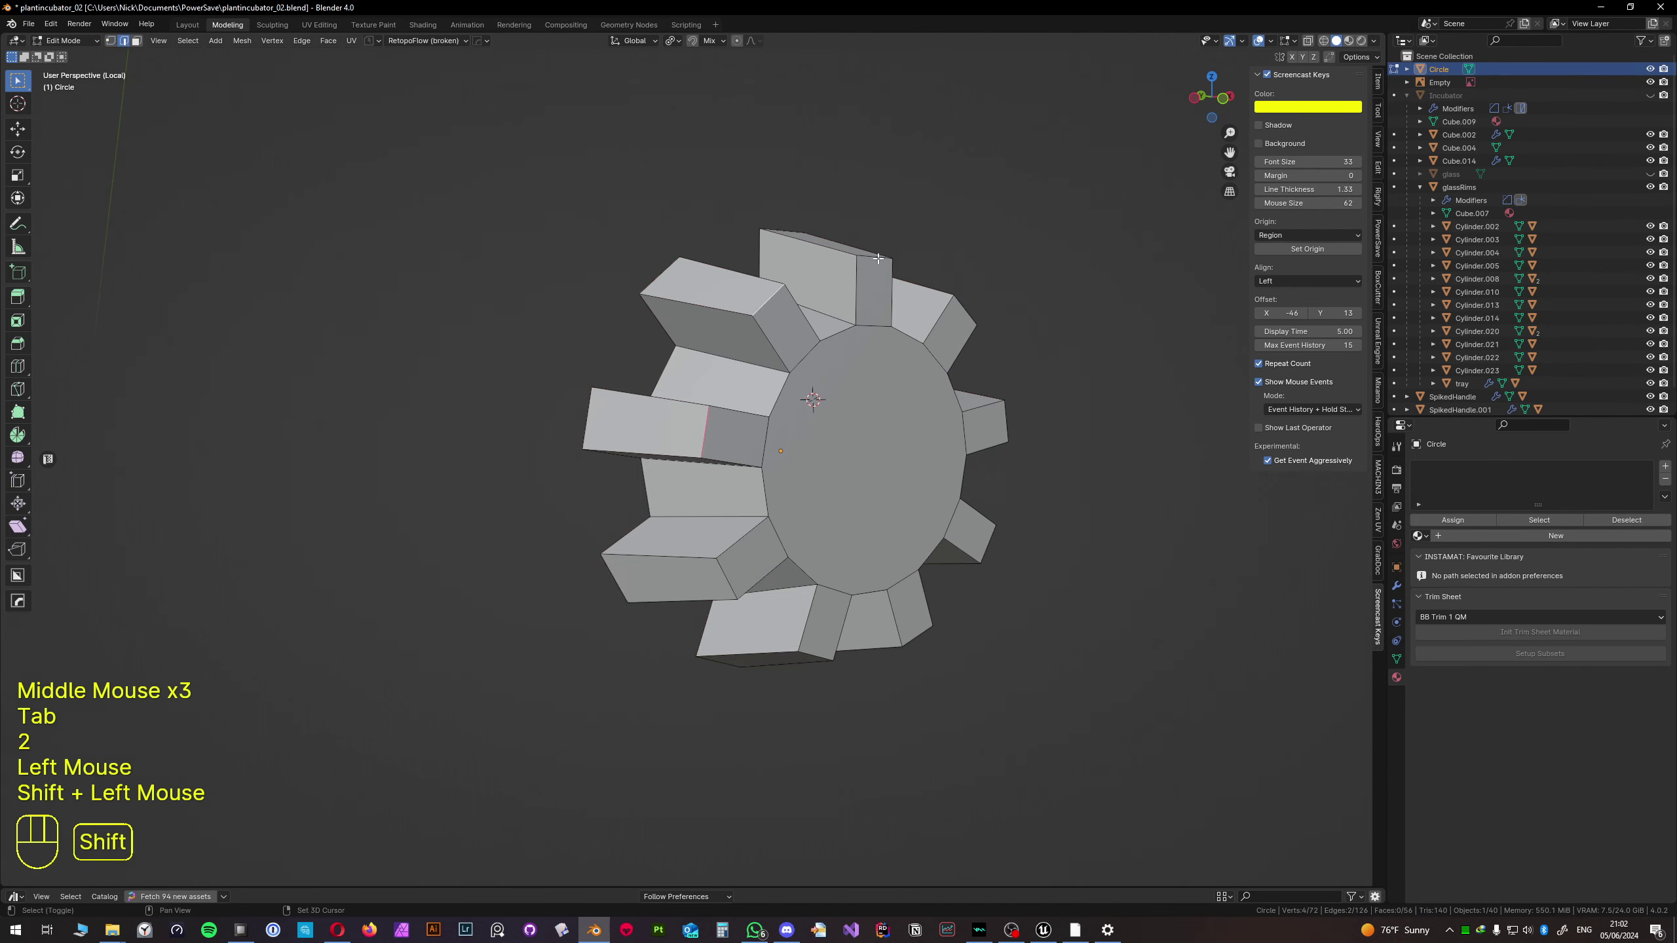
{"action": "key", "text": "ctrl+shift+KP_Add"}
{"action": "key", "text": "ctrl+shift+KP_Add"}
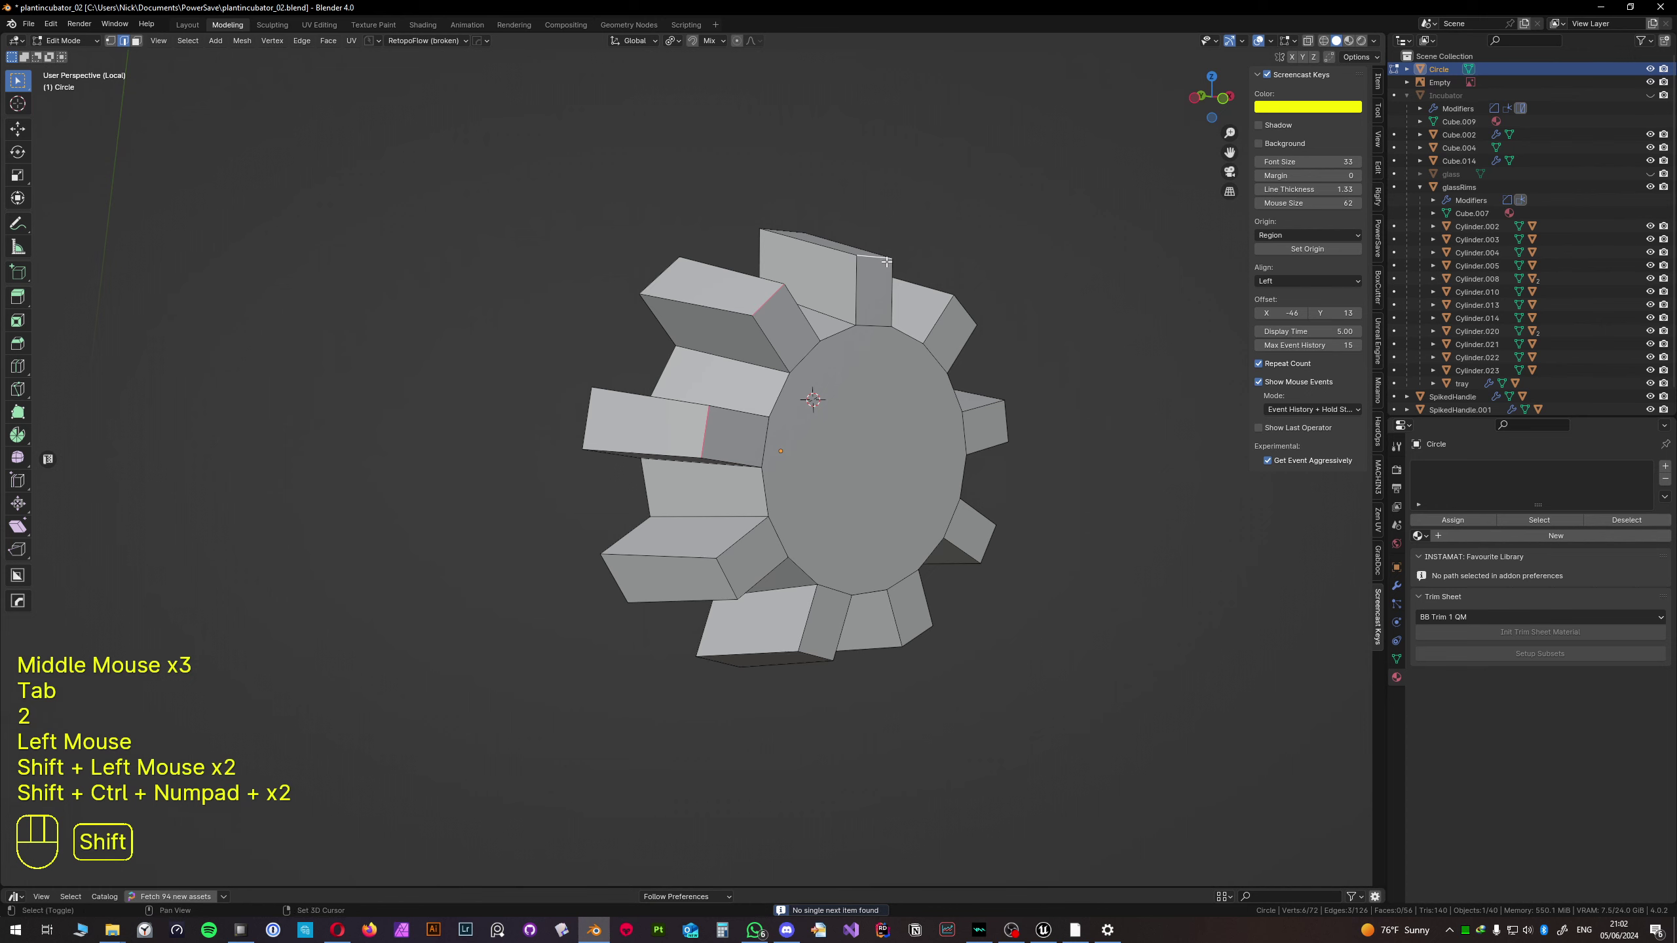
{"action": "left_click", "coordinate": [887, 262], "text": "shift"}
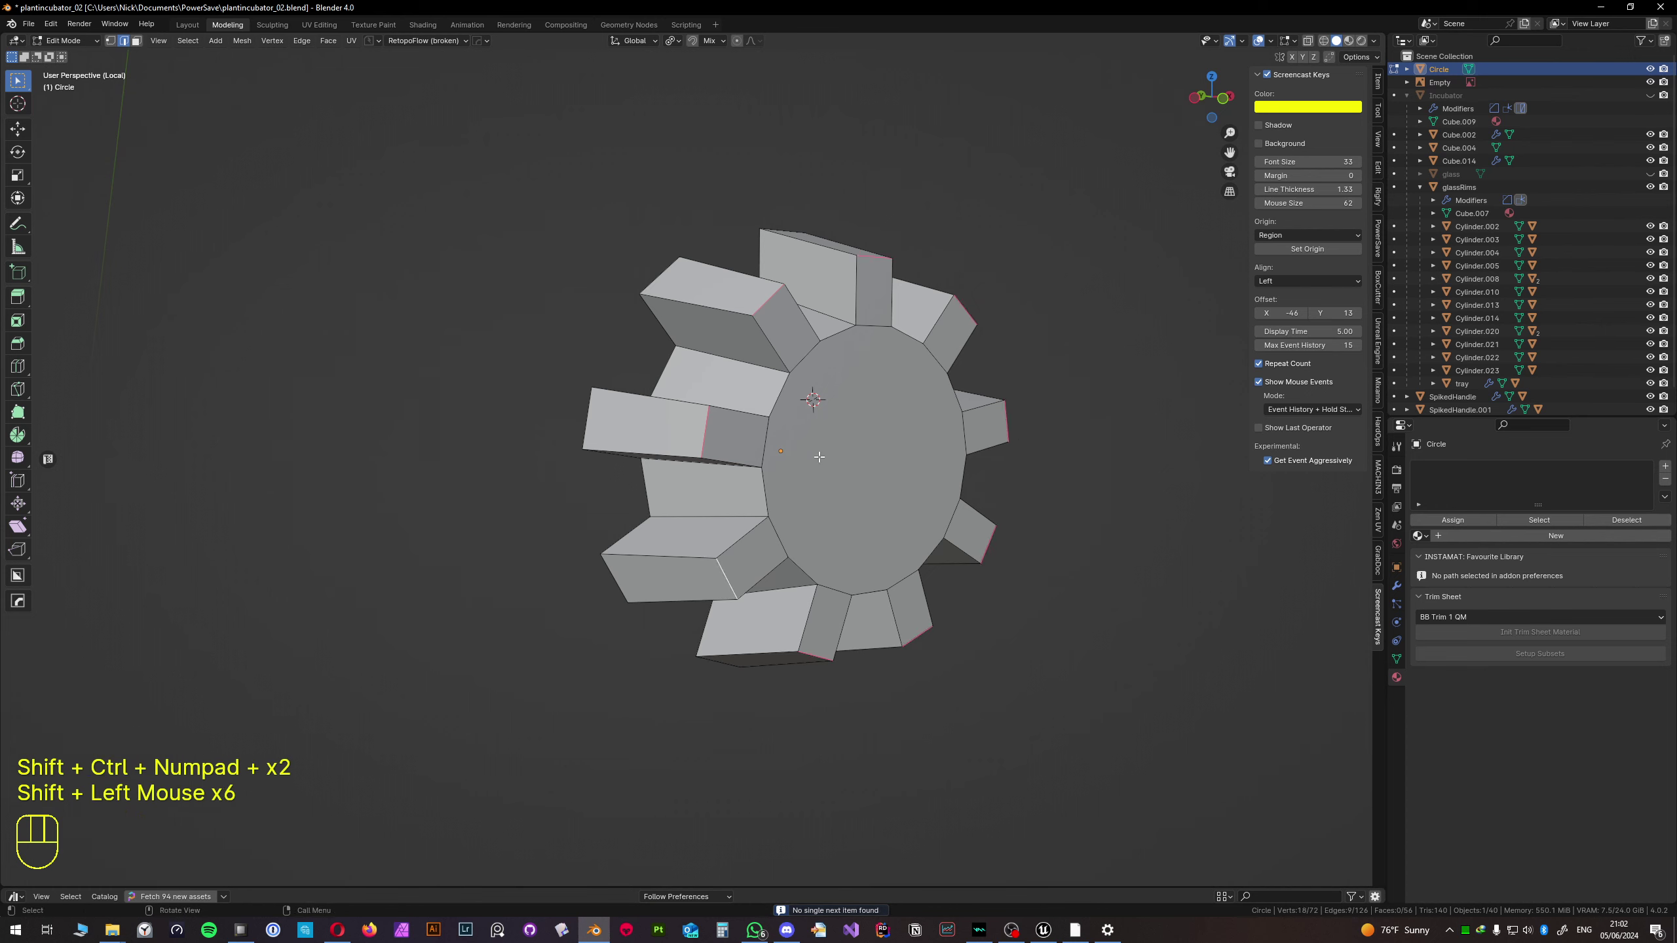
{"action": "key", "text": "g"}
{"action": "key", "text": "g"}
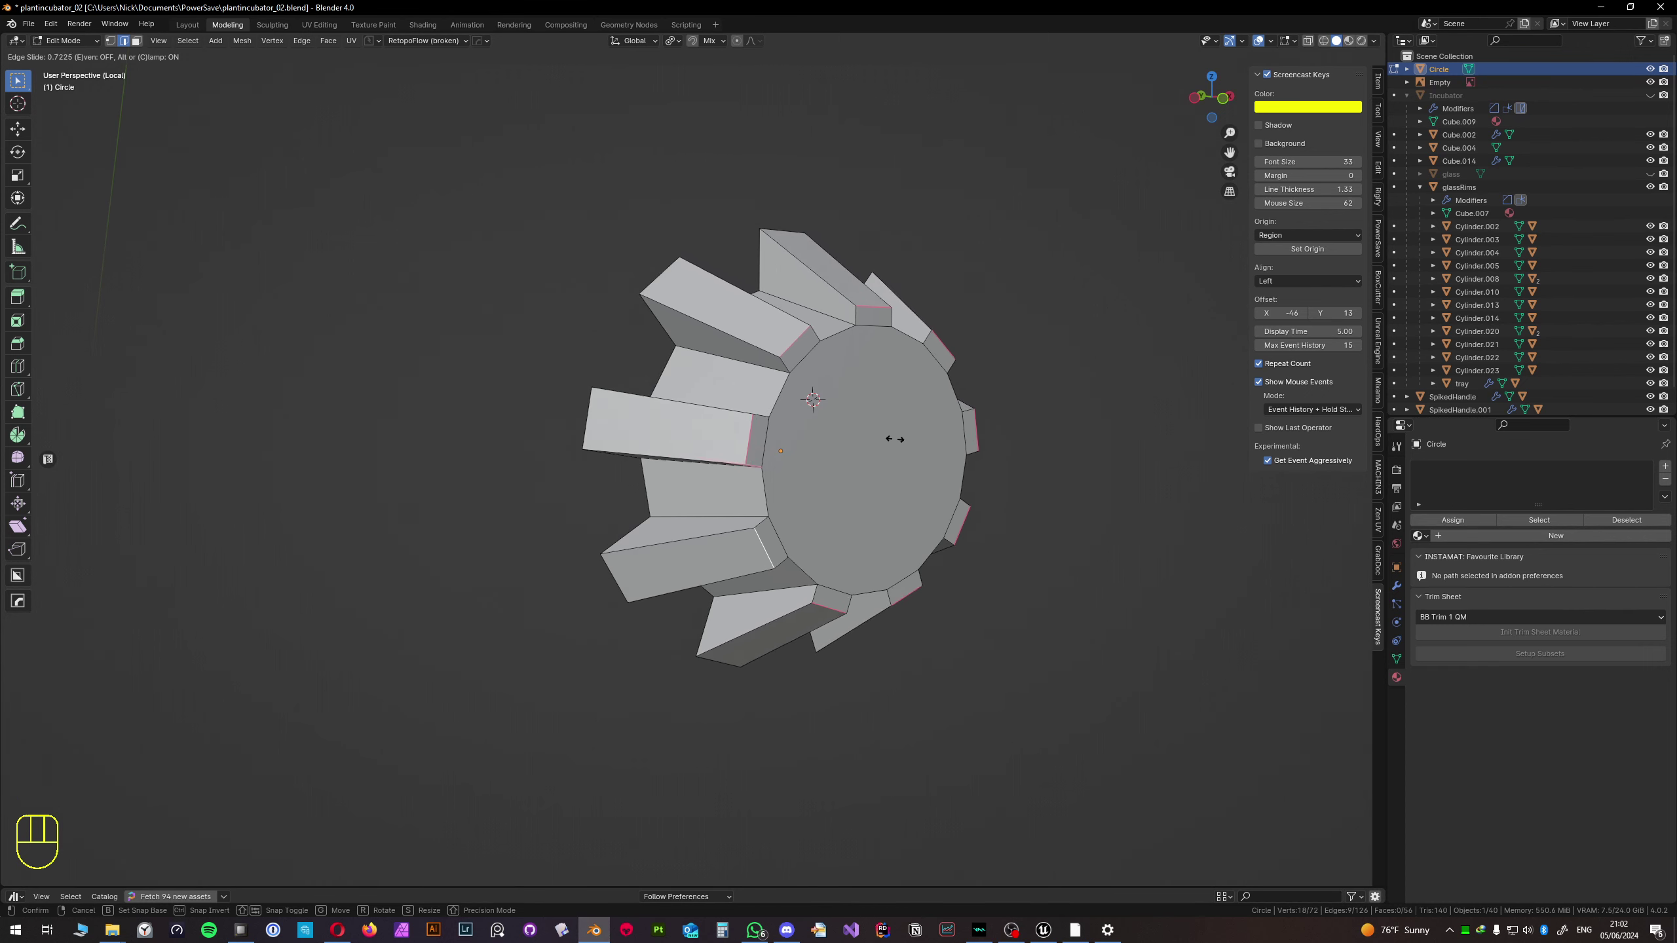
{"action": "right_click", "coordinate": [865, 451]}
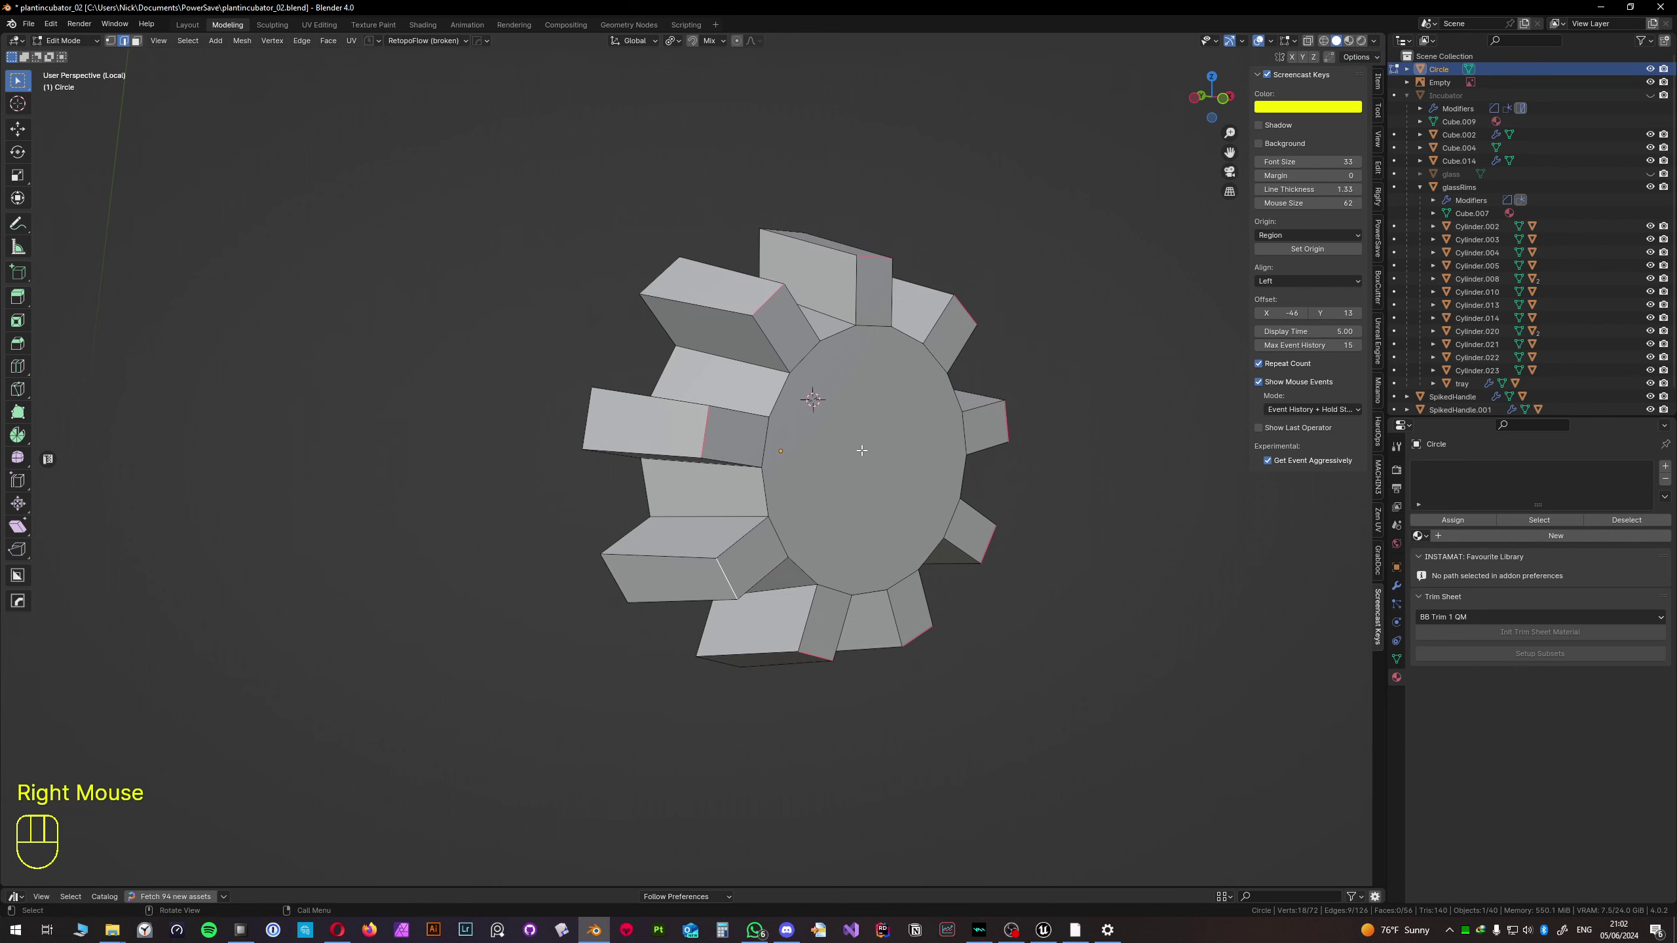
{"action": "key", "text": "g"}
{"action": "key", "text": "g"}
{"action": "right_click", "coordinate": [874, 451]}
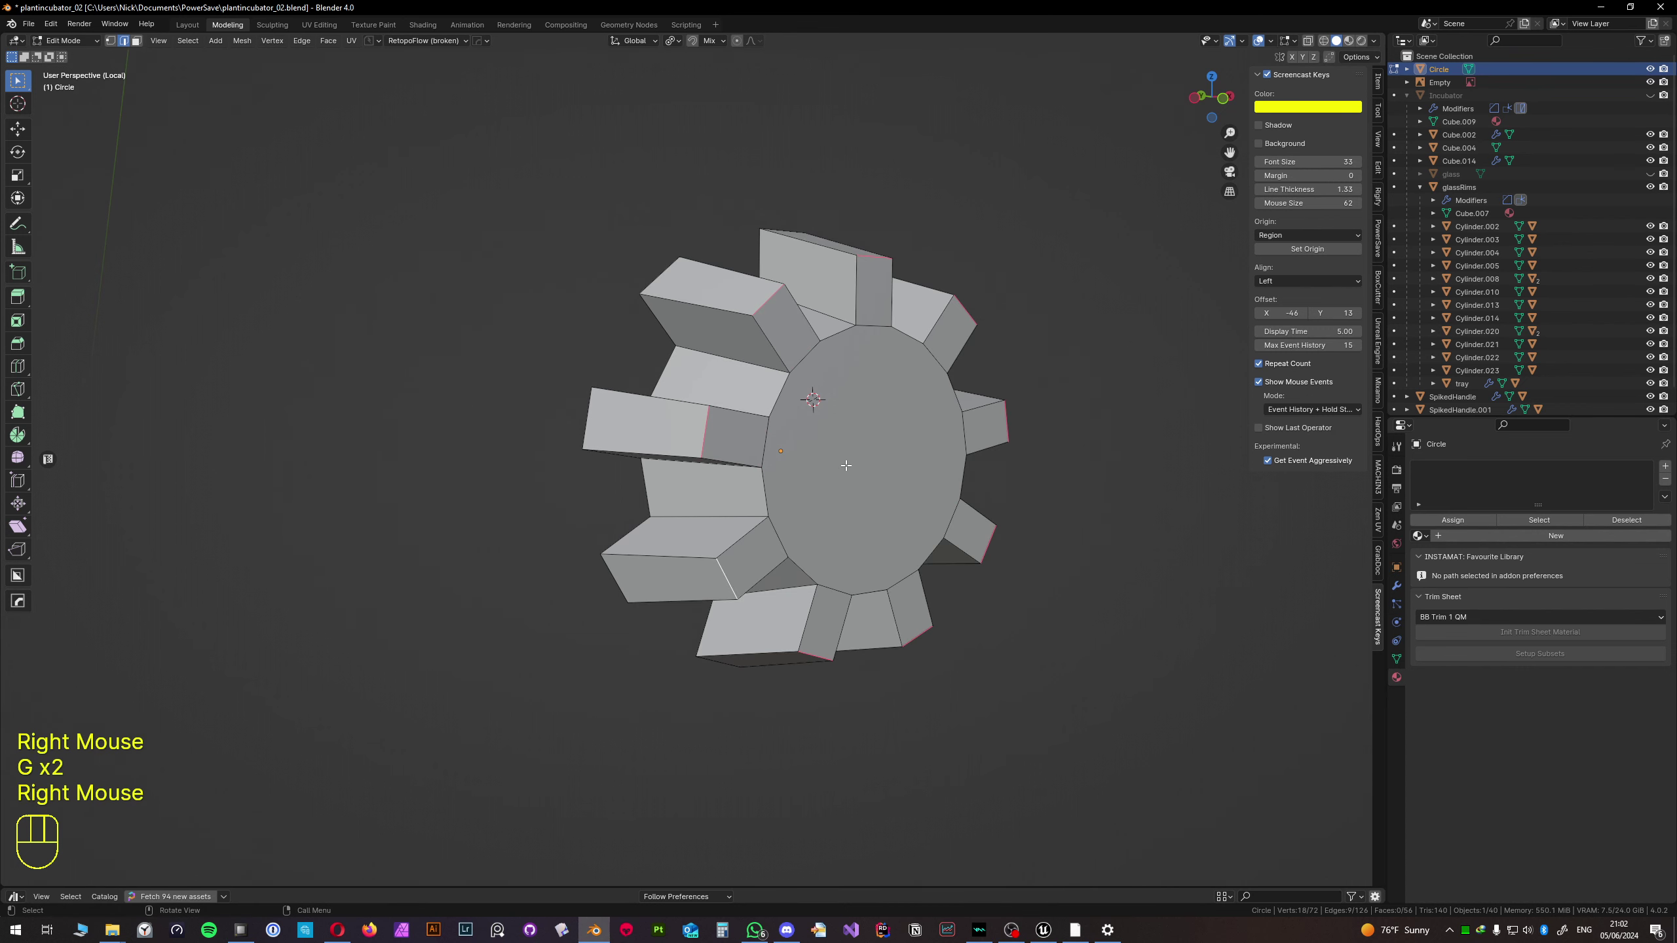
- Try a bevel about 1.4 cm wide with three segments on the teeth's outer front edges, and undo it
{"action": "key", "text": "ctrl+b"}
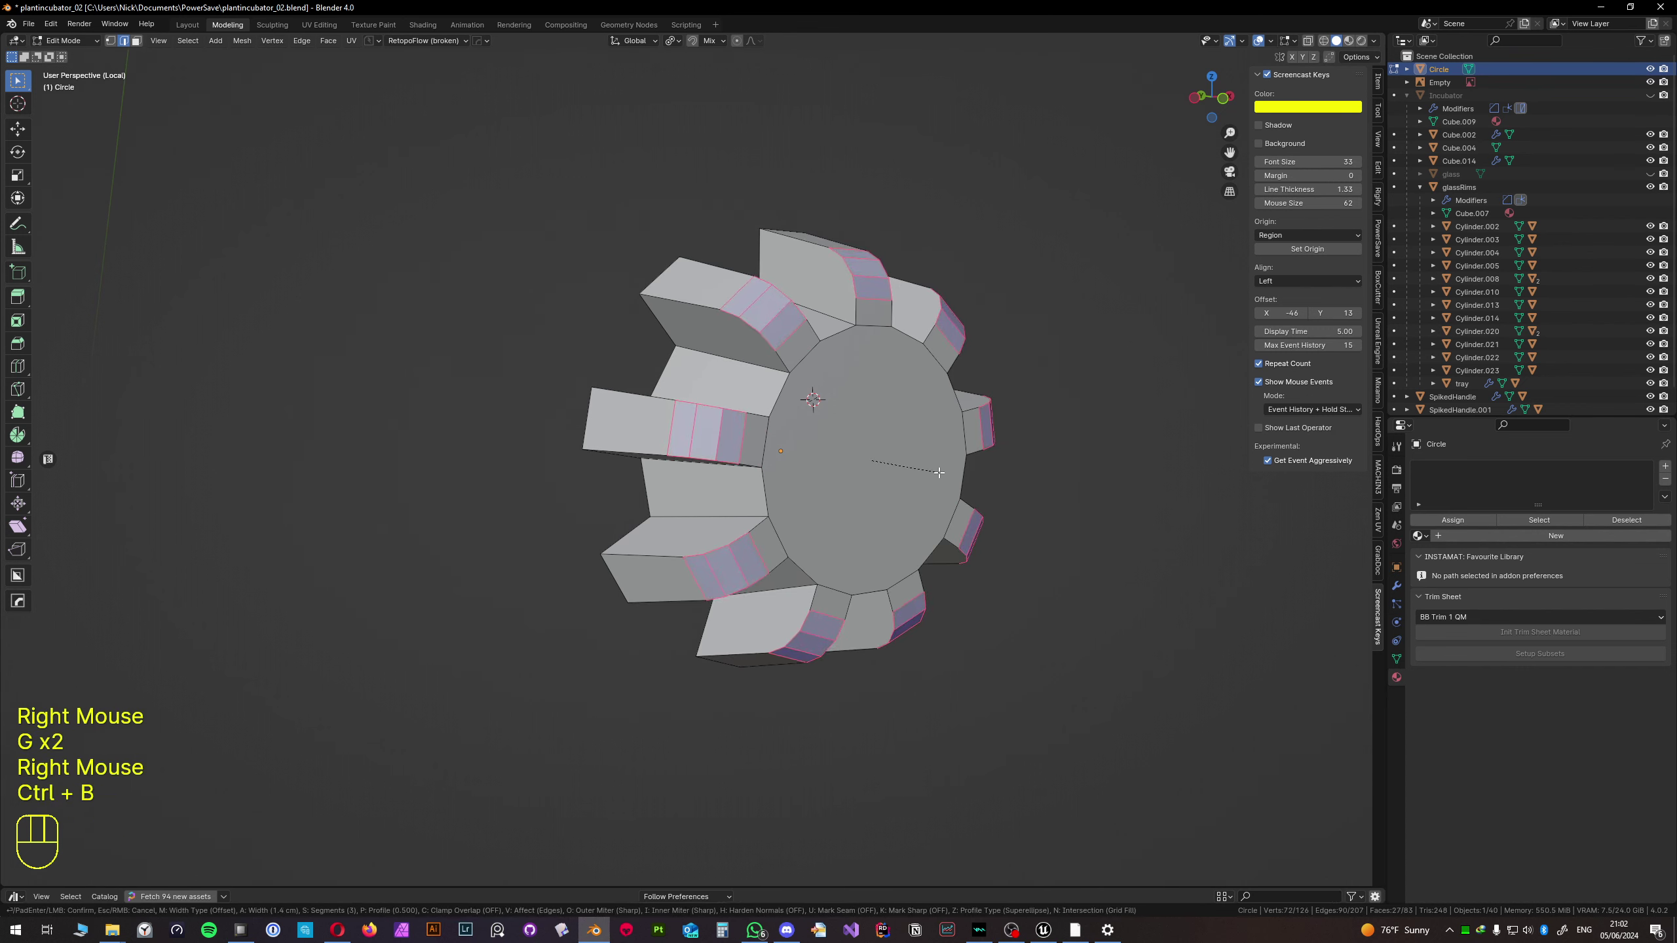
{"action": "left_click", "coordinate": [945, 473]}
{"action": "key", "text": "Tab"}
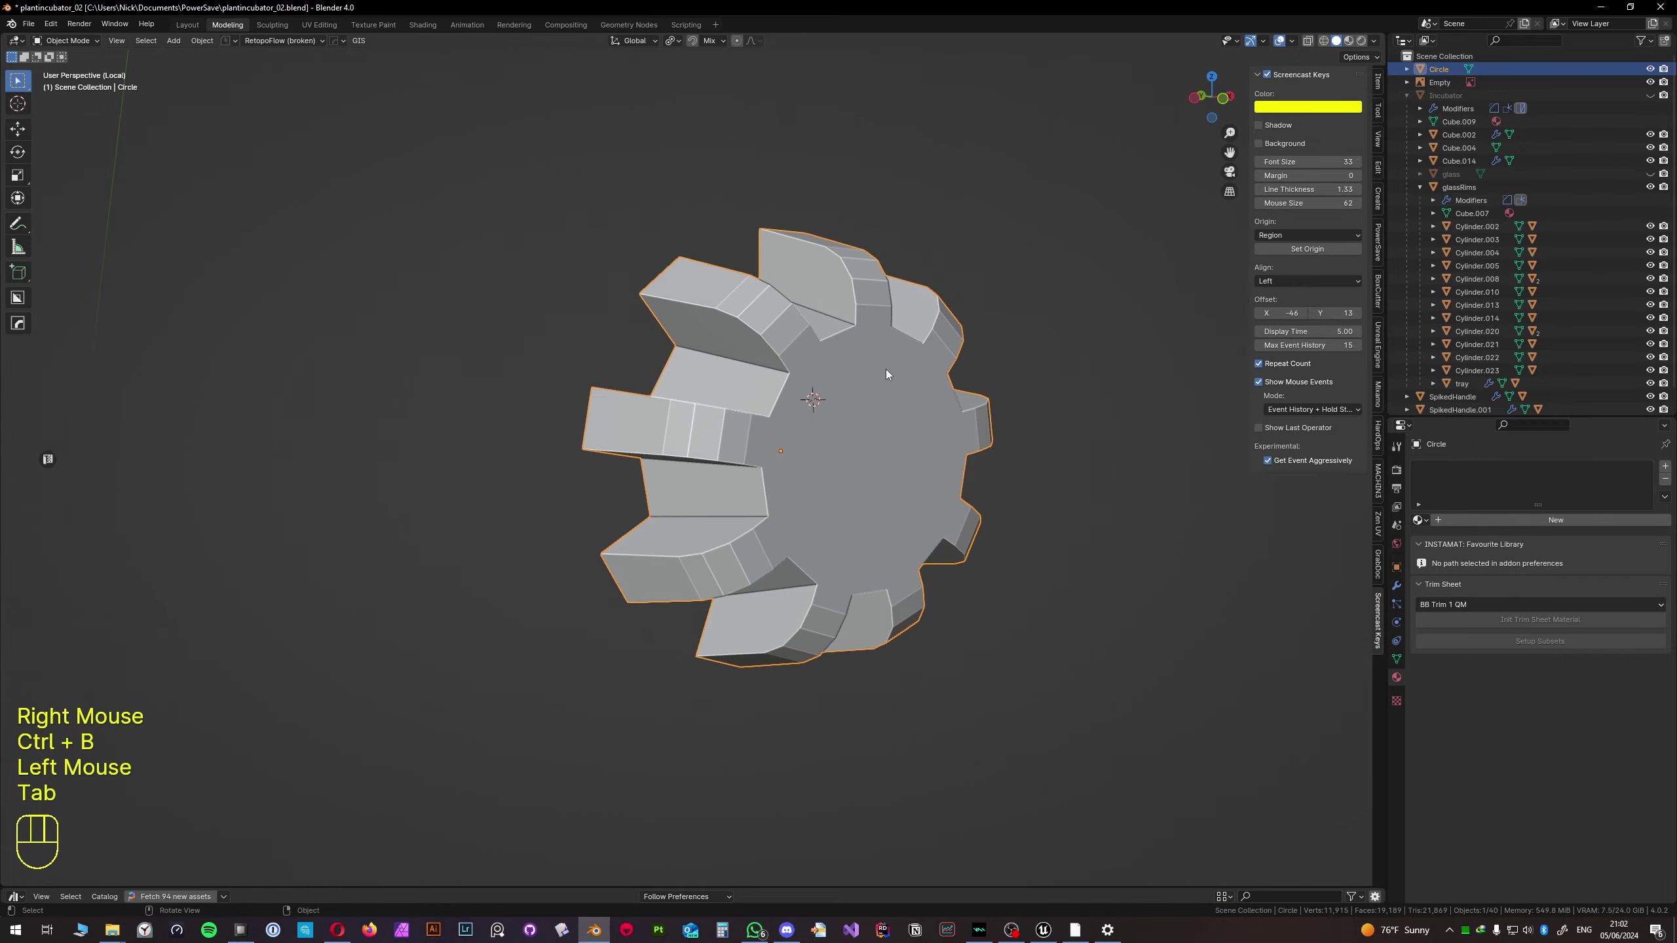
{"action": "scroll", "coordinate": [878, 409], "scroll_direction": "down", "scroll_amount": 2}
{"action": "middle_click_drag", "start_coordinate": [869, 443], "coordinate": [653, 449]}
{"action": "key", "text": "ctrl+z"}
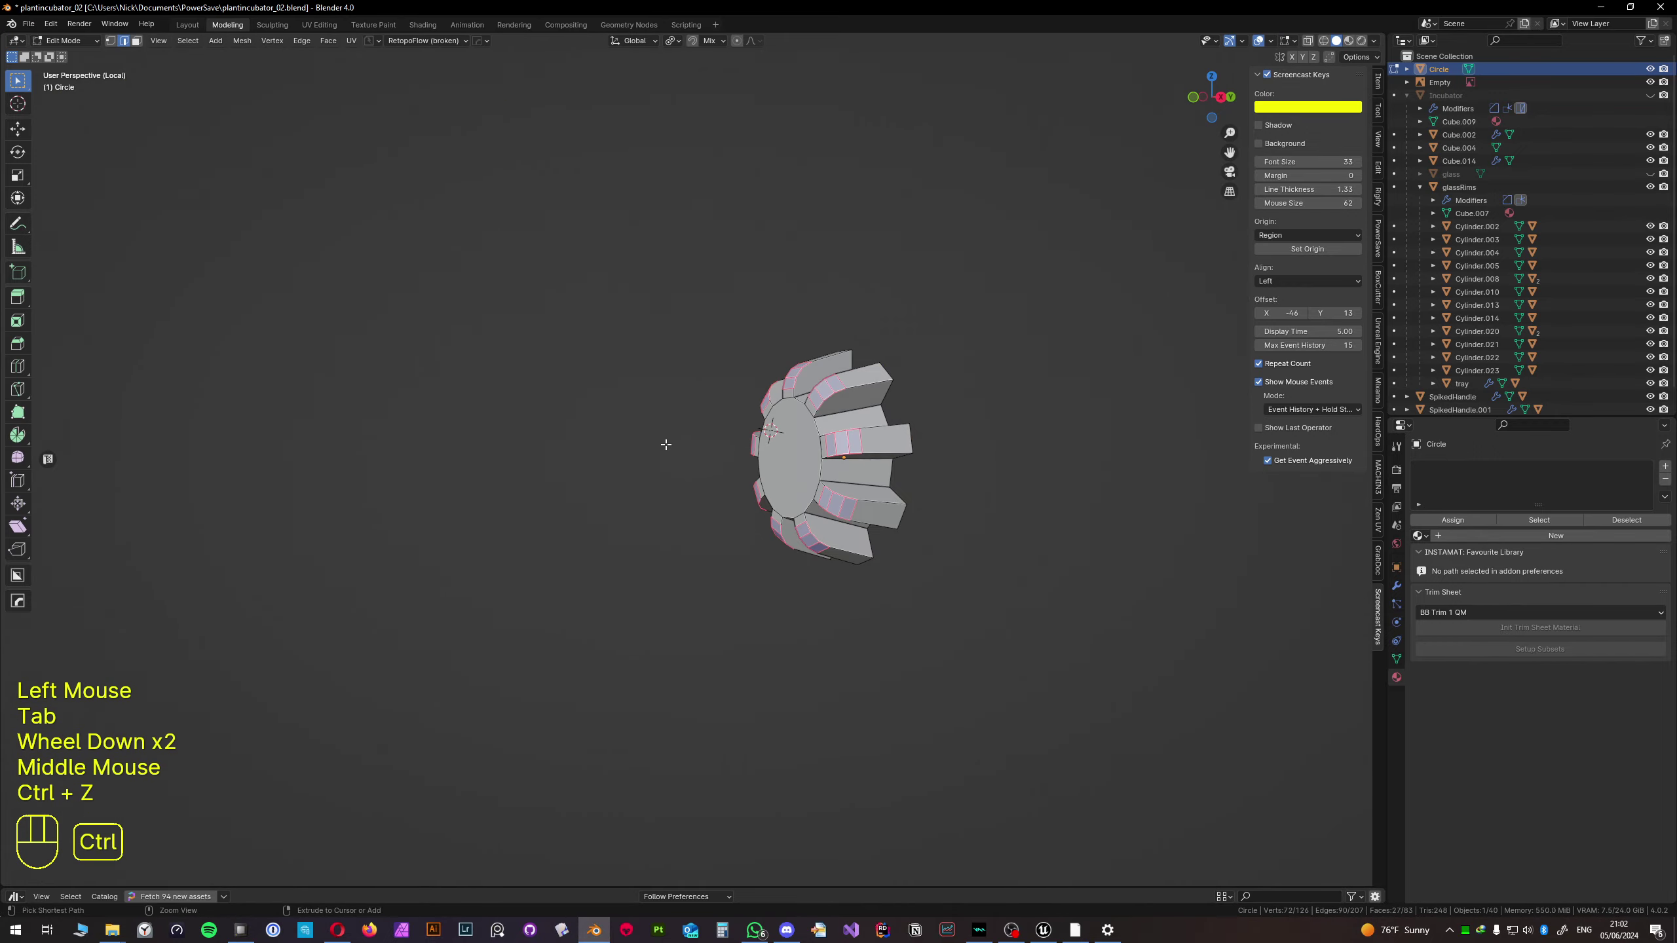
- Leave local view and examine the gear against the reference's R knob from several angles, with X-ray turned on
{"action": "key", "text": "slash"}
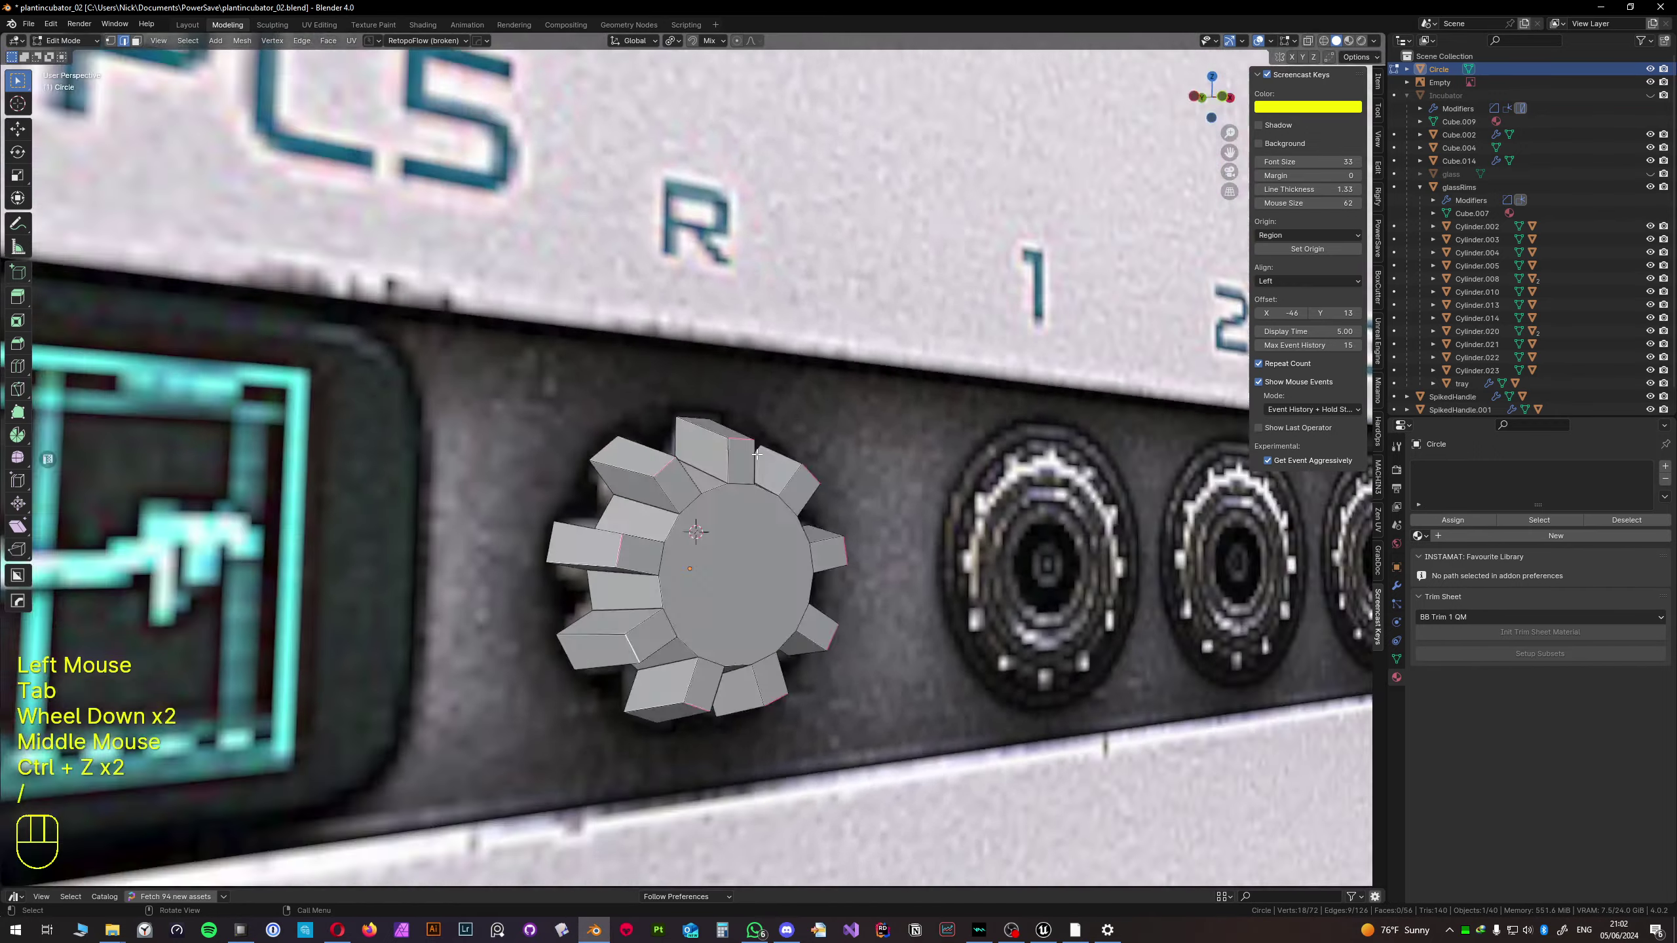
{"action": "scroll", "coordinate": [727, 475], "scroll_direction": "down", "scroll_amount": 2}
{"action": "mouse_move", "coordinate": [713, 476]}
{"action": "middle_mouse_down"}
{"action": "mouse_move", "coordinate": [627, 509]}
{"action": "mouse_move", "coordinate": [727, 496]}
{"action": "middle_mouse_up"}
{"action": "scroll", "coordinate": [620, 516], "scroll_direction": "down", "scroll_amount": 3}
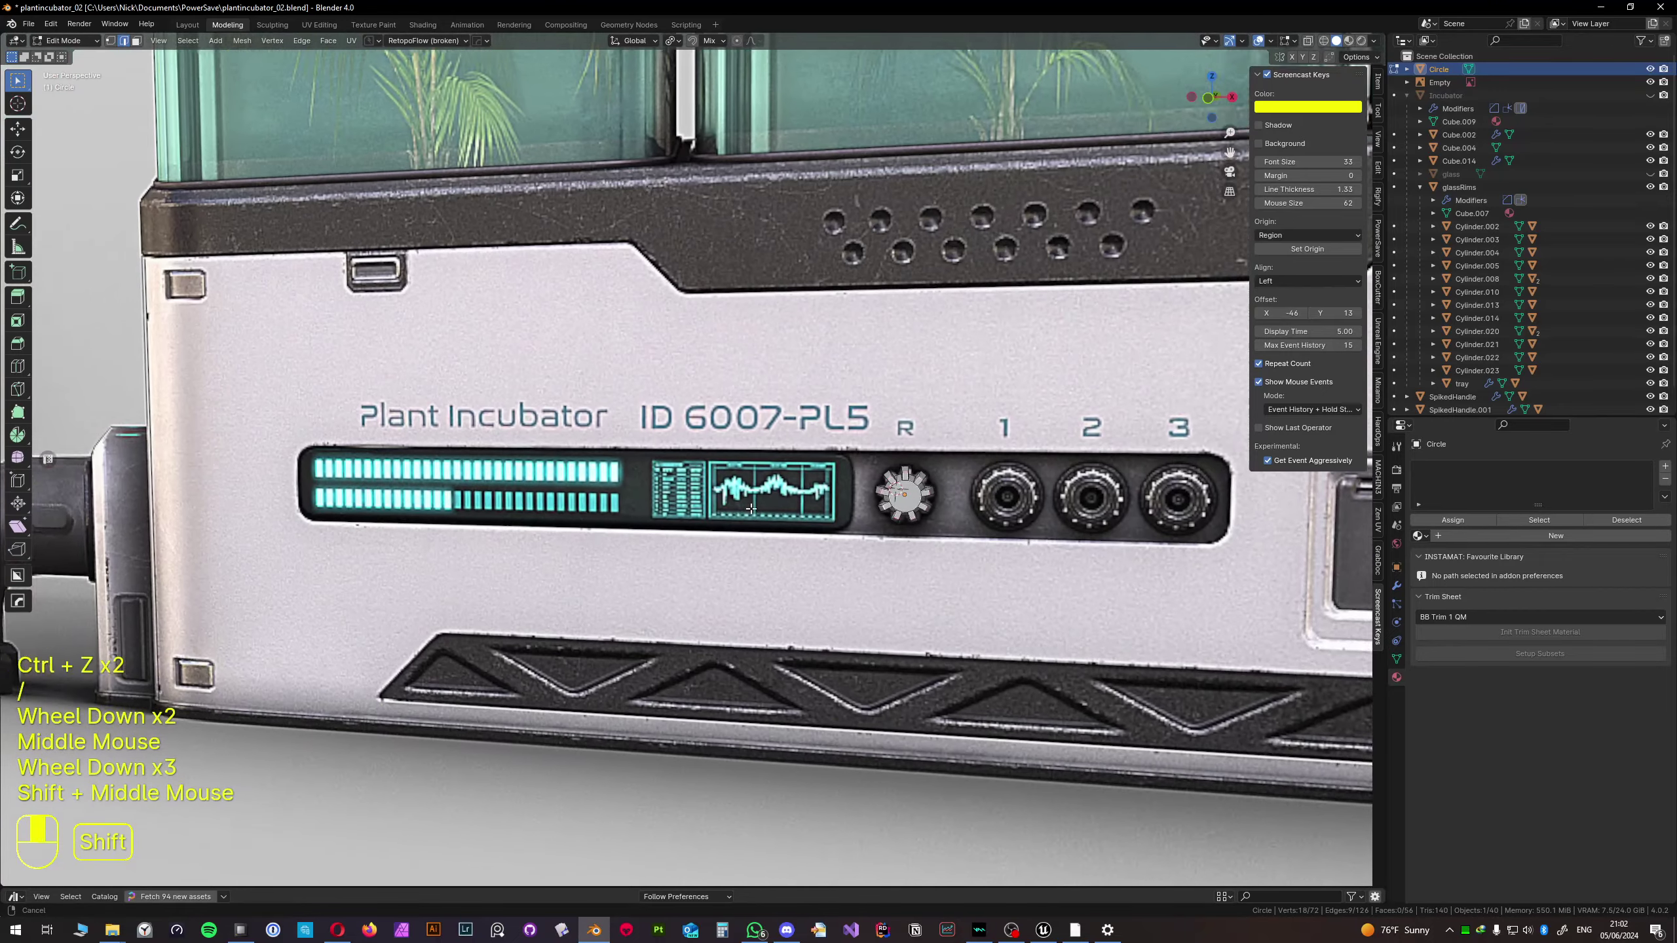
{"action": "scroll", "coordinate": [740, 494], "scroll_direction": "down", "scroll_amount": 4}
{"action": "scroll", "coordinate": [751, 493], "scroll_direction": "up", "scroll_amount": 2}
{"action": "scroll", "coordinate": [749, 490], "scroll_direction": "up", "scroll_amount": 5}
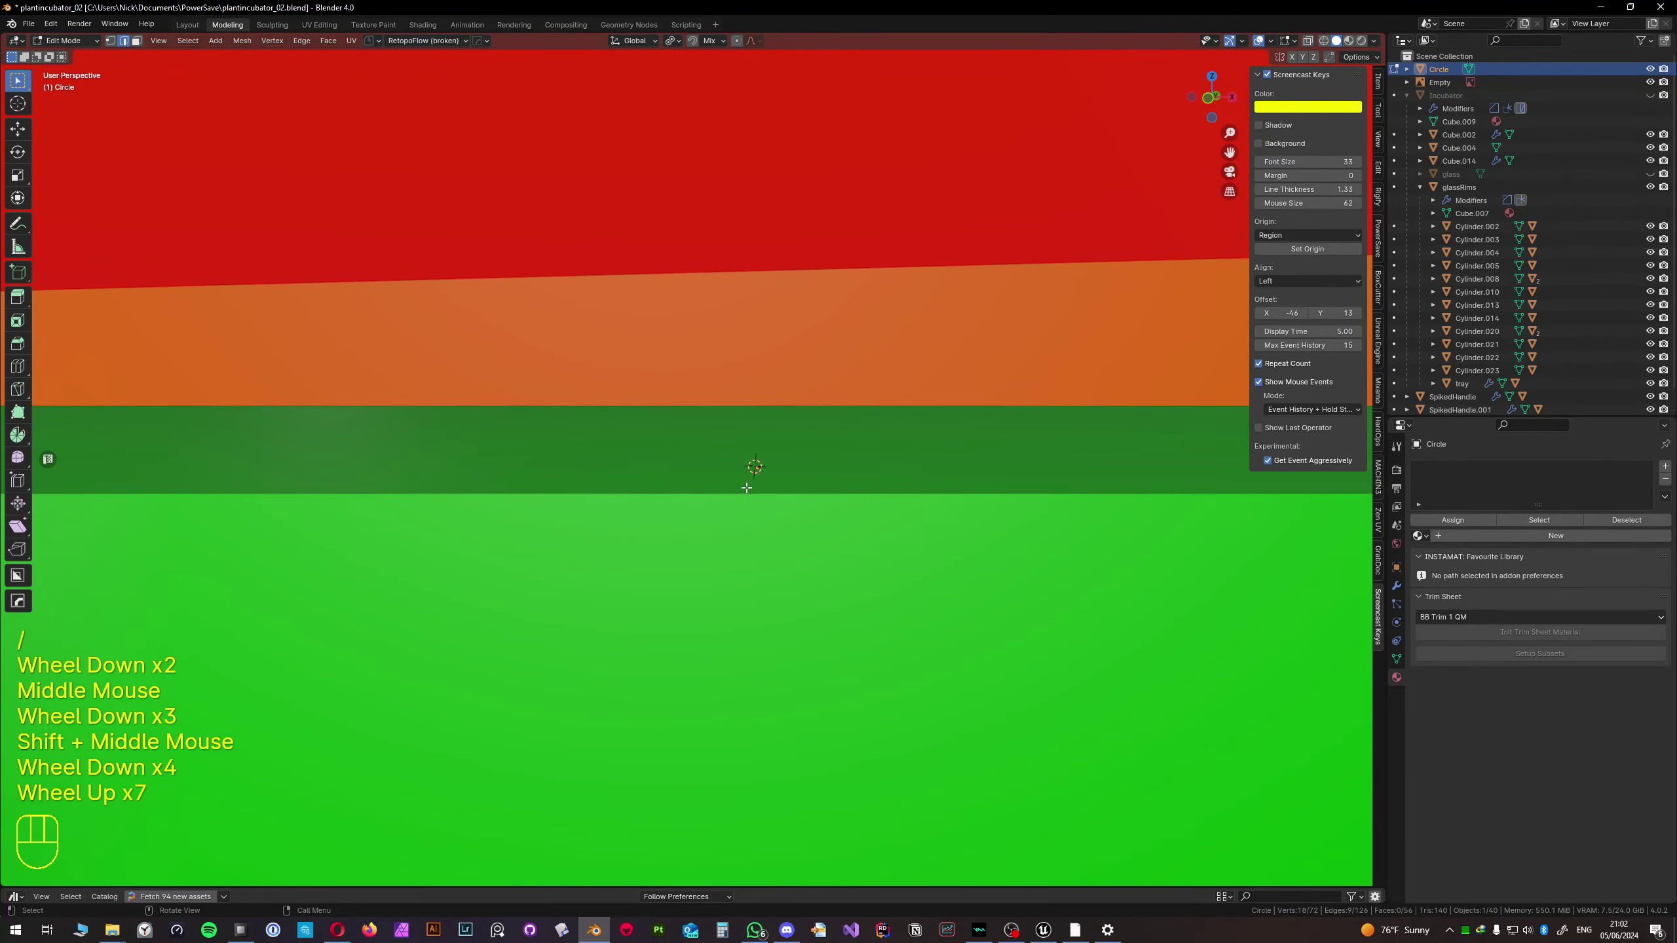
{"action": "key", "text": "KP_Decimal"}
{"action": "middle_click_drag", "start_coordinate": [581, 368], "coordinate": [606, 374]}
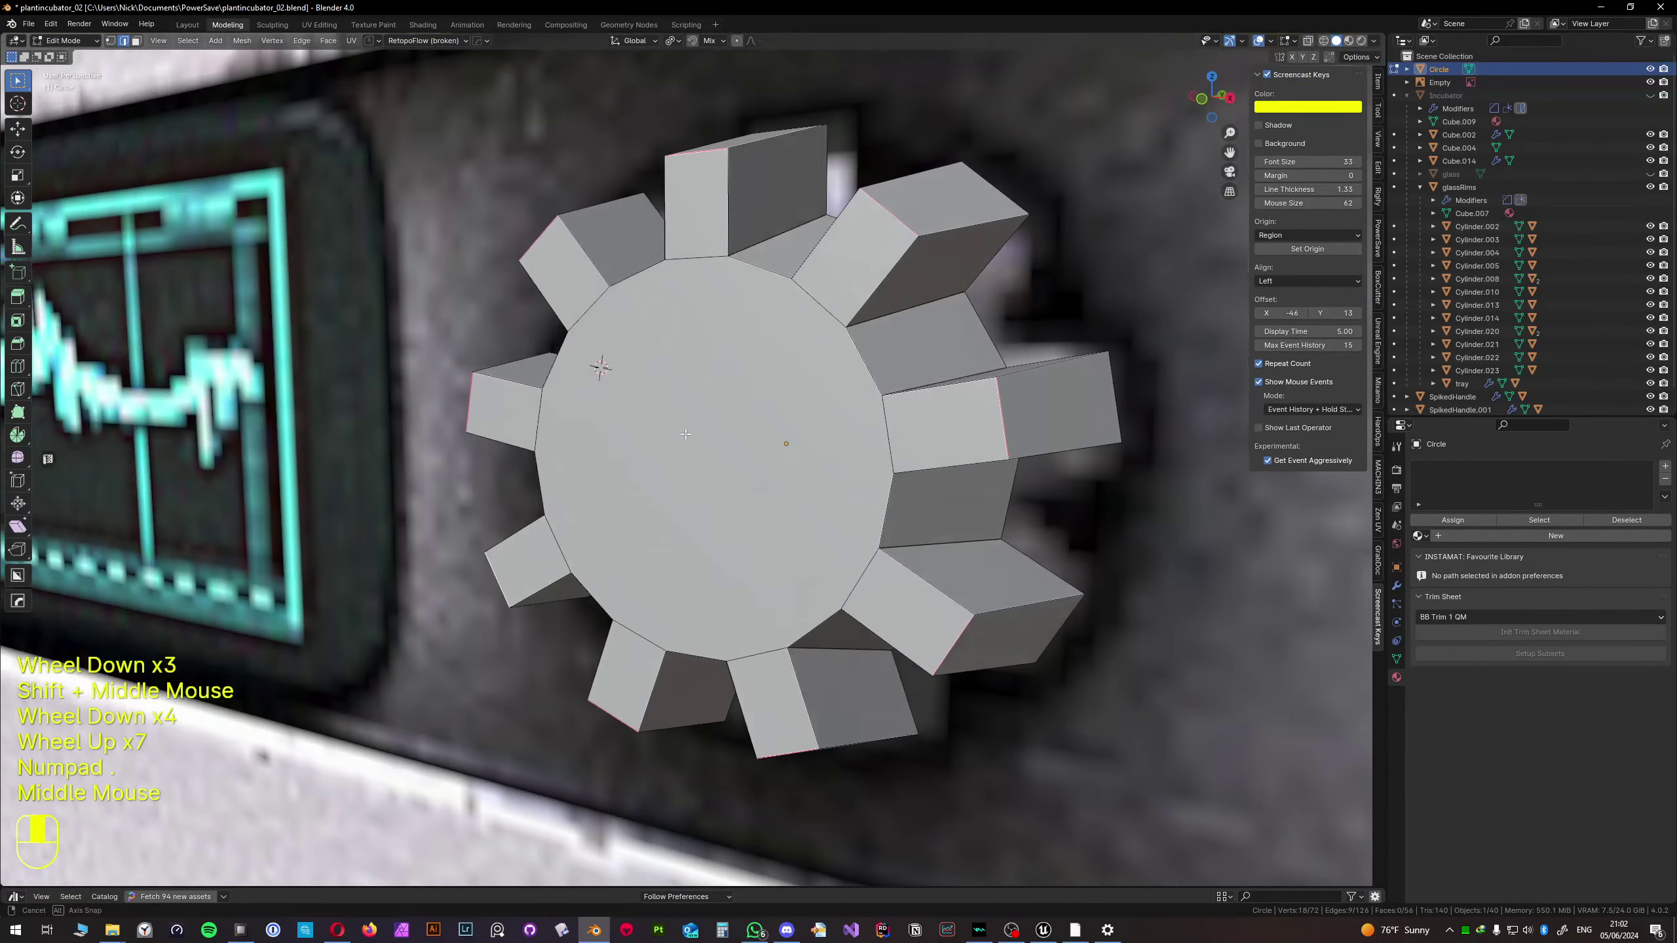
{"action": "scroll", "coordinate": [644, 434], "scroll_direction": "down", "scroll_amount": 2}
{"action": "middle_click_drag", "start_coordinate": [710, 434], "coordinate": [852, 453], "text": "shift"}
{"action": "key", "text": "alt+z"}
{"action": "scroll", "coordinate": [852, 453], "scroll_direction": "down", "scroll_amount": 3}
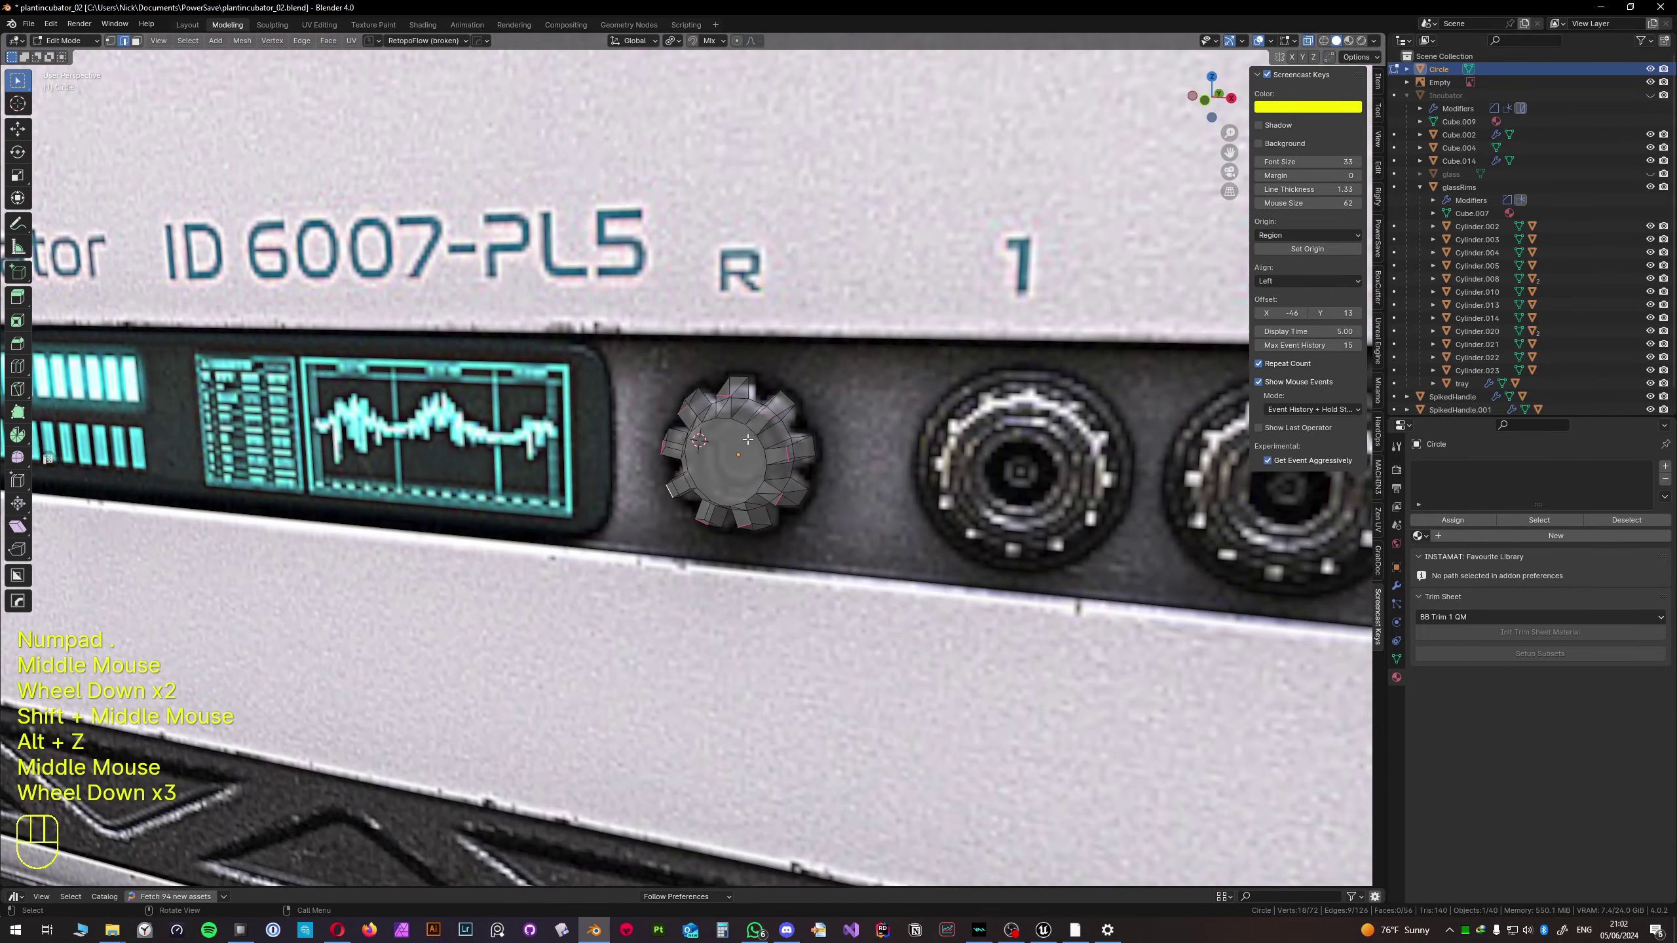
- Examine the knob and the row of dials on the incubator's control panel in the reference image
{"action": "middle_click_drag", "start_coordinate": [660, 429], "coordinate": [892, 436], "text": "shift"}
{"action": "middle_click_drag", "start_coordinate": [594, 409], "coordinate": [528, 413], "text": "shift"}
{"action": "scroll", "coordinate": [370, 396], "scroll_direction": "down", "scroll_amount": 2}
{"action": "middle_click_drag", "start_coordinate": [528, 413], "coordinate": [594, 421], "text": "shift"}
{"action": "scroll", "coordinate": [594, 421], "scroll_direction": "up", "scroll_amount": 2}
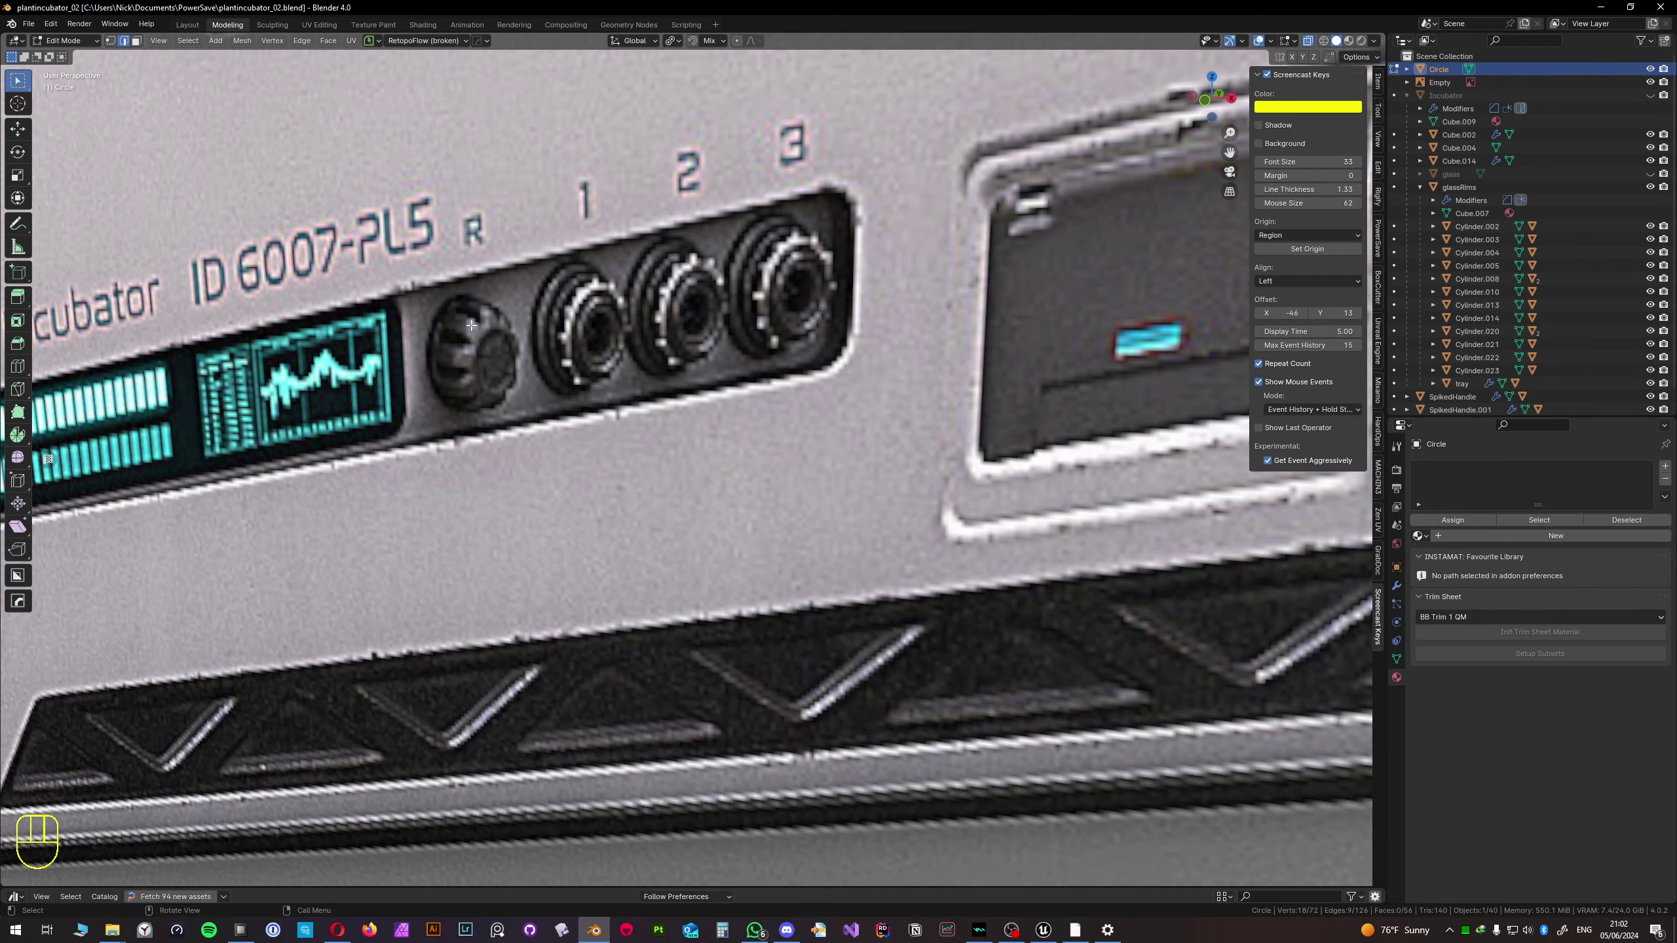
{"action": "scroll", "coordinate": [620, 428], "scroll_direction": "down", "scroll_amount": 4}
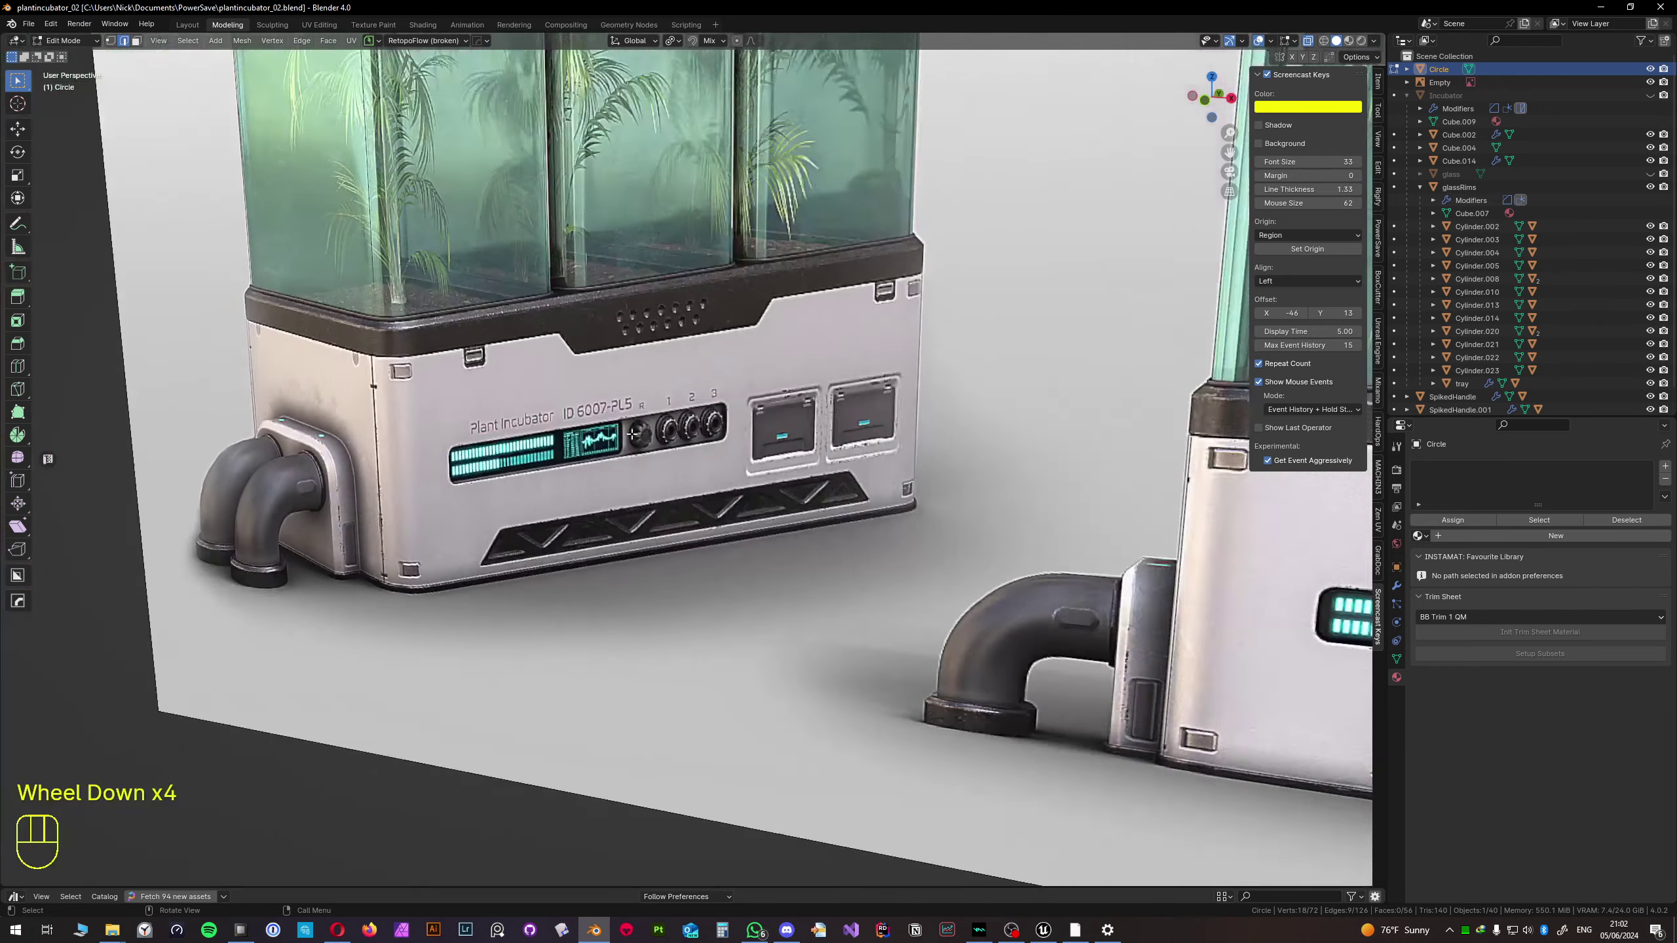
{"action": "middle_click_drag", "start_coordinate": [621, 428], "coordinate": [690, 467], "text": "shift"}
{"action": "scroll", "coordinate": [691, 467], "scroll_direction": "up", "scroll_amount": 2}
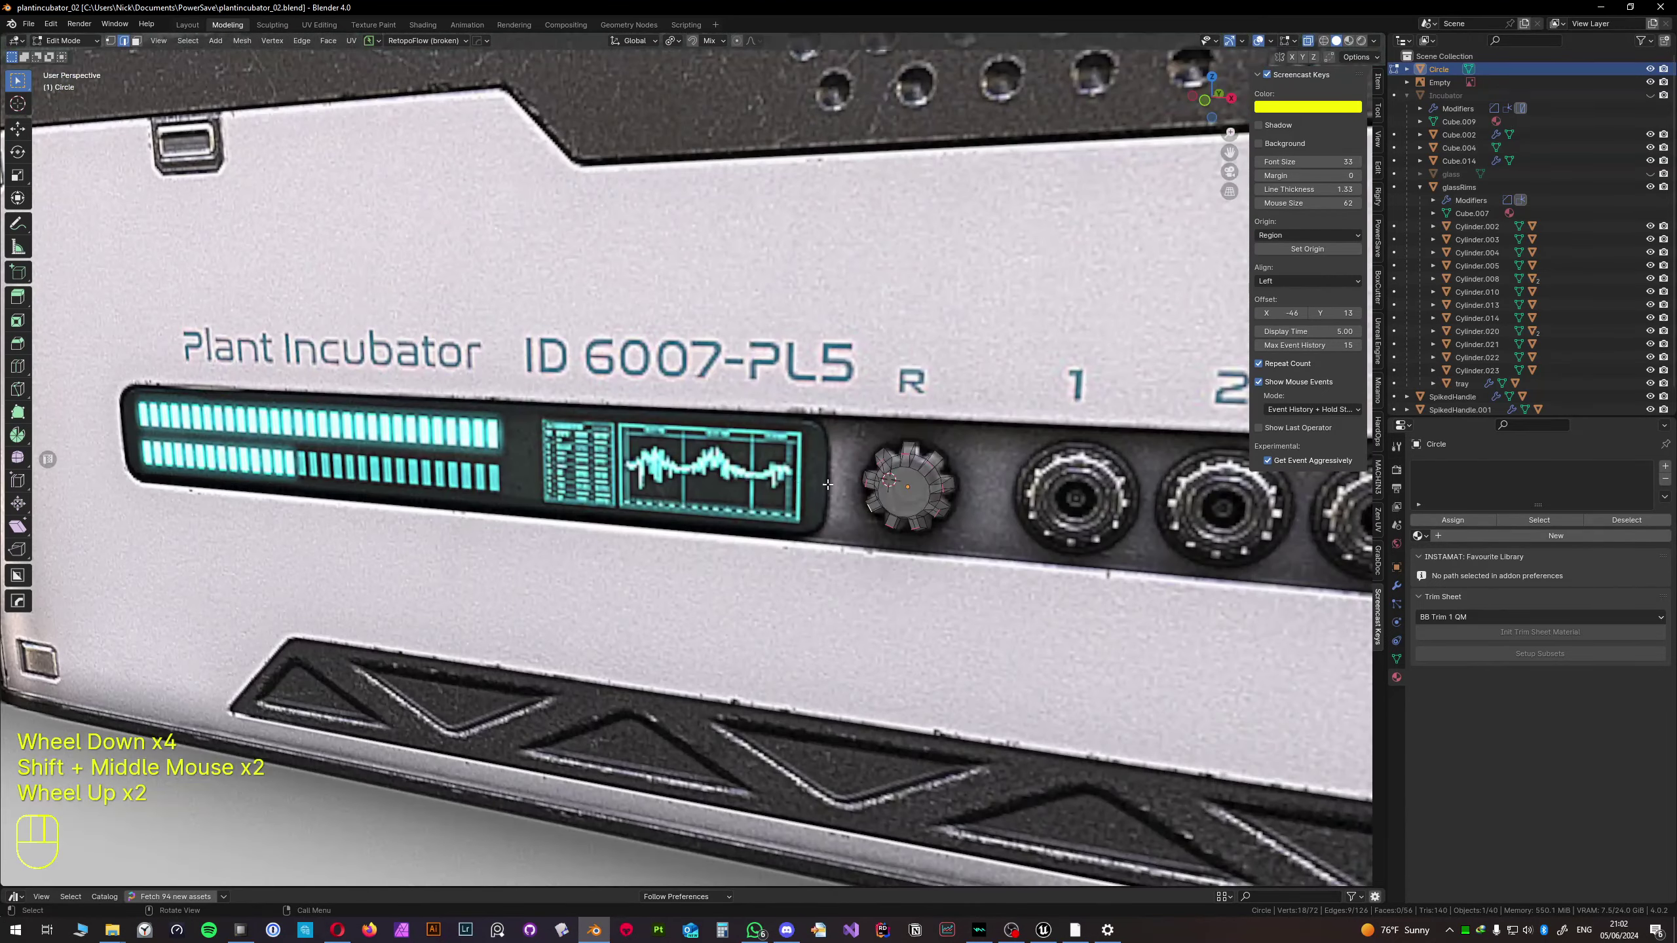
- Isolate the knob in local view and bevel the selected front outer edges of its teeth about 1.74 cm with 4 segments
{"action": "key", "text": "Tab"}
{"action": "key", "text": "slash"}
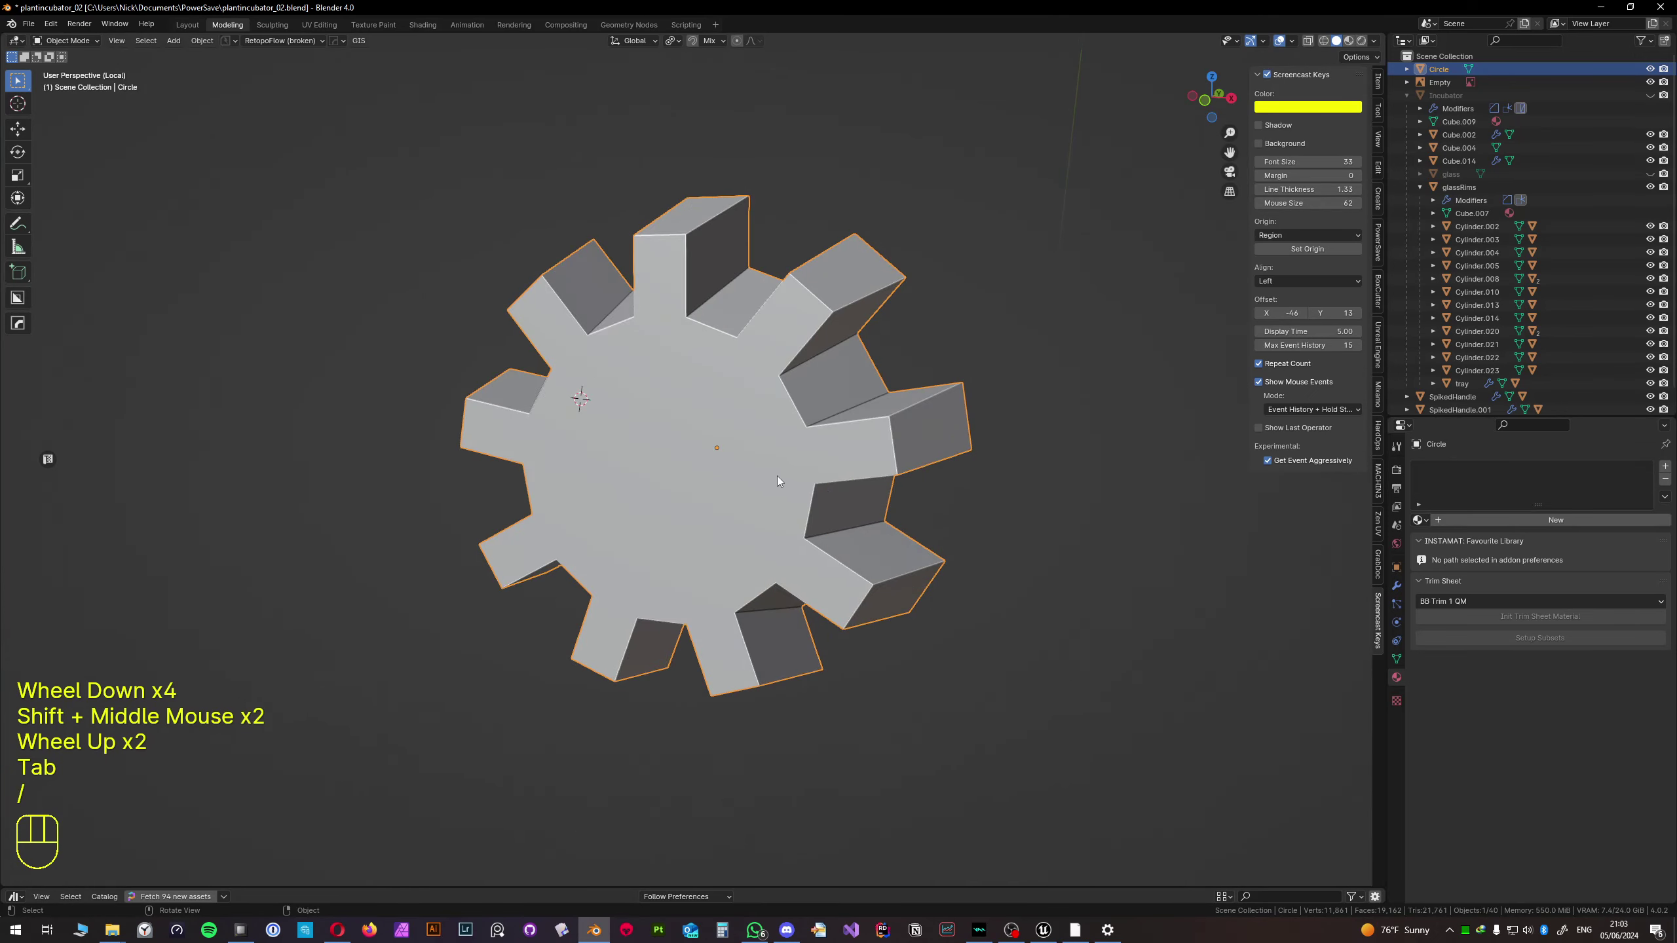
{"action": "middle_click_drag", "start_coordinate": [777, 476], "coordinate": [751, 387]}
{"action": "key", "text": "Tab"}
{"action": "key", "text": "ctrl+b"}
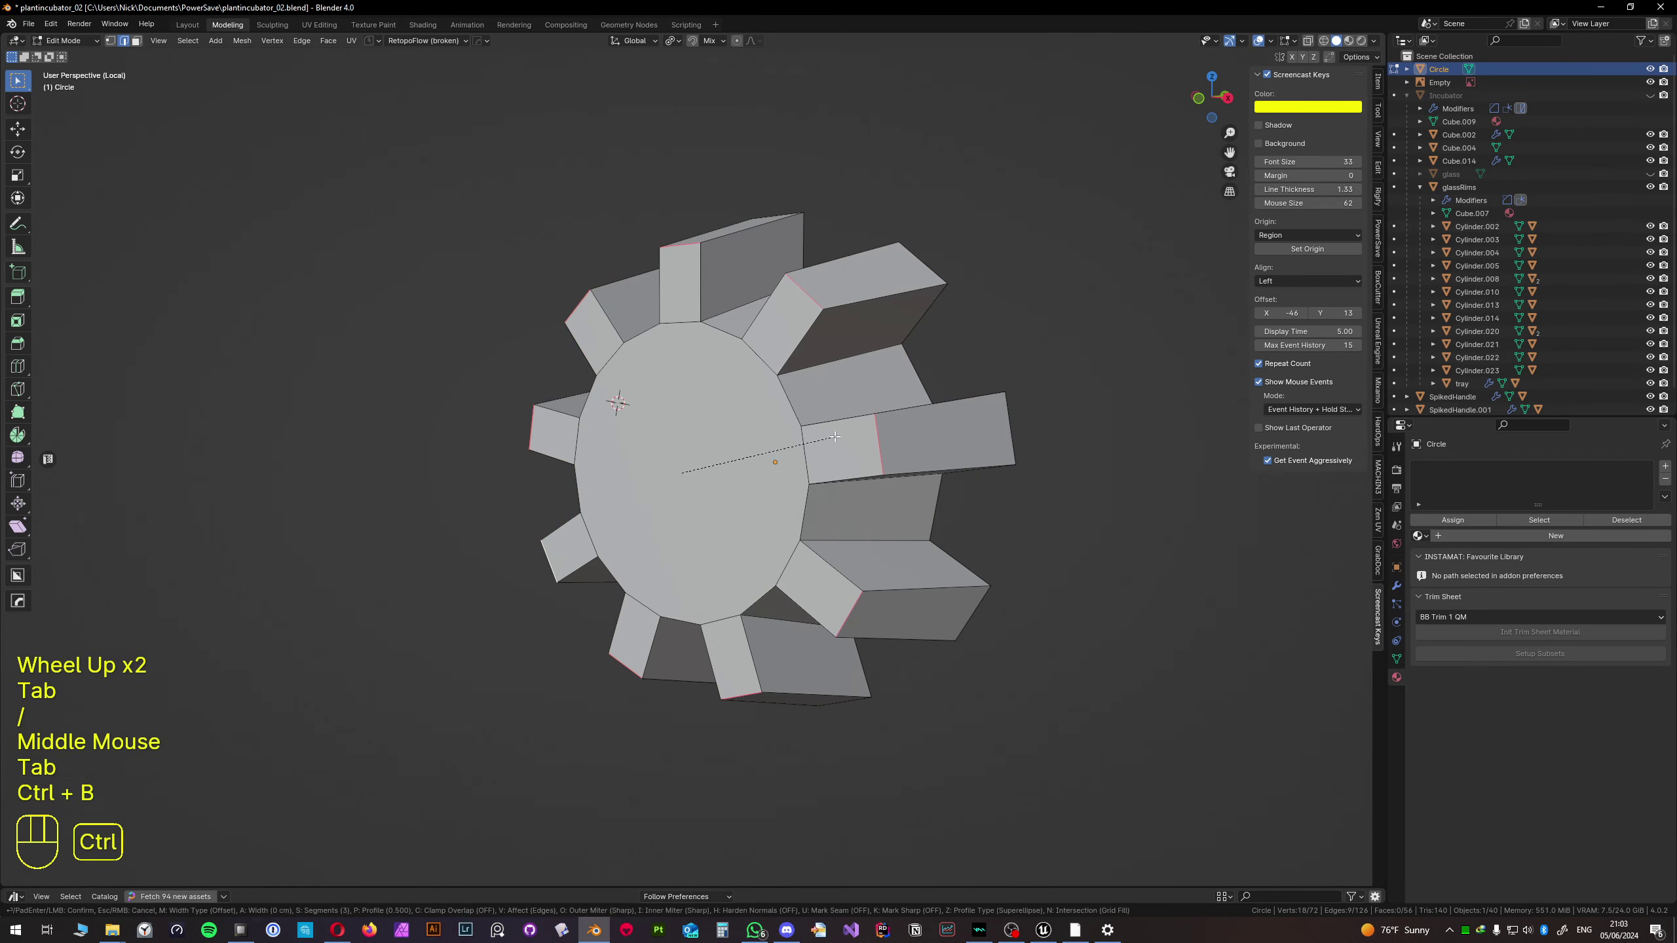
{"action": "scroll", "coordinate": [893, 431], "scroll_direction": "up", "scroll_amount": 1}
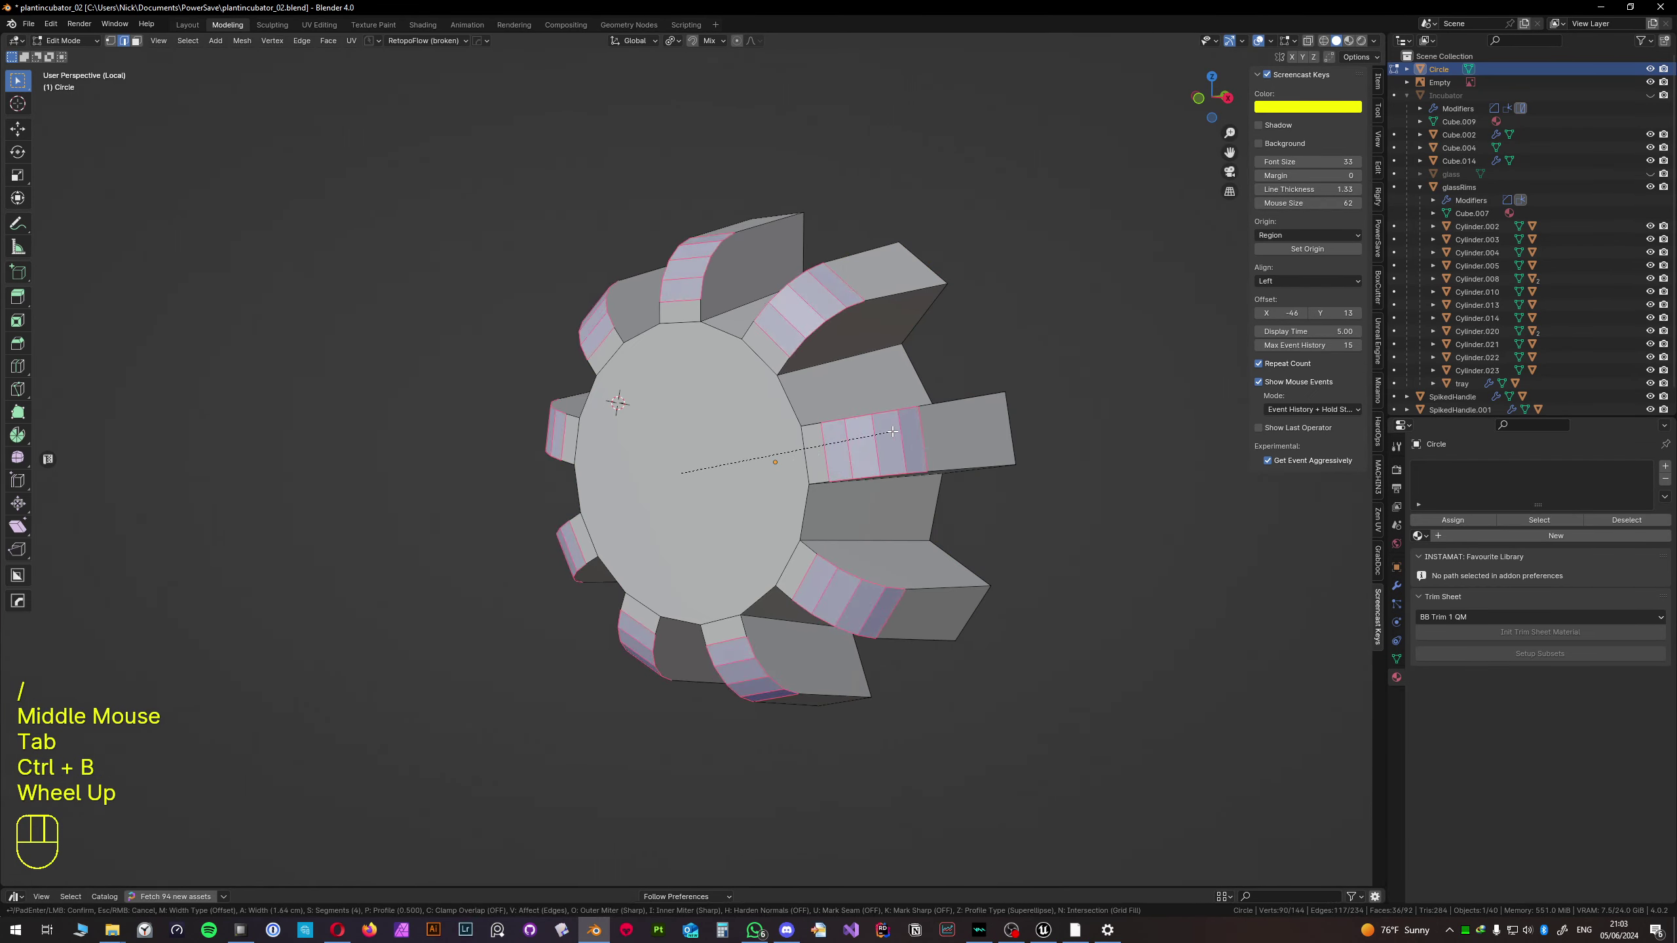
{"action": "scroll", "coordinate": [896, 431], "scroll_direction": "down", "scroll_amount": 1}
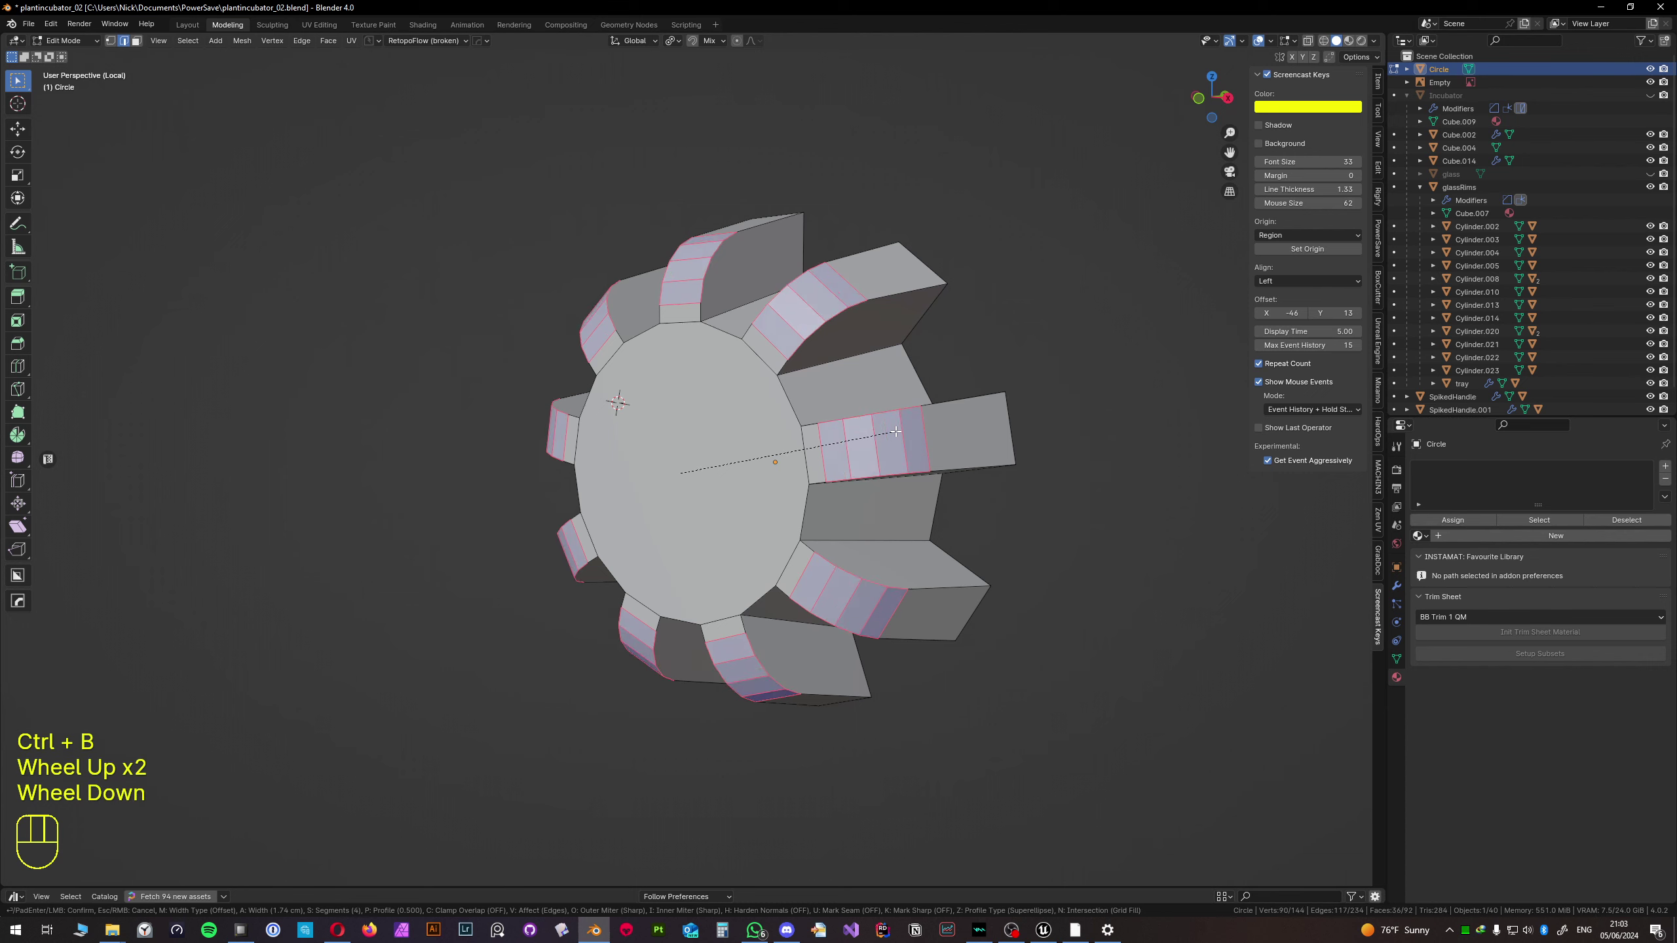
{"action": "left_click", "coordinate": [896, 431]}
- Sharpen the knob with its newly rounded teeth at 30° sharpness and 60° auto smooth
{"action": "key", "text": "Tab"}
{"action": "key", "text": "q"}
{"action": "left_click", "coordinate": [848, 401]}
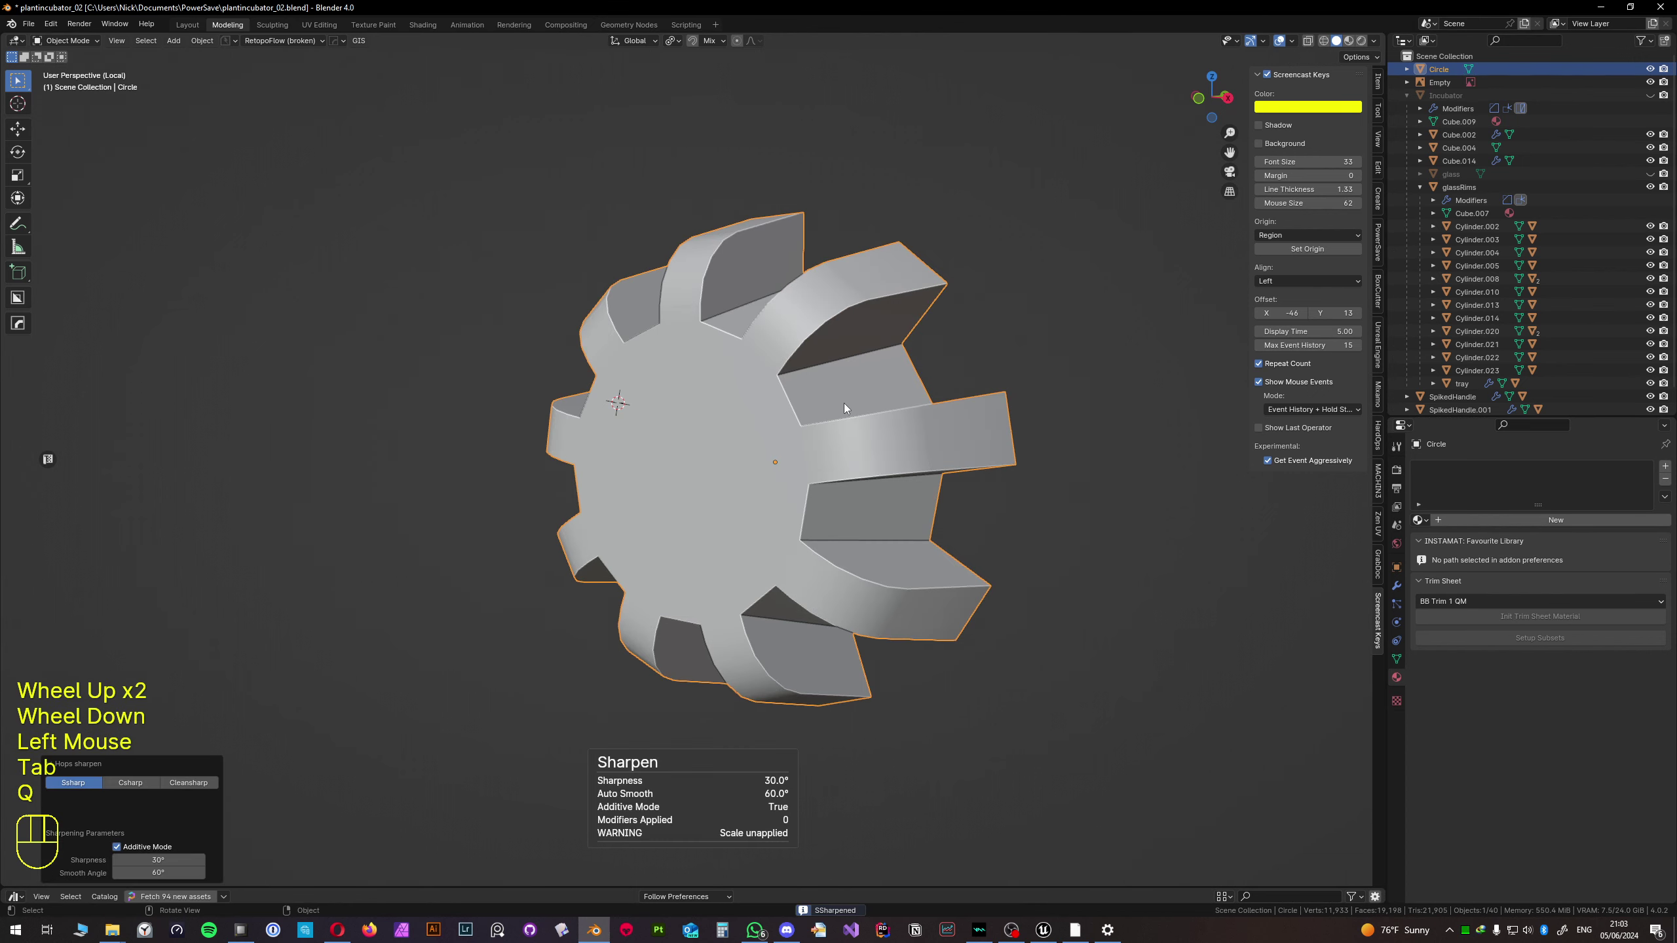
- Extrude the knob's round back face outward by about 0.34 cm
{"action": "middle_click_drag", "start_coordinate": [844, 404], "coordinate": [771, 468]}
{"action": "scroll", "coordinate": [911, 446], "scroll_direction": "down", "scroll_amount": 2}
{"action": "key", "text": "Tab"}
{"action": "key", "text": "3"}
{"action": "left_click", "coordinate": [556, 474]}
{"action": "middle_click_drag", "start_coordinate": [556, 474], "coordinate": [635, 516], "text": "shift"}
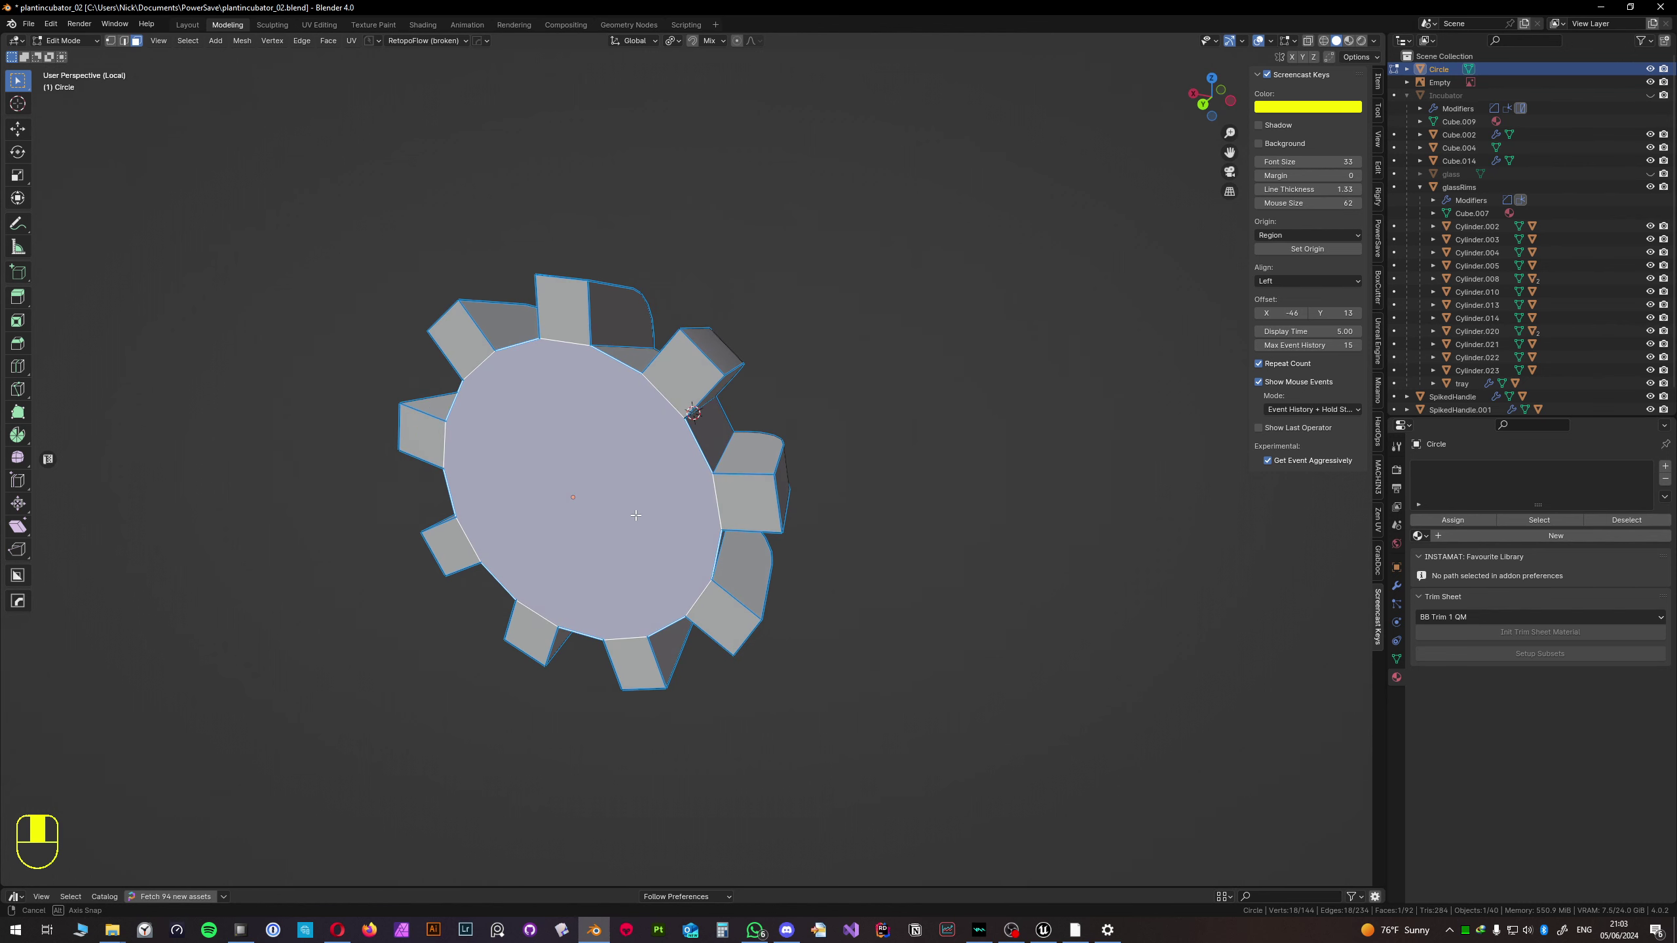
{"action": "middle_click_drag", "start_coordinate": [635, 515], "coordinate": [564, 507]}
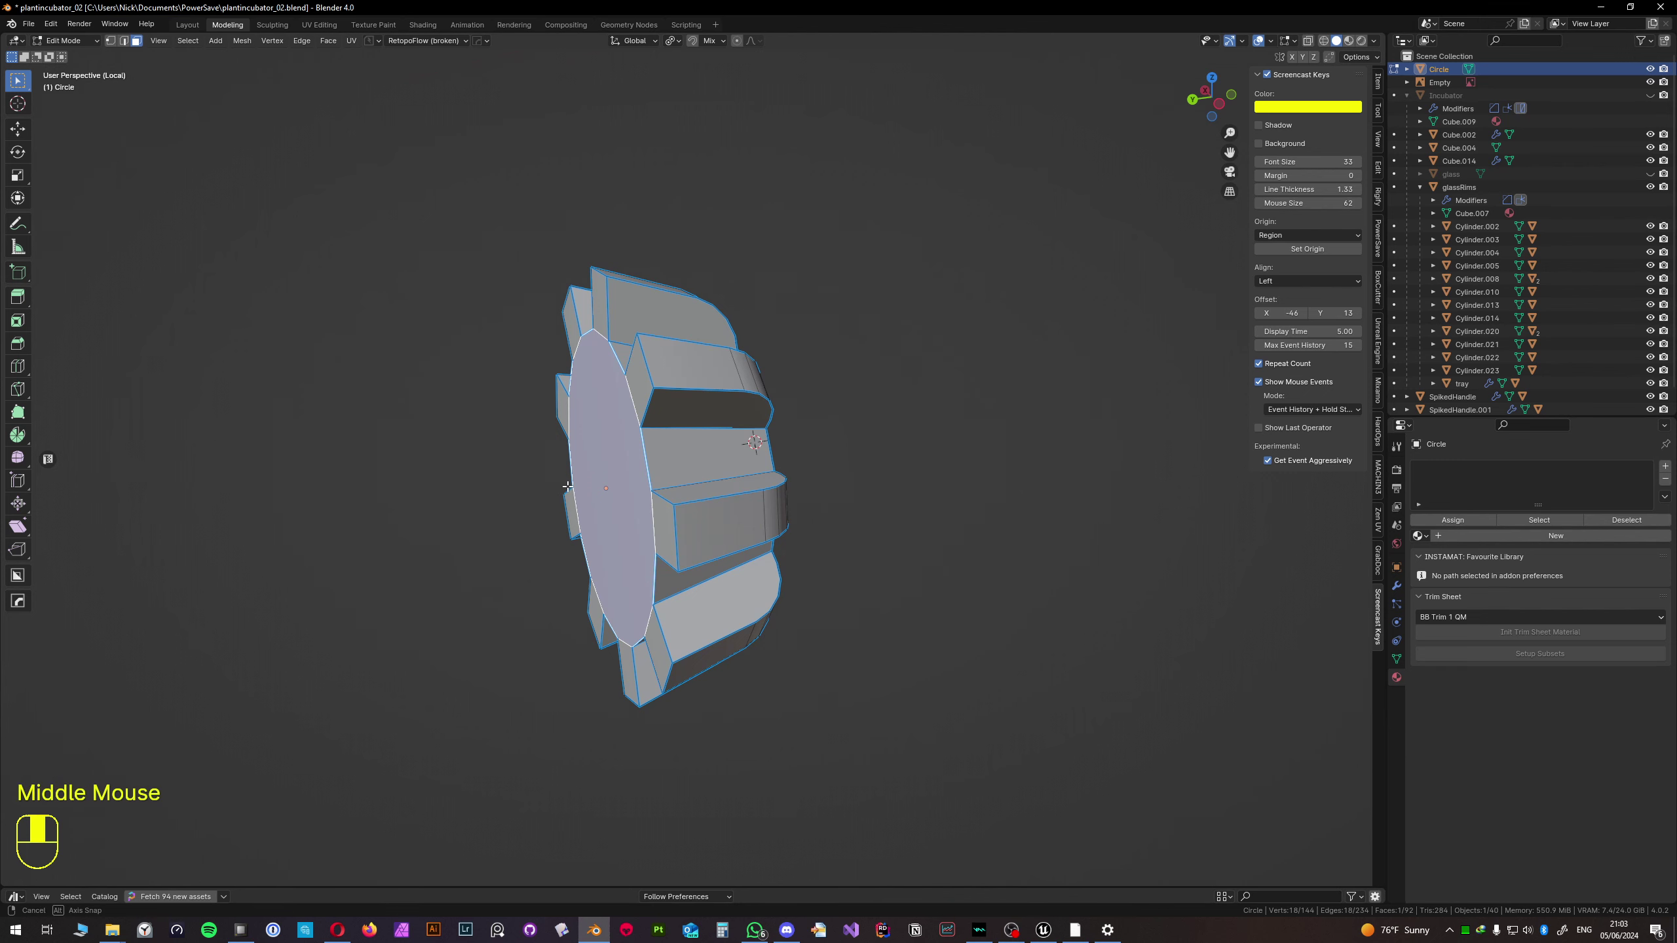
{"action": "mouse_move", "coordinate": [568, 486]}
{"action": "middle_mouse_down"}
{"action": "mouse_move", "coordinate": [551, 480]}
{"action": "mouse_move", "coordinate": [588, 468]}
{"action": "middle_mouse_up"}
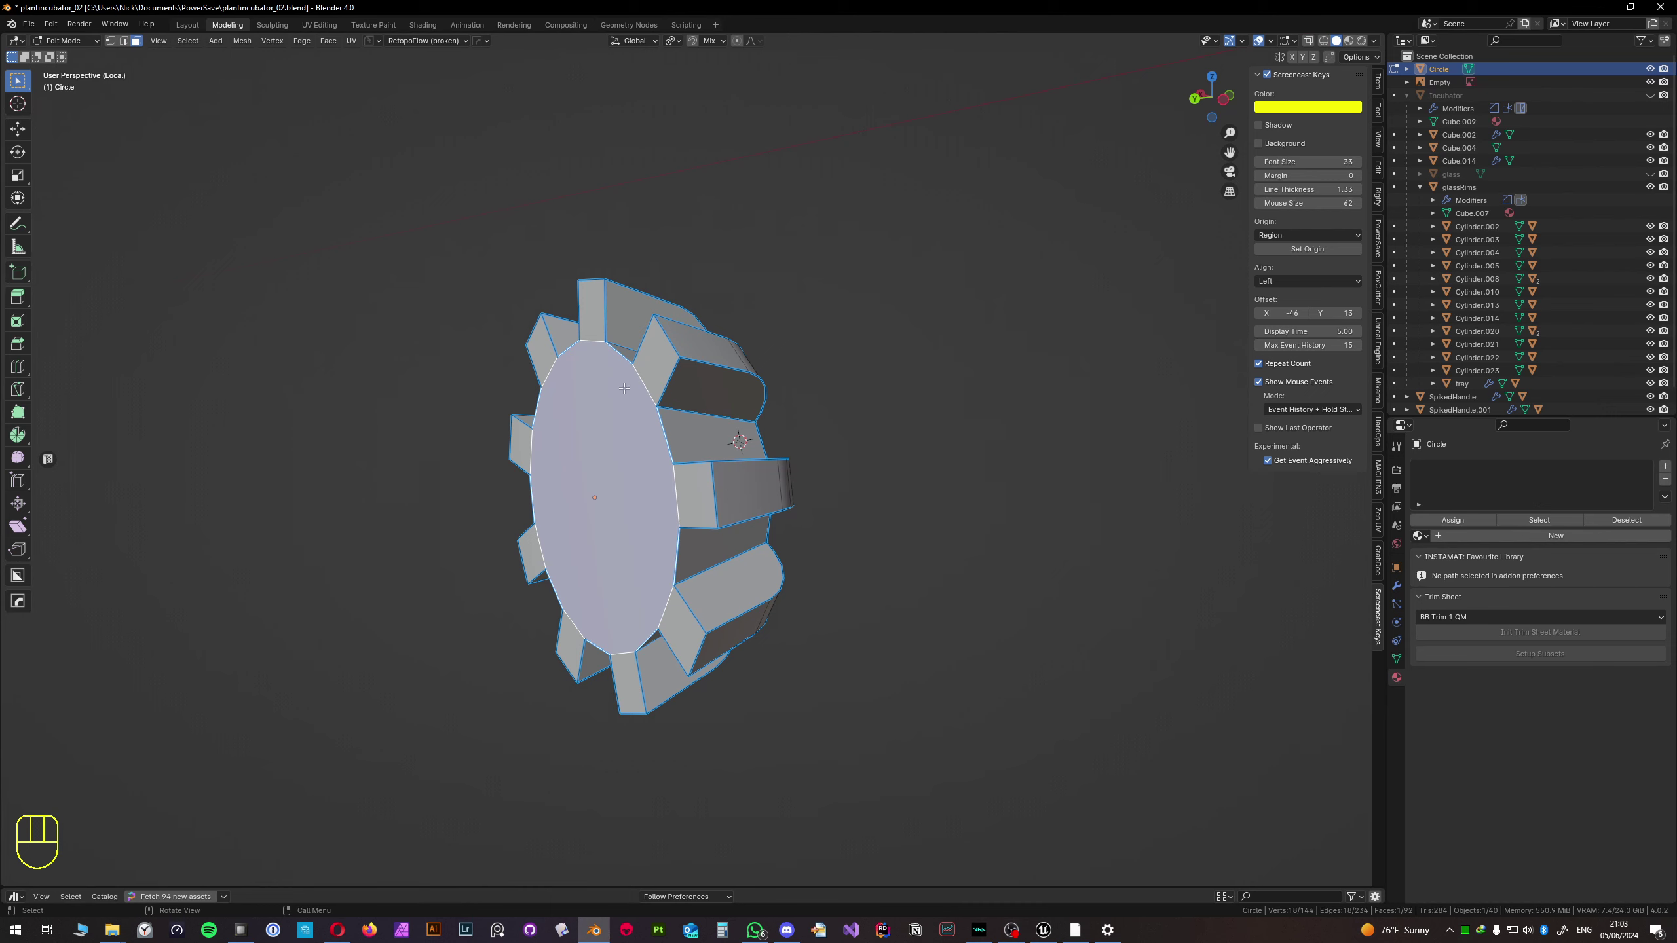
{"action": "middle_click_drag", "start_coordinate": [600, 458], "coordinate": [620, 456]}
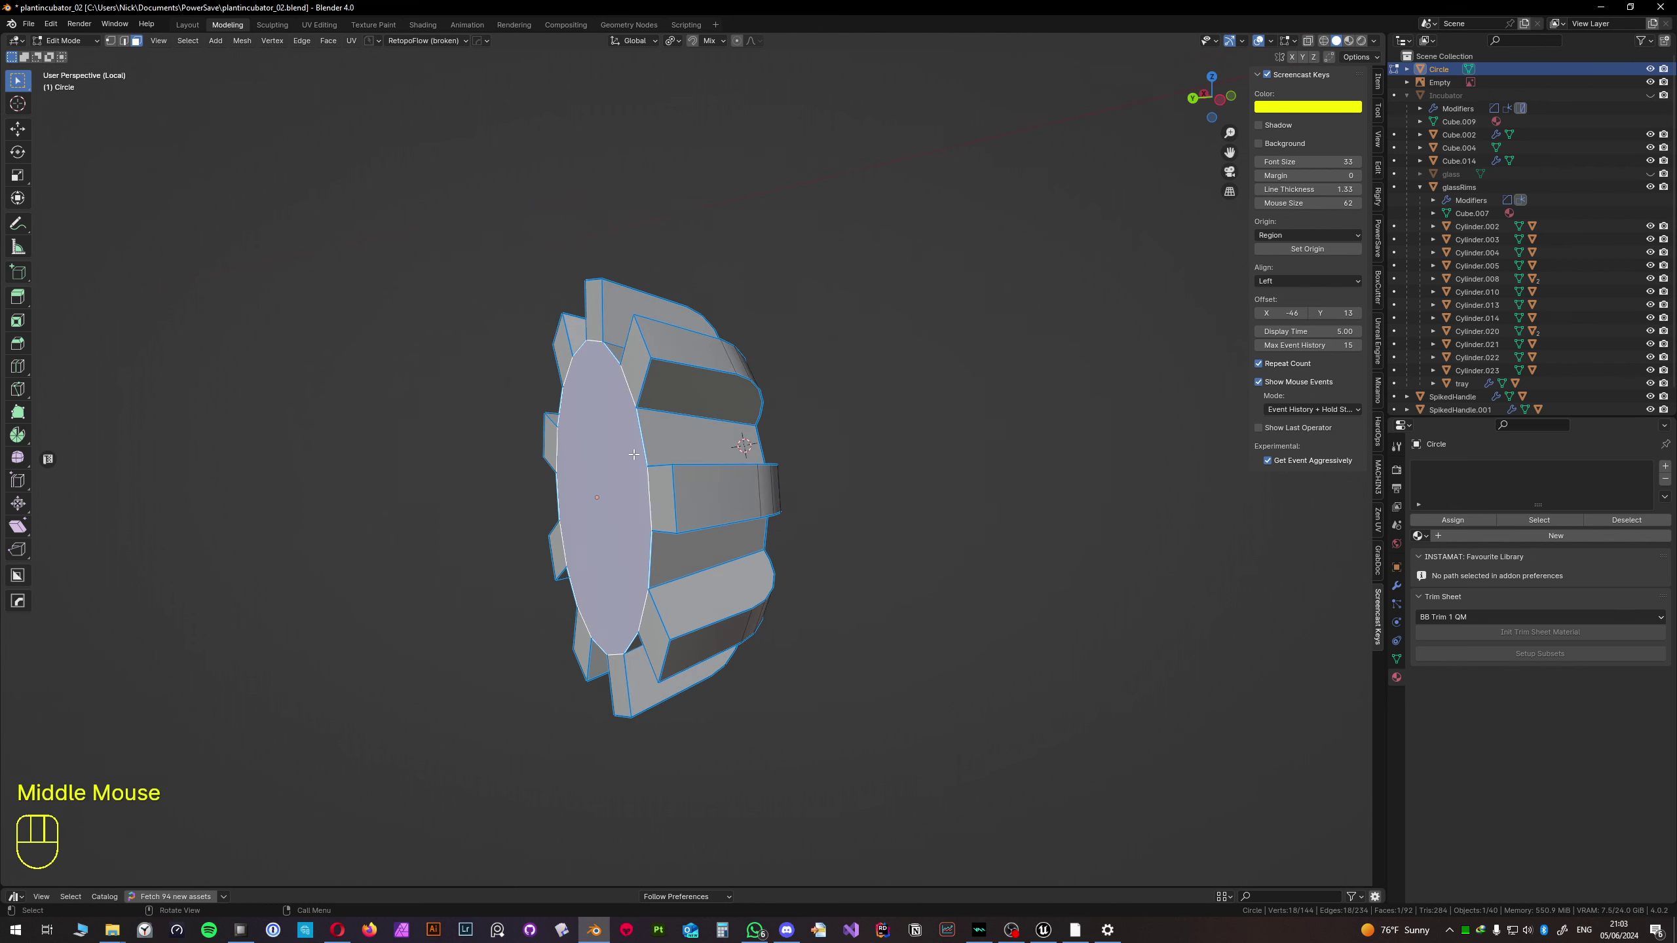
{"action": "key", "text": "e"}
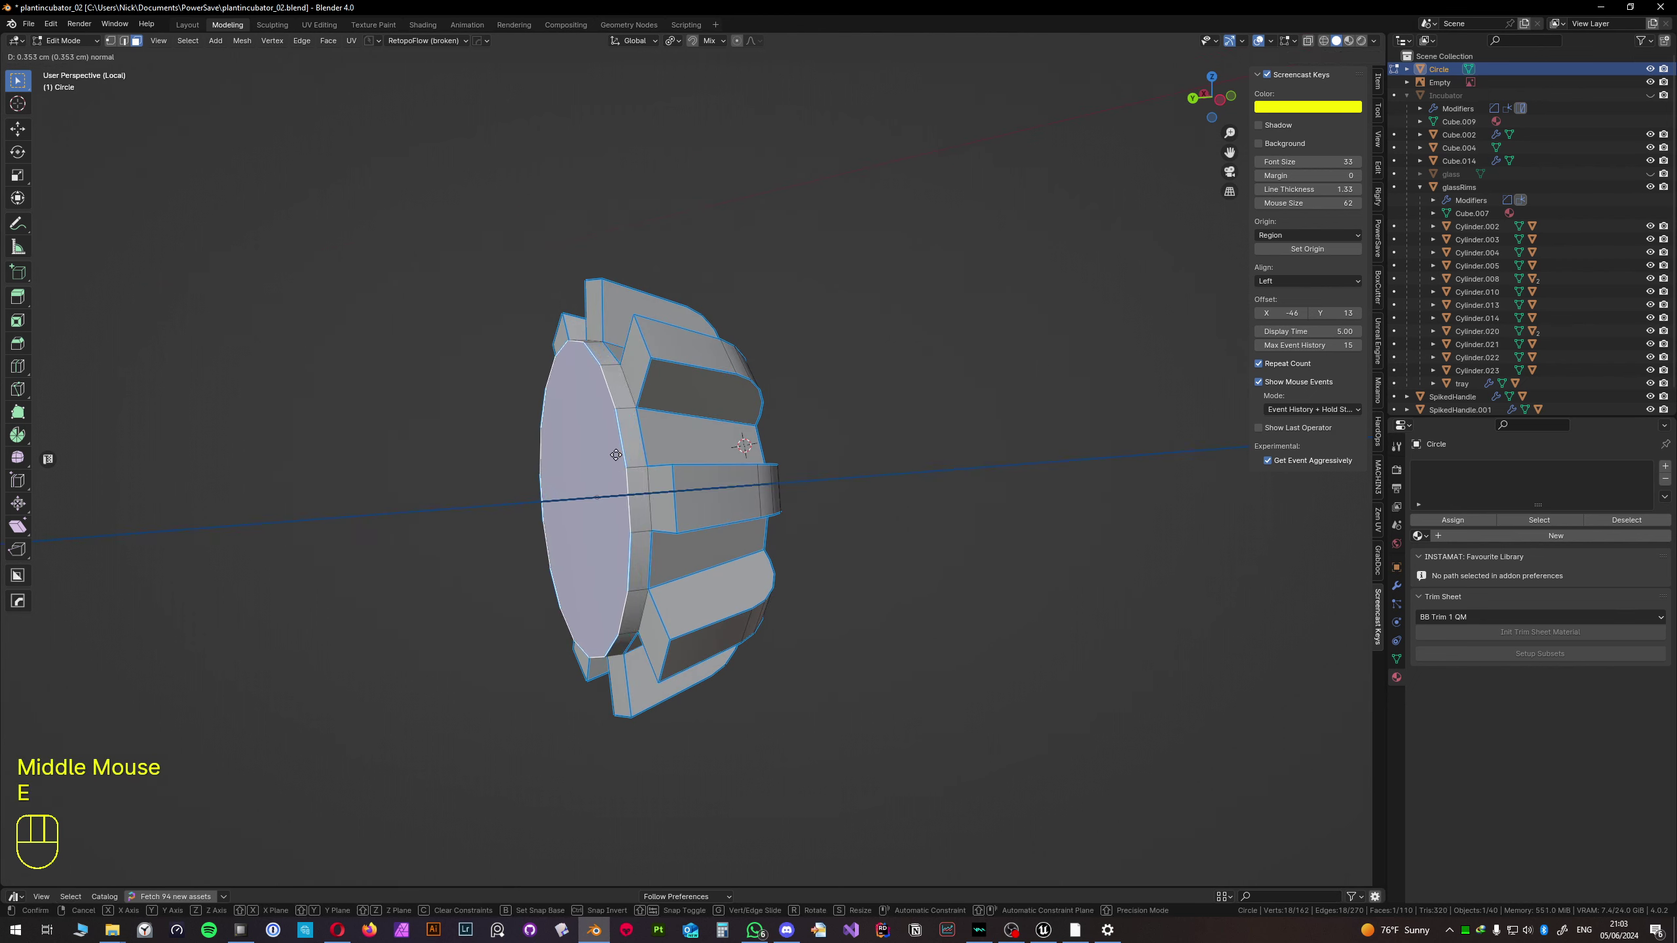
{"action": "left_click", "coordinate": [616, 455]}
- Extrude the back face once more into a thin band and select the loop of side faces around that band
{"action": "key", "text": "e"}
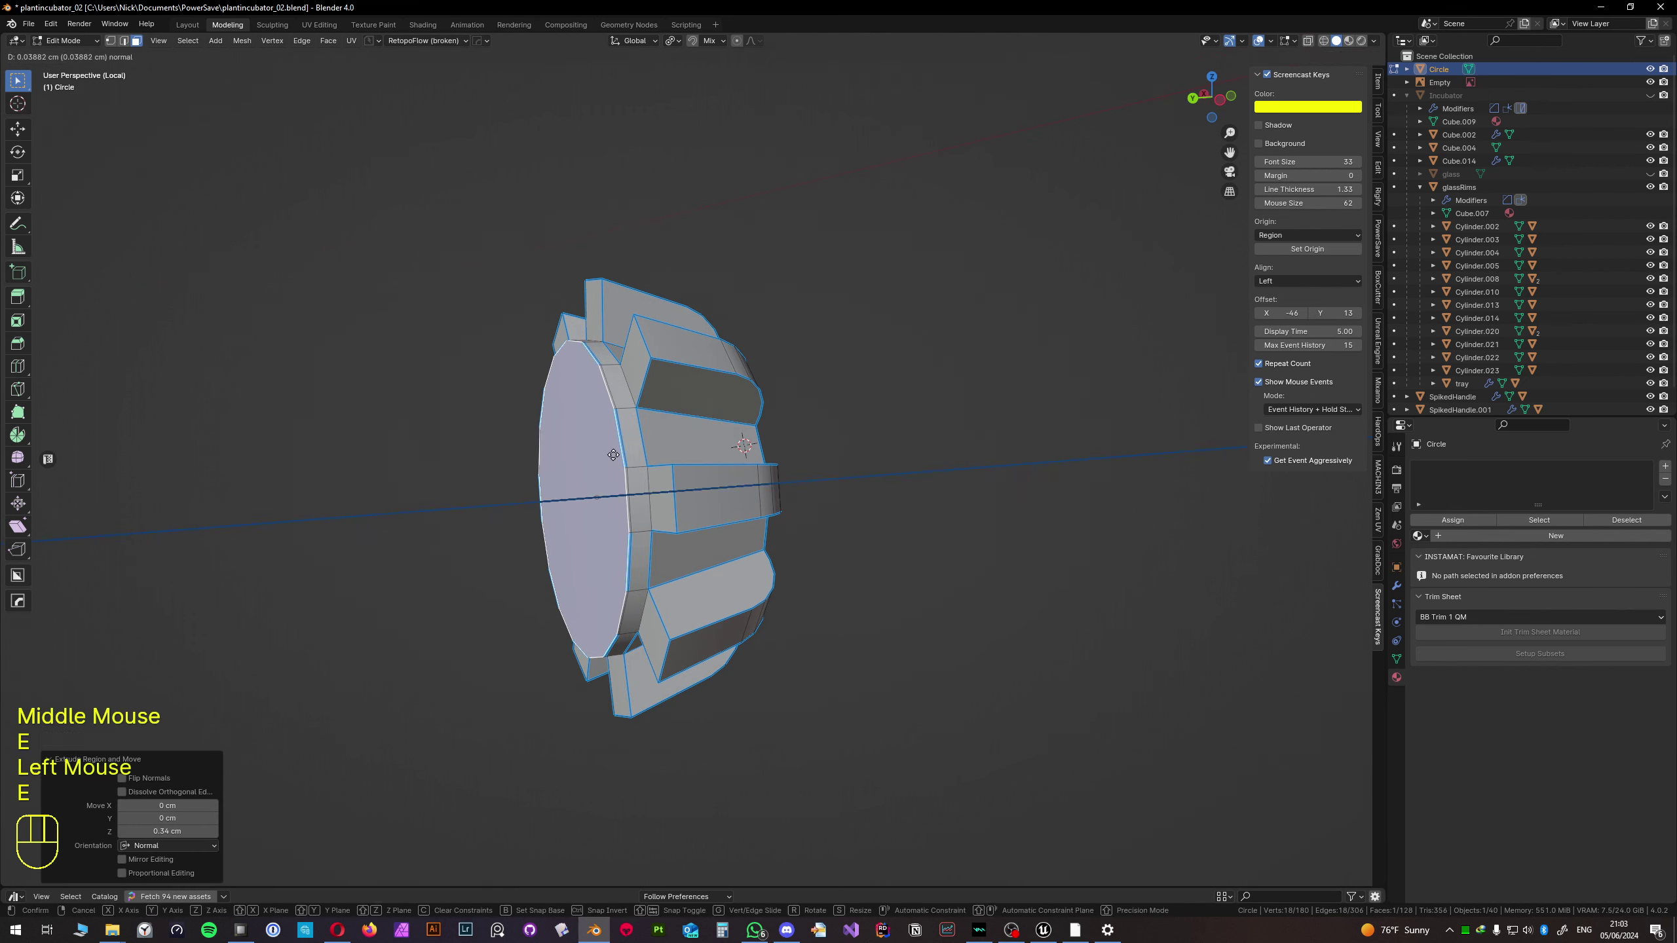
{"action": "left_click", "coordinate": [604, 455]}
{"action": "left_click", "coordinate": [609, 411], "text": "alt"}
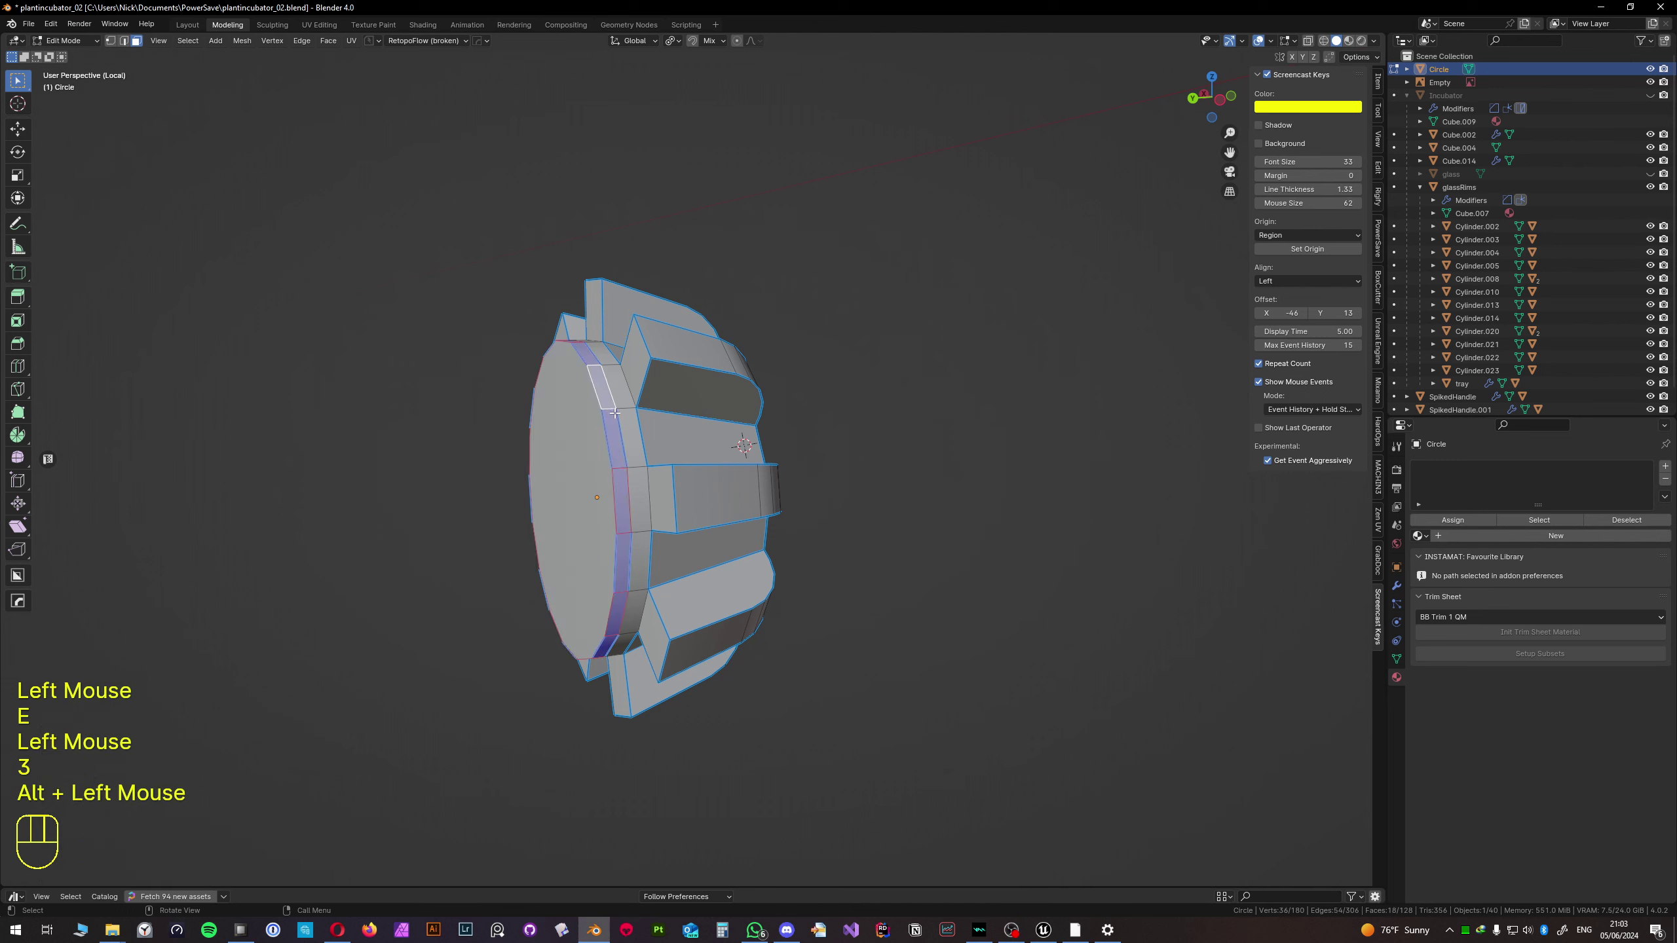
- Try to extrude the back band's side faces outward along their normals by about 3.11 cm
{"action": "key", "text": "alt+d"}
{"action": "right_click", "coordinate": [652, 433]}
{"action": "key", "text": "alt+e"}
{"action": "left_click", "coordinate": [652, 433]}
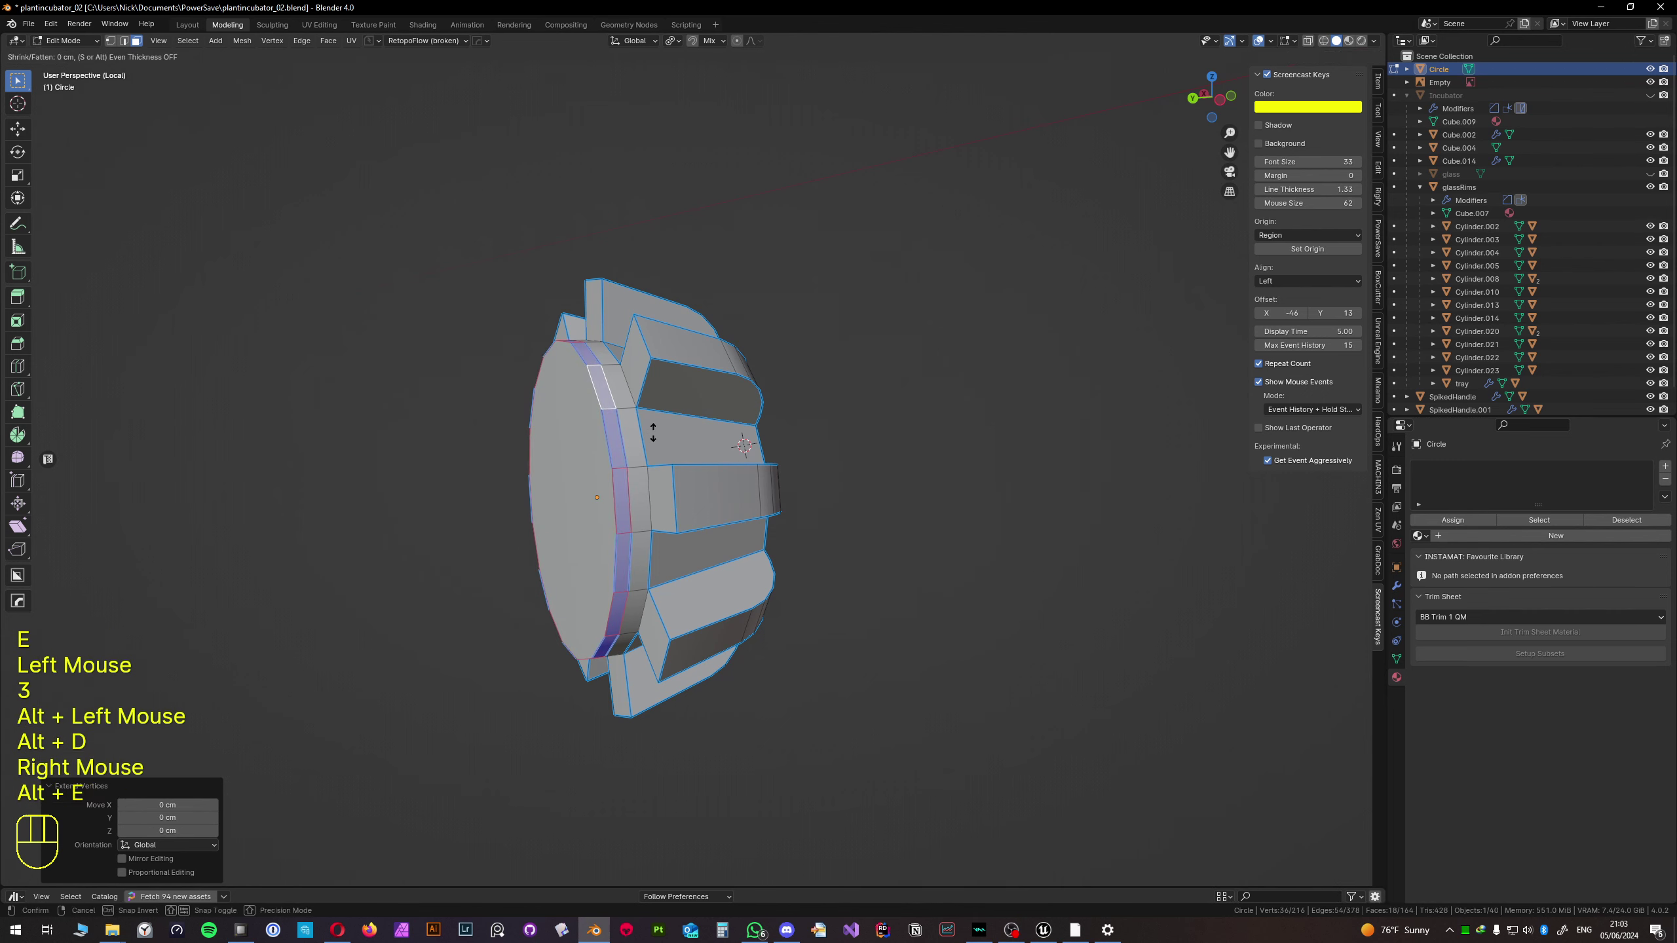
{"action": "left_click", "coordinate": [710, 365]}
{"action": "middle_click_drag", "start_coordinate": [710, 364], "coordinate": [860, 395]}
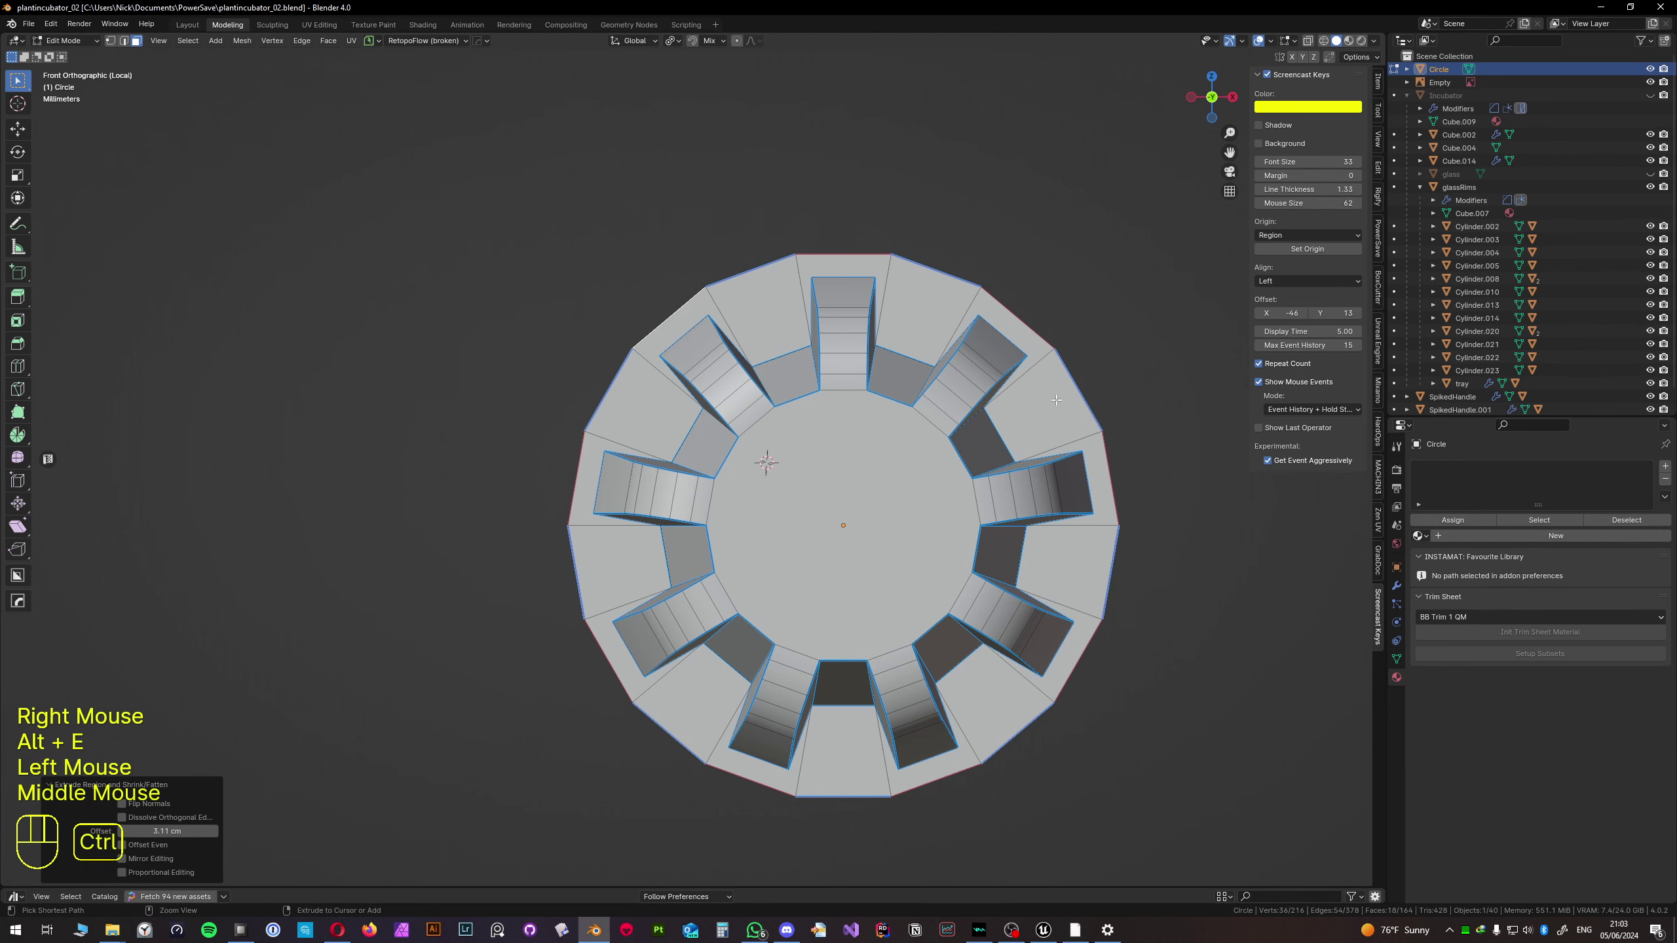
{"action": "key", "text": "ctrl+z"}
- Extrude the back band's side faces along their normals by about 2.34 cm, forming a flange flush with the teeth
{"action": "key", "text": "alt+e"}
{"action": "left_click", "coordinate": [959, 406]}
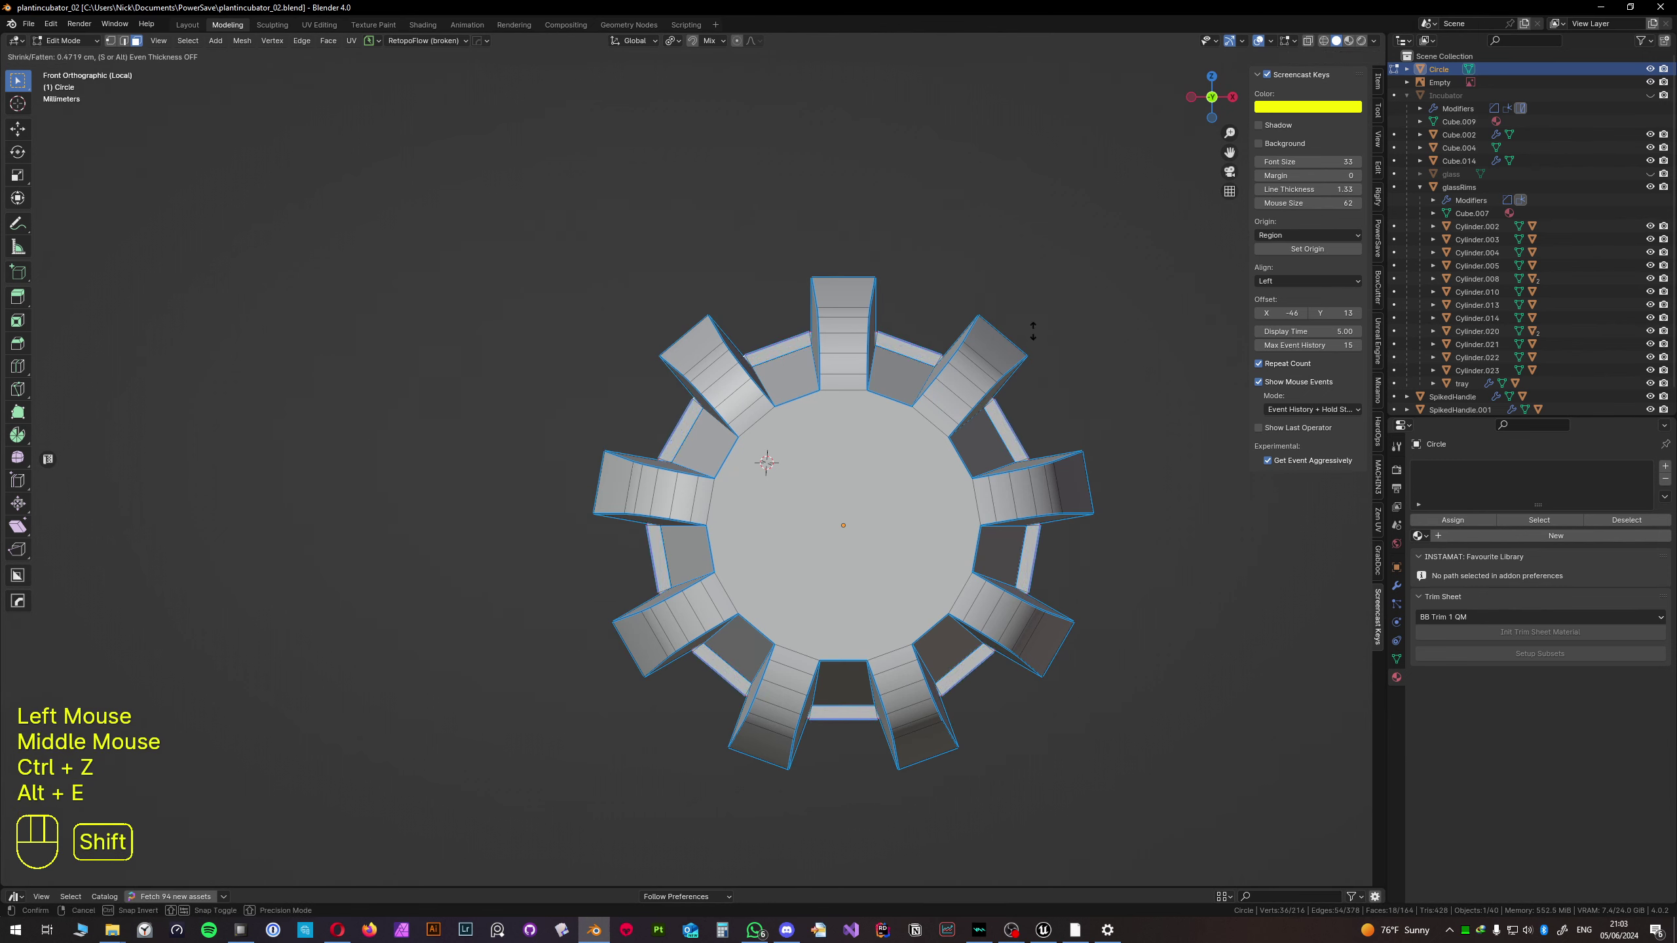
{"action": "left_click", "coordinate": [1144, 274]}
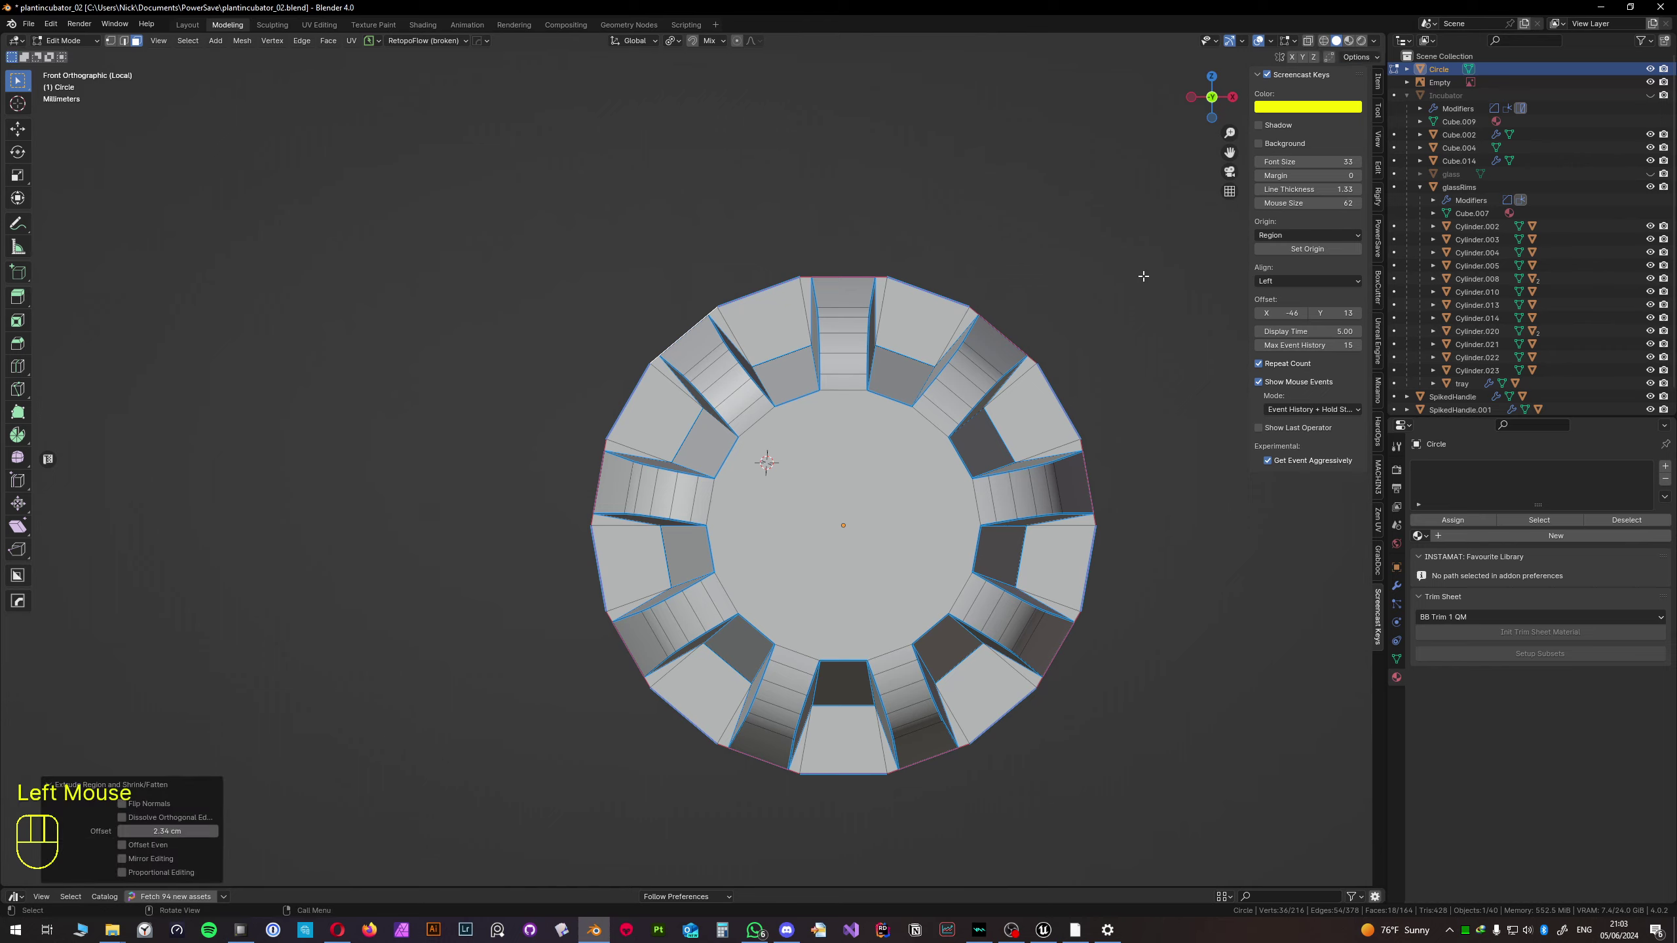
- Reapply 30° sharpening with 60° auto smooth to the knob including its new back flange
{"action": "middle_click_drag", "start_coordinate": [1144, 274], "coordinate": [842, 386]}
{"action": "key", "text": "Tab"}
{"action": "mouse_move", "coordinate": [726, 401]}
{"action": "middle_mouse_down"}
{"action": "mouse_move", "coordinate": [687, 362]}
{"action": "mouse_move", "coordinate": [823, 364]}
{"action": "mouse_move", "coordinate": [756, 418]}
{"action": "mouse_move", "coordinate": [825, 364]}
{"action": "mouse_move", "coordinate": [714, 387]}
{"action": "middle_mouse_up"}
{"action": "key", "text": "q"}
{"action": "left_click", "coordinate": [741, 431]}
- Add a Bevel modifier to the knob with 1 segment, a width of about 0.0009 and a 30° angle limit
{"action": "key", "text": "q"}
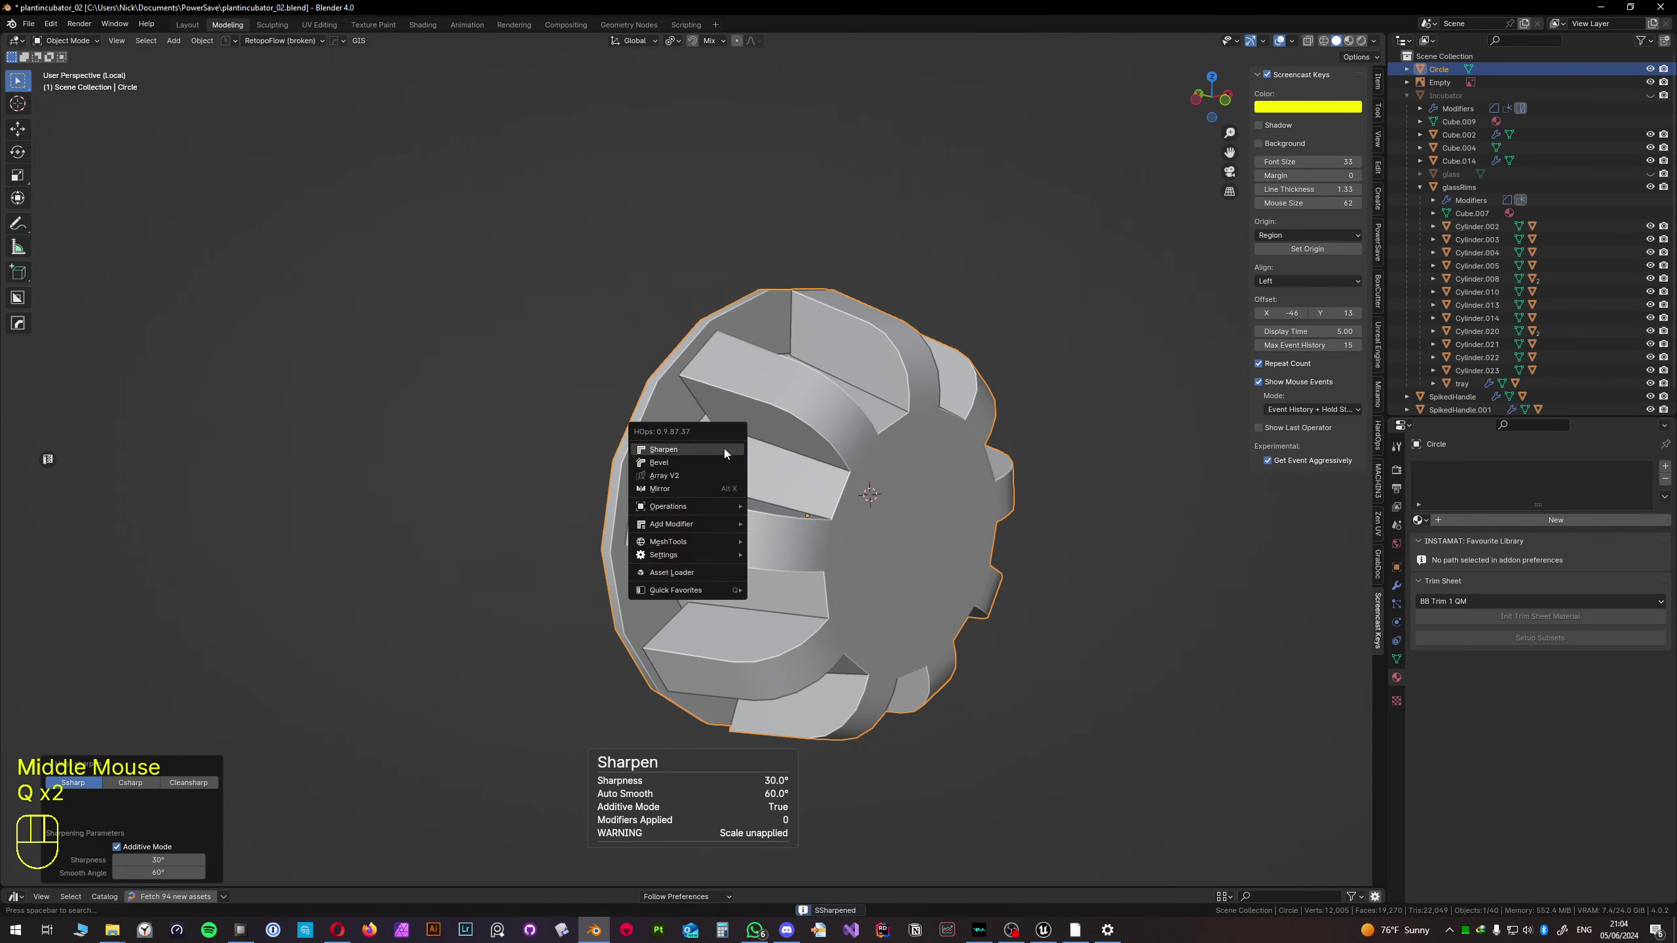
{"action": "key", "text": "q"}
{"action": "left_click", "coordinate": [712, 464], "text": "shift"}
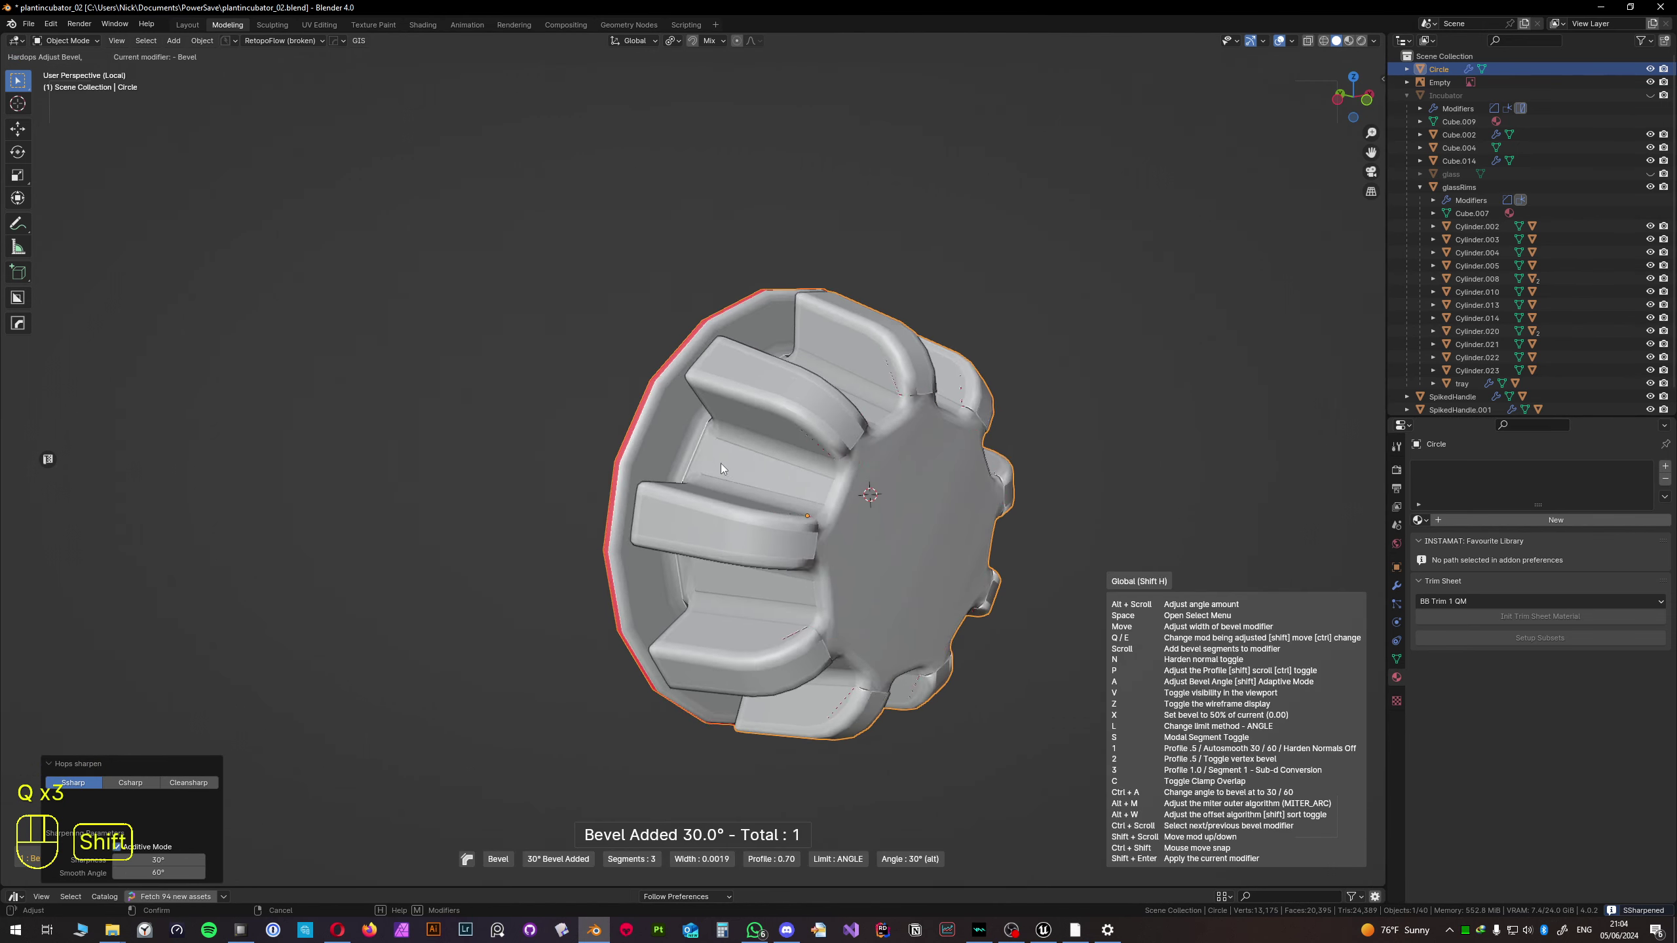
{"action": "scroll", "coordinate": [722, 467], "scroll_direction": "down", "scroll_amount": 5}
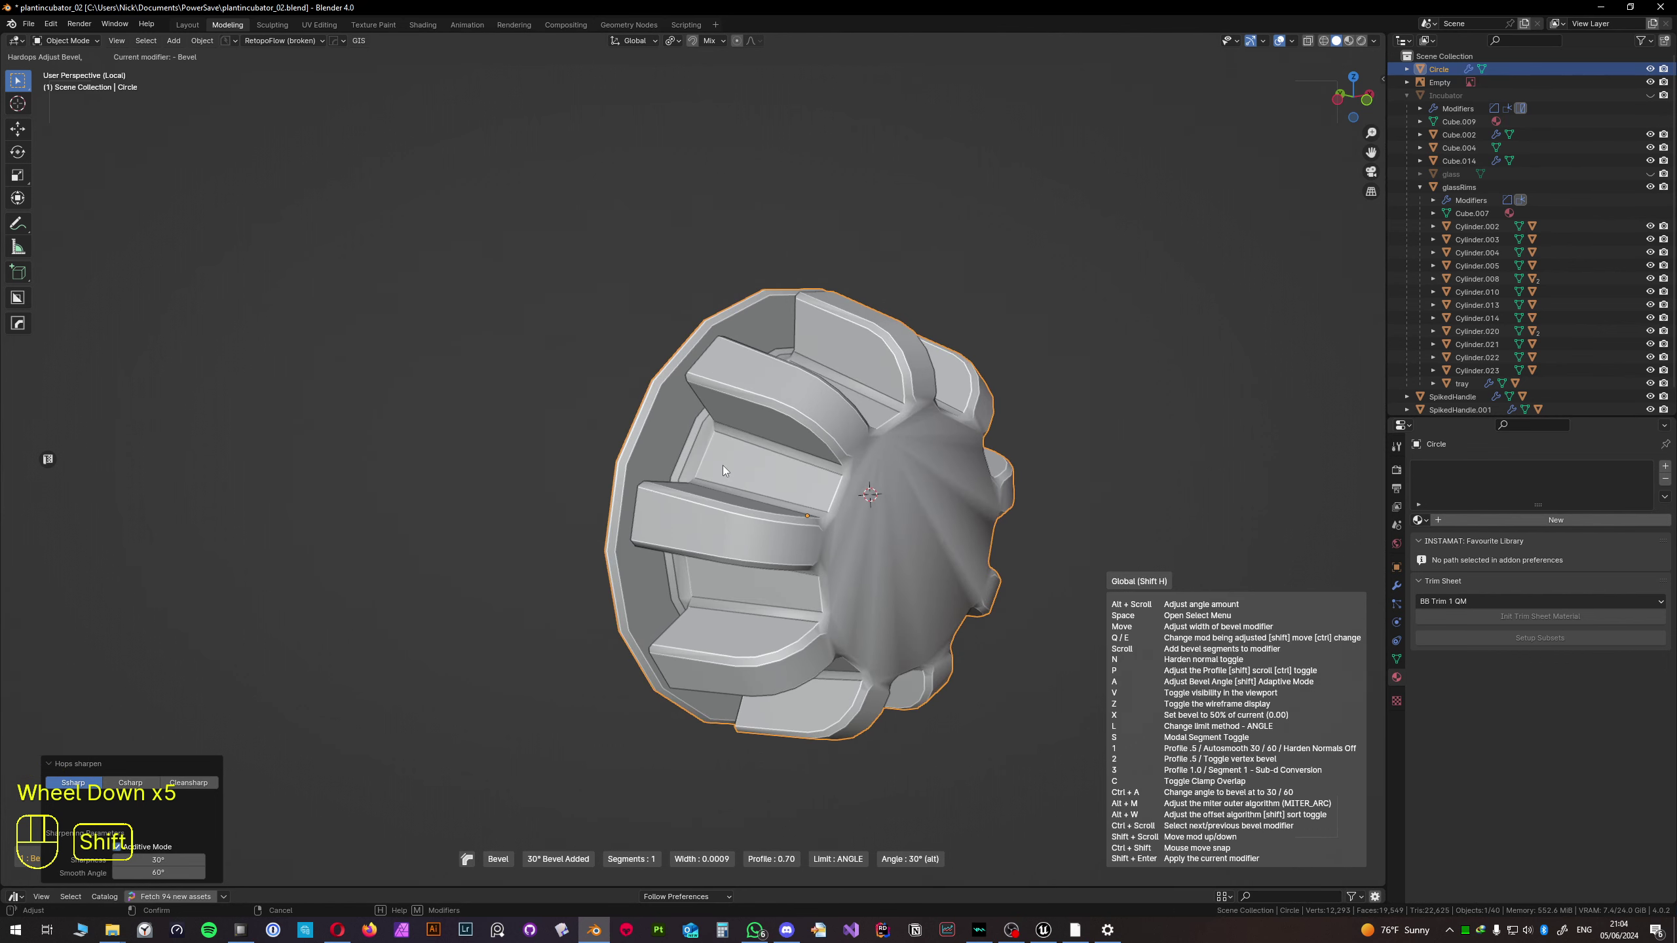
{"action": "left_click", "coordinate": [725, 469], "text": "shift"}
- Inset the knob's round front face by a very thin margin
{"action": "scroll", "coordinate": [726, 469], "scroll_direction": "up", "scroll_amount": 1}
{"action": "middle_click_drag", "start_coordinate": [726, 469], "coordinate": [810, 455]}
{"action": "key", "text": "Tab"}
{"action": "key", "text": "3"}
{"action": "left_click", "coordinate": [810, 455]}
{"action": "key", "text": "i"}
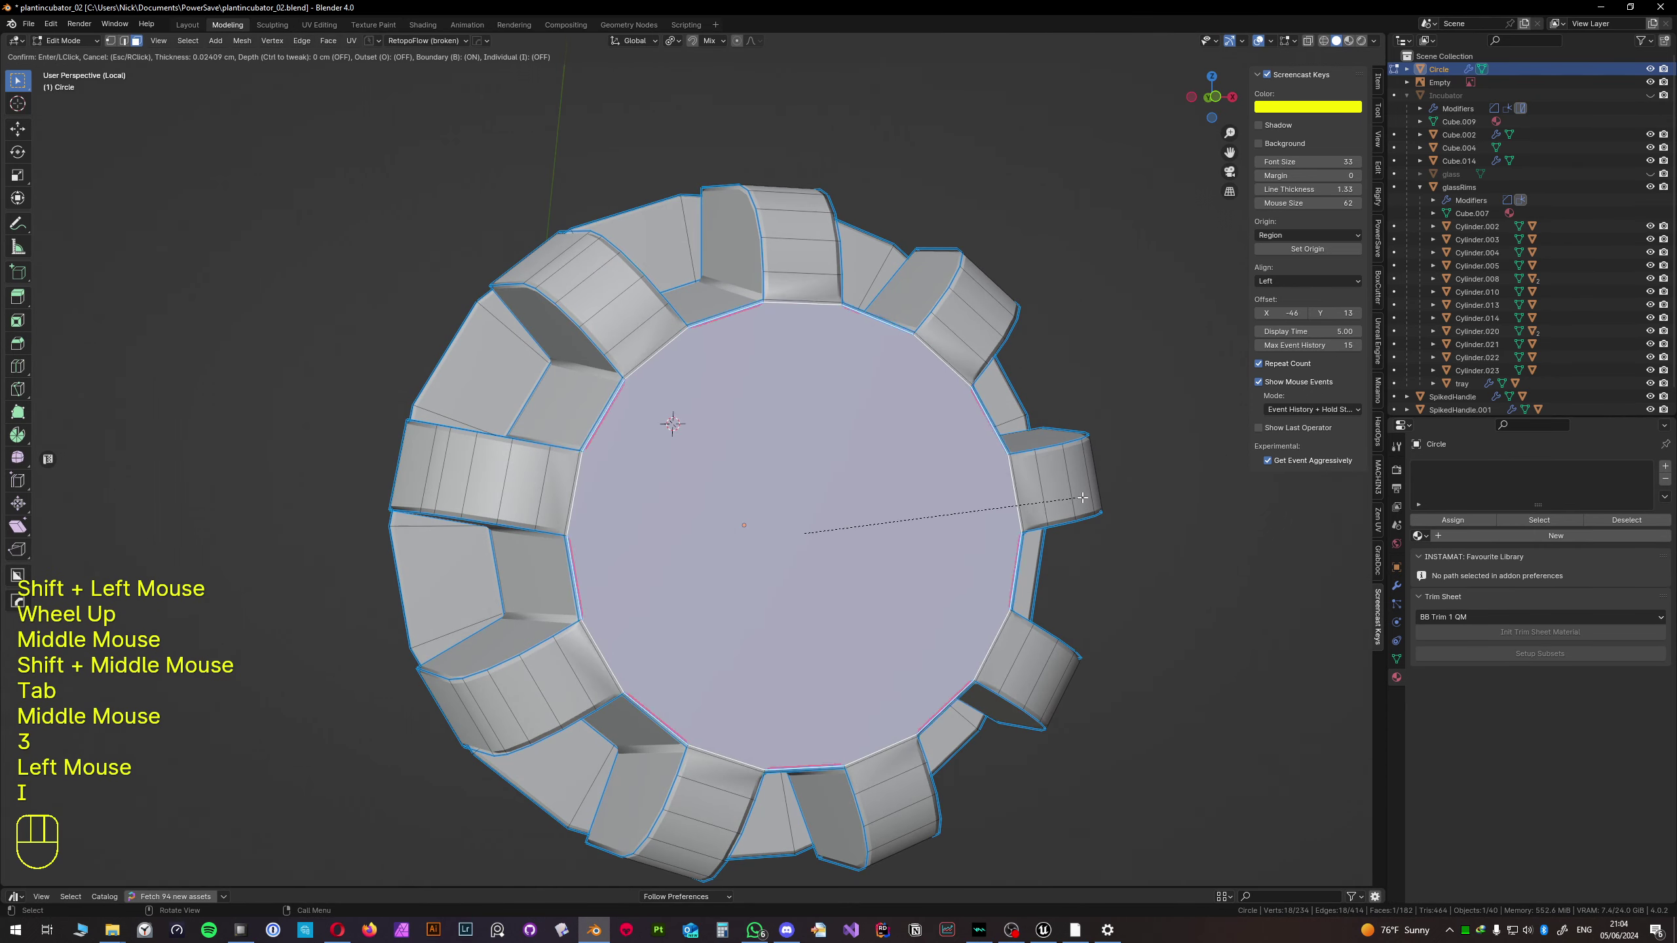
{"action": "left_click", "coordinate": [1069, 495]}
{"action": "key", "text": "Tab"}
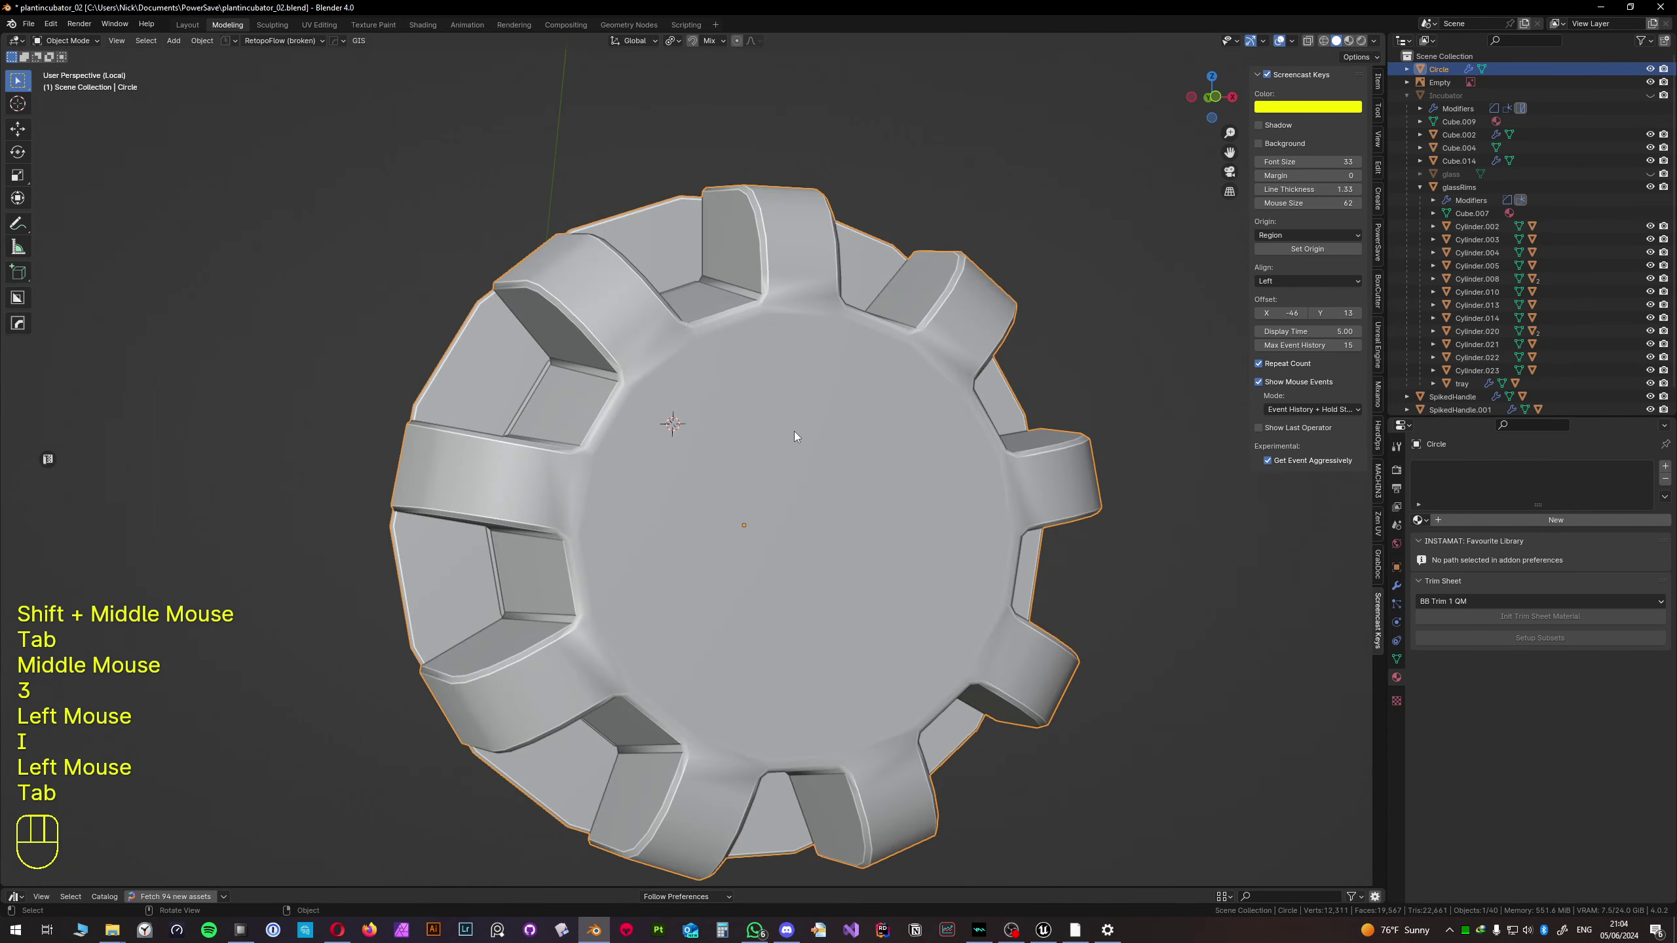
- Add a Weighted Normal modifier and a Triangulate modifier to the knob after the Bevel
{"action": "middle_click_drag", "start_coordinate": [794, 431], "coordinate": [1020, 434]}
{"action": "scroll", "coordinate": [796, 449], "scroll_direction": "down", "scroll_amount": 2}
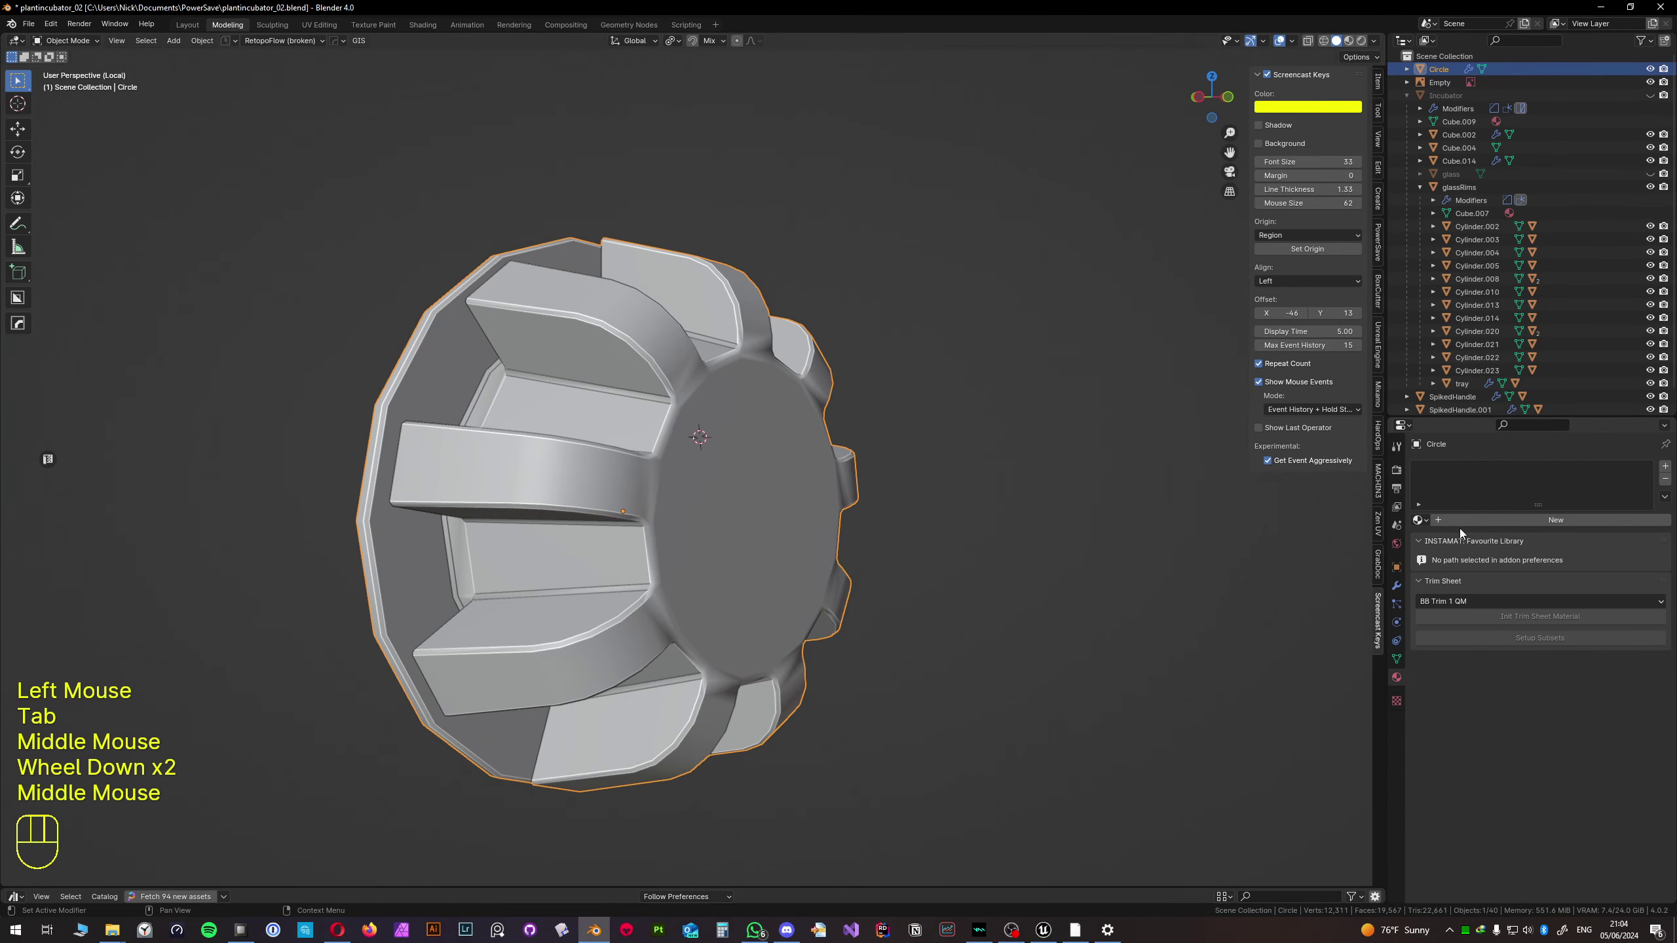
{"action": "left_click", "coordinate": [1398, 586]}
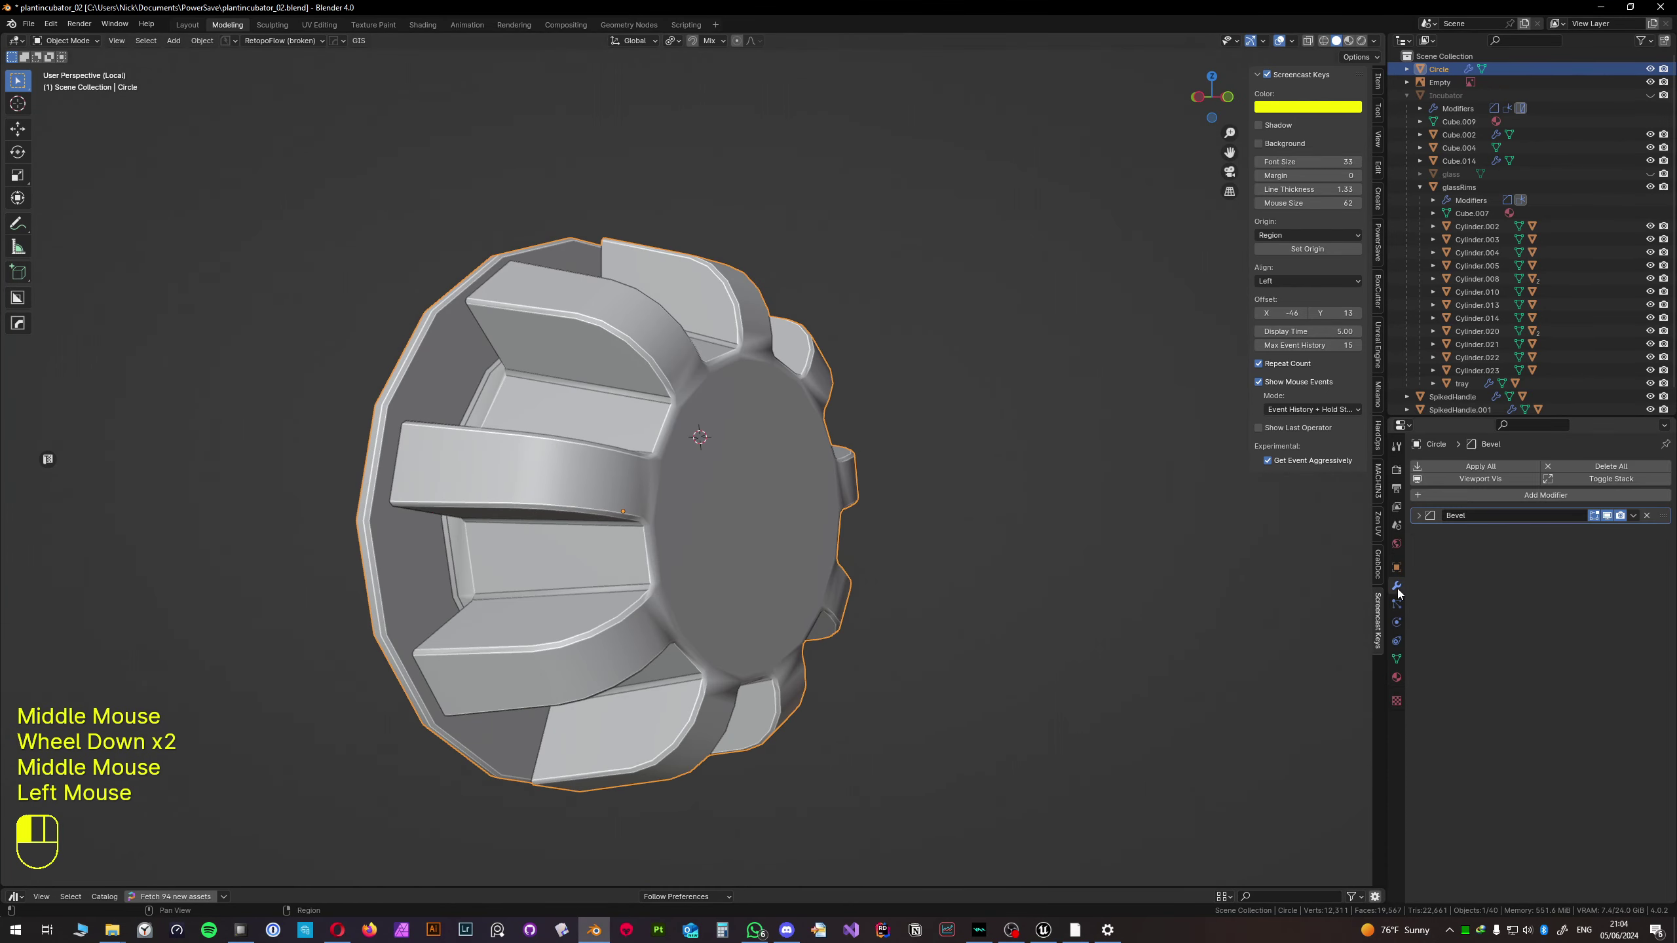
{"action": "left_click", "coordinate": [1431, 496]}
{"action": "left_click", "coordinate": [1415, 536]}
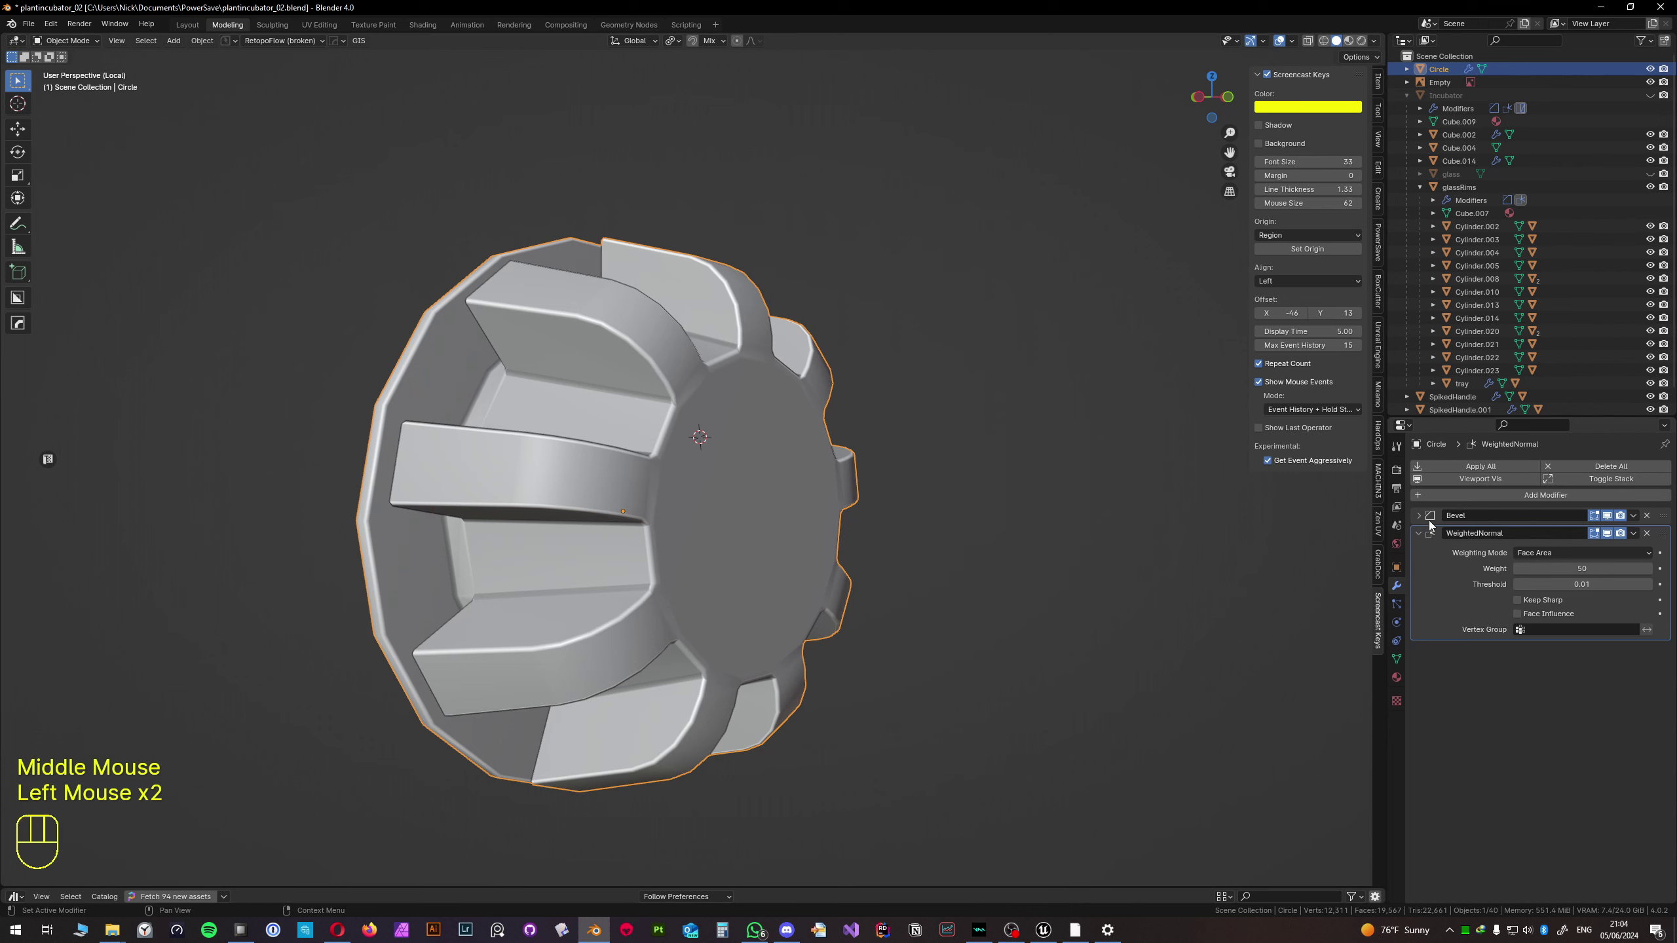
{"action": "left_click", "coordinate": [1452, 497]}
{"action": "key", "text": "space"}
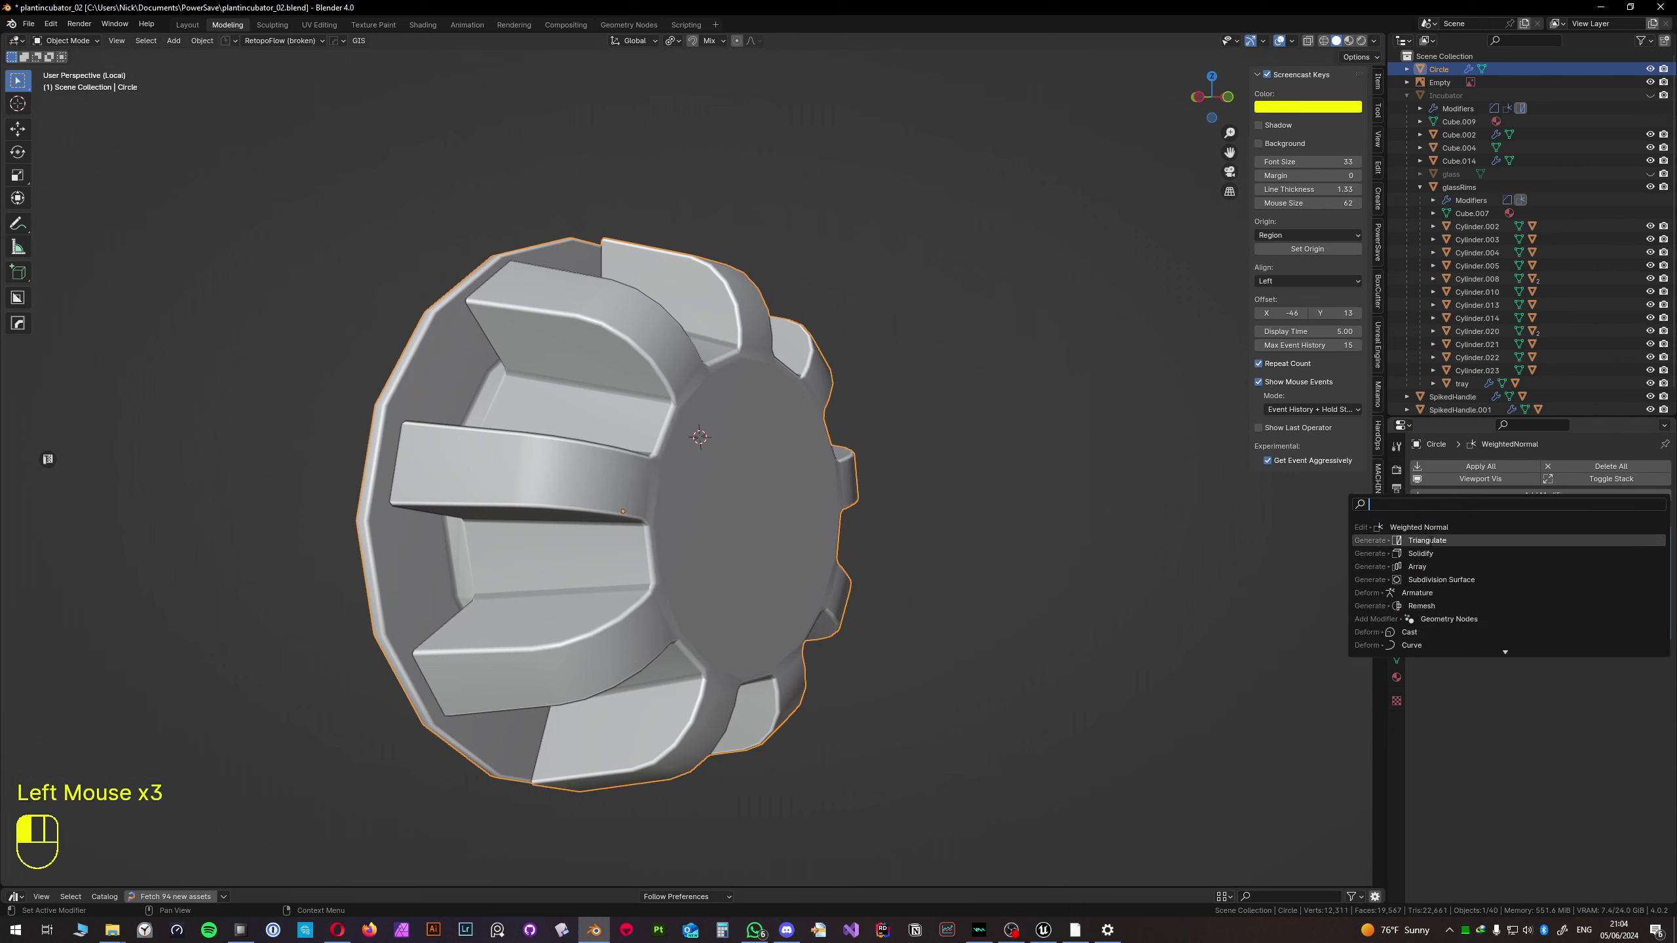
{"action": "left_click", "coordinate": [1426, 540]}
{"action": "left_click", "coordinate": [1114, 503]}
- Merge the knob's front face and its surrounding thin inset ring into one single face
{"action": "middle_click_drag", "start_coordinate": [881, 472], "coordinate": [781, 446]}
{"action": "scroll", "coordinate": [1056, 582], "scroll_direction": "up", "scroll_amount": 1}
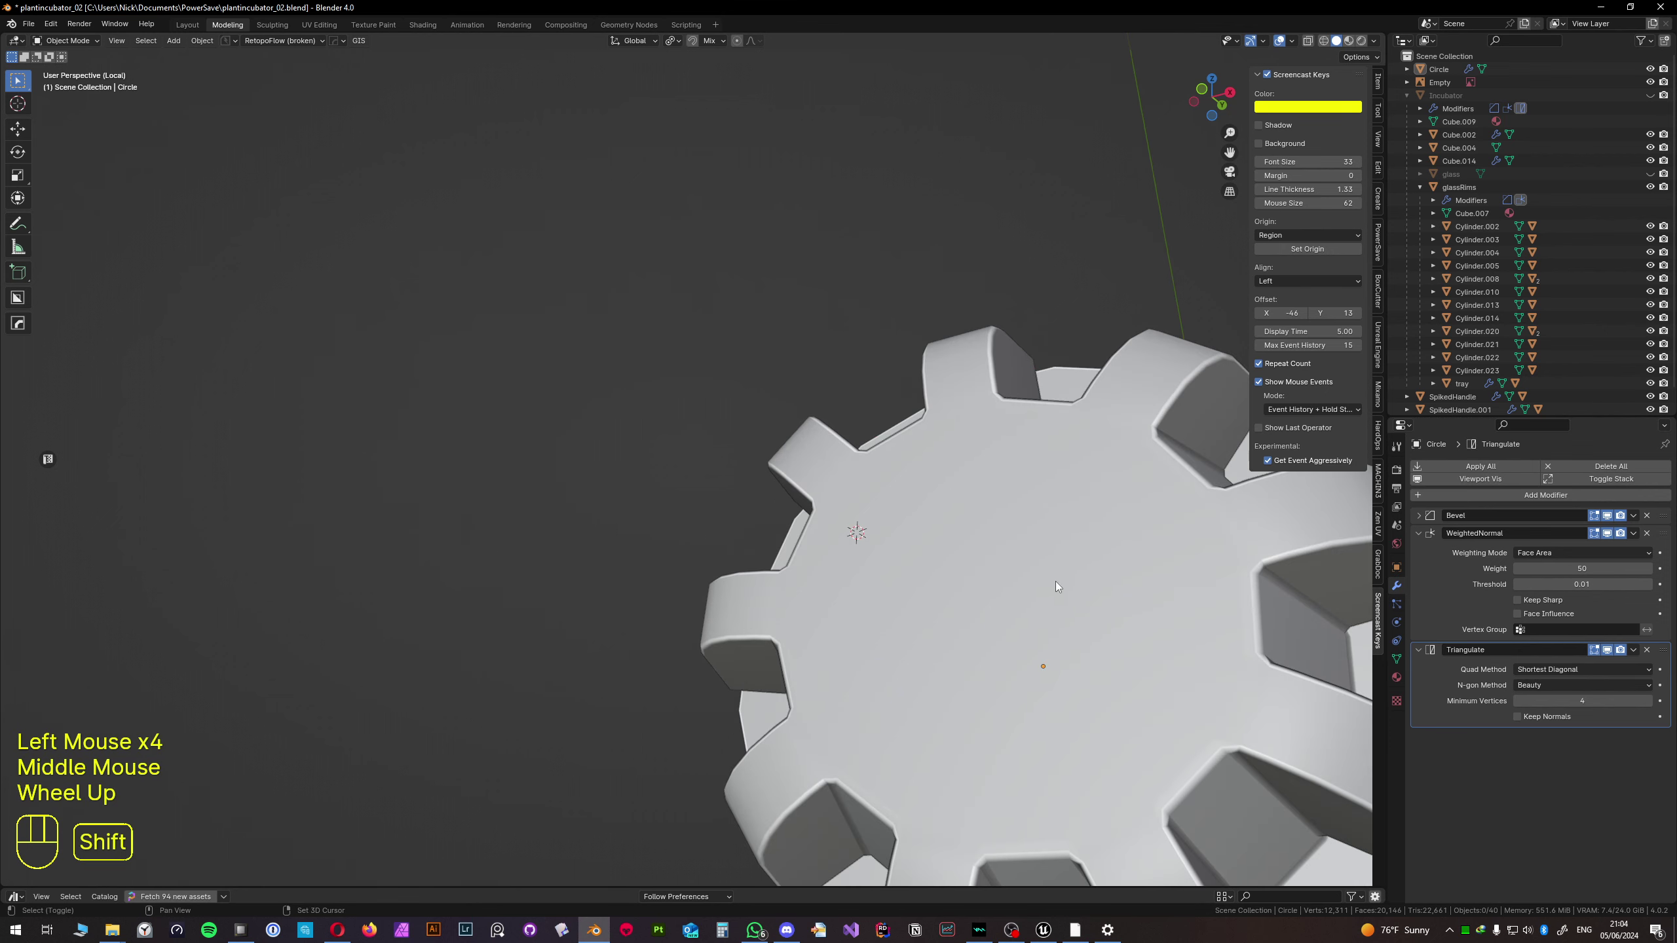
{"action": "middle_click_drag", "start_coordinate": [1057, 584], "coordinate": [899, 425], "text": "shift"}
{"action": "key", "text": "Tab"}
{"action": "key", "text": "2"}
{"action": "left_click", "coordinate": [698, 619], "text": "alt"}
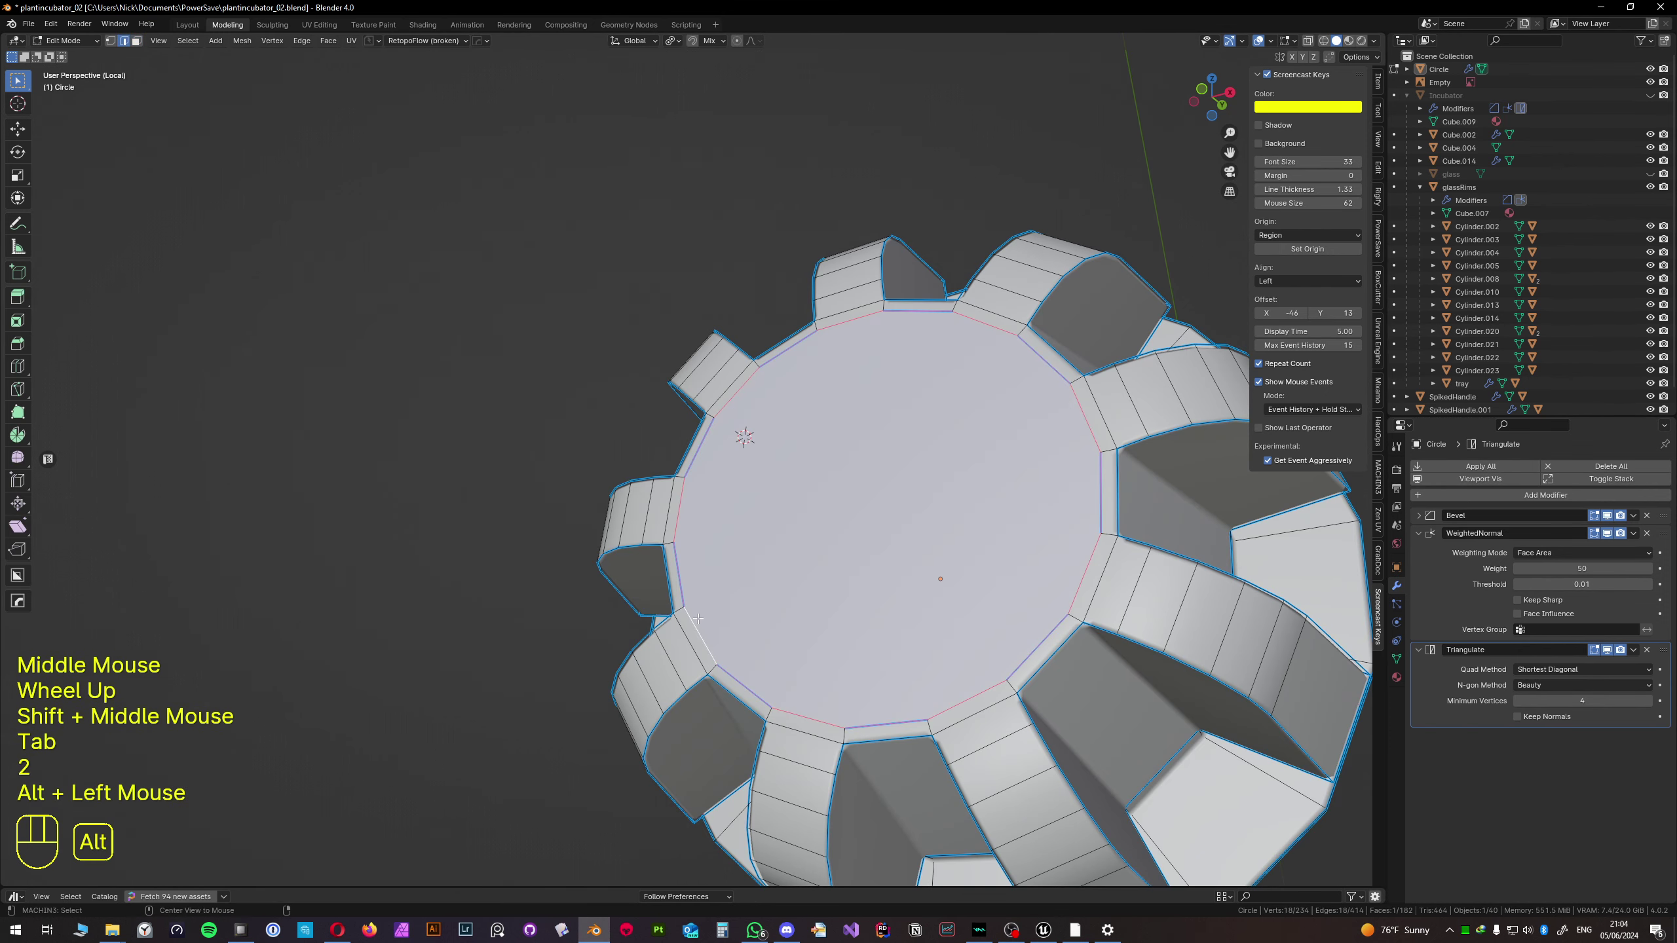
{"action": "key", "text": "3"}
{"action": "left_click", "coordinate": [842, 509]}
{"action": "key", "text": "ctrl+KP_Add"}
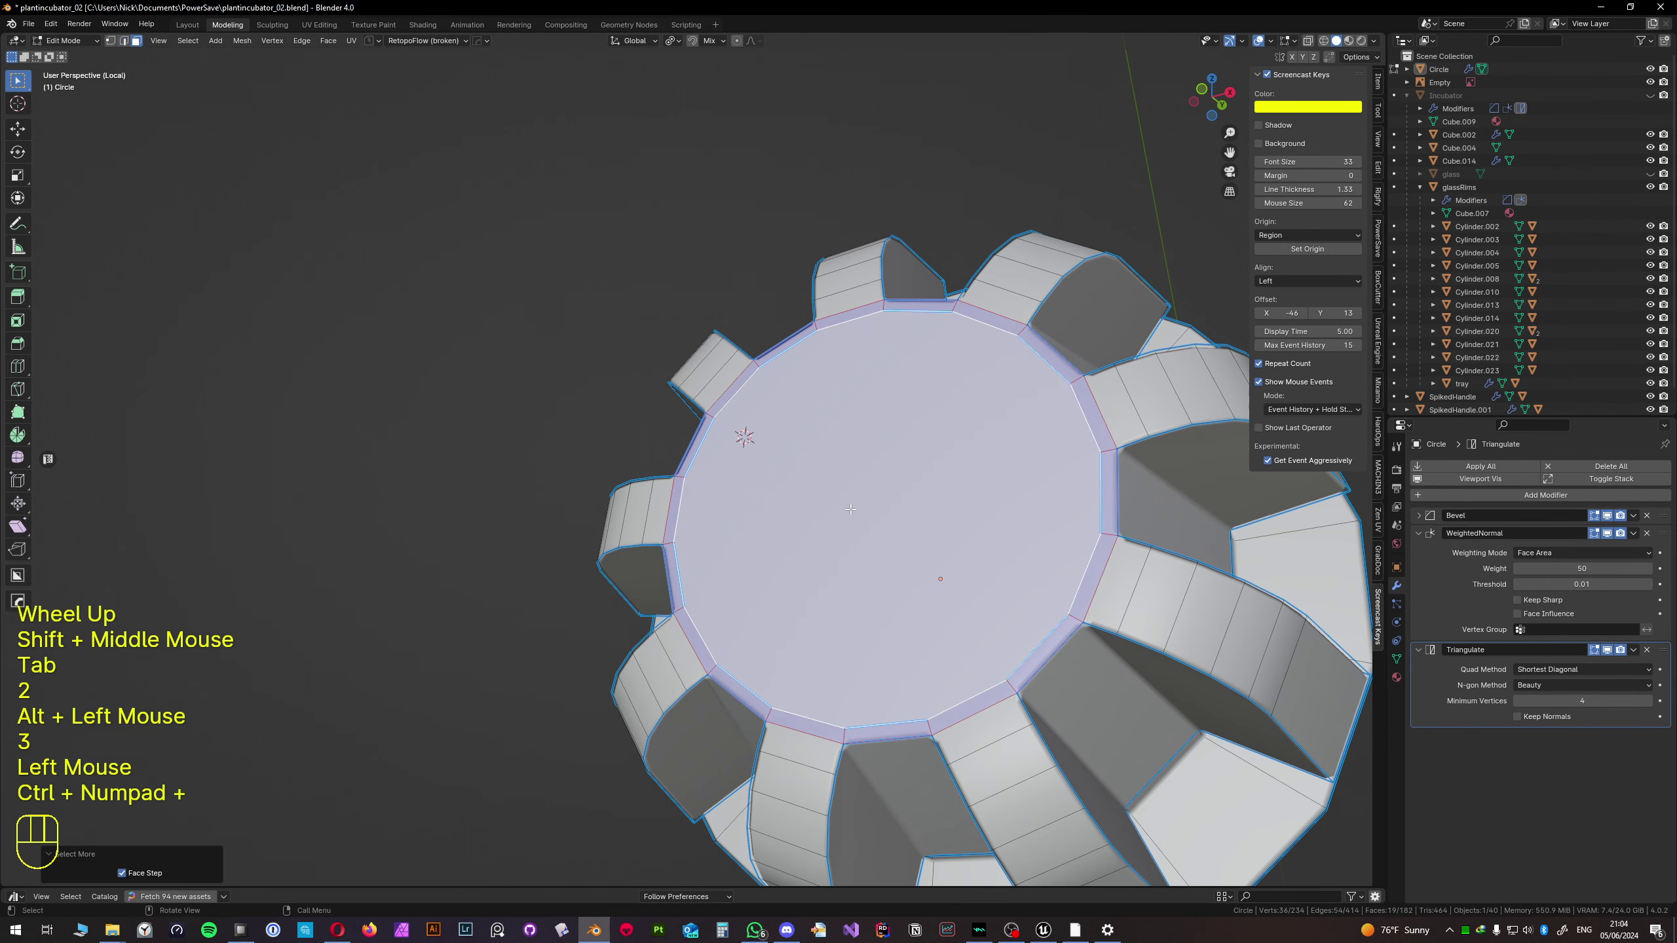
{"action": "key", "text": "f"}
{"action": "key", "text": "Tab"}
- Switch the viewport's MatCap to the glossy red one to check the shading on the knob's front
{"action": "middle_click_drag", "start_coordinate": [901, 471], "coordinate": [993, 469]}
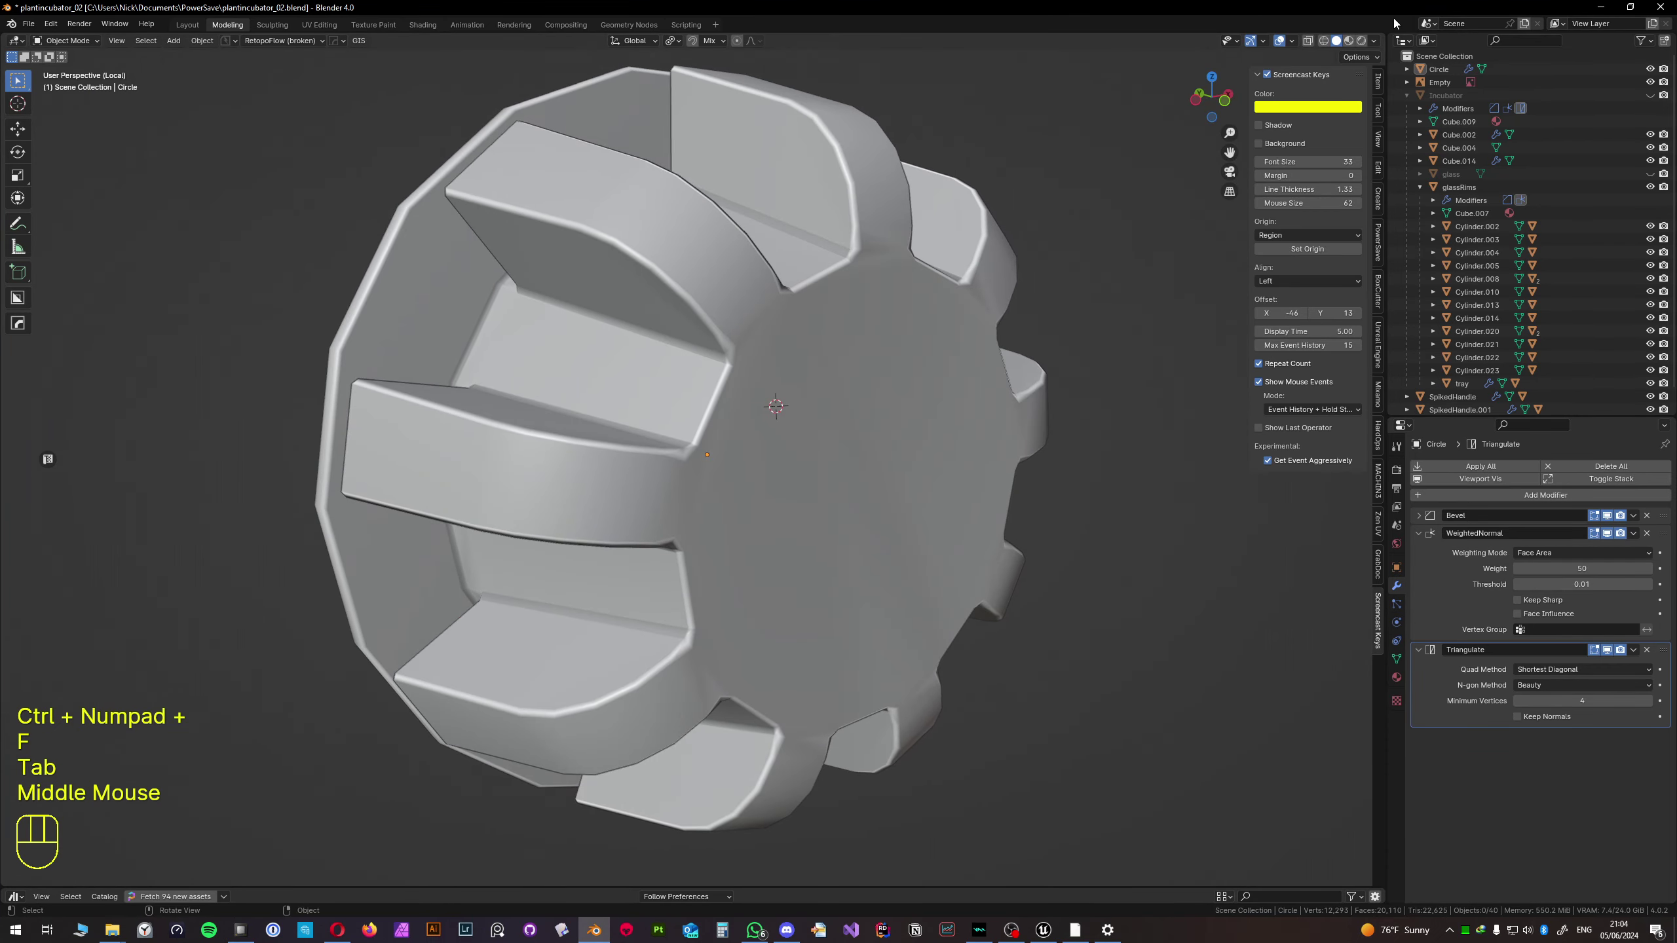
{"action": "left_click", "coordinate": [1374, 41]}
{"action": "left_click", "coordinate": [1361, 103]}
{"action": "left_click", "coordinate": [1356, 146]}
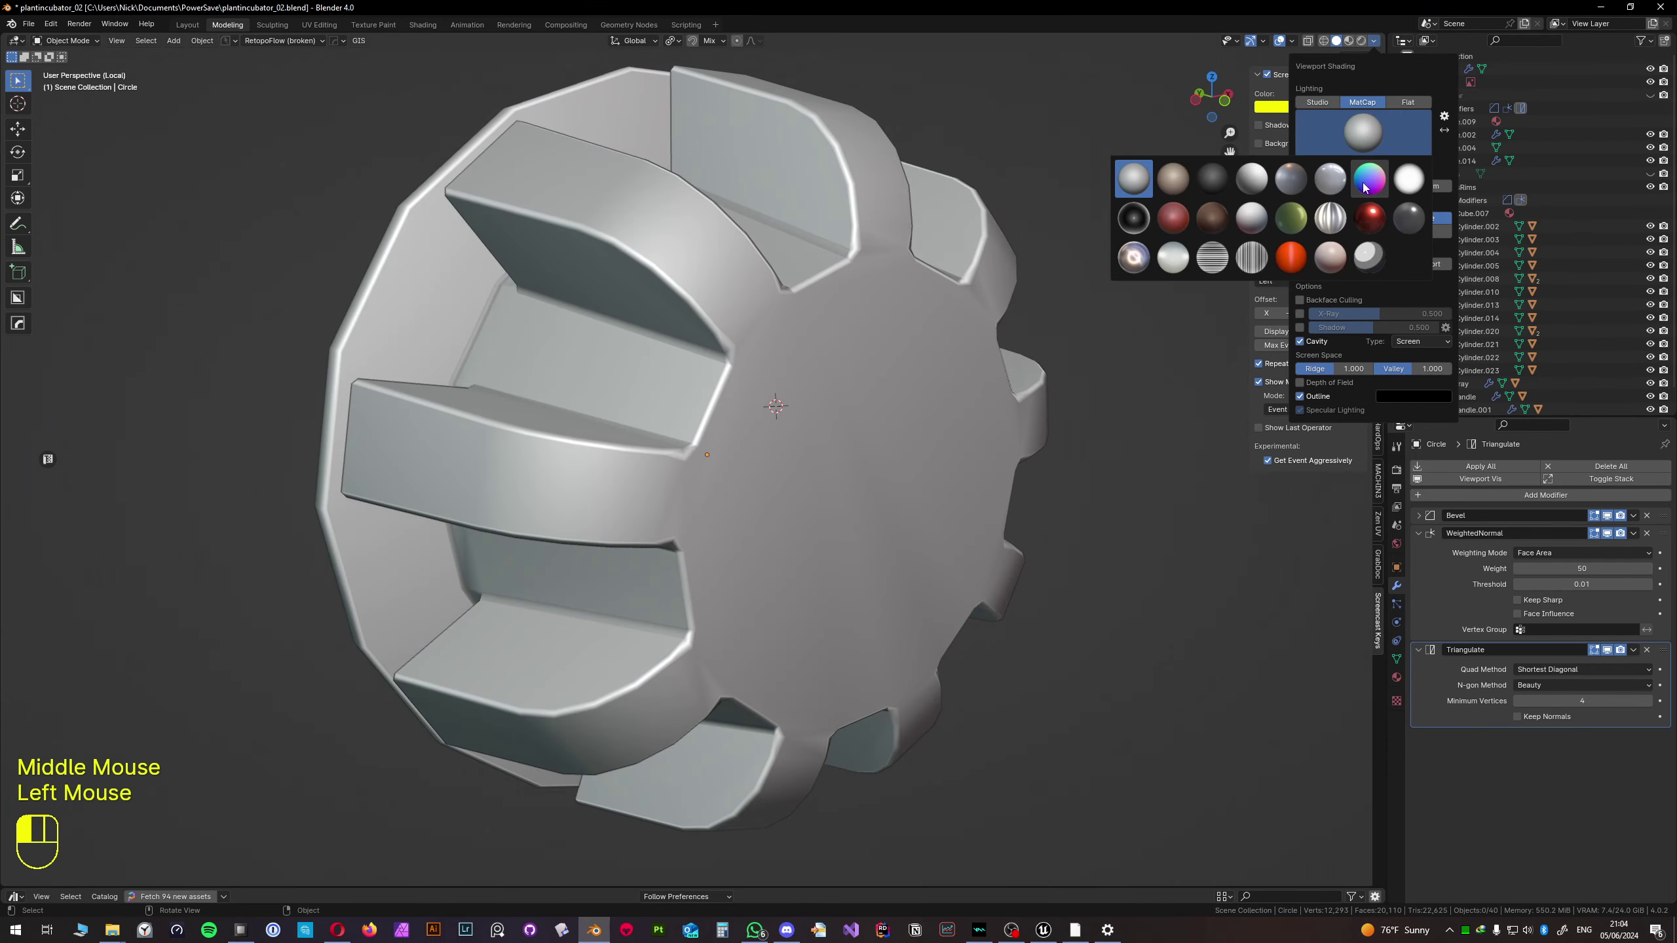
{"action": "left_click", "coordinate": [1368, 218]}
{"action": "mouse_move", "coordinate": [912, 312]}
{"action": "middle_mouse_down"}
{"action": "mouse_move", "coordinate": [857, 300]}
{"action": "mouse_move", "coordinate": [839, 262]}
{"action": "middle_mouse_up"}
- Inset the knob's round front face by about 0.18 cm
{"action": "key", "text": "Tab"}
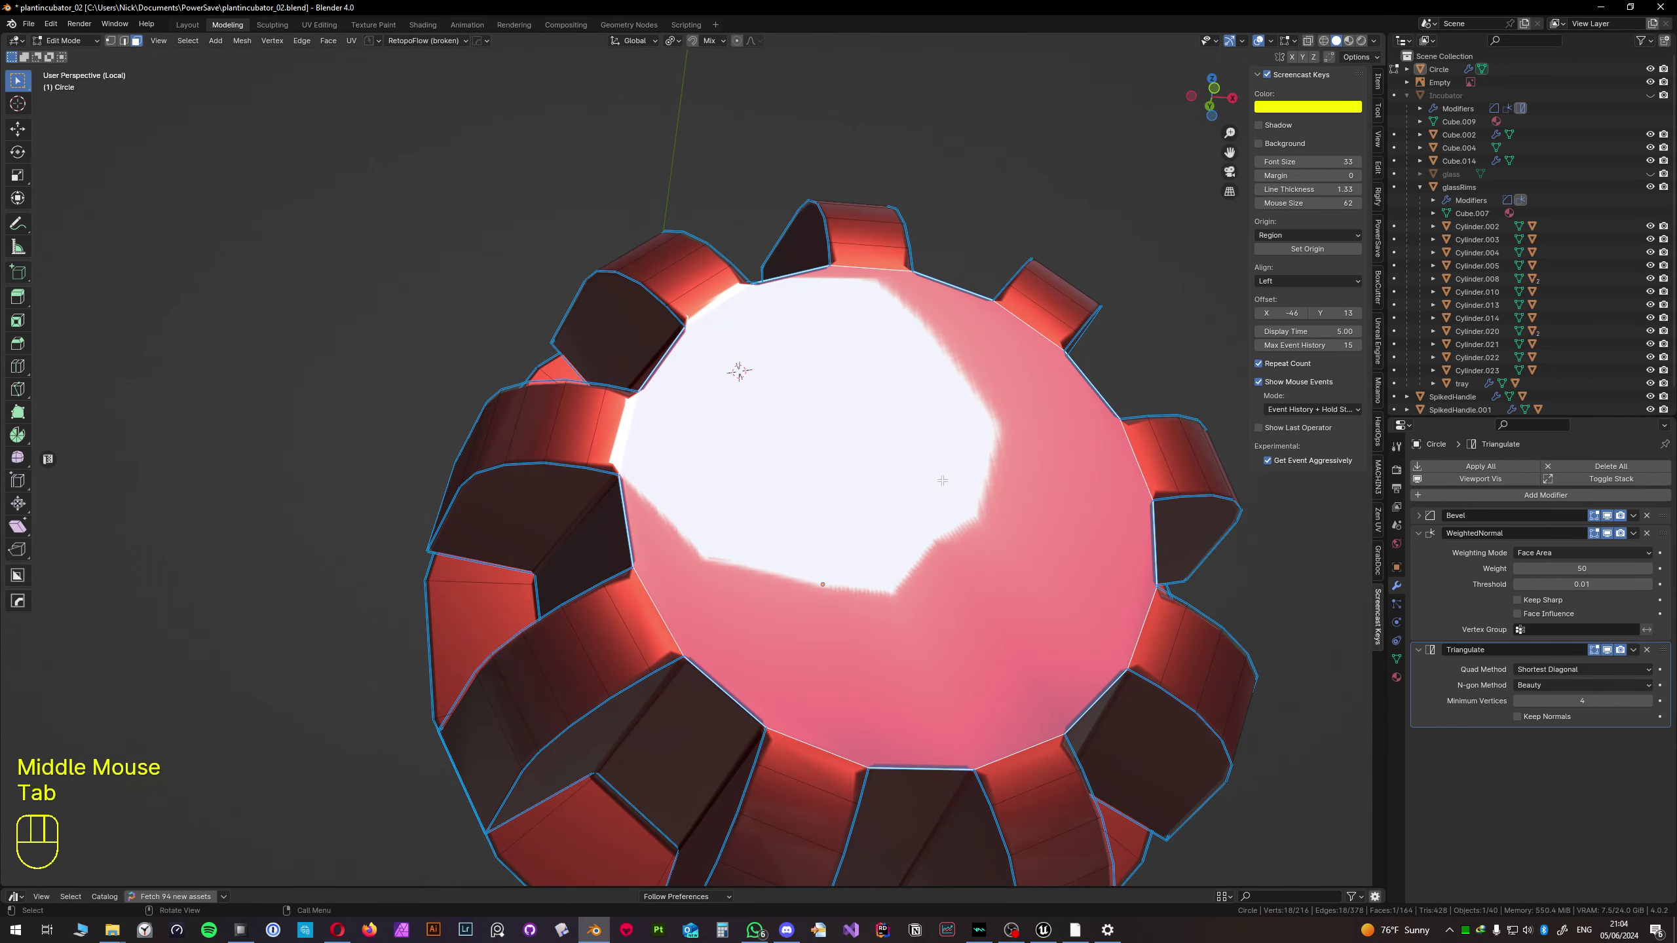
{"action": "key", "text": "i"}
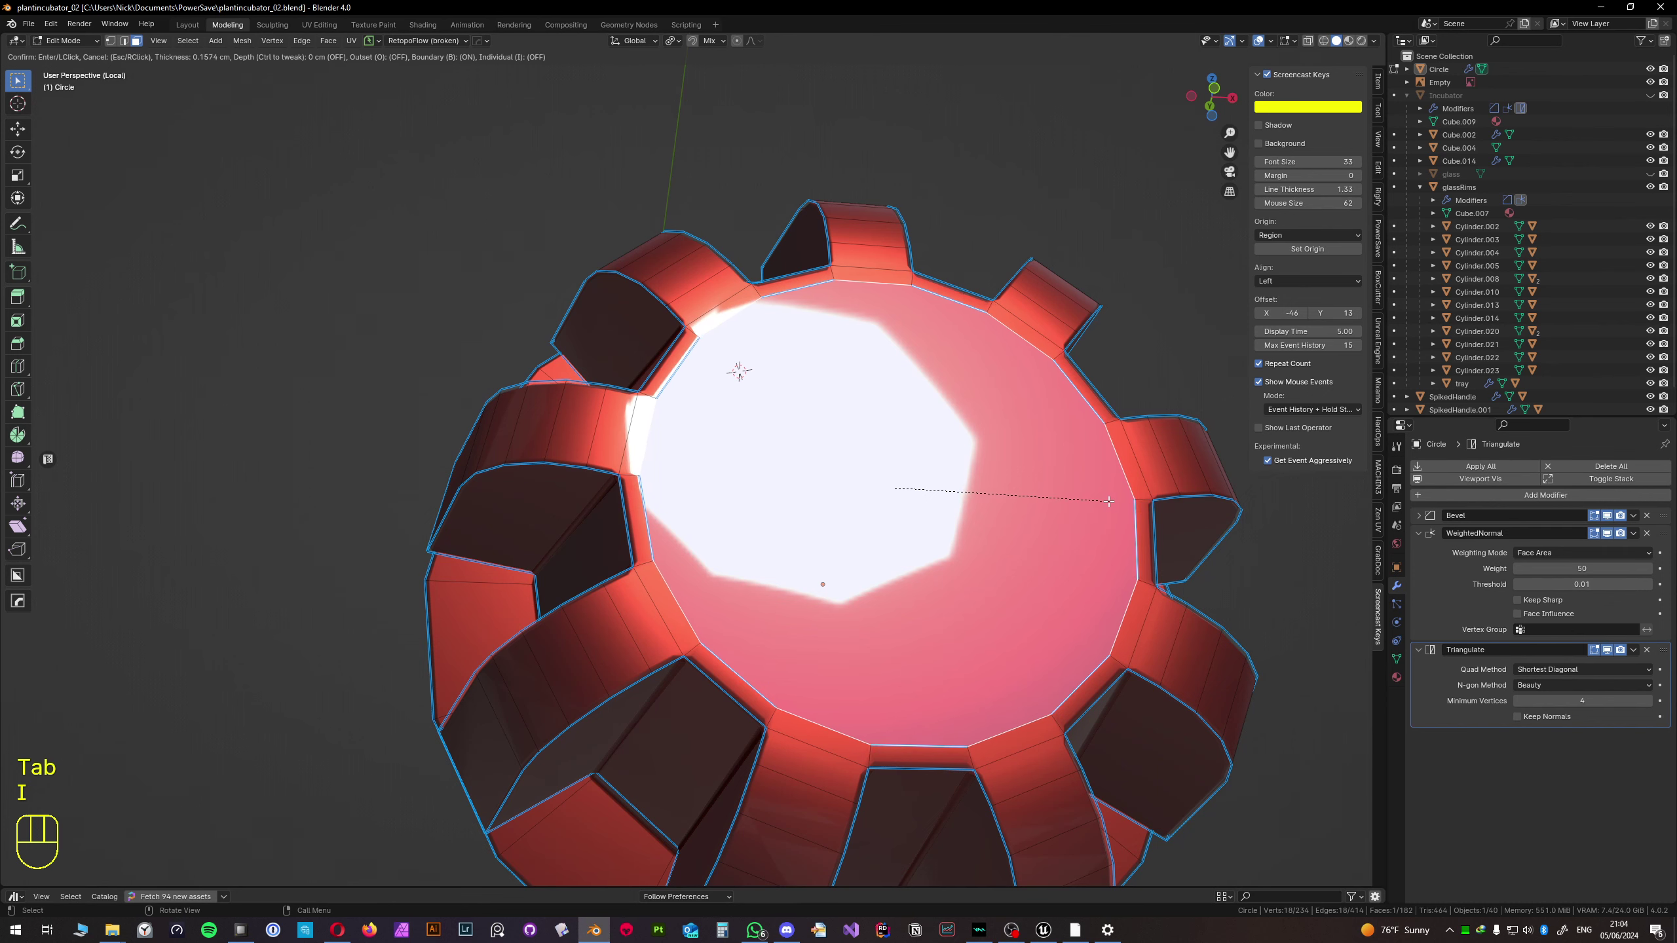
{"action": "left_click", "coordinate": [1107, 504]}
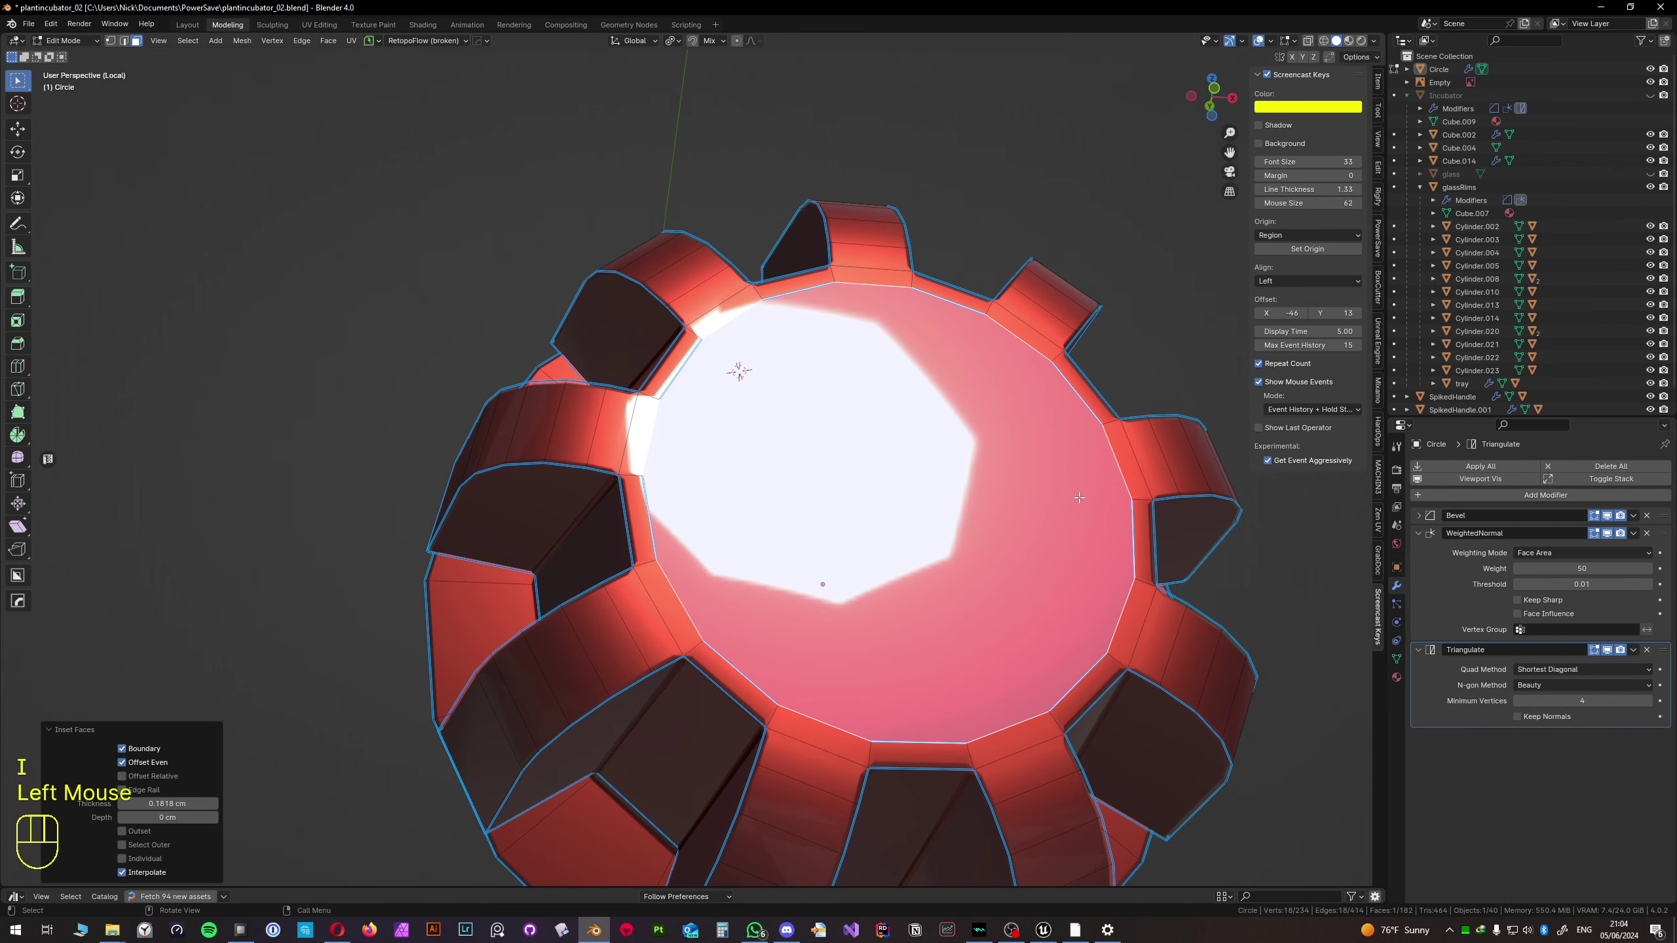
{"action": "key", "text": "Tab"}
{"action": "middle_click_drag", "start_coordinate": [858, 436], "coordinate": [766, 461]}
{"action": "key", "text": "Tab"}
{"action": "key", "text": "Tab"}
{"action": "scroll", "coordinate": [764, 411], "scroll_direction": "down", "scroll_amount": 3}
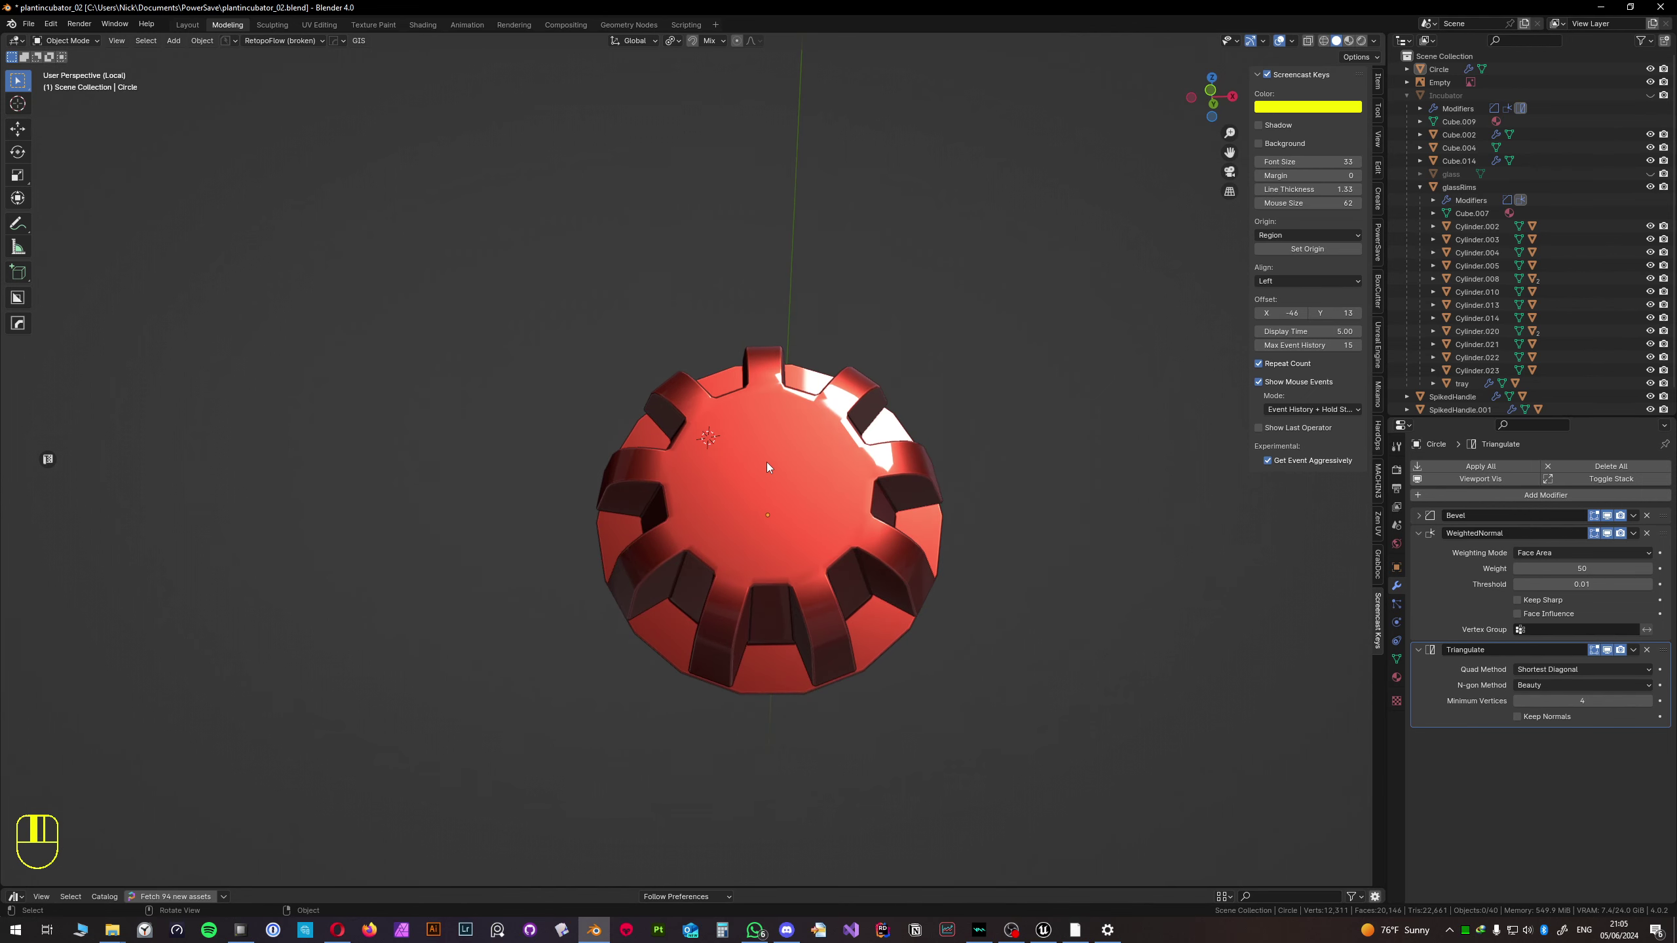
- Run the HardOps Bevel operation on the knob and adjust its bevel width, with Weighted Normal placed last in the modifier stack
{"action": "scroll", "coordinate": [791, 566], "scroll_direction": "up", "scroll_amount": 2}
{"action": "middle_click_drag", "start_coordinate": [865, 794], "coordinate": [881, 549], "text": "shift"}
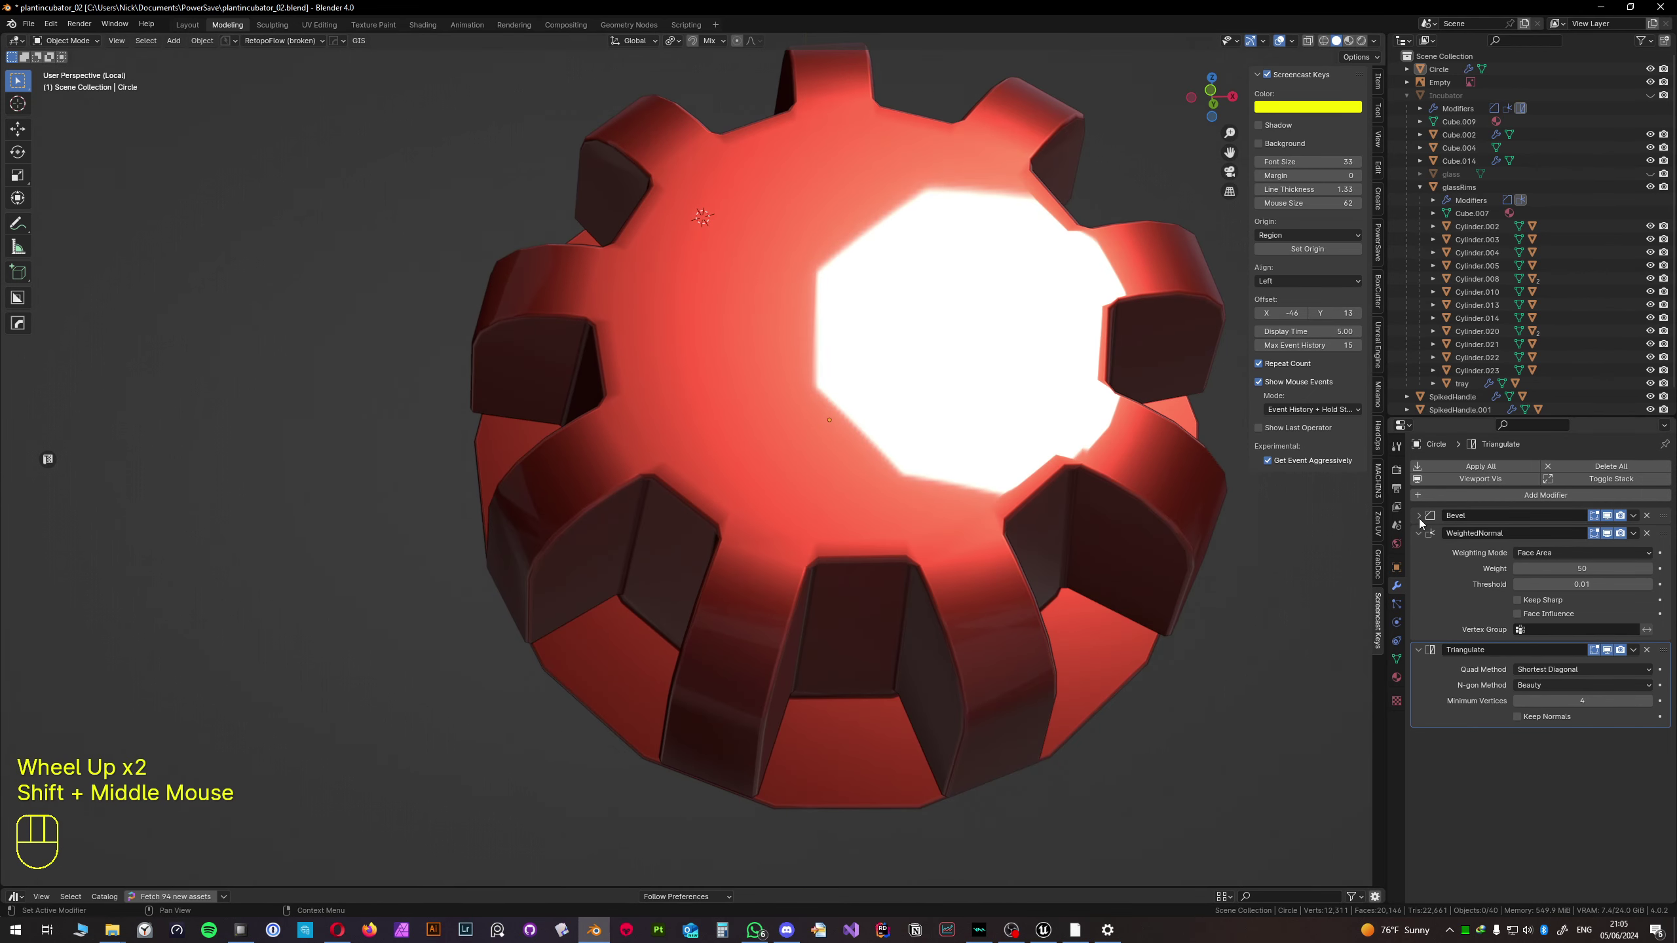
{"action": "key", "text": "q"}
{"action": "left_click", "coordinate": [875, 438]}
{"action": "key", "text": "q"}
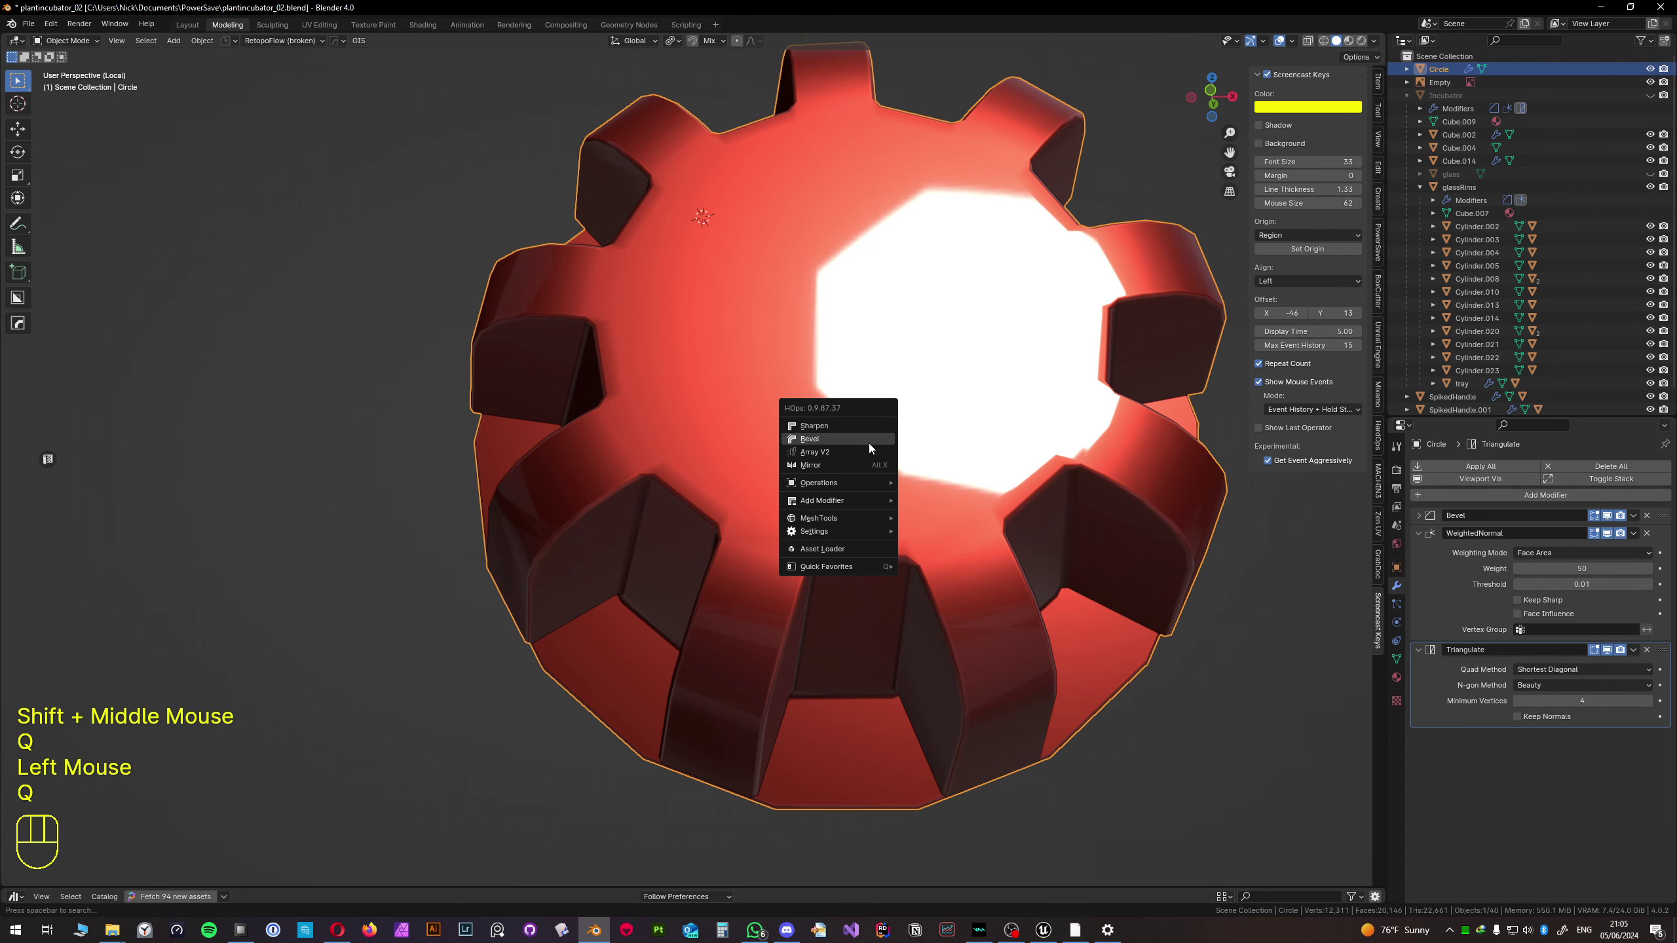
{"action": "left_click", "coordinate": [869, 439]}
{"action": "key", "text": "shift"}
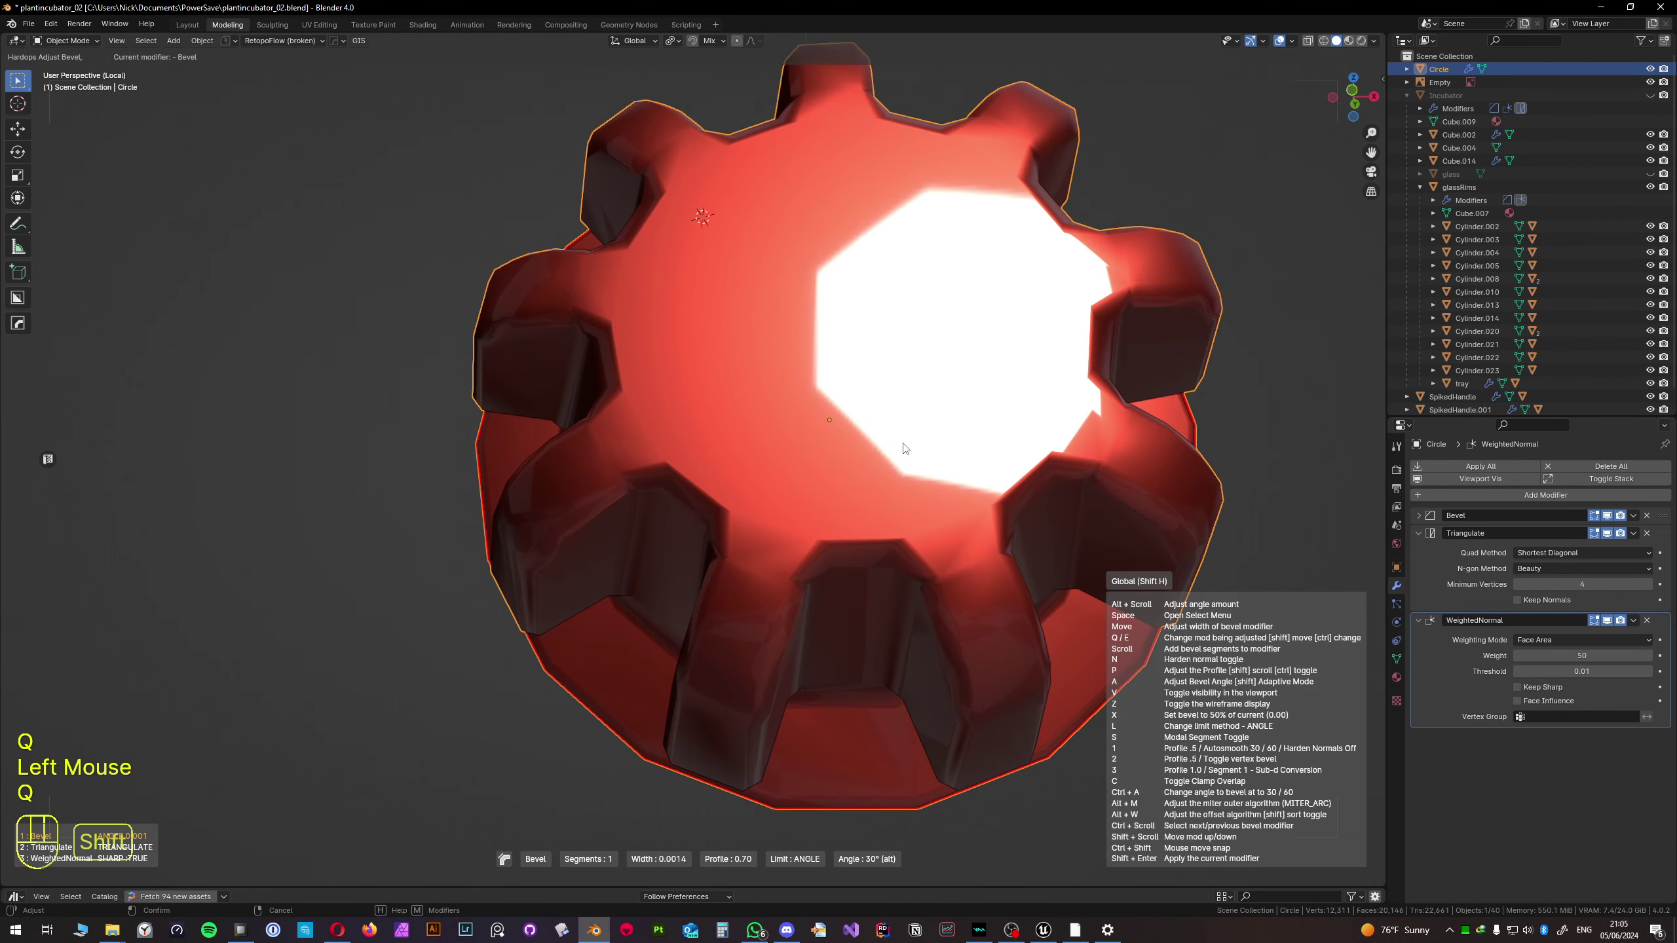
{"action": "mouse_move", "coordinate": [906, 448]}
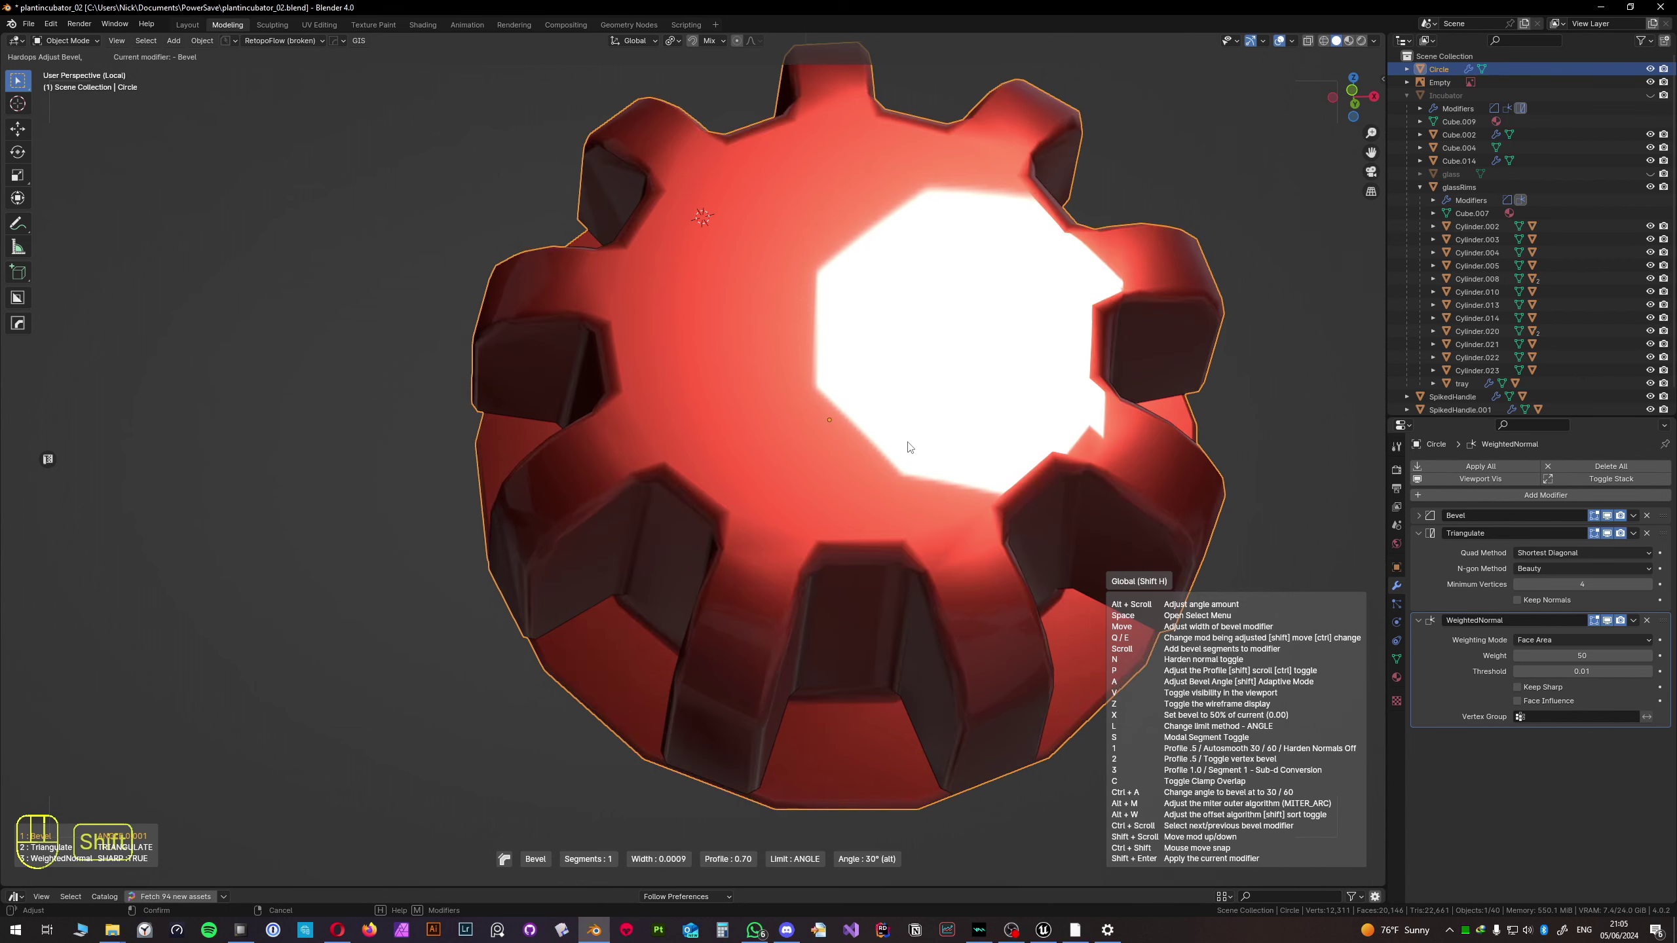
{"action": "left_click", "coordinate": [989, 454], "text": "shift"}
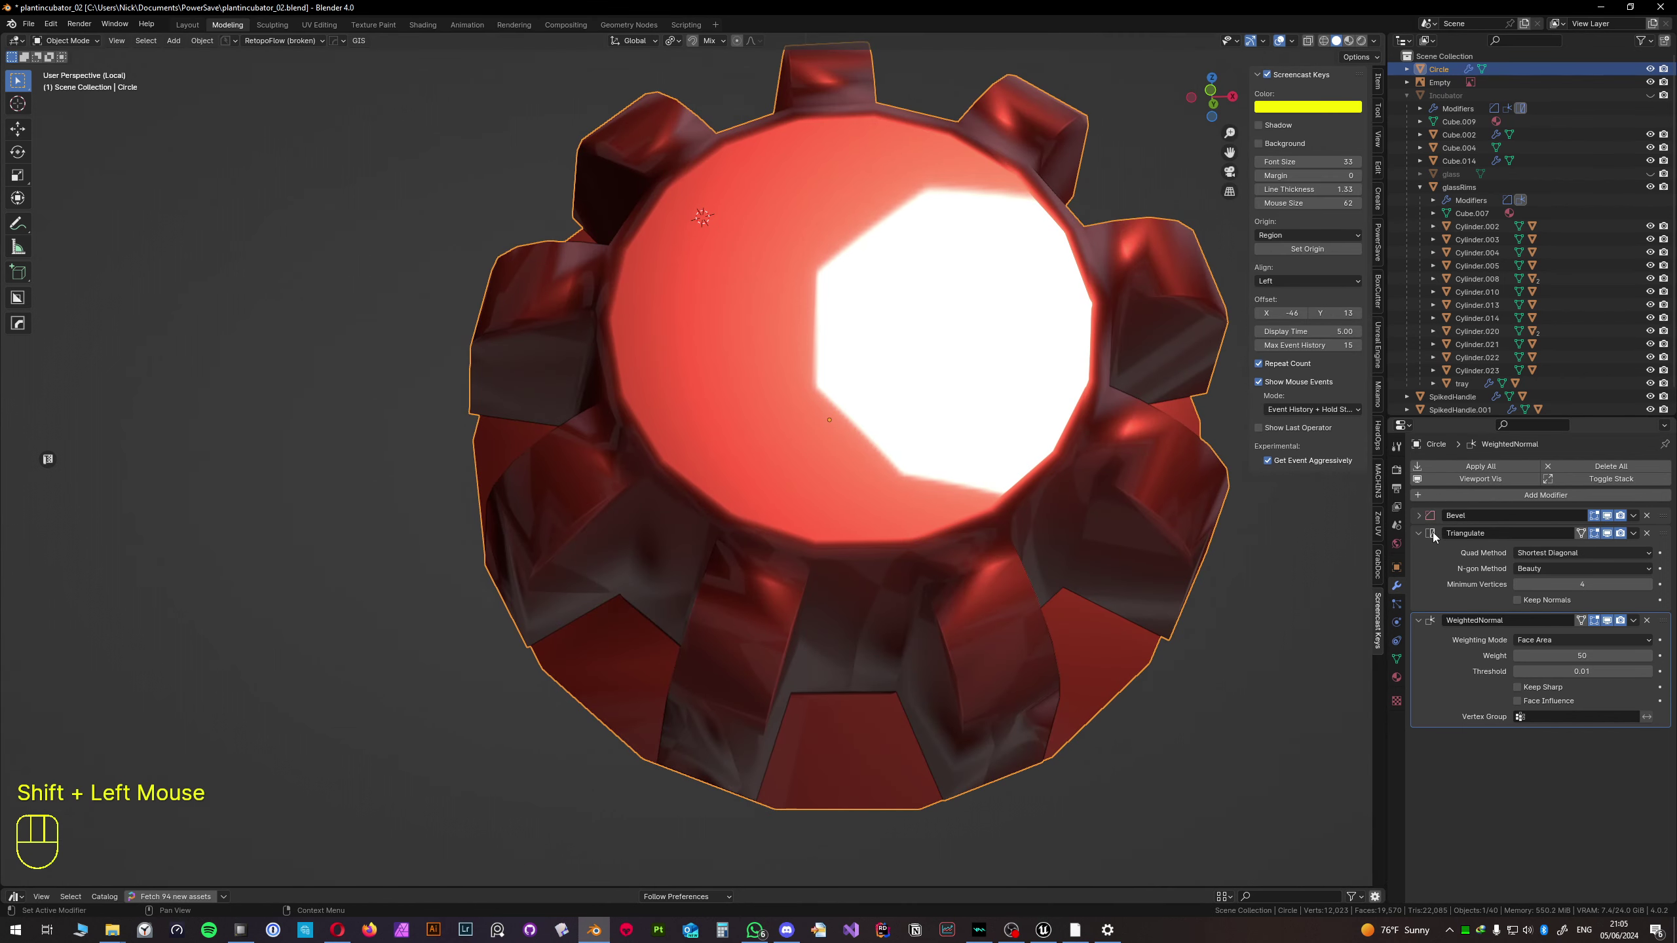
- Set the amount of the knob's Bevel modifier to 0.05 cm
{"action": "left_click", "coordinate": [1418, 516]}
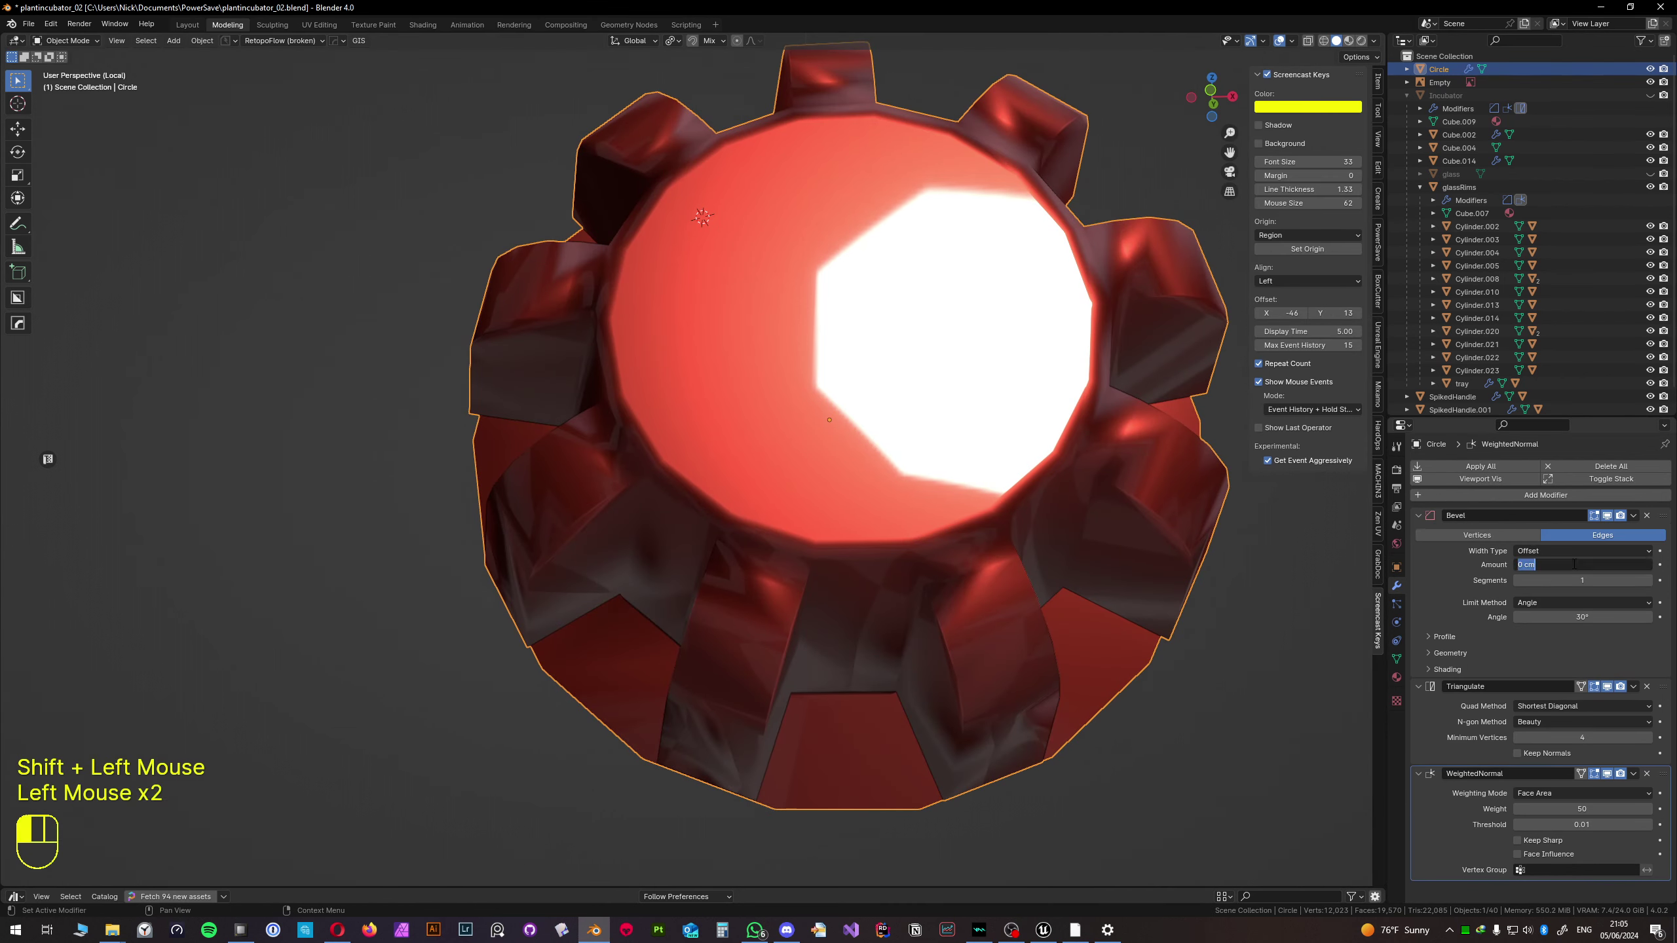
{"action": "type", "text": "0.5"}
{"action": "key", "text": "Return"}
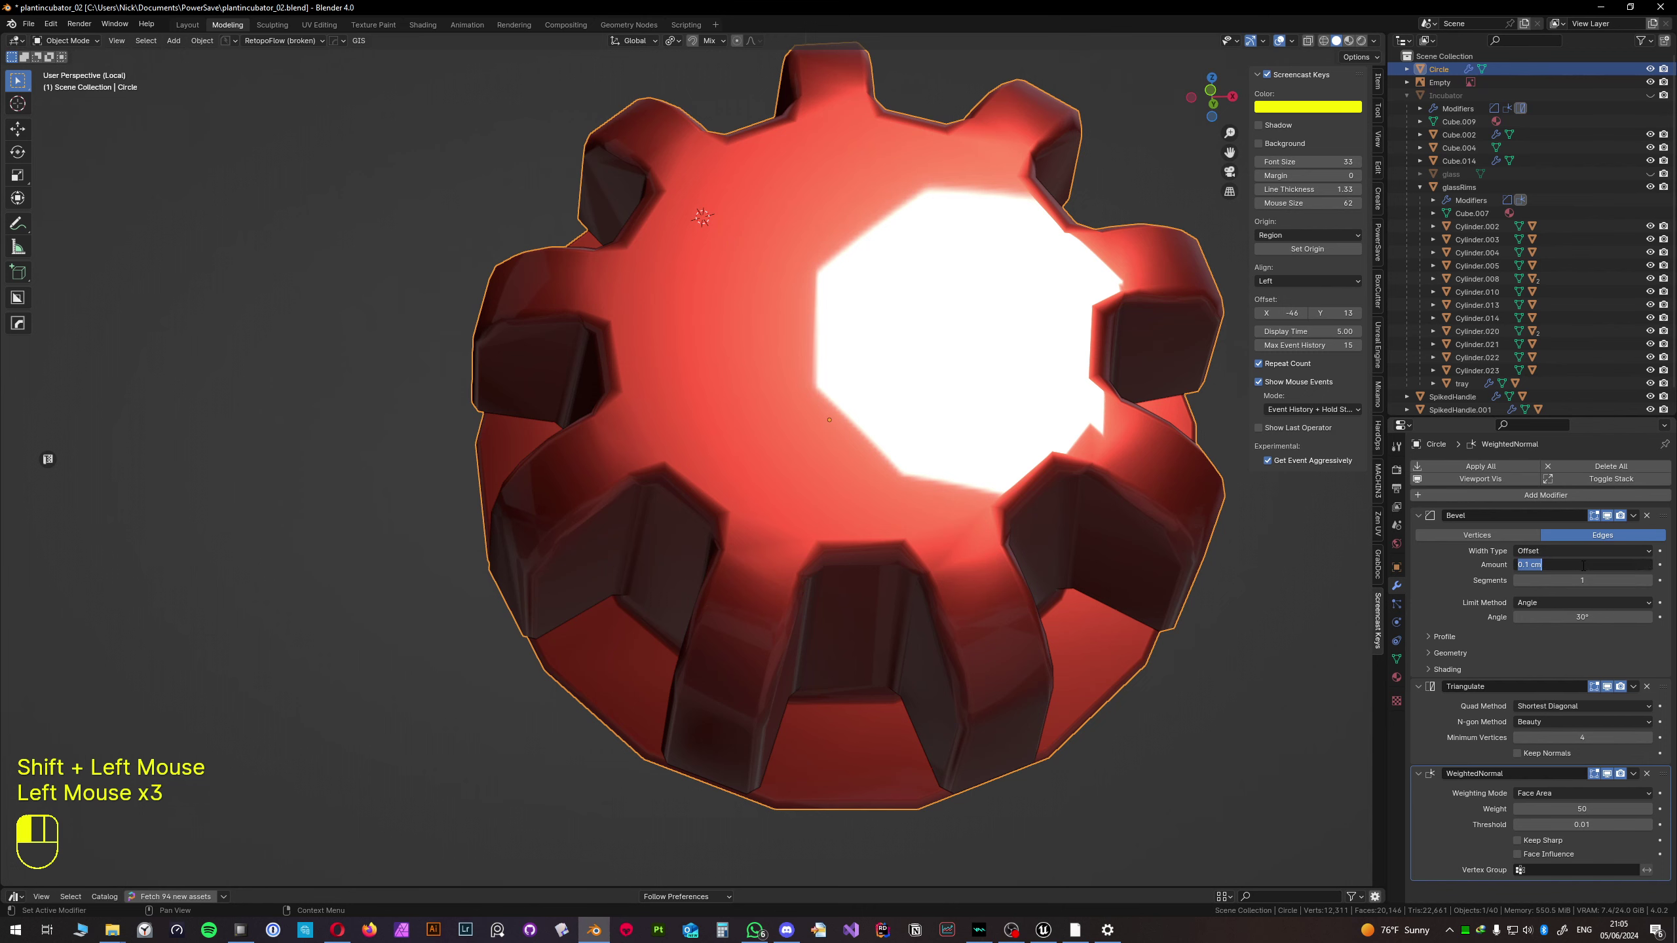
{"action": "type", "text": "5"}
{"action": "key", "text": "Return"}
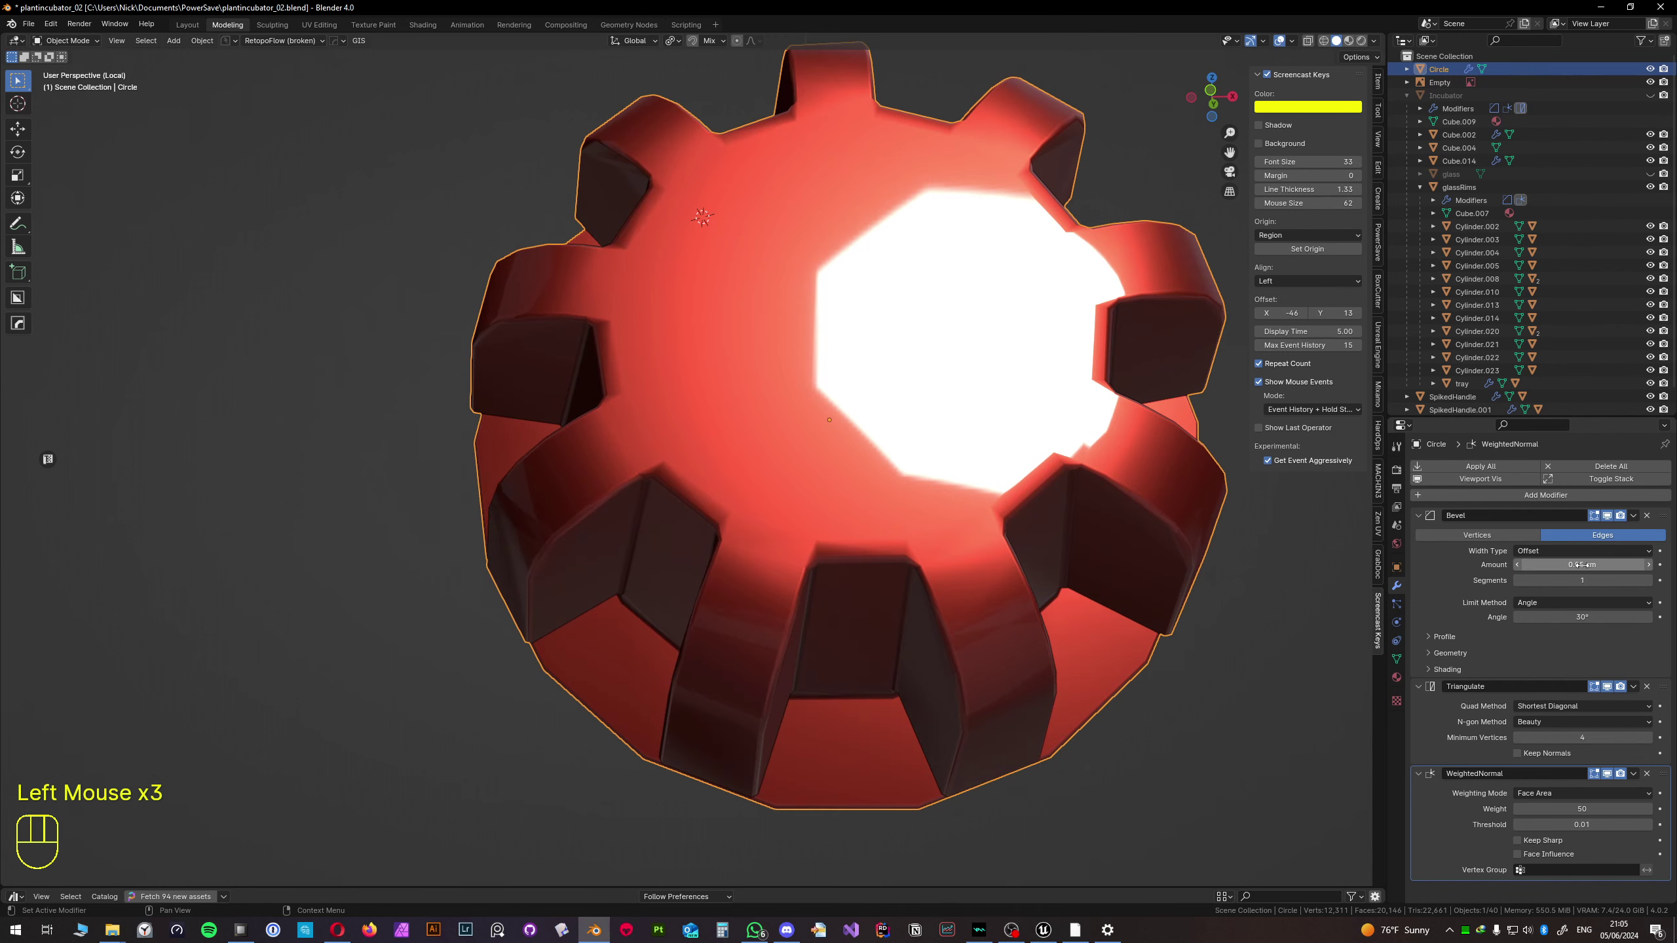
- Turn off the Weighted Normal modifier's viewport display to compare the shading around the knob's teeth
{"action": "middle_click_drag", "start_coordinate": [888, 436], "coordinate": [1313, 558]}
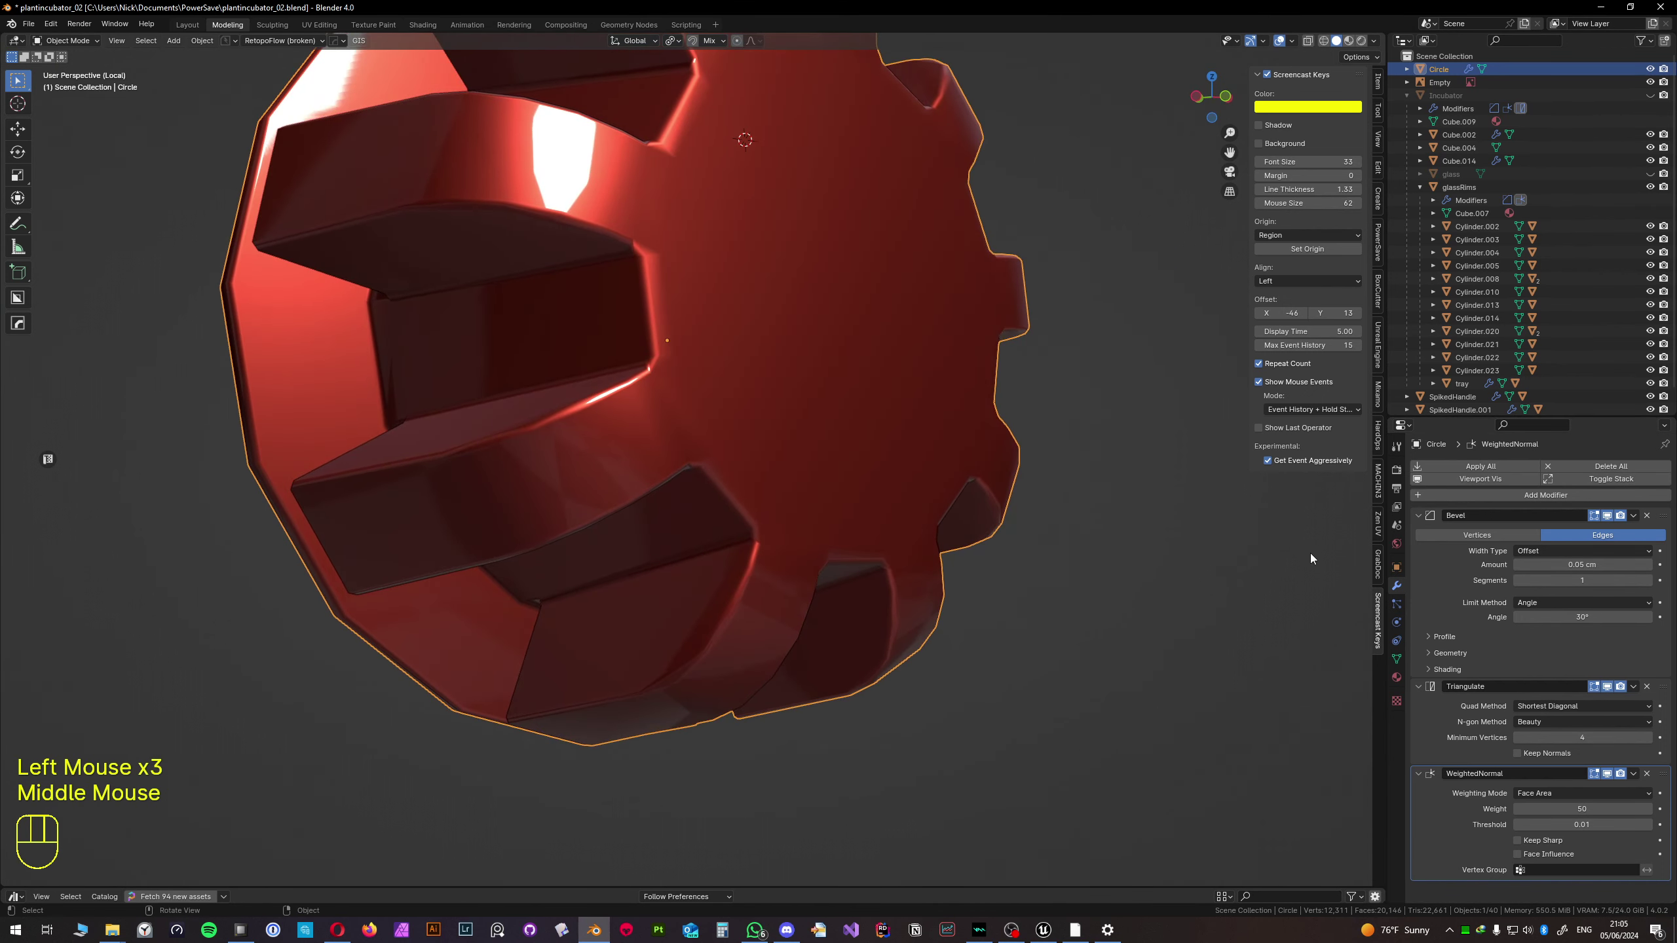
{"action": "left_click", "coordinate": [1606, 773]}
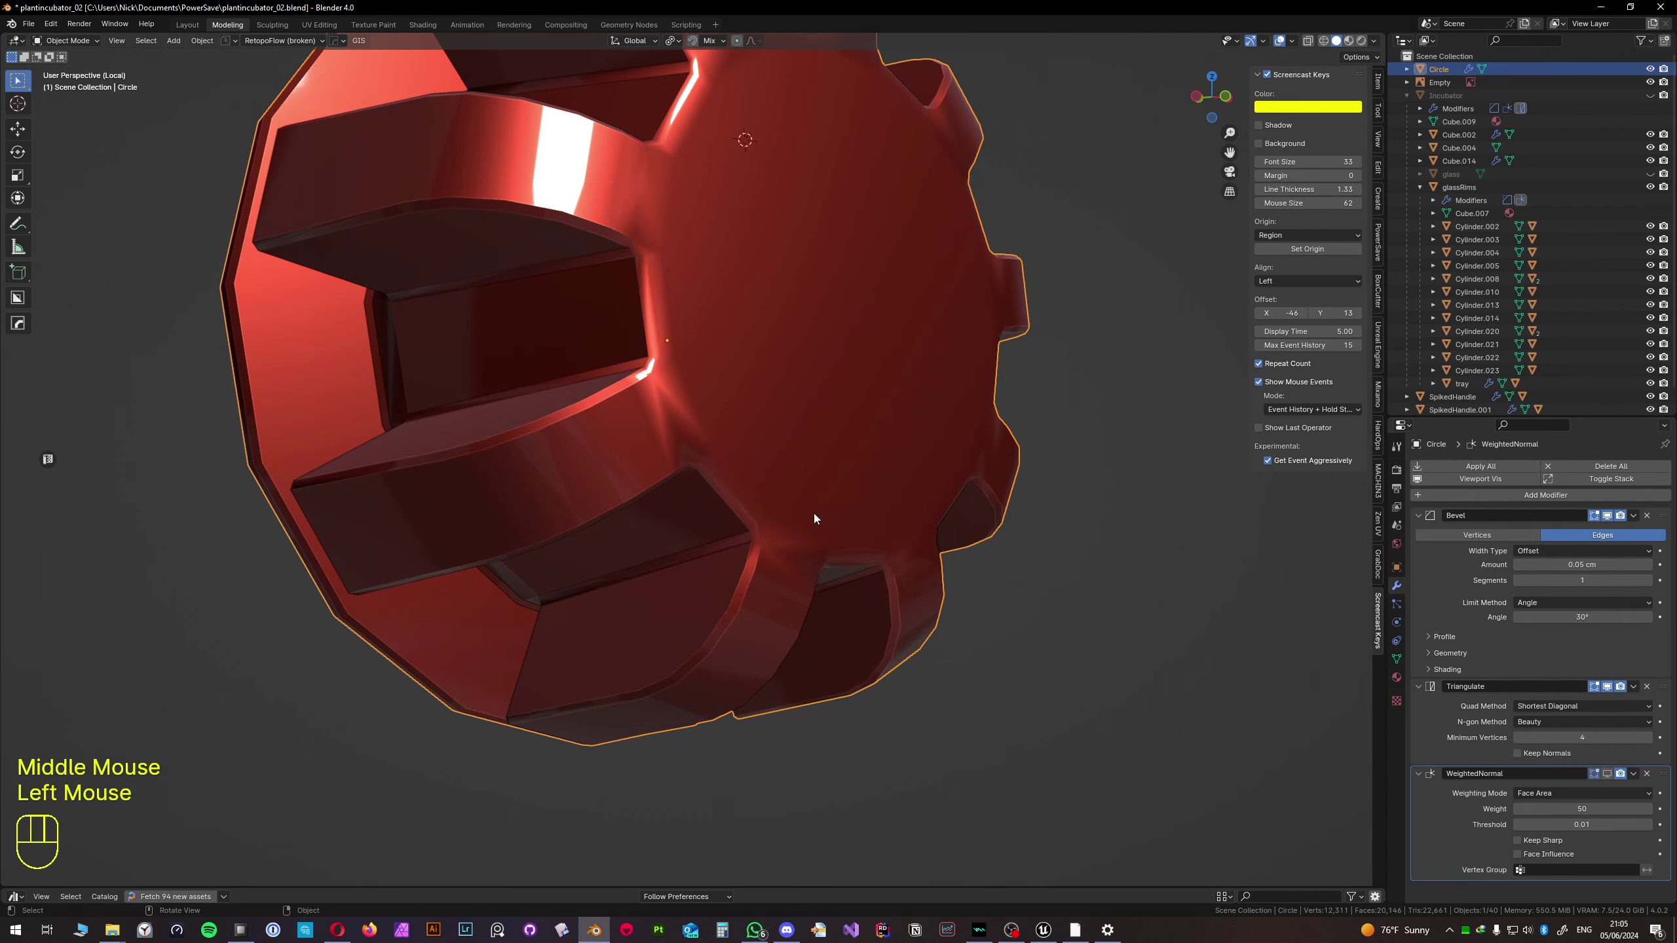
{"action": "middle_click_drag", "start_coordinate": [814, 514], "coordinate": [762, 497]}
{"action": "scroll", "coordinate": [785, 489], "scroll_direction": "up", "scroll_amount": 2}
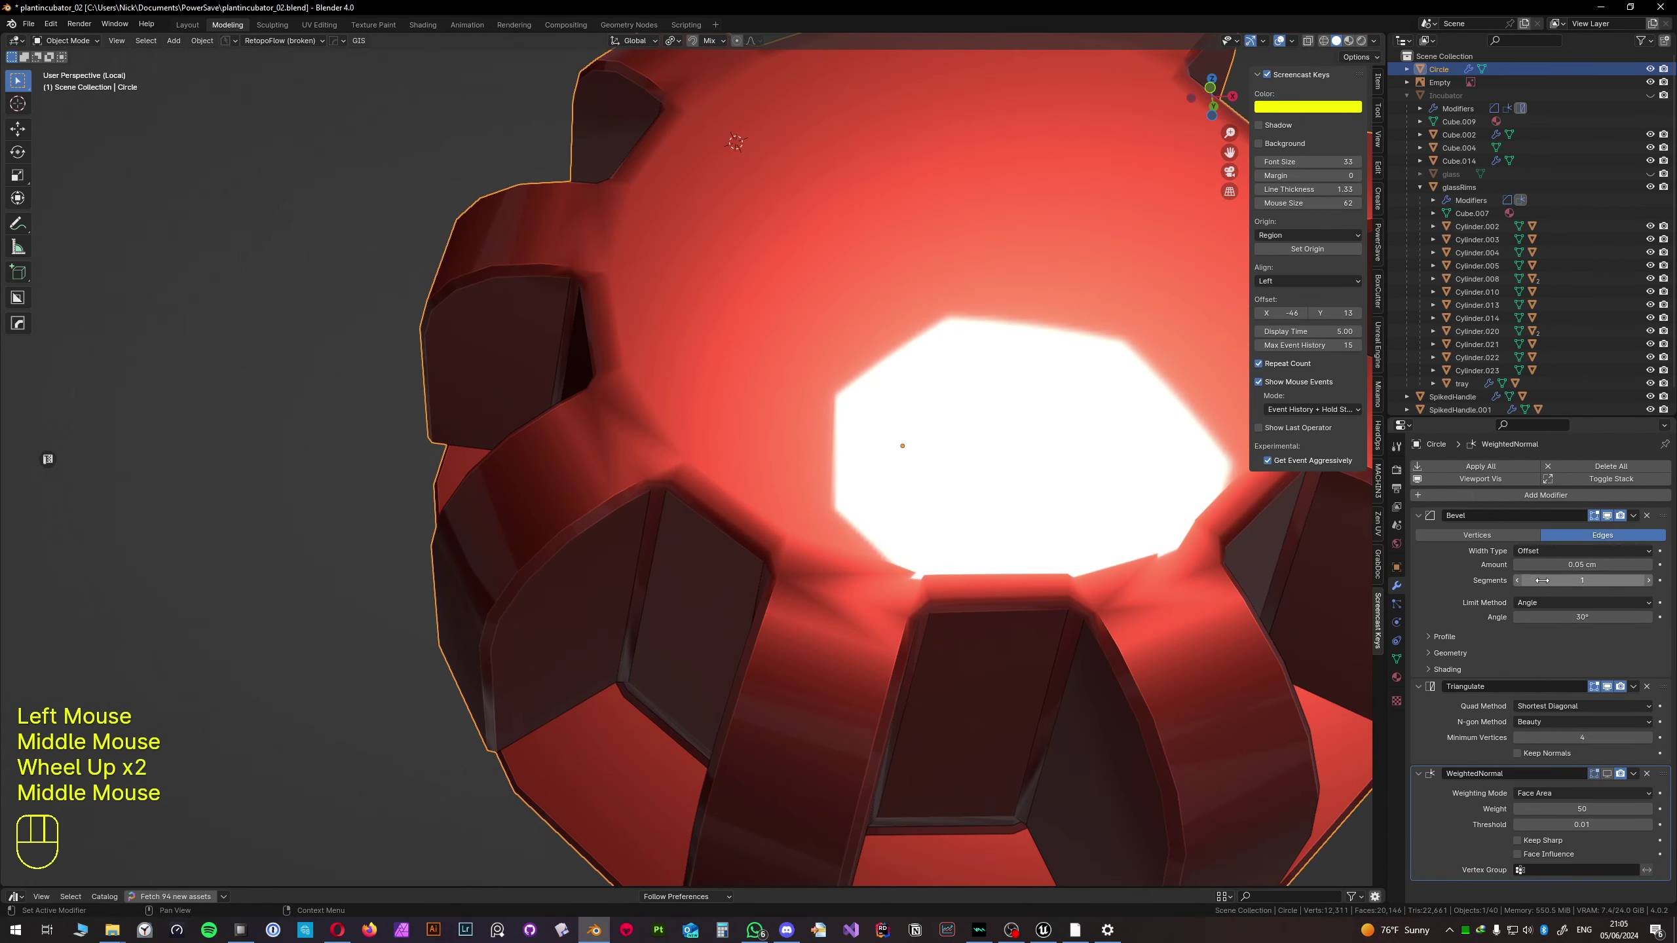
- Set the Bevel modifier's limit method to Weight after comparing it with Angle on the knob's front
{"action": "left_click", "coordinate": [1544, 602]}
{"action": "left_click", "coordinate": [1543, 644]}
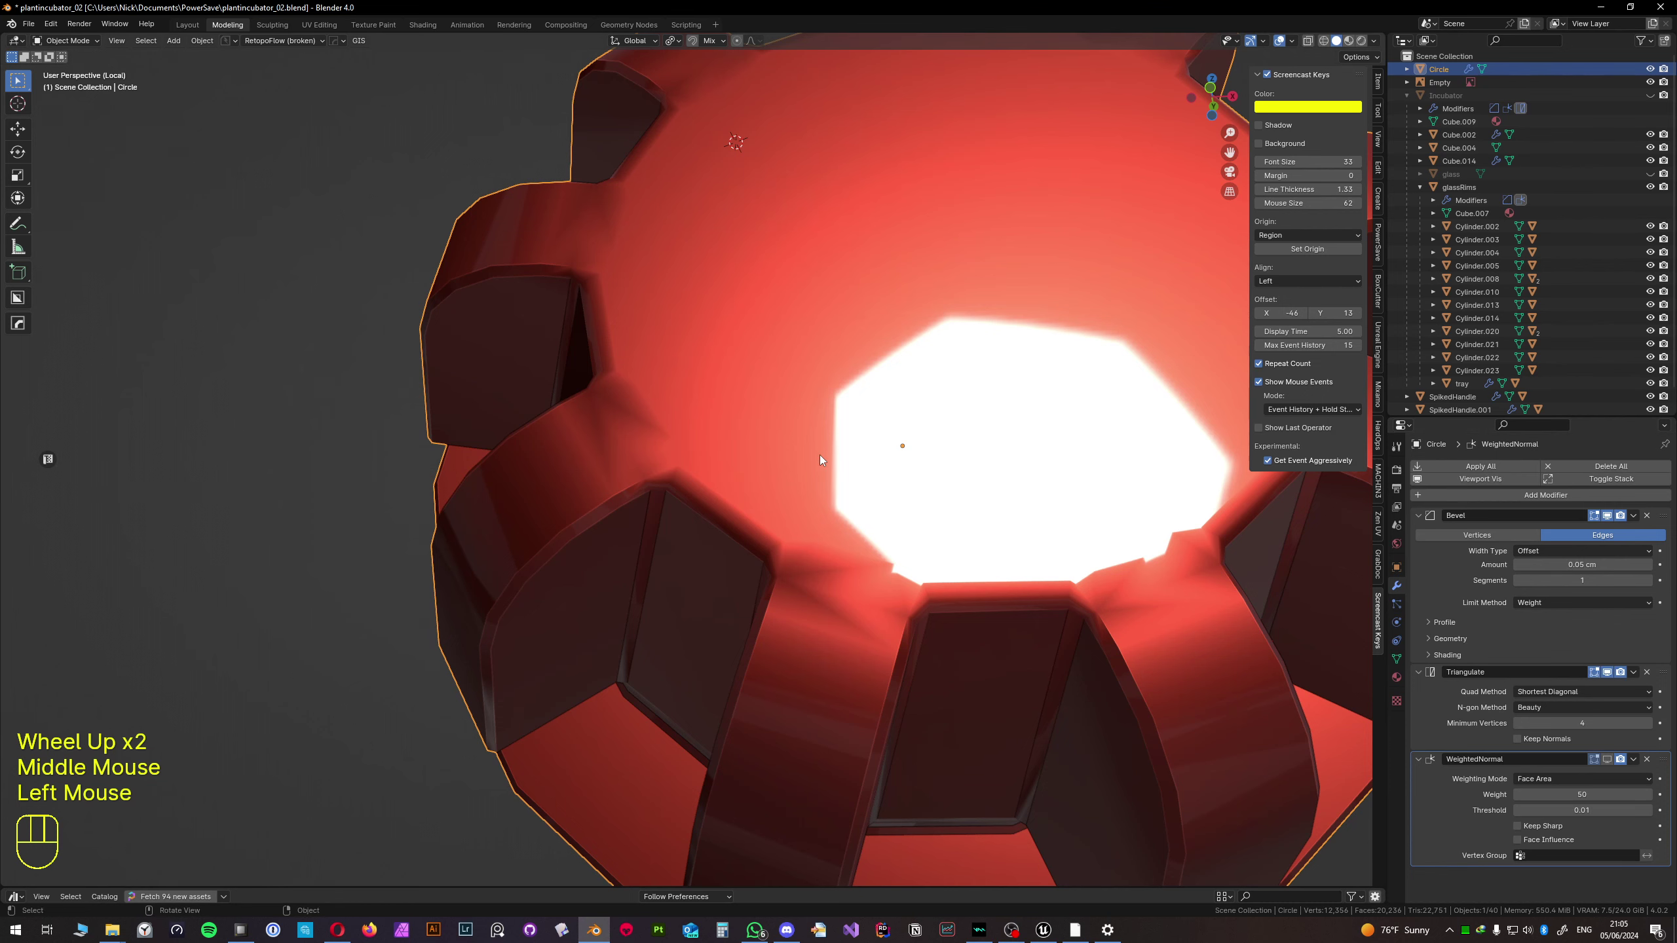
{"action": "middle_click_drag", "start_coordinate": [822, 457], "coordinate": [1051, 530]}
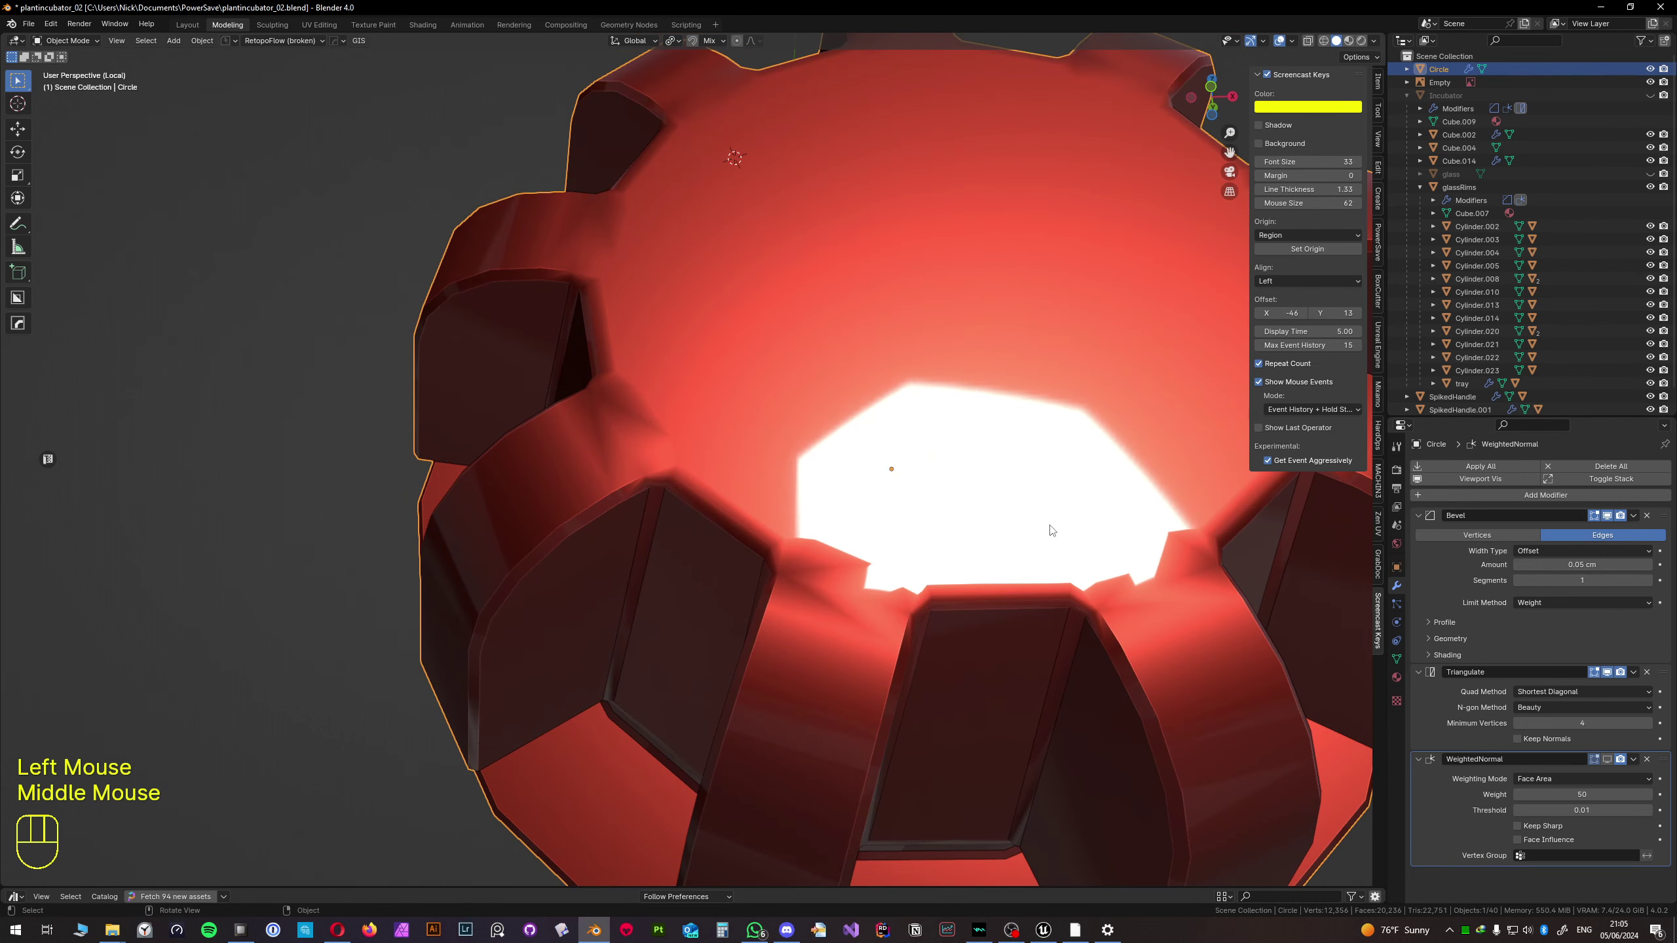
{"action": "left_click", "coordinate": [1556, 601]}
{"action": "left_click", "coordinate": [1554, 632]}
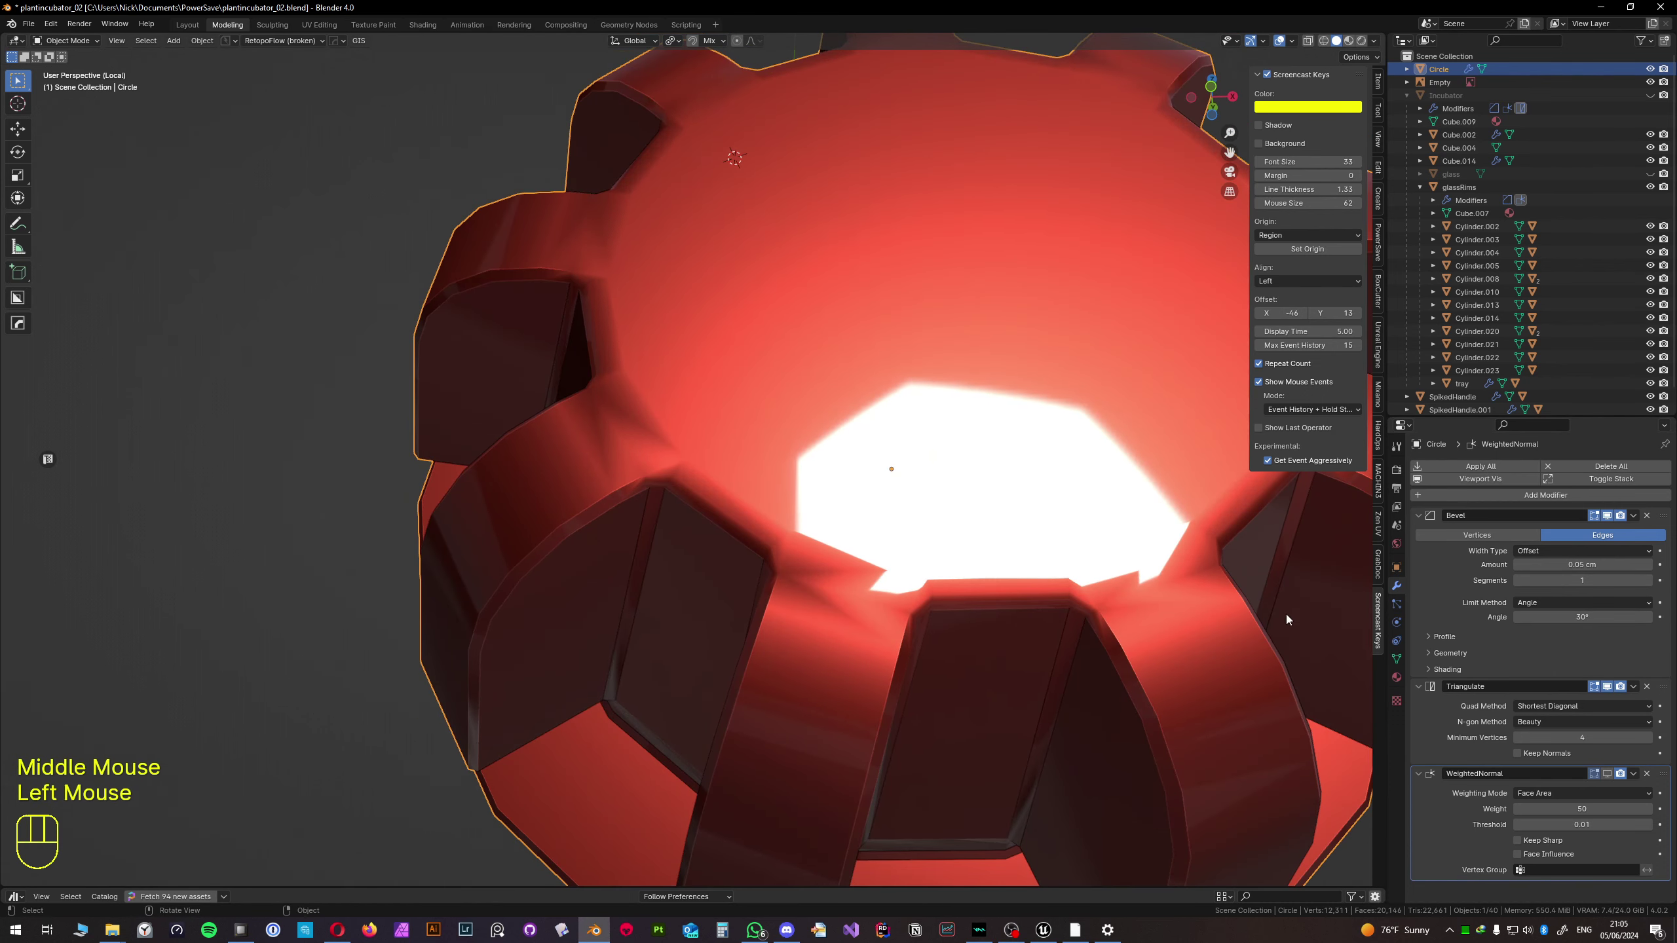
{"action": "left_click", "coordinate": [1554, 606]}
{"action": "left_click", "coordinate": [1550, 646]}
{"action": "scroll", "coordinate": [908, 503], "scroll_direction": "down", "scroll_amount": 1}
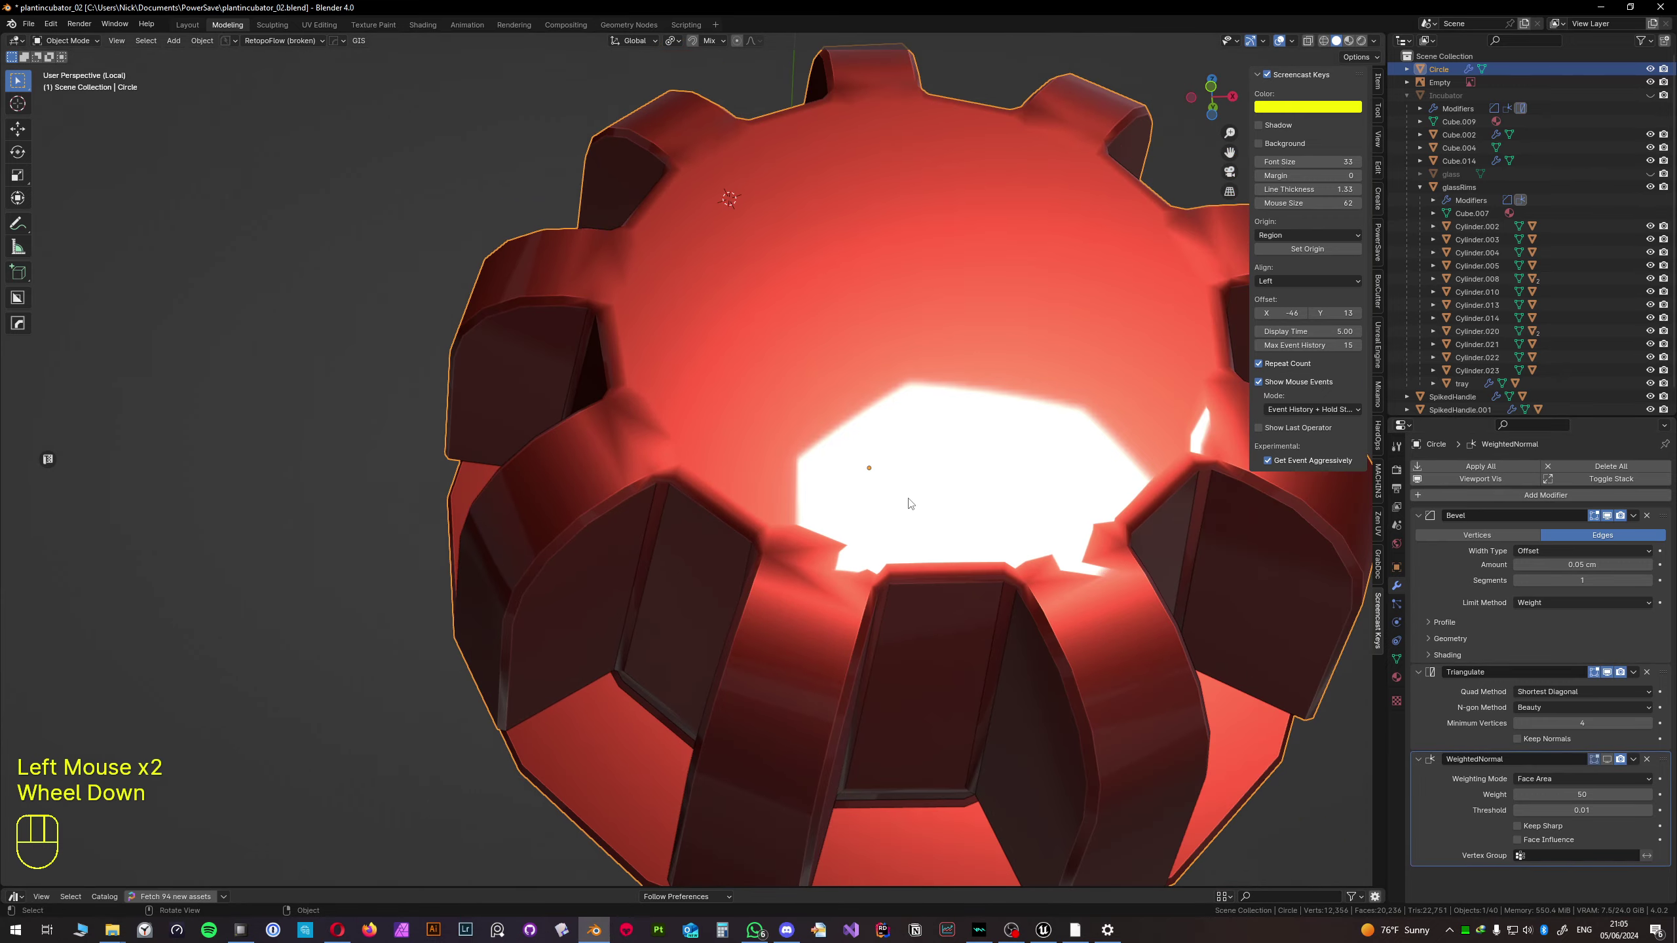
{"action": "mouse_move", "coordinate": [910, 504]}
{"action": "middle_mouse_down"}
{"action": "mouse_move", "coordinate": [944, 475]}
{"action": "mouse_move", "coordinate": [953, 345]}
{"action": "mouse_move", "coordinate": [884, 480]}
{"action": "mouse_move", "coordinate": [906, 494]}
{"action": "middle_mouse_up"}
{"action": "scroll", "coordinate": [891, 465], "scroll_direction": "down", "scroll_amount": 1}
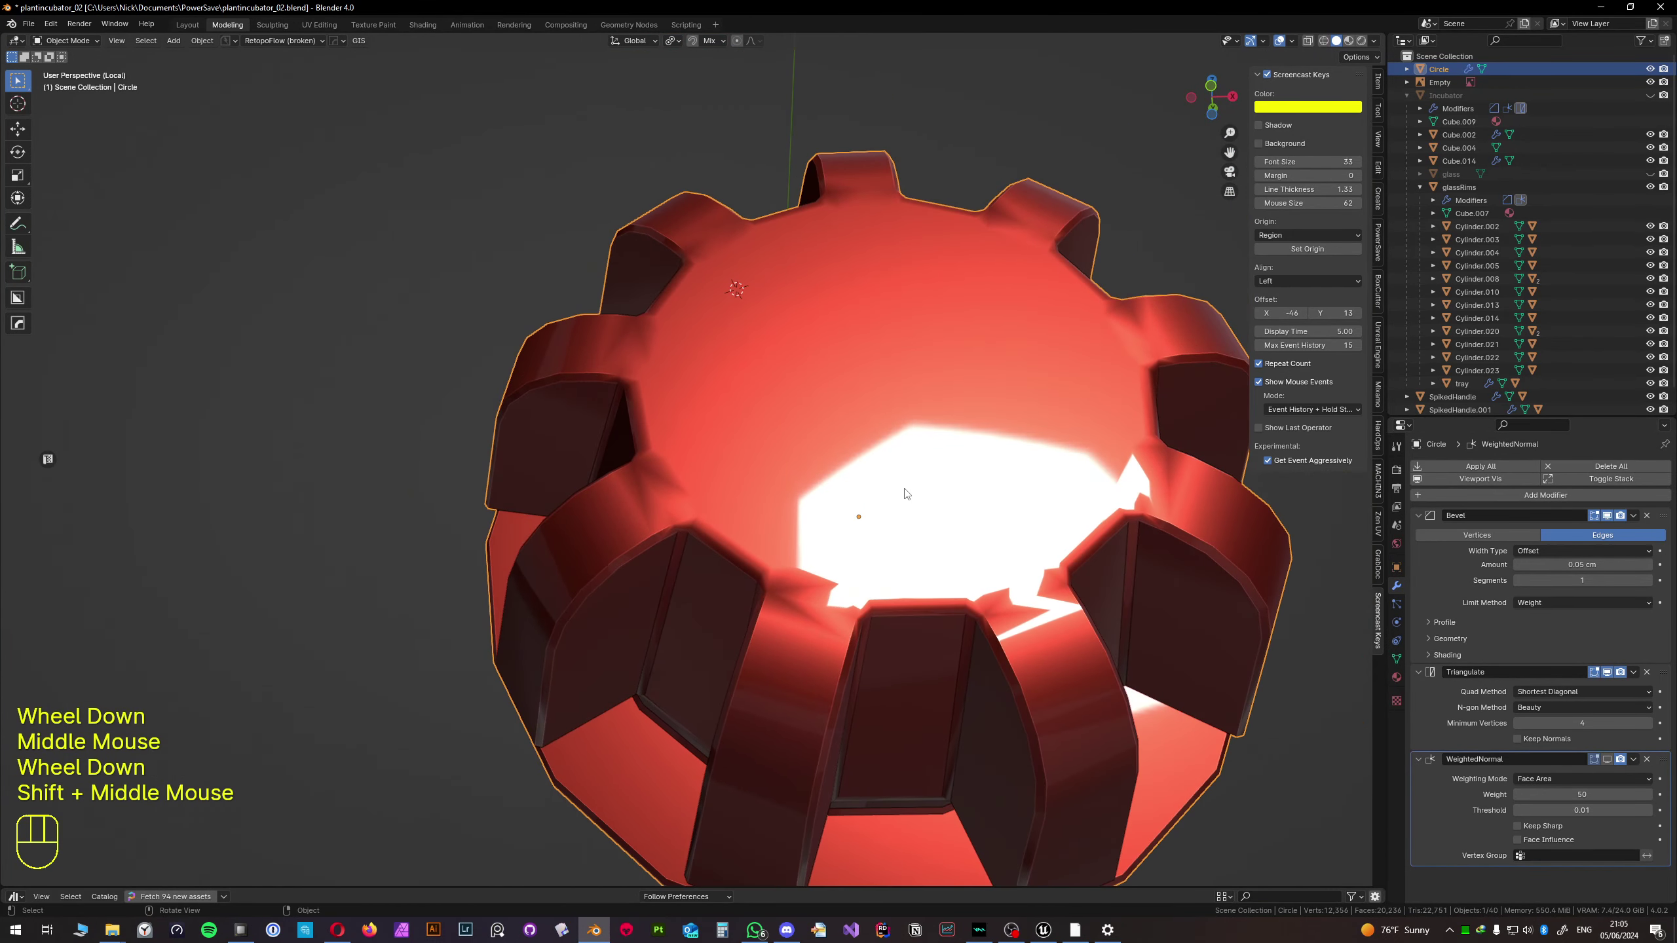
- Try a Bevel amount of 0.03 cm on the knob, then settle on 0.04 cm
{"action": "left_click", "coordinate": [1573, 564]}
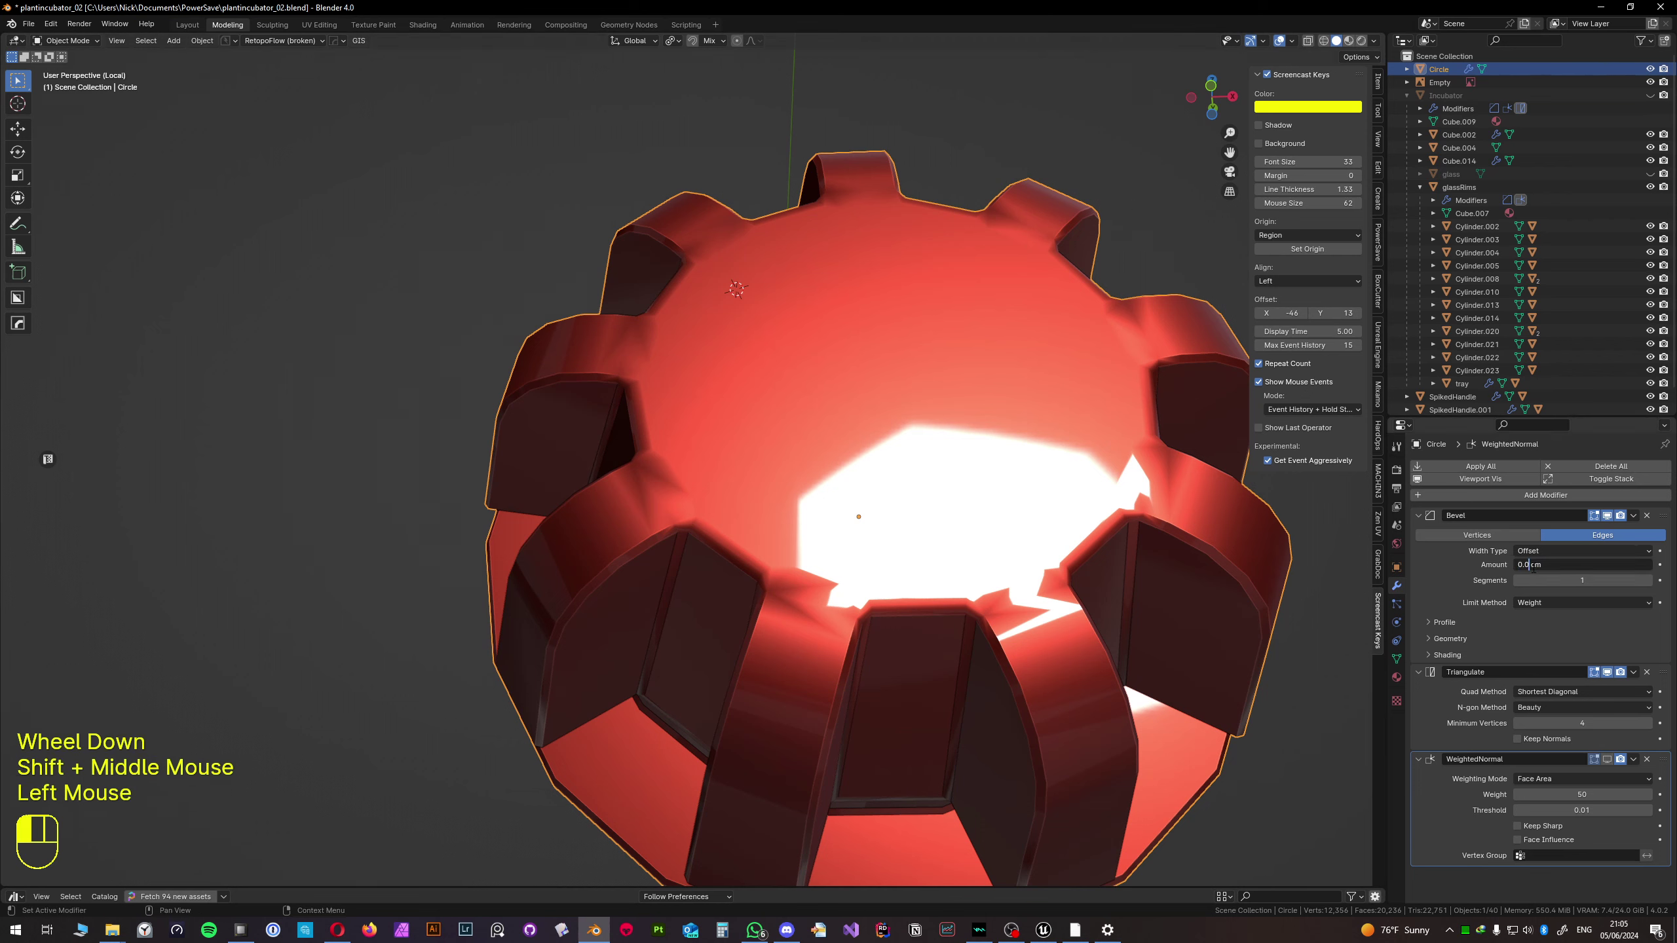
{"action": "type", "text": "3"}
{"action": "key", "text": "Return"}
{"action": "left_click", "coordinate": [1575, 564]}
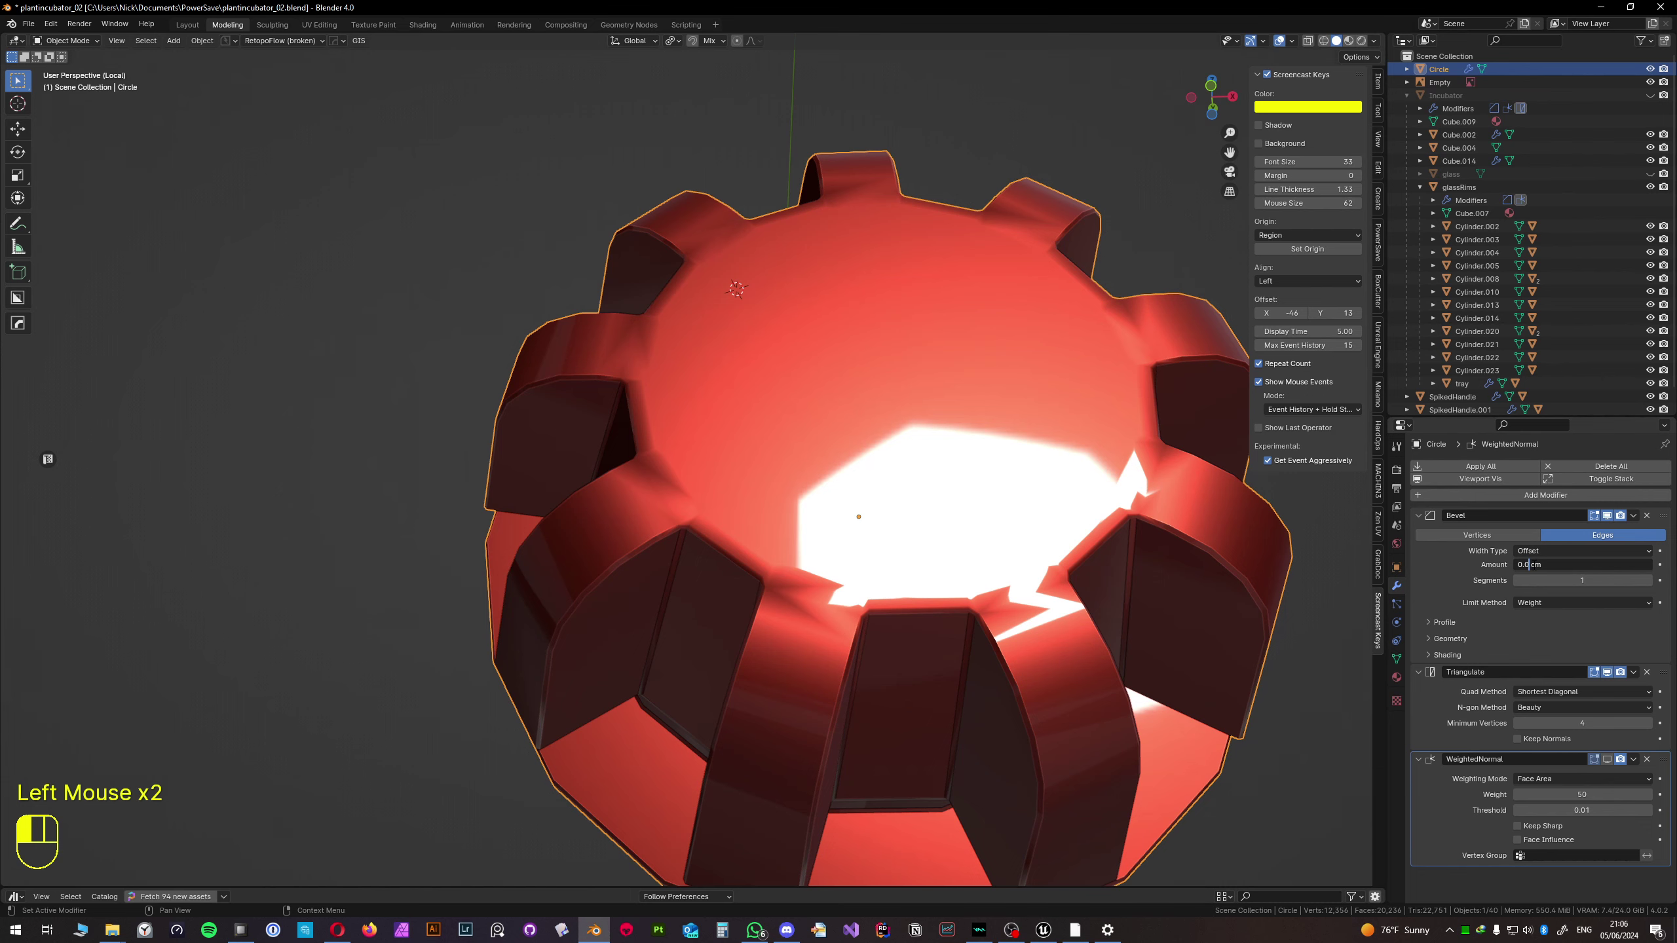
{"action": "type", "text": "4"}
{"action": "key", "text": "Return"}
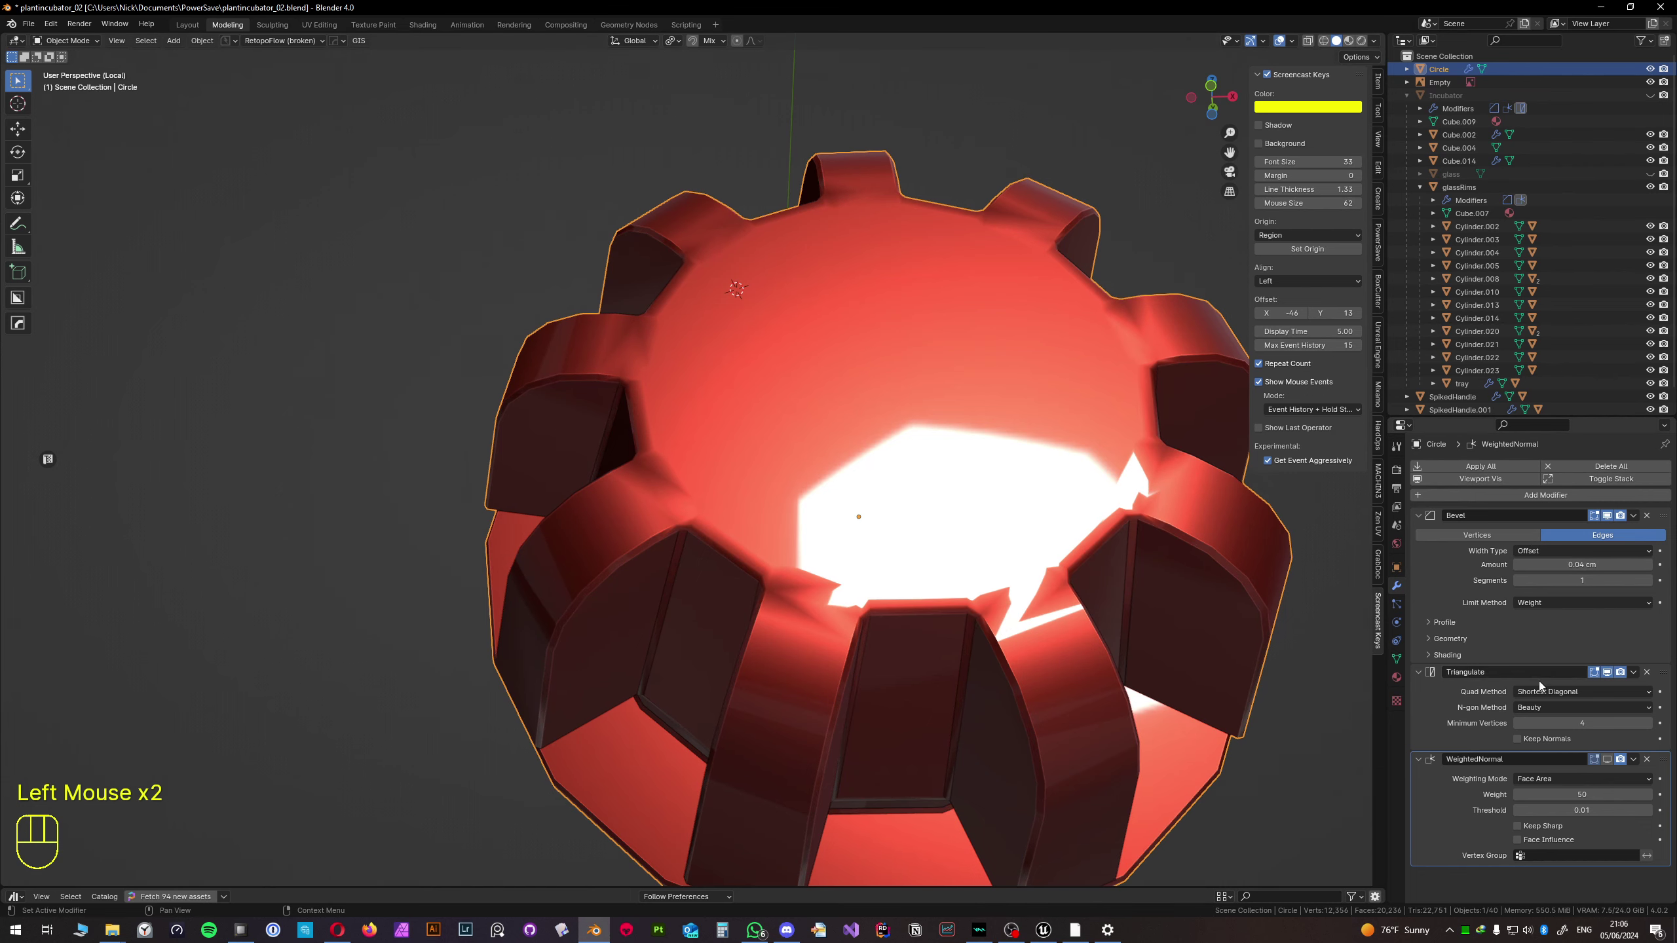
- Turn the Weighted Normal modifier's viewport display back on and switch the viewport lighting from MatCap to Studio
{"action": "left_click", "coordinate": [1607, 760]}
{"action": "mouse_move", "coordinate": [956, 492]}
{"action": "middle_mouse_down"}
{"action": "mouse_move", "coordinate": [933, 542]}
{"action": "mouse_move", "coordinate": [960, 370]}
{"action": "middle_mouse_up"}
{"action": "scroll", "coordinate": [963, 361], "scroll_direction": "down", "scroll_amount": 2}
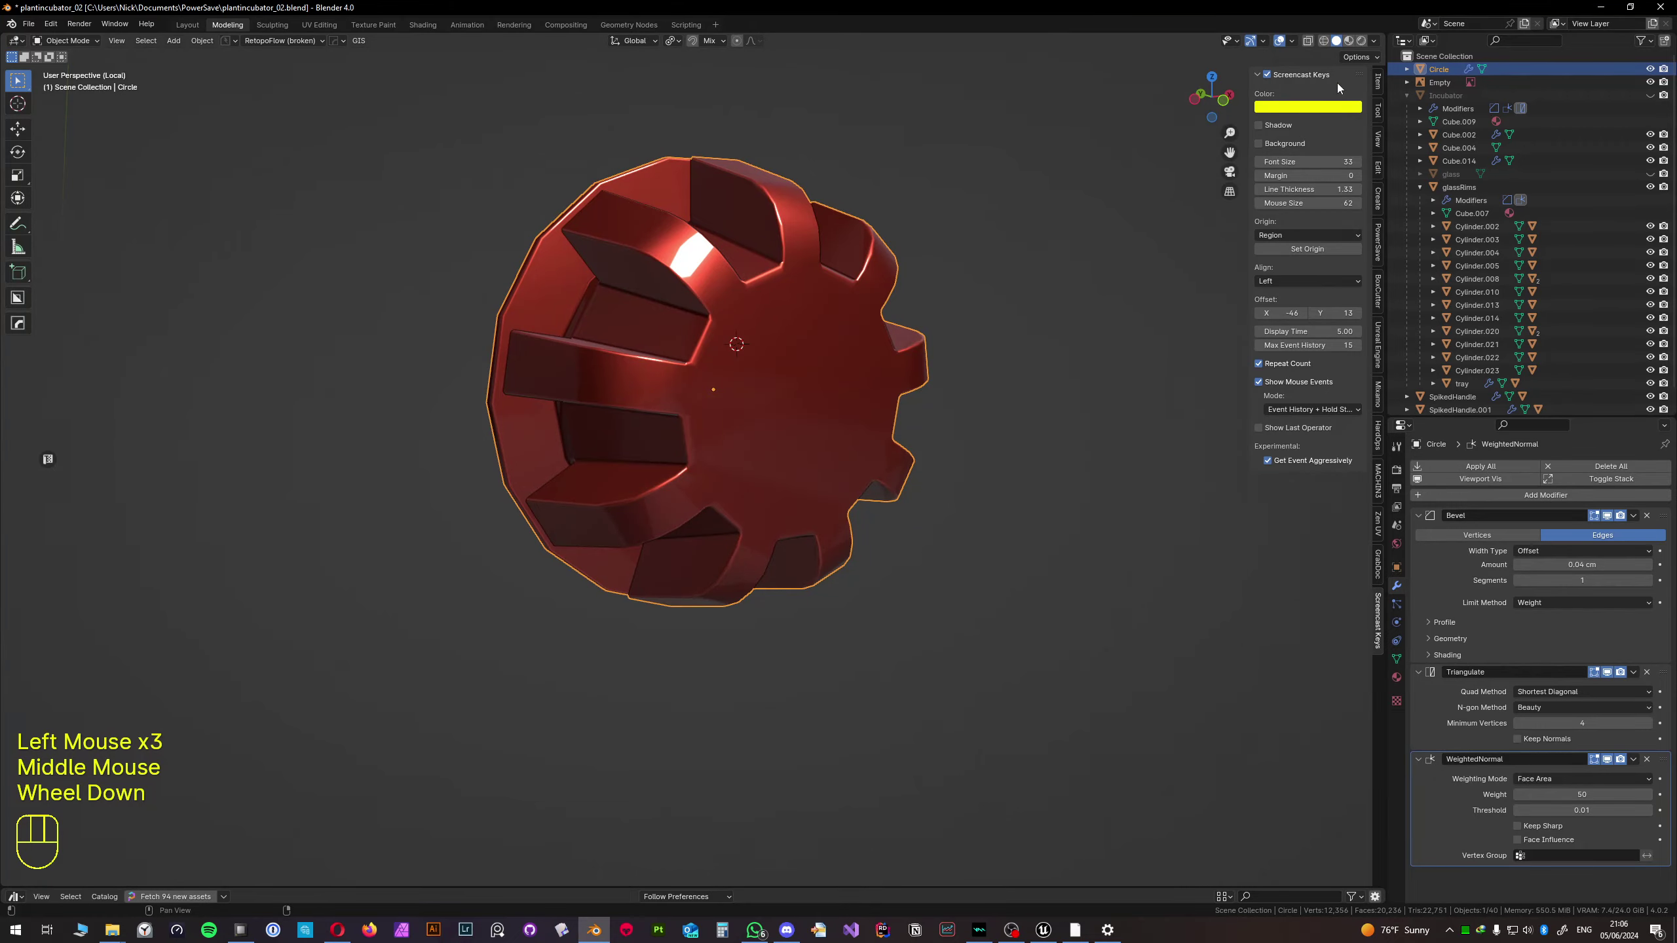
{"action": "left_click", "coordinate": [1373, 41]}
{"action": "left_click", "coordinate": [1321, 103]}
{"action": "scroll", "coordinate": [819, 353], "scroll_direction": "down", "scroll_amount": 3}
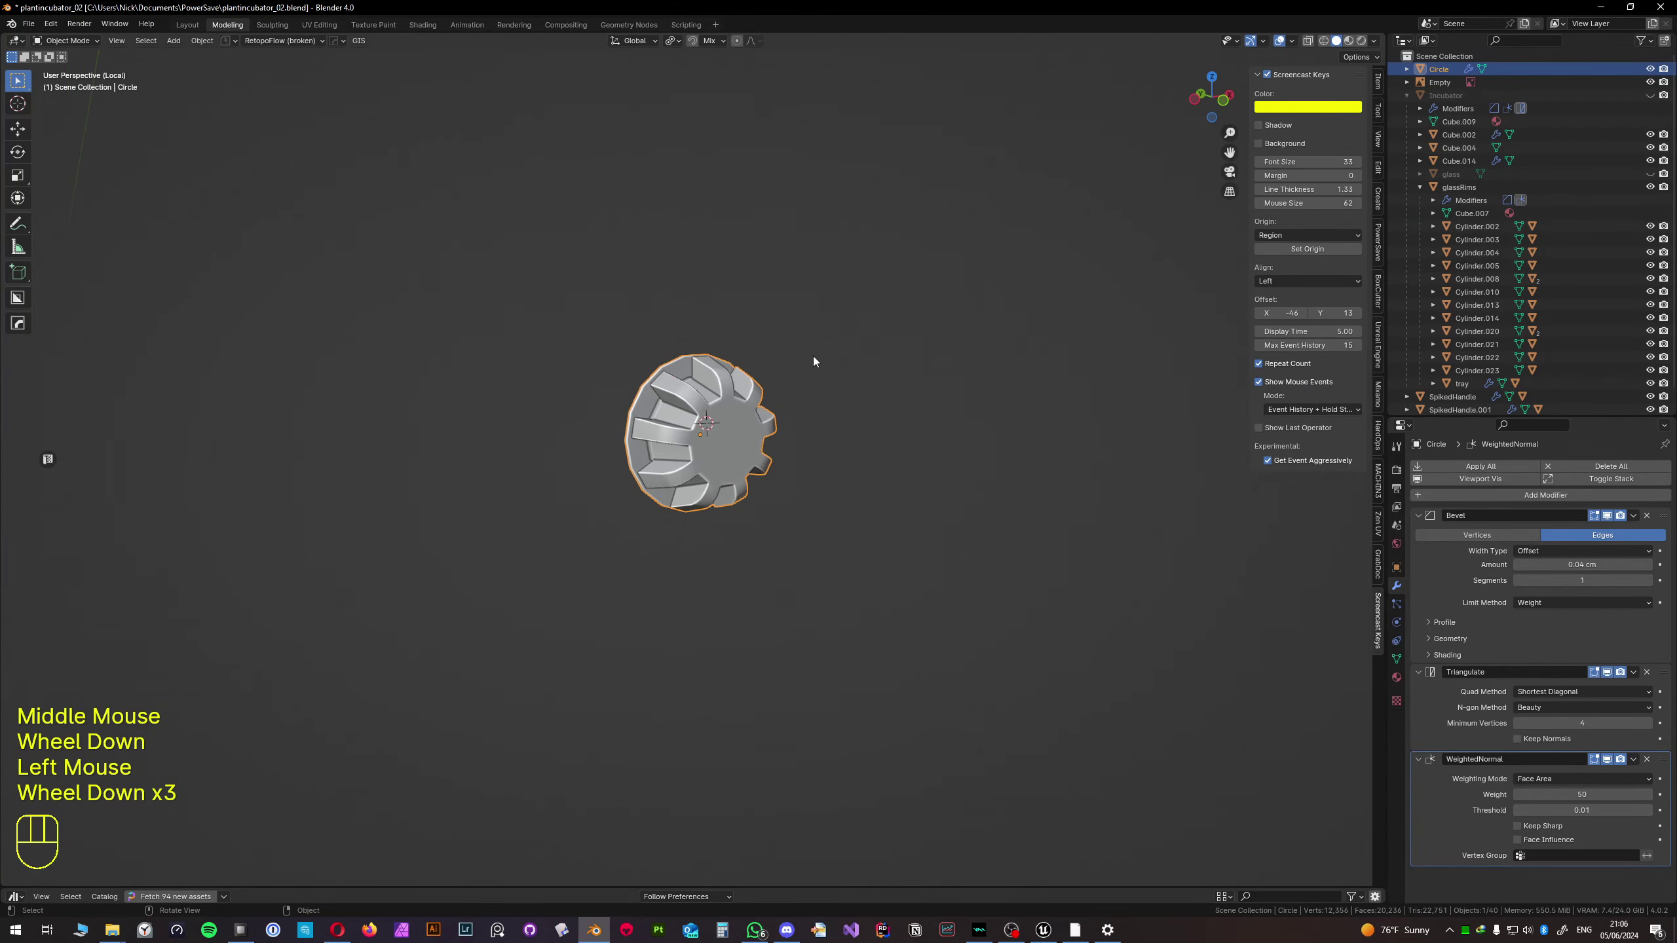
- Leave local view and move the knob about -0.79 cm along the Y axis against the reference image's panel
{"action": "middle_click_drag", "start_coordinate": [732, 427], "coordinate": [890, 471]}
{"action": "key", "text": "slash"}
{"action": "left_click", "coordinate": [890, 470]}
{"action": "left_click", "coordinate": [890, 470]}
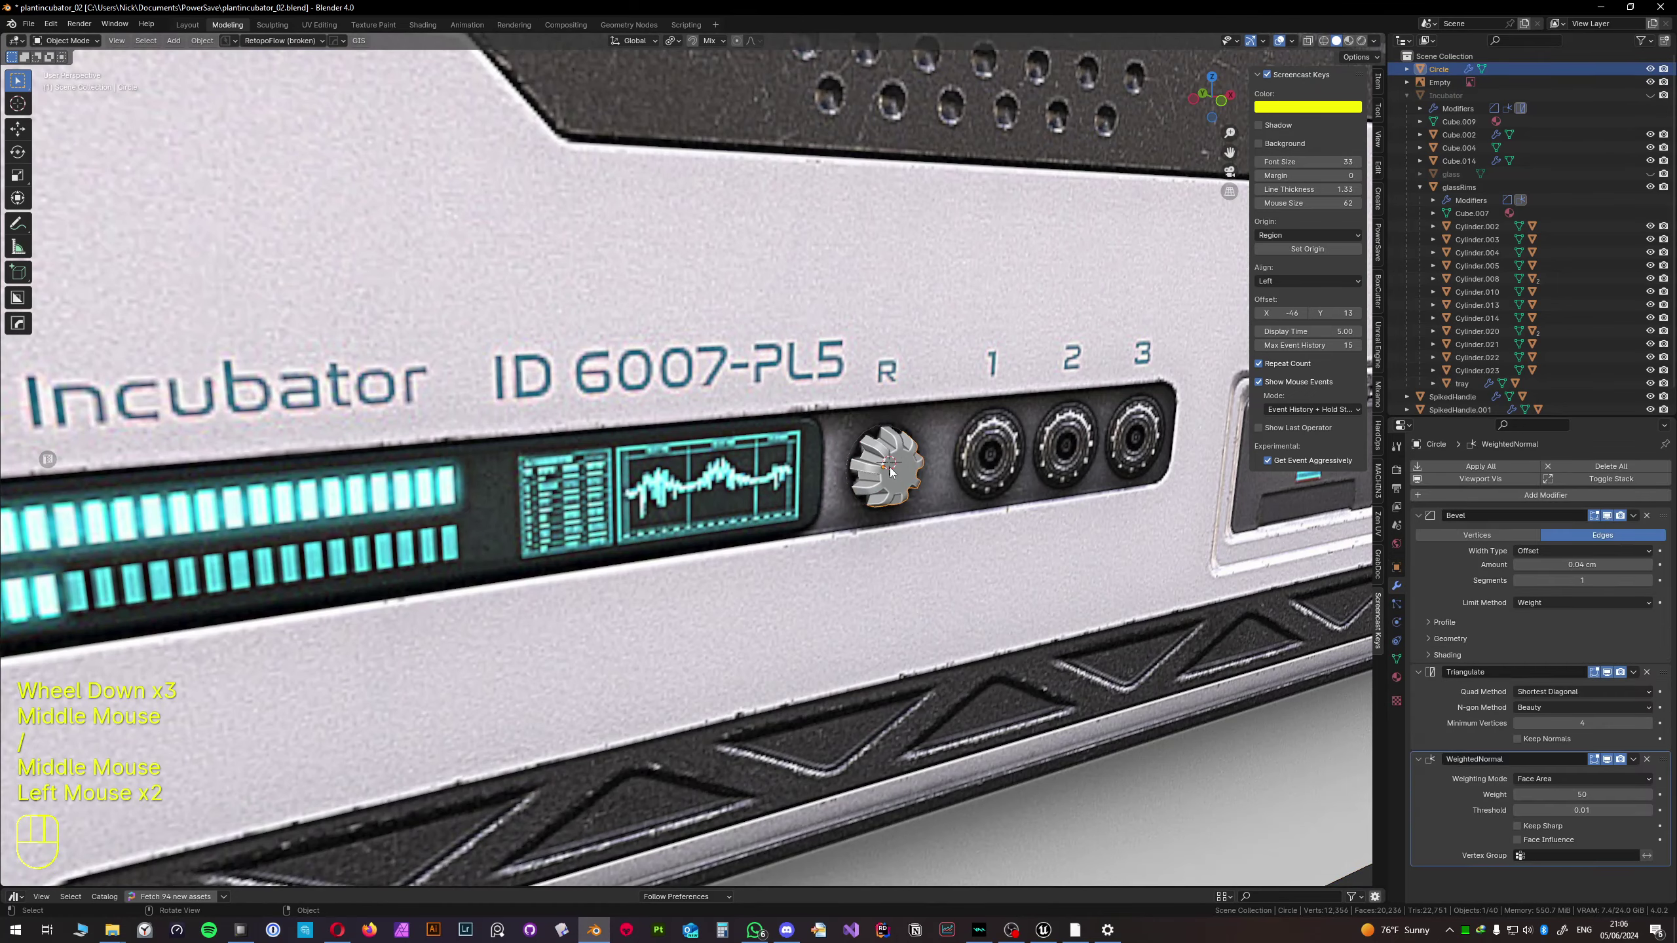
{"action": "key", "text": "g"}
{"action": "key", "text": "y"}
{"action": "left_click", "coordinate": [891, 472], "text": "shift"}
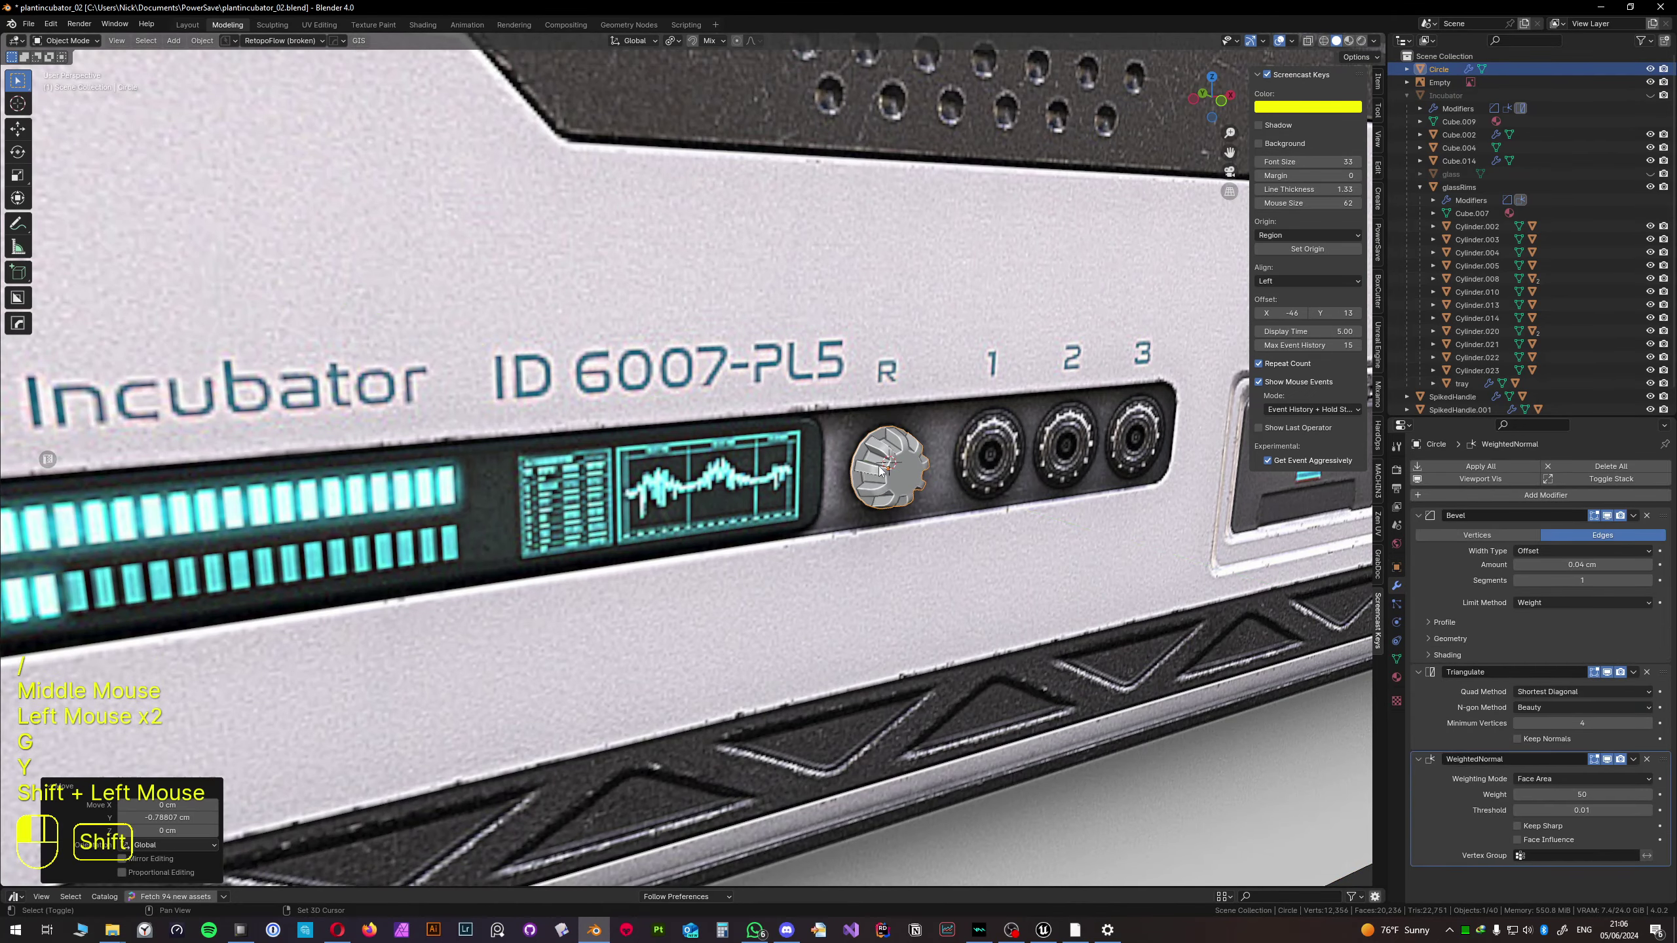
- Reveal all hidden parts of the incubator model
{"action": "scroll", "coordinate": [891, 471], "scroll_direction": "down", "scroll_amount": 2}
{"action": "scroll", "coordinate": [891, 472], "scroll_direction": "down", "scroll_amount": 4}
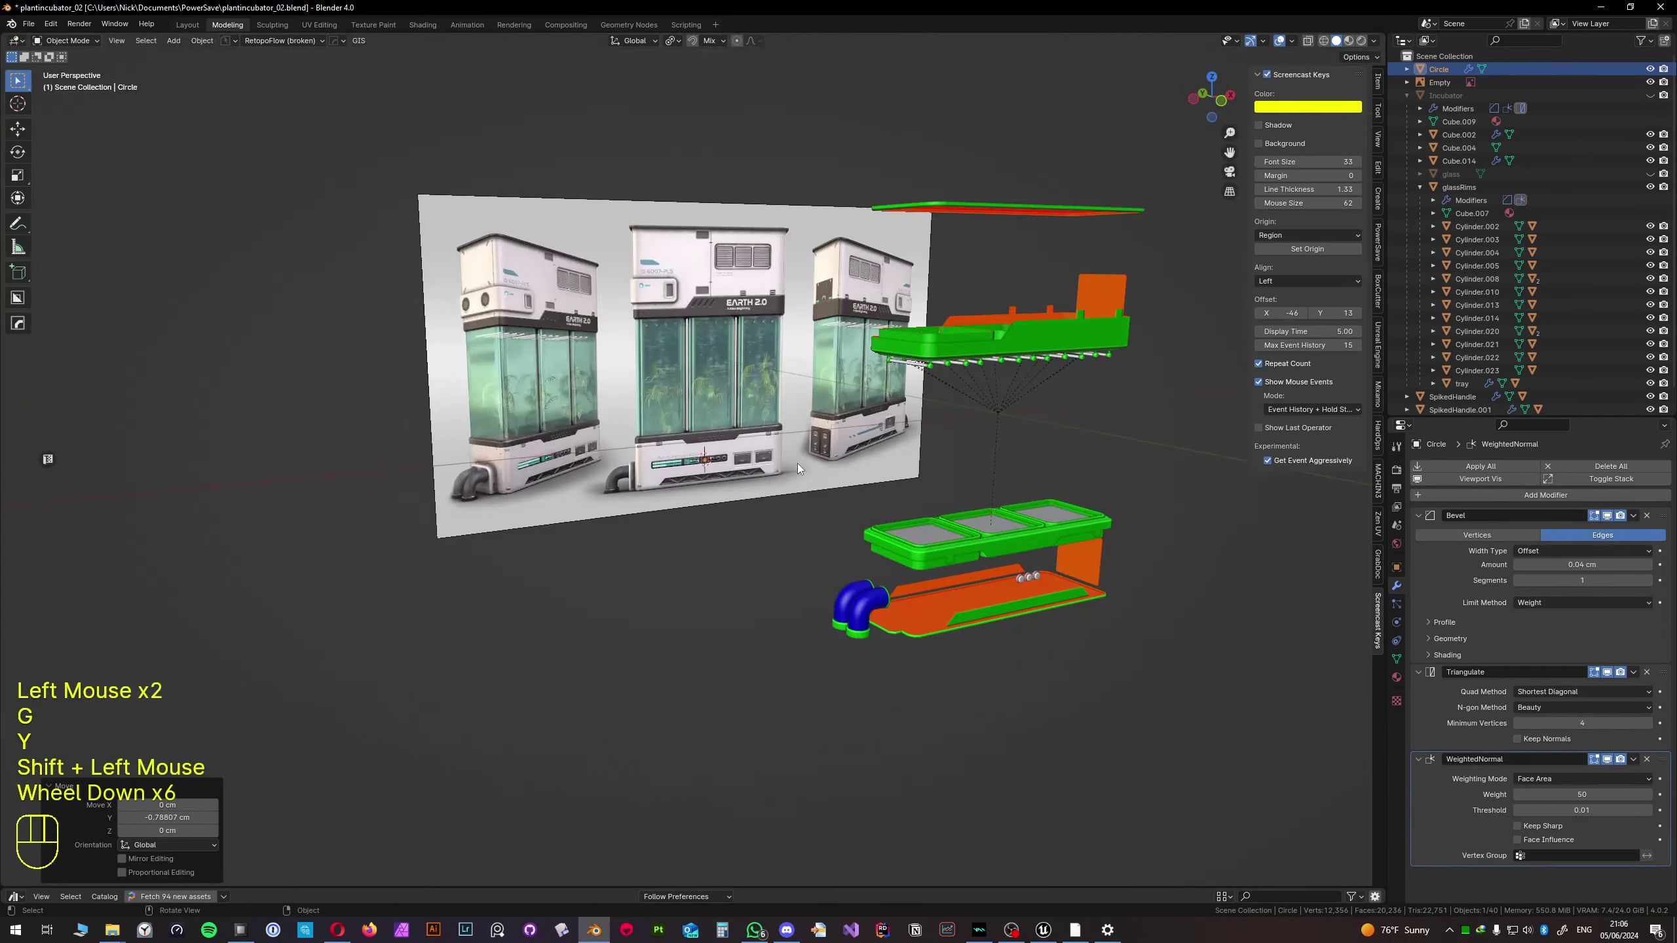
{"action": "middle_click_drag", "start_coordinate": [807, 473], "coordinate": [787, 461]}
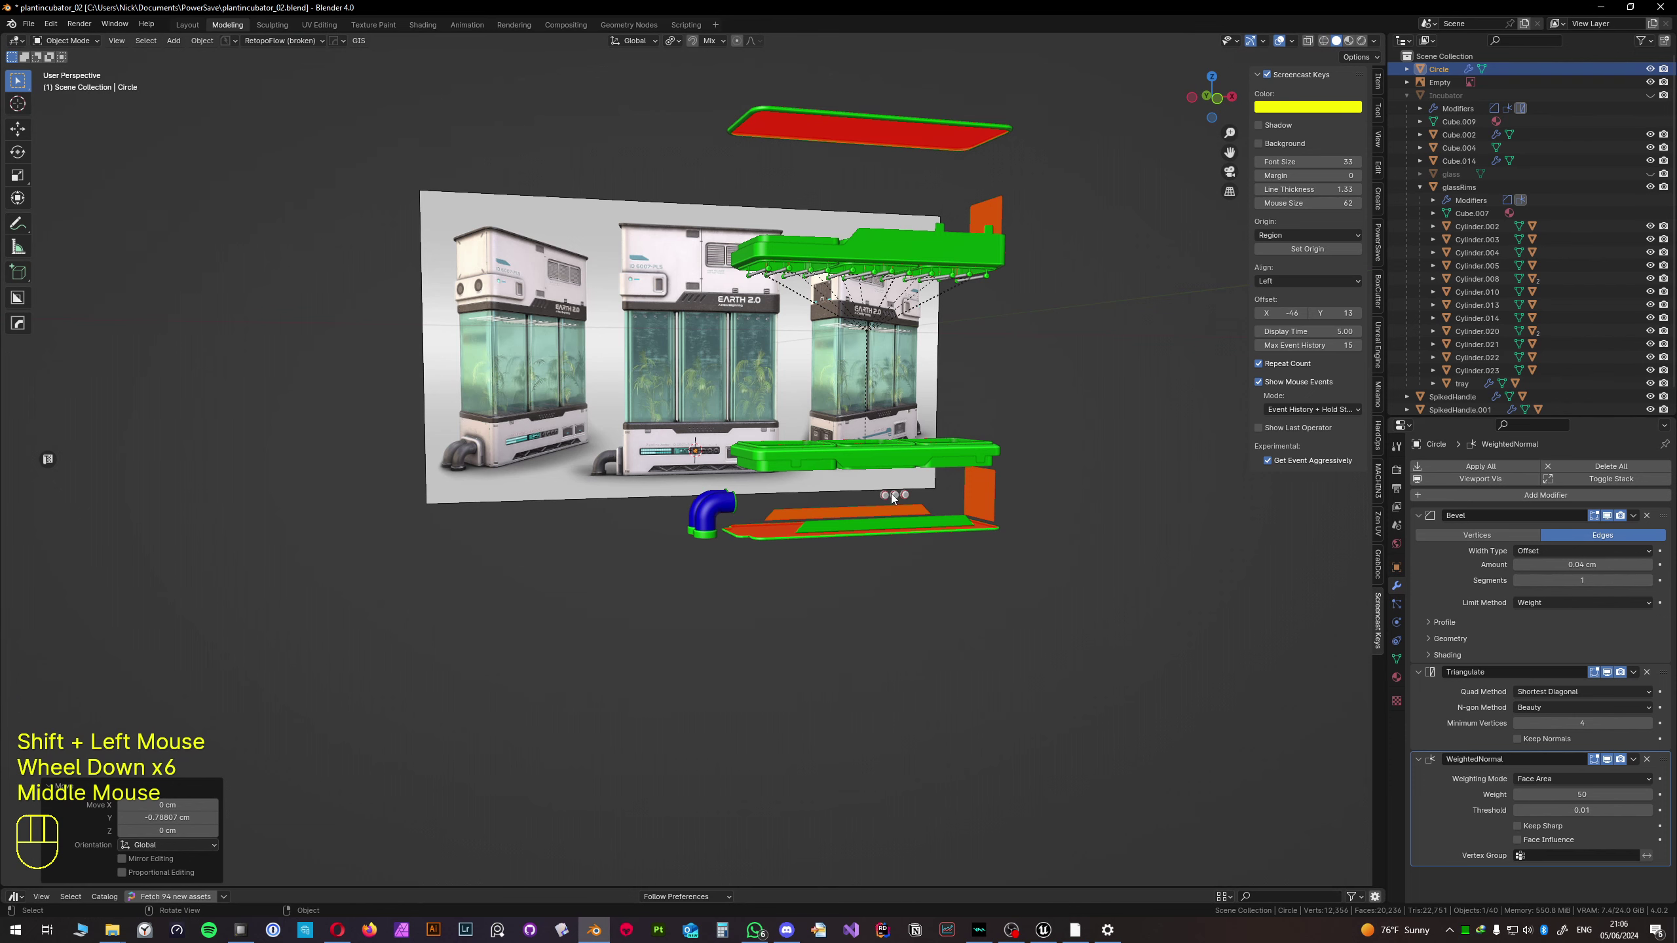
{"action": "key", "text": "alt+h"}
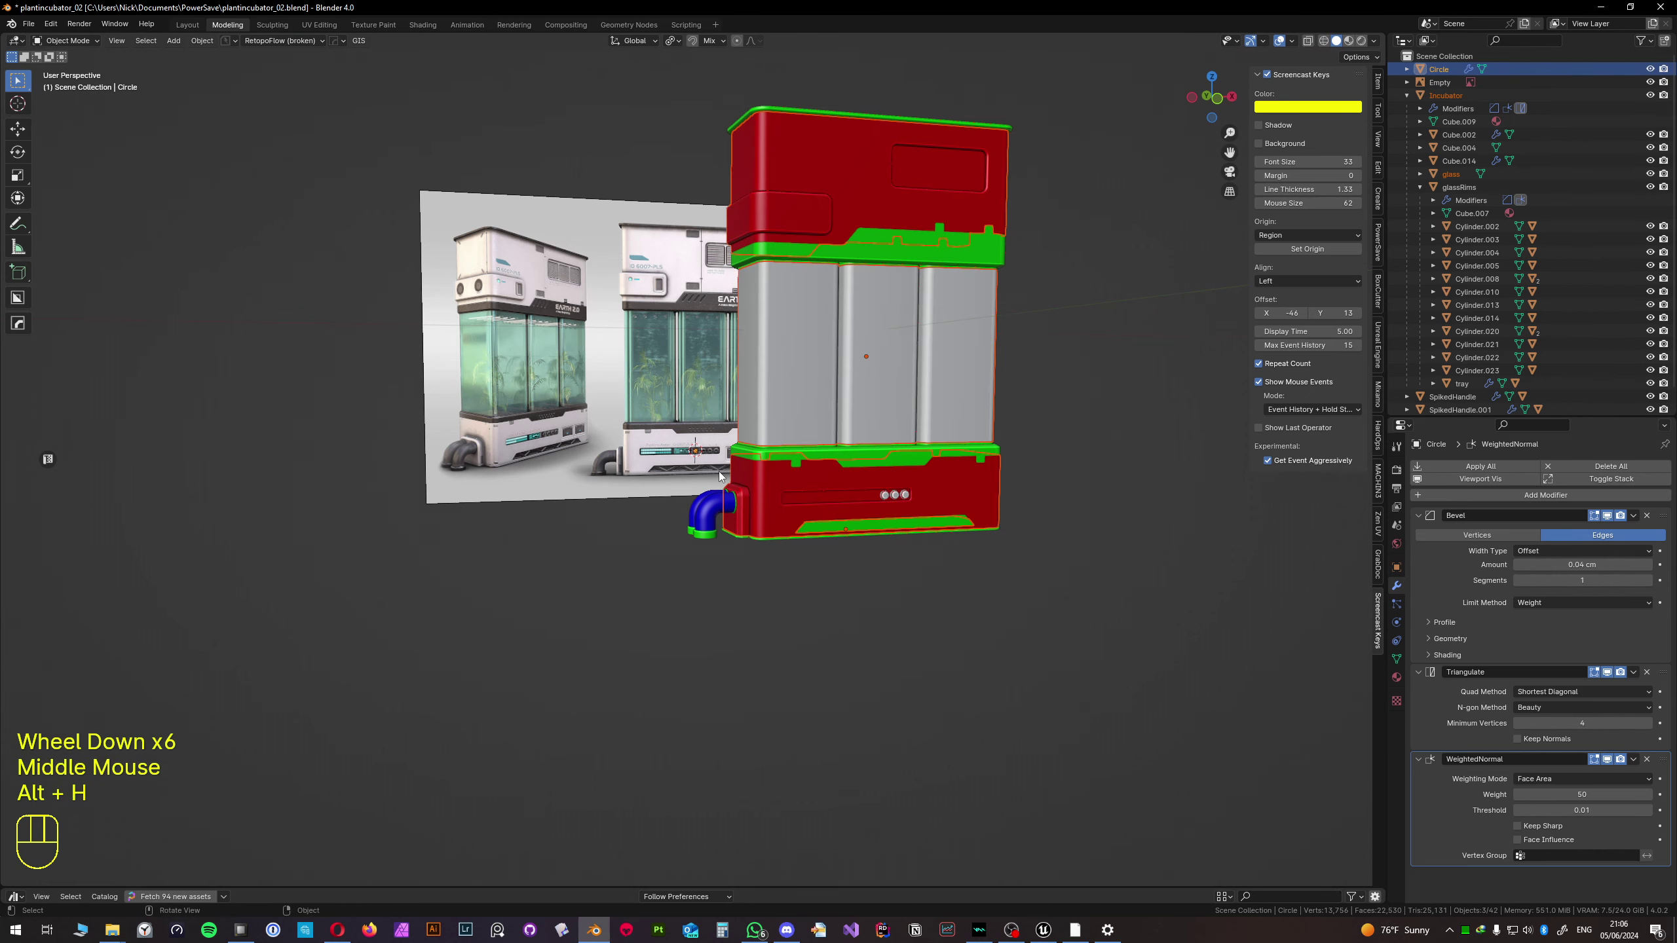
- Move only the knob, with snapping, about -653 cm along Y onto the incubator's lower front panel beside the three round ports
{"action": "scroll", "coordinate": [751, 472], "scroll_direction": "up", "scroll_amount": 2}
{"action": "middle_click_drag", "start_coordinate": [752, 471], "coordinate": [705, 459], "text": "shift"}
{"action": "key", "text": "g"}
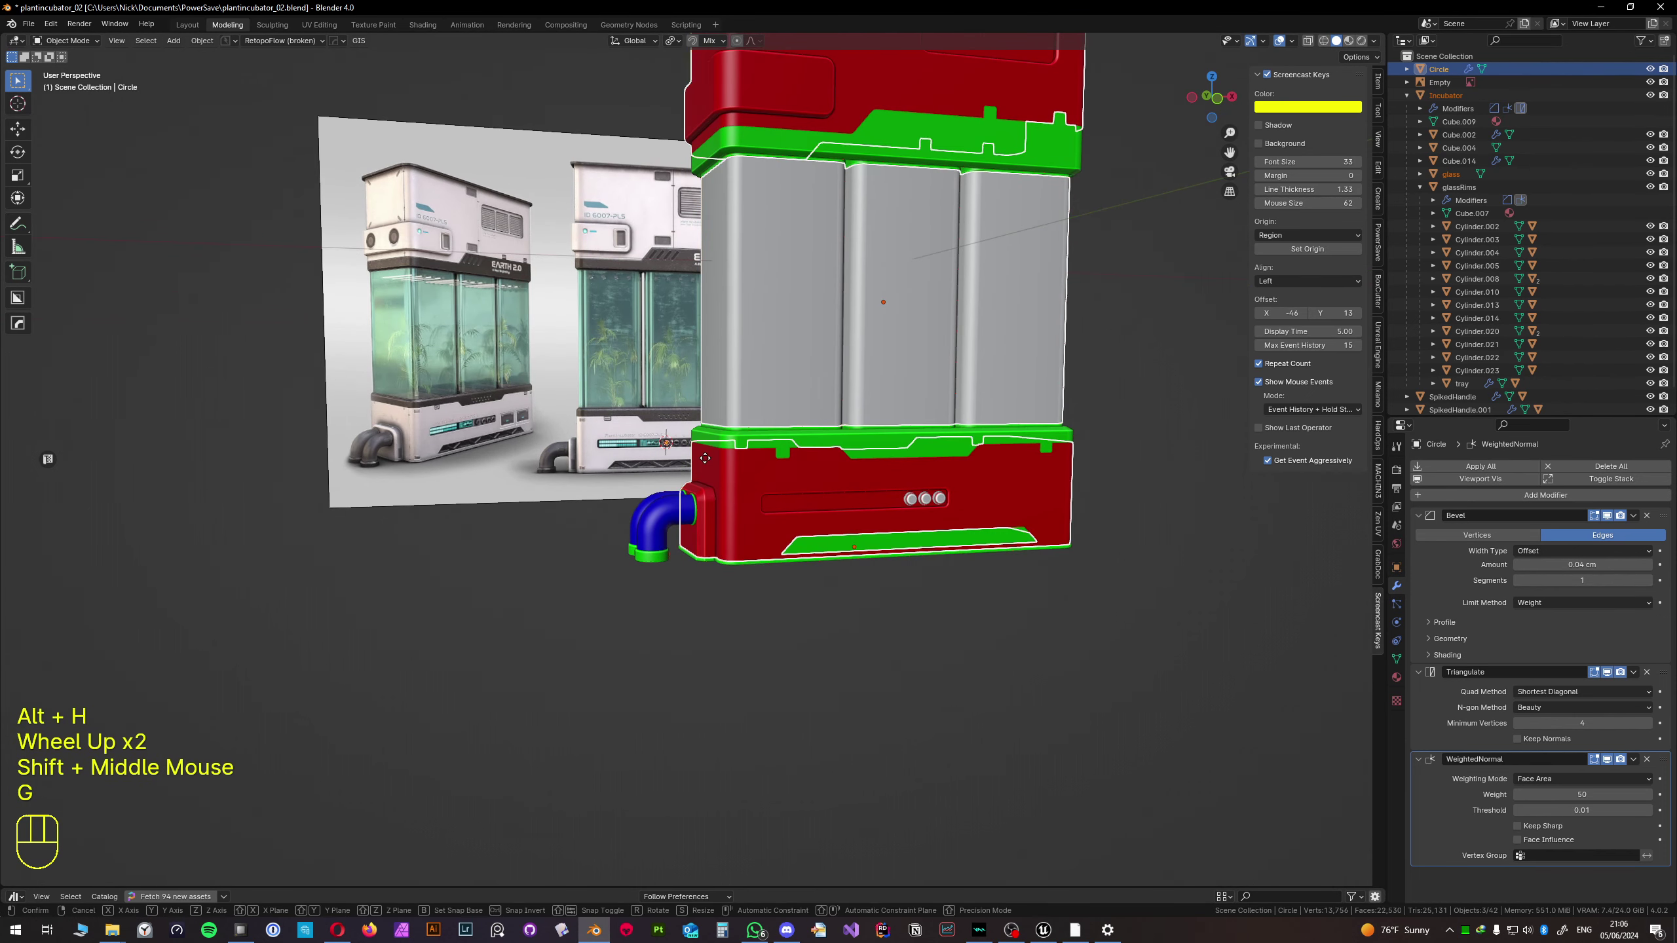
{"action": "right_click", "coordinate": [710, 458]}
{"action": "left_click", "coordinate": [665, 447]}
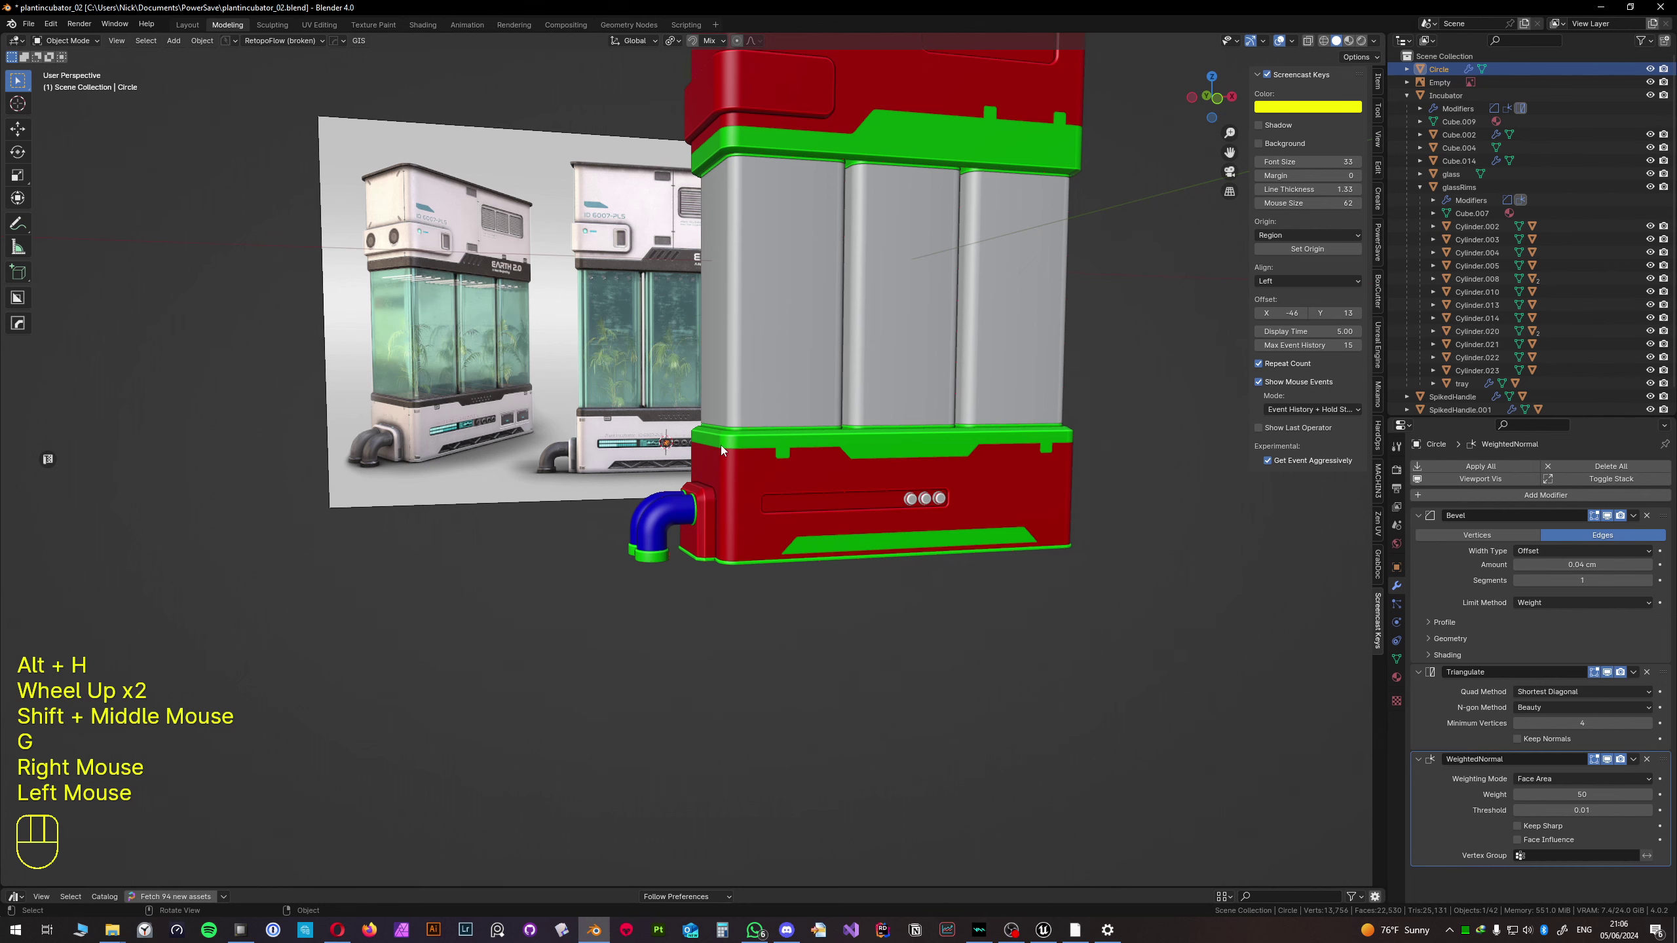
{"action": "key", "text": "g"}
{"action": "key", "text": "ctrl"}
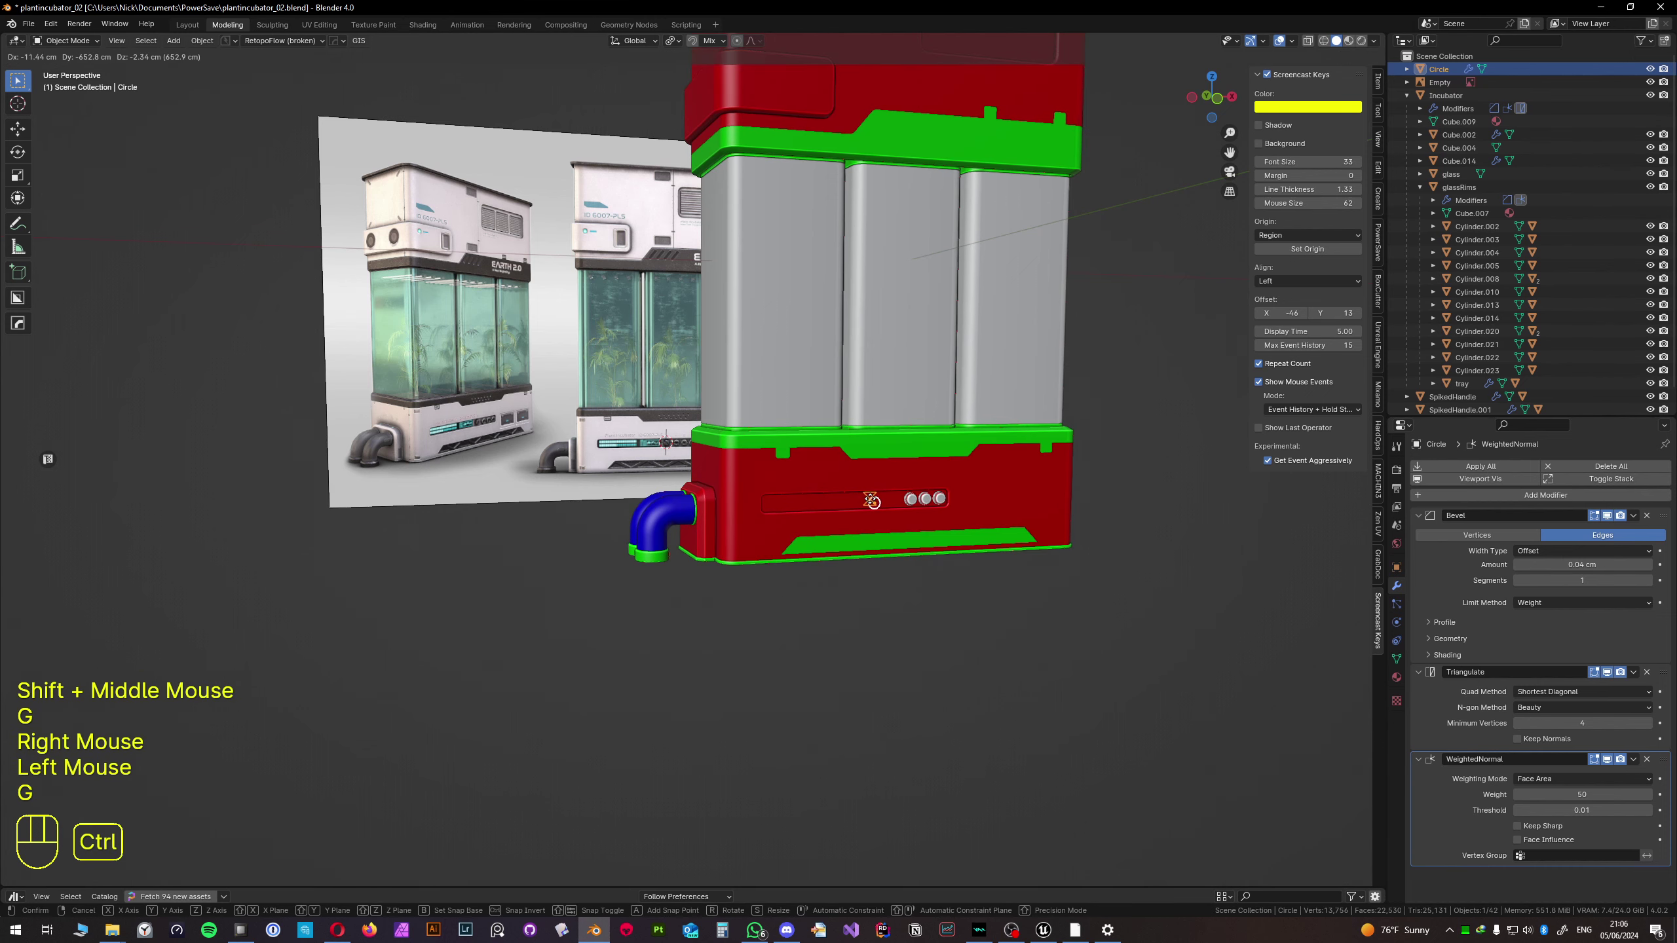
{"action": "left_click", "coordinate": [891, 499], "text": "ctrl"}
- Move the knob about -3 cm along Y so it protrudes from the incubator's front panel
{"action": "scroll", "coordinate": [904, 507], "scroll_direction": "up", "scroll_amount": 1, "text": "shift"}
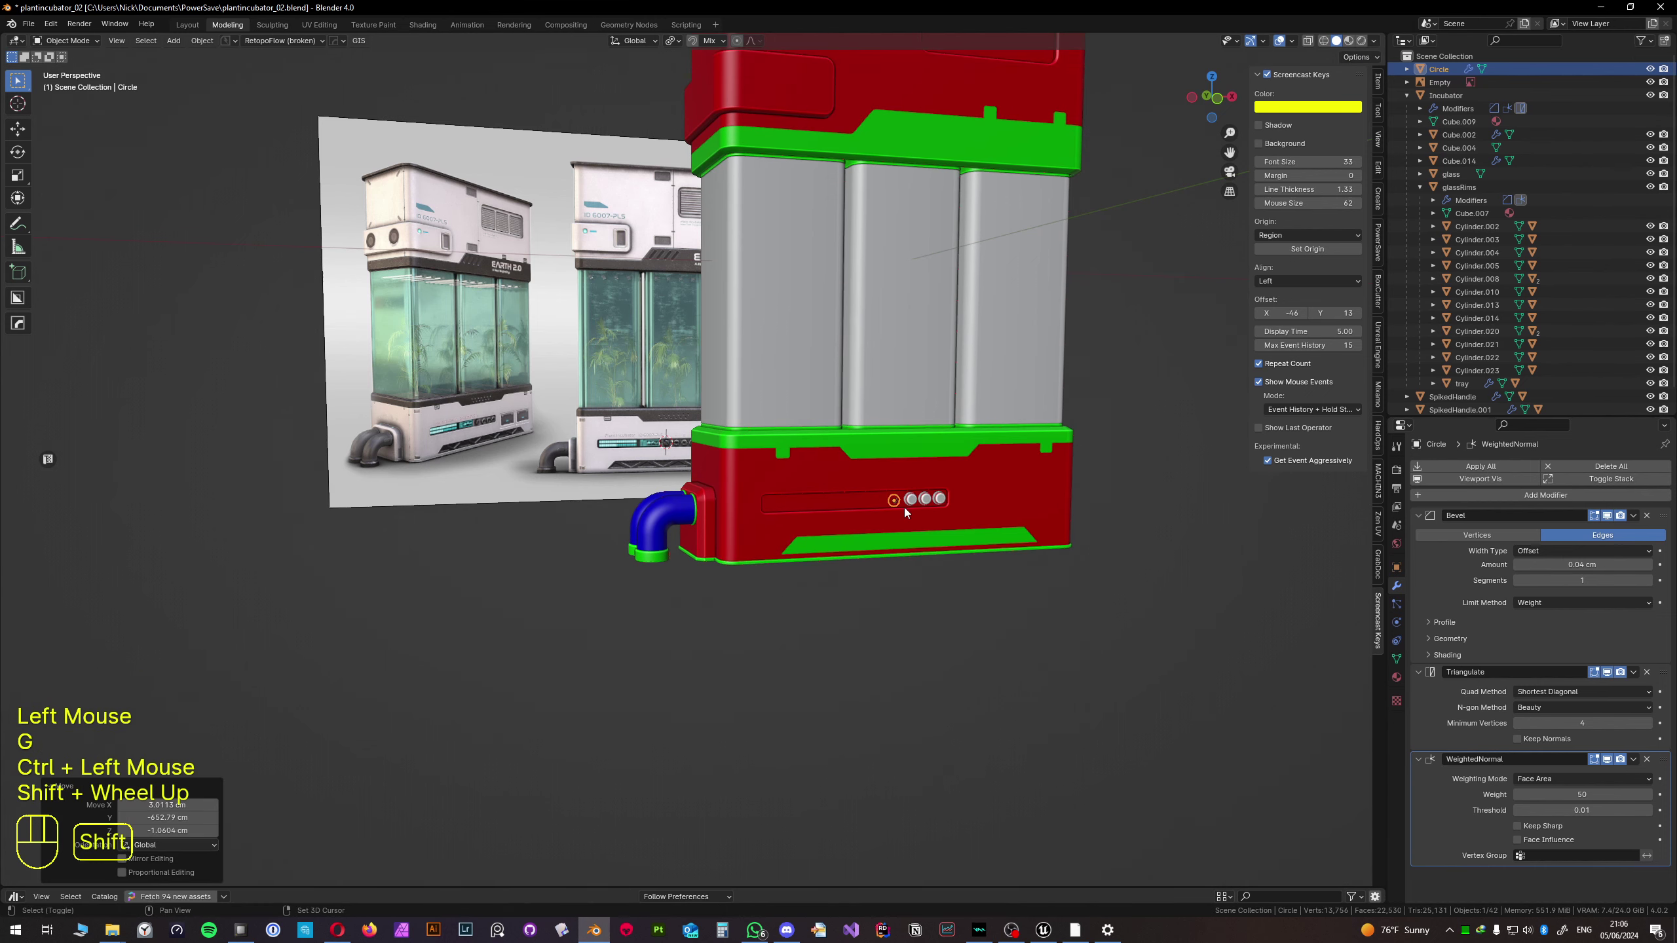
{"action": "middle_click_drag", "start_coordinate": [904, 507], "coordinate": [859, 478], "text": "shift"}
{"action": "mouse_move", "coordinate": [859, 479]}
{"action": "middle_mouse_down"}
{"action": "mouse_move", "coordinate": [839, 467]}
{"action": "mouse_move", "coordinate": [854, 466]}
{"action": "middle_mouse_up"}
{"action": "scroll", "coordinate": [854, 467], "scroll_direction": "up", "scroll_amount": 2}
{"action": "middle_click_drag", "start_coordinate": [972, 487], "coordinate": [876, 527], "text": "shift"}
{"action": "scroll", "coordinate": [787, 487], "scroll_direction": "up", "scroll_amount": 2}
{"action": "key", "text": "g"}
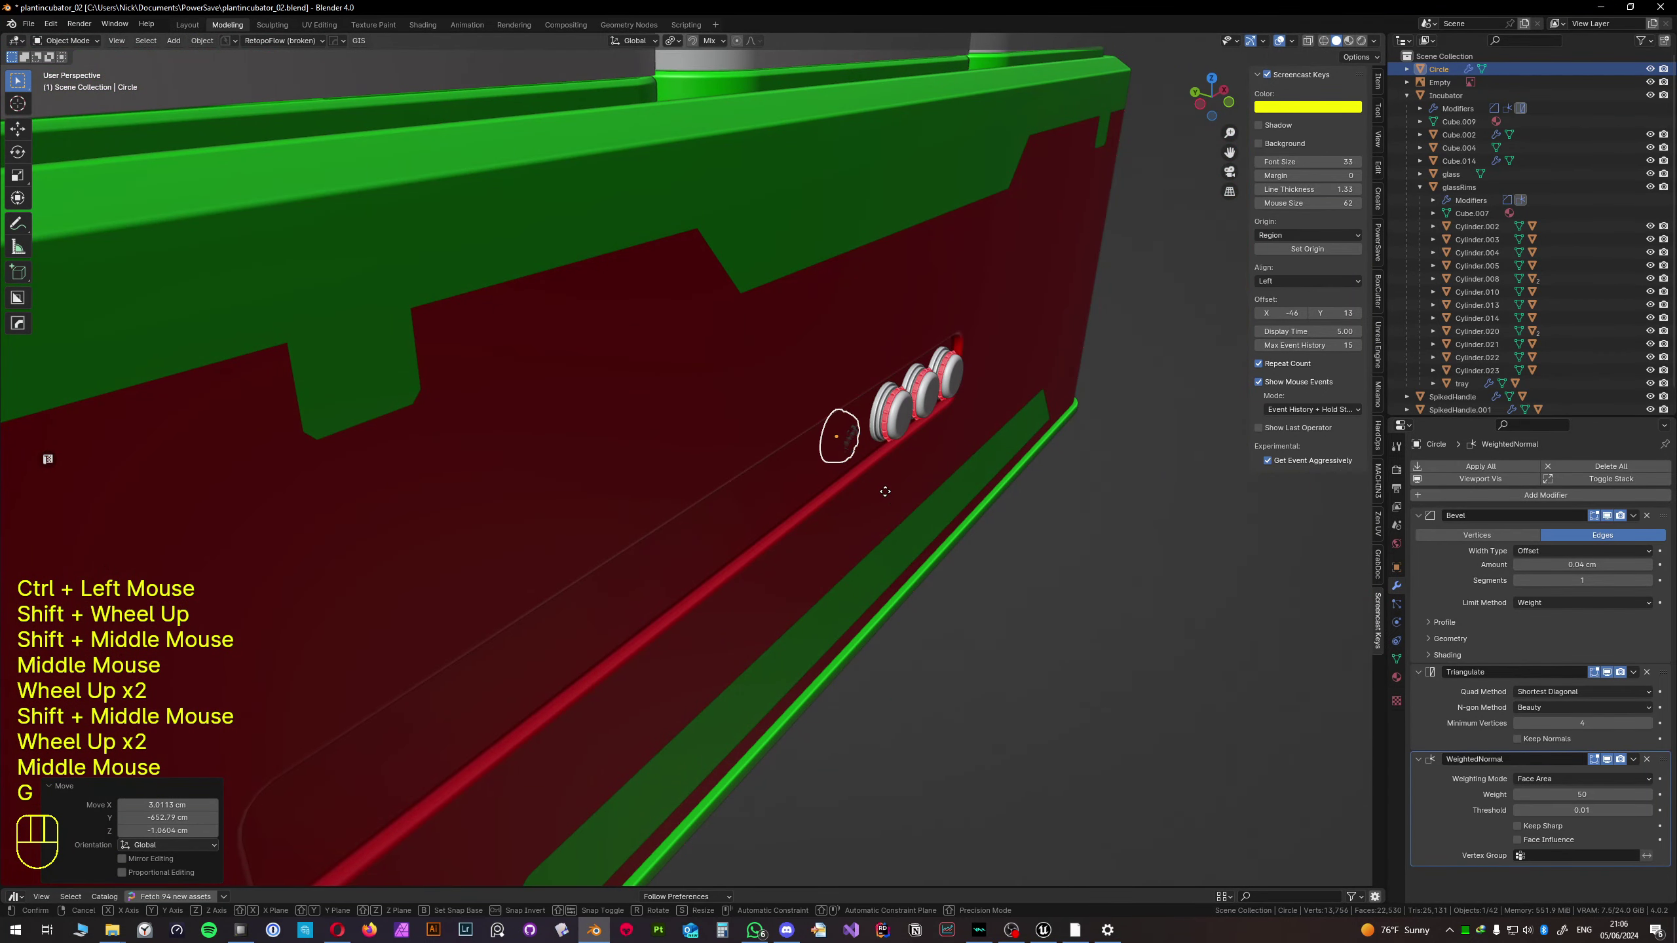
{"action": "key", "text": "y"}
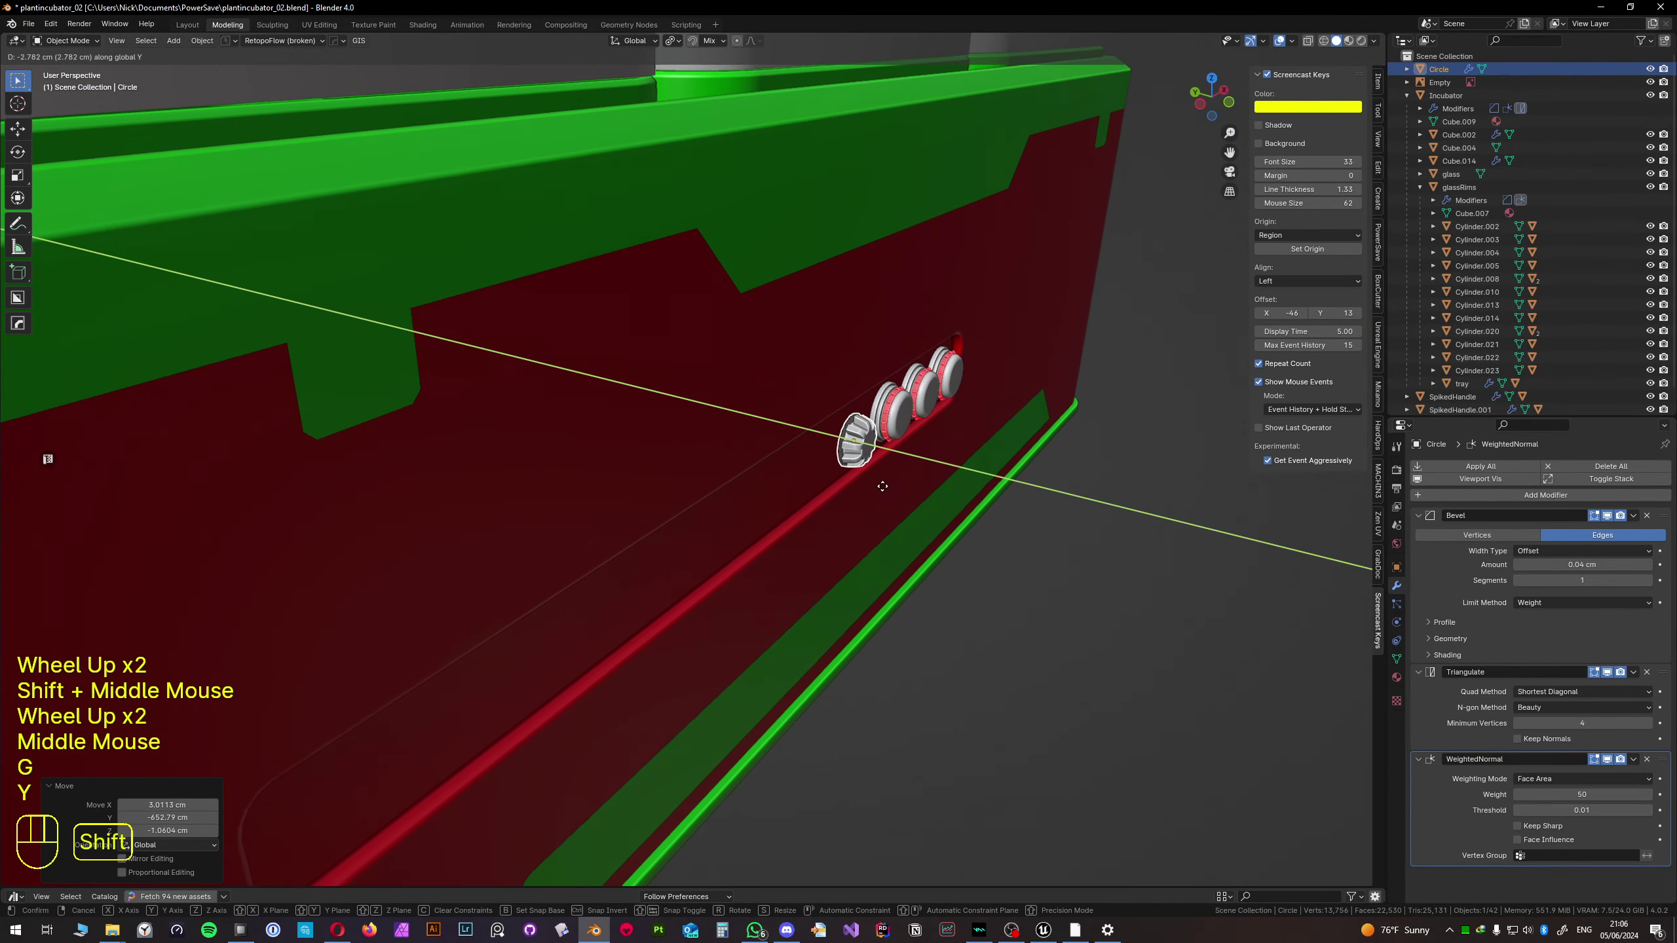
{"action": "left_click", "coordinate": [883, 471], "text": "shift"}
- Move the knob up about 1.07 cm along Z towards the height of the round ports
{"action": "scroll", "coordinate": [915, 456], "scroll_direction": "up", "scroll_amount": 2}
{"action": "middle_click_drag", "start_coordinate": [918, 454], "coordinate": [702, 458], "text": "shift"}
{"action": "scroll", "coordinate": [825, 443], "scroll_direction": "up", "scroll_amount": 2}
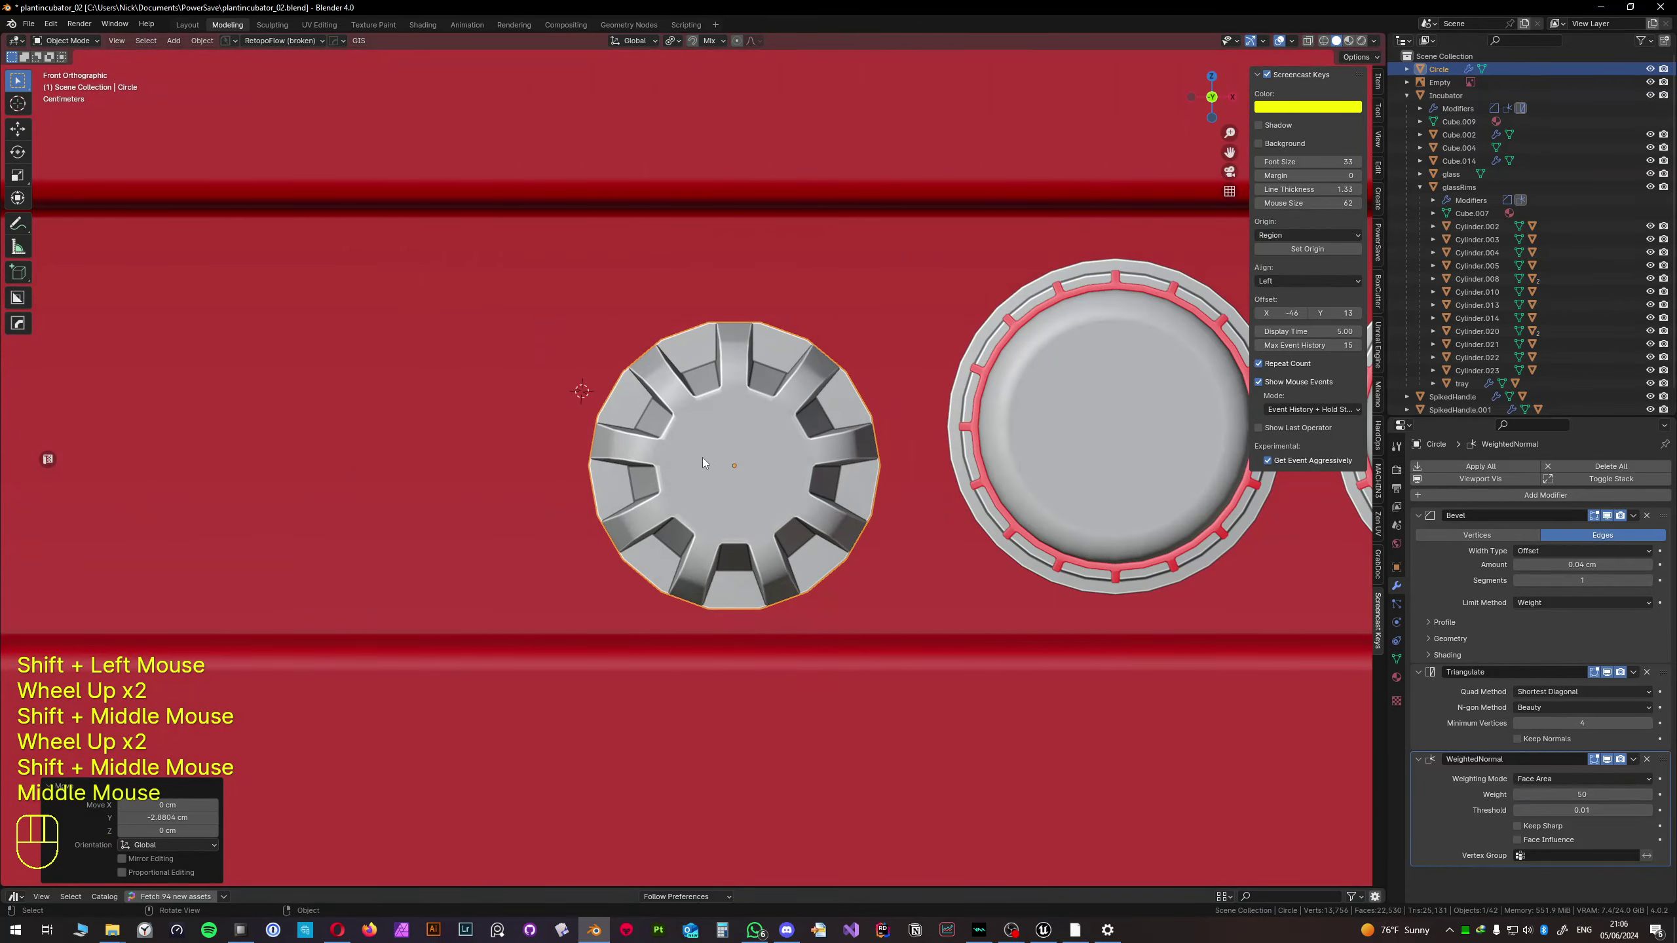
{"action": "key", "text": "g"}
{"action": "key", "text": "z"}
{"action": "left_click", "coordinate": [712, 419]}
{"action": "scroll", "coordinate": [733, 421], "scroll_direction": "down", "scroll_amount": 1}
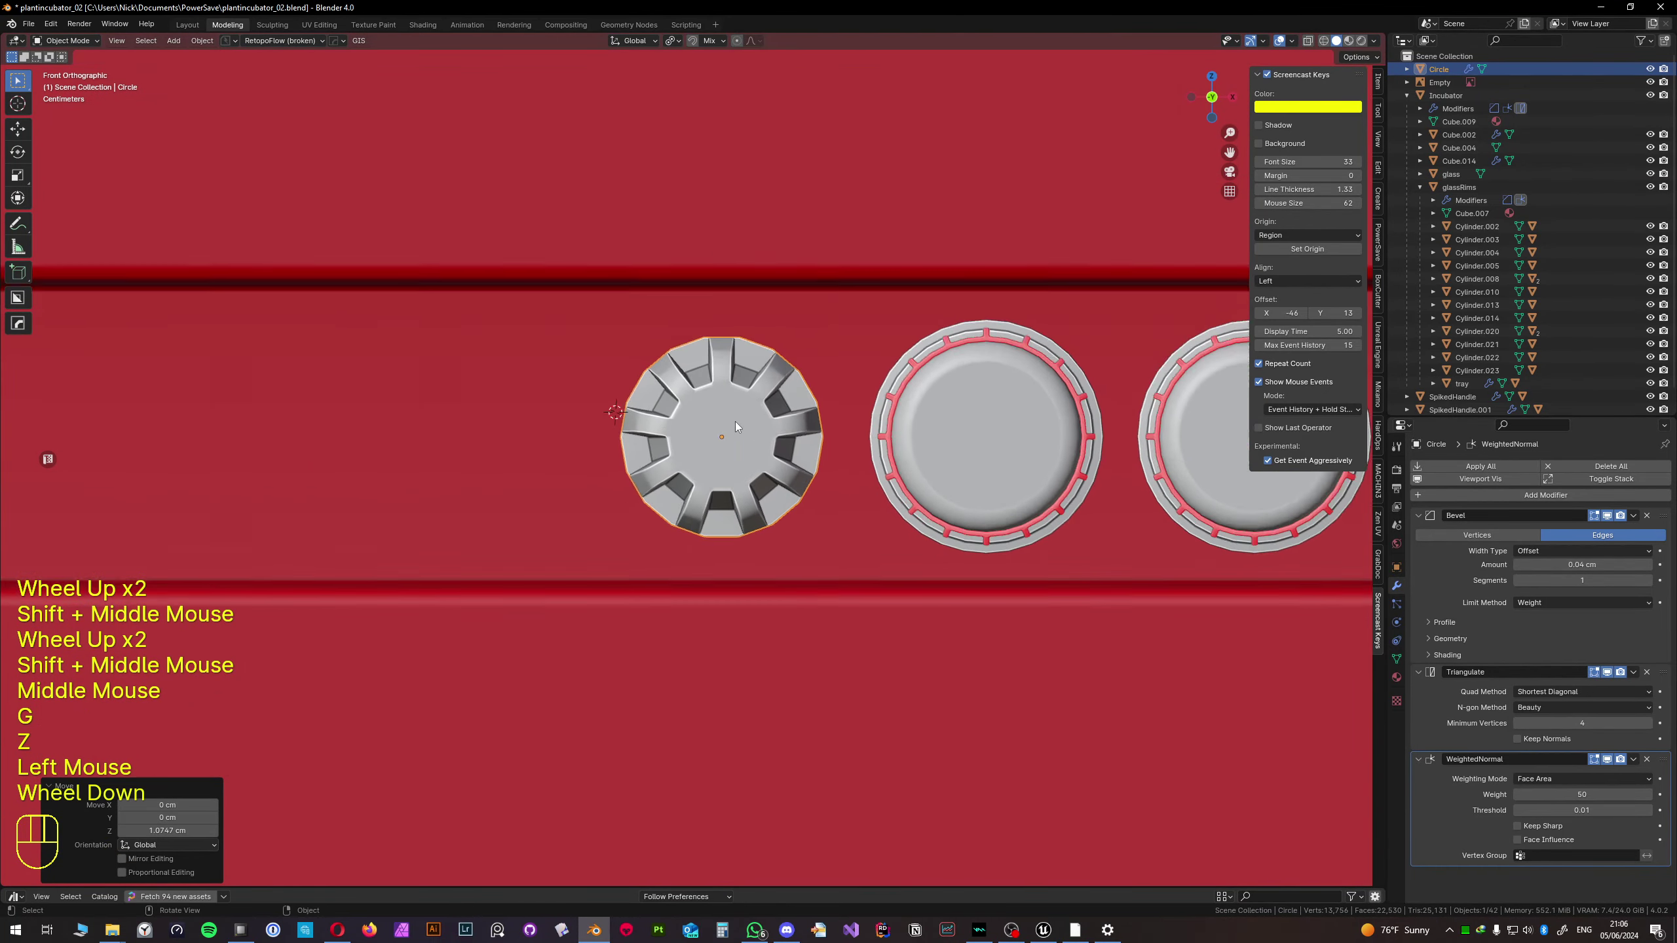
- Snap the 3D cursor to the origin of the round port nearest the knob
{"action": "left_click", "coordinate": [967, 436]}
{"action": "middle_click_drag", "start_coordinate": [967, 436], "coordinate": [682, 374], "text": "shift"}
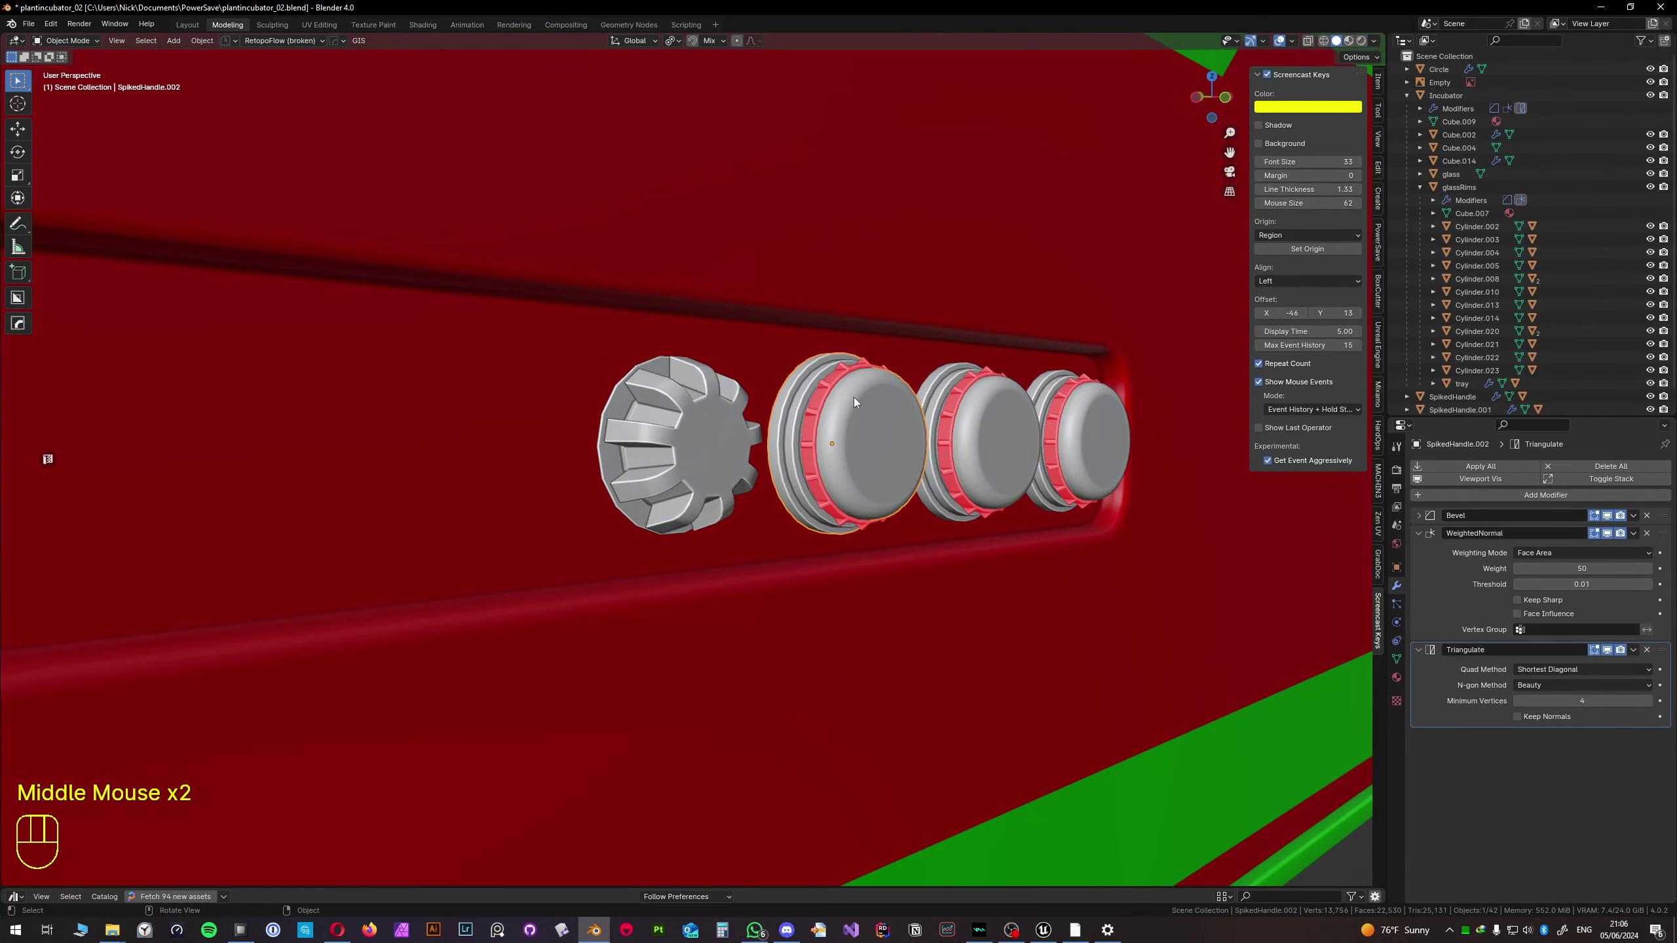
{"action": "mouse_move", "coordinate": [842, 438]}
{"action": "middle_mouse_down"}
{"action": "mouse_move", "coordinate": [778, 451]}
{"action": "mouse_move", "coordinate": [857, 442]}
{"action": "middle_mouse_up"}
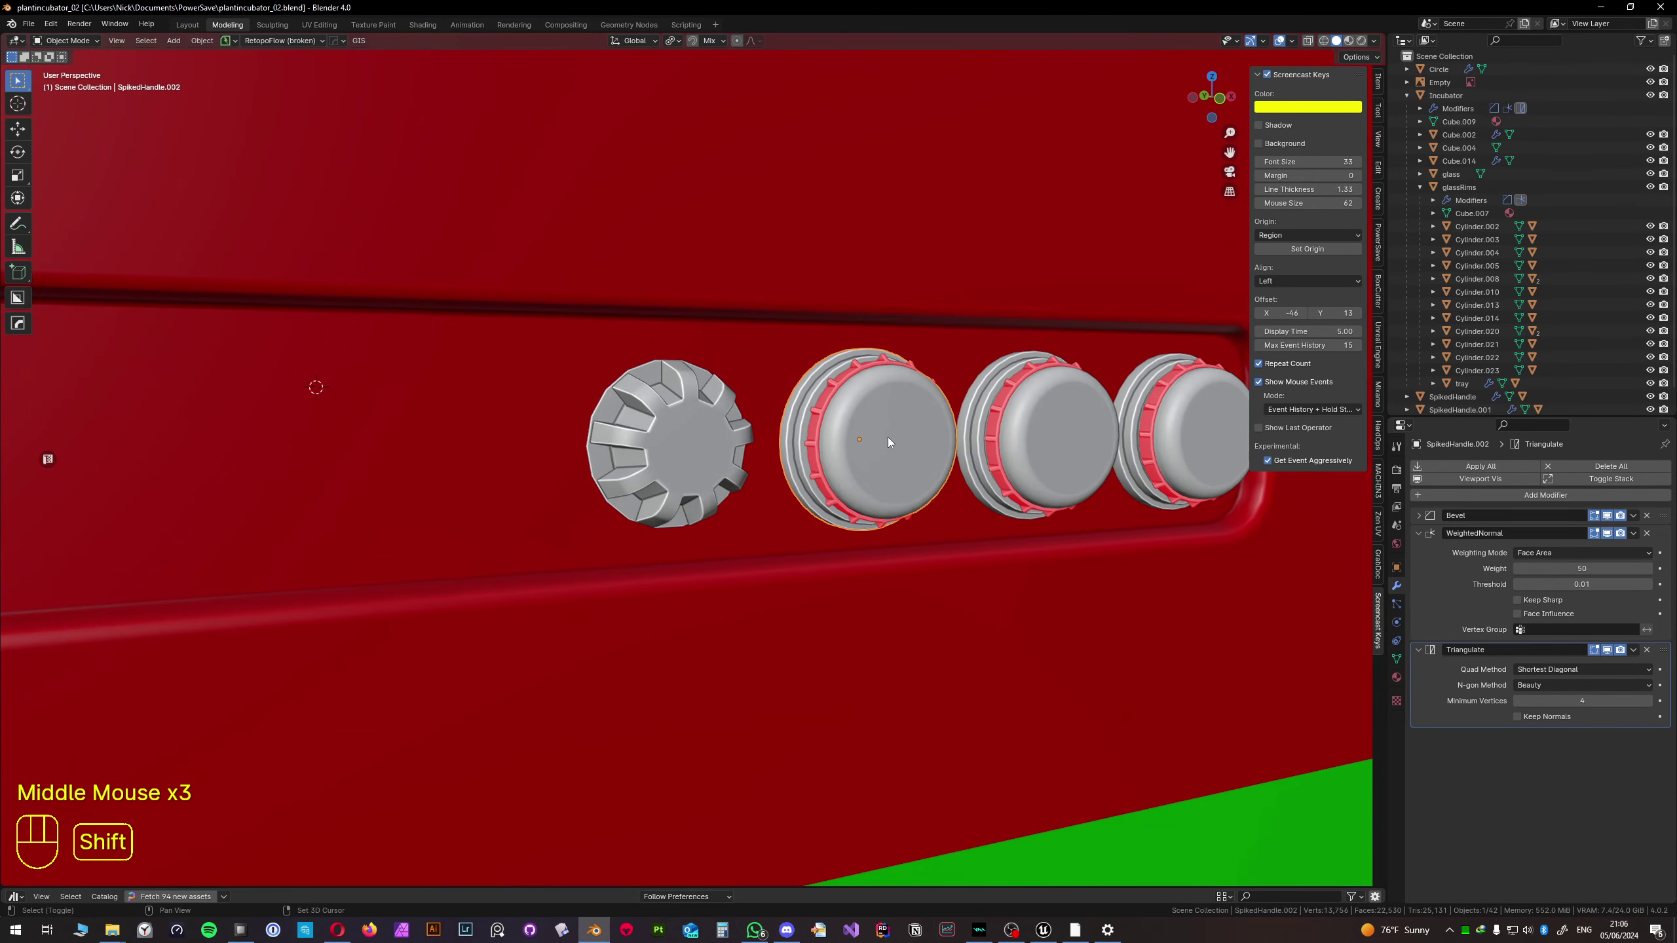
{"action": "key", "text": "shift+s"}
{"action": "left_click", "coordinate": [882, 517]}
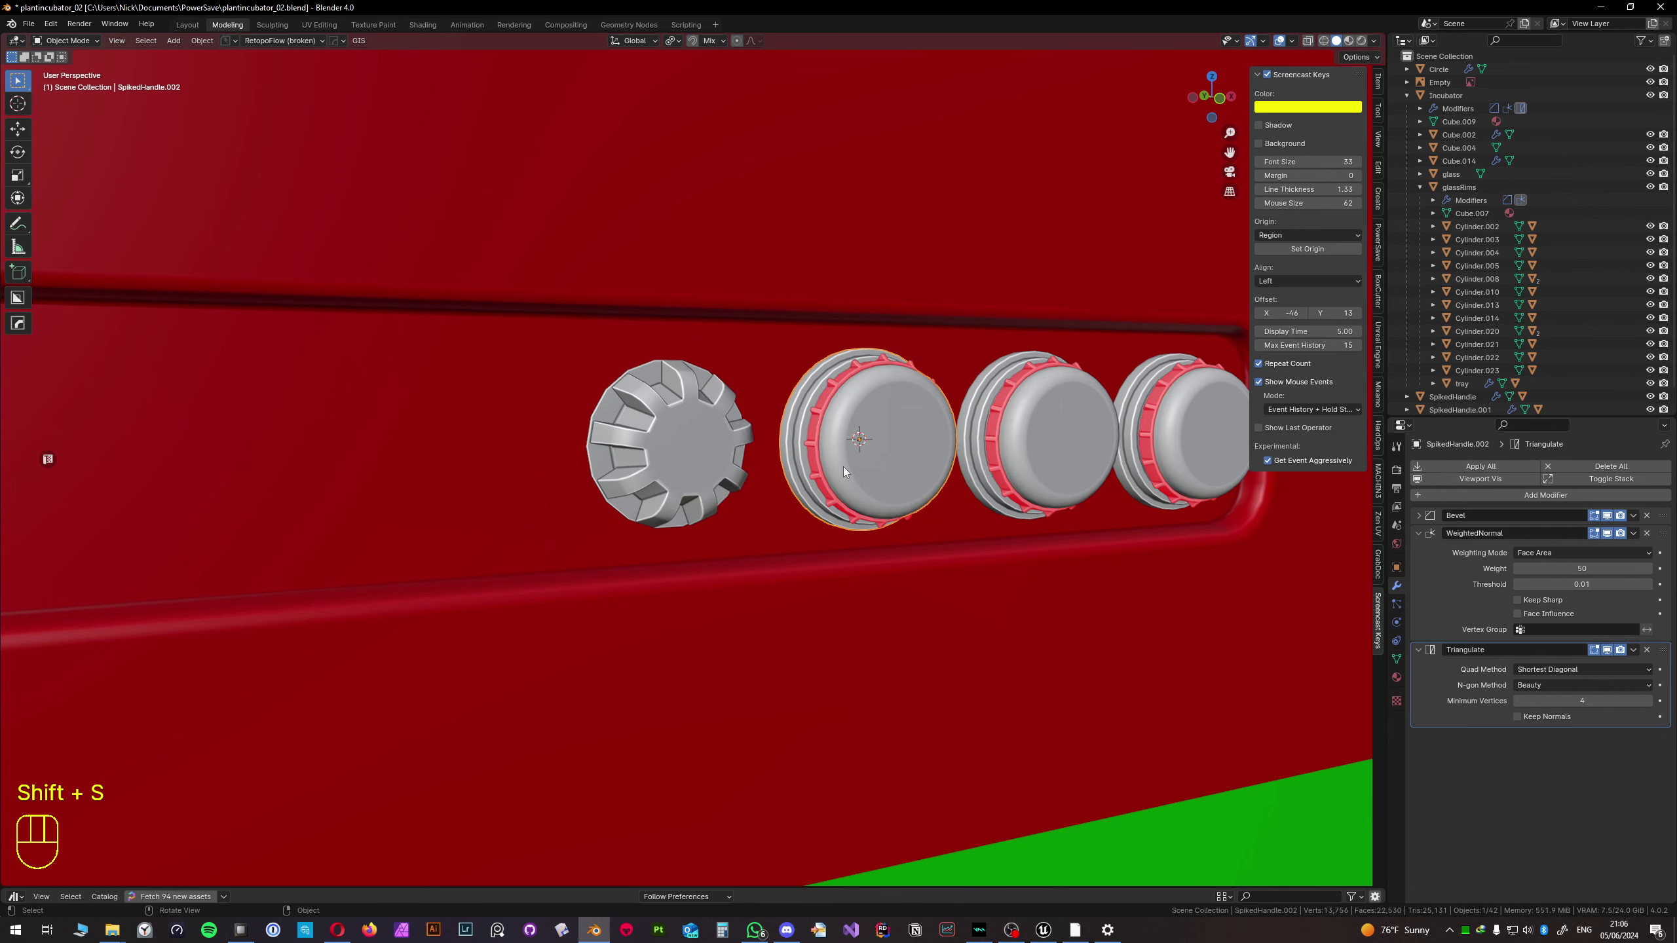
- Snap the knob to the 3D cursor and scale it by about 1.16 to match the round port's size
{"action": "middle_click_drag", "start_coordinate": [844, 466], "coordinate": [796, 449]}
{"action": "left_click", "coordinate": [700, 434]}
{"action": "key", "text": "shift+s"}
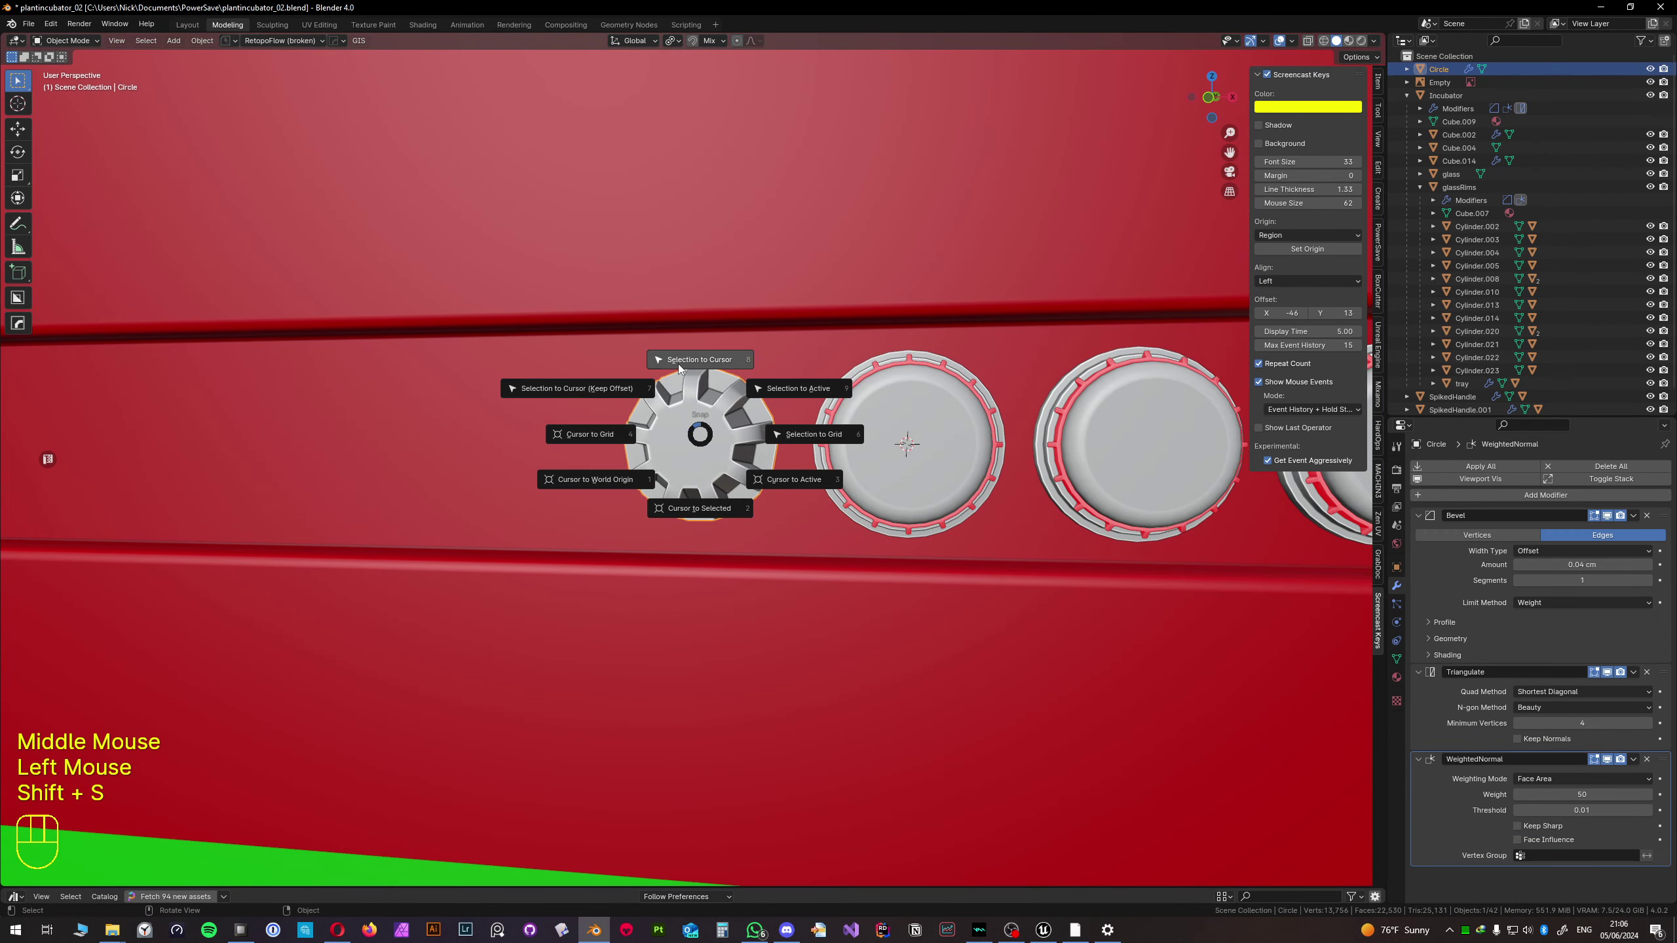
{"action": "left_click", "coordinate": [682, 367]}
{"action": "middle_click_drag", "start_coordinate": [681, 371], "coordinate": [1043, 437], "text": "alt"}
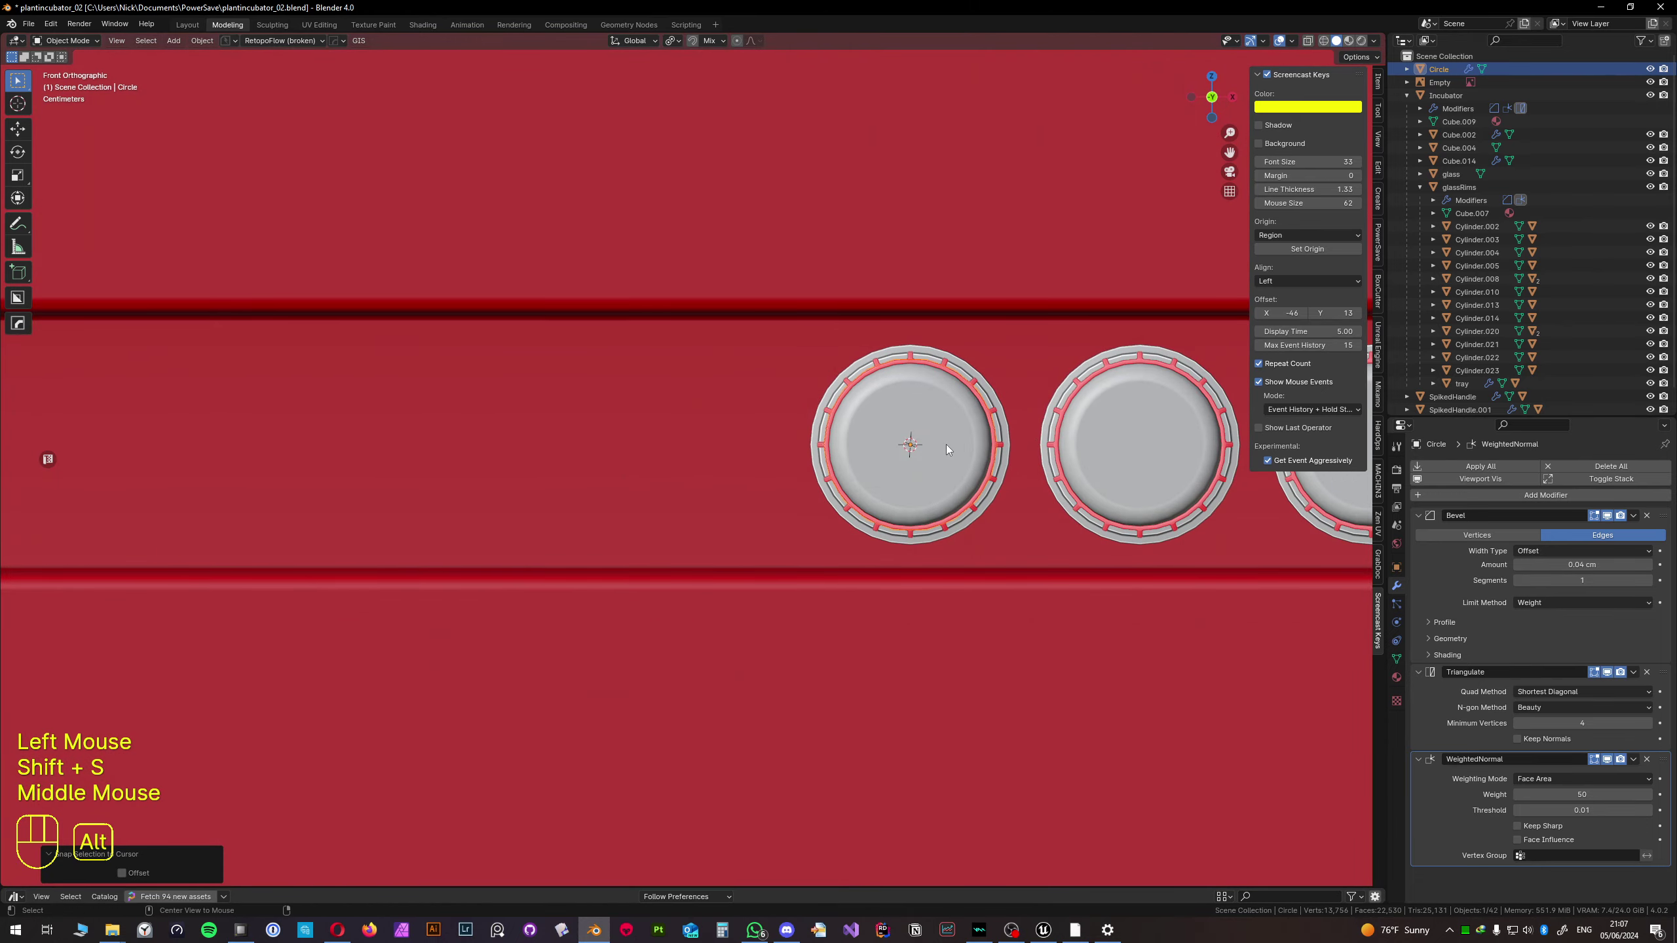
{"action": "key", "text": "s"}
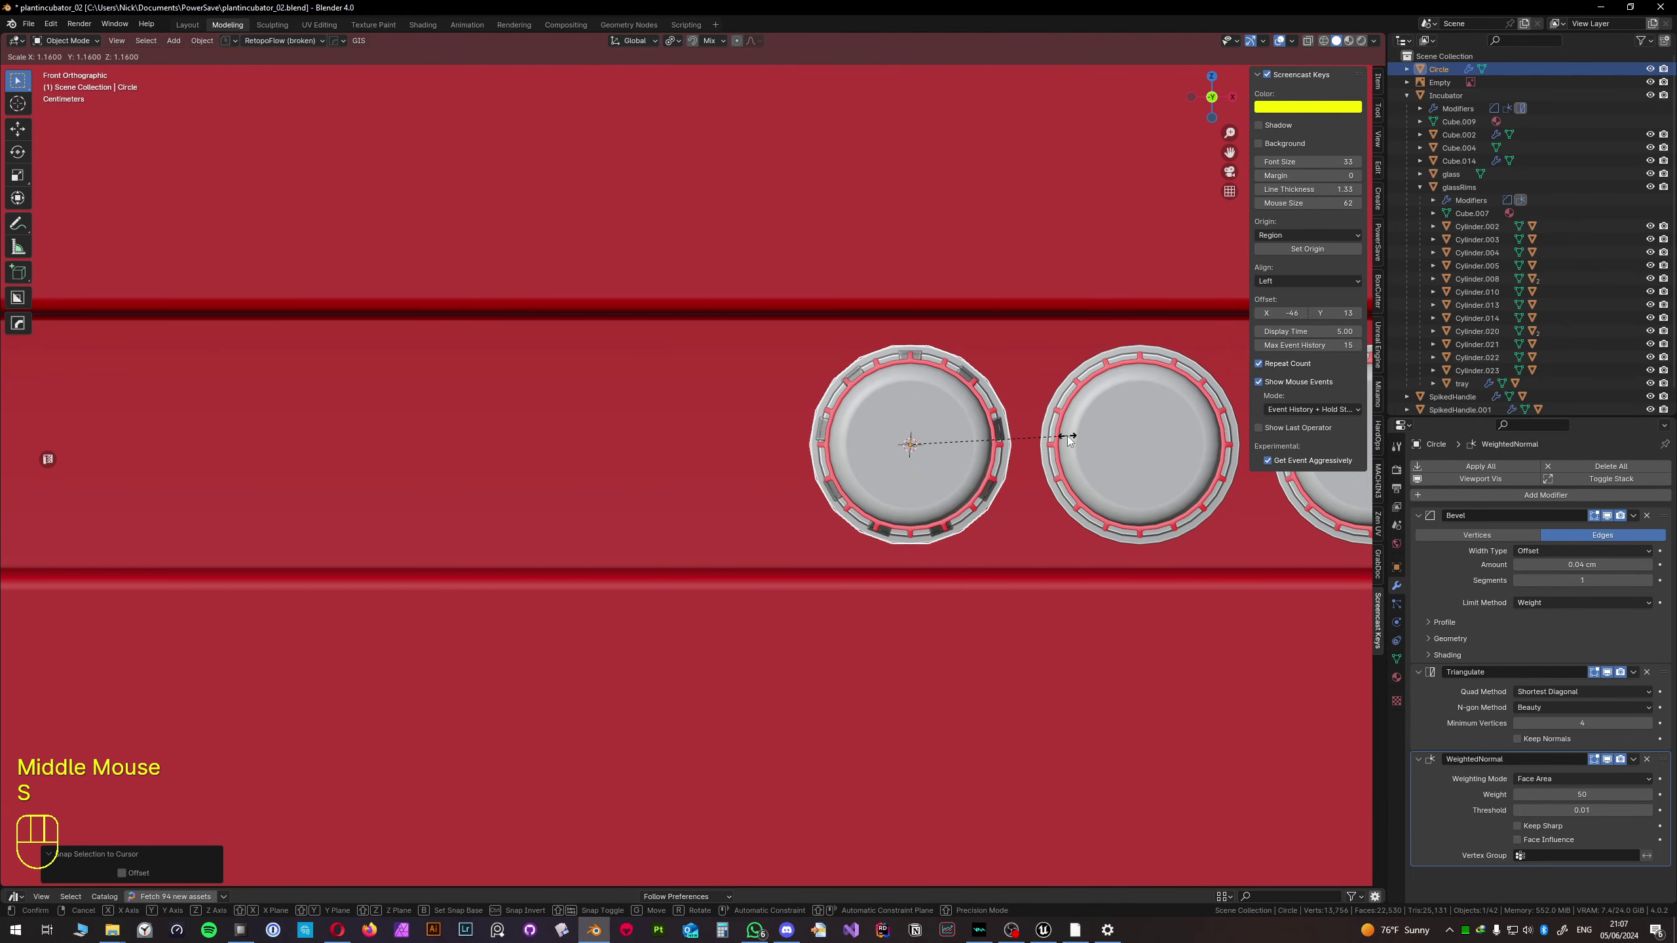
{"action": "left_click", "coordinate": [1067, 436]}
- Move the knob about -10.84 cm along X beside the first round port and about -0.57 cm along Y
{"action": "key", "text": "g"}
{"action": "key", "text": "x"}
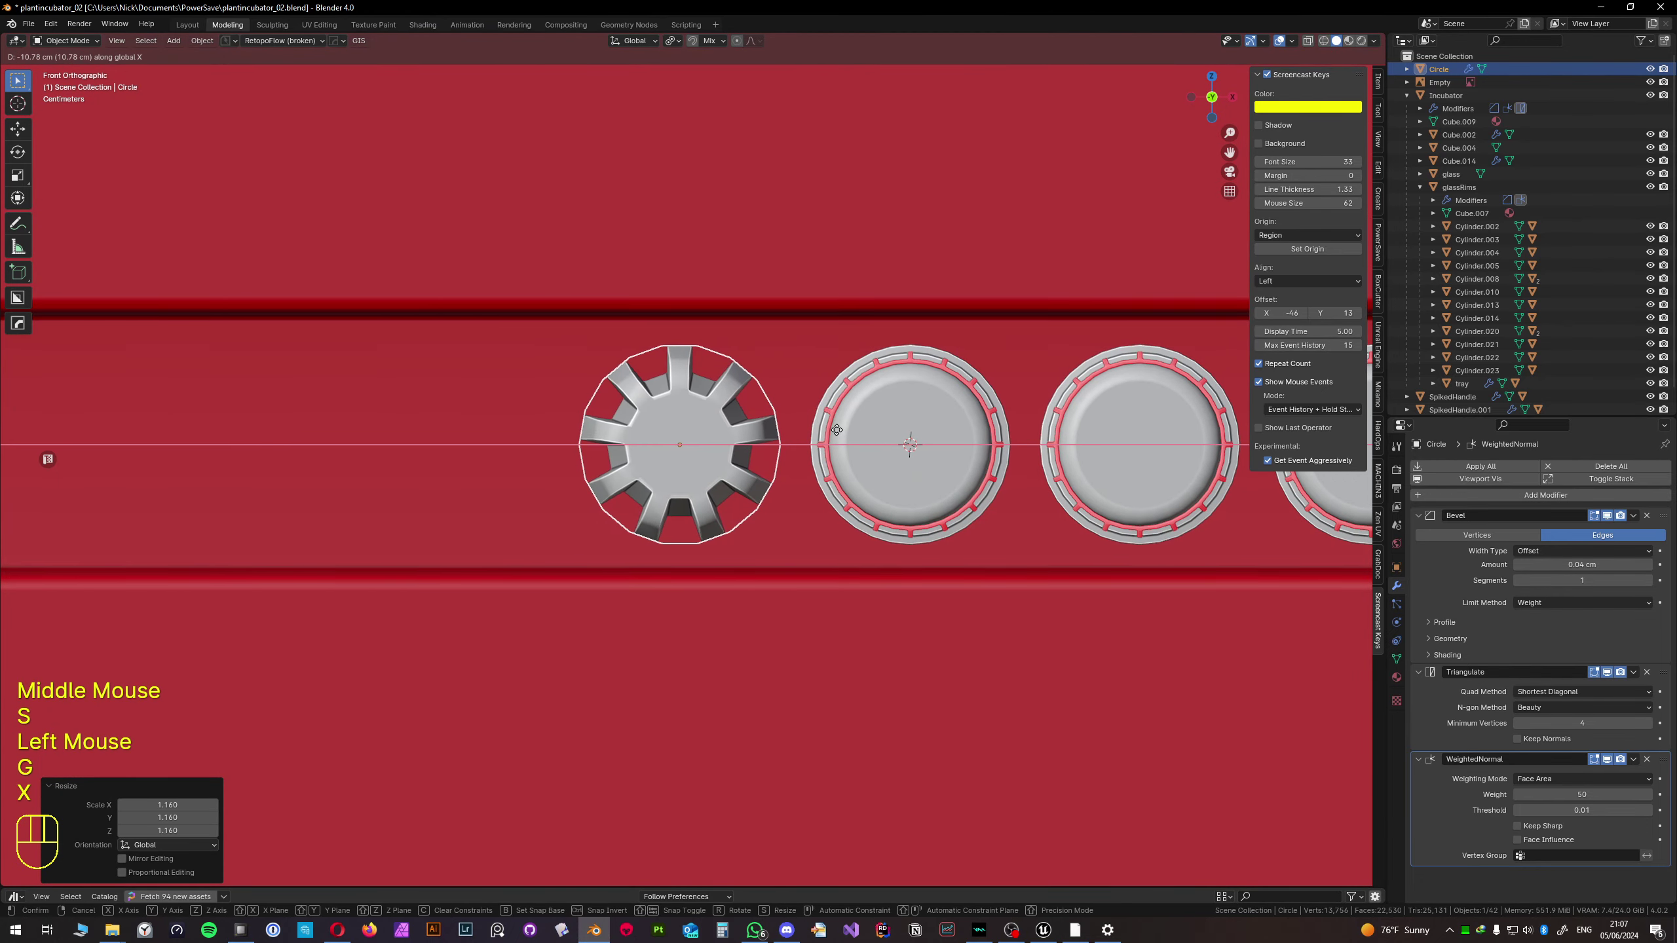
{"action": "left_click", "coordinate": [837, 429]}
{"action": "middle_click_drag", "start_coordinate": [836, 430], "coordinate": [845, 459]}
{"action": "key", "text": "g"}
{"action": "key", "text": "y"}
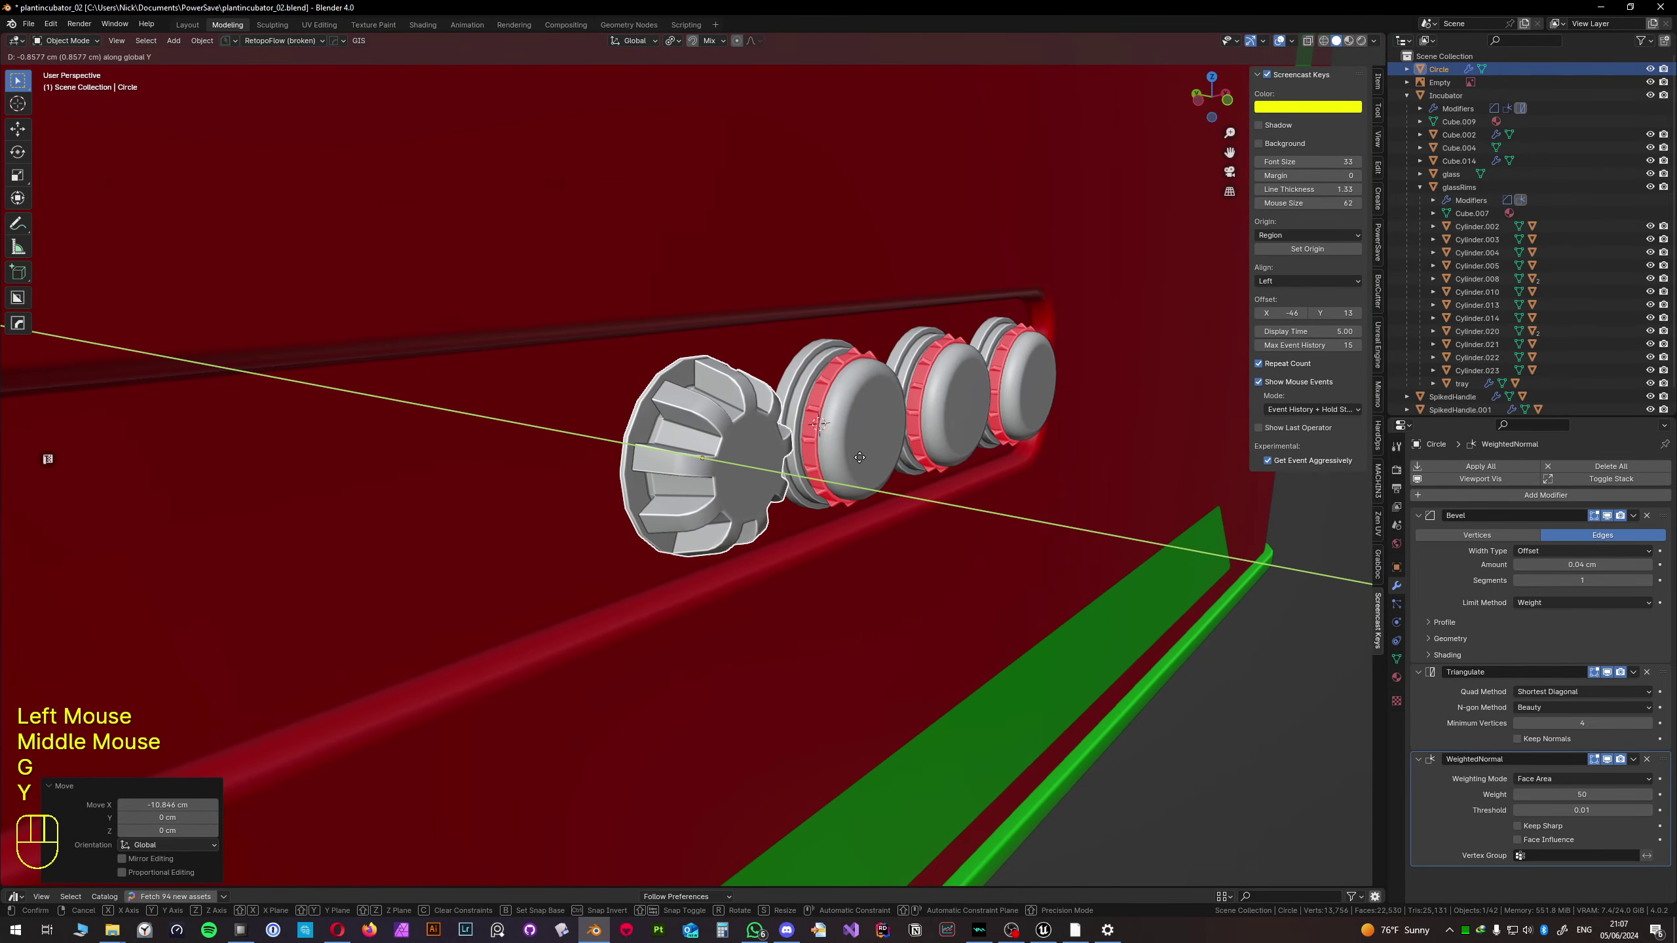
{"action": "key", "text": "shift"}
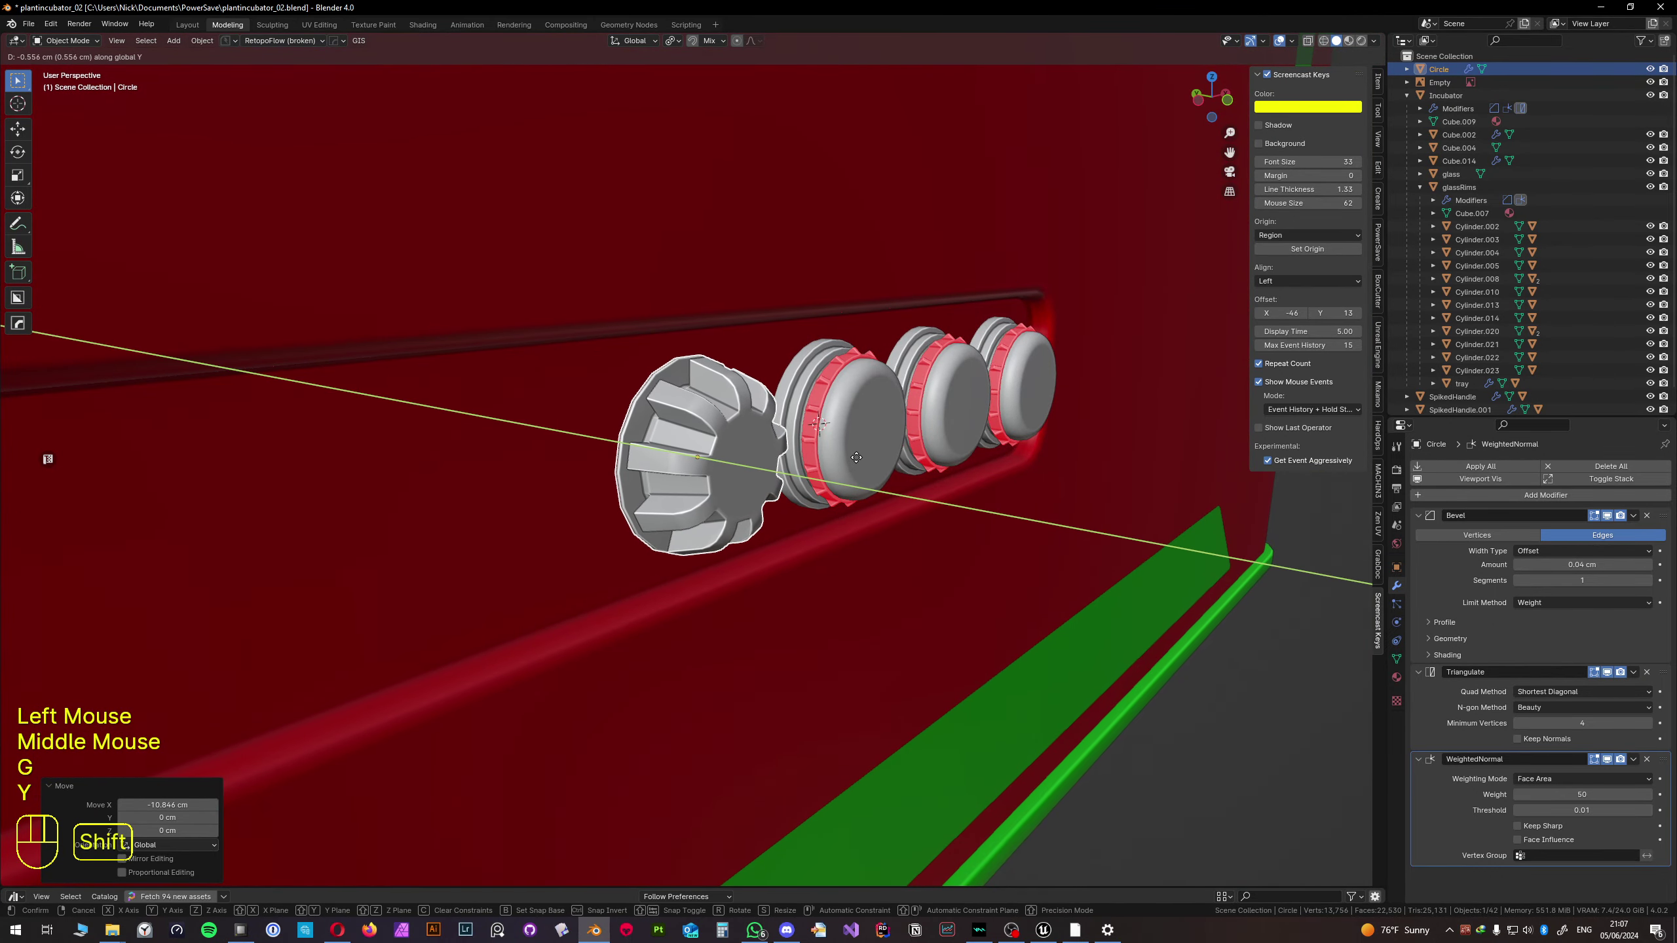
{"action": "left_click", "coordinate": [859, 458], "text": "shift"}
- Using X-ray in front view, move the knob about -2.84 cm along X over the reference image's R knob
{"action": "middle_click_drag", "start_coordinate": [860, 458], "coordinate": [795, 452]}
{"action": "key", "text": "alt+z"}
{"action": "scroll", "coordinate": [717, 438], "scroll_direction": "up", "scroll_amount": 1}
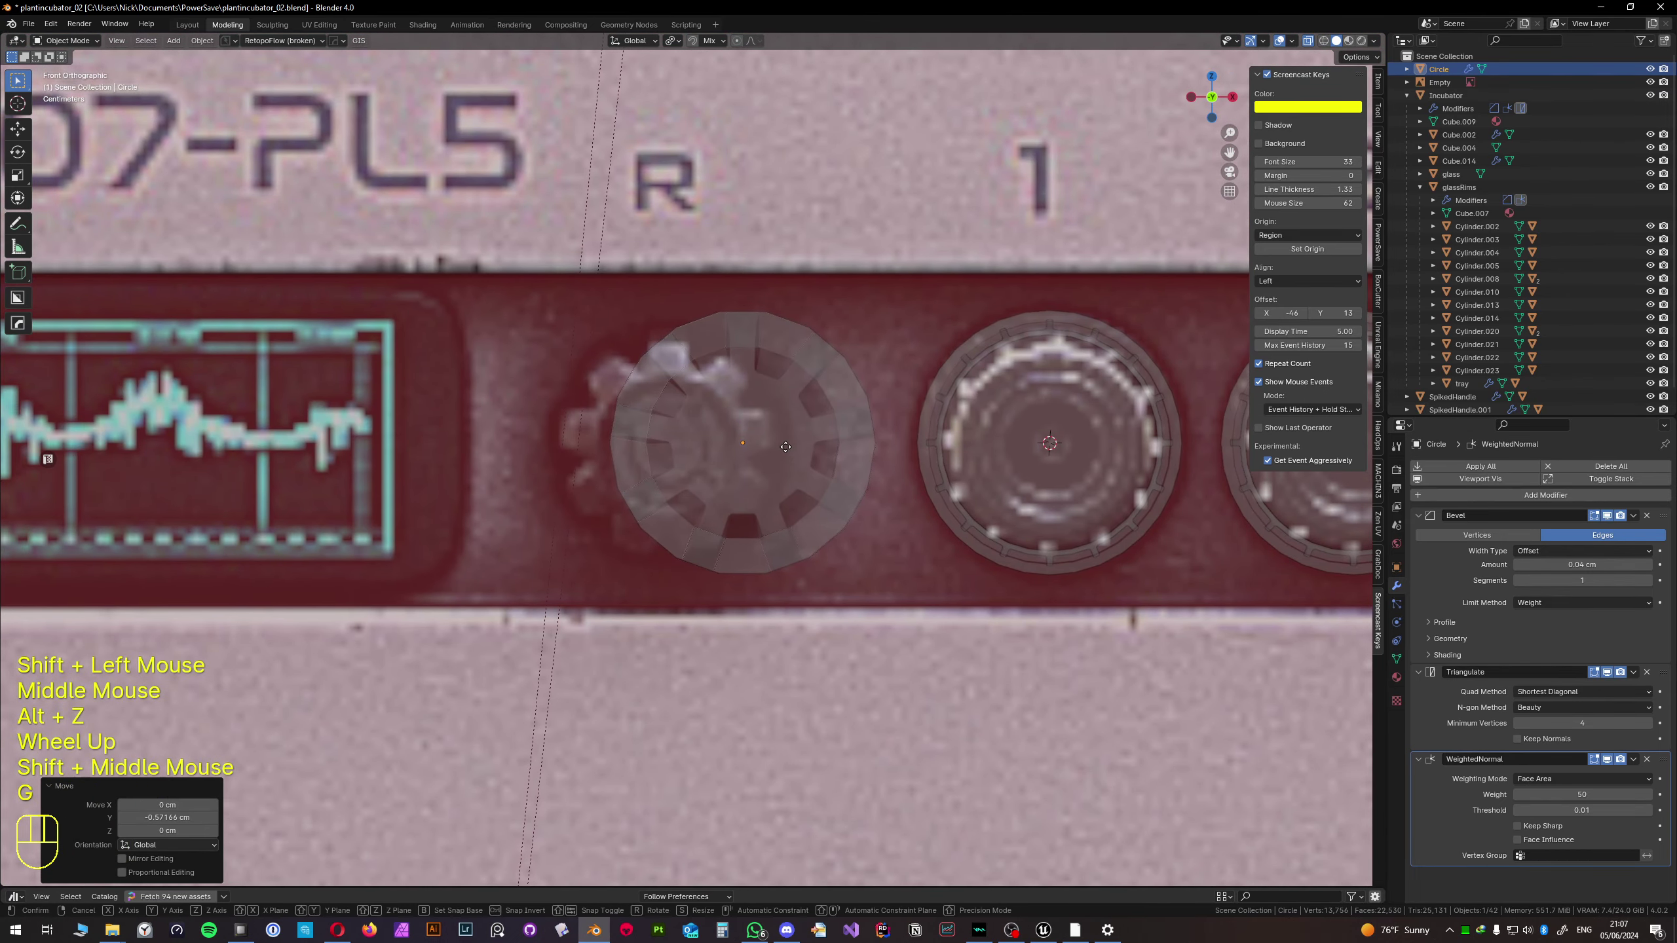
{"action": "key", "text": "g"}
{"action": "key", "text": "x"}
{"action": "key", "text": "shift"}
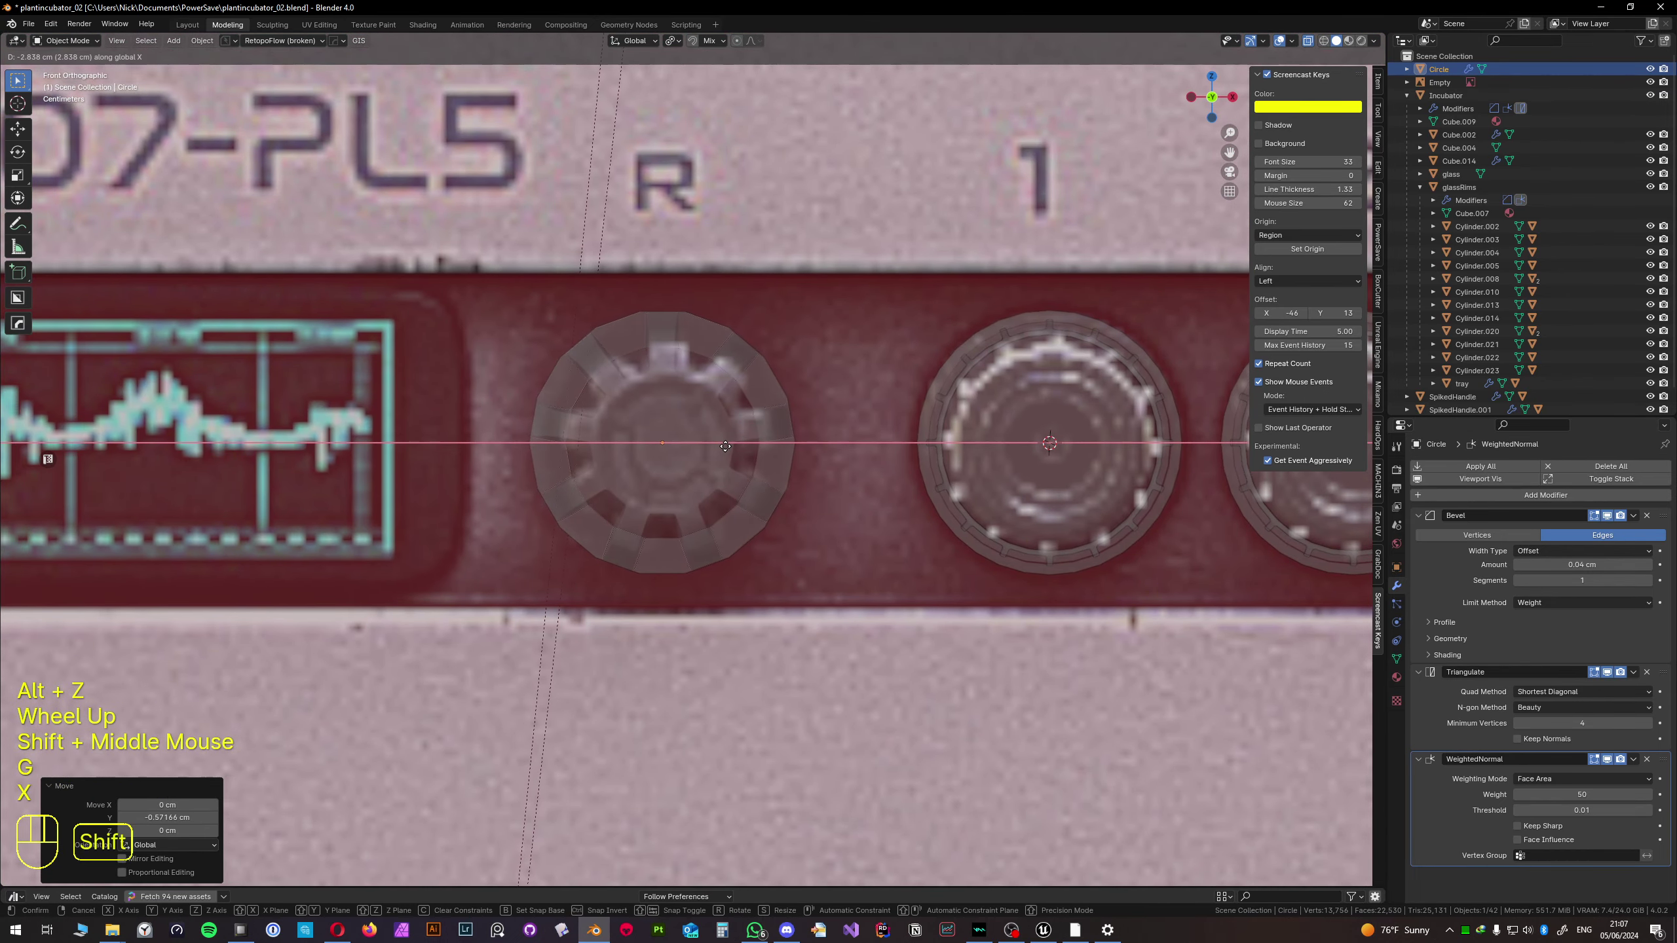
{"action": "left_click", "coordinate": [725, 446], "text": "shift"}
- Compare the knob with the R knob in the reference image and scale it by about 0.759
{"action": "middle_click_drag", "start_coordinate": [716, 447], "coordinate": [700, 365]}
{"action": "scroll", "coordinate": [656, 437], "scroll_direction": "down", "scroll_amount": 6}
{"action": "scroll", "coordinate": [663, 341], "scroll_direction": "up", "scroll_amount": 2}
{"action": "scroll", "coordinate": [699, 365], "scroll_direction": "up", "scroll_amount": 2}
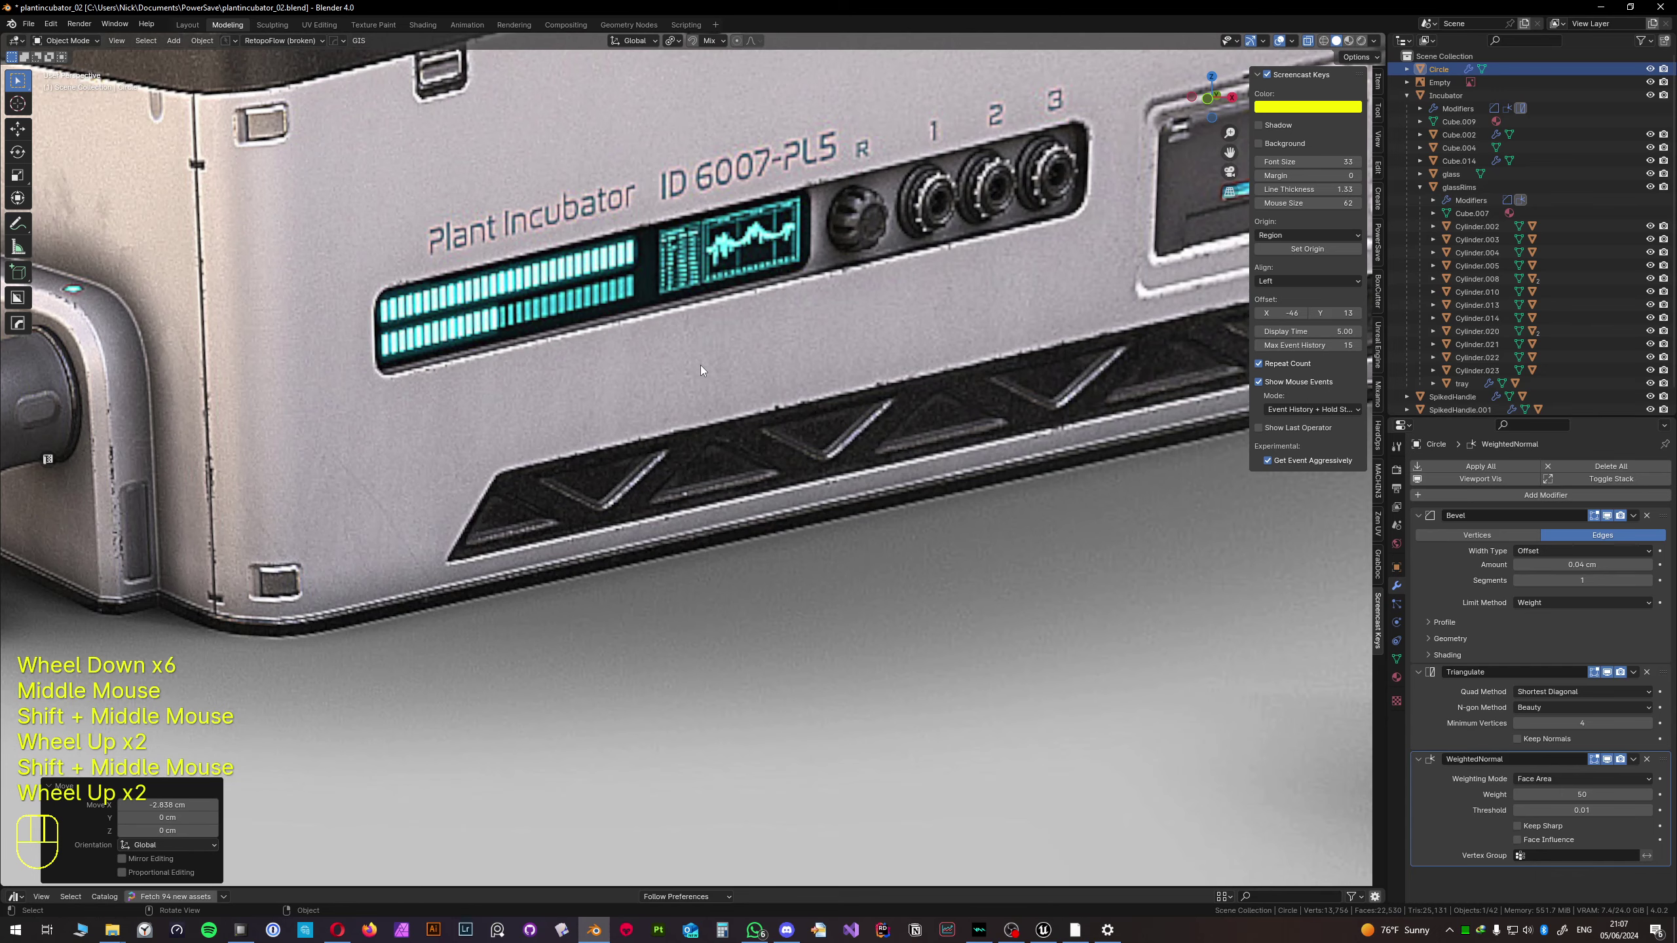
{"action": "scroll", "coordinate": [700, 365], "scroll_direction": "down", "scroll_amount": 6}
{"action": "middle_click_drag", "start_coordinate": [768, 412], "coordinate": [774, 358], "text": "shift"}
{"action": "scroll", "coordinate": [754, 356], "scroll_direction": "up", "scroll_amount": 2}
{"action": "key", "text": "KP_Decimal"}
{"action": "key", "text": "alt+z"}
{"action": "key", "text": "s"}
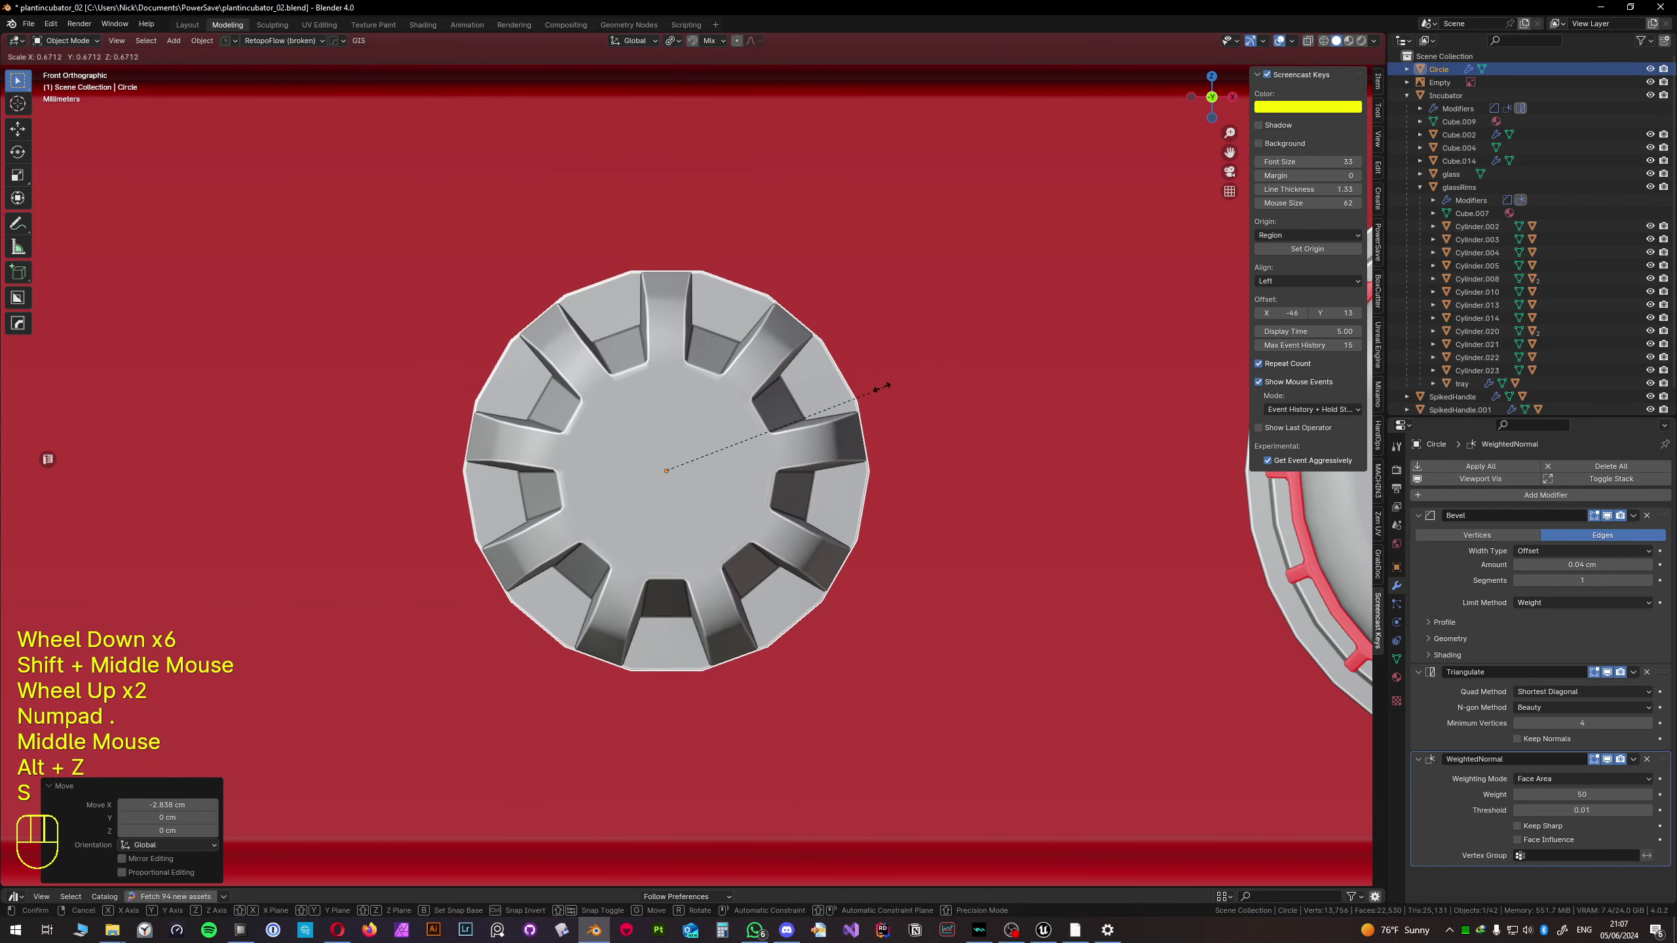
{"action": "key", "text": "alt+z"}
{"action": "left_click", "coordinate": [917, 389]}
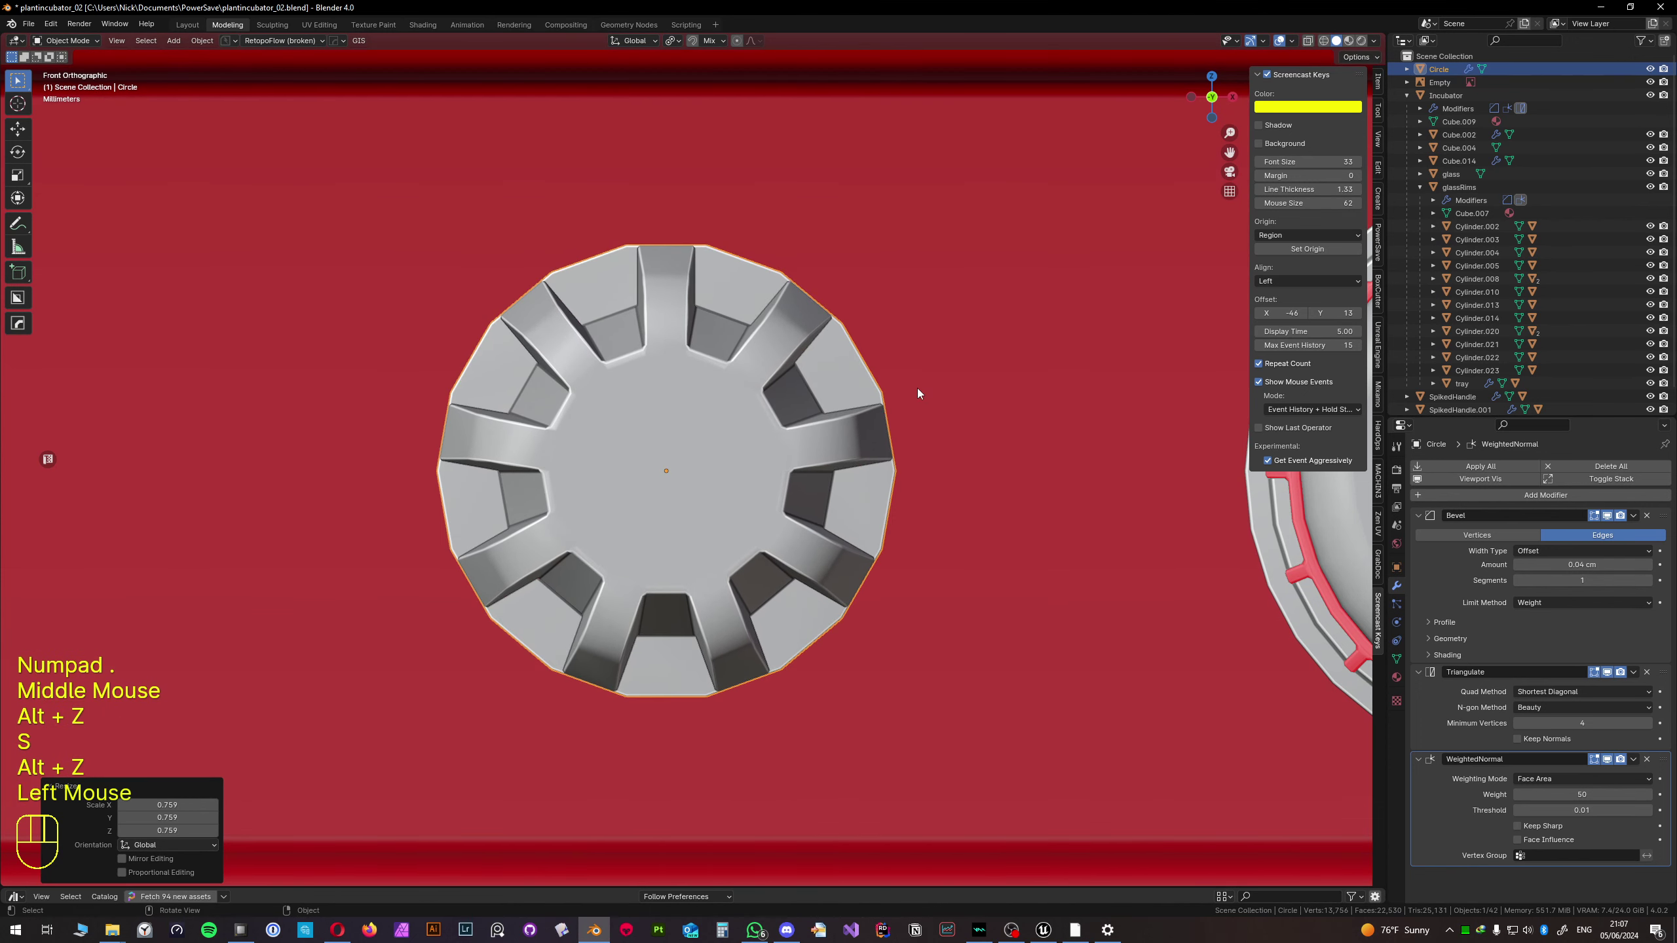
- Scale the knob by about 1.202 against the reference image in X-ray, return to solid display and deselect the knob
{"action": "key", "text": "alt+z"}
{"action": "key", "text": "s"}
{"action": "left_click", "coordinate": [974, 388]}
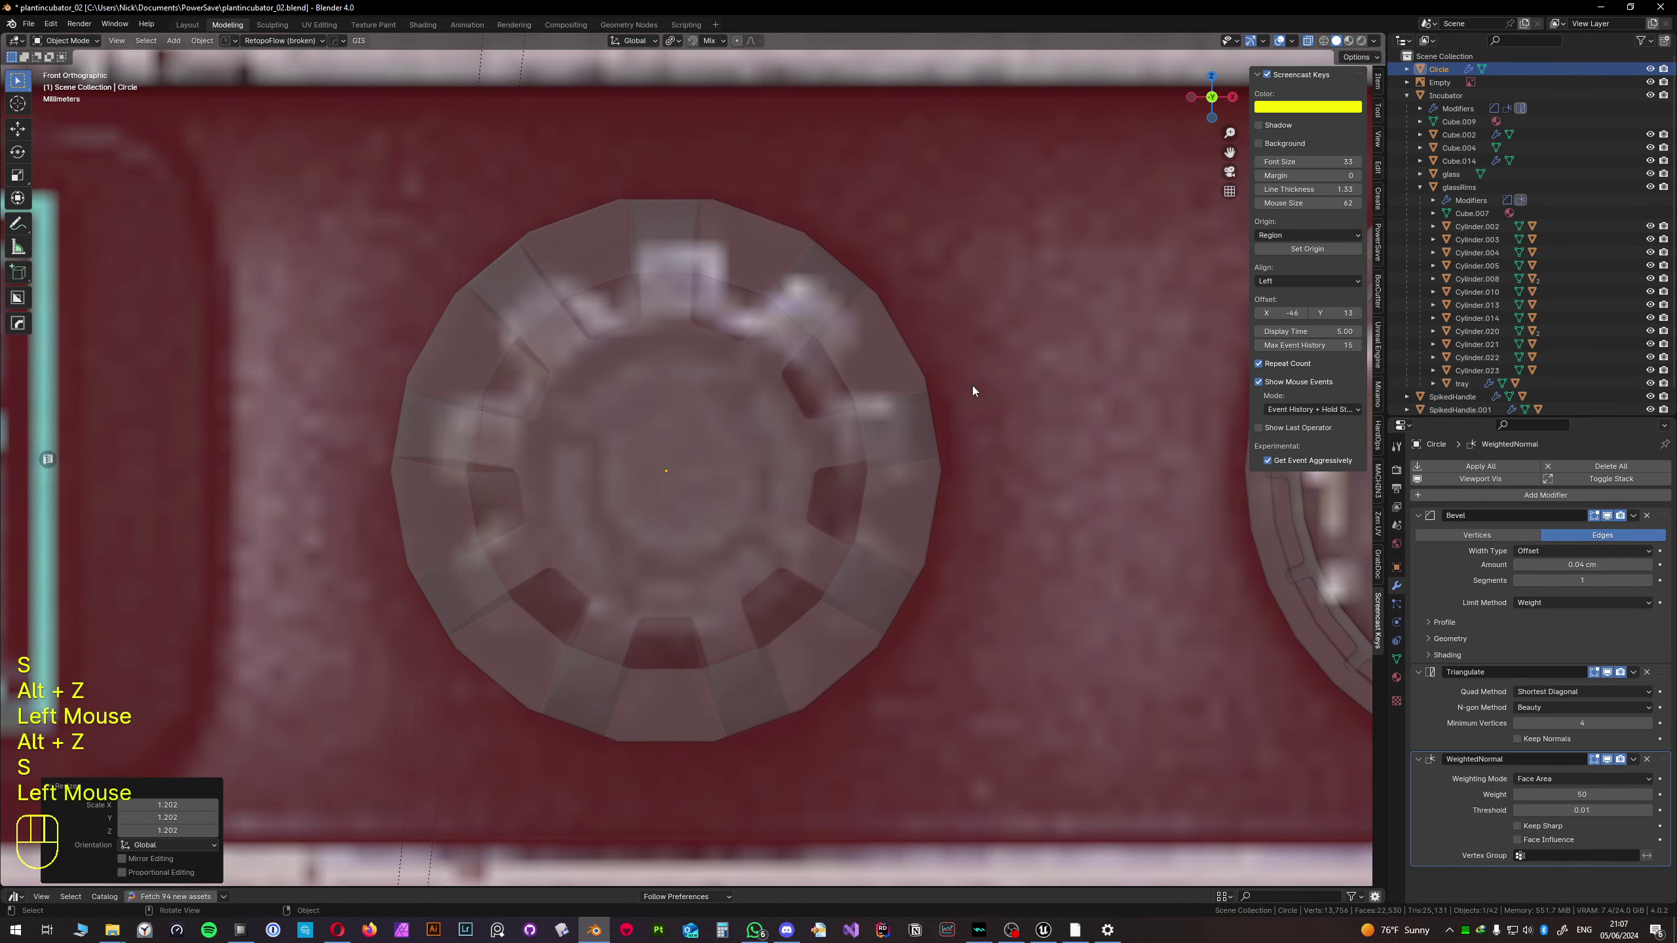
{"action": "key", "text": "alt+z"}
{"action": "scroll", "coordinate": [846, 393], "scroll_direction": "down", "scroll_amount": 4}
{"action": "middle_click_drag", "start_coordinate": [846, 393], "coordinate": [781, 456]}
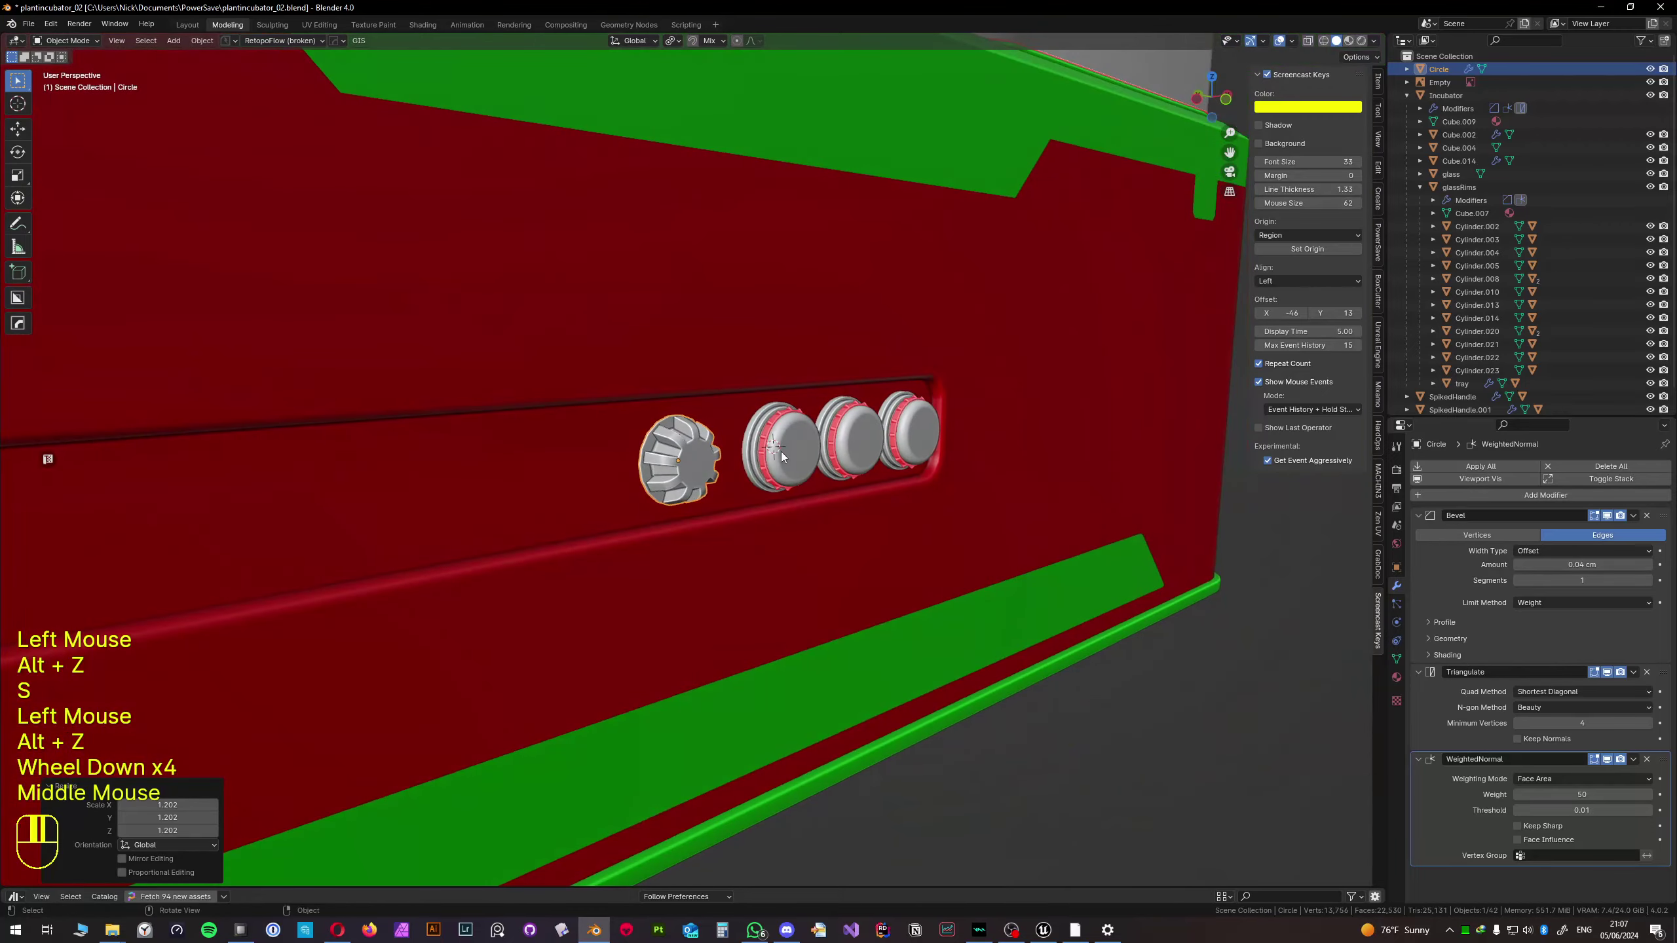
{"action": "left_click", "coordinate": [1227, 690]}
- Examine the reference image's lower front panel for the knob, the numbered ports and the neighbouring details
{"action": "scroll", "coordinate": [870, 543], "scroll_direction": "down", "scroll_amount": 2}
{"action": "middle_click_drag", "start_coordinate": [870, 543], "coordinate": [851, 494]}
{"action": "scroll", "coordinate": [672, 477], "scroll_direction": "down", "scroll_amount": 2}
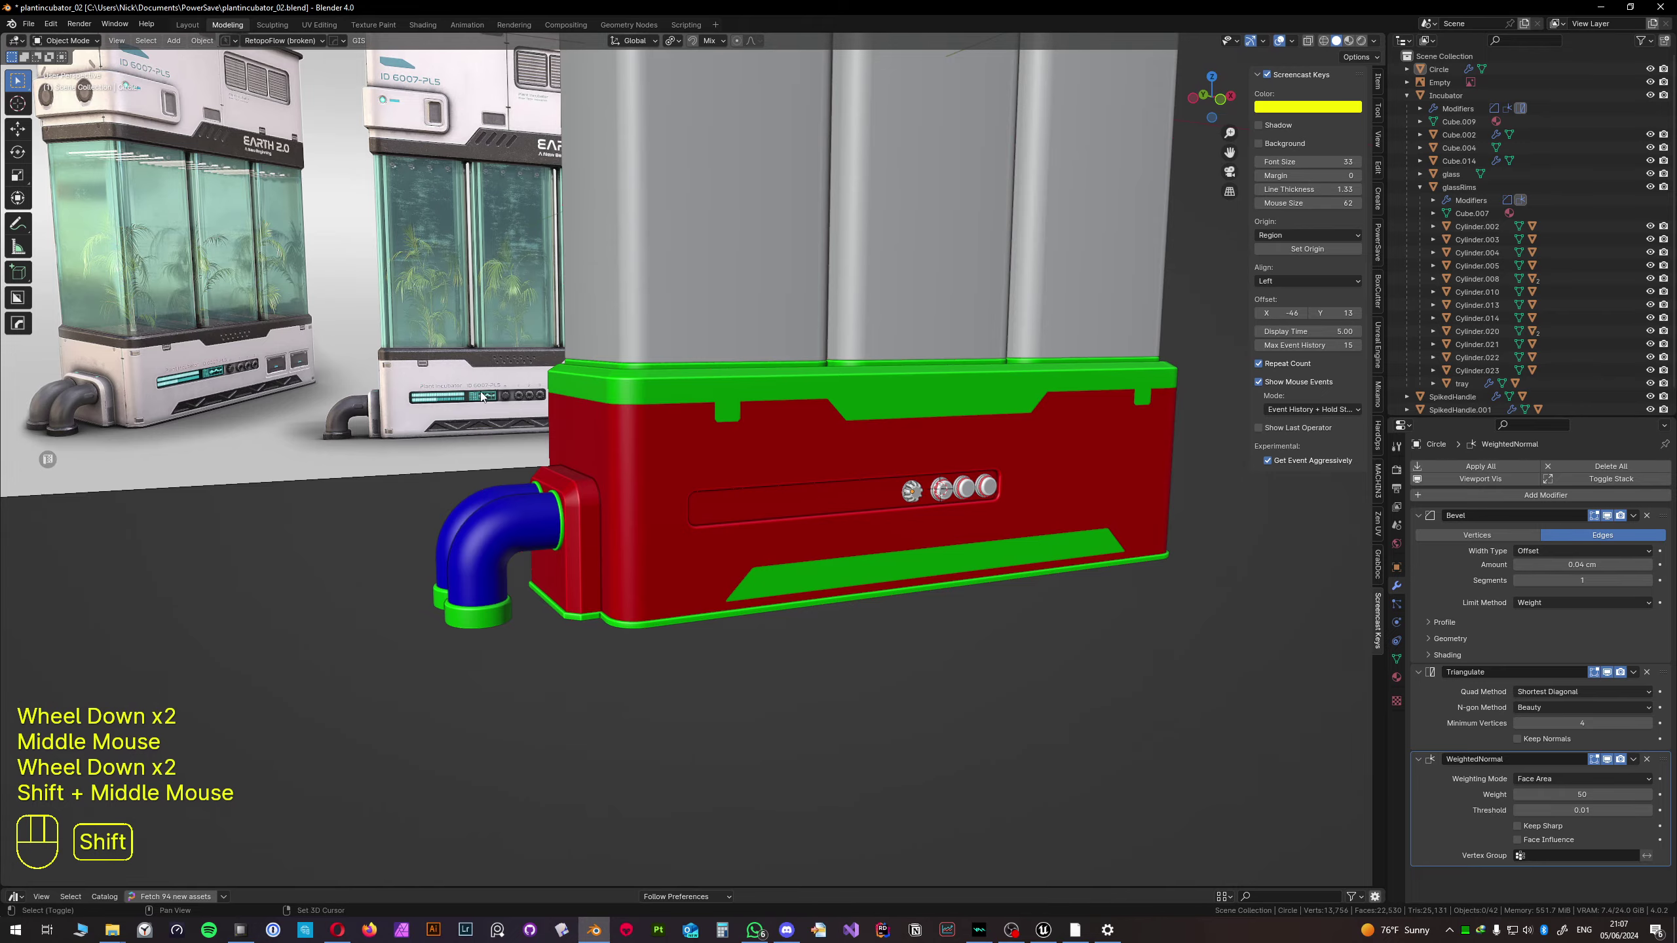
{"action": "scroll", "coordinate": [613, 386], "scroll_direction": "up", "scroll_amount": 2}
{"action": "middle_click_drag", "start_coordinate": [481, 397], "coordinate": [652, 521], "text": "shift"}
{"action": "scroll", "coordinate": [621, 489], "scroll_direction": "up", "scroll_amount": 2}
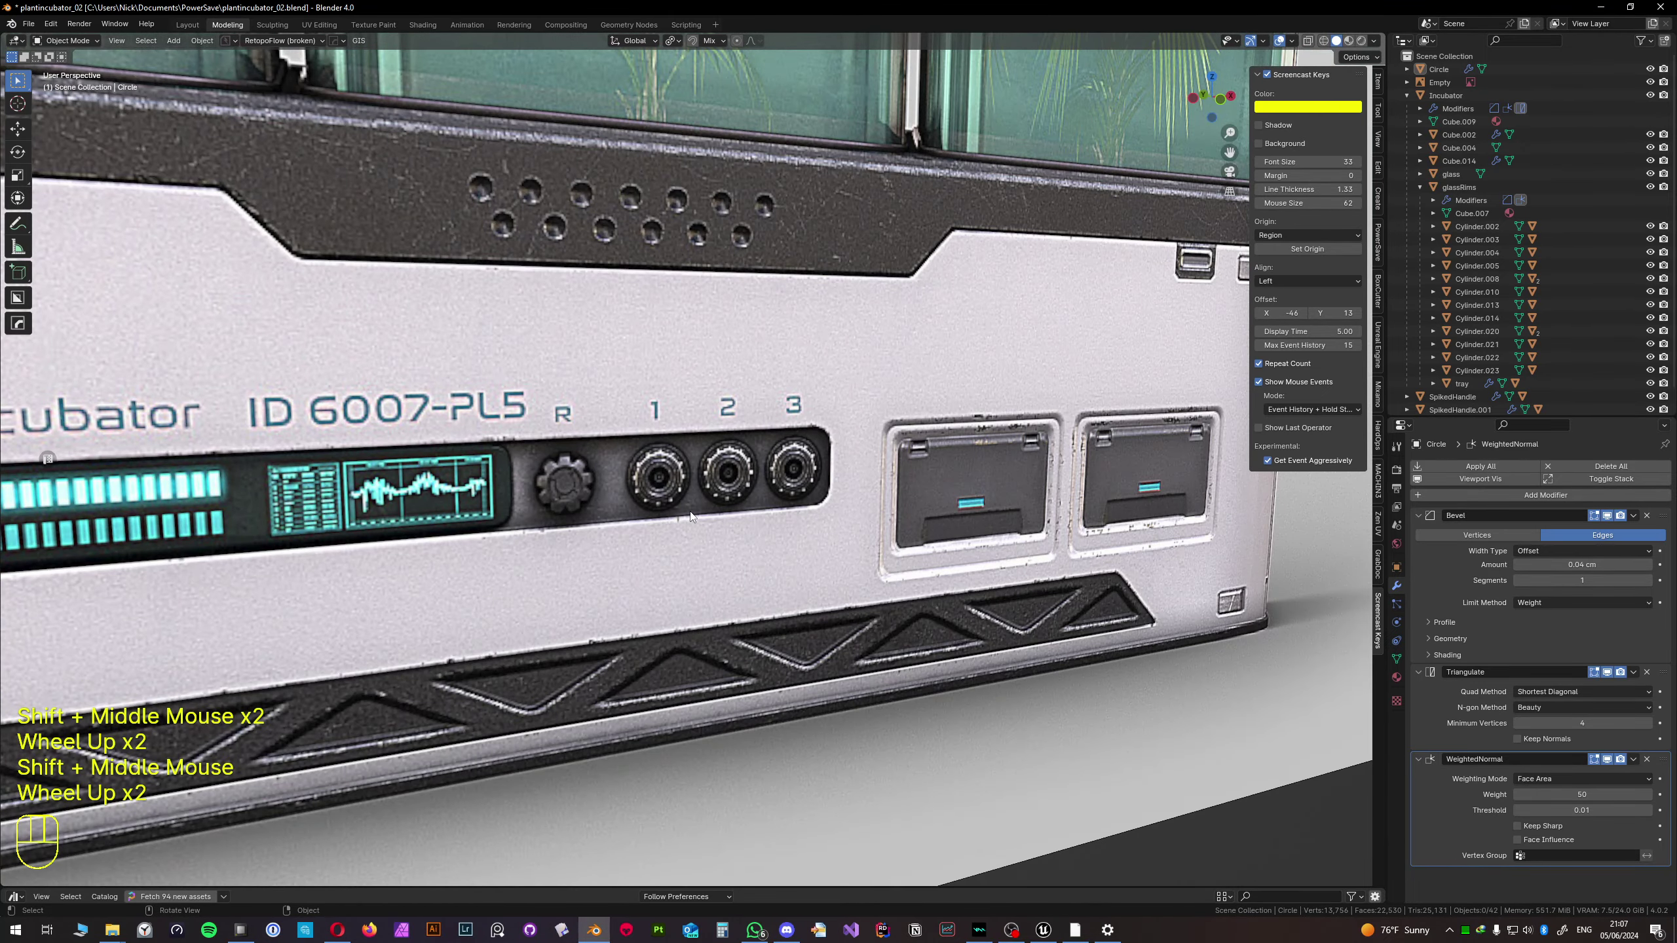
{"action": "scroll", "coordinate": [691, 517], "scroll_direction": "down", "scroll_amount": 4}
{"action": "middle_click_drag", "start_coordinate": [844, 509], "coordinate": [1057, 555], "text": "shift"}
{"action": "scroll", "coordinate": [1057, 555], "scroll_direction": "up", "scroll_amount": 3}
{"action": "middle_click_drag", "start_coordinate": [727, 297], "coordinate": [660, 444], "text": "shift"}
{"action": "scroll", "coordinate": [553, 422], "scroll_direction": "up", "scroll_amount": 2}
{"action": "scroll", "coordinate": [508, 406], "scroll_direction": "down", "scroll_amount": 4}
{"action": "mouse_move", "coordinate": [507, 407]}
{"action": "middle_mouse_down", "text": "shift"}
{"action": "mouse_move", "coordinate": [594, 437]}
{"action": "mouse_move", "coordinate": [508, 417]}
{"action": "middle_mouse_up", "text": "shift"}
{"action": "scroll", "coordinate": [508, 416], "scroll_direction": "up", "scroll_amount": 2}
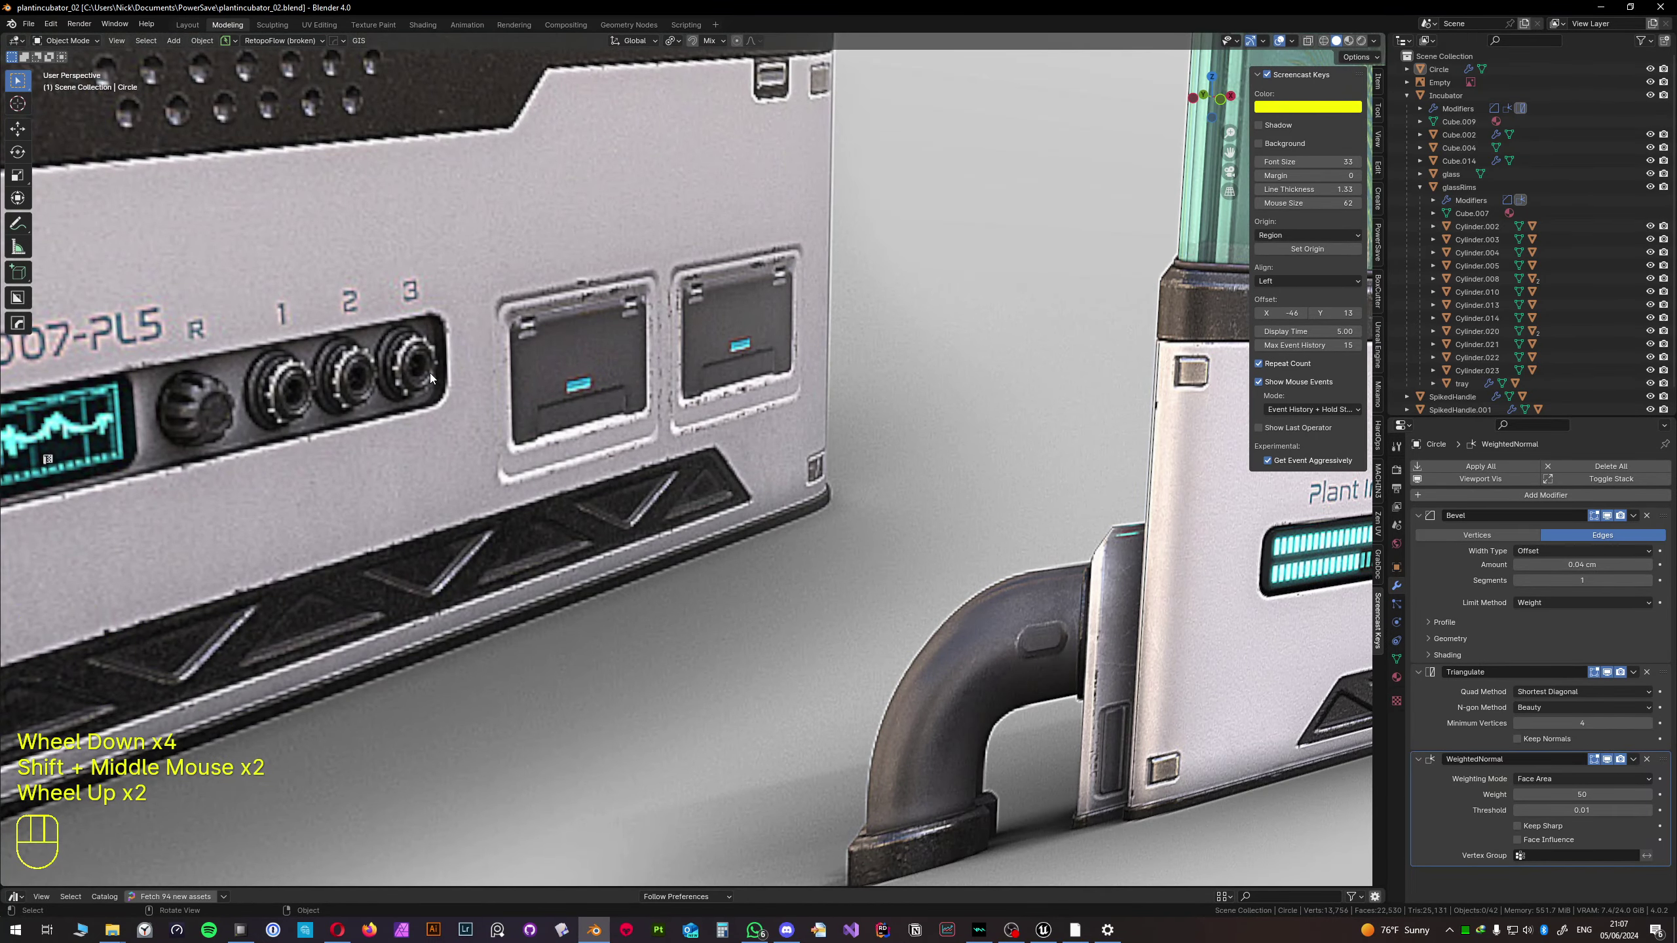
{"action": "scroll", "coordinate": [428, 374], "scroll_direction": "down", "scroll_amount": 2}
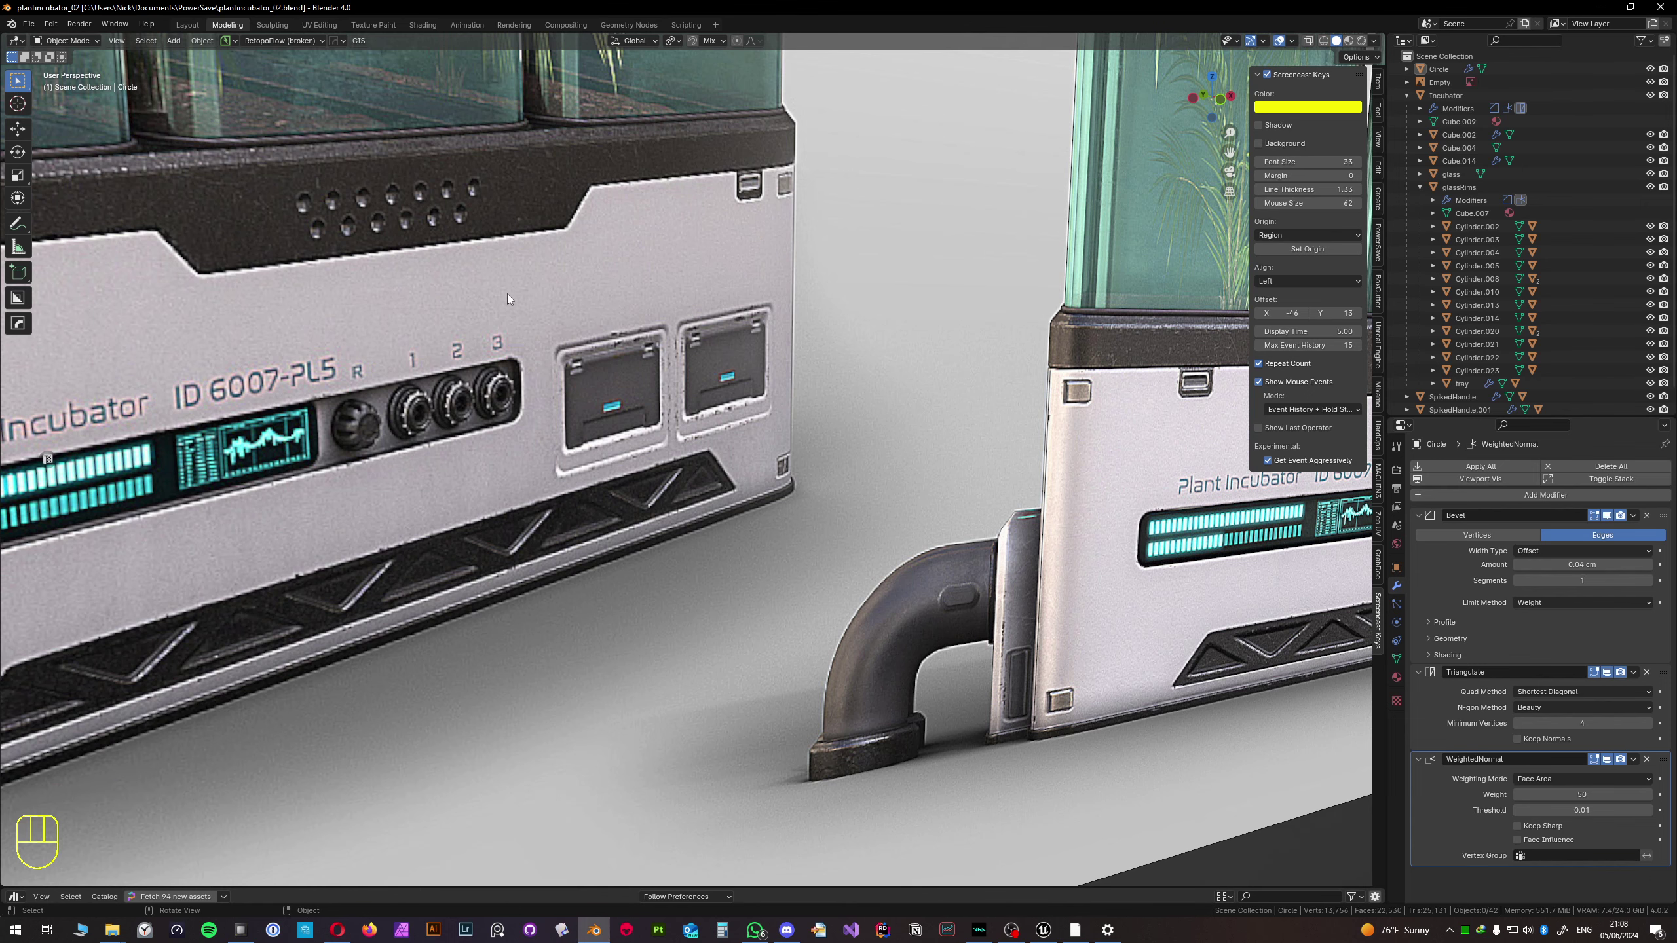
{"action": "scroll", "coordinate": [506, 289], "scroll_direction": "down", "scroll_amount": 2}
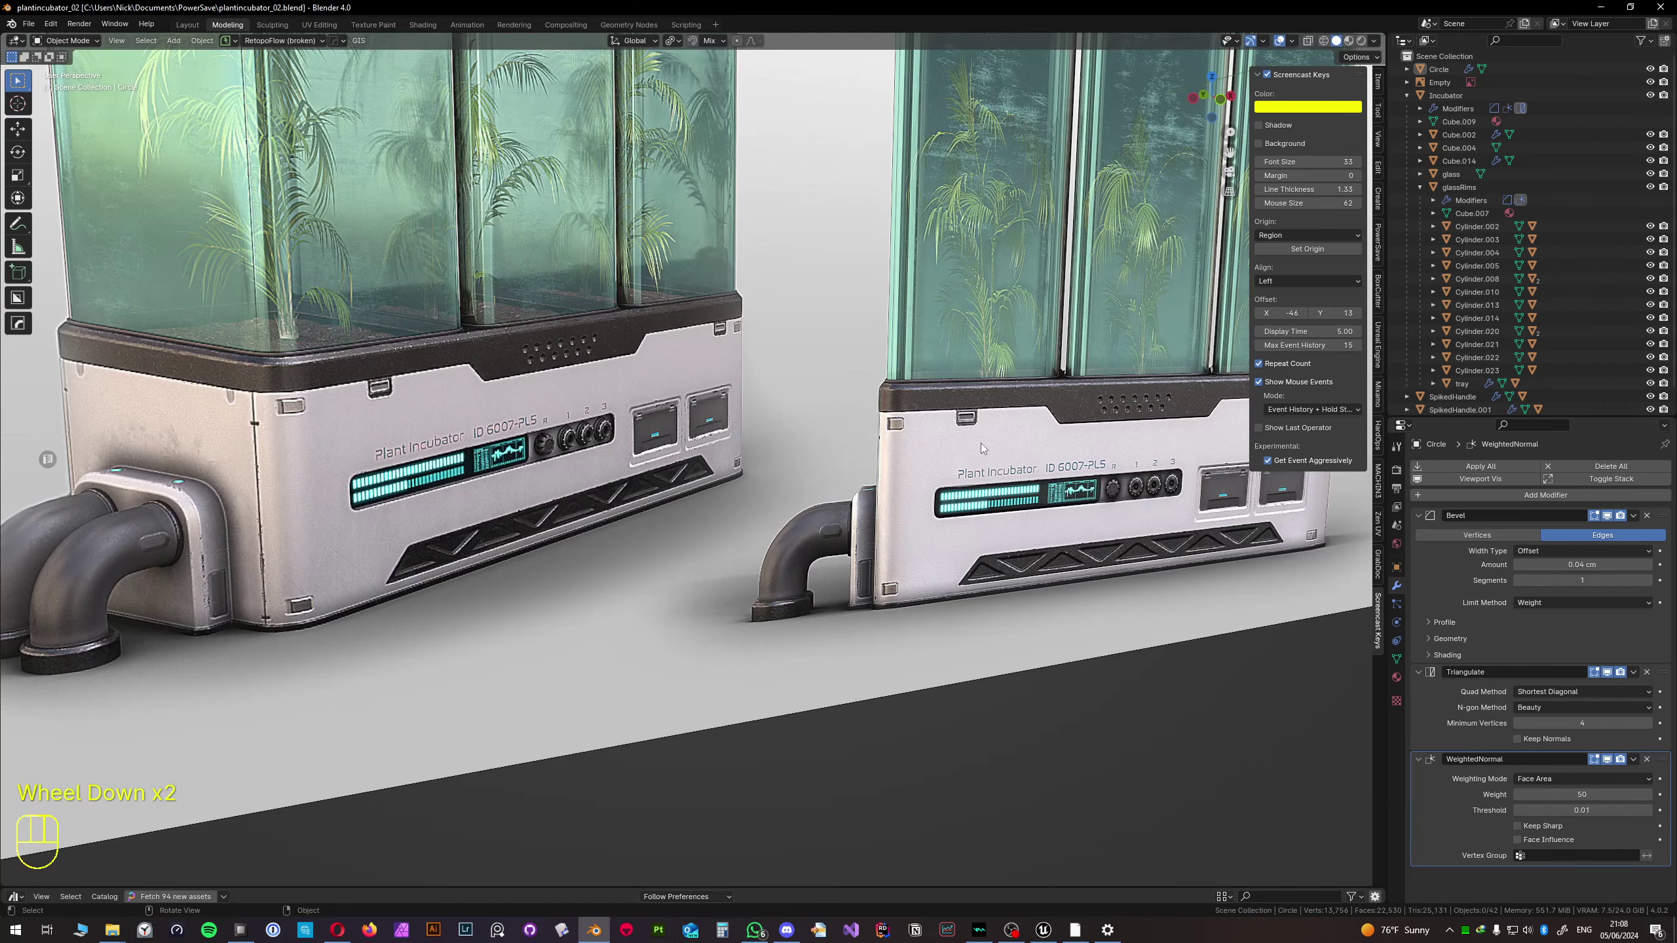
{"action": "scroll", "coordinate": [551, 406], "scroll_direction": "up", "scroll_amount": 2}
{"action": "scroll", "coordinate": [551, 403], "scroll_direction": "up", "scroll_amount": 1}
{"action": "scroll", "coordinate": [553, 393], "scroll_direction": "down", "scroll_amount": 3}
{"action": "scroll", "coordinate": [553, 393], "scroll_direction": "down", "scroll_amount": 2}
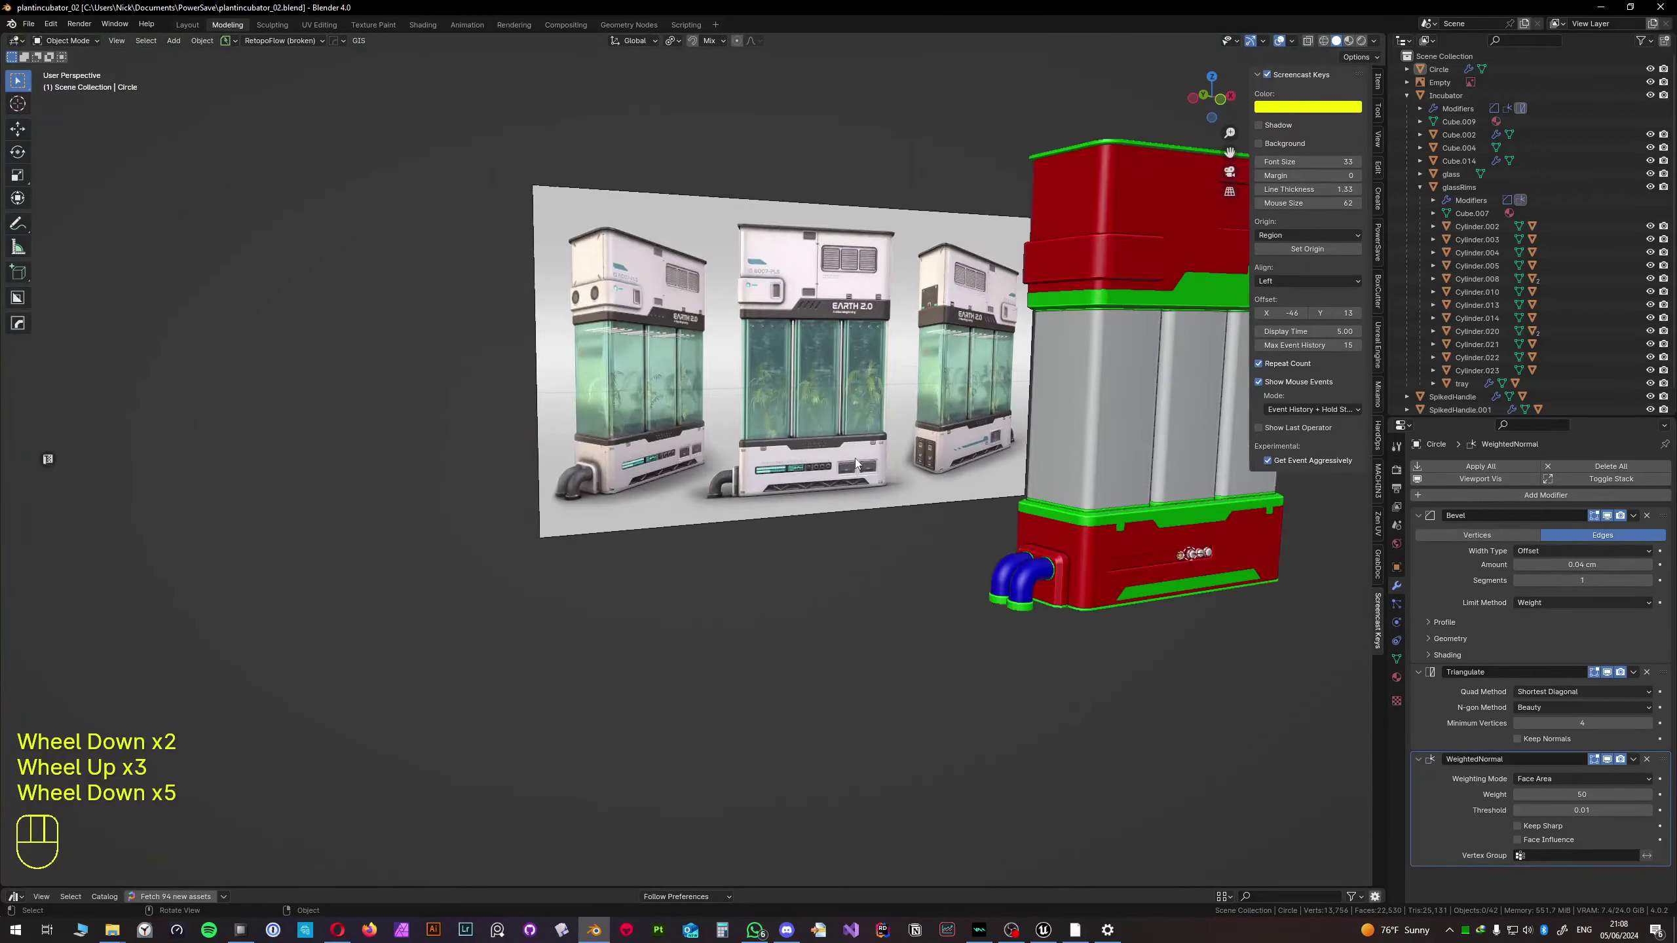
- Inspect the placed knob and the three round ports up close on the model's front panel
{"action": "middle_click_drag", "start_coordinate": [991, 417], "coordinate": [641, 421], "text": "shift"}
{"action": "scroll", "coordinate": [660, 434], "scroll_direction": "up", "scroll_amount": 2}
{"action": "scroll", "coordinate": [679, 411], "scroll_direction": "up", "scroll_amount": 2}
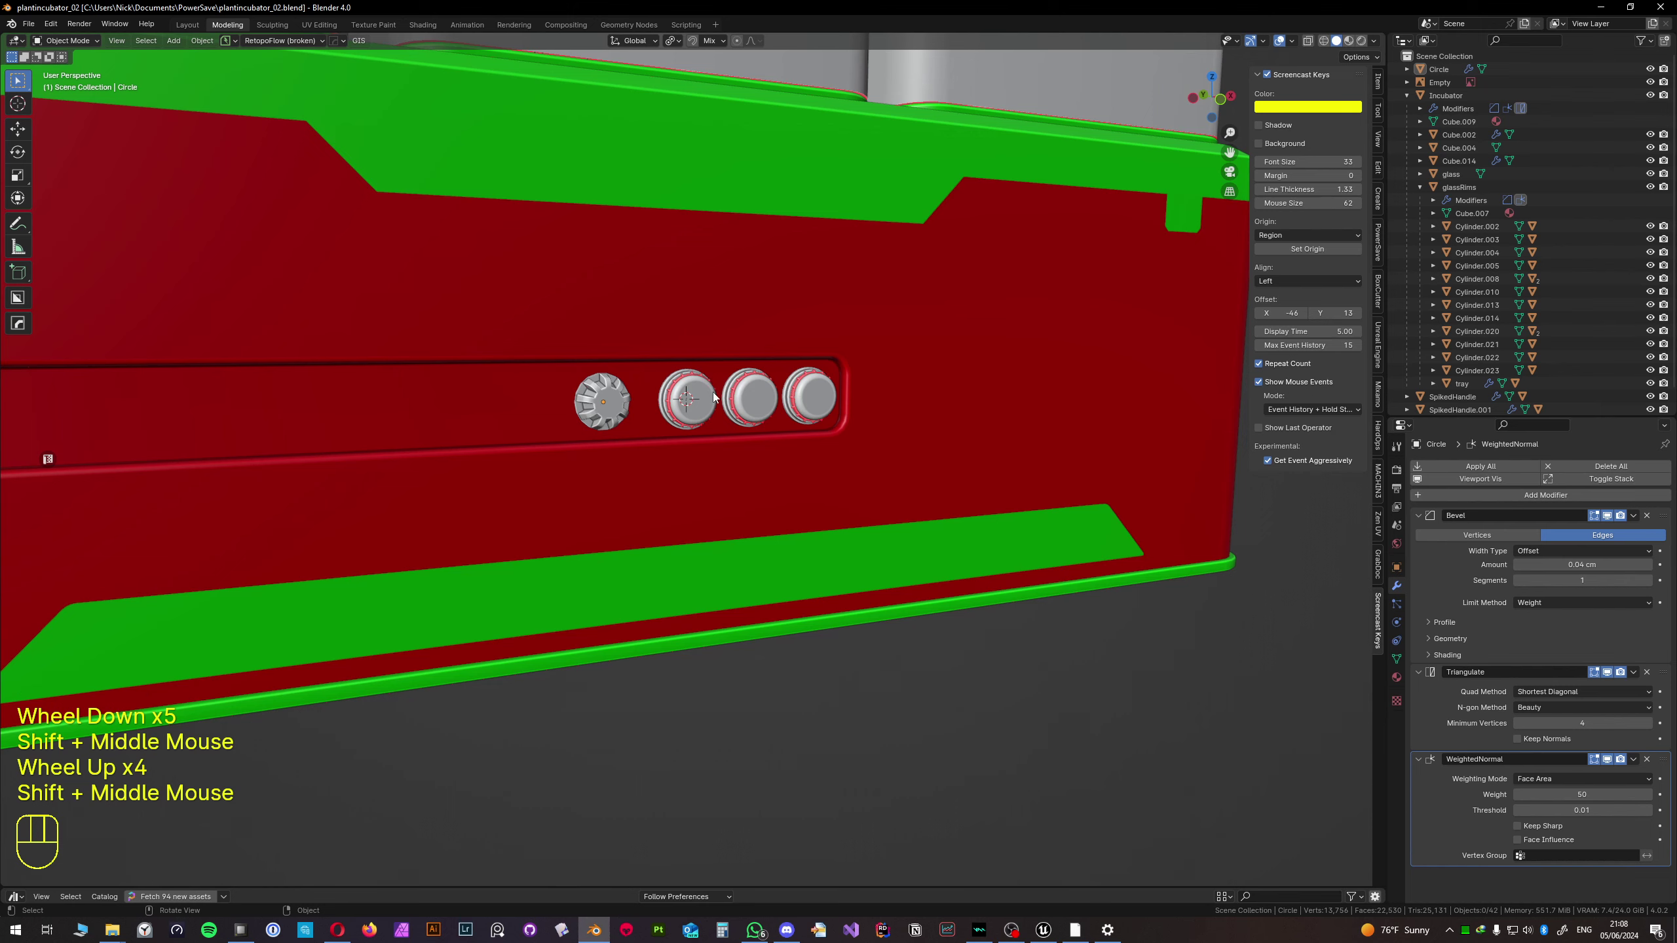
{"action": "scroll", "coordinate": [670, 411], "scroll_direction": "up", "scroll_amount": 2}
{"action": "middle_click_drag", "start_coordinate": [670, 410], "coordinate": [713, 439], "text": "shift"}
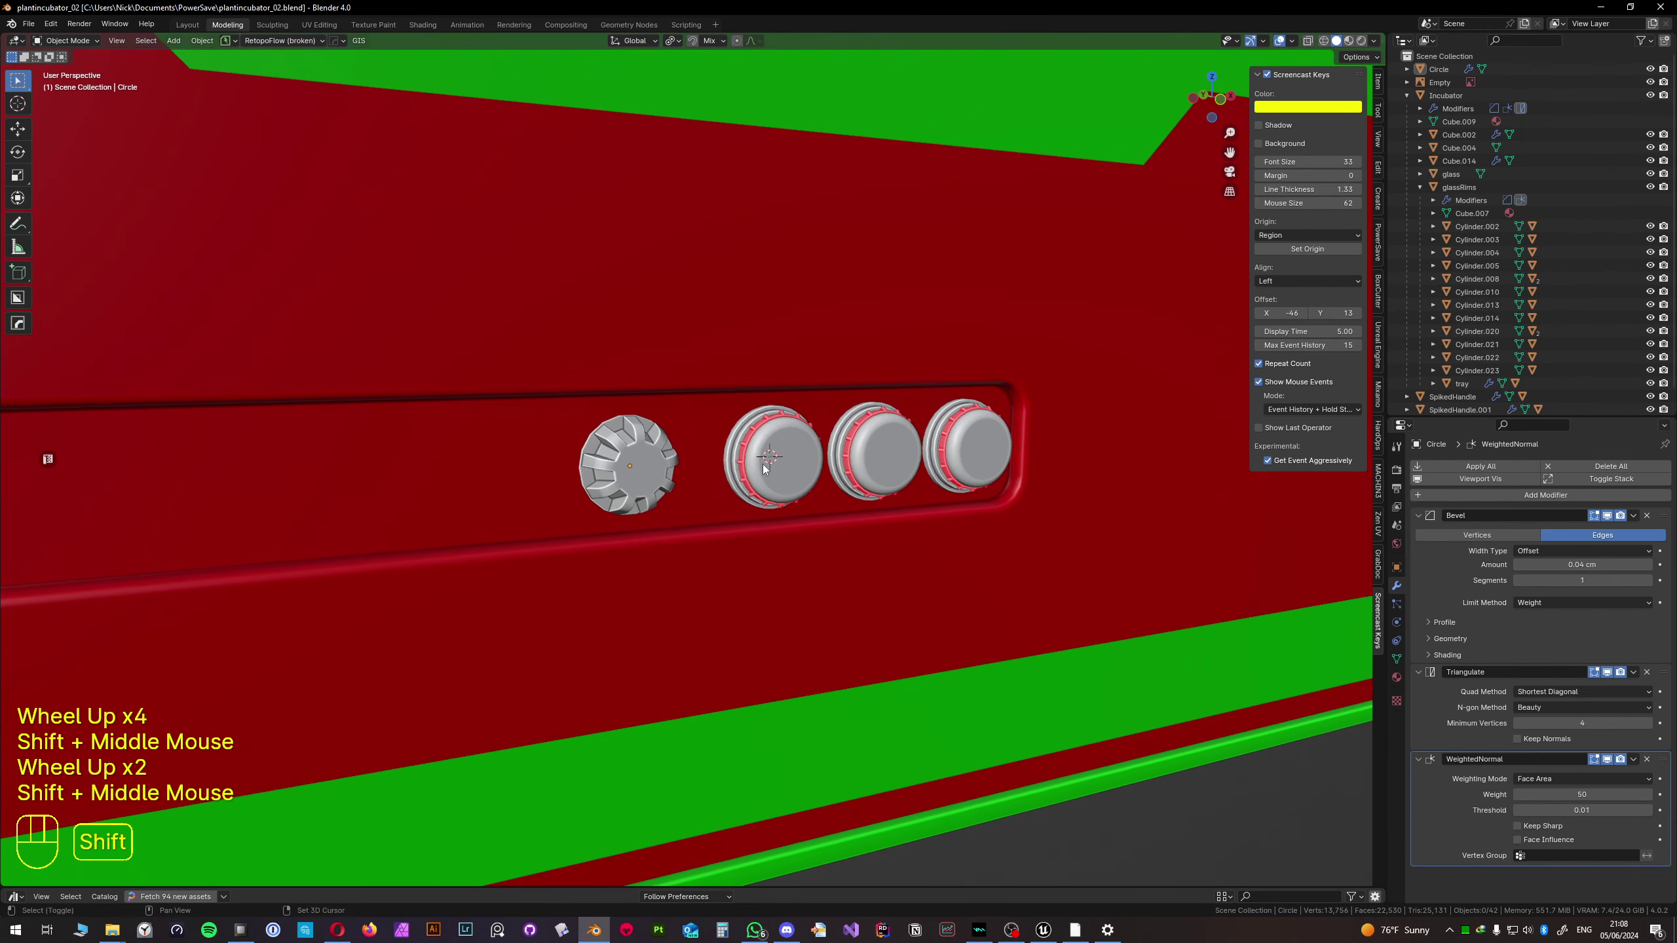
{"action": "scroll", "coordinate": [714, 439], "scroll_direction": "up", "scroll_amount": 2}
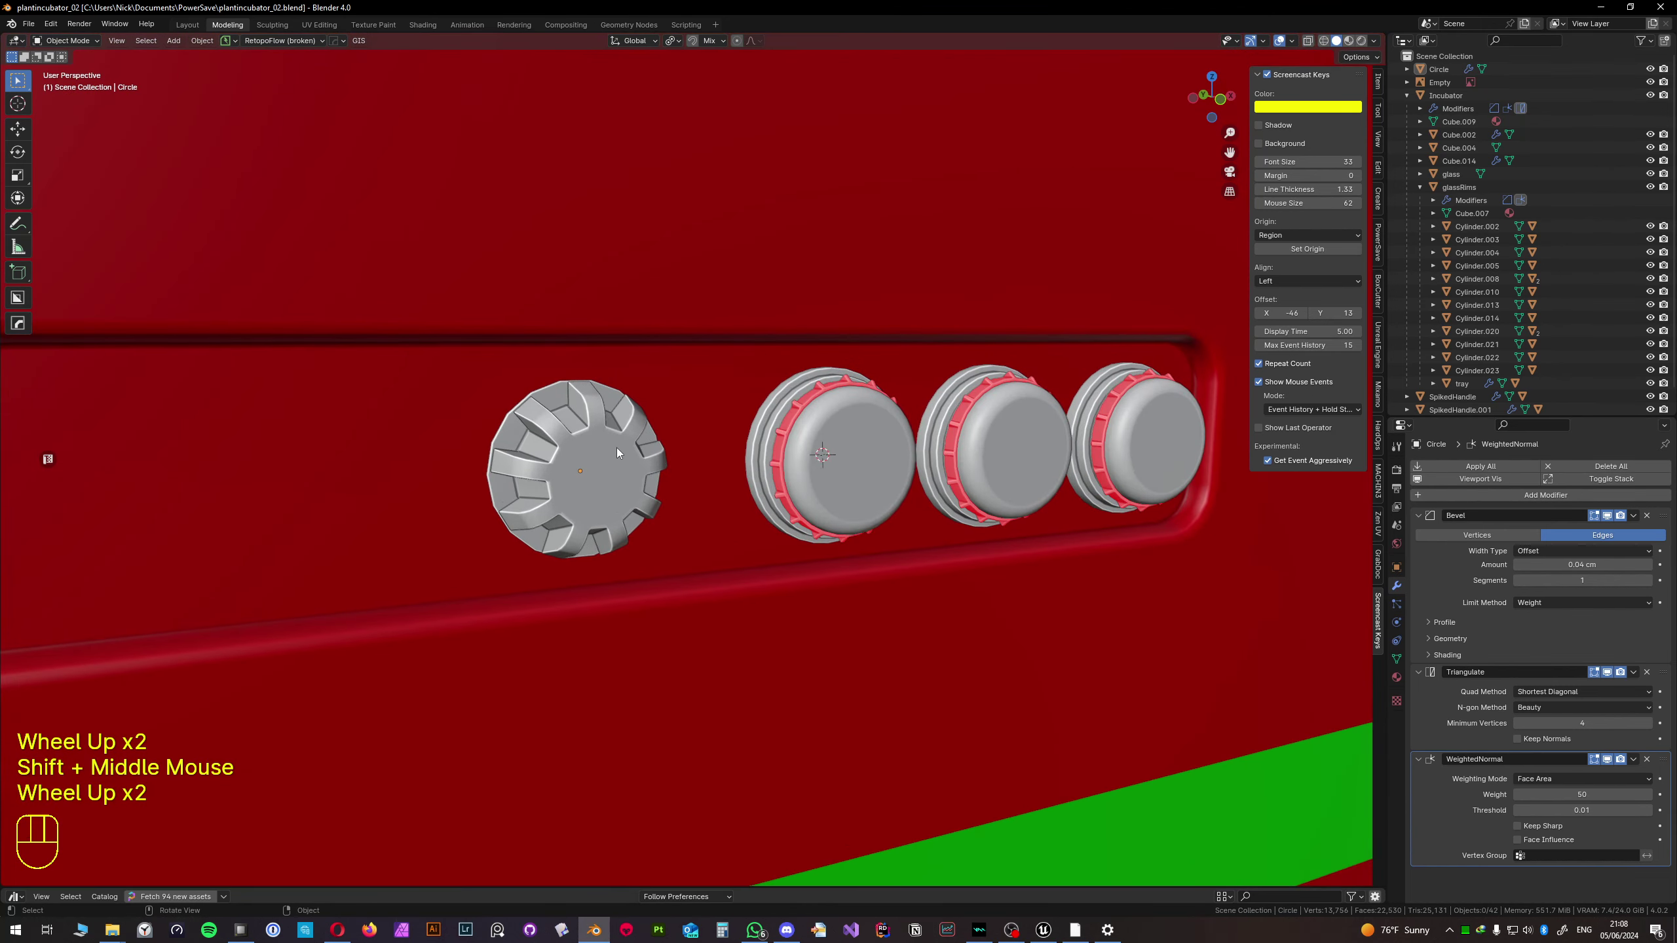
{"action": "left_click", "coordinate": [577, 464]}
{"action": "mouse_move", "coordinate": [577, 464]}
{"action": "middle_mouse_down"}
{"action": "mouse_move", "coordinate": [670, 469]}
{"action": "mouse_move", "coordinate": [592, 469]}
{"action": "middle_mouse_up"}
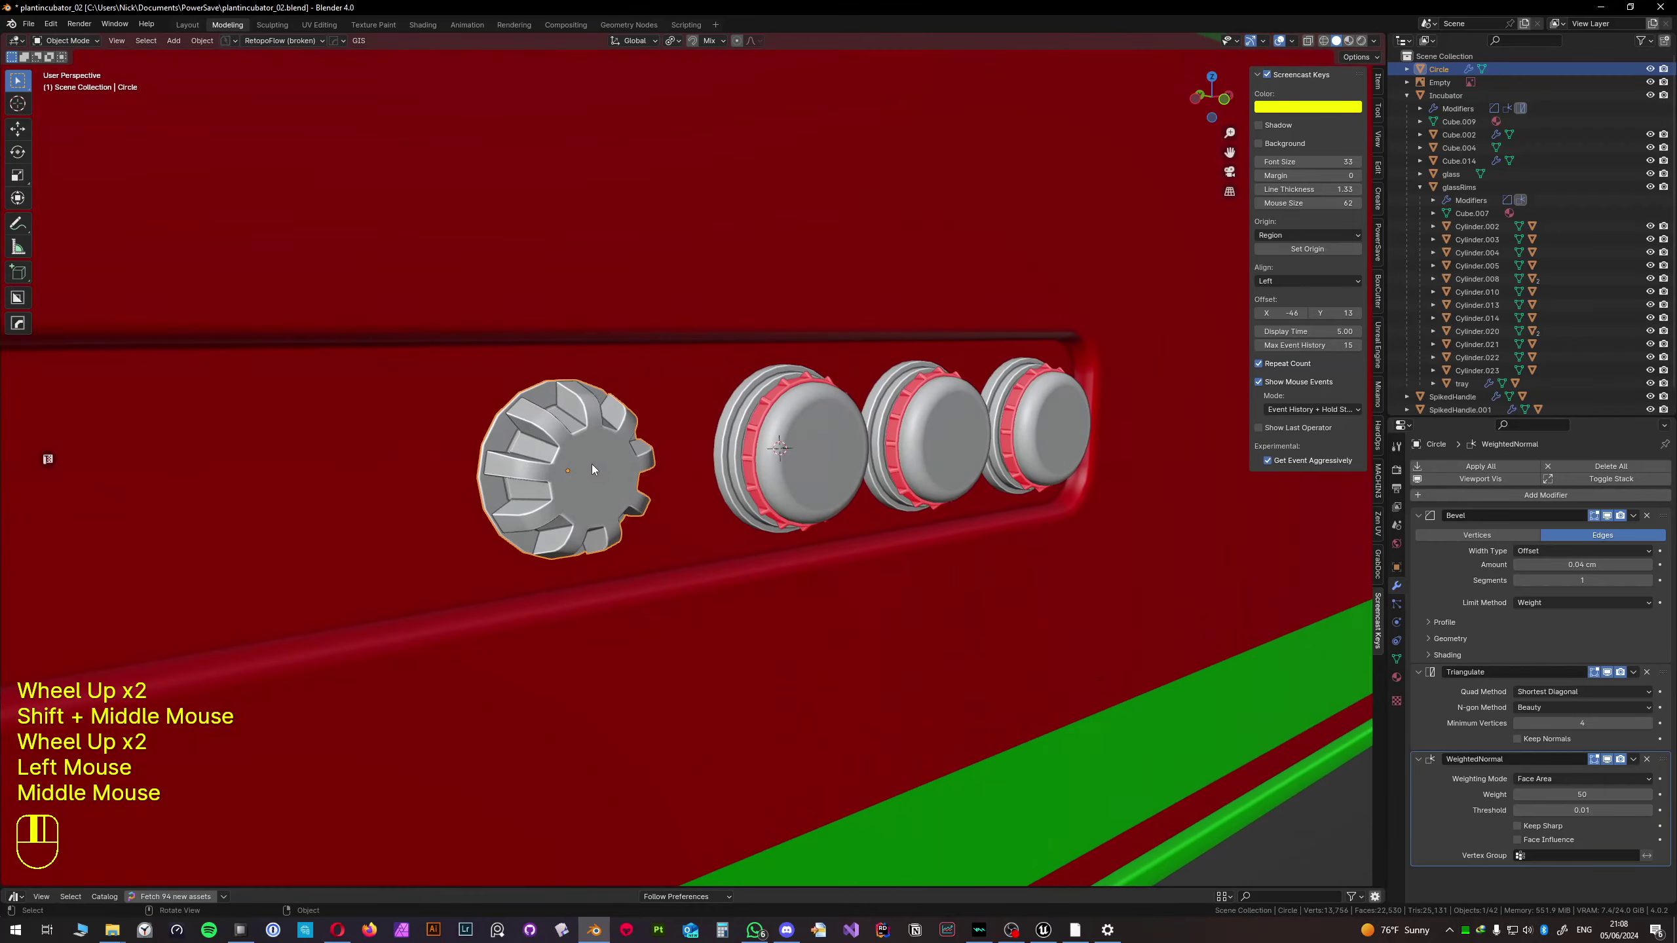
- Select the red spiked rings of all three round ports together
{"action": "left_click", "coordinate": [758, 449]}
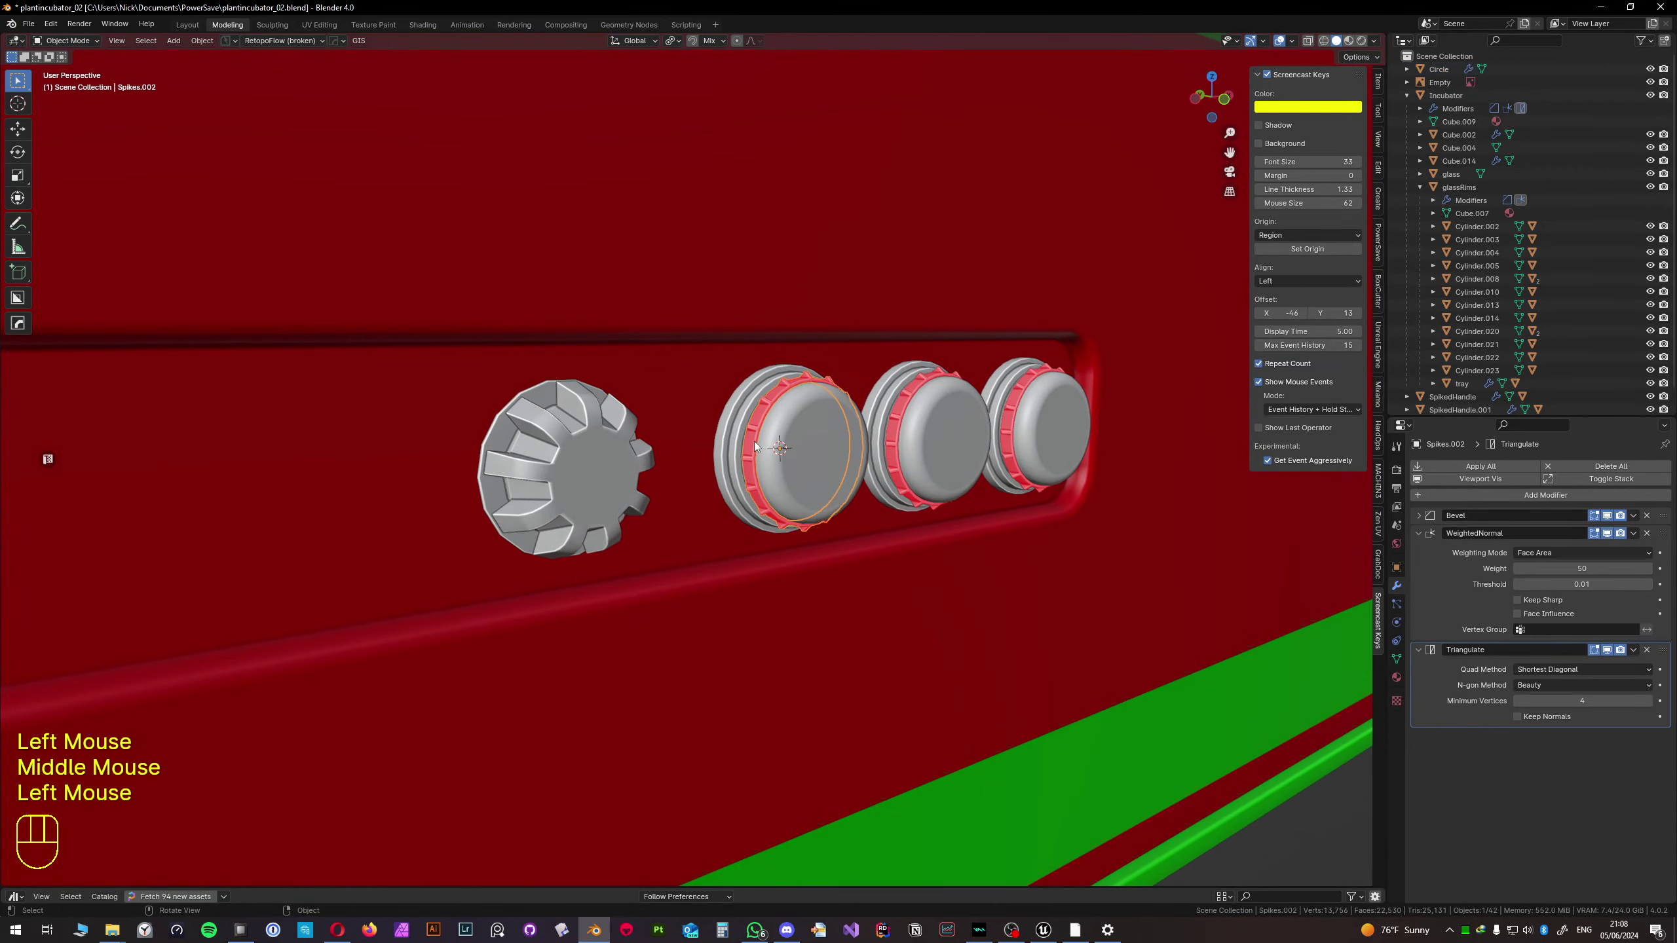
{"action": "left_click", "coordinate": [901, 426], "text": "shift"}
{"action": "scroll", "coordinate": [907, 433], "scroll_direction": "up", "scroll_amount": 1}
{"action": "scroll", "coordinate": [742, 436], "scroll_direction": "up", "scroll_amount": 1, "text": "shift"}
{"action": "middle_click_drag", "start_coordinate": [907, 433], "coordinate": [697, 425], "text": "shift"}
{"action": "scroll", "coordinate": [687, 430], "scroll_direction": "up", "scroll_amount": 2}
{"action": "left_click", "coordinate": [645, 424]}
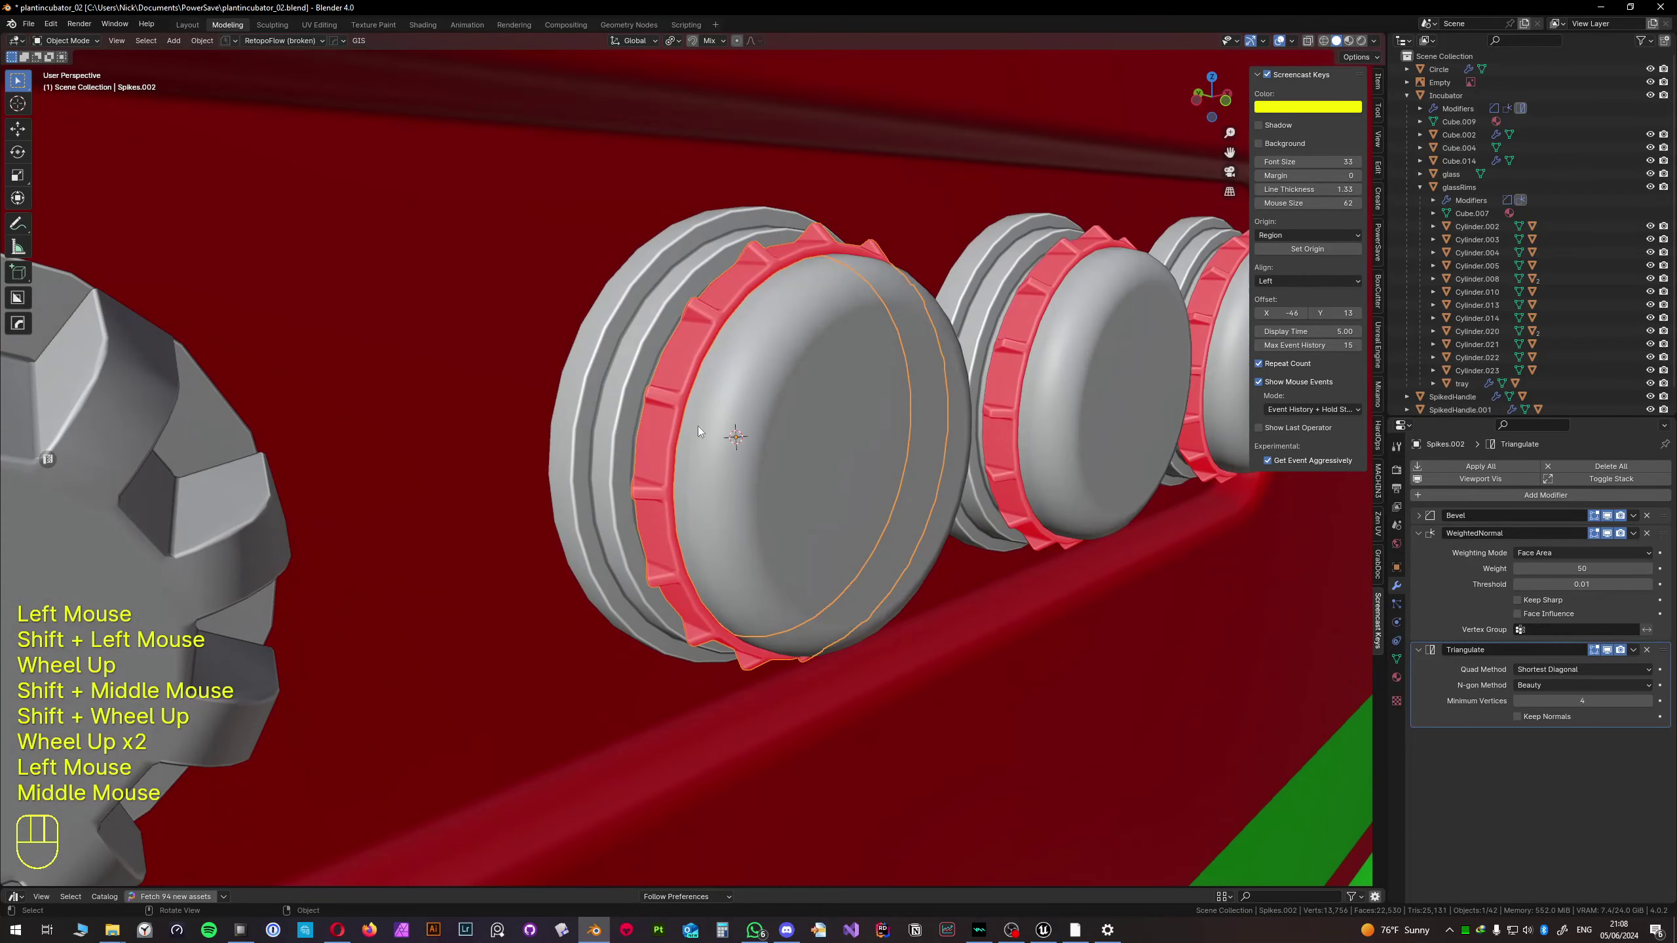
{"action": "scroll", "coordinate": [697, 425], "scroll_direction": "down", "scroll_amount": 2}
{"action": "middle_click_drag", "start_coordinate": [895, 414], "coordinate": [790, 404], "text": "shift"}
{"action": "left_click", "coordinate": [956, 382], "text": "shift"}
{"action": "left_click", "coordinate": [845, 409], "text": "shift"}
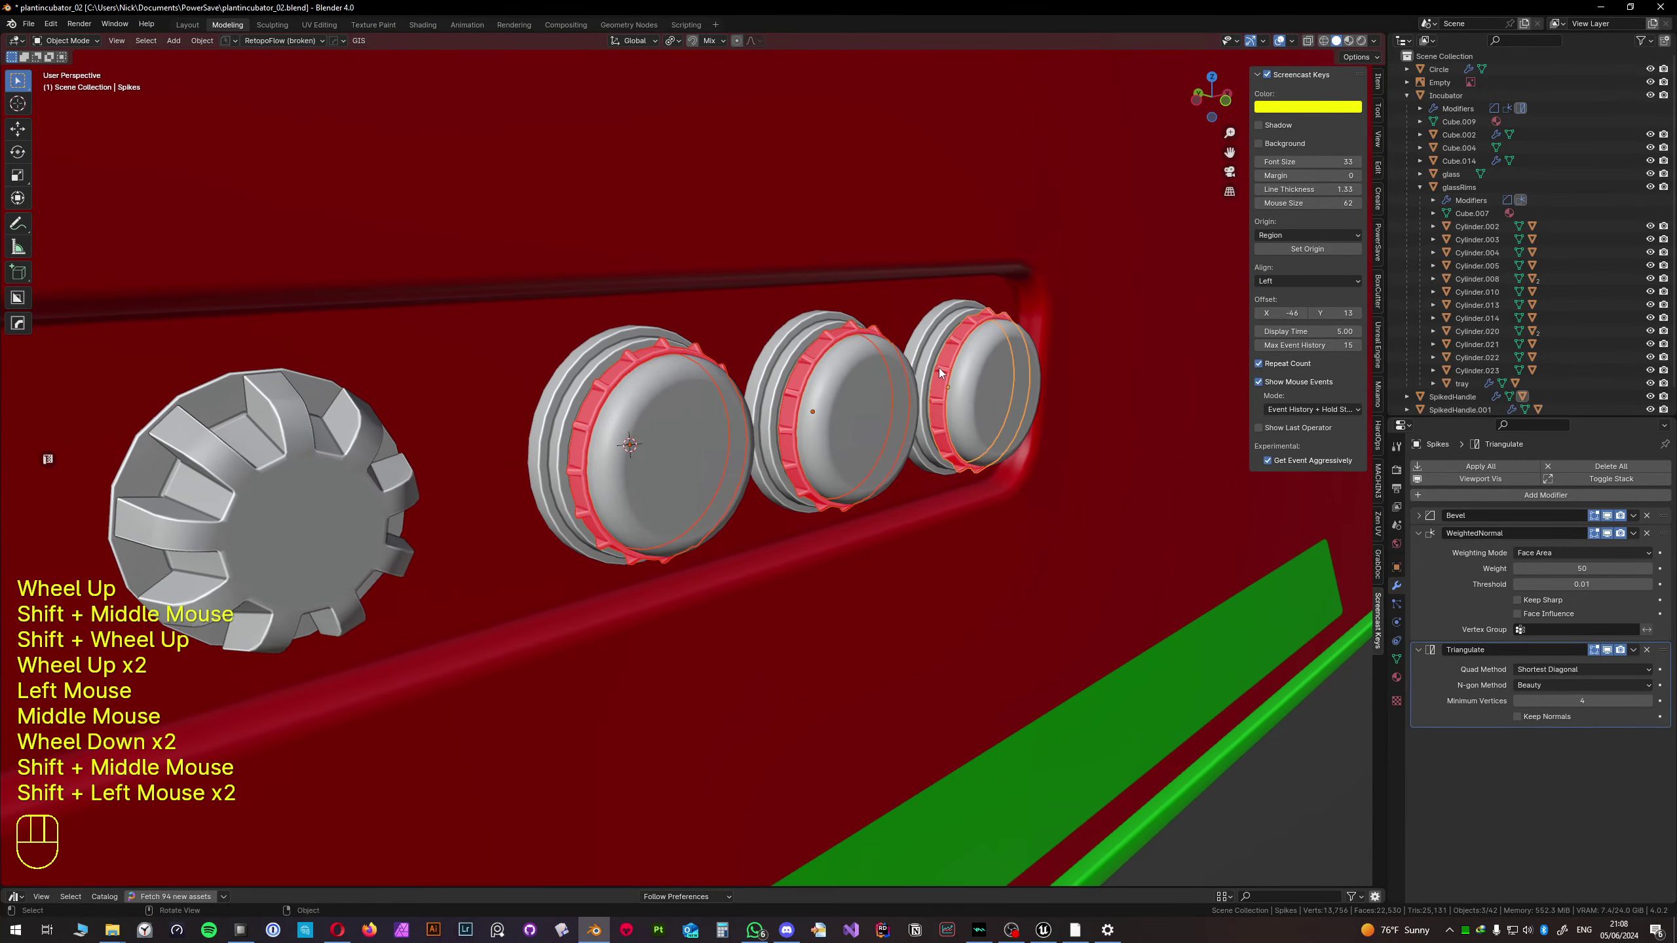
- Flip the normals of all faces on the three selected spiked rings and return to Object Mode
{"action": "key", "text": "Tab"}
{"action": "key", "text": "a"}
{"action": "key", "text": "F3"}
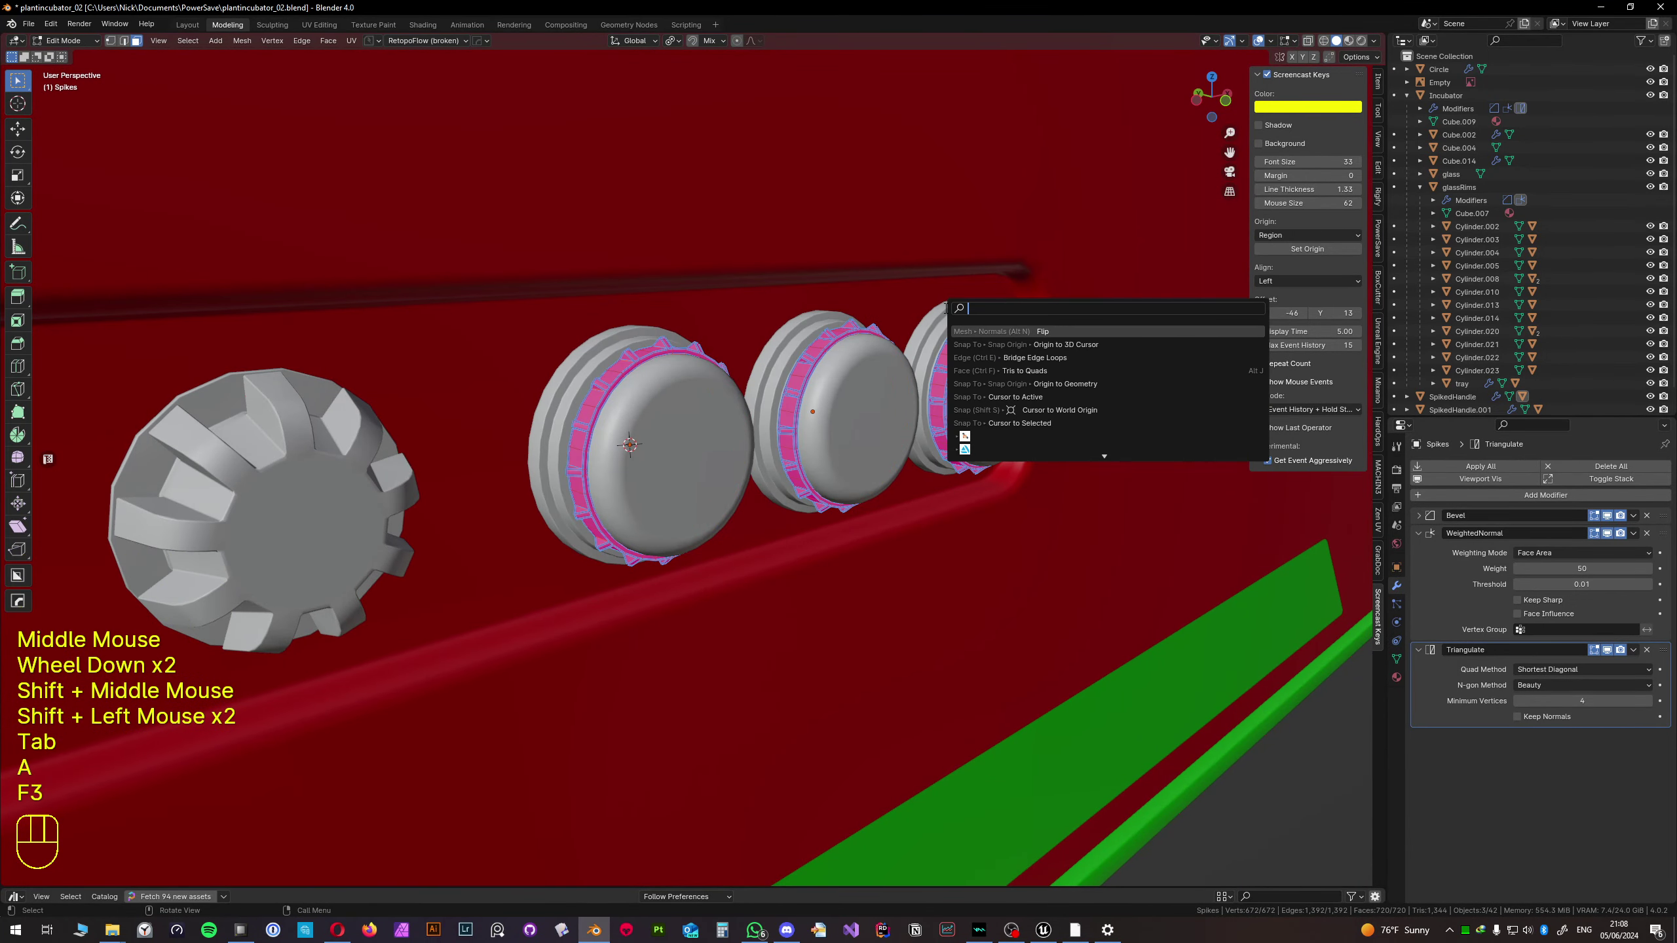
{"action": "key", "text": "Return"}
{"action": "key", "text": "Tab"}
- Reselect the spiked rings of all three round ports with the farthest one active, and switch to Vertex Paint mode
{"action": "left_click", "coordinate": [652, 446]}
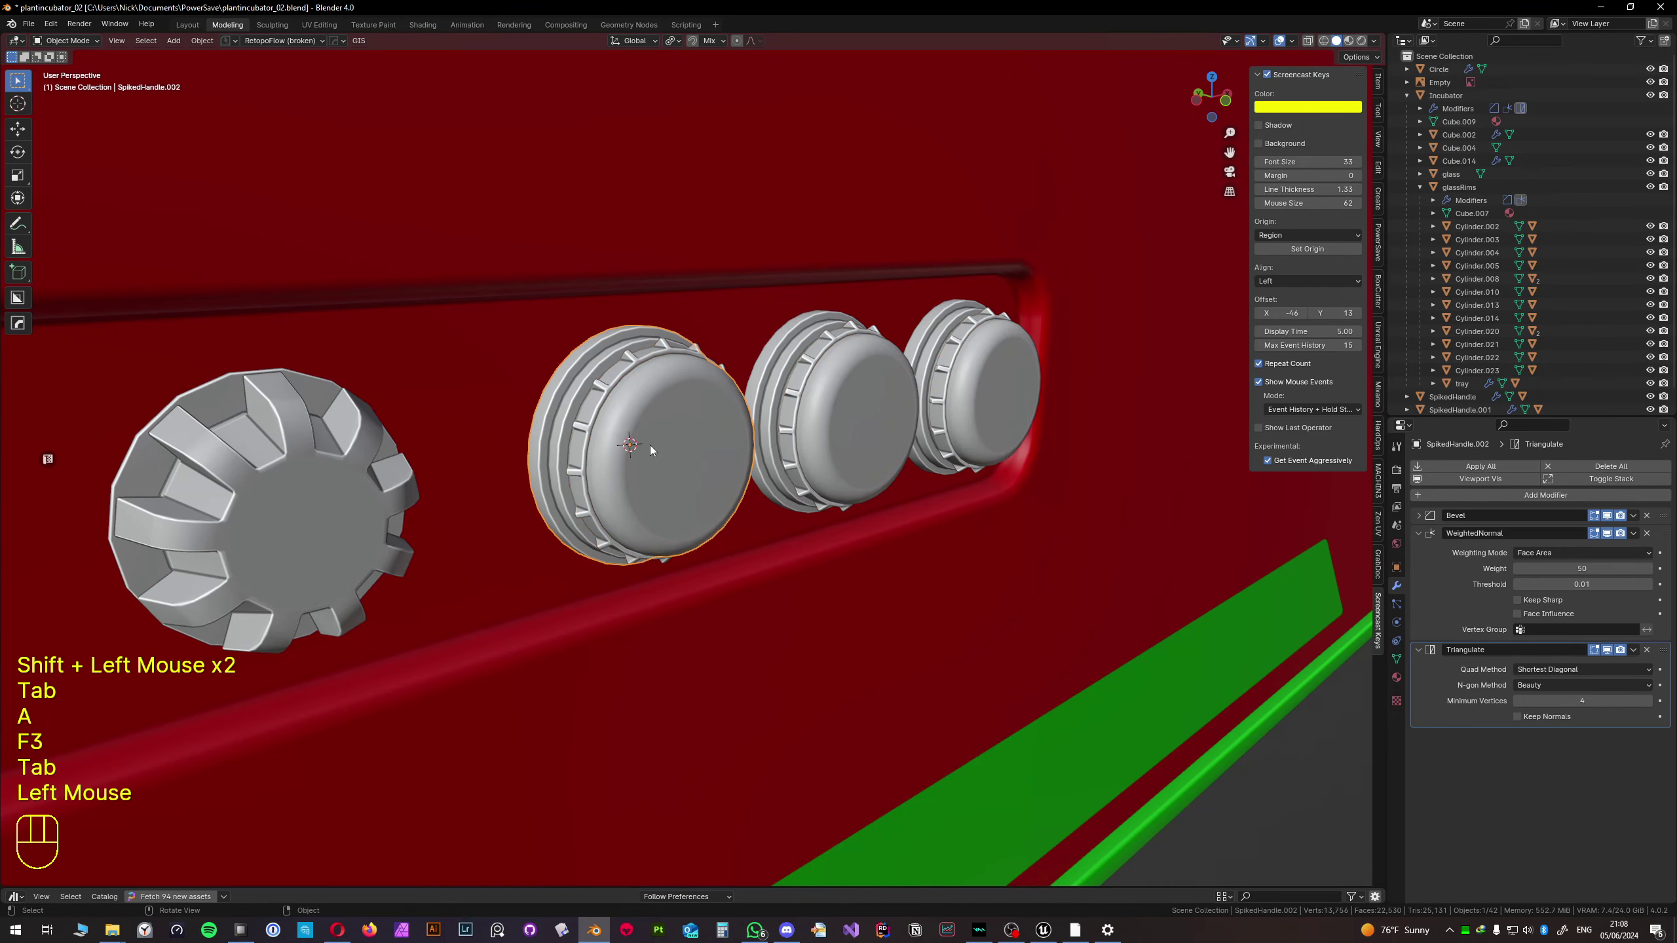
{"action": "middle_click_drag", "start_coordinate": [650, 446], "coordinate": [672, 391], "text": "shift"}
{"action": "left_click", "coordinate": [672, 396]}
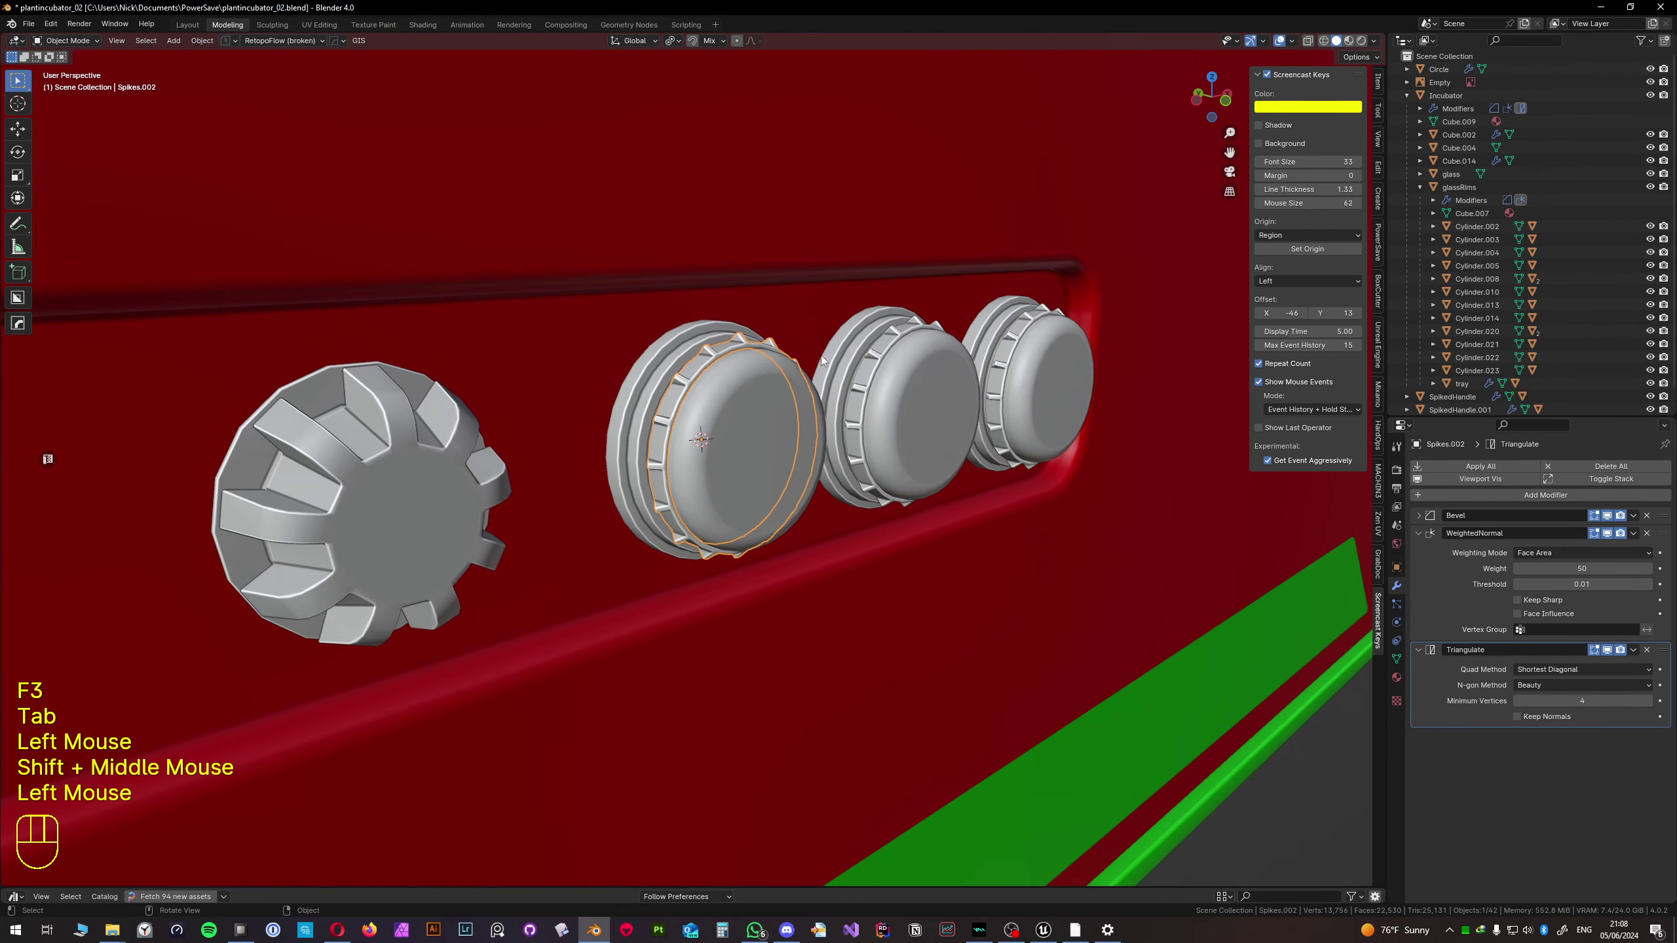
{"action": "left_click", "coordinate": [869, 368], "text": "shift"}
{"action": "left_click", "coordinate": [1017, 331], "text": "shift"}
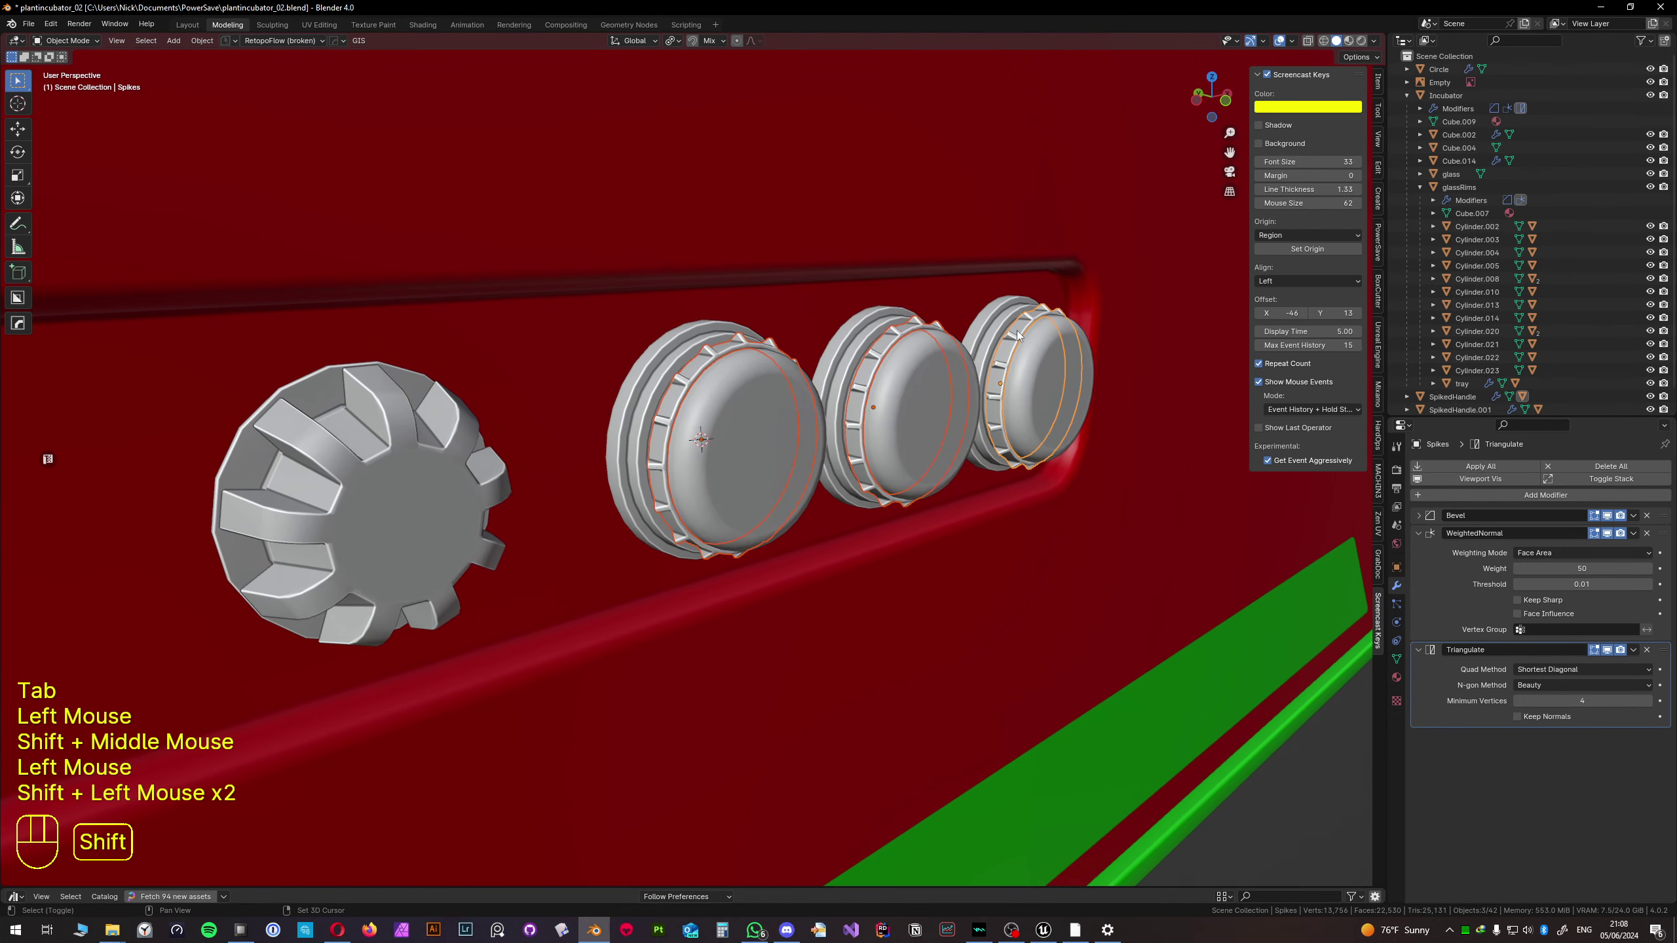
{"action": "key", "text": "Tab"}
{"action": "left_click", "coordinate": [910, 315]}
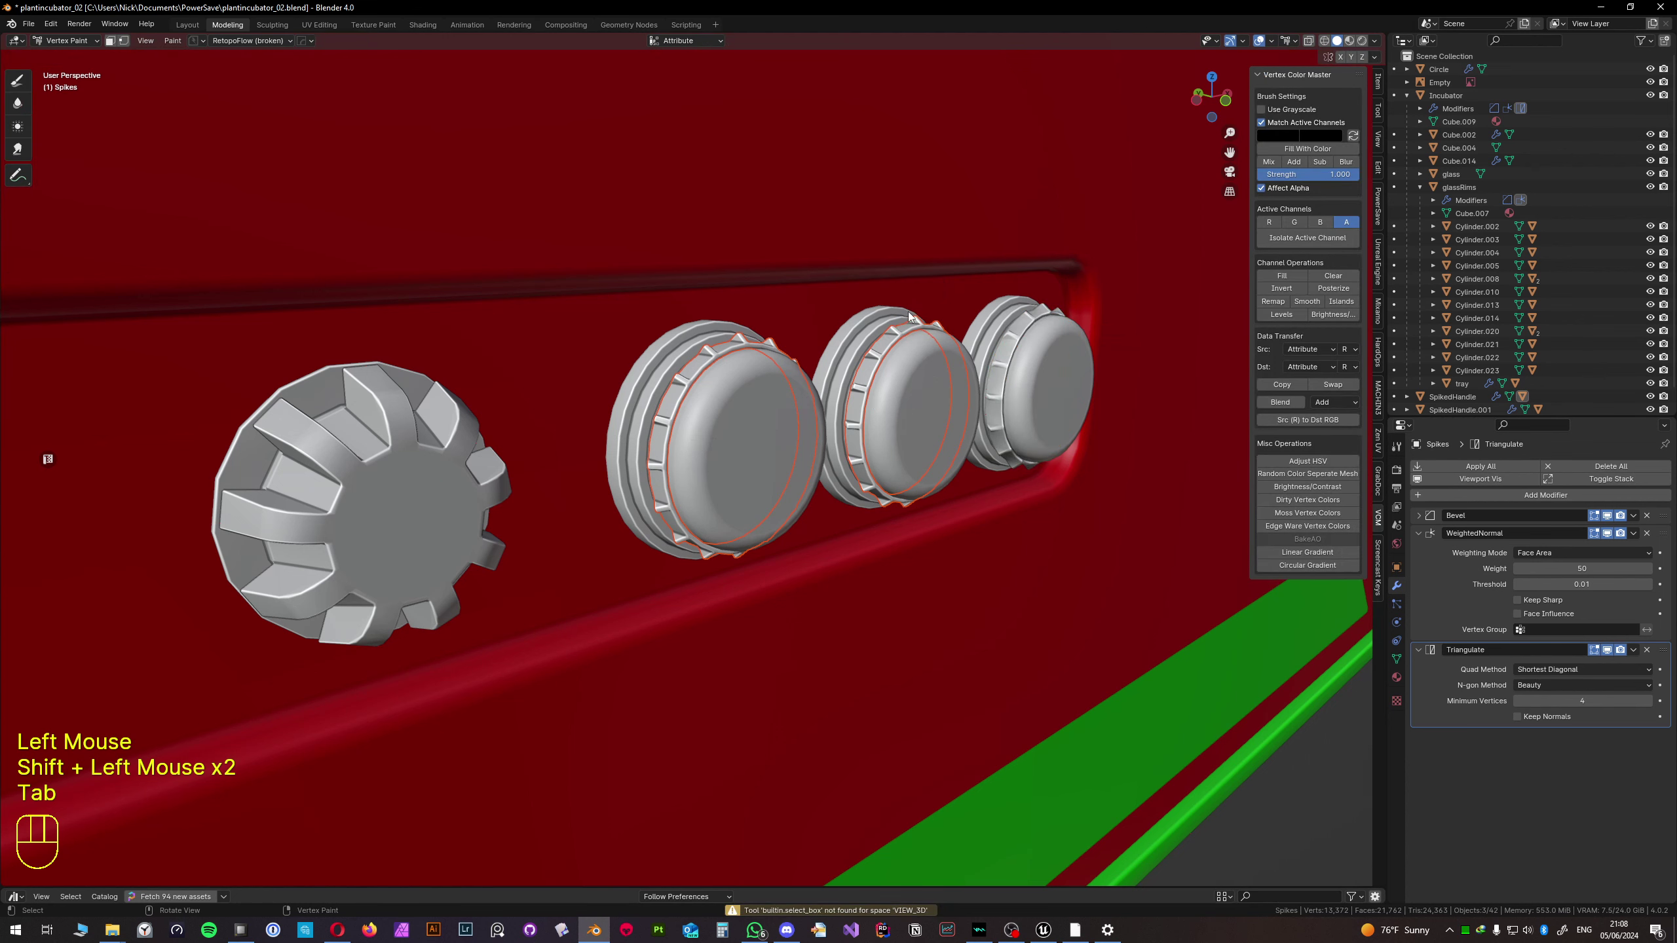
- Make the farthest ring's vertex color red by filling the R channel and clearing G, B and A, then return to Object Mode
{"action": "left_click", "coordinate": [1271, 223]}
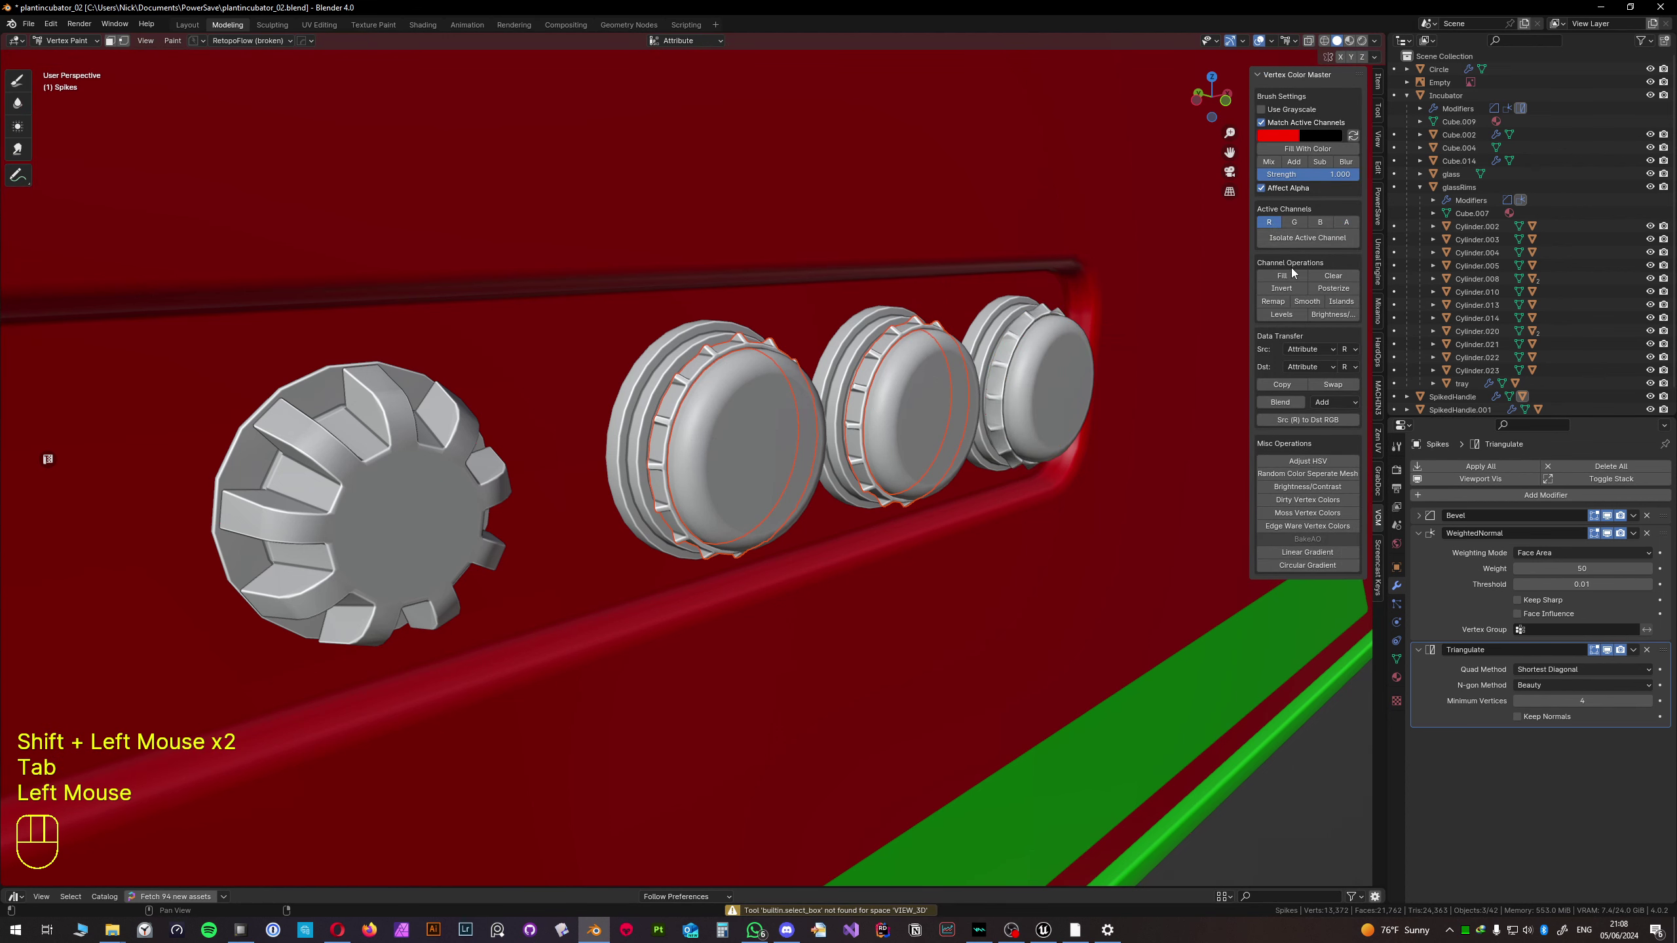
{"action": "left_click", "coordinate": [1290, 276]}
{"action": "left_click", "coordinate": [1295, 222]}
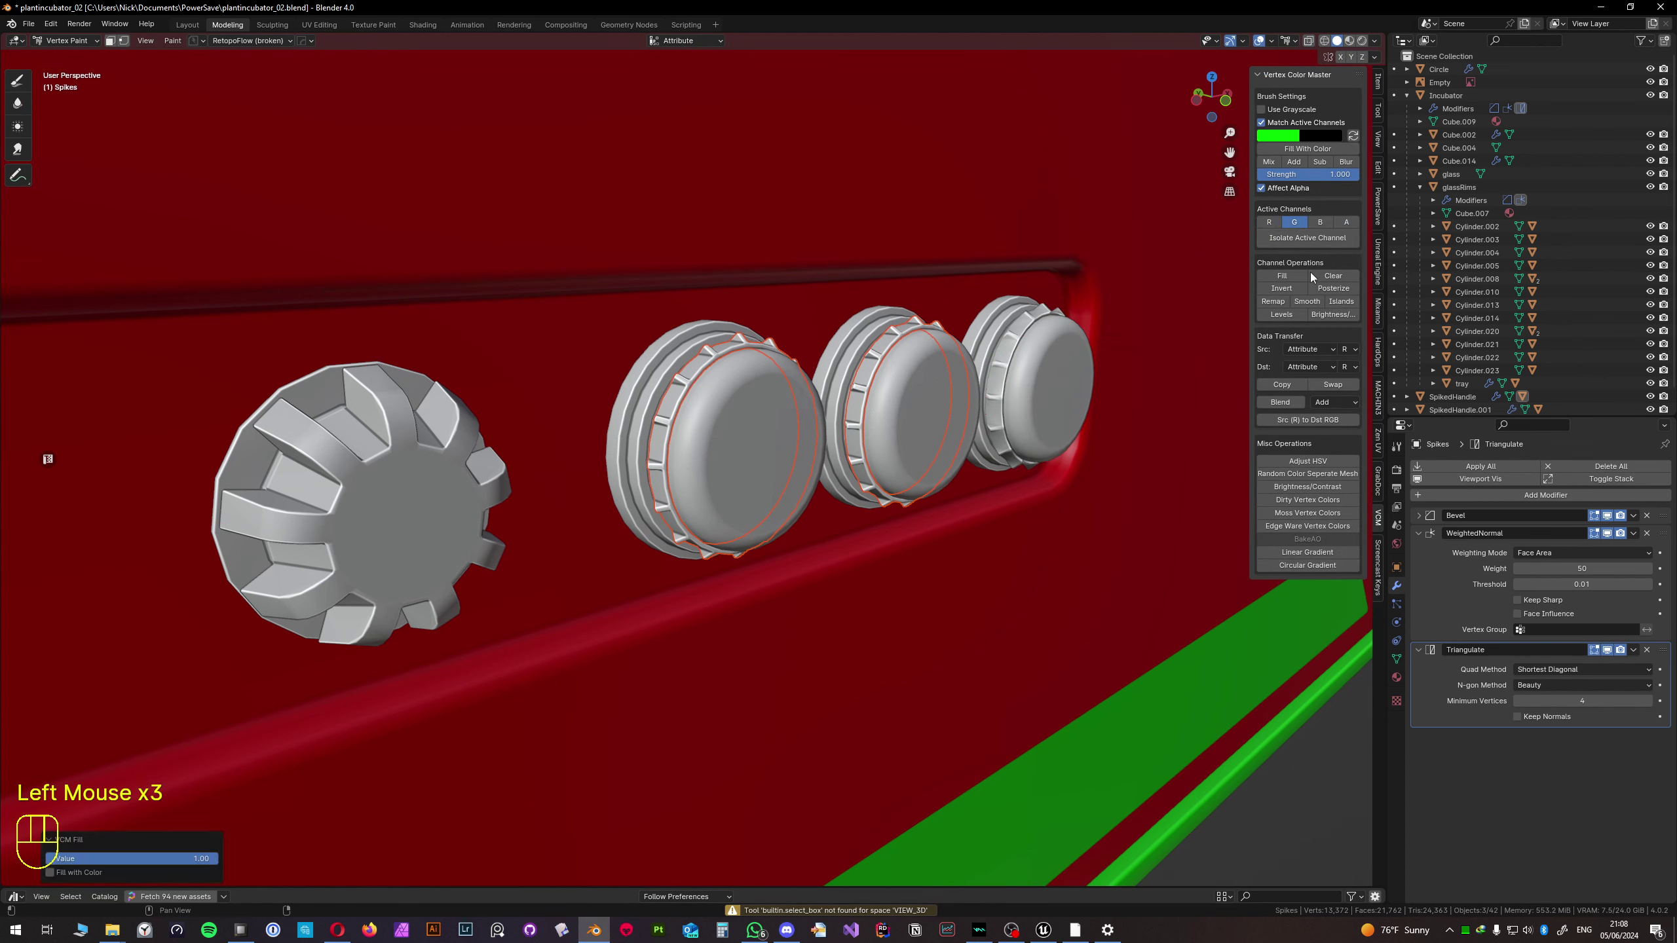
{"action": "left_click", "coordinate": [1332, 276]}
{"action": "left_click", "coordinate": [1320, 222]}
{"action": "left_click", "coordinate": [1326, 277]}
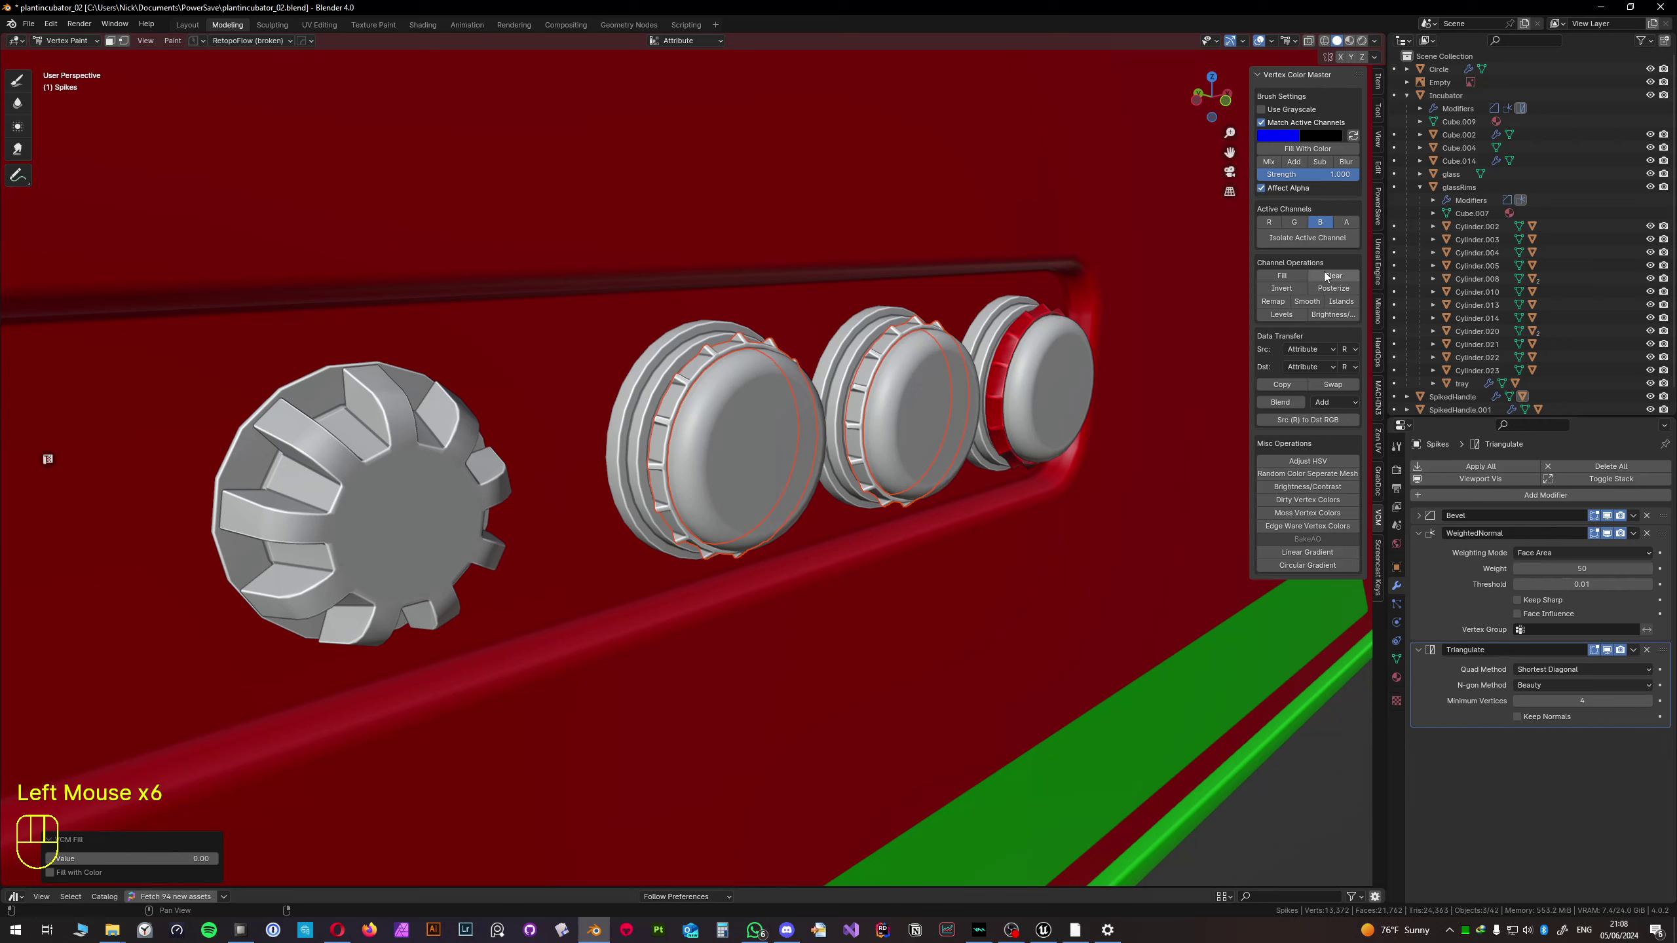
{"action": "left_click", "coordinate": [1347, 222]}
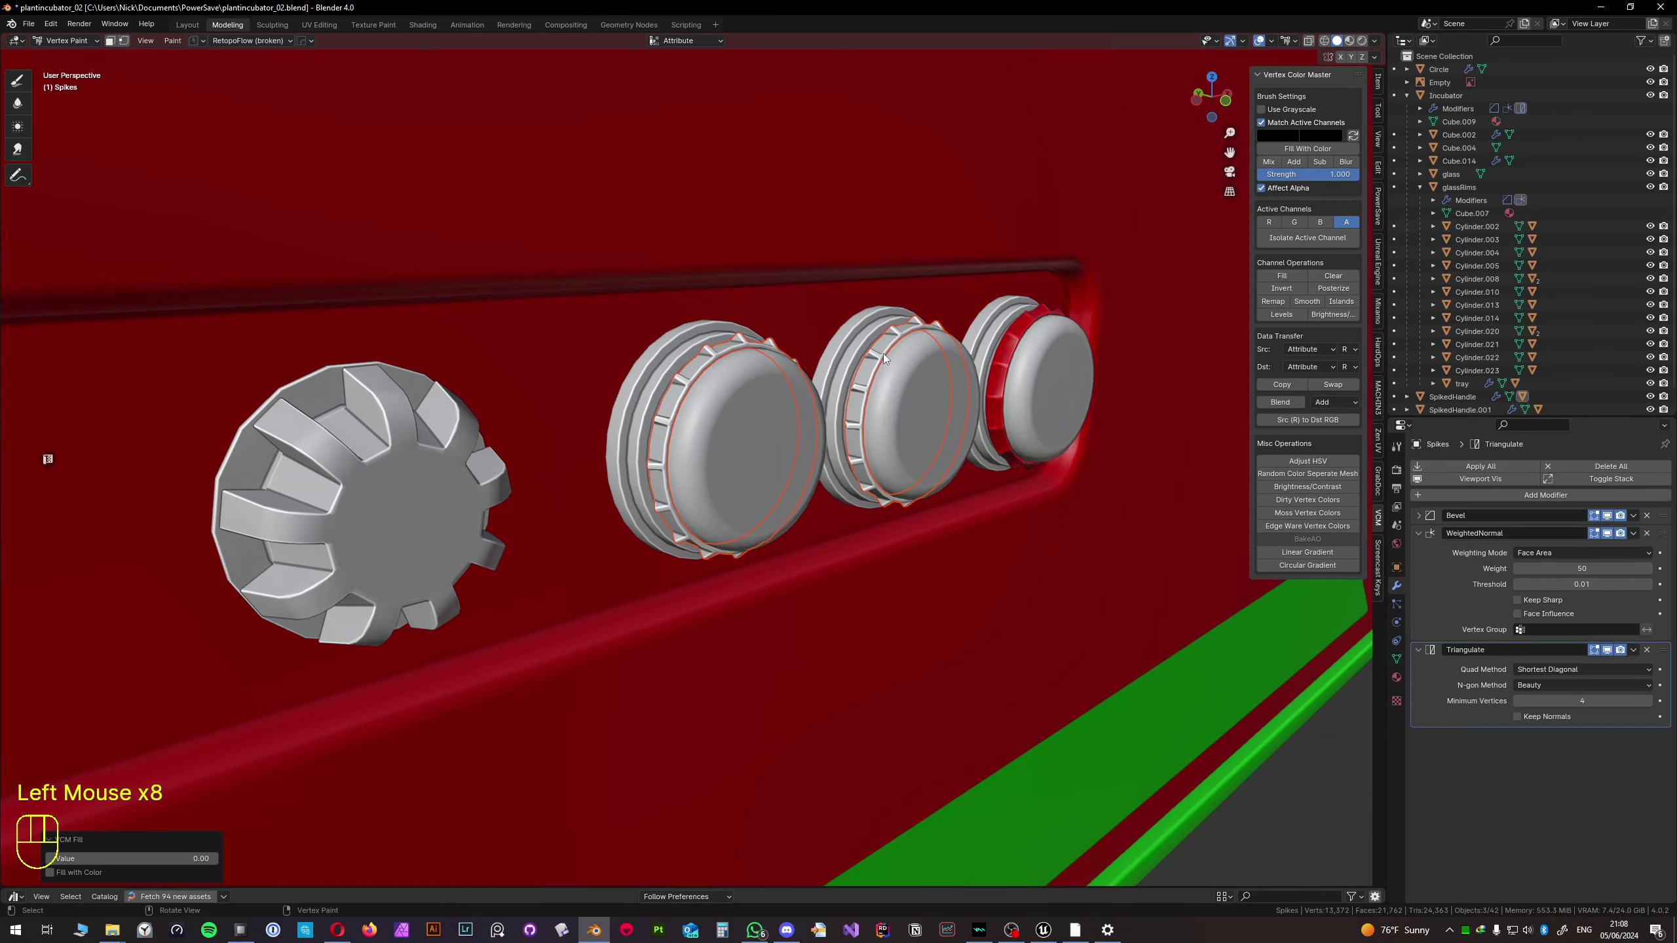
{"action": "key", "text": "Tab"}
{"action": "key", "text": "Tab"}
{"action": "left_click", "coordinate": [795, 276]}
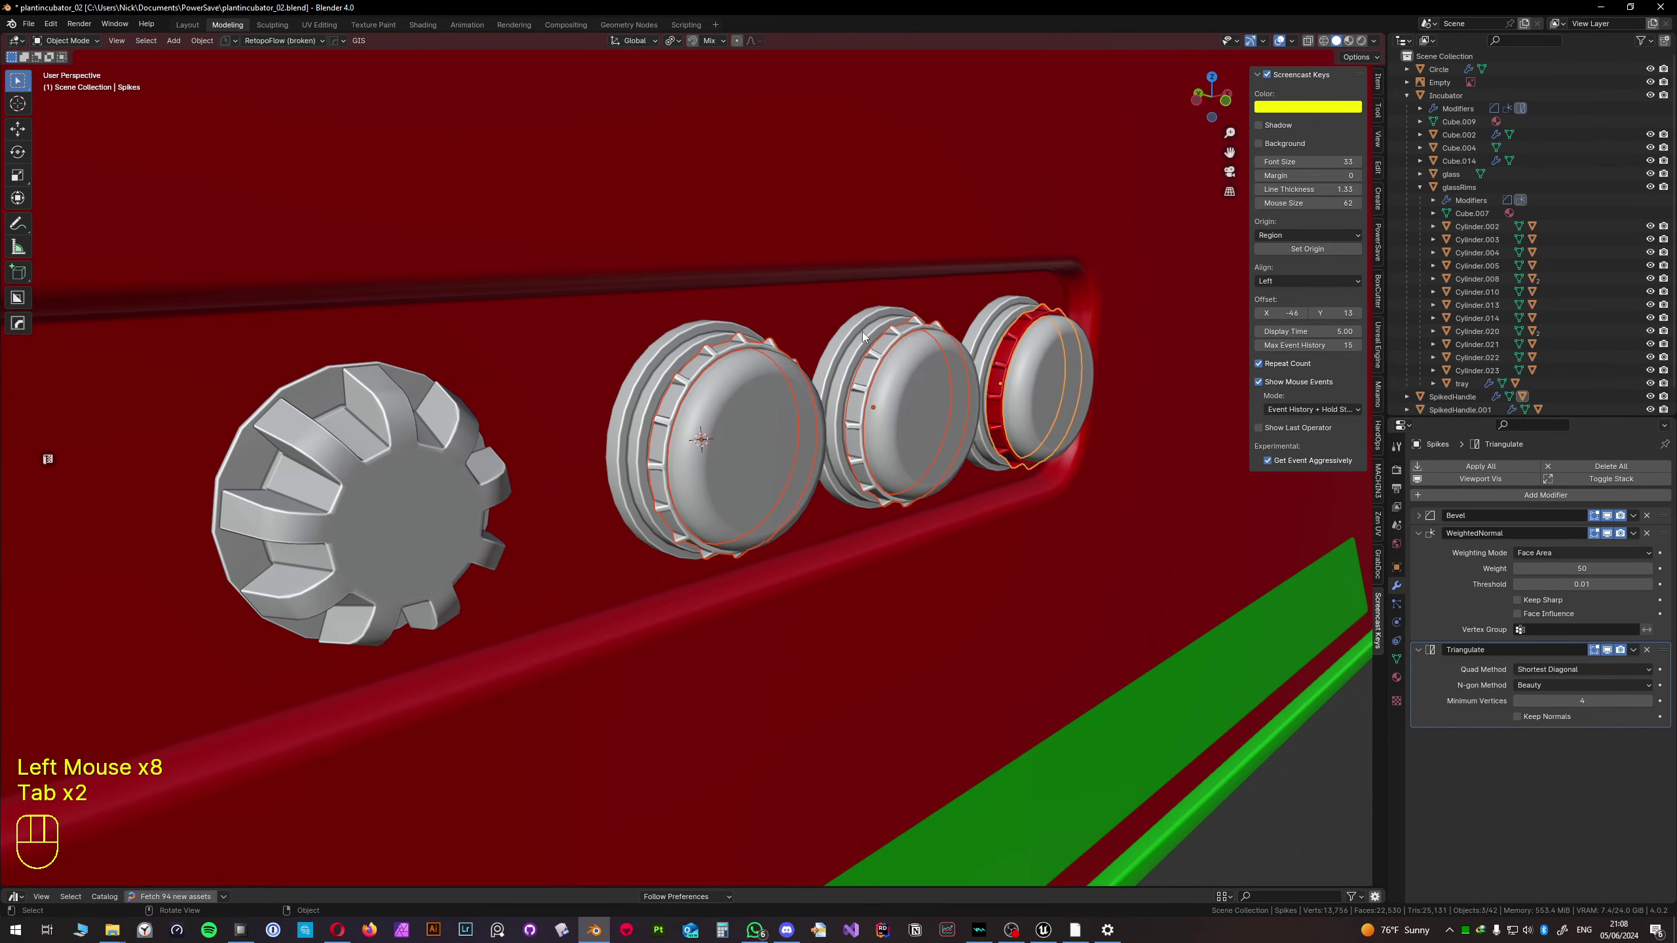
- Vertex-paint the middle port's spiked ring red by clearing the R, G, B and A channels and filling R, then return to Object Mode
{"action": "left_click", "coordinate": [872, 351]}
{"action": "key", "text": "Tab"}
{"action": "left_click", "coordinate": [758, 306]}
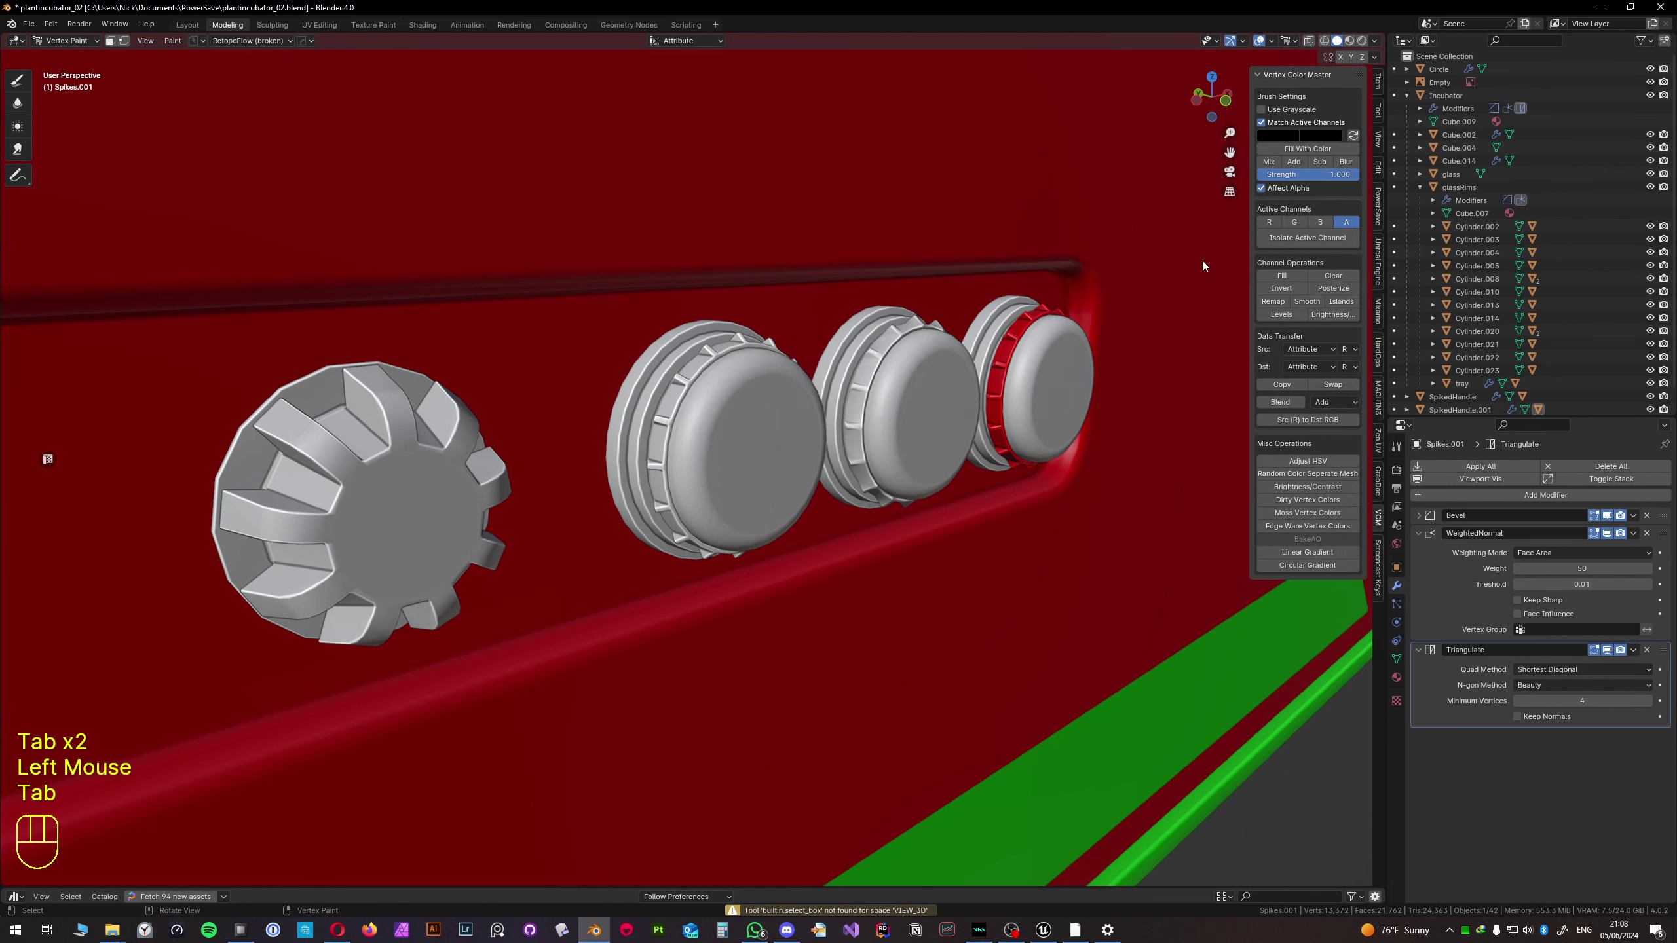
{"action": "left_click", "coordinate": [1269, 223]}
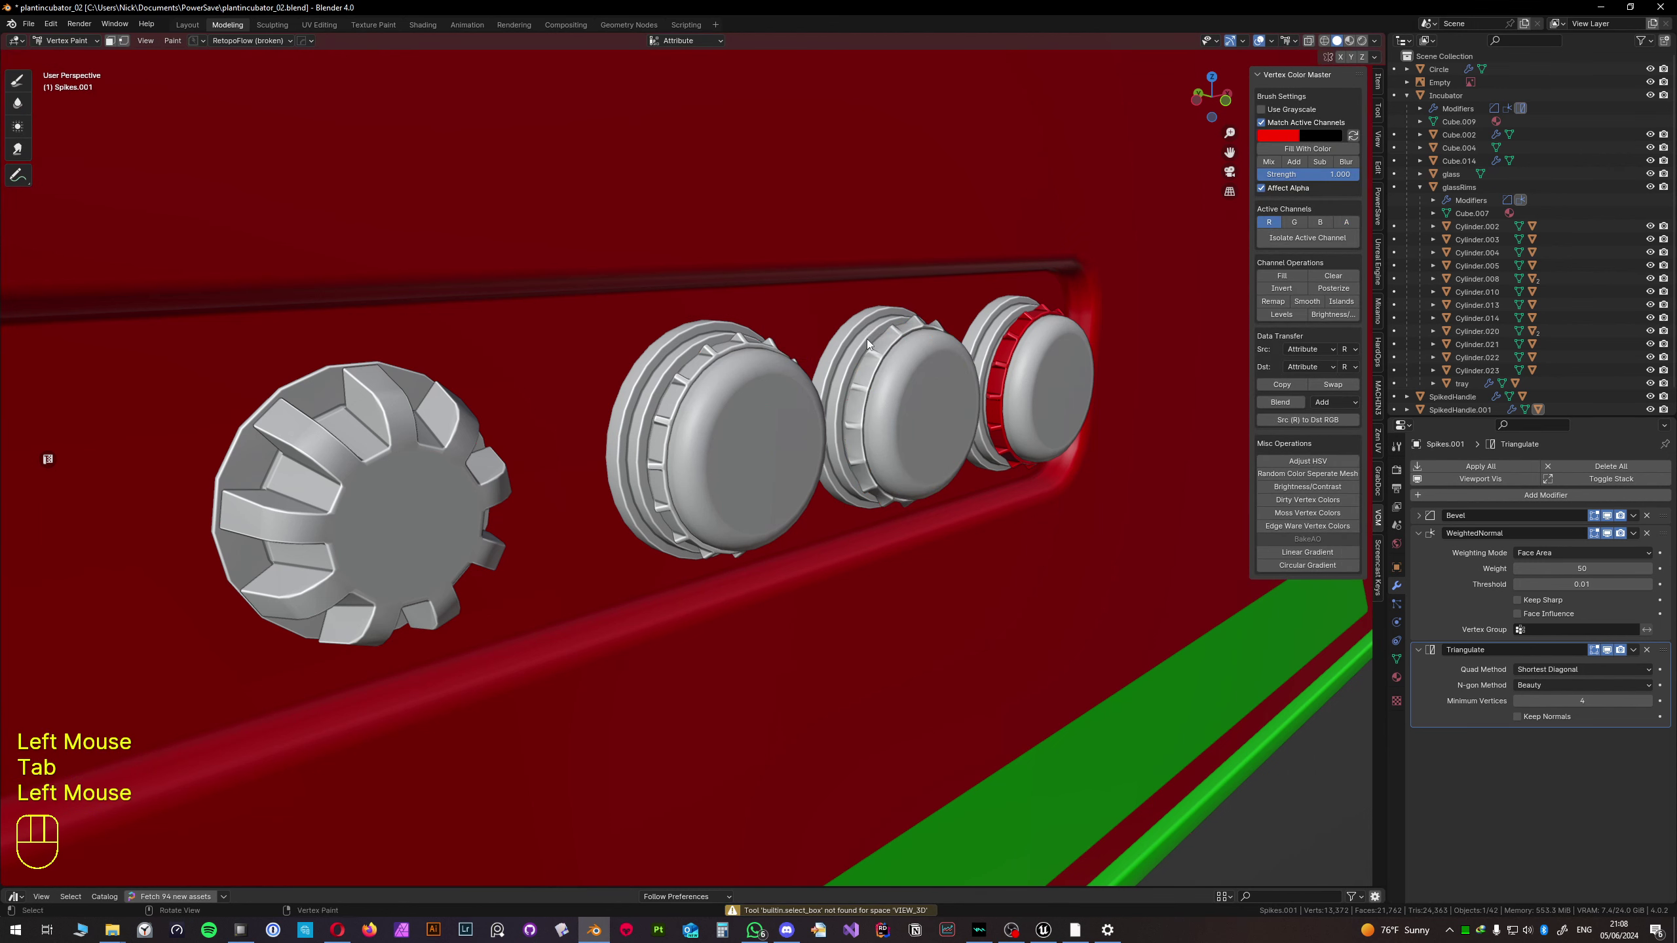
{"action": "left_click", "coordinate": [1329, 281]}
{"action": "left_click", "coordinate": [1298, 223]}
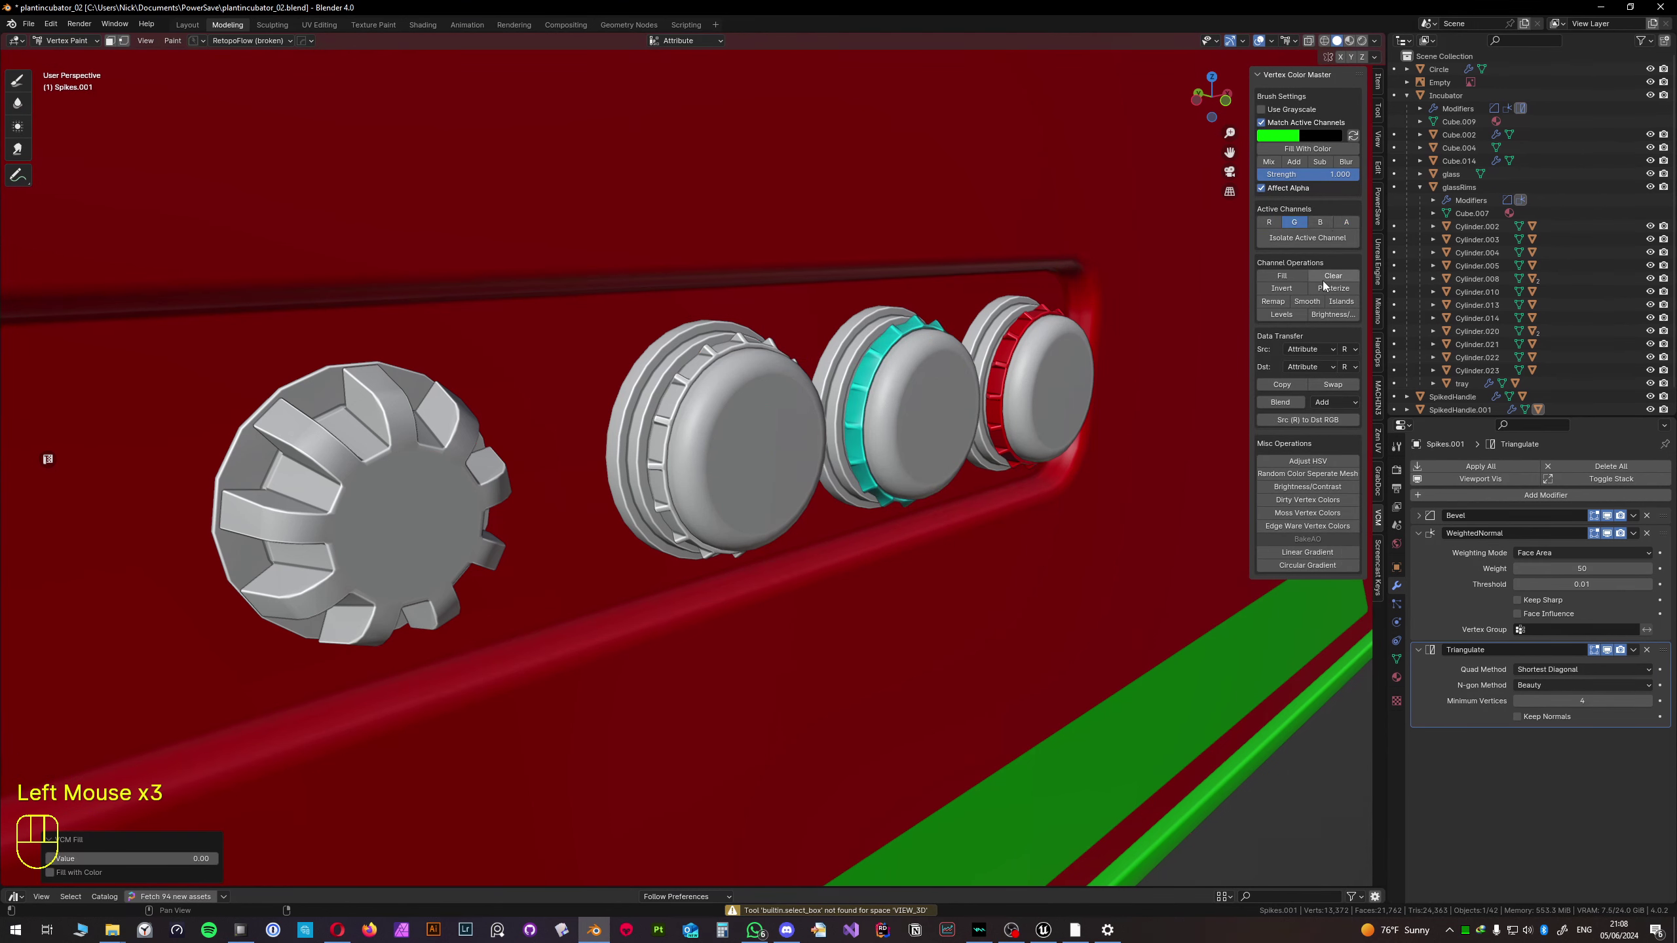
{"action": "left_click", "coordinate": [1325, 279]}
{"action": "left_click", "coordinate": [1320, 223]}
{"action": "left_click", "coordinate": [1331, 276]}
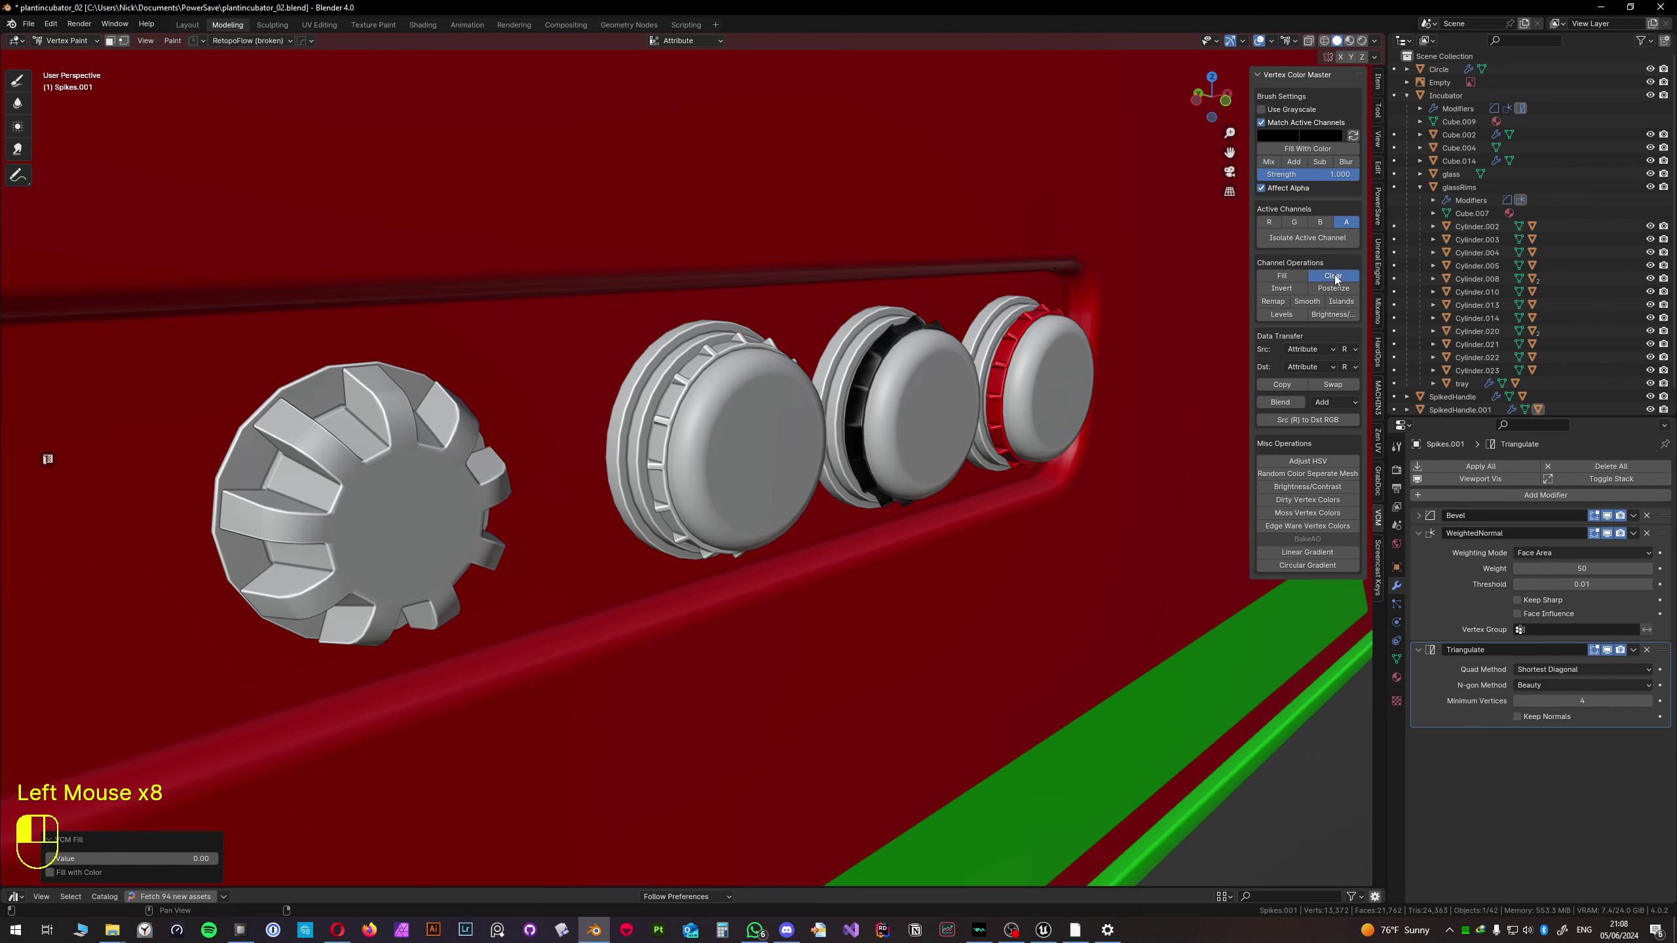
{"action": "left_click", "coordinate": [1269, 223]}
{"action": "left_click", "coordinate": [1280, 277]}
{"action": "key", "text": "Tab"}
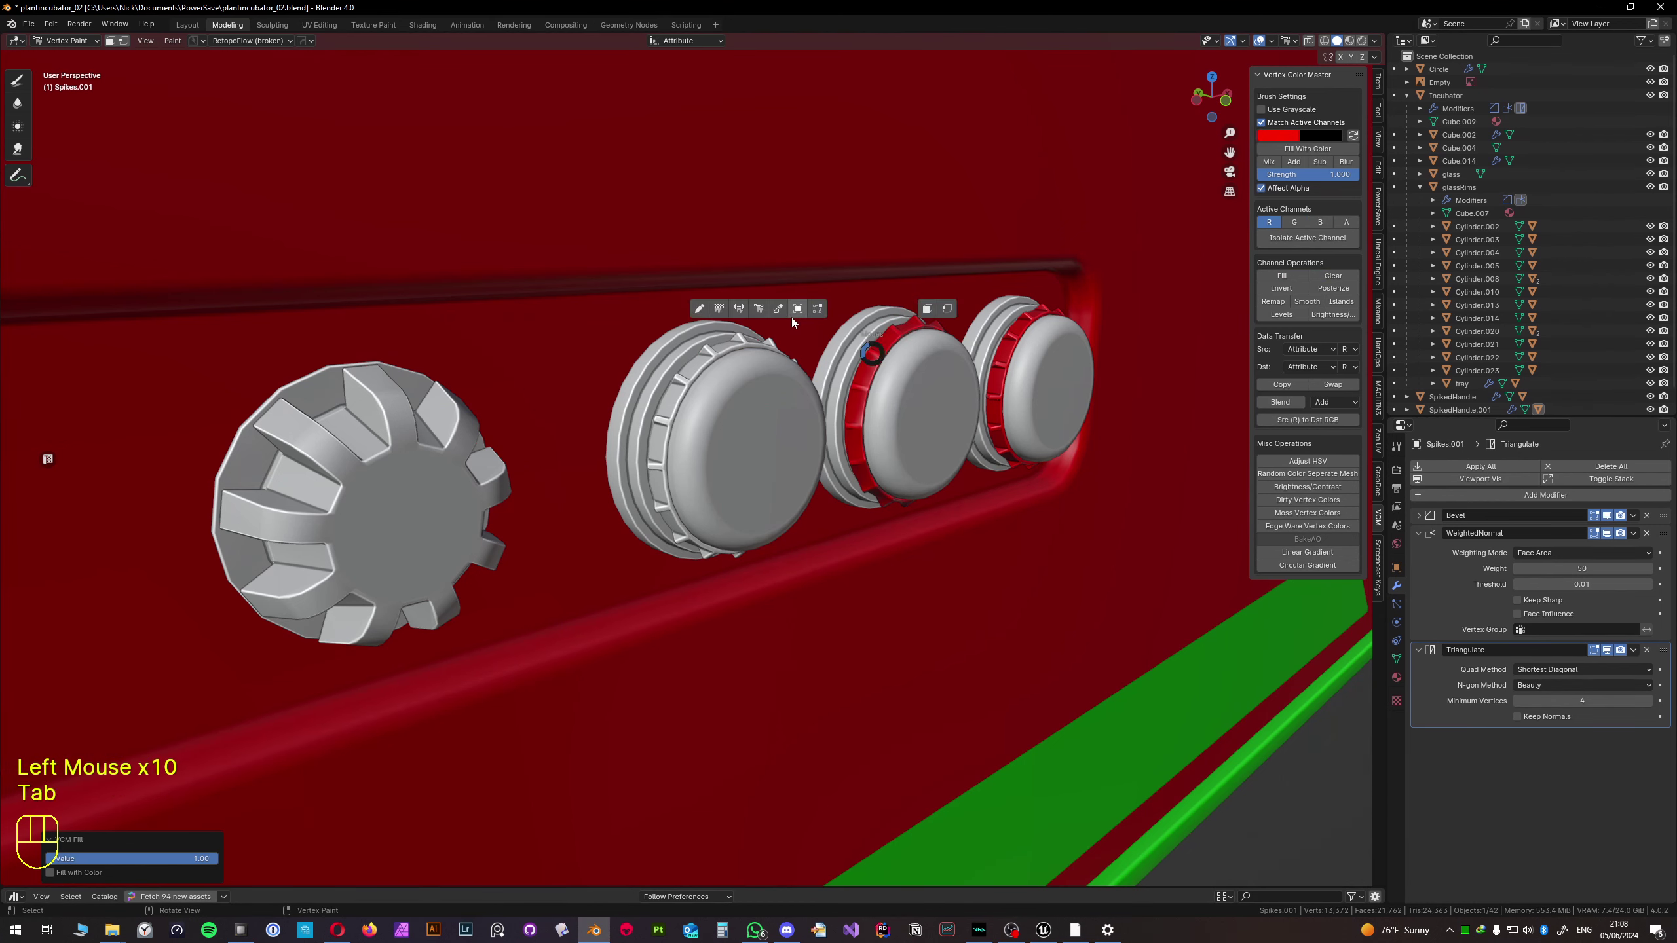
- Select the nearest port's spiked ring and bring up the mode choices for it
{"action": "left_click", "coordinate": [697, 361]}
{"action": "key", "text": "Tab"}
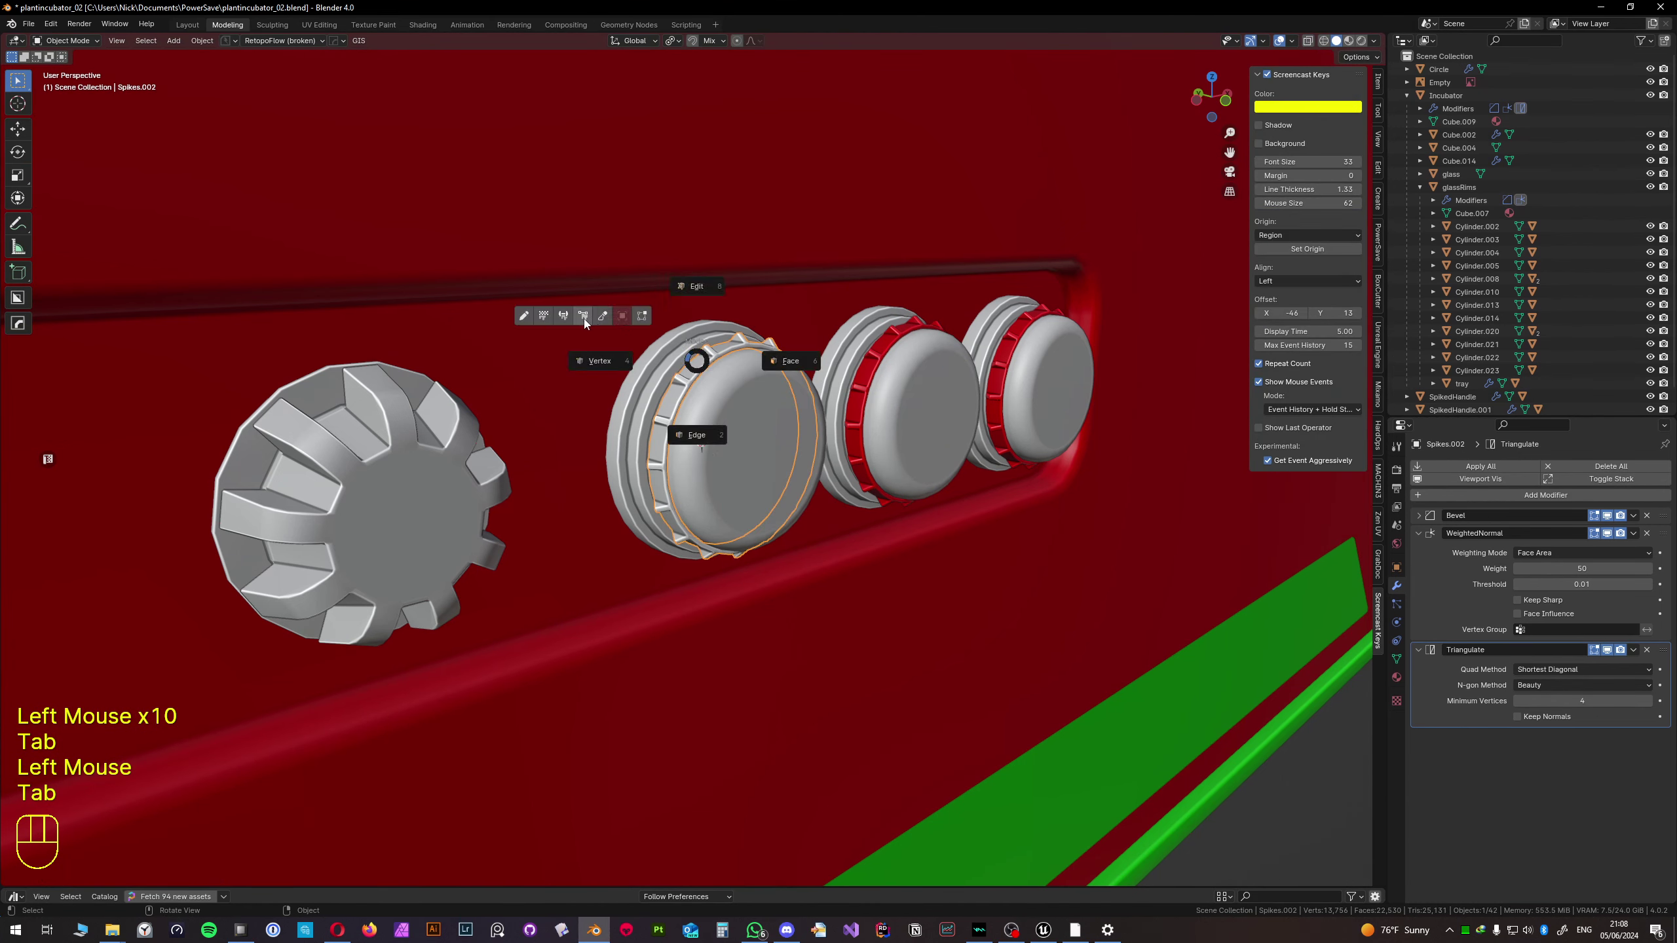
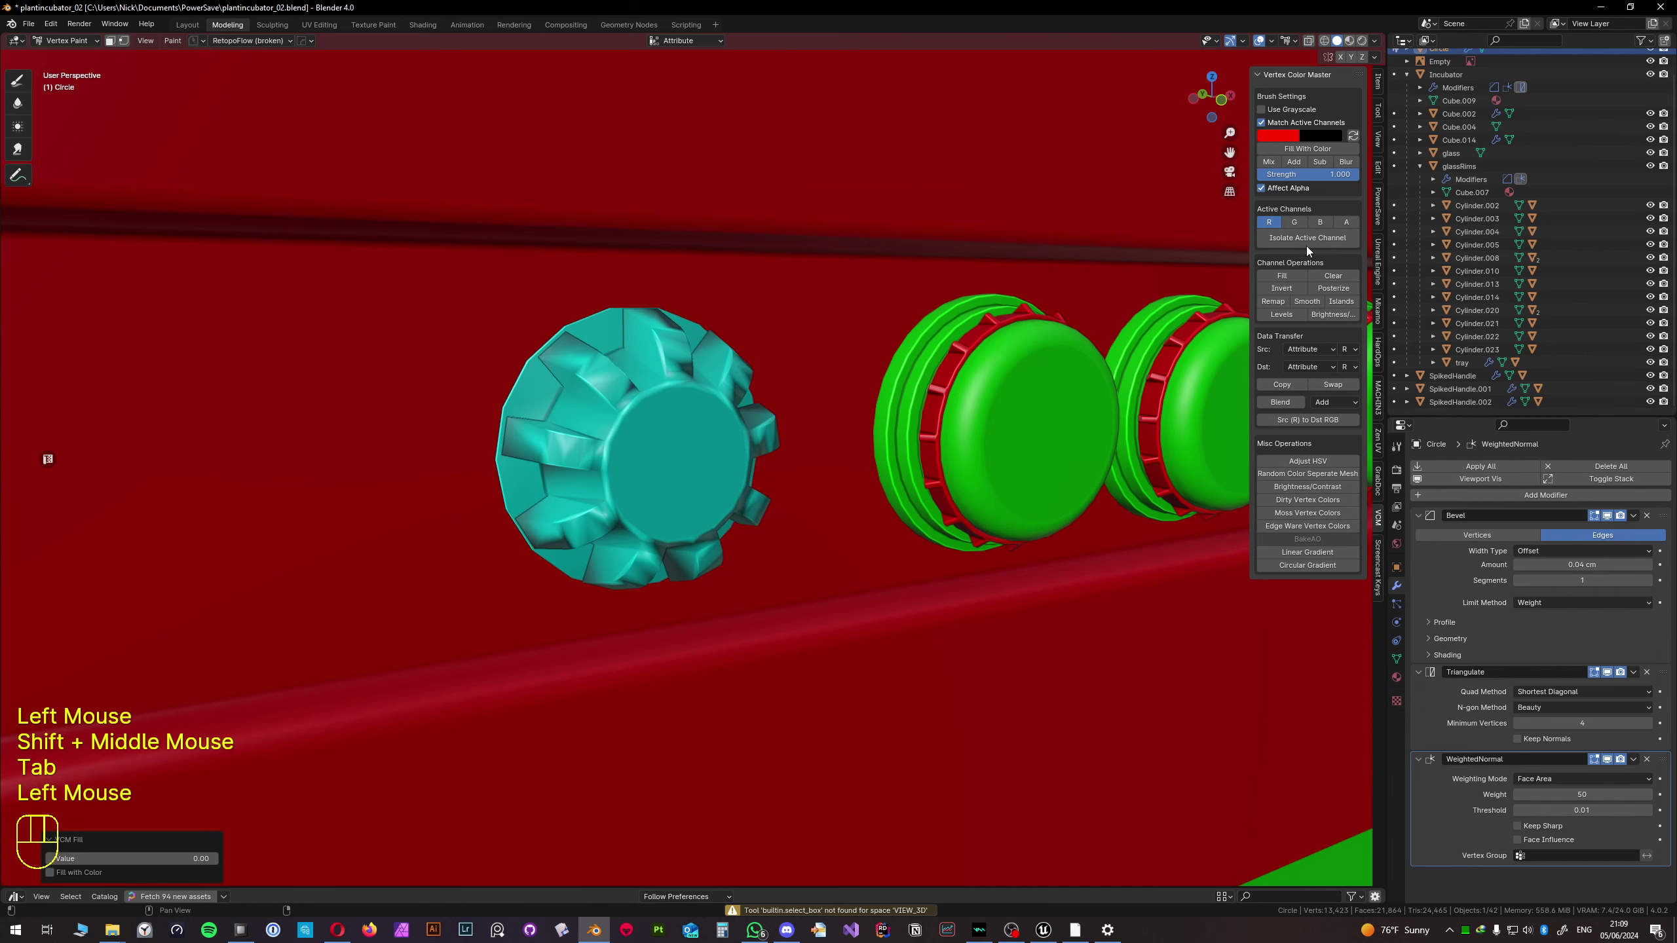
- Compare the model's base, pipes and knob with the reference image to judge which color channel the knob needs
{"action": "left_click", "coordinate": [1298, 222]}
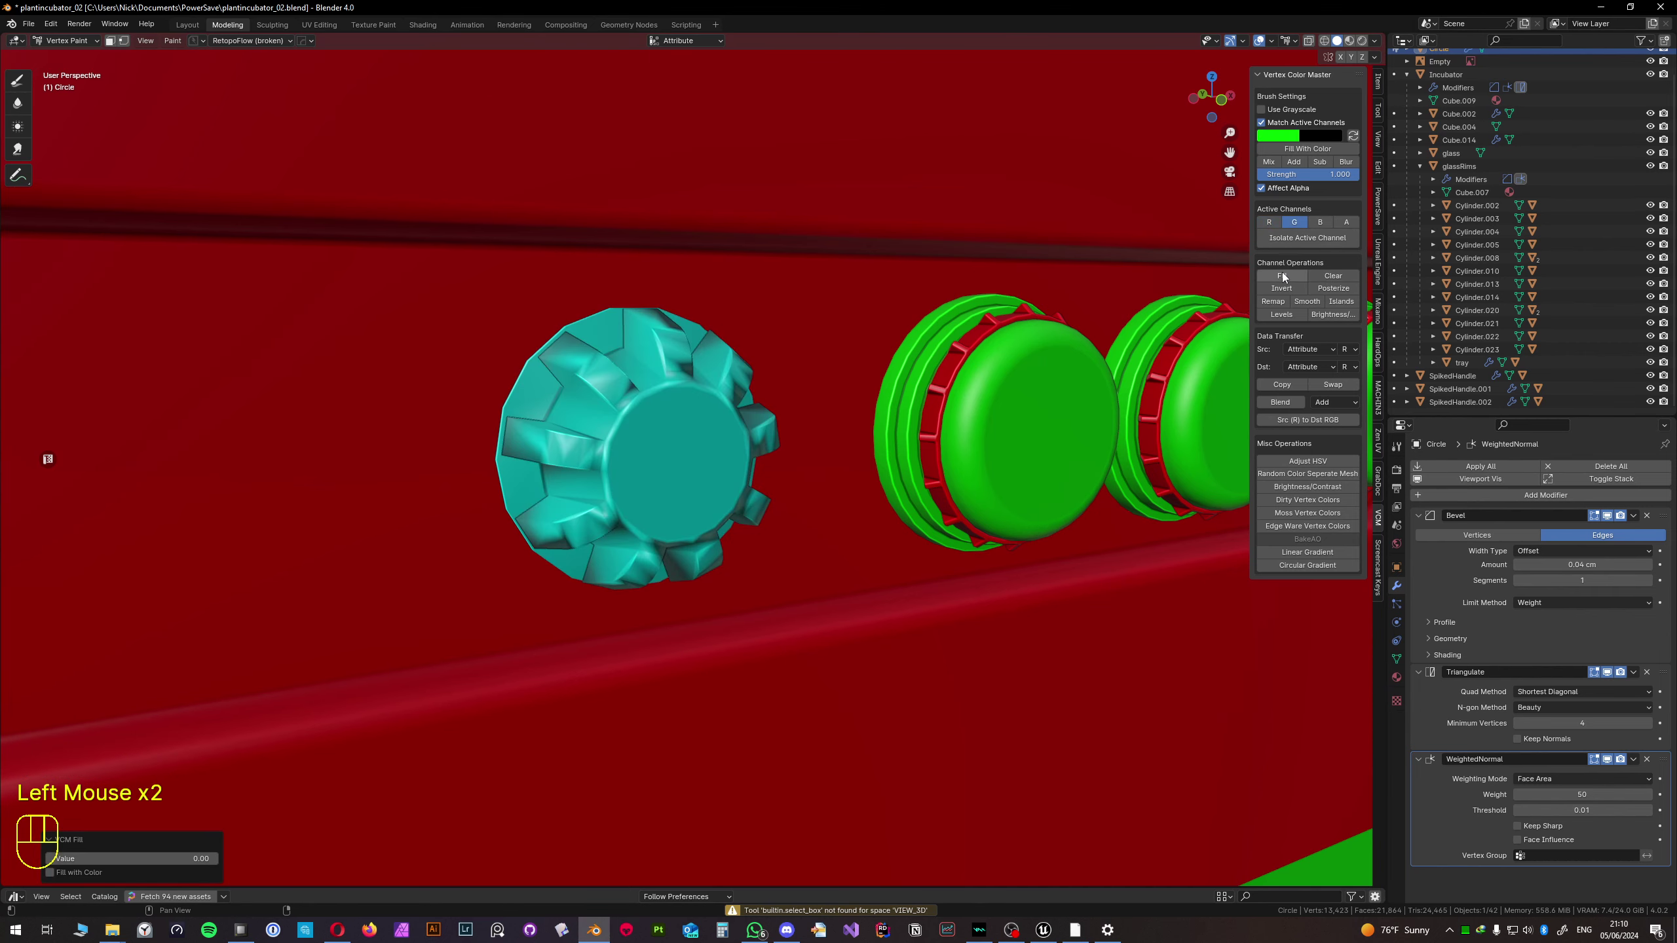
{"action": "middle_click_drag", "start_coordinate": [832, 357], "coordinate": [802, 356]}
{"action": "scroll", "coordinate": [799, 355], "scroll_direction": "down", "scroll_amount": 4}
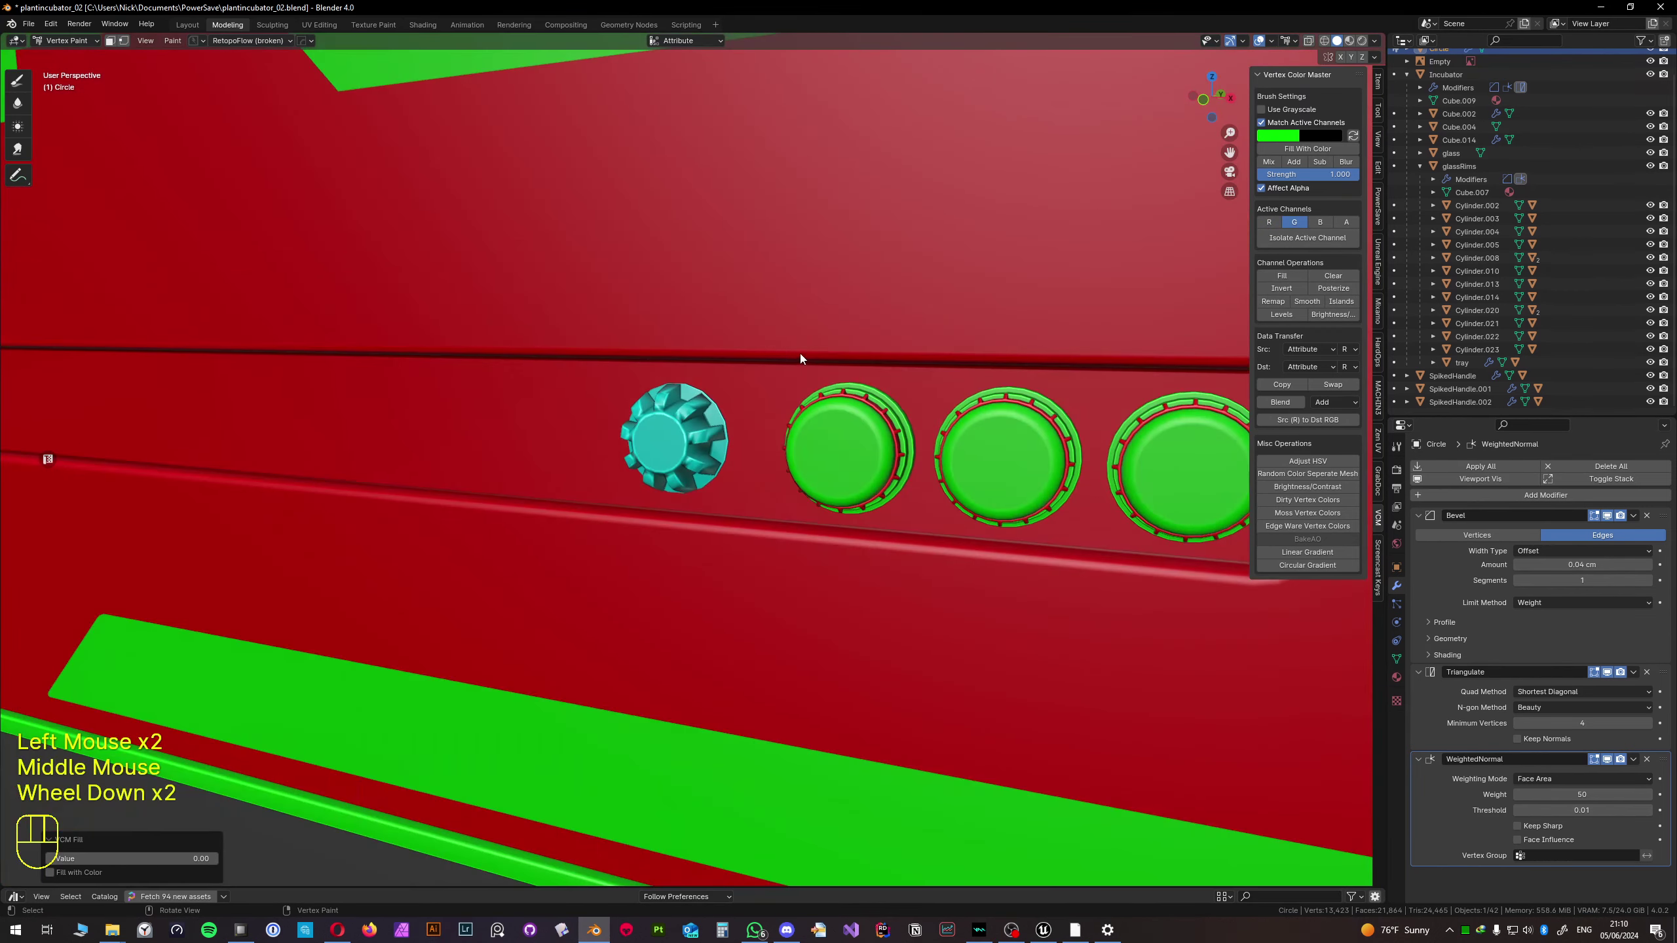
{"action": "middle_click_drag", "start_coordinate": [651, 379], "coordinate": [933, 410], "text": "shift"}
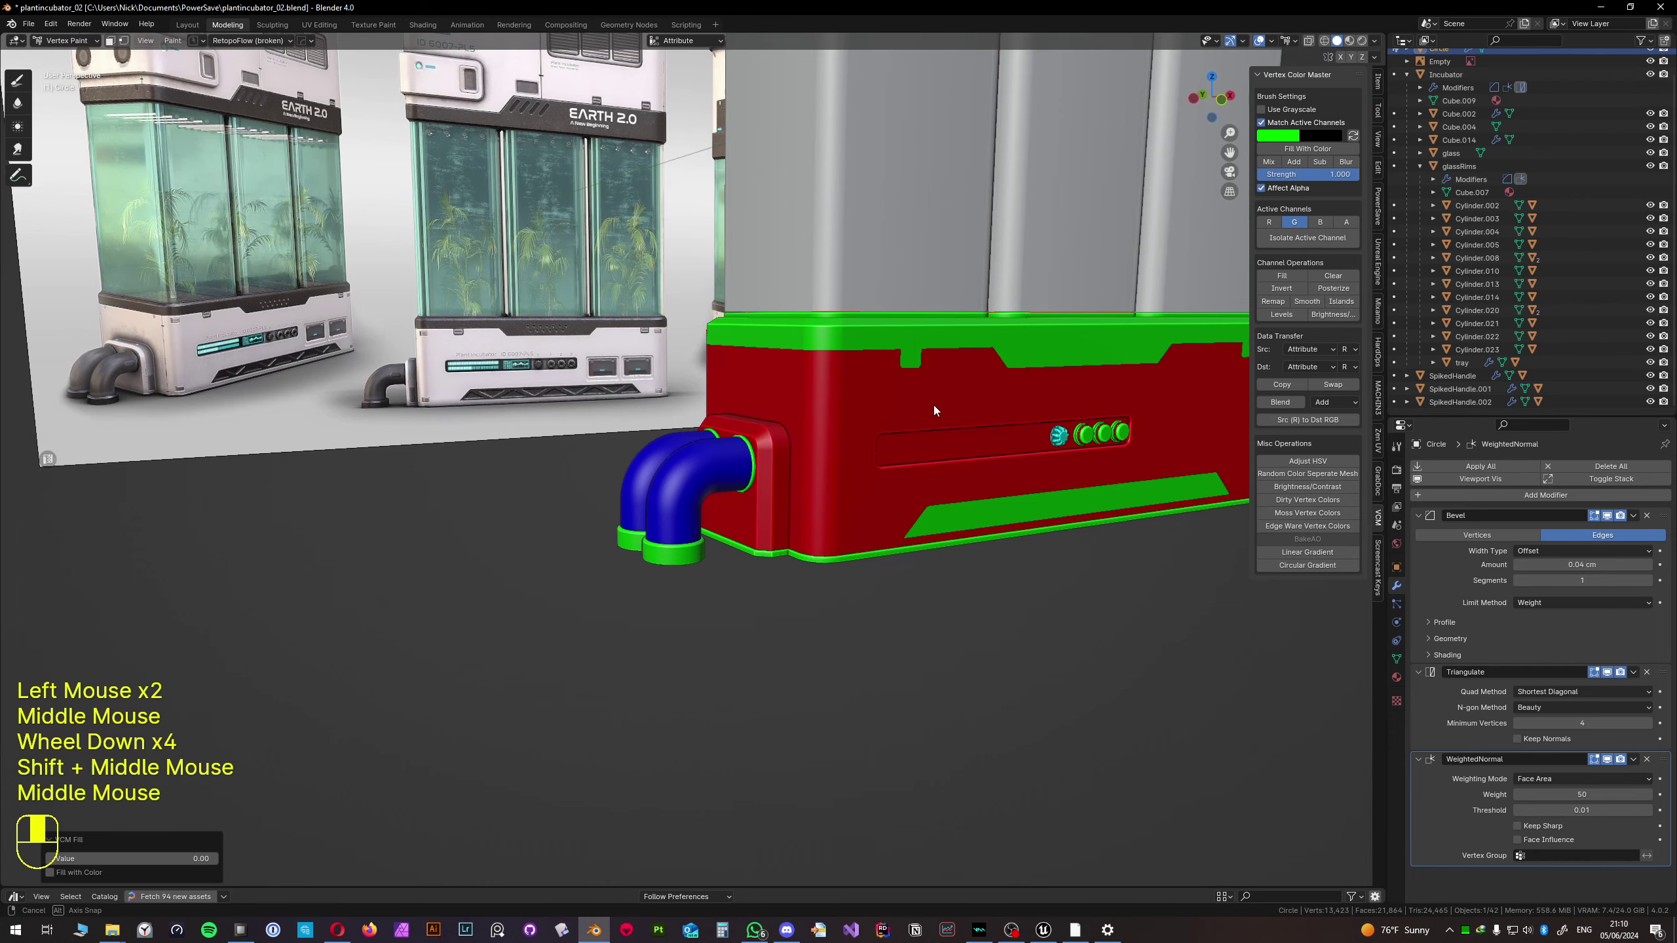
{"action": "scroll", "coordinate": [771, 391], "scroll_direction": "up", "scroll_amount": 1}
{"action": "scroll", "coordinate": [770, 391], "scroll_direction": "up", "scroll_amount": 1, "text": "shift"}
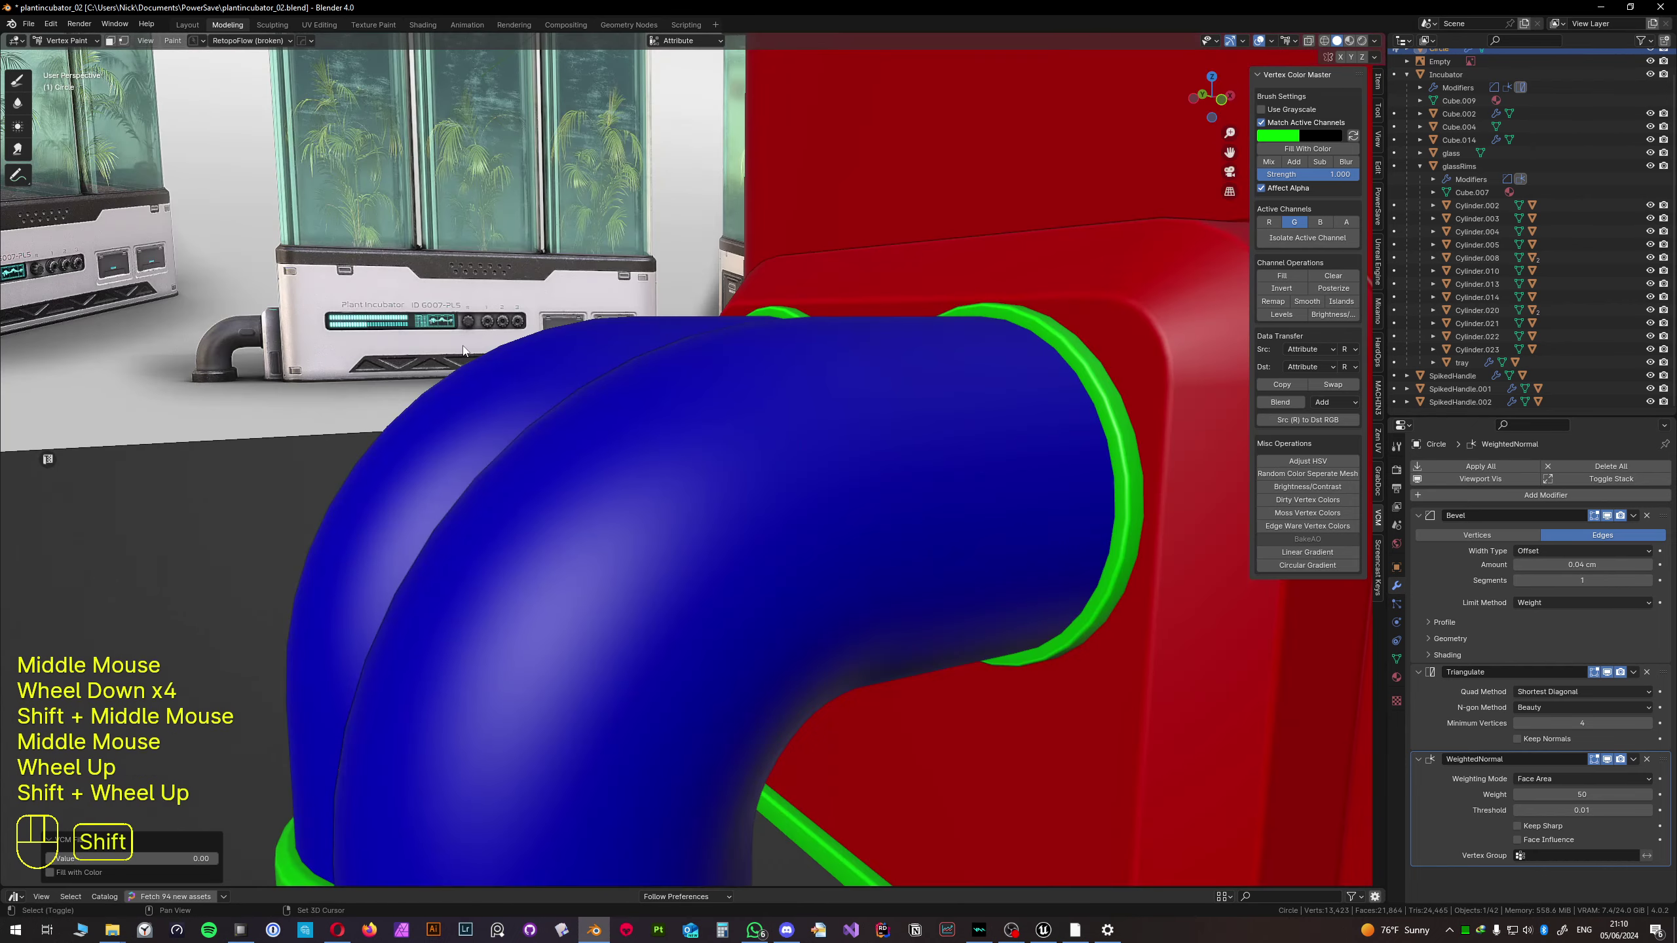
{"action": "mouse_move", "coordinate": [771, 390]}
{"action": "middle_mouse_down", "text": "shift"}
{"action": "mouse_move", "coordinate": [876, 393]}
{"action": "mouse_move", "coordinate": [733, 361]}
{"action": "mouse_move", "coordinate": [983, 411]}
{"action": "mouse_move", "coordinate": [794, 371]}
{"action": "middle_mouse_up", "text": "shift"}
{"action": "scroll", "coordinate": [875, 393], "scroll_direction": "up", "scroll_amount": 2}
{"action": "scroll", "coordinate": [983, 412], "scroll_direction": "down", "scroll_amount": 2}
{"action": "scroll", "coordinate": [986, 415], "scroll_direction": "down", "scroll_amount": 3}
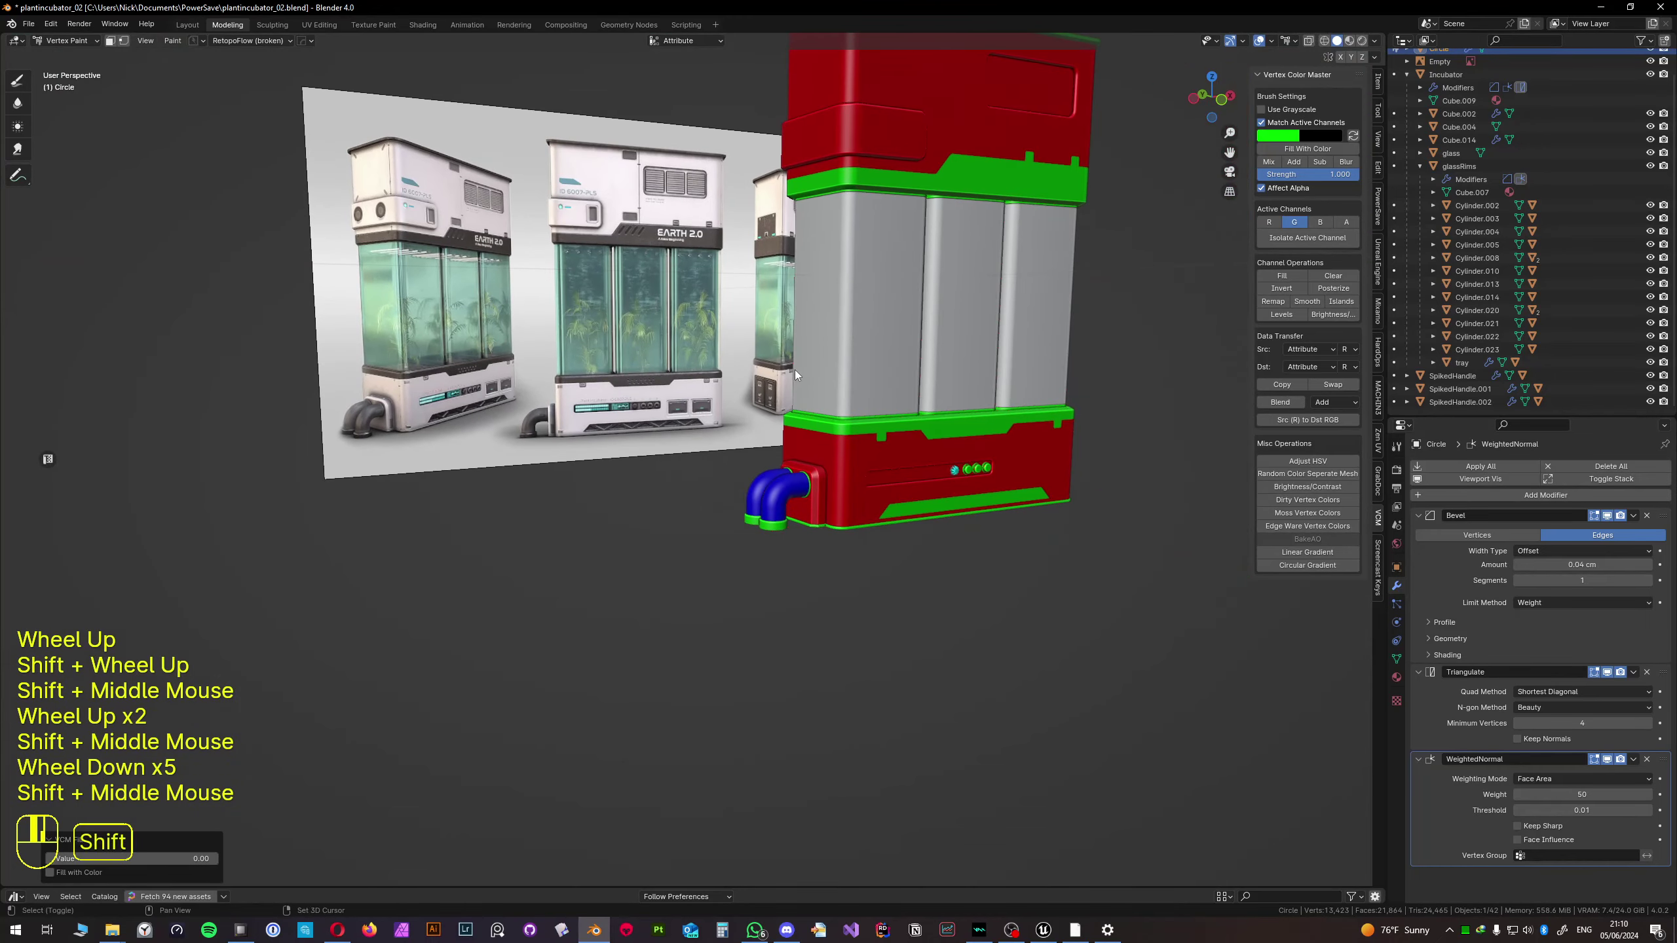
{"action": "scroll", "coordinate": [915, 483], "scroll_direction": "up", "scroll_amount": 1}
{"action": "scroll", "coordinate": [916, 483], "scroll_direction": "up", "scroll_amount": 1}
{"action": "middle_click_drag", "start_coordinate": [676, 400], "coordinate": [654, 390], "text": "shift"}
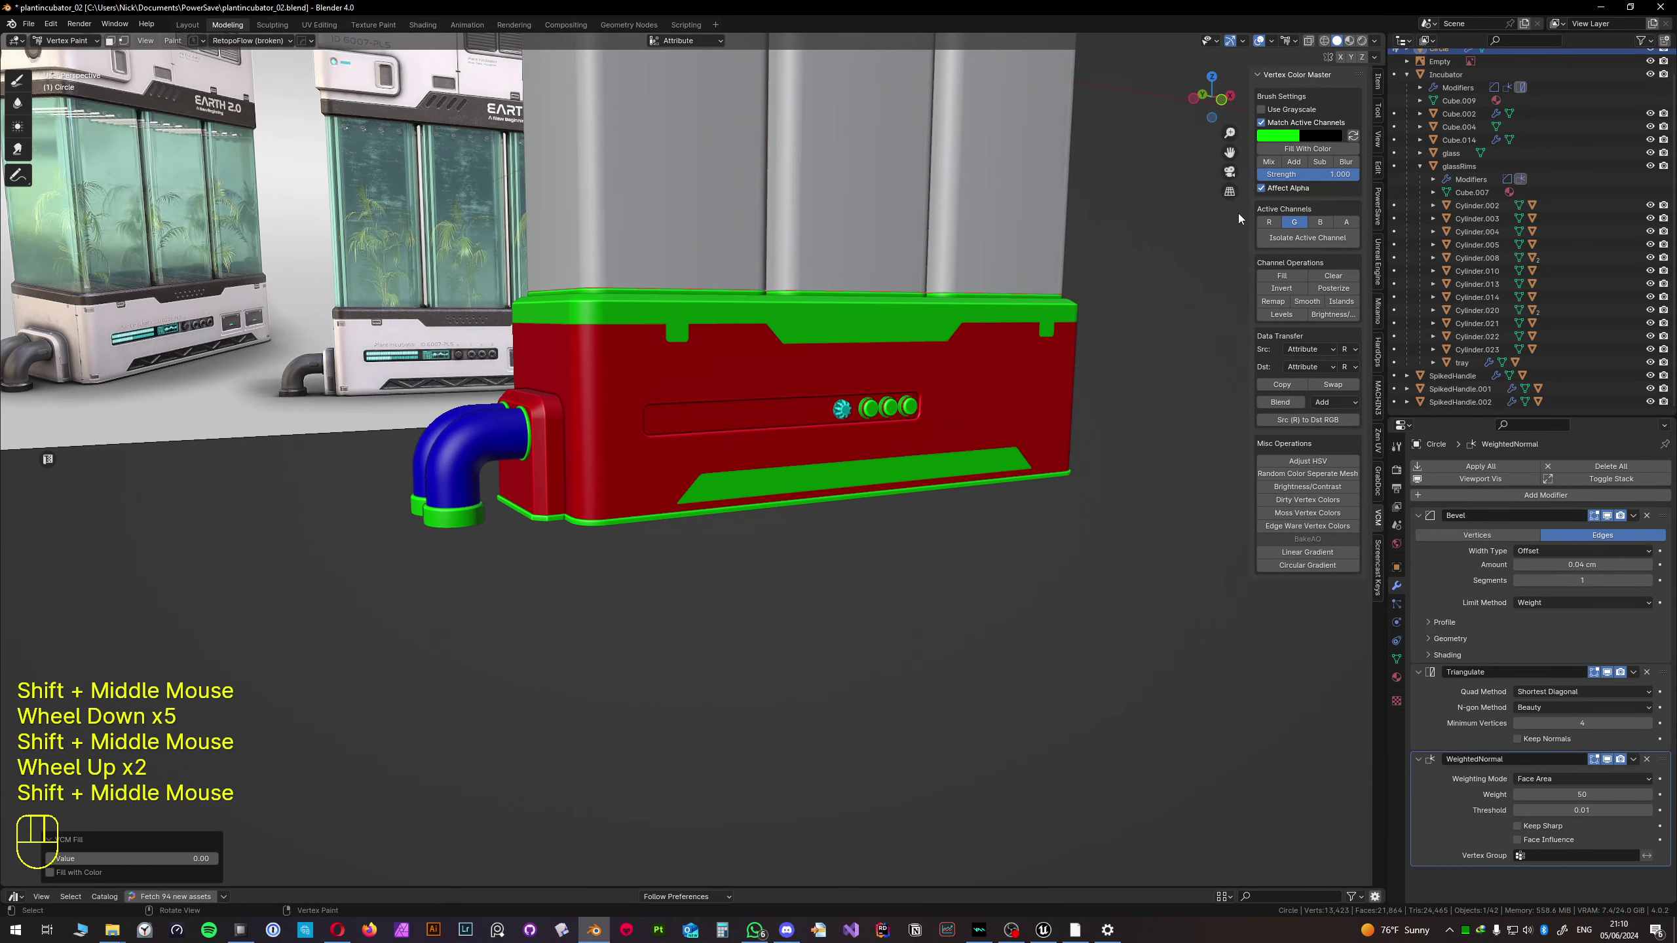
- Make the knob's vertex color blue by filling the B channel and clearing G and A, then return to Object Mode
{"action": "left_click", "coordinate": [1322, 222]}
{"action": "left_click", "coordinate": [1326, 276]}
{"action": "left_click", "coordinate": [1298, 225]}
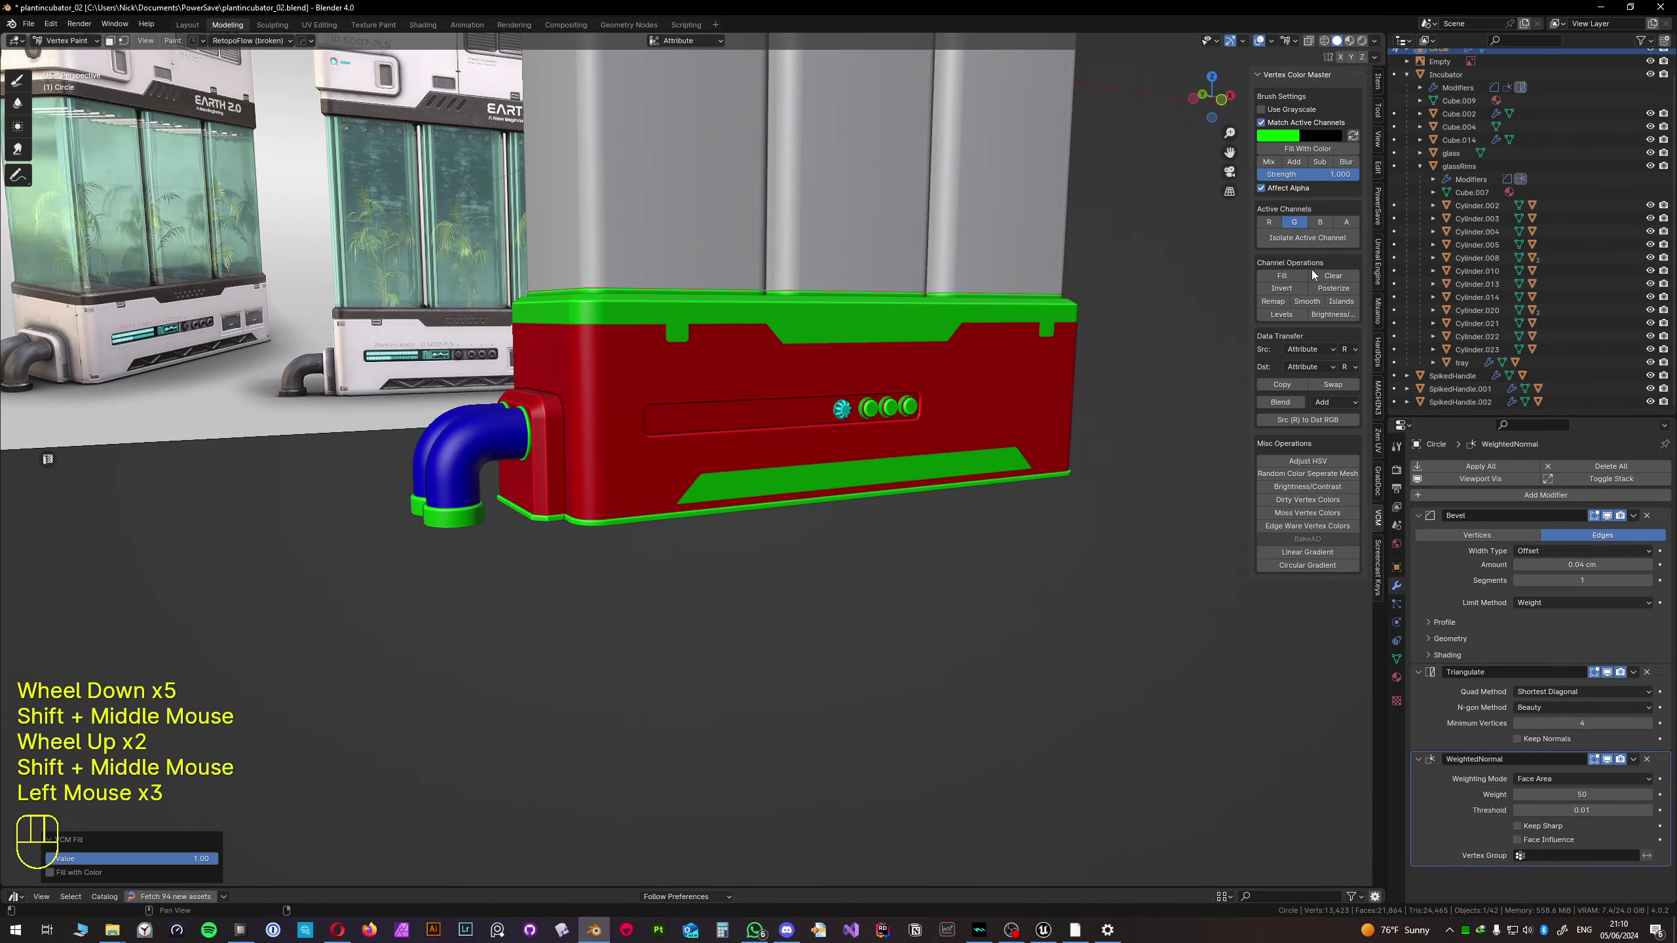
{"action": "left_click", "coordinate": [1313, 274]}
{"action": "left_click", "coordinate": [1344, 225]}
{"action": "left_click", "coordinate": [1334, 276]}
{"action": "scroll", "coordinate": [957, 396], "scroll_direction": "up", "scroll_amount": 1}
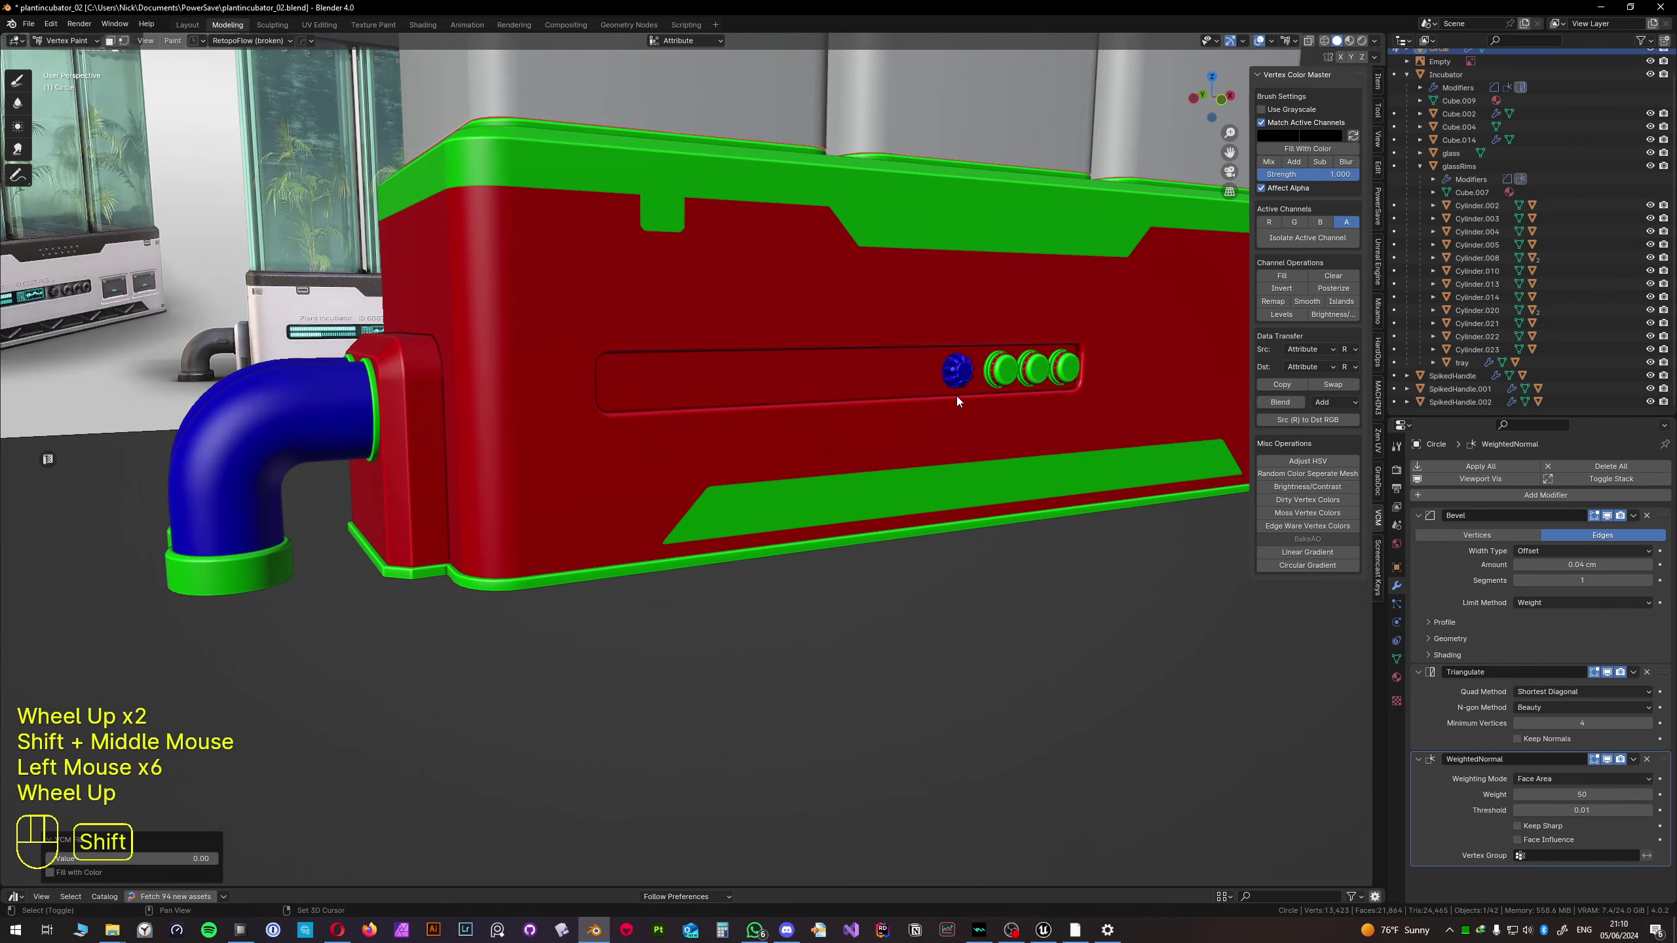
{"action": "middle_click_drag", "start_coordinate": [957, 396], "coordinate": [880, 503], "text": "shift"}
{"action": "key", "text": "Tab"}
{"action": "left_click", "coordinate": [64, 42]}
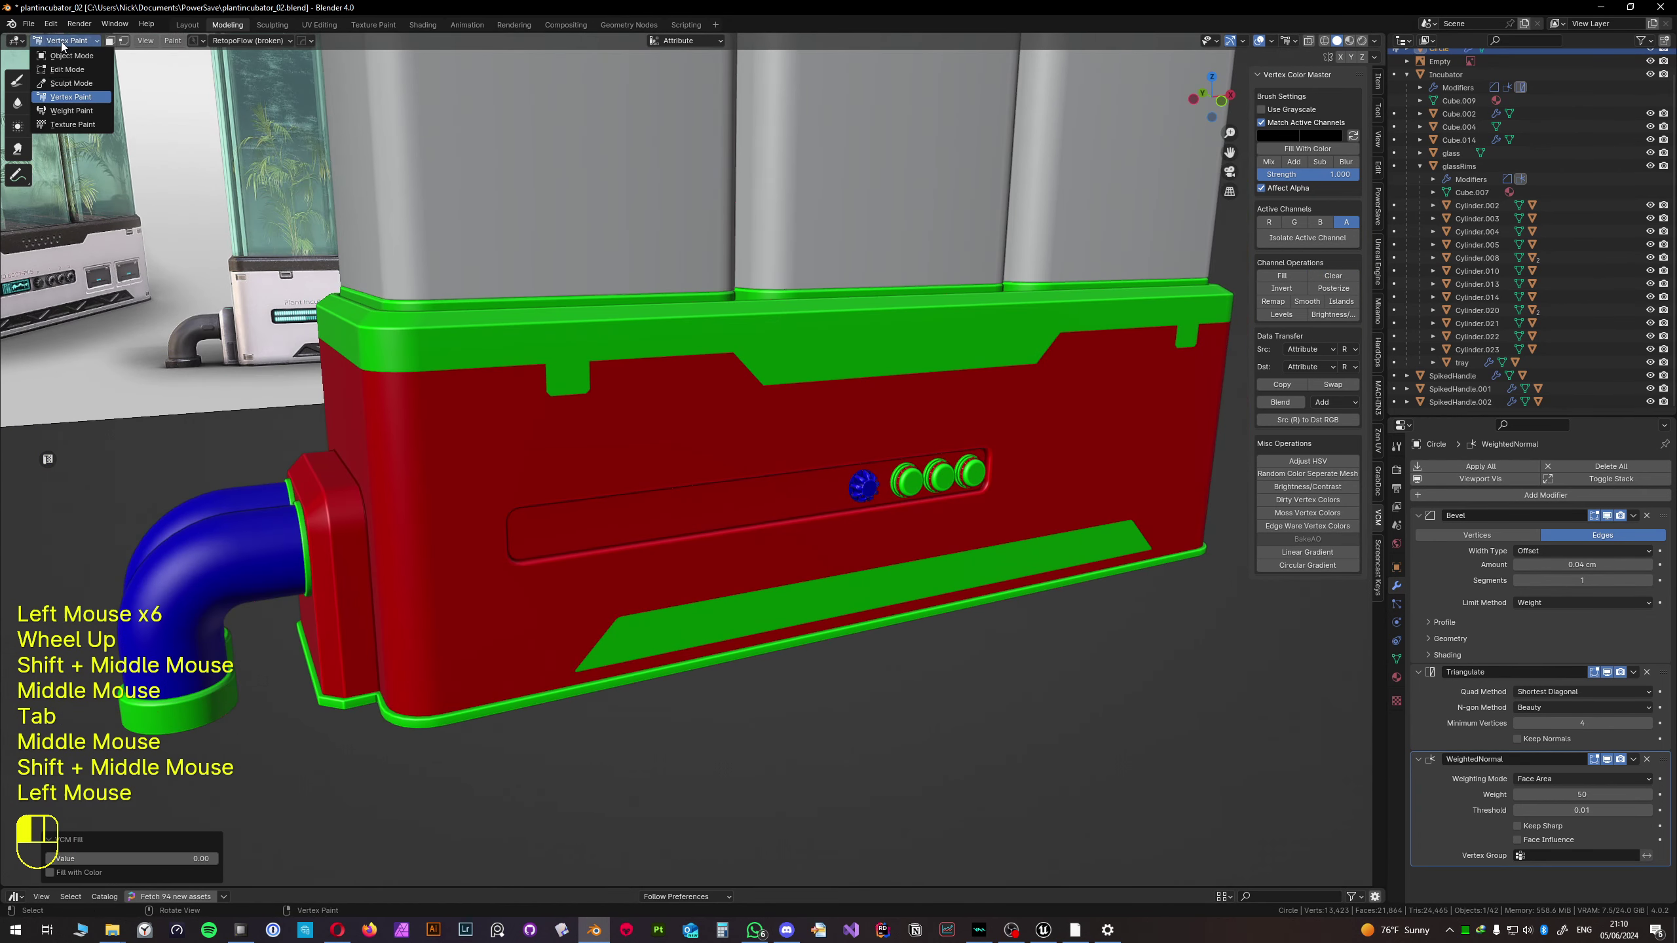
{"action": "left_click", "coordinate": [67, 56]}
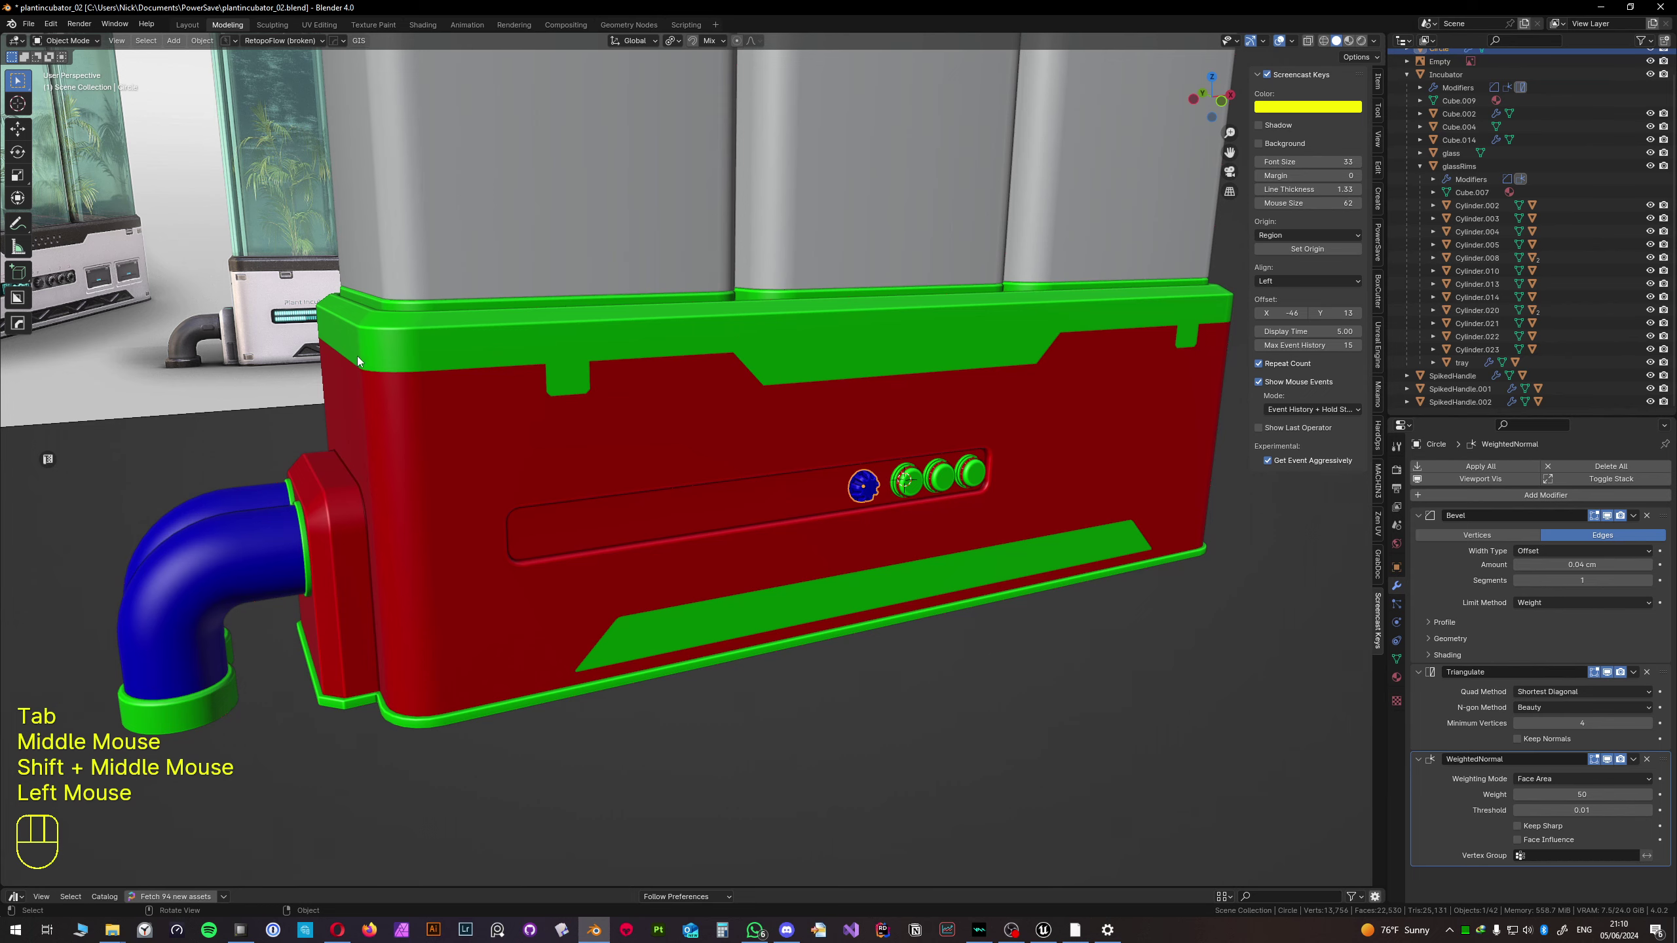
- Examine the display strip, knob and numbered ports on the reference image's front-facing incubator
{"action": "middle_click_drag", "start_coordinate": [291, 334], "coordinate": [647, 467], "text": "shift"}
{"action": "scroll", "coordinate": [652, 370], "scroll_direction": "up", "scroll_amount": 2}
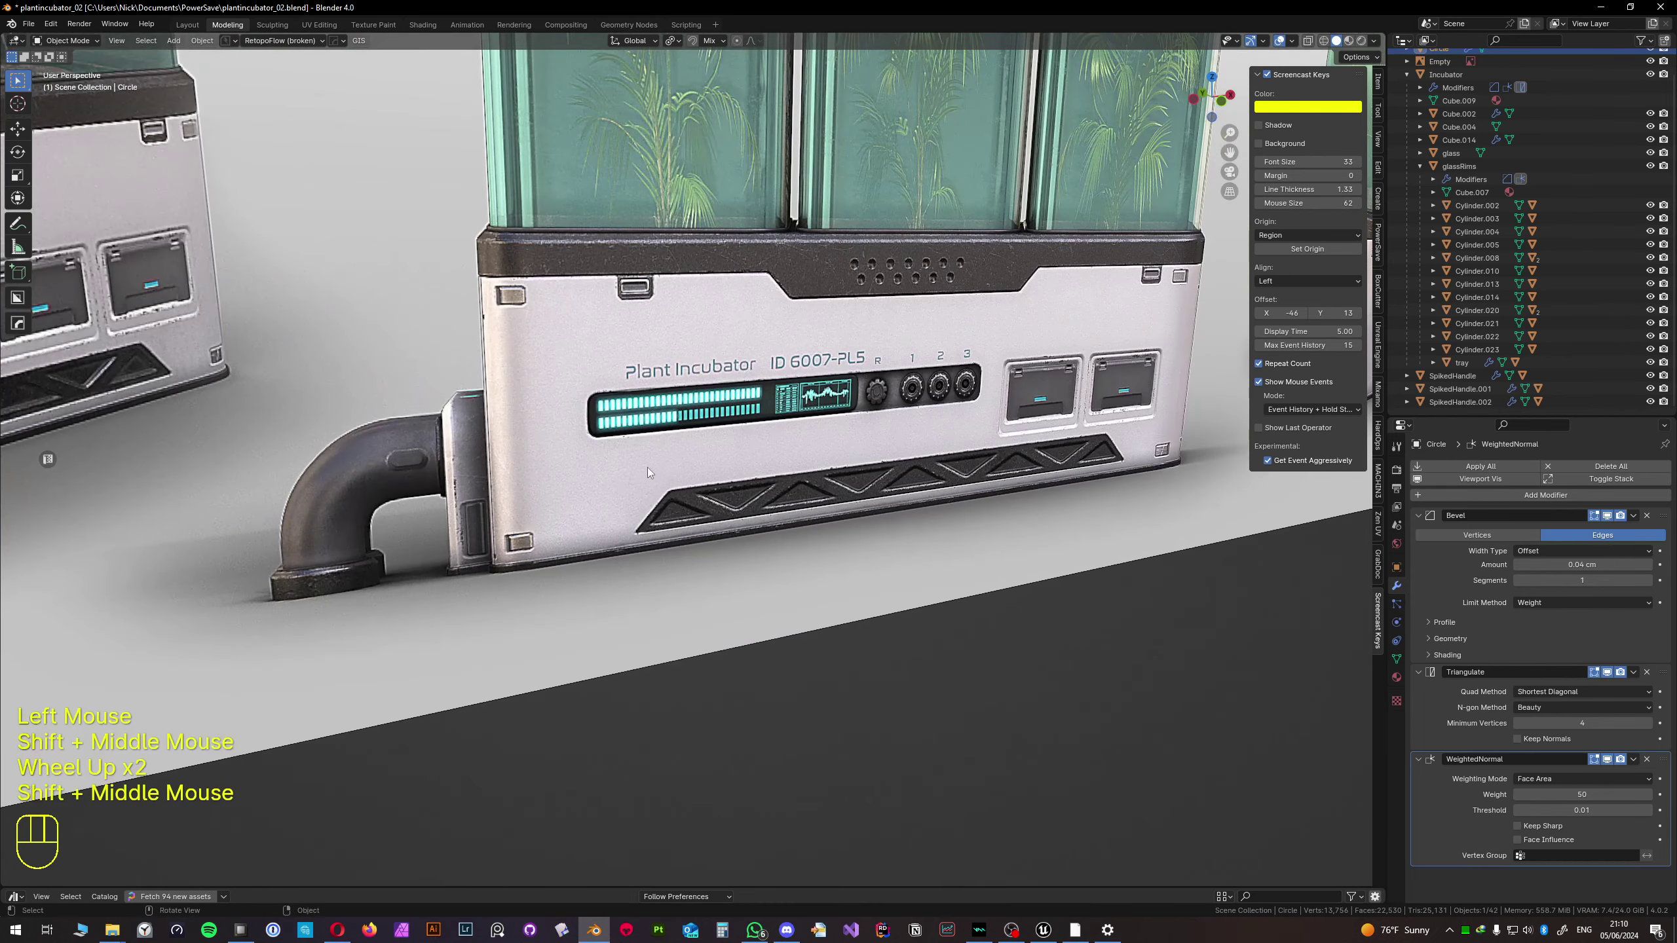
{"action": "scroll", "coordinate": [646, 429], "scroll_direction": "up", "scroll_amount": 2}
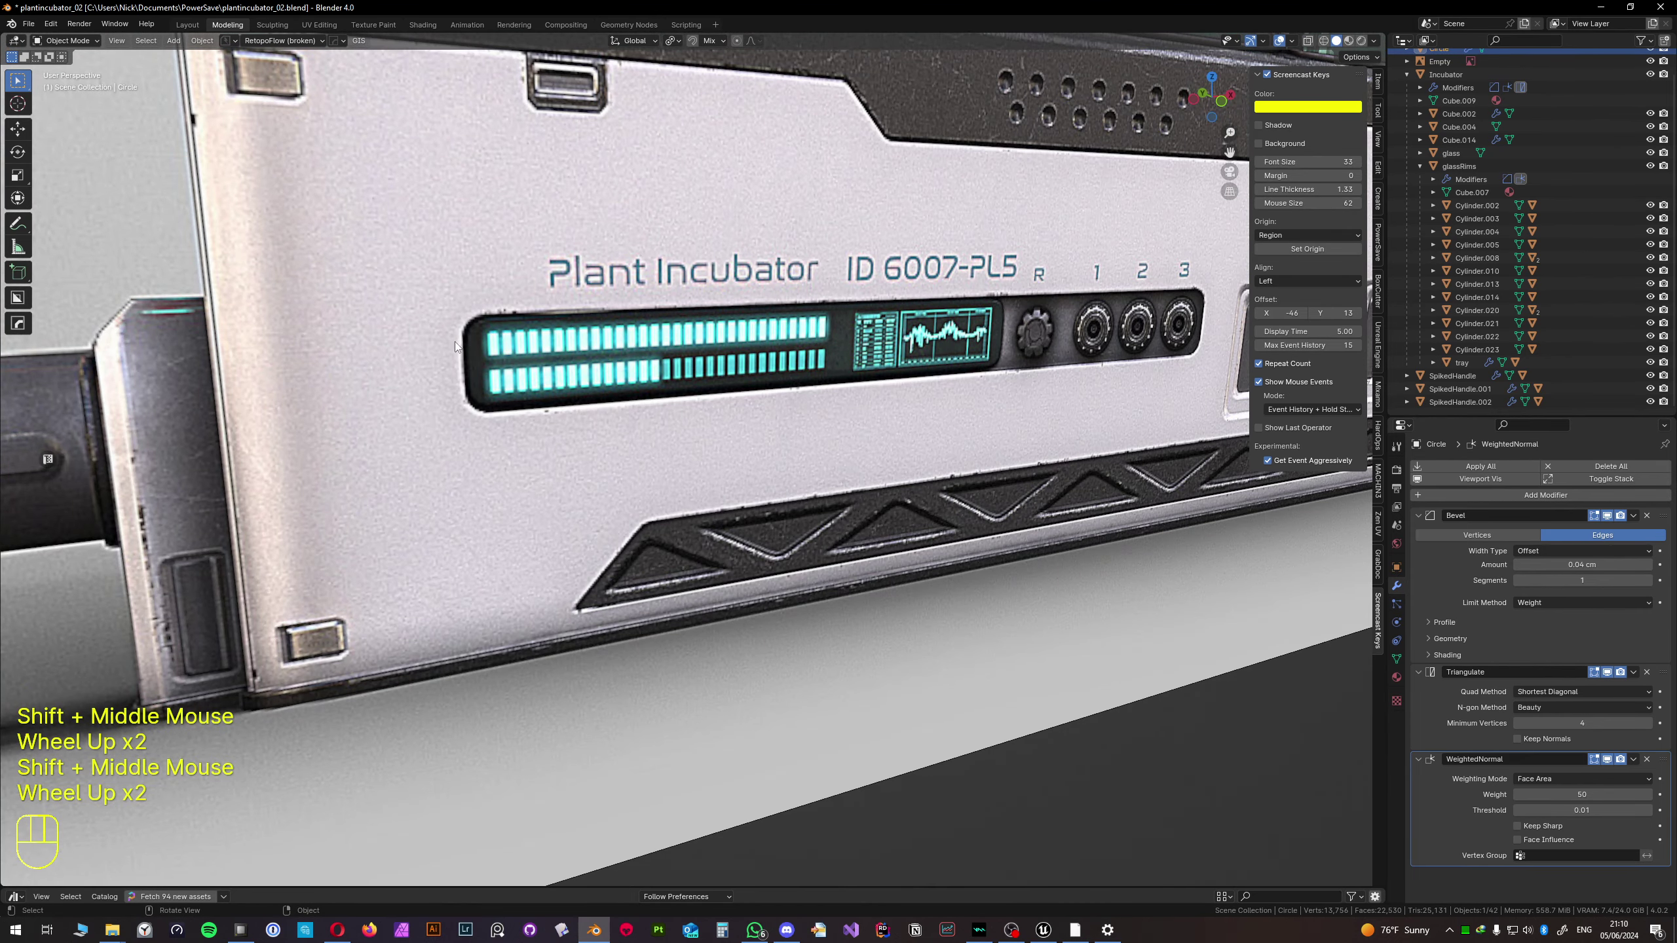
{"action": "scroll", "coordinate": [480, 367], "scroll_direction": "up", "scroll_amount": 1}
{"action": "middle_click_drag", "start_coordinate": [480, 367], "coordinate": [506, 355]}
{"action": "scroll", "coordinate": [756, 366], "scroll_direction": "down", "scroll_amount": 2}
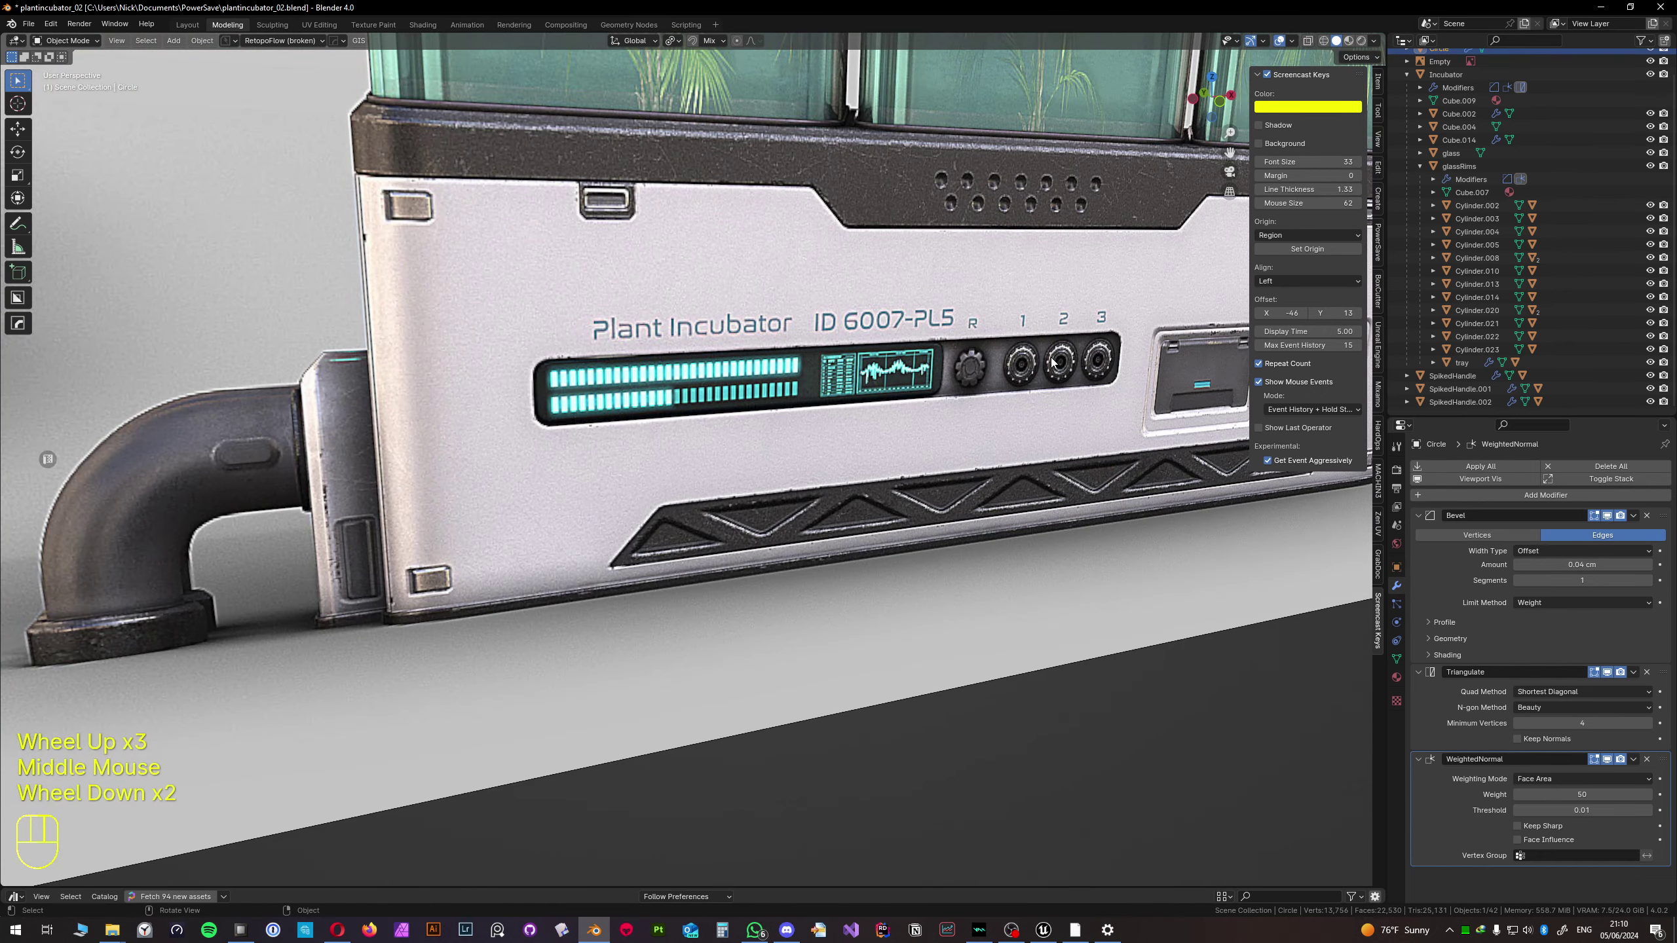
{"action": "scroll", "coordinate": [815, 303], "scroll_direction": "down", "scroll_amount": 2}
- Study the reference's light bars, graph screen and lettering around the display strip on both incubator views
{"action": "middle_click_drag", "start_coordinate": [456, 294], "coordinate": [617, 346], "text": "shift"}
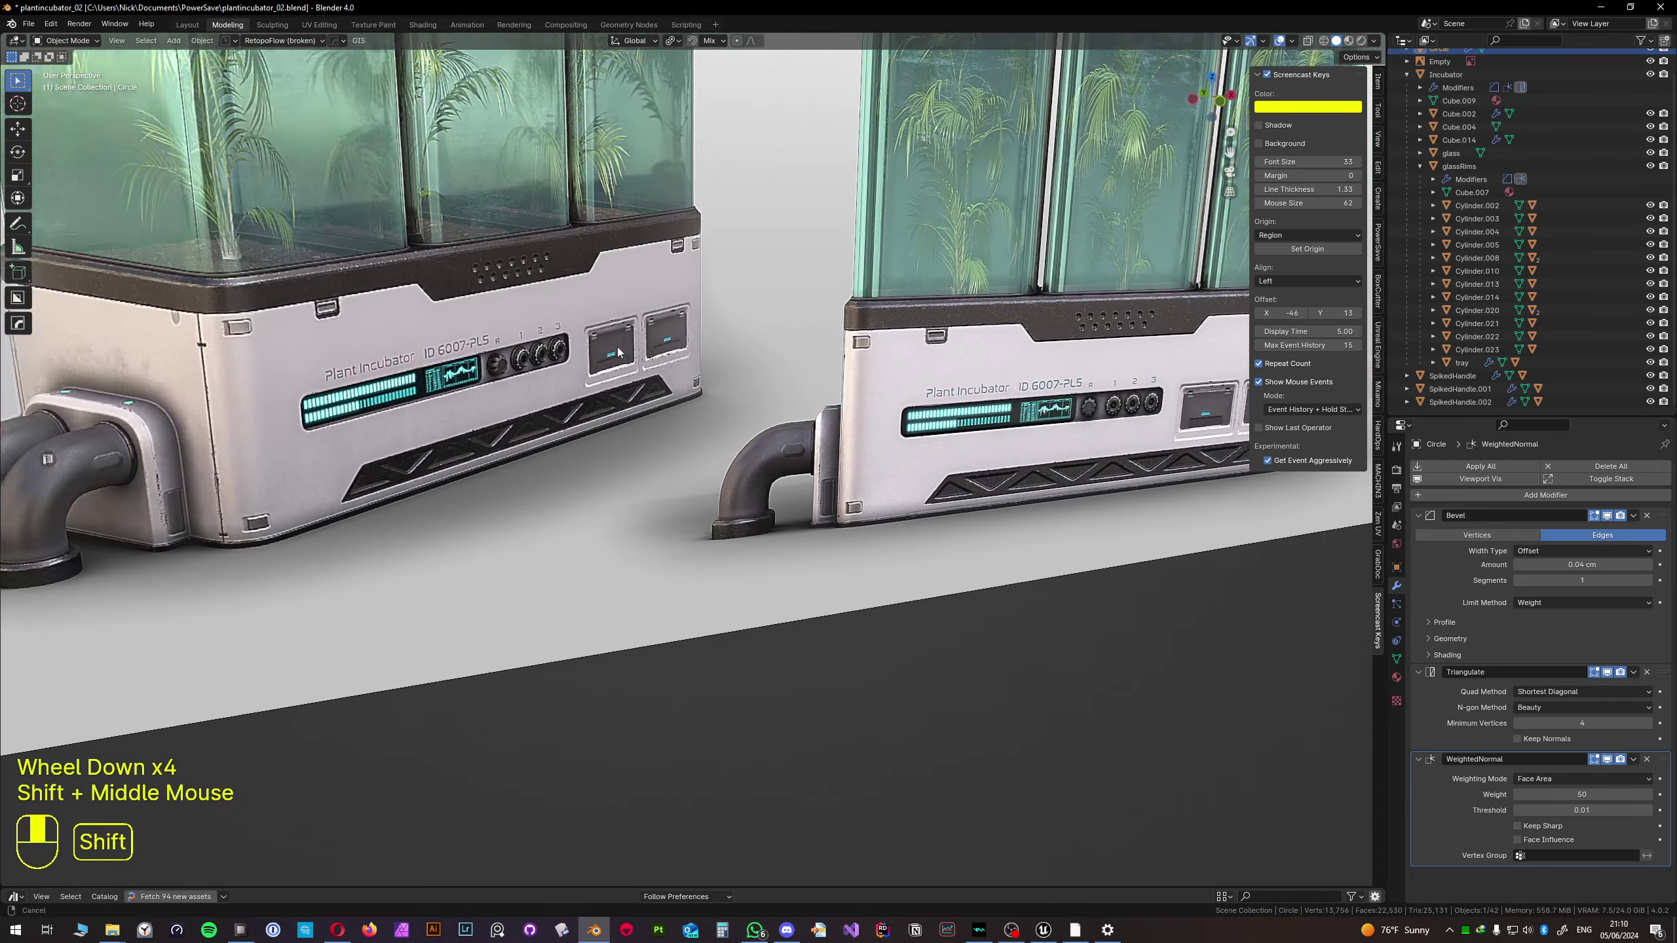
{"action": "scroll", "coordinate": [617, 346], "scroll_direction": "up", "scroll_amount": 2}
{"action": "middle_click_drag", "start_coordinate": [439, 327], "coordinate": [638, 397], "text": "shift"}
{"action": "scroll", "coordinate": [577, 333], "scroll_direction": "up", "scroll_amount": 1}
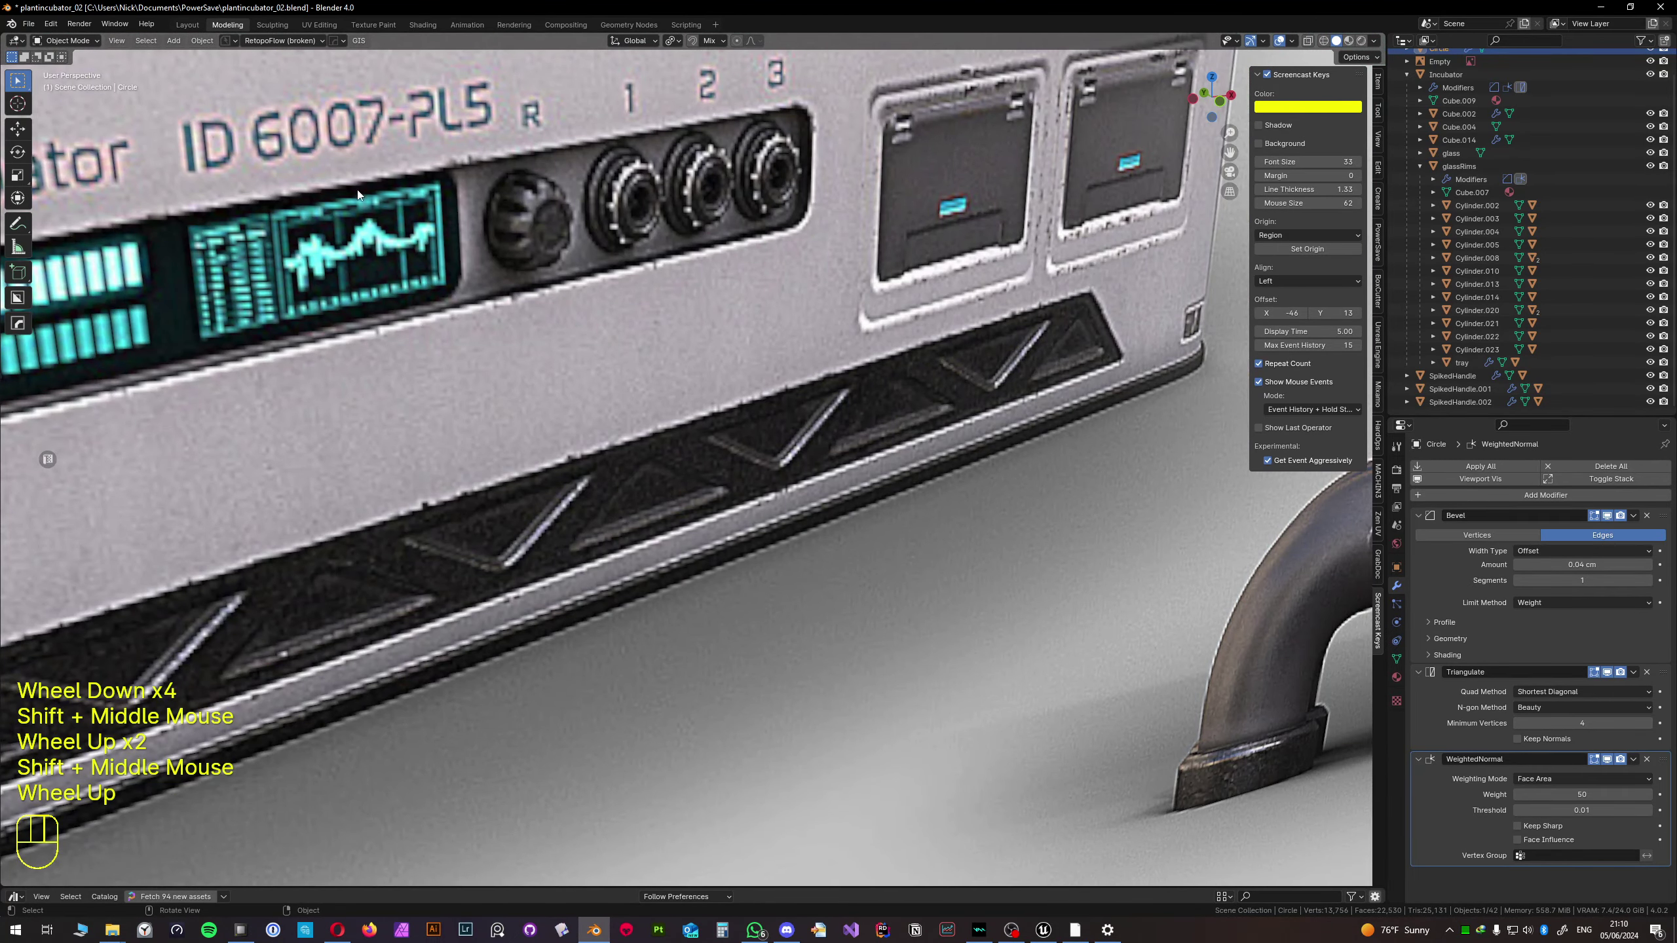
{"action": "middle_click_drag", "start_coordinate": [358, 193], "coordinate": [324, 155], "text": "shift"}
{"action": "scroll", "coordinate": [621, 302], "scroll_direction": "down", "scroll_amount": 1}
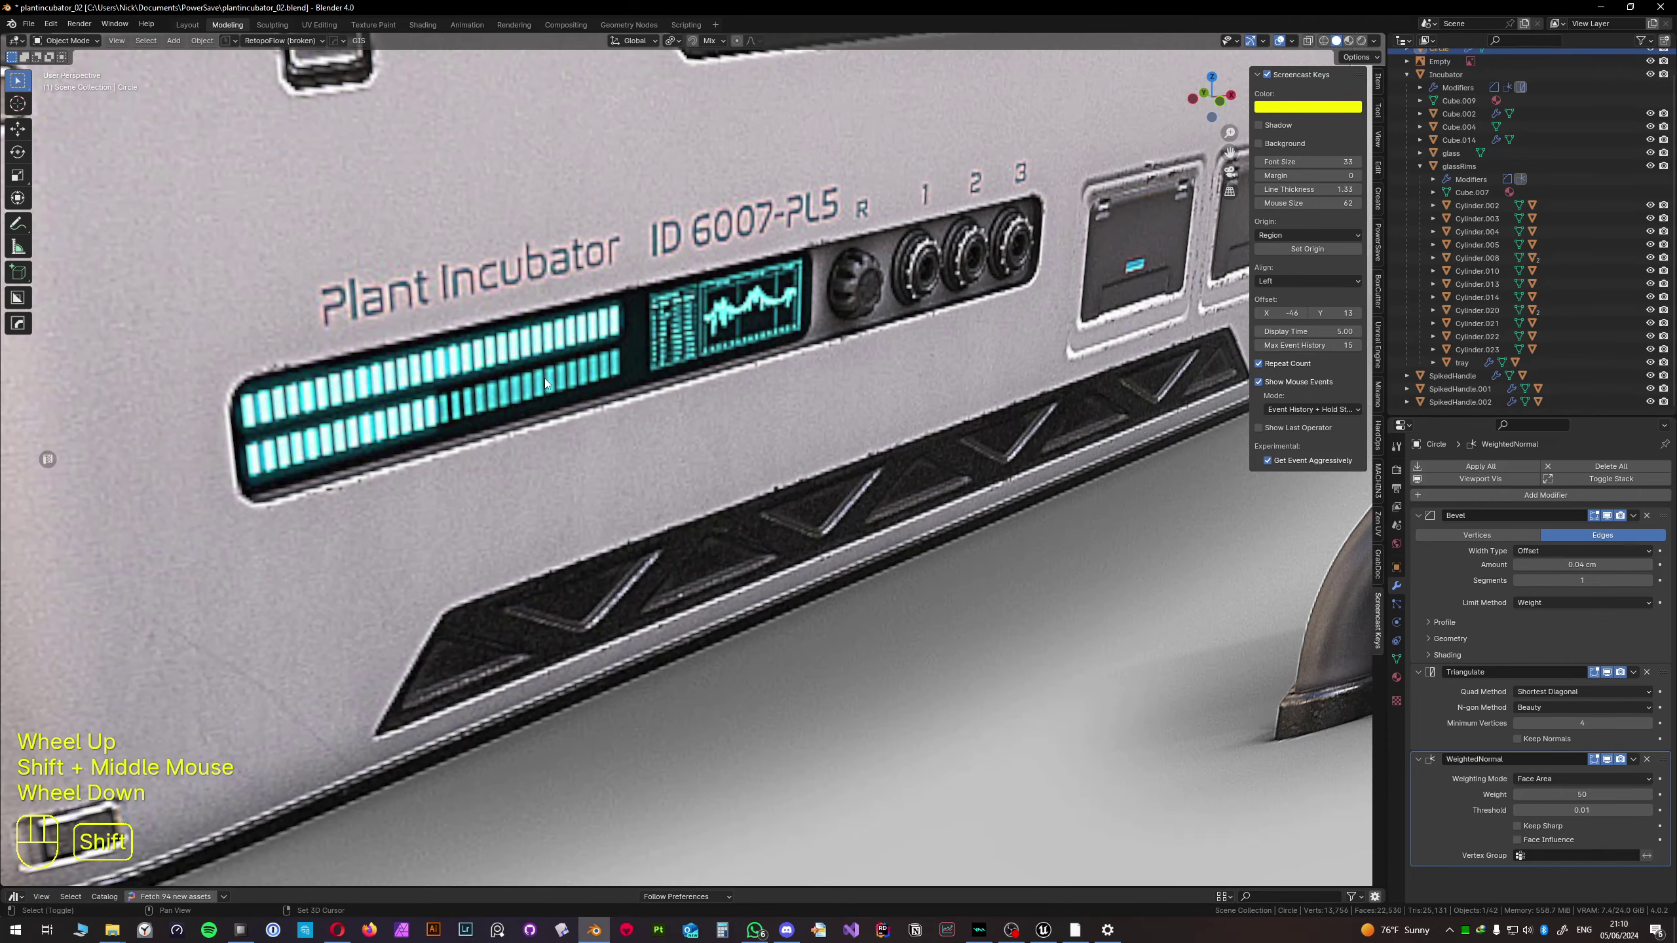
{"action": "middle_click_drag", "start_coordinate": [546, 384], "coordinate": [661, 355], "text": "shift"}
{"action": "scroll", "coordinate": [660, 354], "scroll_direction": "down", "scroll_amount": 4}
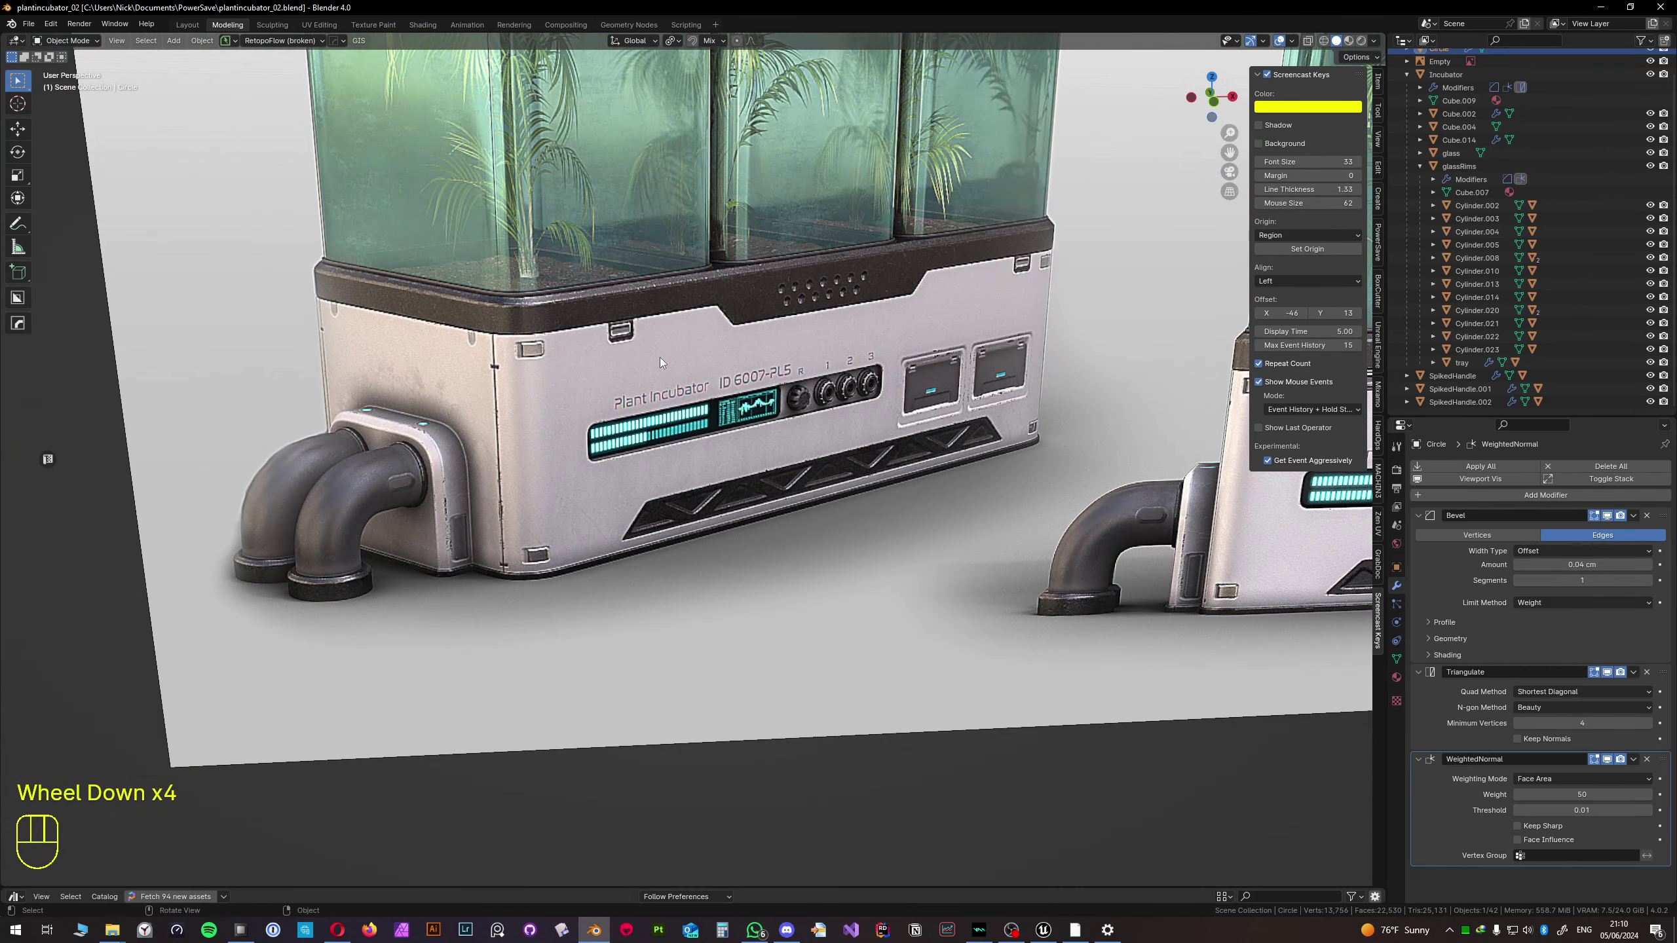
{"action": "scroll", "coordinate": [660, 362], "scroll_direction": "down", "scroll_amount": 2}
{"action": "middle_click_drag", "start_coordinate": [659, 365], "coordinate": [708, 427], "text": "shift"}
{"action": "scroll", "coordinate": [665, 361], "scroll_direction": "up", "scroll_amount": 2}
{"action": "scroll", "coordinate": [723, 380], "scroll_direction": "up", "scroll_amount": 2}
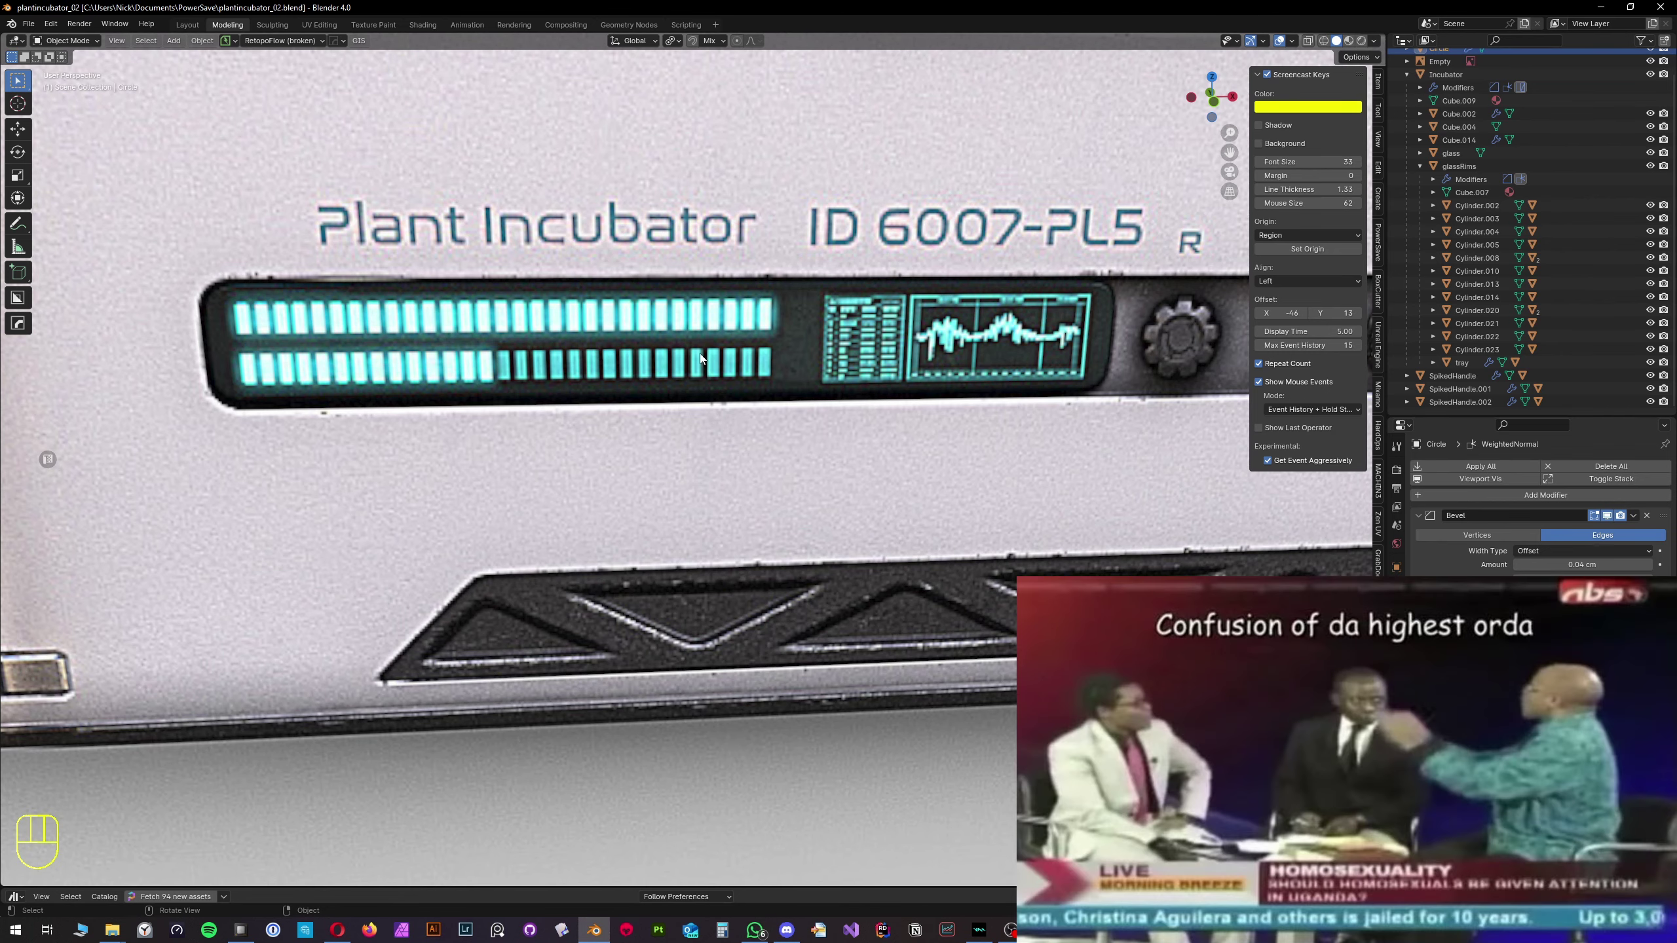
- Compare the reference's display strip with the model's recessed panel in a see-through front view
{"action": "scroll", "coordinate": [783, 354], "scroll_direction": "down", "scroll_amount": 4}
{"action": "scroll", "coordinate": [796, 363], "scroll_direction": "down", "scroll_amount": 8}
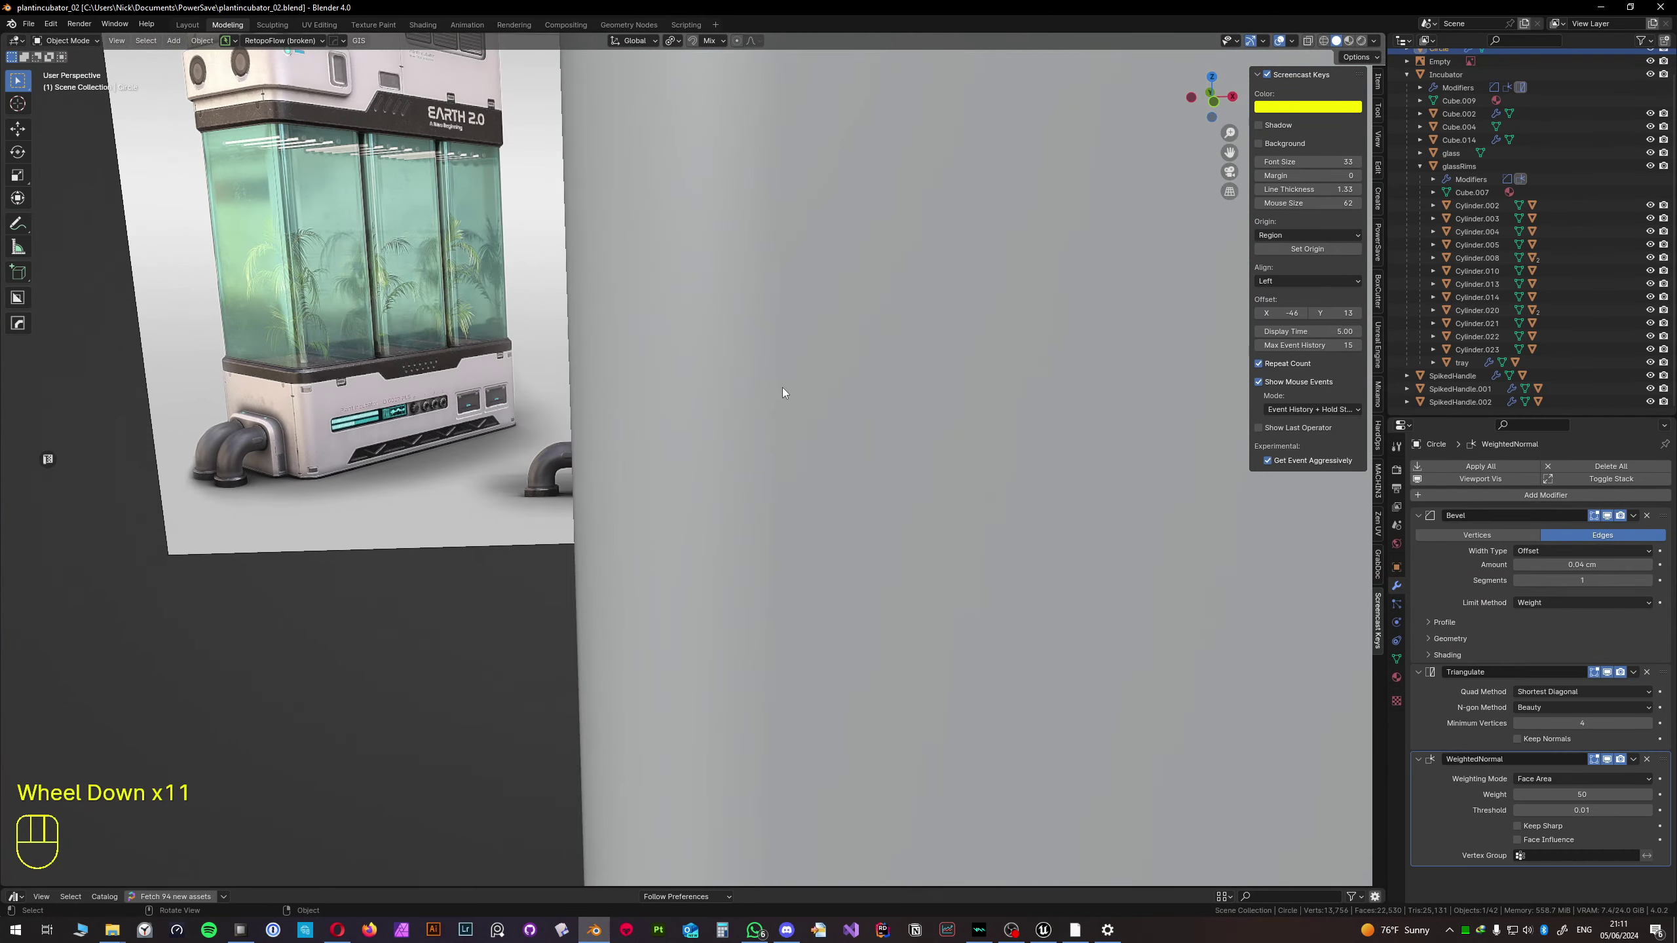
{"action": "middle_click_drag", "start_coordinate": [783, 391], "coordinate": [762, 297]}
{"action": "scroll", "coordinate": [839, 446], "scroll_direction": "down", "scroll_amount": 4}
{"action": "scroll", "coordinate": [741, 487], "scroll_direction": "up", "scroll_amount": 2}
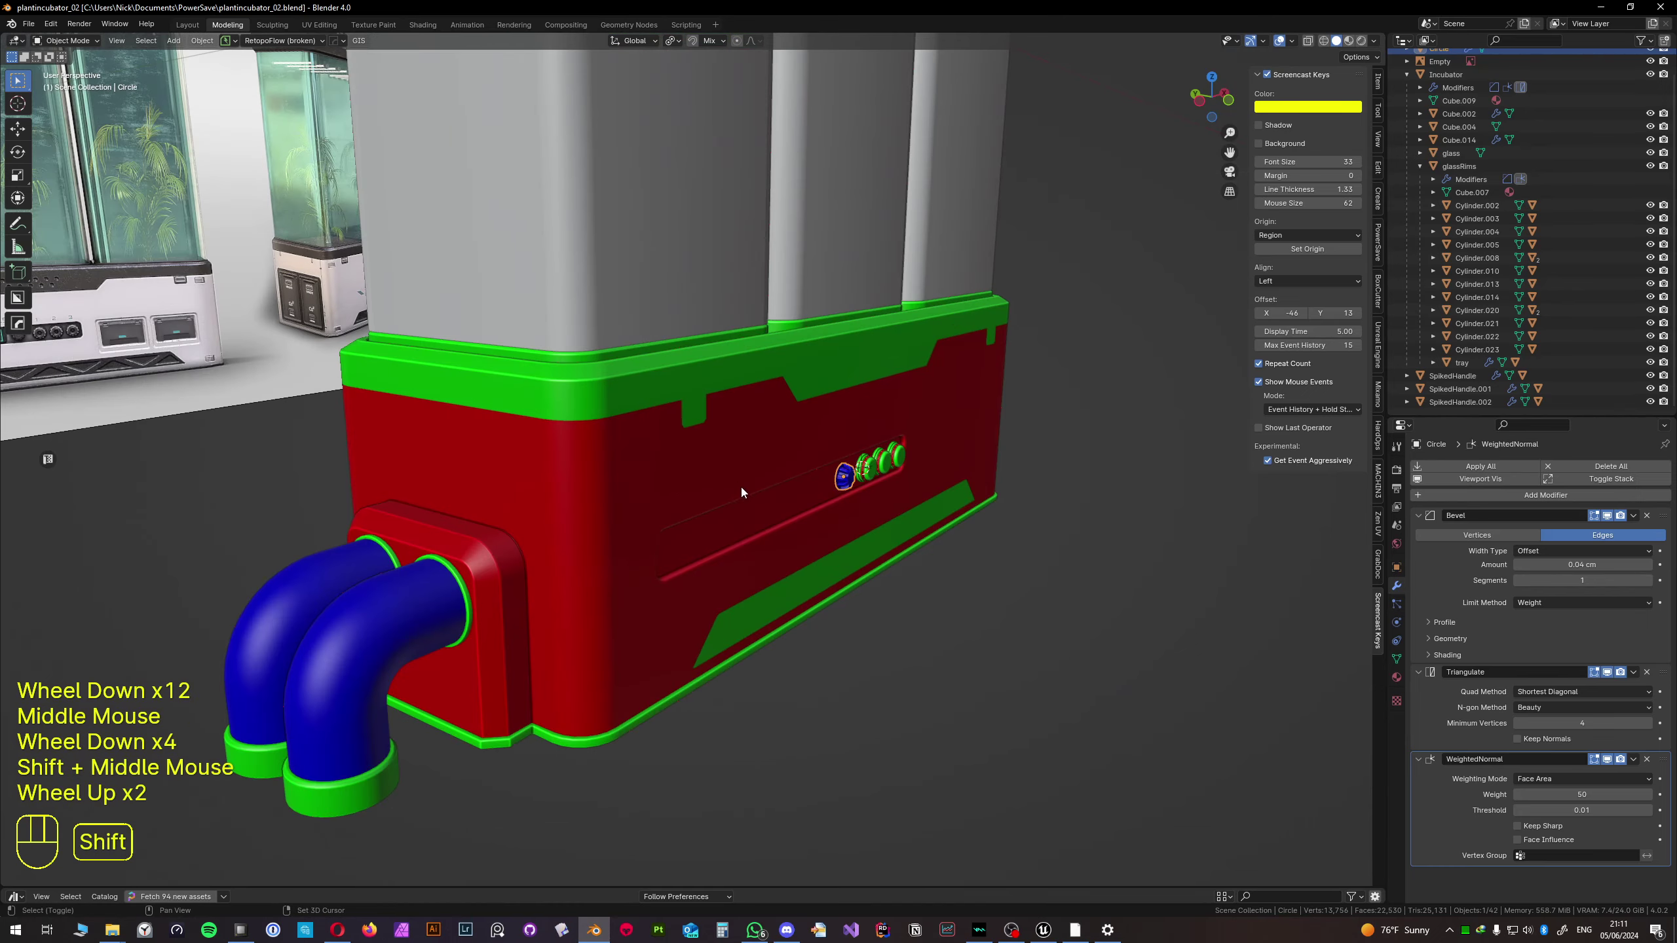
{"action": "middle_click_drag", "start_coordinate": [742, 487], "coordinate": [617, 363], "text": "shift"}
{"action": "scroll", "coordinate": [708, 387], "scroll_direction": "up", "scroll_amount": 3}
{"action": "key", "text": "alt+z"}
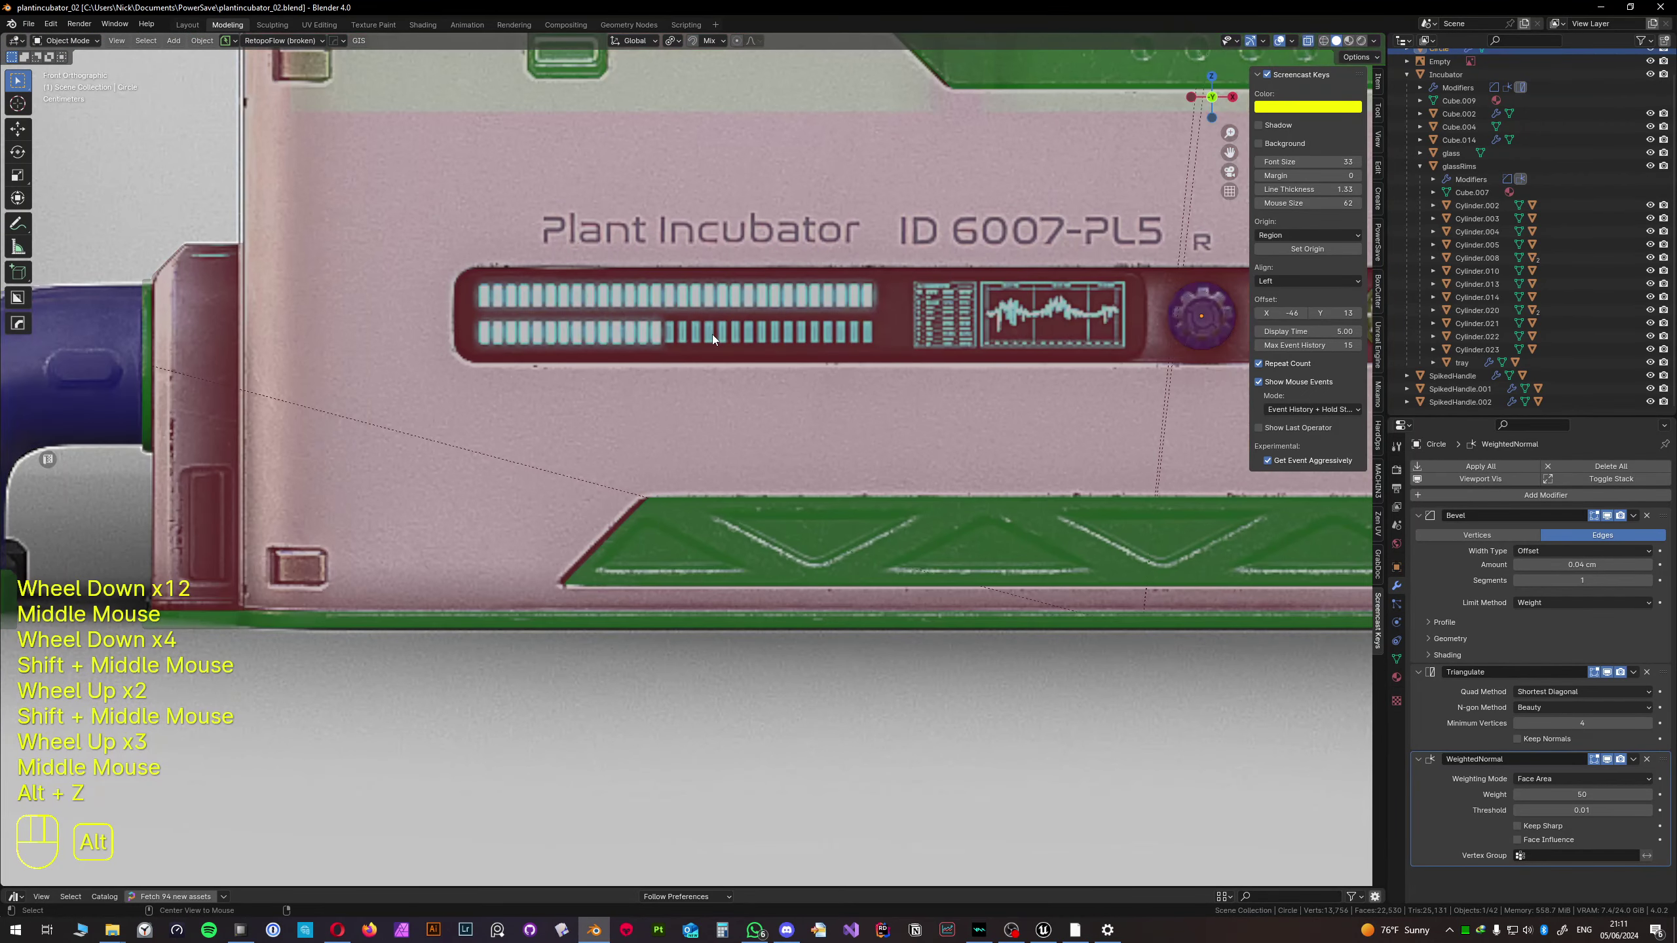
{"action": "middle_click_drag", "start_coordinate": [825, 322], "coordinate": [657, 398], "text": "shift"}
- Leave the knob's mesh and open the incubator base for mesh editing at the recessed front strip
{"action": "key", "text": "Tab"}
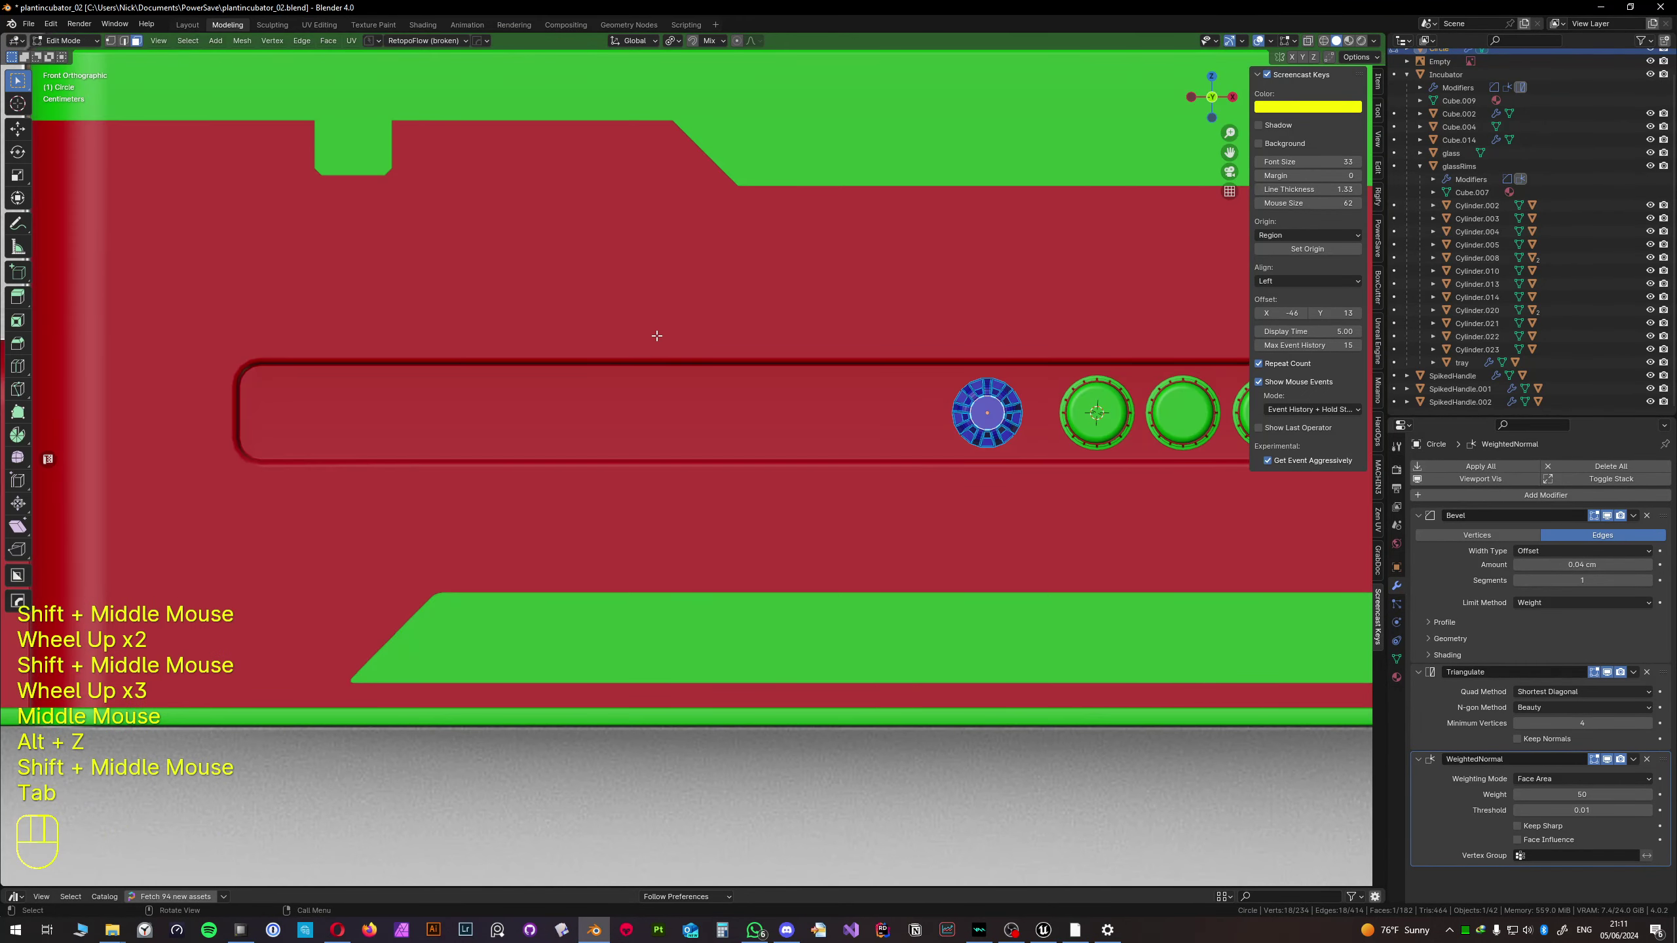
{"action": "left_click", "coordinate": [588, 400]}
{"action": "key", "text": "Tab"}
{"action": "left_click", "coordinate": [559, 399]}
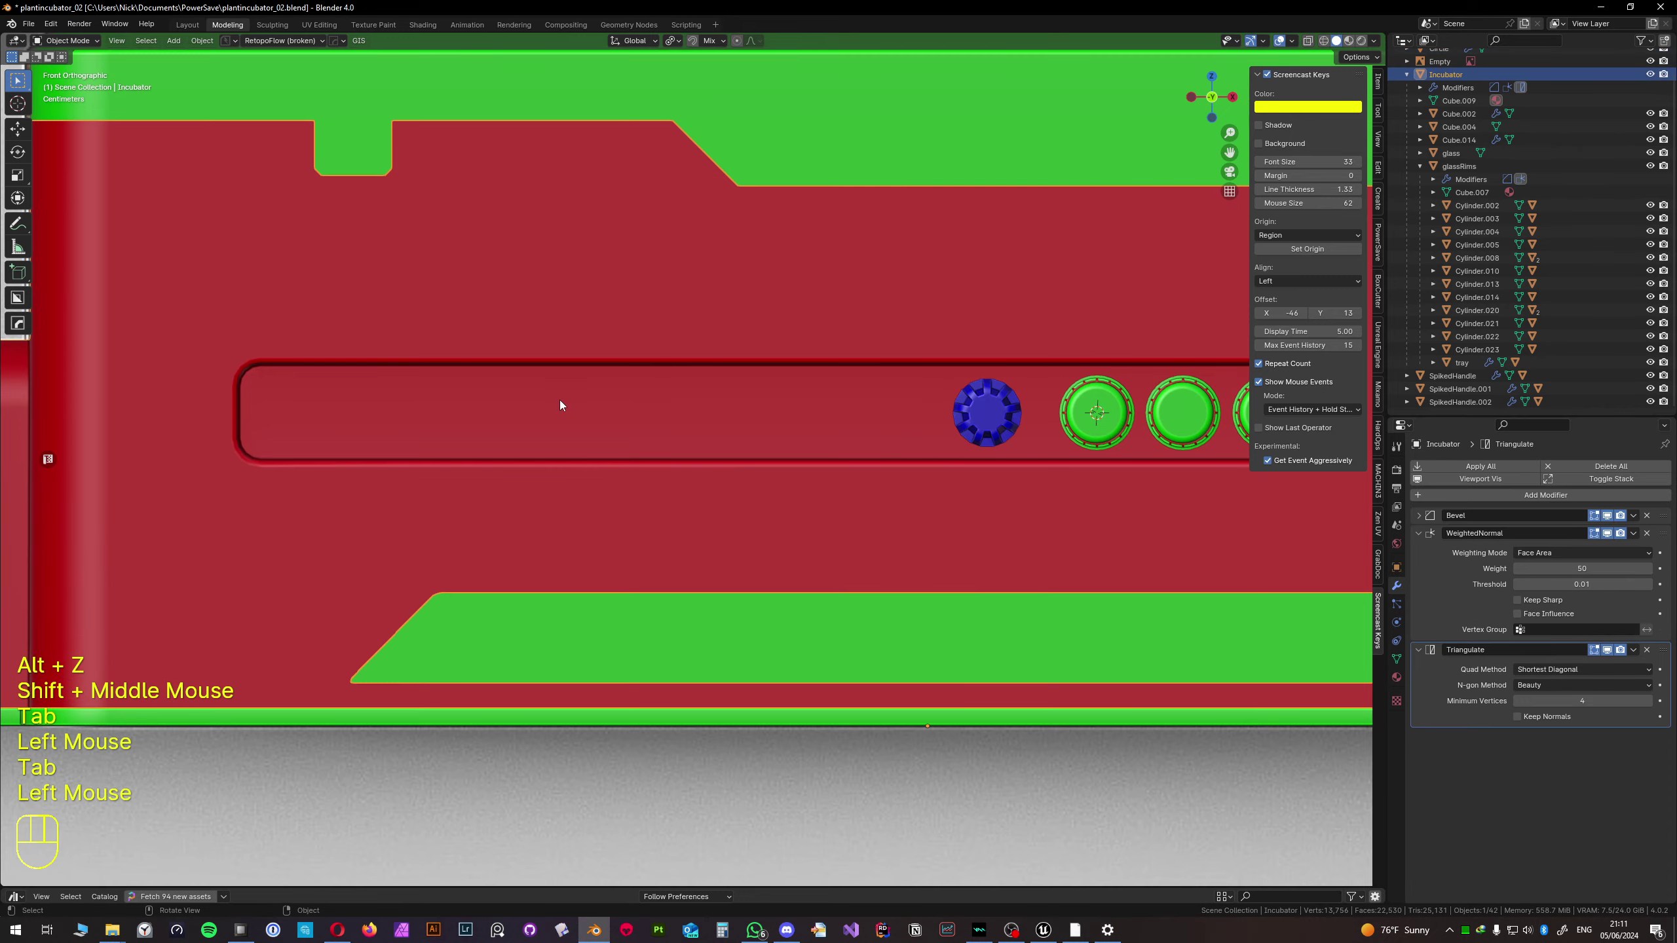
{"action": "middle_click_drag", "start_coordinate": [559, 400], "coordinate": [656, 415]}
{"action": "key", "text": "Tab"}
{"action": "scroll", "coordinate": [648, 403], "scroll_direction": "up", "scroll_amount": 1}
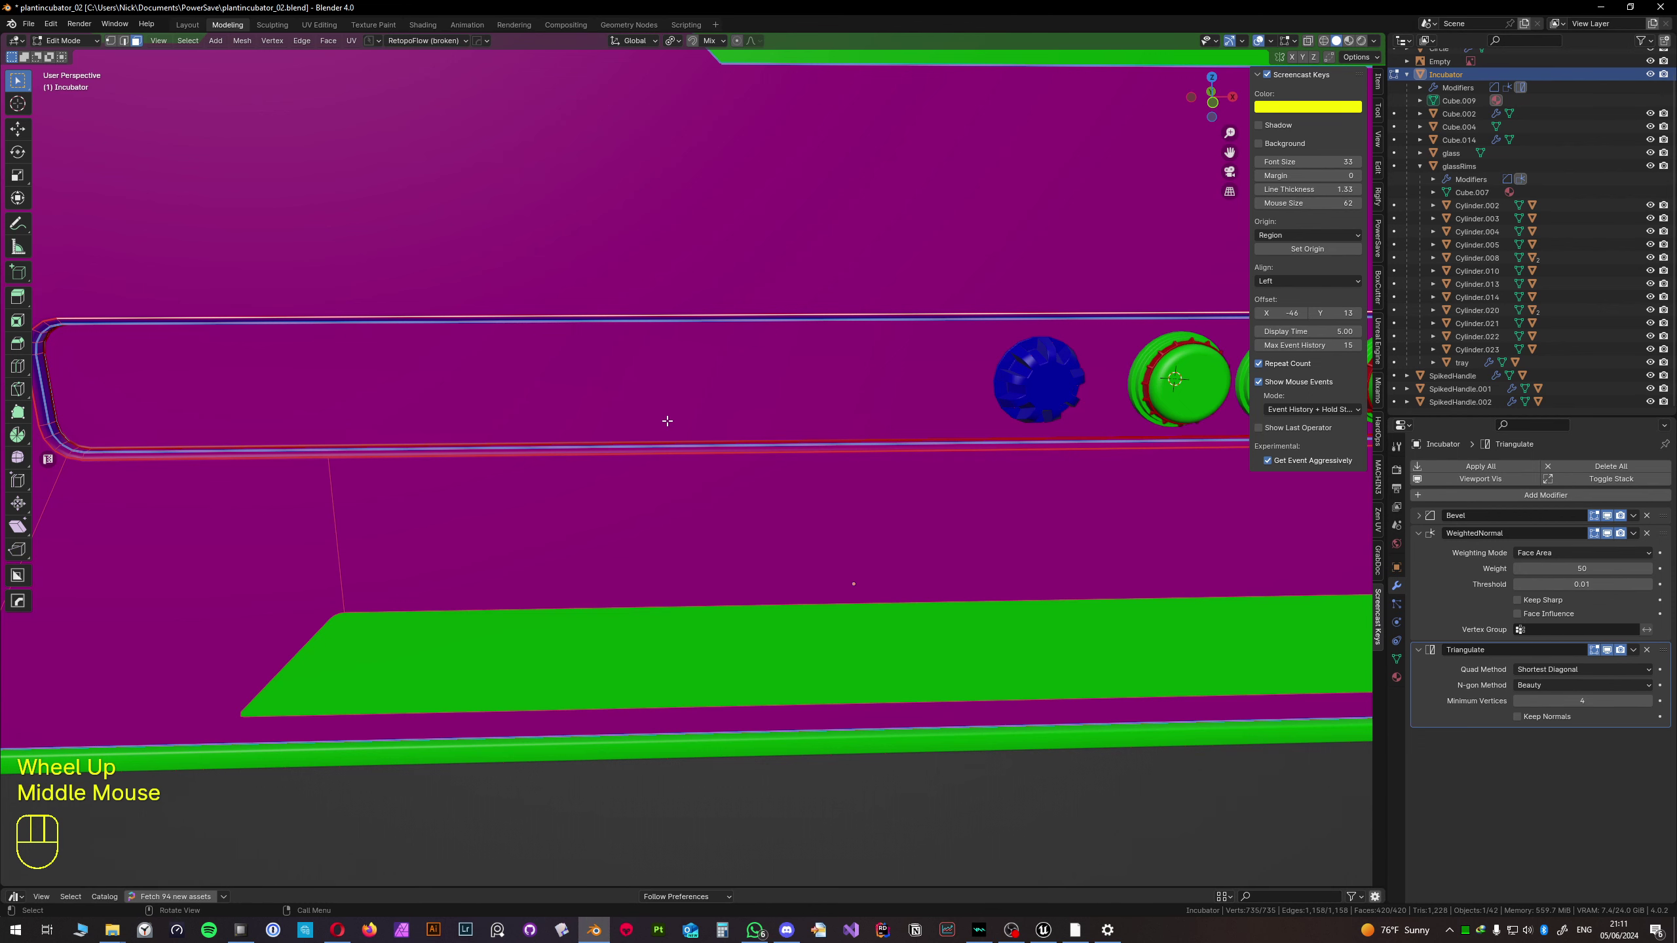
{"action": "key", "text": "k"}
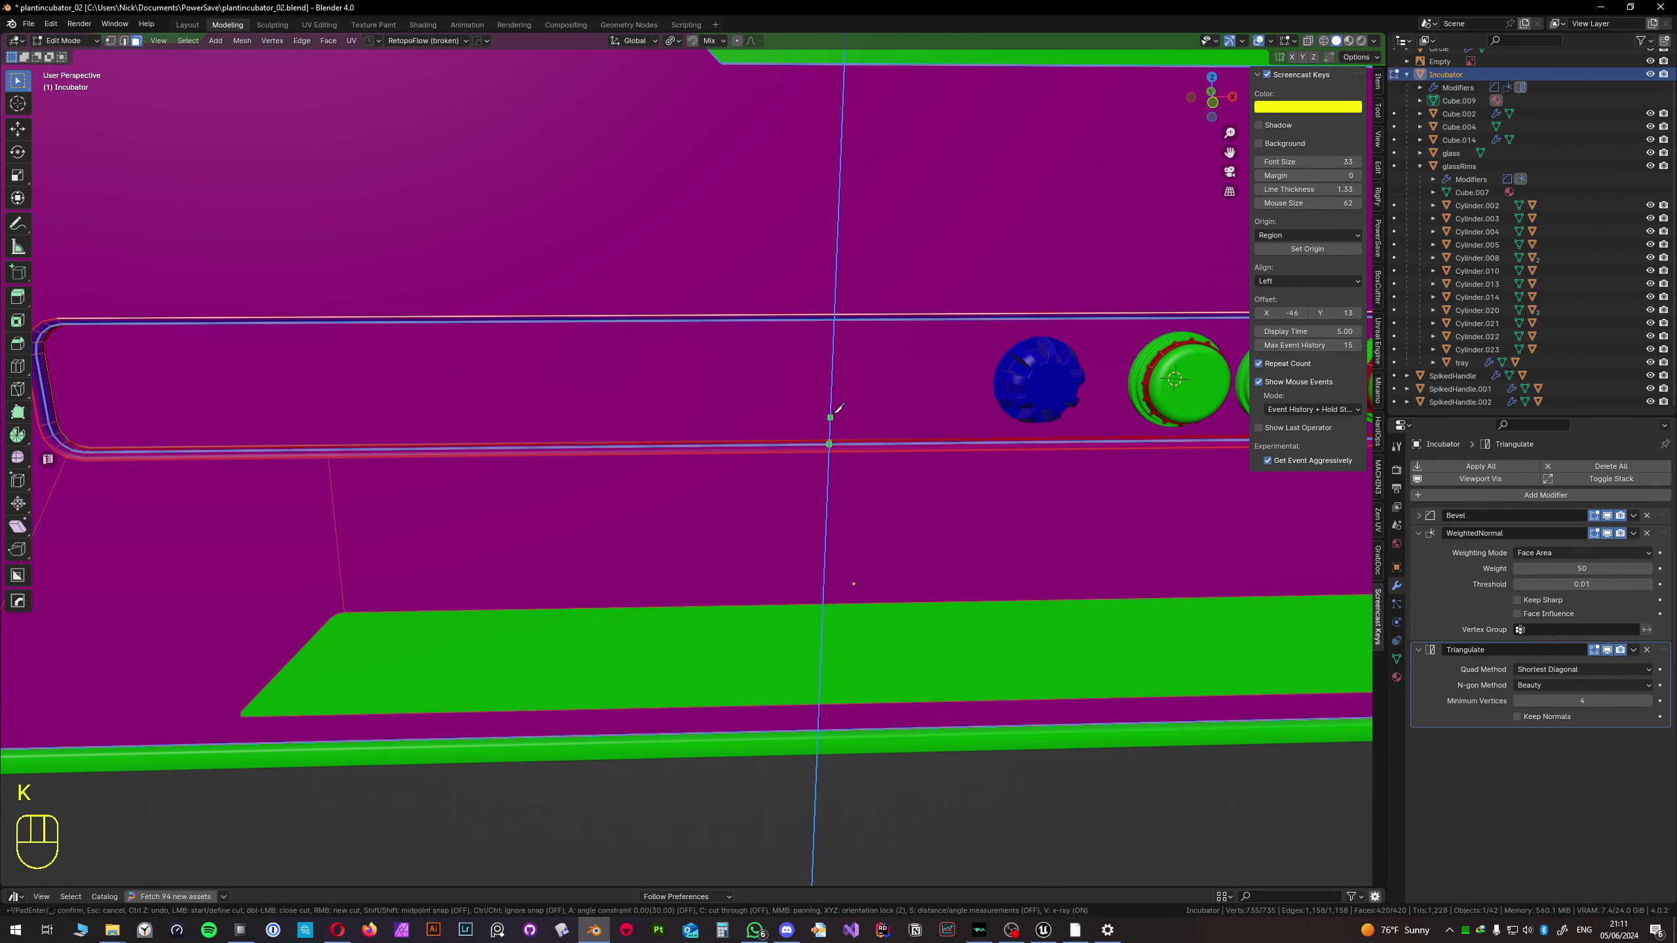
{"action": "left_click", "coordinate": [833, 323]}
{"action": "middle_click_drag", "start_coordinate": [823, 320], "coordinate": [834, 399]}
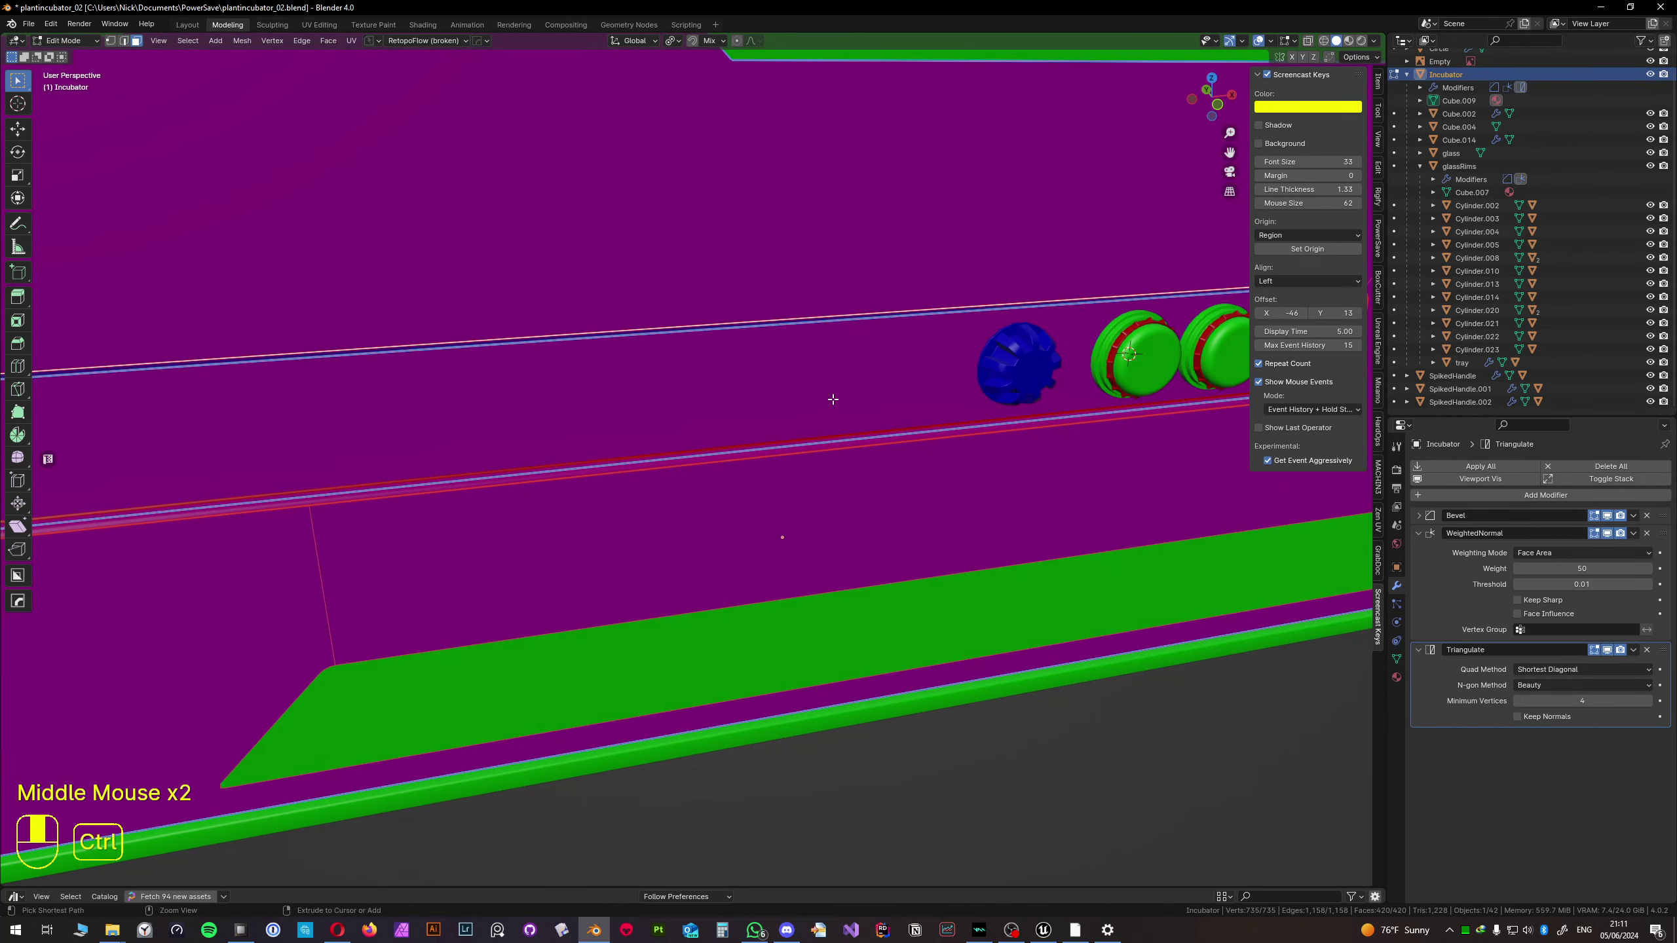
{"action": "key", "text": "k"}
{"action": "left_click", "coordinate": [837, 435]}
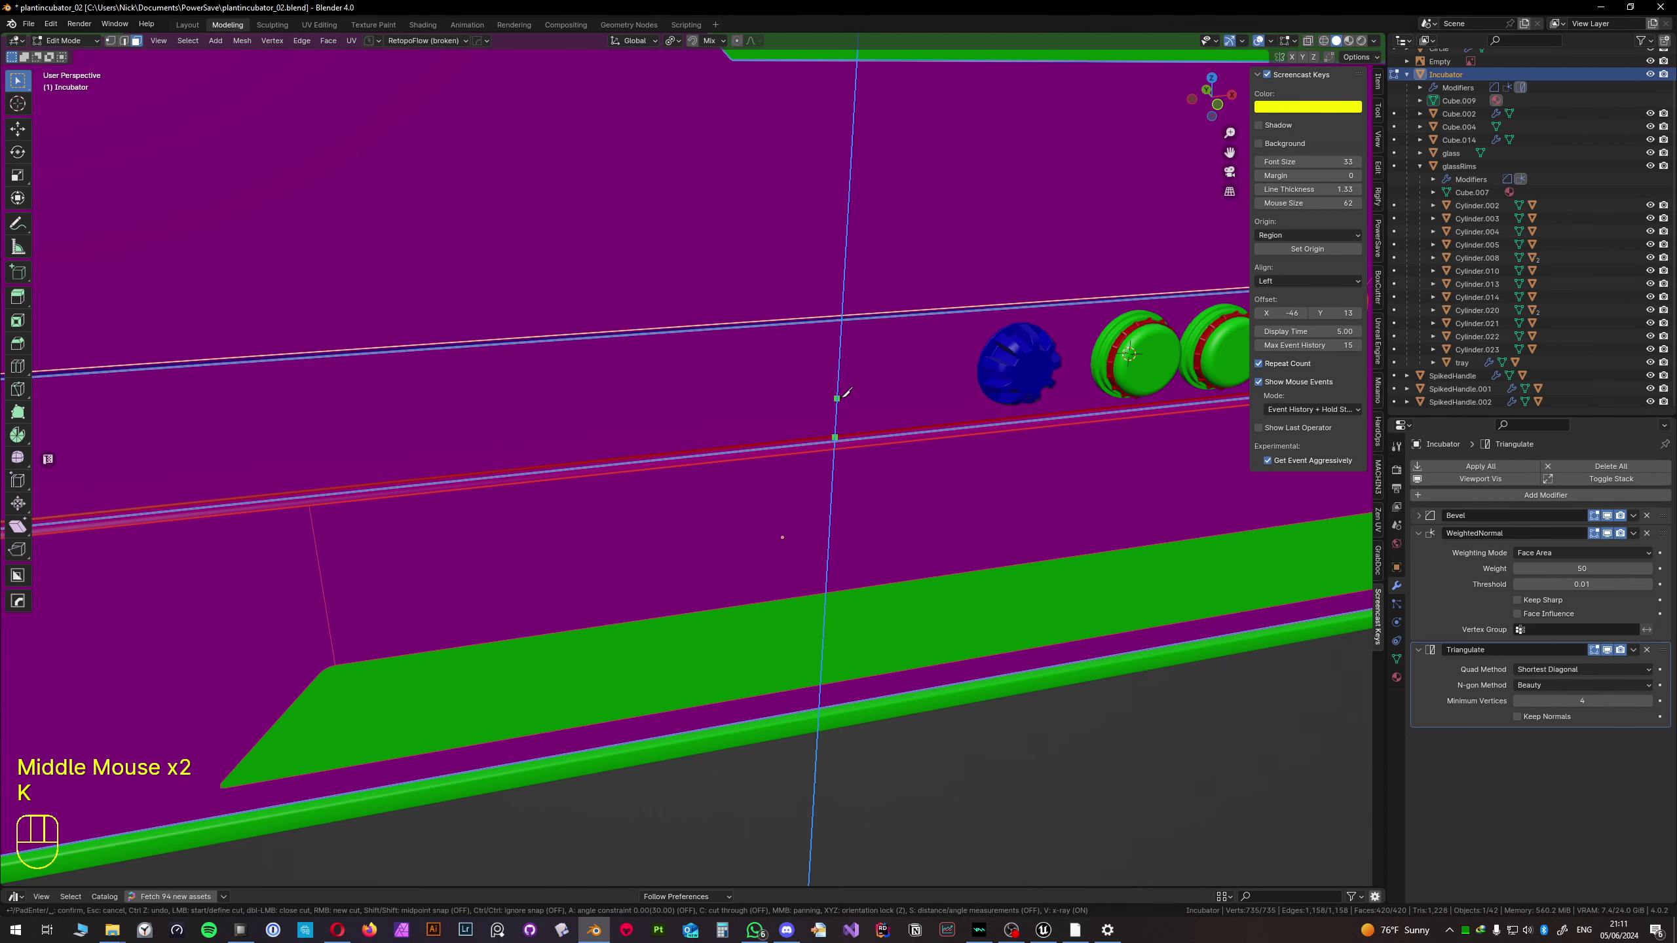
{"action": "key", "text": "Escape"}
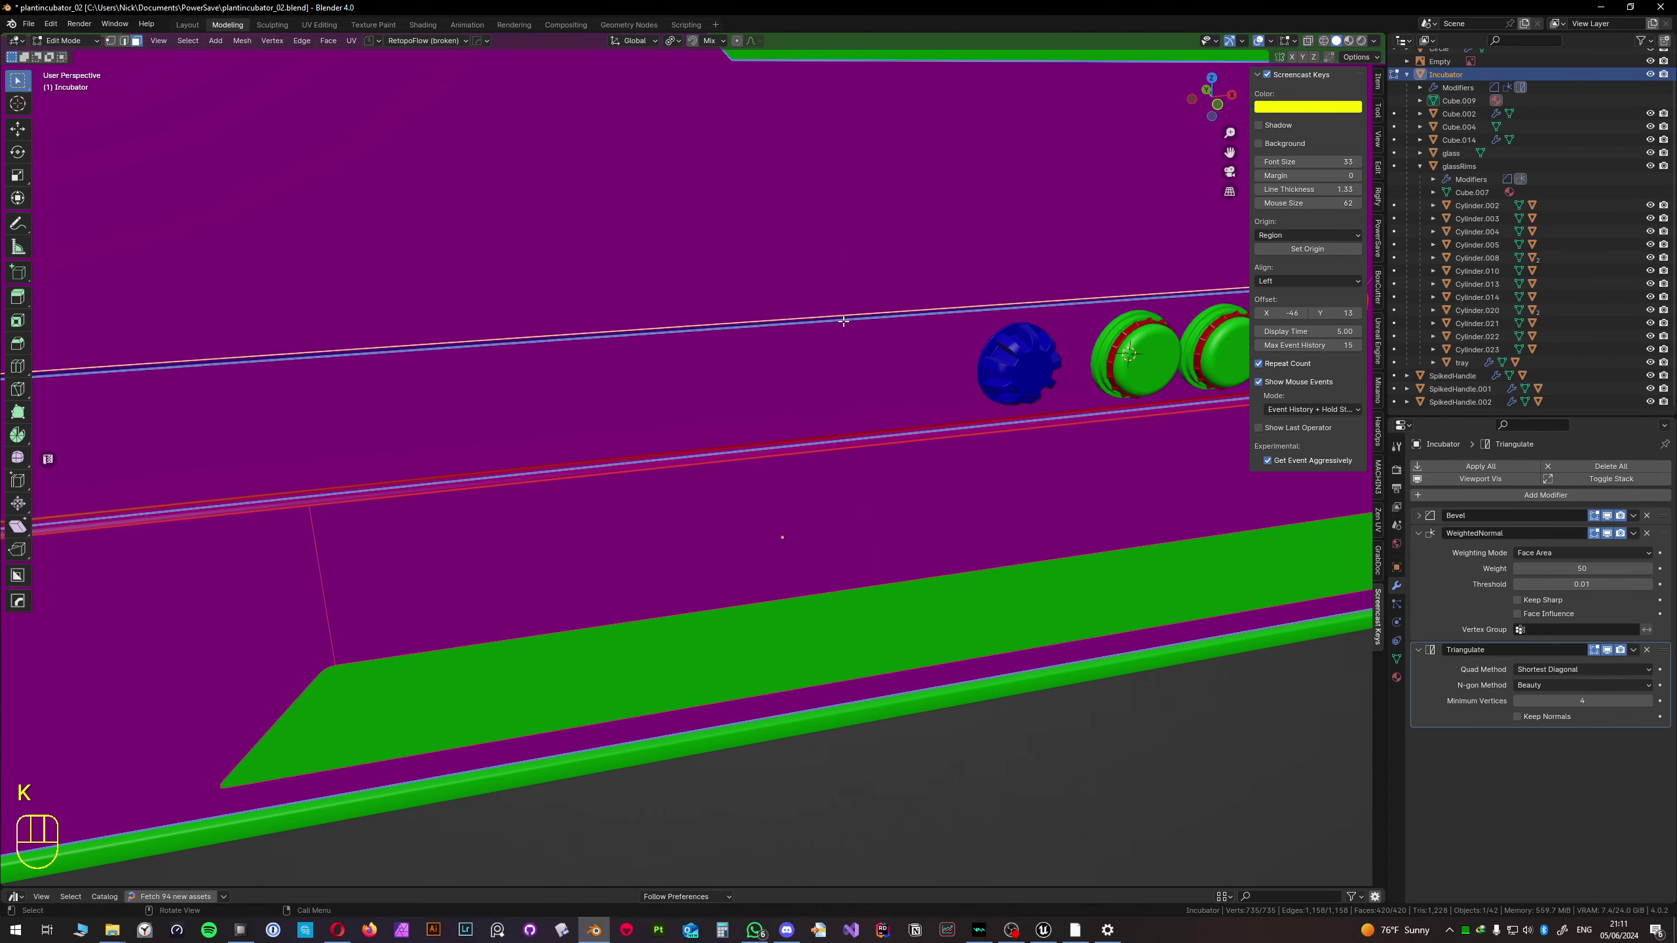
{"action": "middle_click_drag", "start_coordinate": [787, 372], "coordinate": [751, 448]}
{"action": "scroll", "coordinate": [750, 444], "scroll_direction": "up", "scroll_amount": 1}
{"action": "key", "text": "k"}
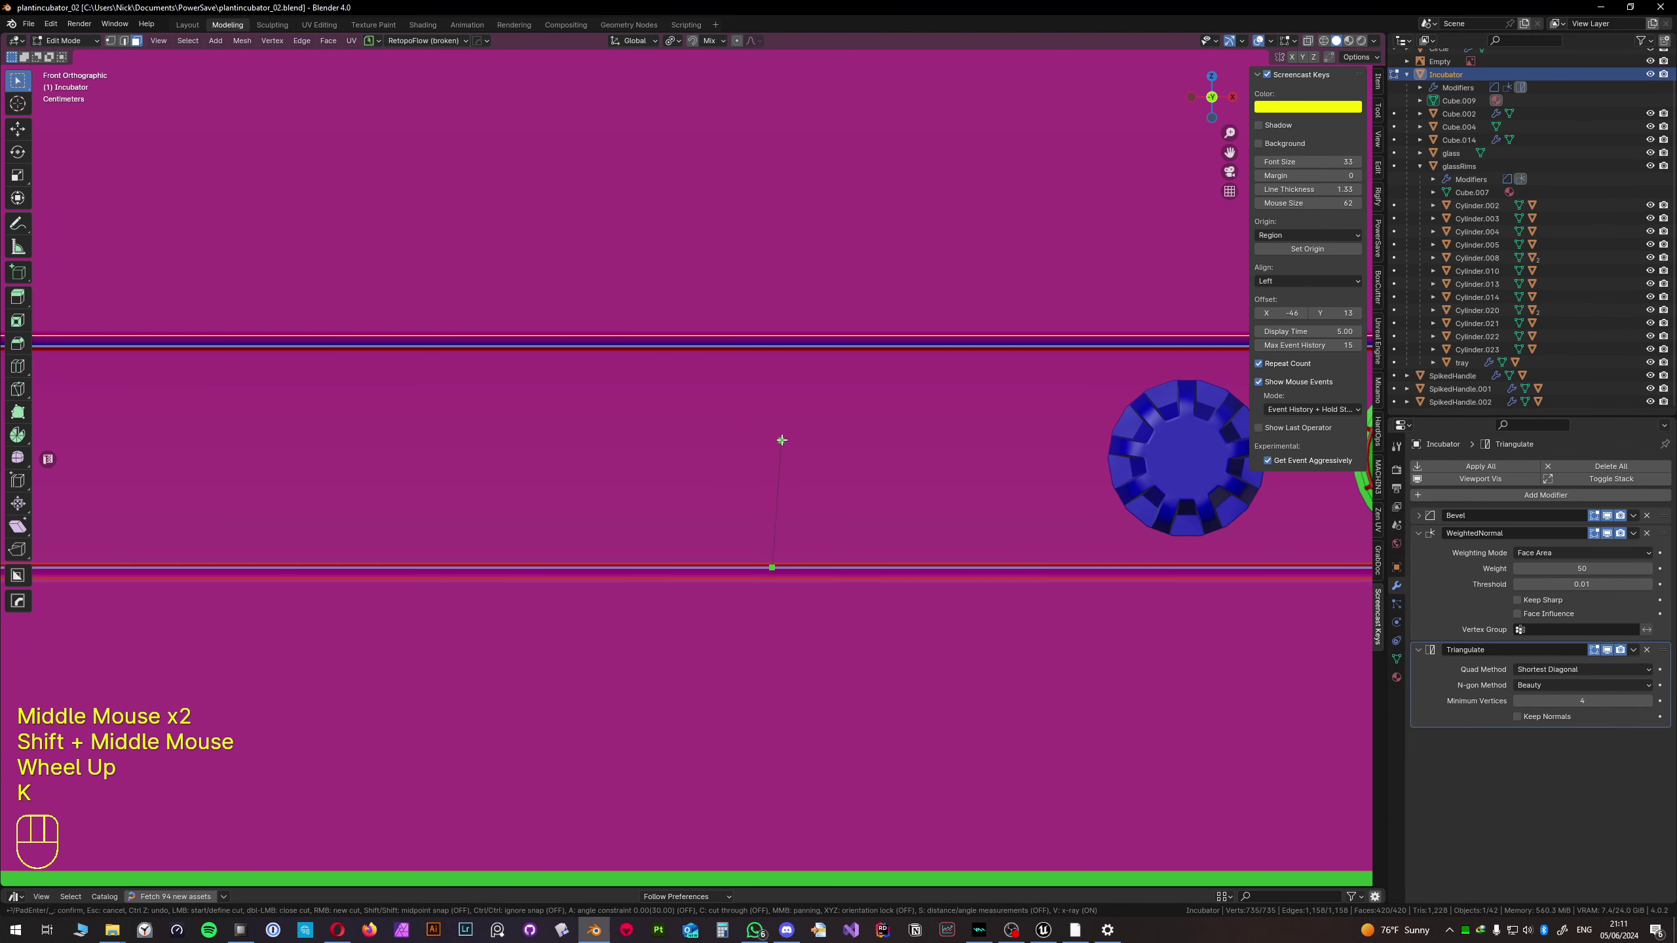
{"action": "key", "text": "z"}
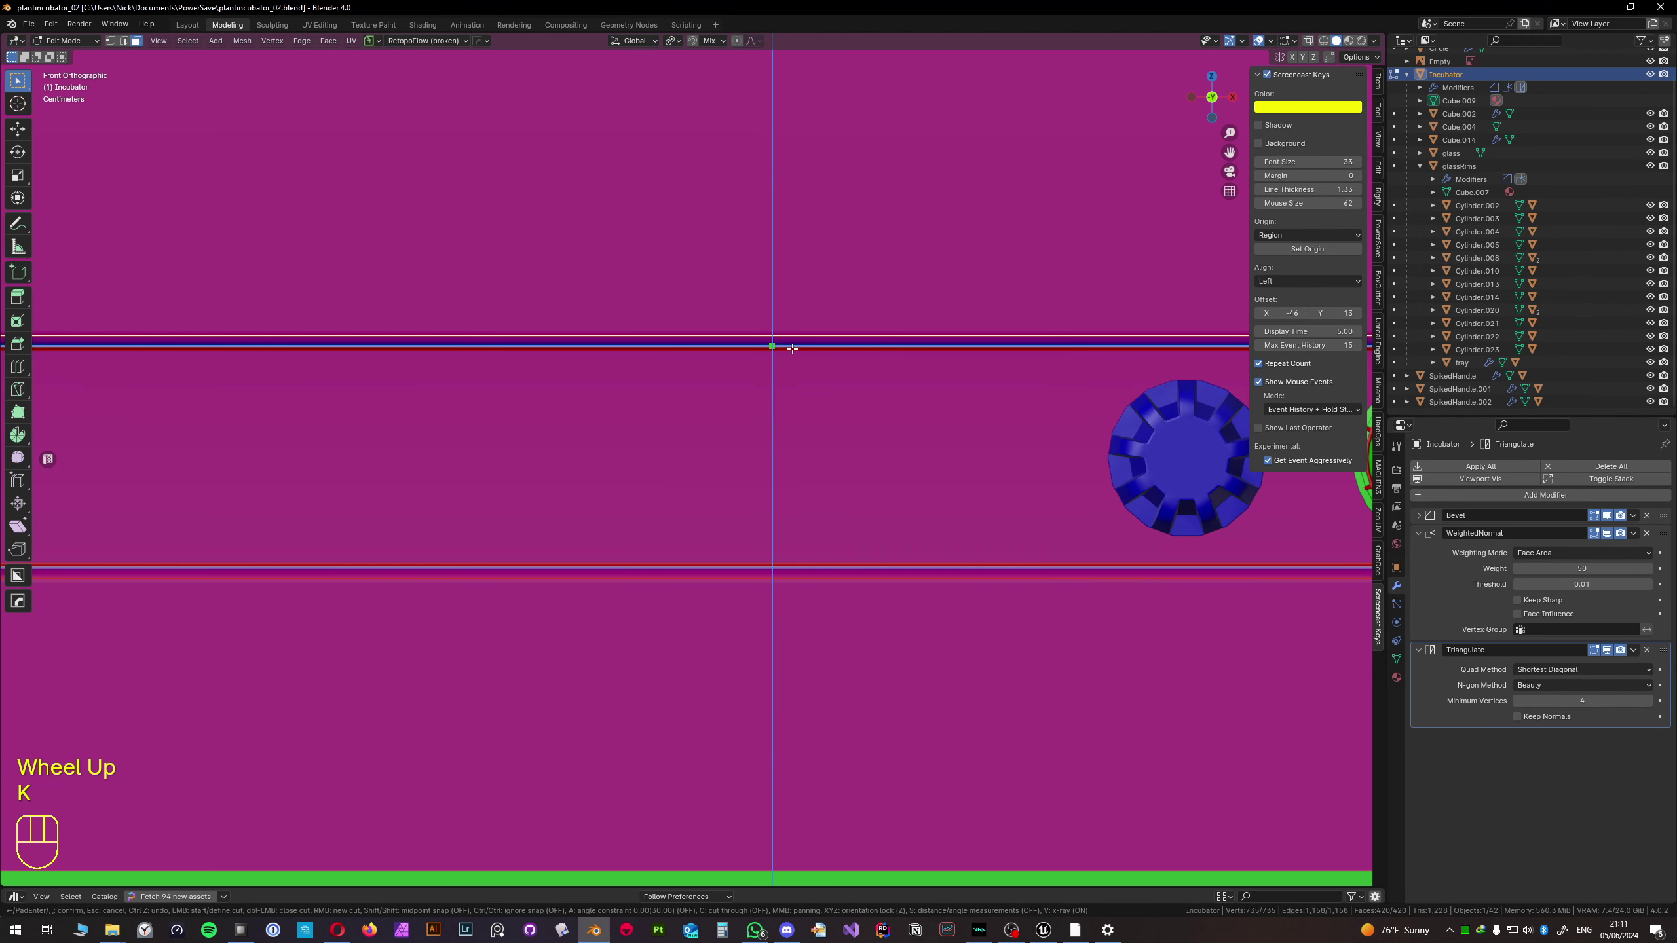
{"action": "middle_click_drag", "start_coordinate": [771, 390], "coordinate": [783, 543]}
{"action": "scroll", "coordinate": [775, 543], "scroll_direction": "up", "scroll_amount": 2}
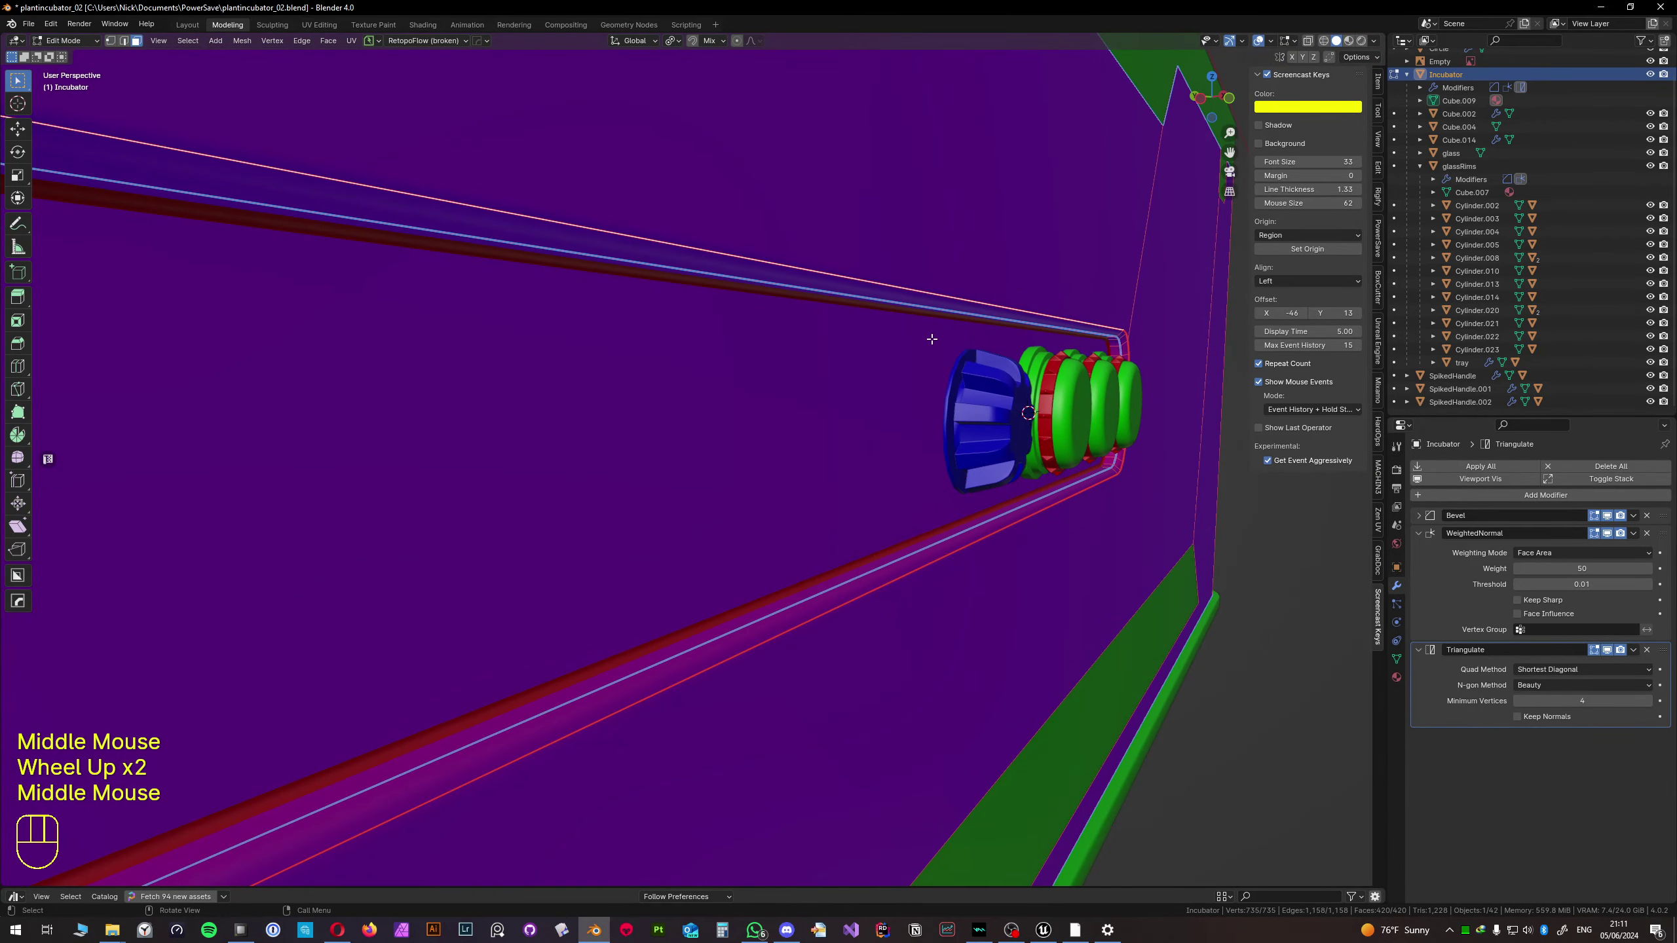
{"action": "key", "text": "k"}
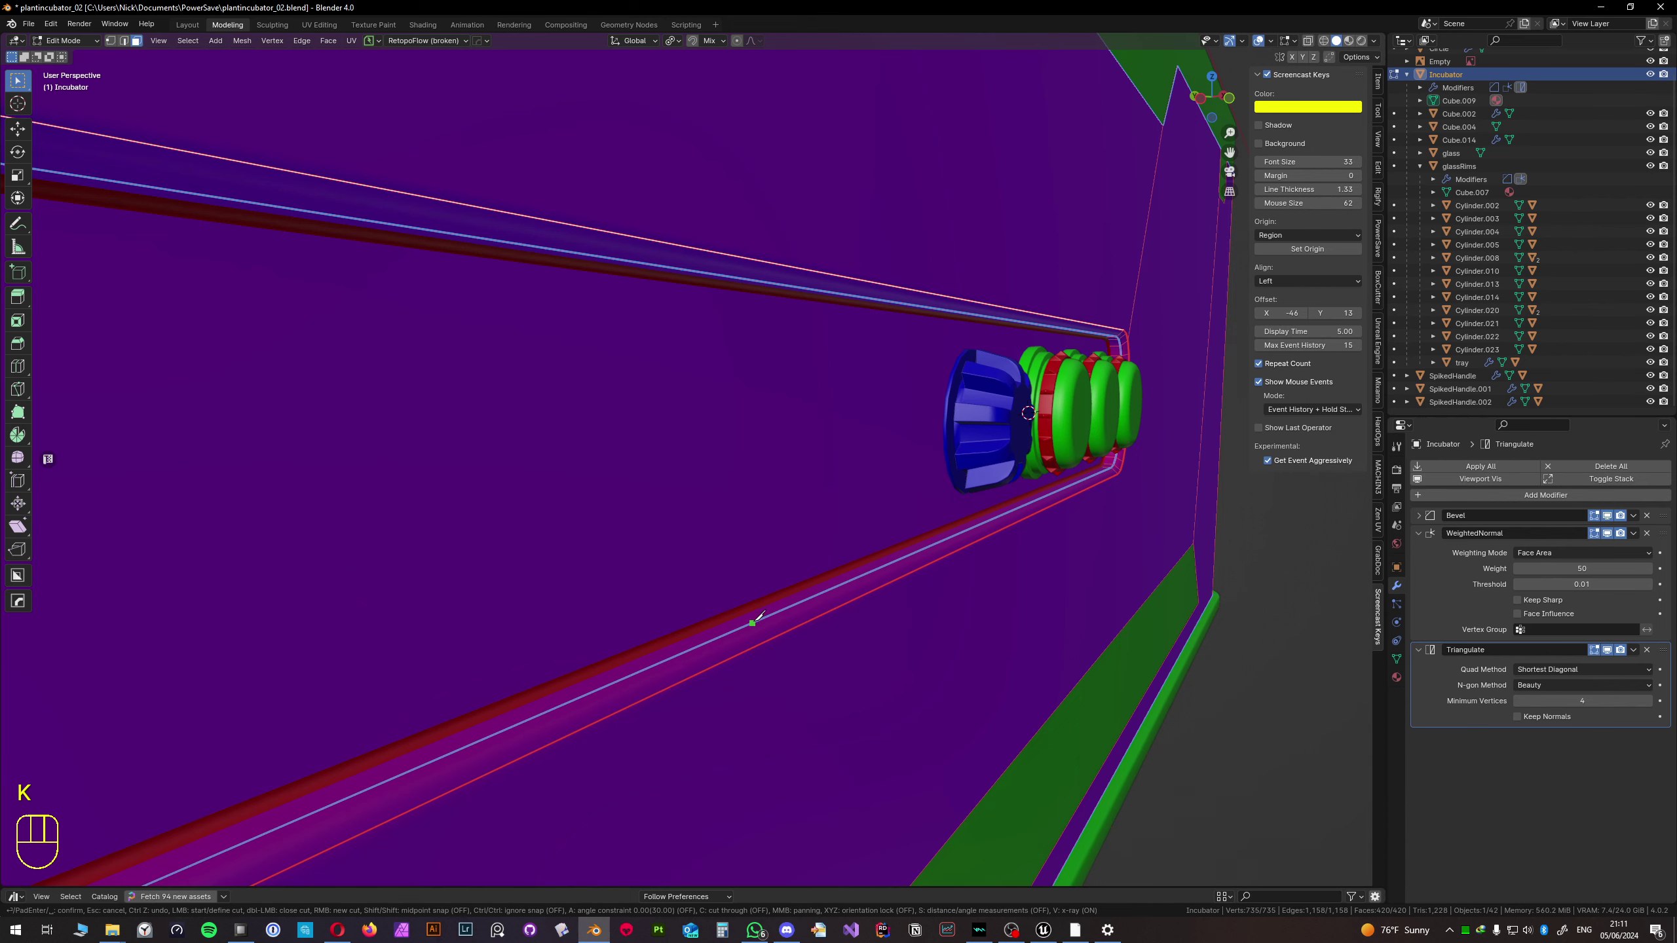
{"action": "key", "text": "ctrl"}
{"action": "scroll", "coordinate": [740, 588], "scroll_direction": "down", "scroll_amount": 3}
{"action": "middle_click_drag", "start_coordinate": [734, 578], "coordinate": [680, 525]}
{"action": "scroll", "coordinate": [671, 488], "scroll_direction": "up", "scroll_amount": 1}
{"action": "key", "text": "k"}
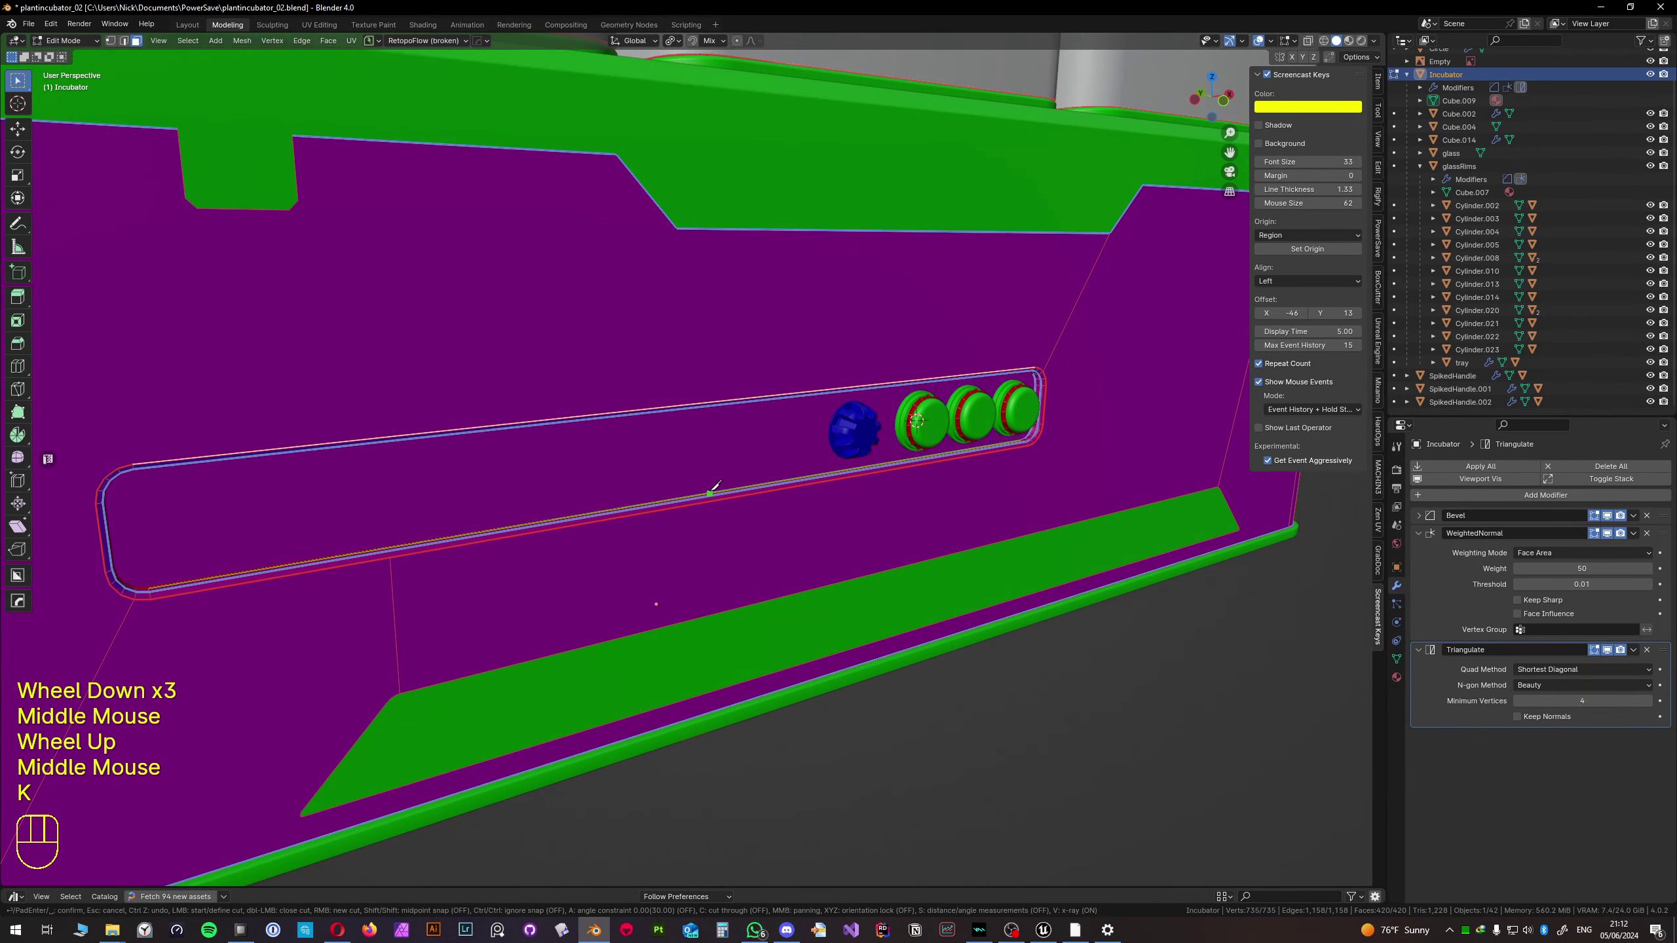
{"action": "left_click", "coordinate": [709, 492]}
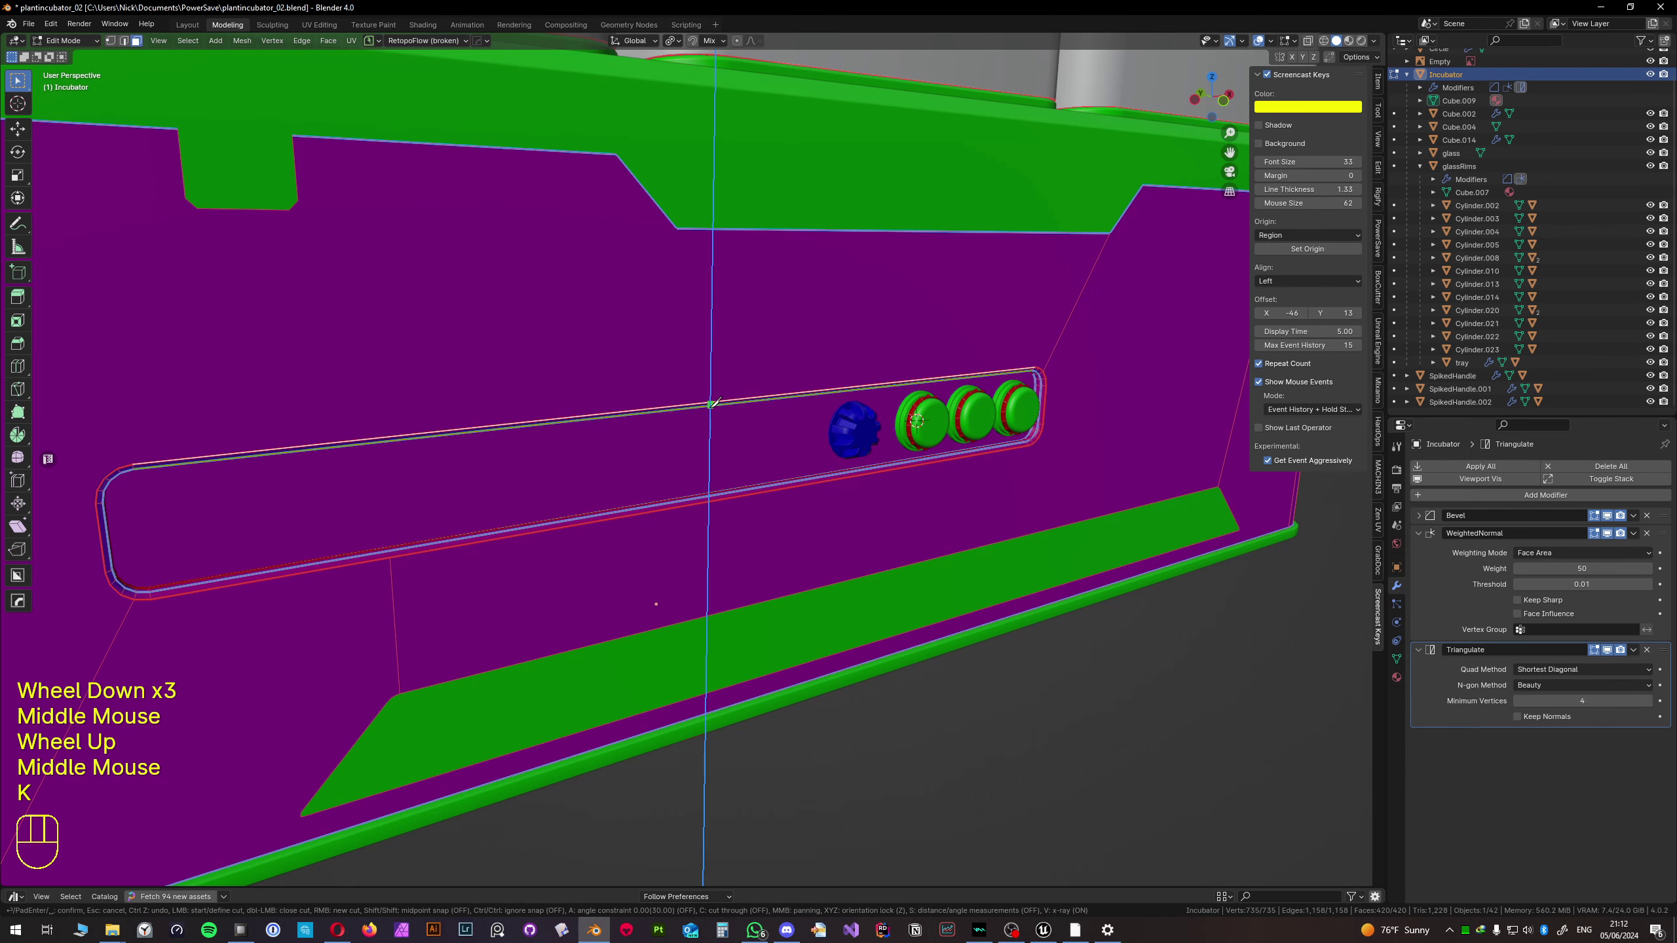
{"action": "left_click", "coordinate": [709, 406]}
{"action": "key", "text": "Return"}
- Cut a straight vertical line through the recessed front strip with the Knife tool in front view, cutting through hidden geometry
{"action": "middle_click_drag", "start_coordinate": [693, 480], "coordinate": [740, 534]}
{"action": "scroll", "coordinate": [689, 427], "scroll_direction": "up", "scroll_amount": 2}
{"action": "key", "text": "k"}
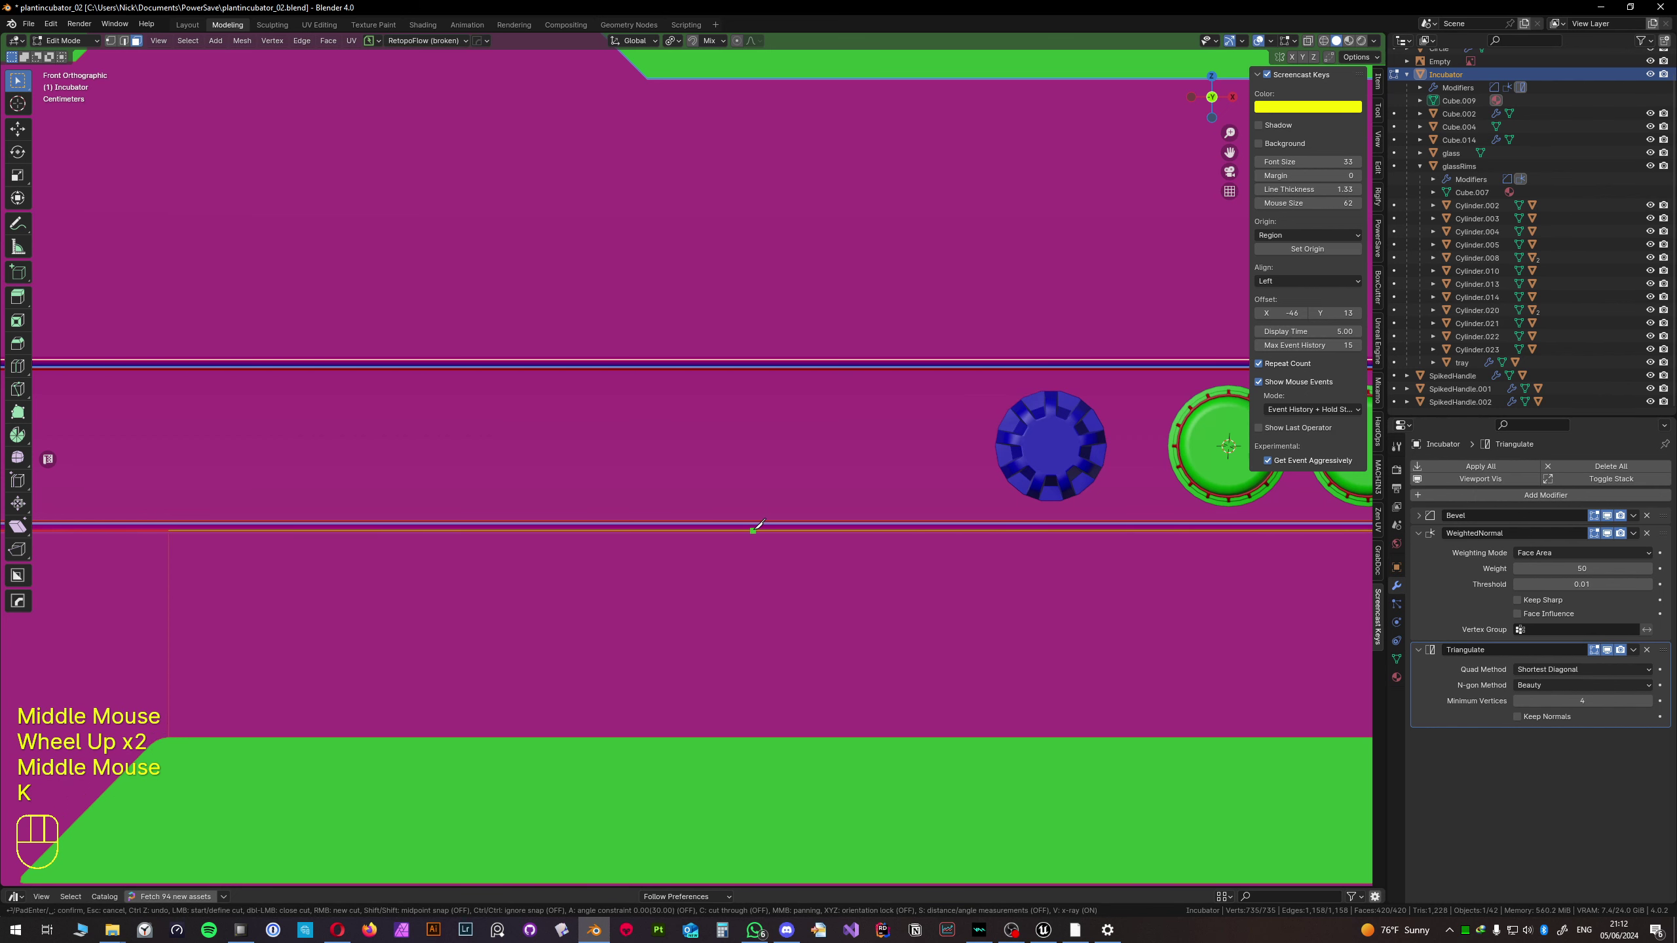
{"action": "left_click", "coordinate": [753, 530]}
{"action": "key", "text": "c"}
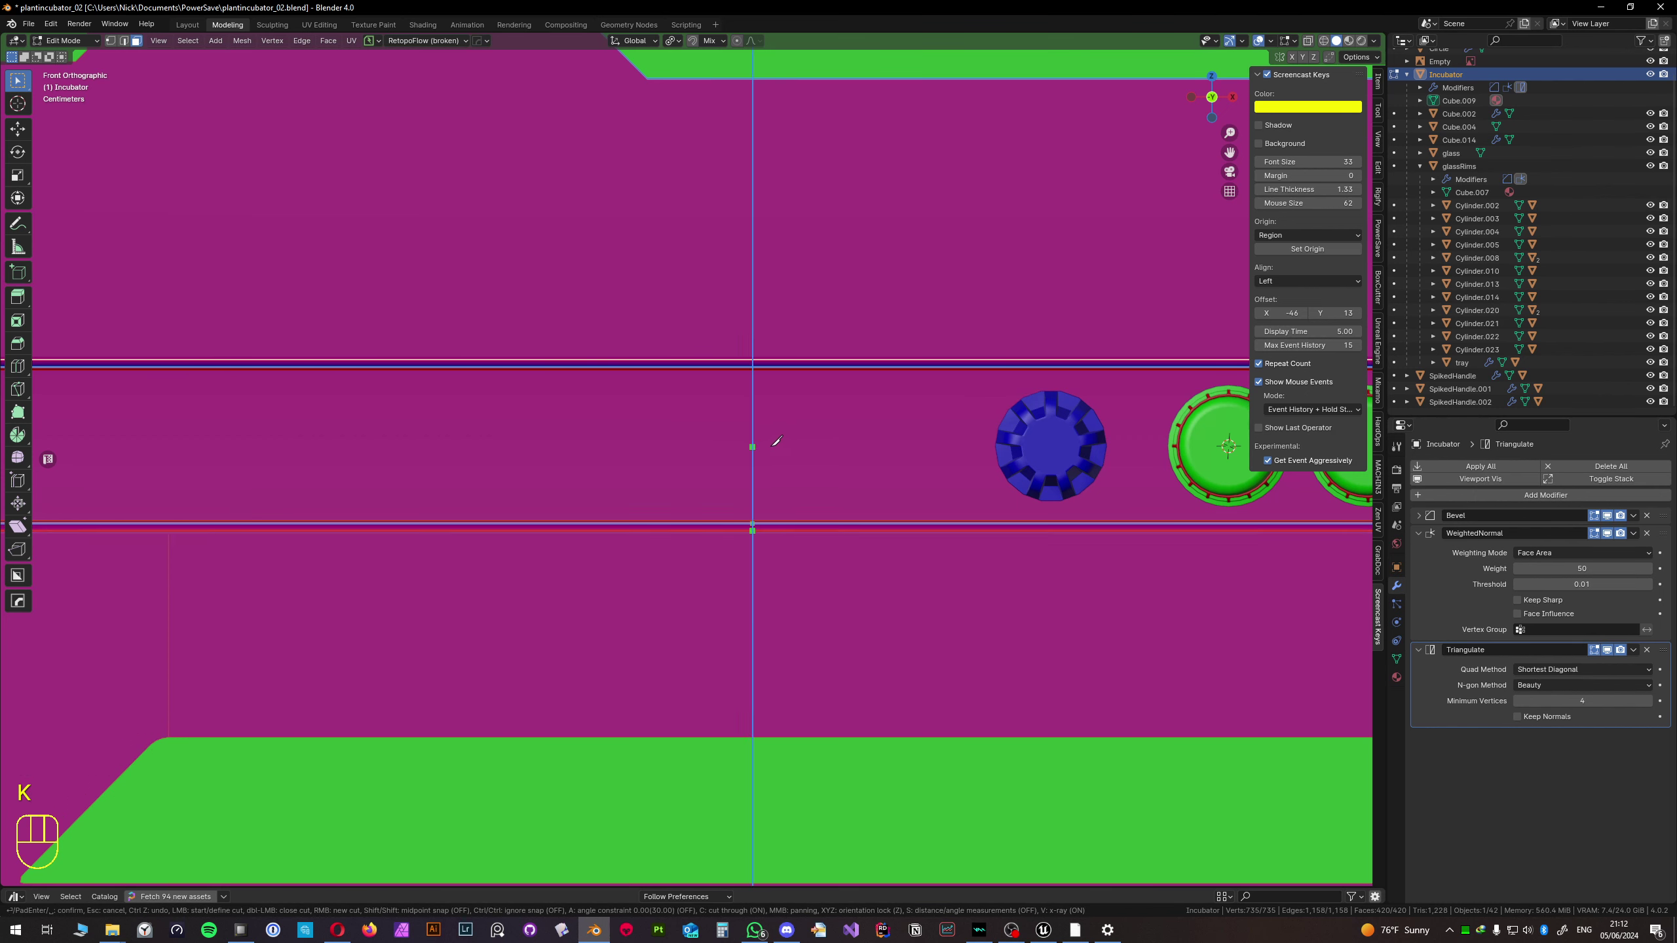
{"action": "left_click", "coordinate": [753, 367]}
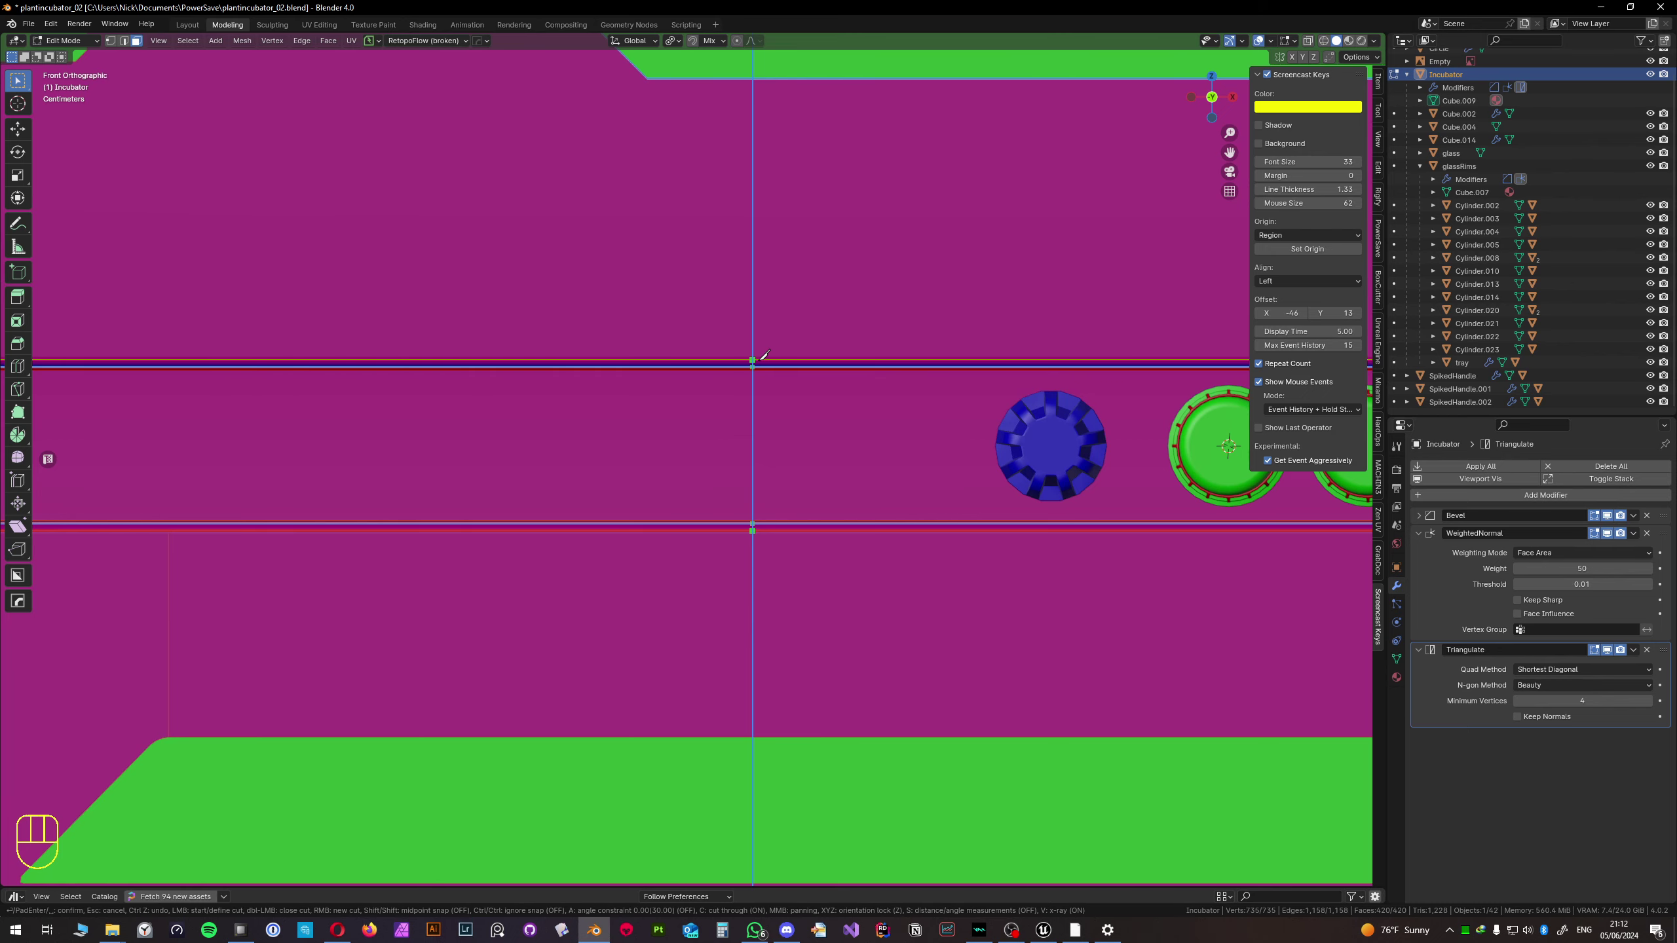
{"action": "key", "text": "Return"}
- Dissolve the short surplus cut edges on the strip's rim, keeping only the vertical edge across its inner face
{"action": "middle_click_drag", "start_coordinate": [759, 365], "coordinate": [760, 430]}
{"action": "scroll", "coordinate": [767, 360], "scroll_direction": "up", "scroll_amount": 2}
{"action": "key", "text": "2"}
{"action": "left_click", "coordinate": [767, 329]}
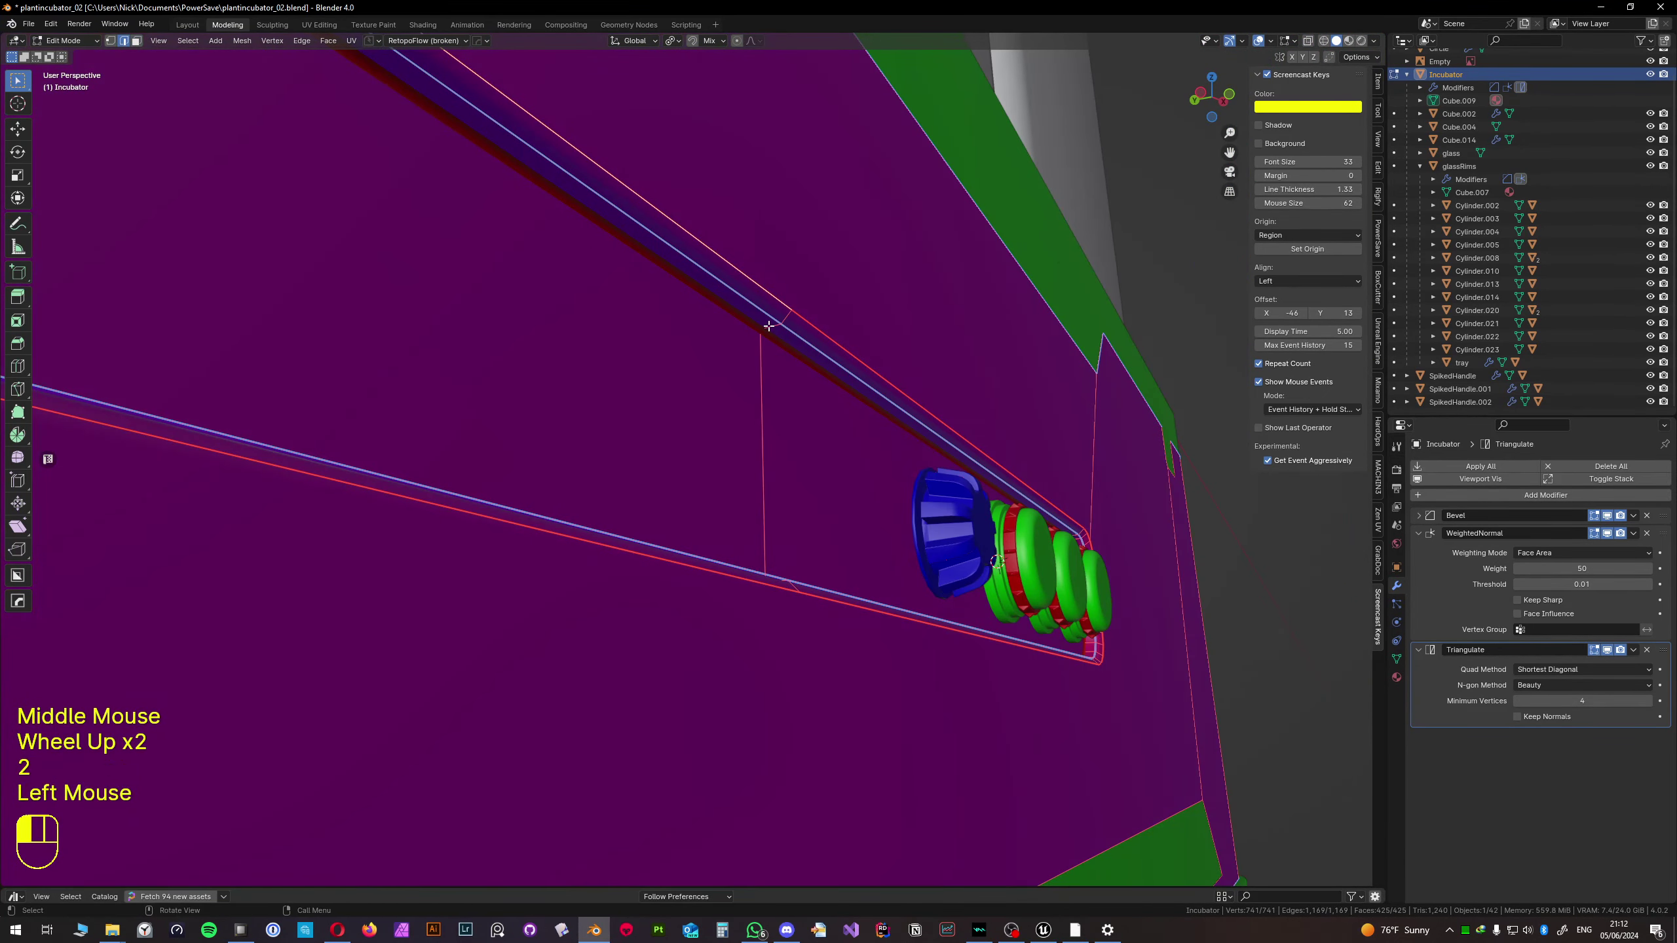
{"action": "left_click", "coordinate": [766, 375], "text": "shift"}
{"action": "middle_click_drag", "start_coordinate": [757, 441], "coordinate": [764, 516]}
{"action": "scroll", "coordinate": [767, 550], "scroll_direction": "up", "scroll_amount": 1}
{"action": "left_click", "coordinate": [787, 579], "text": "shift"}
{"action": "key", "text": "x"}
{"action": "left_click", "coordinate": [799, 591]}
{"action": "scroll", "coordinate": [723, 500], "scroll_direction": "down", "scroll_amount": 2}
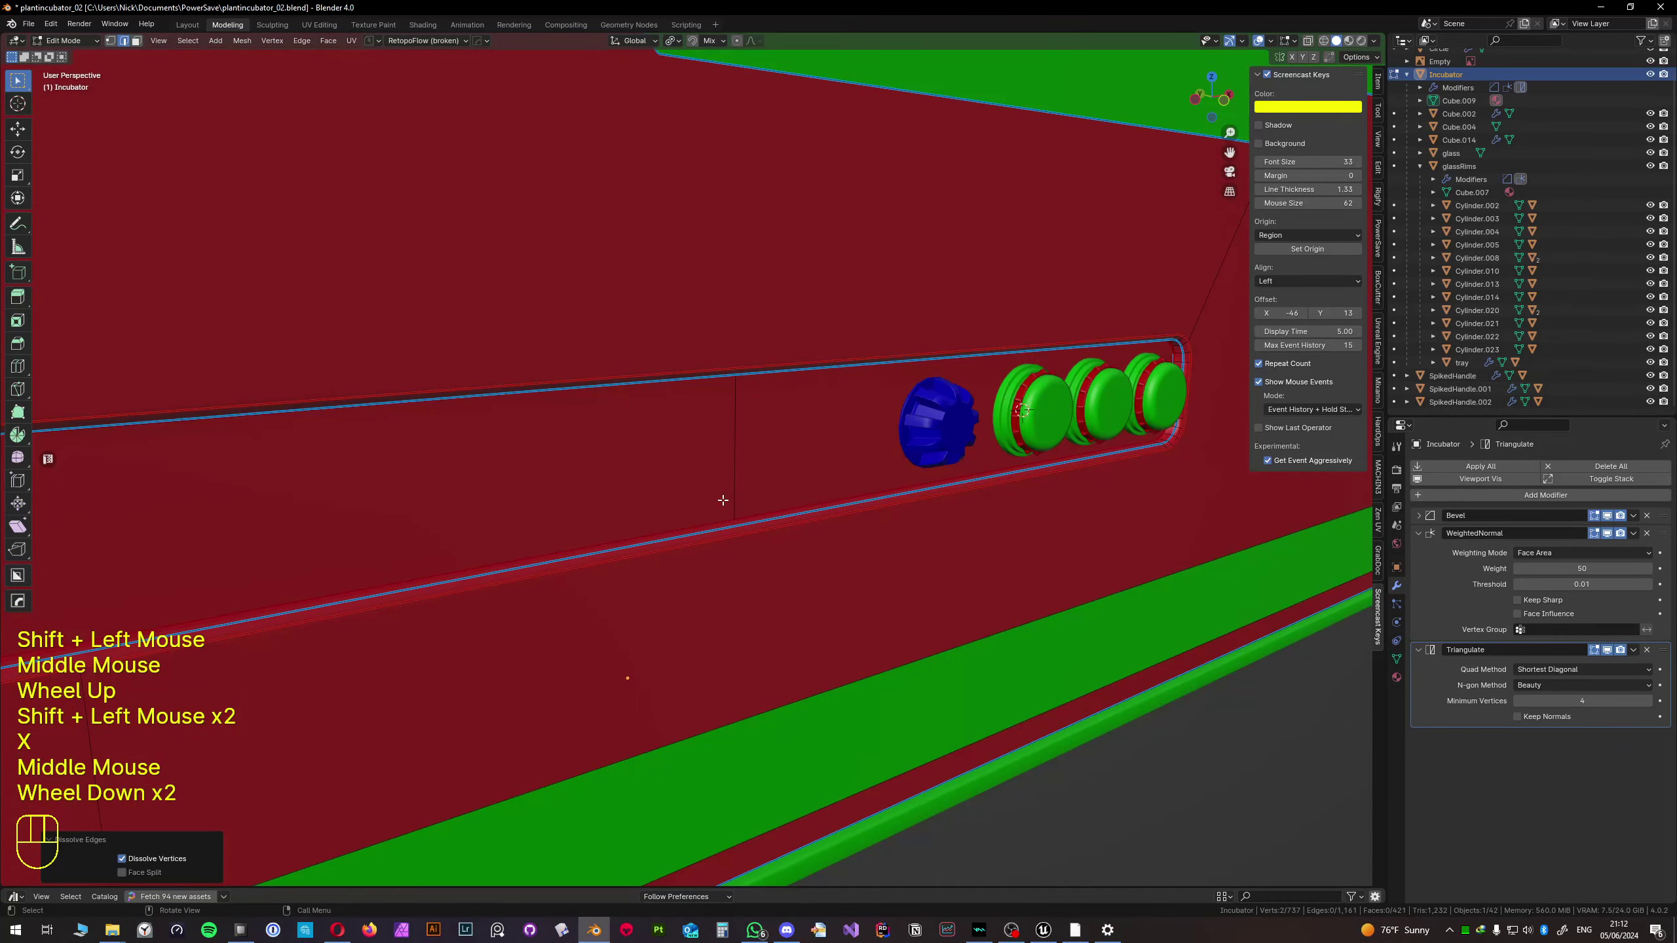
- Slide the strip's vertical edge by a factor of about 0.26 to the display's end beside the knob, following the reference
{"action": "scroll", "coordinate": [723, 500], "scroll_direction": "down", "scroll_amount": 3}
{"action": "scroll", "coordinate": [955, 483], "scroll_direction": "down", "scroll_amount": 2}
{"action": "scroll", "coordinate": [772, 498], "scroll_direction": "down", "scroll_amount": 2}
{"action": "key", "text": "alt+z"}
{"action": "scroll", "coordinate": [803, 492], "scroll_direction": "up", "scroll_amount": 1}
{"action": "scroll", "coordinate": [803, 492], "scroll_direction": "up", "scroll_amount": 1, "text": "shift"}
{"action": "key", "text": "2"}
{"action": "left_click", "coordinate": [765, 516]}
{"action": "scroll", "coordinate": [765, 517], "scroll_direction": "up", "scroll_amount": 3}
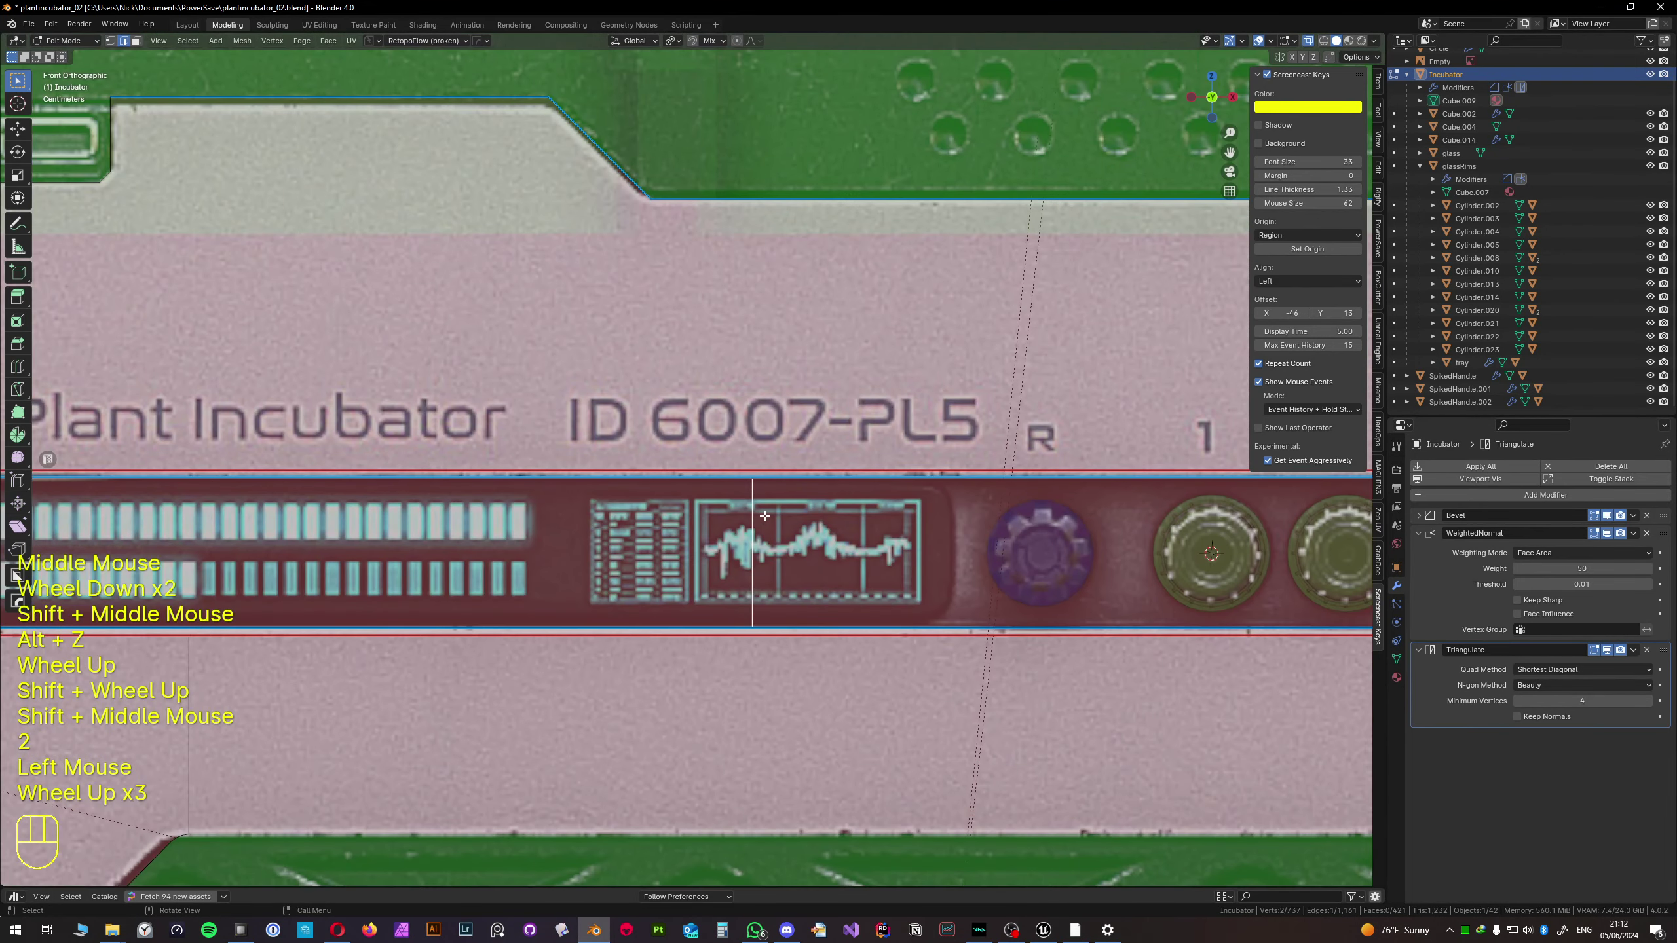
{"action": "key", "text": "g"}
{"action": "key", "text": "g"}
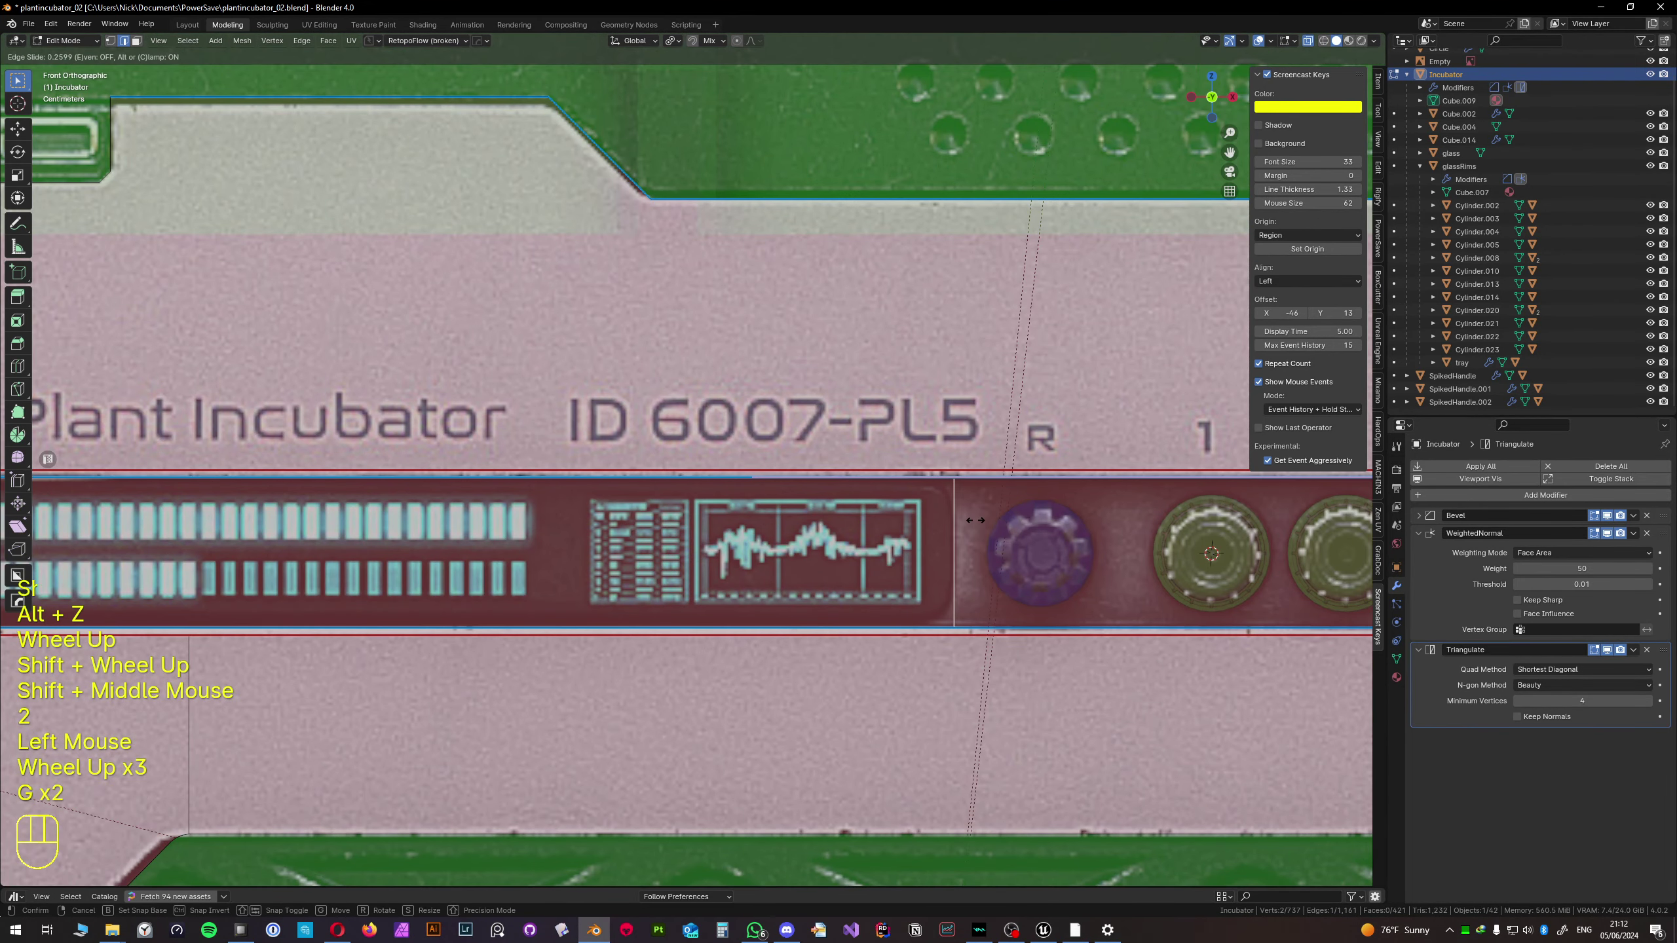
{"action": "left_click", "coordinate": [975, 520]}
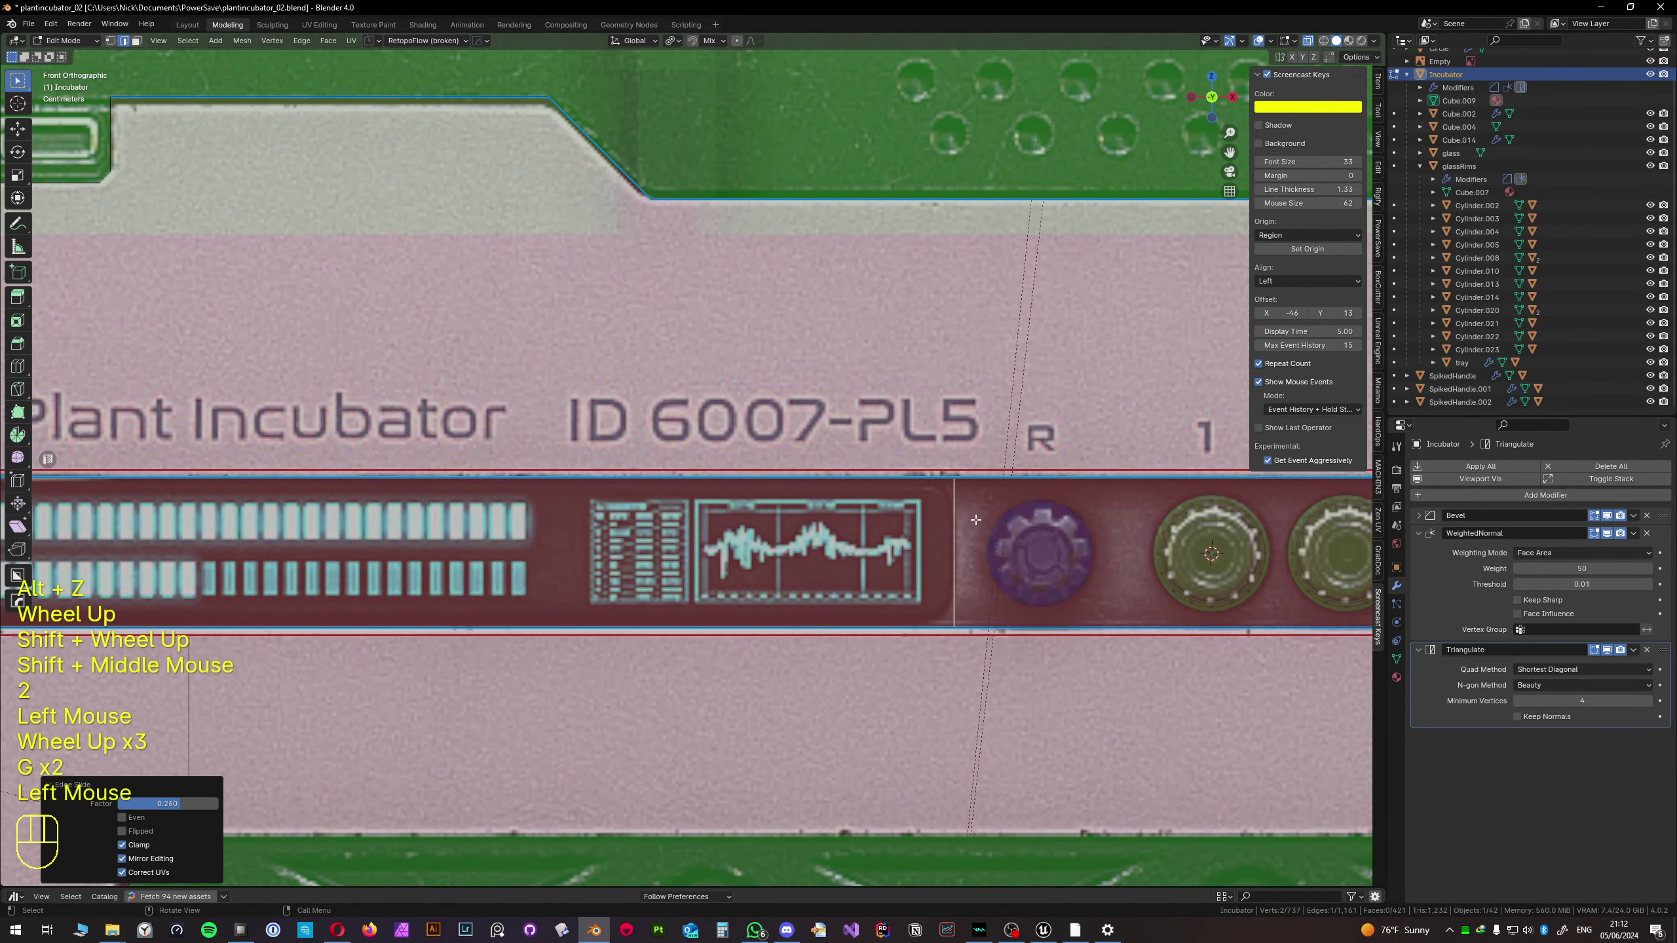
- Inset the strip's display face by about 0.5 cm
{"action": "key", "text": "3"}
{"action": "left_click", "coordinate": [771, 527]}
{"action": "scroll", "coordinate": [759, 528], "scroll_direction": "down", "scroll_amount": 2}
{"action": "mouse_move", "coordinate": [631, 542]}
{"action": "middle_mouse_down", "text": "shift"}
{"action": "mouse_move", "coordinate": [866, 546]}
{"action": "mouse_move", "coordinate": [653, 531]}
{"action": "middle_mouse_up", "text": "shift"}
{"action": "left_click", "coordinate": [866, 546]}
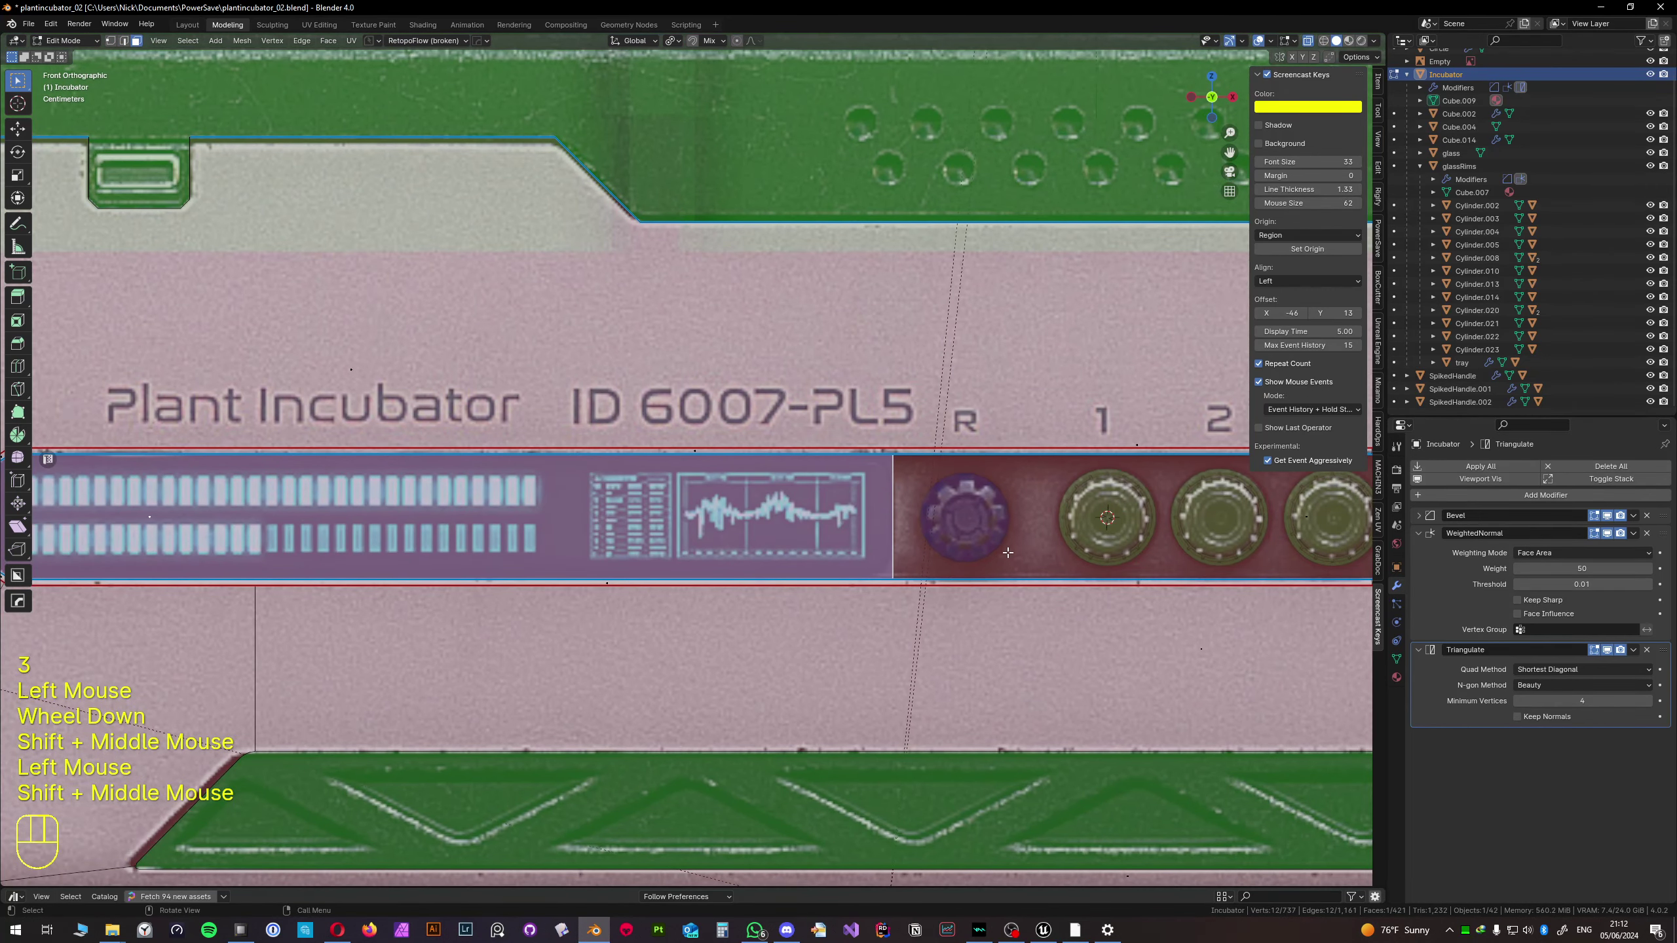
{"action": "key", "text": "i"}
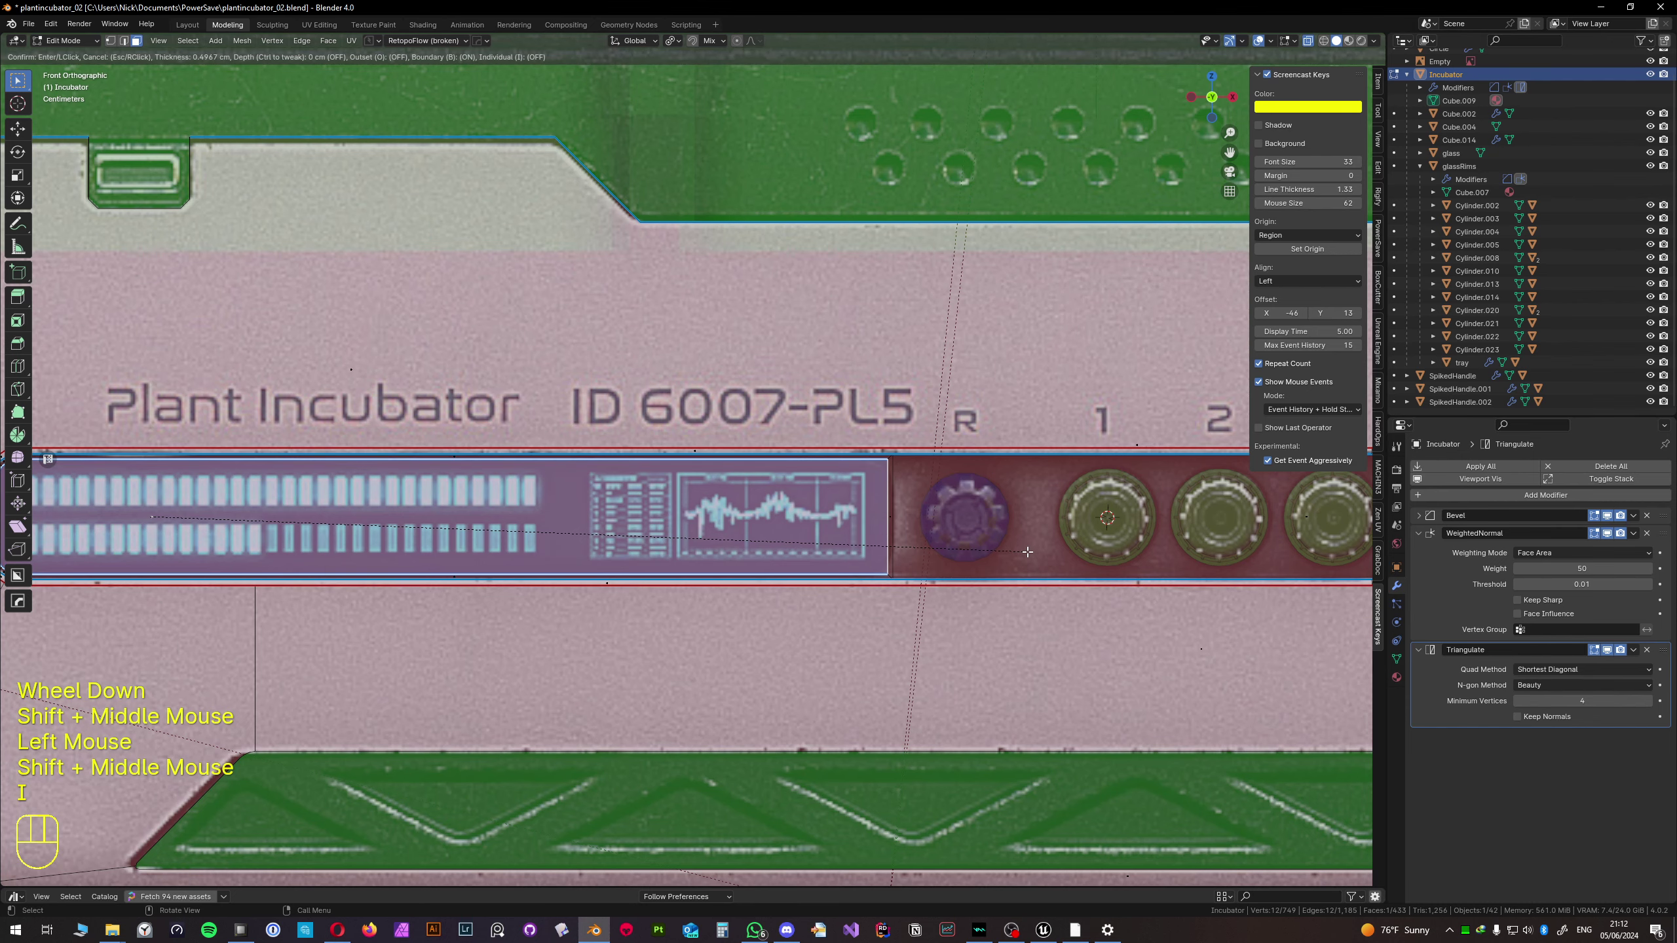
{"action": "left_click", "coordinate": [1027, 551]}
{"action": "scroll", "coordinate": [928, 469], "scroll_direction": "up", "scroll_amount": 1}
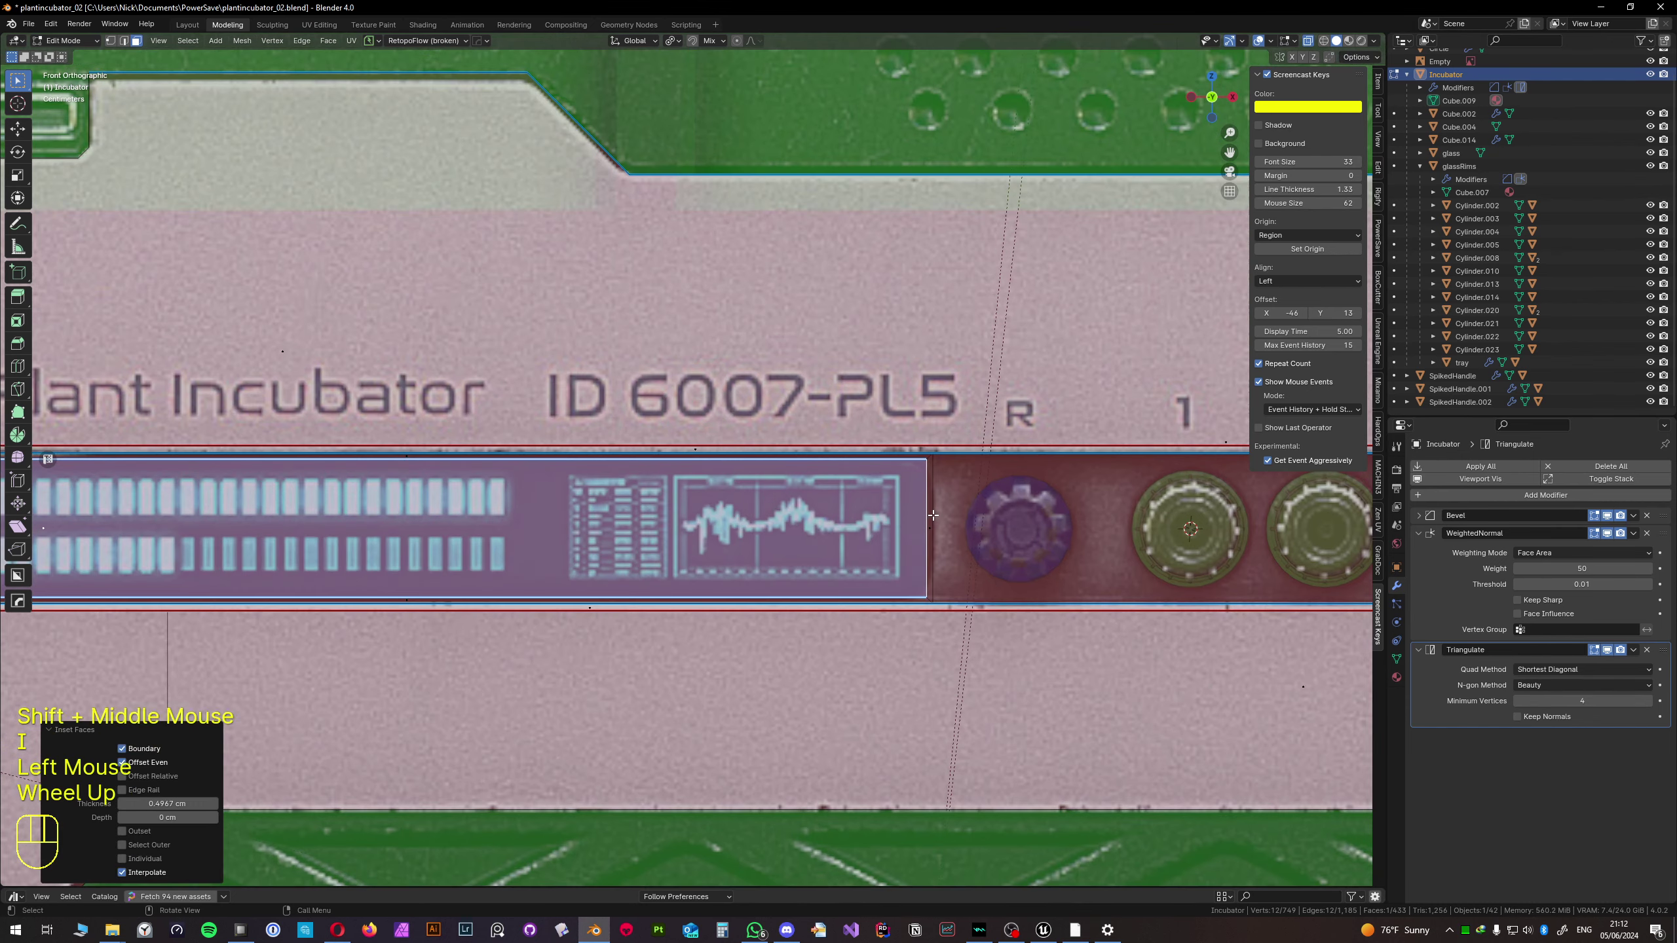
{"action": "key", "text": "1"}
{"action": "middle_click_drag", "start_coordinate": [935, 483], "coordinate": [865, 514]}
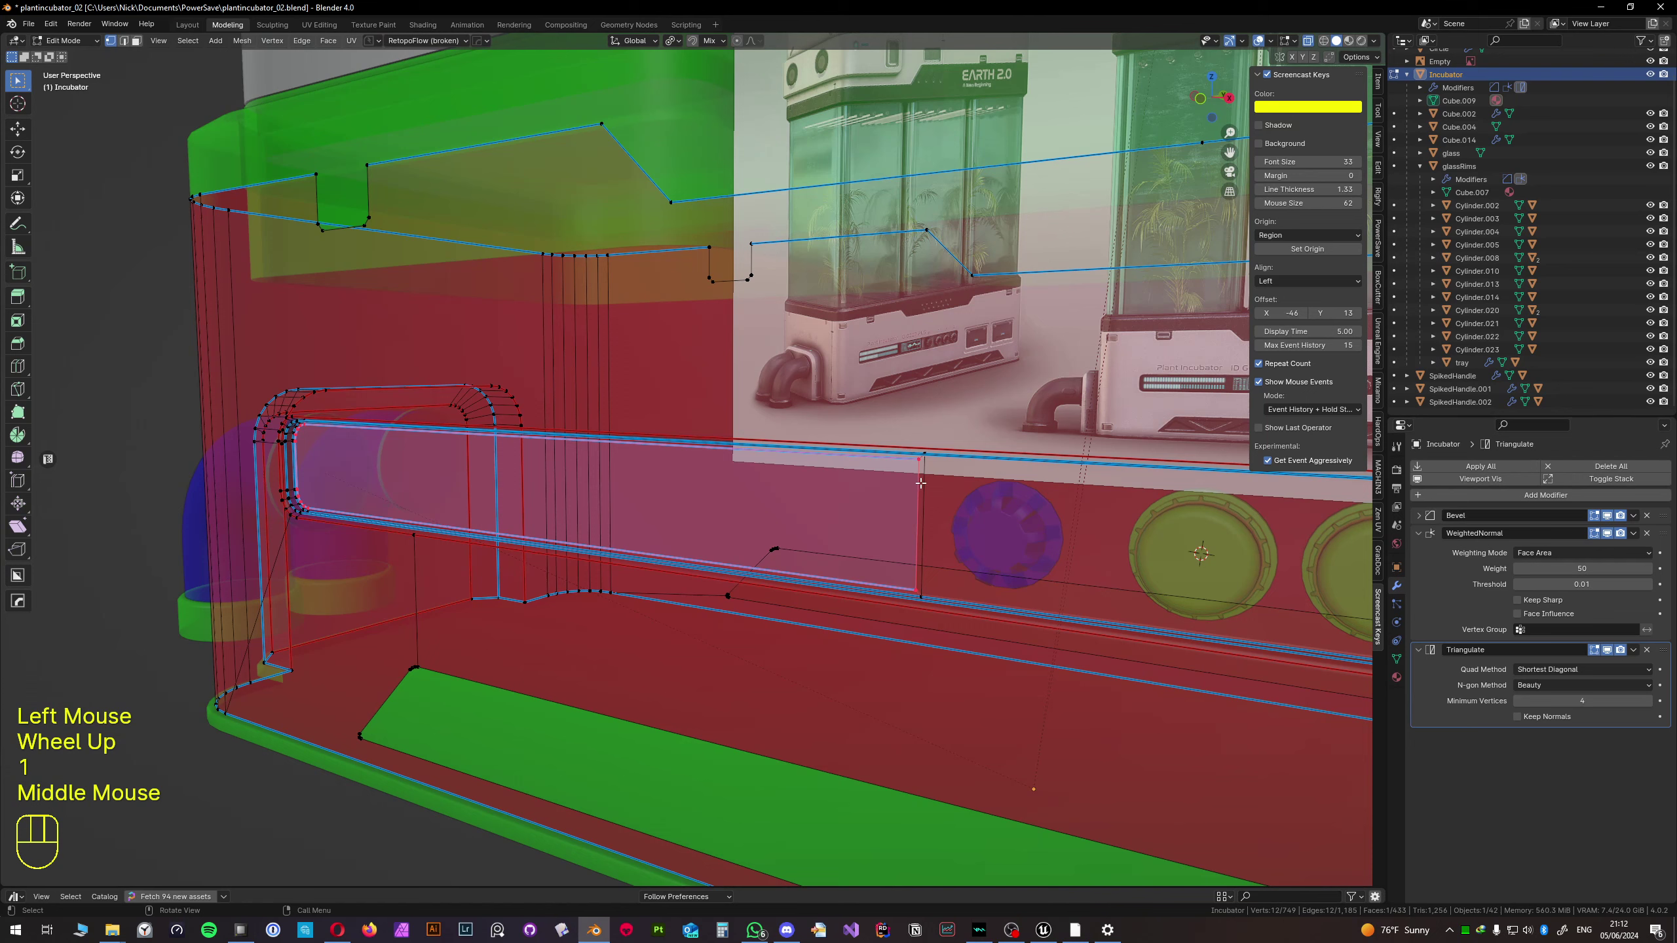
{"action": "left_click", "coordinate": [918, 462]}
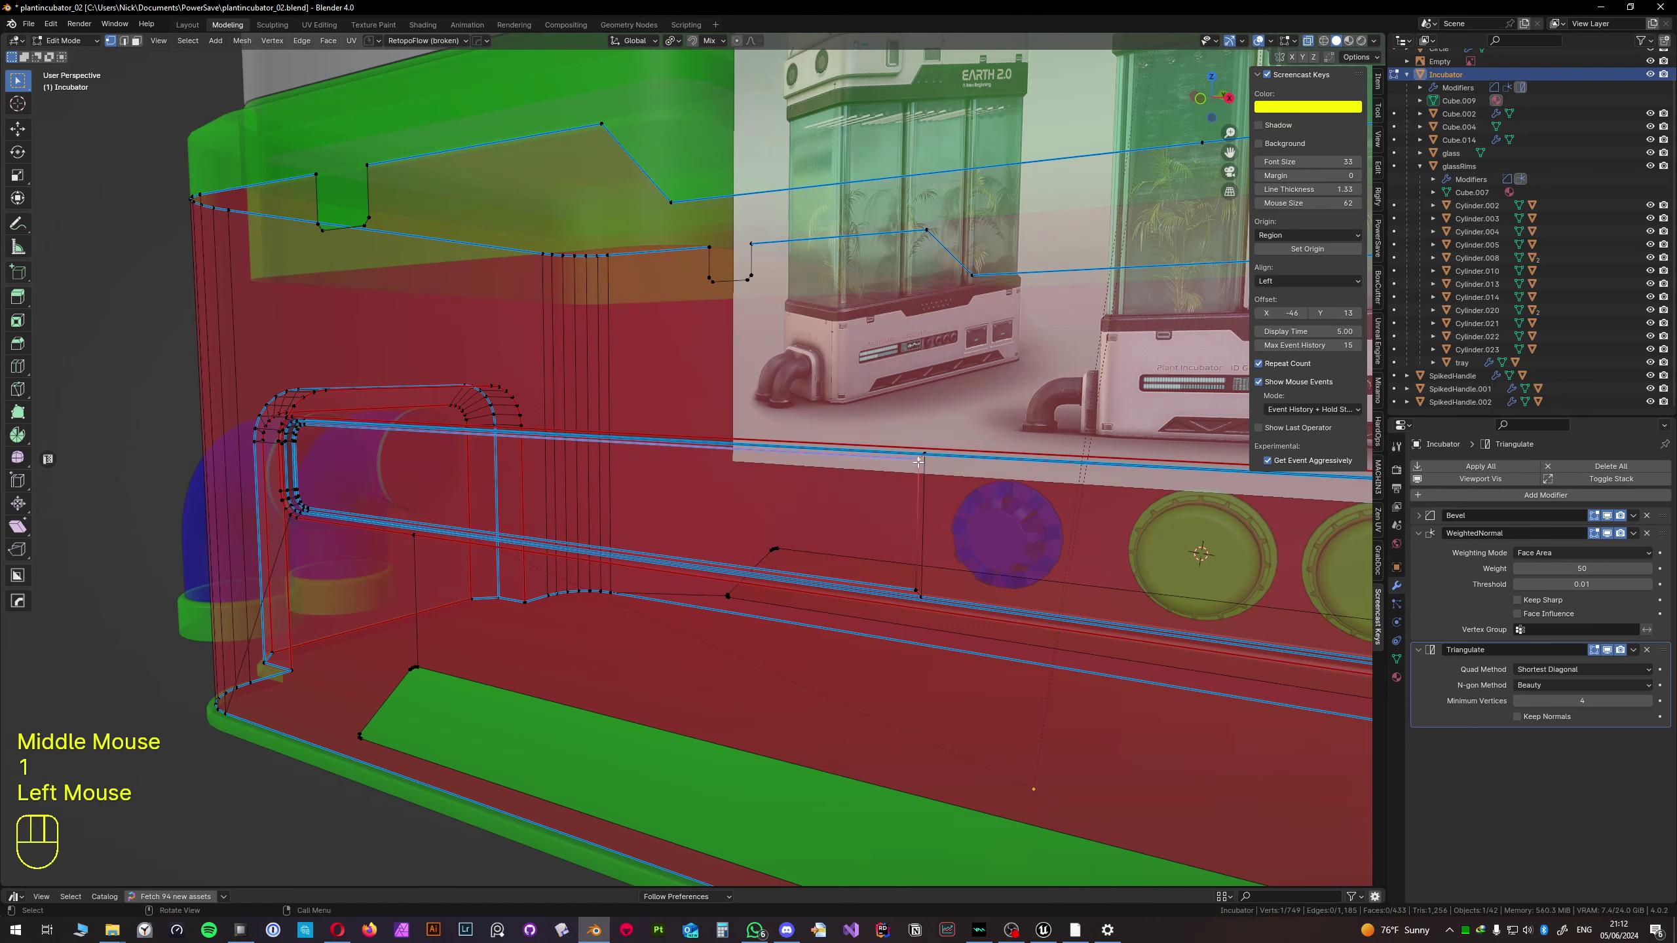
{"action": "left_click", "coordinate": [915, 588], "text": "shift"}
{"action": "key", "text": "ctrl+b"}
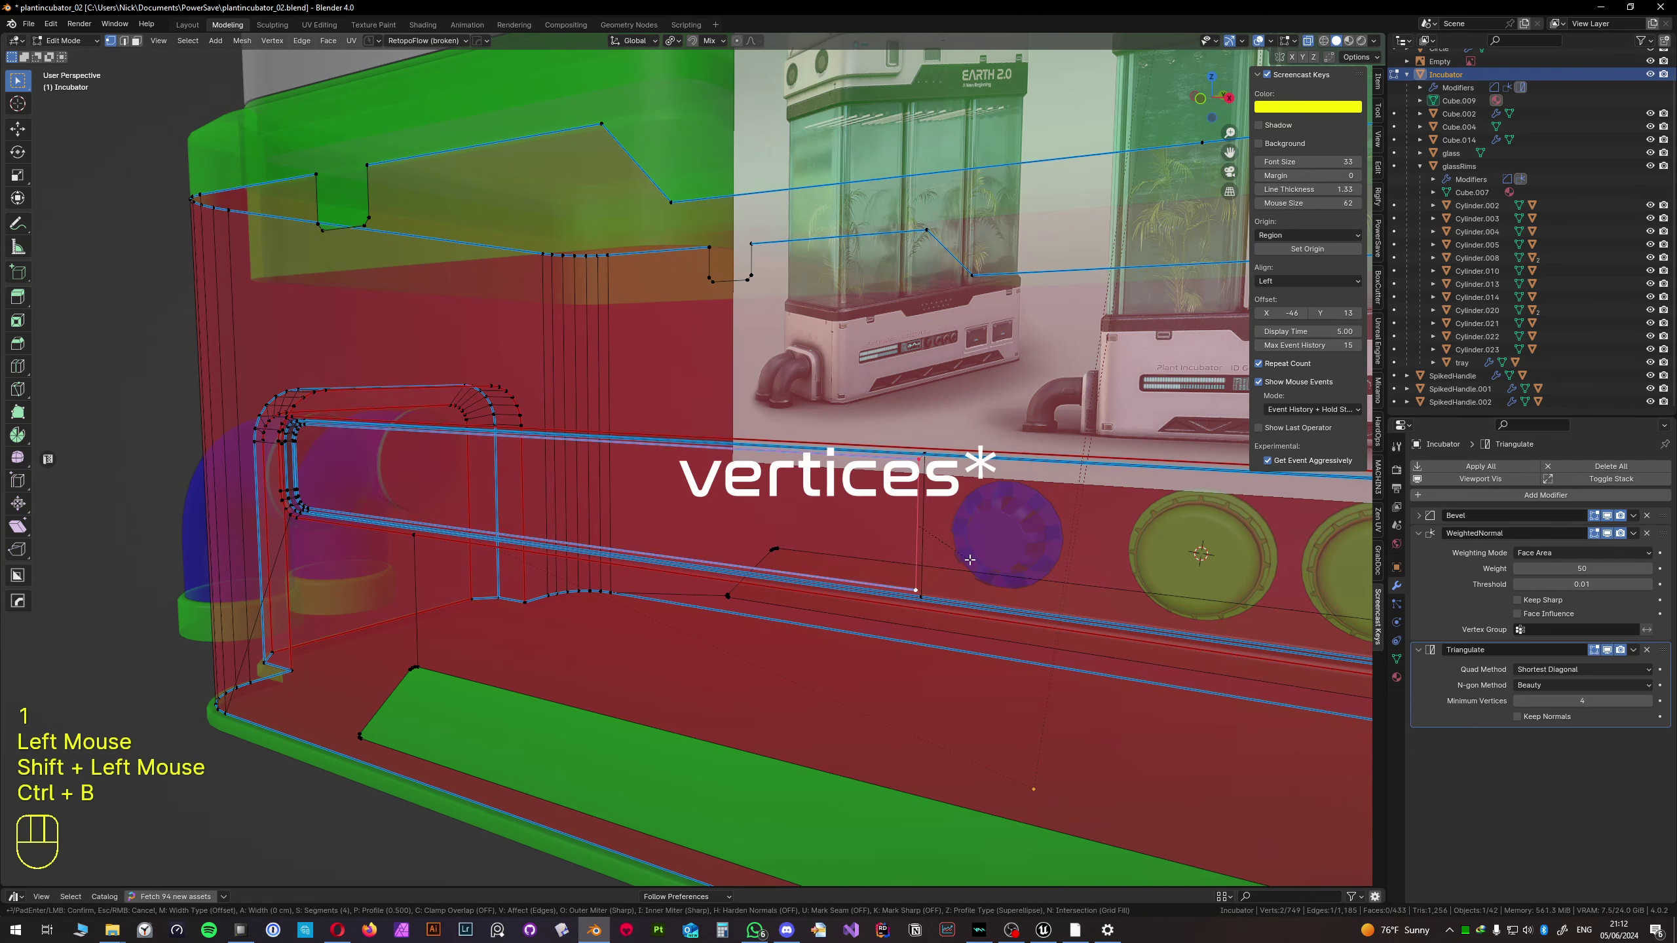
{"action": "key", "text": "v"}
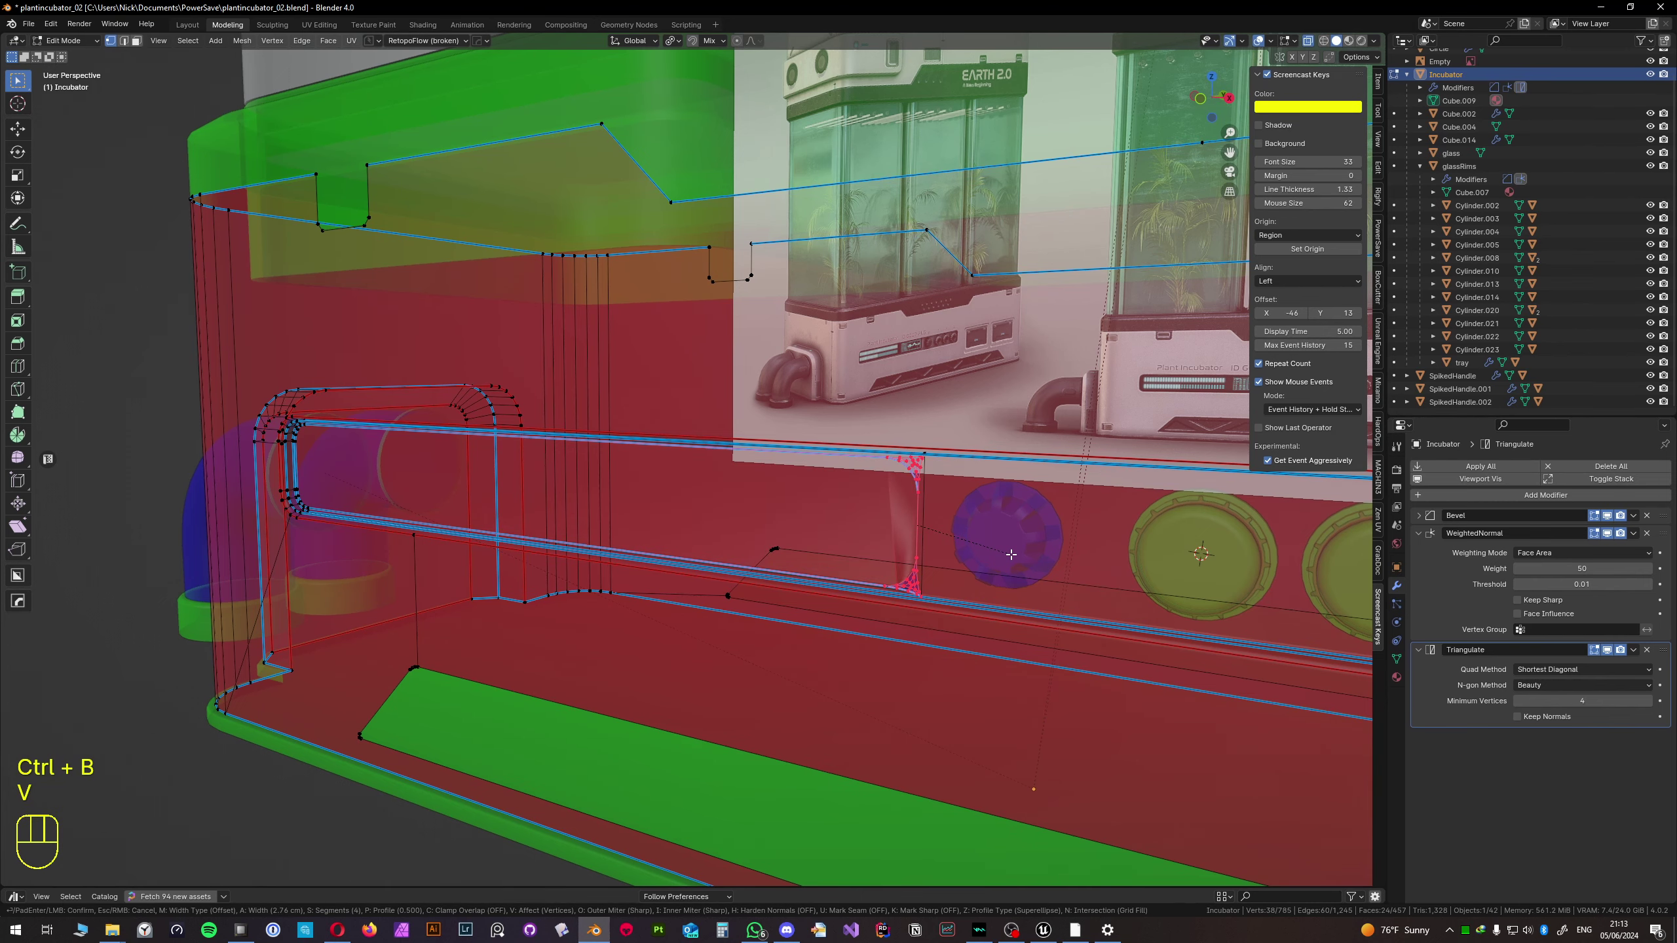
{"action": "right_click", "coordinate": [1011, 554]}
- Cut the narrow border face beside the knob across its middle with the Knife tool
{"action": "middle_click_drag", "start_coordinate": [1011, 554], "coordinate": [777, 403]}
{"action": "scroll", "coordinate": [931, 526], "scroll_direction": "up", "scroll_amount": 2}
{"action": "key", "text": "2"}
{"action": "scroll", "coordinate": [883, 564], "scroll_direction": "up", "scroll_amount": 1}
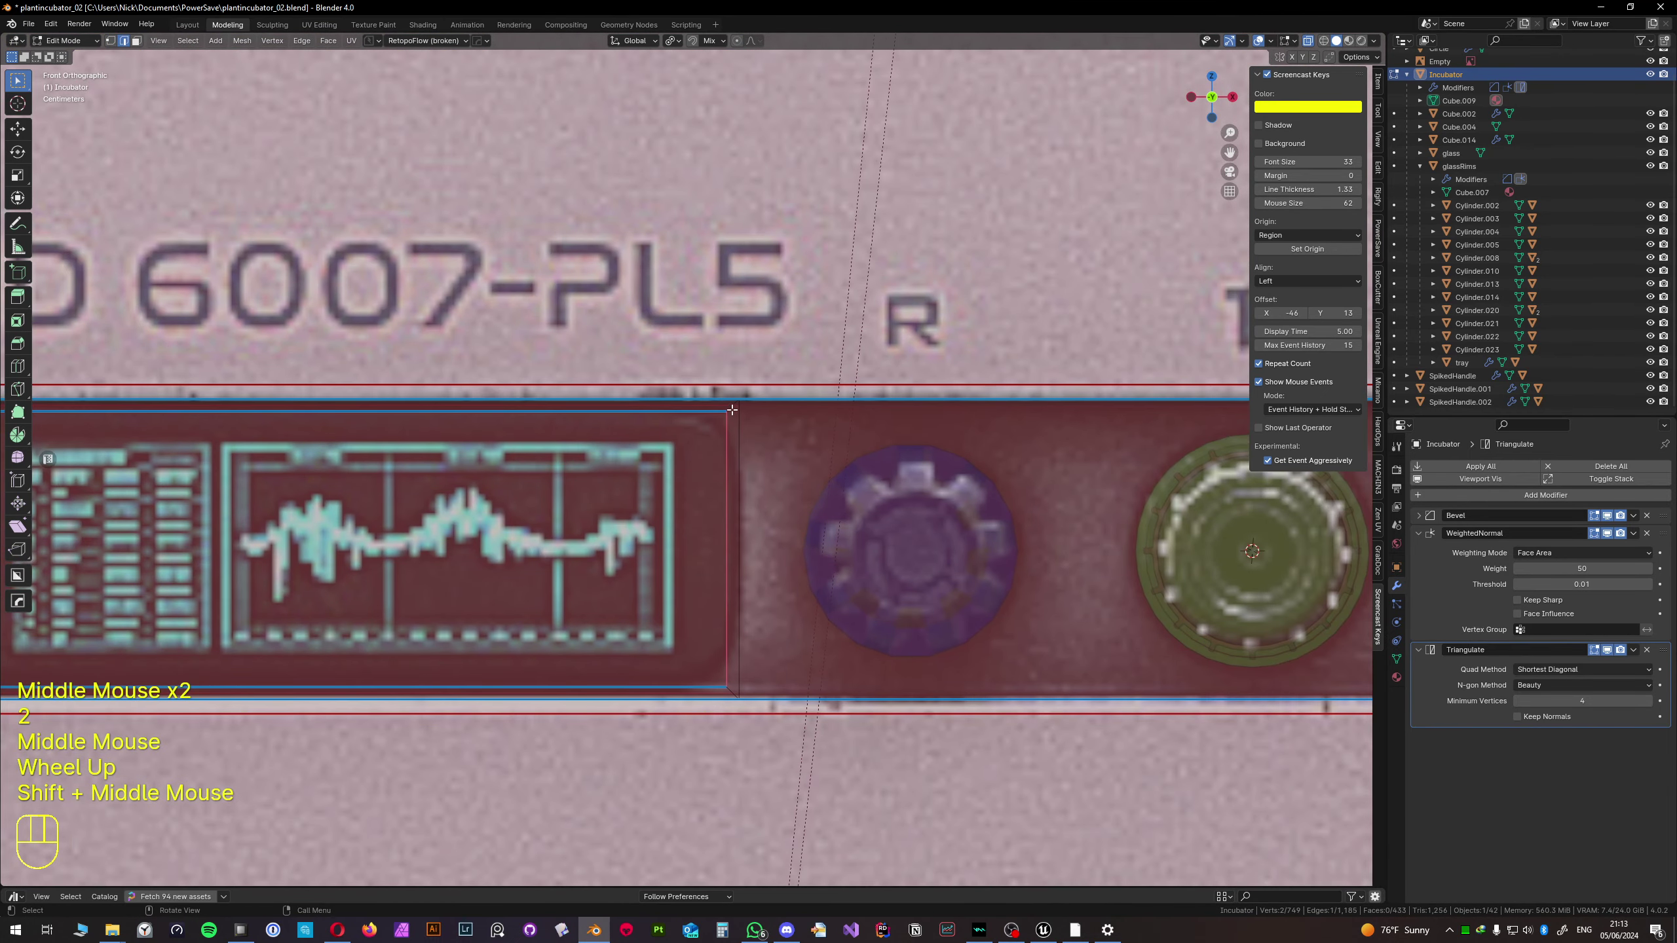
{"action": "key", "text": "k"}
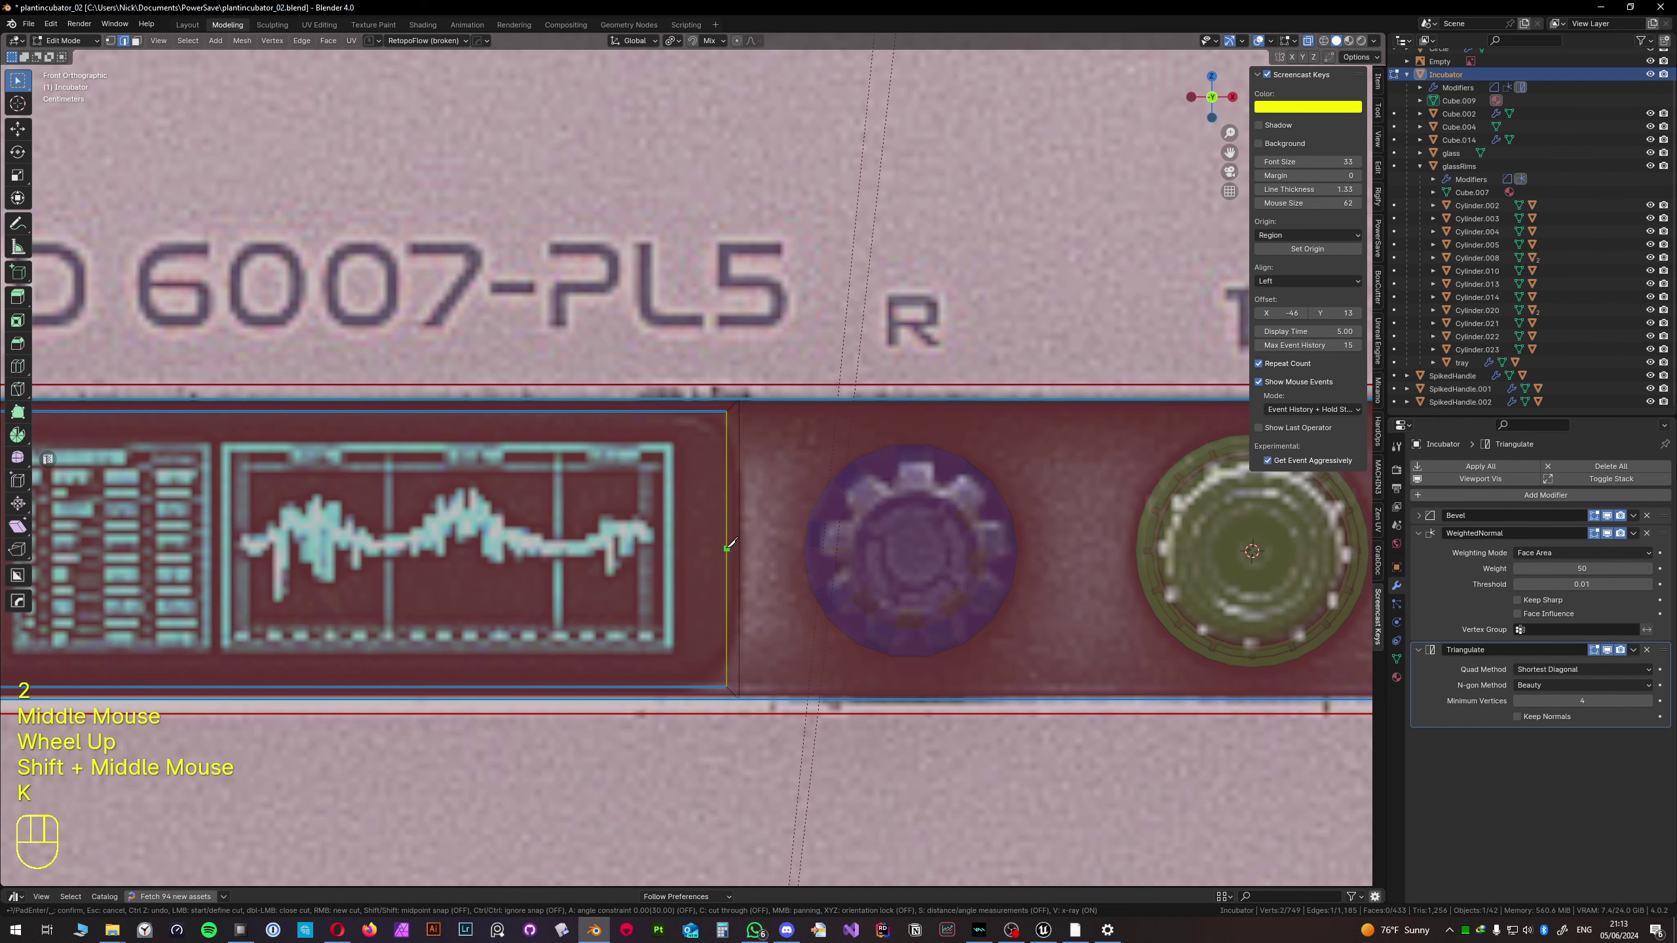
- Merge the two halves of the narrow border beside the knob with the display's upper and lower border faces
{"action": "key", "text": "3"}
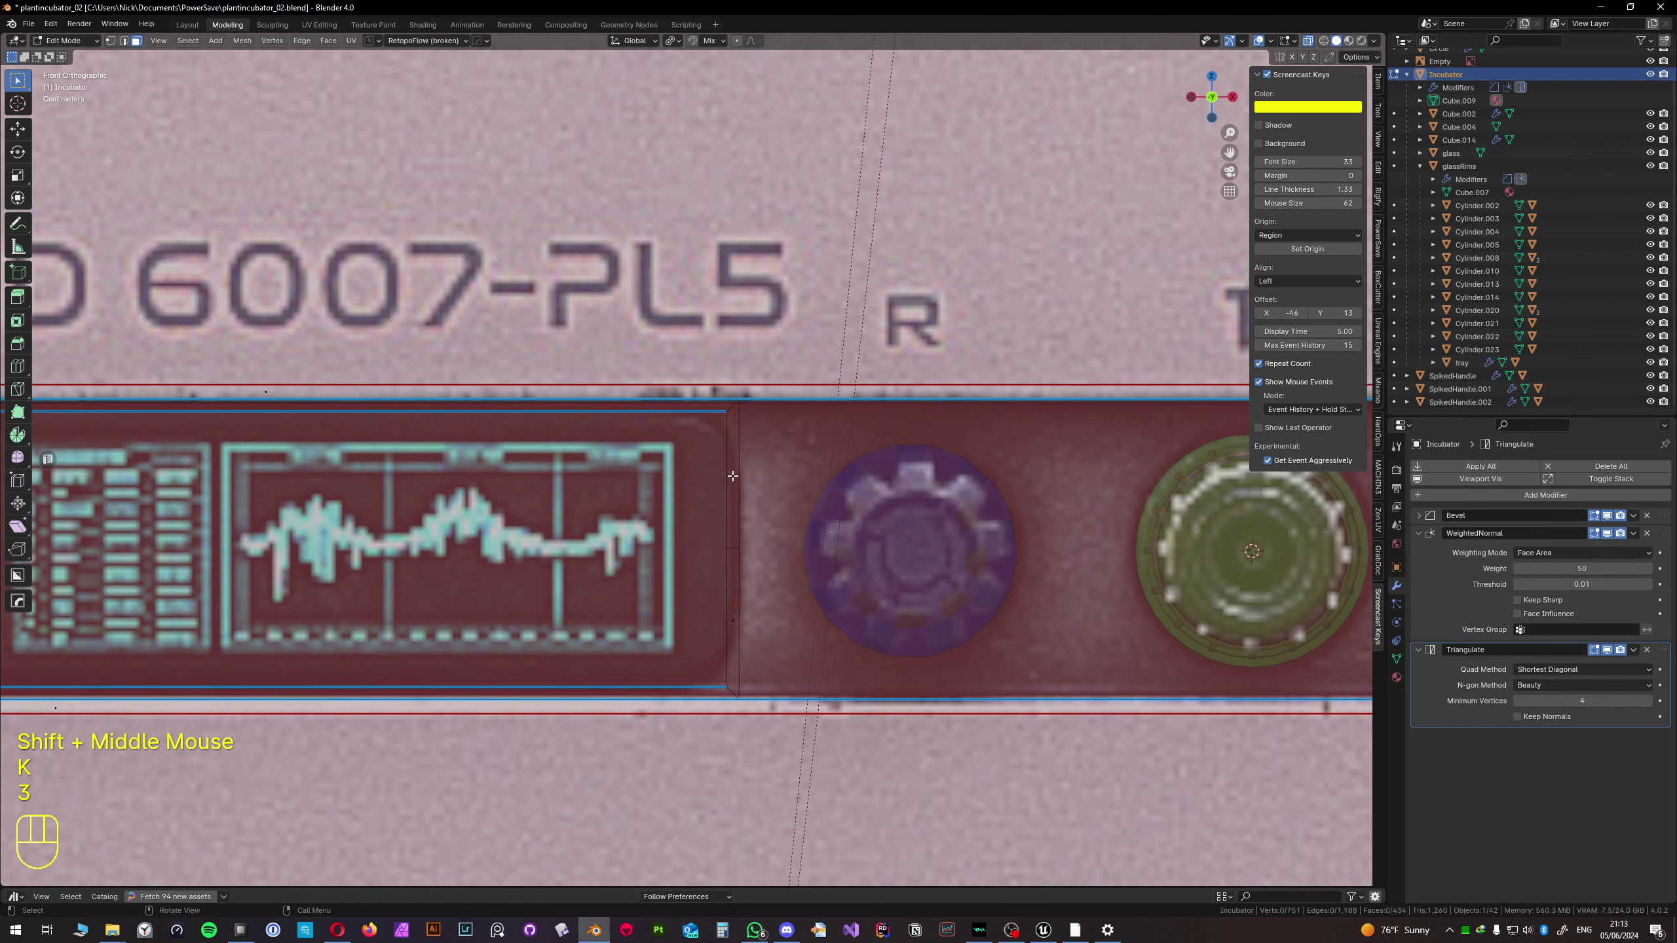
{"action": "left_click", "coordinate": [732, 476]}
{"action": "left_click", "coordinate": [711, 407], "text": "shift"}
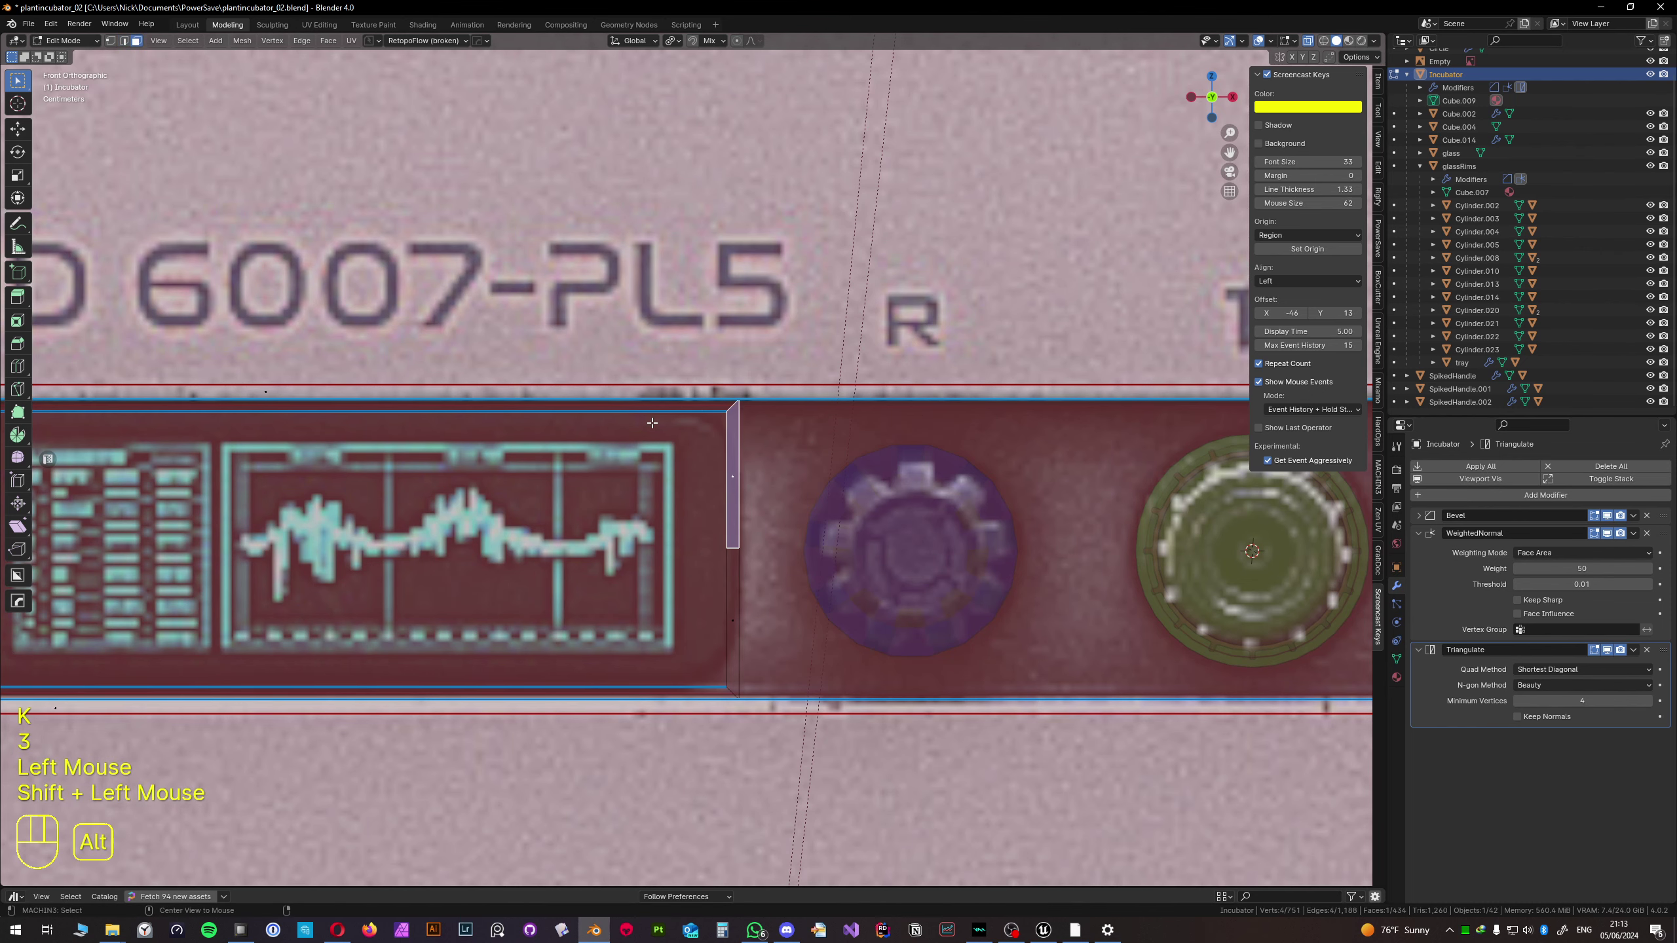
{"action": "key", "text": "alt+z"}
{"action": "left_click", "coordinate": [680, 410], "text": "shift"}
{"action": "key", "text": "f"}
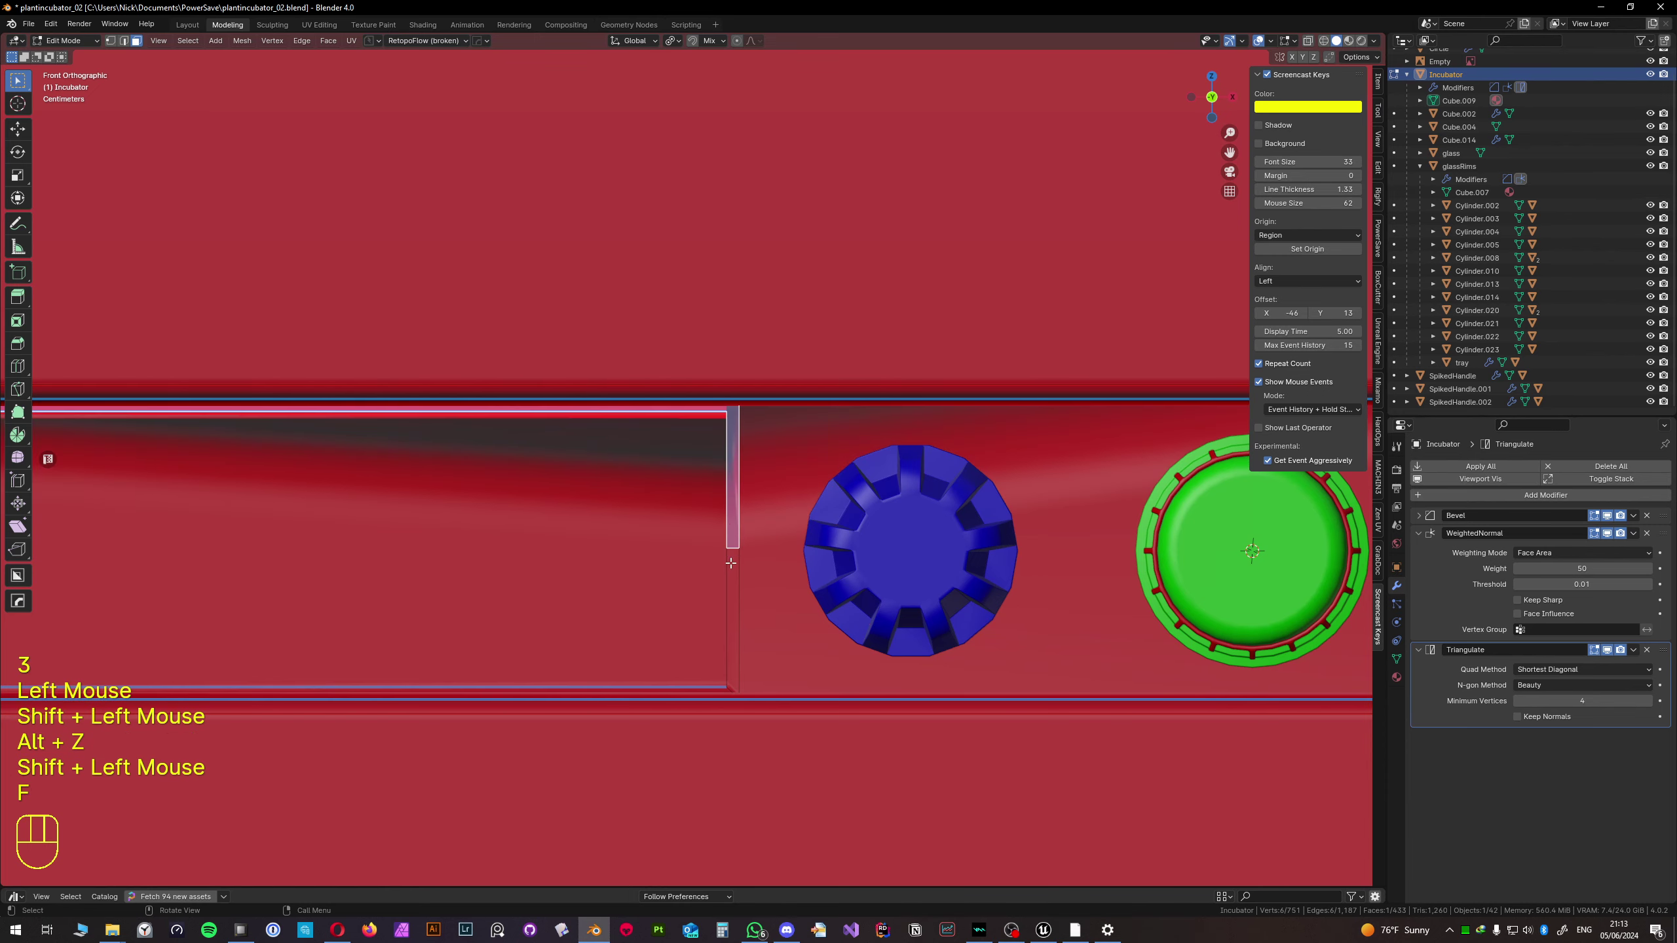
{"action": "left_click", "coordinate": [733, 586]}
{"action": "key", "text": "f"}
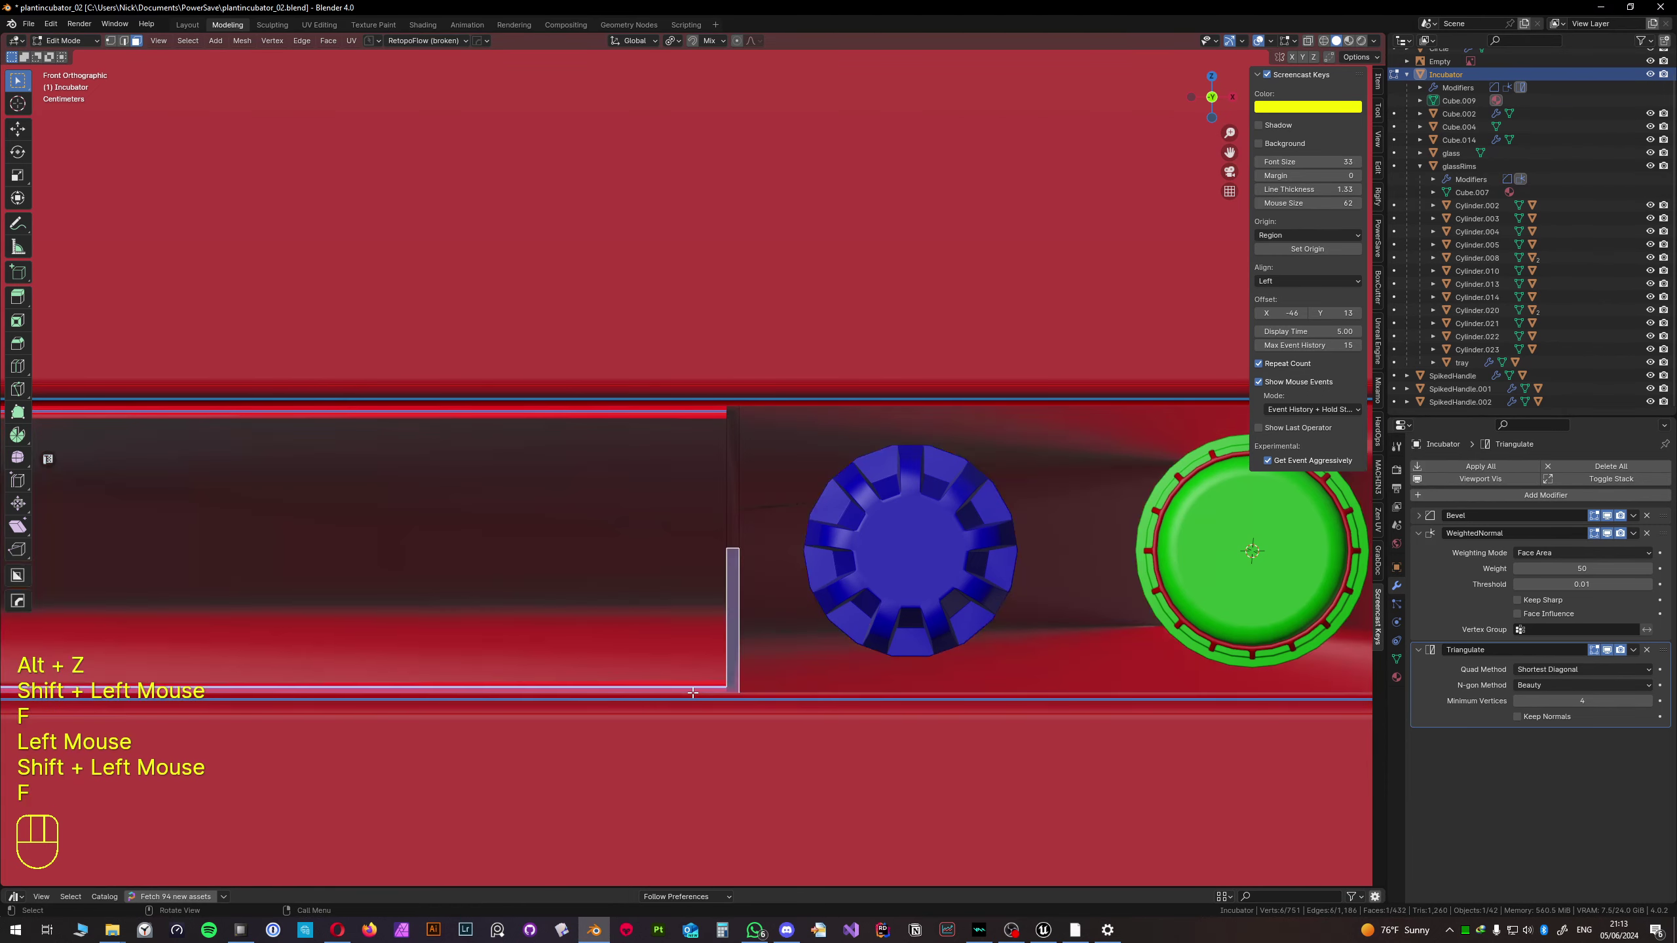
{"action": "key", "text": "Tab"}
{"action": "middle_click_drag", "start_coordinate": [695, 619], "coordinate": [827, 553], "text": "shift"}
{"action": "scroll", "coordinate": [760, 543], "scroll_direction": "down", "scroll_amount": 2}
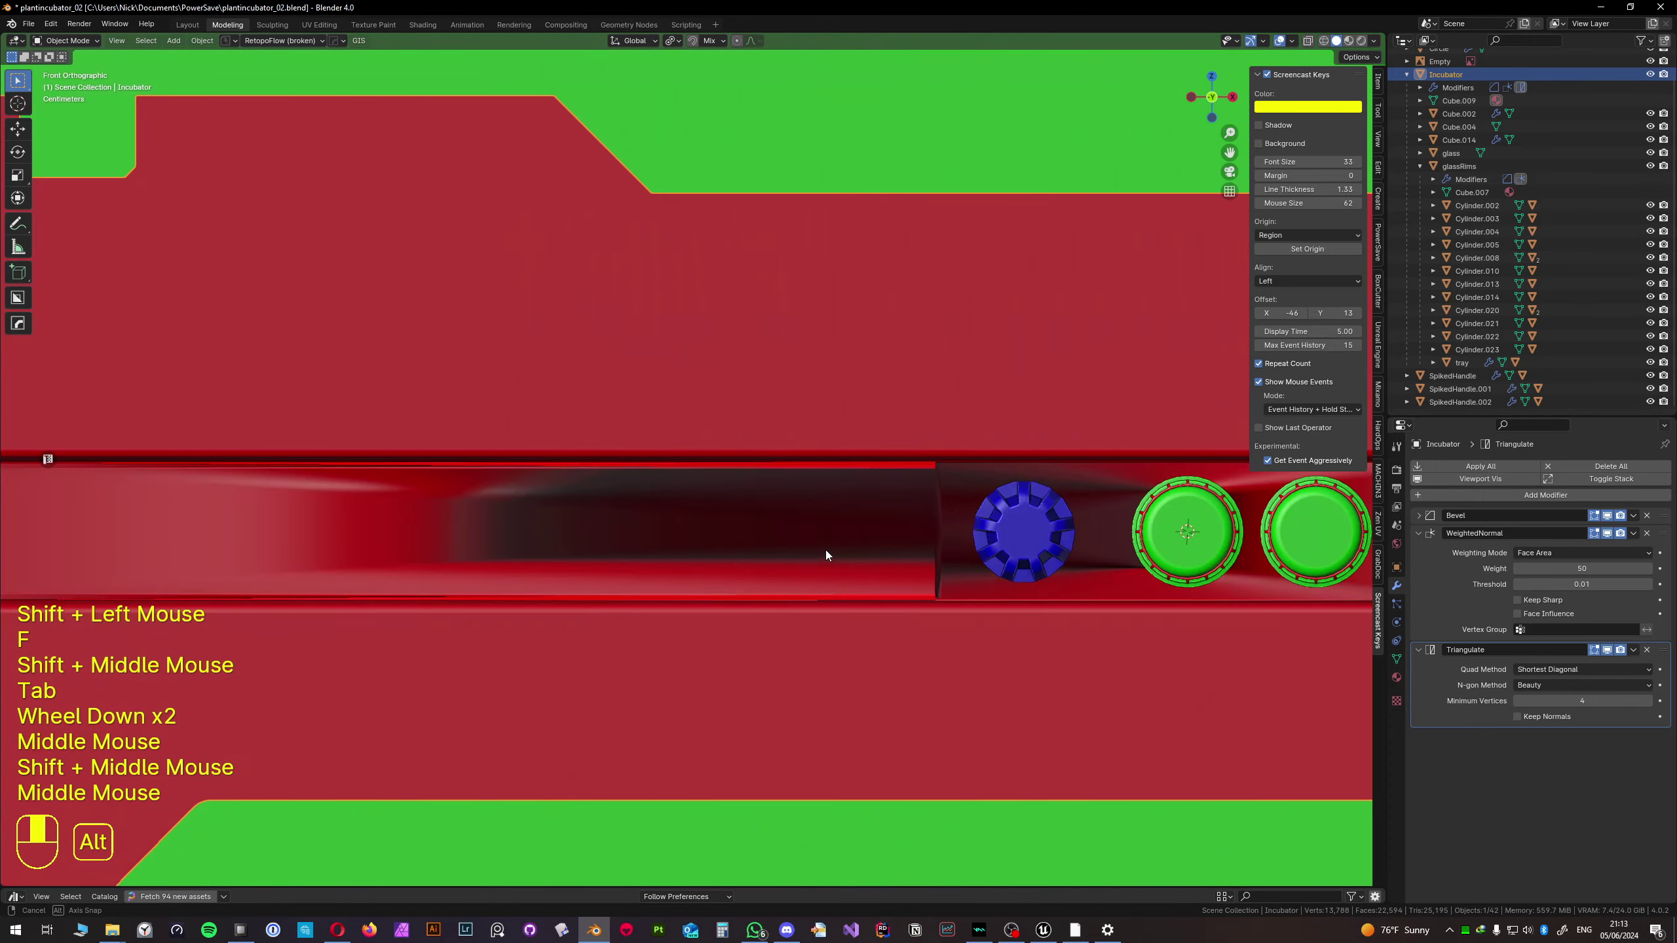
- Round the display face's two corners beside the knob with a four-segment vertex bevel about 1.74 cm wide
{"action": "key", "text": "Tab"}
{"action": "key", "text": "alt+z"}
{"action": "key", "text": "1"}
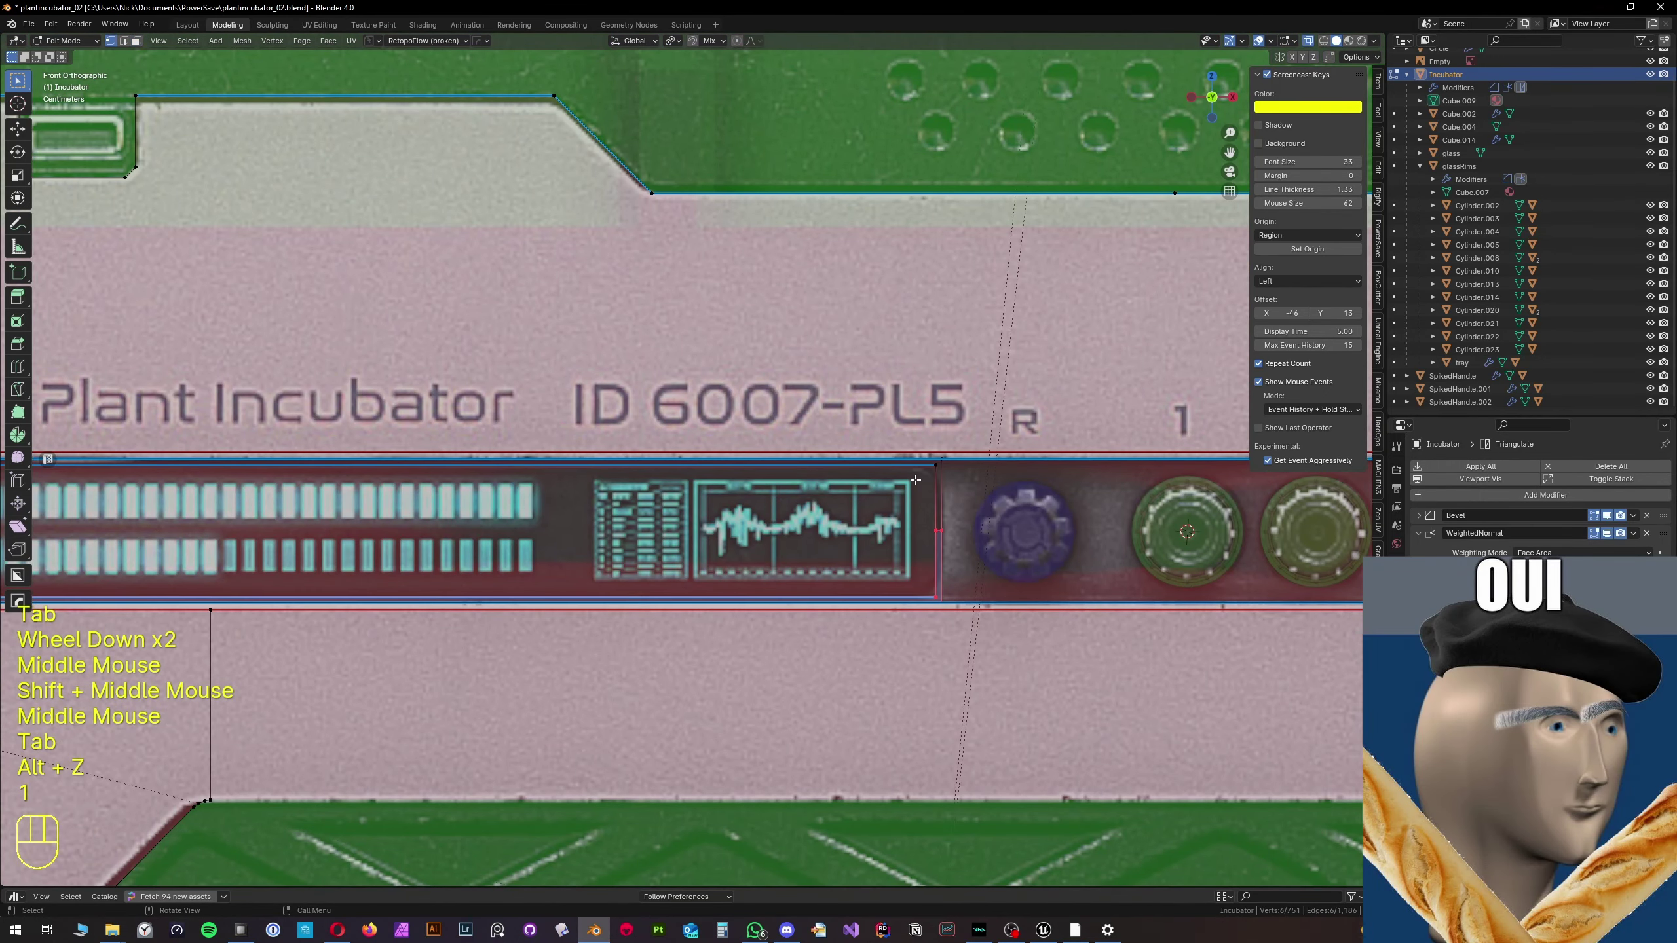
{"action": "left_click", "coordinate": [935, 465]}
{"action": "left_click", "coordinate": [936, 597], "text": "shift"}
{"action": "key", "text": "ctrl+b"}
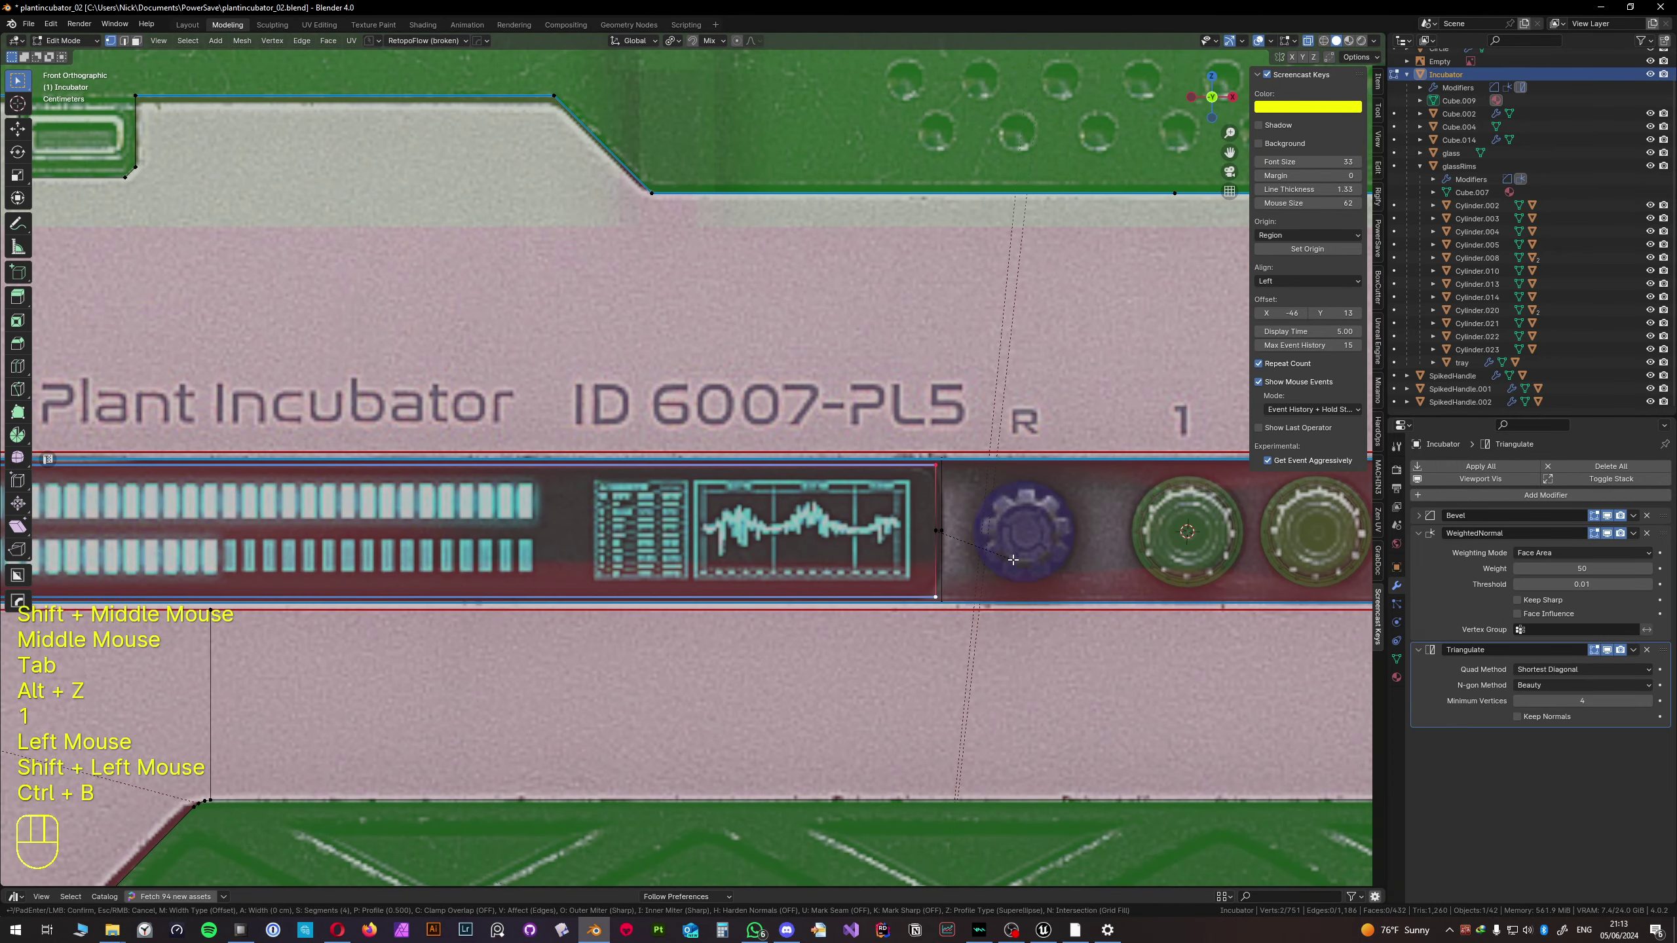
{"action": "key", "text": "v"}
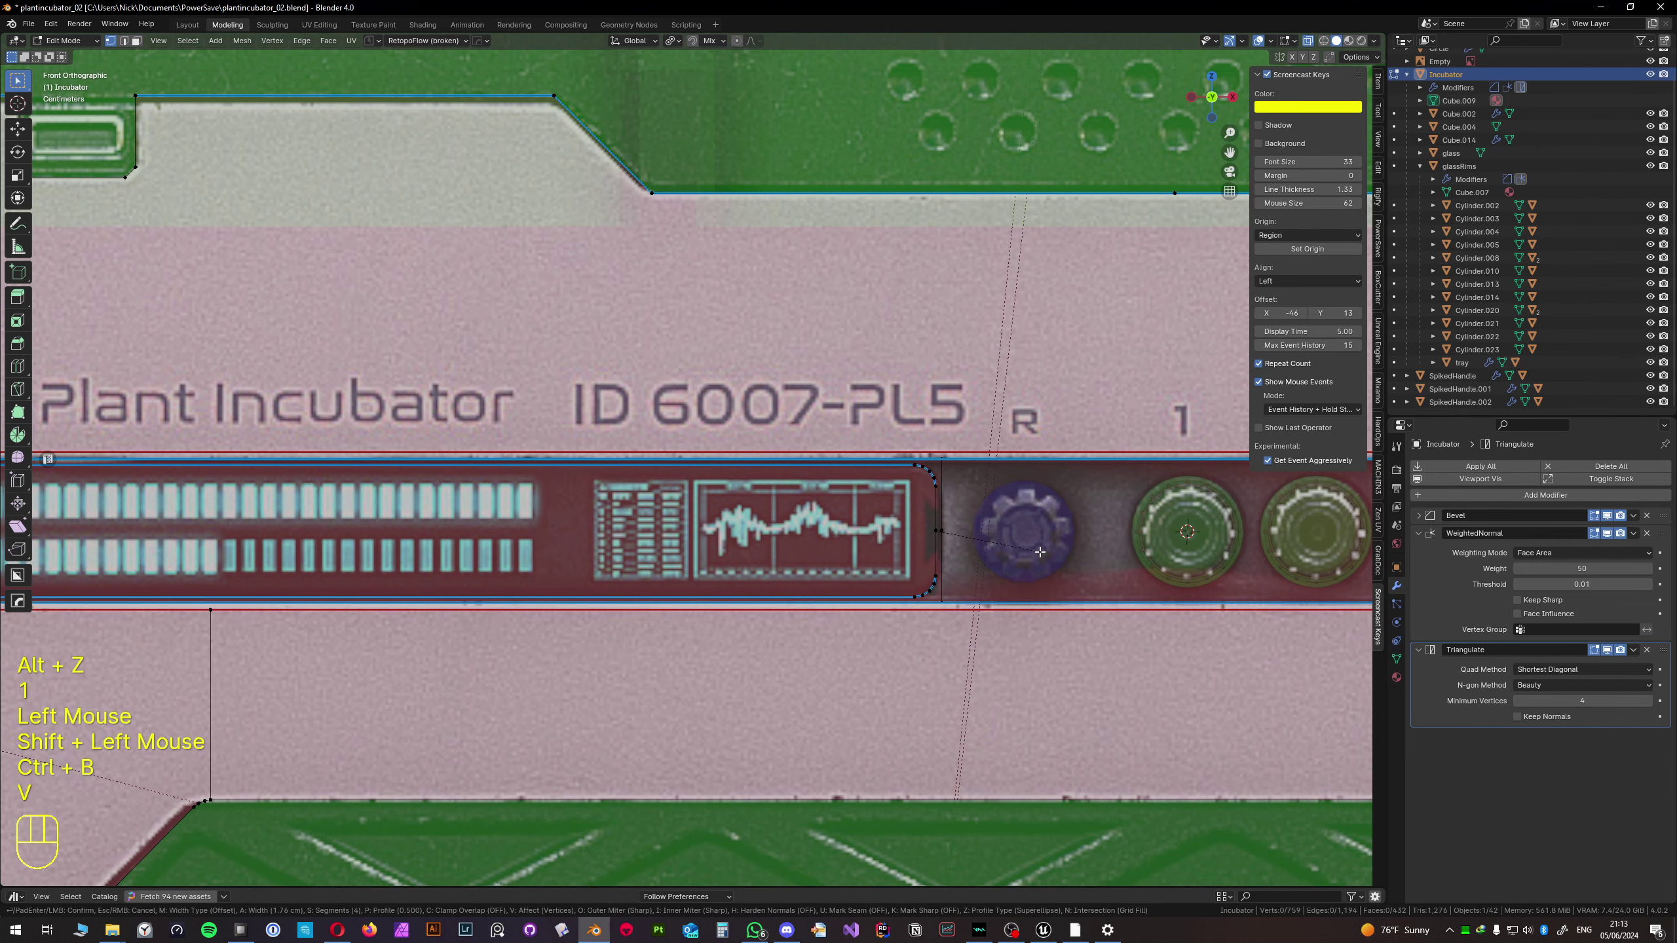
{"action": "left_click", "coordinate": [1040, 552]}
- Examine the rounded display outline against the reference and from several angles, comparing it with and without the corner bevel
{"action": "middle_click_drag", "start_coordinate": [552, 549], "coordinate": [635, 530], "text": "shift"}
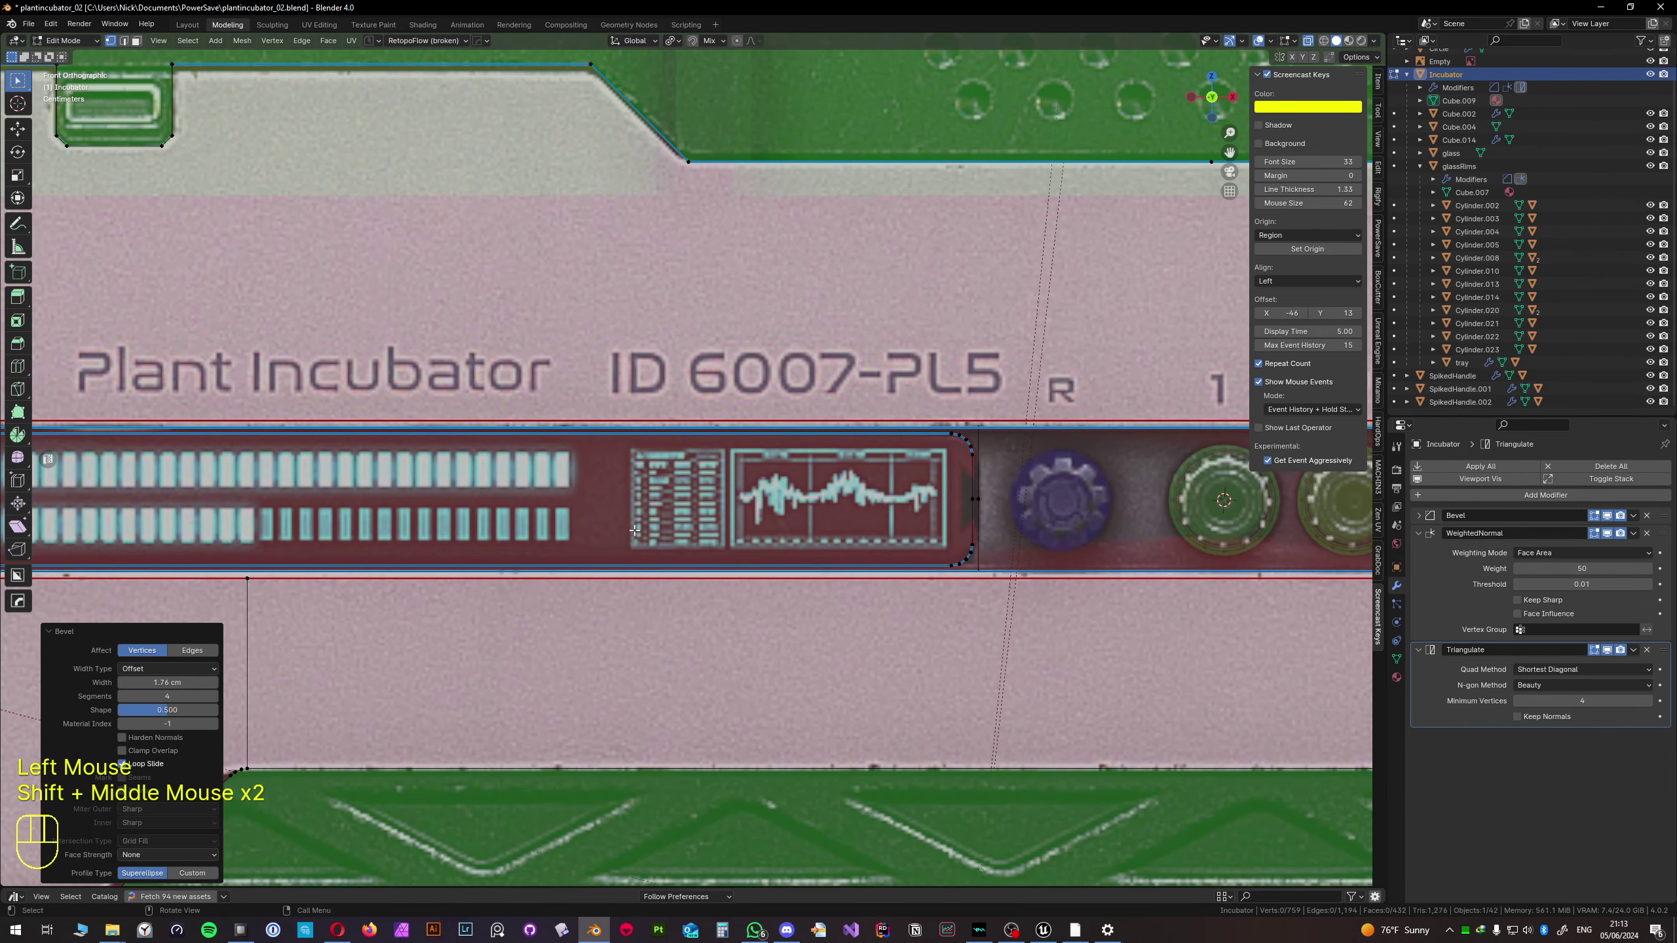
{"action": "scroll", "coordinate": [635, 530], "scroll_direction": "up", "scroll_amount": 2}
{"action": "middle_click_drag", "start_coordinate": [785, 528], "coordinate": [922, 529], "text": "shift"}
{"action": "scroll", "coordinate": [628, 524], "scroll_direction": "down", "scroll_amount": 2}
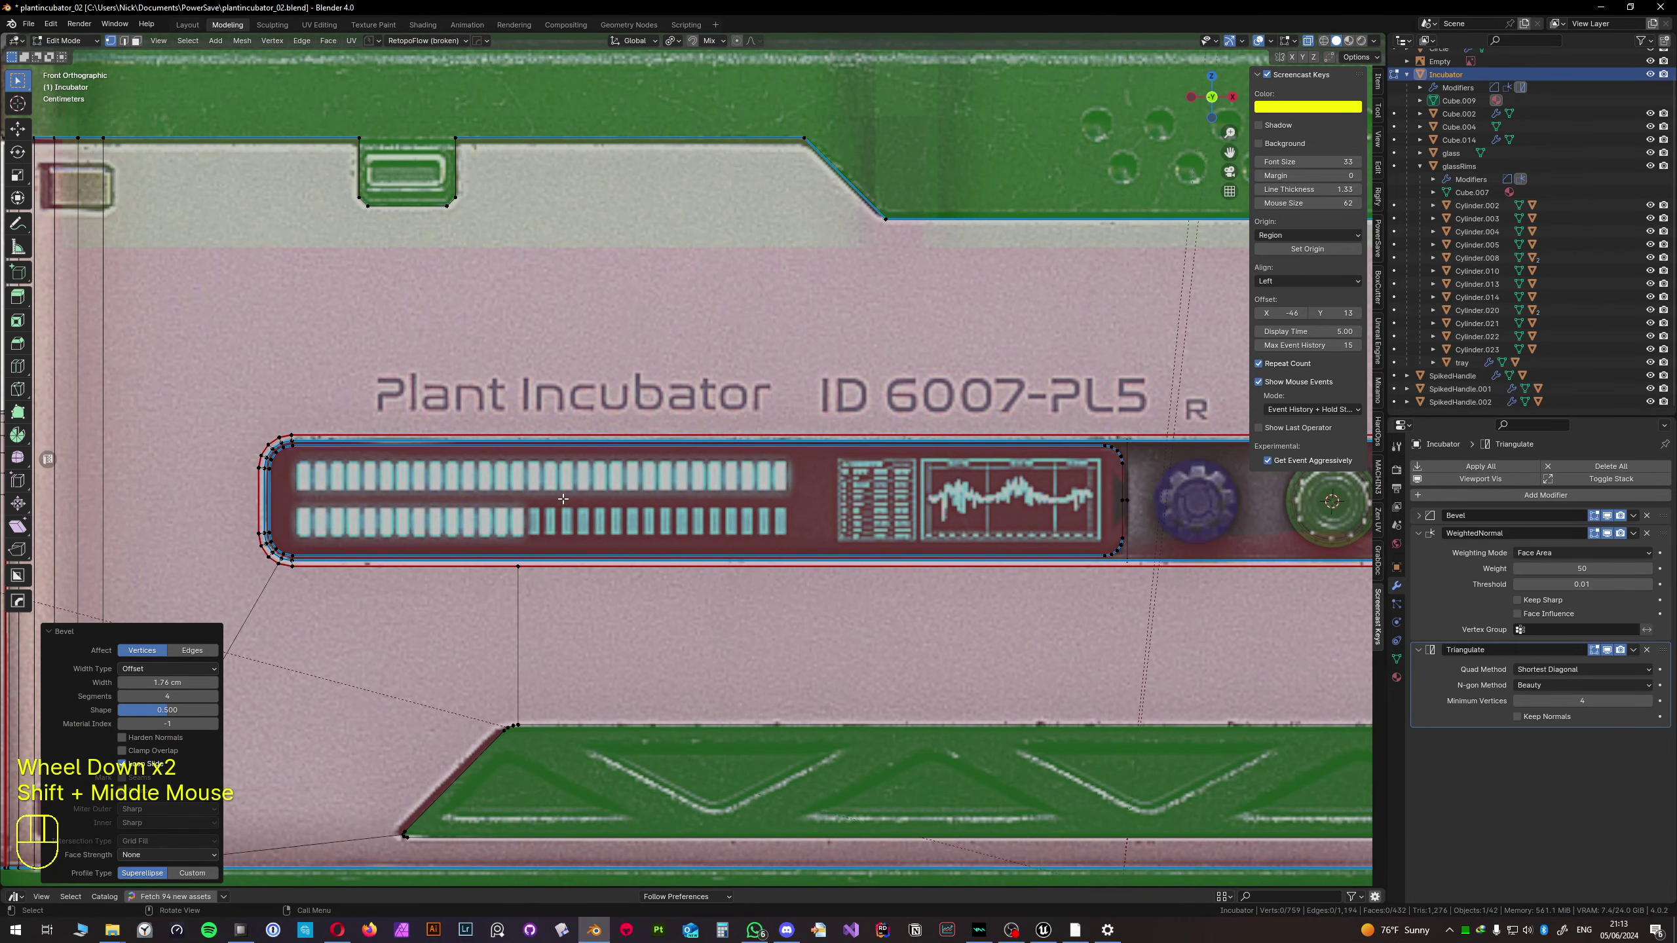
{"action": "middle_click_drag", "start_coordinate": [800, 495], "coordinate": [771, 509]}
{"action": "key", "text": "ctrl+z"}
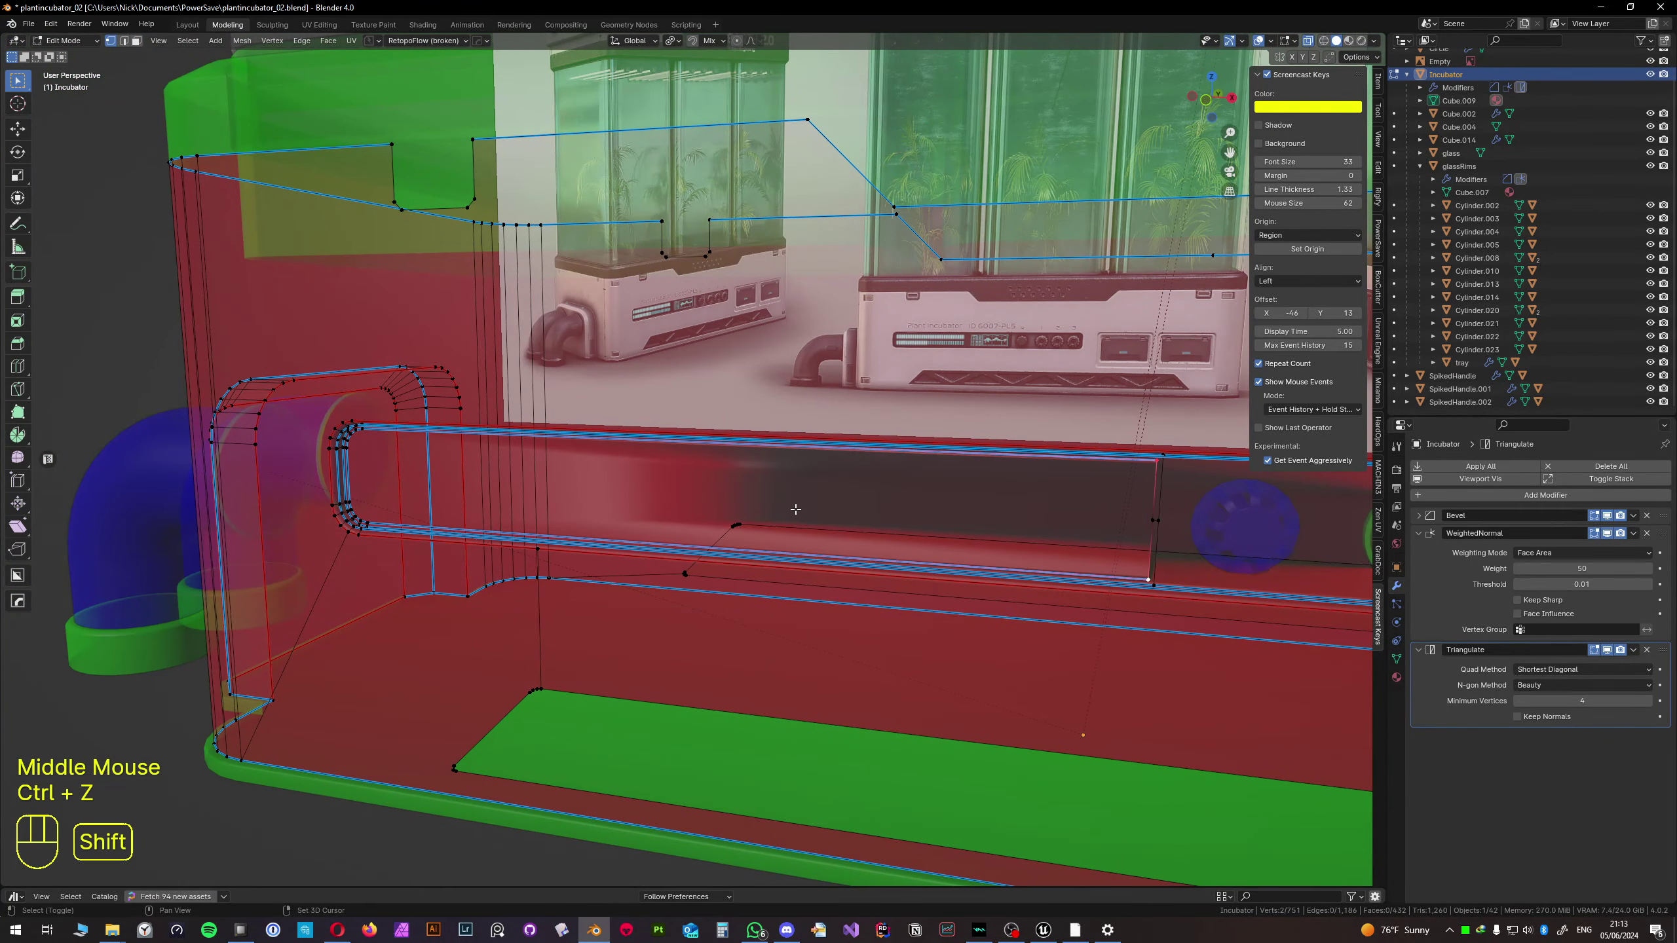
{"action": "key", "text": "ctrl+shift+z"}
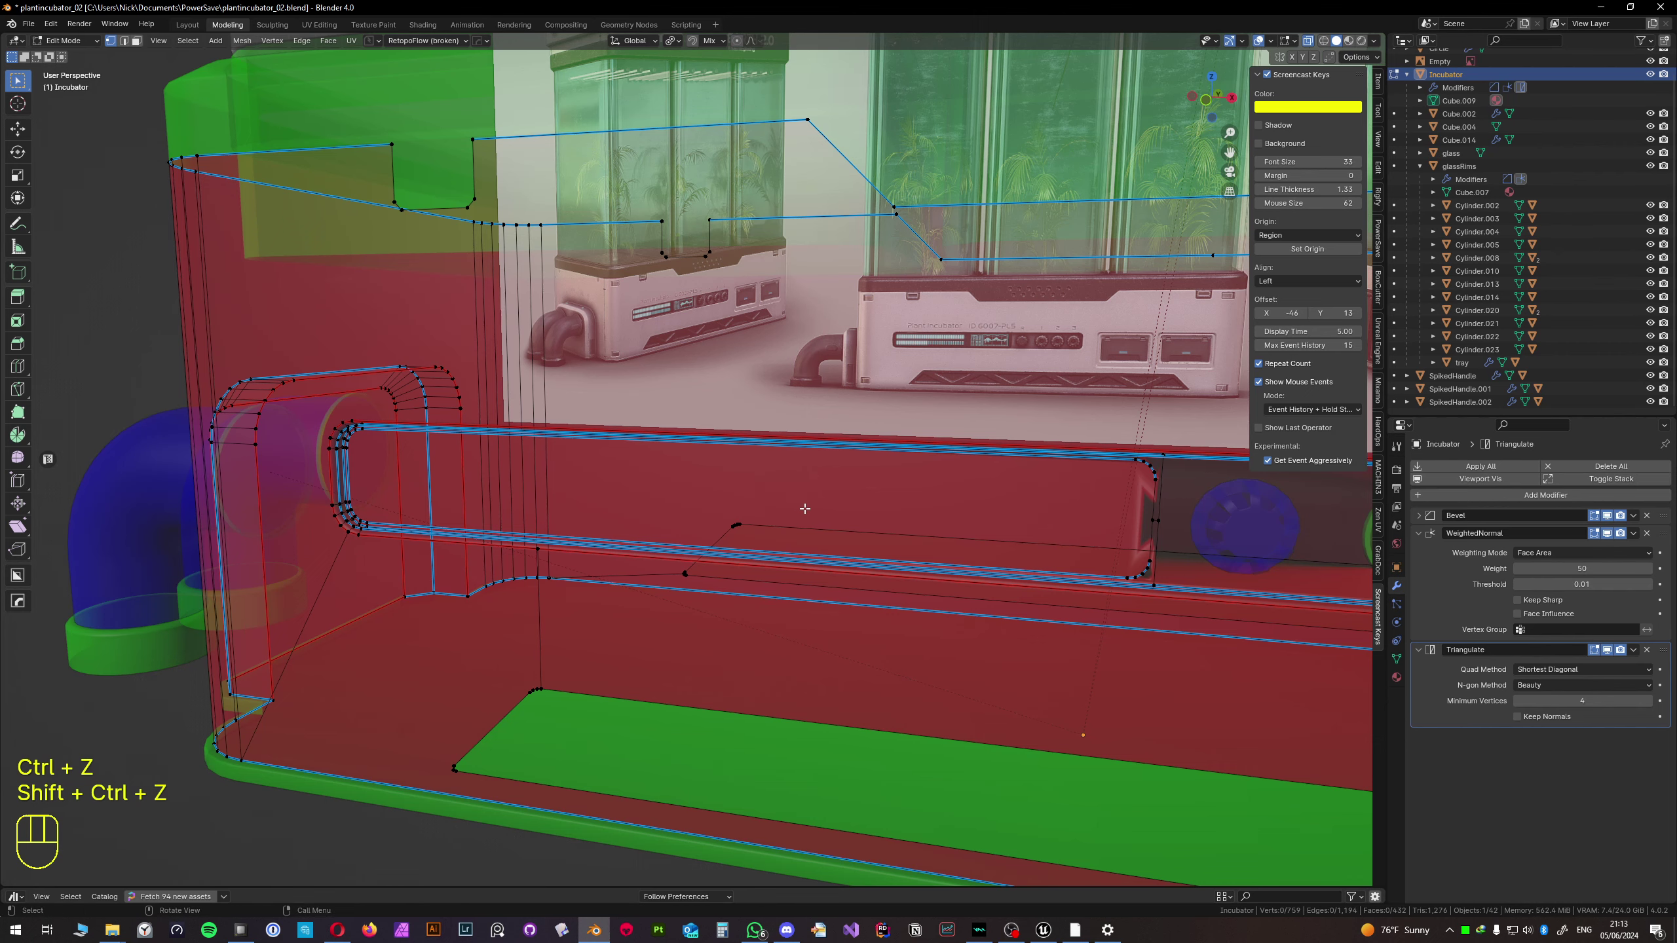
{"action": "middle_click_drag", "start_coordinate": [896, 518], "coordinate": [696, 474]}
{"action": "key", "text": "Tab"}
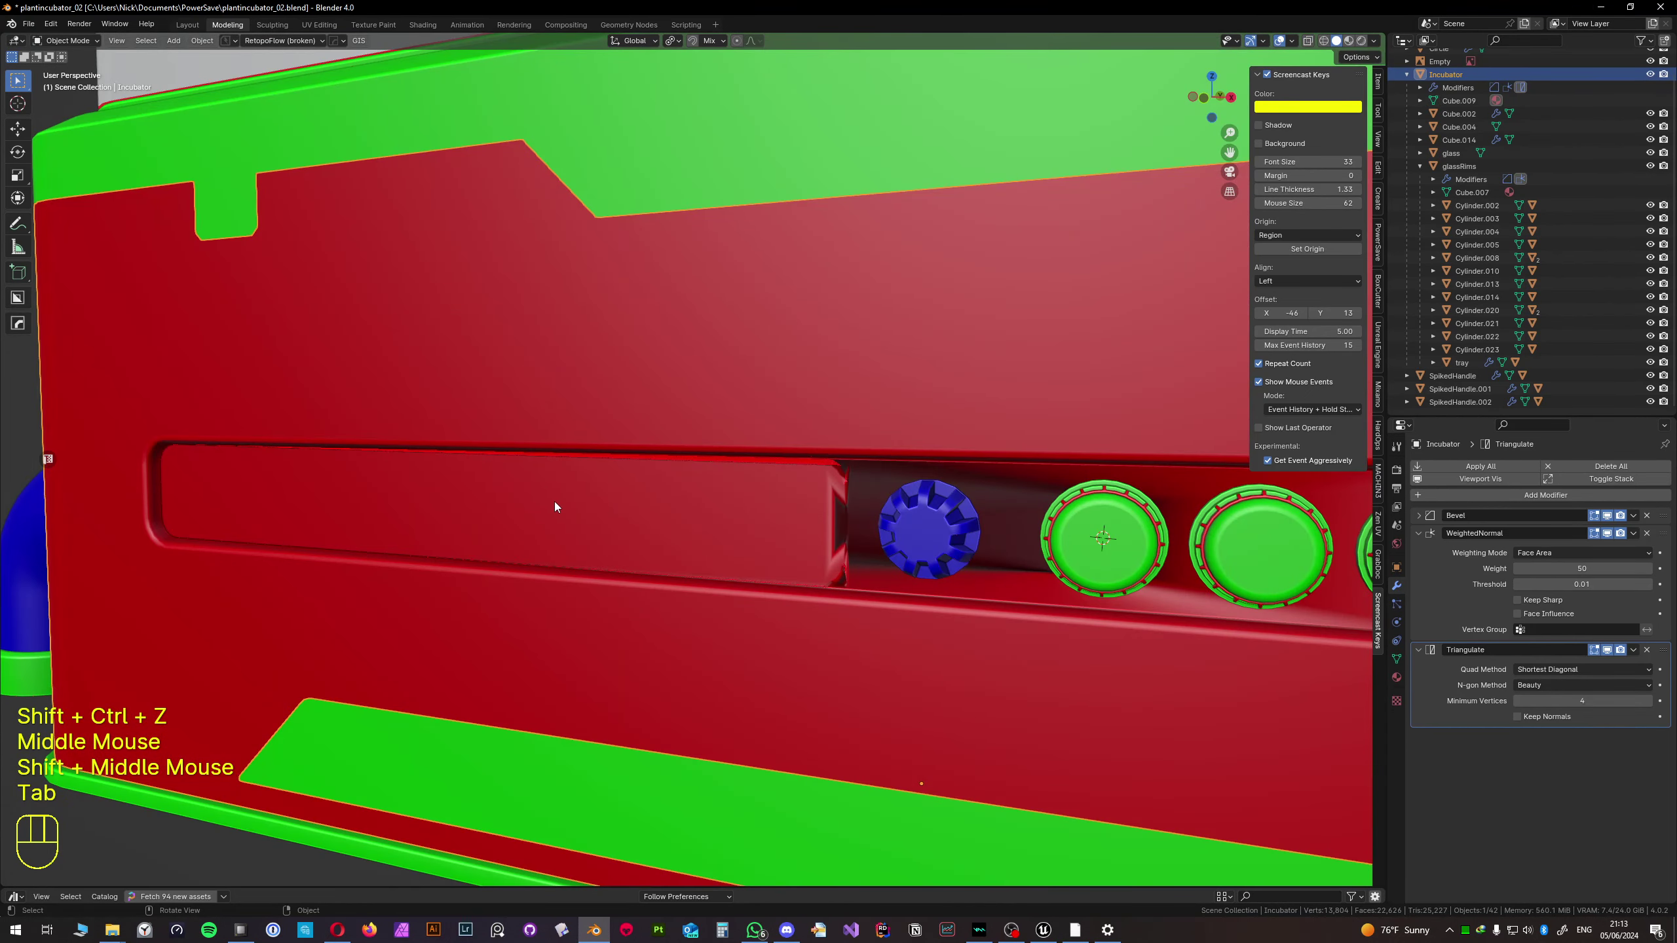
- Separate the display face from the incubator body into its own object
{"action": "left_click", "coordinate": [663, 520]}
{"action": "key", "text": "Tab"}
{"action": "key", "text": "3"}
{"action": "left_click", "coordinate": [437, 508]}
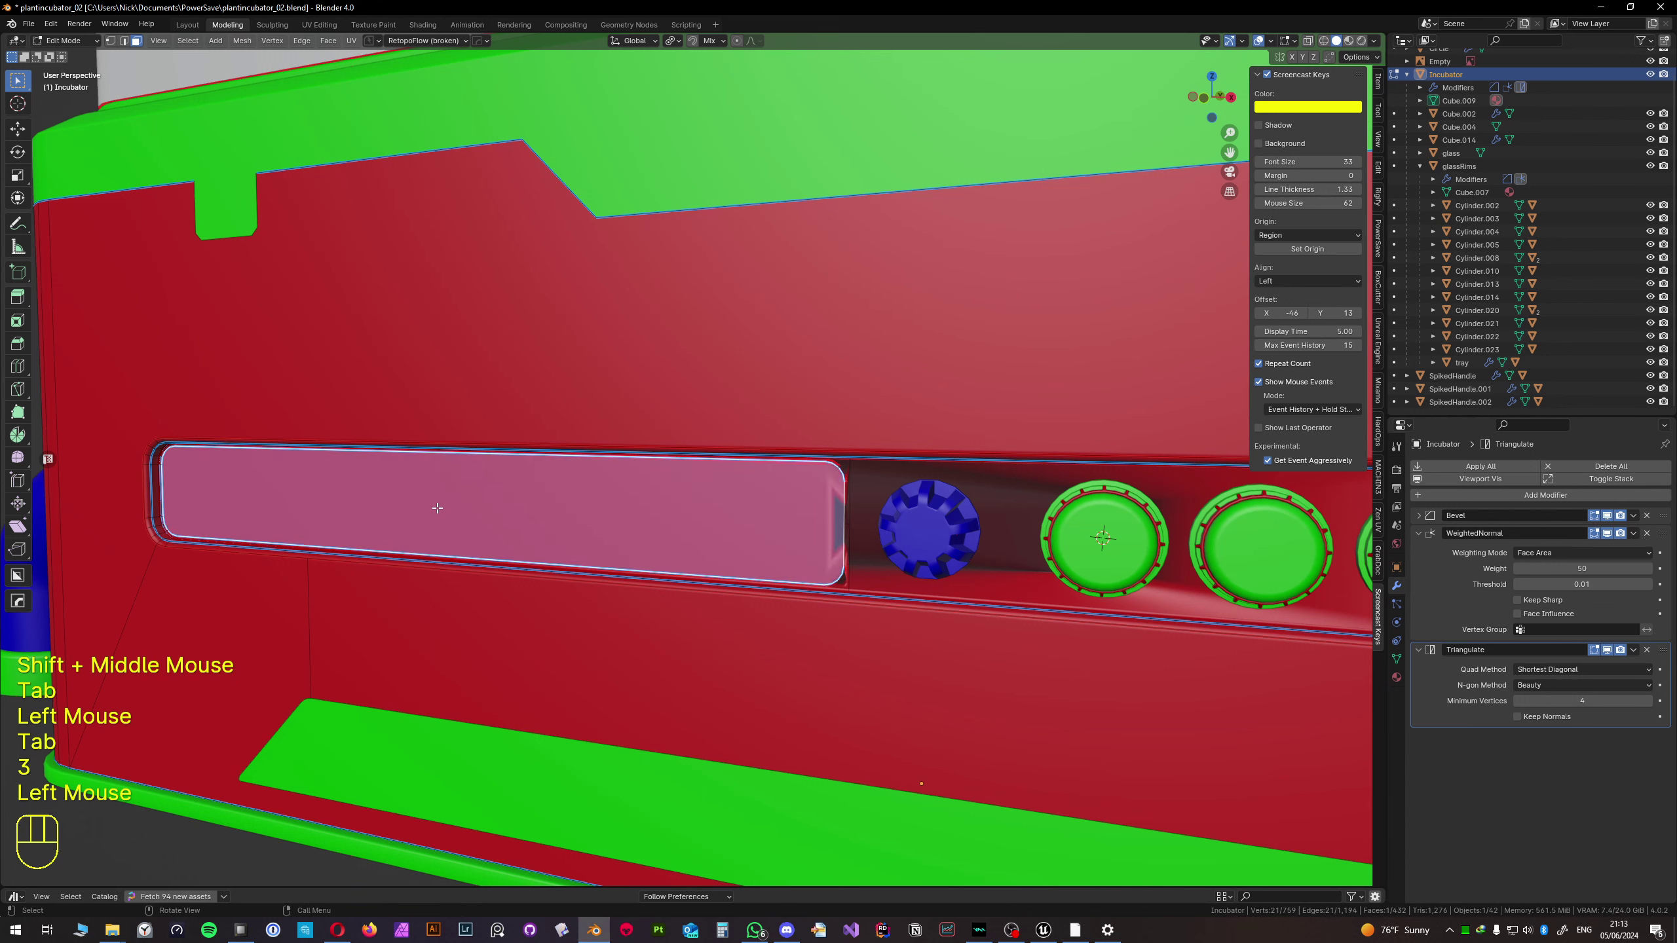
{"action": "key", "text": "p"}
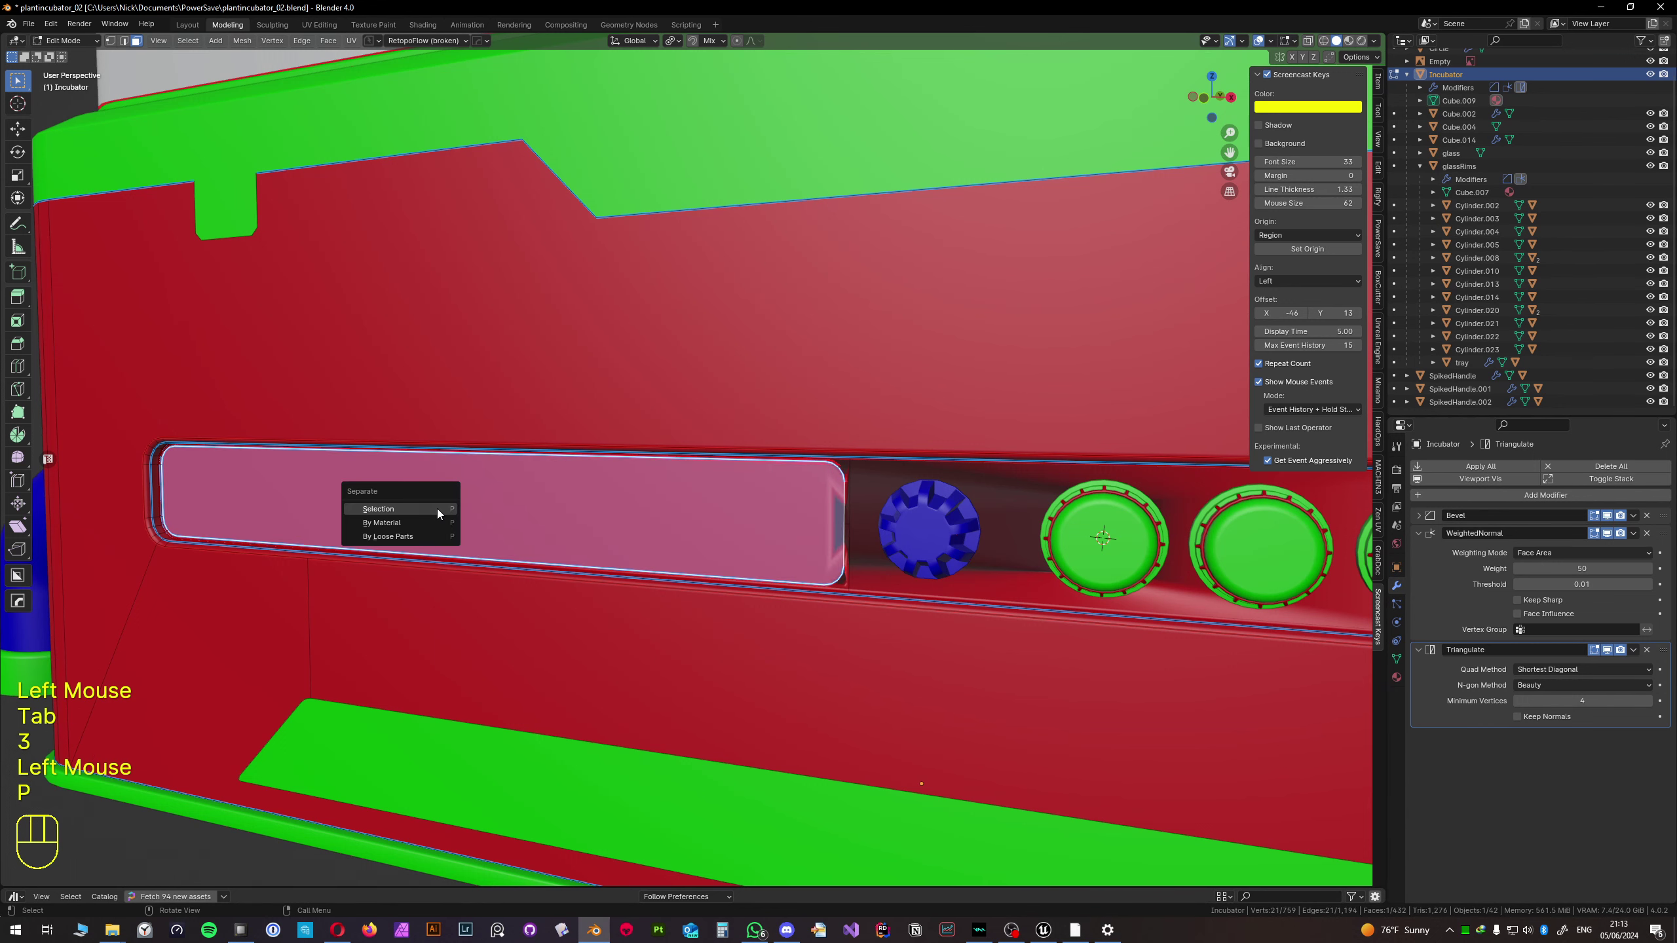
{"action": "left_click", "coordinate": [437, 509]}
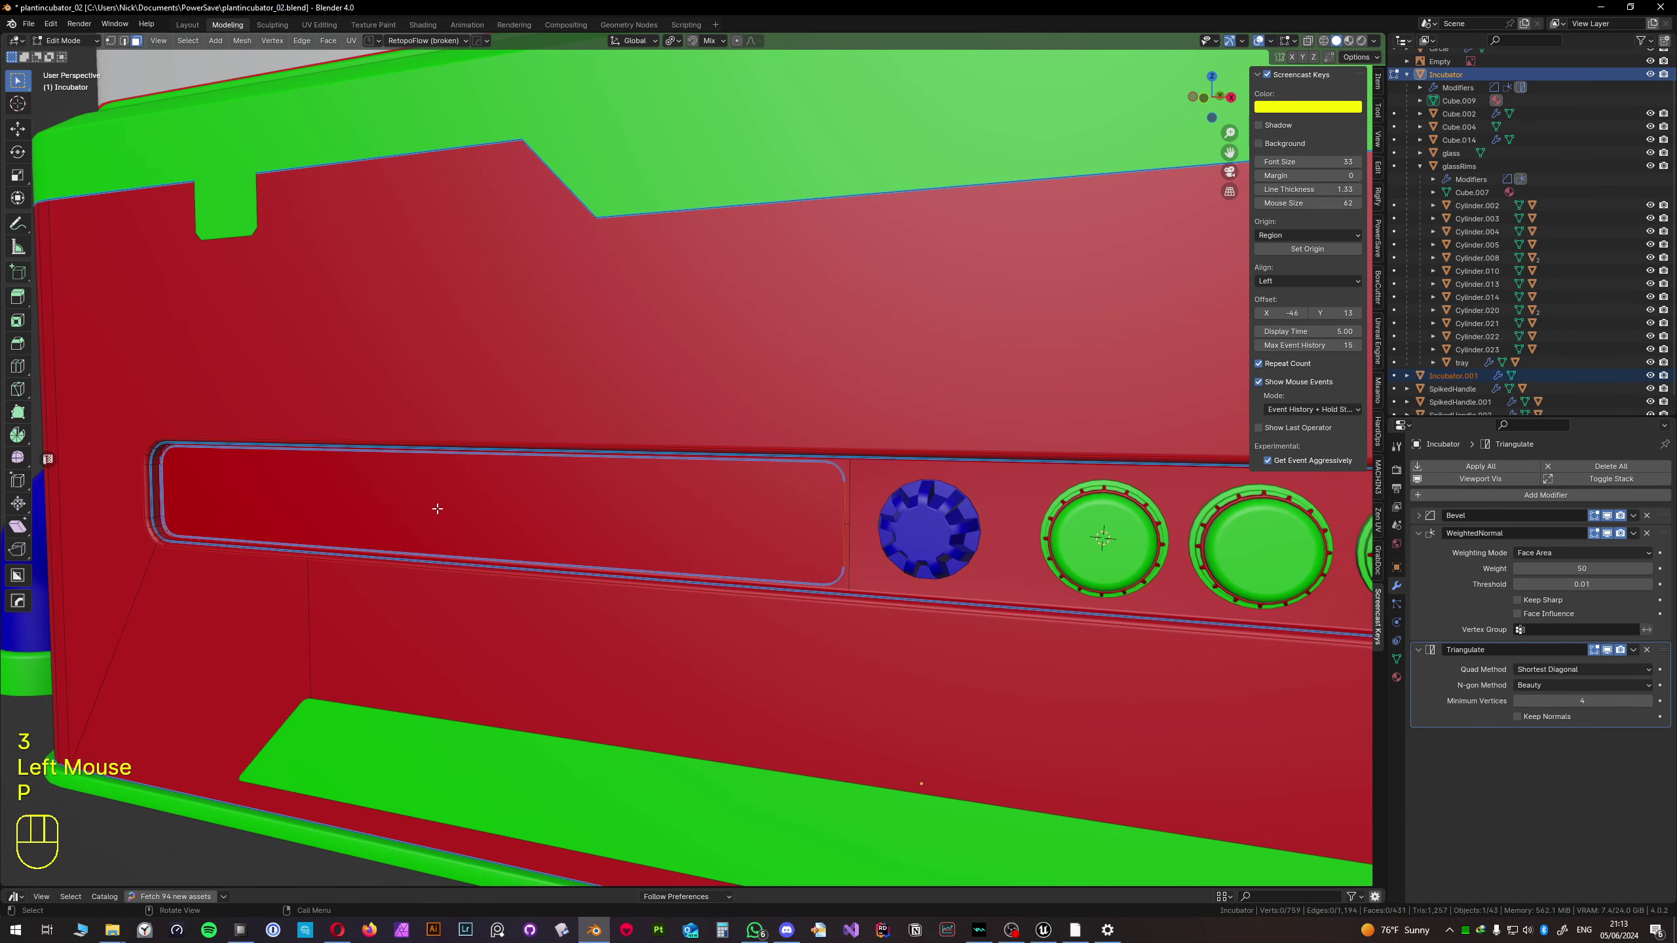
- Dissolve the leftover cut edge across the narrow border beside the knob so the opening's border is one face
{"action": "left_click", "coordinate": [853, 515]}
{"action": "key", "text": "2"}
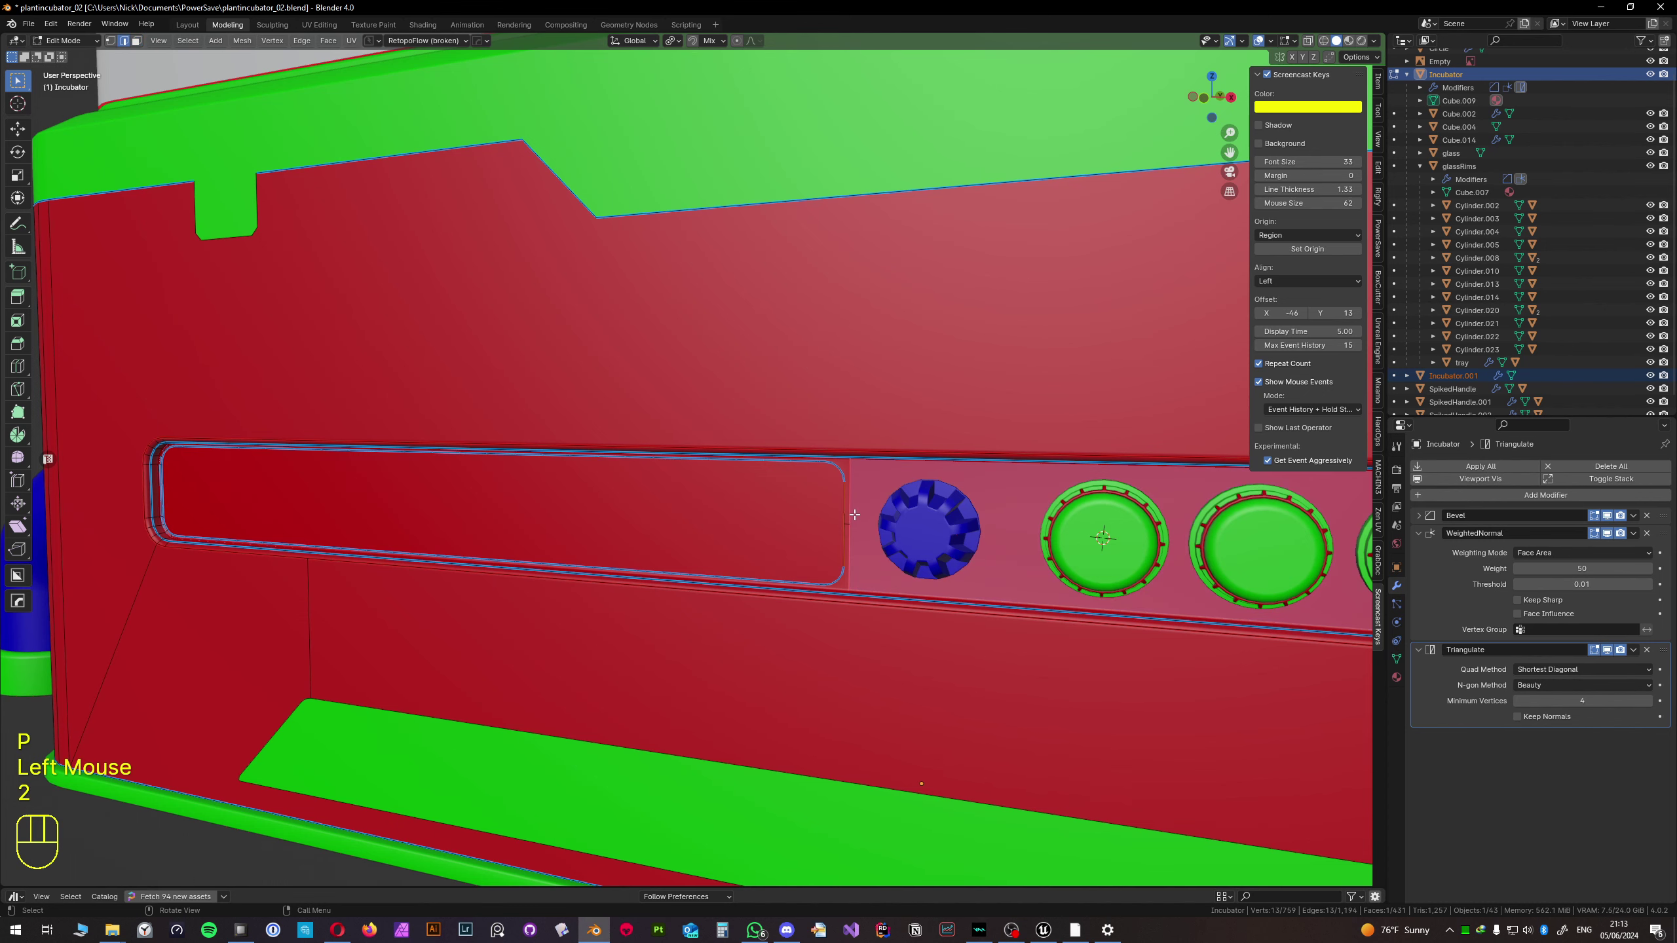
{"action": "left_click", "coordinate": [849, 515]}
{"action": "left_click", "coordinate": [847, 532], "text": "shift"}
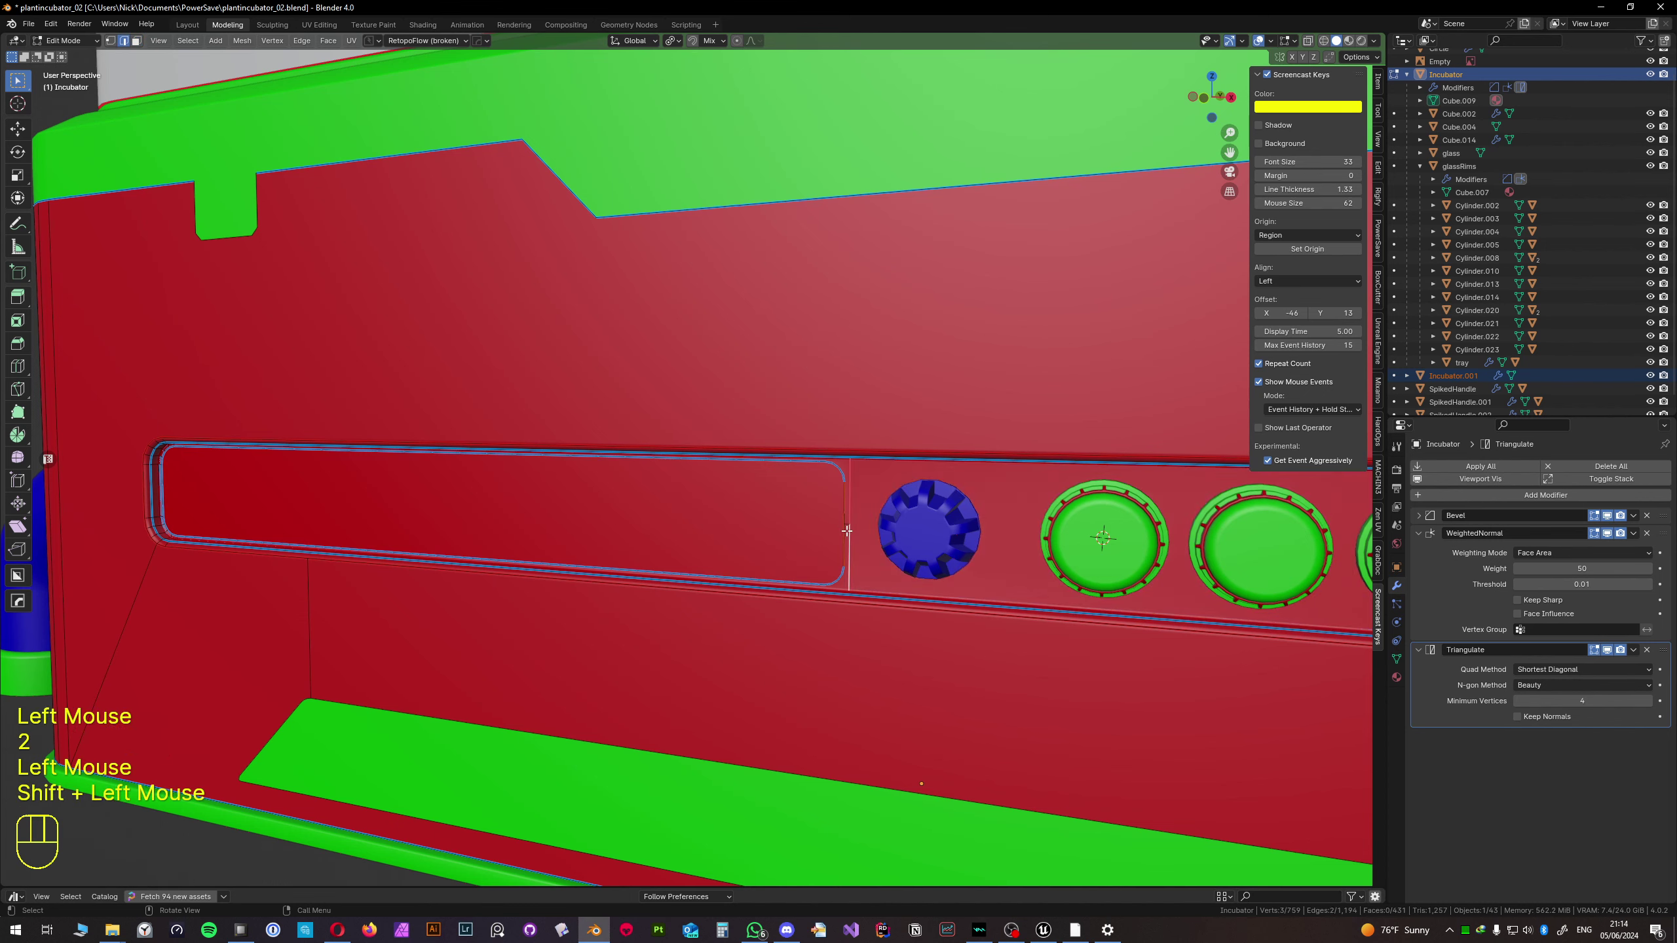
{"action": "key", "text": "f"}
{"action": "key", "text": "x"}
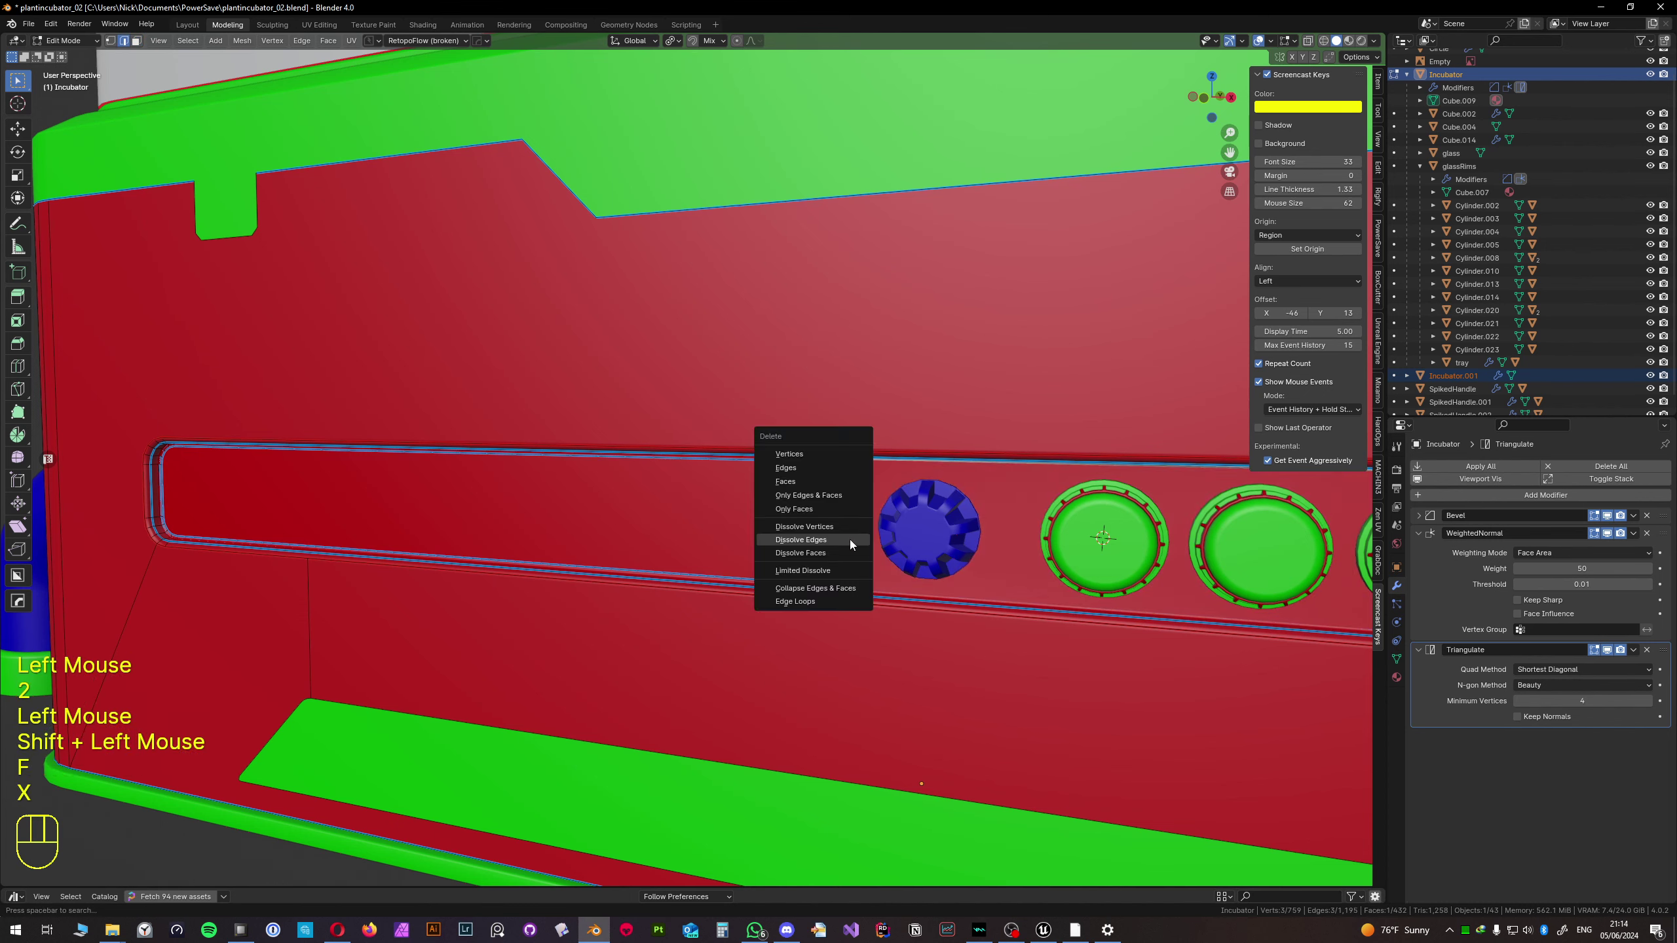
{"action": "left_click", "coordinate": [849, 540]}
{"action": "key", "text": "x"}
{"action": "left_click", "coordinate": [847, 524]}
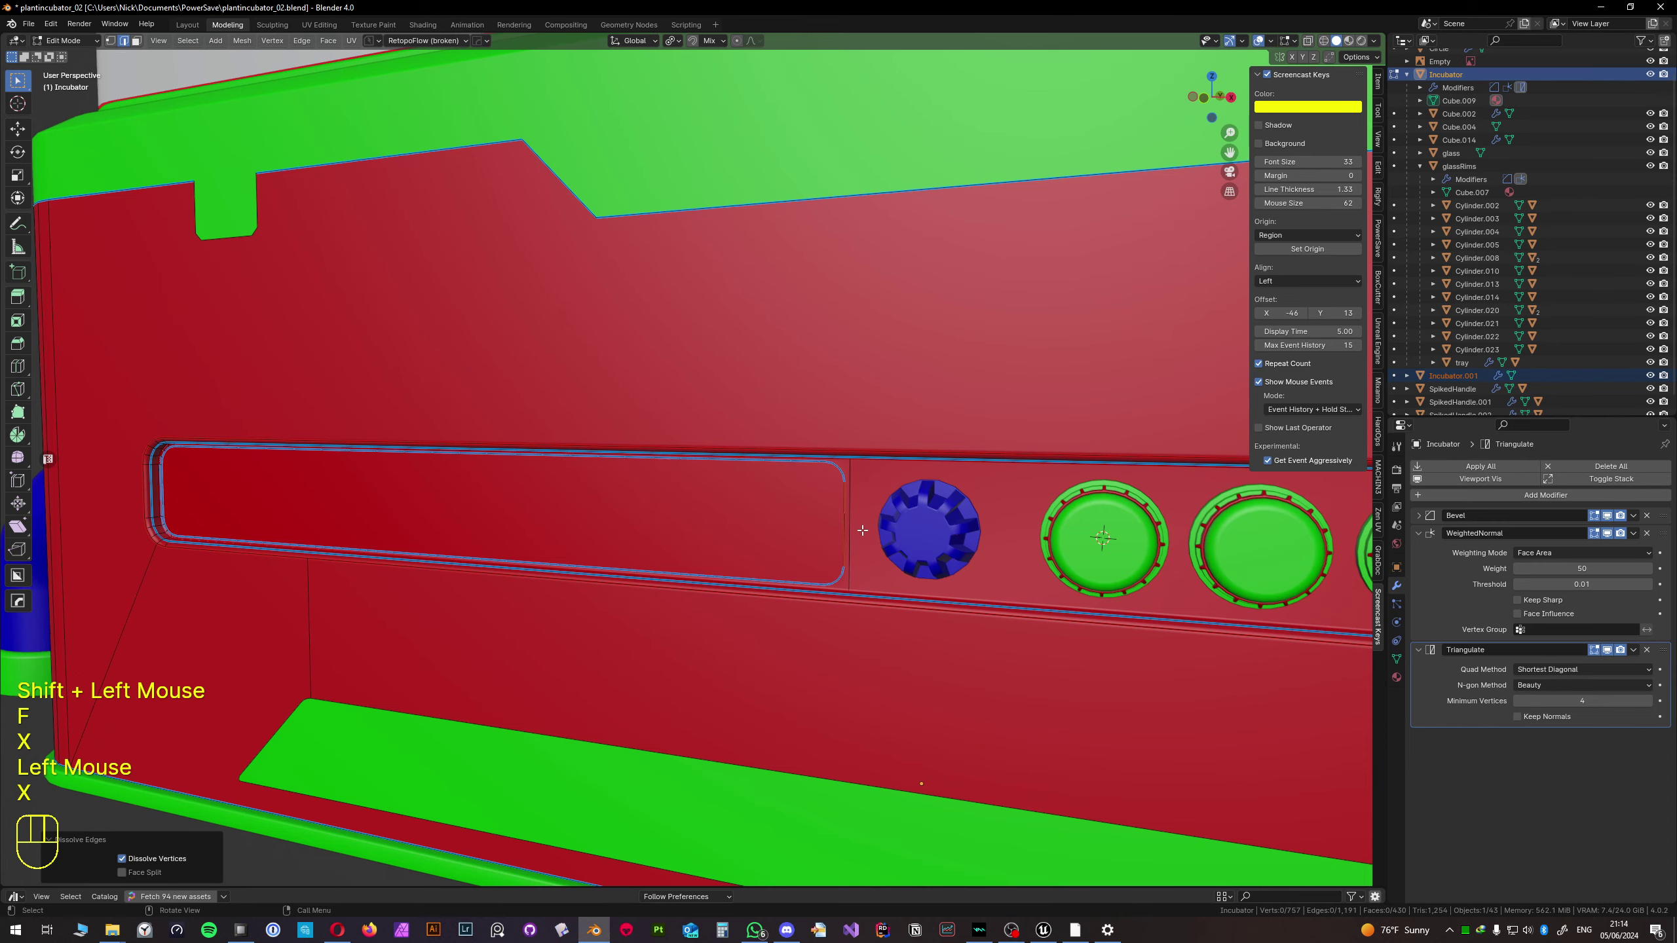
{"action": "scroll", "coordinate": [862, 530], "scroll_direction": "up", "scroll_amount": 2}
{"action": "middle_click_drag", "start_coordinate": [862, 530], "coordinate": [785, 490], "text": "shift"}
{"action": "key", "text": "3"}
{"action": "left_click", "coordinate": [800, 521]}
{"action": "left_click", "coordinate": [786, 492]}
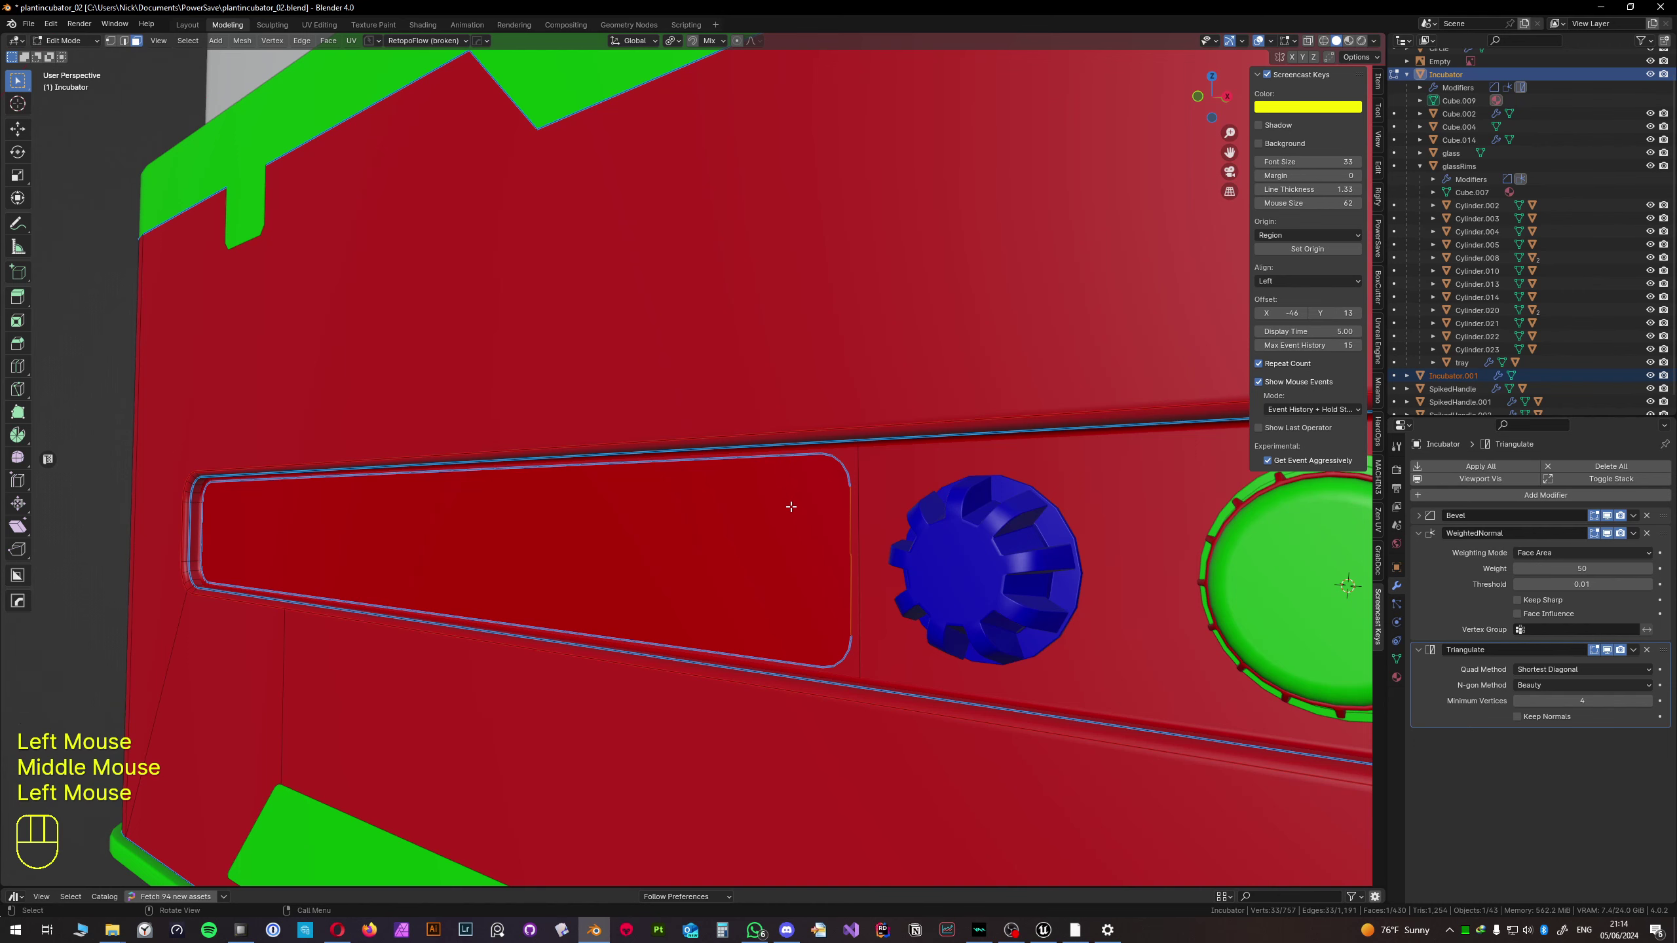
- Extrude the separated display face outward by about 0.5 cm
{"action": "key", "text": "3"}
{"action": "left_click", "coordinate": [760, 505]}
{"action": "key", "text": "Tab"}
{"action": "key", "text": "3"}
{"action": "left_click", "coordinate": [745, 536]}
{"action": "key", "text": "Tab"}
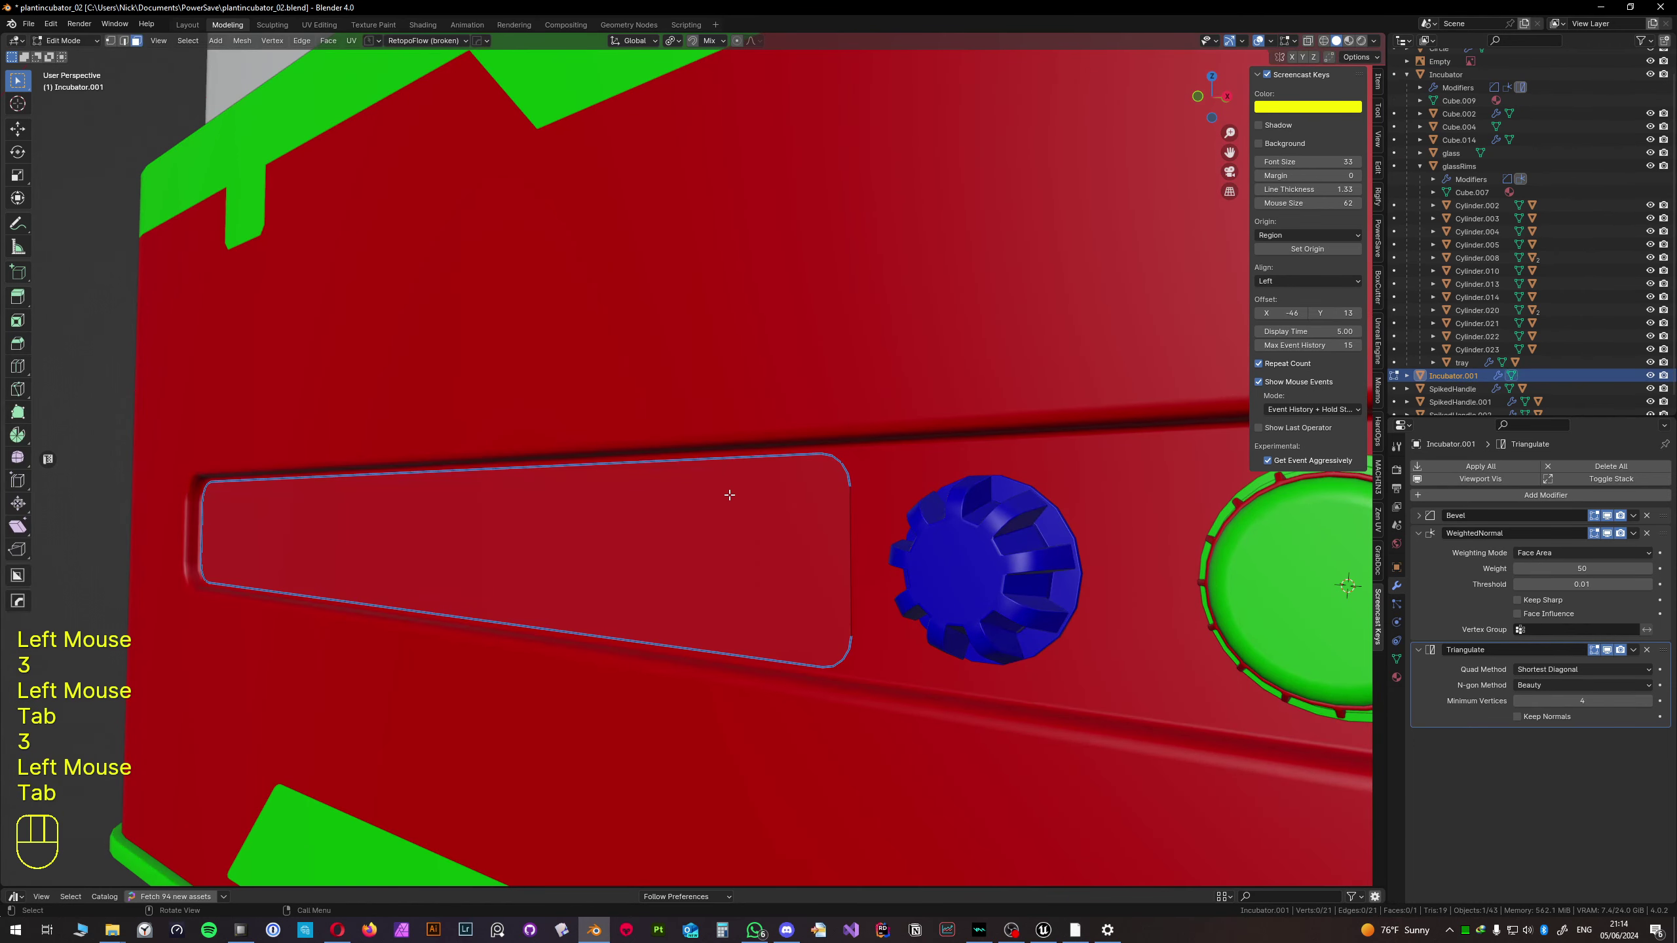
{"action": "key", "text": "3"}
{"action": "left_click", "coordinate": [691, 527]}
{"action": "key", "text": "e"}
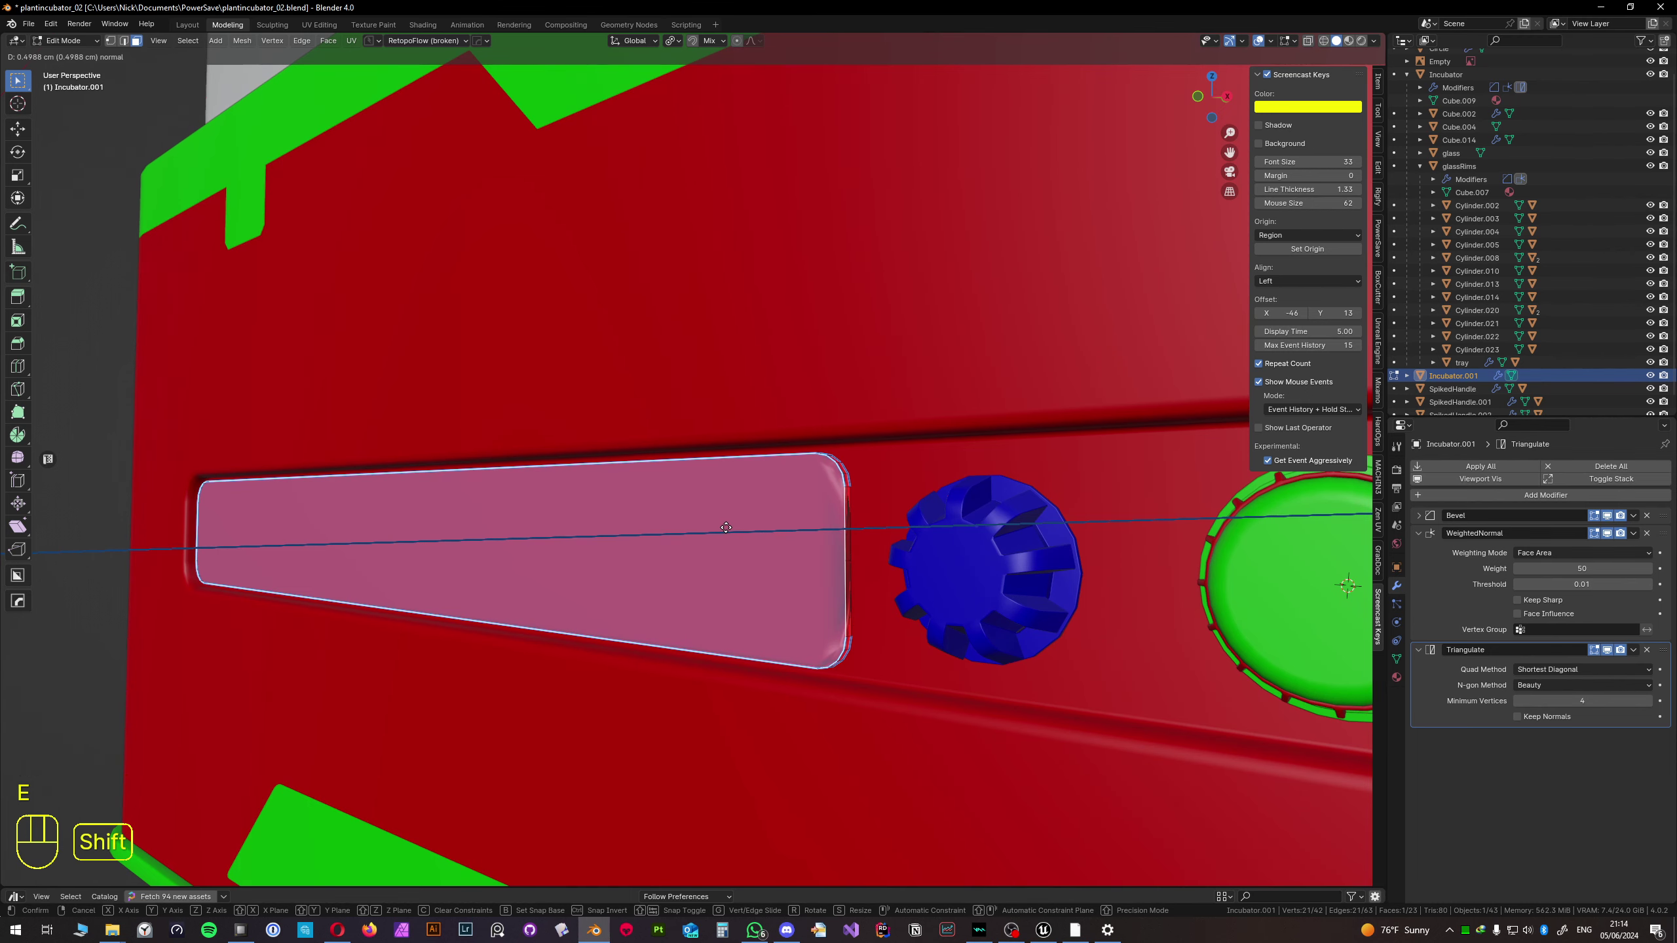
{"action": "left_click", "coordinate": [726, 527], "text": "shift"}
{"action": "middle_click_drag", "start_coordinate": [726, 527], "coordinate": [695, 507]}
- Sharpen the extruded display panel at 30° with HardOps and give it a one-segment bevel of width 0.0009
{"action": "key", "text": "Tab"}
{"action": "key", "text": "q"}
{"action": "left_click", "coordinate": [746, 488]}
{"action": "scroll", "coordinate": [836, 516], "scroll_direction": "up", "scroll_amount": 2}
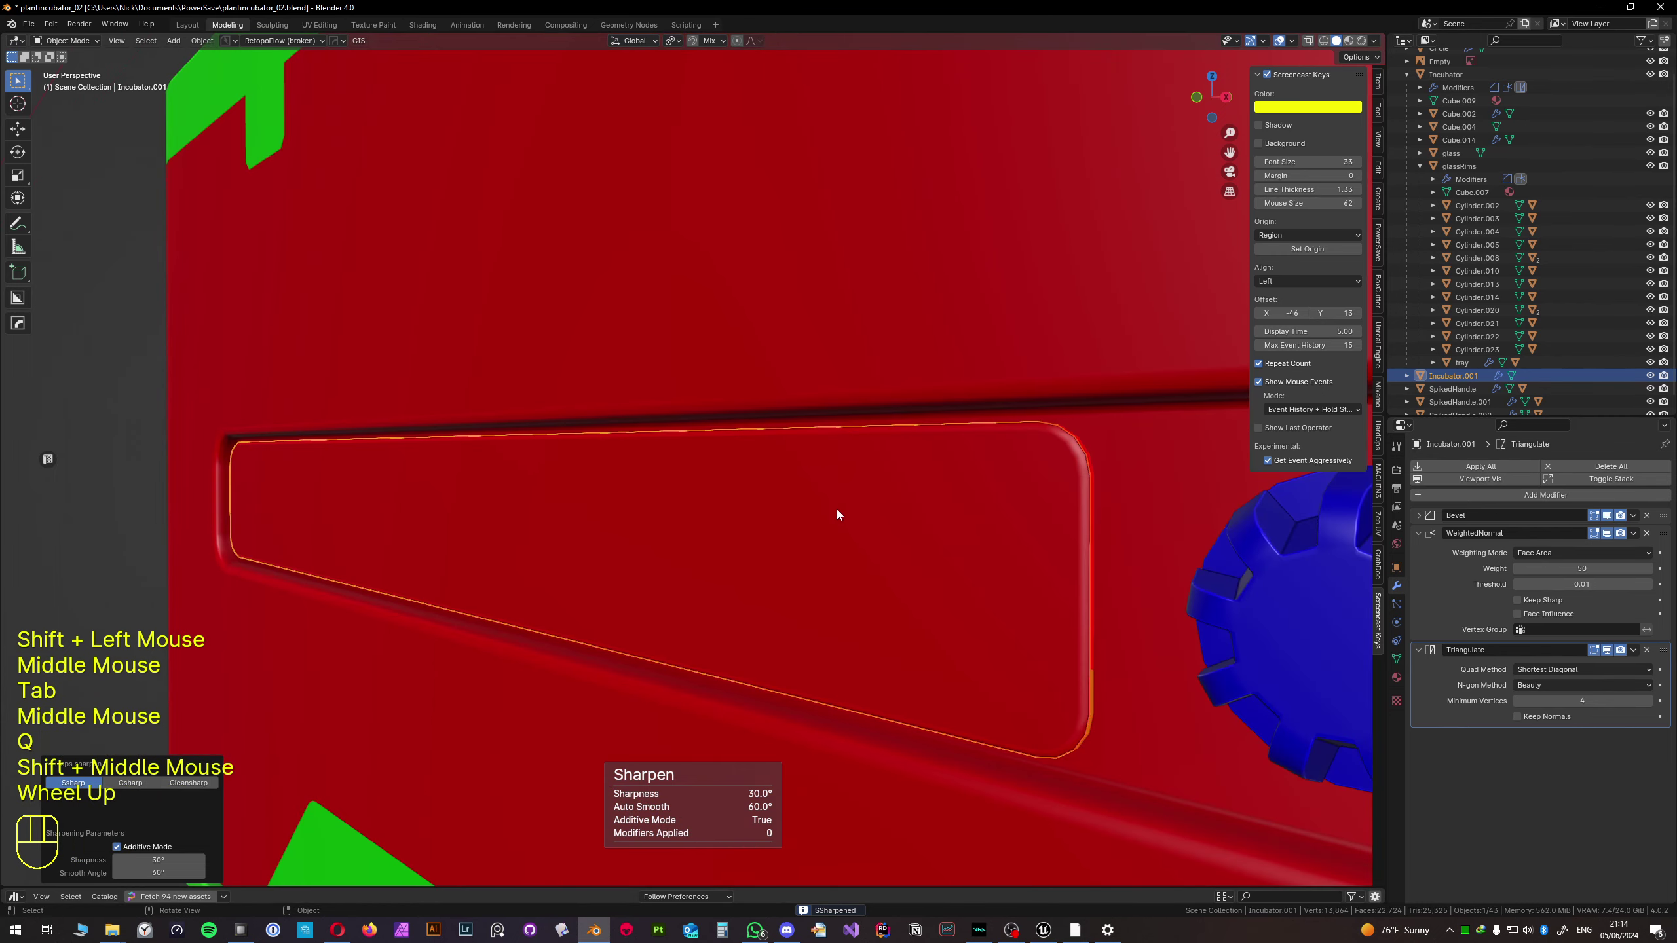
{"action": "middle_click_drag", "start_coordinate": [836, 516], "coordinate": [752, 521], "text": "shift"}
{"action": "scroll", "coordinate": [786, 517], "scroll_direction": "up", "scroll_amount": 1}
{"action": "key", "text": "q"}
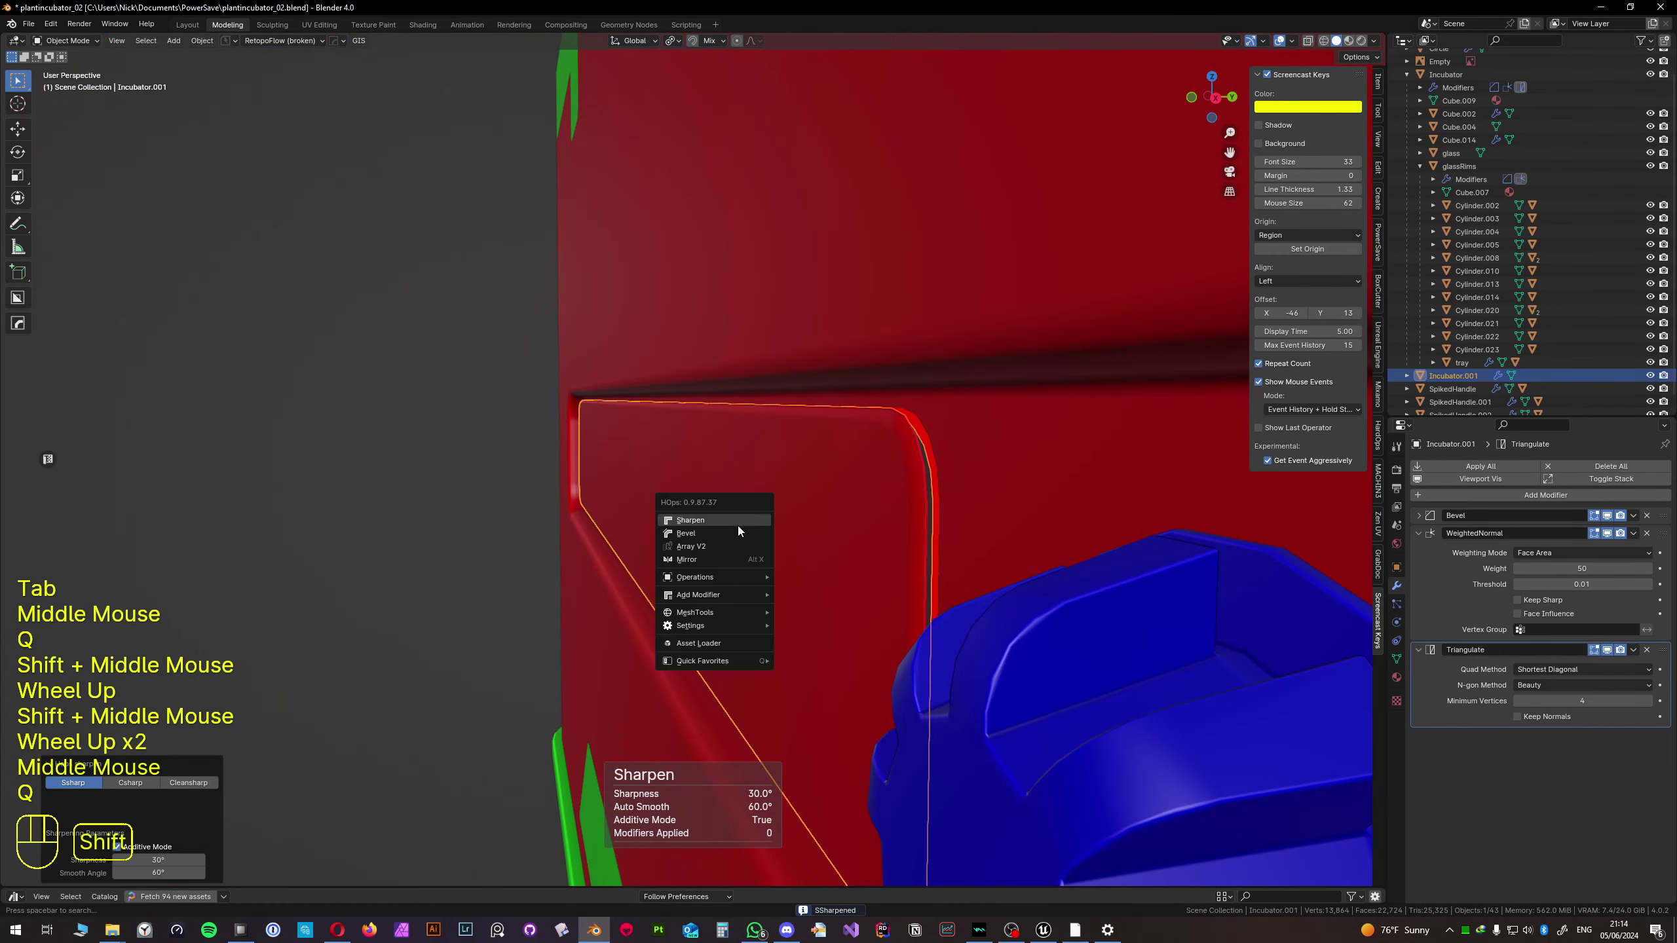
{"action": "left_click", "coordinate": [738, 530]}
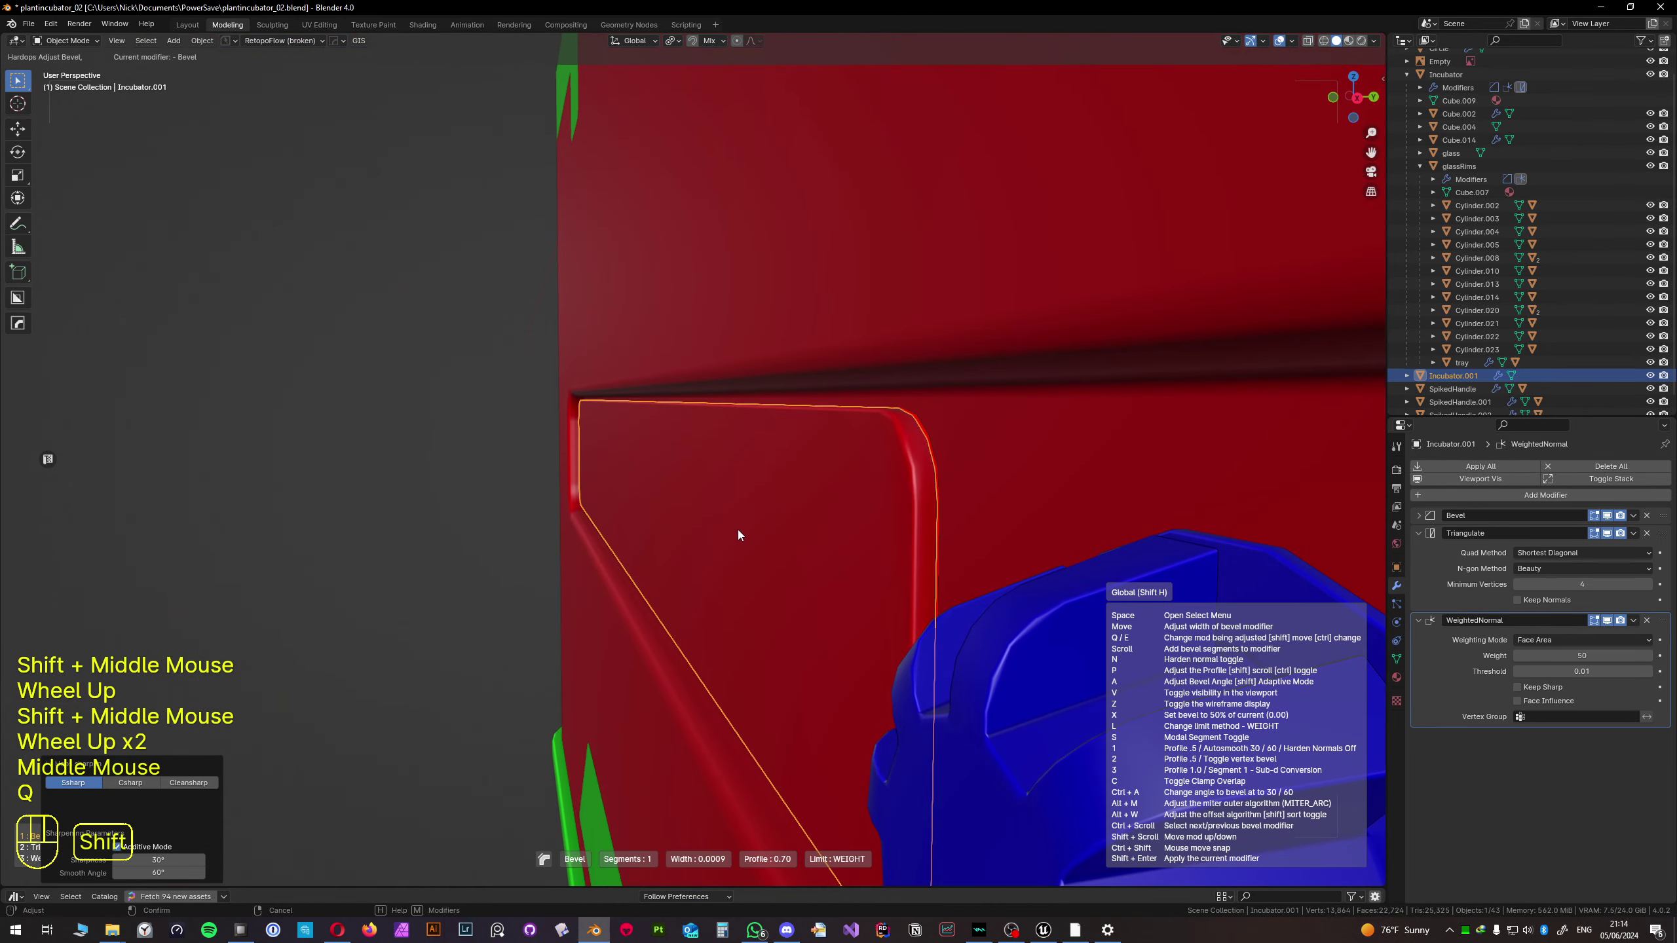
{"action": "left_click", "coordinate": [738, 530], "text": "shift"}
{"action": "middle_click_drag", "start_coordinate": [738, 530], "coordinate": [836, 511]}
{"action": "scroll", "coordinate": [855, 539], "scroll_direction": "down", "scroll_amount": 2}
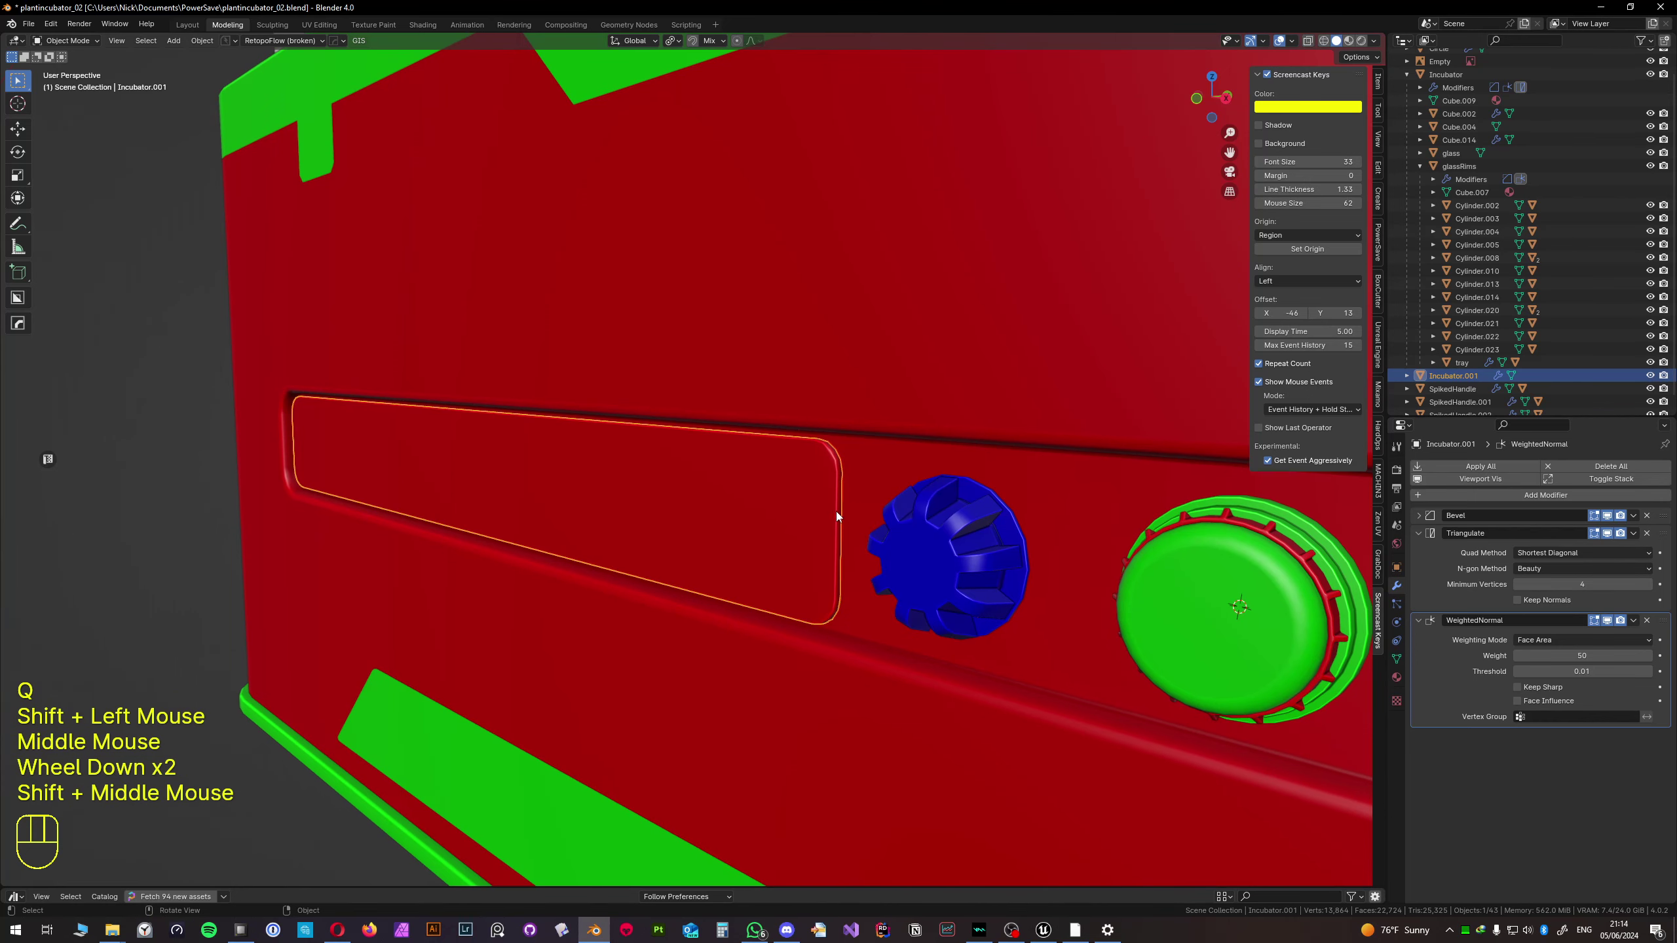
- Isolate the incubator body and fill the main part of the display opening in its front strip with a face
{"action": "left_click", "coordinate": [856, 492]}
{"action": "key", "text": "slash"}
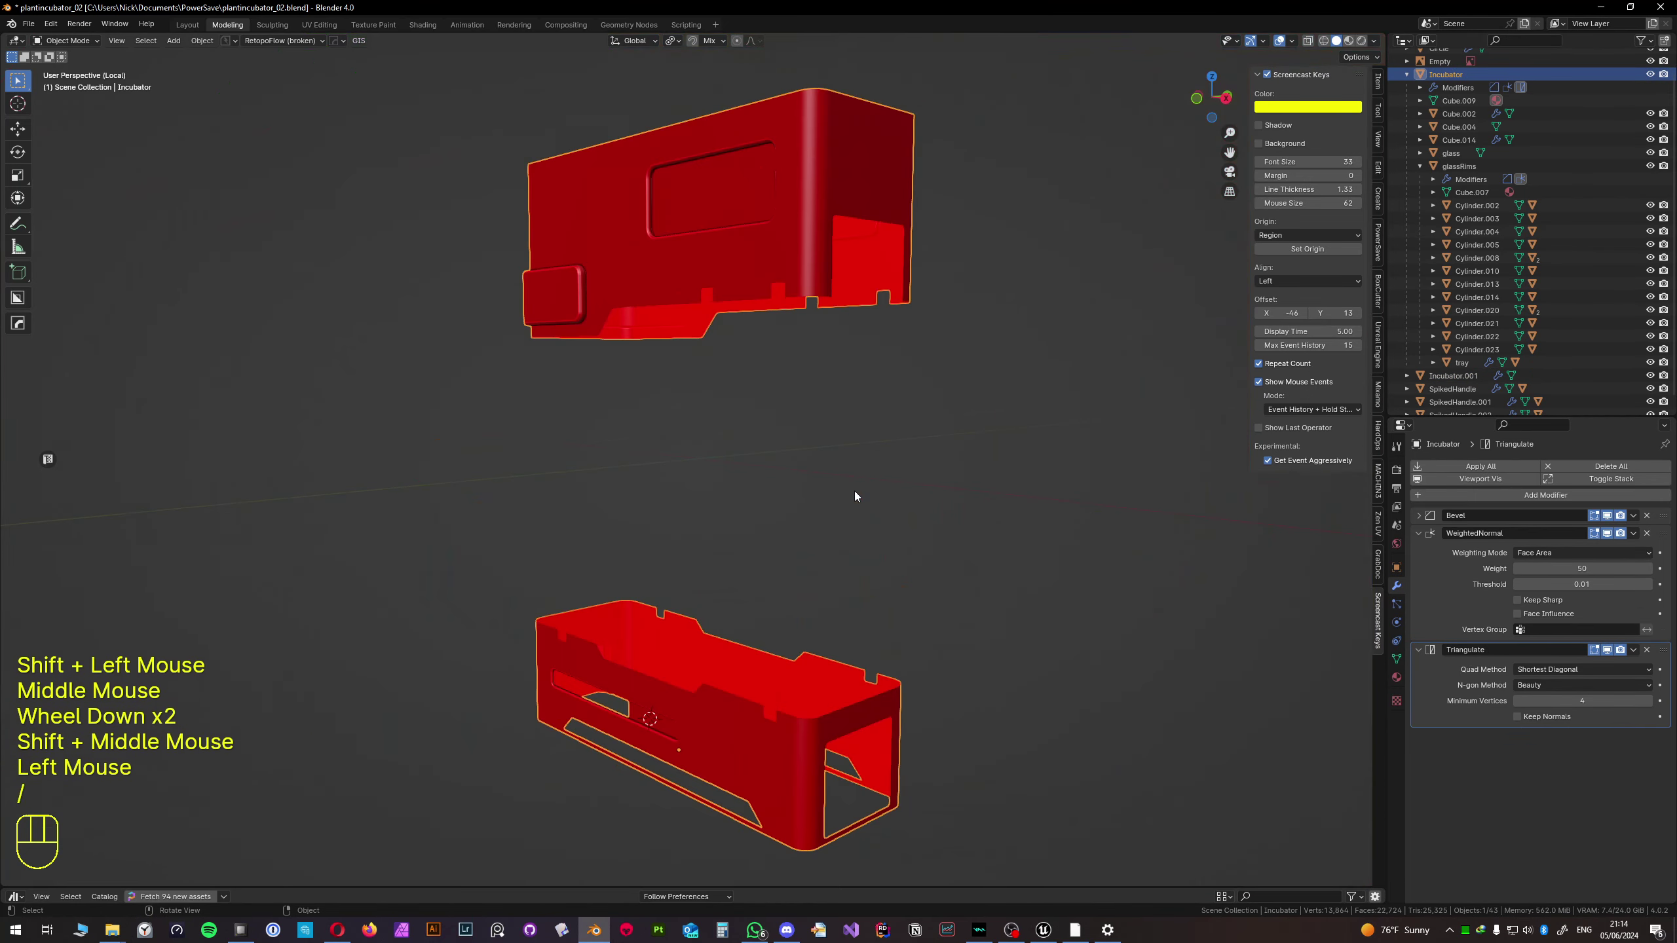
{"action": "scroll", "coordinate": [657, 695], "scroll_direction": "up", "scroll_amount": 2}
{"action": "middle_click_drag", "start_coordinate": [658, 696], "coordinate": [790, 377], "text": "shift"}
{"action": "key", "text": "Tab"}
{"action": "scroll", "coordinate": [699, 464], "scroll_direction": "up", "scroll_amount": 2}
{"action": "scroll", "coordinate": [713, 396], "scroll_direction": "up", "scroll_amount": 1}
{"action": "key", "text": "2"}
{"action": "left_click", "coordinate": [819, 333], "text": "alt"}
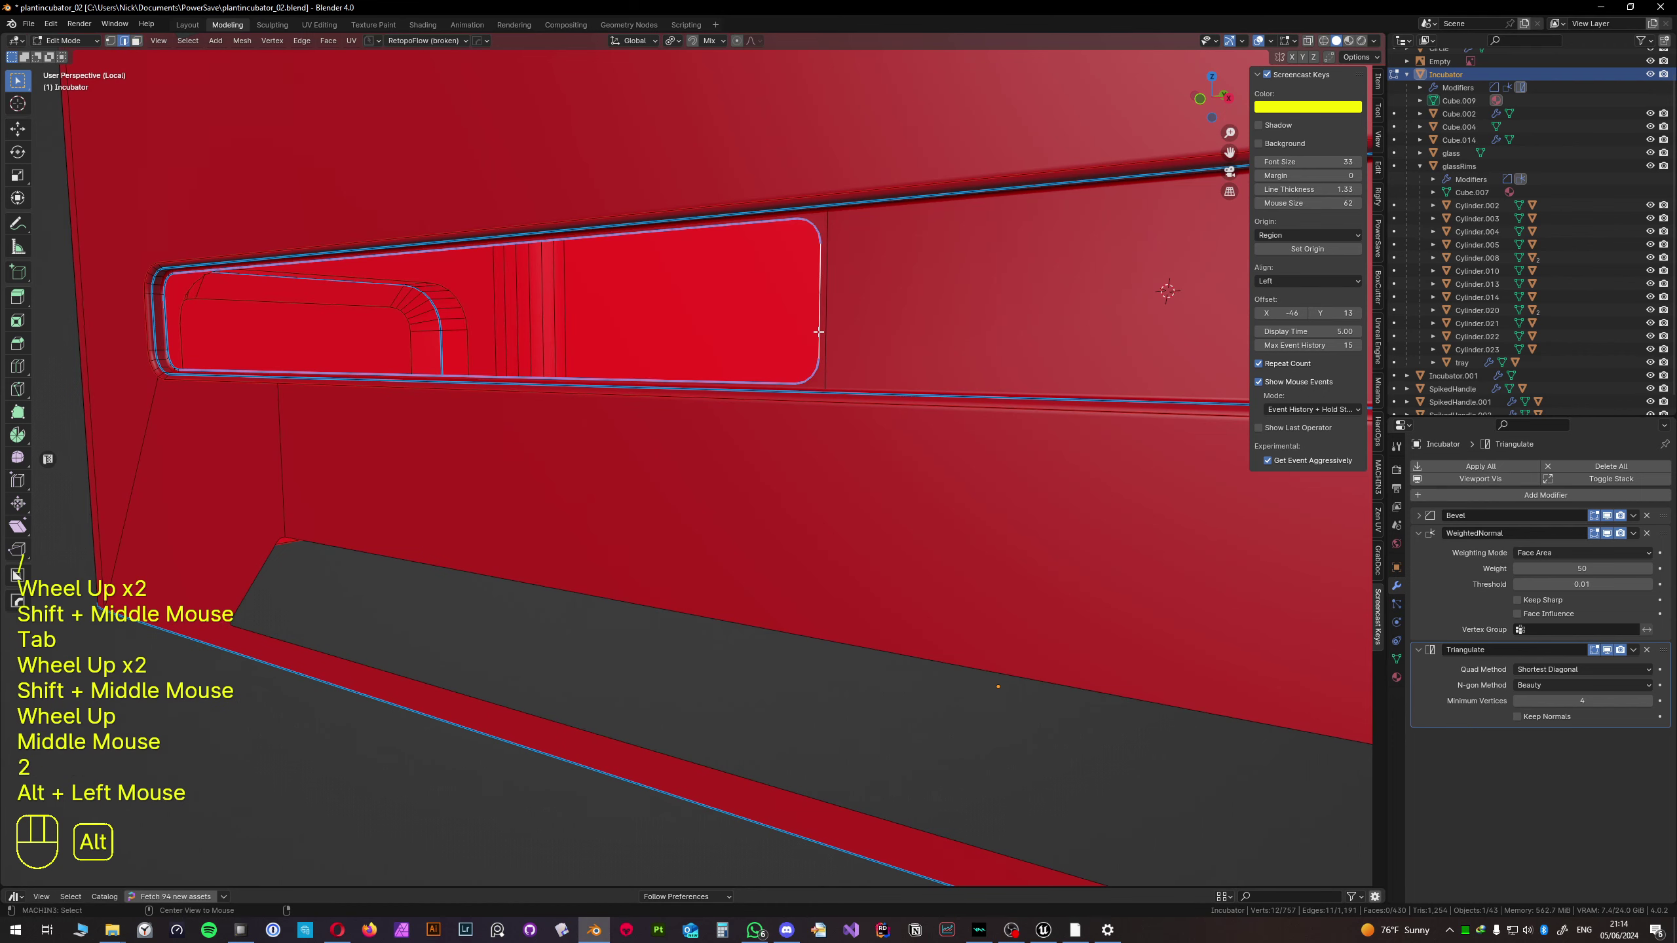
{"action": "key", "text": "f"}
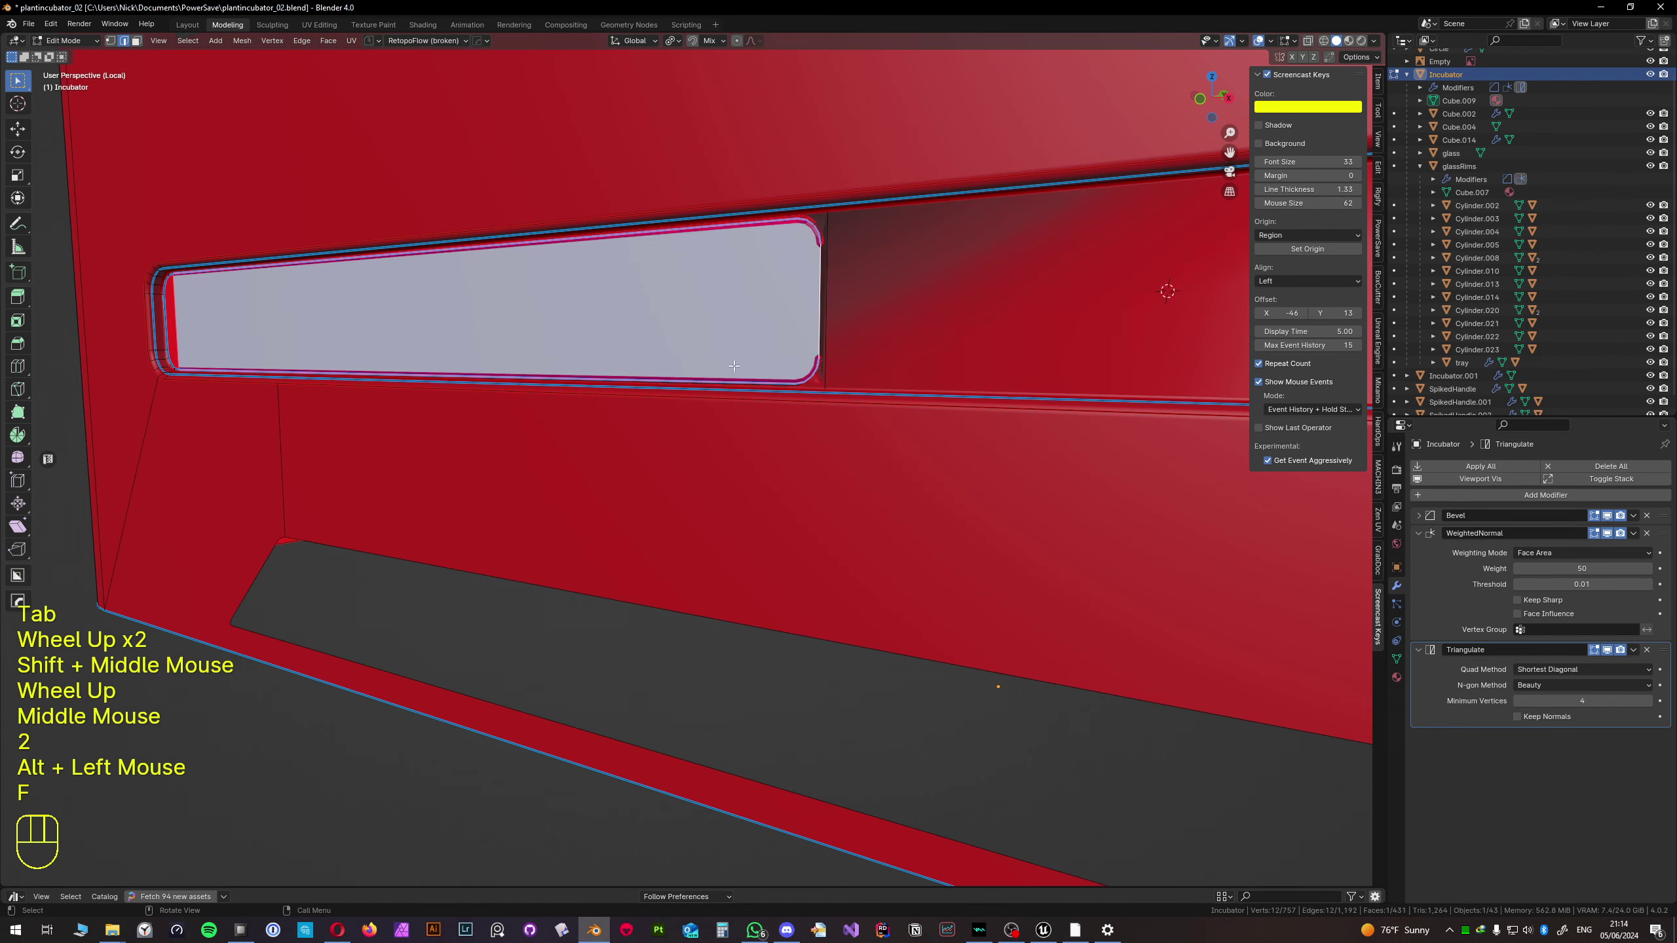
- Fill the remaining gap at the display opening's rounded end farthest from the knob area
{"action": "middle_click_drag", "start_coordinate": [770, 351], "coordinate": [644, 423], "text": "shift"}
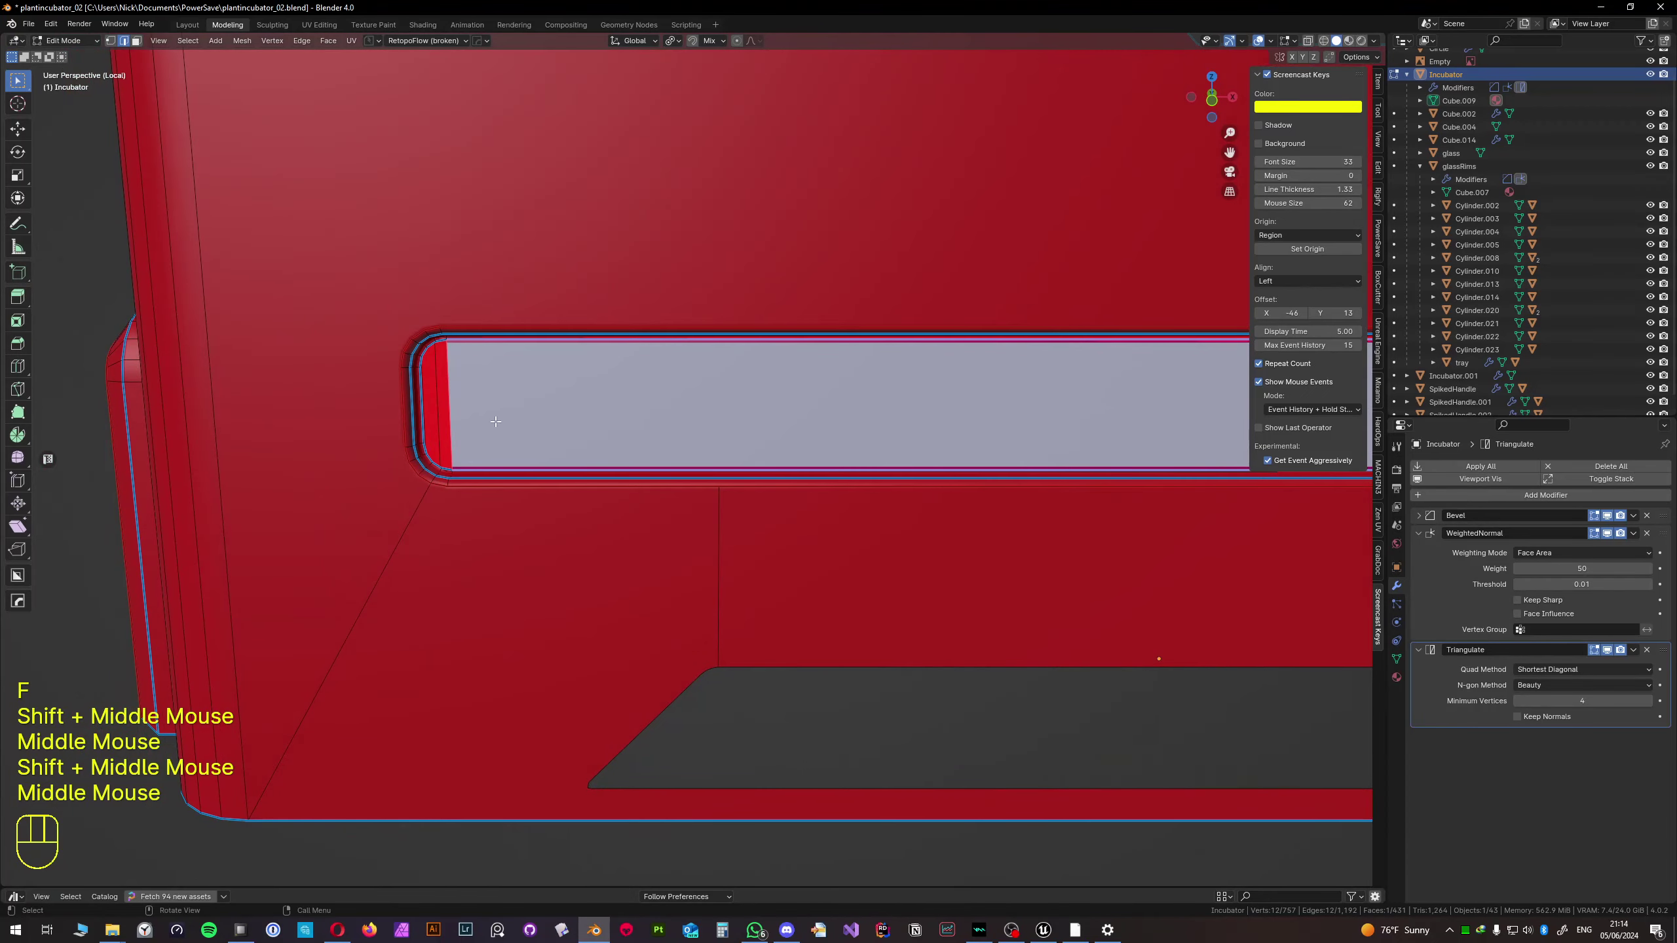
{"action": "left_click", "coordinate": [450, 424], "text": "alt+shift"}
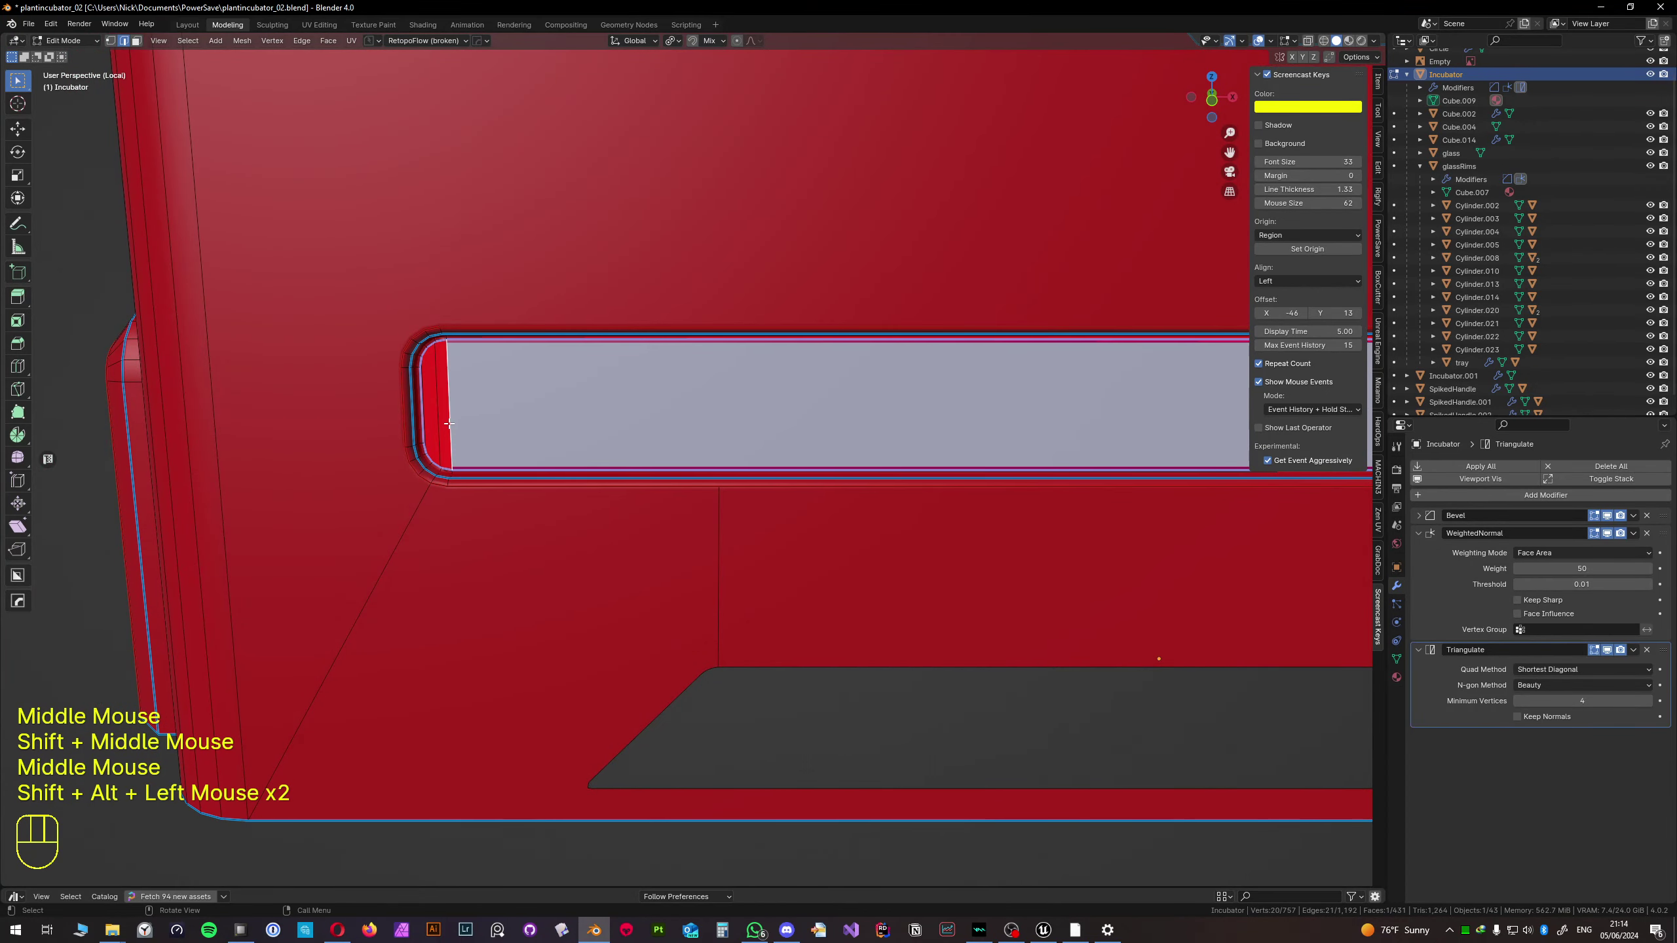
{"action": "key", "text": "f"}
{"action": "scroll", "coordinate": [449, 423], "scroll_direction": "down", "scroll_amount": 2}
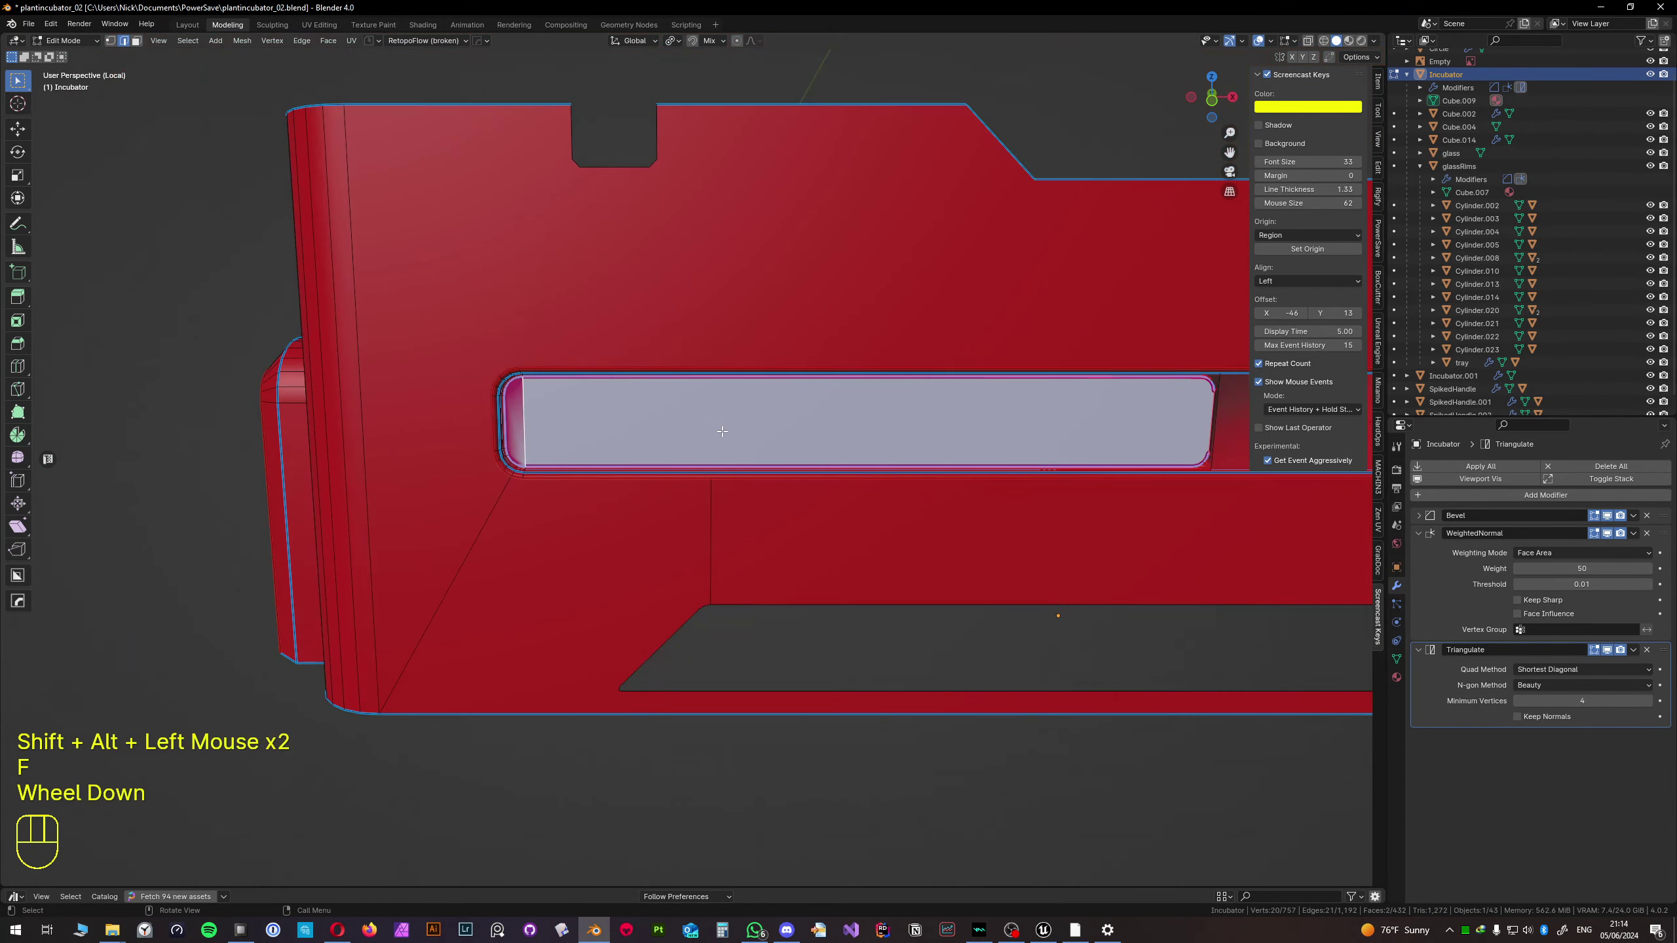
- Merge the new fill faces and the surrounding border into a single face ending at the strip's vertical edge
{"action": "middle_click_drag", "start_coordinate": [485, 410], "coordinate": [372, 426], "text": "shift"}
{"action": "key", "text": "3"}
{"action": "left_click", "coordinate": [371, 426]}
{"action": "left_click", "coordinate": [628, 436], "text": "shift"}
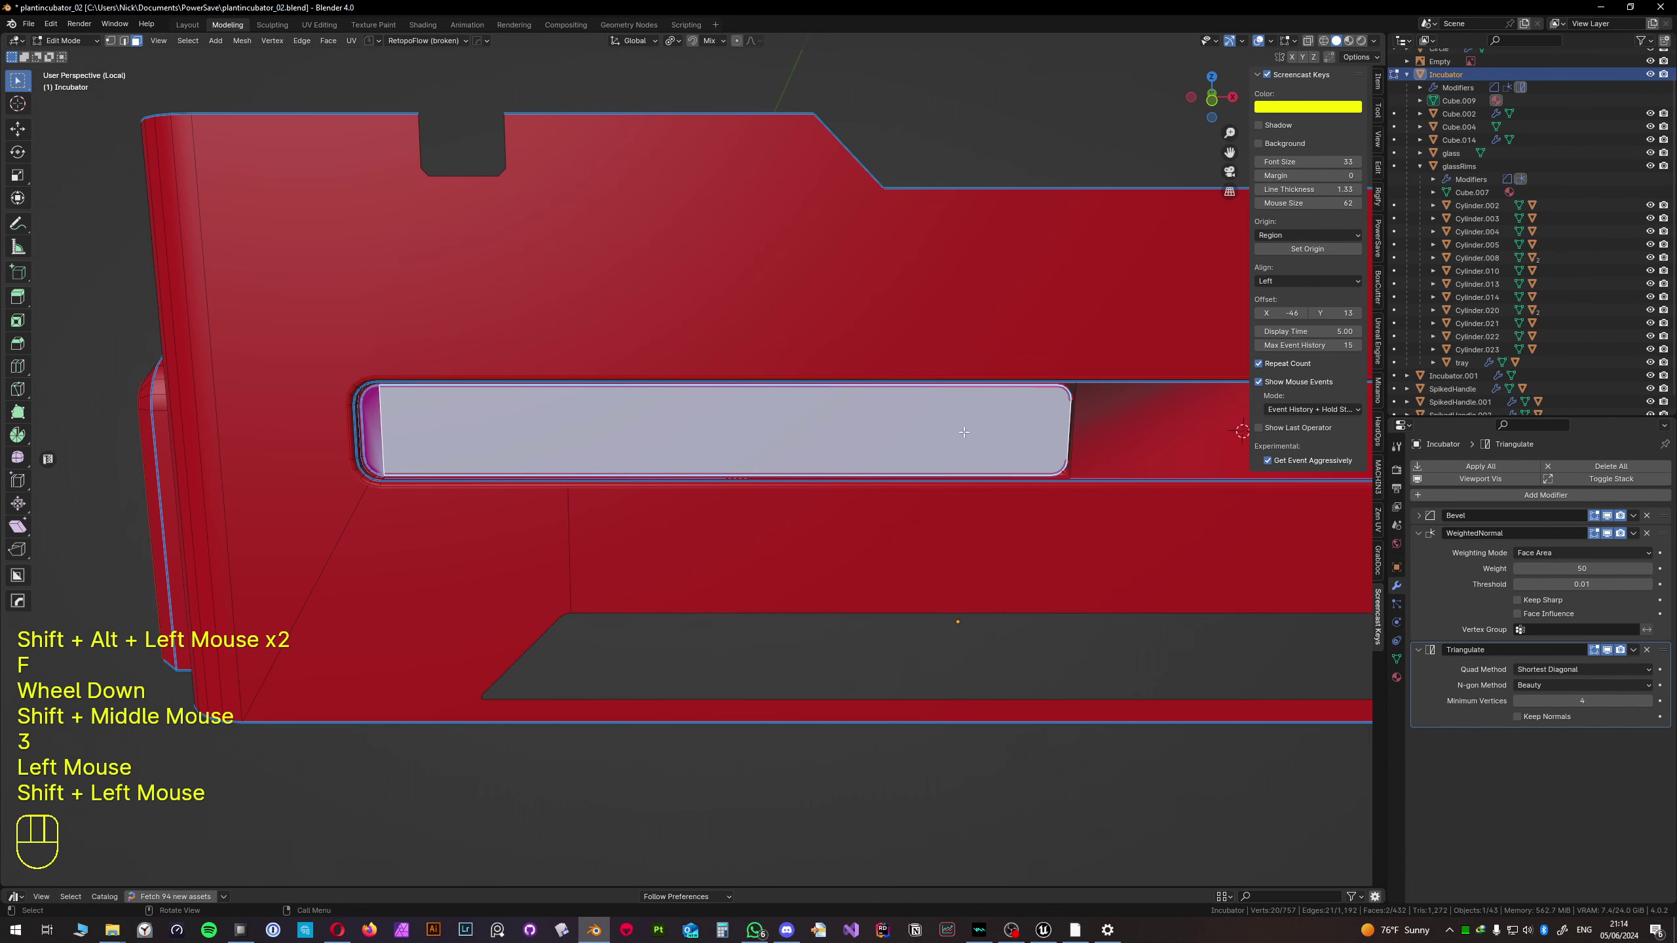
{"action": "key", "text": "ctrl+KP_Add"}
{"action": "key", "text": "f"}
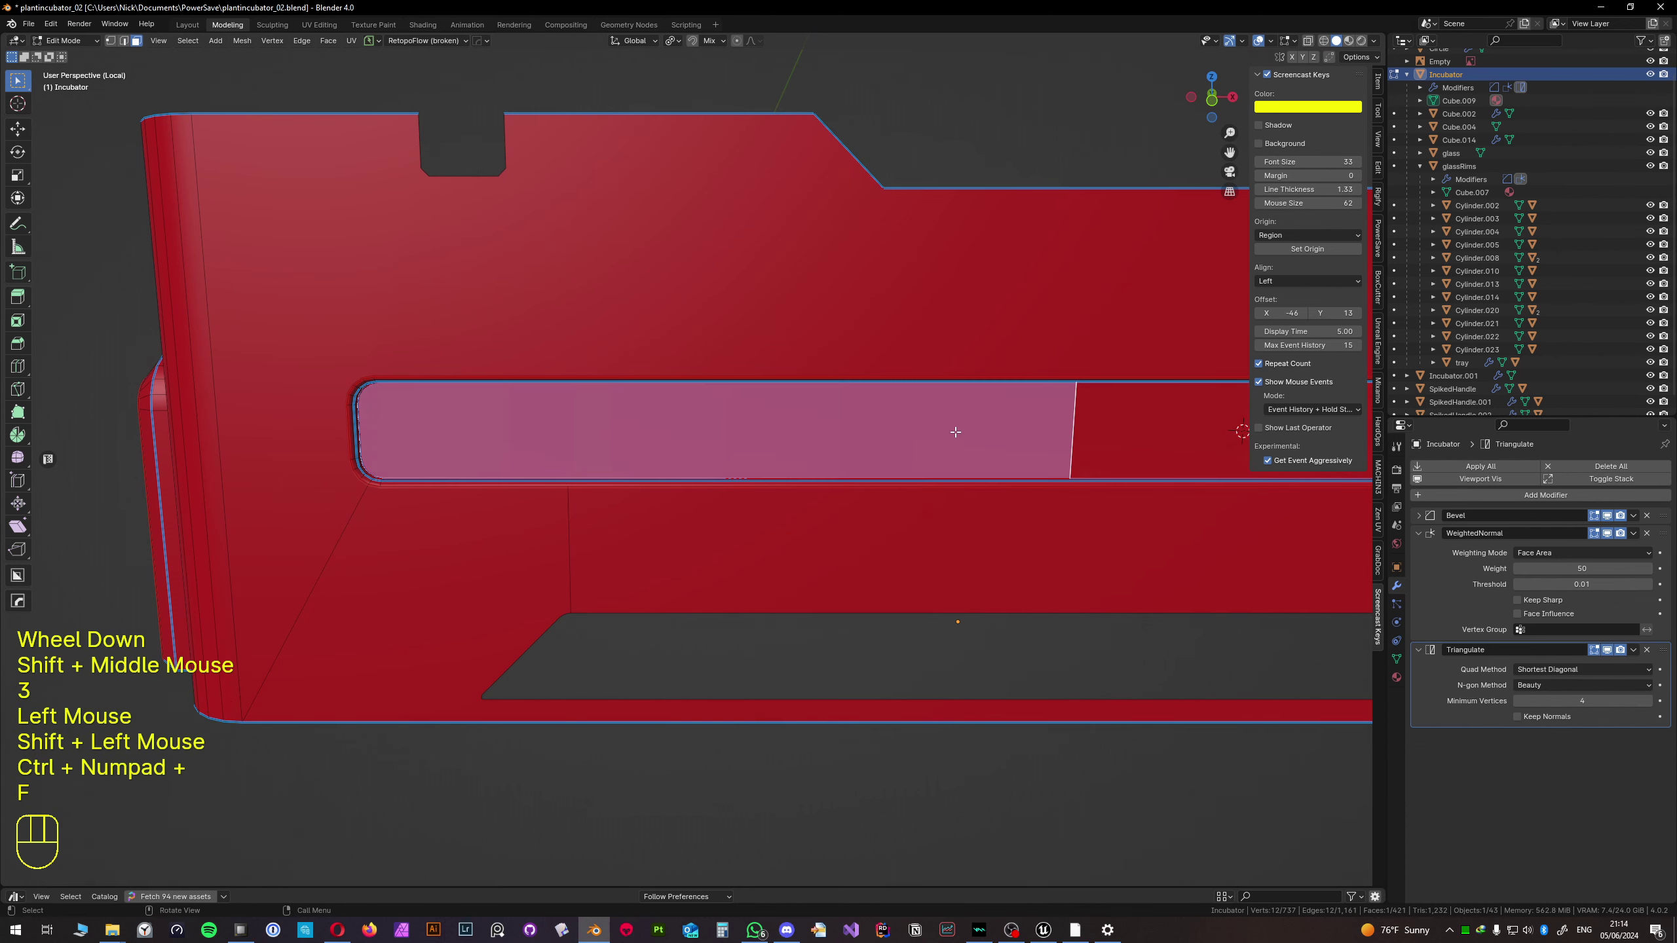
- Dissolve the leftover vertical edge across the filled strip on the incubator body and leave Edit Mode and isolation
{"action": "key", "text": "2"}
{"action": "left_click", "coordinate": [1077, 433]}
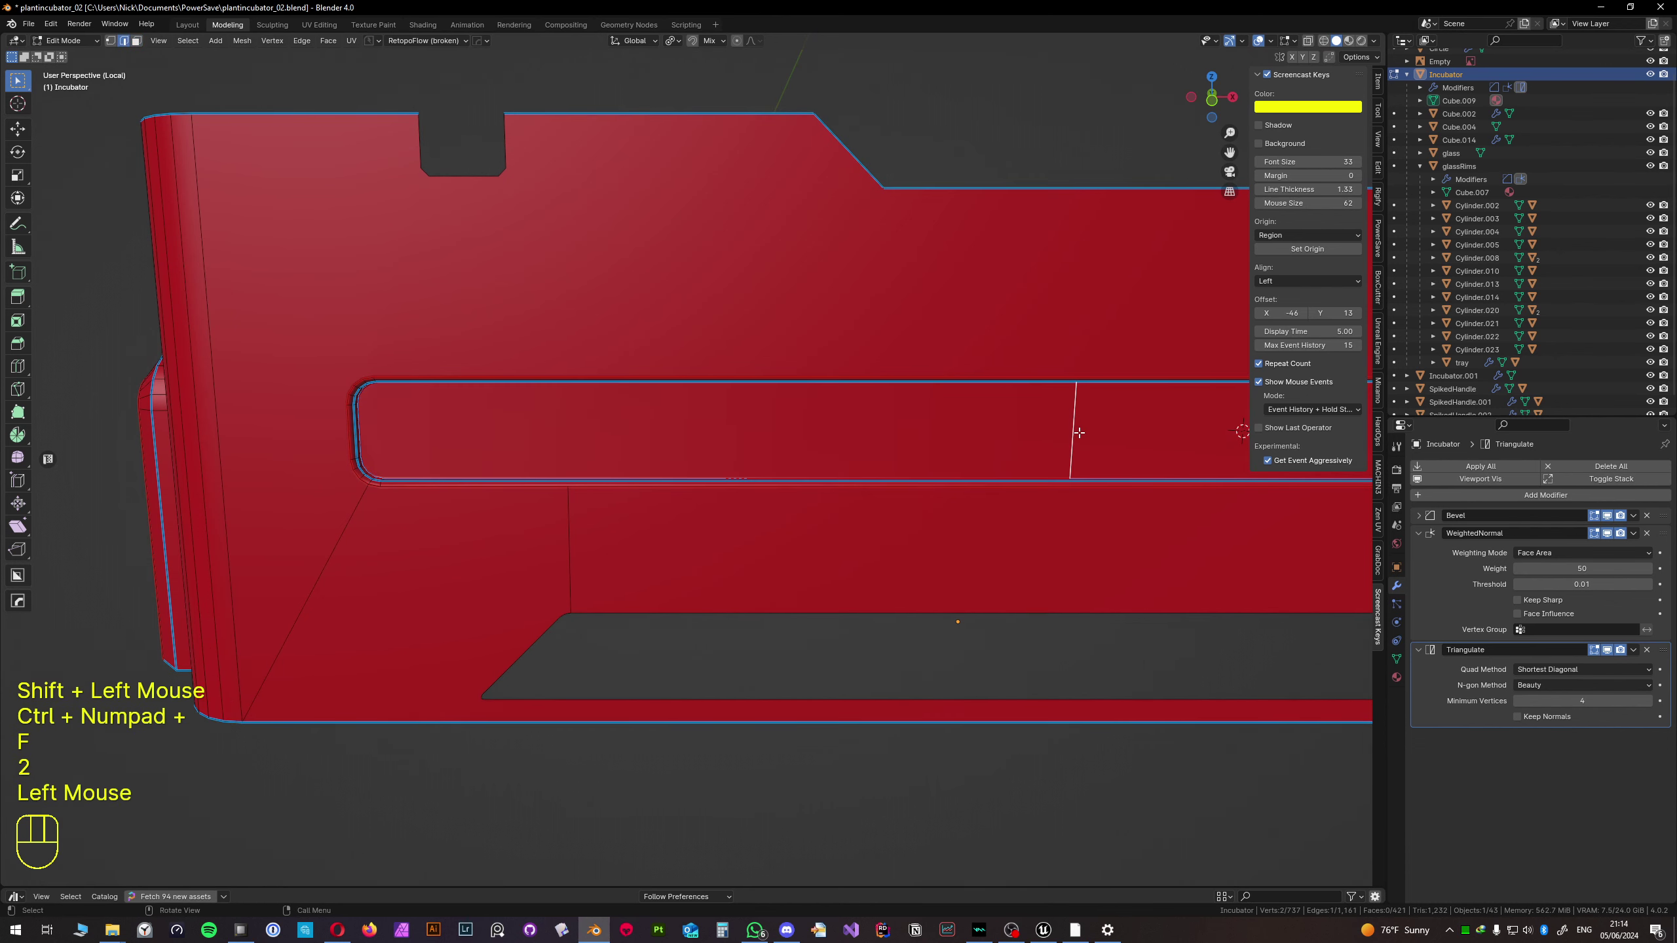
{"action": "key", "text": "x"}
{"action": "left_click", "coordinate": [1080, 433]}
{"action": "middle_click_drag", "start_coordinate": [1079, 433], "coordinate": [858, 436]}
{"action": "mouse_move", "coordinate": [859, 436]}
{"action": "middle_mouse_down", "text": "shift"}
{"action": "mouse_move", "coordinate": [678, 427]}
{"action": "mouse_move", "coordinate": [872, 454]}
{"action": "middle_mouse_up", "text": "shift"}
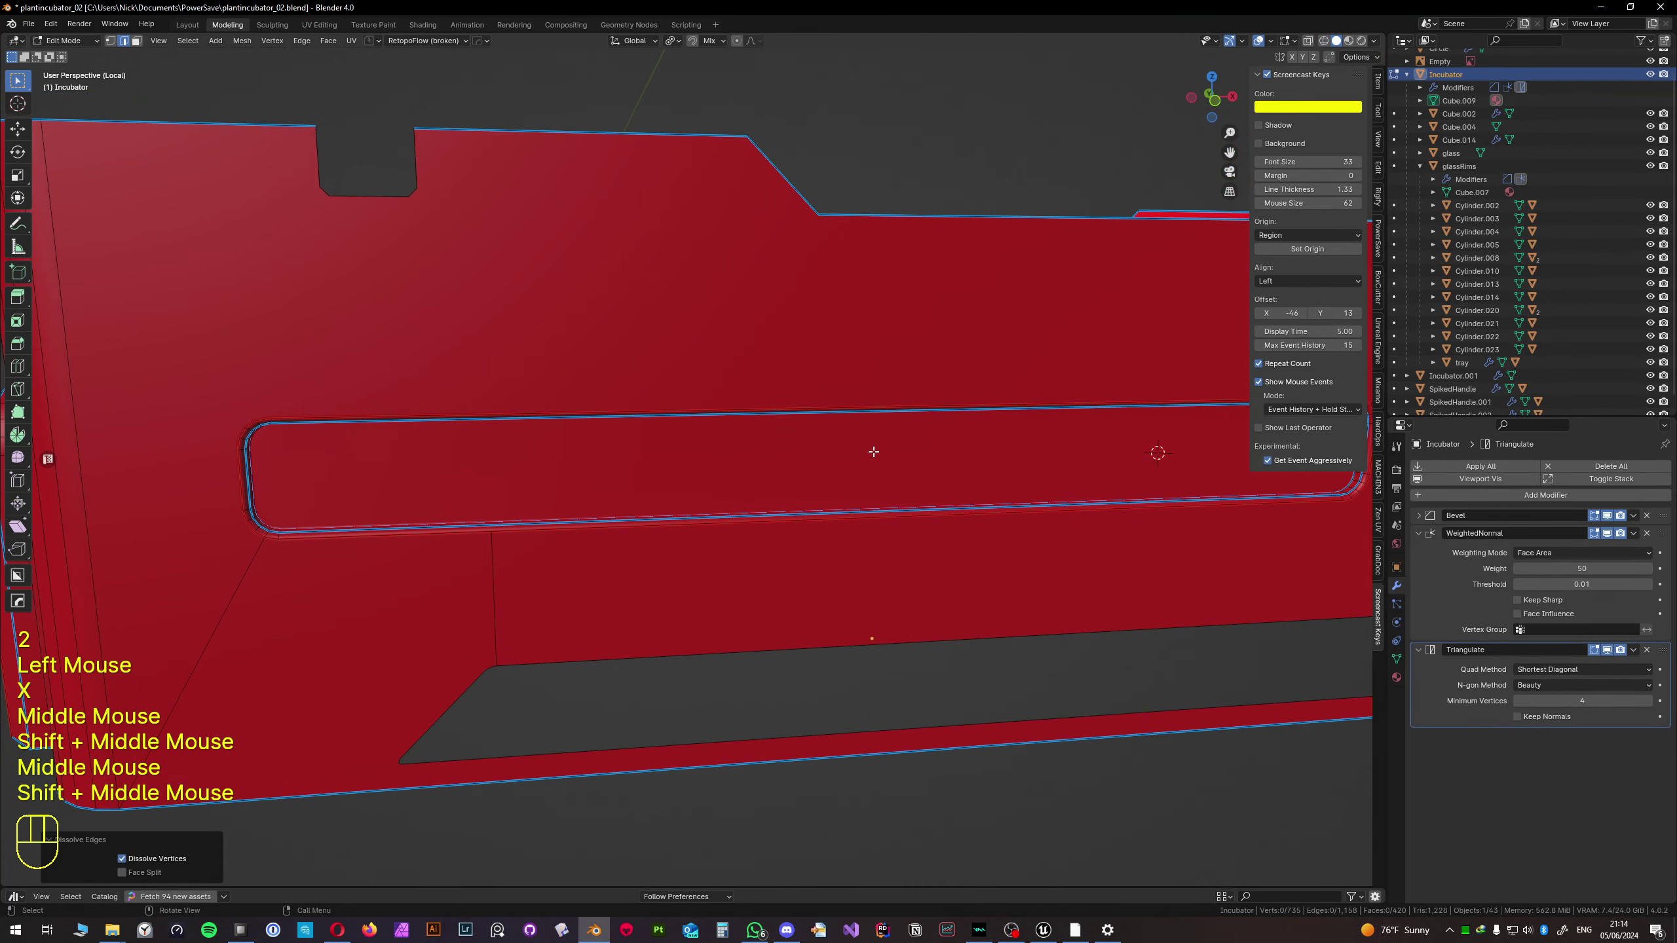
{"action": "key", "text": "Tab"}
{"action": "key", "text": "slash"}
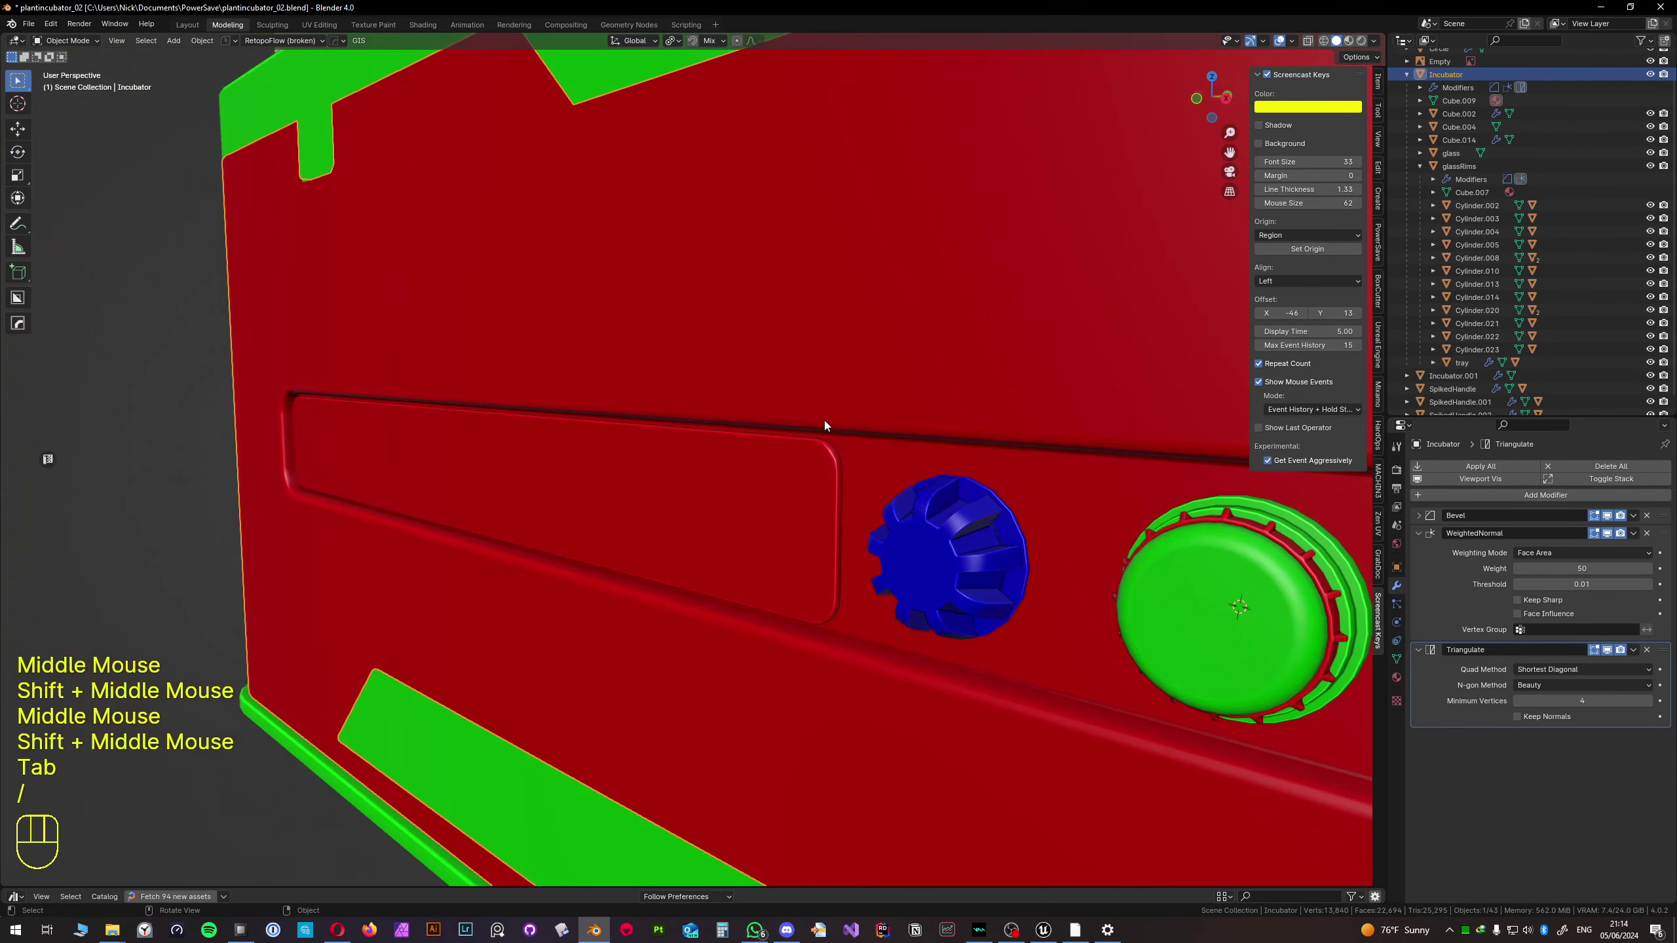
- Isolate the incubator body and apply the Zen UV checker texture to inspect the strip's UV mapping
{"action": "scroll", "coordinate": [726, 436], "scroll_direction": "down", "scroll_amount": 2}
{"action": "left_click", "coordinate": [773, 437]}
{"action": "key", "text": "slash"}
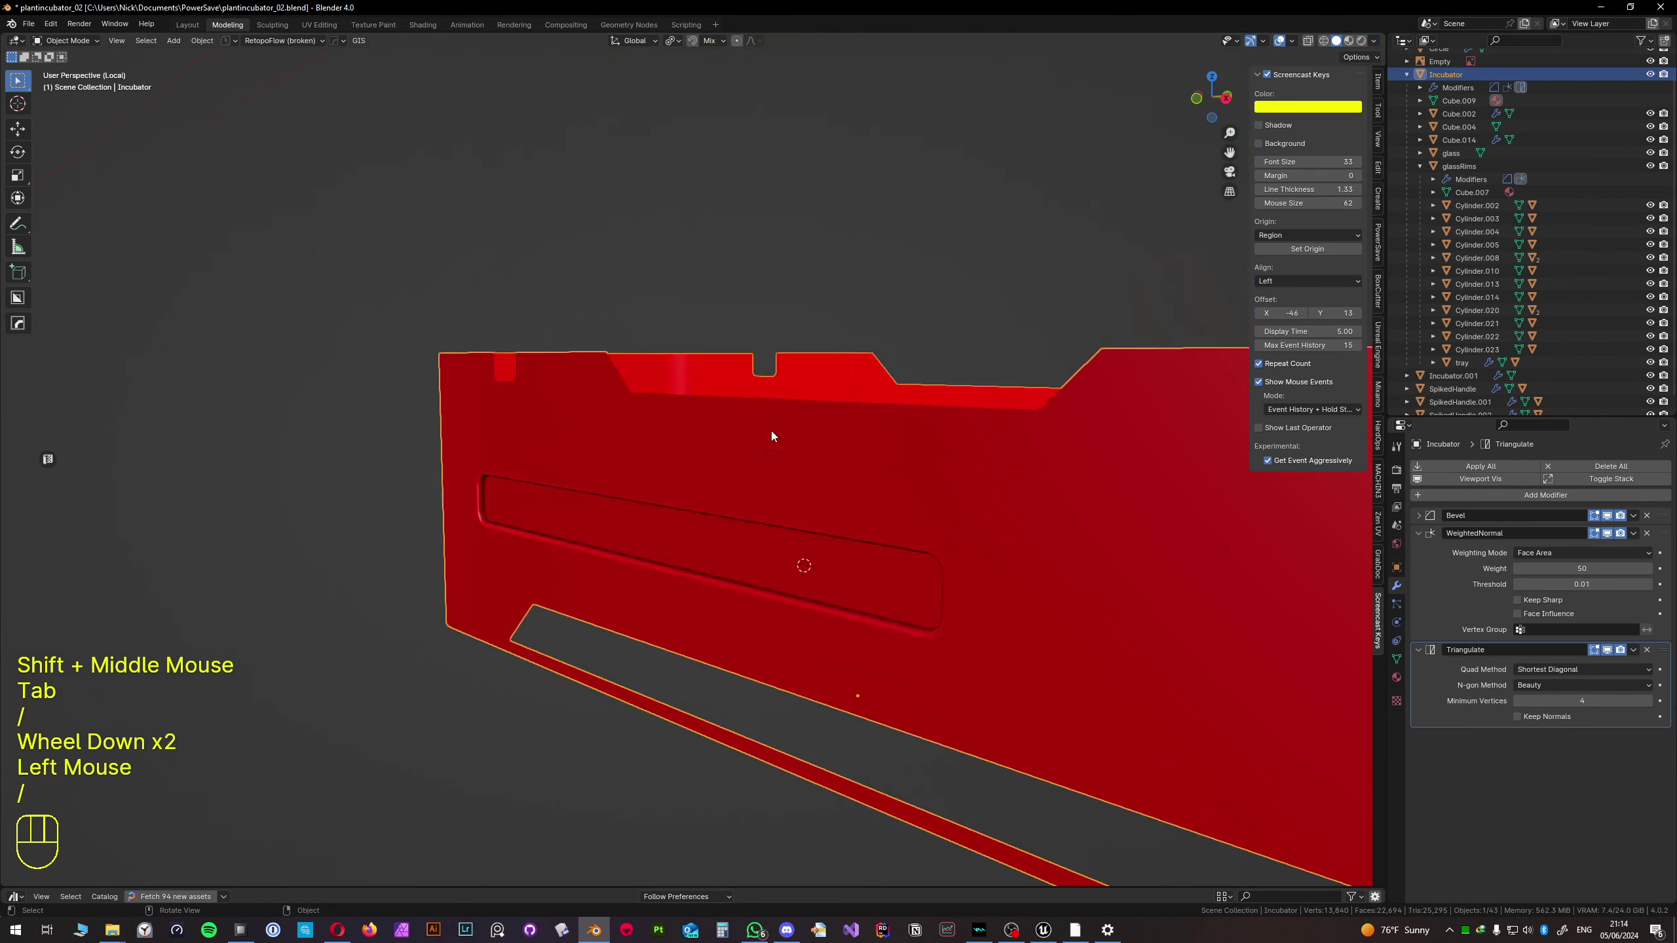
{"action": "middle_click_drag", "start_coordinate": [672, 608], "coordinate": [1183, 423], "text": "shift"}
{"action": "scroll", "coordinate": [715, 466], "scroll_direction": "down", "scroll_amount": 1}
{"action": "scroll", "coordinate": [716, 466], "scroll_direction": "up", "scroll_amount": 3}
{"action": "key", "text": "Tab"}
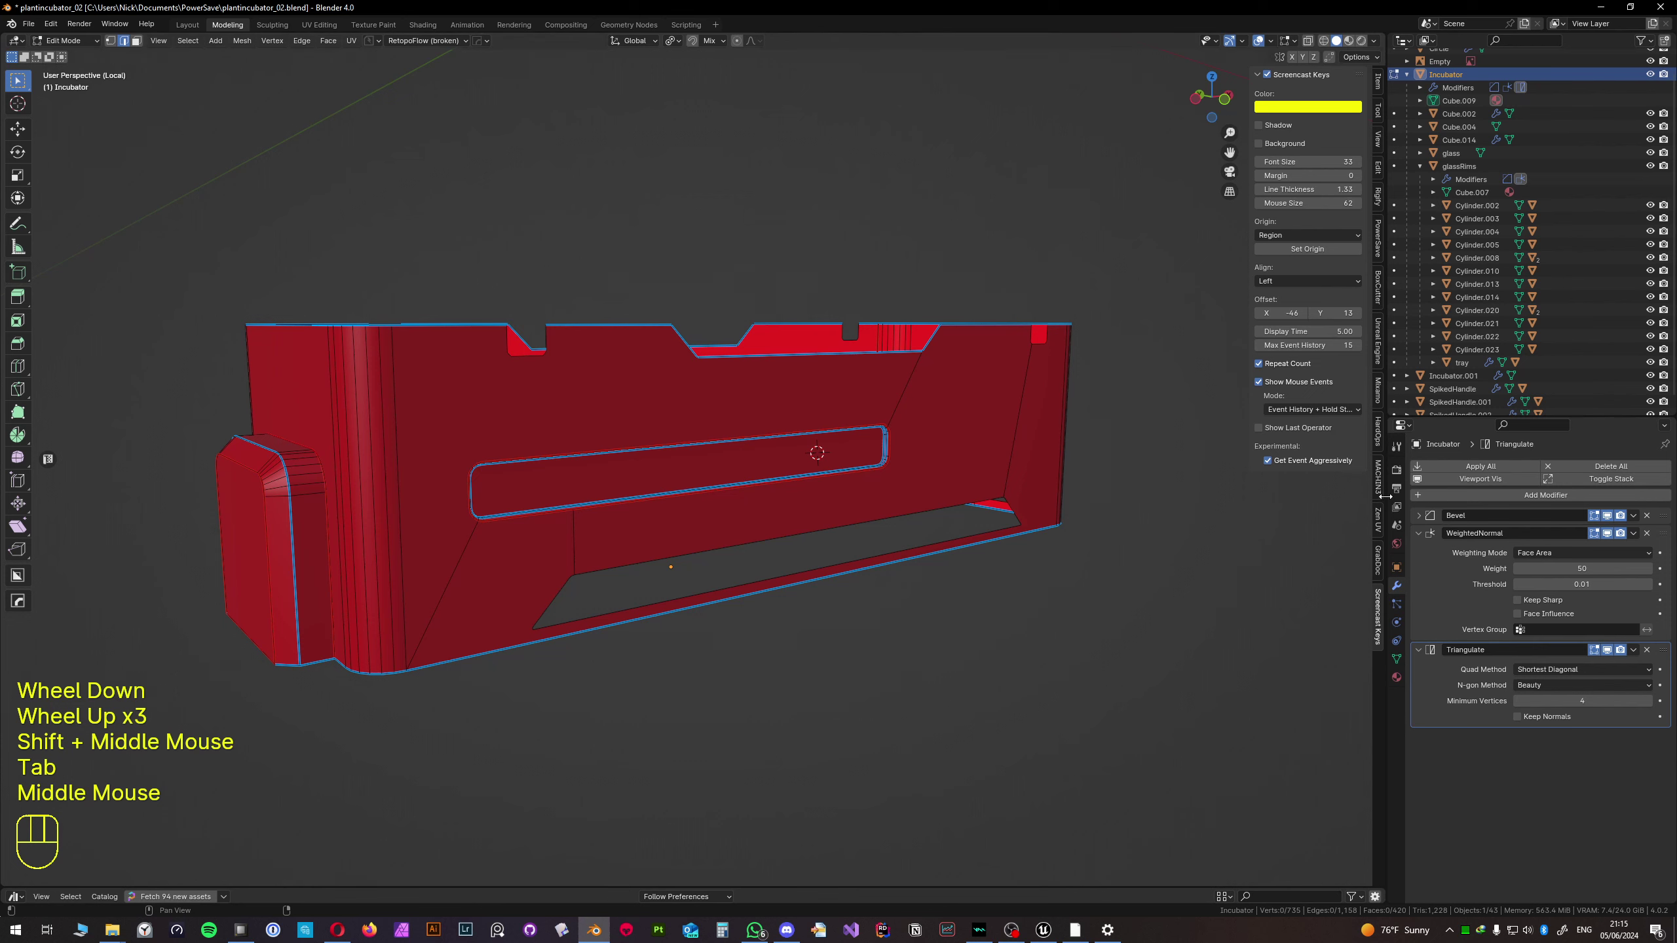
{"action": "left_click", "coordinate": [1378, 515]}
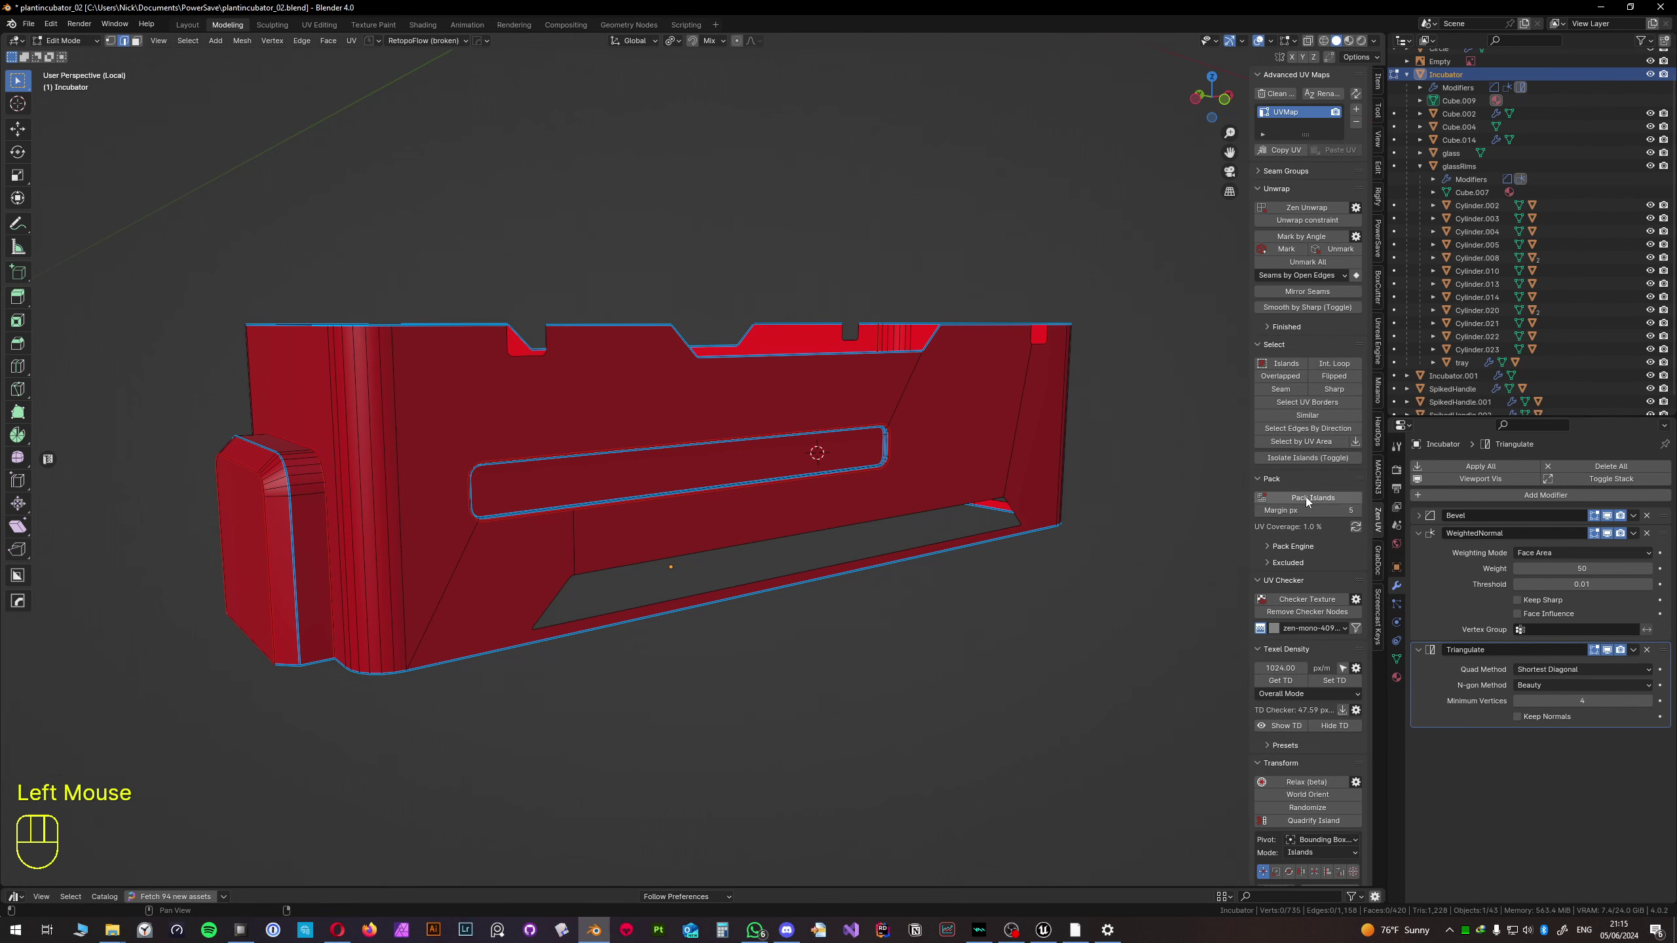
{"action": "left_click", "coordinate": [1297, 598]}
{"action": "scroll", "coordinate": [821, 519], "scroll_direction": "up", "scroll_amount": 2}
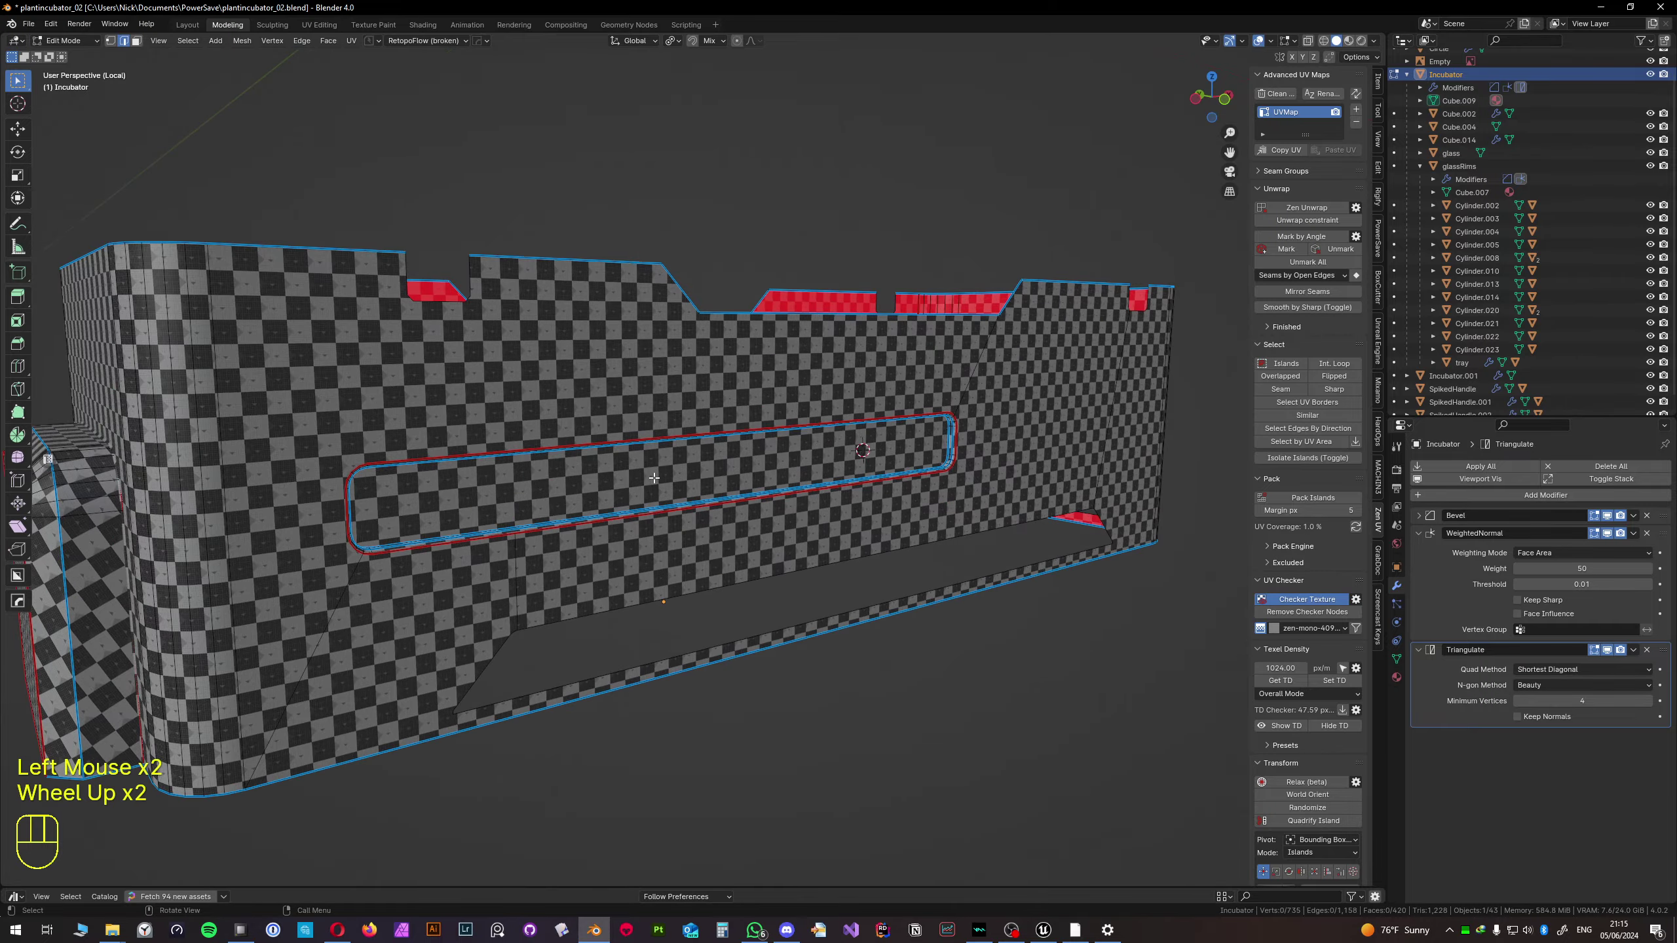
{"action": "middle_click_drag", "start_coordinate": [821, 519], "coordinate": [650, 416]}
{"action": "key", "text": "Tab"}
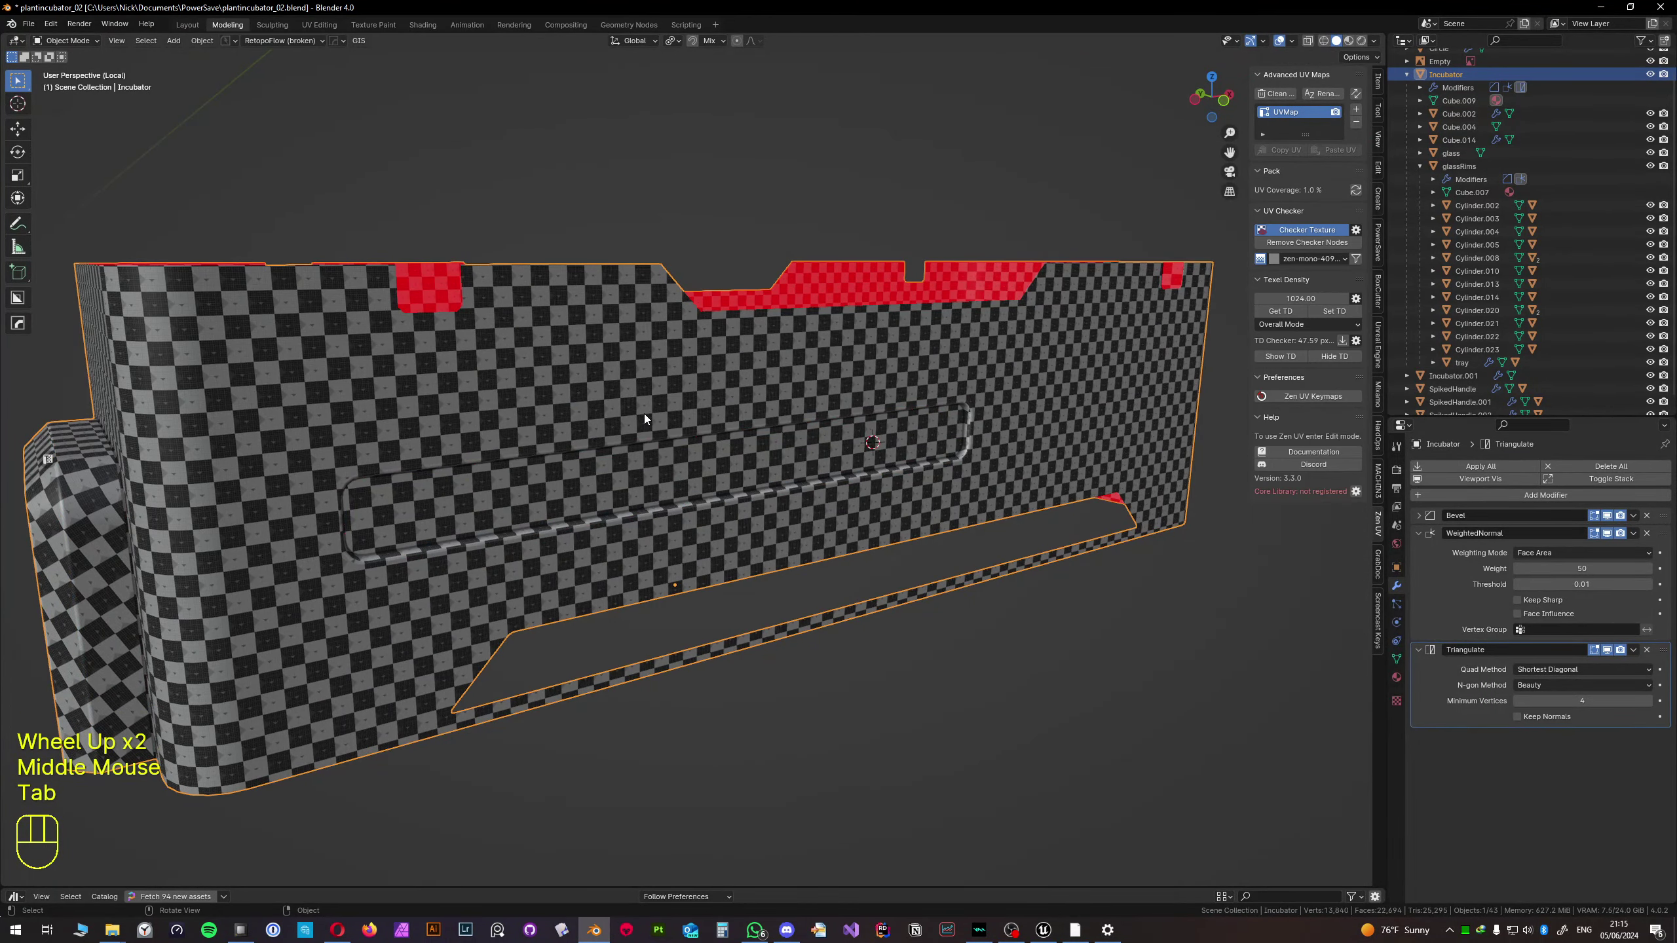
- Bring back the whole model and examine the checker pattern on the display panel and the body around it
{"action": "key", "text": "slash"}
{"action": "key", "text": "Tab"}
{"action": "key", "text": "Tab"}
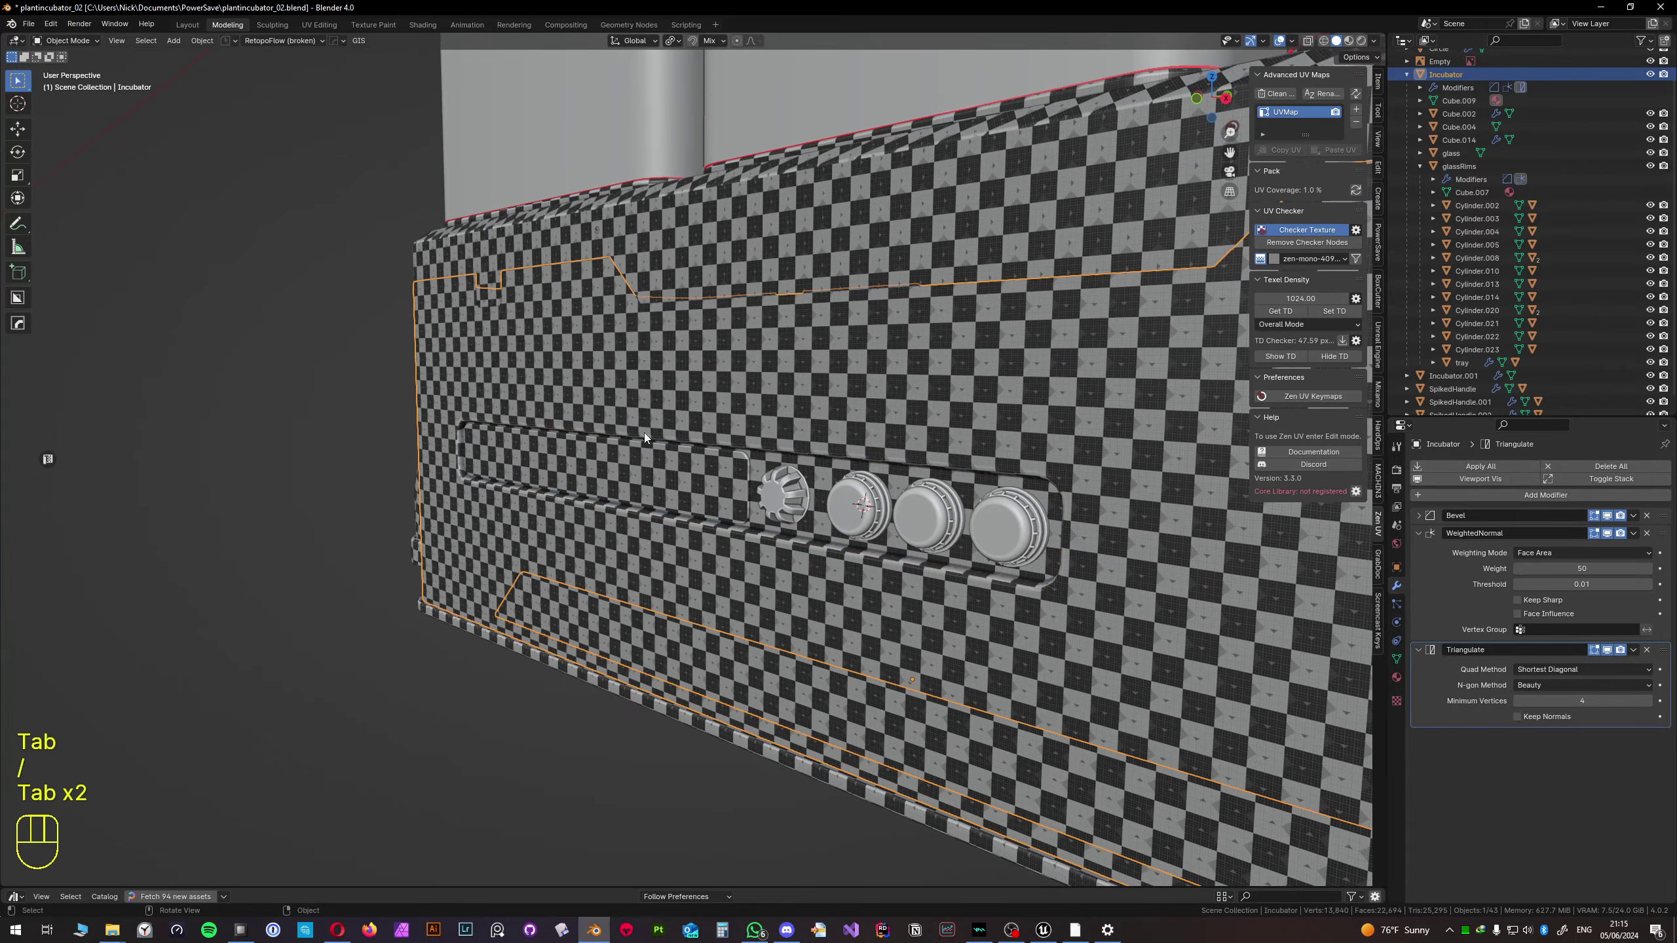
{"action": "left_click", "coordinate": [640, 449]}
{"action": "middle_click_drag", "start_coordinate": [640, 448], "coordinate": [689, 485]}
{"action": "scroll", "coordinate": [574, 452], "scroll_direction": "up", "scroll_amount": 2}
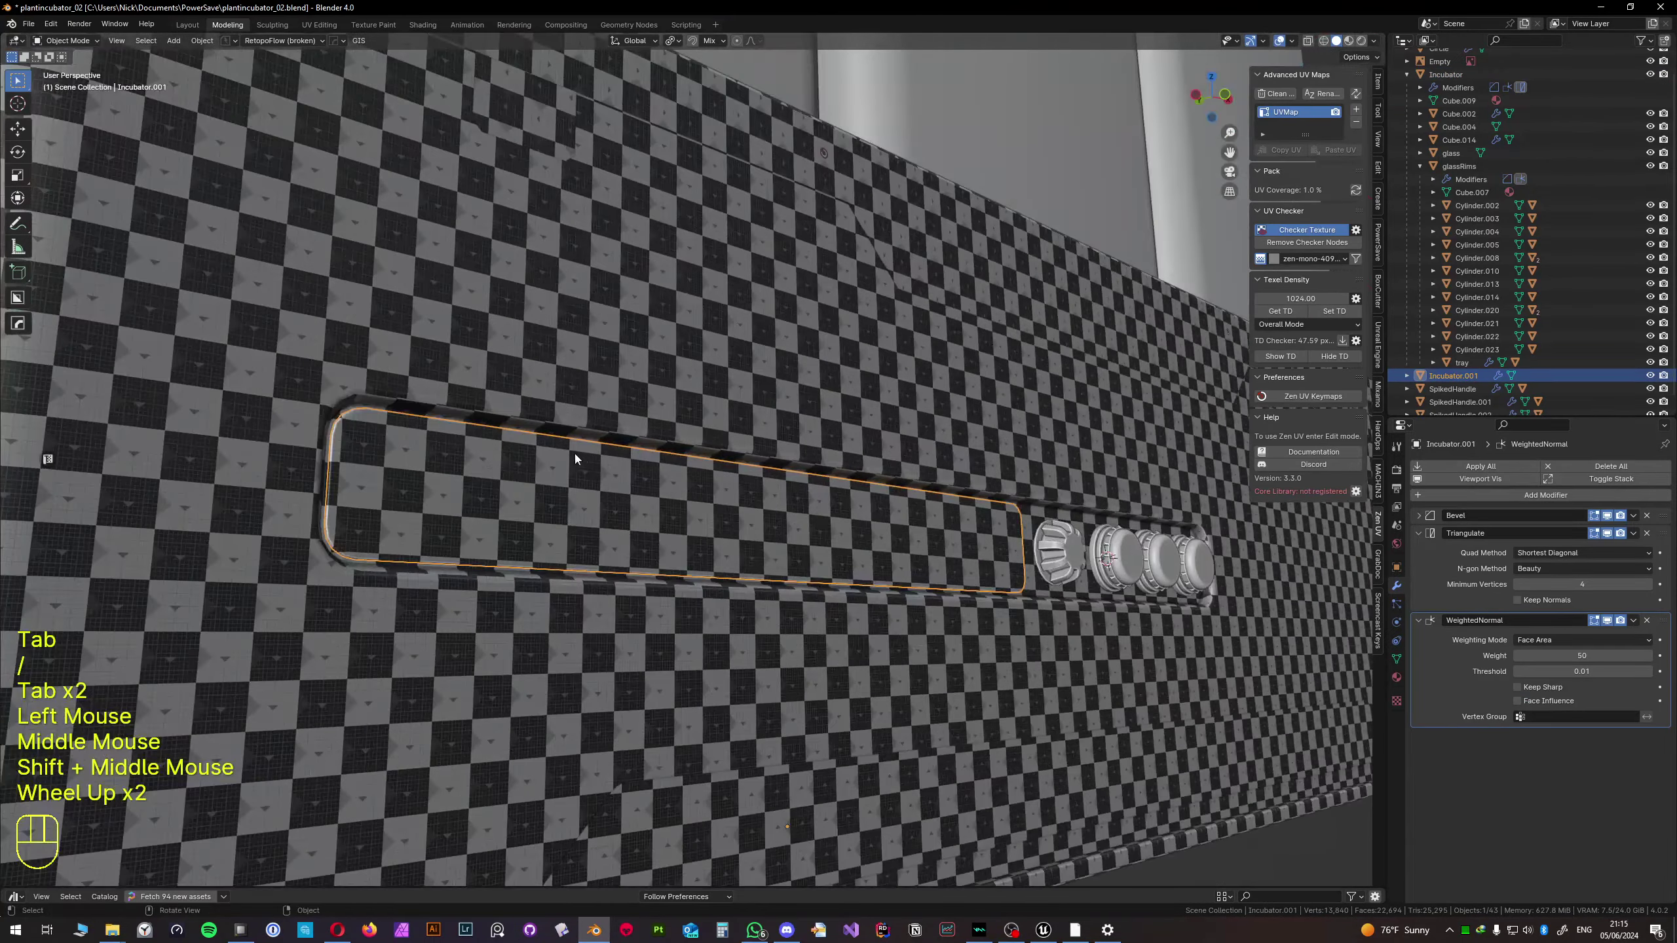
{"action": "middle_click_drag", "start_coordinate": [574, 451], "coordinate": [490, 477]}
{"action": "scroll", "coordinate": [956, 457], "scroll_direction": "down", "scroll_amount": 2}
{"action": "scroll", "coordinate": [956, 457], "scroll_direction": "down", "scroll_amount": 1, "text": "shift"}
{"action": "middle_click_drag", "start_coordinate": [955, 457], "coordinate": [709, 557], "text": "shift"}
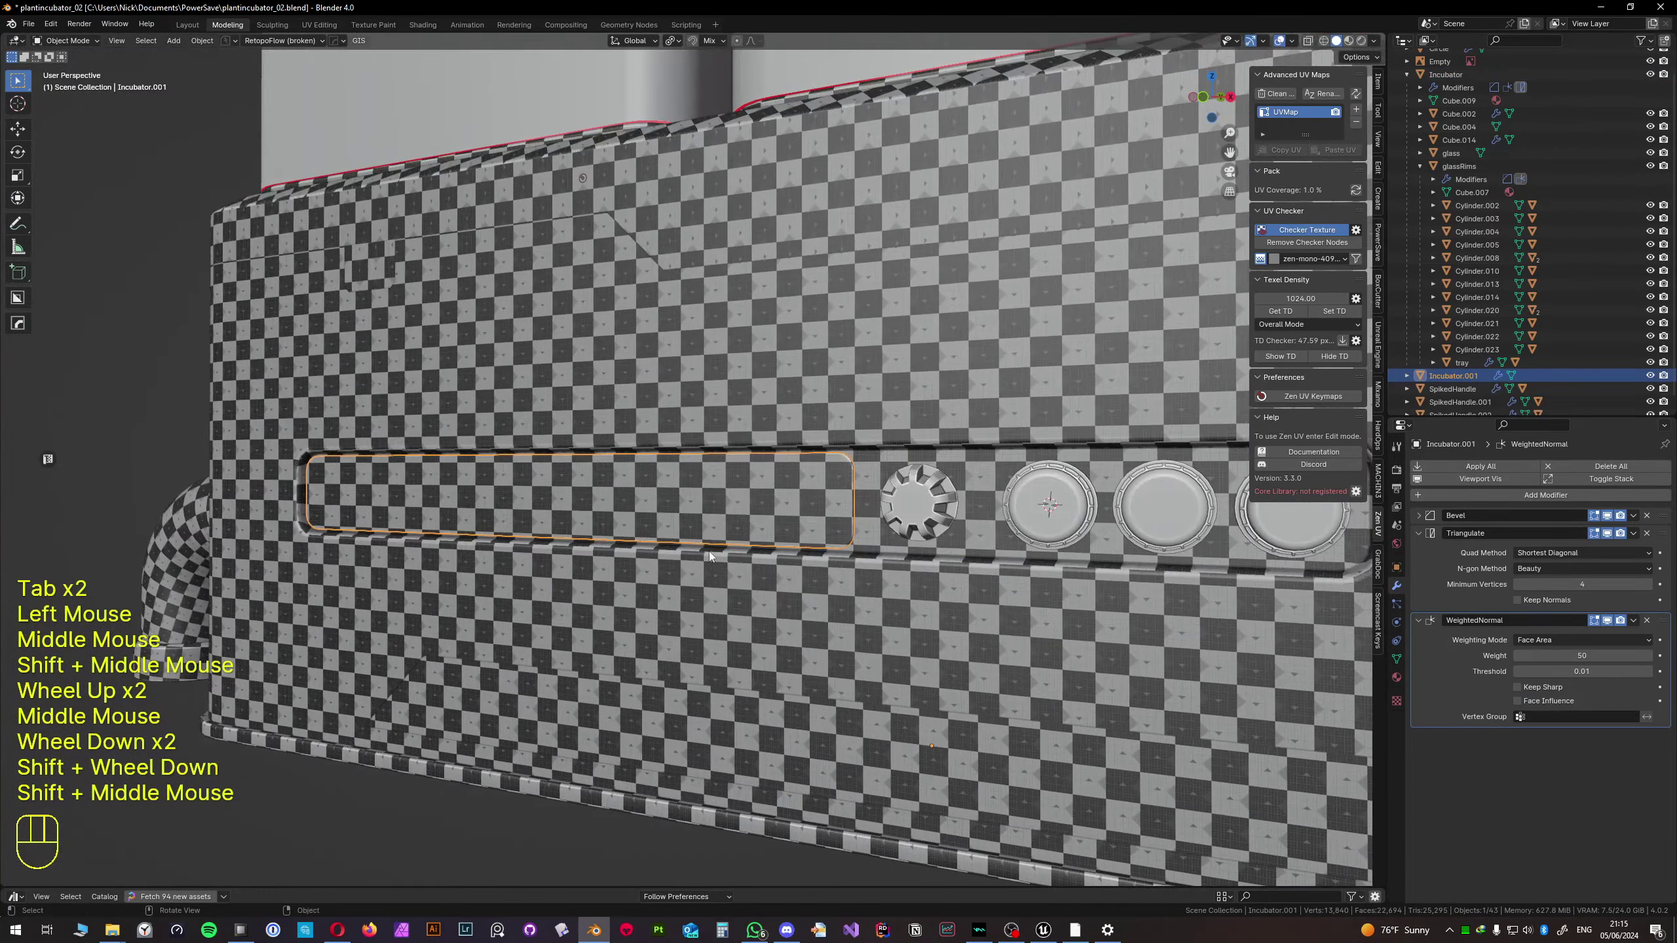
{"action": "middle_click_drag", "start_coordinate": [811, 524], "coordinate": [762, 506]}
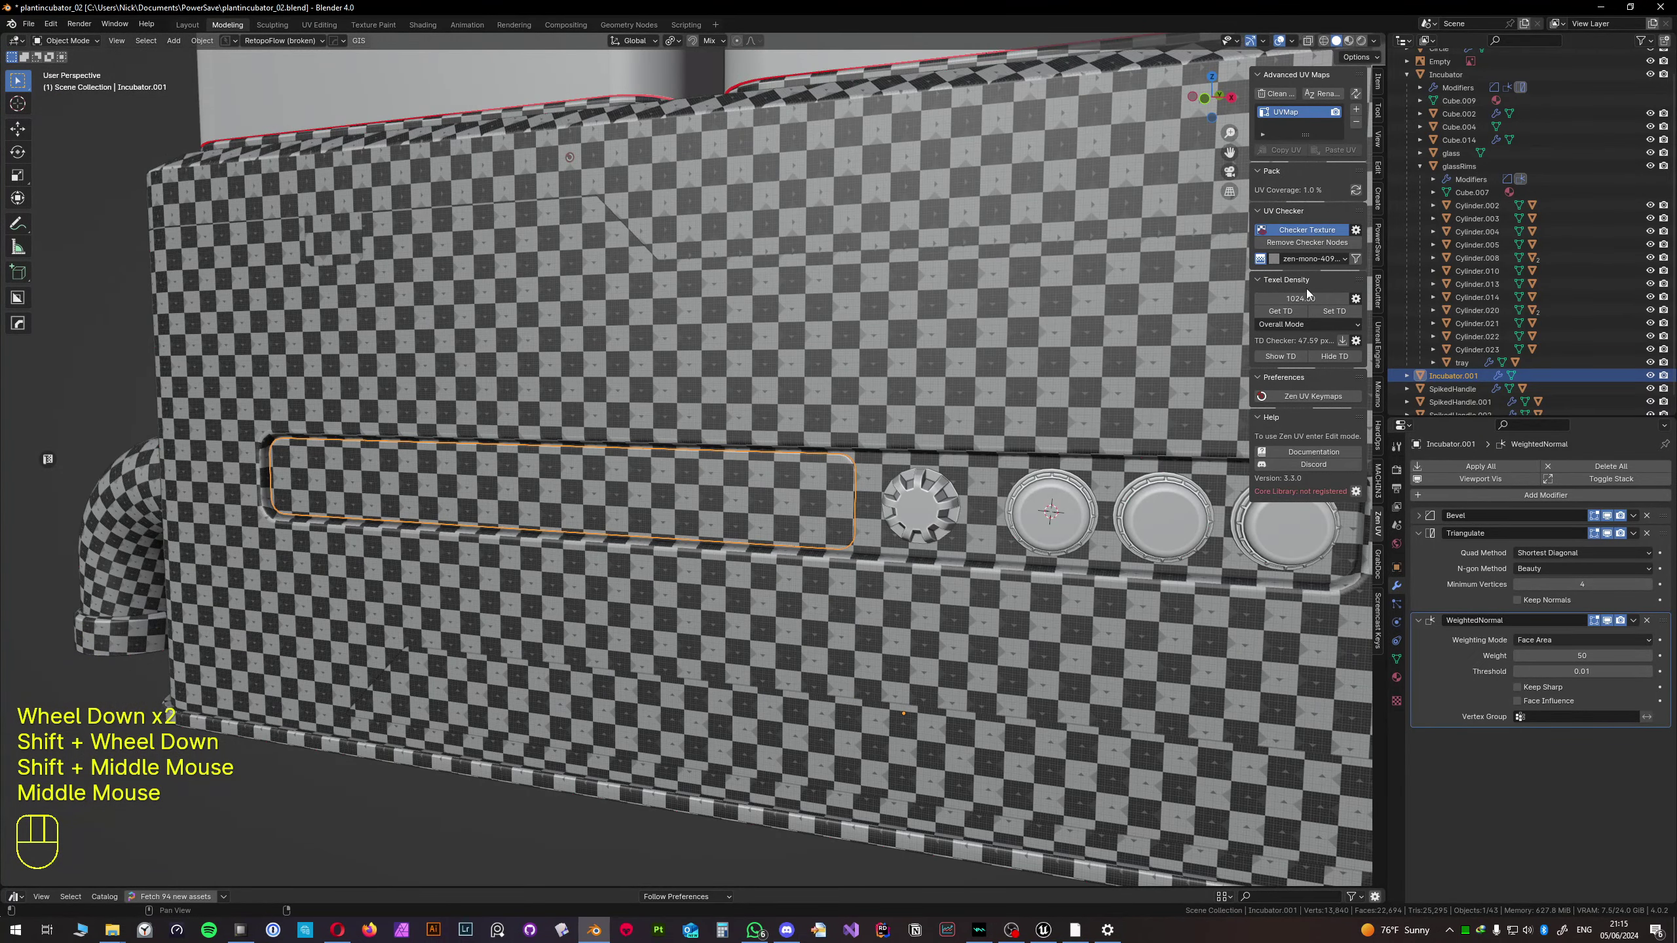
- Turn off the checker texture and set the viewport's object colour to Attribute
{"action": "left_click", "coordinate": [1304, 230]}
{"action": "scroll", "coordinate": [858, 508], "scroll_direction": "down", "scroll_amount": 2}
{"action": "middle_click_drag", "start_coordinate": [817, 509], "coordinate": [1017, 509]}
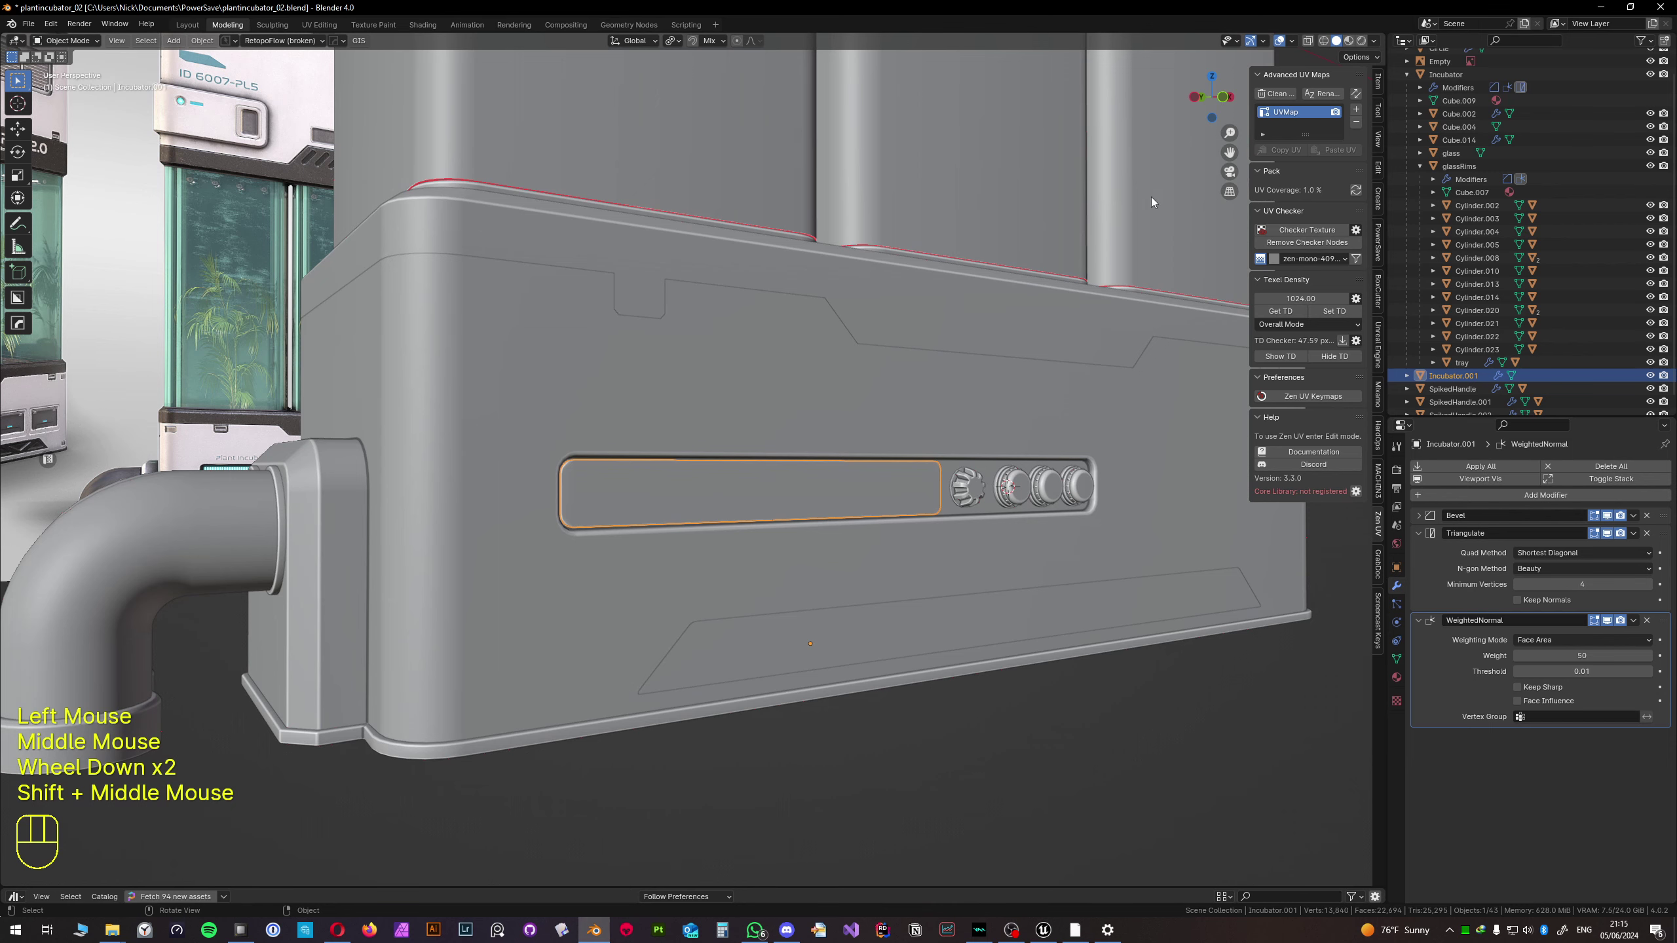
{"action": "left_click", "coordinate": [1373, 42]}
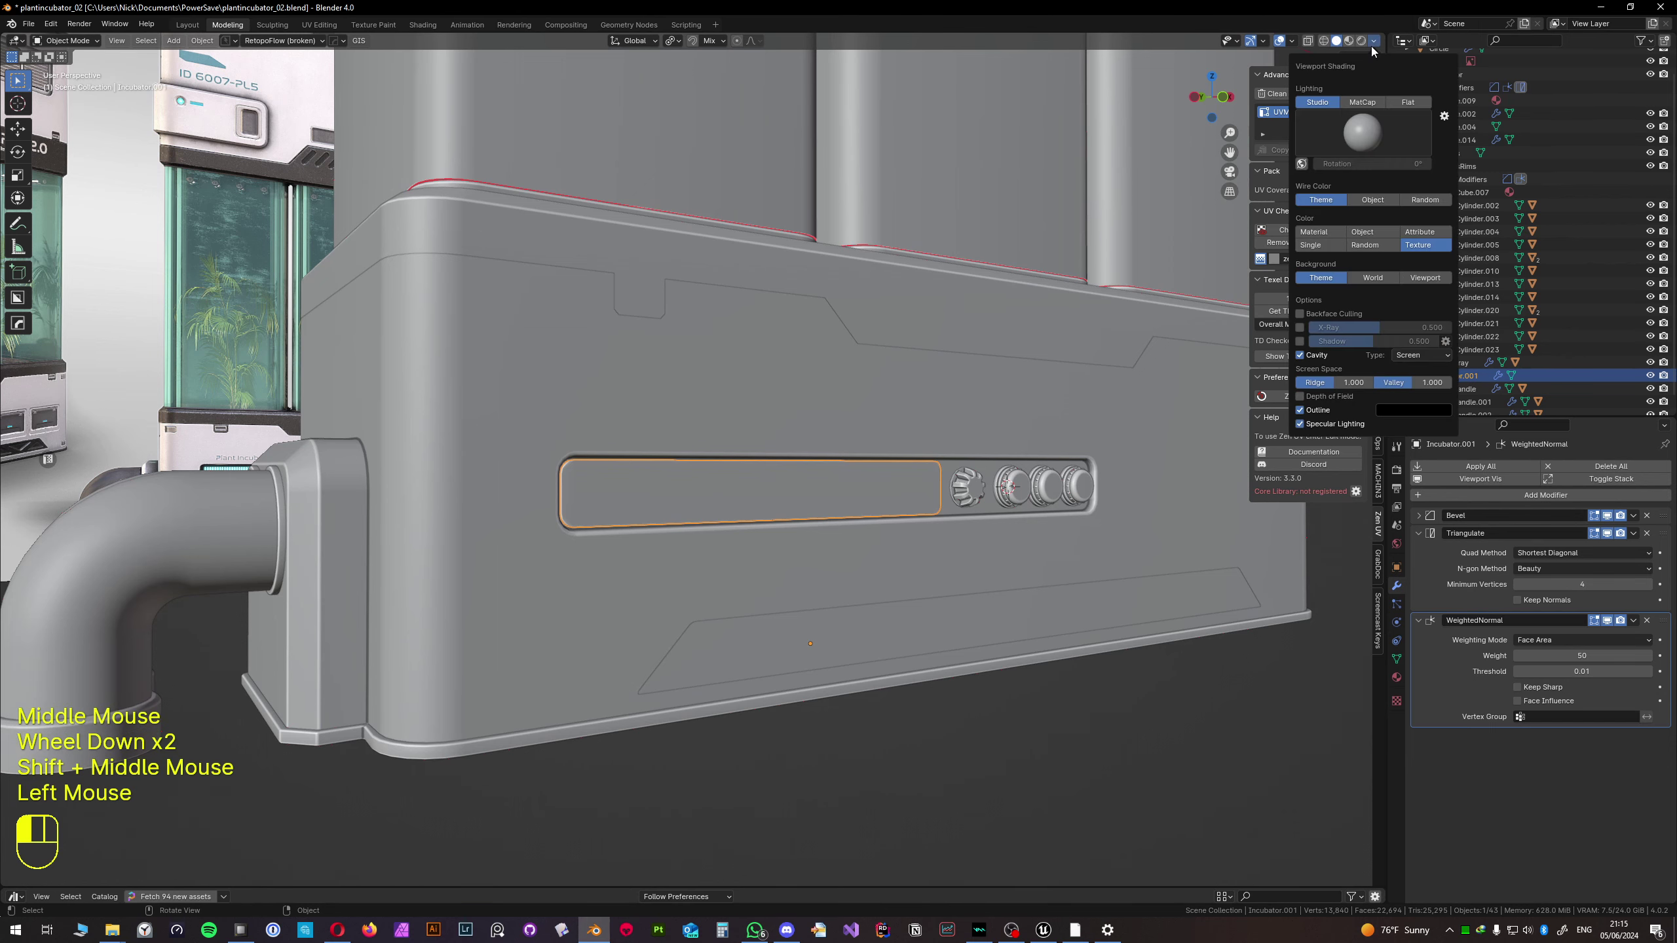
{"action": "left_click", "coordinate": [1373, 240]}
- Enter Vertex Paint mode on the display panel and clear its red channel with Vertex Color Master
{"action": "mouse_move", "coordinate": [1057, 390]}
{"action": "middle_mouse_down"}
{"action": "mouse_move", "coordinate": [811, 493]}
{"action": "mouse_move", "coordinate": [800, 458]}
{"action": "middle_mouse_up"}
{"action": "scroll", "coordinate": [811, 493], "scroll_direction": "up", "scroll_amount": 2}
{"action": "key", "text": "Tab"}
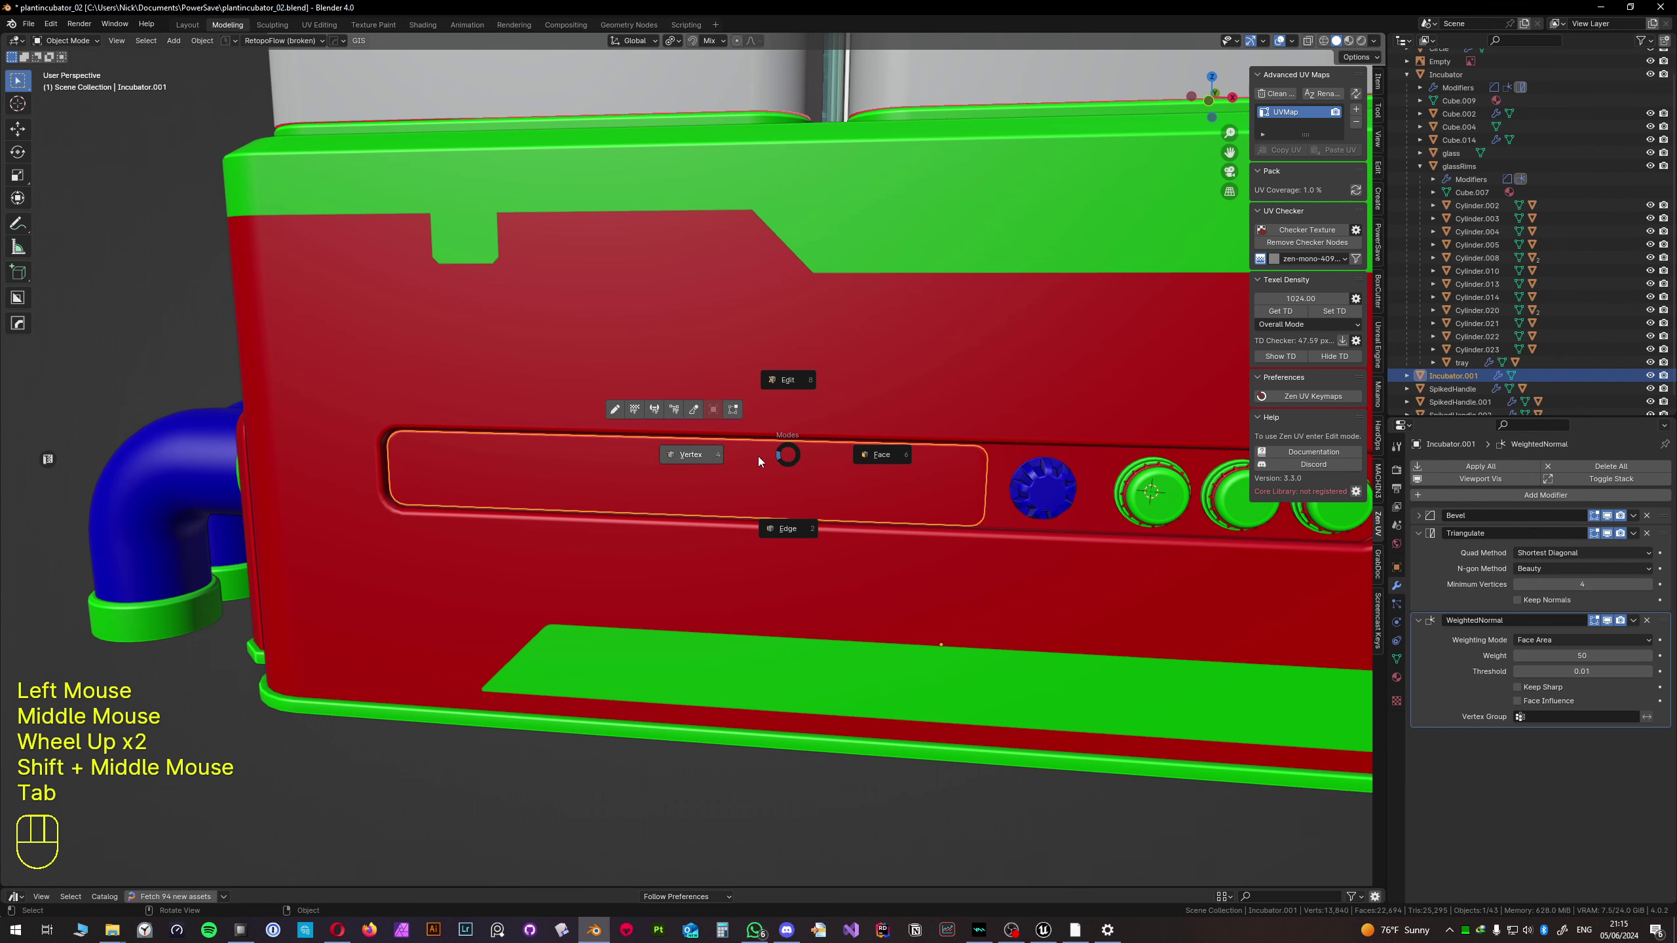
{"action": "left_click", "coordinate": [673, 409]}
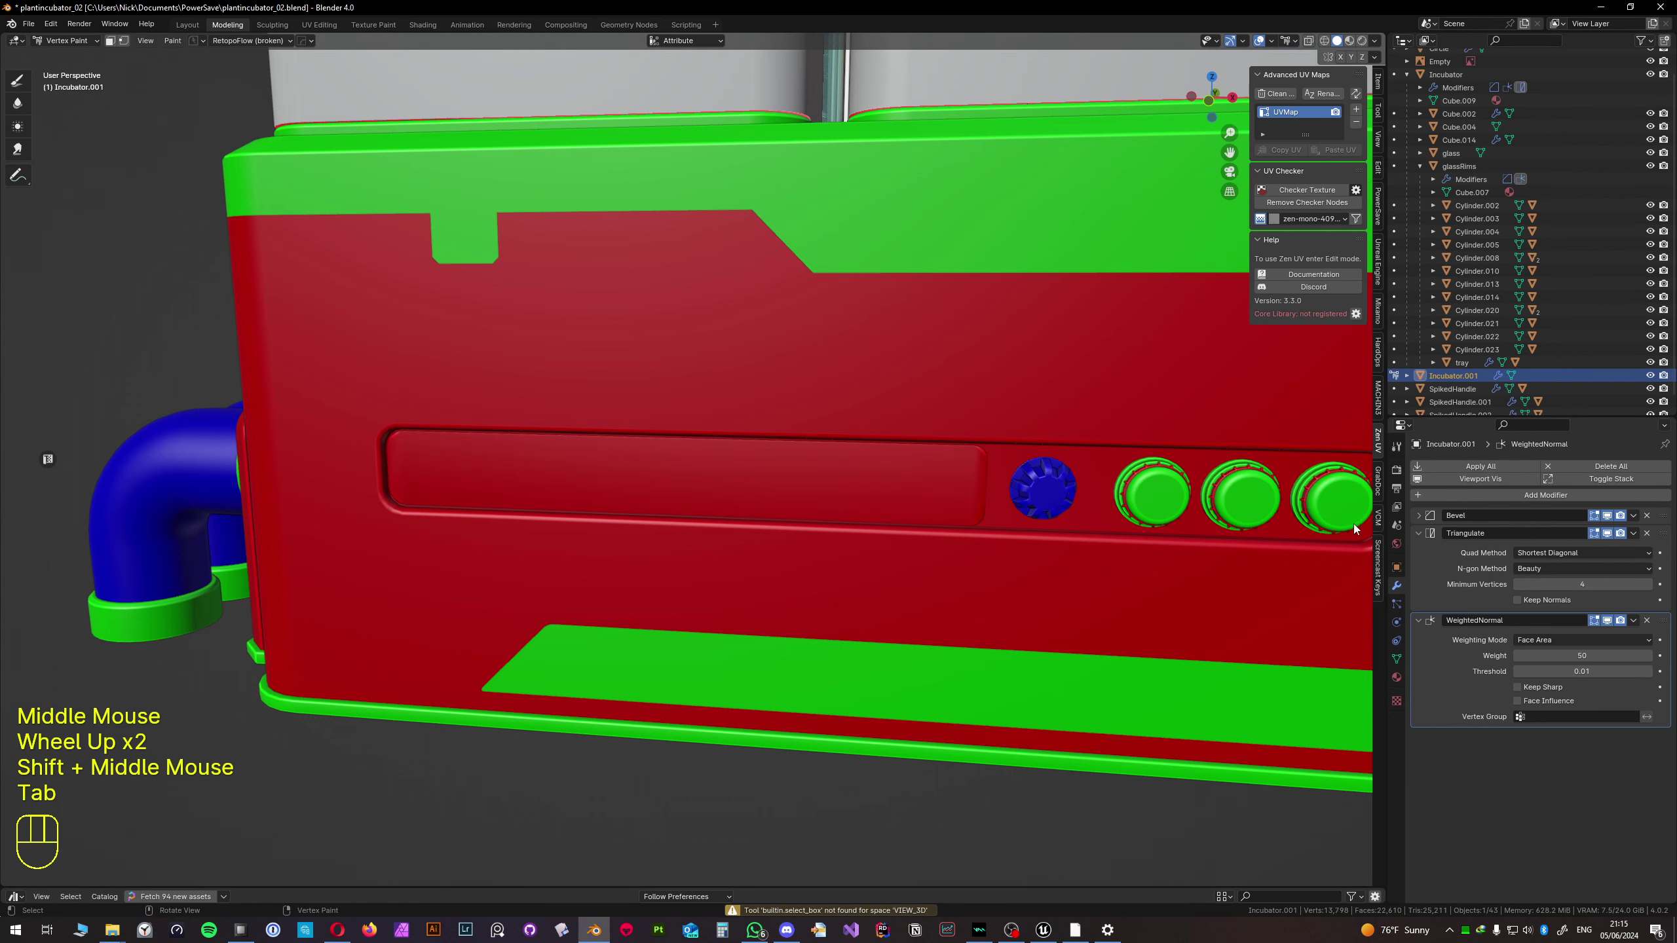
{"action": "left_click", "coordinate": [1378, 517]}
{"action": "left_click_drag", "start_coordinate": [1249, 162], "coordinate": [1137, 168]}
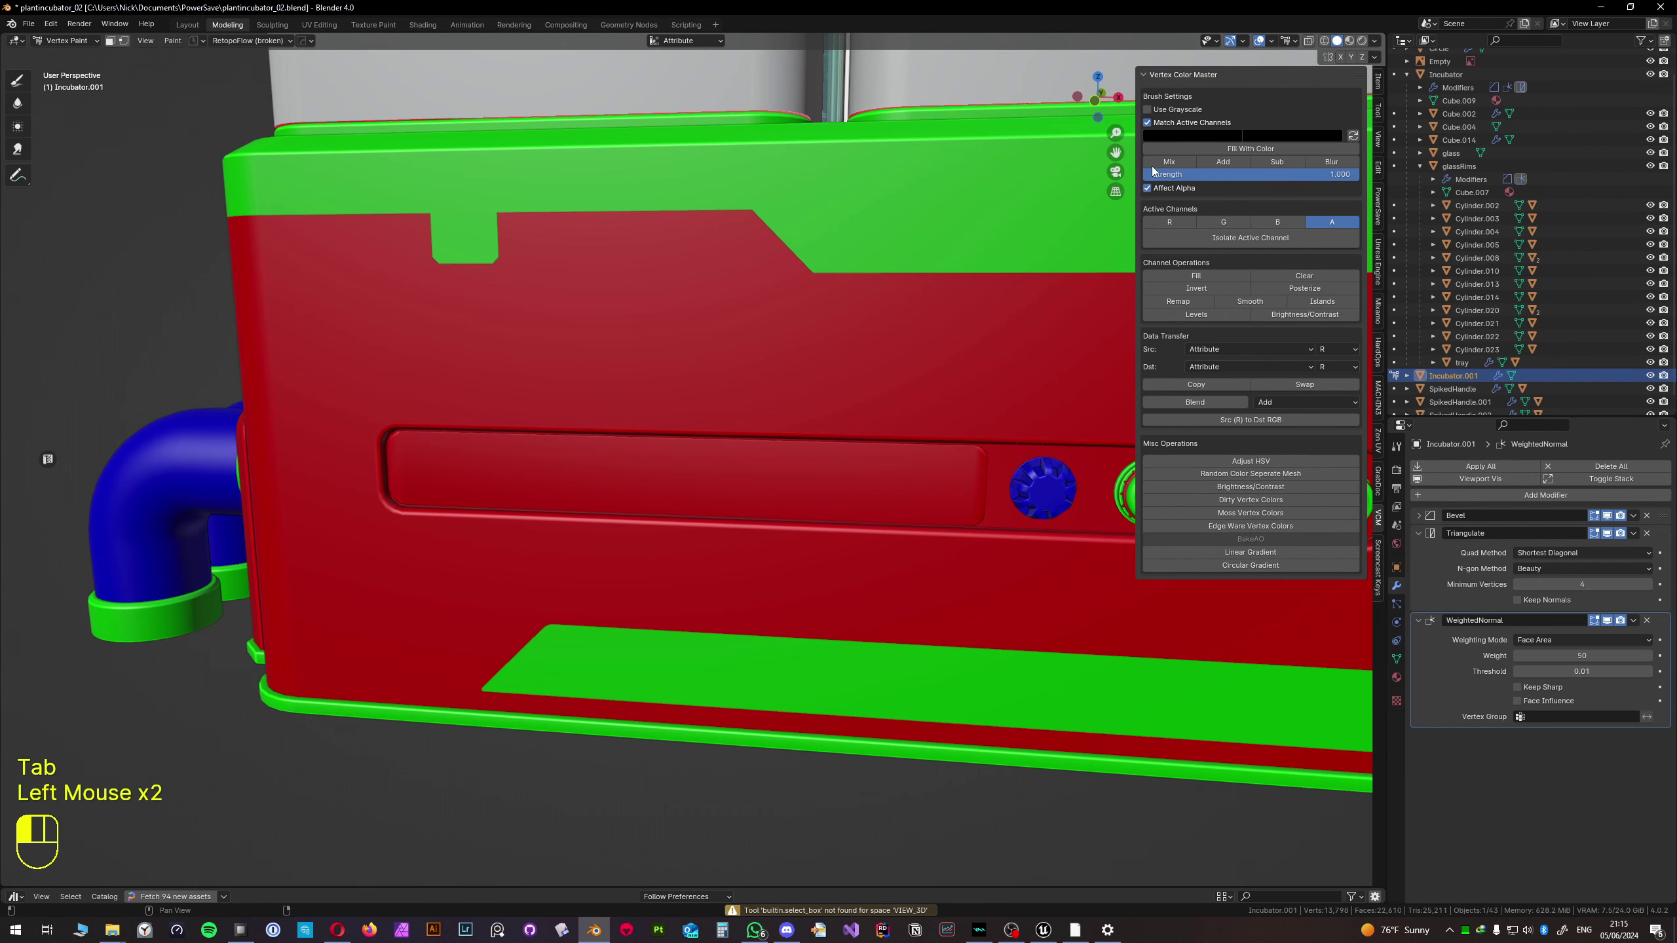
{"action": "left_click", "coordinate": [1171, 221]}
{"action": "left_click", "coordinate": [1303, 277]}
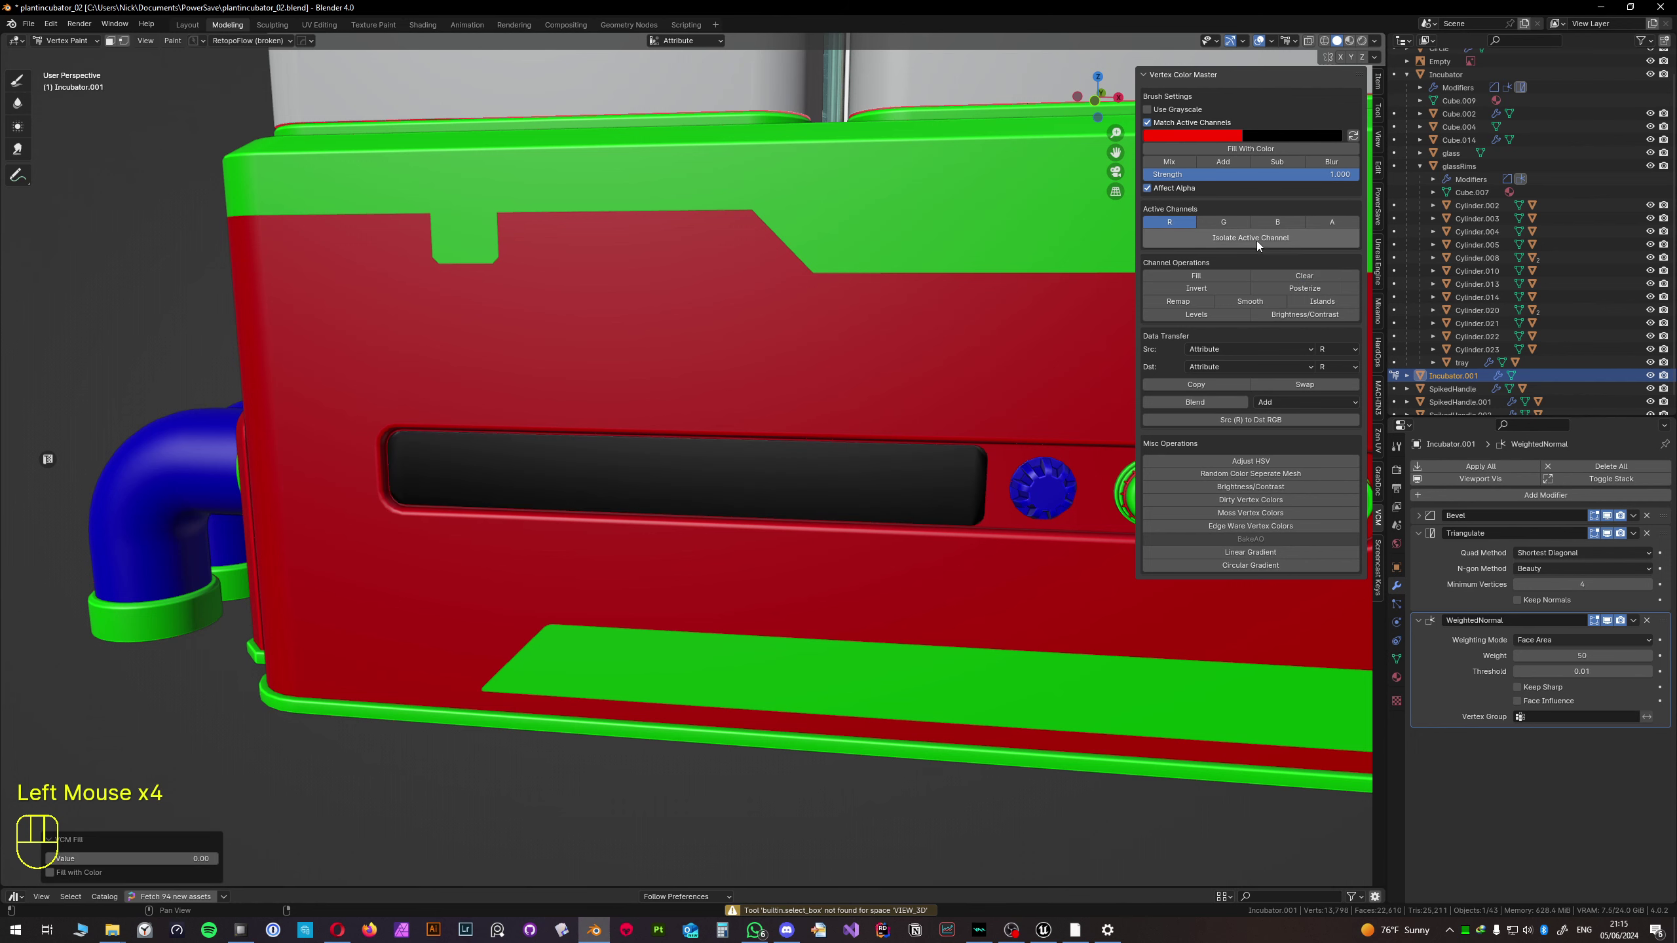
- Clear the green and blue vertex colour channels of the display panel
{"action": "left_click", "coordinate": [1224, 223]}
{"action": "left_click", "coordinate": [1301, 277]}
{"action": "left_click", "coordinate": [1278, 237]}
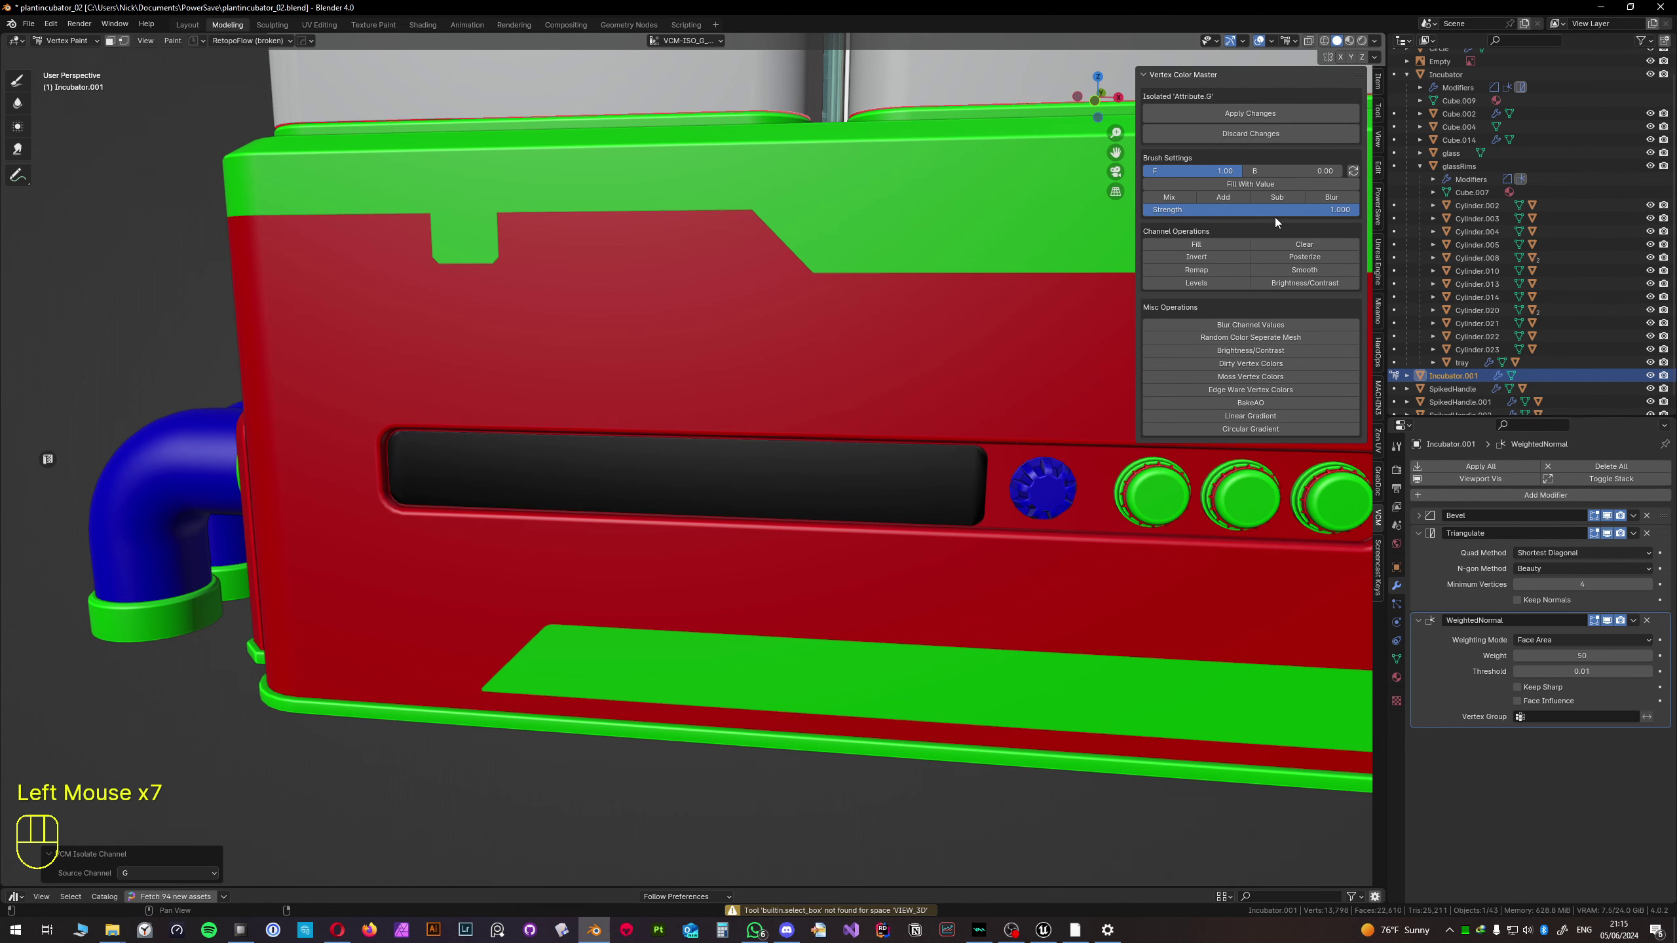
{"action": "left_click", "coordinate": [1249, 132]}
{"action": "left_click", "coordinate": [1278, 222]}
{"action": "left_click", "coordinate": [1304, 276]}
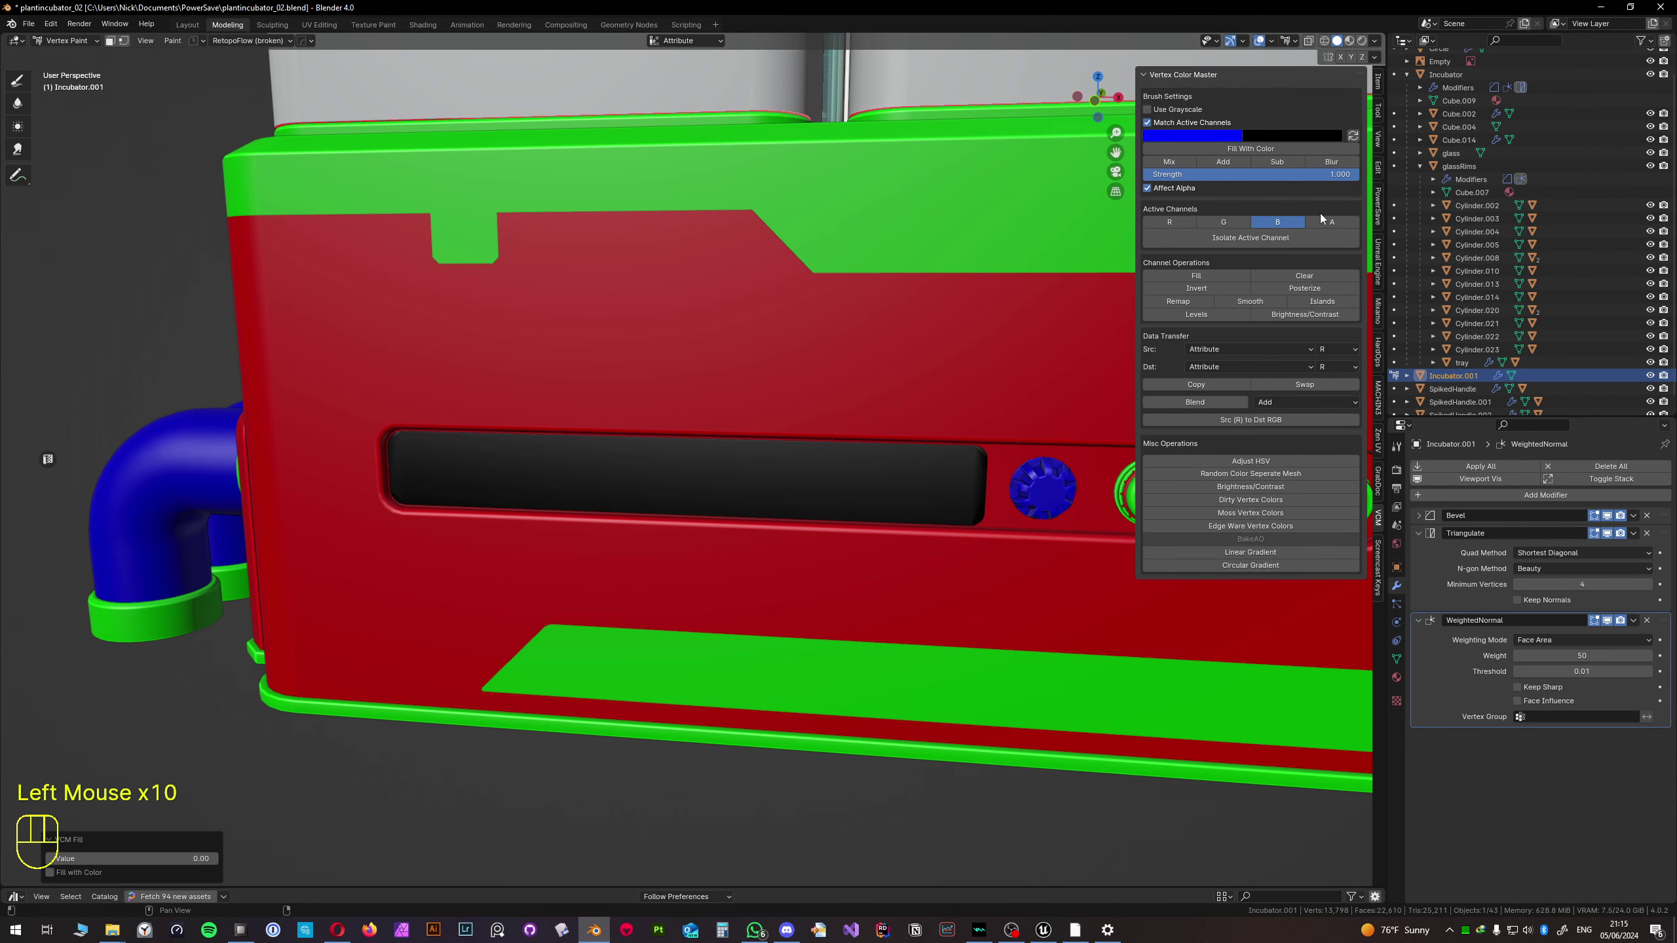
- Fill the display panel's alpha channel with 1.00 and return to Object Mode
{"action": "left_click", "coordinate": [1325, 221]}
{"action": "left_click", "coordinate": [1324, 220]}
{"action": "left_click", "coordinate": [1219, 272]}
{"action": "middle_click_drag", "start_coordinate": [1014, 364], "coordinate": [910, 413]}
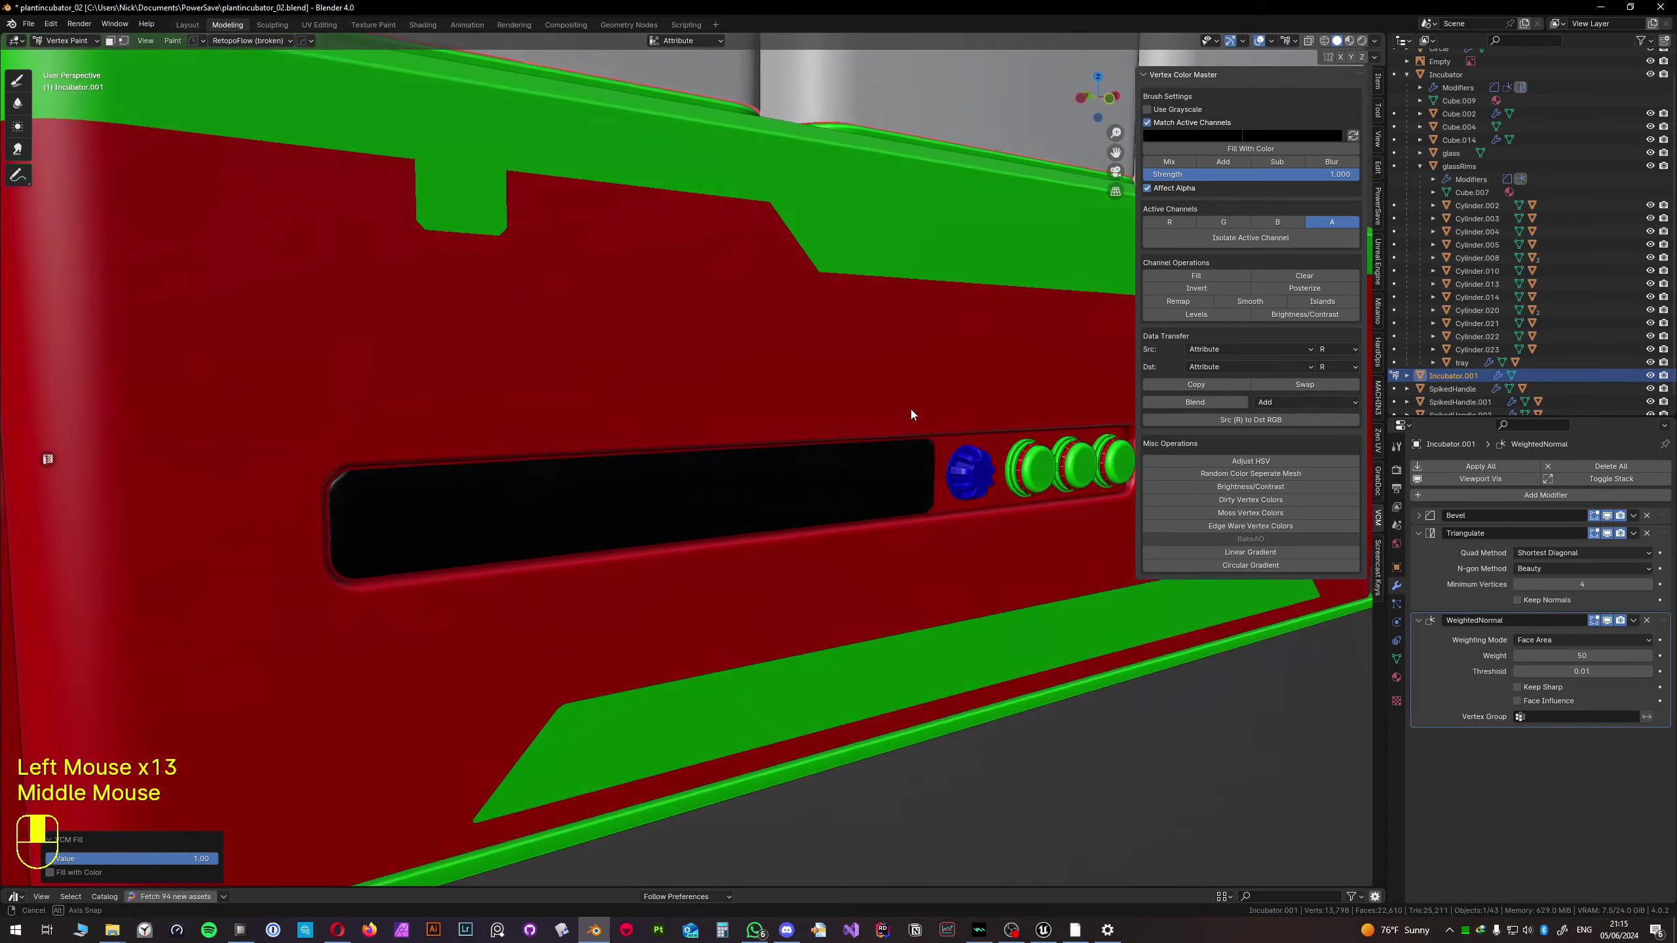
{"action": "scroll", "coordinate": [911, 406], "scroll_direction": "down", "scroll_amount": 2}
{"action": "key", "text": "Tab"}
{"action": "scroll", "coordinate": [838, 371], "scroll_direction": "down", "scroll_amount": 1}
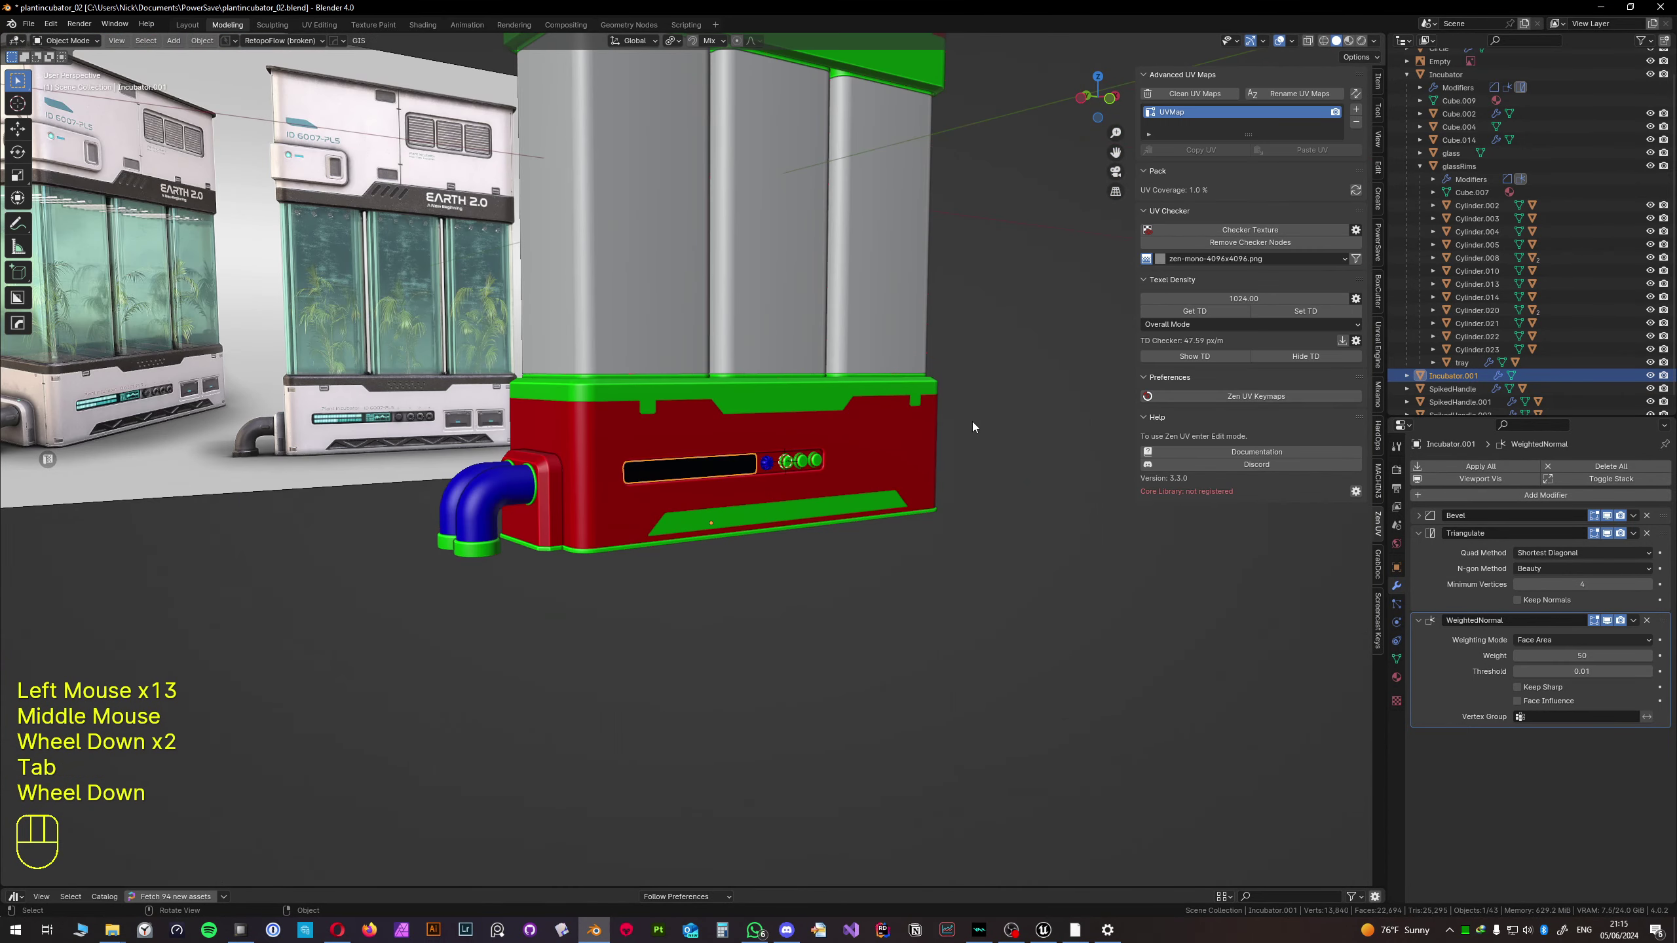
- Deselect the display panel and compare the whole incubator with the reference image from several angles
{"action": "left_click", "coordinate": [974, 421]}
{"action": "middle_click_drag", "start_coordinate": [904, 414], "coordinate": [839, 703], "text": "shift"}
{"action": "scroll", "coordinate": [839, 703], "scroll_direction": "down", "scroll_amount": 1}
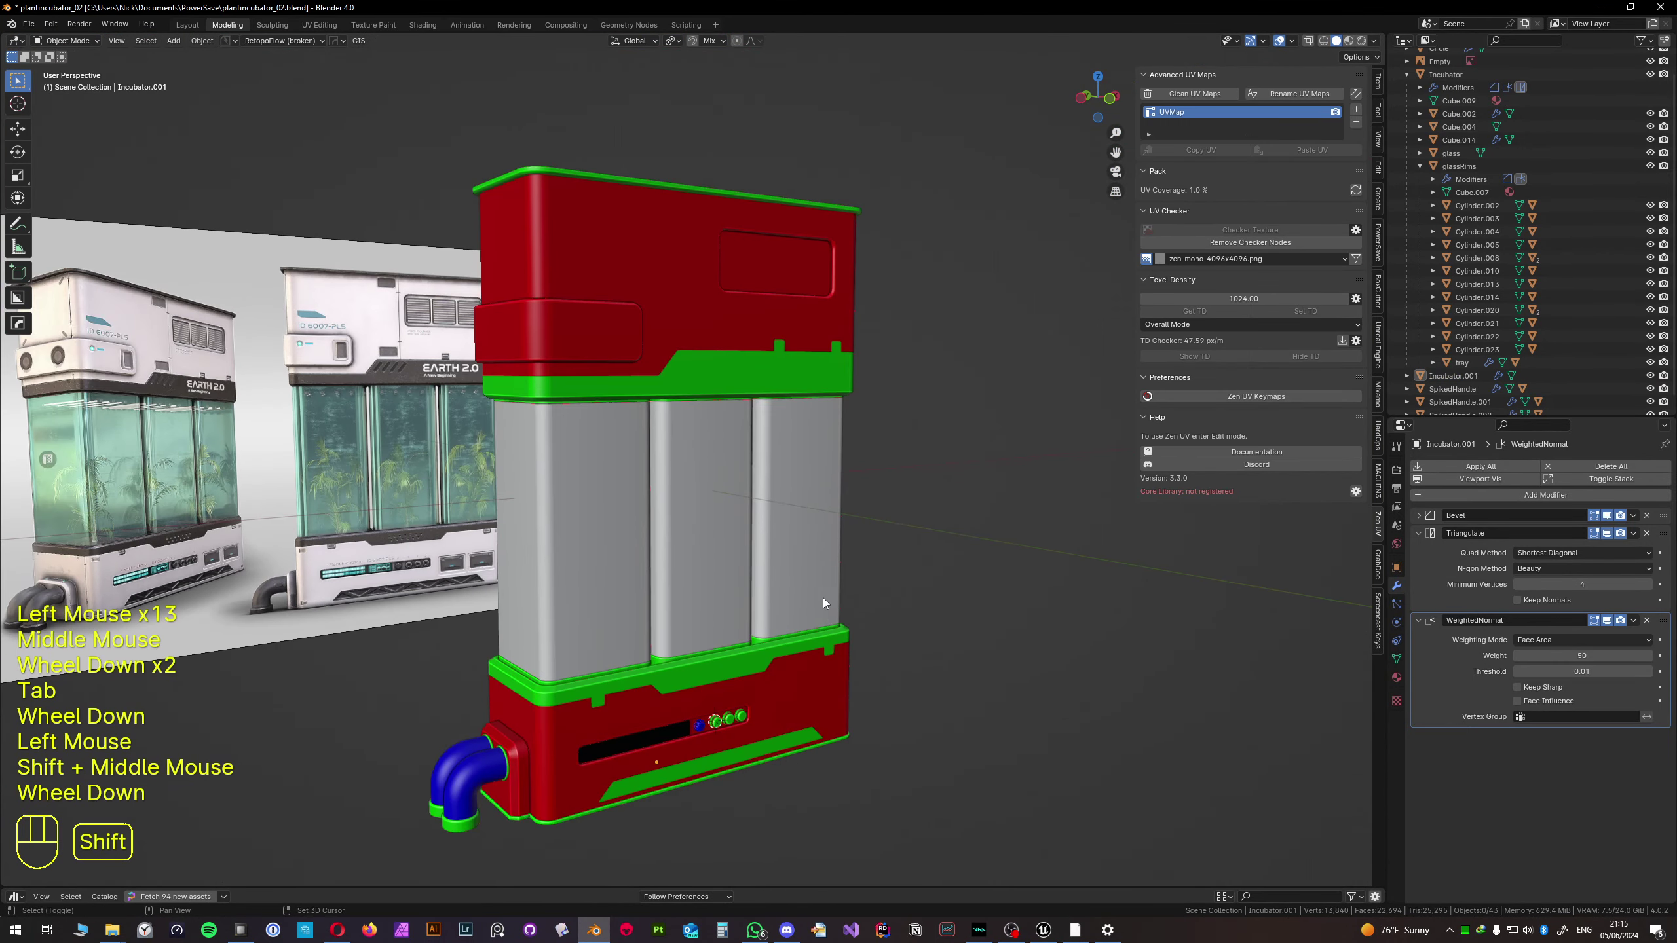
{"action": "middle_click_drag", "start_coordinate": [823, 598], "coordinate": [911, 564], "text": "shift"}
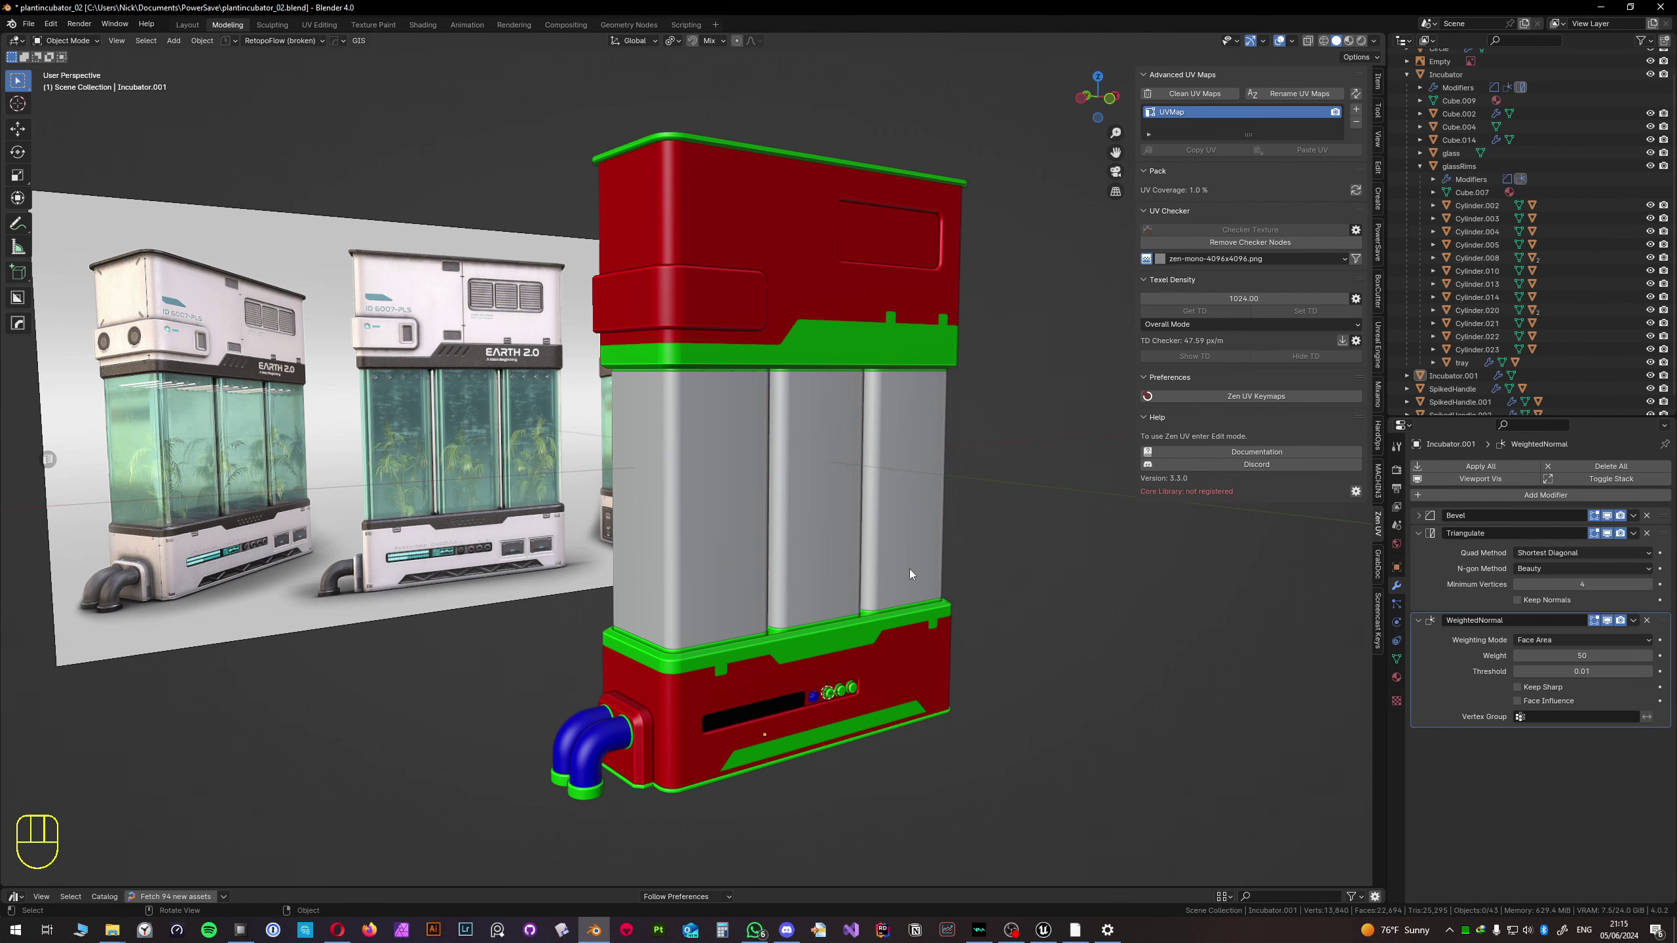
{"action": "middle_click_drag", "start_coordinate": [910, 572], "coordinate": [695, 354]}
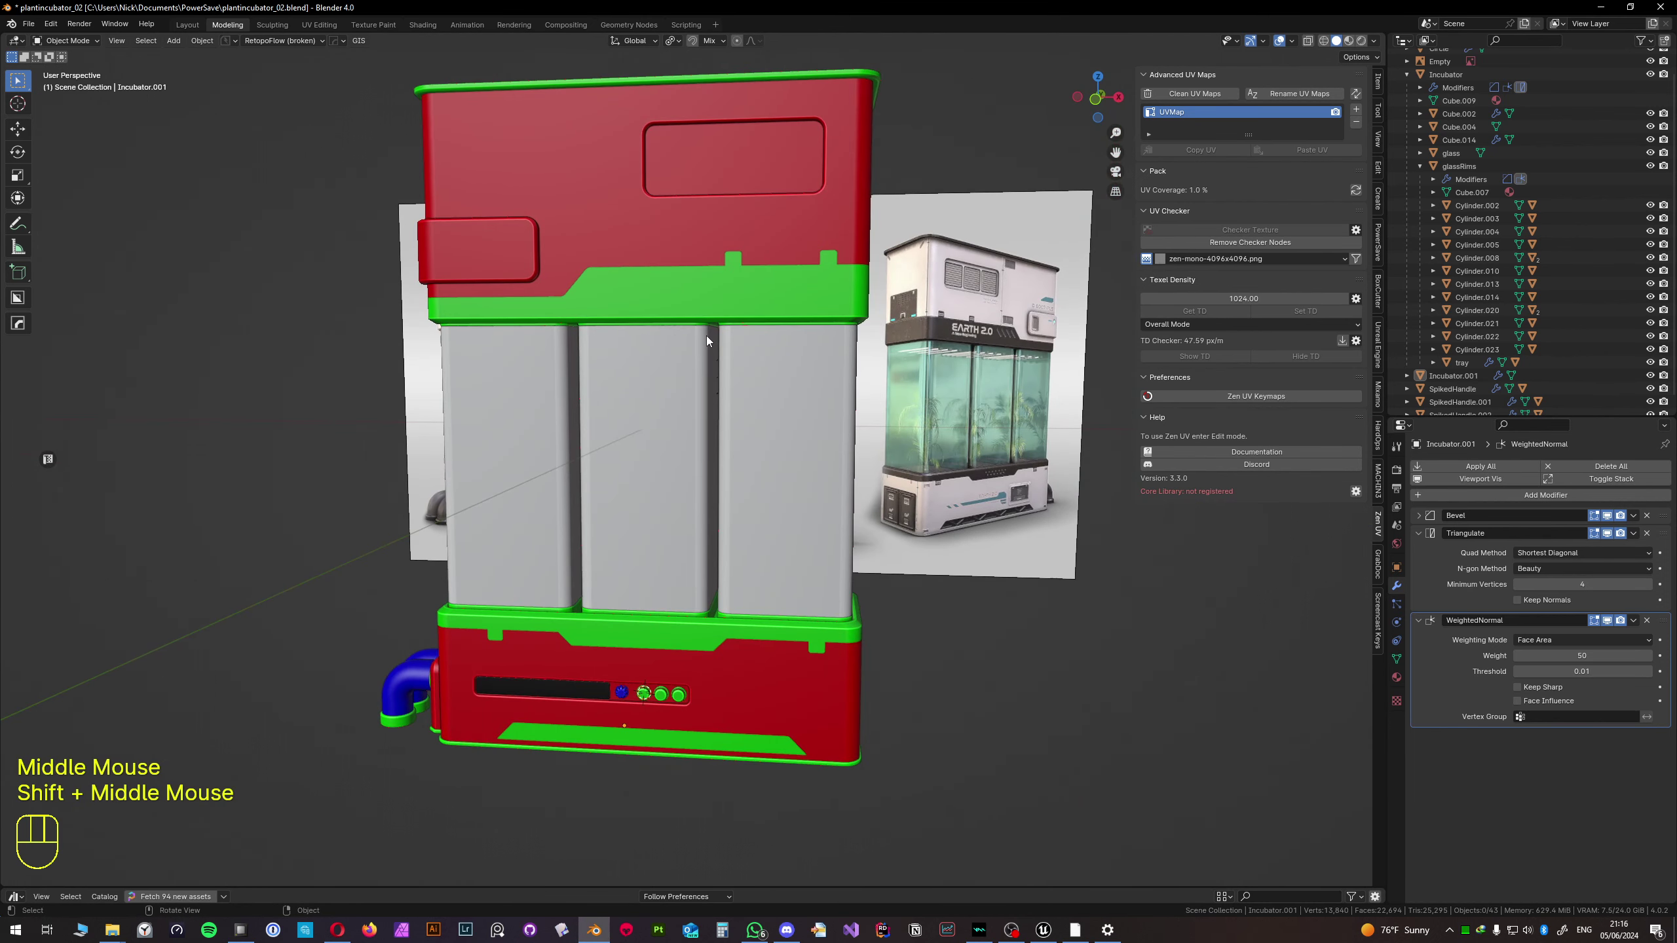
{"action": "scroll", "coordinate": [961, 422], "scroll_direction": "up", "scroll_amount": 2}
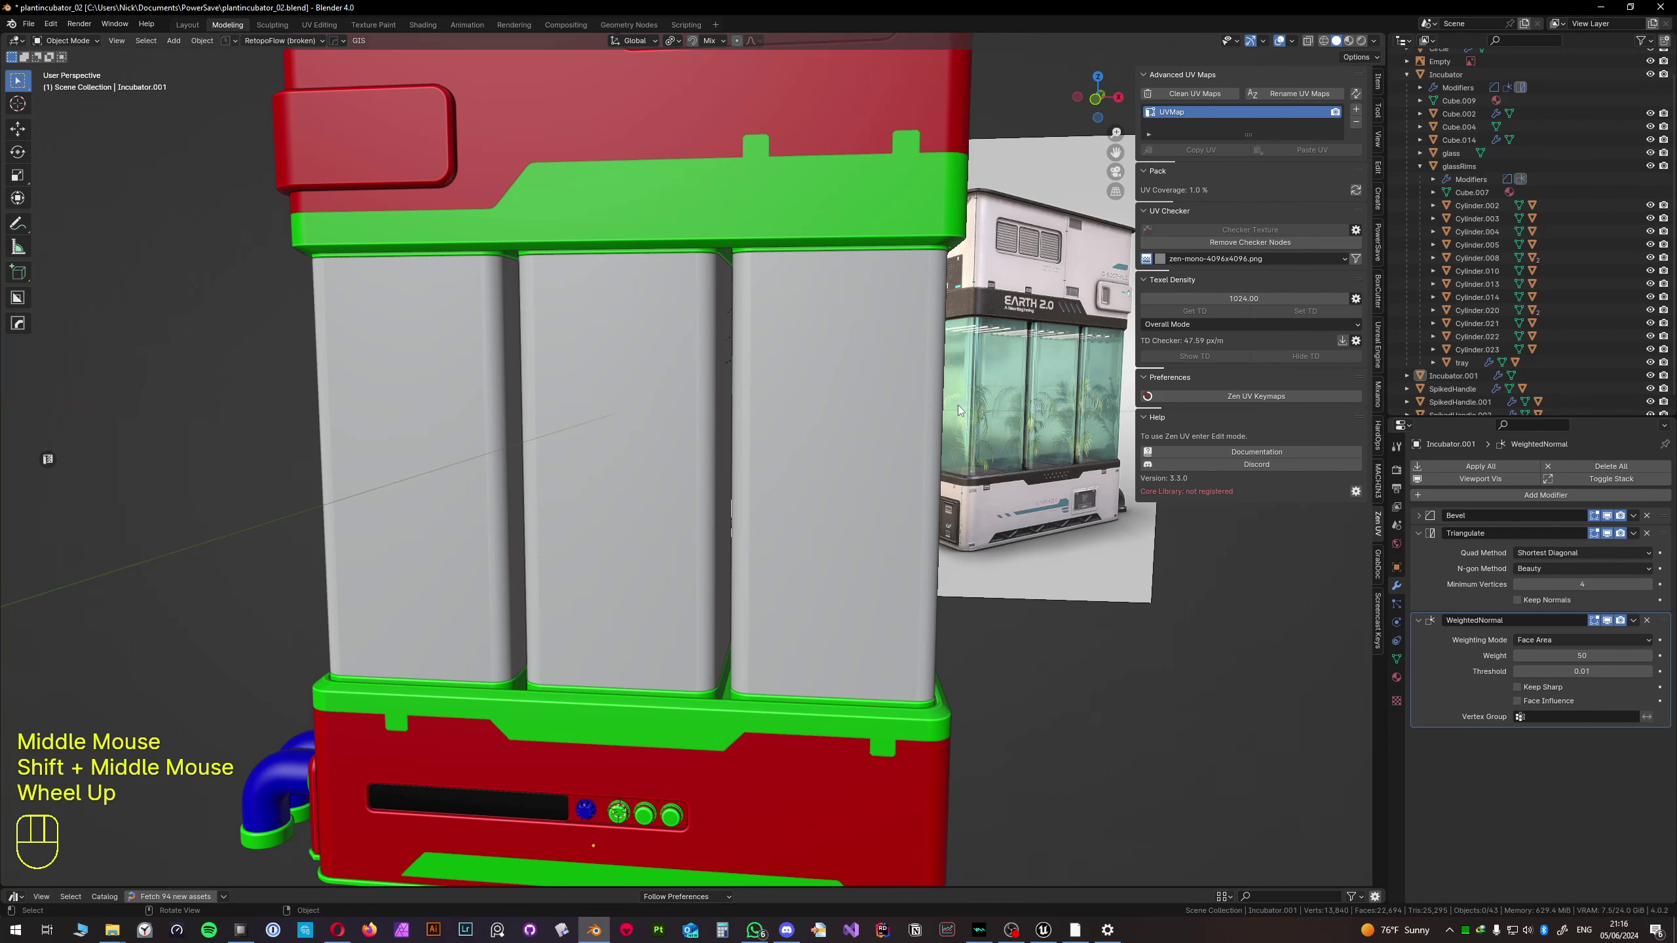
{"action": "middle_click_drag", "start_coordinate": [959, 409], "coordinate": [954, 407]}
{"action": "scroll", "coordinate": [954, 406], "scroll_direction": "down", "scroll_amount": 2}
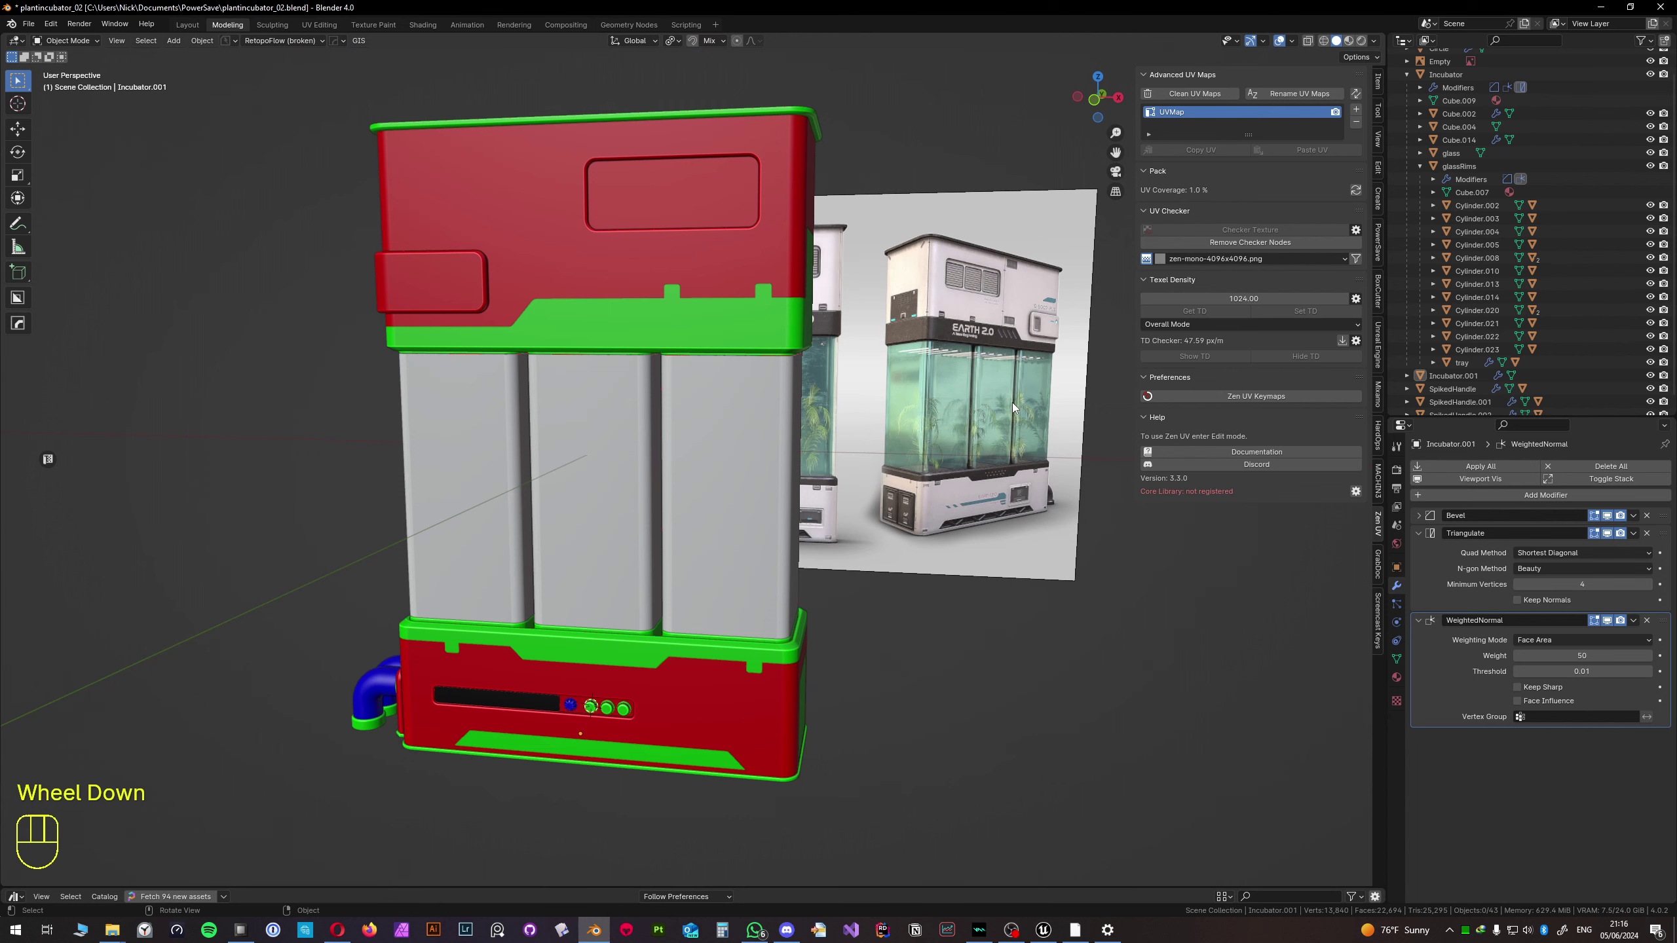
{"action": "middle_click_drag", "start_coordinate": [591, 306], "coordinate": [680, 299]}
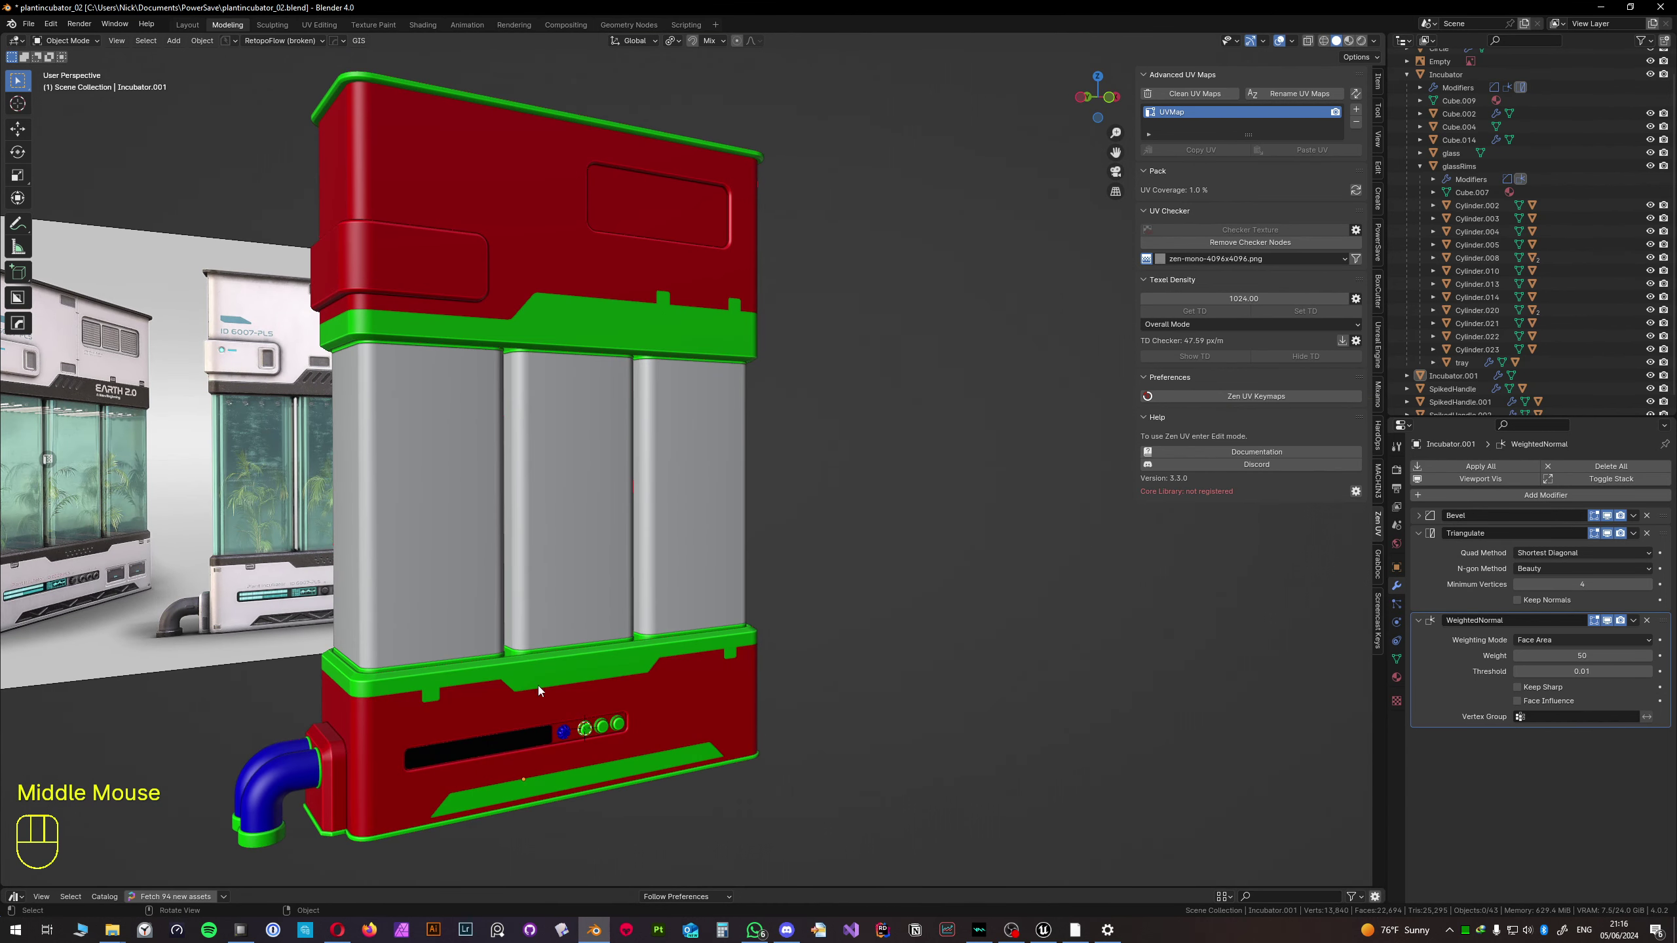
{"action": "left_click", "coordinate": [585, 732]}
{"action": "left_click", "coordinate": [602, 726], "text": "shift"}
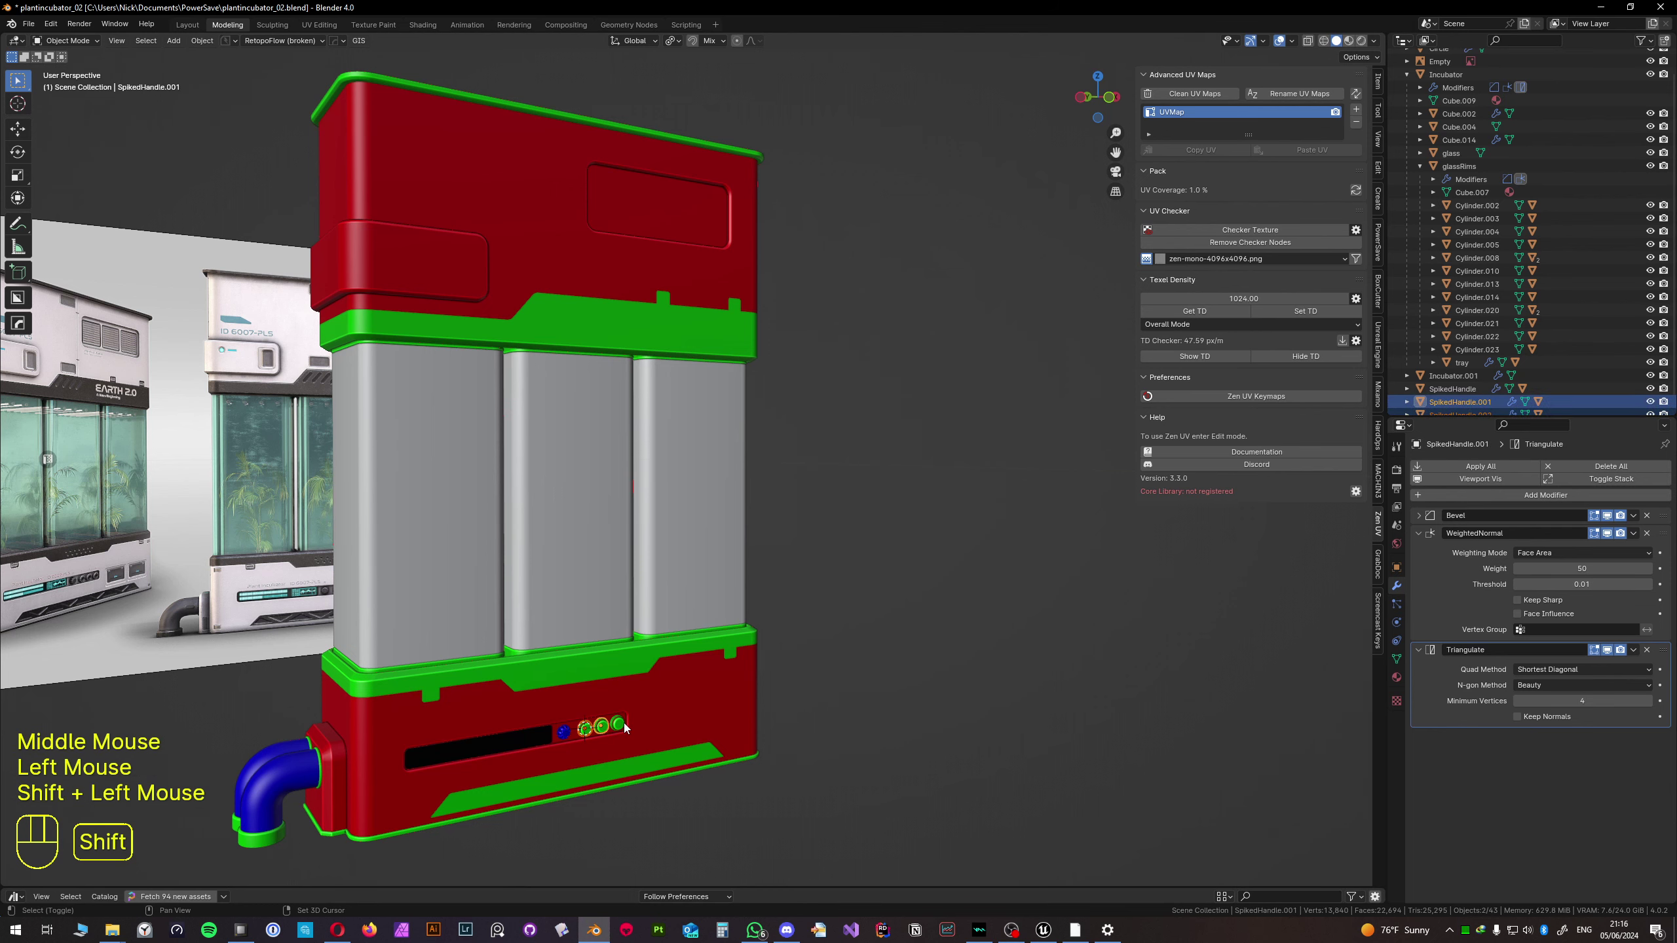
{"action": "left_click", "coordinate": [618, 724], "text": "shift"}
{"action": "middle_click_drag", "start_coordinate": [618, 724], "coordinate": [810, 692], "text": "shift"}
{"action": "middle_click_drag", "start_coordinate": [554, 650], "coordinate": [703, 652], "text": "shift"}
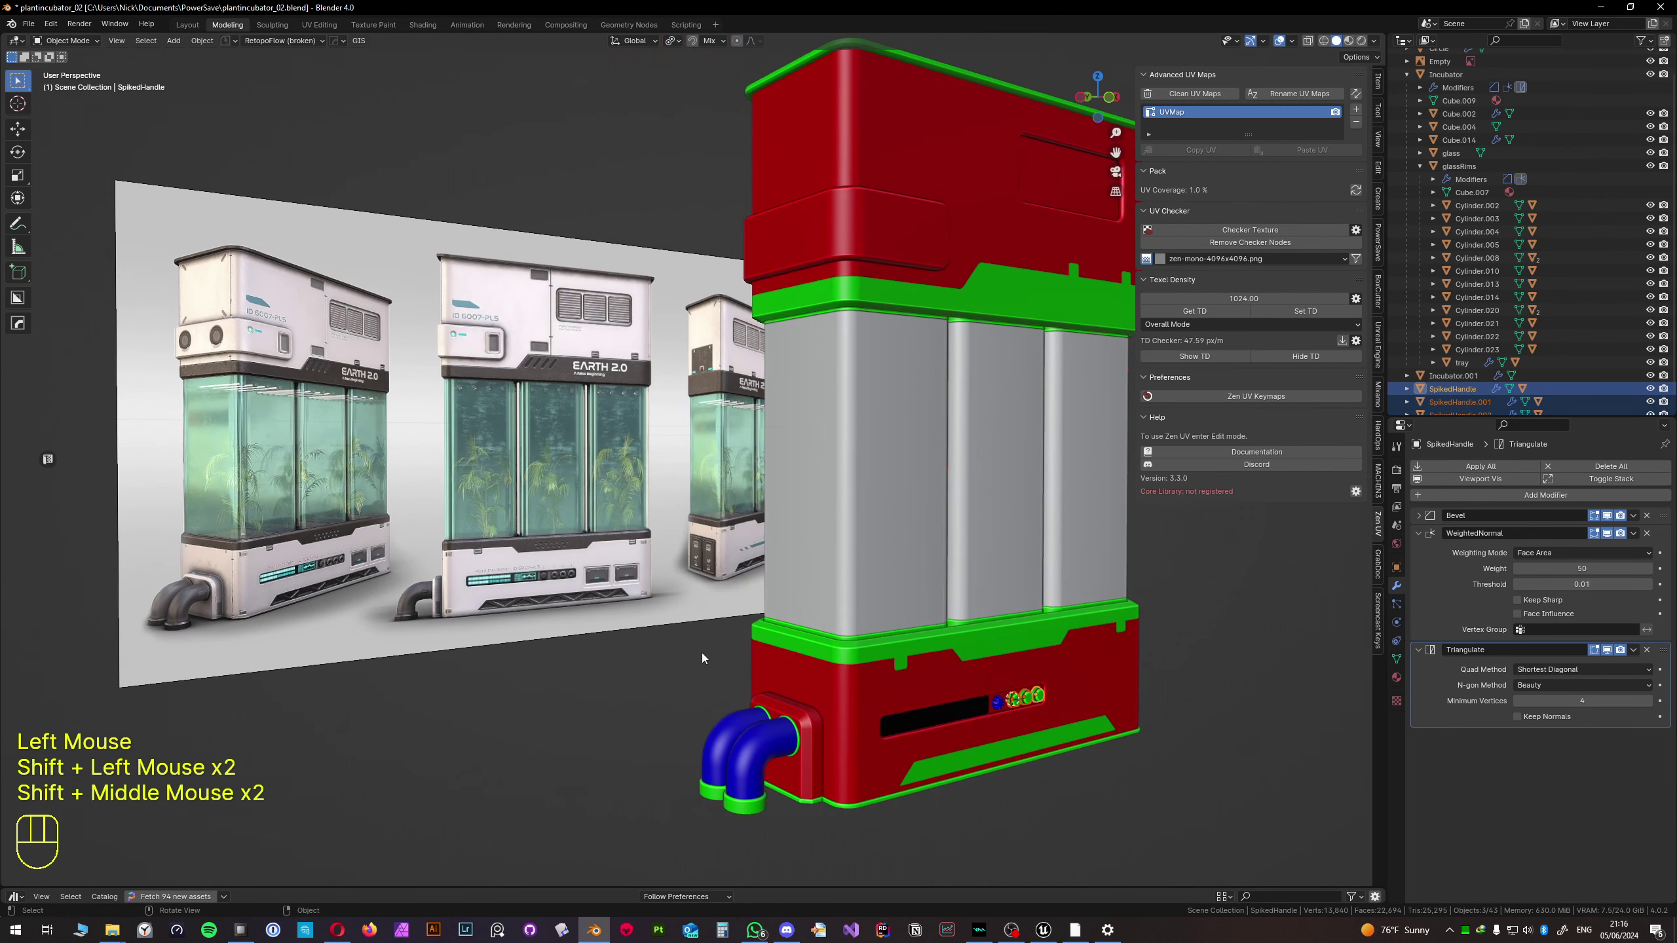
{"action": "left_click", "coordinate": [672, 671]}
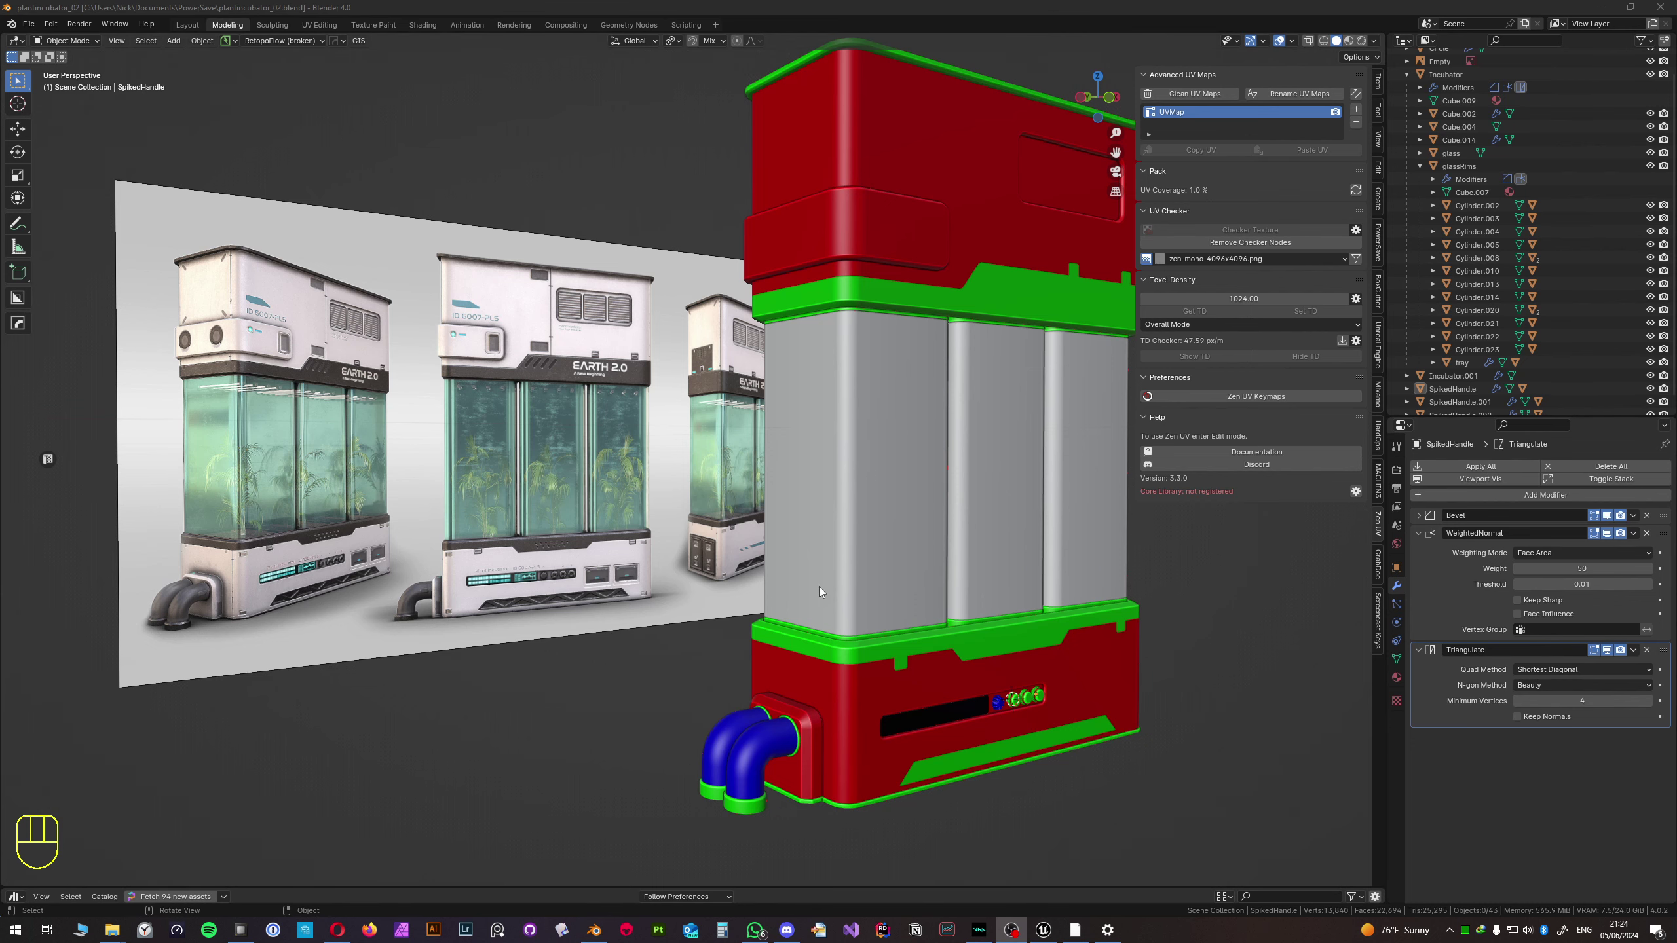
- Delete the middle one of the three green knobs on the front strip
{"action": "middle_click_drag", "start_coordinate": [977, 725], "coordinate": [715, 555], "text": "shift"}
{"action": "scroll", "coordinate": [793, 561], "scroll_direction": "up", "scroll_amount": 2}
{"action": "scroll", "coordinate": [716, 556], "scroll_direction": "up", "scroll_amount": 1}
{"action": "scroll", "coordinate": [716, 556], "scroll_direction": "up", "scroll_amount": 3}
{"action": "middle_click_drag", "start_coordinate": [558, 673], "coordinate": [759, 568], "text": "shift"}
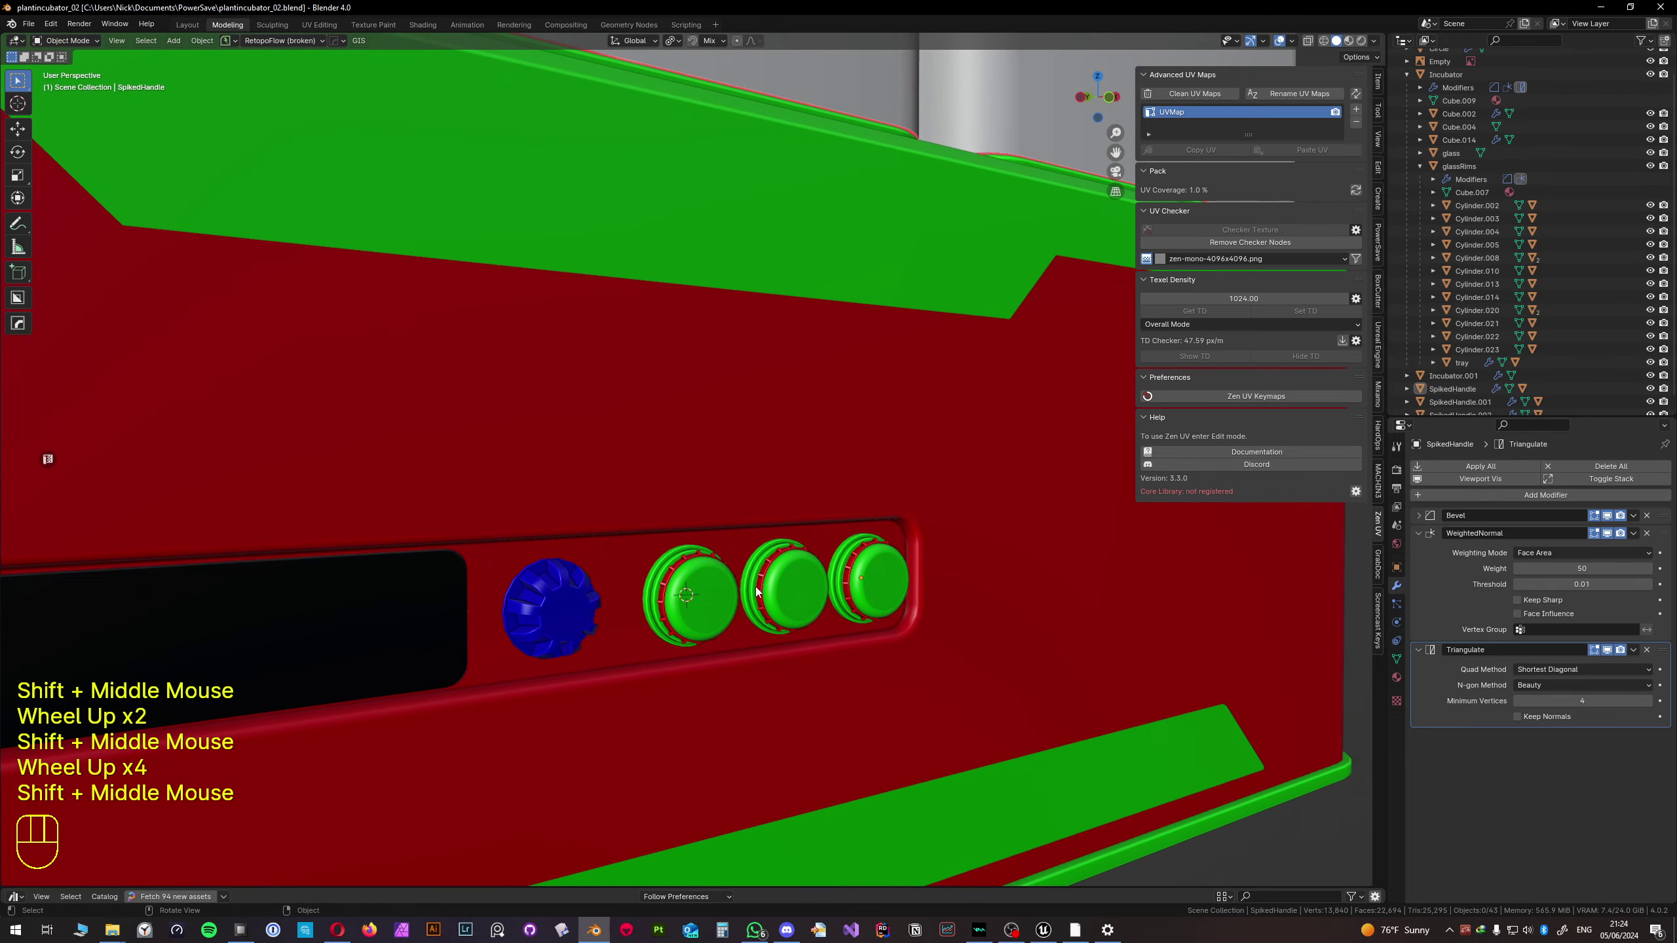
{"action": "scroll", "coordinate": [715, 644], "scroll_direction": "up", "scroll_amount": 1}
{"action": "middle_click_drag", "start_coordinate": [716, 644], "coordinate": [562, 590]}
{"action": "left_click", "coordinate": [721, 652]}
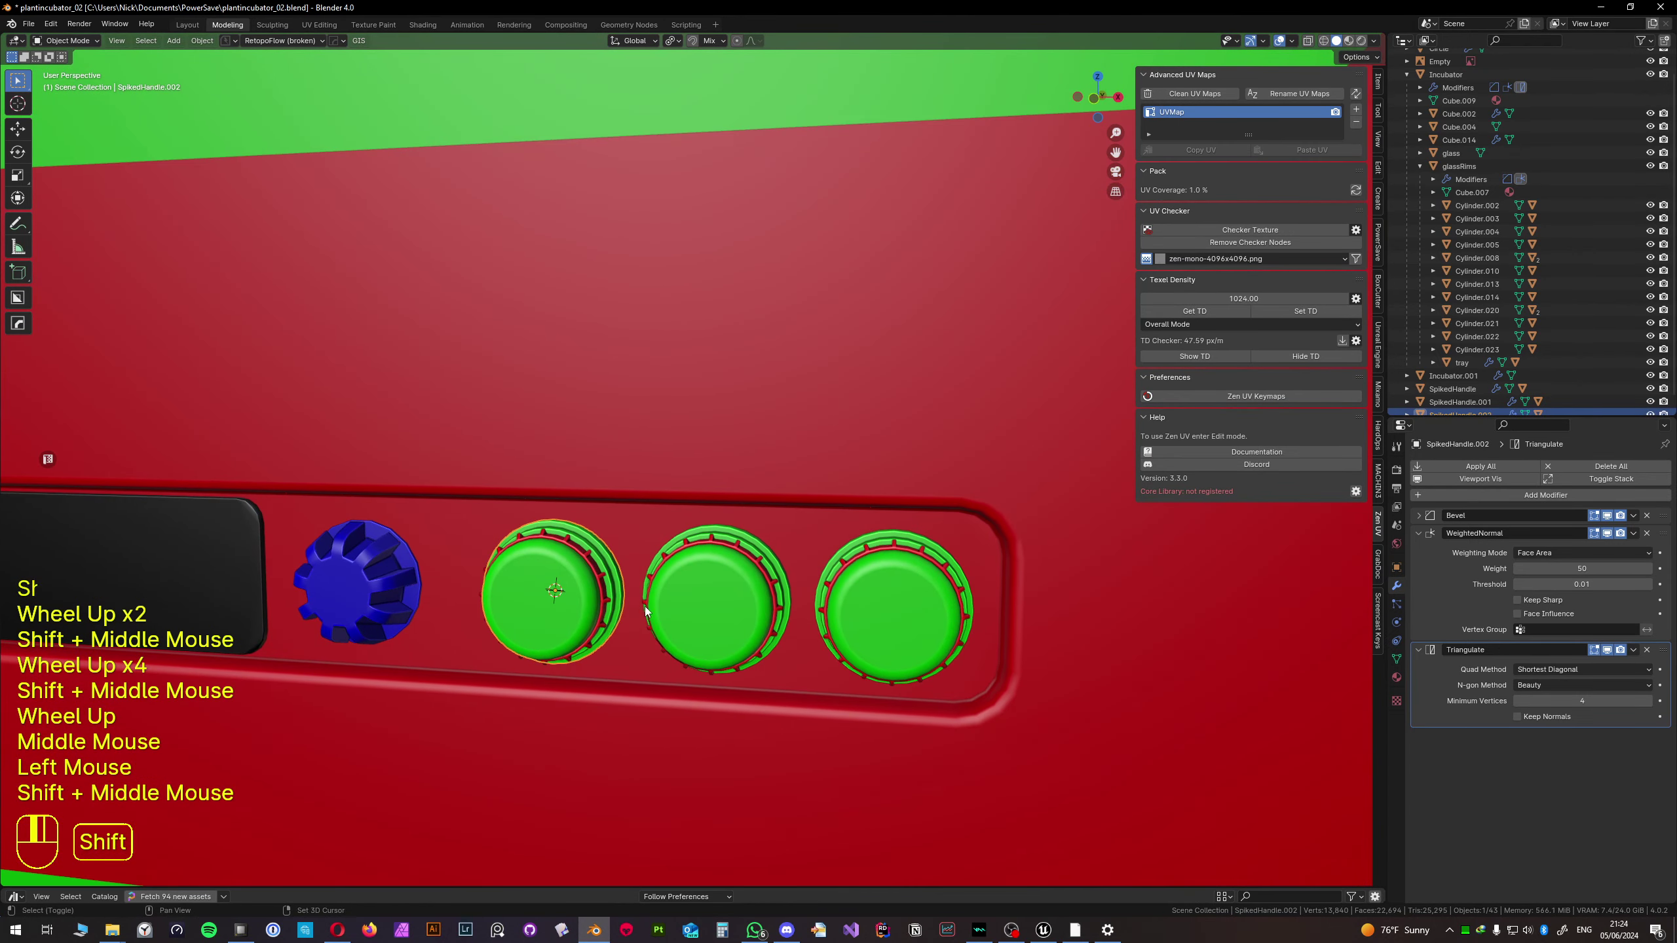
{"action": "left_click", "coordinate": [865, 619]}
{"action": "left_click", "coordinate": [715, 613]}
{"action": "key", "text": "x"}
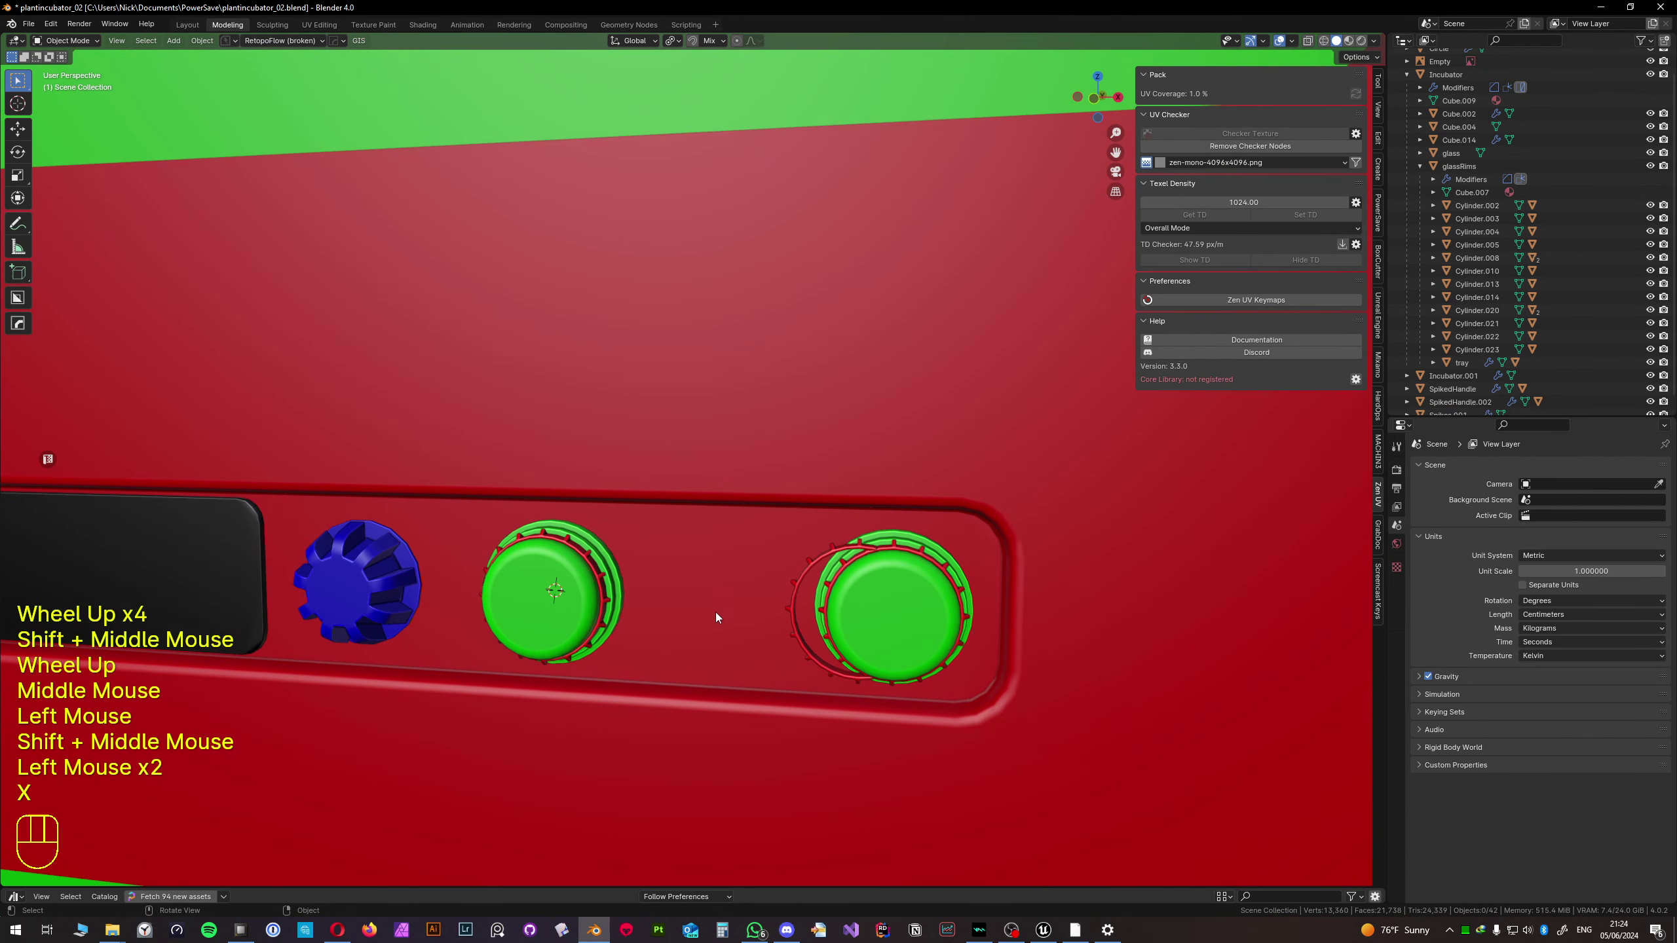
- Delete the green knob beside the blue one together with its spiked ring, and the stray ring overlapping the outer green knob
{"action": "left_click", "coordinate": [538, 574]}
{"action": "key", "text": "x"}
{"action": "left_click", "coordinate": [537, 574]}
{"action": "left_click", "coordinate": [802, 578]}
{"action": "key", "text": "x"}
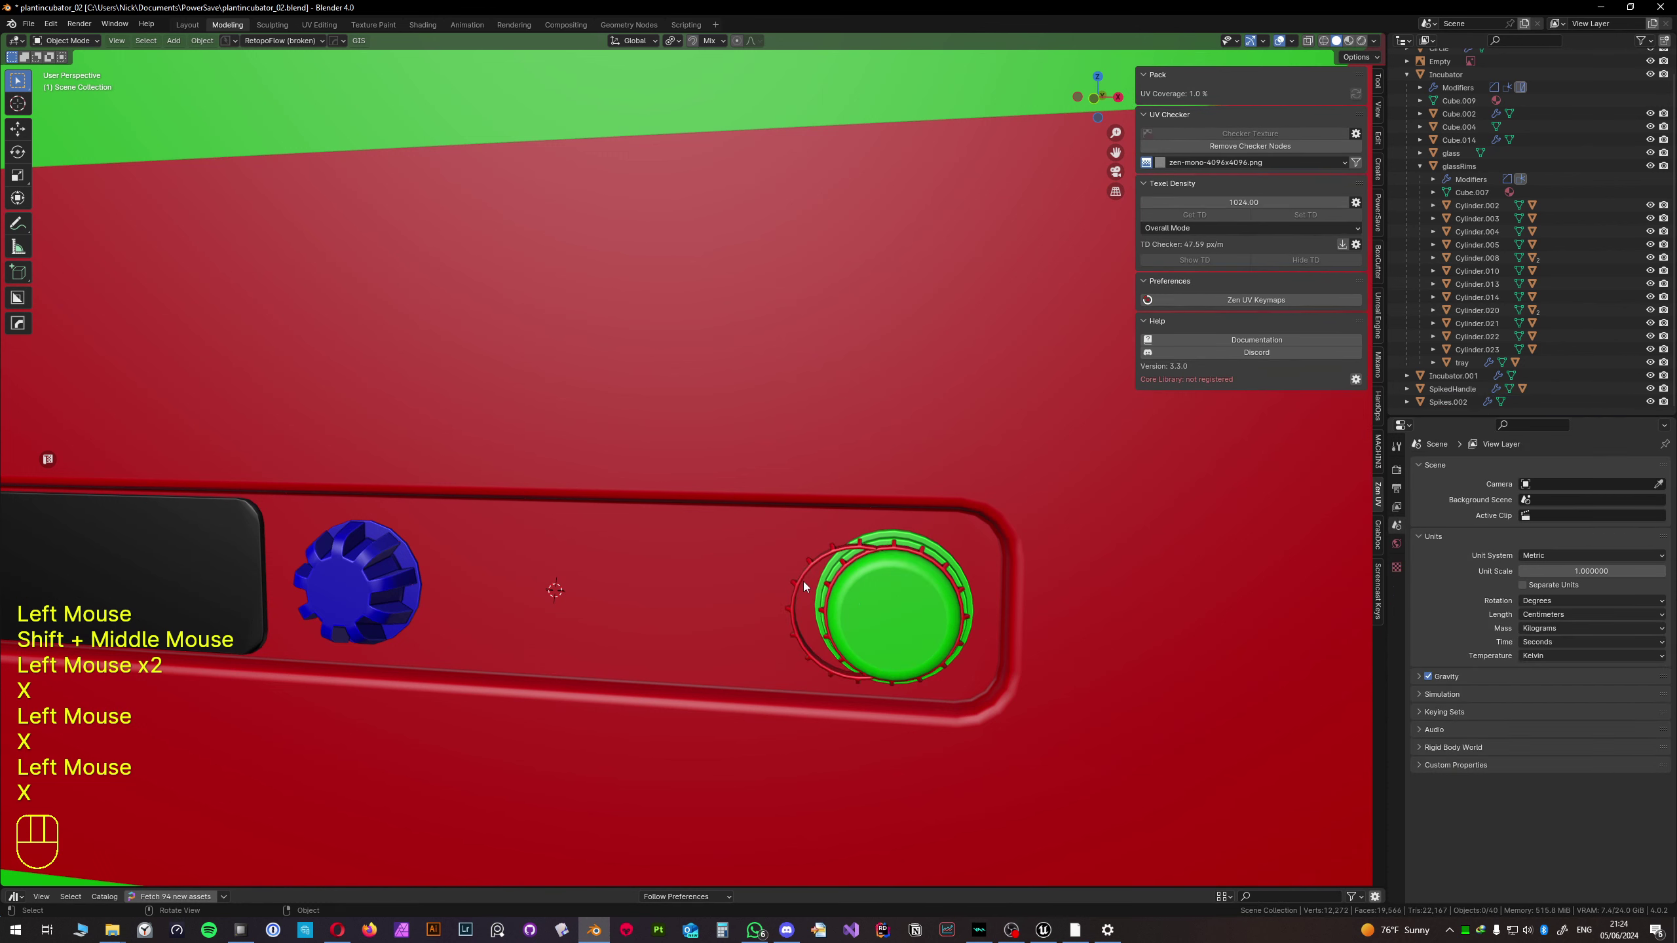
{"action": "left_click", "coordinate": [802, 579]}
- Select the remaining green knob and expand its object hierarchy in the outliner
{"action": "left_click", "coordinate": [889, 603]}
{"action": "middle_click_drag", "start_coordinate": [889, 603], "coordinate": [686, 582]}
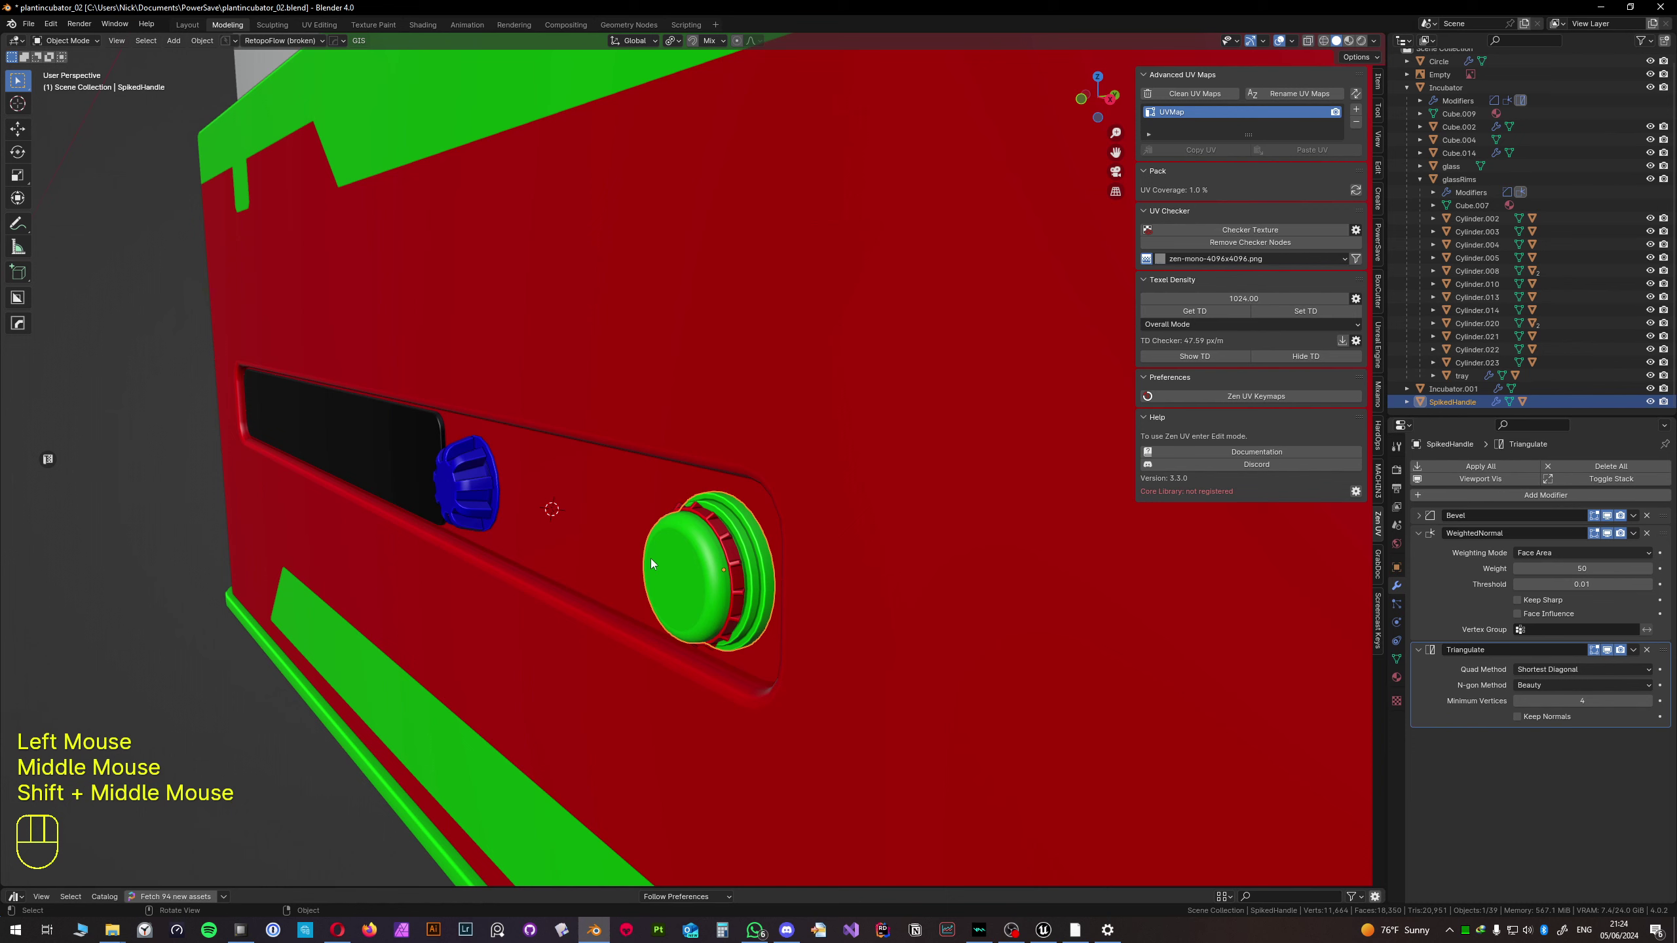
{"action": "left_click_drag", "start_coordinate": [1456, 423], "coordinate": [1456, 595]}
{"action": "left_click", "coordinate": [1408, 409]}
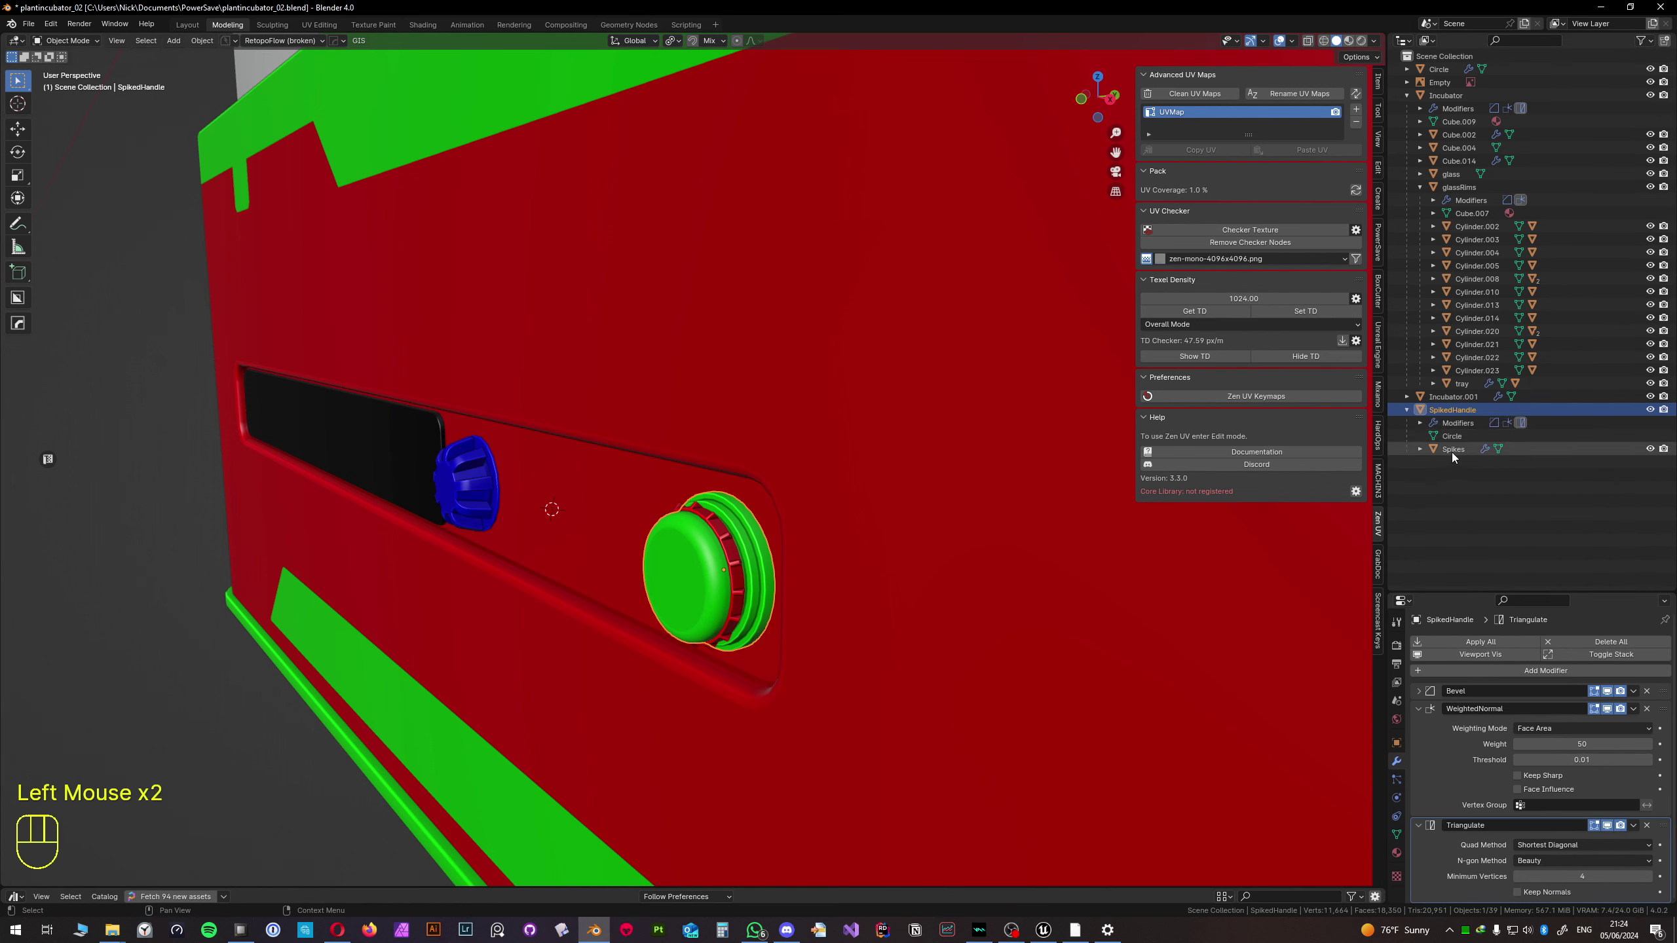
- Select the red spiked ring behind the green knob's cap and isolate it in local view
{"action": "scroll", "coordinate": [688, 615], "scroll_direction": "up", "scroll_amount": 1}
{"action": "middle_click_drag", "start_coordinate": [688, 615], "coordinate": [720, 535], "text": "shift"}
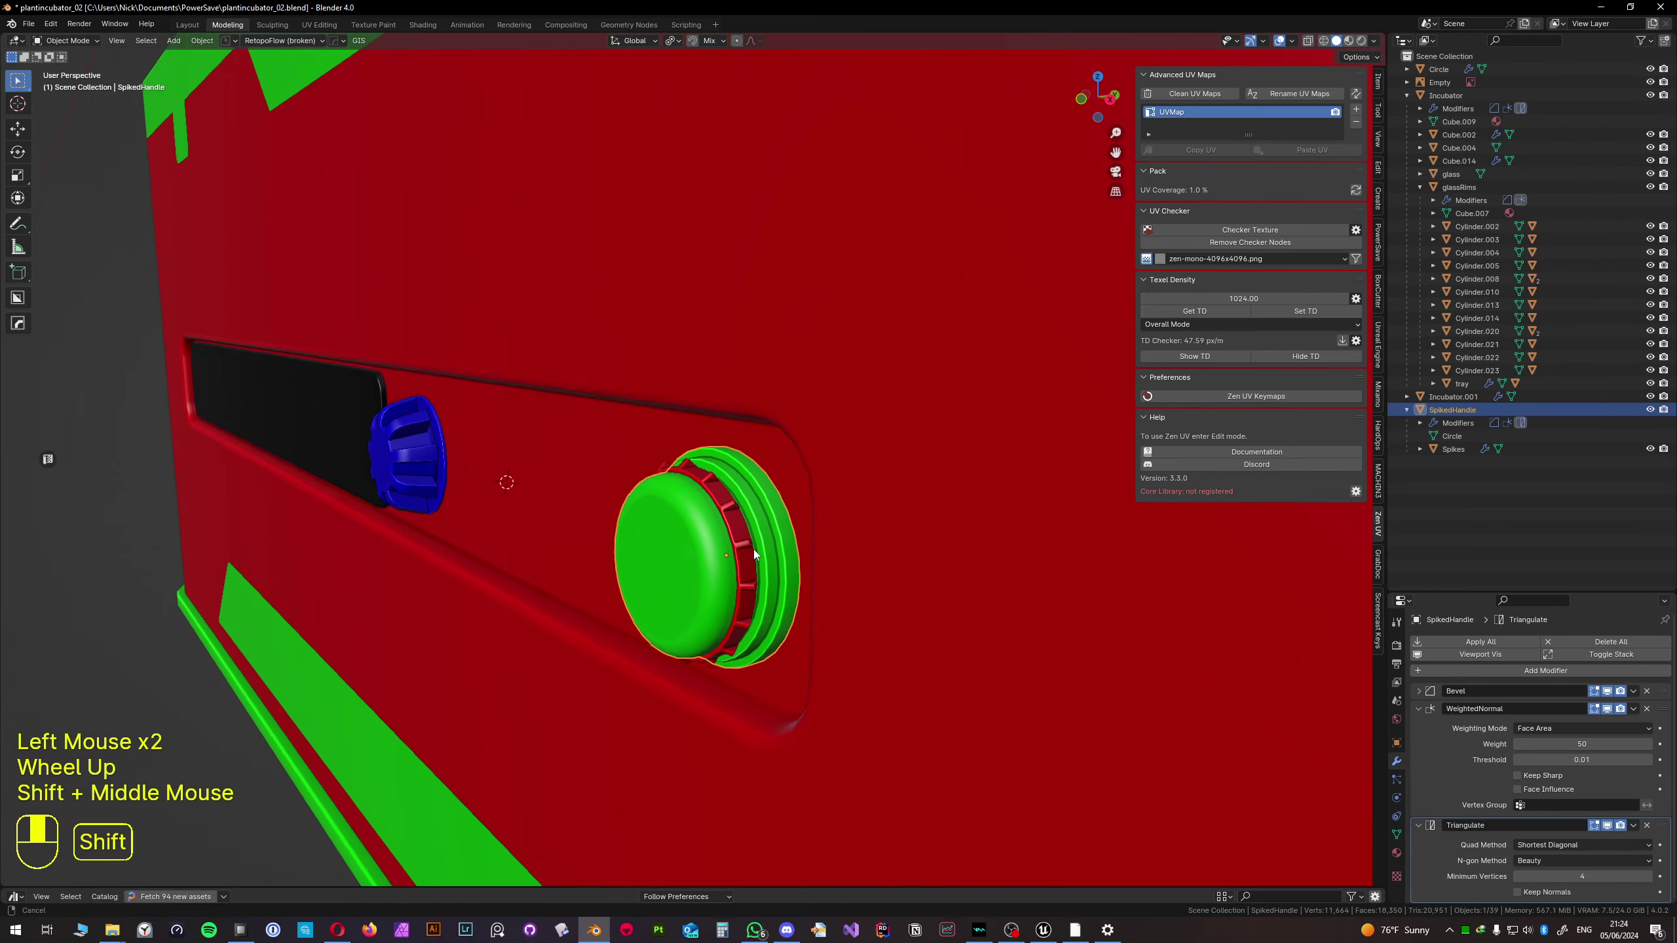
{"action": "scroll", "coordinate": [740, 479], "scroll_direction": "up", "scroll_amount": 2}
{"action": "middle_click_drag", "start_coordinate": [740, 479], "coordinate": [693, 478], "text": "shift"}
{"action": "left_click", "coordinate": [737, 480]}
{"action": "key", "text": "slash"}
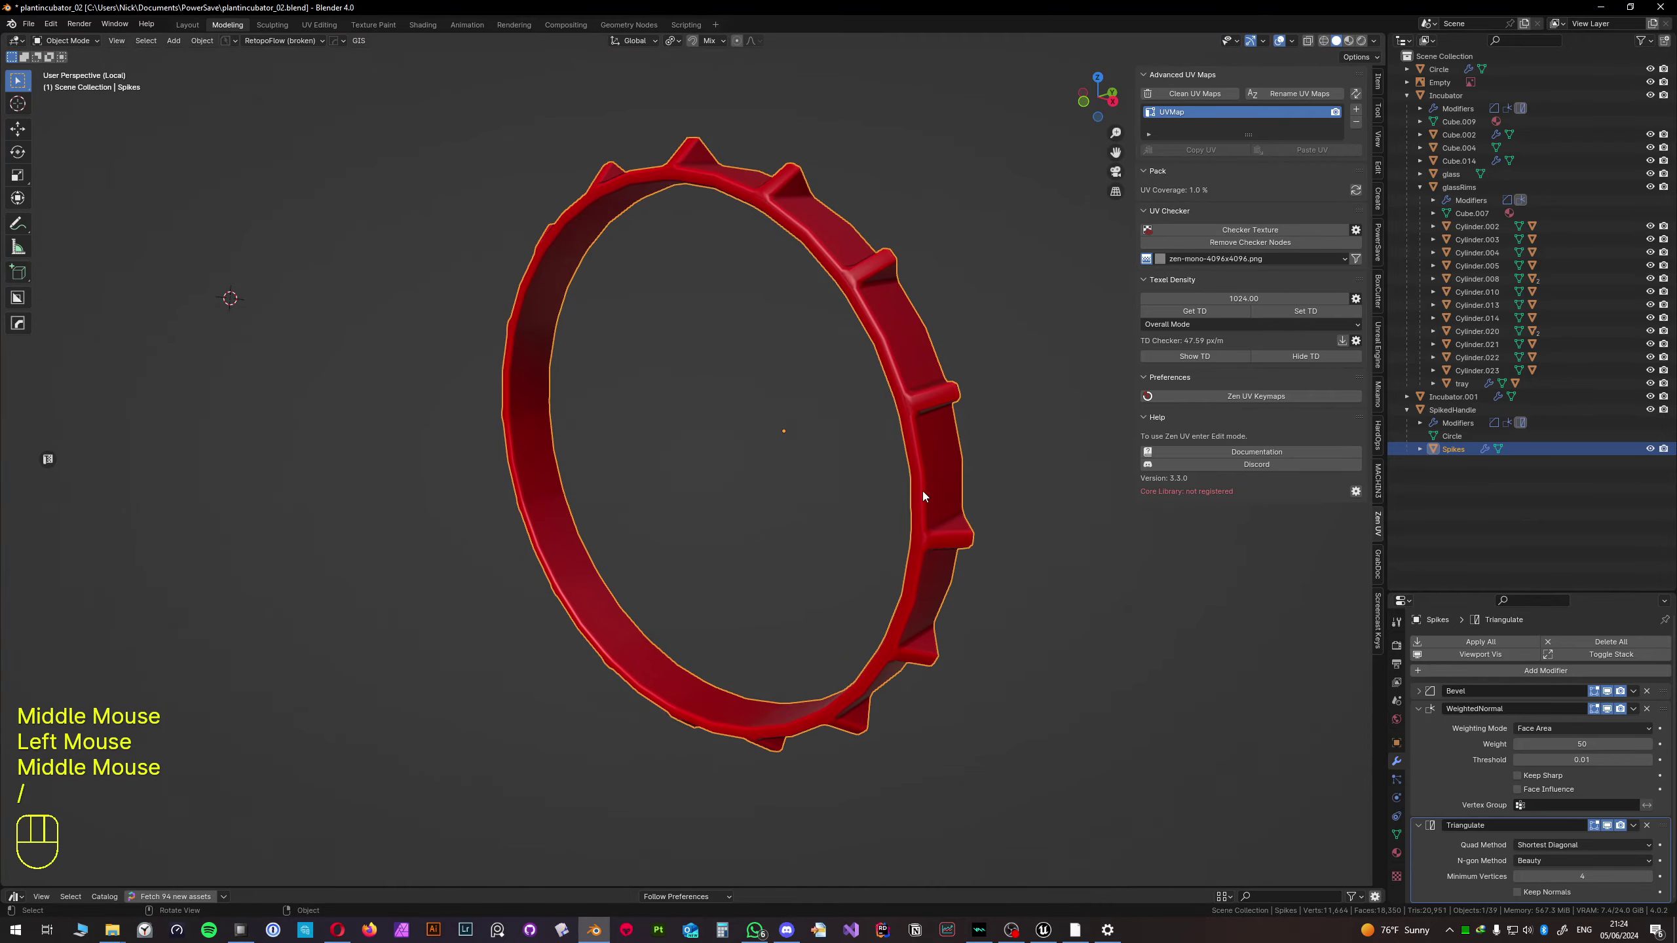
- Delete the hidden loop of faces running around the inside of the spiked ring
{"action": "middle_click_drag", "start_coordinate": [923, 490], "coordinate": [720, 509], "text": "shift"}
{"action": "key", "text": "Tab"}
{"action": "key", "text": "3"}
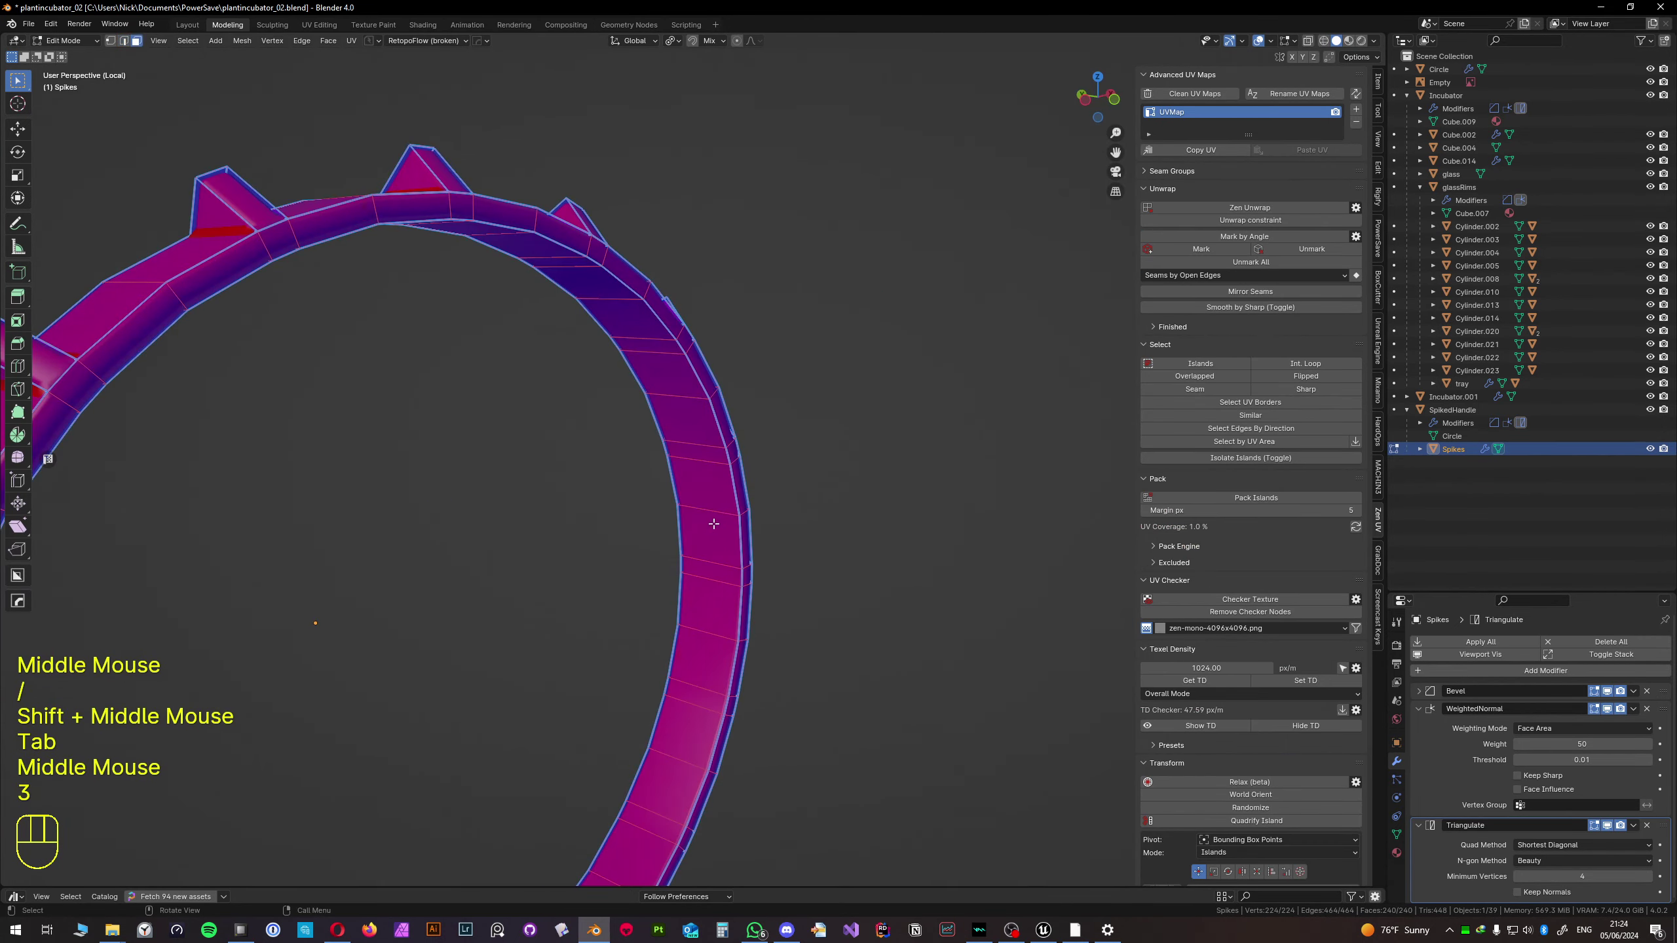
{"action": "left_click", "coordinate": [720, 510], "text": "alt"}
{"action": "key", "text": "x"}
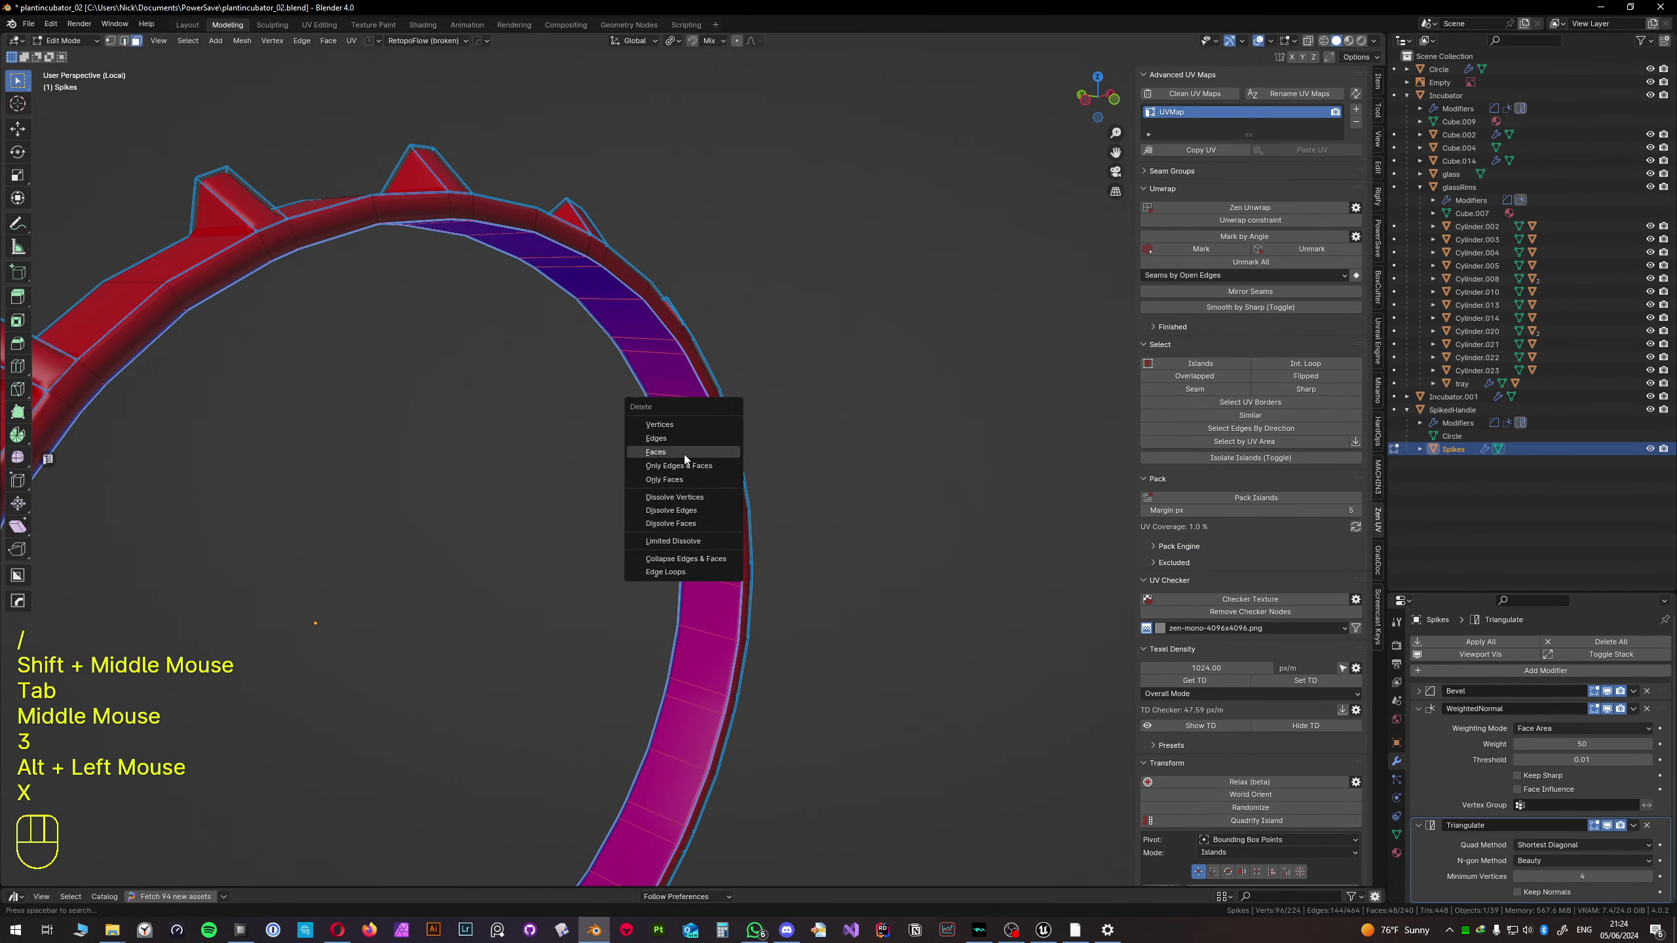
{"action": "left_click", "coordinate": [732, 453]}
{"action": "middle_click_drag", "start_coordinate": [740, 487], "coordinate": [659, 529]}
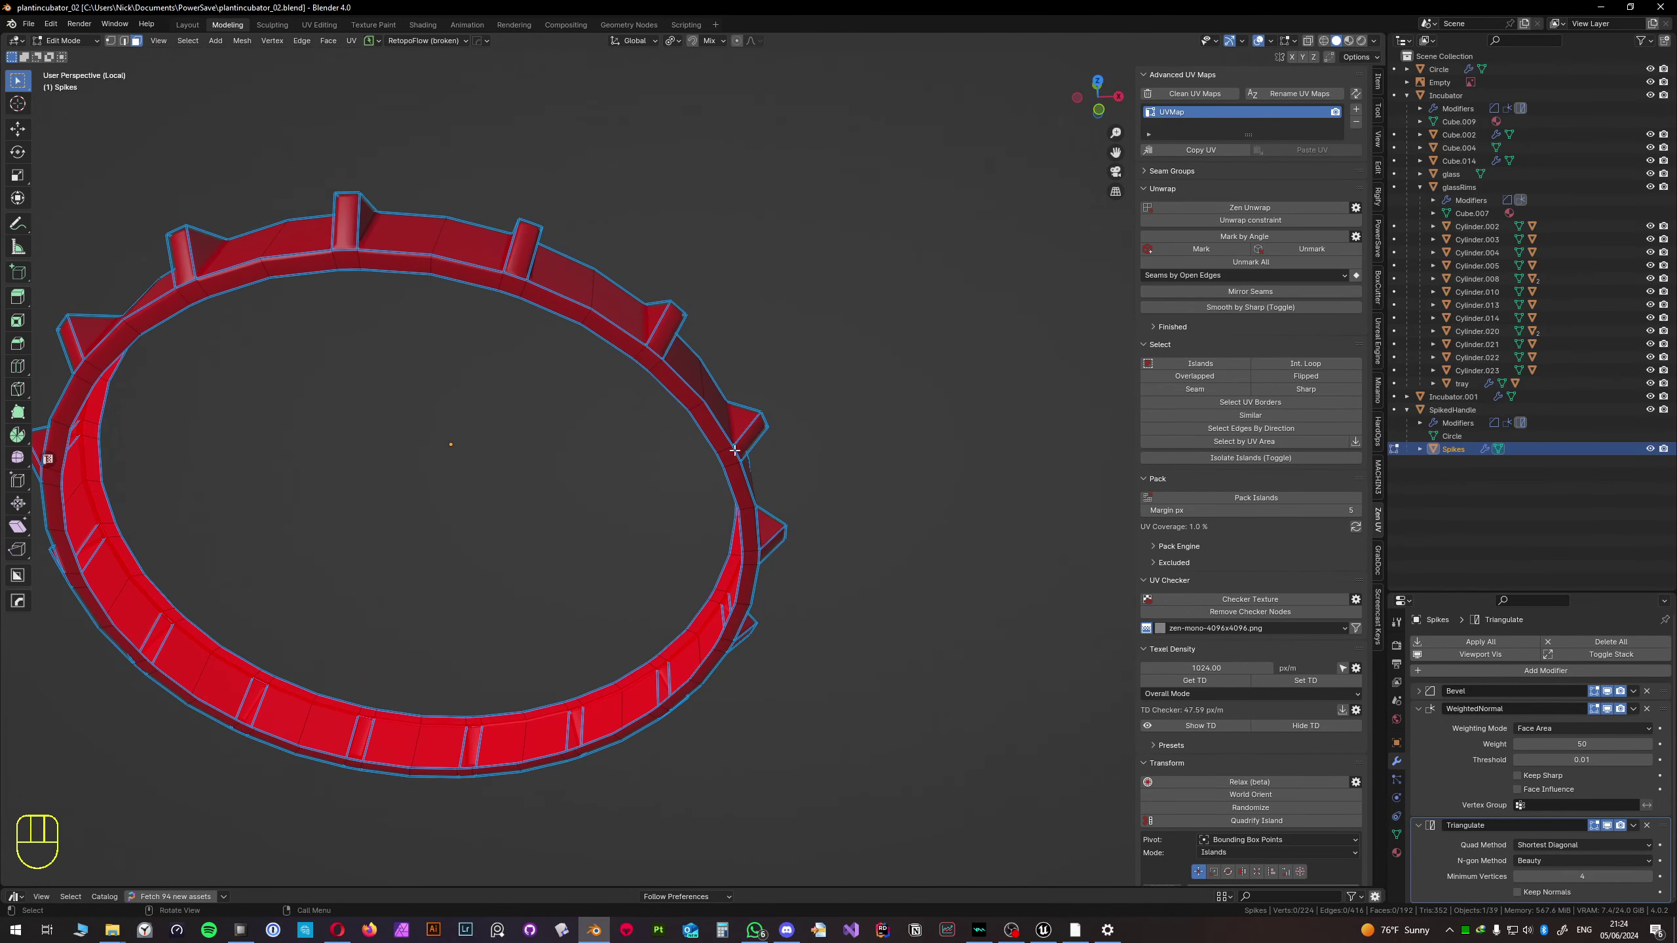
- Select the whole spiked ring and unwrap it
{"action": "middle_click_drag", "start_coordinate": [735, 451], "coordinate": [588, 433]}
{"action": "key", "text": "a"}
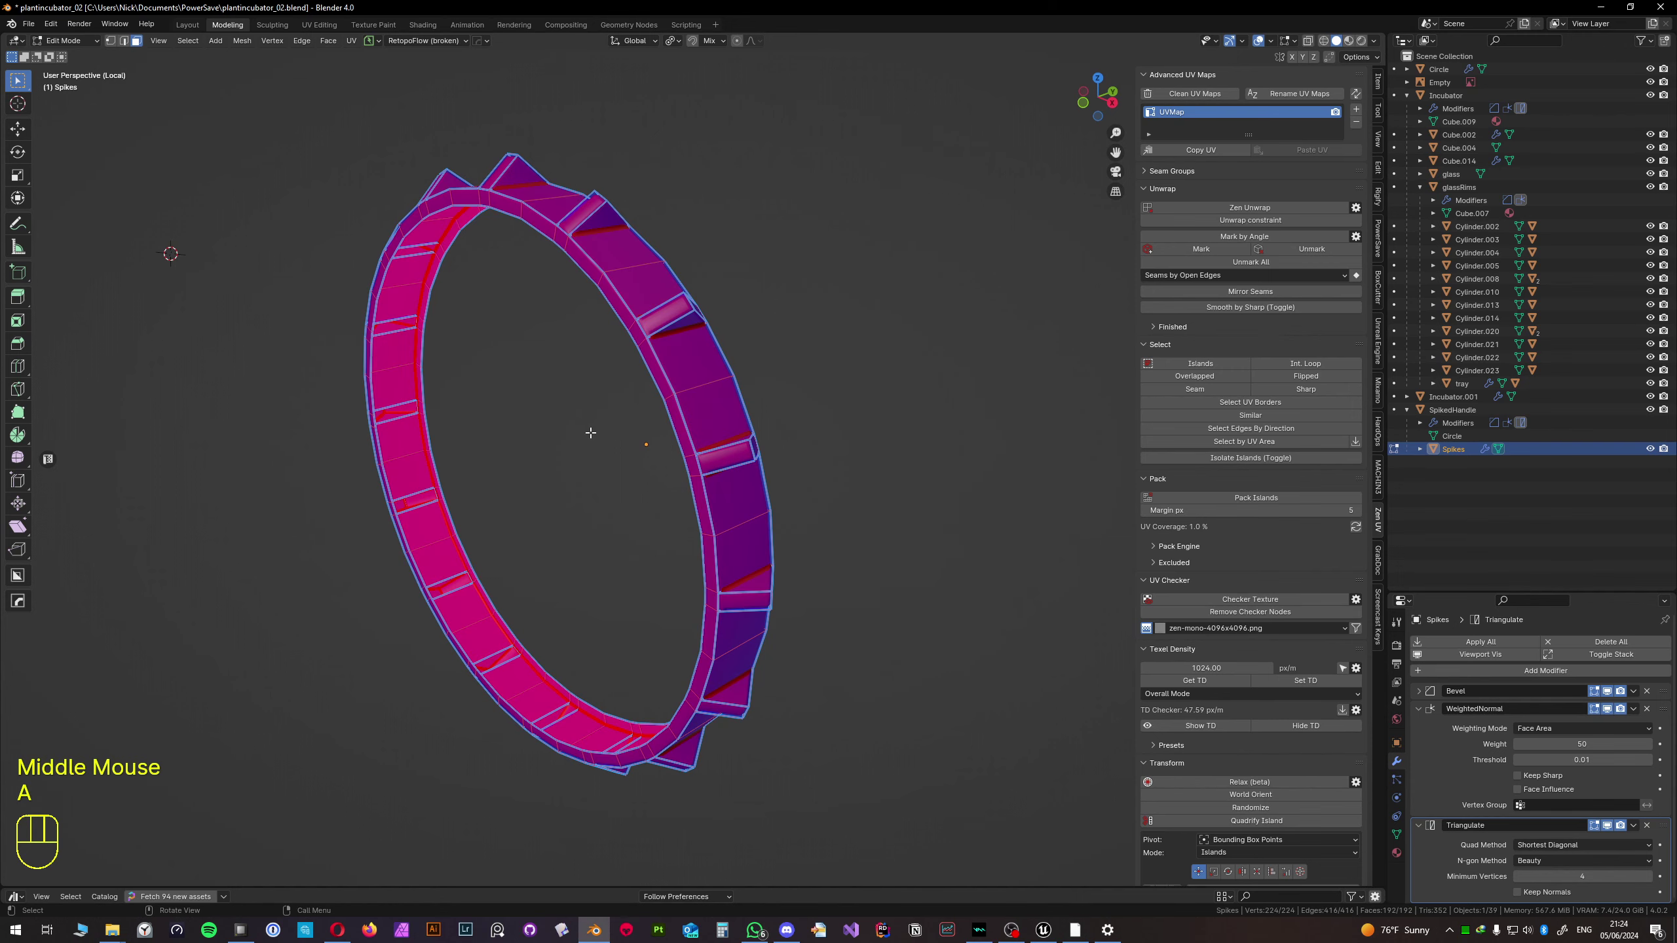
{"action": "scroll", "coordinate": [584, 439], "scroll_direction": "down", "scroll_amount": 2}
{"action": "key", "text": "u"}
{"action": "left_click", "coordinate": [583, 439]}
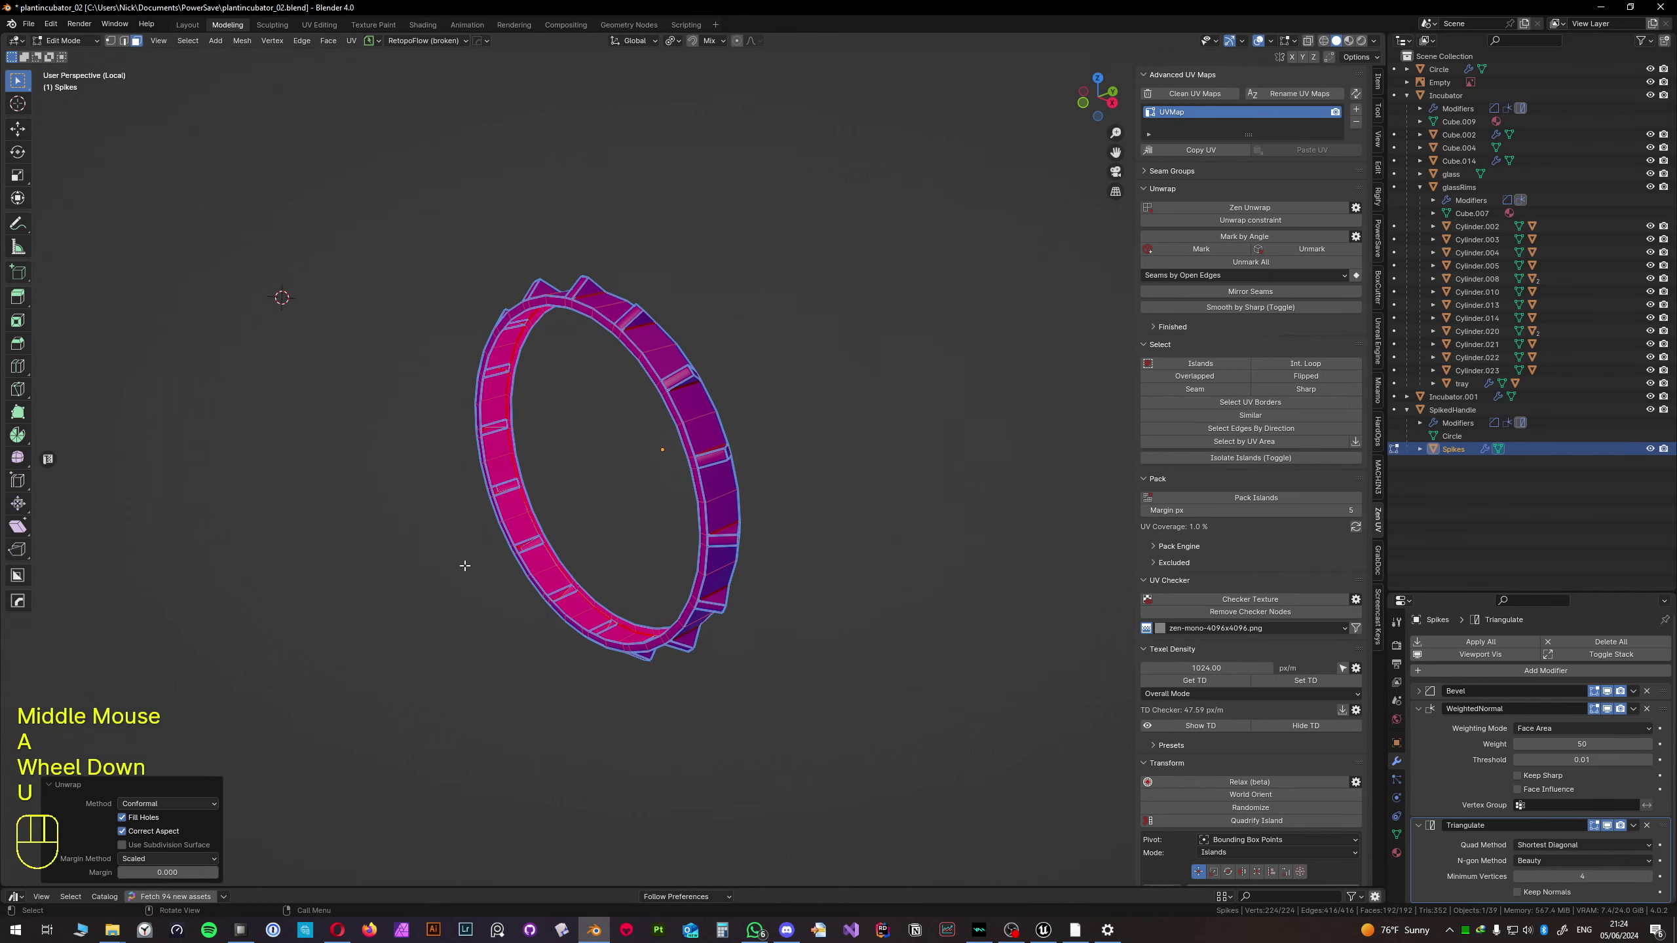
- Switch to the UV Editing workspace and unwrap the spiked ring again using the Angle Based method
{"action": "left_click", "coordinate": [320, 25]}
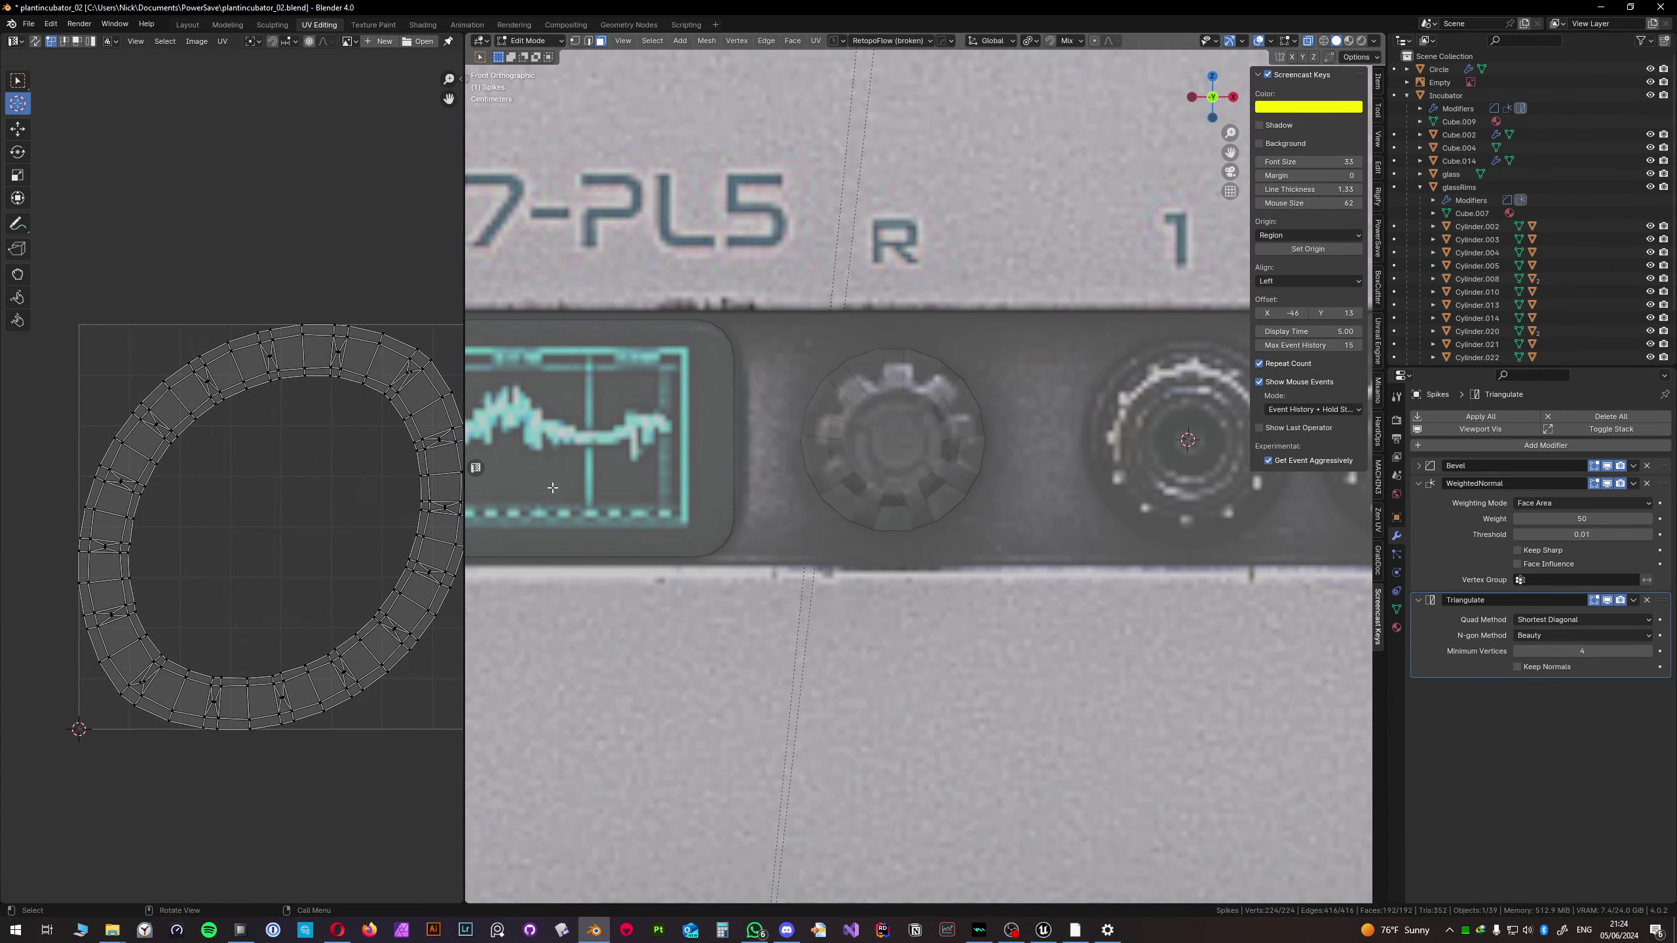
{"action": "scroll", "coordinate": [362, 500], "scroll_direction": "down", "scroll_amount": 2}
{"action": "middle_click_drag", "start_coordinate": [661, 463], "coordinate": [740, 443]}
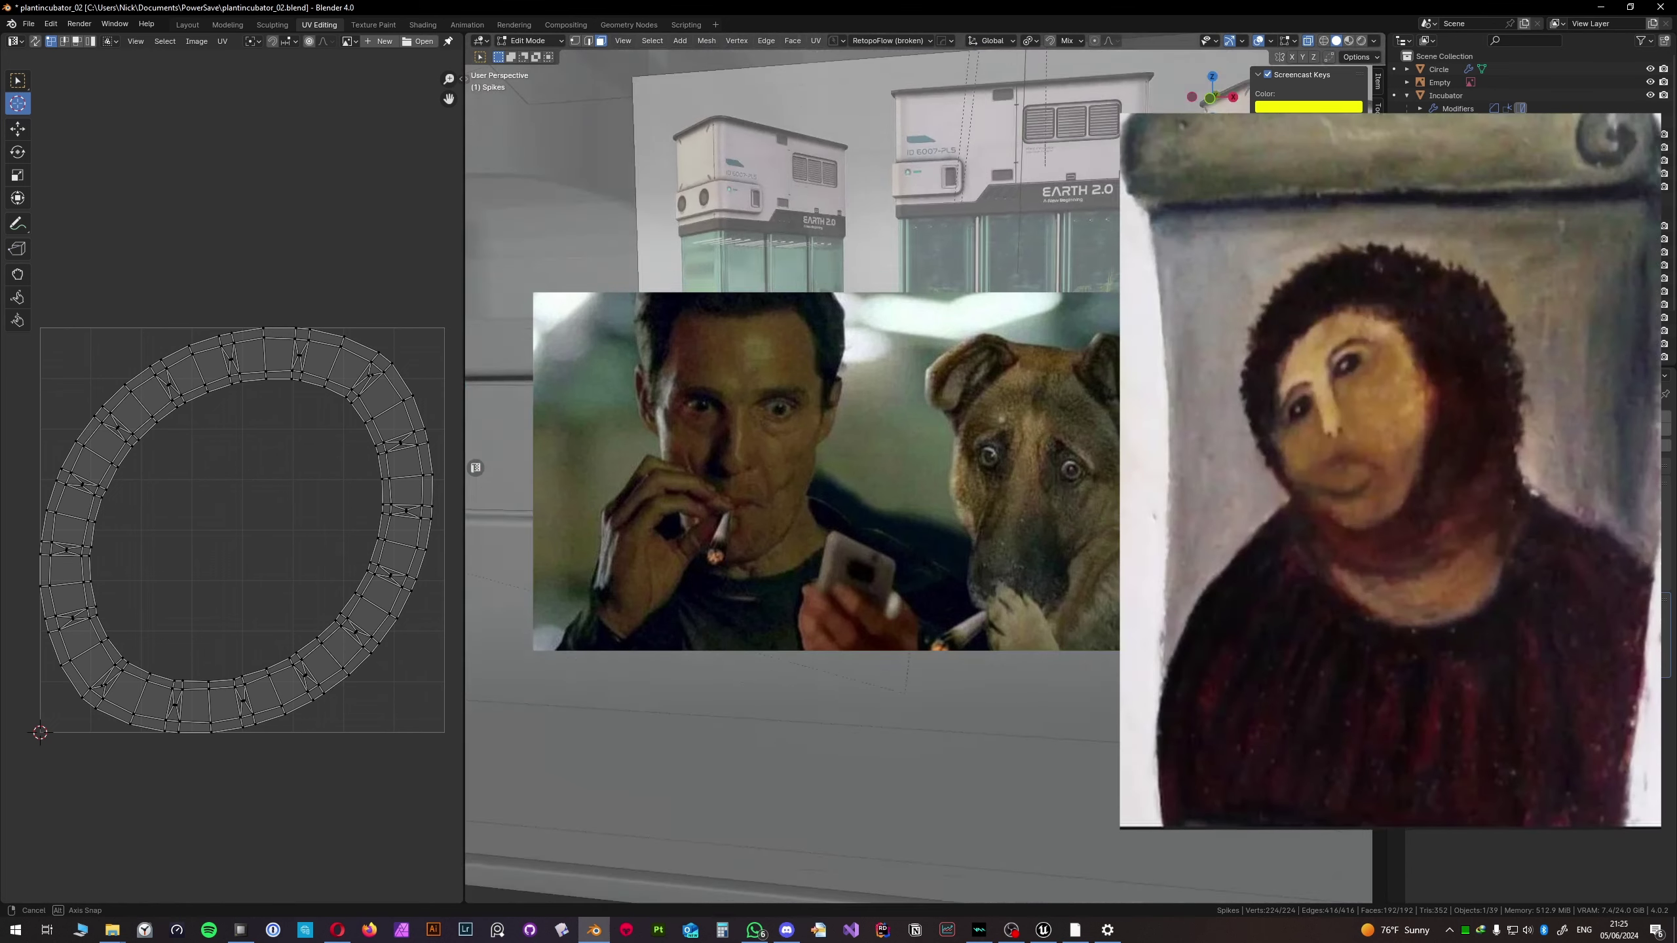
{"action": "middle_click_drag", "start_coordinate": [984, 525], "coordinate": [943, 546]}
{"action": "key", "text": "KP_Decimal"}
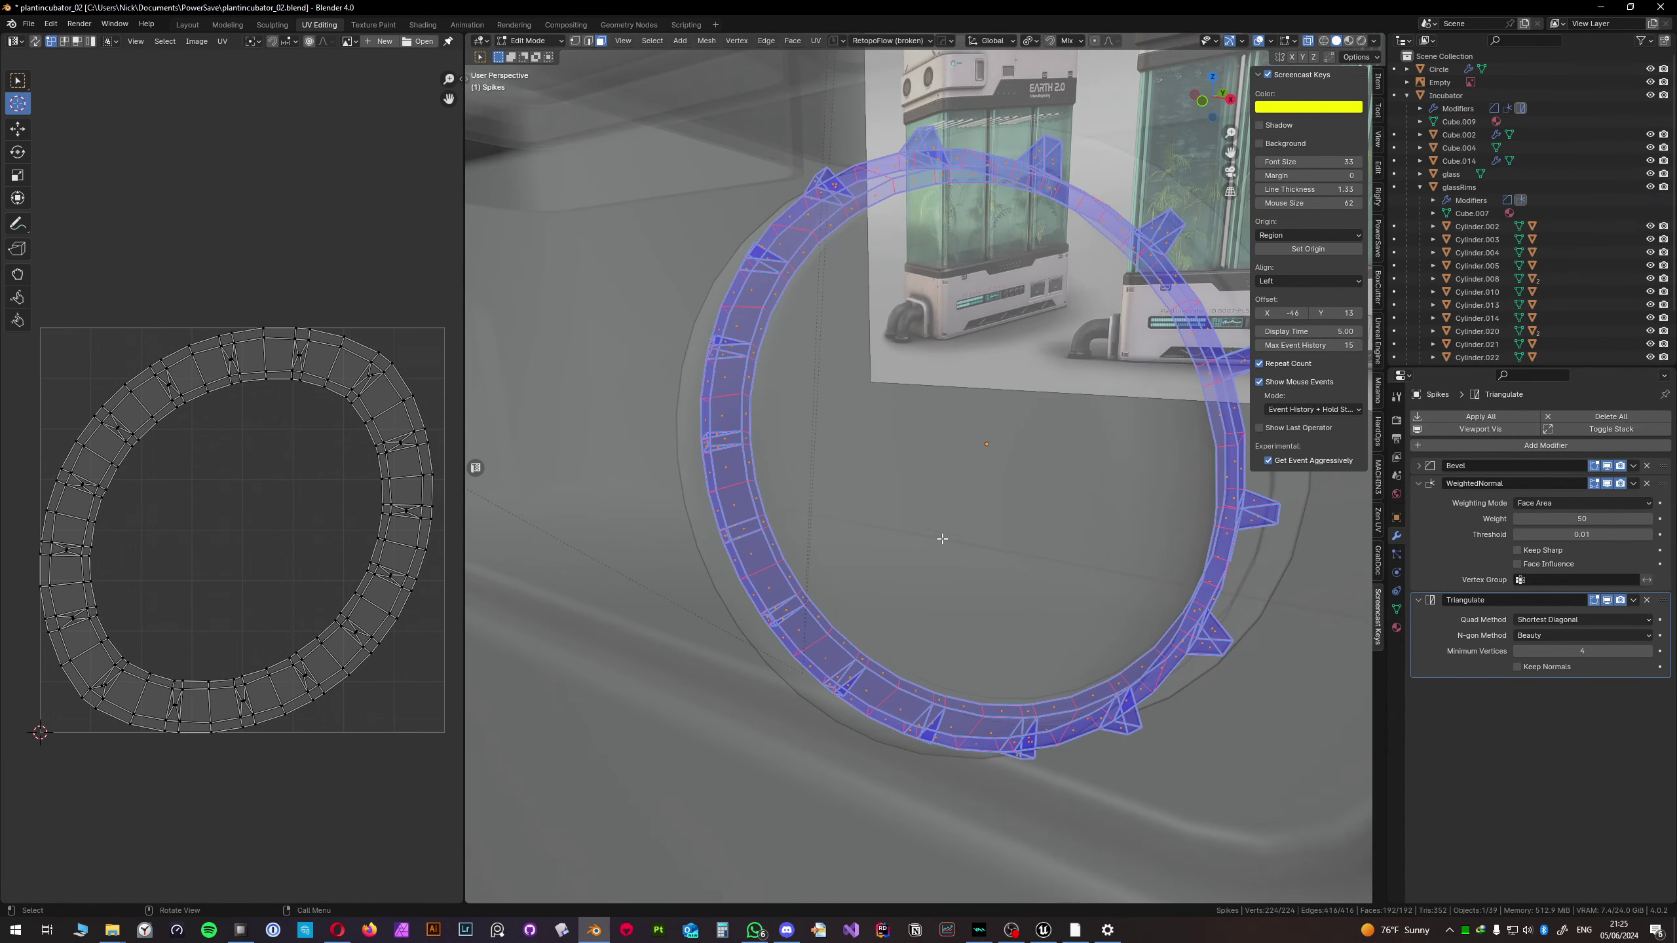
{"action": "key", "text": "u"}
{"action": "left_click", "coordinate": [624, 656]}
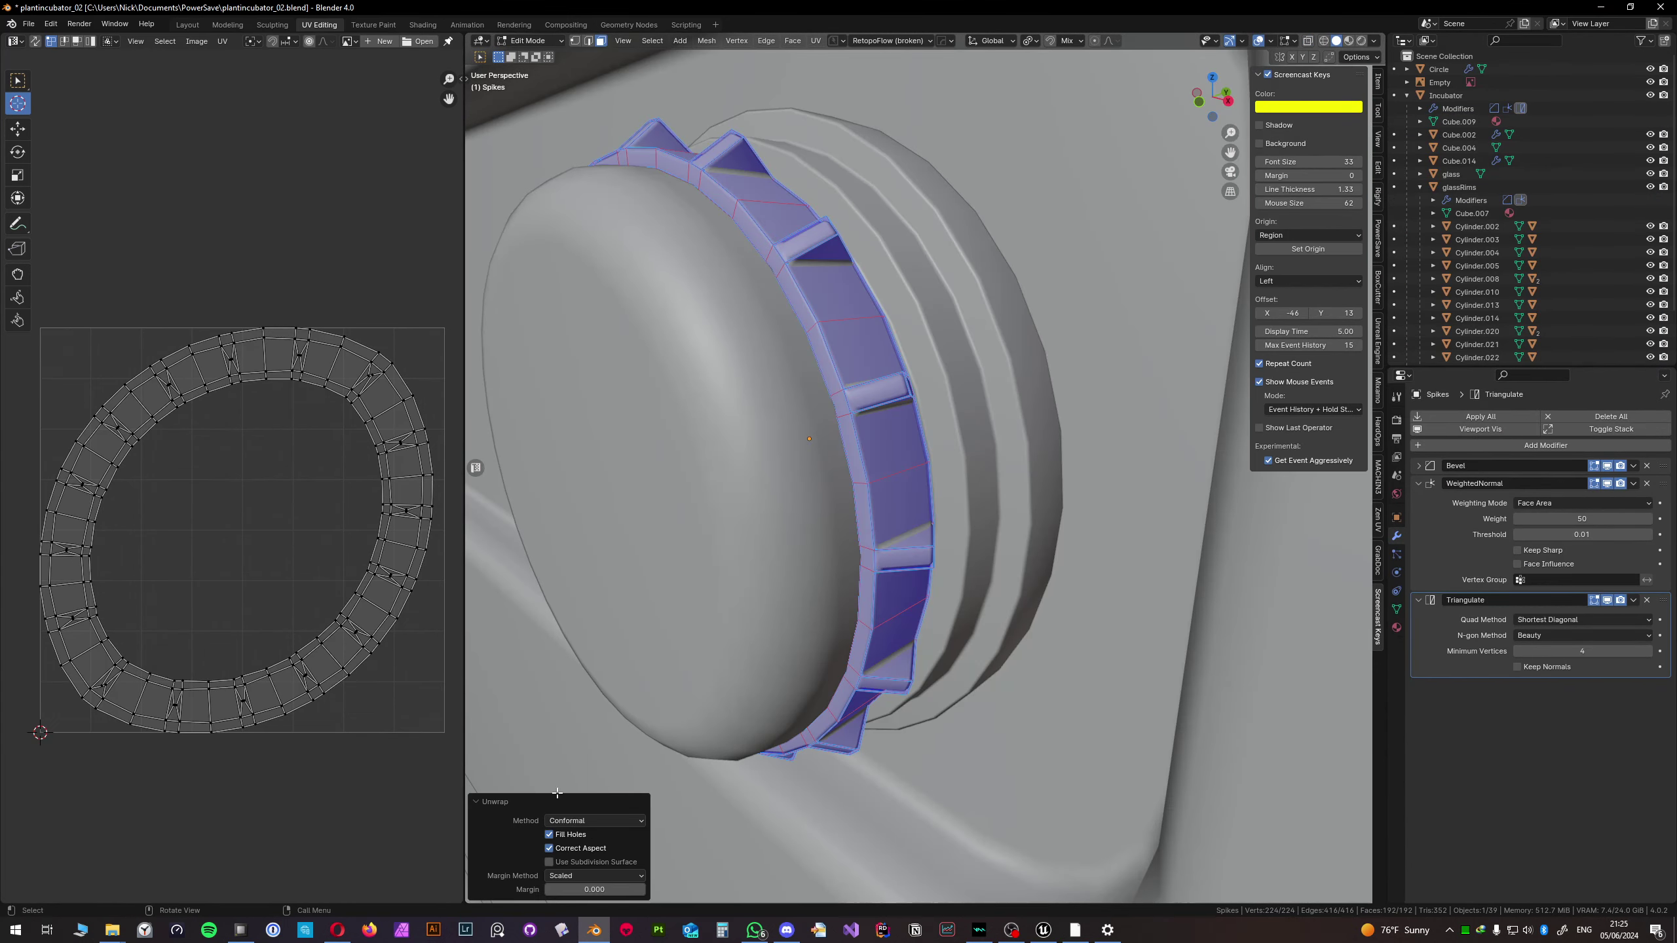
{"action": "left_click", "coordinate": [570, 835]}
{"action": "left_click", "coordinate": [582, 820]}
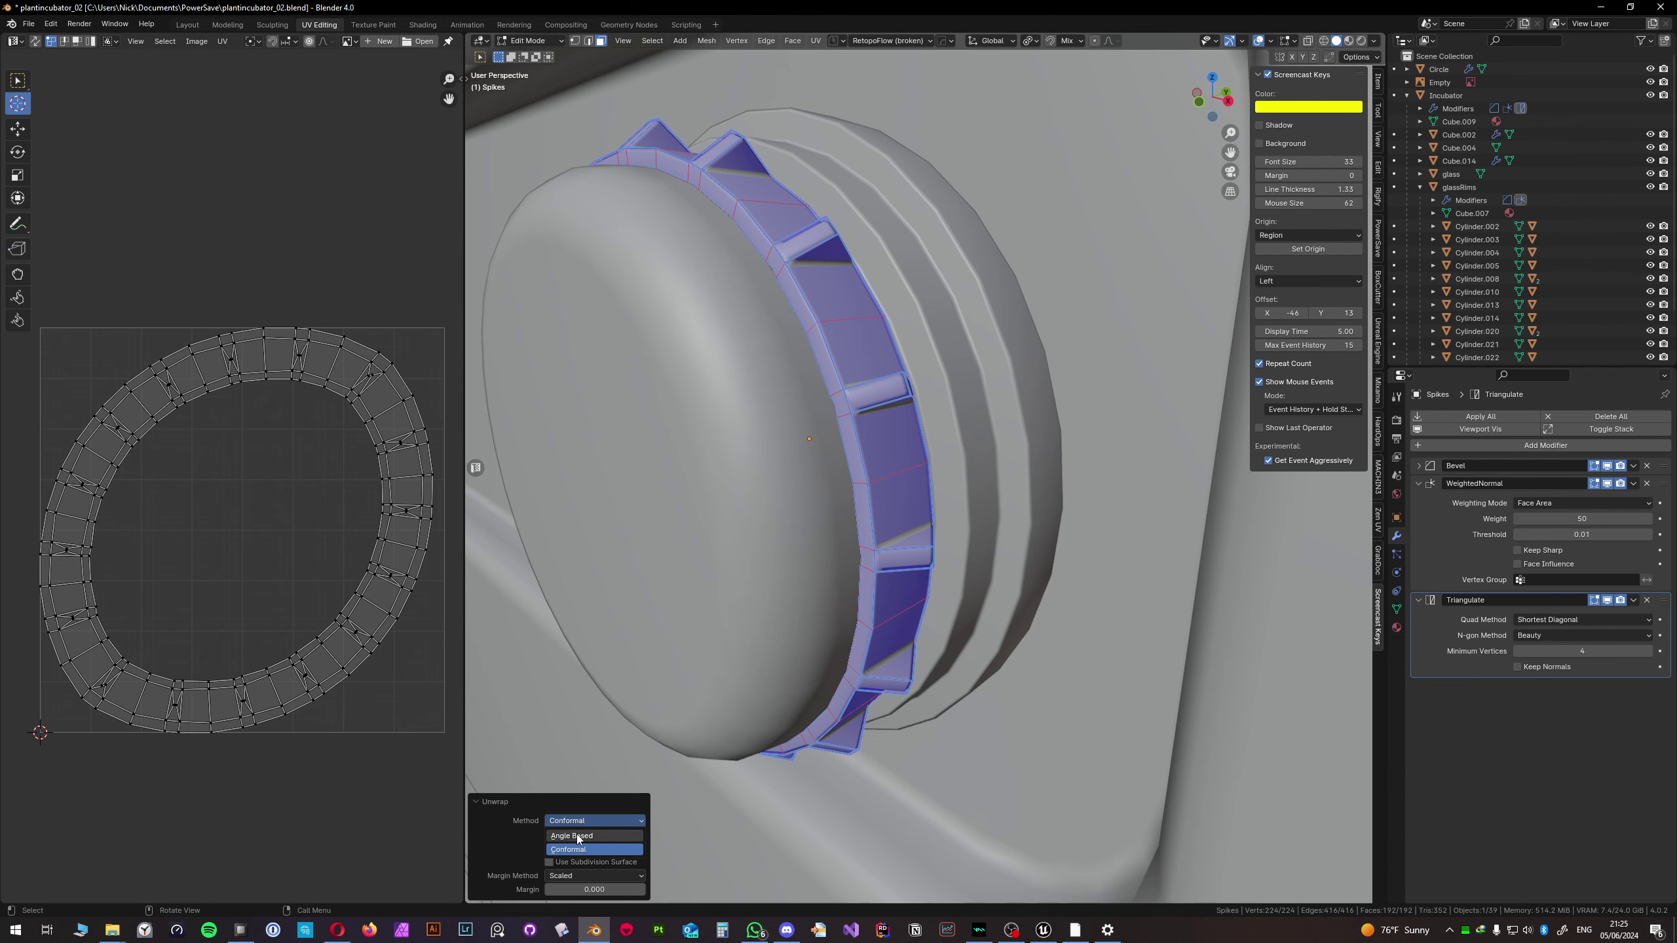
{"action": "left_click", "coordinate": [579, 837]}
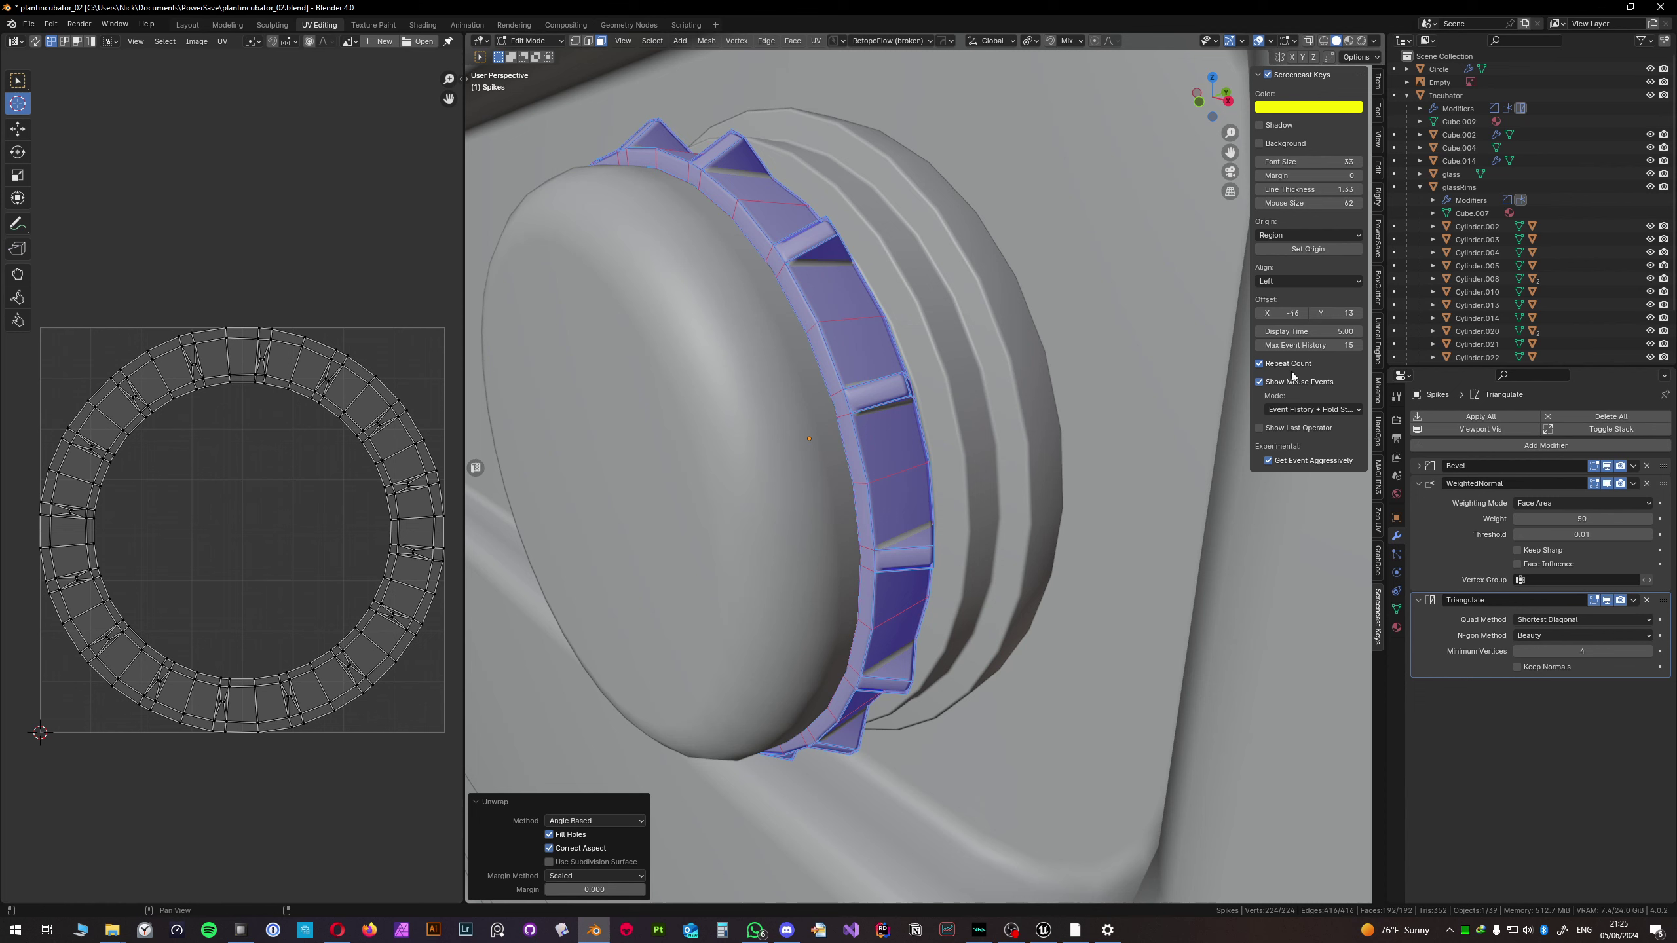
- Show the Zen UV checker texture on the spiked ring and set its texel density to 1024 px/m
{"action": "left_click", "coordinate": [1379, 527]}
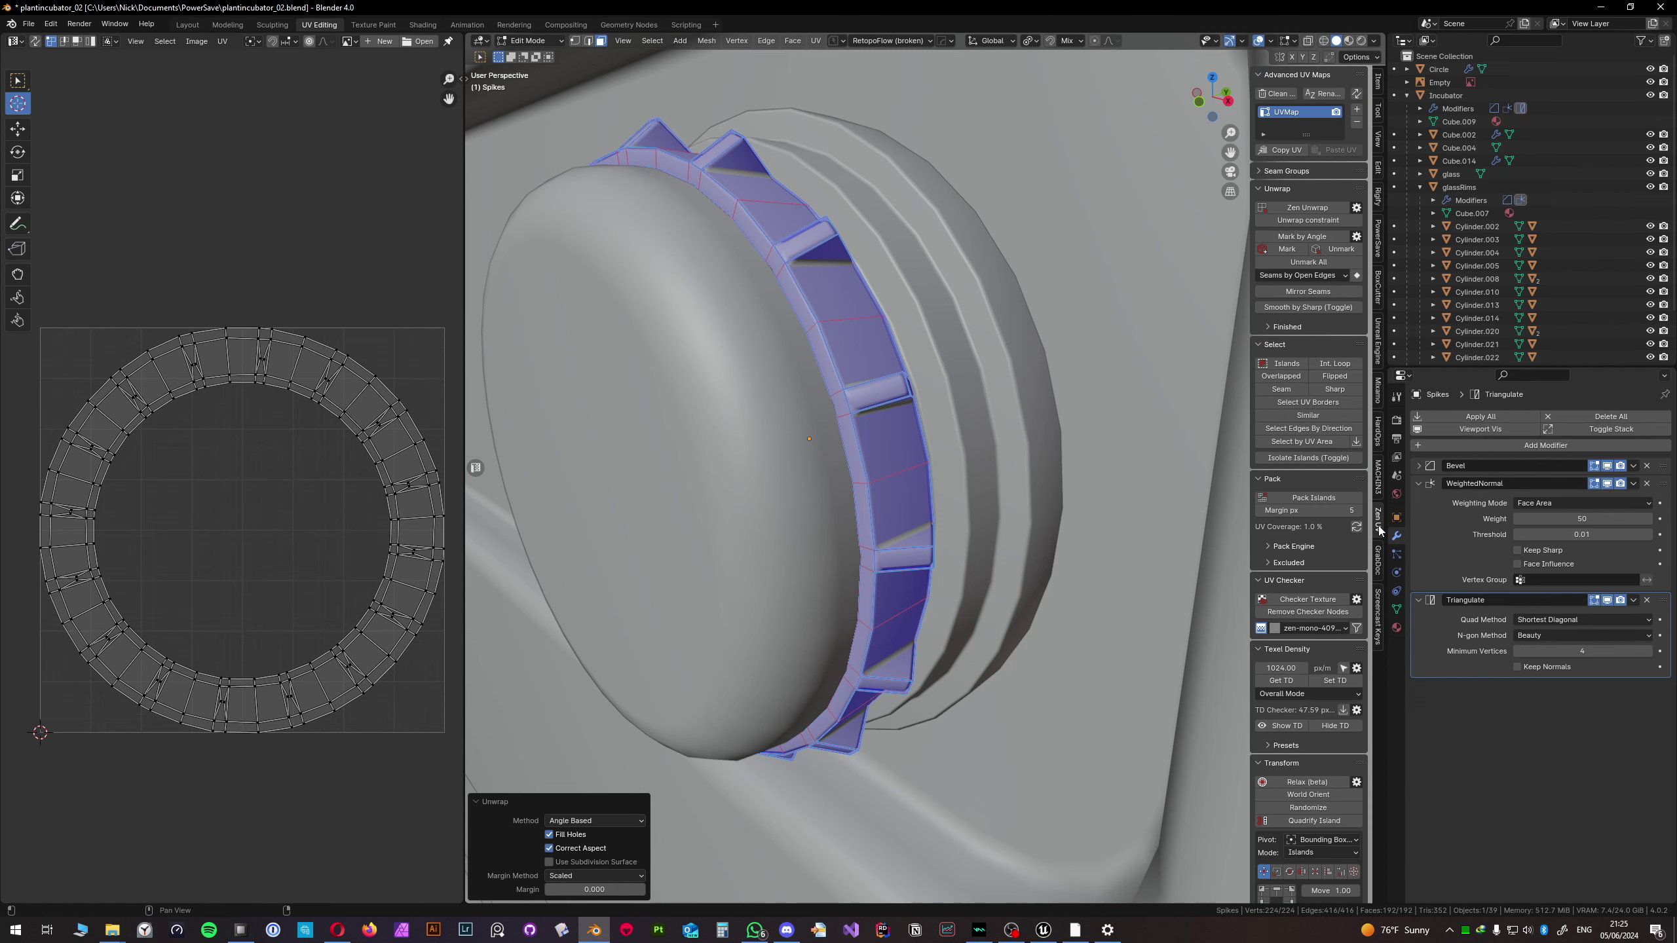
{"action": "left_click", "coordinate": [1302, 600]}
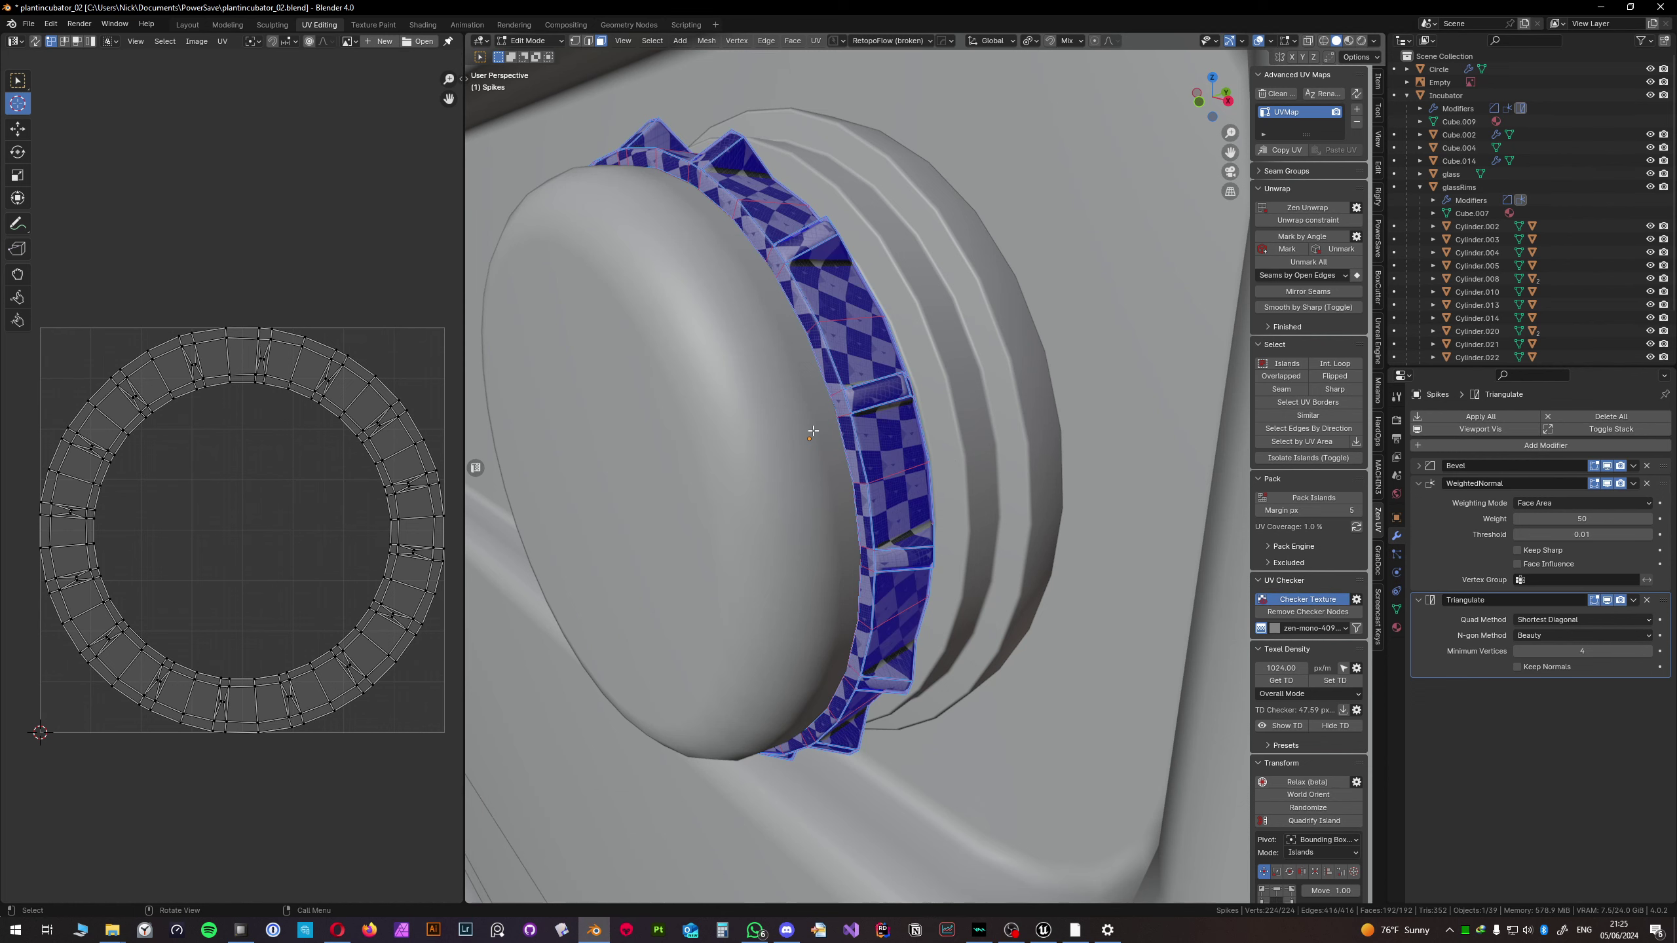
{"action": "left_click", "coordinate": [1334, 681]}
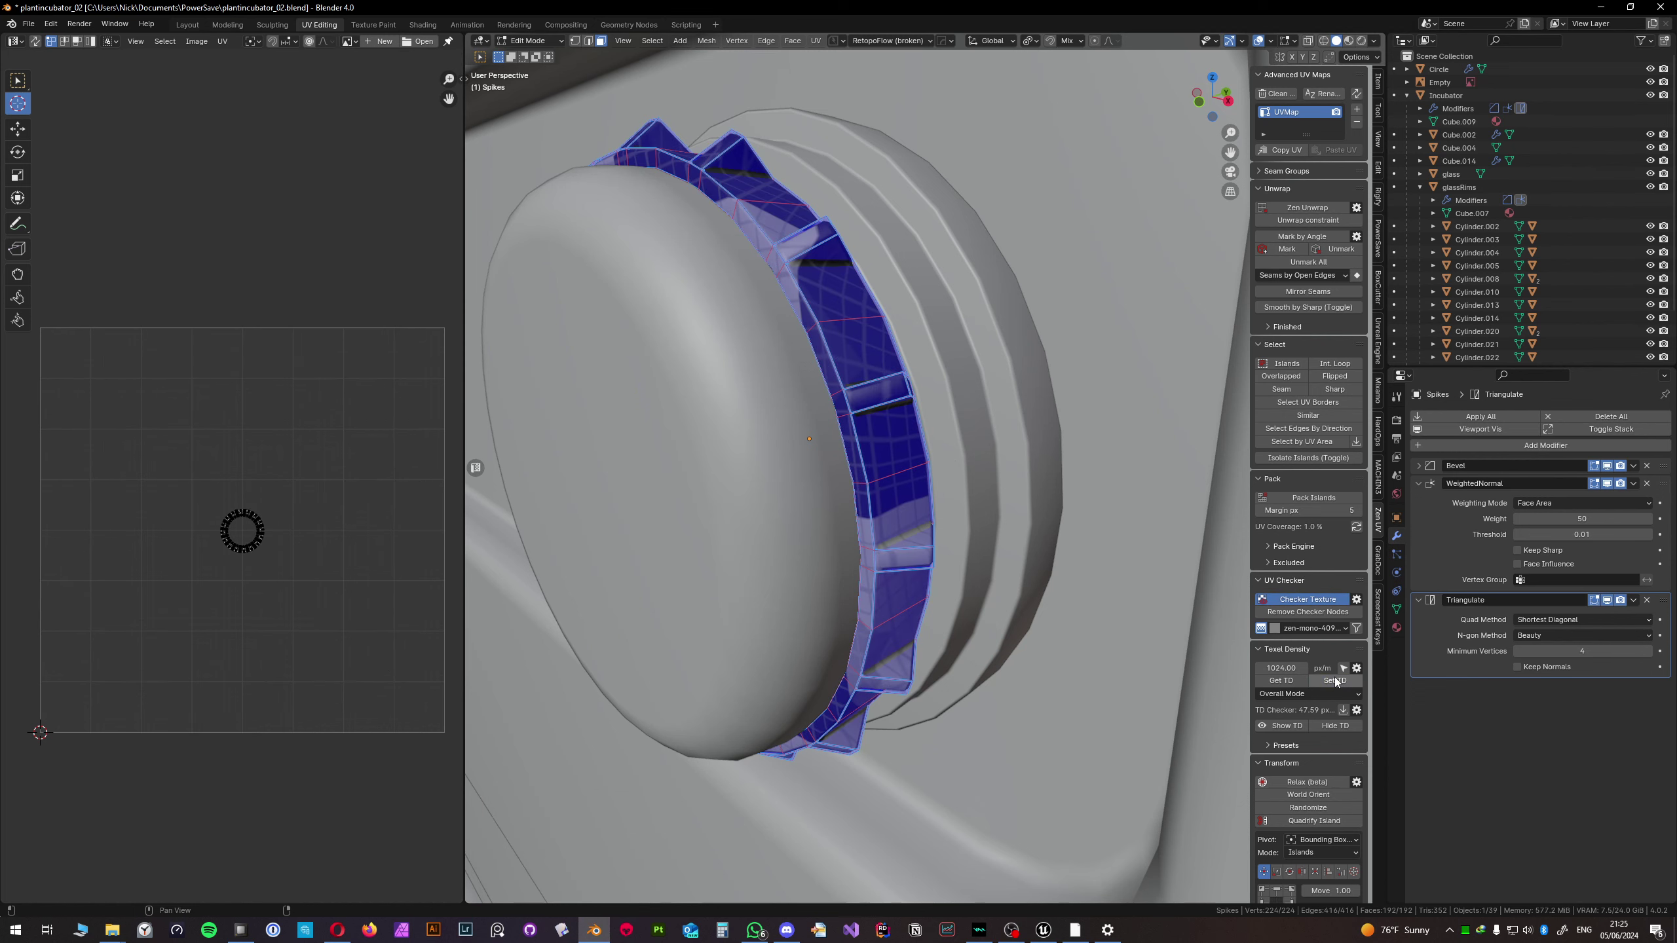
- Select all of the ring's UVs and scale them up for a finer checker pattern
{"action": "middle_click_drag", "start_coordinate": [902, 457], "coordinate": [948, 440]}
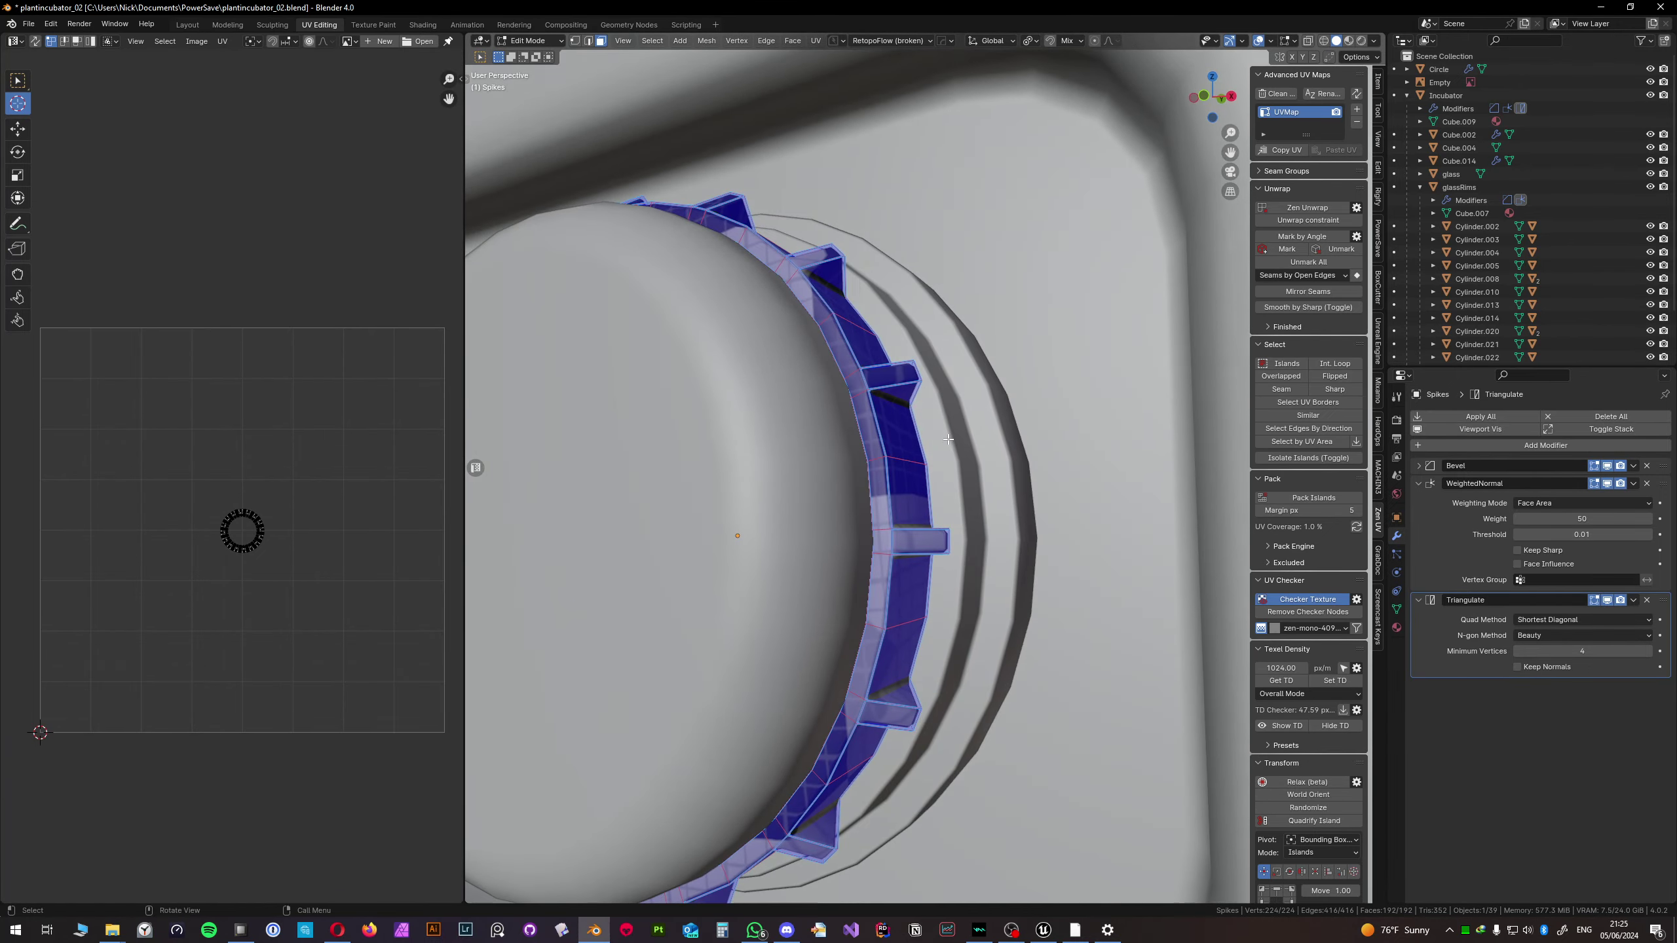
{"action": "scroll", "coordinate": [404, 479], "scroll_direction": "down", "scroll_amount": 4}
{"action": "key", "text": "a"}
{"action": "key", "text": "s"}
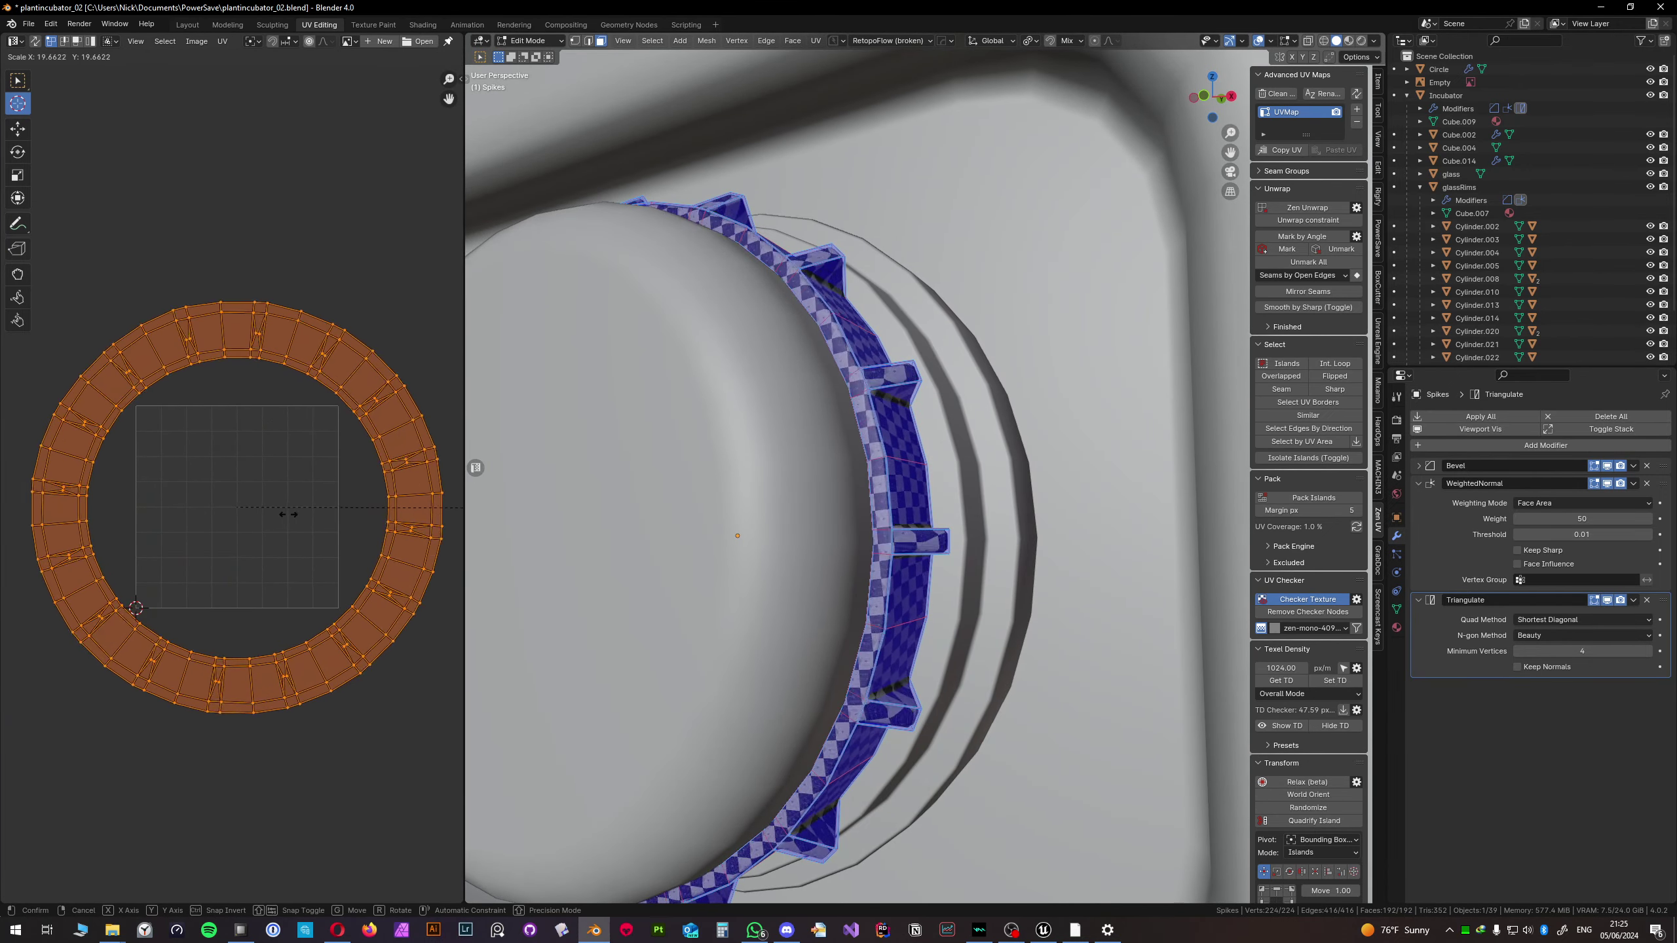
{"action": "left_click", "coordinate": [135, 475]}
- Examine the checker pattern on the ring's spikes for stretching, in Object Mode and in Edit Mode
{"action": "mouse_move", "coordinate": [819, 462]}
{"action": "middle_mouse_down"}
{"action": "mouse_move", "coordinate": [863, 449]}
{"action": "mouse_move", "coordinate": [799, 466]}
{"action": "mouse_move", "coordinate": [977, 503]}
{"action": "mouse_move", "coordinate": [809, 466]}
{"action": "middle_mouse_up"}
{"action": "scroll", "coordinate": [854, 463], "scroll_direction": "up", "scroll_amount": 6}
{"action": "scroll", "coordinate": [810, 466], "scroll_direction": "down", "scroll_amount": 8}
{"action": "key", "text": "Tab"}
{"action": "scroll", "coordinate": [816, 471], "scroll_direction": "down", "scroll_amount": 4}
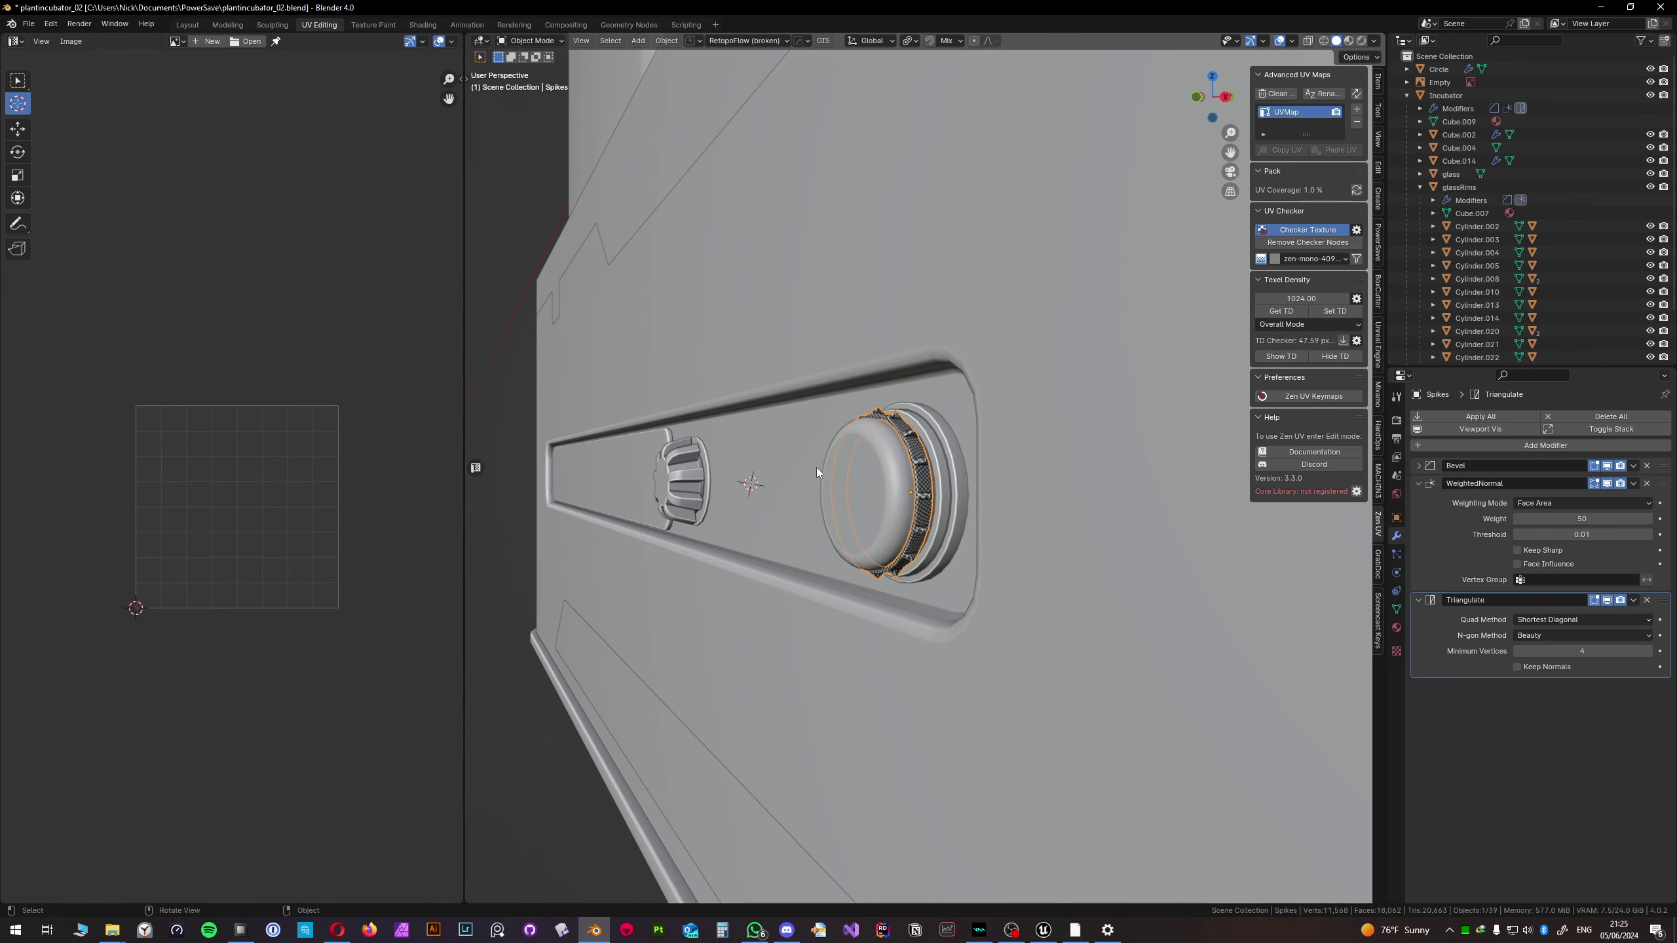
{"action": "scroll", "coordinate": [912, 482], "scroll_direction": "up", "scroll_amount": 8}
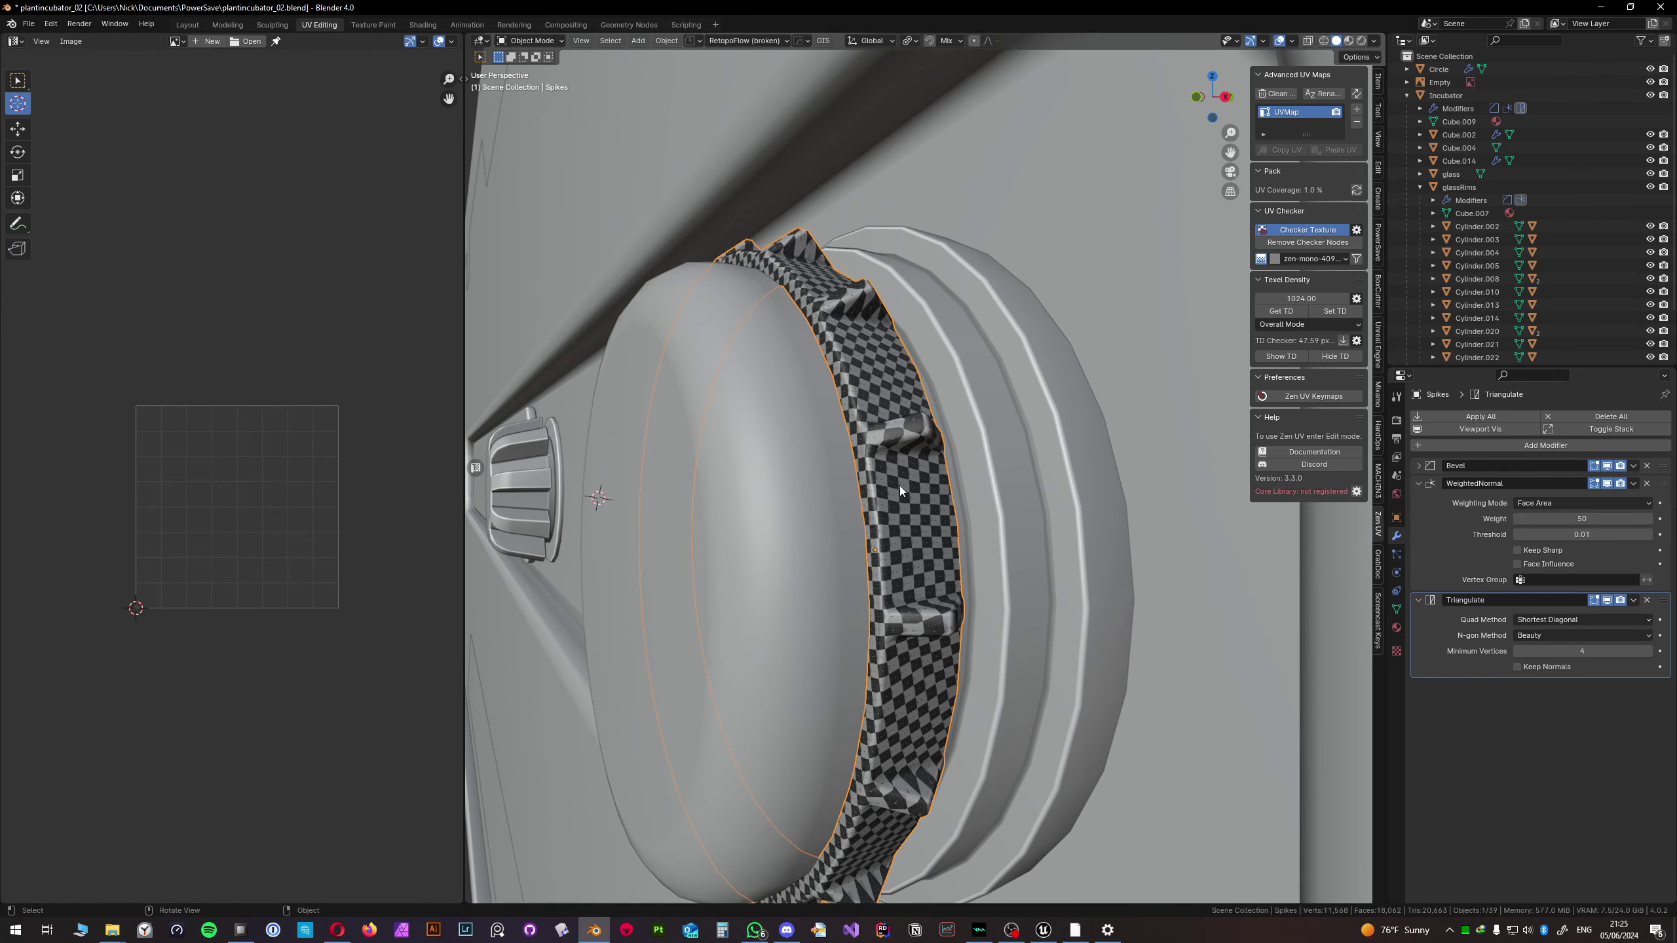
{"action": "key", "text": "Tab"}
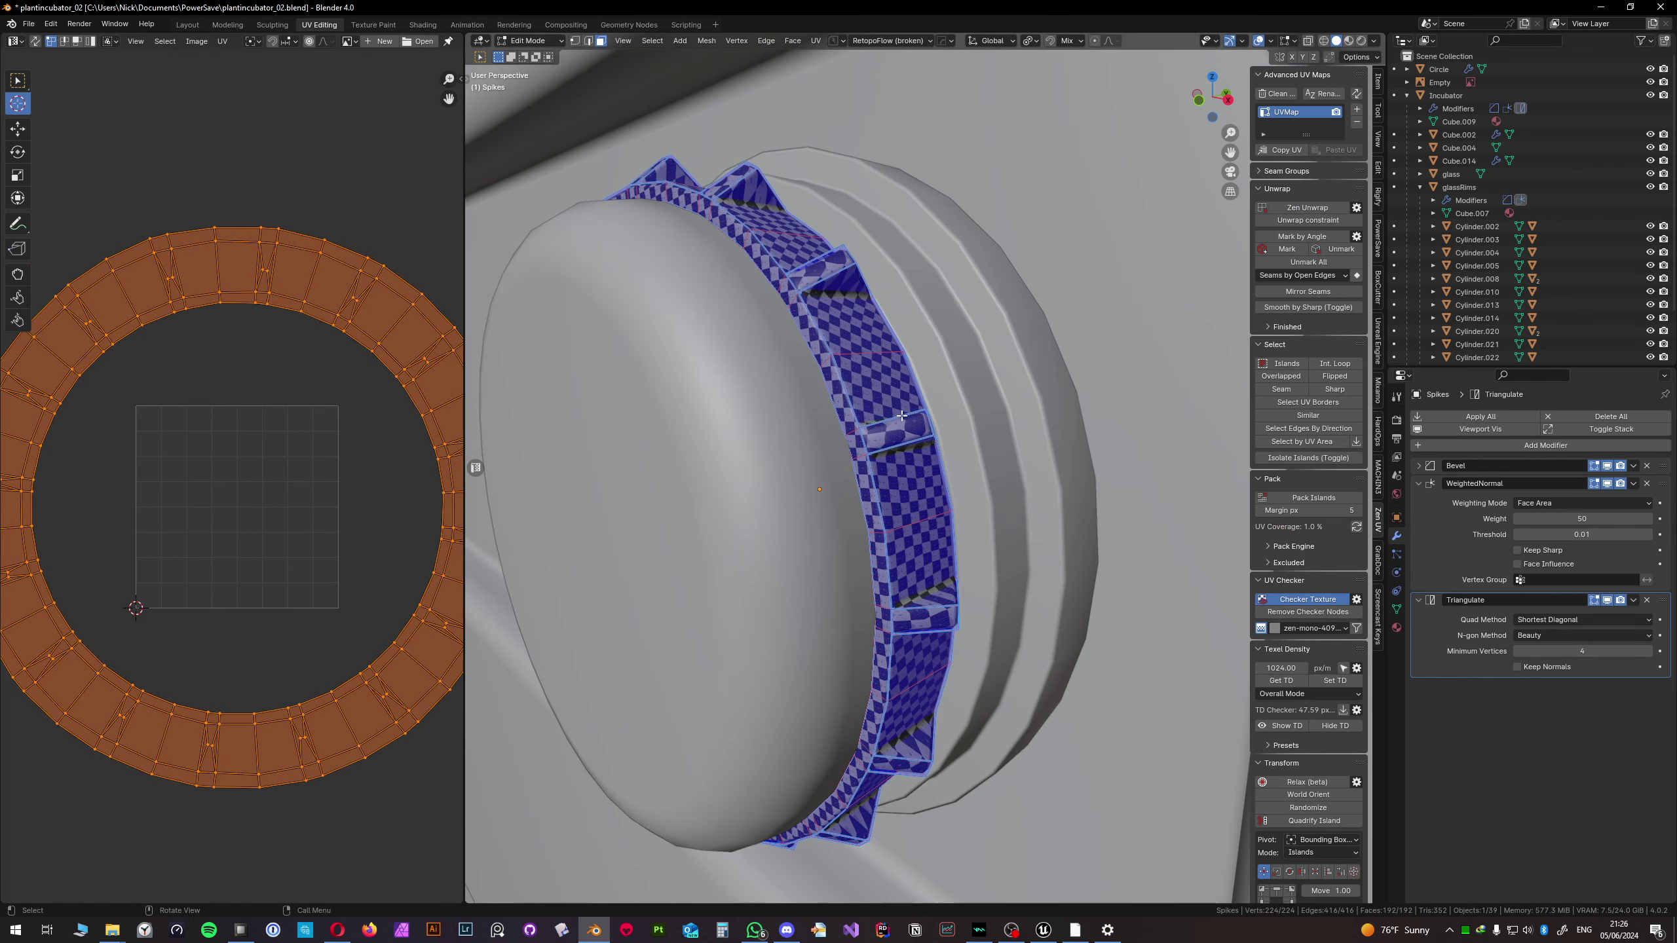
{"action": "middle_click_drag", "start_coordinate": [885, 431], "coordinate": [900, 456]}
{"action": "scroll", "coordinate": [900, 456], "scroll_direction": "up", "scroll_amount": 3}
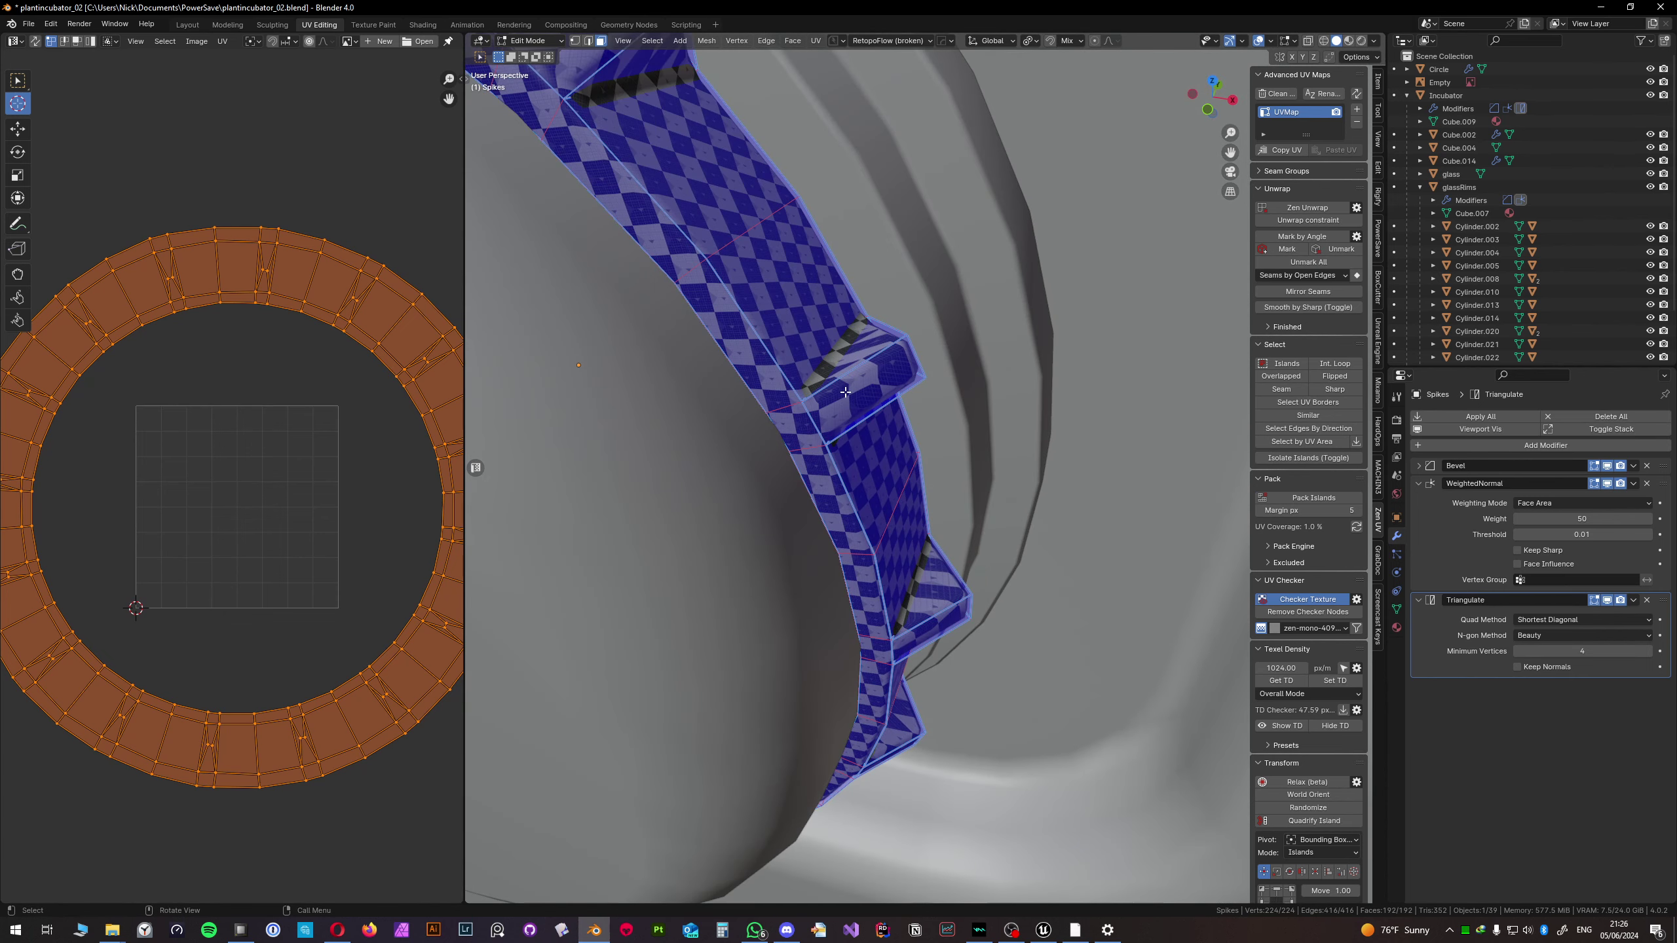
{"action": "mouse_move", "coordinate": [874, 361]}
{"action": "middle_mouse_down"}
{"action": "mouse_move", "coordinate": [905, 362]}
{"action": "mouse_move", "coordinate": [871, 363]}
{"action": "middle_mouse_up"}
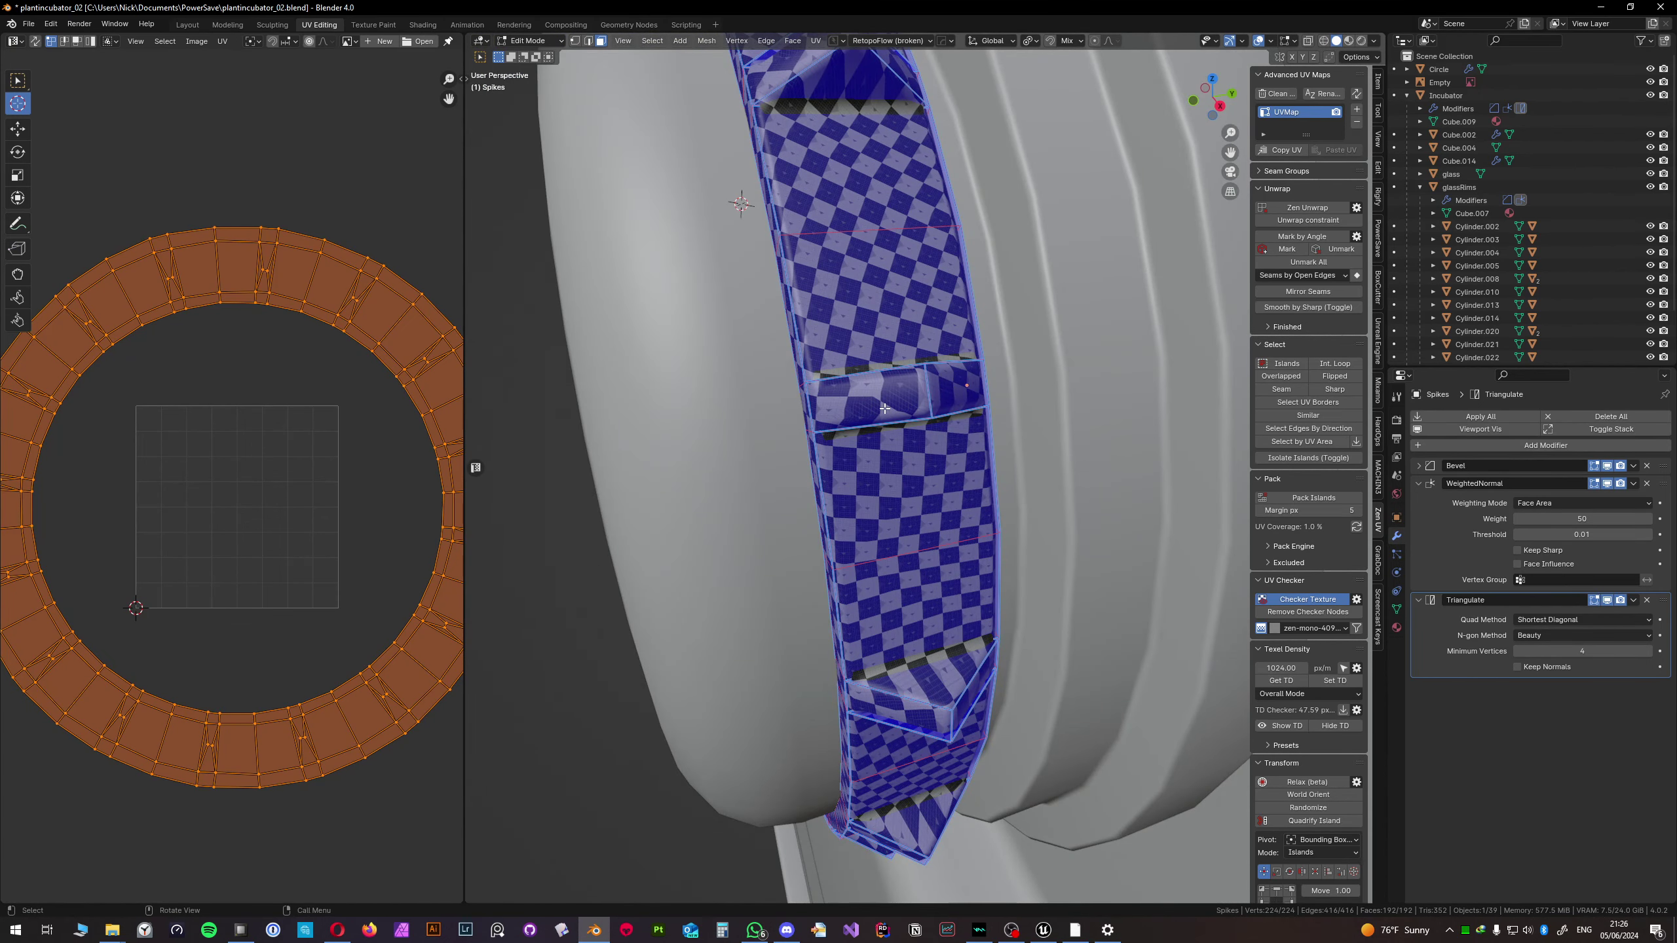
- Mark seams on the four edges around the base of one spike on the ring
{"action": "mouse_move", "coordinate": [769, 413]}
{"action": "middle_mouse_down"}
{"action": "mouse_move", "coordinate": [843, 375]}
{"action": "mouse_move", "coordinate": [764, 407]}
{"action": "mouse_move", "coordinate": [793, 435]}
{"action": "middle_mouse_up"}
{"action": "key", "text": "2"}
{"action": "left_click", "coordinate": [843, 375]}
{"action": "scroll", "coordinate": [826, 375], "scroll_direction": "up", "scroll_amount": 3}
{"action": "key", "text": "alt+z"}
{"action": "left_click", "coordinate": [764, 406], "text": "shift"}
{"action": "left_click", "coordinate": [795, 438], "text": "shift"}
{"action": "left_click", "coordinate": [1017, 397], "text": "shift"}
{"action": "middle_click_drag", "start_coordinate": [1017, 397], "coordinate": [1122, 423]}
{"action": "key", "text": "u"}
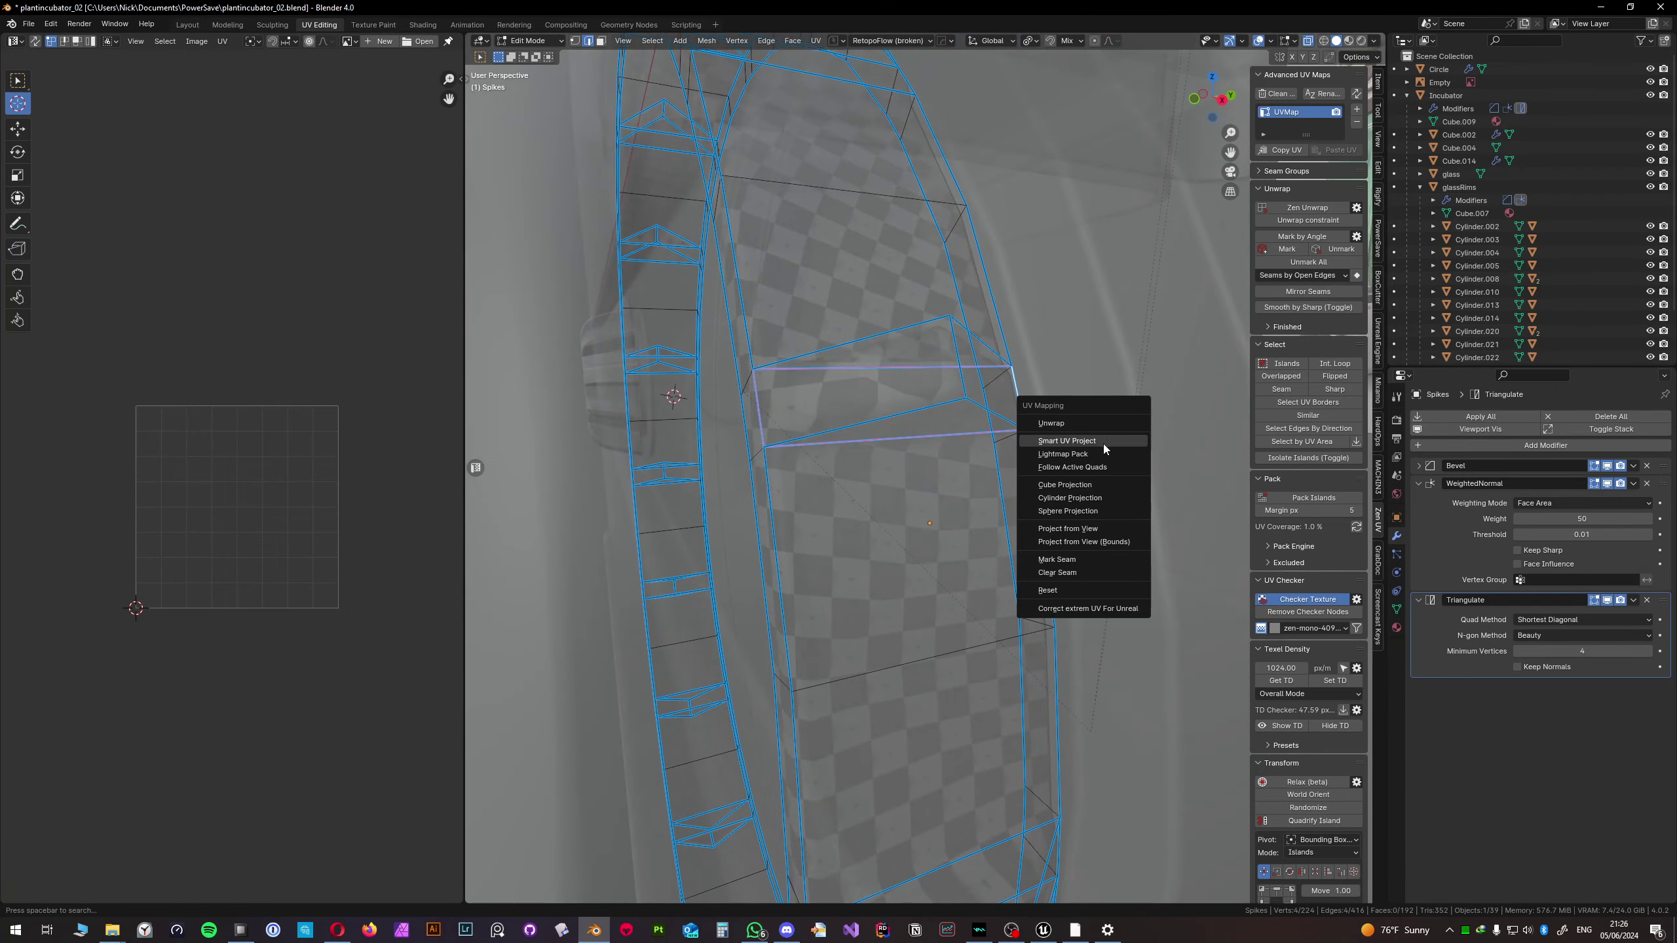
{"action": "left_click", "coordinate": [1072, 560]}
- Add seams along the slanted end edges of the same spike, unwrap the whole ring and check the spike's UV island
{"action": "middle_click_drag", "start_coordinate": [985, 517], "coordinate": [967, 375]}
{"action": "left_click", "coordinate": [991, 308]}
{"action": "left_click", "coordinate": [1007, 385], "text": "shift"}
{"action": "key", "text": "a"}
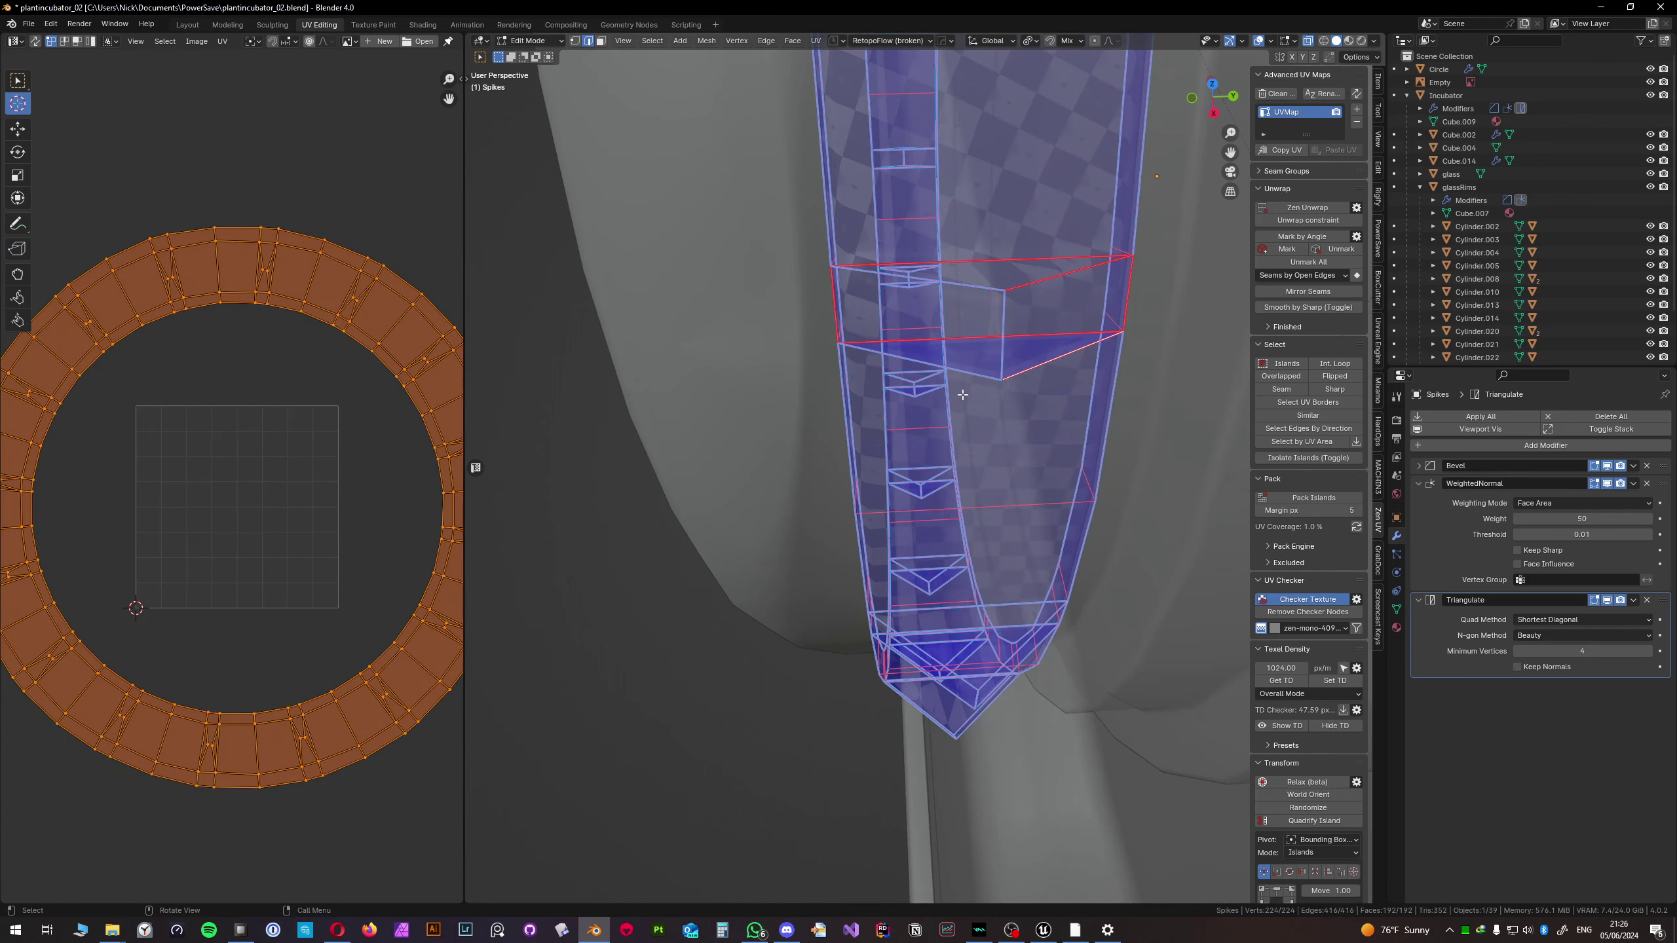
{"action": "key", "text": "u"}
{"action": "left_click", "coordinate": [910, 259]}
{"action": "scroll", "coordinate": [417, 614], "scroll_direction": "up", "scroll_amount": 3}
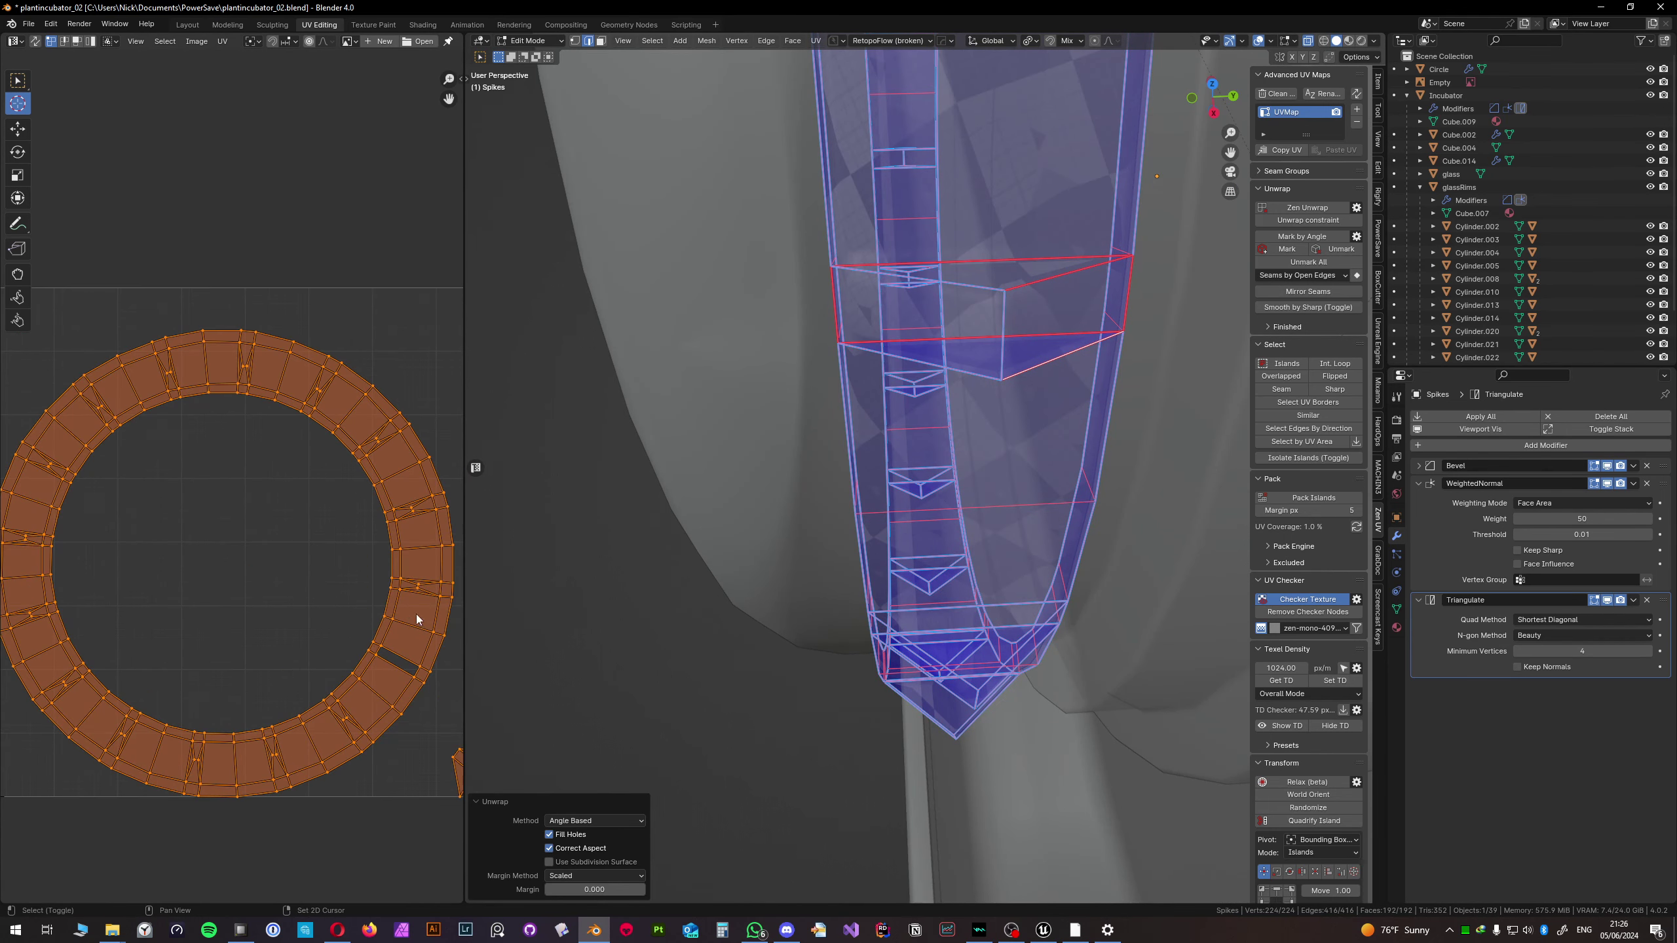
{"action": "scroll", "coordinate": [168, 446], "scroll_direction": "up", "scroll_amount": 5}
{"action": "middle_click_drag", "start_coordinate": [167, 446], "coordinate": [256, 479]}
{"action": "scroll", "coordinate": [304, 466], "scroll_direction": "up", "scroll_amount": 4}
{"action": "scroll", "coordinate": [258, 477], "scroll_direction": "down", "scroll_amount": 2}
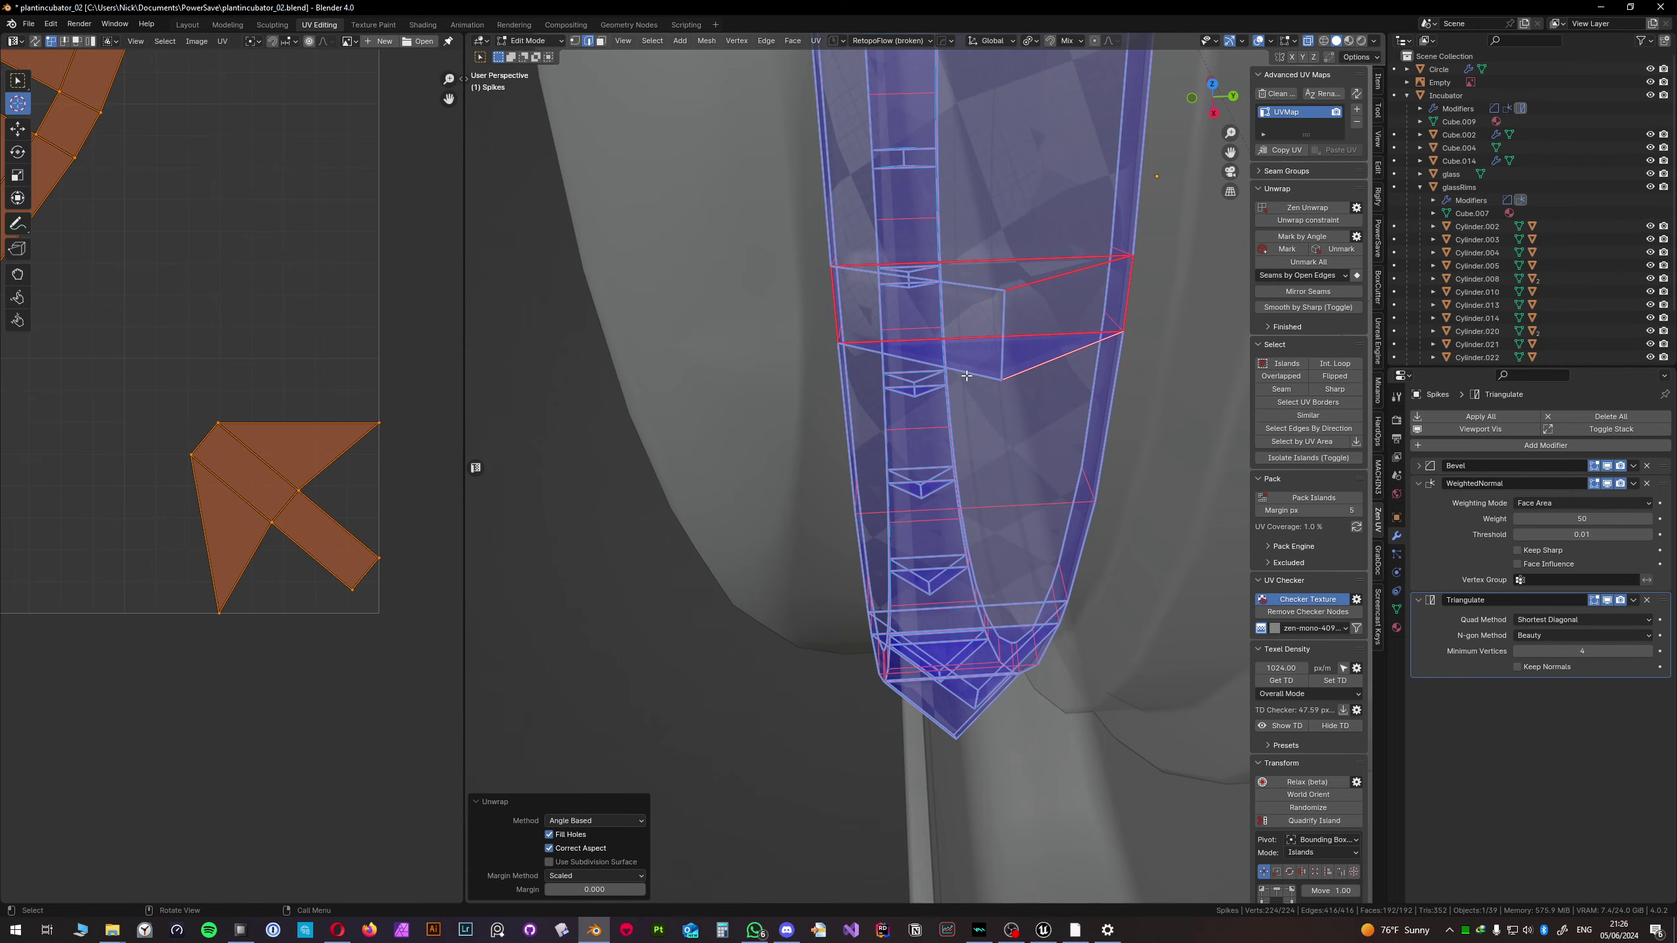
- Scale up the ring's newly unwrapped UVs for a finer checker pattern and save the file
{"action": "key", "text": "Tab"}
{"action": "mouse_move", "coordinate": [957, 370]}
{"action": "middle_mouse_down"}
{"action": "mouse_move", "coordinate": [1041, 329]}
{"action": "mouse_move", "coordinate": [899, 333]}
{"action": "mouse_move", "coordinate": [840, 294]}
{"action": "mouse_move", "coordinate": [865, 246]}
{"action": "mouse_move", "coordinate": [920, 300]}
{"action": "mouse_move", "coordinate": [934, 293]}
{"action": "mouse_move", "coordinate": [859, 397]}
{"action": "mouse_move", "coordinate": [957, 409]}
{"action": "mouse_move", "coordinate": [978, 370]}
{"action": "middle_mouse_up"}
{"action": "left_click", "coordinate": [1041, 309]}
{"action": "key", "text": "Tab"}
{"action": "left_click", "coordinate": [940, 216]}
{"action": "scroll", "coordinate": [264, 396], "scroll_direction": "down", "scroll_amount": 8}
{"action": "key", "text": "s"}
{"action": "left_click", "coordinate": [317, 422]}
{"action": "key", "text": "ctrl+s"}
- Unwrap the whole spiked ring with Smart UV Project
{"action": "mouse_move", "coordinate": [938, 422]}
{"action": "middle_mouse_down"}
{"action": "mouse_move", "coordinate": [945, 407]}
{"action": "mouse_move", "coordinate": [911, 429]}
{"action": "mouse_move", "coordinate": [824, 417]}
{"action": "mouse_move", "coordinate": [855, 447]}
{"action": "mouse_move", "coordinate": [950, 403]}
{"action": "mouse_move", "coordinate": [884, 401]}
{"action": "mouse_move", "coordinate": [958, 423]}
{"action": "mouse_move", "coordinate": [944, 411]}
{"action": "middle_mouse_up"}
{"action": "key", "text": "u"}
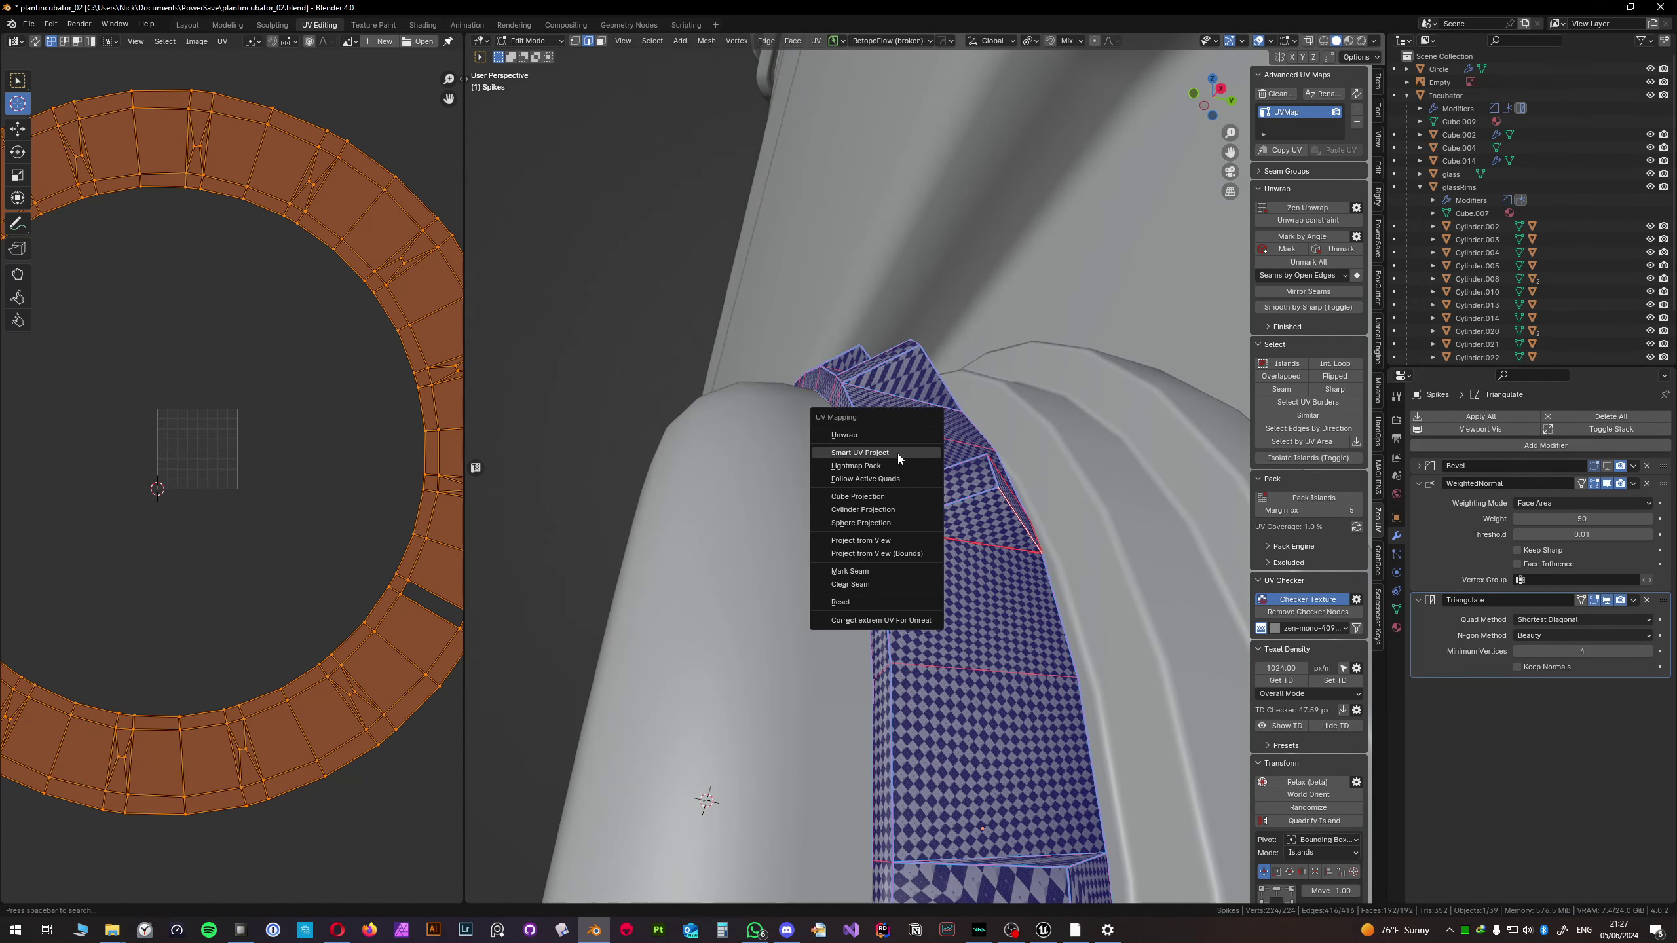
{"action": "left_click", "coordinate": [898, 454]}
{"action": "left_click", "coordinate": [912, 569]}
{"action": "middle_click_drag", "start_coordinate": [912, 569], "coordinate": [921, 540]}
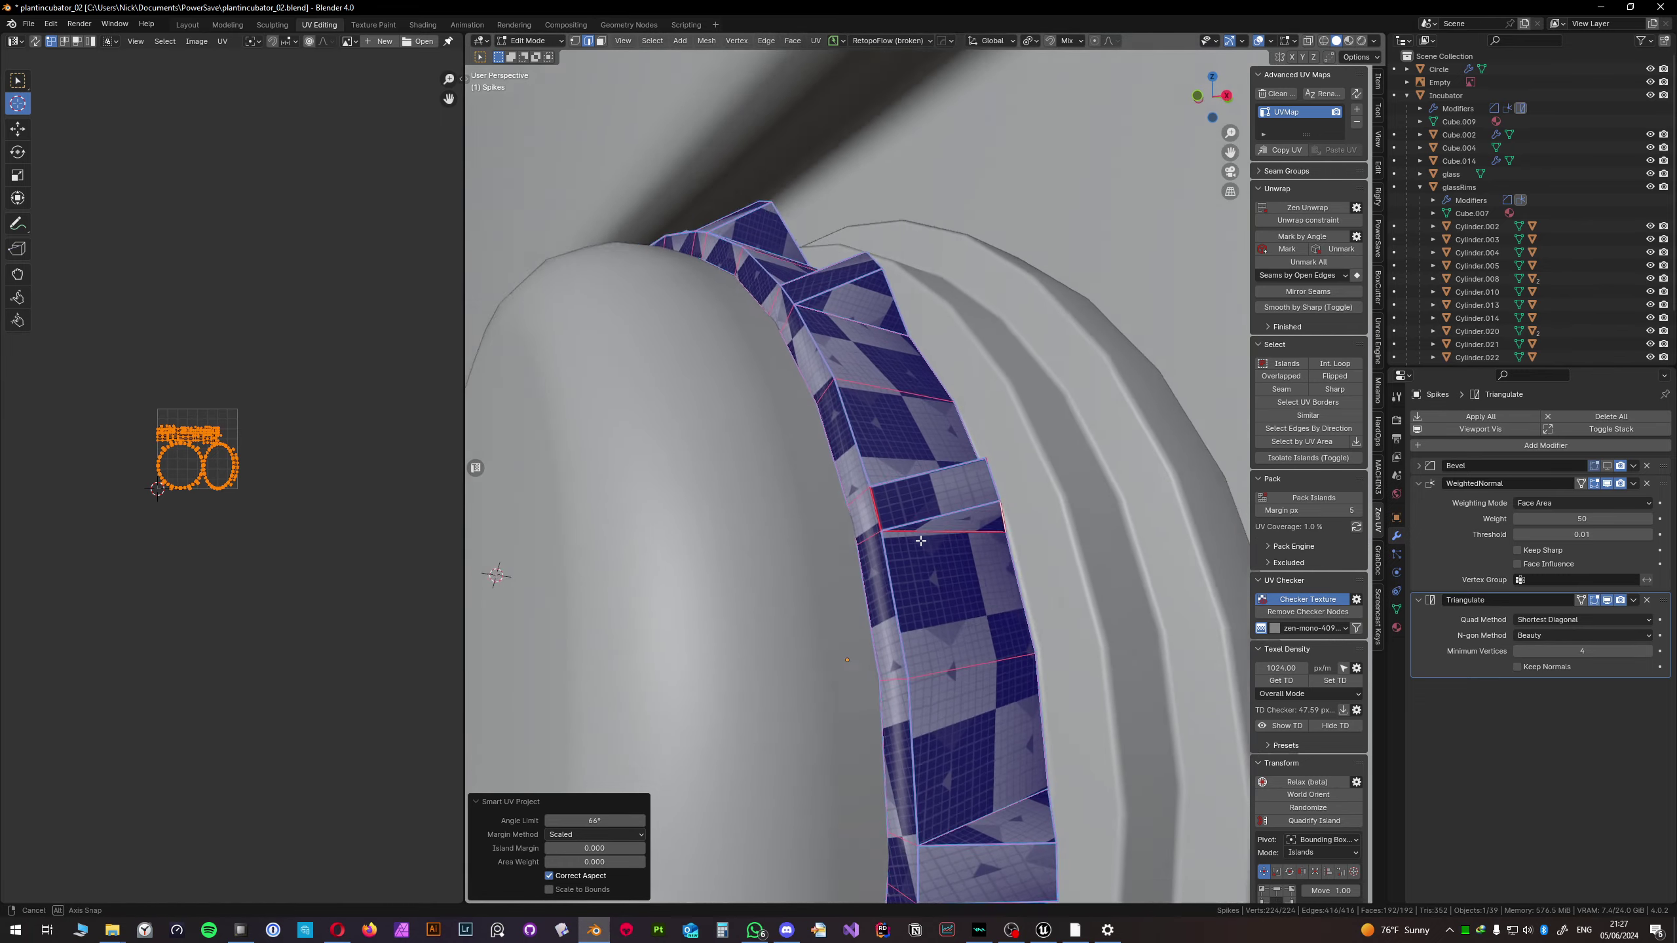
- Scale up the ring's projected UV islands and check the checker pattern on its spikes
{"action": "key", "text": "s"}
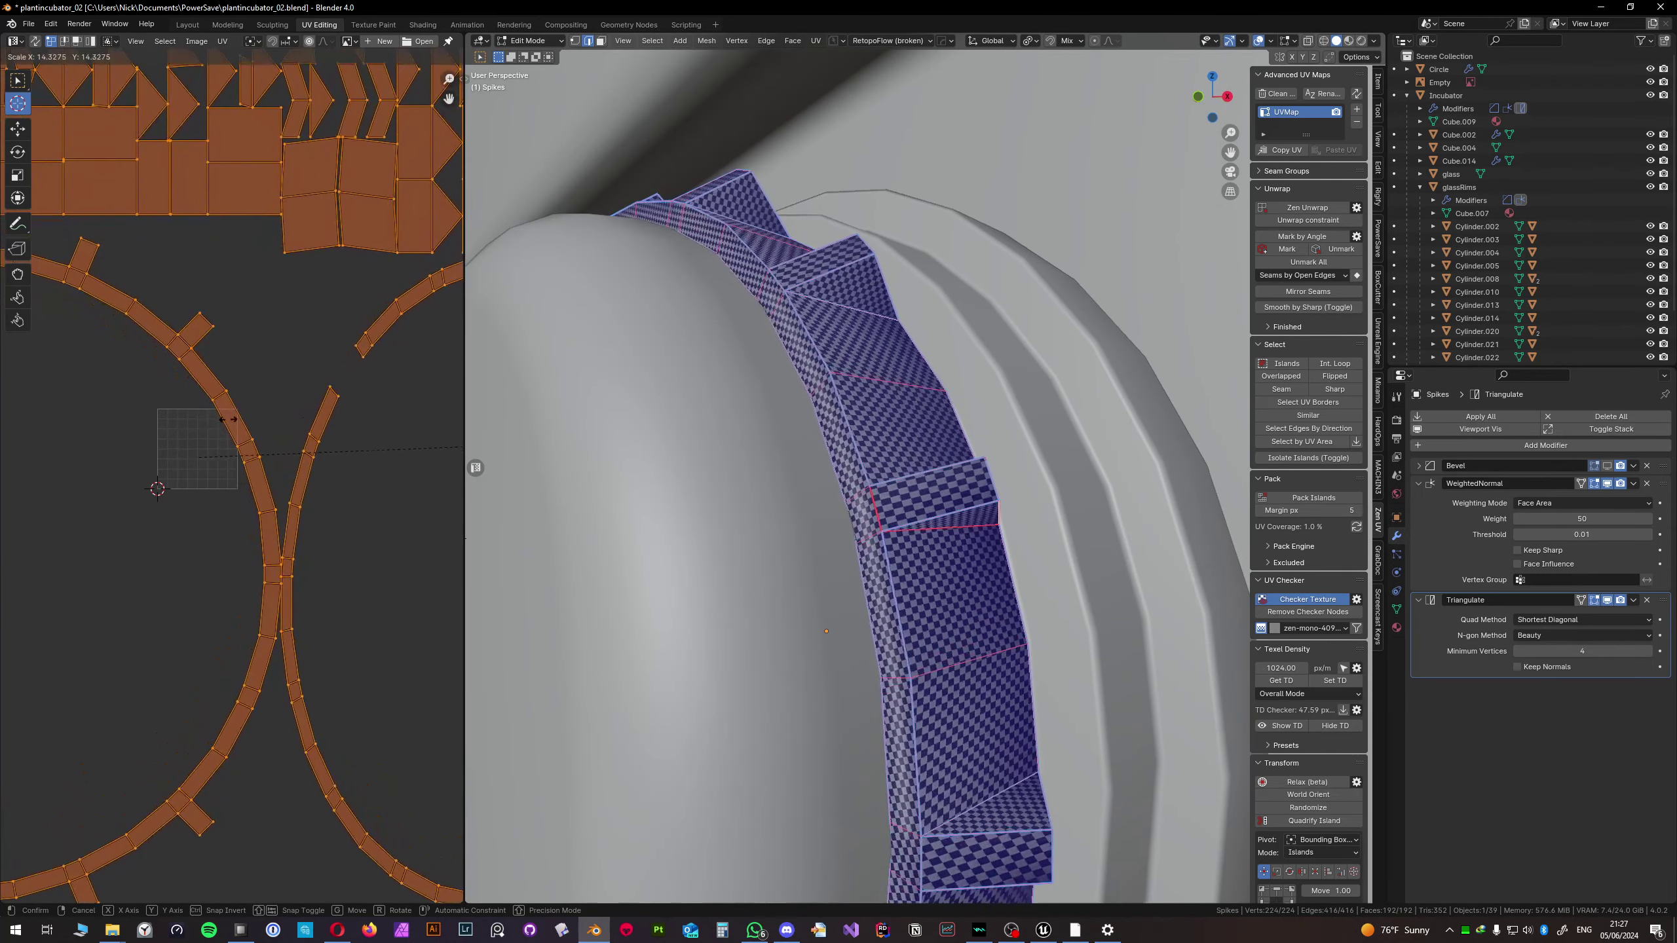
{"action": "left_click", "coordinate": [230, 418]}
{"action": "scroll", "coordinate": [330, 396], "scroll_direction": "down", "scroll_amount": 3}
{"action": "middle_click_drag", "start_coordinate": [456, 397], "coordinate": [377, 381]}
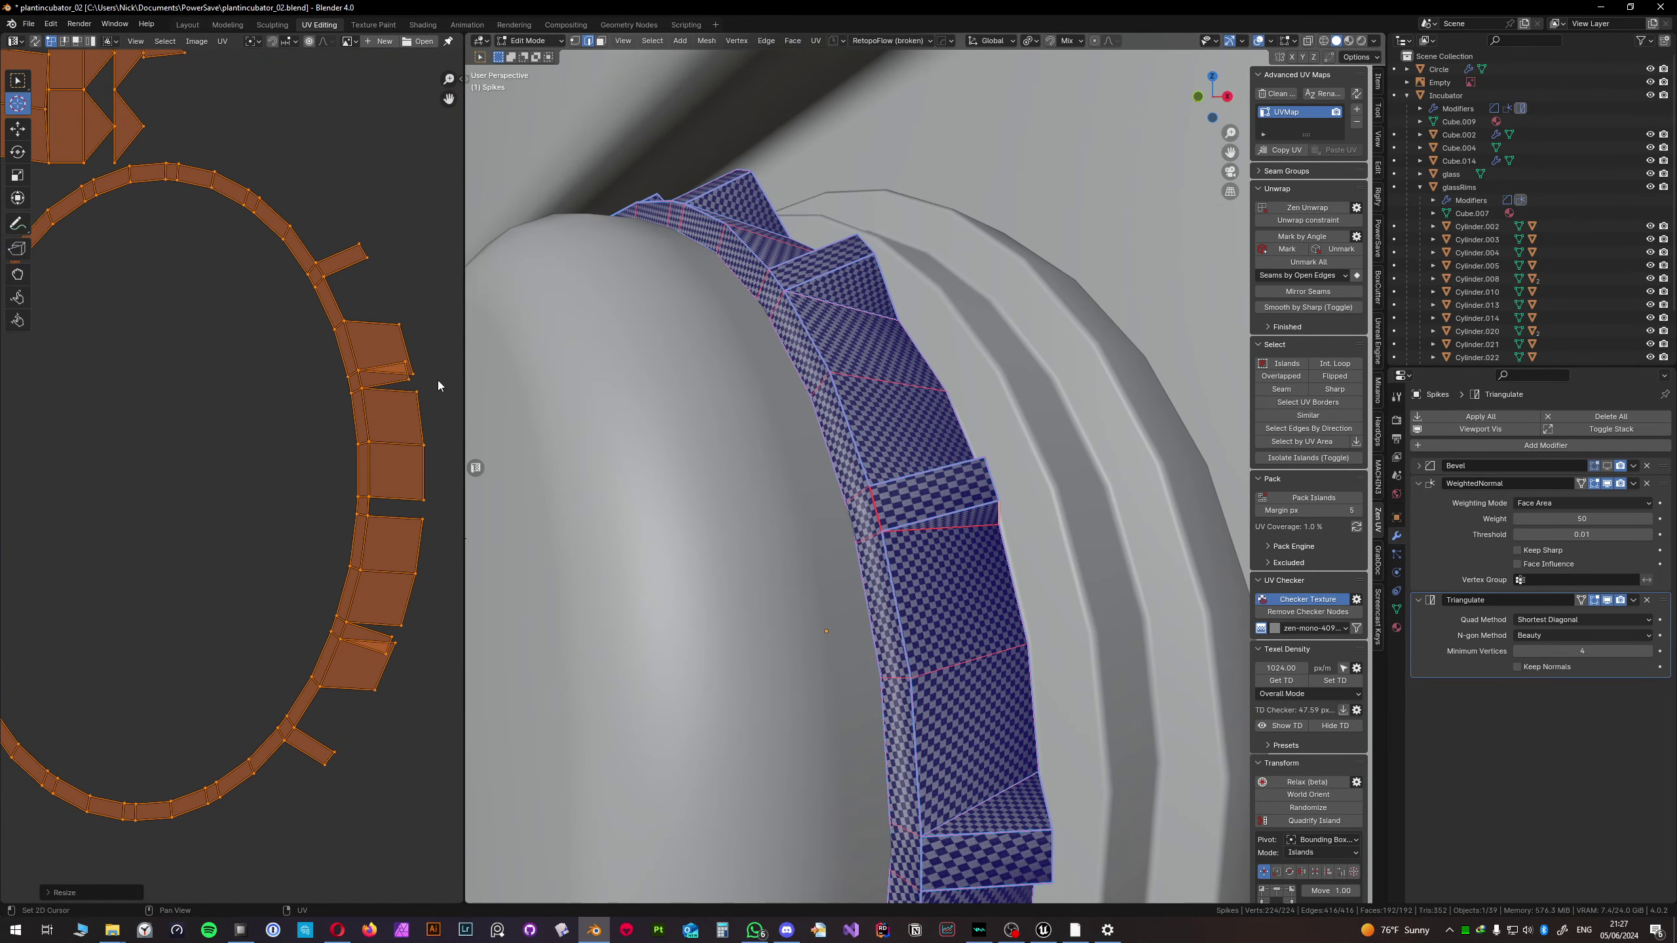
{"action": "middle_click_drag", "start_coordinate": [925, 507], "coordinate": [958, 549]}
{"action": "scroll", "coordinate": [958, 550], "scroll_direction": "up", "scroll_amount": 3}
{"action": "scroll", "coordinate": [198, 463], "scroll_direction": "down", "scroll_amount": 3}
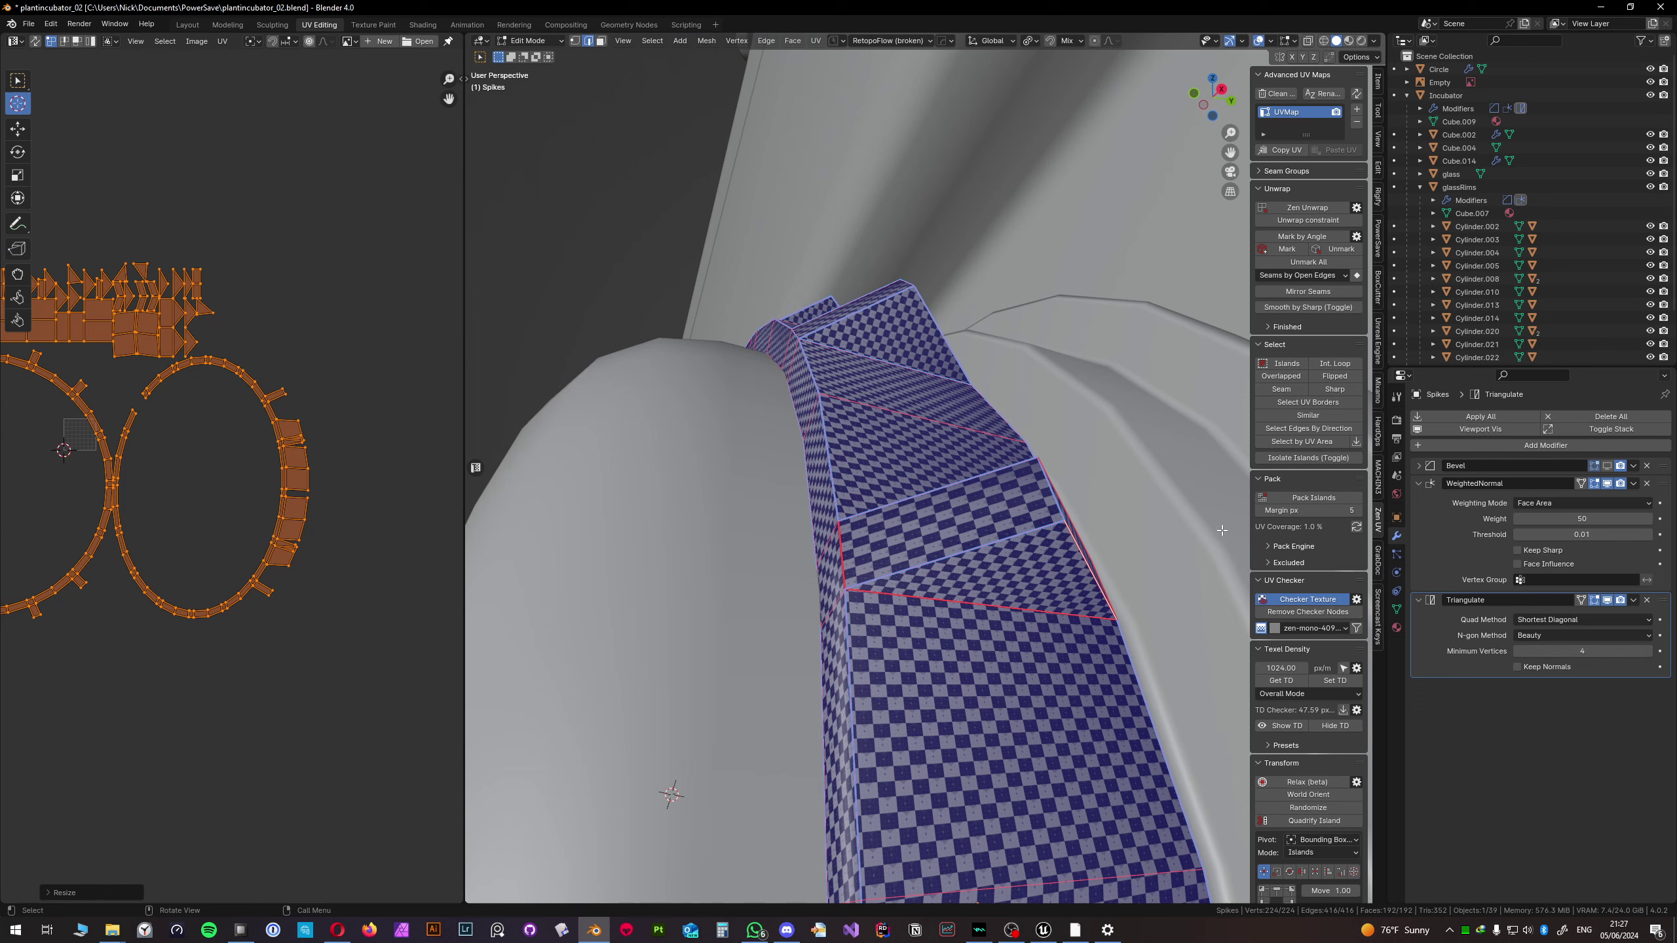
- Clear the seams on the spiked ring, unwrap the whole ring again and check its UV layout
{"action": "key", "text": "u"}
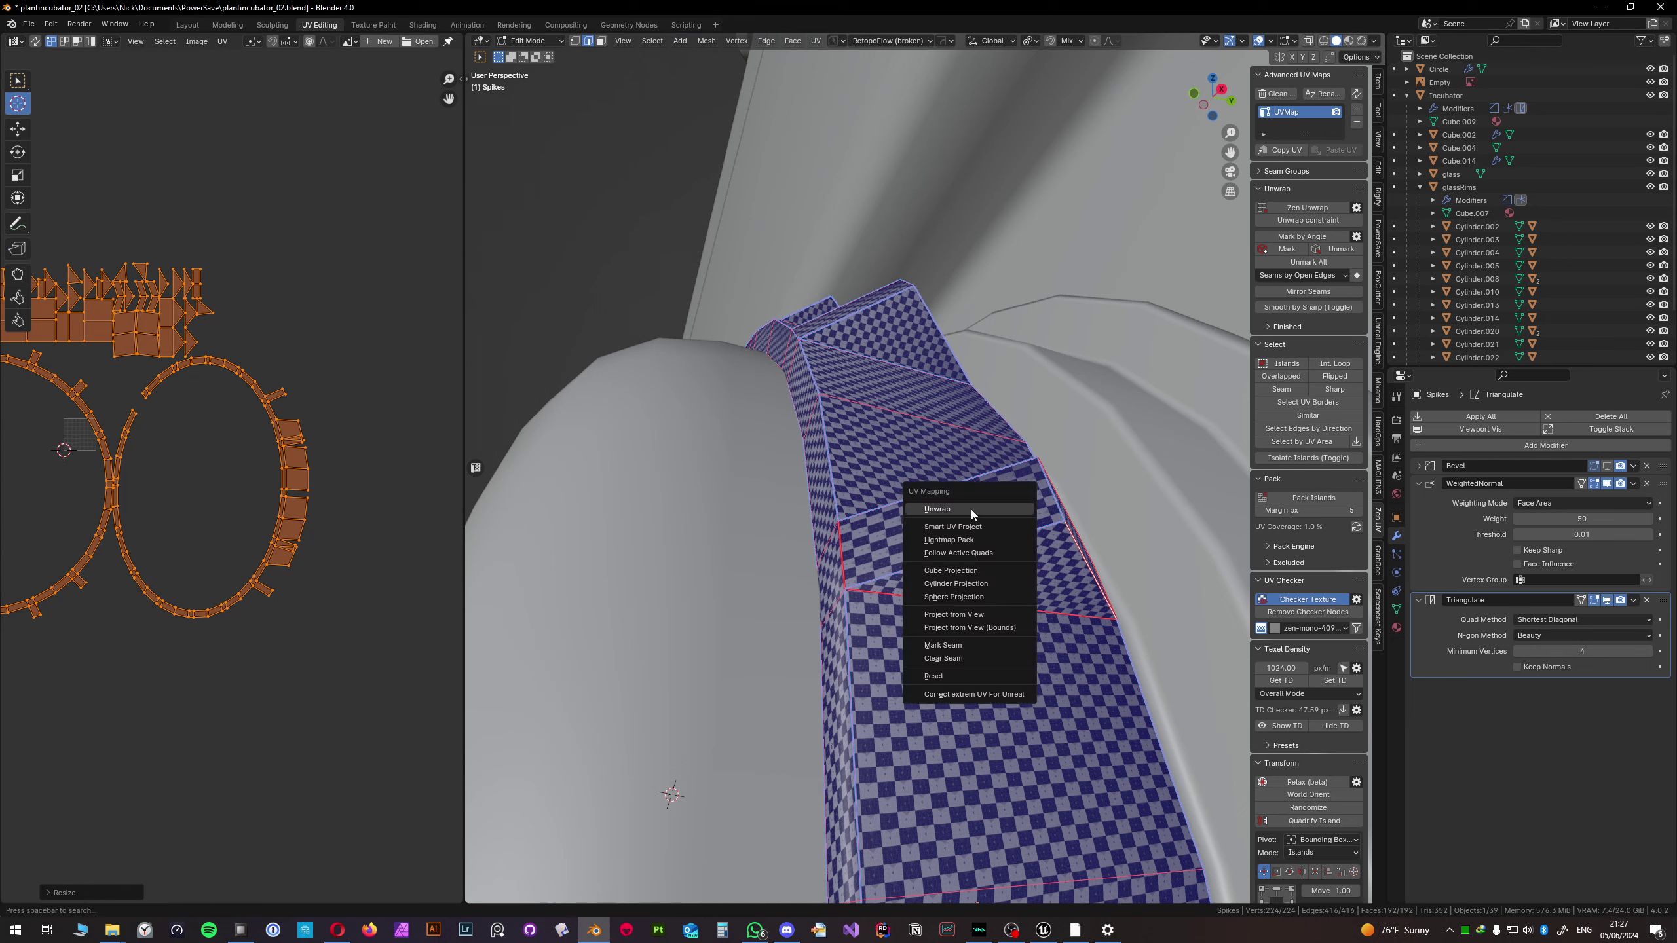
{"action": "left_click", "coordinate": [971, 509]}
{"action": "key", "text": "u"}
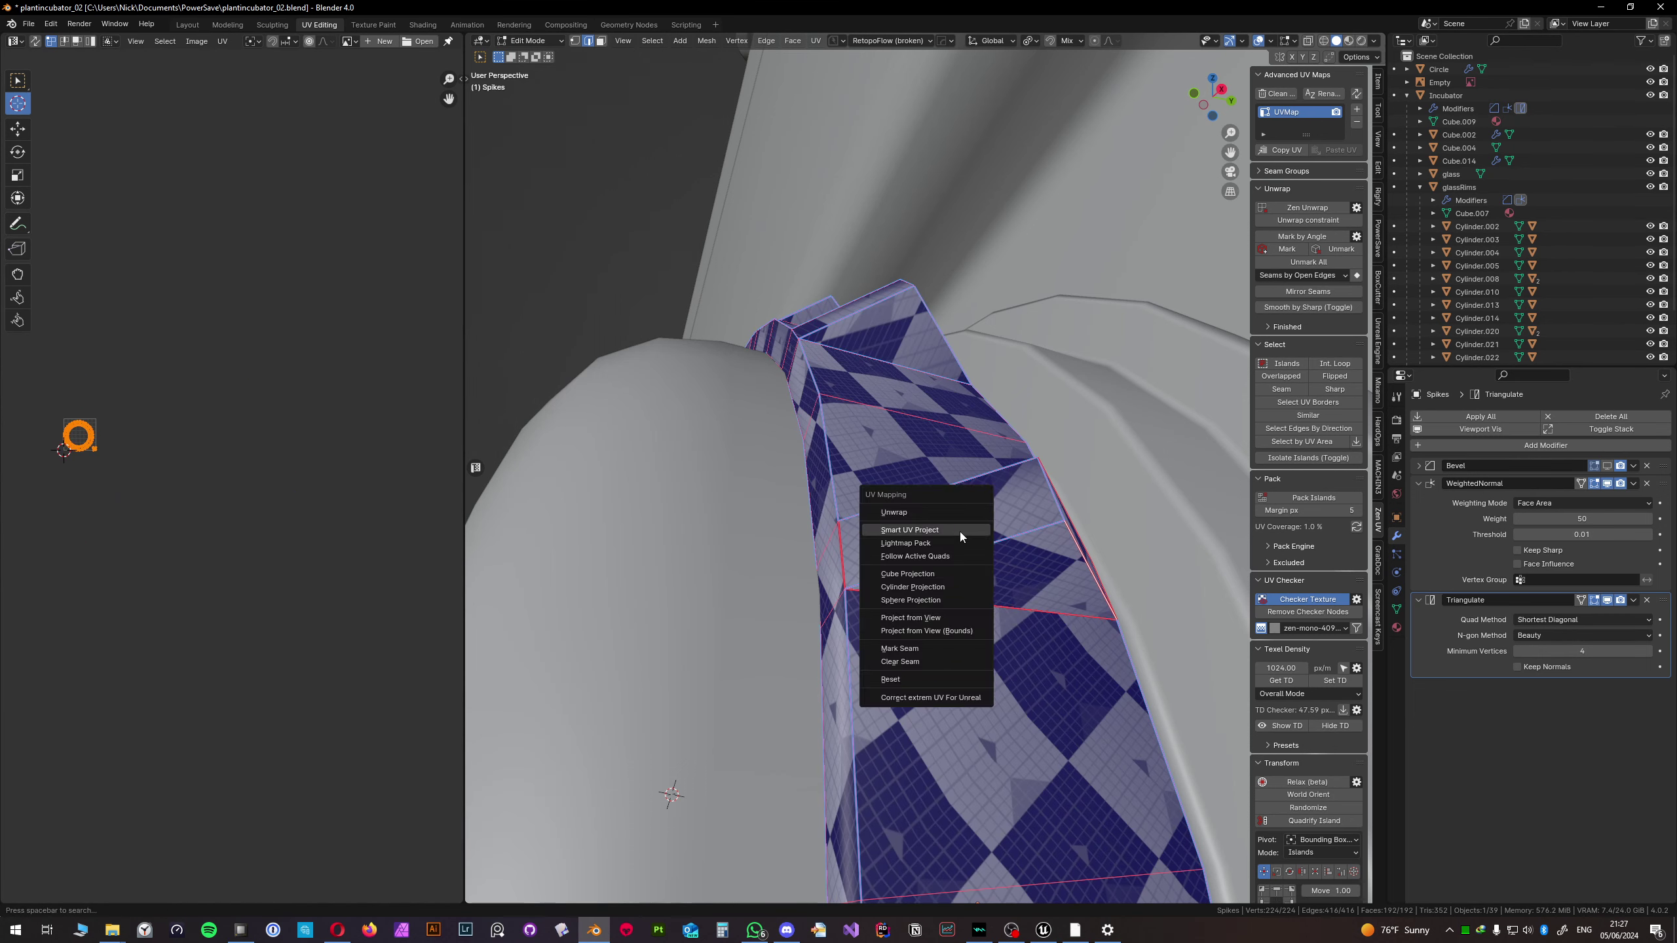
{"action": "left_click", "coordinate": [922, 662]}
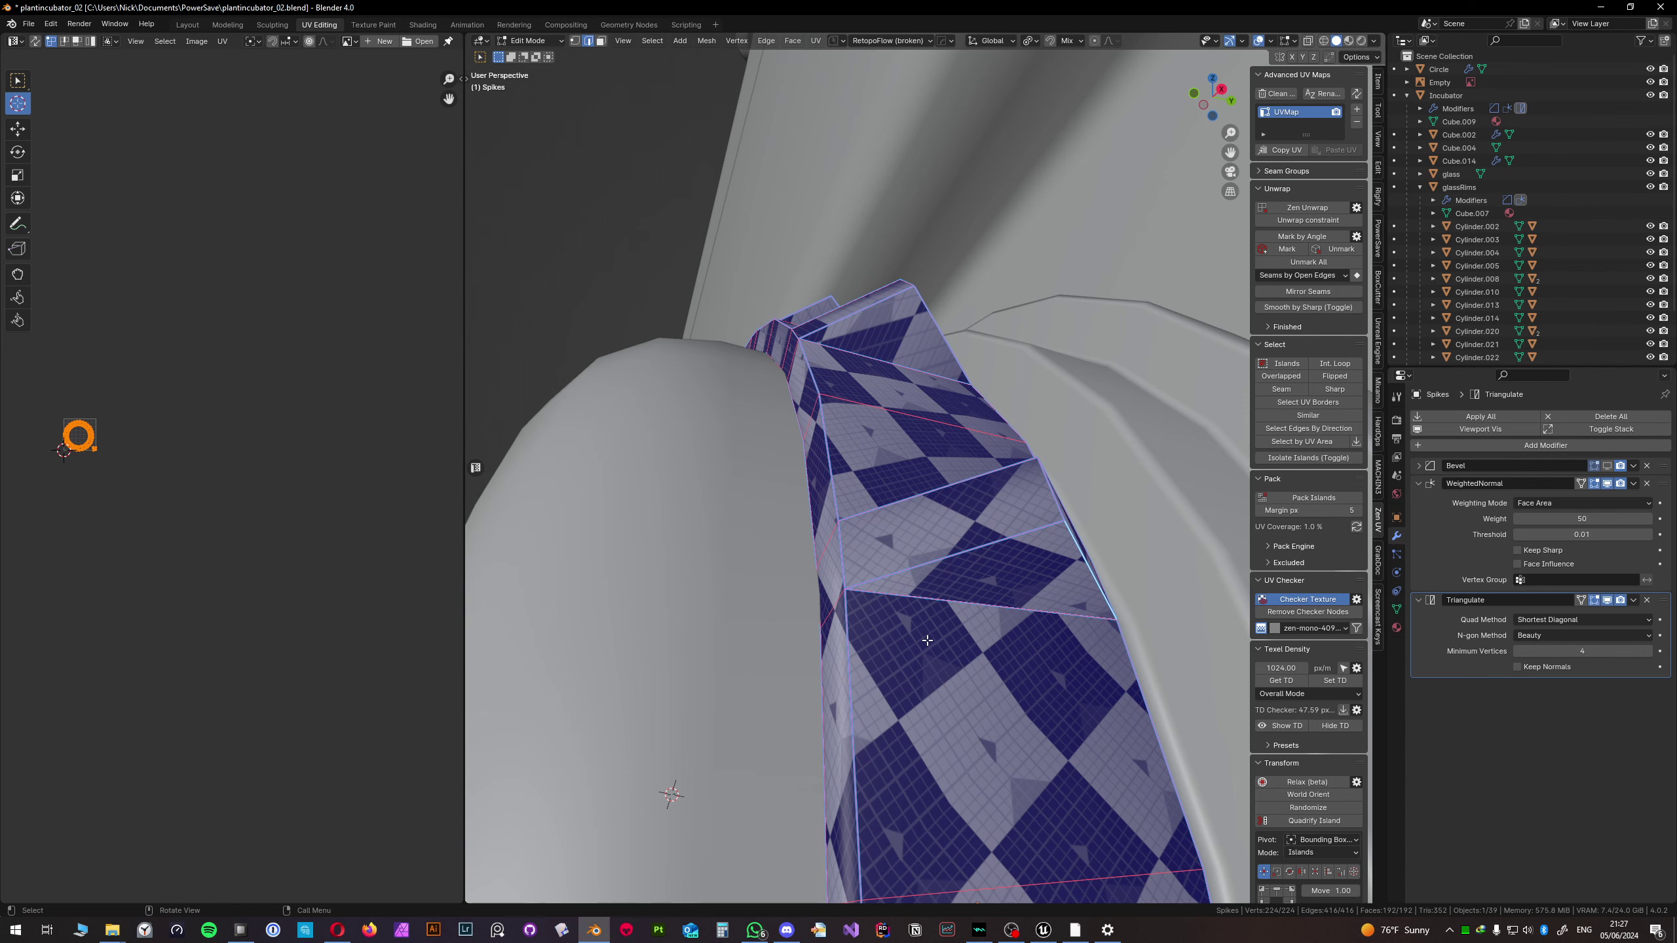
{"action": "key", "text": "u"}
{"action": "left_click", "coordinate": [925, 534]}
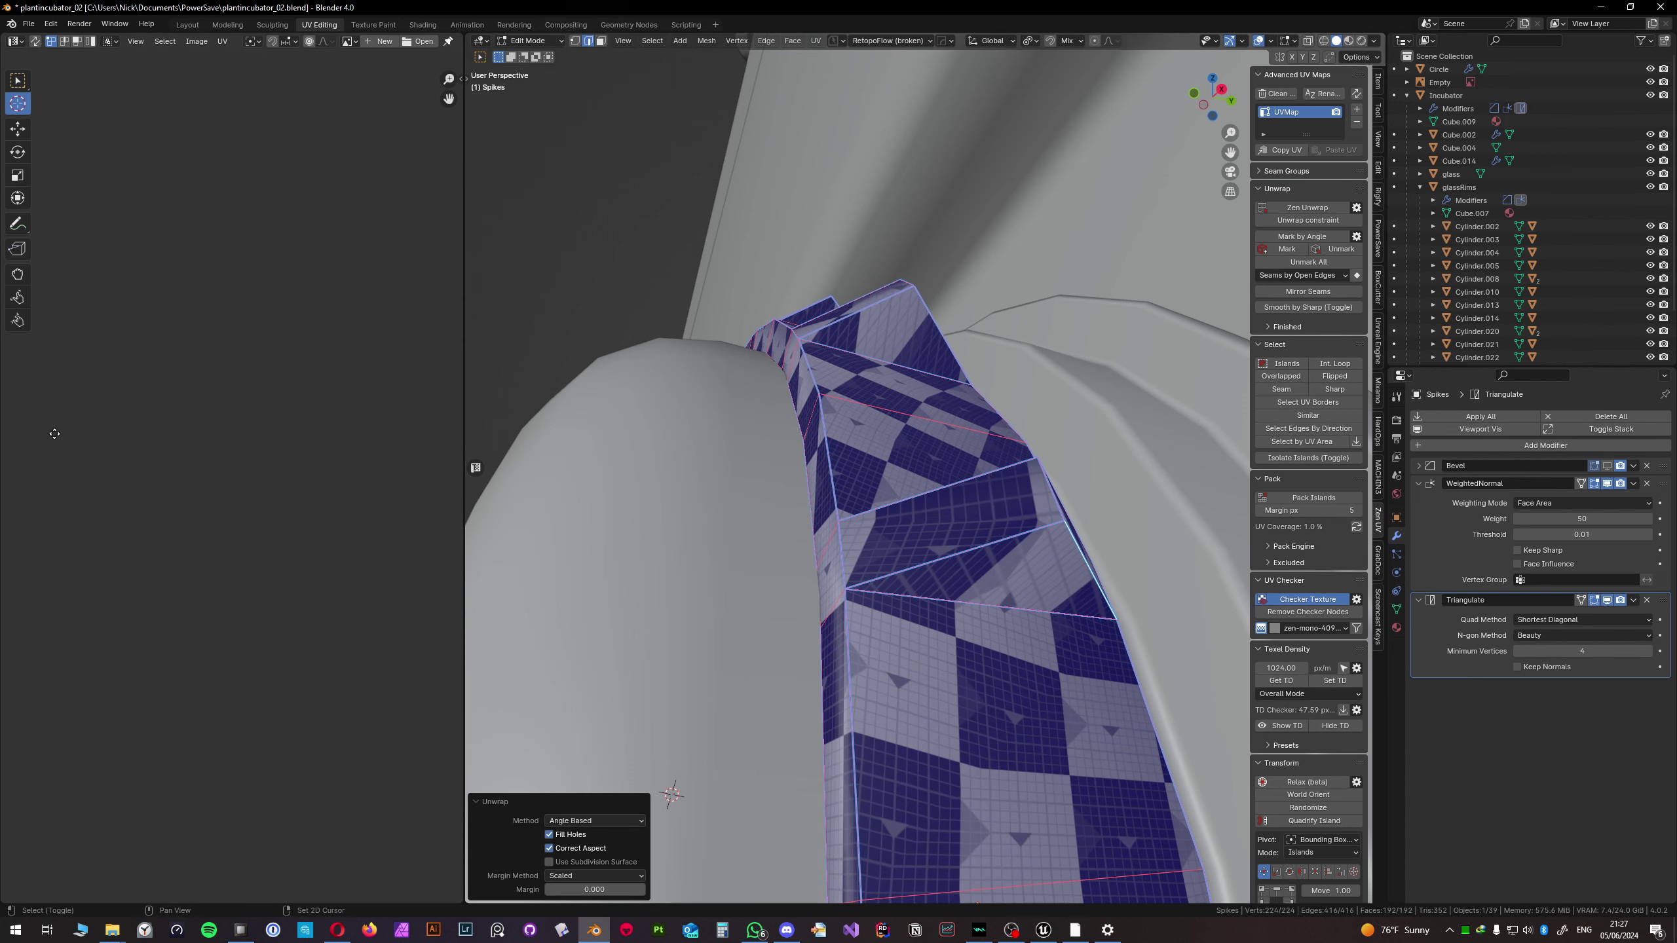
{"action": "middle_click_drag", "start_coordinate": [54, 435], "coordinate": [280, 512], "text": "shift"}
{"action": "scroll", "coordinate": [228, 483], "scroll_direction": "up", "scroll_amount": 5}
{"action": "middle_click_drag", "start_coordinate": [451, 452], "coordinate": [216, 504], "text": "shift"}
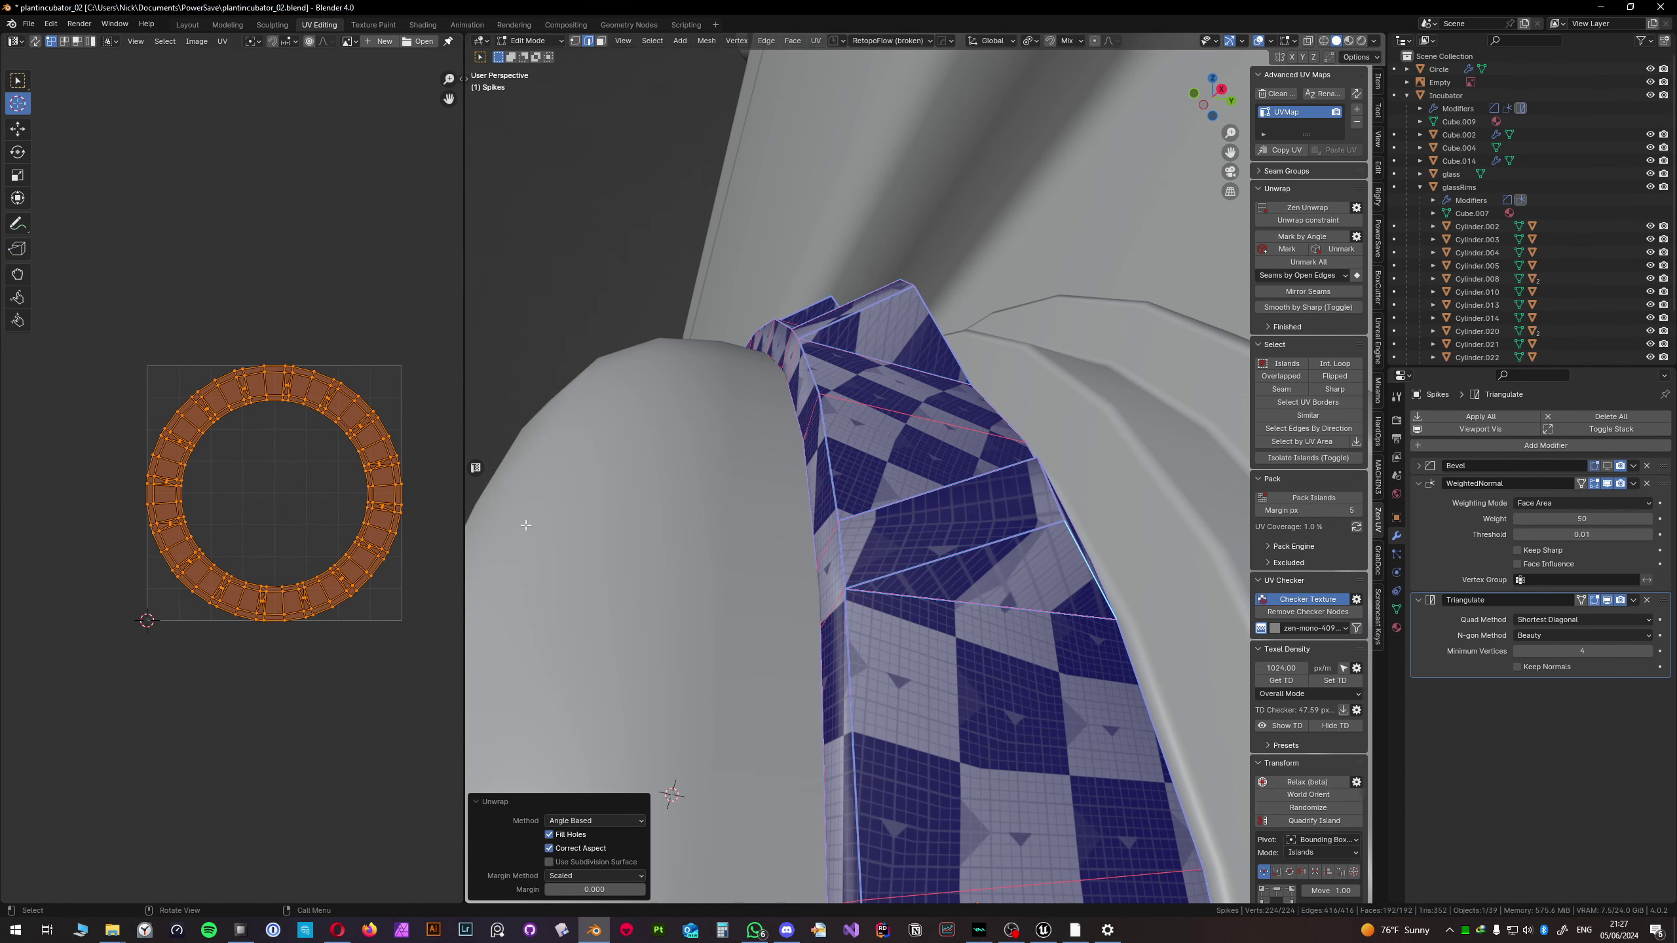
{"action": "scroll", "coordinate": [284, 543], "scroll_direction": "up", "scroll_amount": 4}
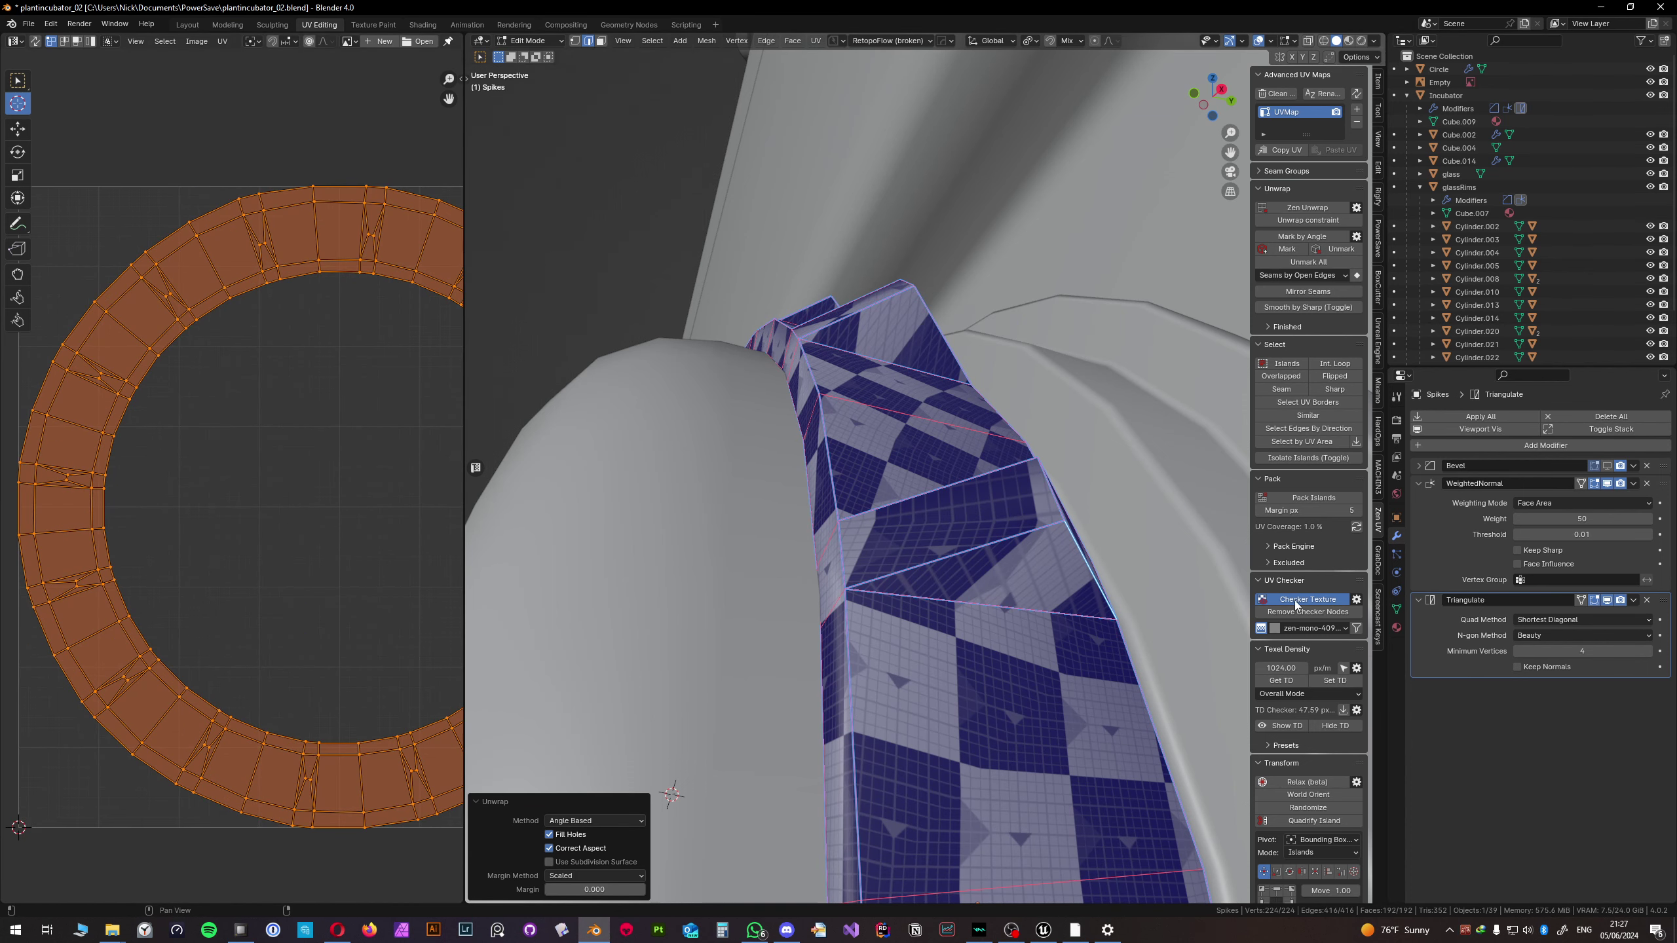
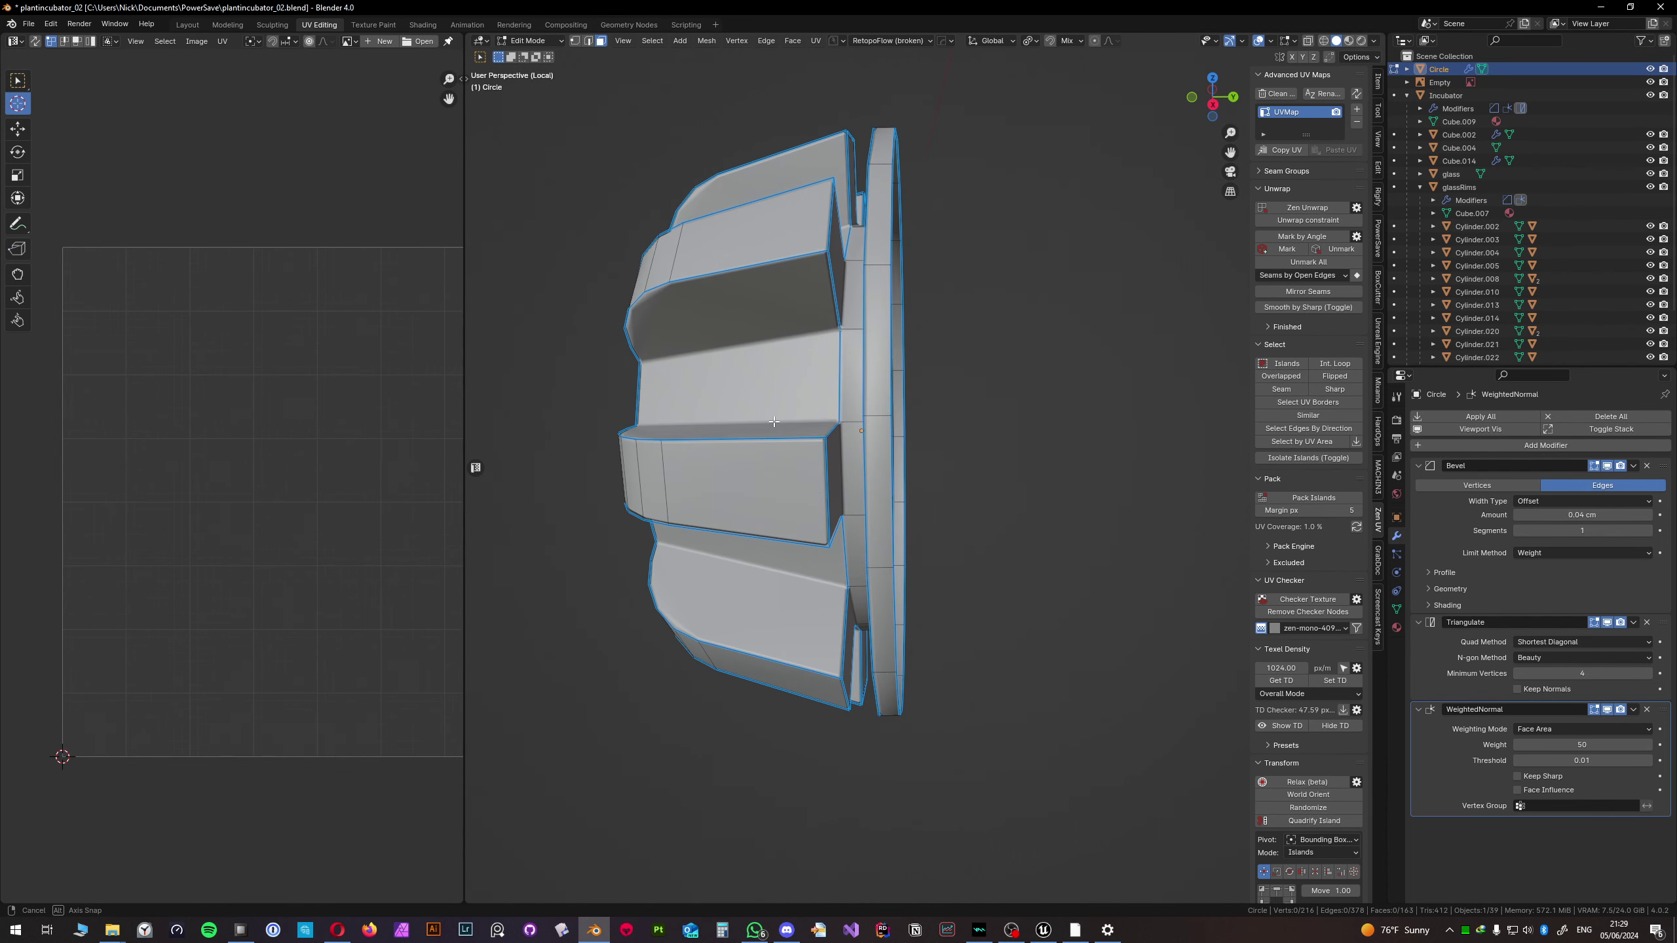
- Mark the nine edges where the teeth meet the knob's round front face as sharp
{"action": "middle_click_drag", "start_coordinate": [773, 421], "coordinate": [815, 425]}
{"action": "scroll", "coordinate": [888, 428], "scroll_direction": "up", "scroll_amount": 5}
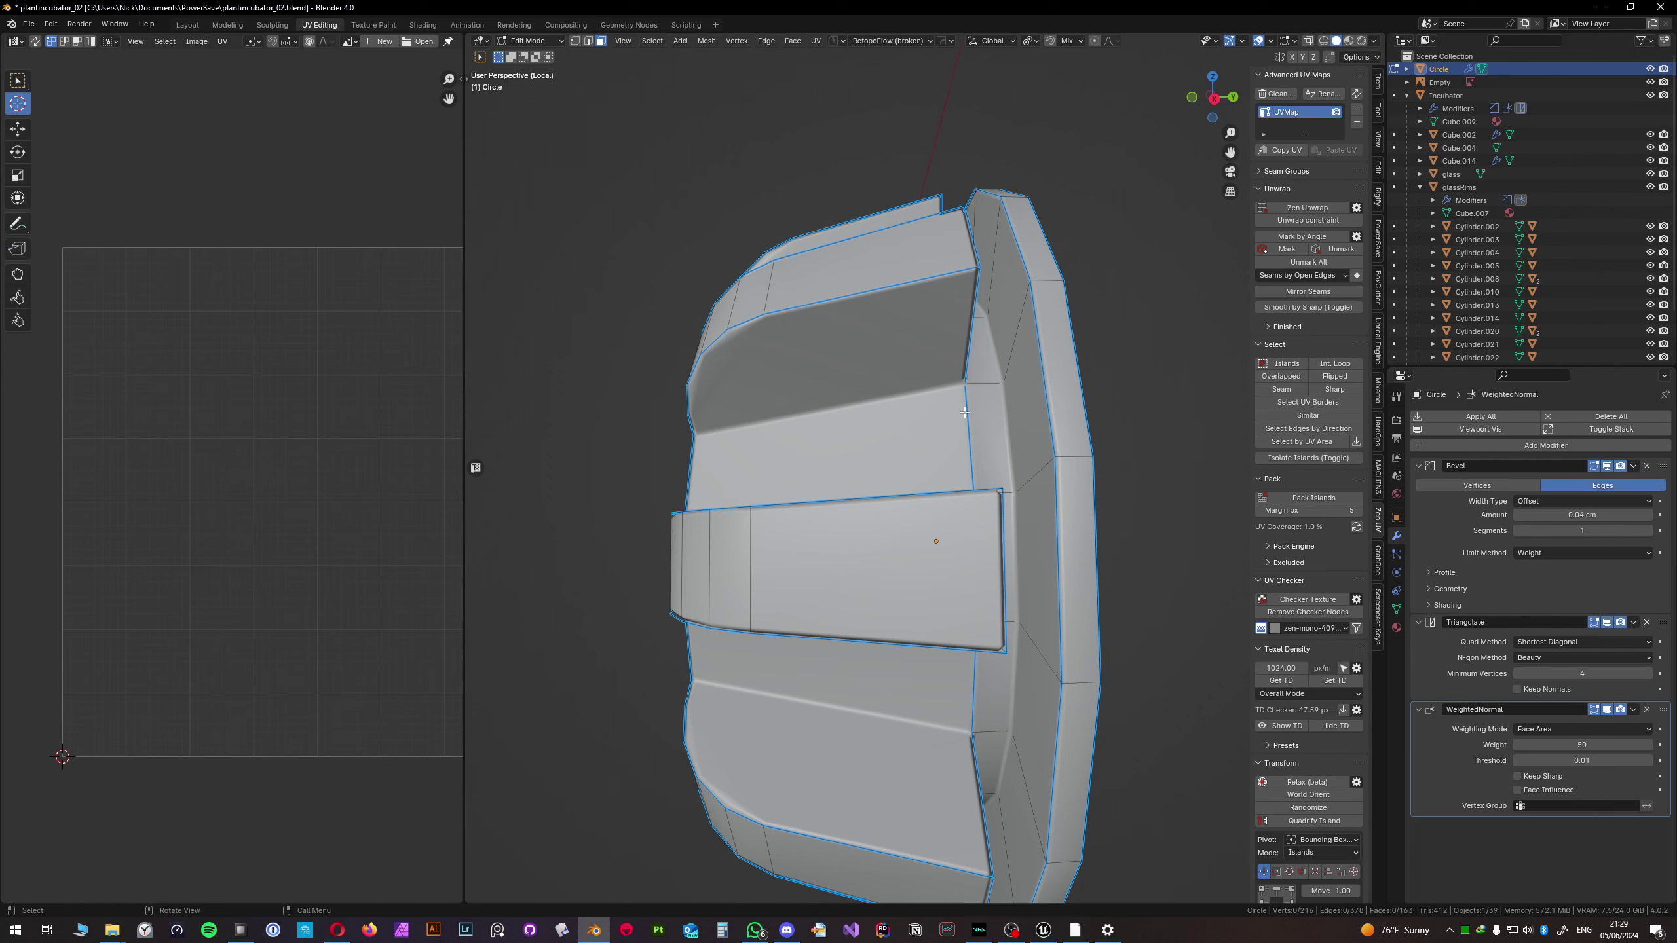
{"action": "middle_click_drag", "start_coordinate": [938, 350], "coordinate": [933, 360]}
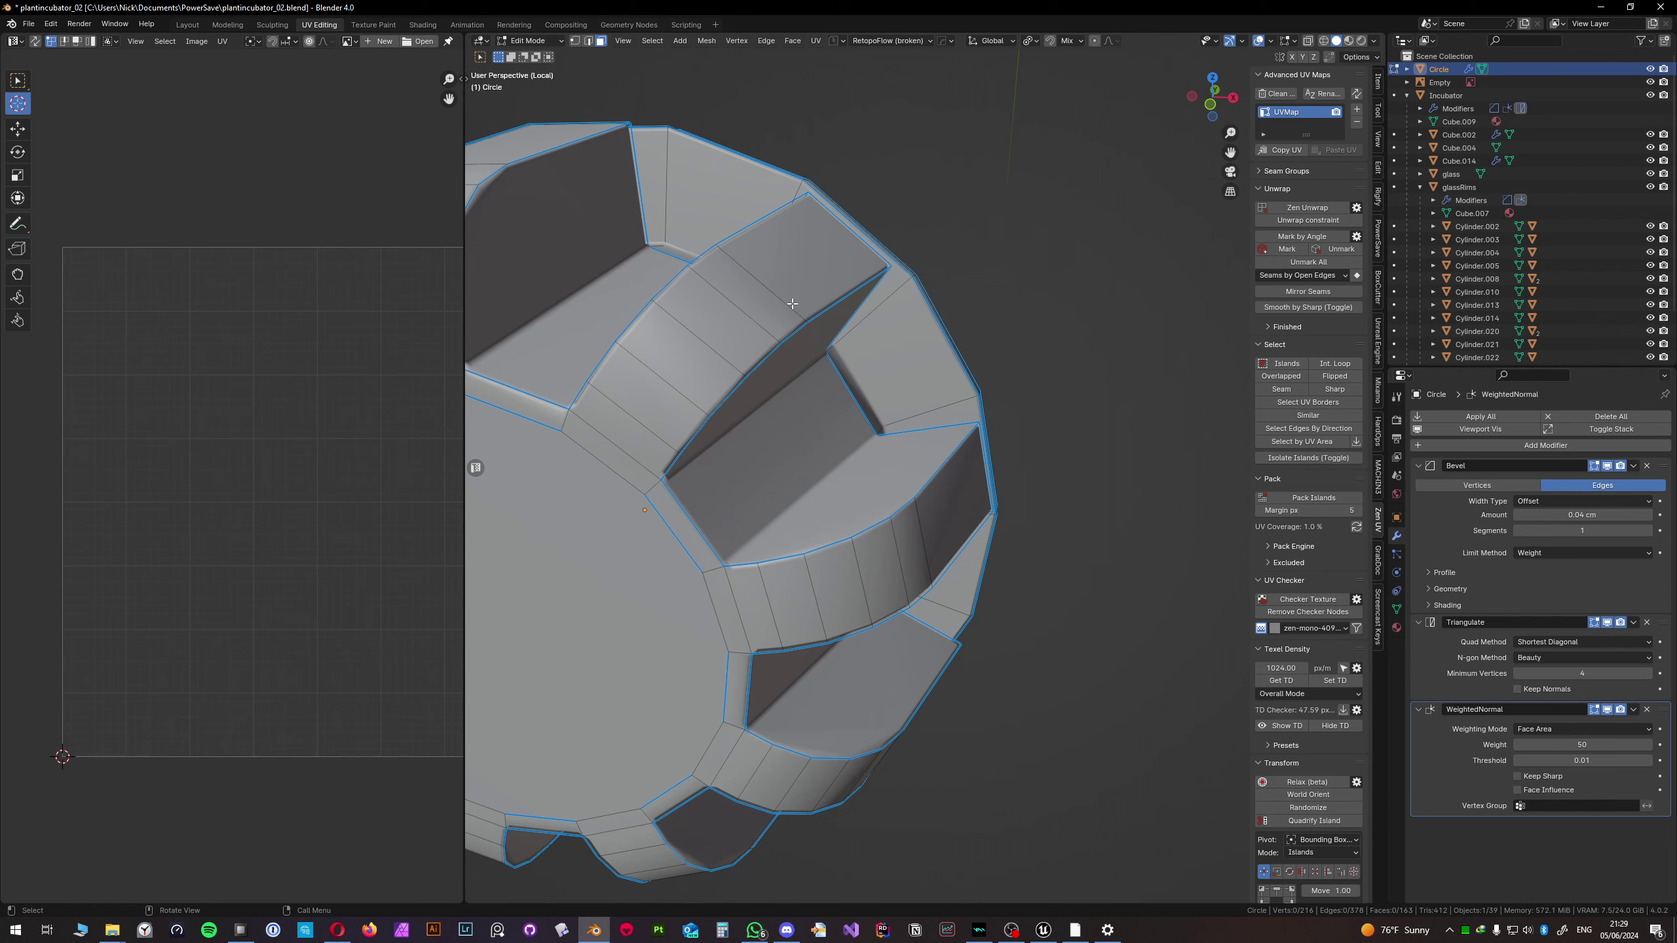
{"action": "middle_click_drag", "start_coordinate": [792, 304], "coordinate": [839, 350]}
{"action": "scroll", "coordinate": [877, 422], "scroll_direction": "down", "scroll_amount": 3}
{"action": "key", "text": "2"}
{"action": "left_click", "coordinate": [786, 821]}
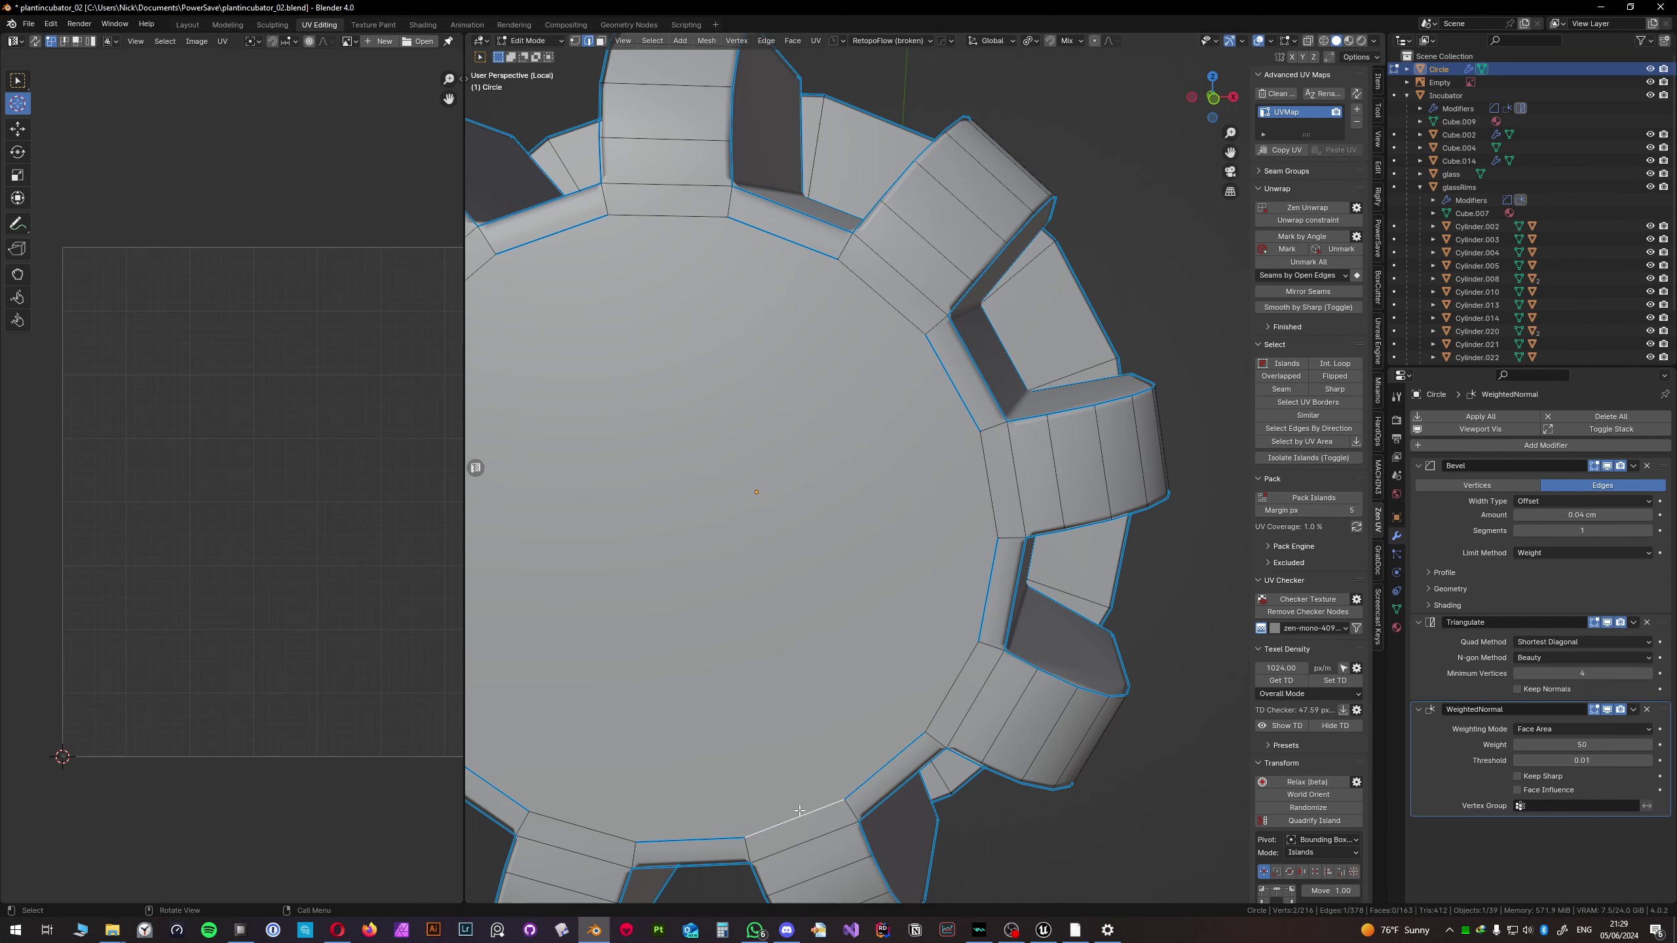
{"action": "left_click", "coordinate": [964, 667], "text": "shift"}
{"action": "left_click", "coordinate": [991, 498], "text": "shift"}
{"action": "left_click", "coordinate": [893, 306], "text": "shift"}
{"action": "left_click", "coordinate": [643, 219], "text": "shift"}
{"action": "middle_click_drag", "start_coordinate": [643, 225], "coordinate": [666, 271]}
{"action": "left_click", "coordinate": [665, 272], "text": "shift"}
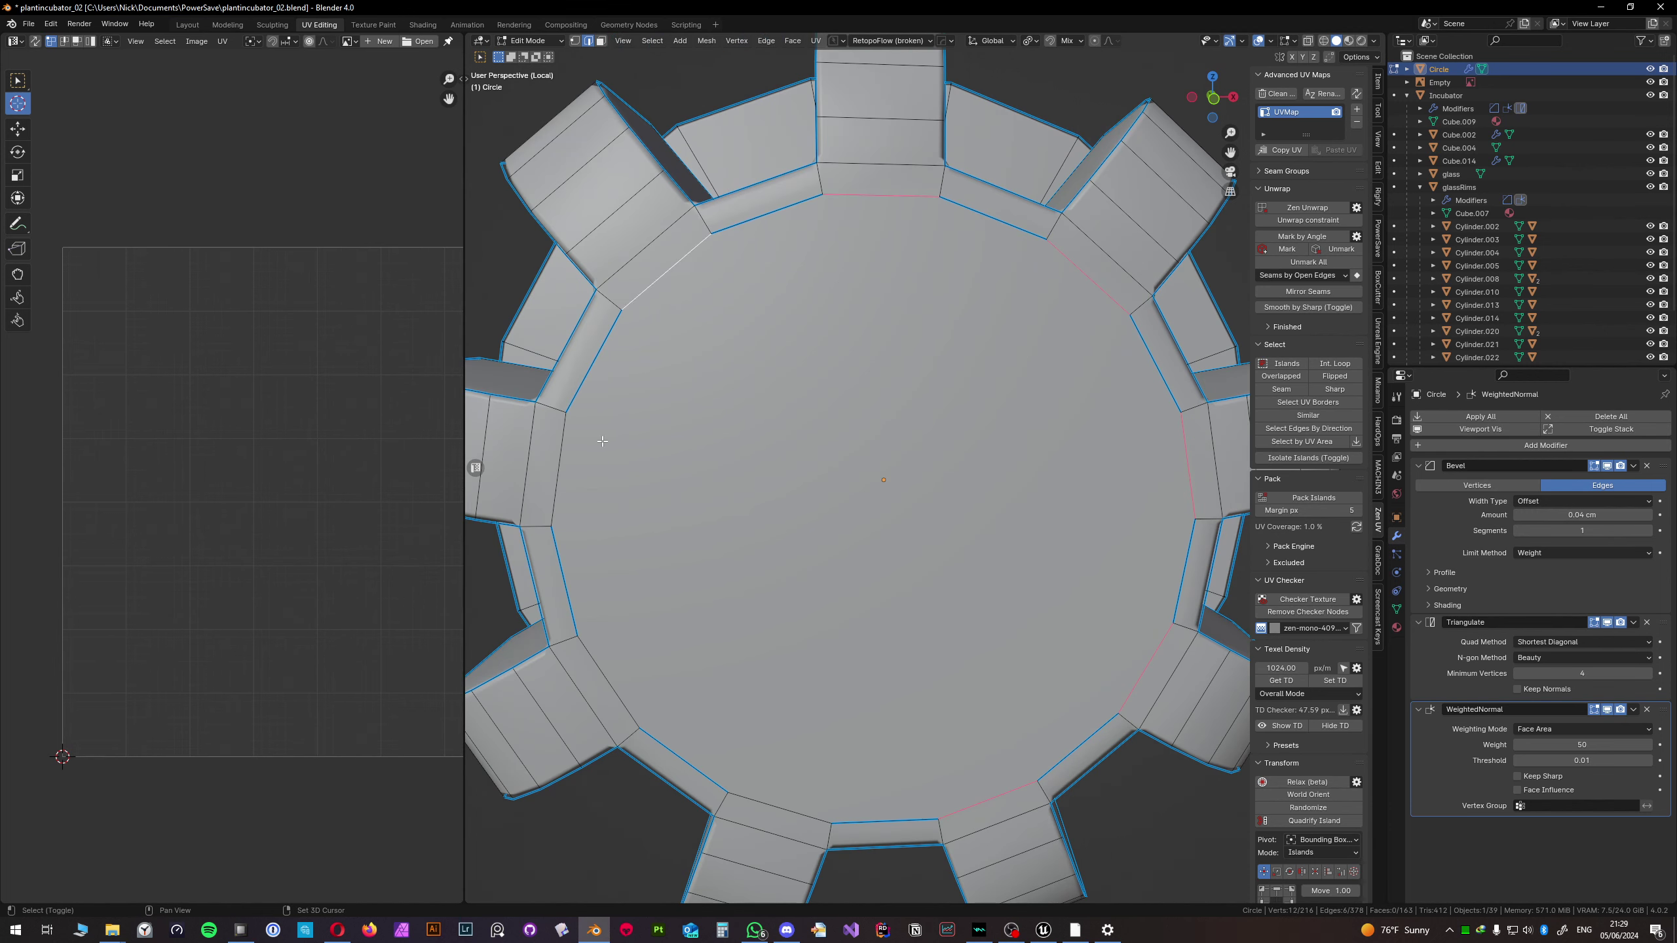
{"action": "left_click", "coordinate": [552, 492], "text": "shift"}
{"action": "left_click", "coordinate": [602, 676], "text": "shift"}
{"action": "left_click", "coordinate": [779, 807], "text": "shift"}
{"action": "key", "text": "q"}
{"action": "left_click", "coordinate": [734, 666]}
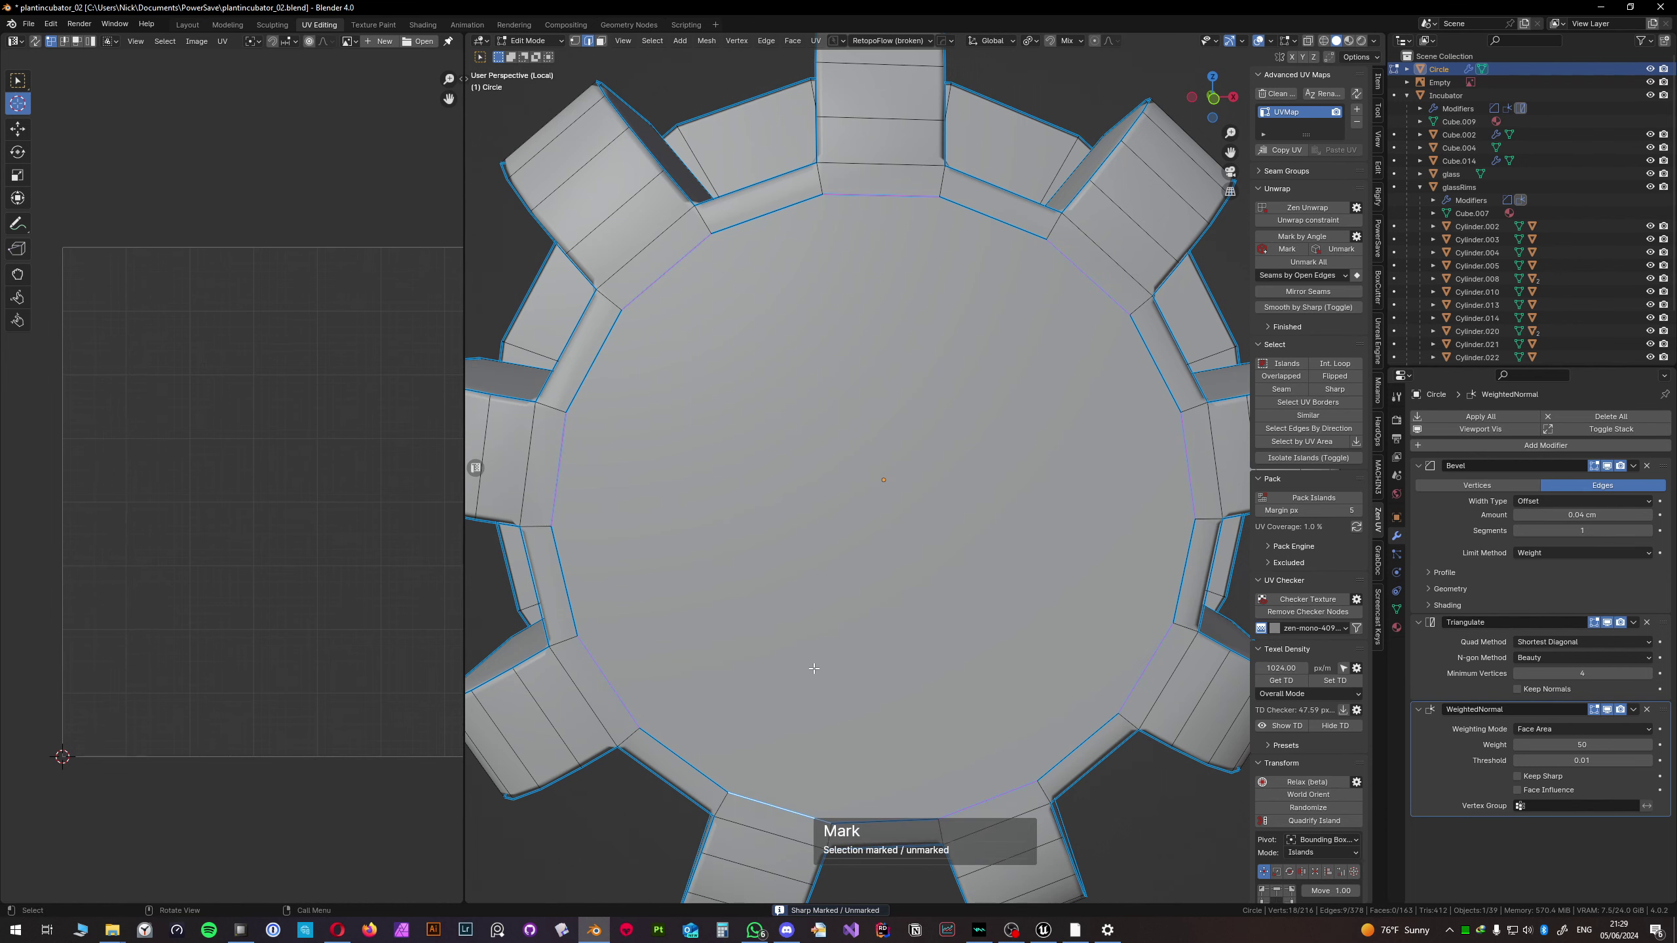
- Examine the knob's shading around the front face and teeth in object mode
{"action": "key", "text": "Tab"}
{"action": "left_click", "coordinate": [809, 503]}
{"action": "middle_click_drag", "start_coordinate": [796, 532], "coordinate": [778, 449]}
{"action": "key", "text": "Tab"}
{"action": "scroll", "coordinate": [856, 423], "scroll_direction": "up", "scroll_amount": 3}
{"action": "scroll", "coordinate": [856, 424], "scroll_direction": "down", "scroll_amount": 3}
{"action": "scroll", "coordinate": [777, 449], "scroll_direction": "up", "scroll_amount": 4}
{"action": "scroll", "coordinate": [786, 440], "scroll_direction": "down", "scroll_amount": 3}
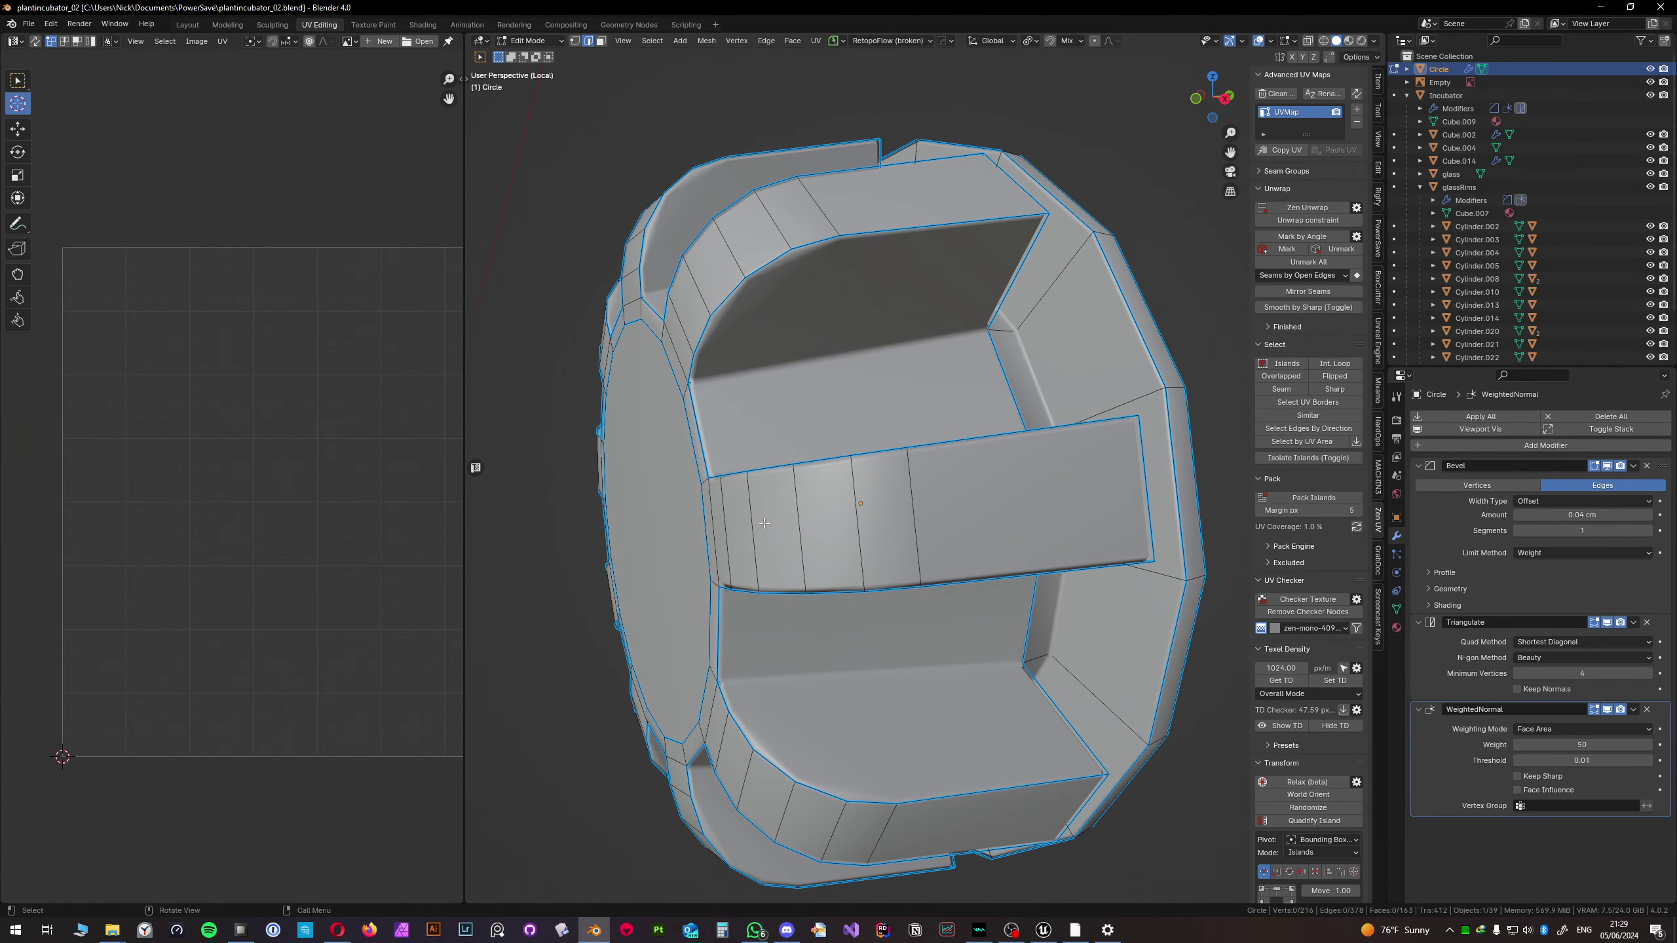
- Select the knob's round front face with its surrounding rim faces and the outer faces of four teeth
{"action": "scroll", "coordinate": [764, 523], "scroll_direction": "down", "scroll_amount": 3}
{"action": "middle_click_drag", "start_coordinate": [764, 523], "coordinate": [910, 496]}
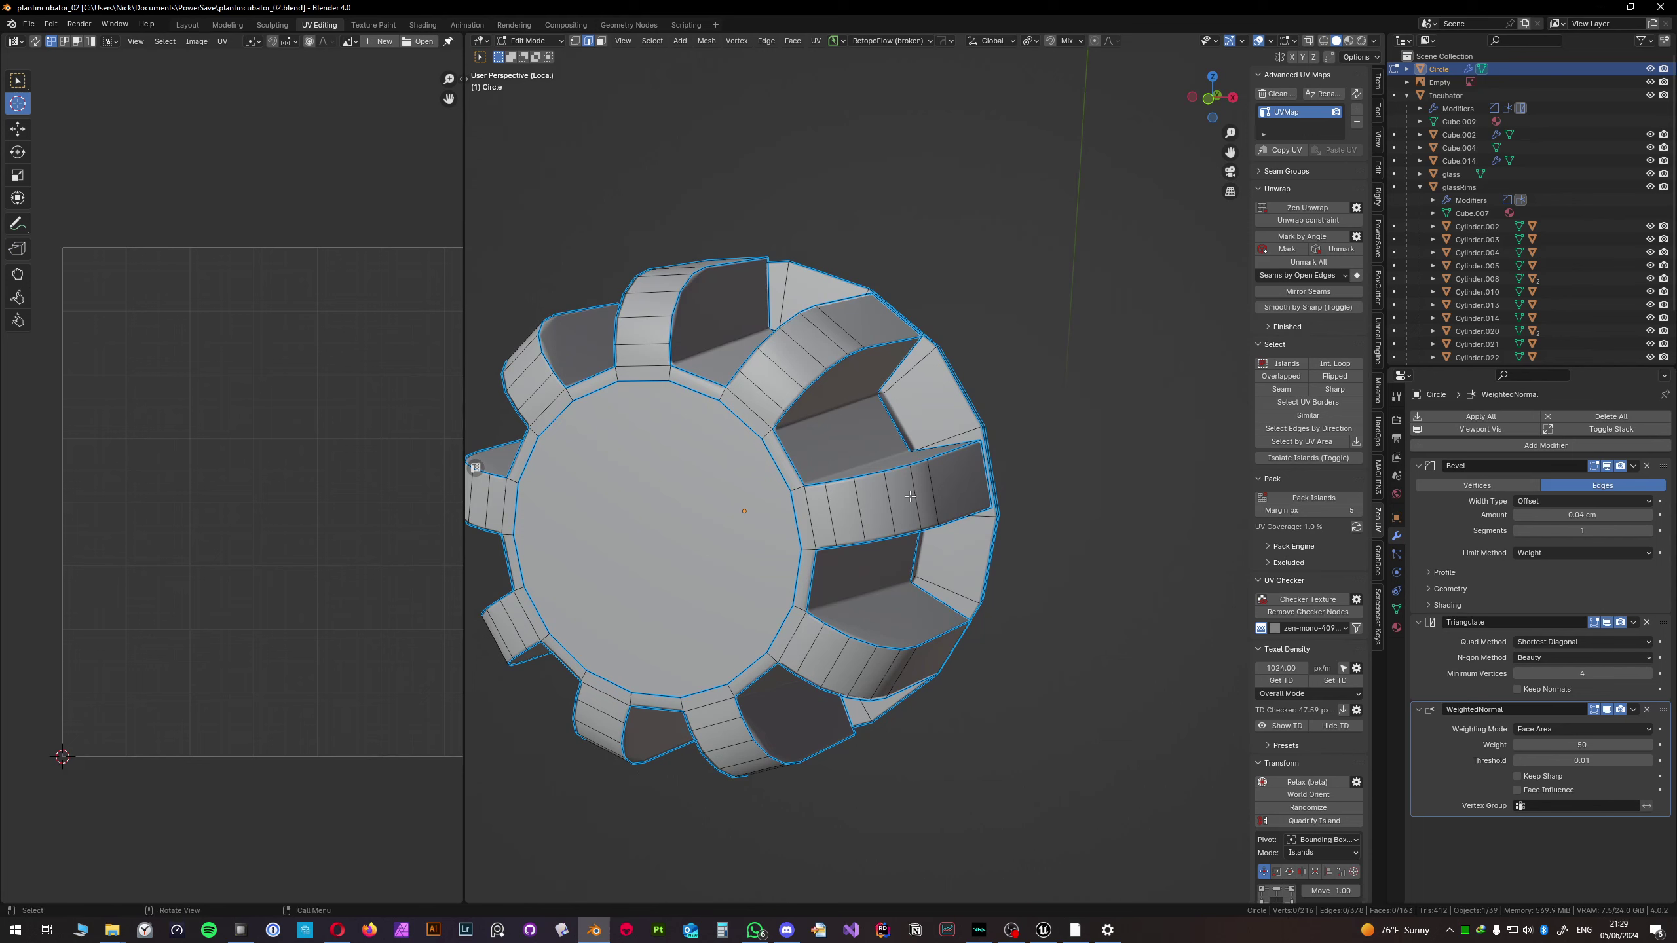
{"action": "key", "text": "3"}
{"action": "key", "text": "ctrl+KP_Add"}
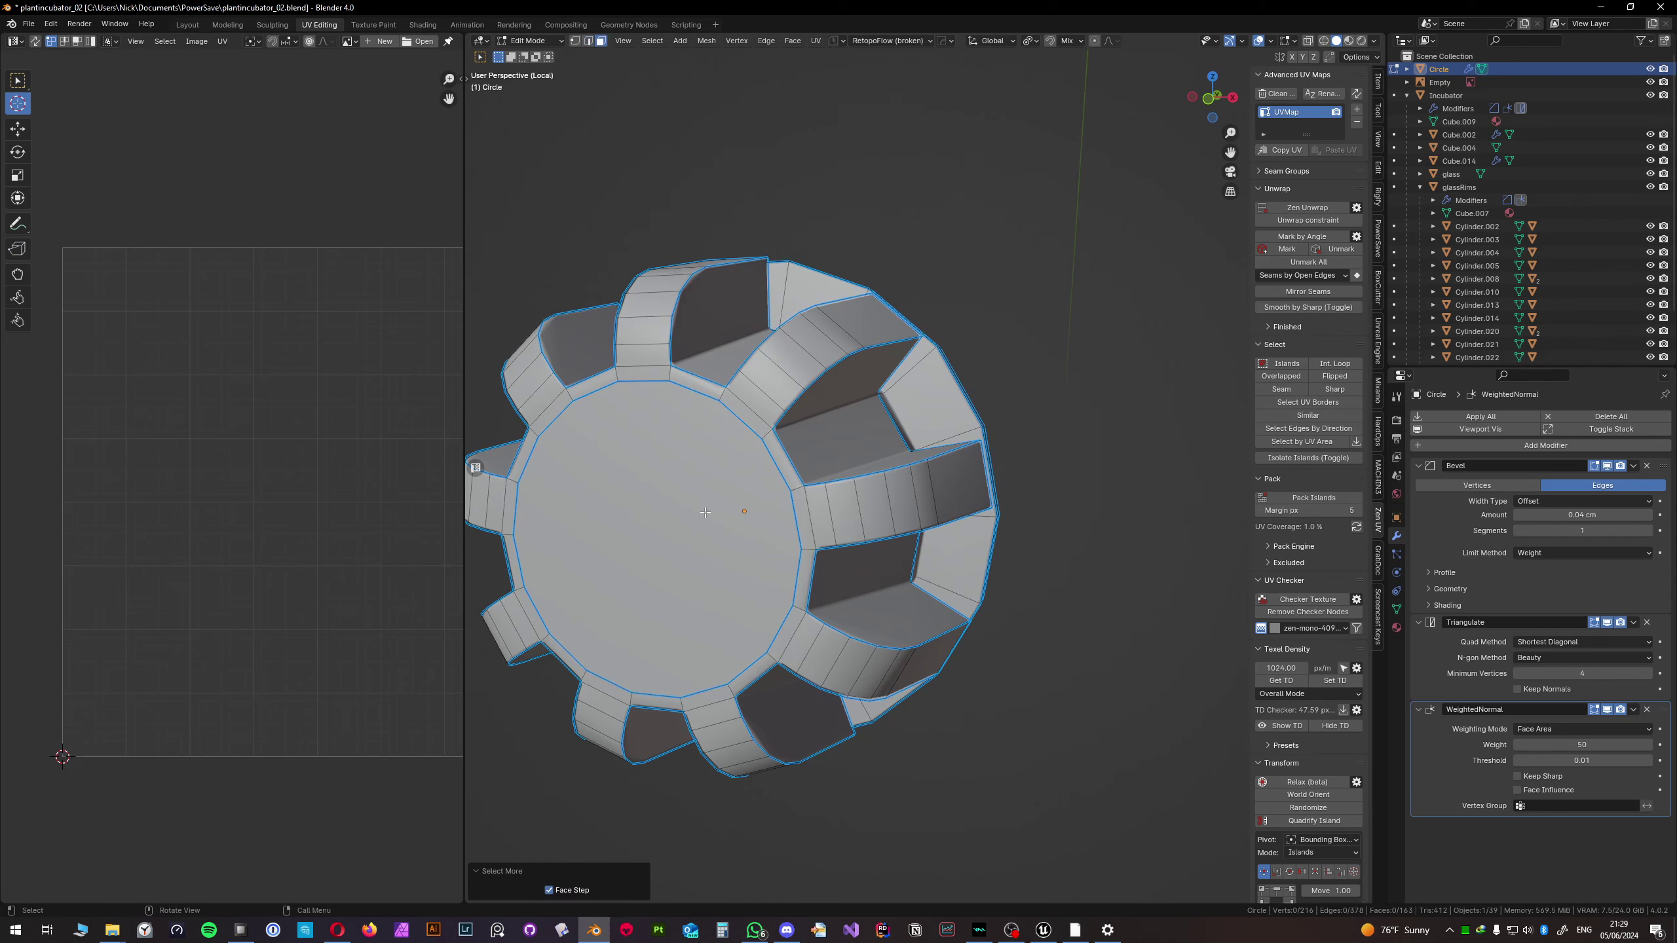
{"action": "left_click", "coordinate": [711, 476]}
{"action": "key", "text": "ctrl+KP_Add"}
{"action": "key", "text": "ctrl+KP_Add"}
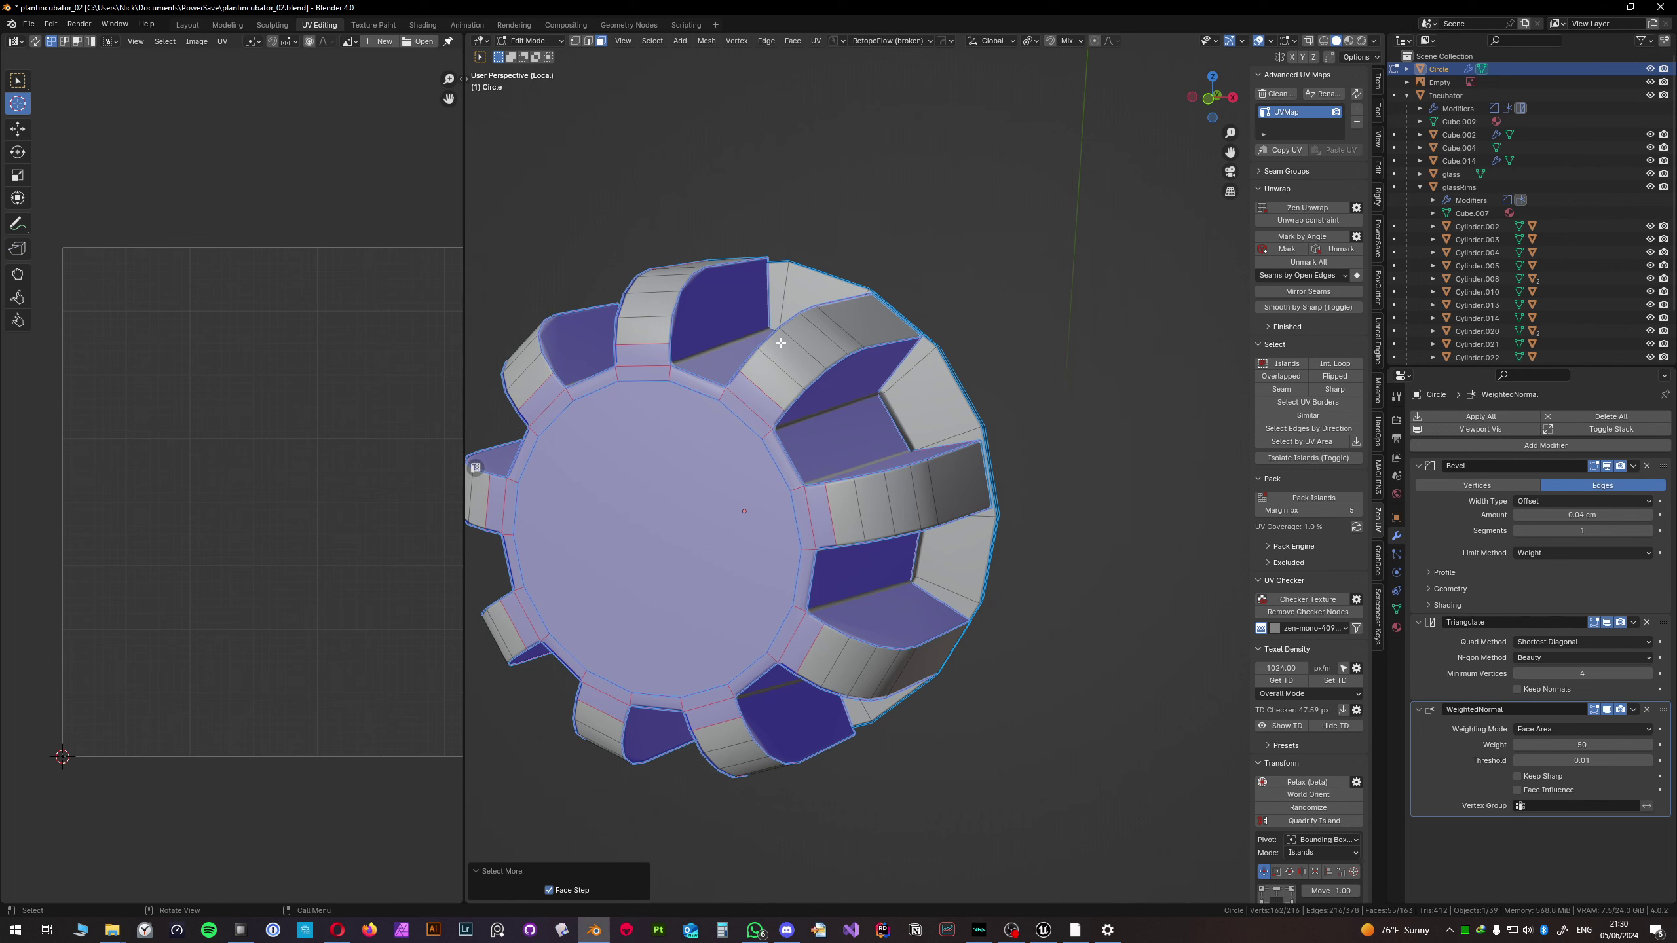
{"action": "key", "text": "ctrl+KP_Subtract"}
{"action": "key", "text": "c"}
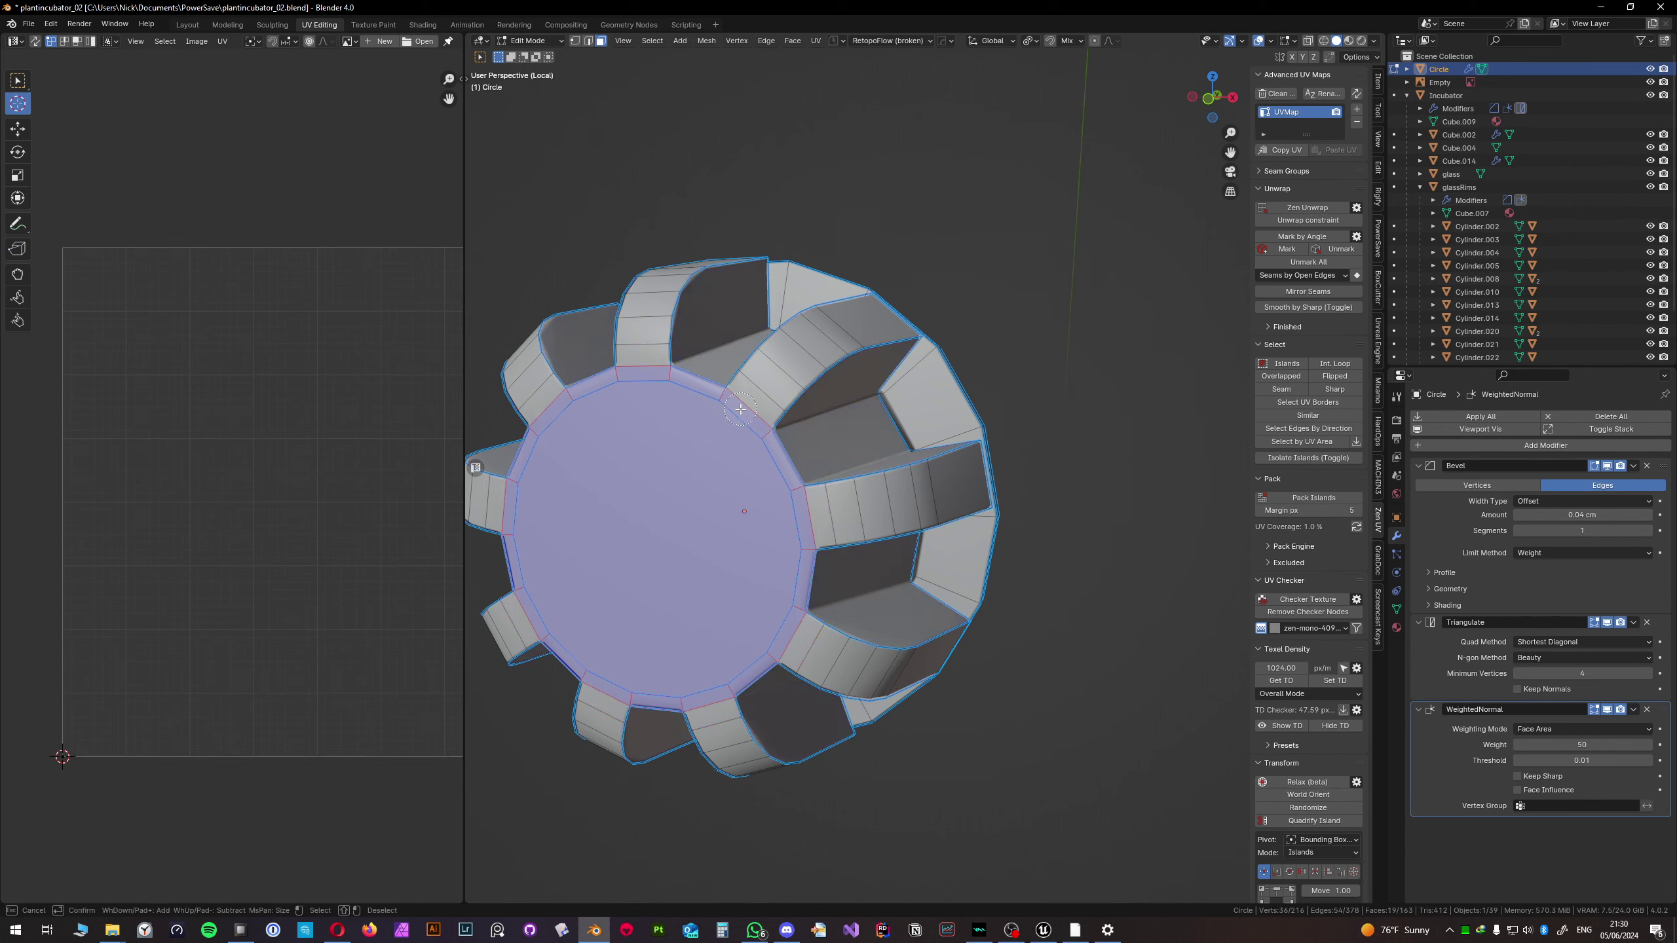
{"action": "left_click_drag", "start_coordinate": [742, 409], "coordinate": [842, 328]}
{"action": "mouse_move", "coordinate": [756, 551]}
{"action": "left_mouse_down"}
{"action": "mouse_move", "coordinate": [918, 496]}
{"action": "mouse_move", "coordinate": [816, 602]}
{"action": "mouse_move", "coordinate": [835, 664]}
{"action": "mouse_move", "coordinate": [900, 673]}
{"action": "left_mouse_up"}
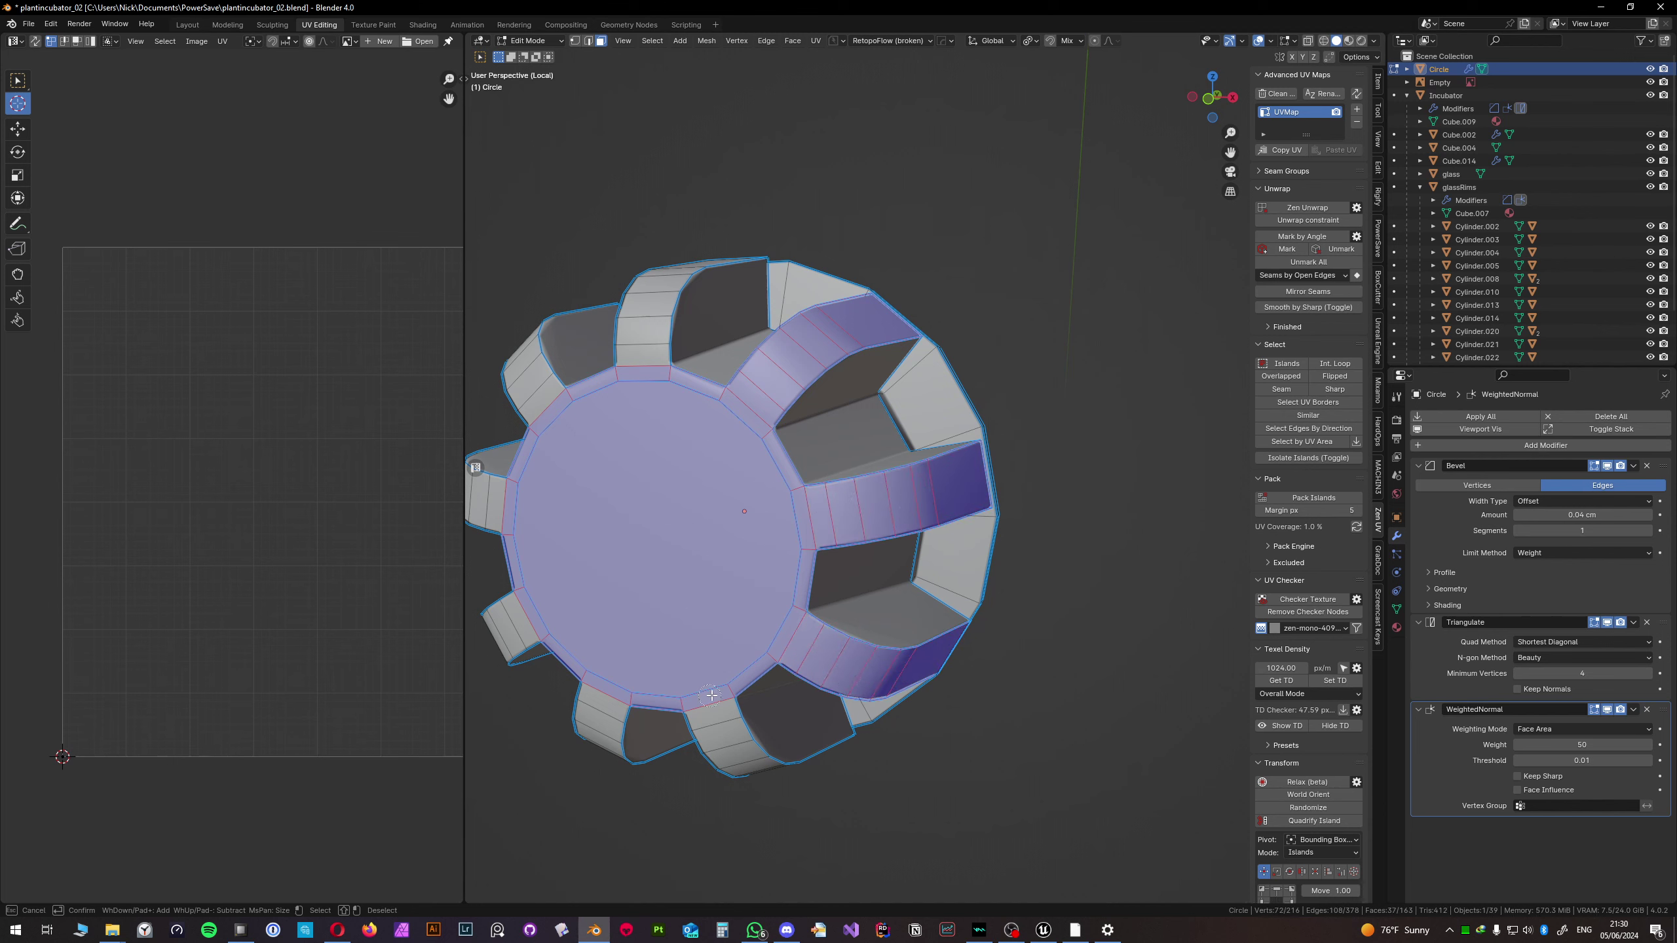
{"action": "mouse_move", "coordinate": [709, 702]}
{"action": "left_mouse_down"}
{"action": "mouse_move", "coordinate": [730, 736]}
{"action": "mouse_move", "coordinate": [738, 700]}
{"action": "left_mouse_up"}
{"action": "right_click", "coordinate": [738, 700]}
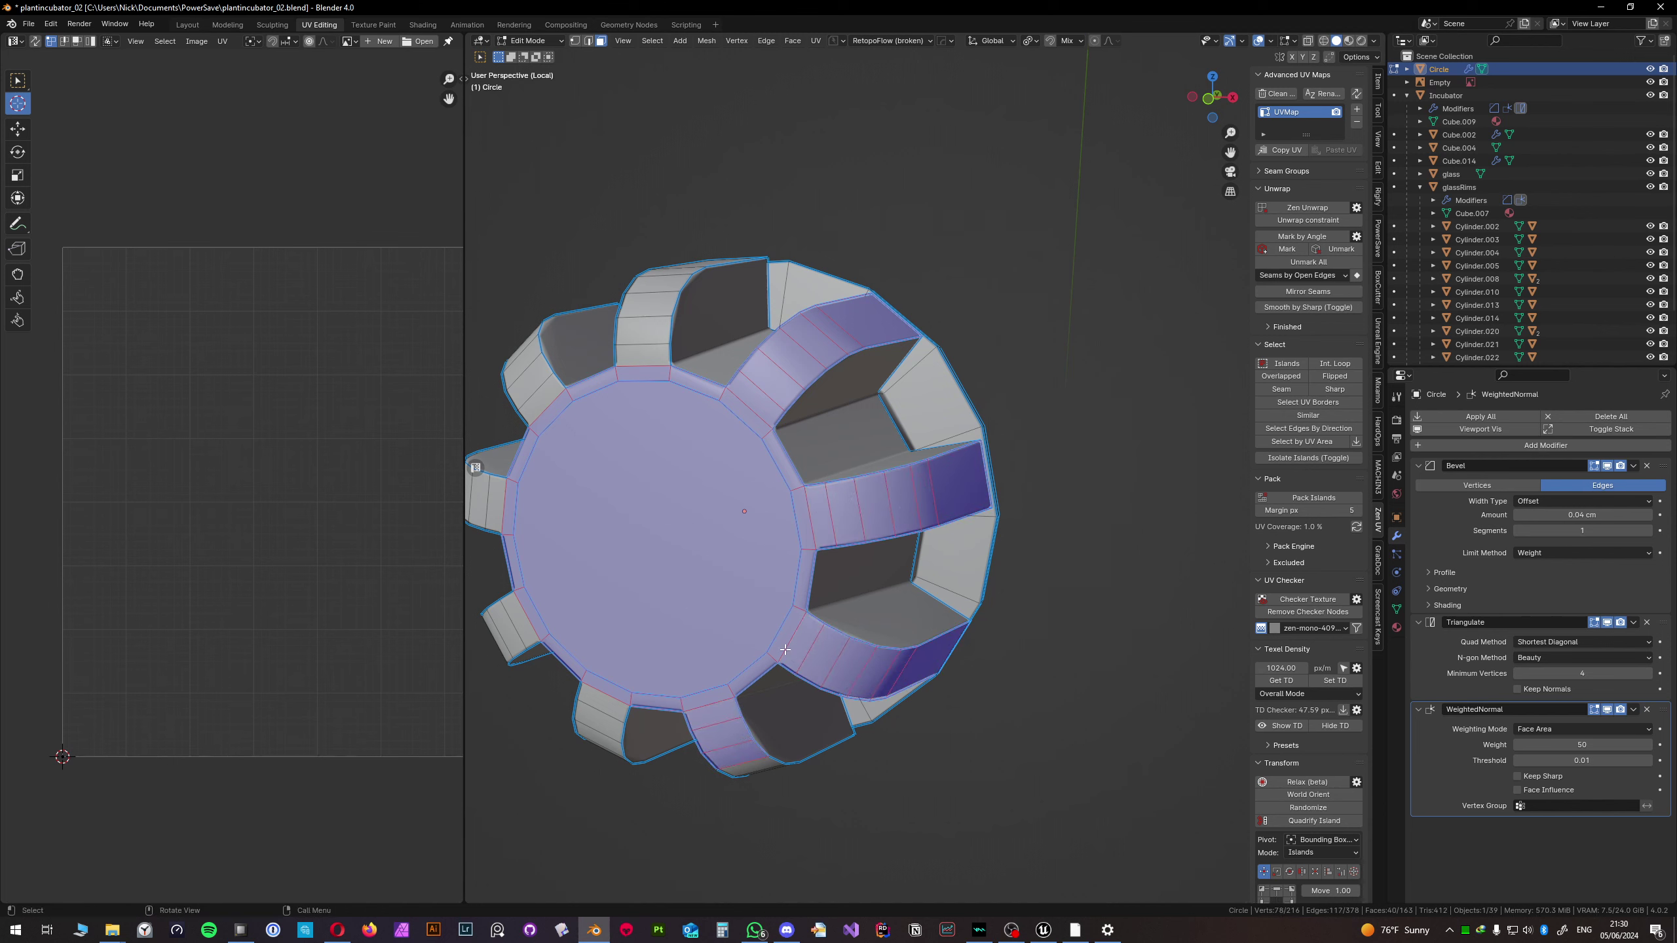
{"action": "middle_click_drag", "start_coordinate": [897, 488], "coordinate": [923, 392]}
{"action": "middle_click_drag", "start_coordinate": [927, 450], "coordinate": [932, 347]}
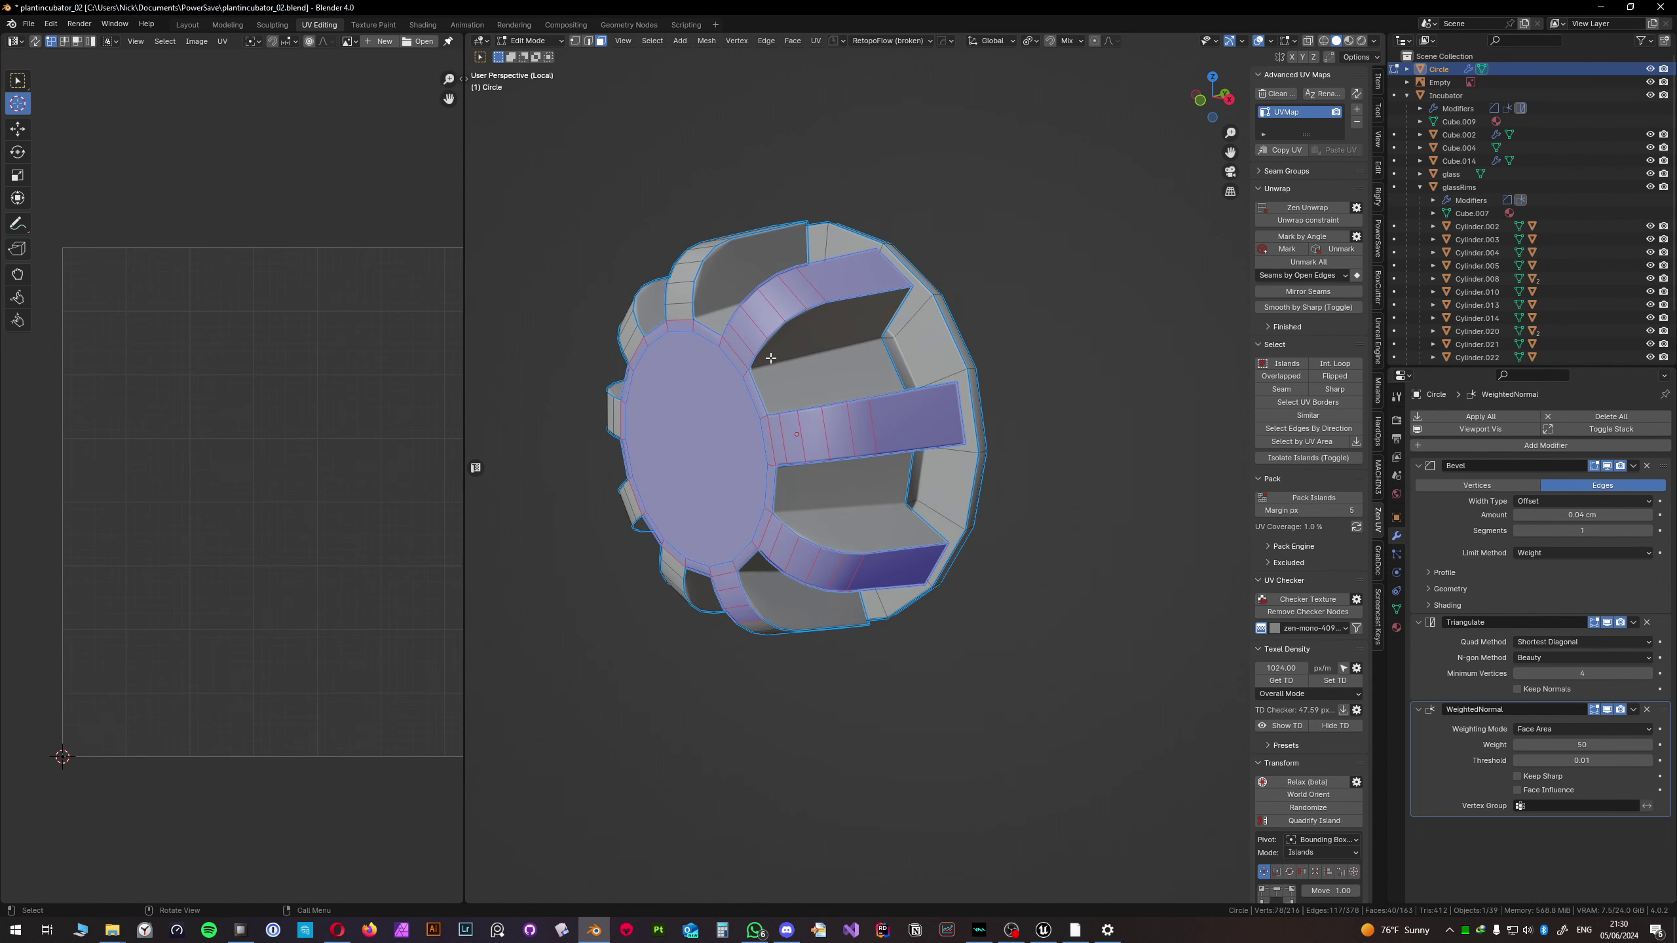
- Select all of the knob's faces and unwrap them with the standard angle-based Unwrap
{"action": "key", "text": "Tab"}
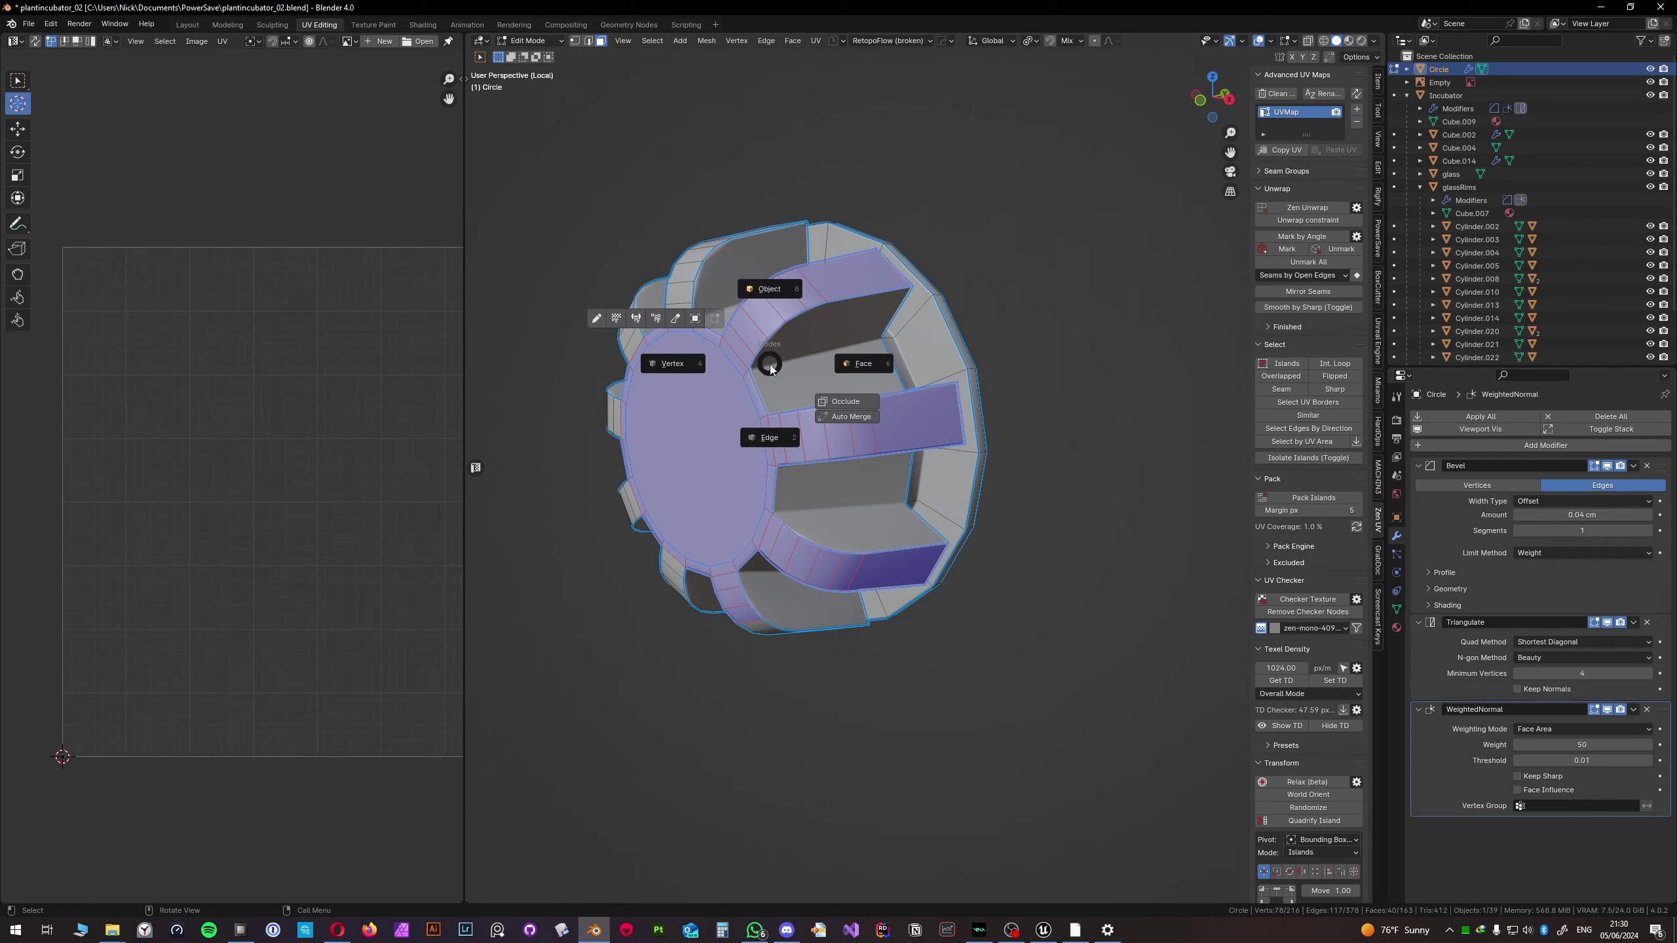
{"action": "key", "text": "Tab"}
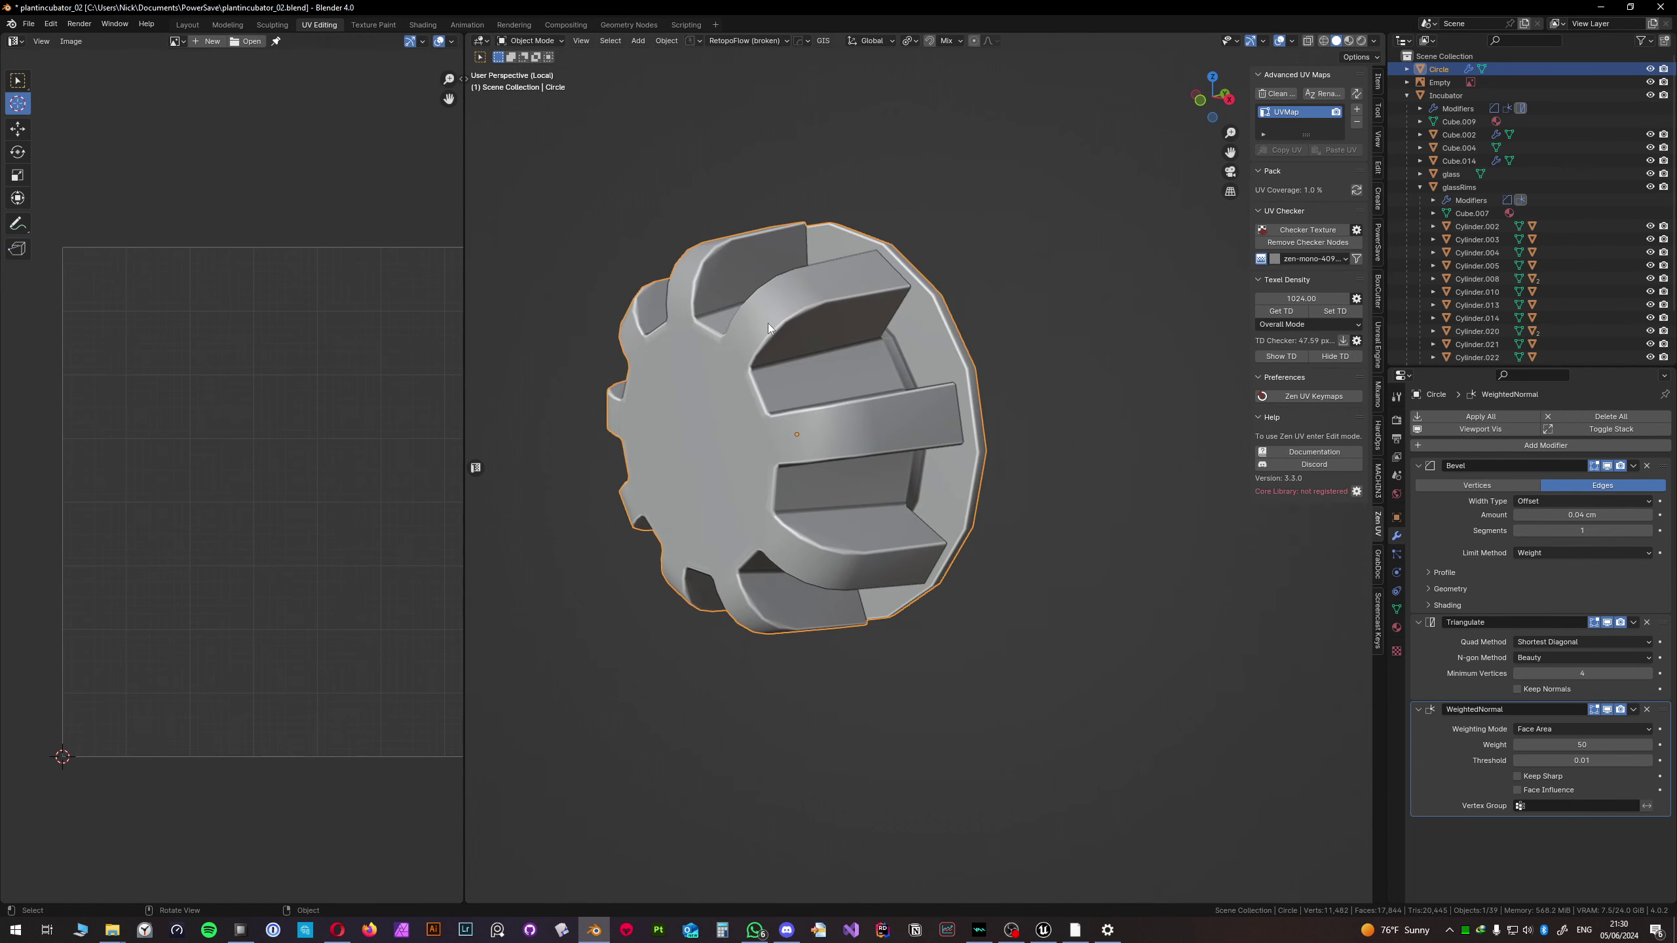
{"action": "key", "text": "Tab"}
{"action": "key", "text": "a"}
{"action": "key", "text": "u"}
{"action": "left_click", "coordinate": [772, 365]}
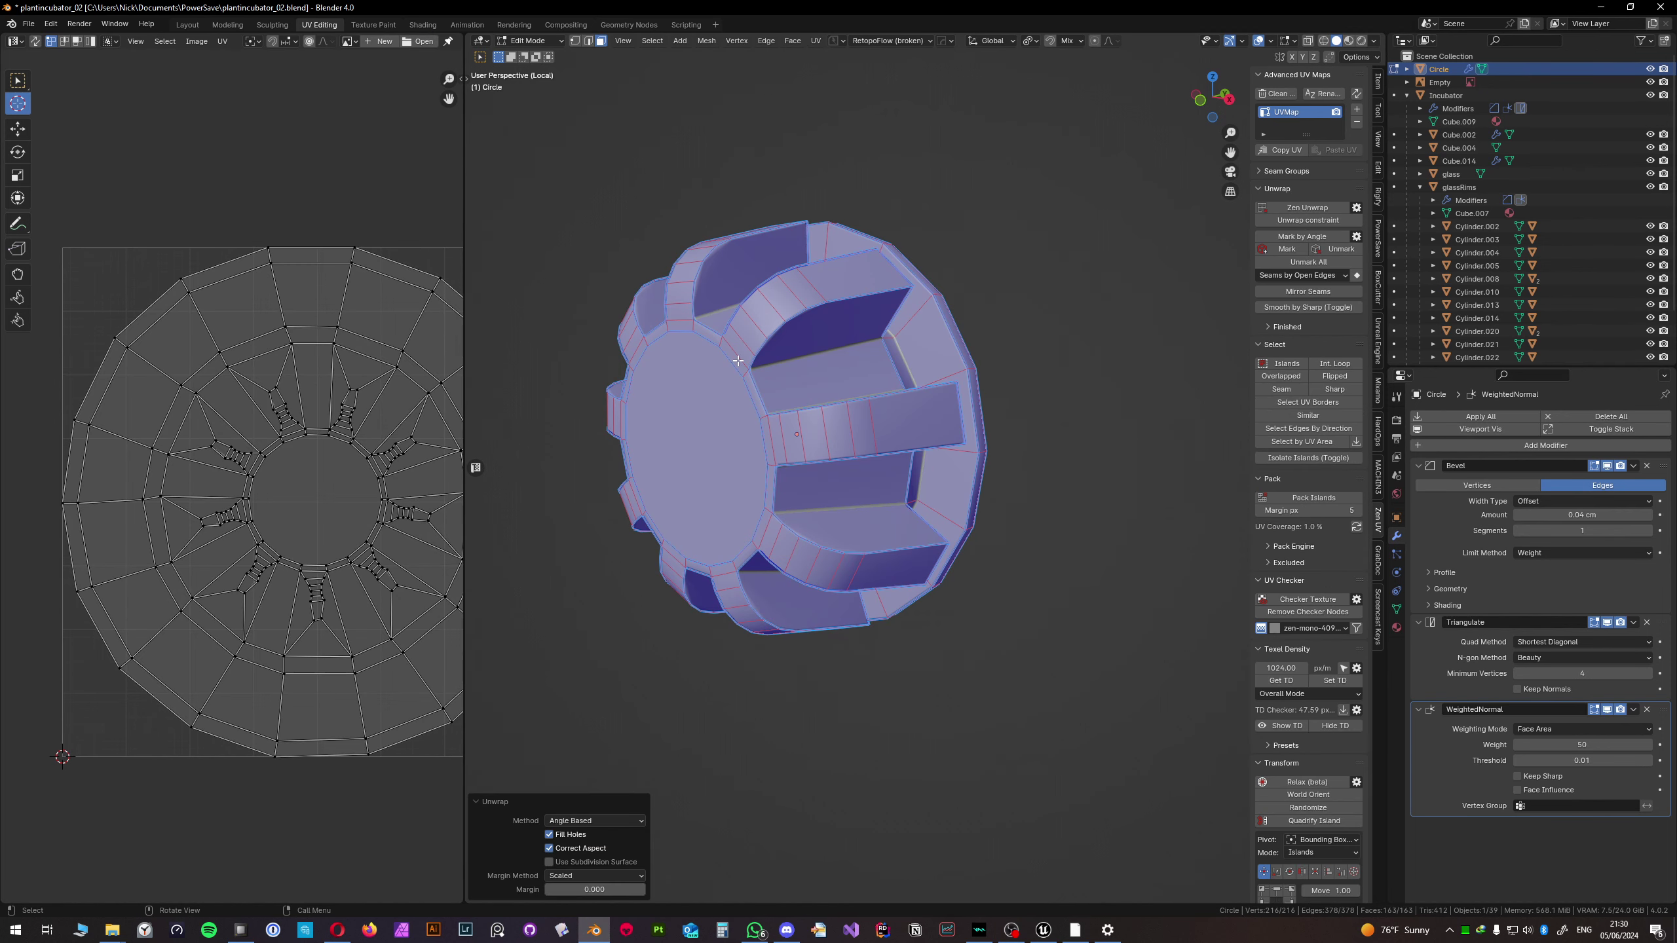
{"action": "scroll", "coordinate": [299, 394], "scroll_direction": "up", "scroll_amount": 3}
{"action": "middle_click_drag", "start_coordinate": [299, 394], "coordinate": [265, 386]}
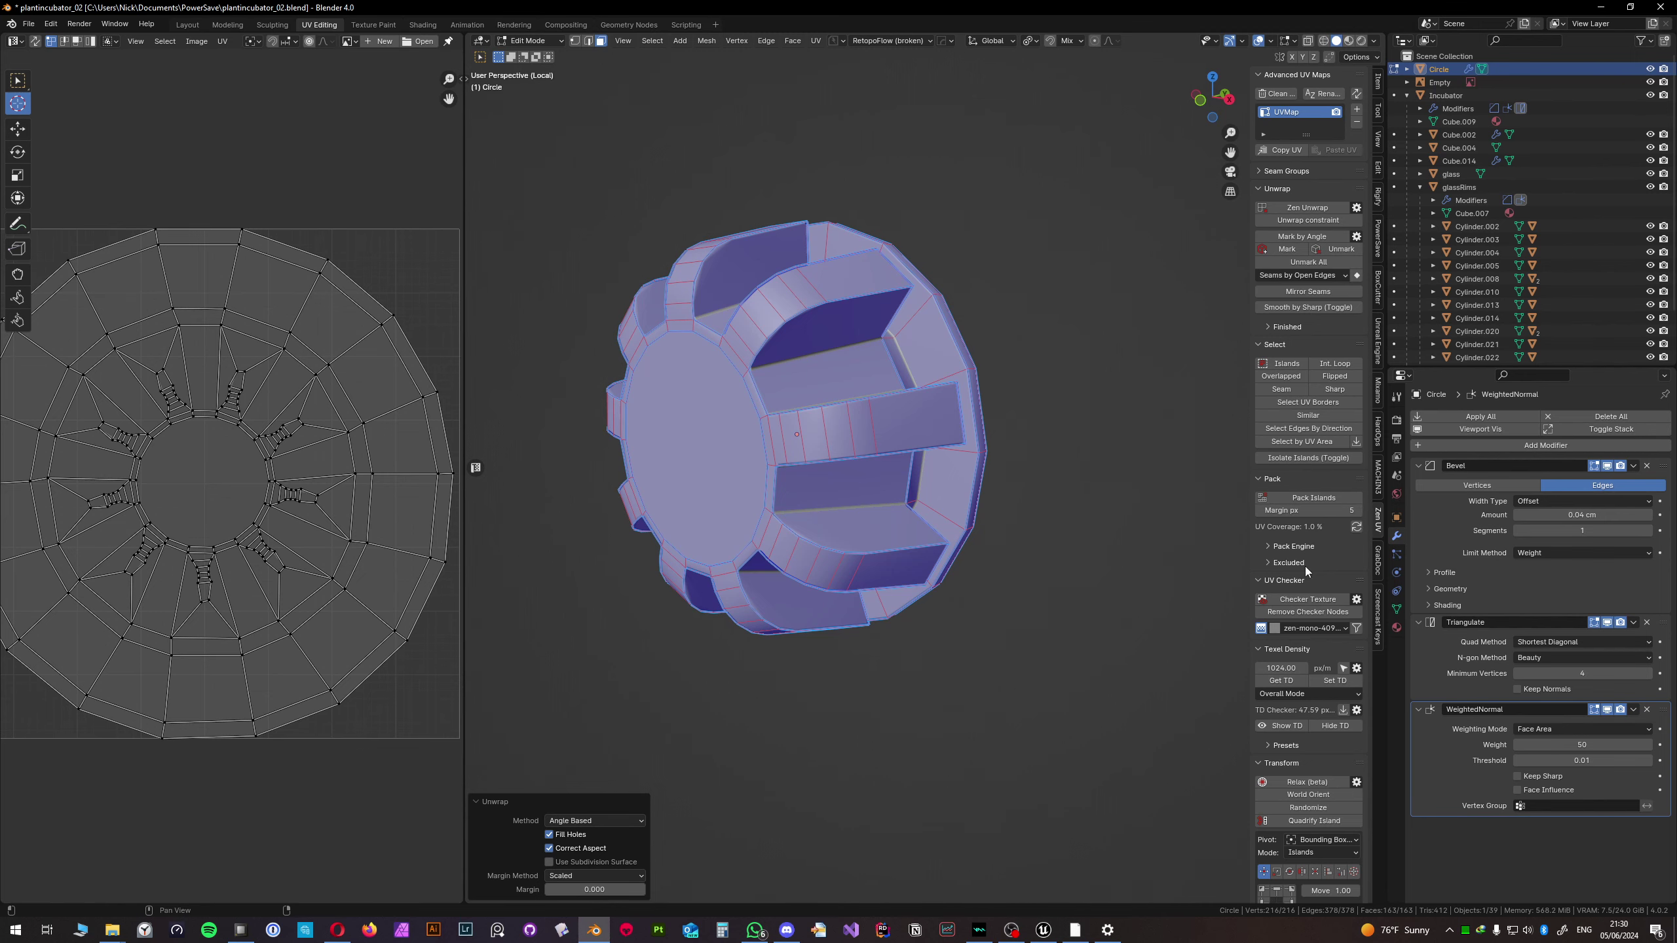
- Apply the checker texture to the knob and check the unwrap for stretching
{"action": "left_click", "coordinate": [1308, 598]}
{"action": "middle_click_drag", "start_coordinate": [792, 429], "coordinate": [844, 411]}
{"action": "key", "text": "Tab"}
{"action": "scroll", "coordinate": [895, 464], "scroll_direction": "up", "scroll_amount": 5}
{"action": "scroll", "coordinate": [844, 412], "scroll_direction": "down", "scroll_amount": 4}
{"action": "key", "text": "Tab"}
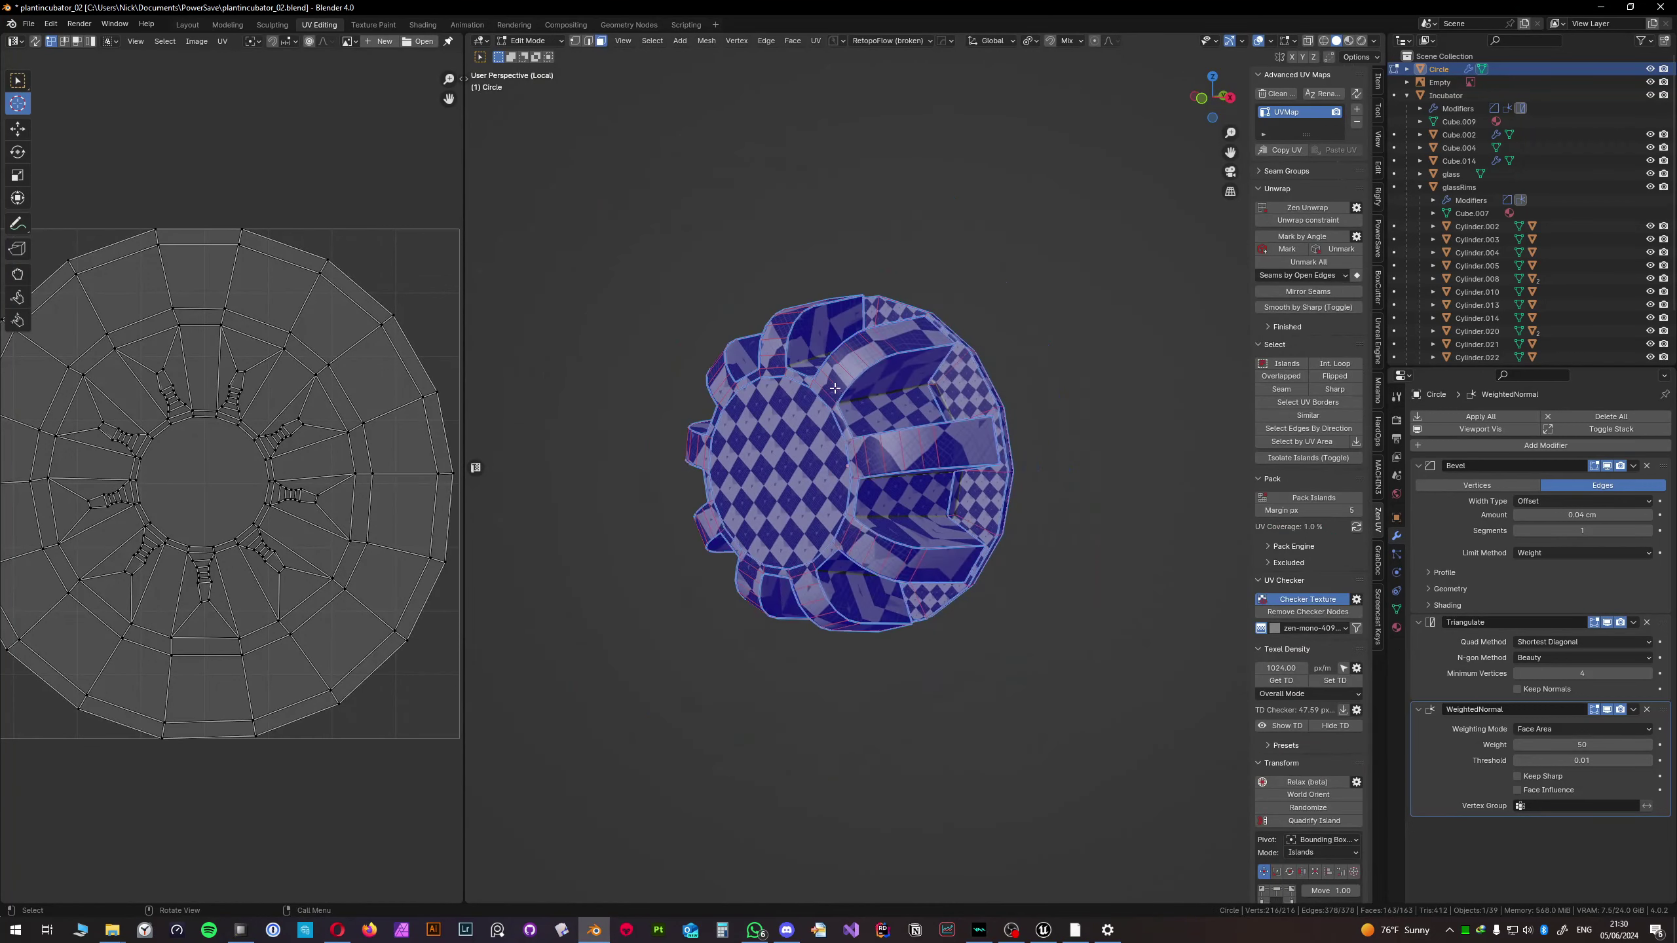
- Unwrap the whole knob with Smart UV Project using the default settings and save the file
{"action": "key", "text": "u"}
{"action": "left_click", "coordinate": [787, 417]}
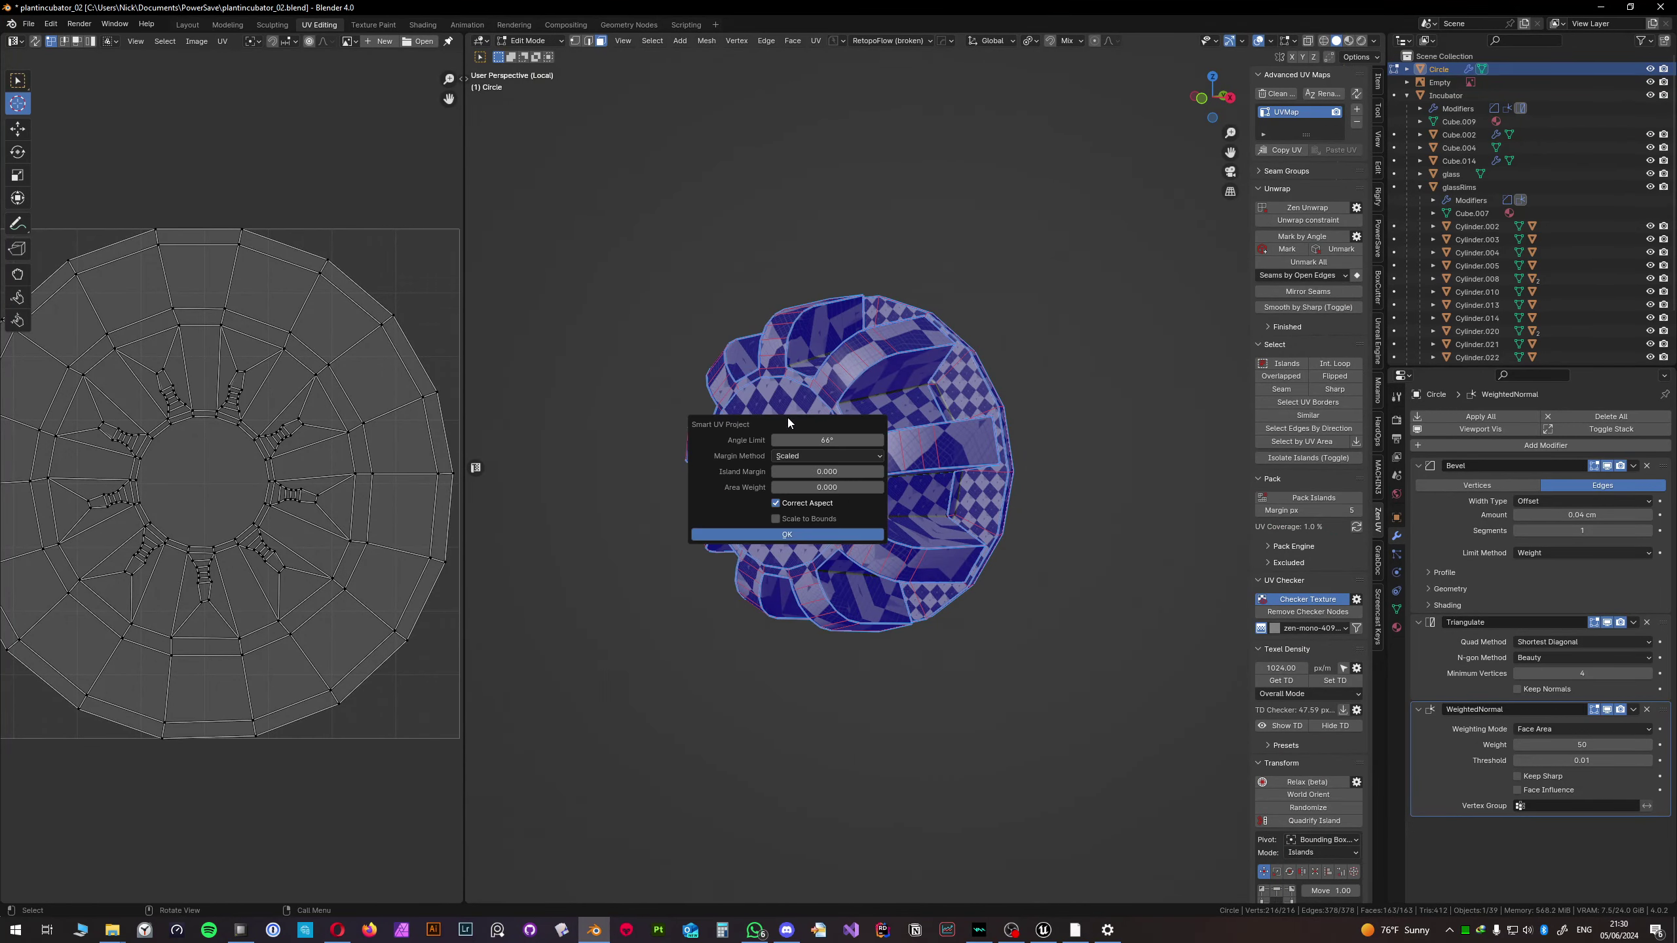
{"action": "left_click", "coordinate": [801, 538]}
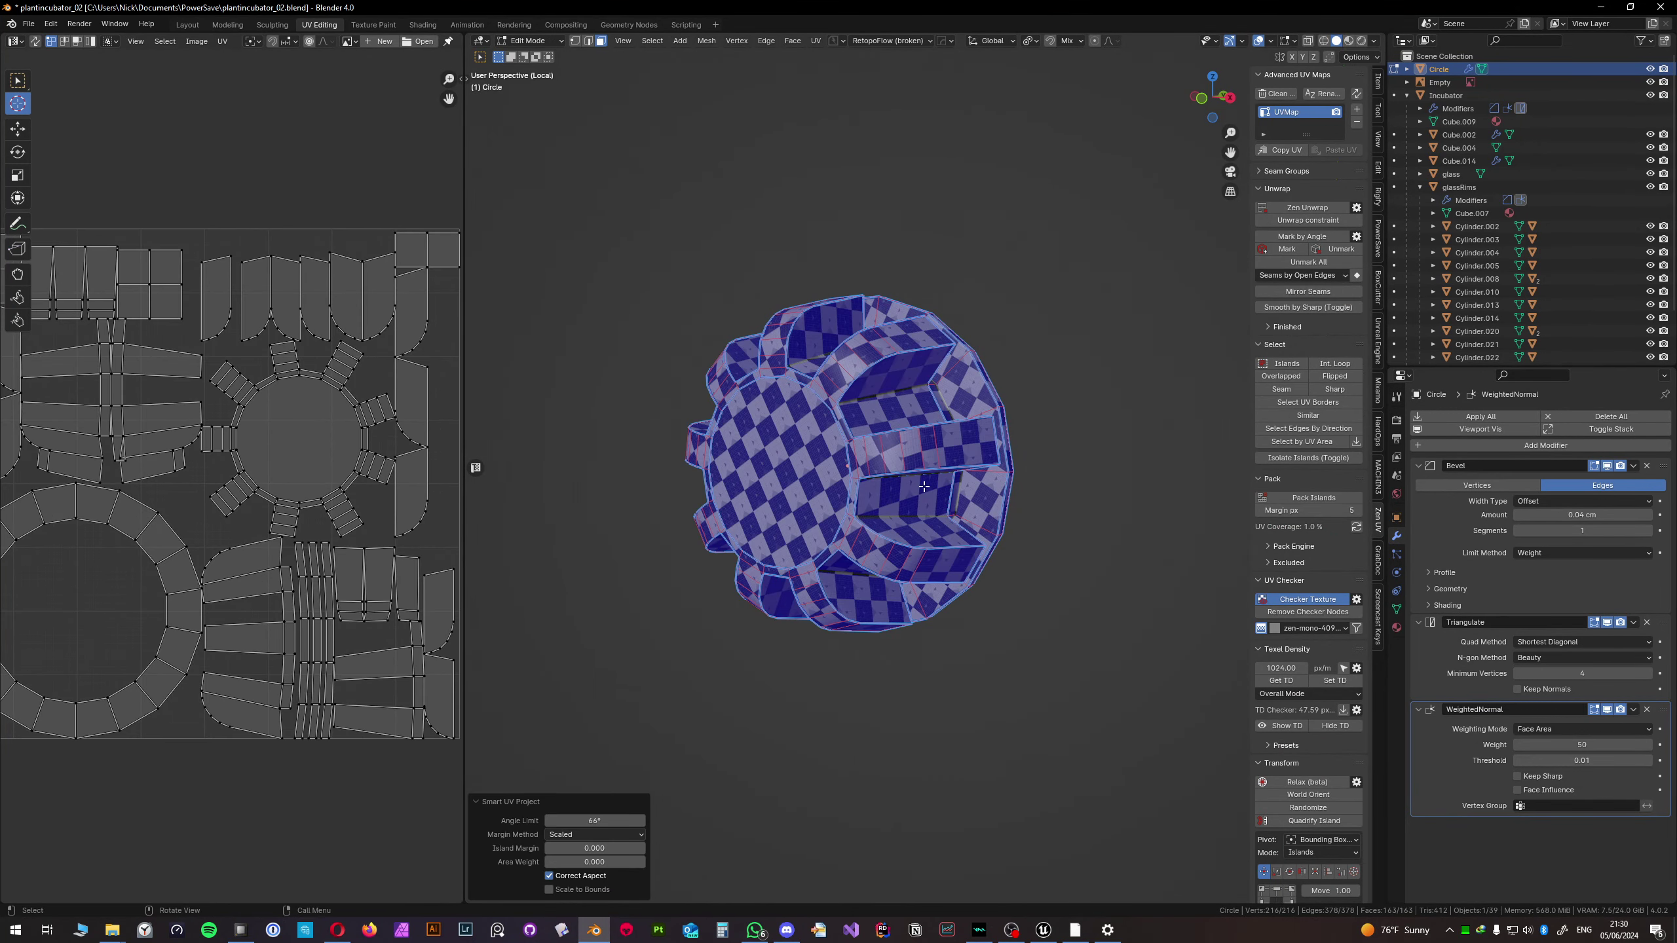
{"action": "key", "text": "Tab"}
{"action": "left_click", "coordinate": [602, 442]}
{"action": "scroll", "coordinate": [603, 442], "scroll_direction": "up", "scroll_amount": 3}
{"action": "middle_click_drag", "start_coordinate": [603, 442], "coordinate": [841, 488]}
{"action": "scroll", "coordinate": [813, 458], "scroll_direction": "down", "scroll_amount": 4}
{"action": "key", "text": "ctrl+s"}
{"action": "scroll", "coordinate": [859, 461], "scroll_direction": "up", "scroll_amount": 2}
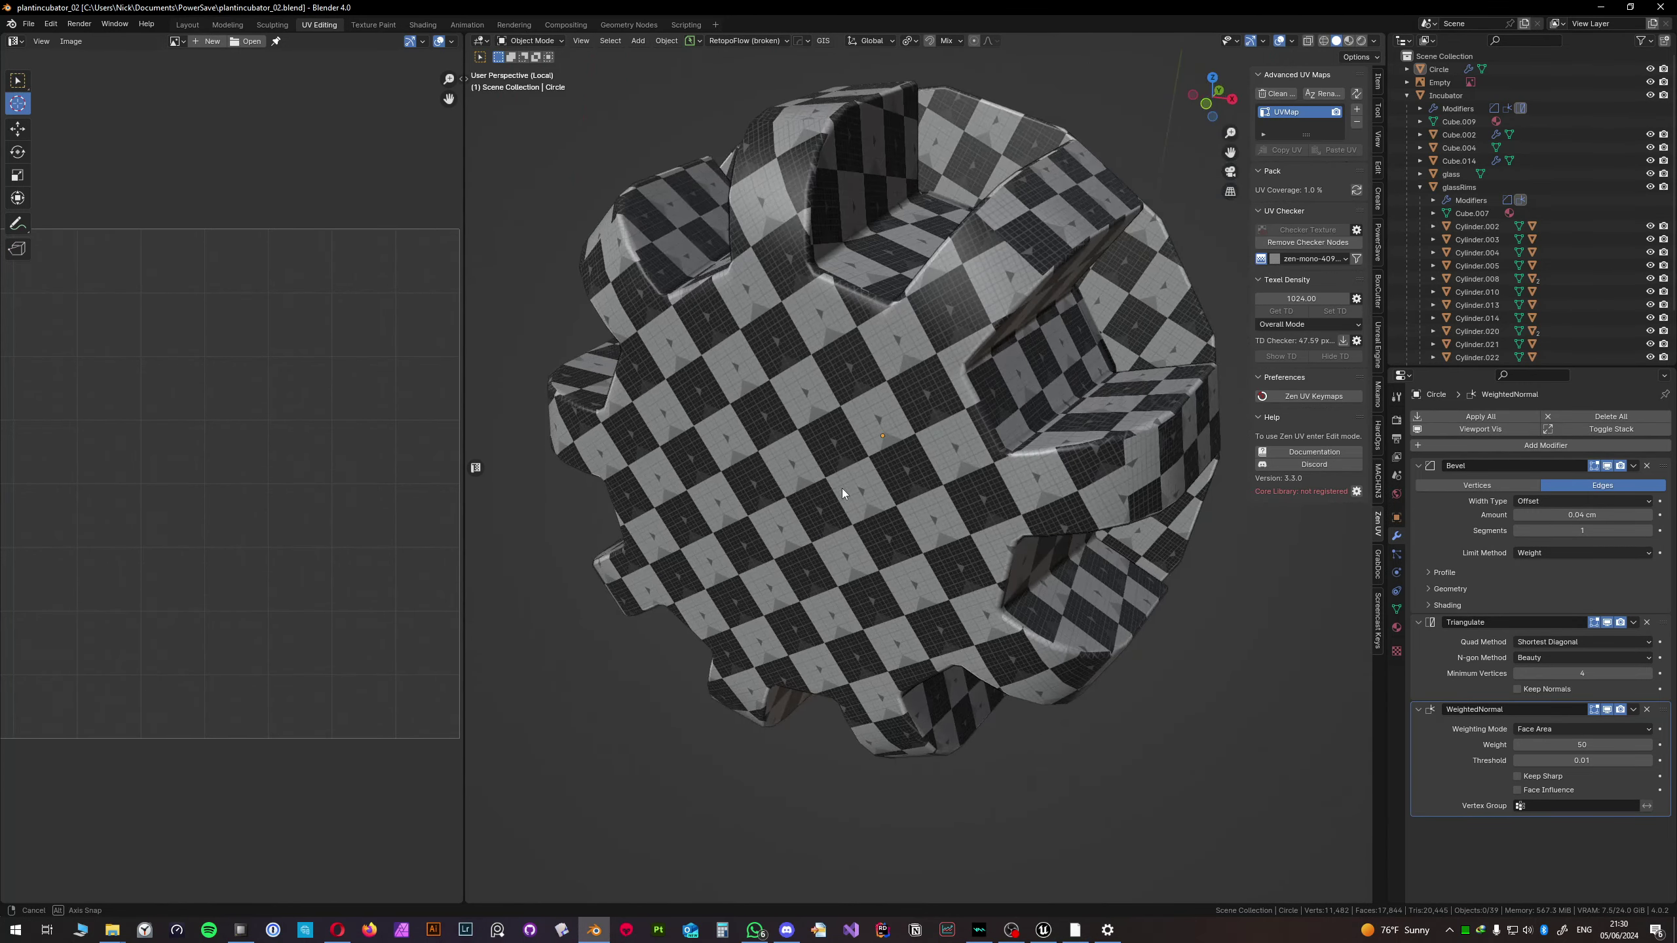
{"action": "scroll", "coordinate": [841, 487], "scroll_direction": "down", "scroll_amount": 2}
- Examine the knob's projected UV islands and the checker pattern on its teeth and recesses
{"action": "key", "text": "Tab"}
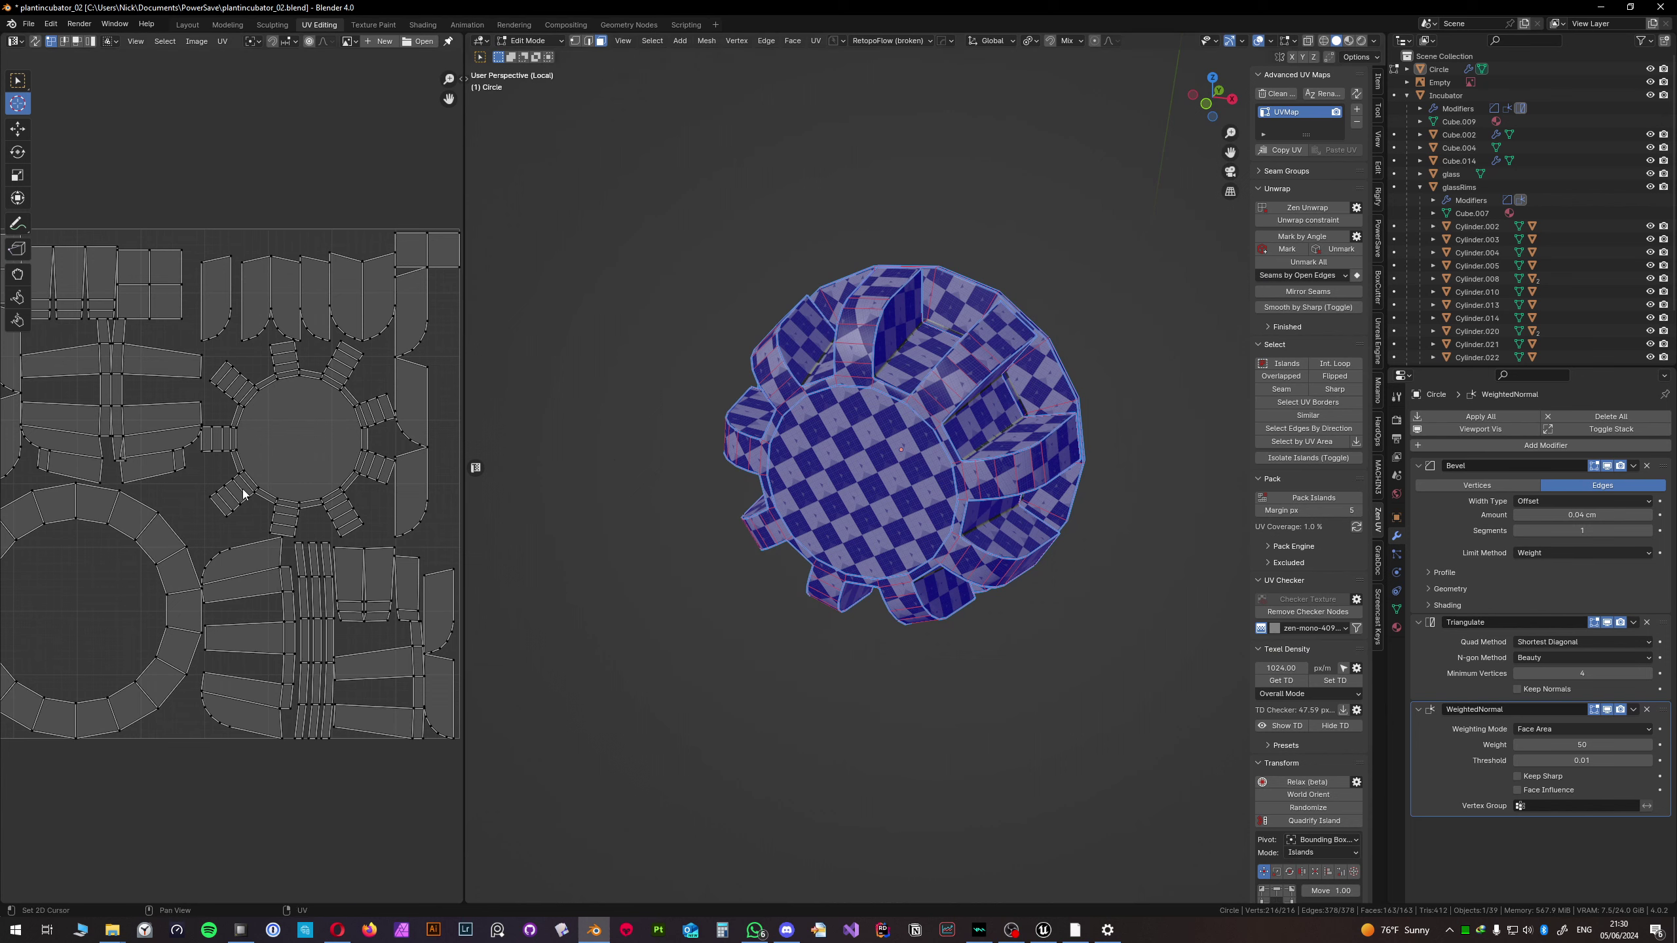
{"action": "scroll", "coordinate": [242, 489], "scroll_direction": "up", "scroll_amount": 2}
{"action": "scroll", "coordinate": [317, 450], "scroll_direction": "up", "scroll_amount": 1}
{"action": "scroll", "coordinate": [183, 414], "scroll_direction": "up", "scroll_amount": 2}
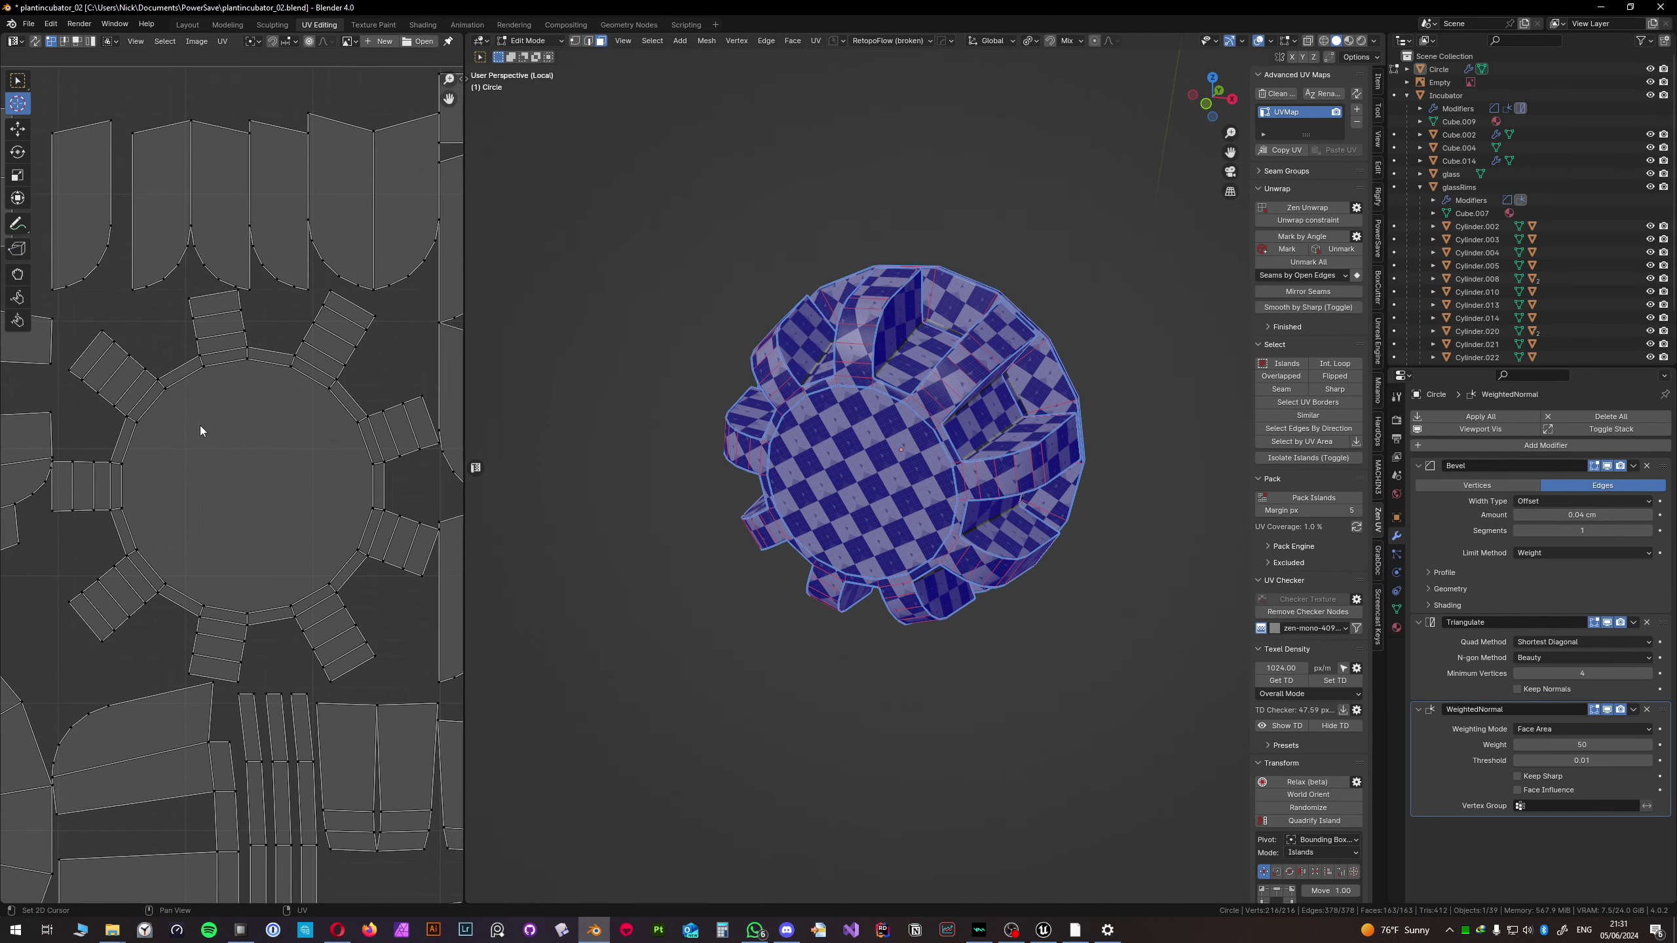
{"action": "scroll", "coordinate": [201, 430], "scroll_direction": "down", "scroll_amount": 3}
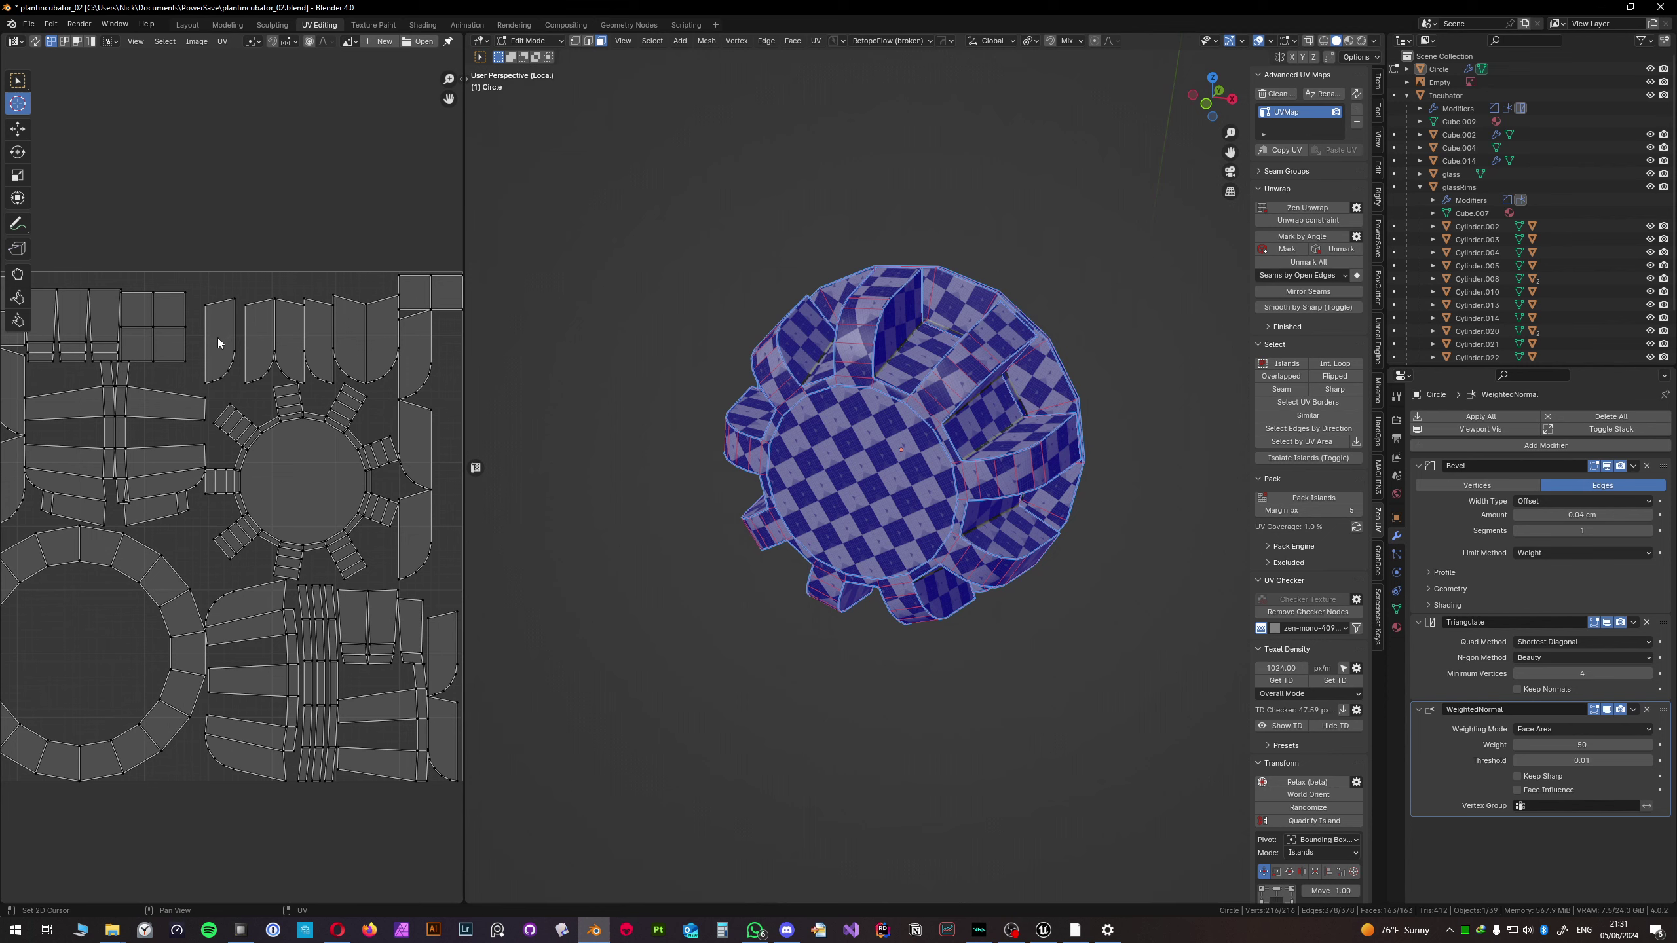
{"action": "middle_click_drag", "start_coordinate": [885, 433], "coordinate": [839, 477]}
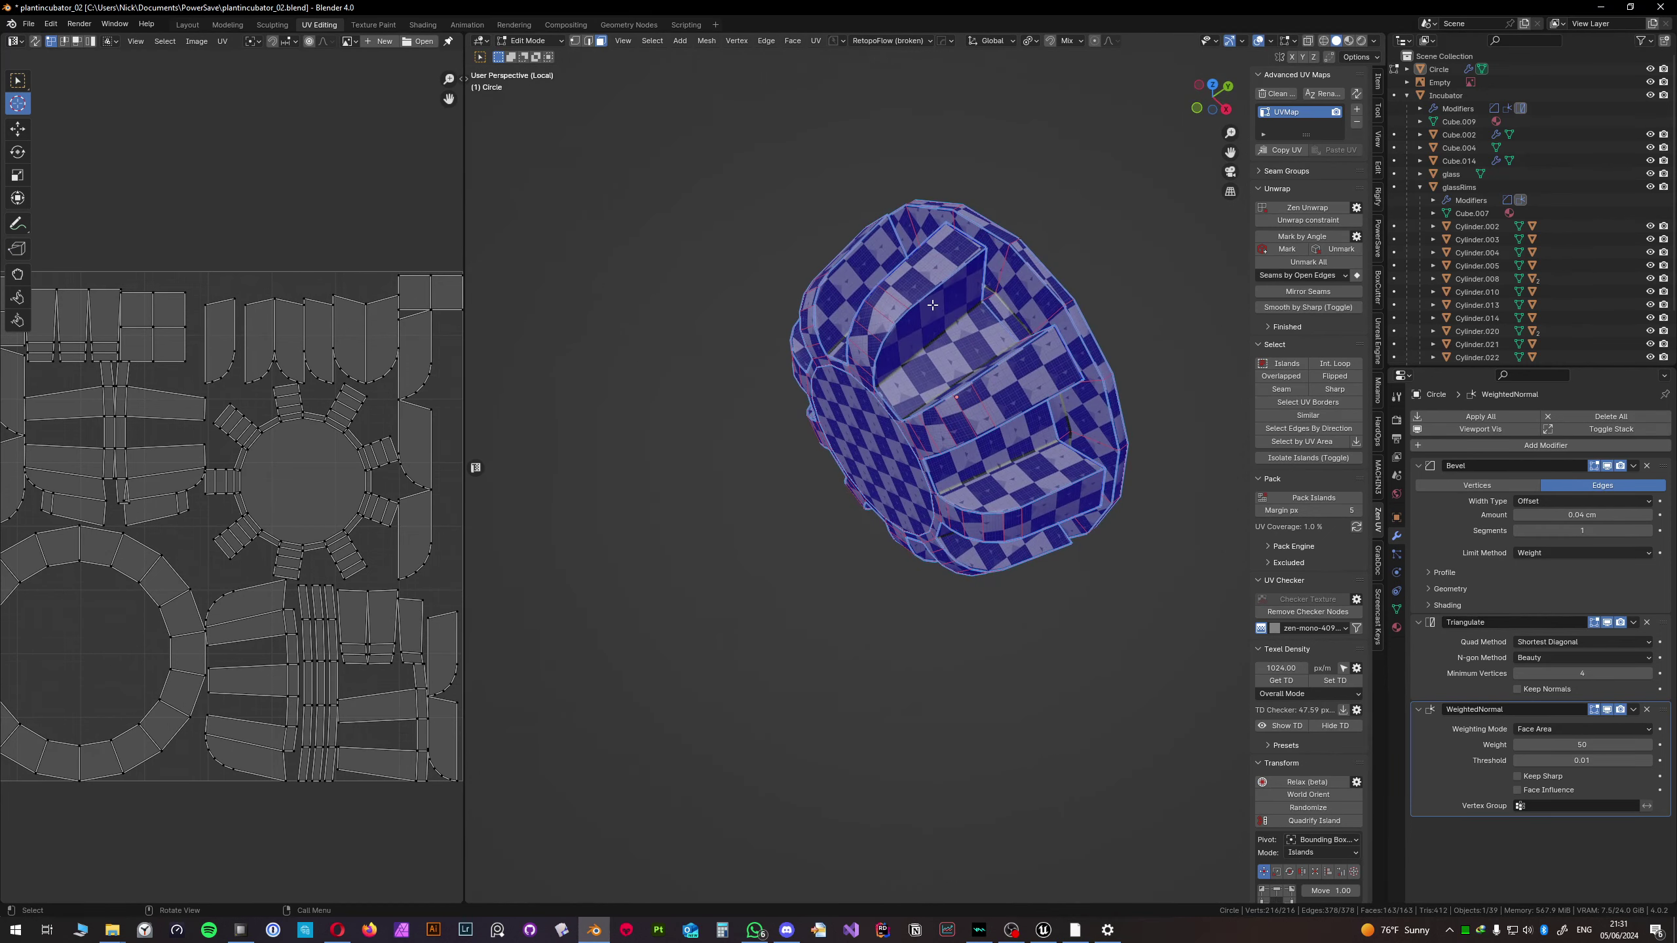
{"action": "middle_click_drag", "start_coordinate": [931, 360], "coordinate": [940, 343]}
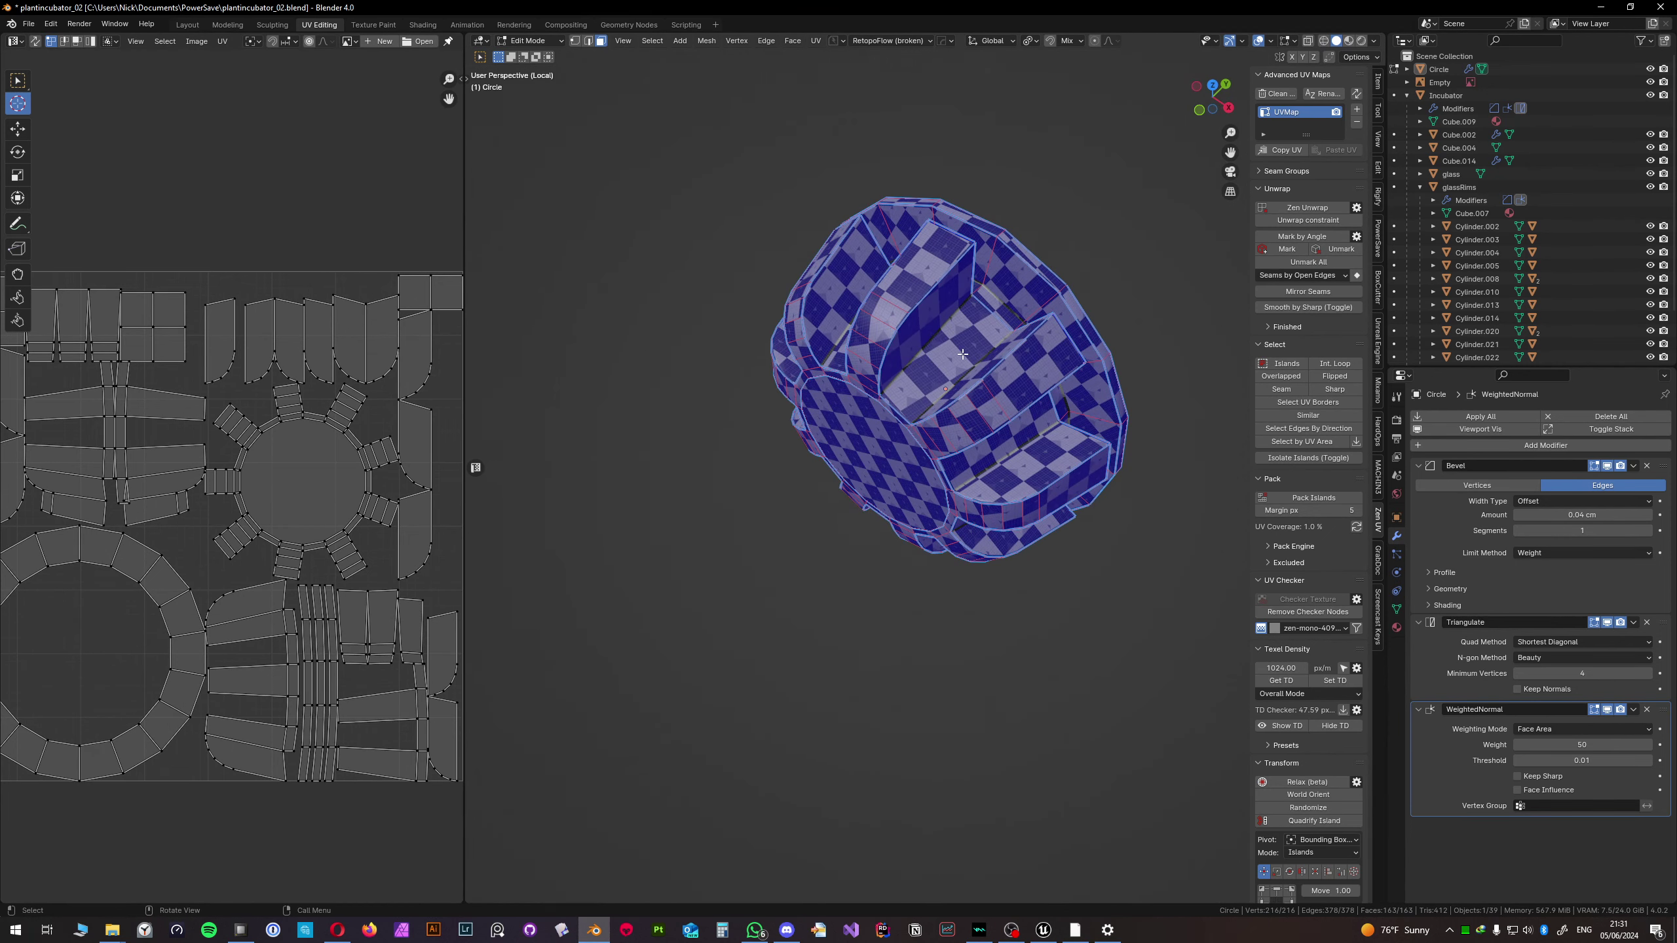
- Set the texel density of all the knob's UV islands to 1024 px/m
{"action": "middle_click_drag", "start_coordinate": [329, 521], "coordinate": [337, 478]}
{"action": "key", "text": "a"}
{"action": "middle_click_drag", "start_coordinate": [950, 403], "coordinate": [975, 448]}
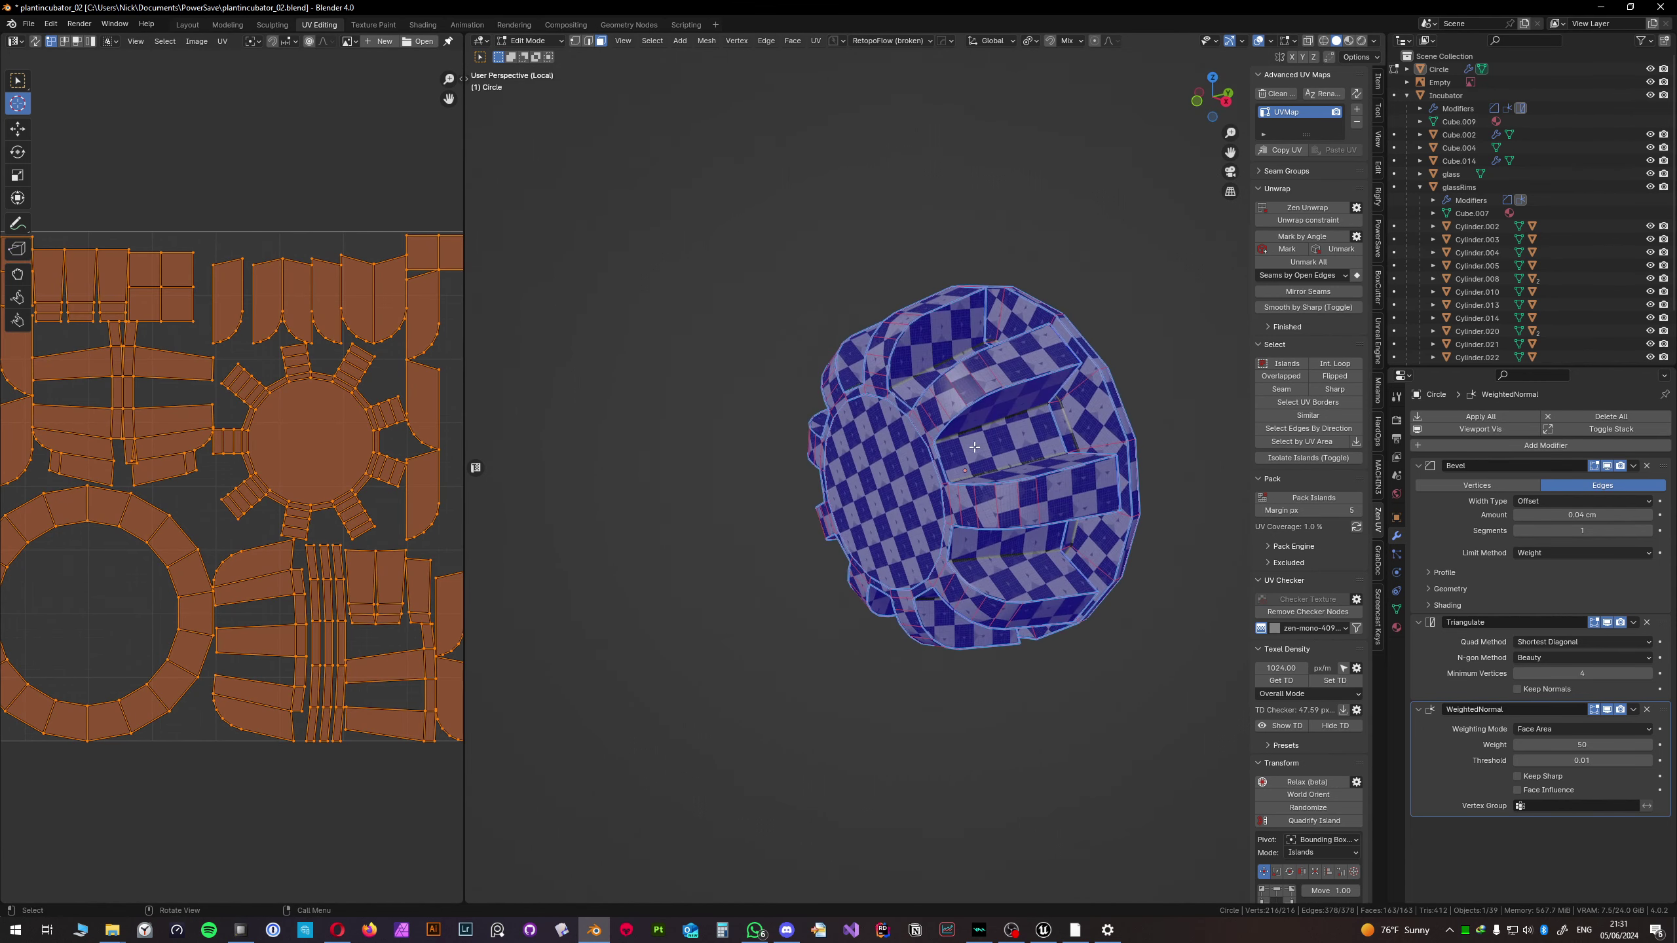
{"action": "left_click", "coordinate": [1333, 681]}
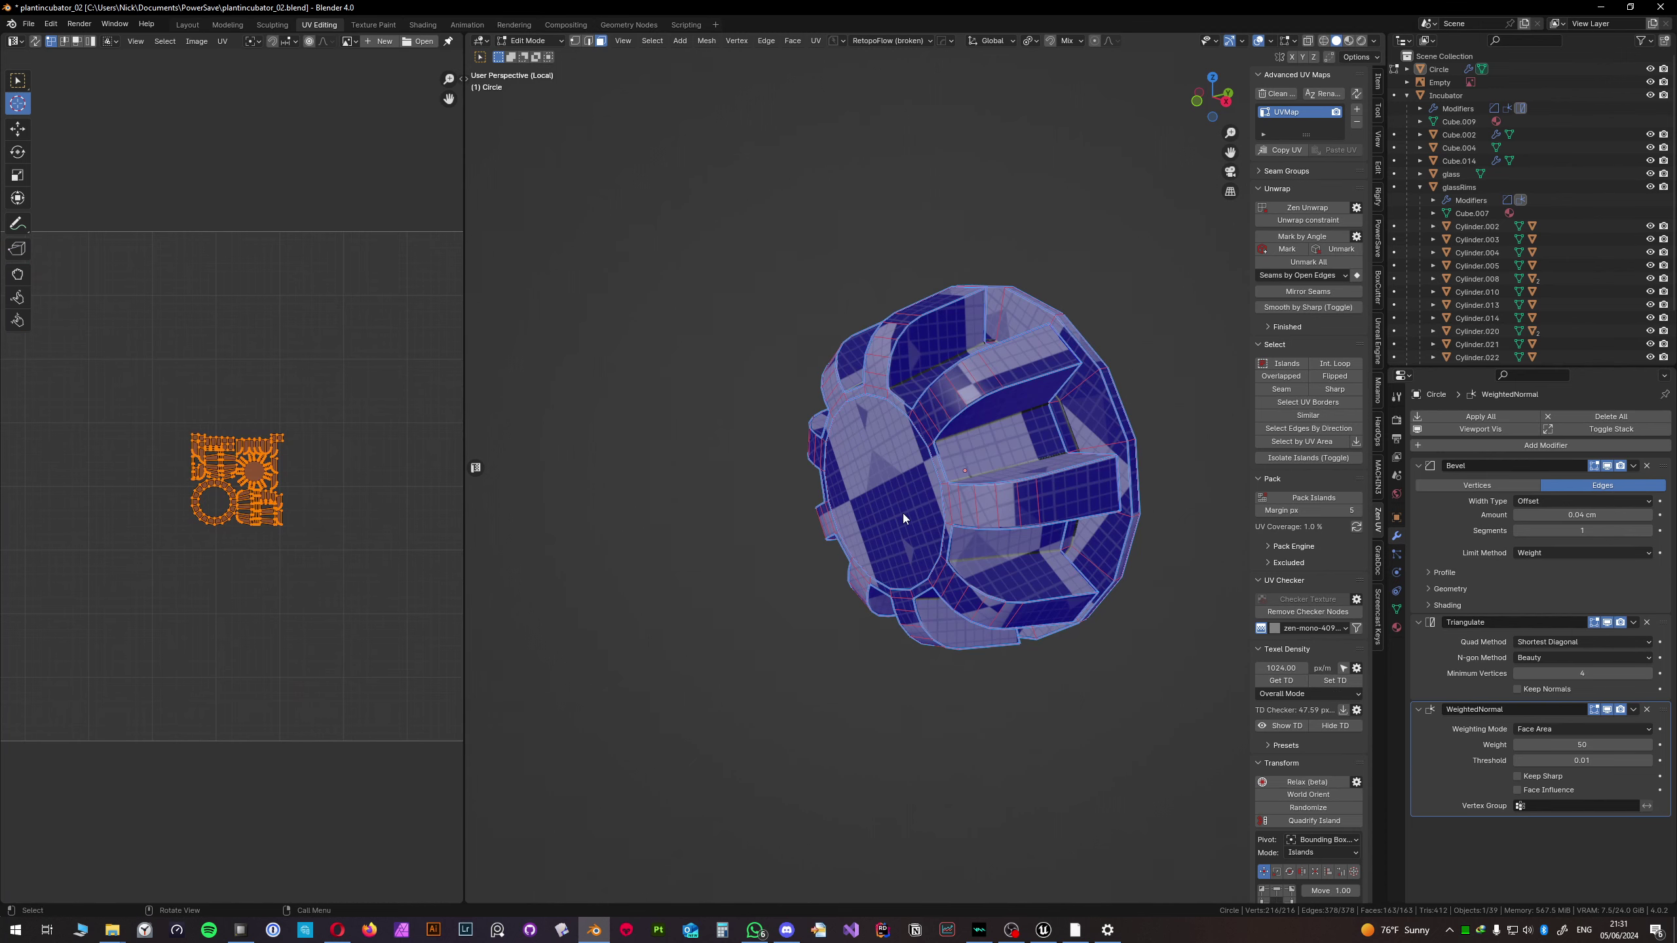
- Return the knob to object mode in the full scene, switch off the checker texture, and clear the selection
{"action": "middle_click_drag", "start_coordinate": [903, 514], "coordinate": [971, 487]}
{"action": "key", "text": "Tab"}
{"action": "key", "text": "KP_Divide"}
{"action": "left_click", "coordinate": [920, 482]}
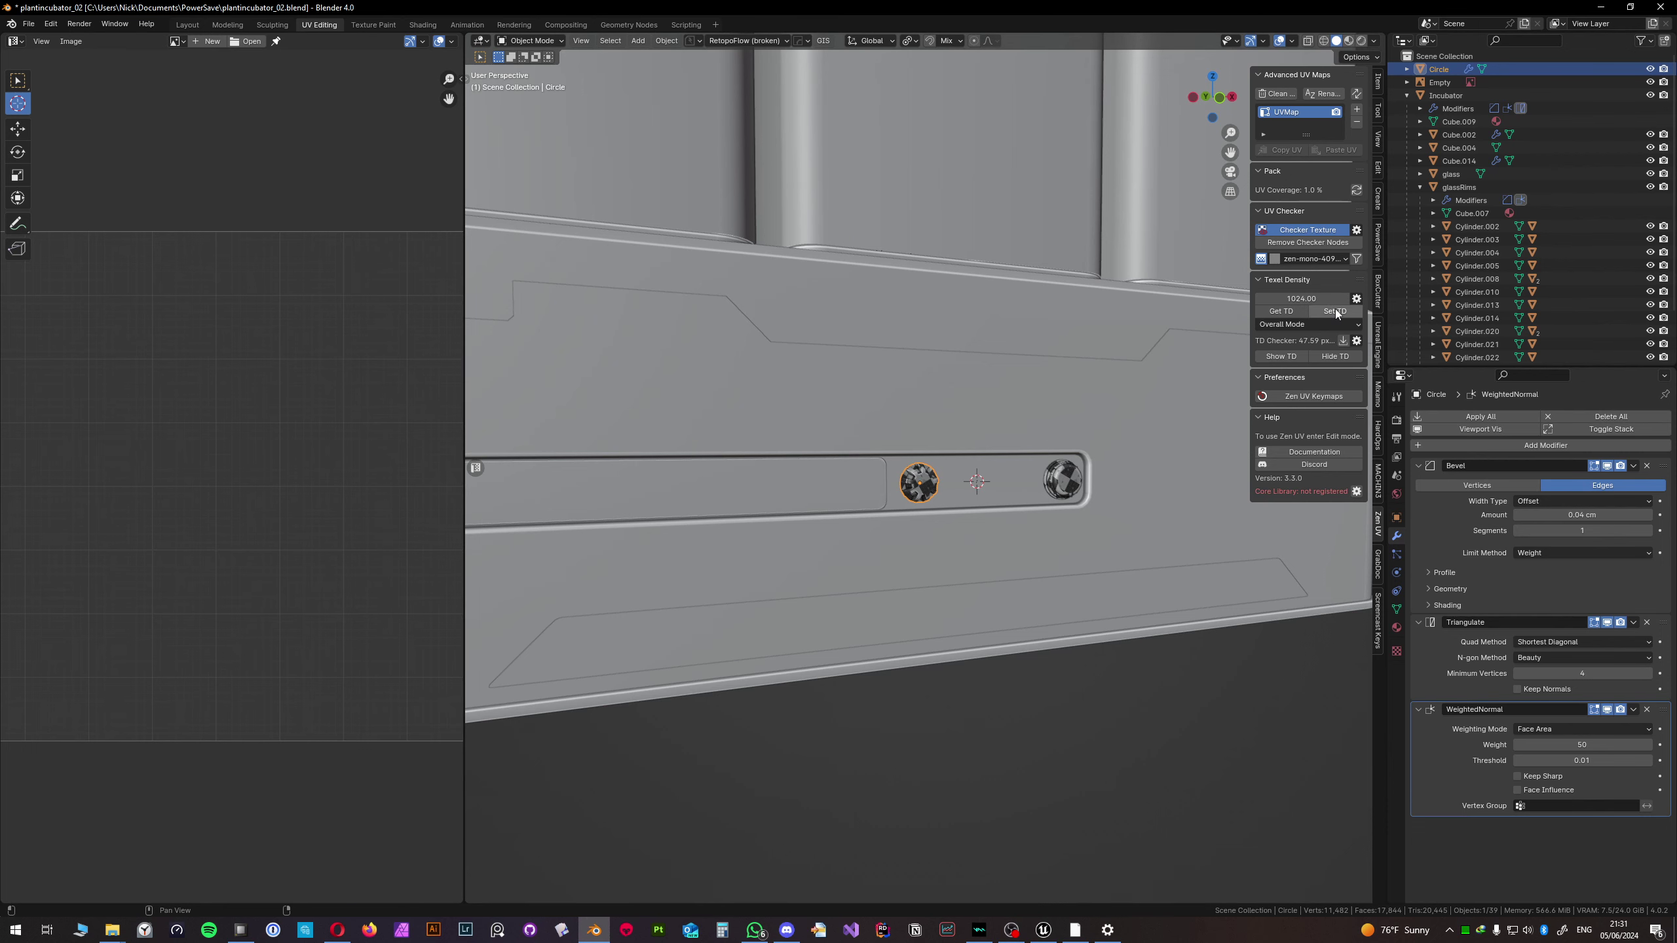
{"action": "left_click", "coordinate": [1305, 230]}
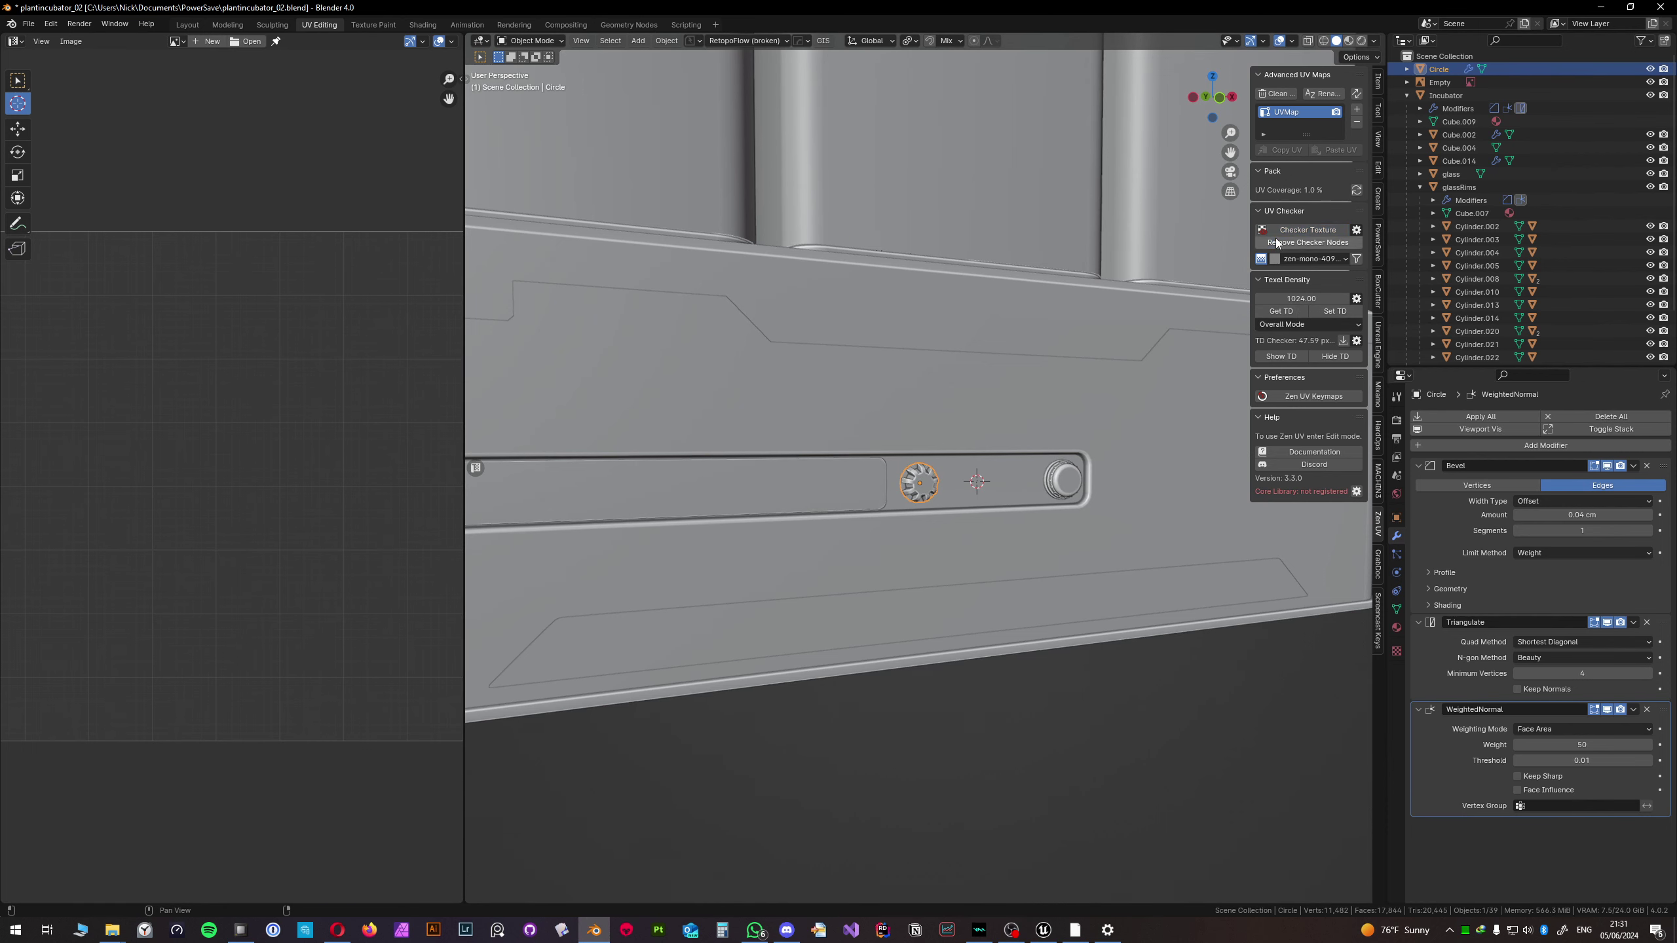
{"action": "scroll", "coordinate": [1056, 469], "scroll_direction": "down", "scroll_amount": 6}
{"action": "left_click", "coordinate": [1128, 464]}
{"action": "scroll", "coordinate": [1013, 442], "scroll_direction": "up", "scroll_amount": 4}
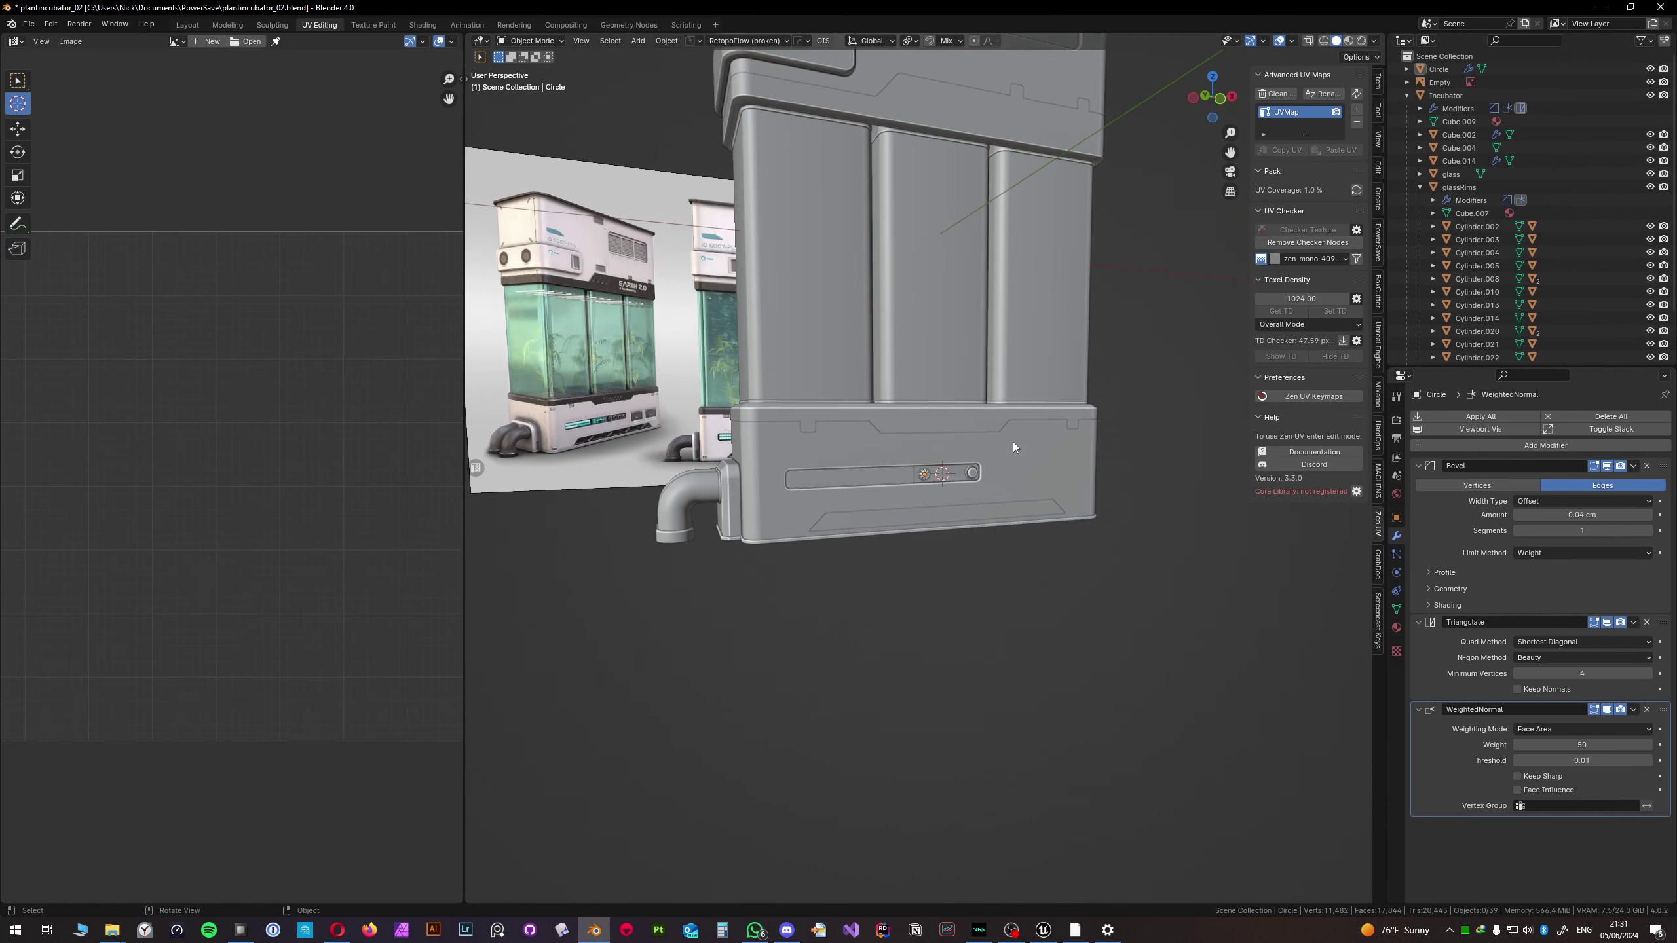
- Duplicate the spiked handle with its whole hierarchy about 10.7 cm along negative X onto reference dial 2
{"action": "scroll", "coordinate": [1086, 475], "scroll_direction": "down", "scroll_amount": 3}
{"action": "left_click", "coordinate": [810, 468]}
{"action": "key", "text": "KP_1"}
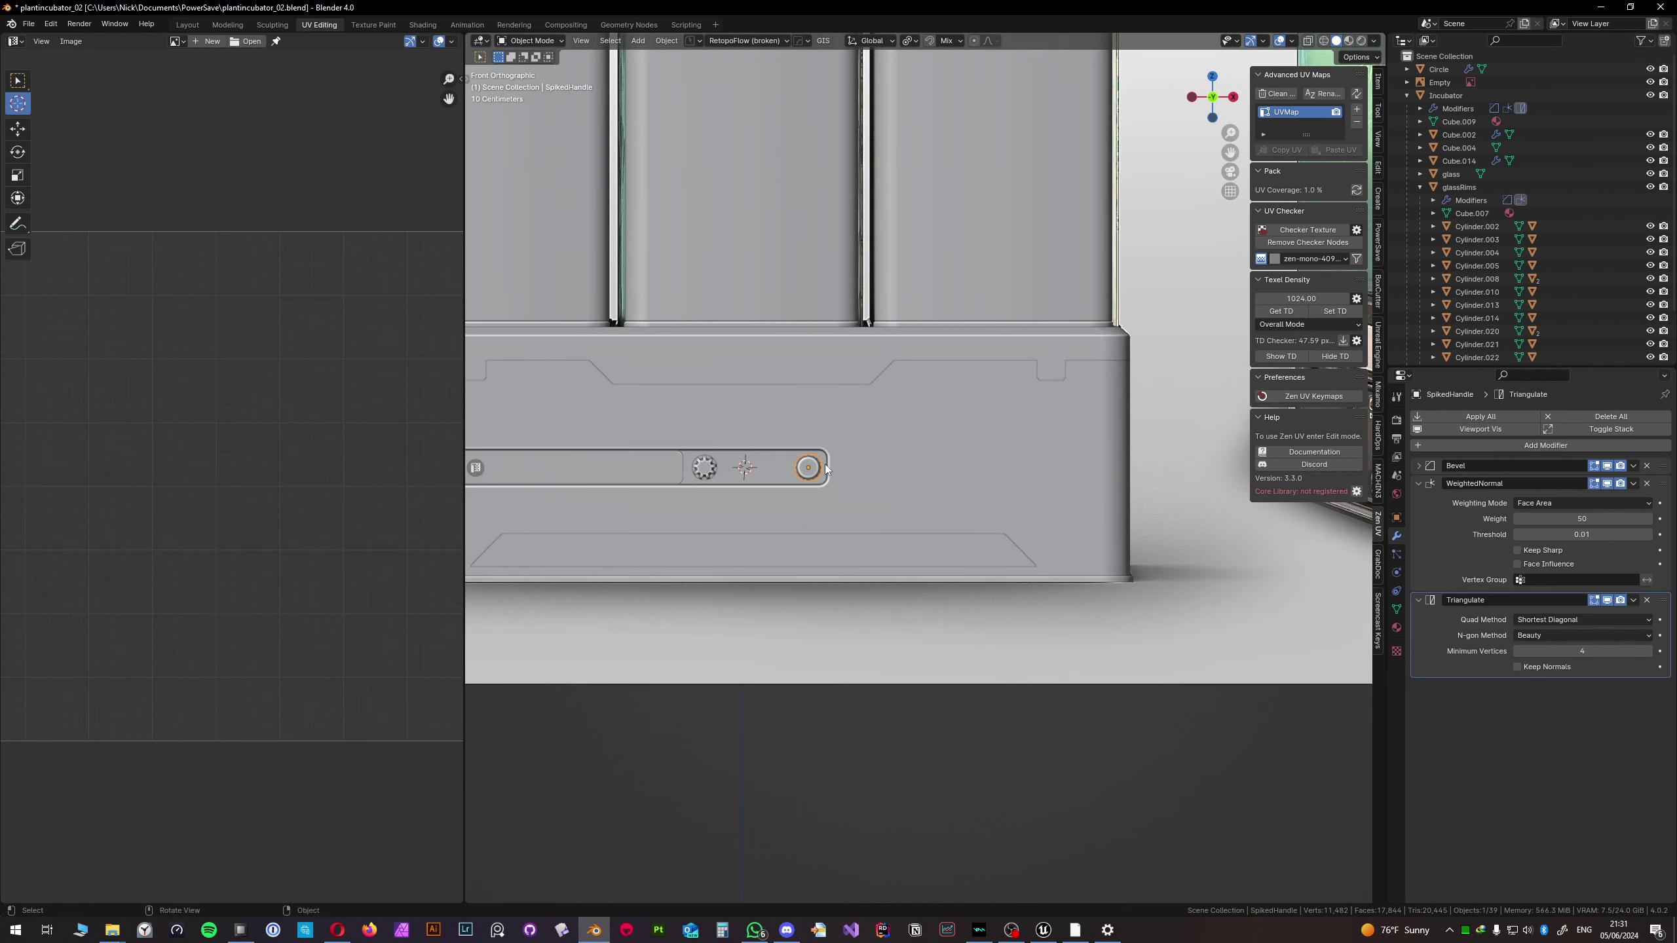
{"action": "scroll", "coordinate": [818, 468], "scroll_direction": "up", "scroll_amount": 4}
{"action": "middle_click_drag", "start_coordinate": [817, 463], "coordinate": [1058, 471], "text": "shift"}
{"action": "scroll", "coordinate": [988, 481], "scroll_direction": "up", "scroll_amount": 6}
{"action": "scroll", "coordinate": [1495, 228], "scroll_direction": "down", "scroll_amount": 3}
{"action": "right_click", "coordinate": [1439, 352]}
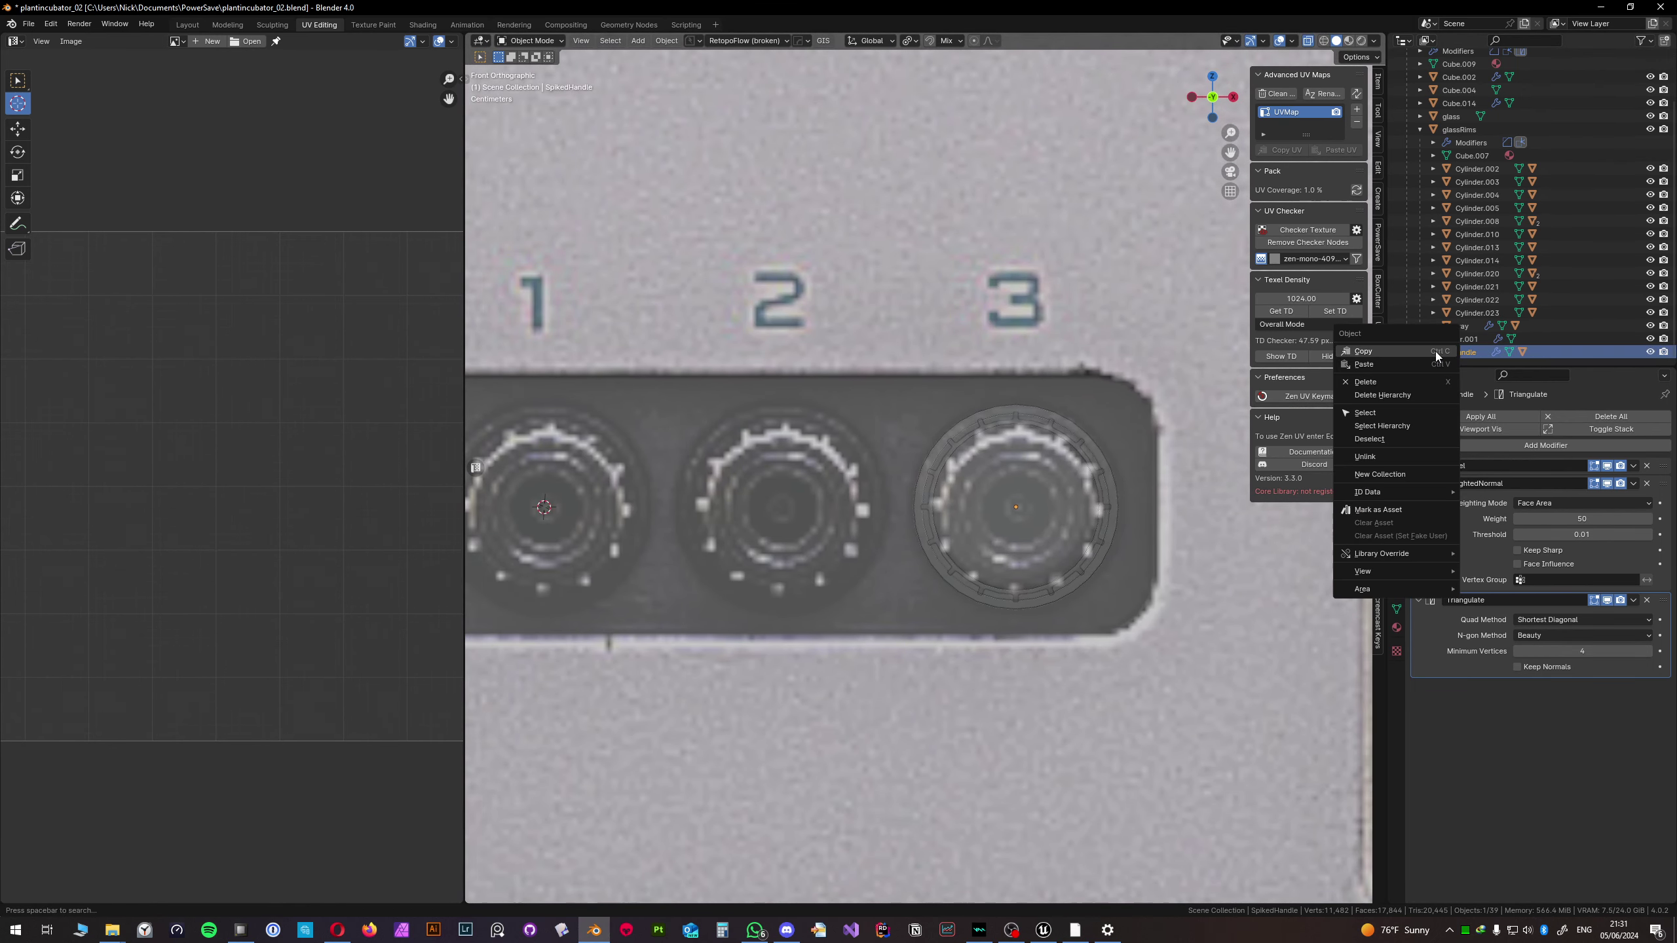
{"action": "left_click", "coordinate": [1382, 425]}
{"action": "middle_click_drag", "start_coordinate": [1066, 439], "coordinate": [1153, 434], "text": "shift"}
{"action": "key", "text": "shift+d"}
{"action": "key", "text": "x"}
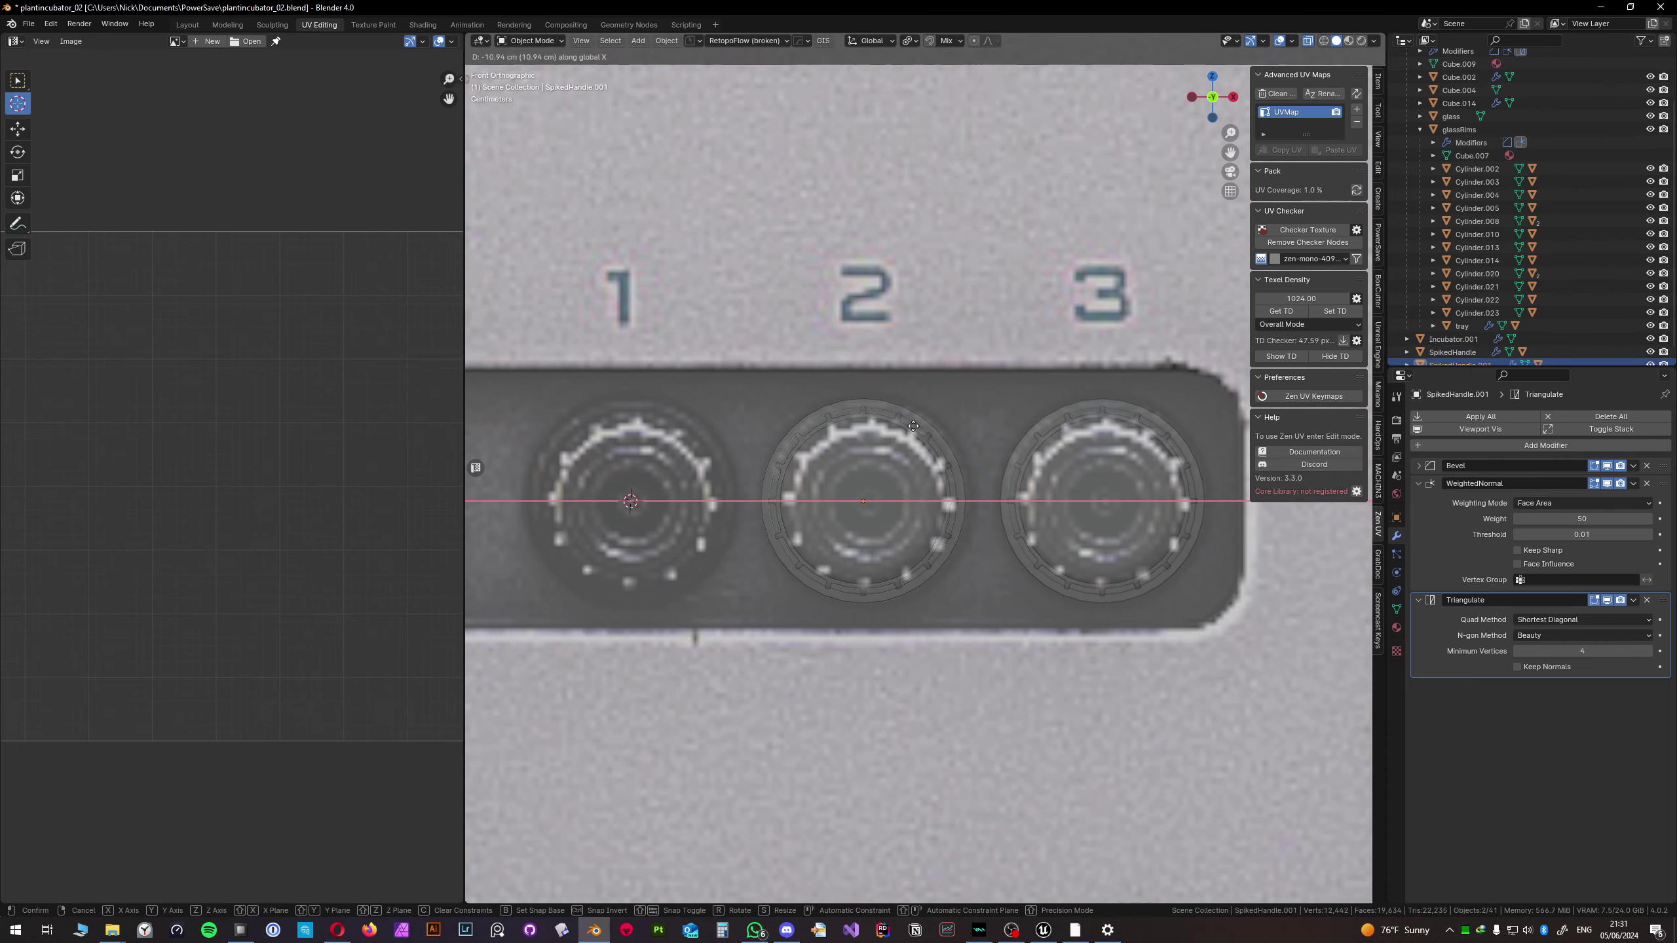
{"action": "left_click", "coordinate": [920, 424]}
- Duplicate the spiked handle copy along negative X onto reference dial 1
{"action": "key", "text": "shift+d"}
{"action": "key", "text": "x"}
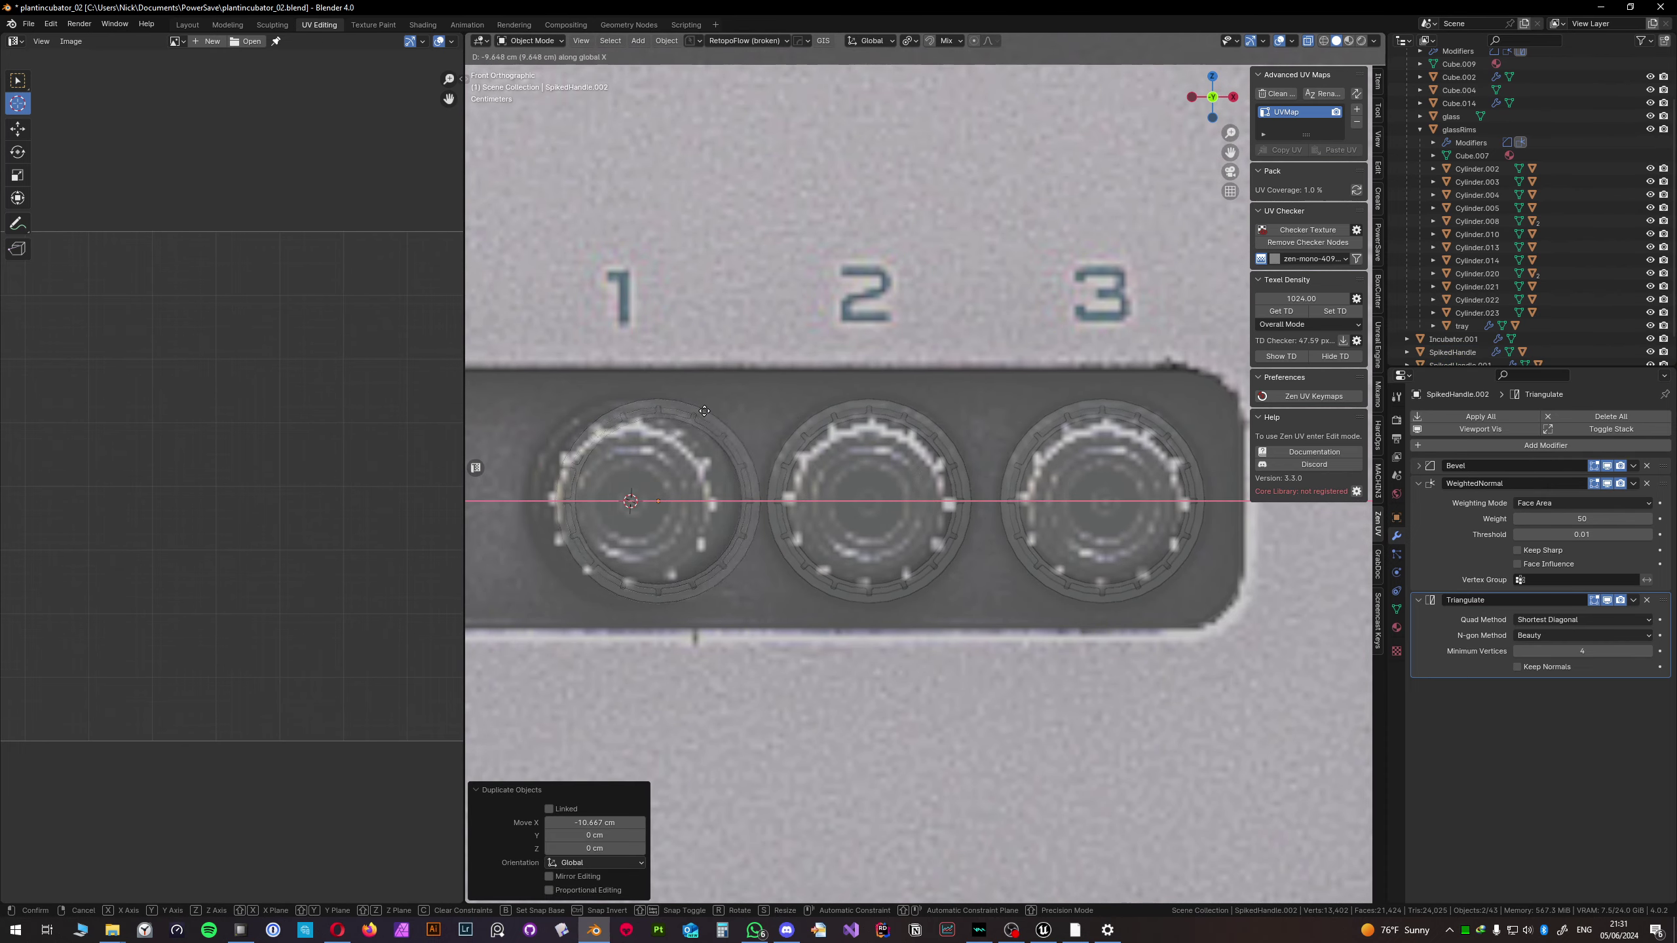
{"action": "left_click", "coordinate": [683, 411]}
{"action": "key", "text": "Tab"}
{"action": "scroll", "coordinate": [809, 199], "scroll_direction": "down", "scroll_amount": 4}
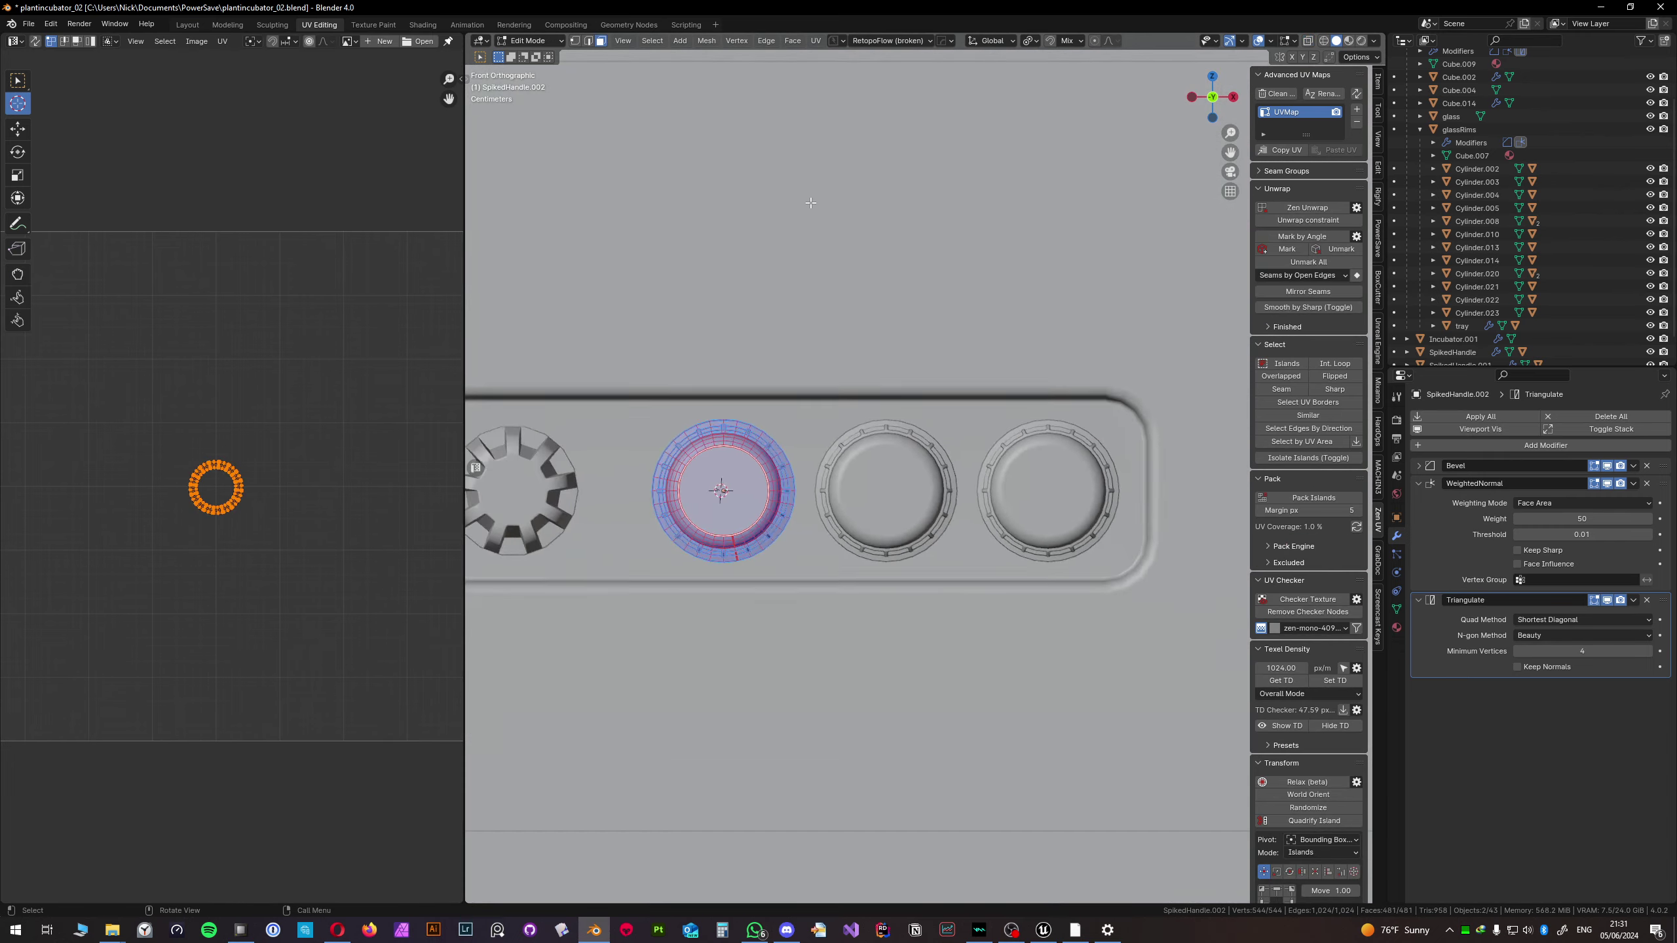
{"action": "key", "text": "alt+a"}
{"action": "scroll", "coordinate": [850, 260], "scroll_direction": "down", "scroll_amount": 5}
{"action": "key", "text": "Tab"}
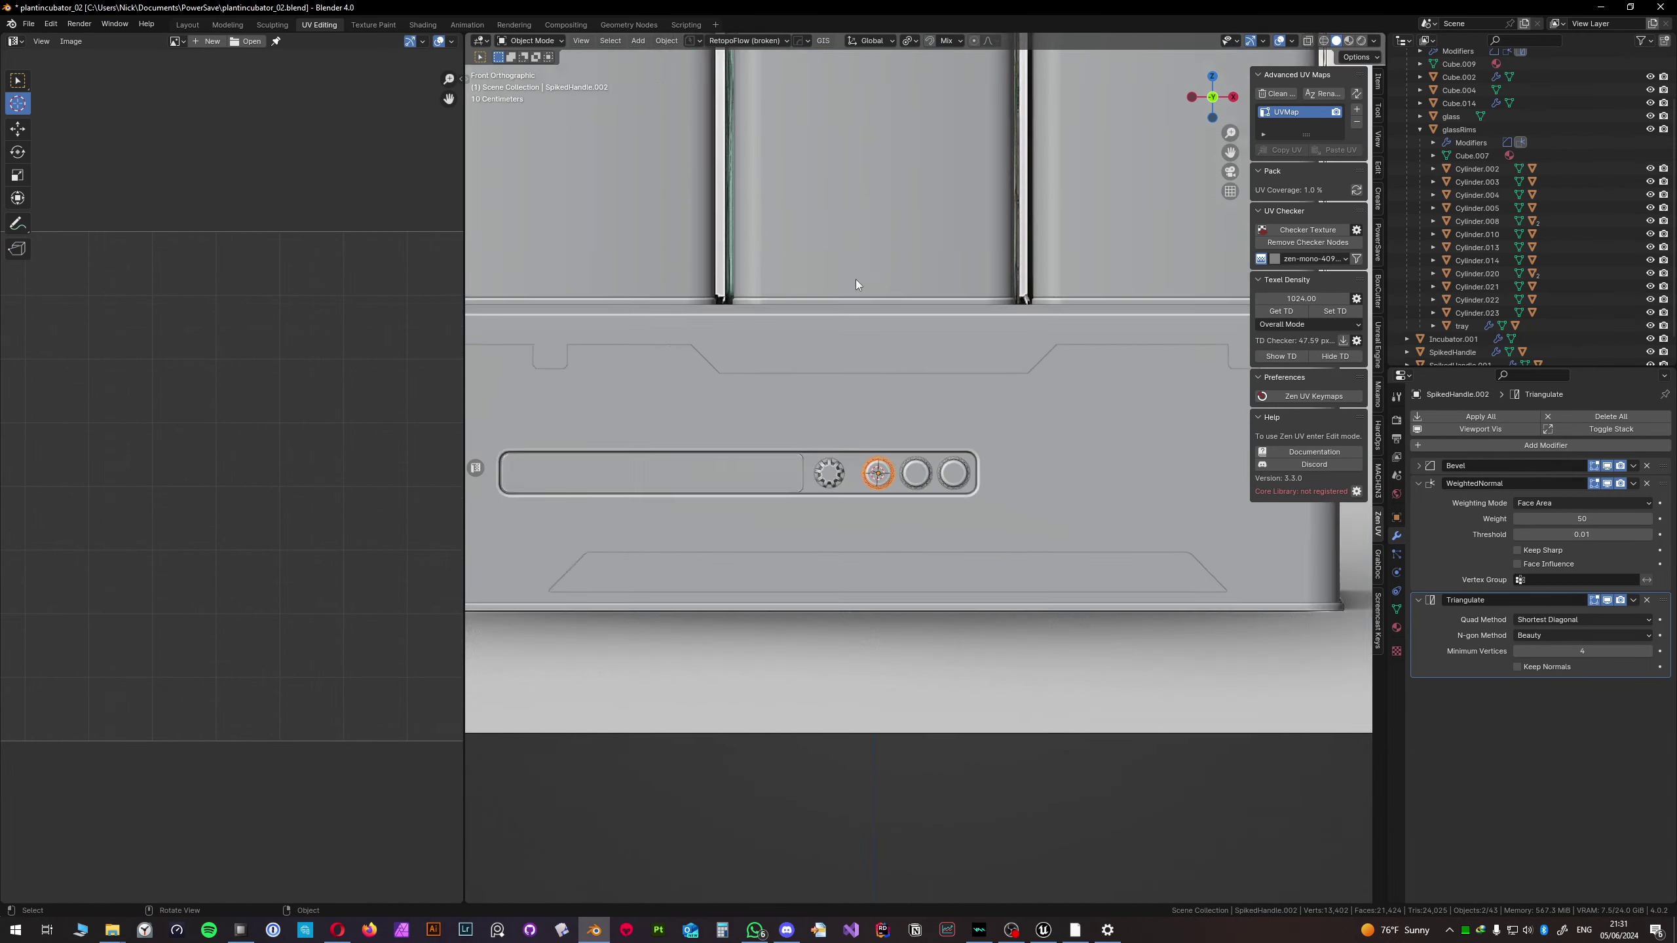
- Enlarge the scene's object list and collapse the Incubator hierarchy
{"action": "middle_click_drag", "start_coordinate": [857, 285], "coordinate": [959, 311]}
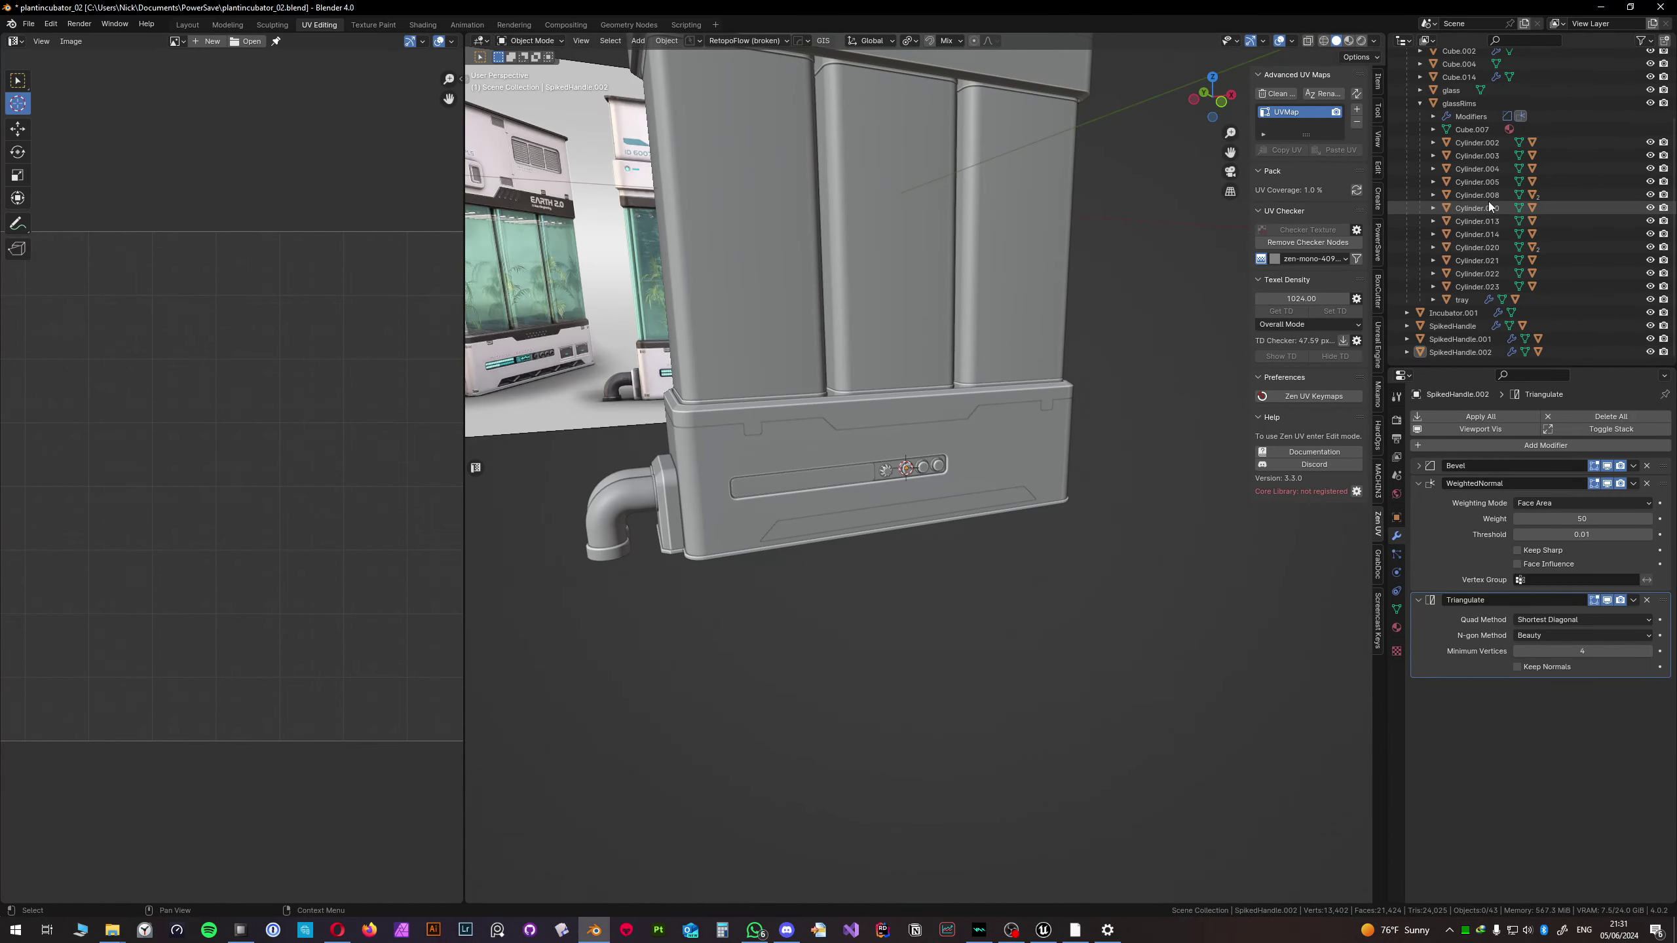
{"action": "scroll", "coordinate": [1488, 202], "scroll_direction": "up", "scroll_amount": 3}
{"action": "left_click_drag", "start_coordinate": [1479, 369], "coordinate": [1480, 527]}
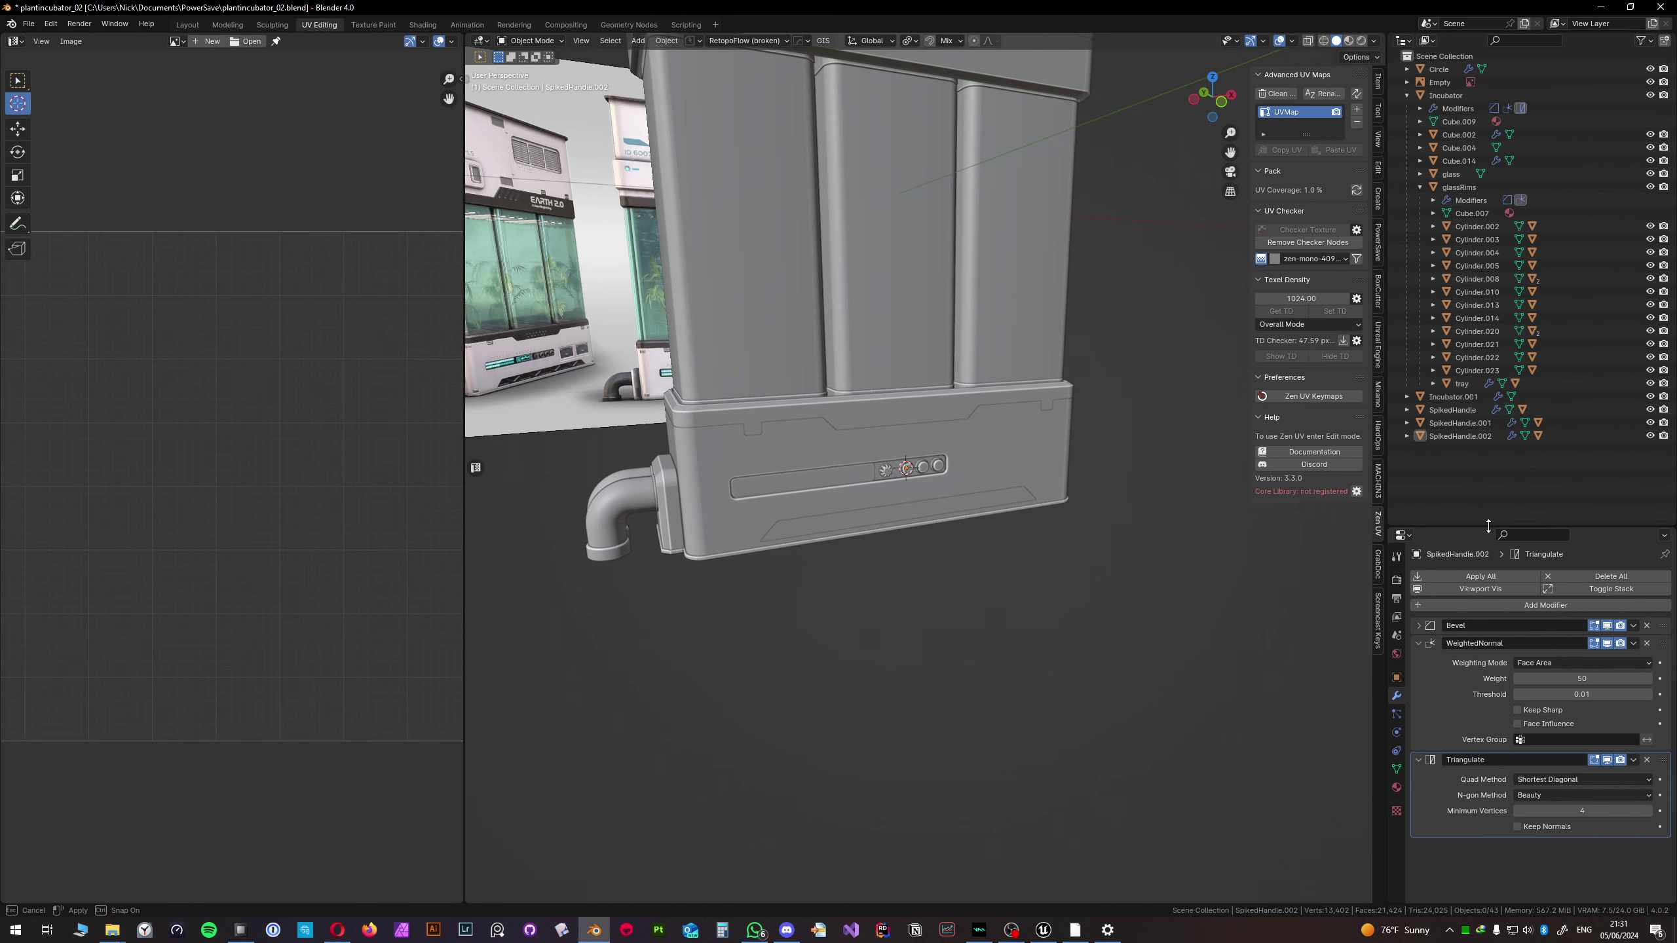
{"action": "left_click", "coordinate": [1407, 95]}
- Rename the long recessed display object Incubator.001 as Screen and parent it to Incubator
{"action": "left_click", "coordinate": [1417, 110]}
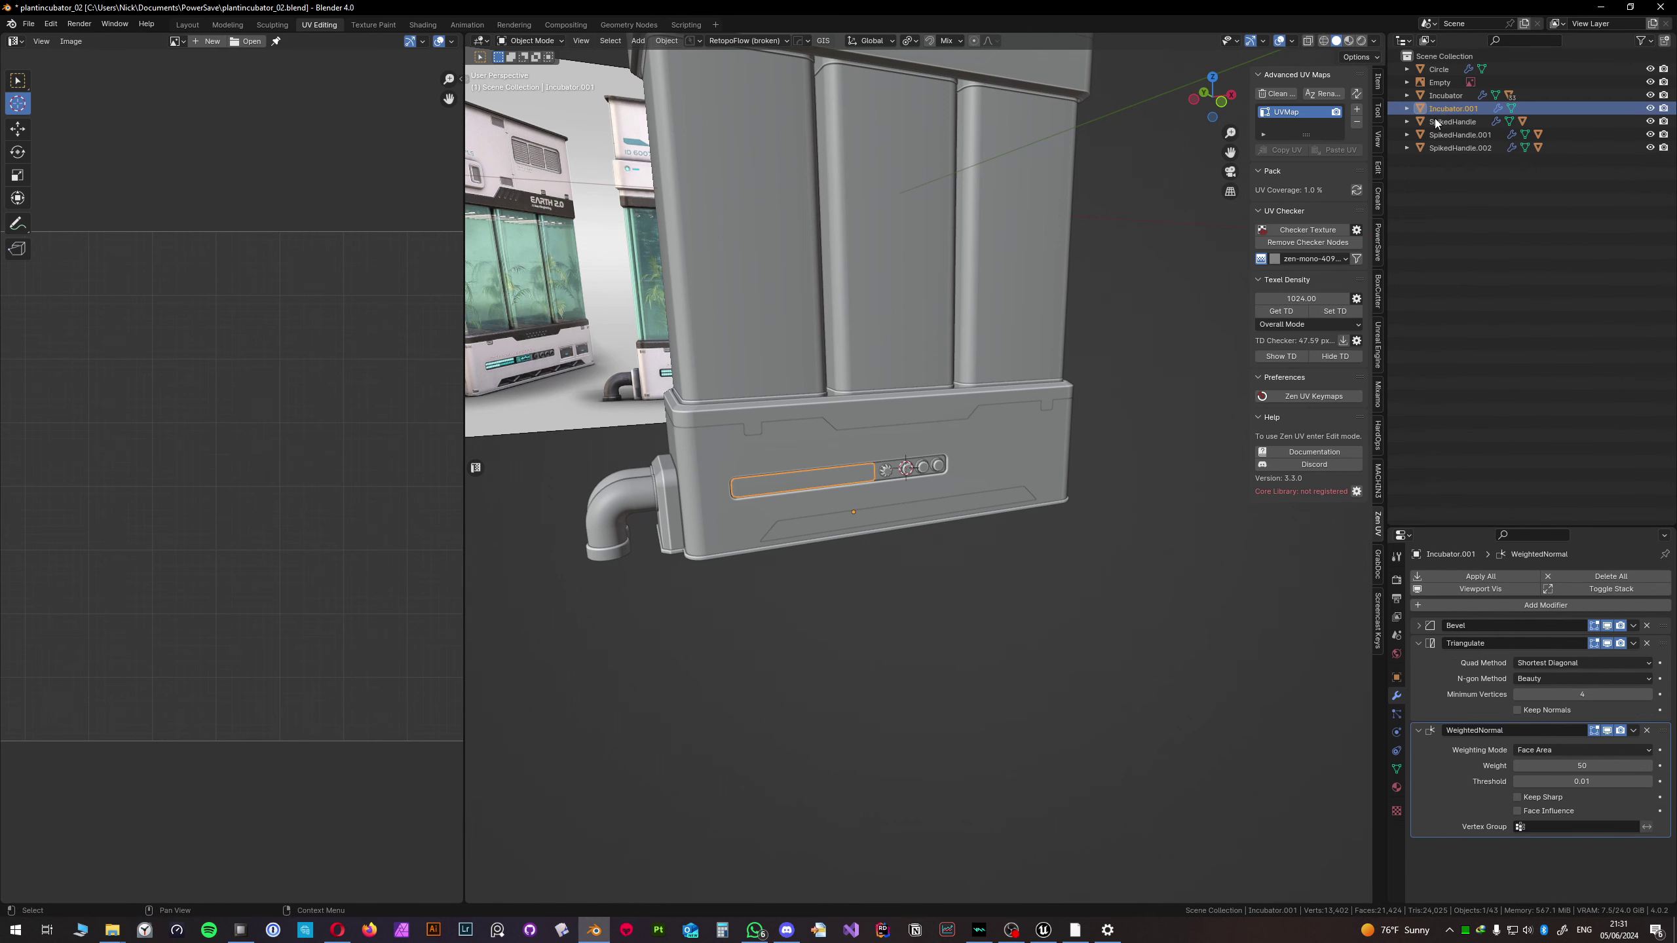
{"action": "middle_click_drag", "start_coordinate": [905, 482], "coordinate": [915, 466]}
{"action": "scroll", "coordinate": [915, 466], "scroll_direction": "up", "scroll_amount": 3}
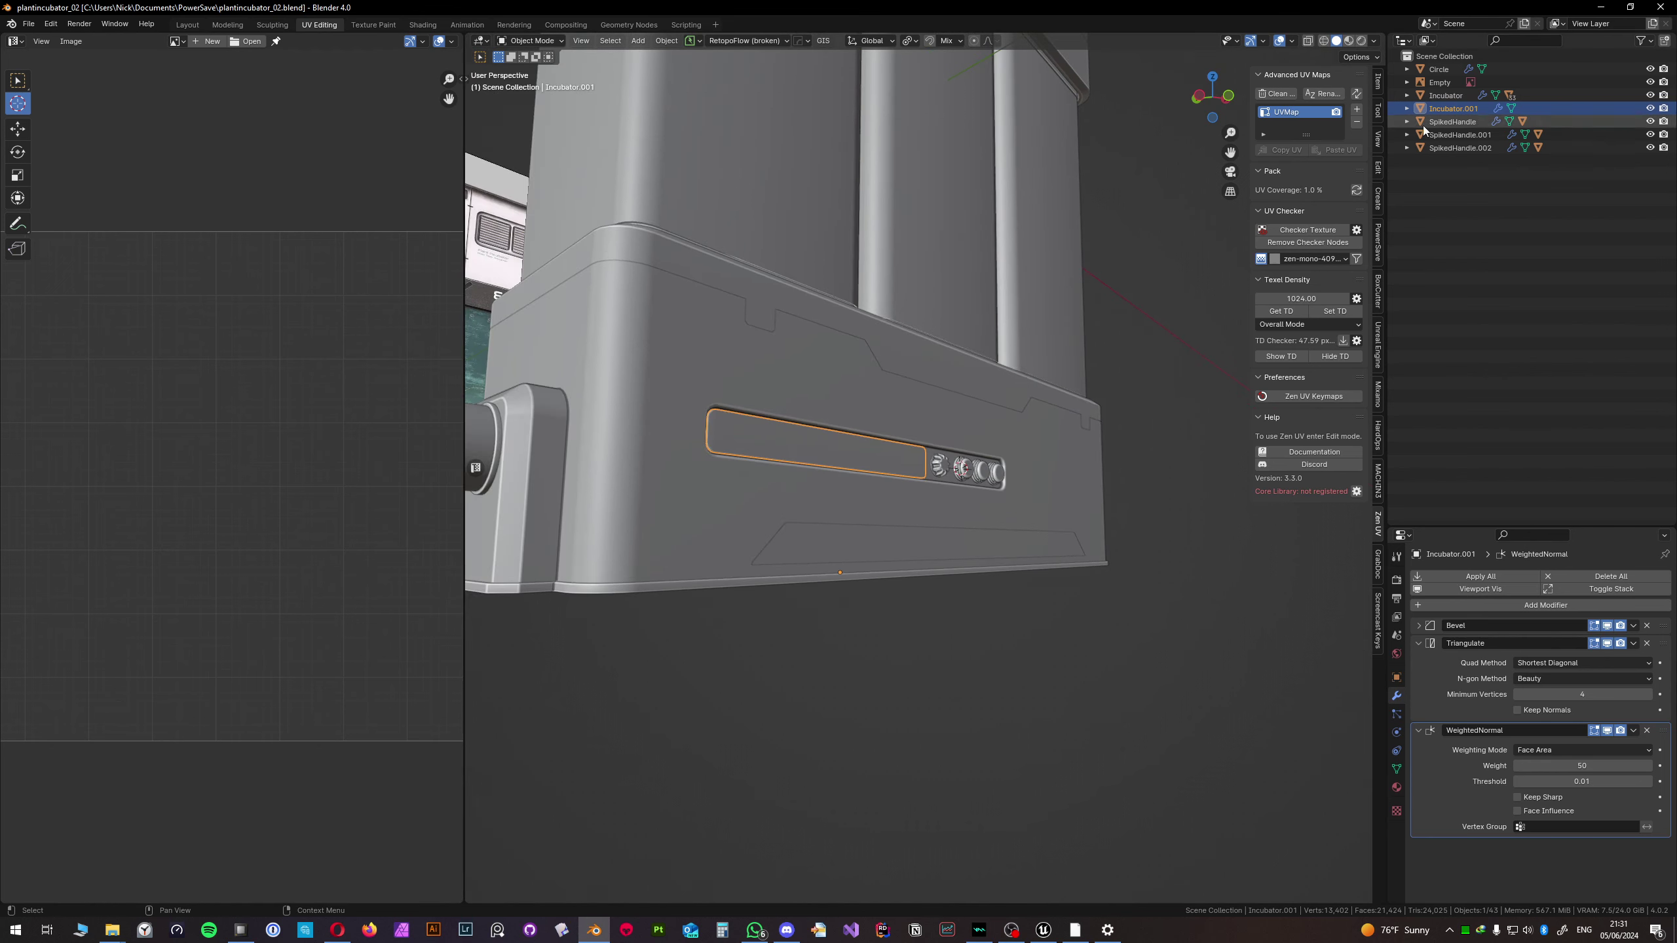
{"action": "left_click", "coordinate": [1409, 108]}
{"action": "double_click", "coordinate": [1455, 107]}
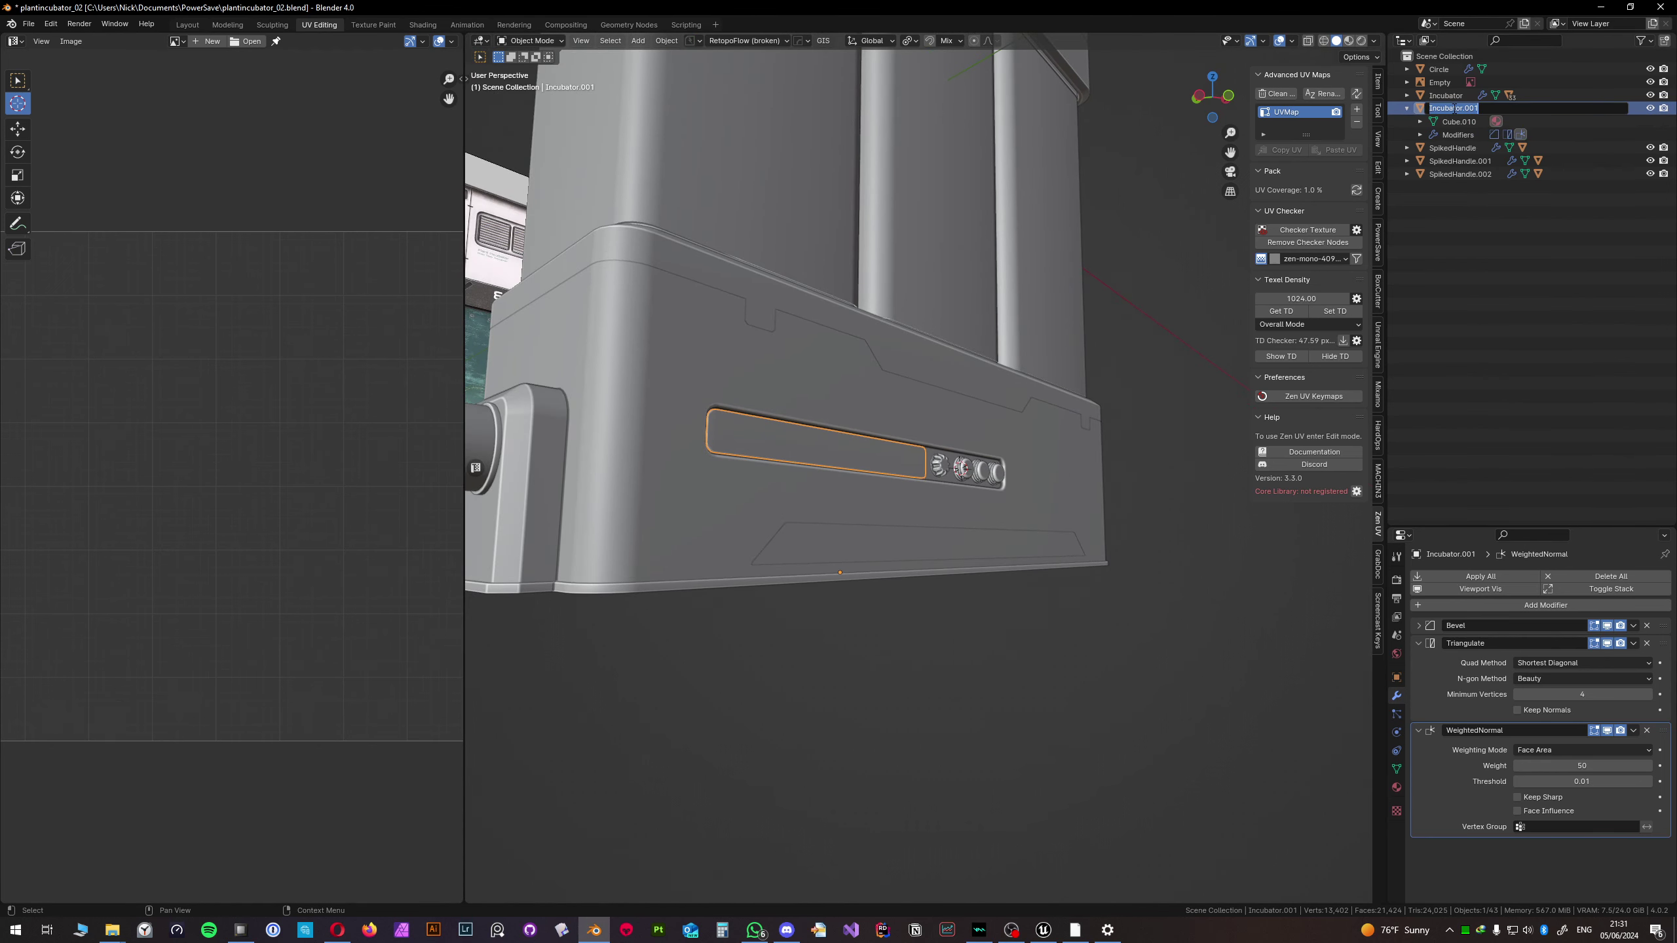
{"action": "type", "text": "Screen"}
{"action": "key", "text": "Return"}
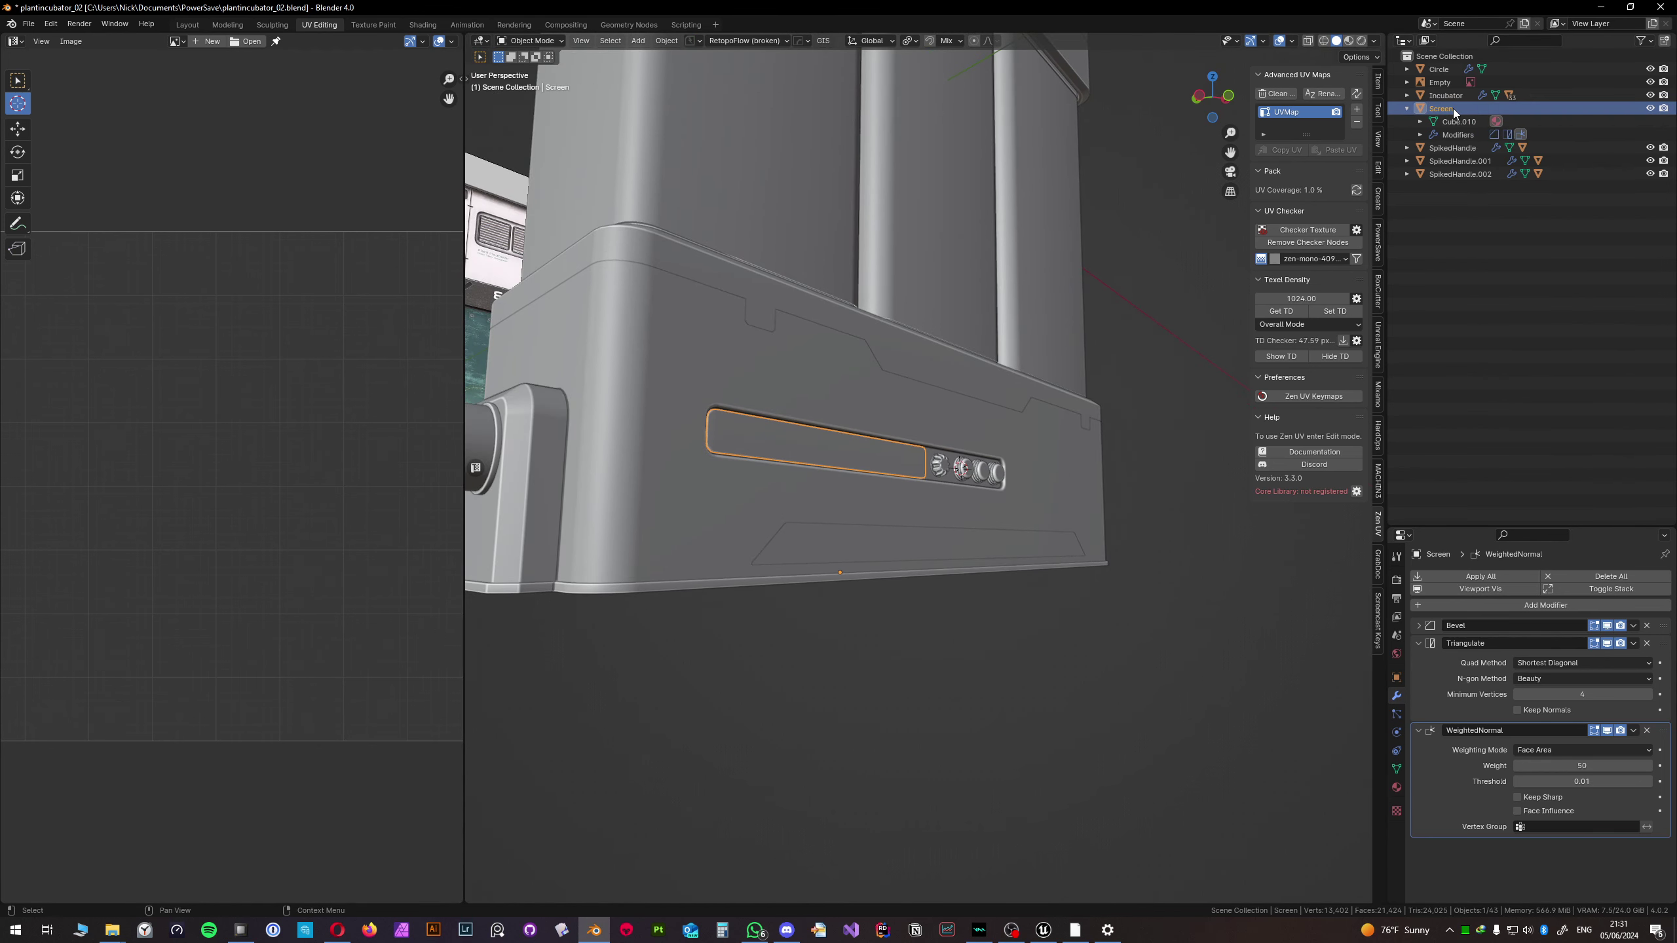
{"action": "left_click_drag", "start_coordinate": [1451, 108], "coordinate": [1445, 95]}
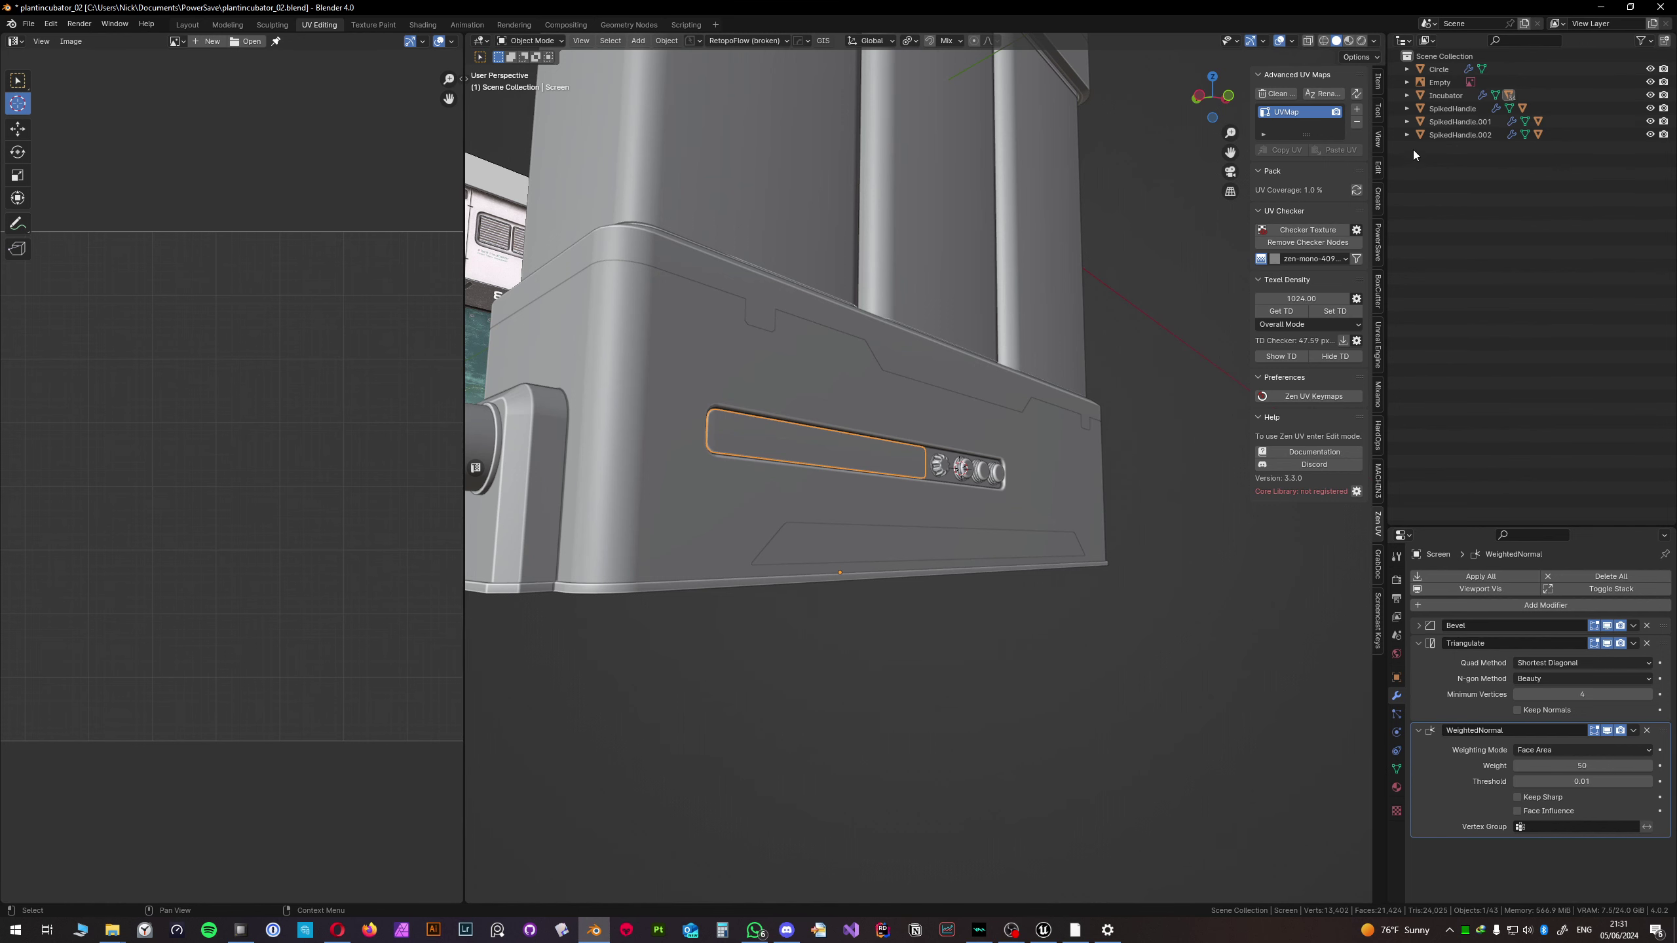
- Parent the three spiked handle objects to Incubator
{"action": "left_click", "coordinate": [1446, 122]}
{"action": "left_click", "coordinate": [1444, 134]}
{"action": "scroll", "coordinate": [1014, 429], "scroll_direction": "up", "scroll_amount": 3}
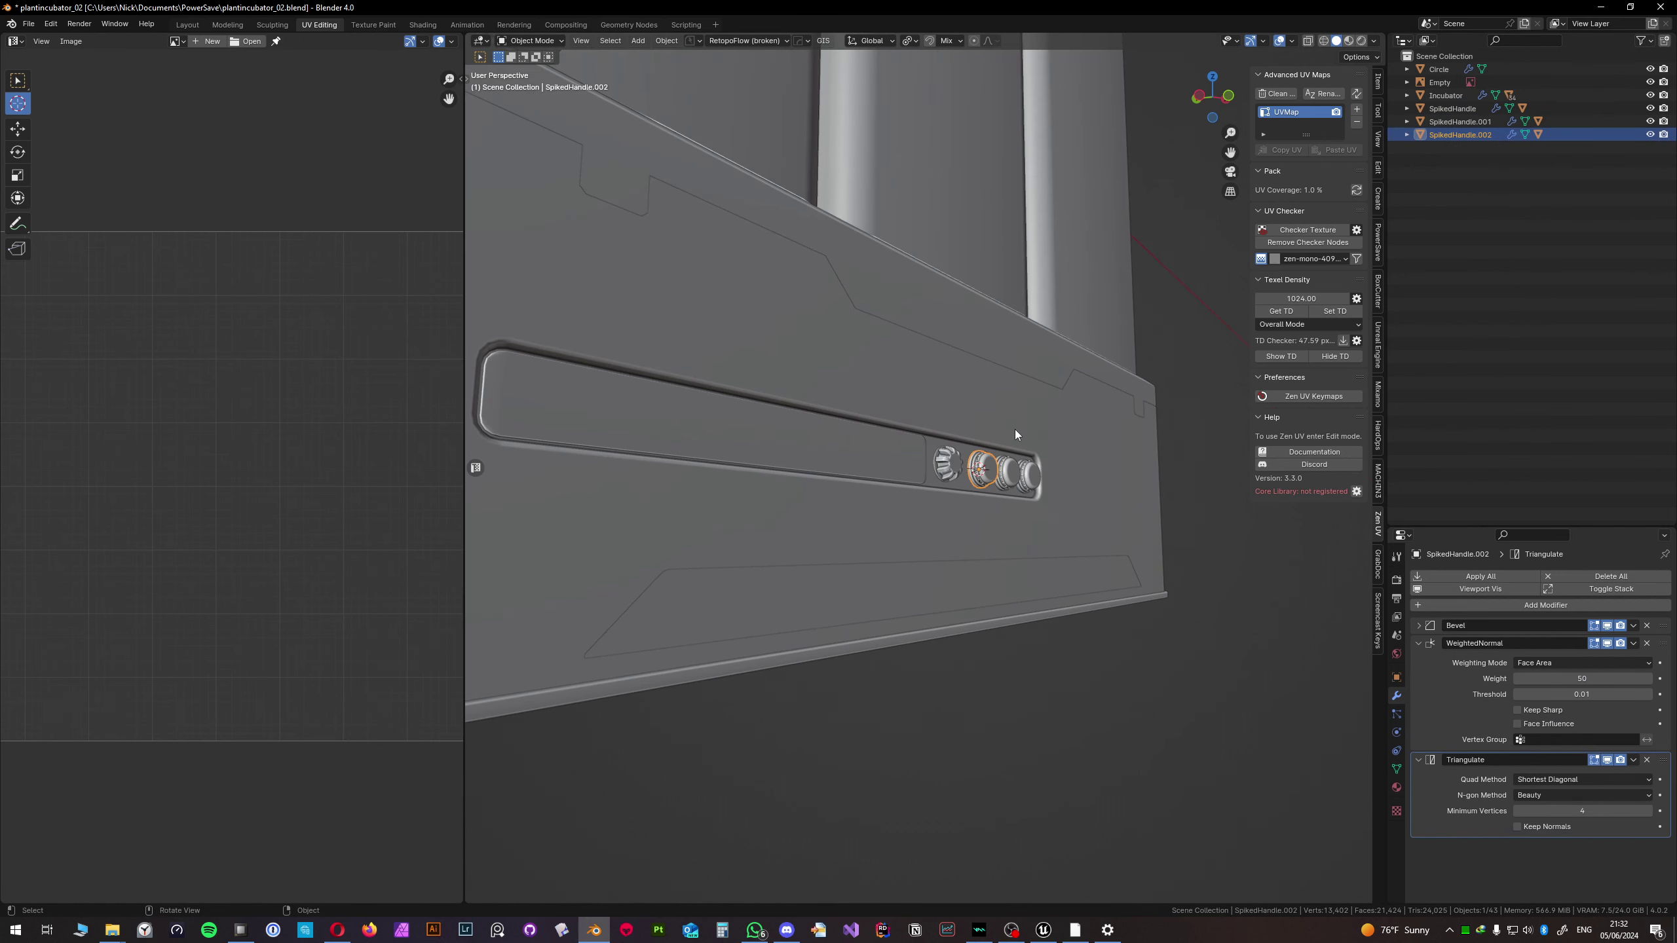
{"action": "key", "text": "g"}
{"action": "right_click", "coordinate": [1107, 355]}
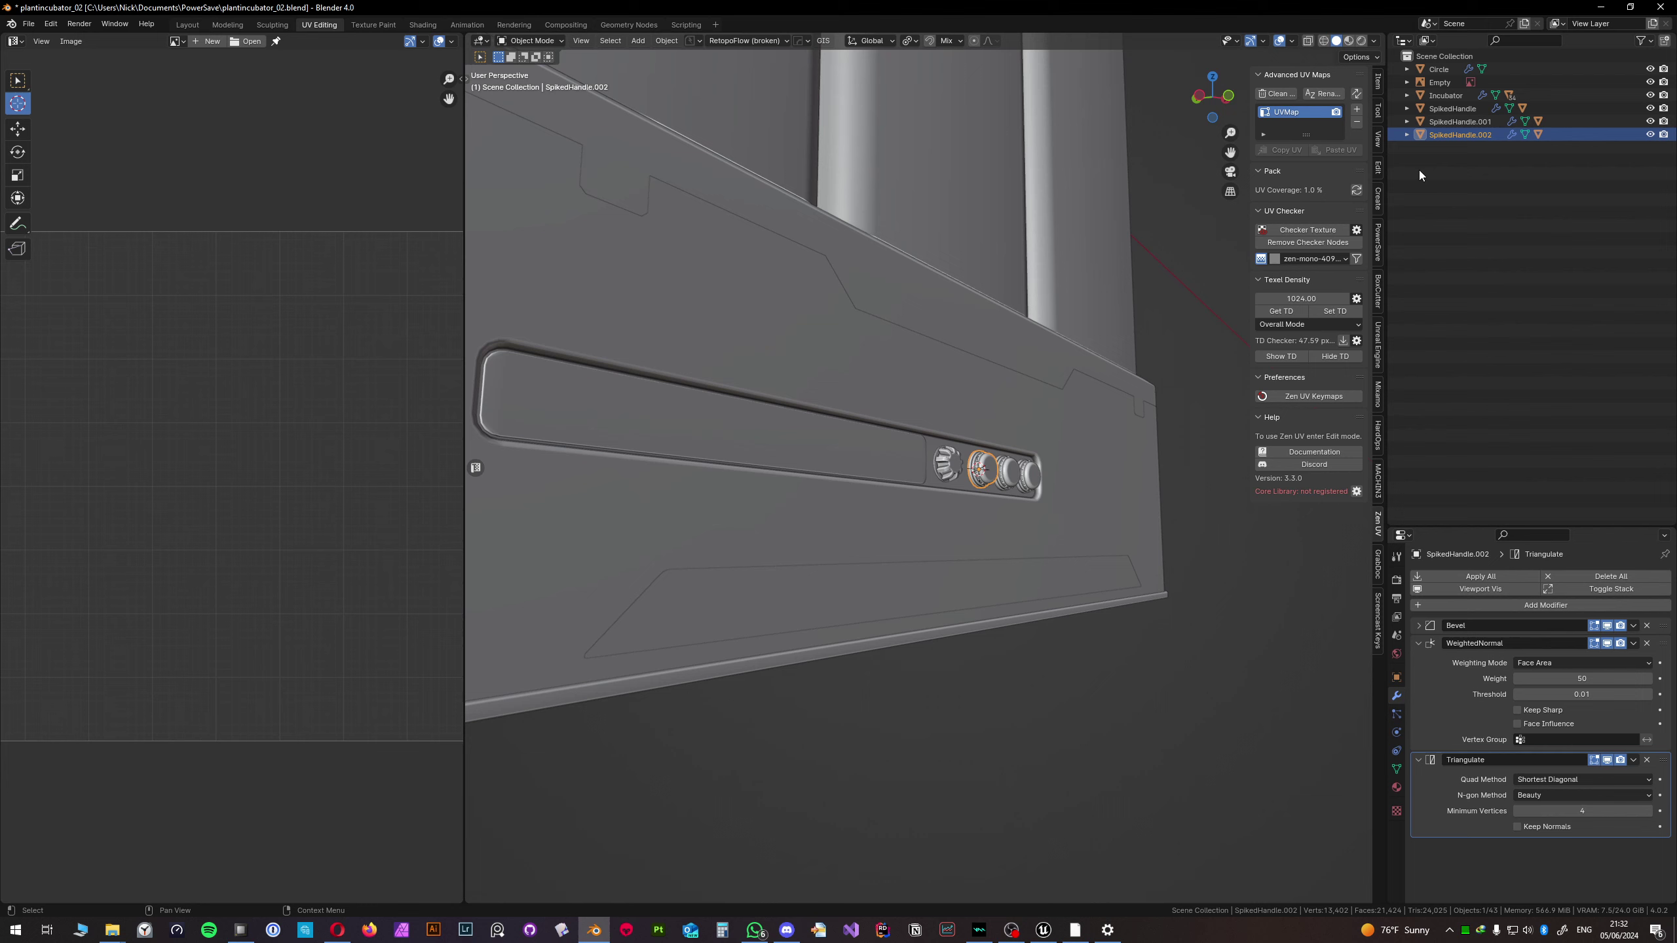
{"action": "left_click", "coordinate": [1448, 107], "text": "shift"}
{"action": "left_click_drag", "start_coordinate": [1442, 108], "coordinate": [1445, 99]}
- Rename the toothed knob object Circle as GripHandle and parent it to Incubator
{"action": "left_click", "coordinate": [1444, 69]}
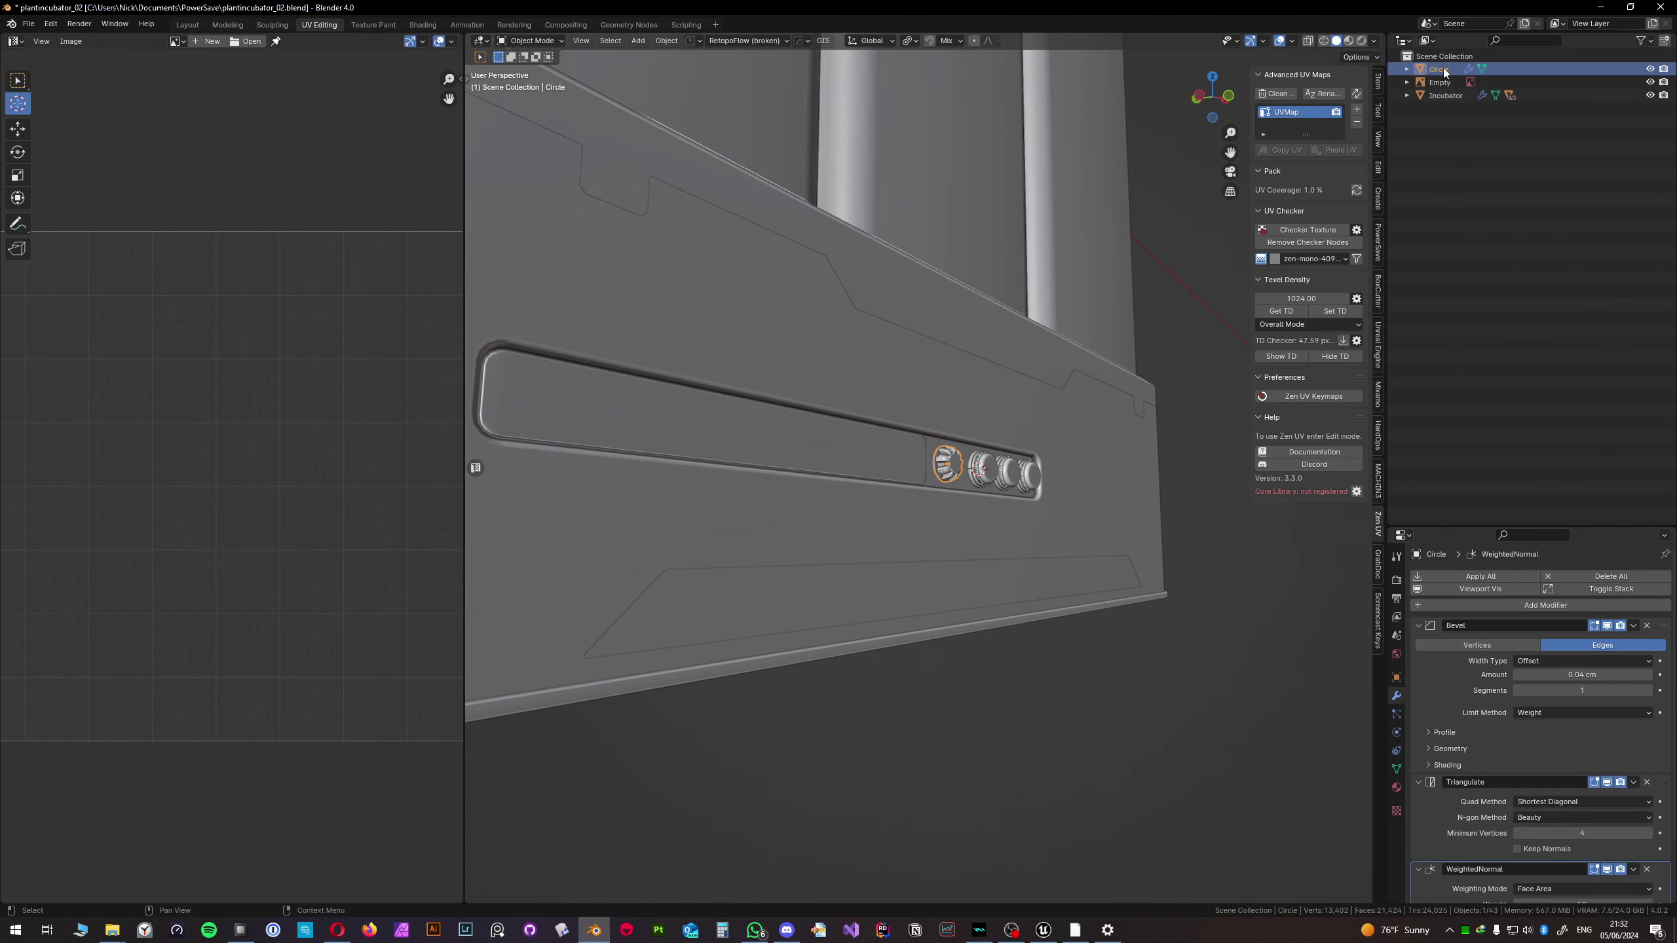
{"action": "scroll", "coordinate": [1088, 374], "scroll_direction": "down", "scroll_amount": 5}
{"action": "scroll", "coordinate": [964, 433], "scroll_direction": "up", "scroll_amount": 5}
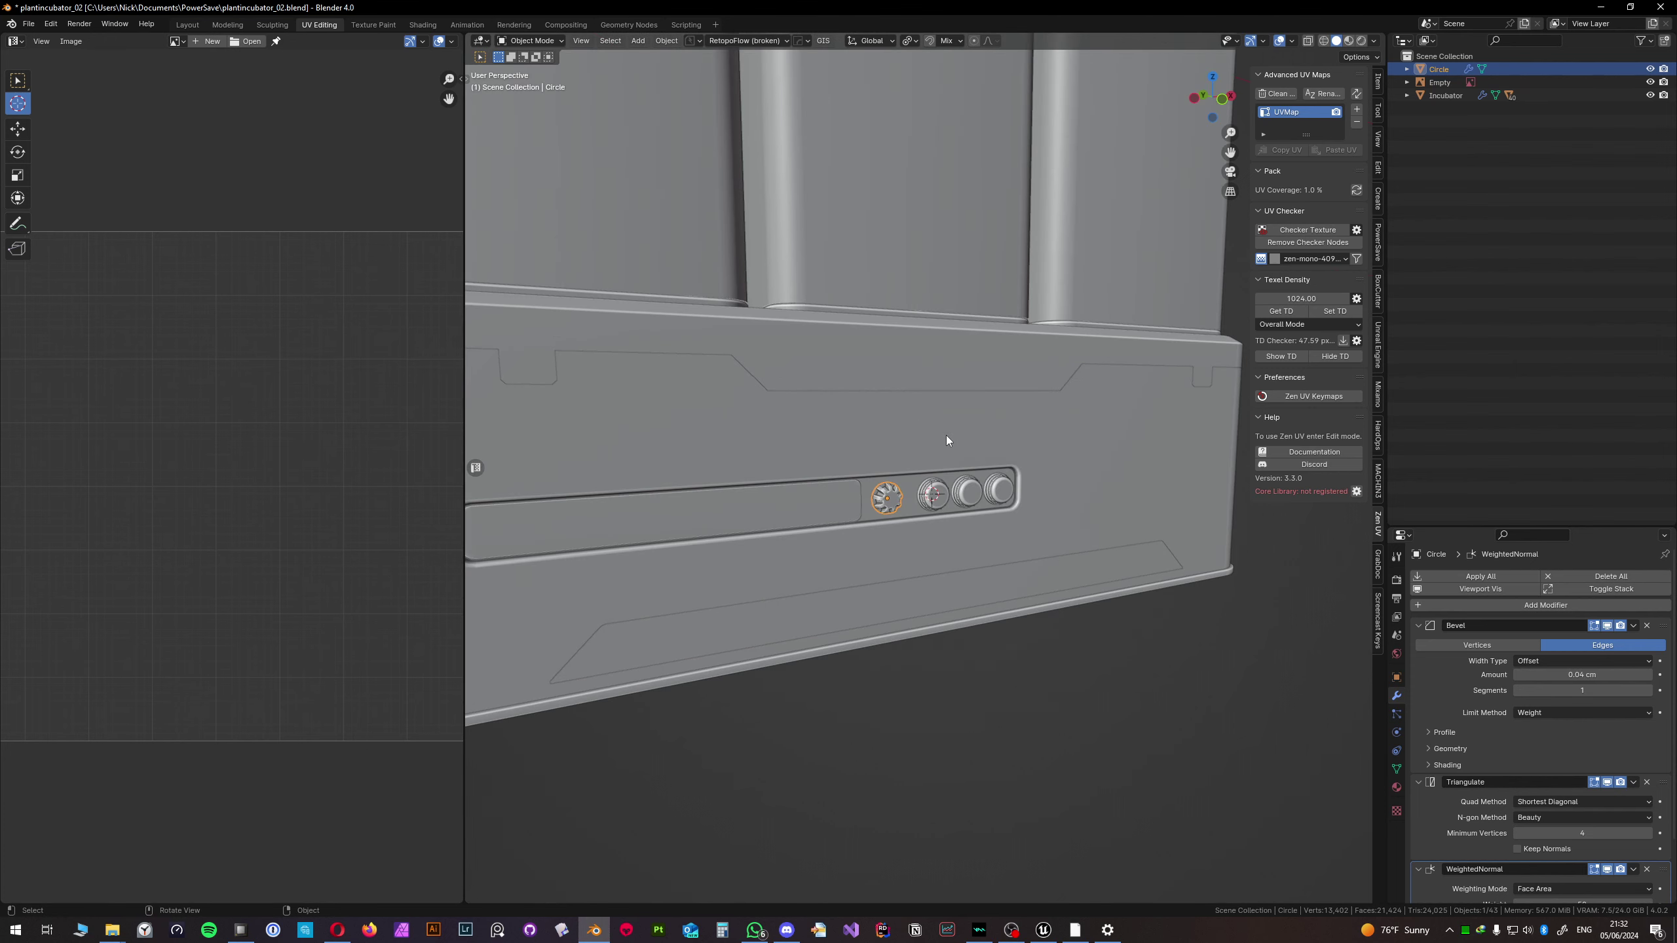
{"action": "double_click", "coordinate": [1439, 68]}
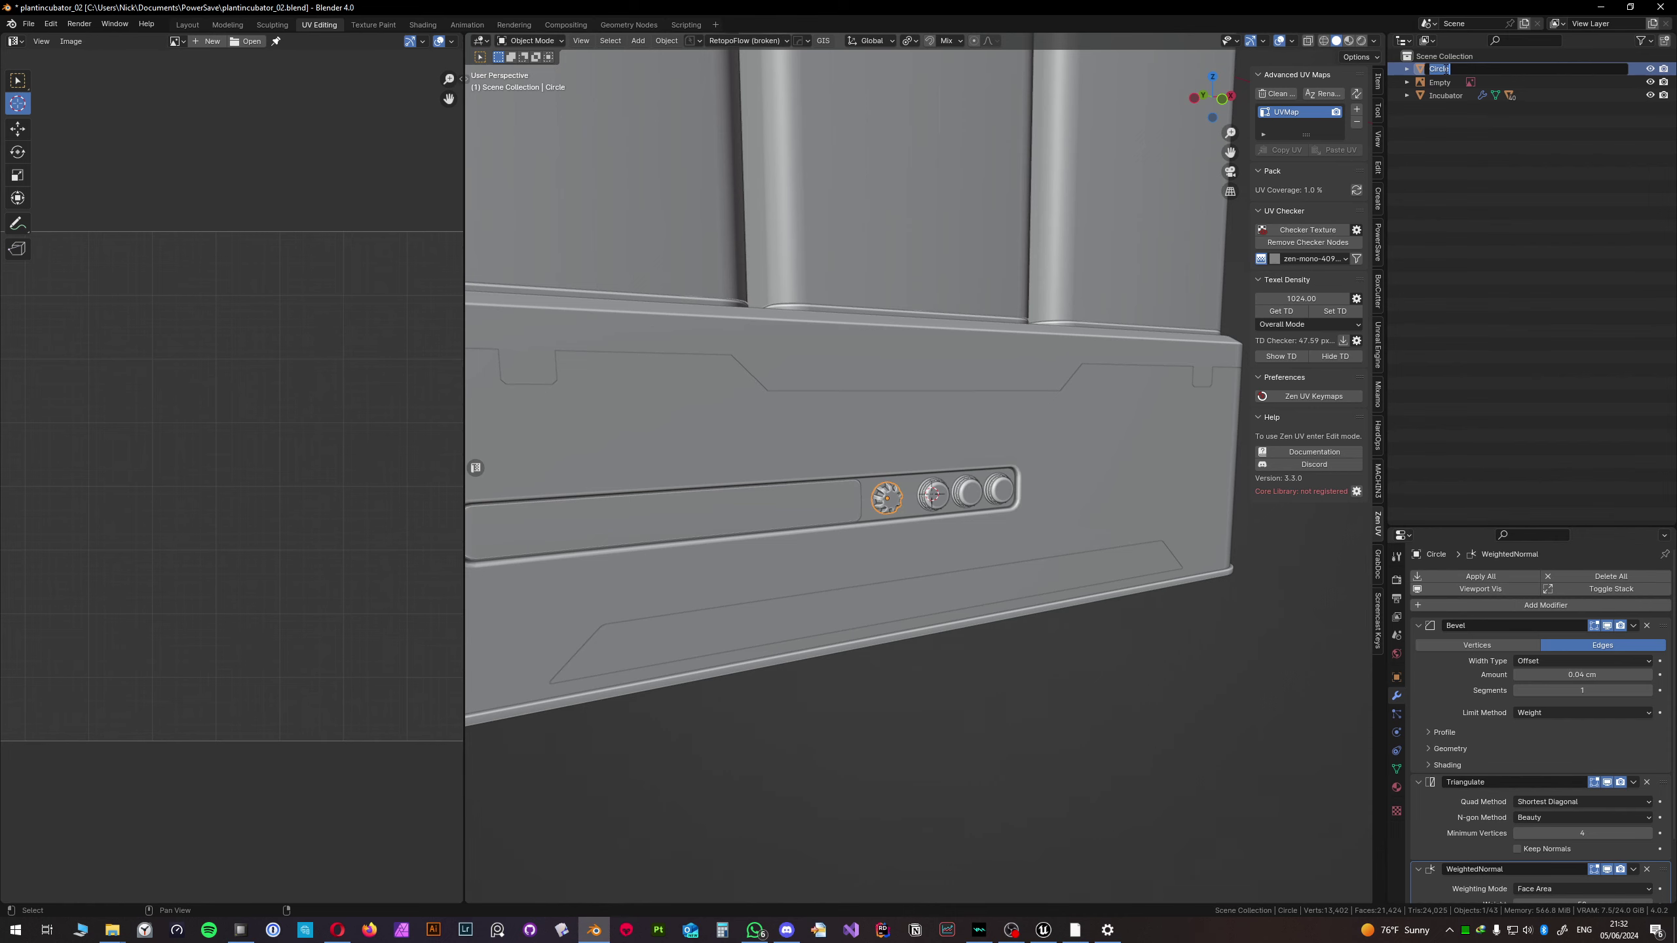
{"action": "type", "text": "GripHandle"}
{"action": "key", "text": "Return"}
{"action": "left_click_drag", "start_coordinate": [1448, 79], "coordinate": [1440, 96]}
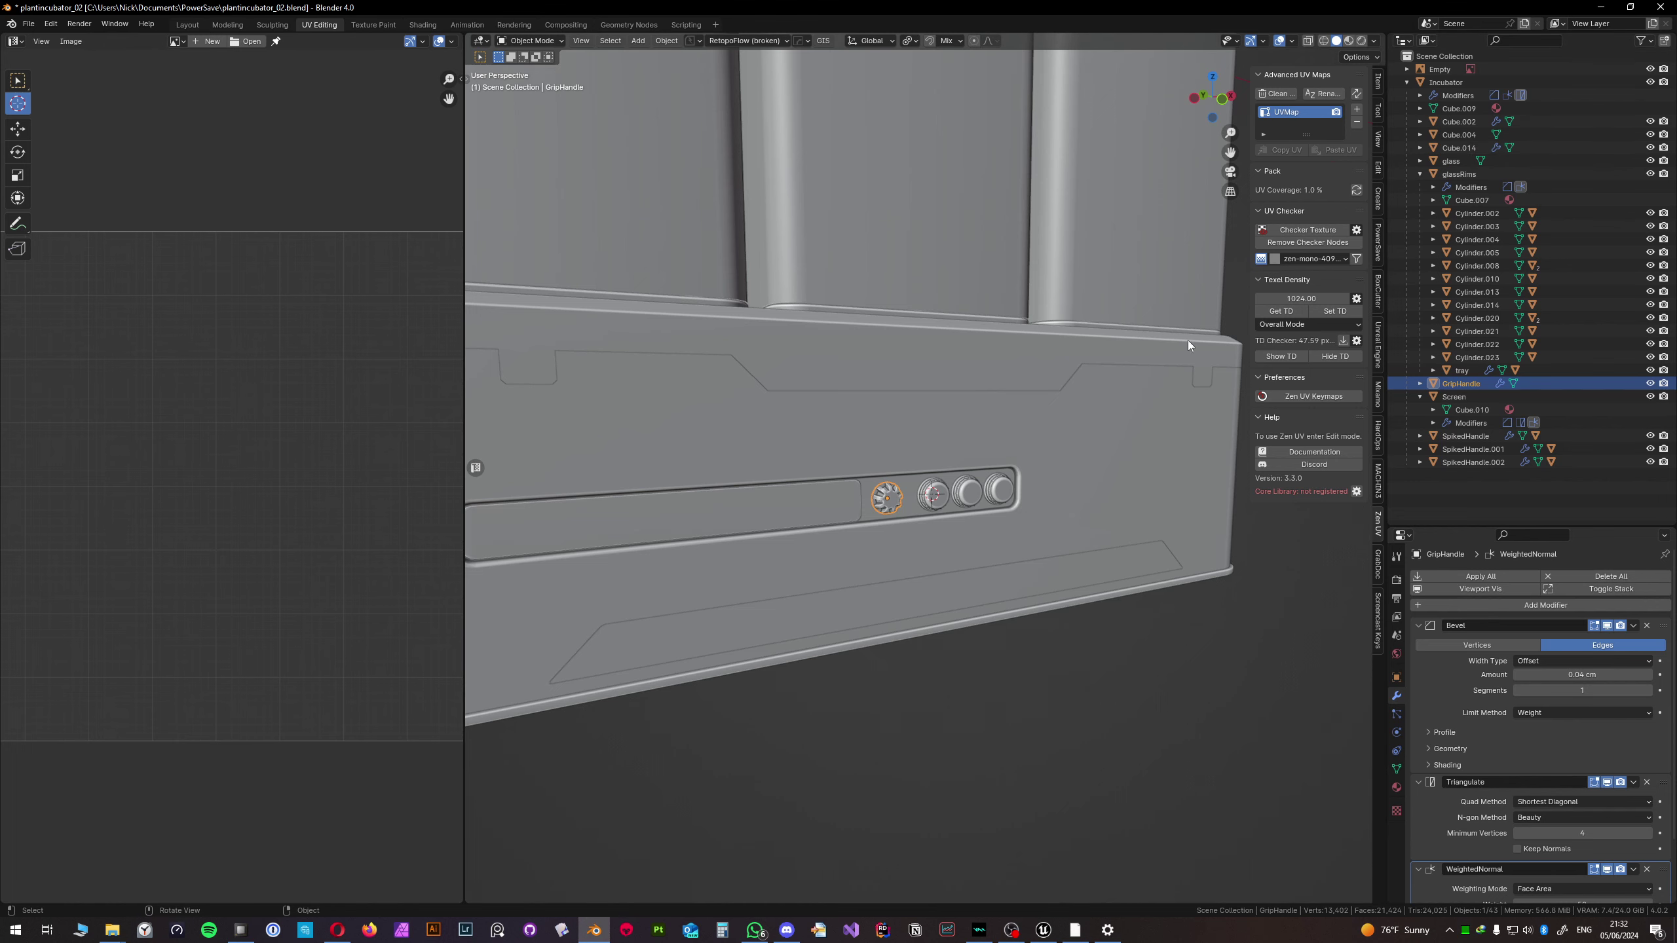
- Rename the pipe collar object Cube.002 as PipeRims
{"action": "scroll", "coordinate": [1012, 419], "scroll_direction": "down", "scroll_amount": 10}
{"action": "left_click", "coordinate": [980, 226]}
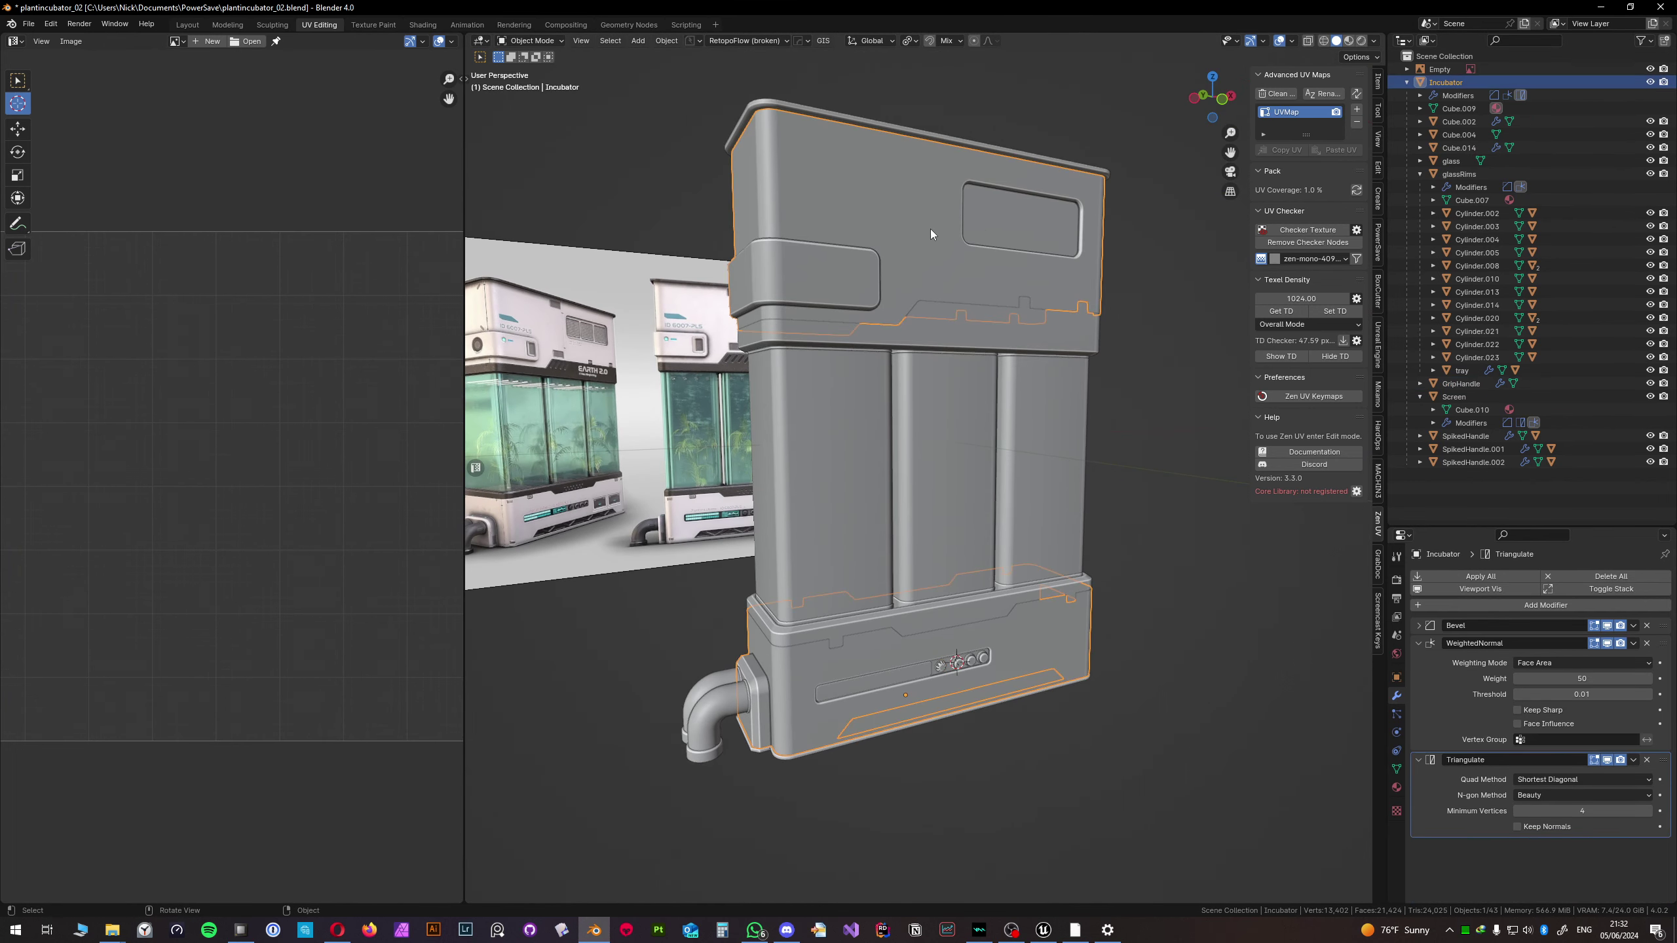
{"action": "left_click", "coordinate": [1457, 121]}
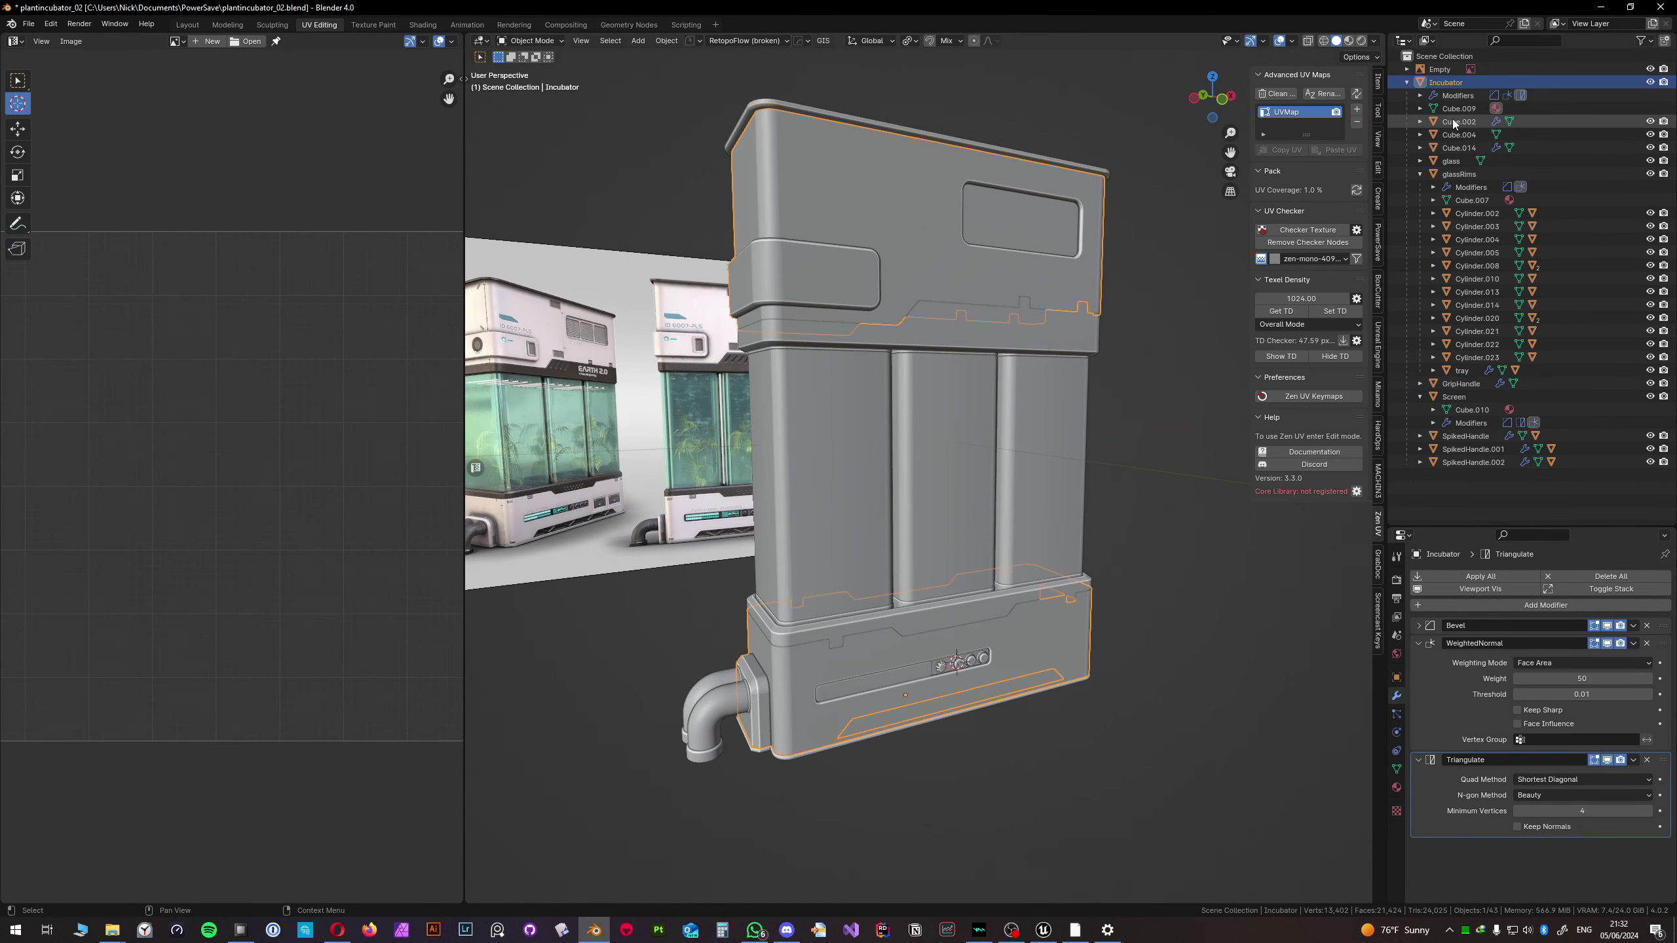
{"action": "middle_click_drag", "start_coordinate": [910, 461], "coordinate": [907, 398]}
{"action": "middle_click_drag", "start_coordinate": [883, 513], "coordinate": [964, 357]}
{"action": "double_click", "coordinate": [1451, 124]}
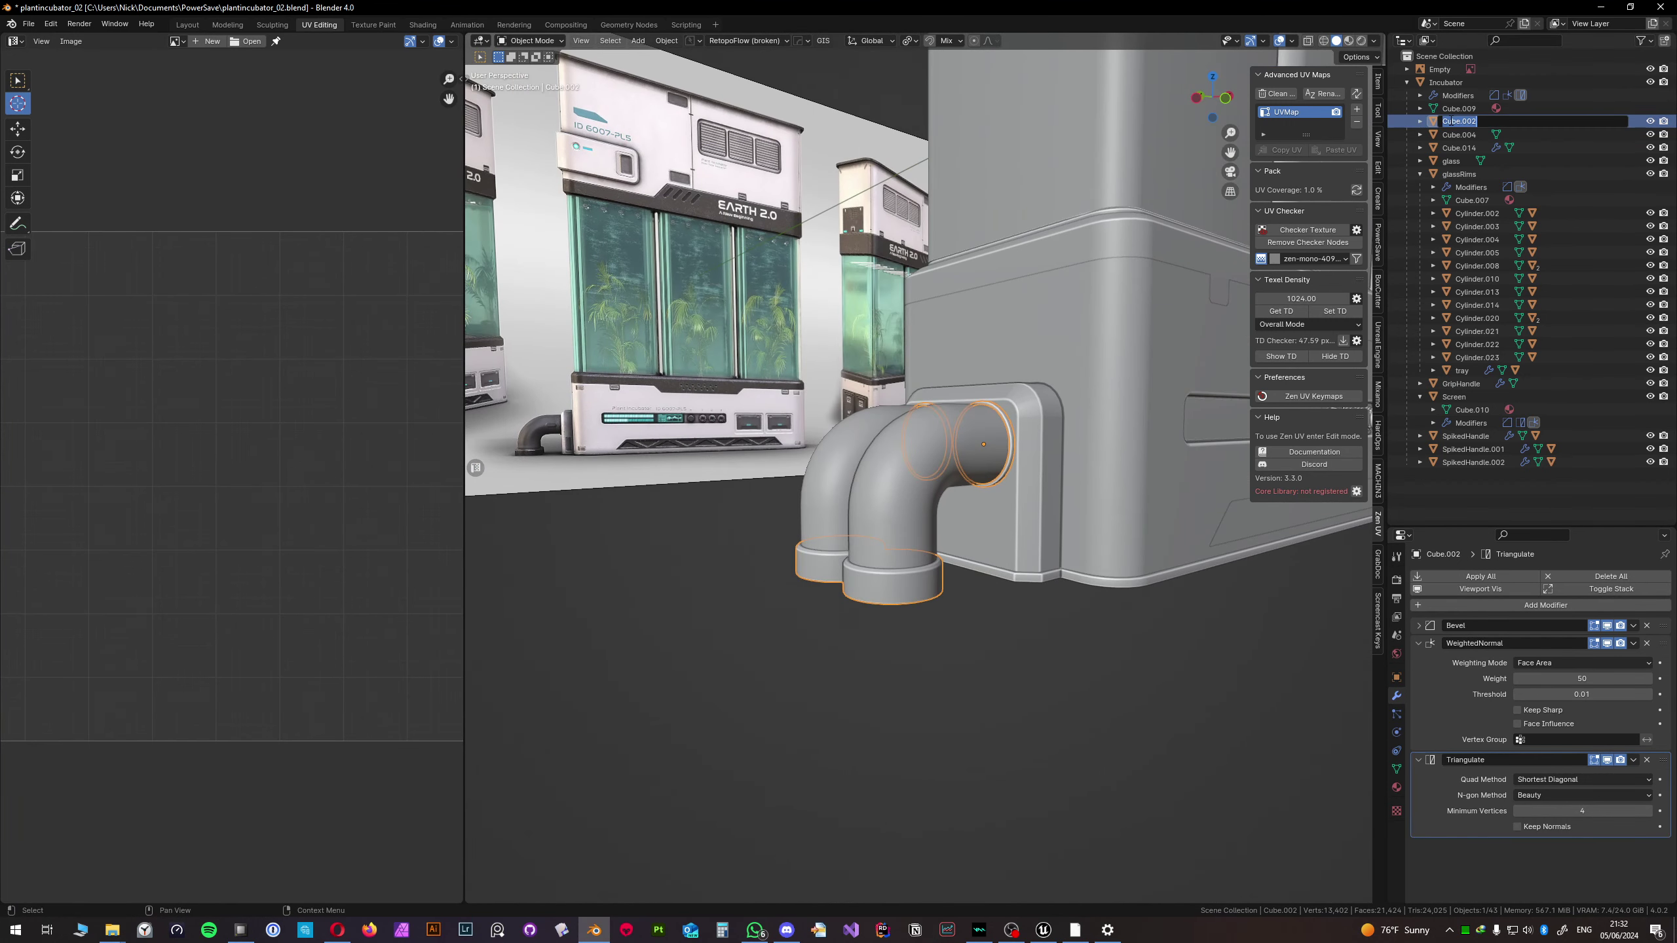
{"action": "type", "text": "PipeRims"}
{"action": "key", "text": "Return"}
- Rename the curved pipe object Cube.004 as Pipes
{"action": "left_click", "coordinate": [1452, 123]}
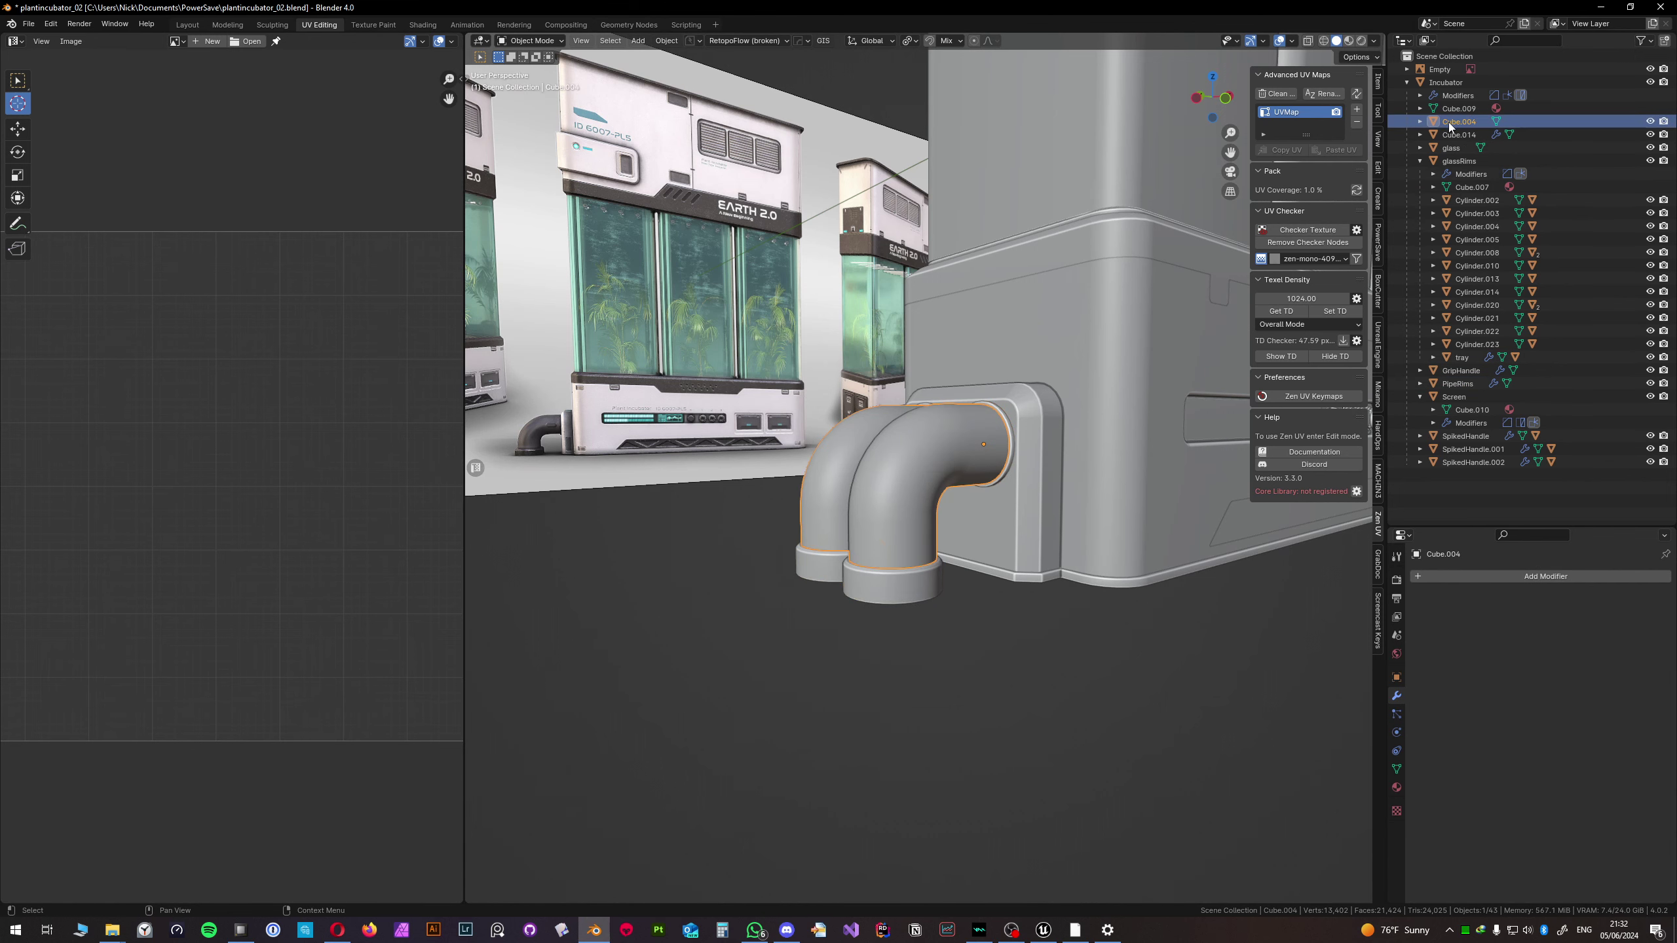
{"action": "double_click", "coordinate": [1451, 123]}
{"action": "type", "text": "Pipex"}
{"action": "key", "text": "Return"}
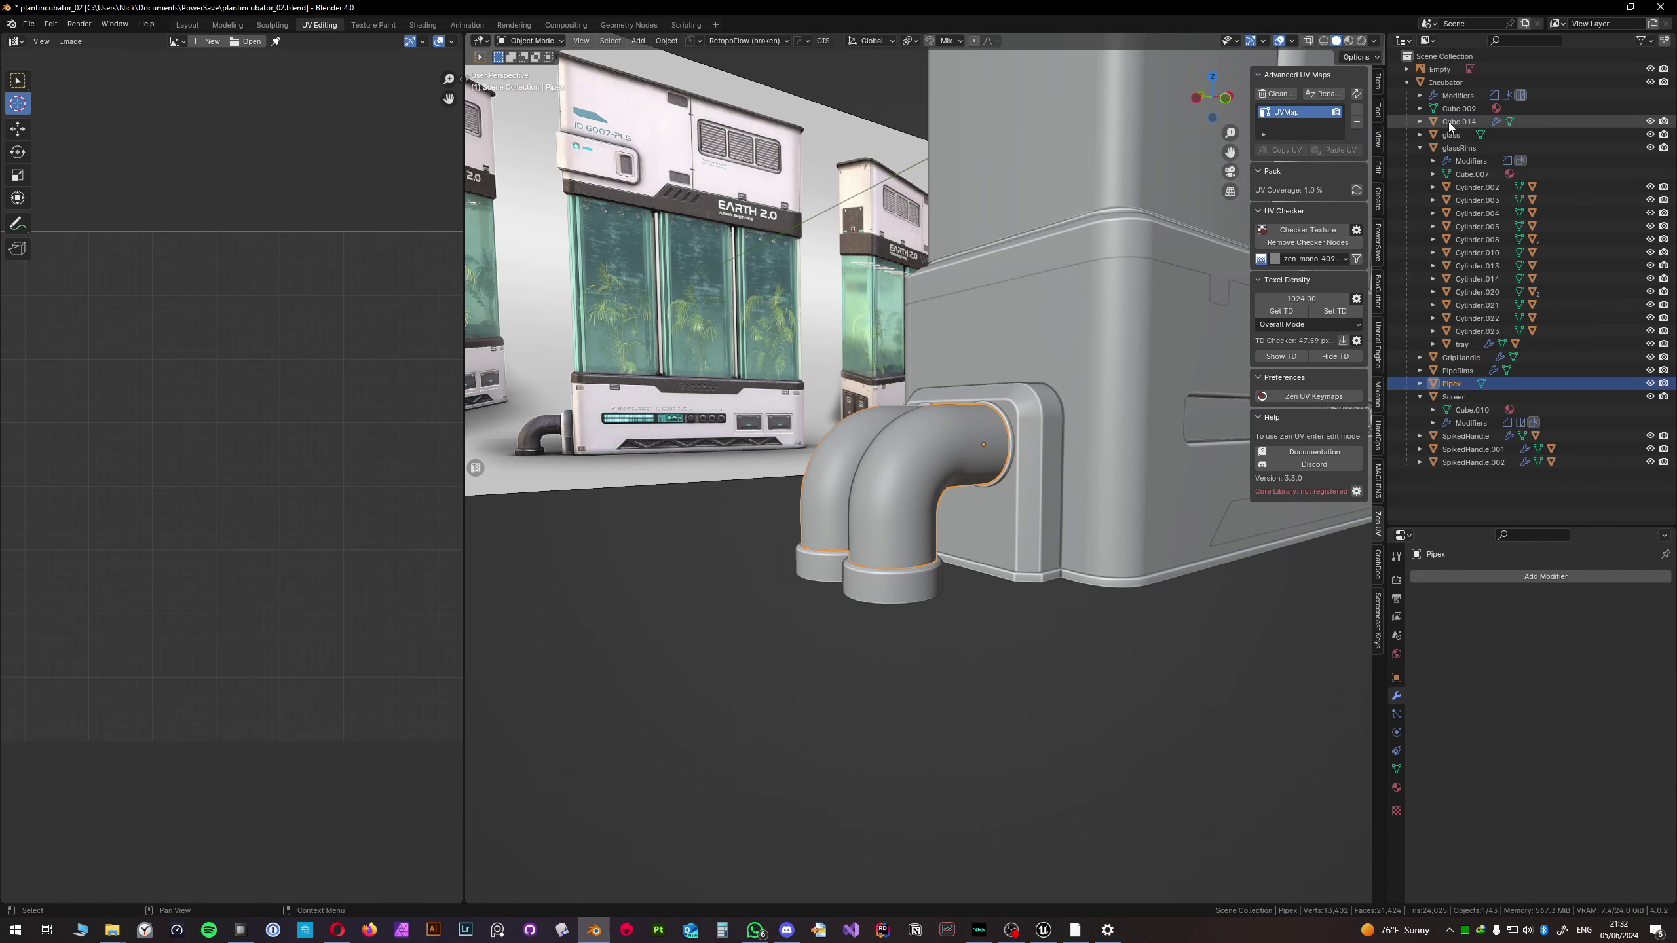
{"action": "double_click", "coordinate": [1456, 383]}
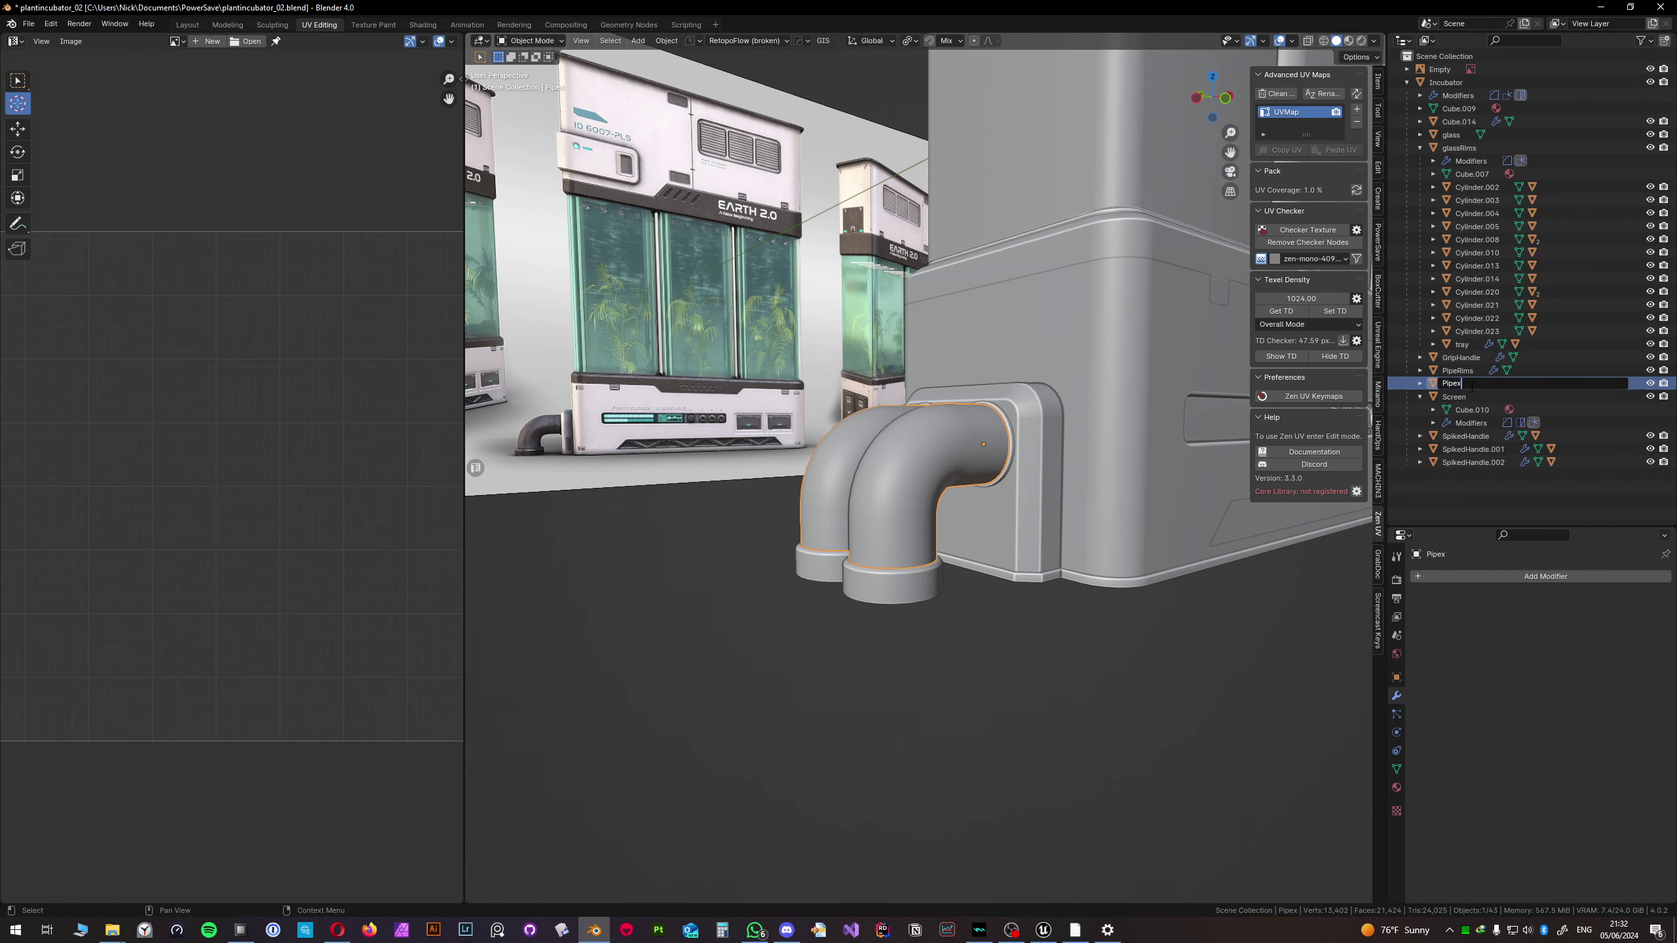
{"action": "key", "text": "BackSpace"}
{"action": "type", "text": "s"}
{"action": "key", "text": "Return"}
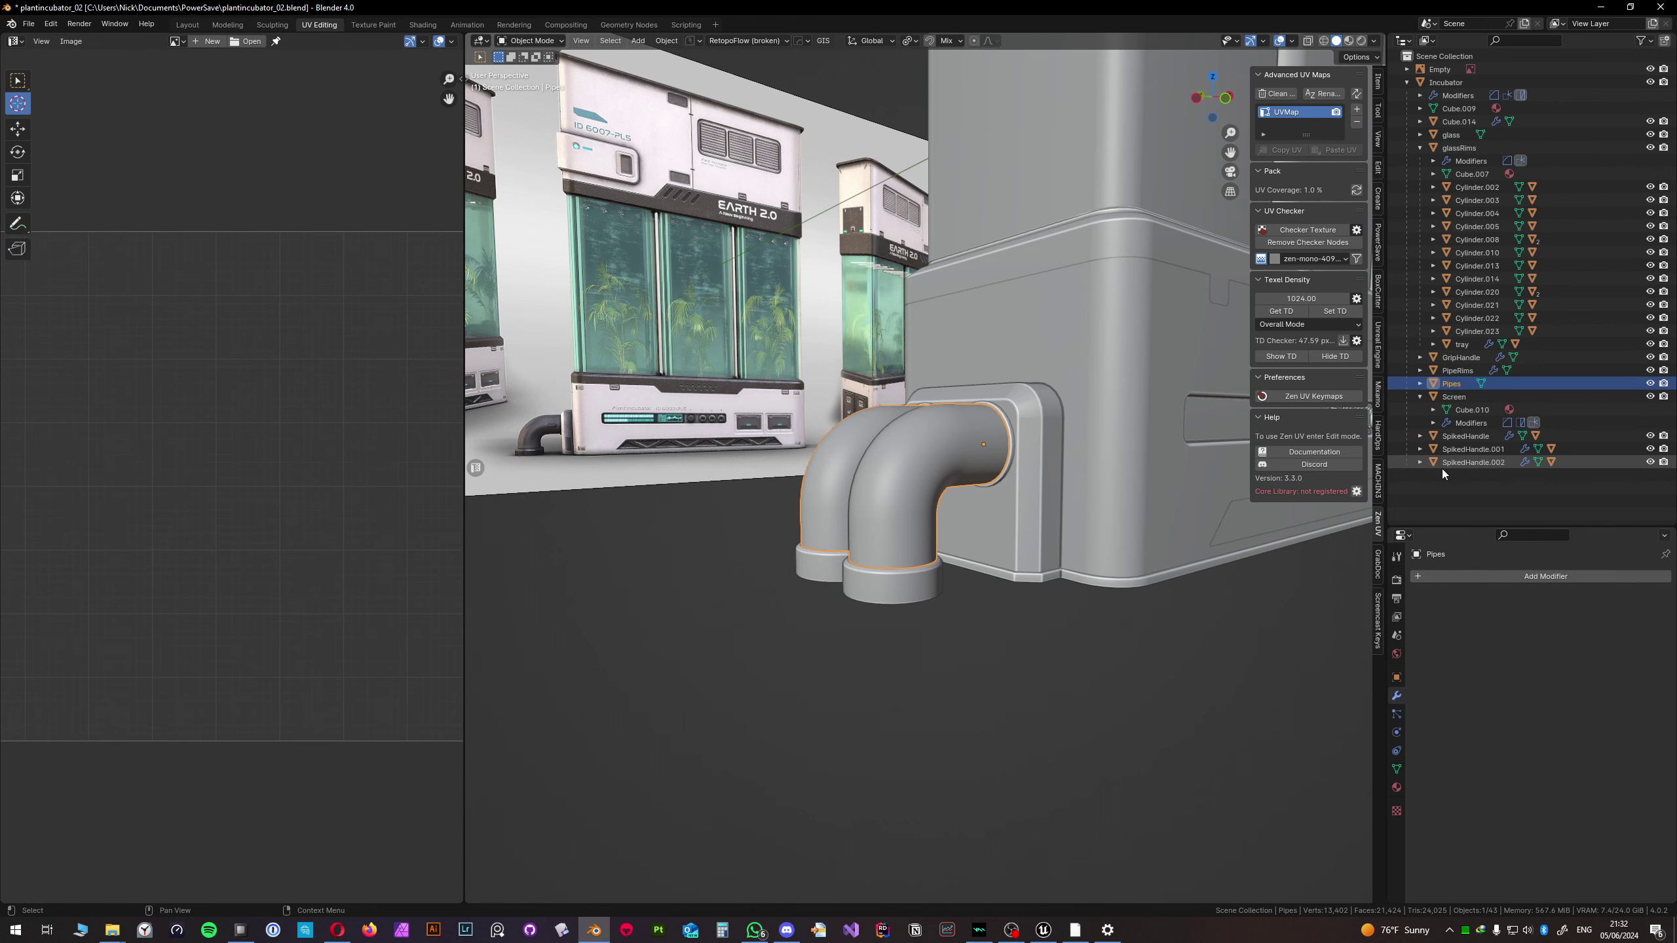
- Examine which parts the Cylinder objects under glassRims, the tray, and PipeRims correspond to on the incubator
{"action": "left_click", "coordinate": [1478, 201]}
{"action": "key", "text": "KP_Decimal"}
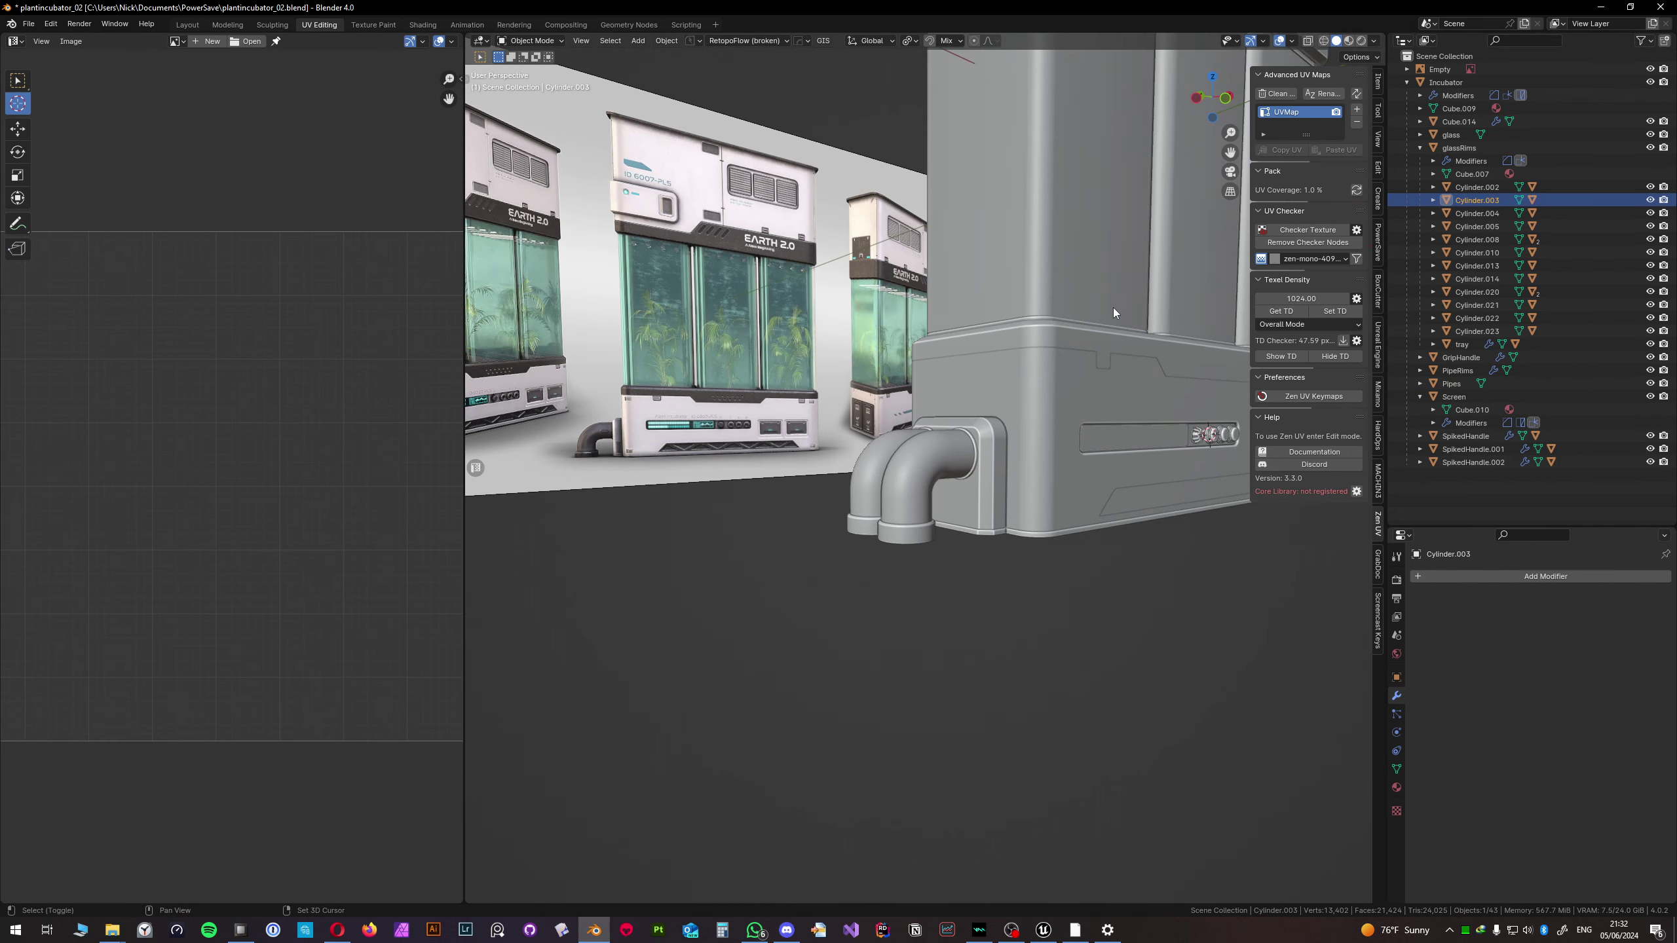
{"action": "left_click", "coordinate": [1486, 188]}
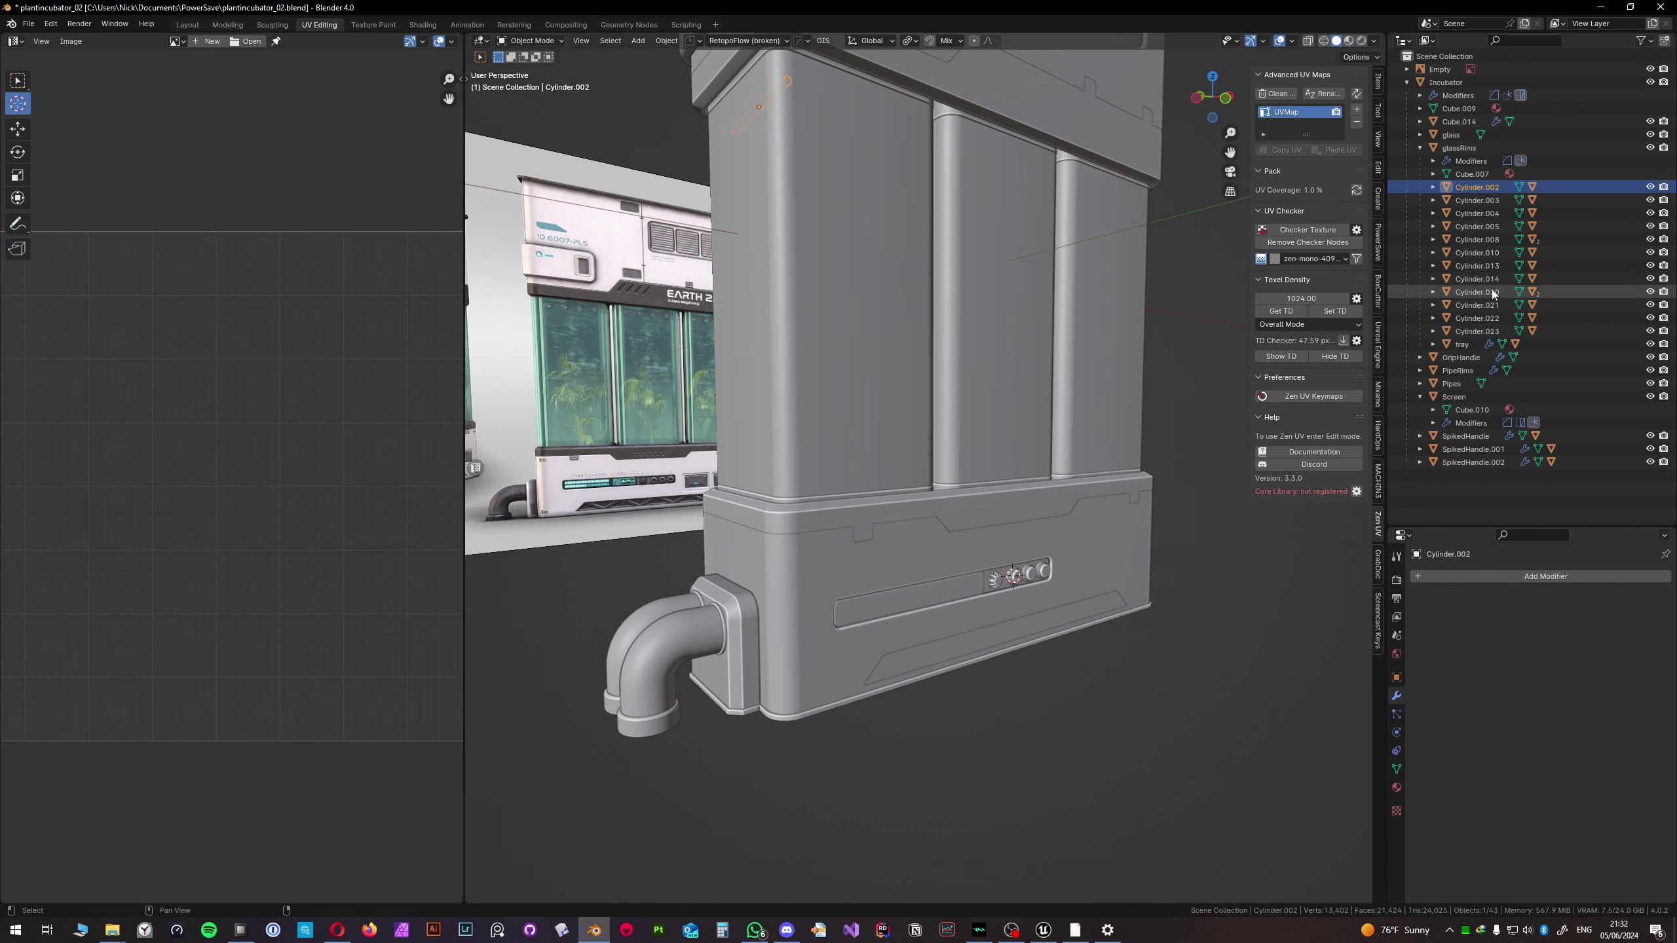
{"action": "left_click", "coordinate": [1483, 328], "text": "shift"}
{"action": "right_click", "coordinate": [1483, 328]}
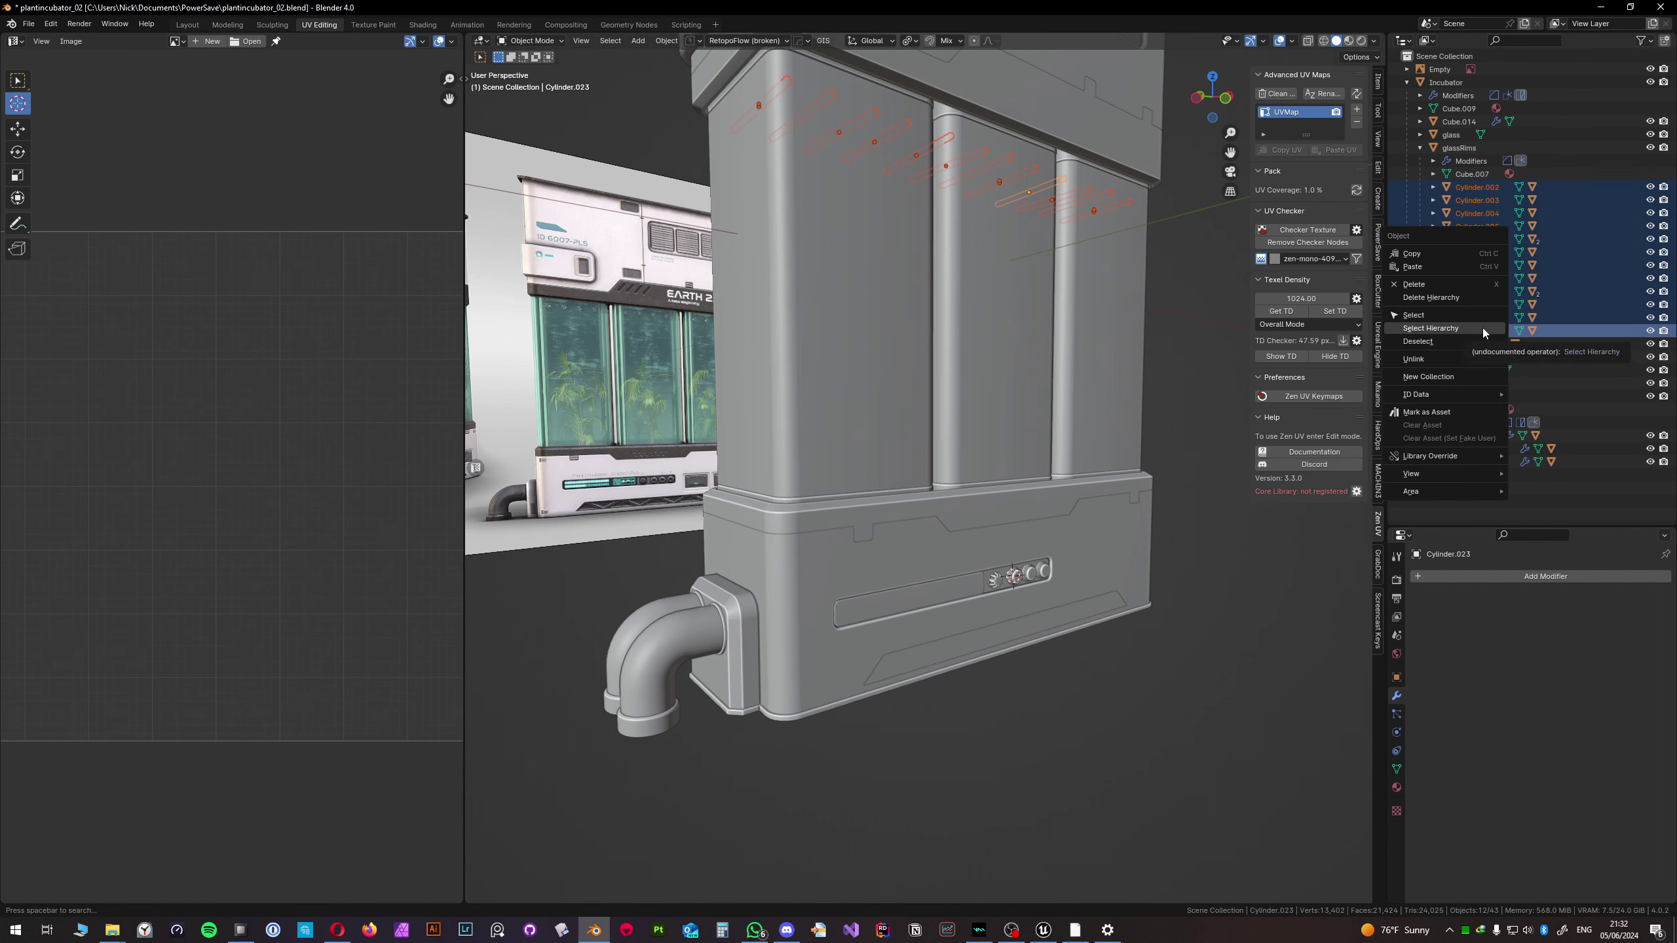
{"action": "left_click", "coordinate": [1482, 327]}
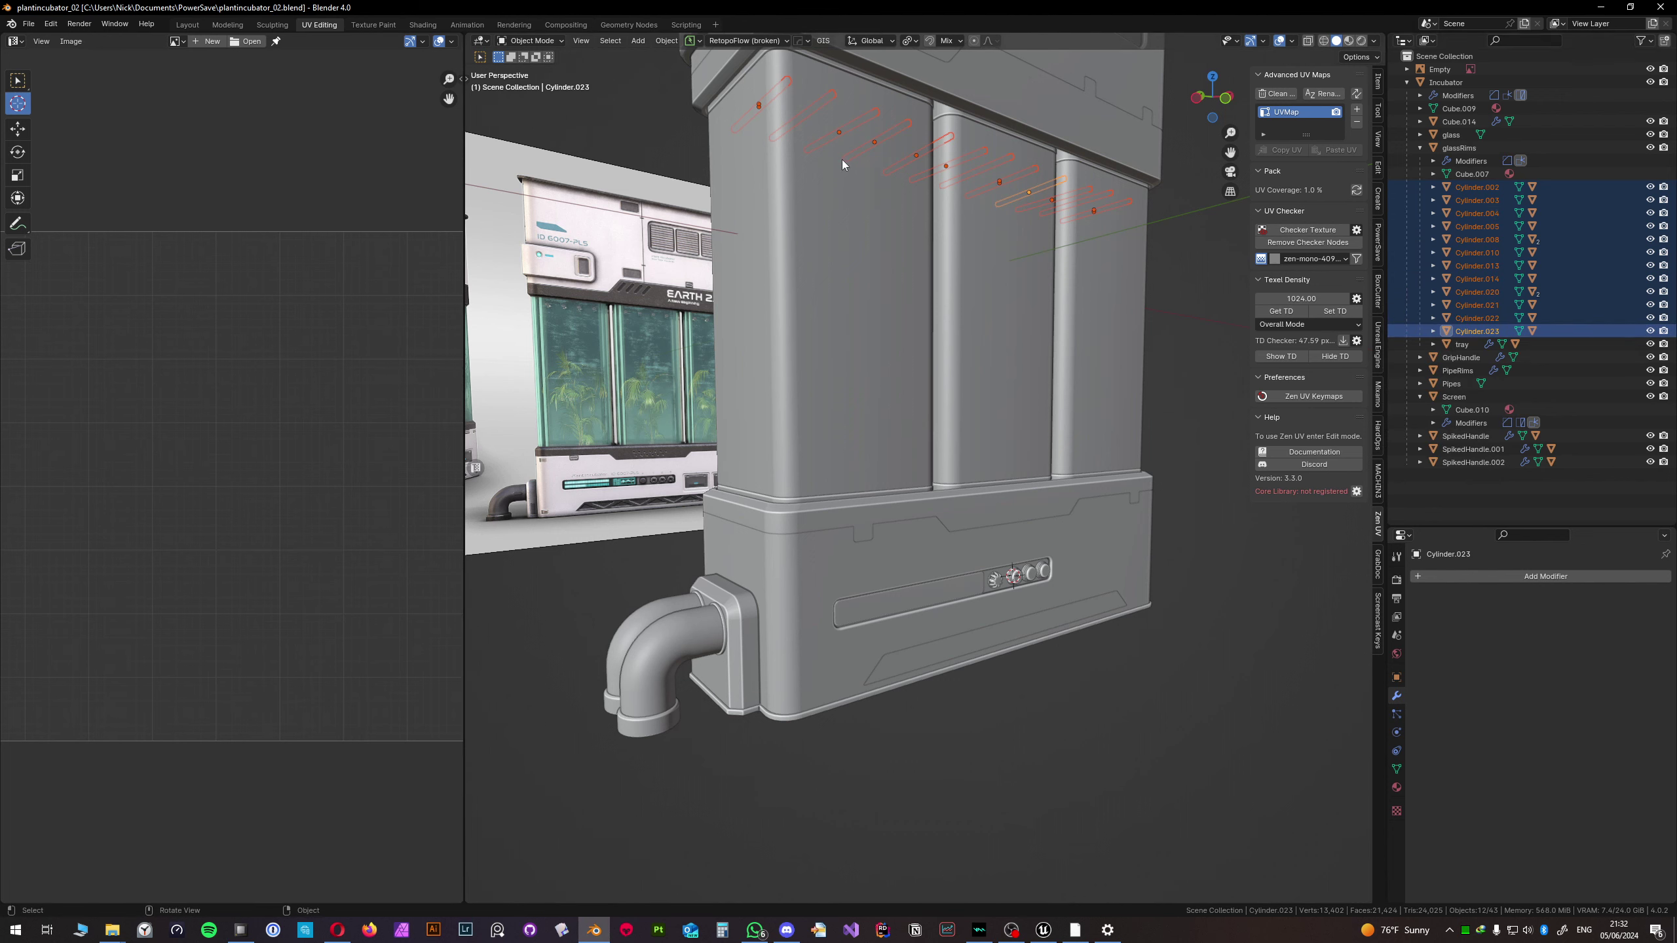
{"action": "left_click", "coordinate": [1190, 254]}
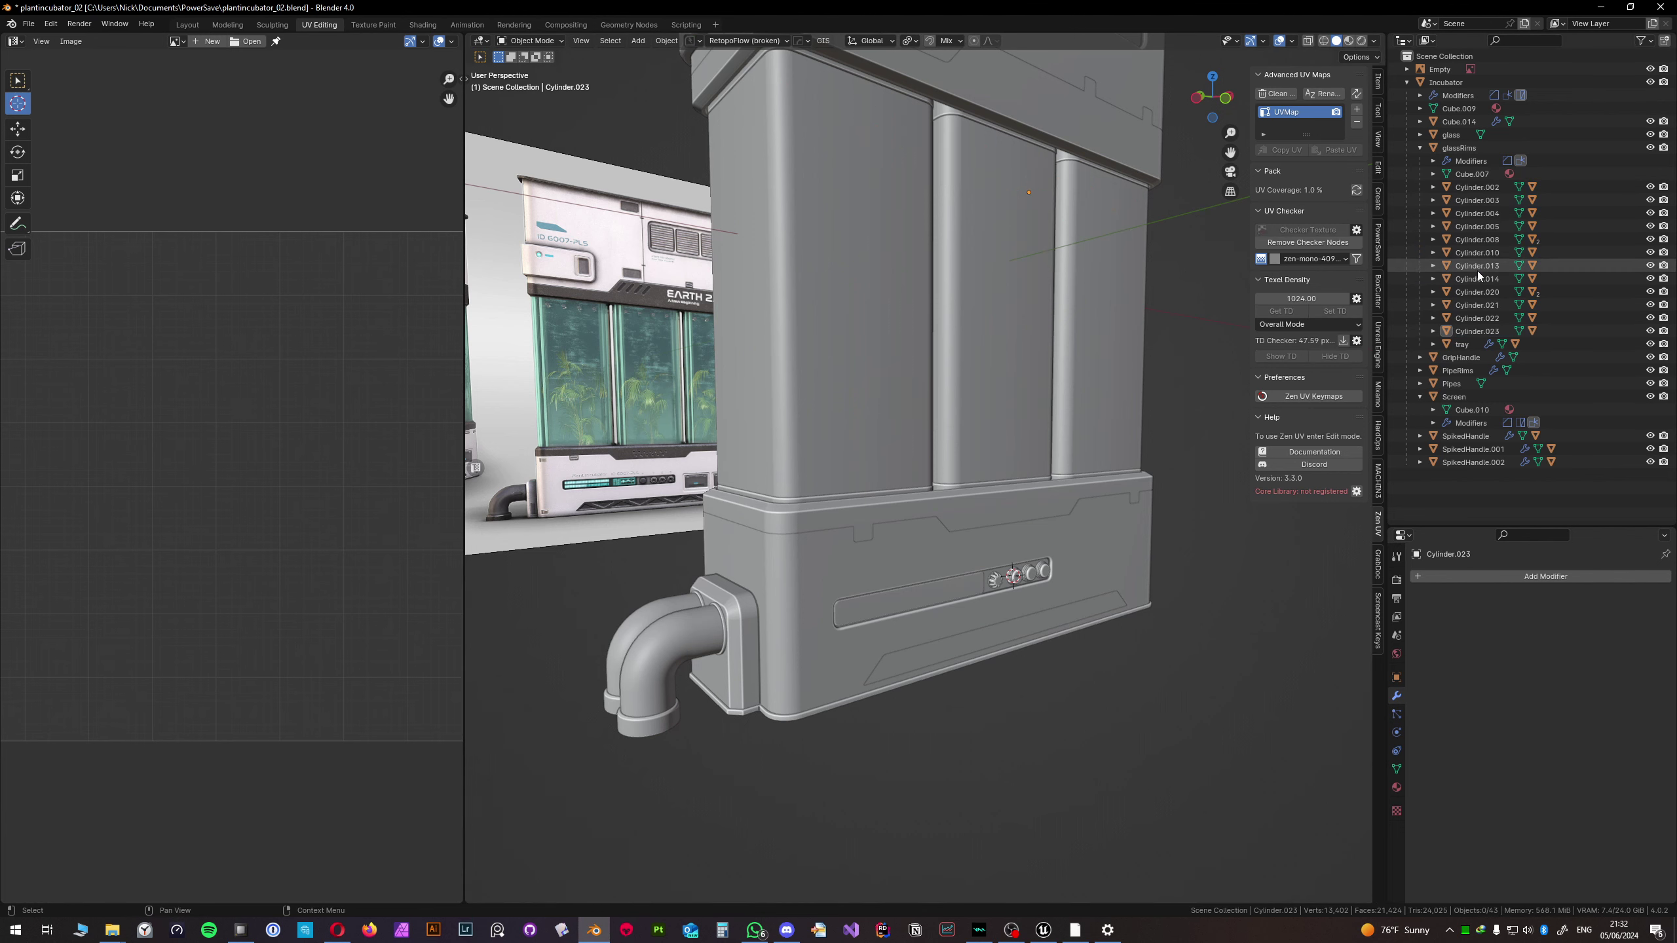
{"action": "left_click", "coordinate": [1469, 343]}
{"action": "left_click", "coordinate": [1465, 371]}
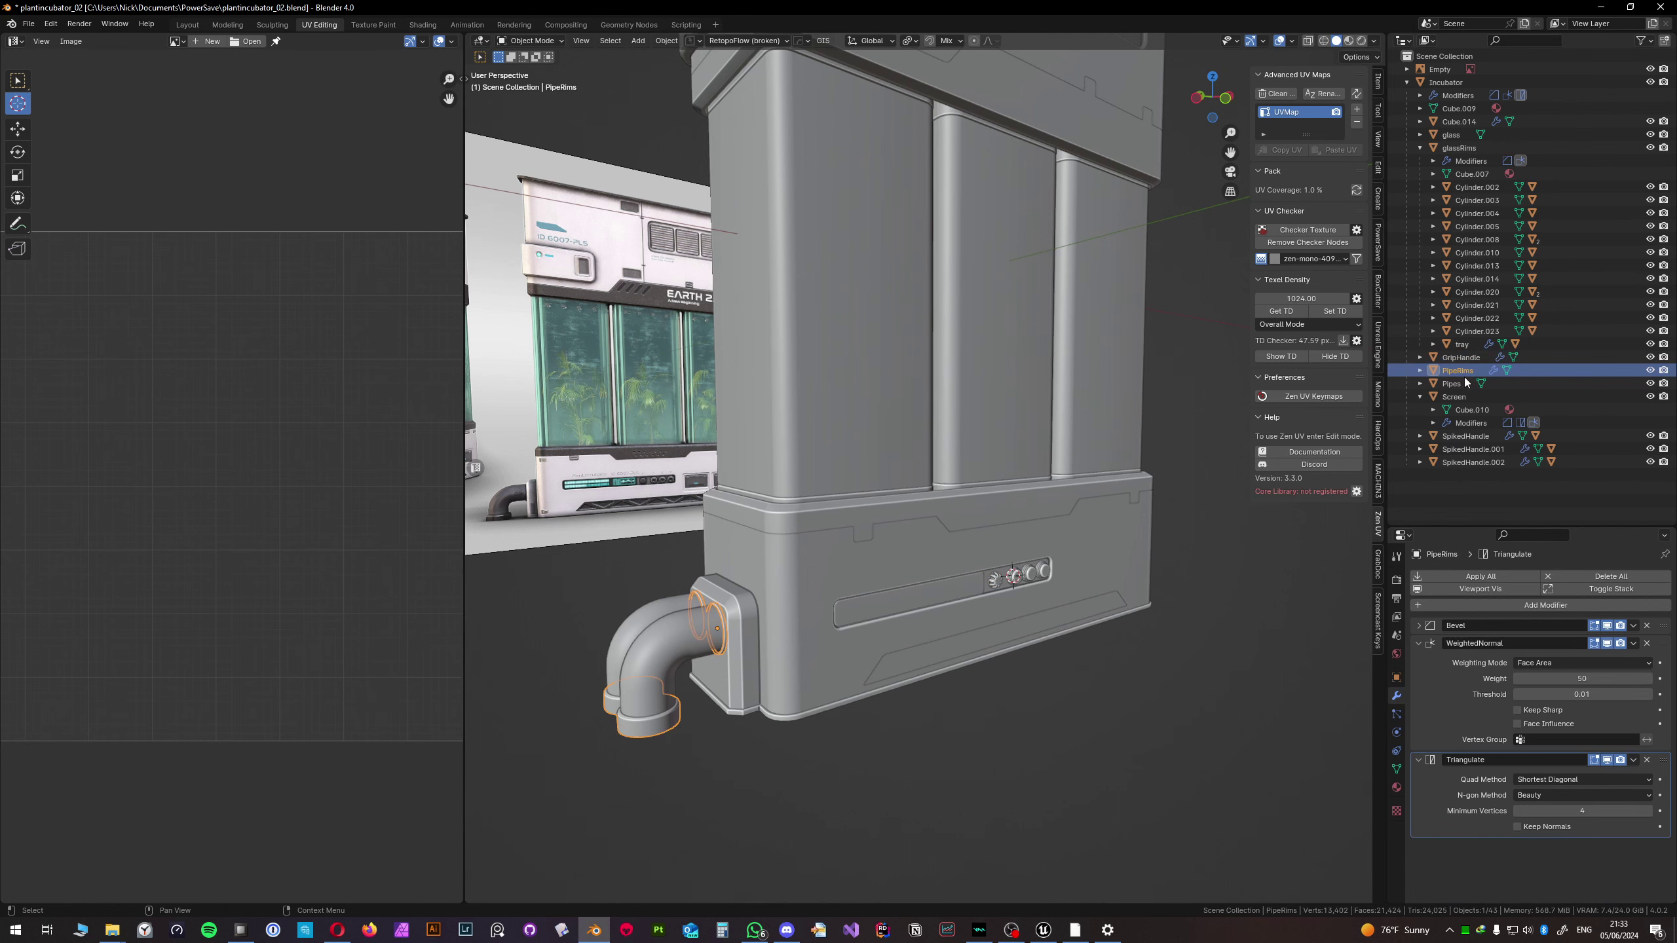
- Rename the black trim object Cube.014 under Incubator as BlackMat
{"action": "left_click", "coordinate": [1450, 124]}
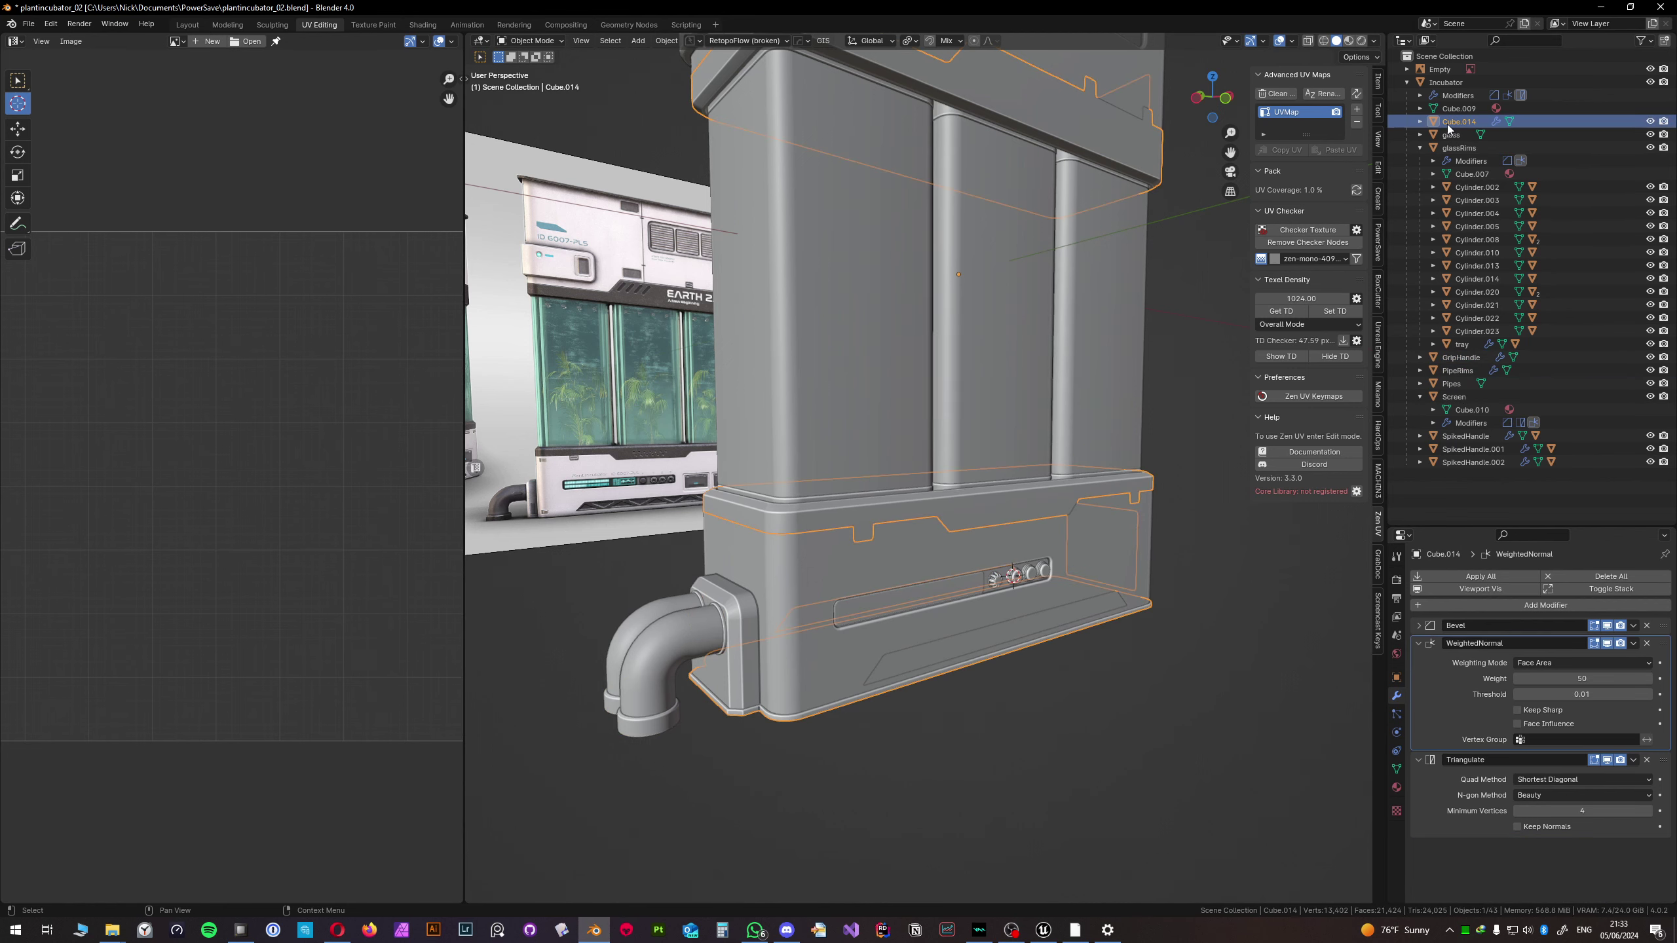
{"action": "middle_click_drag", "start_coordinate": [1007, 251], "coordinate": [996, 485]}
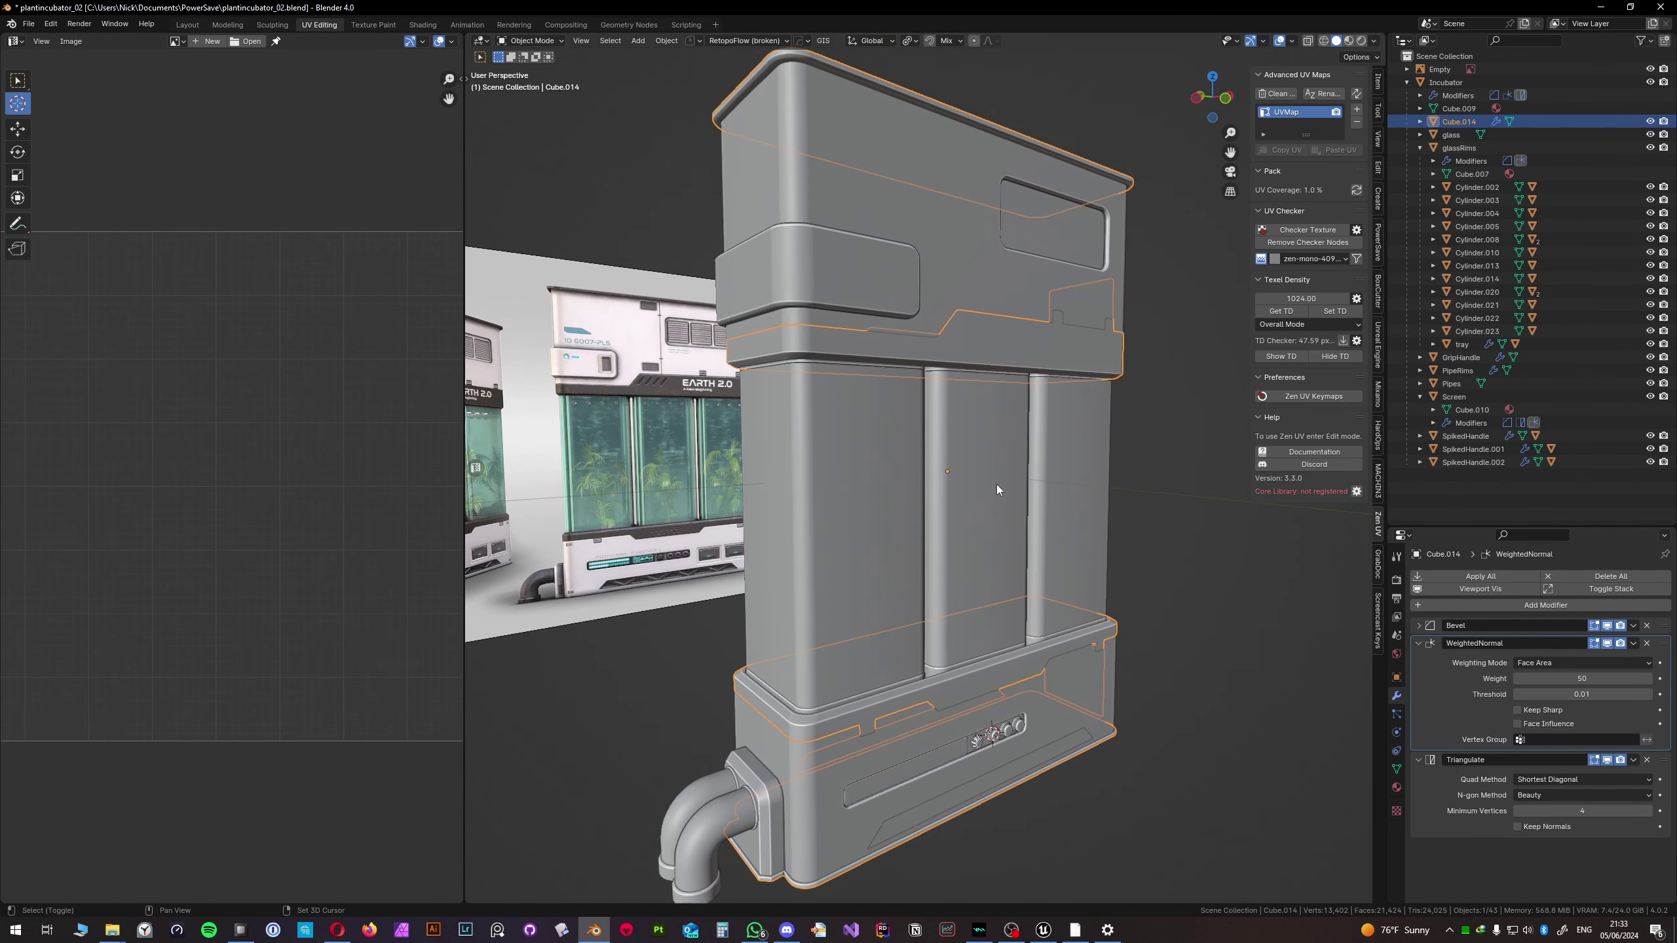
{"action": "double_click", "coordinate": [1449, 123]}
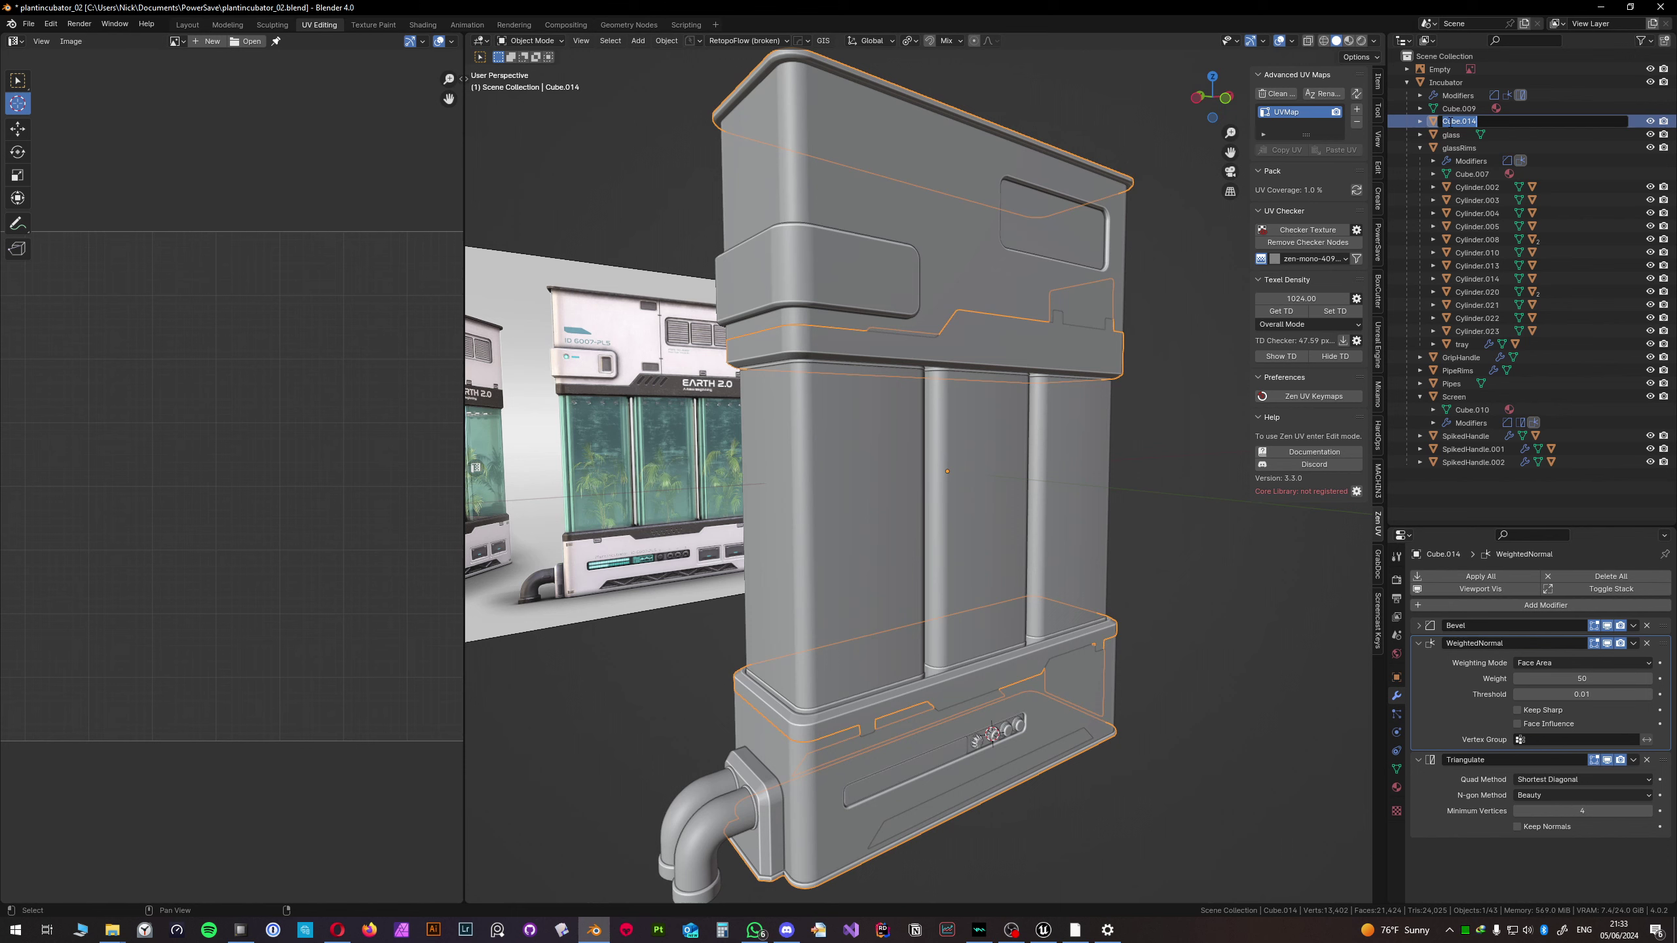
{"action": "type", "text": "BlackMat"}
{"action": "key", "text": "Return"}
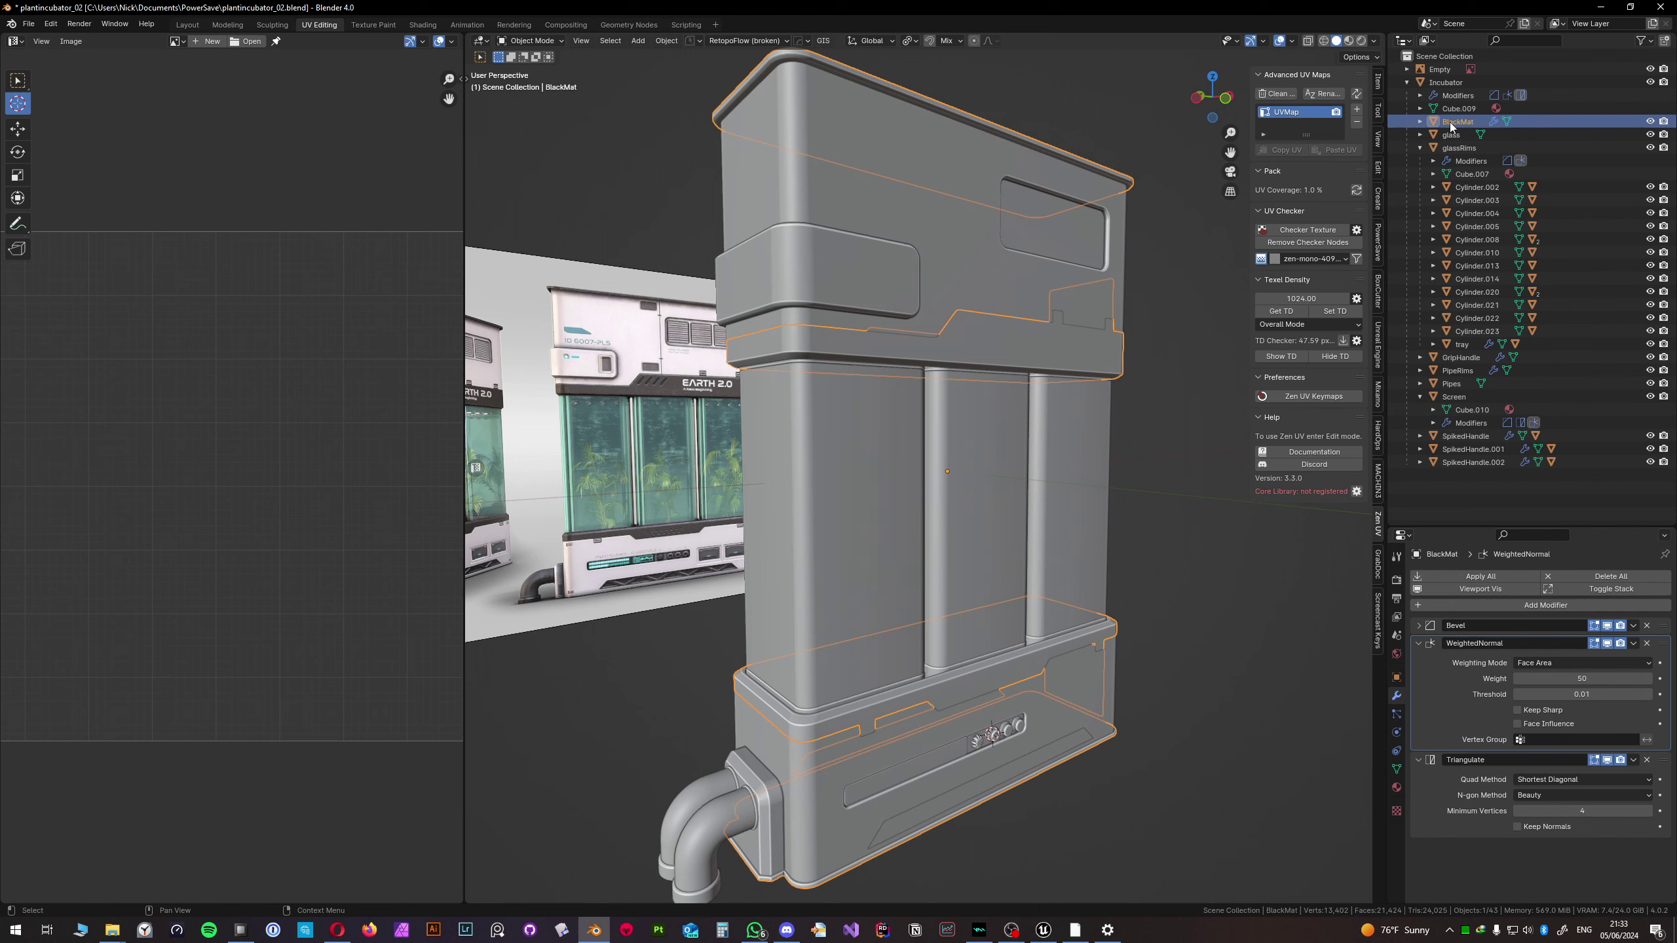
- Collapse the Incubator hierarchy and export the Incubator static mesh for Unreal Engine with the Export recursive type
{"action": "left_click", "coordinate": [1449, 84]}
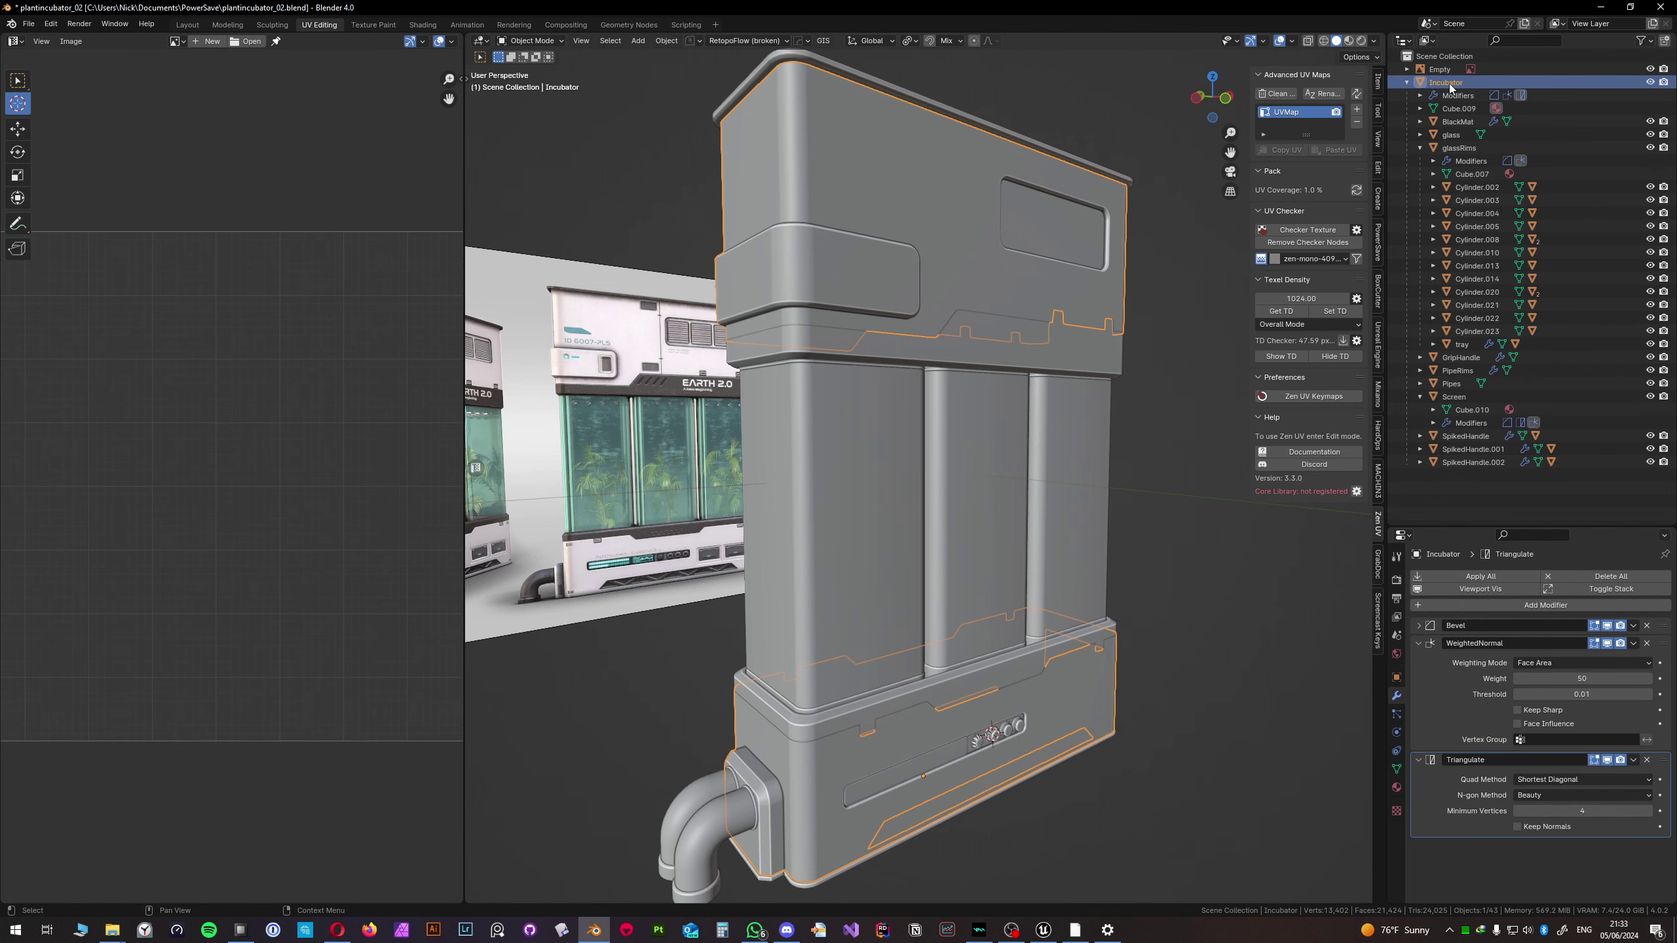
{"action": "left_click", "coordinate": [1406, 83]}
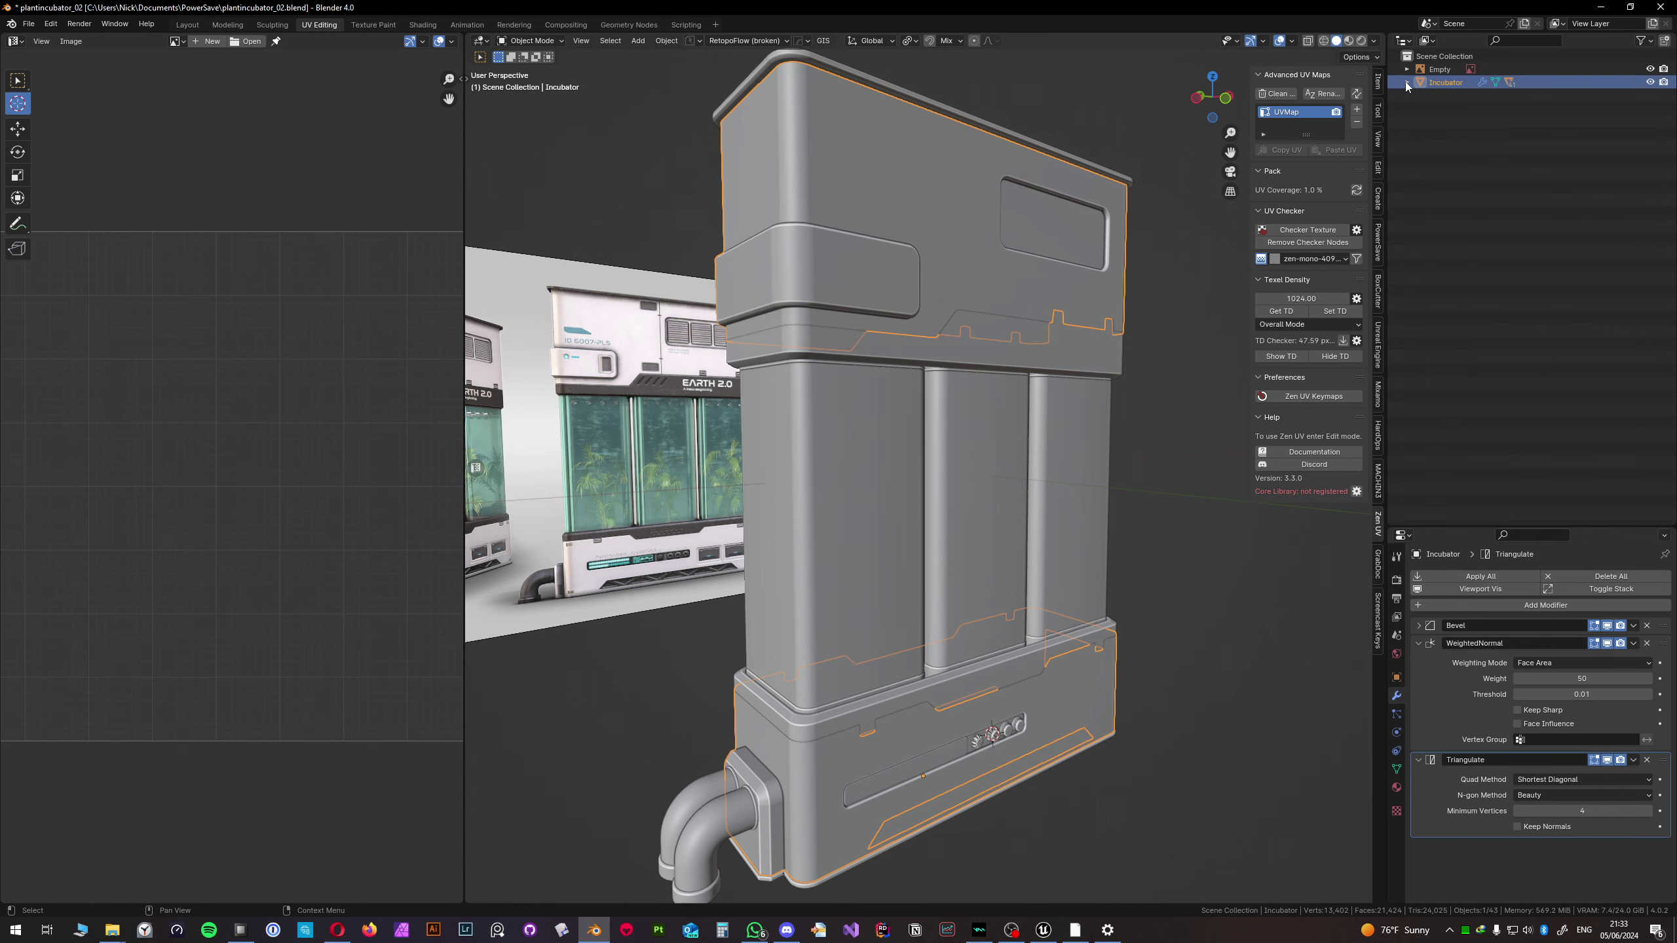
{"action": "middle_click_drag", "start_coordinate": [974, 467], "coordinate": [1013, 473]}
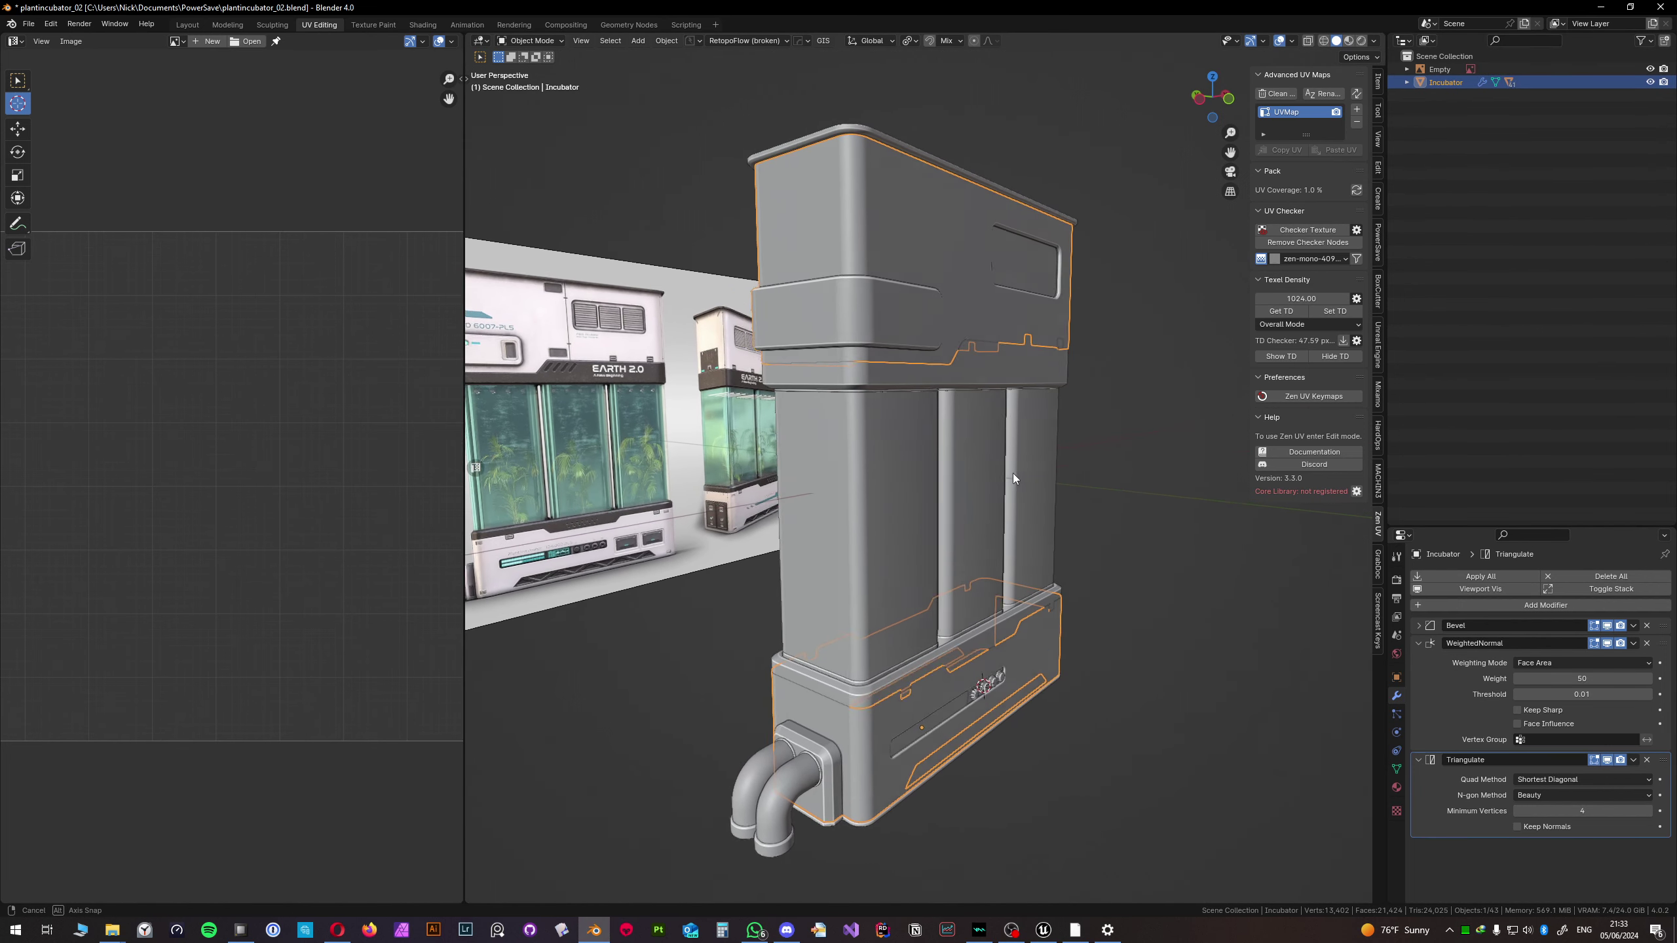
{"action": "left_click", "coordinate": [1132, 450]}
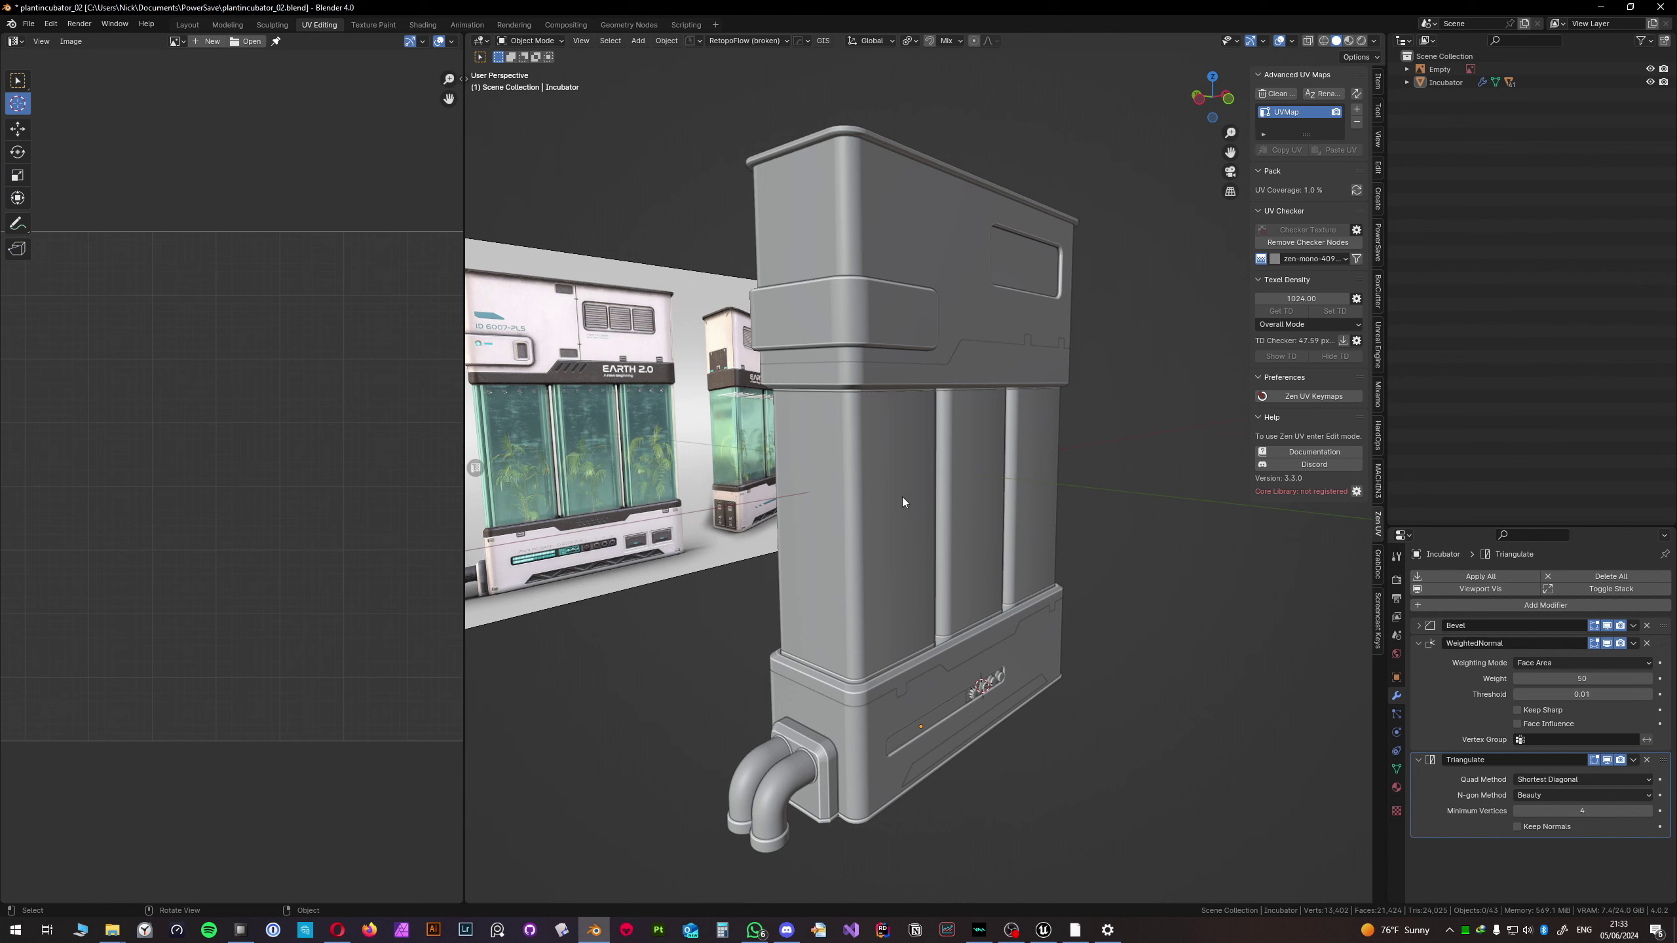
{"action": "left_click", "coordinate": [963, 283]}
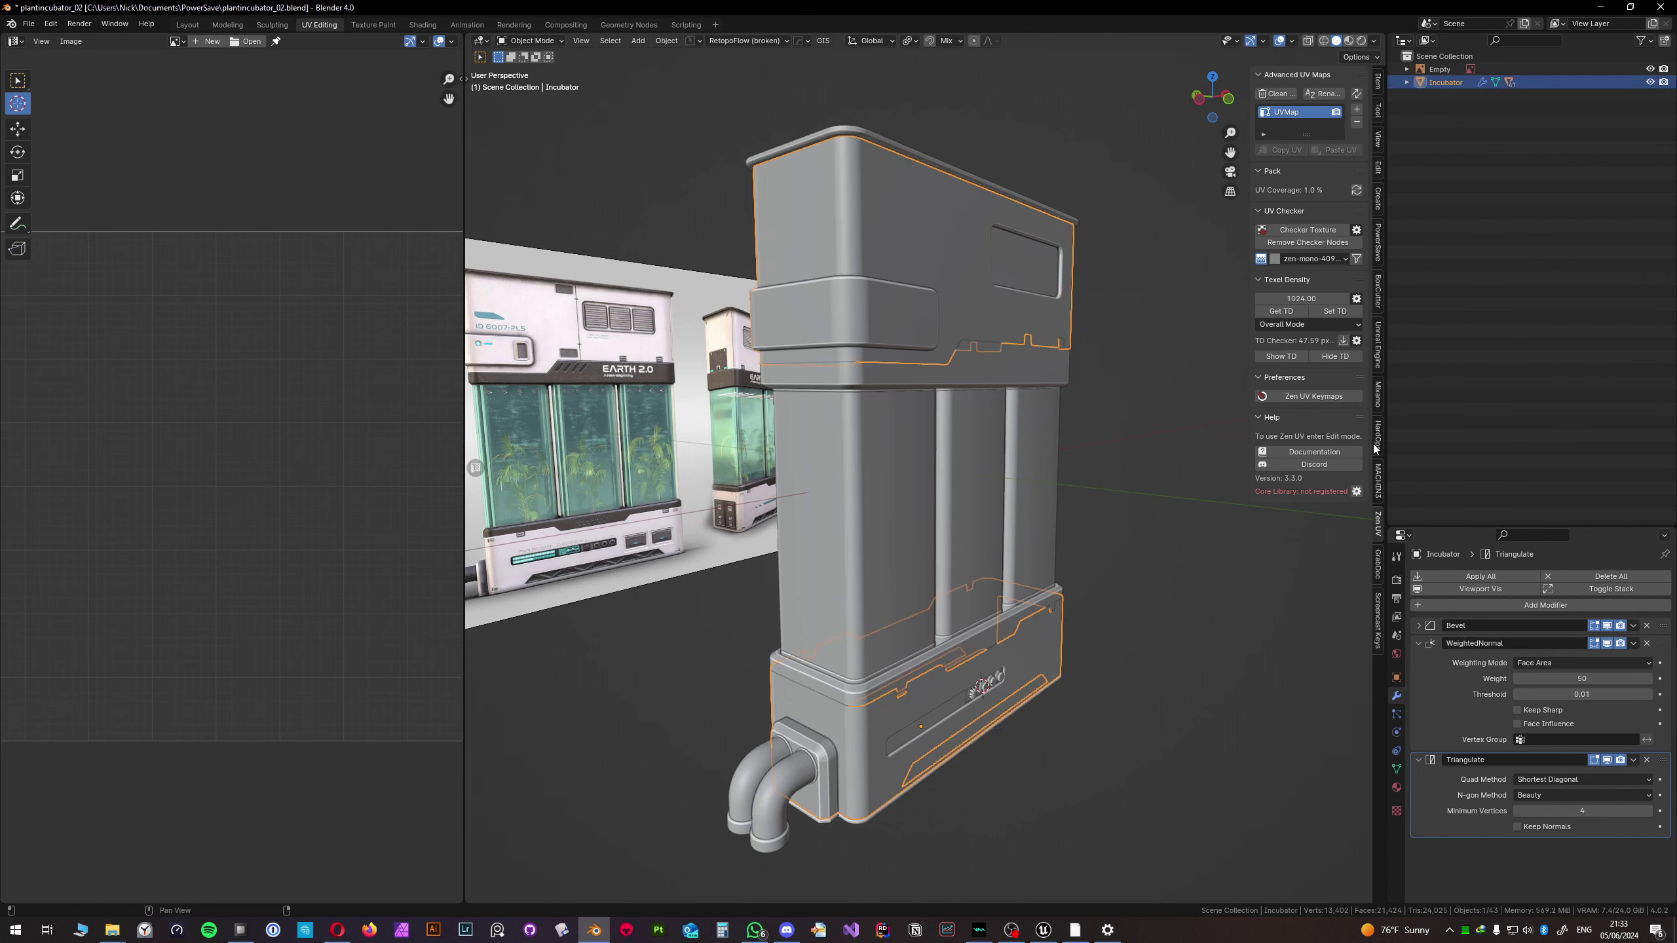
{"action": "left_click", "coordinate": [1379, 344]}
{"action": "key", "text": "Home"}
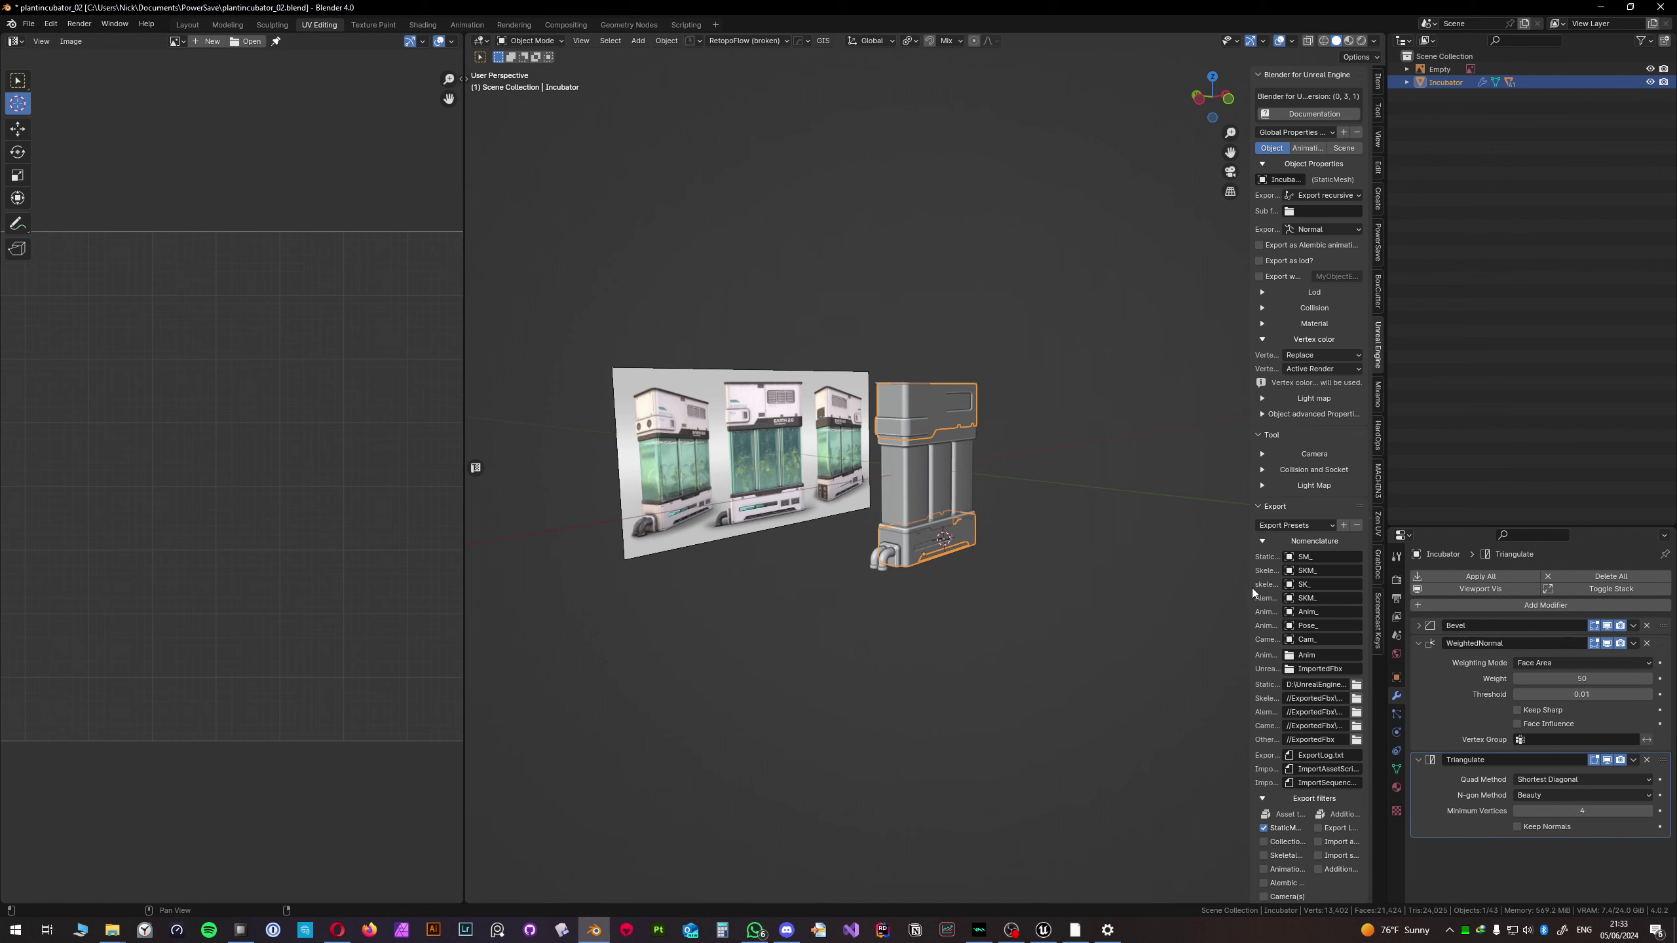
{"action": "left_click_drag", "start_coordinate": [1252, 587], "coordinate": [1077, 587]}
{"action": "scroll", "coordinate": [1204, 707], "scroll_direction": "down", "scroll_amount": 5}
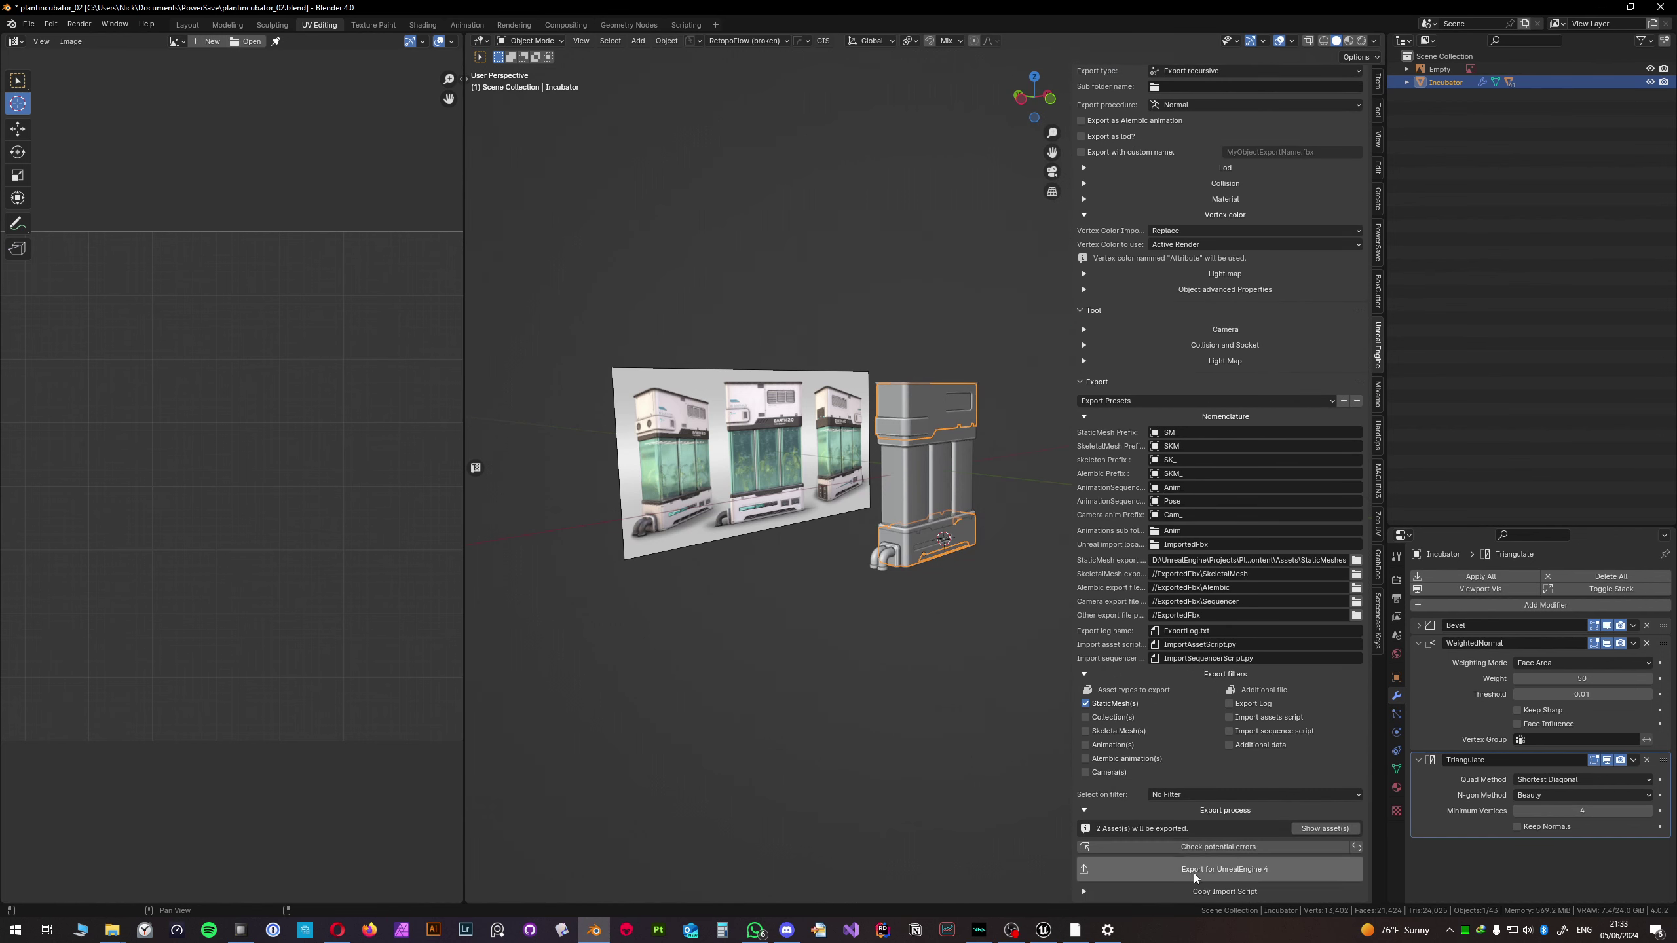
- Switch to Unreal Editor and import the changed source files, skipping the new SM_Screen mesh and accepting SM_Incubator's material matches
{"action": "left_click", "coordinate": [1042, 932]}
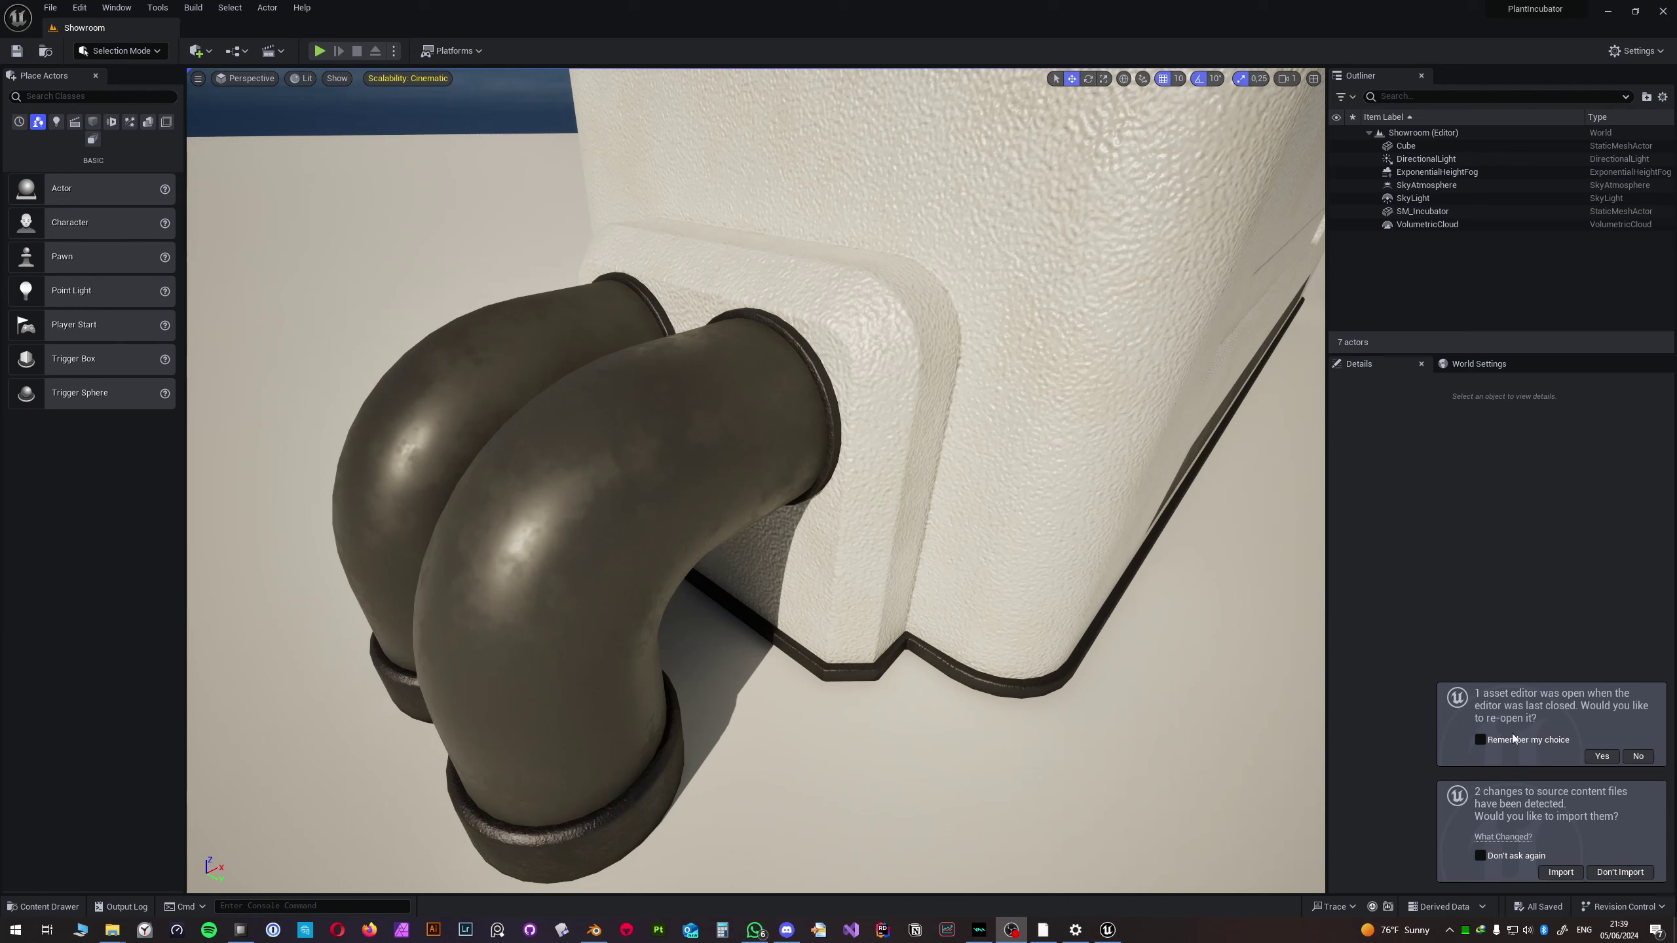
{"action": "left_click", "coordinate": [1561, 872]}
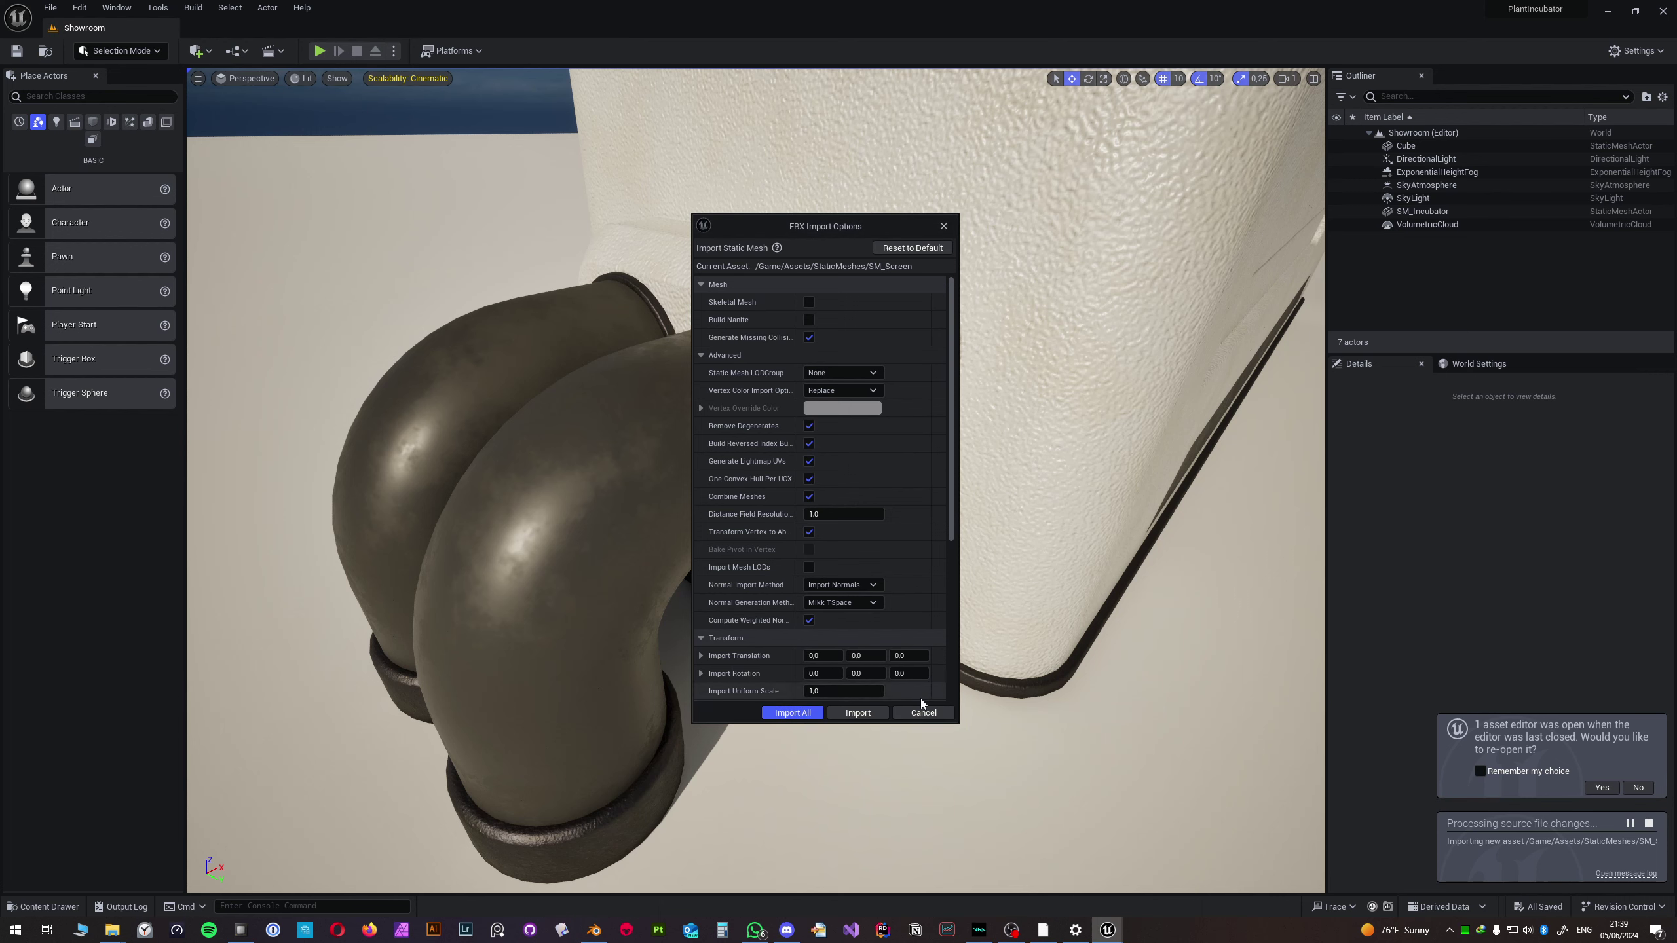
{"action": "left_click", "coordinate": [930, 713]}
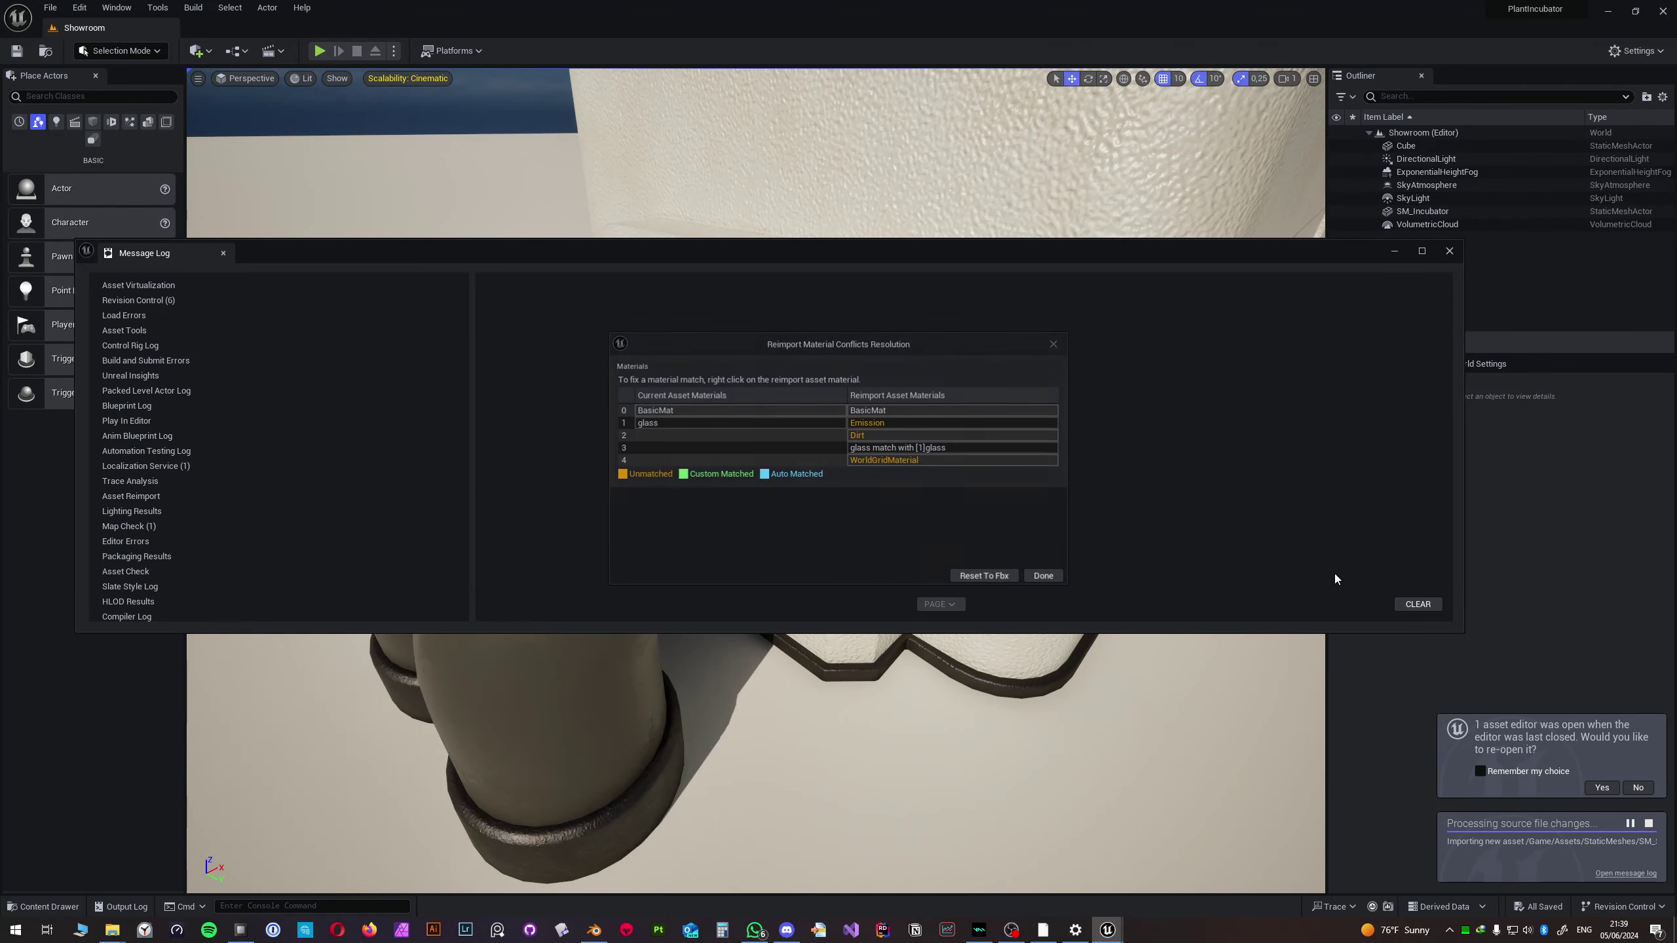
{"action": "left_click", "coordinate": [1045, 580]}
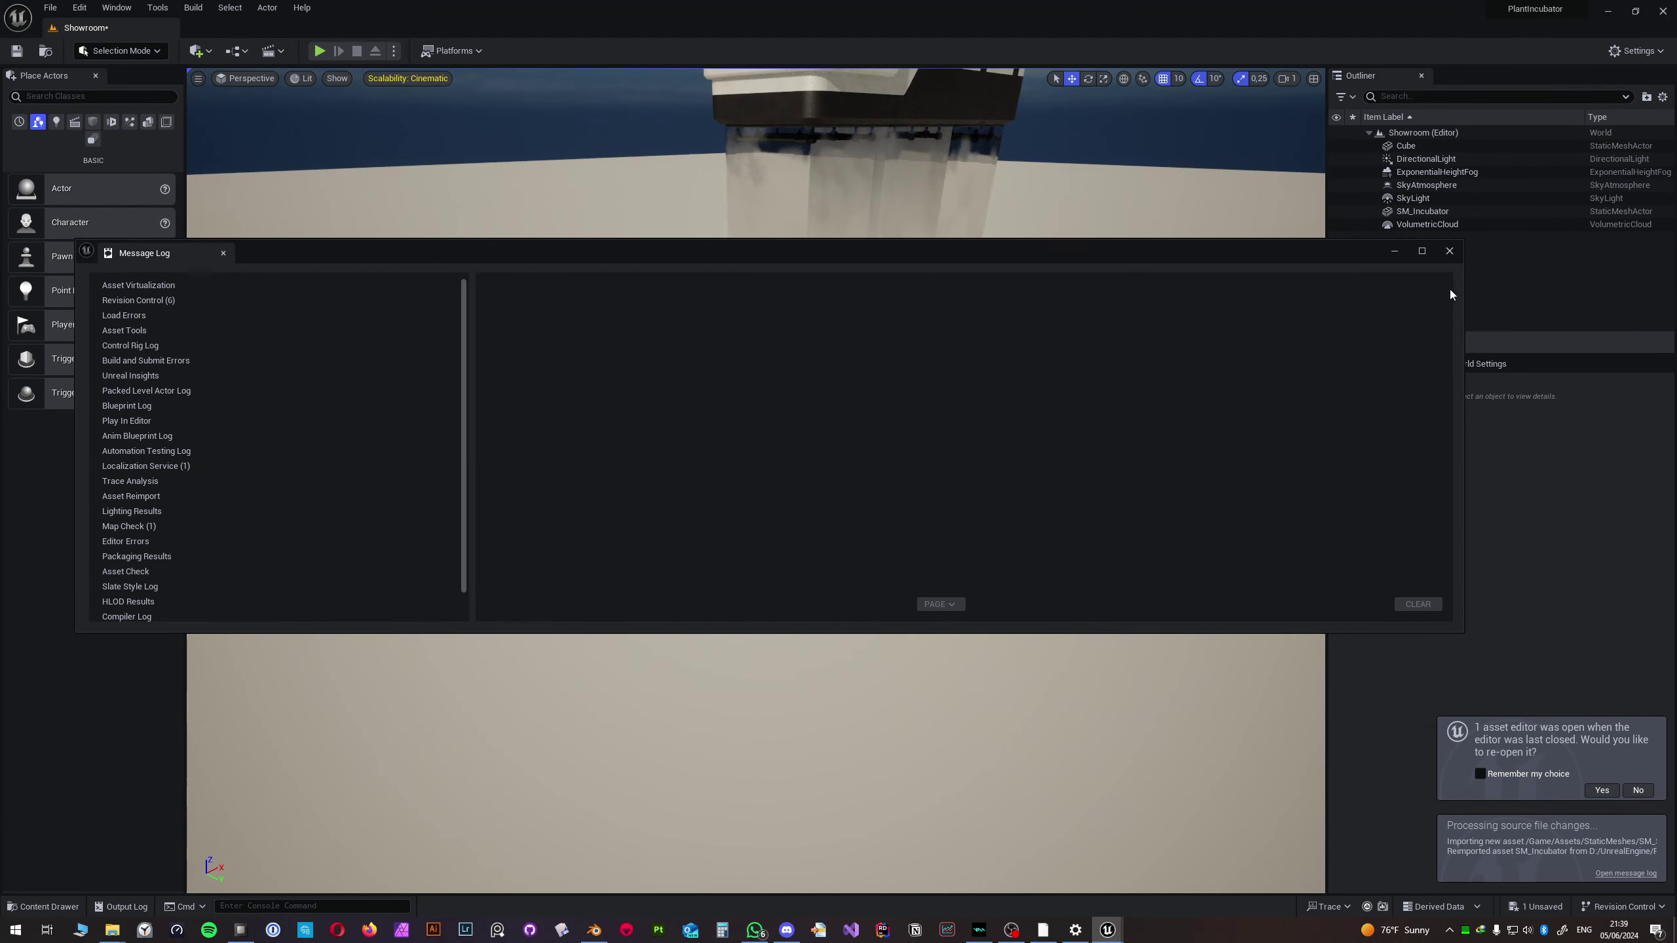
{"action": "left_click", "coordinate": [1450, 251]}
{"action": "right_click_drag", "start_coordinate": [756, 481], "coordinate": [756, 481]}
{"action": "right_click_drag", "start_coordinate": [882, 693], "coordinate": [881, 693]}
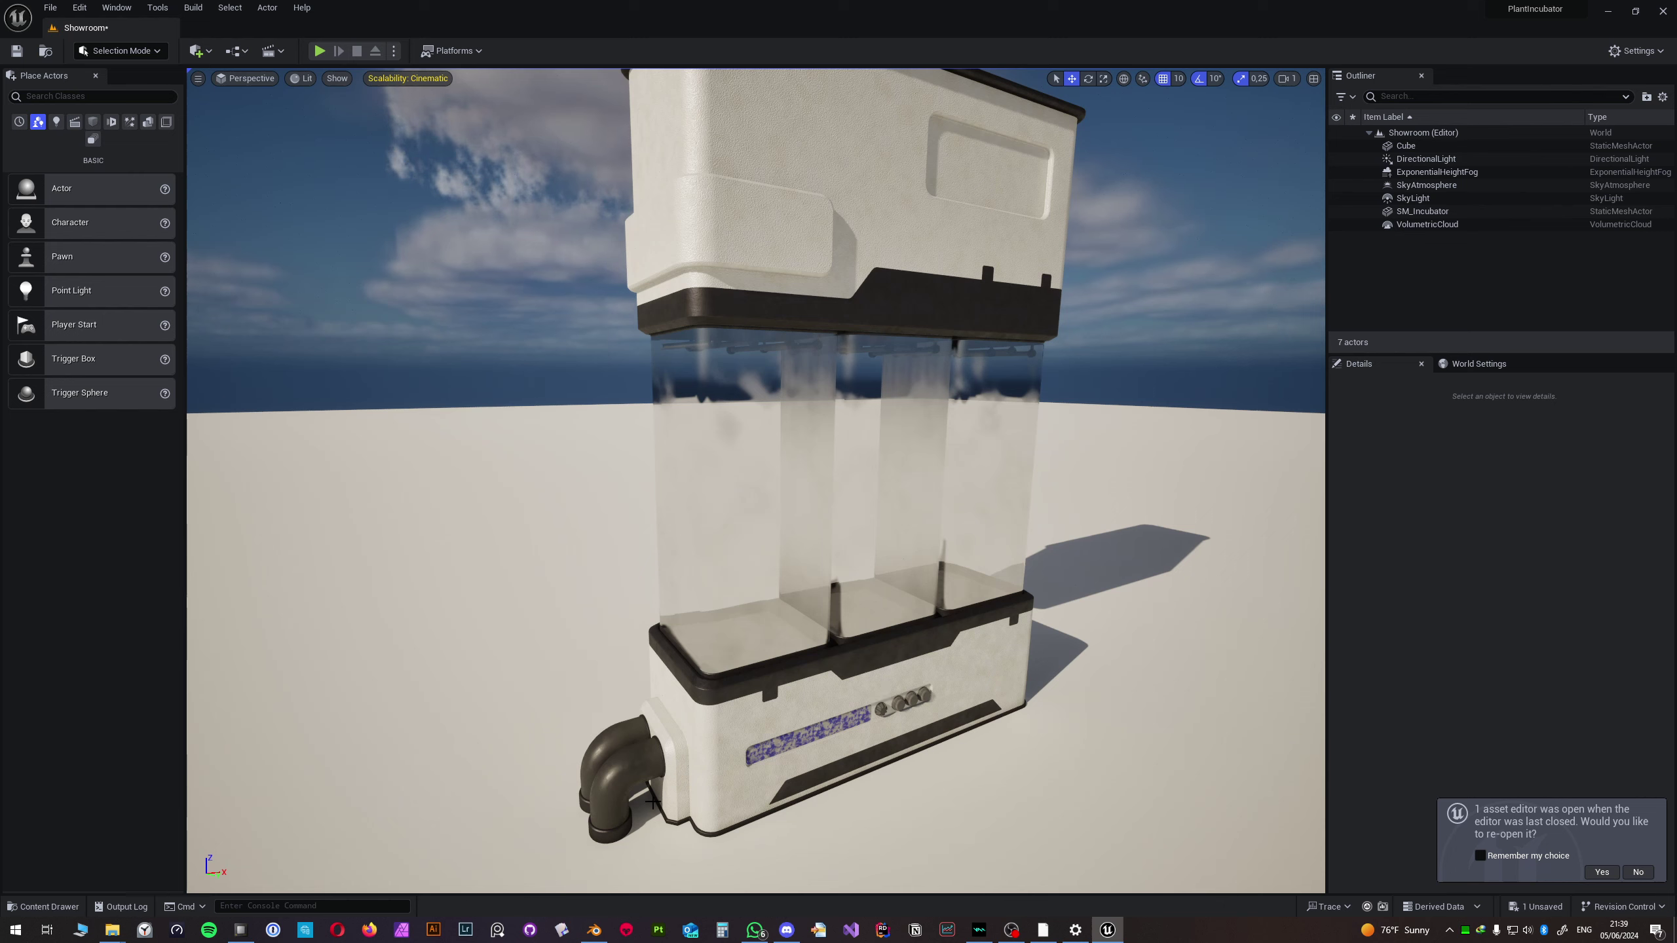
- Switch to Blender and check which assets are set for export to Unreal
{"action": "left_click", "coordinate": [594, 930]}
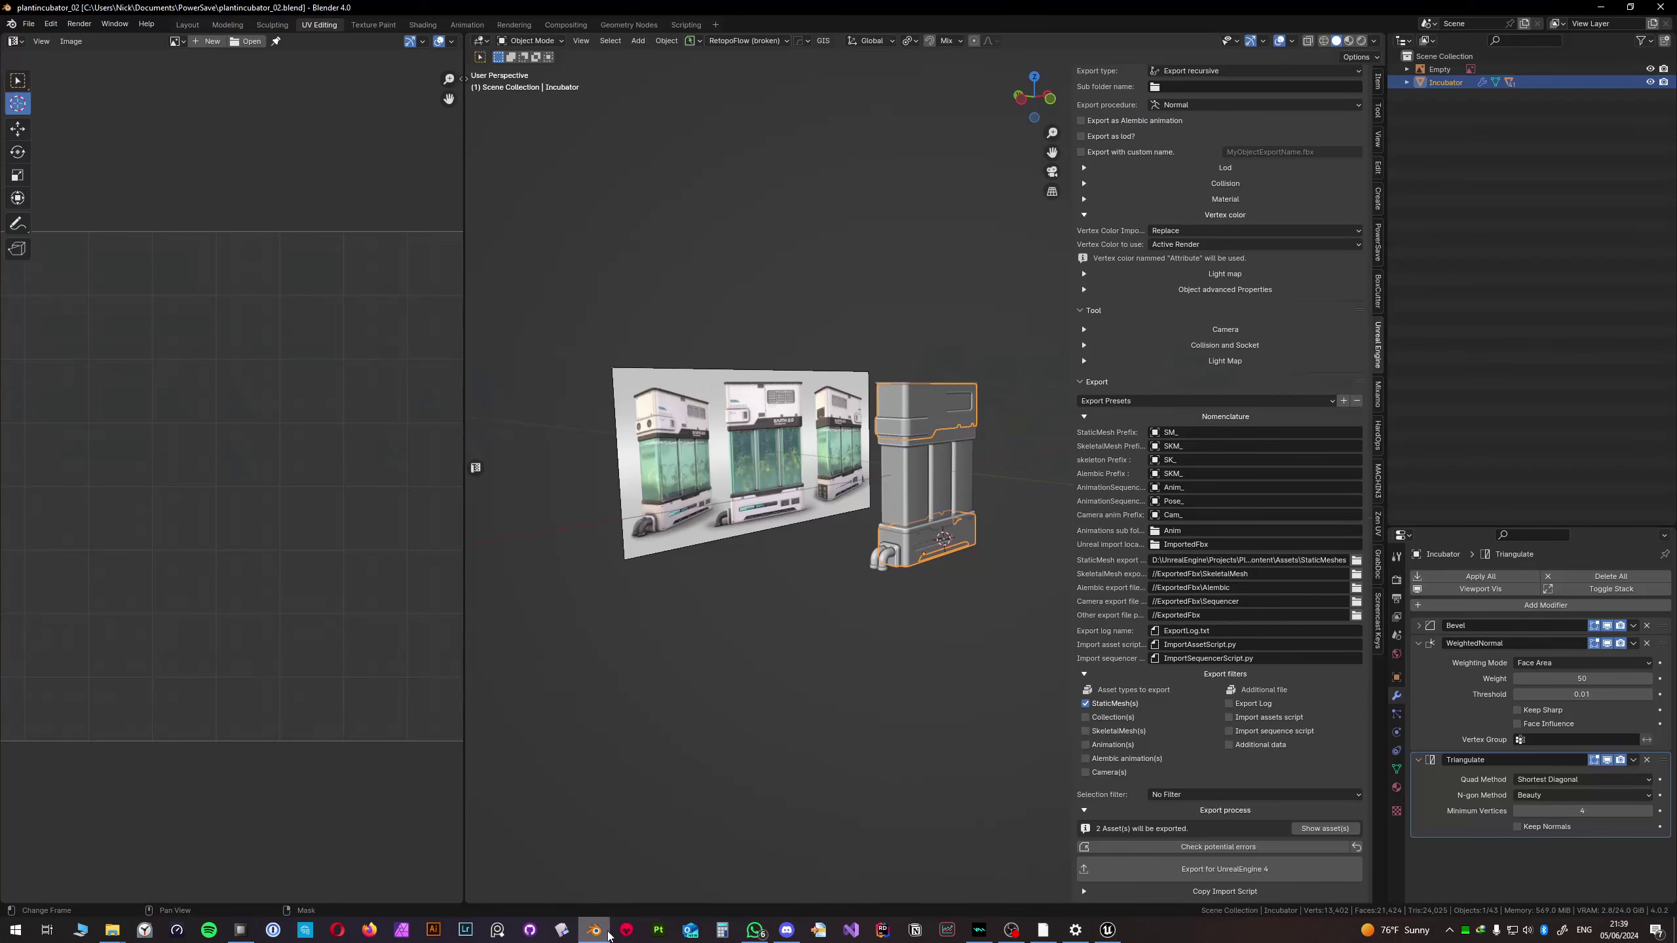
{"action": "middle_click_drag", "start_coordinate": [964, 454], "coordinate": [868, 480], "text": "shift"}
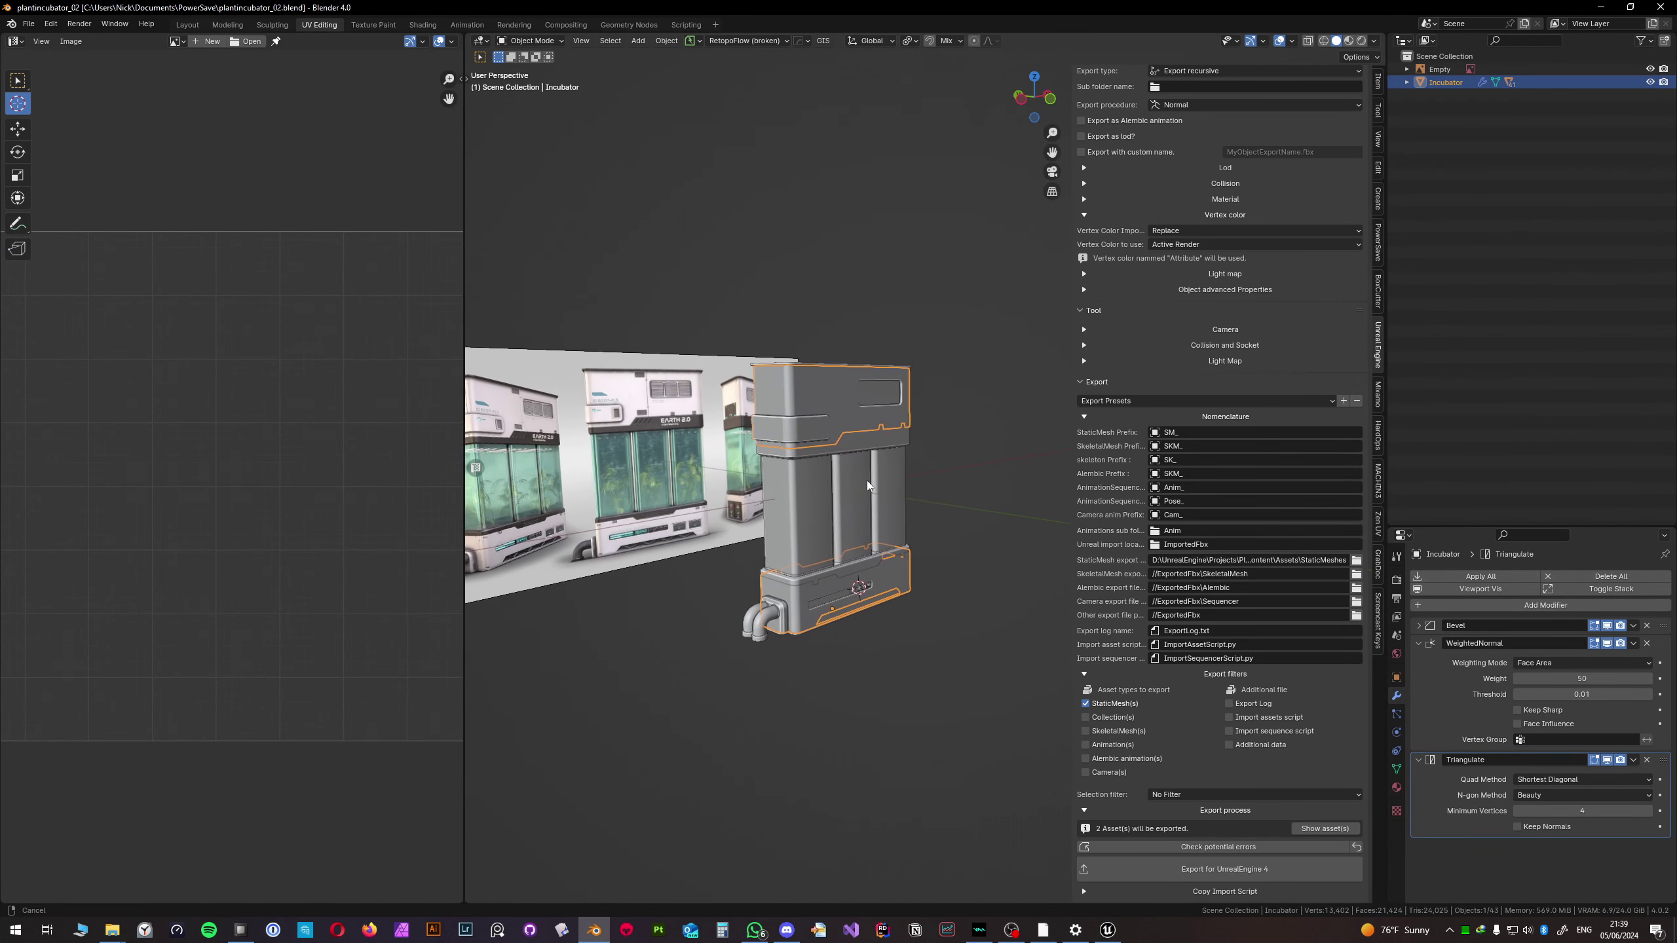
{"action": "scroll", "coordinate": [865, 483], "scroll_direction": "up", "scroll_amount": 4}
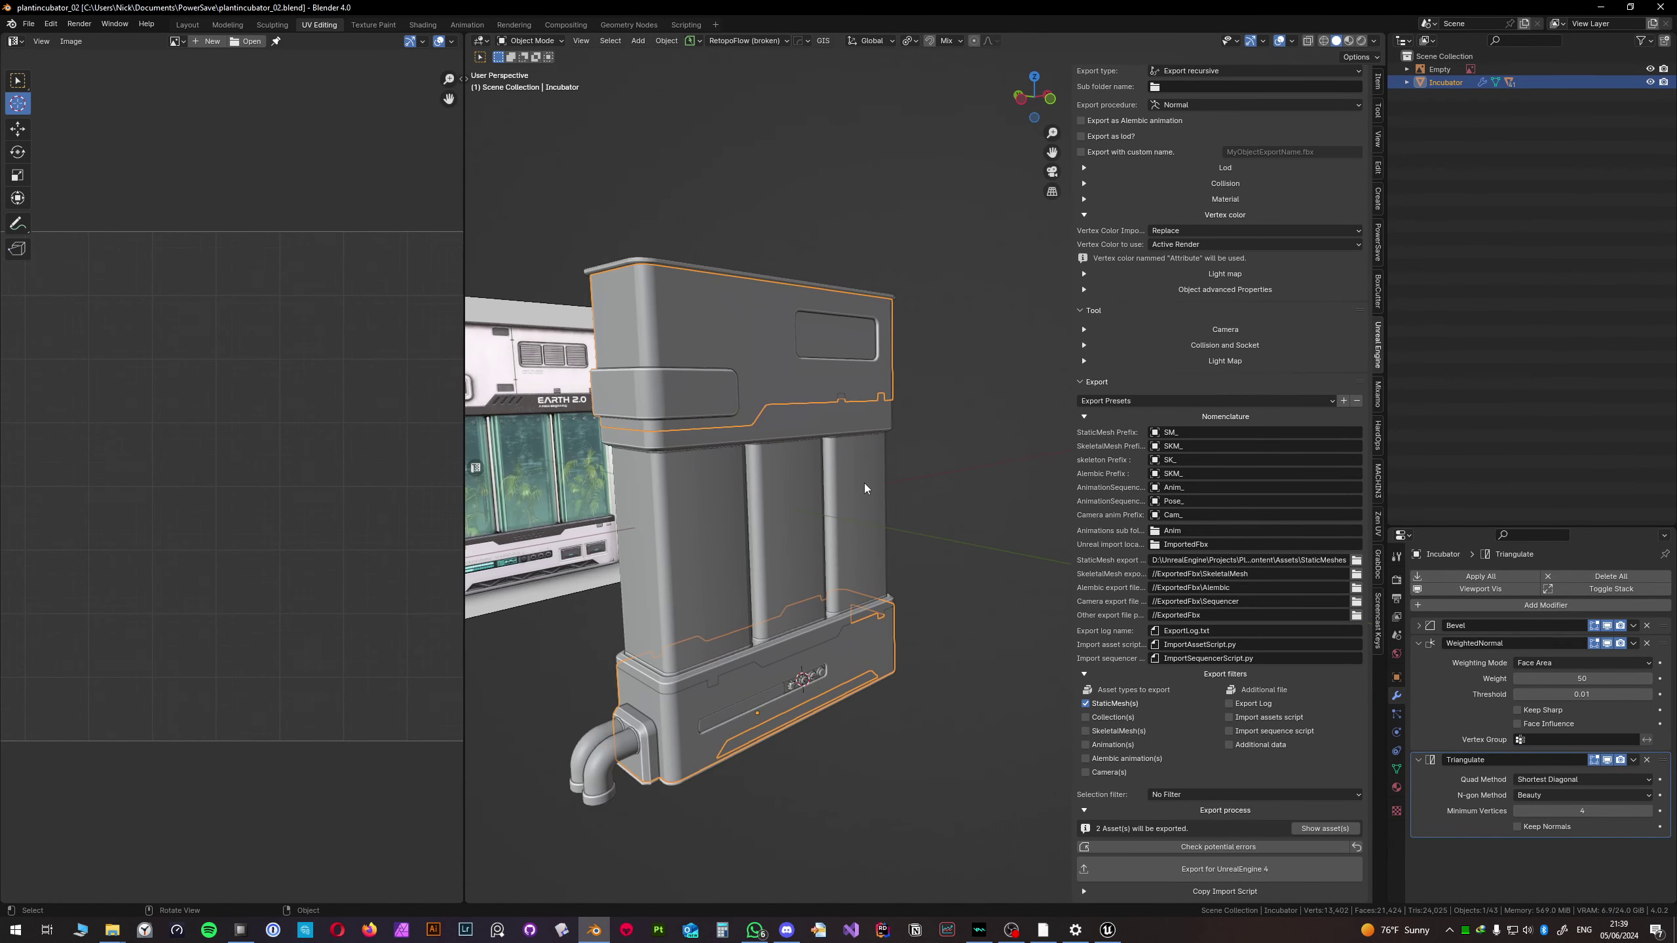
{"action": "left_click", "coordinate": [1340, 834]}
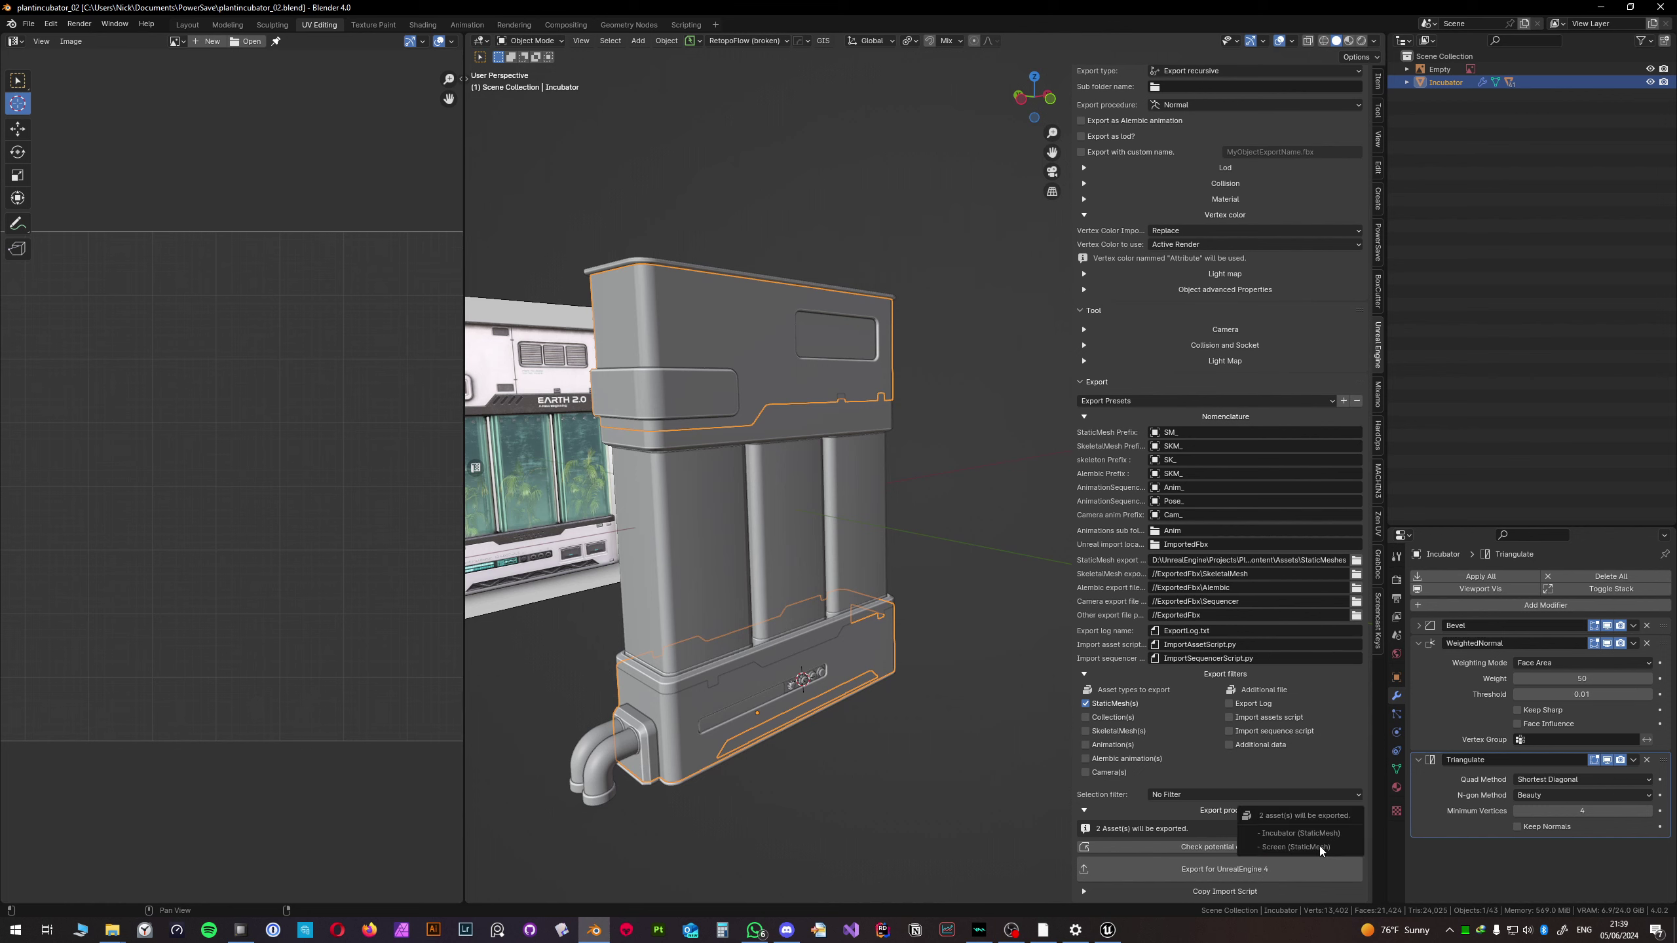
- Select the Screen object within the expanded Incubator hierarchy, save the file, and show Screen's material settings
{"action": "left_click", "coordinate": [741, 708]}
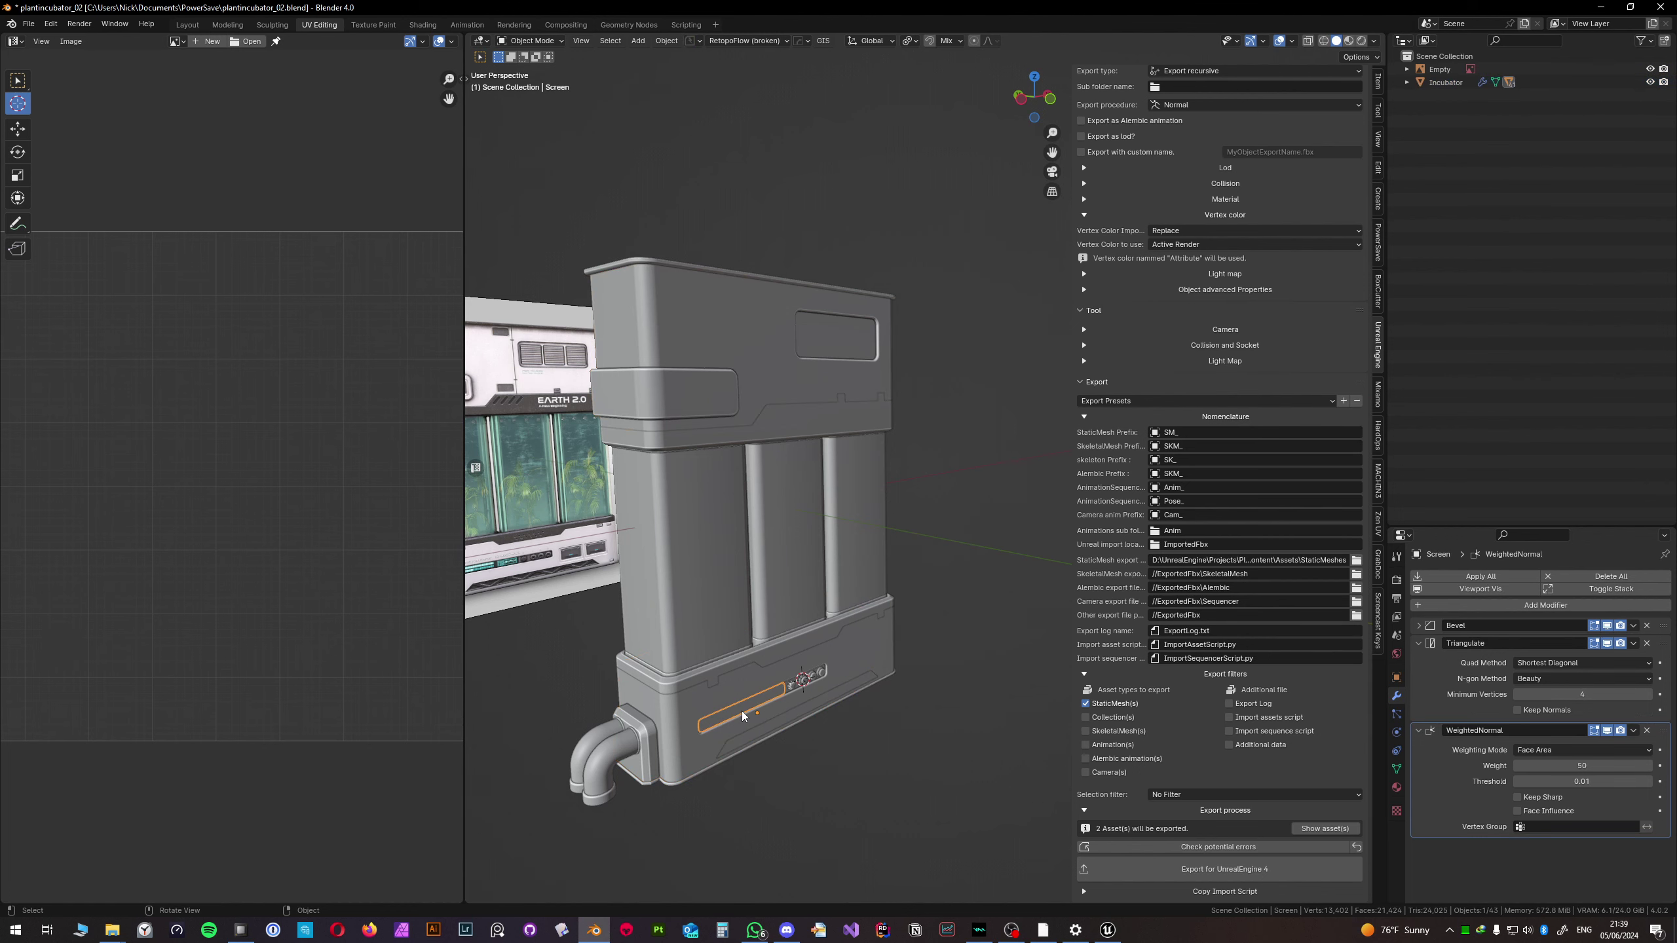
{"action": "left_click", "coordinate": [1407, 83]}
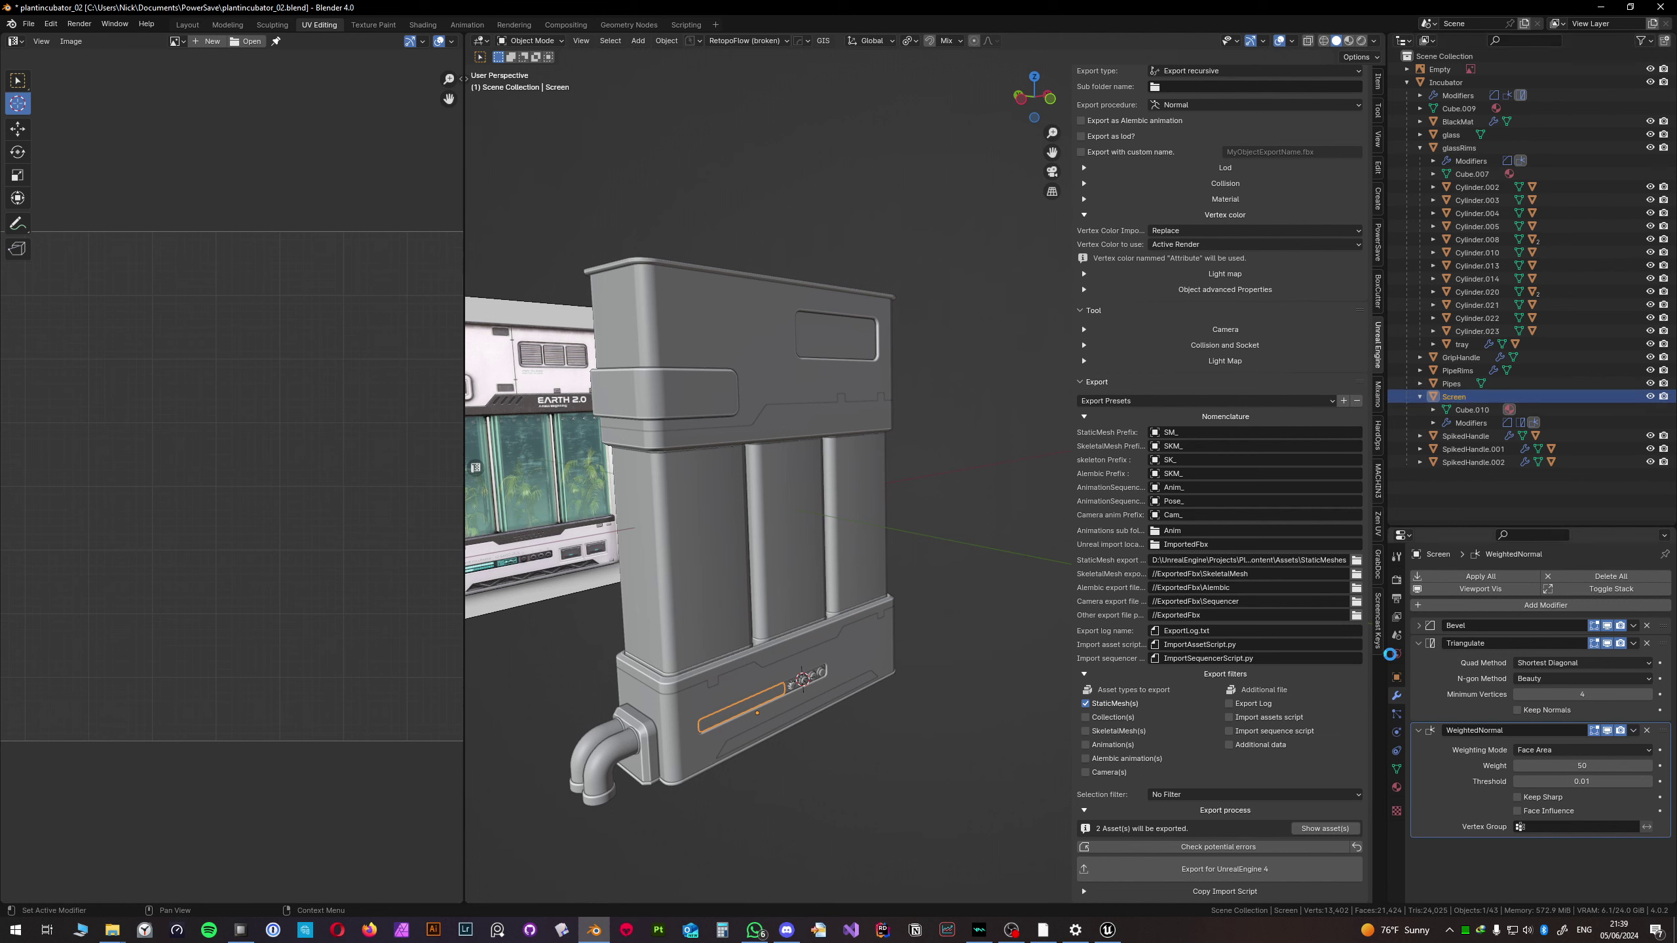
{"action": "key", "text": "ctrl+s"}
{"action": "left_click", "coordinate": [1397, 788]}
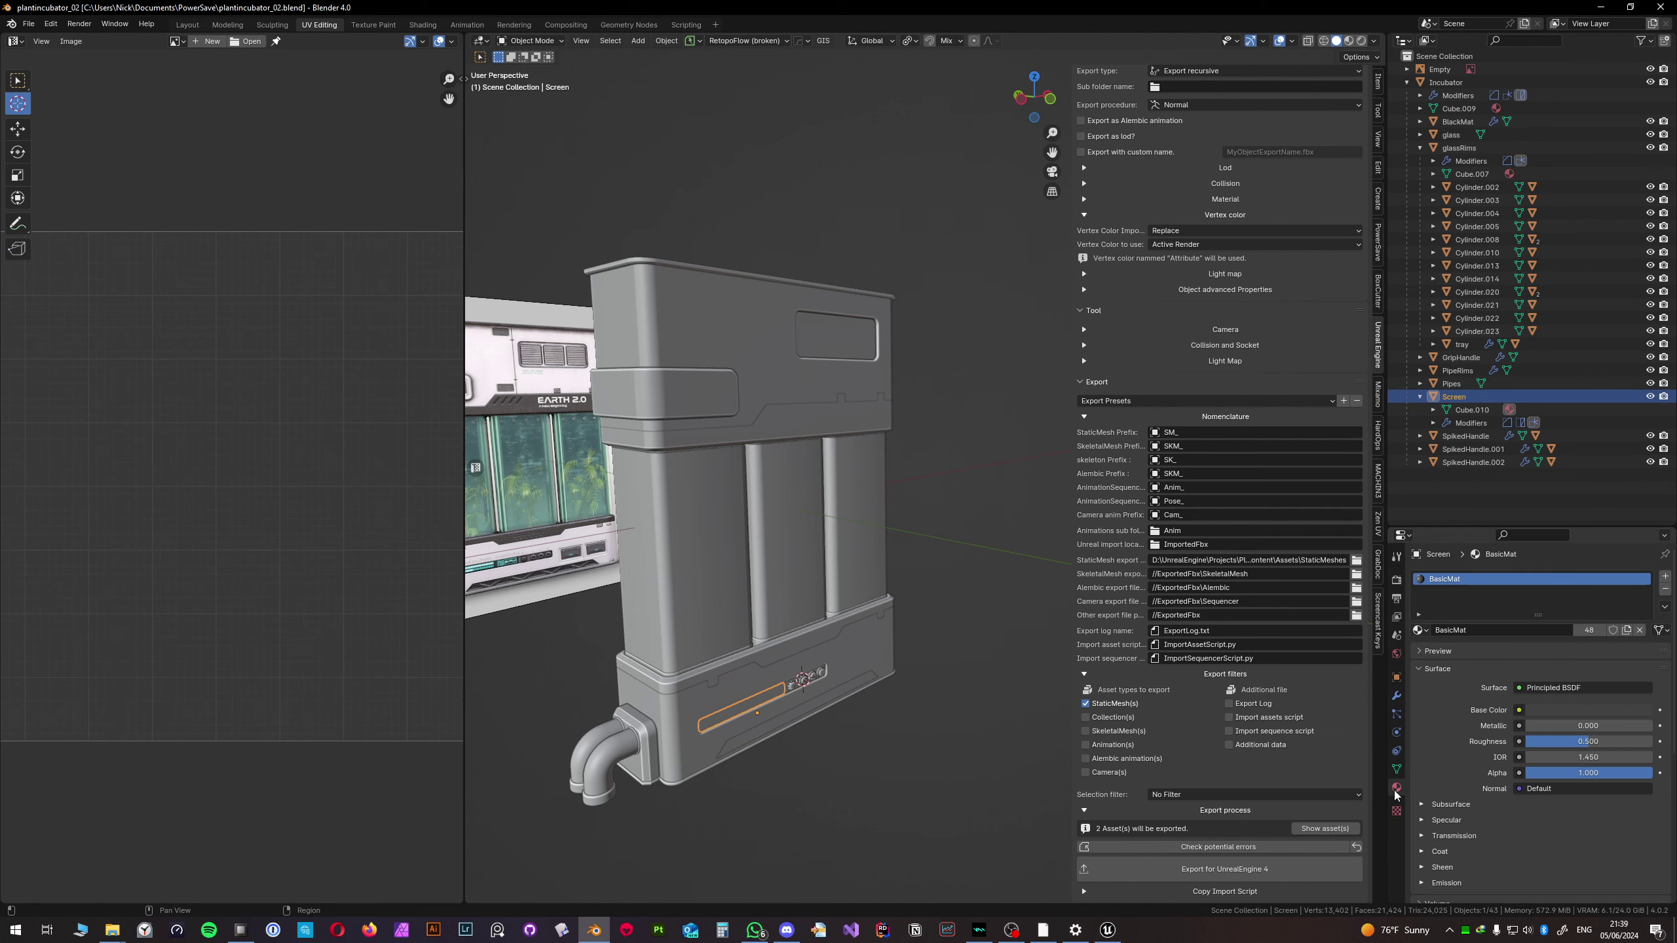
- Collapse the Screen entry and recheck the export asset list with Incubator selected
{"action": "left_click", "coordinate": [796, 375]}
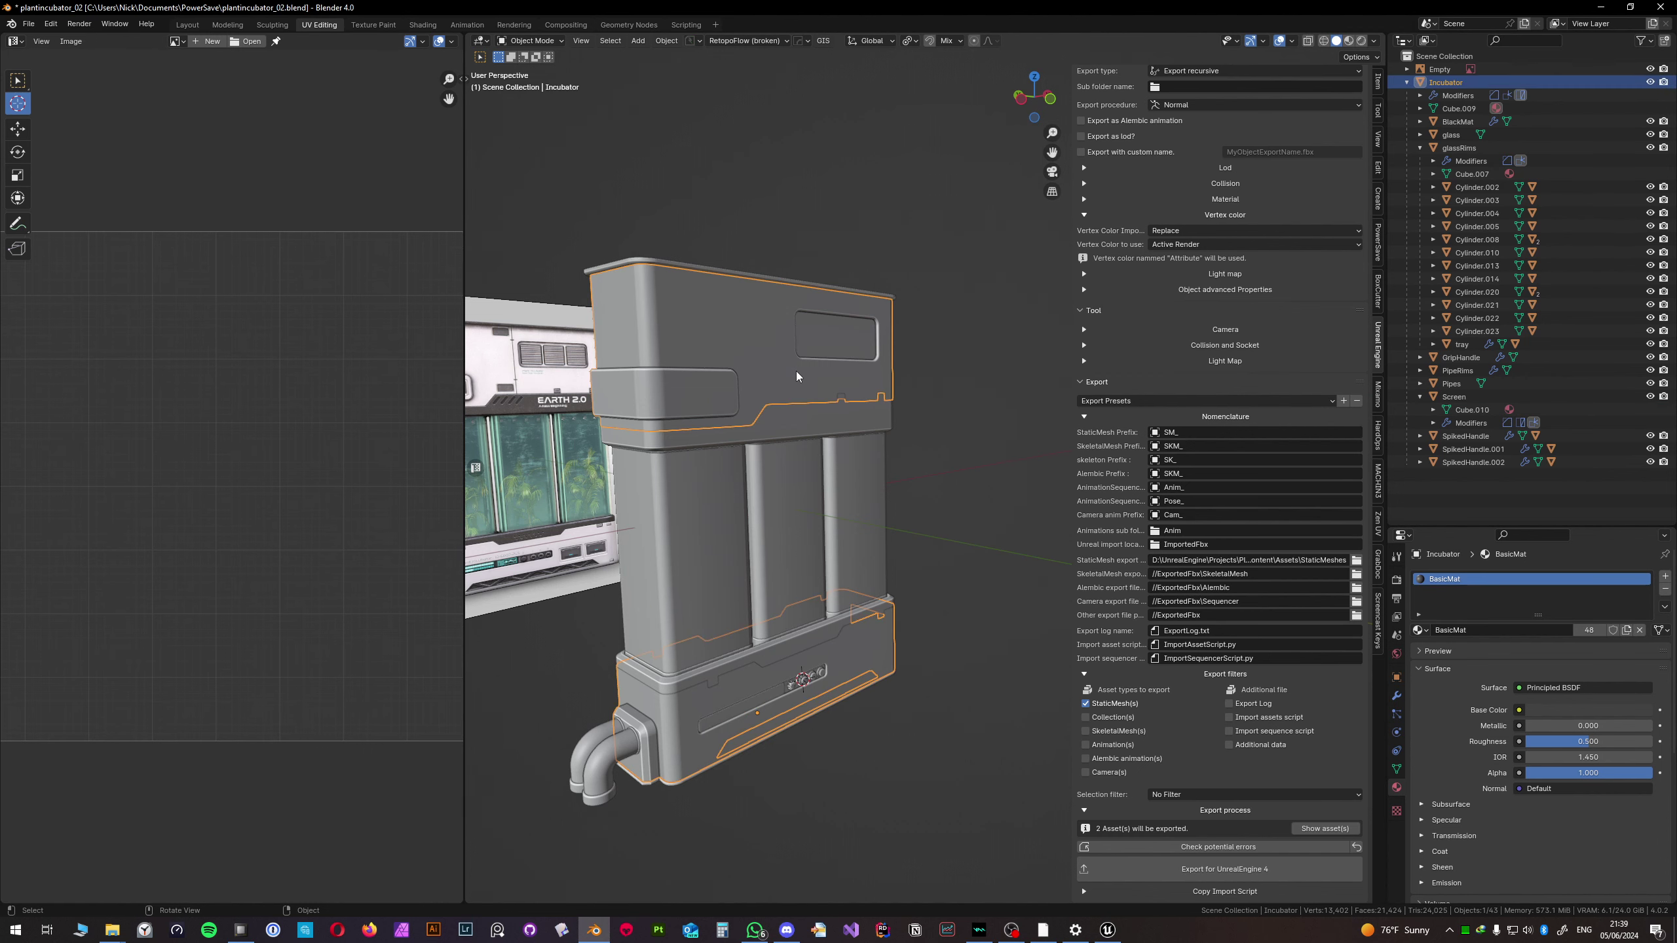
{"action": "left_click", "coordinate": [1420, 397]}
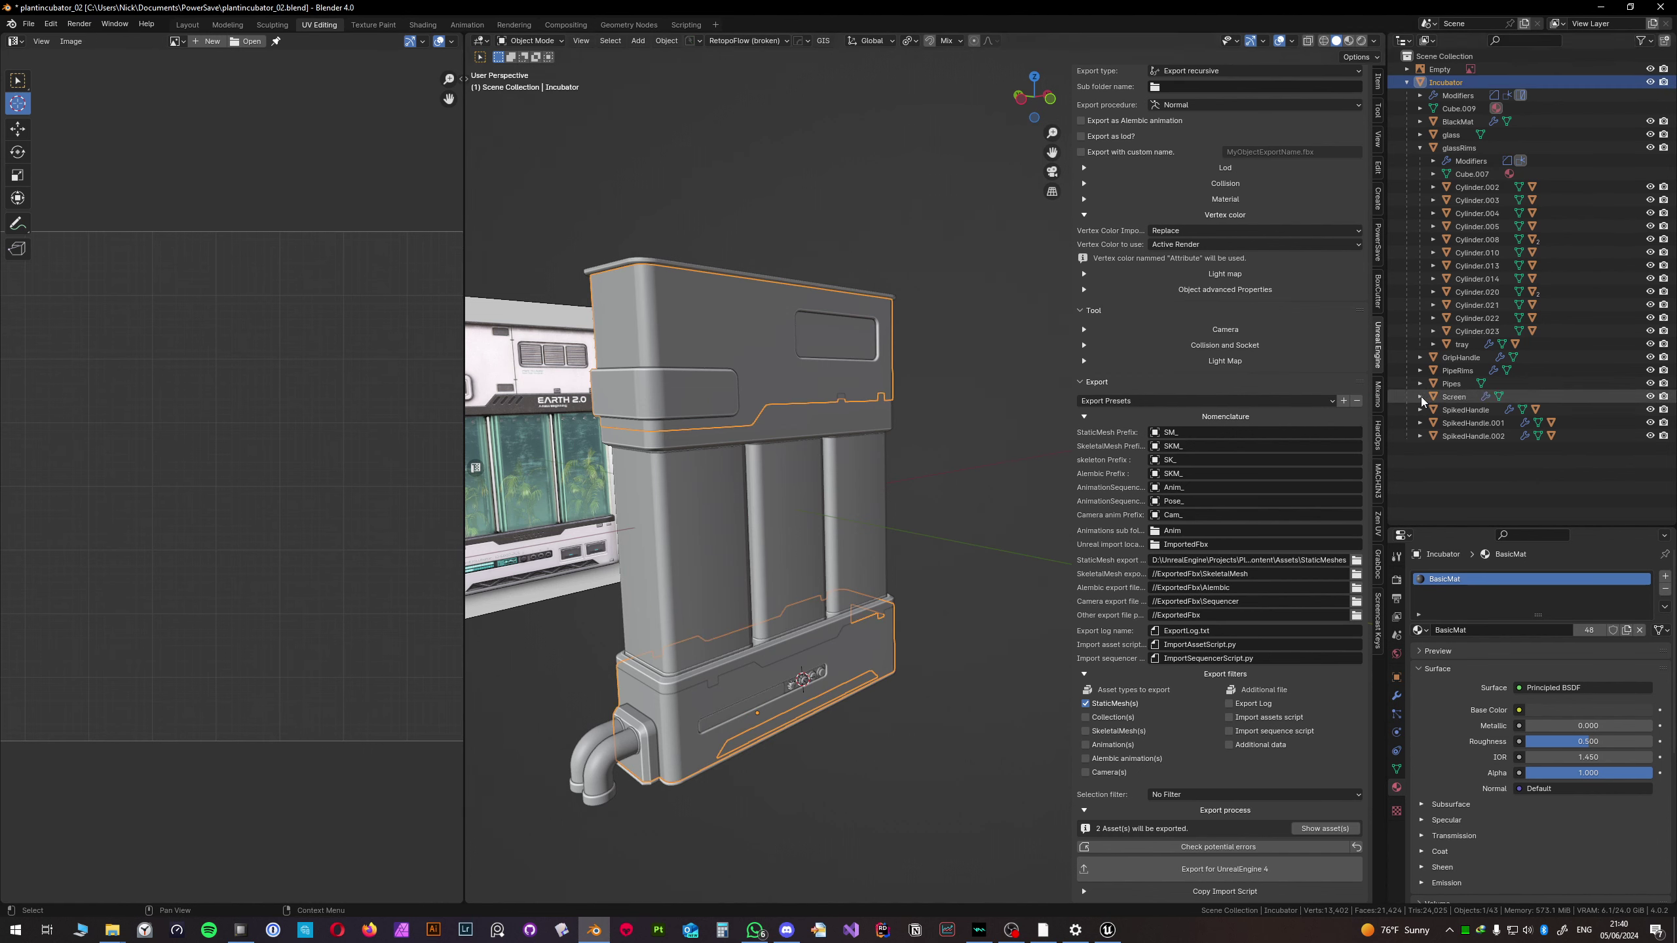
{"action": "left_click", "coordinate": [1321, 829]}
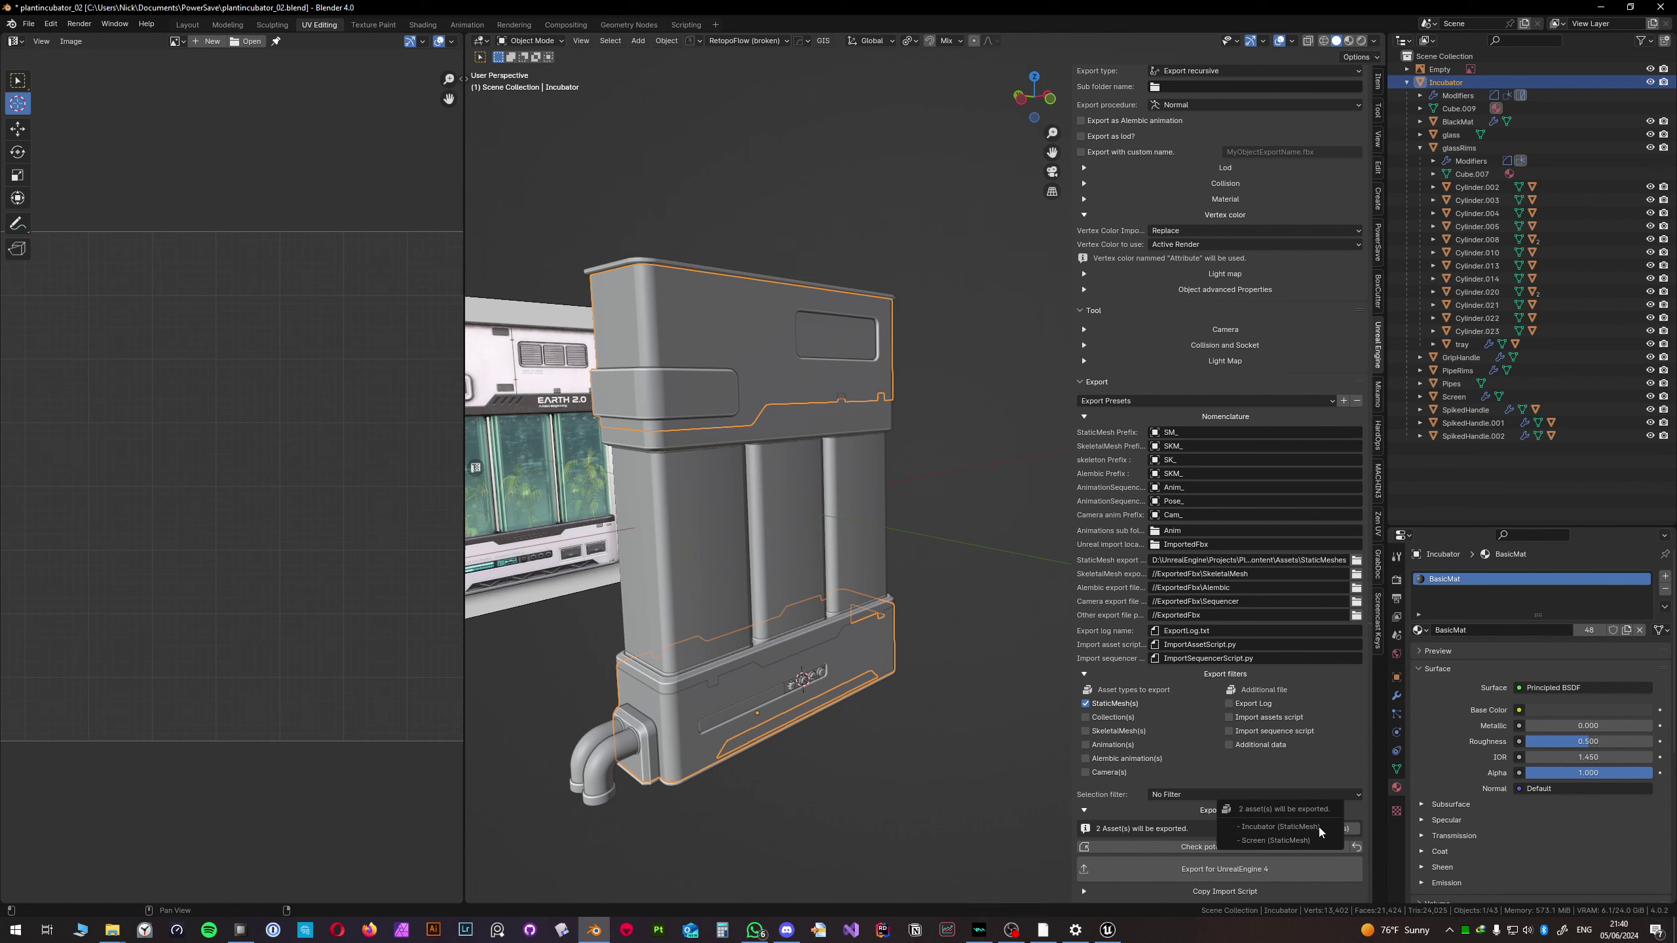
- Set the Screen object's Unreal export type to Auto and compare it with the export type of Cylinder.010
{"action": "left_click", "coordinate": [1459, 397]}
{"action": "scroll", "coordinate": [1095, 220], "scroll_direction": "up", "scroll_amount": 5}
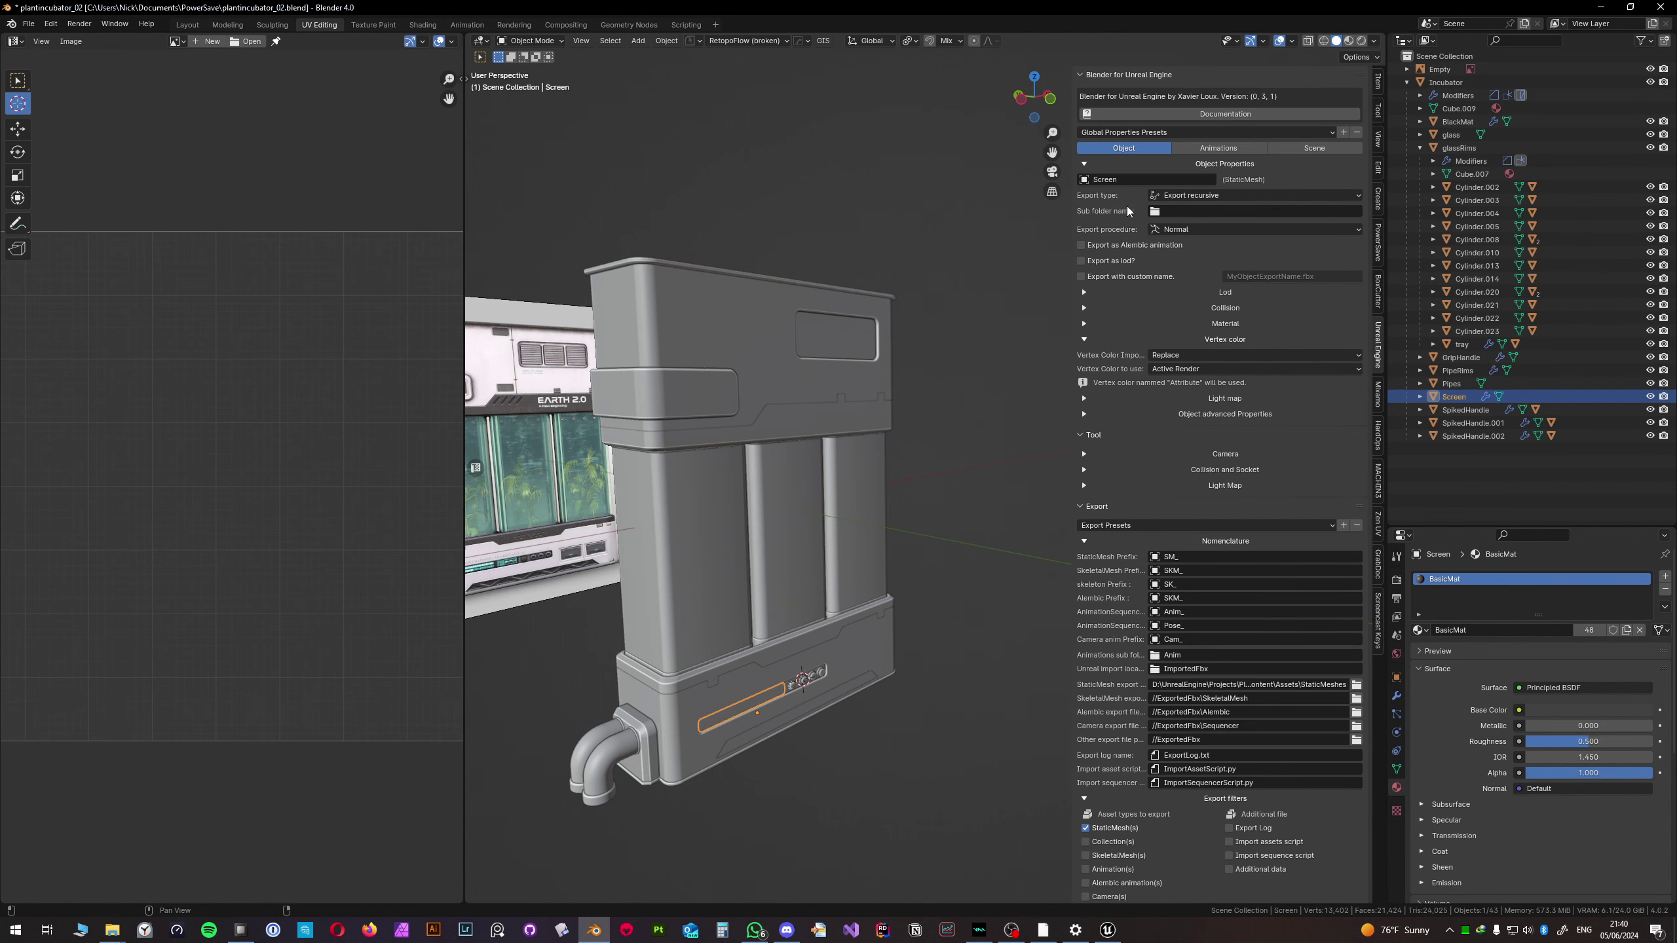
{"action": "left_click", "coordinate": [1202, 195]}
{"action": "left_click", "coordinate": [1206, 210]}
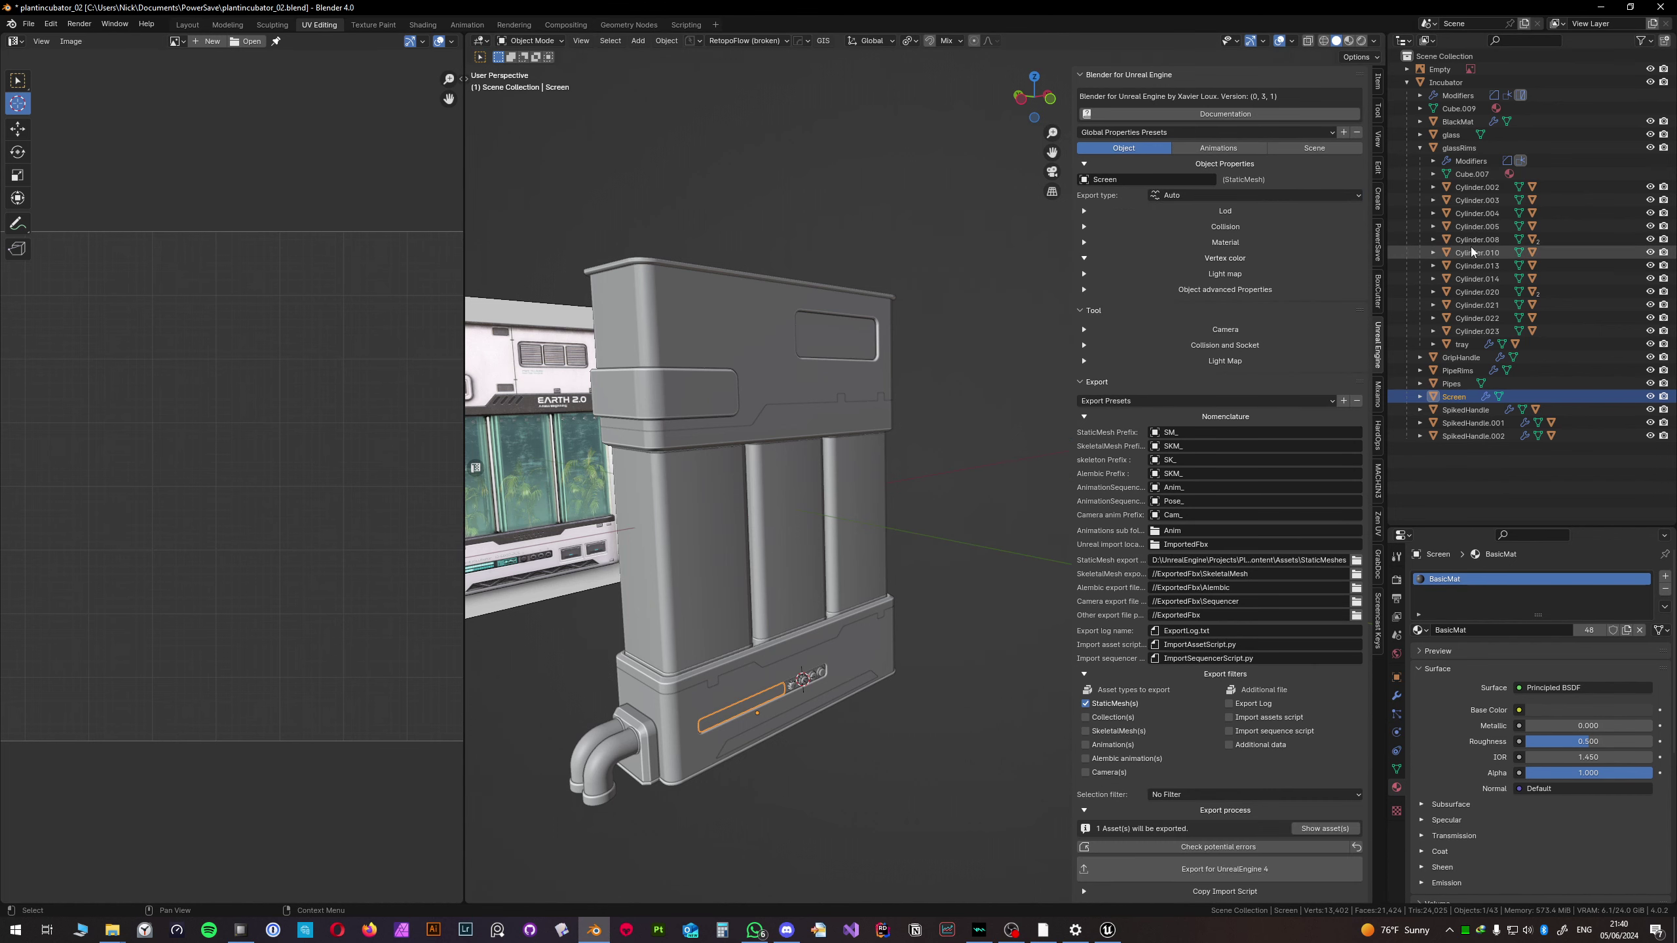
{"action": "left_click", "coordinate": [1478, 253]}
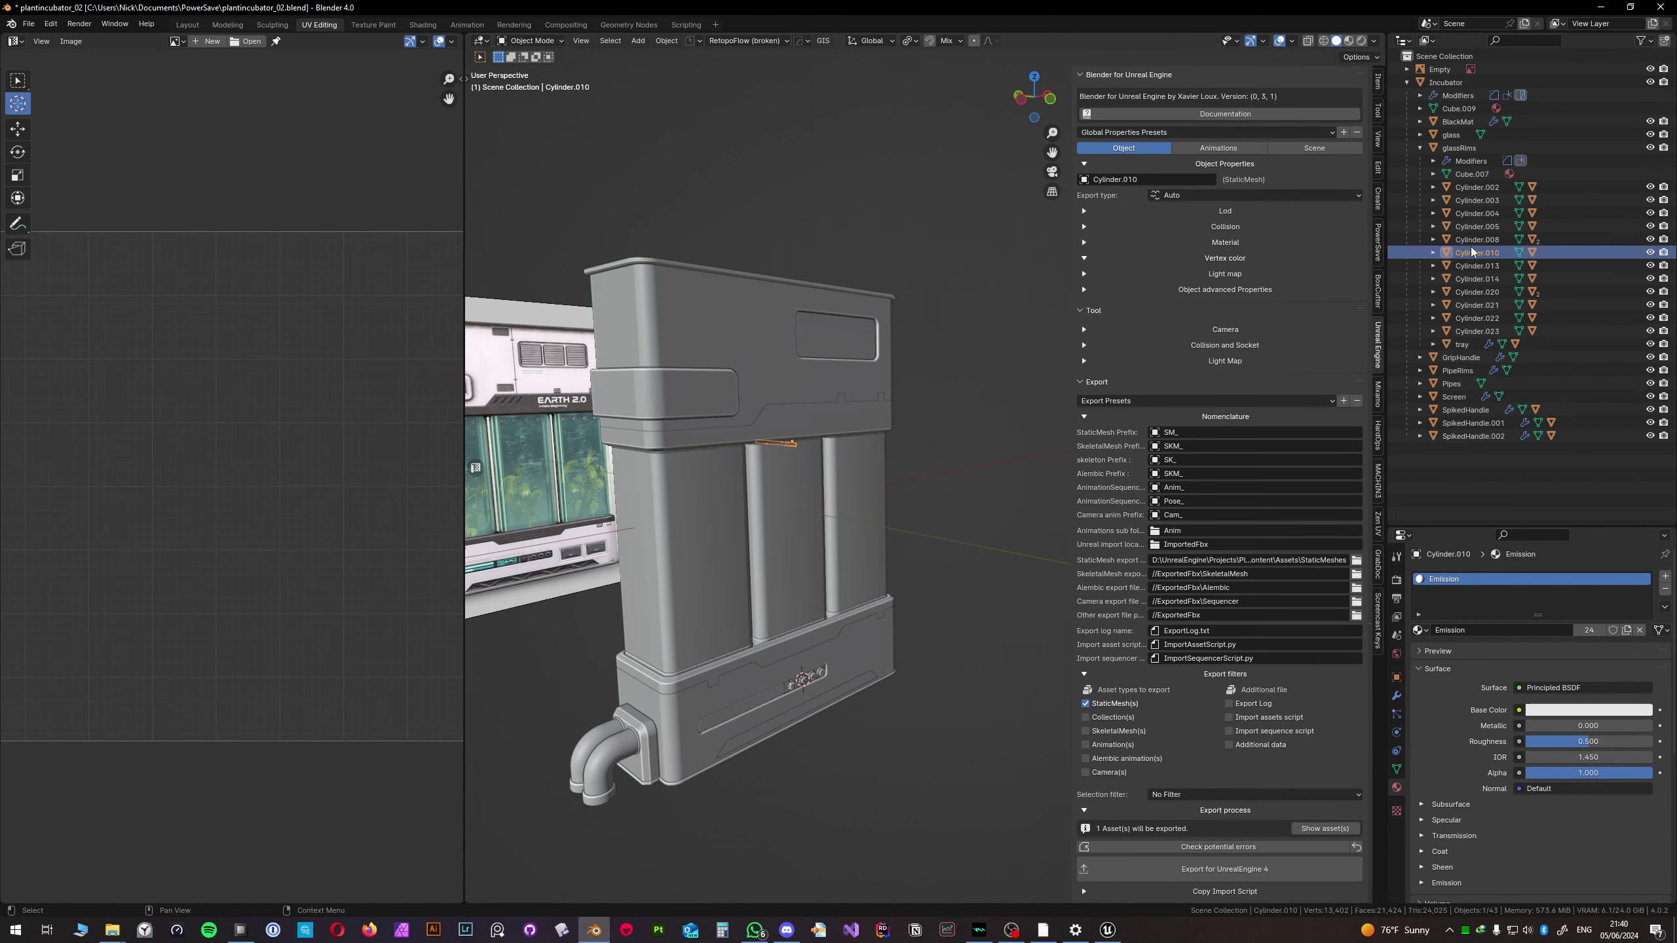
- Select Incubator and export it again for Unreal Engine as the only static mesh
{"action": "left_click", "coordinate": [1454, 82]}
{"action": "scroll", "coordinate": [1205, 691], "scroll_direction": "down", "scroll_amount": 4}
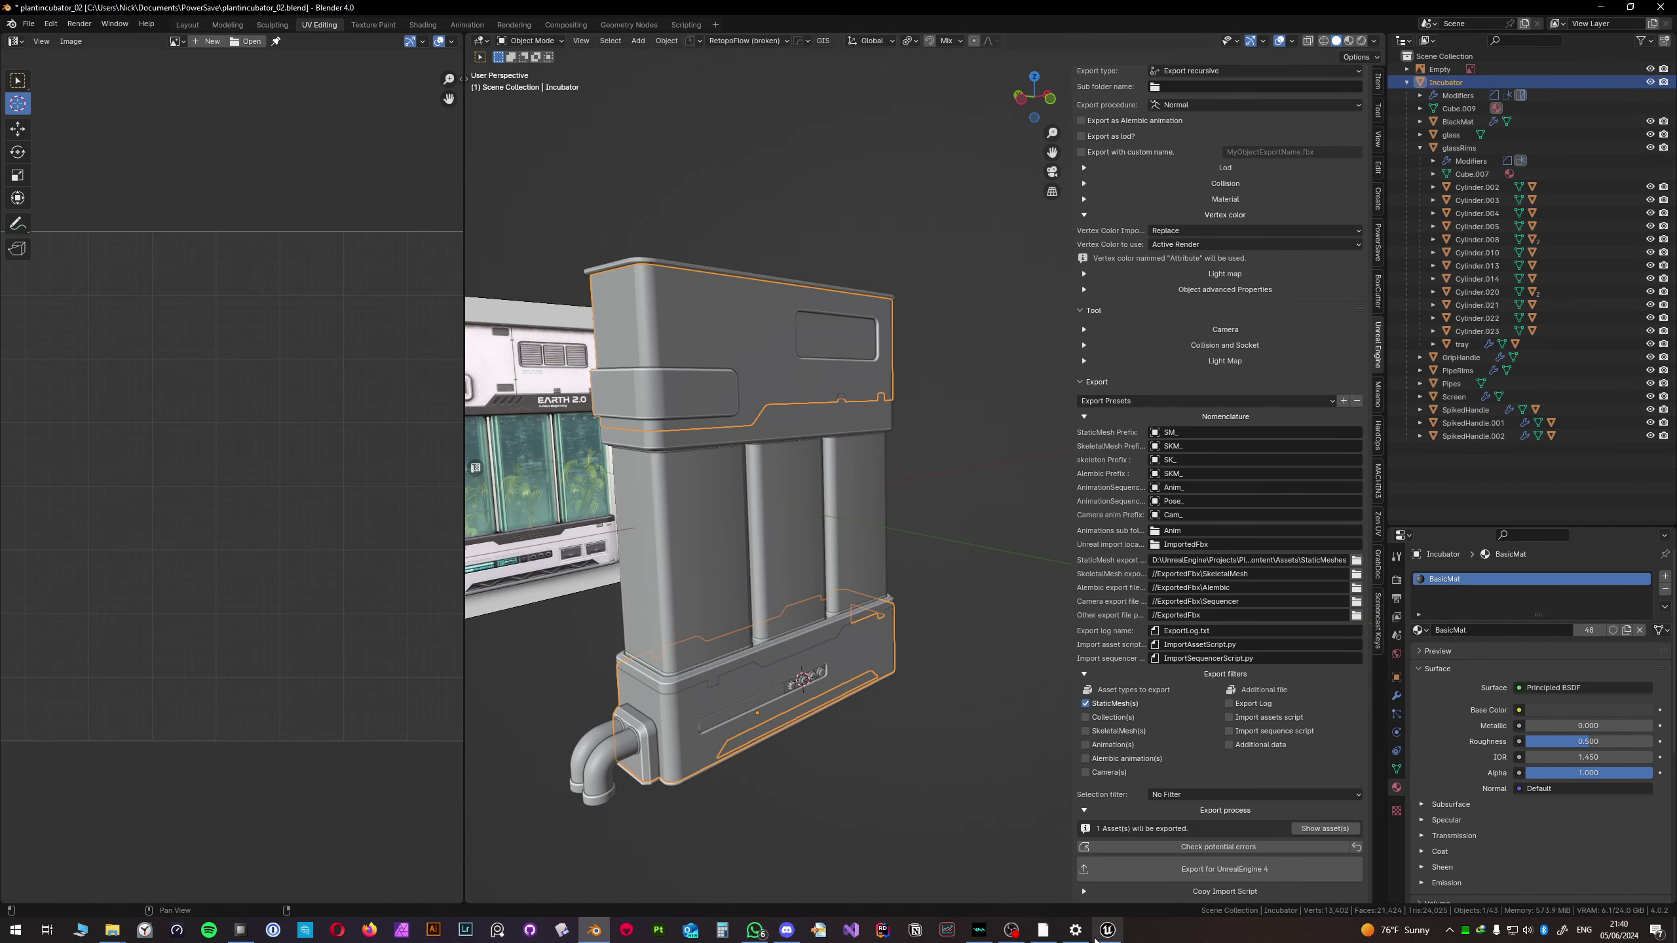
{"action": "left_click", "coordinate": [1194, 872]}
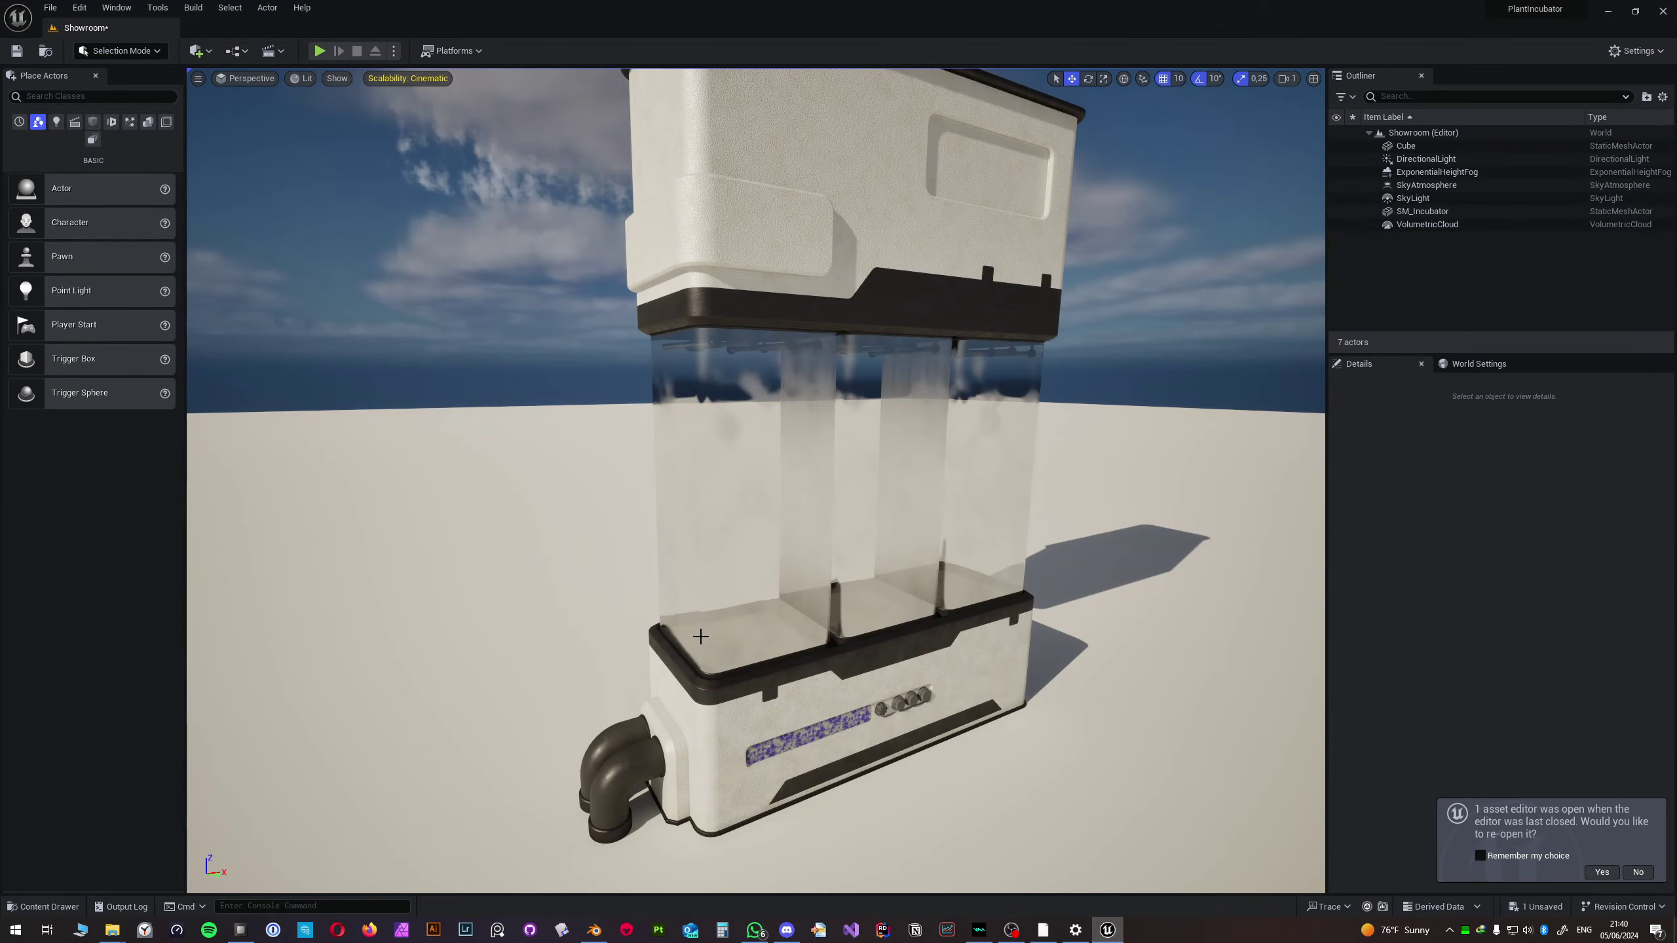
- In Unreal Editor, open the StaticMeshes content folder and reimport the changed SM_Incubator source file
{"action": "key", "text": "ctrl+space"}
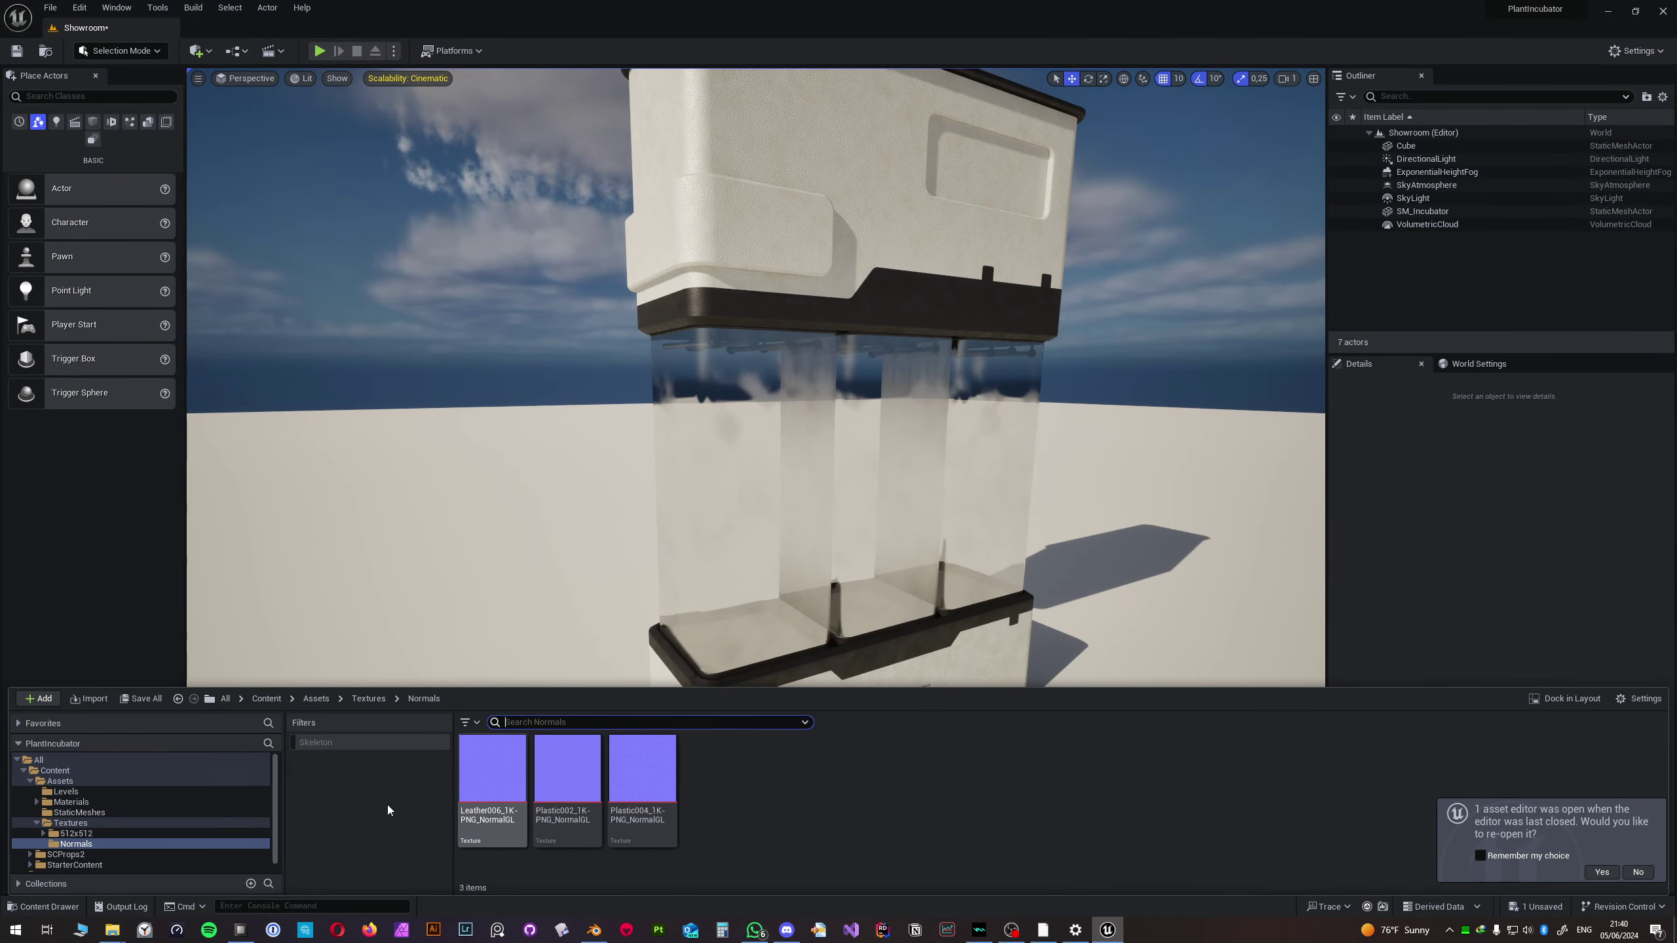
{"action": "left_click", "coordinate": [95, 804]}
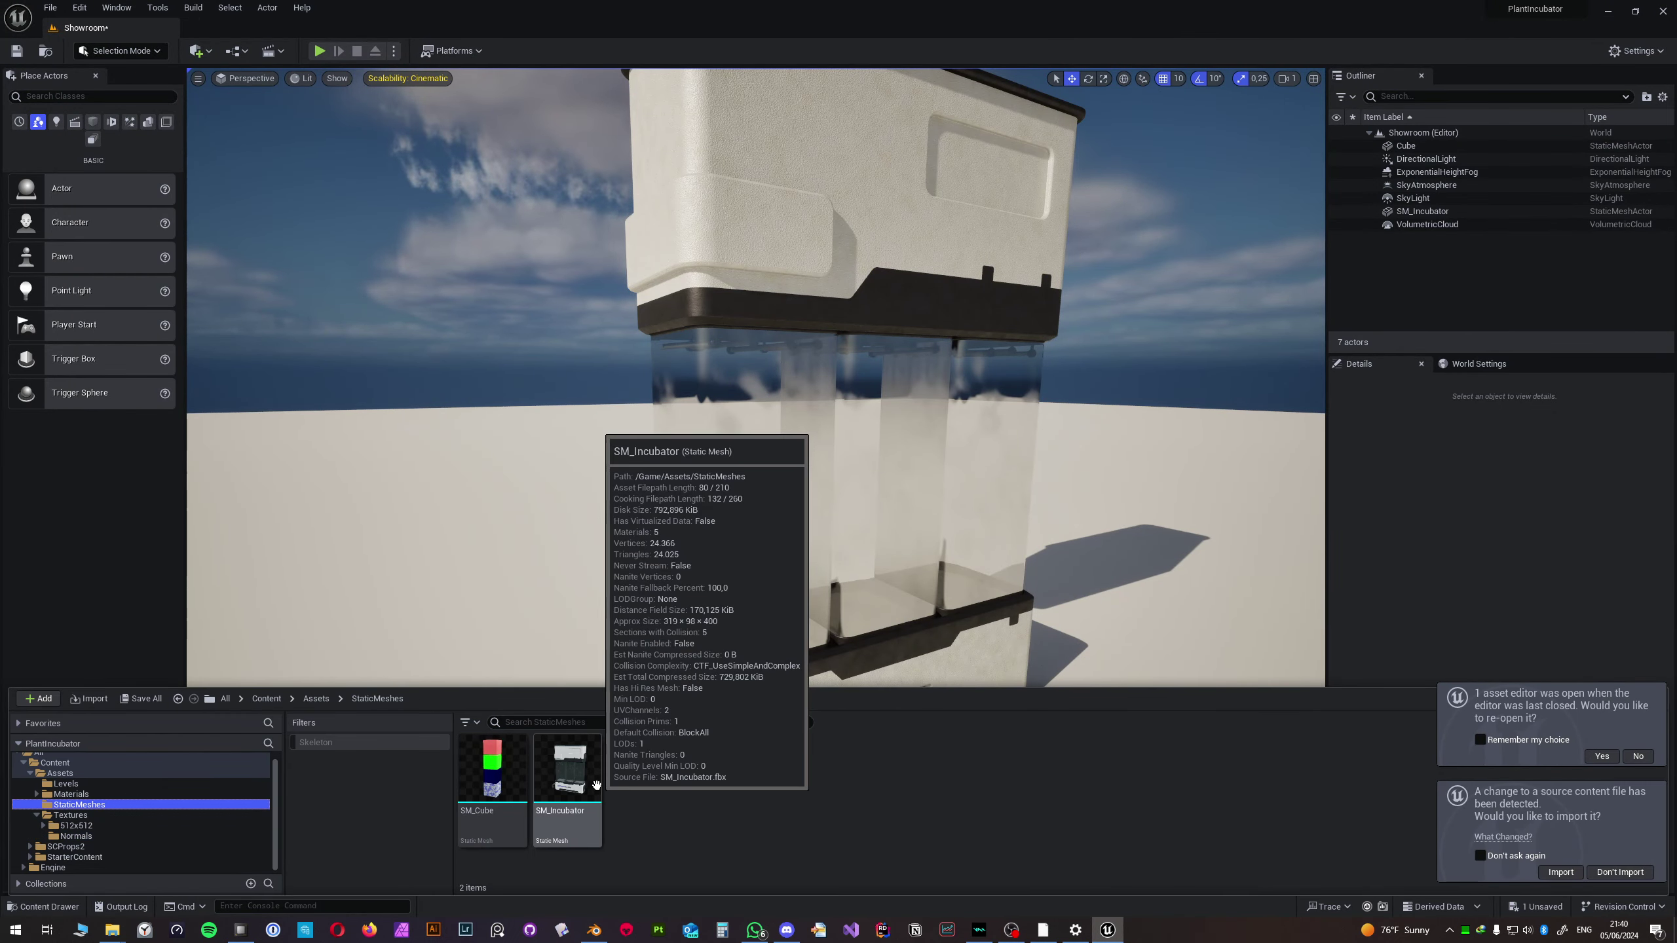
{"action": "left_click", "coordinate": [1561, 872]}
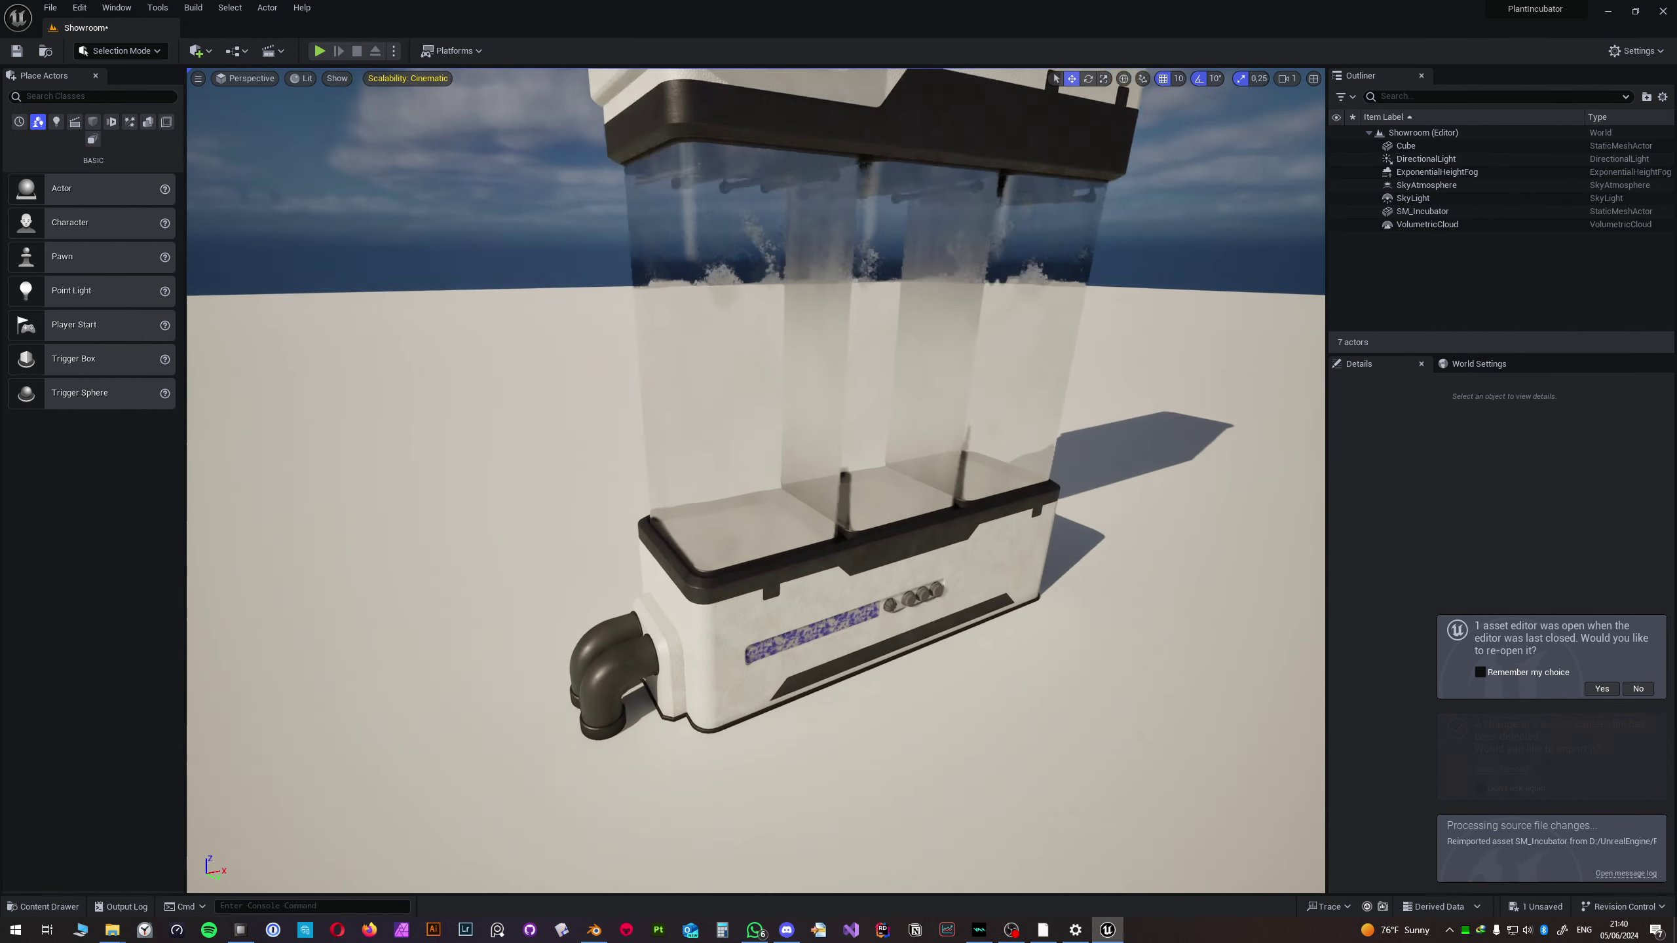
{"action": "scroll", "coordinate": [795, 621], "scroll_direction": "up", "scroll_amount": 5}
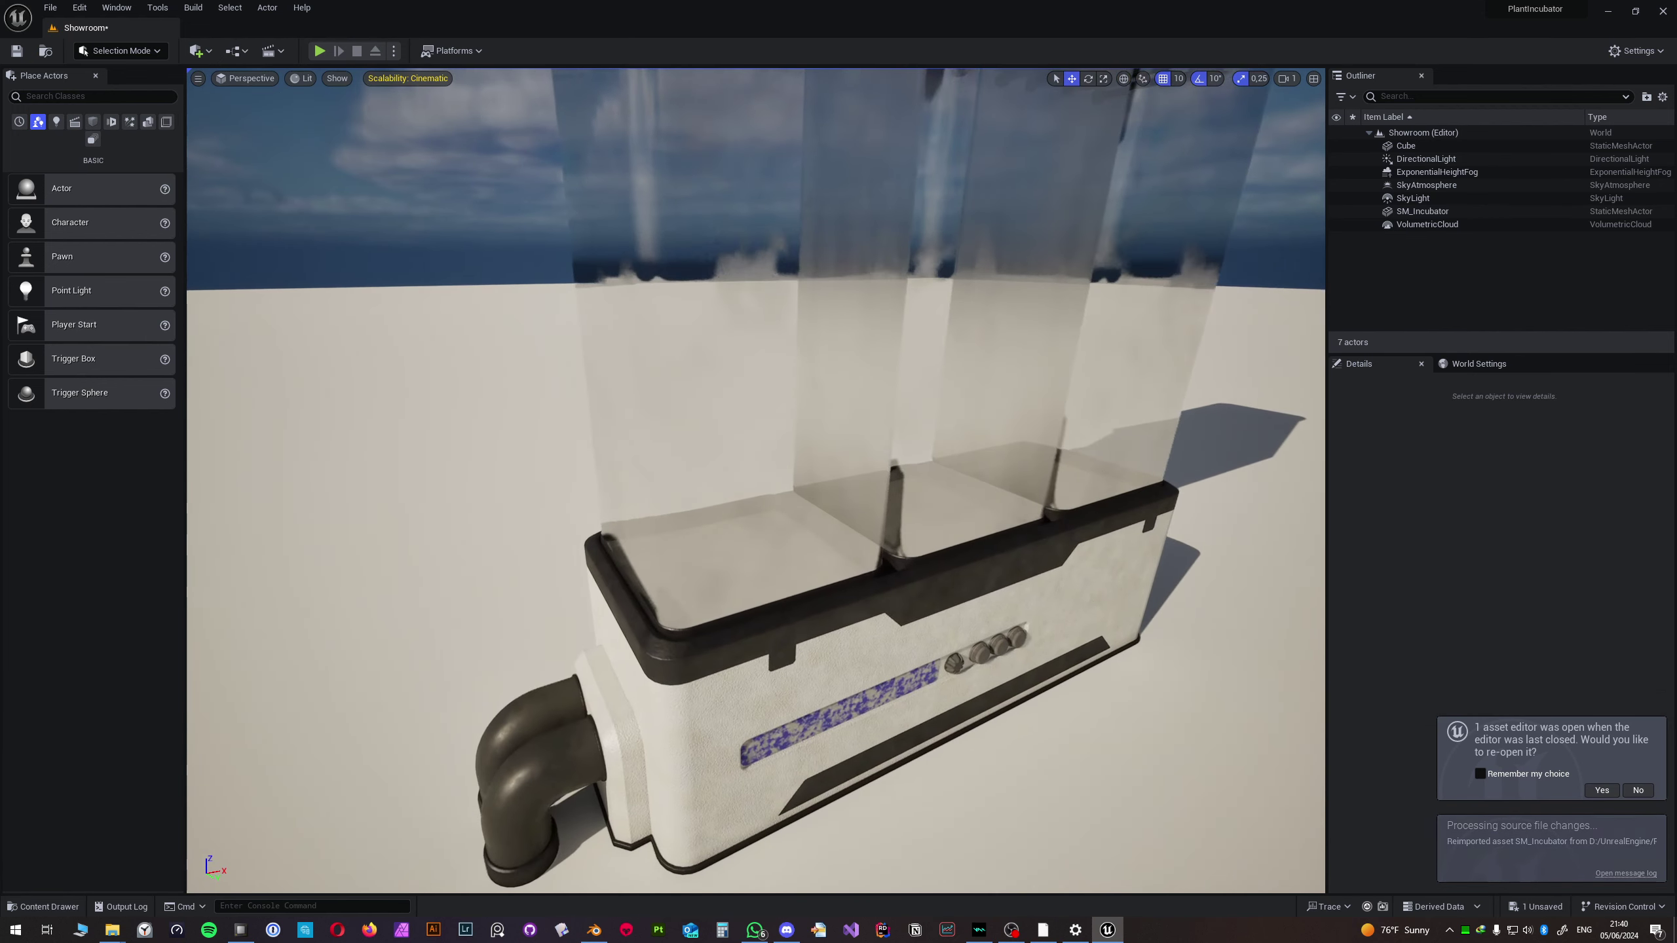
- Inspect the reimported incubator in the showroom up close and from several angles, including its glass compartments, base and upper housing
{"action": "scroll", "coordinate": [794, 621], "scroll_direction": "up", "scroll_amount": 6}
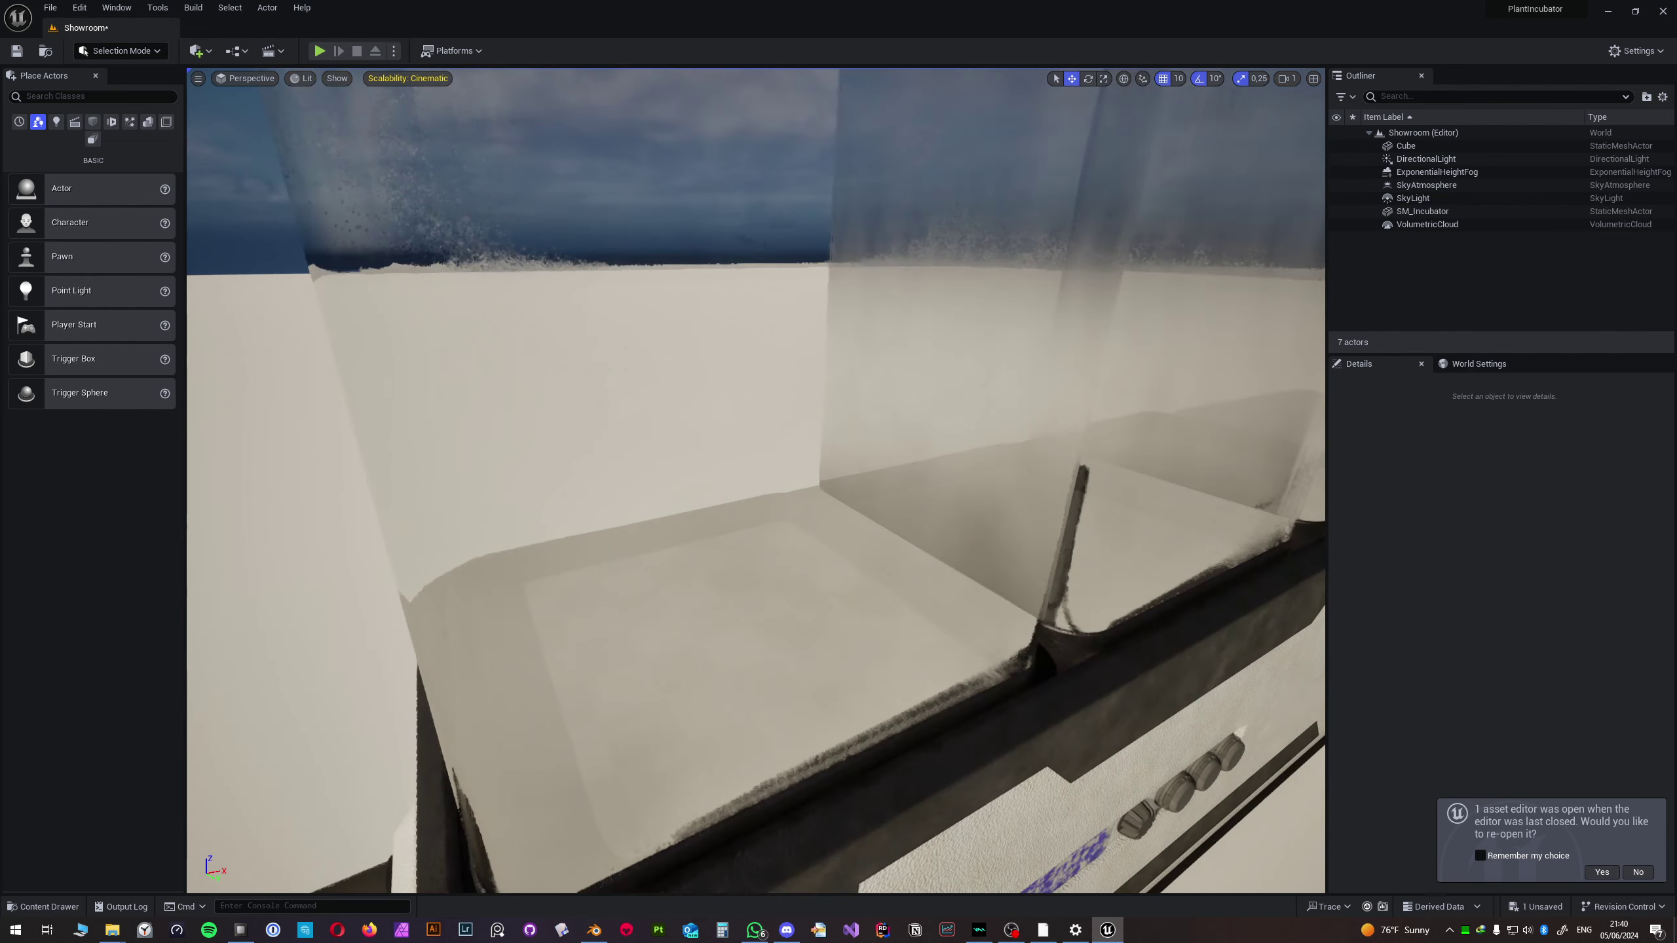
{"action": "right_click_drag", "start_coordinate": [794, 621], "coordinate": [832, 621]}
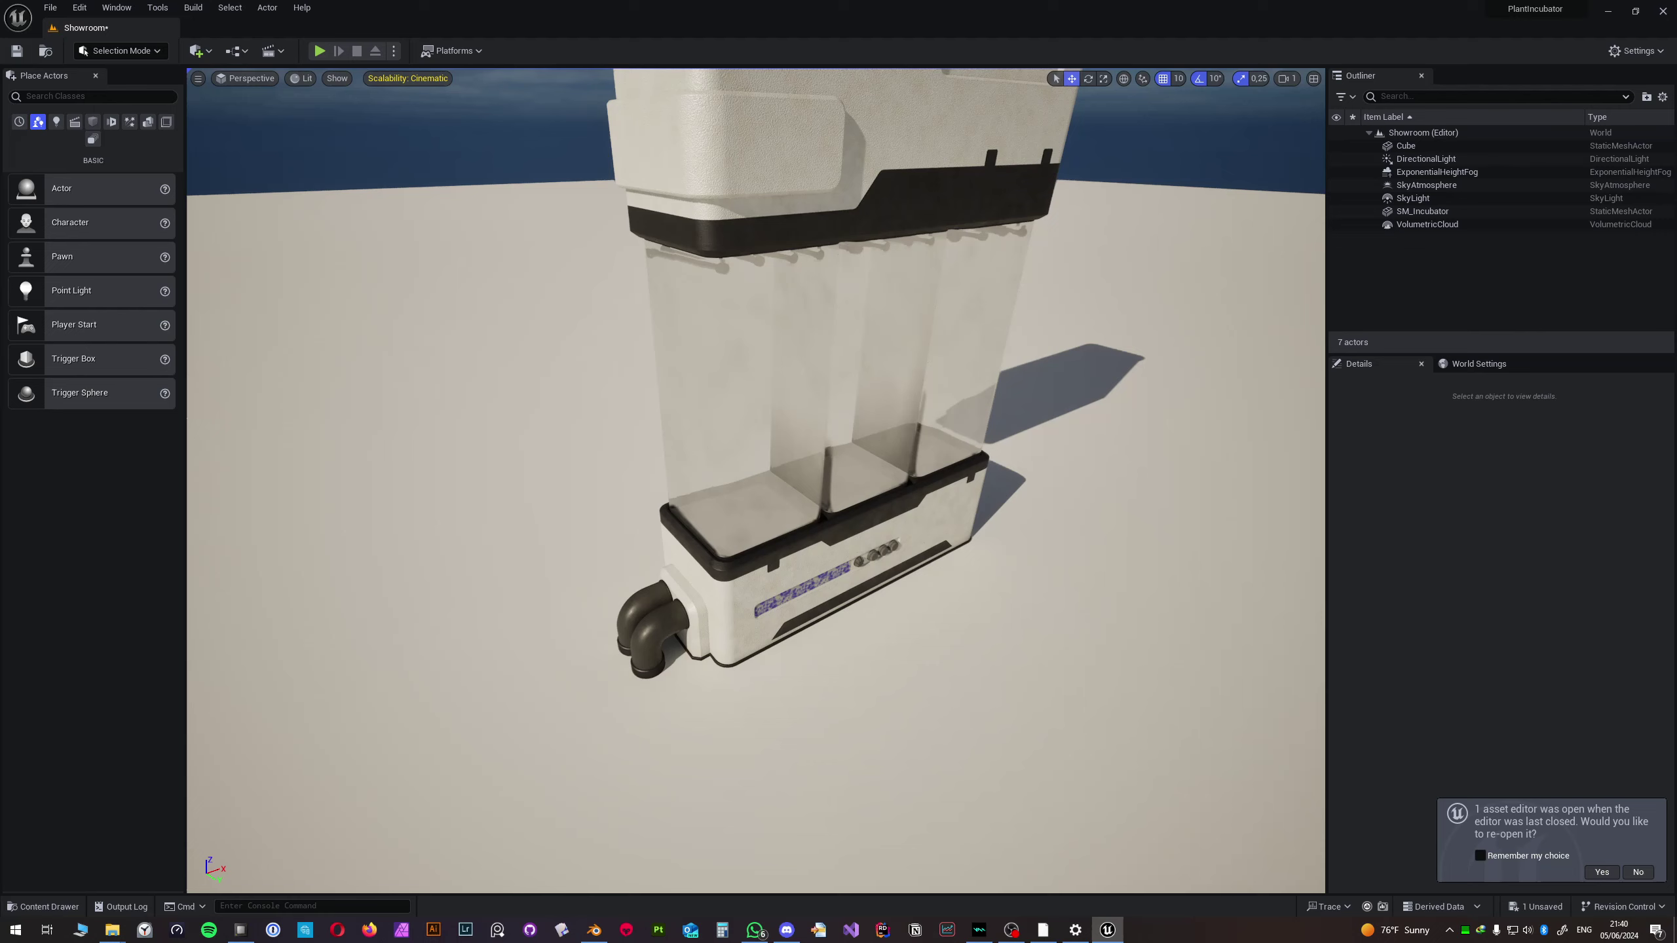
{"action": "right_click_drag", "start_coordinate": [756, 483], "coordinate": [713, 456]}
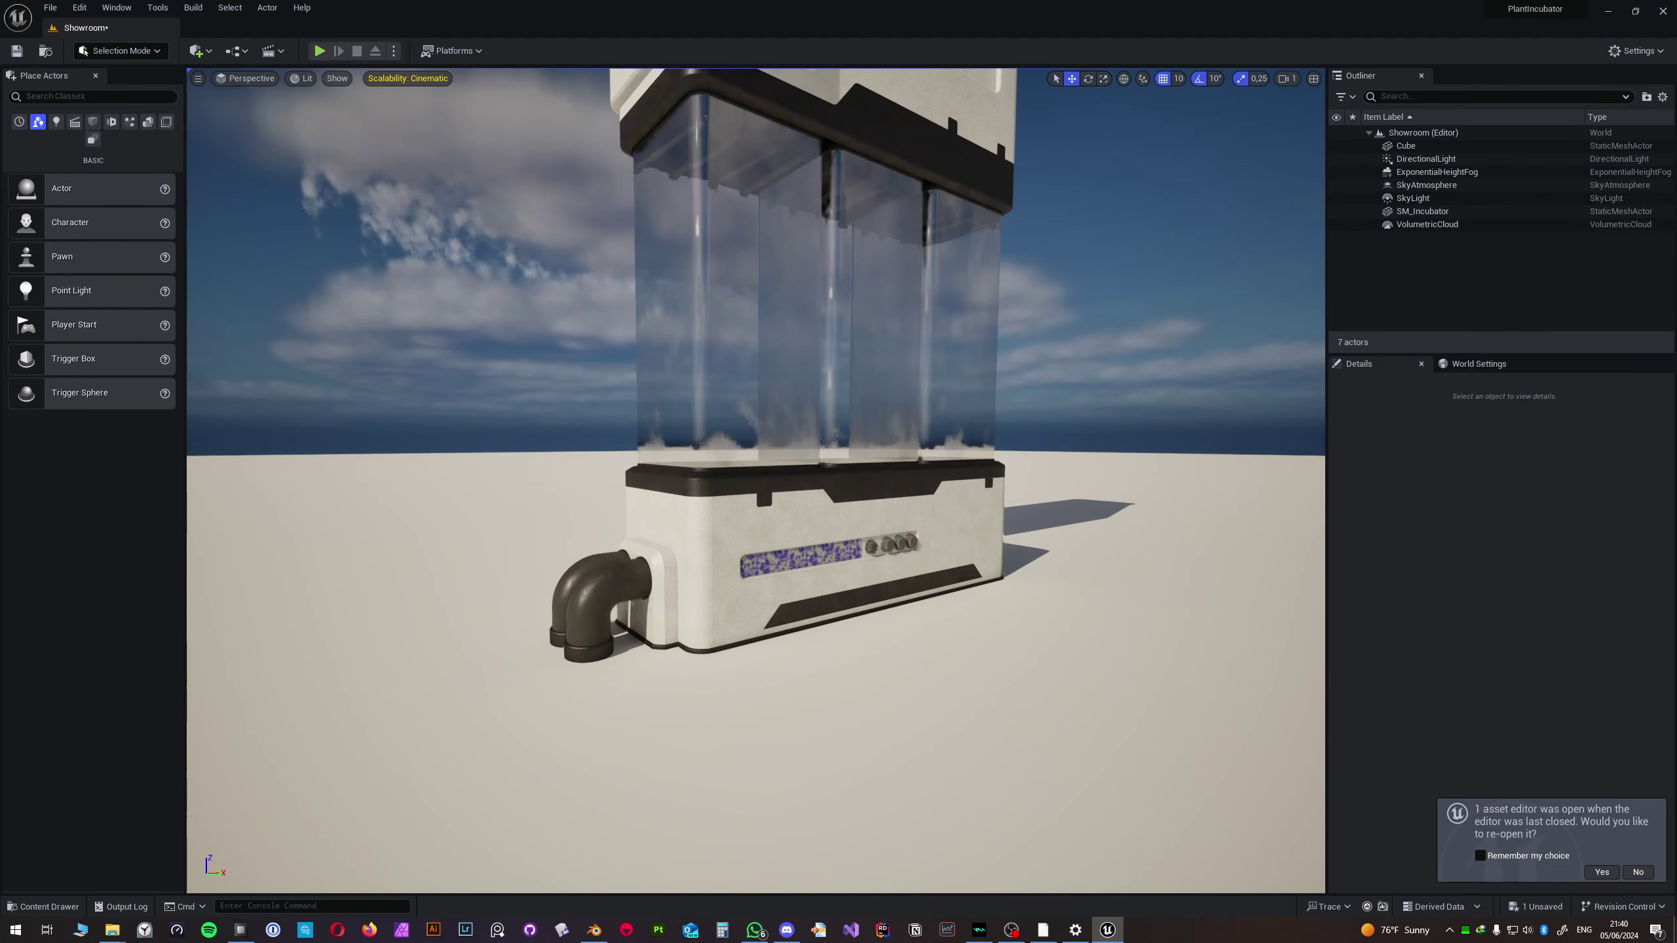
{"action": "right_click_drag", "start_coordinate": [713, 456], "coordinate": [667, 518]}
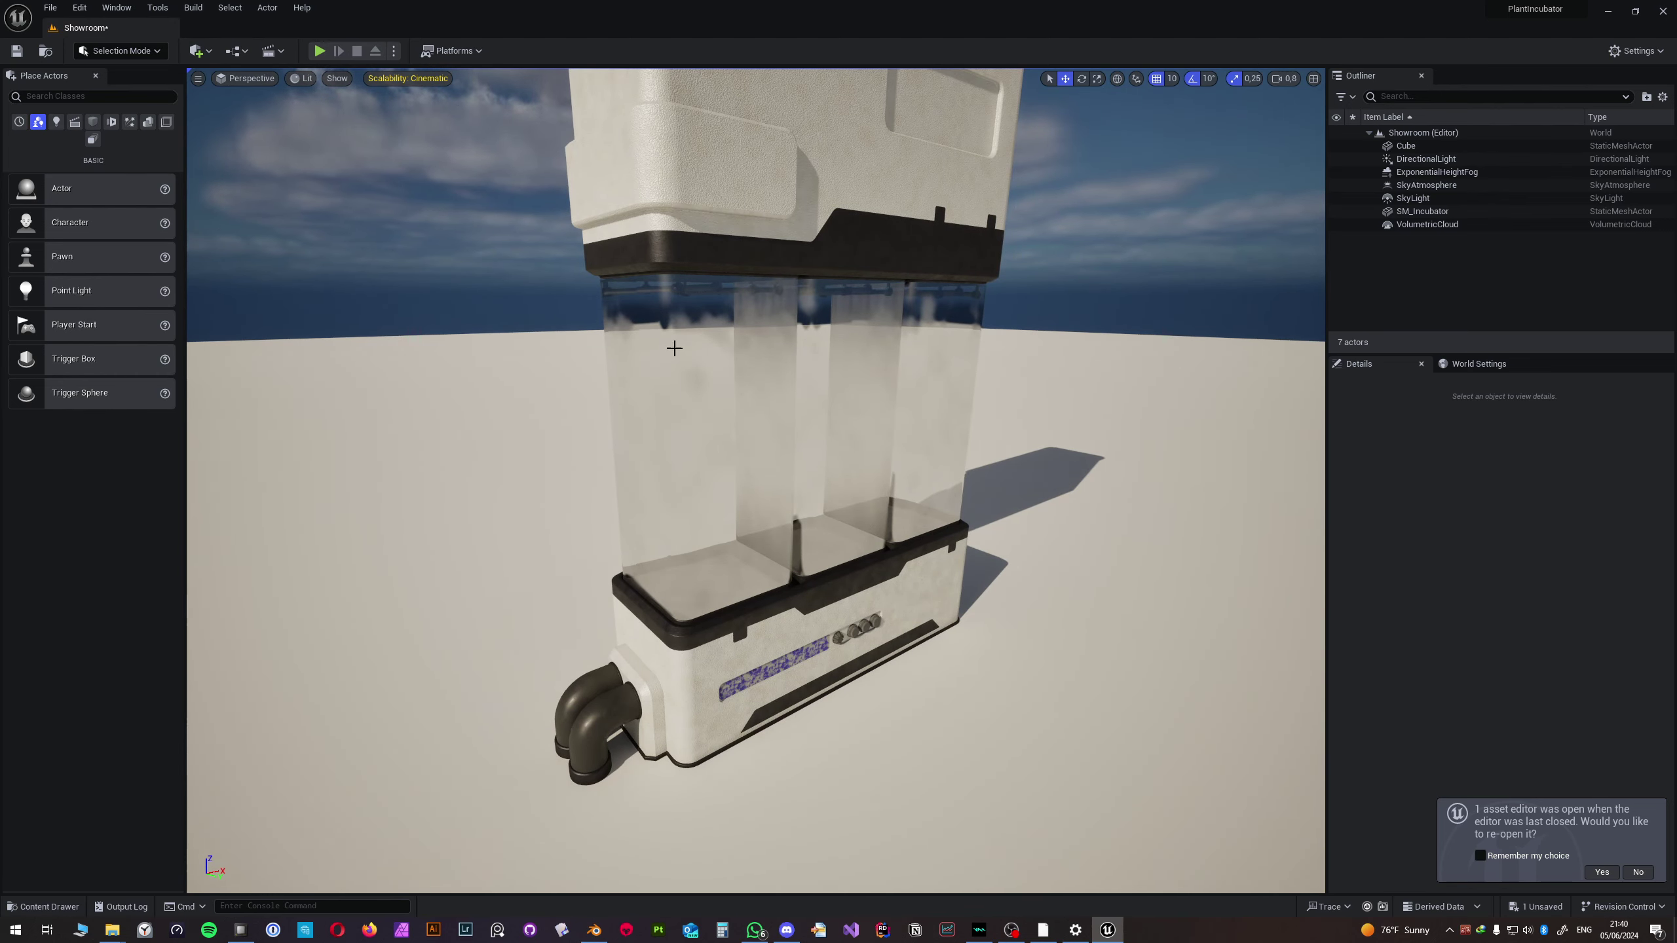
{"action": "right_click_drag", "start_coordinate": [659, 331], "coordinate": [718, 278]}
{"action": "right_click_drag", "start_coordinate": [719, 401], "coordinate": [726, 601]}
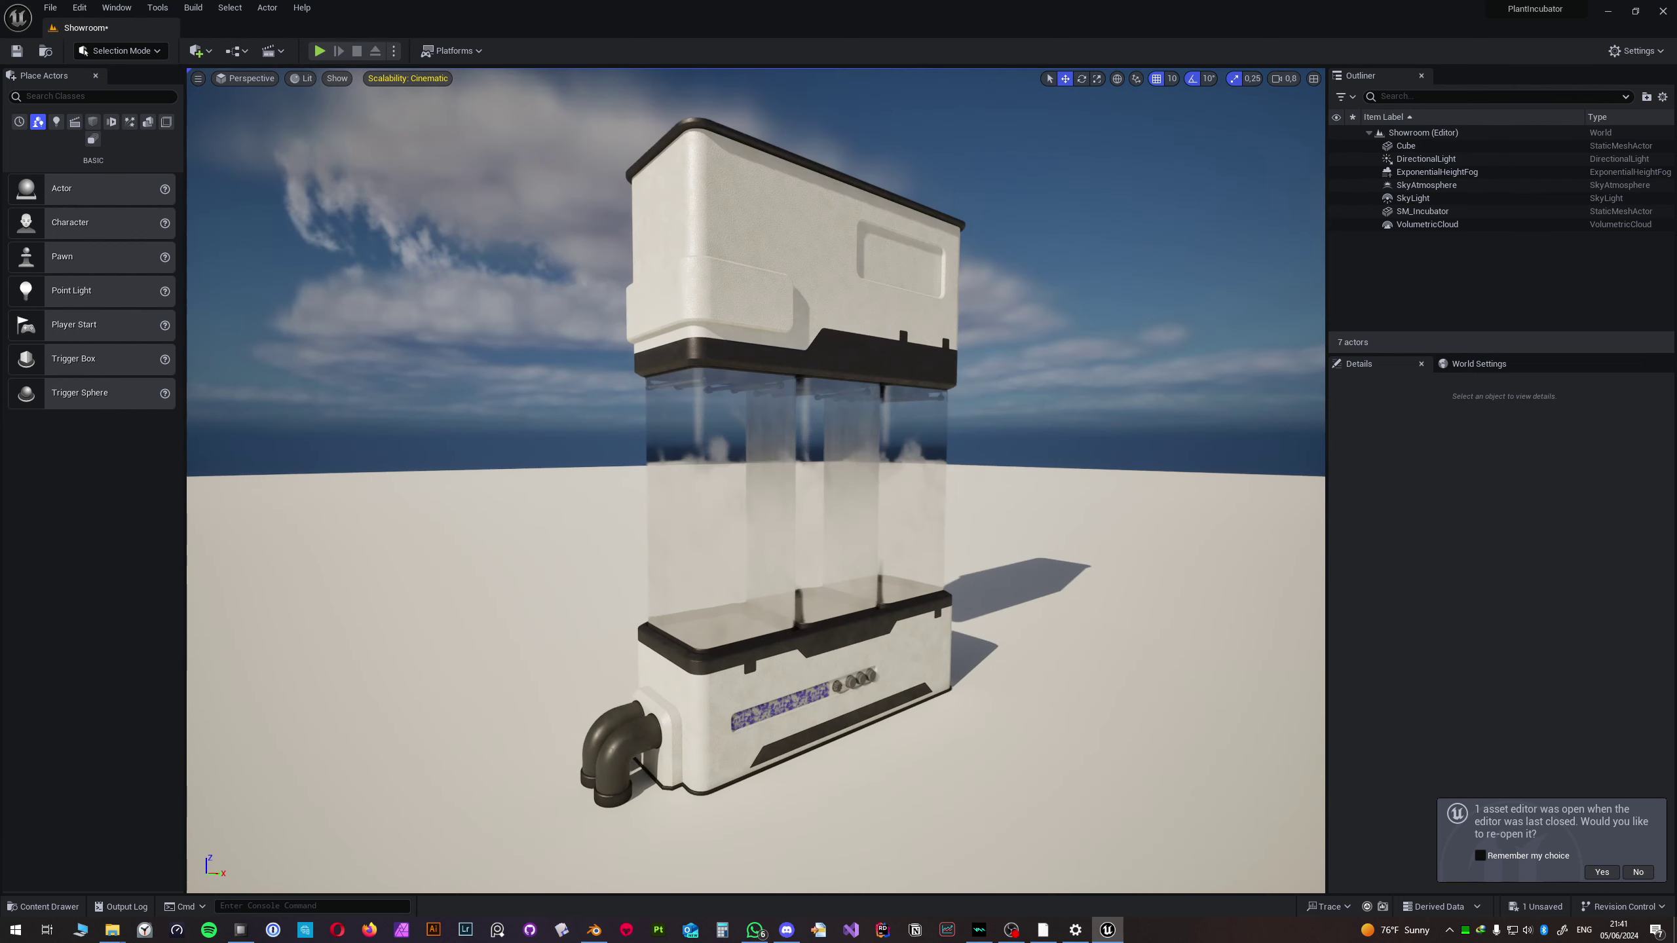
{"action": "right_click_drag", "start_coordinate": [849, 679], "coordinate": [849, 679]}
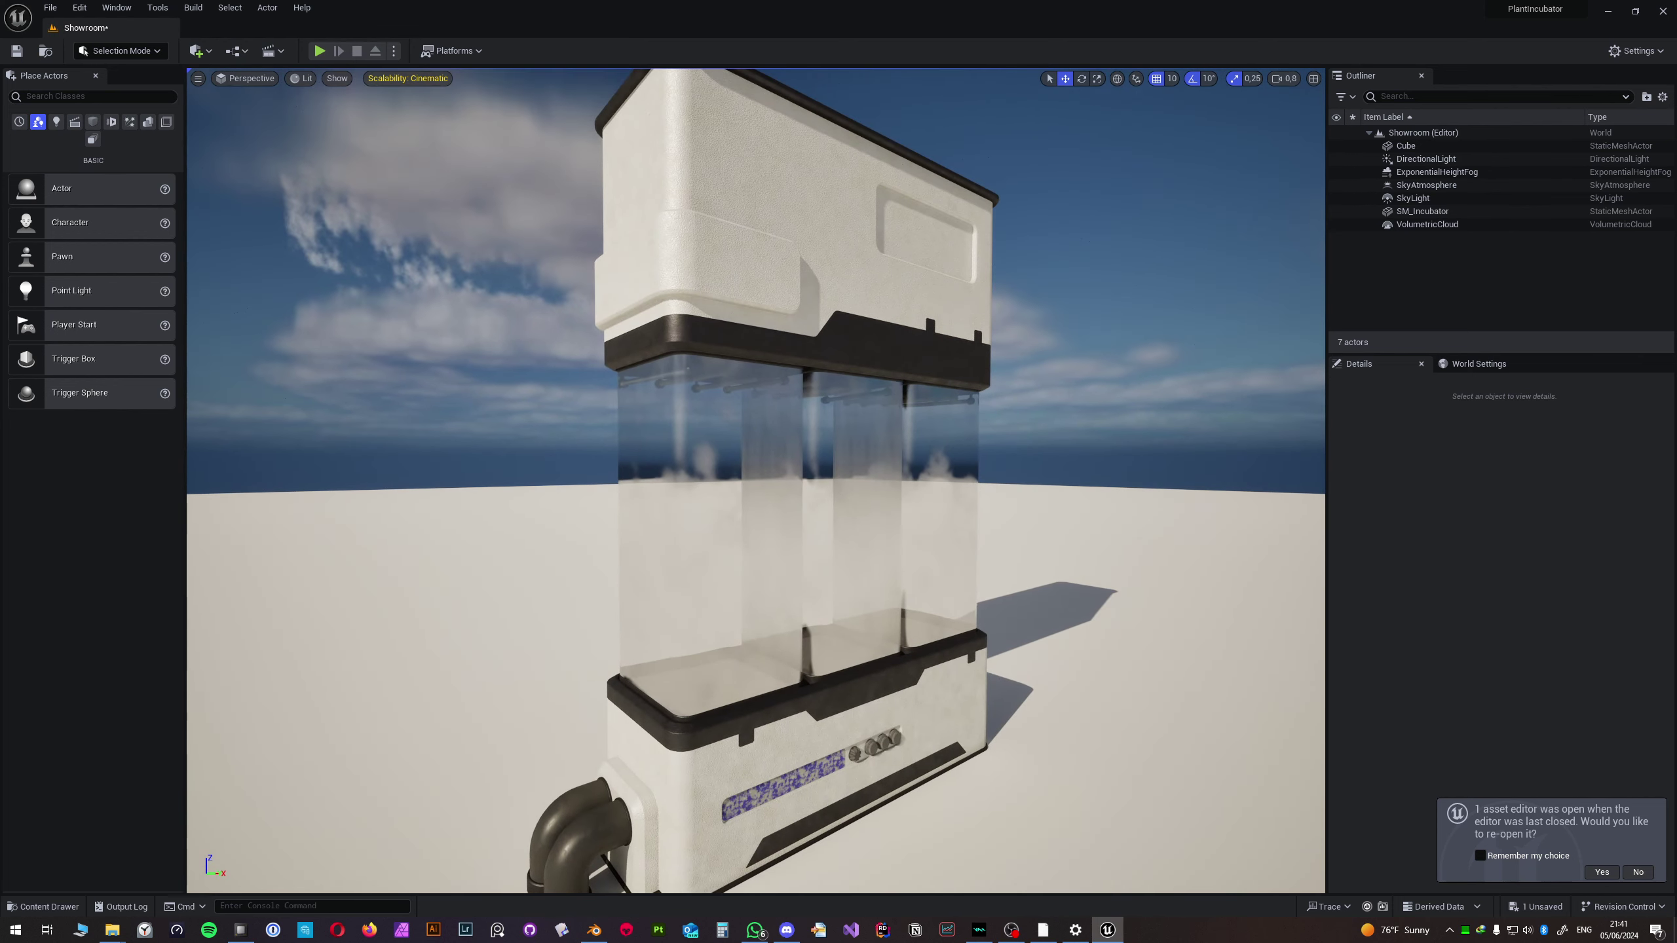
- Switch to Blender and examine the decals, vents and panel details on the upper housing in the plant incubator reference image
{"action": "left_click", "coordinate": [597, 925]}
{"action": "right_click", "coordinate": [713, 584]}
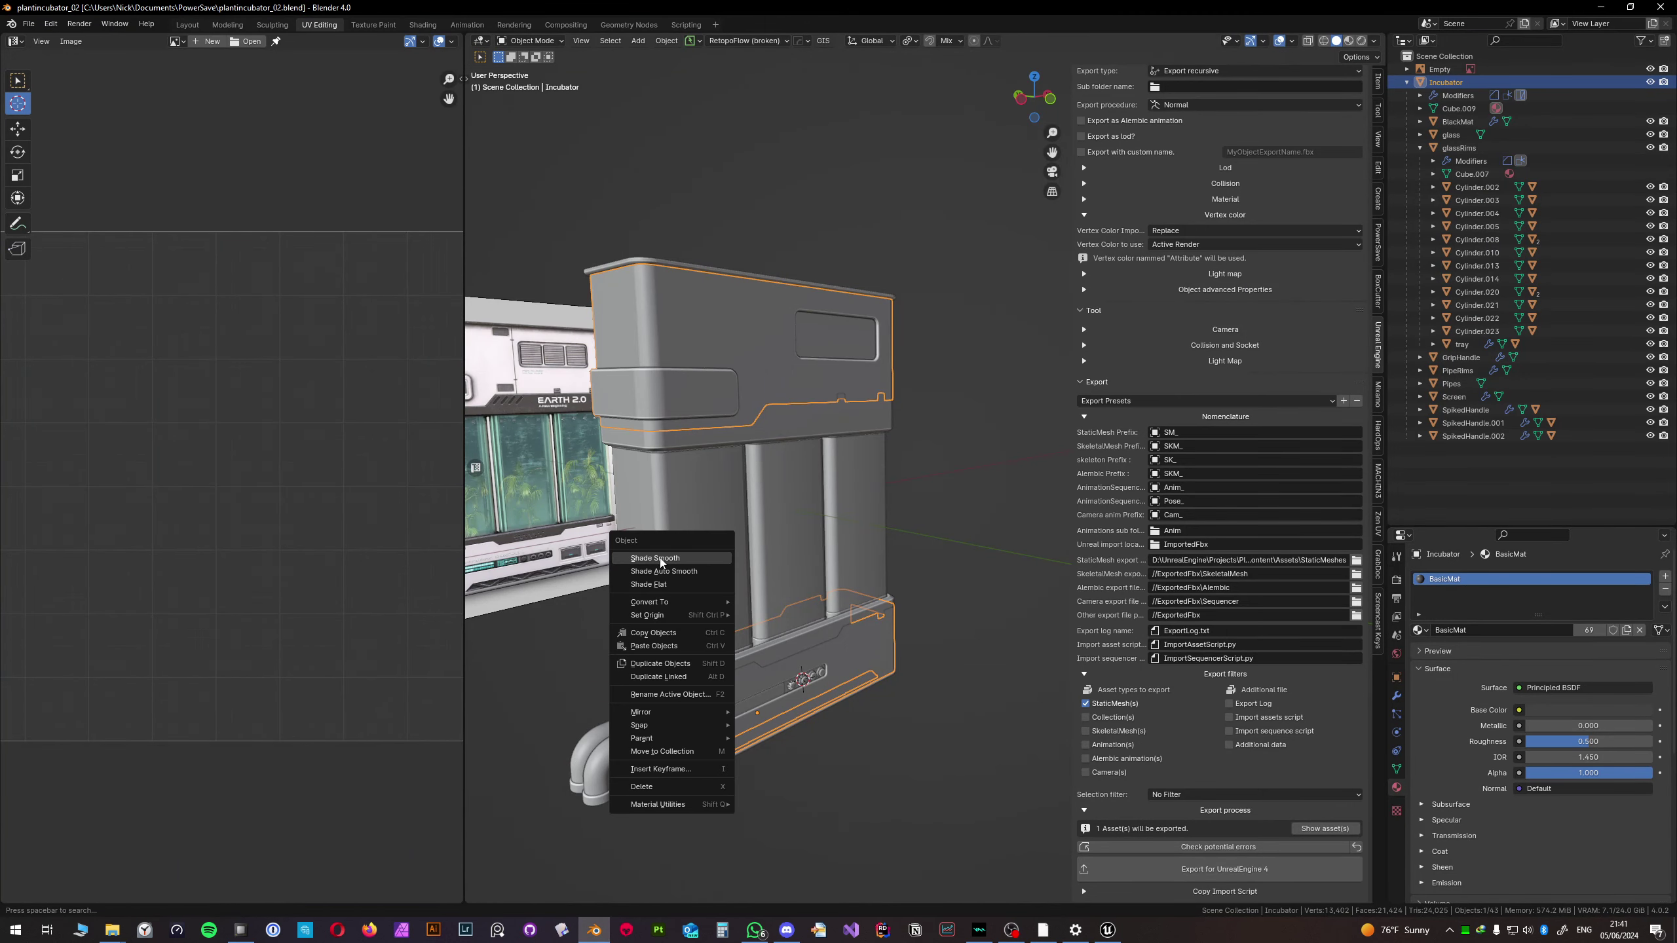
{"action": "mouse_move", "coordinate": [904, 579]}
{"action": "middle_mouse_down"}
{"action": "mouse_move", "coordinate": [719, 549]}
{"action": "mouse_move", "coordinate": [895, 581]}
{"action": "middle_mouse_up"}
{"action": "middle_click_drag", "start_coordinate": [561, 469], "coordinate": [918, 503], "text": "shift"}
{"action": "scroll", "coordinate": [919, 502], "scroll_direction": "up", "scroll_amount": 5}
{"action": "scroll", "coordinate": [919, 502], "scroll_direction": "up", "scroll_amount": 6}
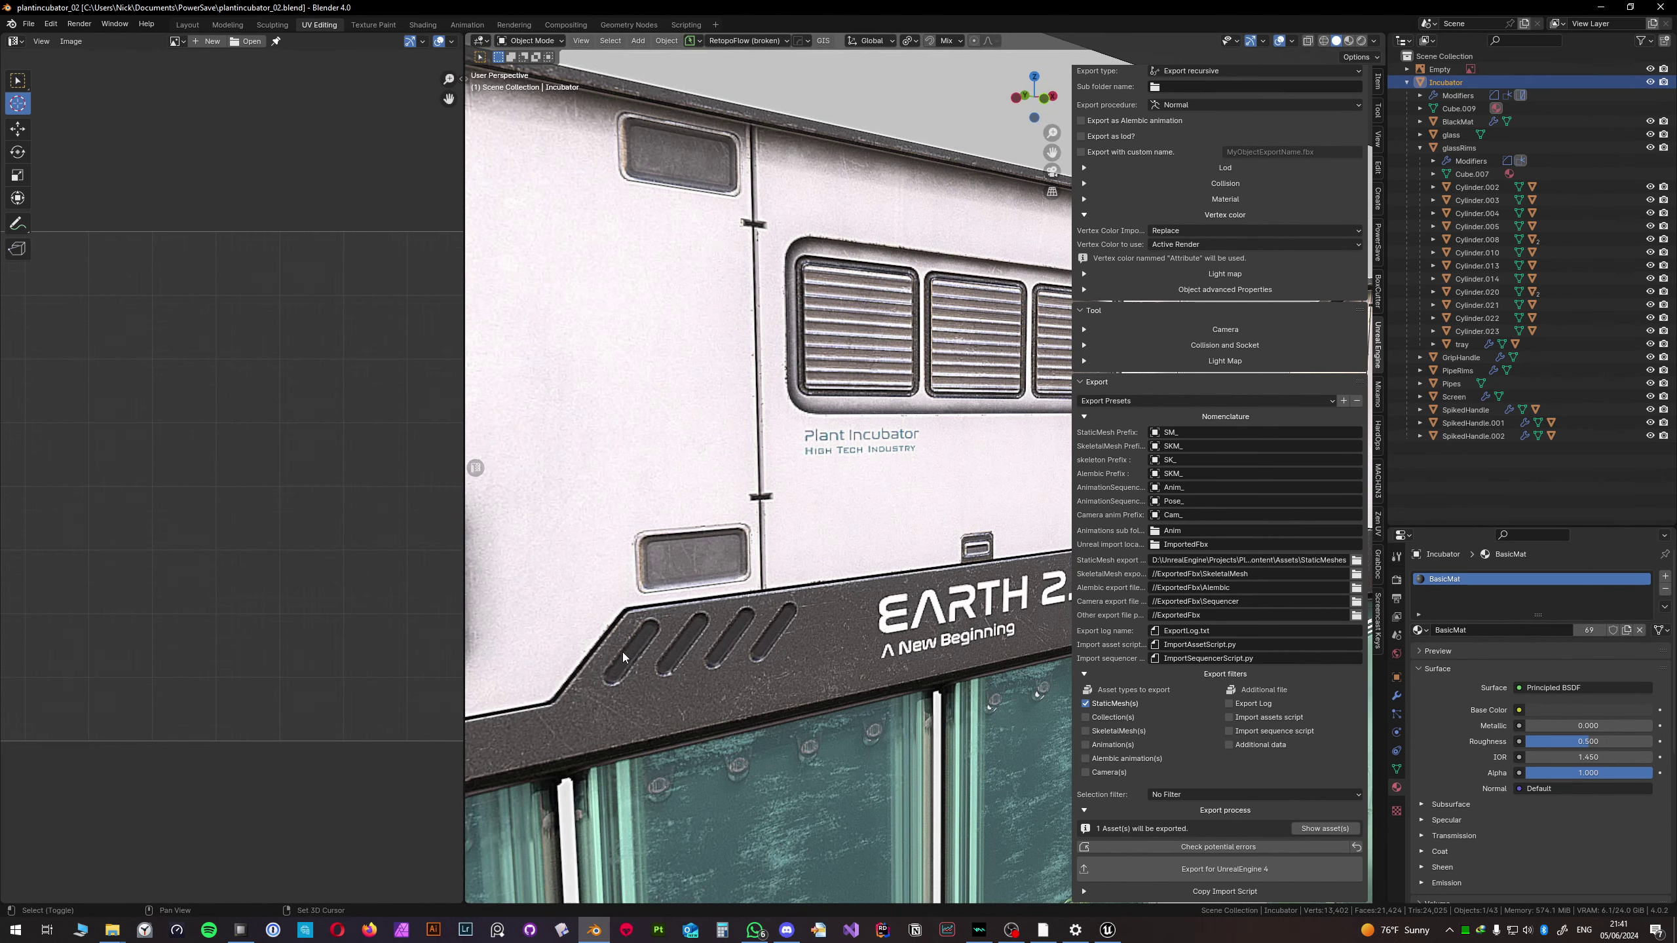
{"action": "middle_click_drag", "start_coordinate": [623, 657], "coordinate": [778, 612], "text": "shift"}
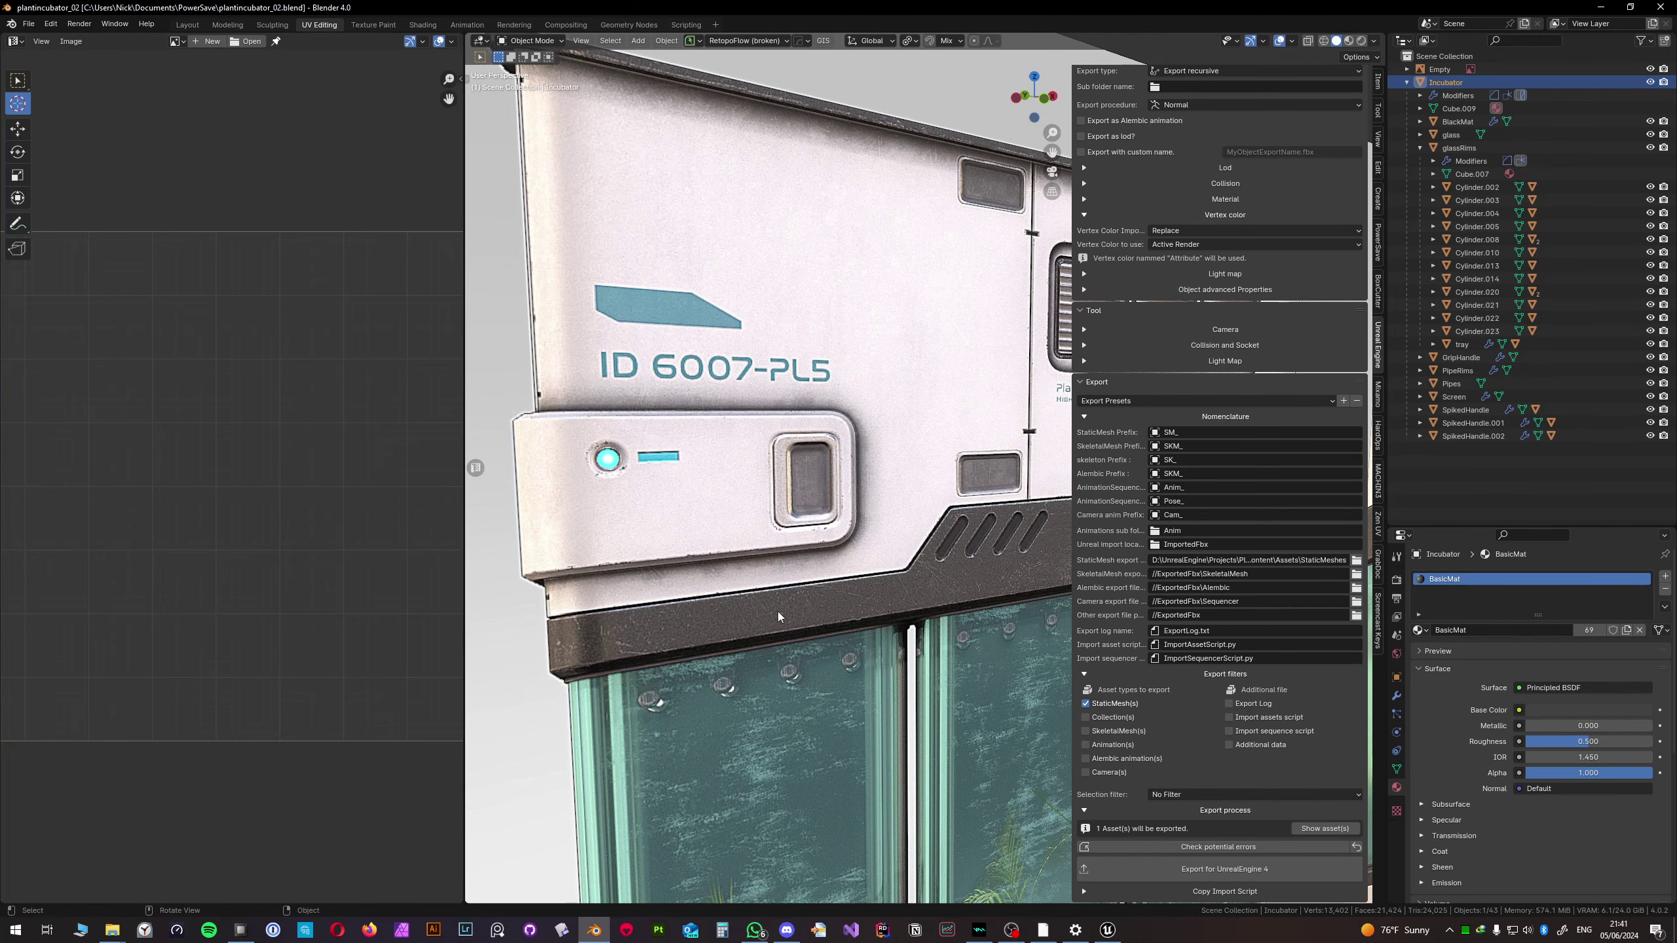
- Examine the glass compartments and the base's control panel in the reference image, and return to Unreal Editor
{"action": "middle_click_drag", "start_coordinate": [1025, 387], "coordinate": [879, 556], "text": "shift"}
{"action": "scroll", "coordinate": [778, 478], "scroll_direction": "down", "scroll_amount": 4}
{"action": "scroll", "coordinate": [870, 696], "scroll_direction": "up", "scroll_amount": 5}
{"action": "middle_click_drag", "start_coordinate": [870, 696], "coordinate": [886, 570]}
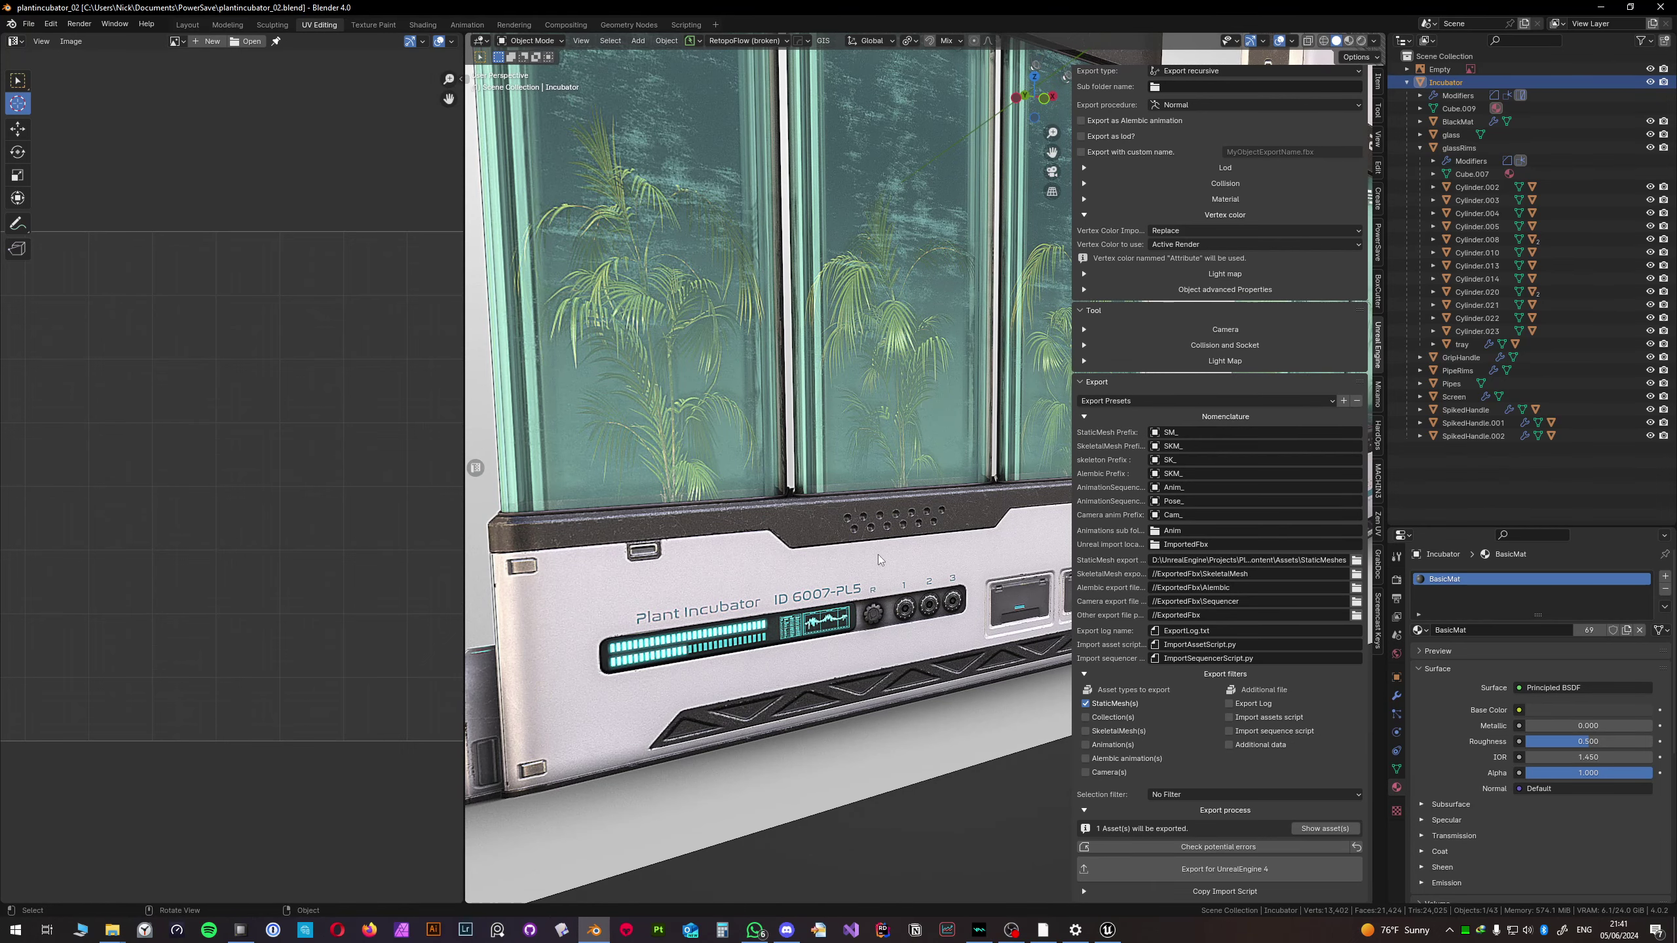
{"action": "scroll", "coordinate": [878, 560], "scroll_direction": "down", "scroll_amount": 8}
{"action": "middle_click_drag", "start_coordinate": [885, 547], "coordinate": [796, 580], "text": "shift"}
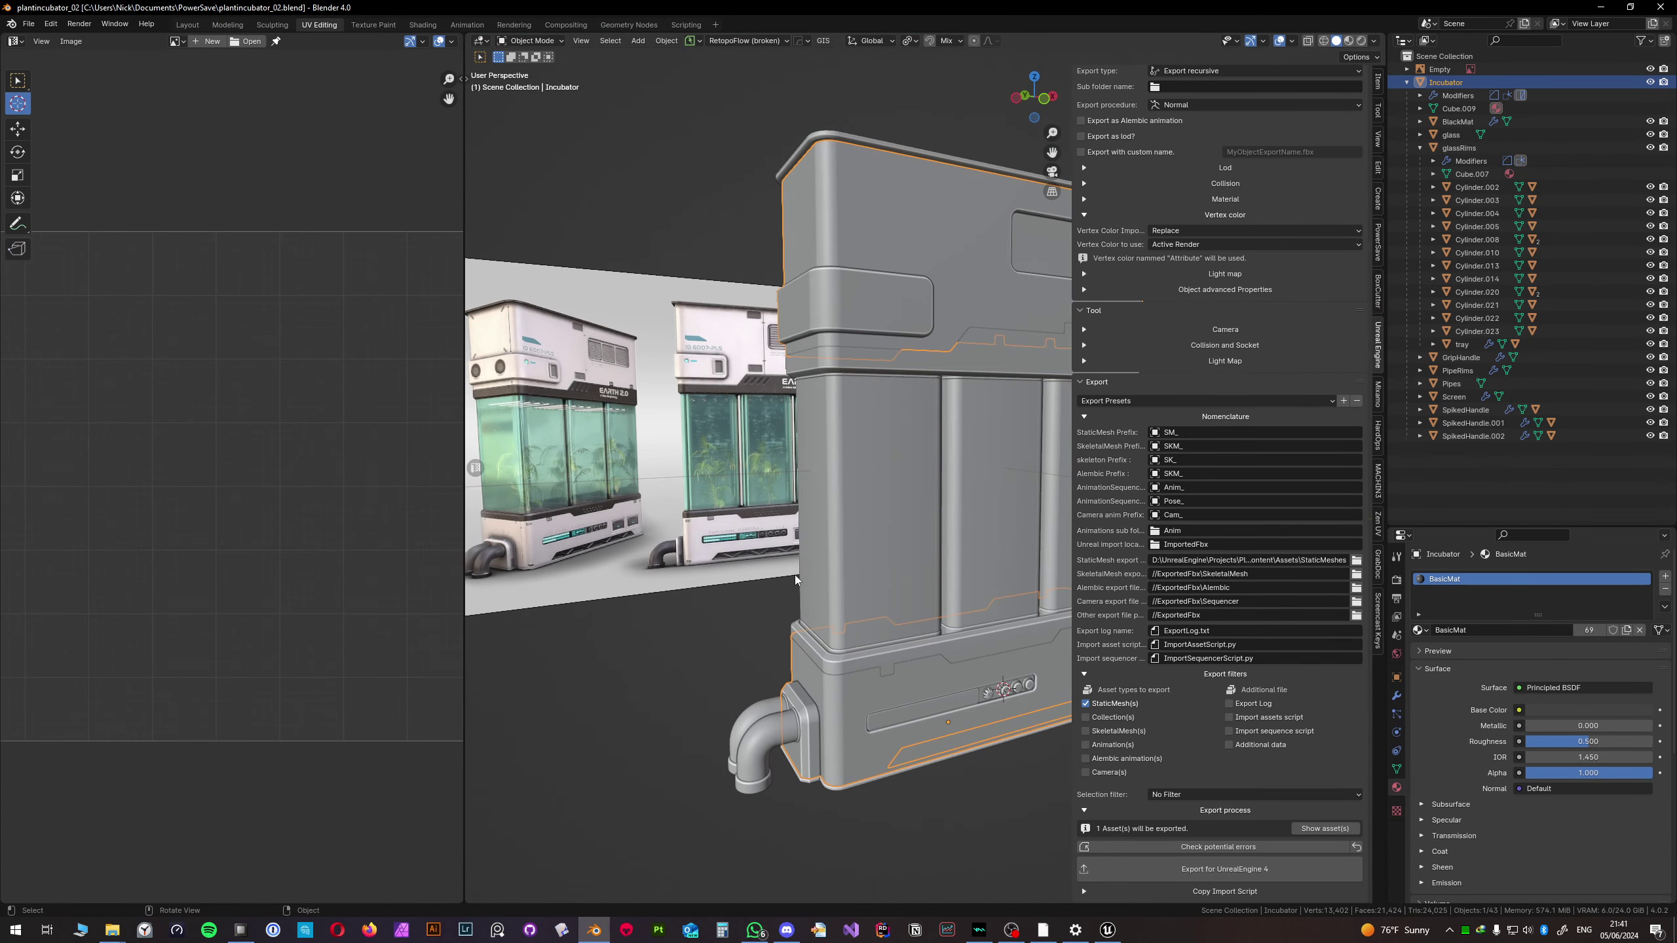
{"action": "left_click", "coordinate": [1117, 936]}
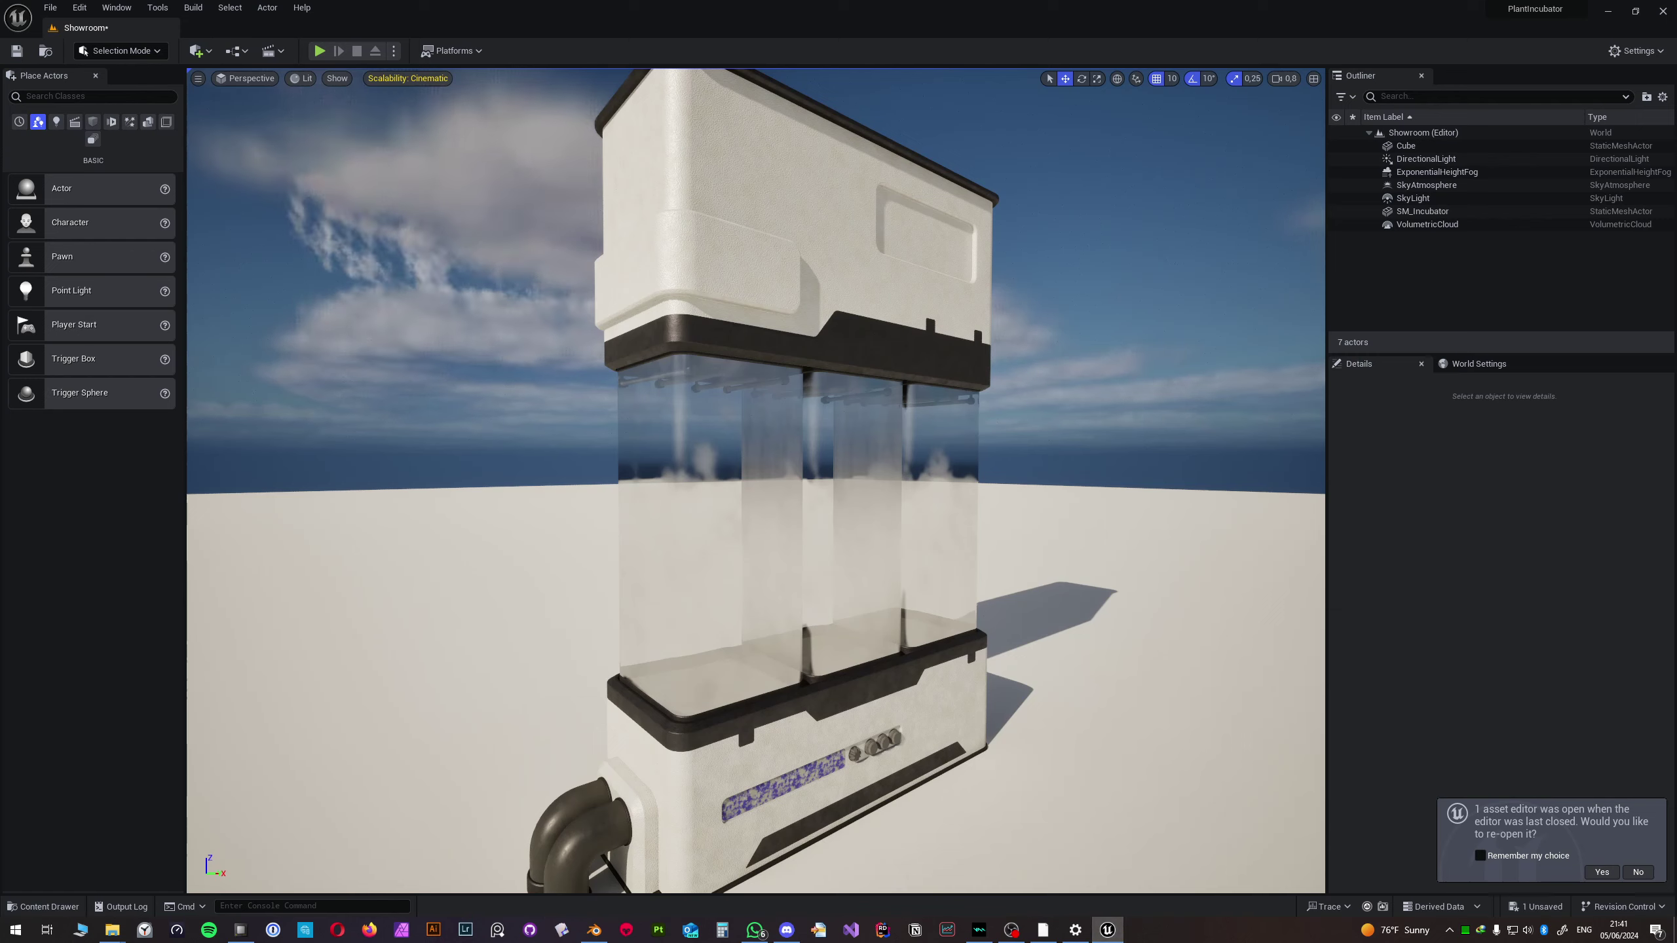